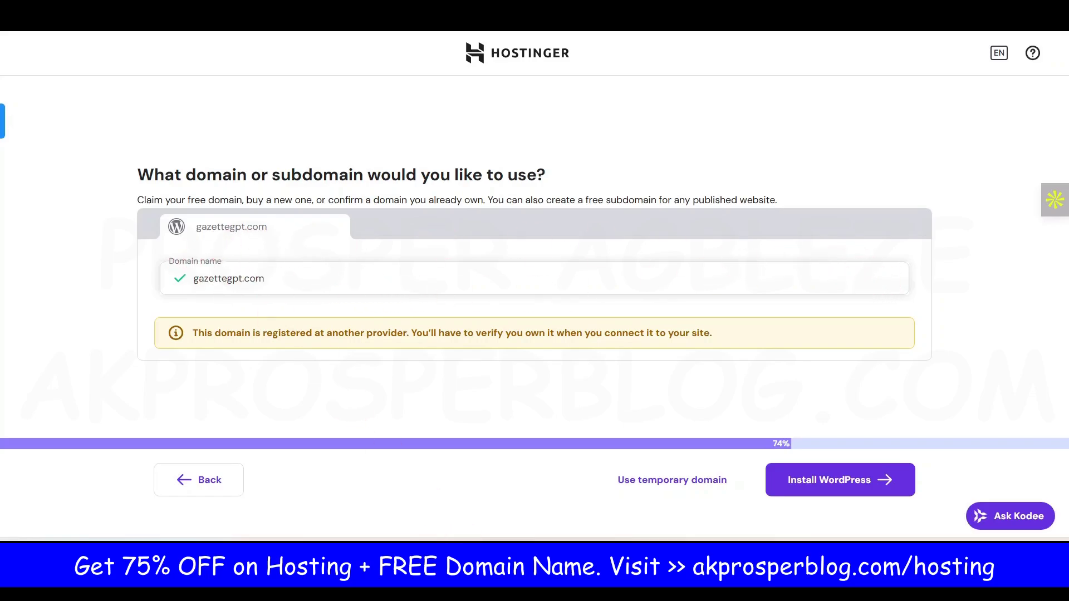
Step: Install WordPress on the domain gazettegpt.com and look over the site's onboarding page
left_click(855, 486)
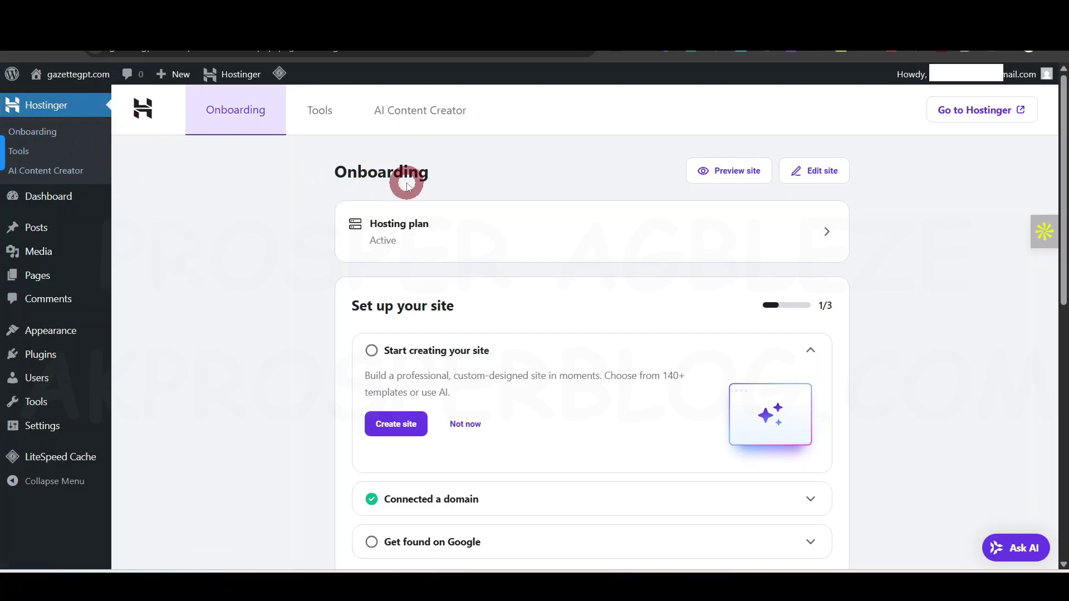
scroll(337, 357, "down", 4)
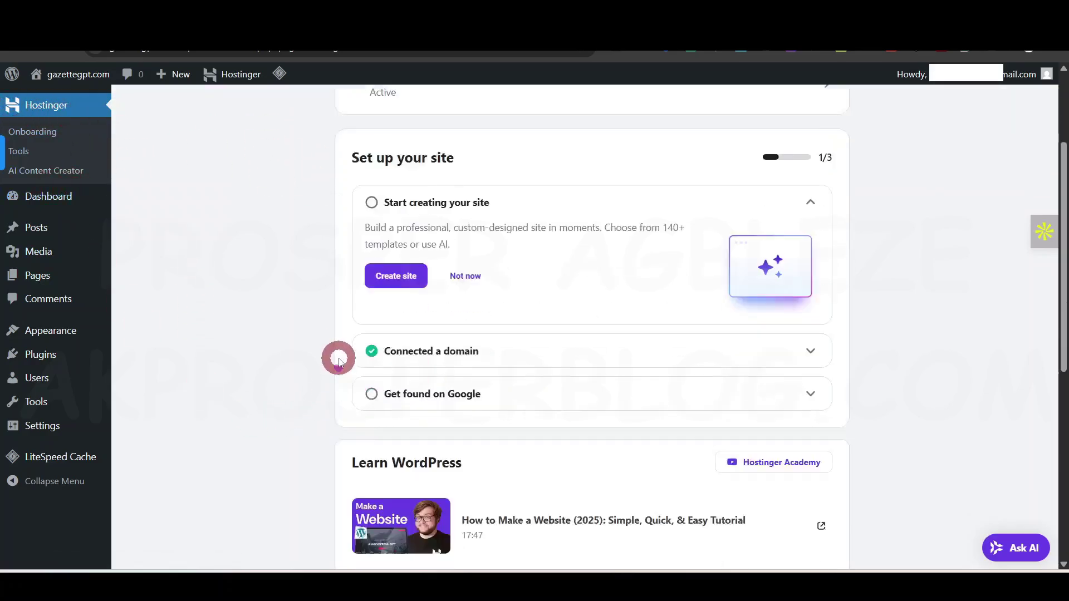
scroll(337, 358, "up", 4)
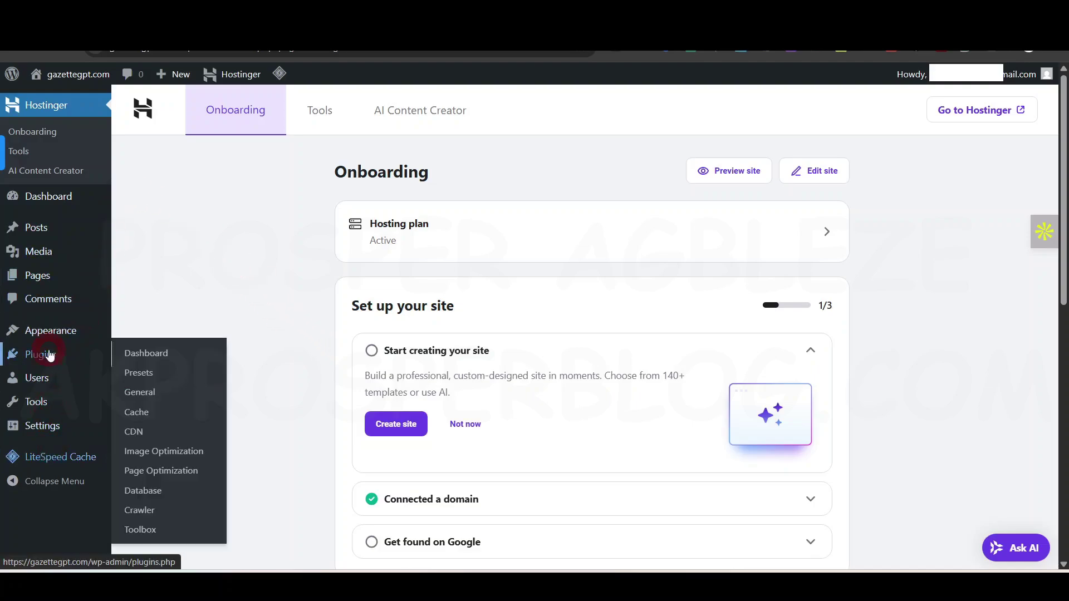
Step: Deactivate the Hostinger AI, Hostinger Easy Onboarding and Hostinger Tools plugins in bulk, leaving LiteSpeed Cache out of the selection
mouse_move(45, 362)
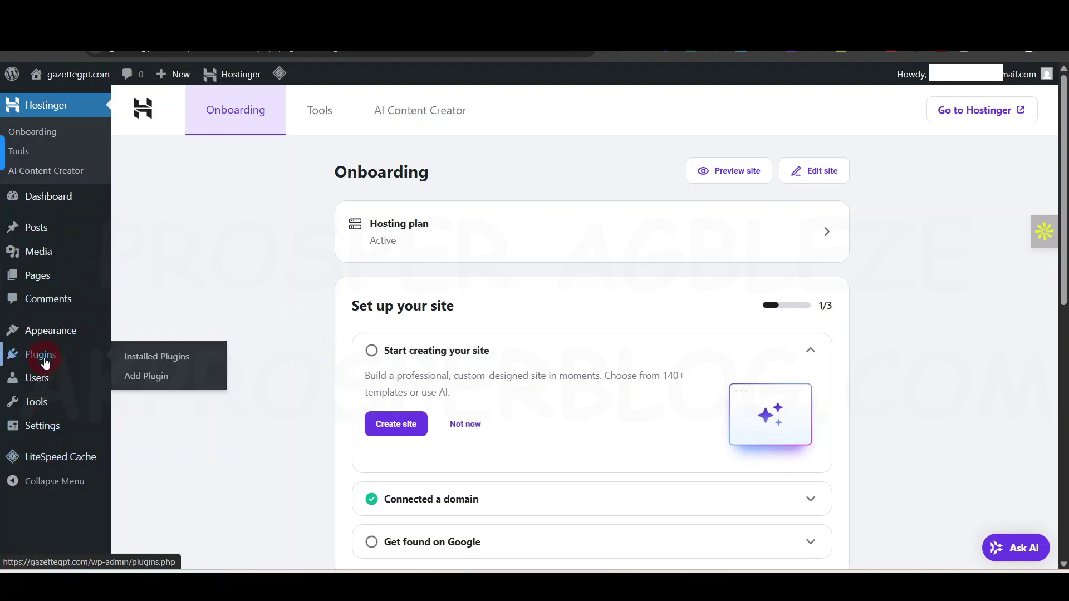
left_click(149, 362)
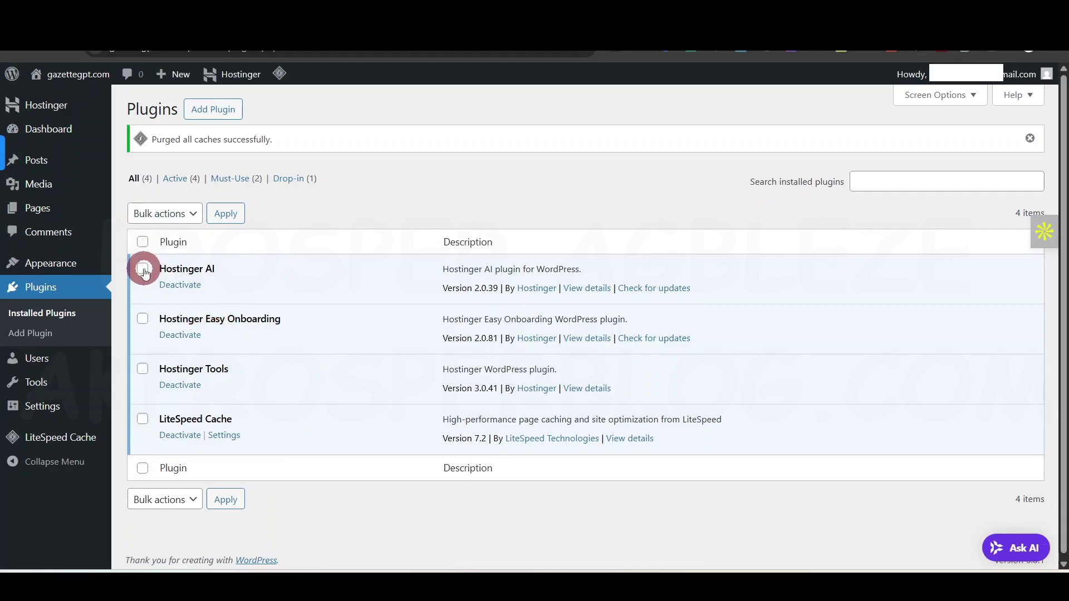
left_click(143, 419)
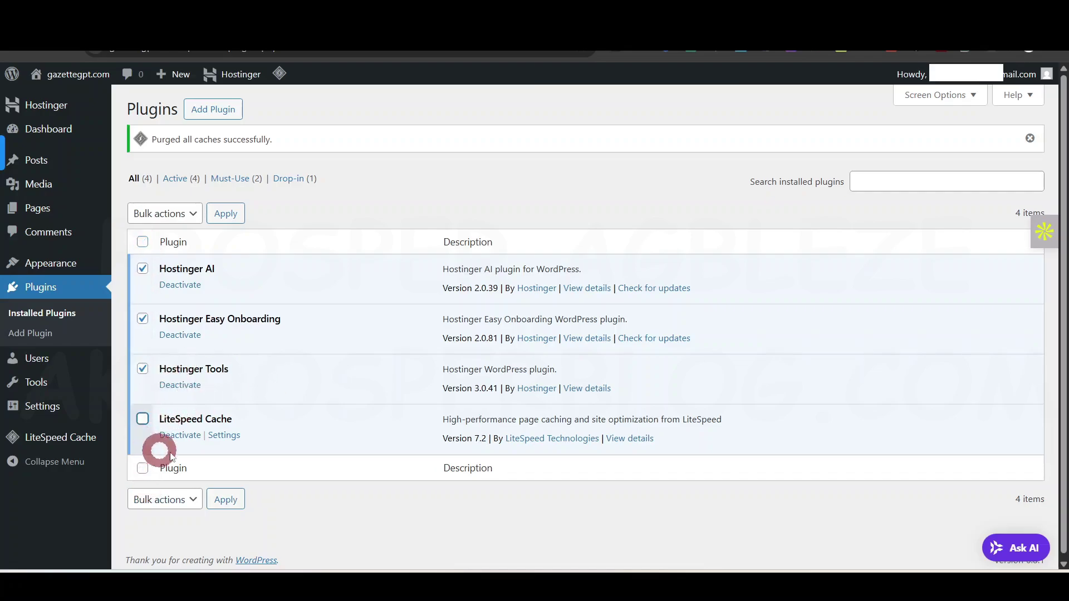
left_click(151, 214)
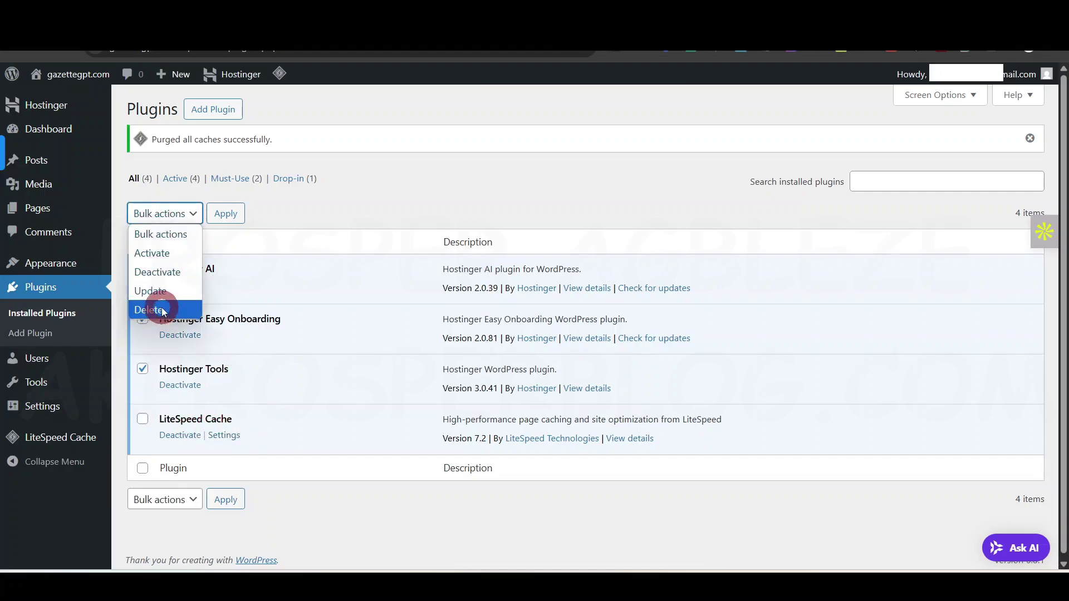
left_click(161, 271)
left_click(218, 218)
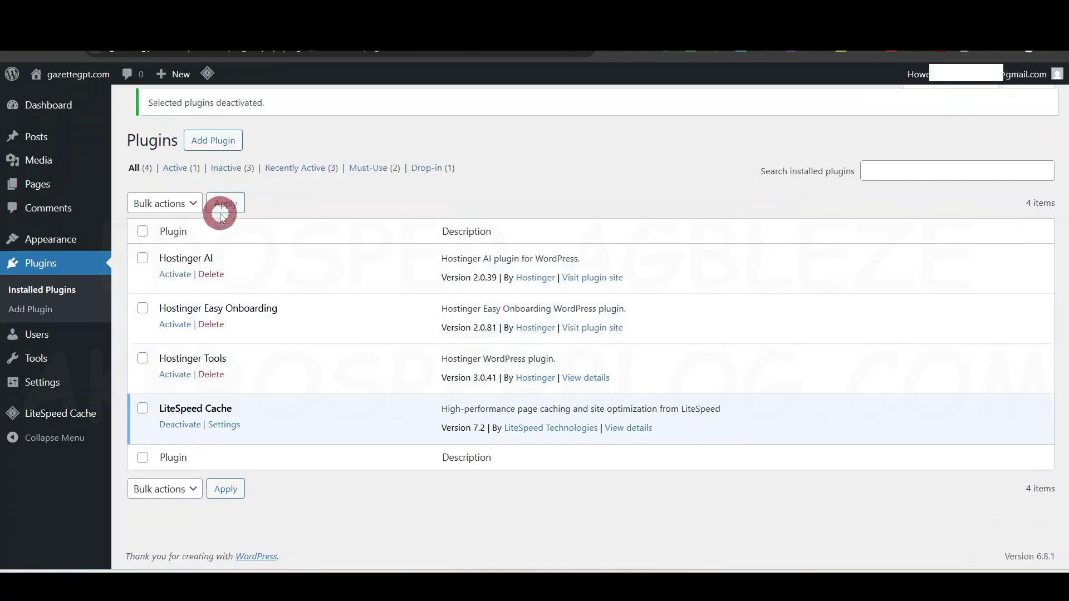
Step: Delete the three deactivated Hostinger plugins in bulk, excluding LiteSpeed Cache, and confirm the deletion
left_click(143, 242)
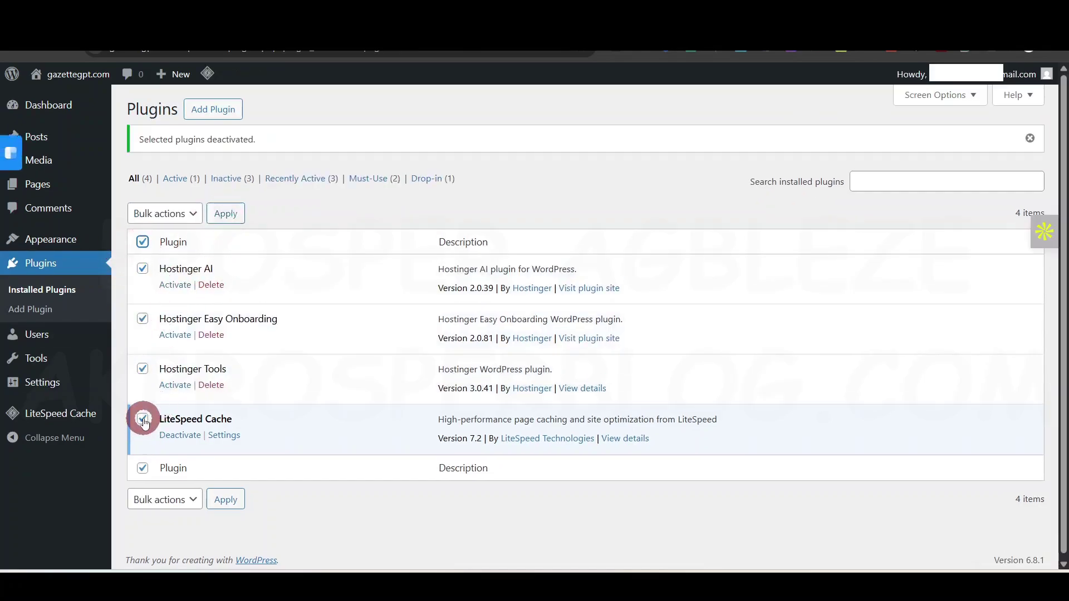
left_click(143, 418)
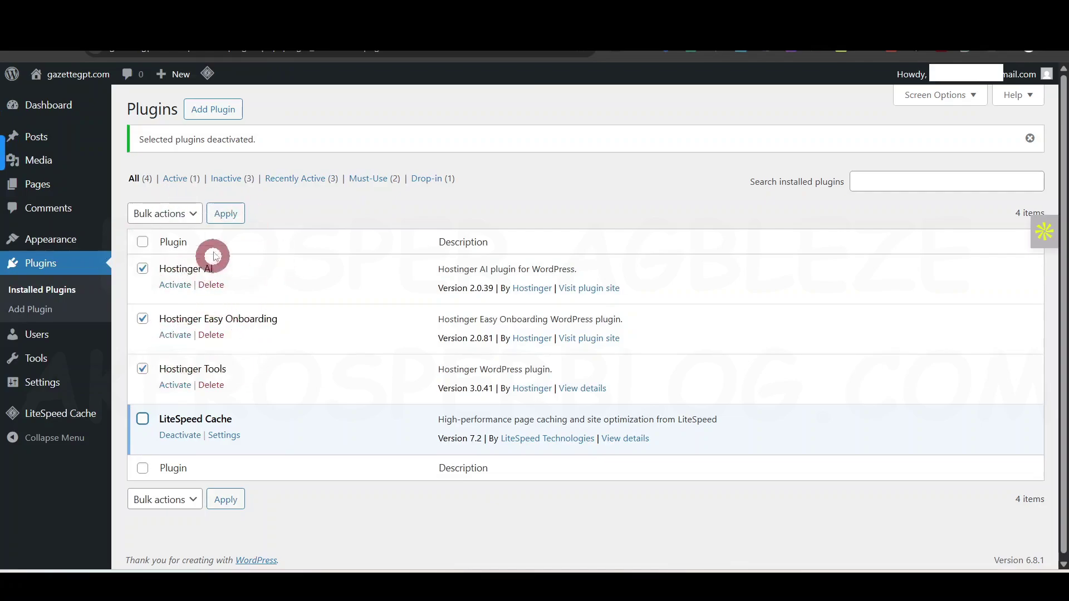
left_click(186, 215)
left_click(149, 307)
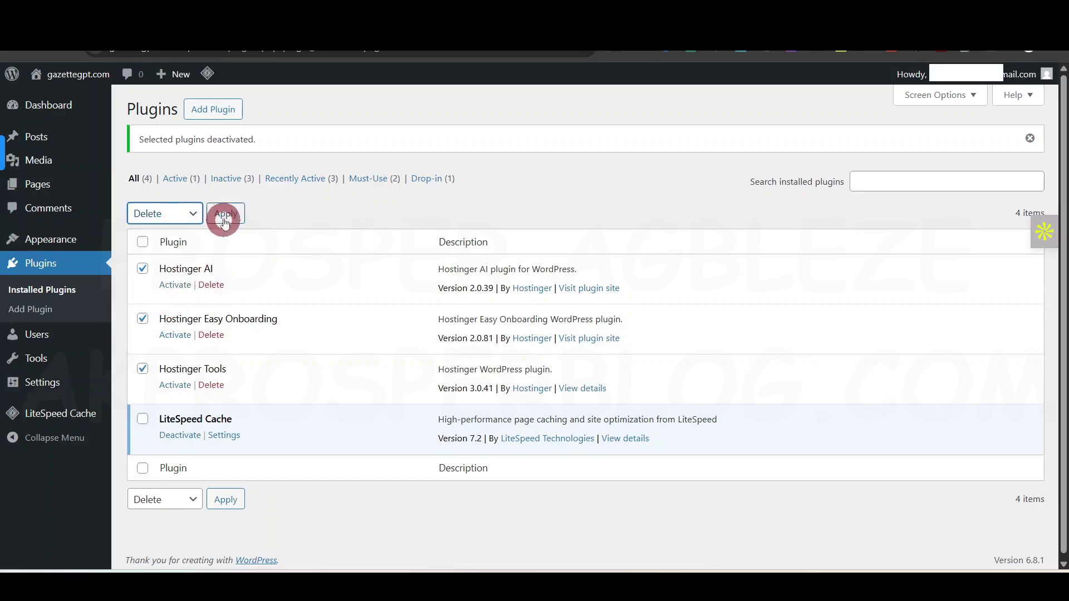
left_click(222, 215)
left_click(593, 146)
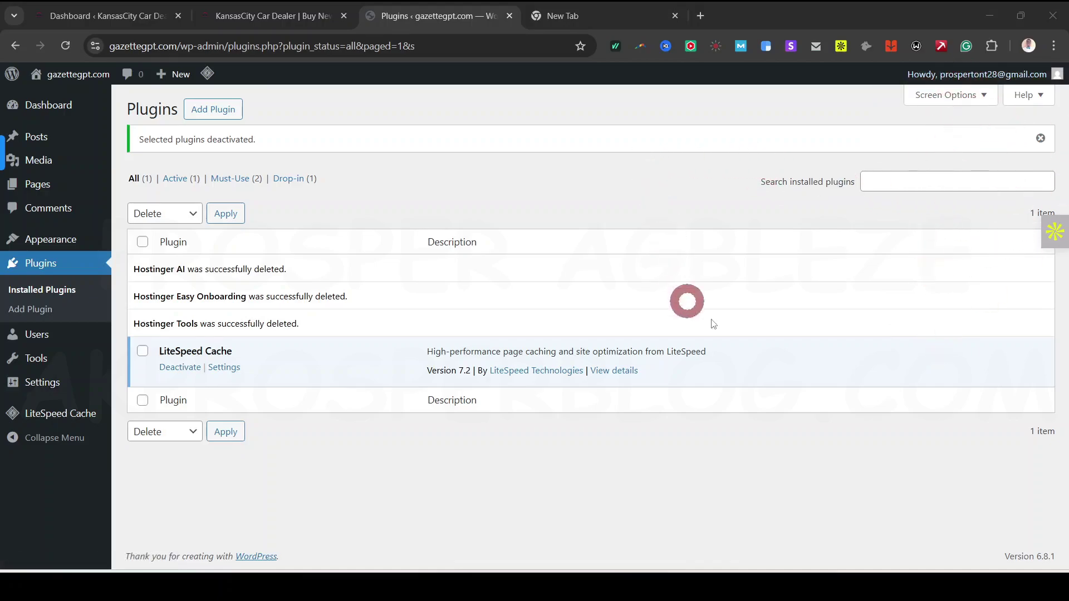
Step: Fill in the first and last name in the user profile and set the public display name to the first name
mouse_move(991, 76)
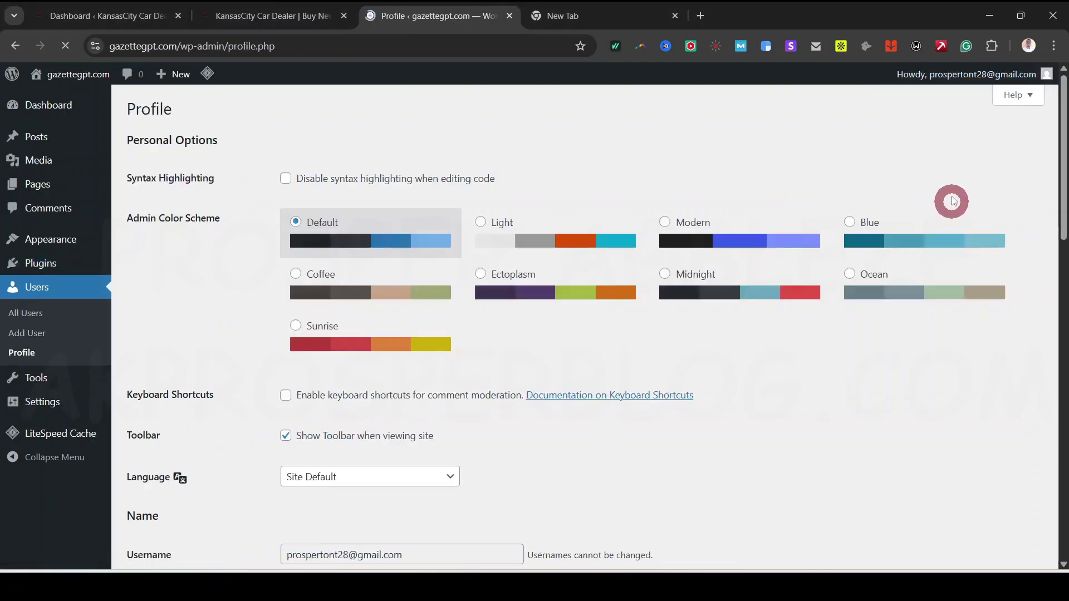
scroll(281, 351, "down", 7)
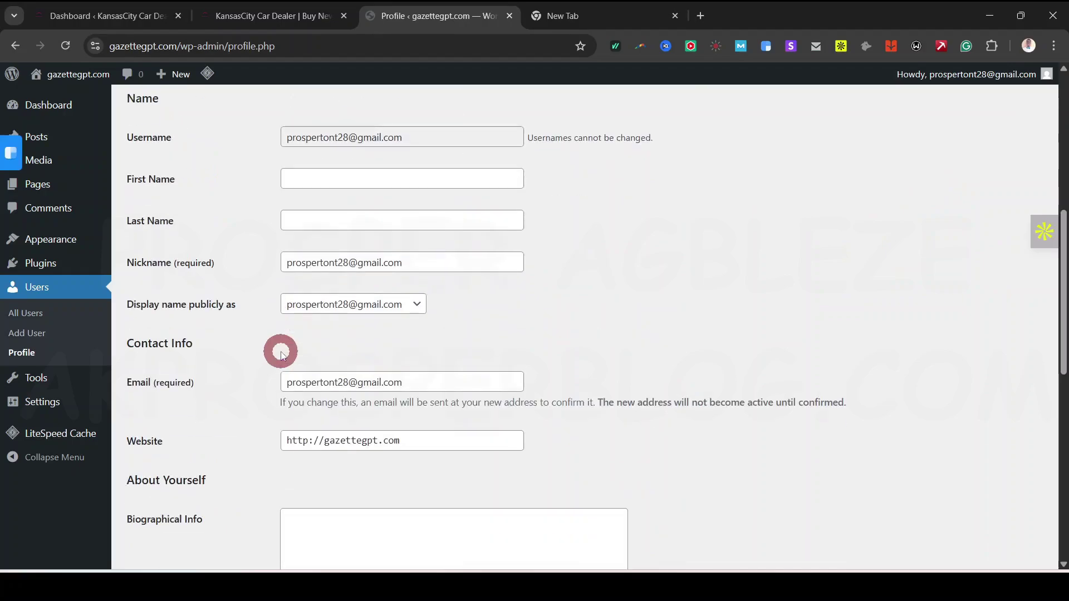
left_click(414, 180)
left_click(407, 213)
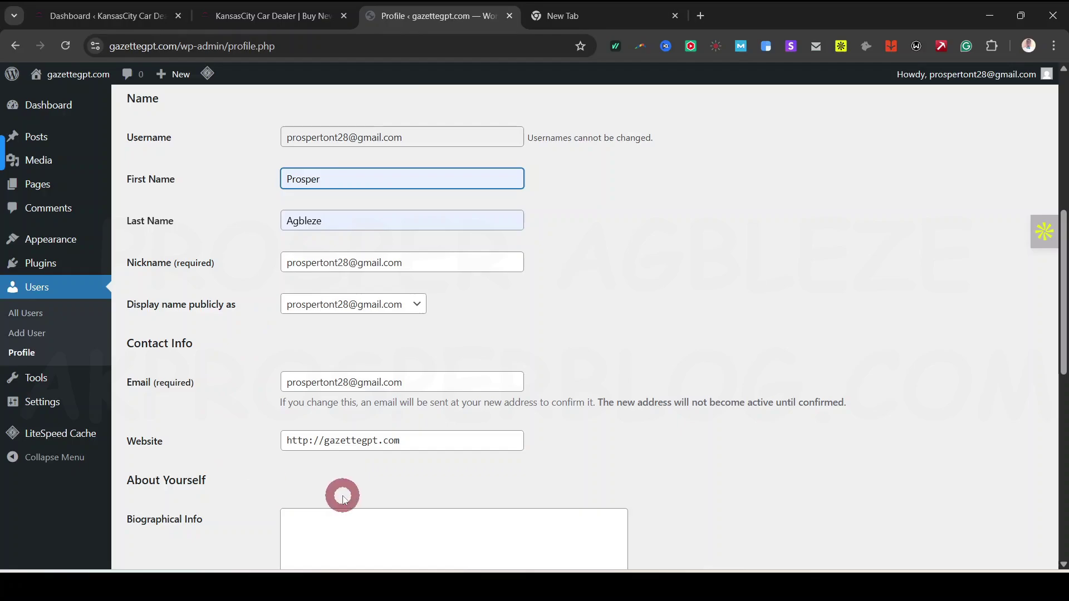
scroll(342, 495, "down", 3)
scroll(327, 401, "up", 5)
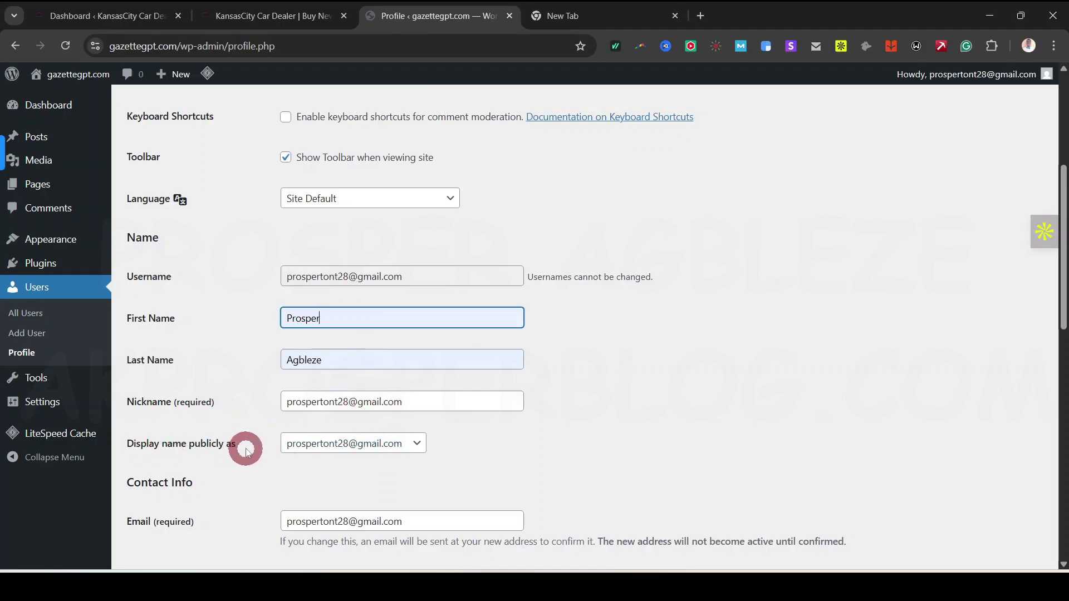
left_click(342, 444)
left_click(341, 482)
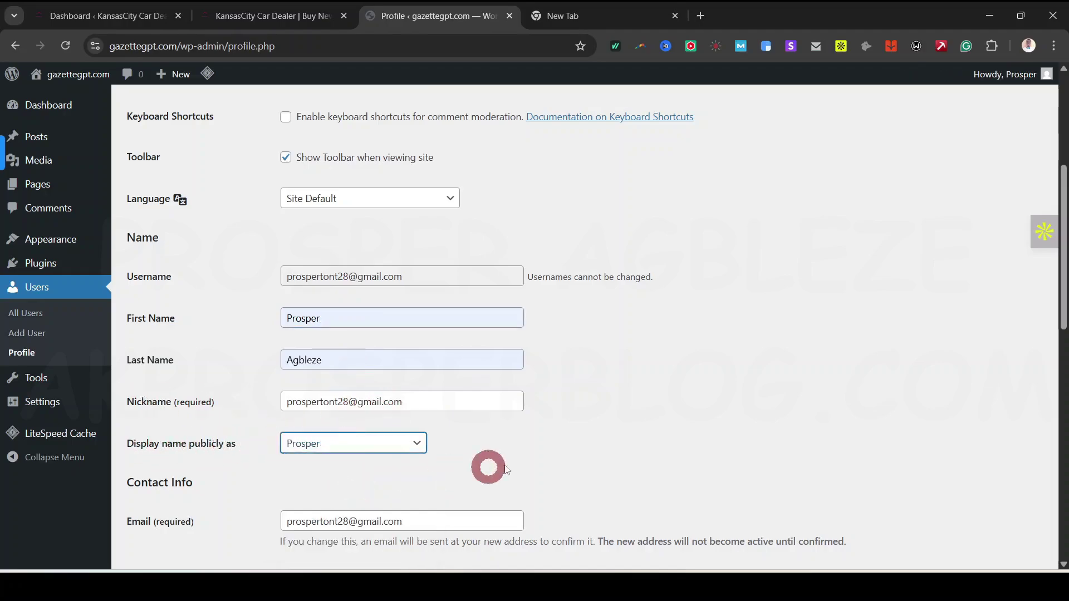
Step: Try the Light and Ectoplasm admin color schemes, and return to the Default scheme
scroll(557, 445, "down", 5)
scroll(811, 401, "down", 3)
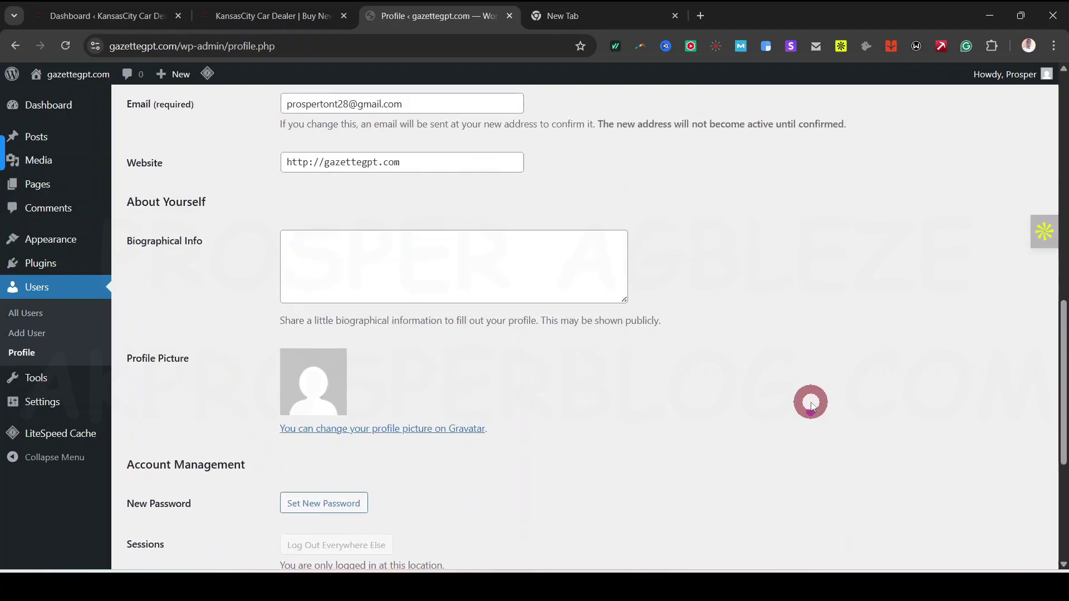
scroll(813, 402, "up", 12)
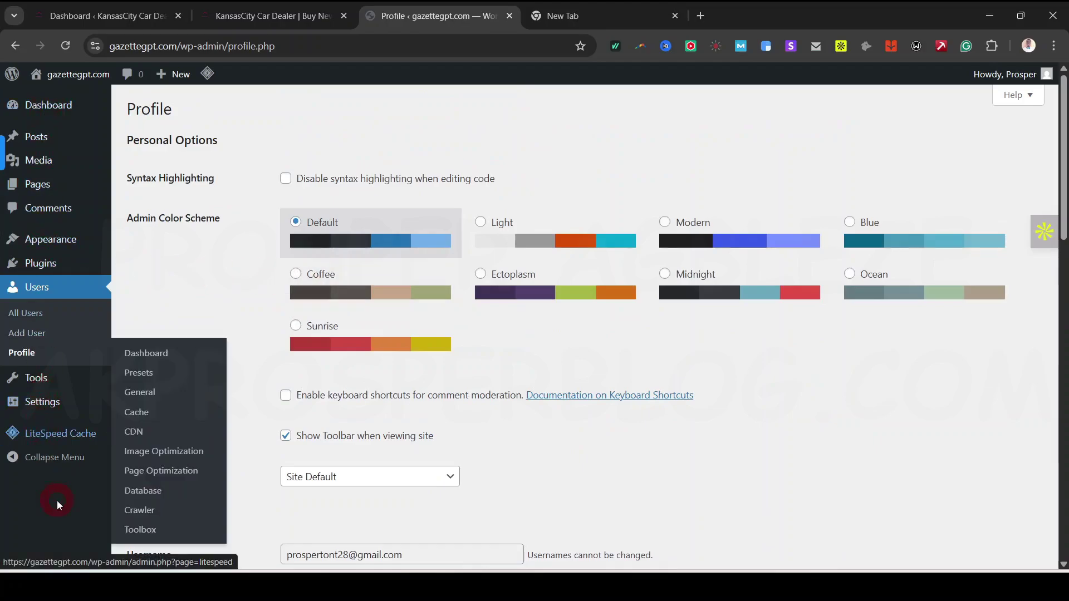
left_click(558, 247)
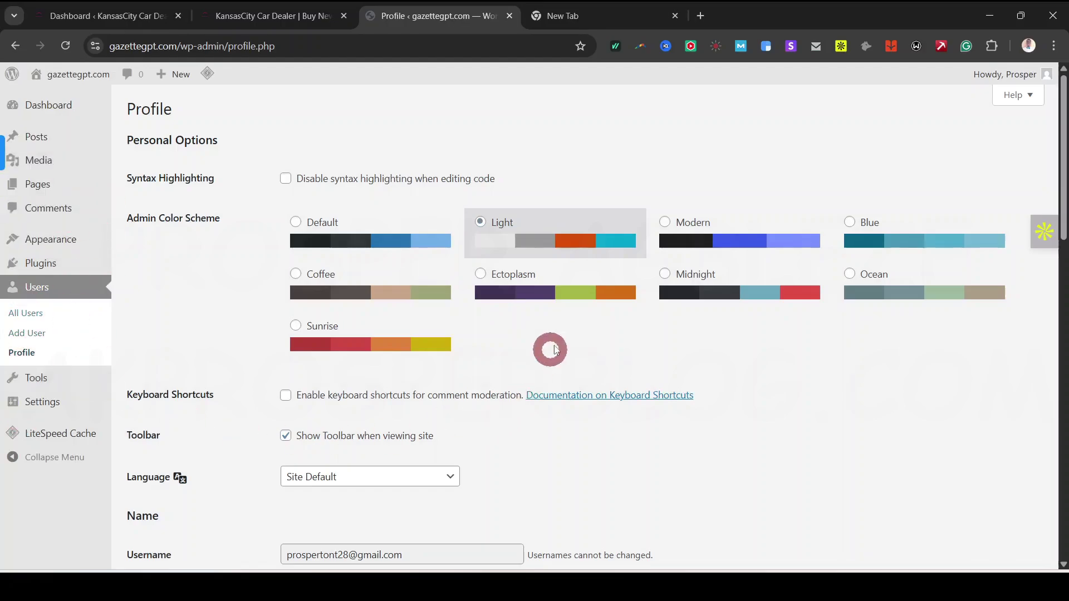
left_click(565, 285)
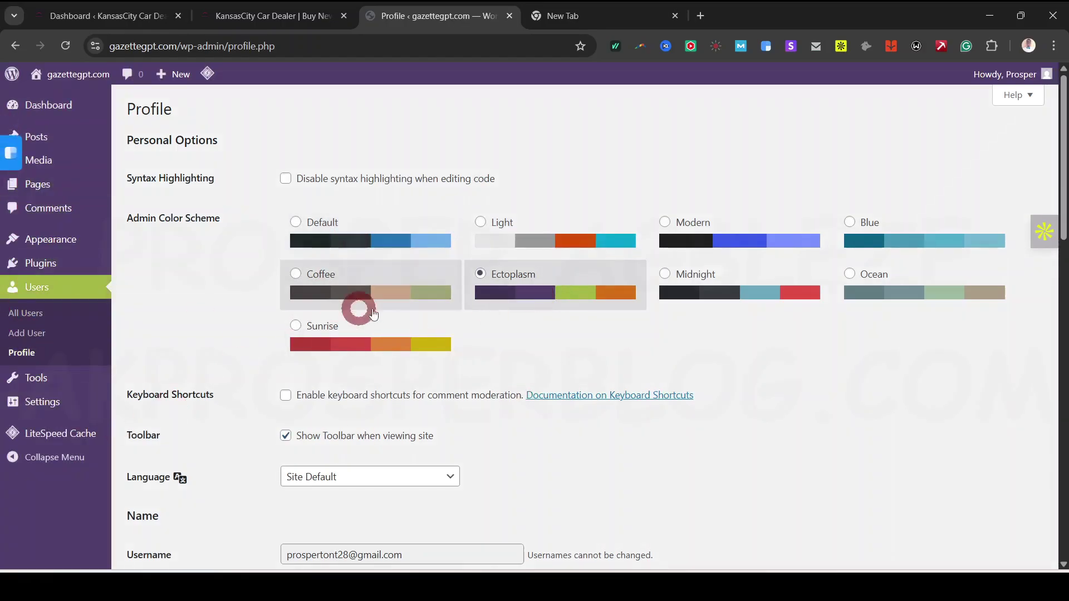
left_click(375, 230)
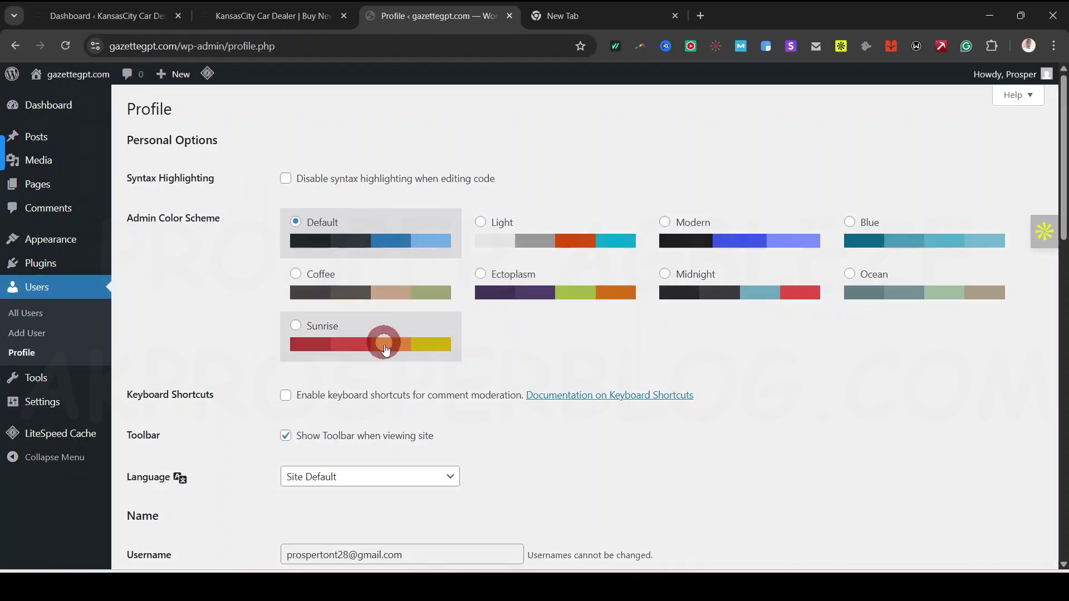
Step: Review the remaining profile fields and save the updated profile
scroll(387, 353, "down", 6)
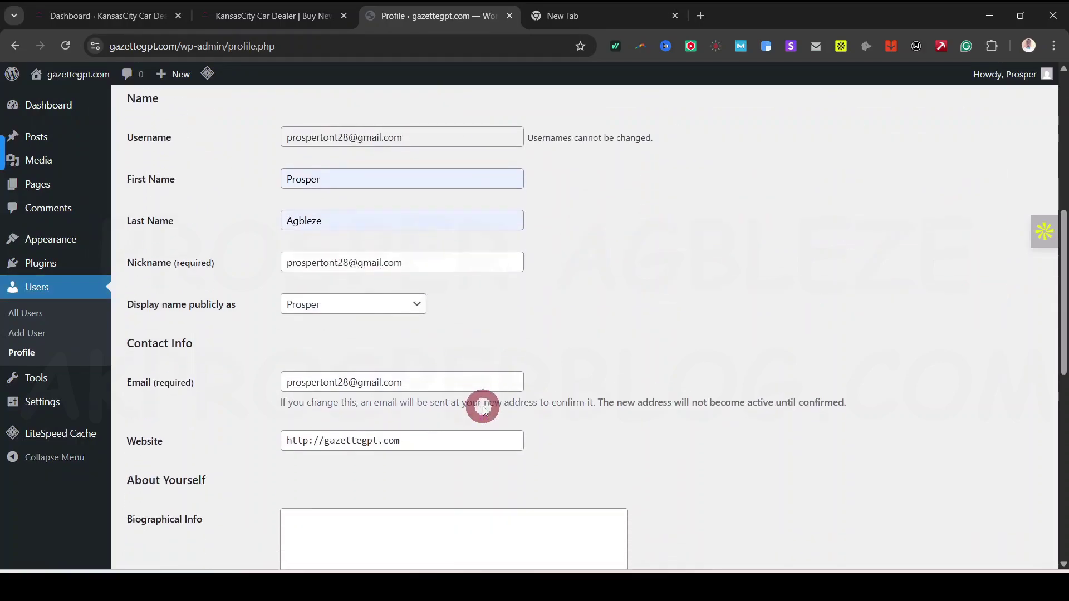
scroll(477, 372, "down", 6)
scroll(477, 375, "down", 2)
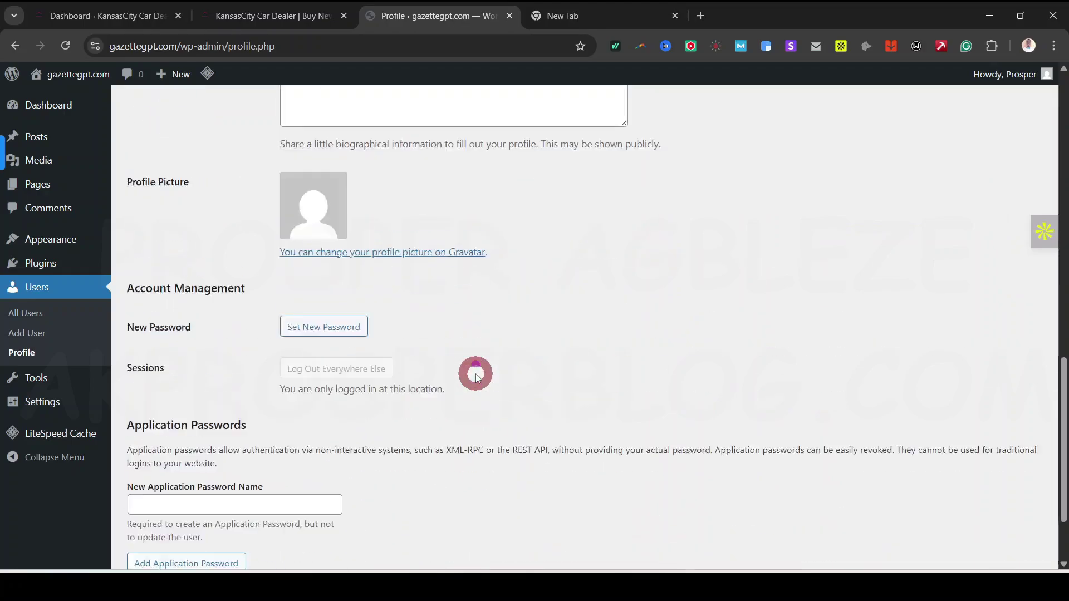
scroll(480, 357, "up", 4)
mouse_move(1048, 80)
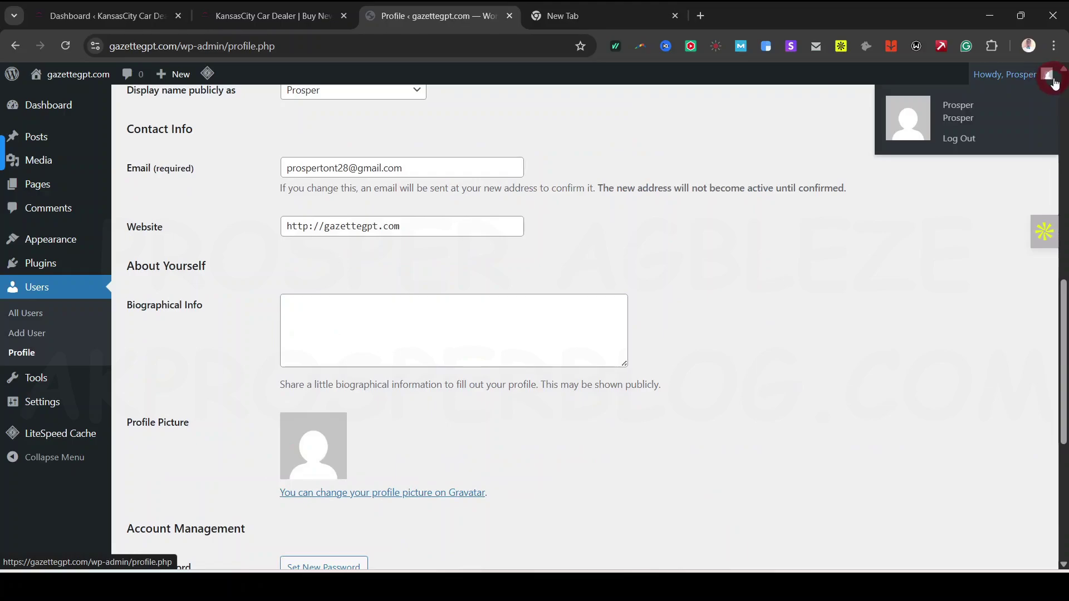
scroll(733, 399, "down", 3)
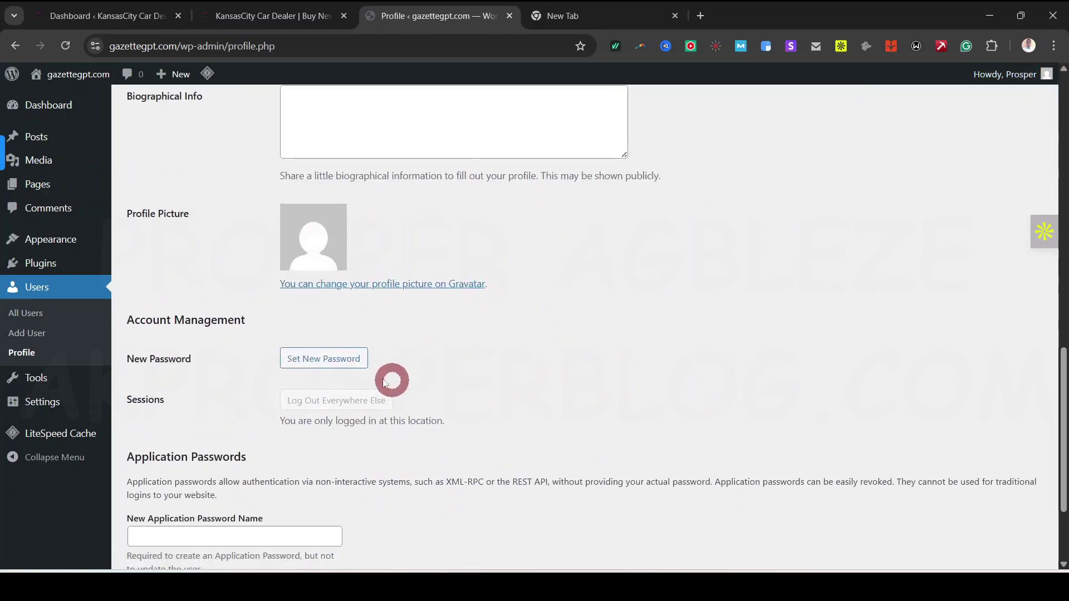
scroll(406, 396, "down", 2)
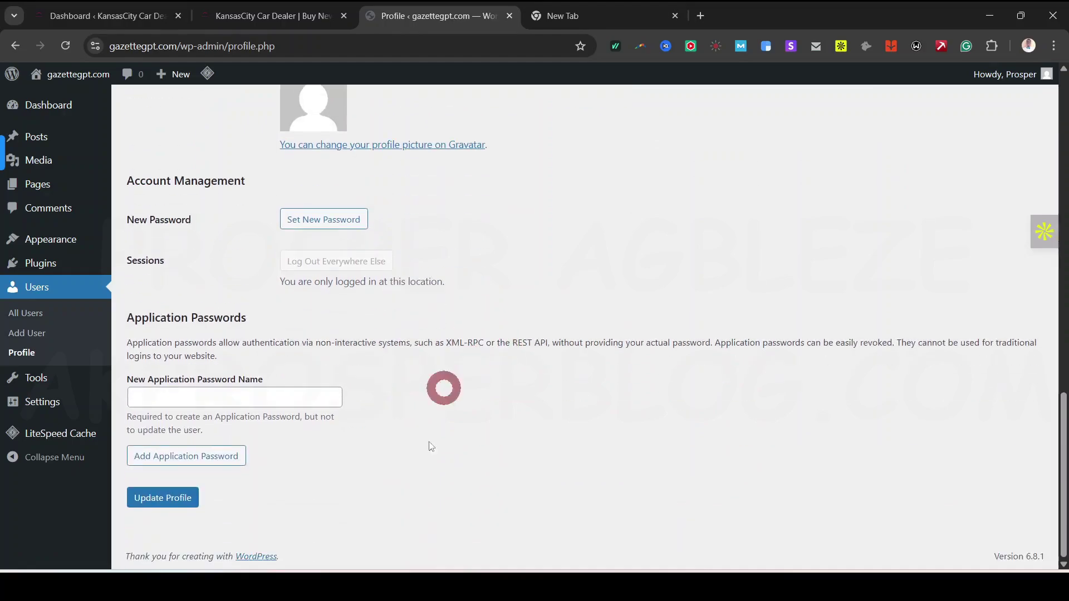
left_click(162, 498)
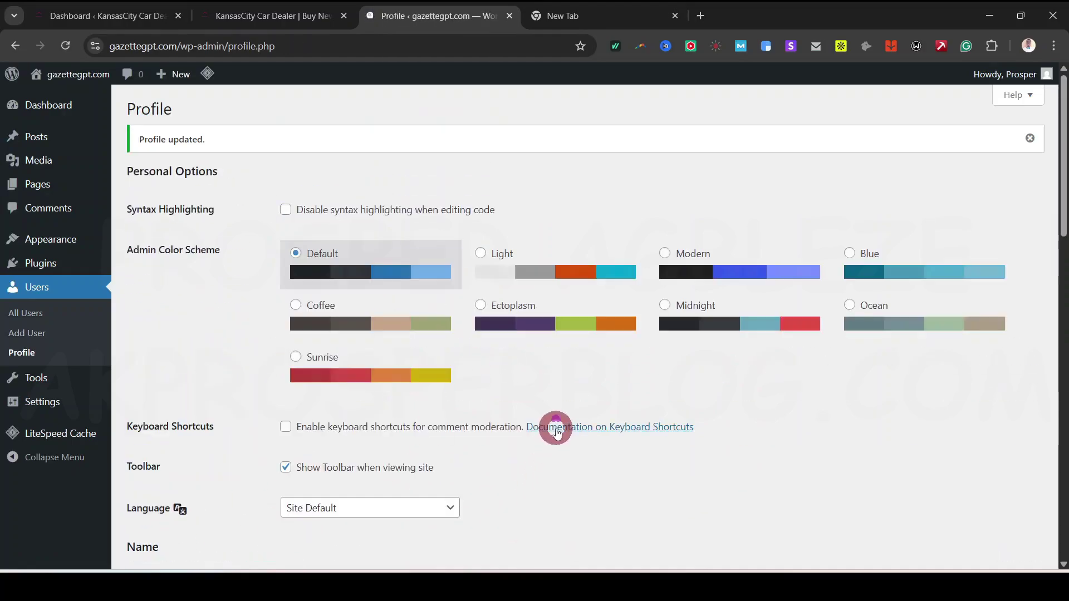
Step: Go to the Dashboard home and dismiss the Welcome to WordPress banner
mouse_move(45, 107)
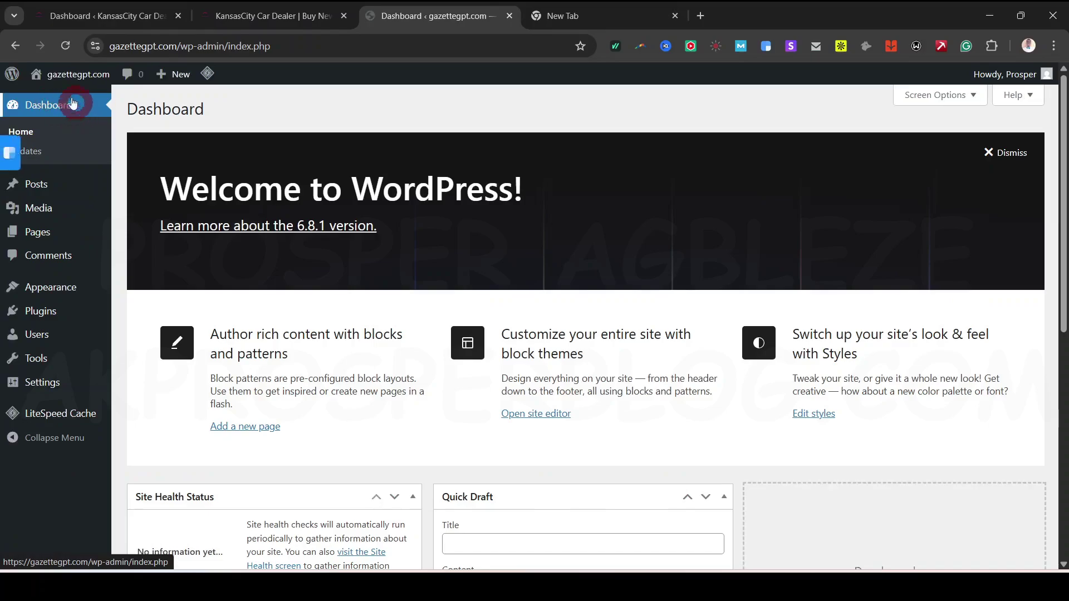
left_click_drag(157, 188, 537, 195)
left_click(911, 456)
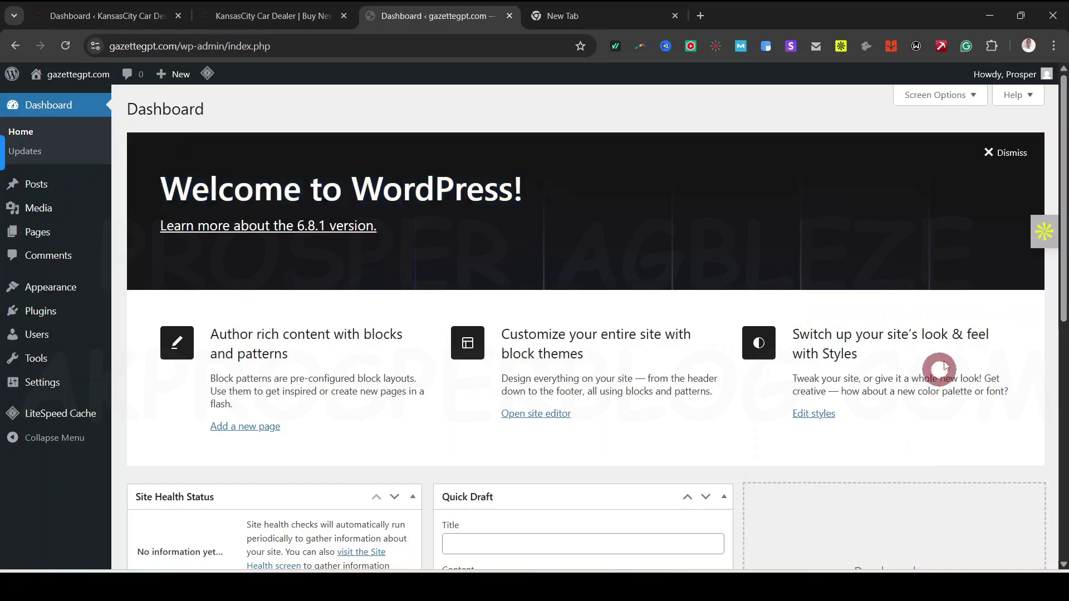
left_click(1022, 155)
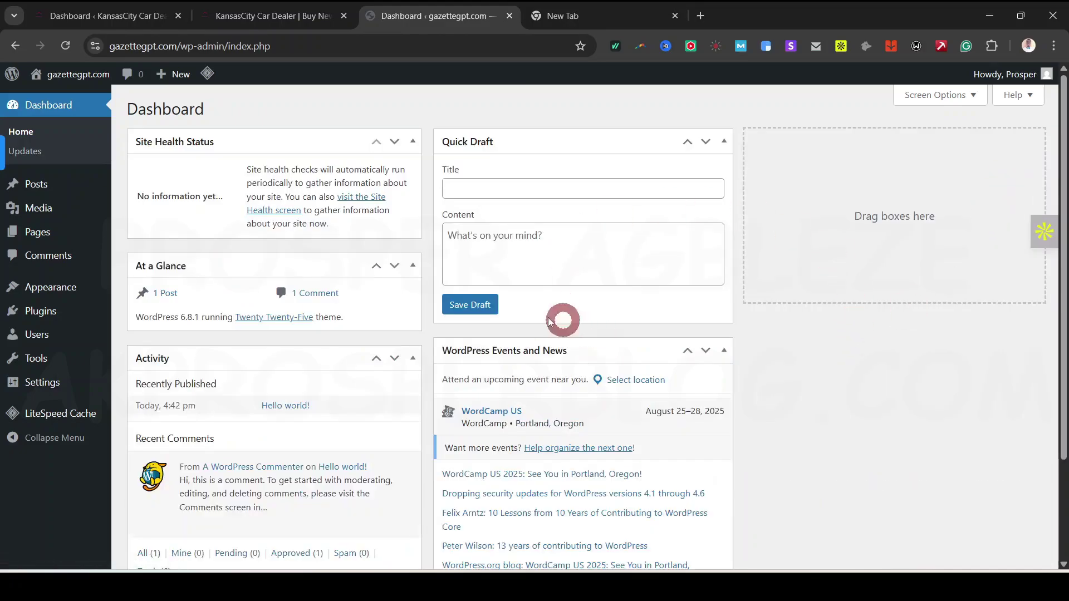
scroll(504, 387, "down", 3)
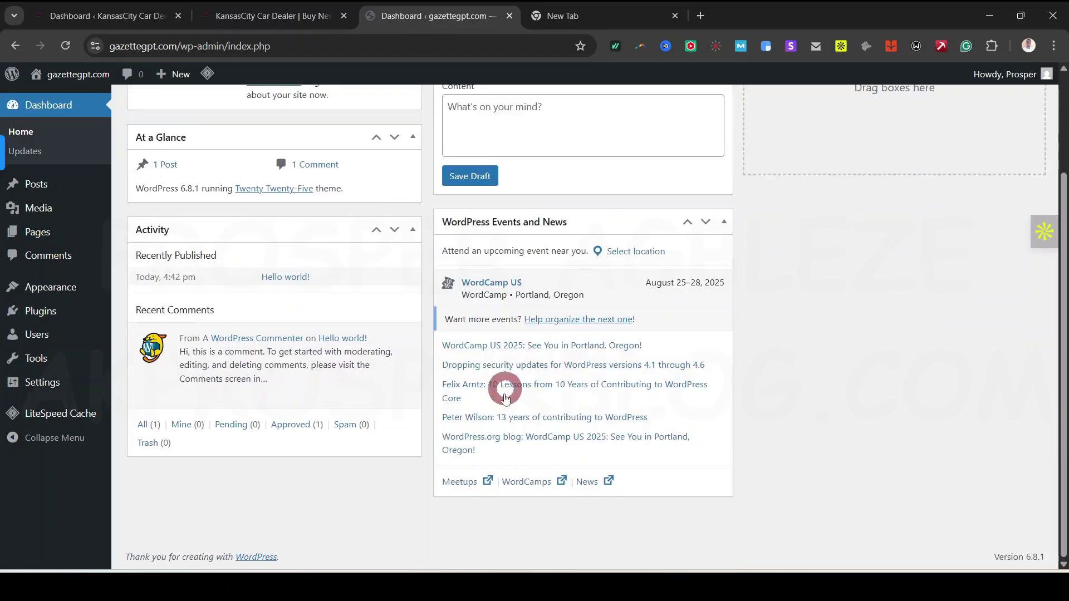
scroll(787, 398, "up", 3)
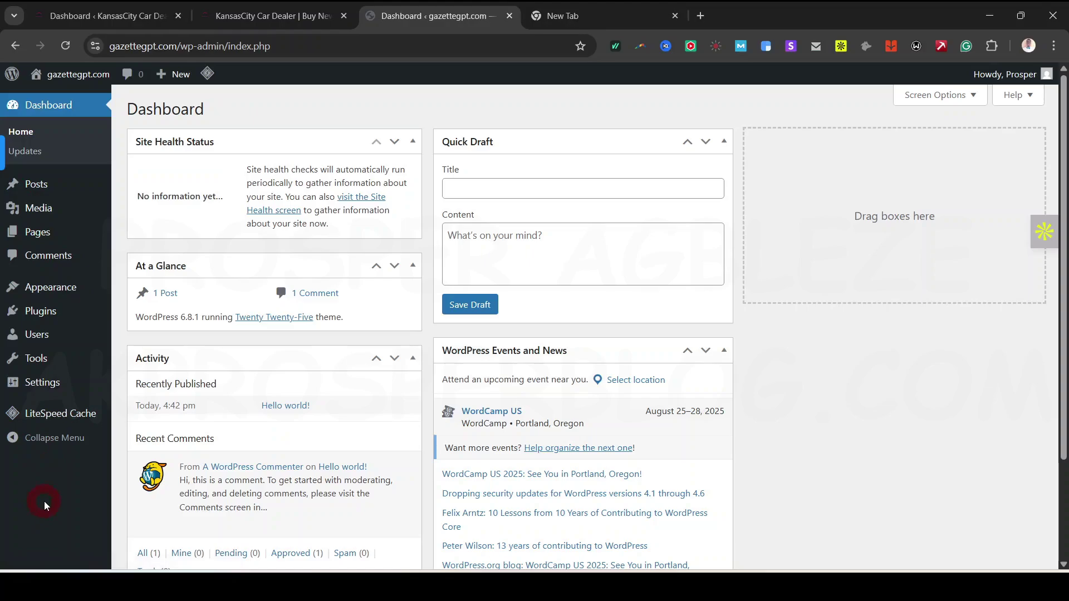
mouse_move(7, 415)
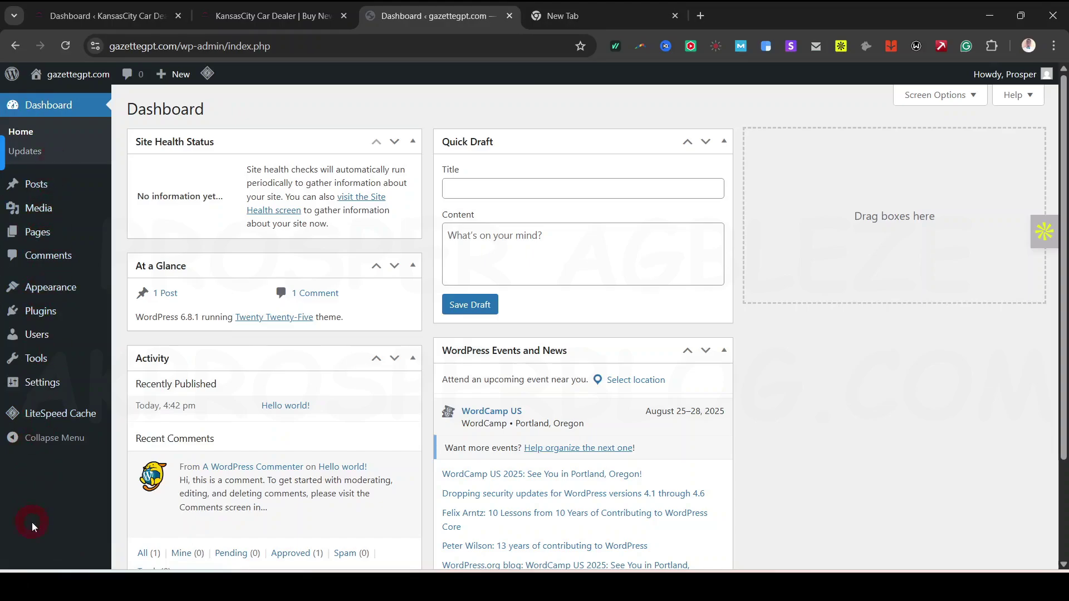
mouse_move(29, 318)
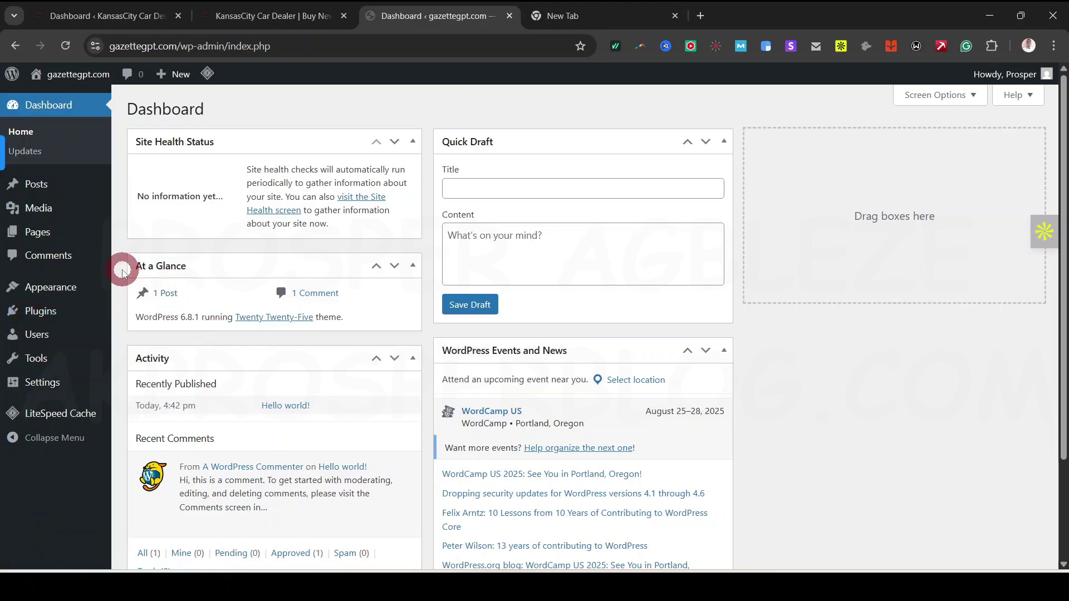
Step: Open the General, Writing, Reading, Discussion, Media and Permalinks settings pages in separate browser tabs
mouse_move(41, 389)
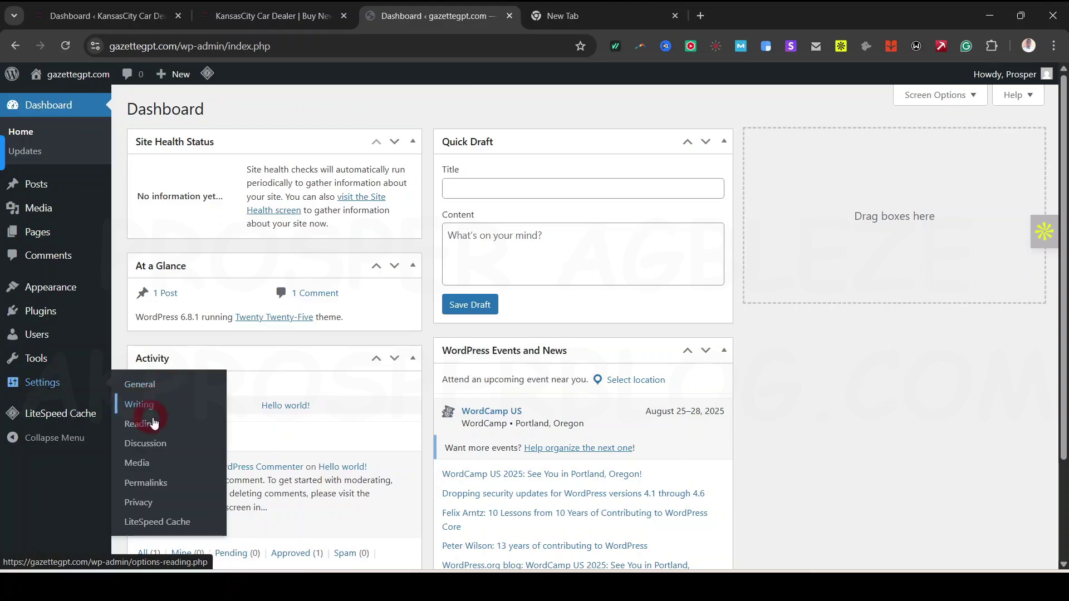
left_click(139, 385, "ctrl")
left_click(139, 405, "ctrl")
left_click(141, 424, "ctrl")
left_click(144, 443, "ctrl")
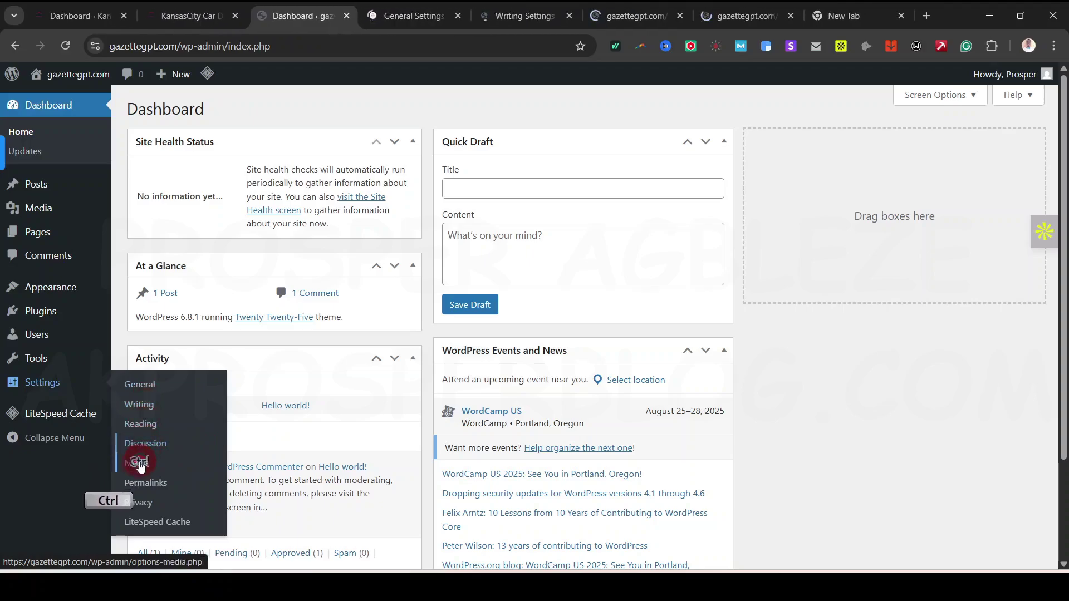
left_click(137, 463, "ctrl")
left_click(144, 483, "ctrl")
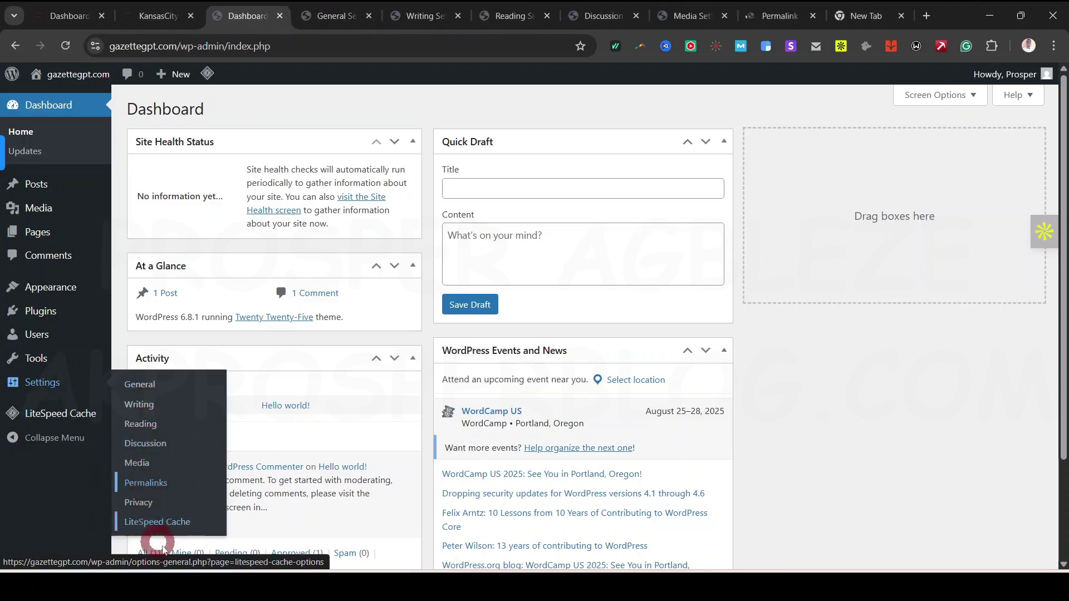
Step: Check the reference KansasCity Car Dealer homepage, and set the site title in General Settings to the suggested "KansasCity Car Dealer | Buy New & Used Car in Kansas…" entry
left_click(330, 15)
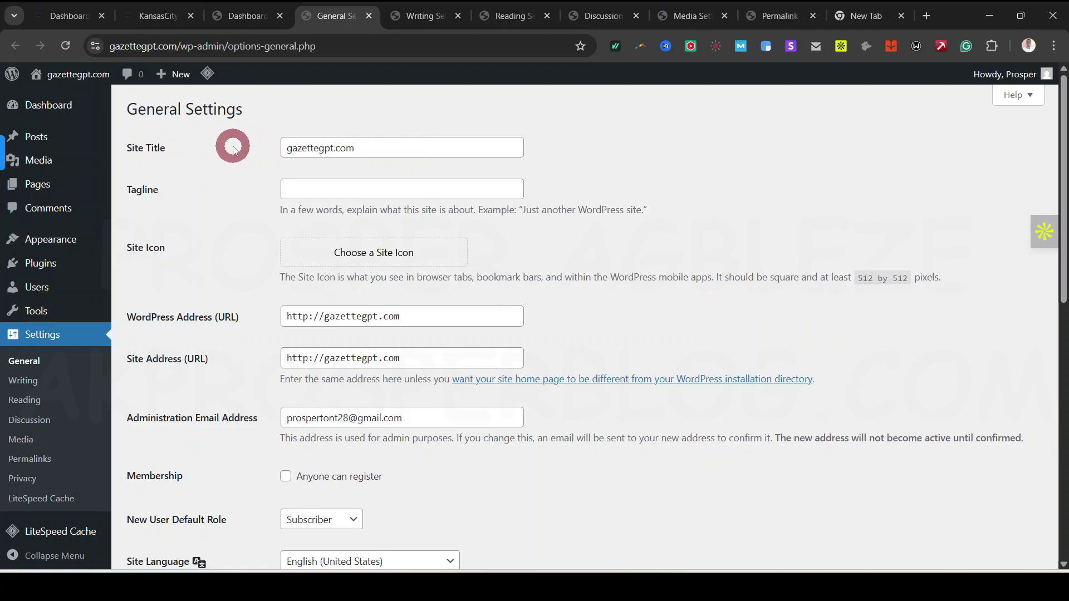
double_click(366, 148)
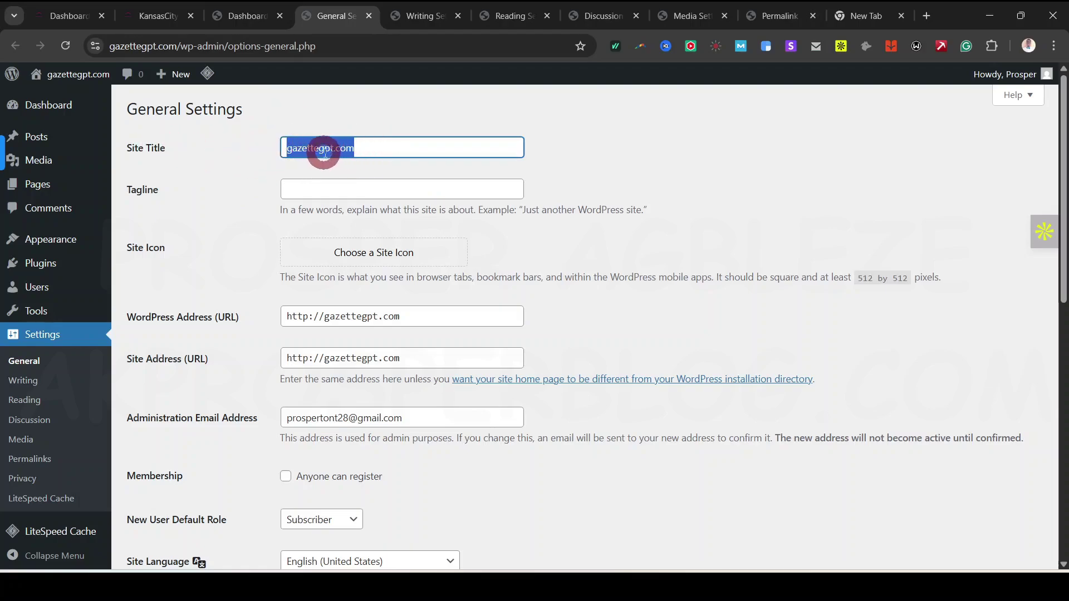
left_click(155, 22)
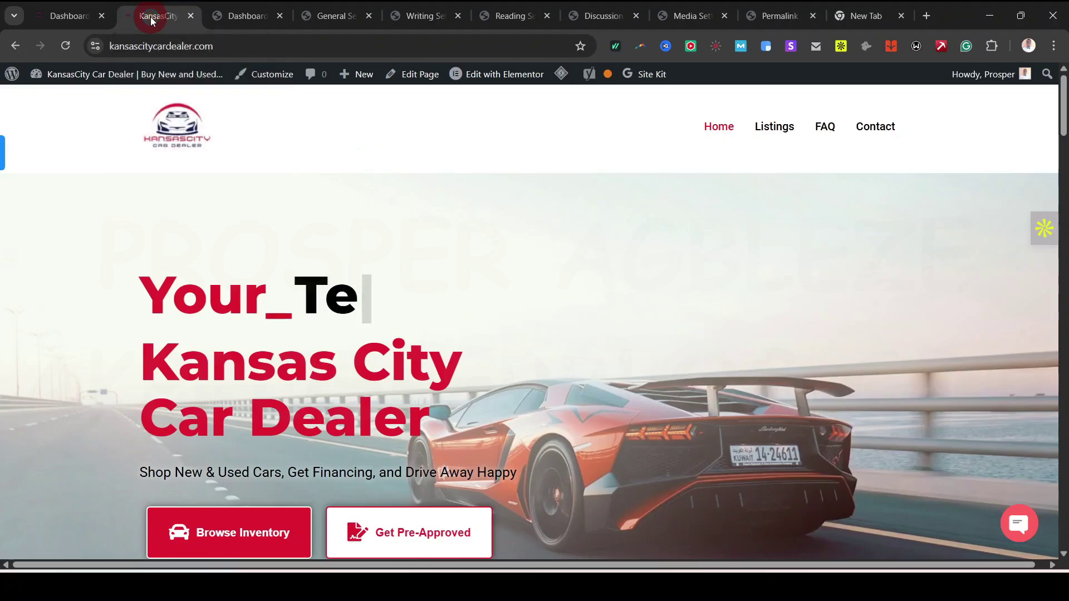
scroll(589, 344, "down", 8)
scroll(589, 347, "up", 8)
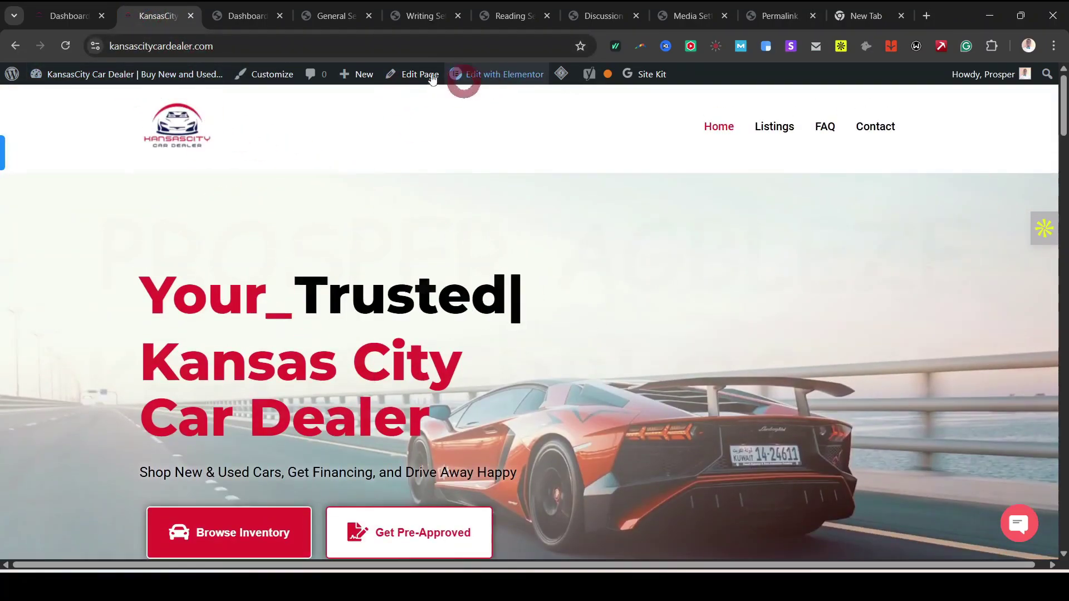
left_click(341, 18)
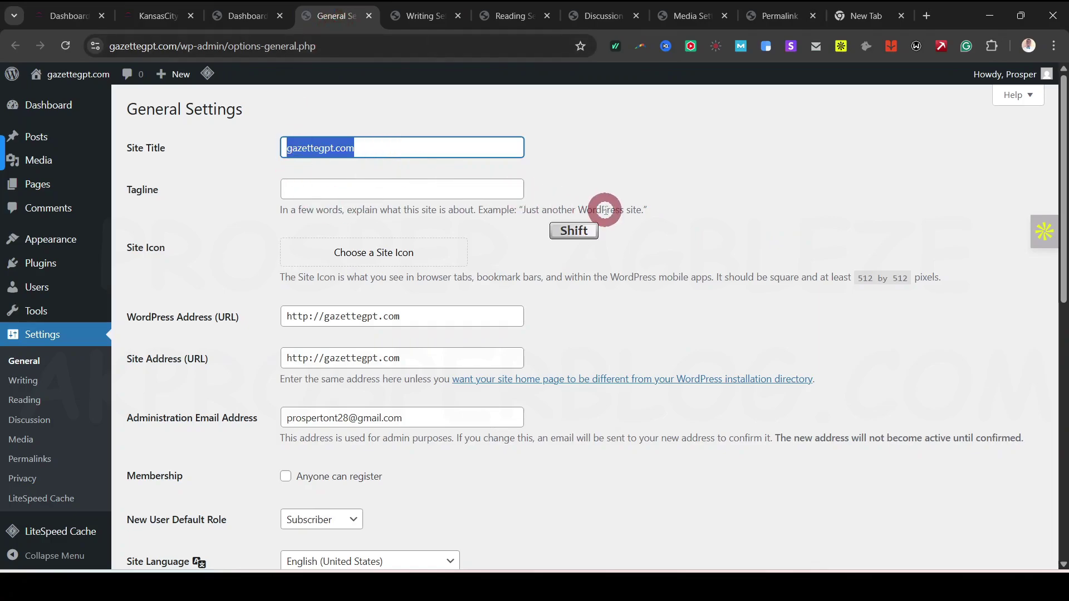
type("kansas")
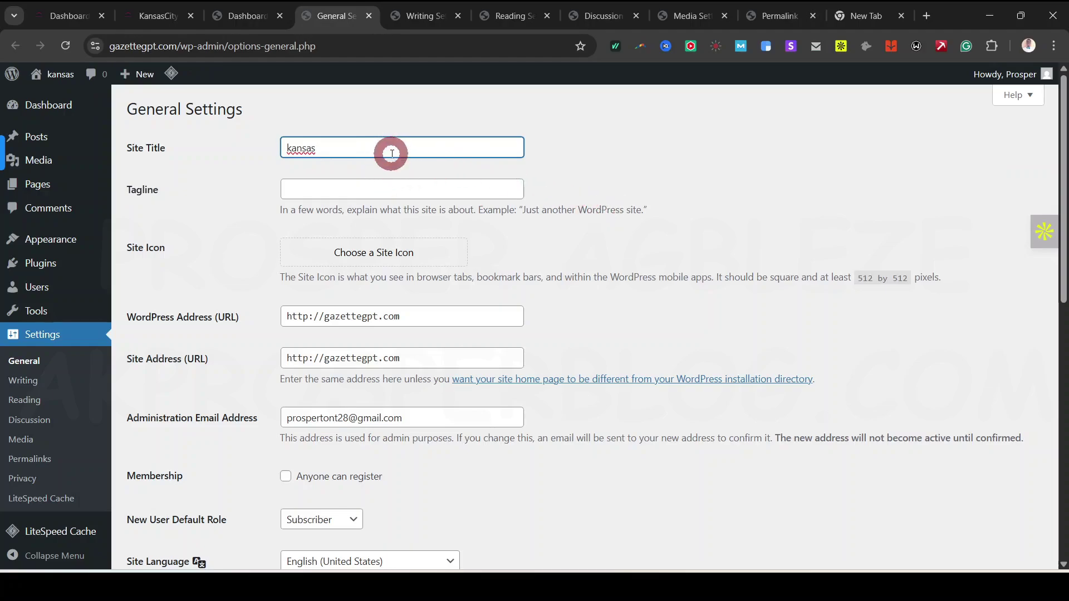
key("ctrl+a")
type("K")
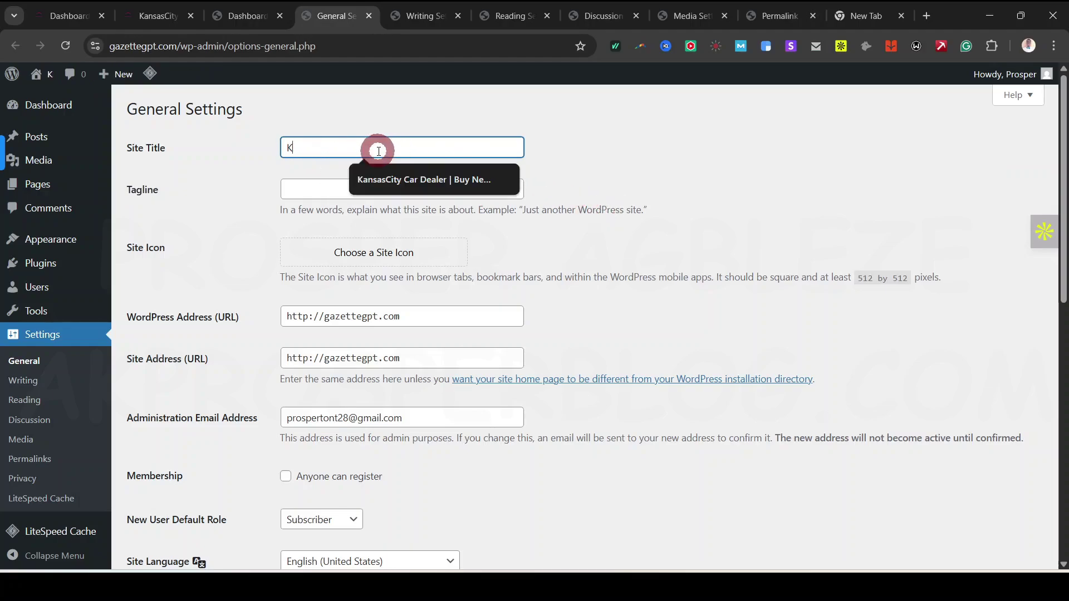
left_click(369, 178)
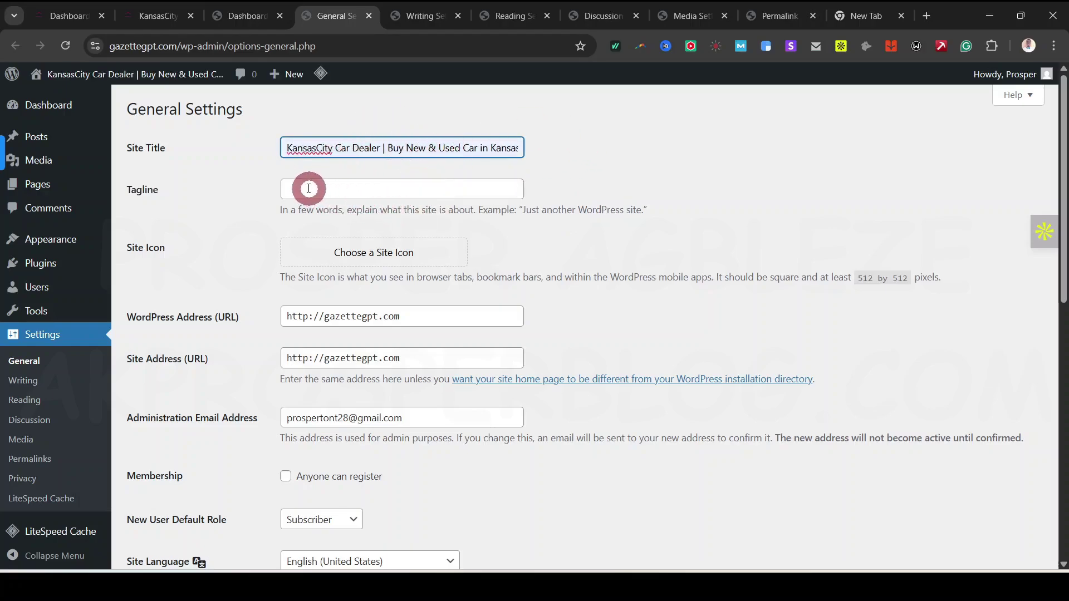
Step: Read the tagline hint and set the tagline to "Your Trusted Car Dealer in Kansas City"
left_click_drag(272, 221, 655, 216)
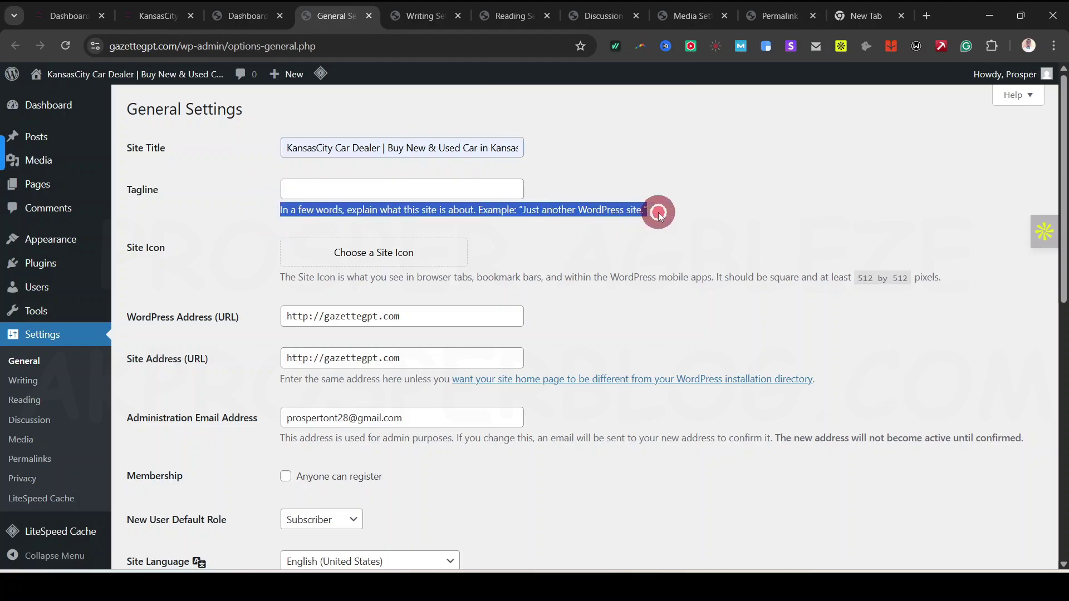
left_click(562, 217)
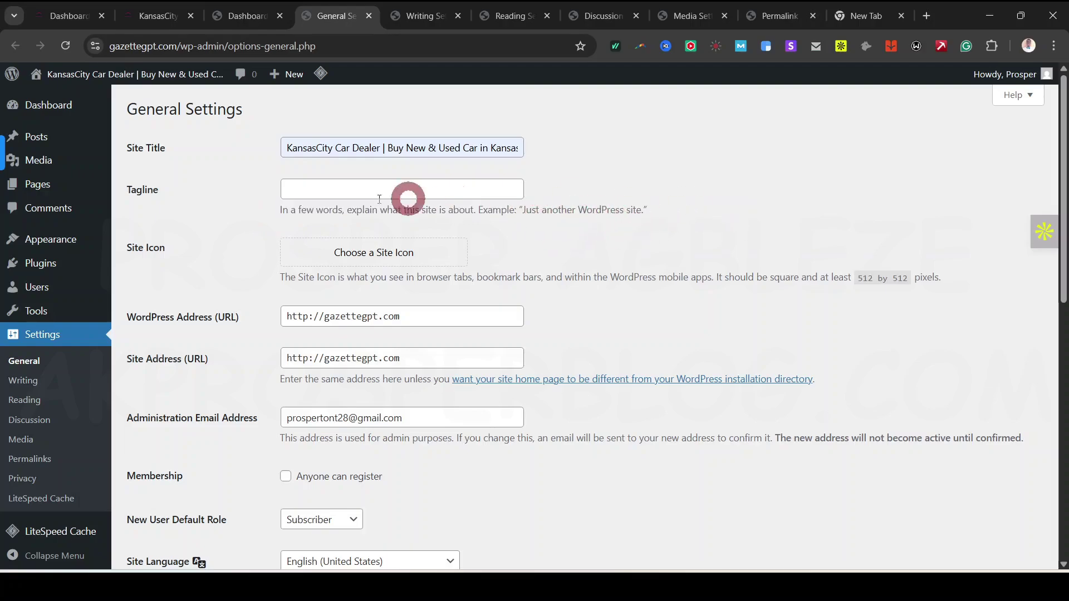
left_click(336, 189)
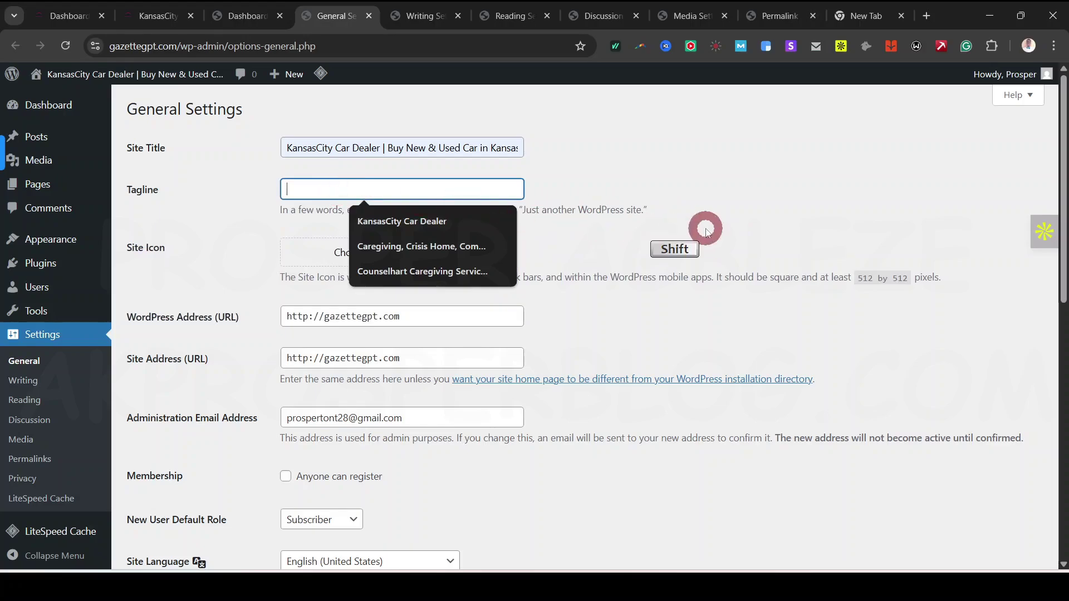
type("You")
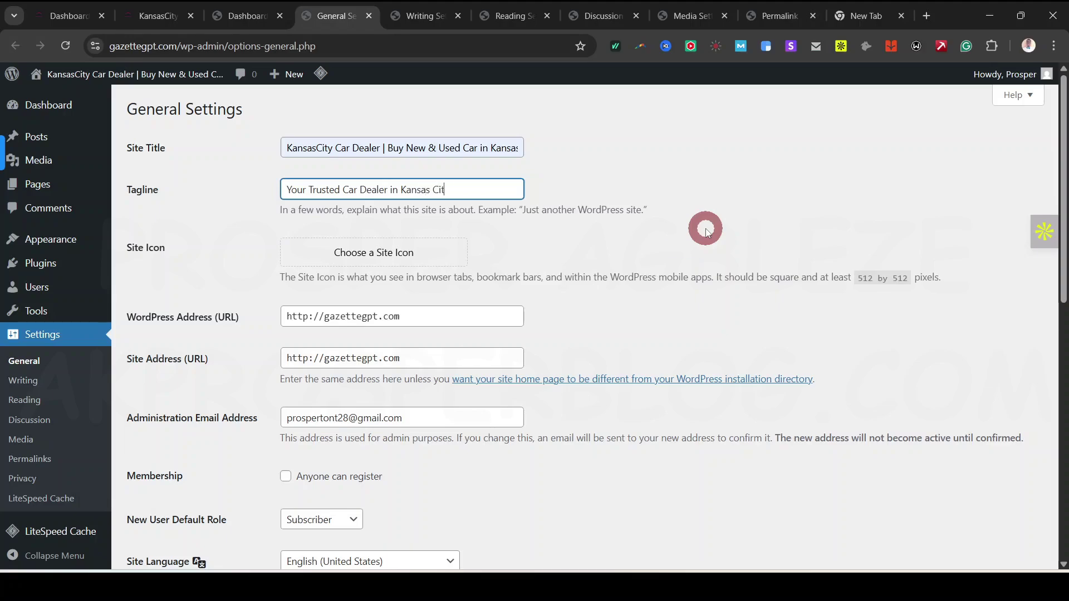
left_click(762, 343)
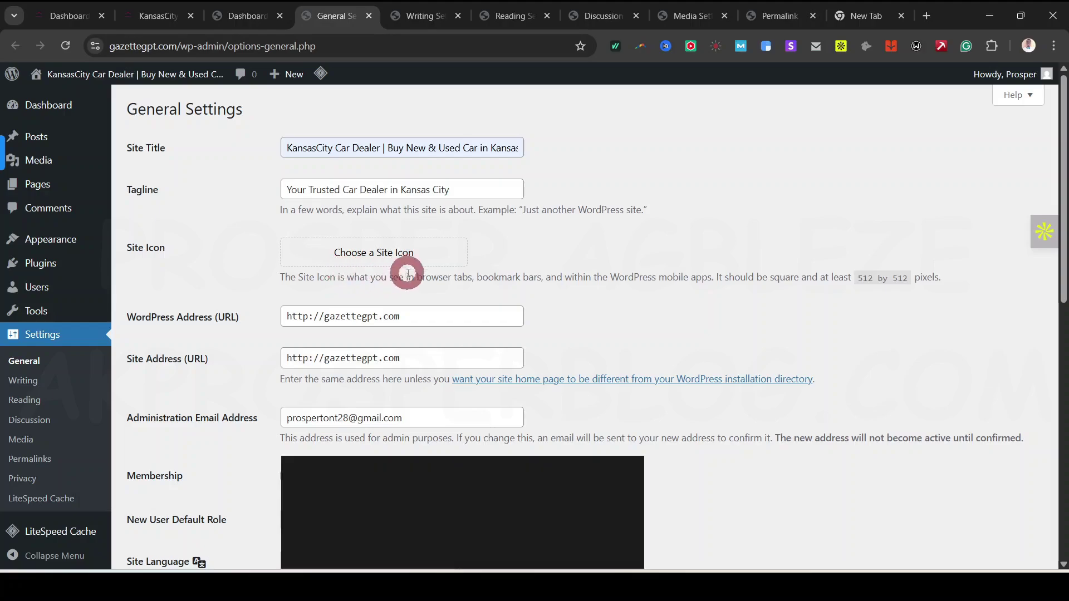
Step: Open an example Google page in a new browser tab to view its tab icon, and return to General Settings
left_click(927, 17)
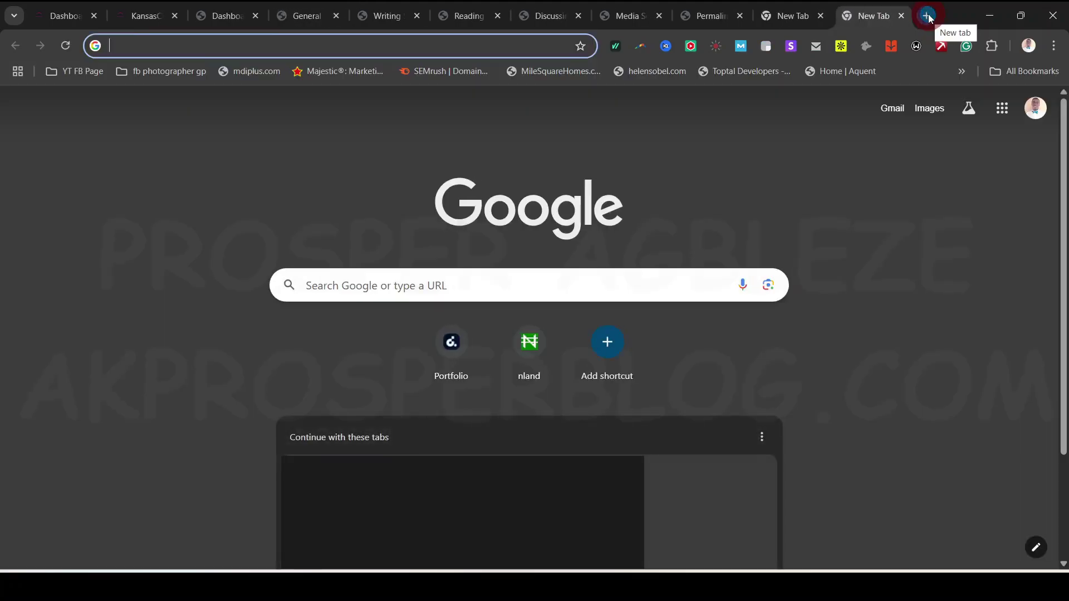
type("gooak")
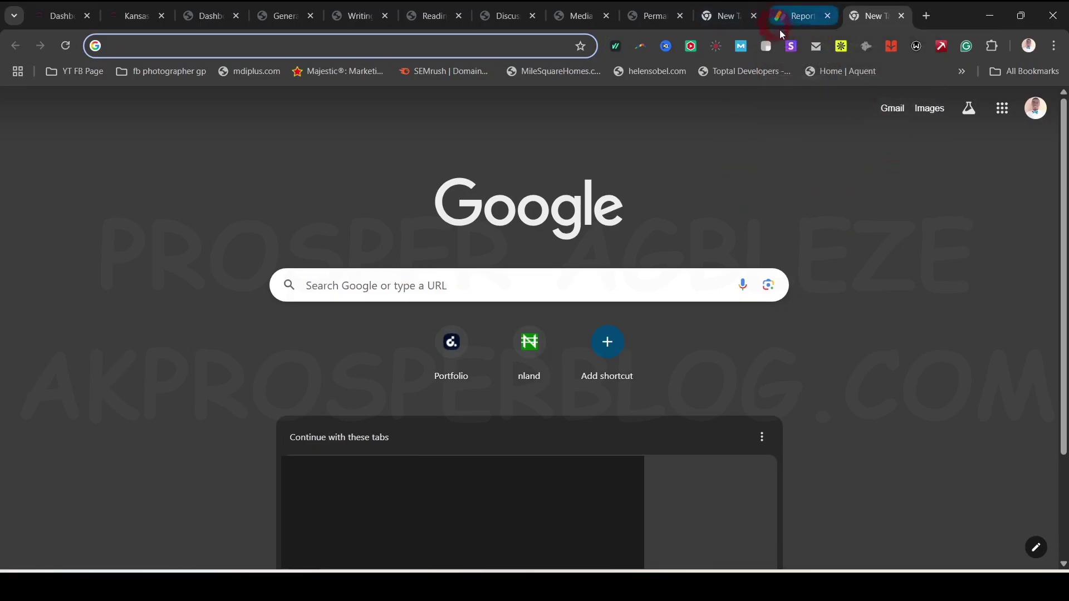
left_click(285, 17)
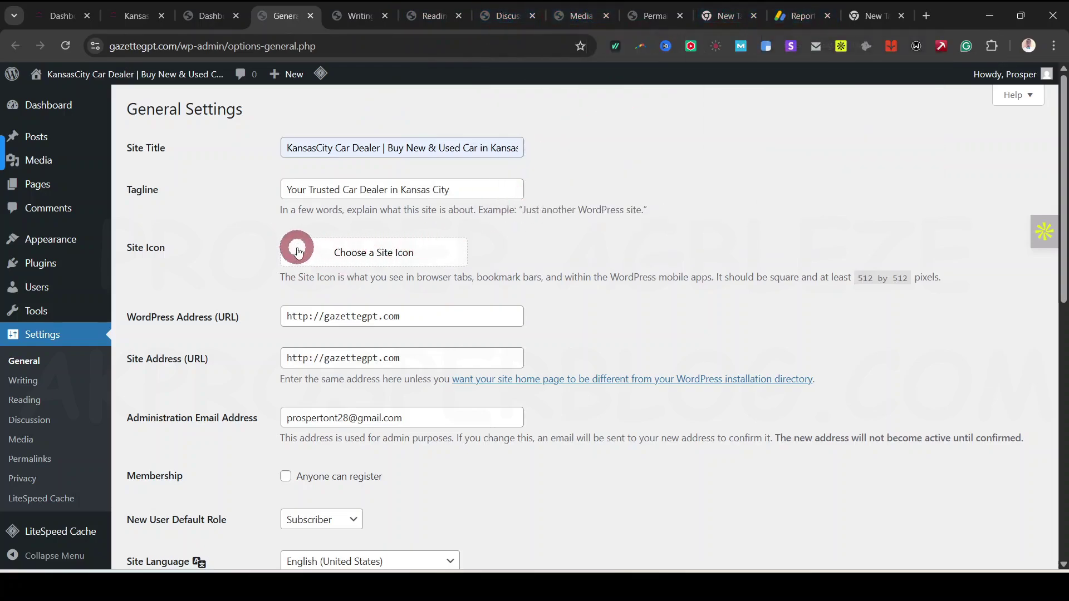
Step: Upload "Blue and Red Minimalist Car Detailing Logo" from the CAR folder on the desktop and set it as the site icon with the full-image crop
left_click(369, 254)
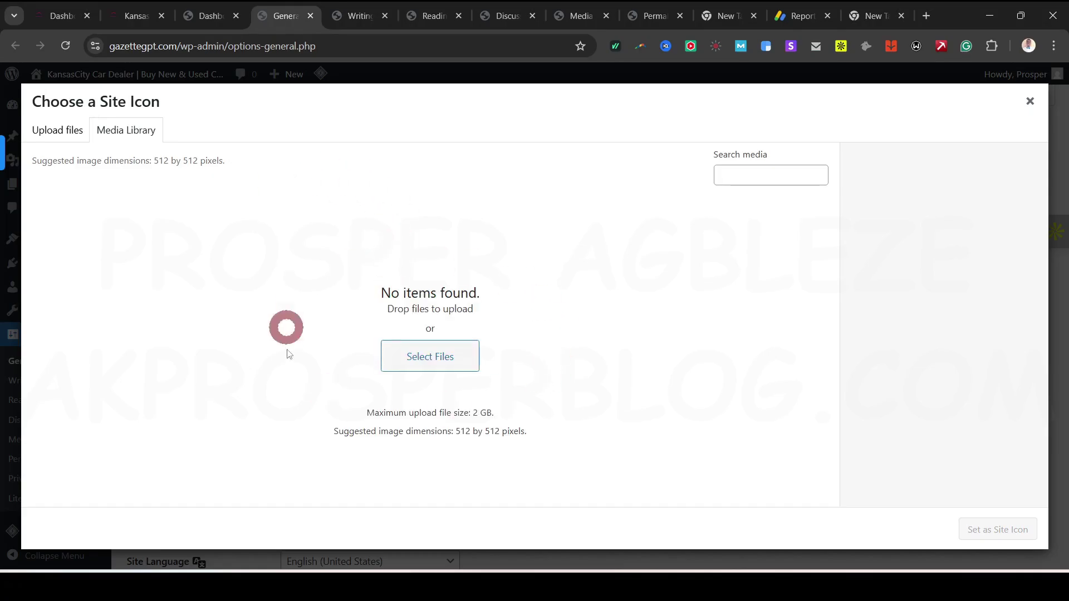
left_click(436, 356)
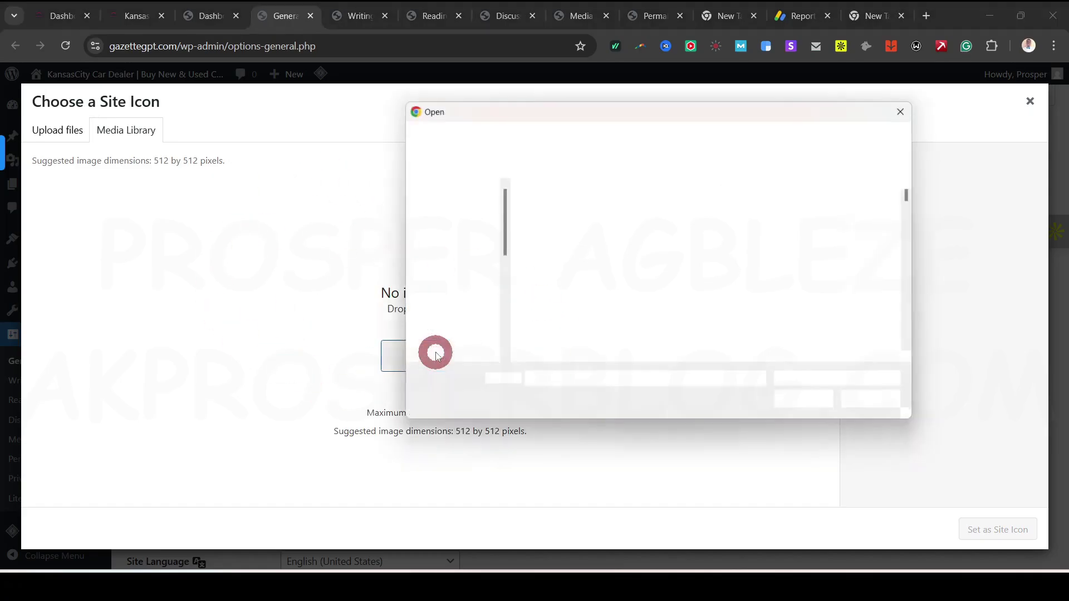
scroll(668, 301, "down", 2)
scroll(669, 305, "down", 2)
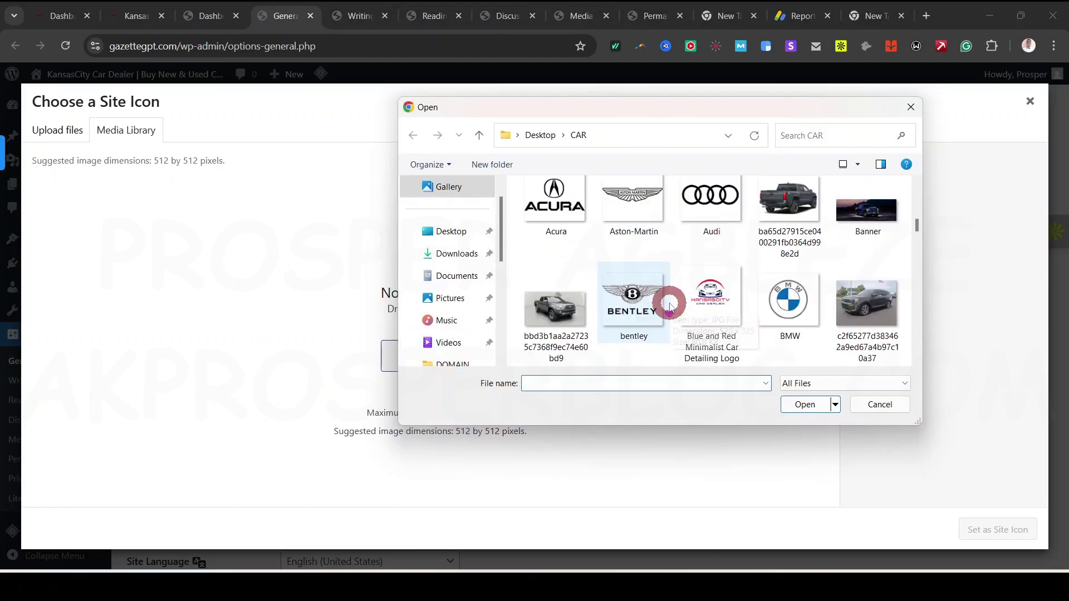
scroll(665, 295, "up", 1)
scroll(662, 289, "down", 3)
scroll(662, 286, "up", 2)
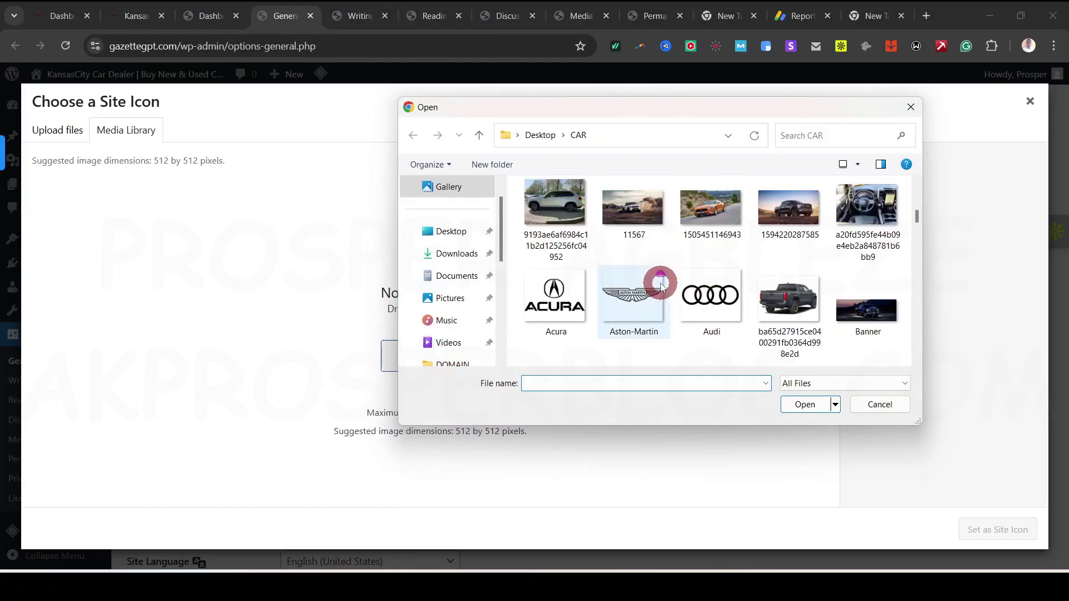
scroll(661, 285, "down", 3)
left_click(713, 208)
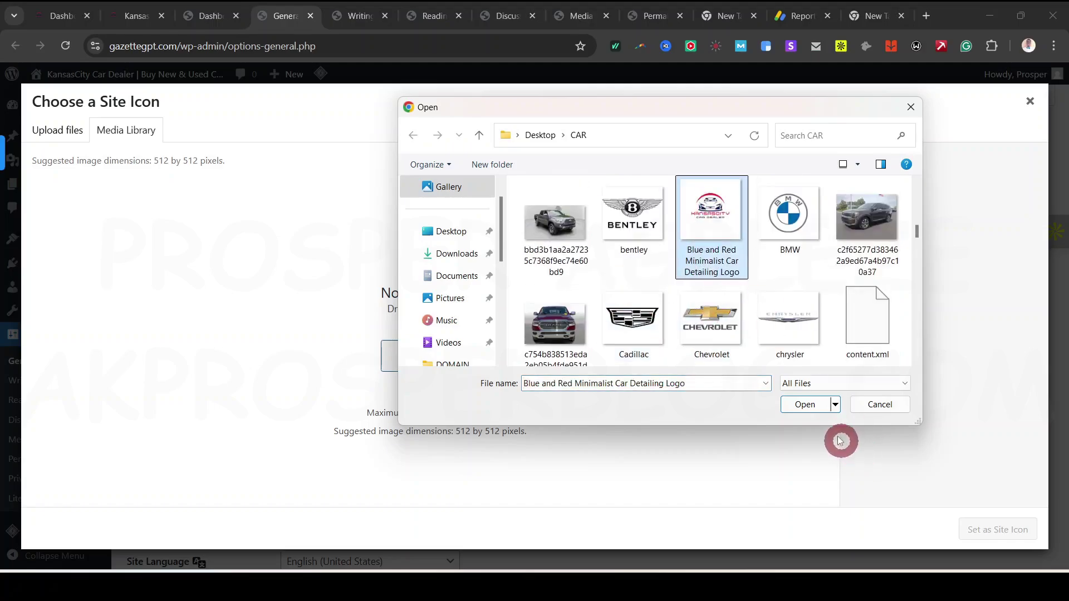
left_click(805, 405)
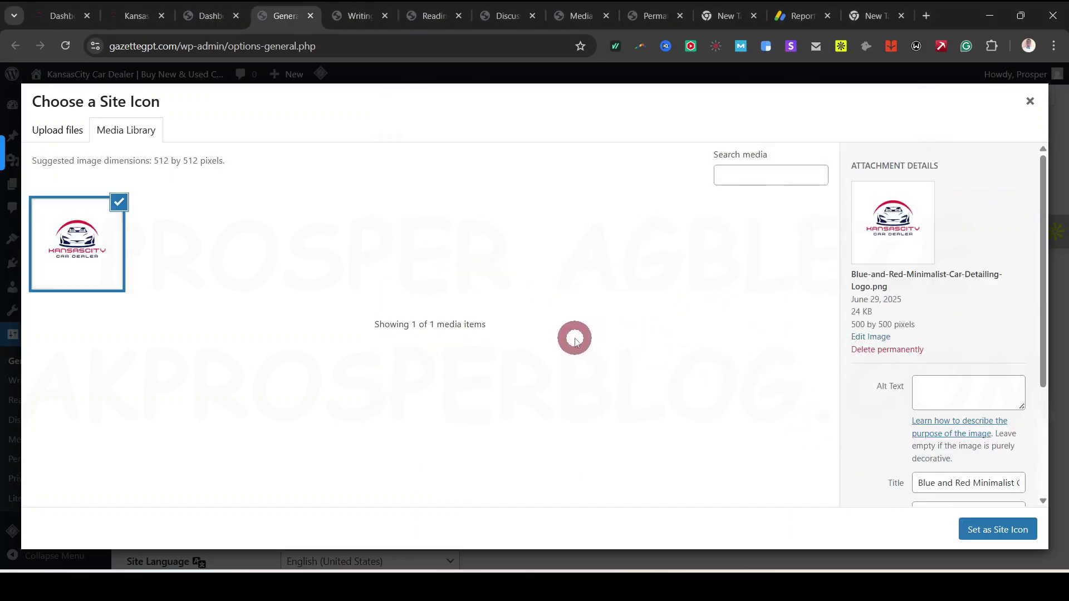
left_click(991, 531)
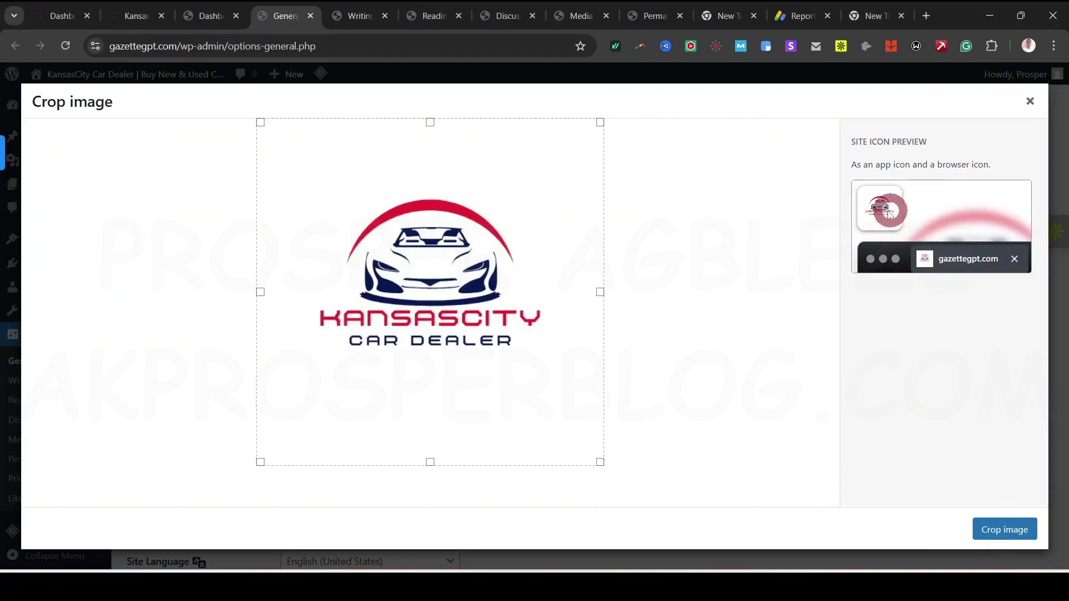
left_click(1002, 533)
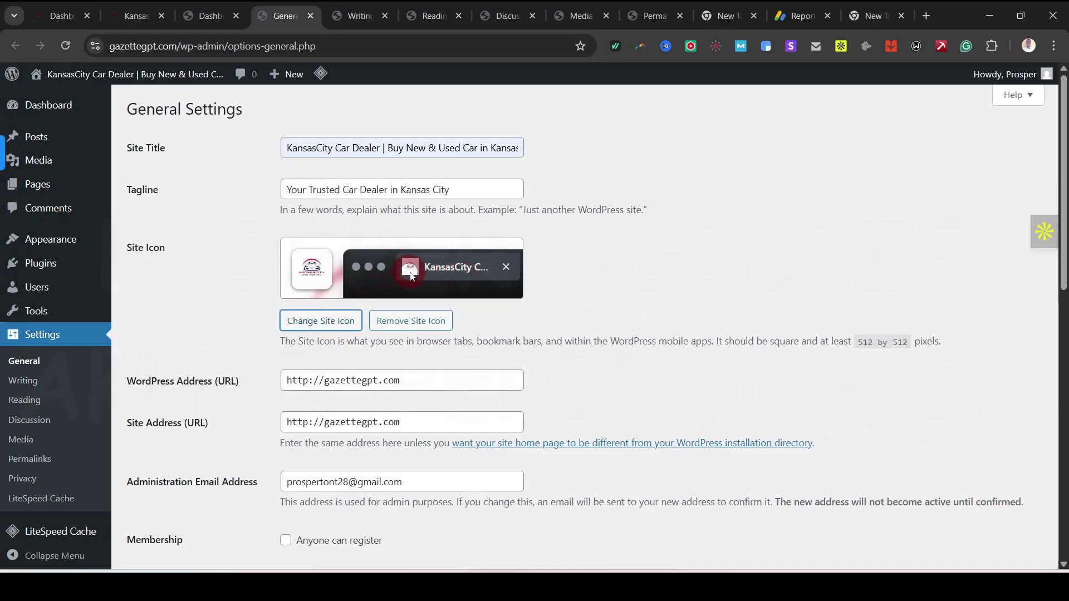
Step: Review the remaining general settings, leave open registration off and the week start on Monday, and save the changes
scroll(440, 373, "down", 3)
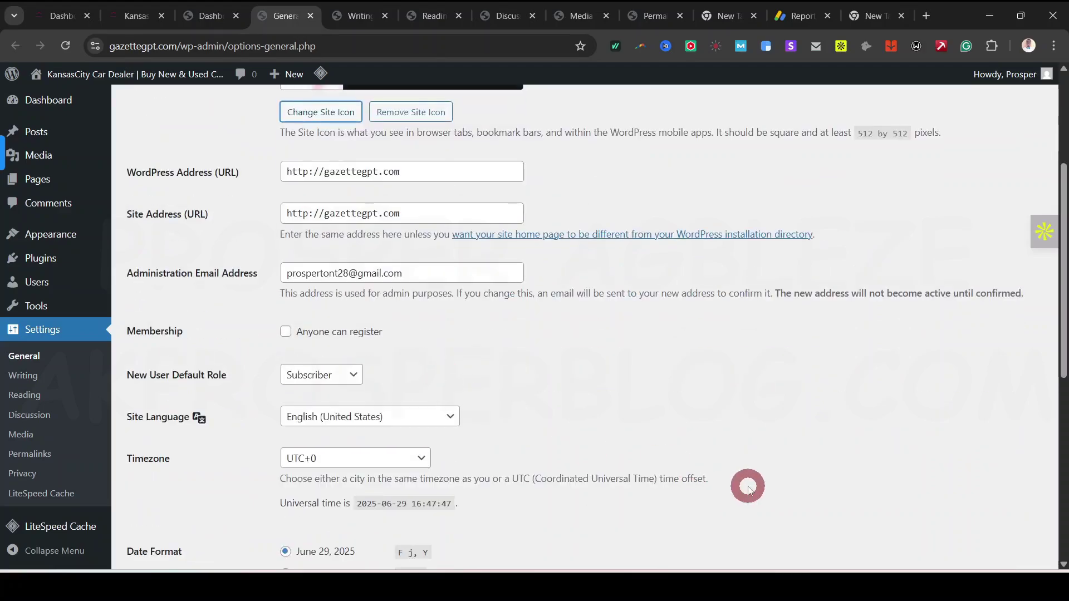
scroll(748, 490, "down", 2)
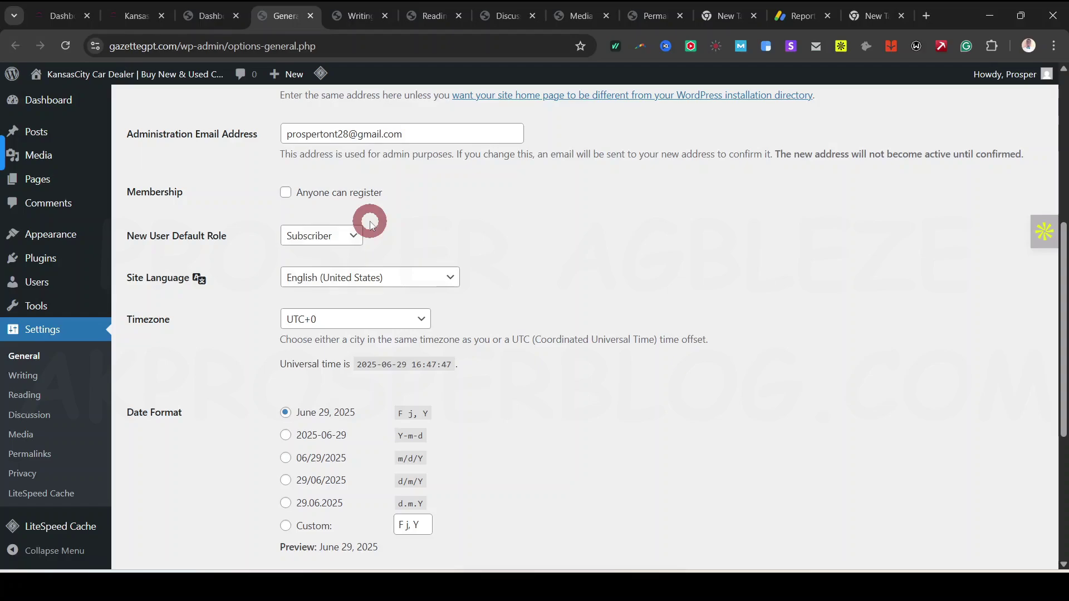
left_click(286, 193)
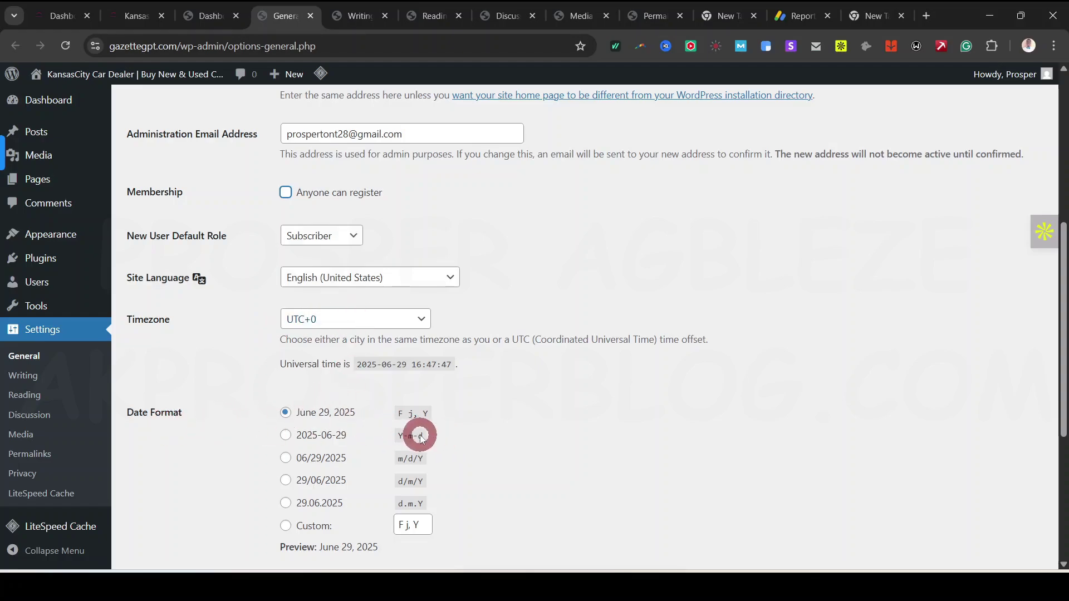
scroll(418, 430, "down", 3)
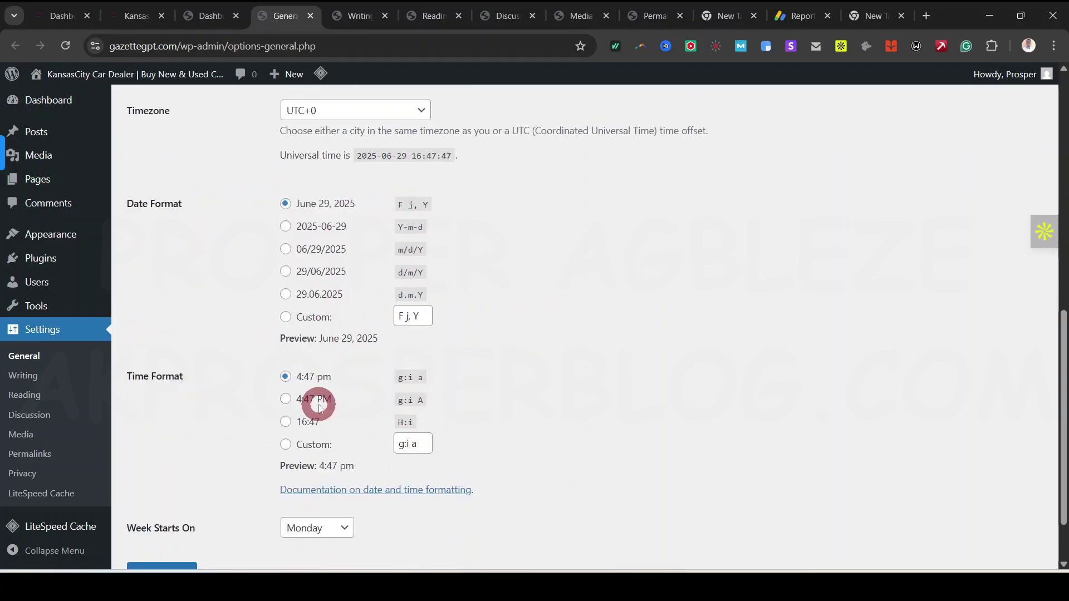
scroll(464, 427, "down", 1)
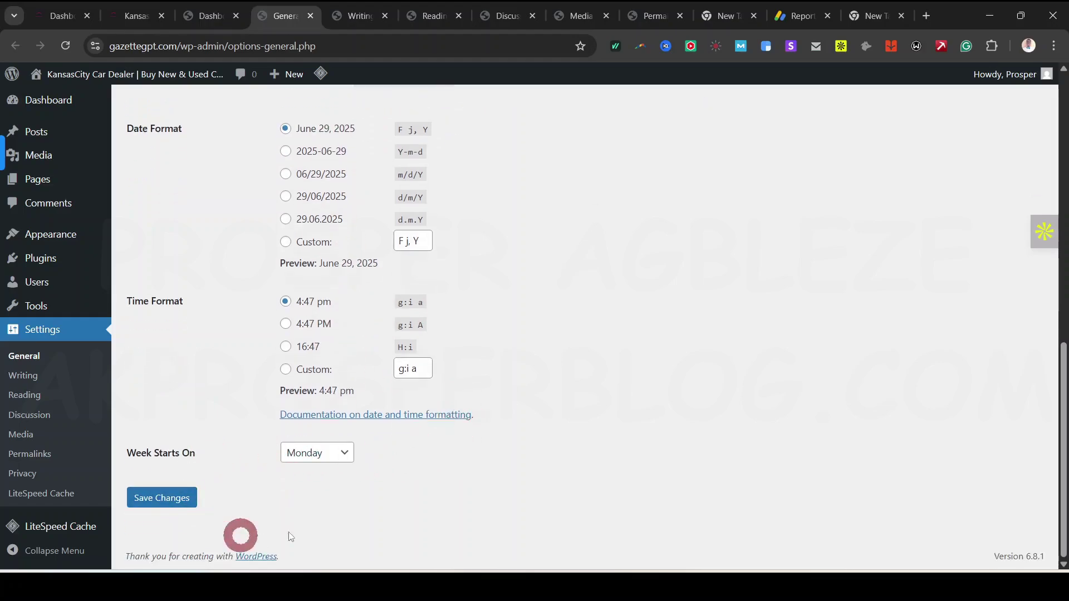
left_click(345, 459)
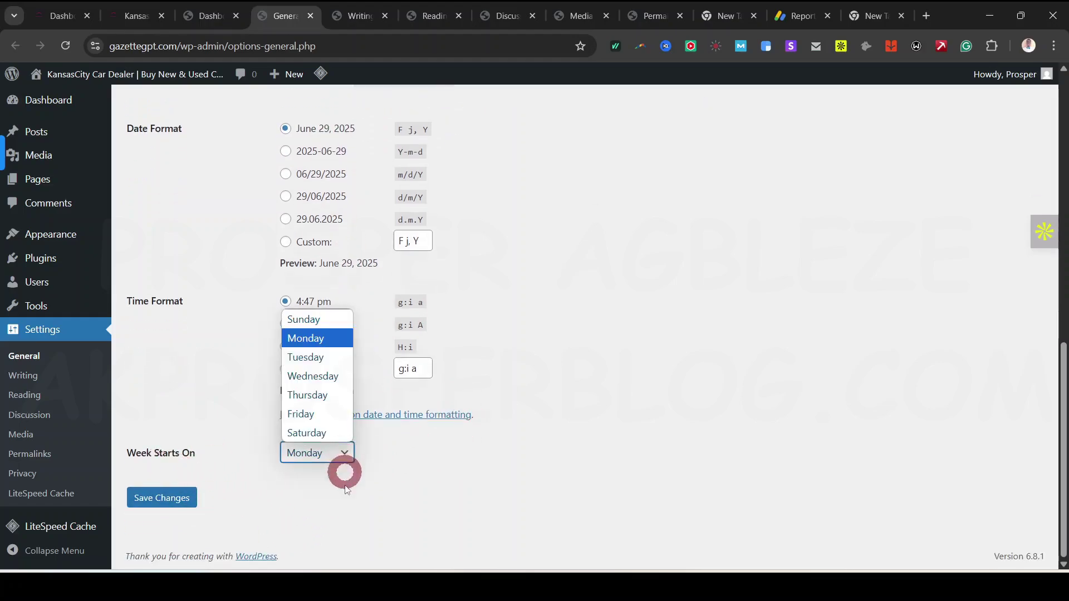
left_click(374, 510)
left_click(178, 501)
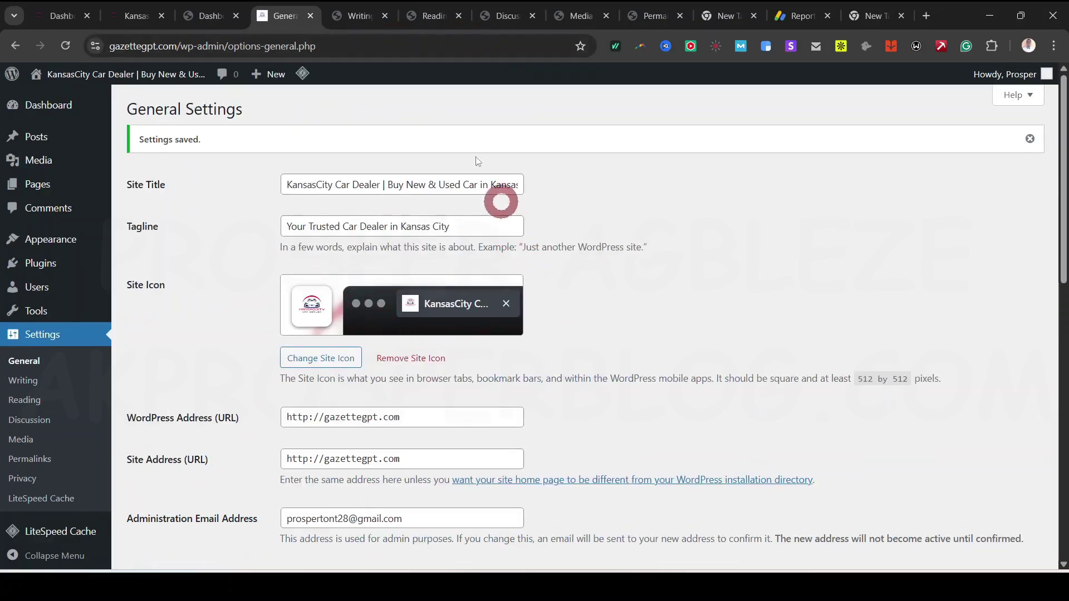
Step: Look over the Writing, Reading and Discussion settings, dismissing the licence reminder and reloading the crashed Discussion page
left_click(360, 21)
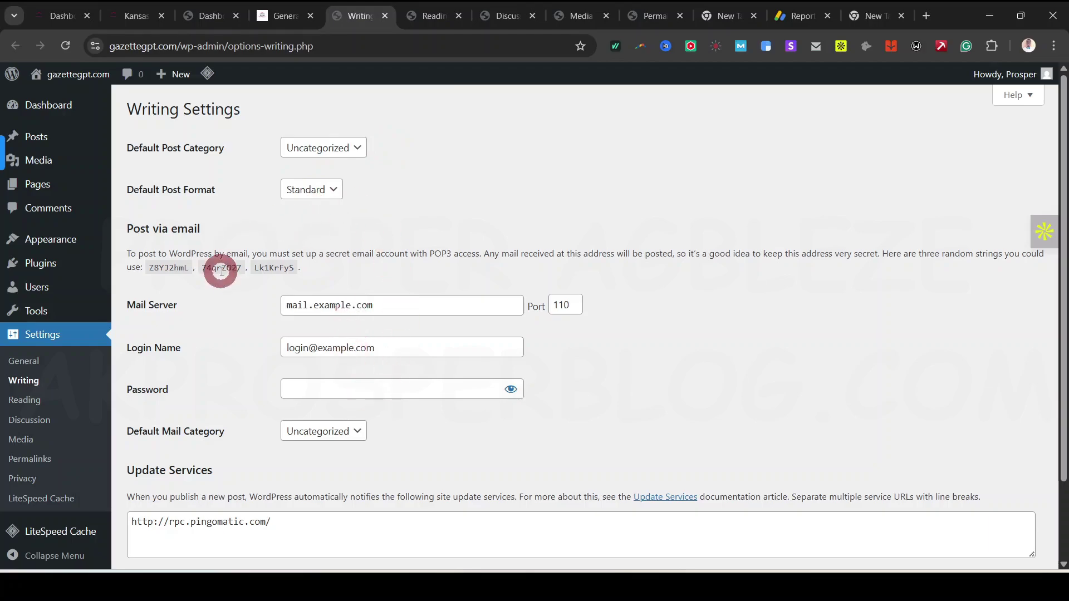
left_click(426, 18)
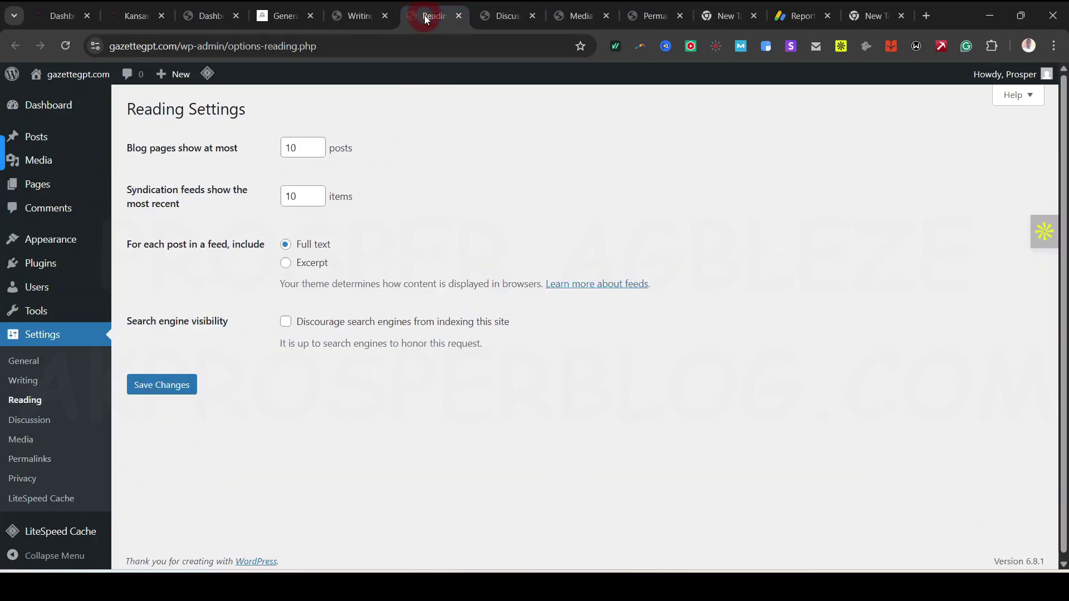
left_click(490, 17)
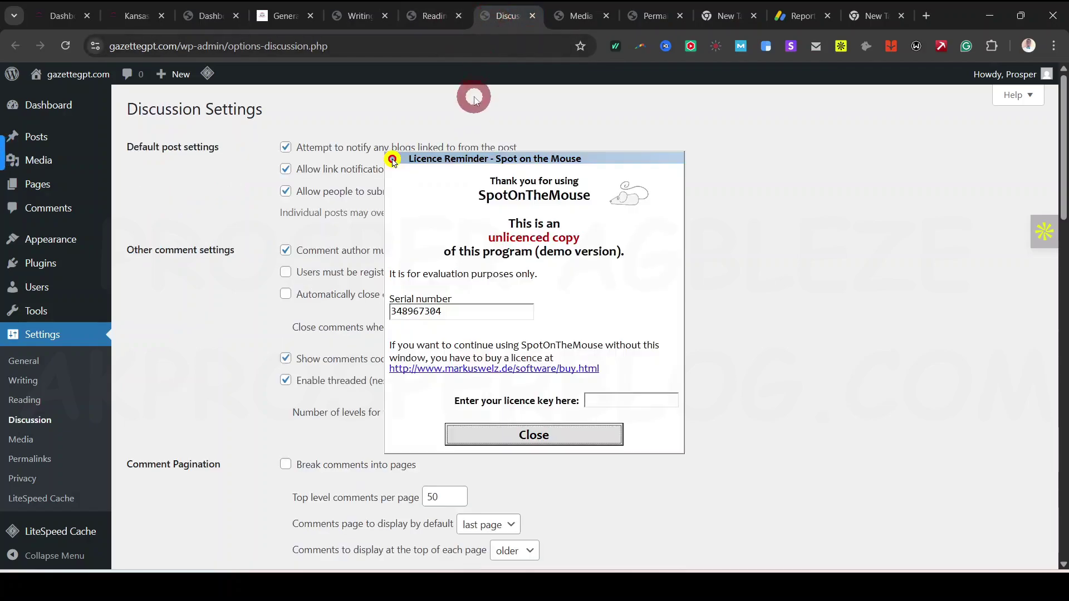
left_click(557, 436)
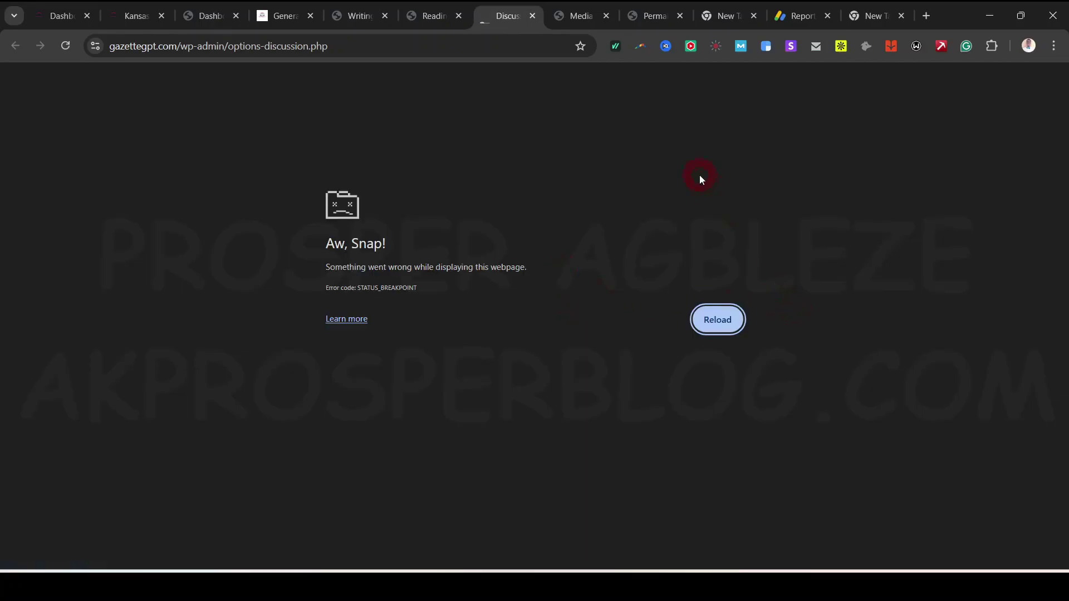
left_click(717, 328)
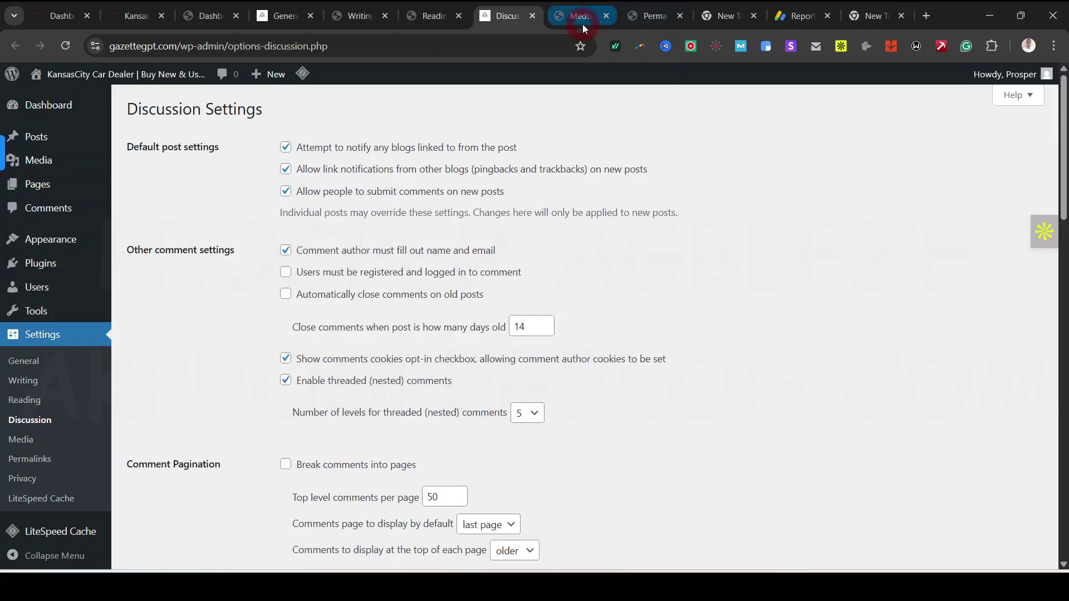
Step: Check the Post name permalink structure and the optional category and tag base fields in Permalink Settings
left_click(652, 16)
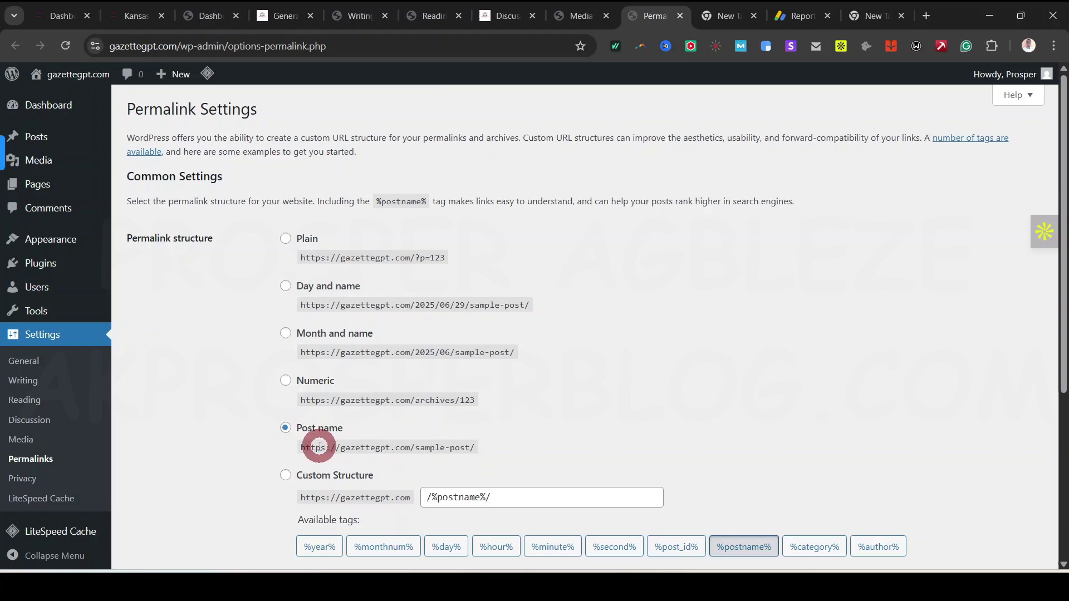
left_click_drag(319, 447, 484, 452)
left_click(547, 437)
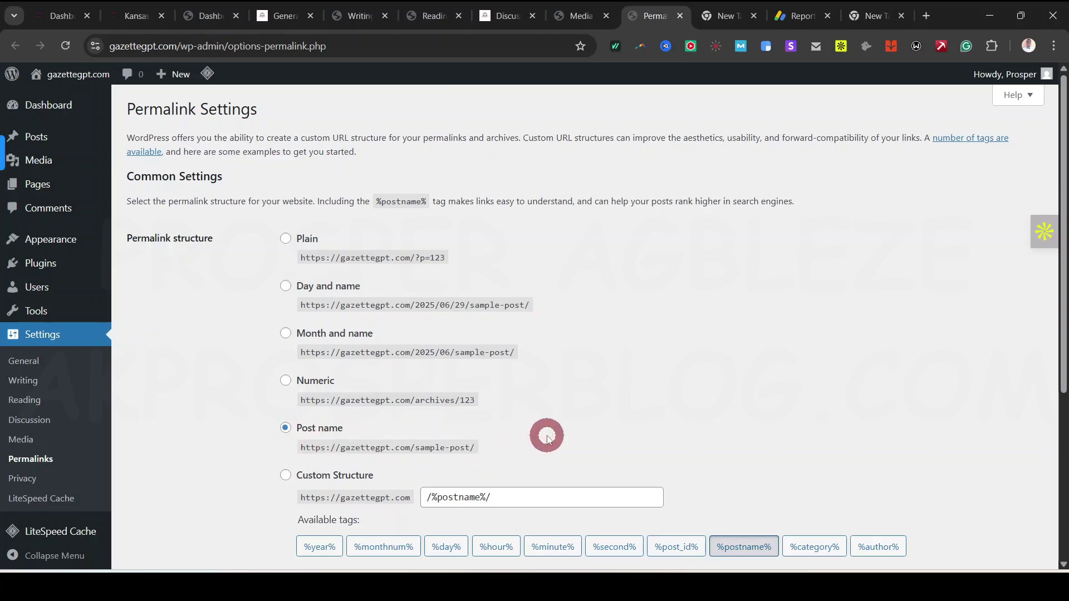
scroll(553, 438, "down", 5)
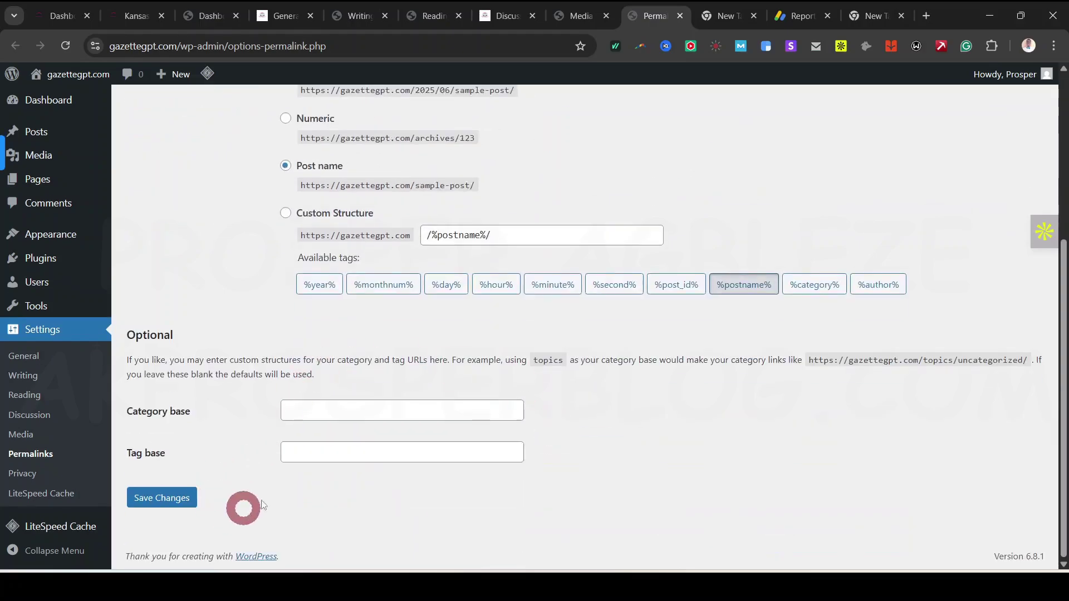
scroll(241, 501, "up", 5)
Step: Return to the gazettegpt.com dashboard tab and close all browser tabs after it
left_click(356, 15)
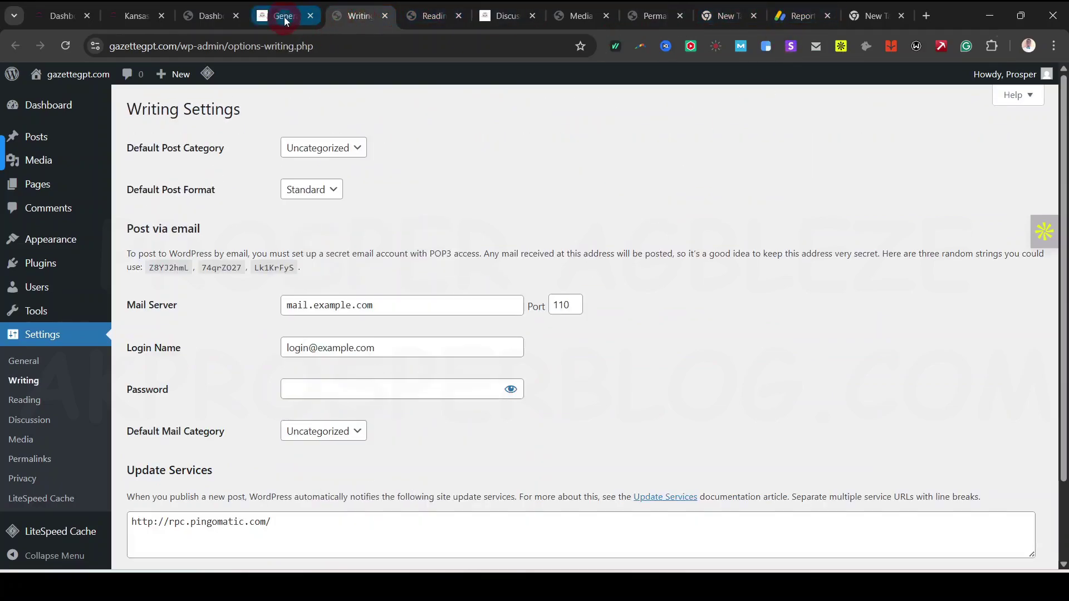
left_click(284, 16)
left_click(206, 16)
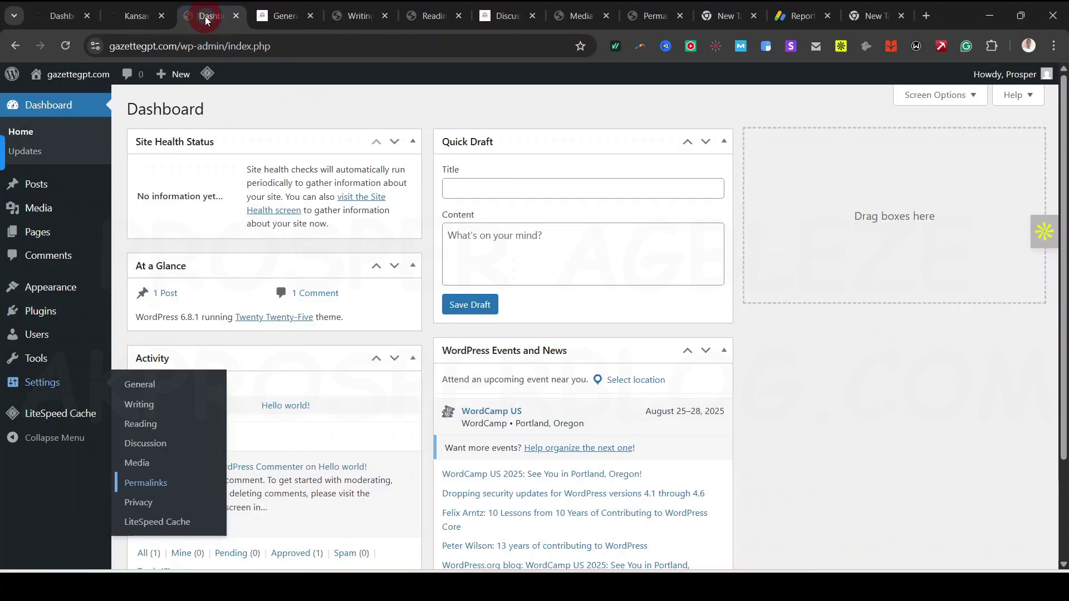
right_click(205, 15)
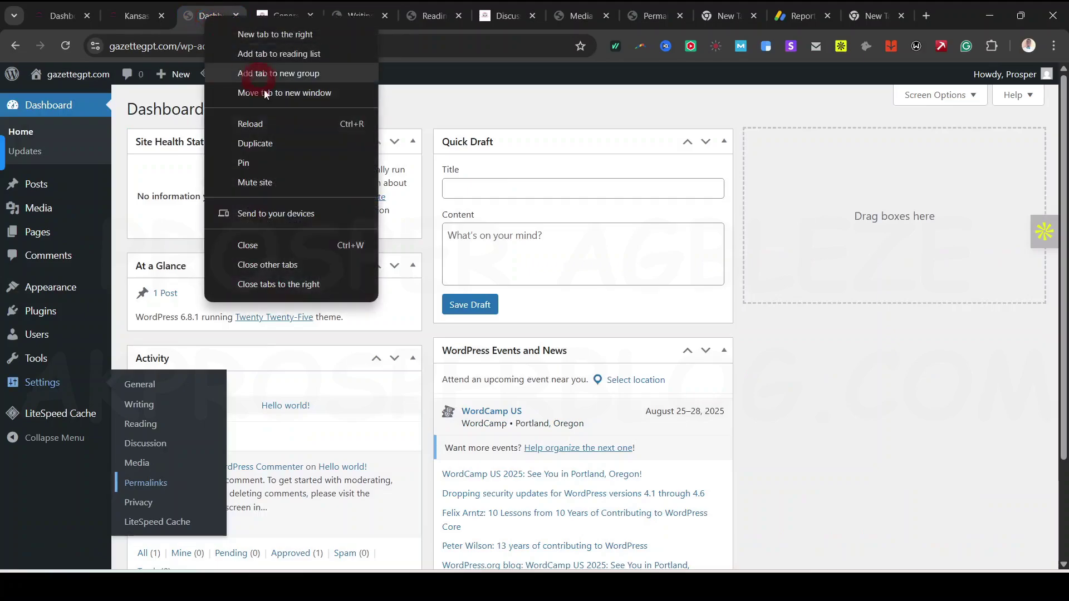
left_click(287, 284)
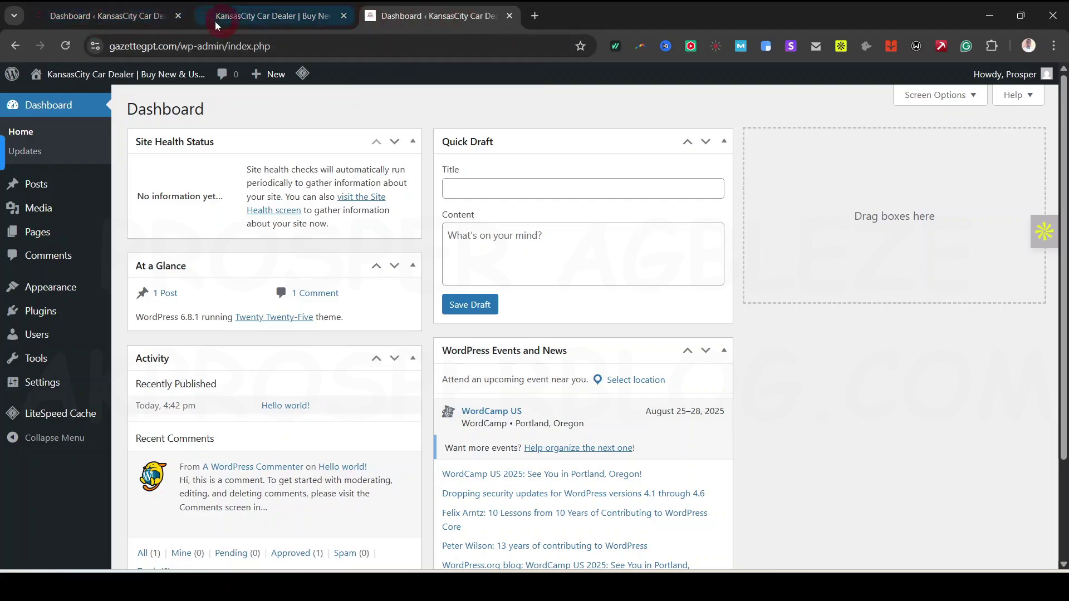
Step: View the finished example homepage on kansascitycardealer.com, including its search bar and trending searches, and select its web address
left_click(245, 22)
scroll(492, 270, "down", 10)
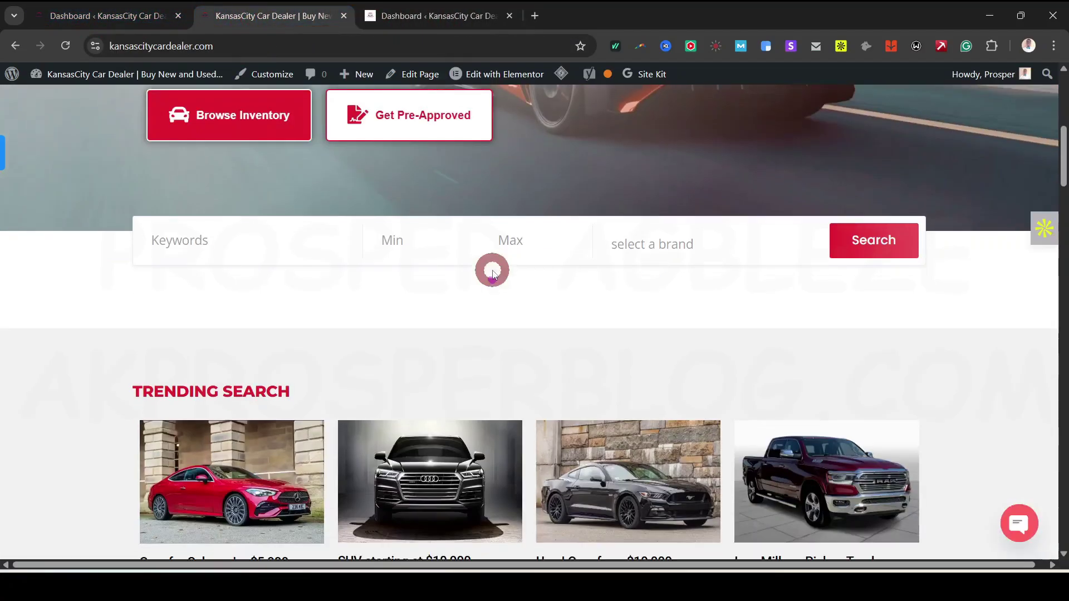
scroll(492, 270, "up", 10)
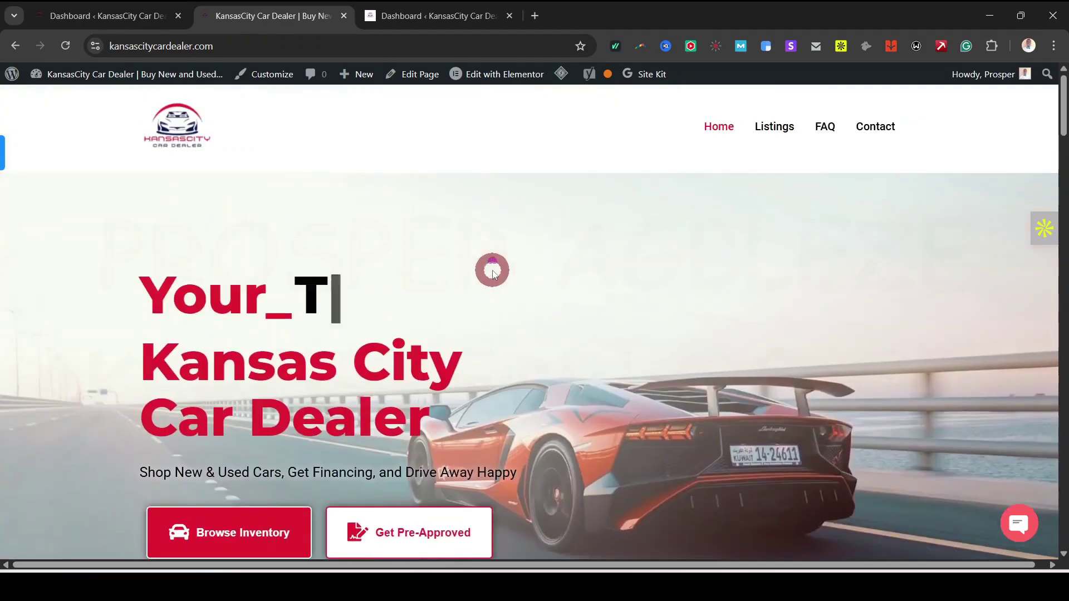
left_click(123, 45)
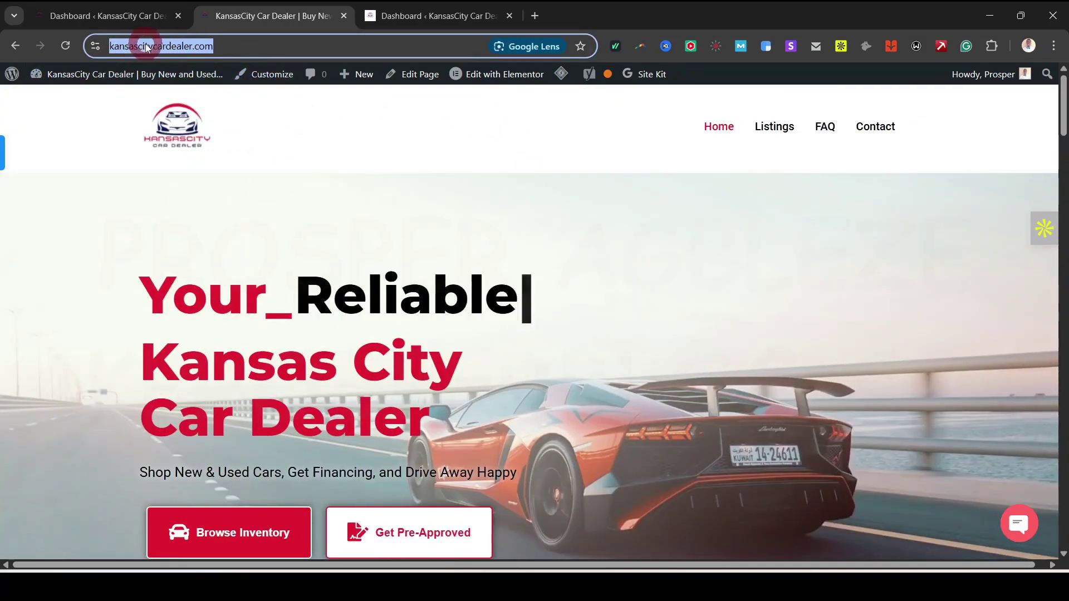
Step: Open the gazettegpt.com front end from its dashboard in a new tab and view it
left_click(432, 17)
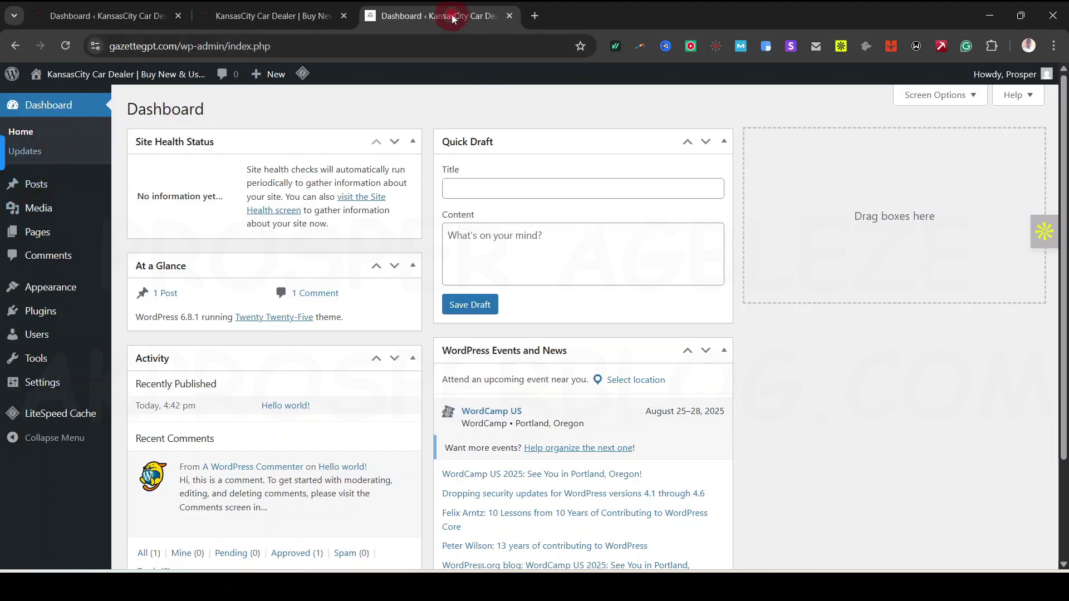
mouse_move(78, 74)
right_click(56, 93)
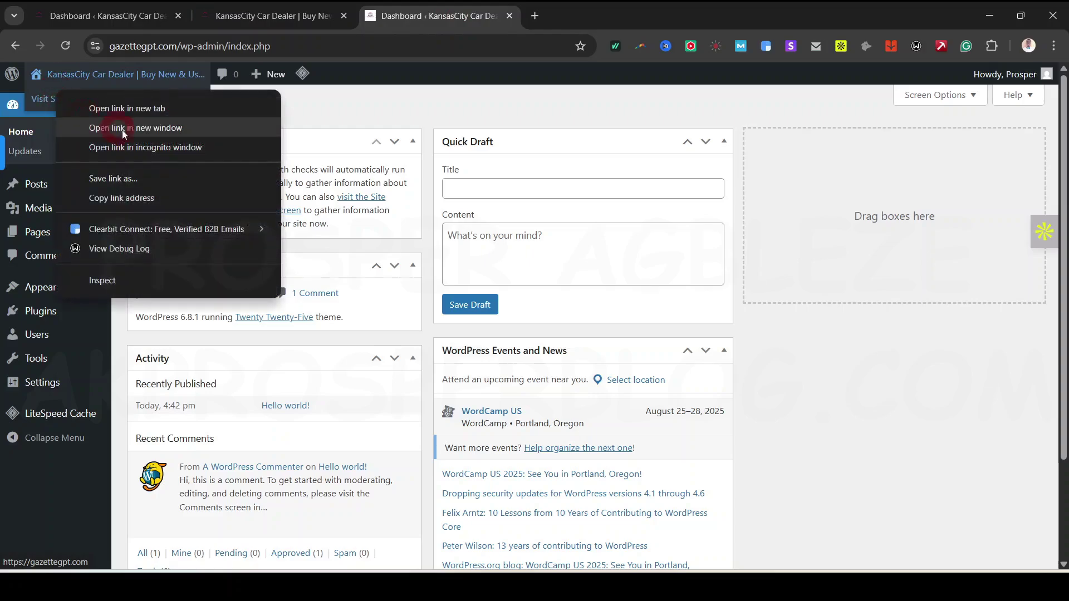
left_click(128, 108)
left_click(594, 16)
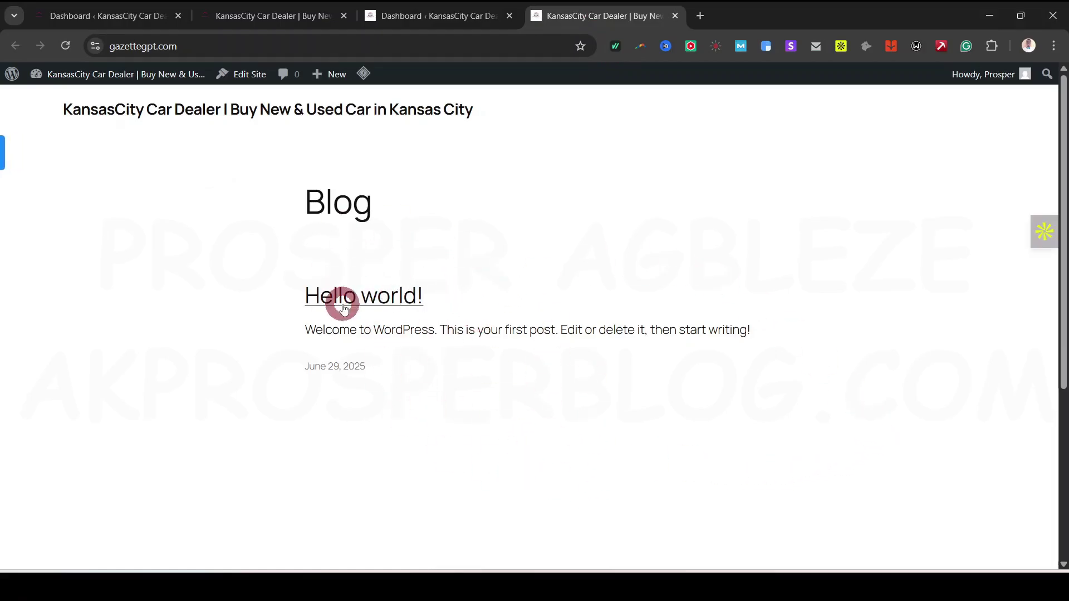
Step: Compare the finished kansascitycardealer.com homepage with the default blog page on gazettegpt.com
left_click(253, 24)
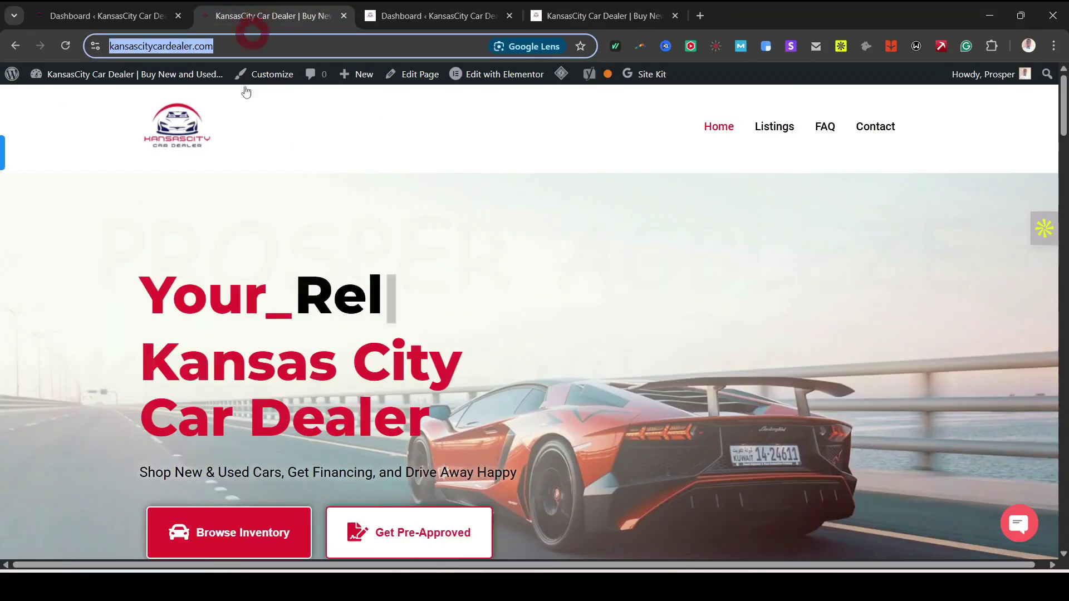
left_click(538, 357)
left_click(601, 16)
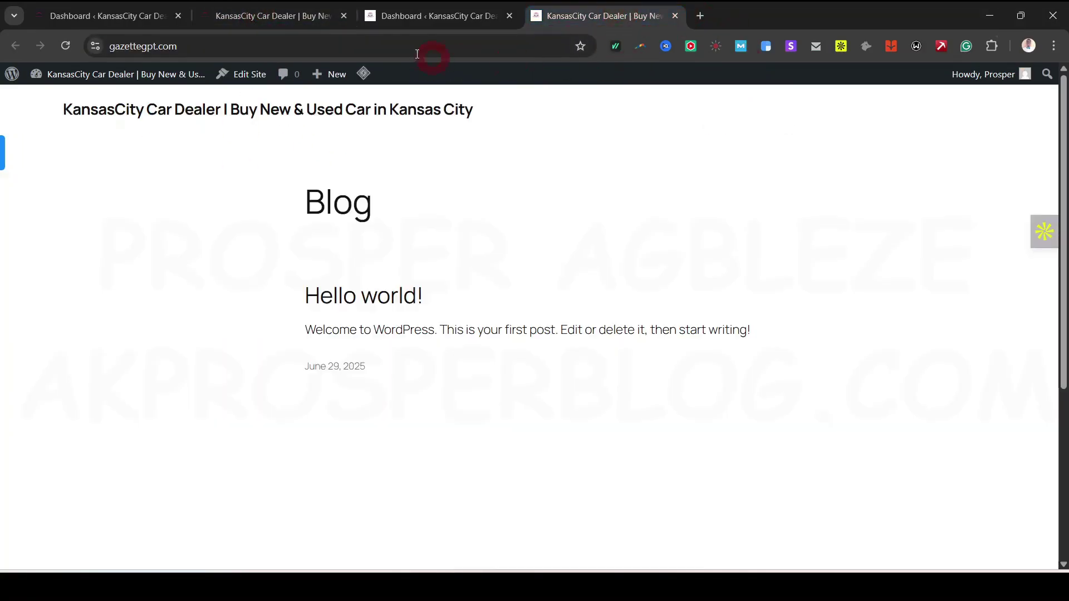
Step: Return to the gazettegpt.com dashboard and open the Add Themes page
left_click(418, 20)
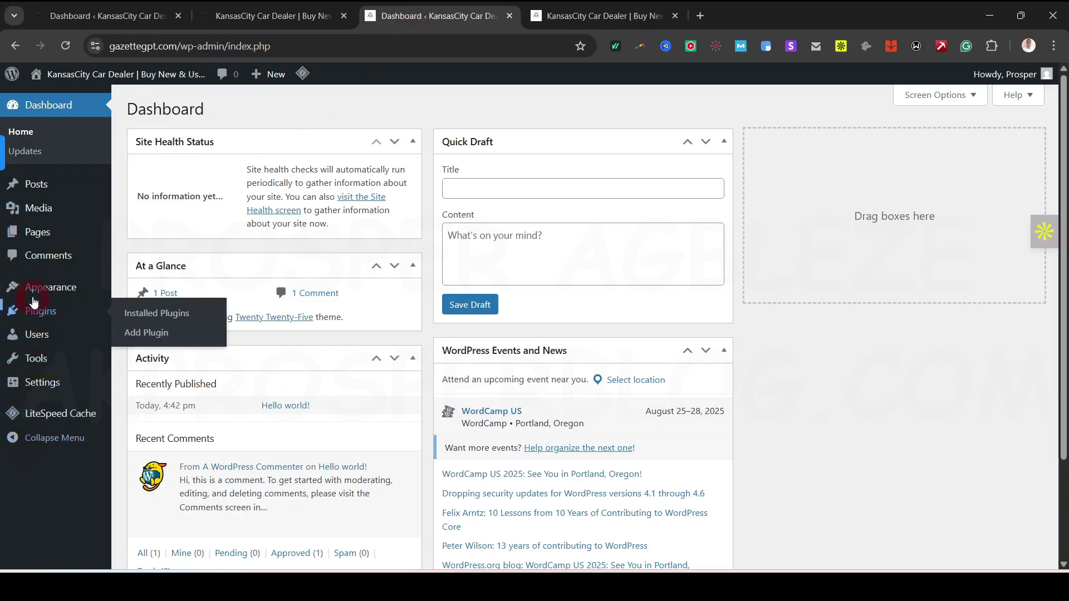
mouse_move(53, 286)
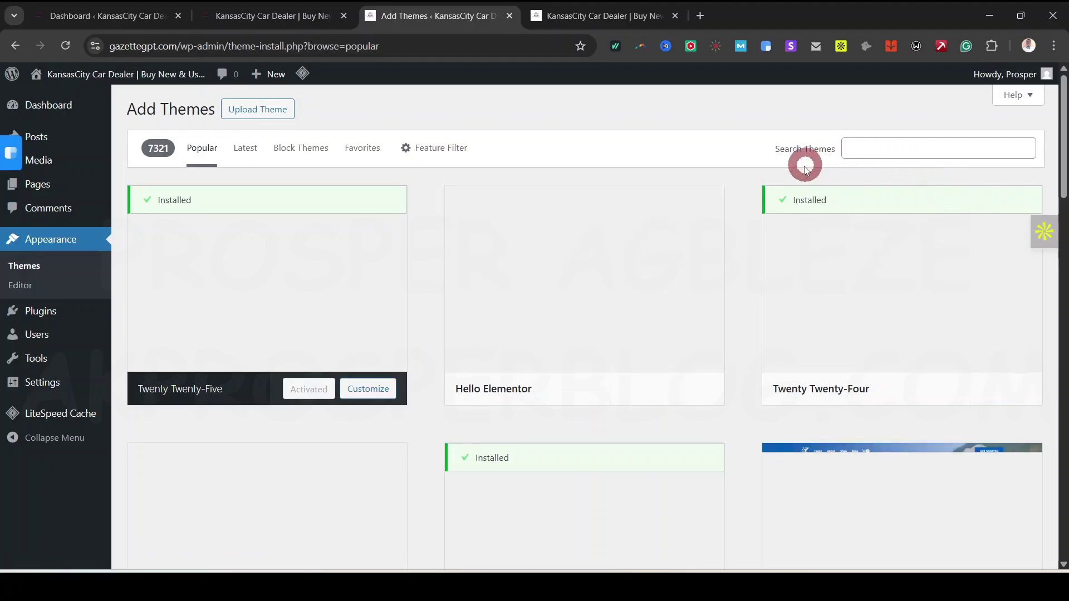
left_click_drag(777, 148, 835, 150)
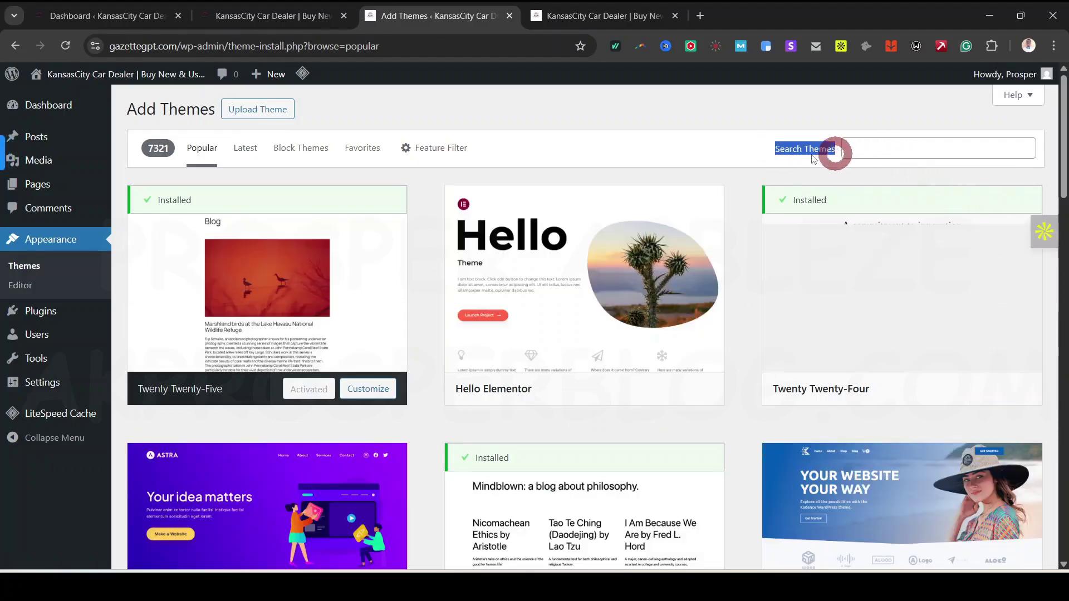
Step: Search the theme directory for "listing hive", and install and activate the ListingHive theme
left_click(935, 149)
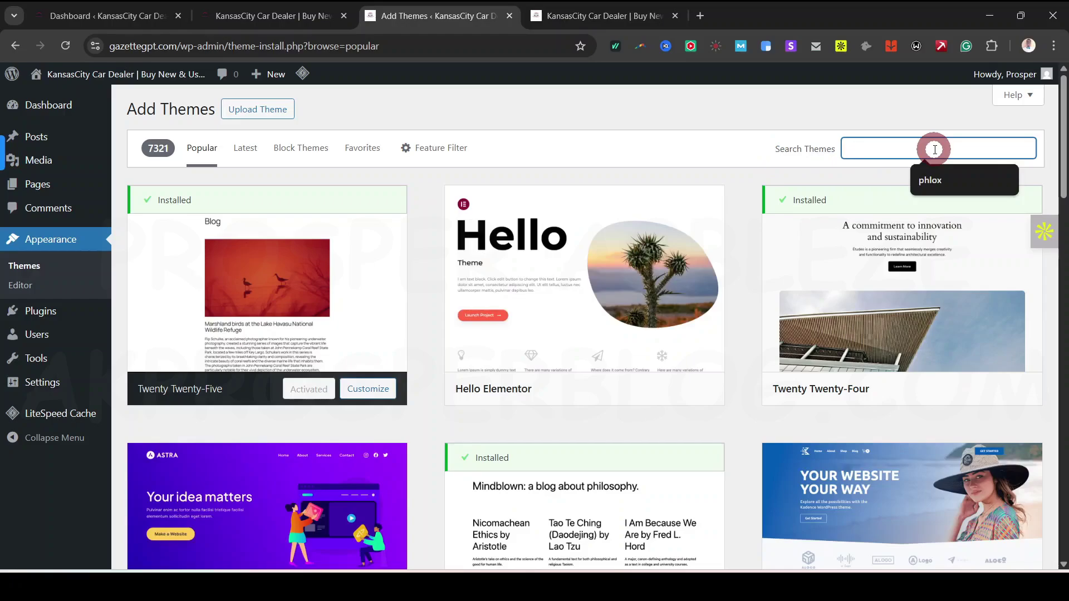
type("list")
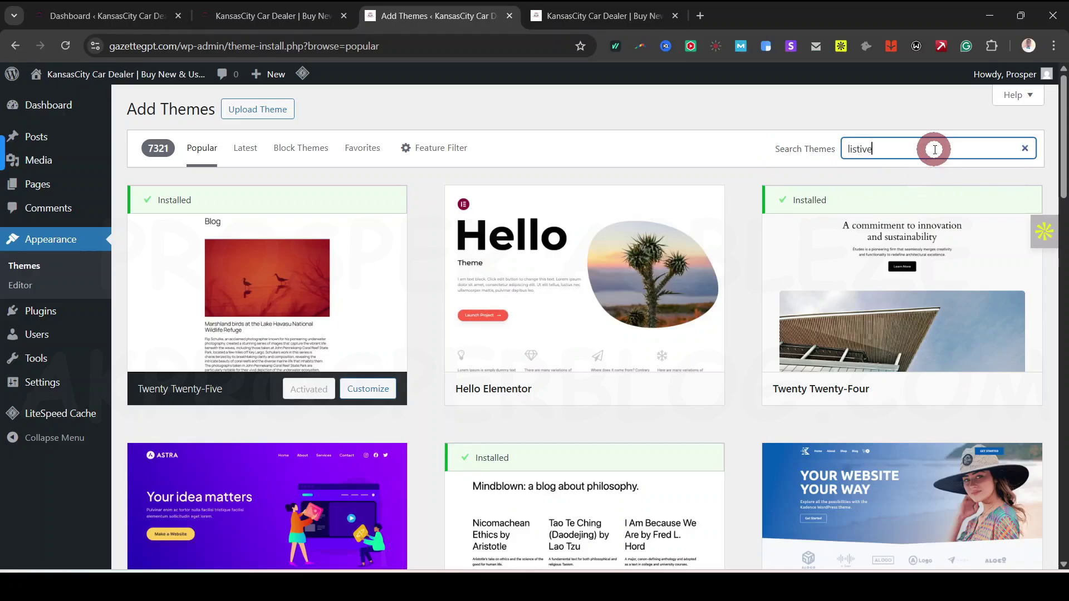
type("ive")
type("g ")
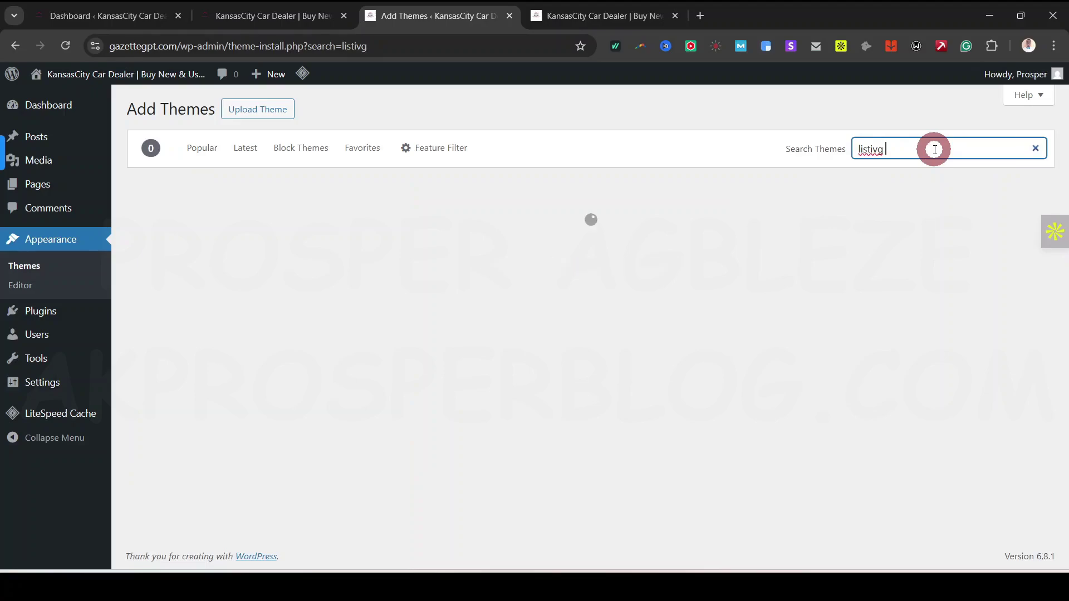
type("hive")
right_click(876, 149)
left_click(758, 169)
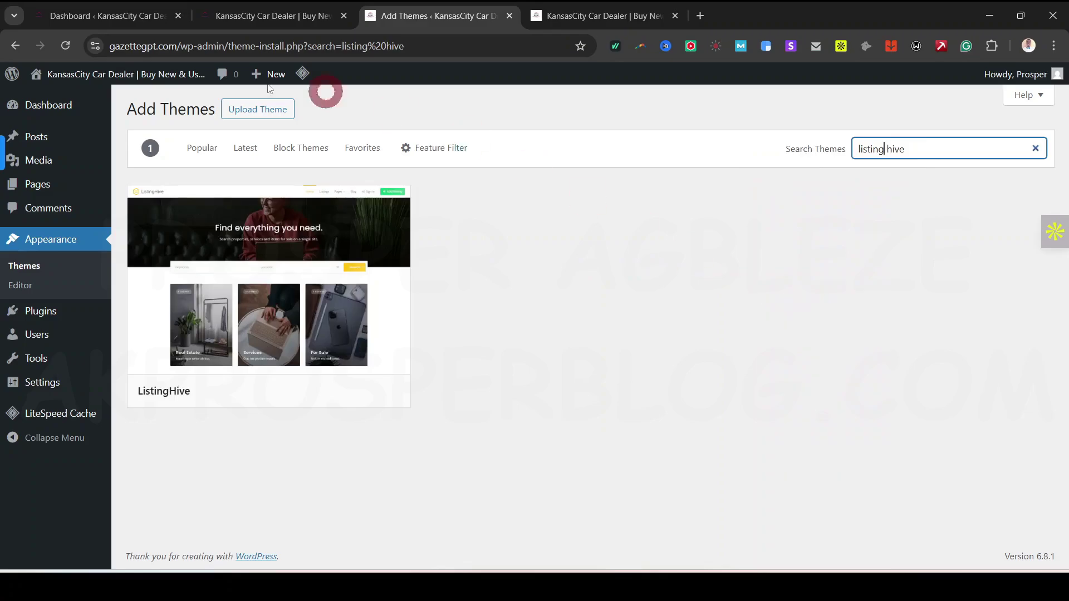
mouse_move(300, 284)
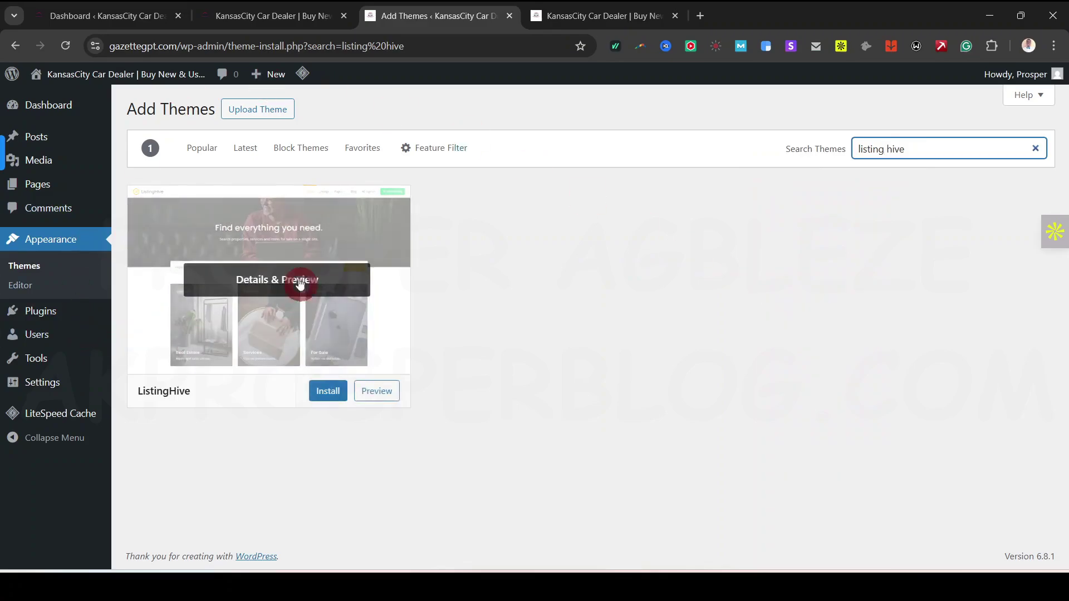
left_click(331, 395)
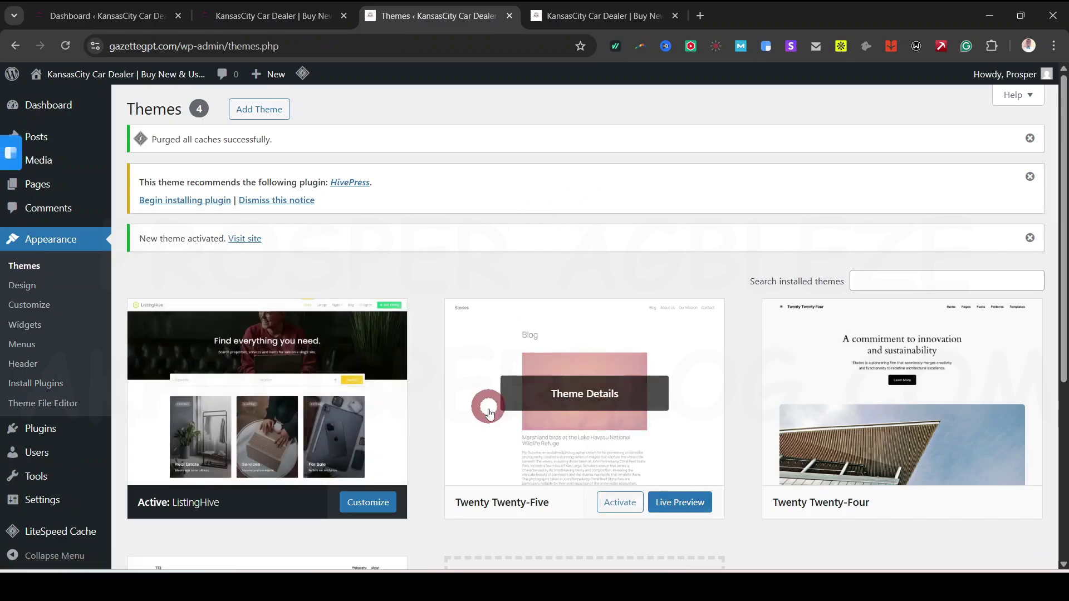
Step: Delete the unused Twenty Twenty-Five theme from its theme details and confirm the deletion
scroll(339, 381, "down", 3)
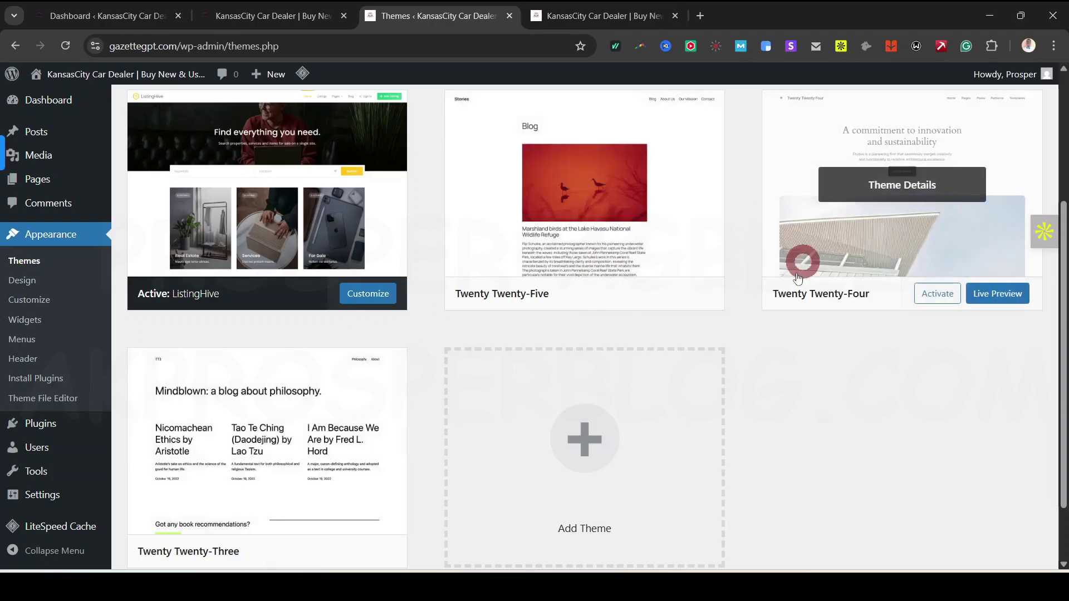
left_click(676, 241)
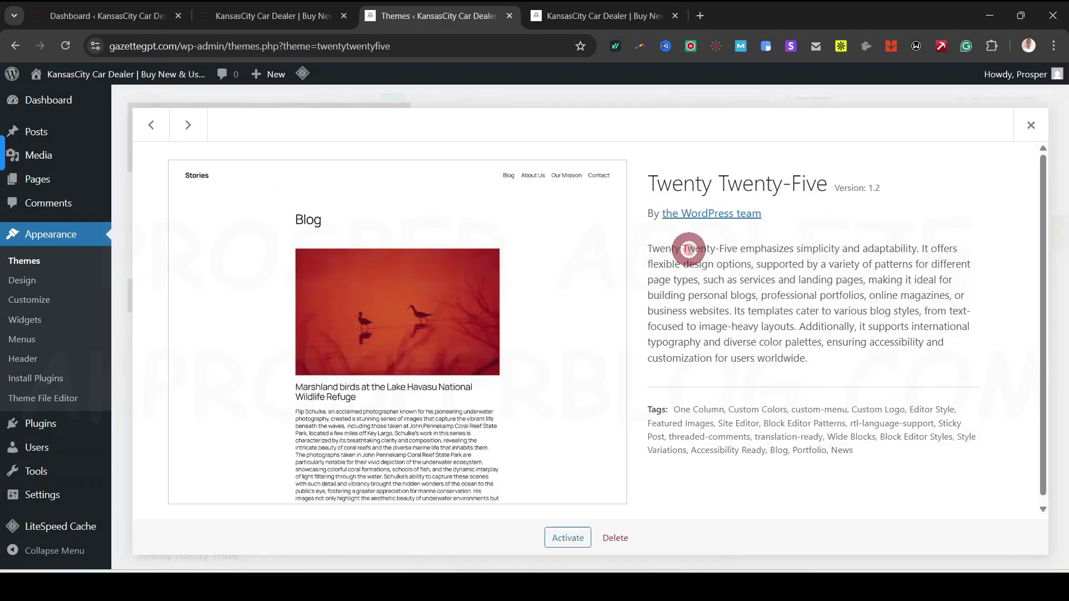
left_click(614, 548)
left_click(607, 165)
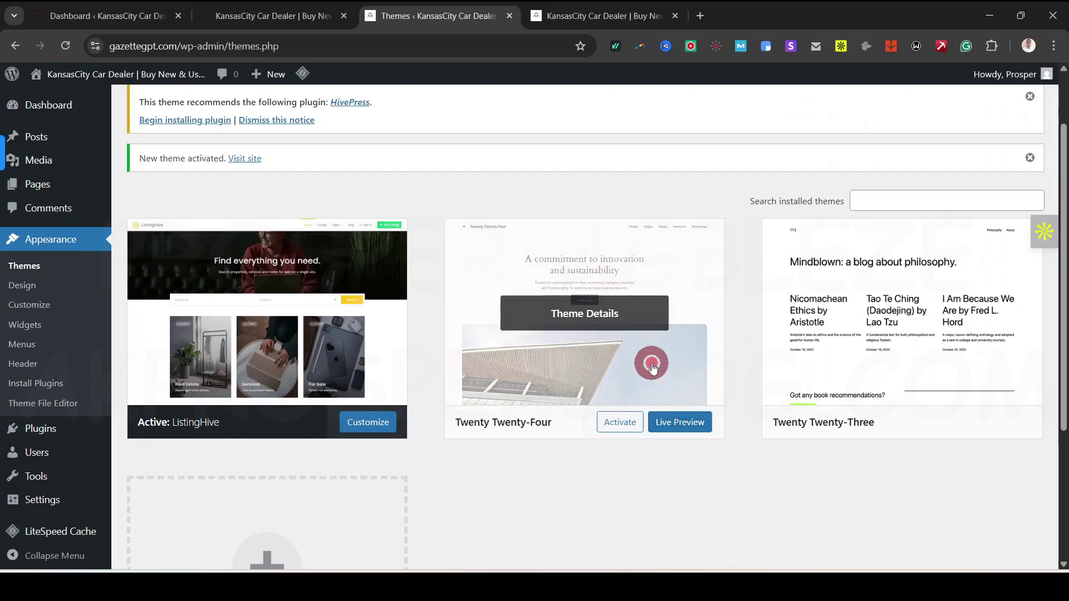
Step: Open the Twenty Twenty-Four theme details and delete that theme, confirming the deletion
left_click(651, 362)
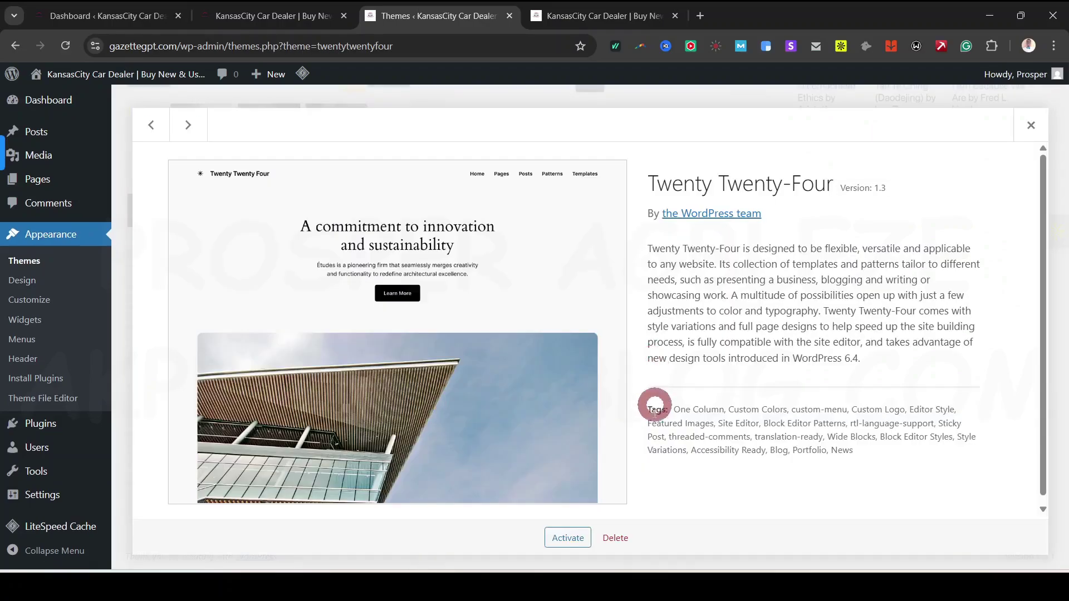
left_click(615, 538)
left_click(599, 162)
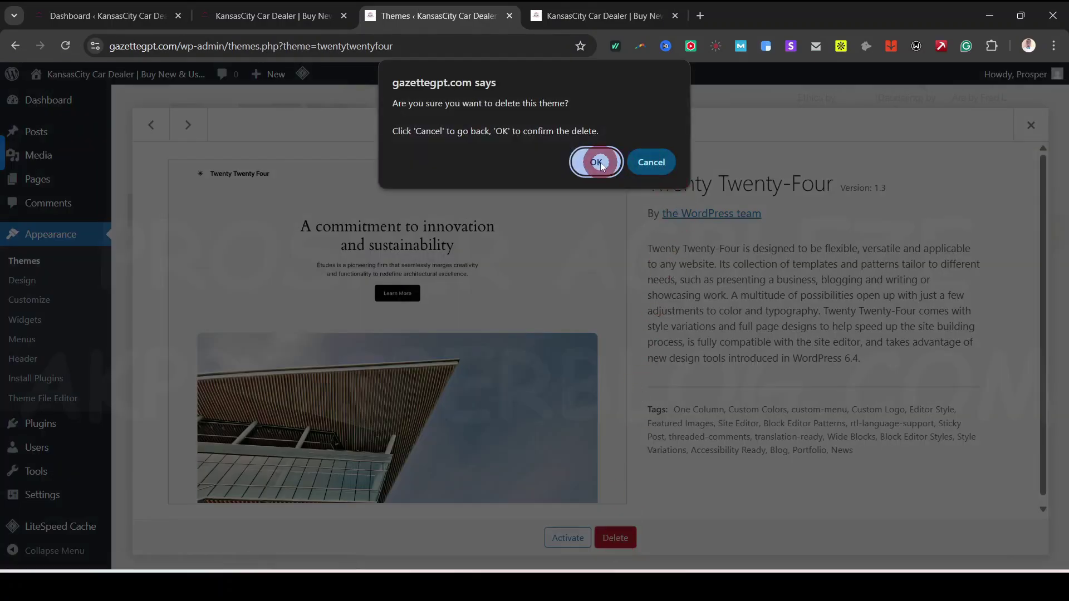
left_click(594, 161)
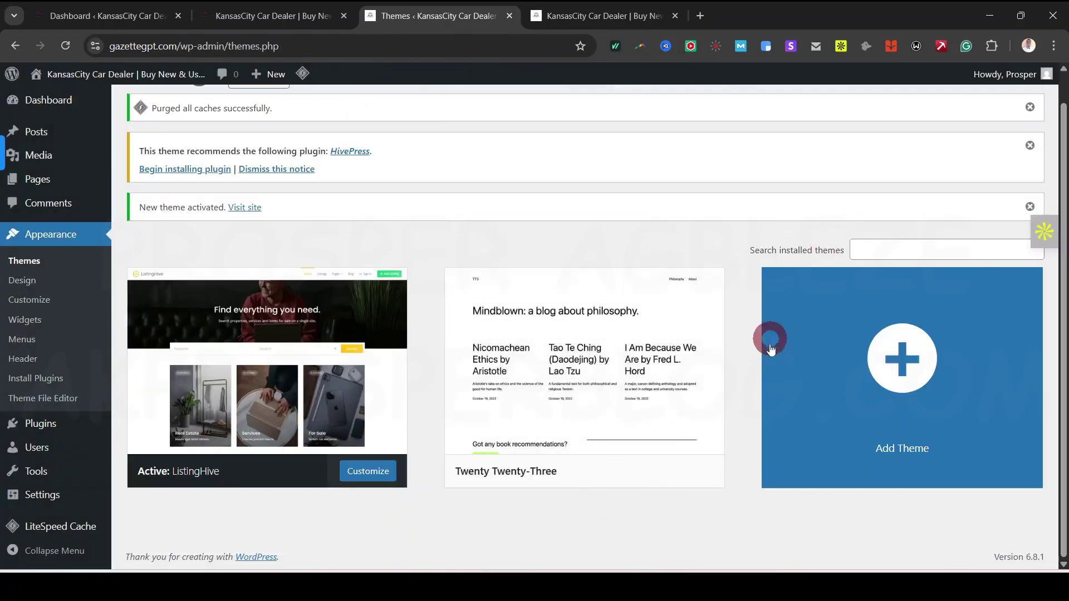
Step: Open the Twenty Twenty-Three theme details and delete that theme, confirming the deletion
left_click(620, 353)
left_click(615, 538)
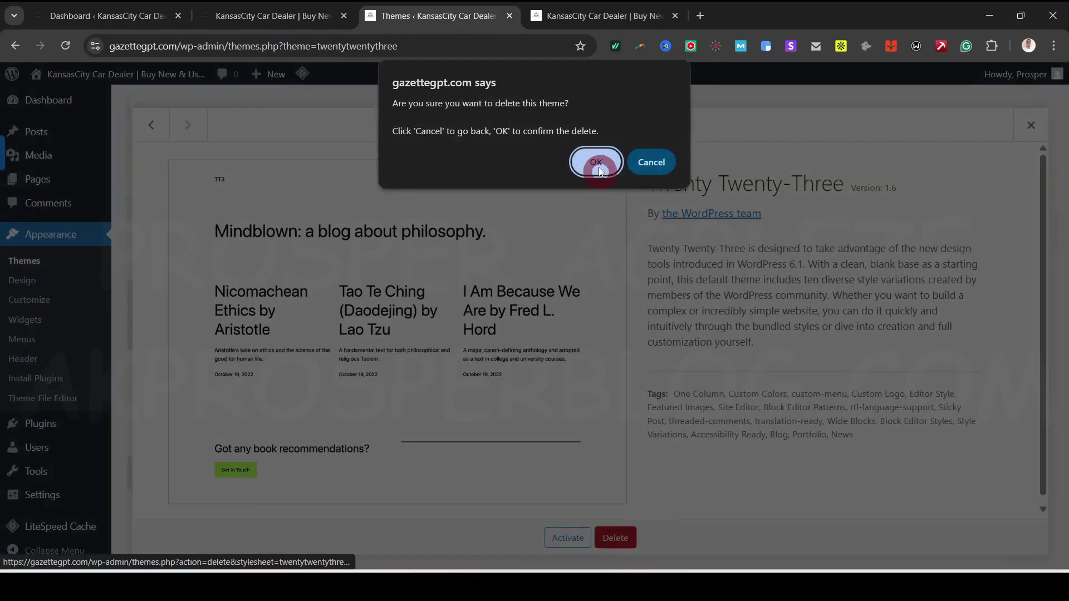
left_click(598, 168)
scroll(589, 354, "down", 4)
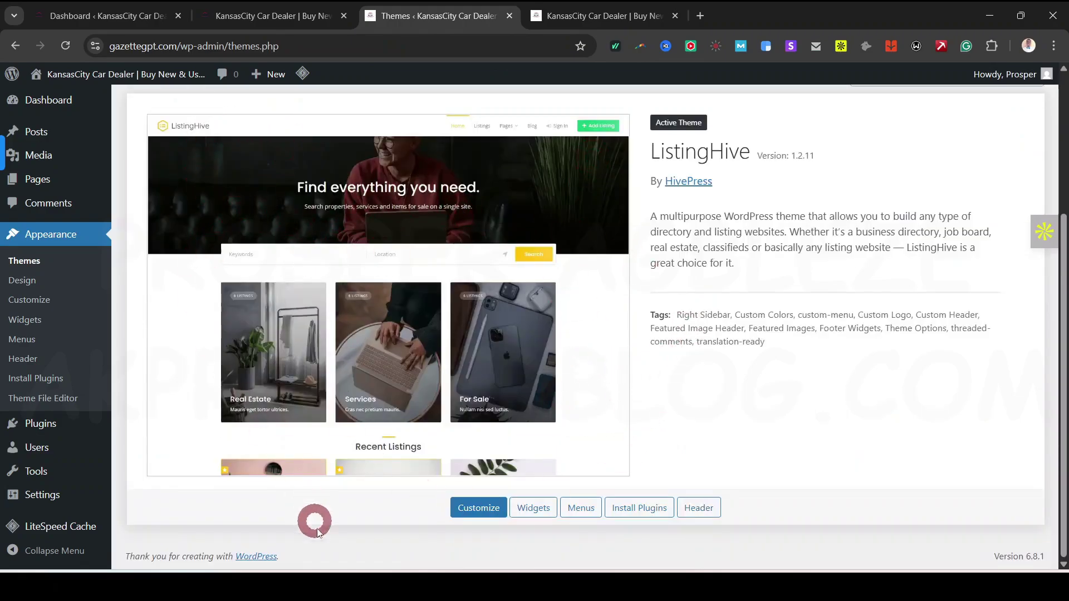
Step: Reload the live site's homepage to examine how it looks with the ListingHive theme
left_click(623, 16)
left_click(358, 315)
left_click(73, 104)
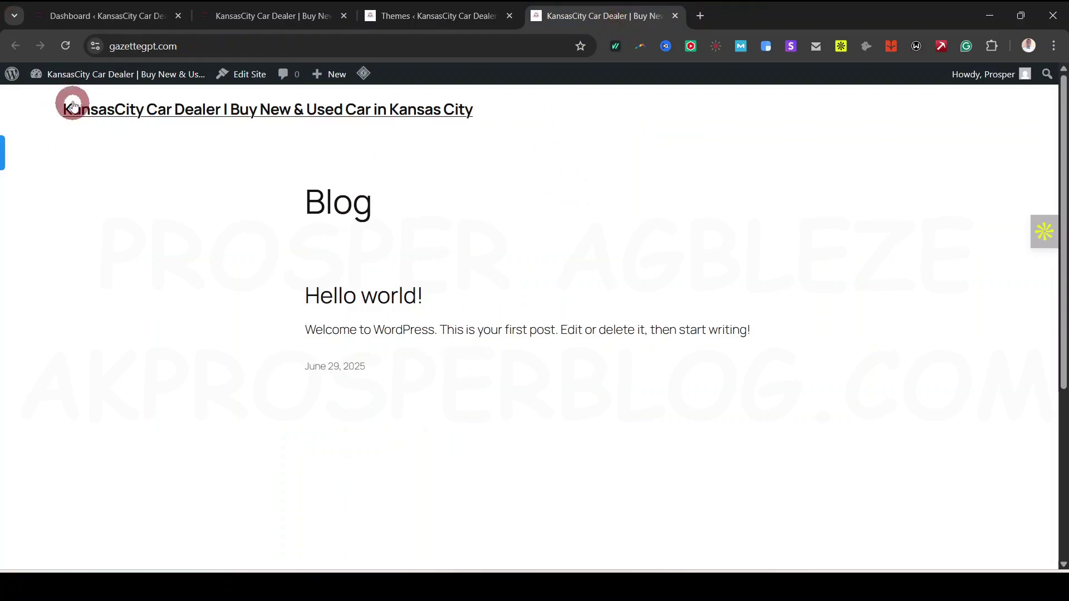
left_click(66, 45)
left_click(179, 384)
left_click(635, 514)
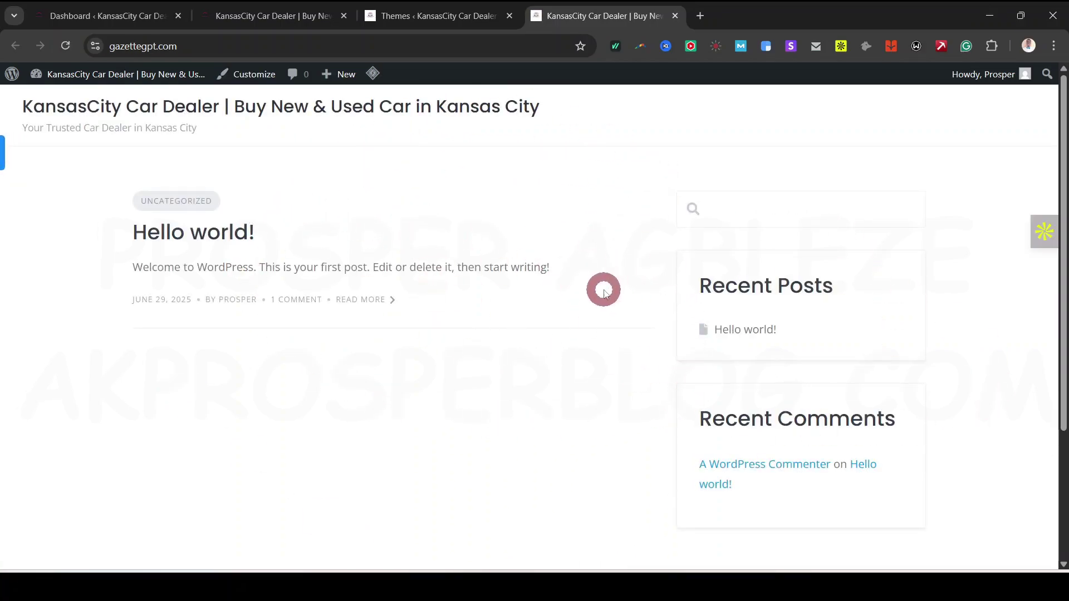
Step: Return to the theme administration and install and activate the recommended HivePress plugin
left_click(421, 15)
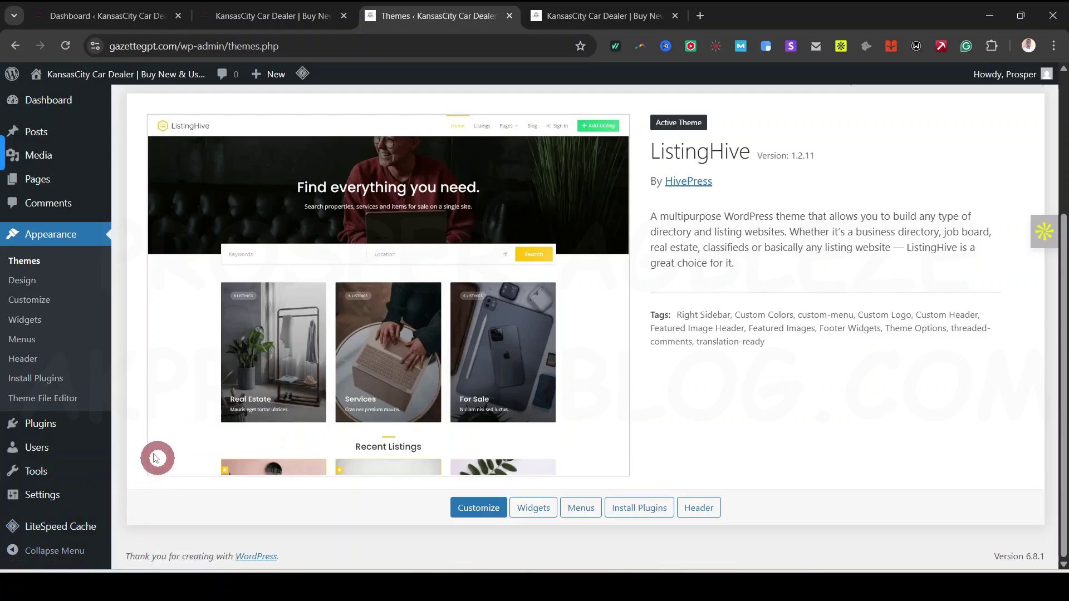
mouse_move(54, 432)
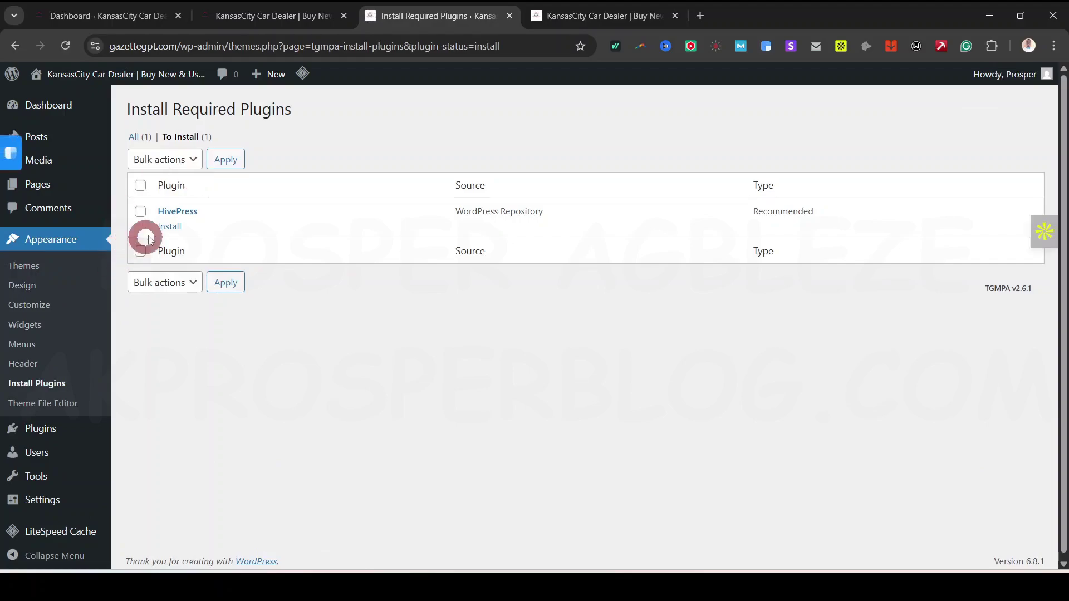
left_click(182, 228)
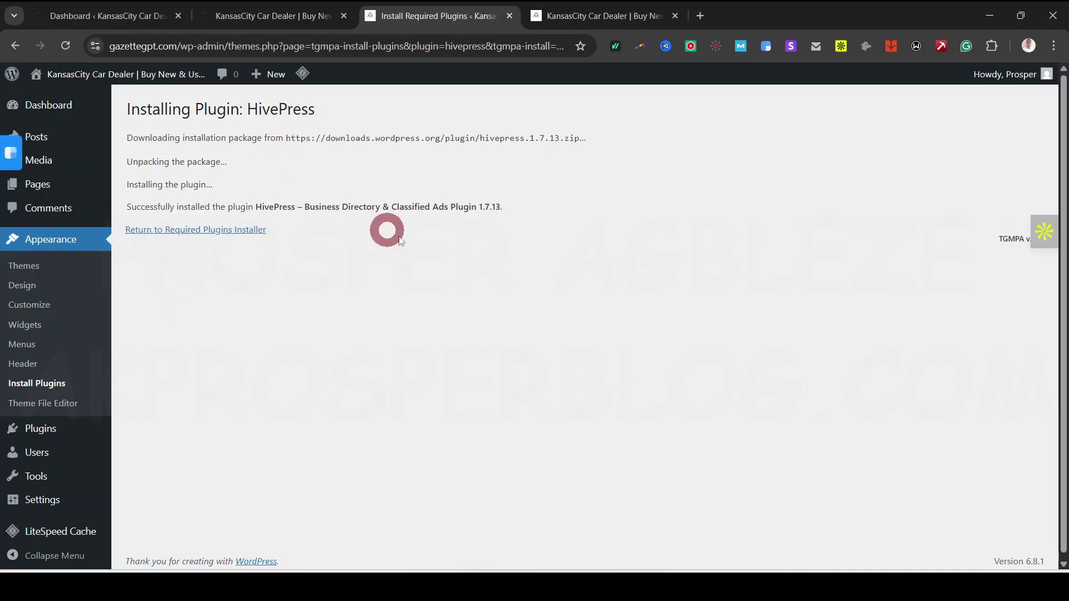
left_click_drag(127, 207, 537, 215)
left_click(317, 382)
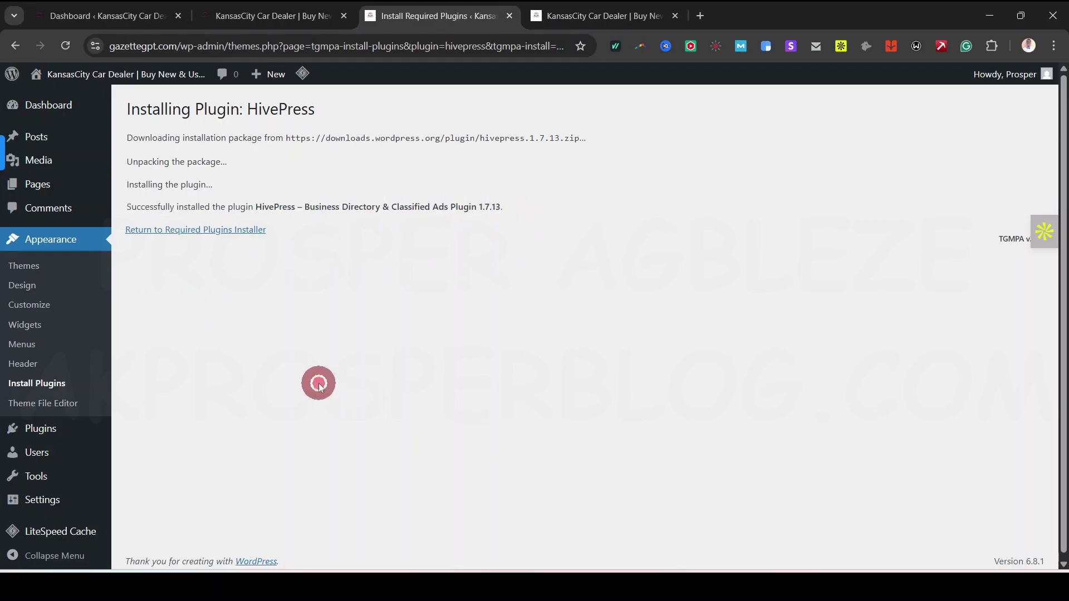
left_click(189, 233)
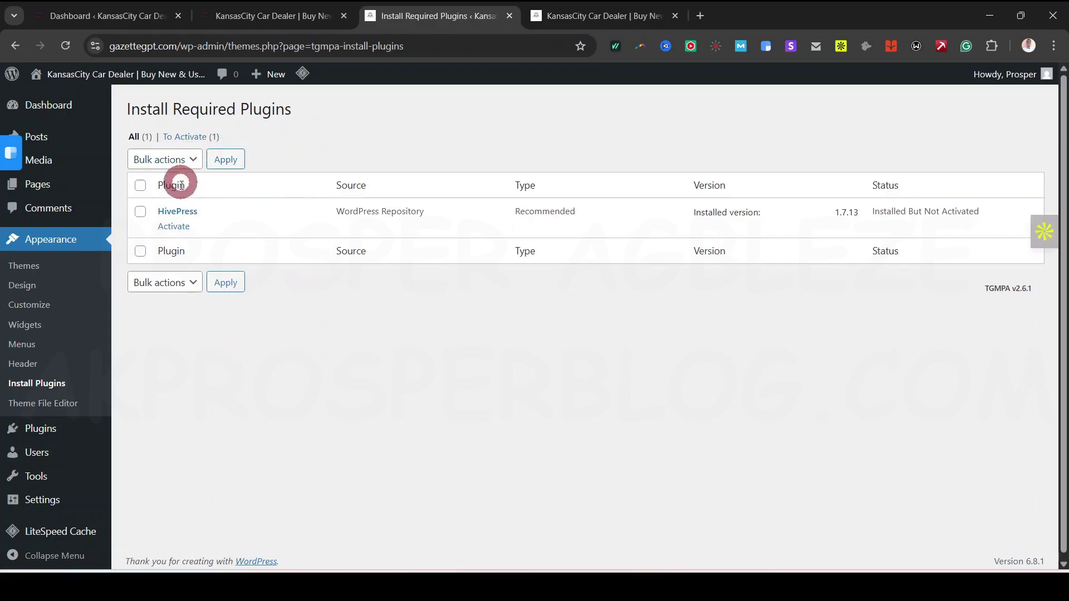
left_click(174, 227)
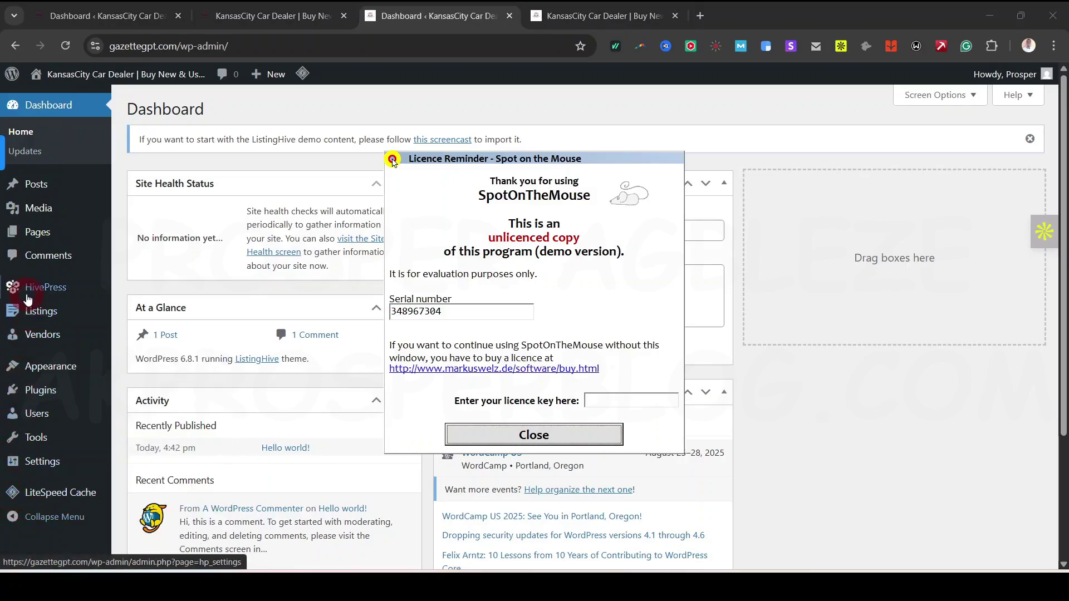
Step: Dismiss the SpotOnTheMouse licence reminder covering the dashboard
mouse_move(23, 294)
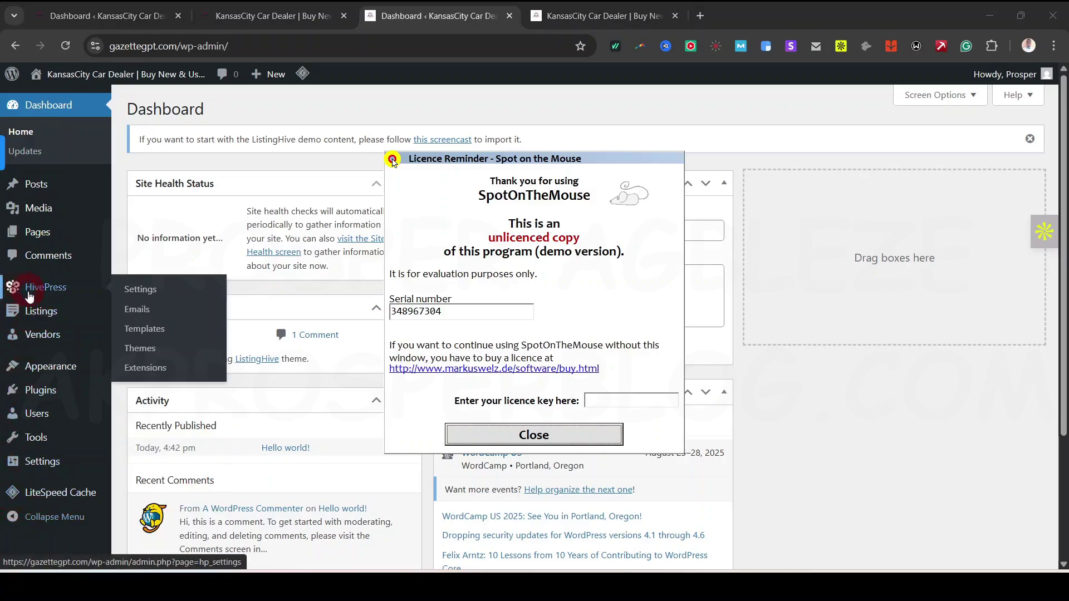
mouse_move(67, 341)
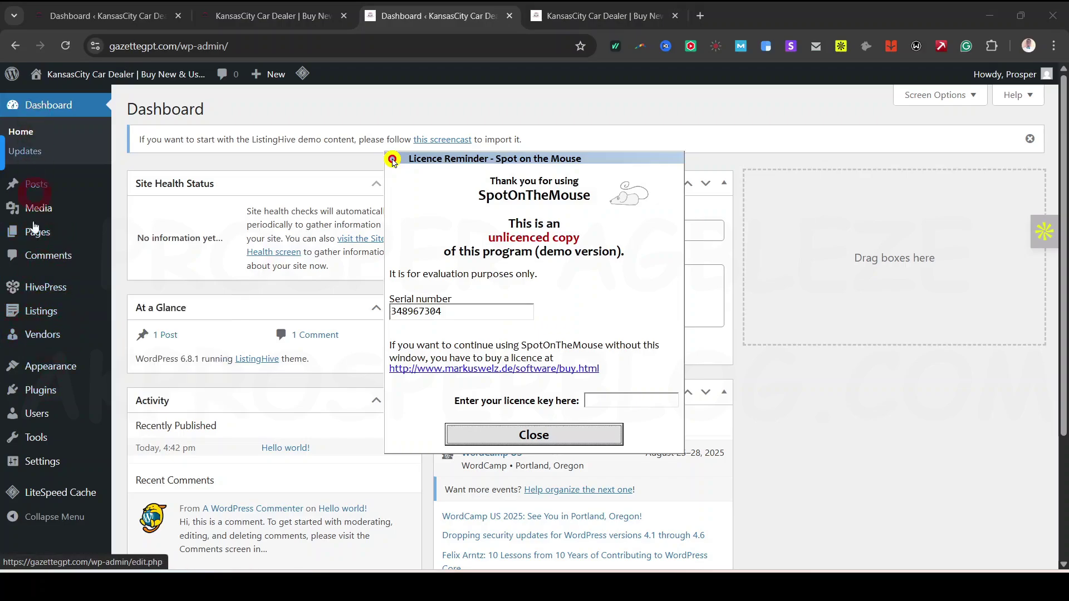
mouse_move(34, 329)
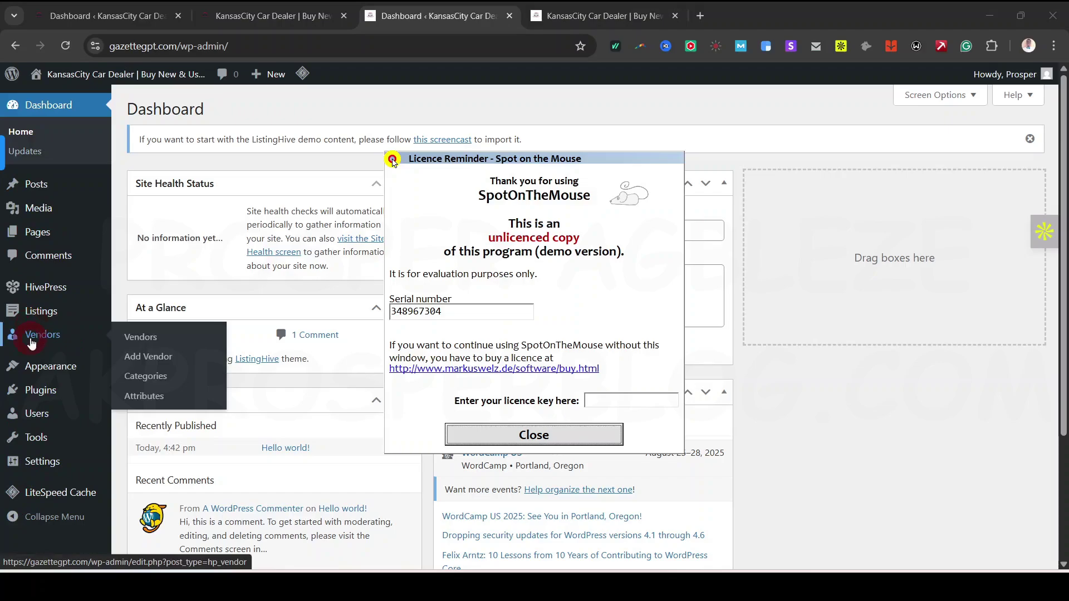
left_click(550, 434)
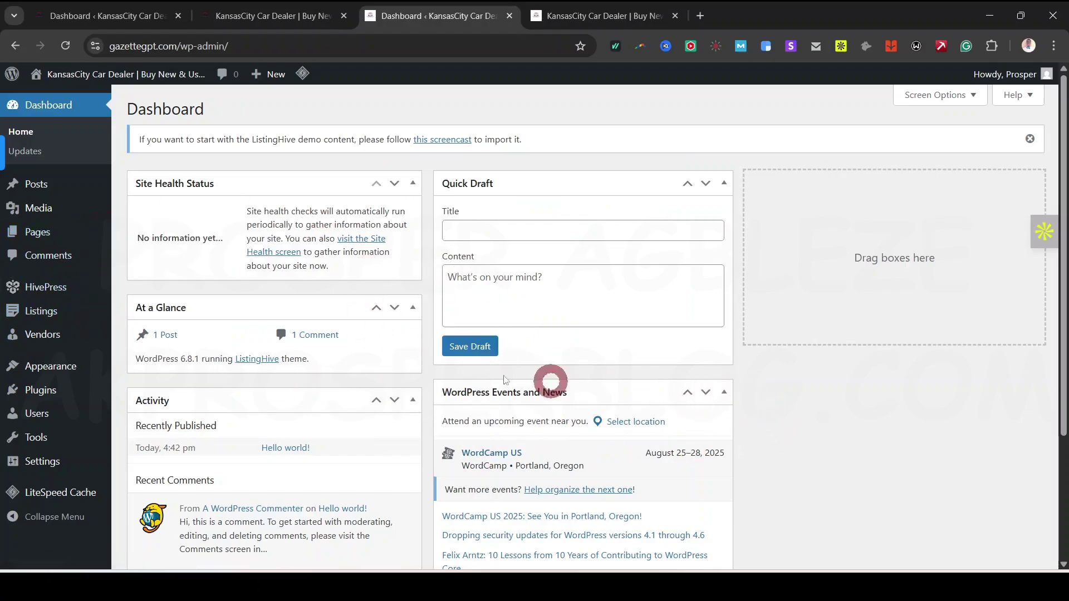
Step: Search the plugin directory for "one click demo import", and install and activate the One Click Demo Import plugin
mouse_move(76, 187)
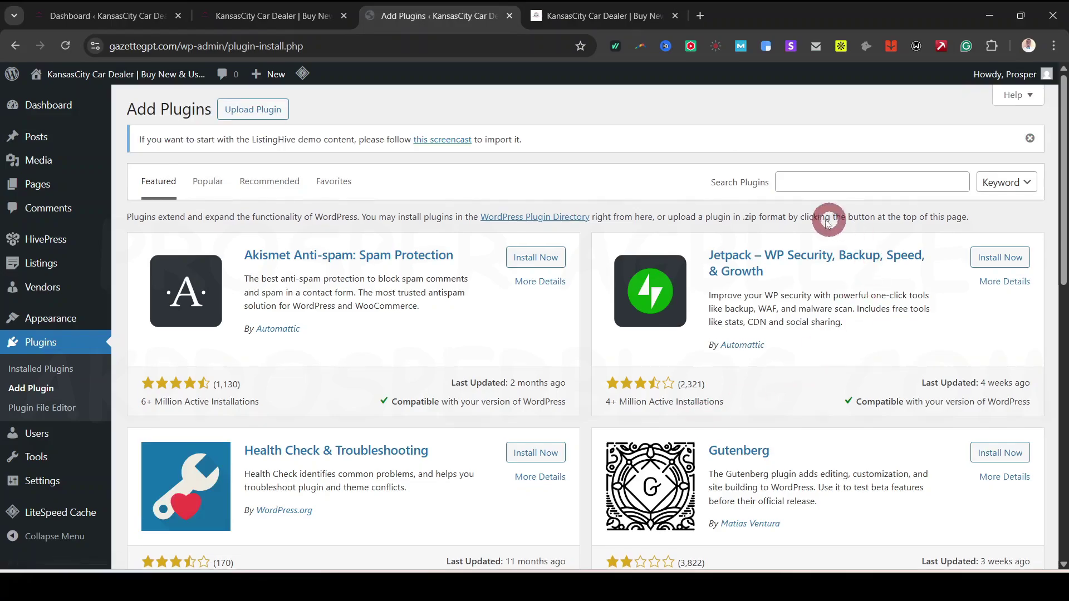
left_click(834, 183)
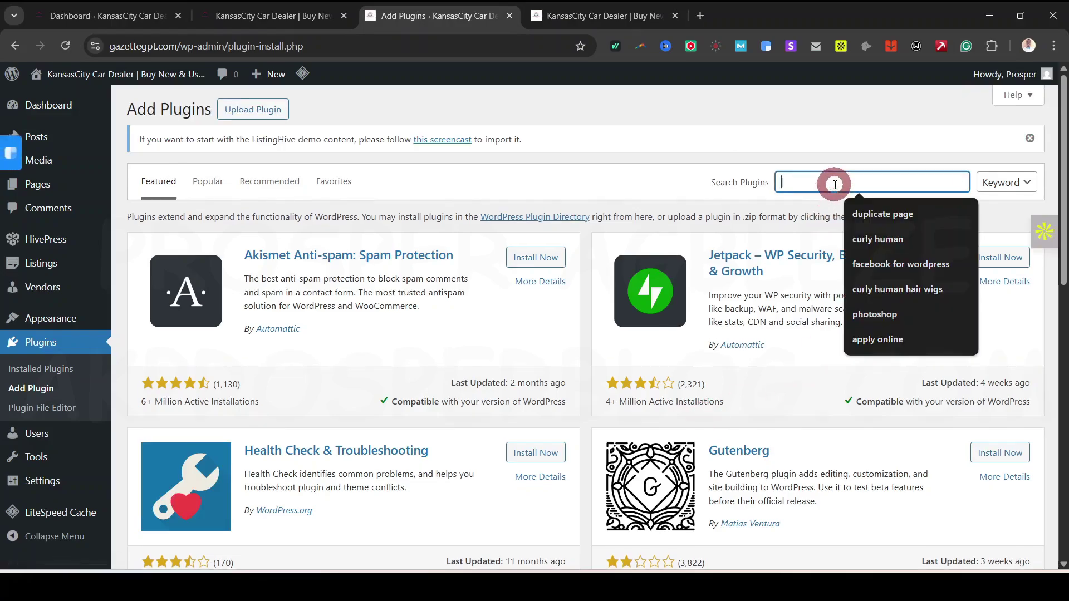
type("one")
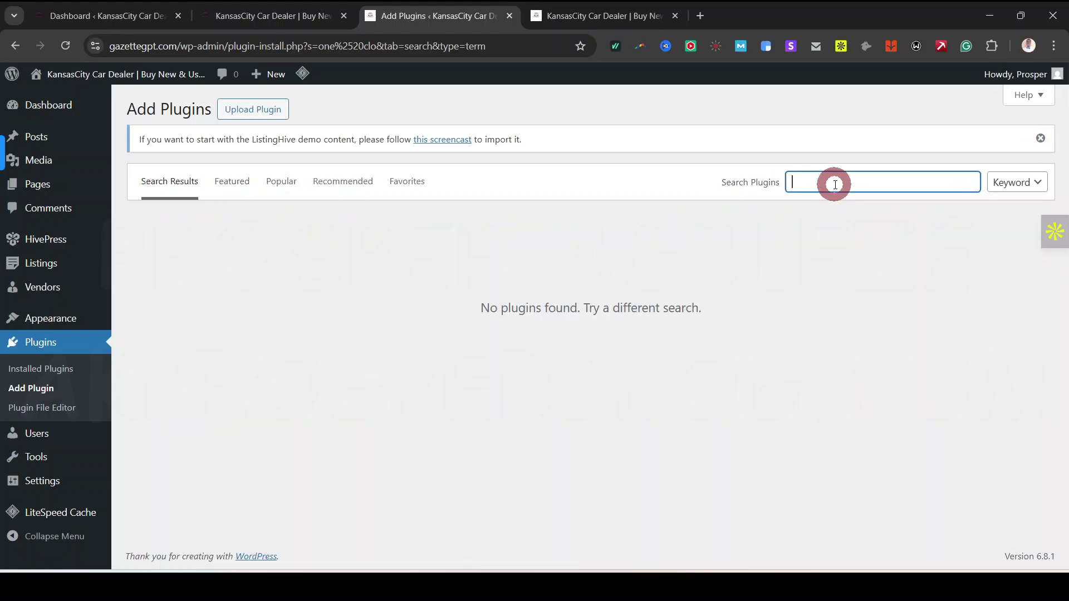
type("e click demo import")
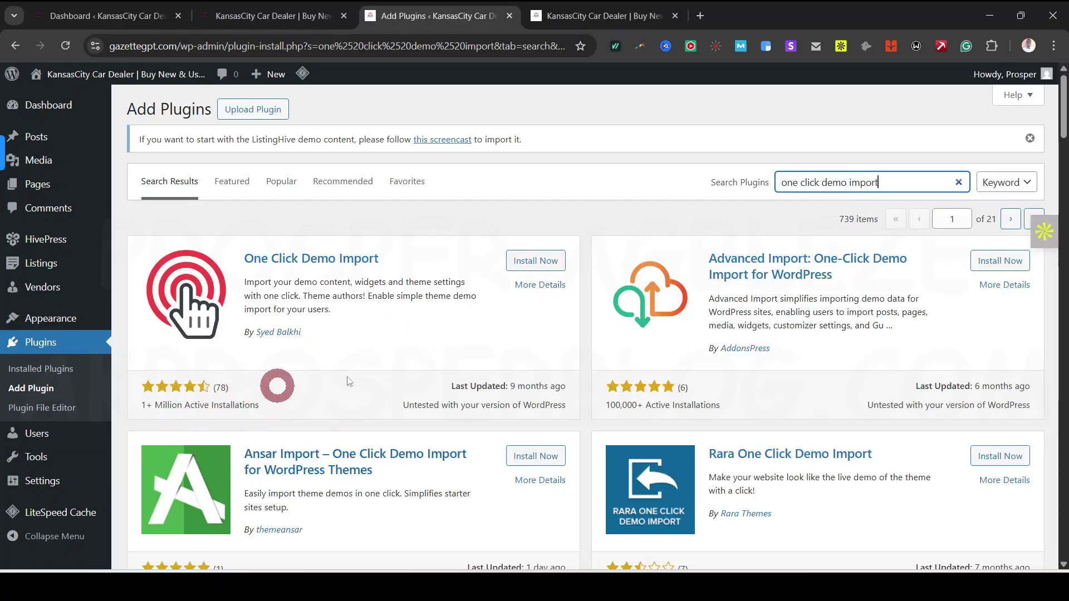
left_click(537, 262)
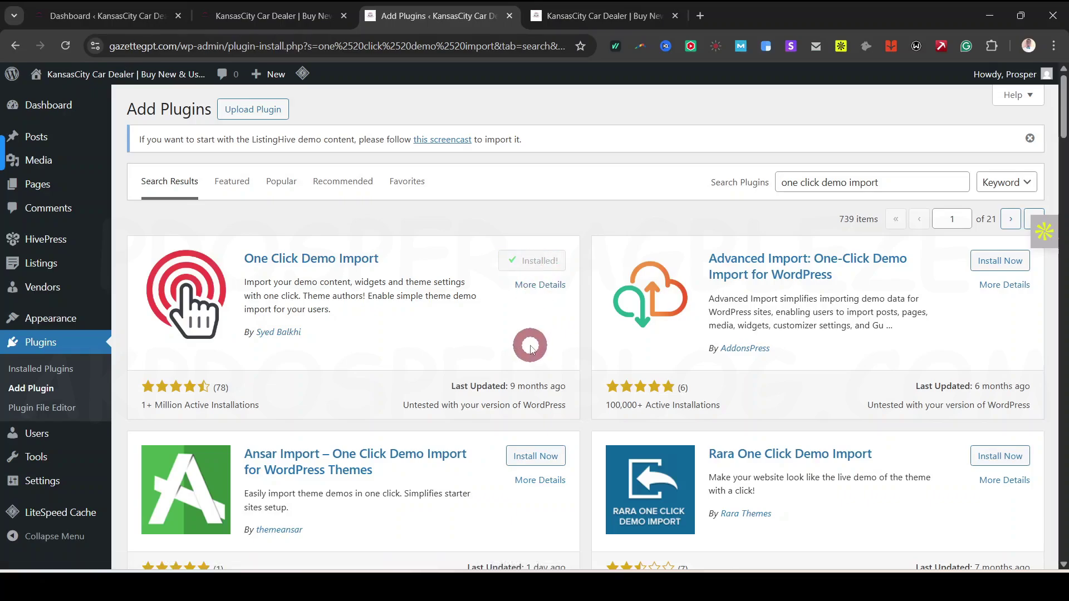
left_click(542, 262)
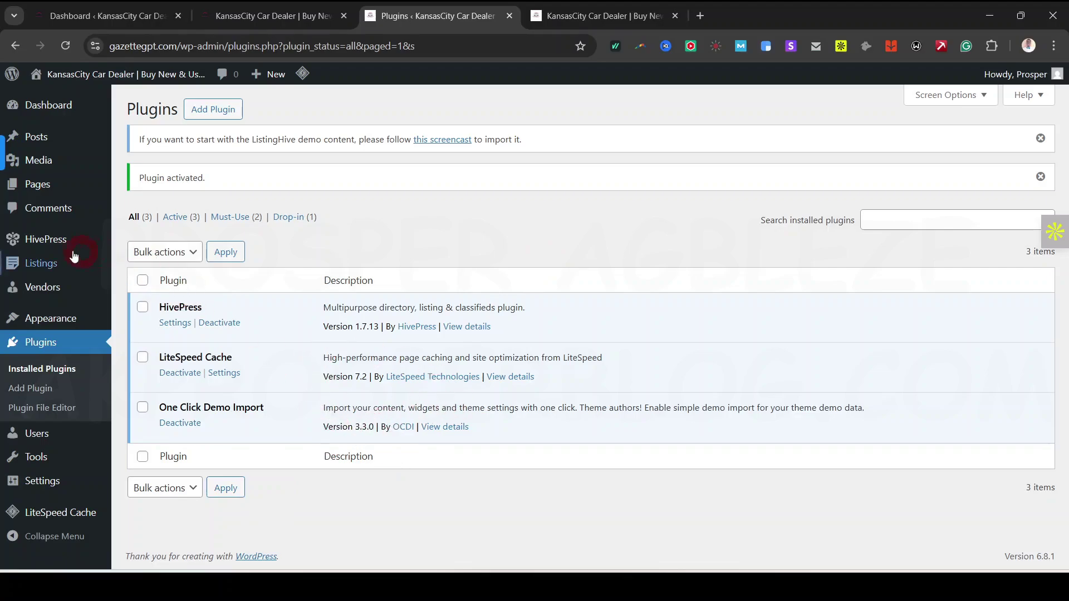
Step: Open the Import Demo Data page and look over its manual demo file import options
mouse_move(32, 241)
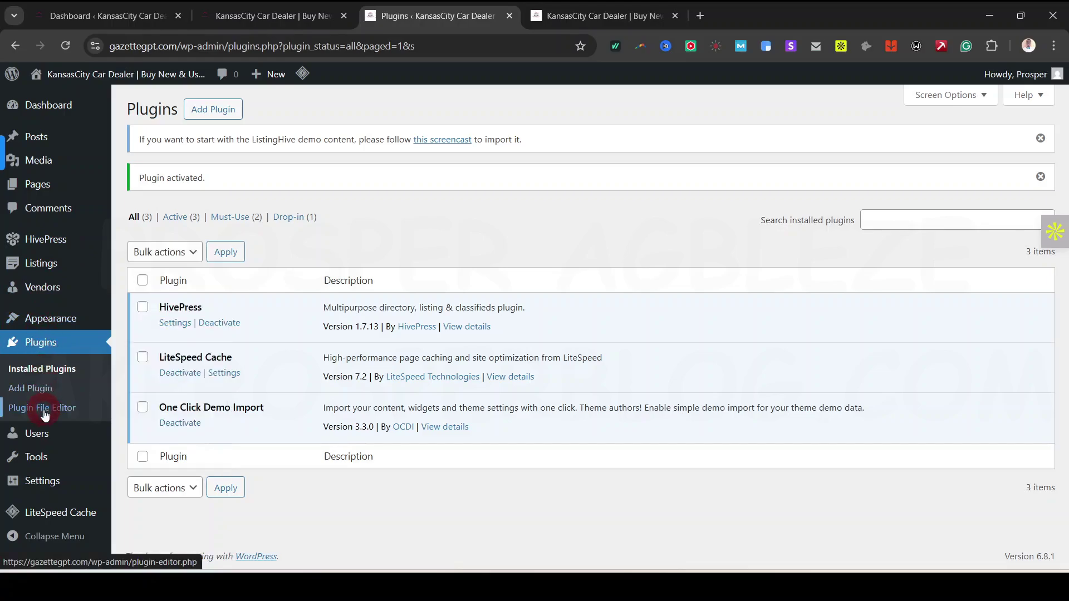
mouse_move(42, 330)
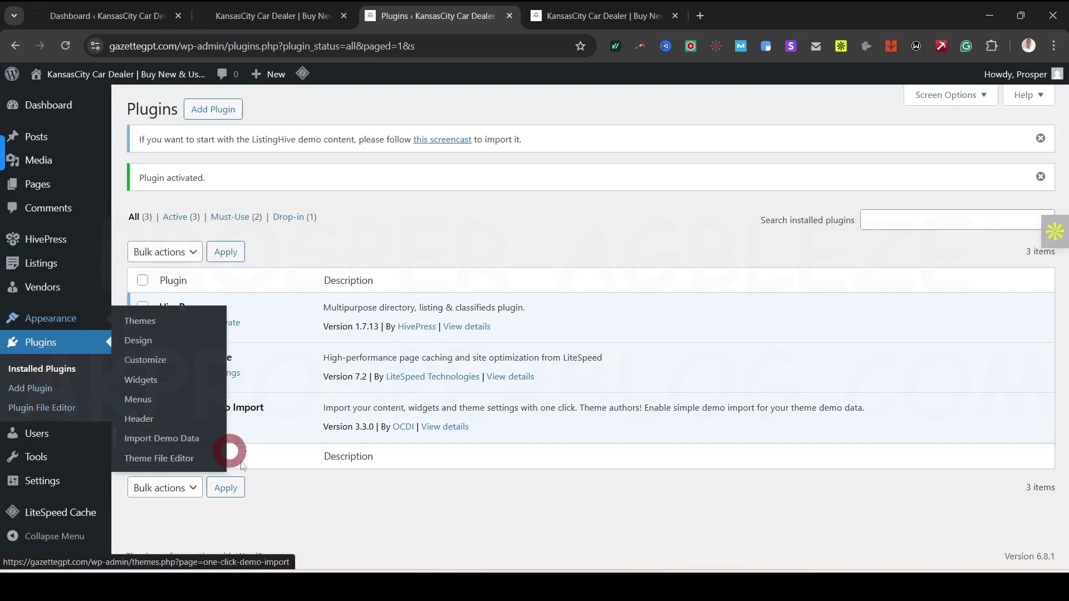
left_click(165, 440)
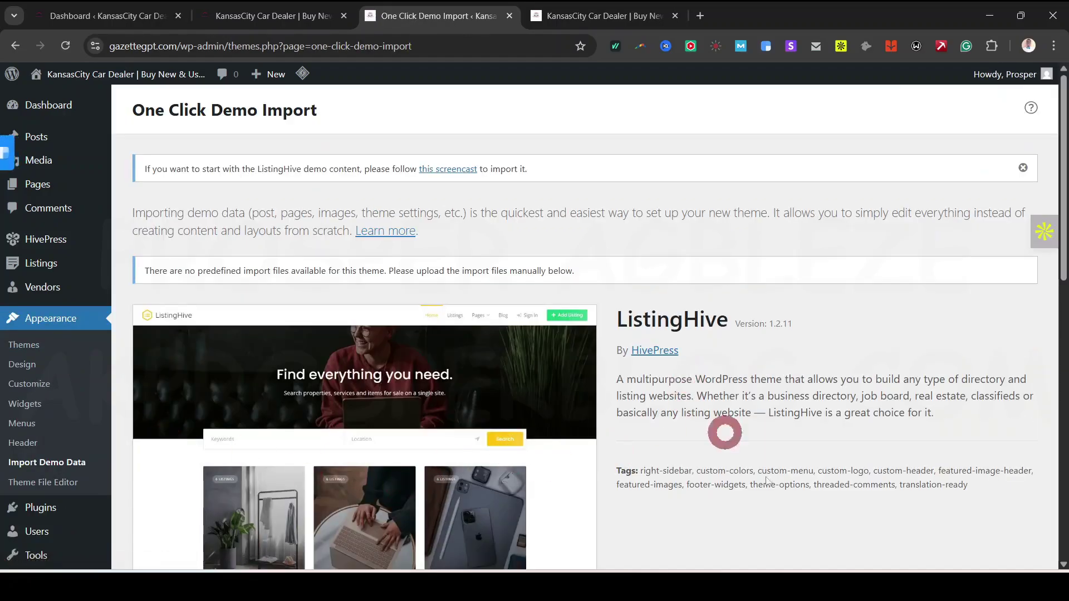
scroll(772, 479, "down", 3)
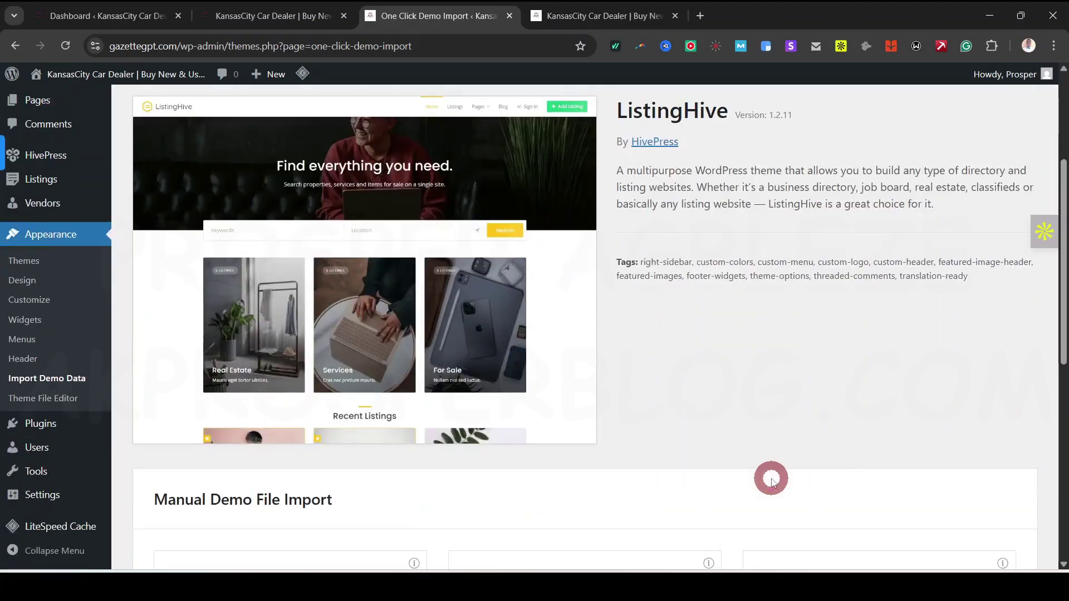
scroll(772, 479, "down", 5)
scroll(771, 478, "up", 8)
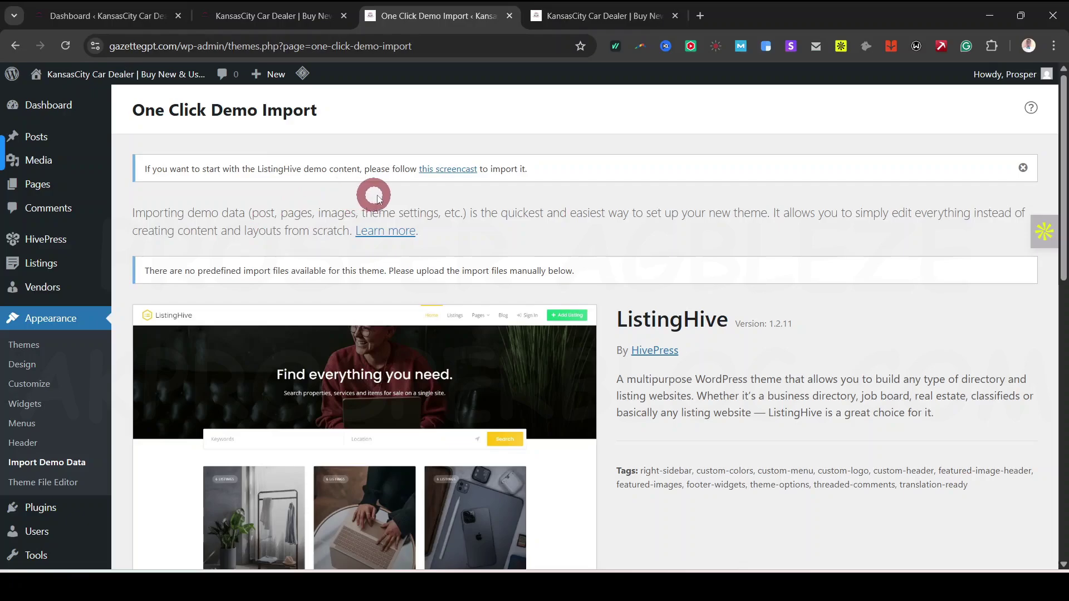
Step: Open the linked screencast article on importing ListingHive demo content in a new tab and view it
right_click(455, 178)
left_click(515, 191)
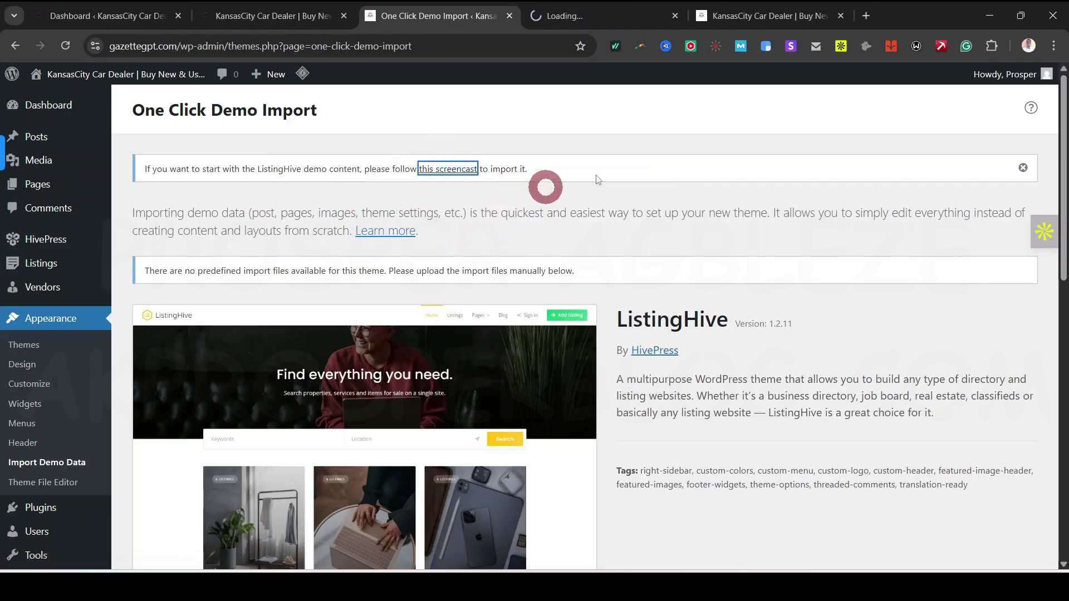
left_click(603, 17)
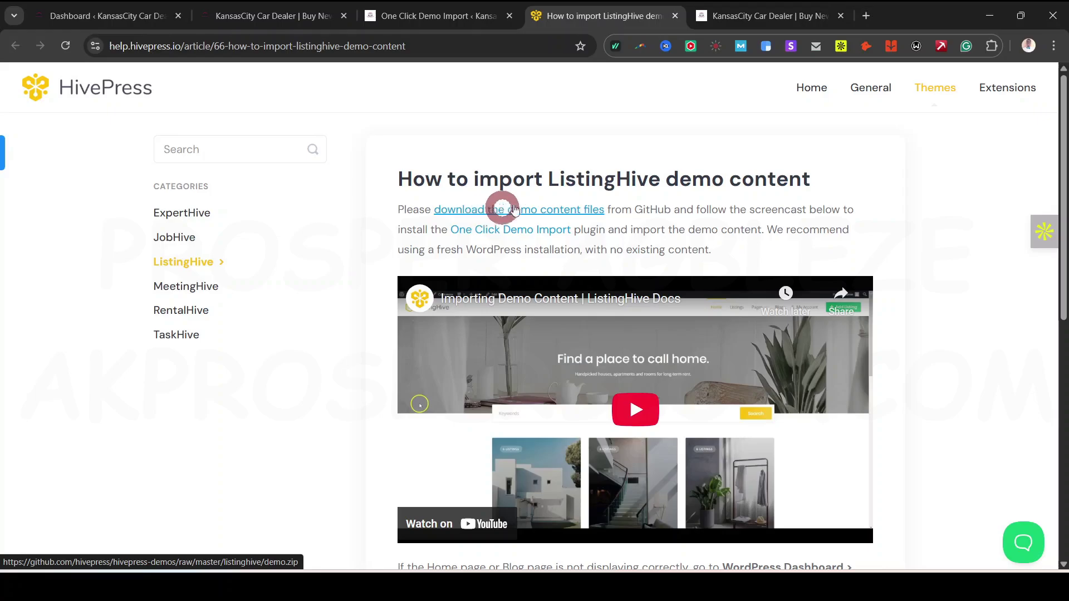
Step: Back on the One Click Demo Import page, choose content.xml from the CAR folder as the Import Content file
left_click(444, 16)
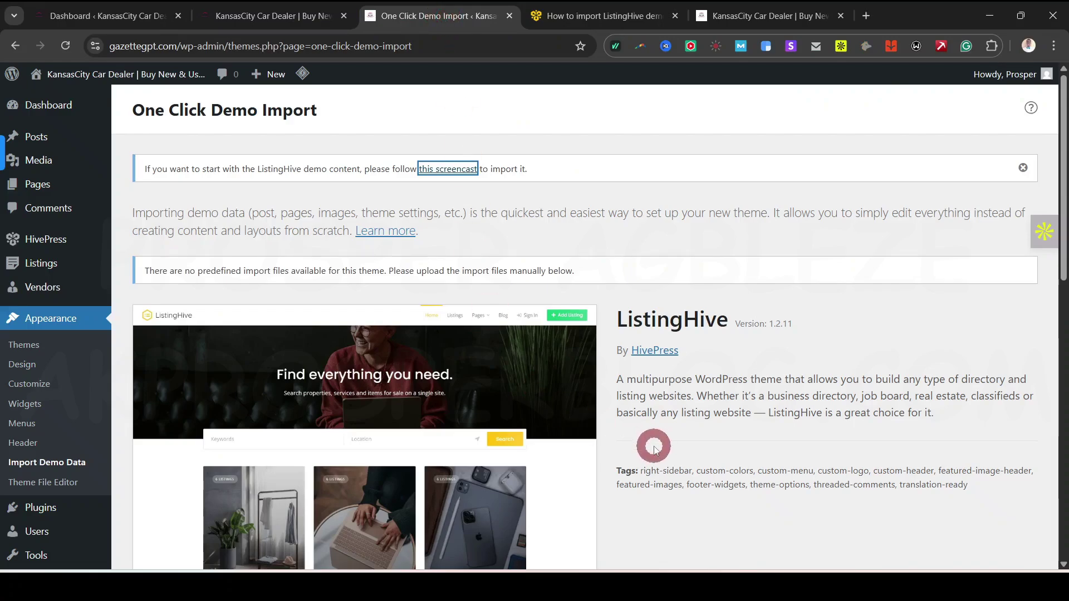
scroll(651, 446, "down", 9)
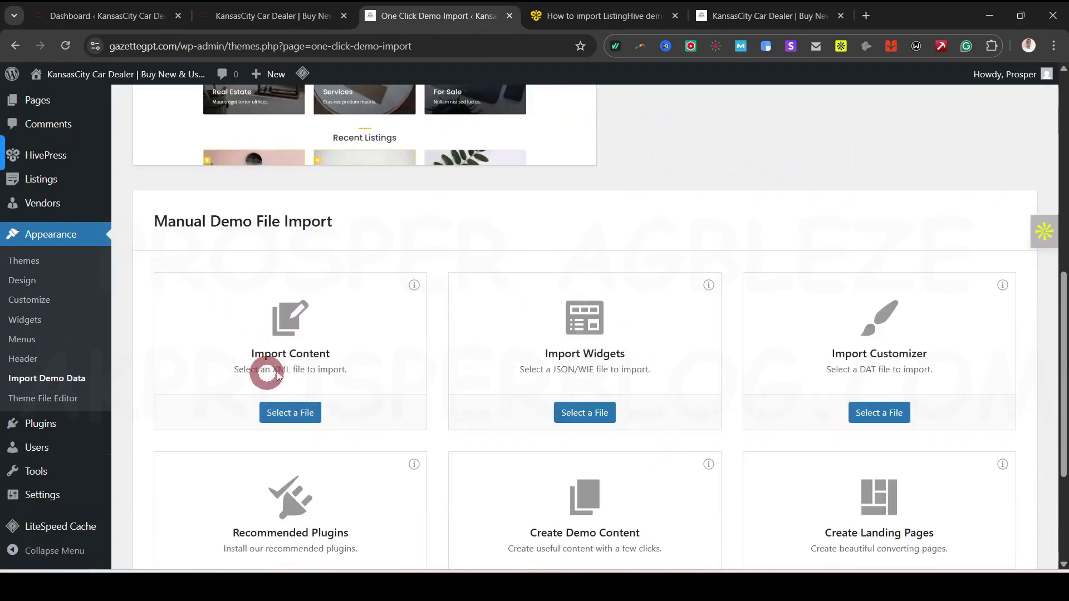
left_click_drag(240, 355, 344, 354)
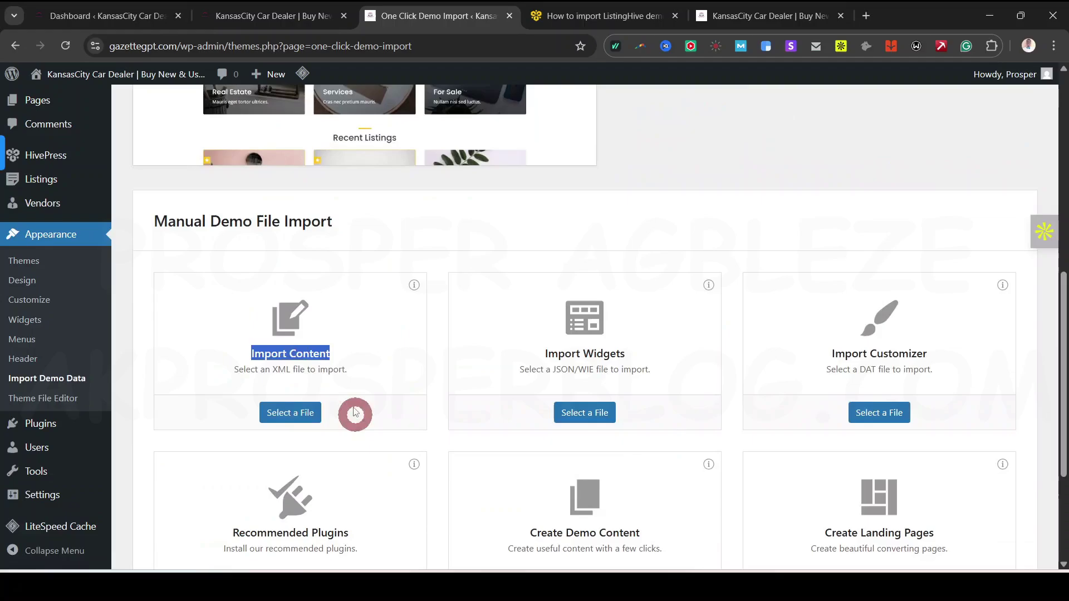
left_click(290, 414)
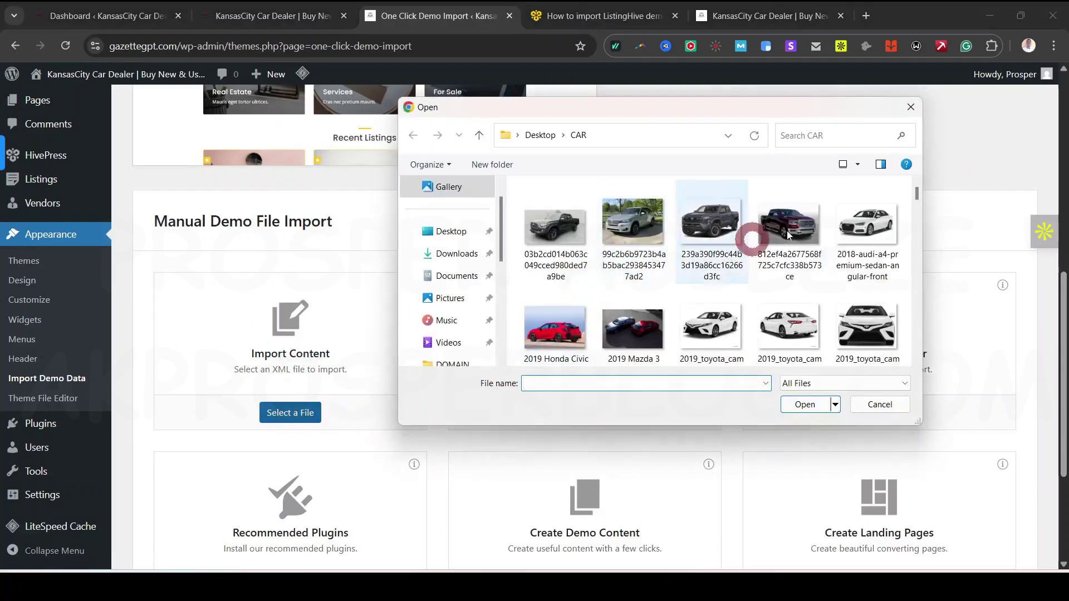
left_click_drag(916, 193, 920, 233)
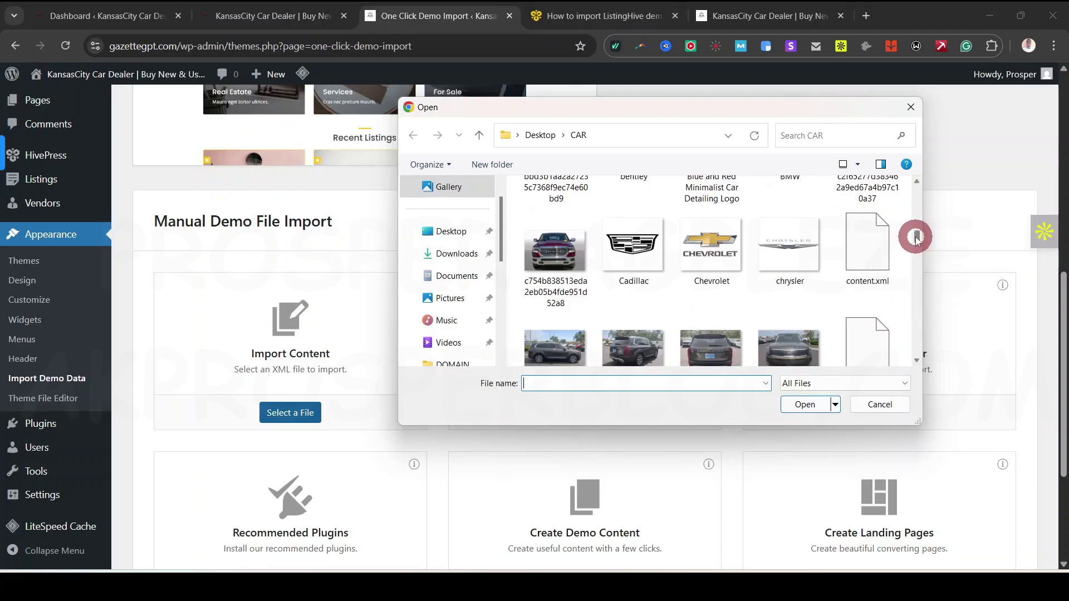
mouse_move(915, 234)
left_mouse_down()
mouse_move(919, 309)
mouse_move(921, 236)
left_mouse_up()
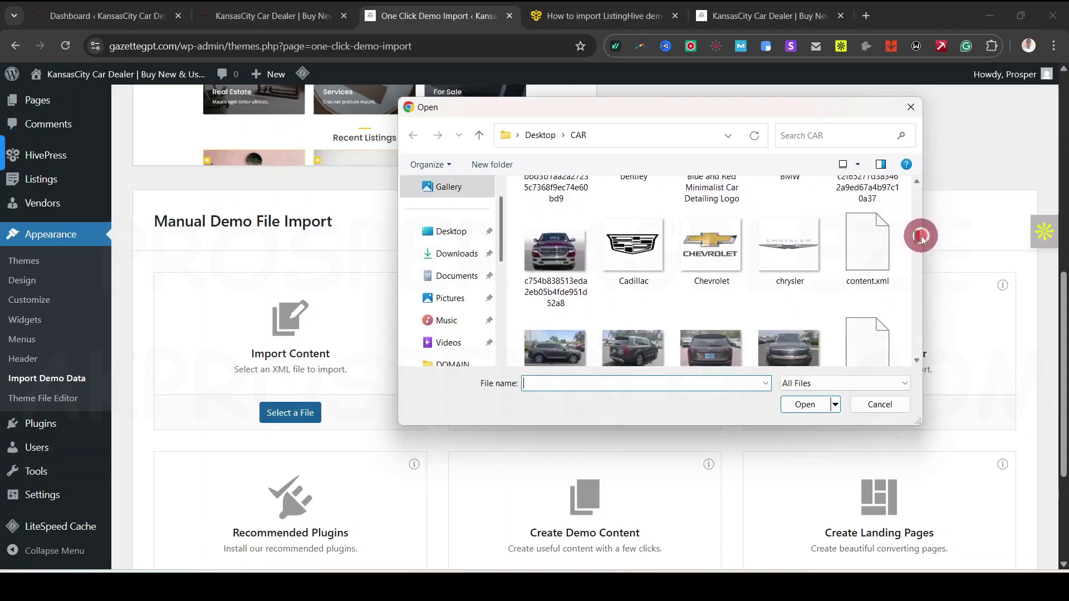
left_click(879, 241)
left_click(814, 411)
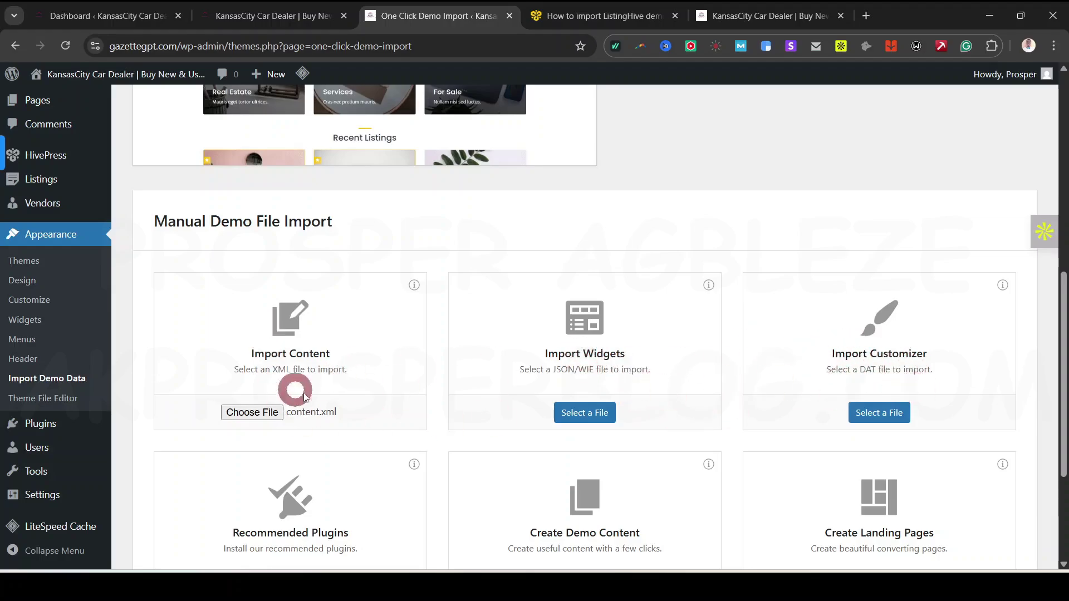
left_click_drag(1057, 320, 1063, 405)
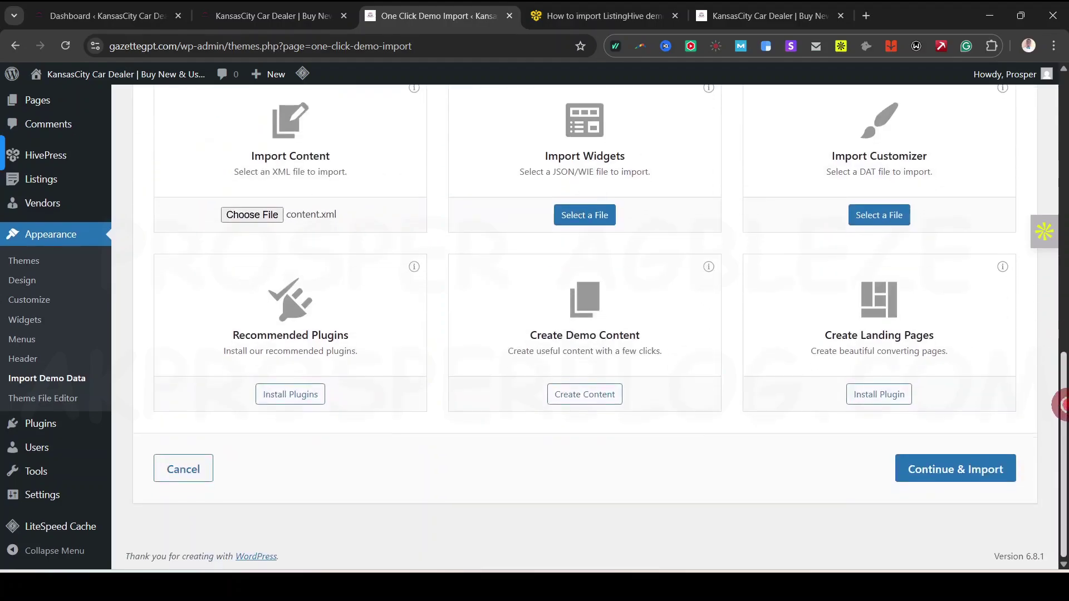
Step: Run the import of the chosen ListingHive demo content and open the site's front end in a new tab
left_click(972, 470)
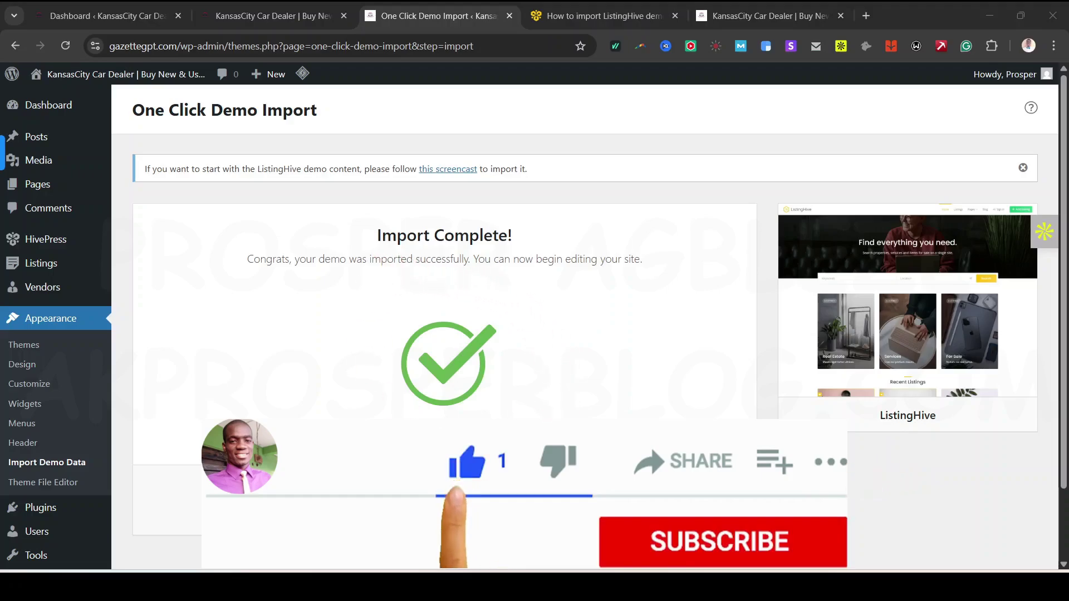
right_click(527, 293)
left_click(582, 318)
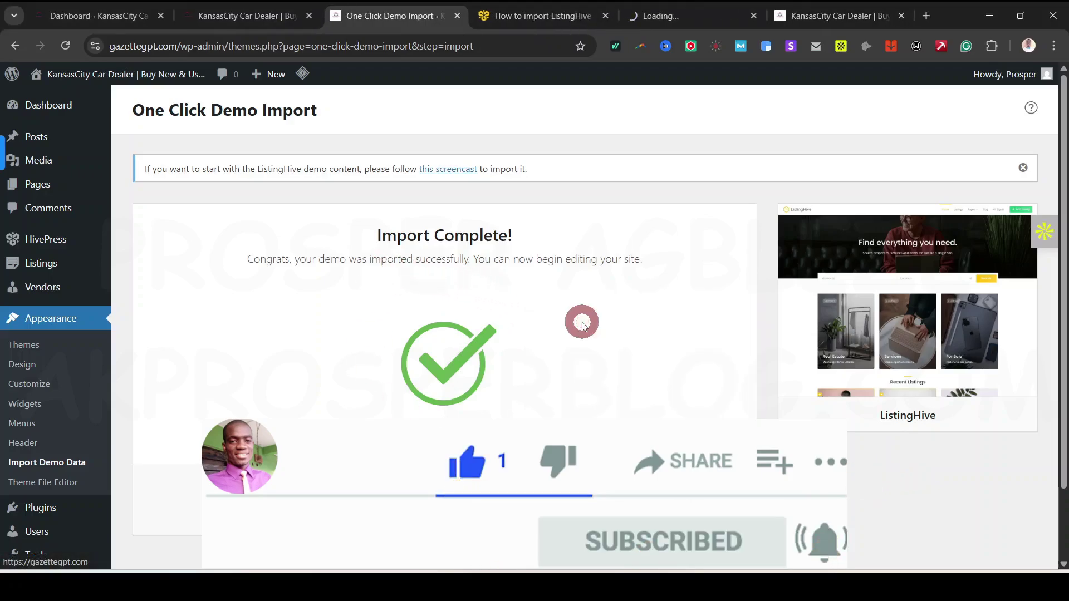
Step: Close the HivePress help article and look over the site's blog front page and the imported Home page on gazettegpt.com
left_click(515, 15)
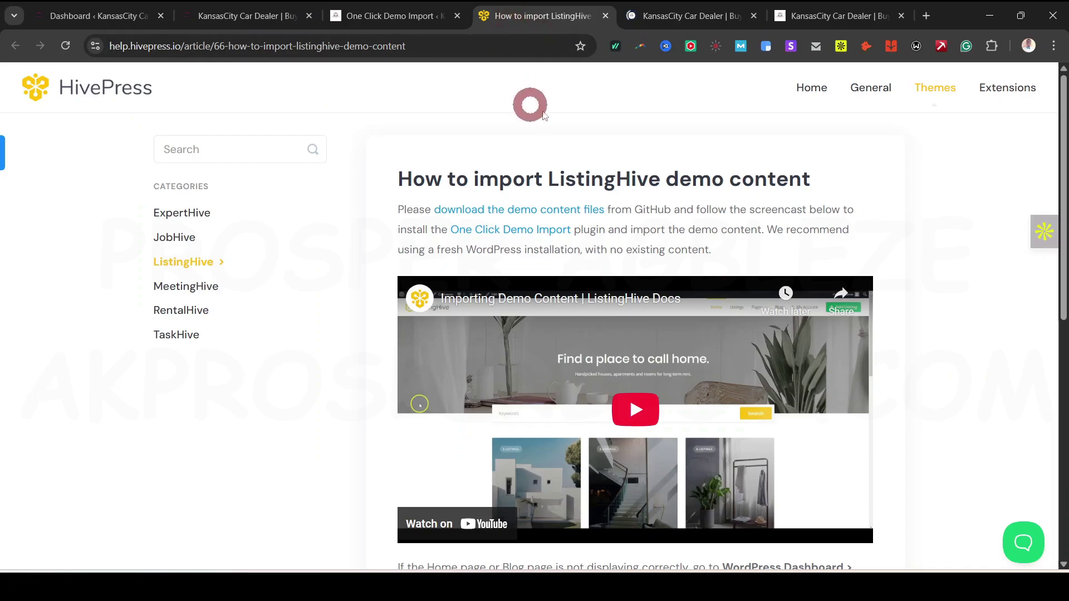
left_click(605, 20)
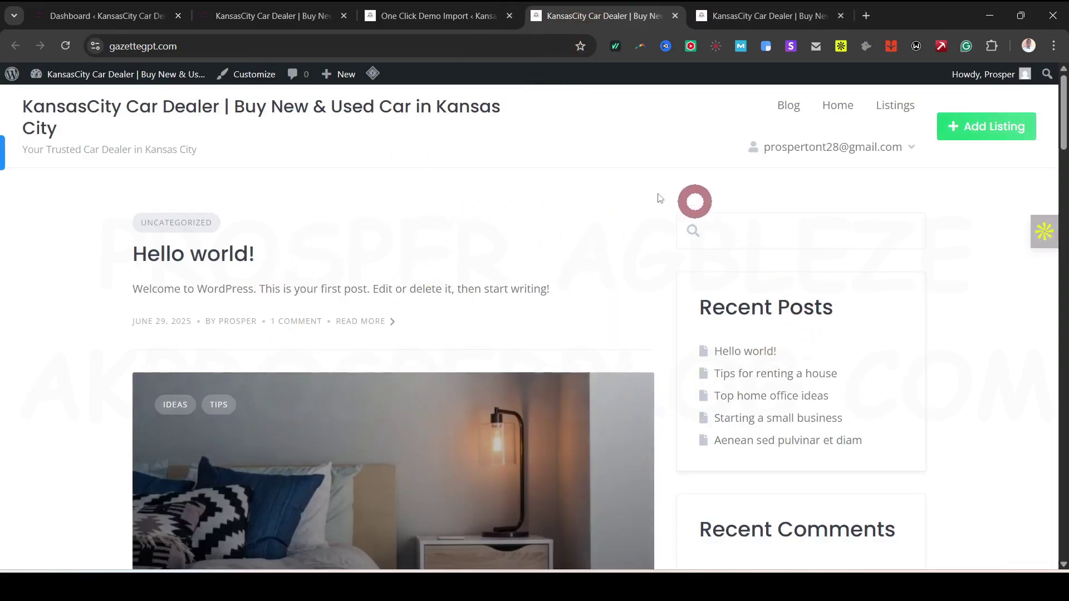
scroll(663, 369, "down", 20)
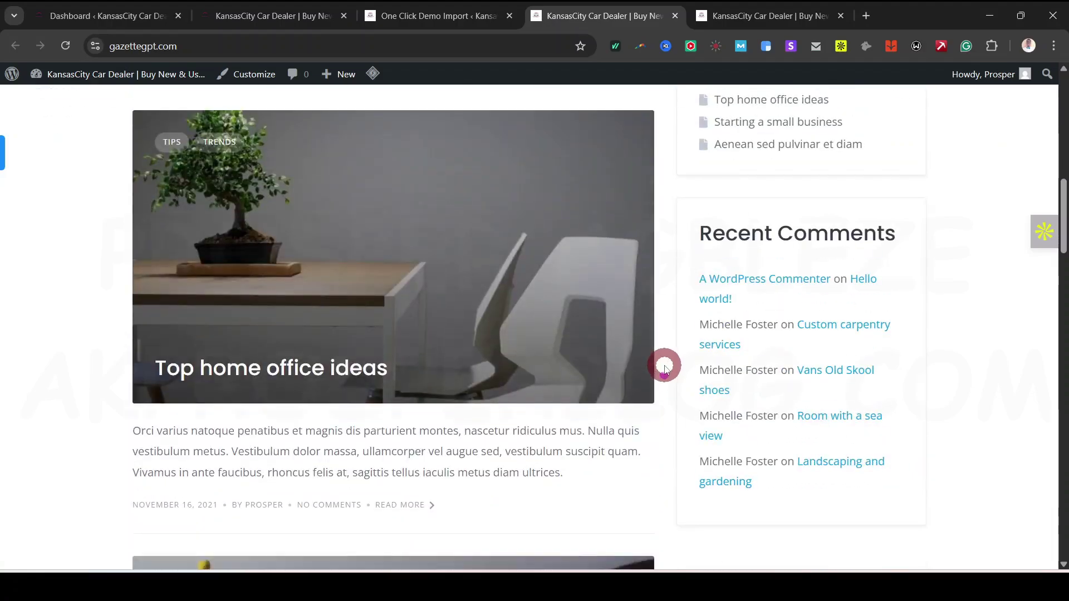
scroll(666, 356, "up", 20)
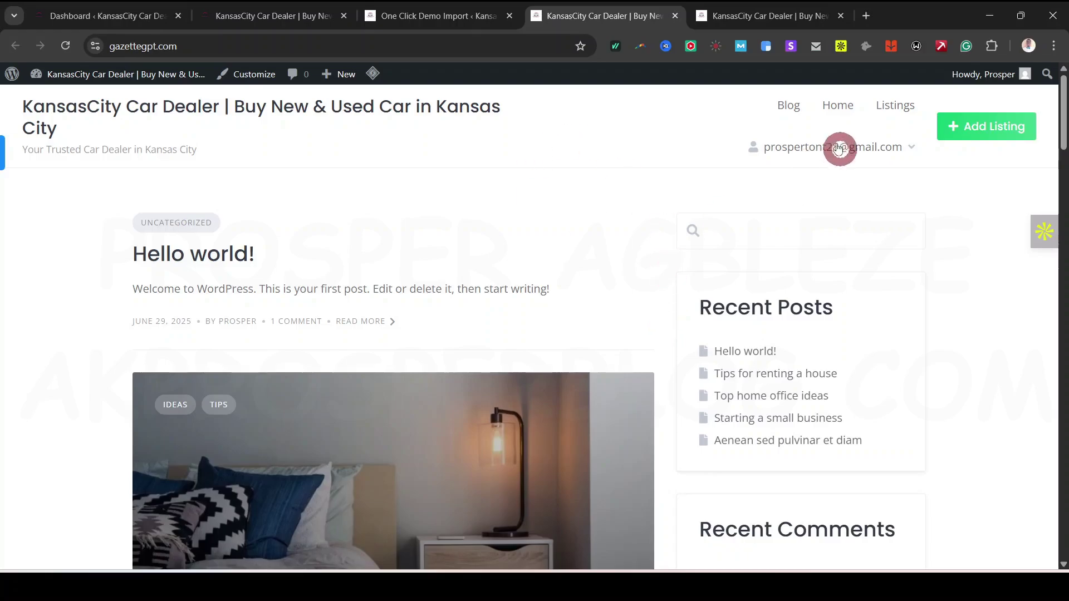
left_click(831, 105)
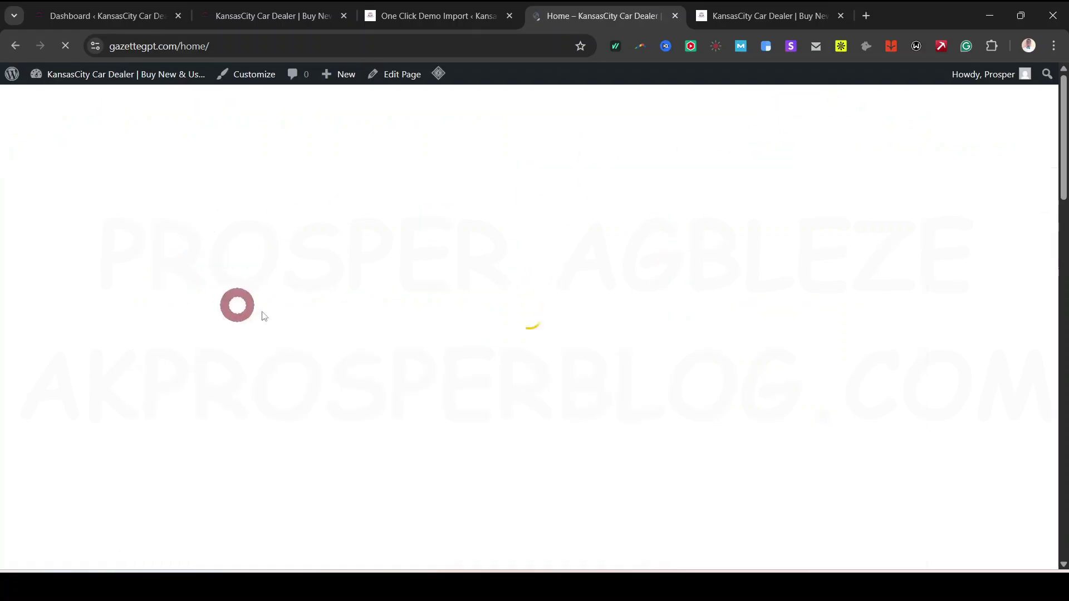
scroll(834, 343, "down", 18)
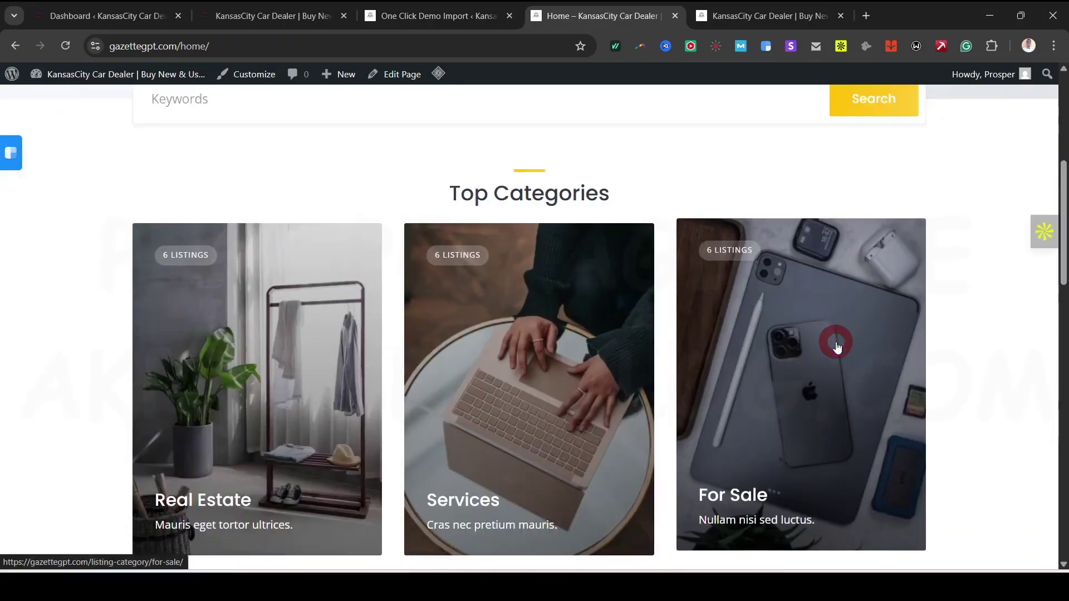
scroll(836, 347, "down", 5)
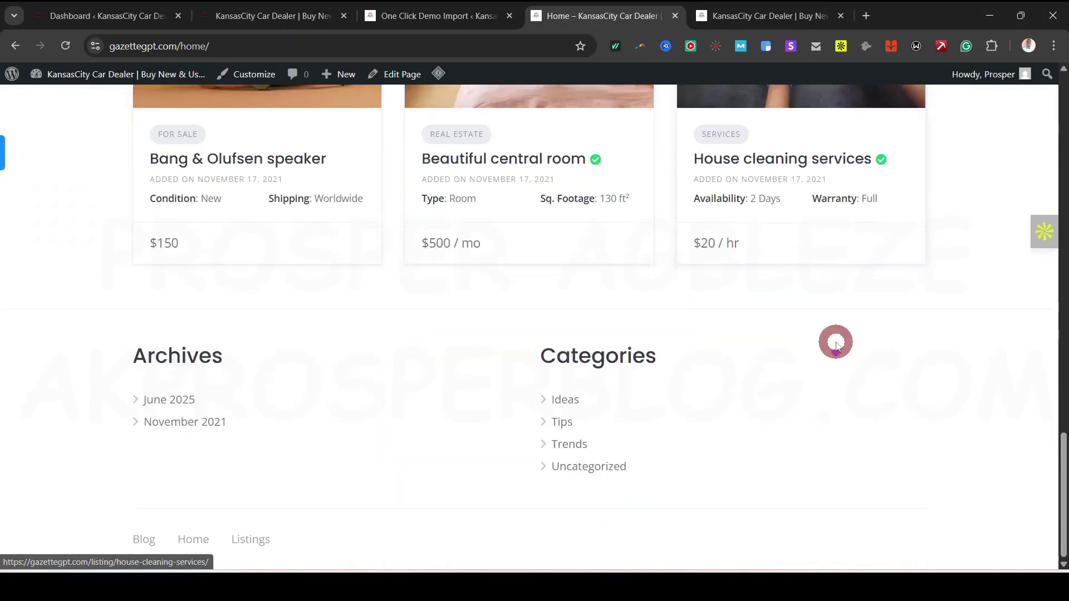
scroll(836, 345, "up", 15)
scroll(835, 342, "up", 10)
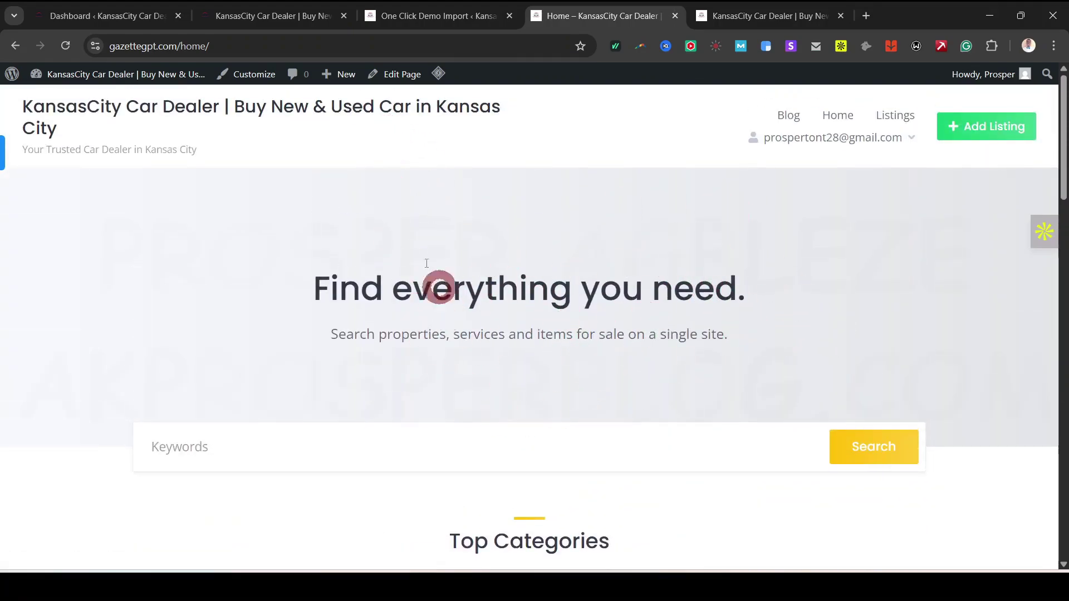
Step: Look over the car categories on the kansascitycardealer.com reference home page for comparison
left_click(270, 16)
scroll(637, 486, "down", 6)
scroll(638, 486, "down", 6)
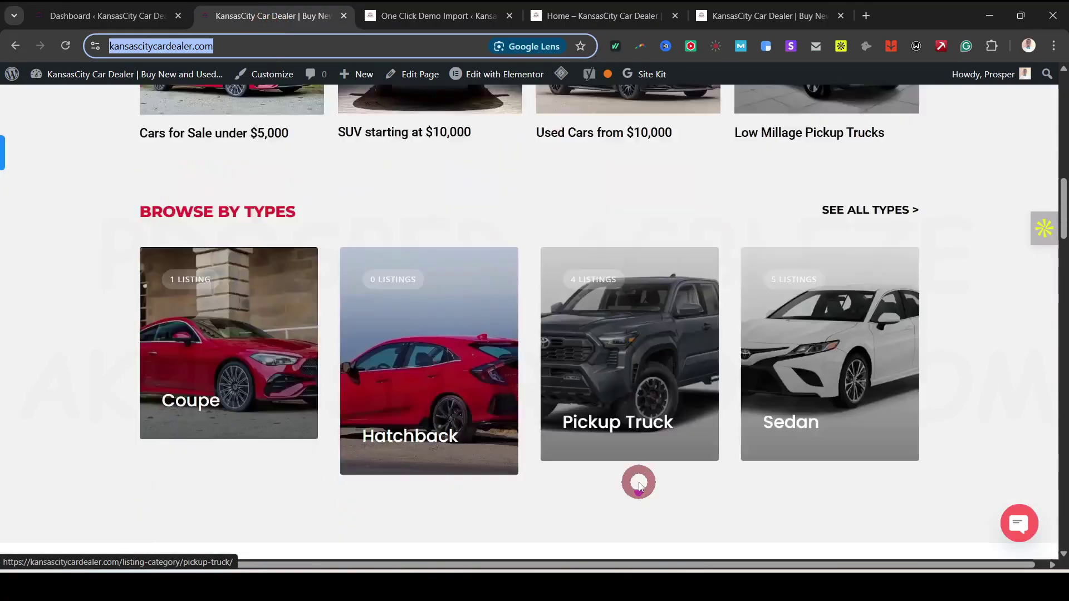
scroll(637, 479, "up", 14)
Step: Close both gazettegpt.com front-end tabs and return to the One Click Demo Import page
left_click(760, 27)
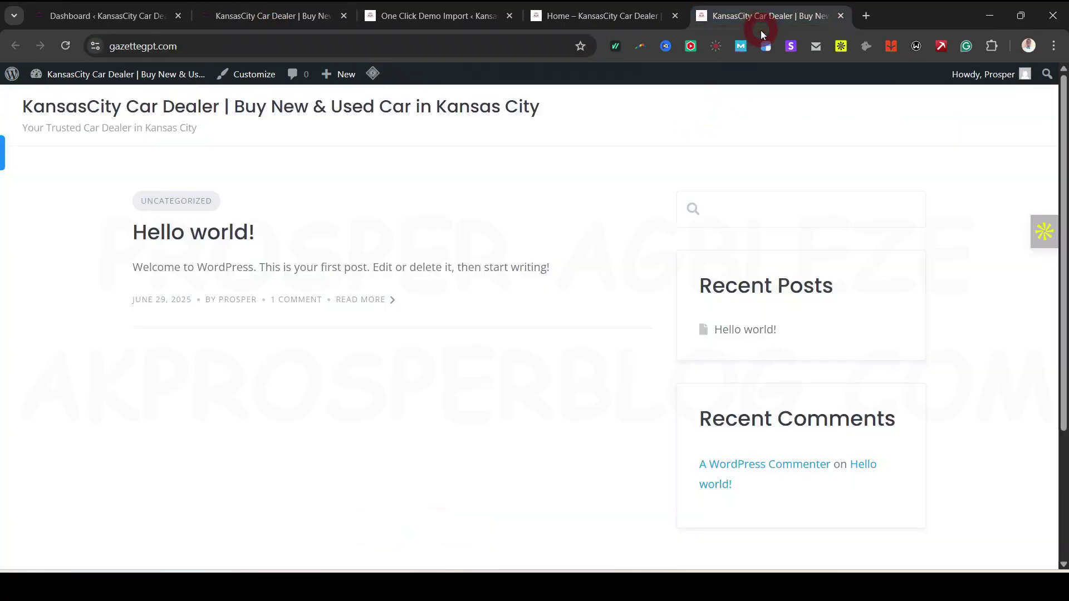
left_click(841, 16)
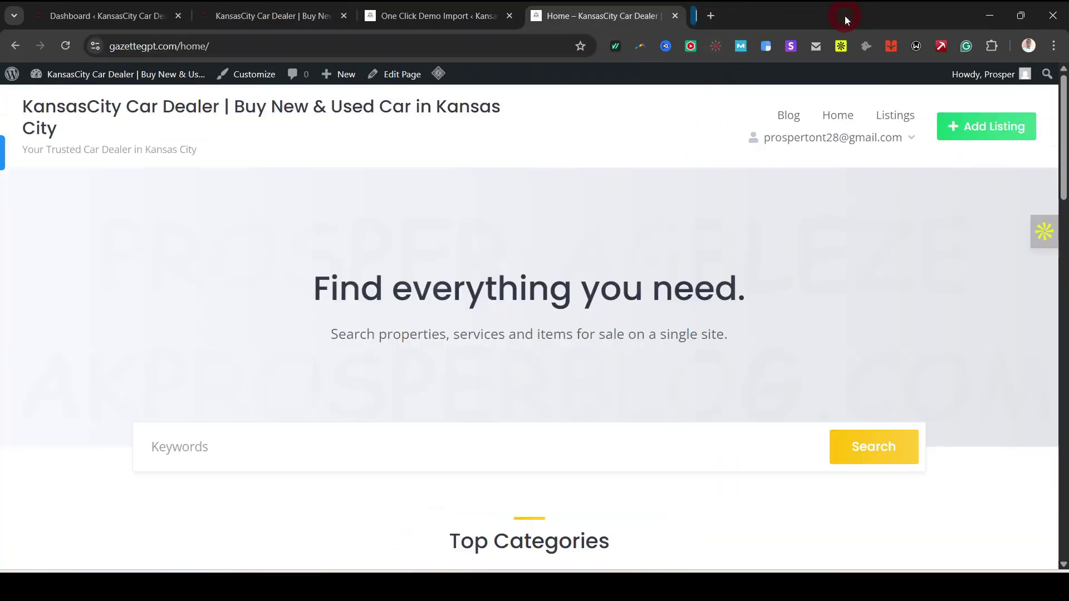
left_click(467, 20)
left_click(615, 16)
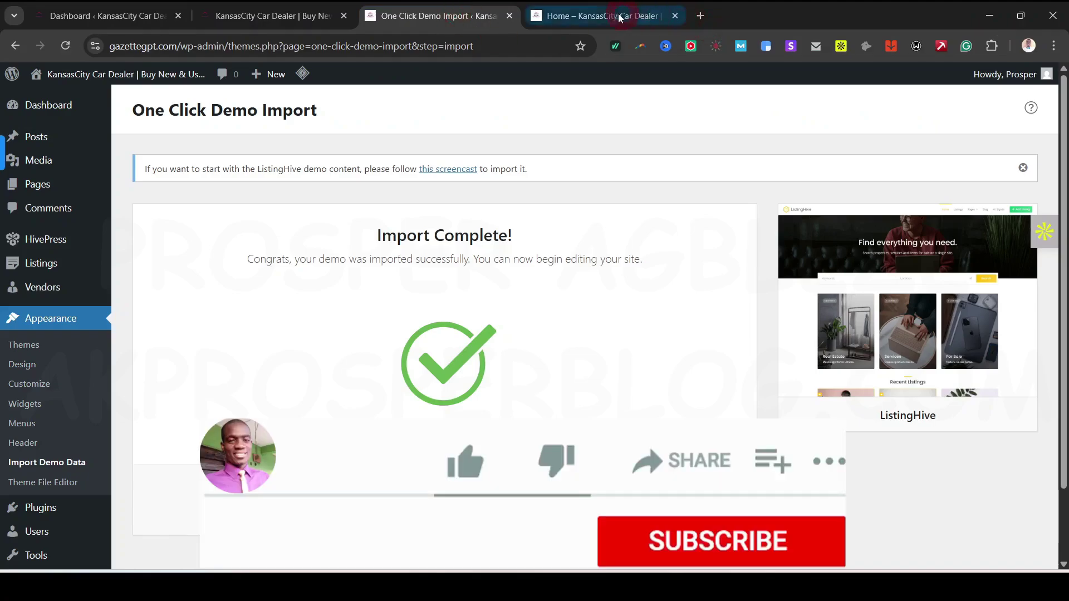
left_click(675, 16)
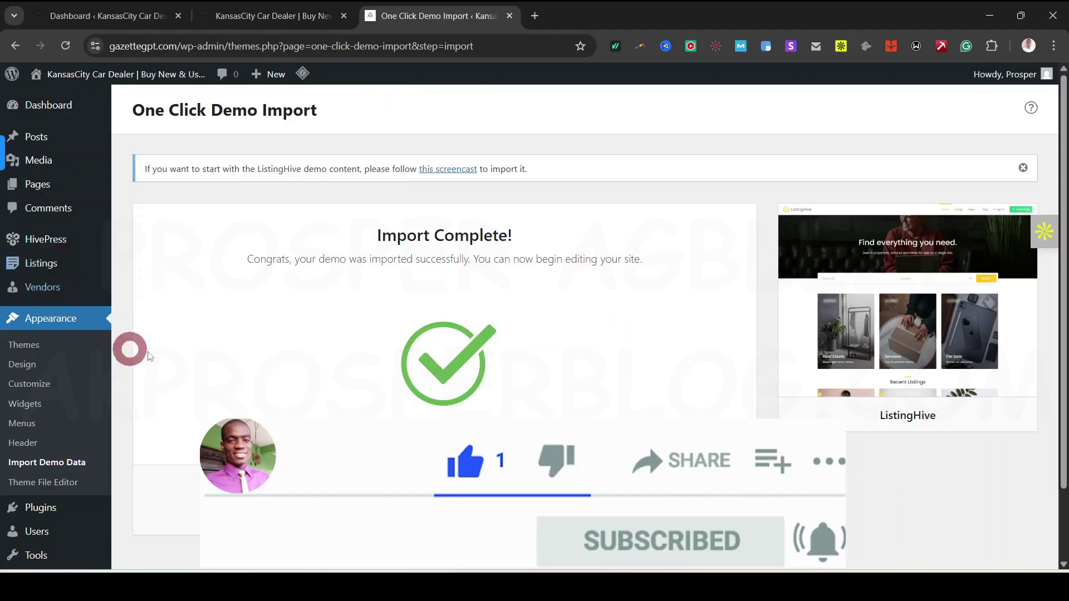
Step: From the HivePress extensions list, install and activate the free Favorites, Messages and Reviews extensions
mouse_move(59, 240)
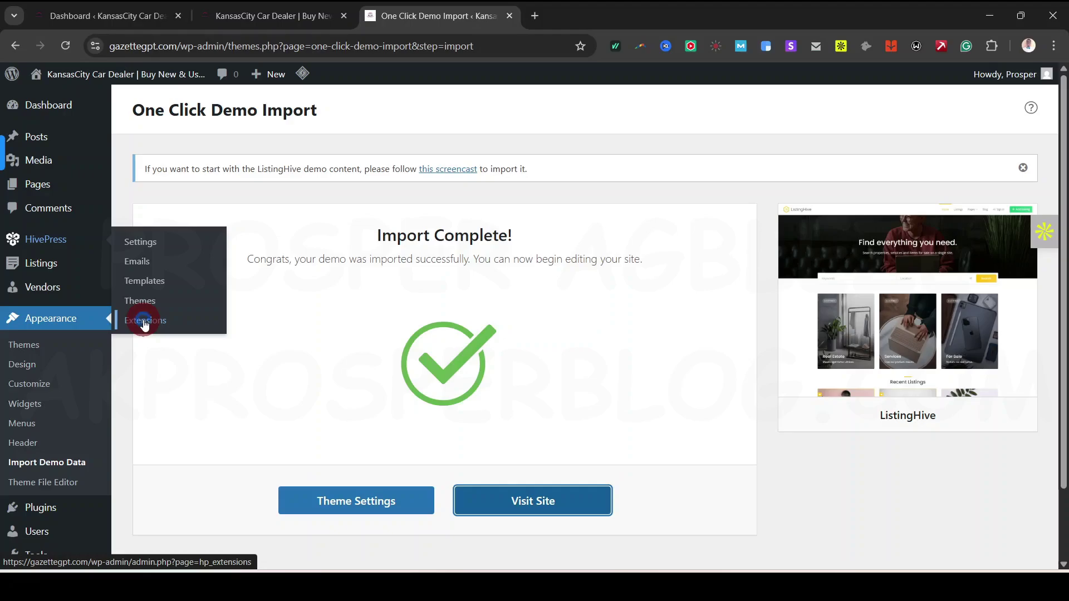
right_click(144, 325)
left_click(137, 327)
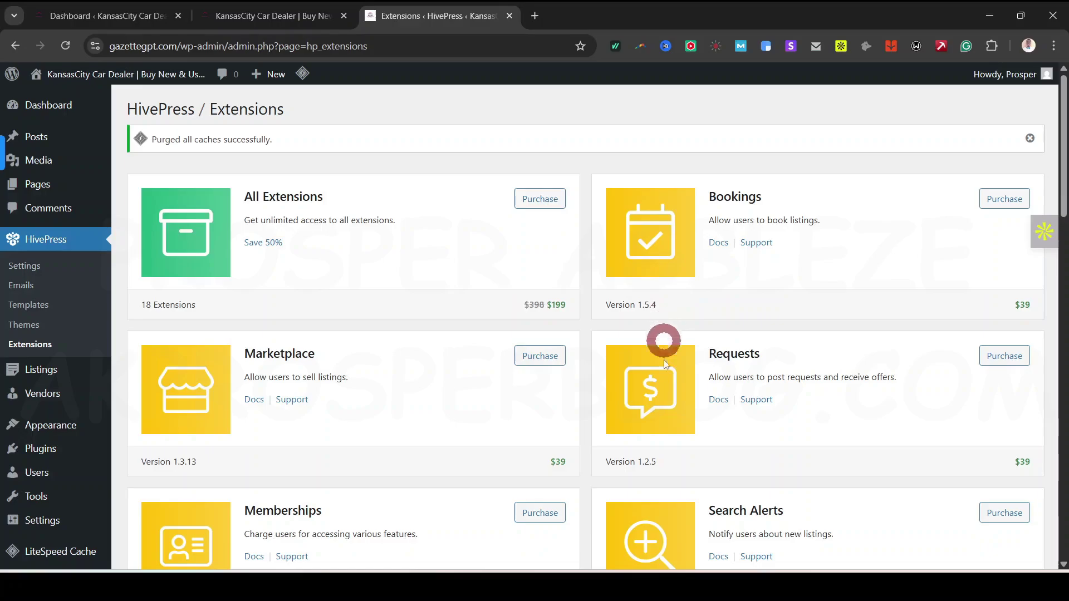
mouse_move(1064, 148)
left_mouse_down()
mouse_move(1064, 231)
mouse_move(1064, 149)
left_mouse_up()
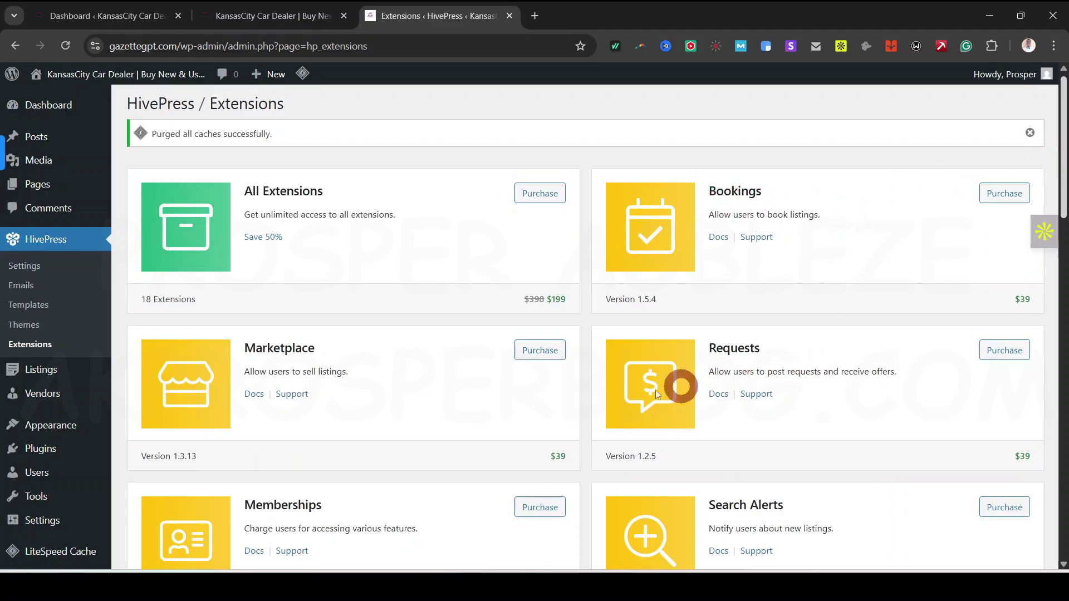
scroll(292, 395, "down", 9)
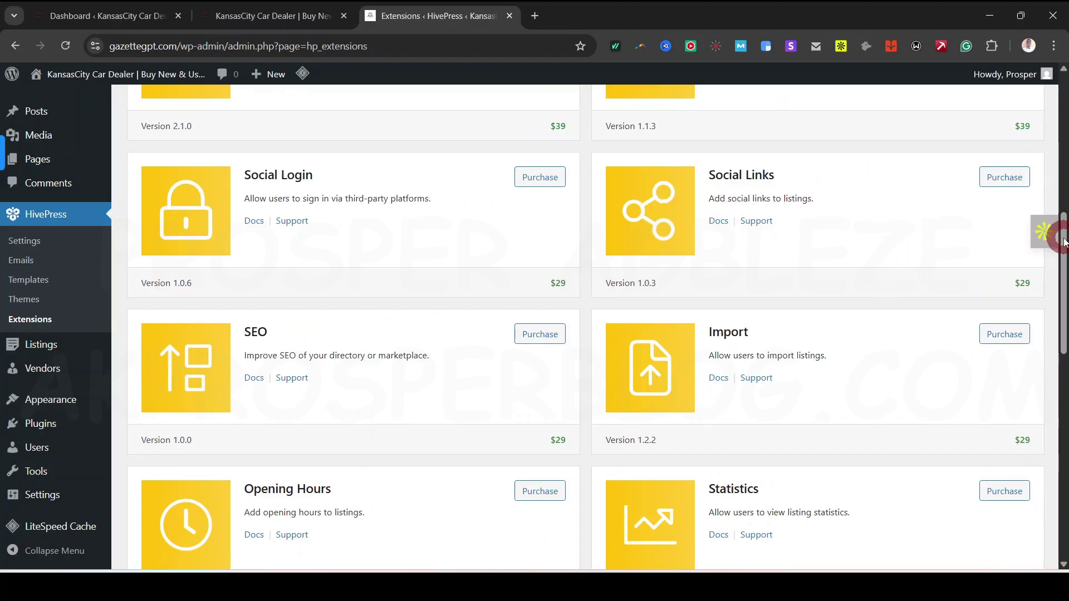
left_click_drag(1063, 243, 1063, 440)
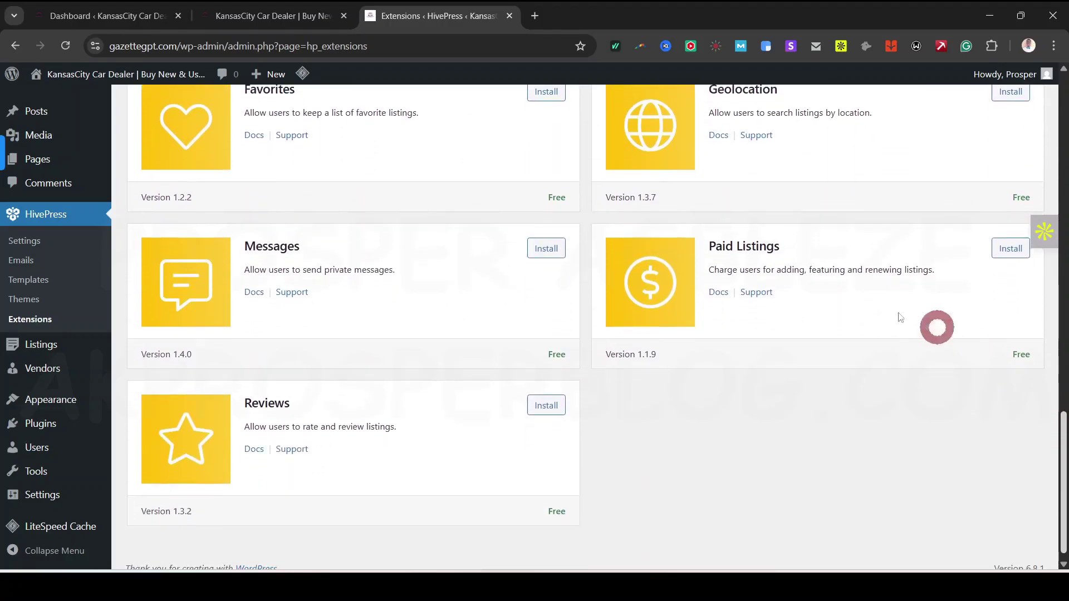
left_click(558, 249)
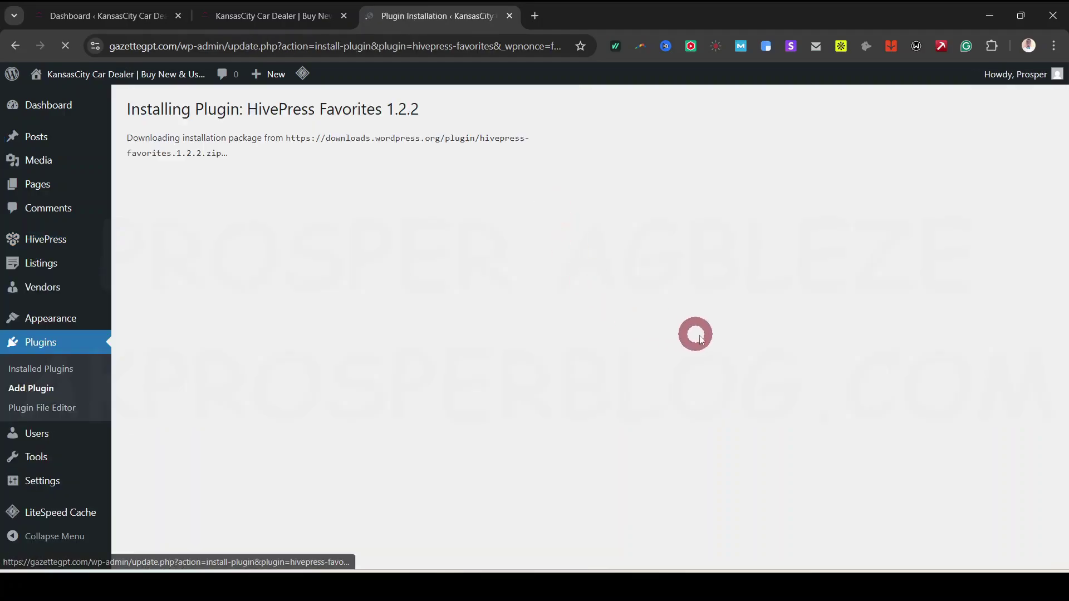
left_click(172, 255)
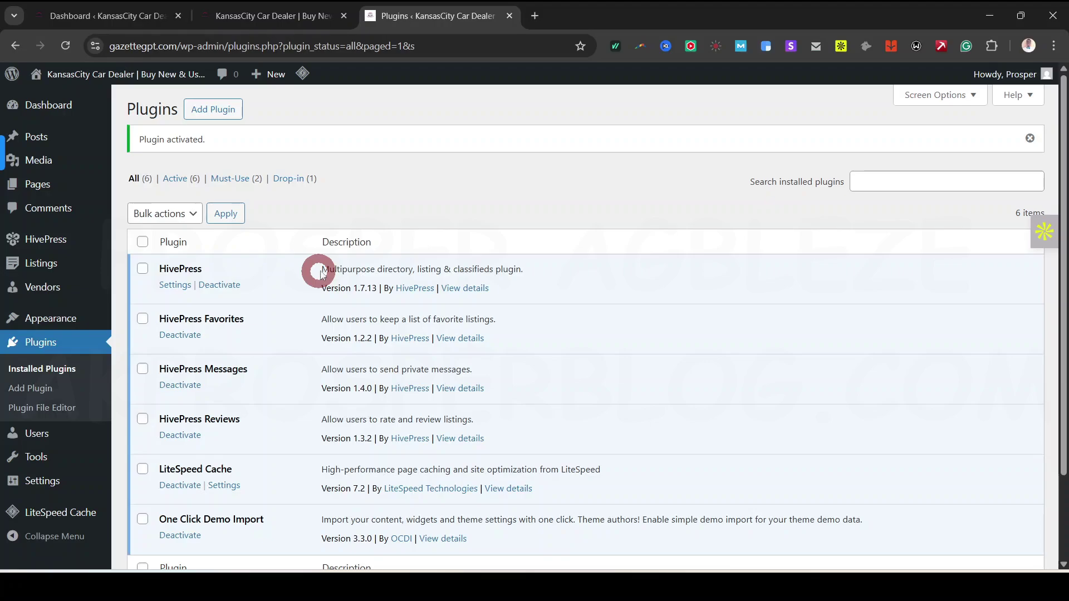
Step: In the HivePress listing settings, set the Listings Page to Listings
mouse_move(44, 249)
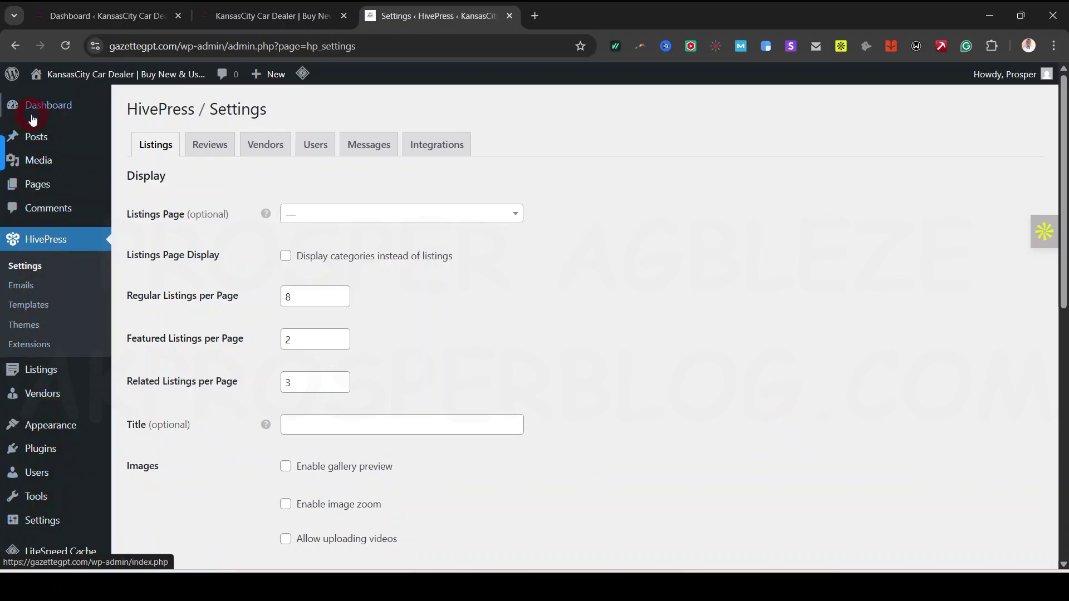
scroll(37, 459, "down", 5)
scroll(36, 460, "up", 5)
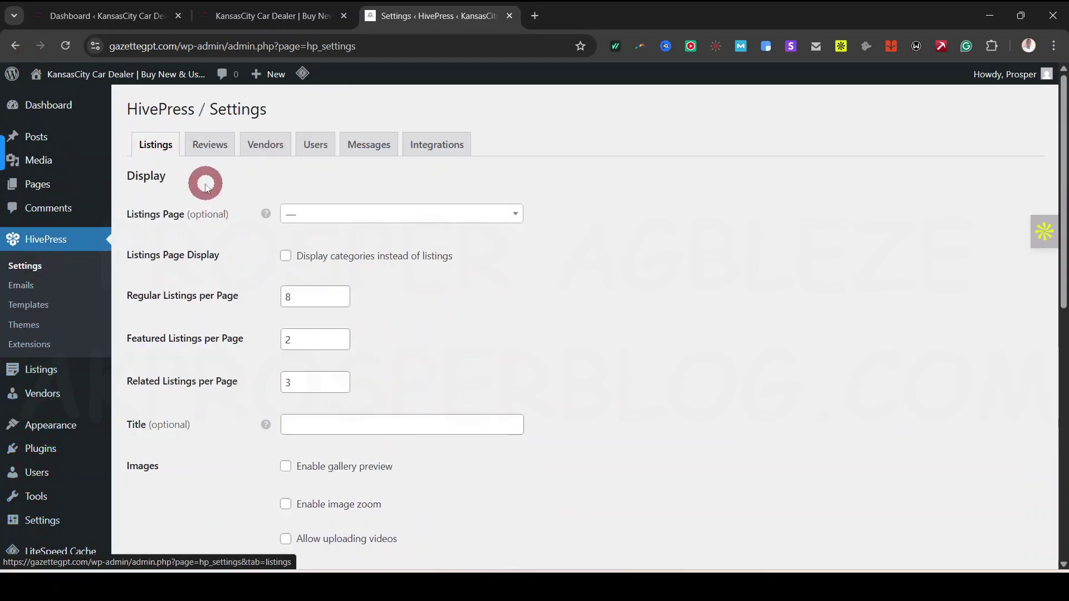
left_click(400, 218)
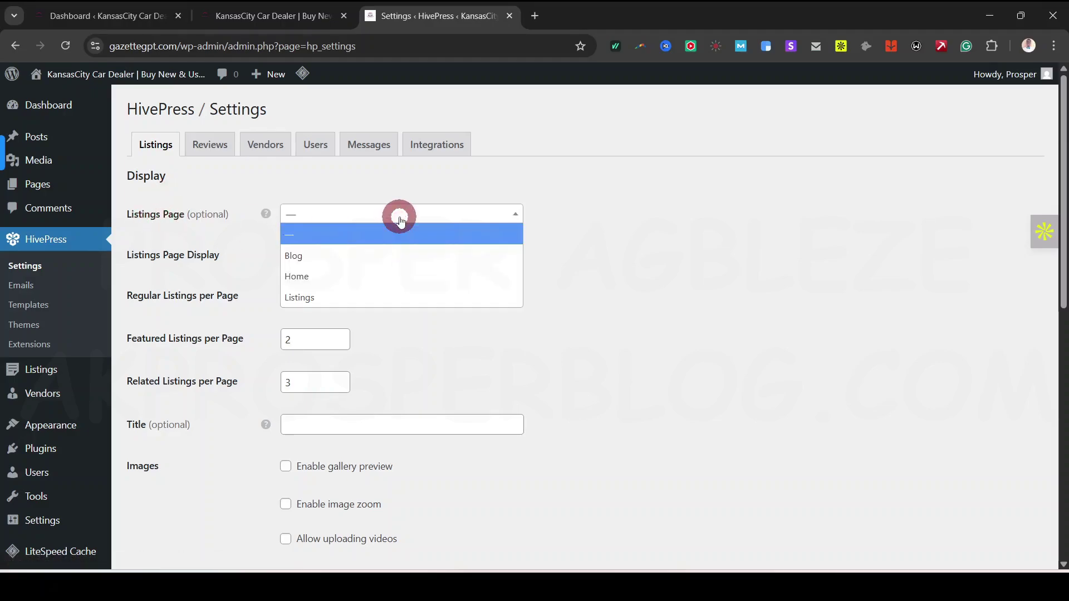
left_click(323, 297)
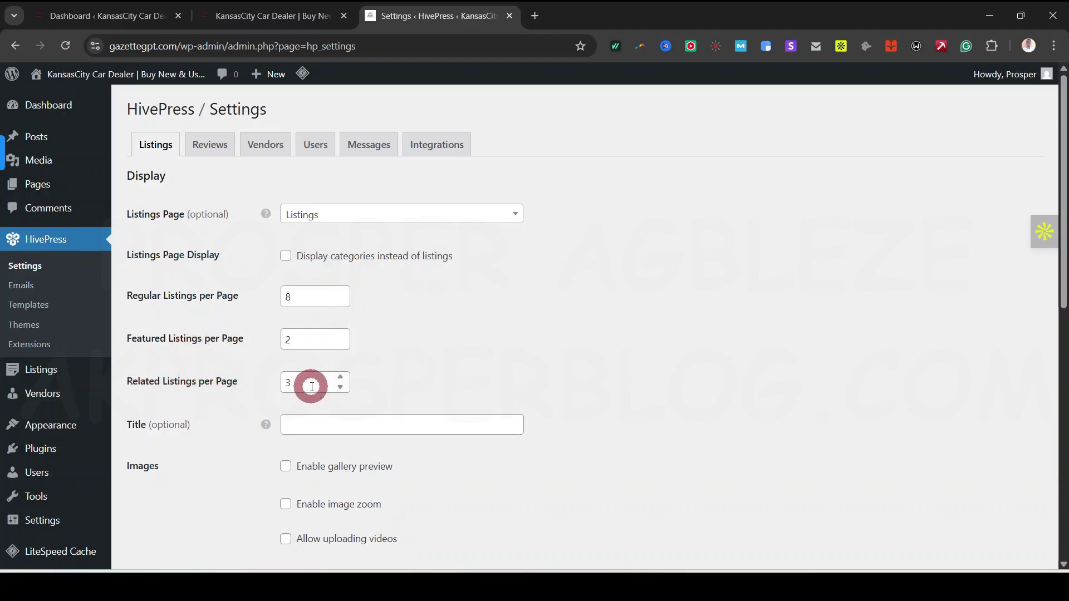
Step: On kansascitycardealer.com, open the 2020 Toyota Tacoma listing in a new tab and examine its details and Related Listings section
left_click(282, 16)
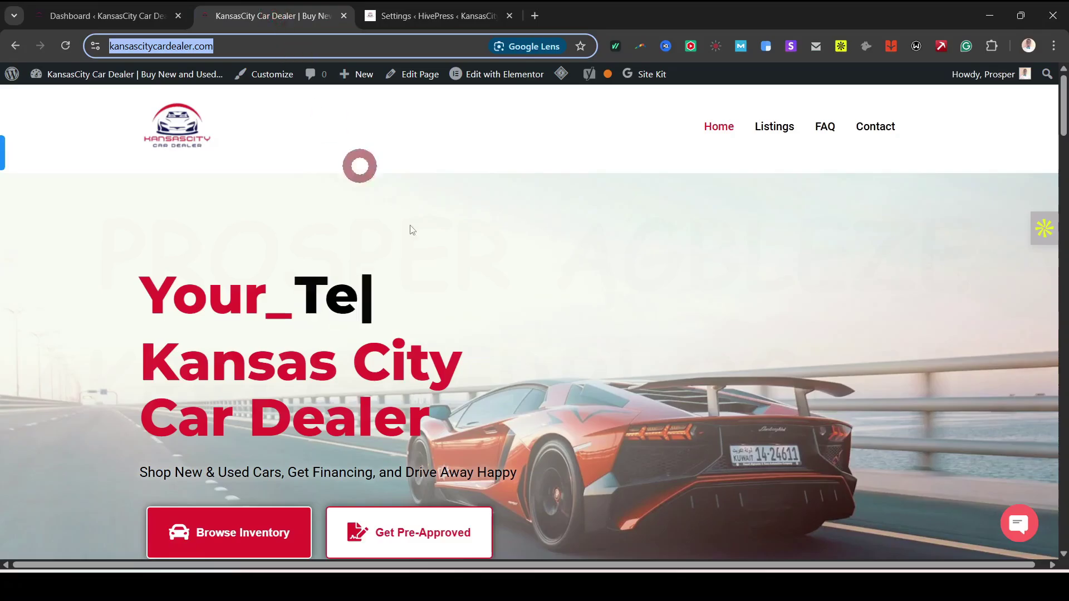
scroll(548, 363, "down", 6)
scroll(548, 363, "down", 15)
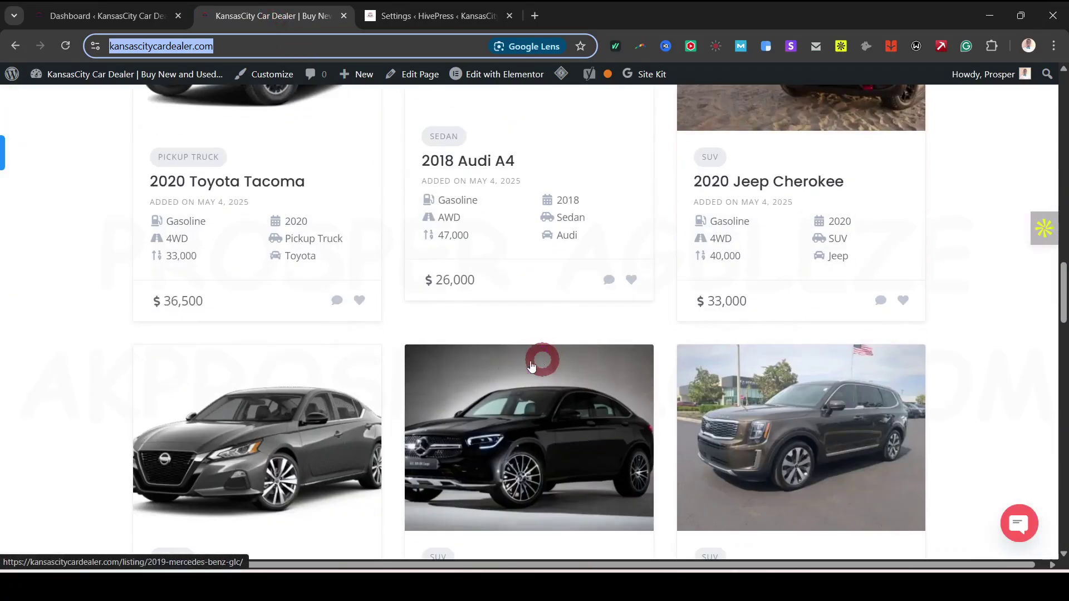
right_click(215, 181)
left_click(303, 198)
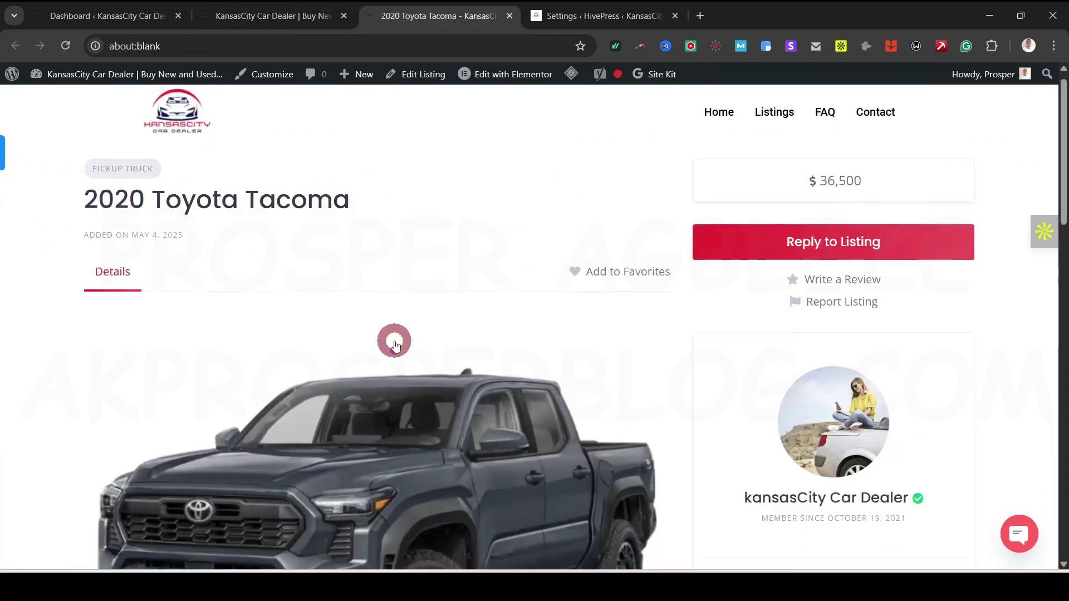
scroll(463, 284, "down", 5)
scroll(453, 315, "down", 5)
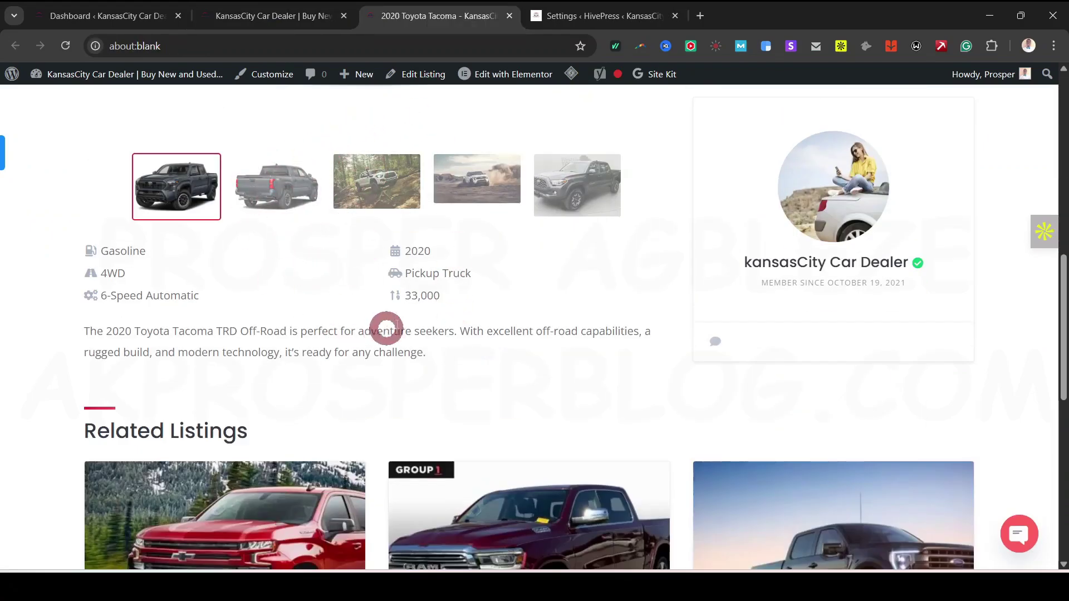
scroll(384, 329, "down", 6)
scroll(338, 287, "up", 1)
scroll(338, 287, "up", 4)
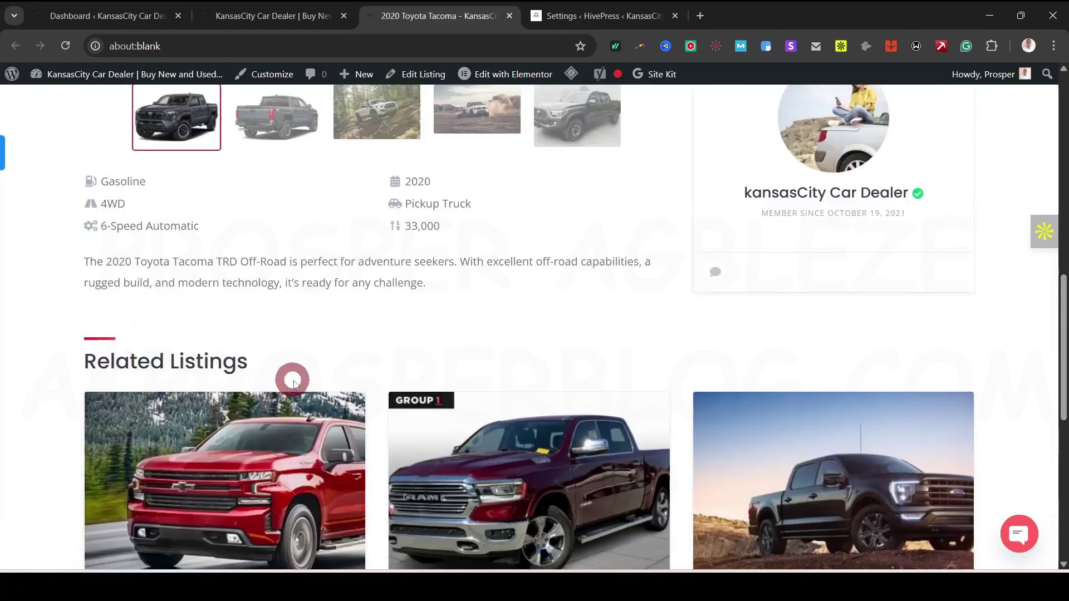
scroll(207, 311, "down", 2)
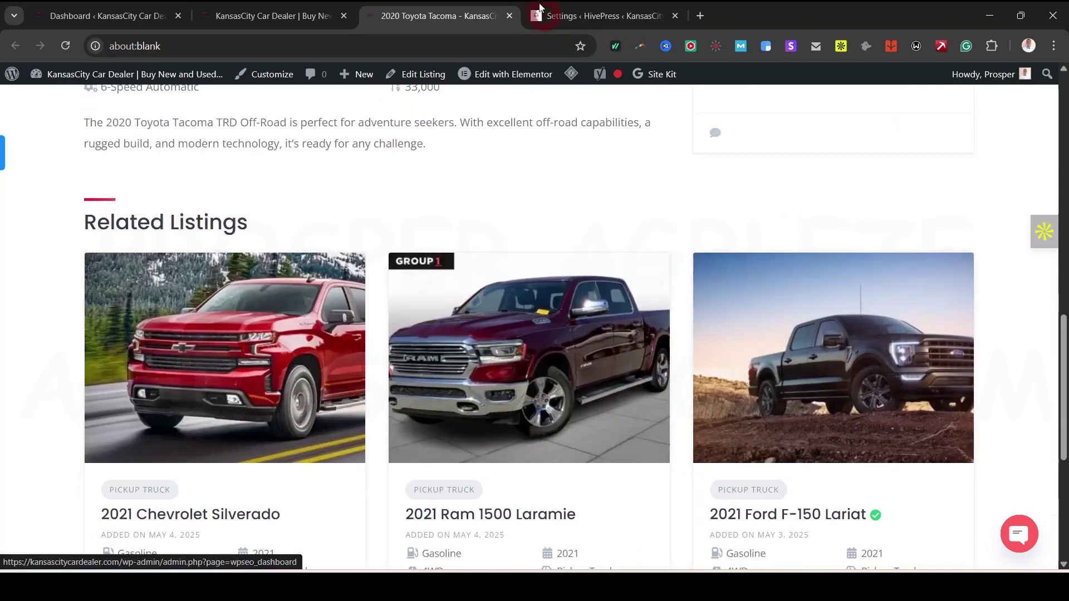
Step: Return to the gazettegpt.com HivePress settings and examine the listing display, image, search, submission and expiration options
left_click(596, 15)
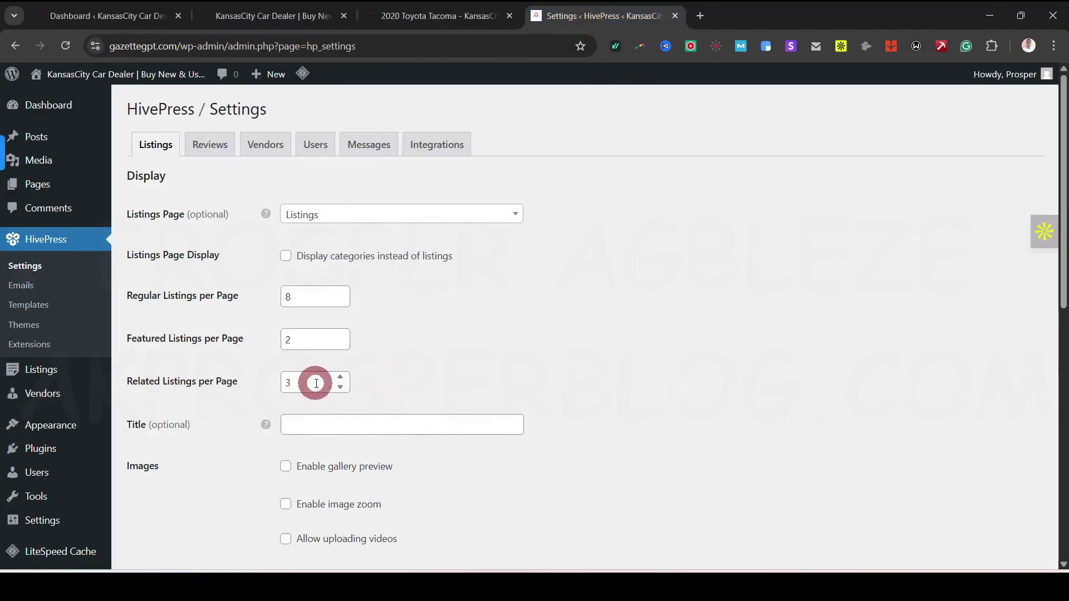
mouse_move(265, 426)
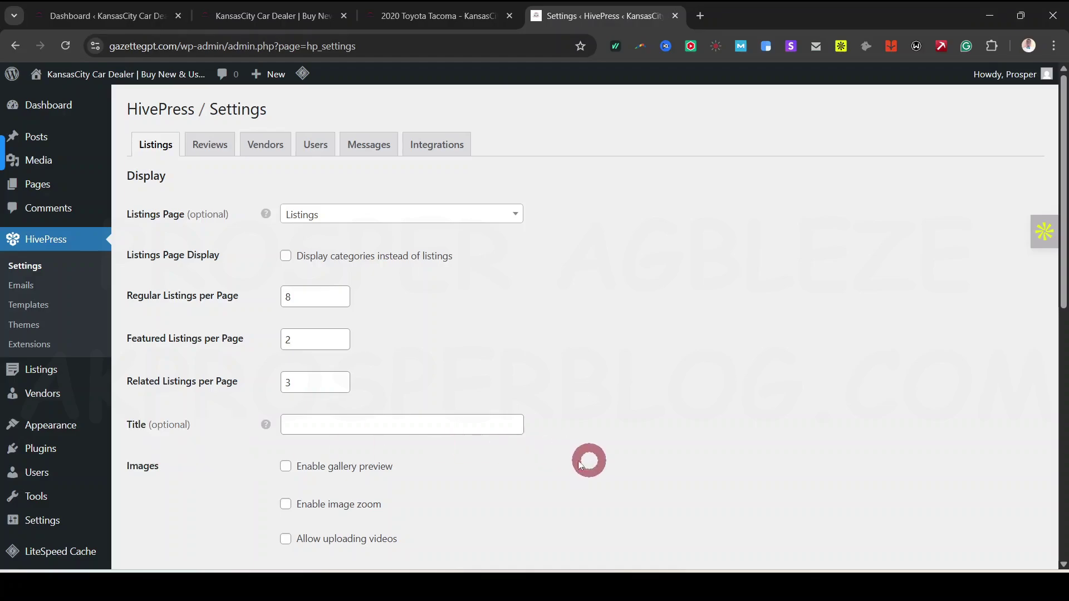
scroll(604, 485, "down", 5)
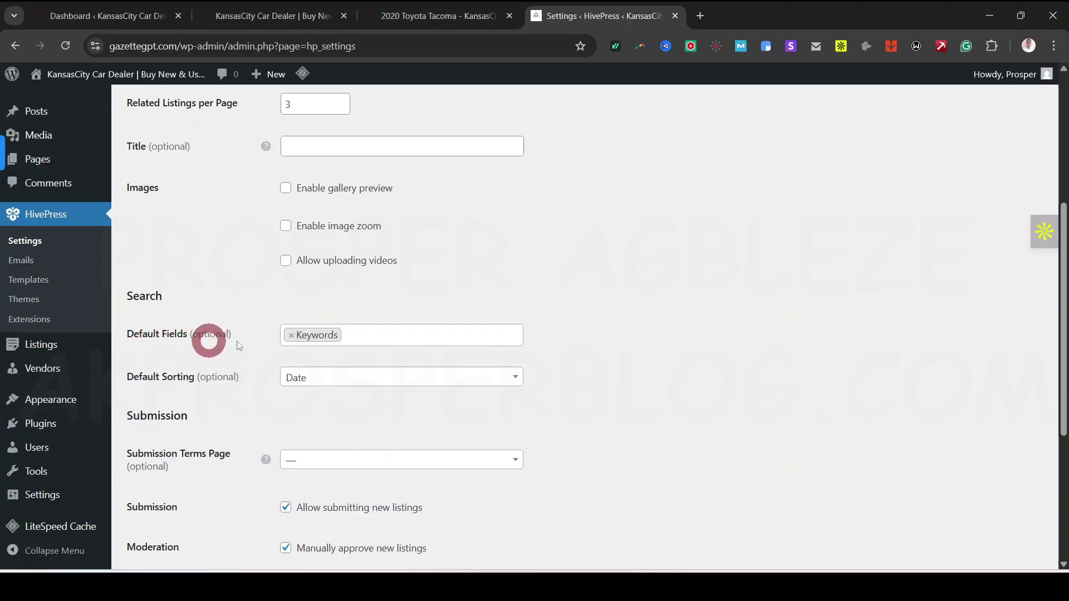
left_click(383, 377)
left_click(668, 362)
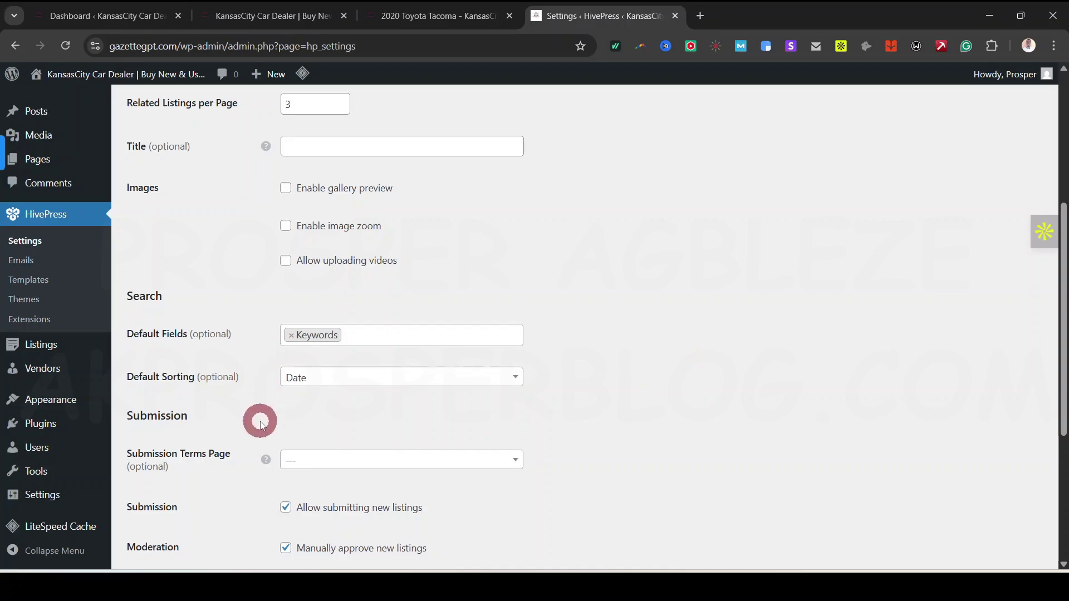
scroll(334, 362, "down", 5)
scroll(423, 428, "up", 10)
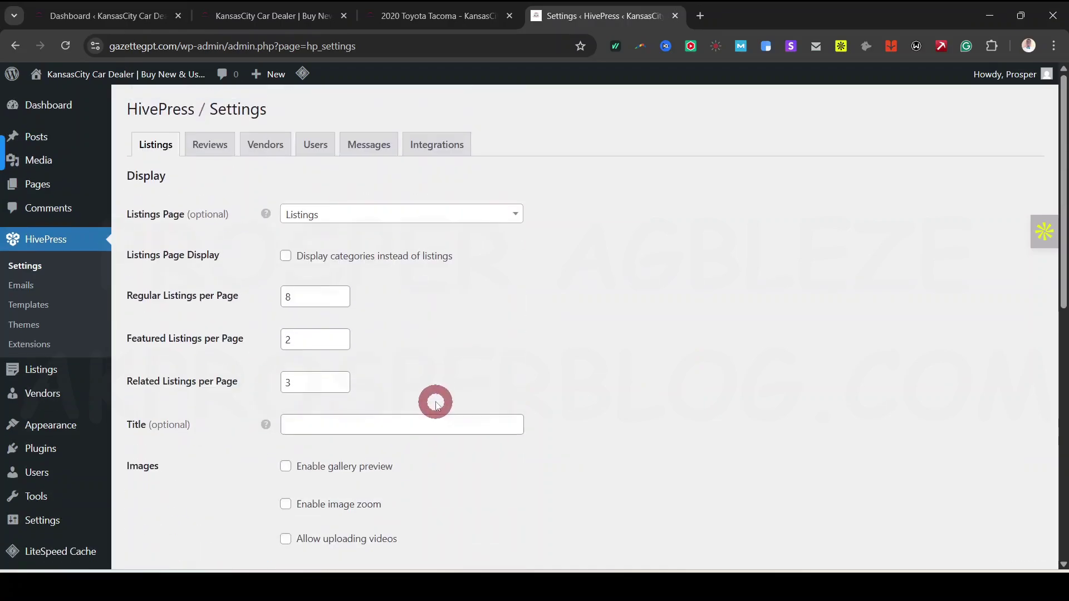
scroll(239, 539, "down", 8)
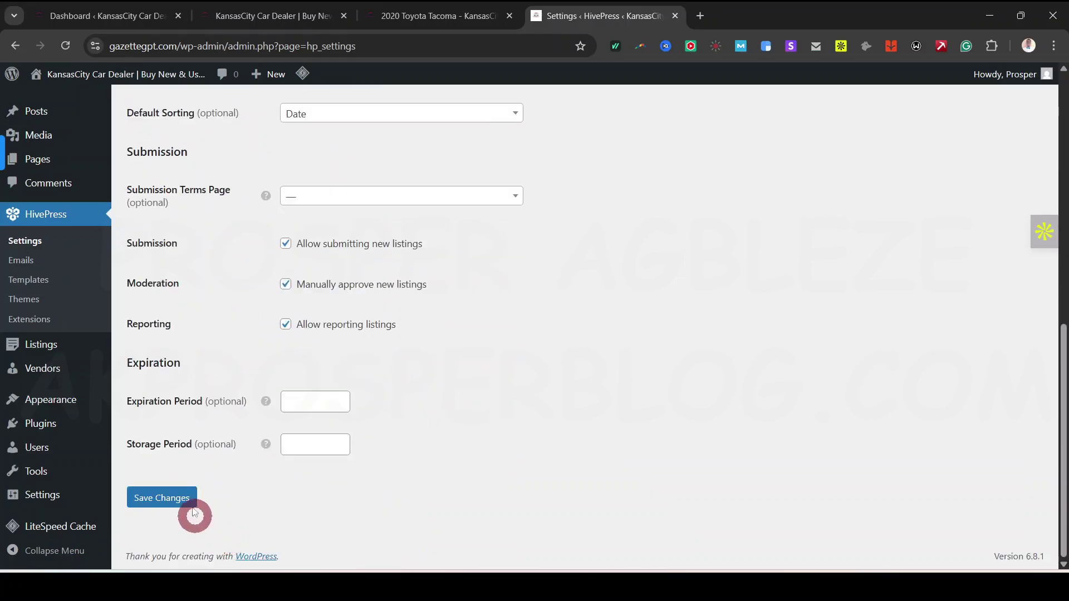
scroll(484, 443, "up", 8)
scroll(230, 217, "up", 2)
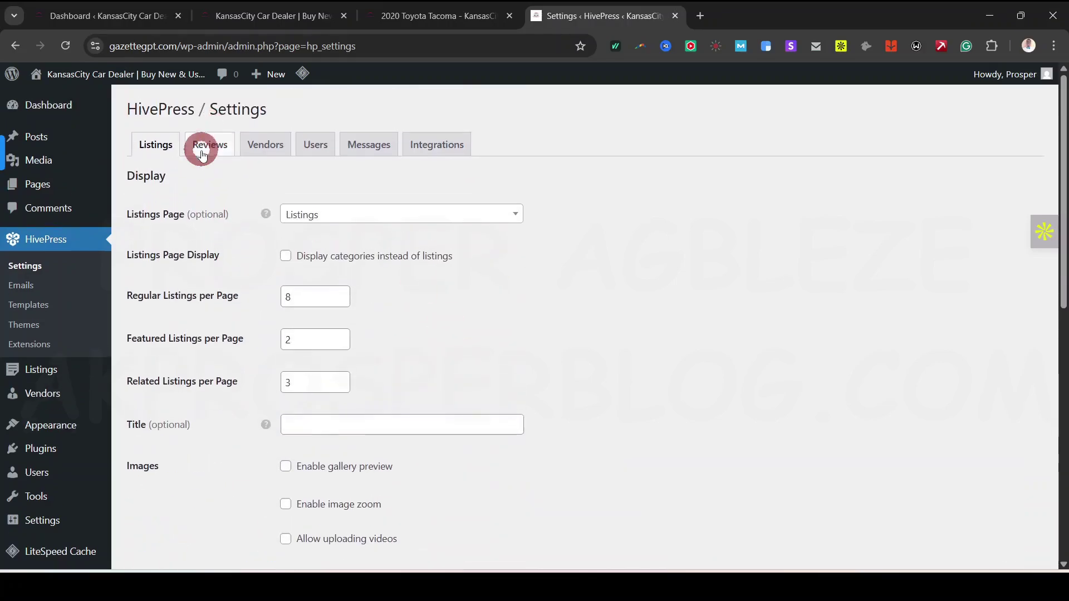
Step: In the HivePress review settings, allow replying to reviews and save the changes
left_click(203, 155)
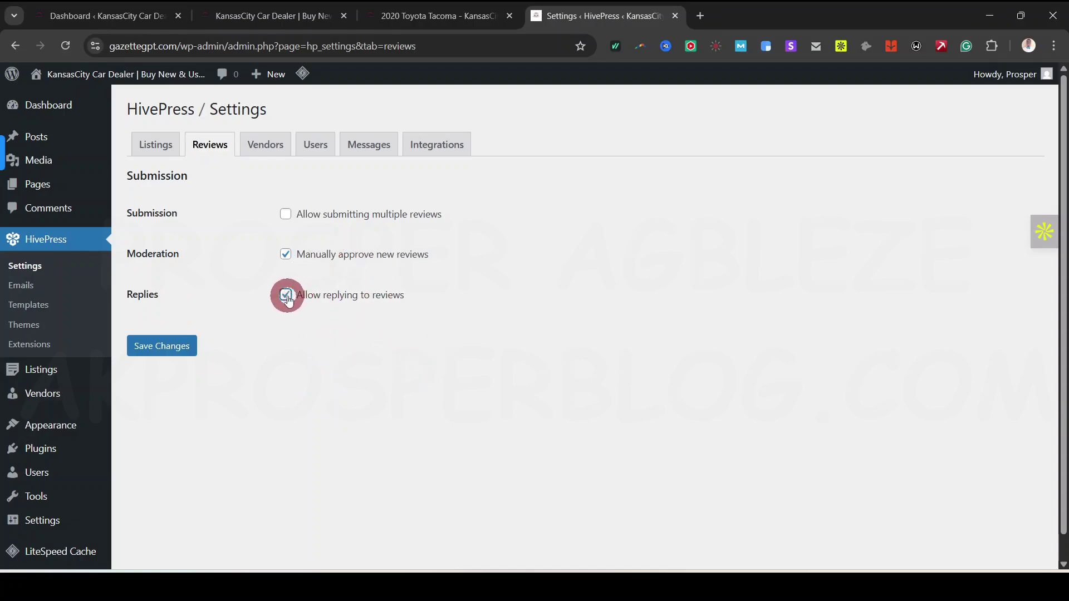
left_click(185, 347)
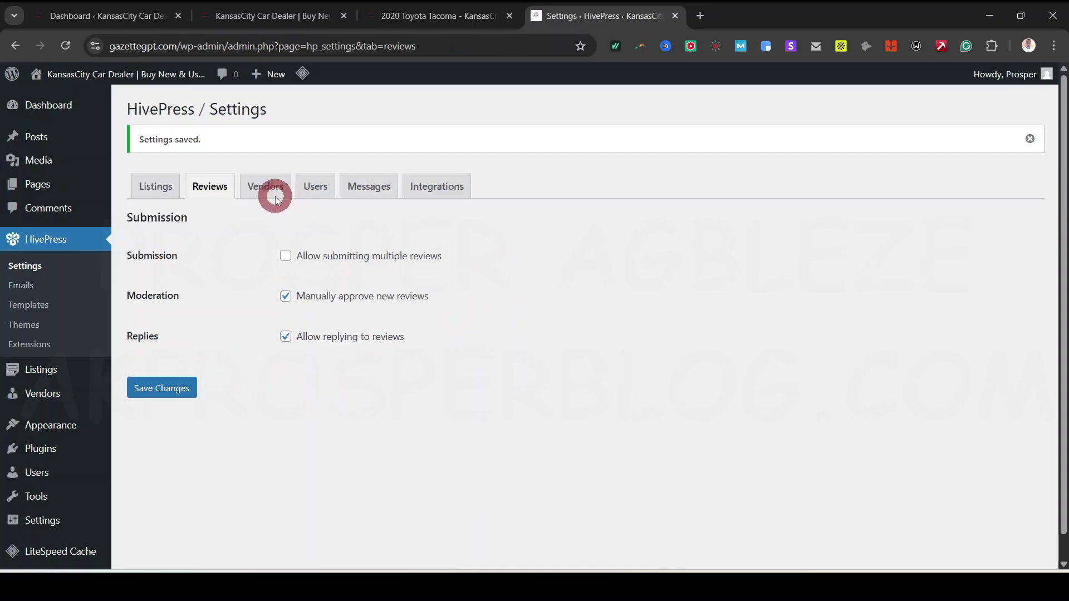
Step: Examine the HivePress vendor settings, including the front-end display, Vendors Page choices, search and registration options
left_click(273, 193)
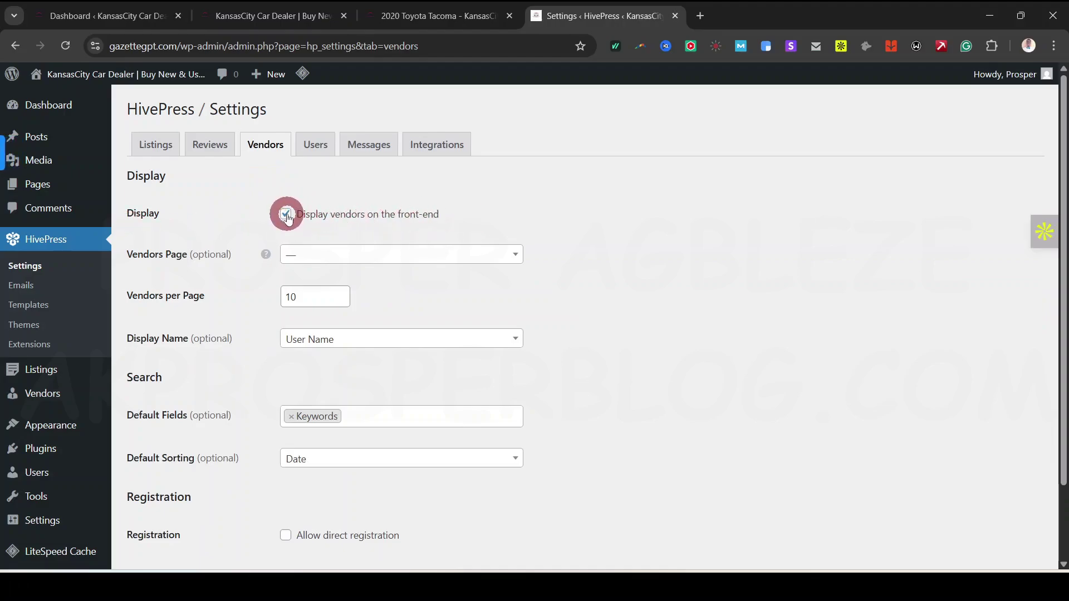
left_click(366, 257)
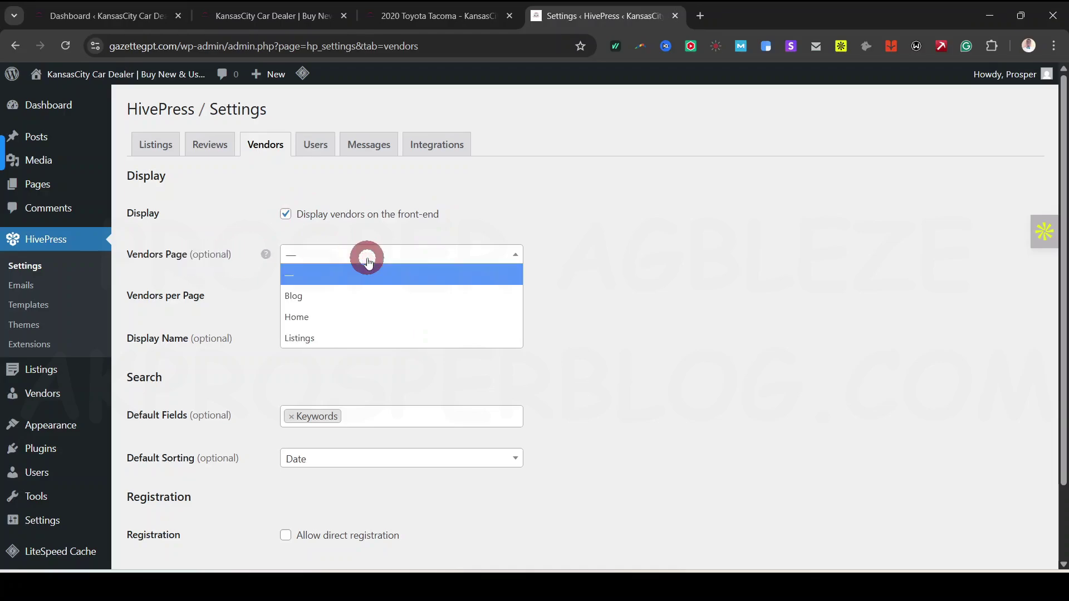
left_click(354, 259)
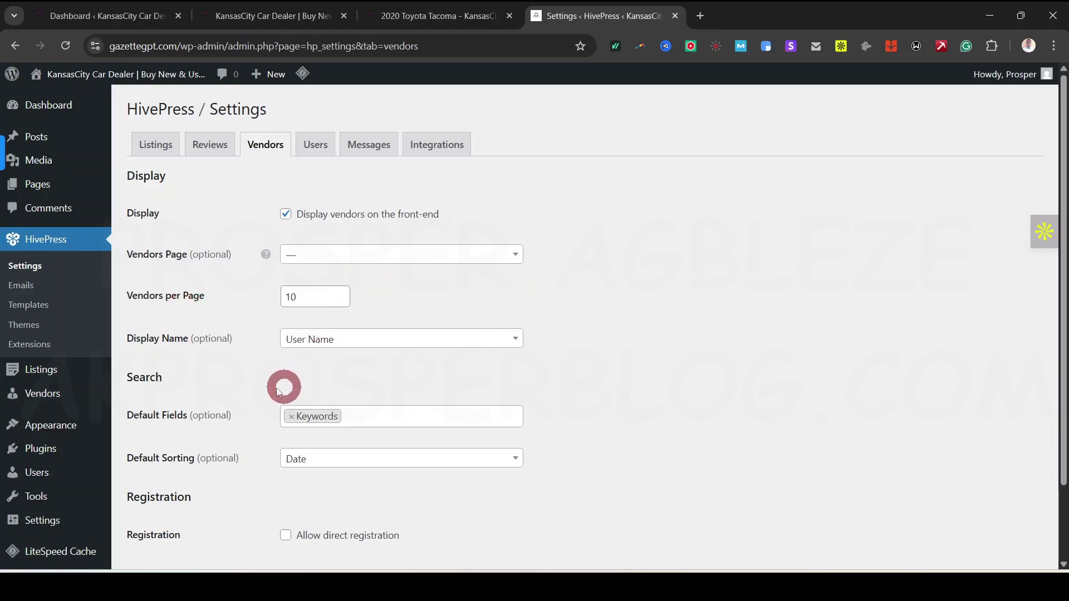
scroll(599, 397, "down", 3)
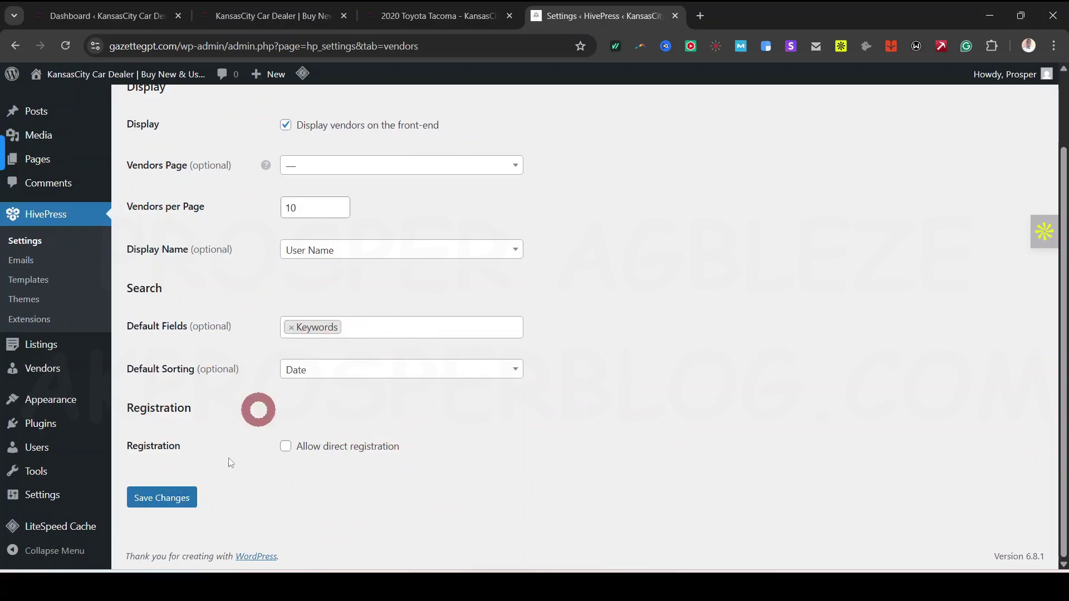
scroll(306, 379, "up", 2)
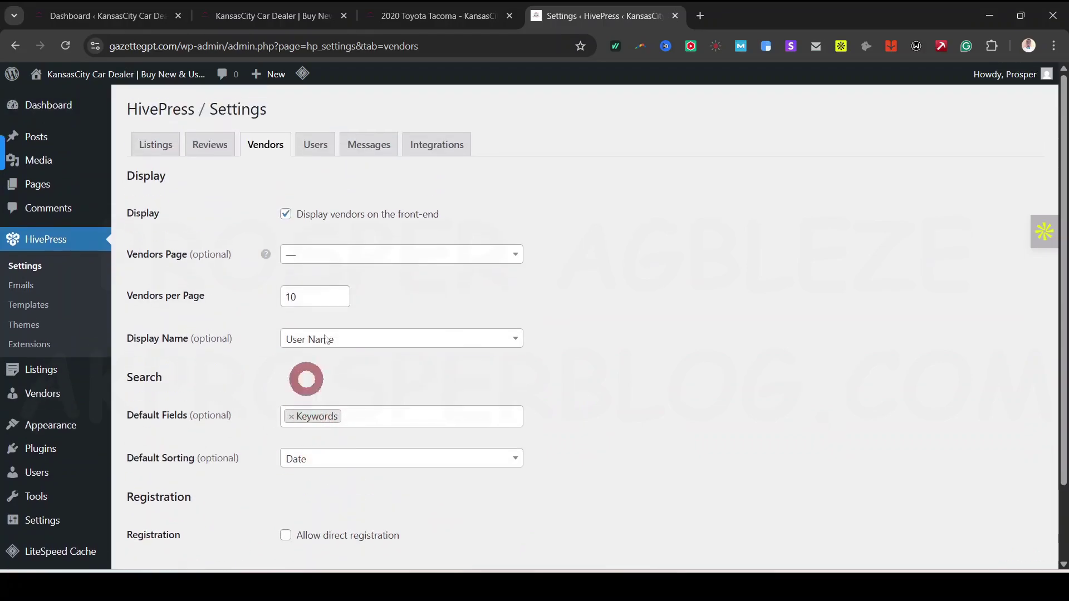
Step: In the HivePress user settings, require email address verification and save the changes
left_click(315, 144)
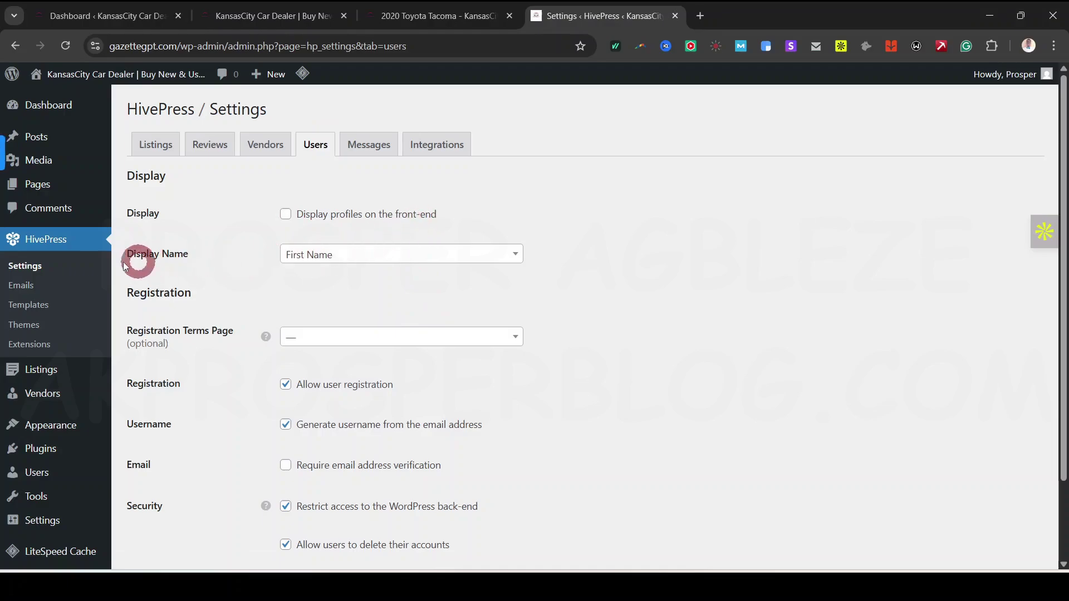
left_click(351, 257)
left_click(355, 257)
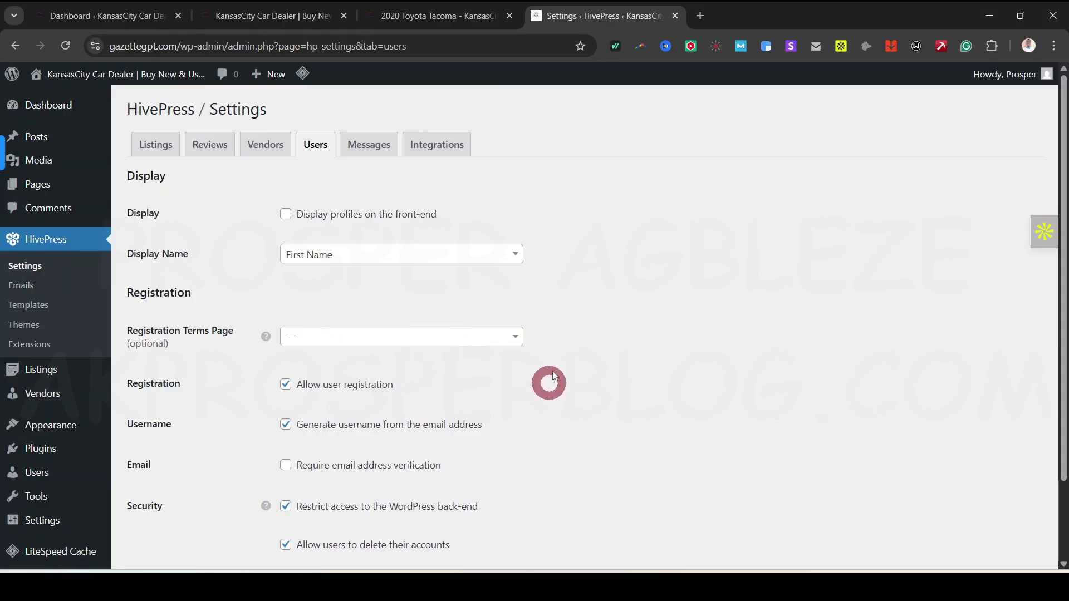
left_click(500, 338)
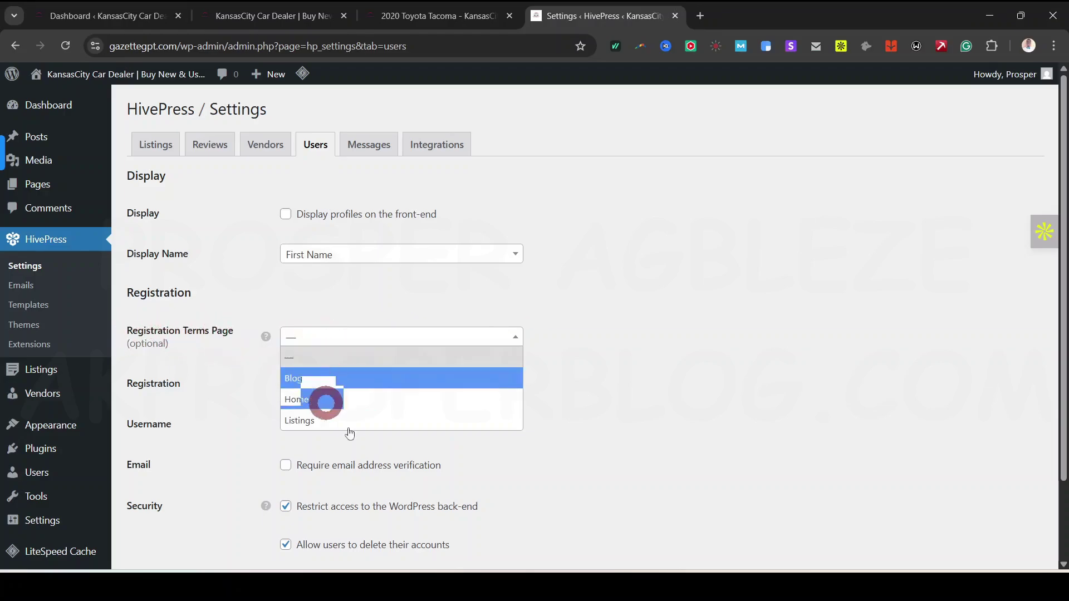
left_click(558, 346)
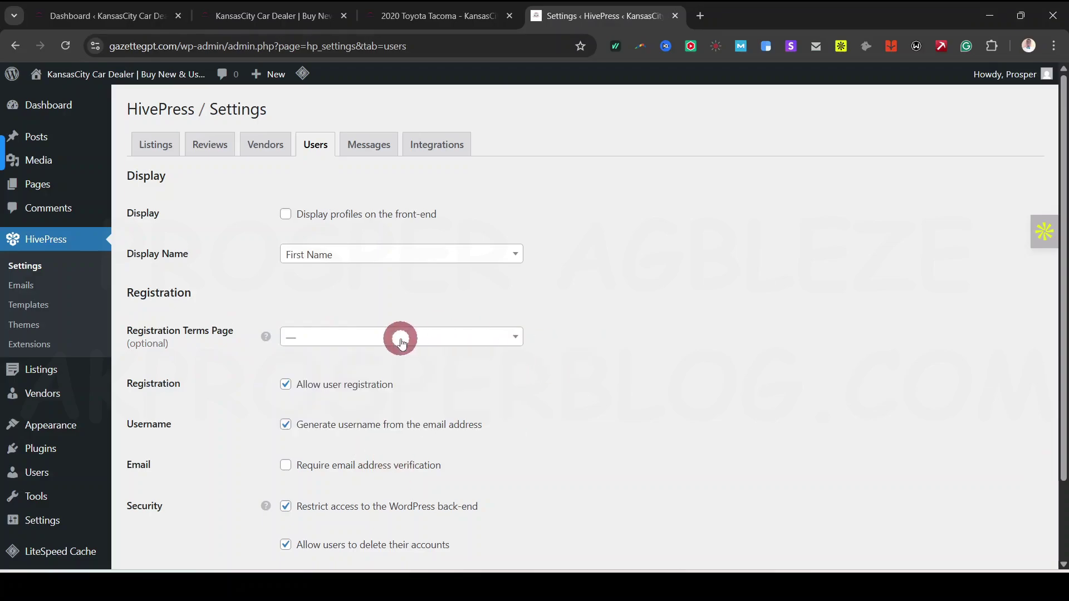
scroll(508, 440, "down", 2)
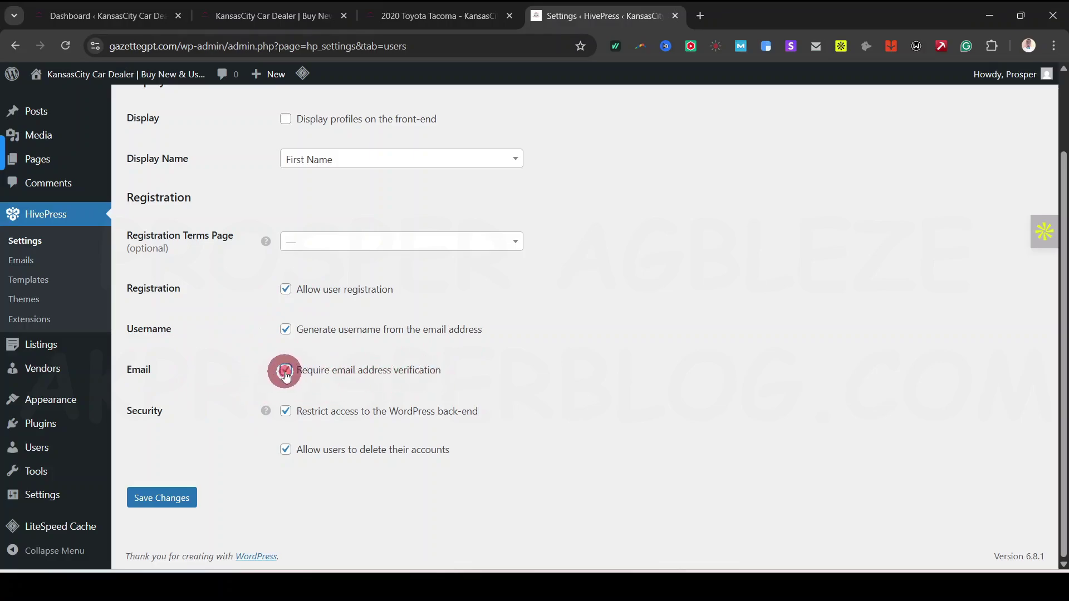
left_click(150, 497)
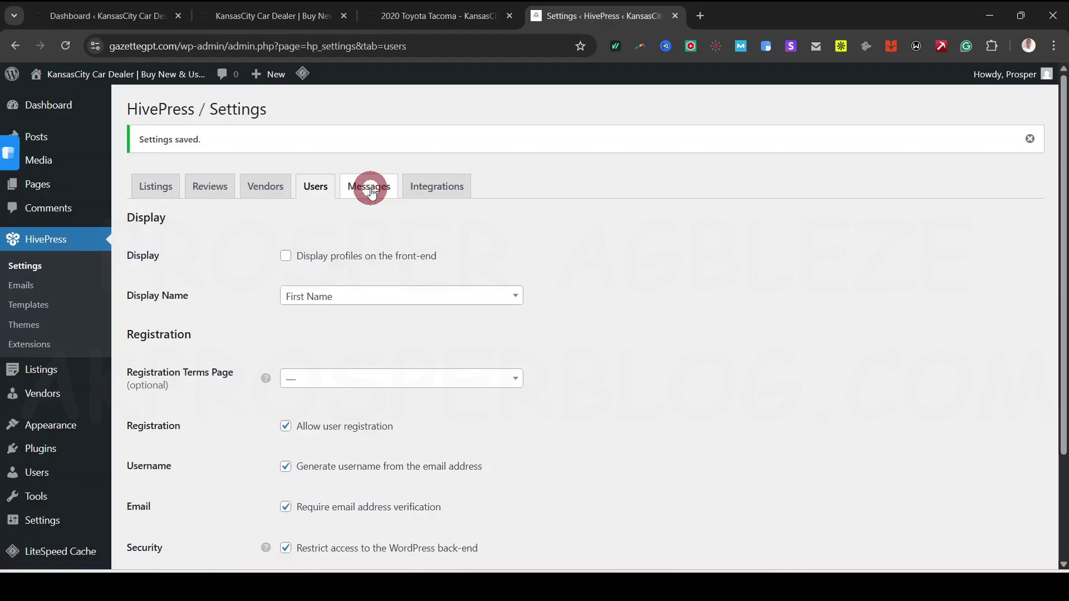
Step: Examine the HivePress message settings for attachments, monitoring and storage, and open the Integrations settings
left_click(372, 192)
left_click(373, 195)
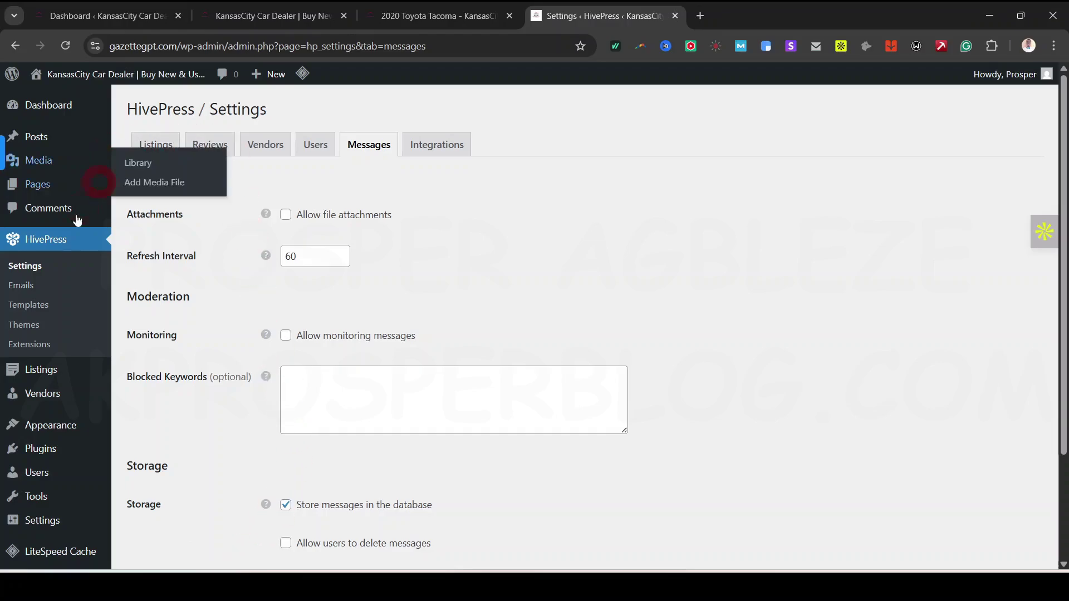
mouse_move(268, 214)
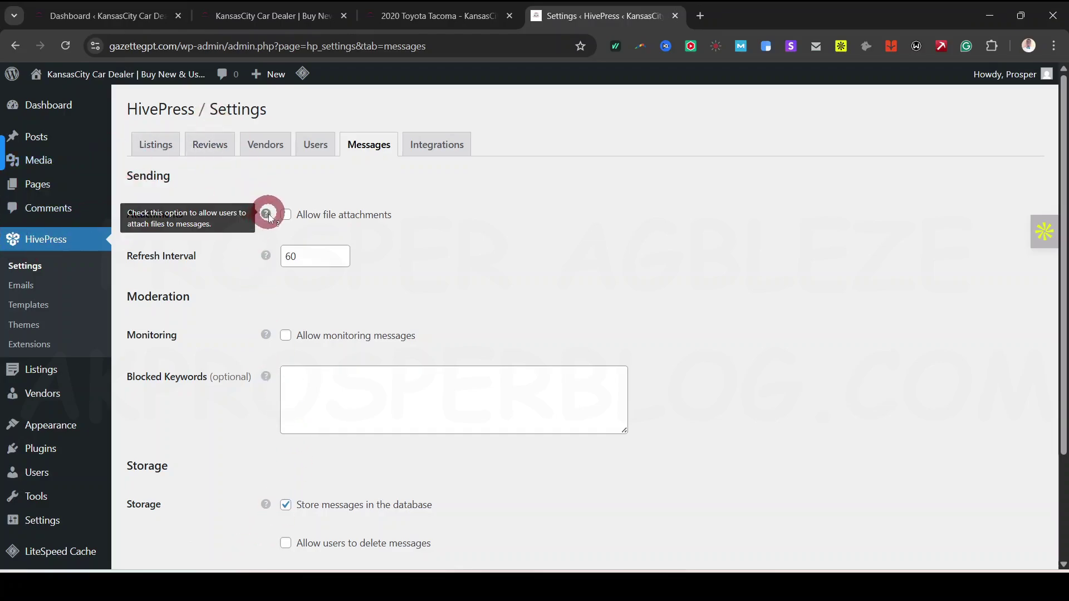
mouse_move(268, 335)
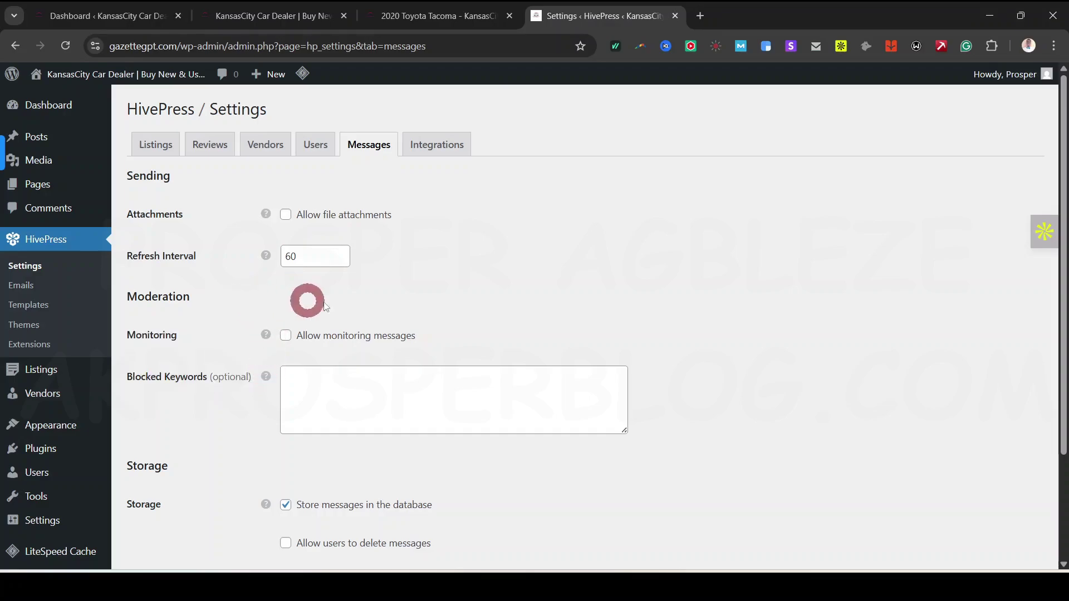
scroll(490, 468, "down", 3)
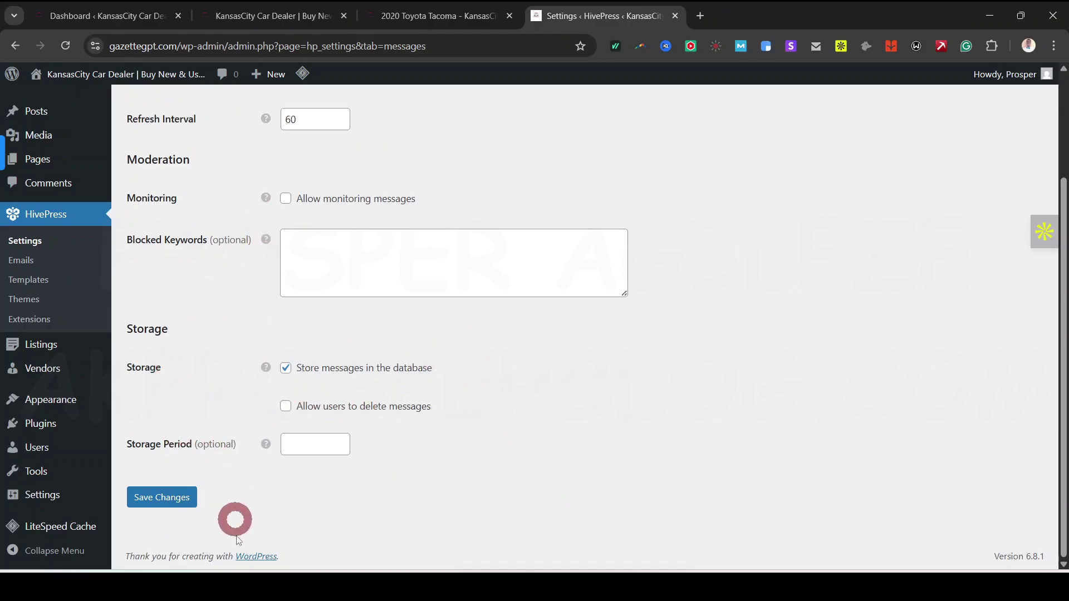
scroll(494, 460, "up", 5)
left_click(436, 145)
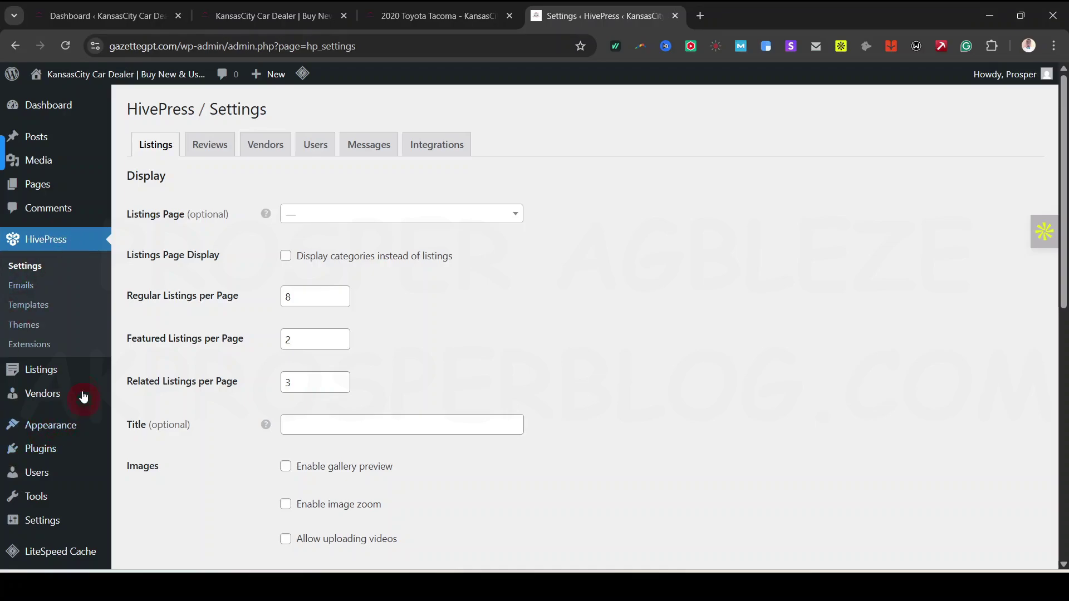
Step: Look through the imported demo listings in the WordPress admin and open the listing Categories page
mouse_move(82, 394)
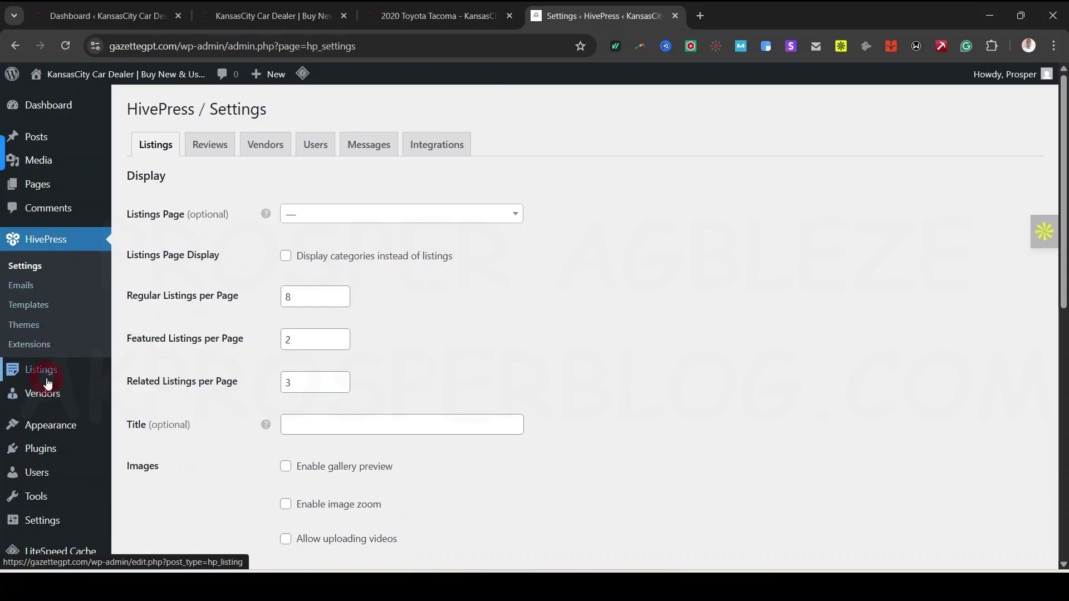
mouse_move(47, 371)
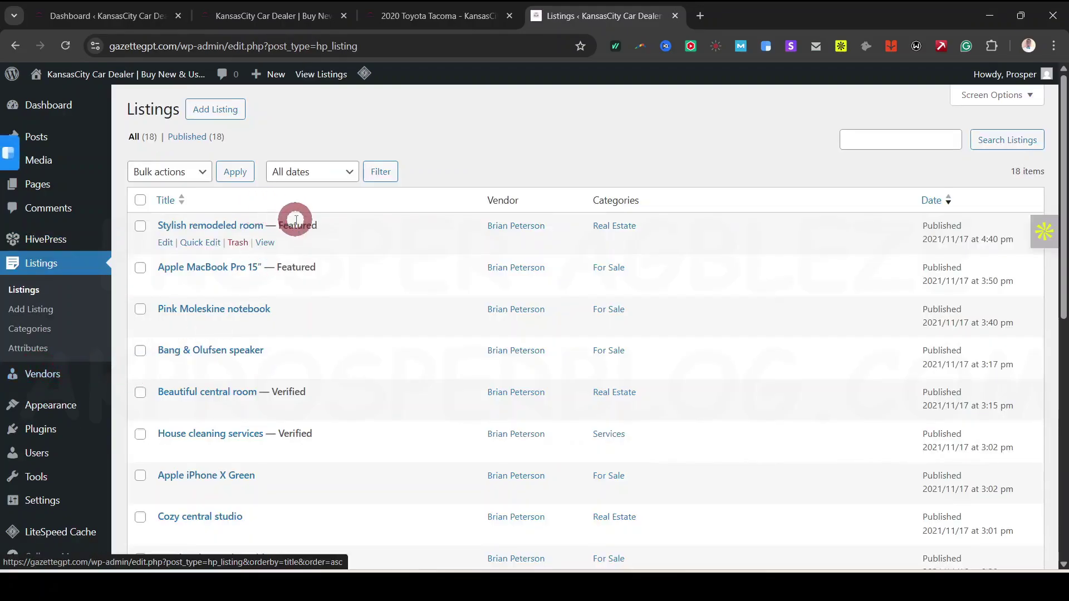
scroll(277, 428, "down", 6)
scroll(300, 529, "down", 3)
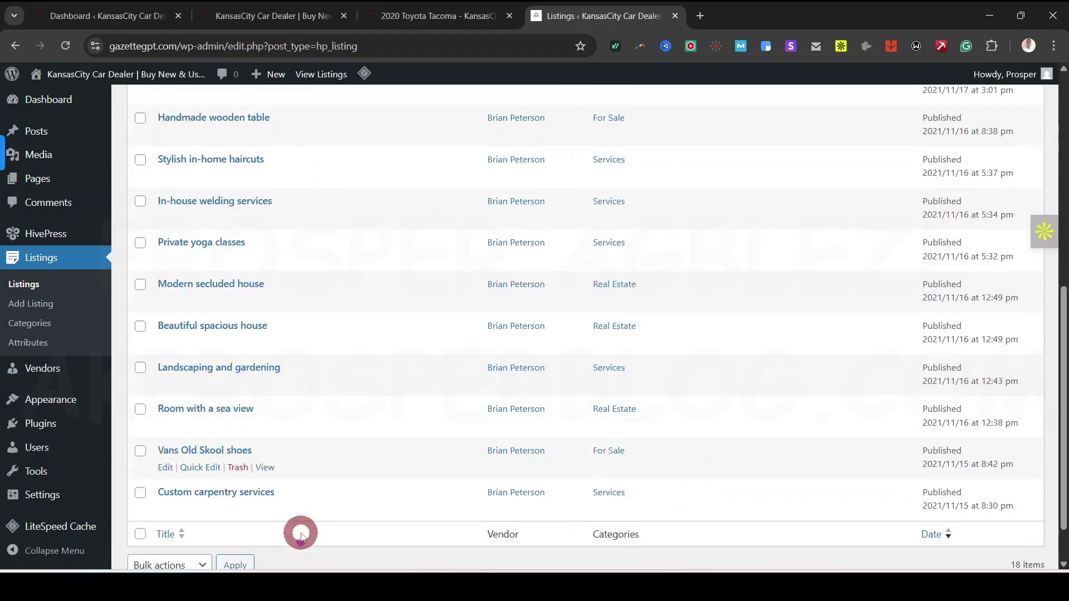
scroll(291, 384, "up", 6)
scroll(295, 362, "down", 4)
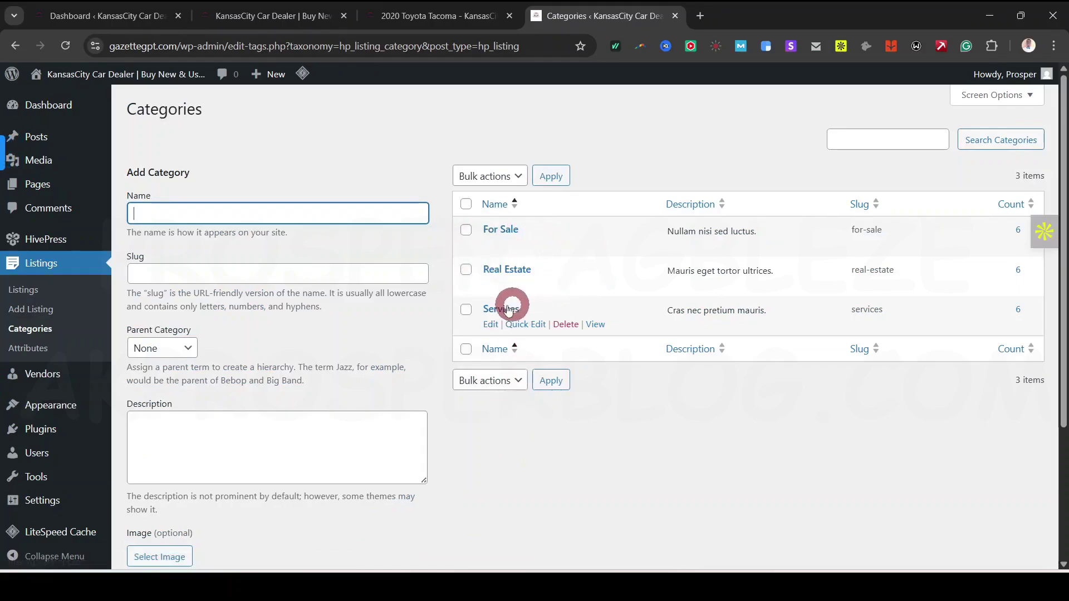
Step: Open the gazettegpt.com site in a new tab and examine the Top Categories section on its Home page
mouse_move(124, 78)
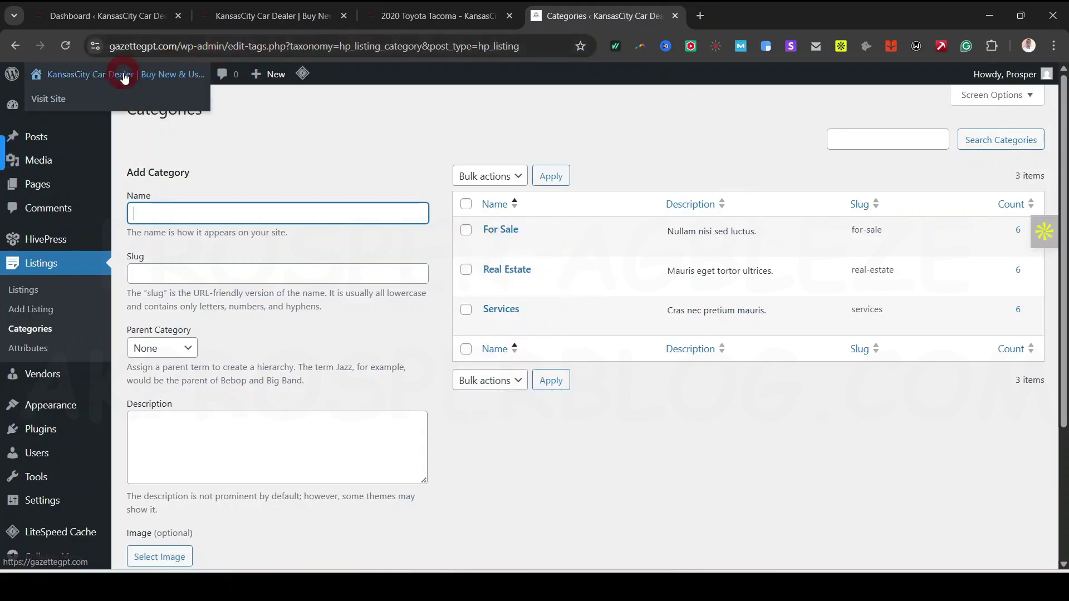
right_click(65, 99)
left_click(139, 113)
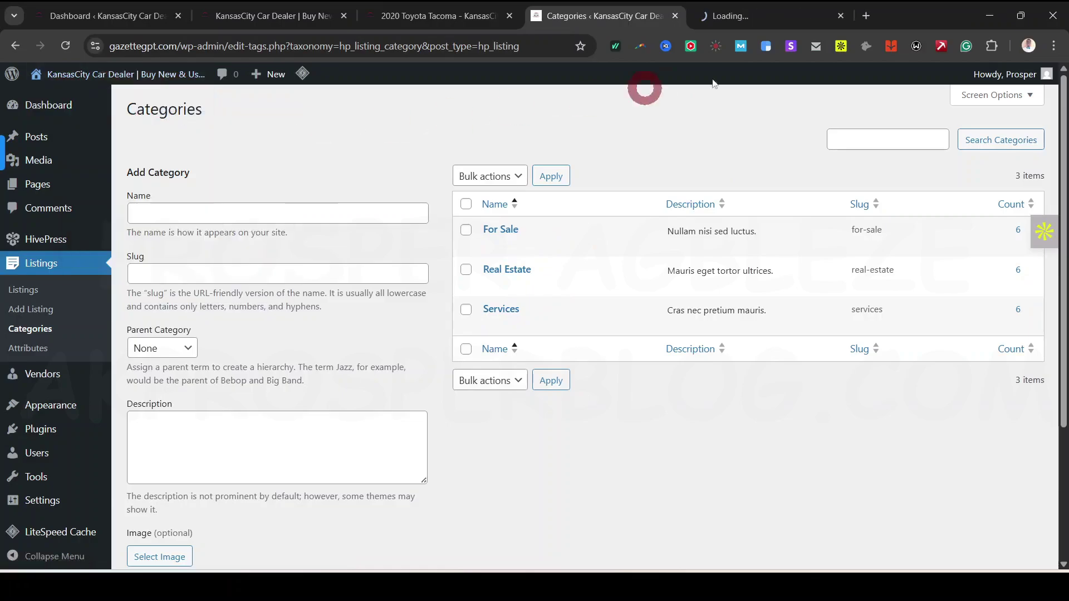
left_click(748, 16)
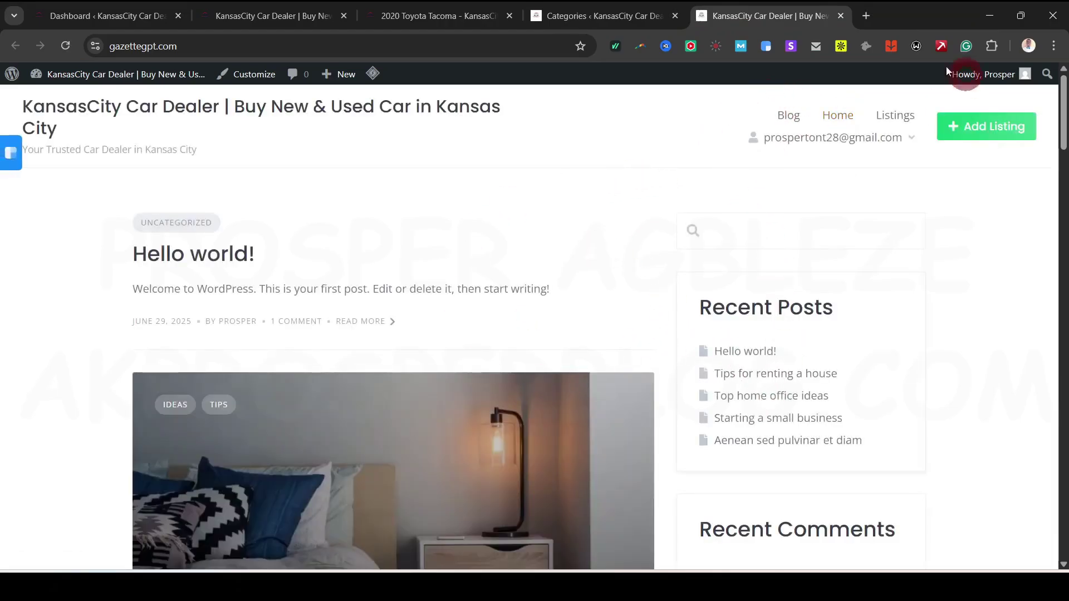
left_click(839, 117)
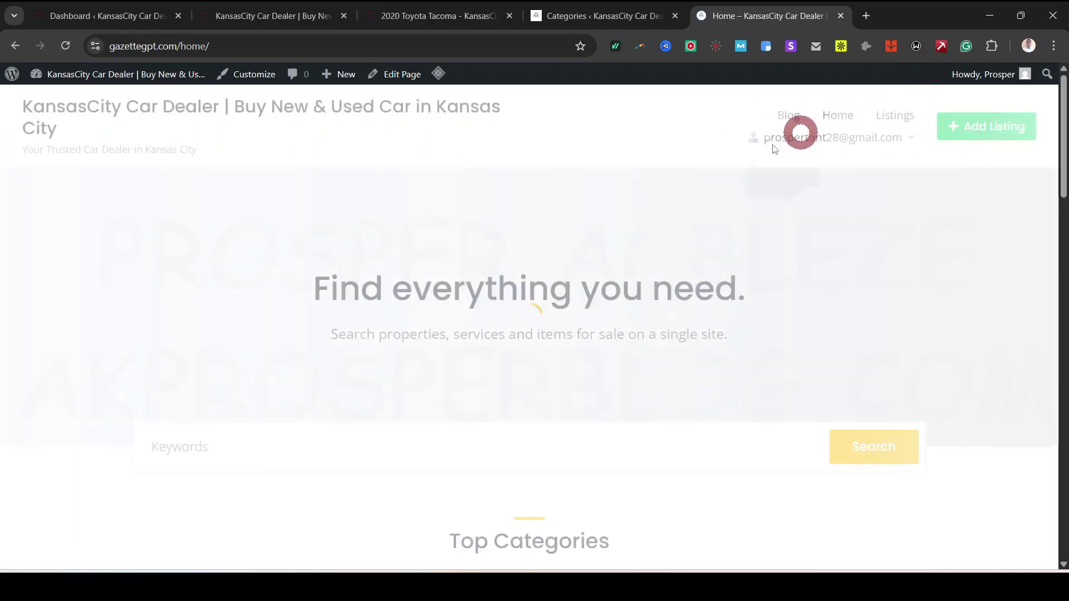
scroll(629, 373, "down", 10)
scroll(627, 369, "up", 2)
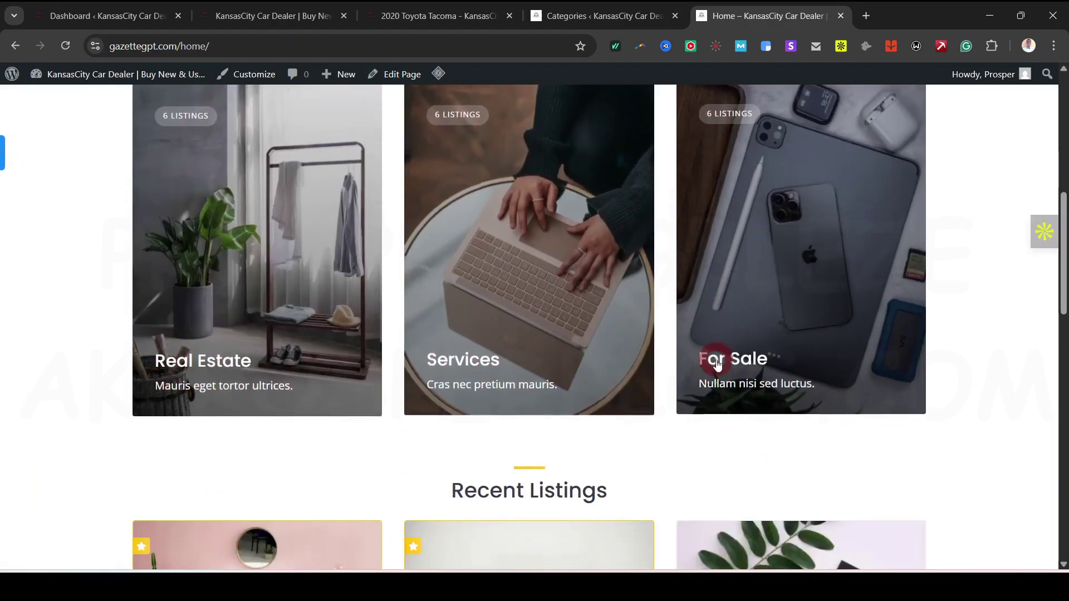
Step: Delete the For Sale, Real Estate and Services listing categories in one bulk action and dismiss the licence reminder
left_click(615, 15)
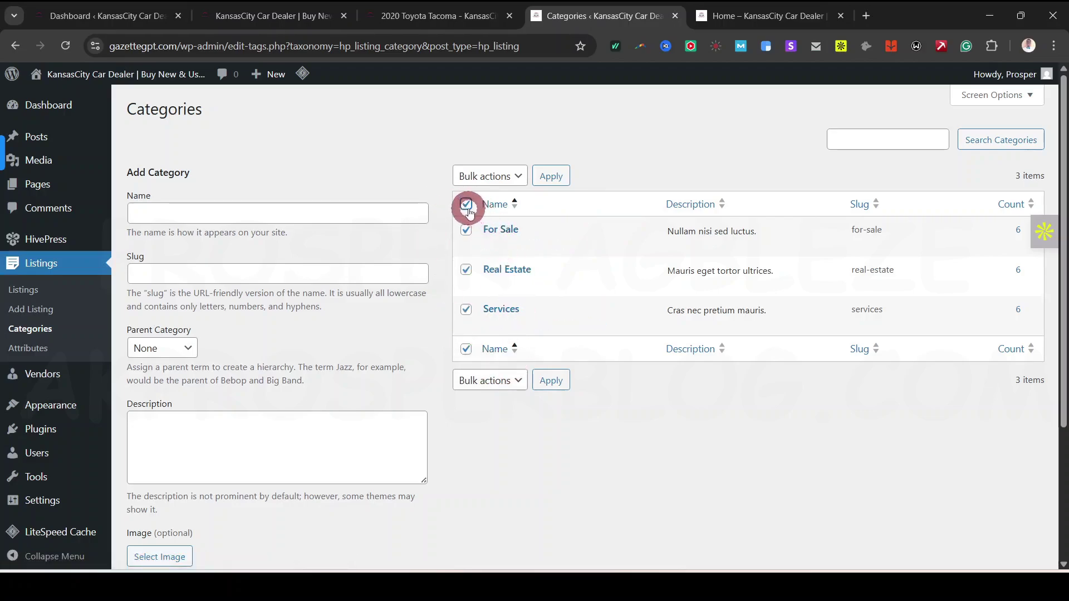
left_click(490, 176)
left_click(484, 215)
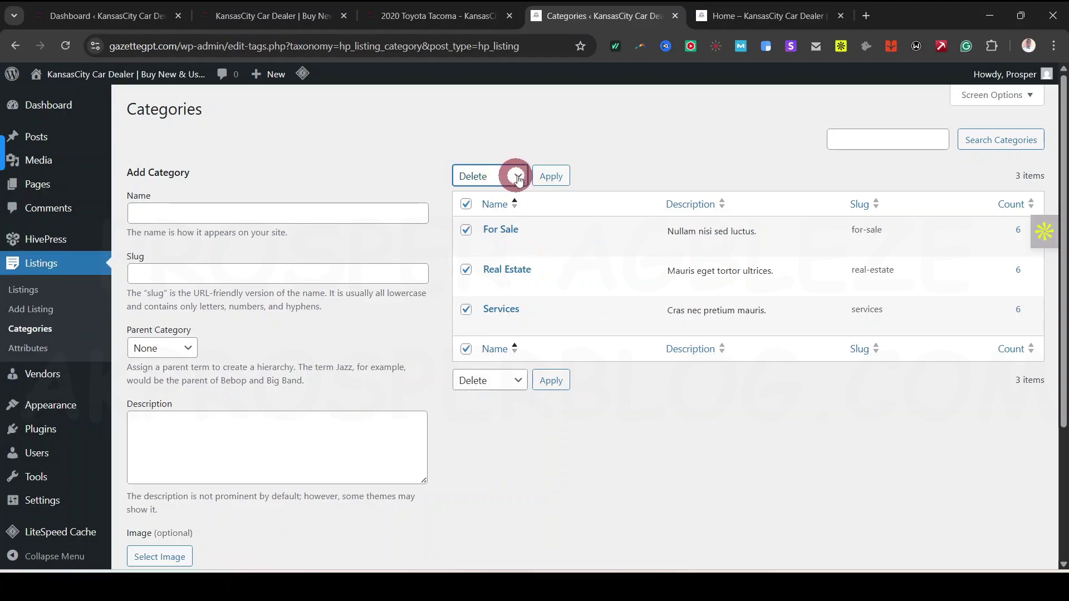
left_click(557, 177)
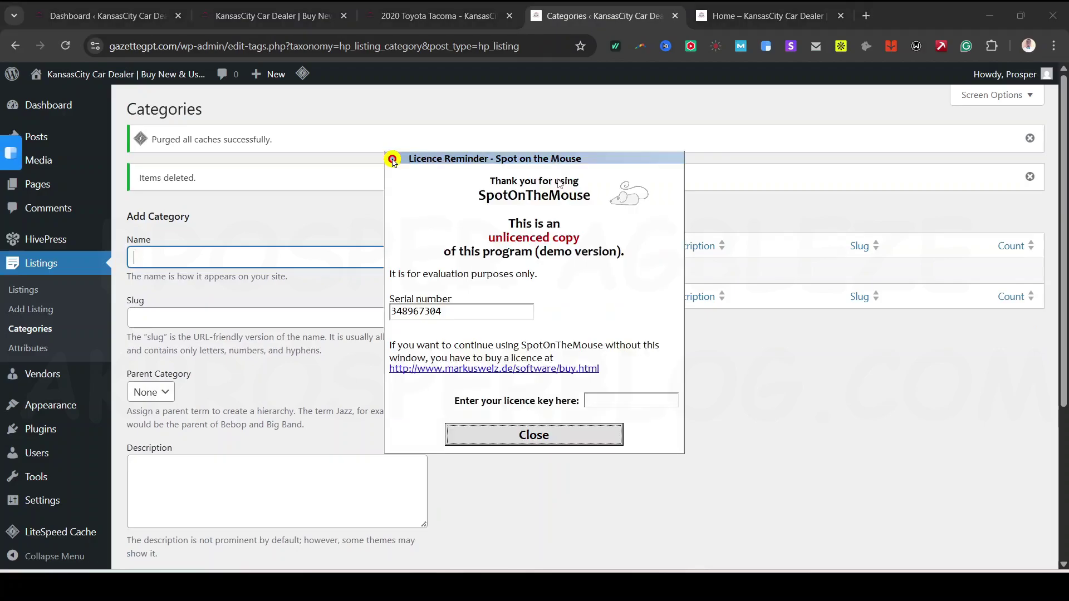
left_click(548, 435)
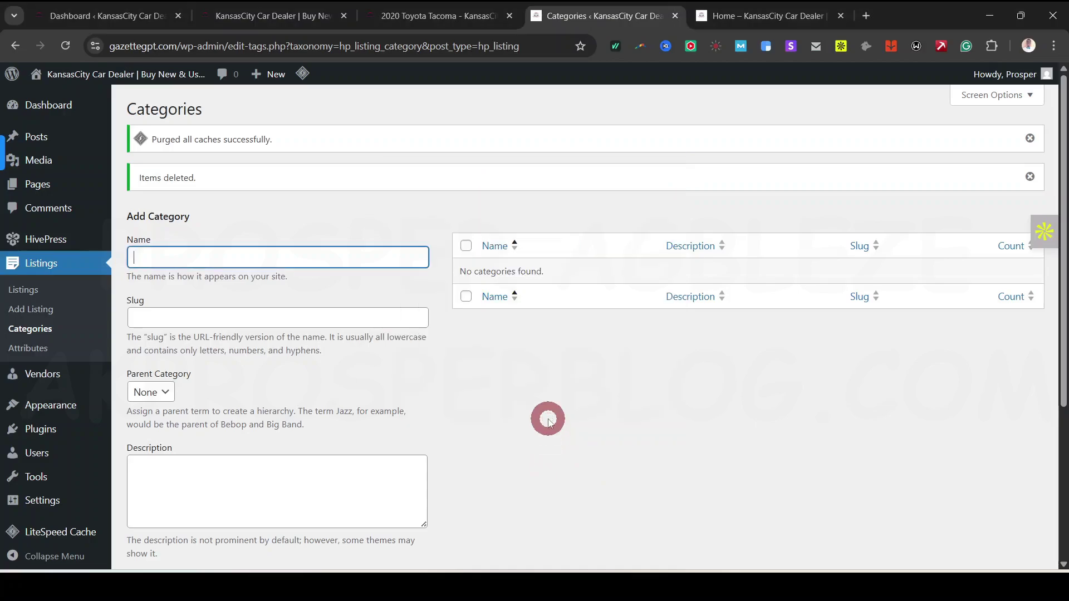
Step: Examine the Browse by Types section on kansascitycardealer.com, open its Coupe category, and close the 2020 Toyota Tacoma tab
left_click(269, 25)
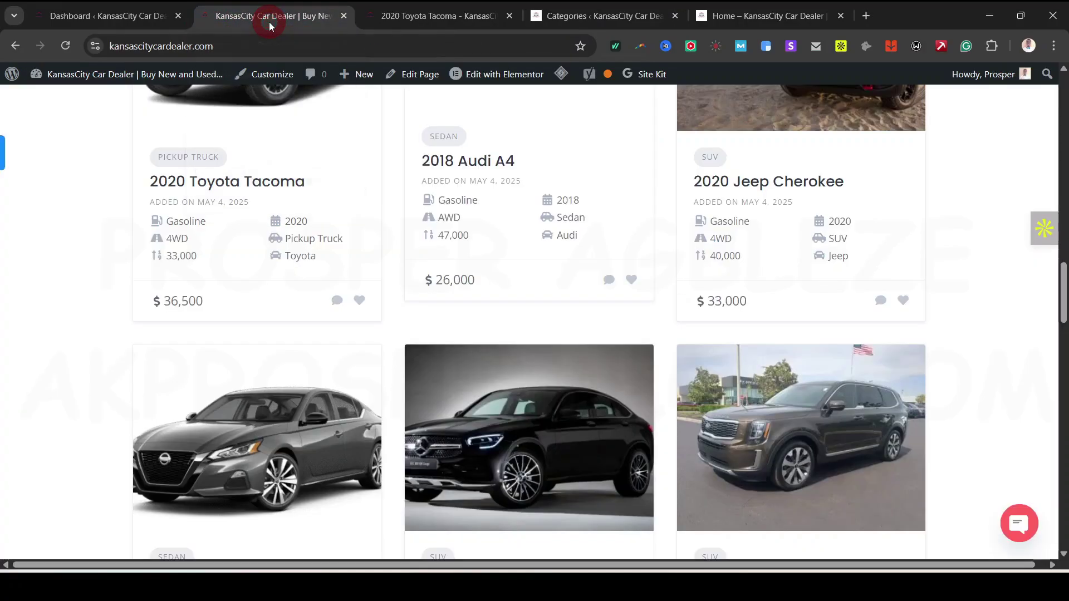
scroll(712, 426, "up", 10)
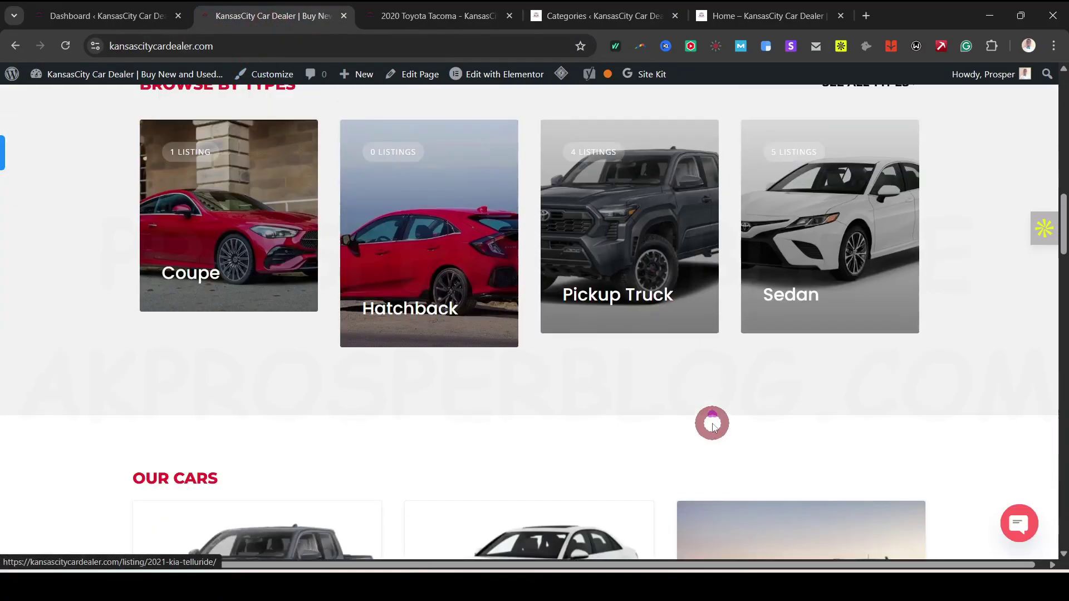
scroll(712, 421, "up", 7)
scroll(266, 401, "down", 4)
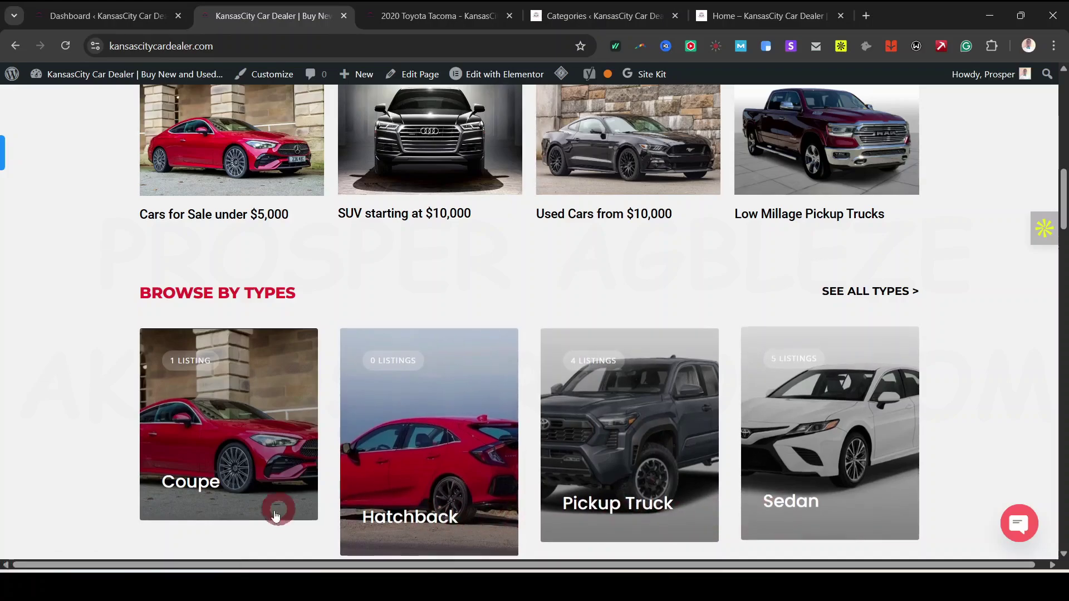
scroll(278, 489, "down", 1)
left_click(278, 488)
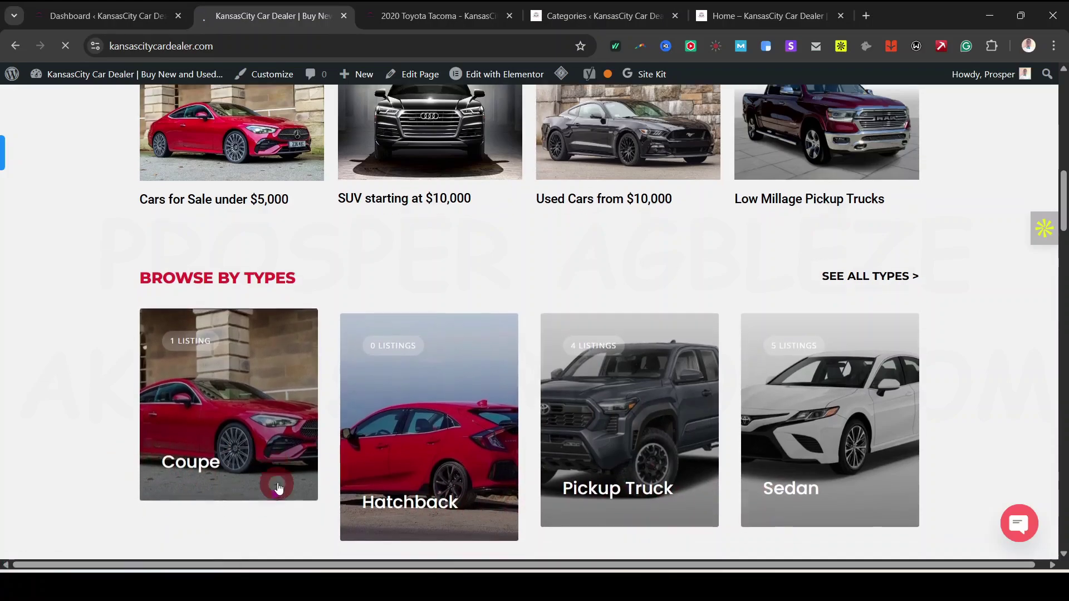
scroll(278, 488, "down", 3)
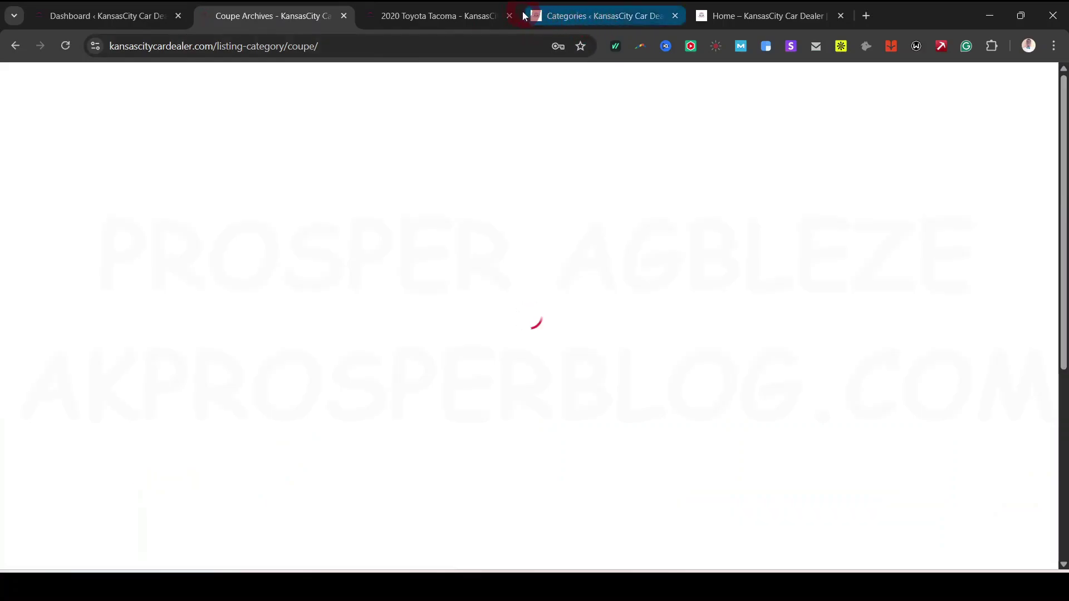
left_click(509, 16)
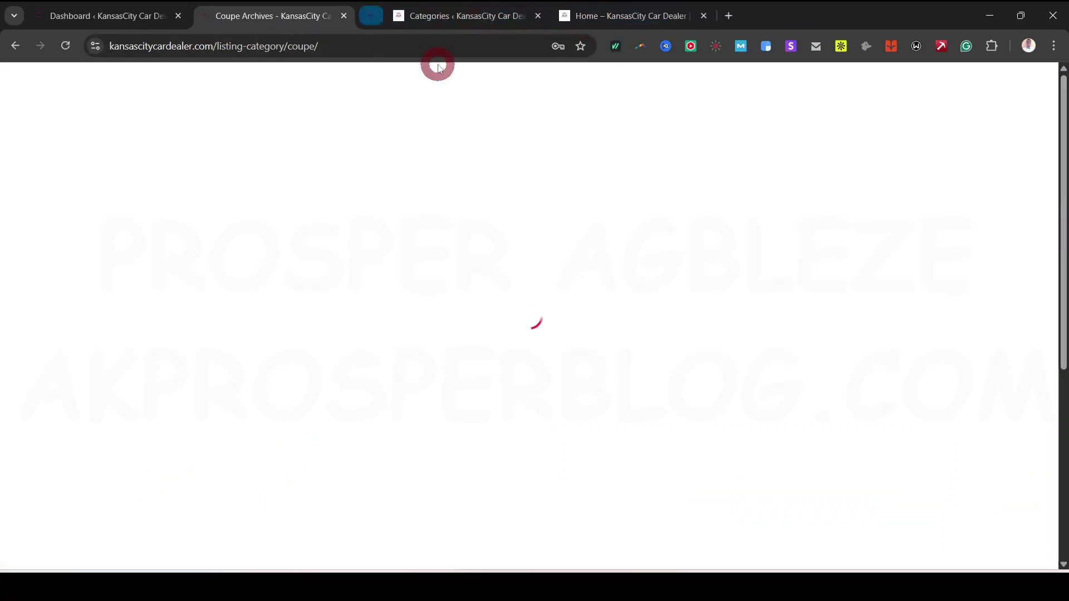
Step: Enter Coupe as the name of the new listing category on gazettegpt.com
left_click(459, 19)
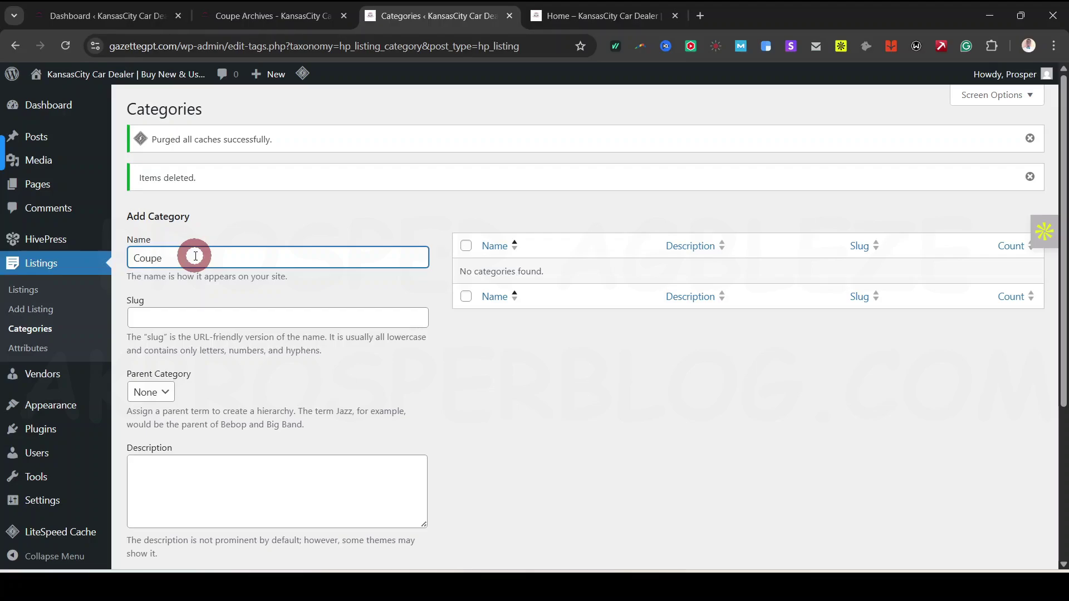
scroll(277, 440, "down", 4)
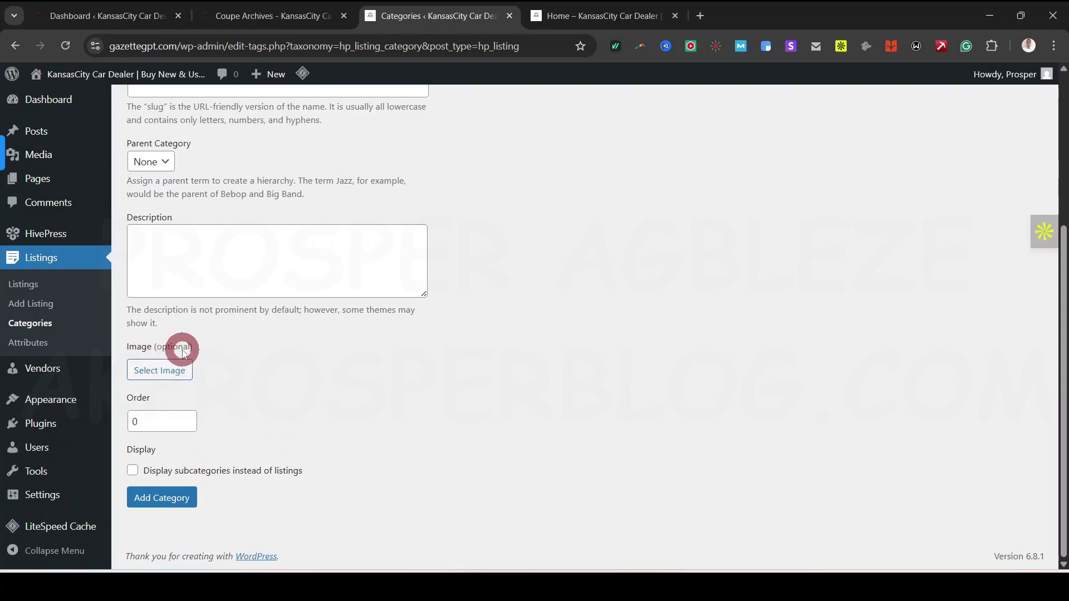
Step: Examine the Coupe category page and the Browse by Types category cards on kansascitycardealer.com
left_click(253, 15)
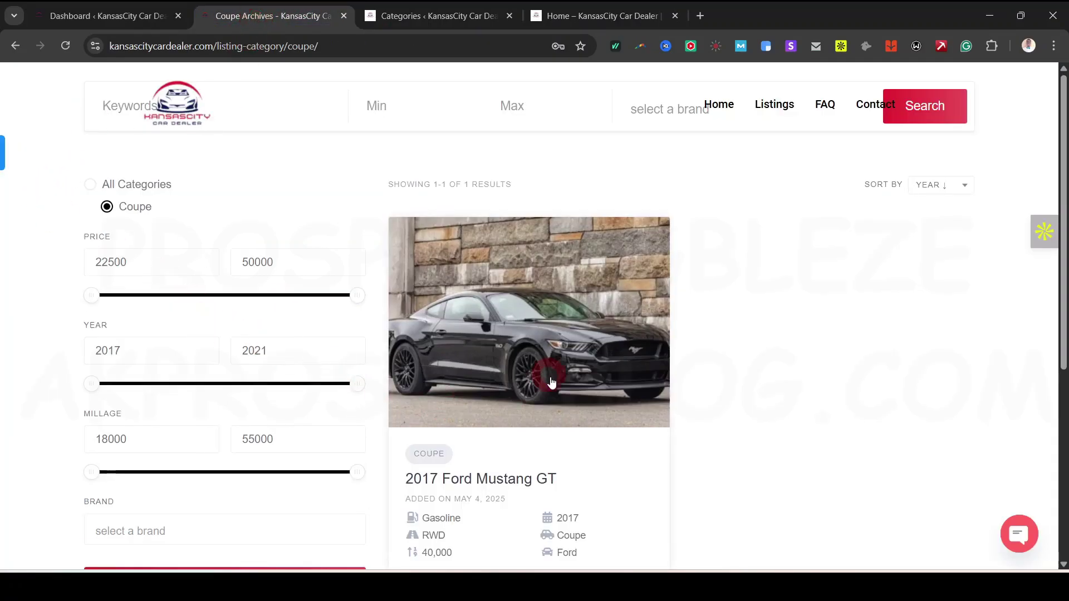
scroll(550, 378, "down", 5)
scroll(390, 278, "up", 5)
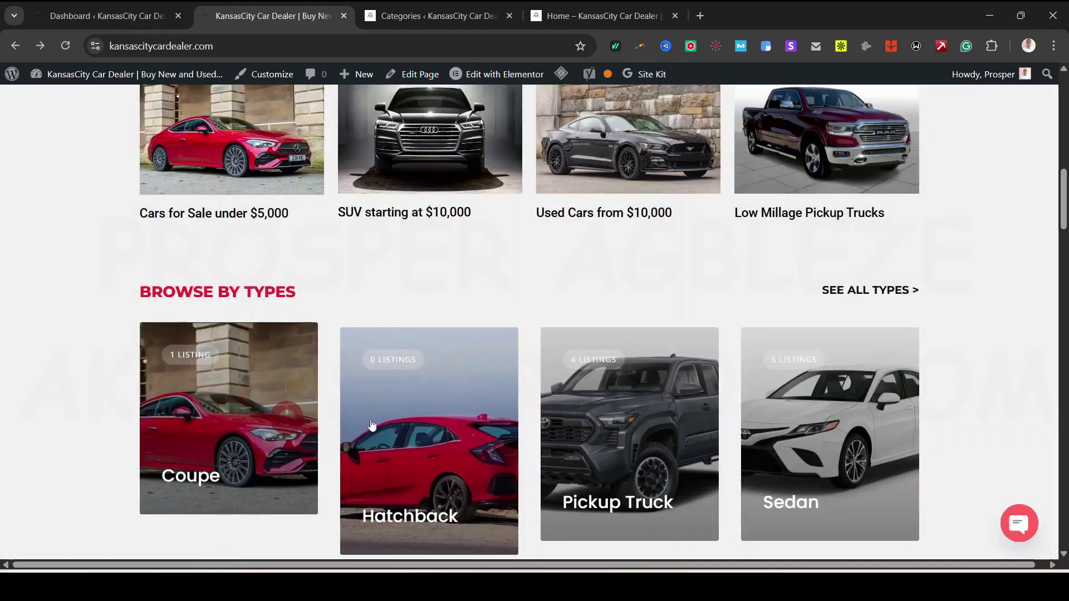
scroll(825, 425, "down", 1)
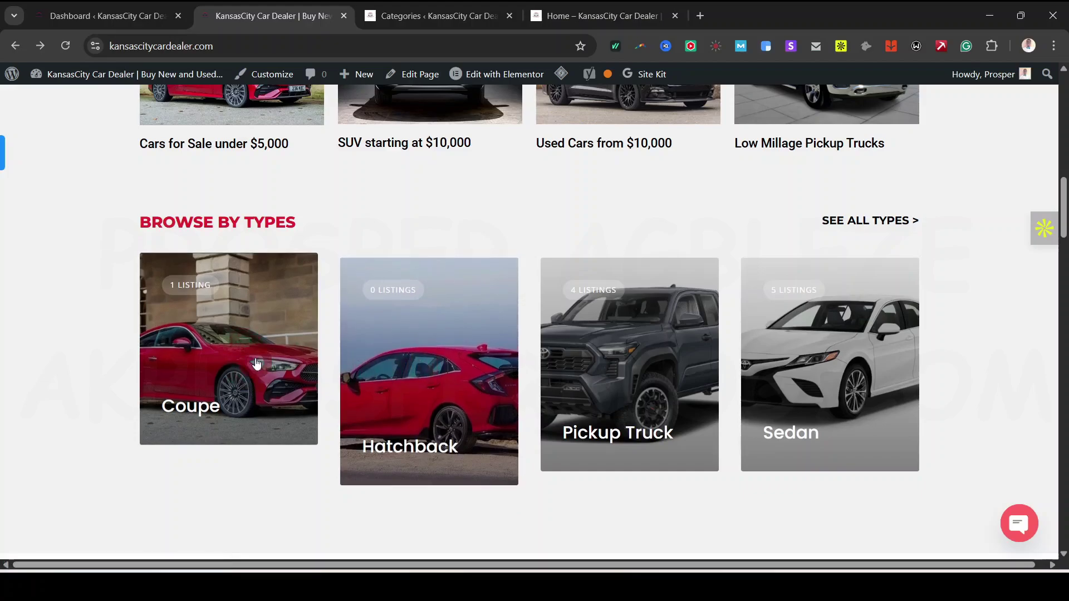
left_click(891, 361)
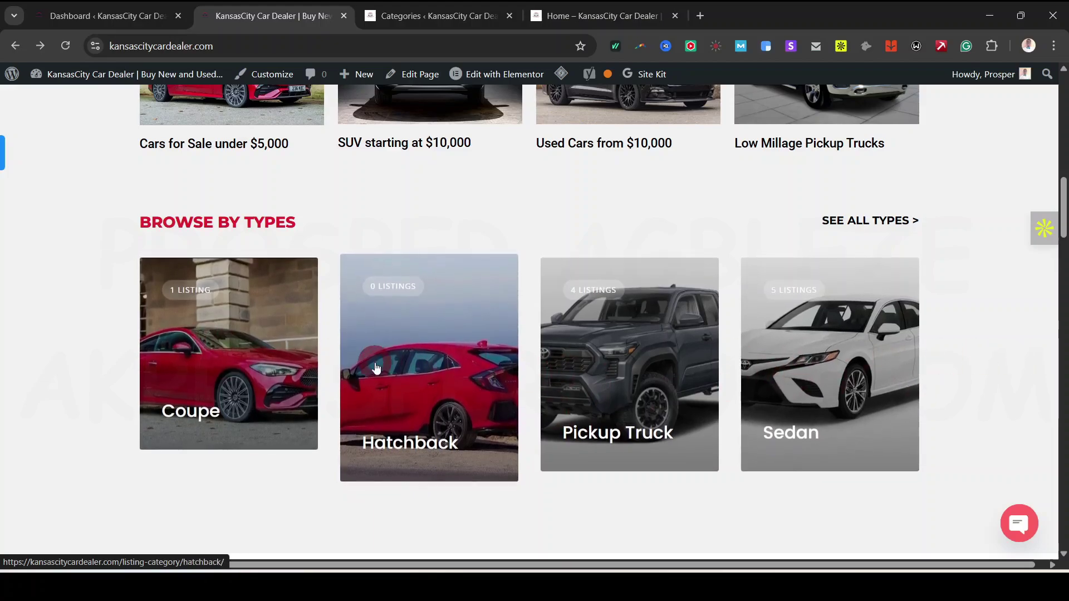
Step: Upload category photos from the desktop CAR folder for the Coupe category, select the red coupe image and title it benz
left_click(434, 29)
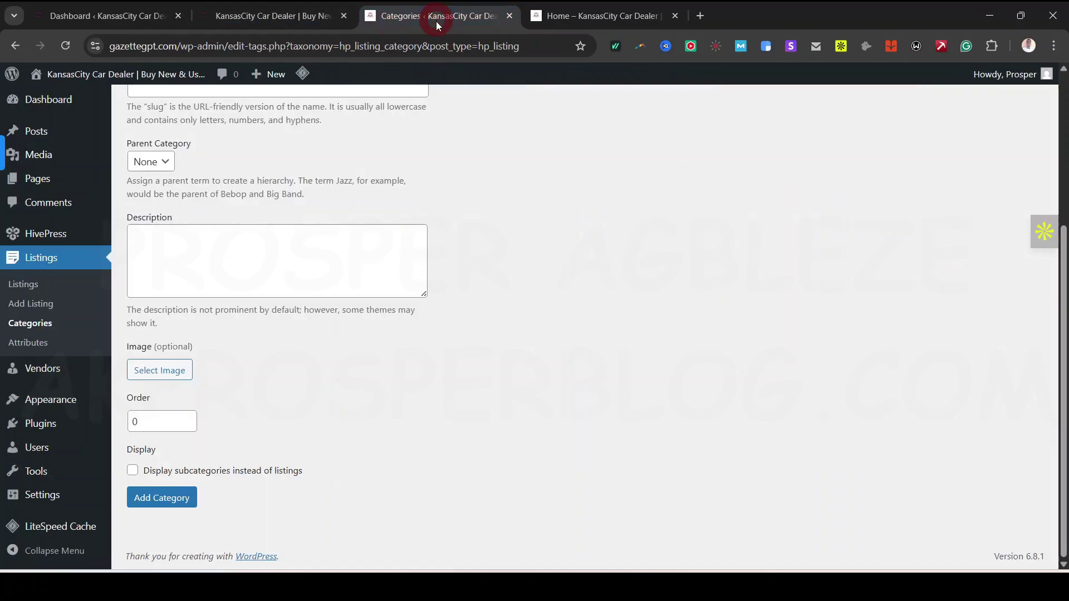
scroll(618, 393, "up", 5)
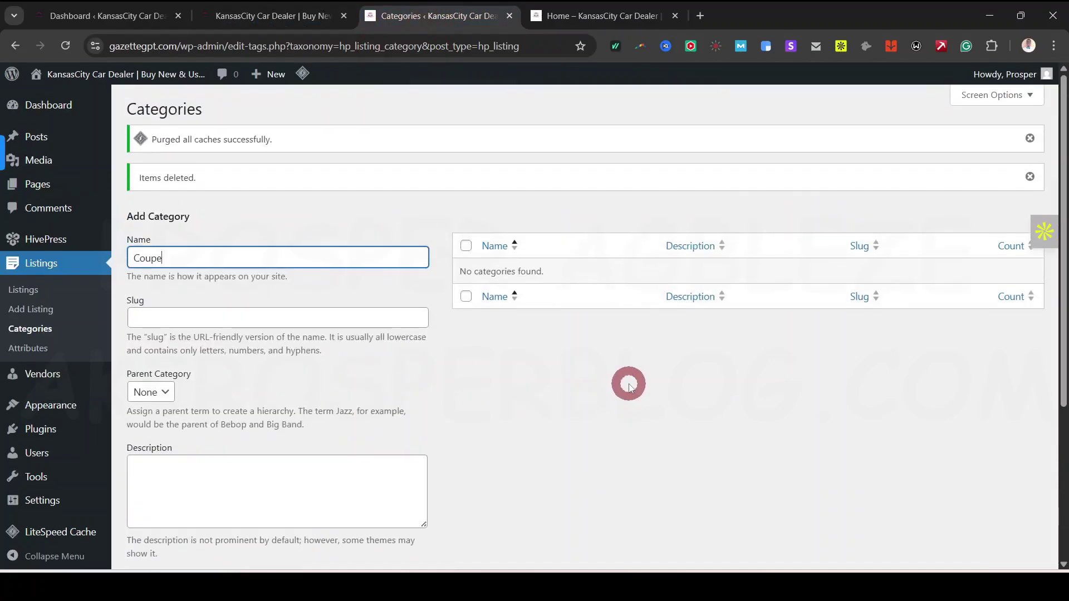
scroll(373, 384, "down", 4)
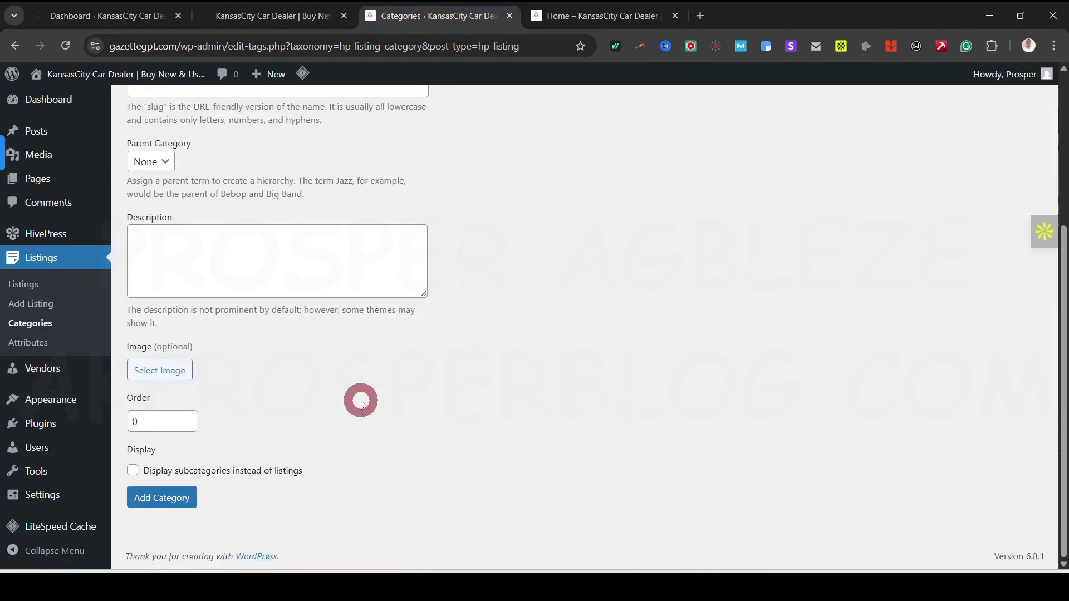
scroll(375, 398, "up", 3)
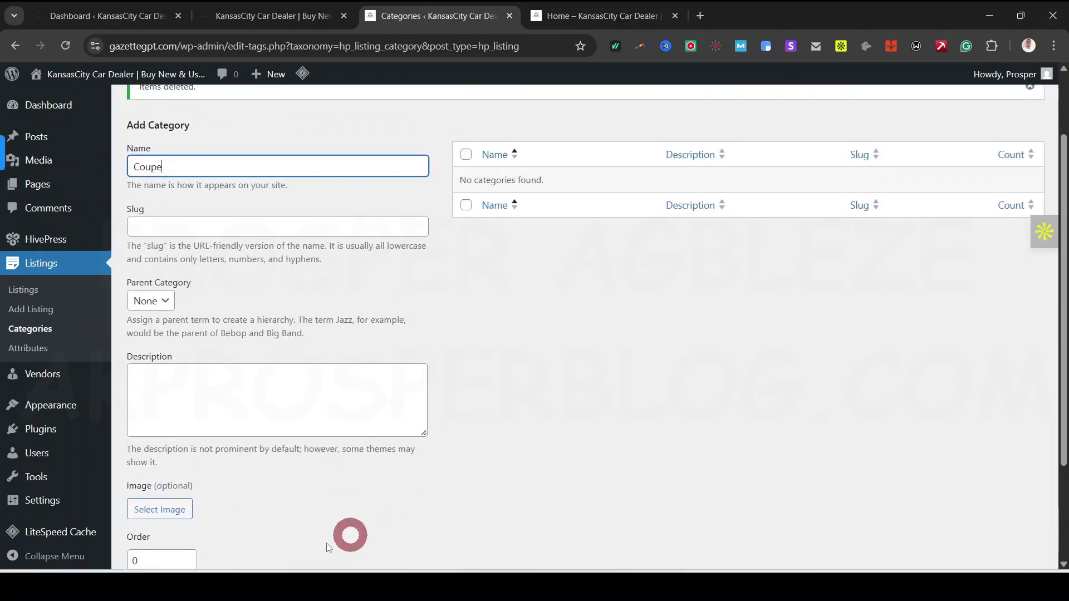
left_click(170, 515)
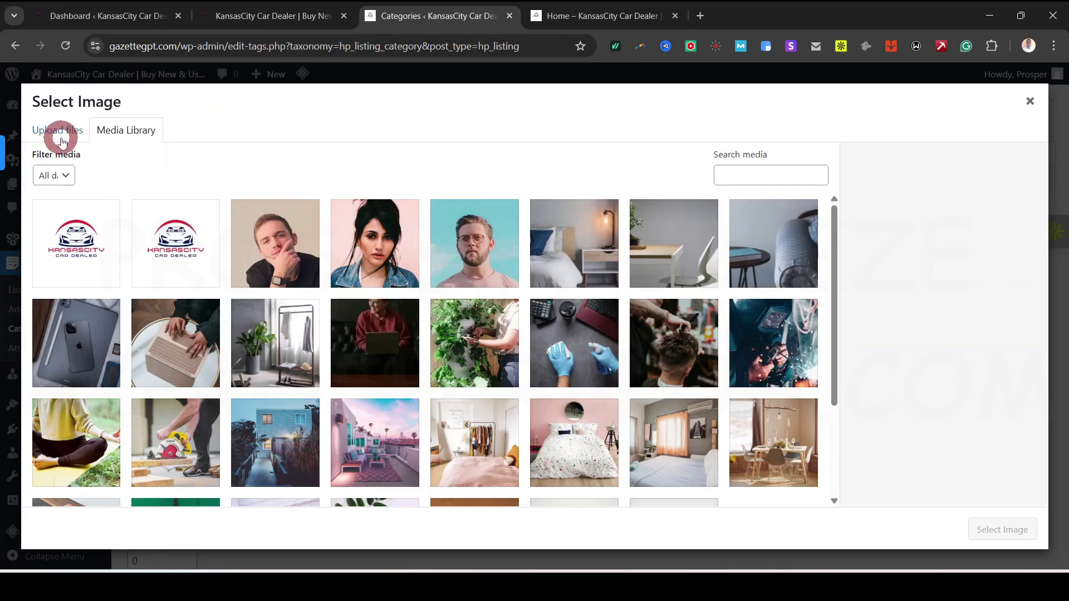
left_click(65, 135)
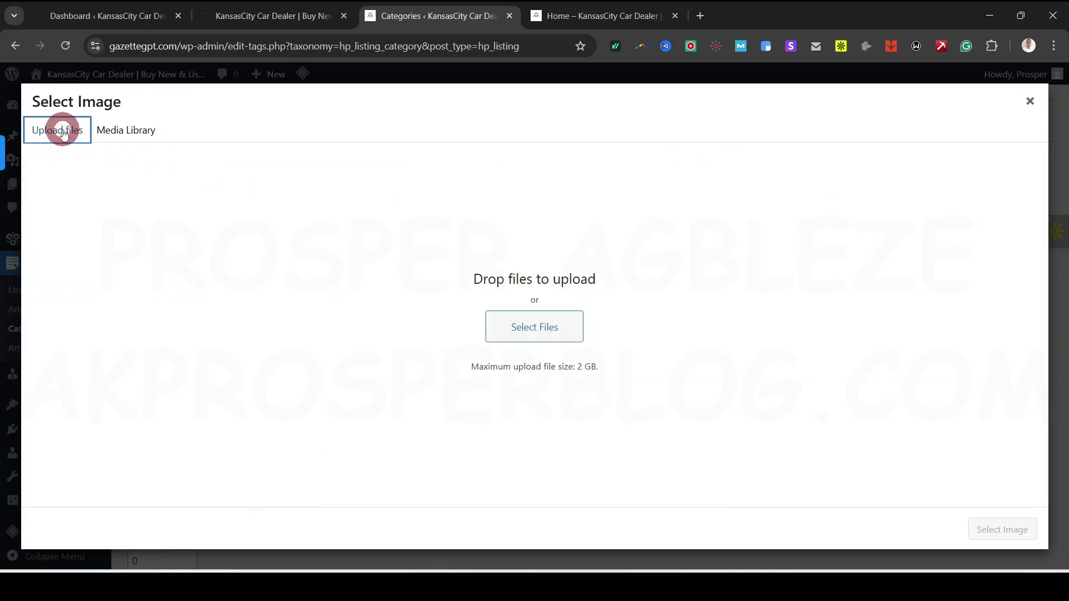
left_click(530, 328)
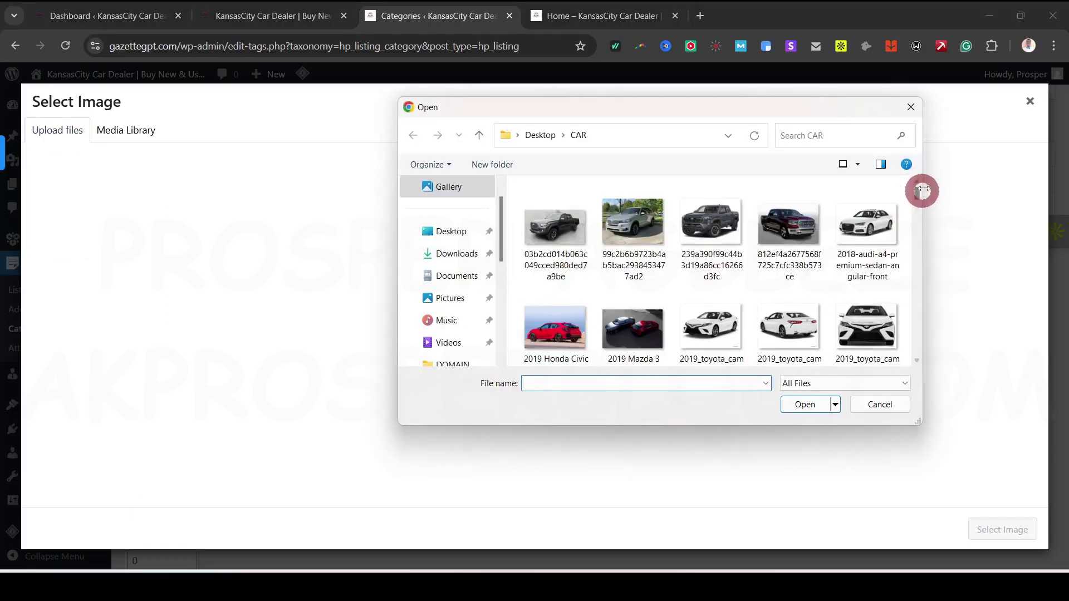
left_click_drag(919, 191, 921, 201)
left_click(86, 236)
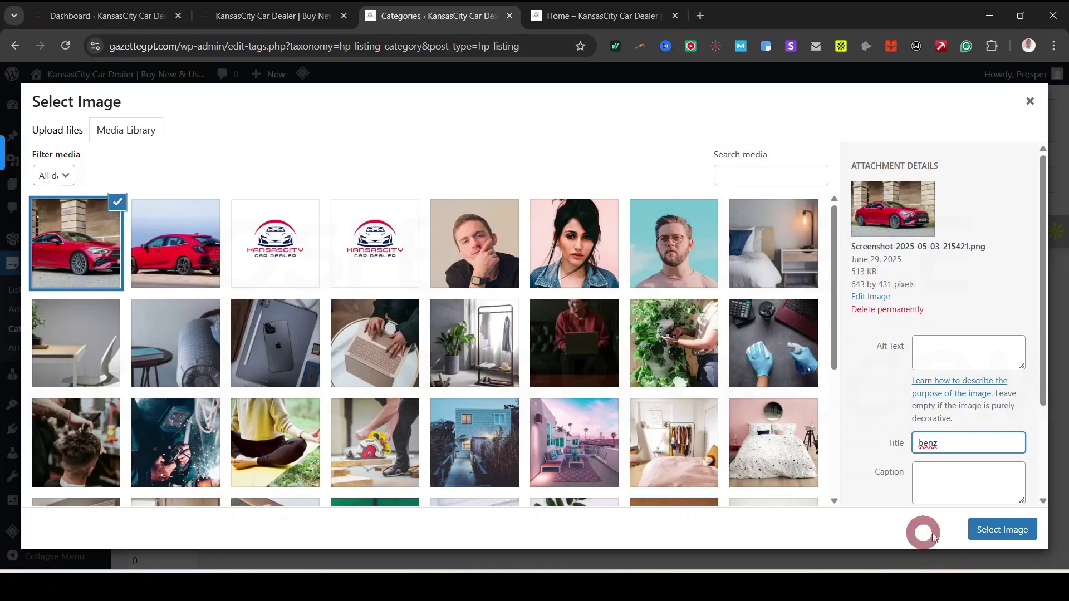
Step: Use the red coupe photo as the category image and add the Coupe category
left_click(1008, 529)
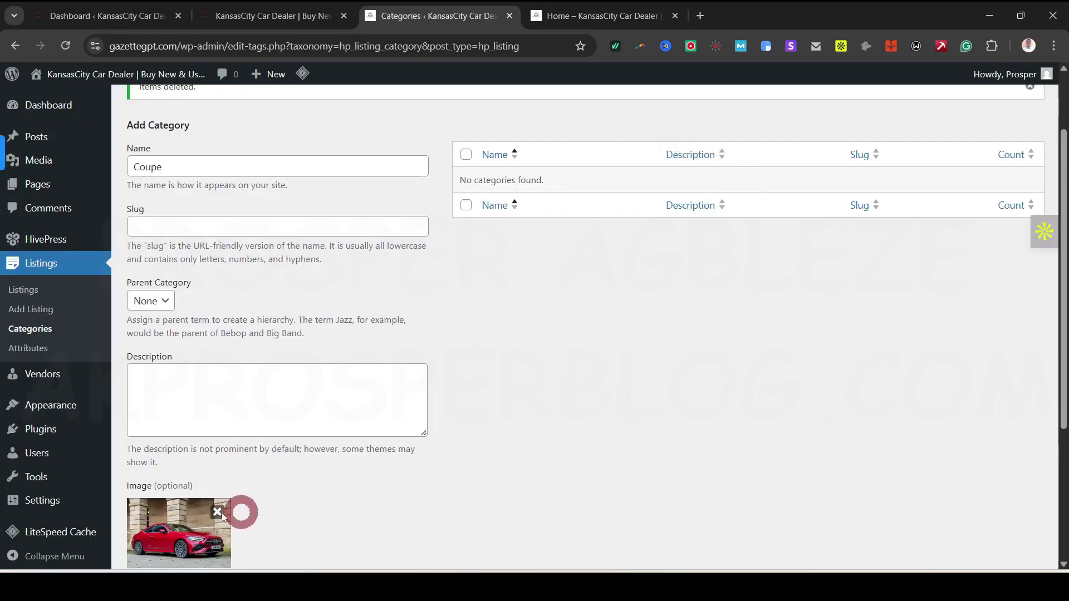
scroll(317, 523, "down", 1)
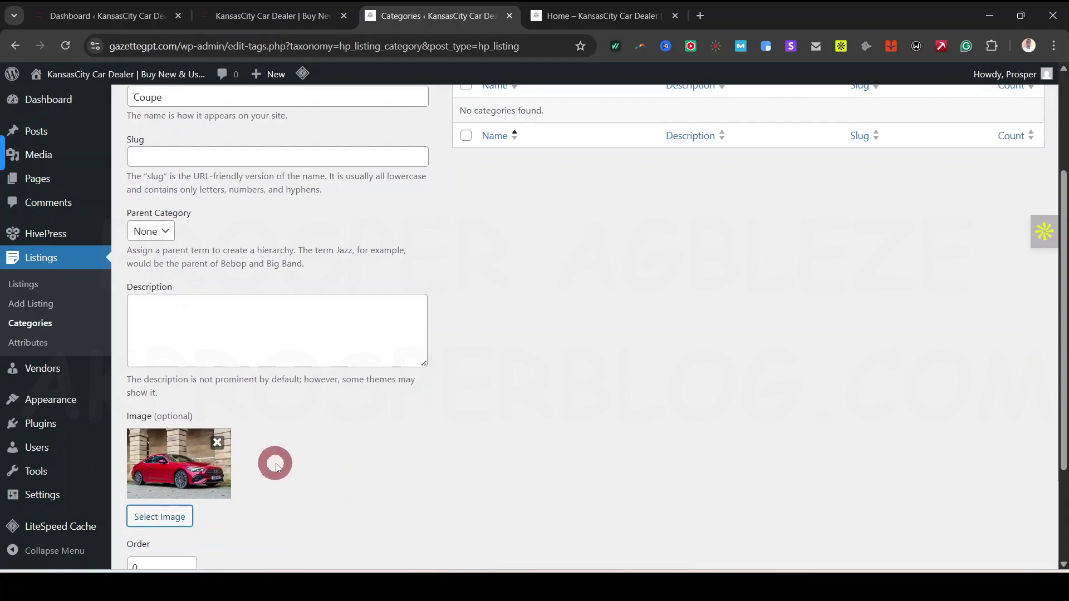
scroll(275, 464, "down", 2)
left_click(167, 501)
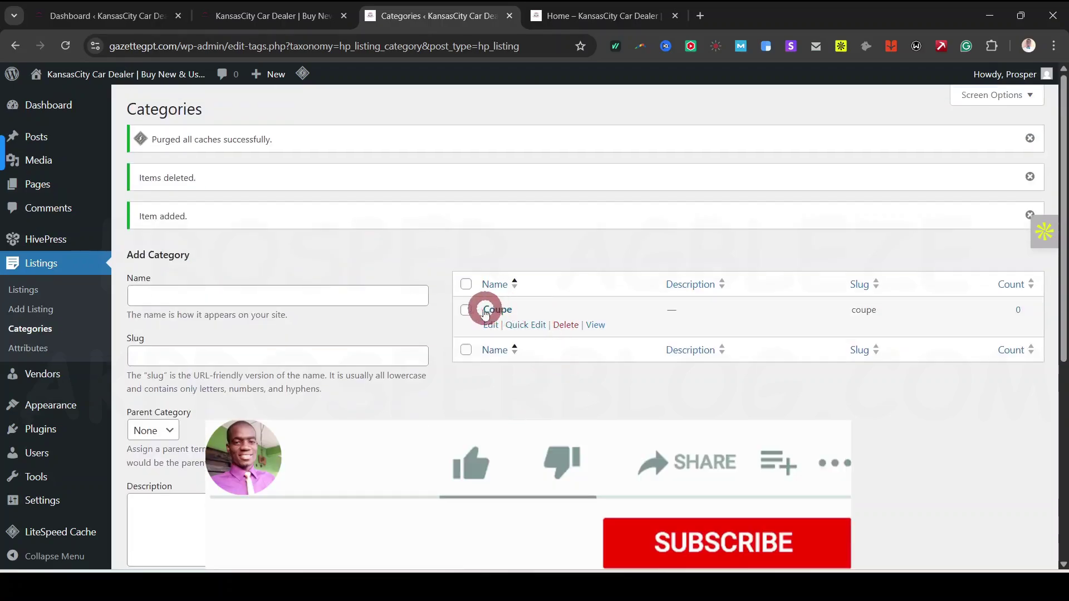
Step: Add a Pickup Truck listing category with a pickup truck photo as its image
left_click(186, 296)
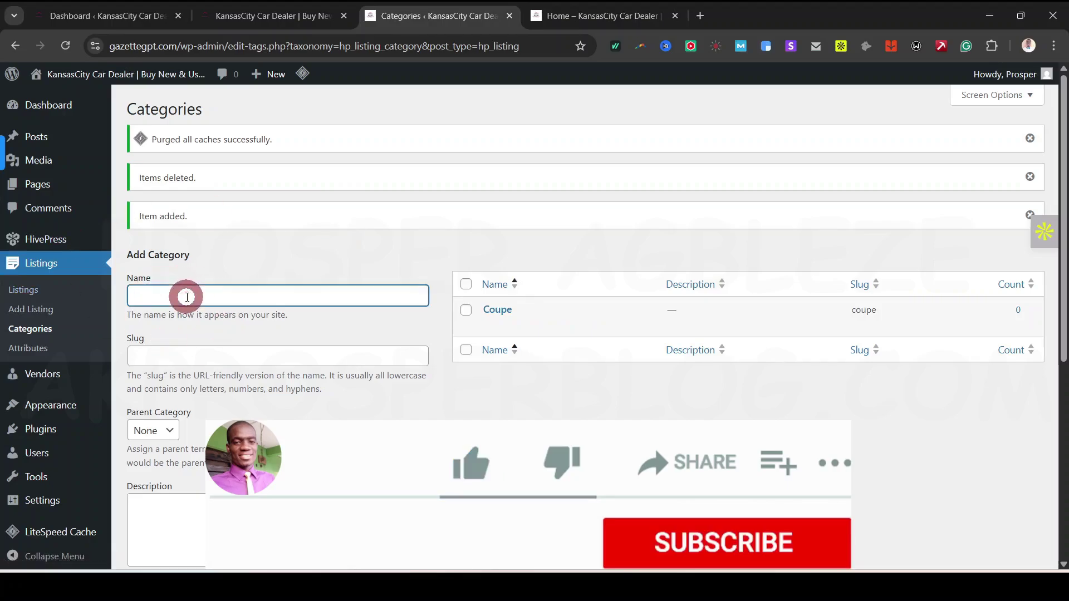
type("Pickup Tr")
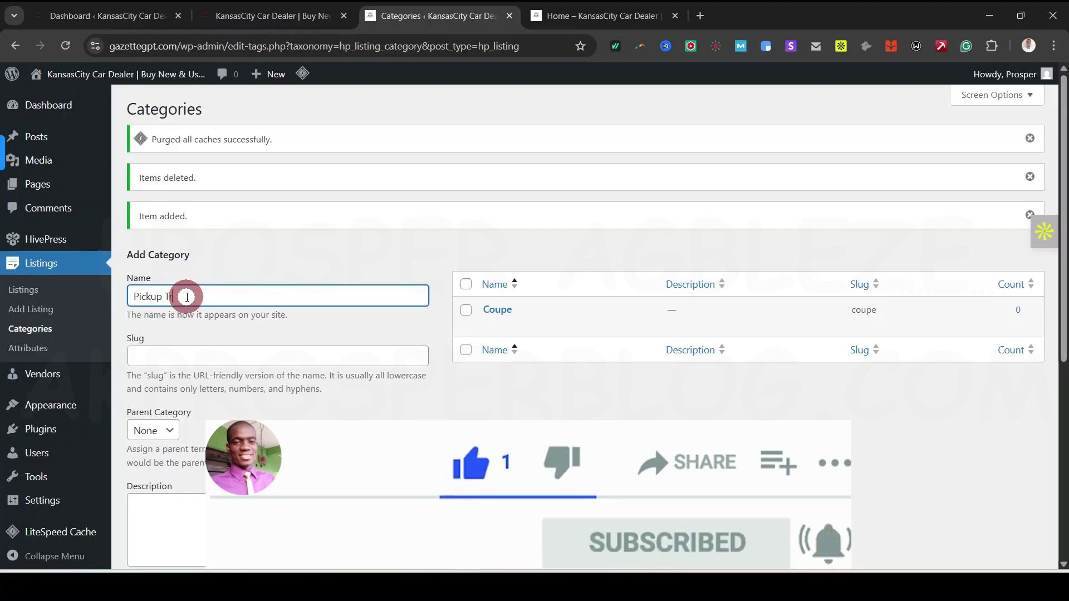
type("uck")
scroll(461, 412, "down", 6)
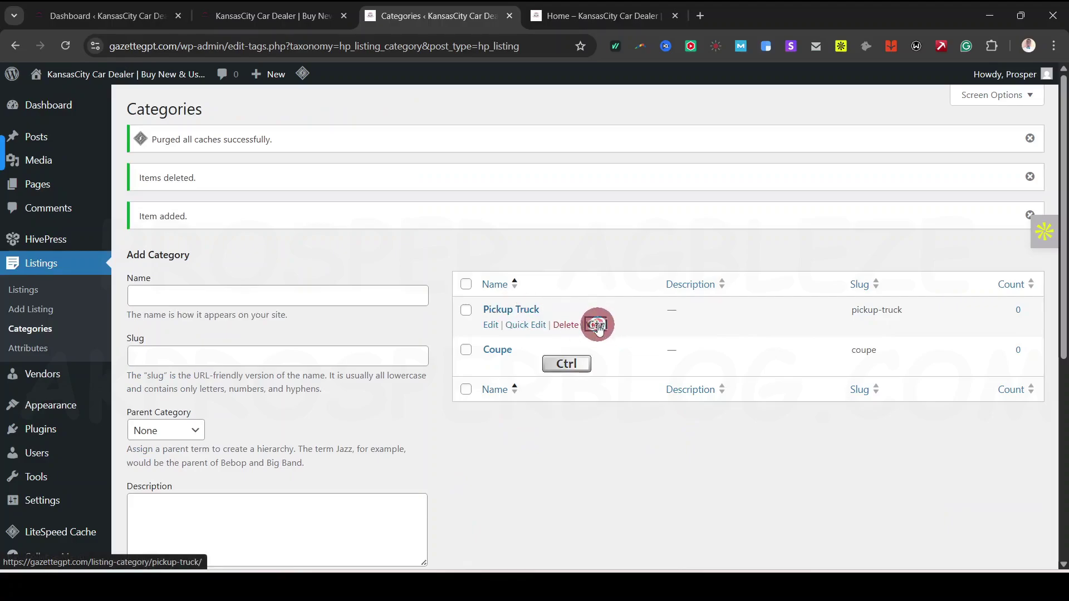
Step: Examine the Pickup Truck category page on gazettegpt.com and check the categories on the site's Home page
left_click(766, 10)
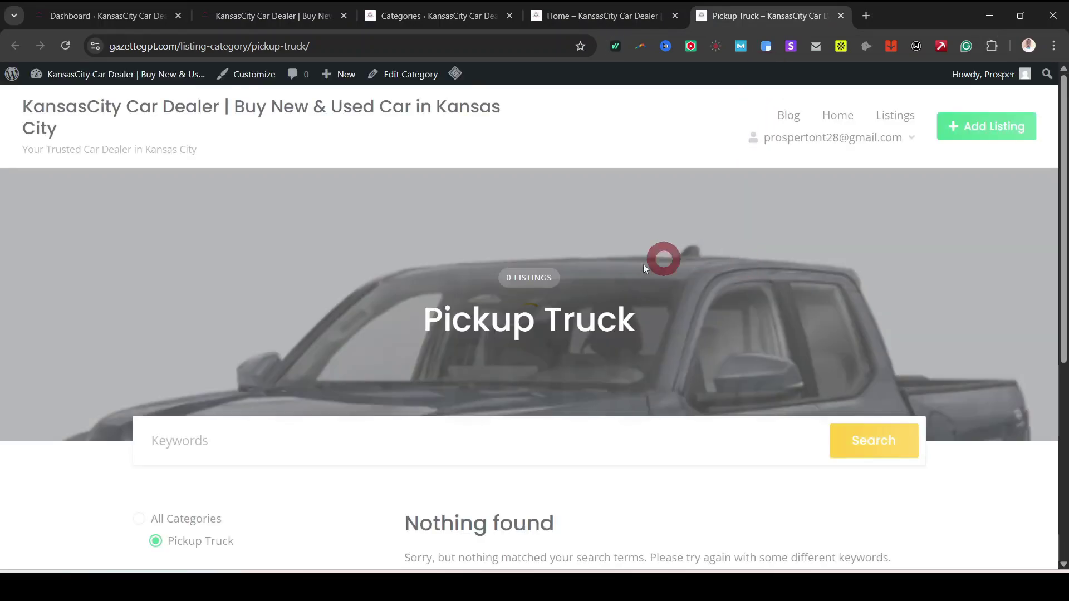
scroll(780, 365, "down", 1)
scroll(779, 365, "down", 3)
scroll(509, 239, "up", 2)
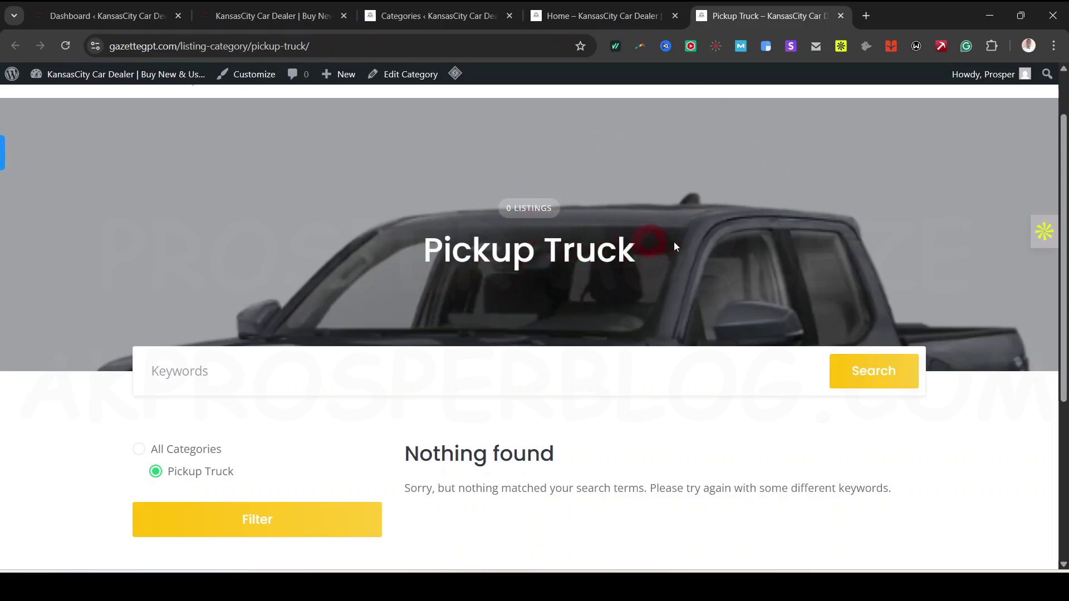
left_click(573, 16)
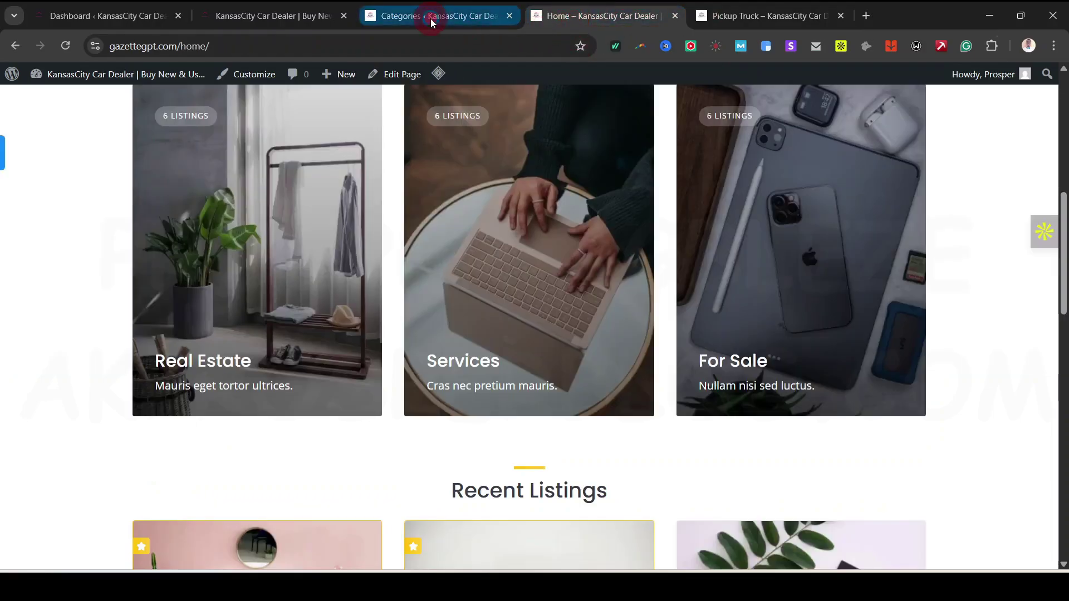
Step: Return to the listing Categories page and review the category list and the Add Category form
left_click(429, 16)
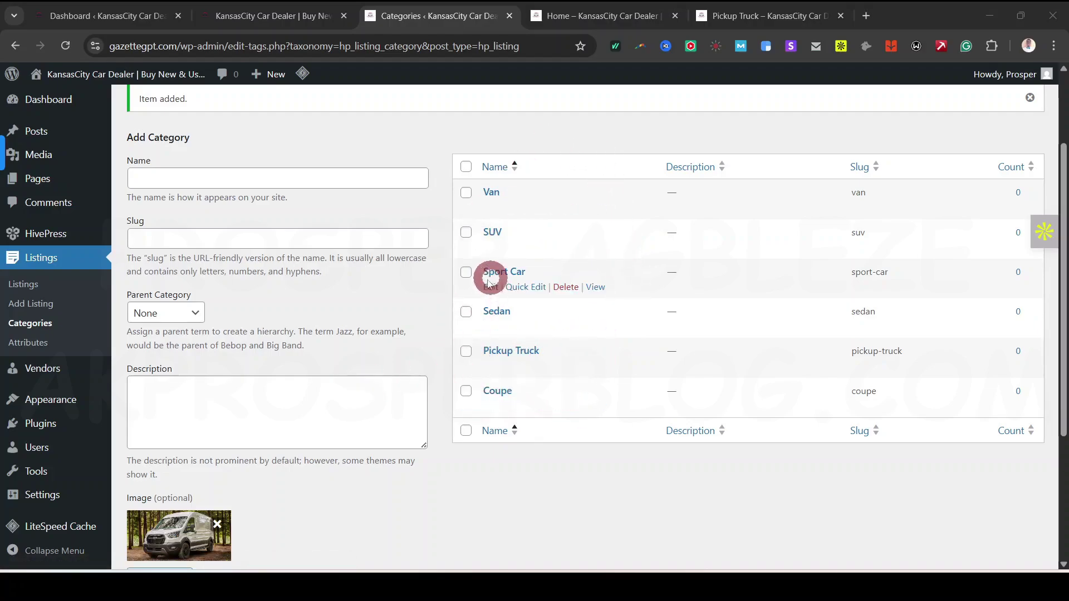
scroll(444, 473, "down", 4)
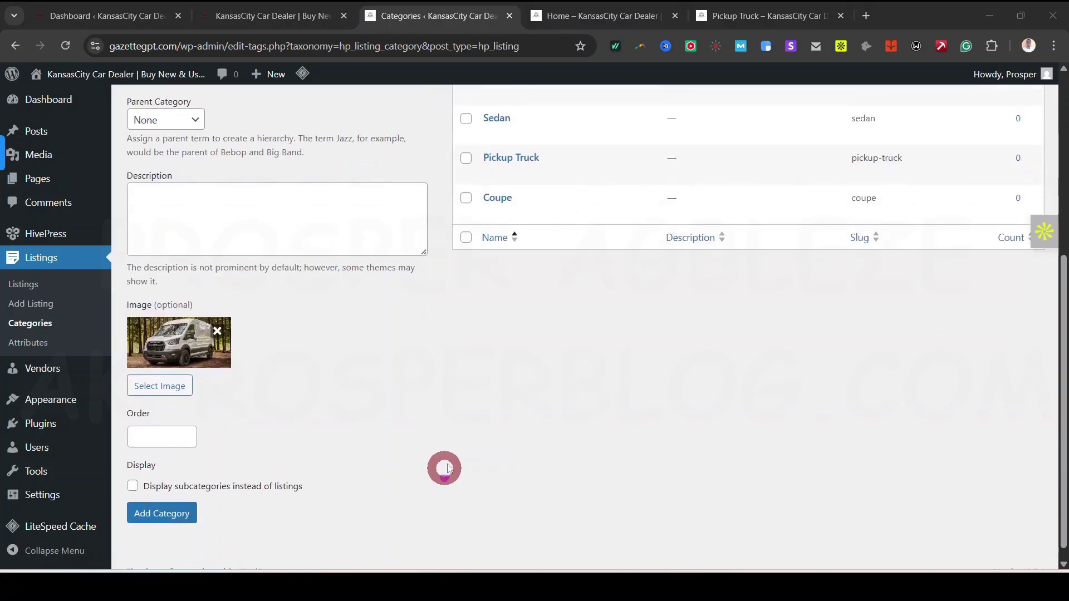
Step: Find the red Jeep Wrangler photo in the media library and copy its title into its alt text
left_click(162, 371)
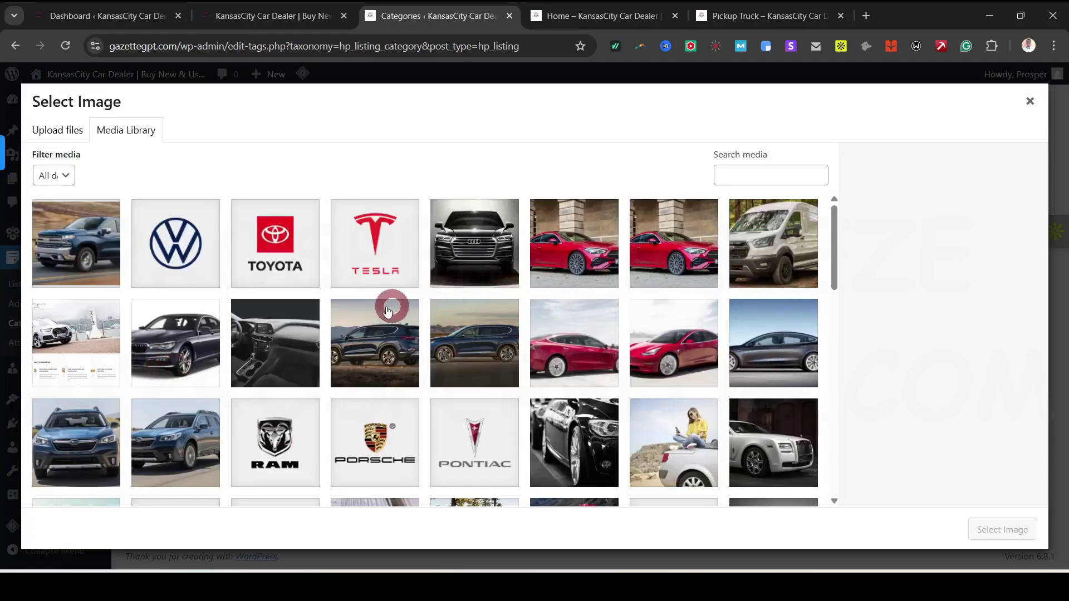
mouse_move(830, 222)
left_mouse_down()
mouse_move(838, 282)
mouse_move(823, 379)
mouse_move(837, 209)
mouse_move(835, 262)
left_mouse_up()
left_click(512, 358)
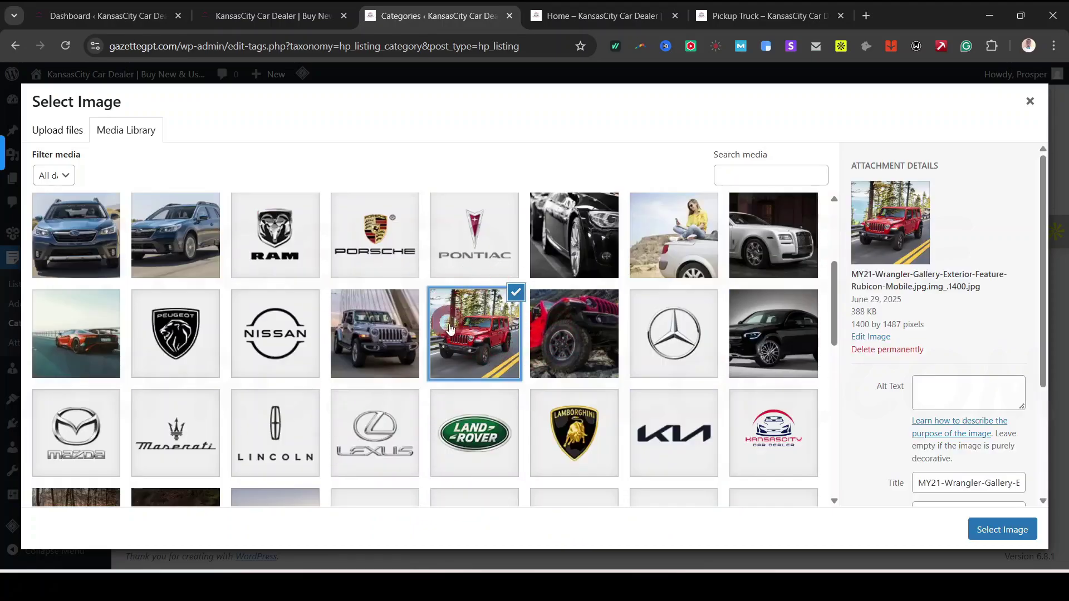
left_click(298, 327)
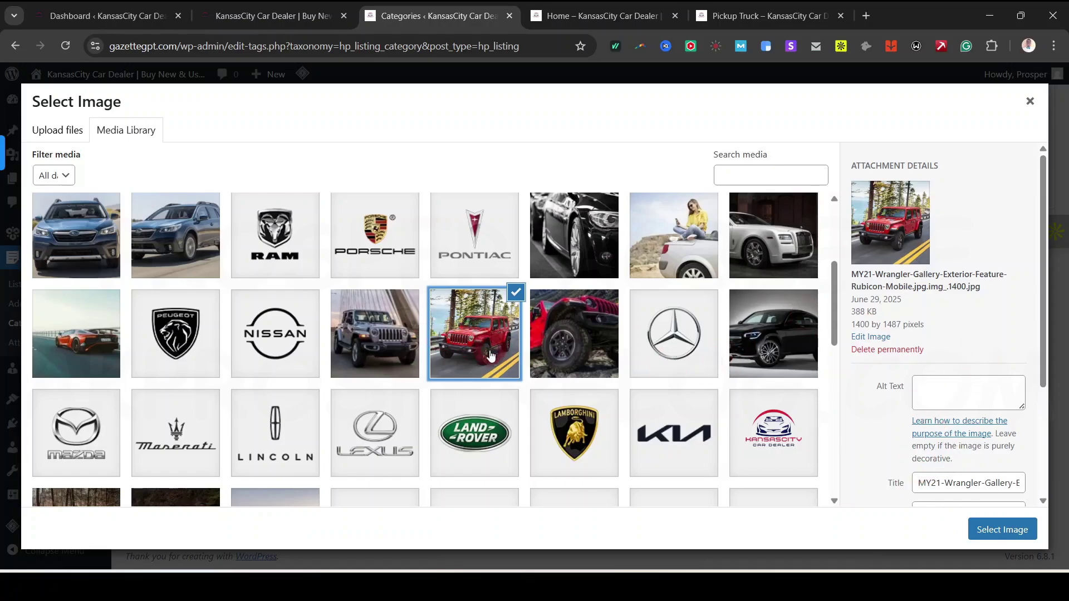
left_click(956, 482)
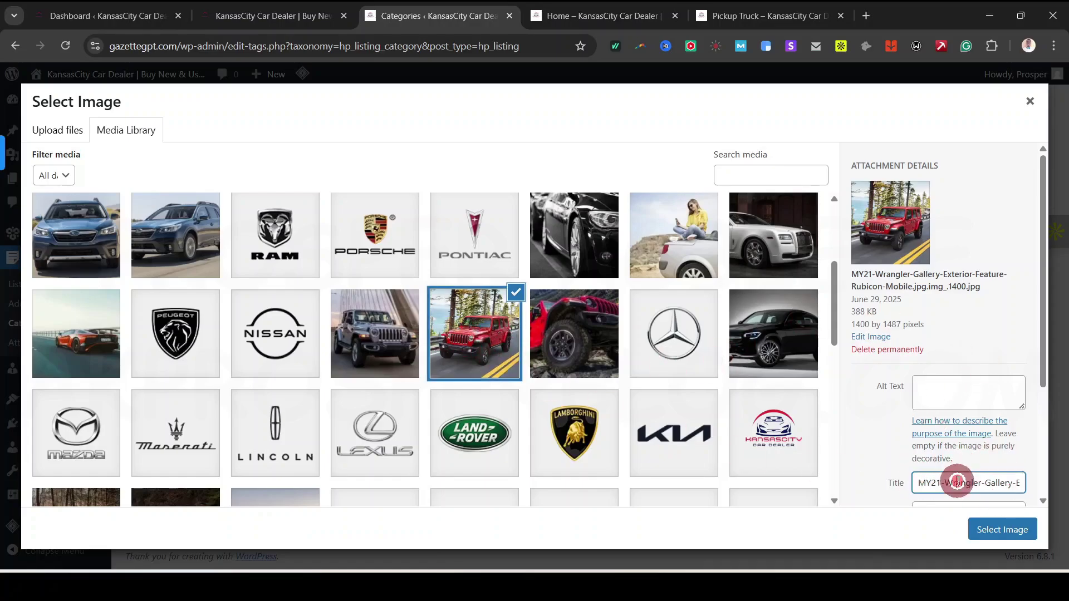
key("ctrl+a")
key("ctrl+c")
left_click(958, 387)
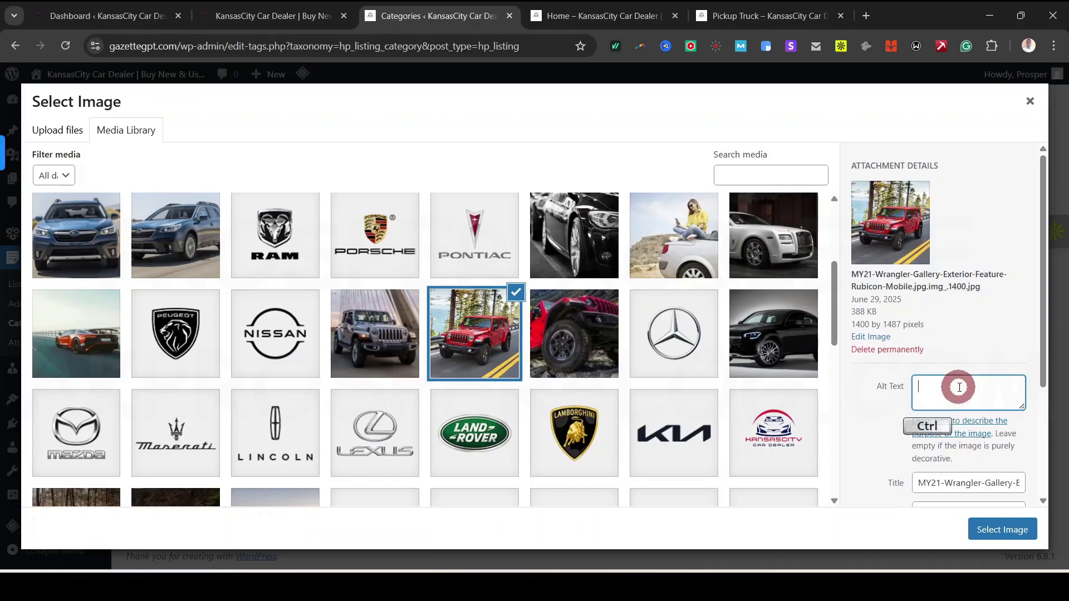
key("ctrl+v")
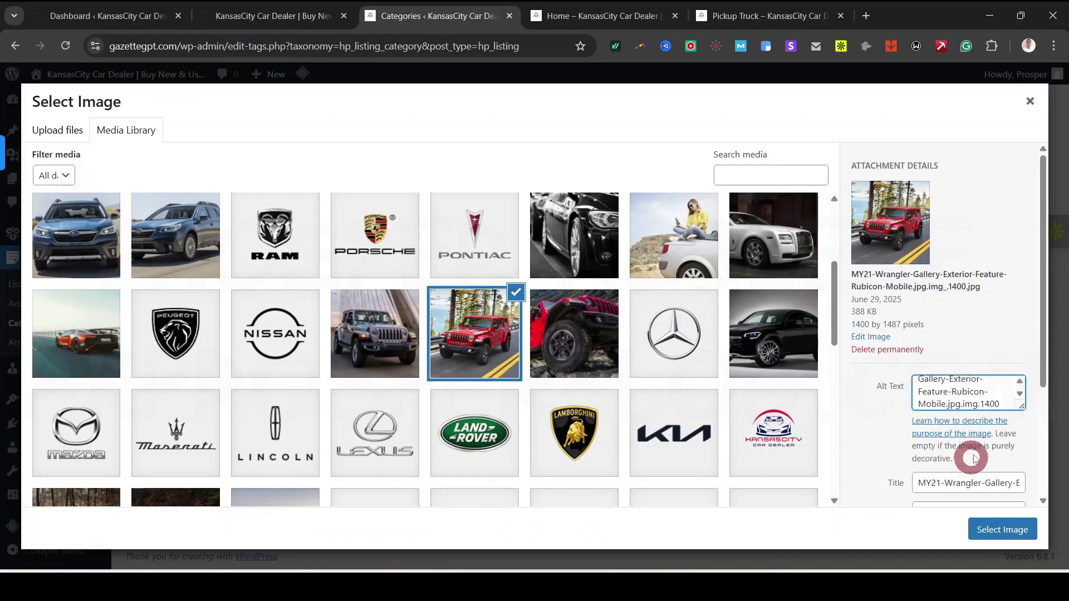
left_click(1002, 331)
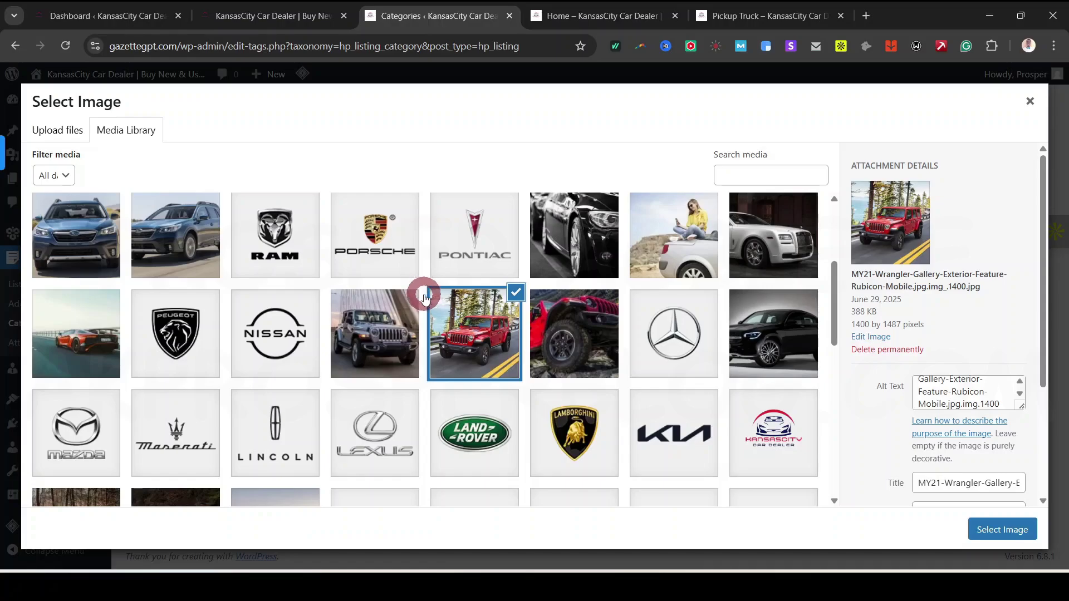
Step: Set the alt text of the grey Honda CR-V photo to Honda-CR-V-2020 and close the image selection
scroll(319, 413, "down", 4)
left_click(319, 413)
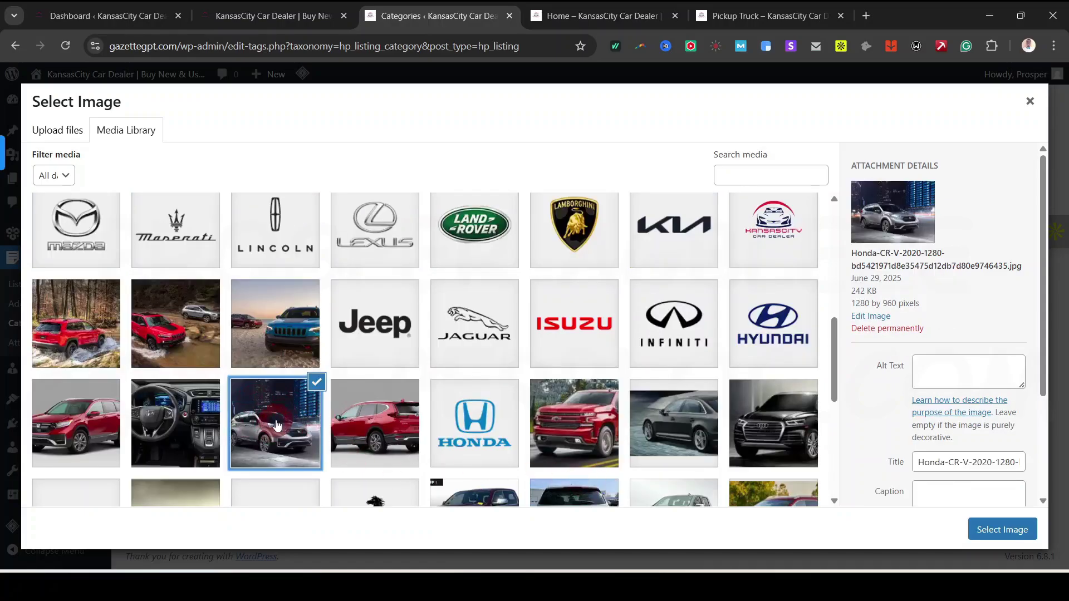
left_click(941, 462)
left_click(952, 462)
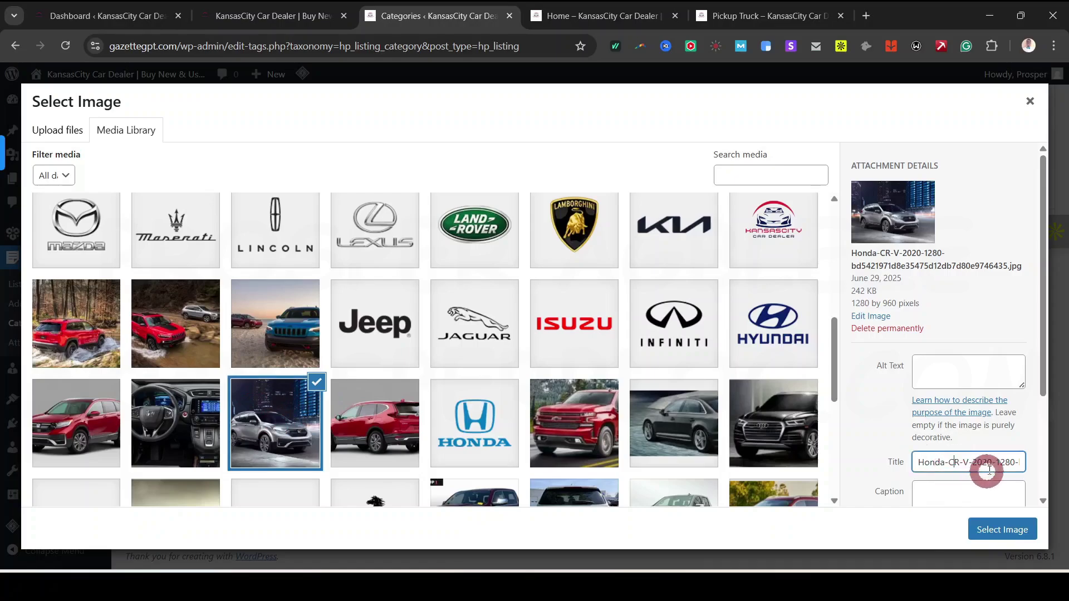
left_click_drag(993, 462, 813, 560)
left_click(972, 363)
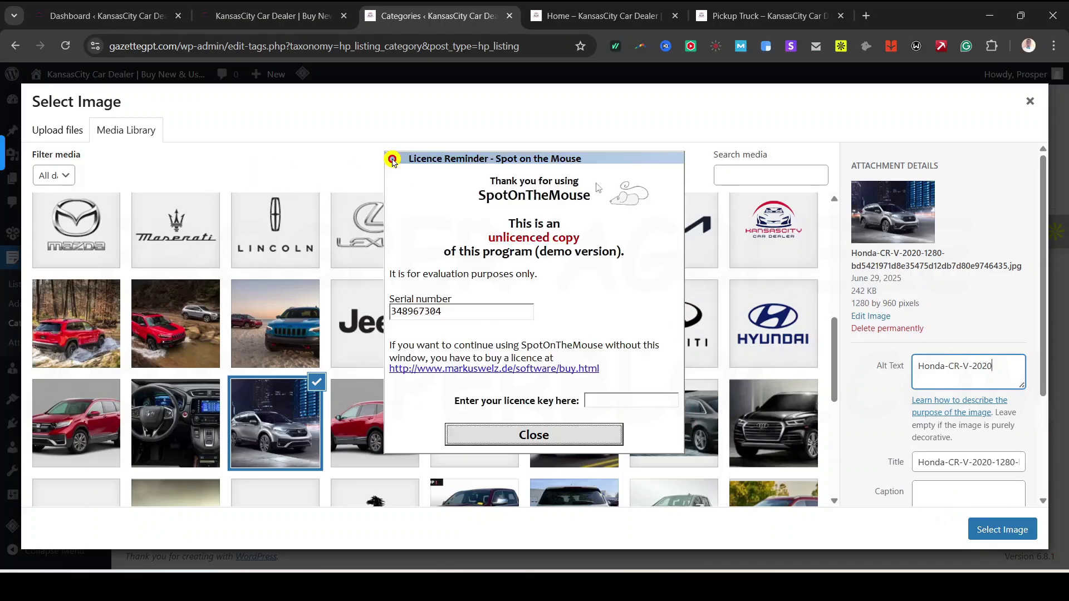
left_click(554, 433)
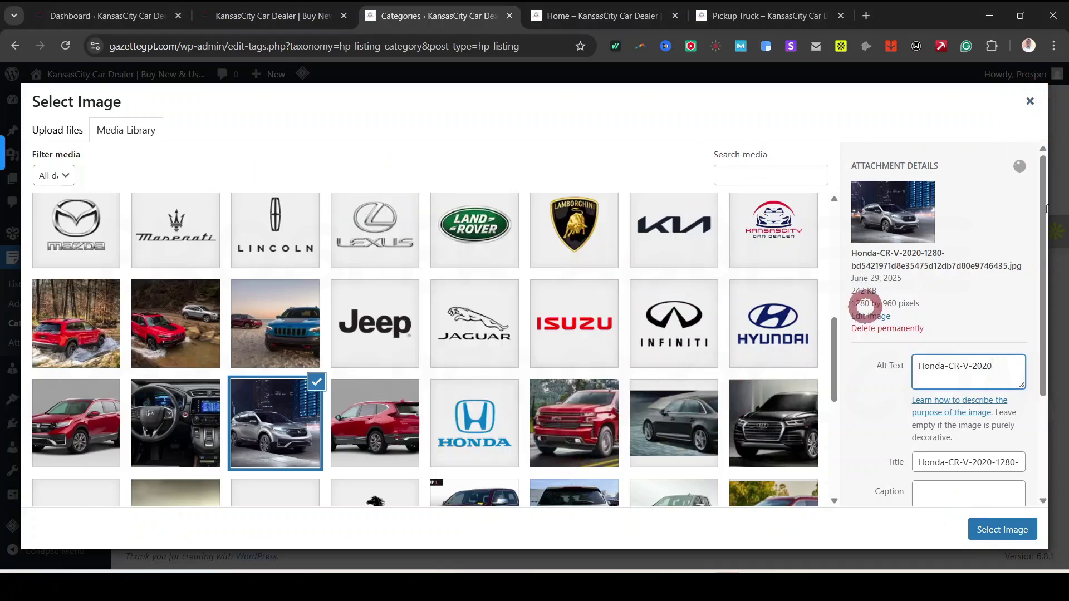
left_click(1030, 101)
Step: Move all the demo listing attributes, from Sq. Footage to Shipping, to the Trash
scroll(583, 384, "up", 6)
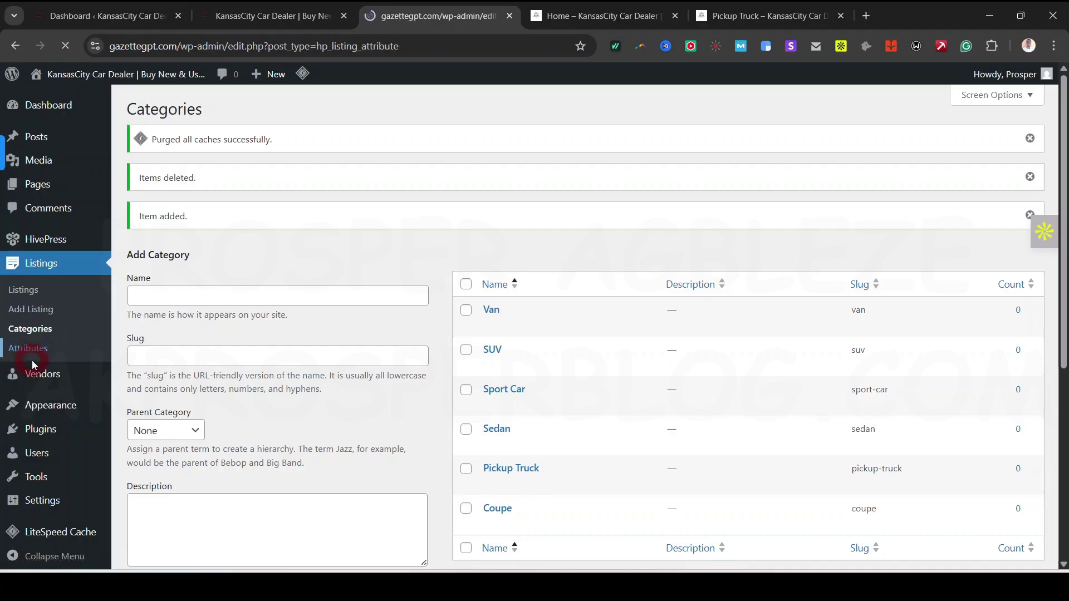
scroll(293, 345, "down", 4)
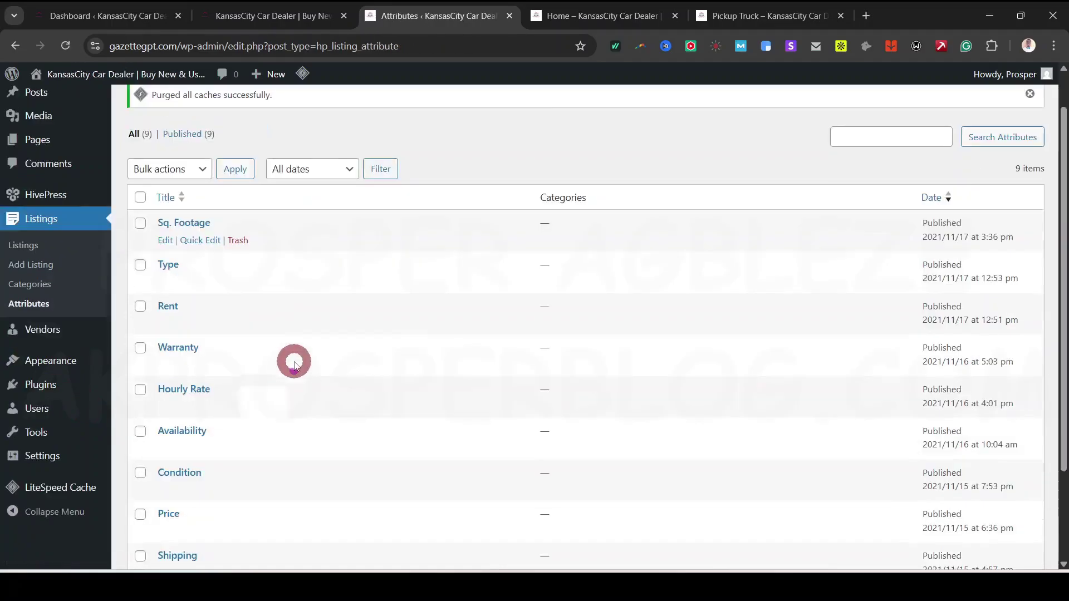
scroll(290, 423, "up", 4)
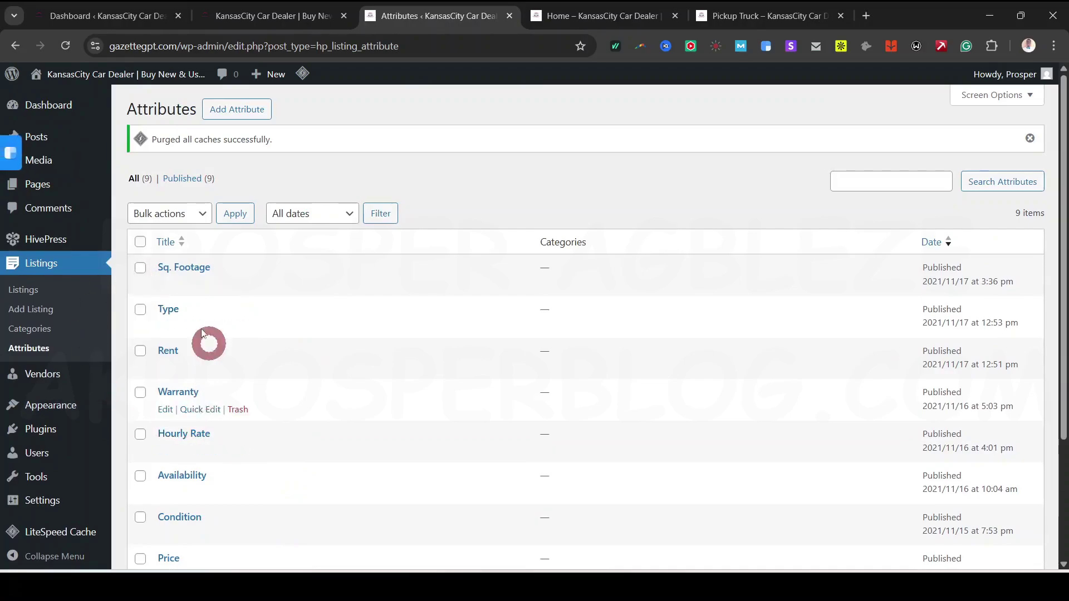
left_click(143, 240)
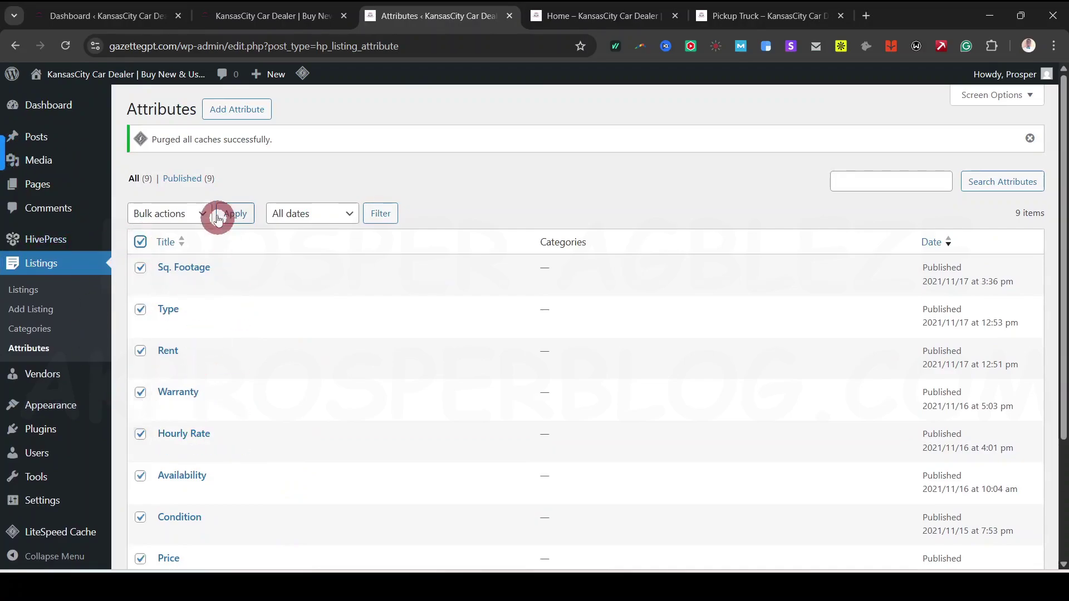
left_click(199, 221)
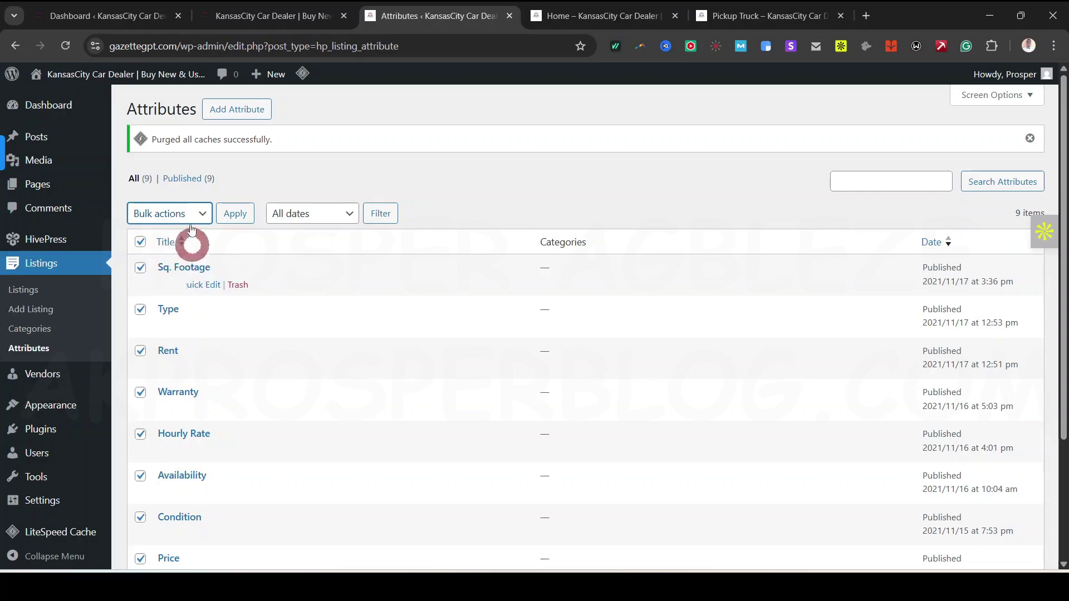
left_click(188, 212)
left_click(150, 271)
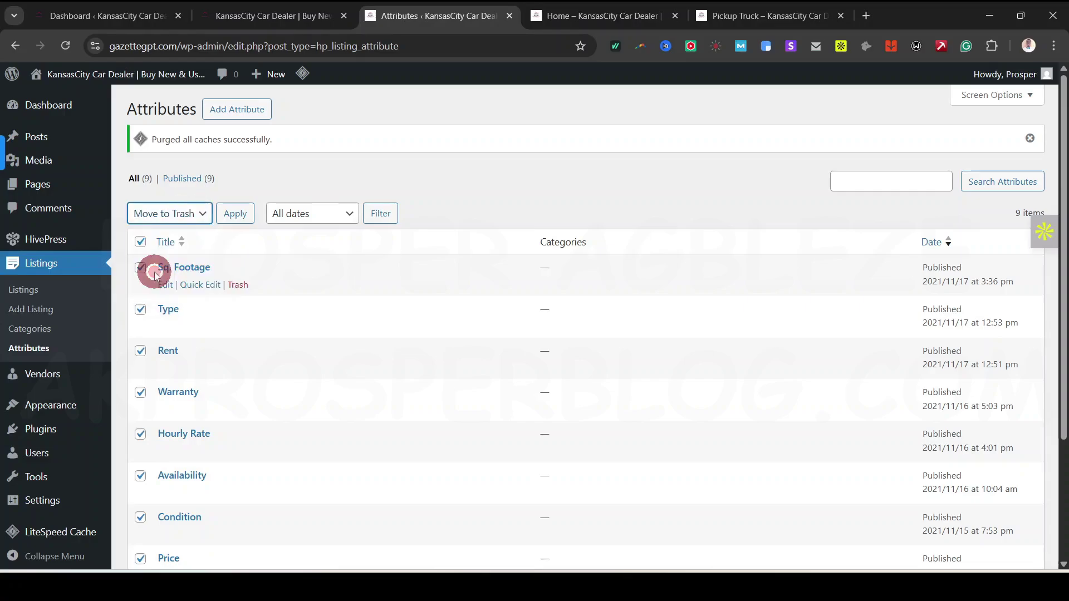
left_click(236, 222)
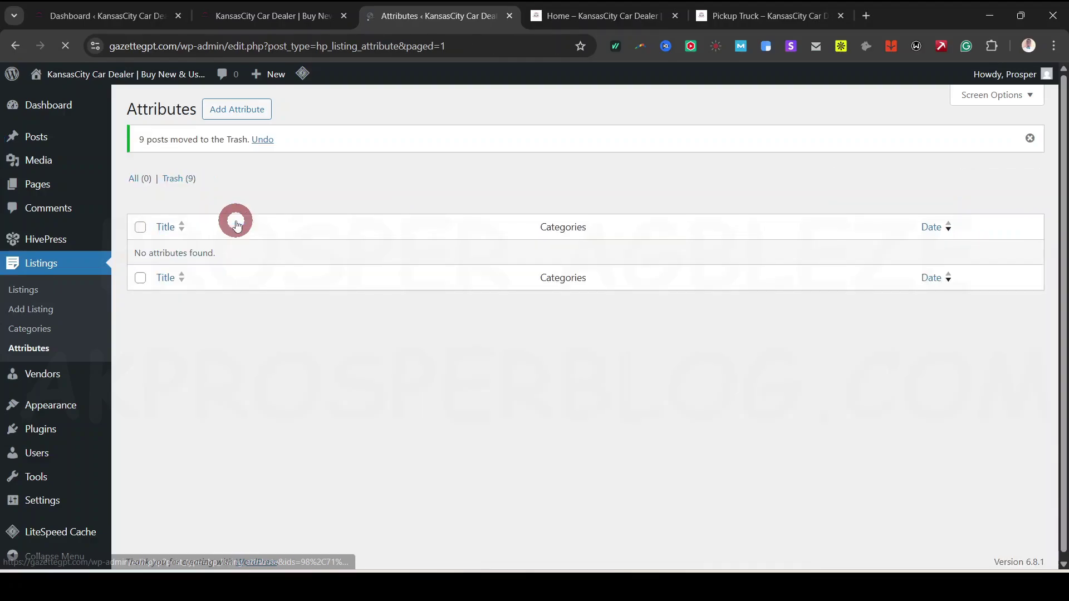
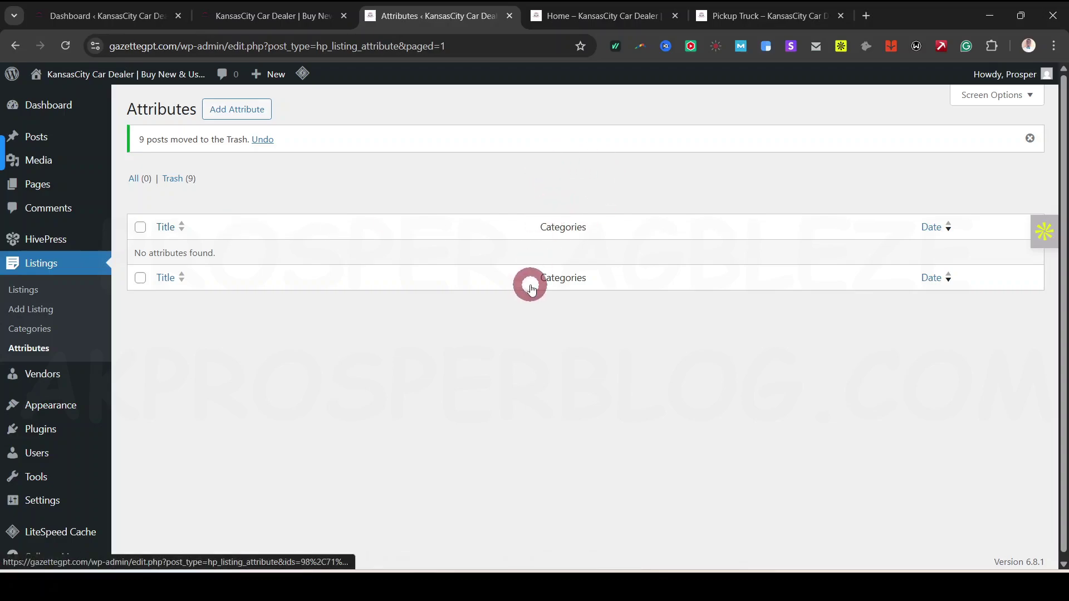
Step: Examine the attributes shown on the 2020 Toyota Tacoma listing card on kansascitycardealer.com
left_click(257, 20)
scroll(590, 342, "down", 10)
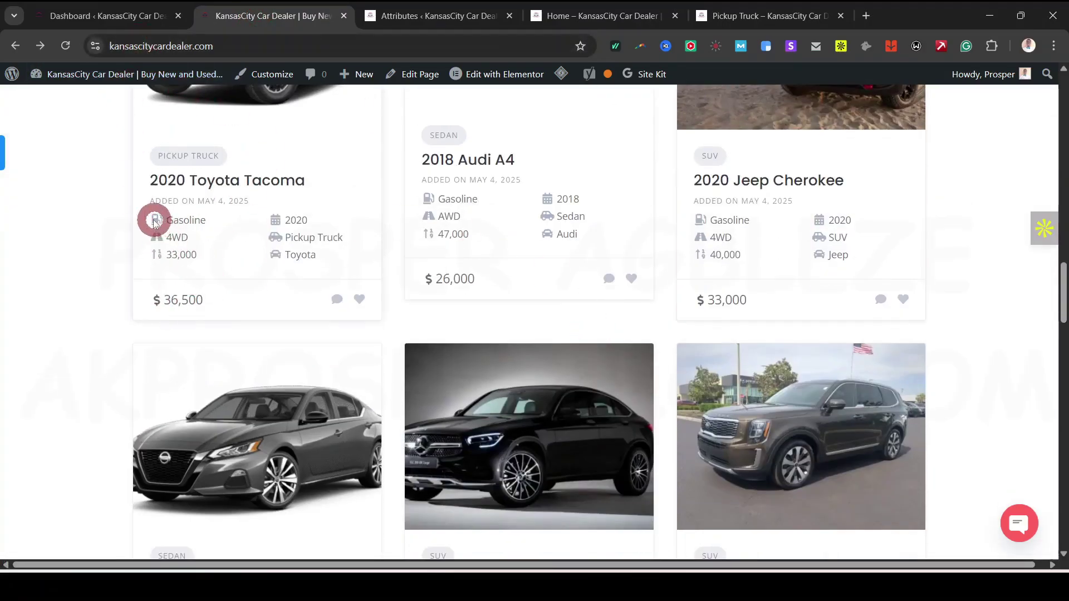
left_click_drag(143, 214, 329, 251)
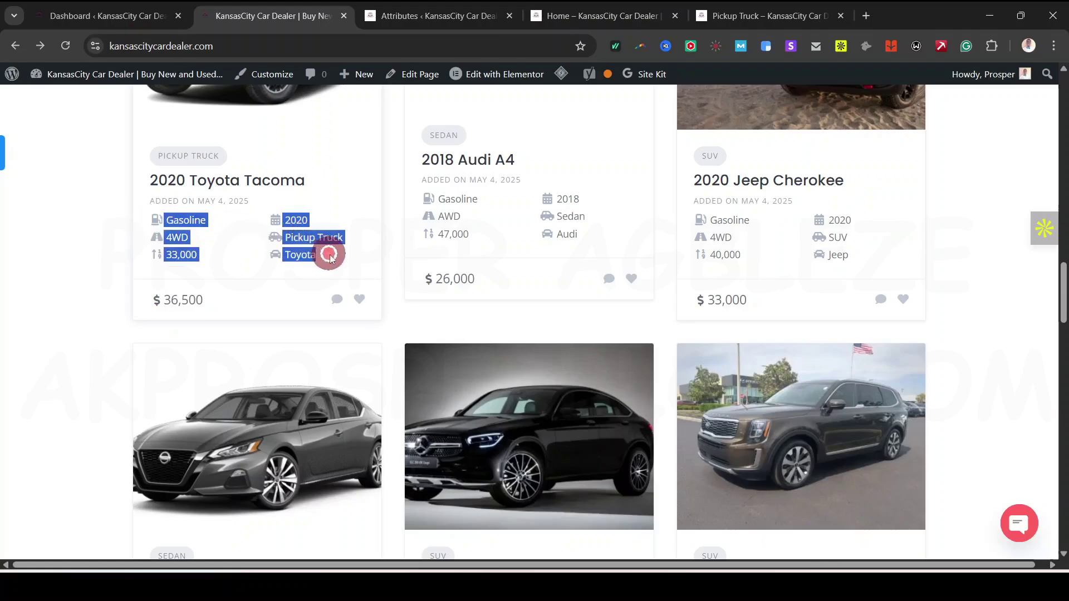
left_click(310, 223)
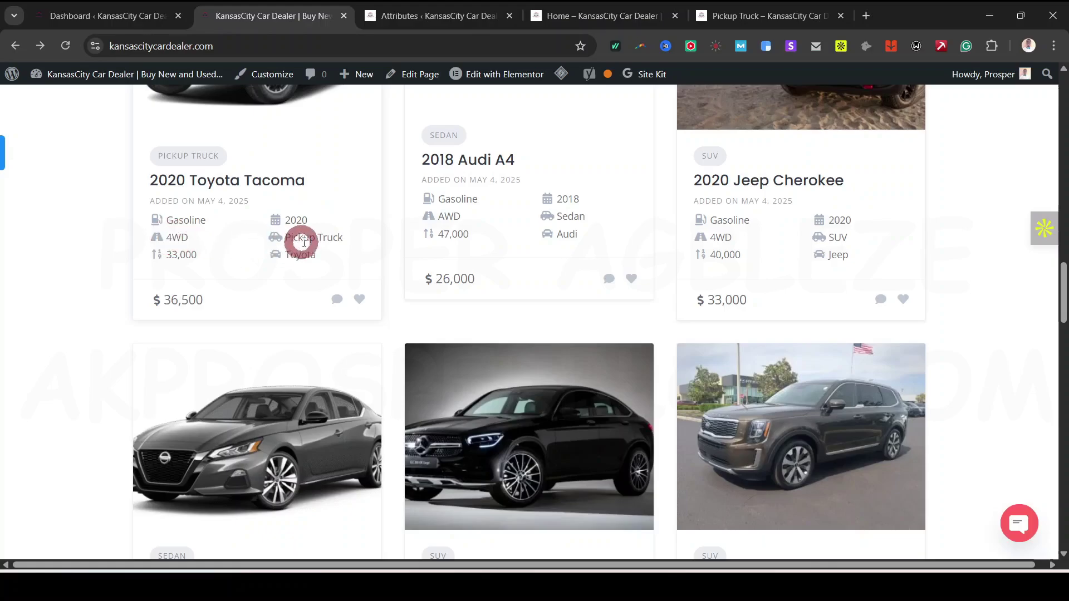
left_click_drag(285, 238, 306, 254)
mouse_move(165, 251)
left_mouse_down()
mouse_move(213, 247)
mouse_move(149, 259)
left_mouse_up()
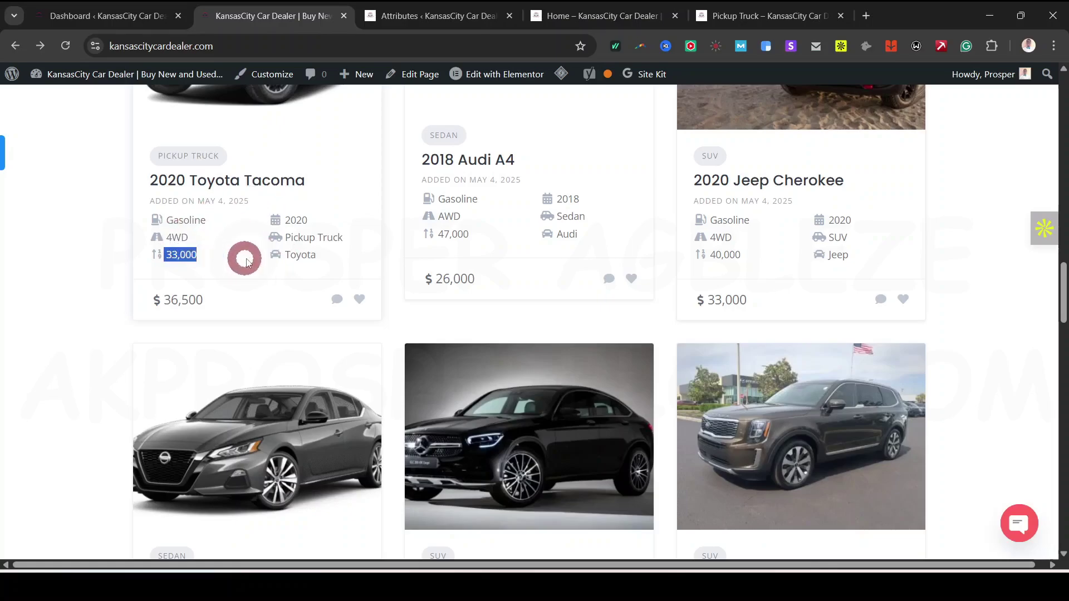
Step: Close the Pickup Truck and Home pages of gazettegpt.com
left_click(585, 19)
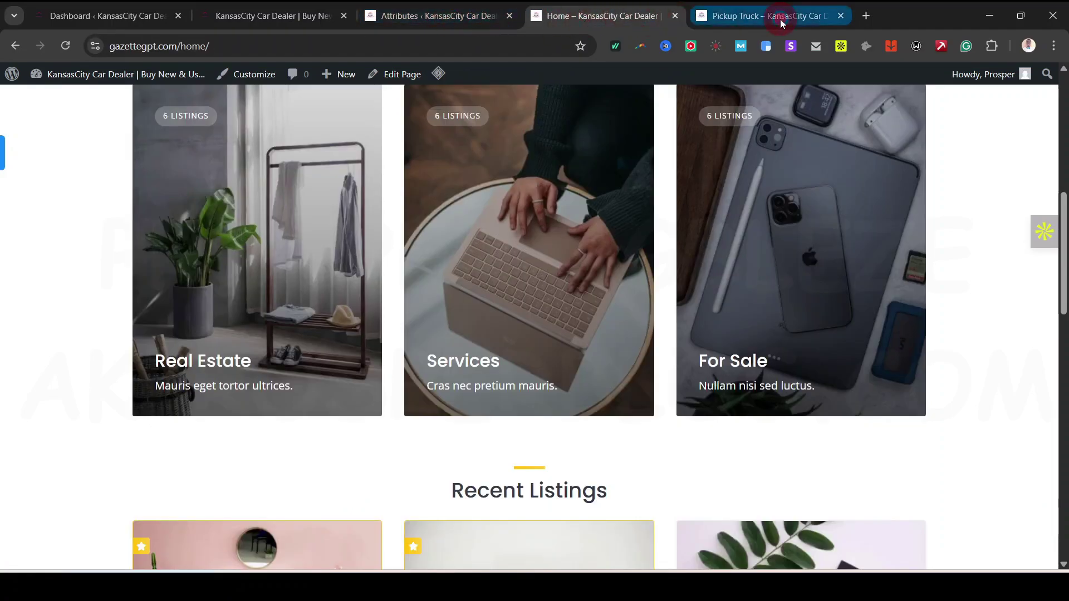
left_click(834, 16)
left_click(841, 16)
left_click(675, 16)
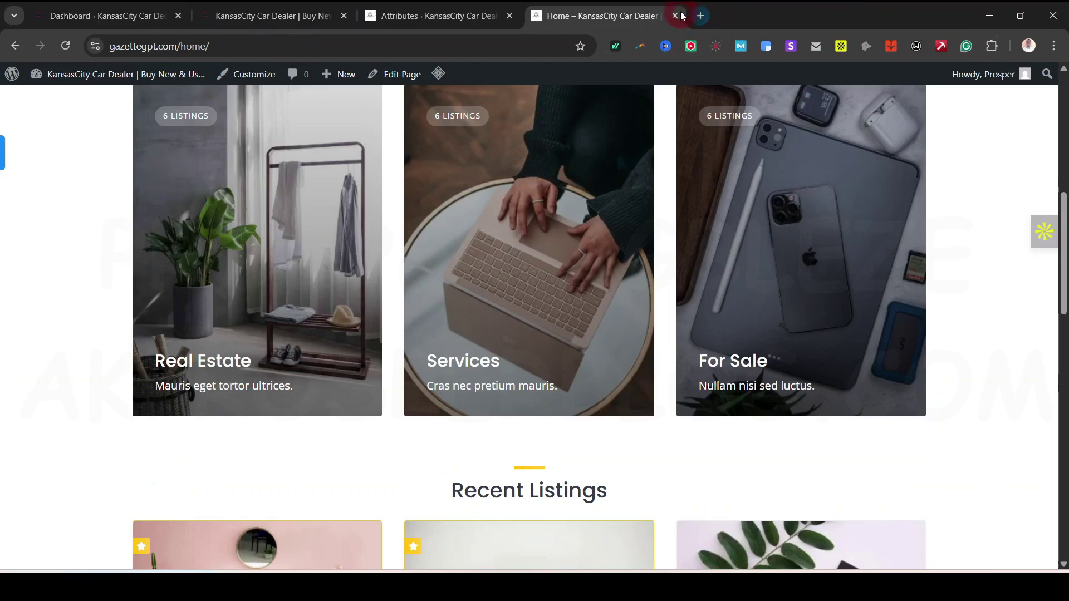
Step: Start a new listing attribute on gazettegpt.com and title it Brand
left_click(396, 22)
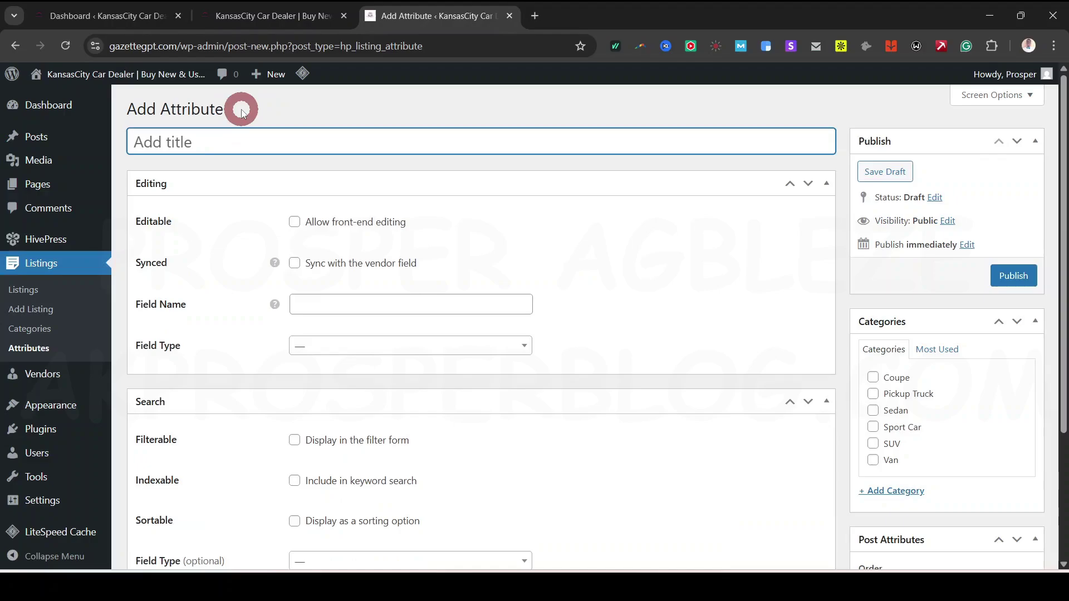
left_click(320, 149)
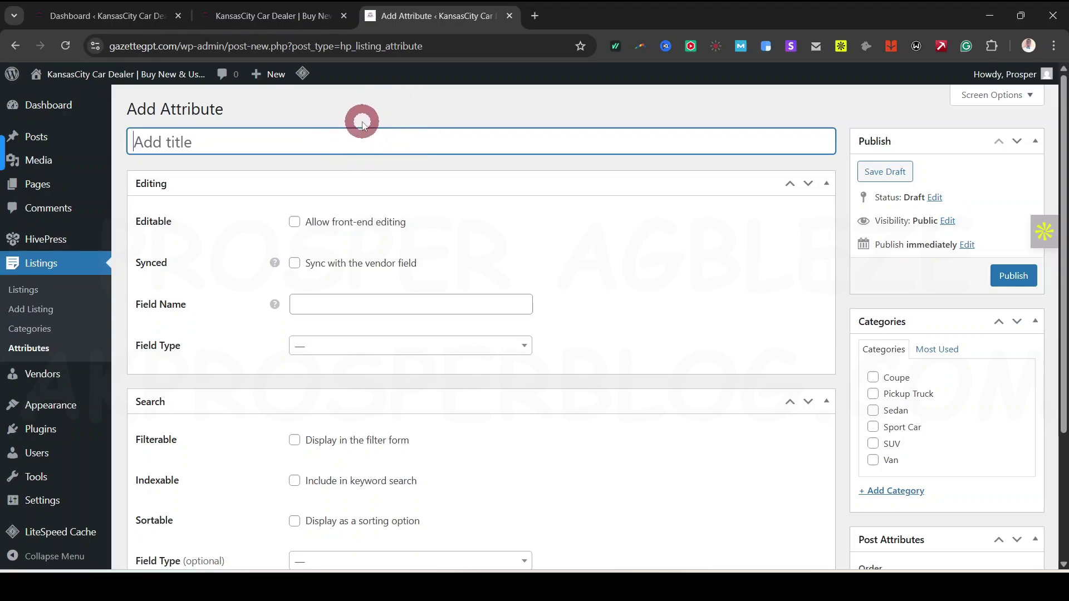
type("Brand")
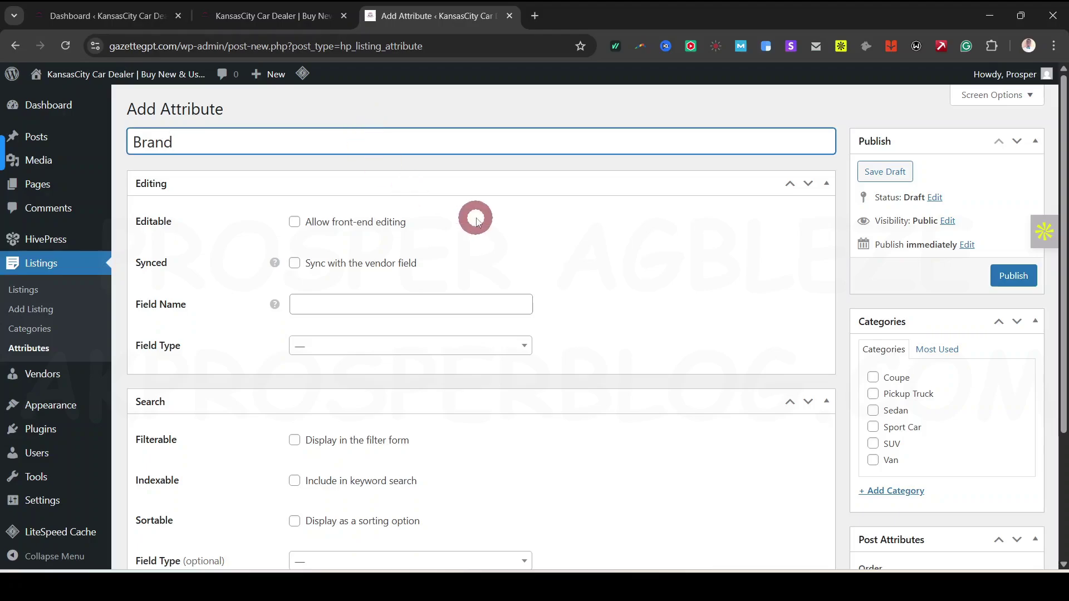
left_click(188, 142)
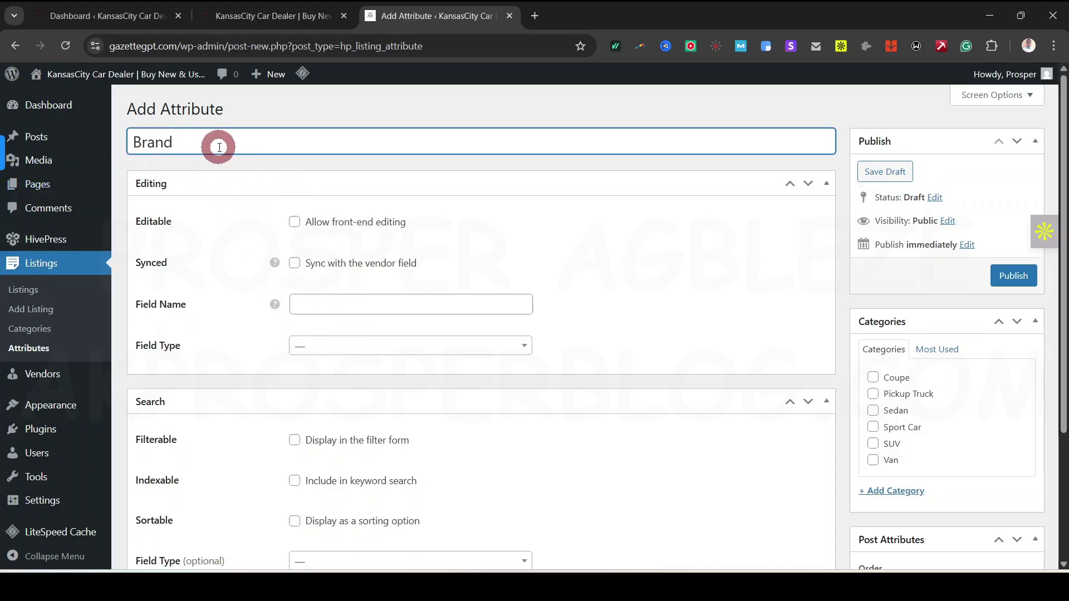
Step: Allow front-end editing of the Brand attribute, with brand as the field name and Select as the field type
left_click(295, 222)
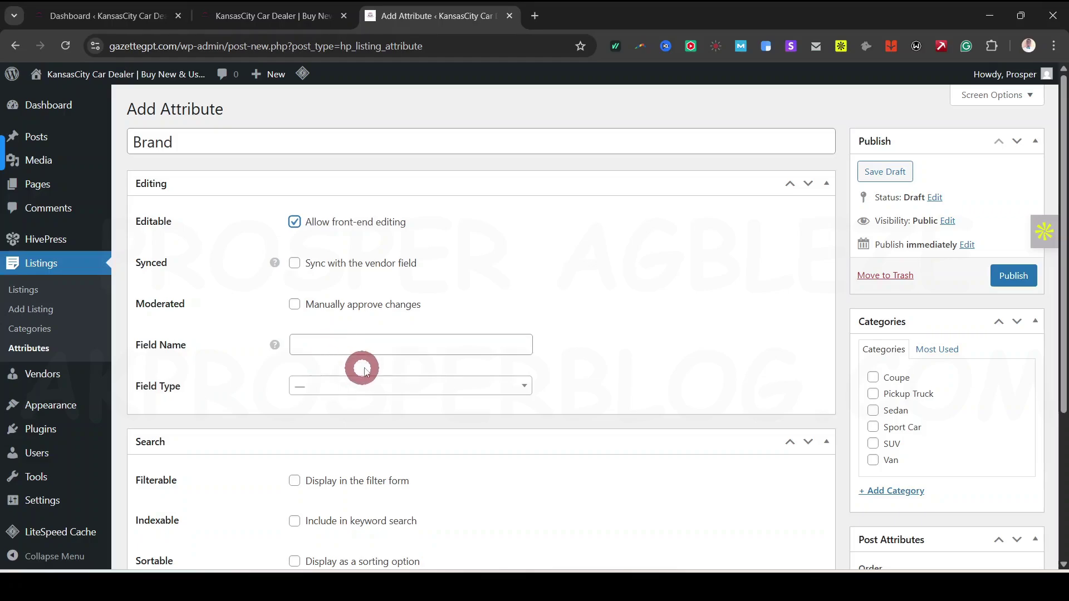
left_click(363, 342)
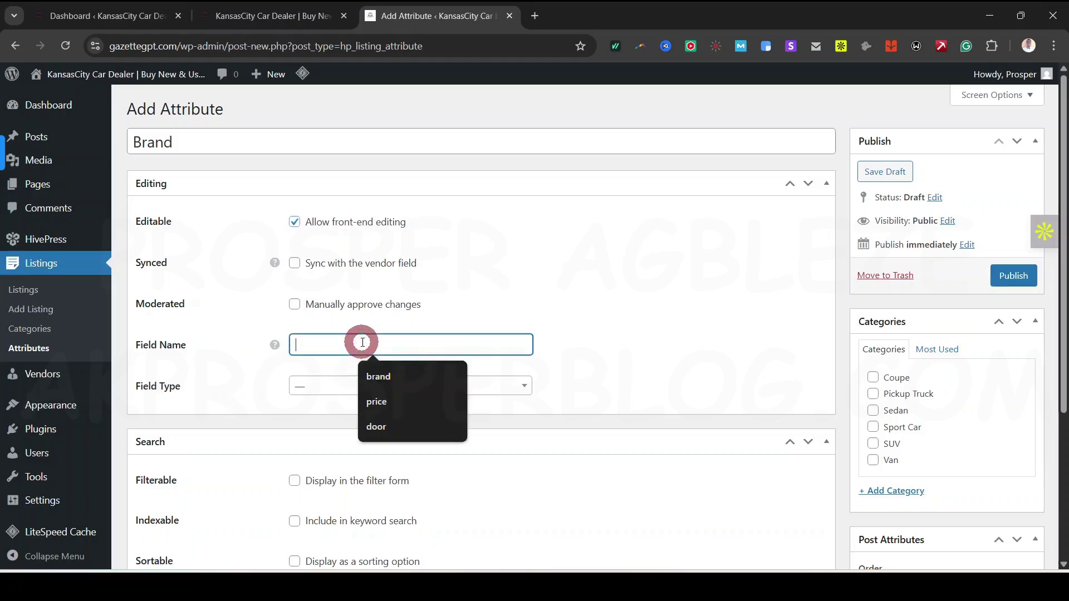
left_click(405, 374)
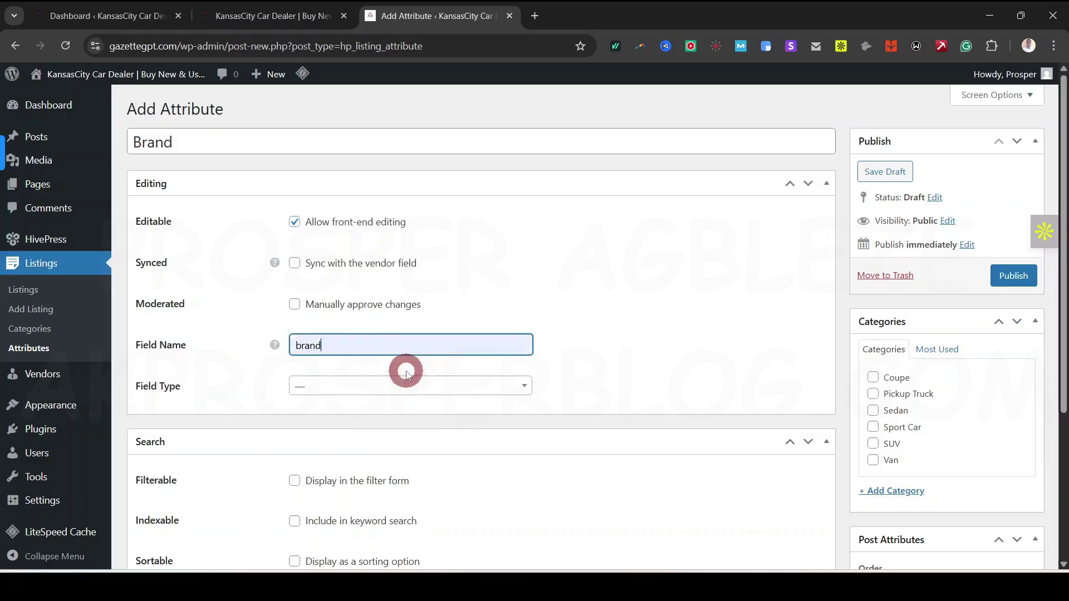
left_click(321, 394)
mouse_move(527, 423)
left_mouse_down()
mouse_move(527, 504)
mouse_move(530, 415)
left_mouse_up()
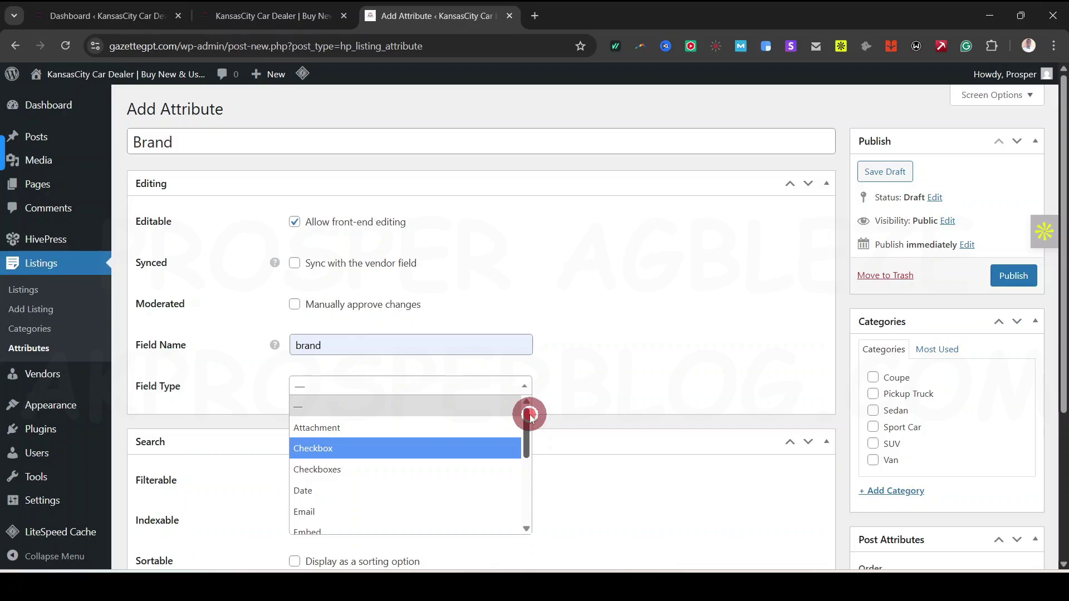
left_click_drag(530, 418, 529, 475)
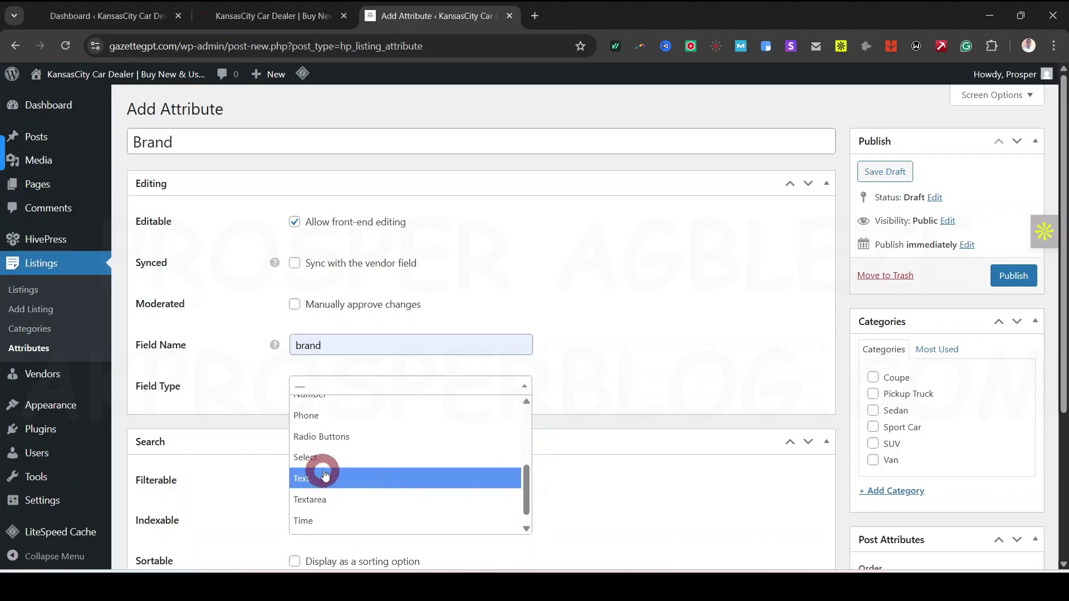
left_click(334, 456)
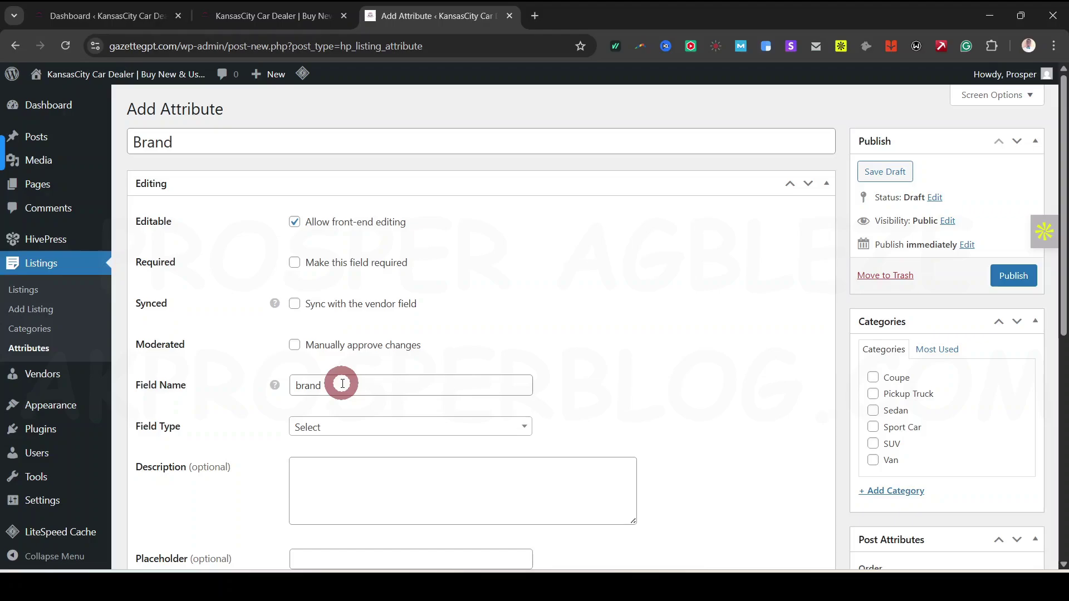
Step: Give the Brand attribute the placeholder "select a brand" and allow multiple selection
left_click_drag(1062, 163, 1060, 176)
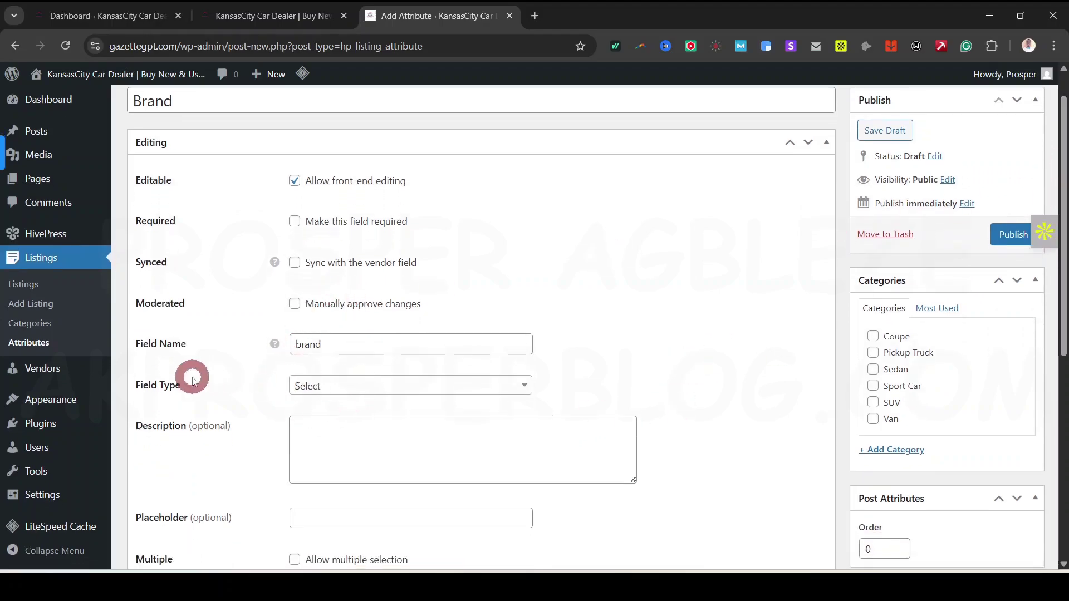
left_click(352, 518)
left_click(398, 461)
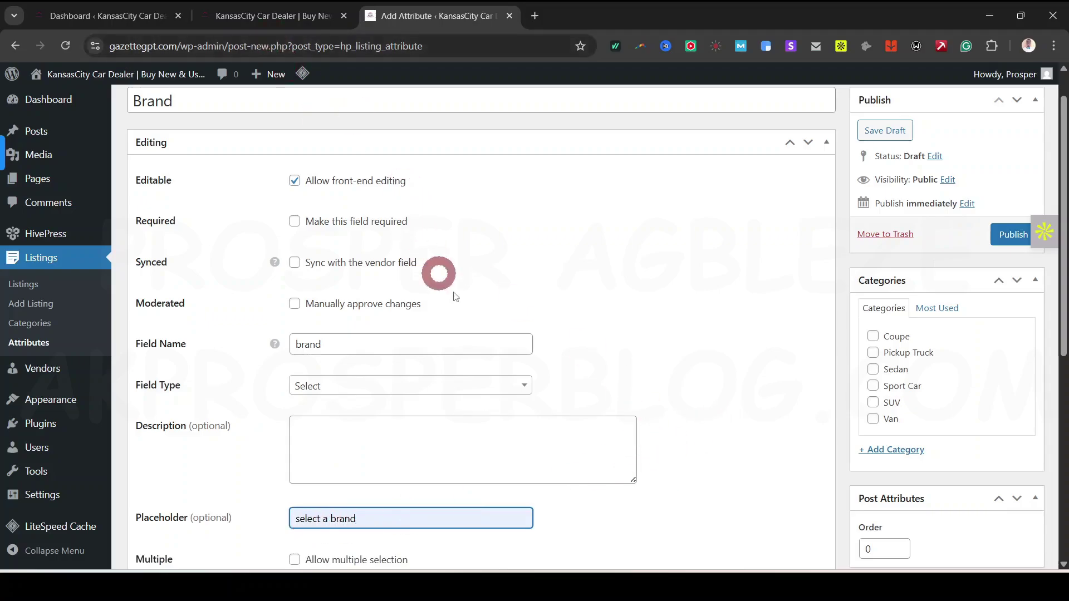
left_click_drag(1059, 262, 1063, 314)
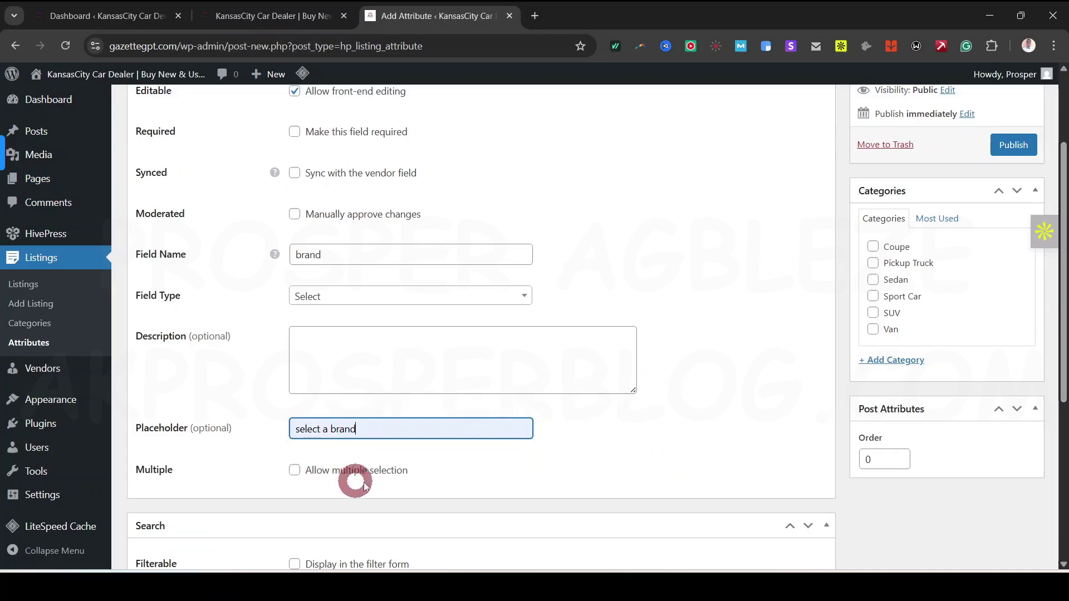
left_click(295, 471)
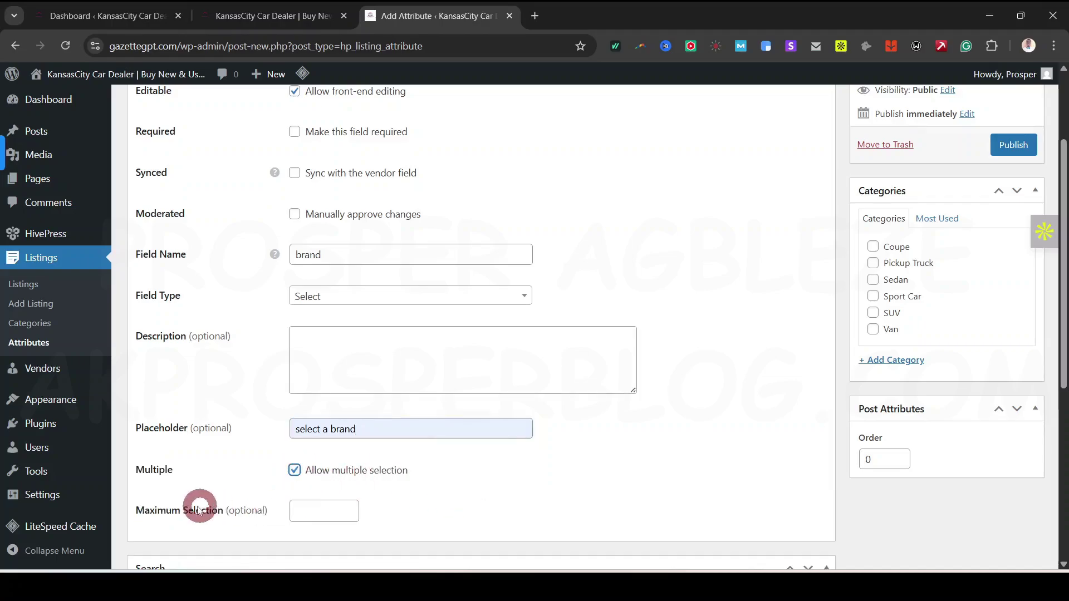
Step: Make the Brand attribute a required field
scroll(523, 473, "up", 3)
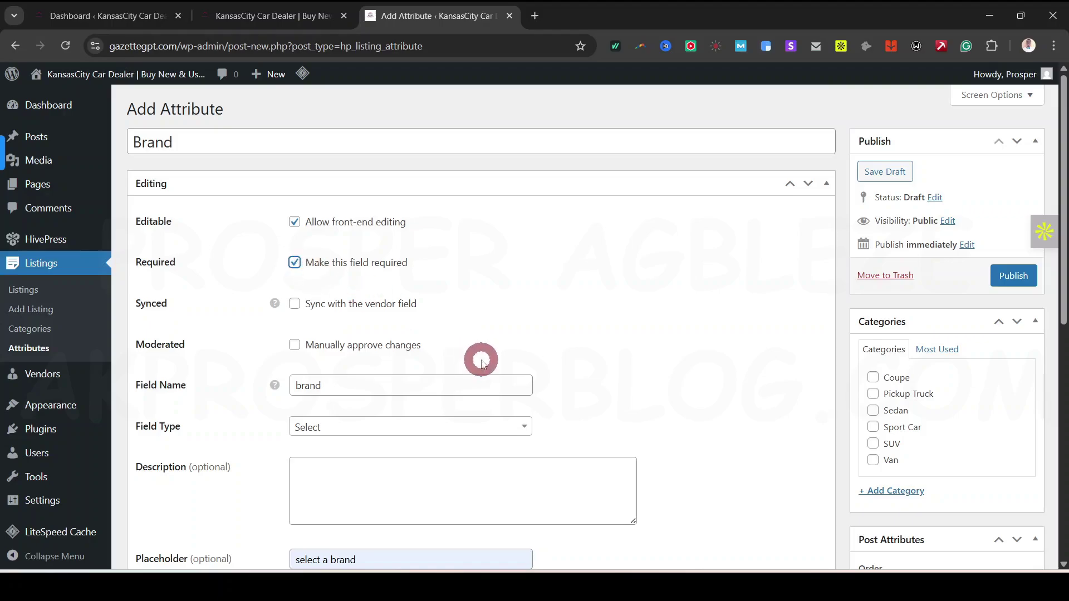
scroll(482, 363, "down", 1)
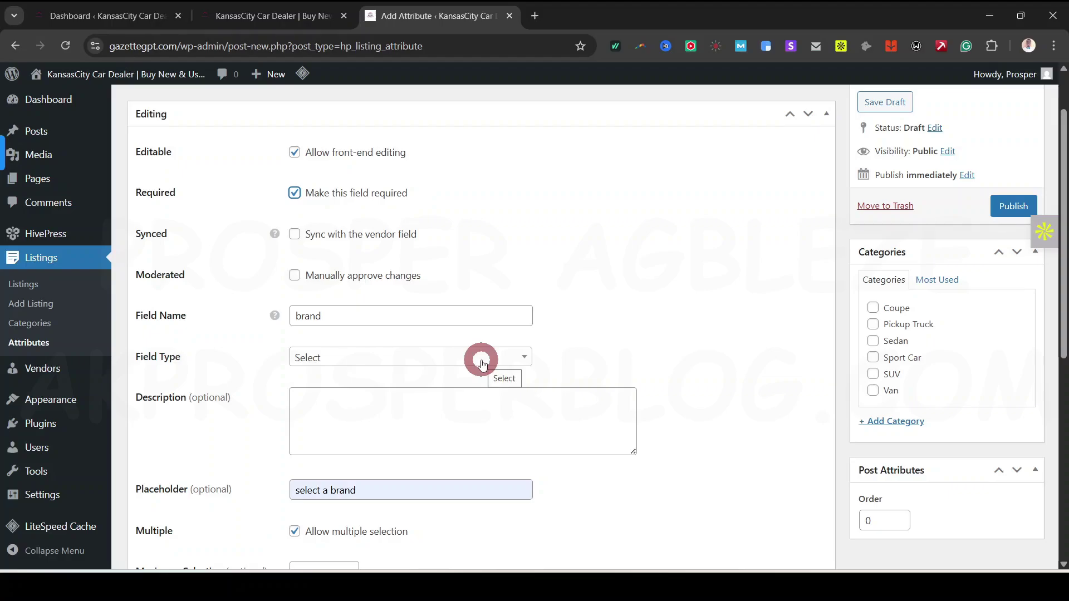
scroll(267, 328, "up", 1)
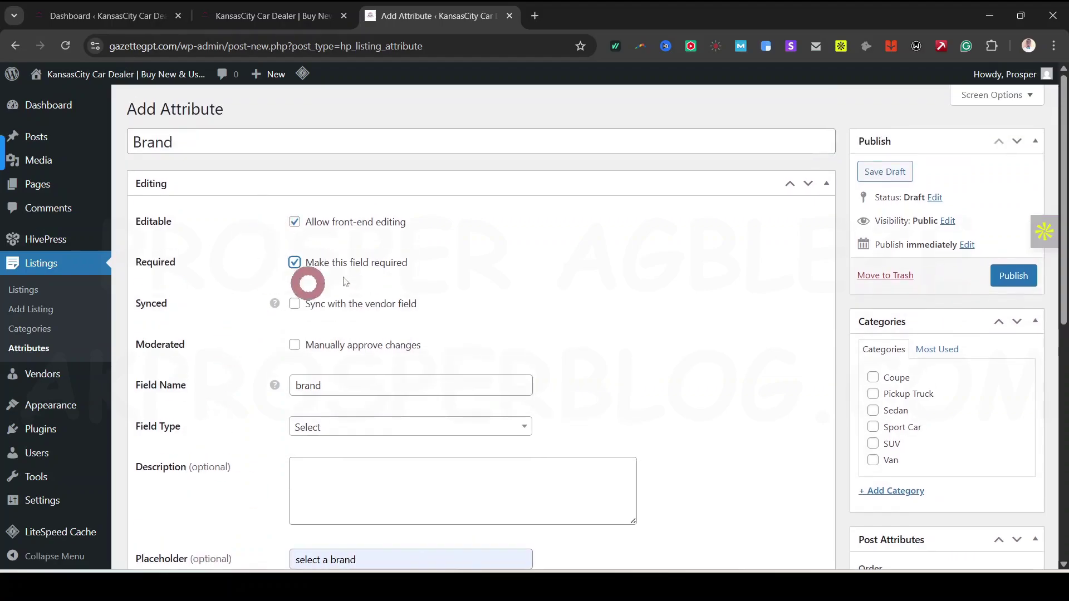
Step: Switch to the kansascitycardealer.com listings page and try the brand search field by selecting Nissan and Tesla
left_click(273, 16)
scroll(640, 267, "up", 10)
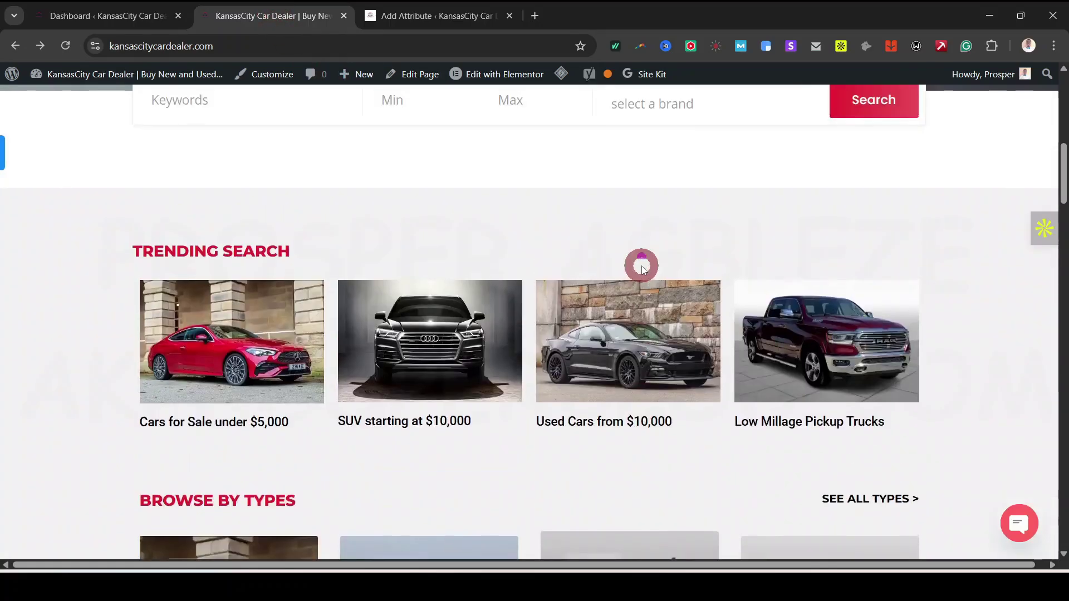
scroll(641, 267, "up", 10)
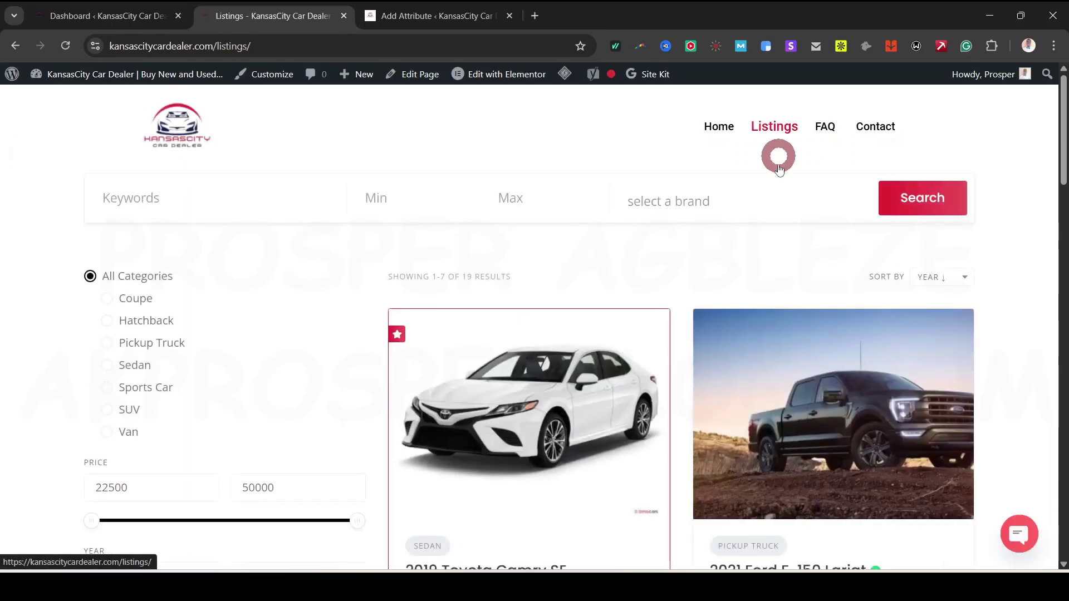
left_click(710, 201)
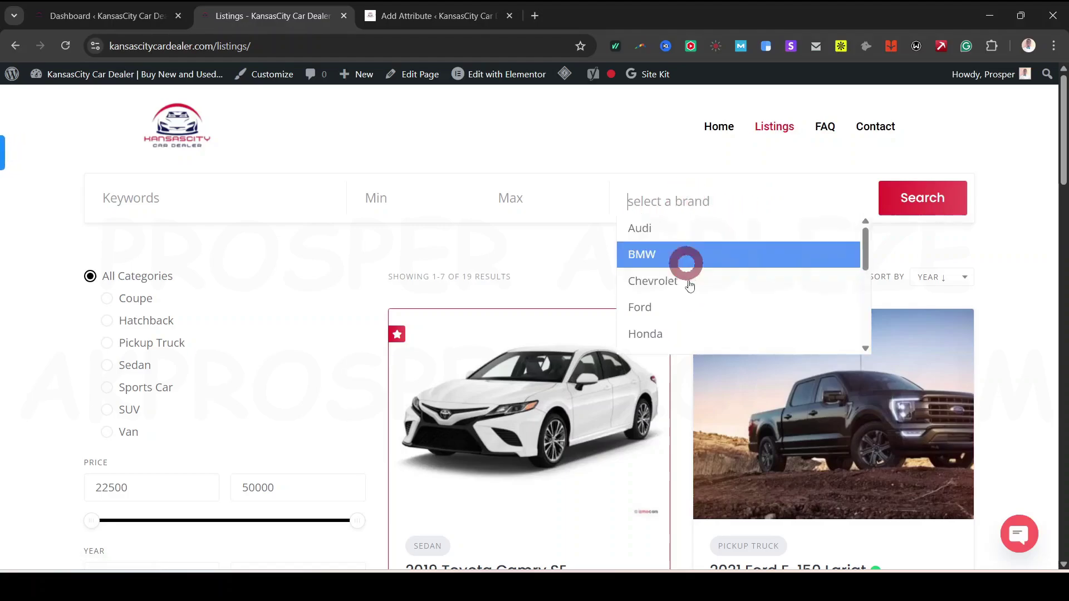
scroll(870, 252, "down", 5)
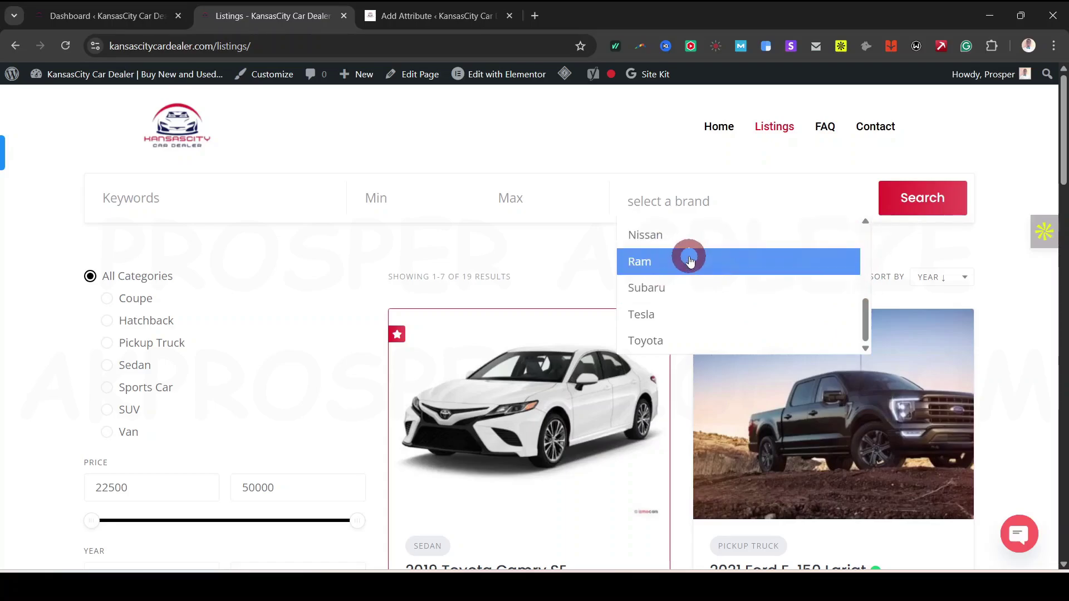
left_click(691, 237)
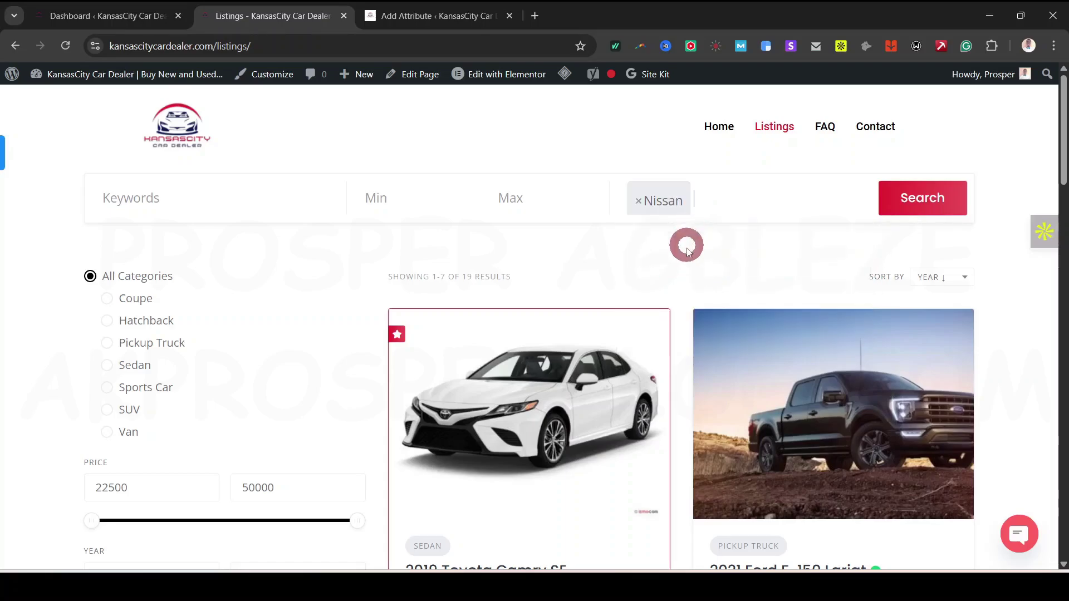
left_click(732, 192)
left_click(695, 330)
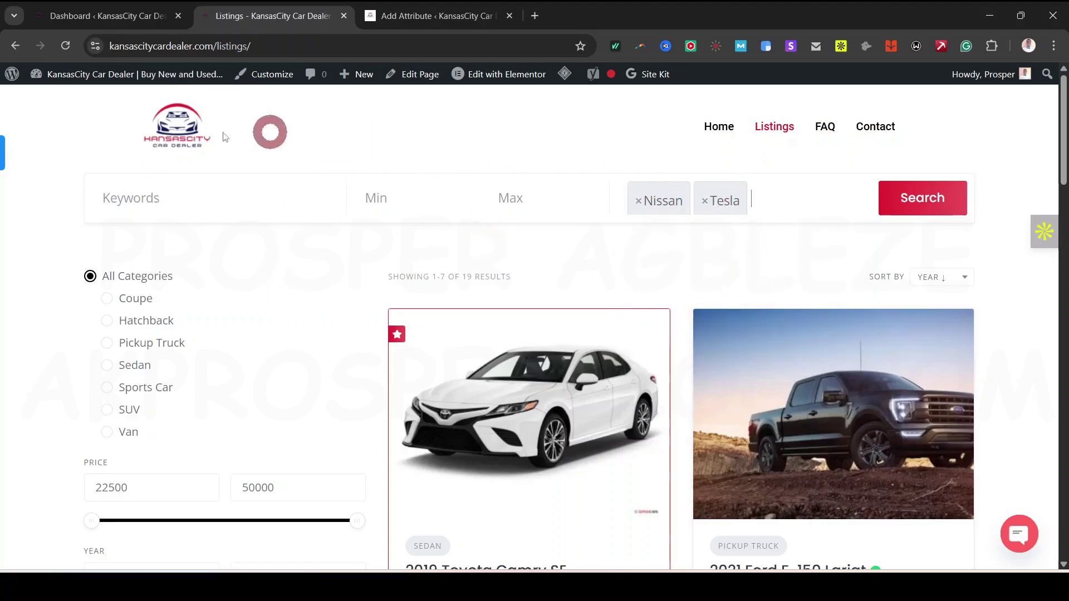
Step: Return to the Brand attribute on gazettegpt.com and enable its filter form display, keyword search inclusion and sorting option
left_click(443, 17)
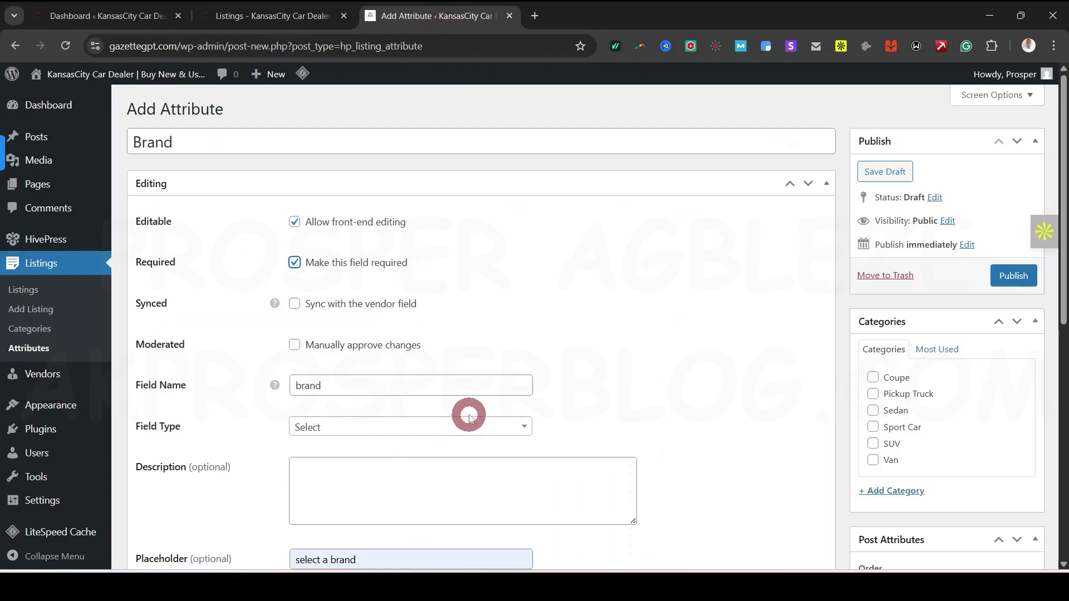
scroll(469, 420, "down", 3)
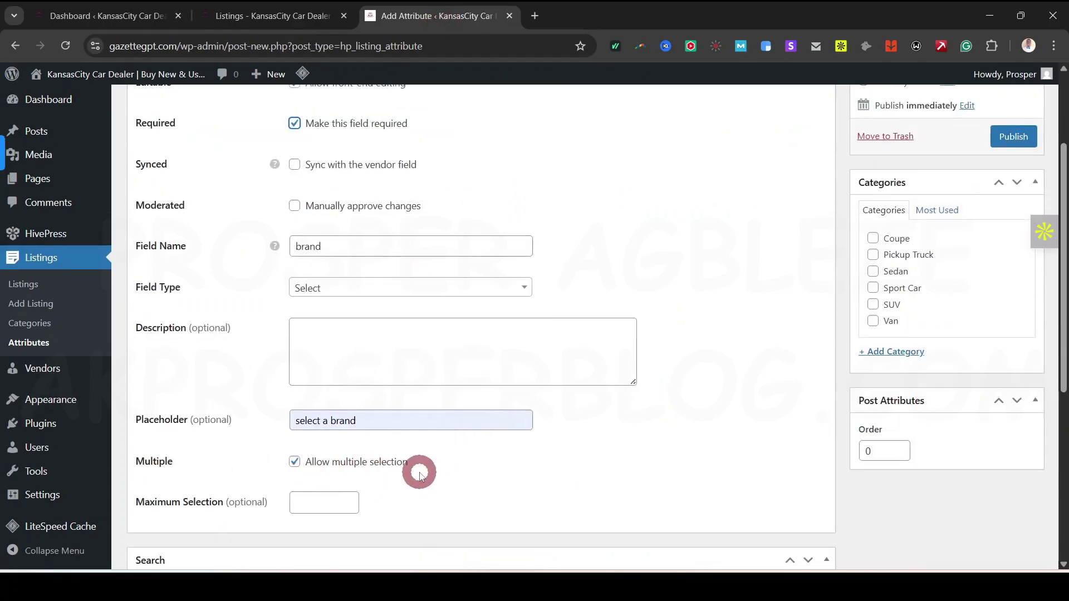
left_click(634, 238)
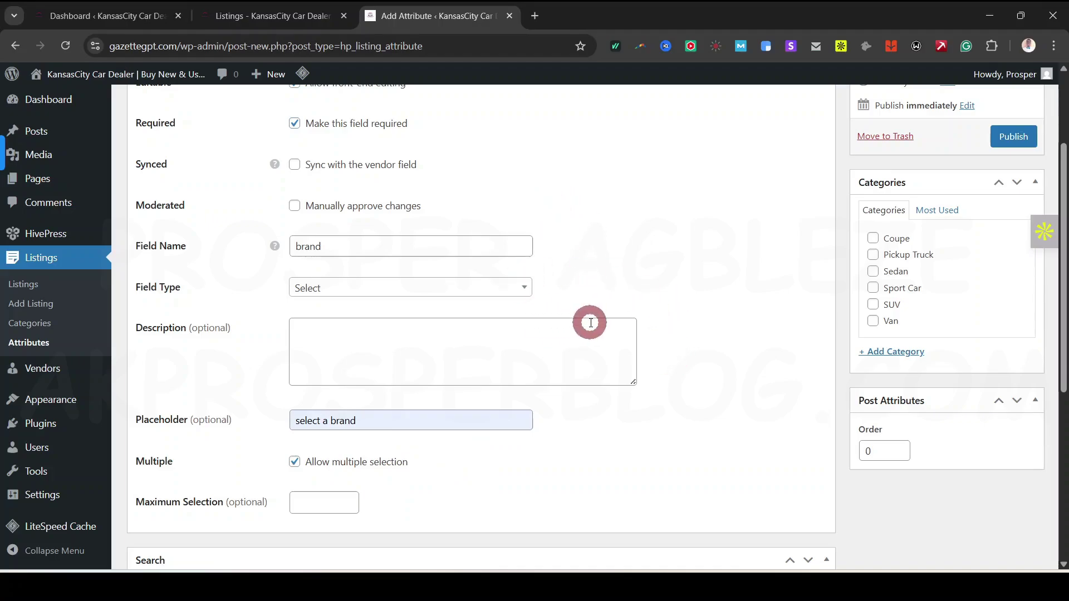
scroll(591, 322, "down", 4)
scroll(496, 377, "down", 2)
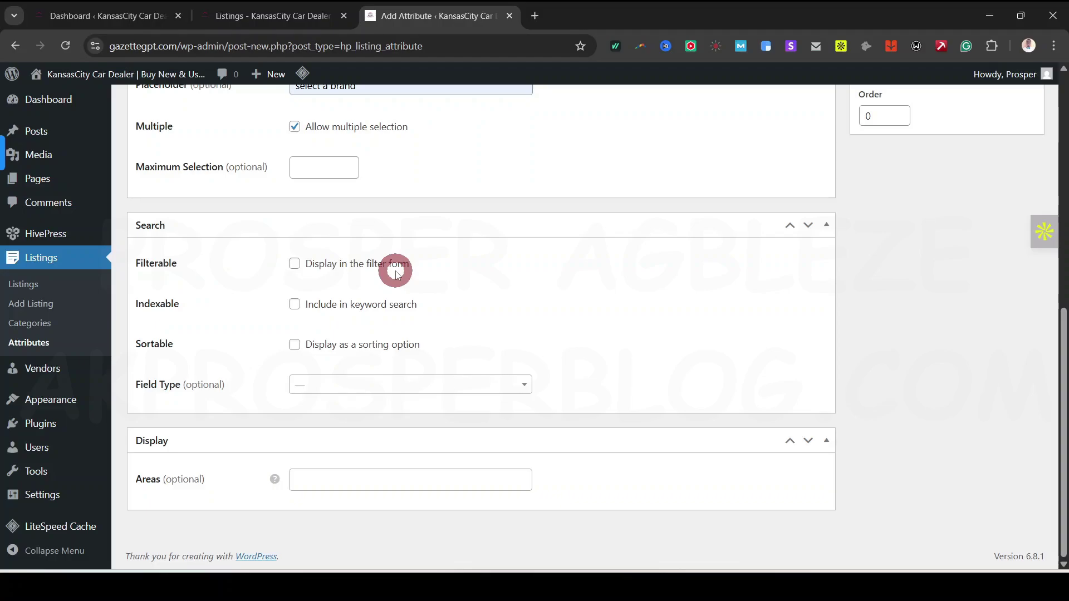
left_click(294, 264)
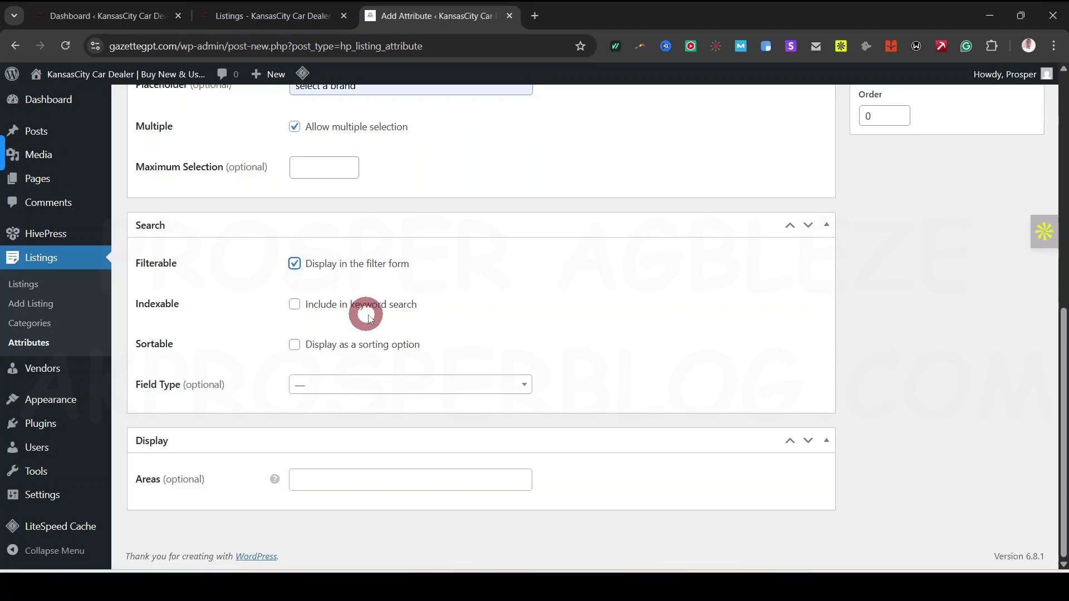
left_click(294, 306)
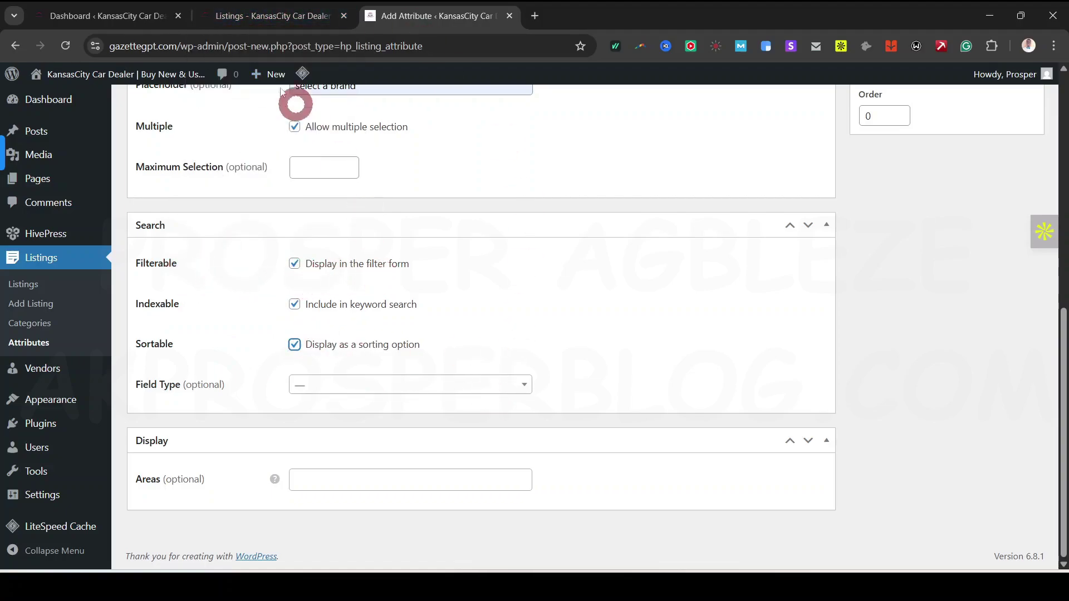
Step: Examine the filter form and the sorting choices on the kansascitycardealer.com listings page
left_click(269, 17)
scroll(309, 377, "down", 6)
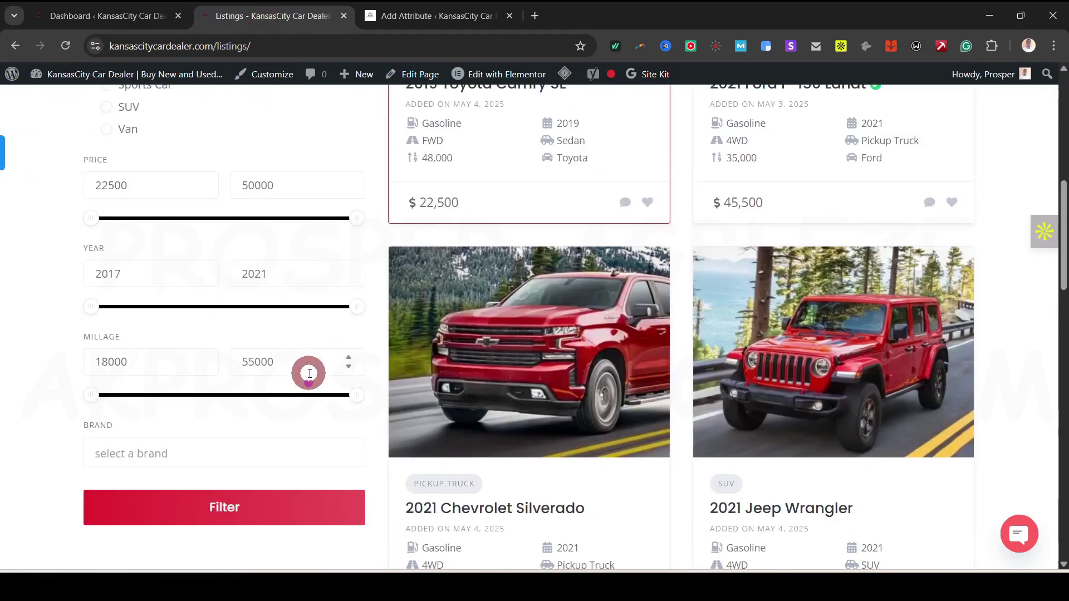
scroll(206, 318, "up", 5)
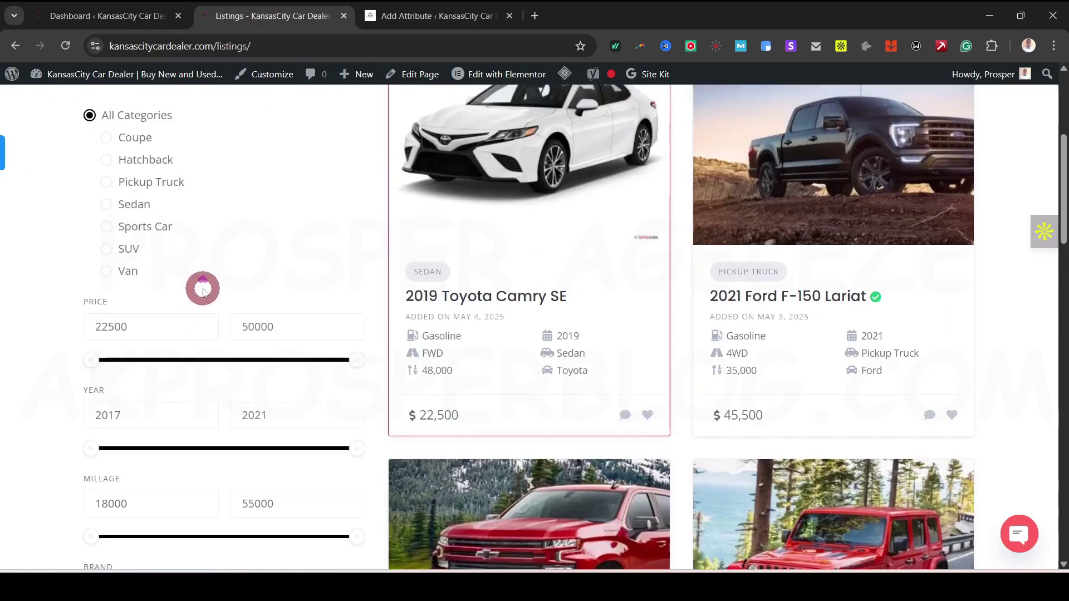
scroll(206, 325, "up", 3)
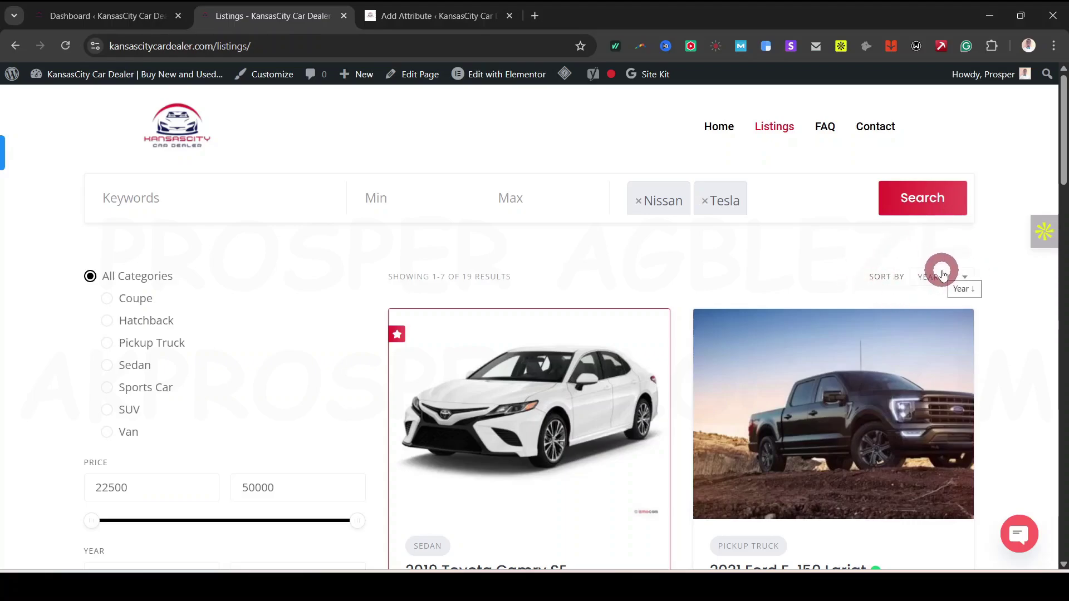
left_click(967, 277)
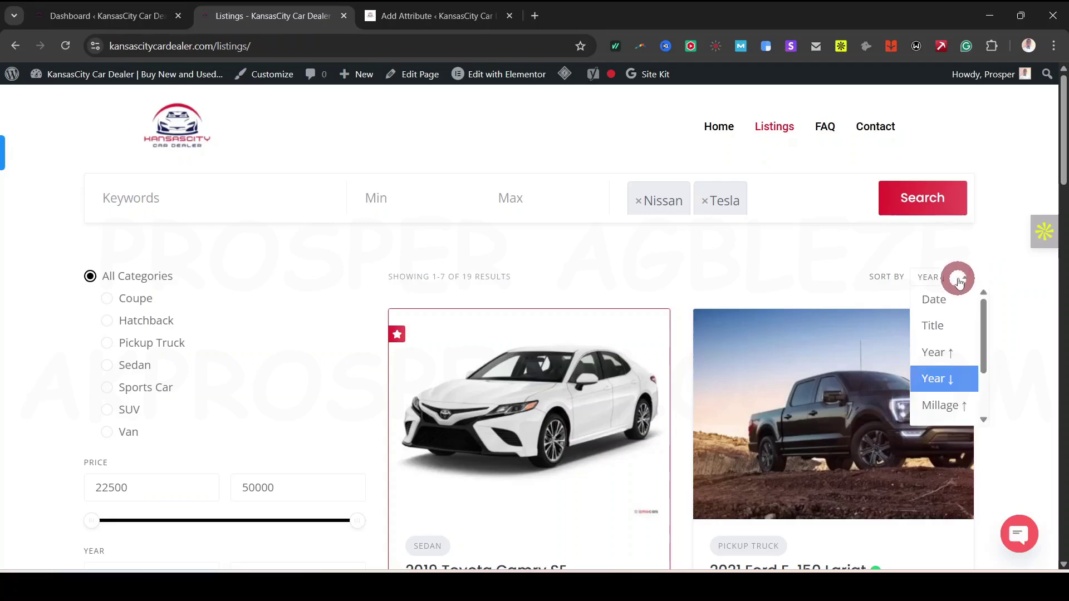
left_click(973, 293)
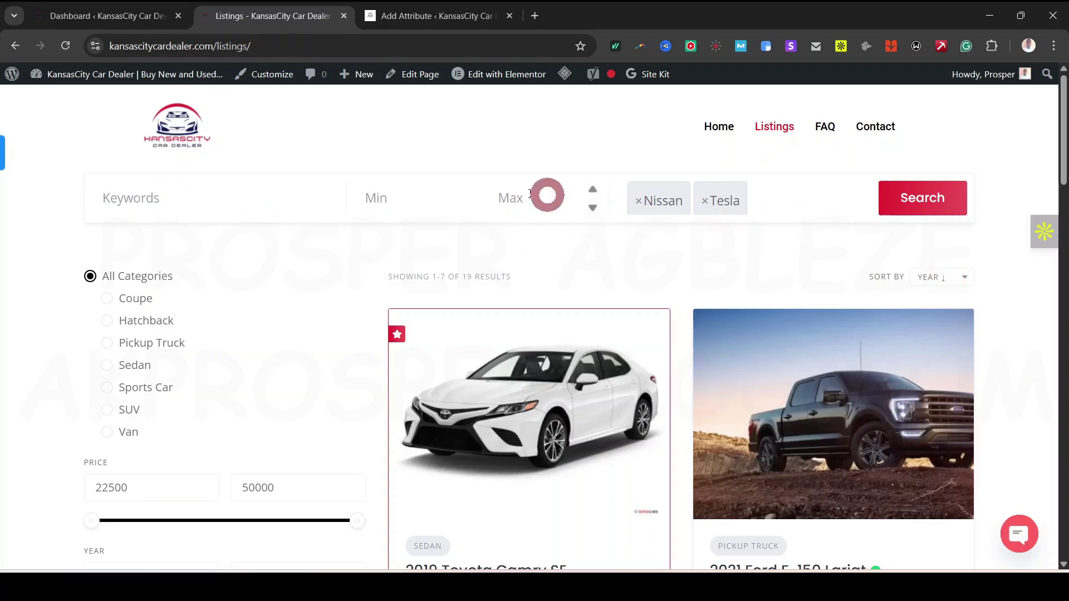
Step: Examine the Brand filter's choices on the listings page and compare the page with the attribute's search settings on gazettegpt.com
scroll(279, 426, "down", 5)
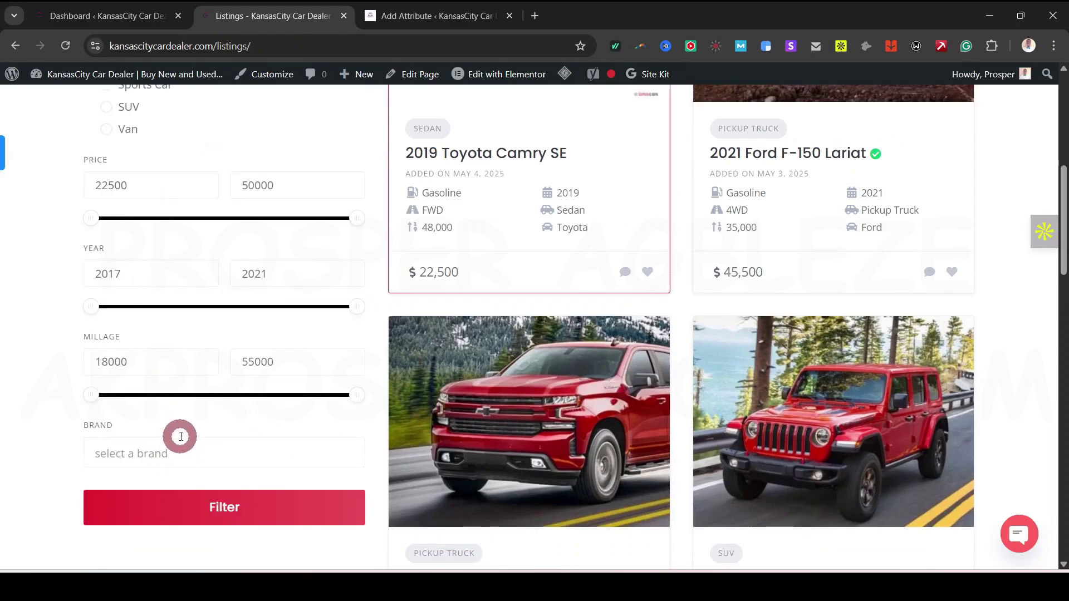
scroll(179, 434, "up", 3)
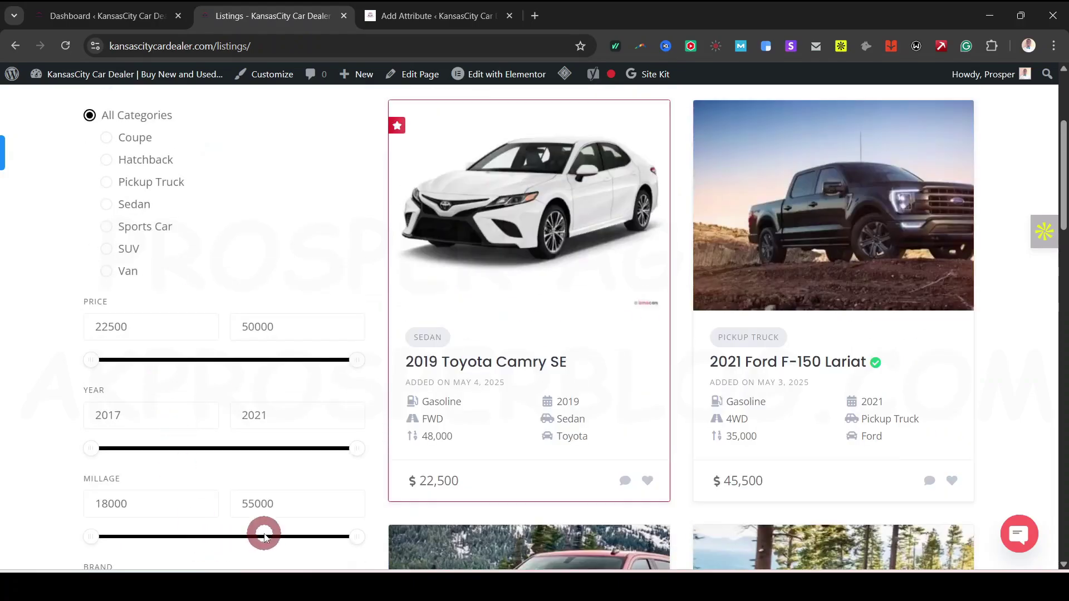
scroll(264, 536, "down", 3)
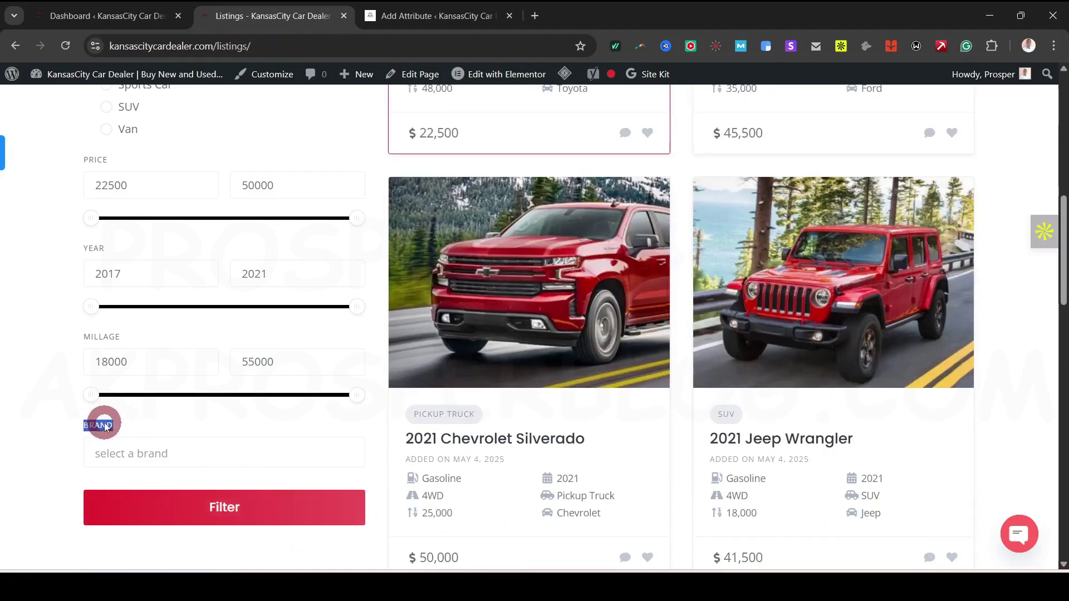
left_click(145, 452)
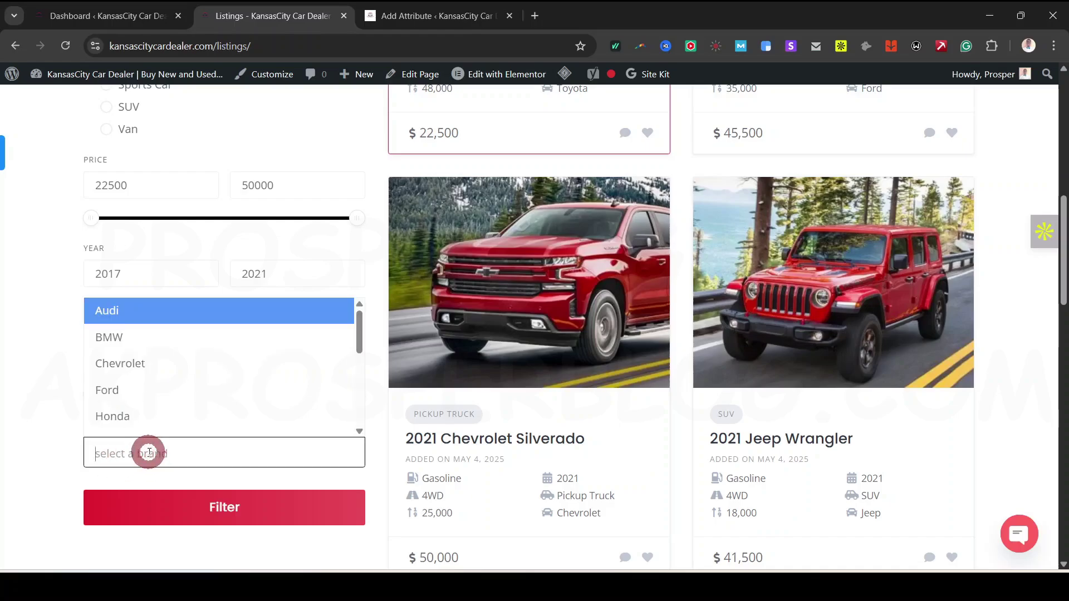
scroll(173, 390, "down", 5)
left_click(58, 436)
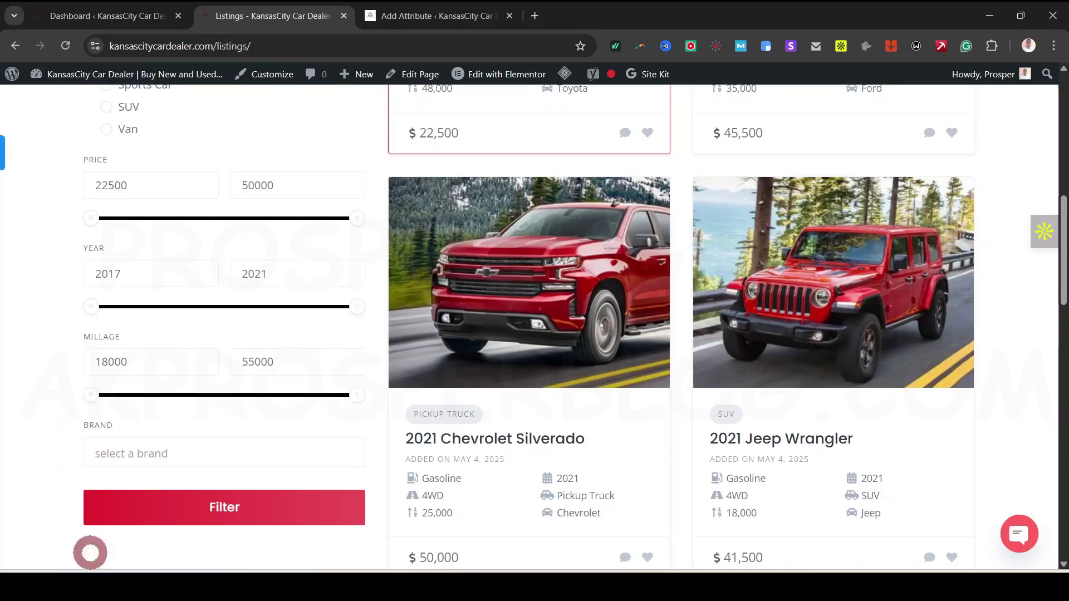
left_click(413, 23)
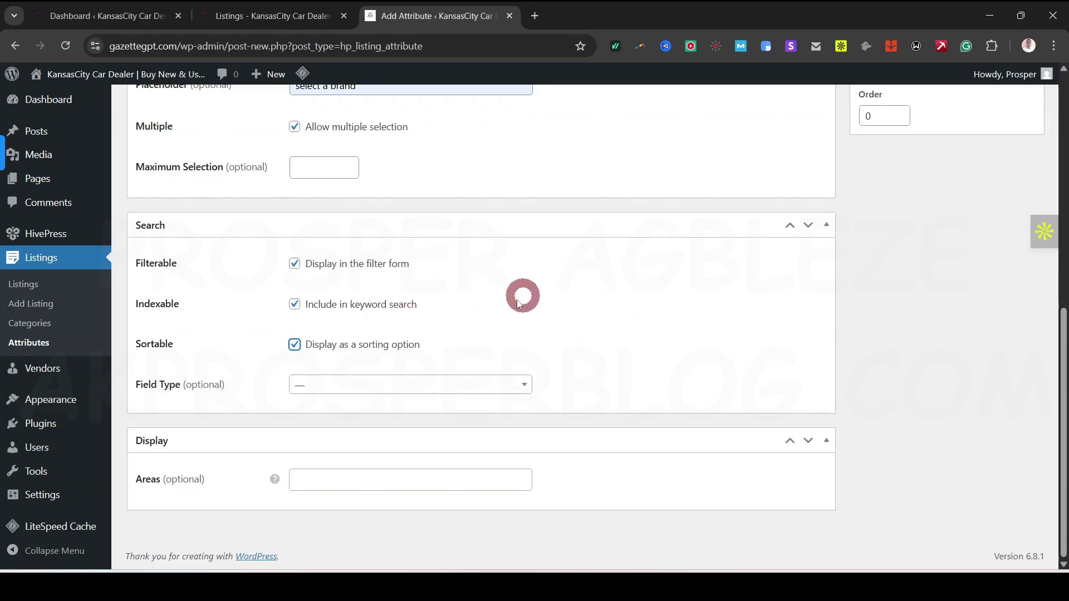
left_click(273, 17)
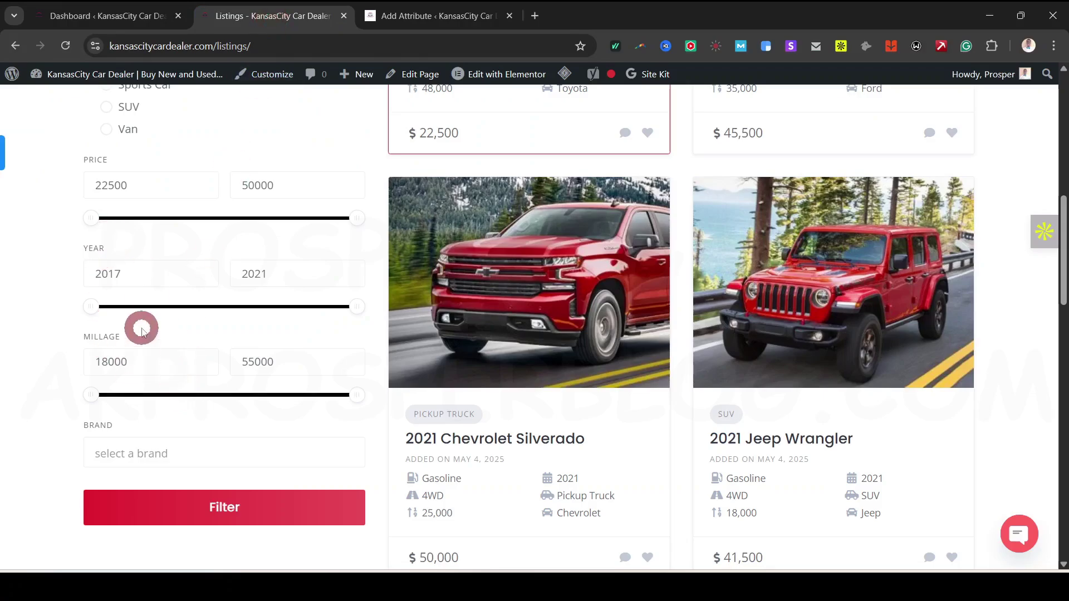
scroll(188, 362, "up", 5)
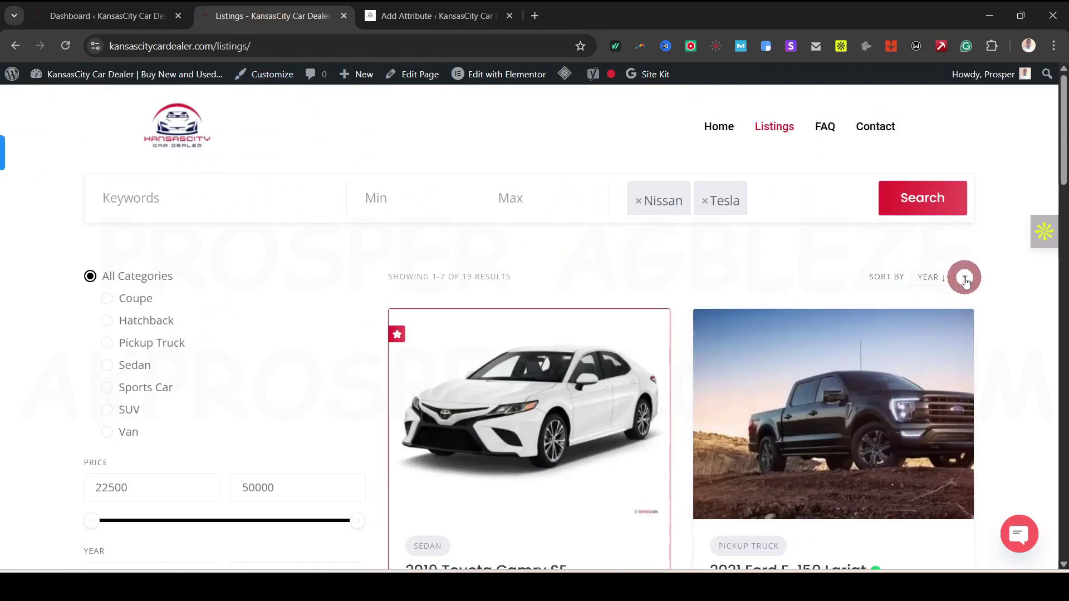
Step: Return to the Brand attribute on gazettegpt.com and set its search field type to Select
left_click(434, 16)
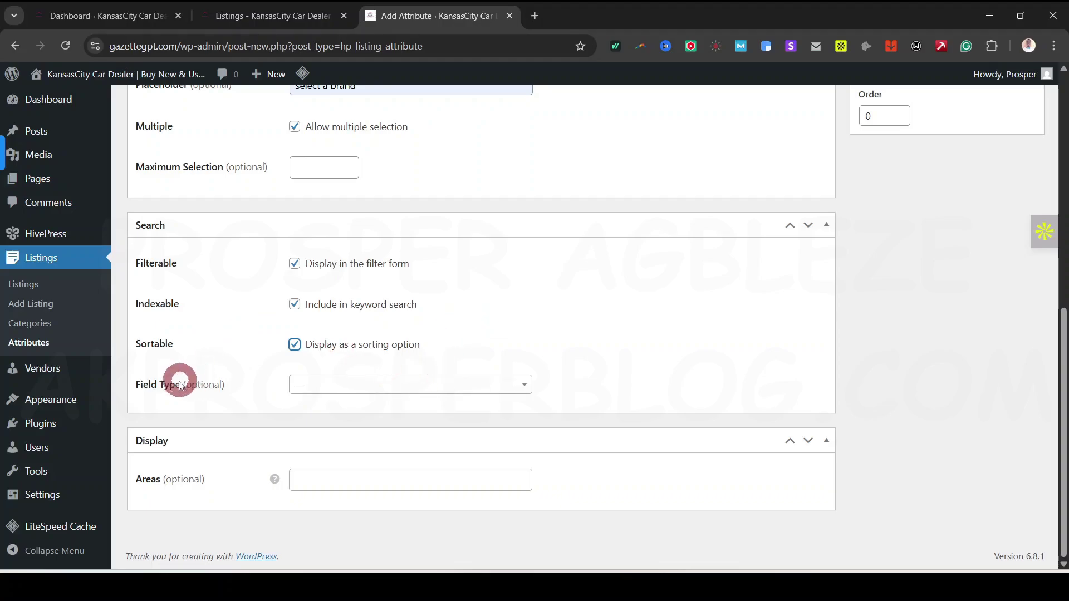
left_click(427, 384)
scroll(387, 511, "down", 2)
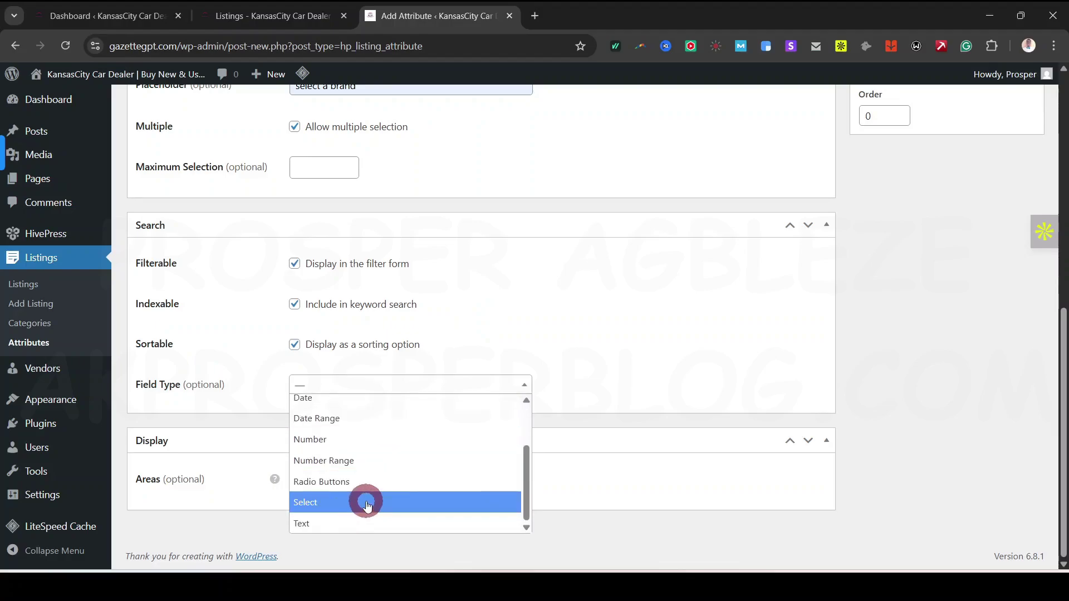
left_click(366, 503)
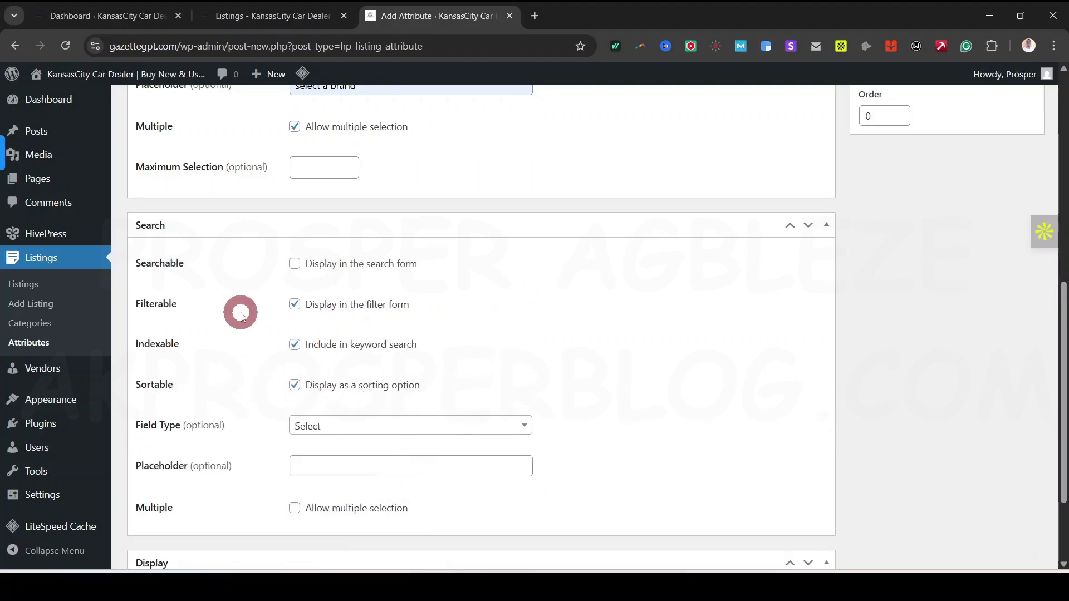
Step: Examine the display area choices for the Brand attribute, dismissing the SpotOnTheMouse licence reminder
left_click_drag(1063, 325, 1063, 396)
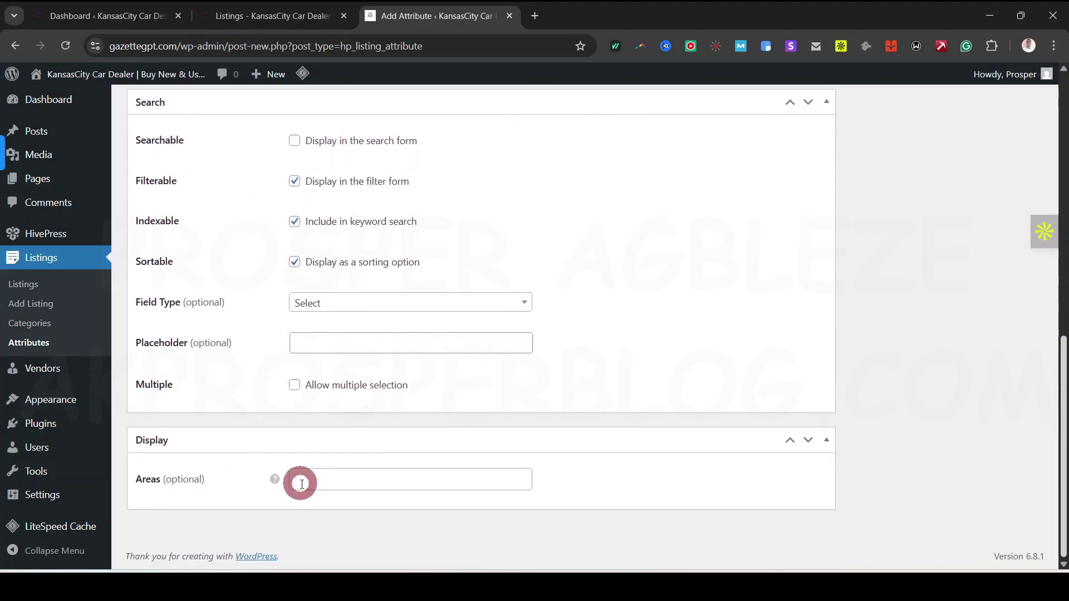
left_click(346, 479)
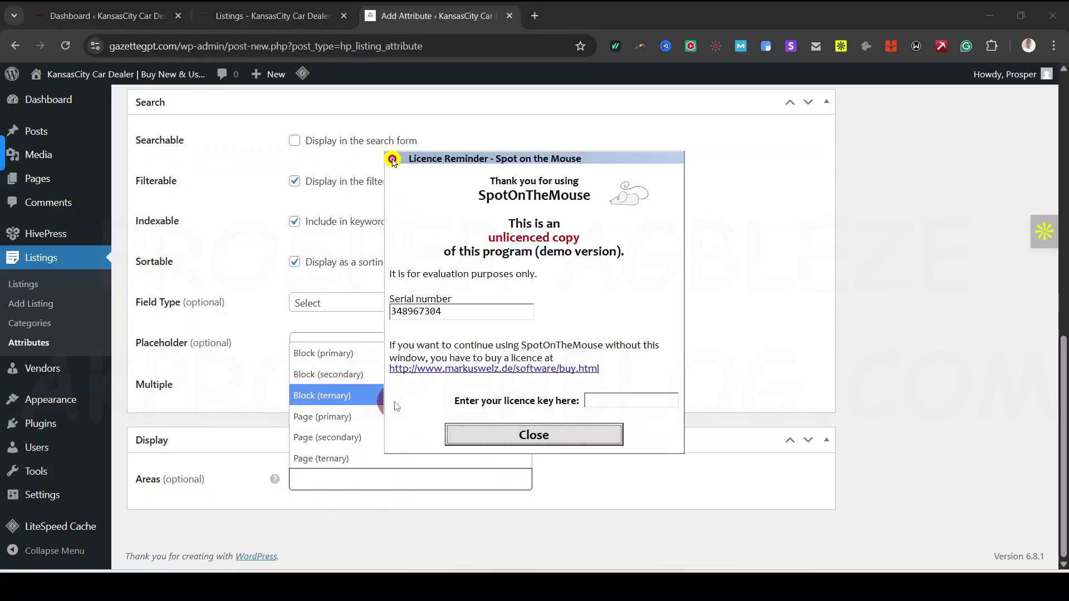
left_click(556, 440)
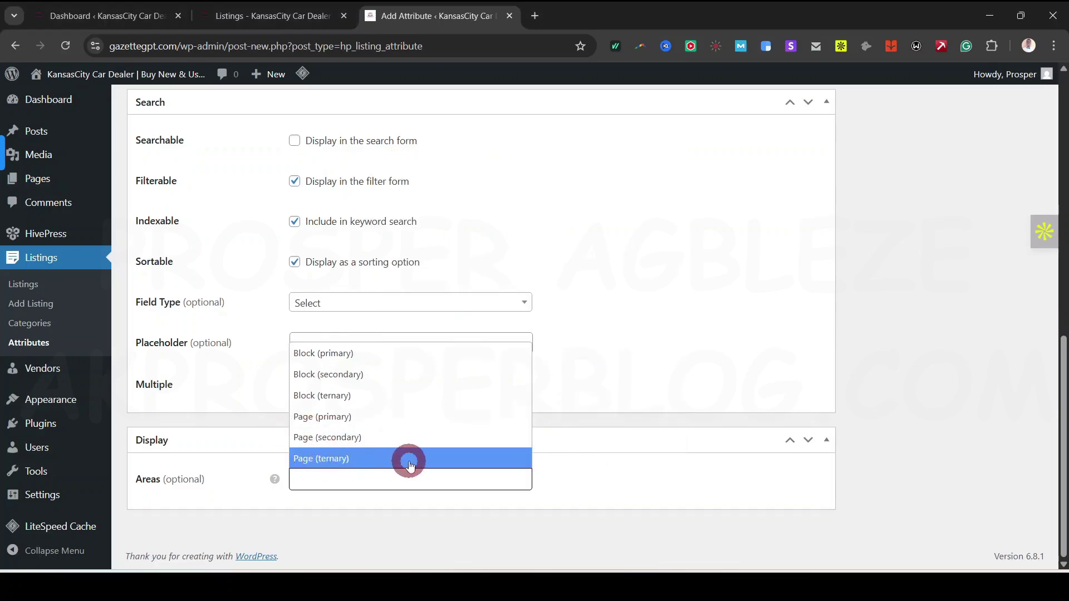
left_click(615, 327)
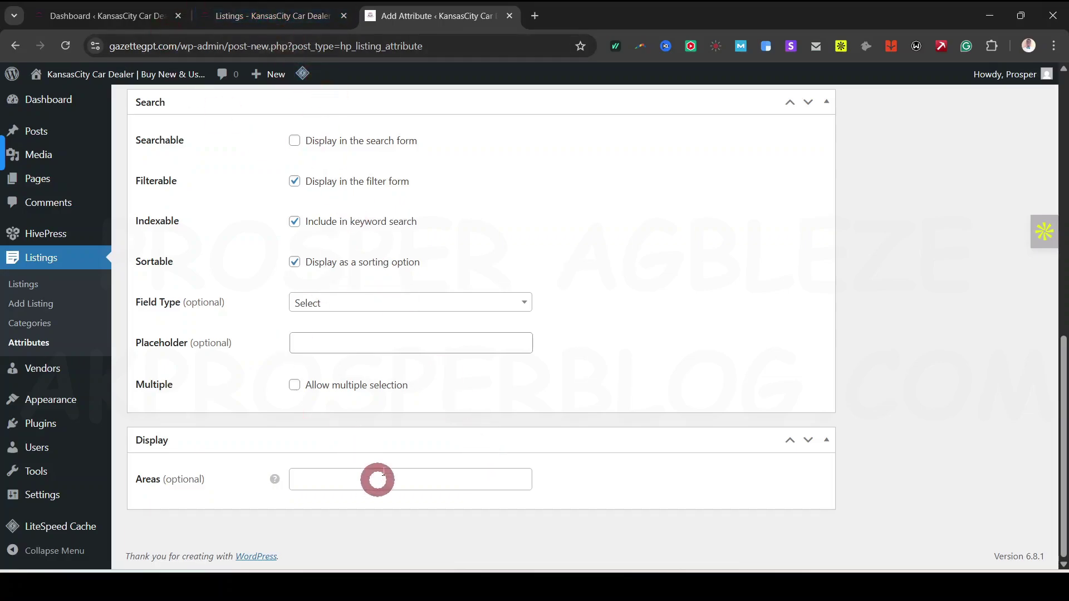
Step: Open the 2019 Toyota Camry SE listing from the kansascitycardealer.com listings page in a separate tab and switch to it
left_click(269, 17)
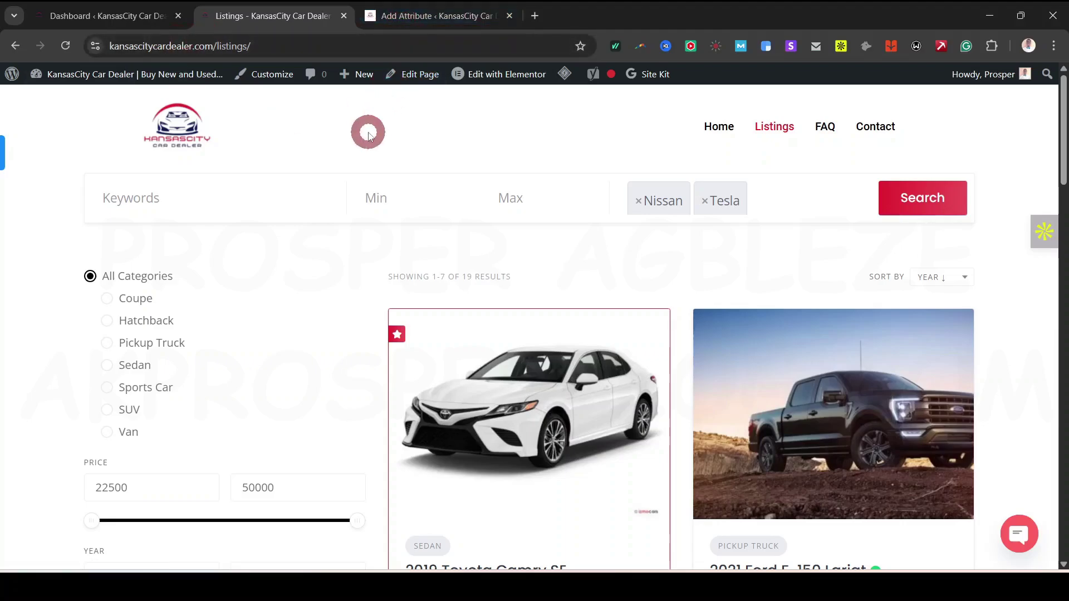
scroll(601, 365, "down", 5)
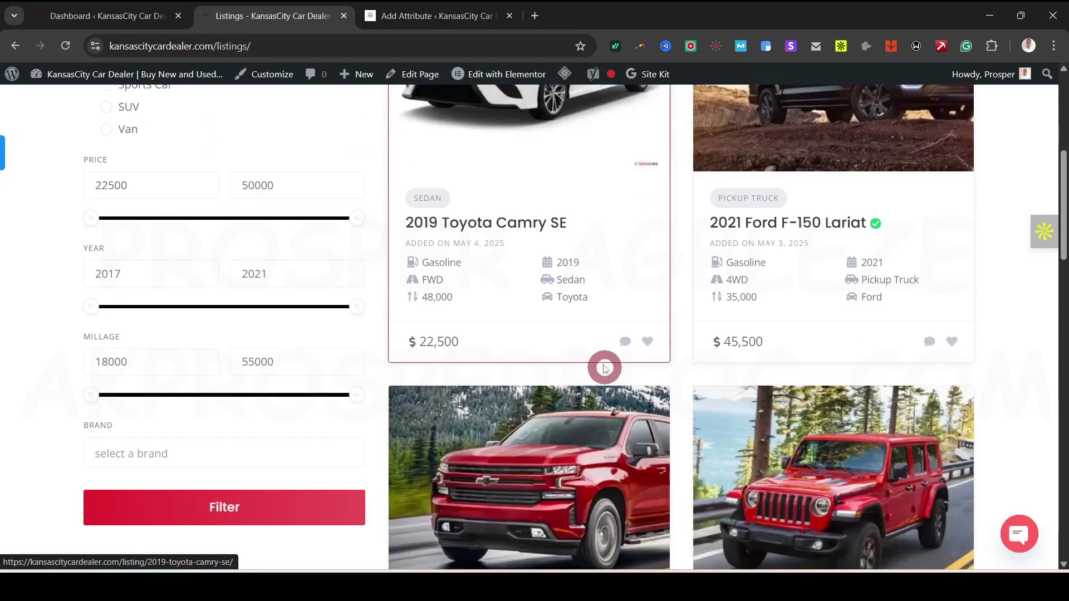
right_click(486, 221)
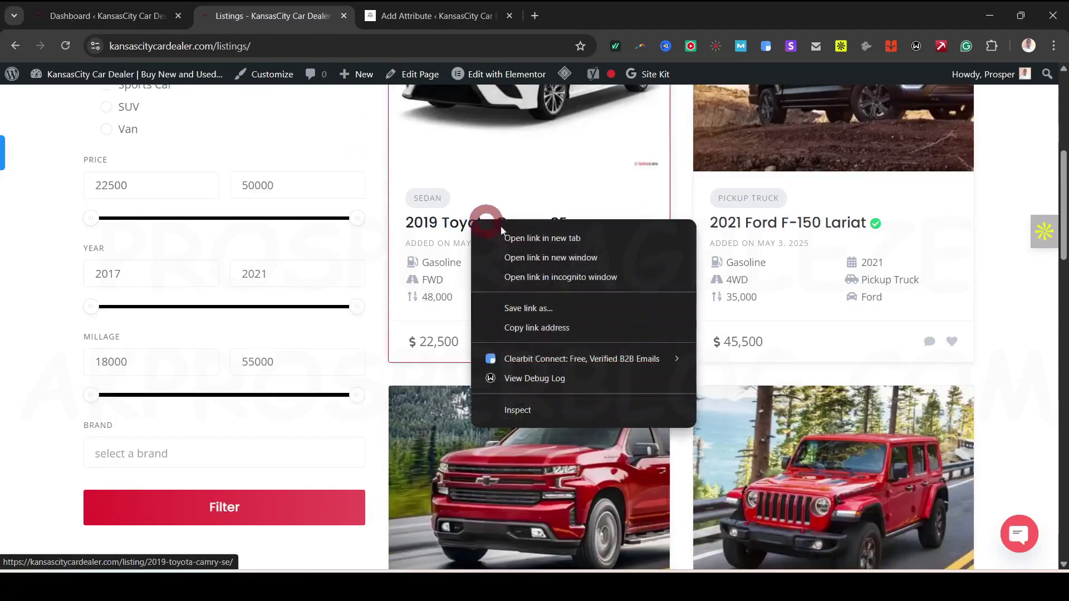
left_click(530, 236)
scroll(1064, 222, "up", 2)
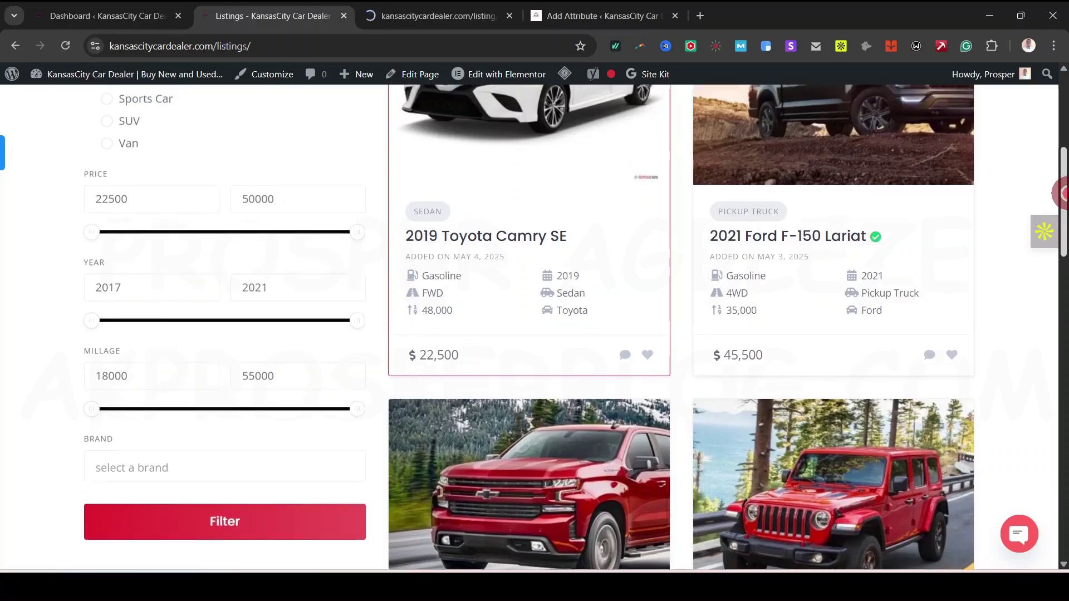
left_click(439, 17)
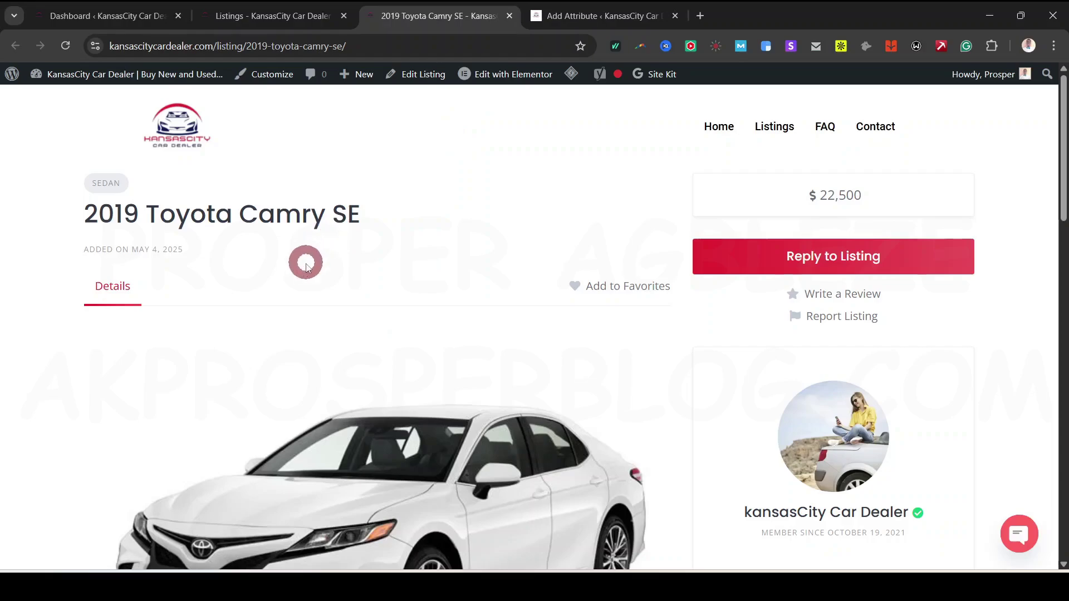
Step: Examine the layout of the 2019 Toyota Camry SE page, including its price box, photo gallery and seller details
scroll(541, 383, "down", 3)
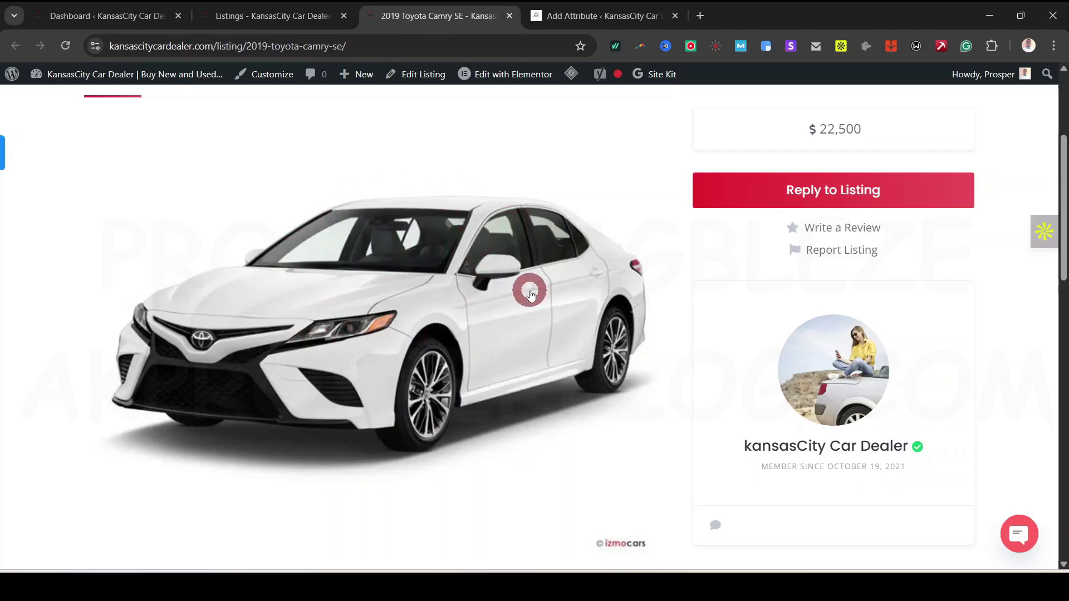
scroll(530, 294, "up", 2)
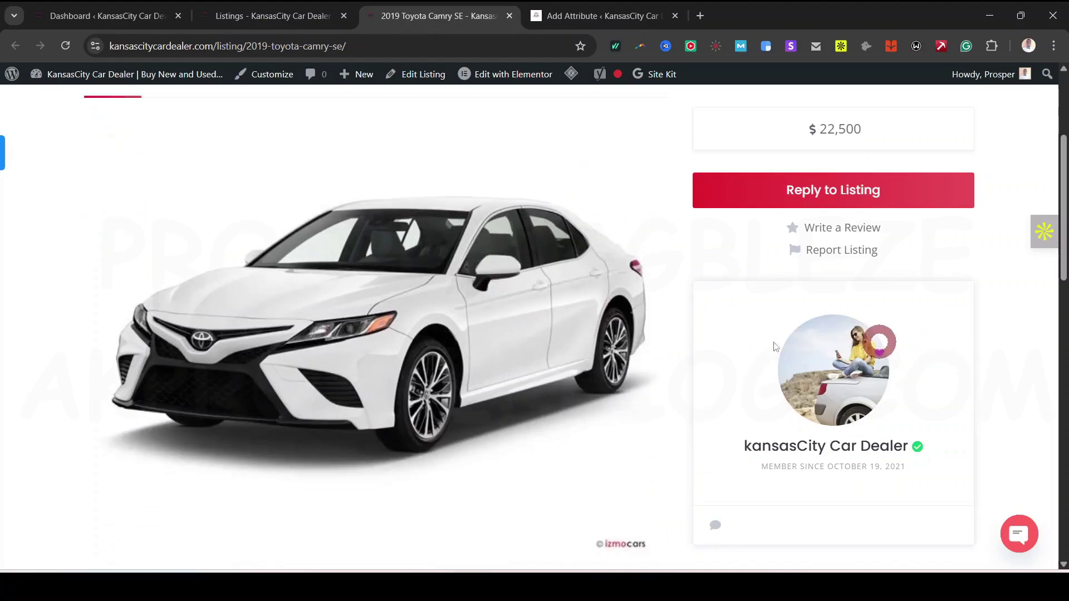
scroll(535, 379, "down", 1)
scroll(567, 537, "up", 1)
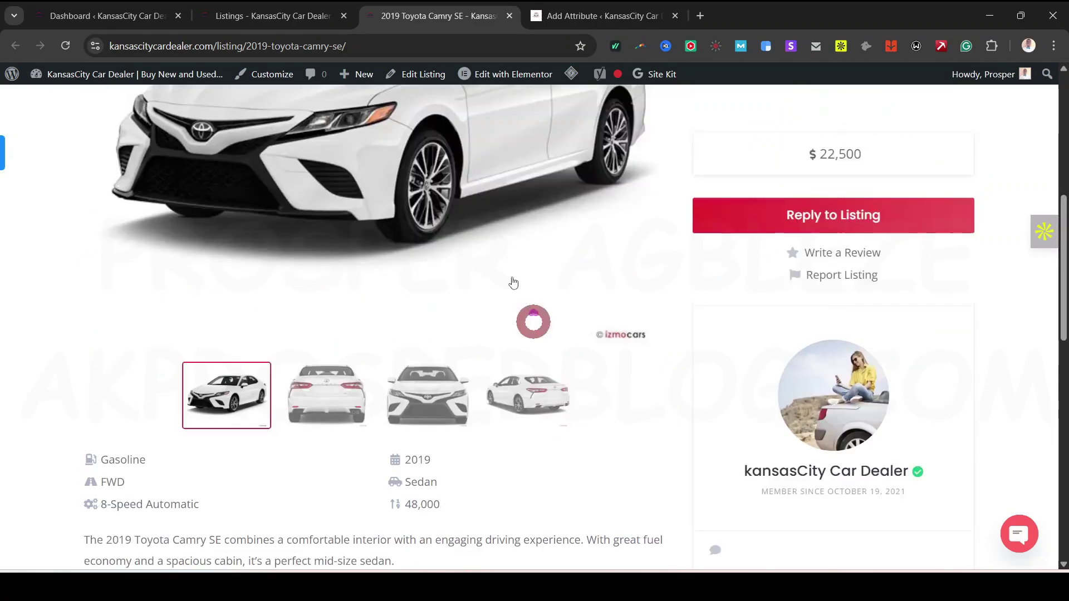
scroll(389, 223, "up", 2)
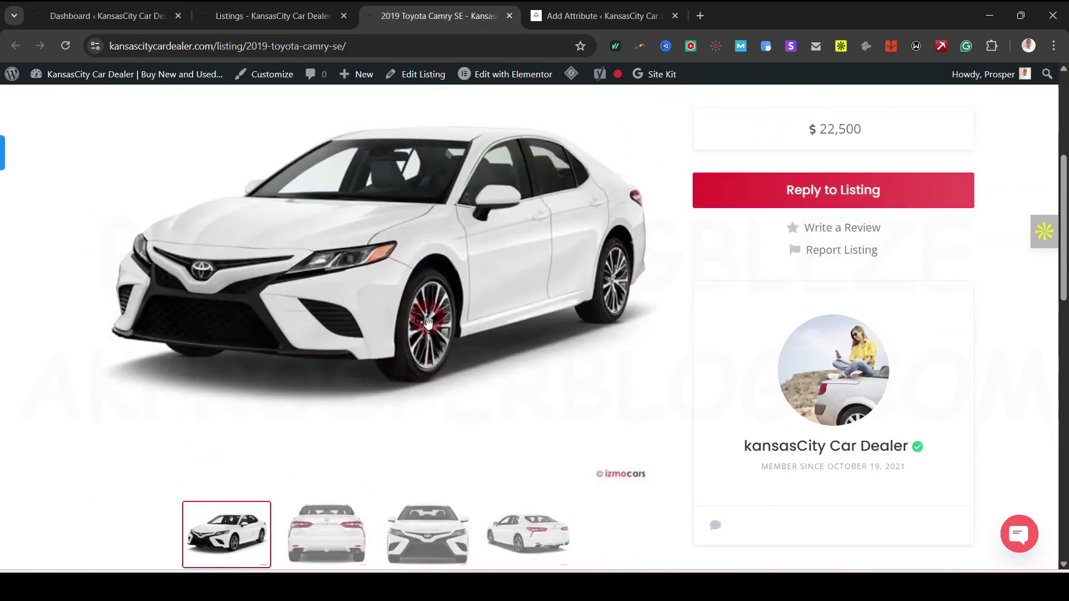
scroll(428, 321, "up", 3)
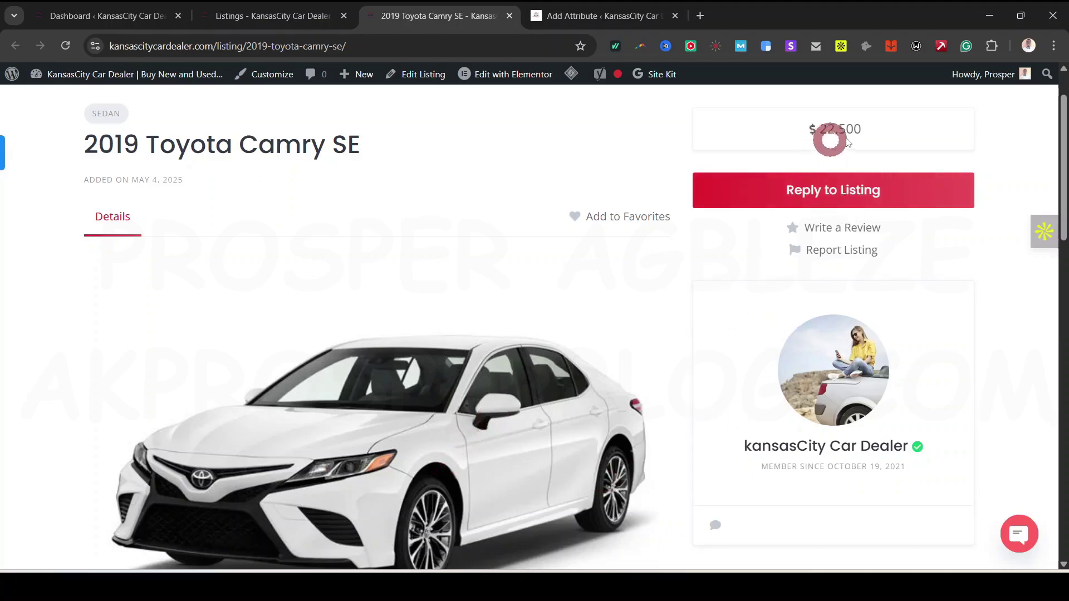
scroll(615, 379, "down", 4)
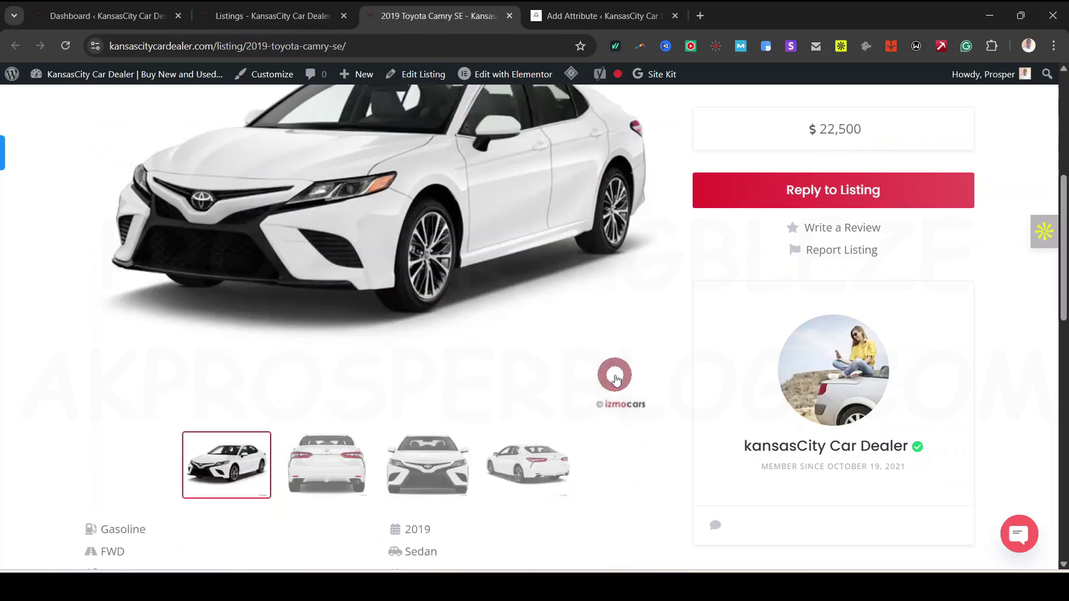
scroll(614, 377, "down", 3)
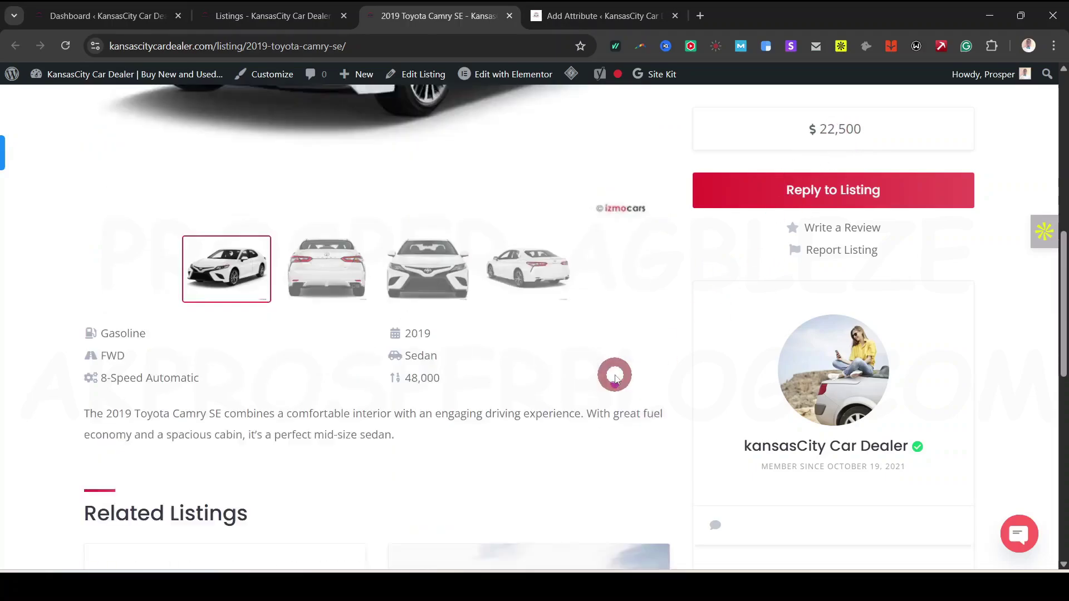
Step: Examine the attribute block between the photo gallery and the description on the Toyota Camry page
left_click_drag(79, 322, 451, 370)
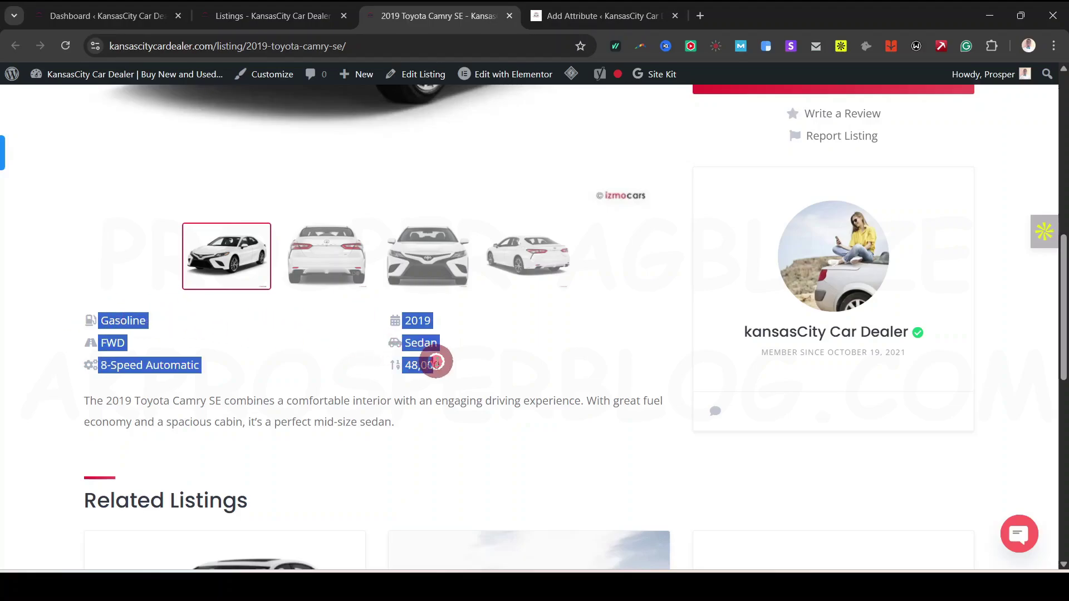
left_click(469, 369)
left_click_drag(467, 369, 94, 327)
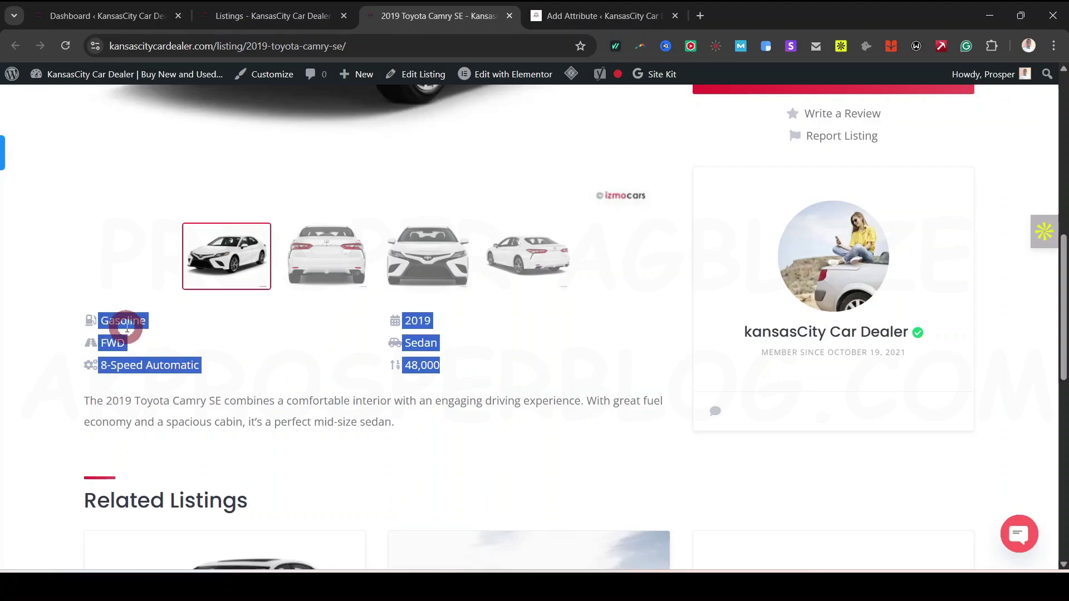
scroll(299, 377, "up", 3)
scroll(302, 383, "down", 5)
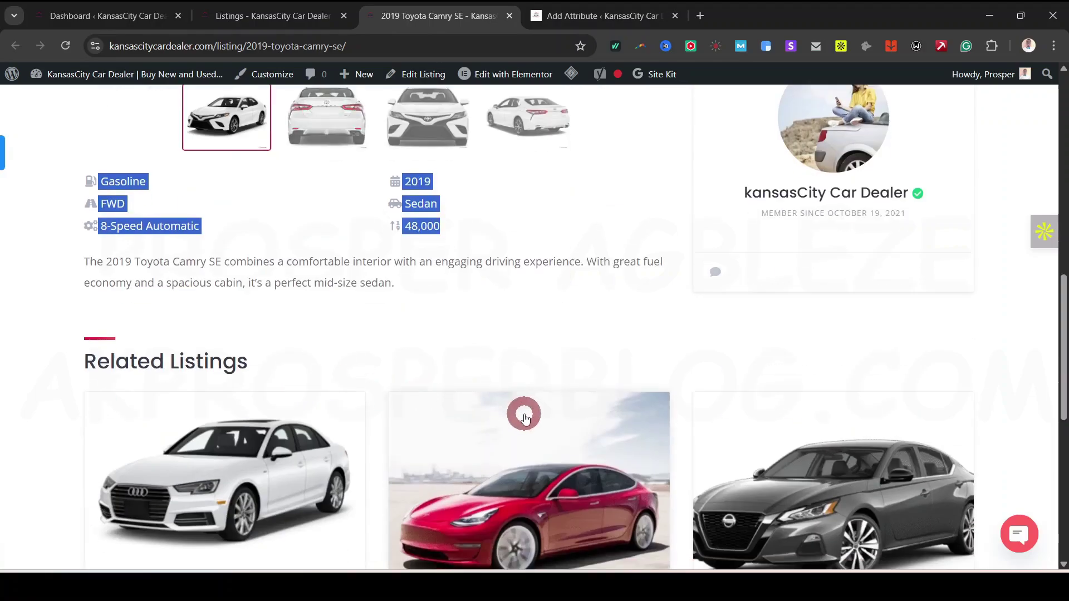
scroll(523, 410, "up", 1)
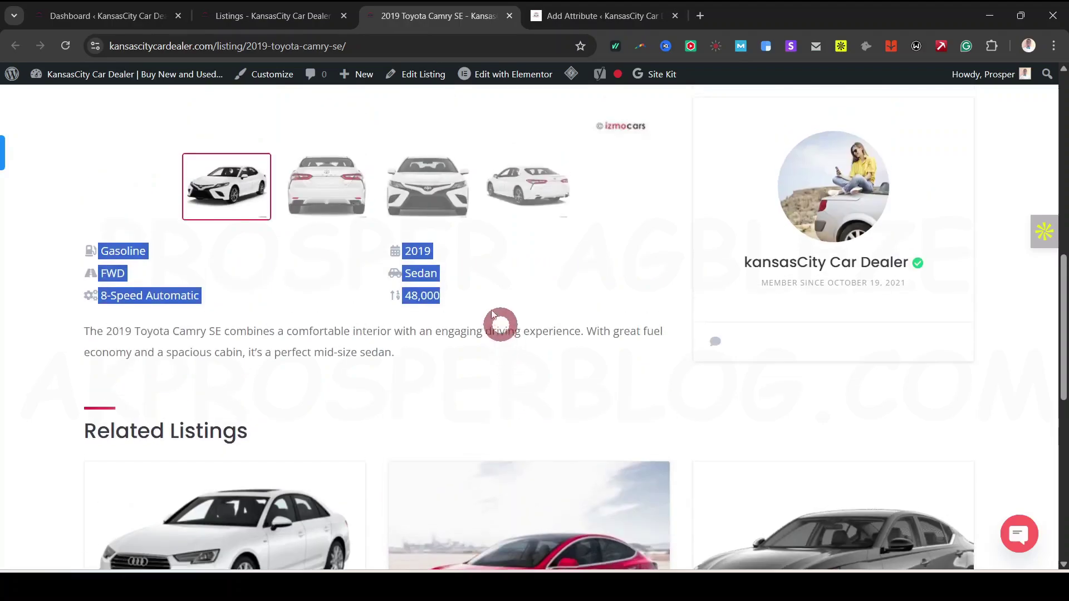
left_click(499, 318)
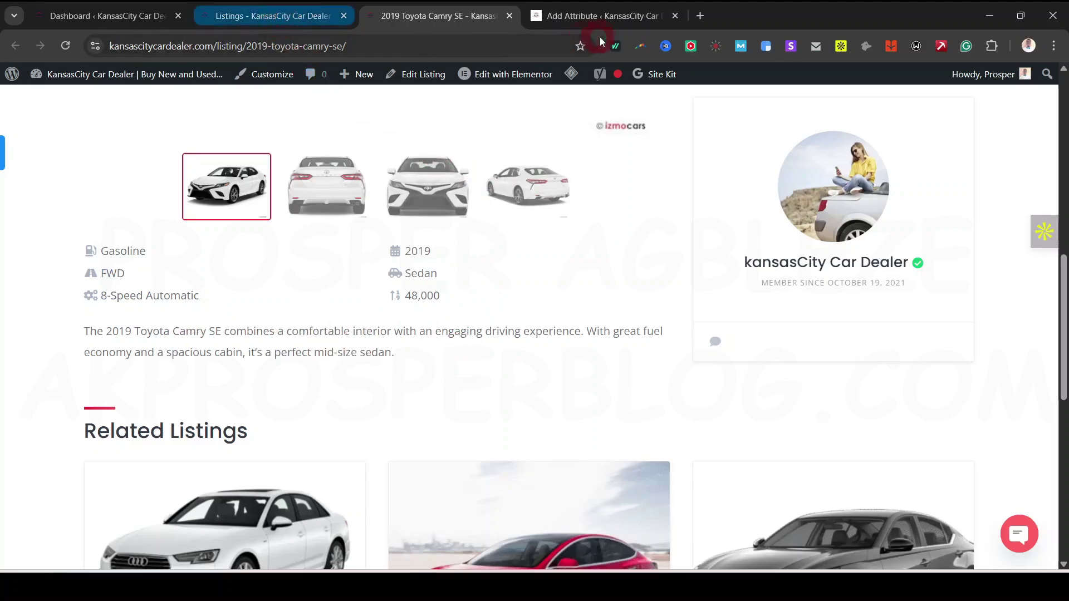
Step: Compare the Brand attribute's display area choices on gazettegpt.com with the attributes and price on the Toyota Camry card in the listings
left_click(590, 15)
left_click(392, 483)
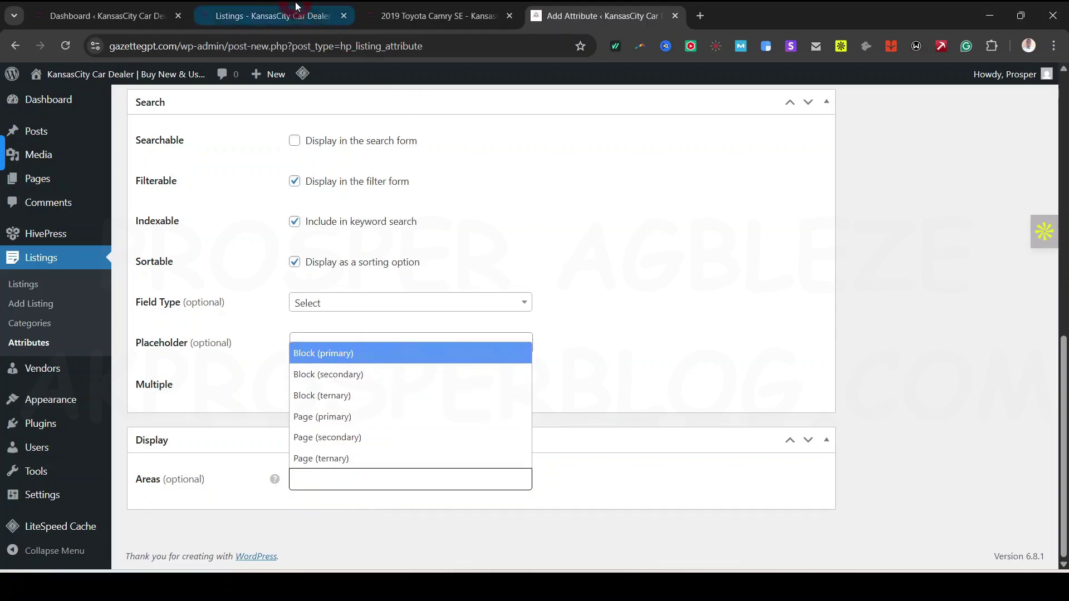
left_click(309, 16)
scroll(1038, 346, "up", 3)
scroll(1038, 365, "down", 7)
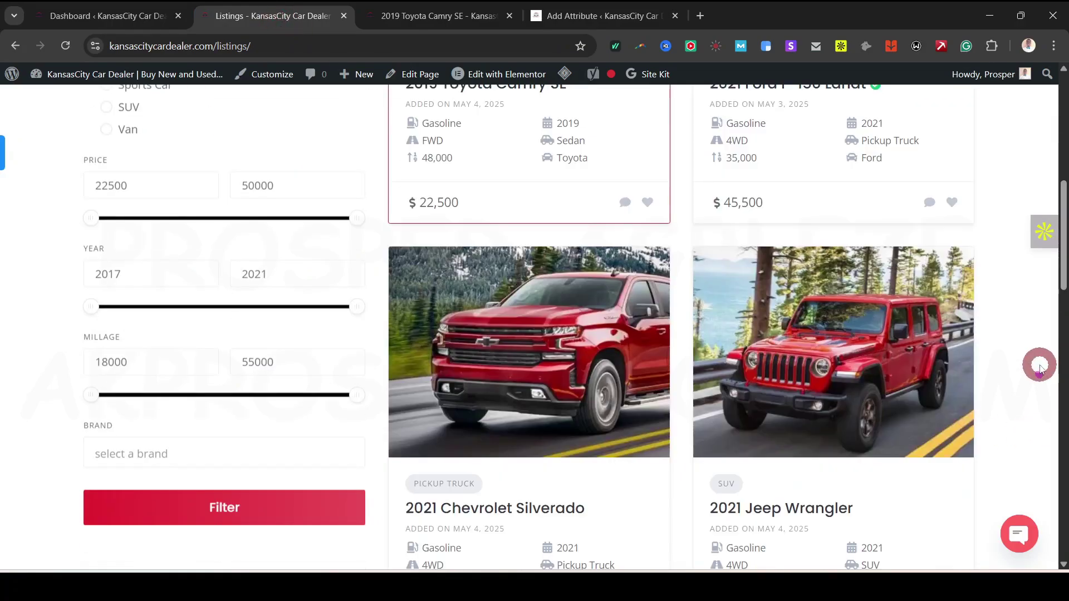
scroll(1036, 356, "up", 3)
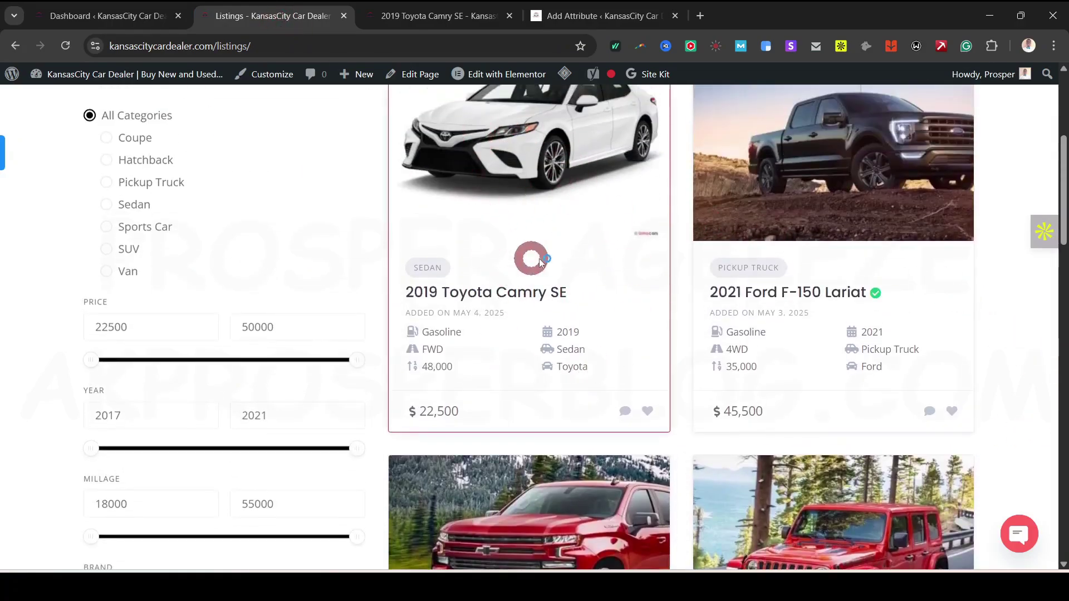
scroll(538, 258, "up", 1)
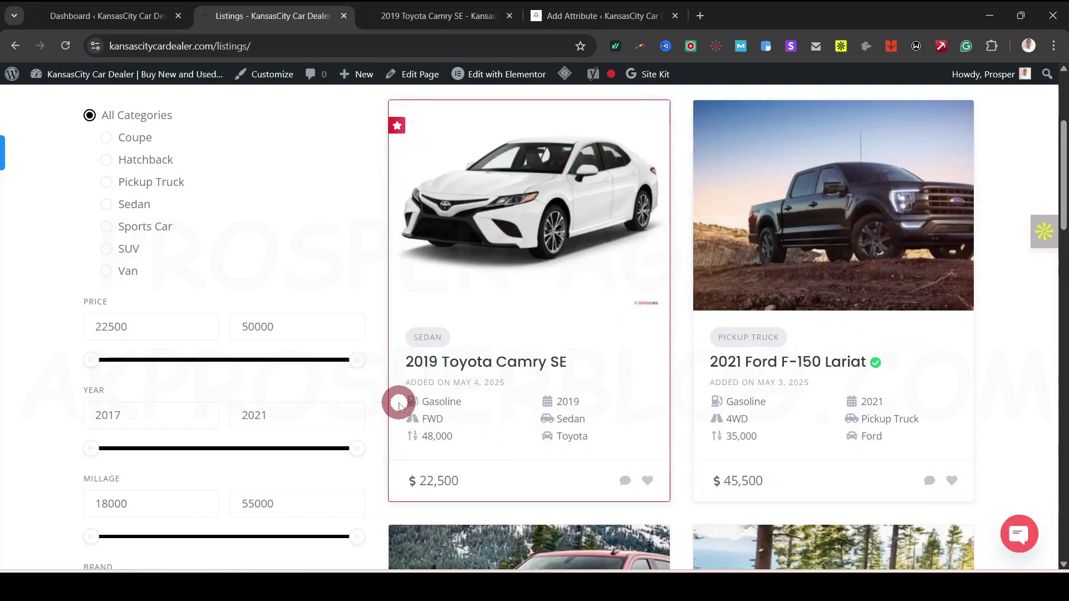
left_click_drag(400, 400, 586, 433)
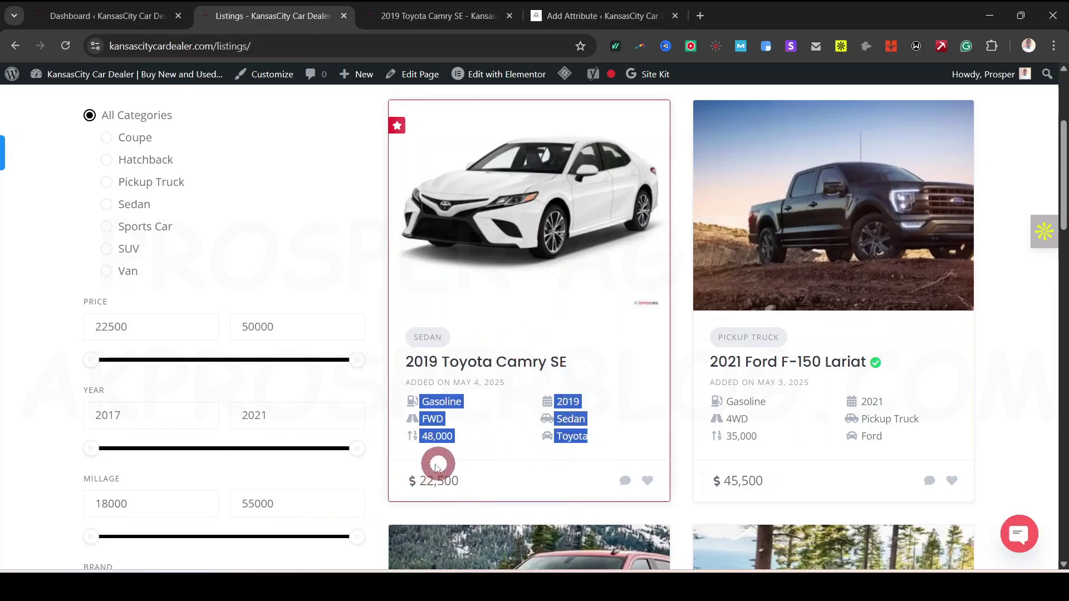
left_click(460, 437)
left_click_drag(454, 439, 412, 412)
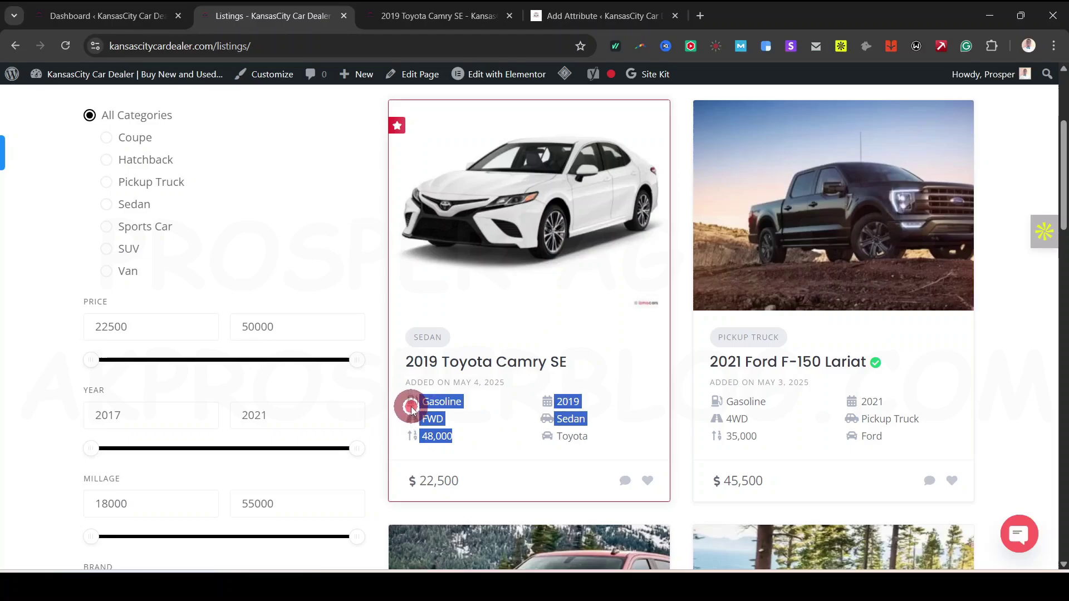
left_click_drag(466, 483, 414, 488)
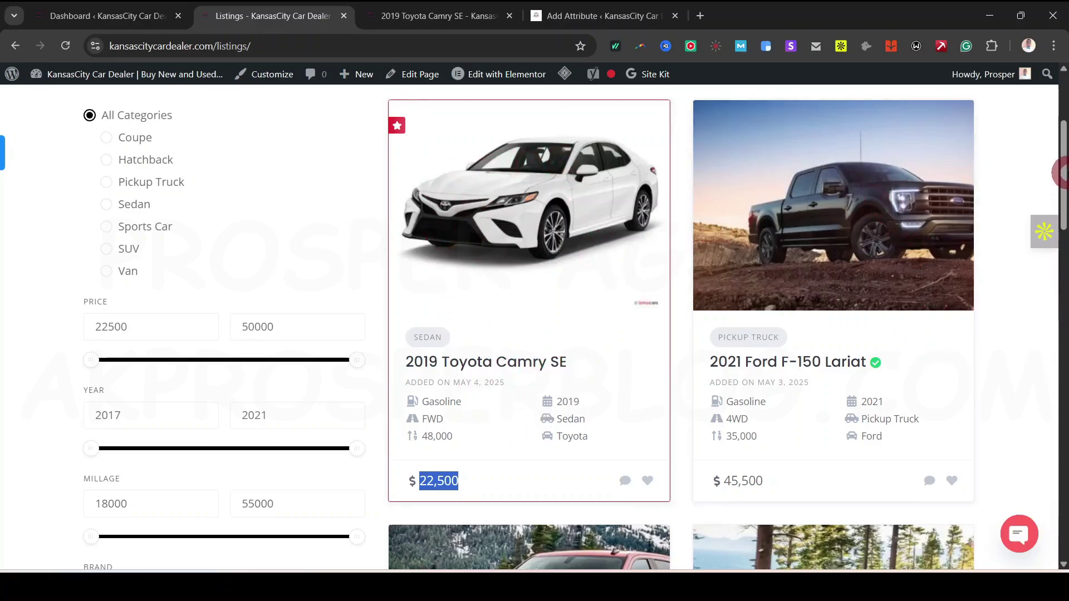
Step: Compare attribute placement on the listing cards with the placement on the individual Toyota Camry page
left_click_drag(1065, 164, 1064, 273)
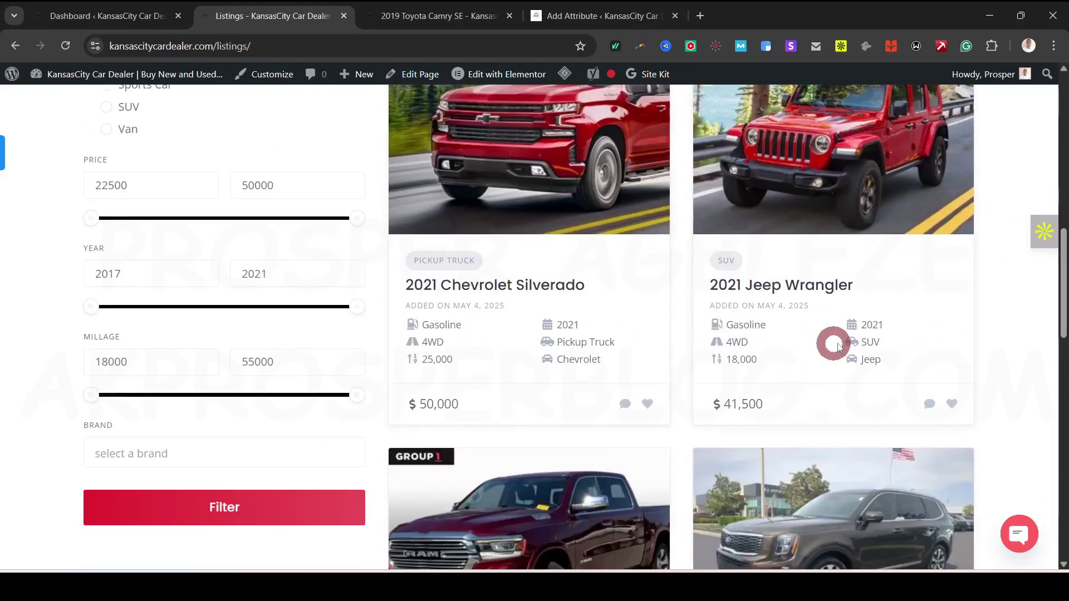
scroll(843, 341, "up", 5)
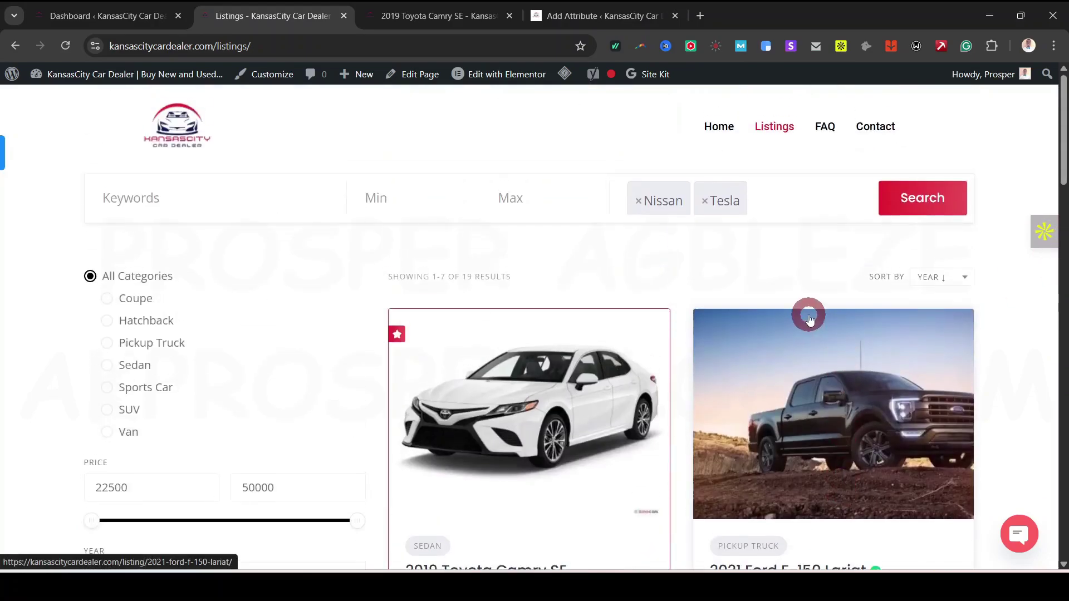
scroll(809, 328, "down", 5)
left_click(440, 16)
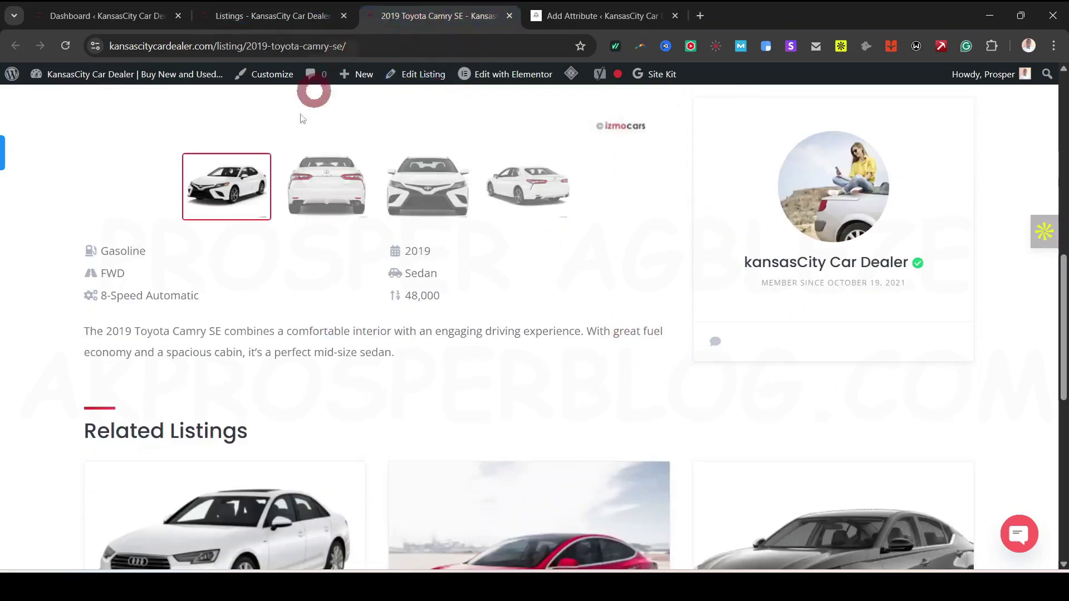
scroll(316, 289, "up", 5)
scroll(312, 278, "down", 8)
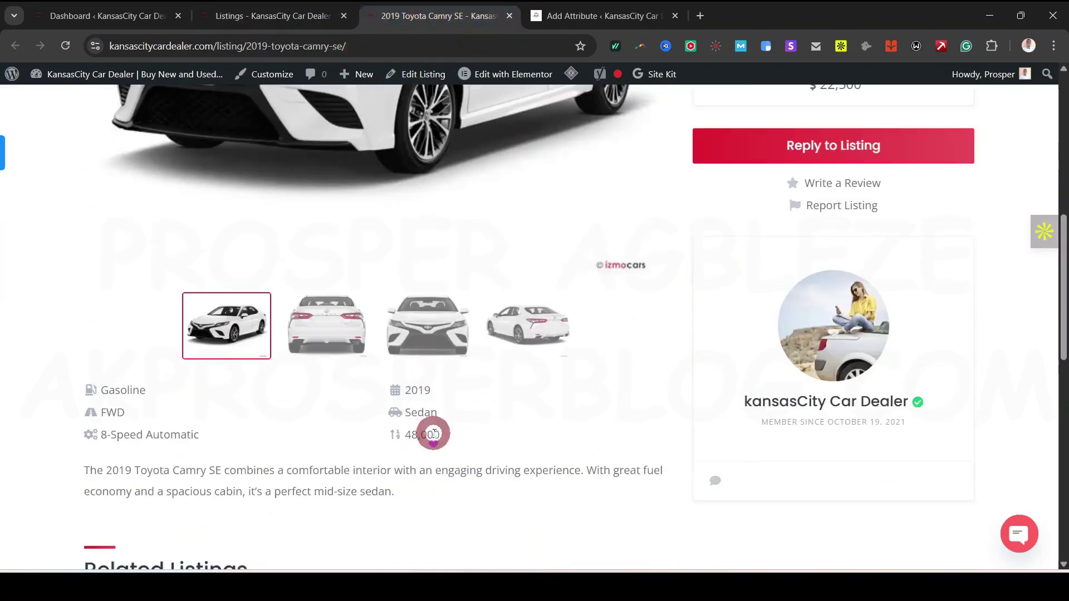
scroll(495, 251, "up", 6)
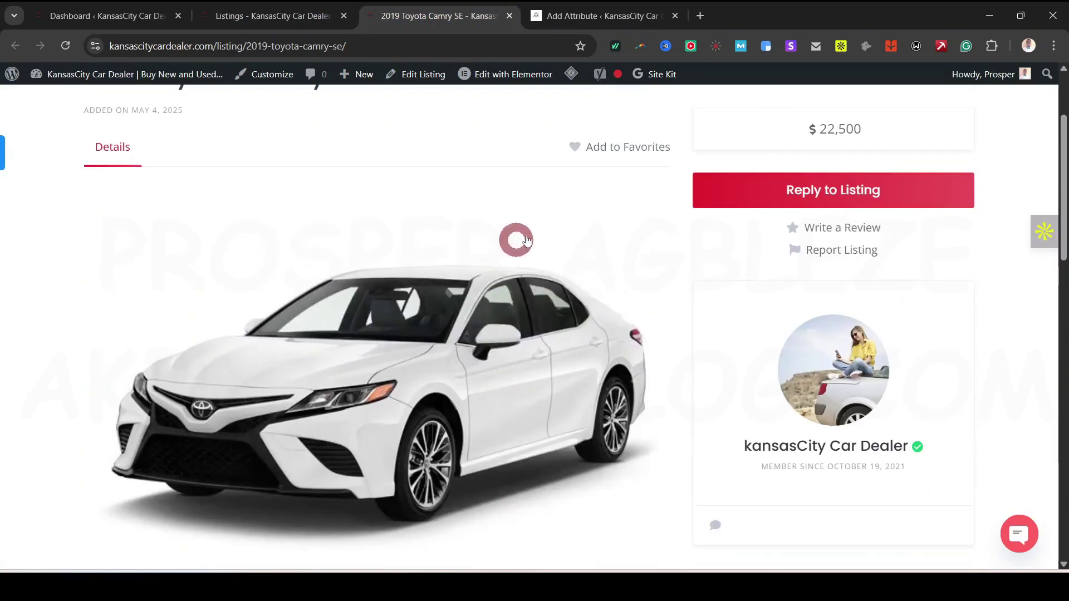
Step: Return to the Brand attribute form on gazettegpt.com and set its display area to Block (secondary)
left_click(573, 14)
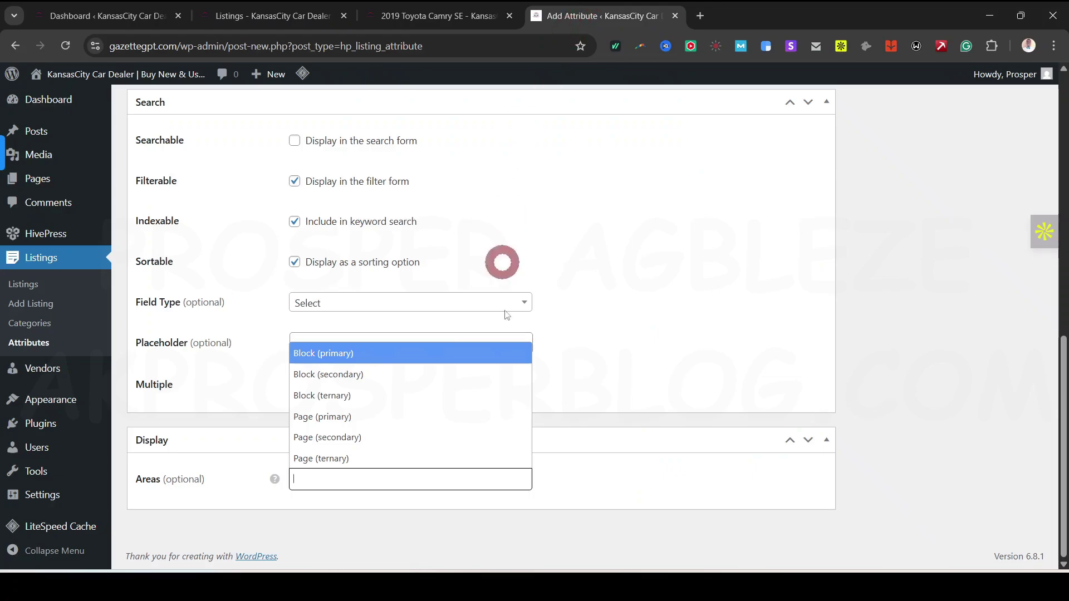
left_click(673, 334)
scroll(622, 329, "up", 10)
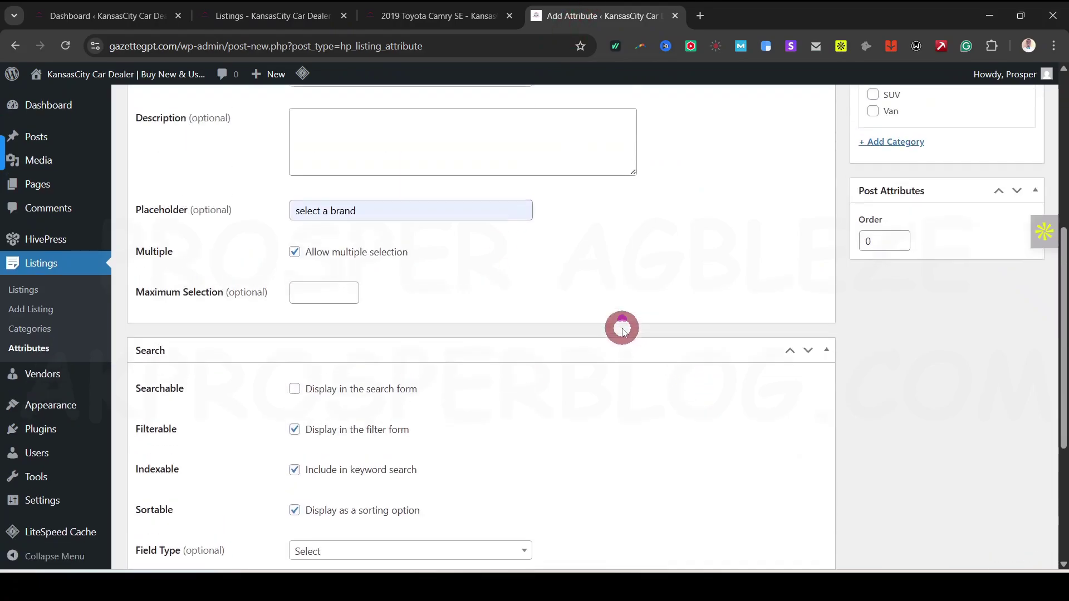
scroll(608, 409, "down", 8)
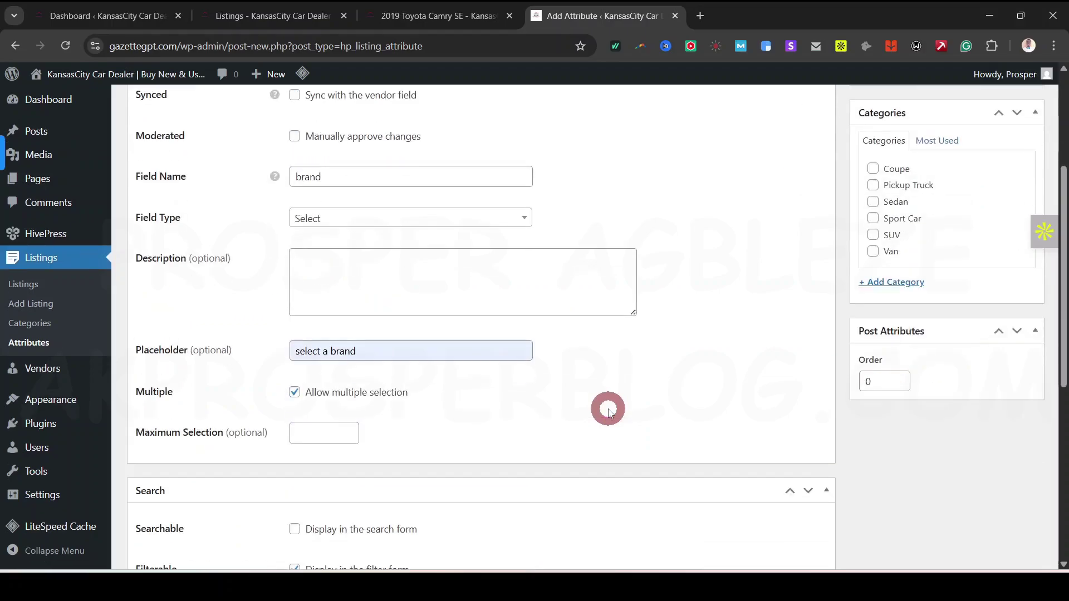
scroll(608, 411, "down", 3)
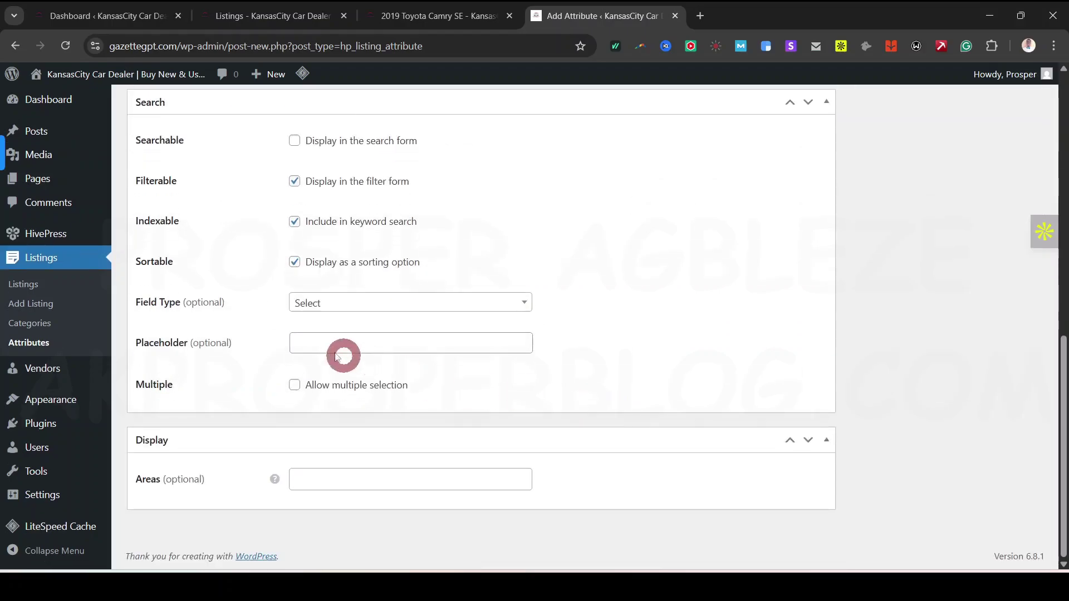
left_click(380, 474)
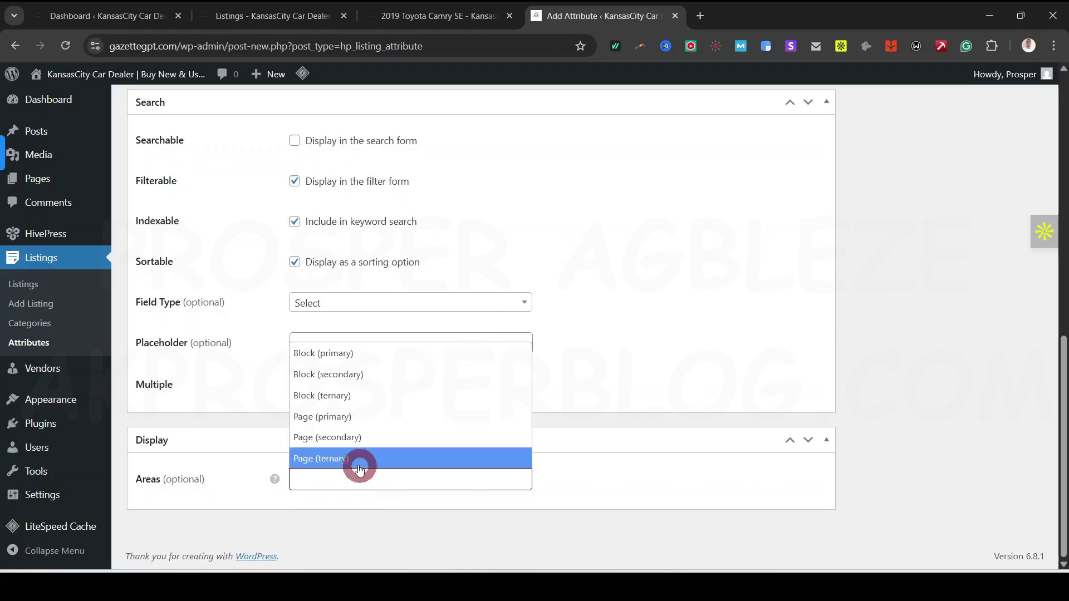
left_click(347, 375)
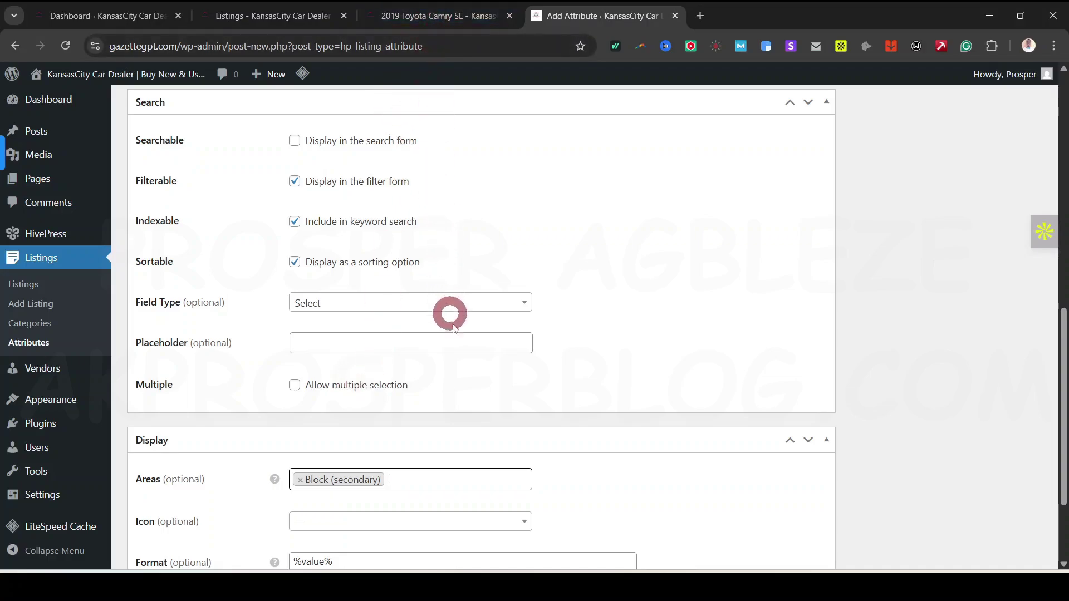
Step: Check the attribute icons on the Toyota Camry page, and assign the car icon to the Brand attribute
scroll(453, 329, "down", 3)
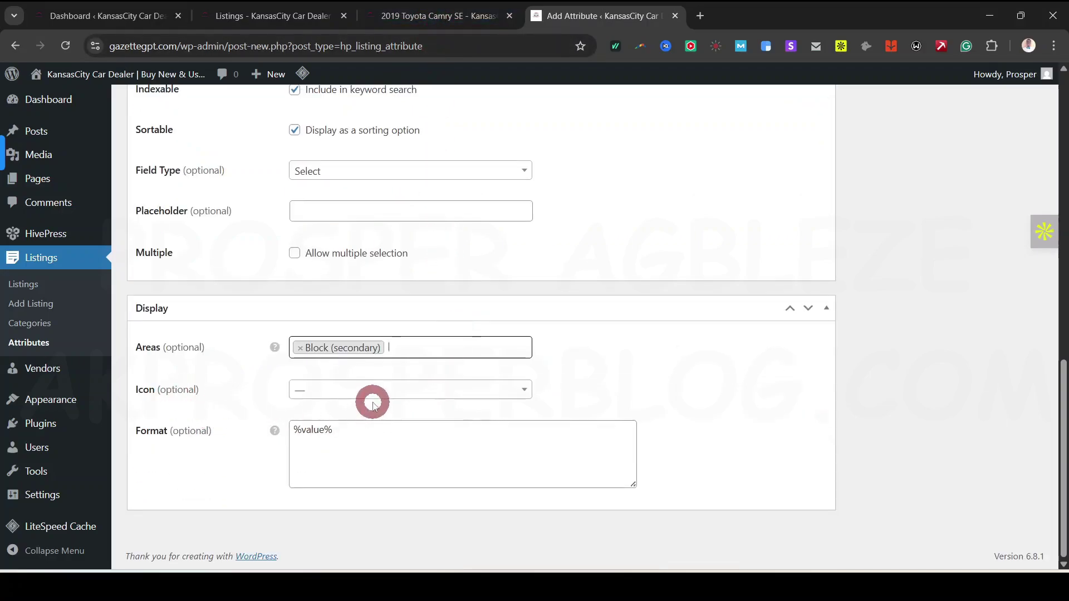
left_click(381, 392)
left_click(417, 16)
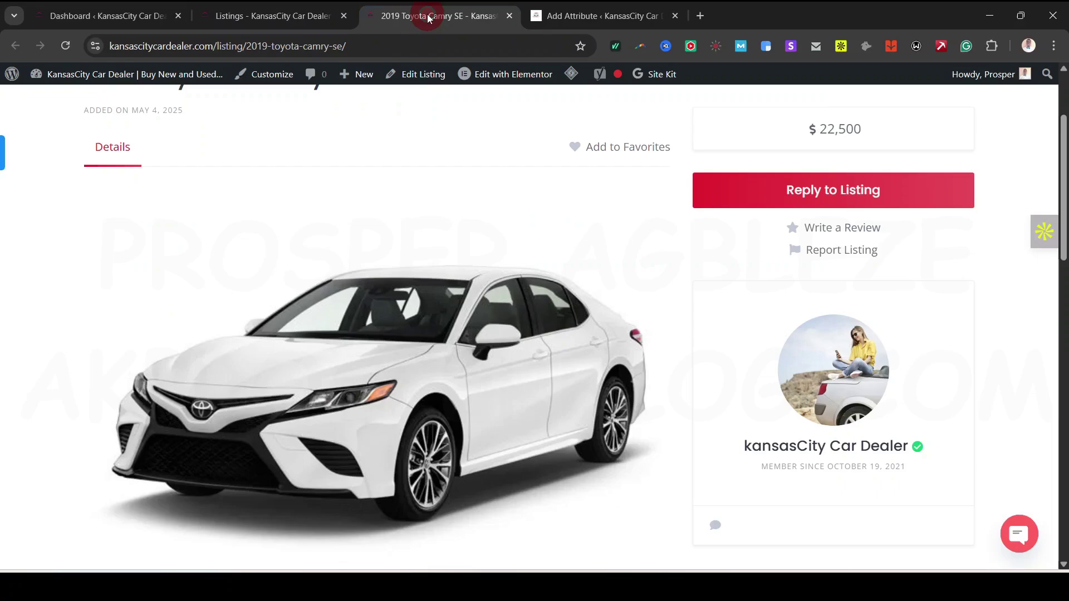
scroll(510, 389, "down", 5)
scroll(511, 389, "down", 2)
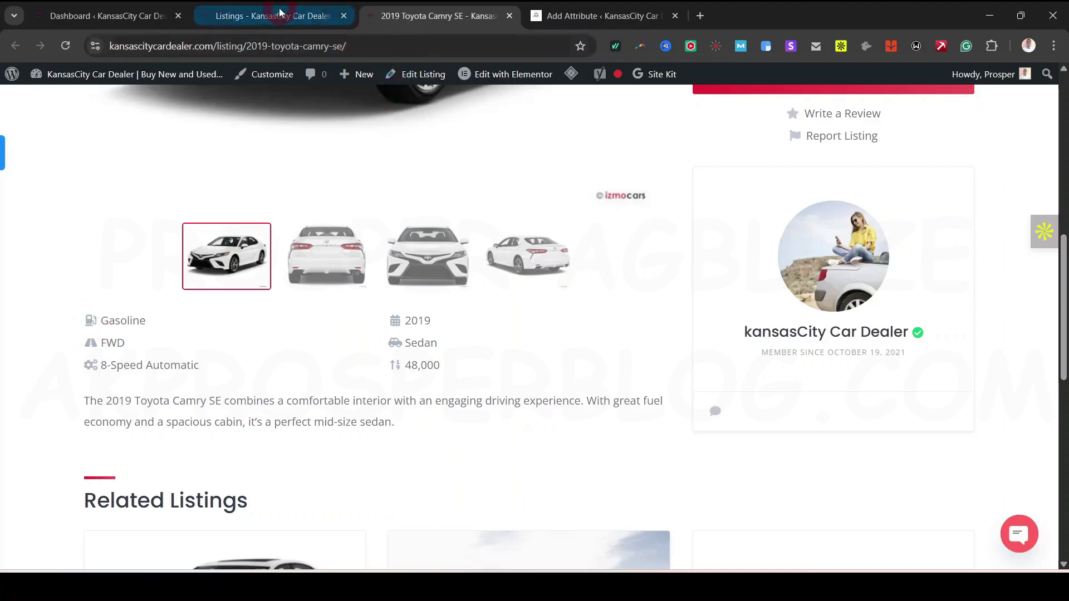
left_click(588, 21)
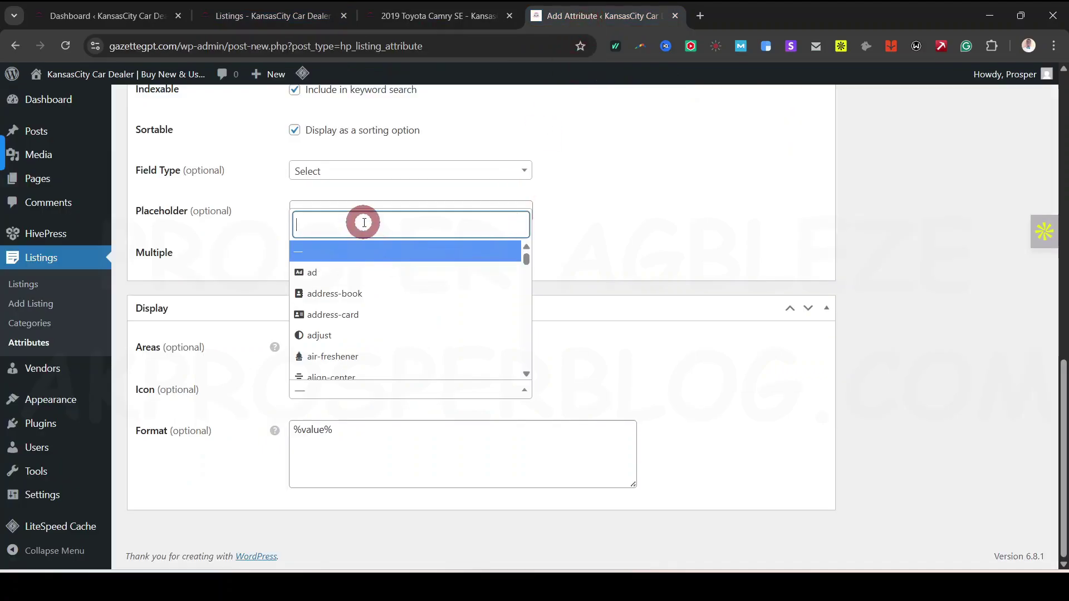
mouse_move(520, 251)
left_mouse_down()
mouse_move(527, 370)
mouse_move(519, 292)
left_mouse_up()
left_click(383, 216)
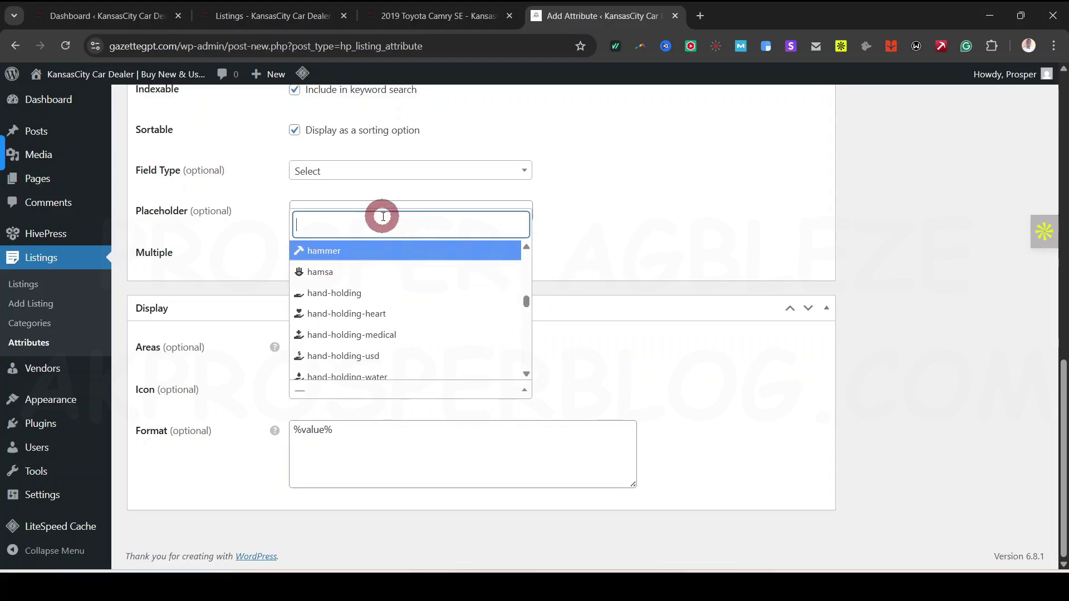
type("car")
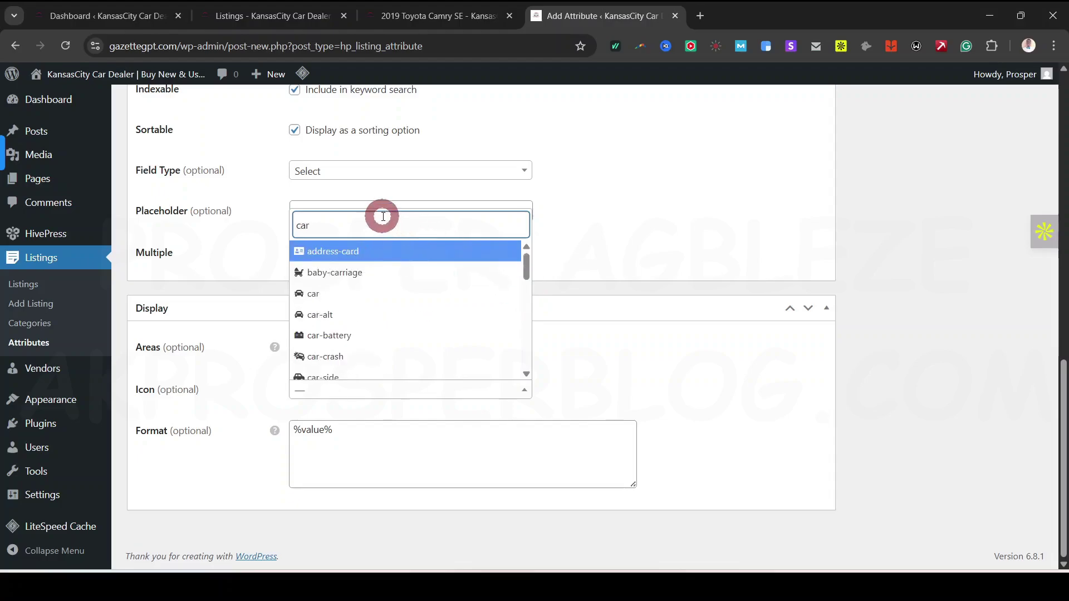
left_click(328, 294)
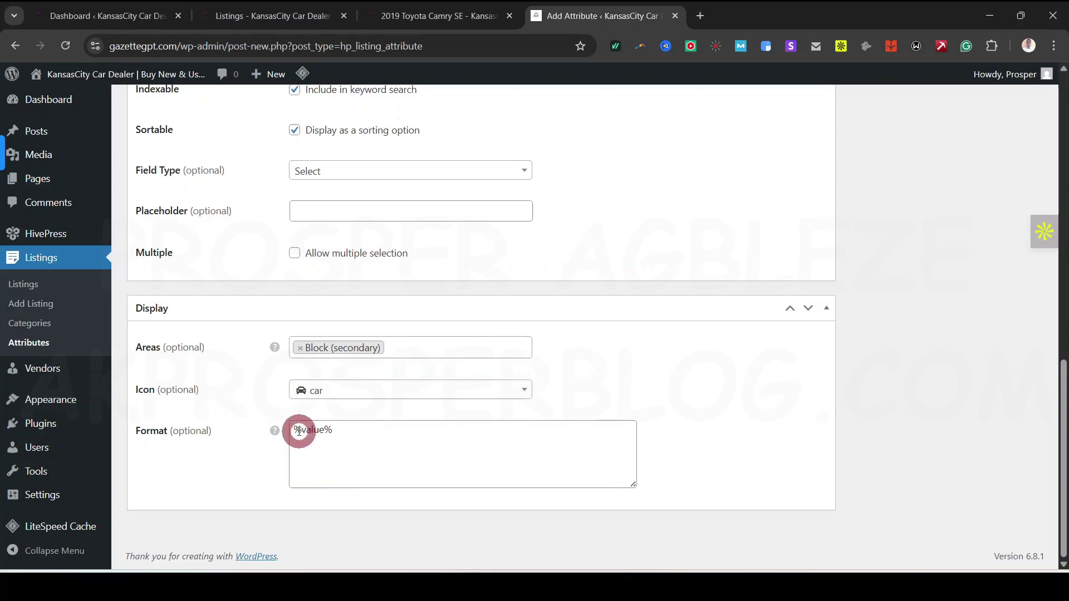
Step: Compare the attributes and icons on the Toyota Camry listing card with those on its individual page
left_click(424, 17)
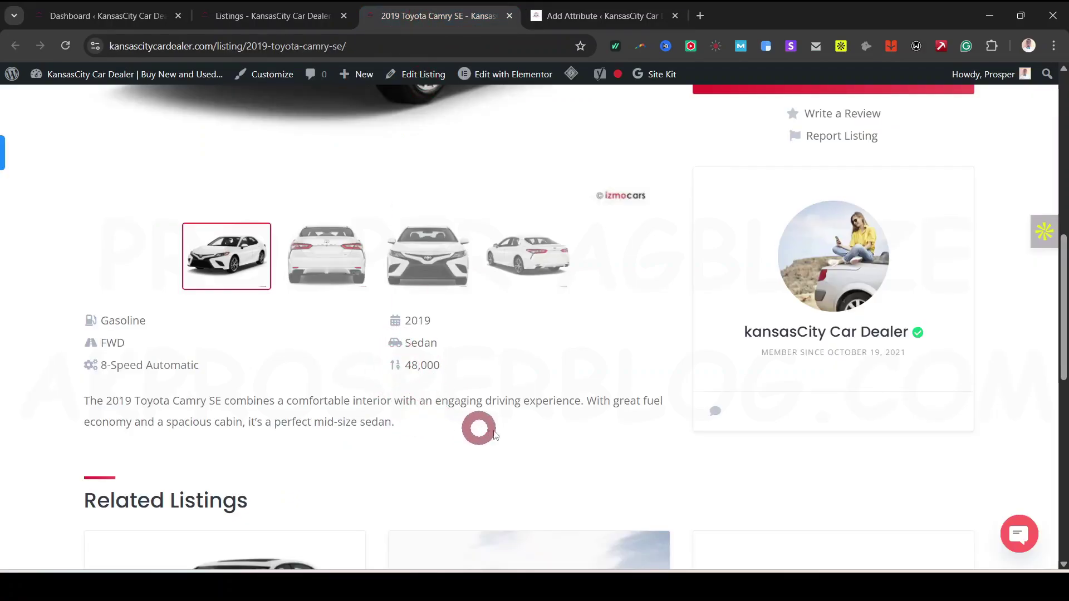
left_click(300, 19)
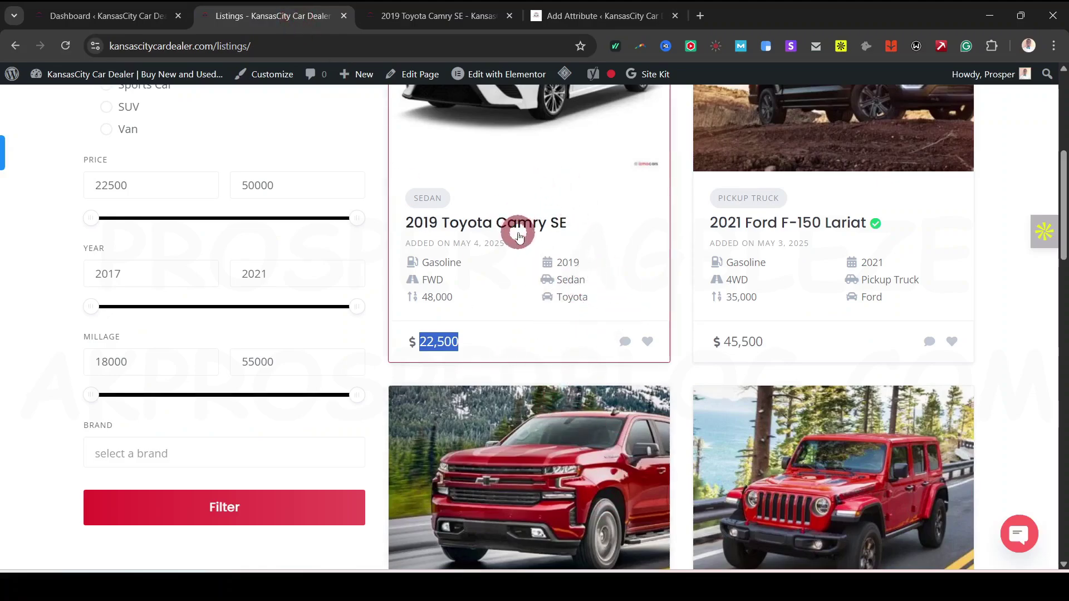
left_click(451, 16)
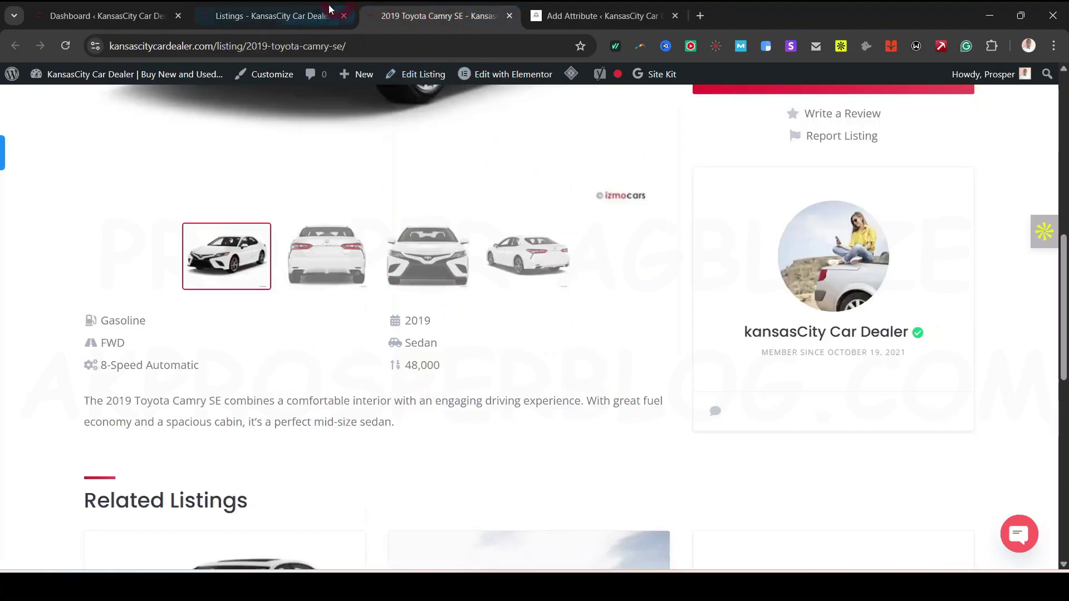
left_click(312, 17)
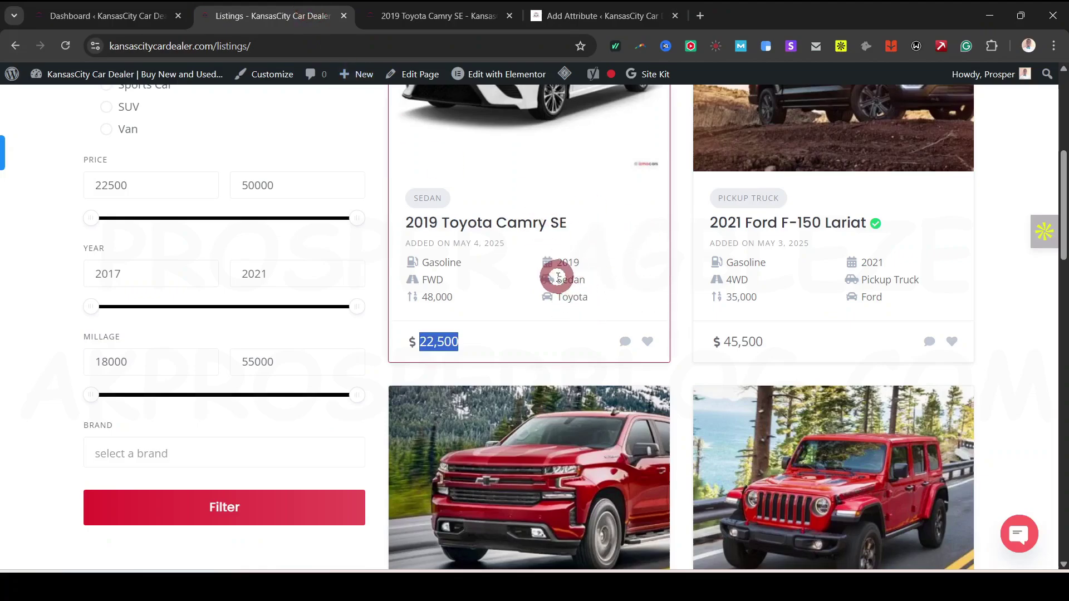
scroll(556, 274, "up", 5)
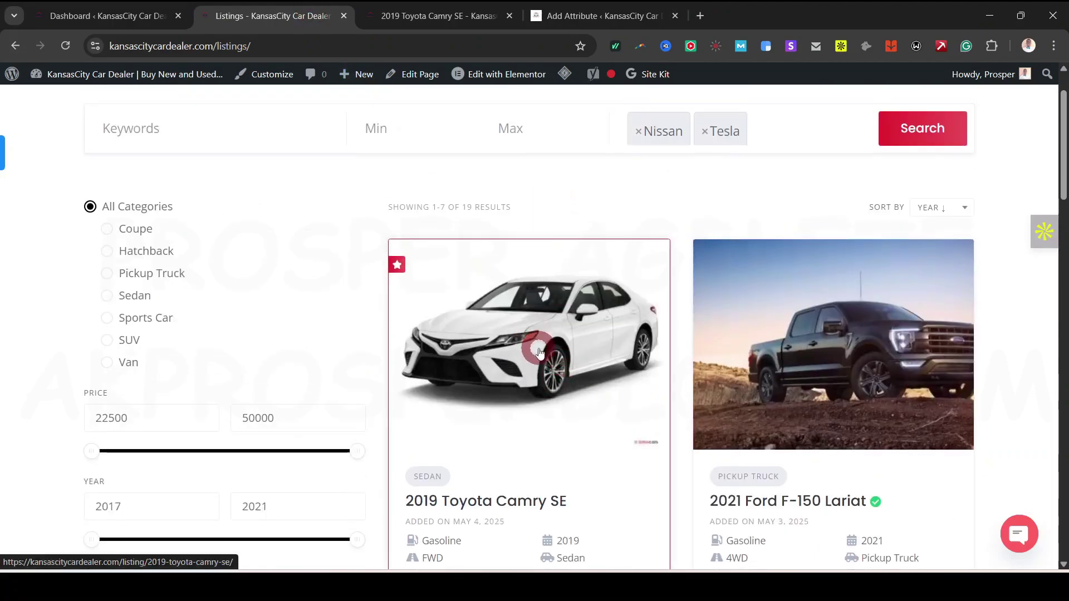
scroll(541, 359, "down", 4)
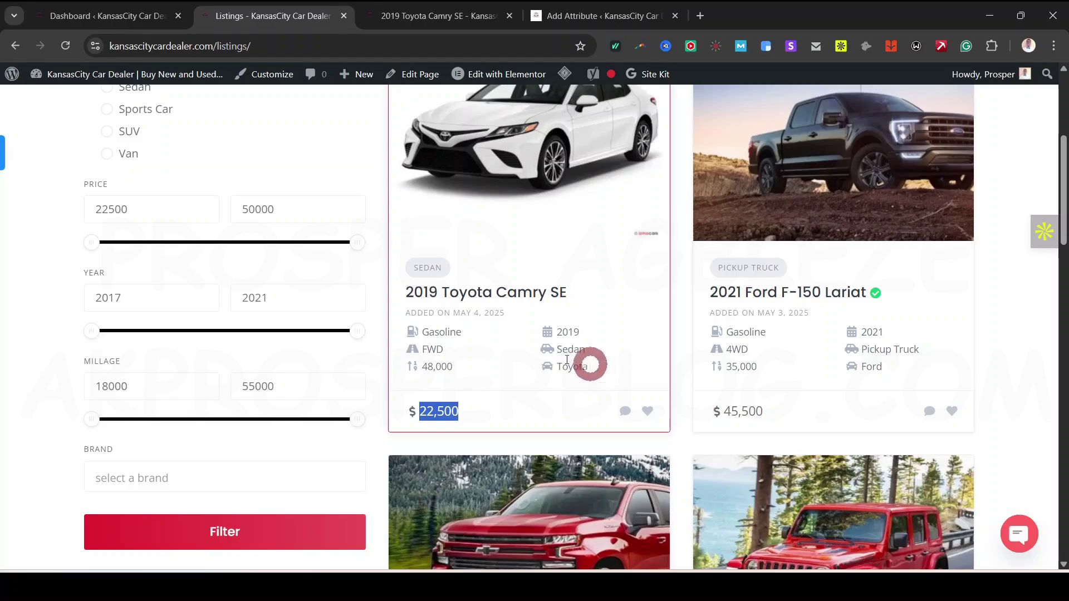
left_click(426, 15)
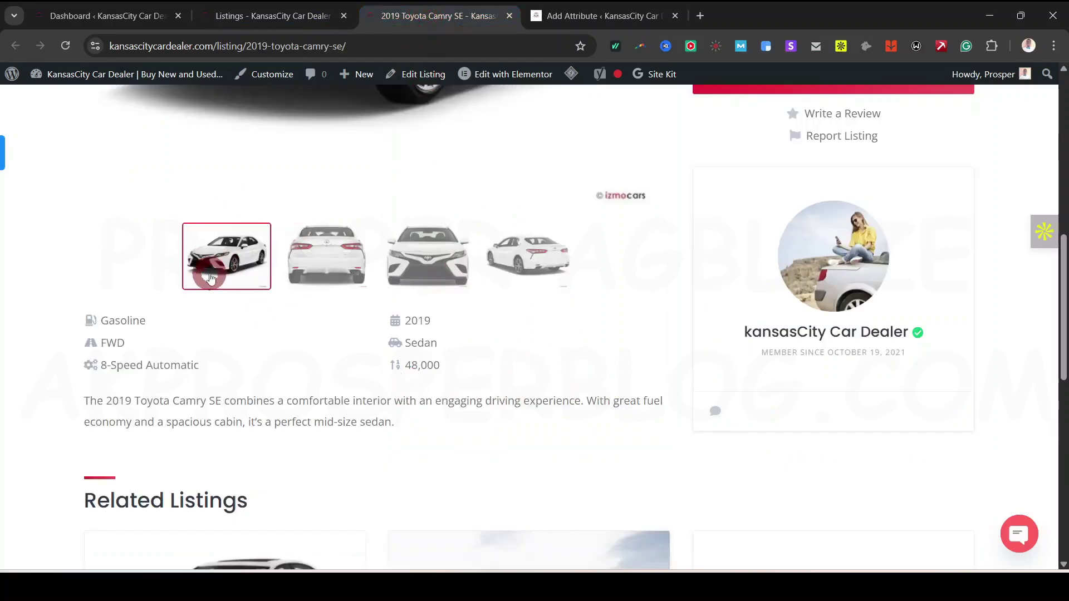
Step: Insert %icon% before %value% in the Brand attribute's display format
left_click(596, 17)
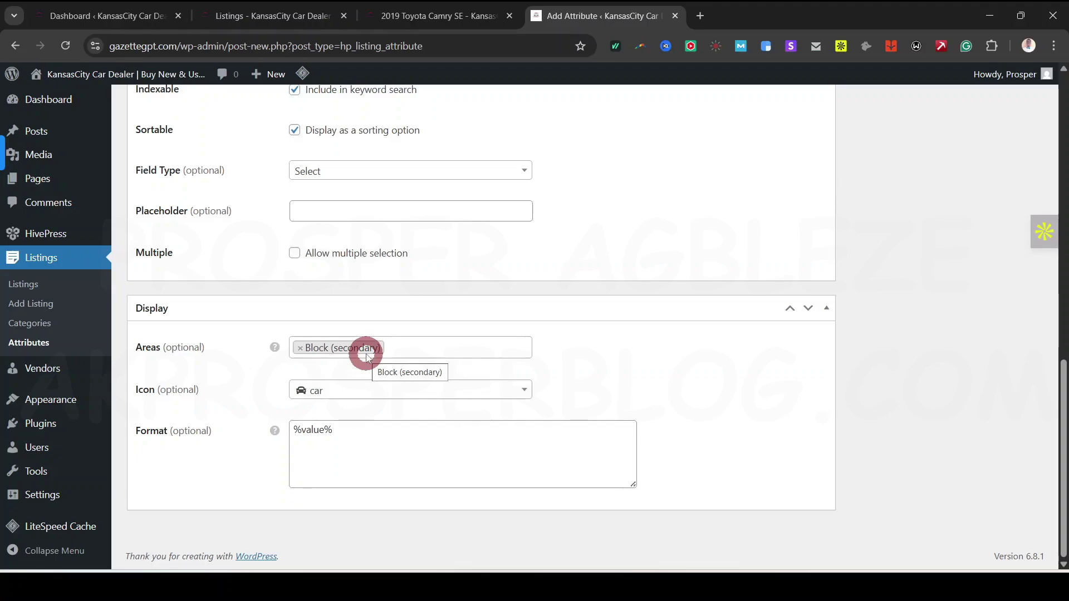
left_click(293, 429)
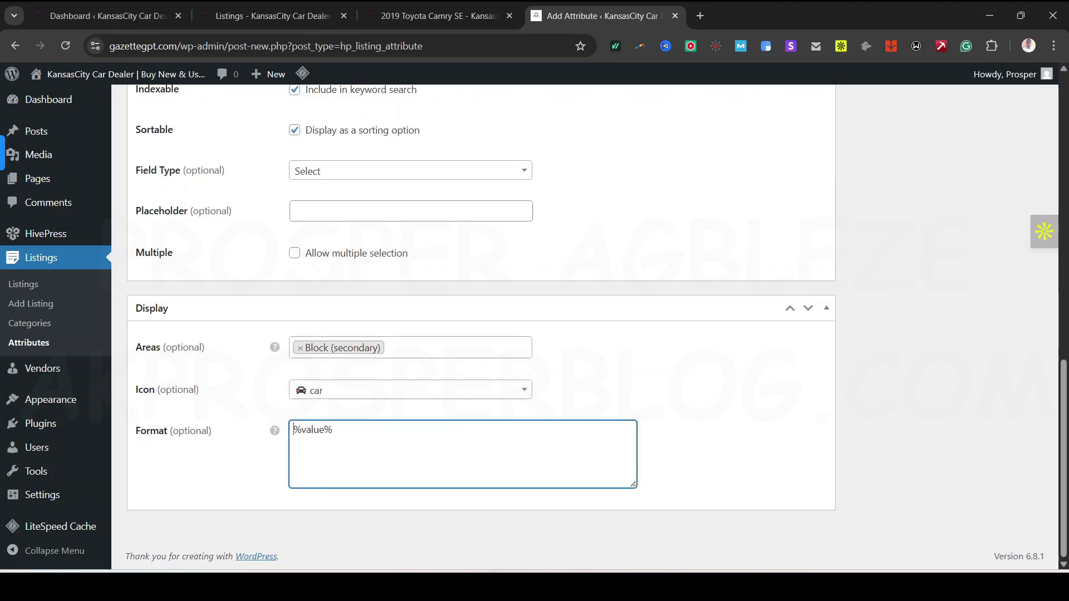
mouse_move(726, 586)
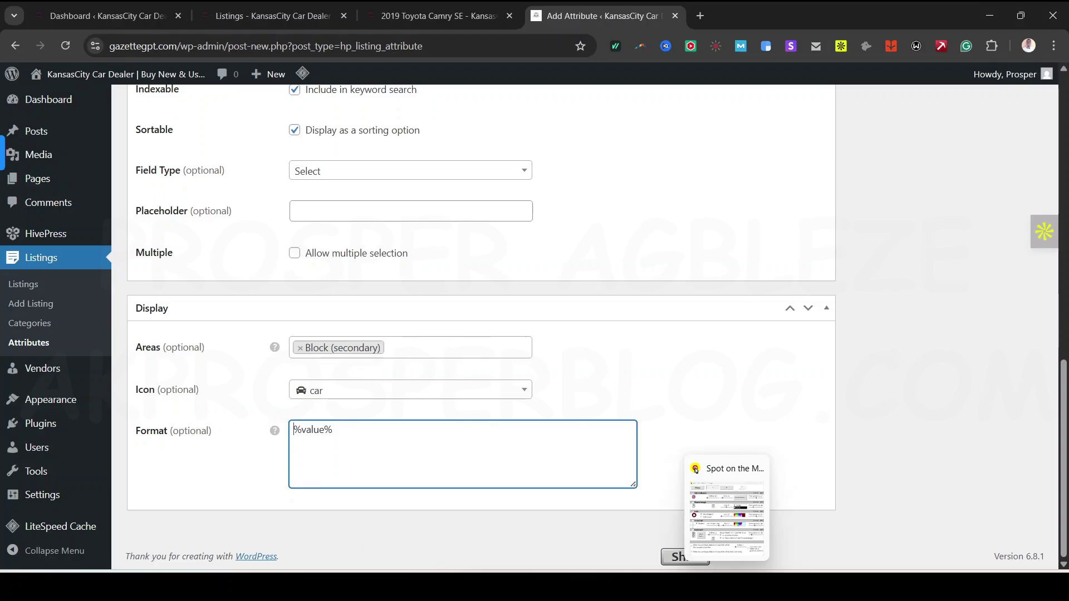
type("%icon%")
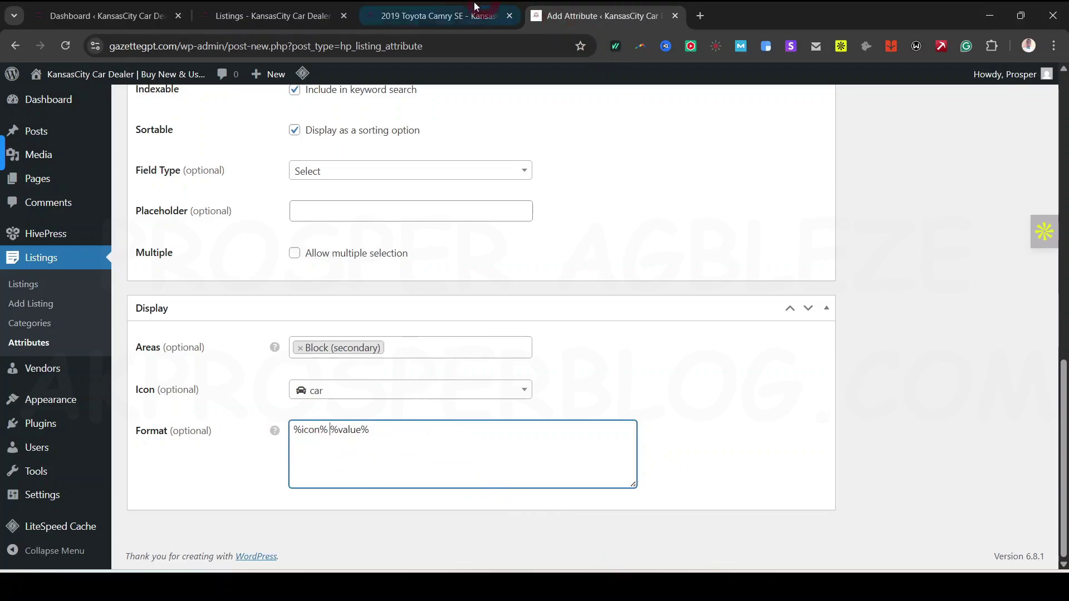
Step: Examine how the brand icon and value are arranged on the Toyota Camry card in the listings
left_click(423, 14)
left_click(267, 16)
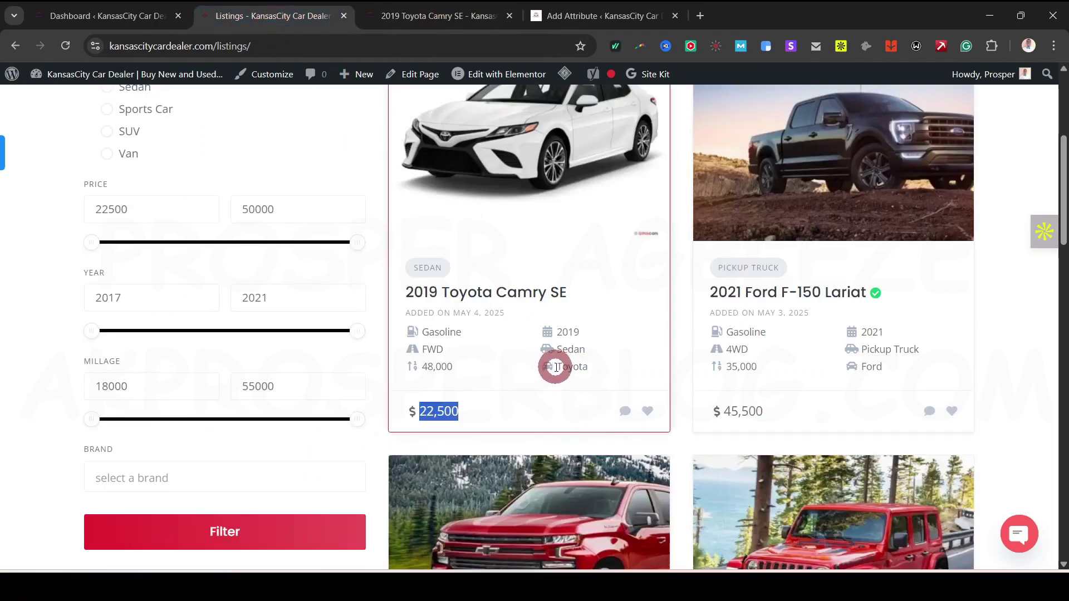
left_click_drag(556, 366, 582, 367)
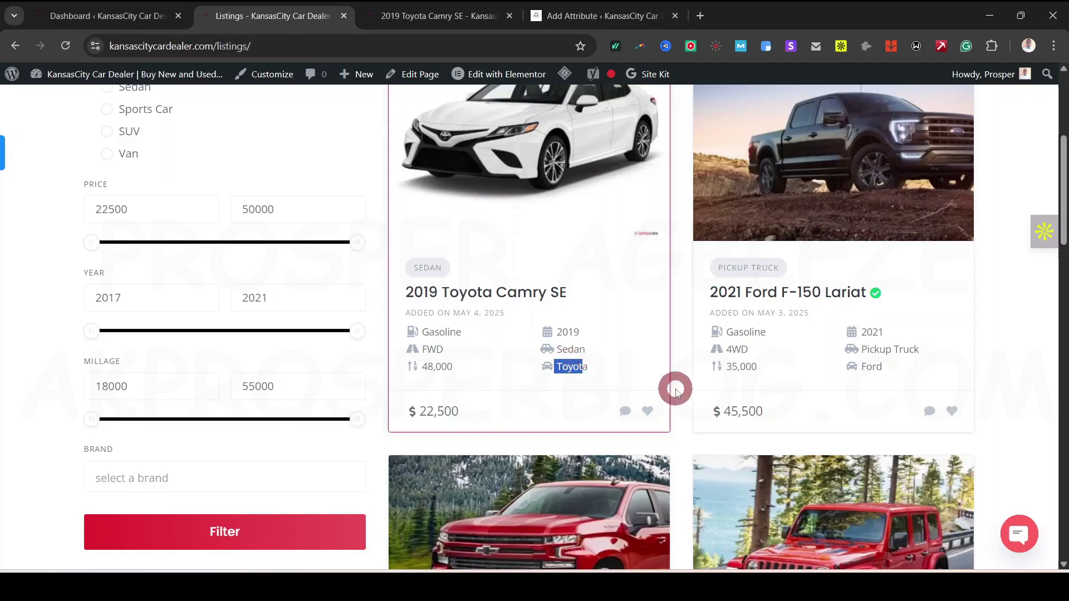
left_click(430, 15)
Step: Review the Brand attribute's settings and publish it without limiting it to any category
left_click(592, 16)
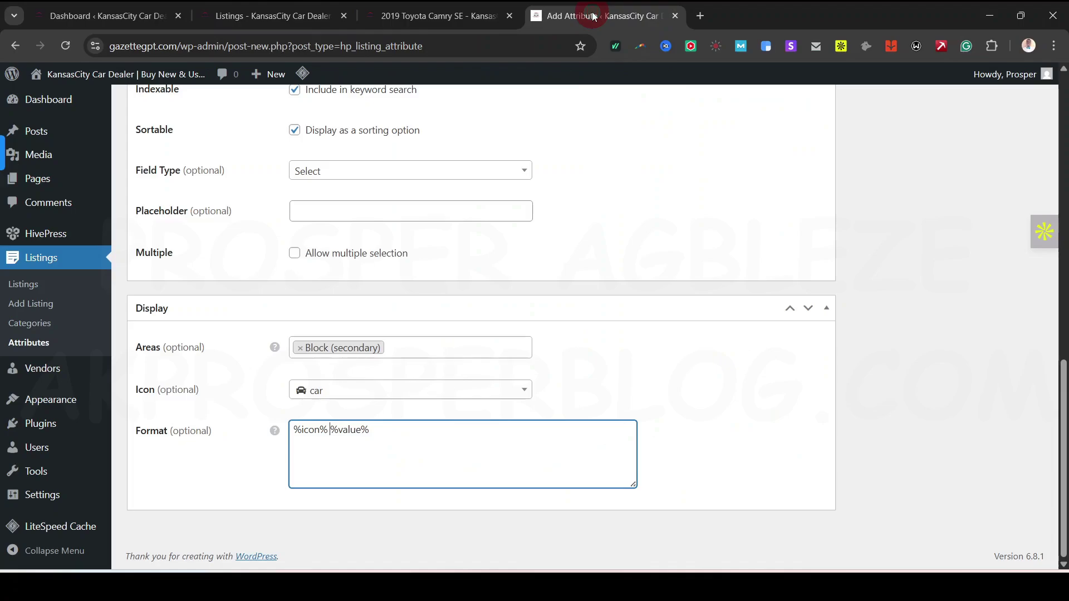
scroll(485, 477, "up", 15)
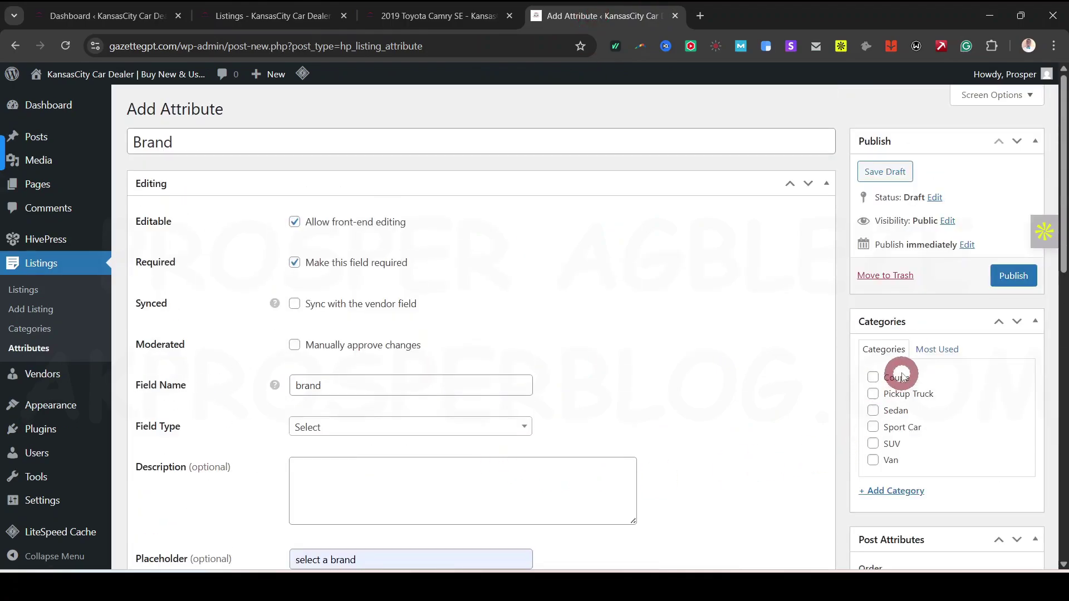
scroll(907, 365, "down", 4)
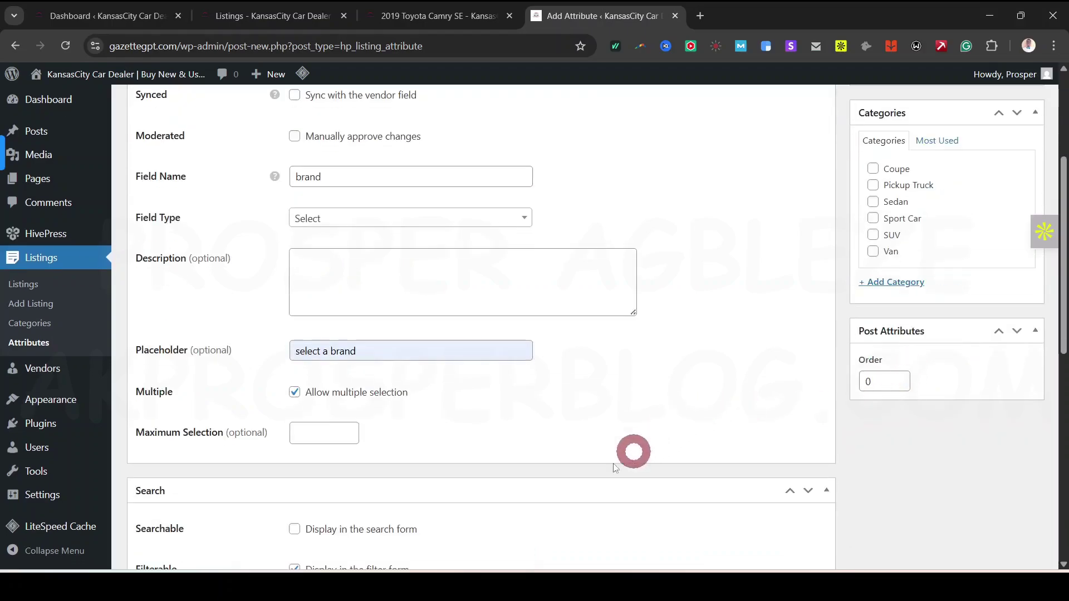
scroll(440, 489, "up", 4)
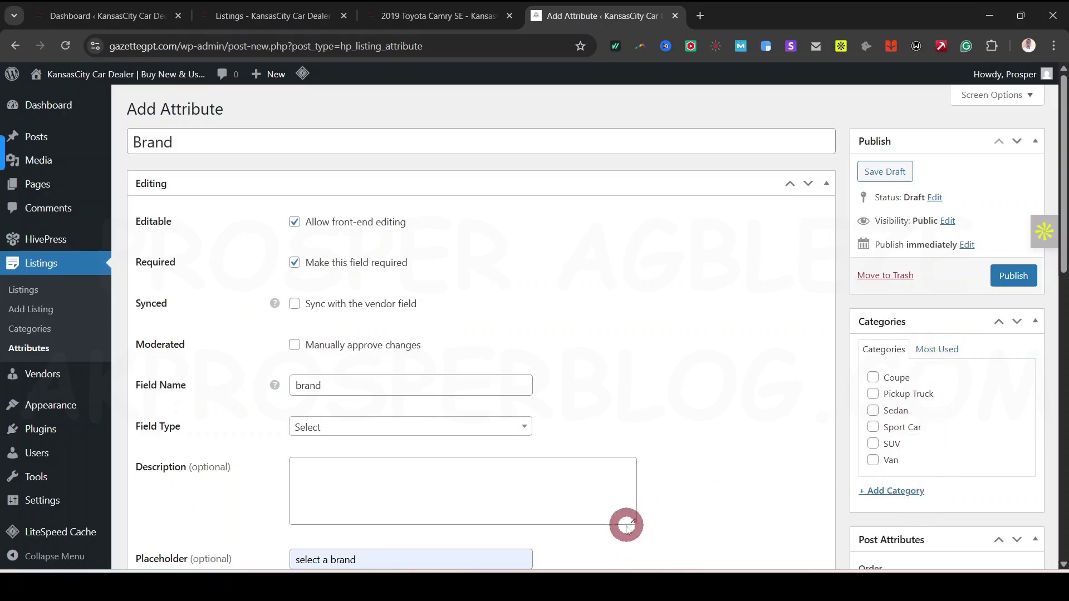
left_click(1014, 277)
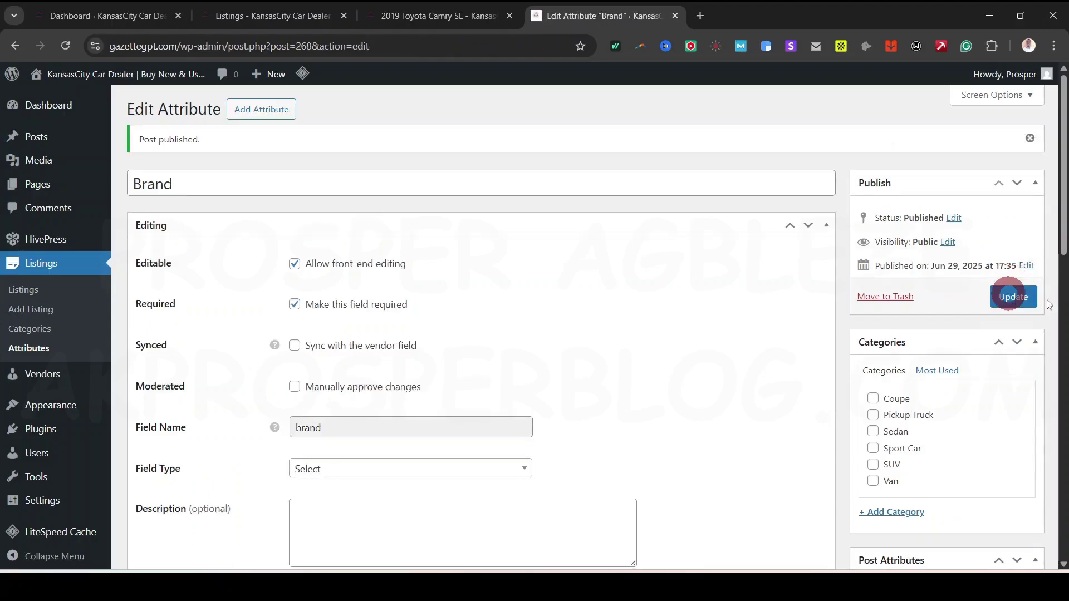
Step: Open the Brand attribute's options for editing, dismiss the licence reminder and add Audi as an option
scroll(617, 439, "down", 5)
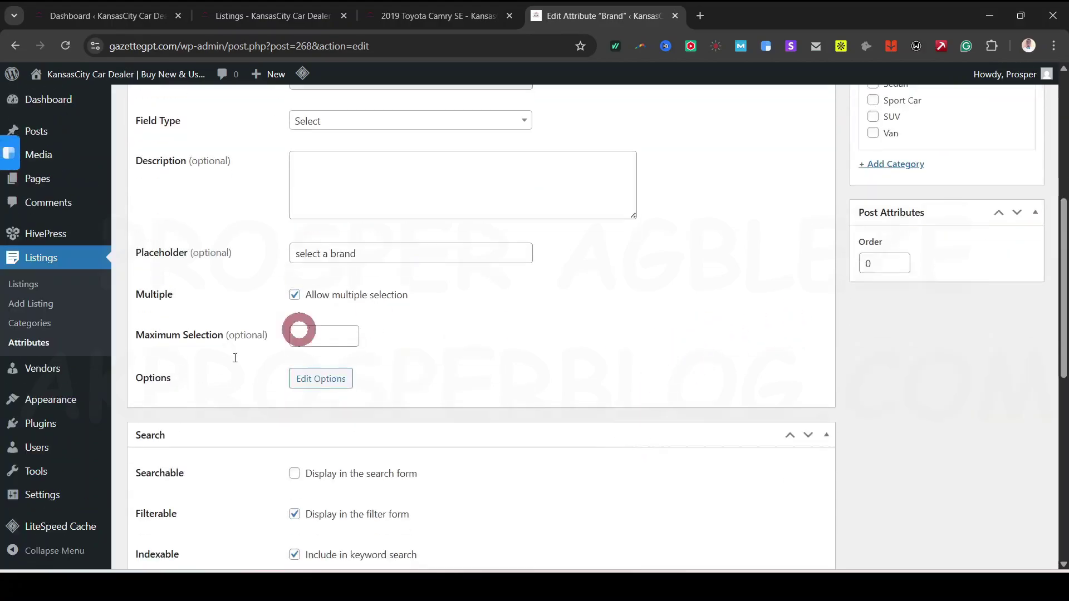
left_click(322, 379)
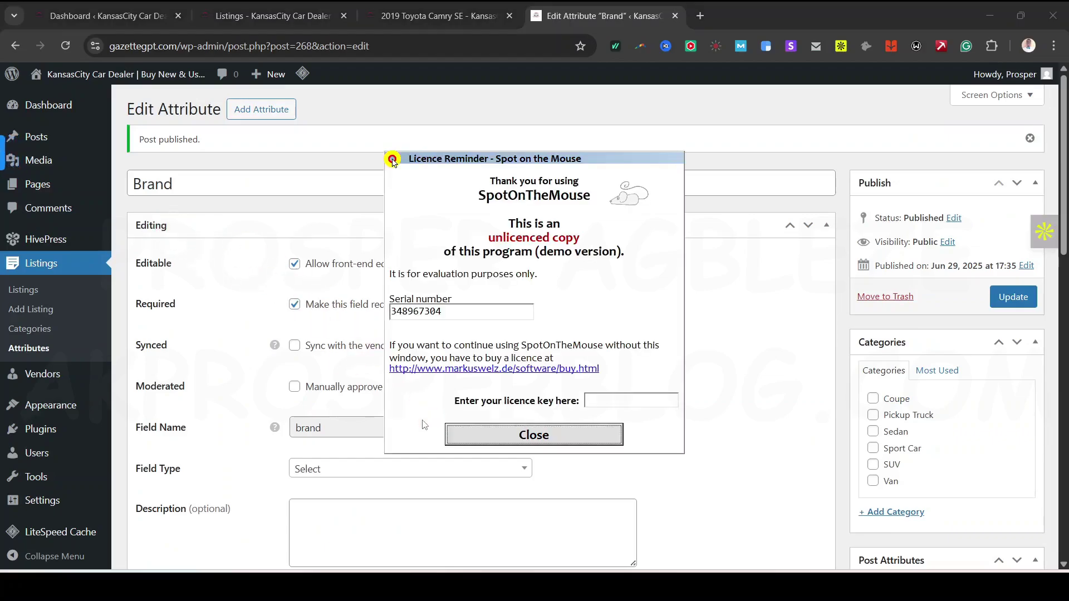
left_click(521, 434)
scroll(473, 428, "down", 5)
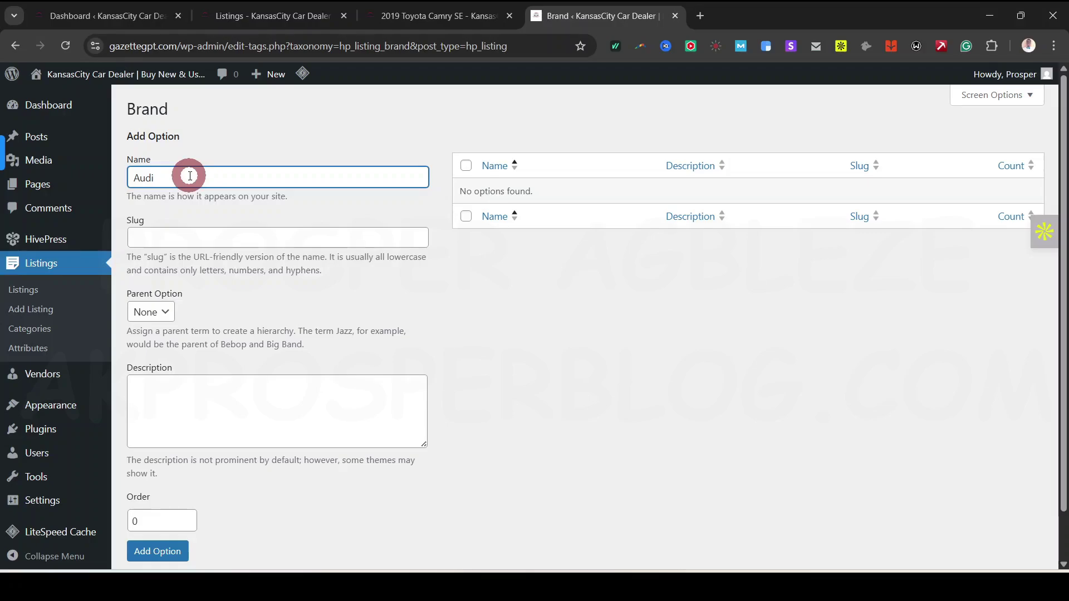
scroll(231, 419, "down", 1)
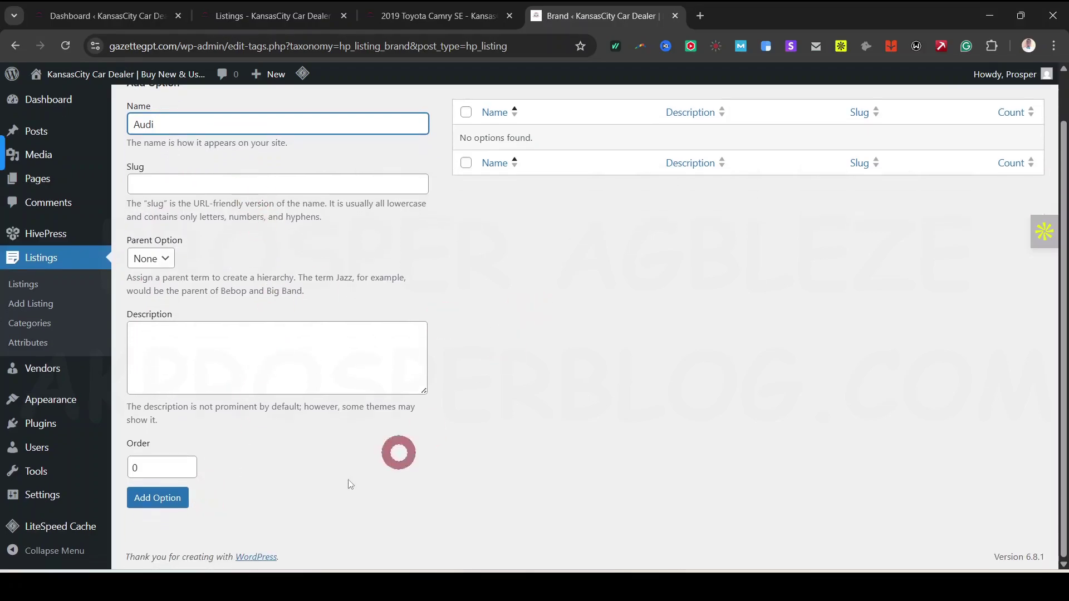
left_click(167, 497)
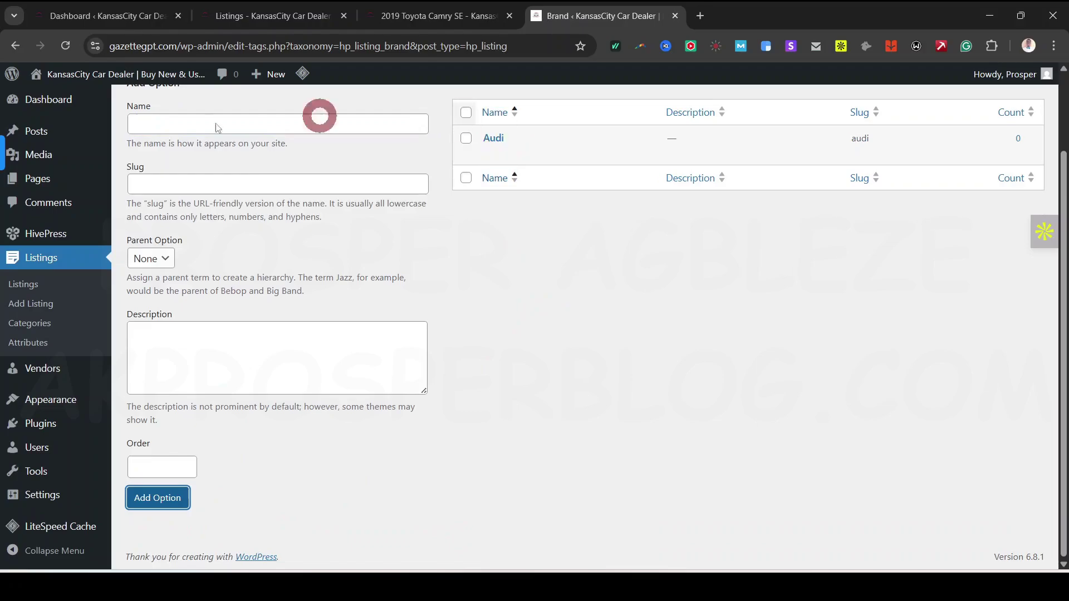
Step: Add BMW and Ford as further Brand options and review the list of car brands
left_click(161, 126)
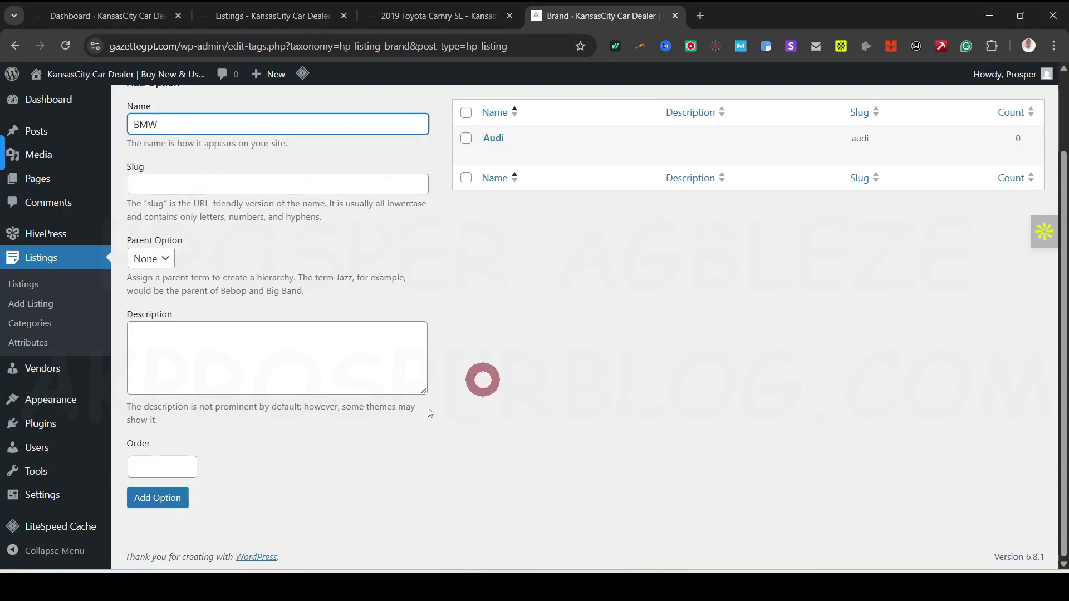
left_click(157, 497)
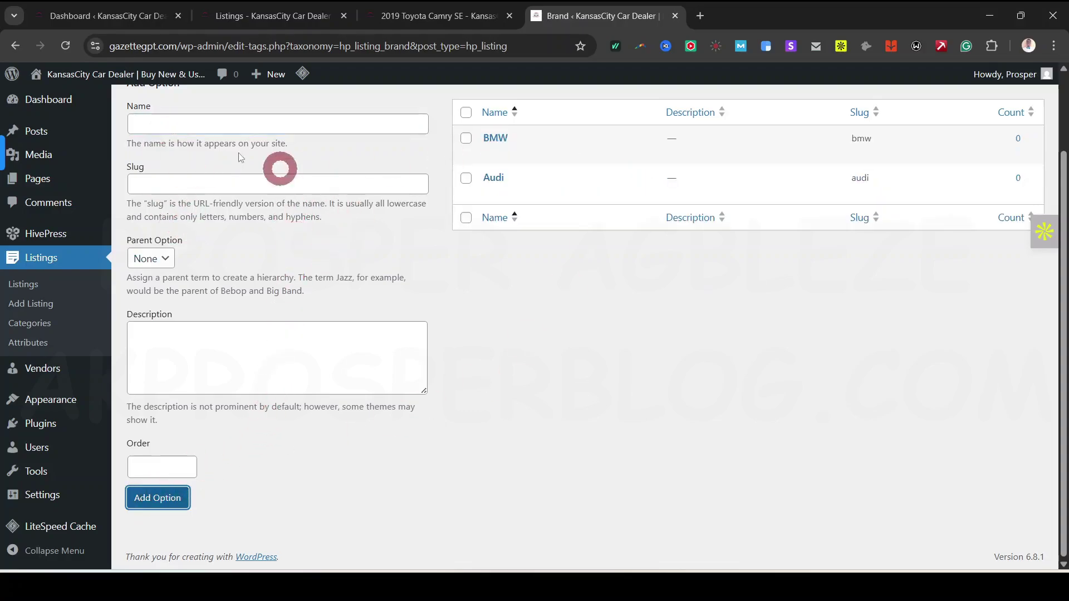
left_click(206, 126)
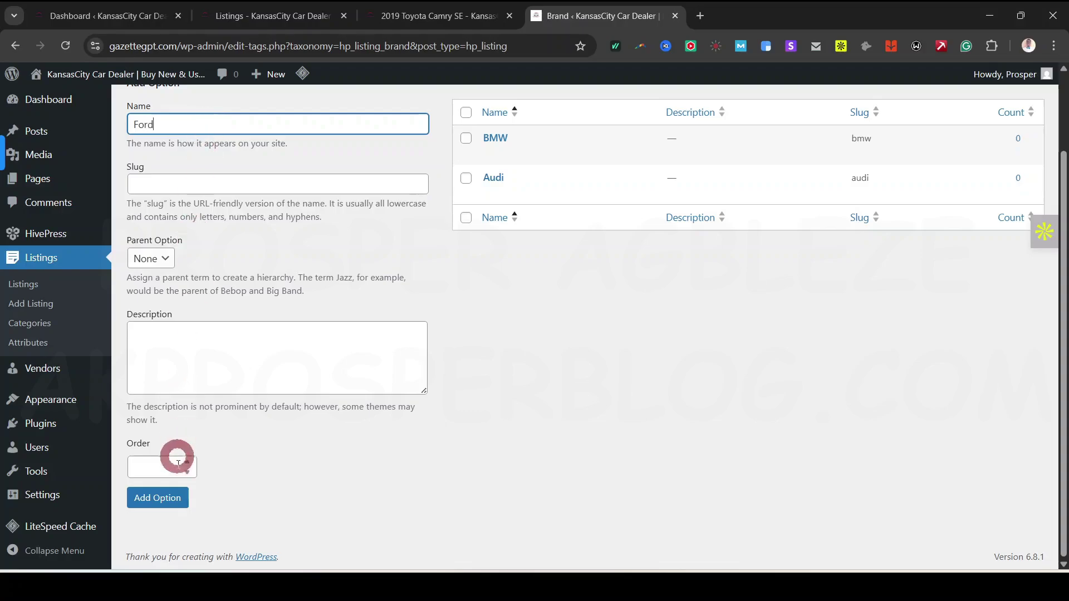
left_click(168, 500)
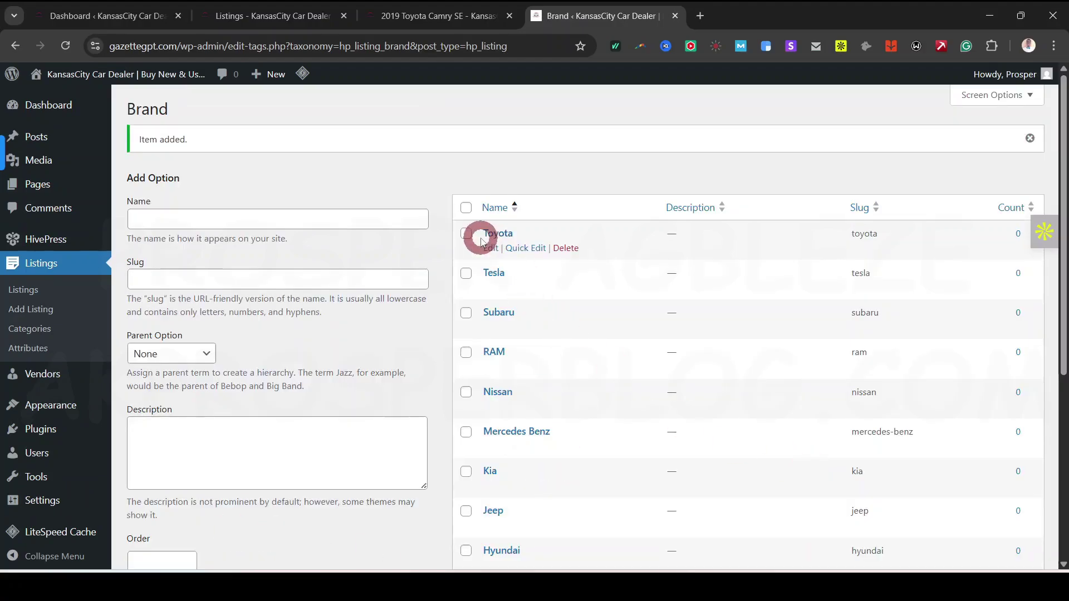
scroll(526, 312, "down", 5)
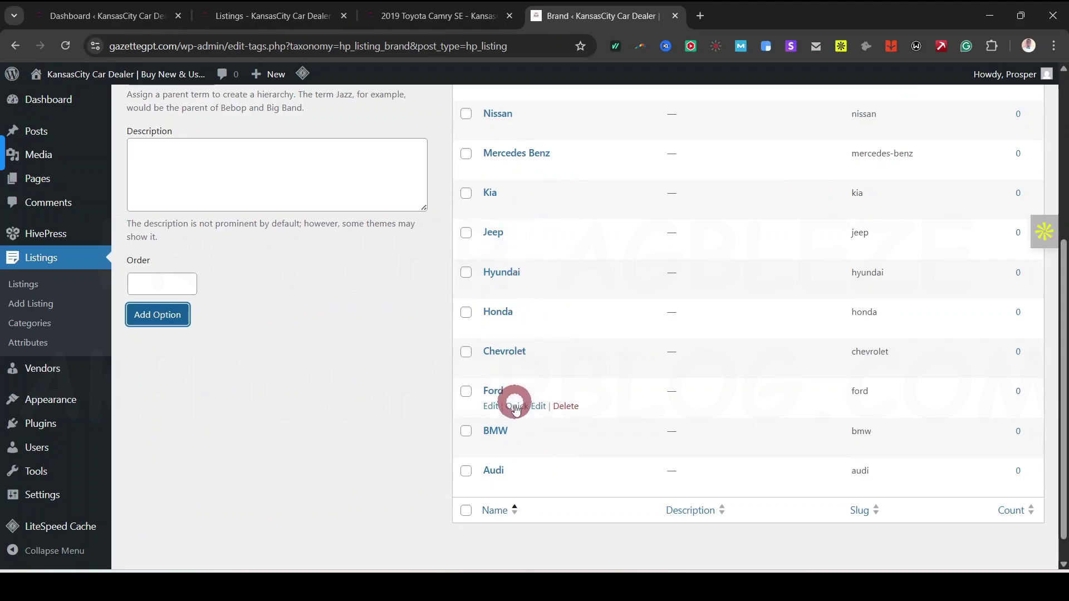
scroll(563, 420, "up", 5)
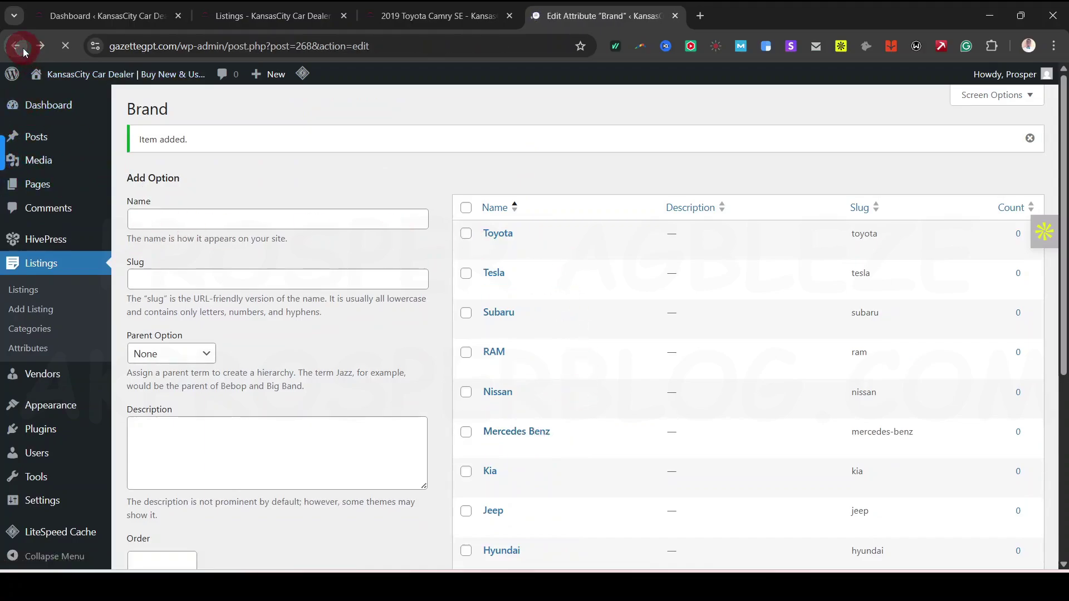
Step: Leave the Brand options and start a new listing attribute titled Price
left_click(23, 52)
scroll(538, 402, "up", 1)
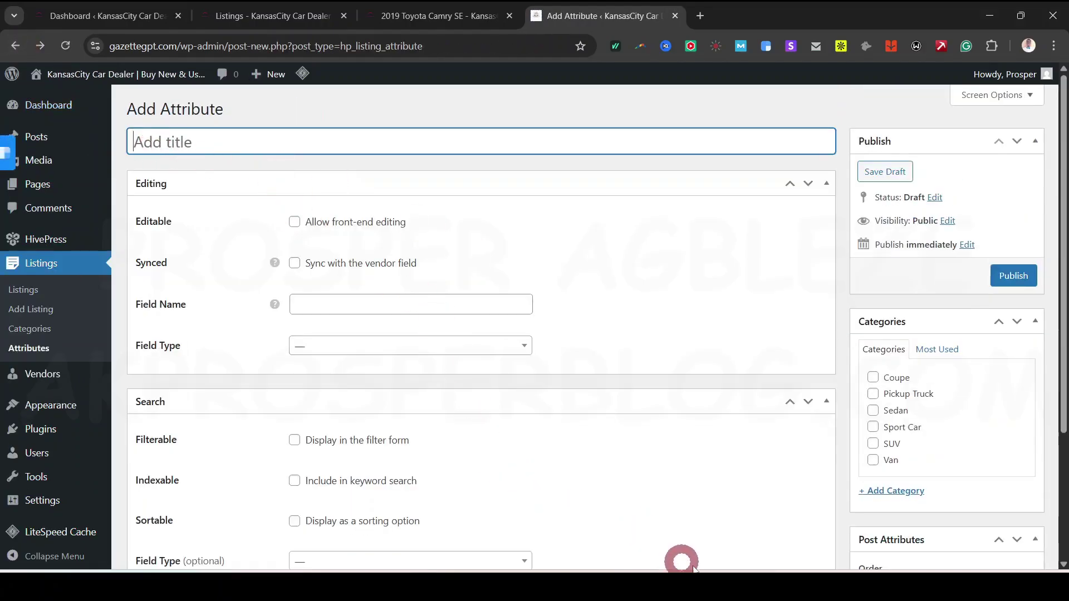
scroll(749, 515, "down", 2)
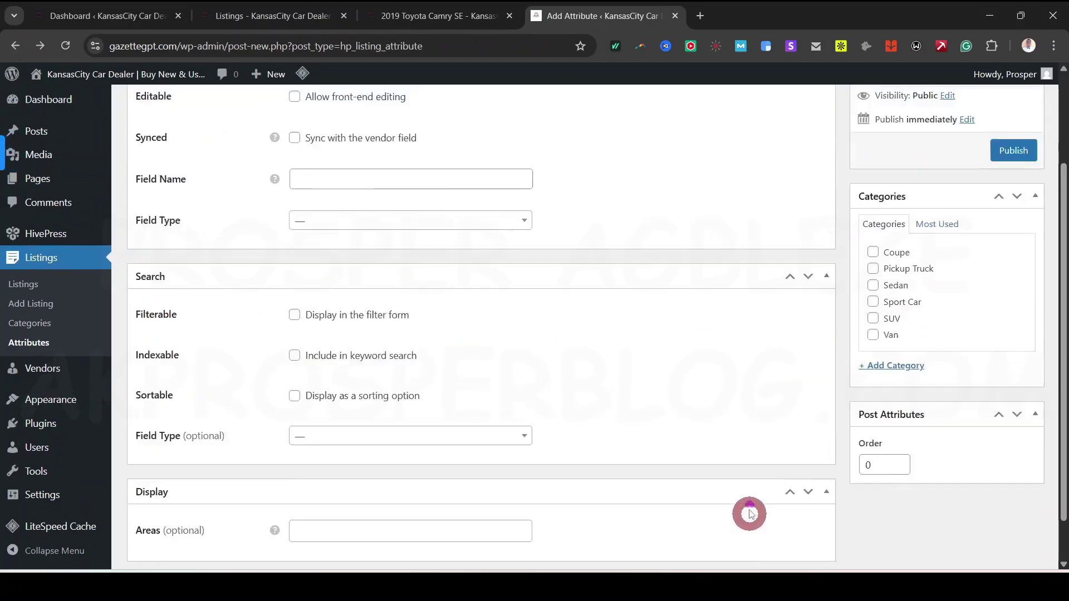
scroll(749, 515, "up", 2)
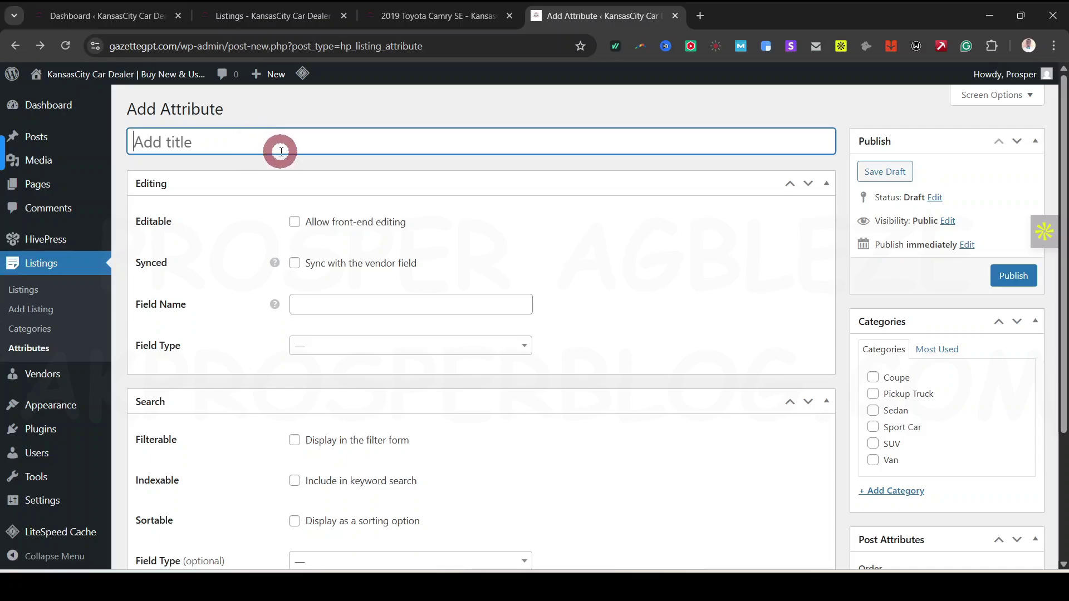
type("Price")
Step: Compare how the price is displayed on the Toyota Camry listing card and on its individual page
left_click(261, 16)
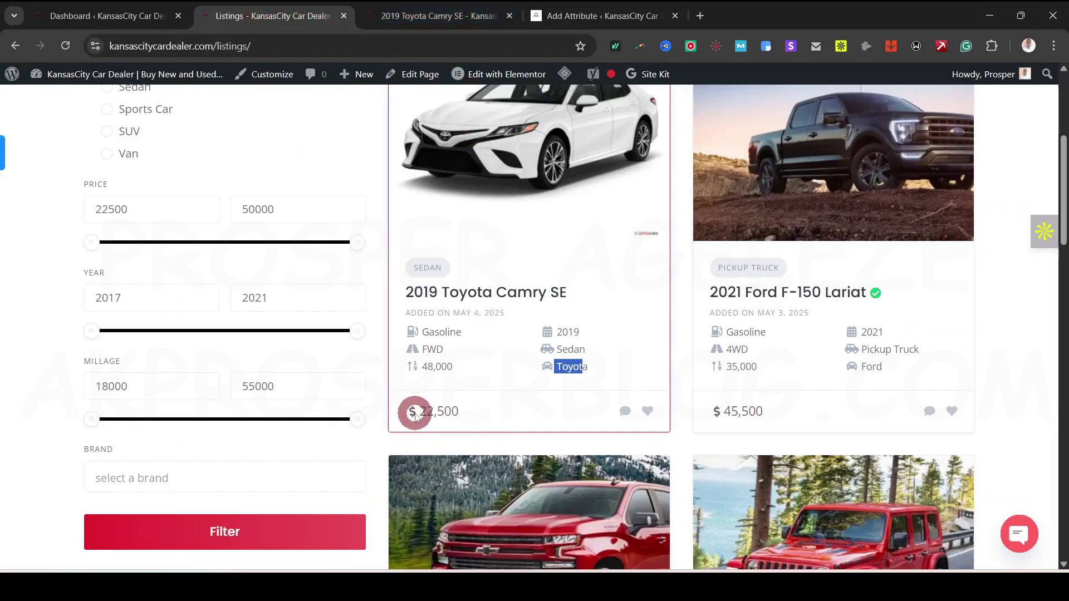
left_click_drag(414, 415, 458, 411)
left_click(446, 21)
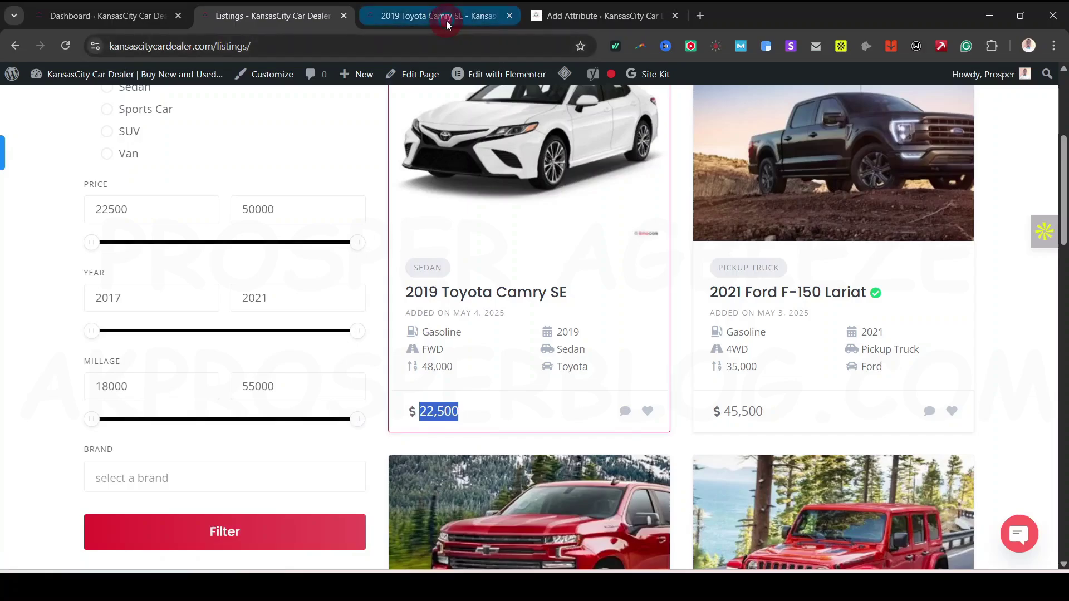
scroll(492, 432, "up", 9)
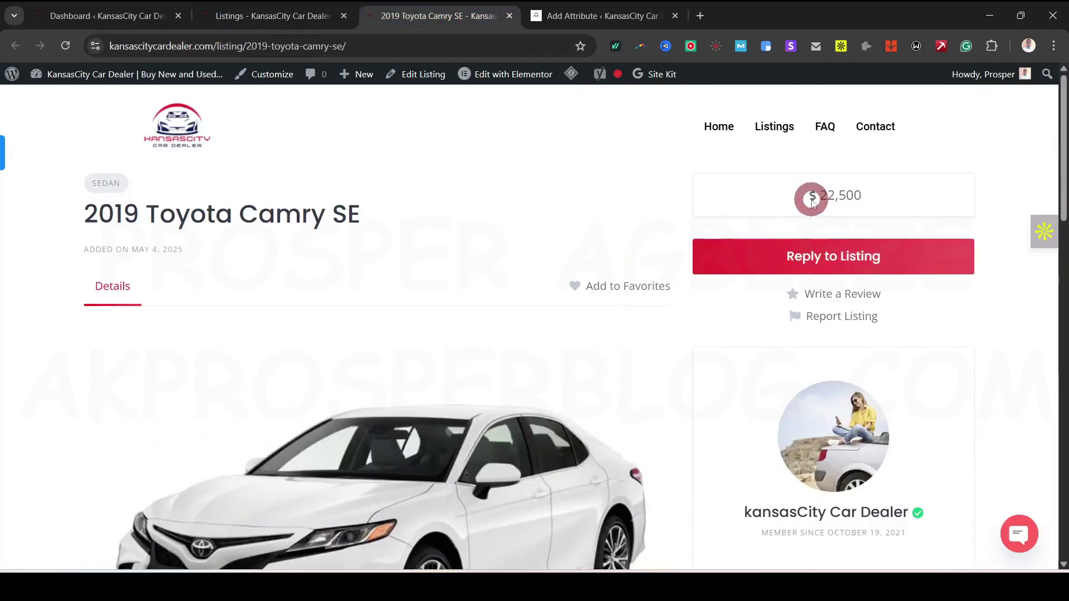
left_click_drag(812, 202, 900, 199)
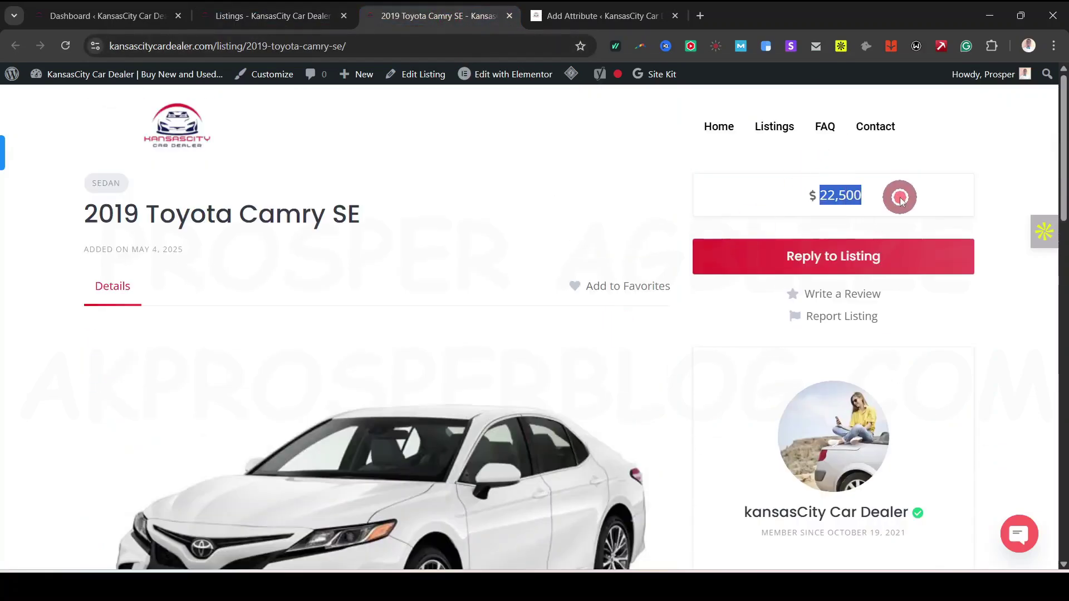
left_click(260, 17)
left_click(569, 15)
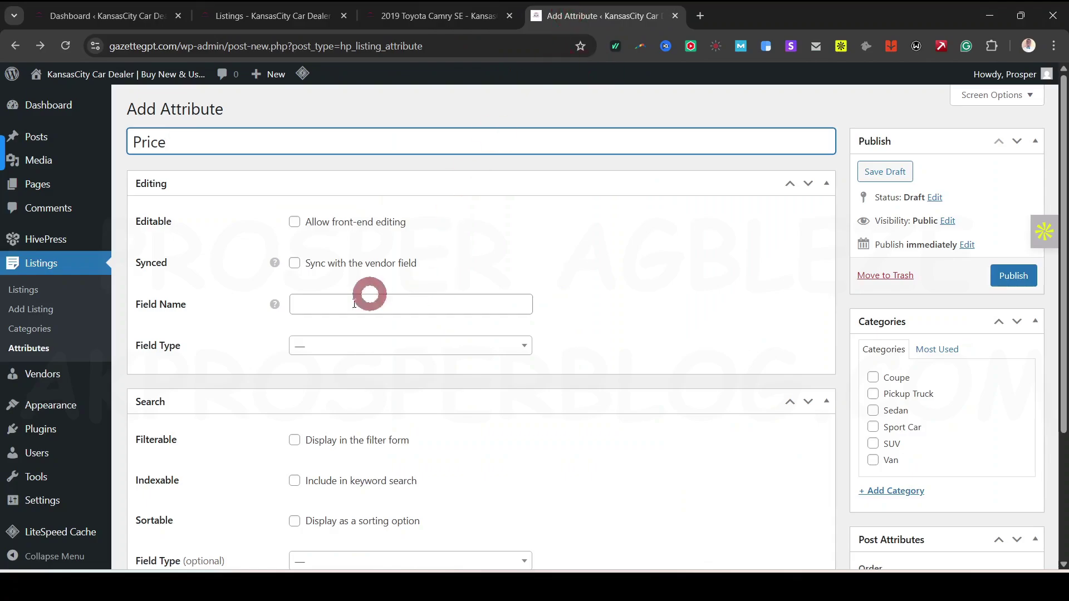
Step: Allow front-end editing for the Price attribute and begin filling in its field name
left_click(294, 222)
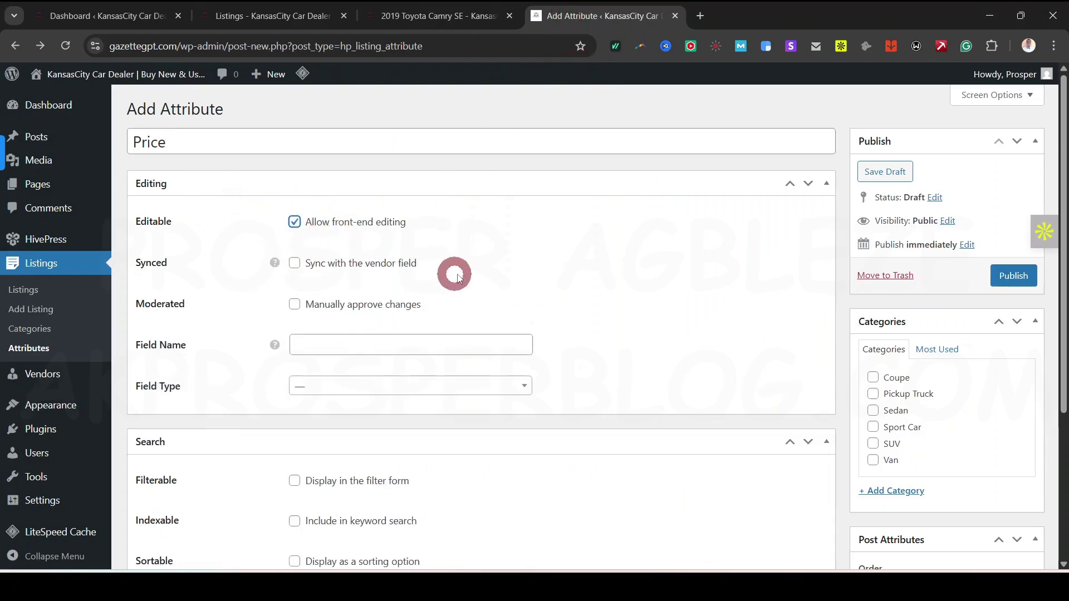
left_click(355, 345)
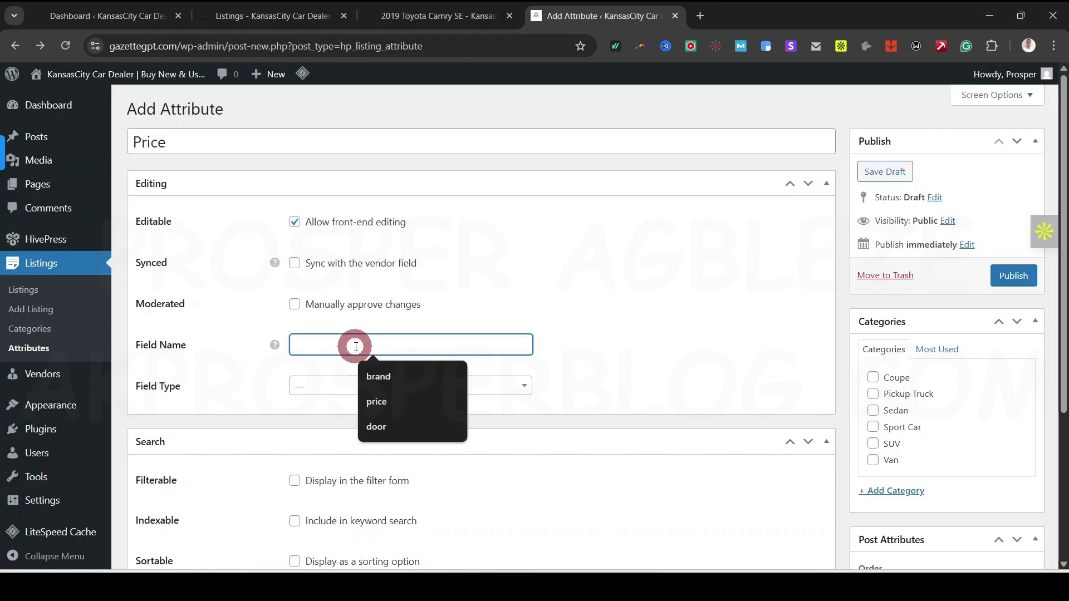
Step: Name the Price attribute's editing field "price" and set its field type to Number
left_click(379, 401)
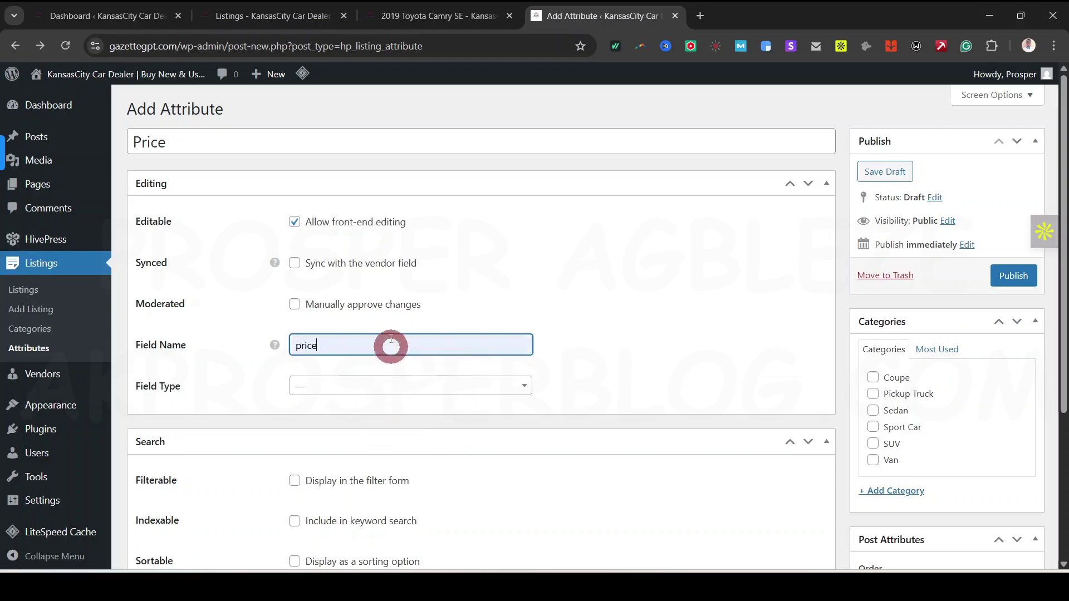
left_click(341, 387)
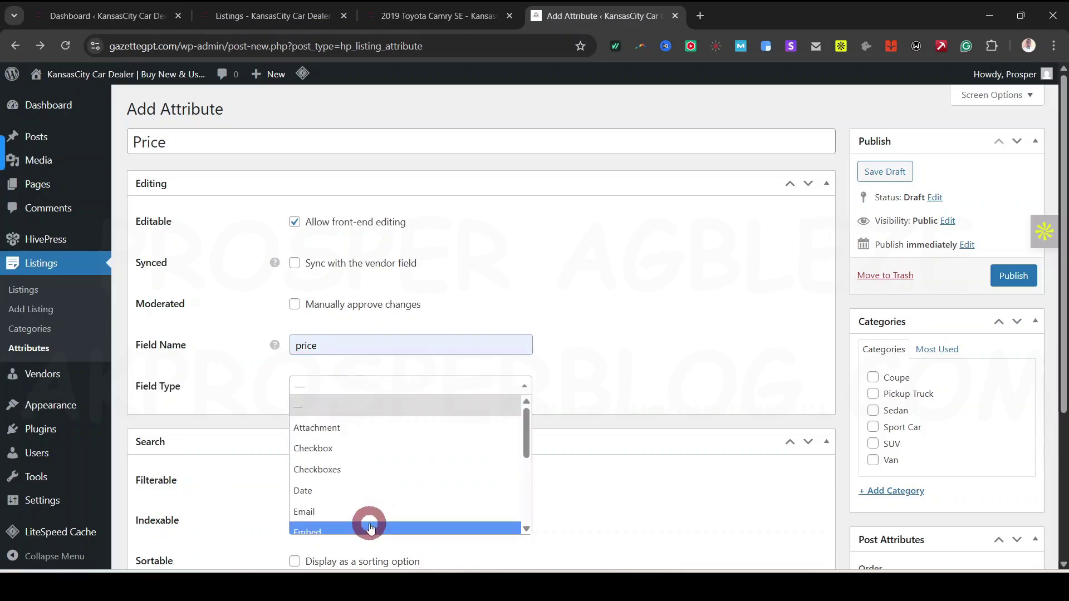
scroll(372, 518, "down", 3)
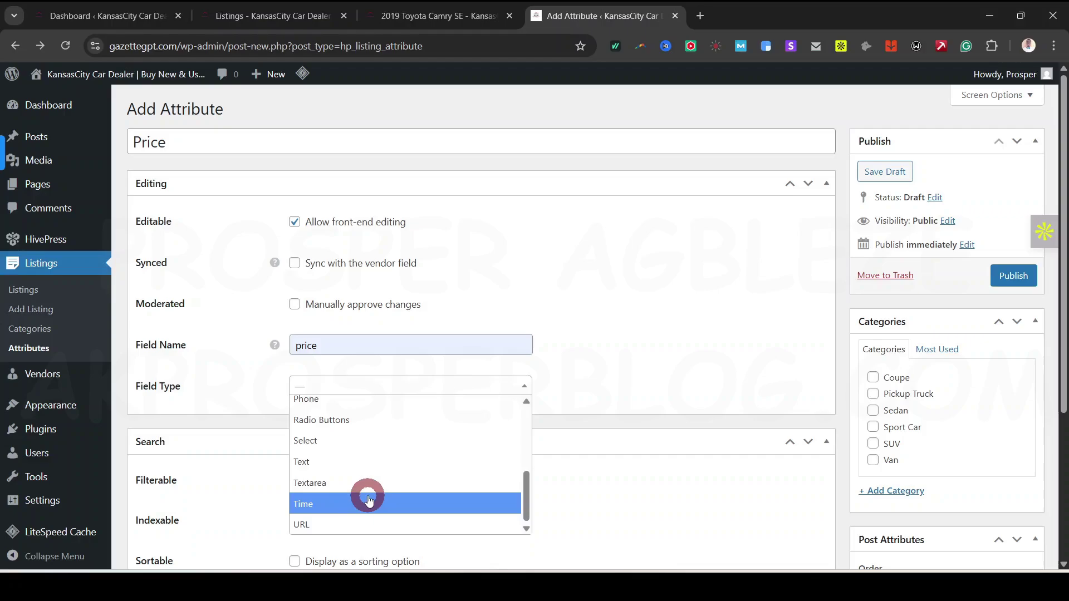
scroll(366, 496, "up", 3)
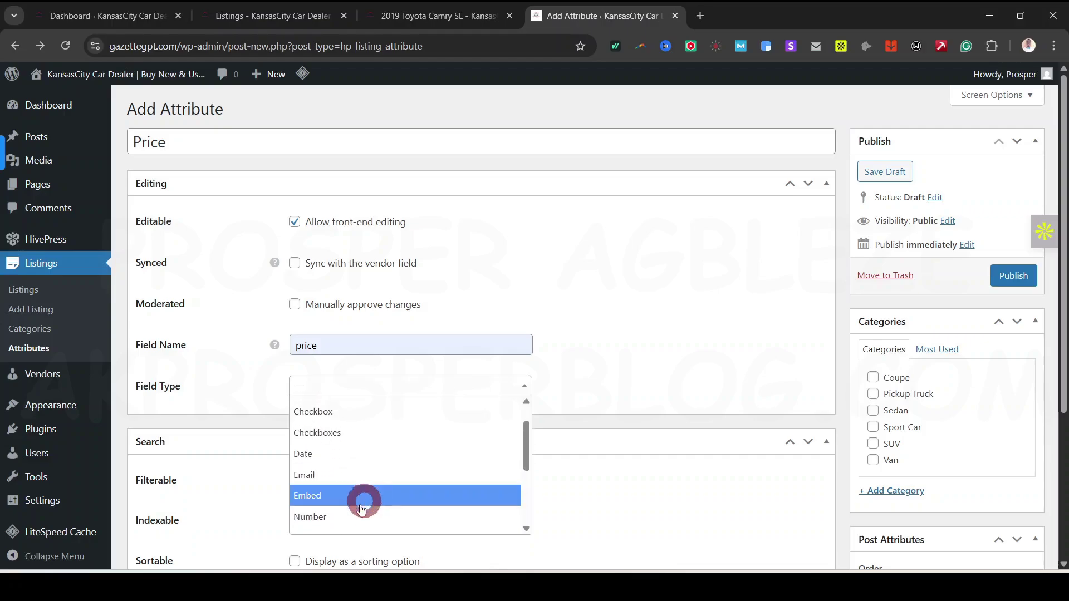
left_click(354, 512)
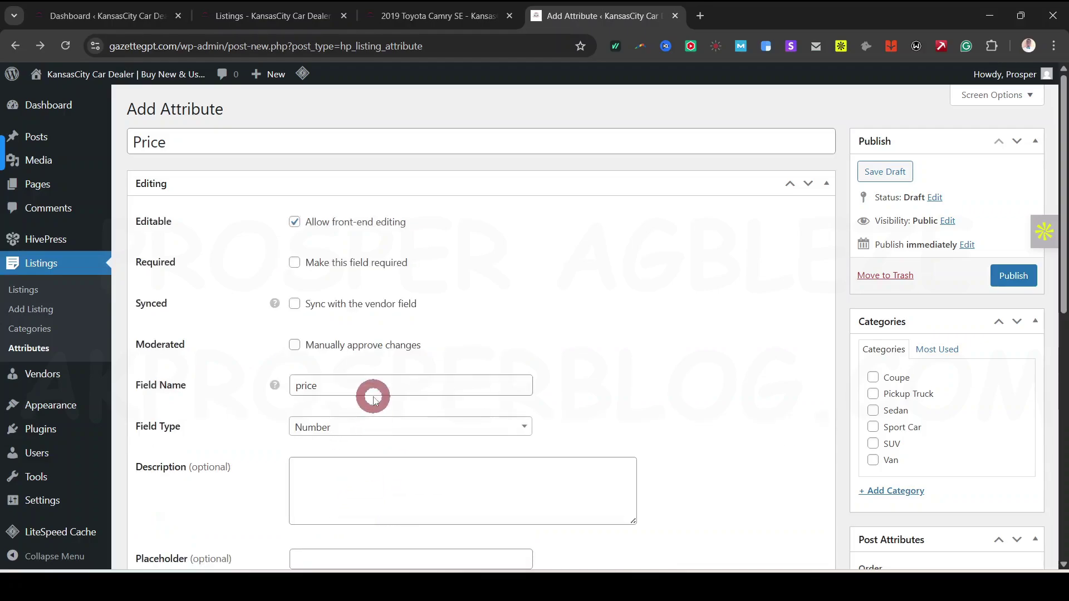
Step: Set the editing field's placeholder to "price" and make the field required
left_click_drag(1063, 192, 1063, 295)
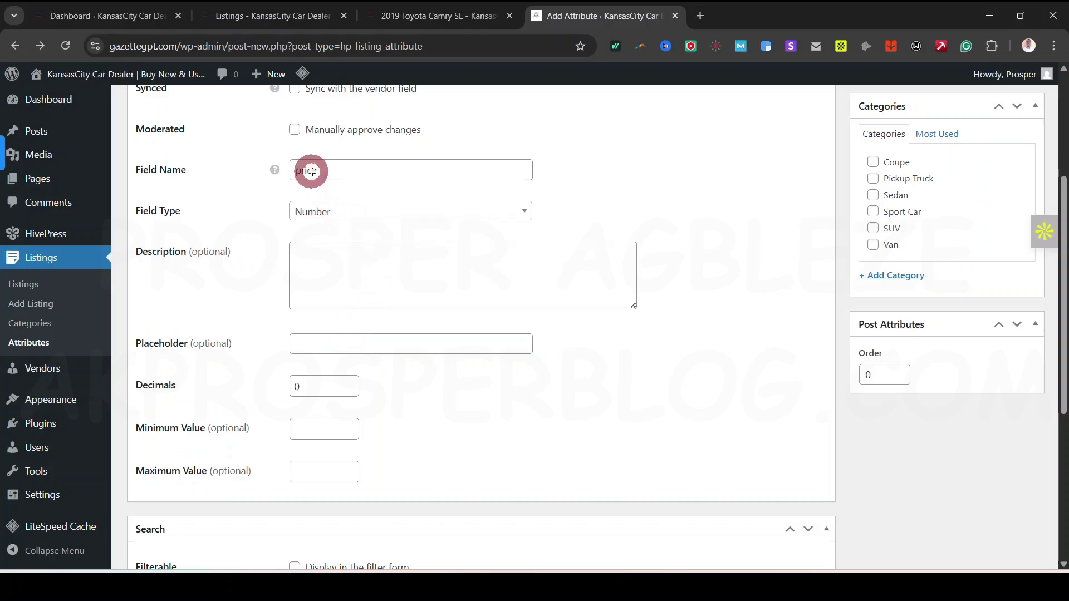
left_click(326, 350)
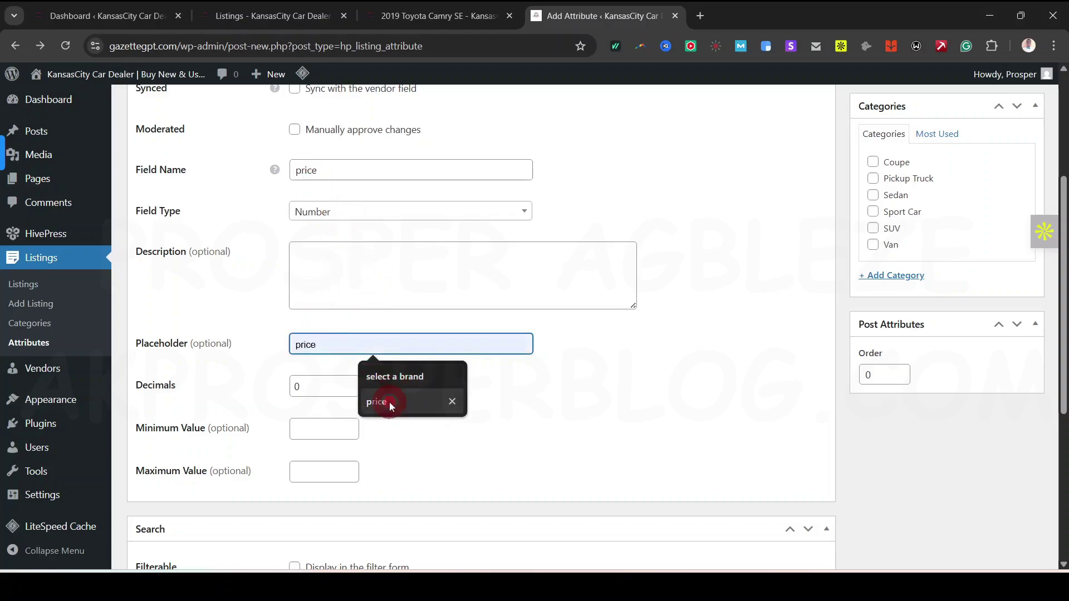
left_click(389, 402)
left_click(467, 412)
mouse_move(275, 172)
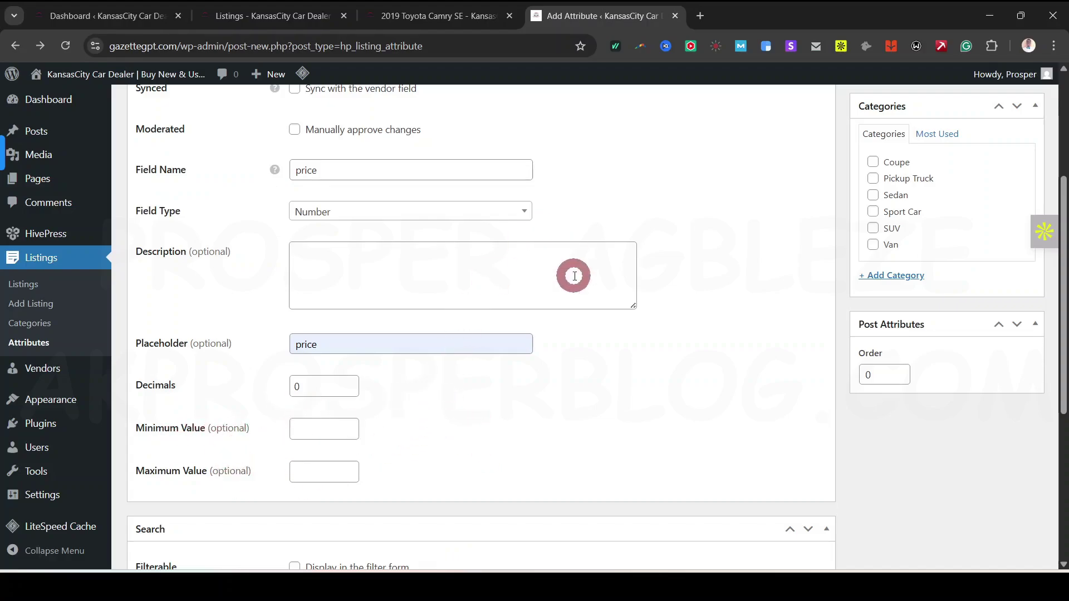
scroll(695, 389, "up", 3)
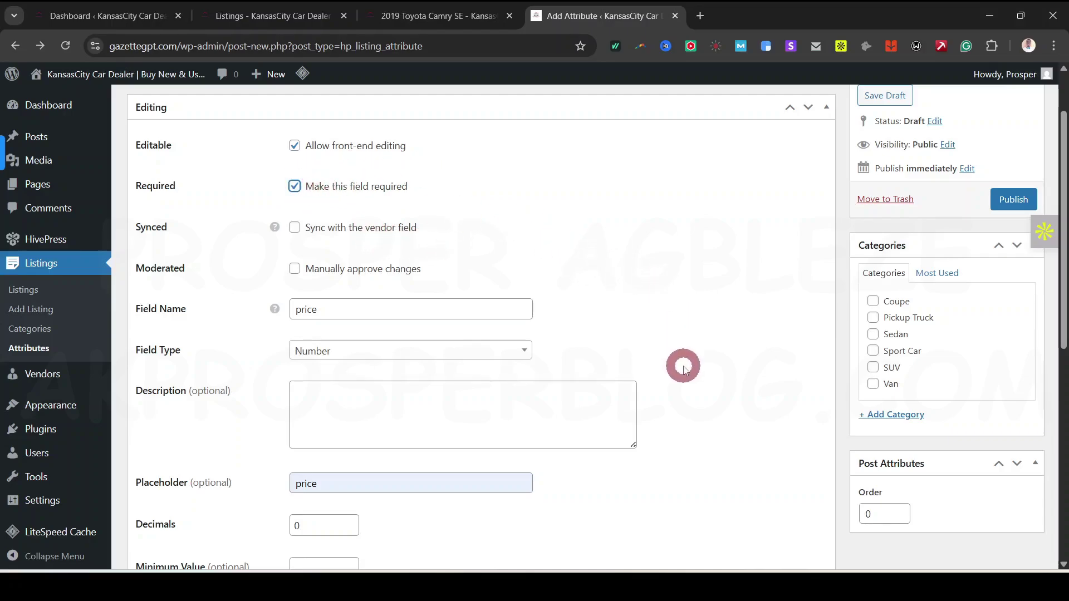
Step: Make the Price attribute display in the filter form and include it in keyword search
scroll(684, 368, "down", 5)
scroll(684, 368, "down", 3)
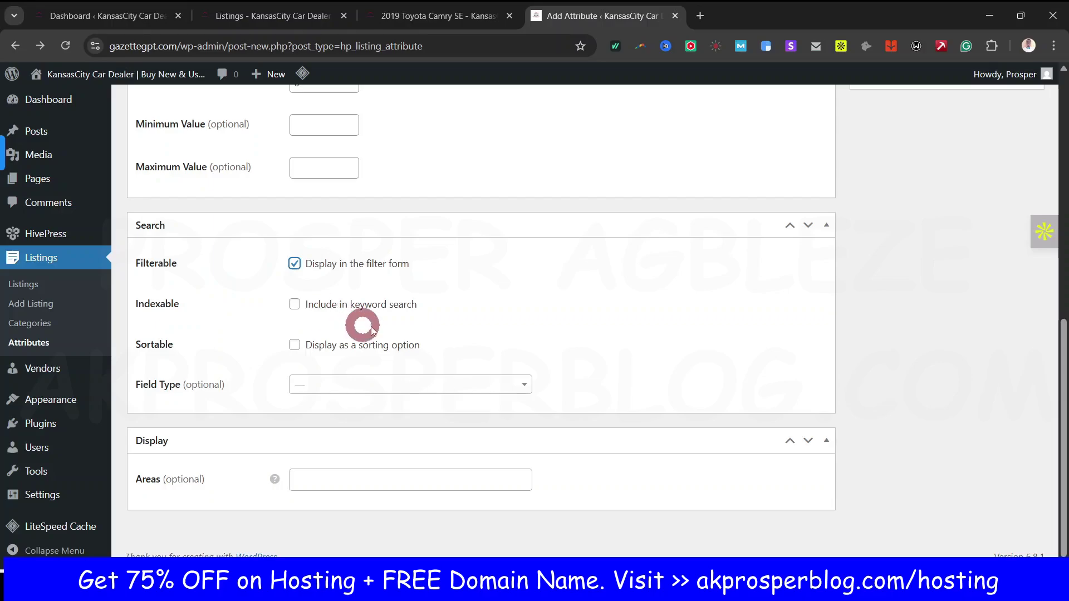
left_click(295, 304)
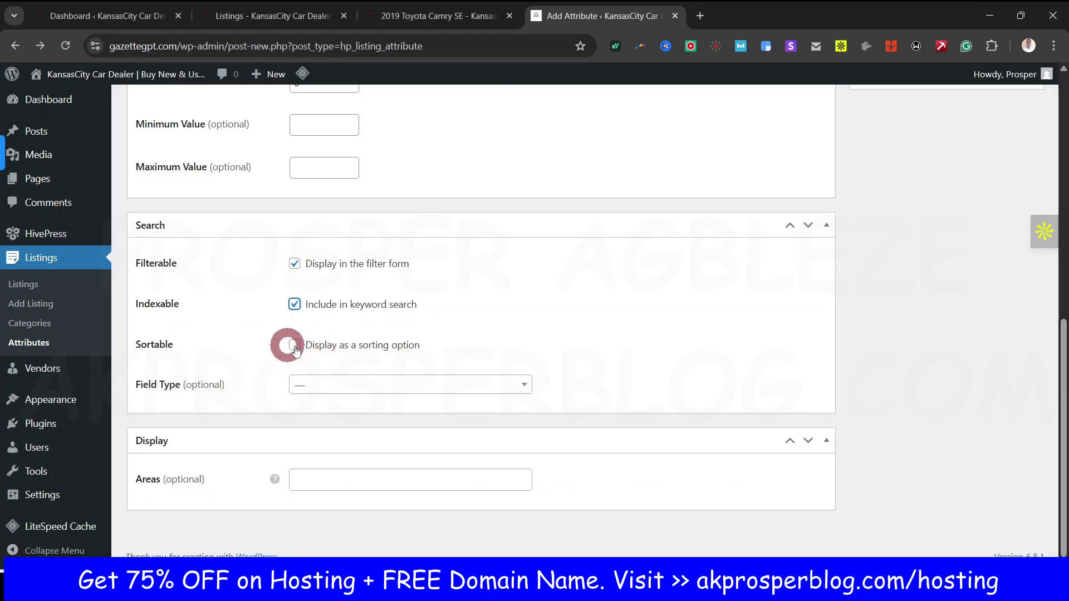
Step: Set the search field type to Number and close the licence reminder
left_click(462, 388)
scroll(393, 468, "down", 1)
scroll(391, 468, "down", 1)
left_click(323, 433)
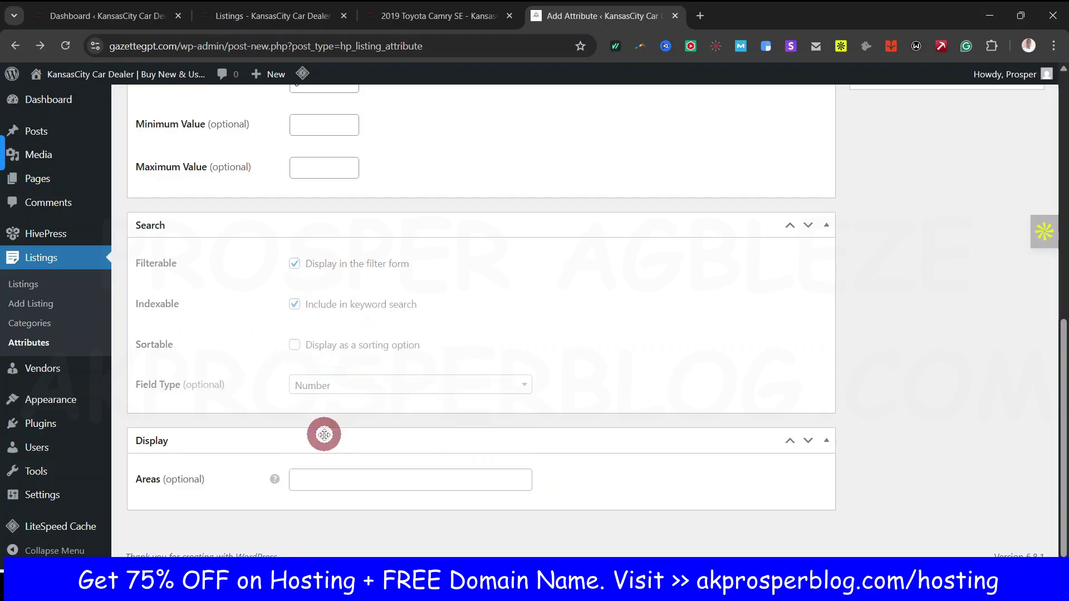
scroll(475, 446, "down", 3)
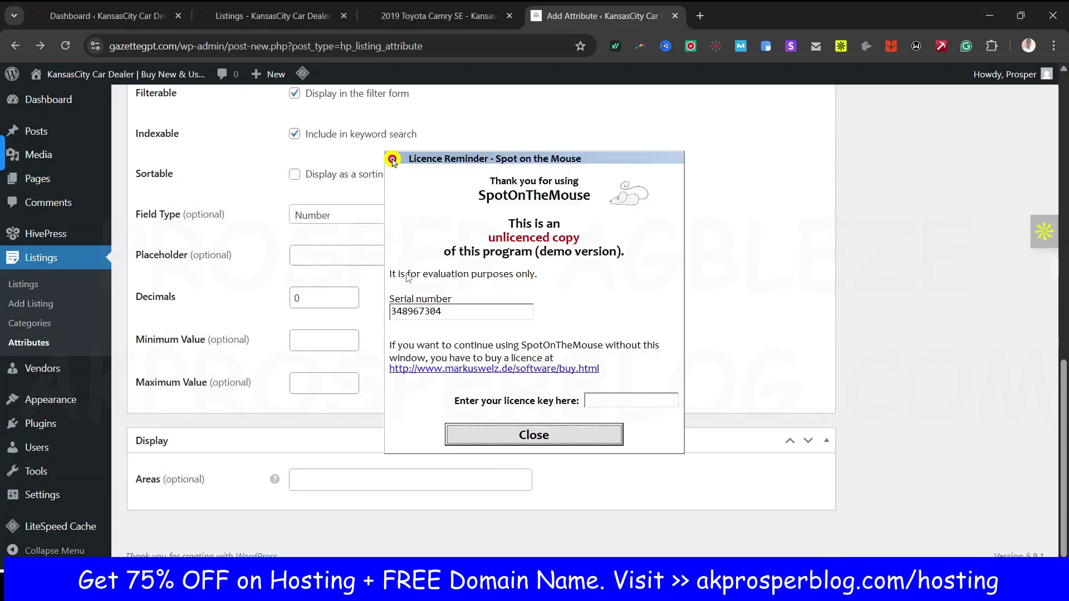
left_click(485, 437)
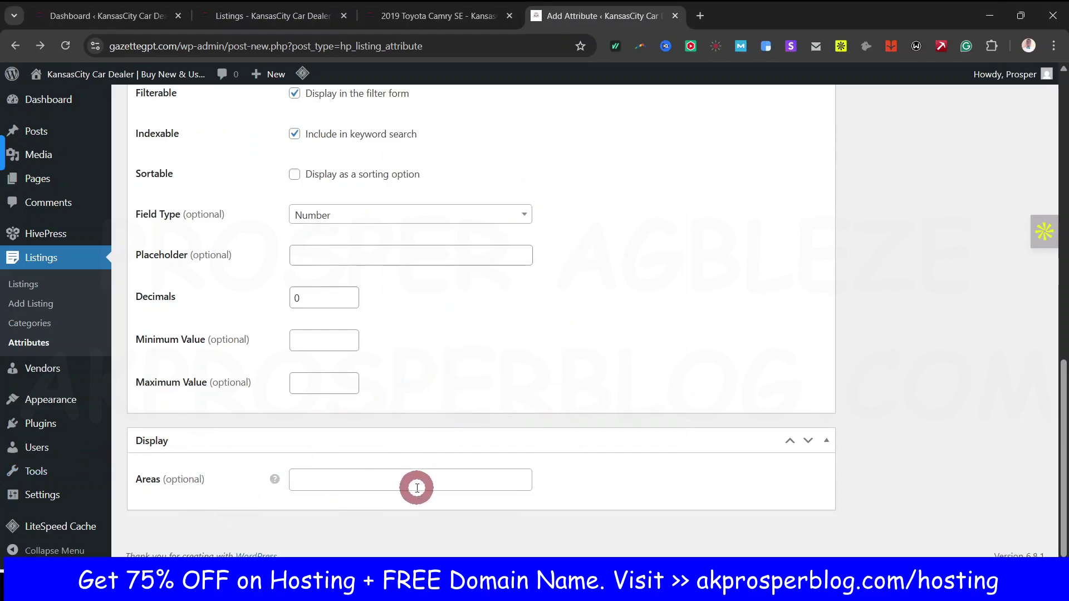
Step: Set the attribute's display areas to Block (primary) and Page (primary)
left_click(397, 476)
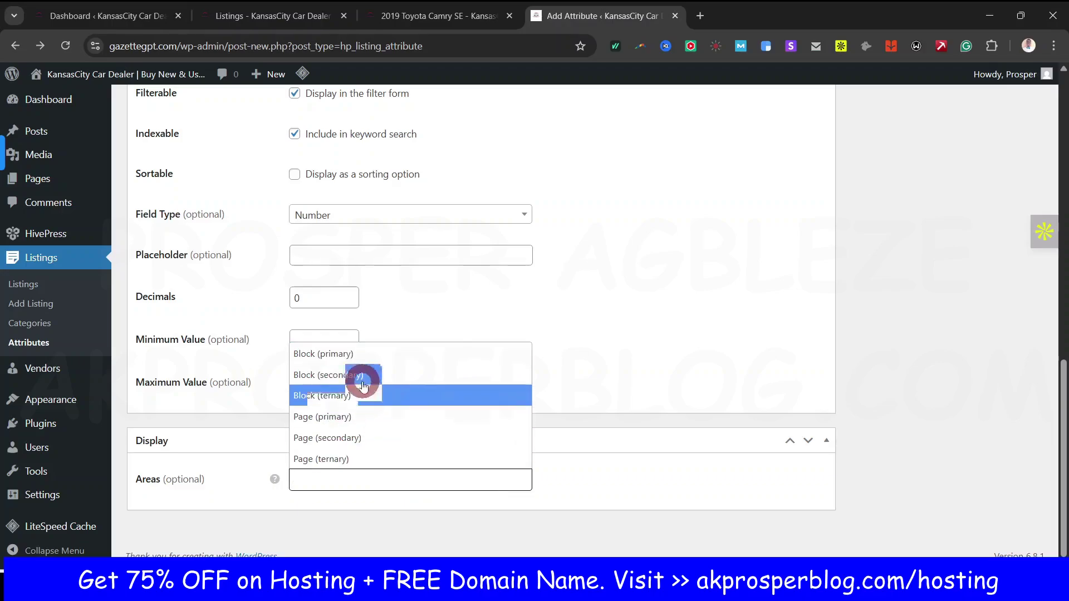
left_click(348, 354)
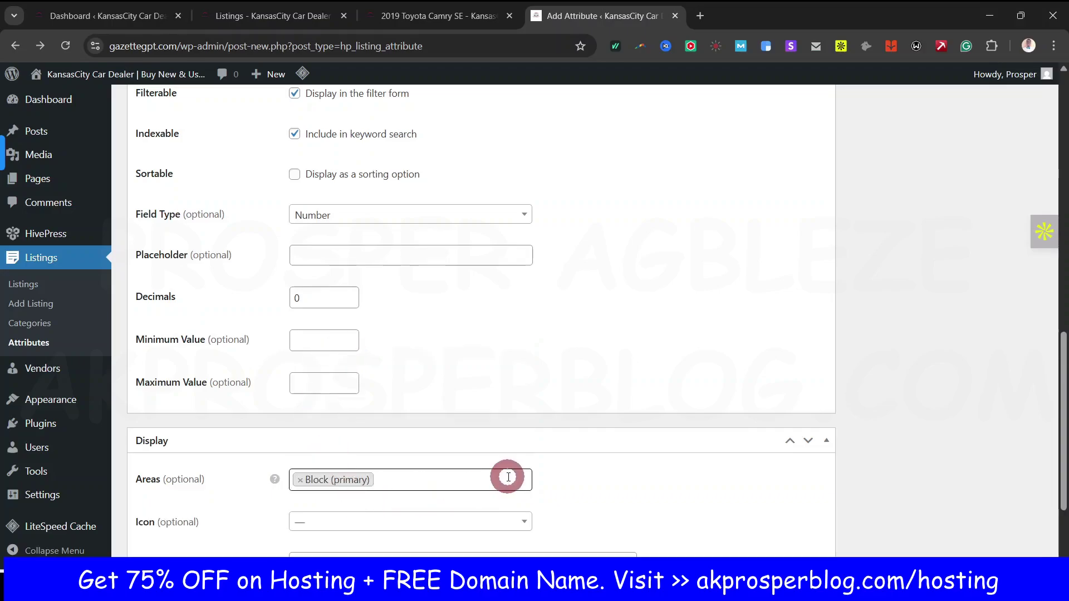
left_click(450, 484)
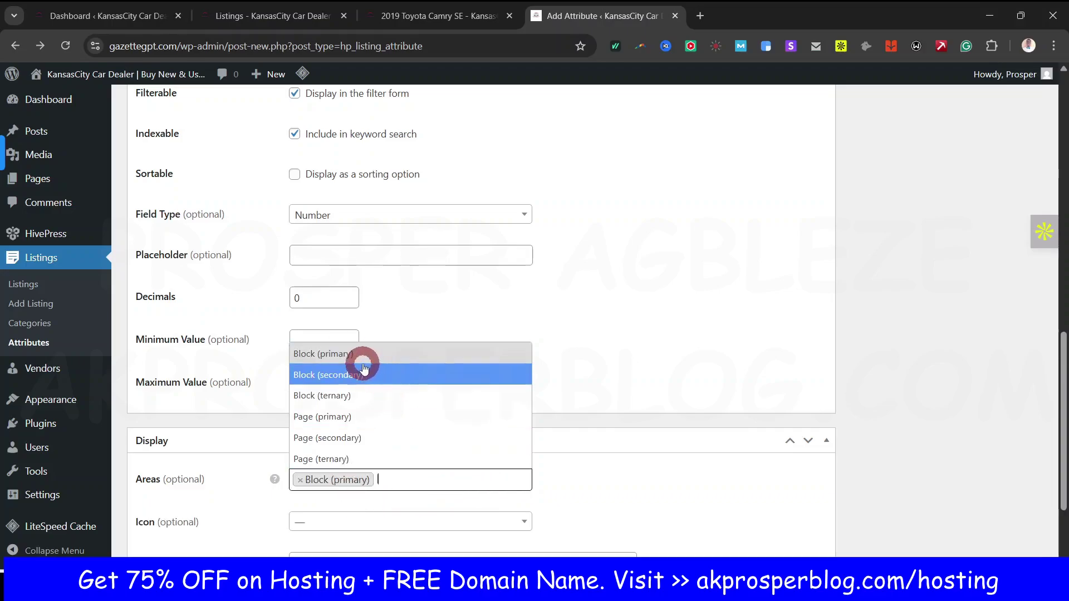
left_click(353, 424)
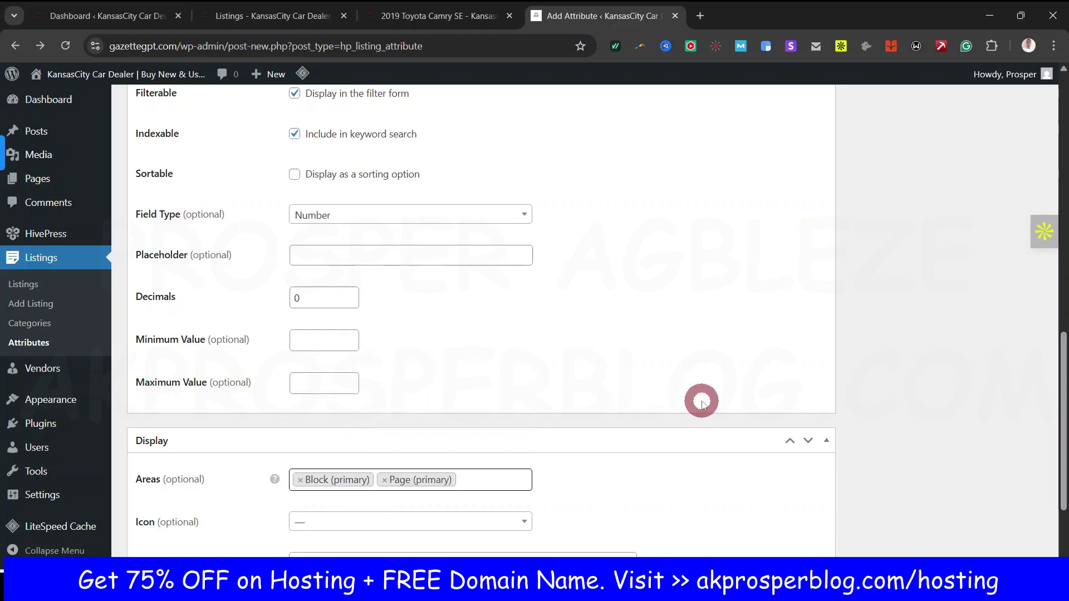
scroll(702, 403, "down", 3)
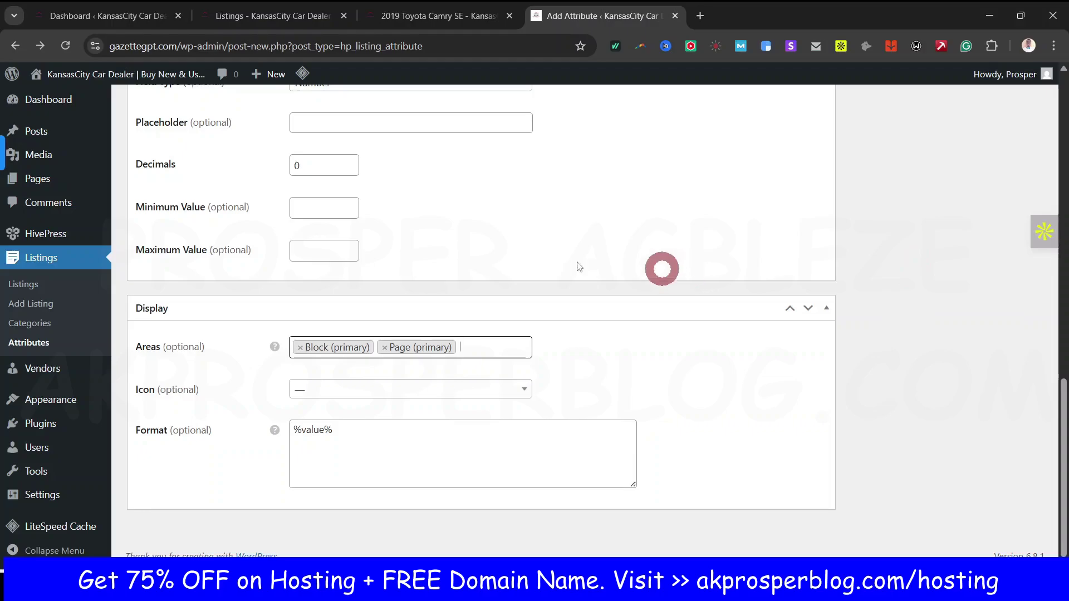
Step: Examine where the price and vehicle details appear on the 2019 Toyota Camry SE page and the listings page
left_click(412, 26)
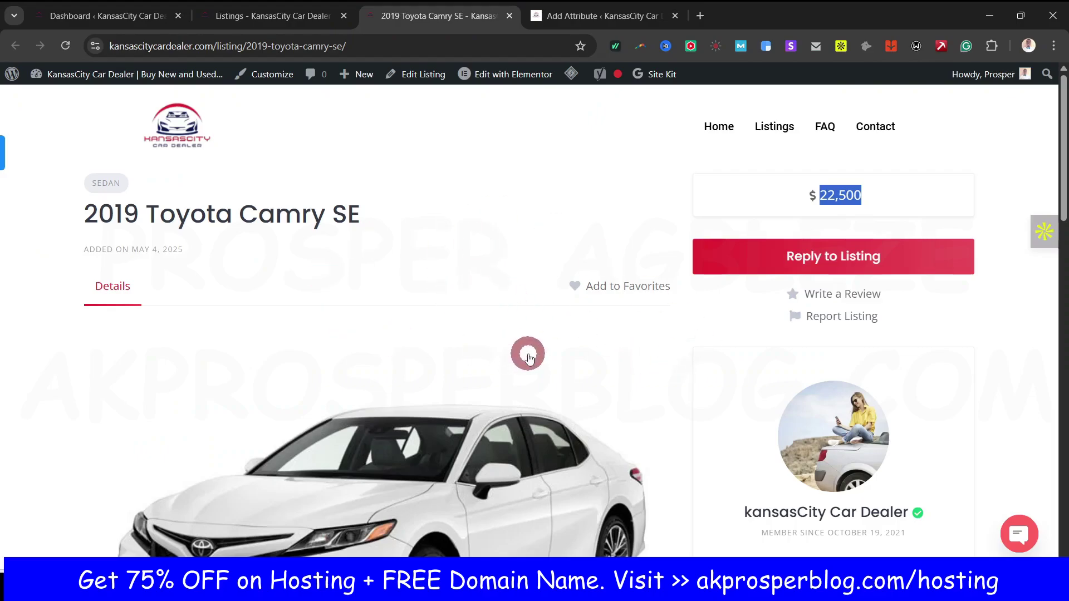
scroll(501, 370, "down", 1)
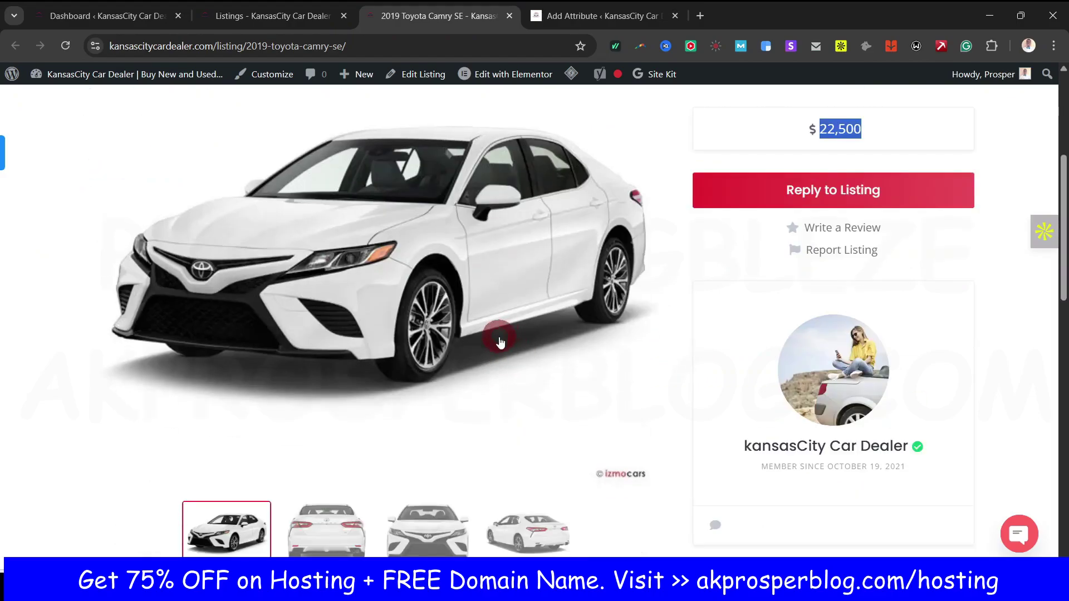
scroll(500, 342, "up", 1)
left_click(940, 309)
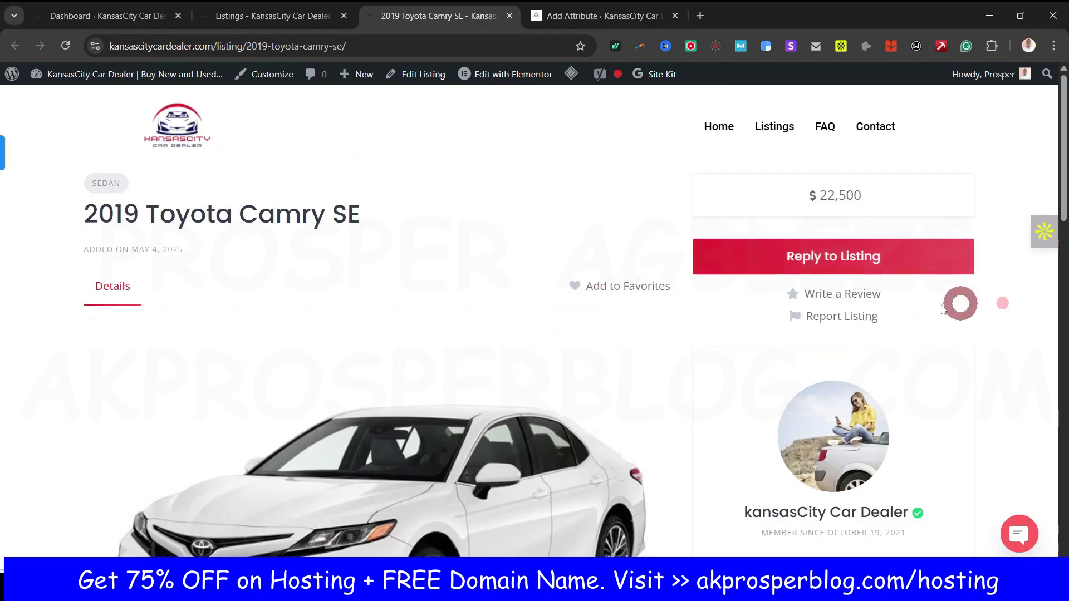
scroll(613, 434, "down", 4)
scroll(390, 473, "down", 3)
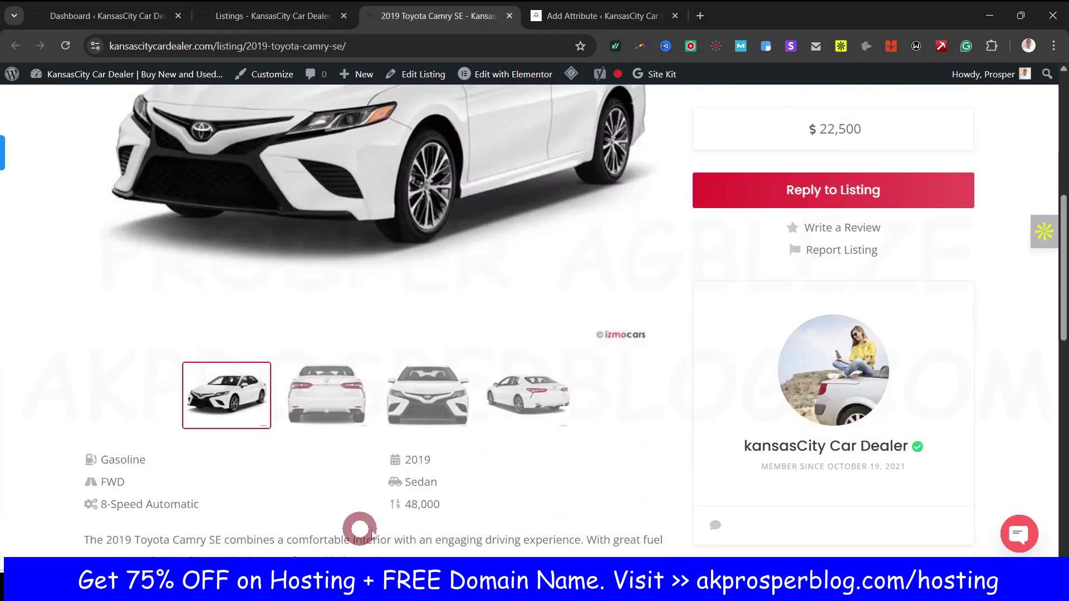
left_click(267, 15)
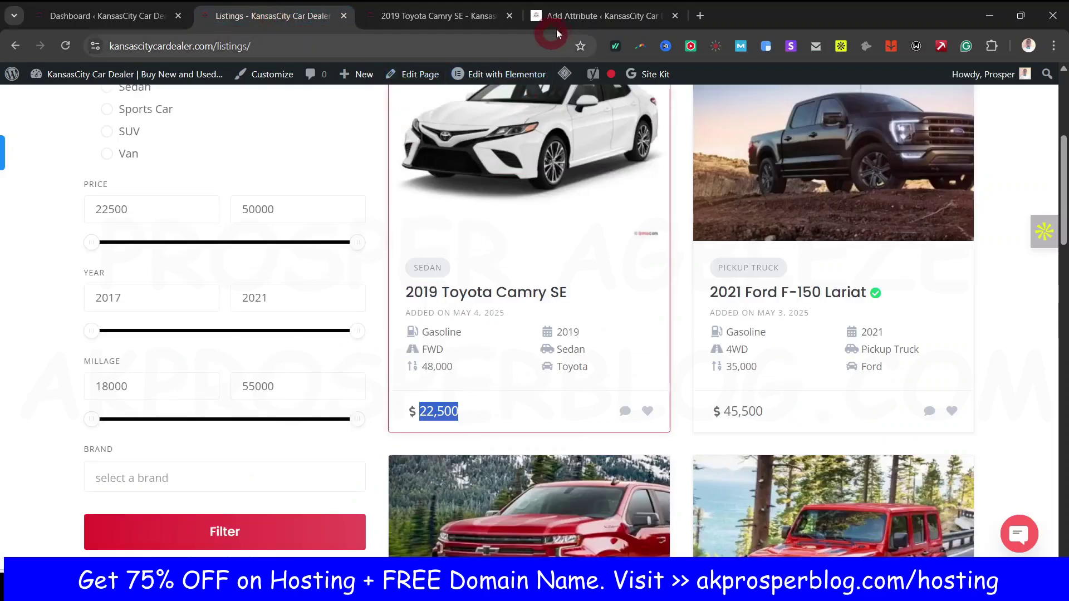
left_click(556, 17)
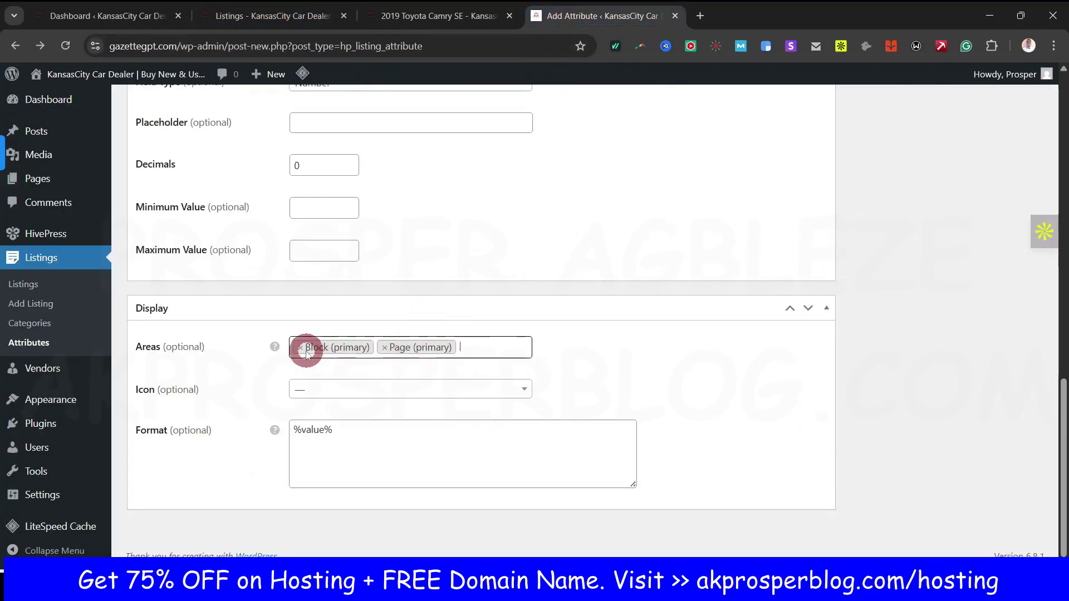
Step: Compare the chosen display areas with the price's position on the Camry page and the price and details on its listing card
left_click(406, 16)
scroll(761, 265, "up", 3)
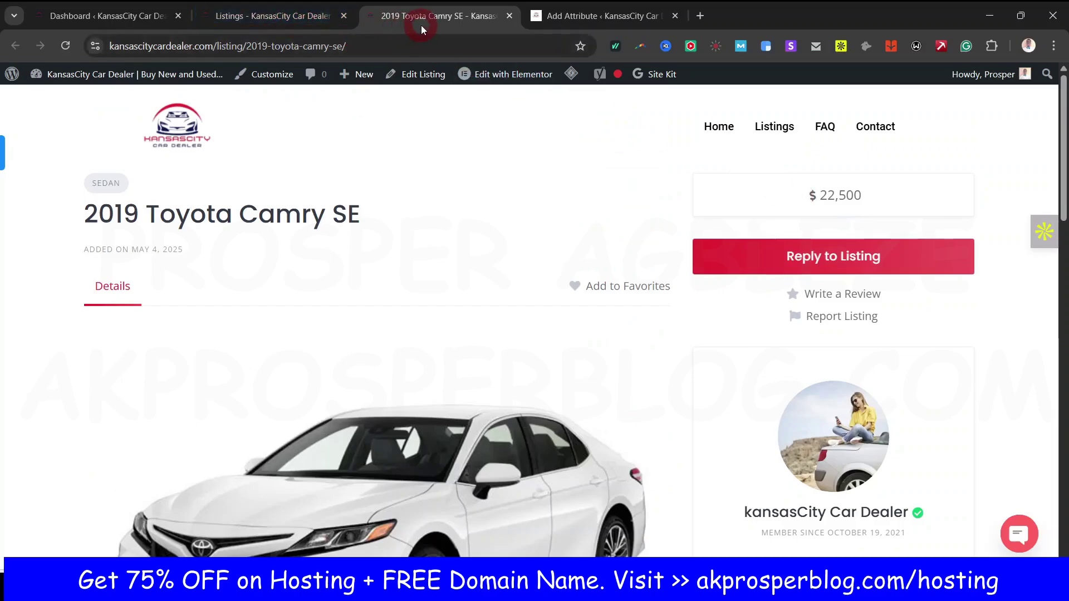
left_click(287, 20)
left_click(603, 15)
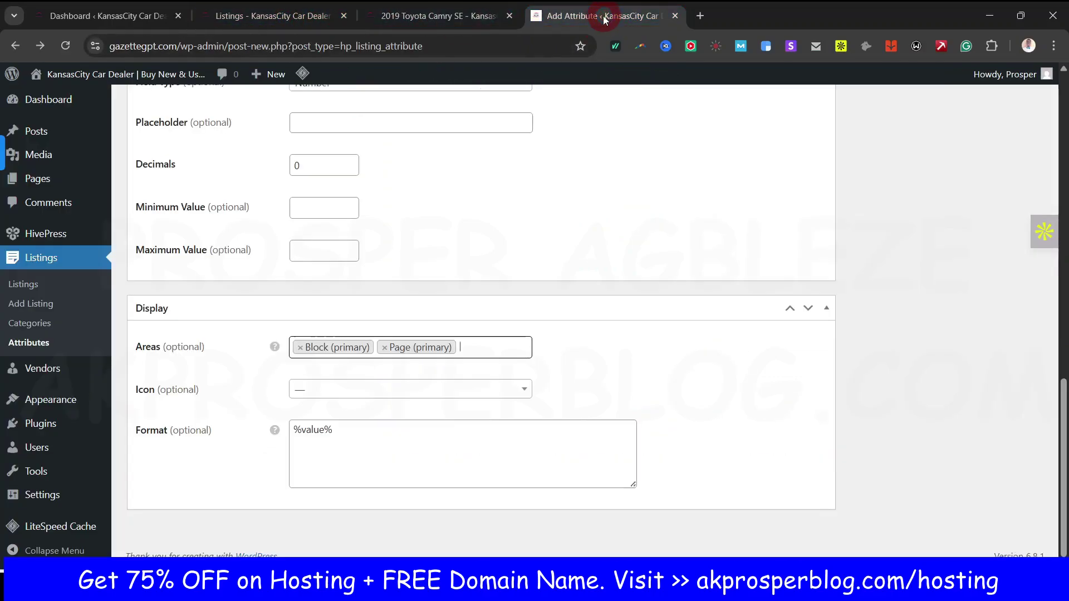
left_click(378, 347)
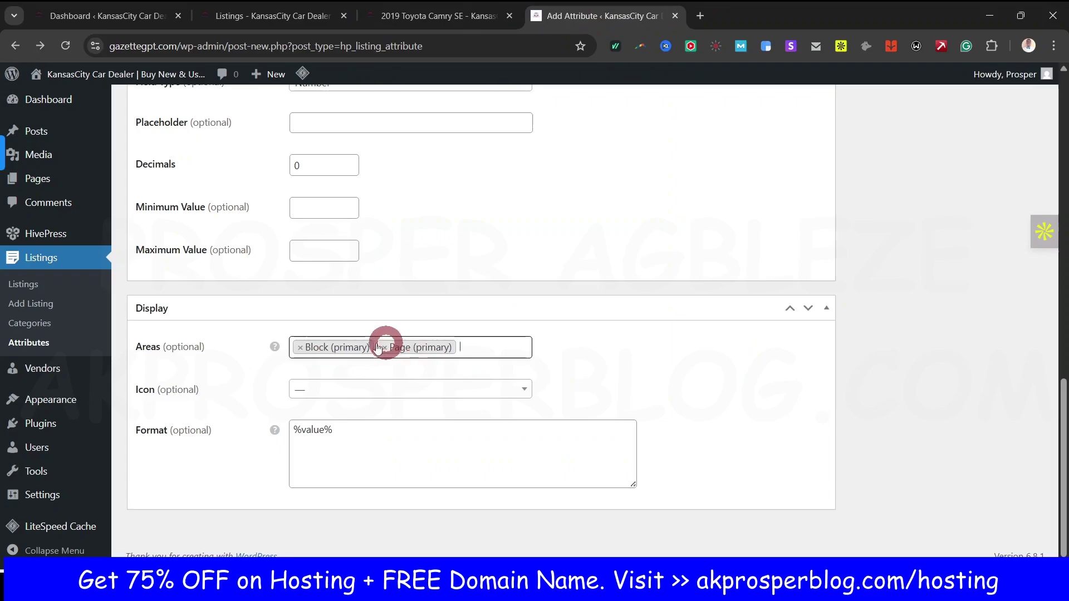
left_click(445, 15)
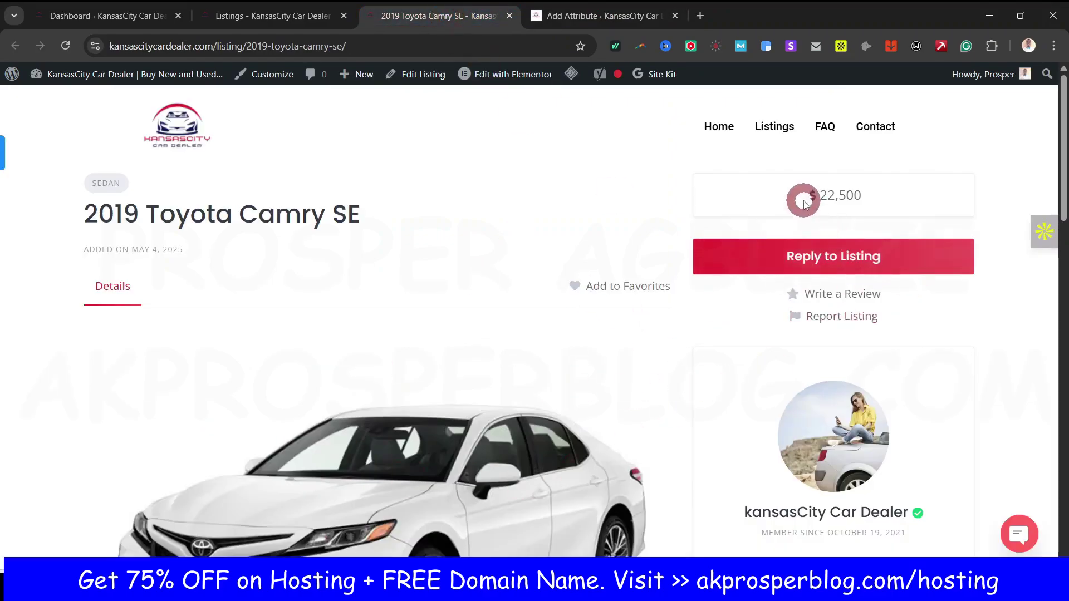
left_click_drag(817, 195, 889, 202)
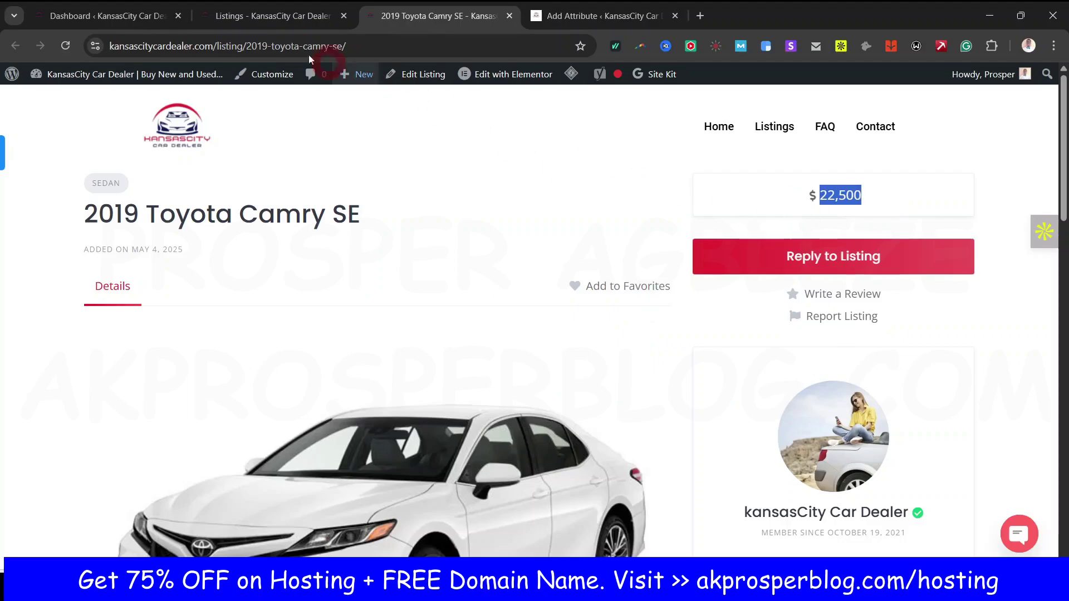
left_click(282, 20)
left_click(470, 415)
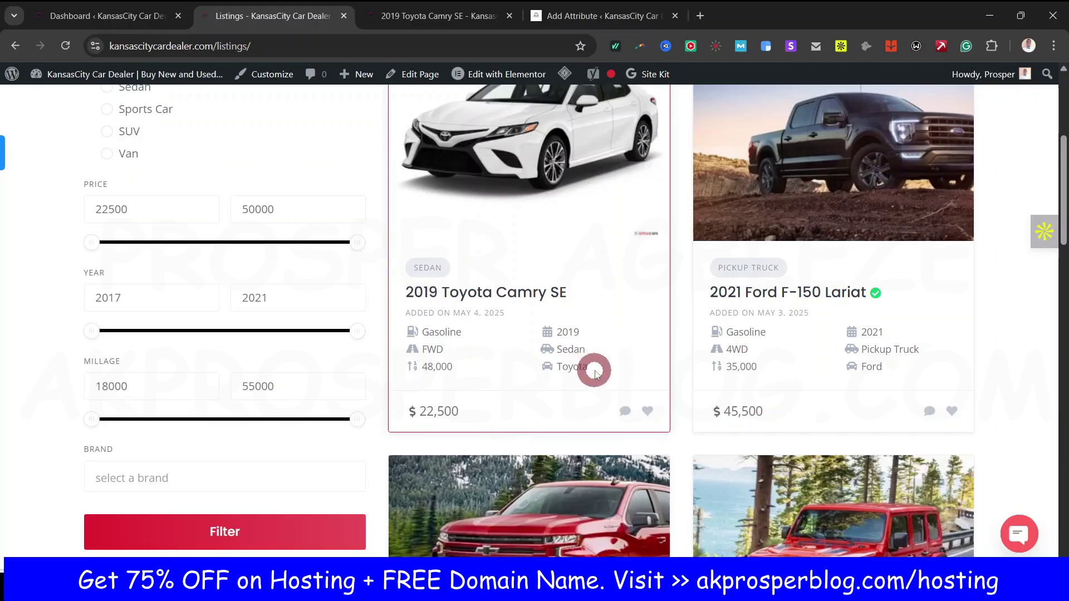
left_click_drag(595, 372, 426, 336)
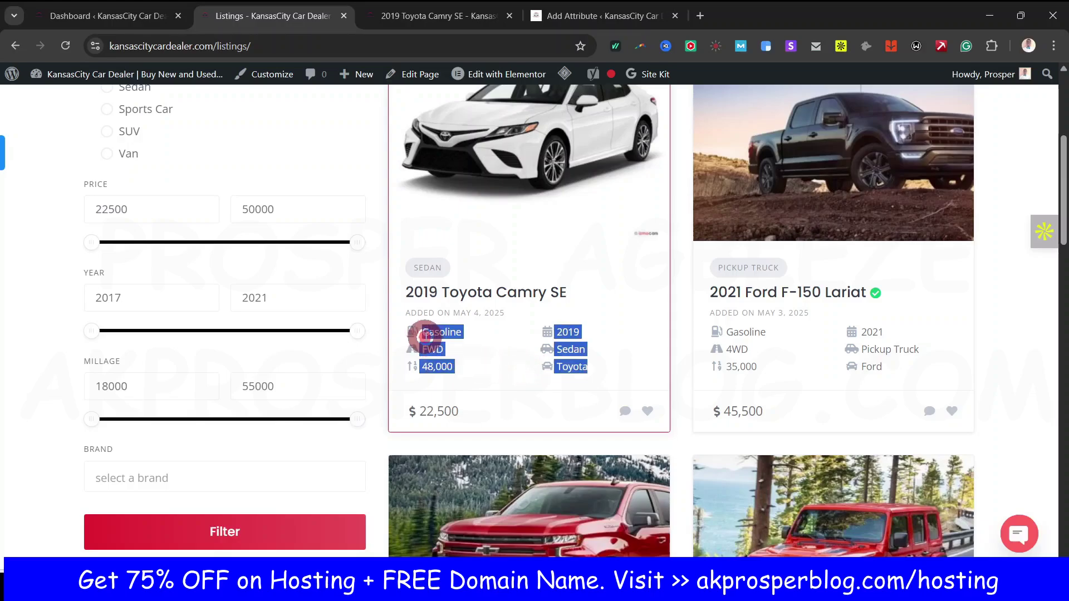
left_click(1022, 330)
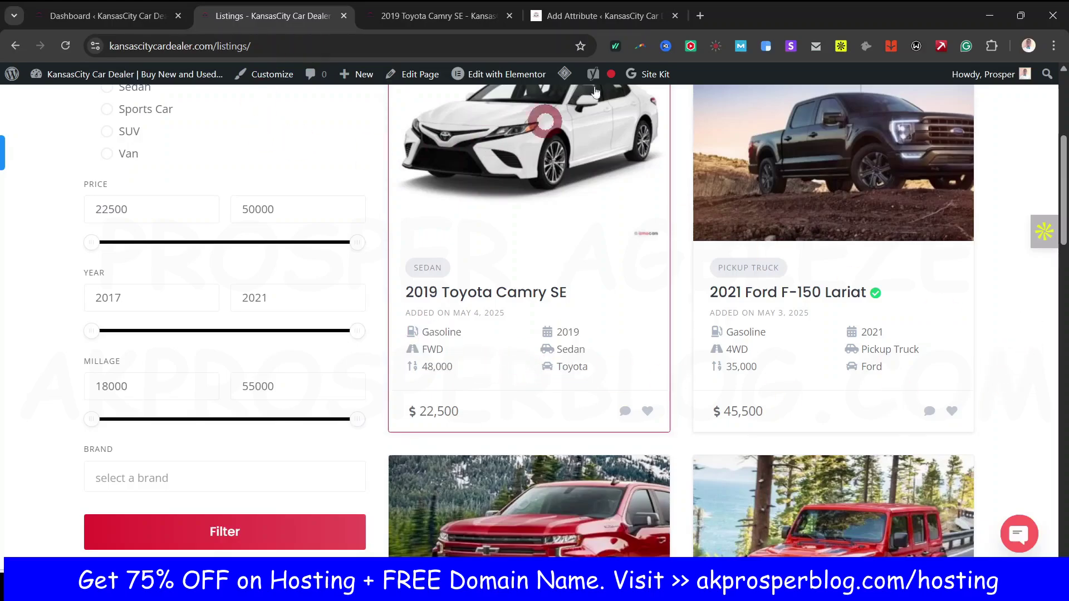
left_click(437, 8)
left_click(598, 16)
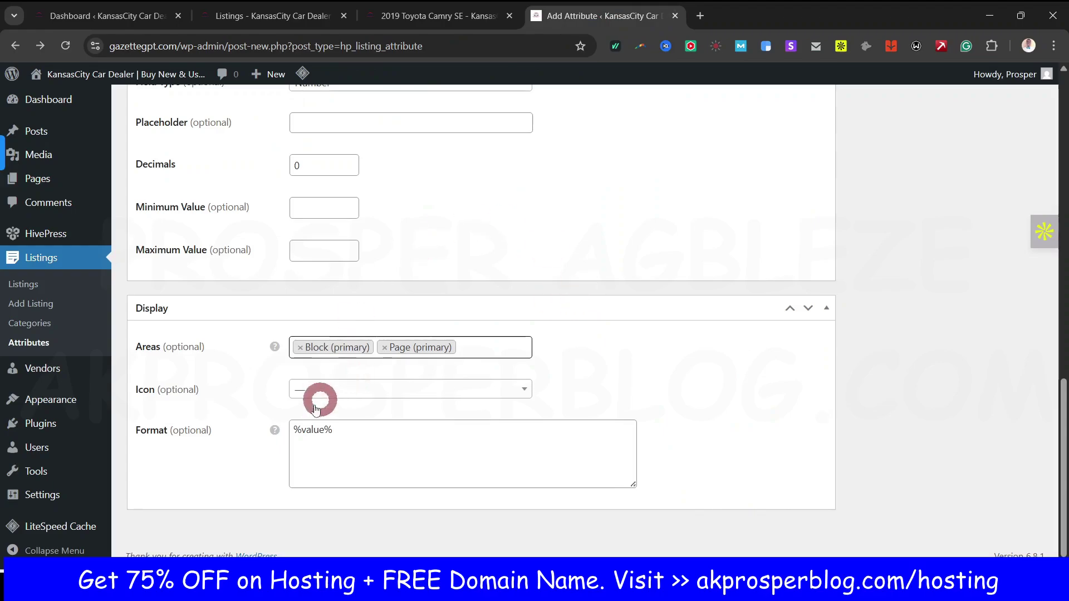
Step: Search the display icons for "doll" and set the Price attribute's icon to dollar-sign
left_click(374, 391)
left_click(486, 426)
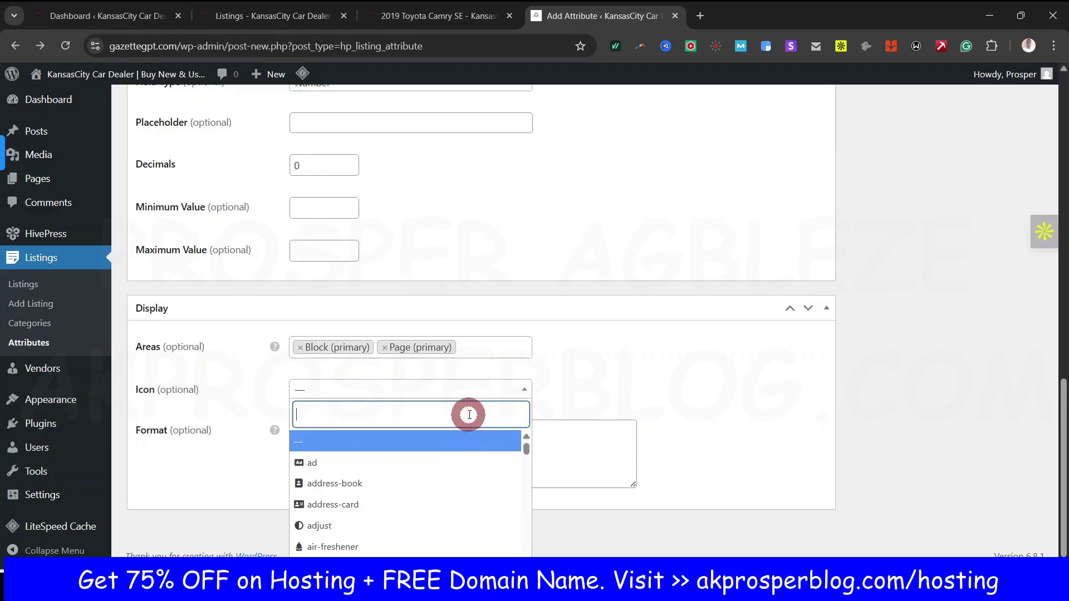
type("doll")
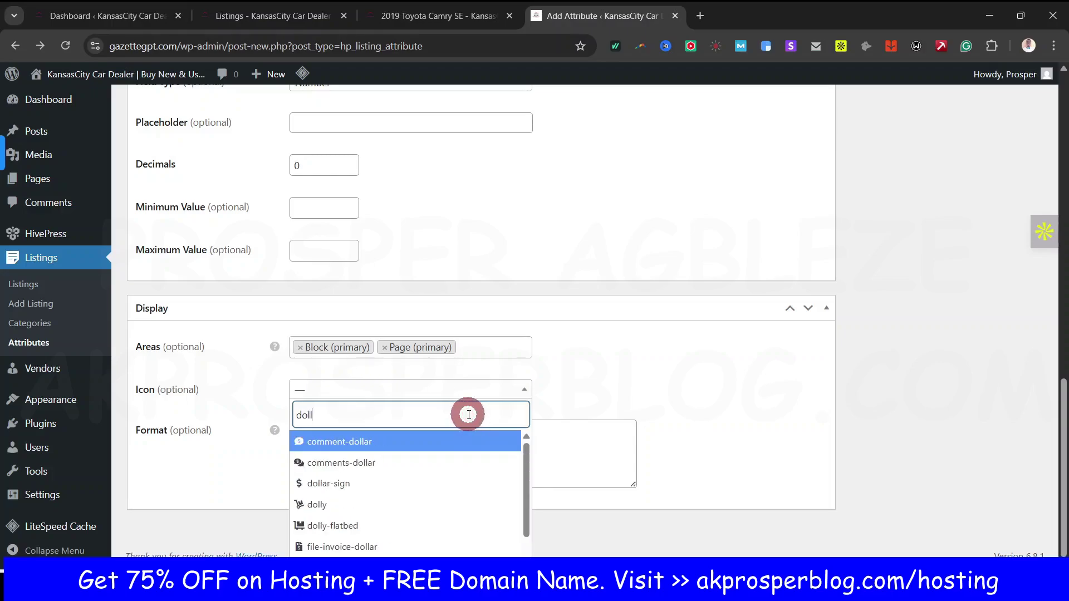
left_click(341, 484)
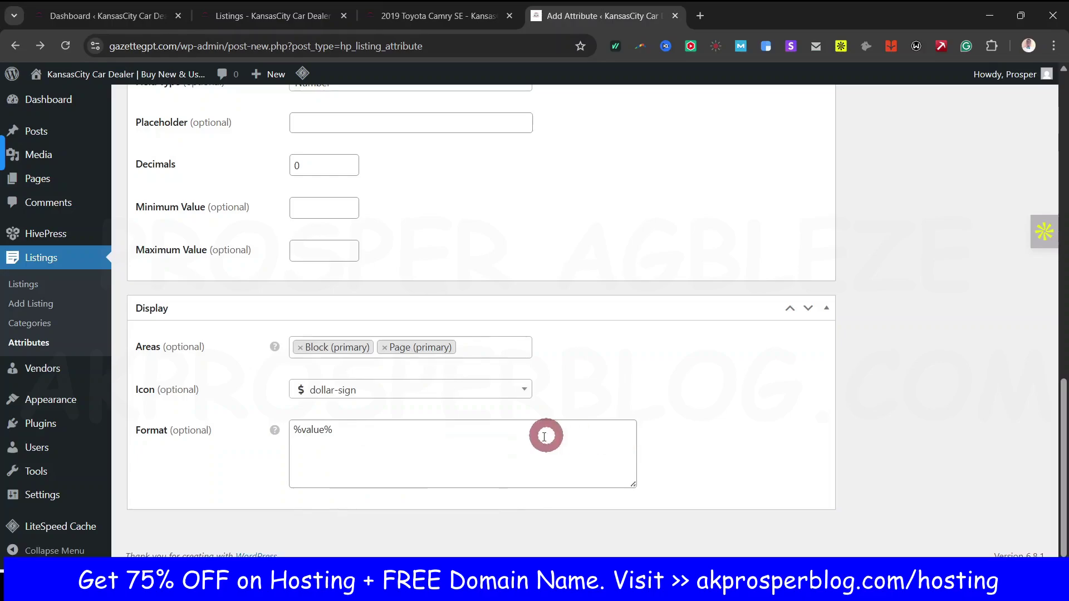
Step: Insert the icon placeholder so the display format reads %icon%%value%, and publish the Price attribute
left_click(297, 428)
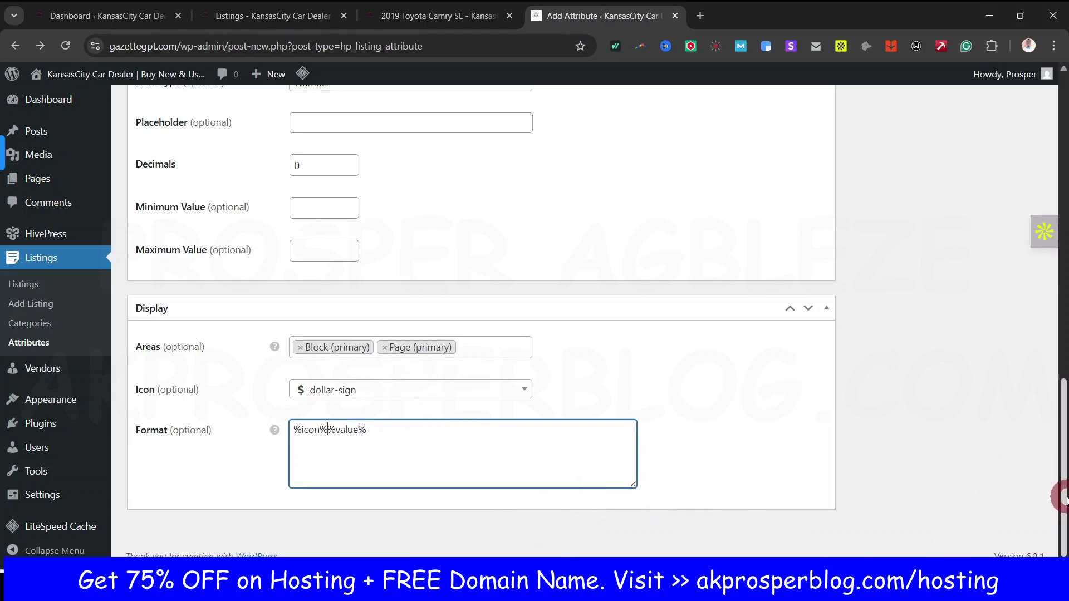
scroll(937, 395, "up", 14)
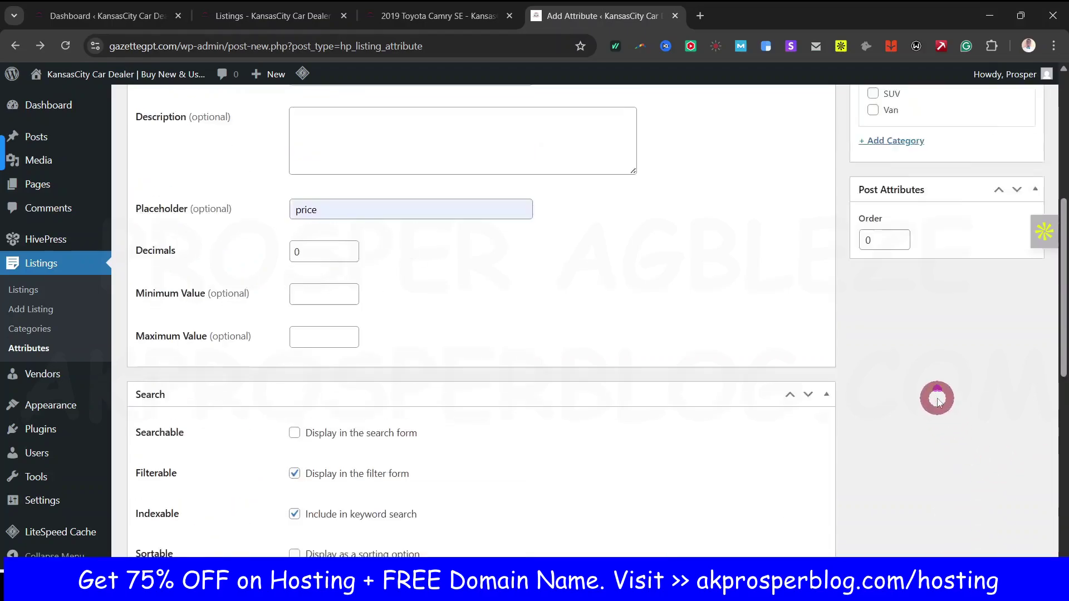
left_click(1011, 277)
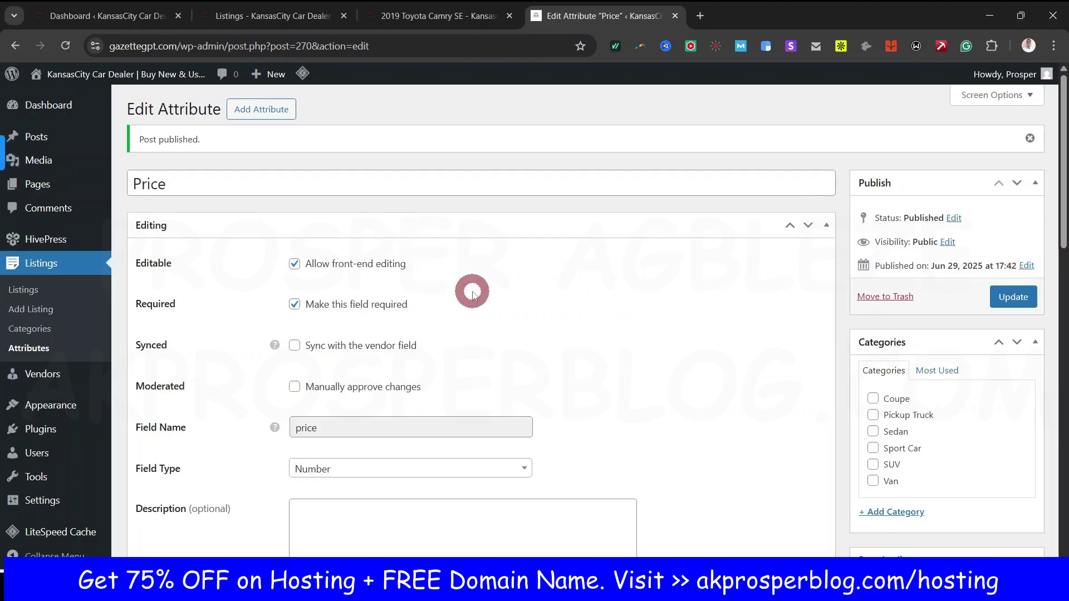
Step: Return to the listing attributes overview and start adding another attribute
left_click(19, 348)
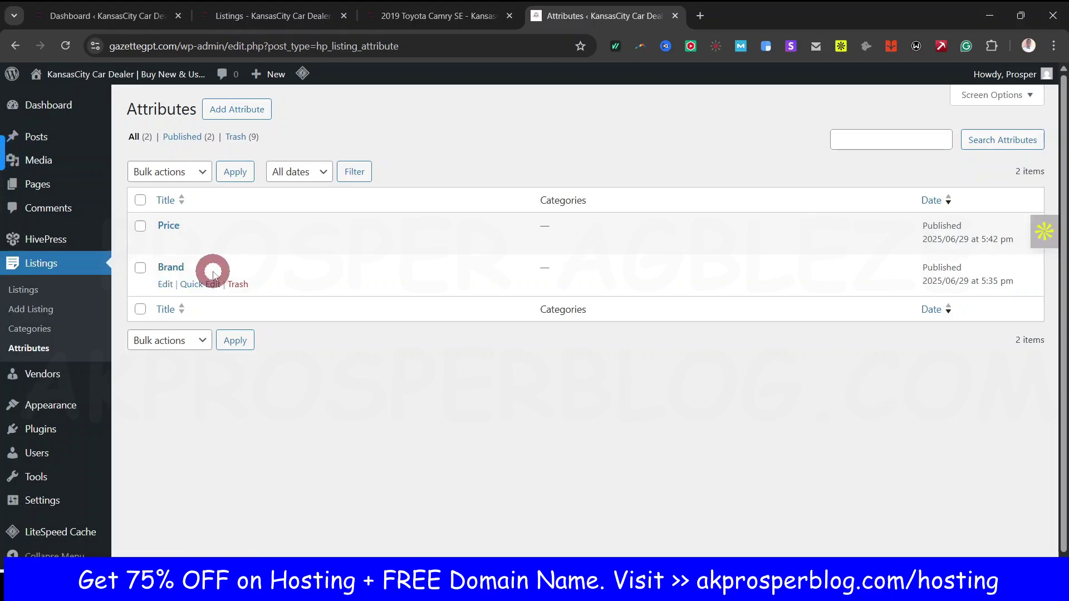
left_click(243, 114)
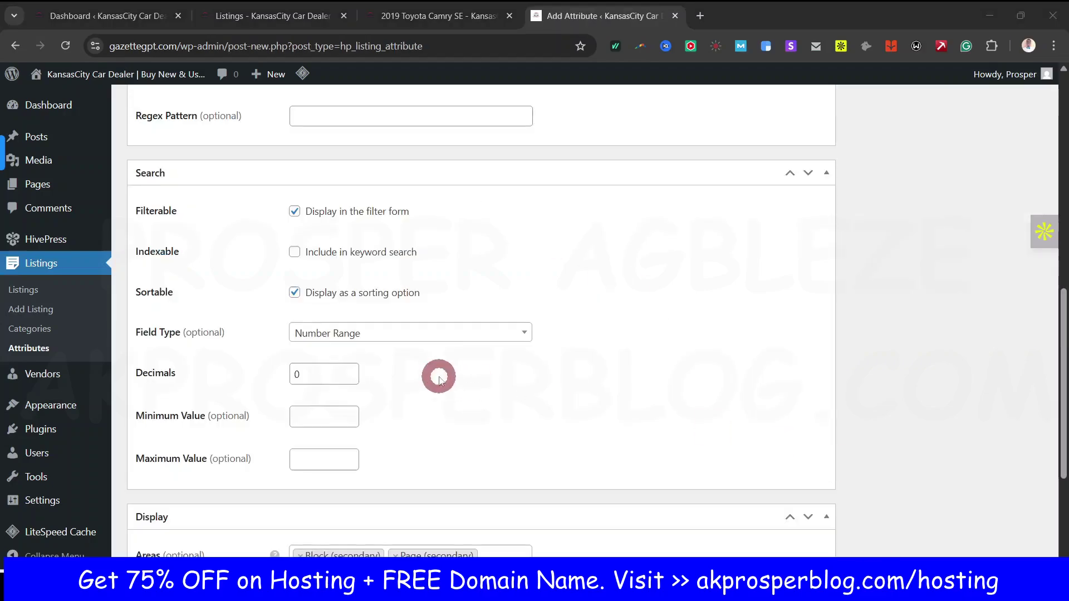
Step: Review the year attribute's editing and search settings, including the choices for its search field type
scroll(640, 401, "up", 15)
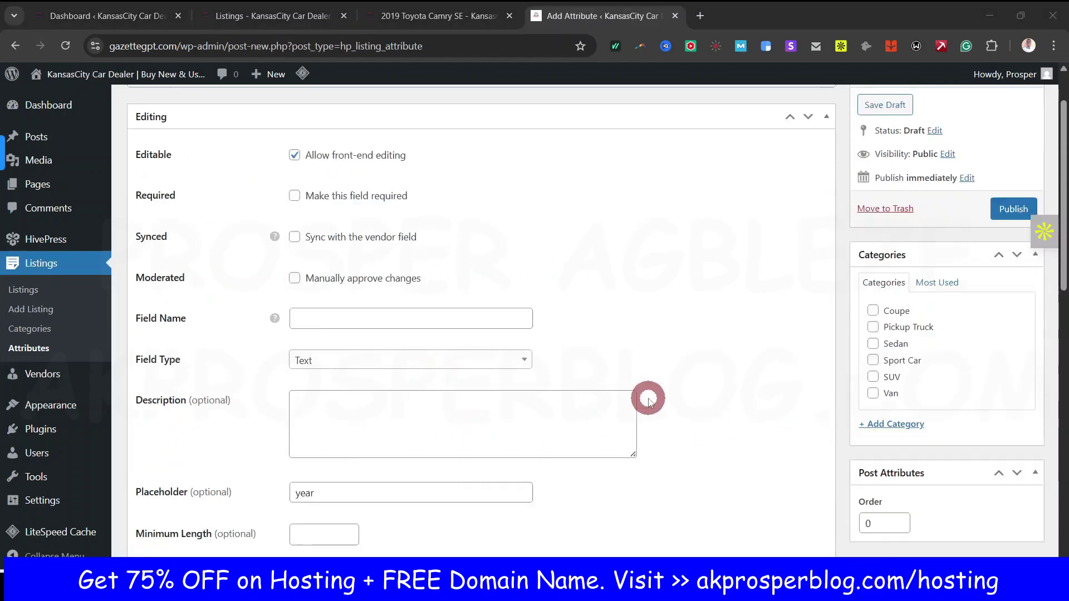
scroll(351, 360, "down", 3)
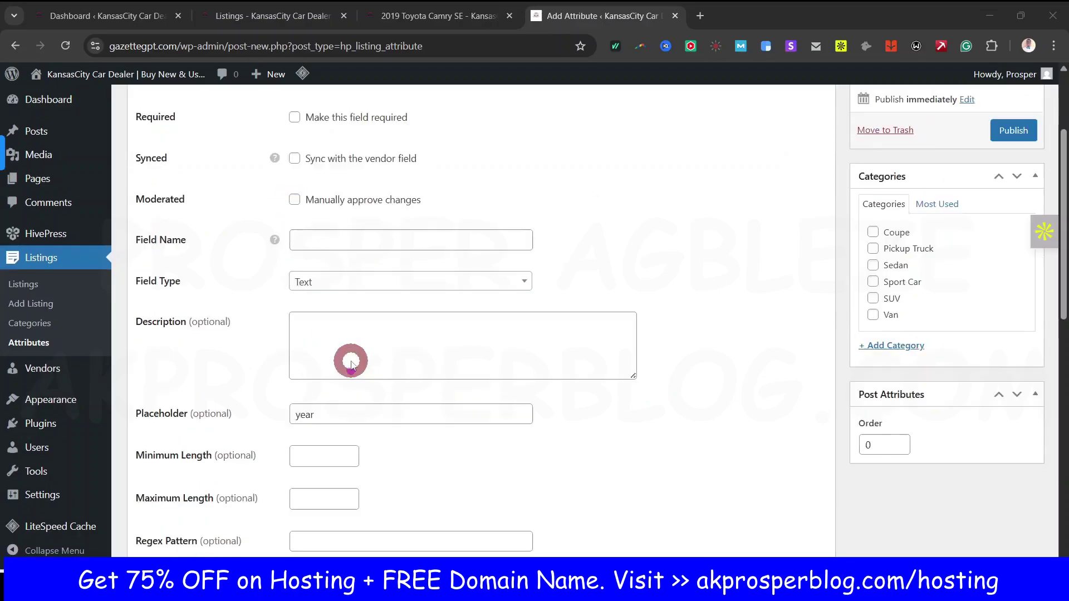
scroll(373, 377, "down", 6)
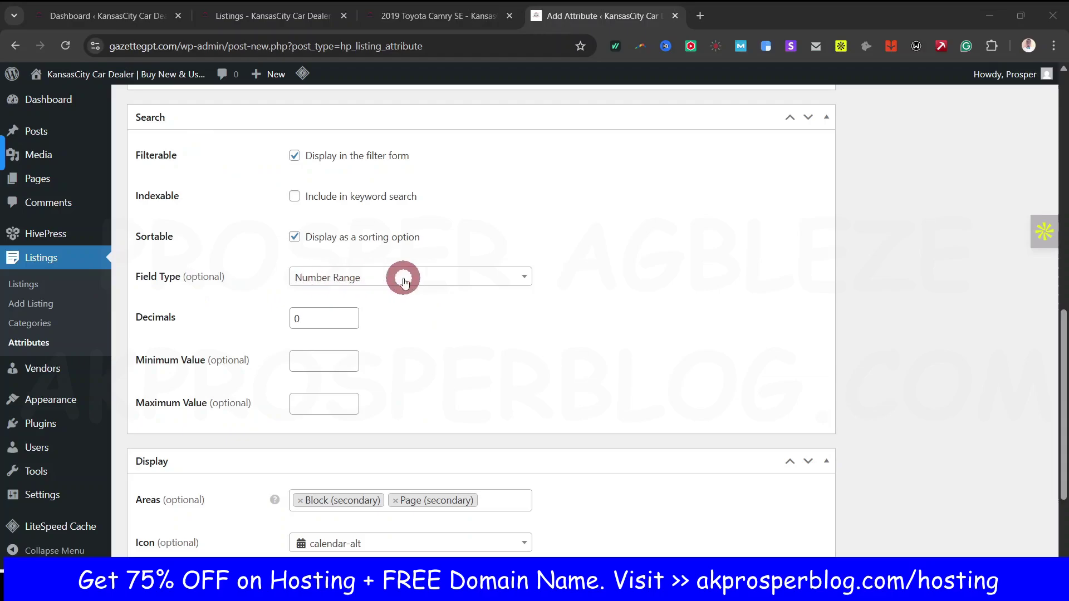
left_click(374, 282)
left_click(616, 351)
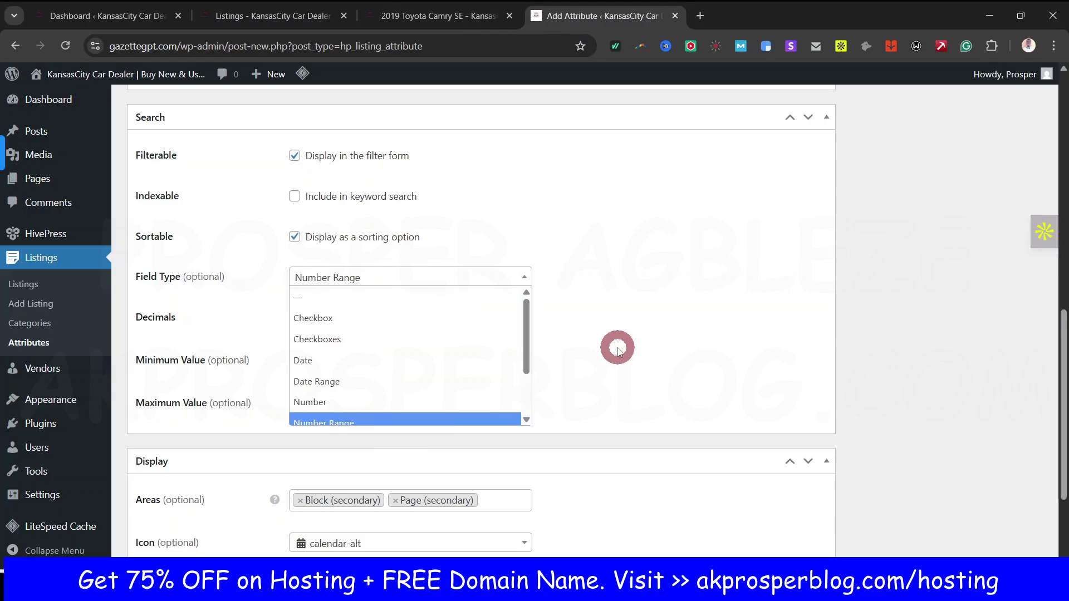
Step: Examine how the Year number range filter and its slider work on the listings page
left_click(422, 19)
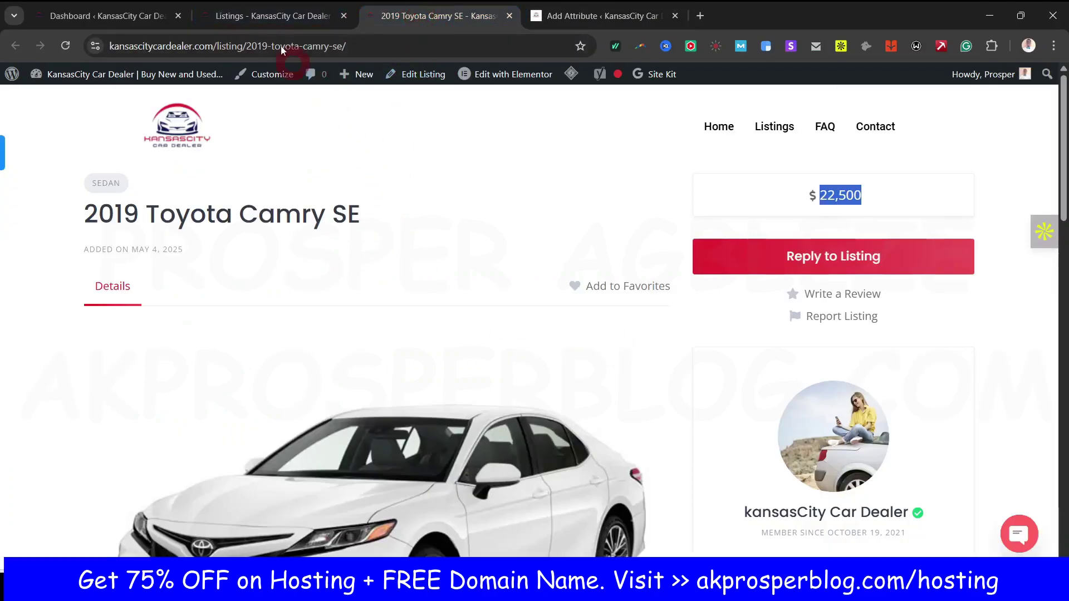
left_click(280, 17)
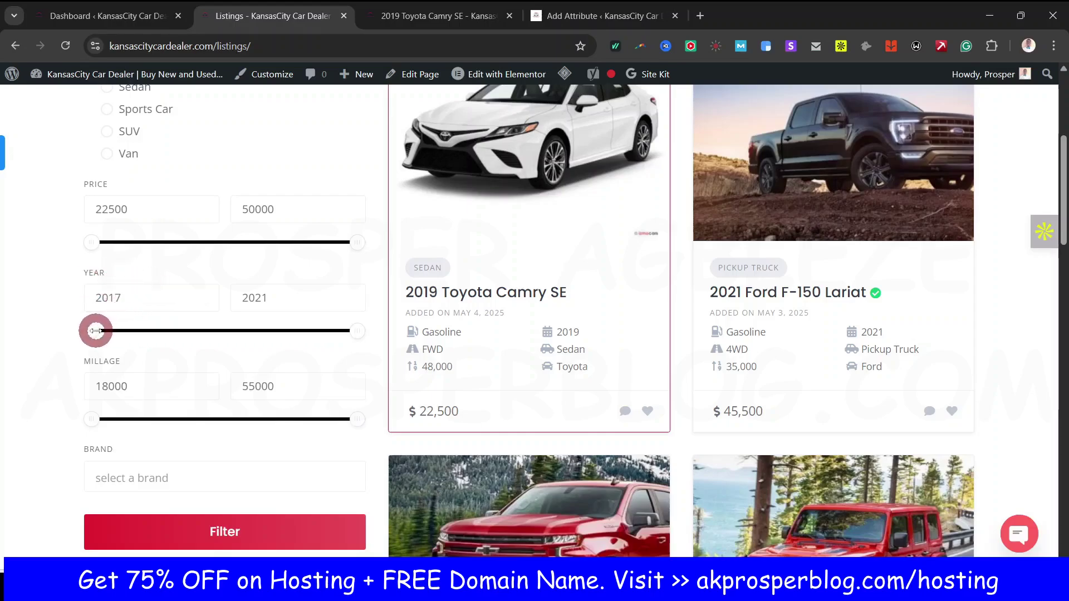
left_click_drag(96, 331, 62, 329)
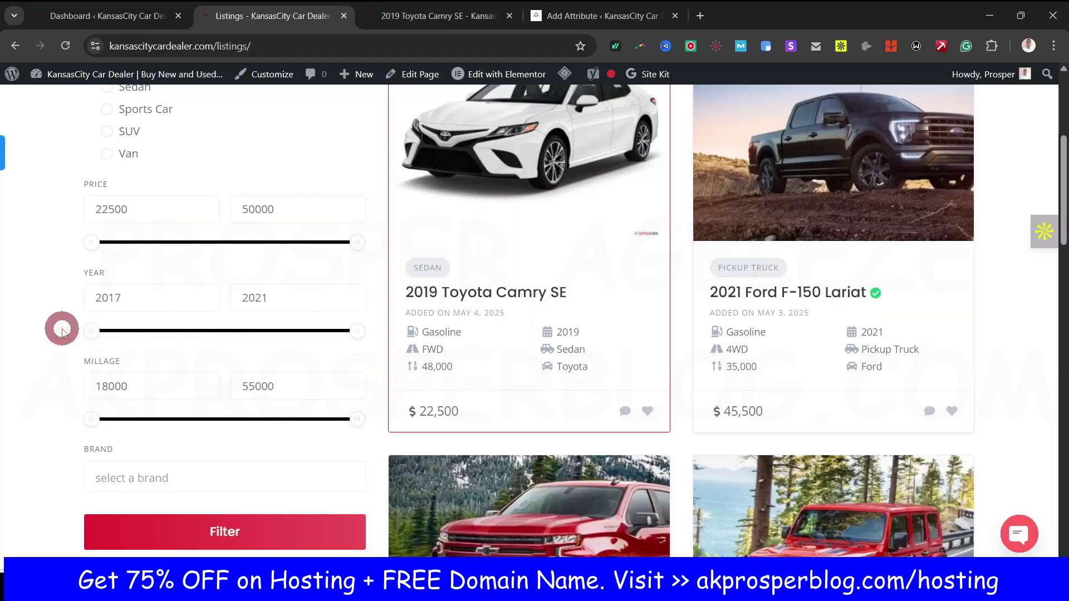
scroll(389, 405, "up", 5)
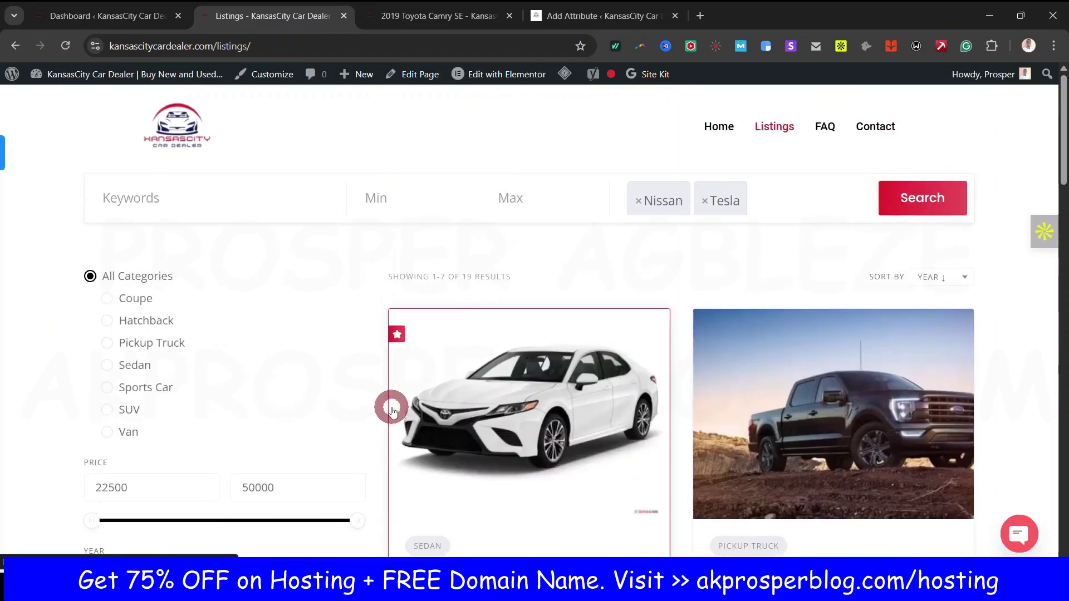
scroll(391, 409, "down", 4)
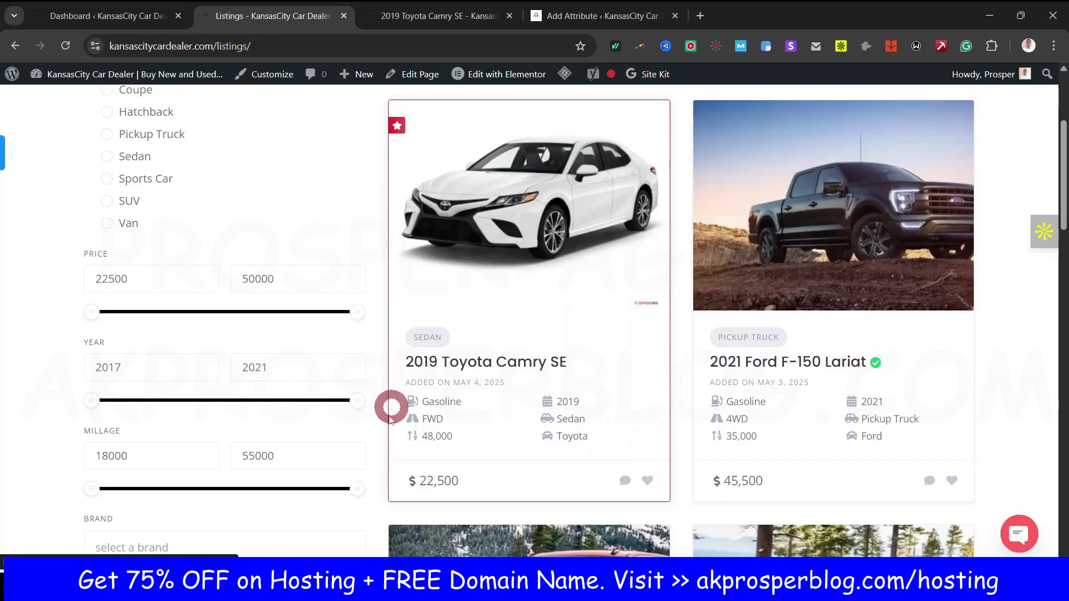
Step: Review the year attribute's display settings and the available search field types on the Add Attribute form
left_click(456, 32)
left_click(588, 25)
scroll(391, 510, "down", 2)
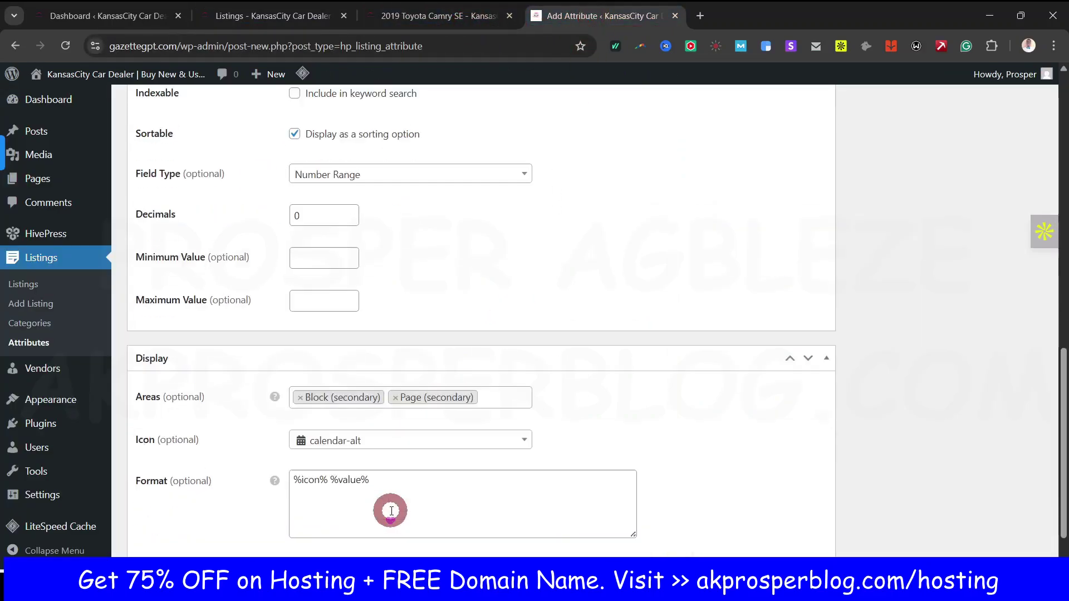
scroll(384, 446, "down", 1)
scroll(312, 336, "up", 5)
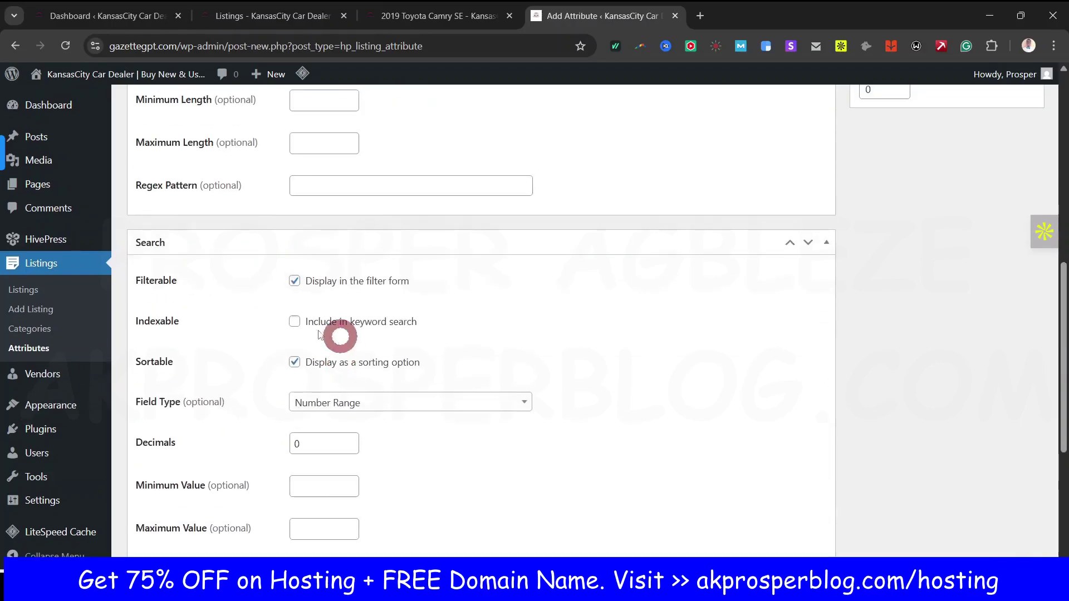
left_click(390, 405)
scroll(423, 507, "down", 3)
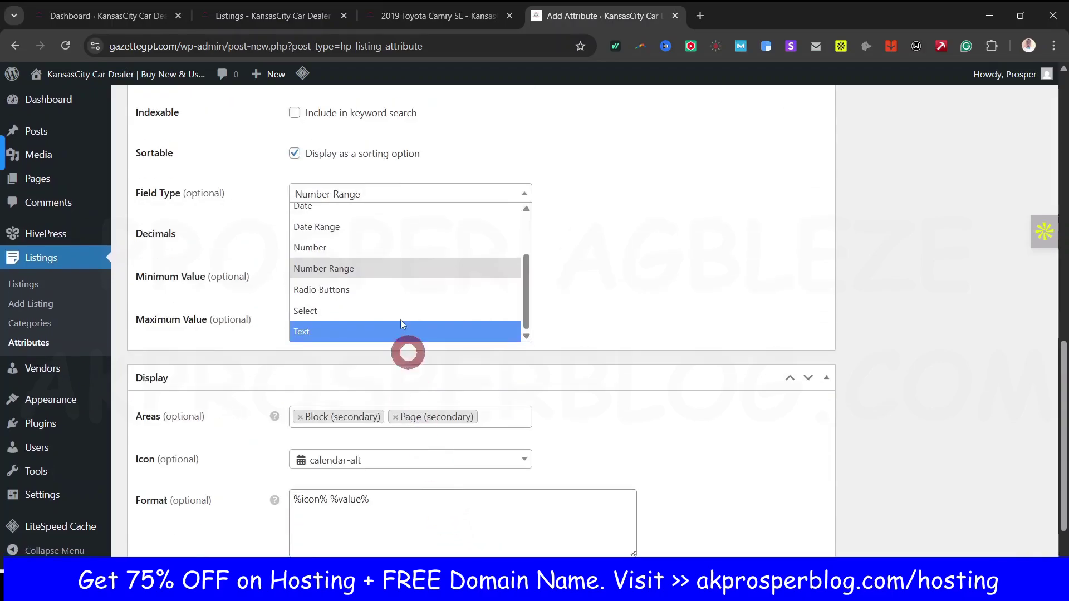
scroll(389, 261, "up", 2)
left_click(601, 242)
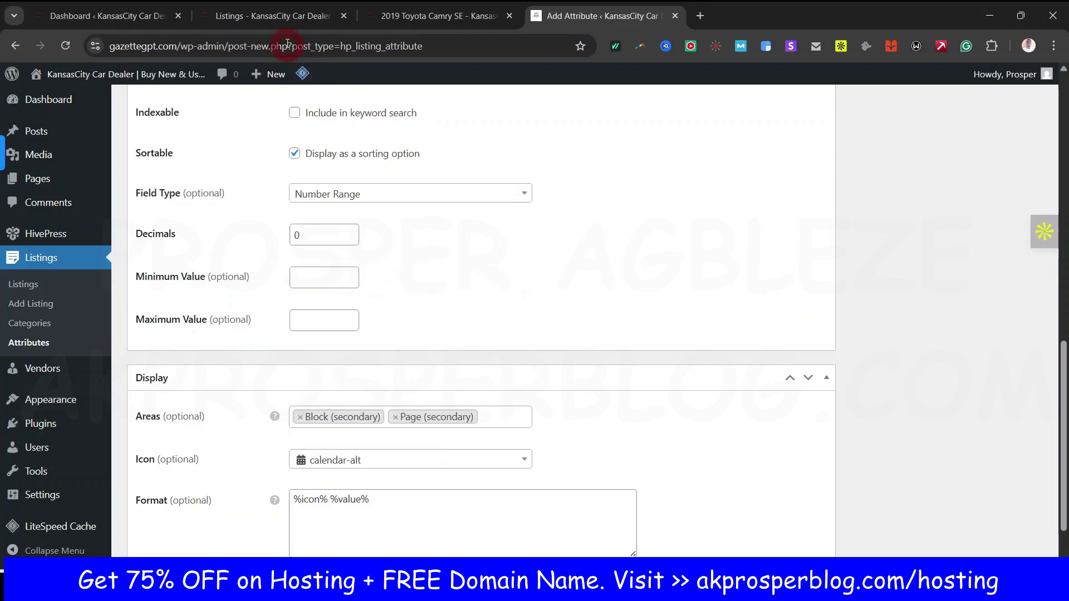
Step: Compare the Year filter on the listings page with the attribute's search settings, and close the licence reminder
left_click(278, 15)
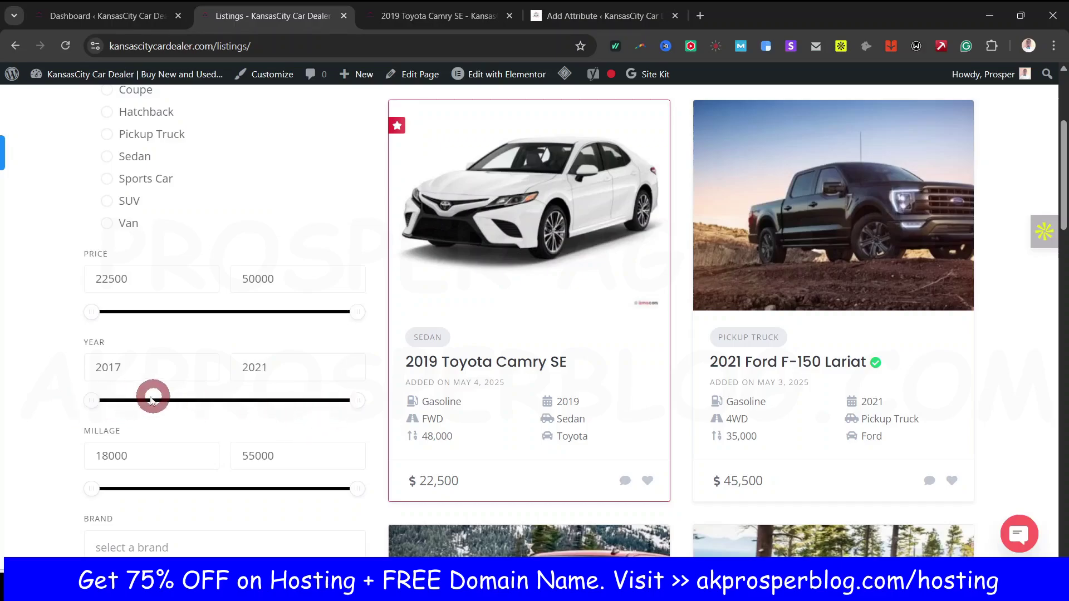
left_click(406, 16)
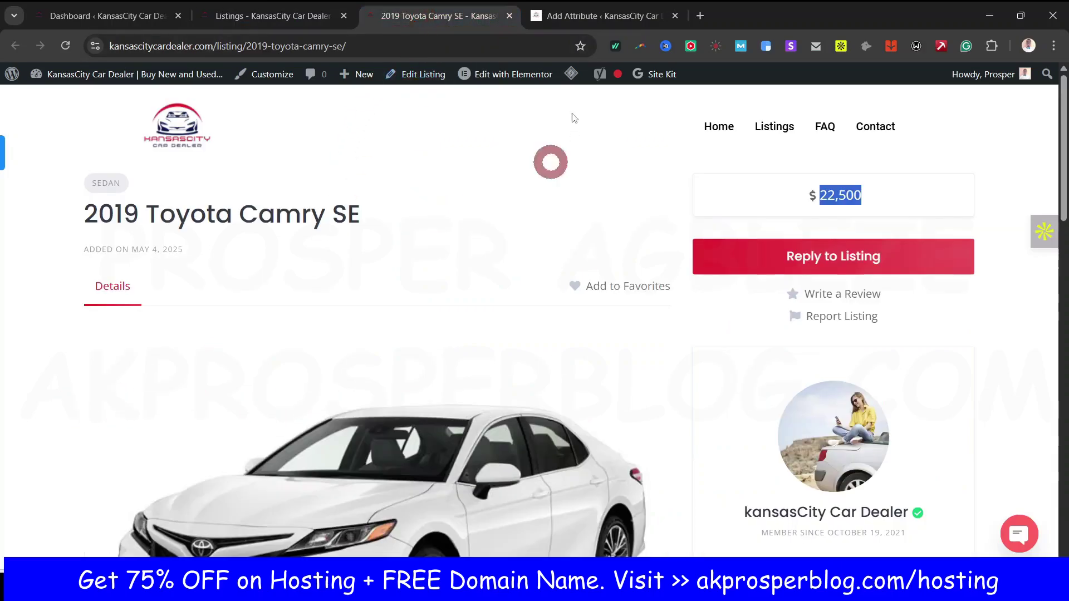
left_click(573, 12)
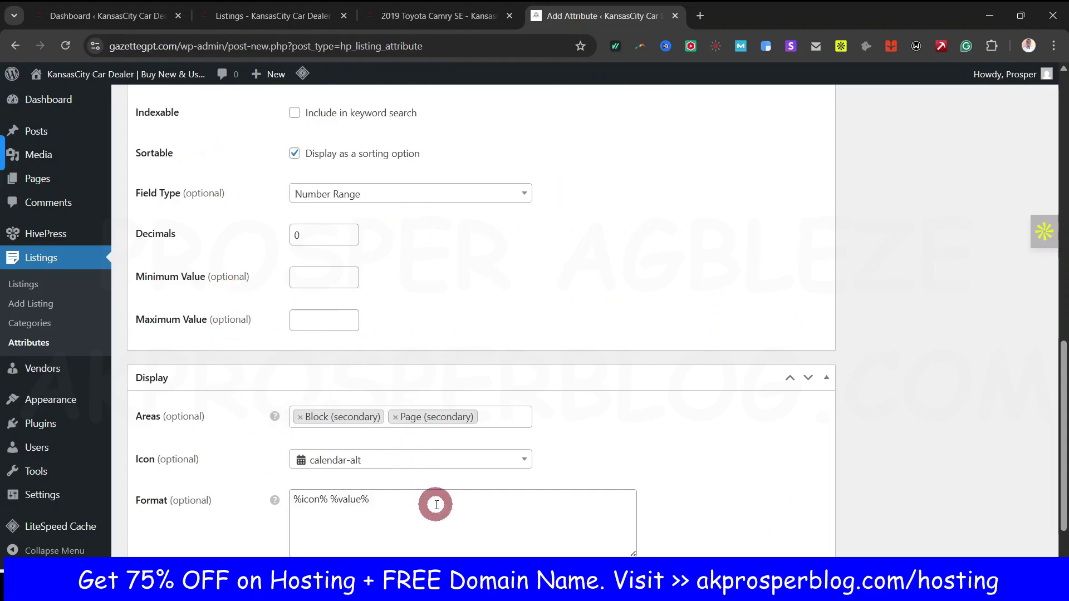
scroll(435, 501, "up", 3)
scroll(437, 502, "up", 1)
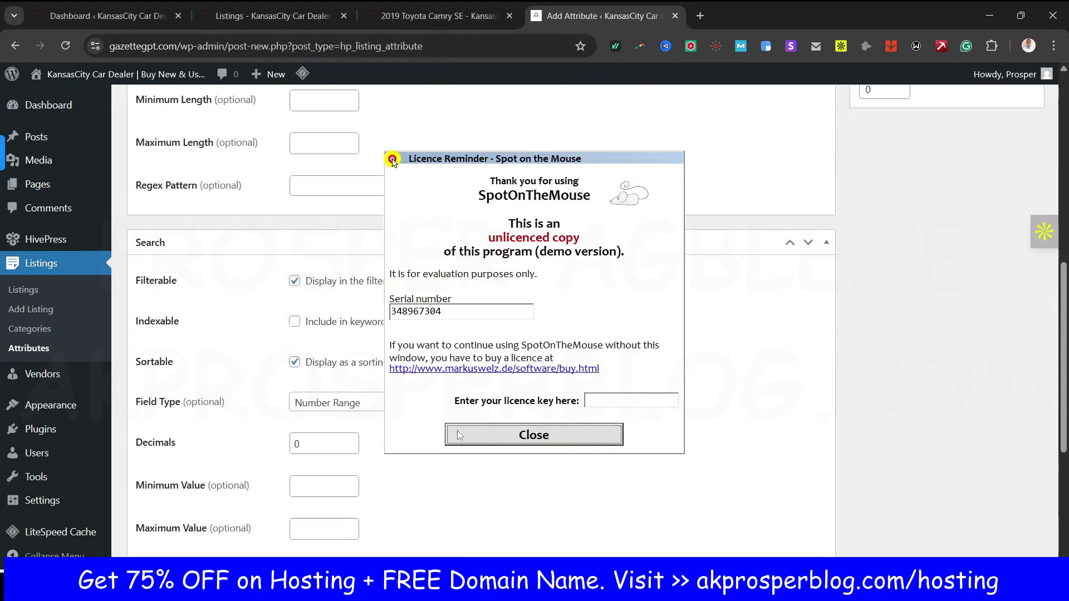
left_click(511, 437)
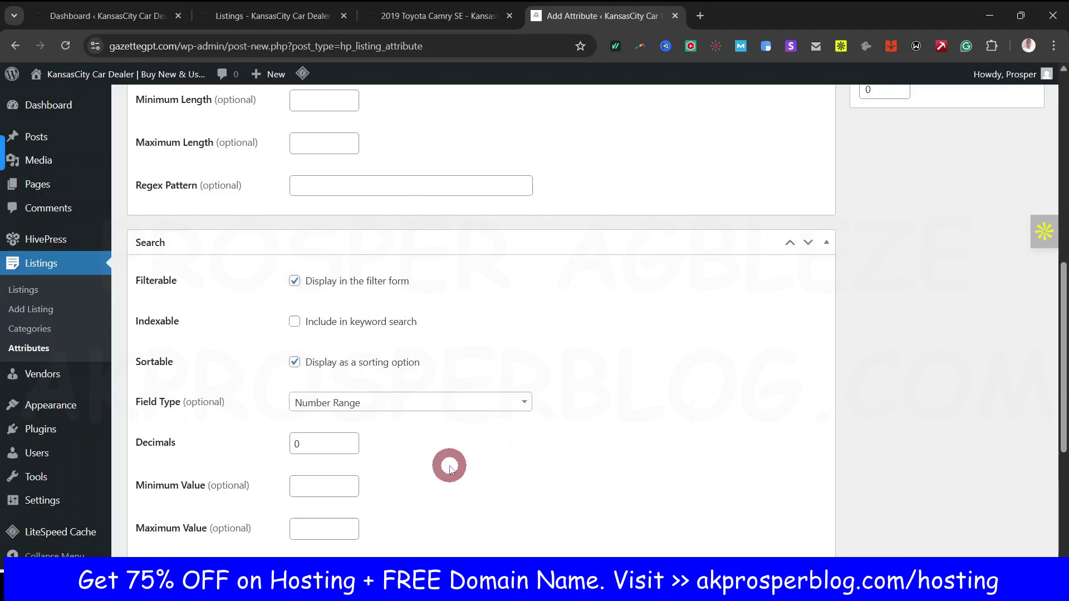
Step: Review the year attribute's search options and its display areas and icon
scroll(543, 483, "down", 2)
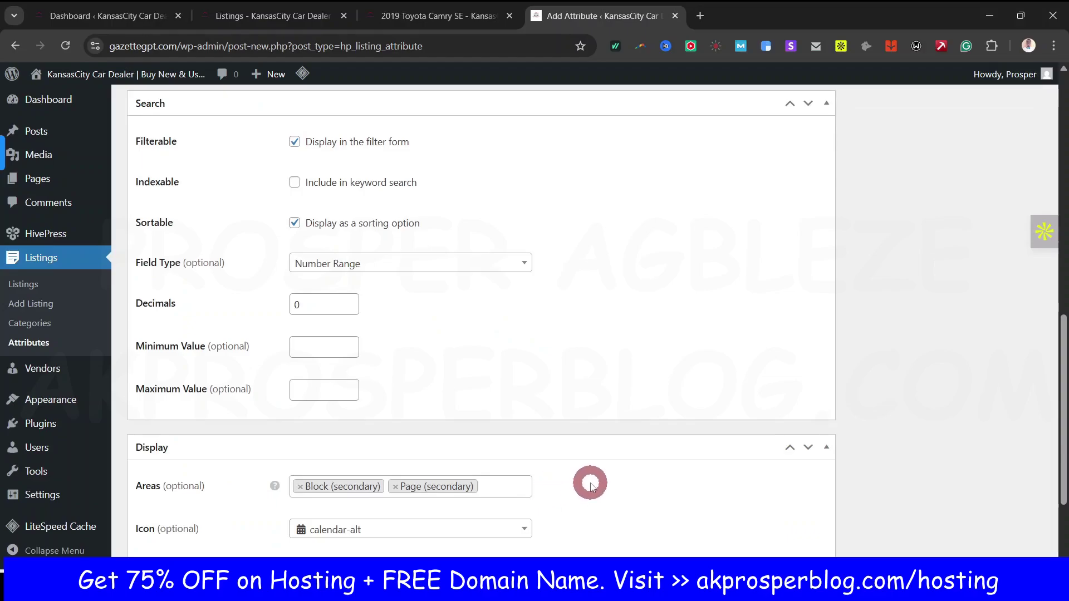
scroll(591, 485, "down", 2)
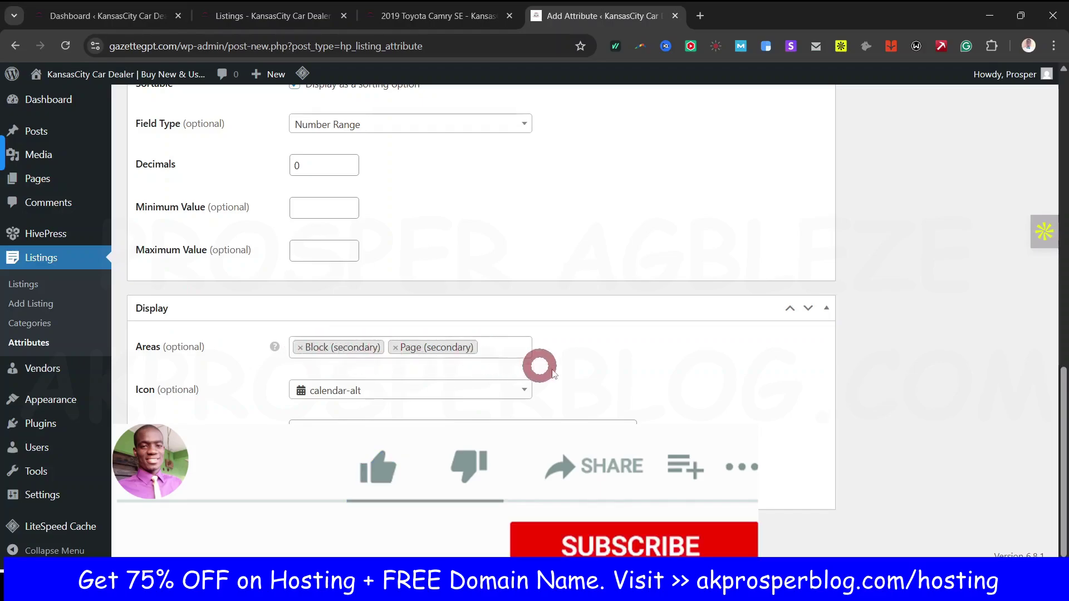
scroll(632, 384, "up", 12)
scroll(635, 388, "up", 3)
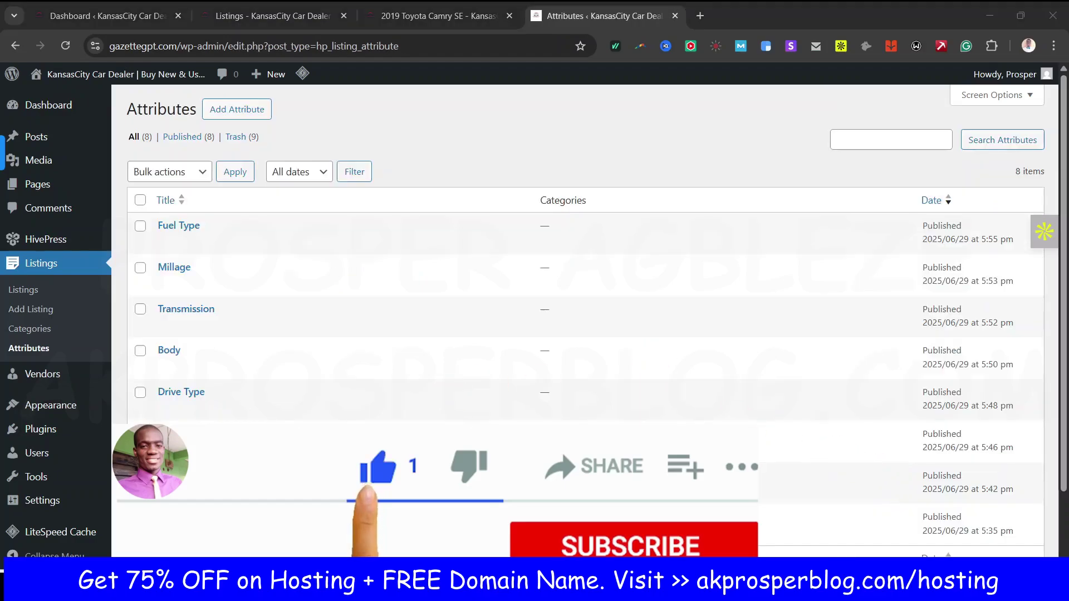
Step: Examine the list of published listing attributes from Fuel Type down to Brand
scroll(1060, 171, "down", 2)
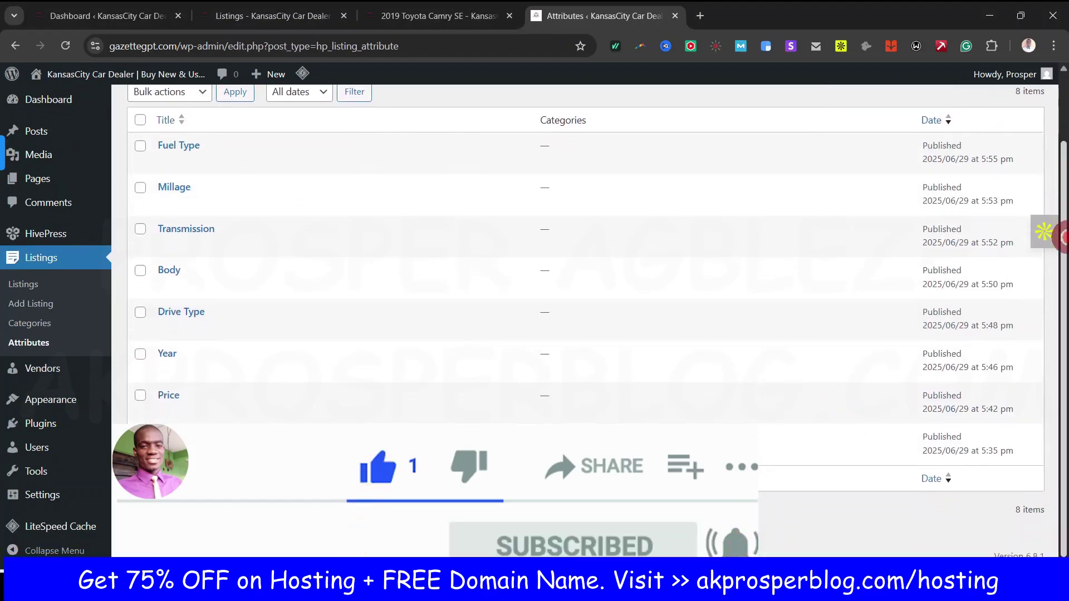
mouse_move(185, 165)
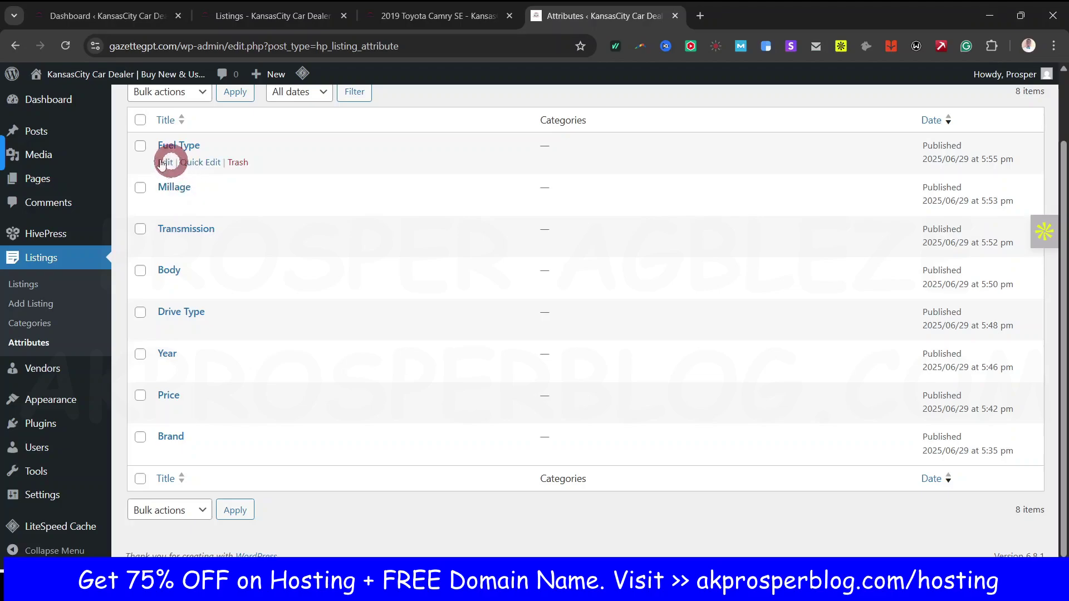
mouse_move(184, 188)
mouse_move(184, 228)
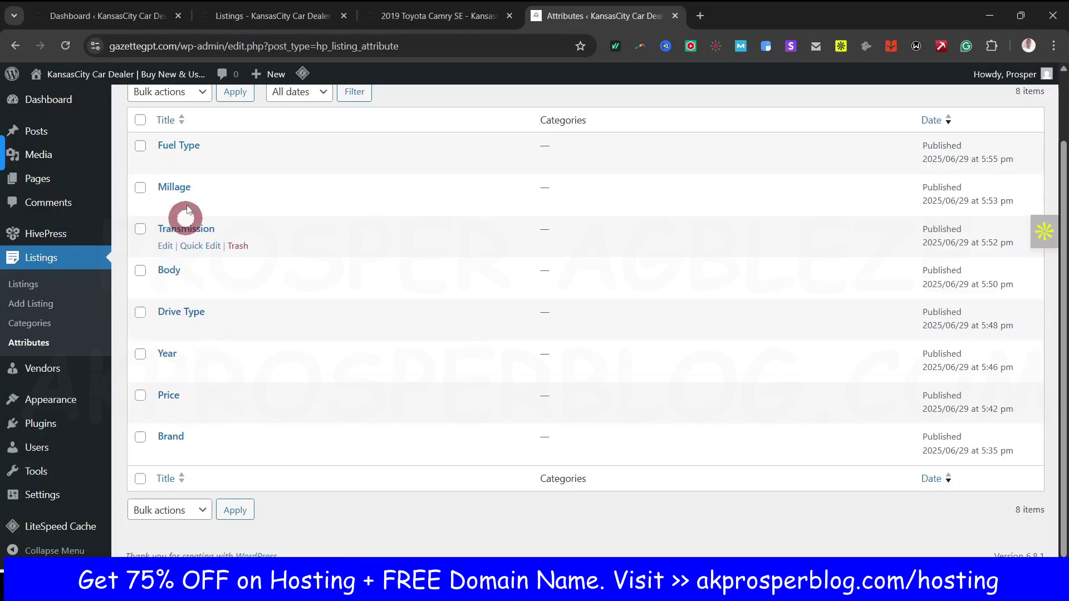
left_click_drag(1063, 359, 1064, 281)
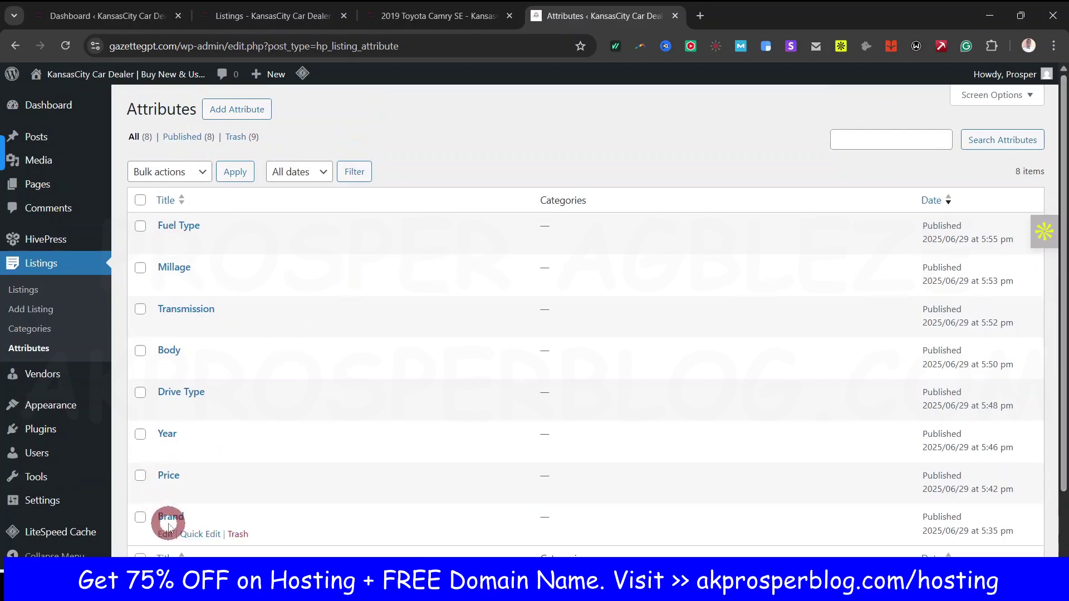
scroll(167, 520, "down", 2)
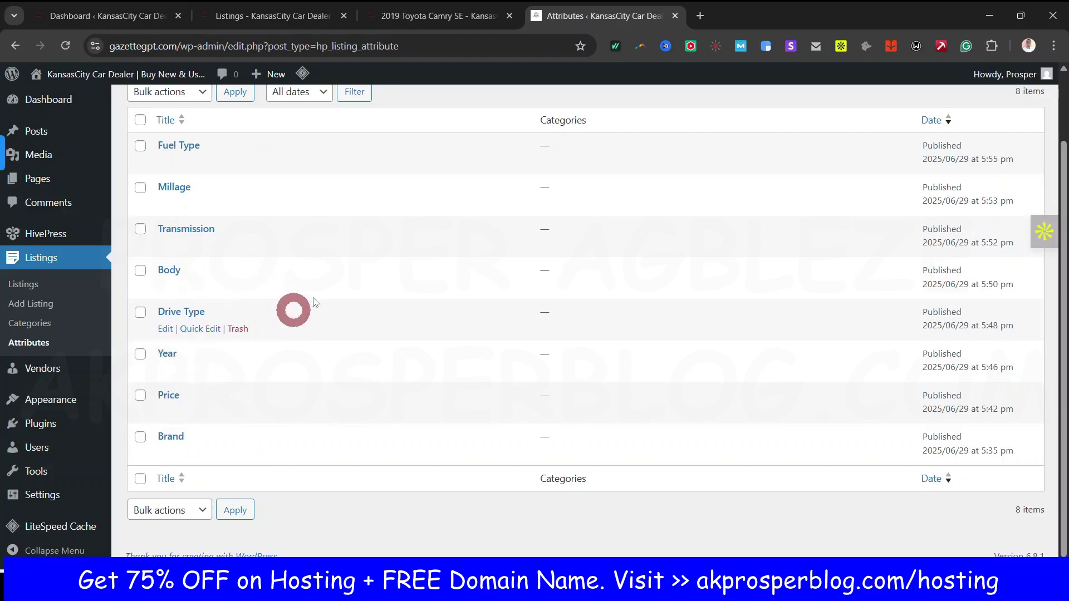
scroll(1037, 258, "up", 1)
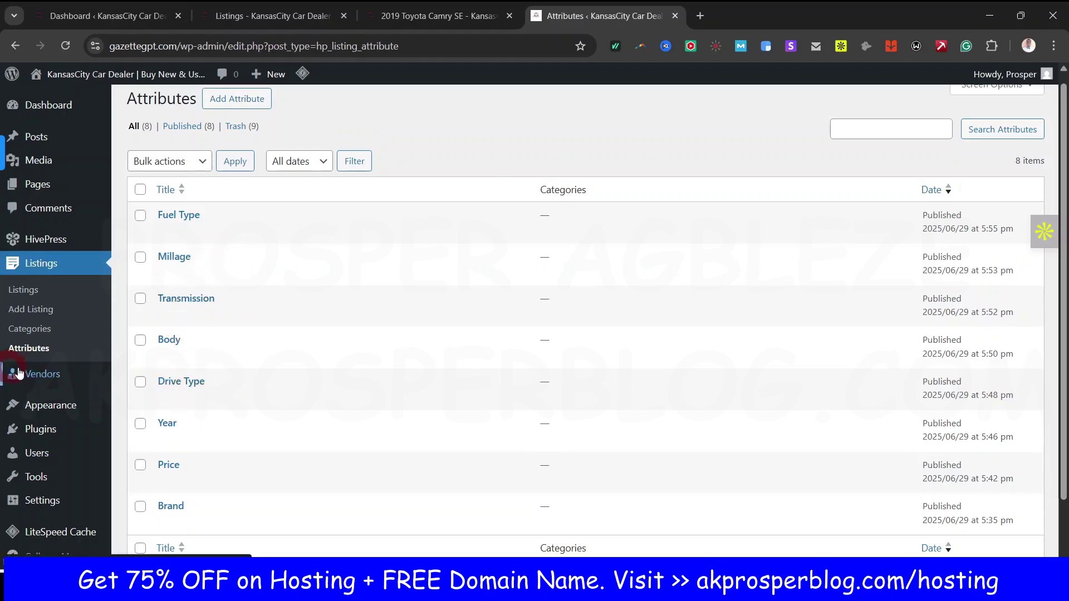
Step: Move the existing demo vendor to the trash
mouse_move(49, 377)
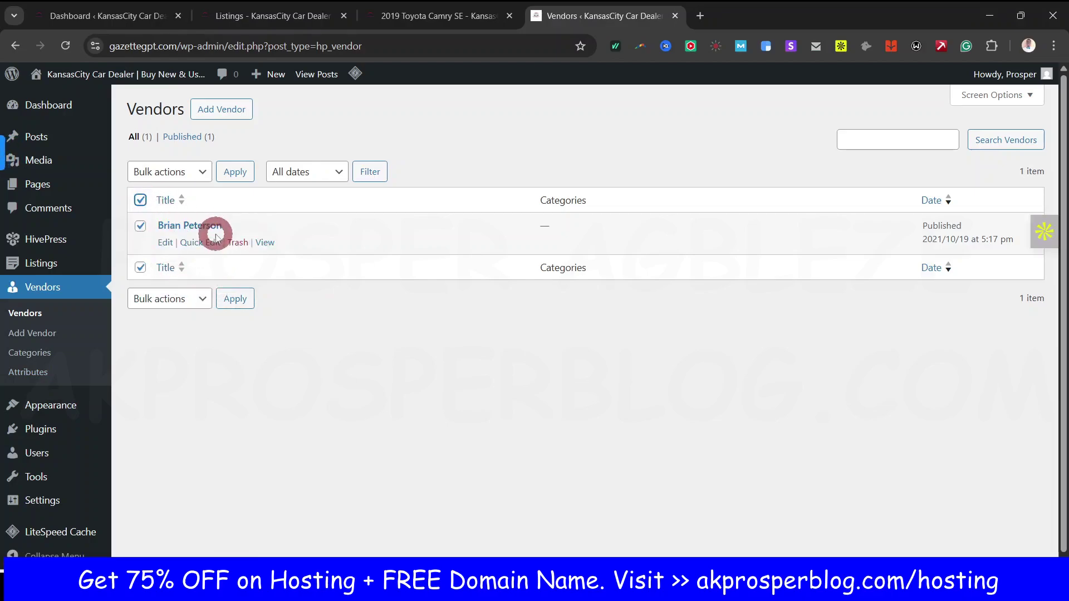
left_click(237, 243)
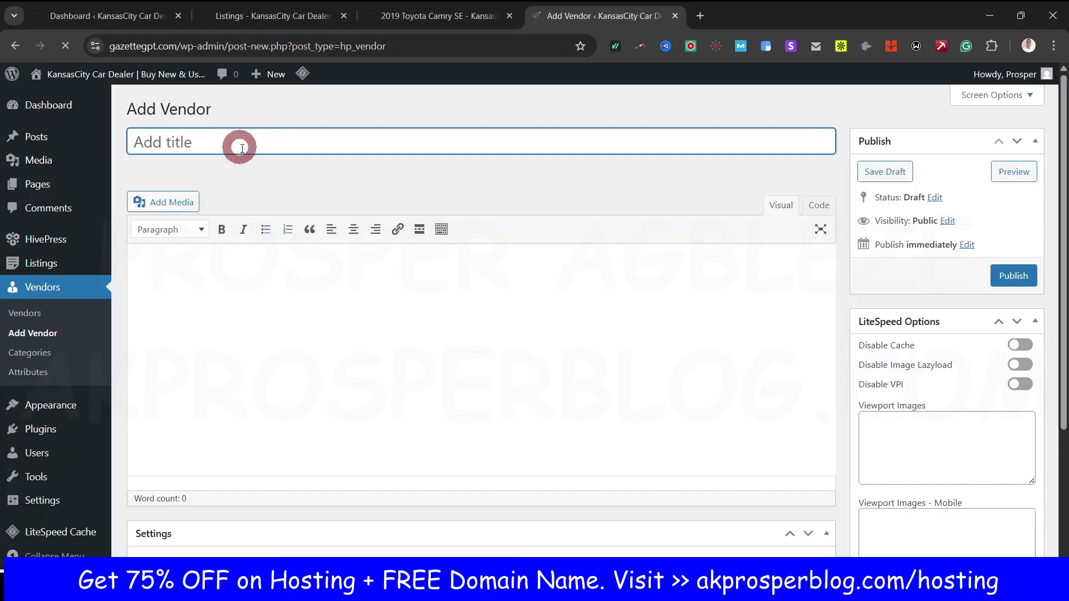
Step: Publish a new vendor titled "Prosper Cars" marked as verified, and return to the vendor list
key("shift")
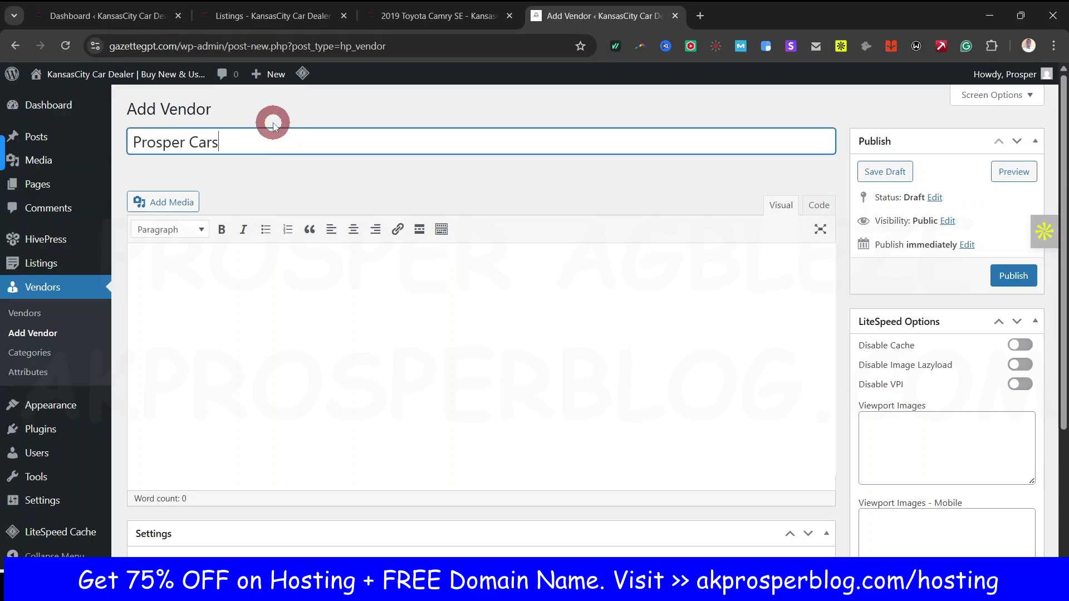
scroll(1064, 237, "down", 2)
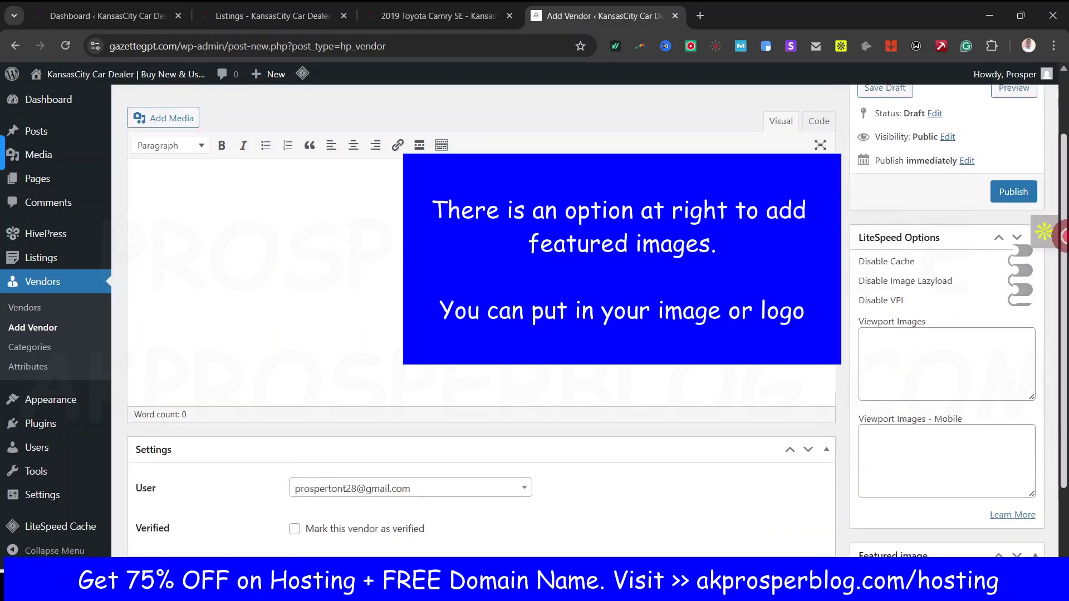
scroll(1064, 237, "down", 3)
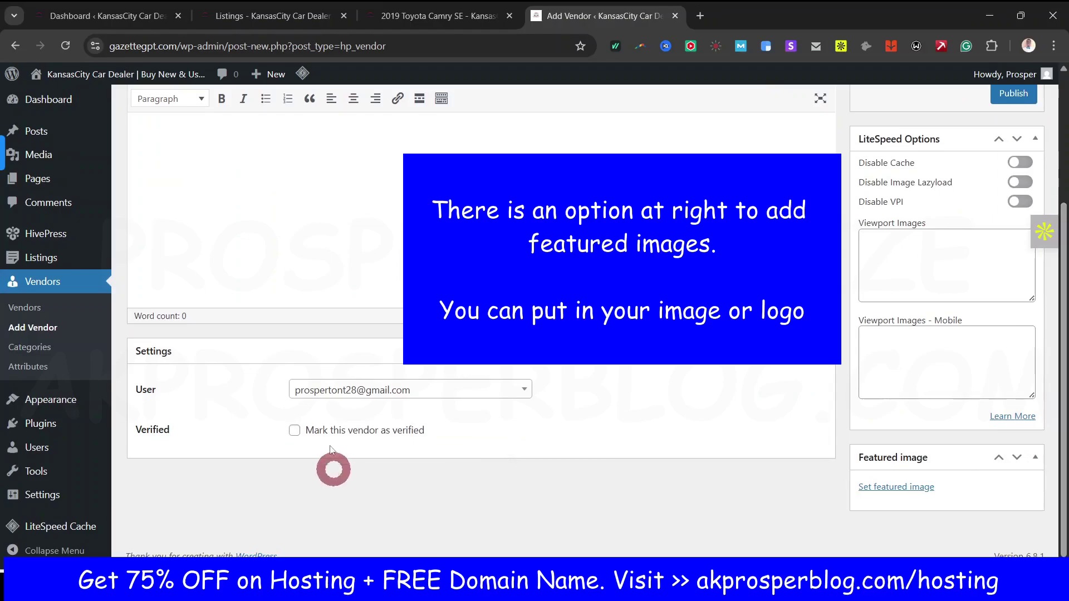
left_click(294, 430)
left_click_drag(1062, 442, 1057, 214)
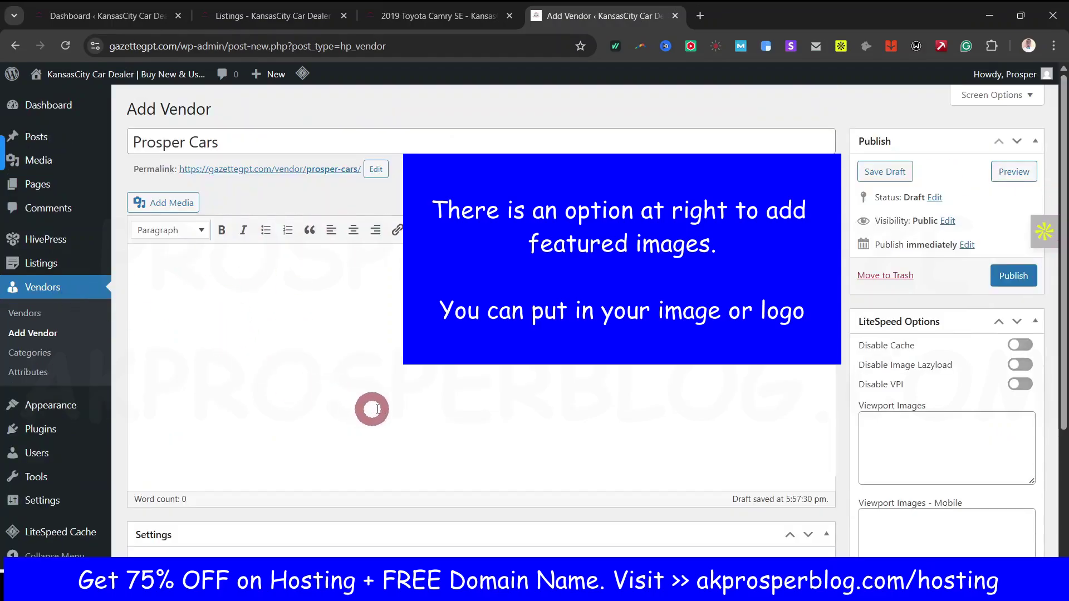
scroll(483, 441, "down", 3)
scroll(481, 321, "up", 3)
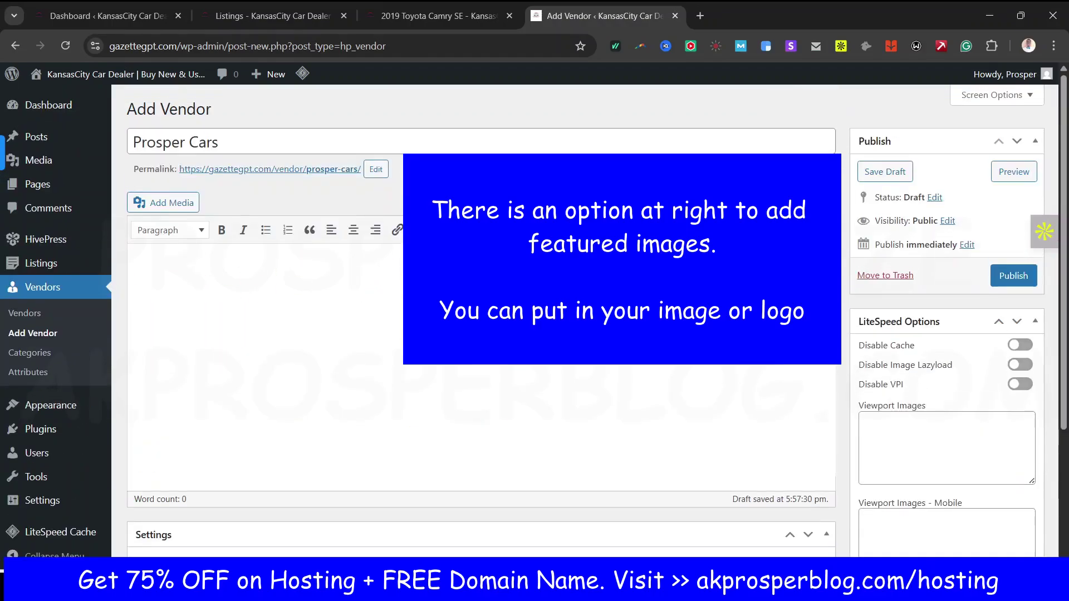
left_click(1021, 283)
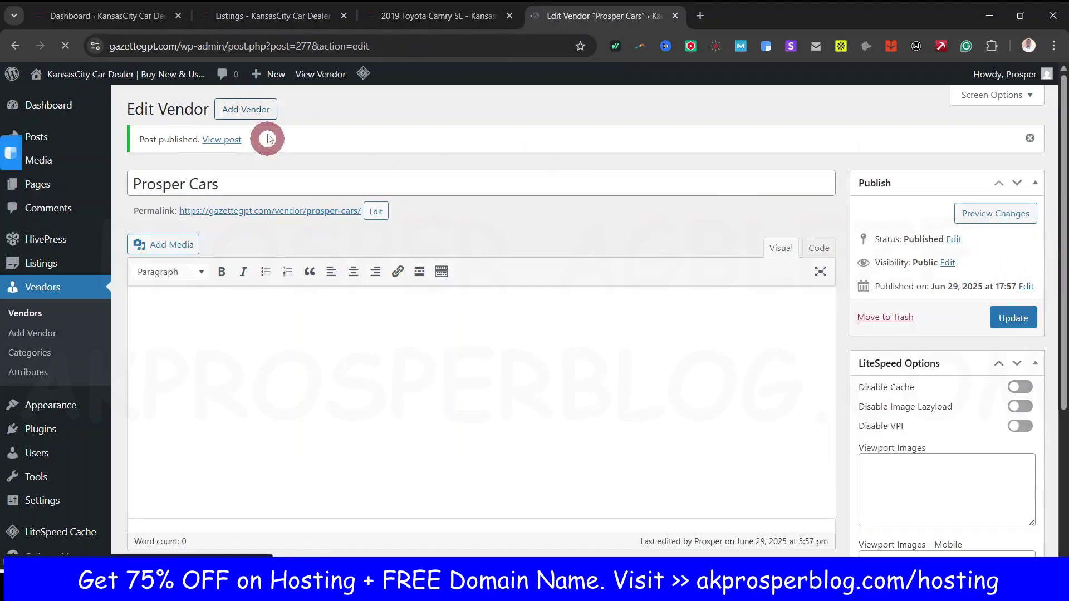
left_click(39, 292)
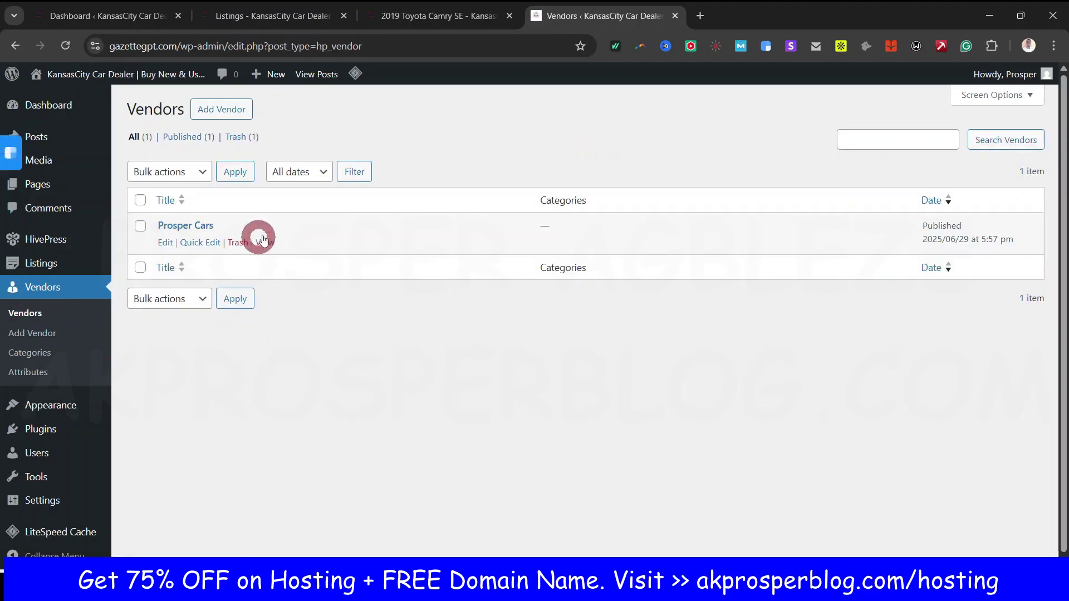
Step: Move all the demo listings to the trash in bulk
mouse_move(39, 274)
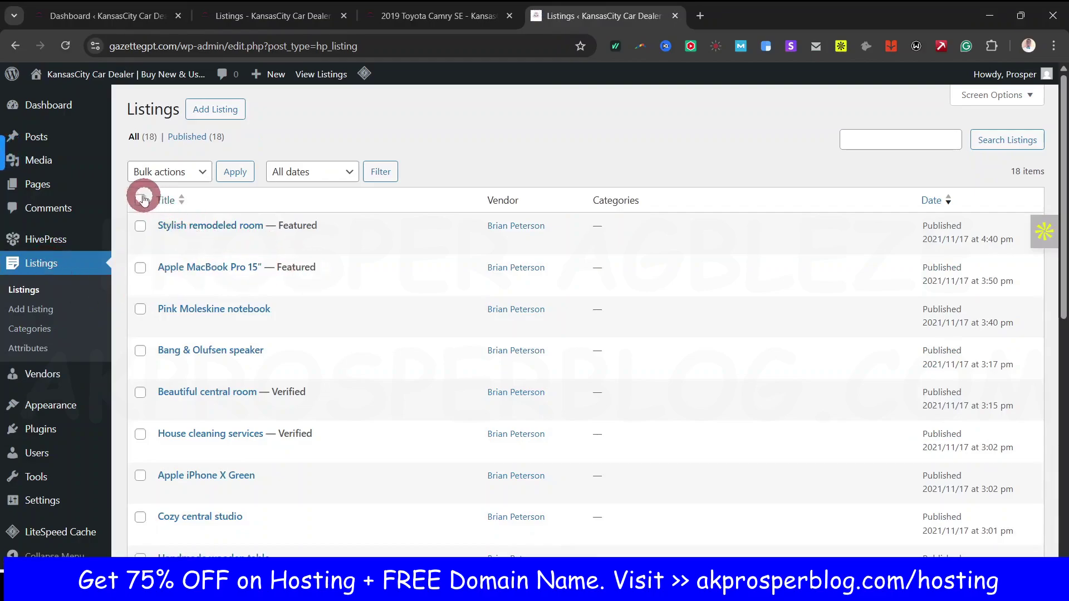
scroll(353, 418, "down", 8)
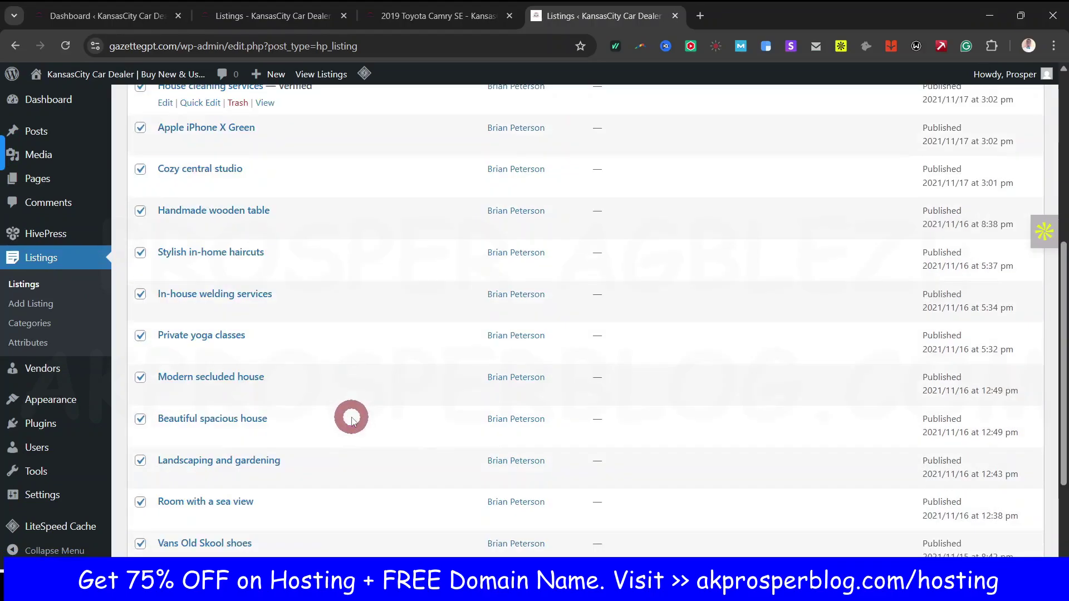
scroll(351, 418, "up", 6)
scroll(351, 419, "up", 3)
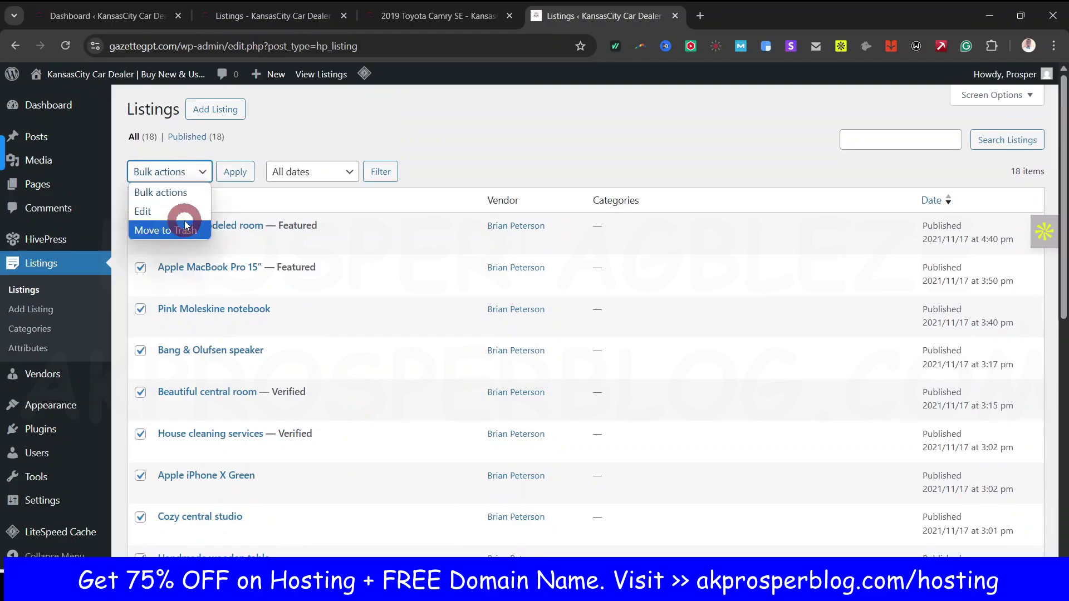
left_click(165, 230)
left_click(234, 173)
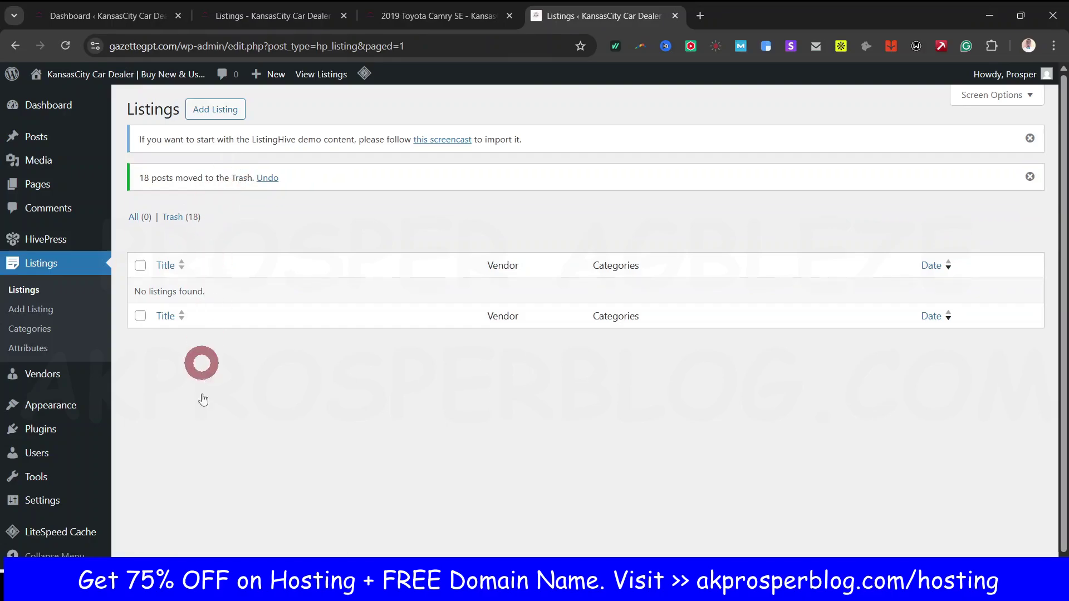
Step: Permanently delete all trashed listings in bulk
left_click(174, 219)
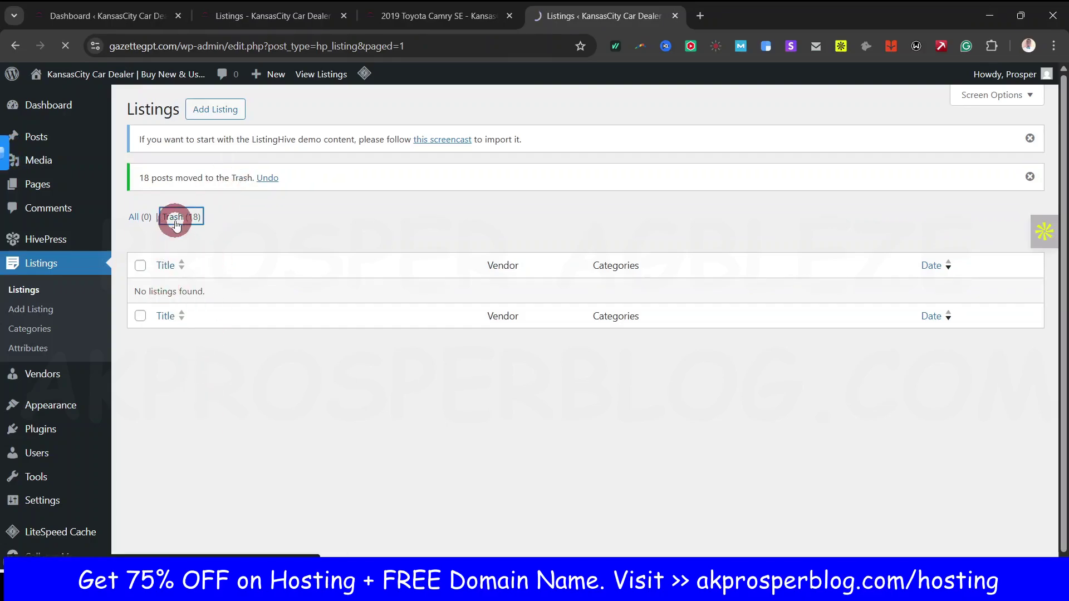
left_click(178, 213)
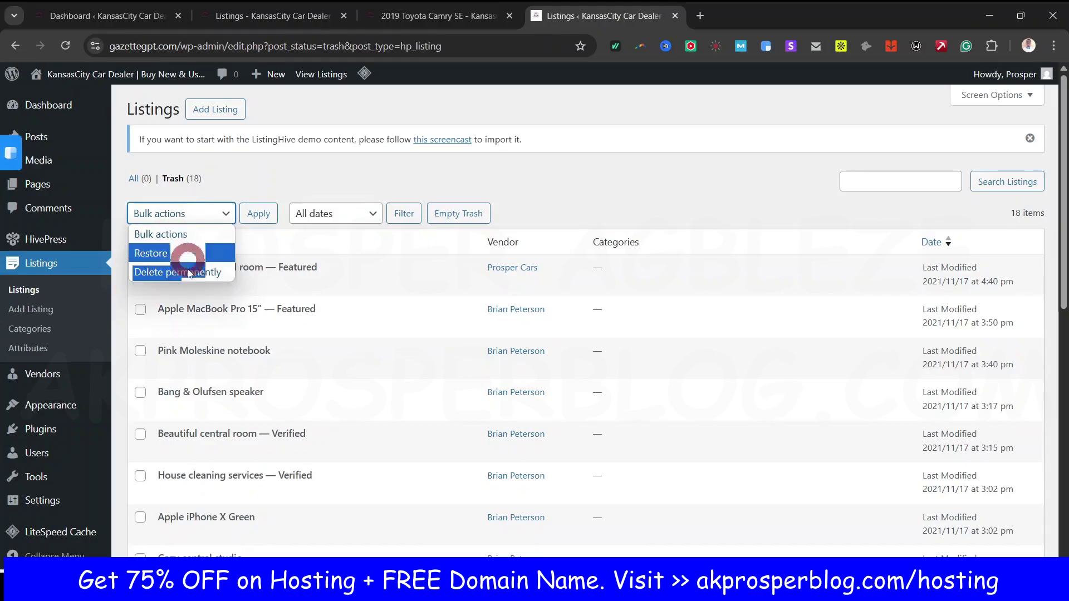
left_click(184, 271)
left_click(258, 213)
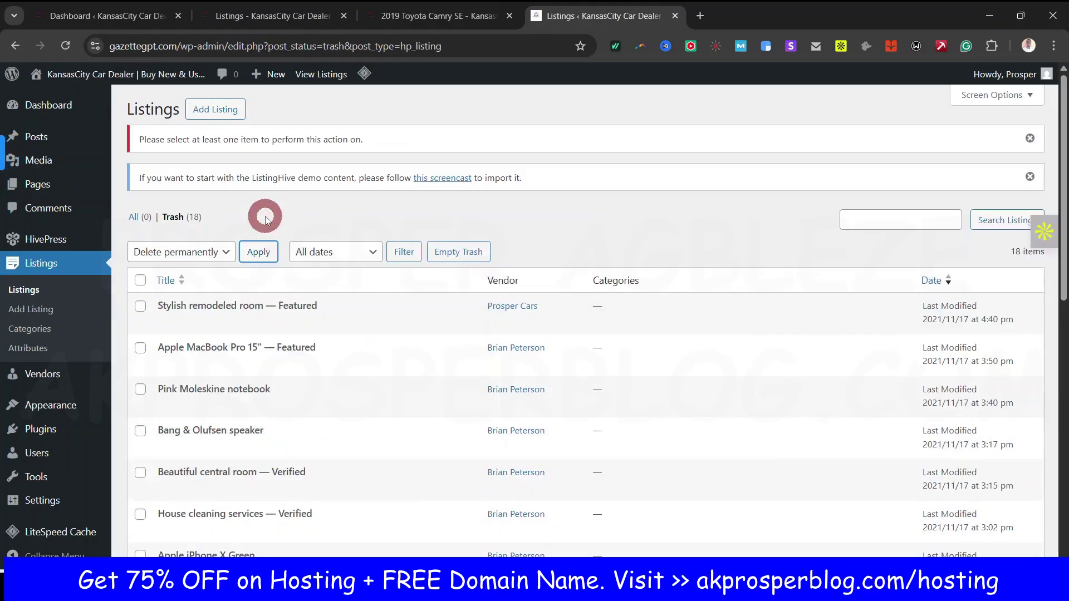
left_click(140, 281)
left_click(255, 252)
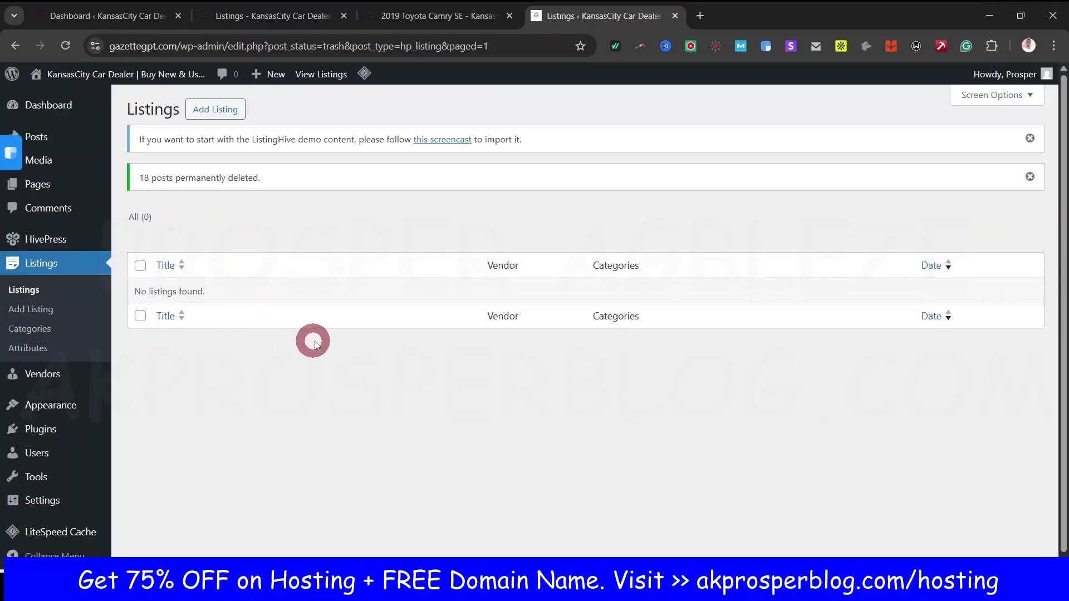
Step: Start a new listing and examine its attribute fields from Category down to Fuel Type
left_click(216, 115)
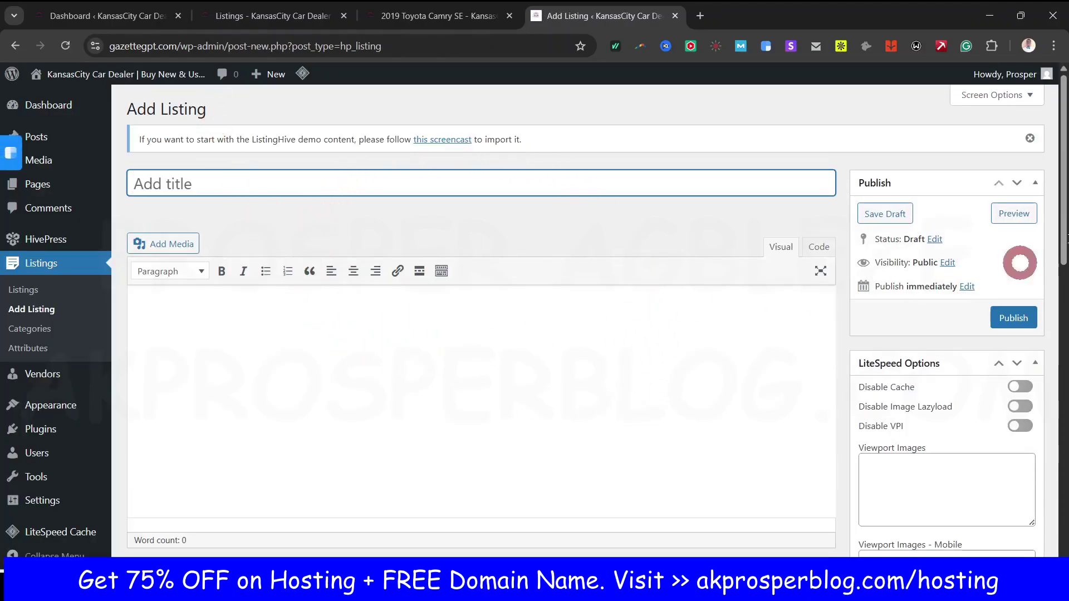
left_click_drag(1063, 172, 1062, 459)
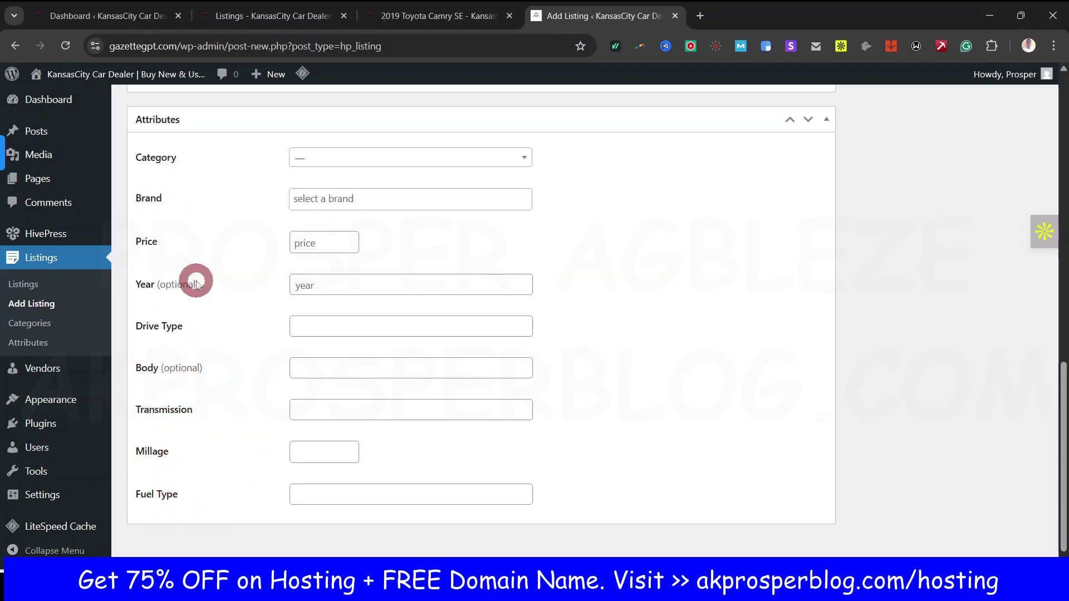
mouse_move(1060, 485)
left_mouse_down()
mouse_move(1063, 384)
mouse_move(1060, 488)
left_mouse_up()
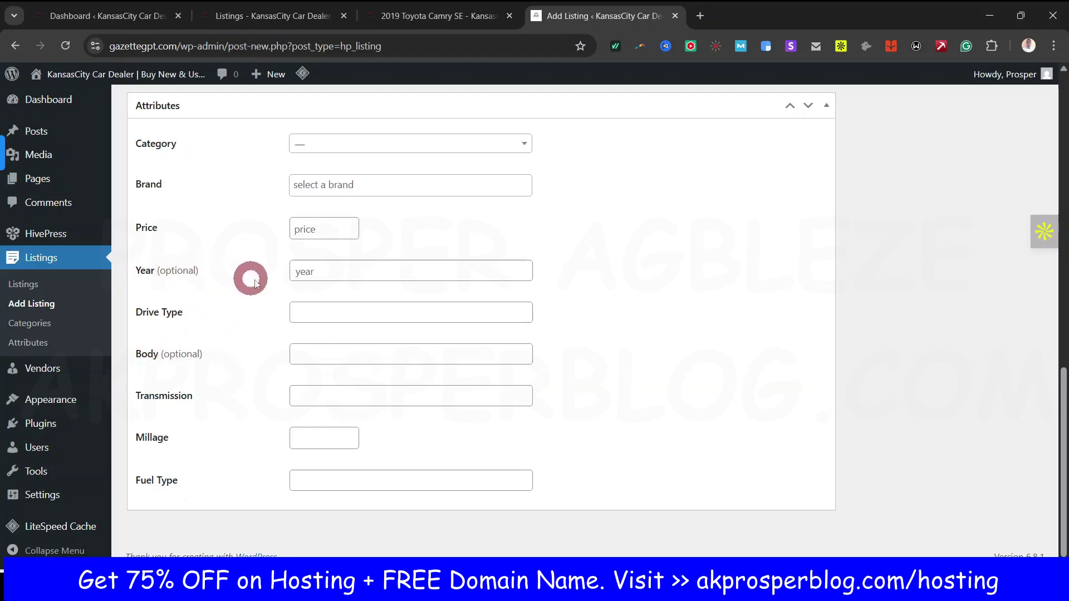
left_click_drag(1061, 458, 1062, 146)
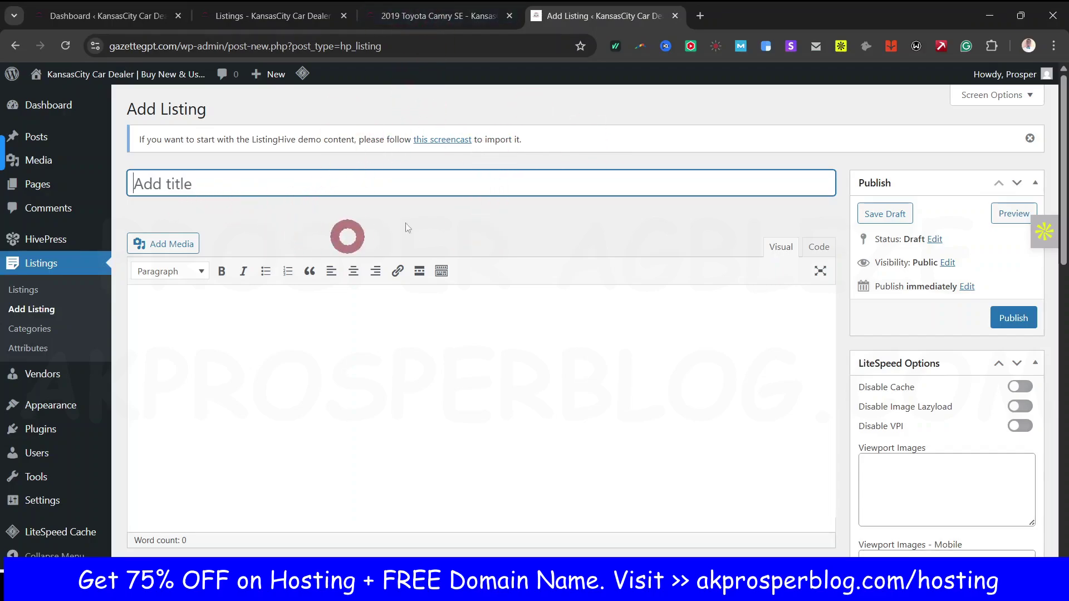
Step: Title the new listing "2019 Toyota Camry SE", copying the text from the existing car dealer listing
left_click(440, 17)
scroll(637, 356, "up", 8)
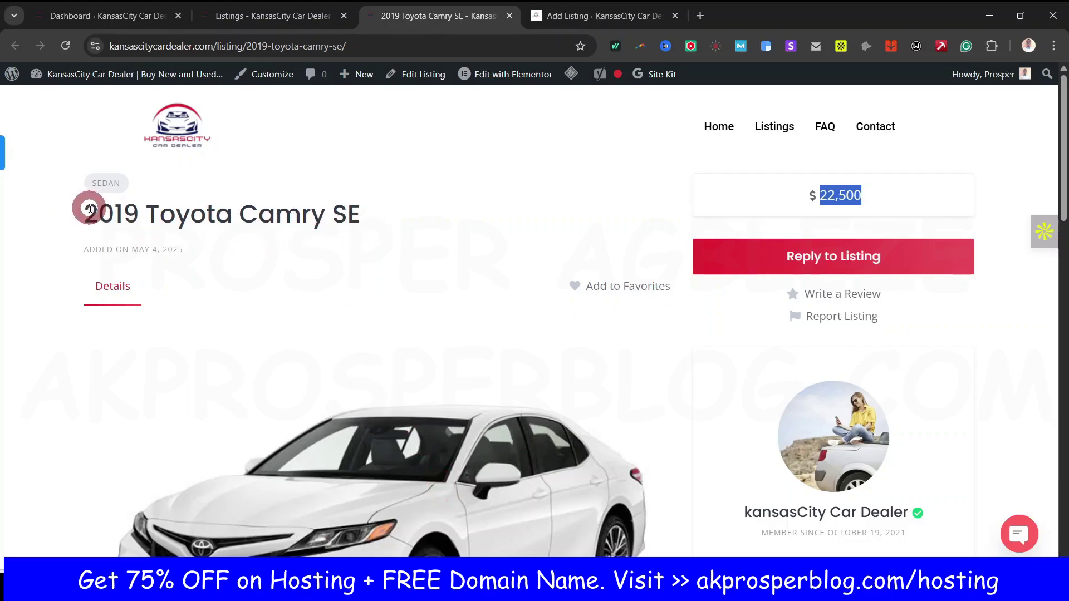
left_click_drag(79, 211, 362, 220)
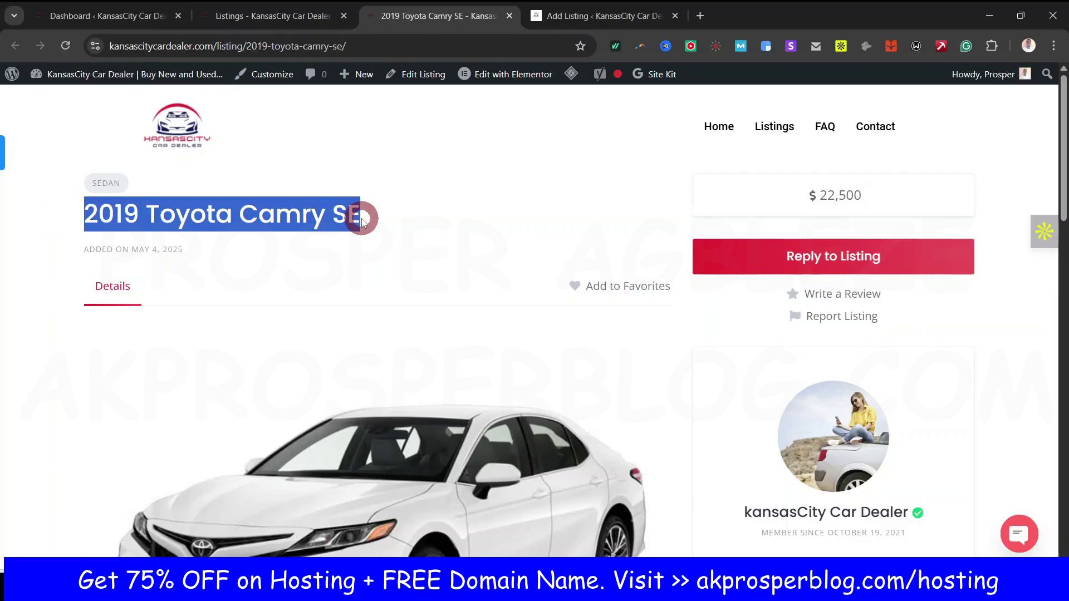
key("ctrl+c")
left_click(579, 17)
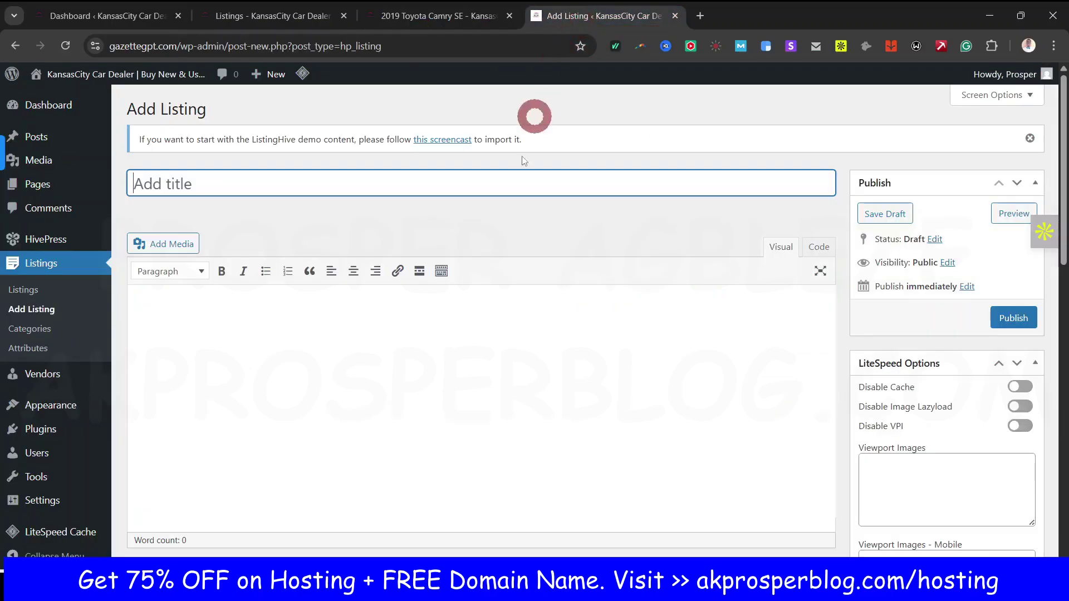
key("ctrl+v")
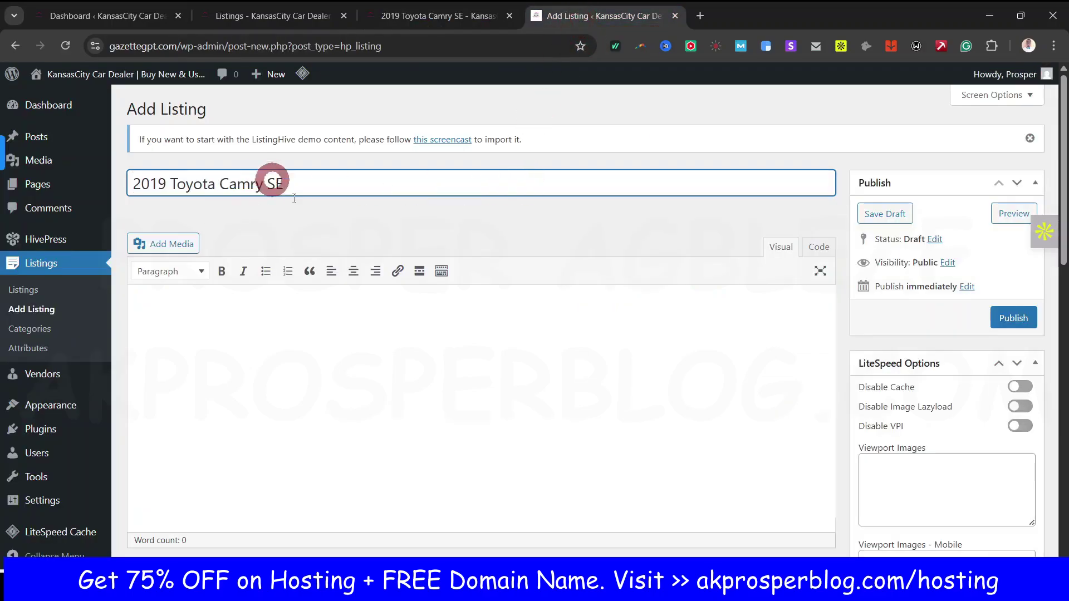
Step: Copy the description paragraph from the existing 2019 Toyota Camry SE listing into the new listing's content
left_click_drag(1066, 156, 1065, 221)
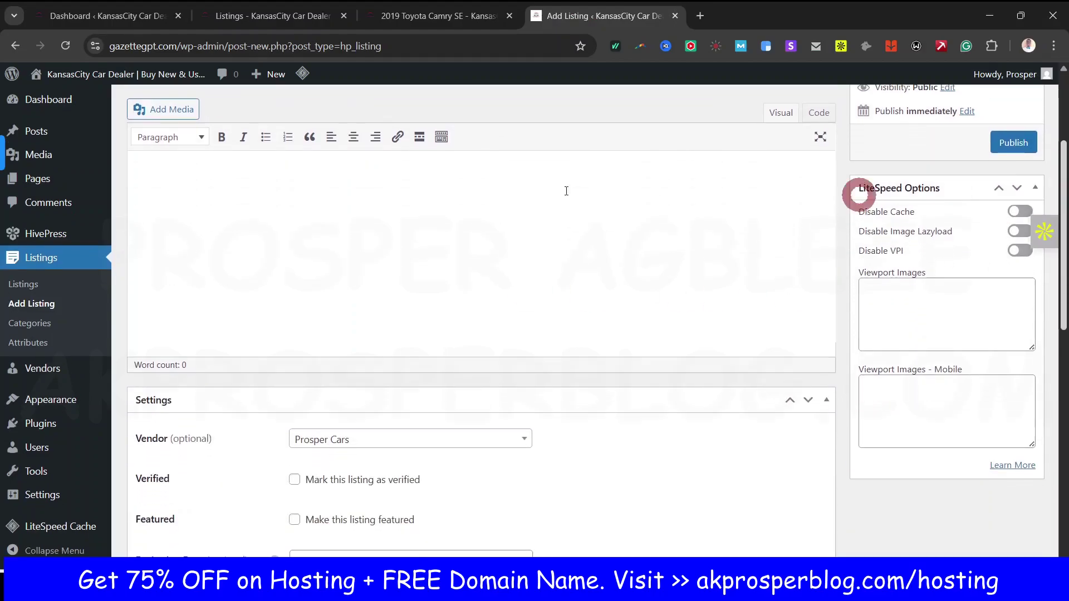
scroll(559, 262, "up", 3)
left_click(281, 370)
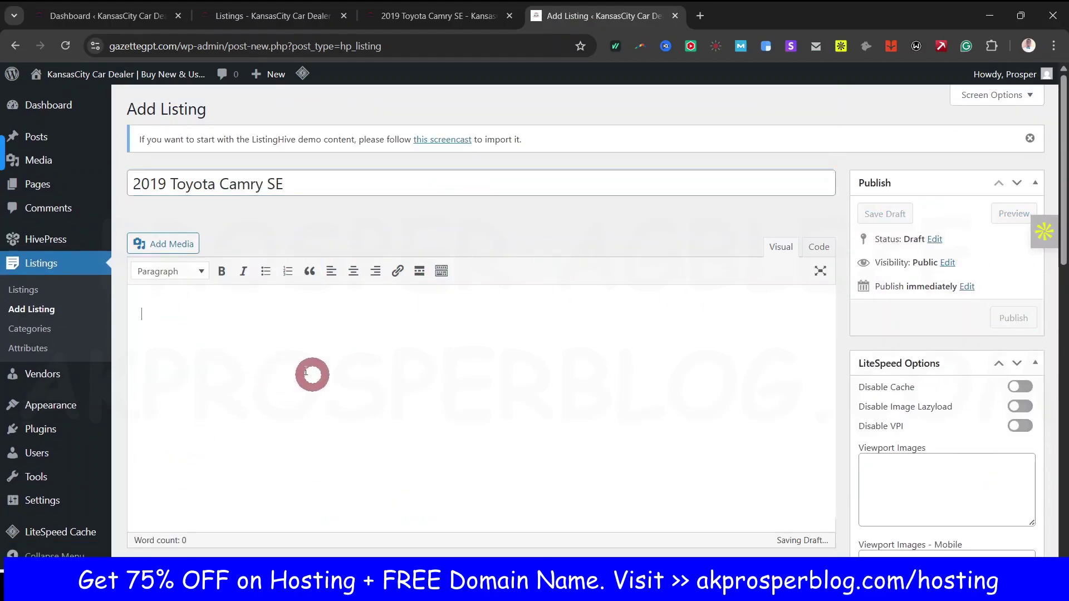
left_click(443, 10)
scroll(376, 306, "down", 10)
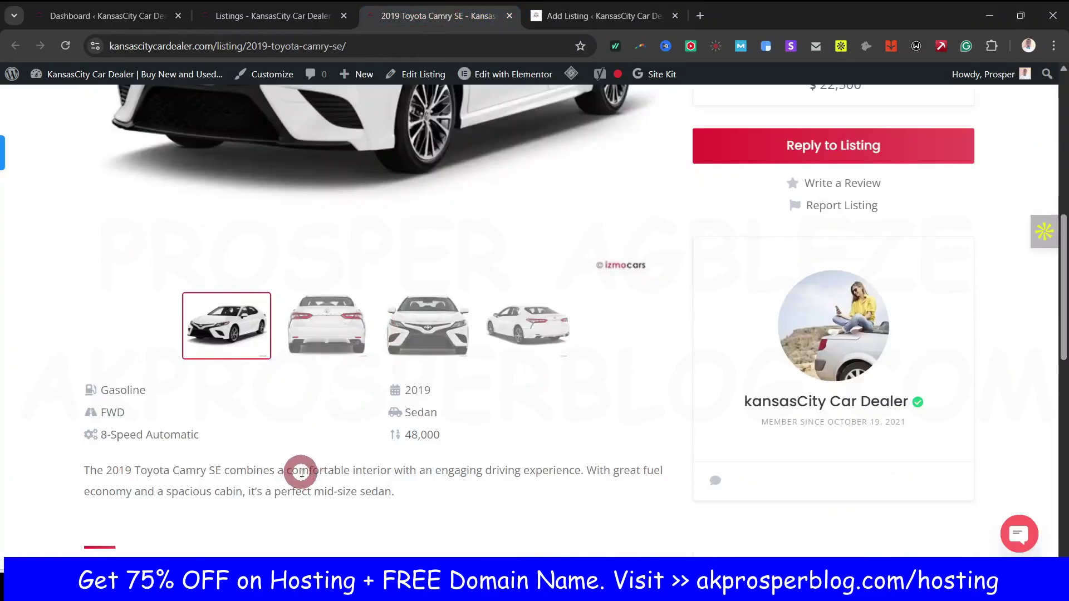
triple_click(301, 472)
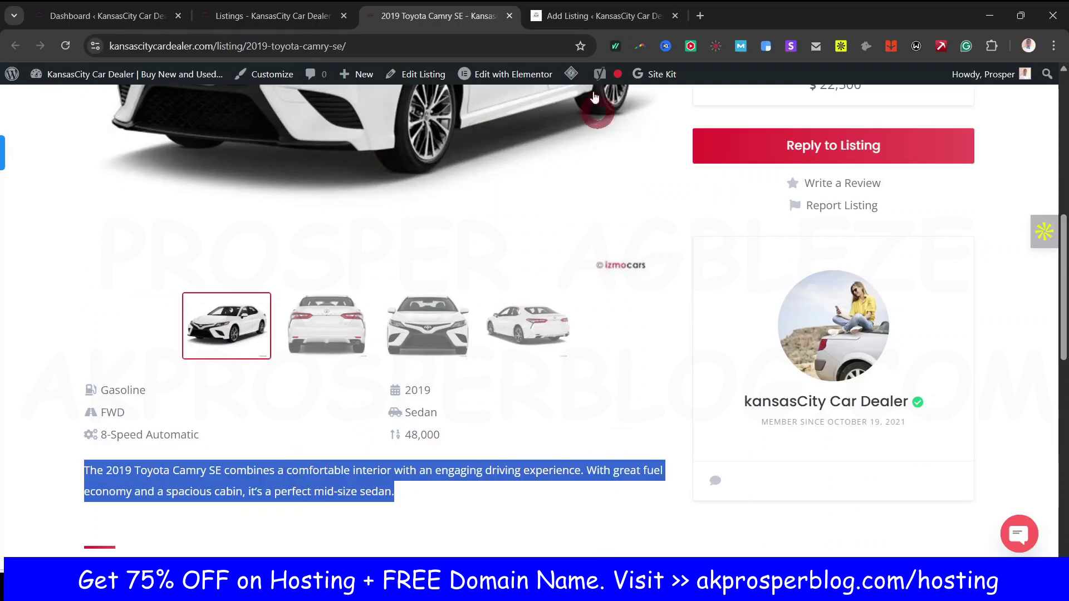
left_click(574, 18)
left_click(275, 352)
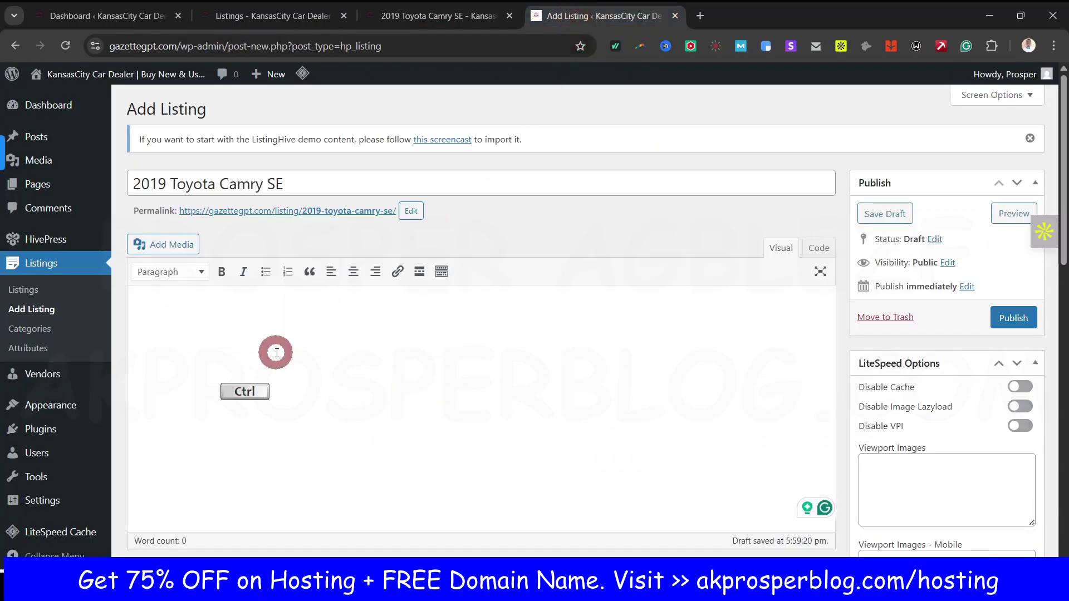
key("ctrl+v")
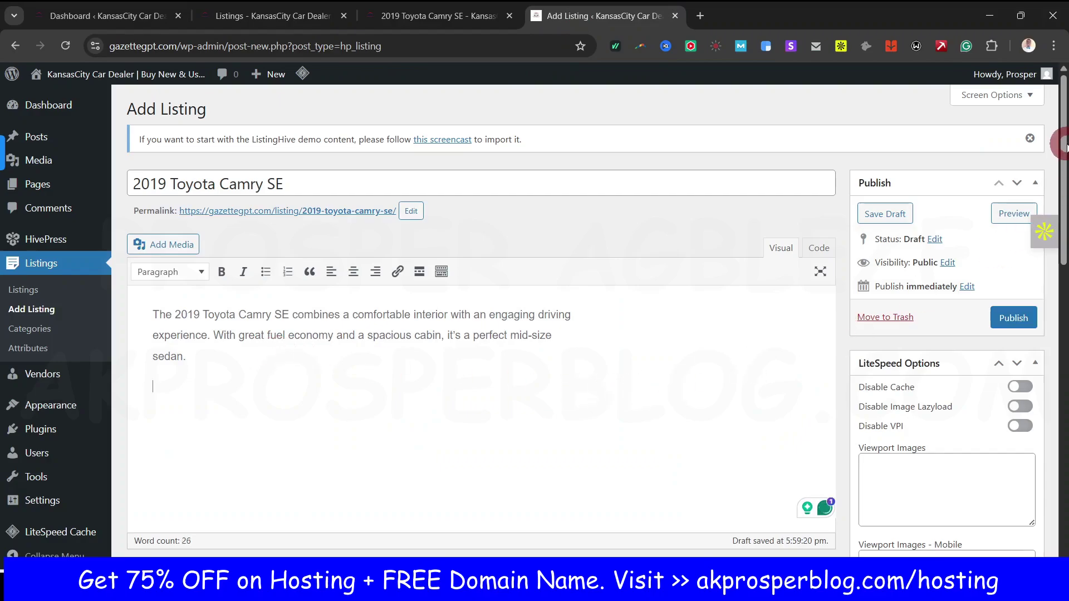
Step: Compare the new listing's Verified and Featured settings with the badges on the live listings page
left_click_drag(1062, 174, 1063, 319)
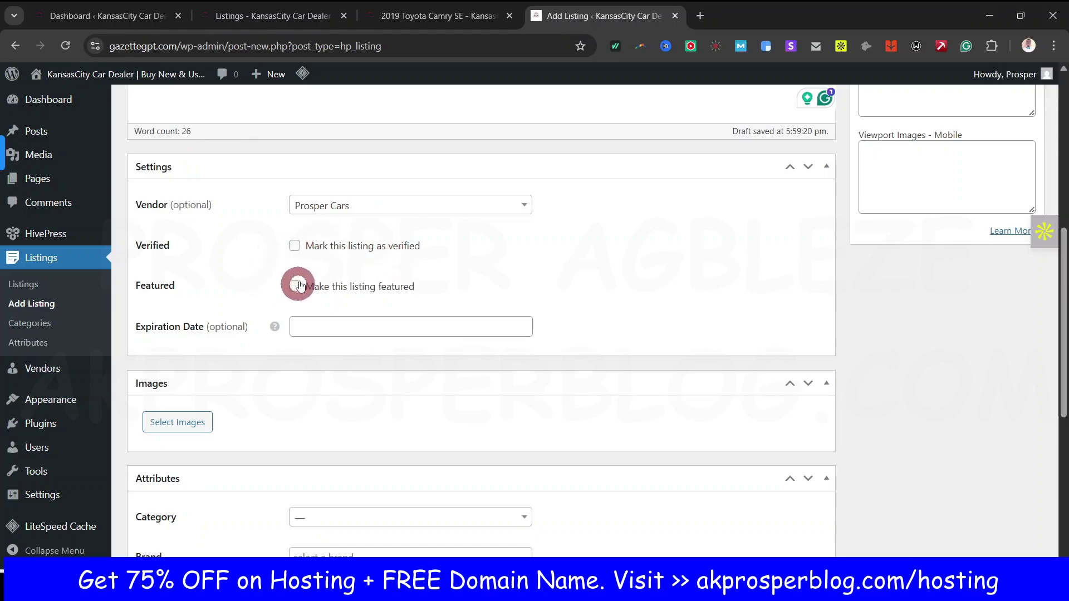
left_click(271, 17)
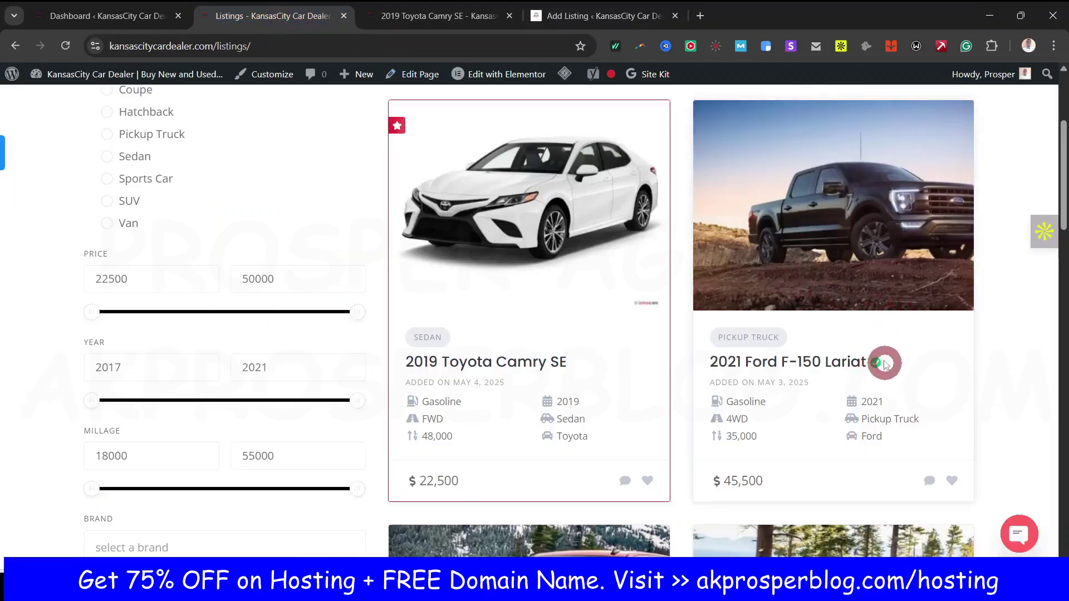
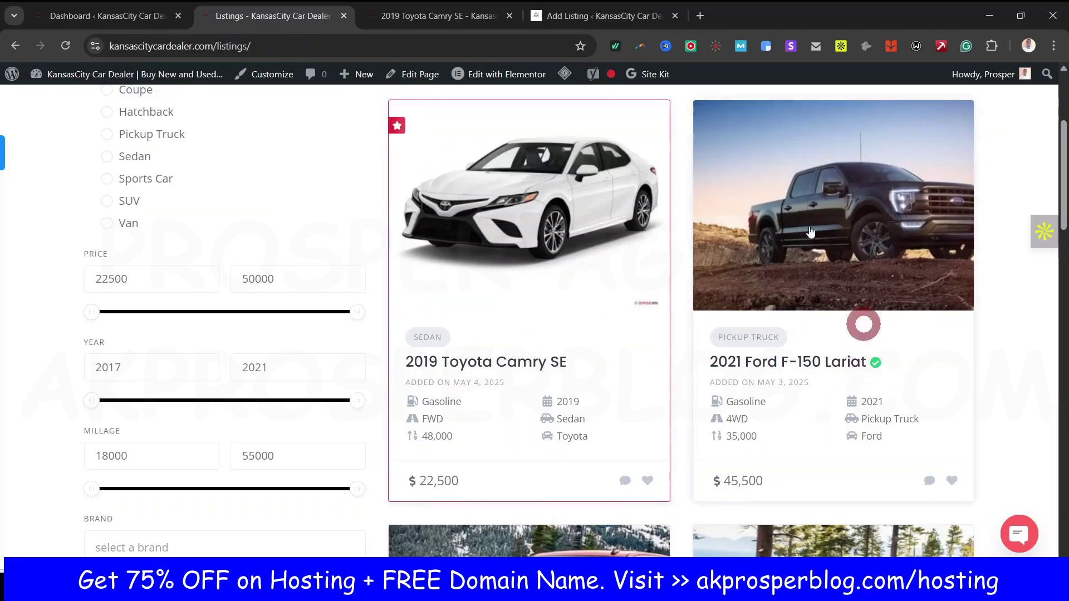
left_click(543, 20)
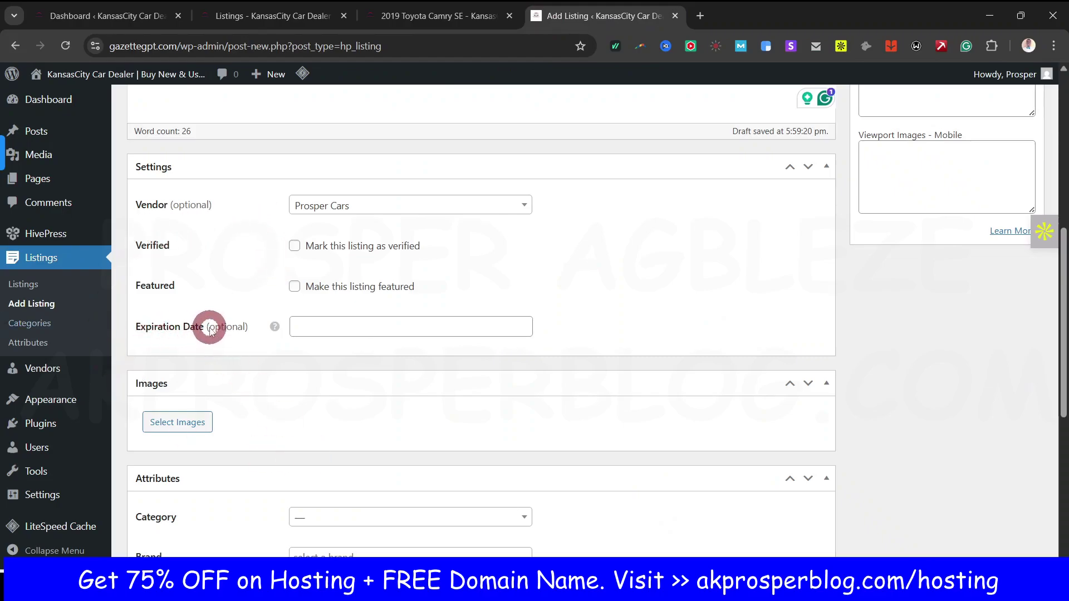
Step: Upload the 2019 Toyota Camry angular front, angular rear and front view photos to the new listing and compare them with the existing listing's gallery
mouse_move(277, 327)
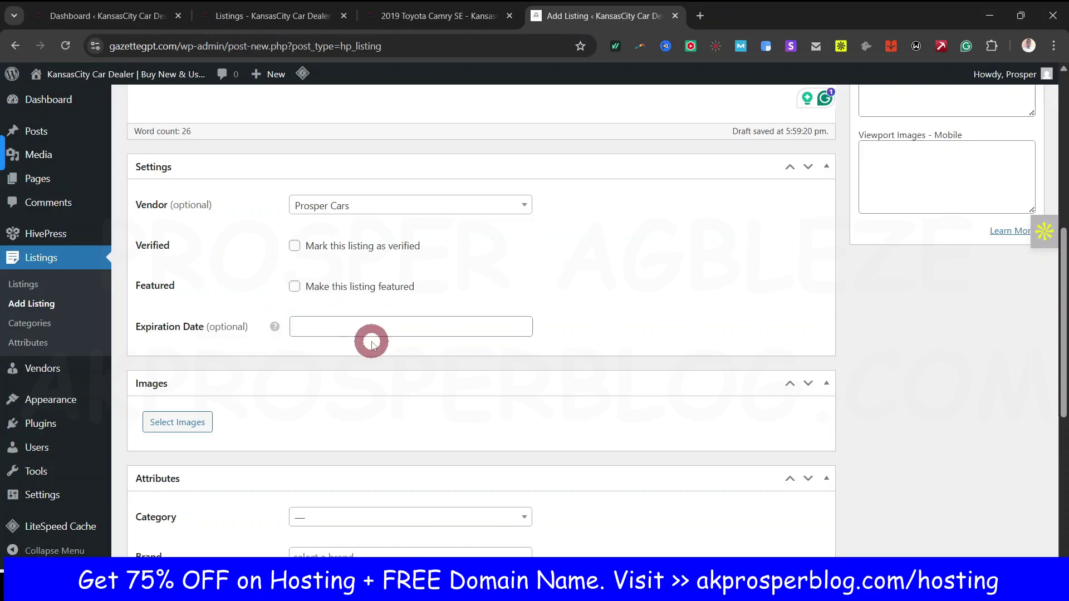
left_click_drag(1064, 337, 1063, 370)
left_click(167, 361)
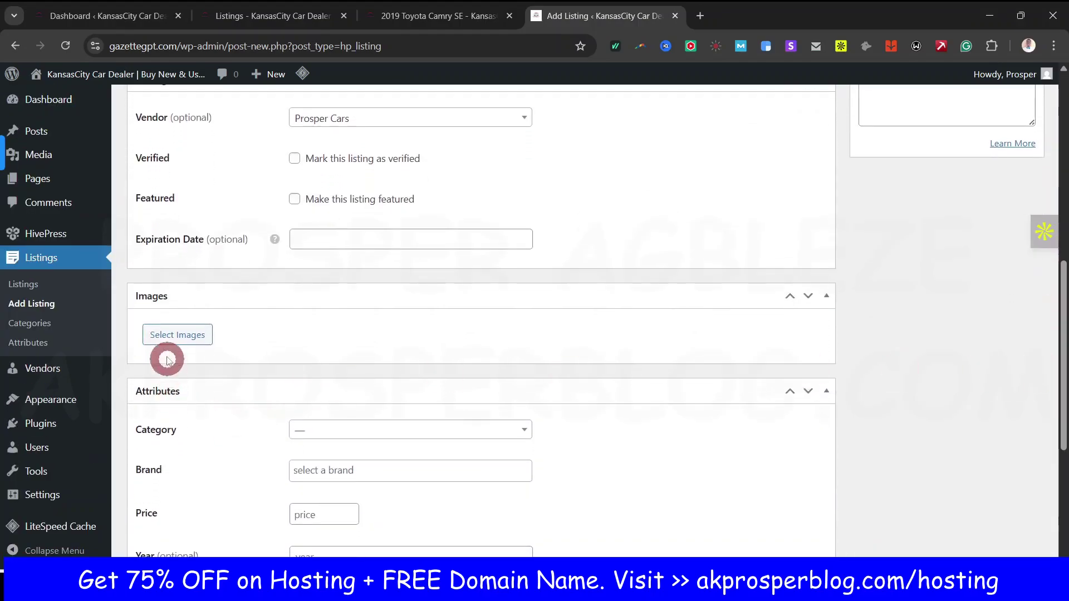
left_click(176, 334)
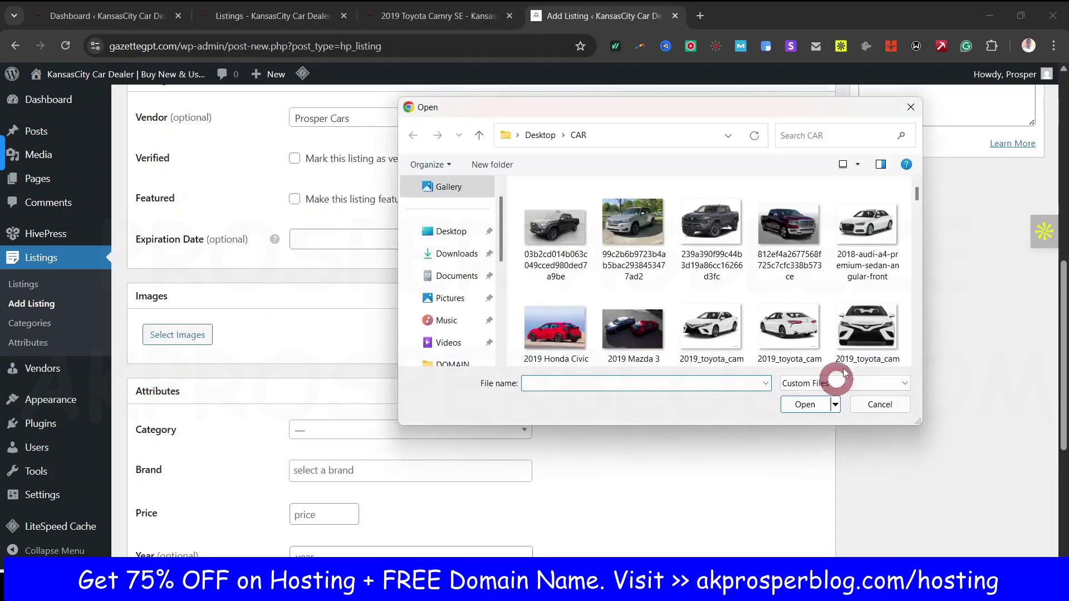
left_click(712, 324)
left_click(788, 299, "ctrl")
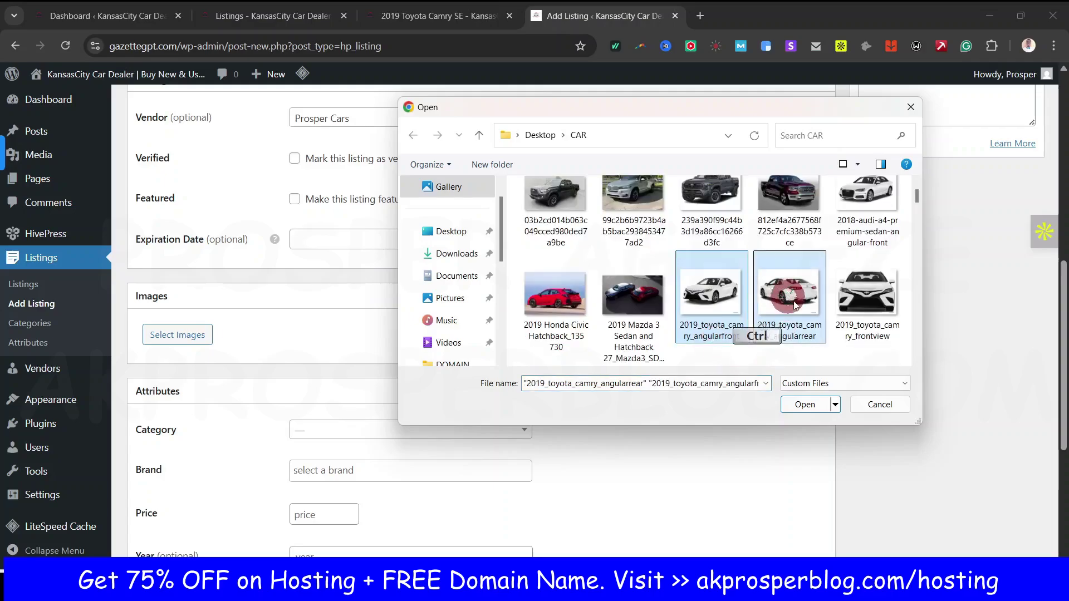
left_click(870, 302, "ctrl")
left_click(808, 405)
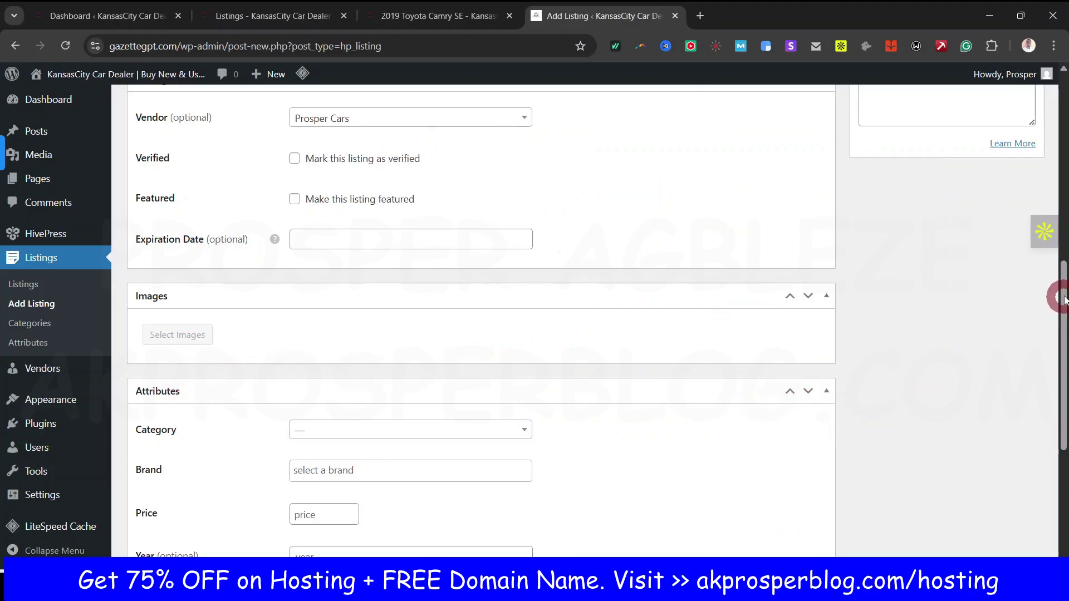
mouse_move(1064, 301)
left_mouse_down()
mouse_move(1063, 361)
mouse_move(1063, 297)
left_mouse_up()
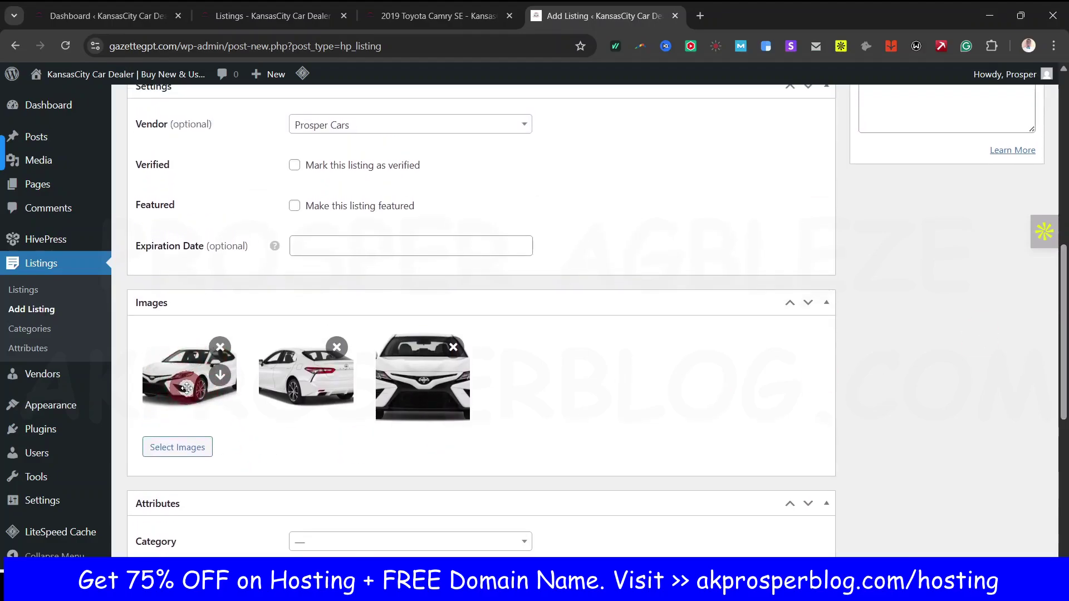
left_click(447, 22)
scroll(416, 206, "up", 1)
scroll(417, 206, "up", 3)
scroll(346, 358, "down", 3)
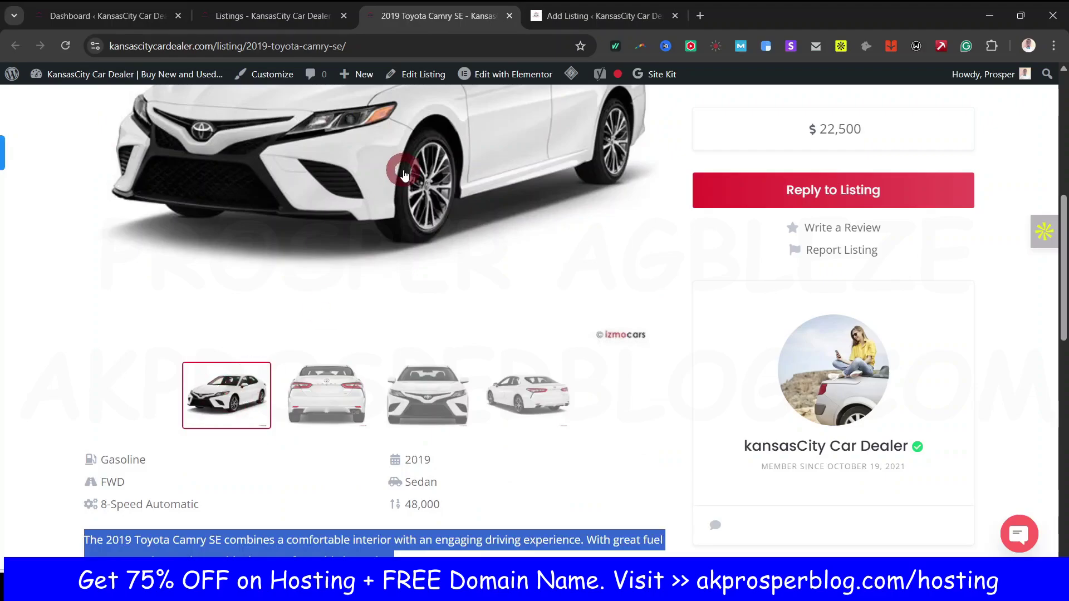
left_click(626, 17)
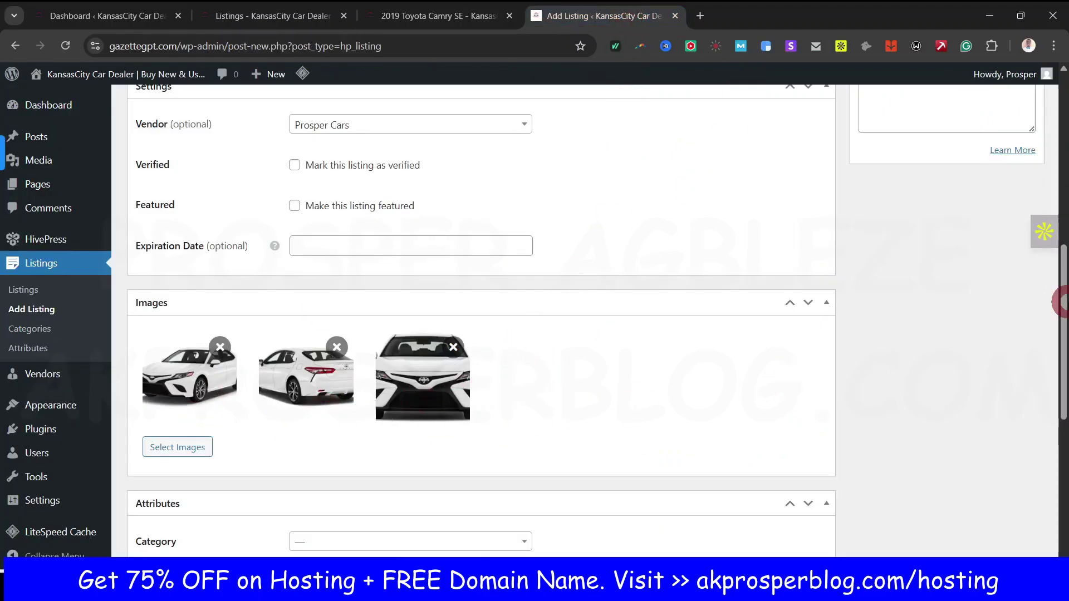
Step: Set the new listing's category to Sedan and its brand to Toyota
scroll(1061, 289, "down", 6)
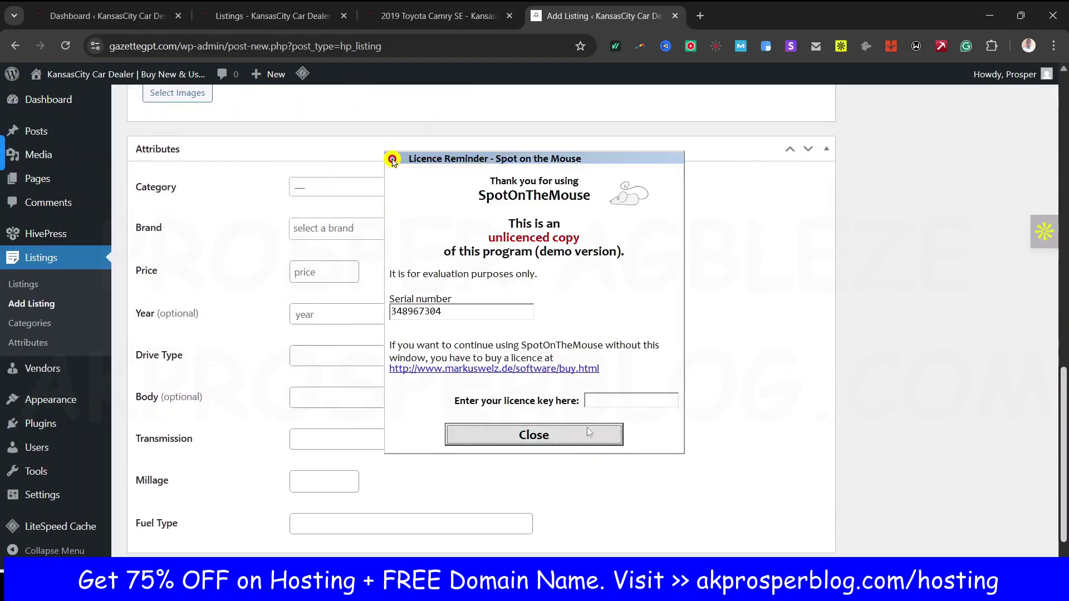
left_click(295, 186)
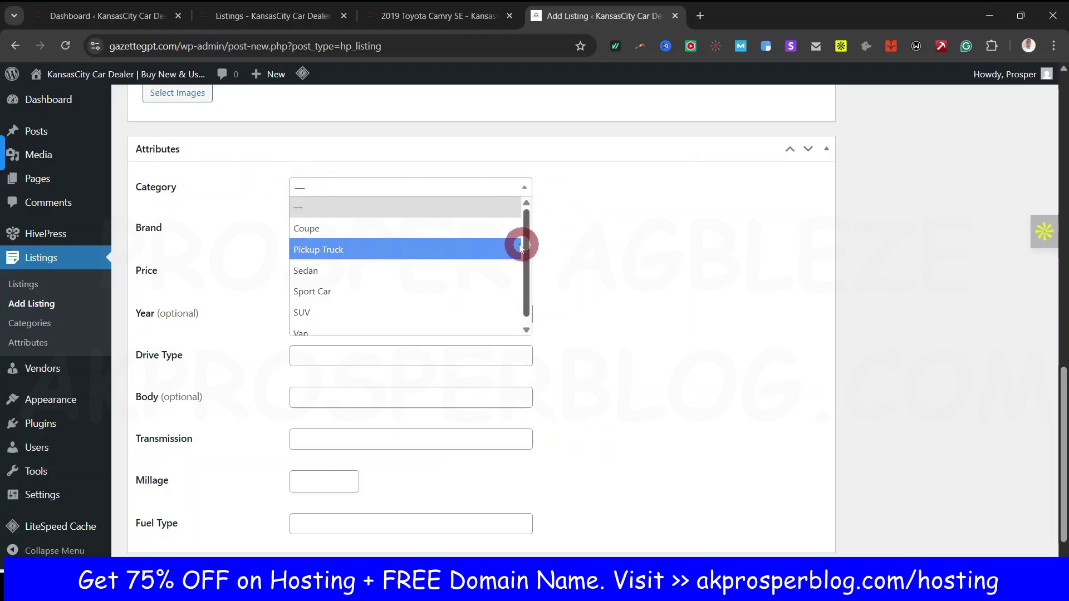
left_click(355, 273)
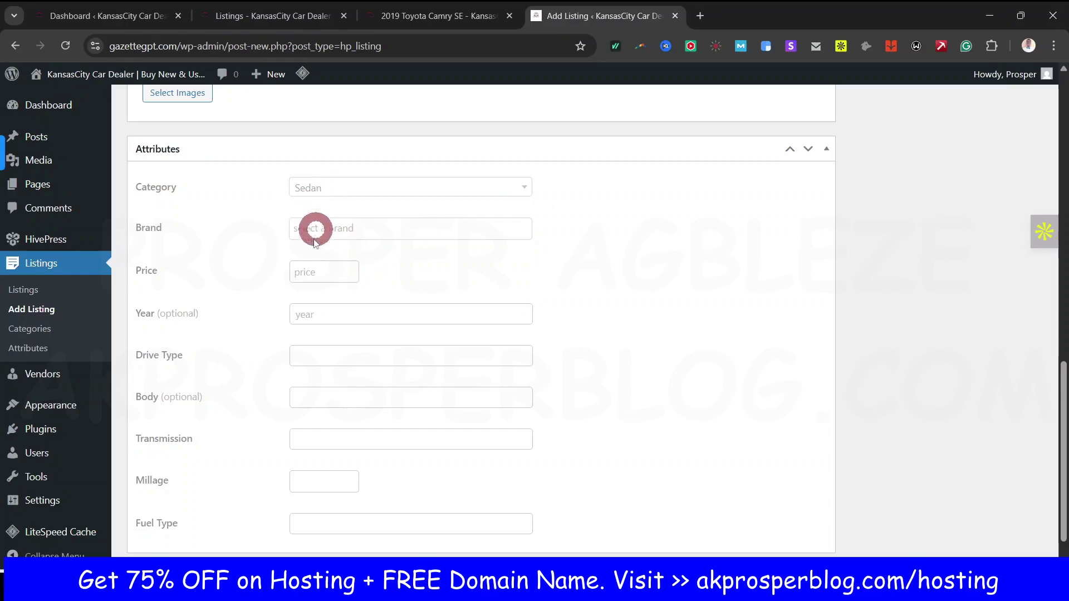
scroll(328, 223, "down", 1)
left_click(332, 200)
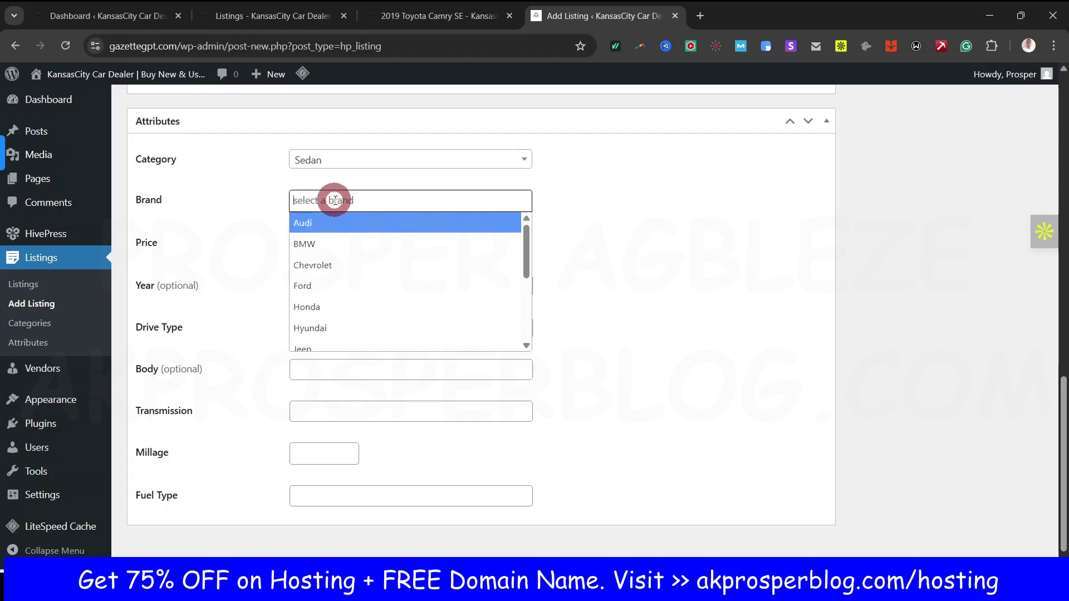
scroll(378, 312, "down", 5)
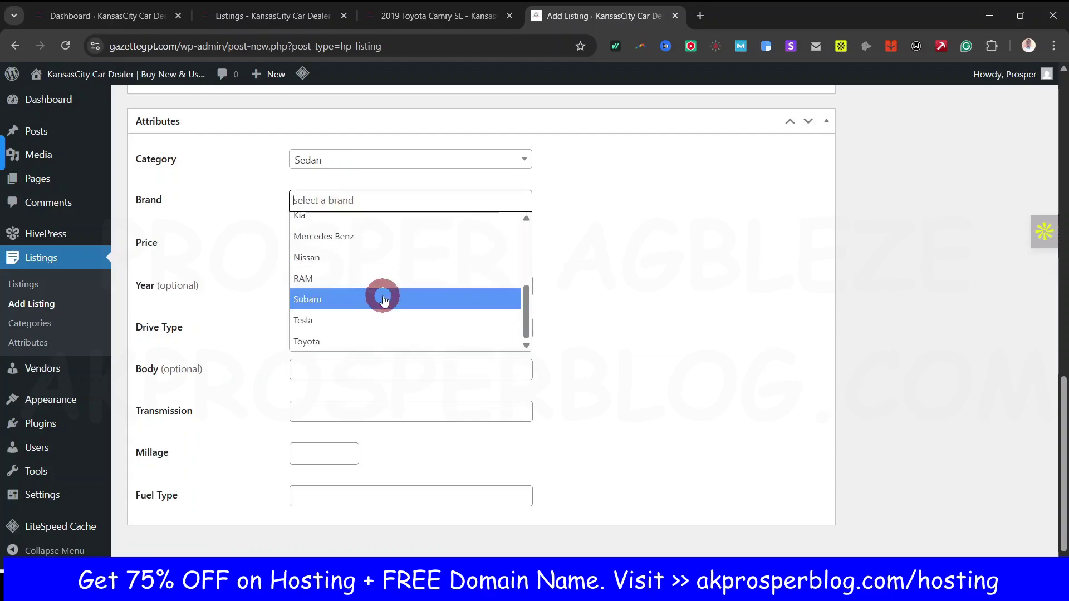
left_click(367, 339)
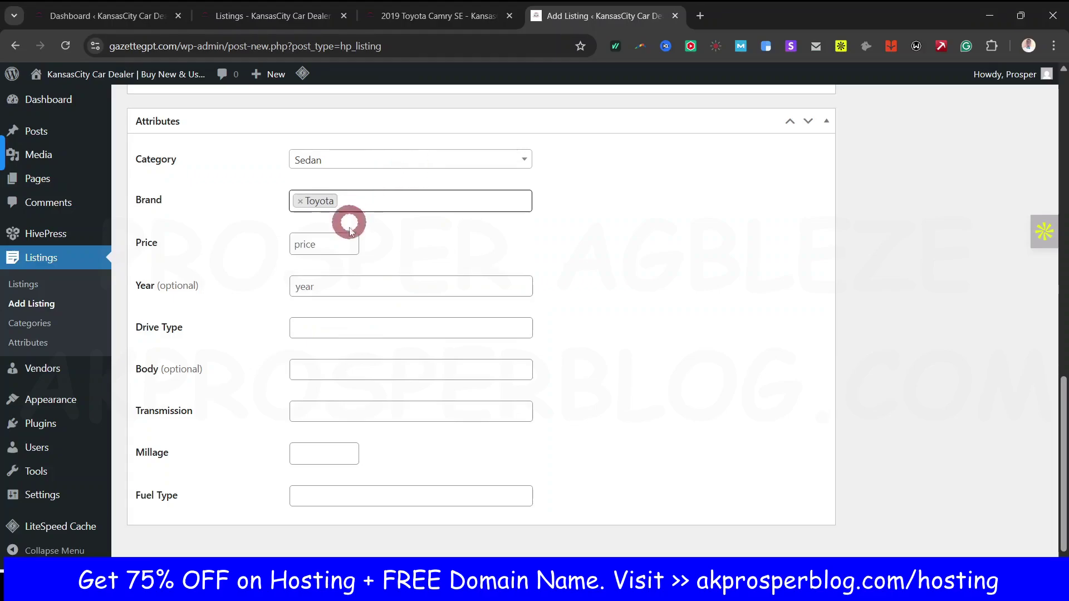
Step: Set the new listing's price to 22500, copying the figure from the existing 2019 Toyota Camry SE listing
left_click(326, 242)
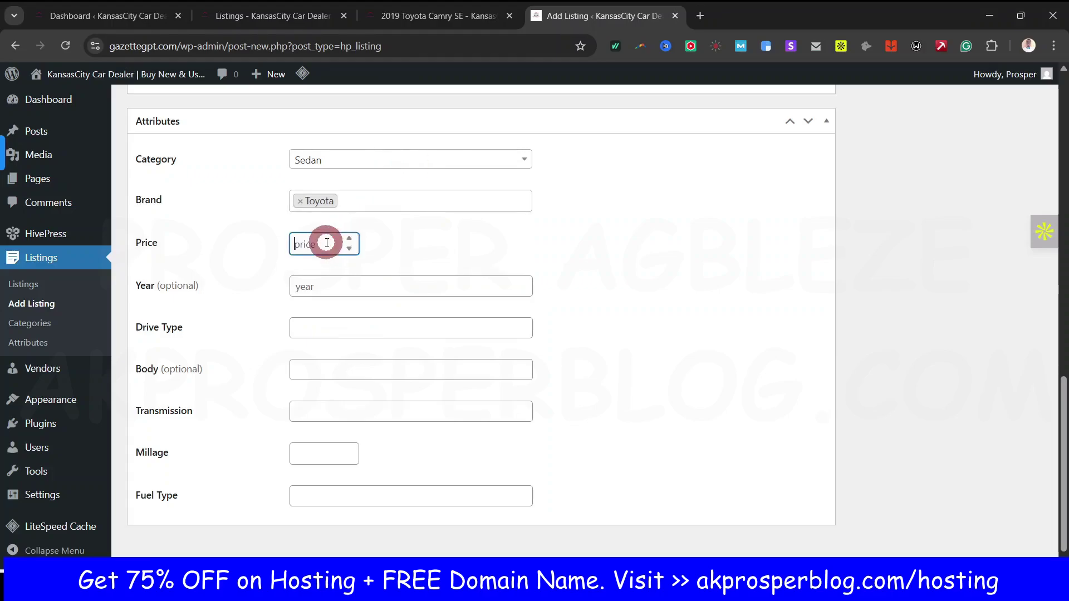
left_click(436, 16)
scroll(874, 228, "up", 10)
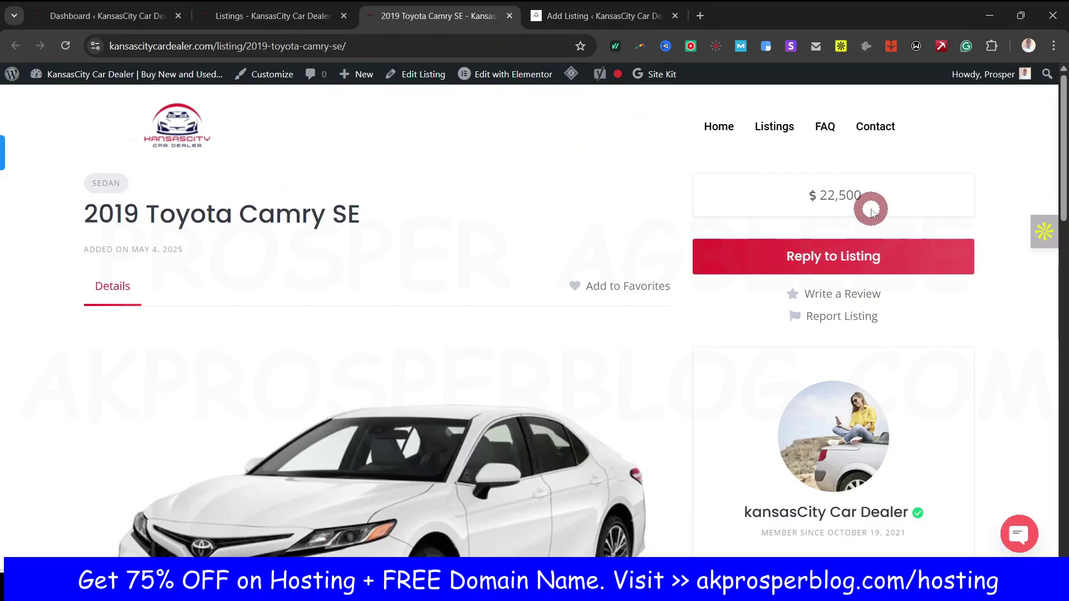
left_click_drag(862, 195, 804, 204)
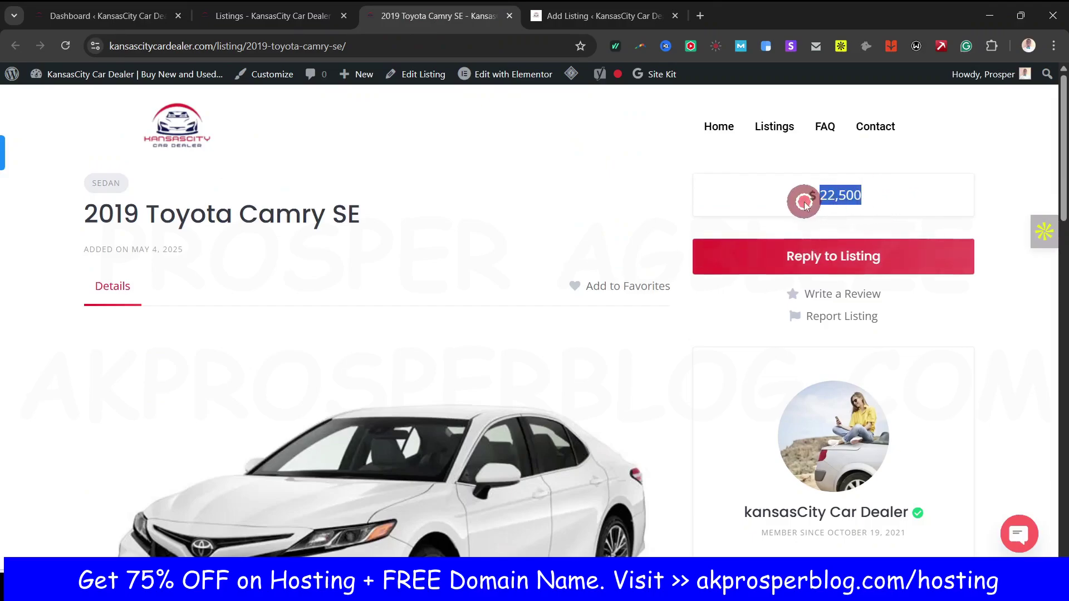
key("ctrl+c")
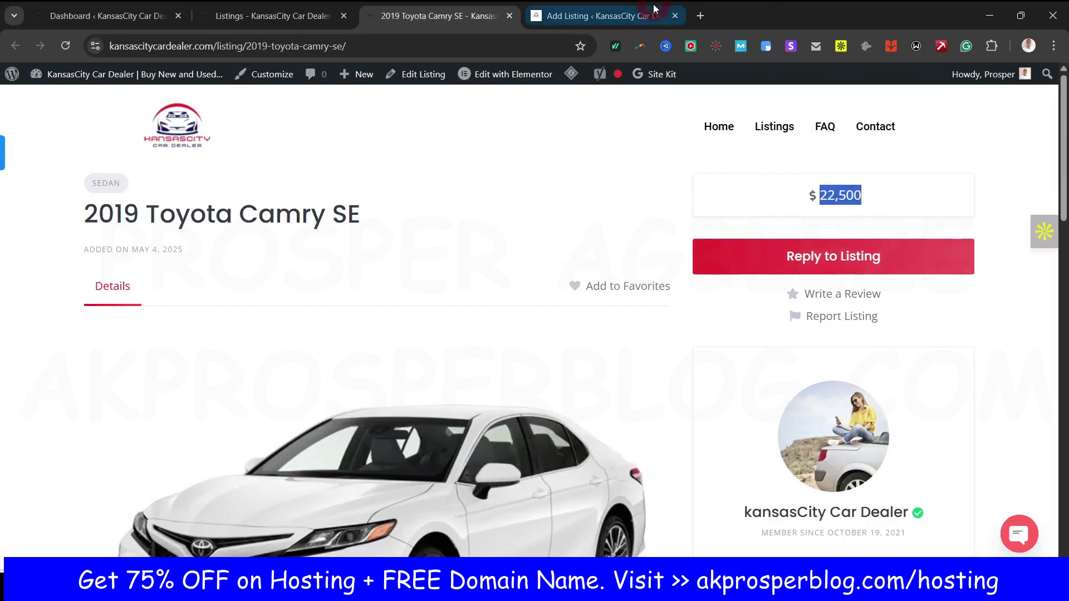
left_click(596, 17)
left_click(325, 249)
key("ctrl+v")
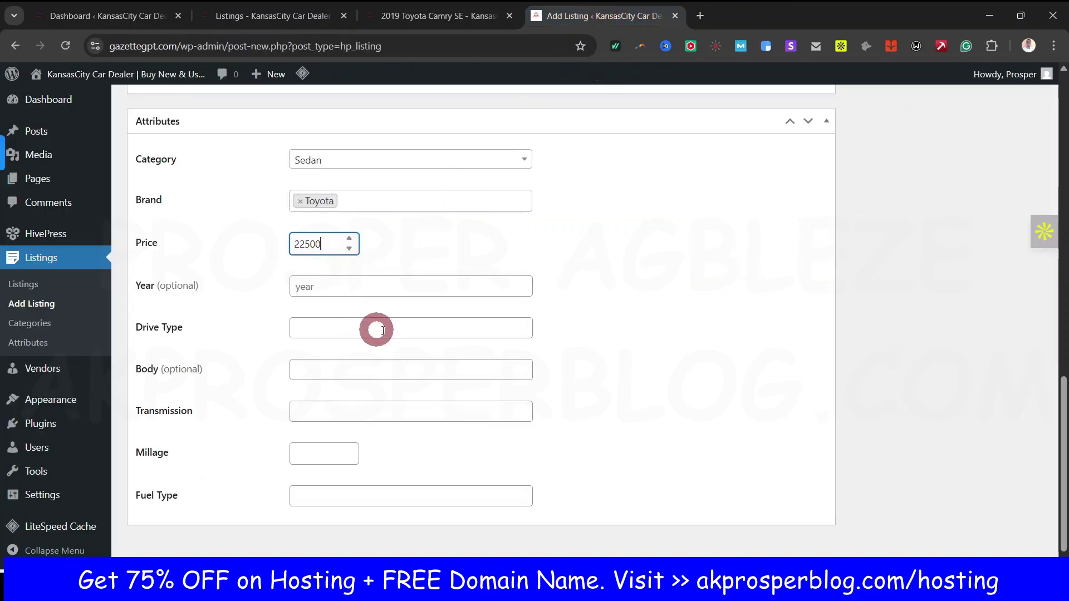
left_click(515, 234)
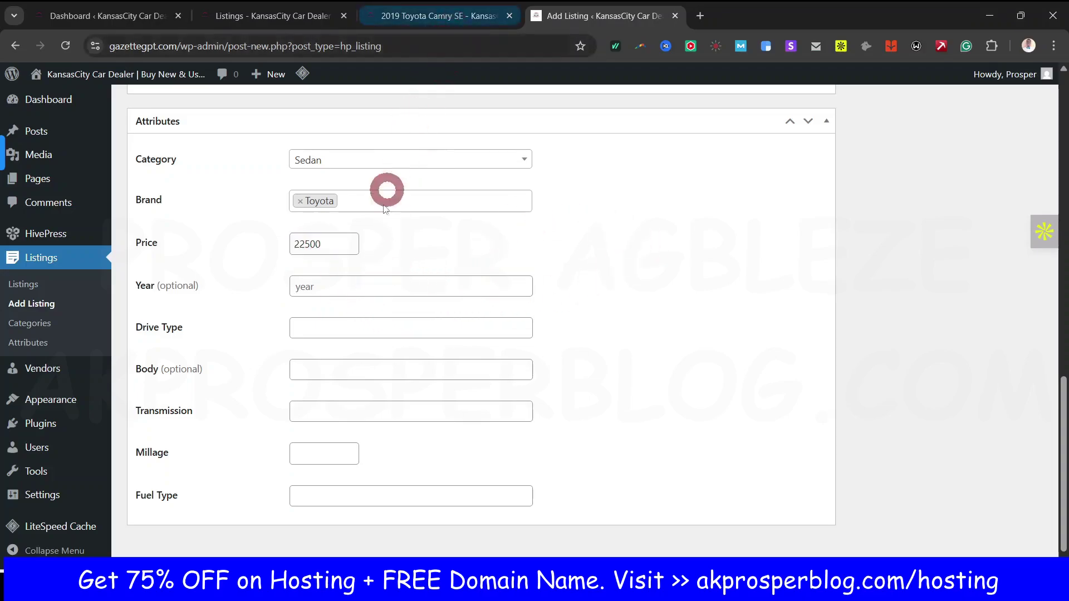
Step: Enter 2019 as the new listing's year
scroll(489, 307, "up", 15)
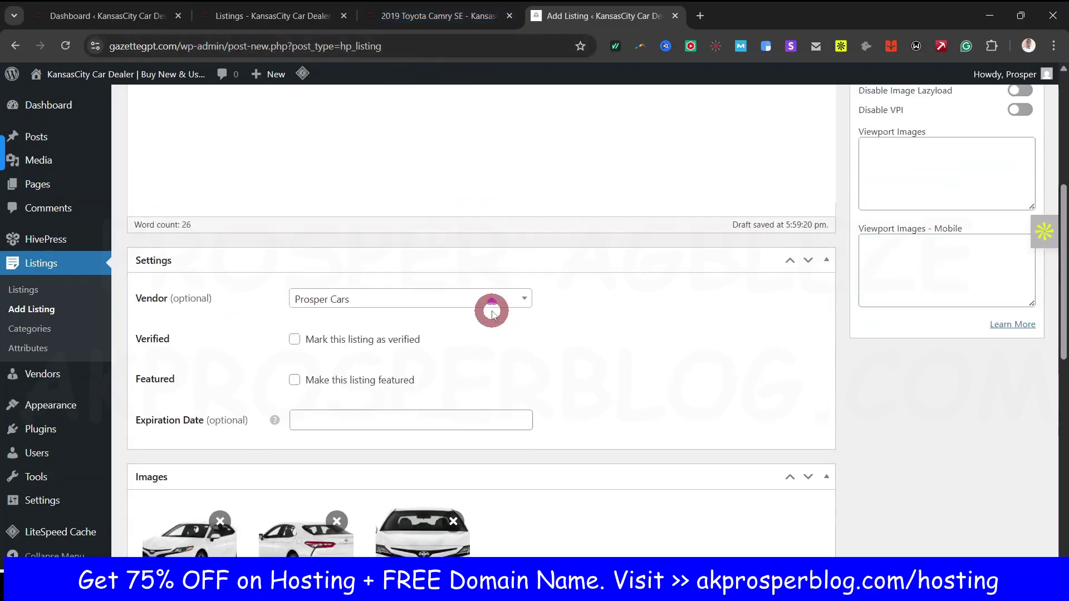
scroll(493, 310, "down", 15)
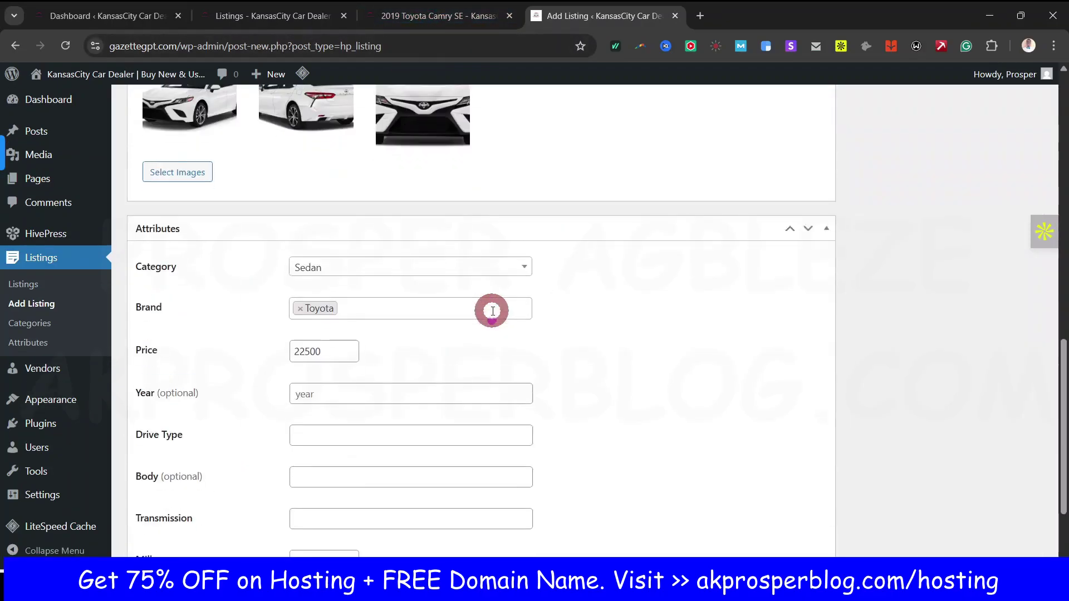
scroll(493, 311, "down", 1)
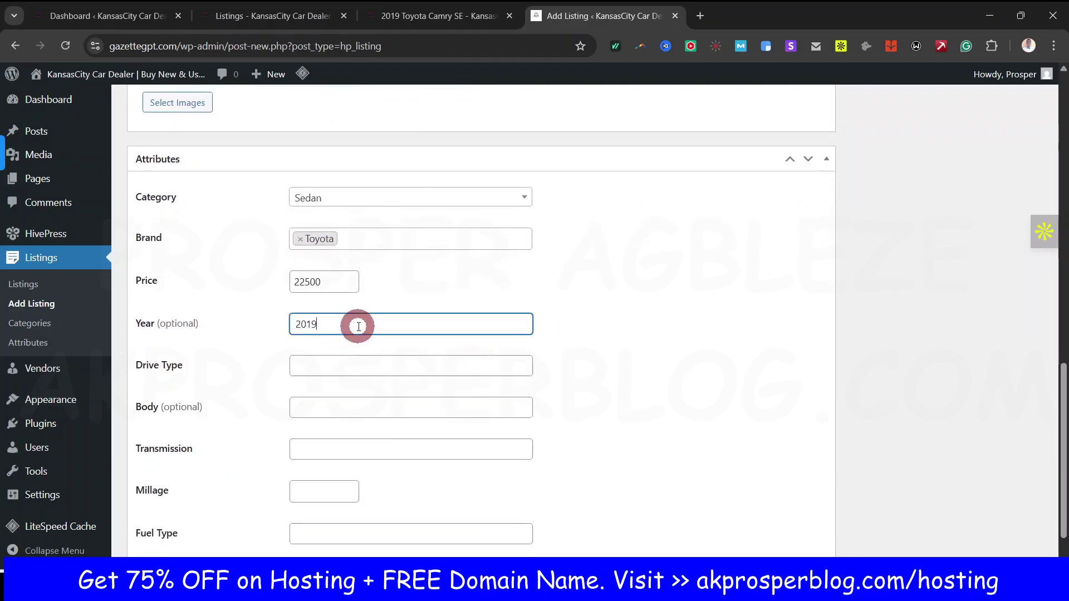
Step: Set the drive type to FWD, copied from the existing Camry listing, and the body to Sedan
left_click(434, 20)
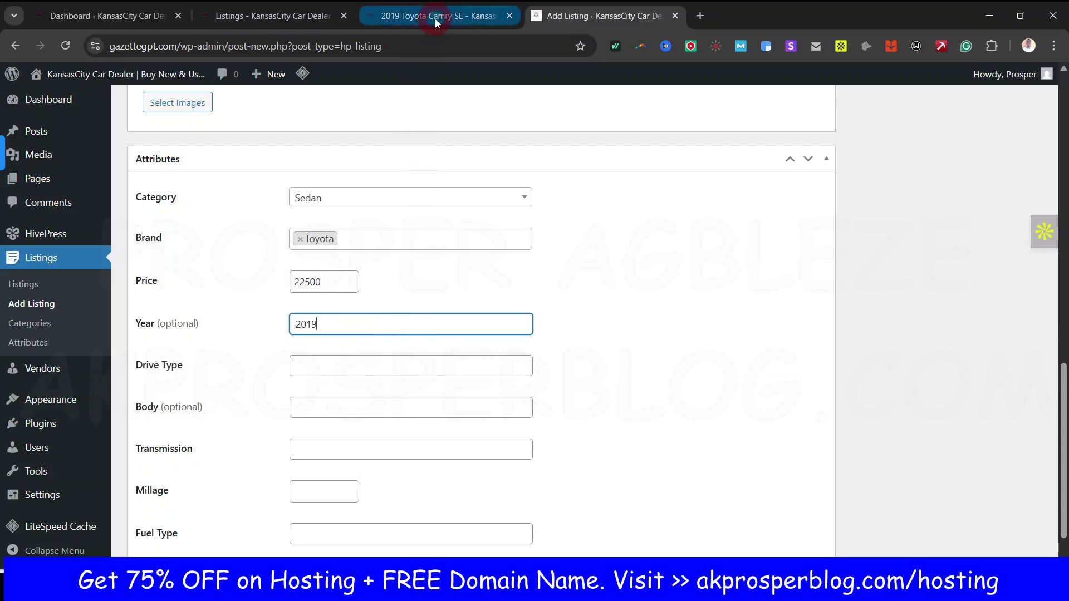
scroll(571, 445, "down", 8)
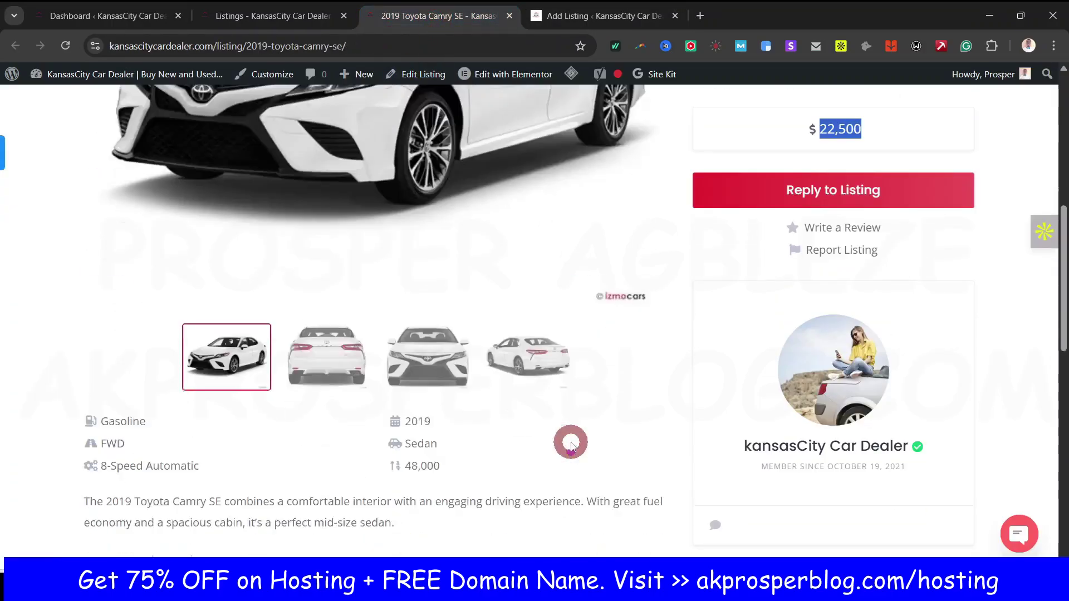
left_click_drag(124, 342, 105, 342)
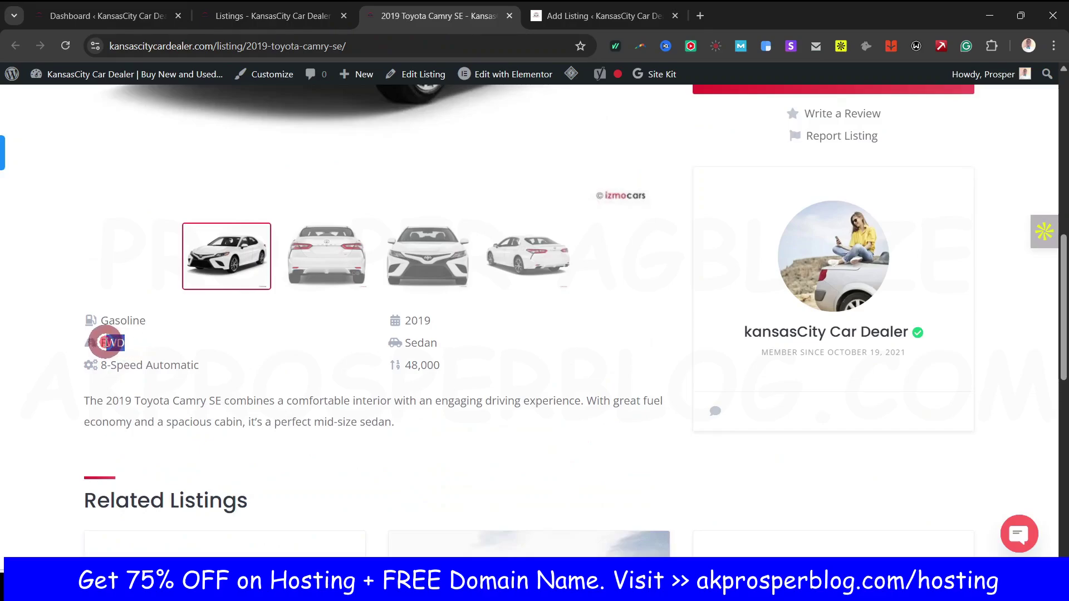
key("ctrl+Tab")
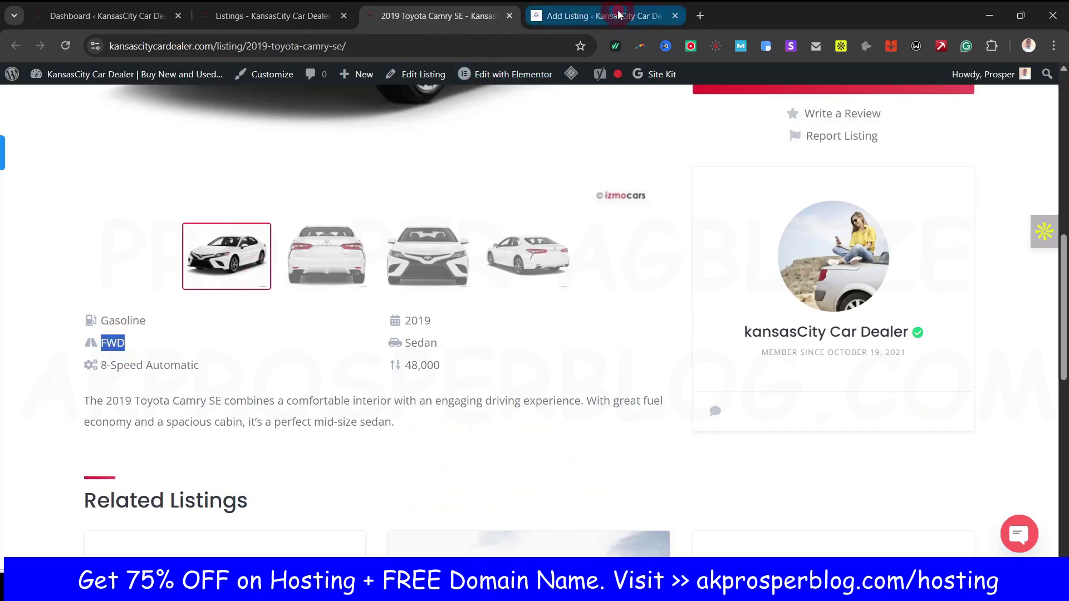
left_click(324, 367)
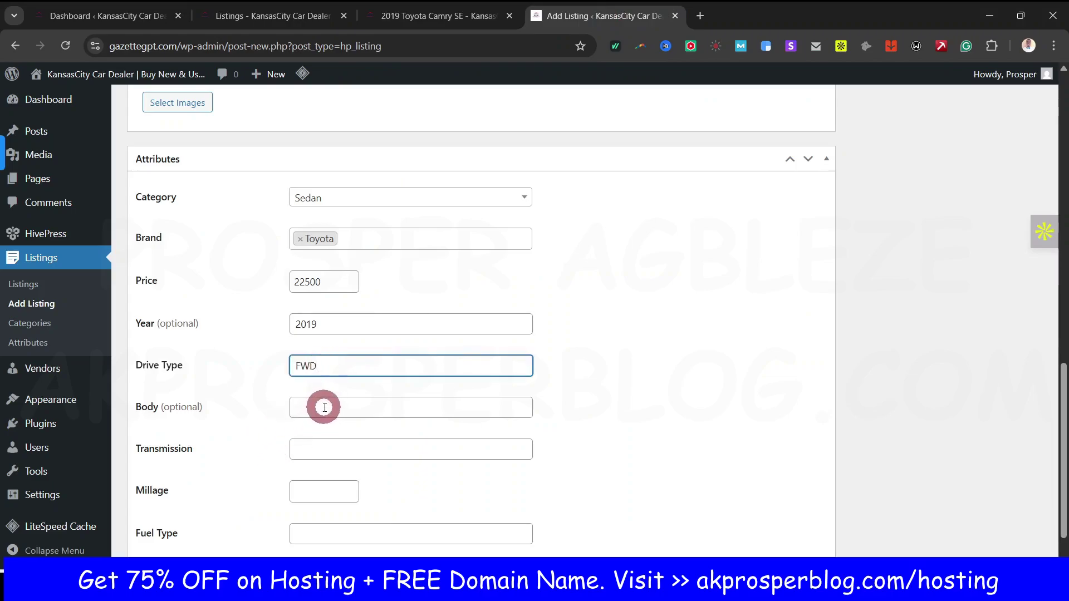
left_click(341, 402)
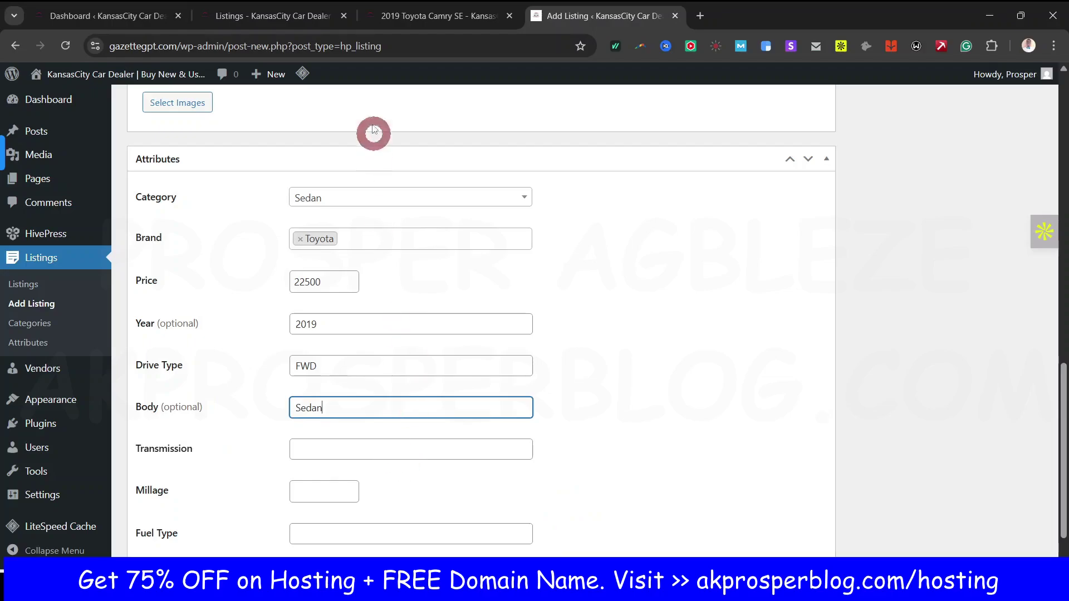
Step: Fill in the transmission as 8-Speed Automatic, copying the text from the existing Camry listing
left_click(420, 16)
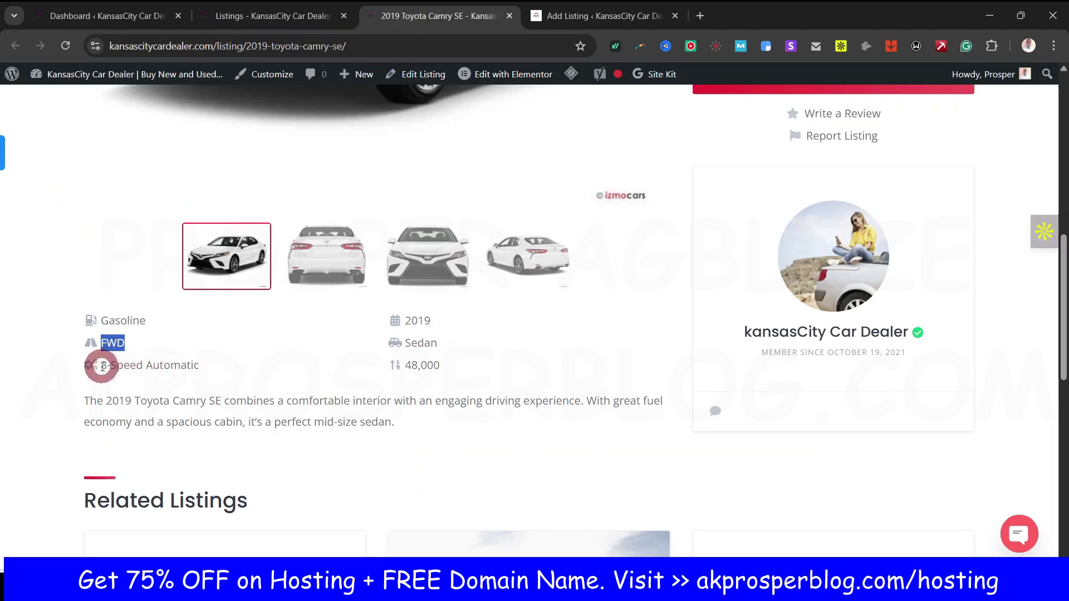
left_click_drag(103, 366, 203, 368)
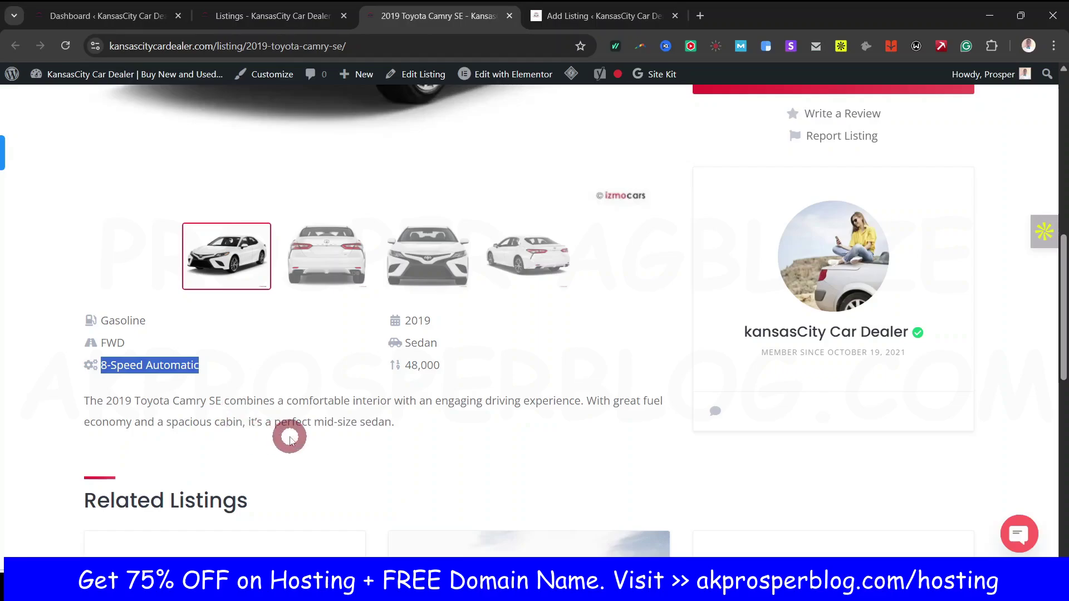
key("ctrl+c")
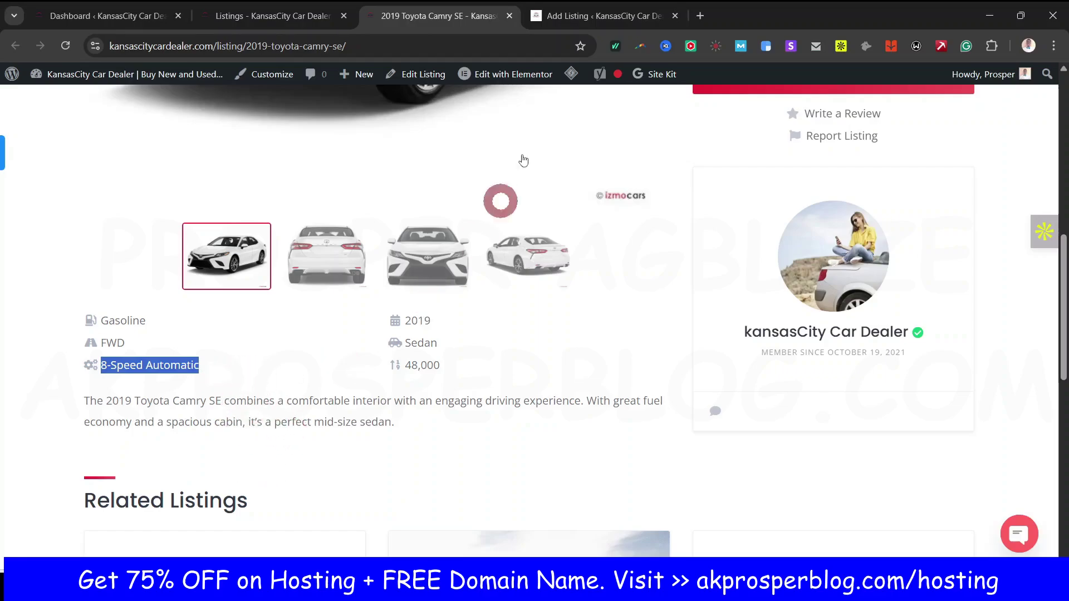
left_click(596, 15)
left_click(346, 449)
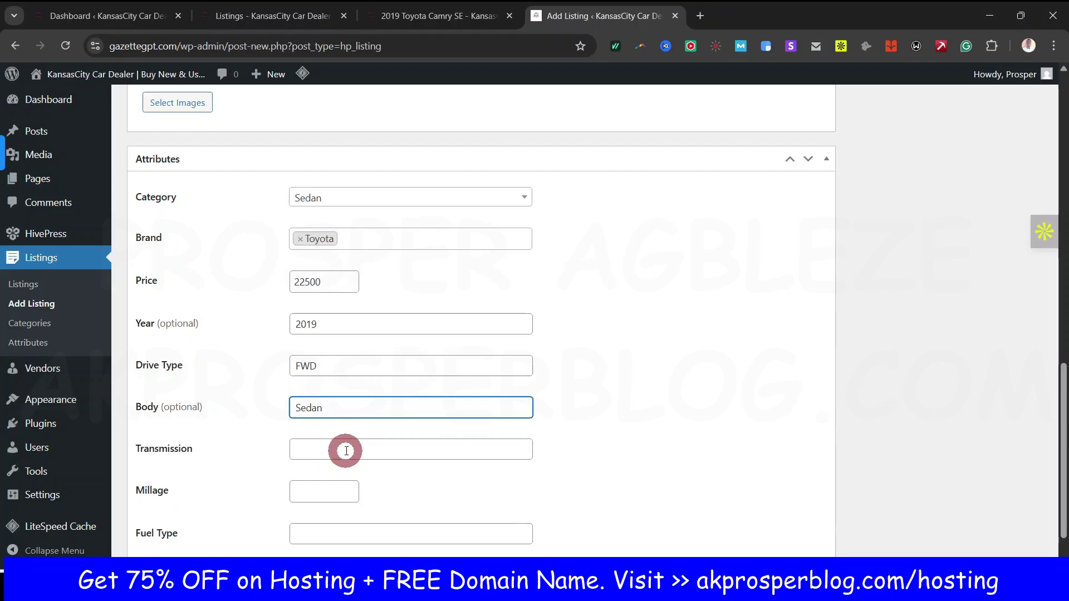
key("ctrl+v")
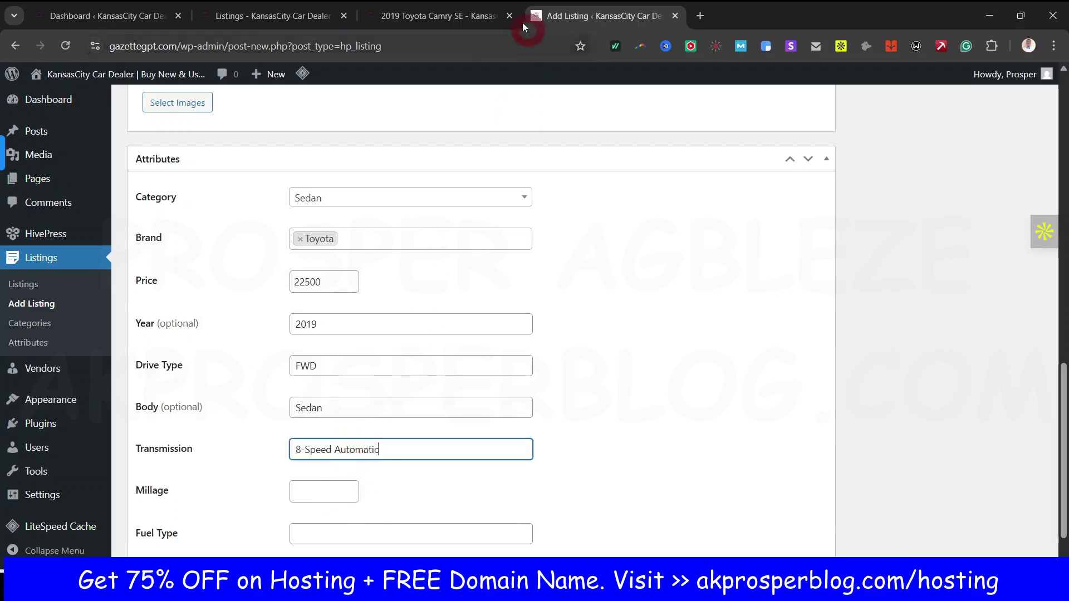
Step: Set the new listing's mileage to 48000, copied from the existing 2019 Toyota Camry SE listing
left_click(462, 16)
double_click(421, 365)
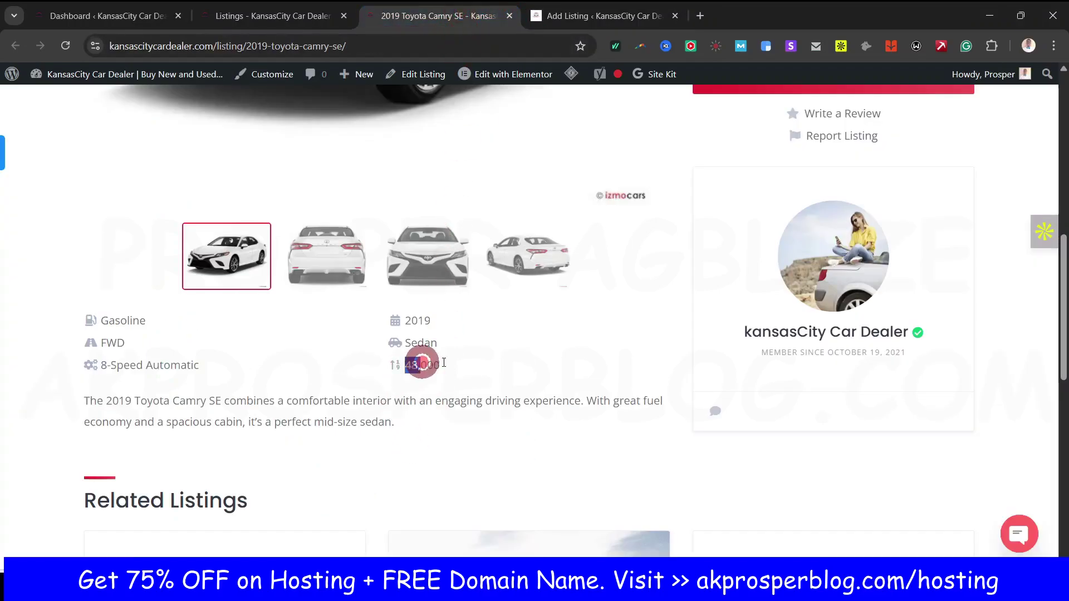
key("ctrl+c")
left_click(596, 15)
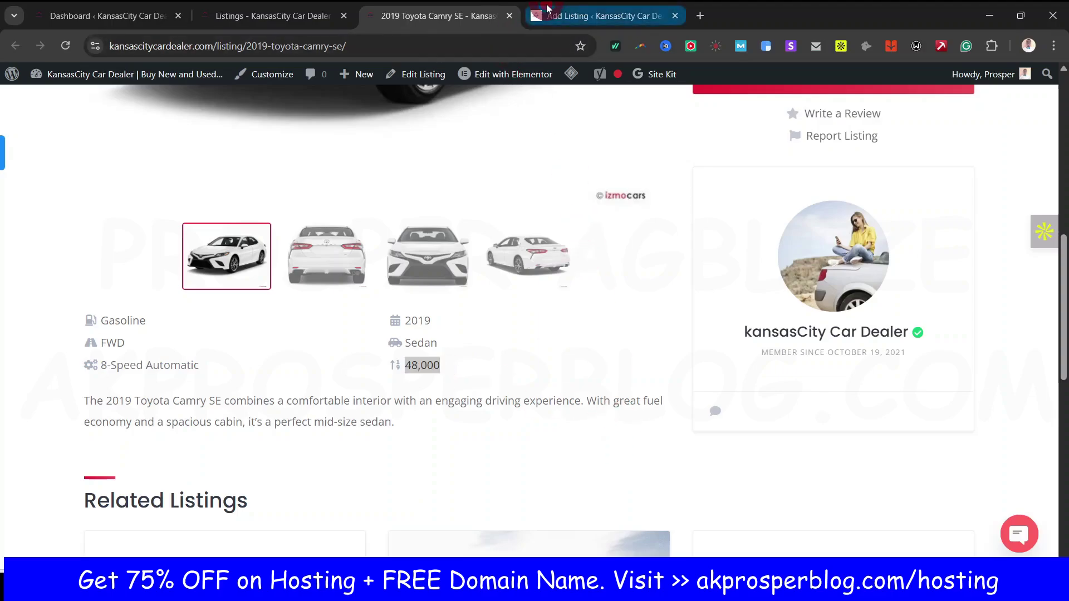
scroll(439, 371, "down", 1)
left_click(332, 438)
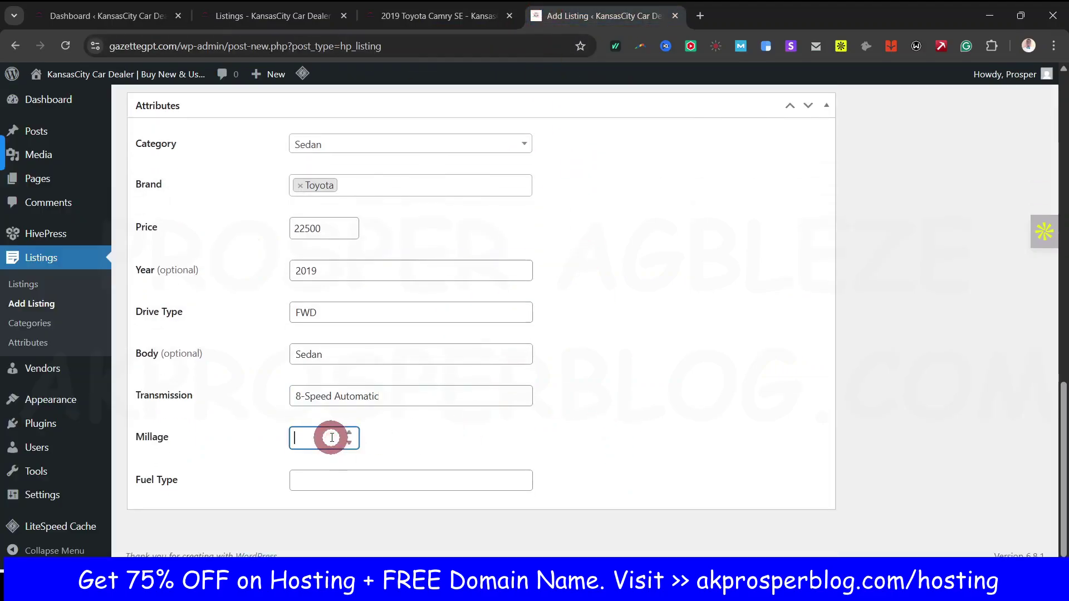
Step: Fill in the fuel type as Gasoline, copying the text from the existing Camry listing
left_click(460, 20)
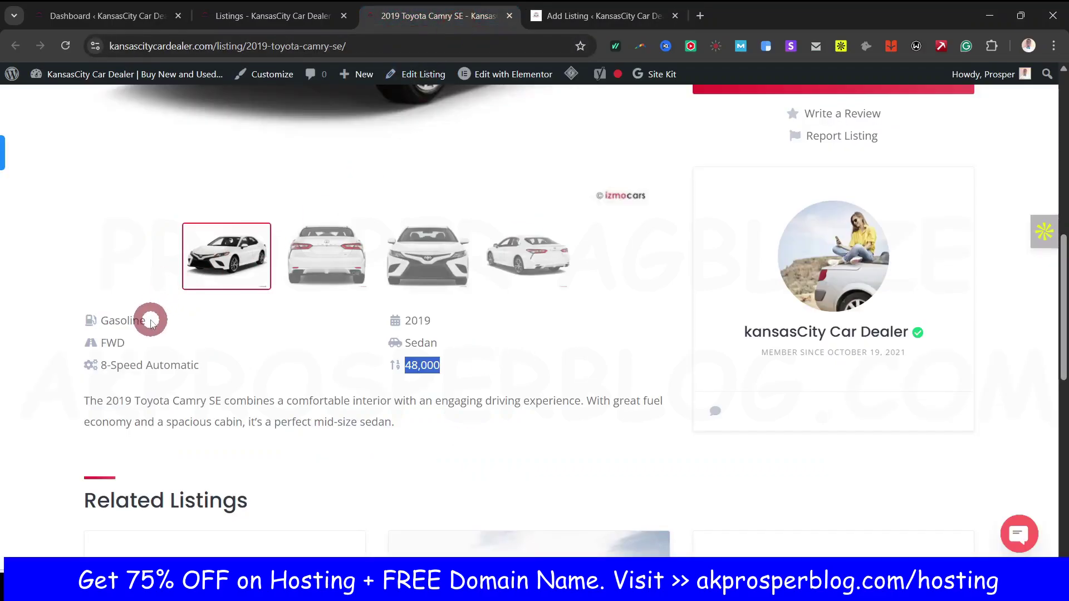
left_click(131, 322)
key("ctrl+c")
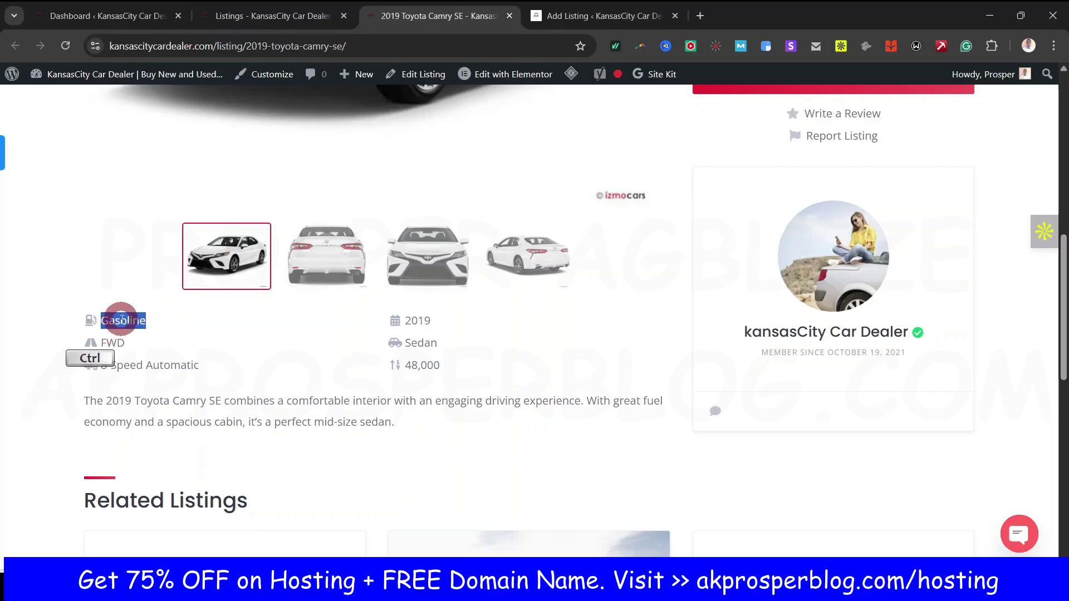
left_click(593, 17)
left_click(349, 474)
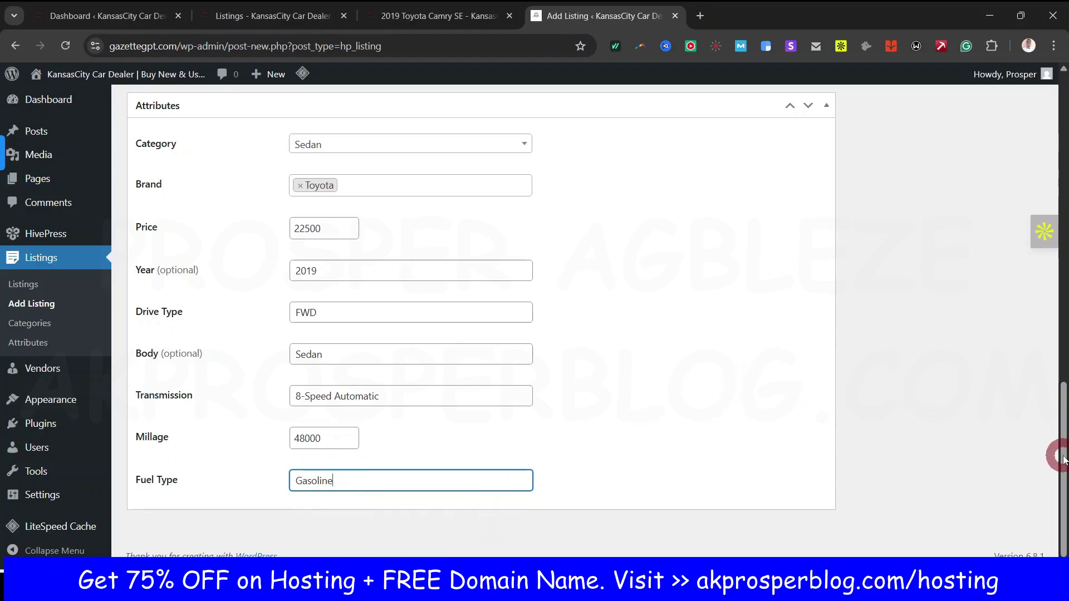
Step: Publish the 2019 Toyota Camry SE listing and open its public page in a new tab
left_click_drag(1062, 457, 1062, 141)
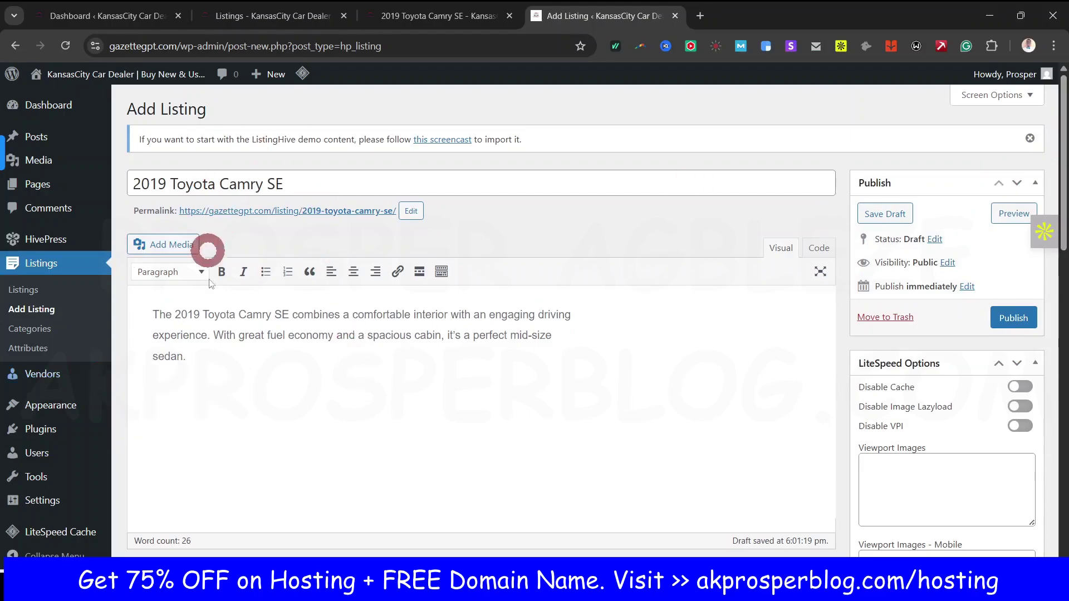
left_click(1015, 318)
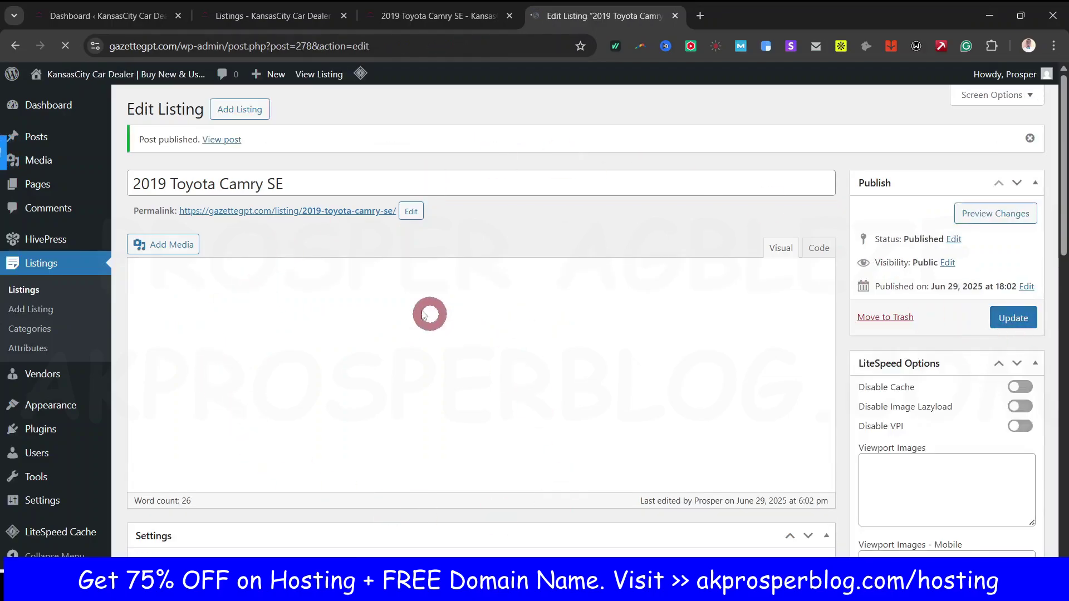
right_click(214, 139)
left_click(336, 159)
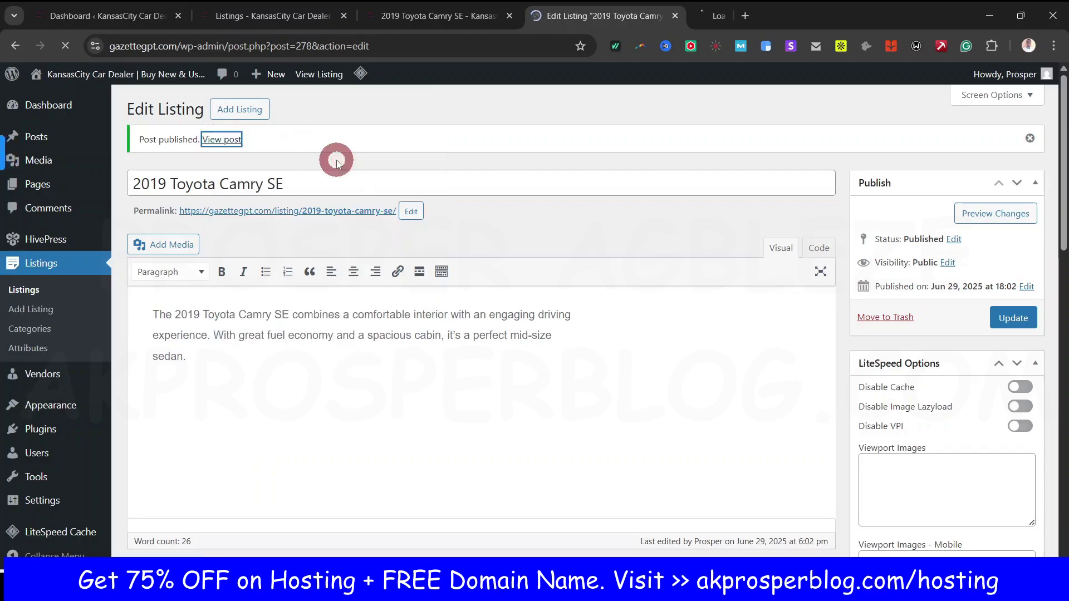
left_click(757, 18)
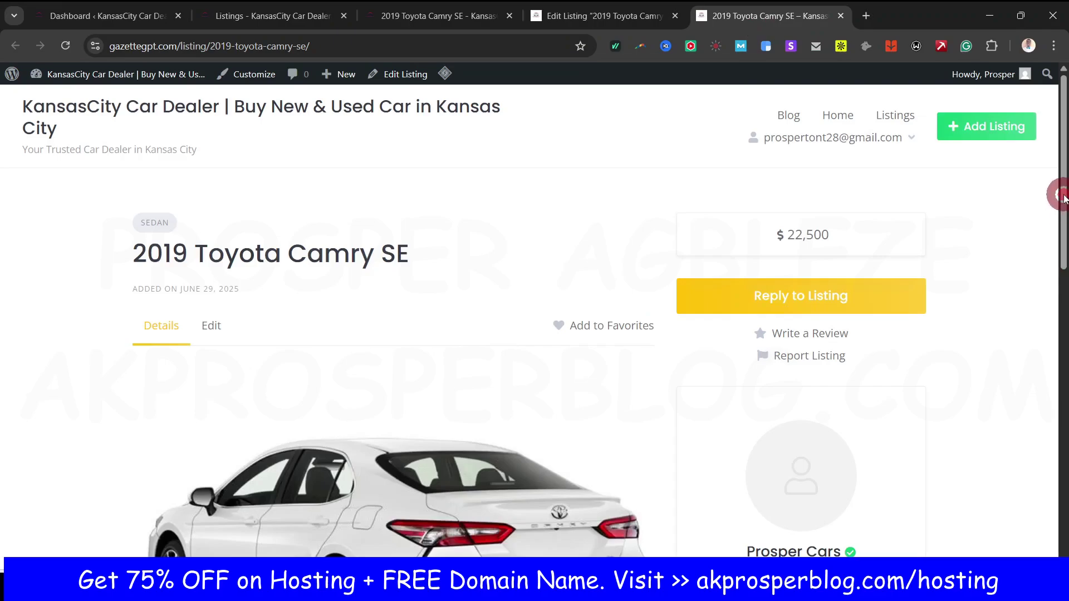
Step: Review the published Camry page's title, price, image gallery, attributes and vendor details
mouse_move(1063, 197)
left_mouse_down()
mouse_move(1062, 271)
mouse_move(1062, 210)
left_mouse_up()
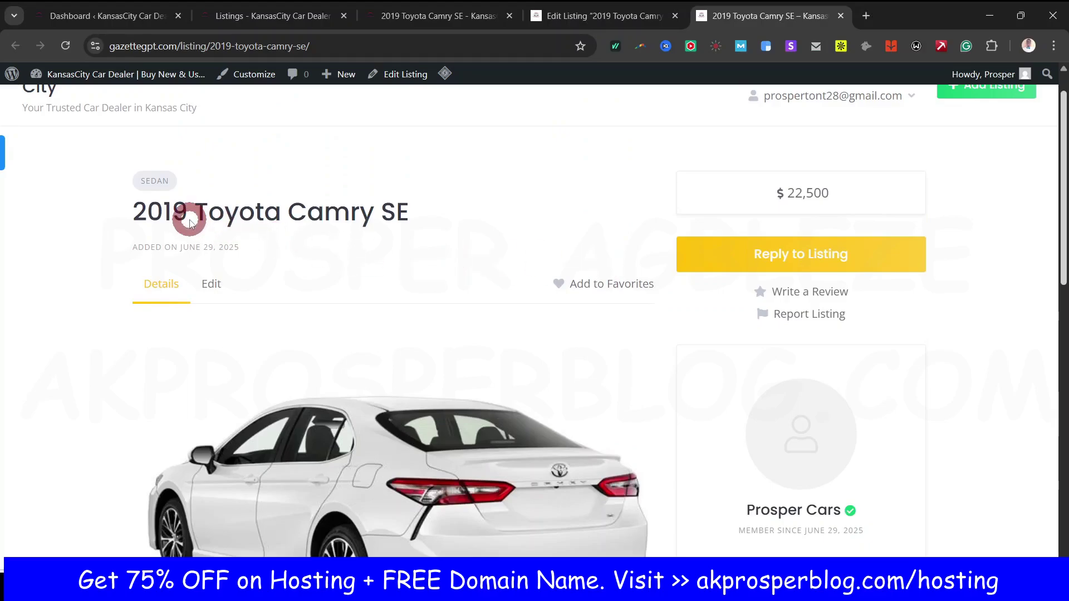
scroll(302, 219, "up", 1)
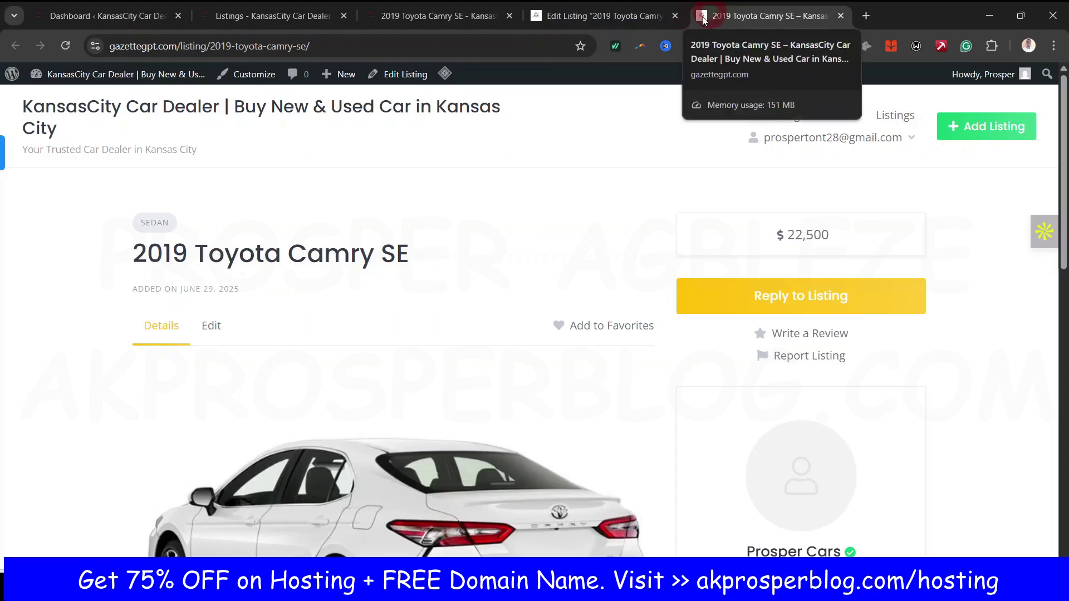
left_click(568, 17)
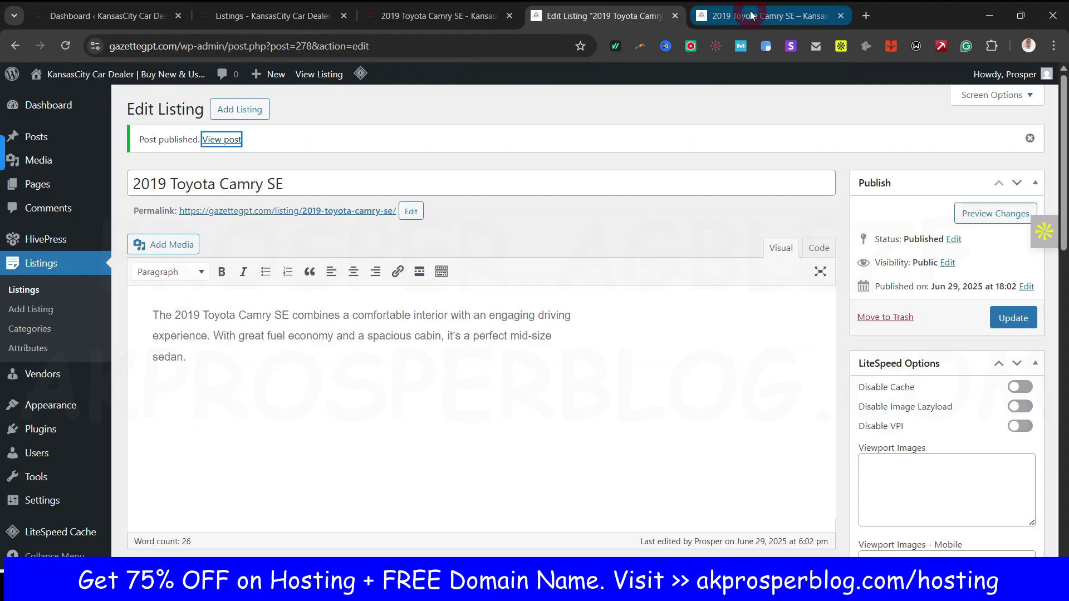
left_click(734, 16)
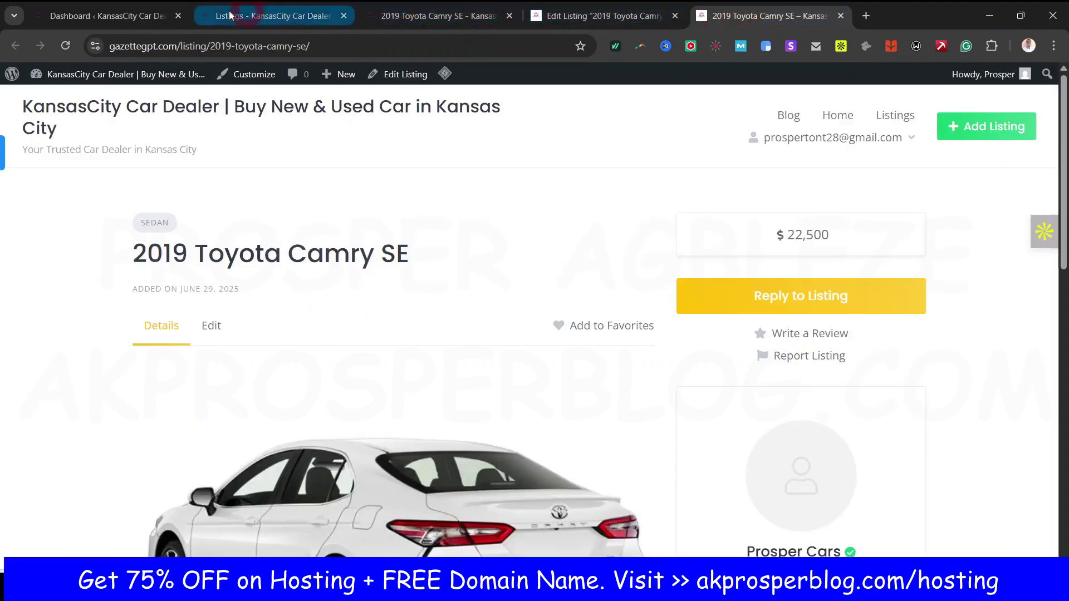
left_click(382, 17)
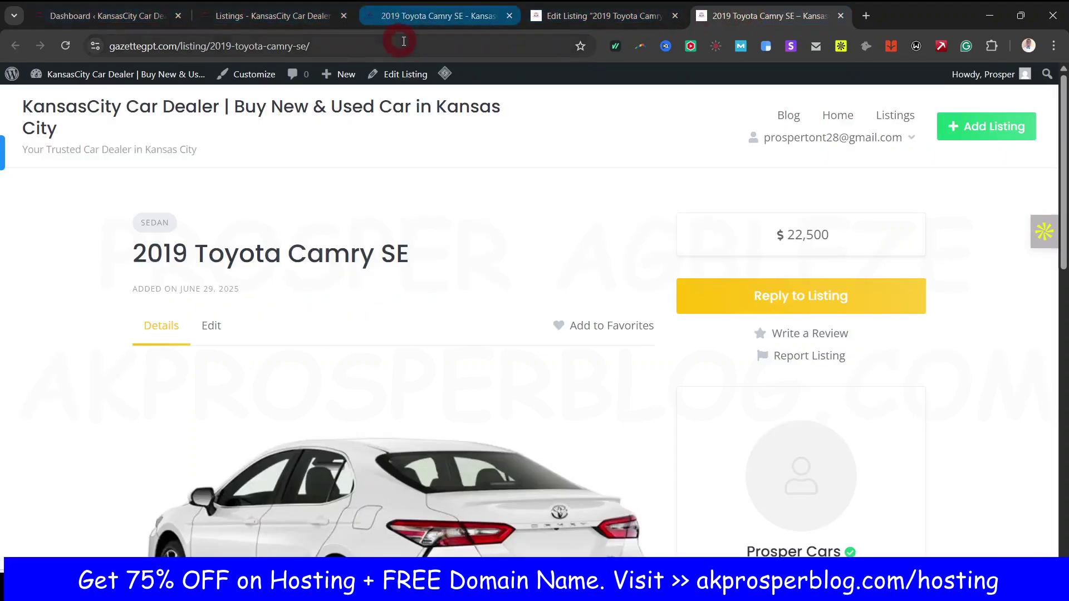
left_click(746, 22)
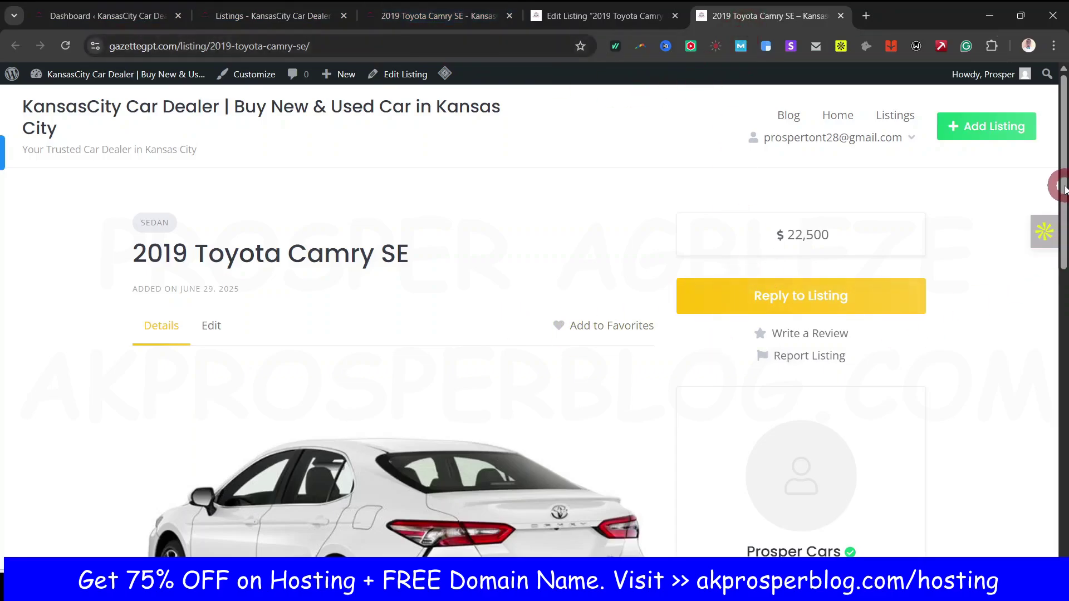
left_click_drag(1064, 189, 1062, 382)
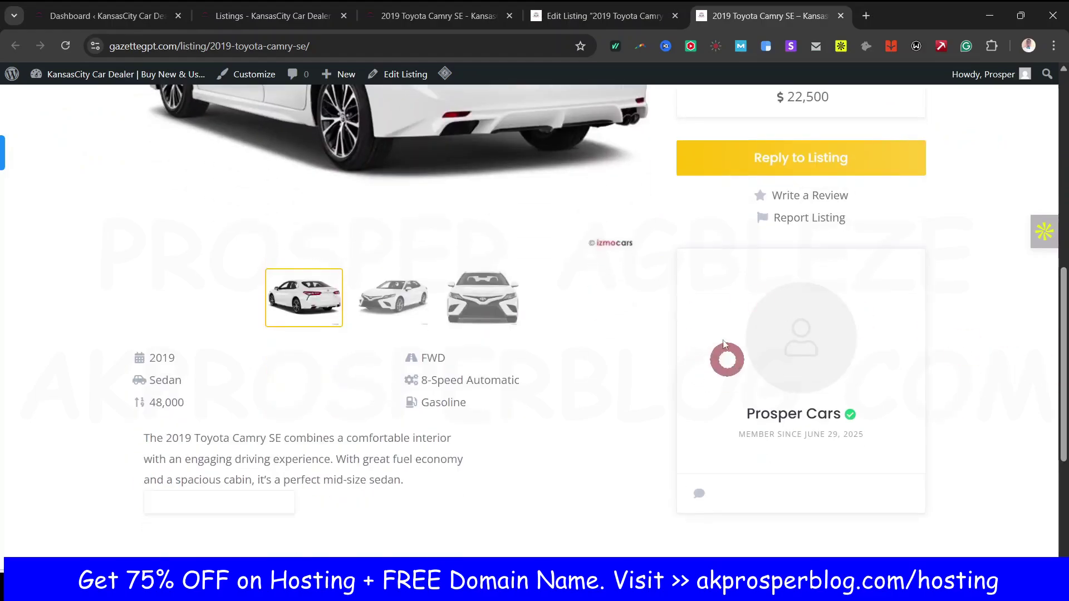
left_click(809, 356)
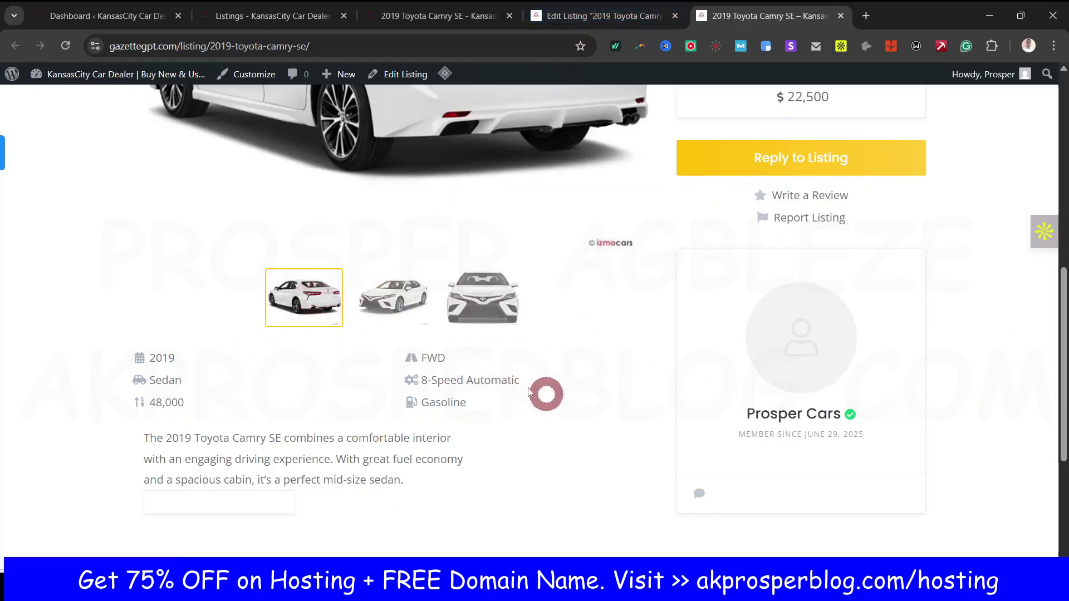
left_click(404, 299)
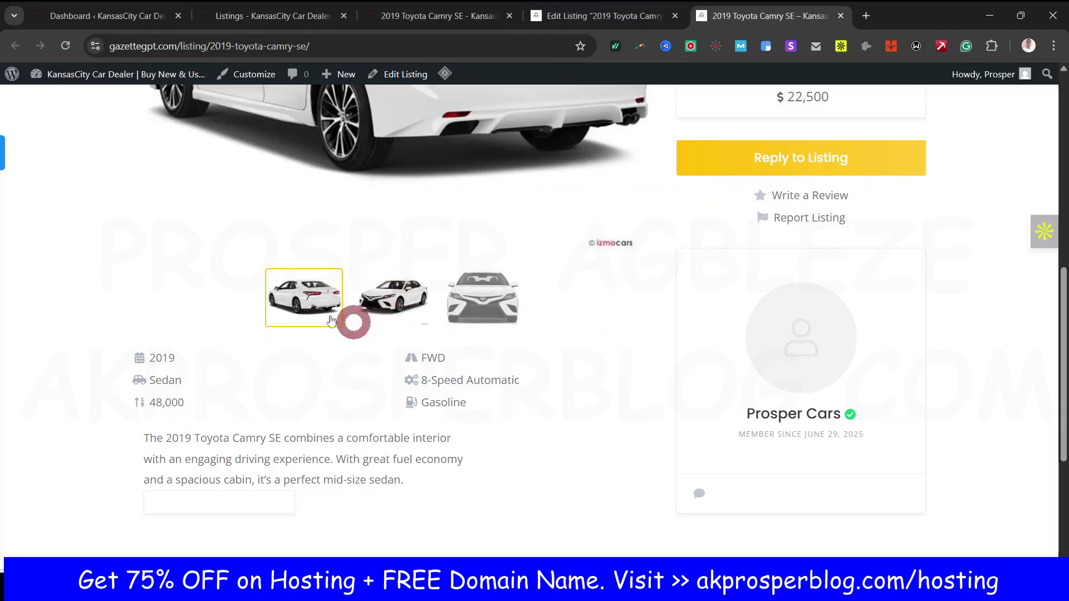
Step: Move the front three-quarter view to first place among the Camry listing's images and update the listing
left_click(611, 21)
scroll(439, 329, "down", 10)
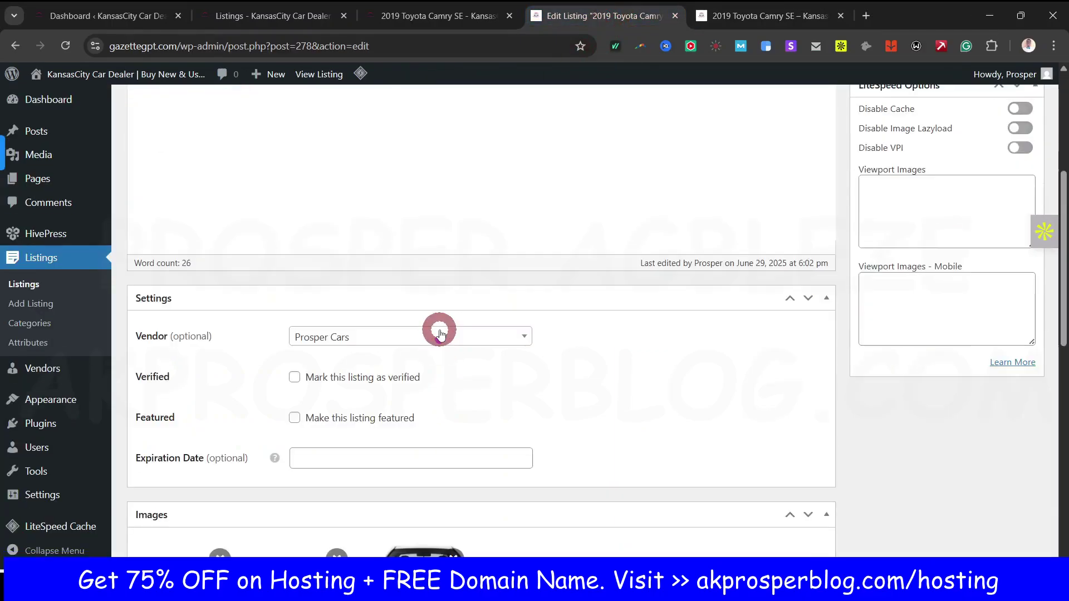
left_click_drag(180, 376, 206, 383)
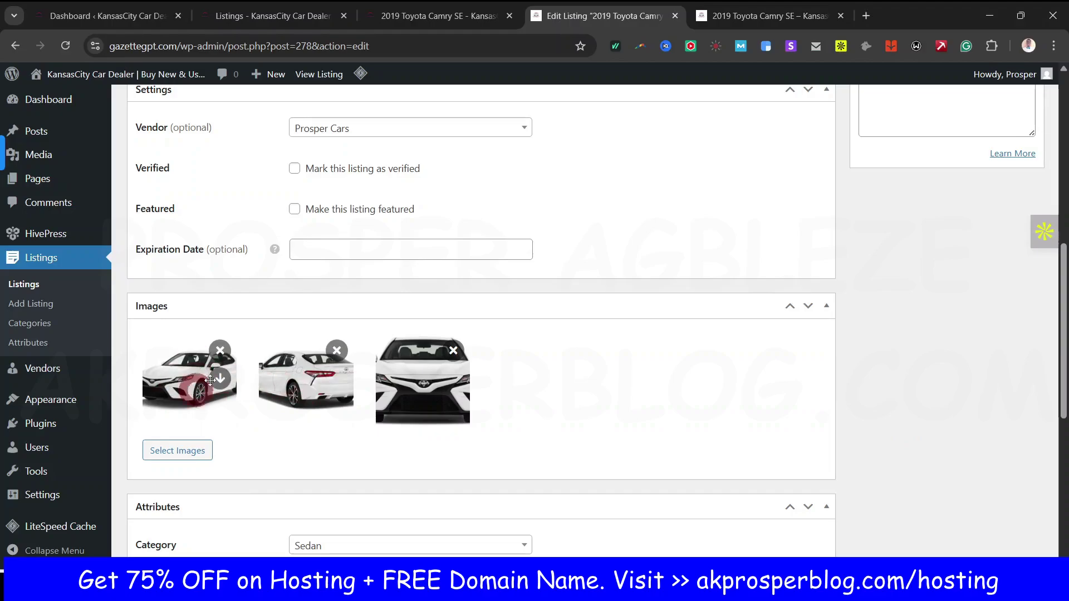
scroll(1021, 363, "up", 10)
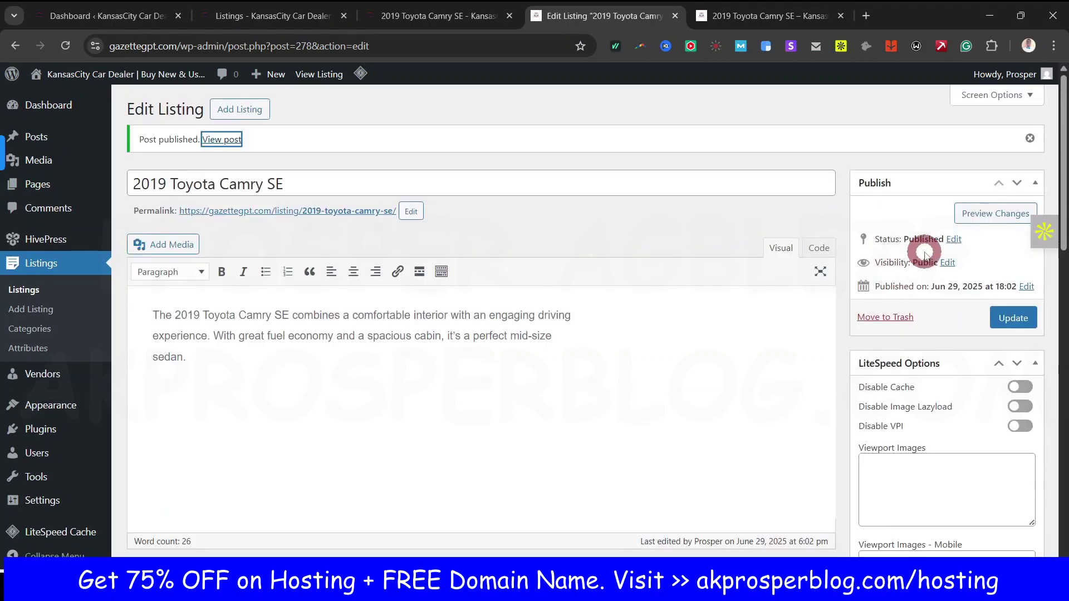
left_click(1024, 321)
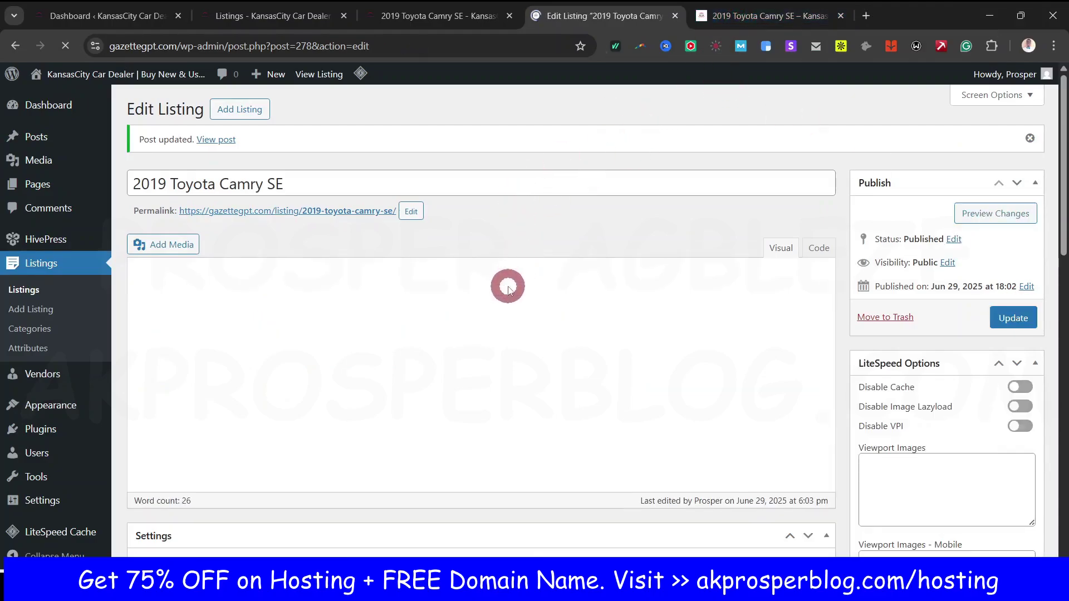
Step: Reload the public Camry page and check its main image, attributes, description and price
left_click(738, 19)
left_click(65, 45)
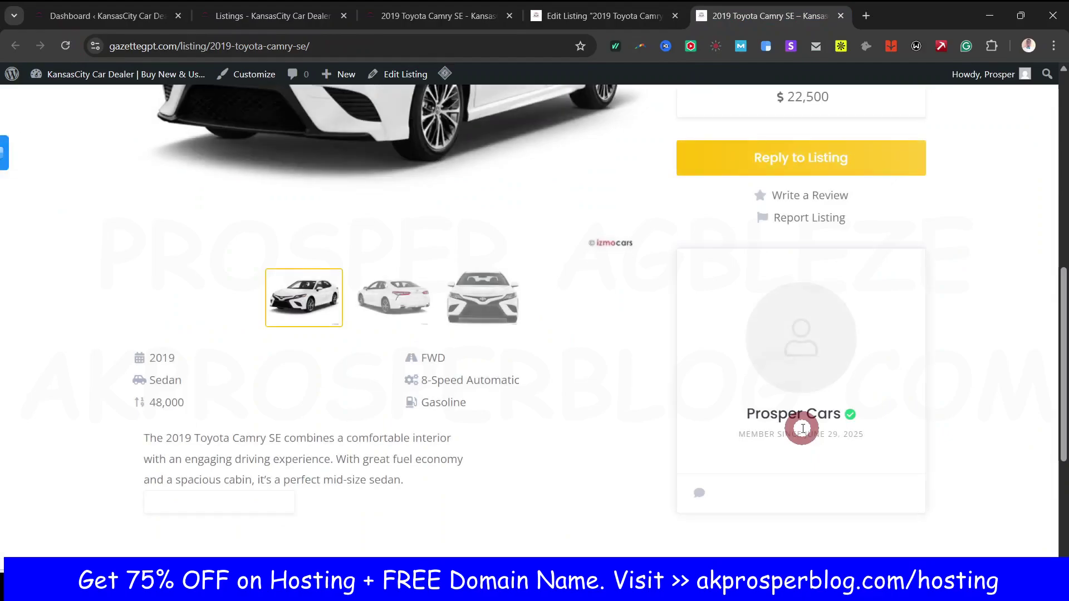
scroll(211, 294, "up", 3)
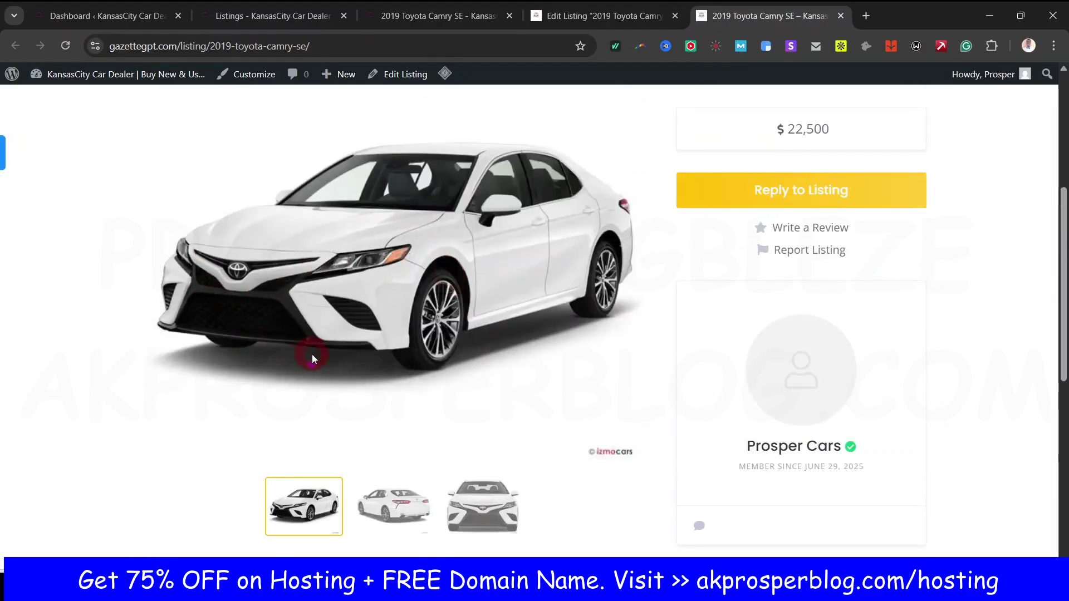
scroll(313, 356, "down", 4)
left_click_drag(130, 289, 501, 340)
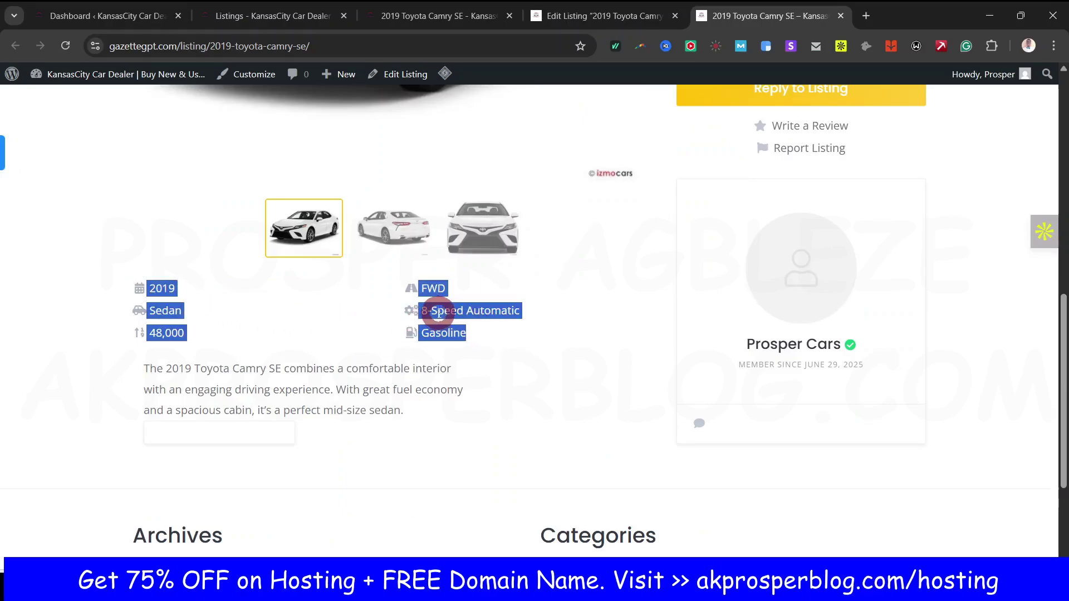
left_click(292, 296)
left_click_drag(136, 367, 470, 419)
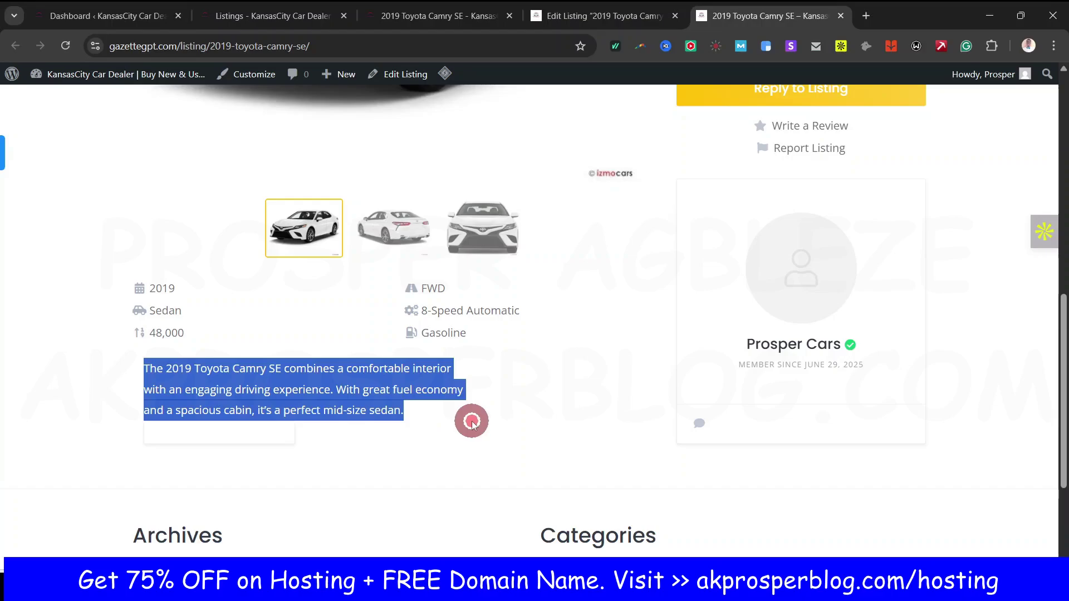
scroll(576, 345, "up", 5)
scroll(579, 349, "up", 2)
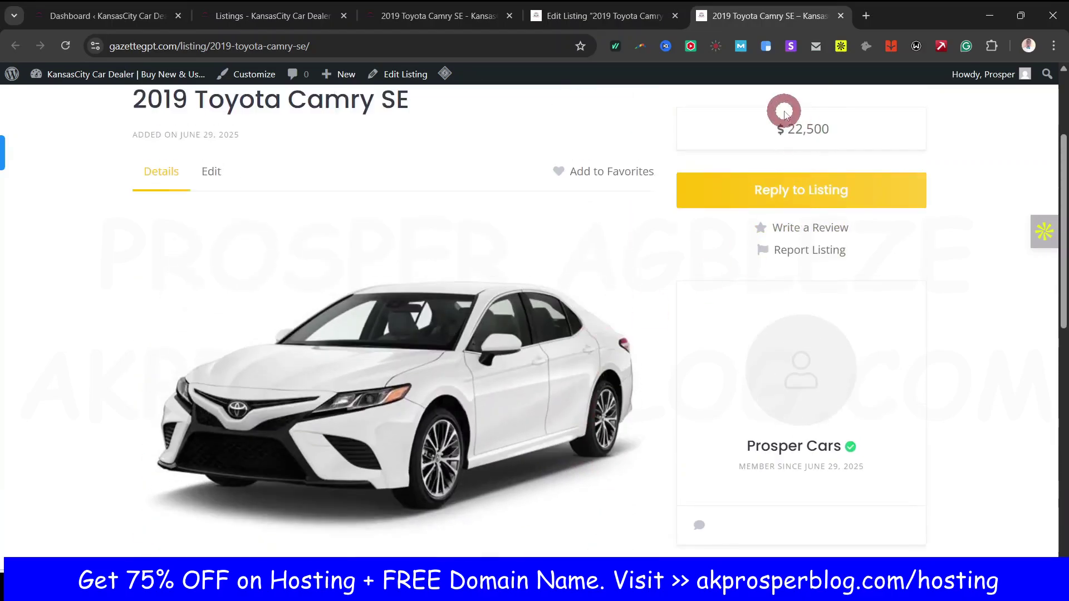
left_click_drag(782, 129, 837, 127)
scroll(565, 323, "up", 3)
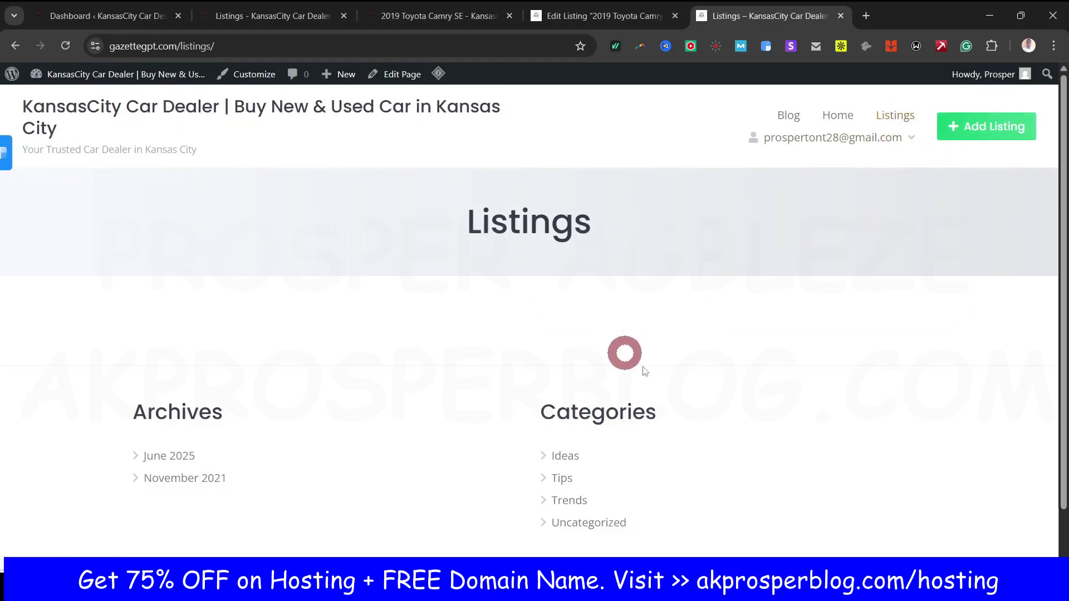
Step: Start another new listing titled 2018 Audi A4, copying the title from the existing site's related listings
left_click(624, 20)
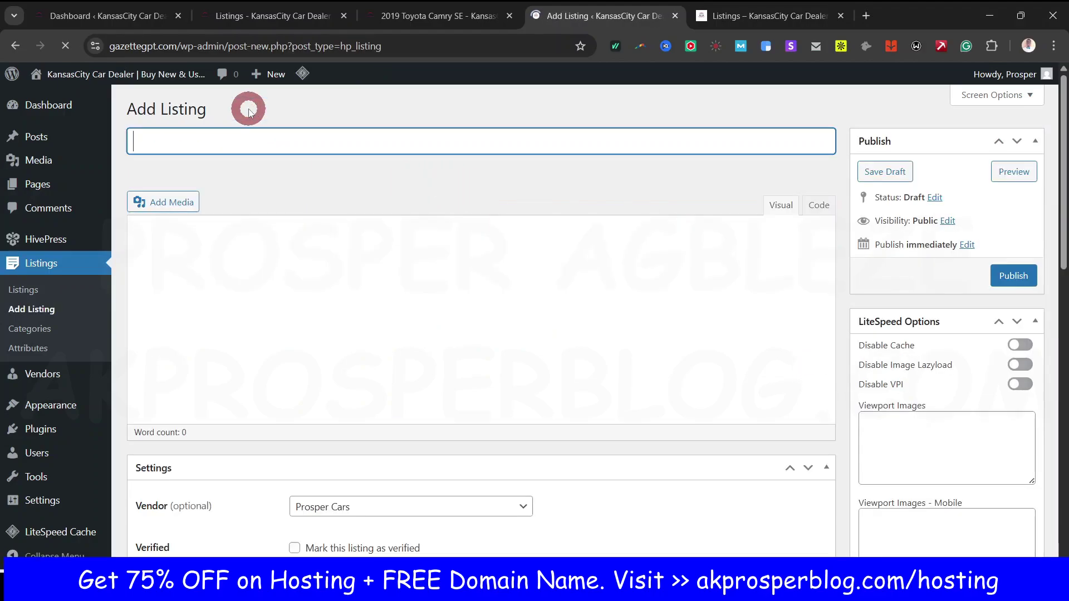
left_click(438, 15)
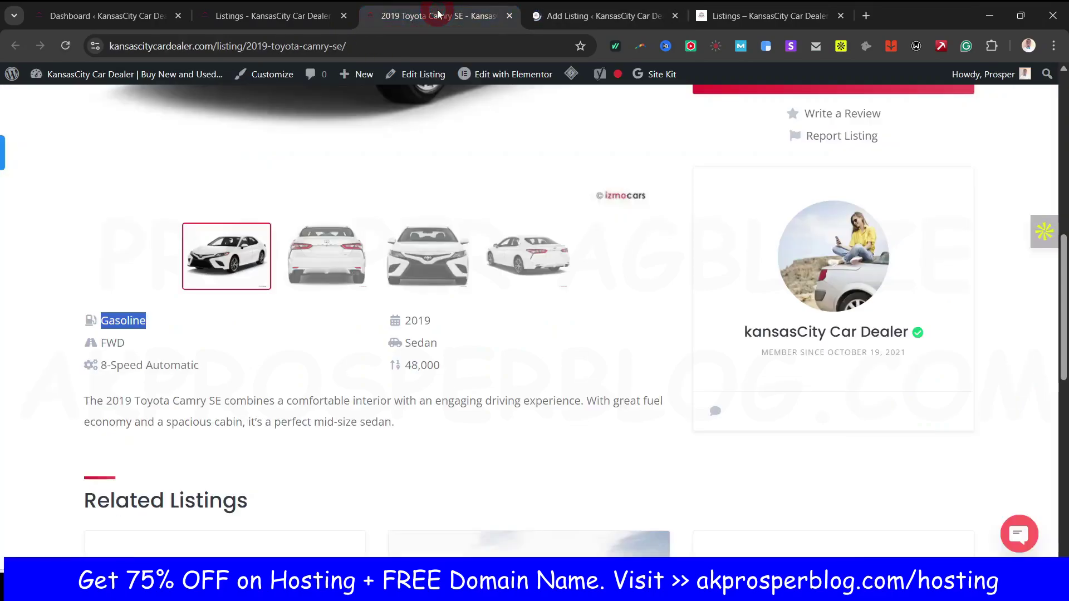
scroll(516, 315, "up", 8)
scroll(516, 315, "down", 16)
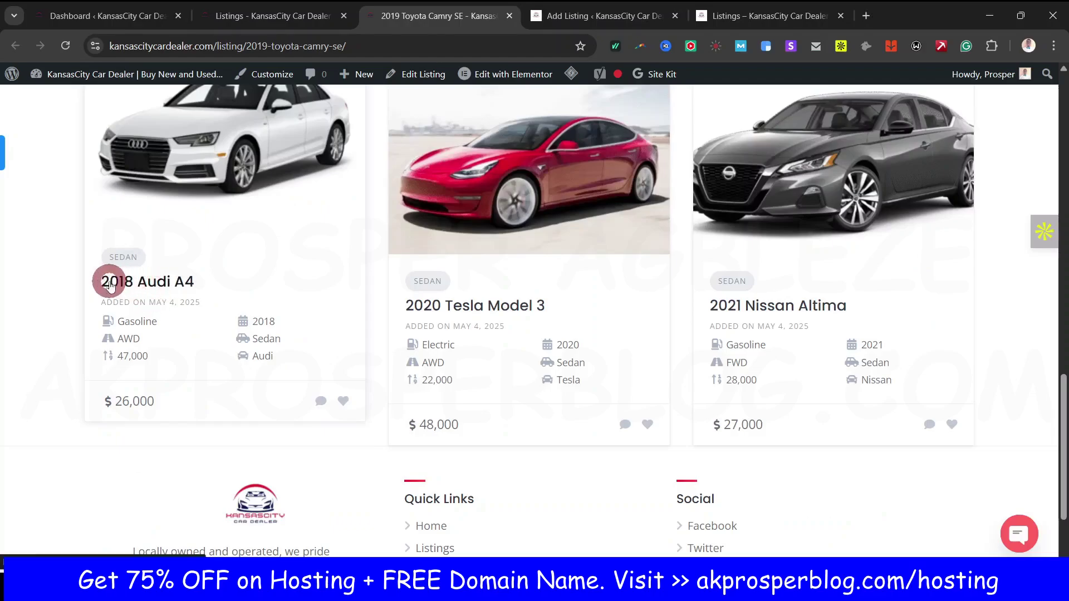
left_click_drag(98, 285, 196, 285)
key("ctrl+c")
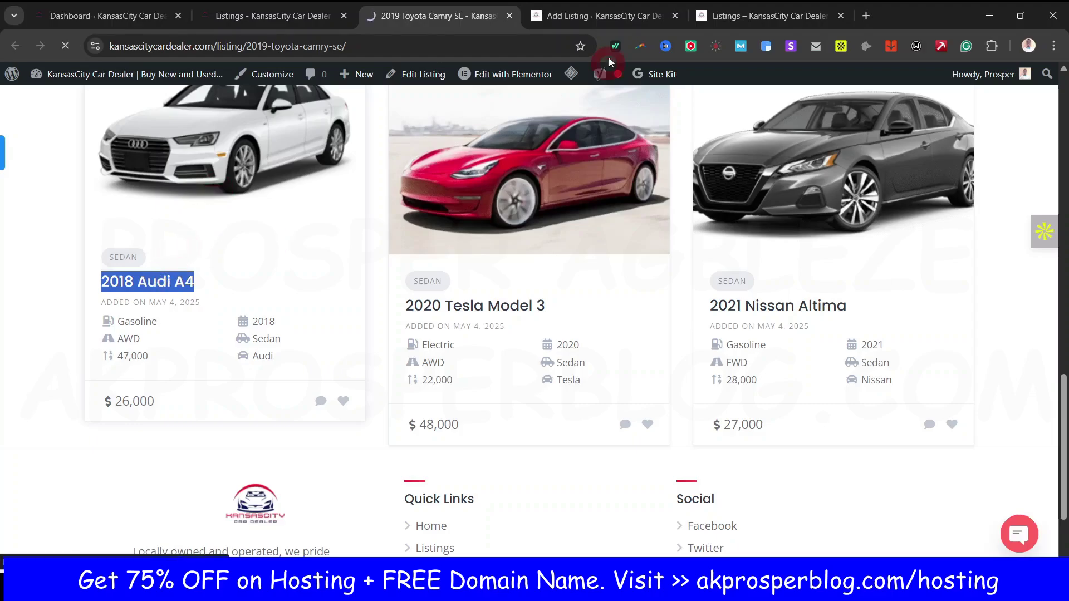
left_click(608, 15)
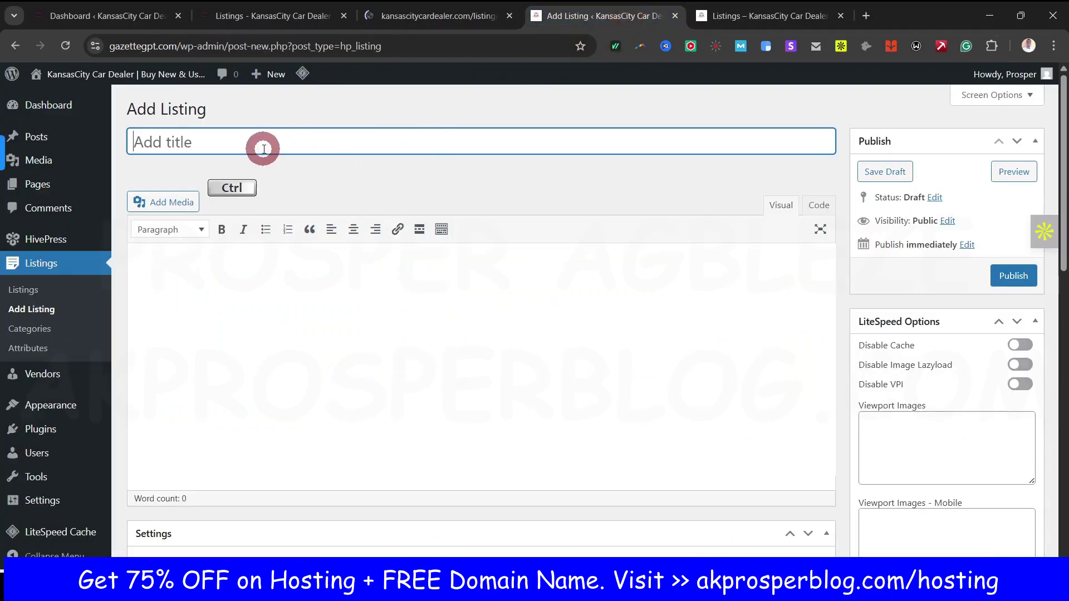
key("ctrl+v")
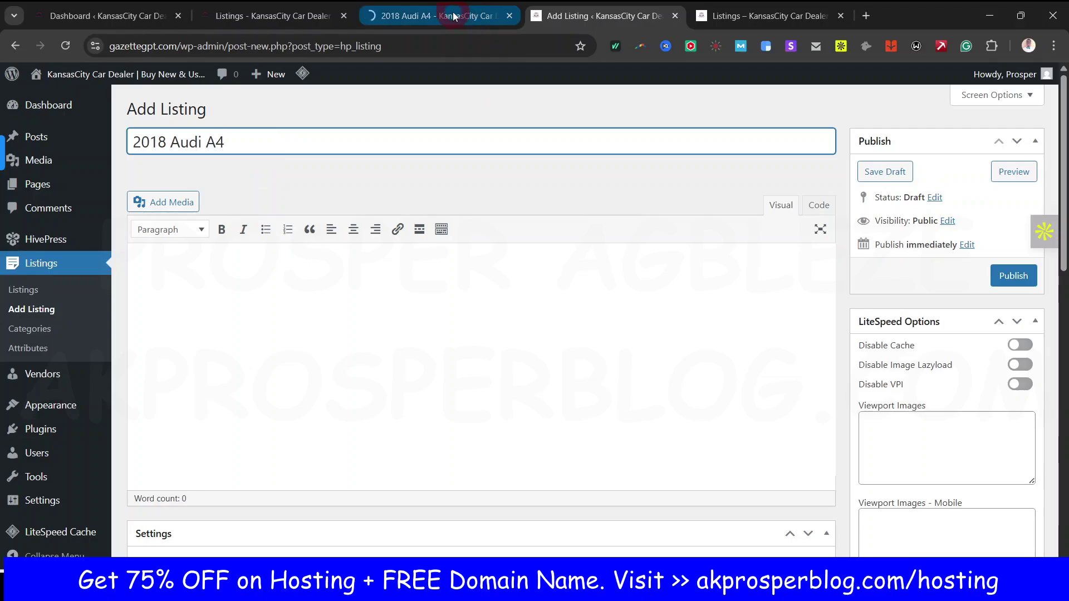
Step: Copy the description paragraph from the existing 2018 Audi A4 page into the new listing's description
left_click(453, 16)
scroll(404, 299, "down", 5)
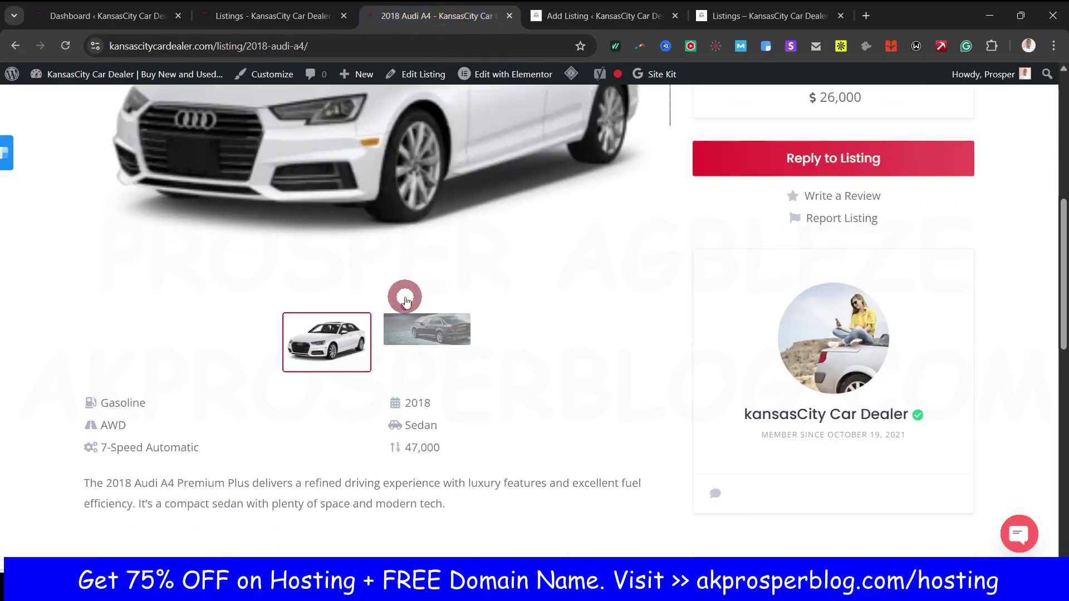
scroll(404, 299, "down", 5)
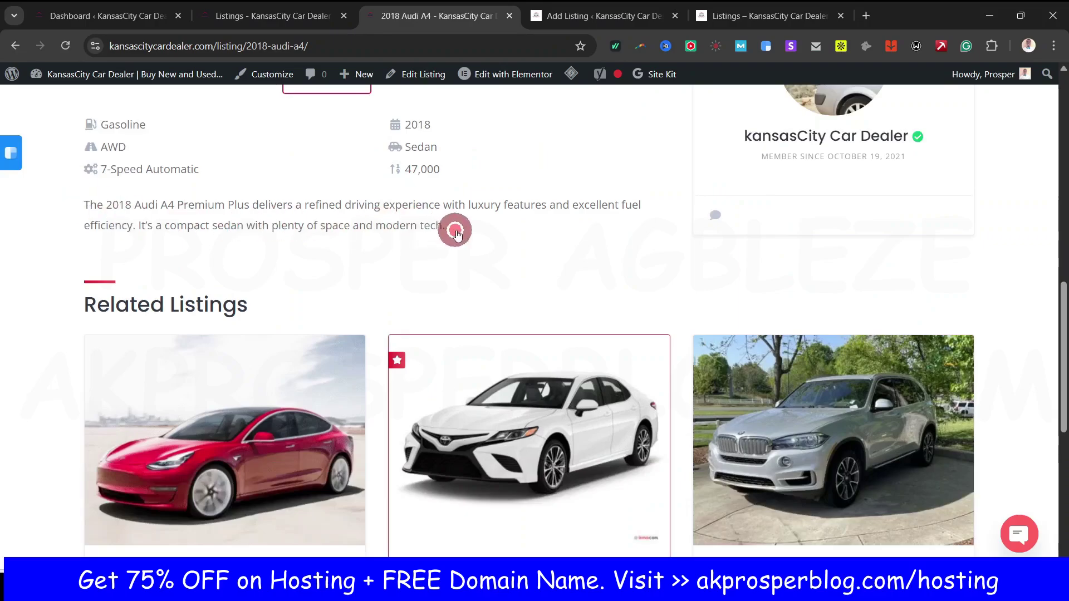
left_click_drag(450, 228, 82, 205)
key("ctrl+c")
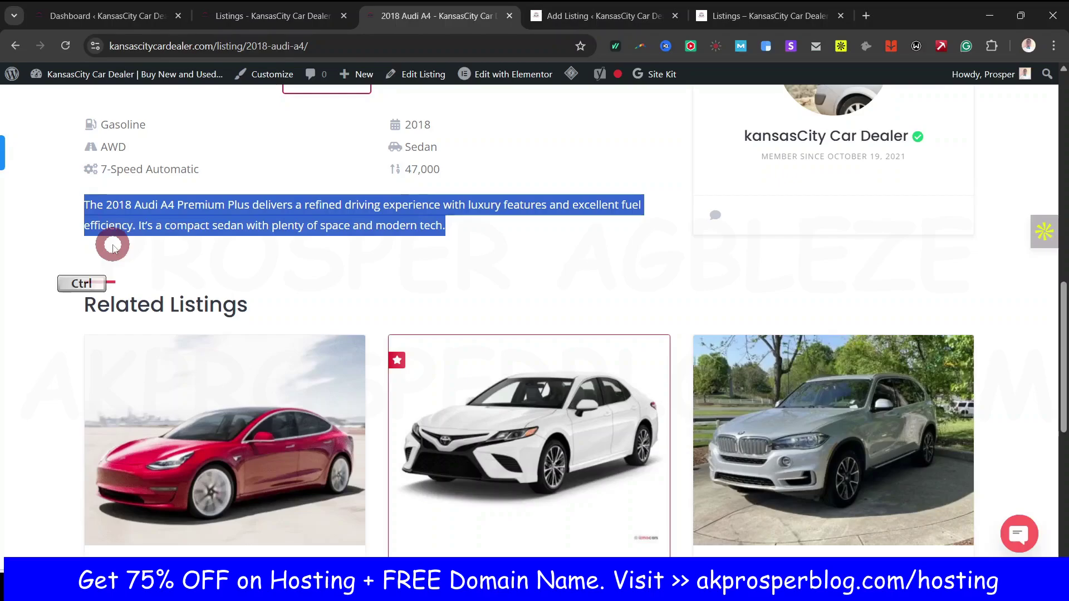
left_click(604, 15)
left_click(354, 307)
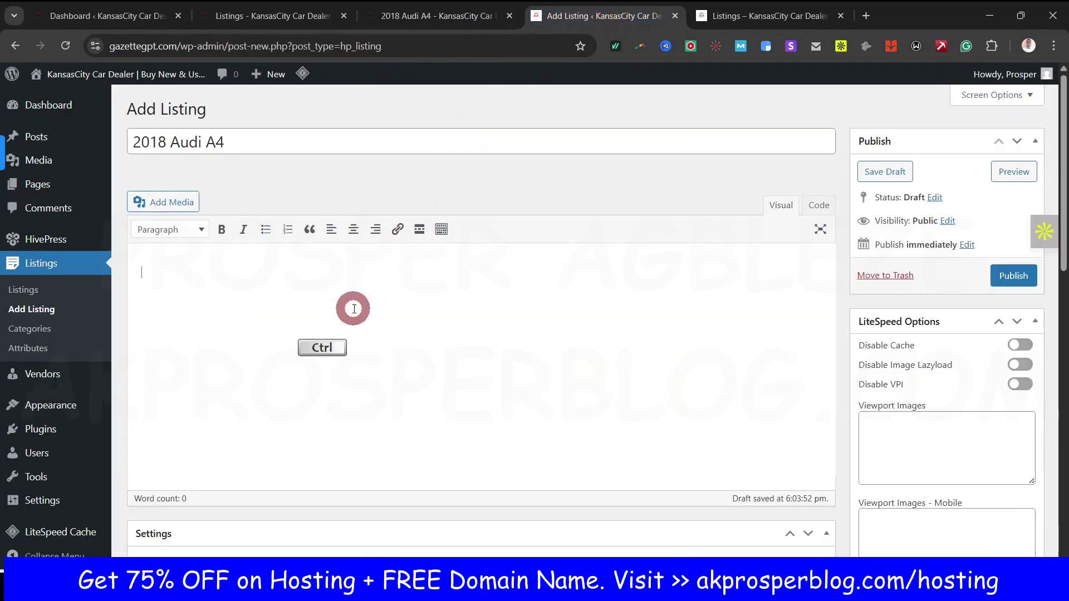
key("ctrl+v")
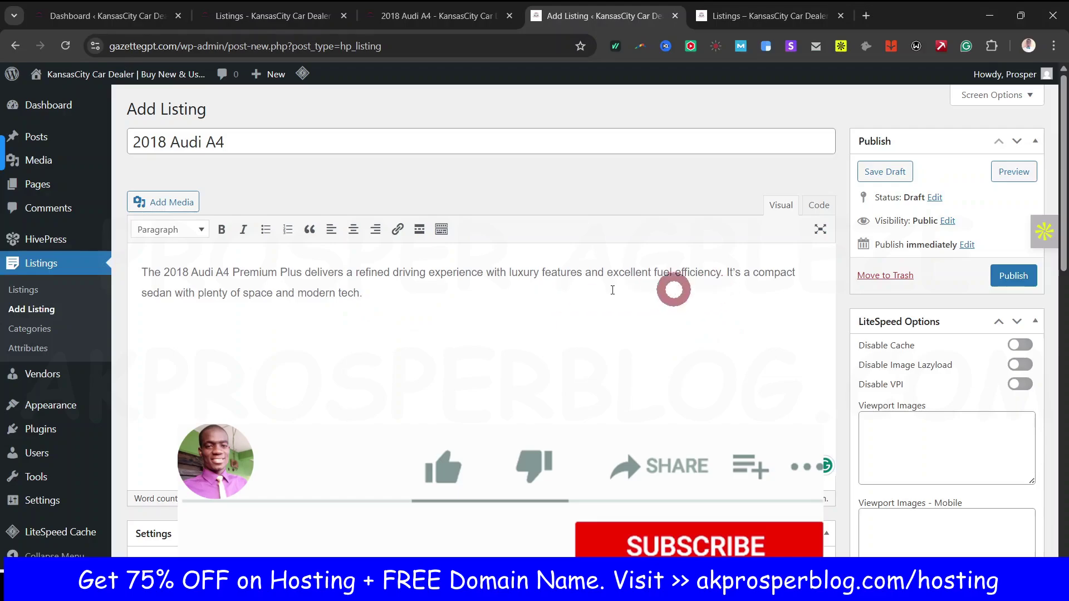
Step: Make the 2018 Audi A4 listing featured, leaving its featuring date and expiration date blank
left_click(437, 18)
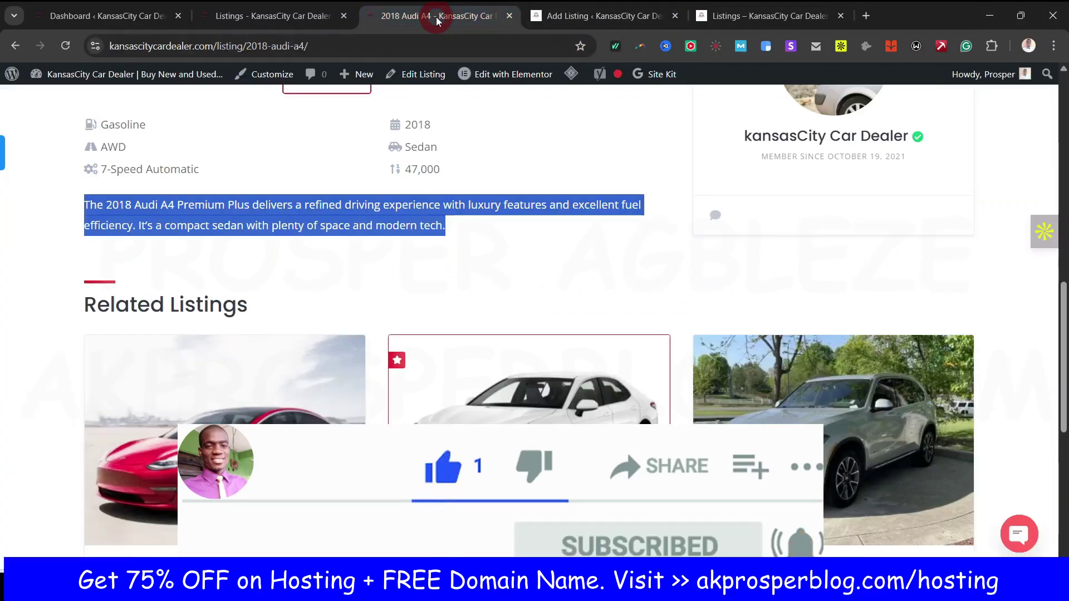
left_click(604, 16)
scroll(551, 256, "down", 5)
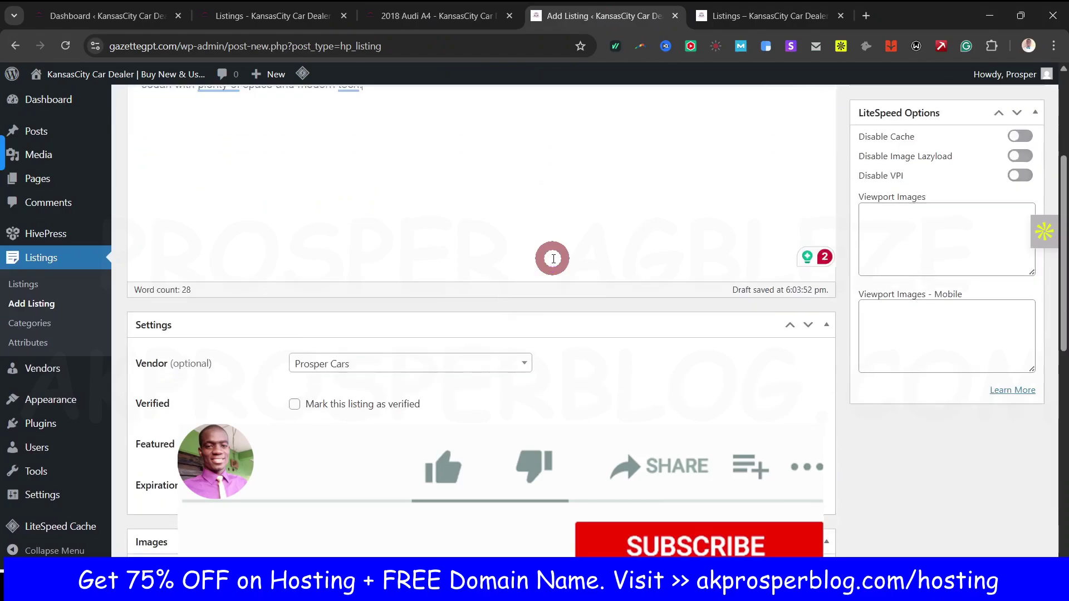
scroll(553, 259, "up", 5)
scroll(552, 259, "down", 10)
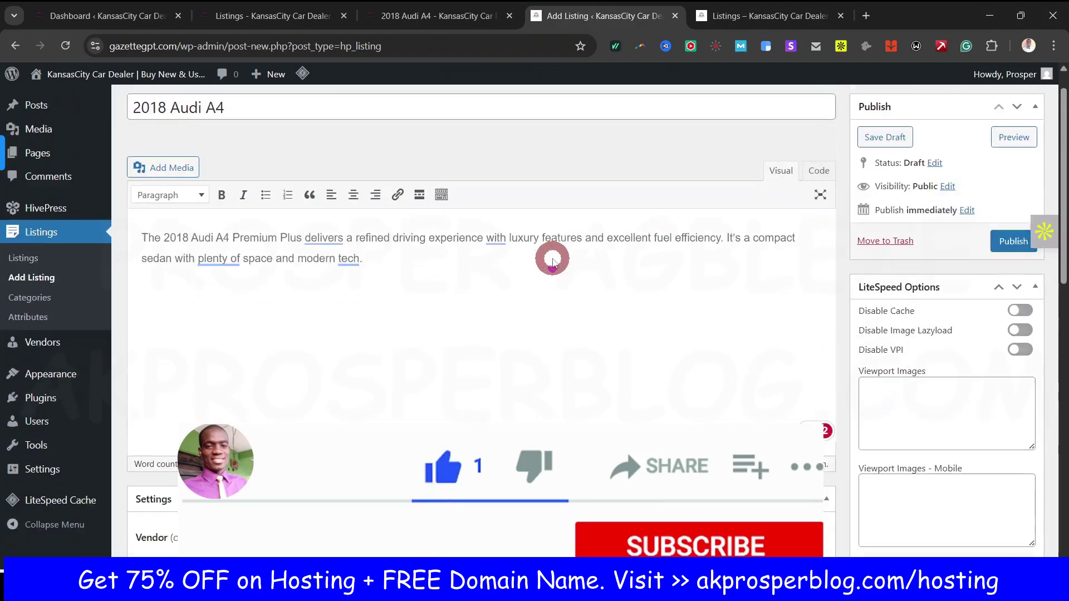
scroll(553, 259, "down", 3)
scroll(552, 259, "up", 5)
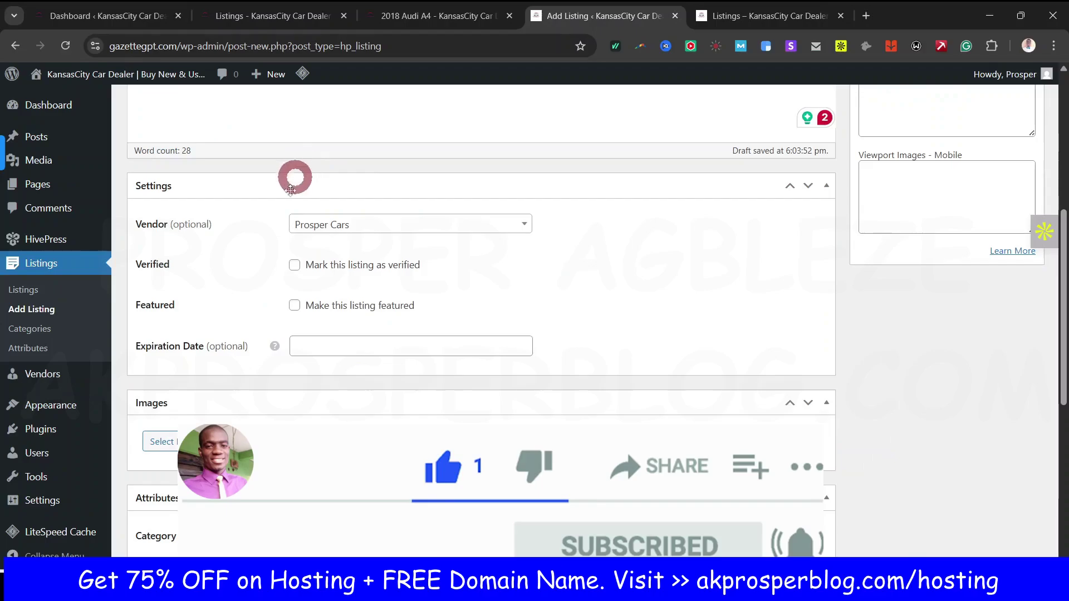
left_click(294, 305)
scroll(627, 341, "down", 4)
scroll(632, 335, "up", 2)
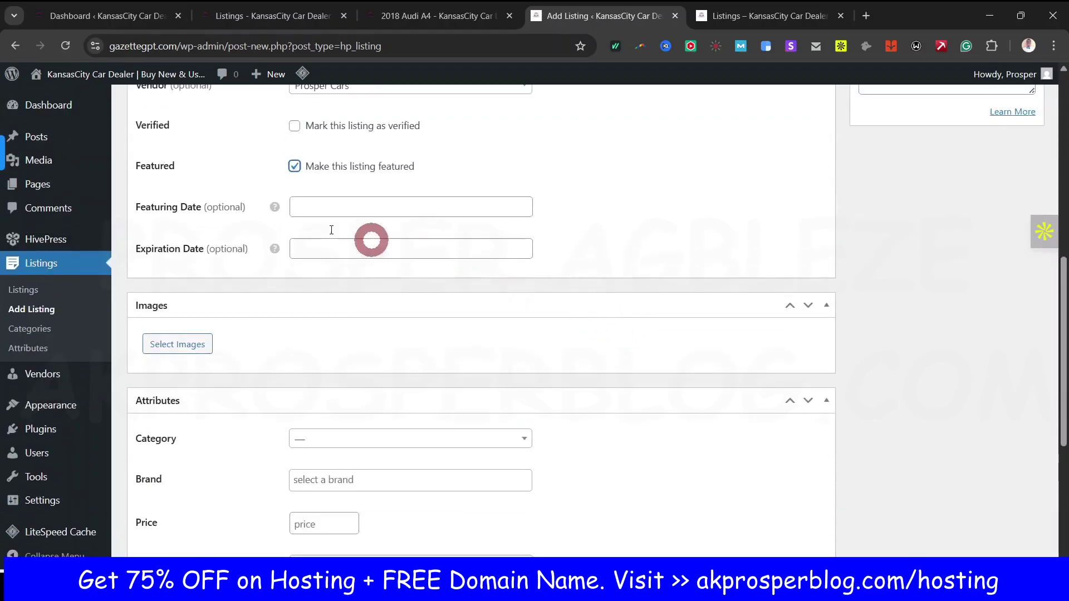
mouse_move(281, 211)
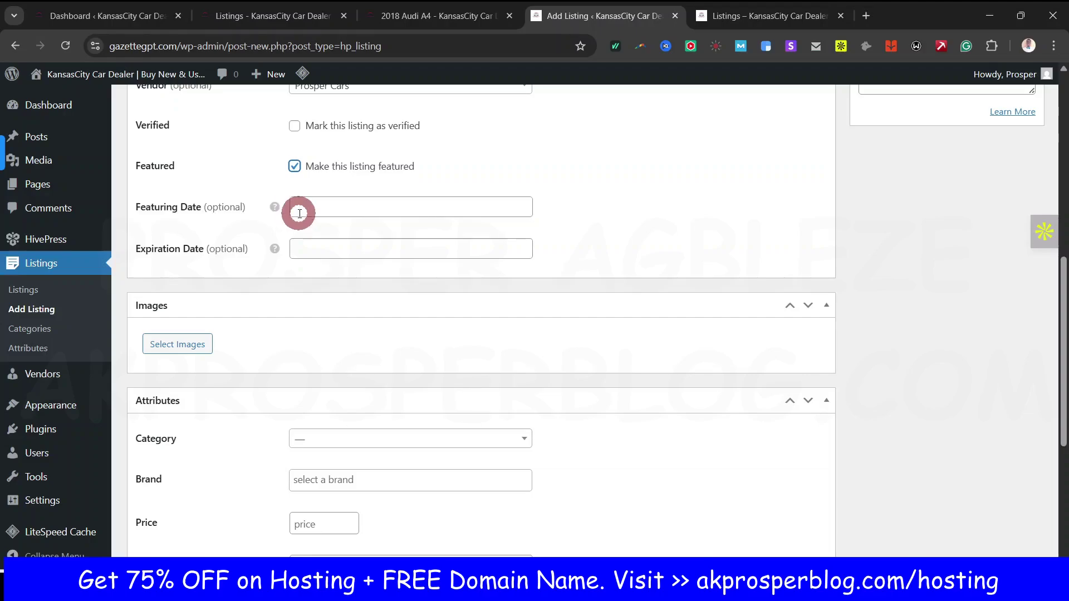
left_click(354, 213)
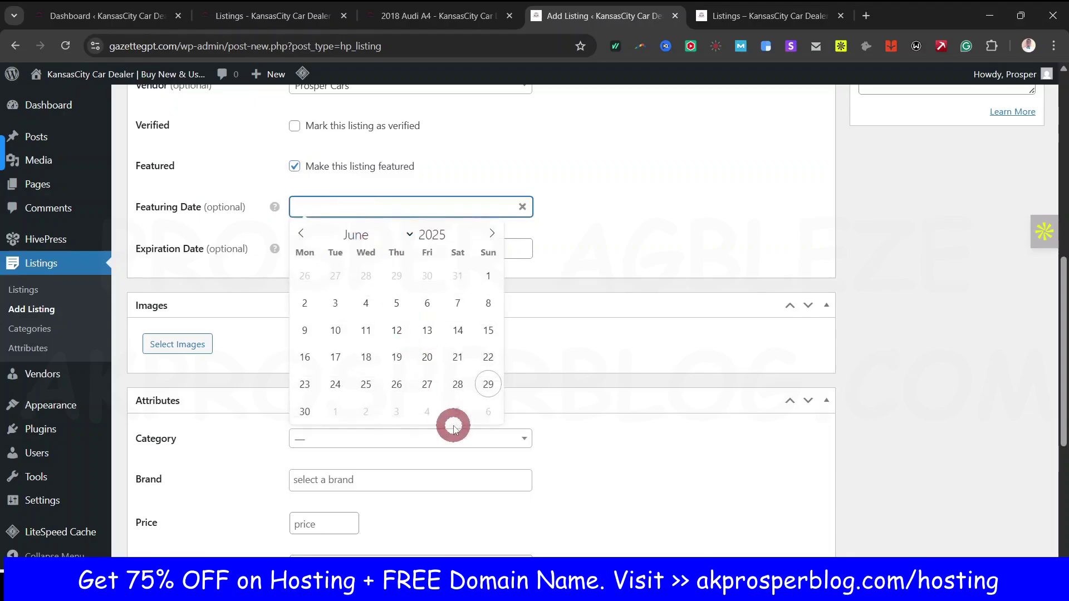
left_click(623, 238)
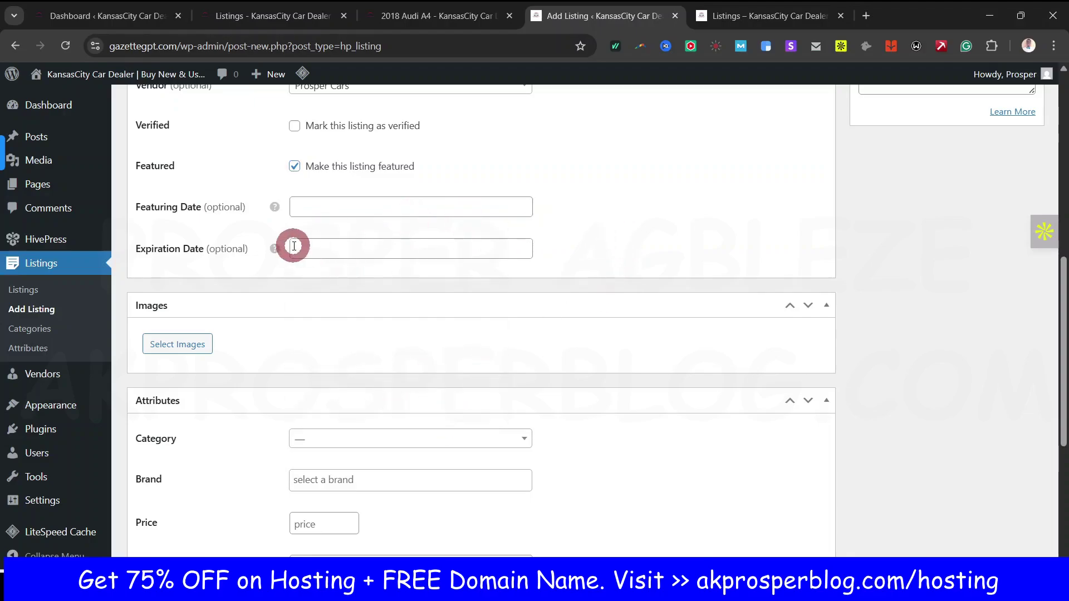
Step: Upload the image 2018-audi-a4-premium-sedan-angular-front from the CAR folder to the new listing
left_click(181, 349)
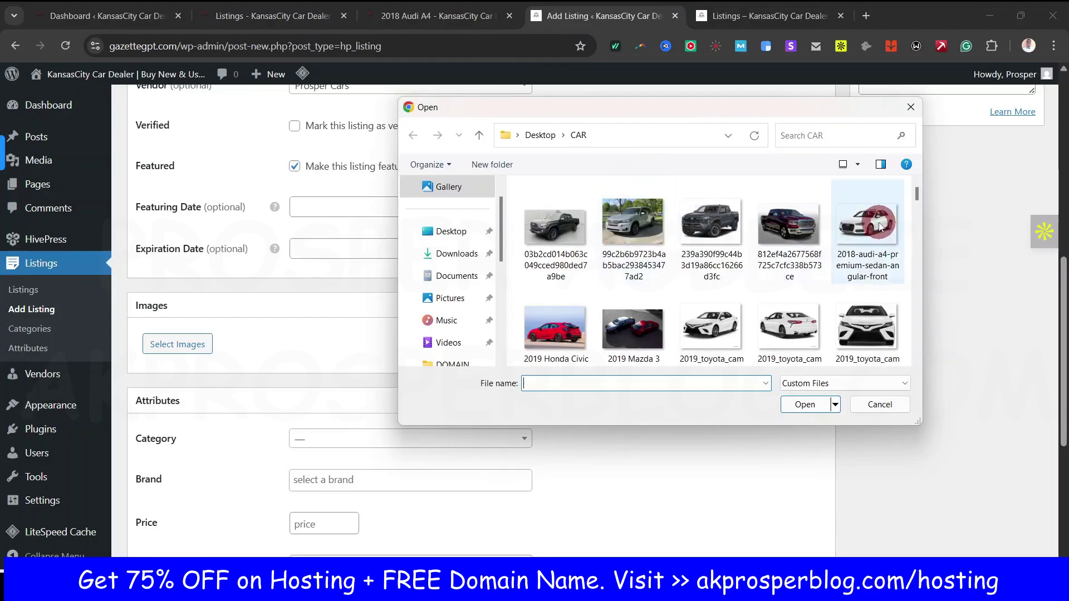
left_click(880, 226)
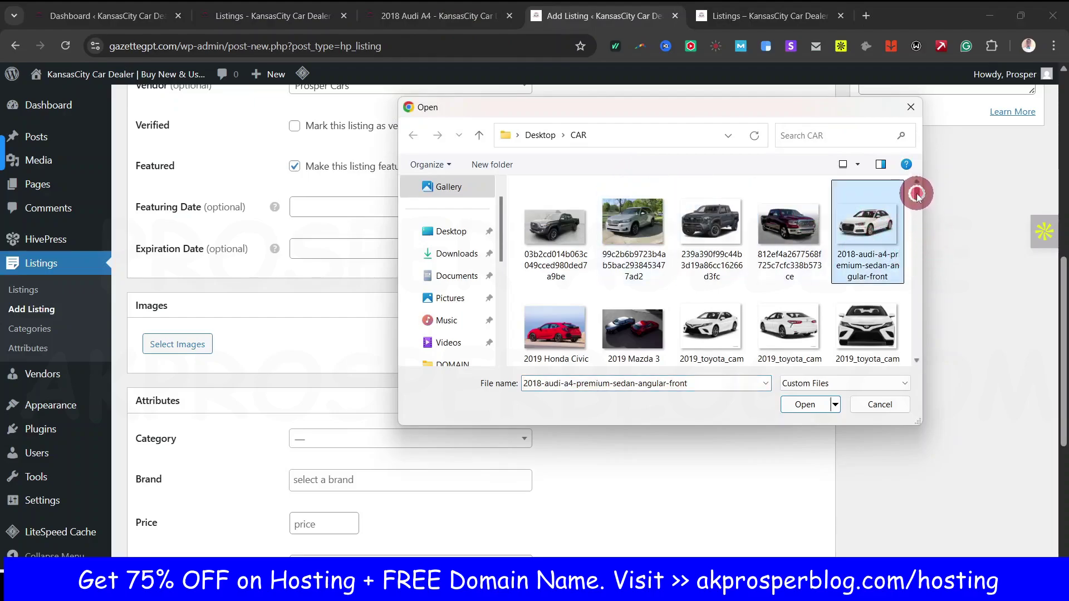
left_click(805, 404)
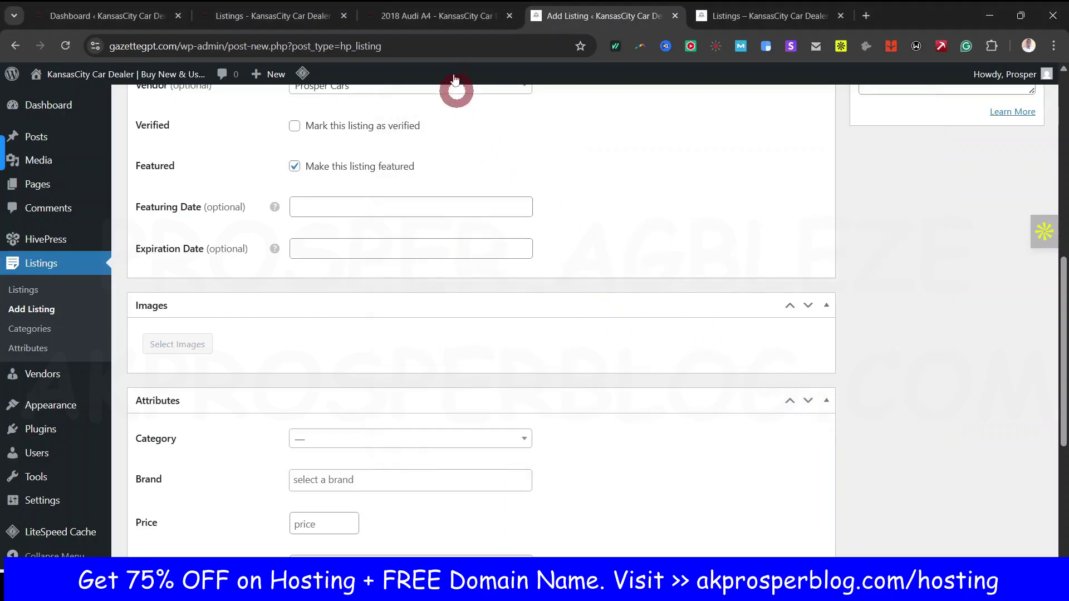
left_click(440, 15)
scroll(534, 389, "down", 5)
scroll(532, 340, "up", 5)
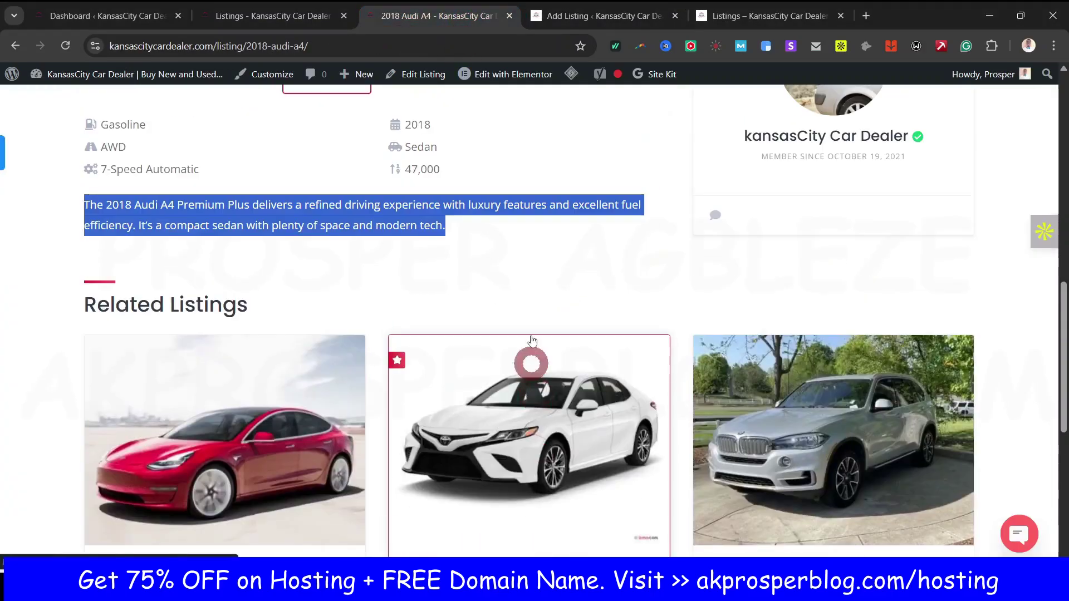
left_click(589, 23)
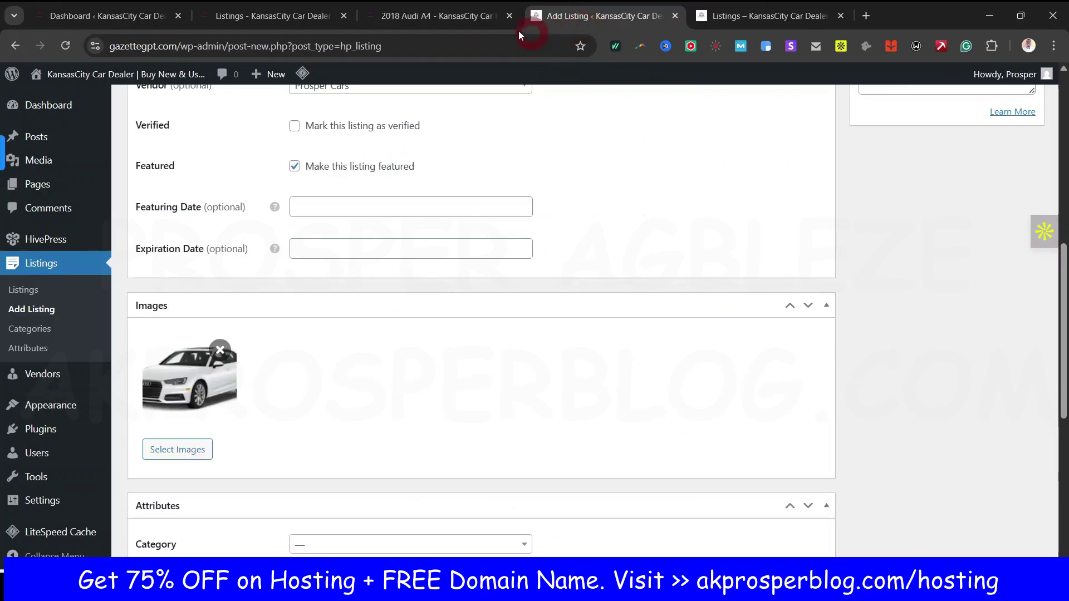
Step: Close the spare Listings browser tab and check the category and attributes on the existing Audi A4 page
left_click(840, 16)
left_click(434, 19)
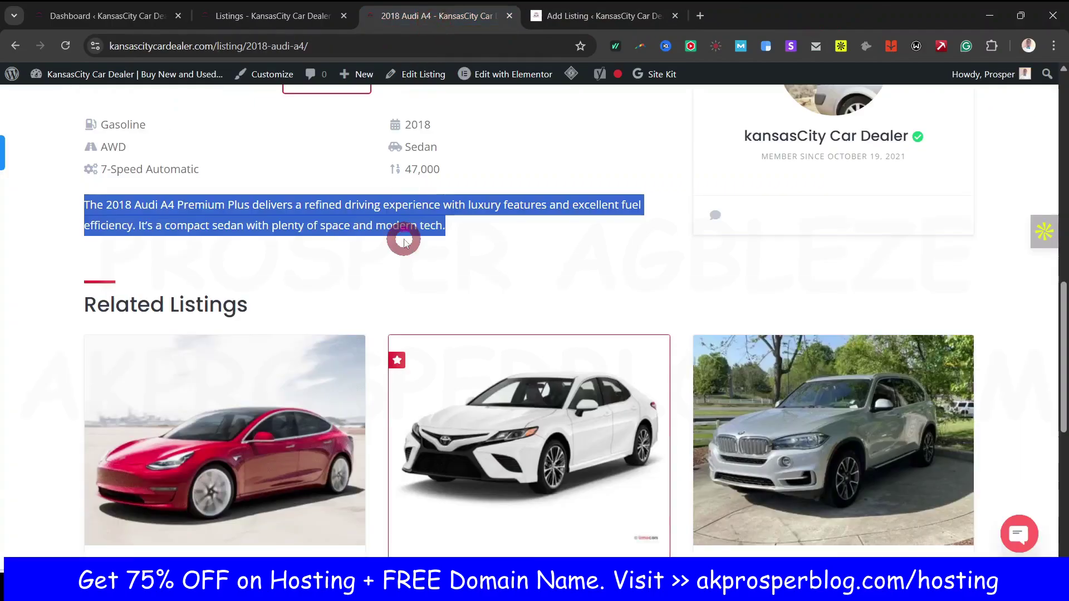
scroll(401, 231, "up", 10)
scroll(404, 278, "down", 8)
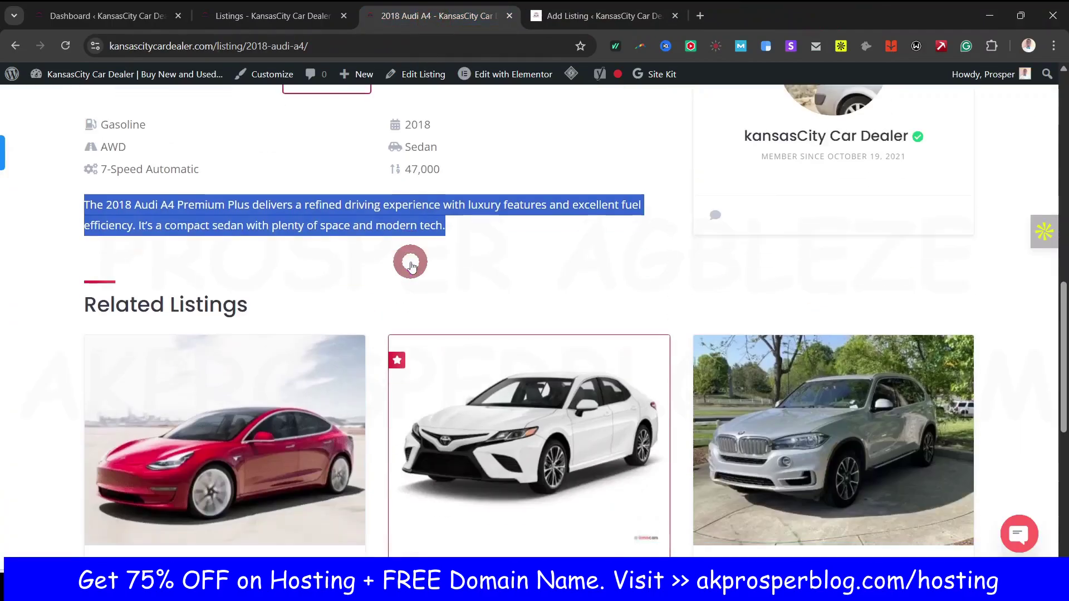
left_click(604, 8)
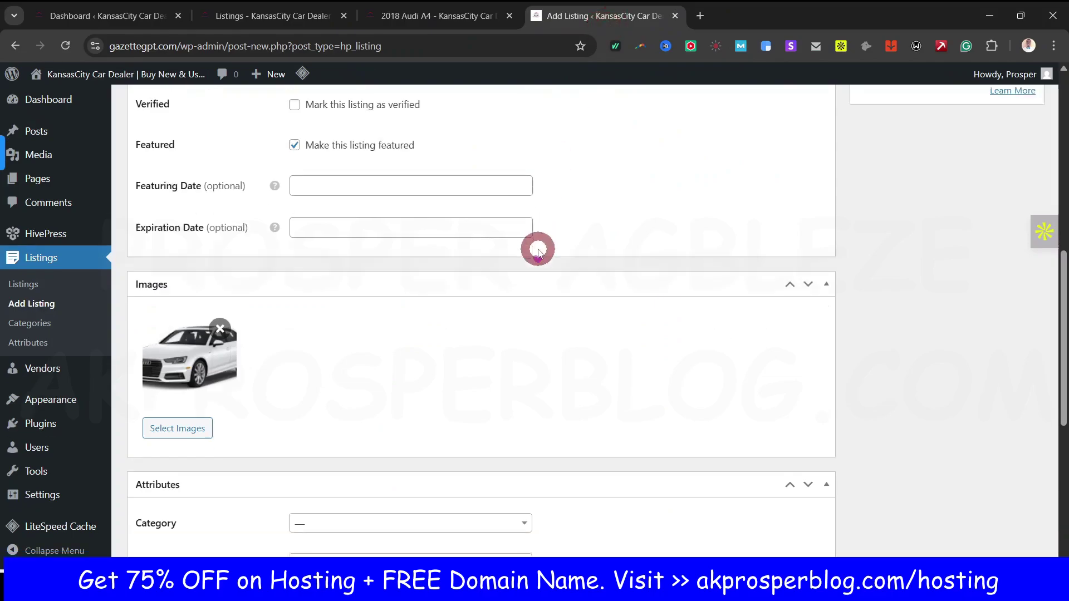
Step: Set the new listing's category to Sedan and its brand to Audi
scroll(536, 249, "down", 7)
left_click(408, 202)
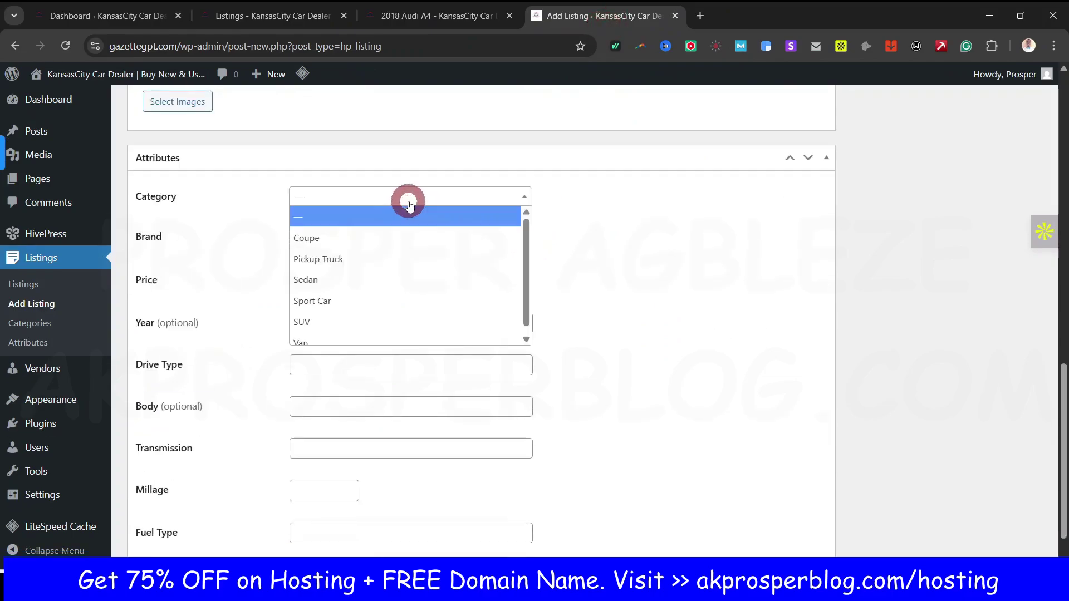
left_click(382, 280)
left_click(394, 232)
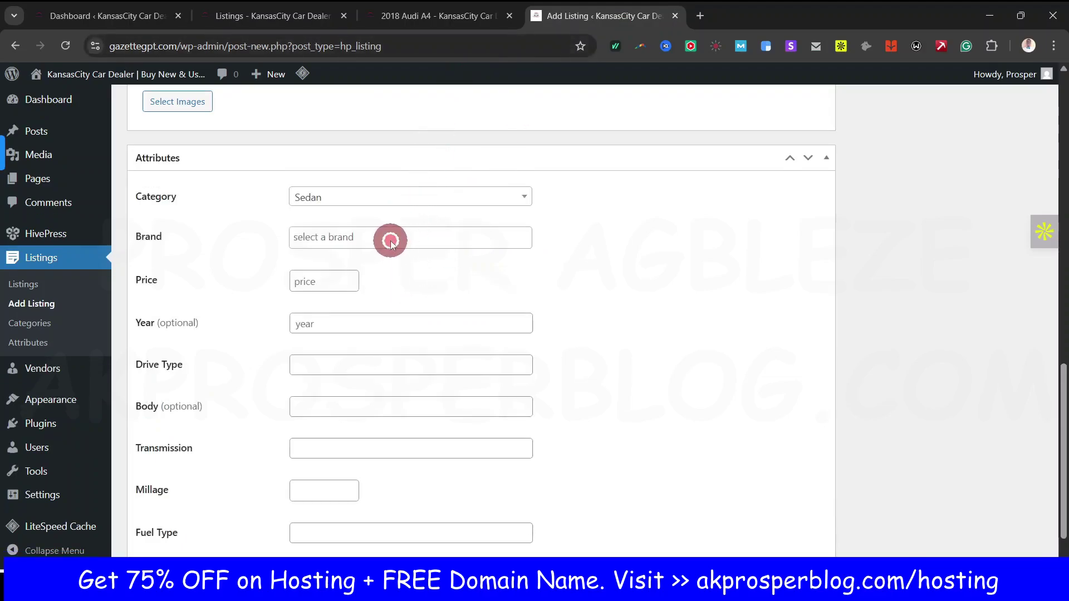
scroll(378, 306, "down", 1)
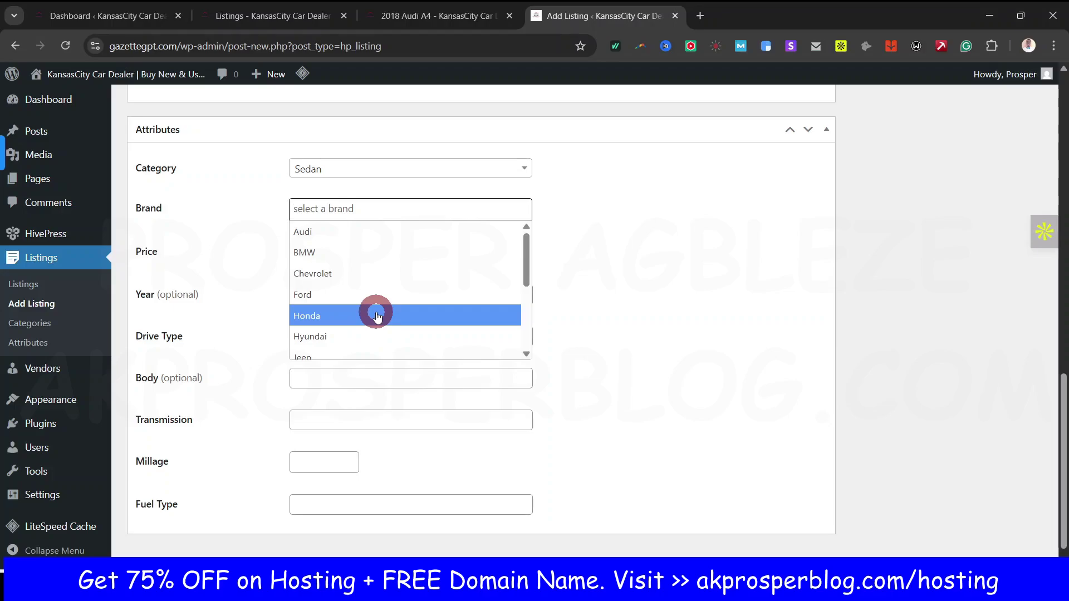
scroll(382, 300, "down", 3)
scroll(376, 296, "up", 3)
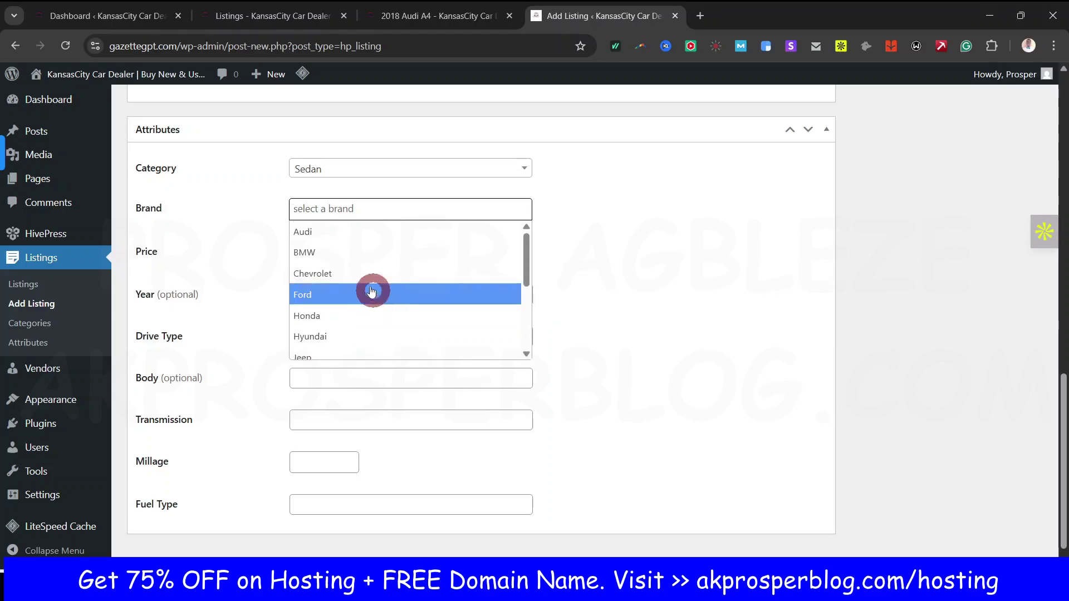
left_click(353, 240)
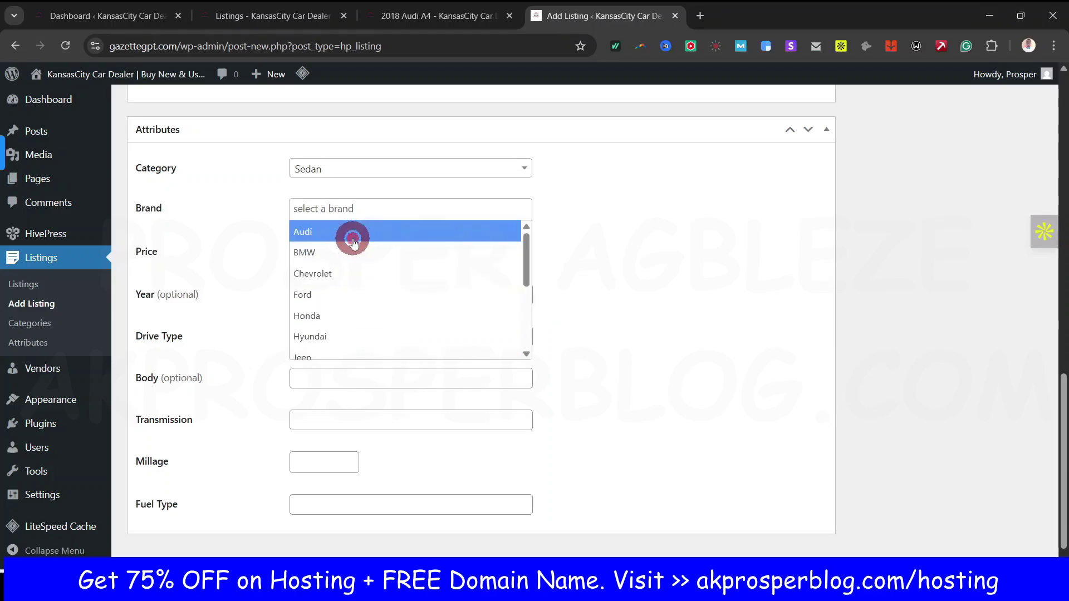
Step: Set the listing's price to 26000, copied from the existing Audi A4 page, and its year to 2018
left_click(446, 16)
scroll(474, 333, "up", 10)
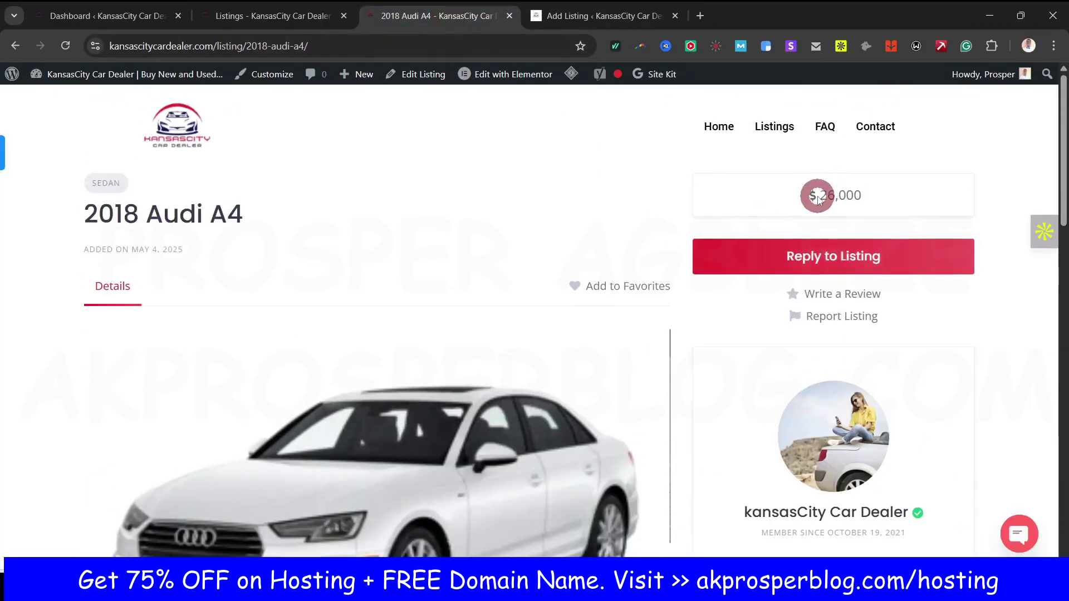
left_click_drag(816, 196, 875, 198)
key("ctrl+c")
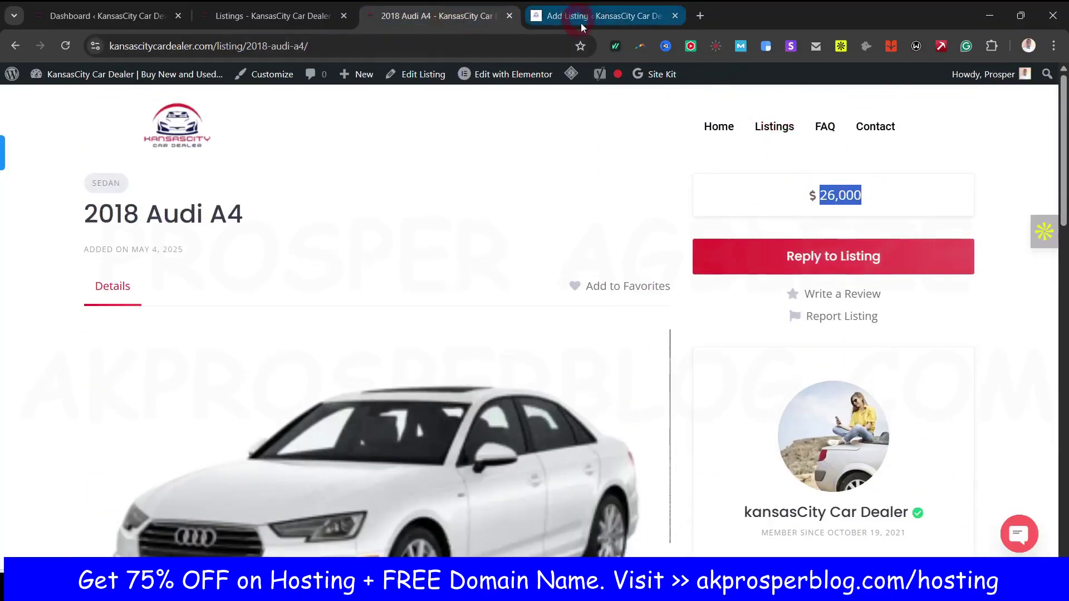
left_click(581, 17)
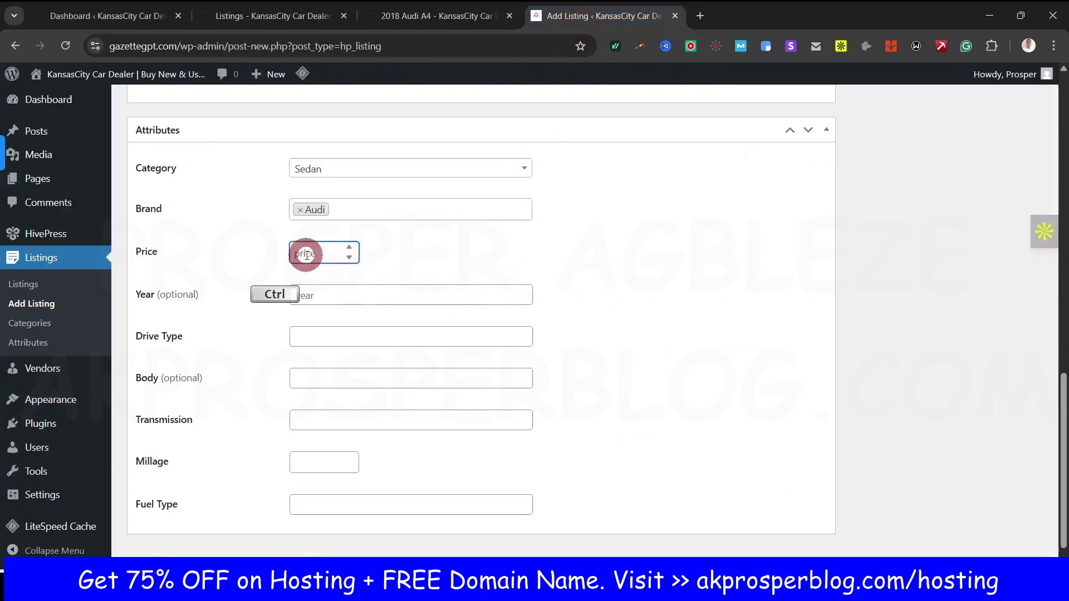
key("ctrl+v")
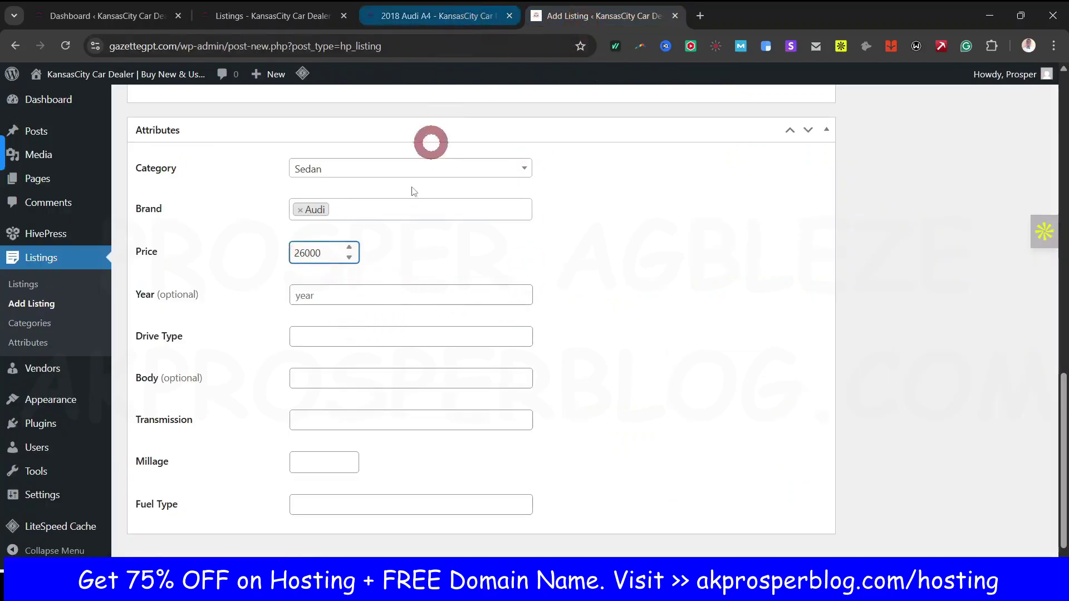
left_click(369, 295)
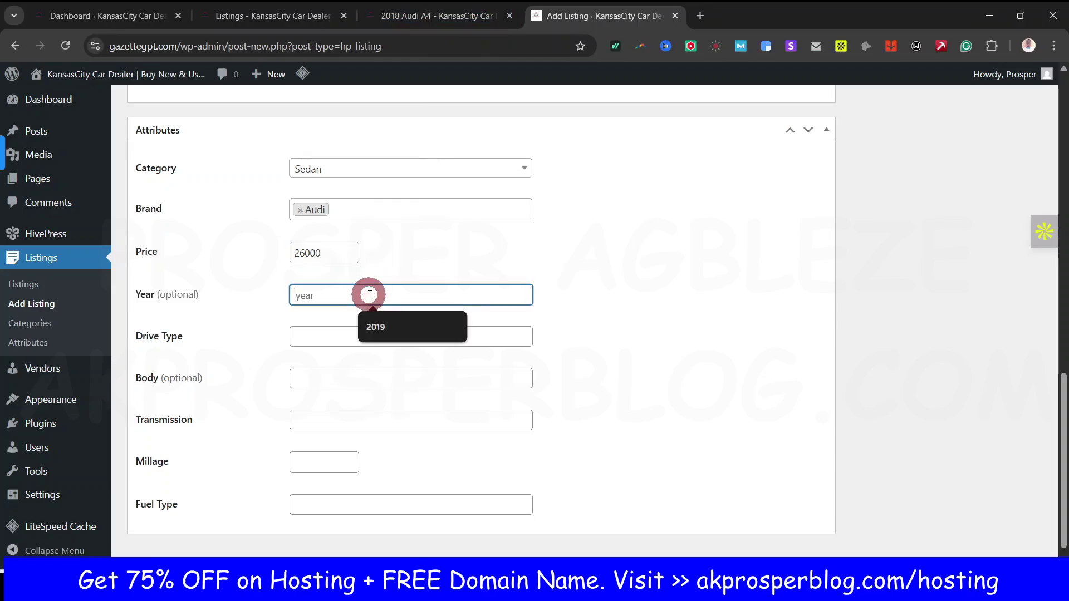
type("2018")
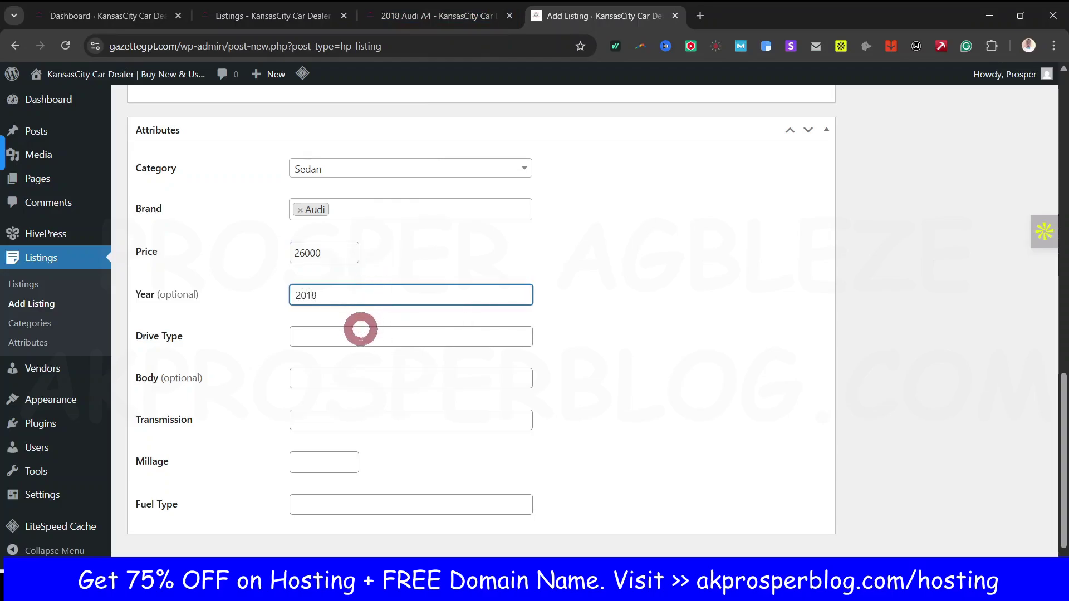
Step: Set the listing's drive type to AWD, copied from the existing Audi A4 page
left_click(443, 22)
scroll(351, 261, "down", 2)
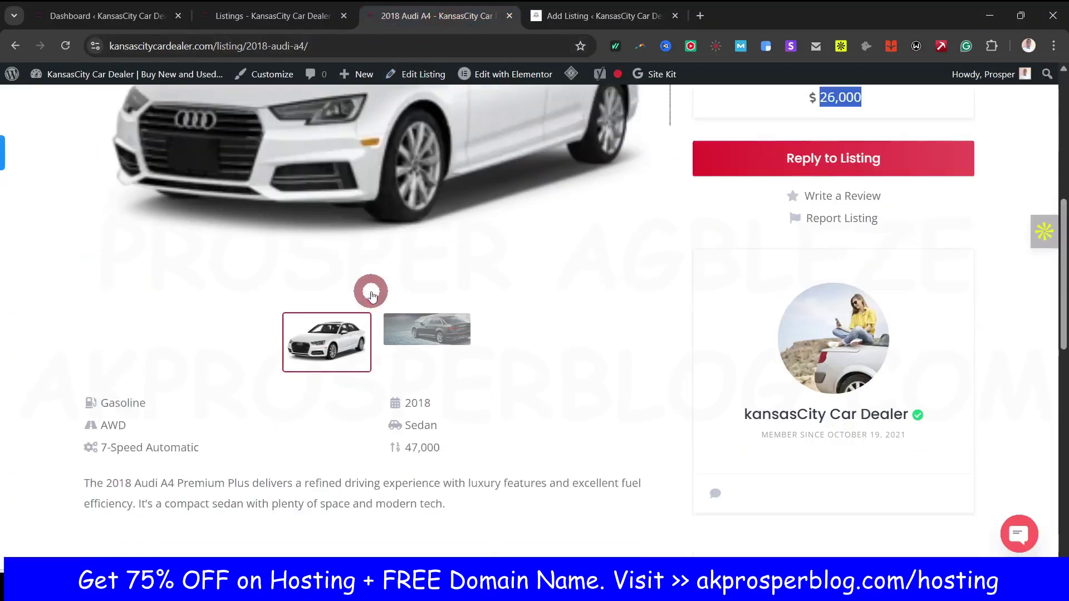
left_click_drag(126, 430, 100, 425)
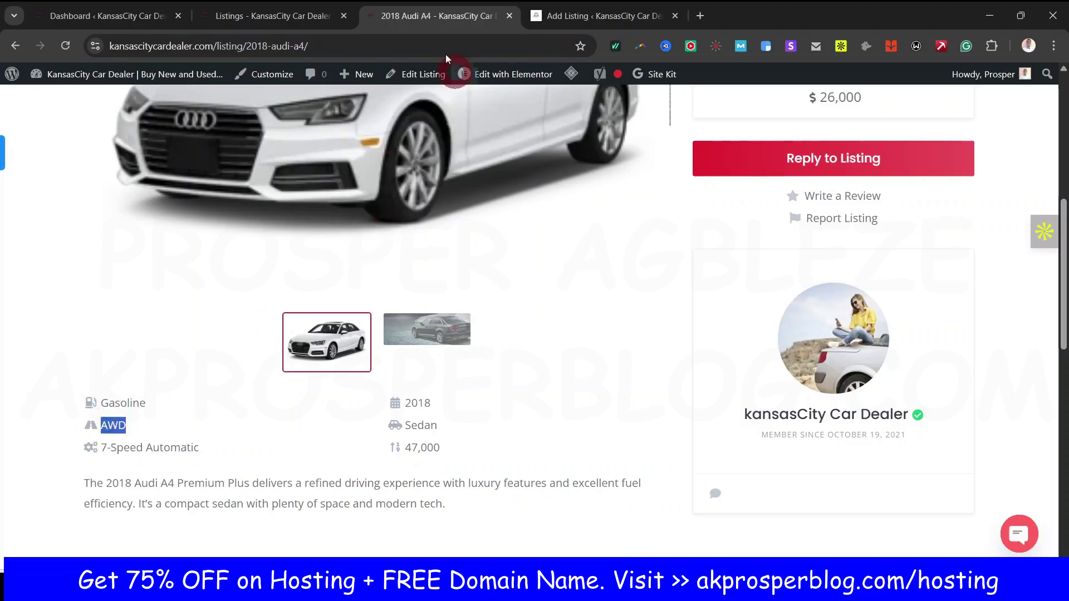
left_click(598, 16)
left_click(336, 335)
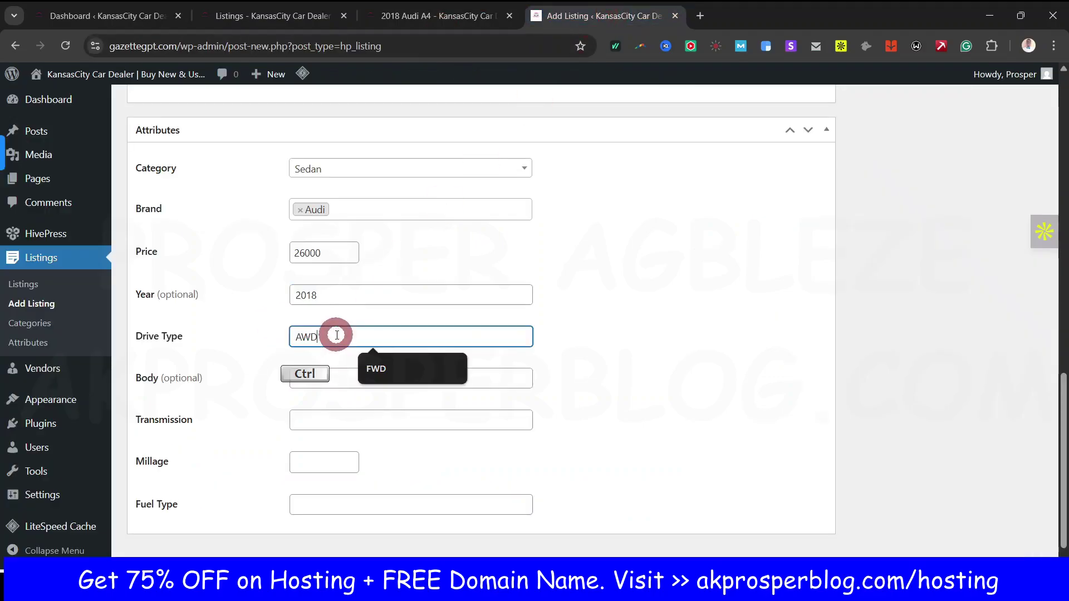
Step: Set the listing's body to Sedan, copied from the existing Audi A4 page
left_click(445, 19)
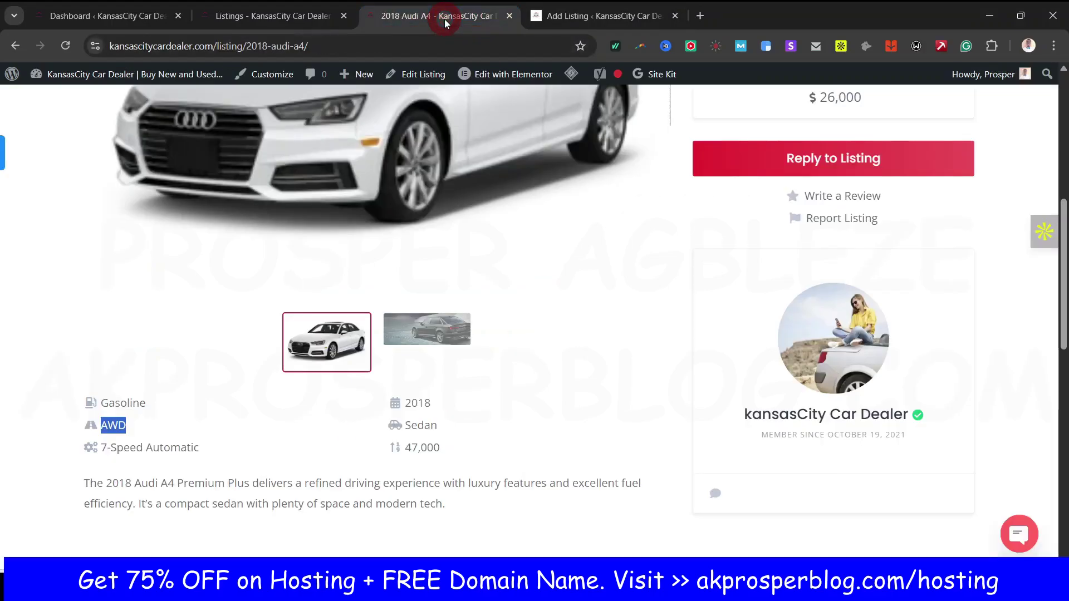
left_click(317, 360)
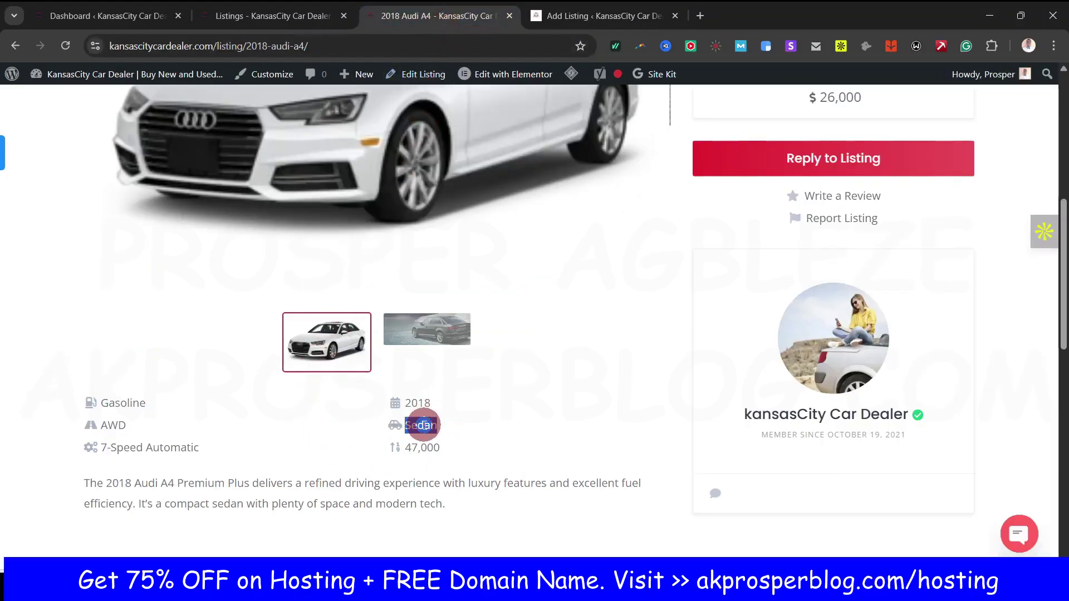
key("ctrl+c")
key("ctrl+Tab")
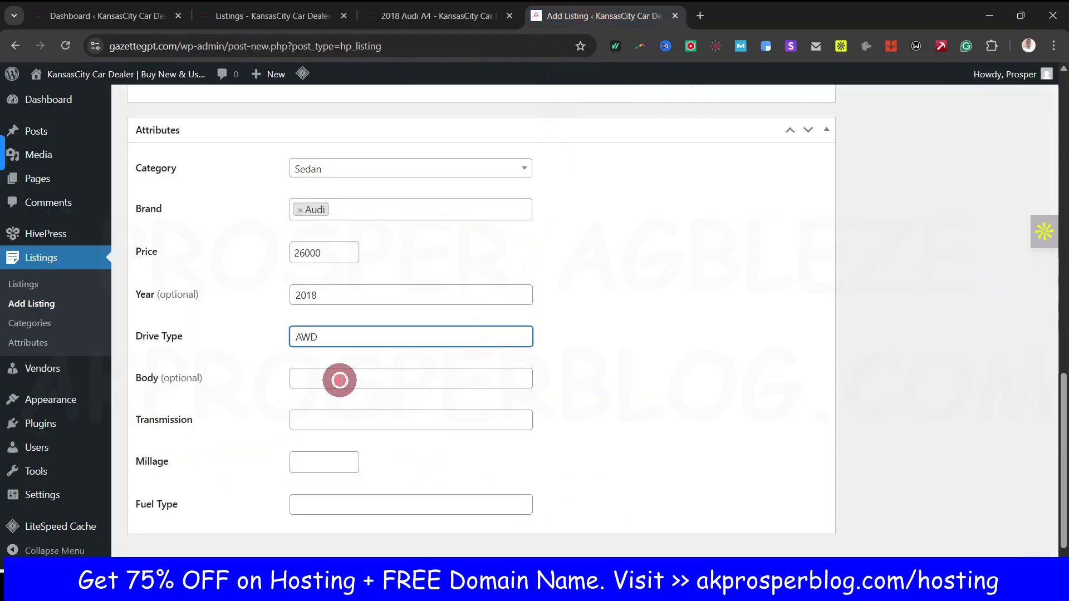
left_click(339, 380)
key("ctrl+v")
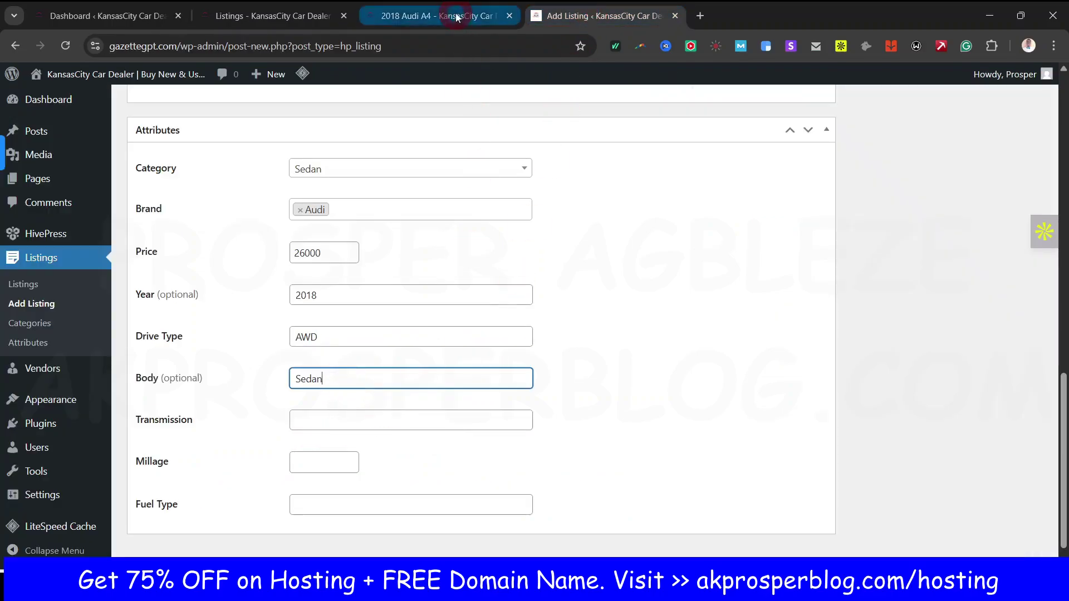
Step: Set the listing's transmission to 7-Speed Automatic, copied from the existing Audi A4 page, dismissing the mouse tool's licence reminder
left_click(437, 16)
left_click_drag(103, 450, 191, 462)
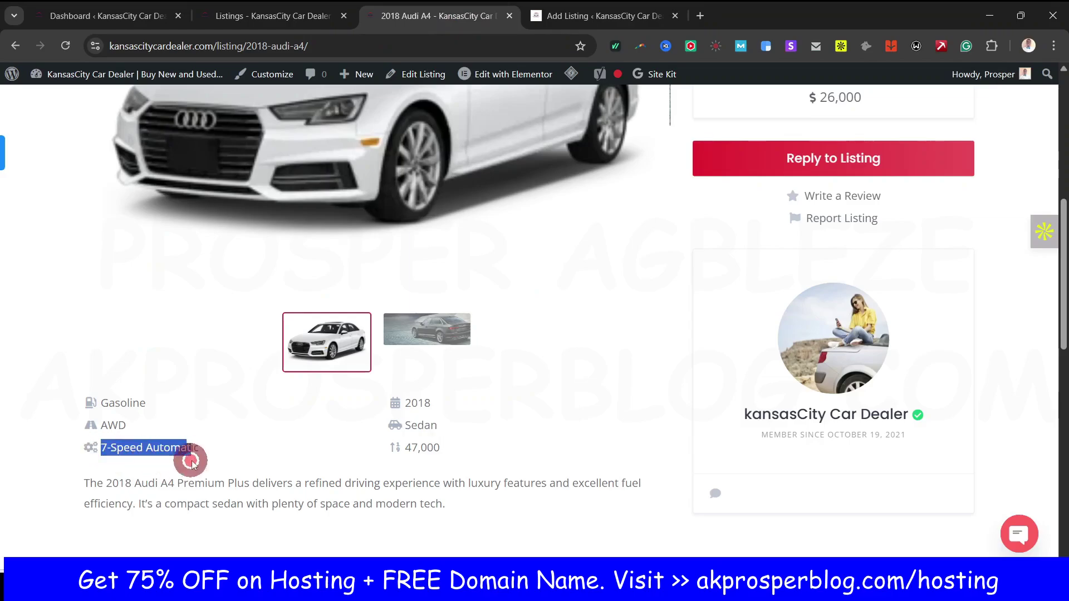
key("ctrl+c")
key("ctrl+Tab")
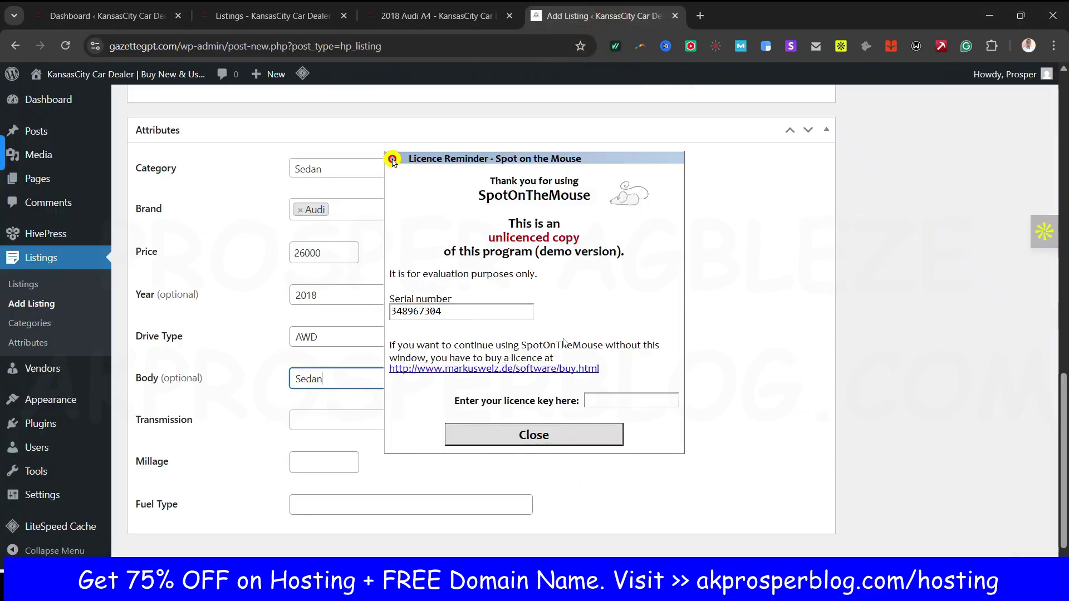
left_click(534, 435)
left_click(369, 421)
key("ctrl+v")
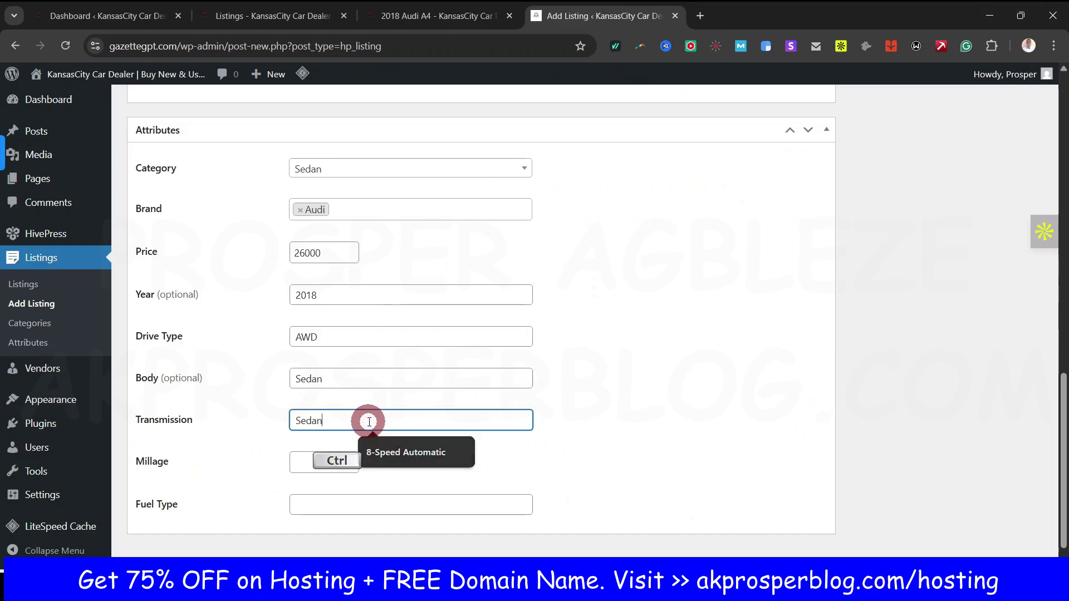
left_click(437, 16)
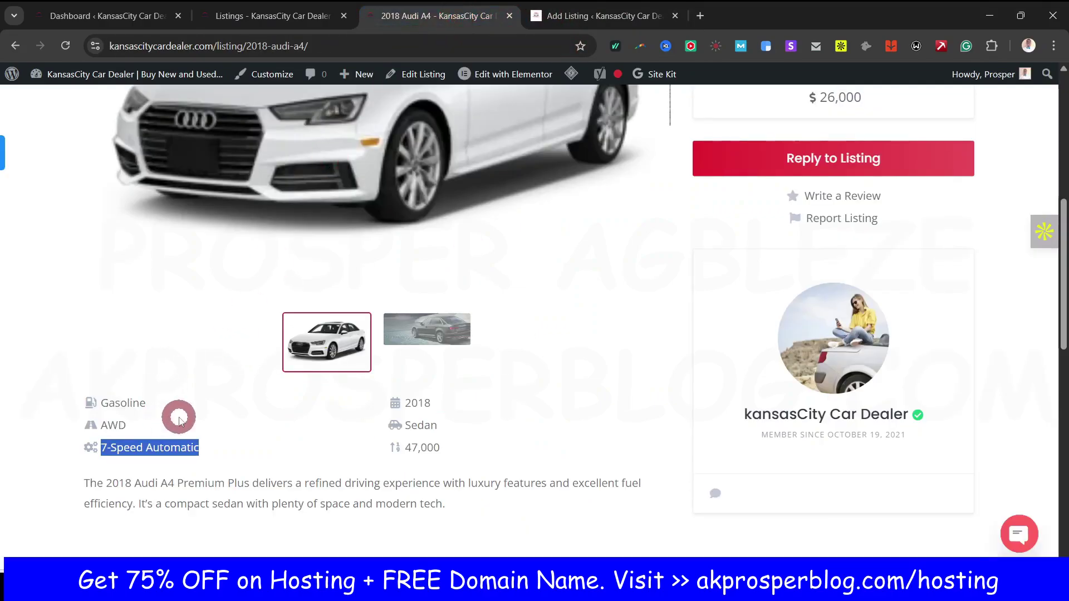
key("ctrl+c")
key("ctrl+Tab")
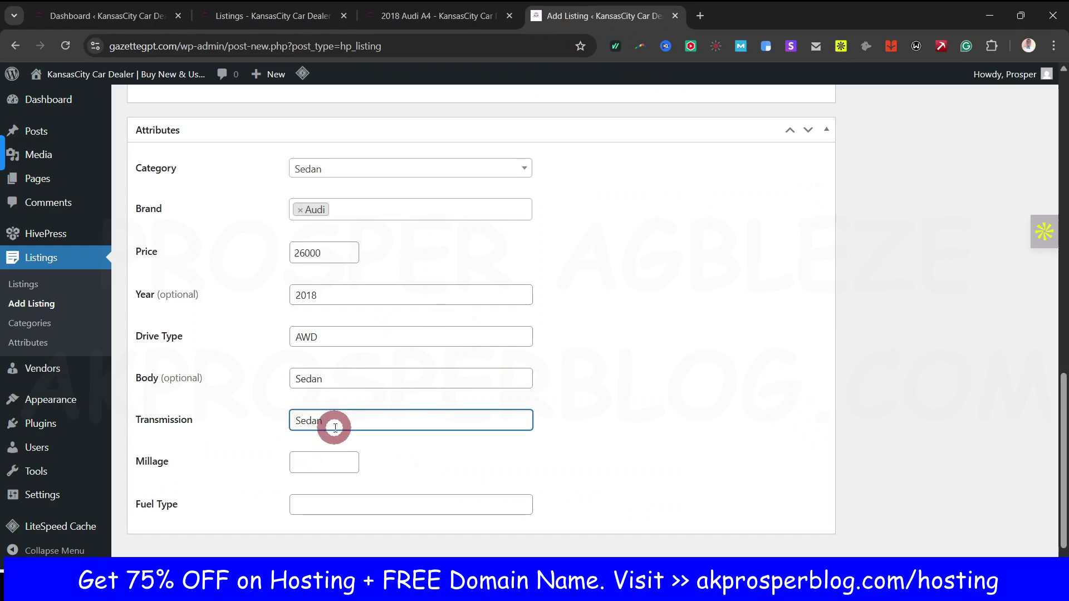
key("ctrl+v")
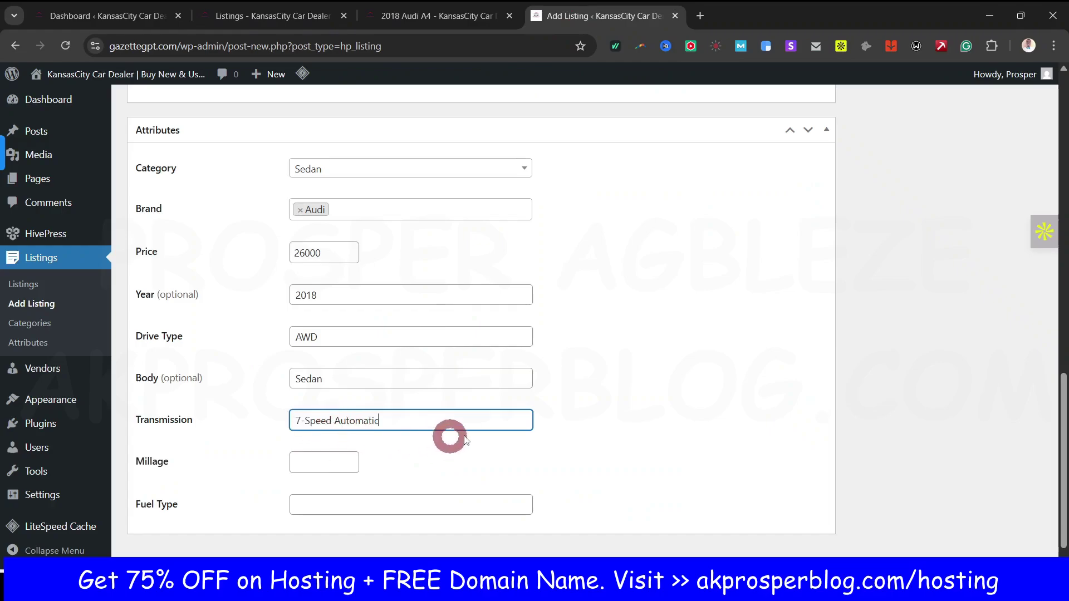
Step: Set the listing's millage to 47000, copied from the existing Audi A4 page
left_click(488, 22)
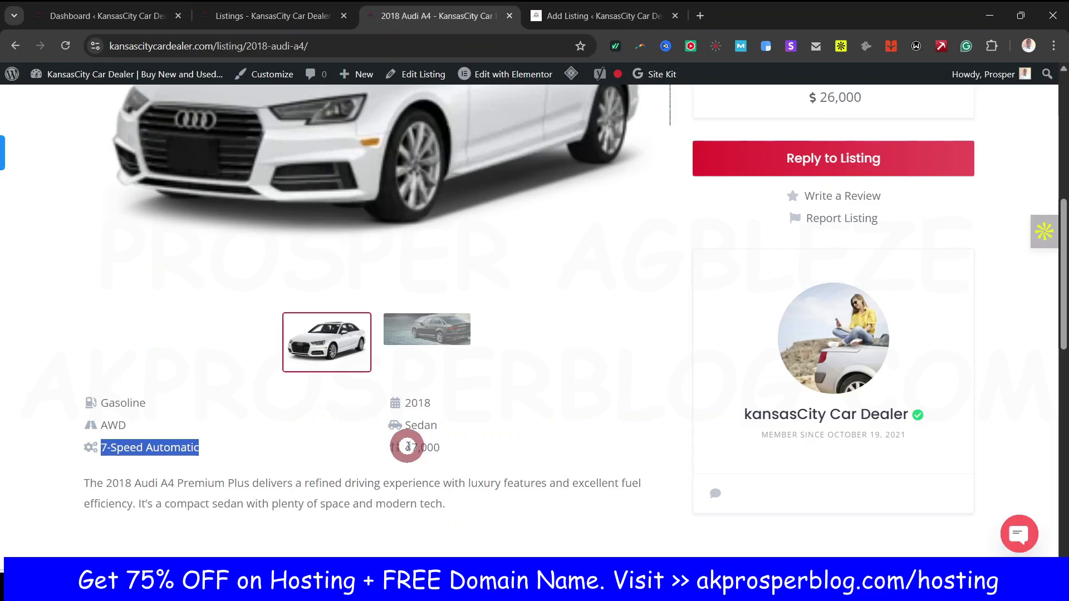
left_click_drag(405, 448, 434, 446)
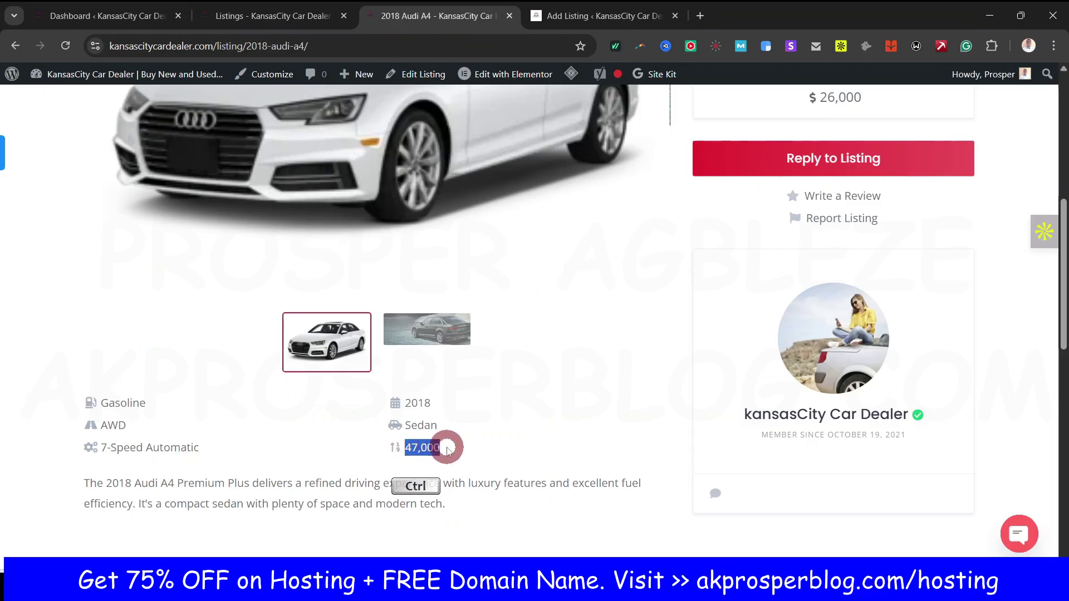
key("ctrl+c")
left_click(583, 18)
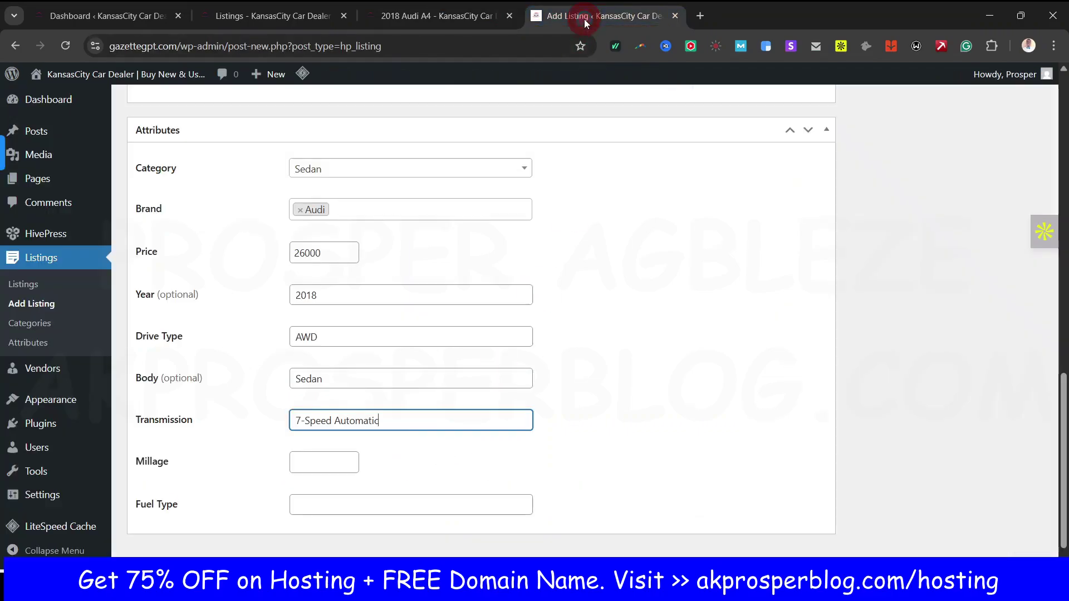
left_click(318, 464)
key("ctrl+v")
Step: Set the listing's fuel type to Gasoline, copied from the existing Audi A4 page
left_click(445, 22)
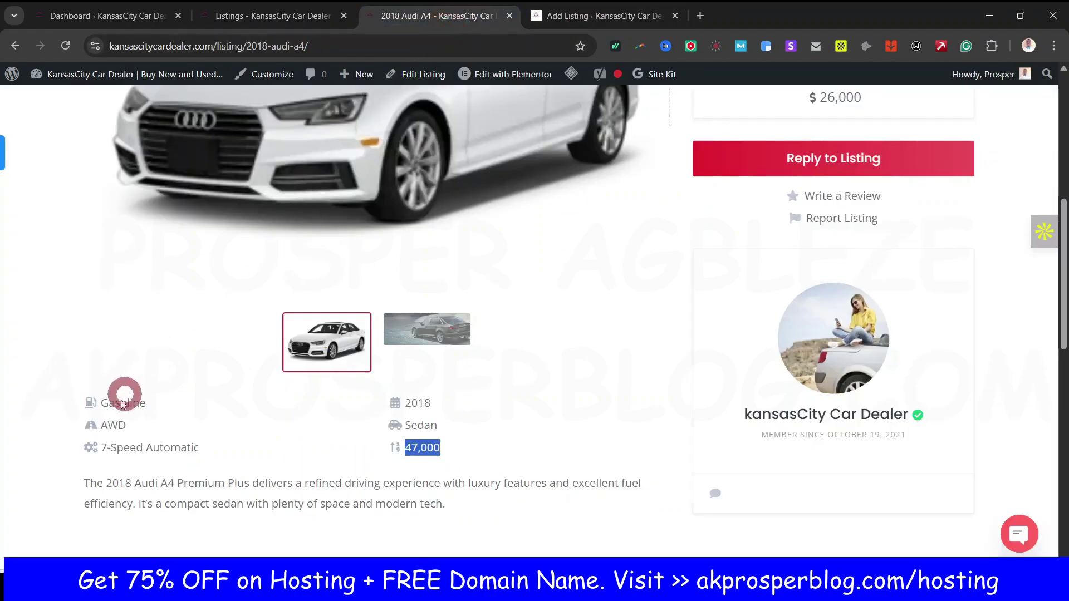
left_click_drag(103, 405, 132, 401)
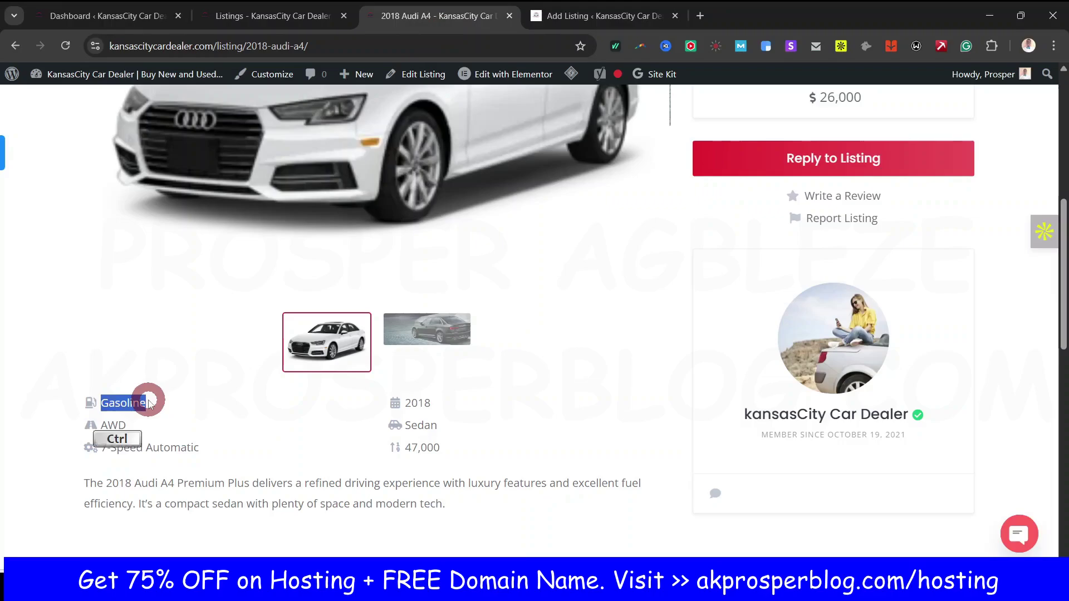
key("ctrl+c")
left_click(601, 18)
left_click(355, 503)
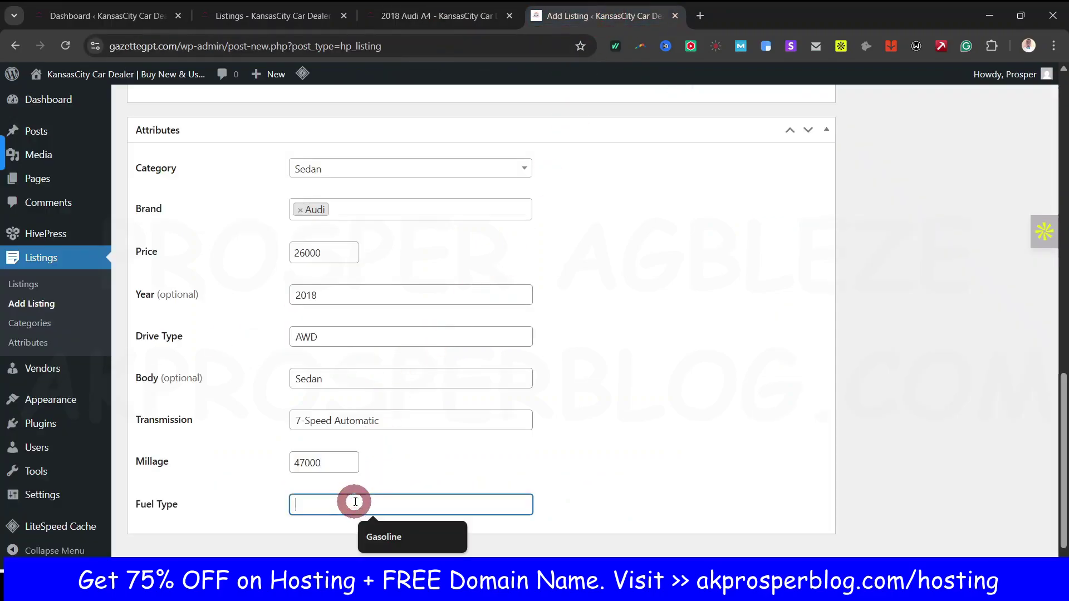
key("ctrl+v")
left_click(773, 441)
Step: Publish the completed 2018 Audi A4 listing
scroll(773, 439, "down", 1)
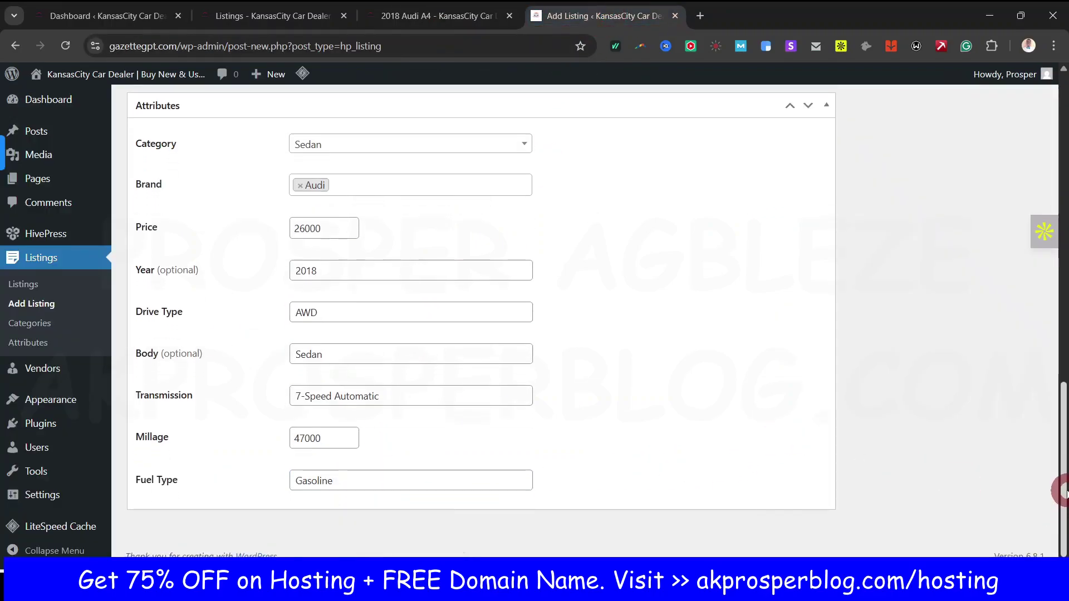
left_click_drag(1064, 491, 1064, 136)
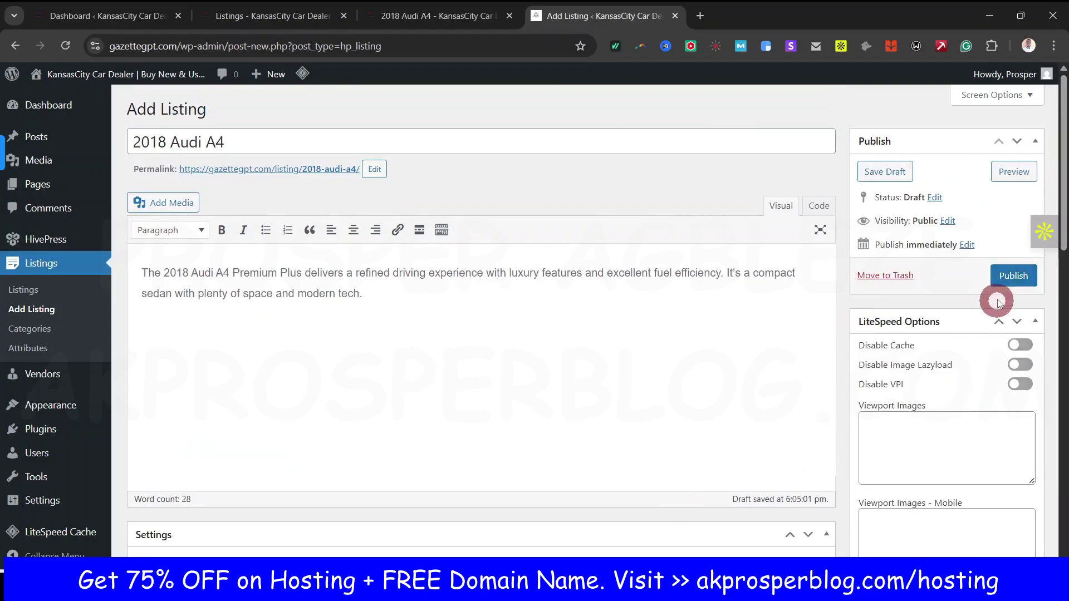
left_click(1014, 277)
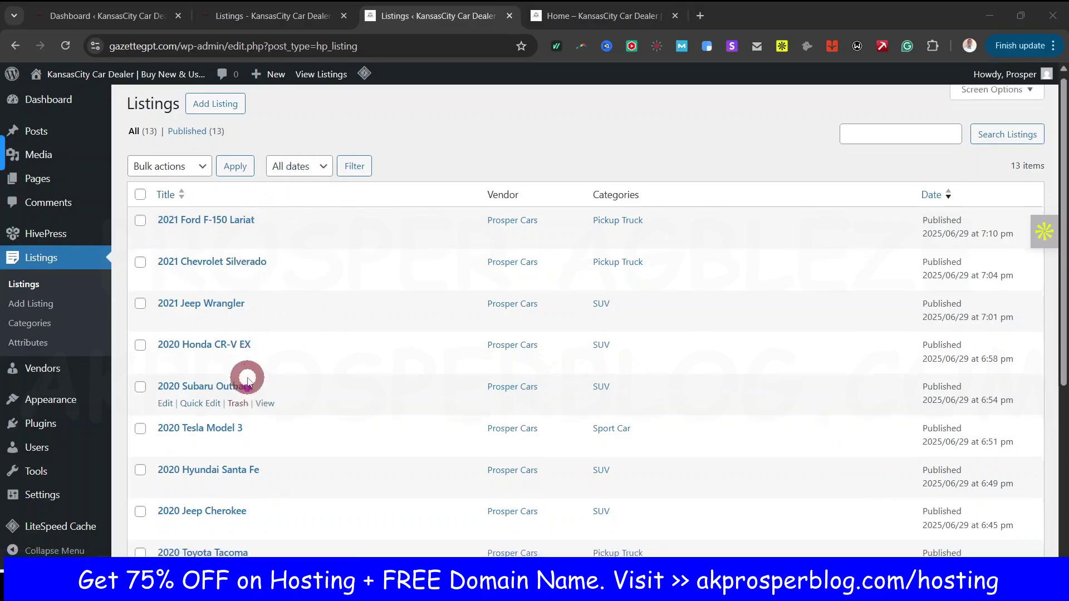
Step: Look through the car listings in the WordPress admin list
scroll(247, 374, "down", 5)
scroll(244, 356, "up", 5)
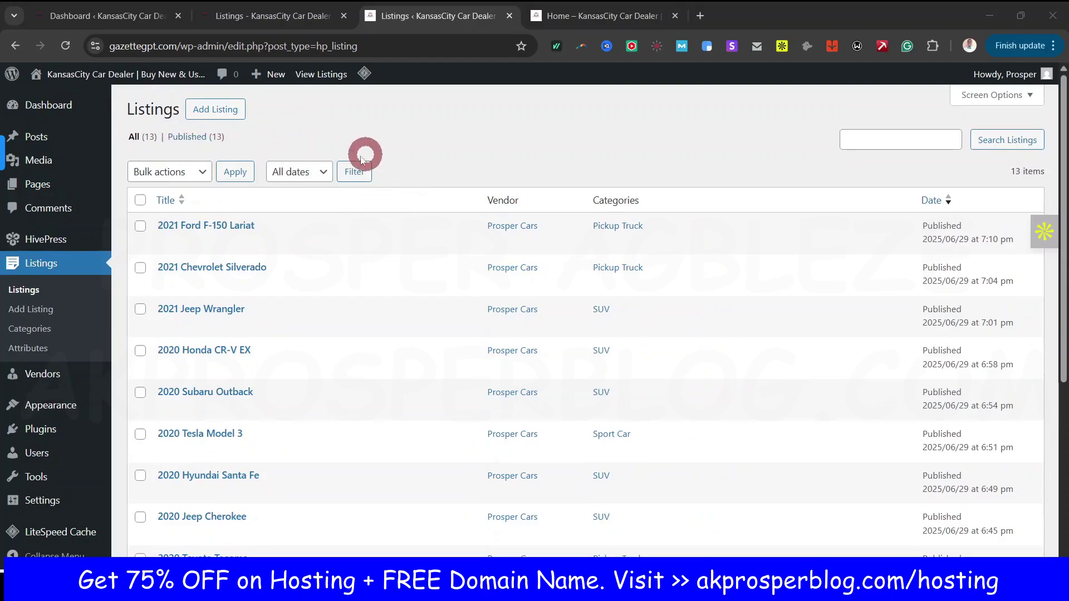
mouse_move(134, 69)
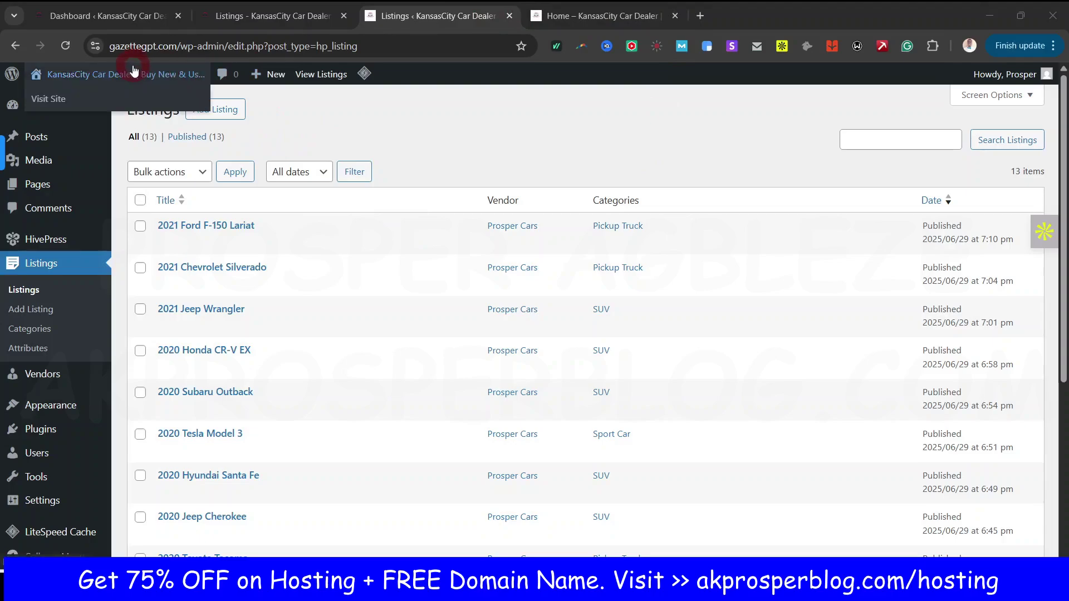
Step: Switch to the site's home page and examine its header and the Top Categories cards with their listing counts
left_click(589, 25)
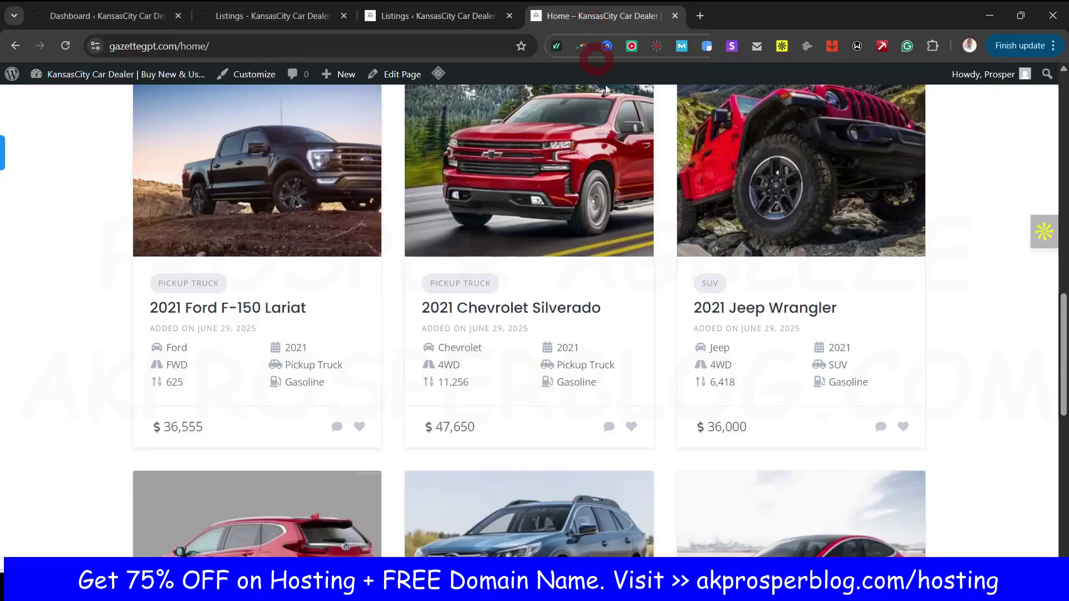
scroll(873, 317, "up", 10)
left_click(872, 301)
scroll(872, 301, "up", 3)
left_click(578, 265)
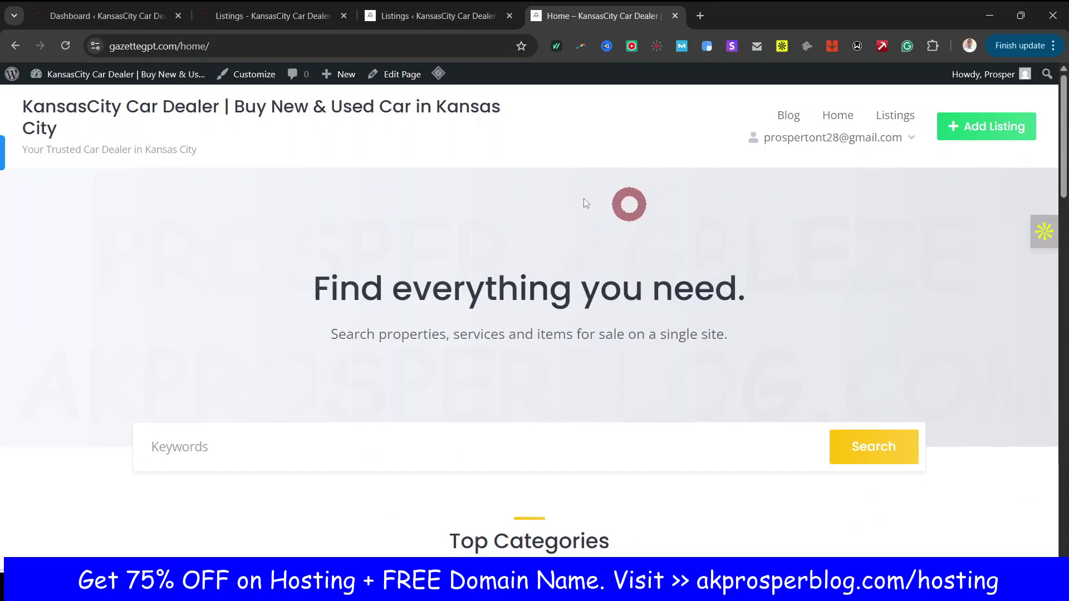
scroll(529, 384, "down", 6)
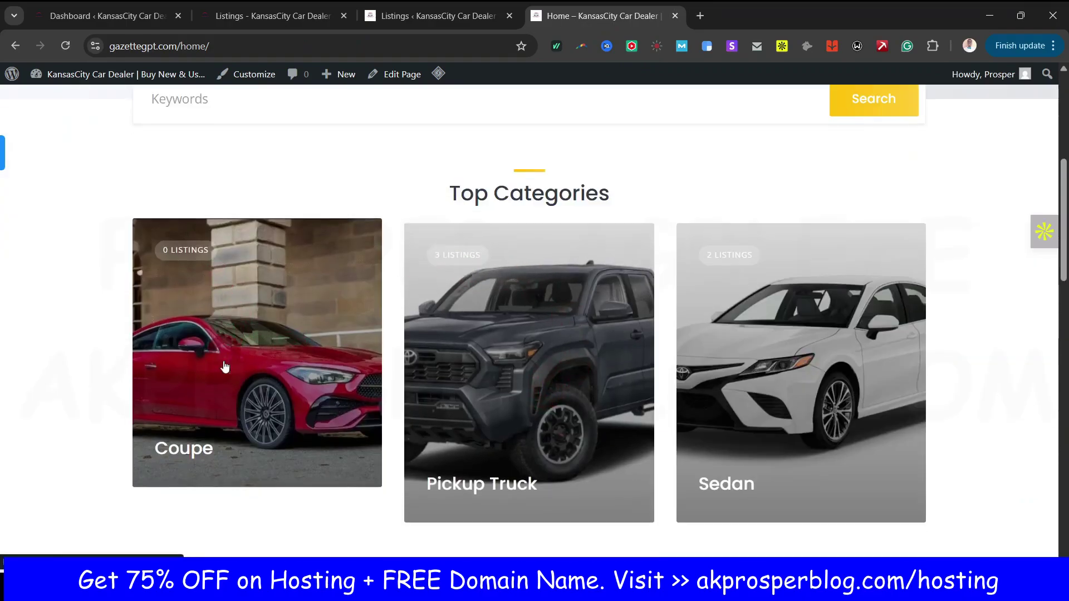
left_click(389, 279)
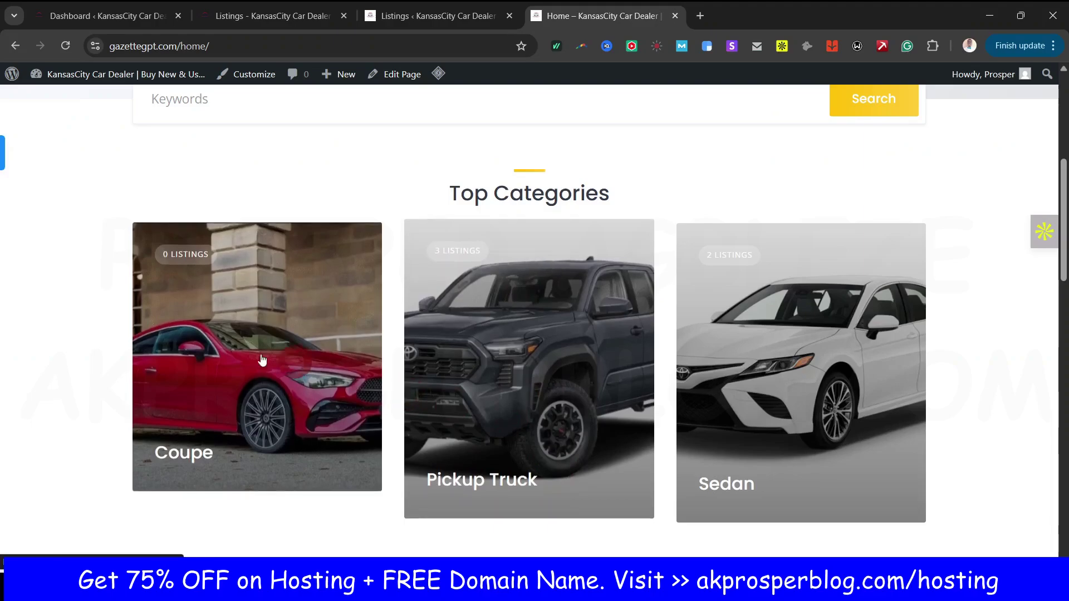
left_click(224, 314)
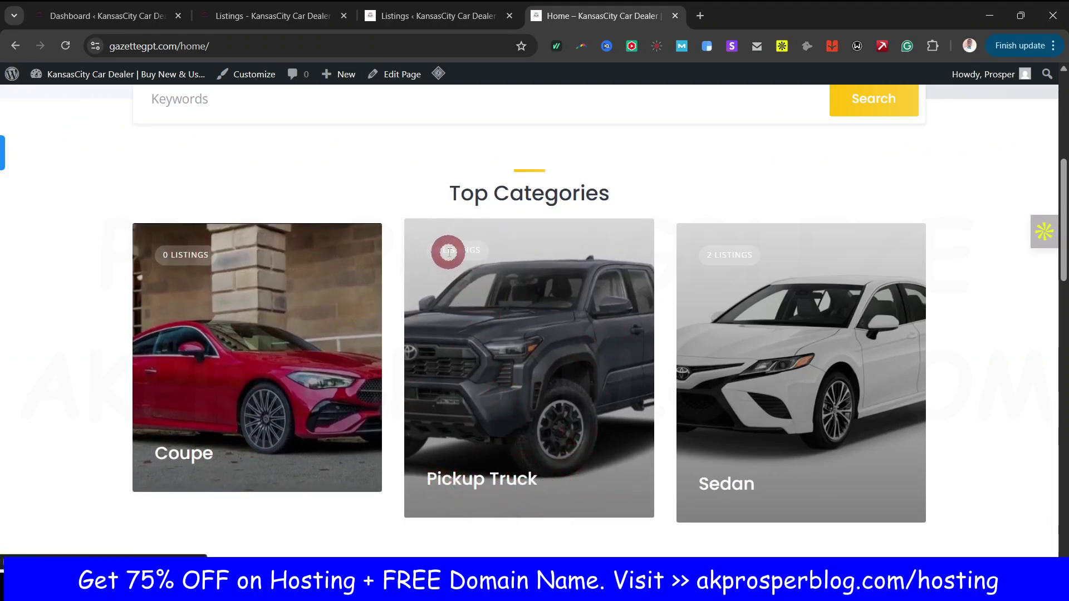
left_click_drag(433, 250, 479, 250)
left_click(500, 252)
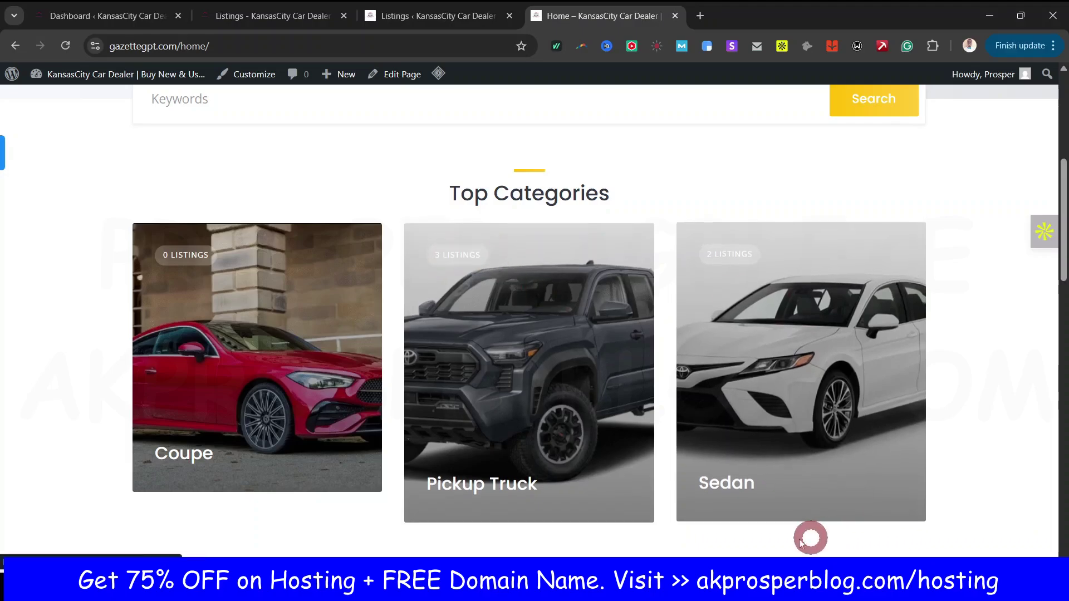
Step: Examine the car cards in the home page's Recent Listings section and return to the page header
scroll(752, 377, "down", 1)
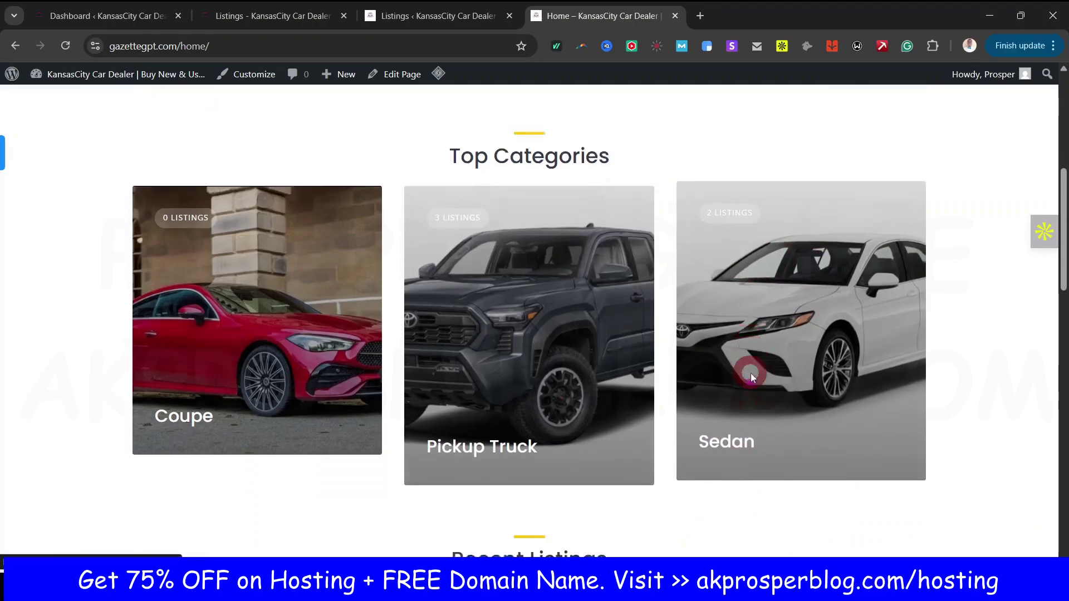
scroll(751, 377, "down", 4)
scroll(518, 407, "down", 4)
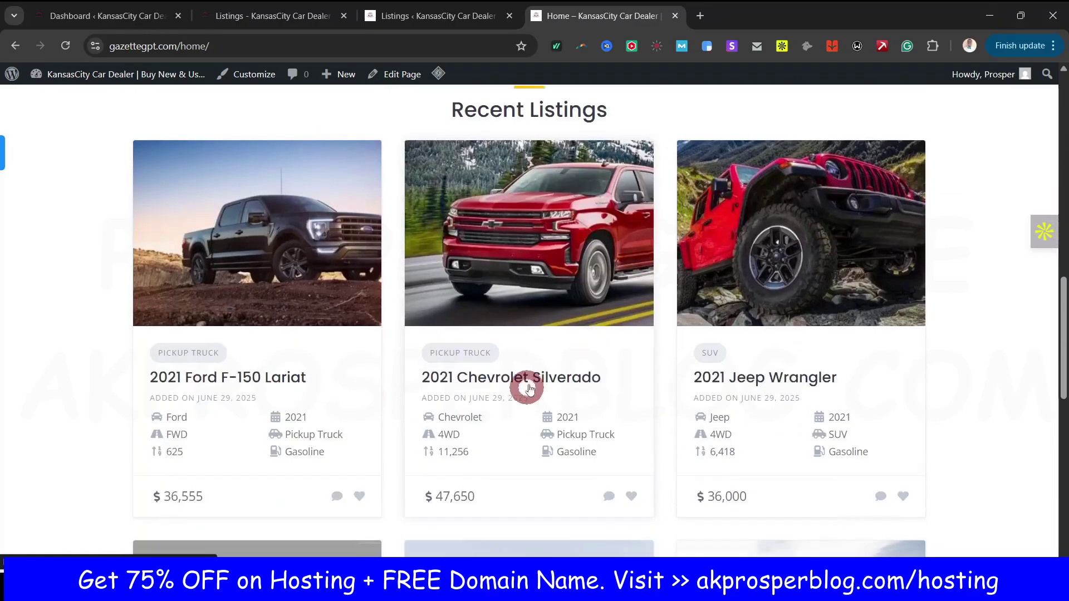
scroll(369, 426, "down", 4)
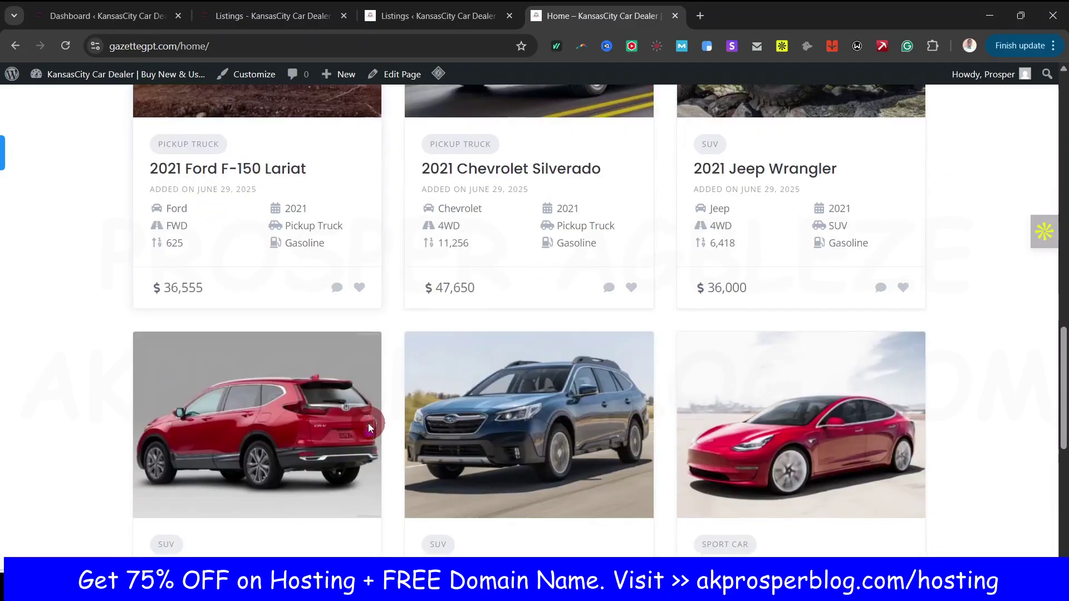
scroll(608, 317, "down", 8)
scroll(612, 361, "up", 7)
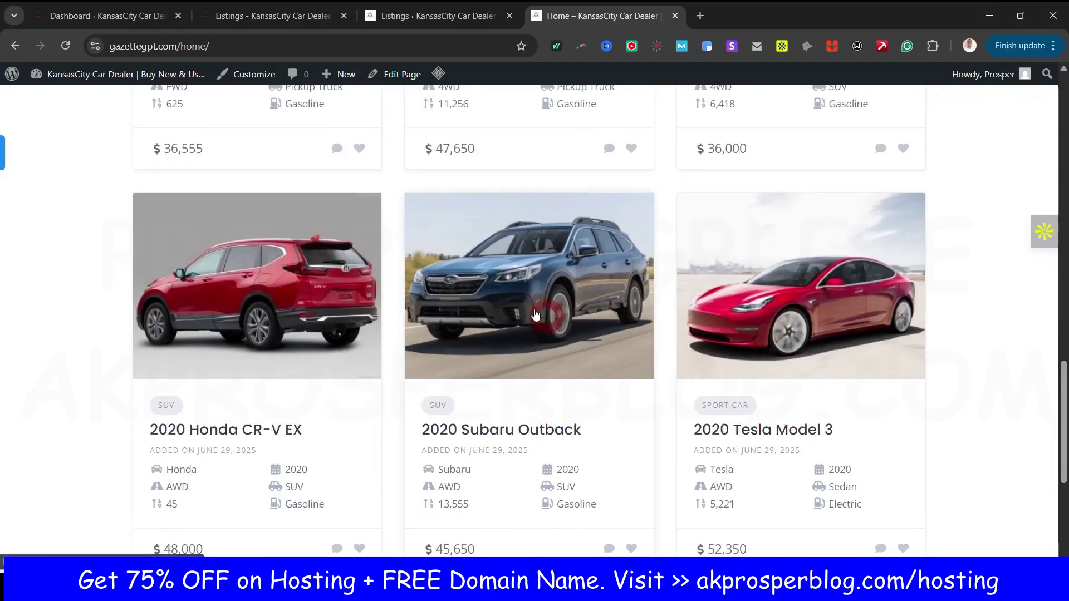
scroll(613, 376, "down", 8)
scroll(615, 378, "up", 15)
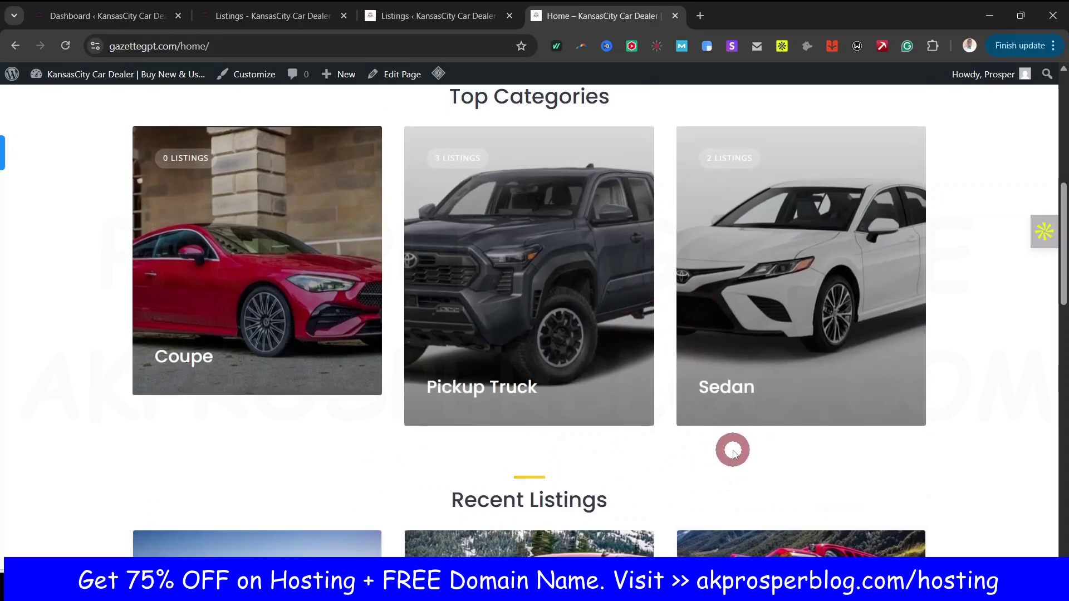
scroll(612, 426, "up", 8)
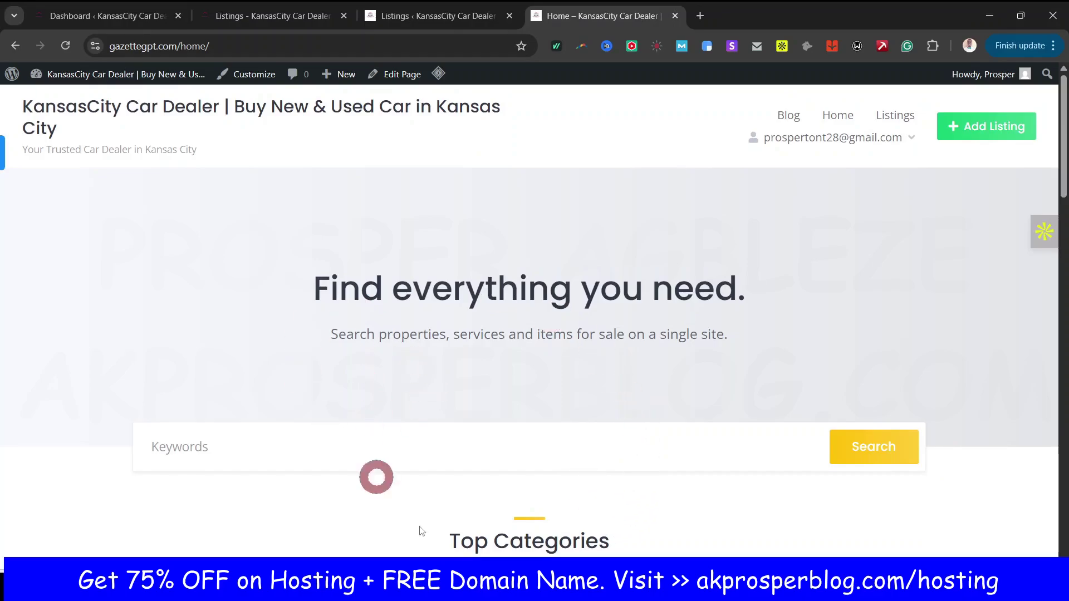
Step: Open the site's Listings page and check its content
left_click(889, 115)
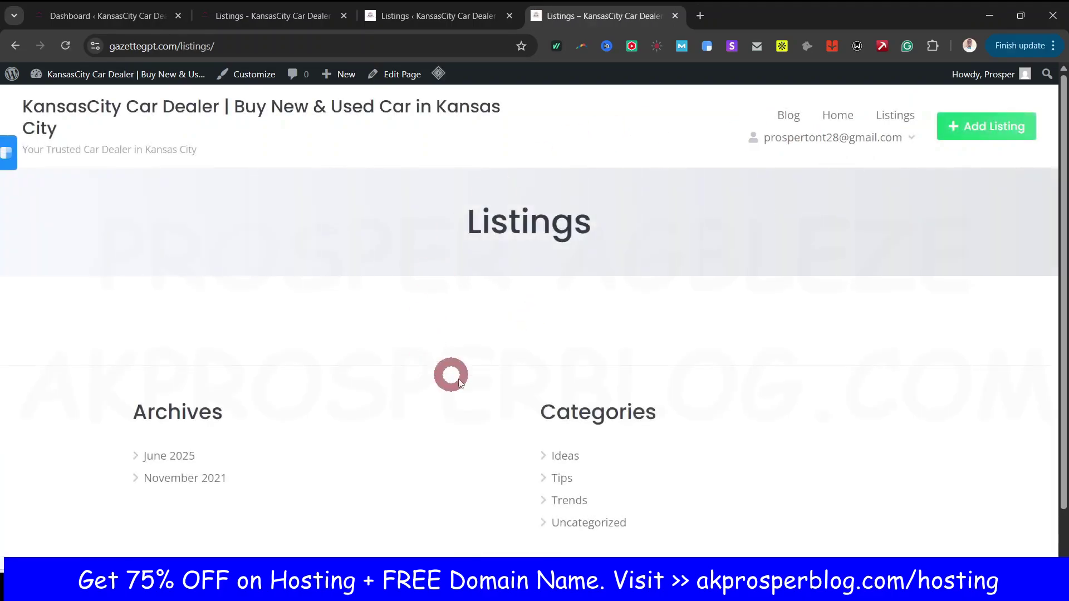
scroll(447, 362, "down", 1)
scroll(447, 362, "up", 1)
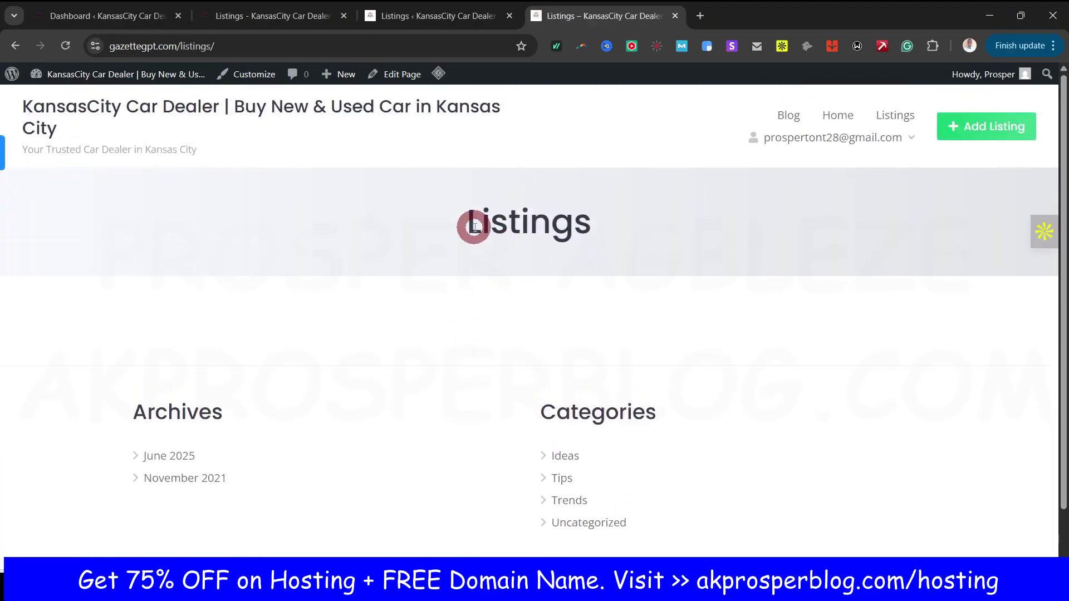
Step: In the new site's HivePress settings, assign the Listings page as the Listings Page and save the changes
left_click(418, 21)
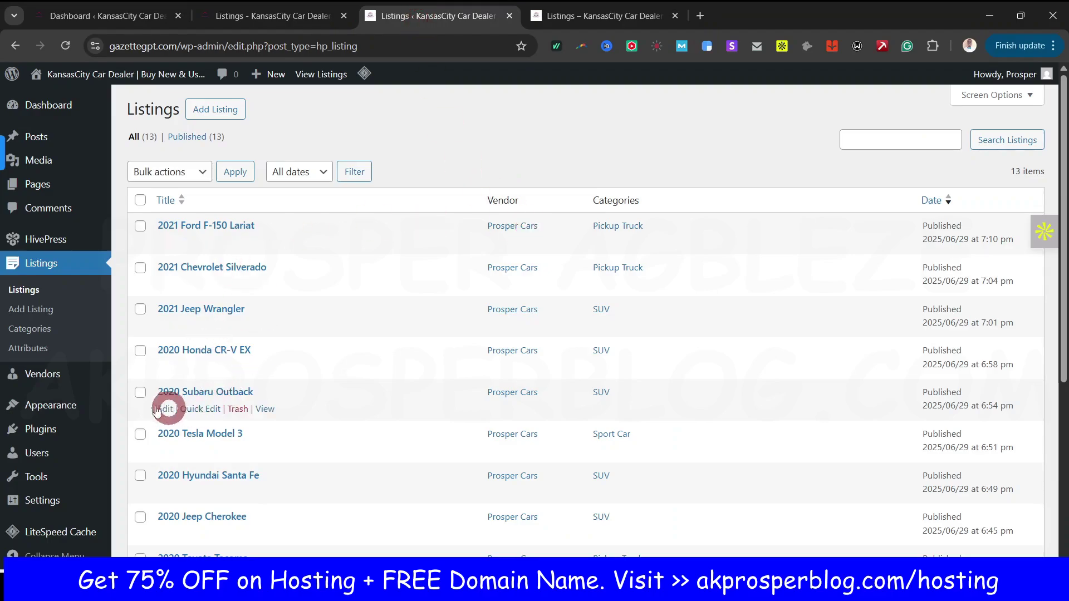
mouse_move(33, 244)
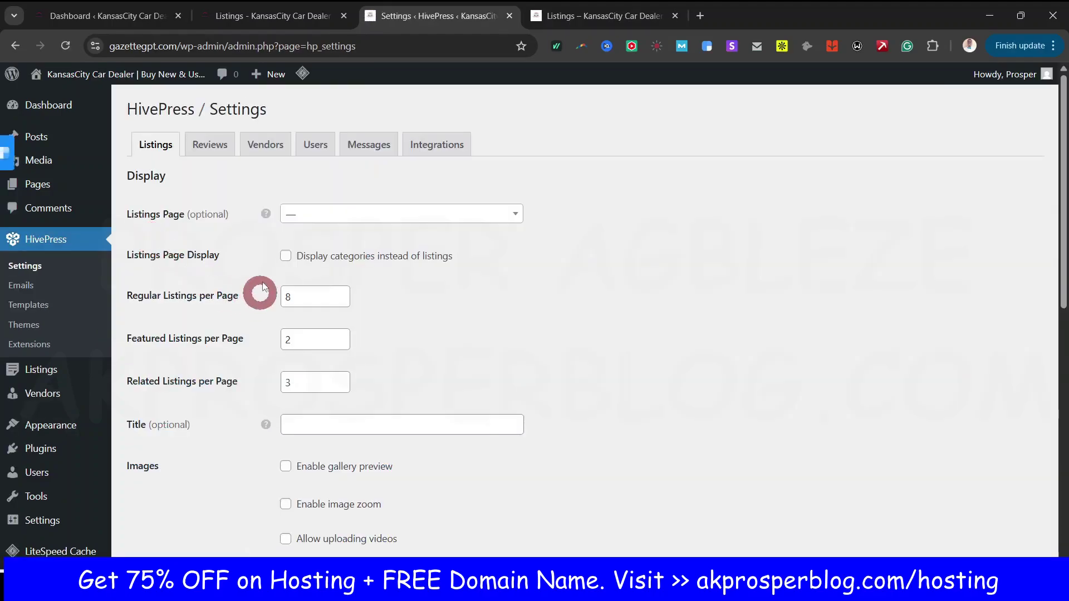
left_click_drag(130, 215, 229, 219)
left_click(685, 229)
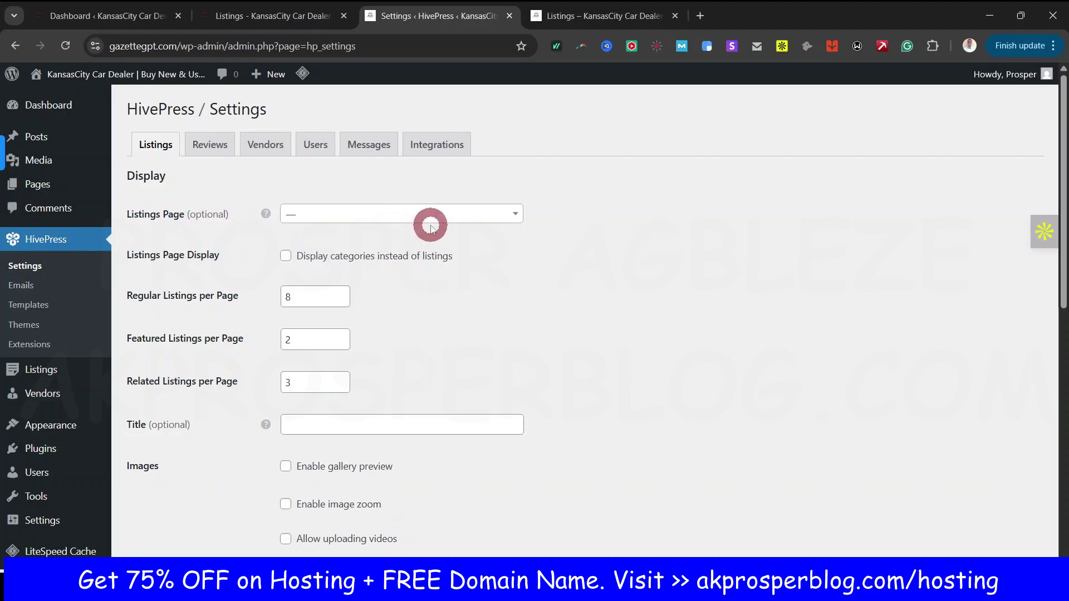
left_click(418, 219)
left_click(385, 285)
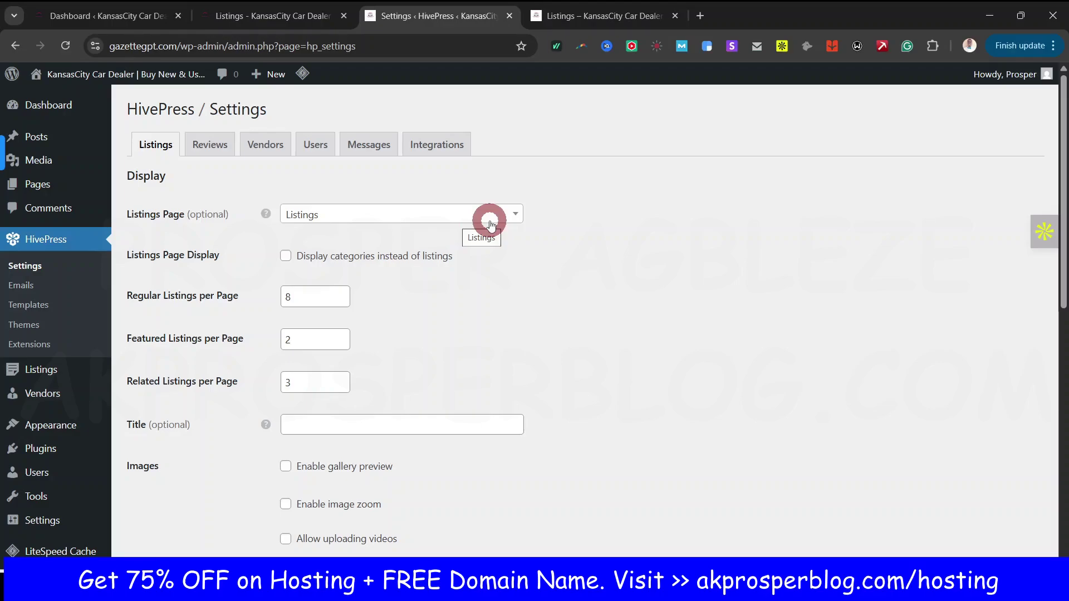
scroll(701, 361, "down", 10)
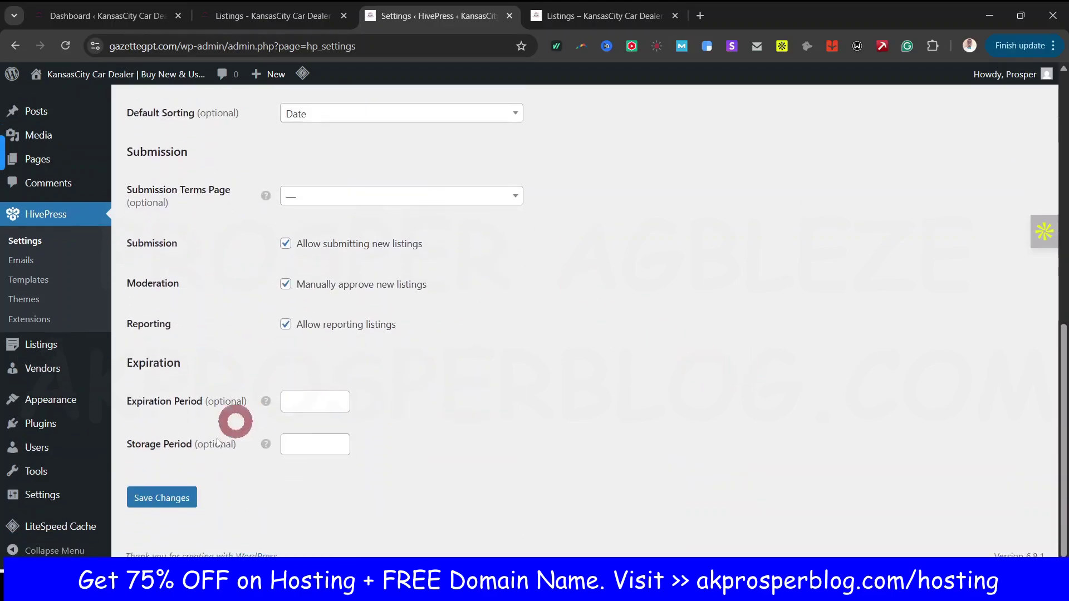
left_click(162, 497)
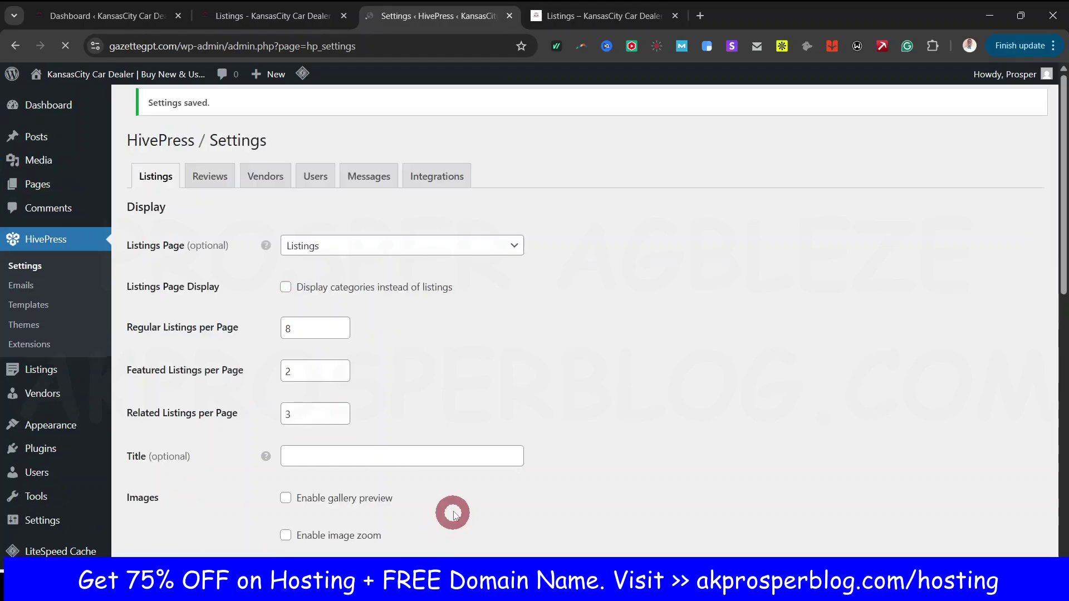
Step: Reload the new site's Listings page and look through its car cards and filter options
left_click(567, 16)
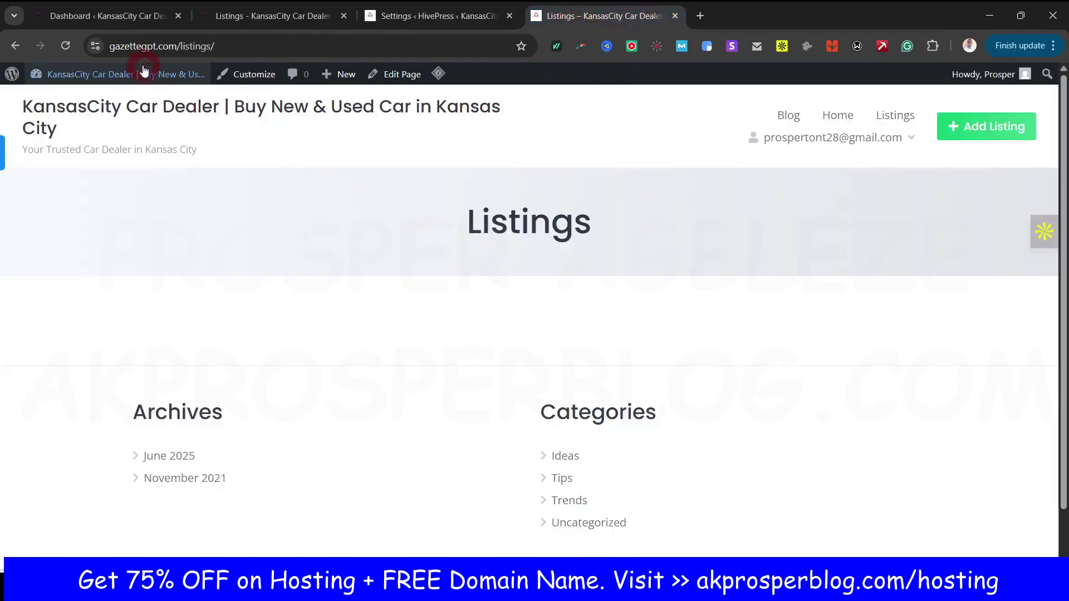
left_click(65, 44)
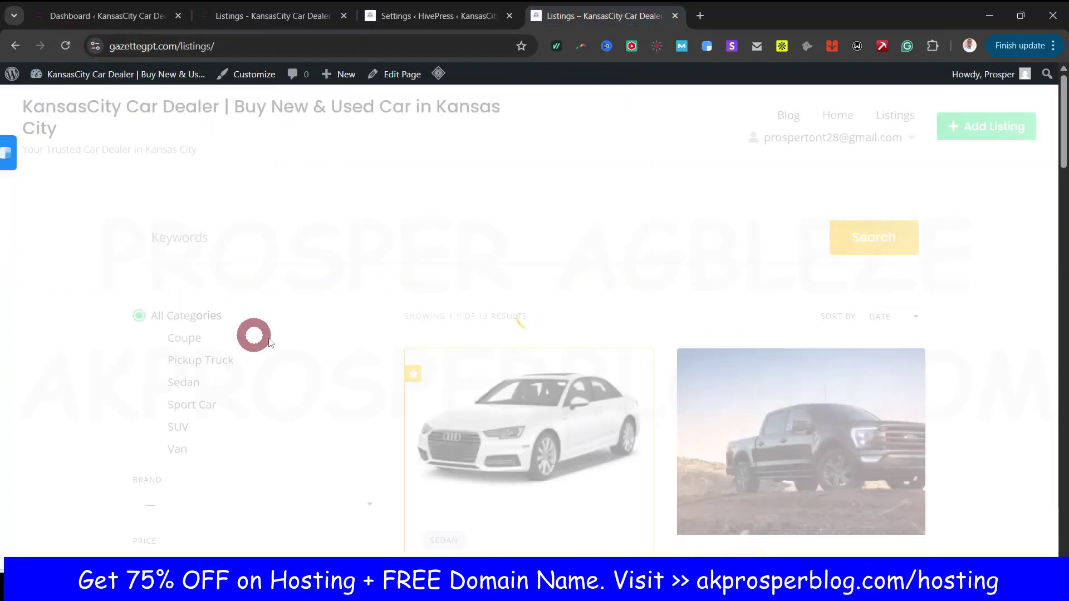
scroll(382, 437, "down", 7)
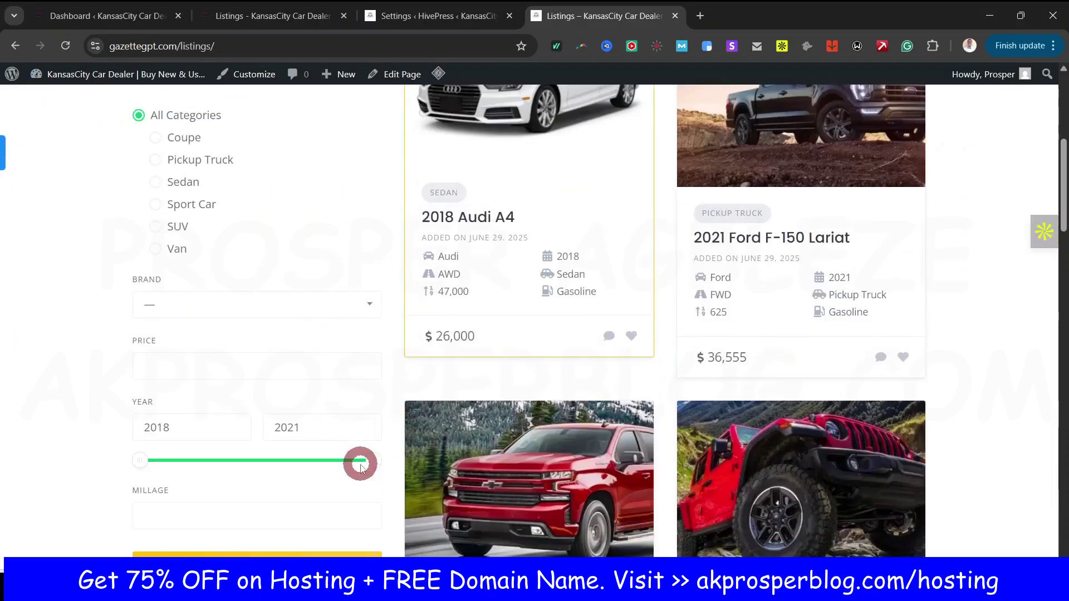
scroll(362, 434, "down", 4)
scroll(633, 479, "down", 20)
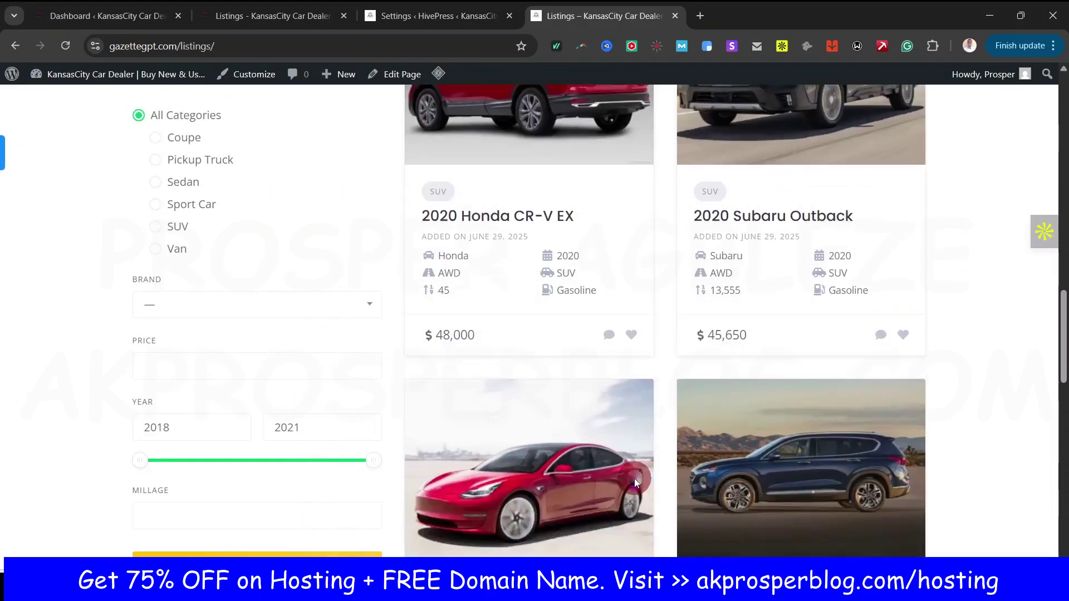
scroll(634, 479, "up", 9)
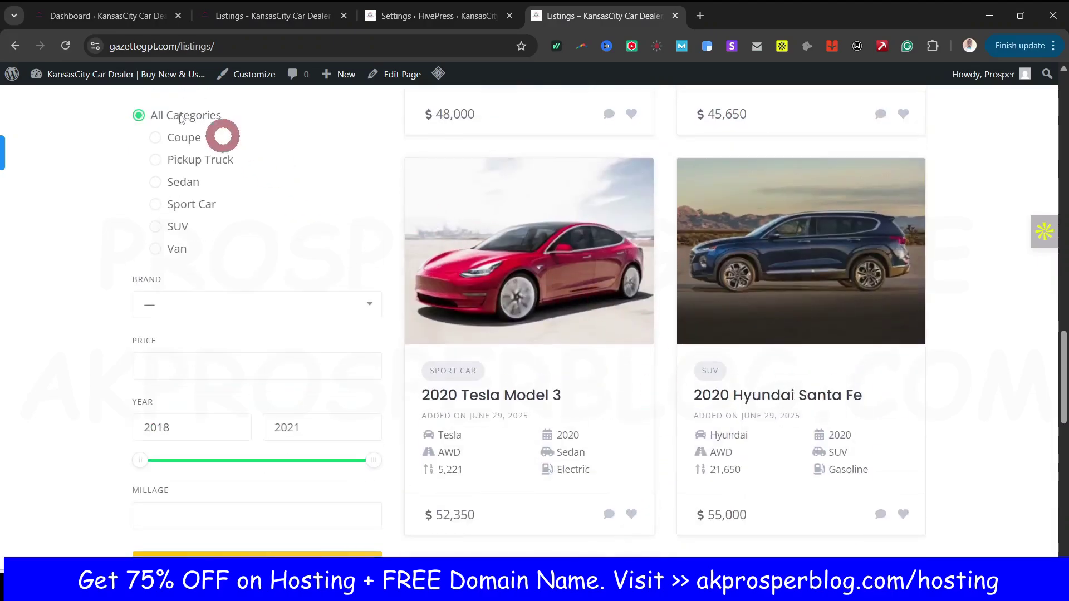
Step: Check the Listings page's web address, then examine its keyword search, category filters and first car cards
left_click(152, 46)
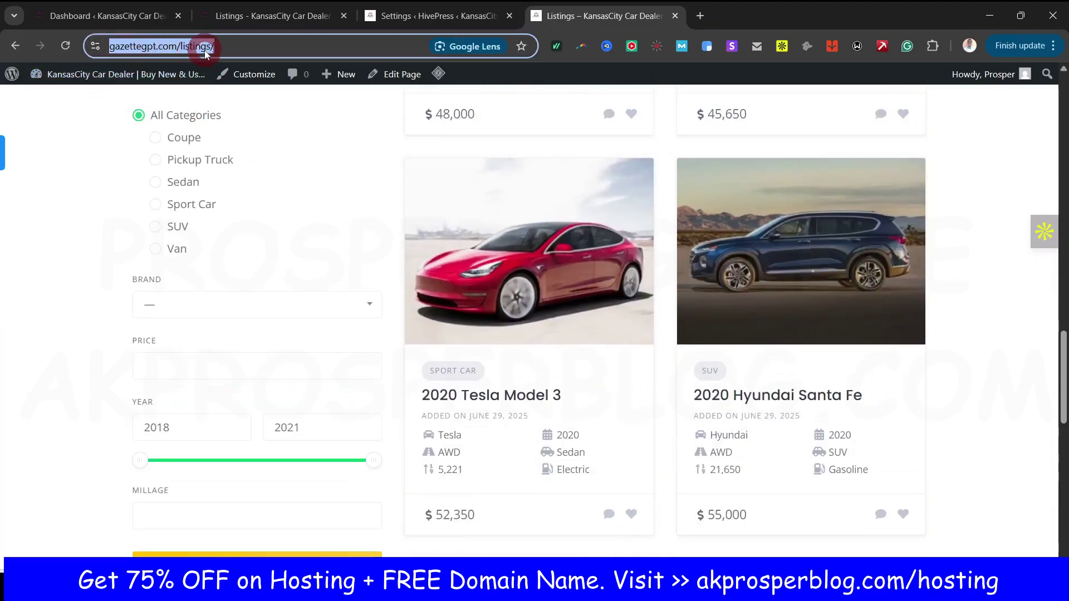
left_click(48, 256)
scroll(820, 460, "up", 20)
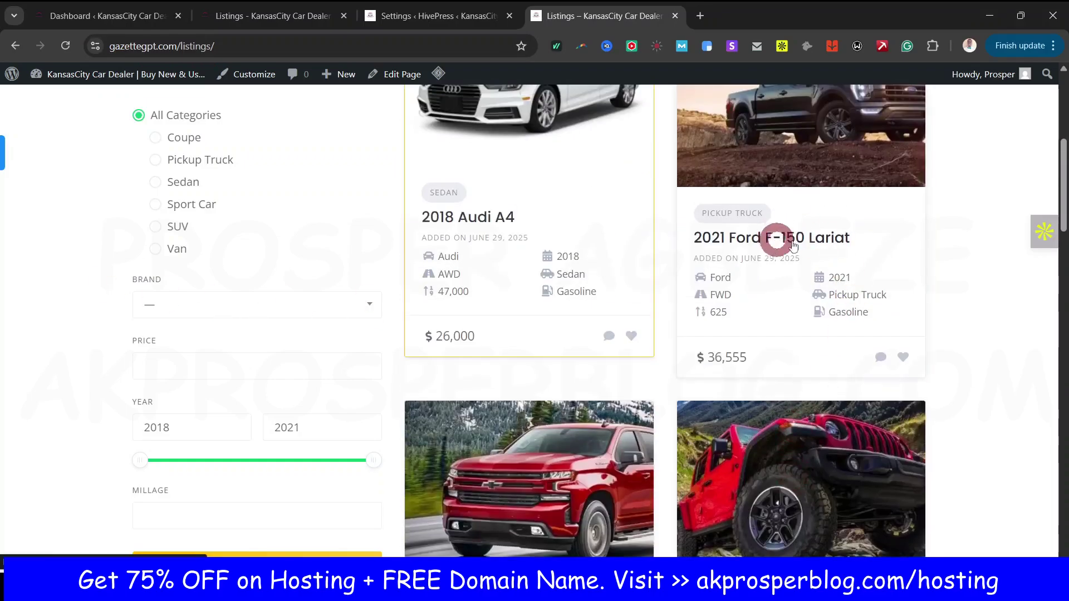
scroll(792, 246, "up", 5)
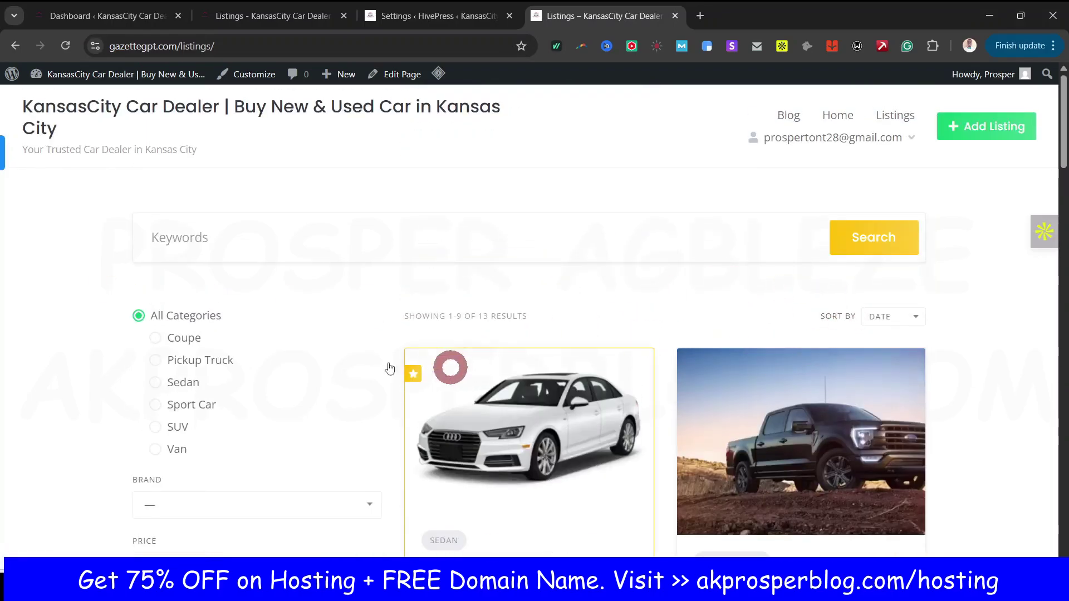
scroll(963, 461, "down", 3)
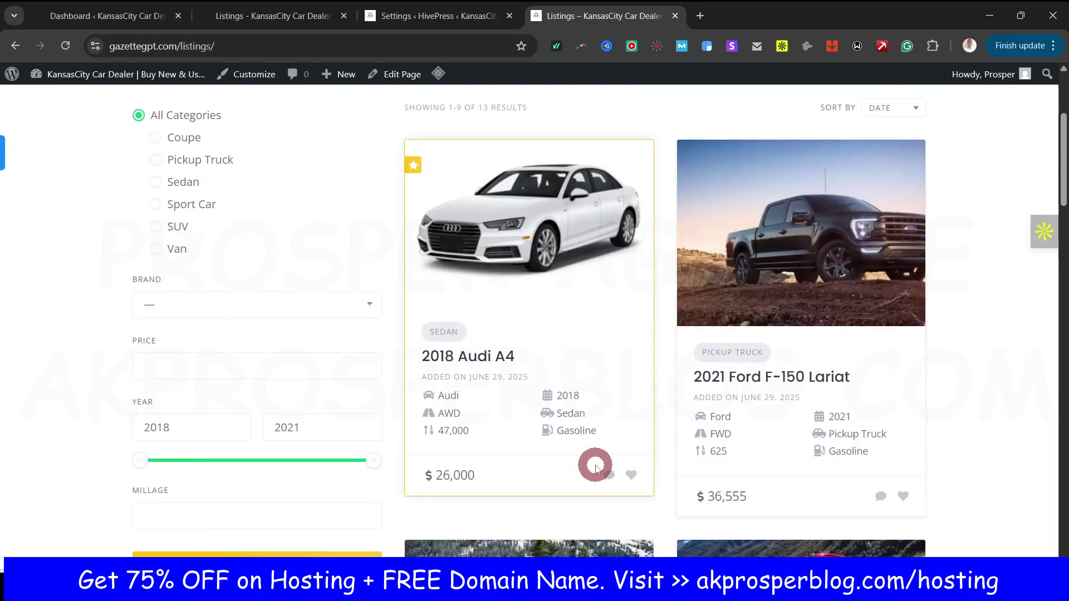
scroll(415, 362, "down", 3)
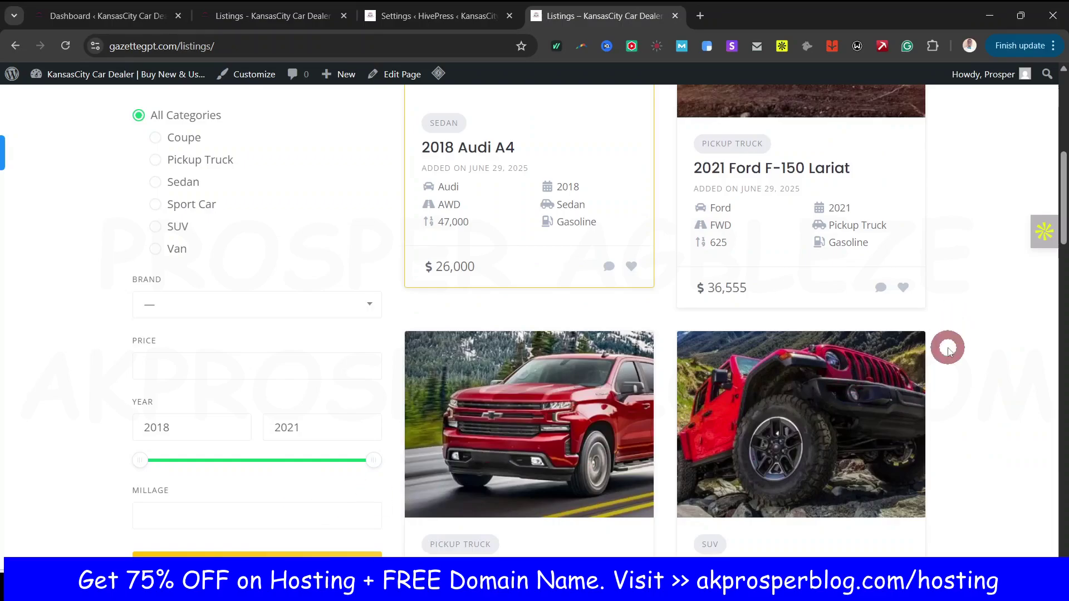
scroll(948, 348, "up", 3)
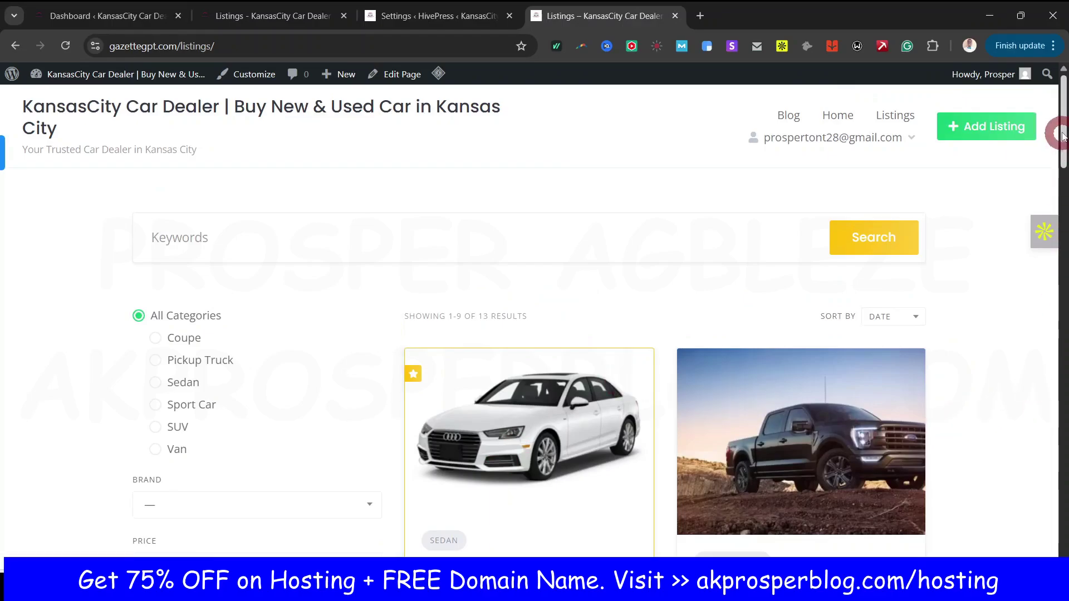
mouse_move(1059, 133)
left_mouse_down()
mouse_move(1060, 524)
mouse_move(1058, 118)
left_mouse_up()
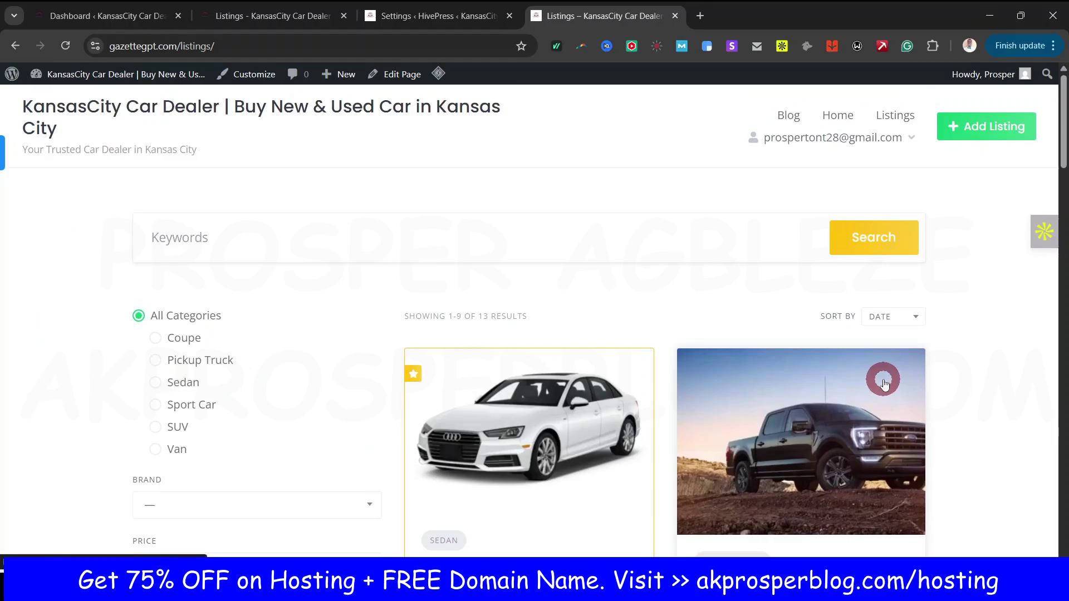
Step: Open the kansascitycardealer.com home page in a new tab and check the car cards on that site's Listings page
left_click(85, 14)
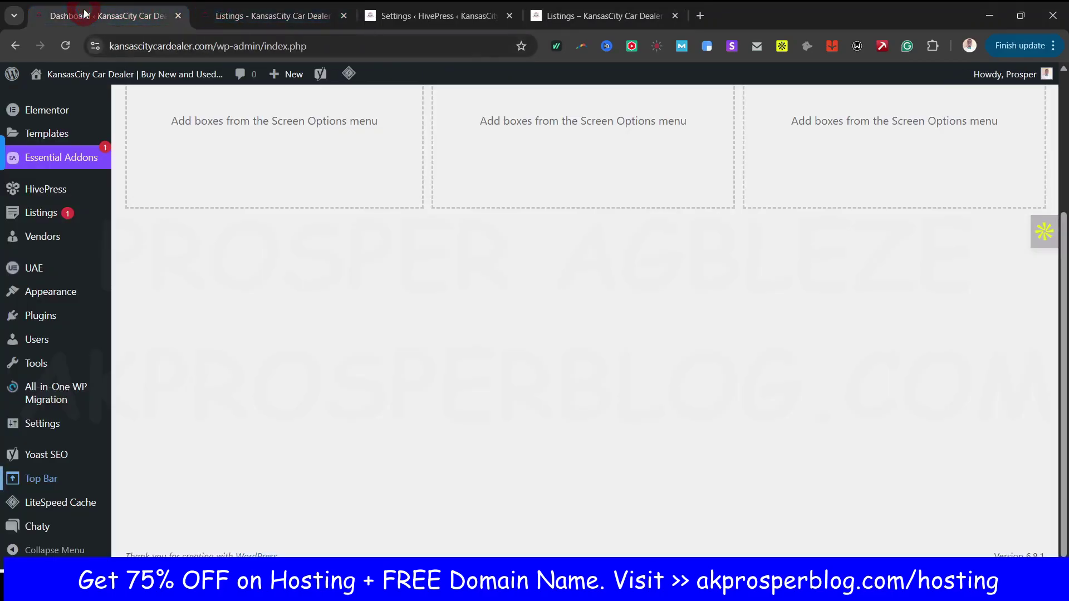
mouse_move(95, 75)
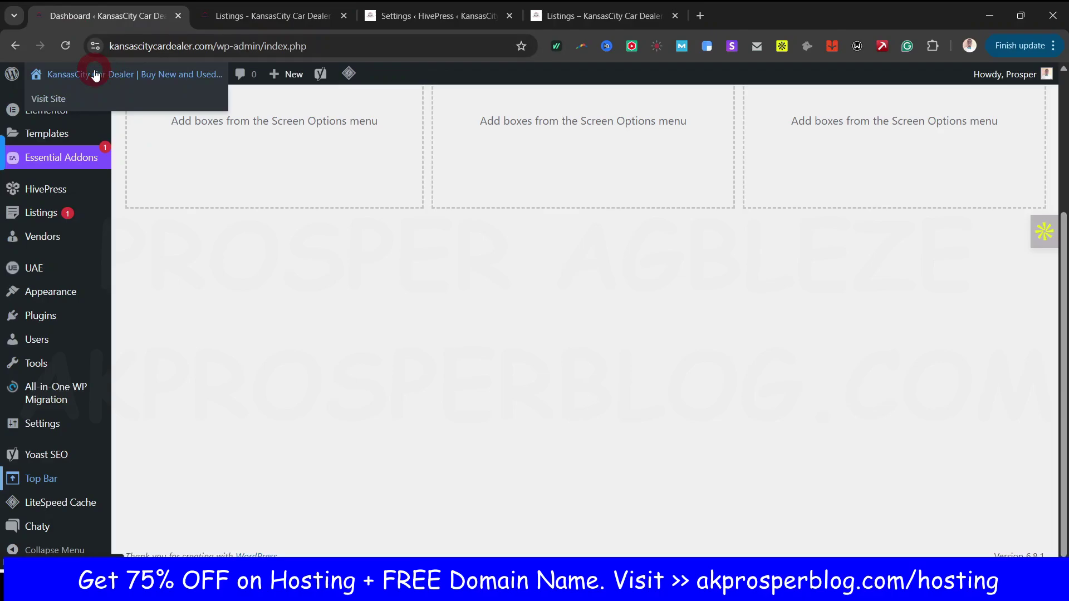
right_click(52, 98)
left_click(133, 113)
left_click(420, 16)
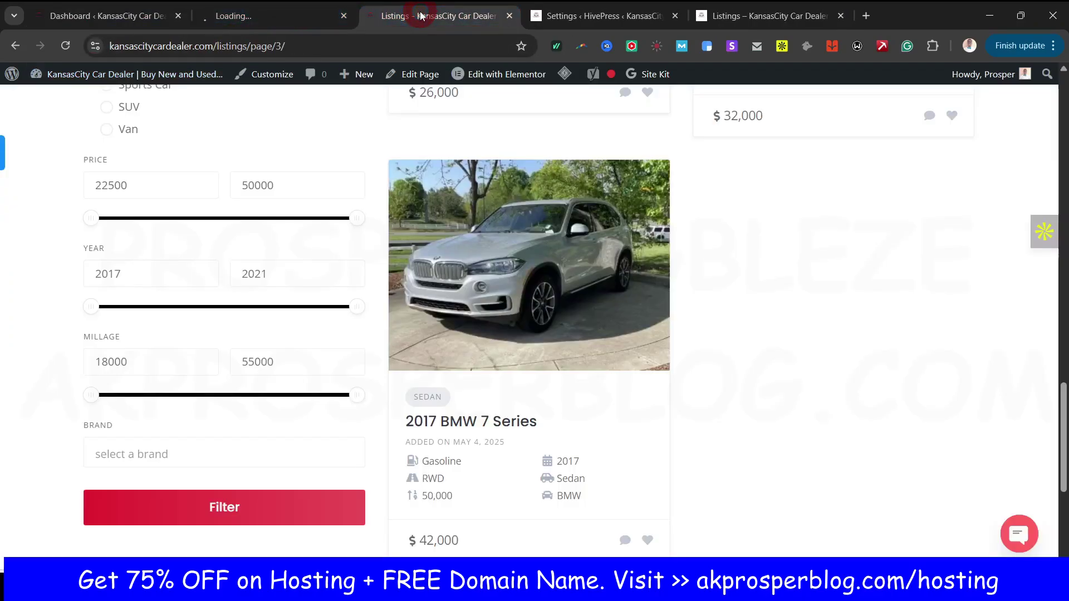
left_click(366, 72)
scroll(554, 299, "up", 5)
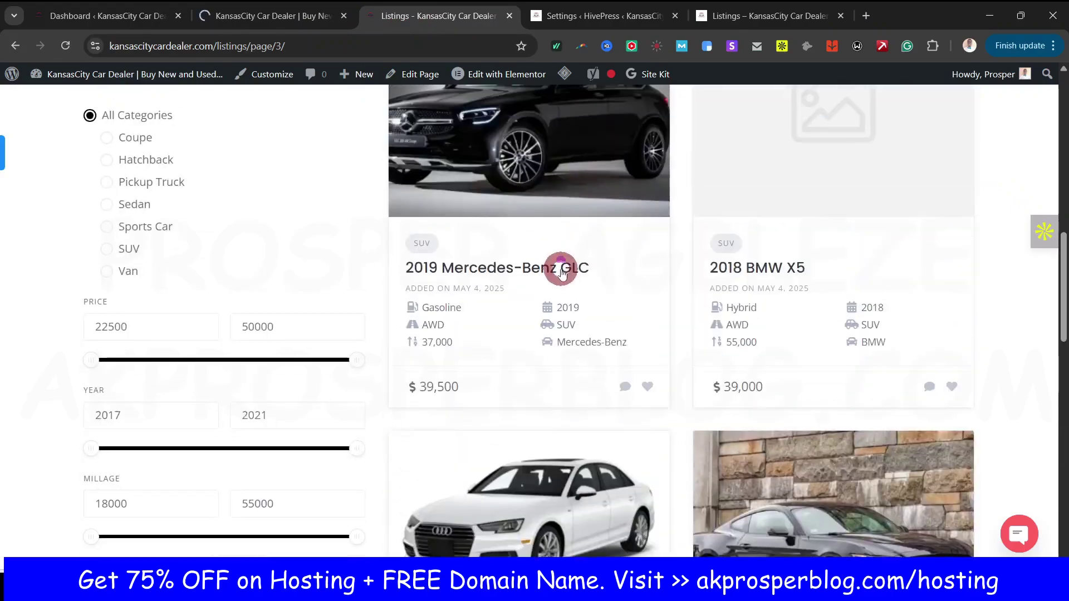
Step: Examine the kansascitycardealer.com home page's header, hero section and content below
left_click(250, 16)
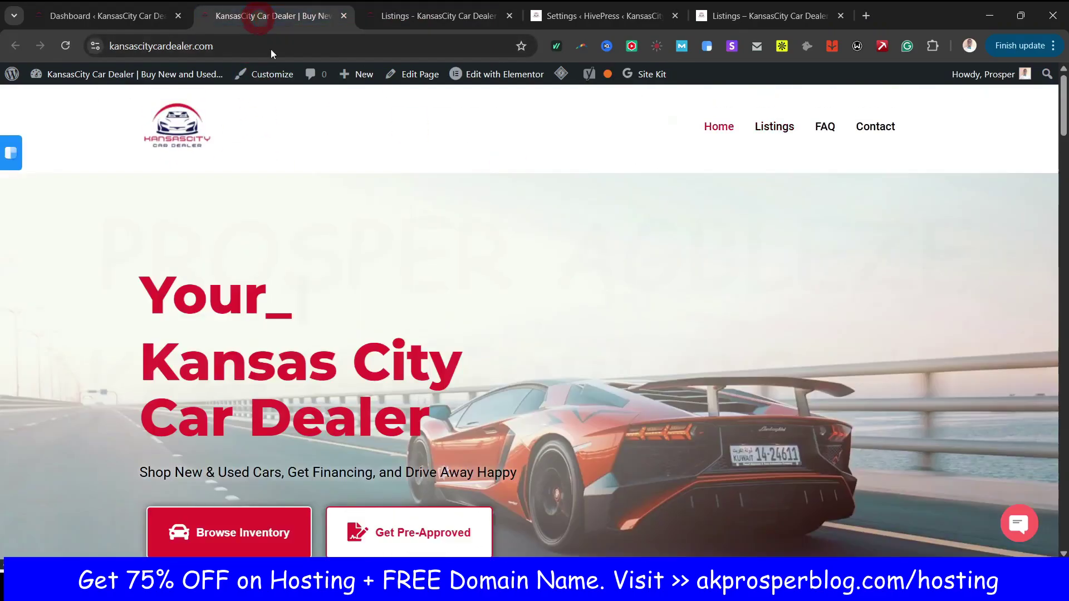
scroll(615, 398, "down", 8)
scroll(619, 403, "up", 8)
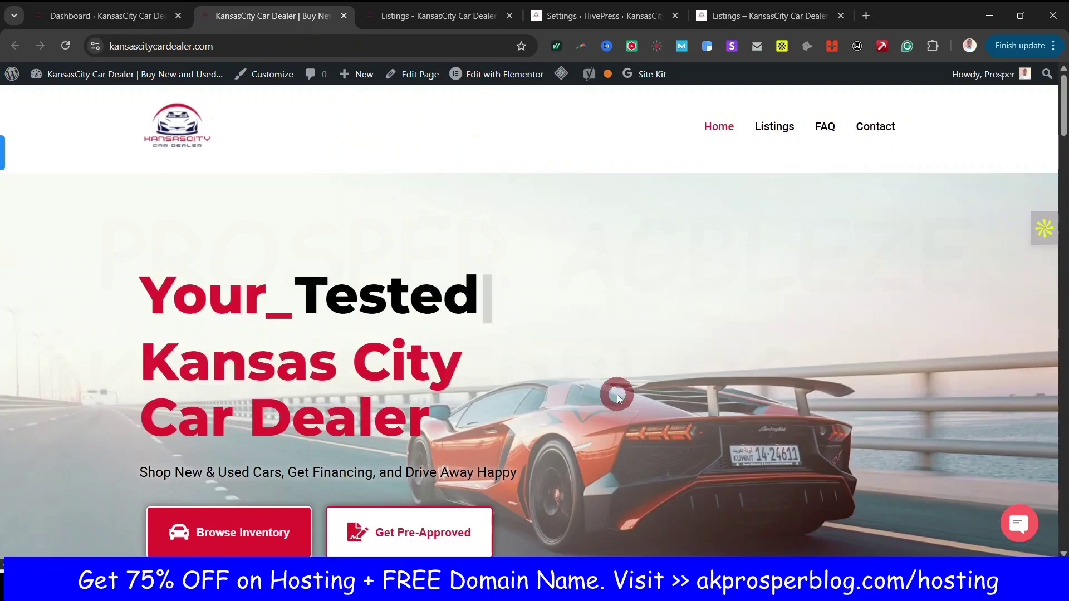
mouse_move(1063, 118)
left_mouse_down()
mouse_move(1063, 497)
mouse_move(1063, 106)
left_mouse_up()
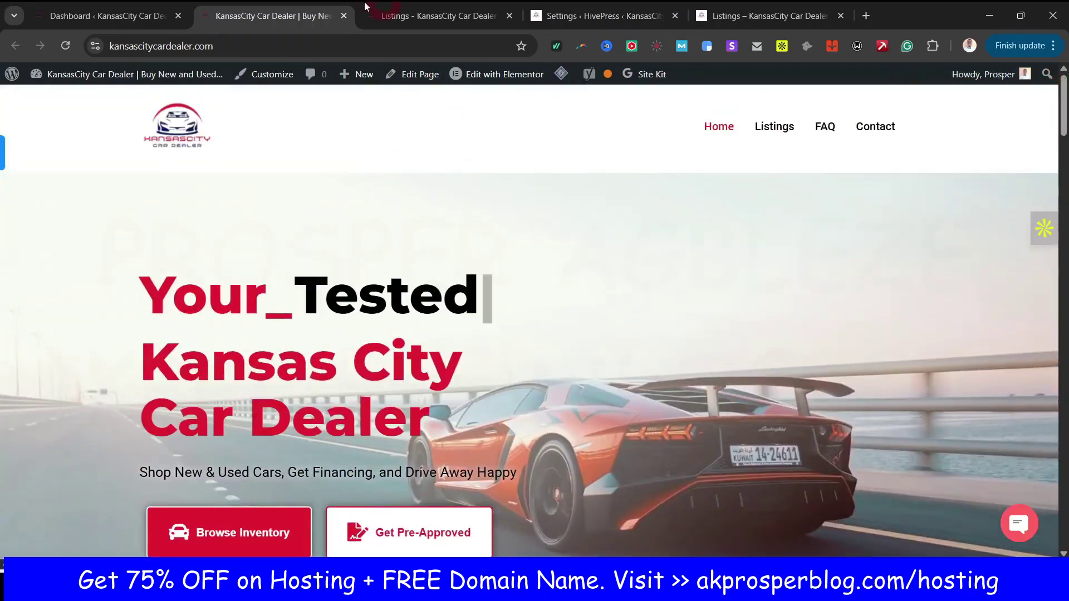
Step: Close the kansascitycardealer.com Listings tab and open that site's home page for editing with Elementor
left_click(514, 24)
left_click(510, 16)
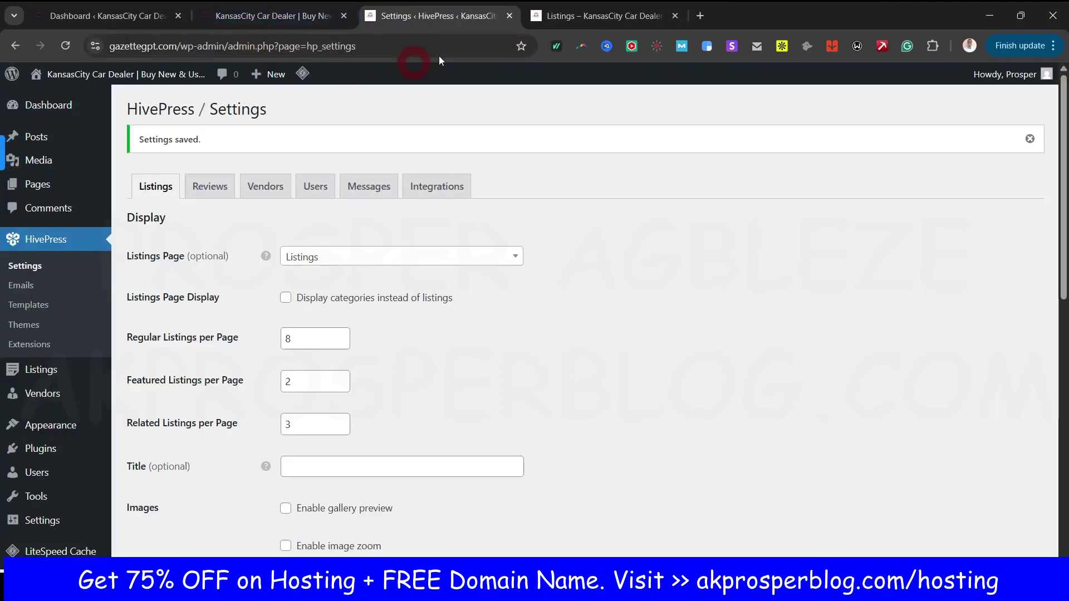
left_click(273, 22)
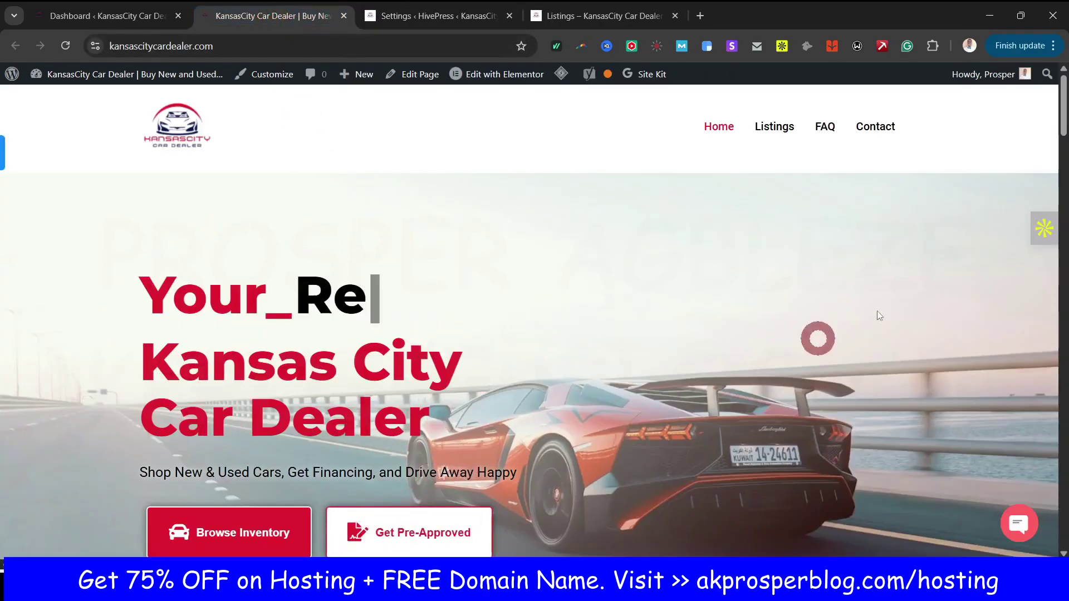
mouse_move(509, 75)
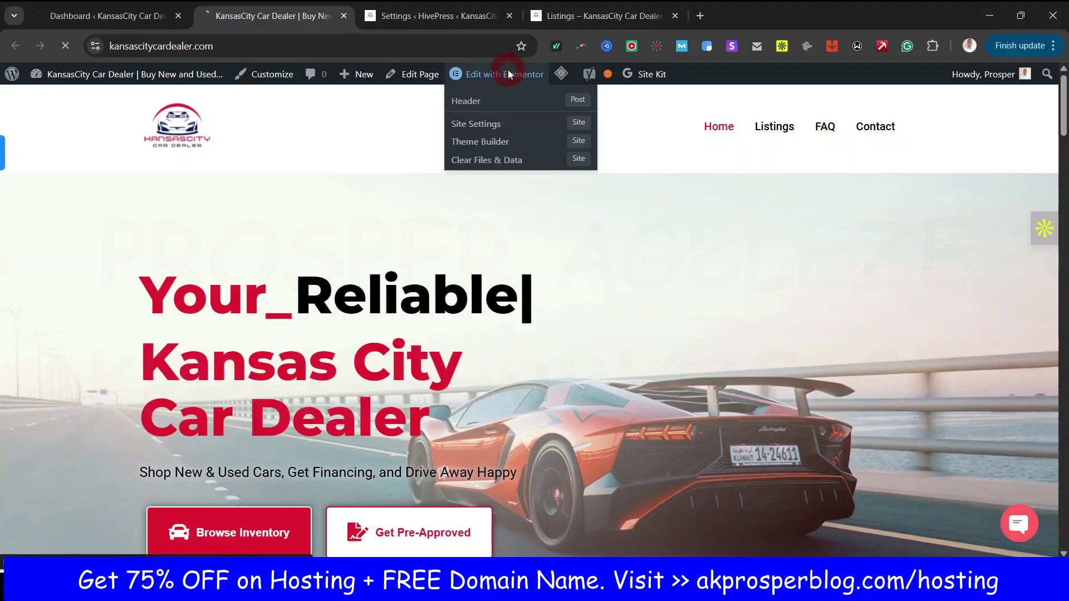
Step: Open the Add Plugins page in the new site's WordPress admin and search the plugins for "elementor"
left_click(442, 16)
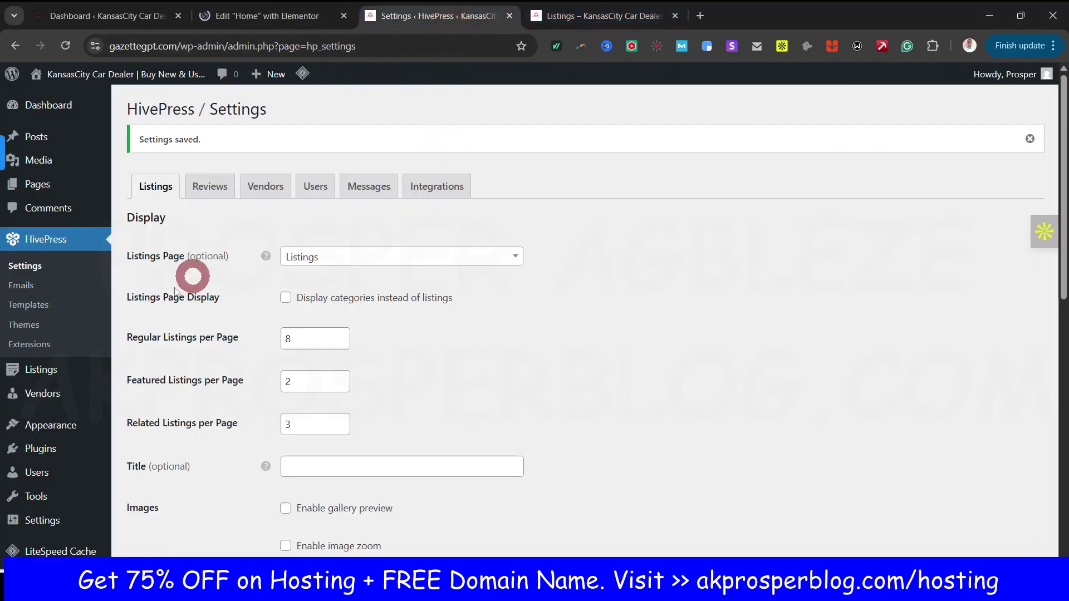
mouse_move(40, 191)
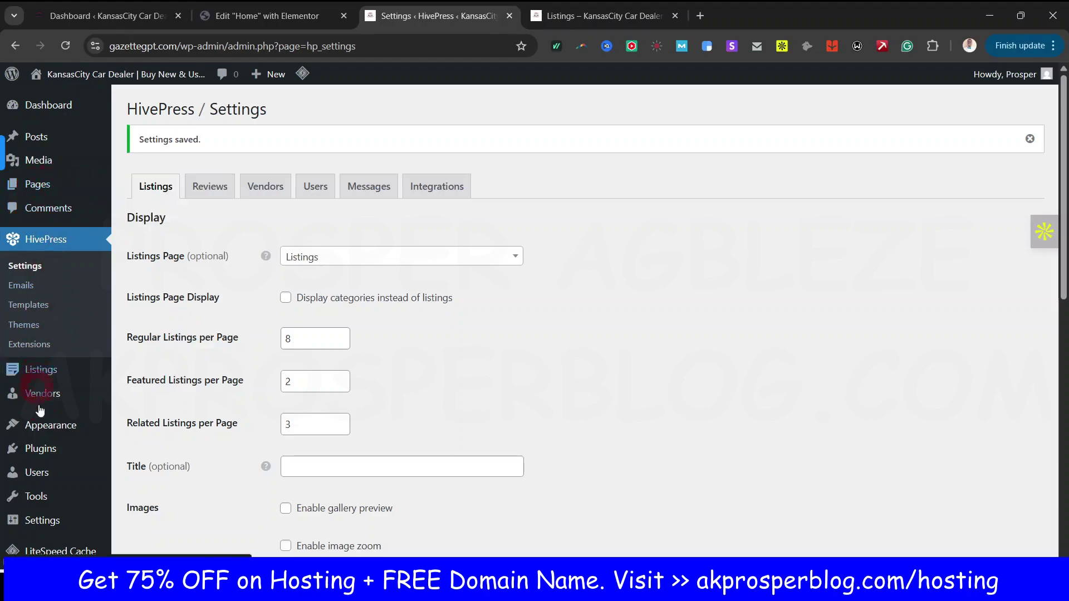
mouse_move(55, 449)
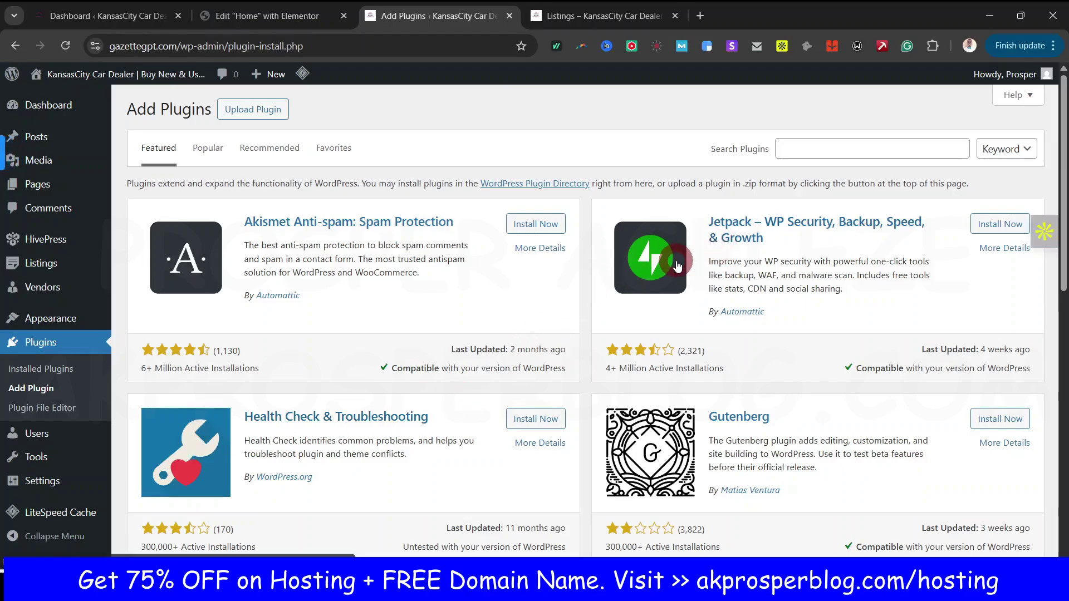
left_click(279, 16)
left_click(390, 16)
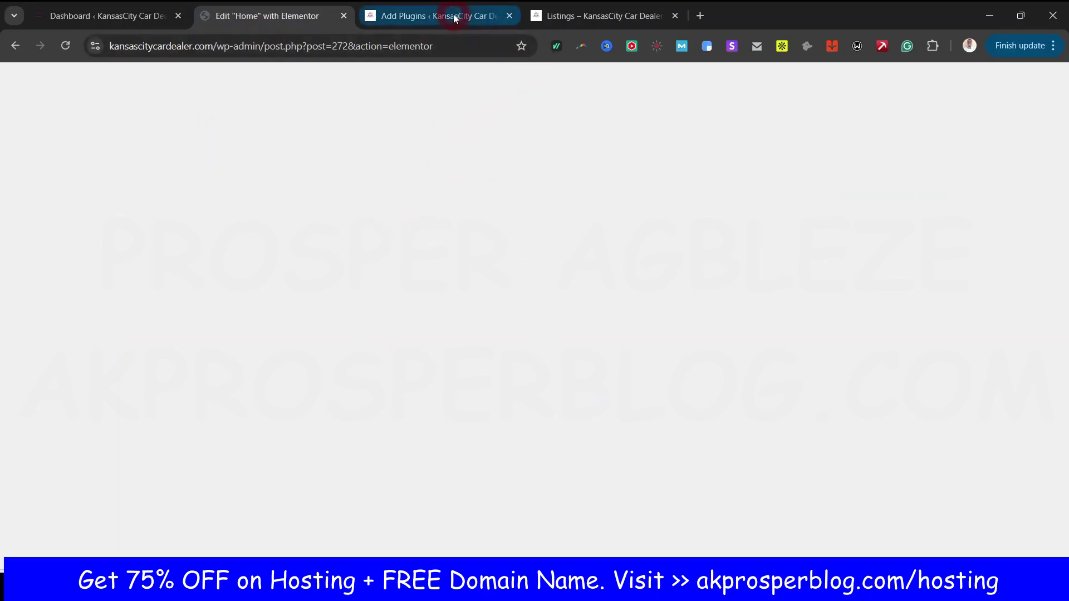
left_click(838, 151)
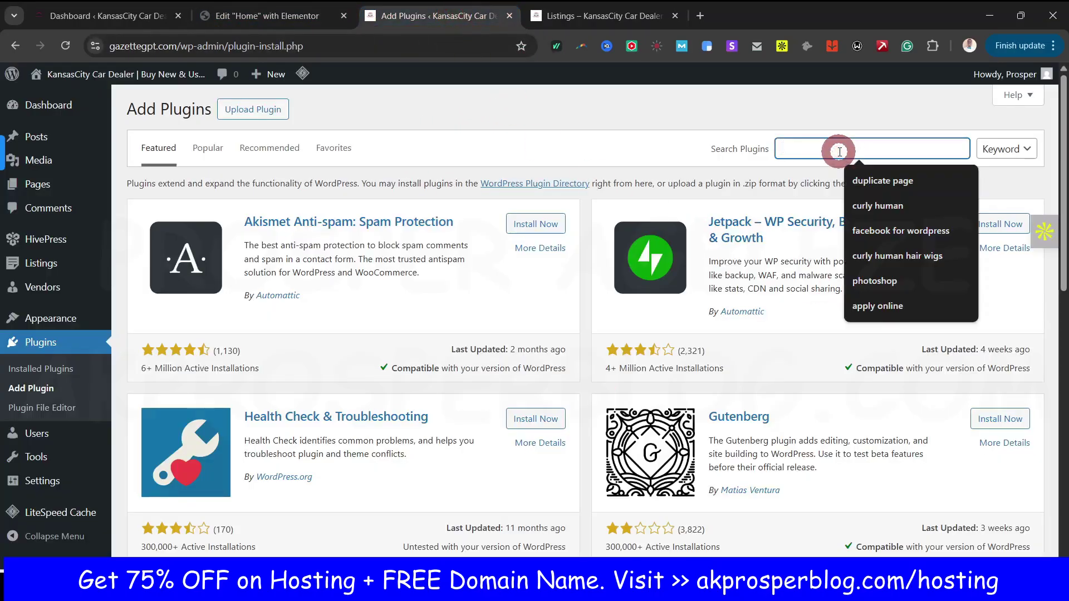
type("elem")
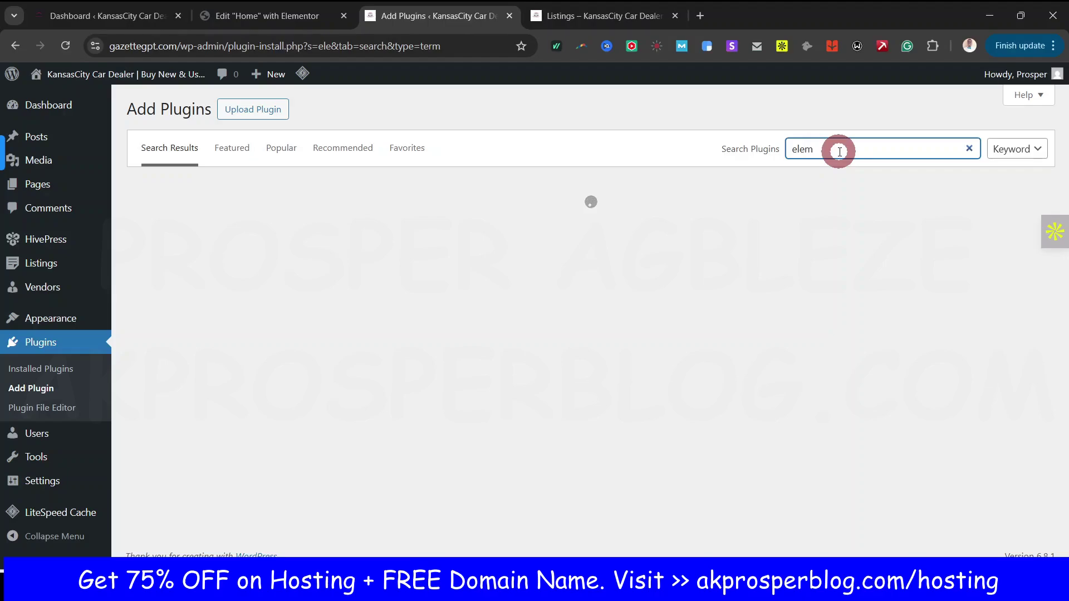
type("entor")
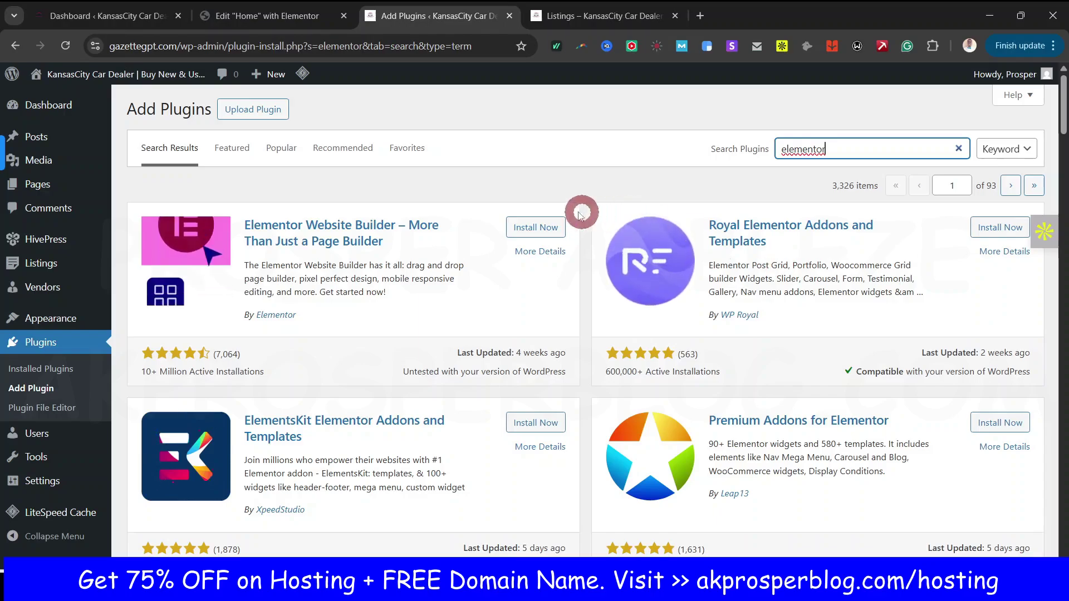
Step: Install the Elementor Website Builder and Essential Addons for Elementor plugins from the search results
left_click(536, 230)
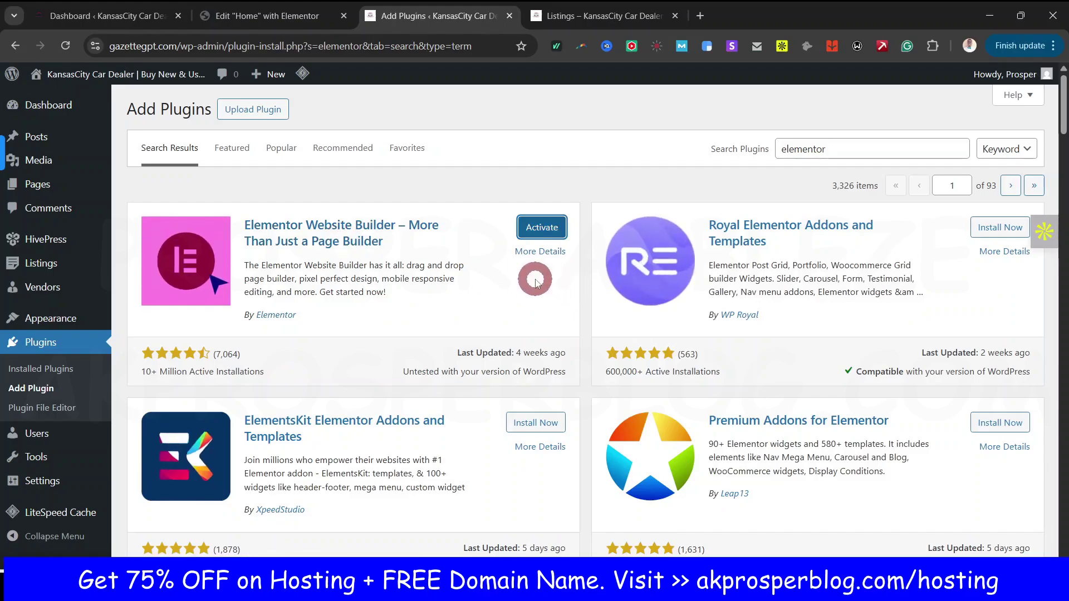
scroll(560, 361, "down", 6)
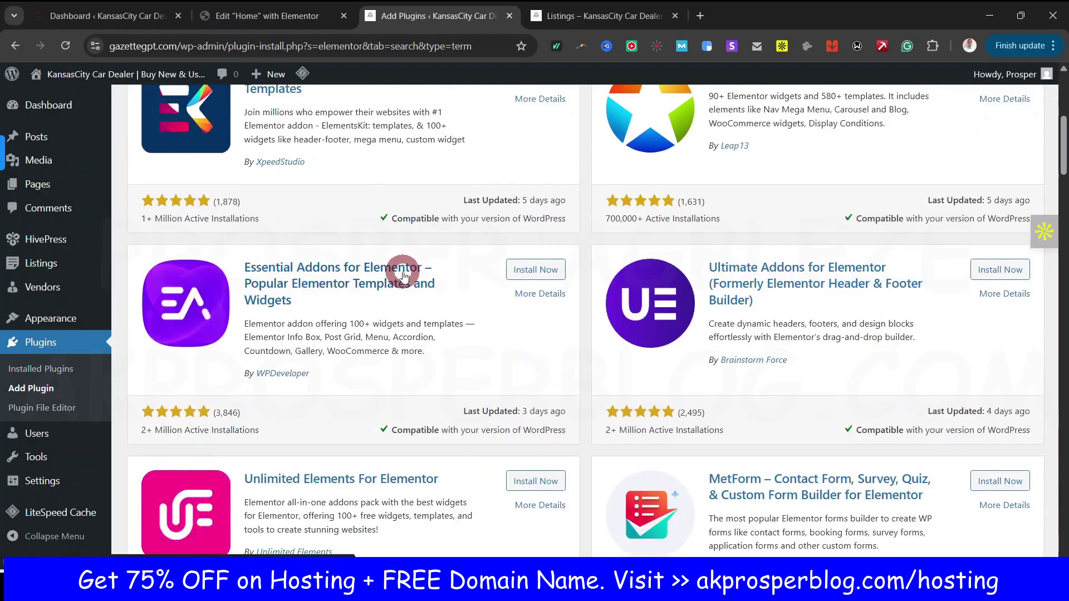
left_click(532, 270)
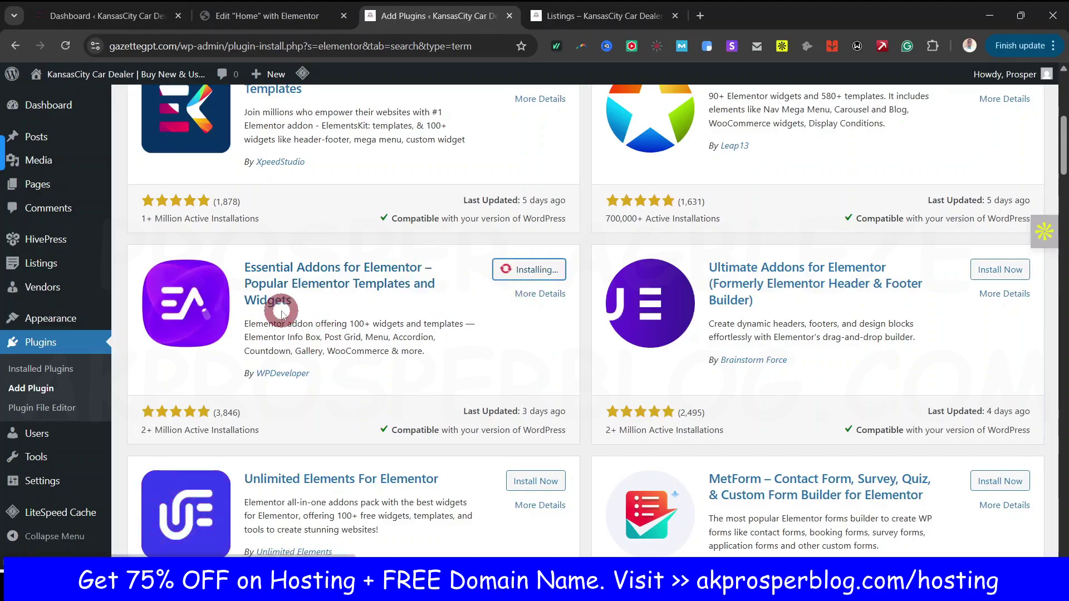
scroll(281, 310, "up", 6)
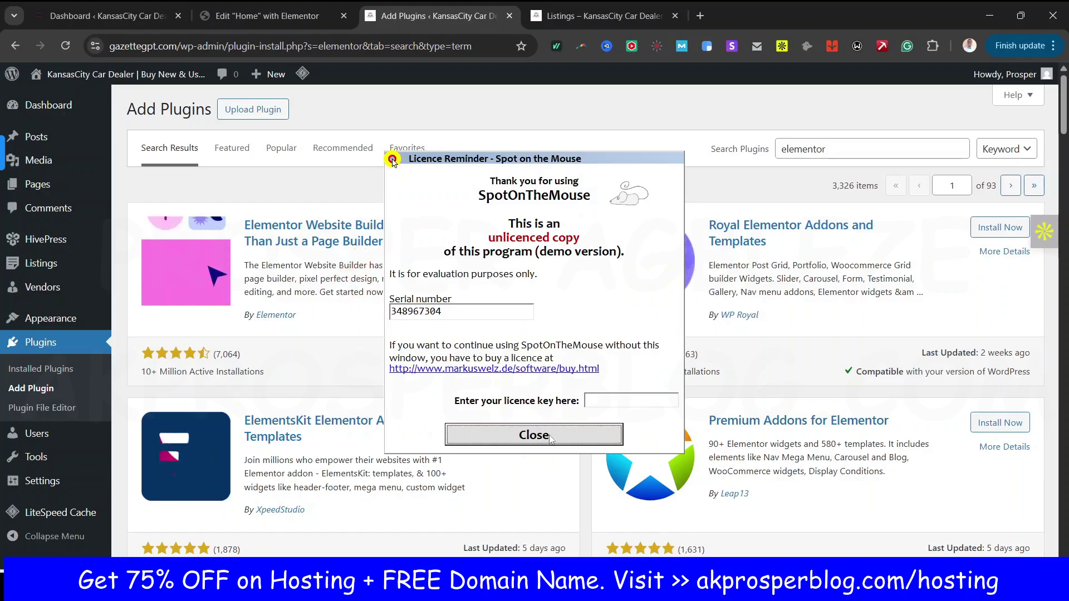
left_click(549, 439)
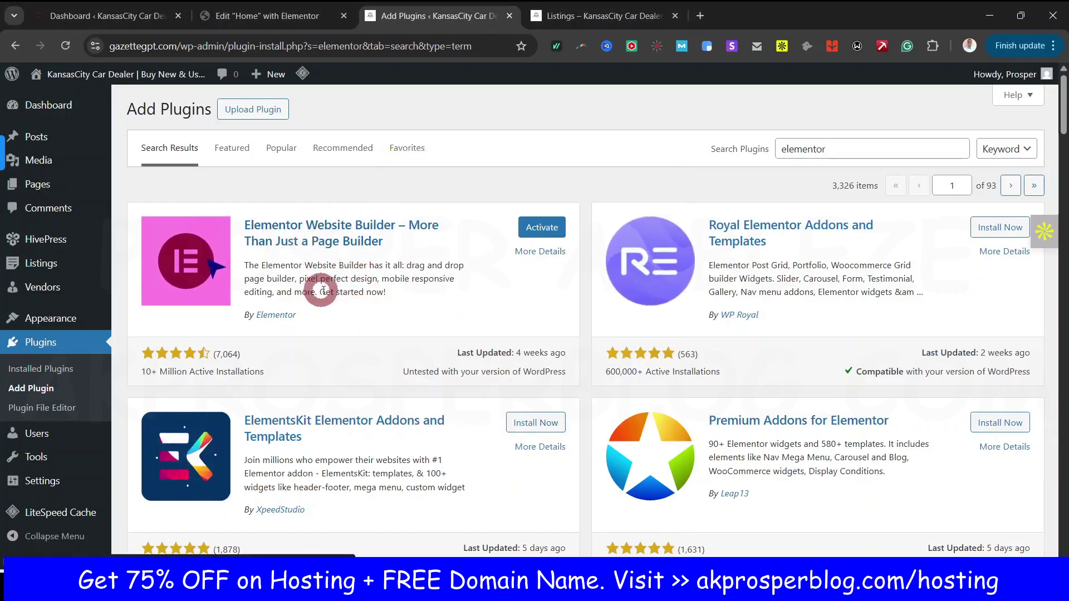
Step: Compare the new site's hero heading with the kansascitycardealer.com home page and install the Ultimate Addons for Elementor plugin
scroll(354, 344, "down", 3)
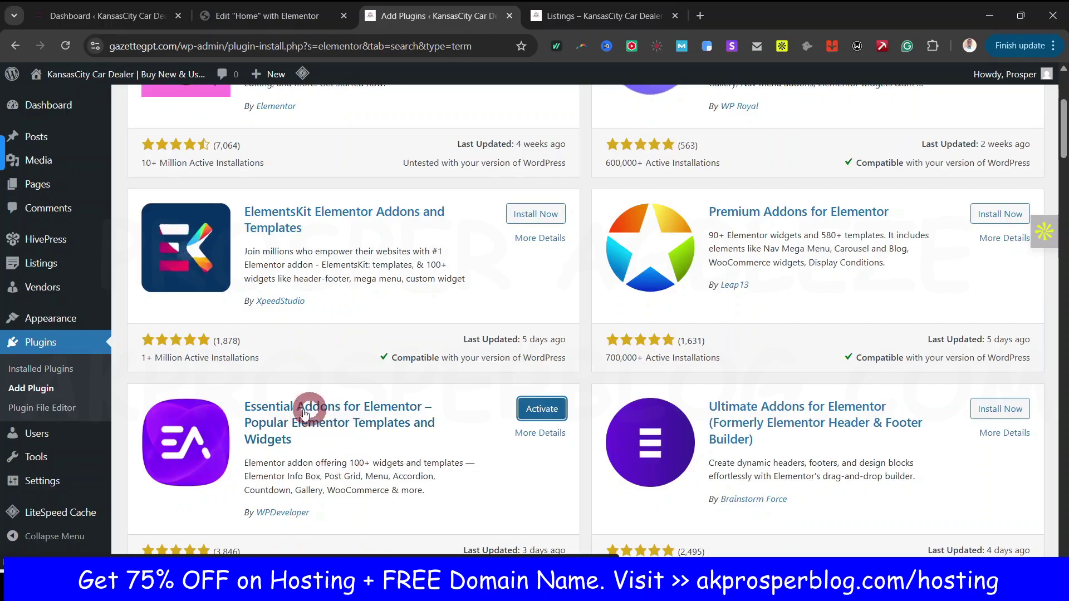
scroll(342, 442, "down", 5)
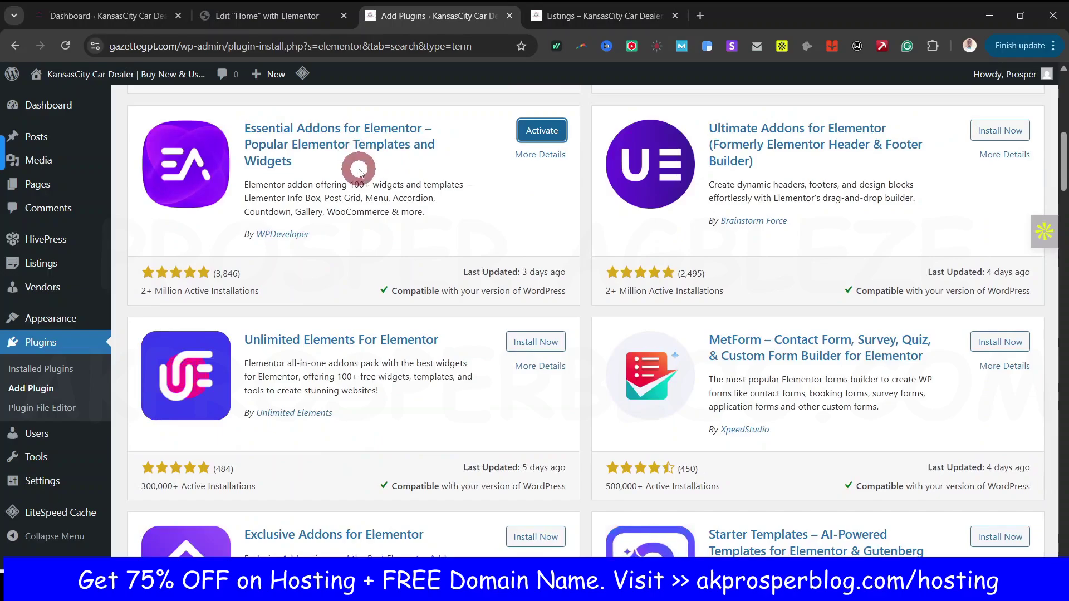
scroll(359, 171, "up", 1)
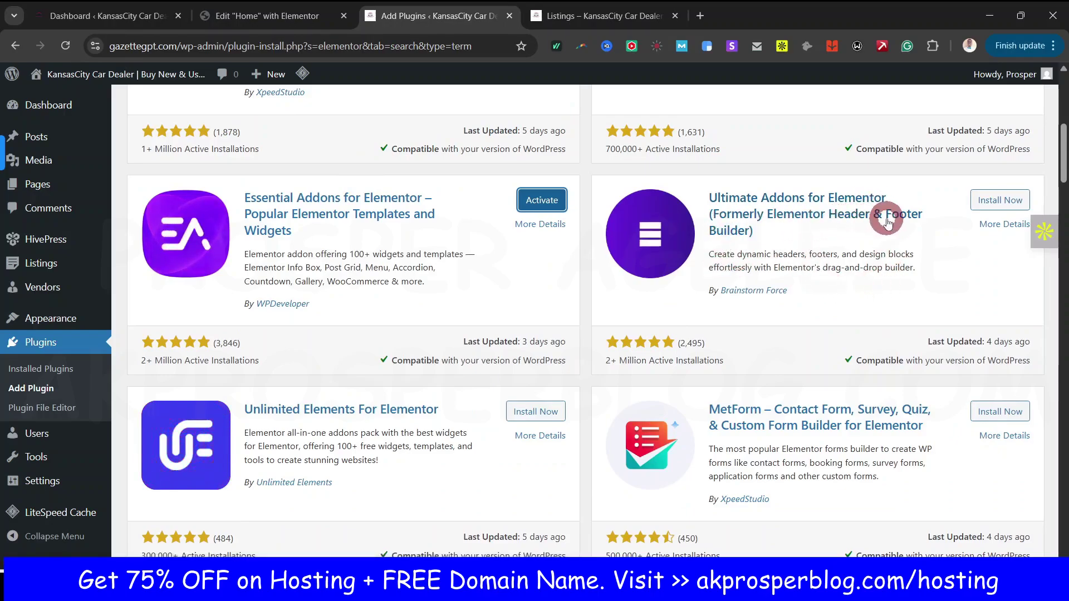
left_click(572, 19)
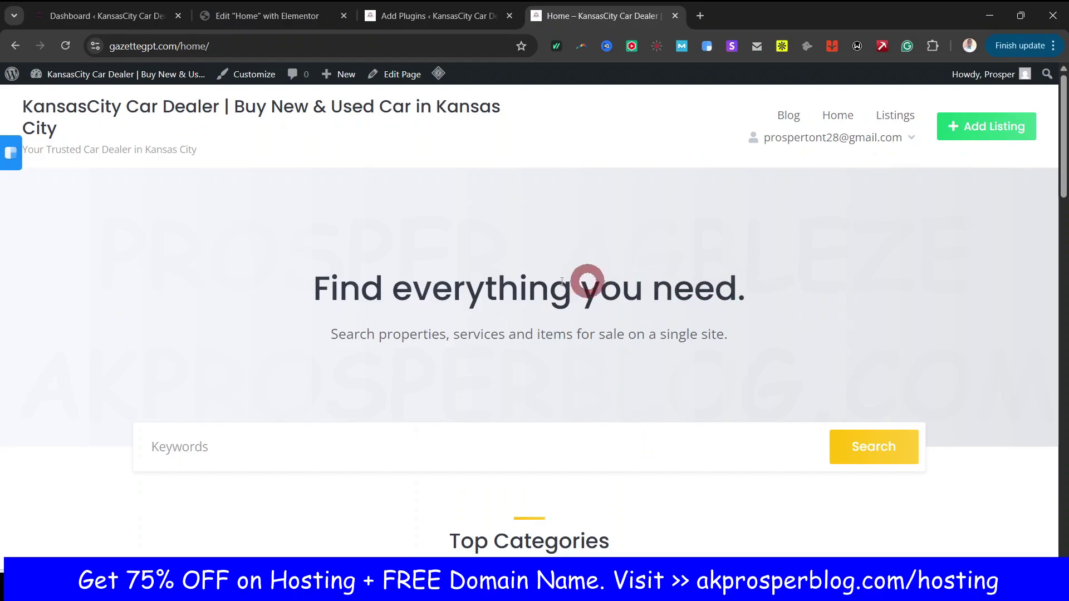
left_click_drag(312, 274, 777, 300)
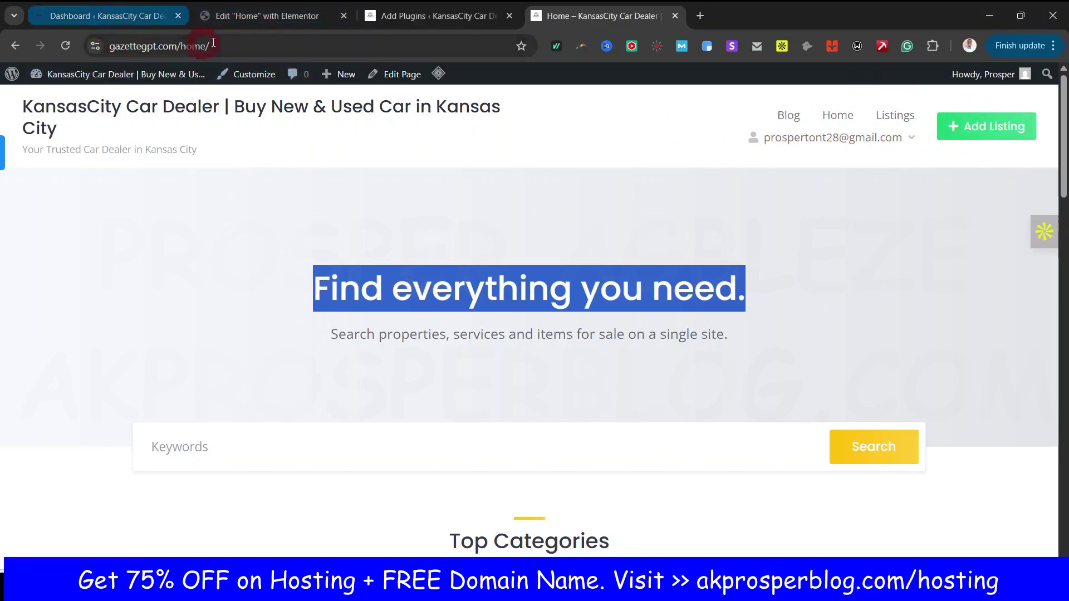
left_click(248, 13)
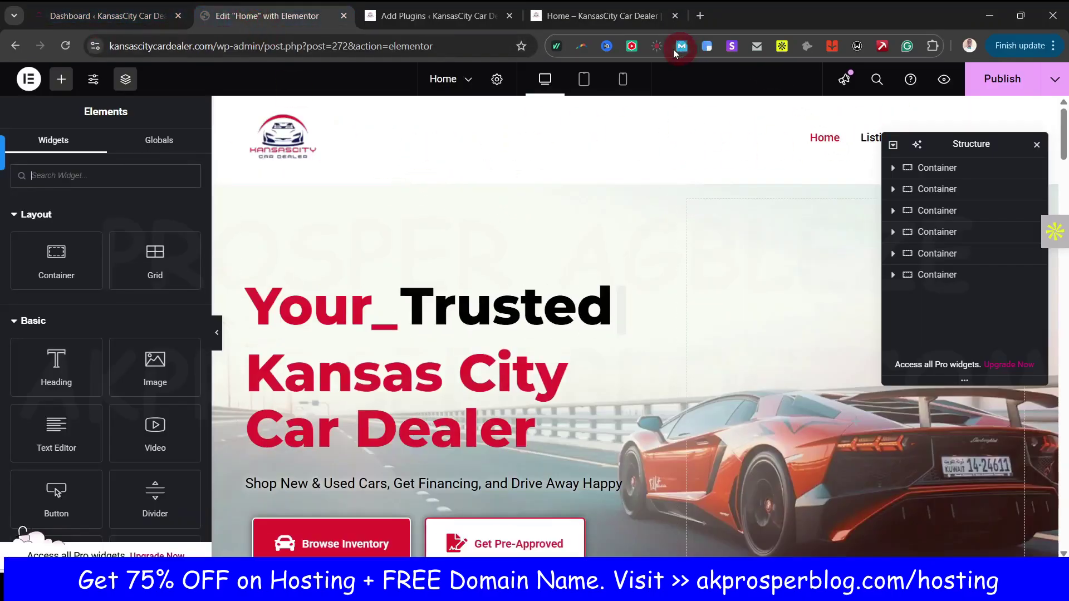
left_click(436, 16)
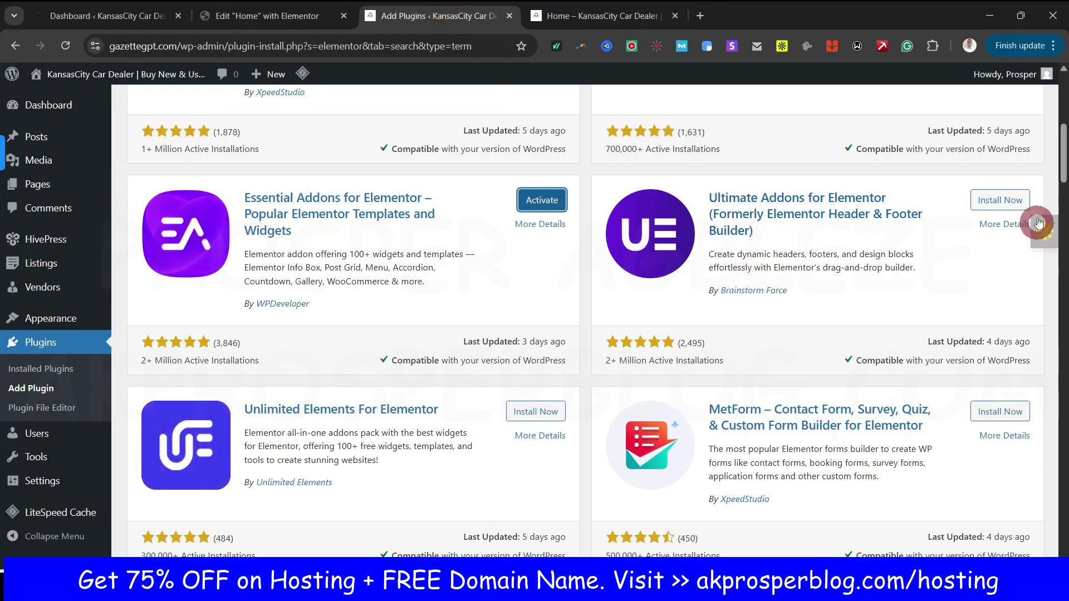
left_click(1001, 202)
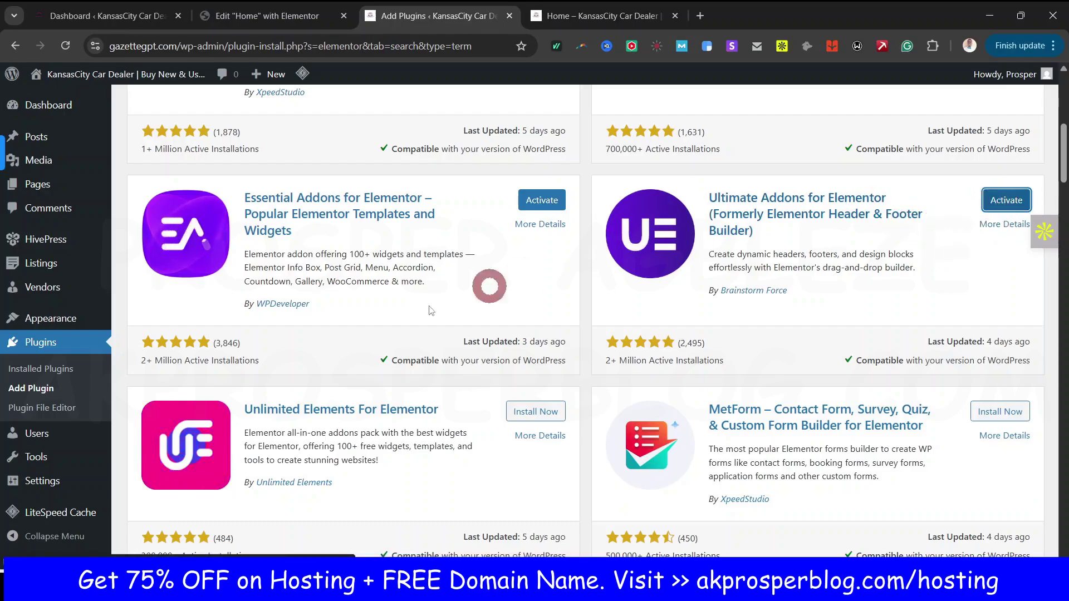
Step: Activate Elementor, Essential Addons for Elementor and Ultimate Addons for Elementor together as a bulk action on the installed plugins
left_click(40, 369)
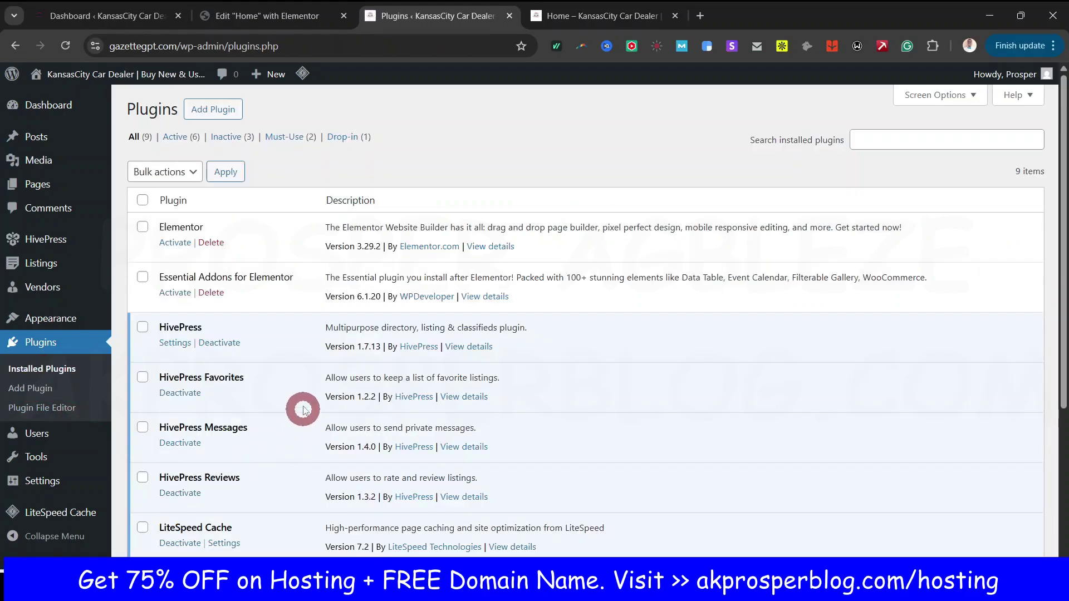
left_click(143, 274)
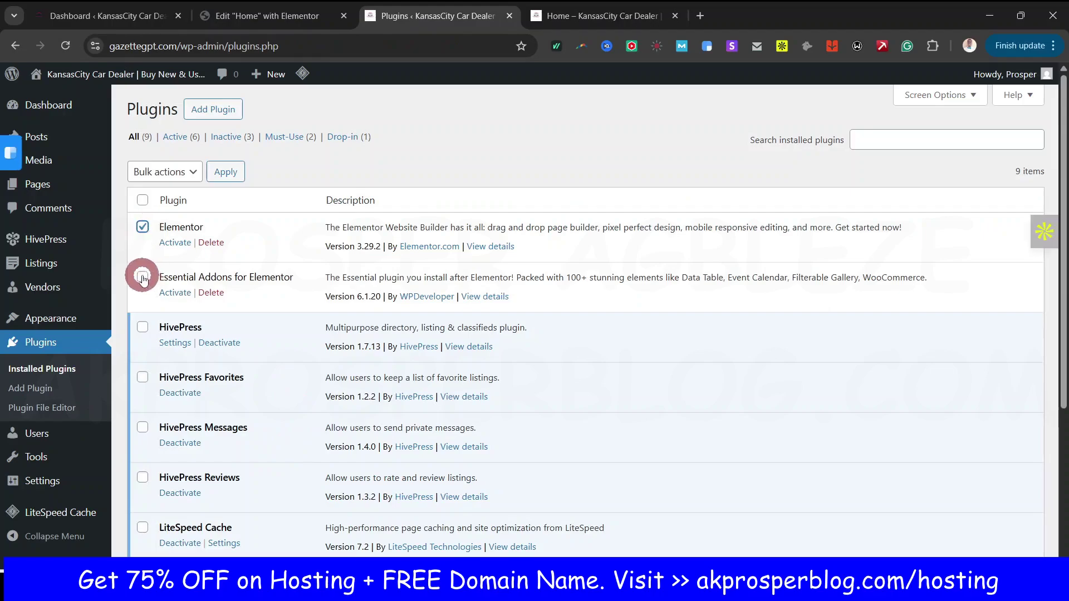
scroll(164, 356, "down", 4)
left_click(142, 403)
scroll(246, 417, "up", 4)
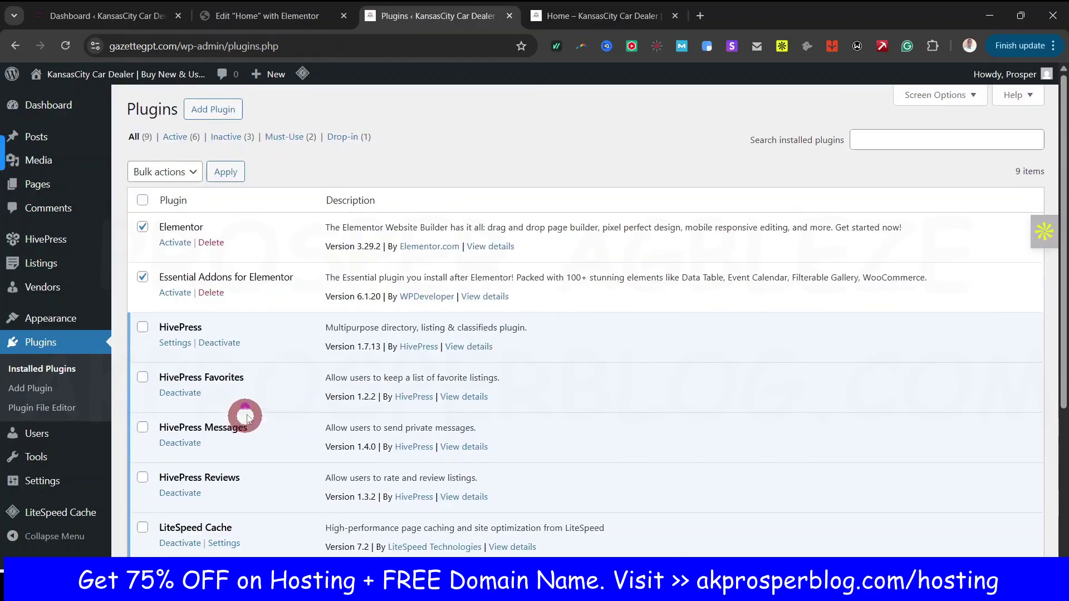
left_click(169, 182)
left_click(164, 210)
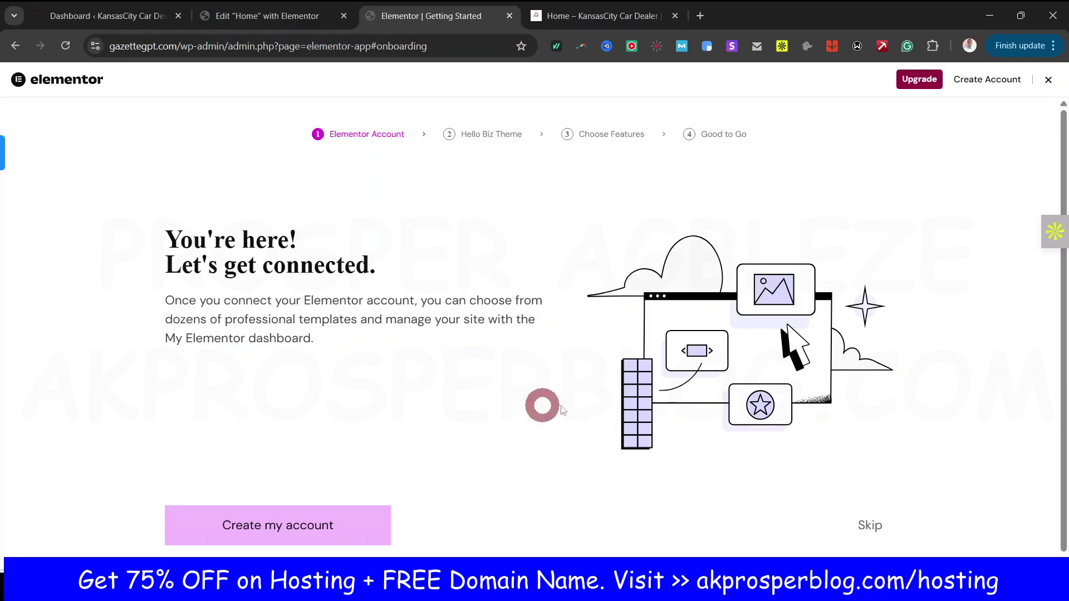
Step: Skip the Elementor Account and Hello Biz Theme stages of the Elementor onboarding
scroll(548, 430, "down", 1)
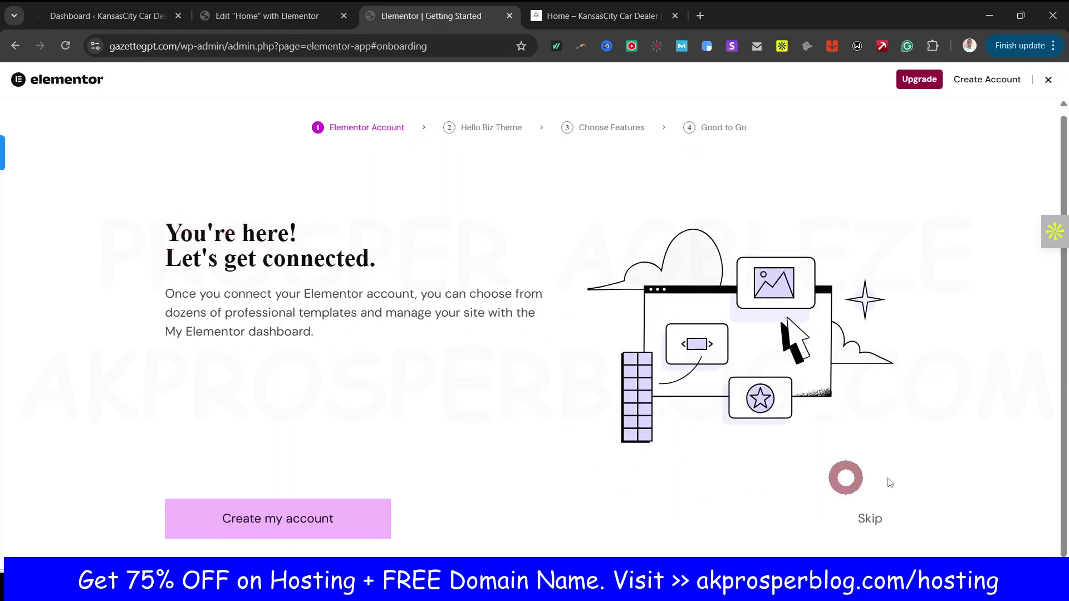
left_click(884, 517)
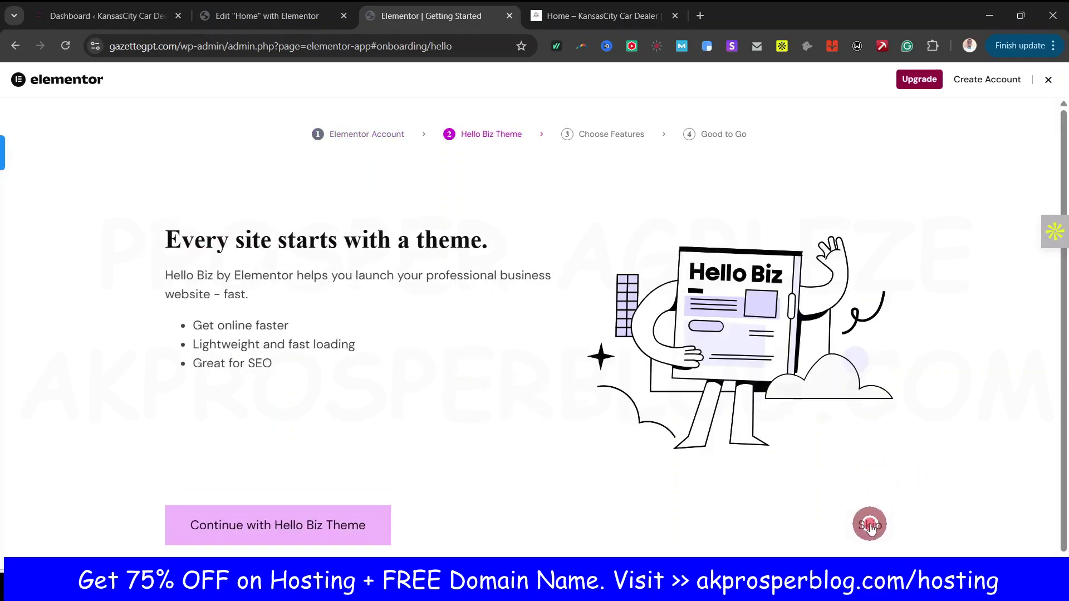
left_click(870, 525)
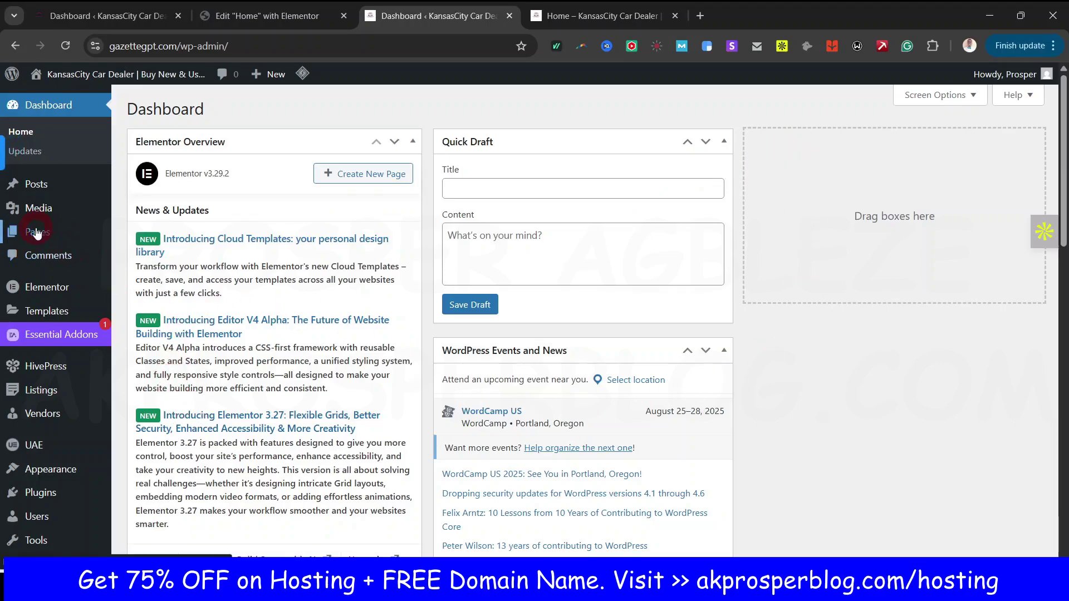
Step: Open the new site's Home page in the Elementor editor, closing the live home page tab and skipping the AI notification
mouse_move(36, 234)
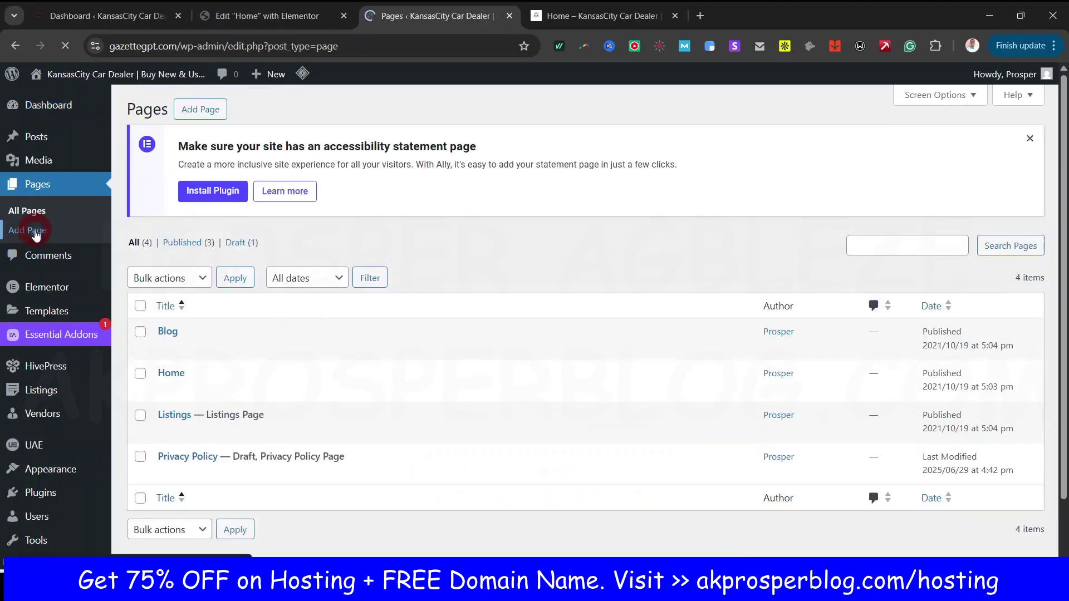
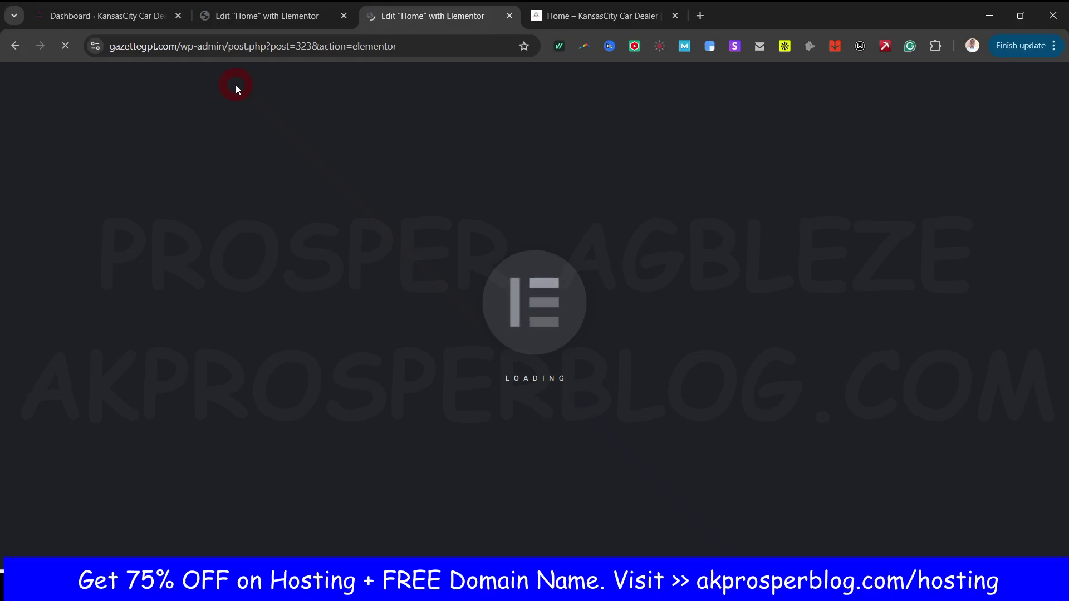
left_click(604, 16)
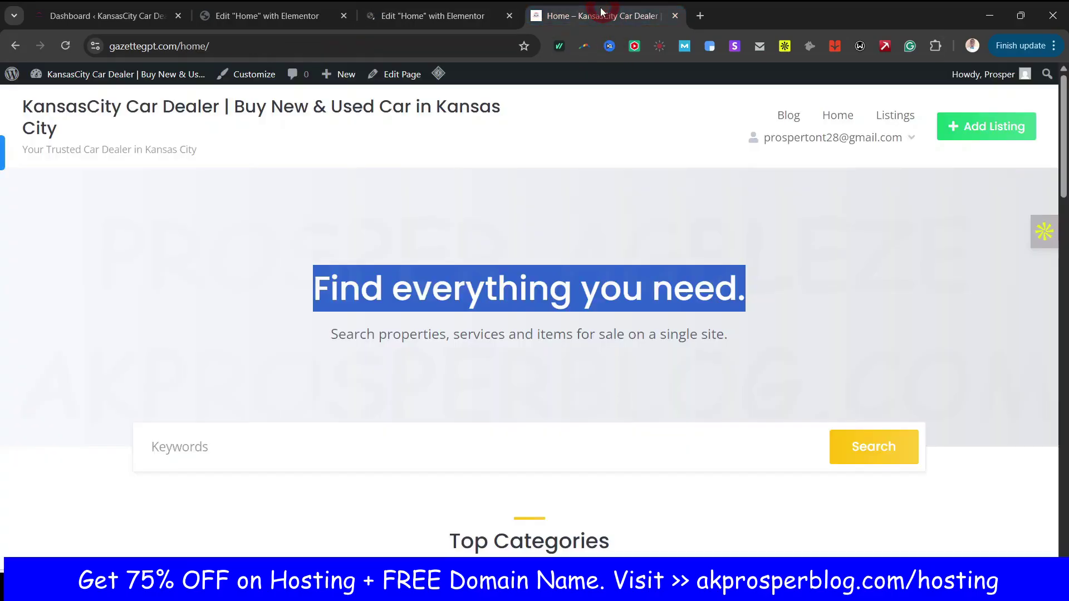
left_click(675, 17)
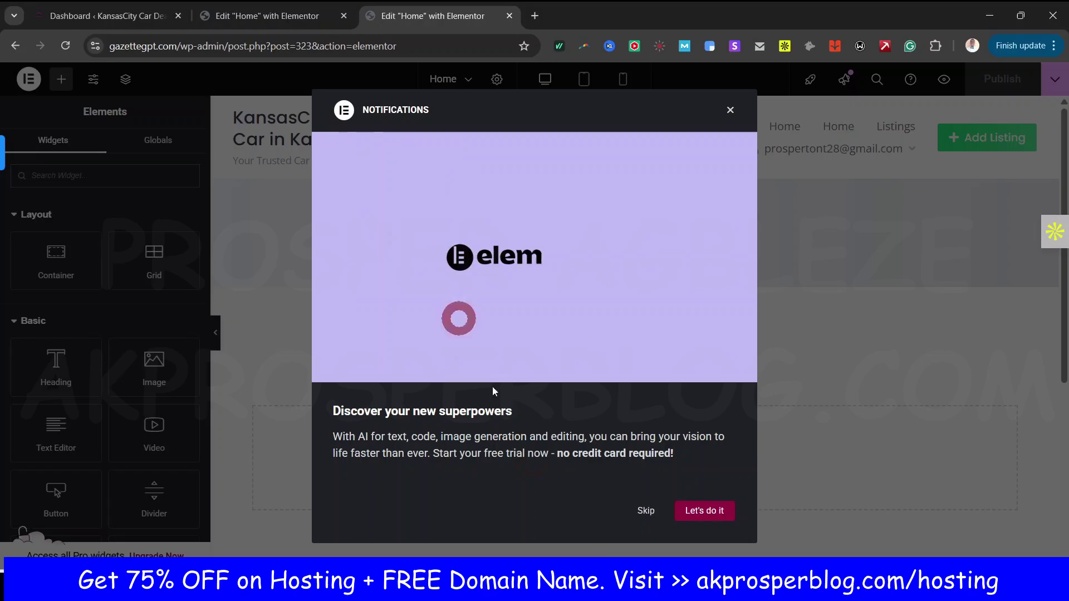
left_click(643, 511)
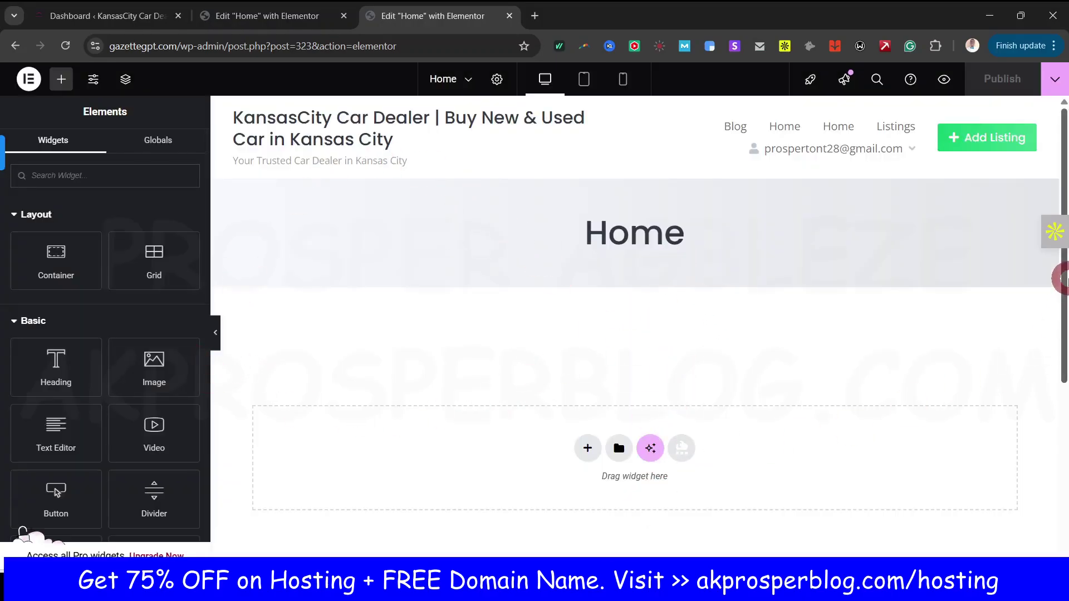
Step: Compare the blank Home page in Elementor with the kansascitycardealer.com home page's header, hero and sections
left_click_drag(1061, 276, 1064, 298)
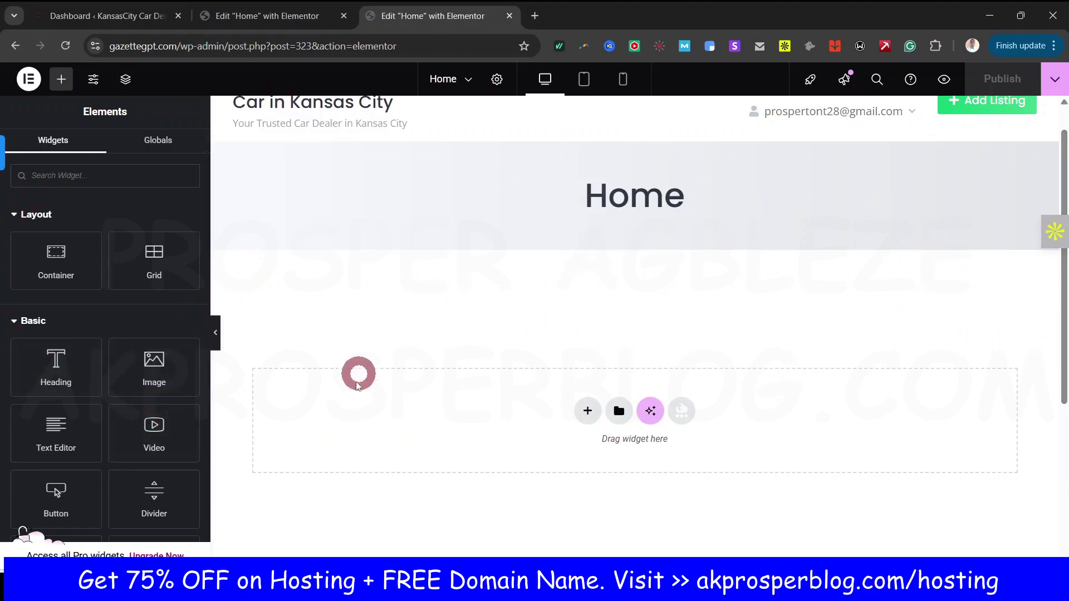
left_click(225, 16)
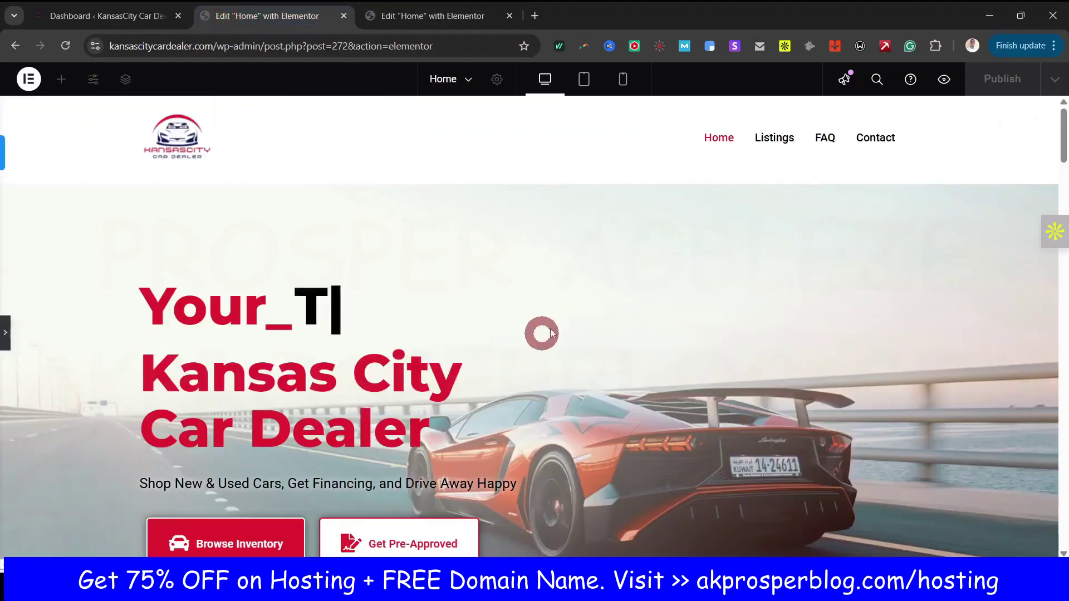
scroll(548, 339, "down", 15)
scroll(542, 355, "up", 13)
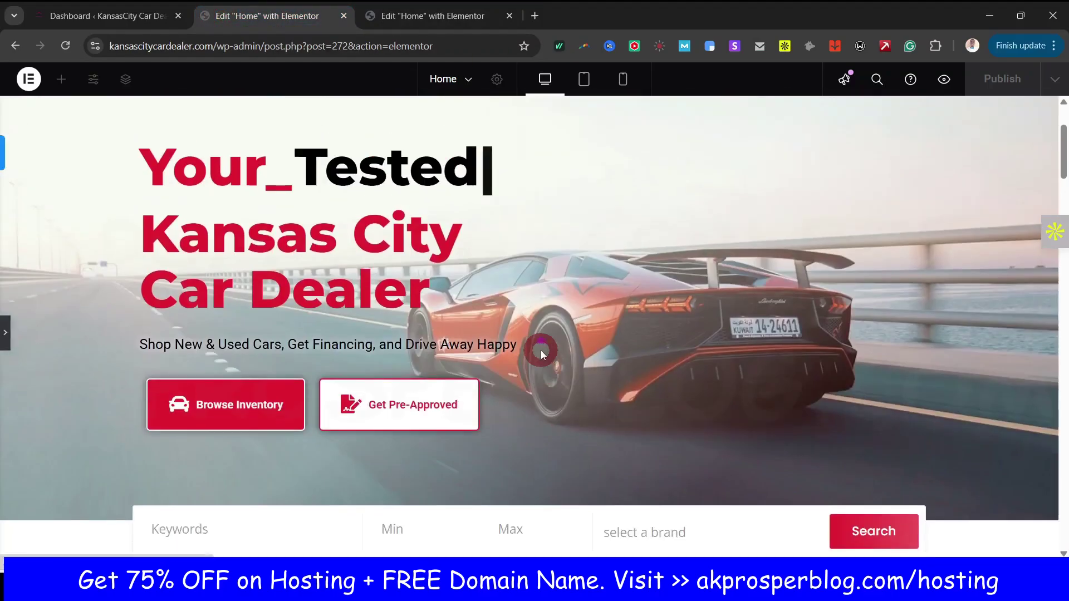
scroll(543, 355, "up", 3)
left_click(432, 16)
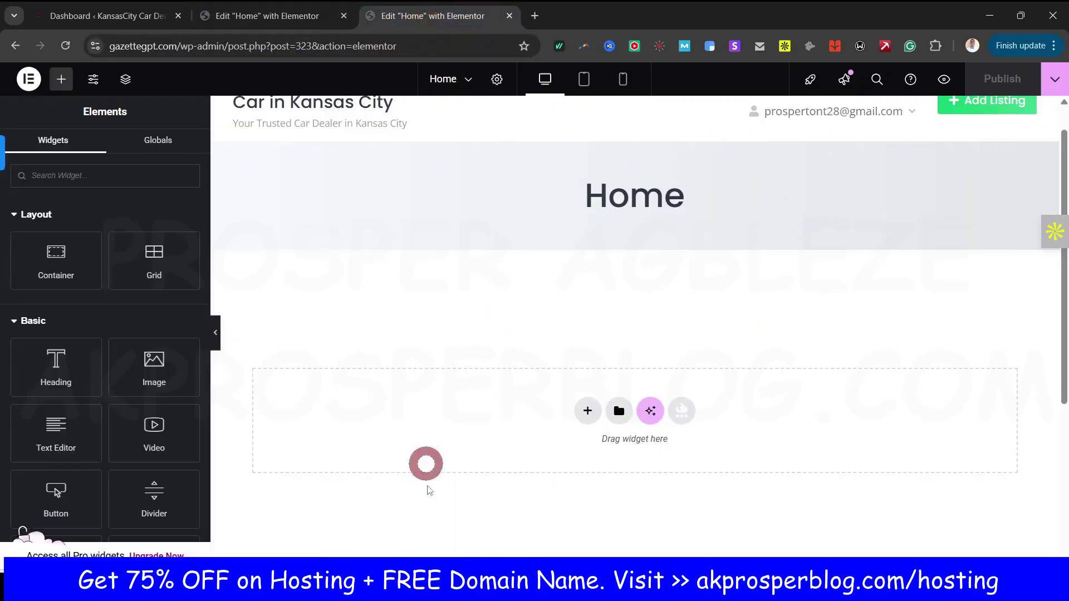
scroll(775, 394, "down", 5)
scroll(768, 398, "up", 6)
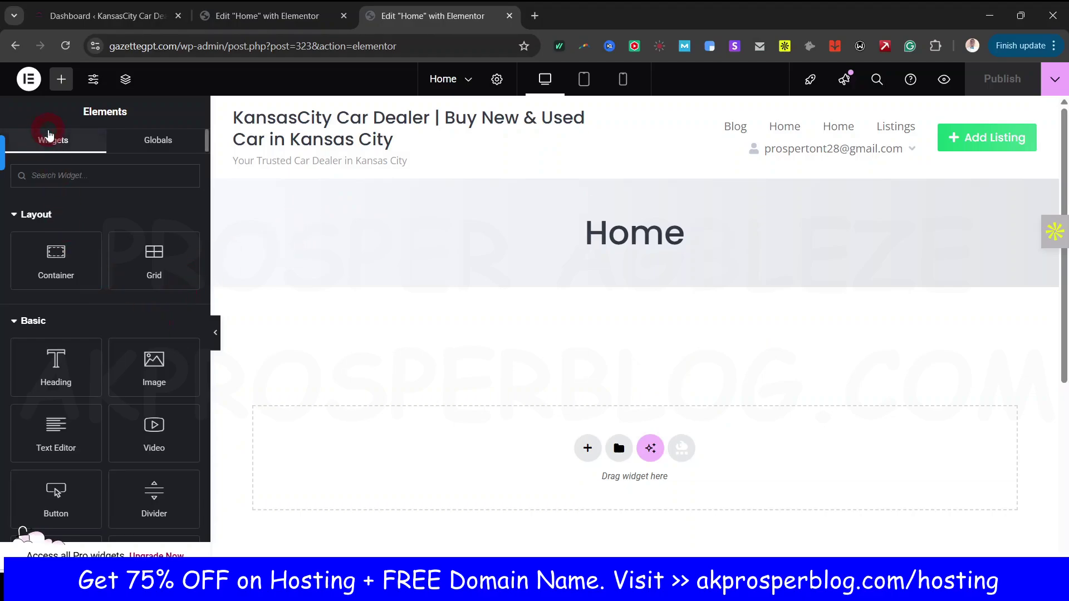
Step: Examine Elementor's Layout, Basic and locked Pro widgets in the list of elements
double_click(84, 111)
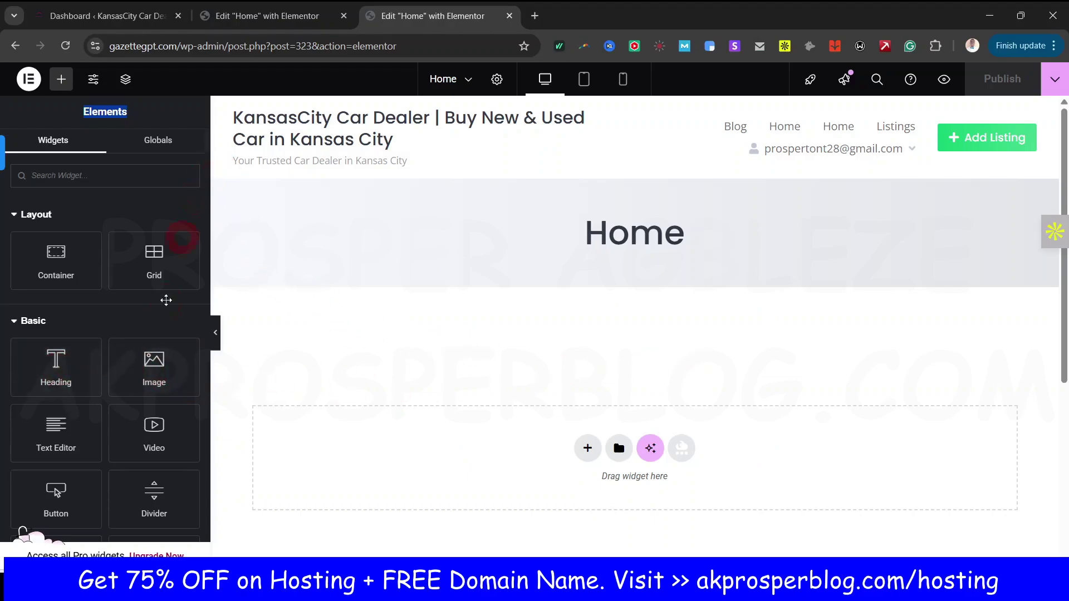
scroll(166, 300, "down", 3)
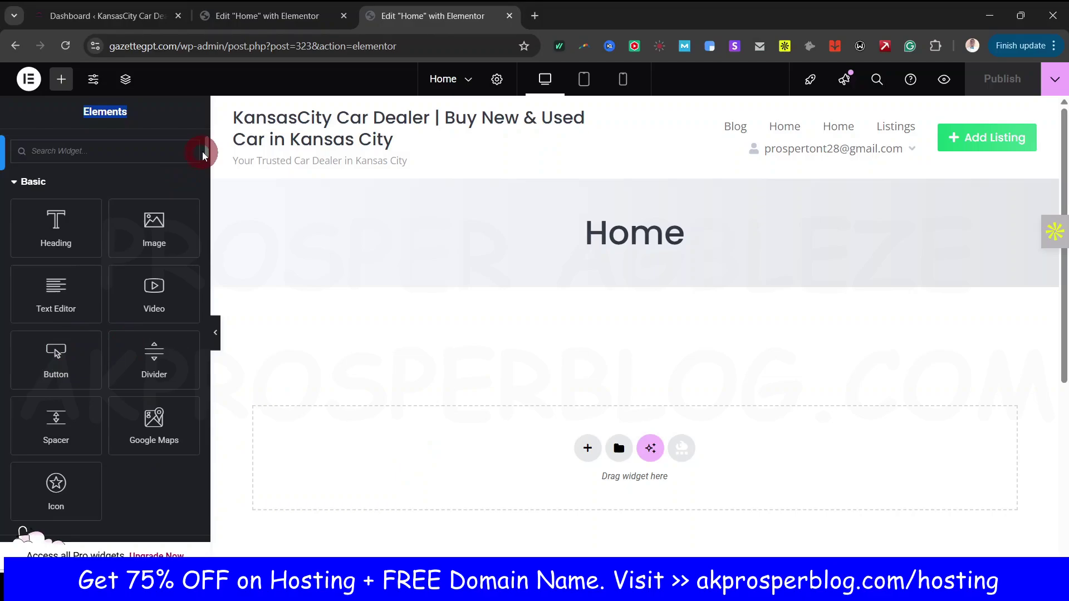
left_click_drag(203, 156, 207, 166)
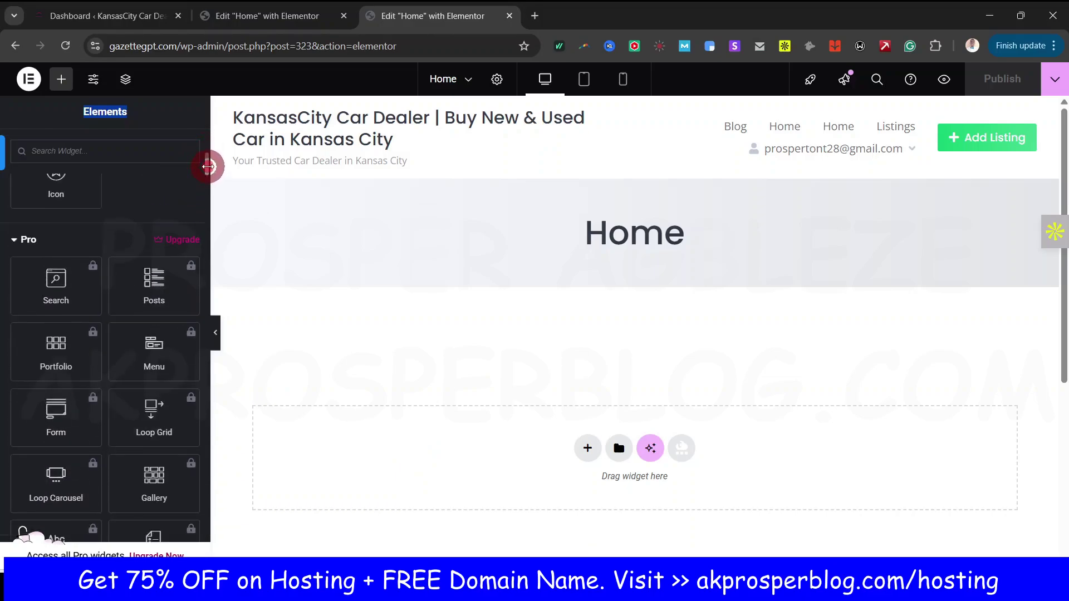
left_click(53, 284)
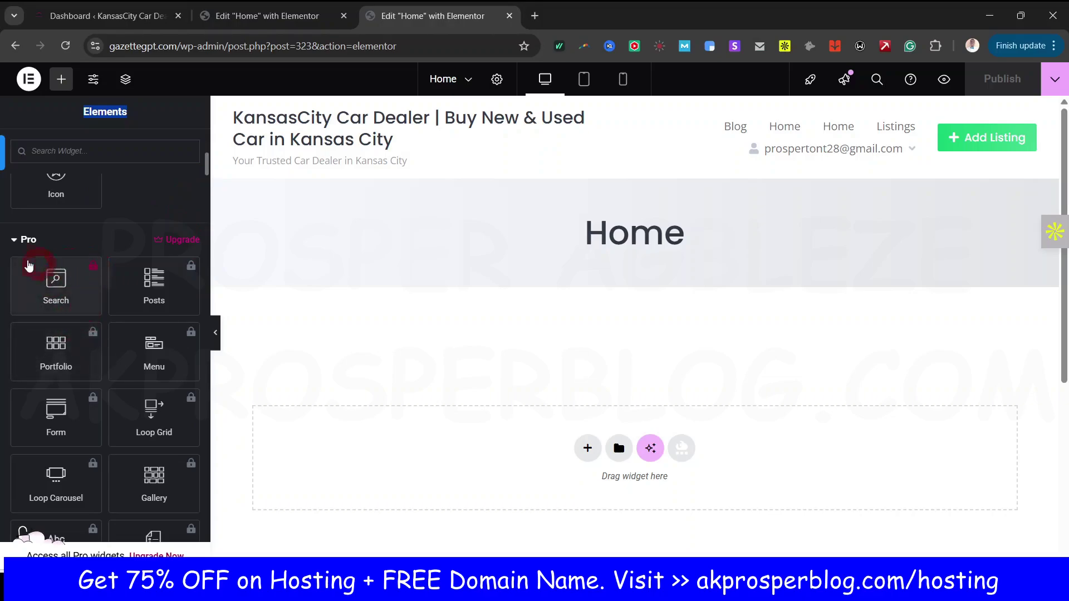
left_click(19, 243)
left_click(193, 278)
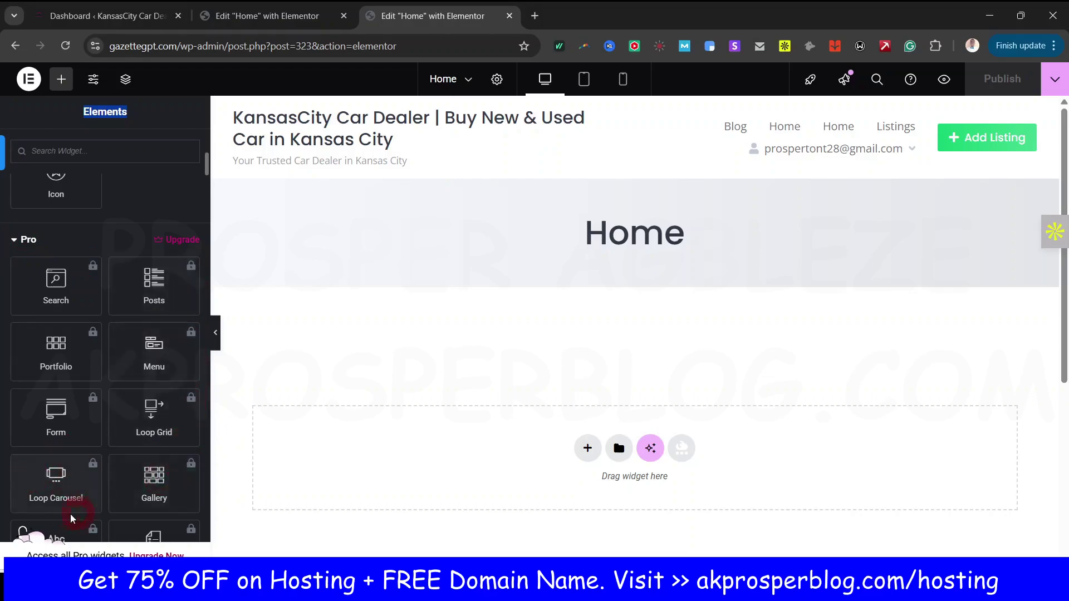
Step: Examine the General, Link In Bio and HivePress widgets in the list of elements, dismissing the licence reminder
left_click_drag(205, 173, 208, 237)
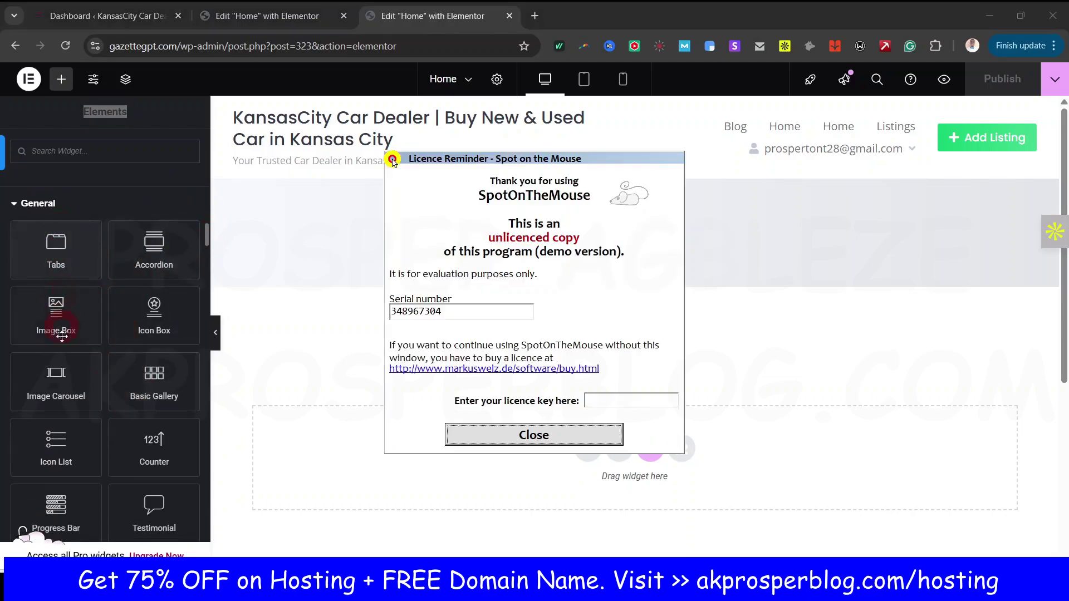
left_click(509, 430)
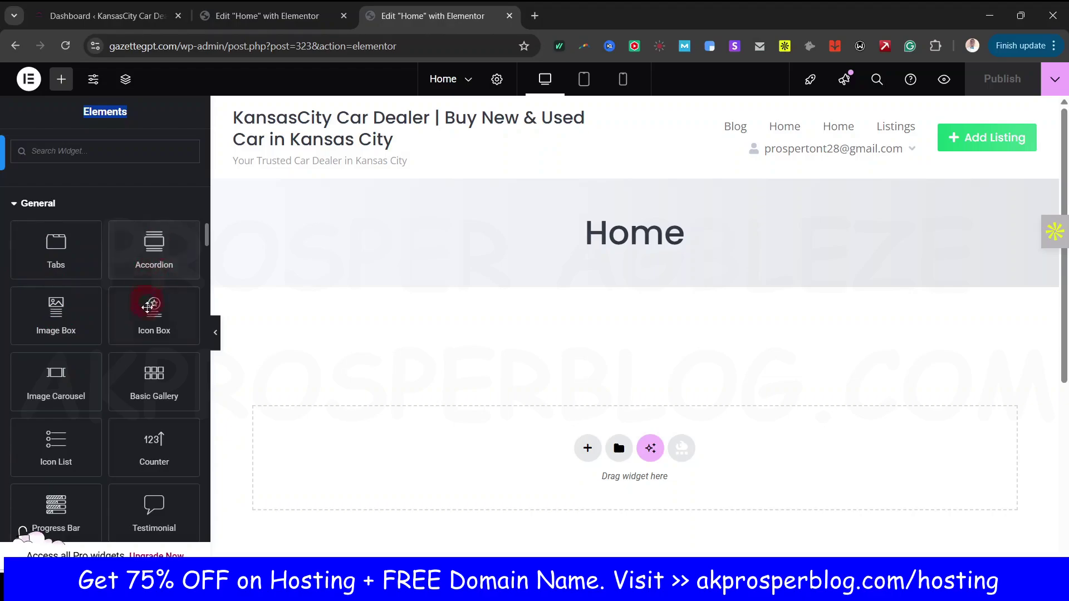
left_click_drag(207, 234, 211, 267)
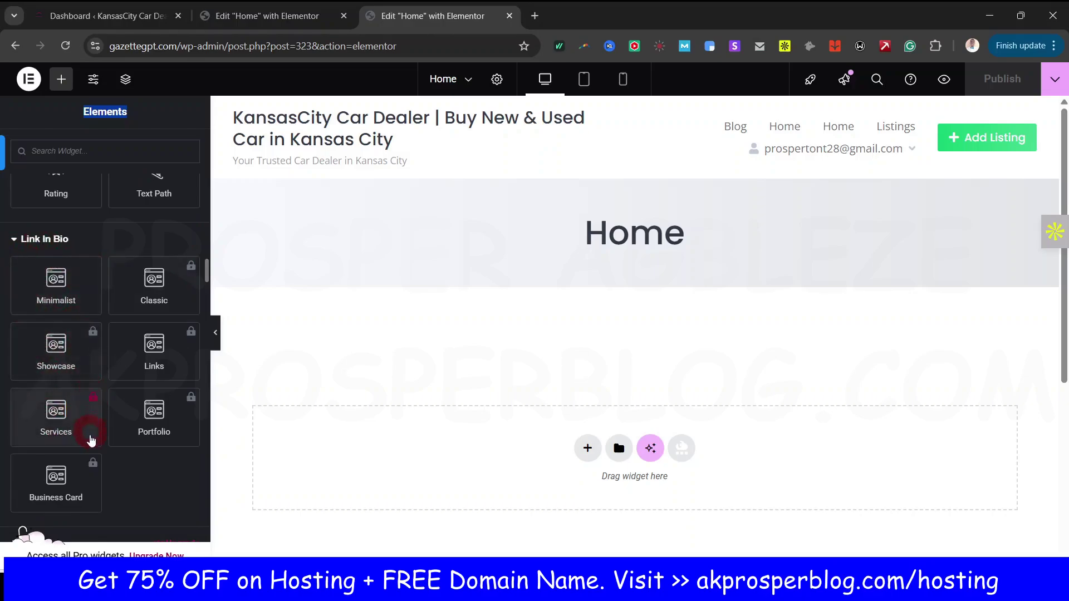
scroll(205, 275, "down", 6)
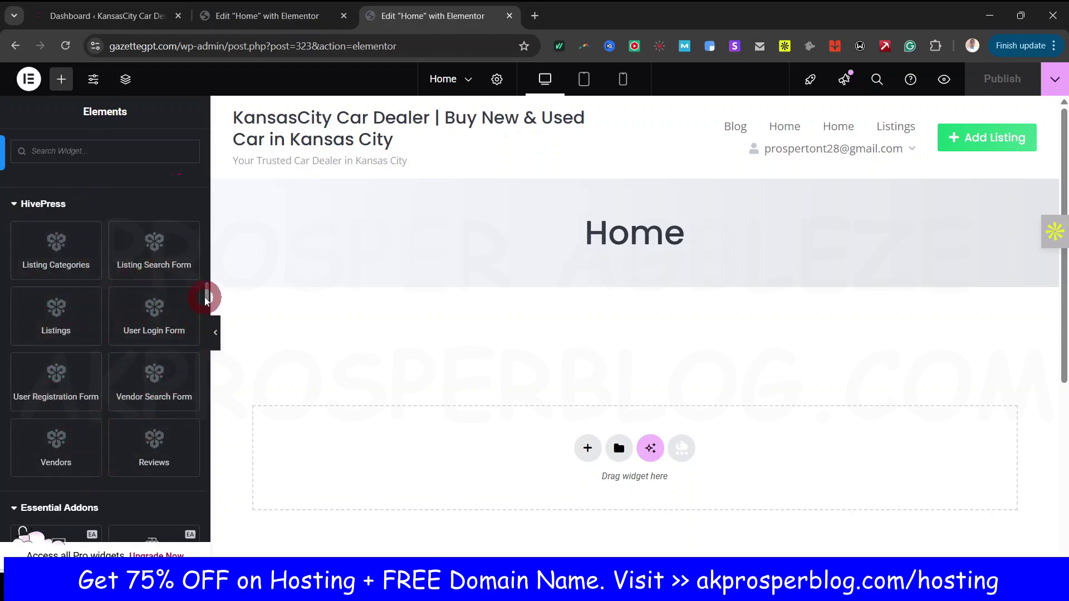
mouse_move(206, 295)
left_mouse_down()
mouse_move(208, 316)
mouse_move(209, 306)
left_mouse_up()
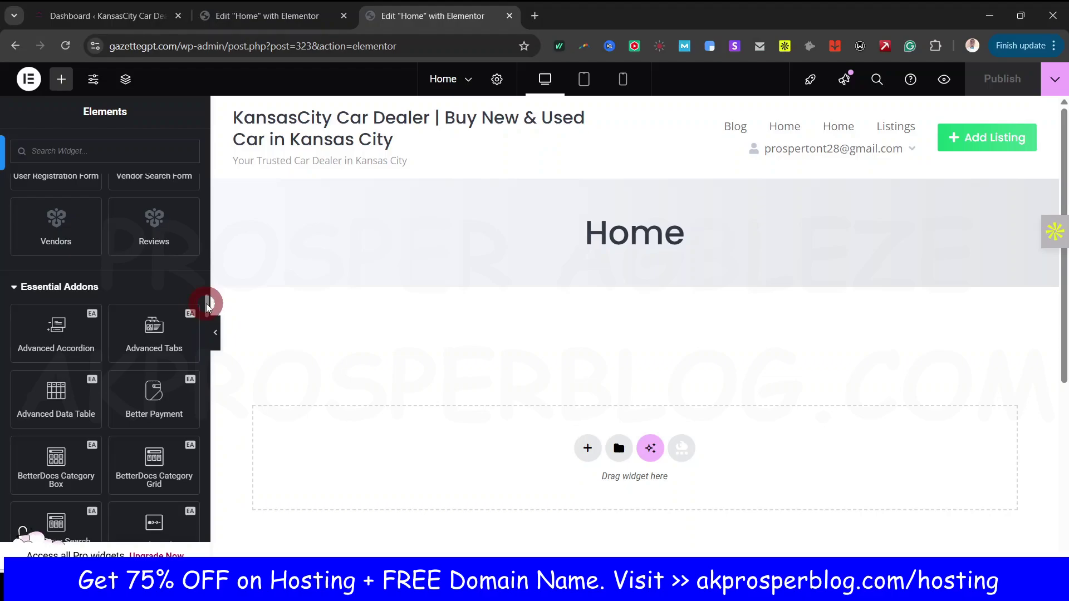
Step: Examine the Essential Addons and Ultimate Addons widgets, and return to the start of the list of elements
left_click_drag(207, 307, 209, 306)
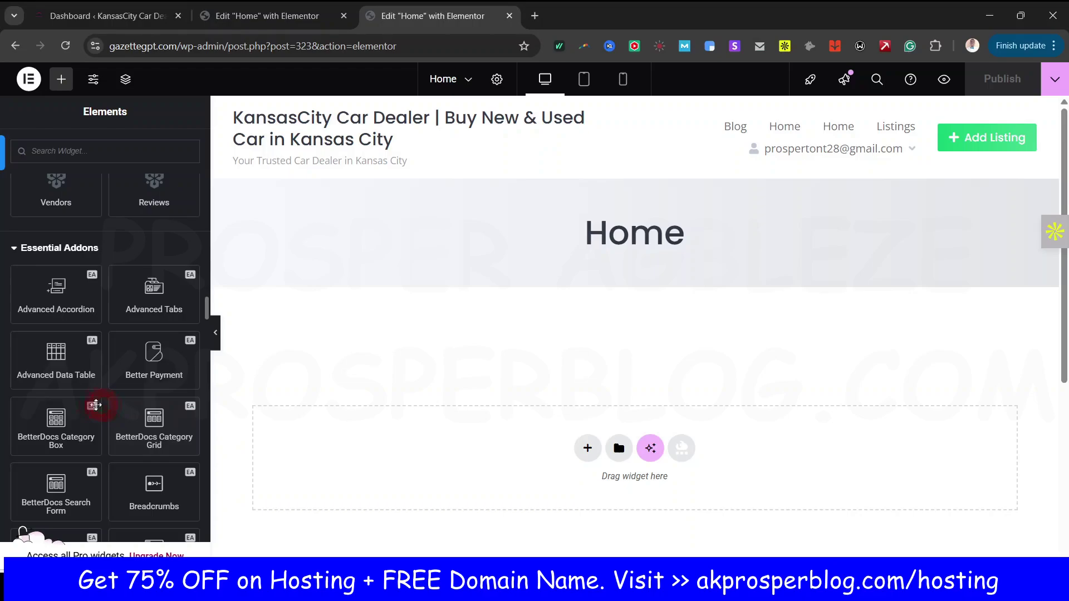
scroll(100, 408, "down", 5)
scroll(115, 345, "up", 6)
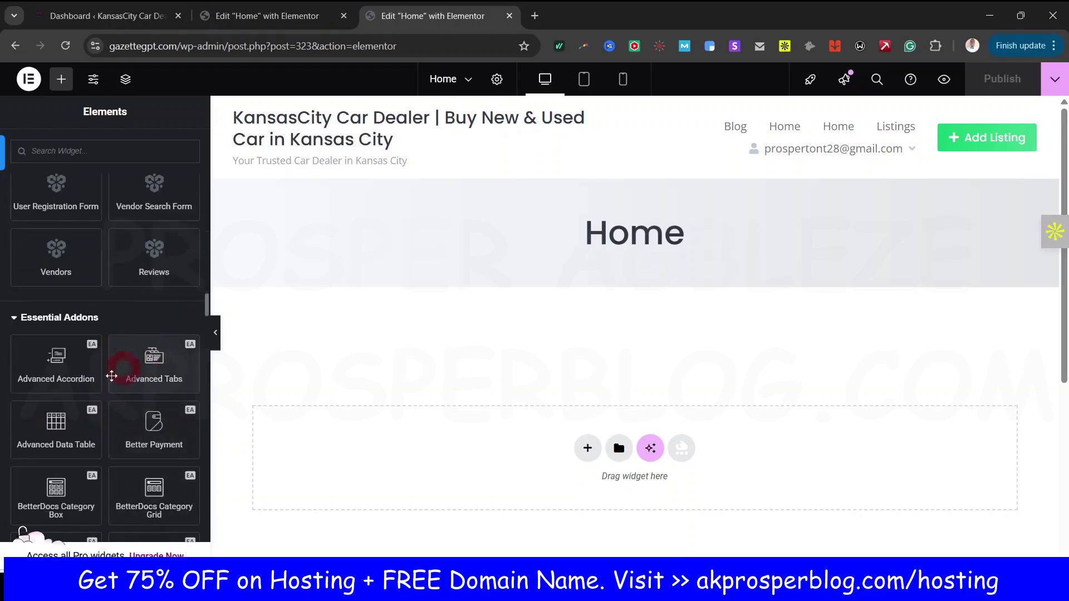
scroll(156, 411, "down", 4)
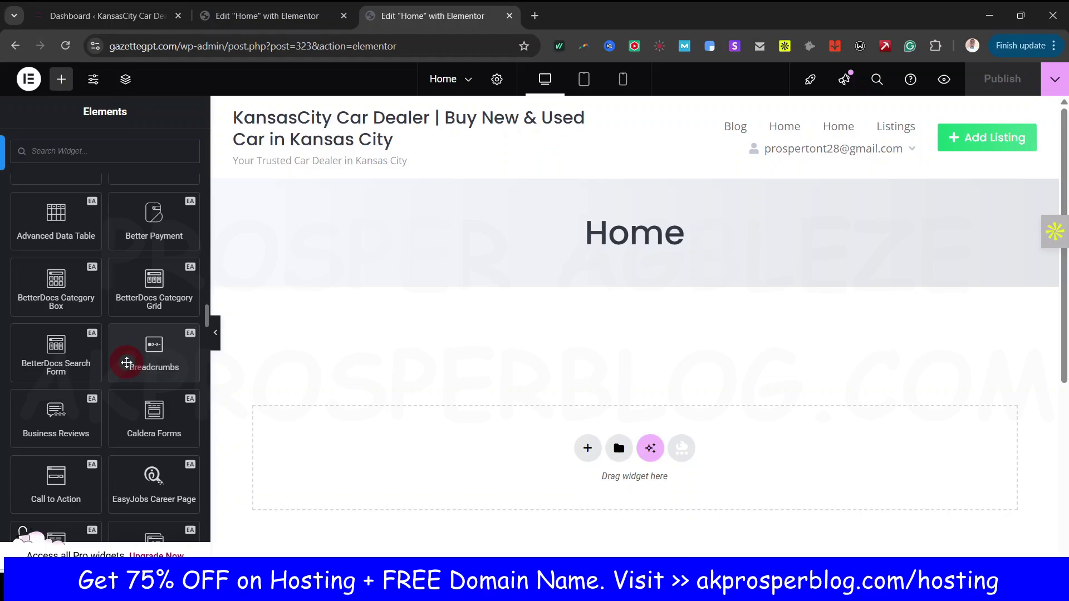
left_click_drag(206, 315, 215, 406)
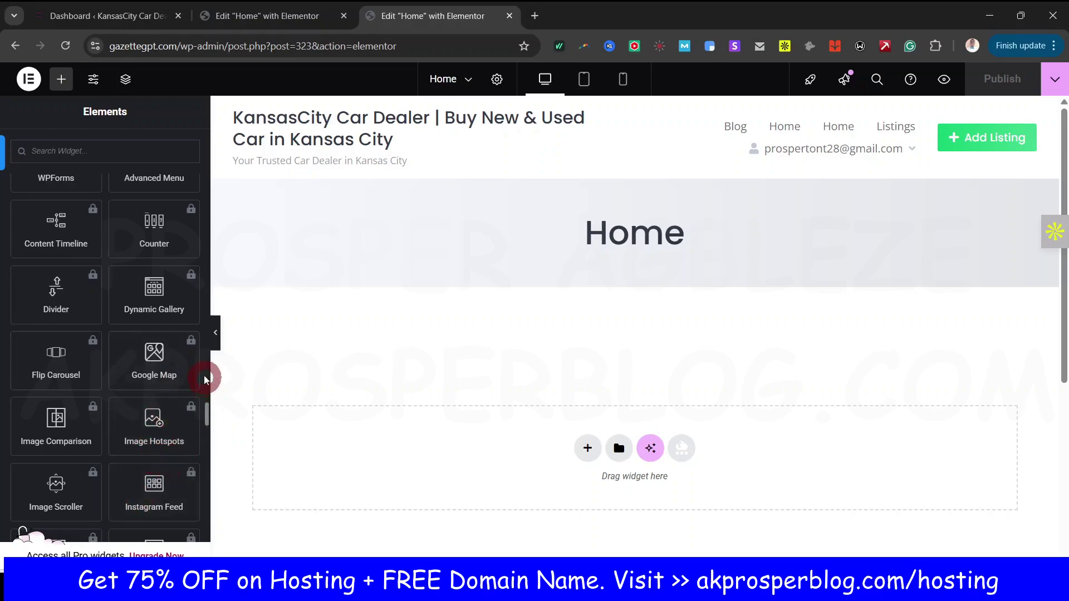
scroll(79, 379, "down", 10)
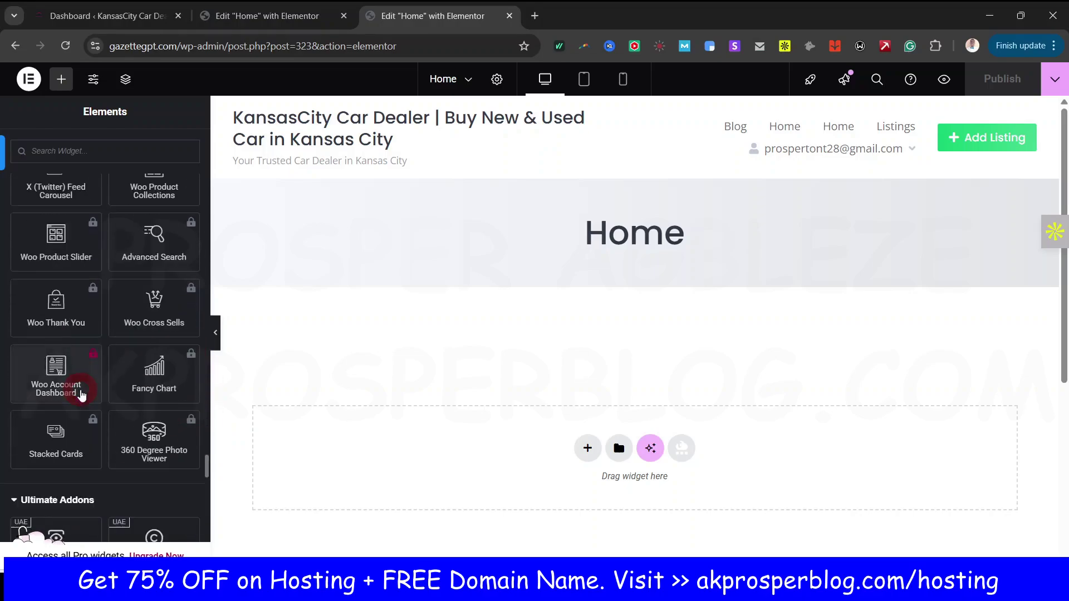
scroll(79, 393, "down", 5)
scroll(50, 267, "up", 1)
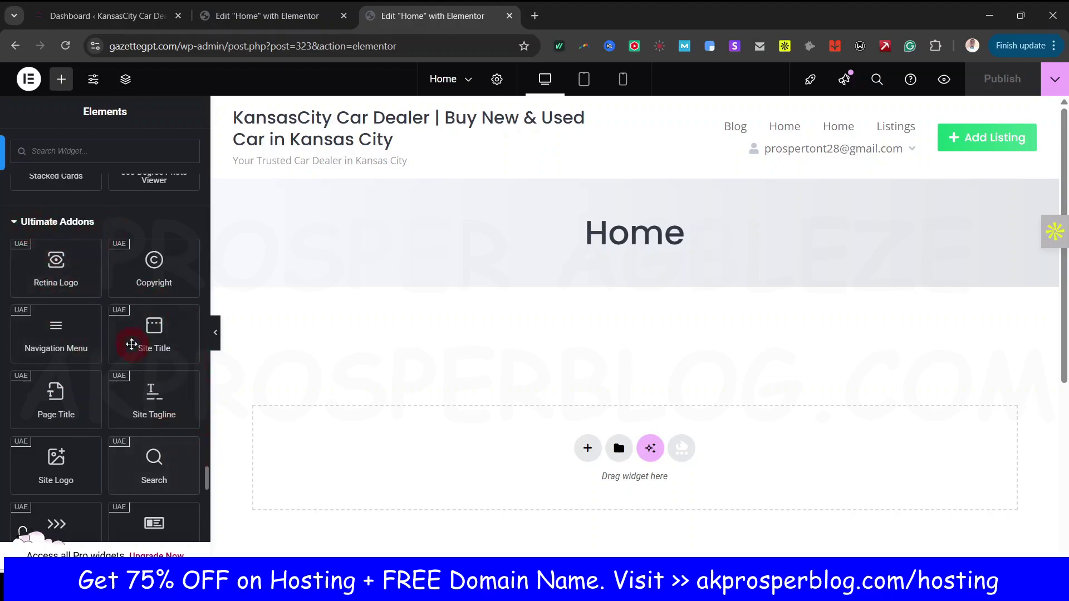
scroll(194, 441, "down", 10)
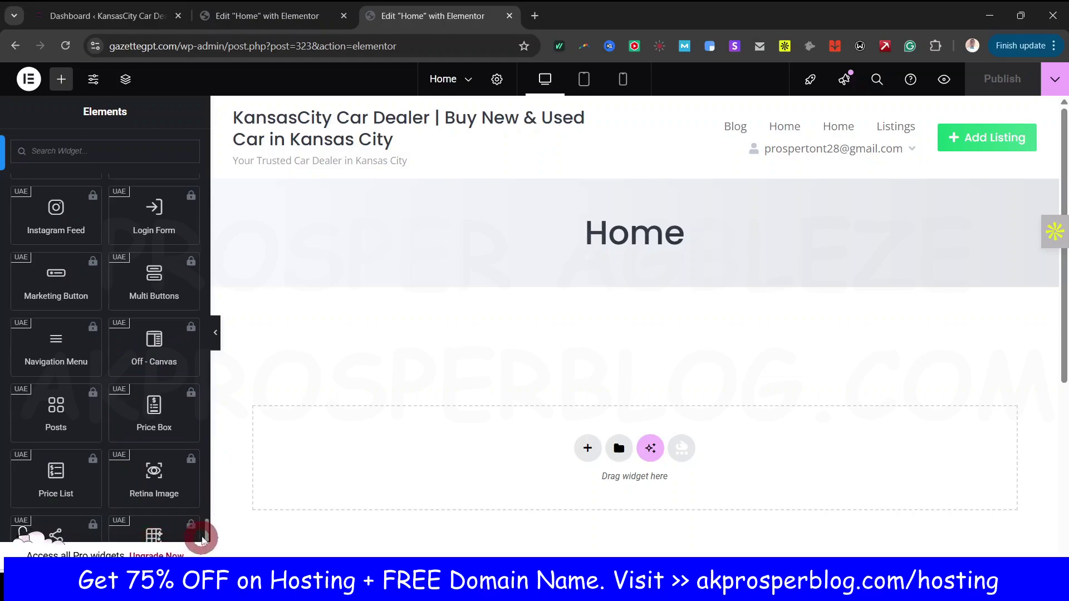
left_click_drag(206, 533, 212, 500)
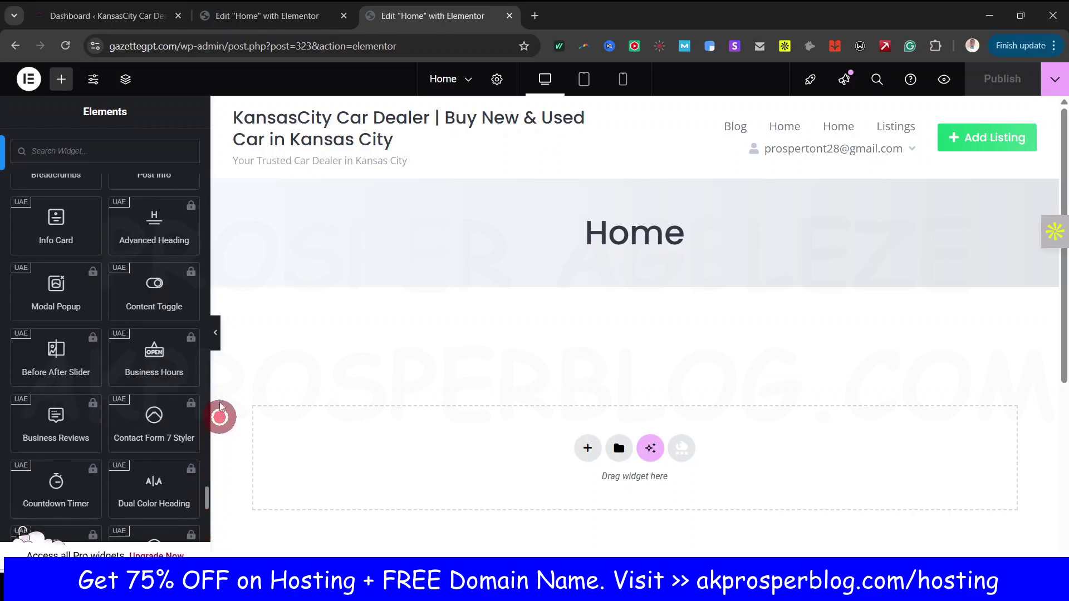
left_click_drag(216, 296, 189, 120)
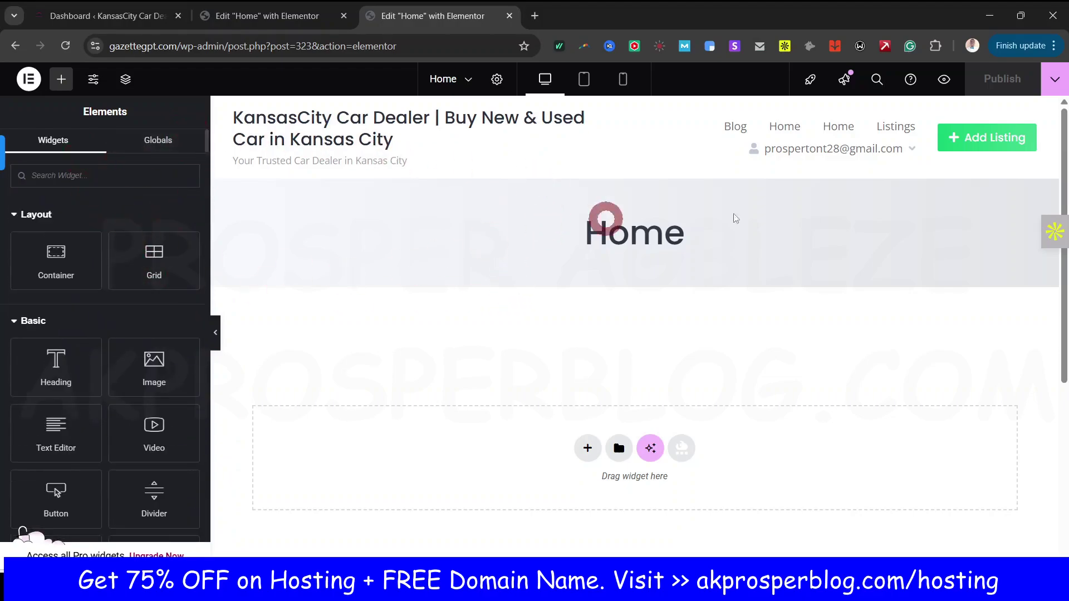
Step: Preview the blank Home page at desktop, tablet and mobile sizes, ending on the desktop view
left_click(944, 80)
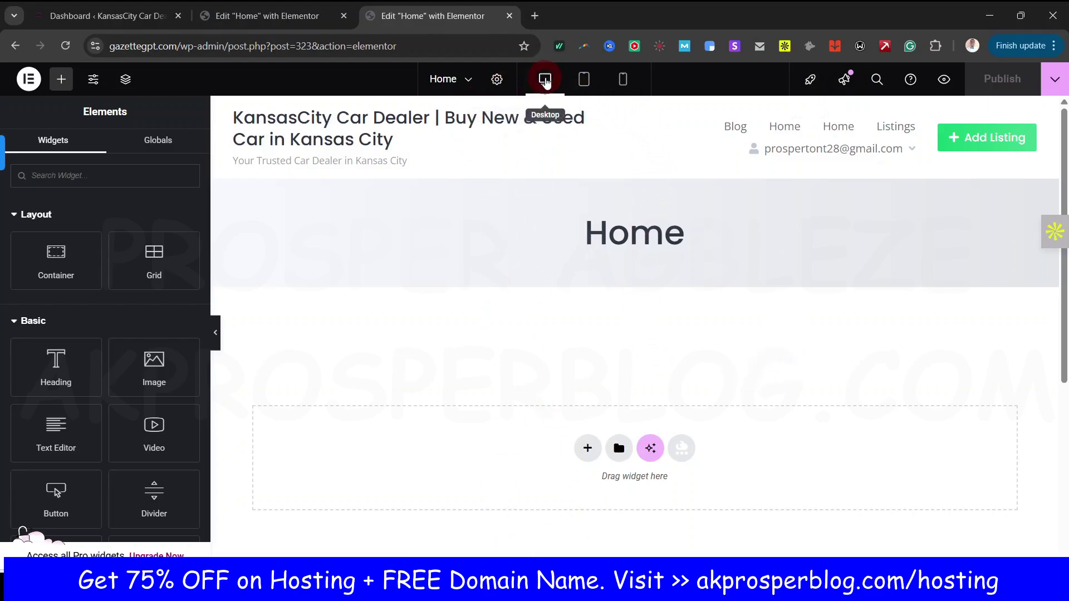
scroll(596, 443, "down", 3)
scroll(658, 393, "up", 4)
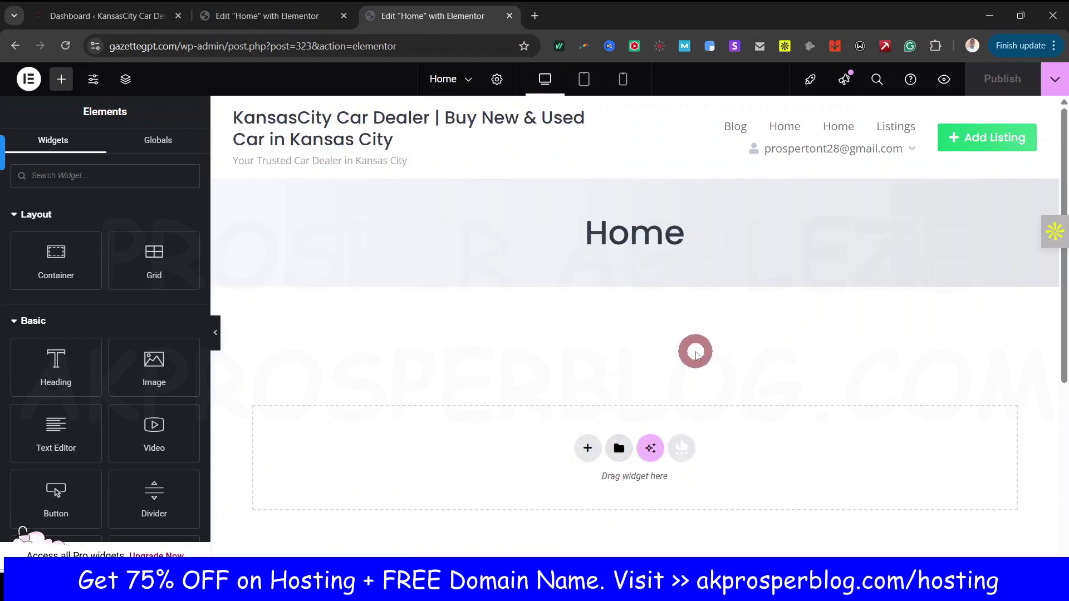
left_click(584, 79)
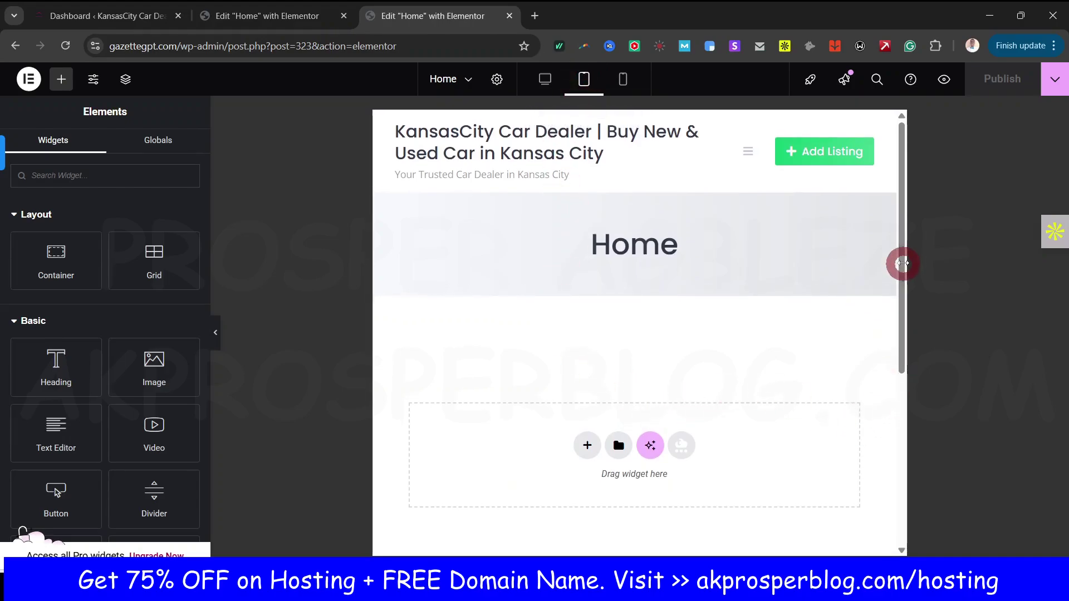
left_click(625, 79)
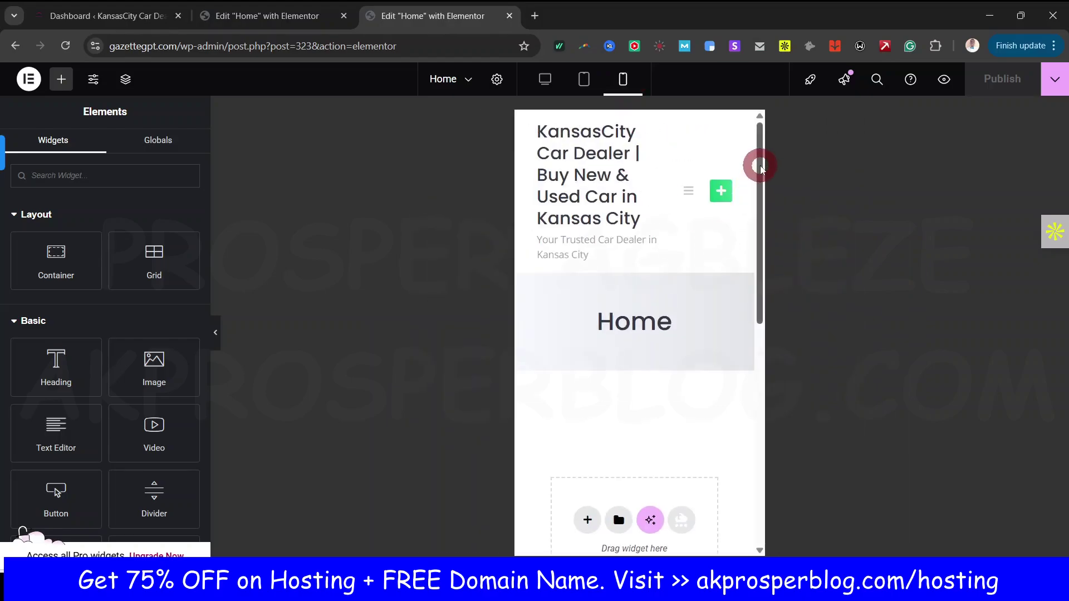
left_click_drag(759, 167, 778, 134)
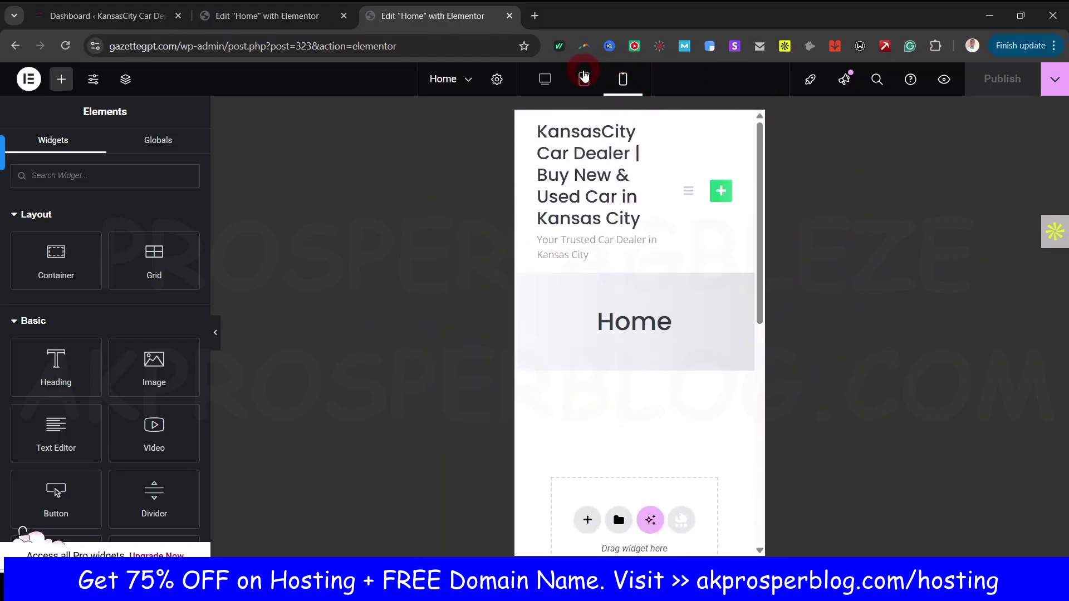
left_click(545, 79)
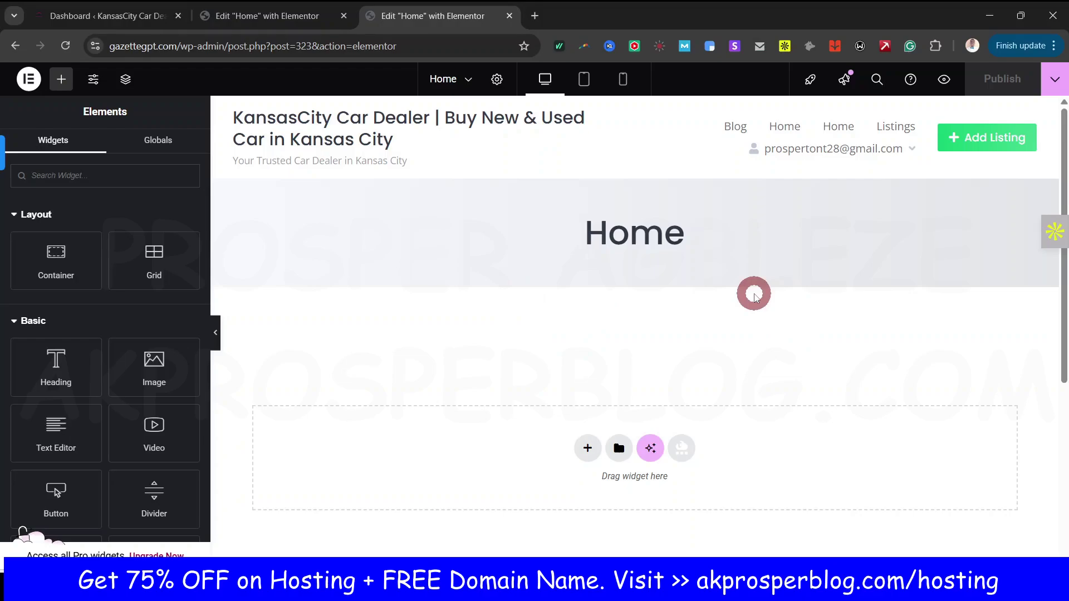
left_click(623, 79)
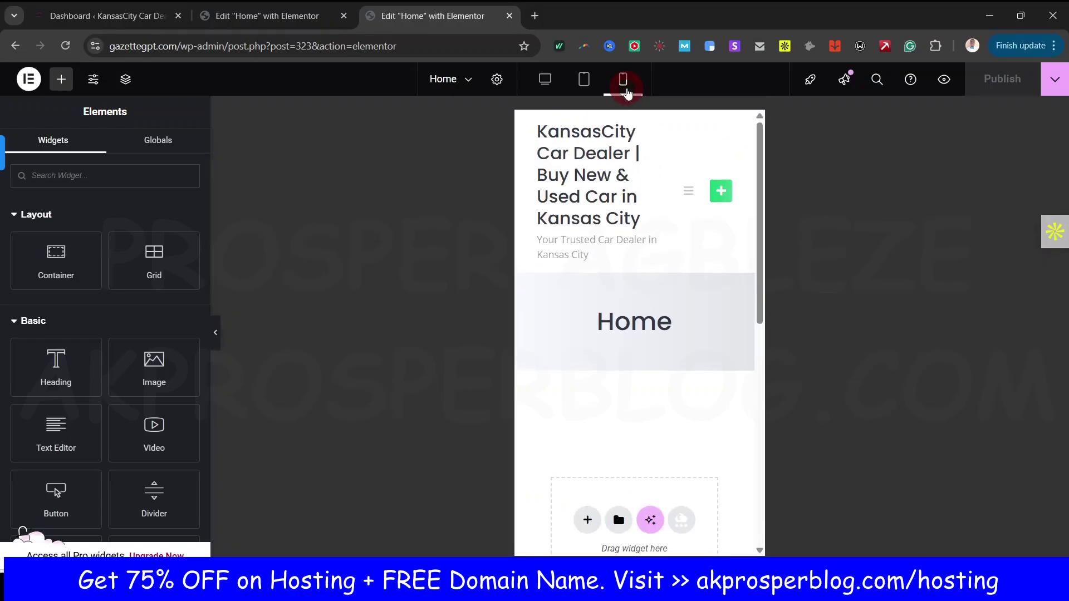
mouse_move(758, 162)
left_mouse_down()
mouse_move(762, 385)
mouse_move(763, 157)
left_mouse_up()
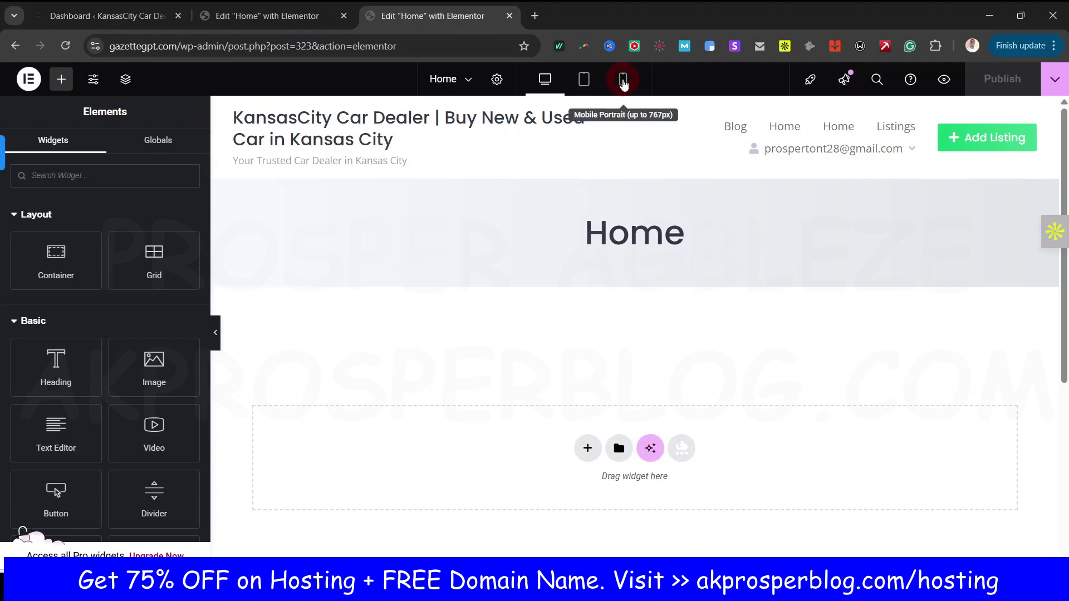
Step: Look at the Home page's Page Settings and return to the list of elements
left_click(496, 83)
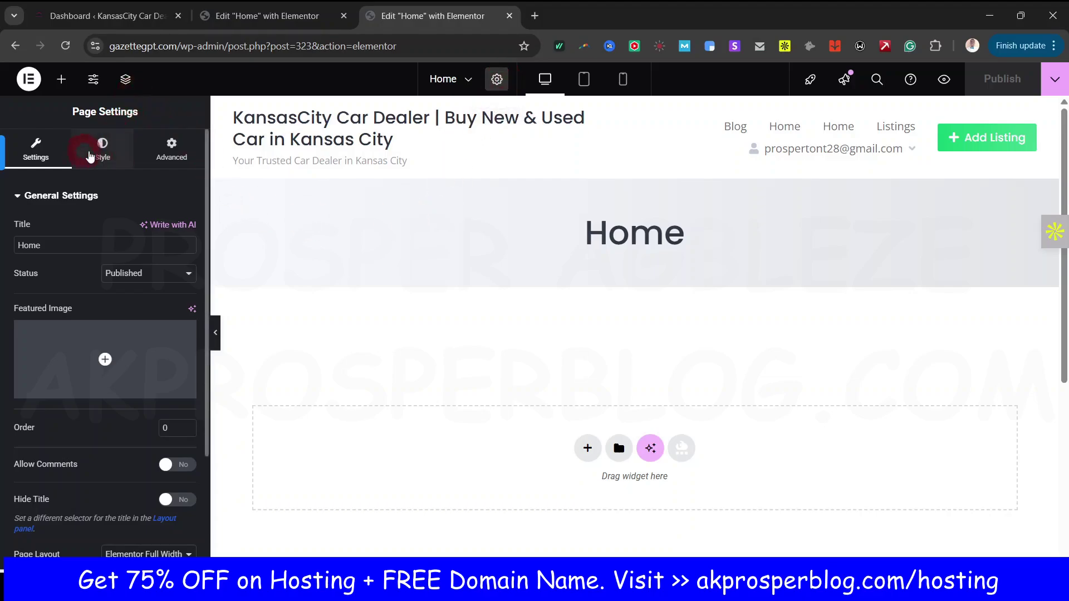
left_click(645, 307)
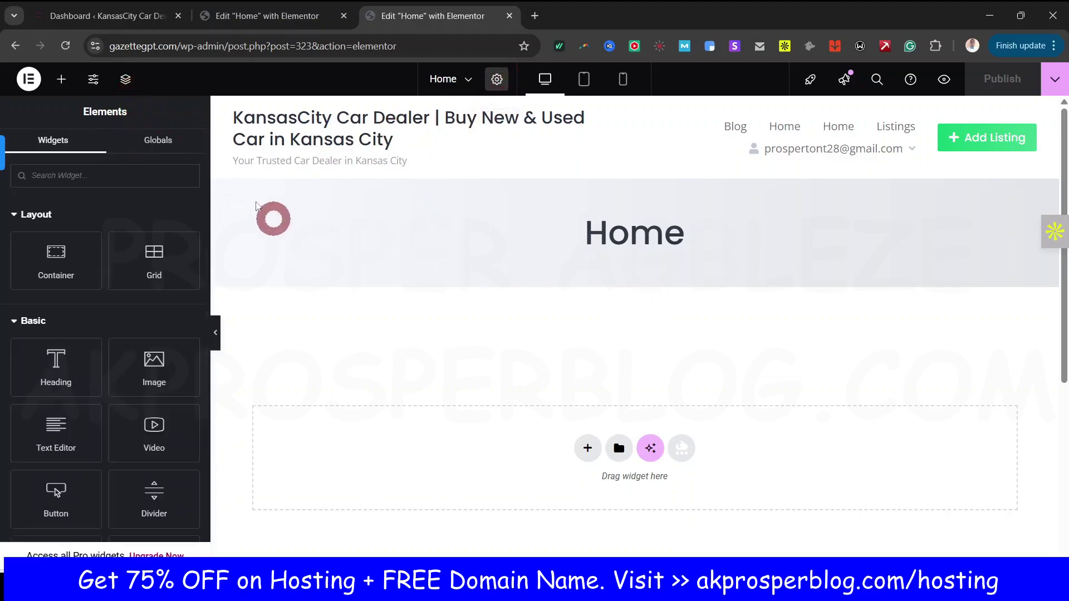
Step: Open the Structure navigator and place it over the lower-right corner of the canvas, checking the Elementor menu's options along the way
left_click(125, 82)
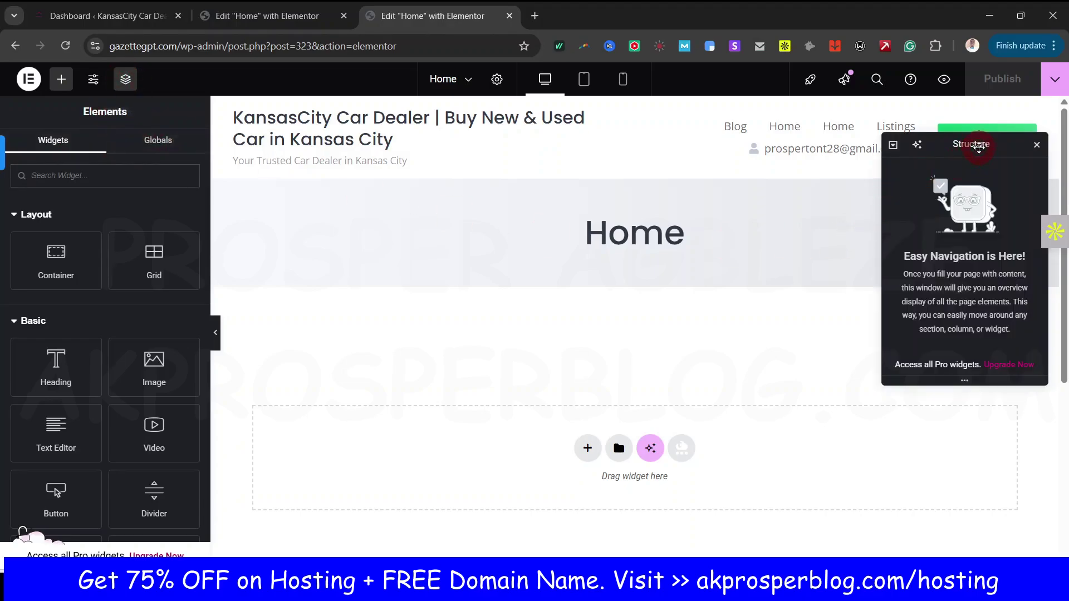
left_click_drag(978, 147, 900, 199)
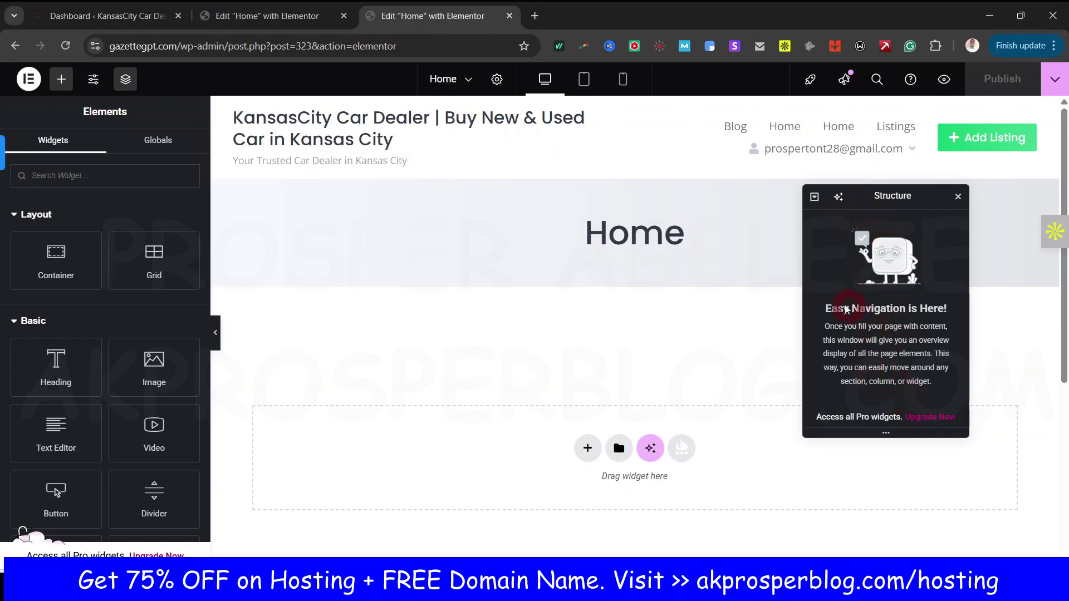
scroll(704, 401, "down", 2)
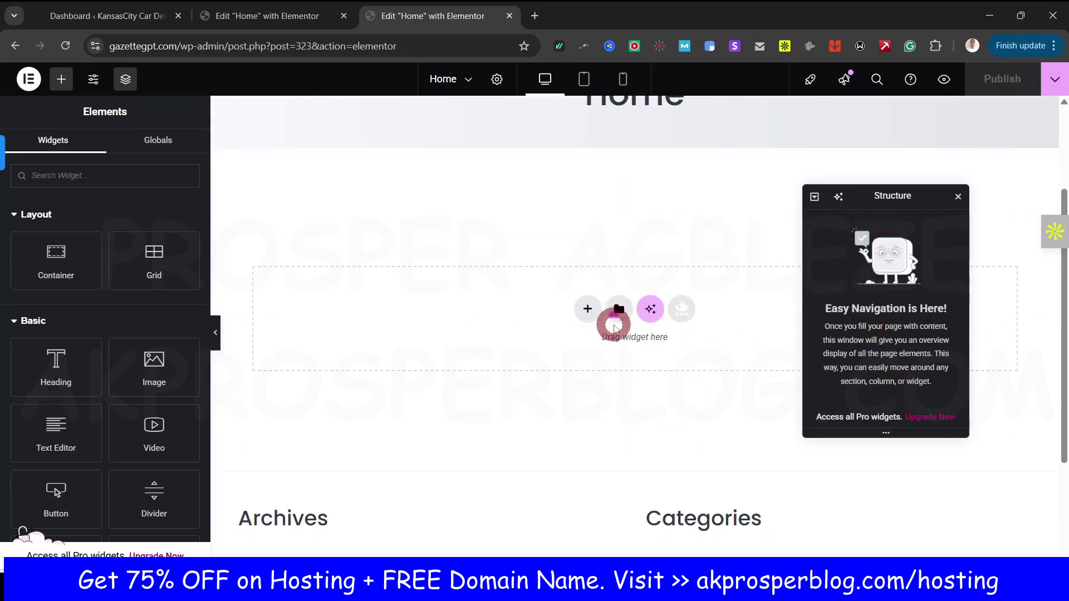
scroll(614, 327, "up", 2)
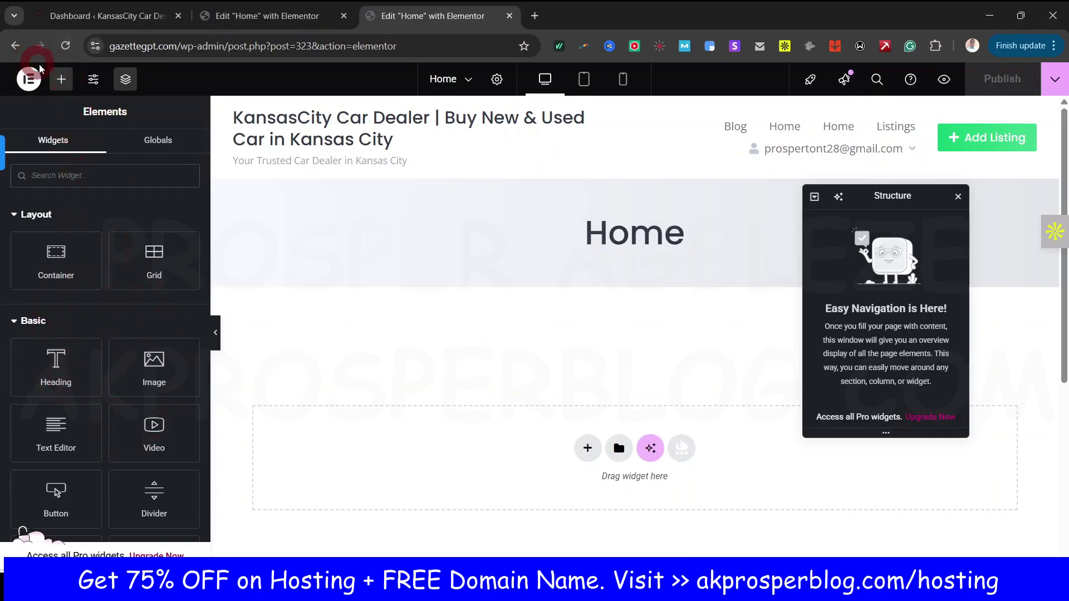
left_click(28, 81)
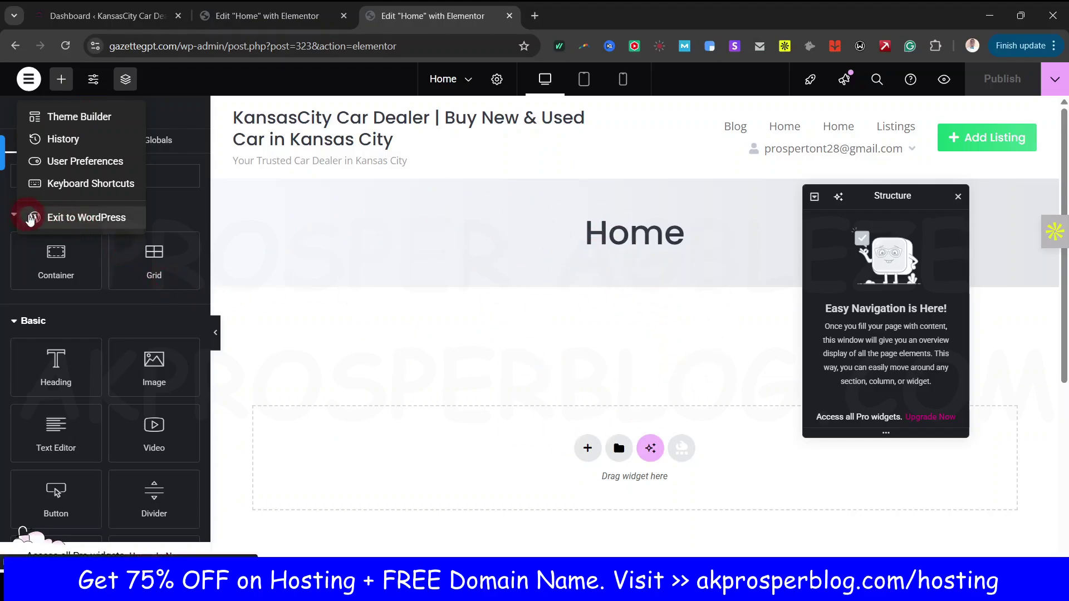
left_click(417, 334)
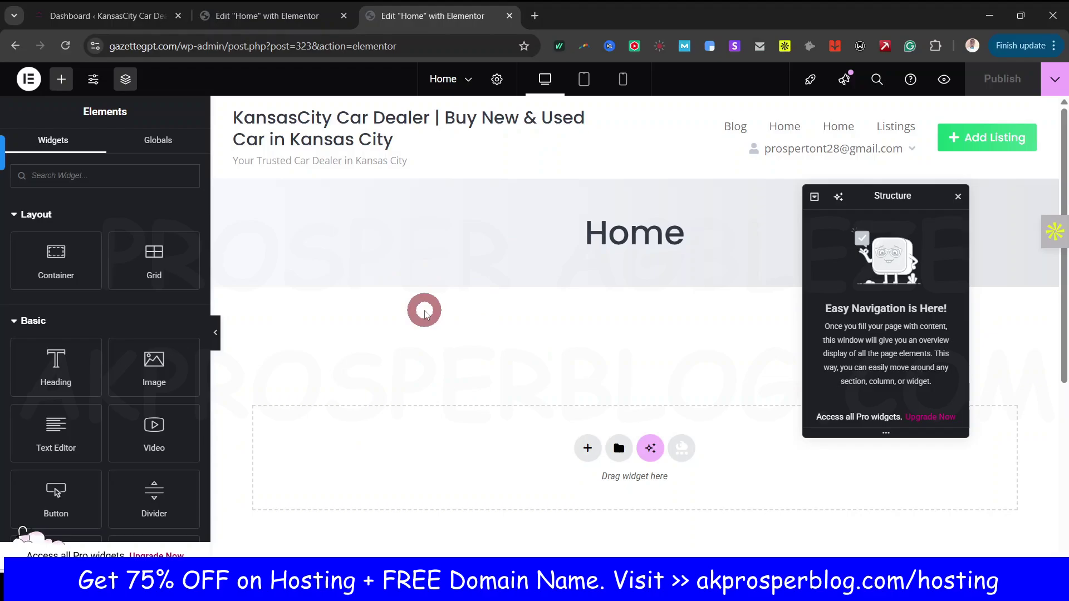
left_click_drag(895, 197, 983, 457)
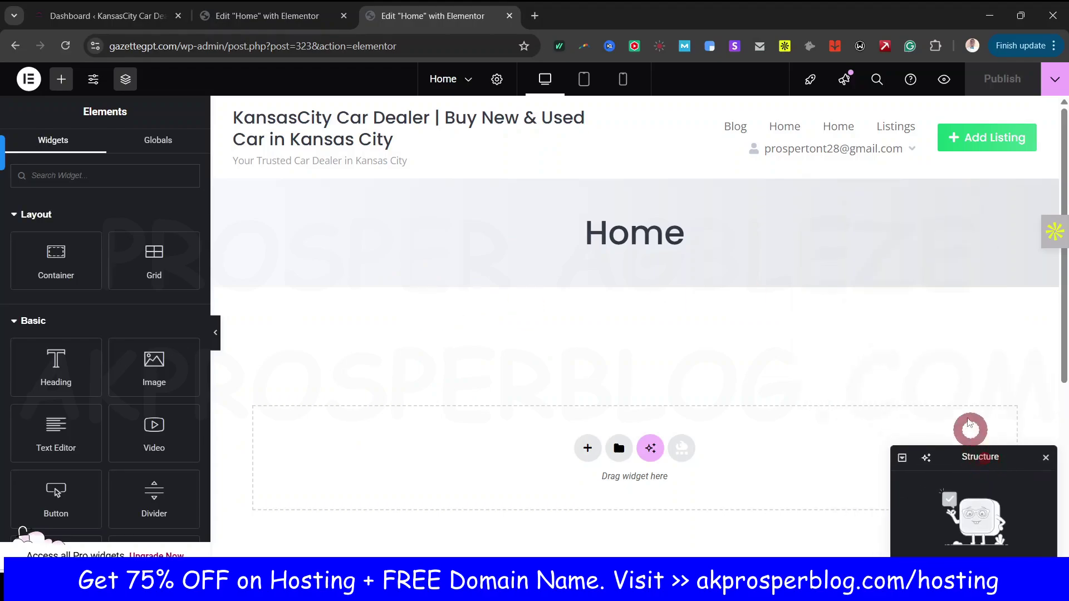
Step: Check the hero section of the kansascitycardealer.com Home page and return to the new site's blank Home page
scroll(704, 206, "down", 2)
left_click(225, 21)
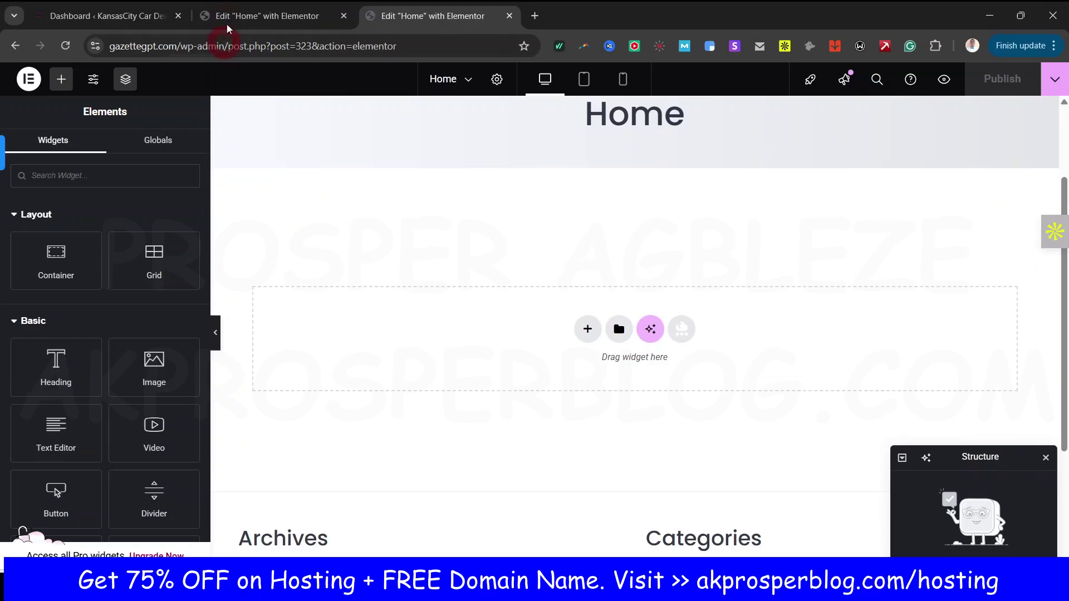
scroll(377, 374, "down", 2)
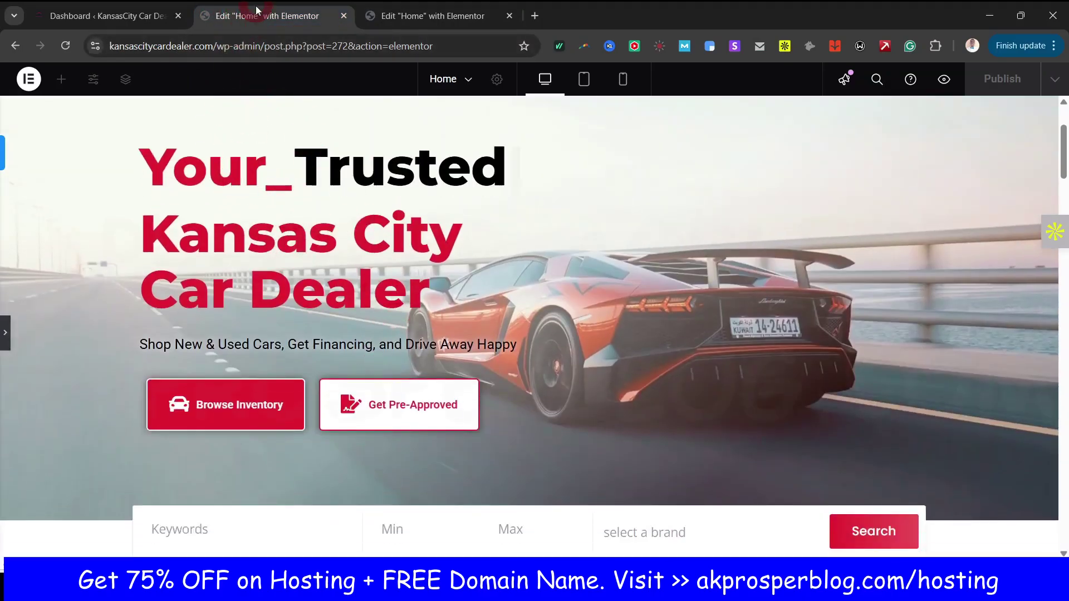
left_click(454, 21)
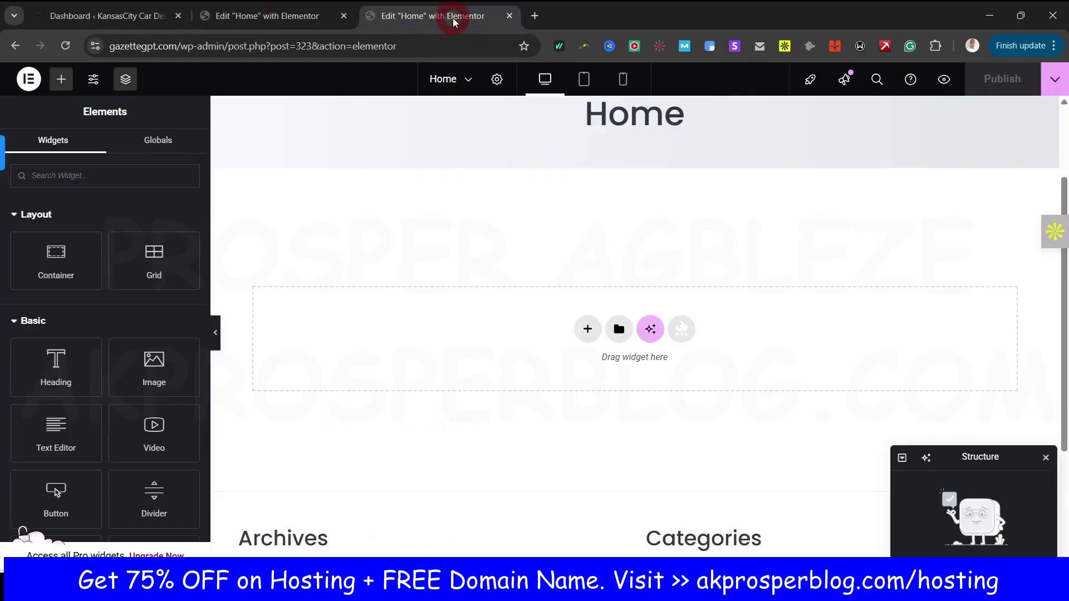
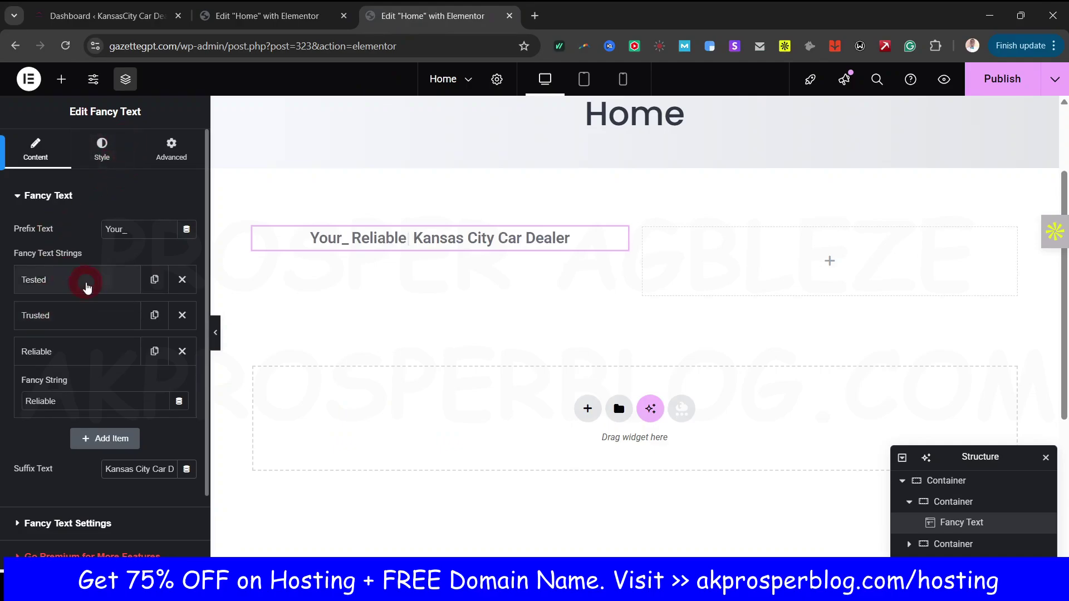
Step: Look over the widget list and examine the Fancy Text widget's style and advanced options
left_click(61, 78)
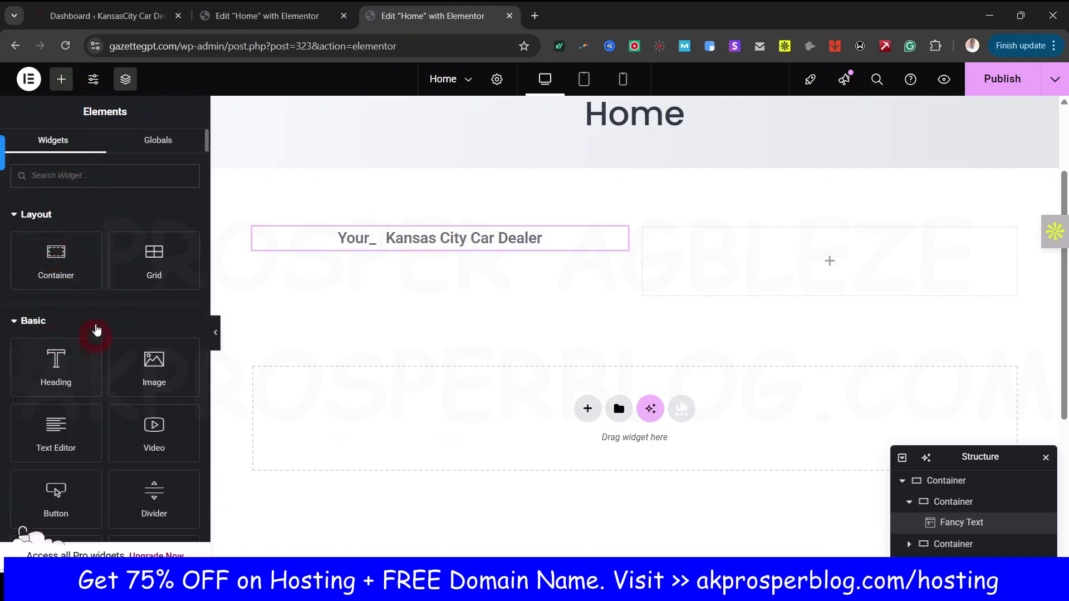
scroll(103, 415, "down", 6)
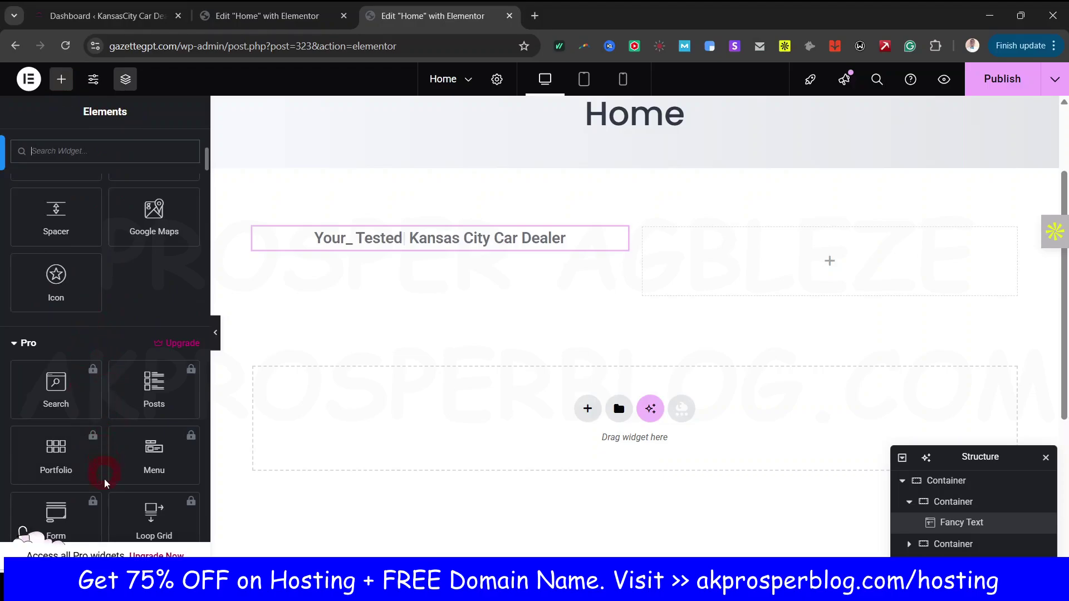
scroll(102, 440, "up", 8)
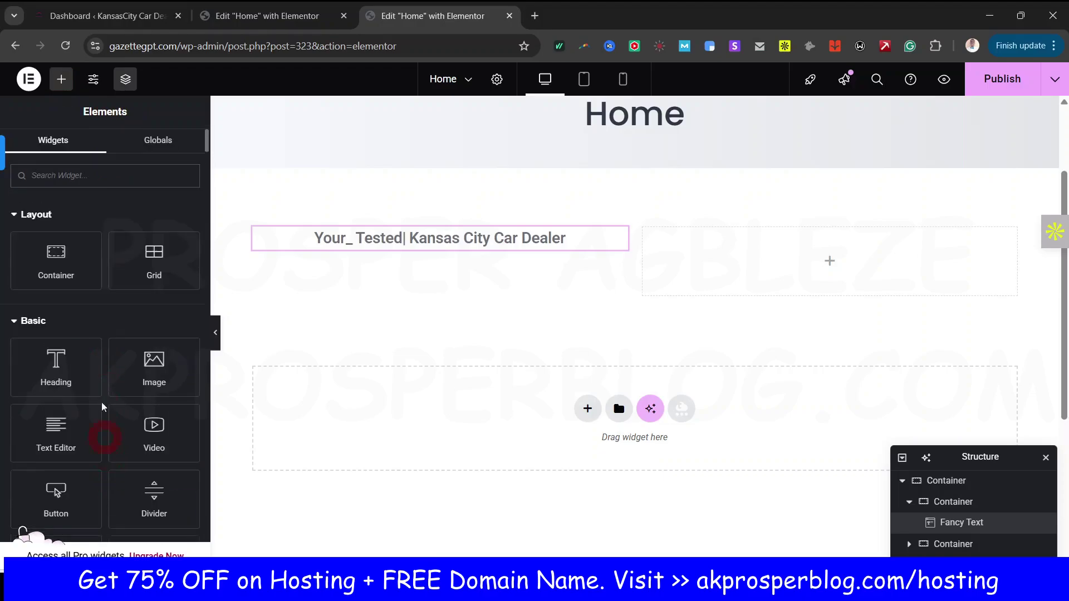
left_click(391, 238)
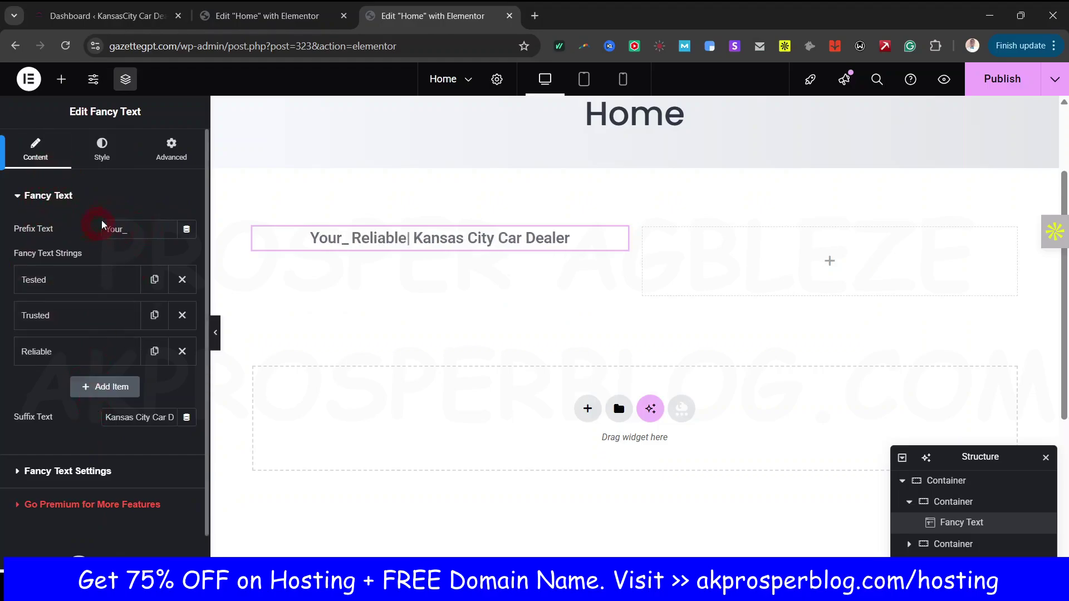
left_click(101, 144)
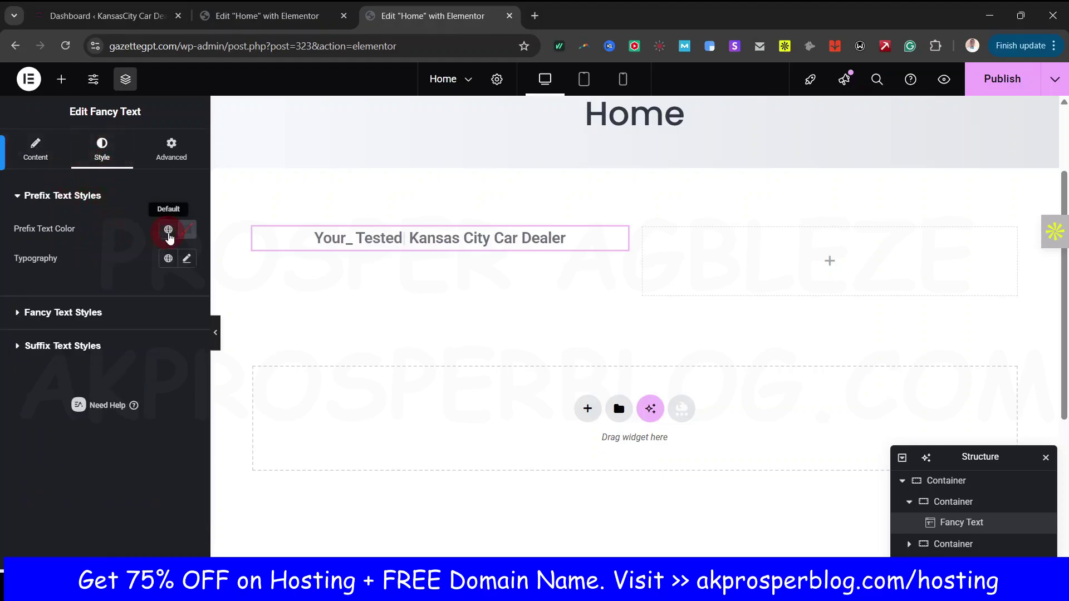
left_click(49, 314)
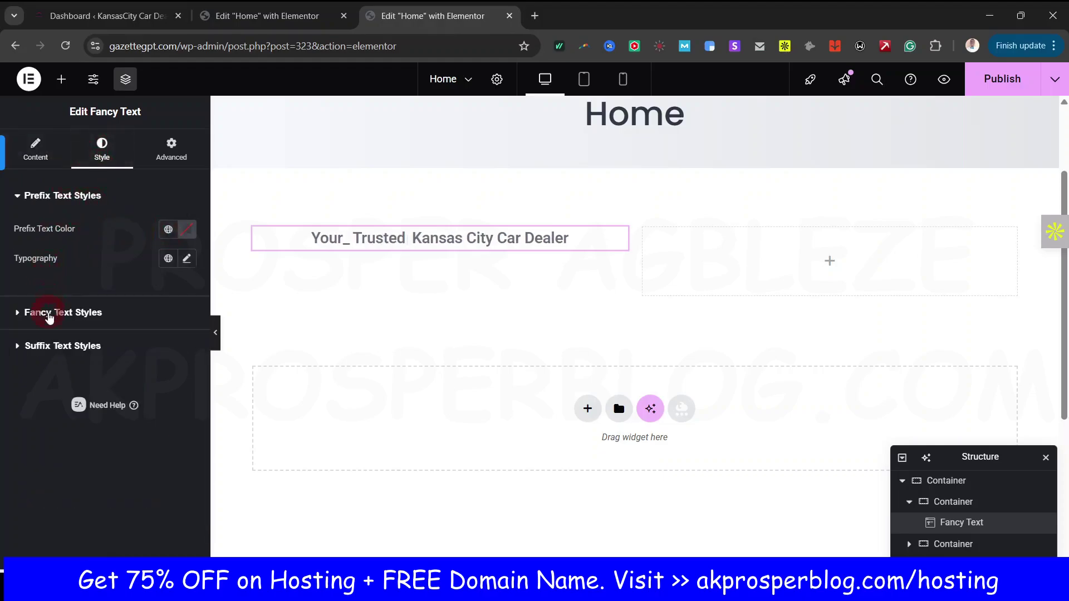
left_click(171, 140)
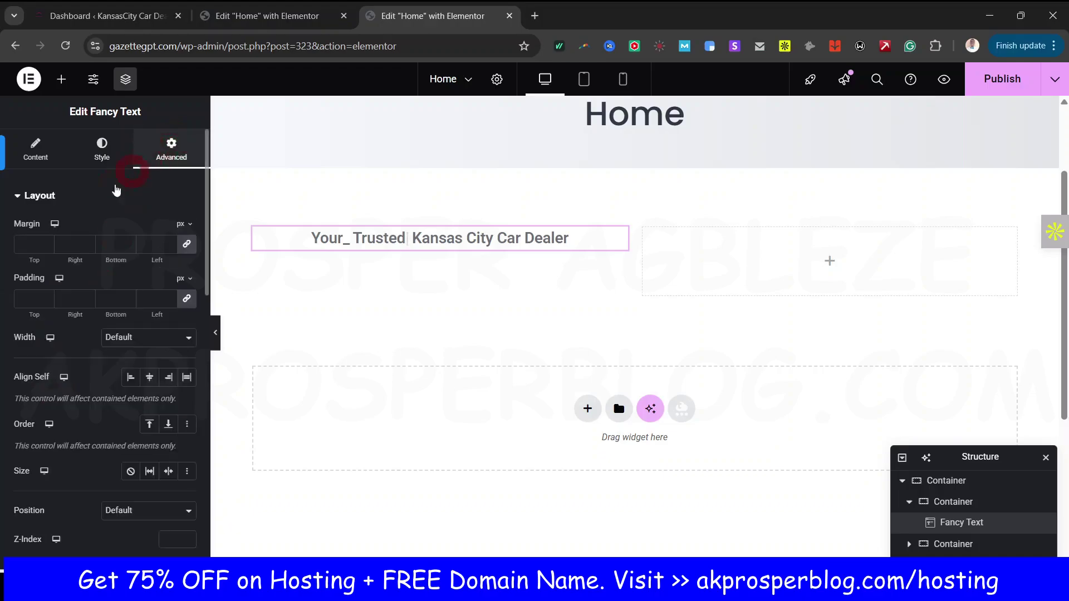
left_click(36, 223)
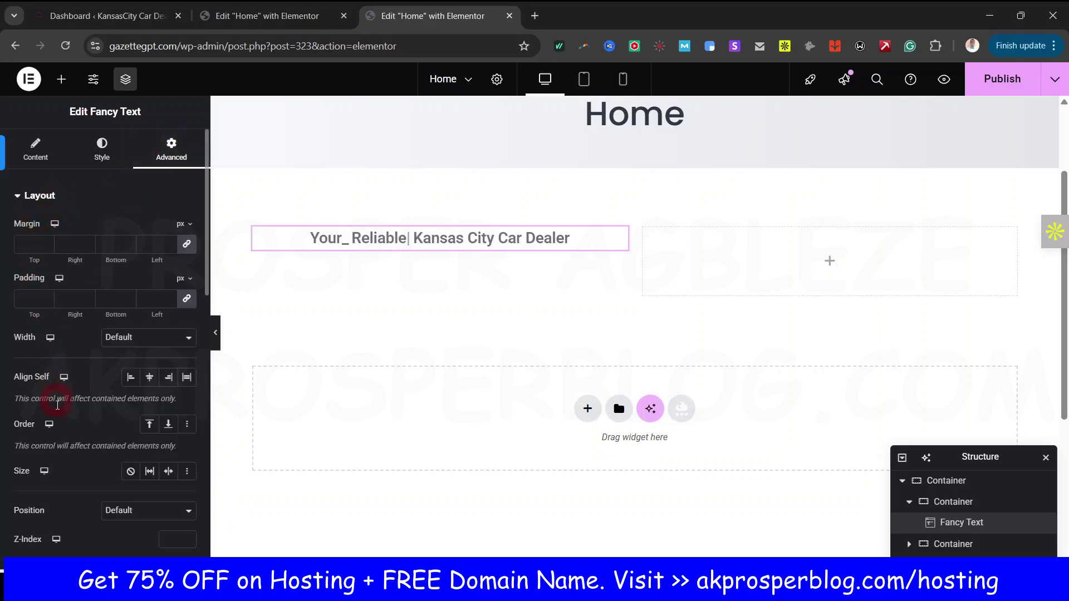
scroll(66, 306, "down", 10)
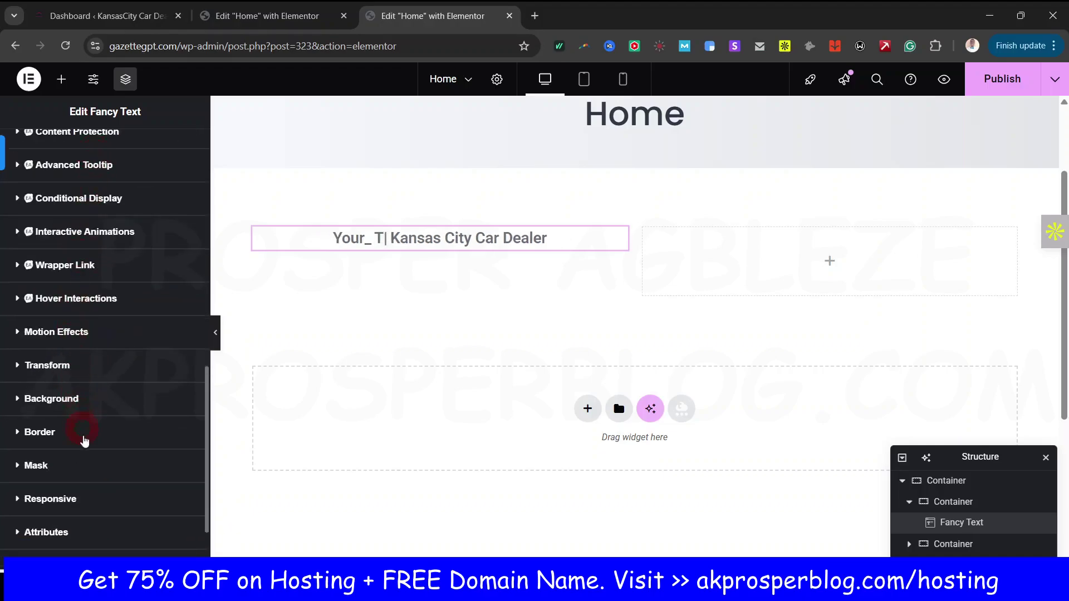
scroll(90, 468, "down", 3)
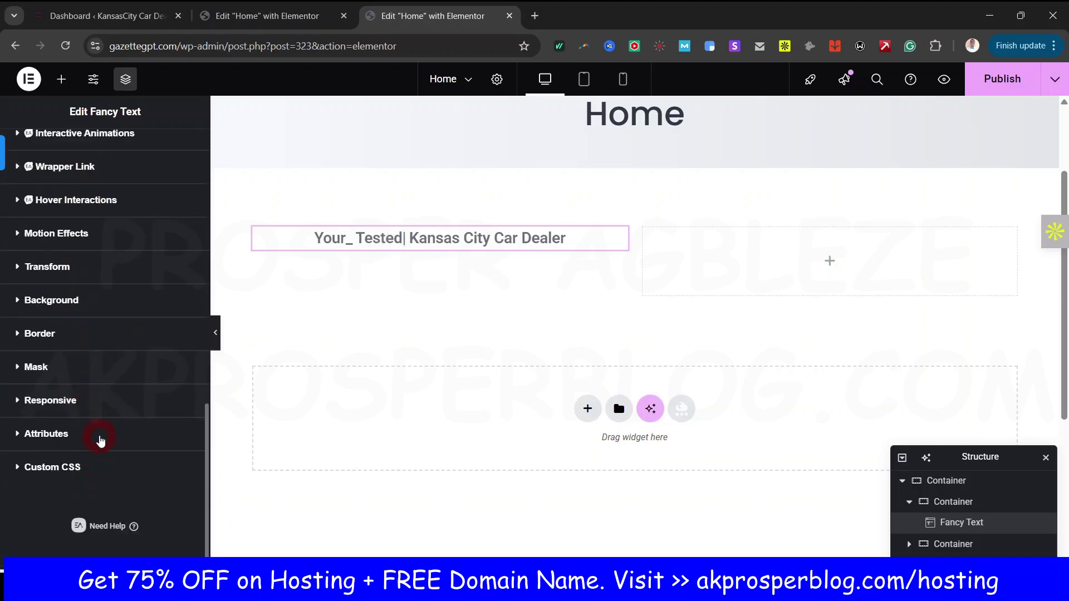
scroll(107, 382, "up", 13)
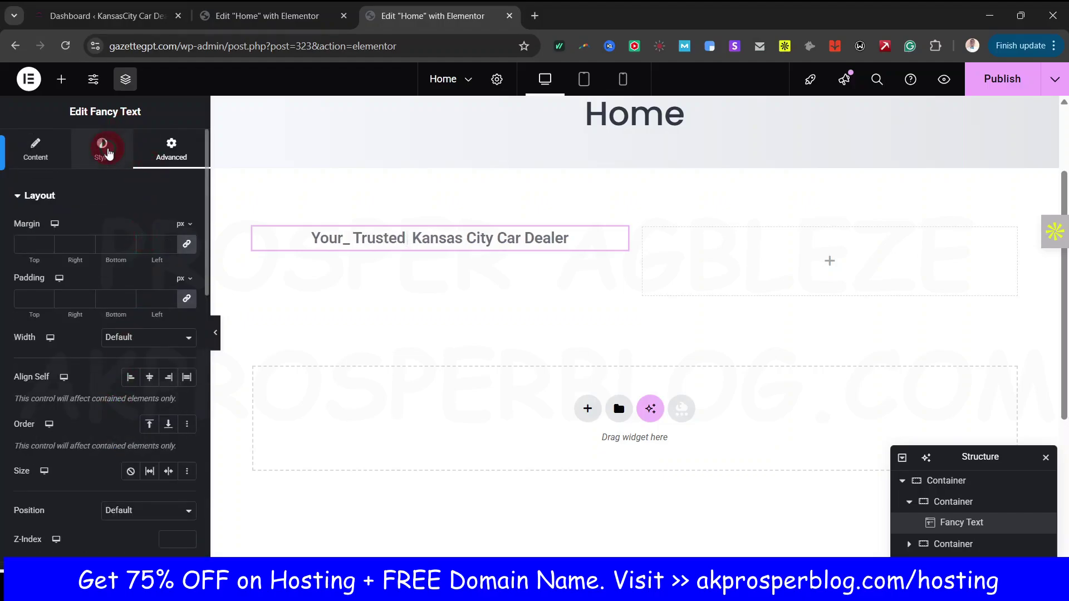
left_click(106, 150)
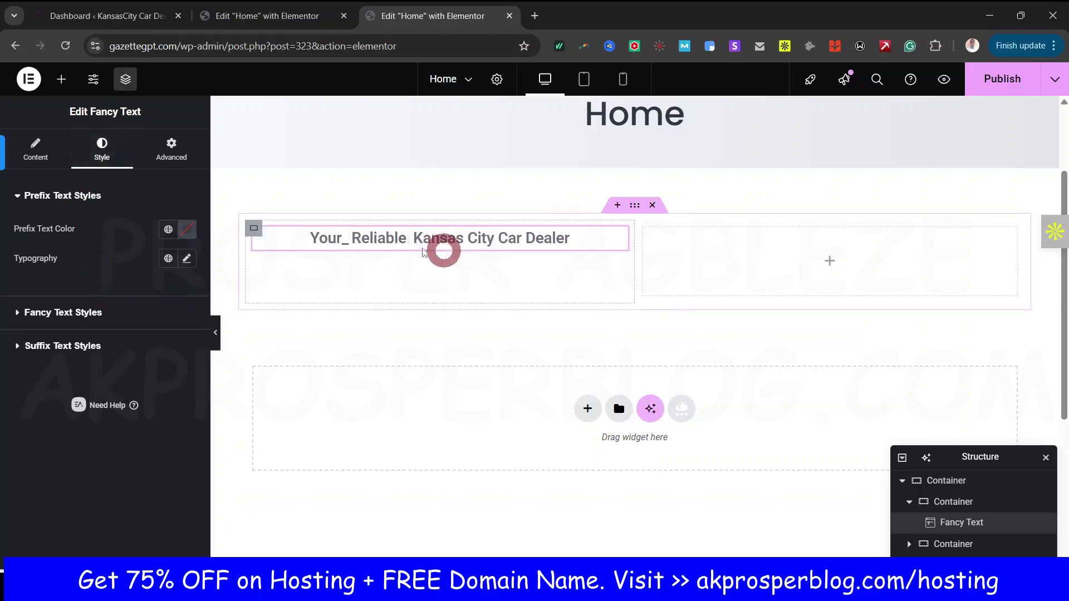
Step: Check the heading on the original Home page and set the Fancy Text's alignment to Left in the Fancy Text Settings
left_click(36, 151)
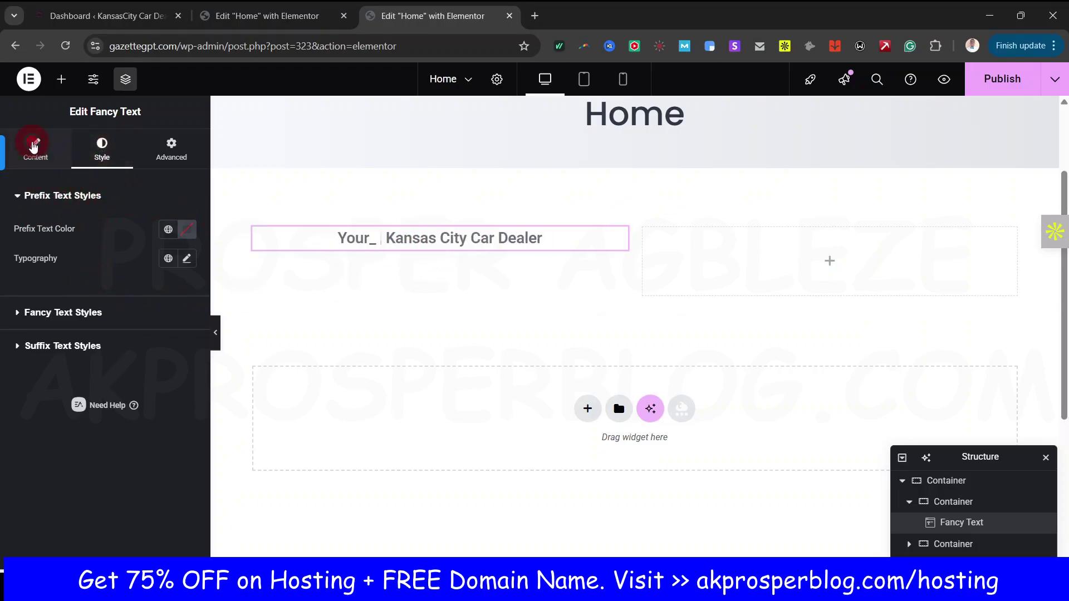
left_click(67, 472)
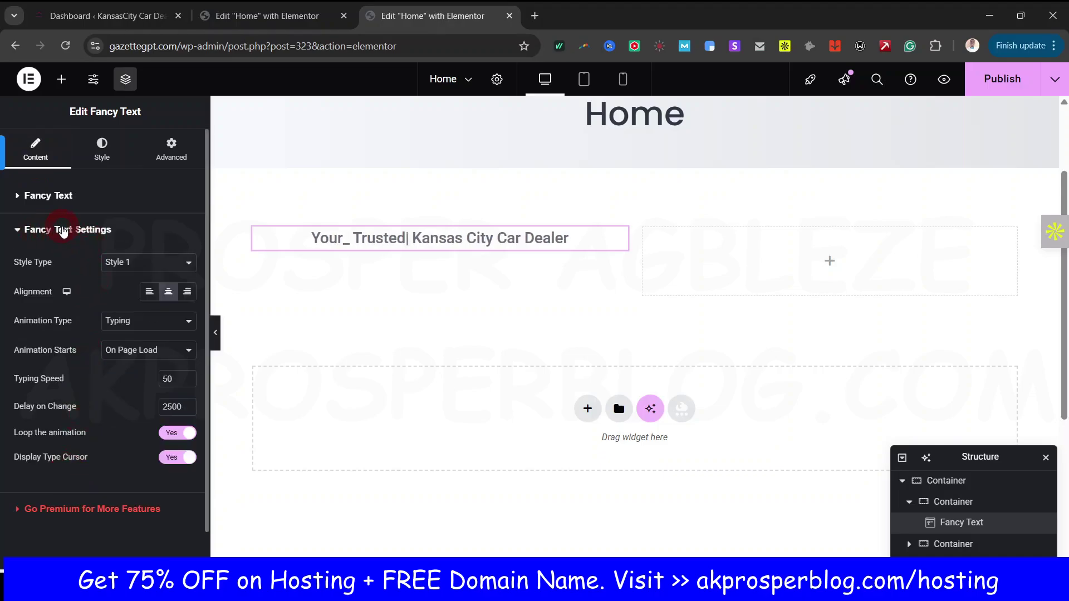
left_click(286, 17)
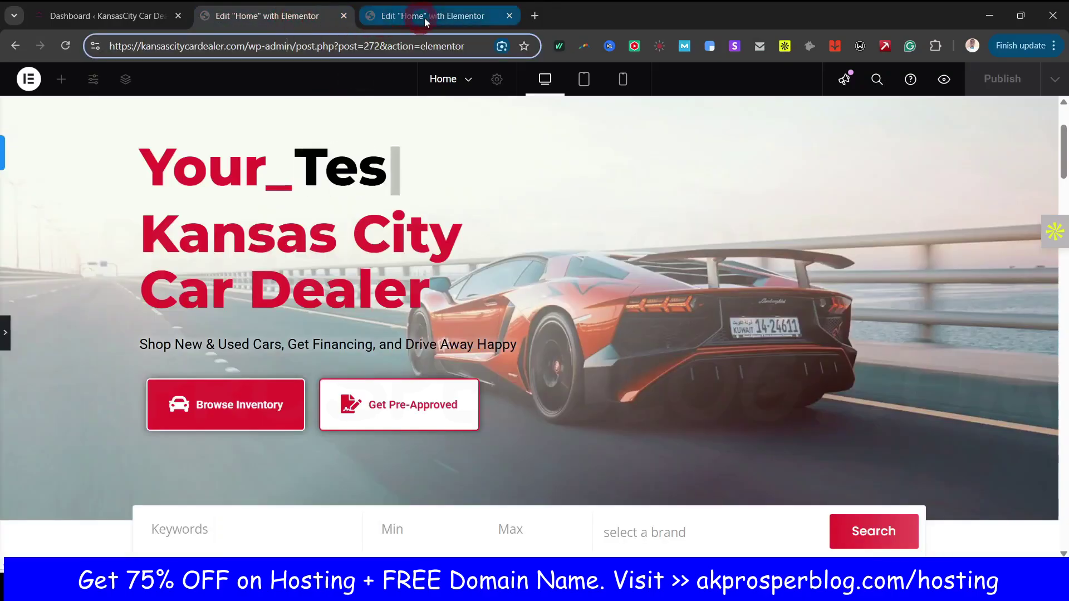
left_click(395, 17)
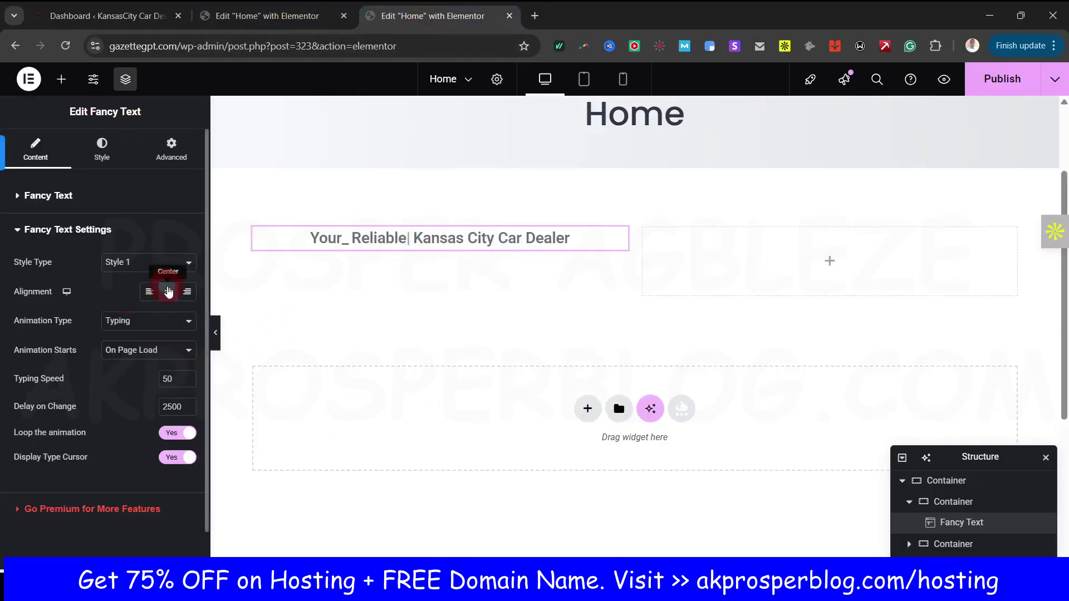
left_click(149, 293)
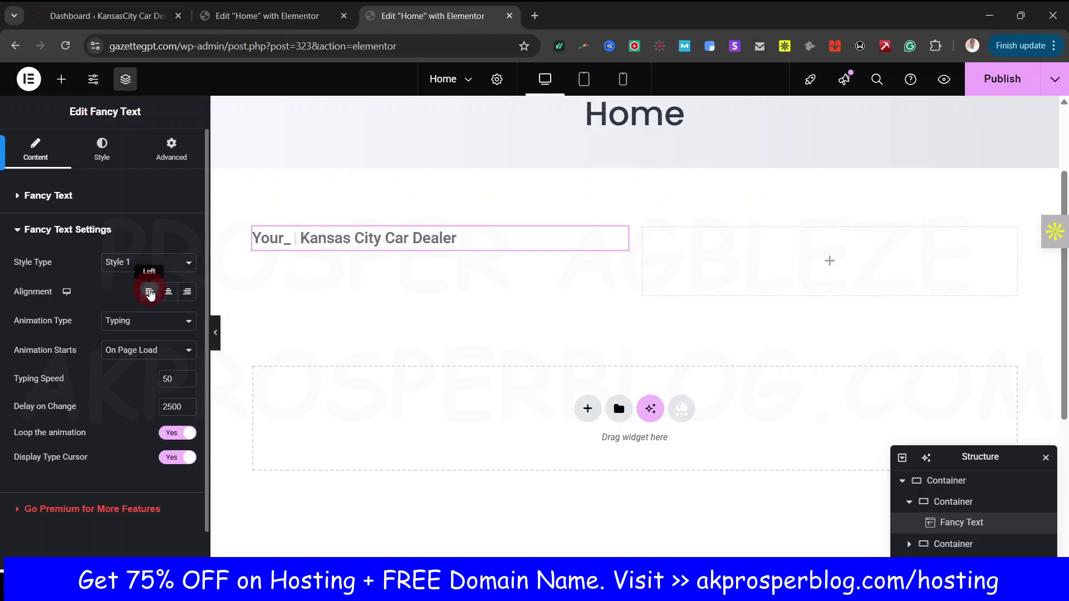
Step: Try the Fade animation type on the Fancy Text and return it to Typing
left_click(136, 325)
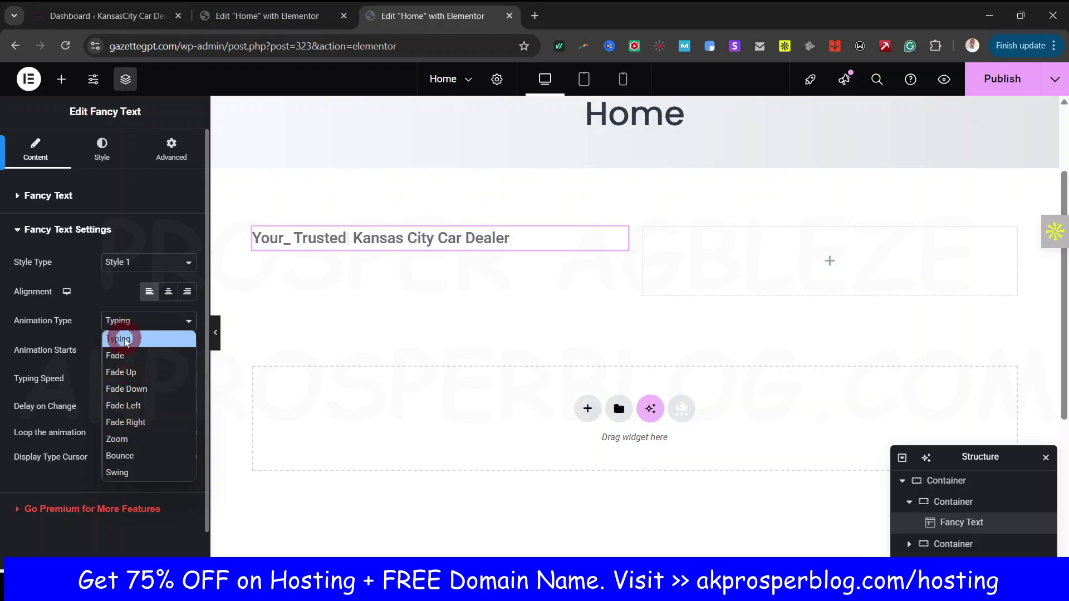
left_click(132, 355)
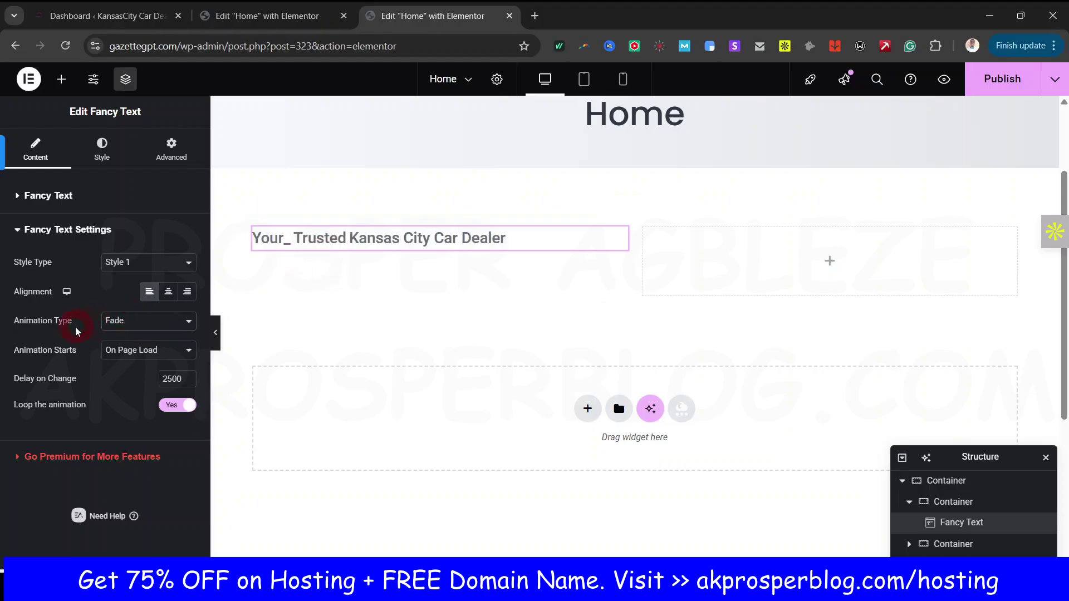
left_click(159, 324)
left_click(139, 338)
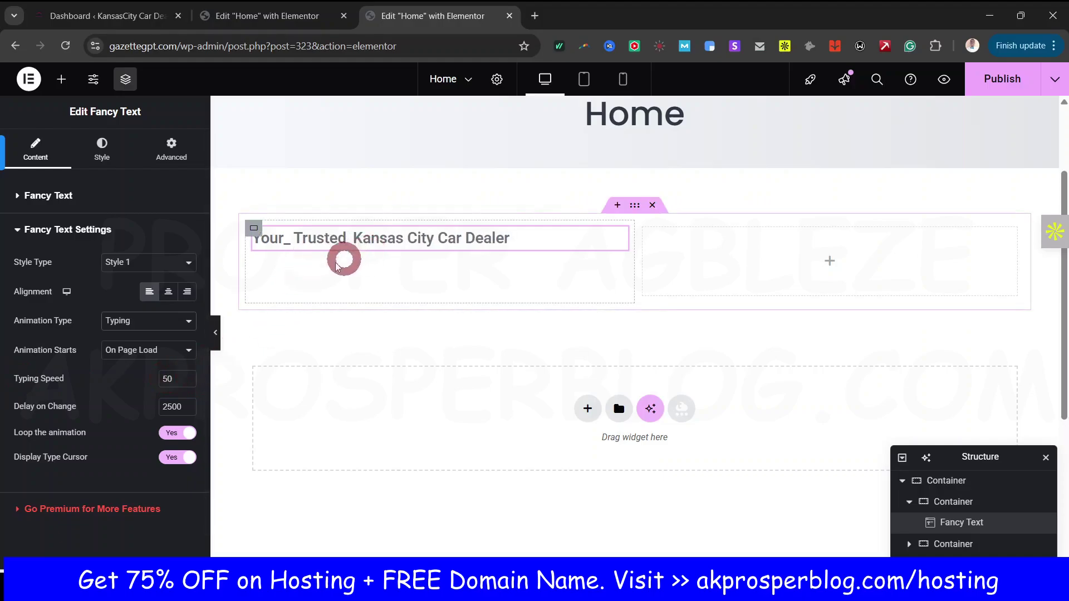
Step: Set the Fancy Text's Delay on Change to 2000
left_click(174, 401)
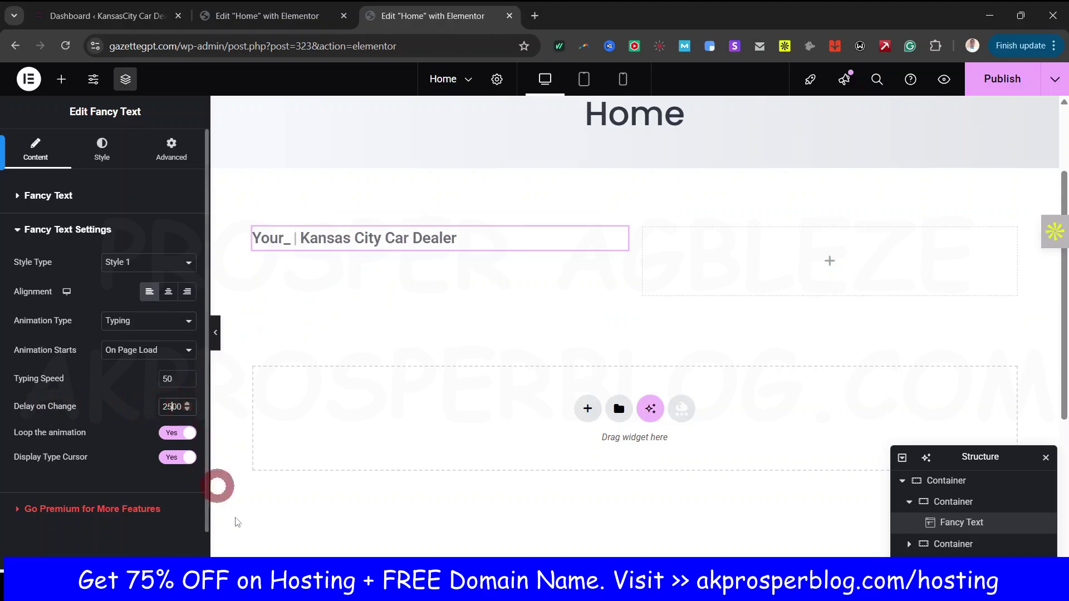
key("BackSpace")
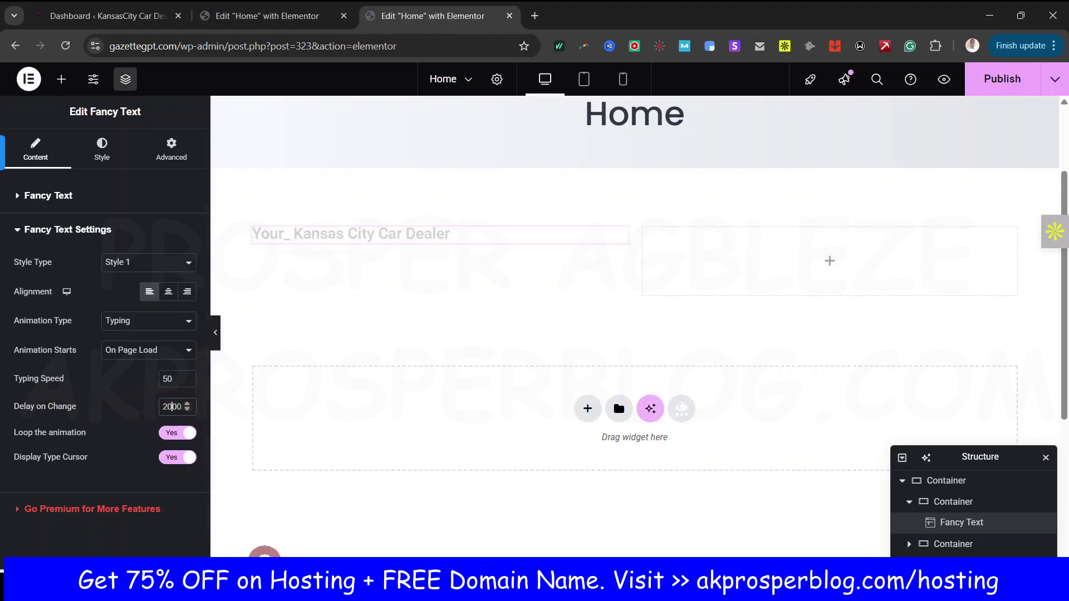
type("0")
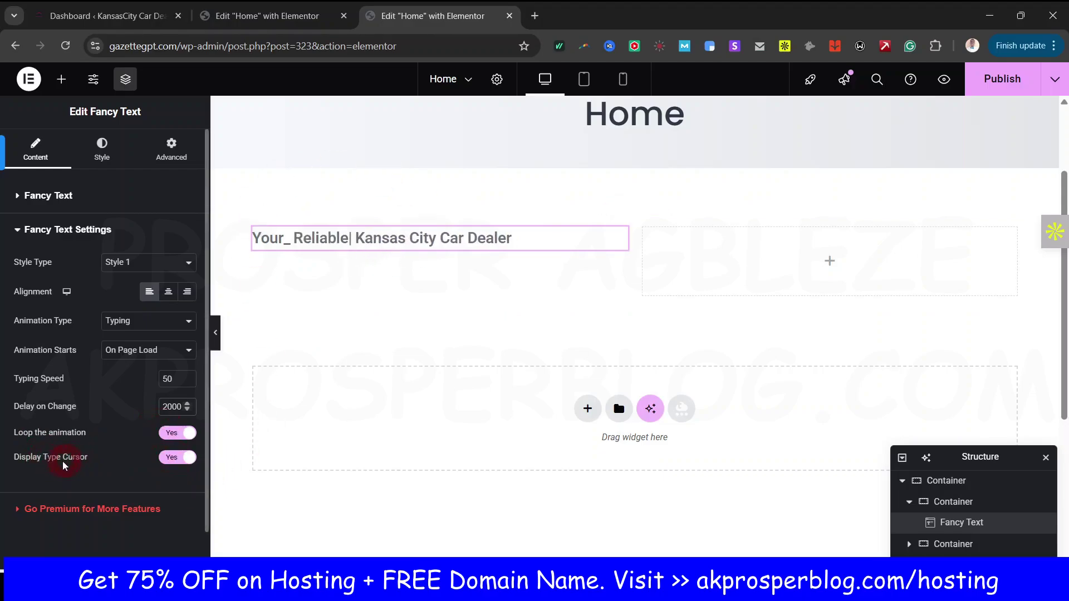
left_click(166, 454)
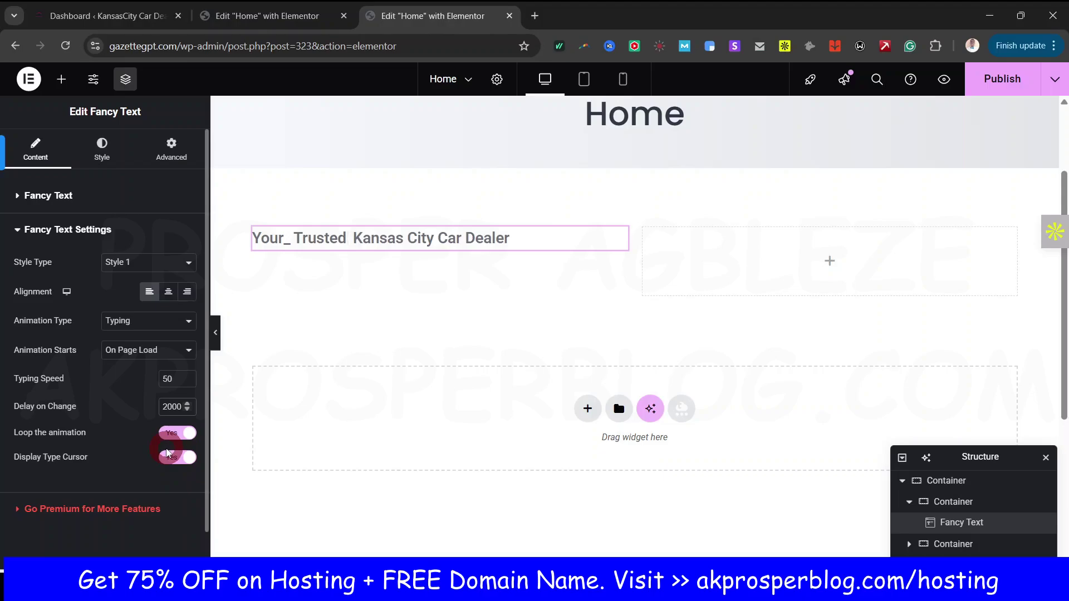
Step: Check the heading colors on the original Home page and set the Fancy Text's prefix text color to red #FF0000
left_click(100, 145)
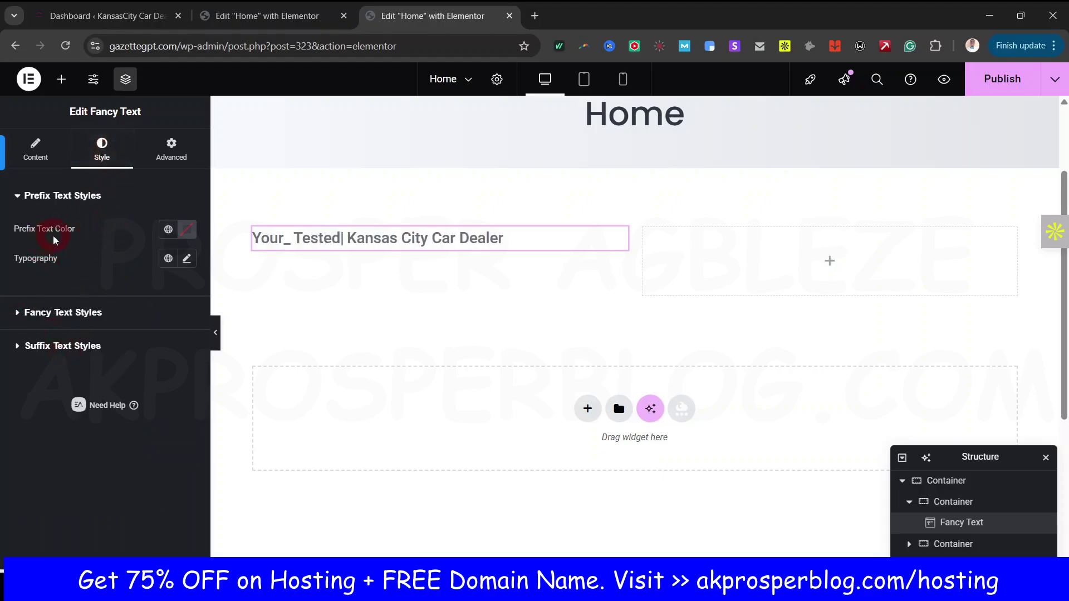
left_click(248, 16)
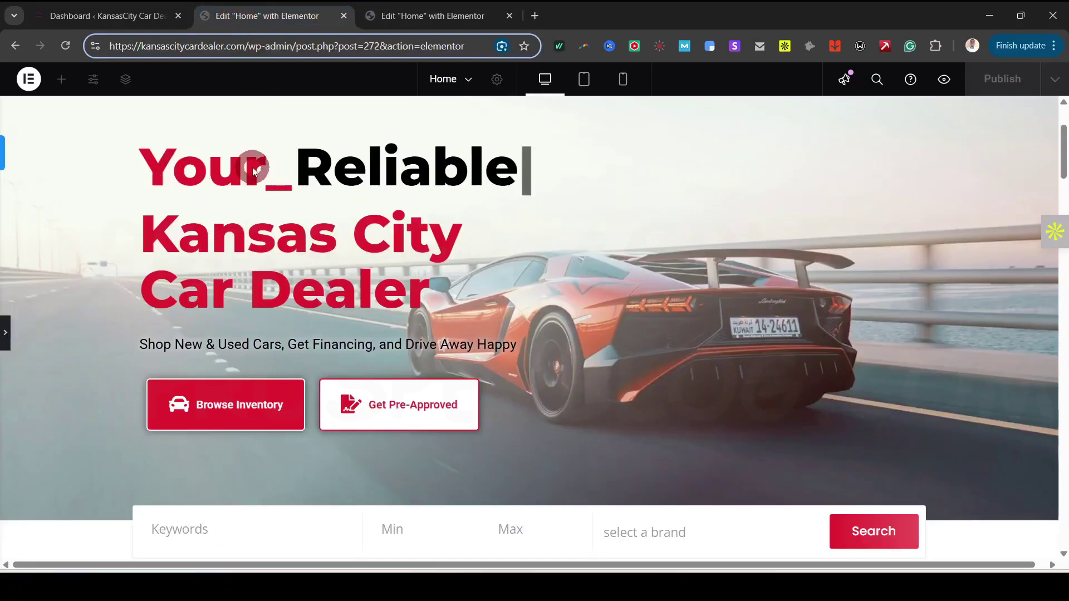
left_click(408, 18)
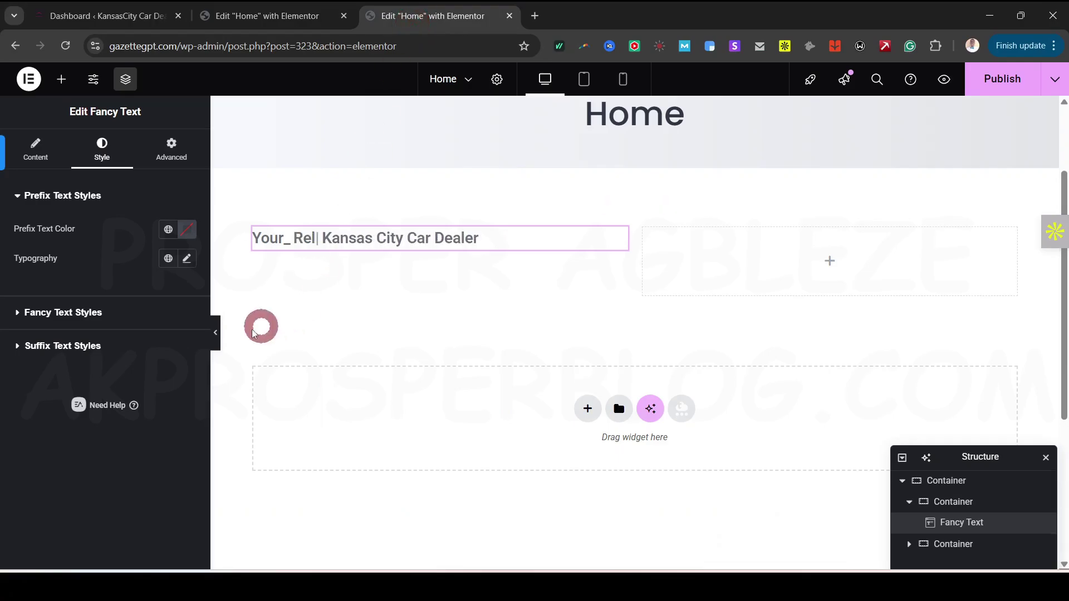
left_click(169, 230)
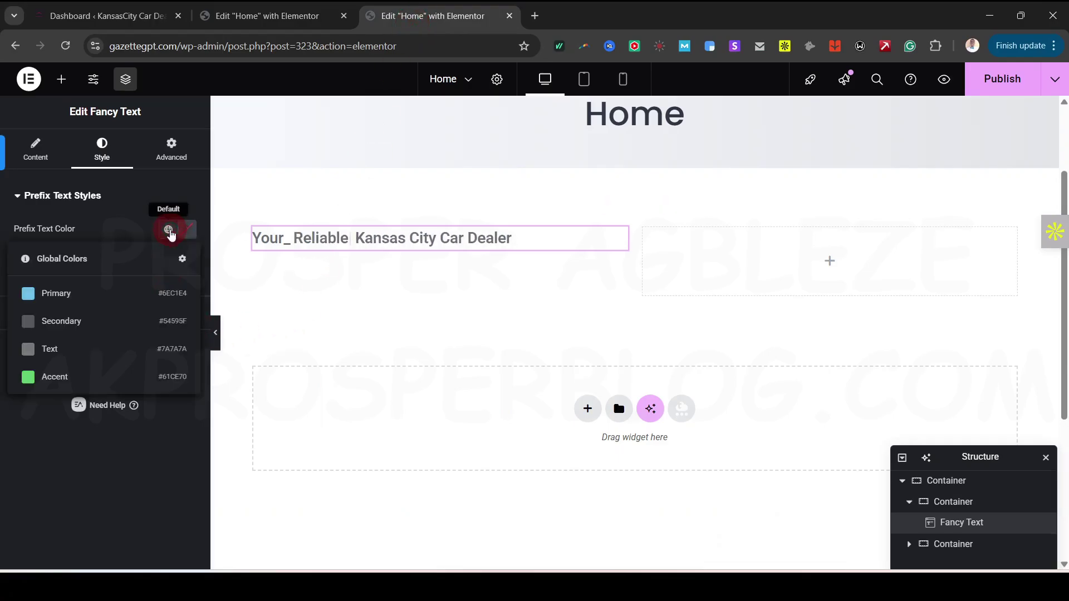
left_click(188, 229)
left_click_drag(187, 330, 295, 285)
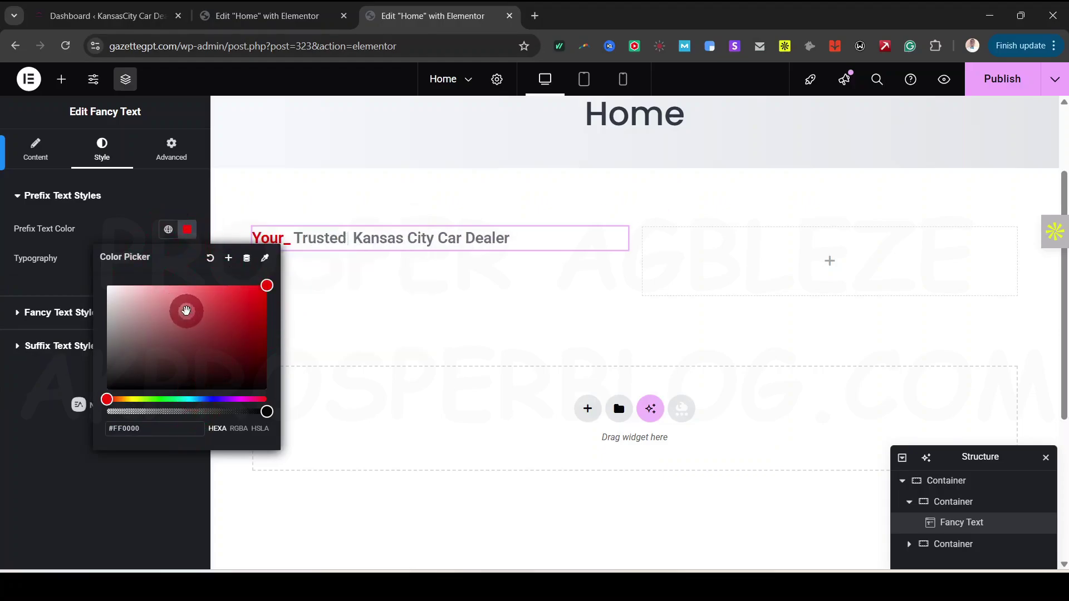
Step: Save the red prefix text color as a new global color named Red
left_click(229, 258)
left_click(513, 316)
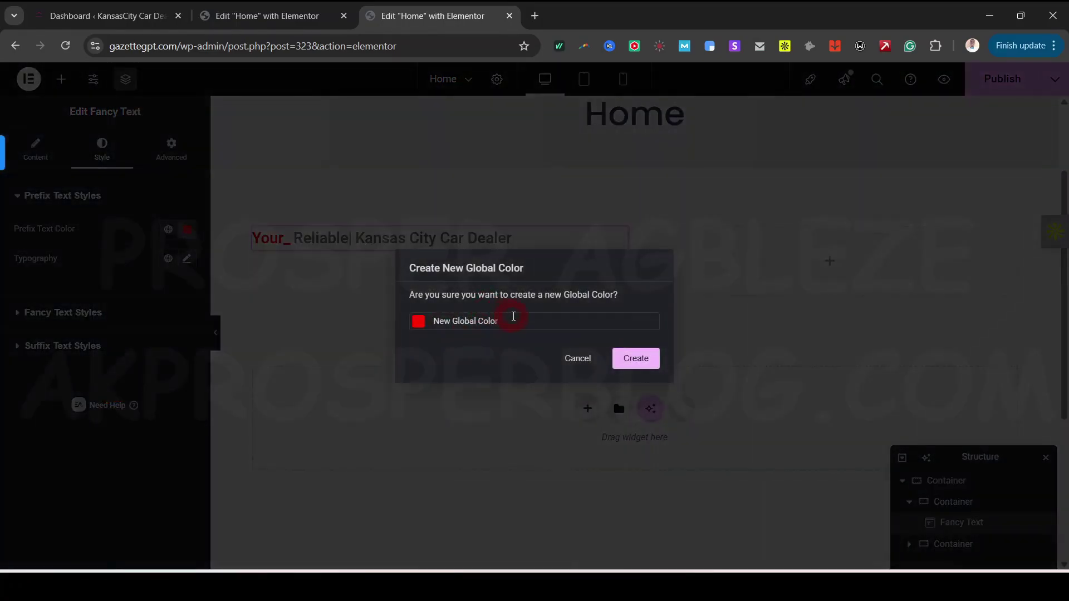
key("ctrl+a")
type("TRed")
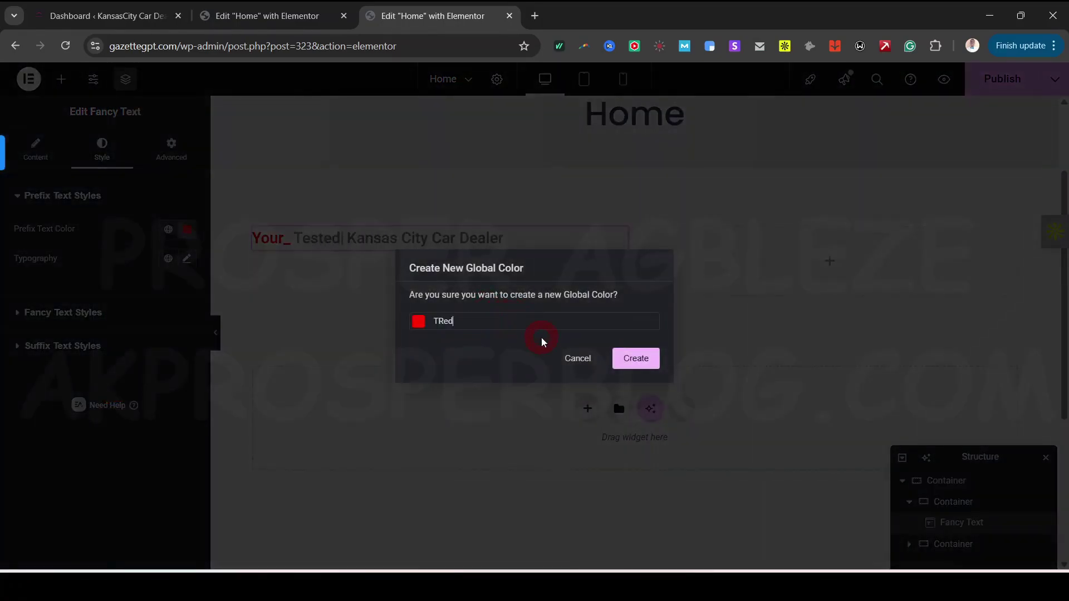
key("ctrl+a")
type("Red")
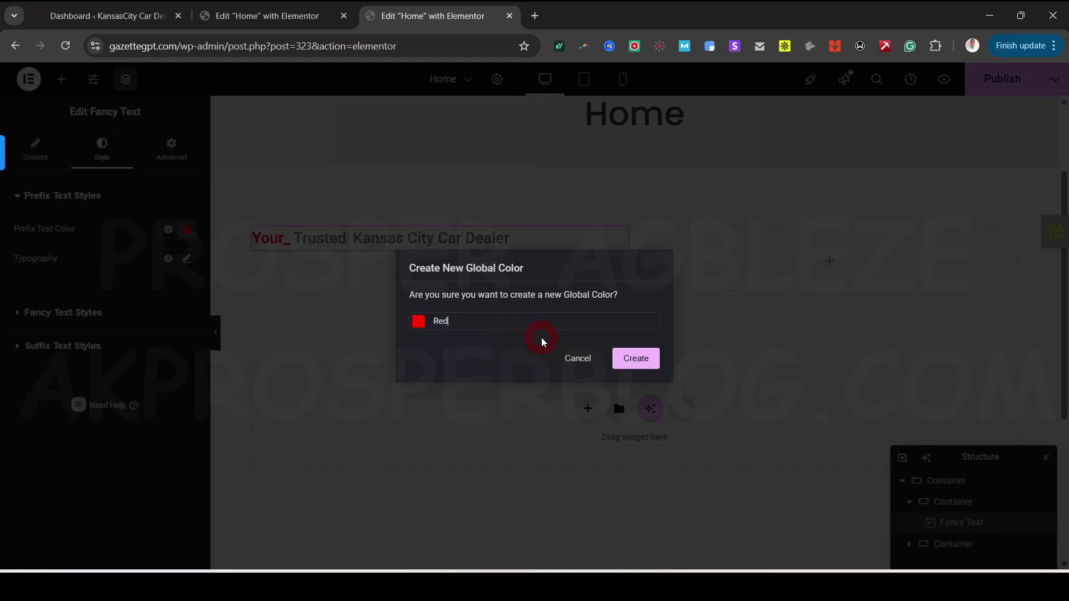
left_click(636, 359)
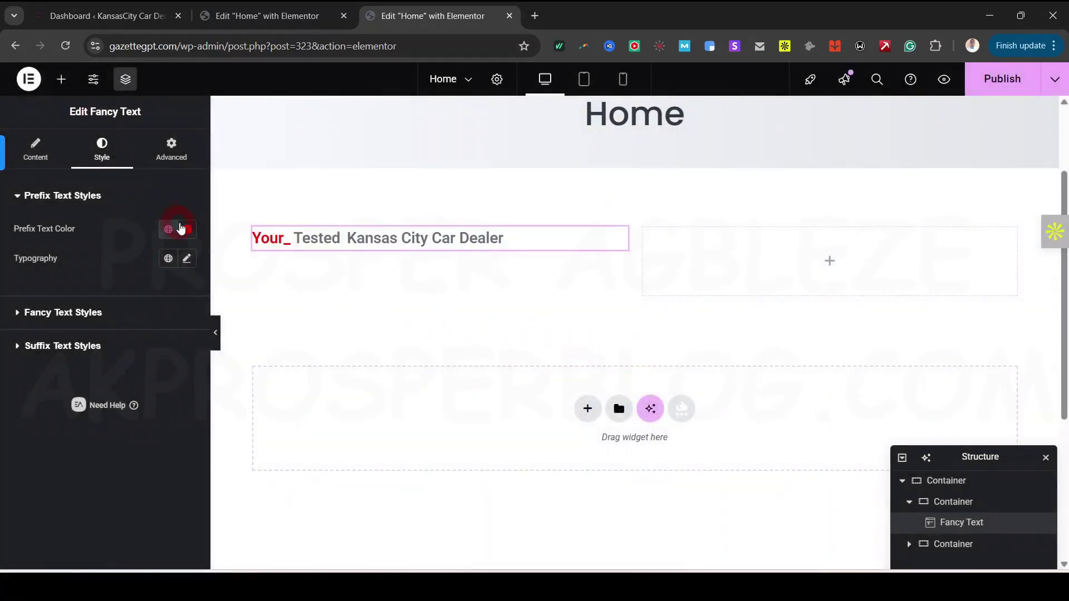
Step: Darken the Fancy Text's prefix text color to #EB0000
left_click(187, 229)
left_click(272, 283)
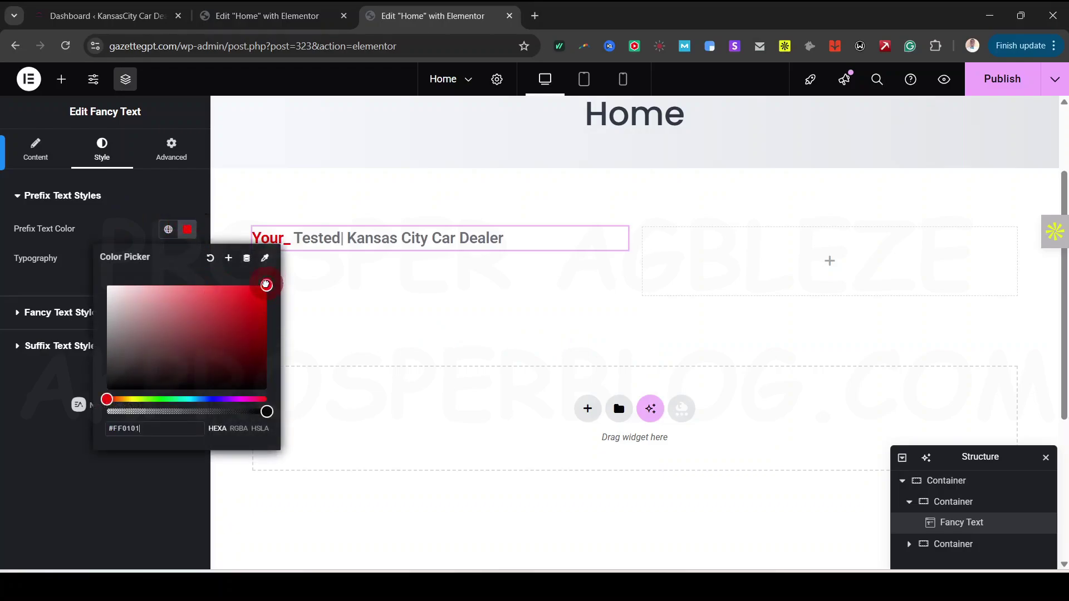
left_click_drag(266, 284, 271, 293)
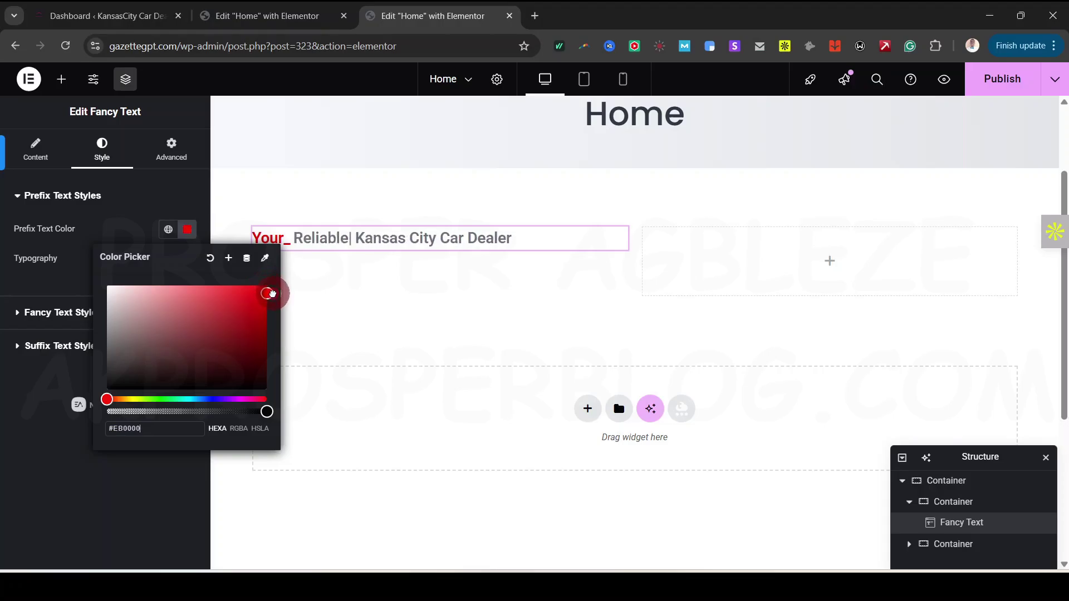
left_click(228, 259)
left_click(480, 323)
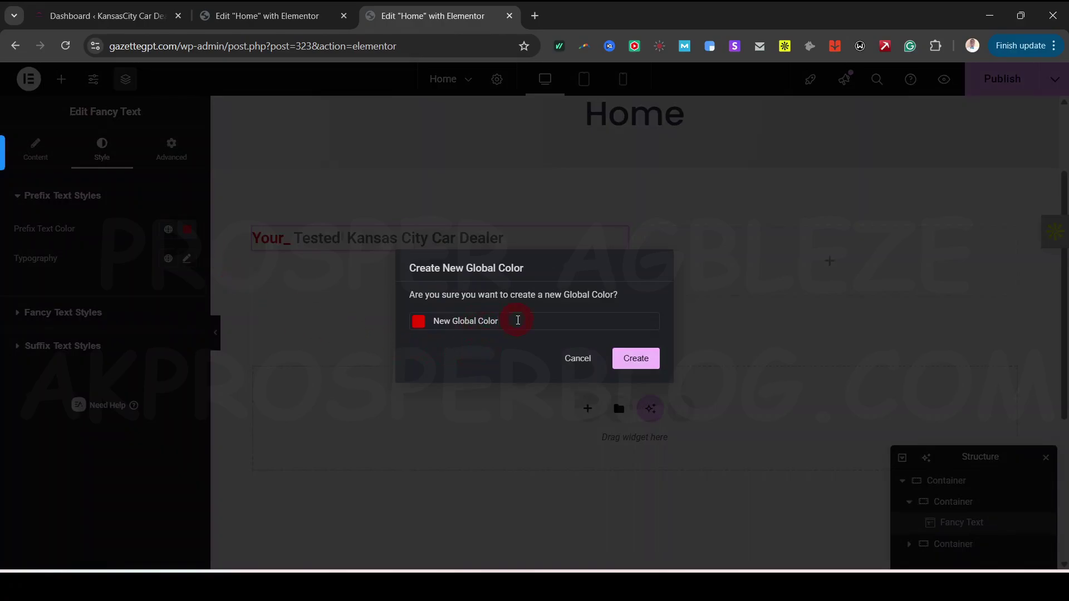
key("ctrl+a")
type("D")
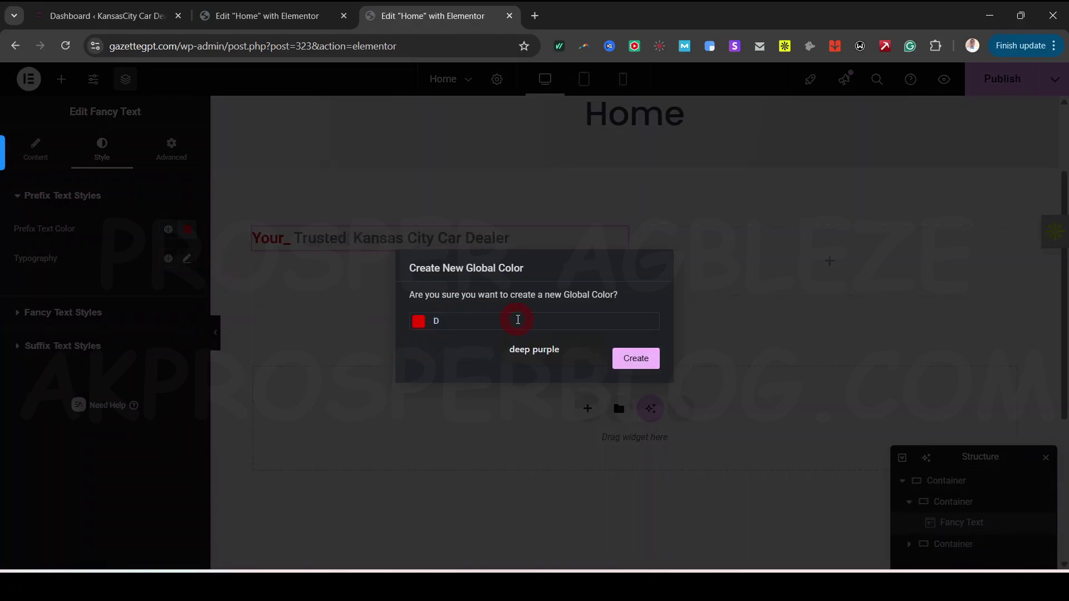
left_click(351, 312)
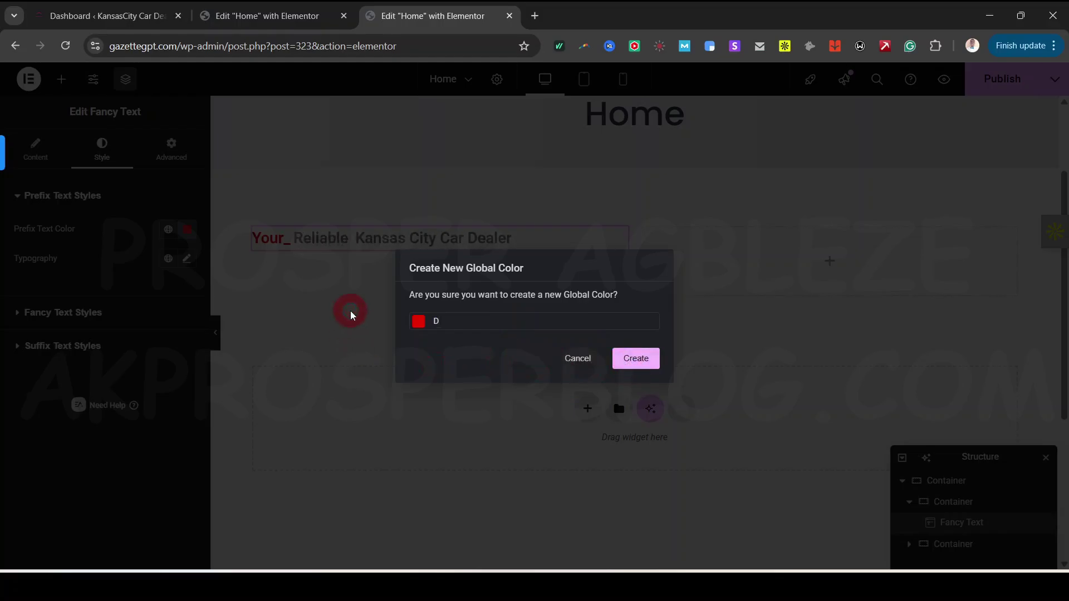
left_click(577, 358)
Step: Apply the saved Red global color to the Fancy Text's prefix text
left_click(168, 228)
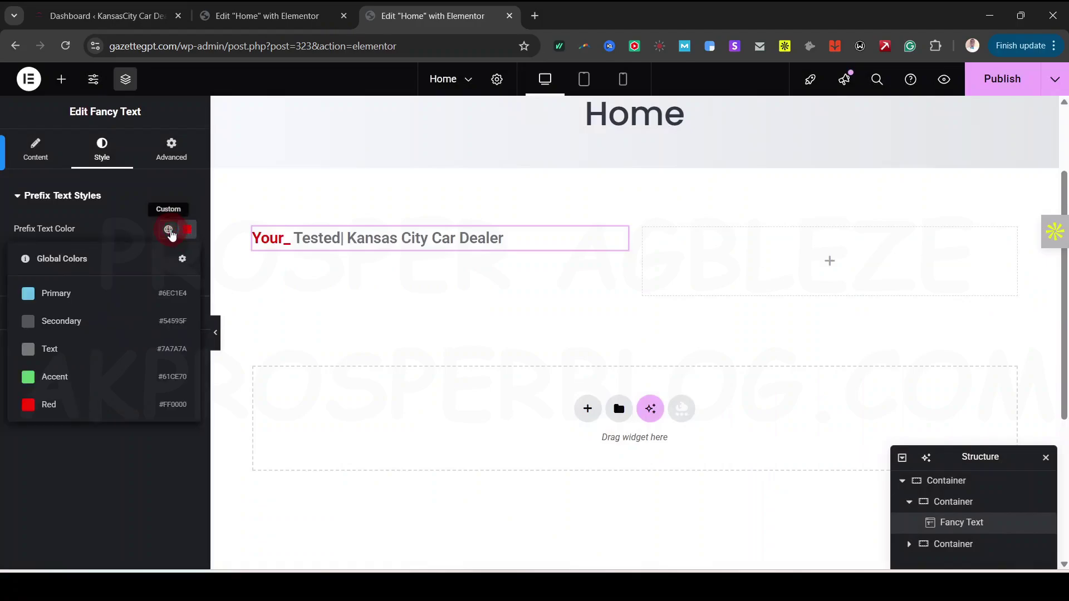
left_click(50, 403)
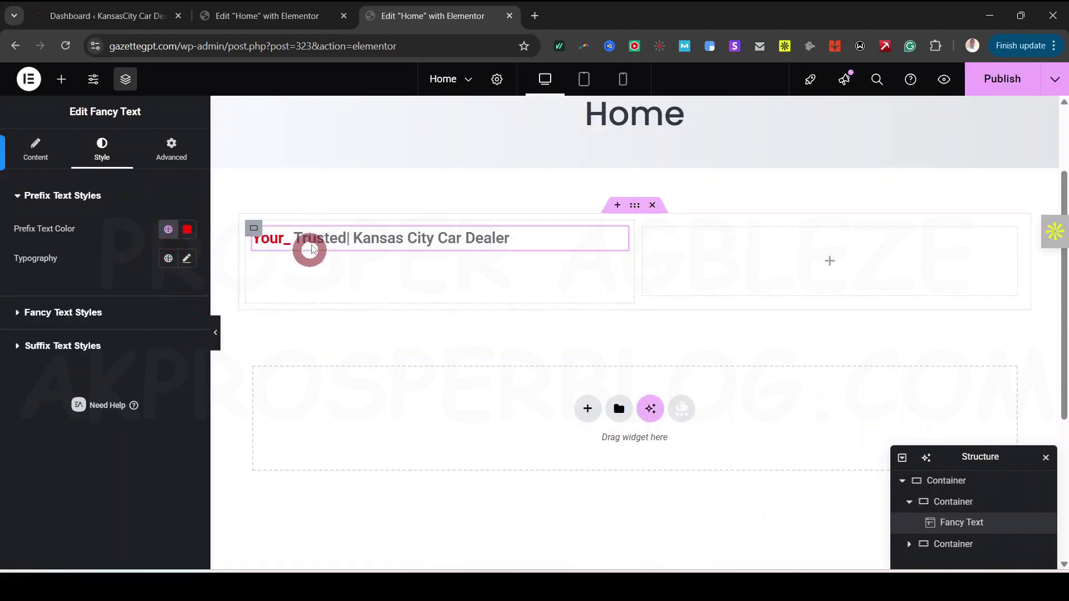
Step: Examine the Transform, Style and Decoration options in the typography settings of the Fancy Text's prefix
left_click(188, 259)
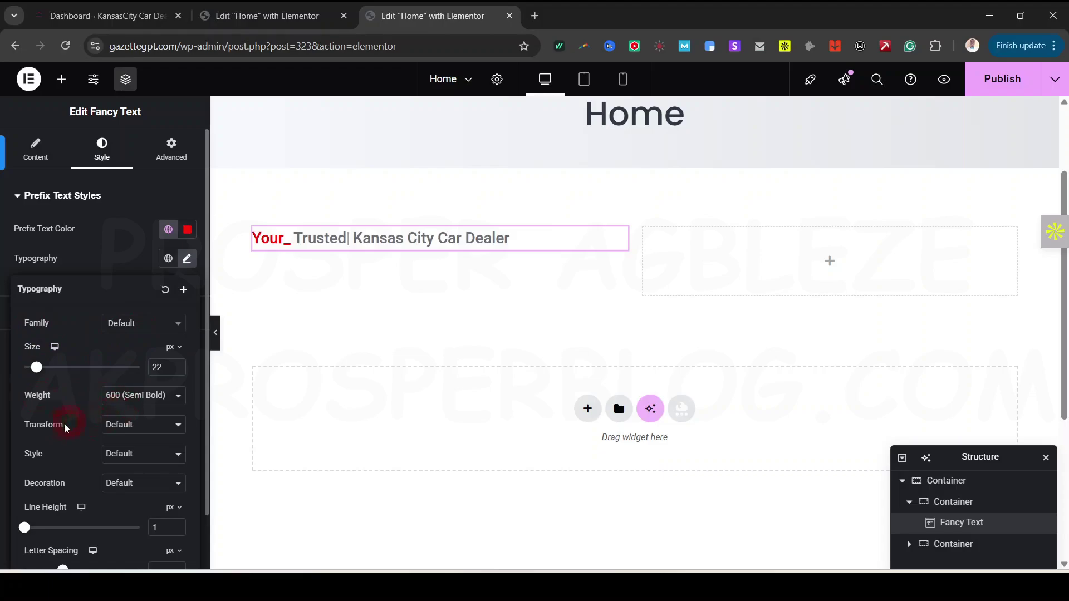
left_click(143, 426)
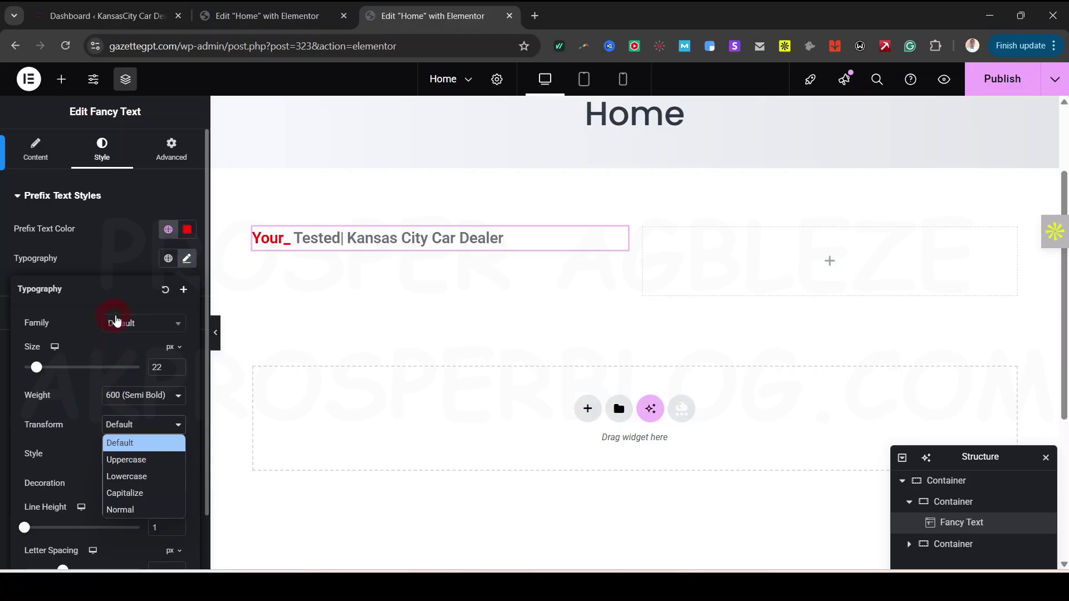
left_click(69, 386)
scroll(85, 455, "down", 1)
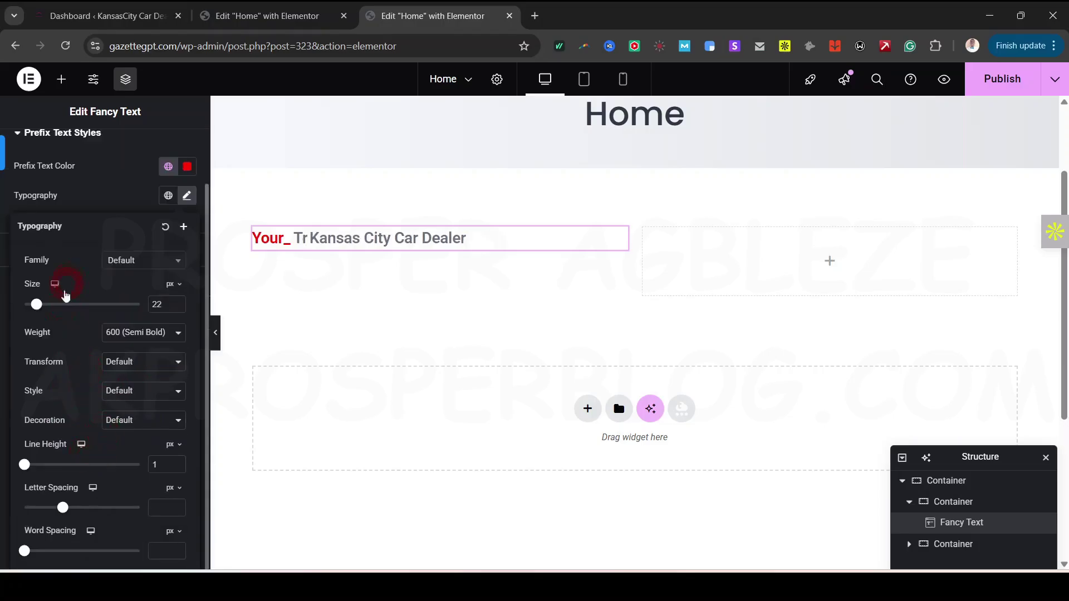
left_click(131, 373)
left_click(76, 379)
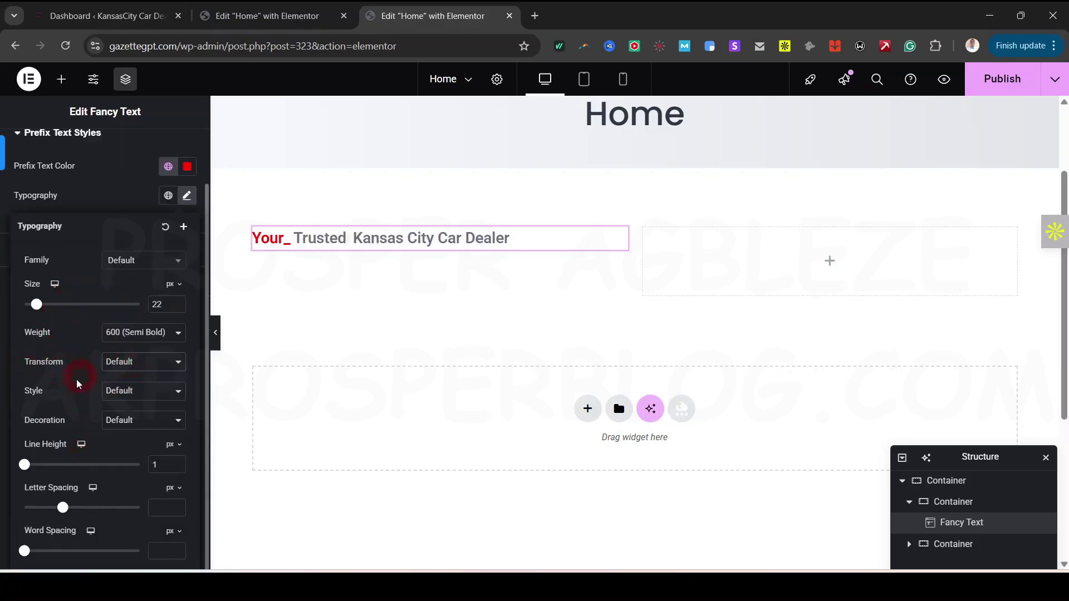
left_click(139, 390)
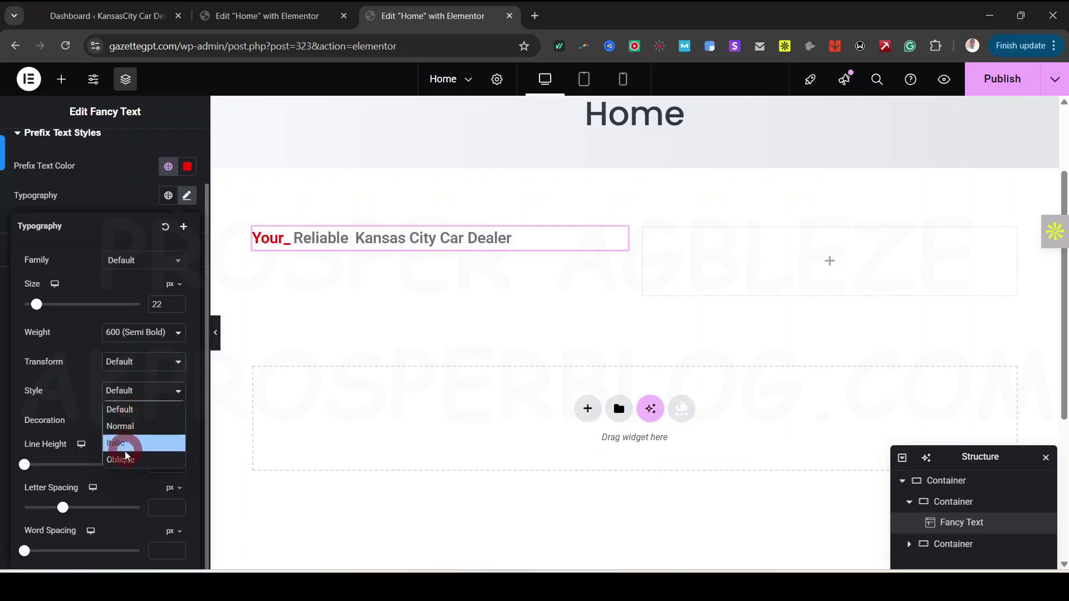
left_click(116, 368)
left_click(72, 397)
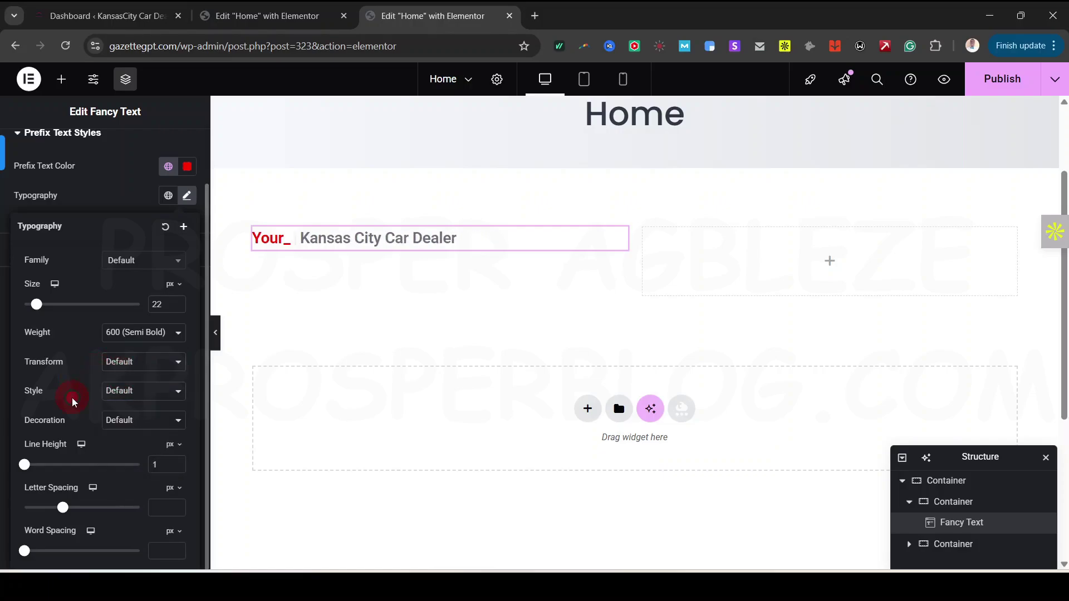
left_click(109, 421)
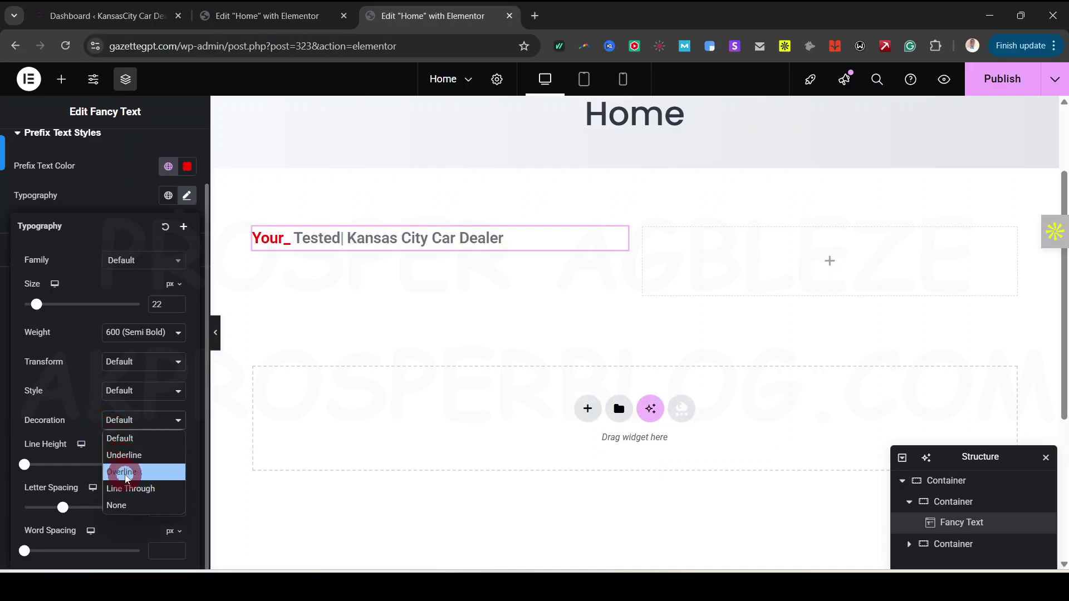
left_click(125, 393)
left_click(76, 405)
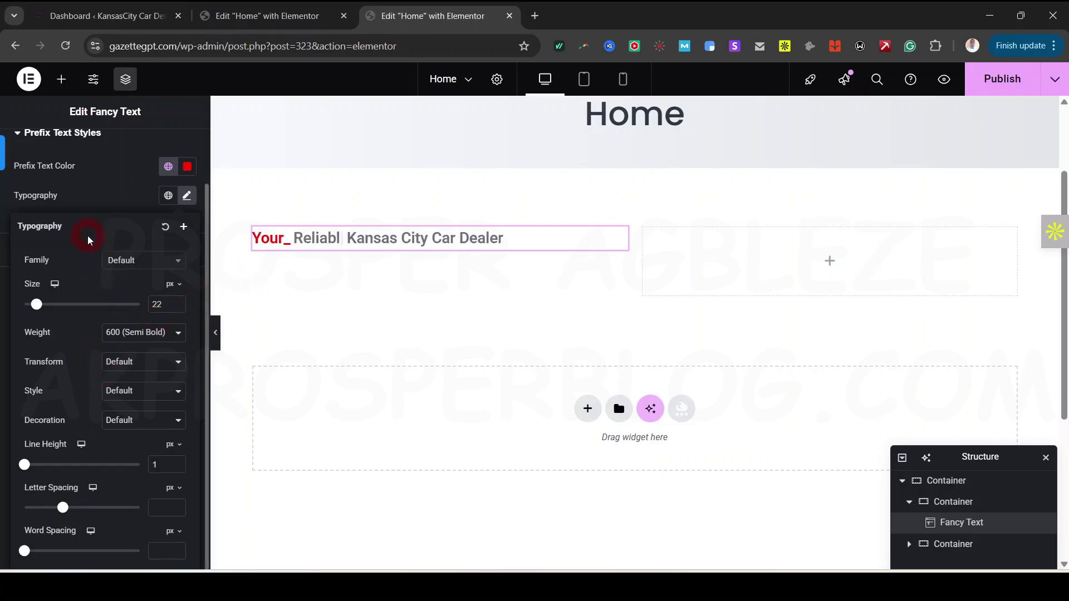
Step: Set the prefix text typography to the Montserrat family, size 75 px and weight 800 (Extra Bold)
left_click(146, 261)
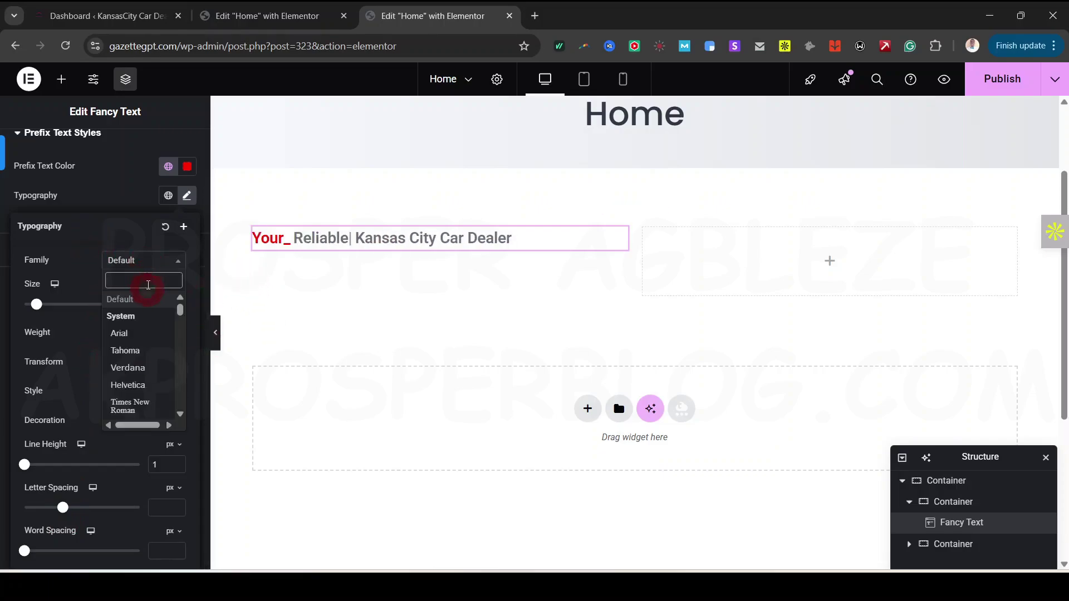
type("mon")
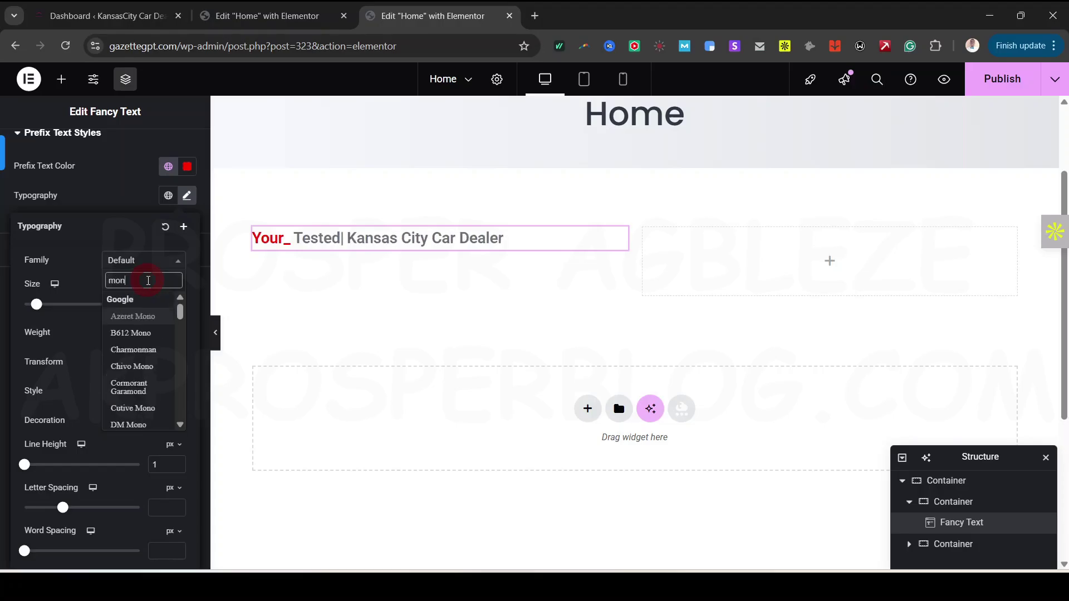
type("tserrat")
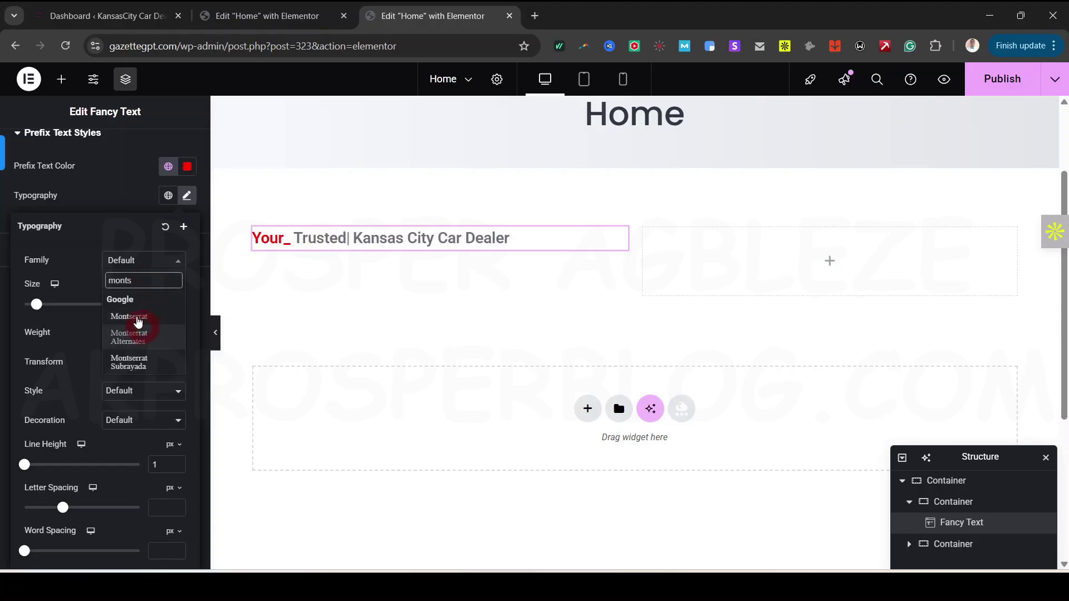
left_click(133, 313)
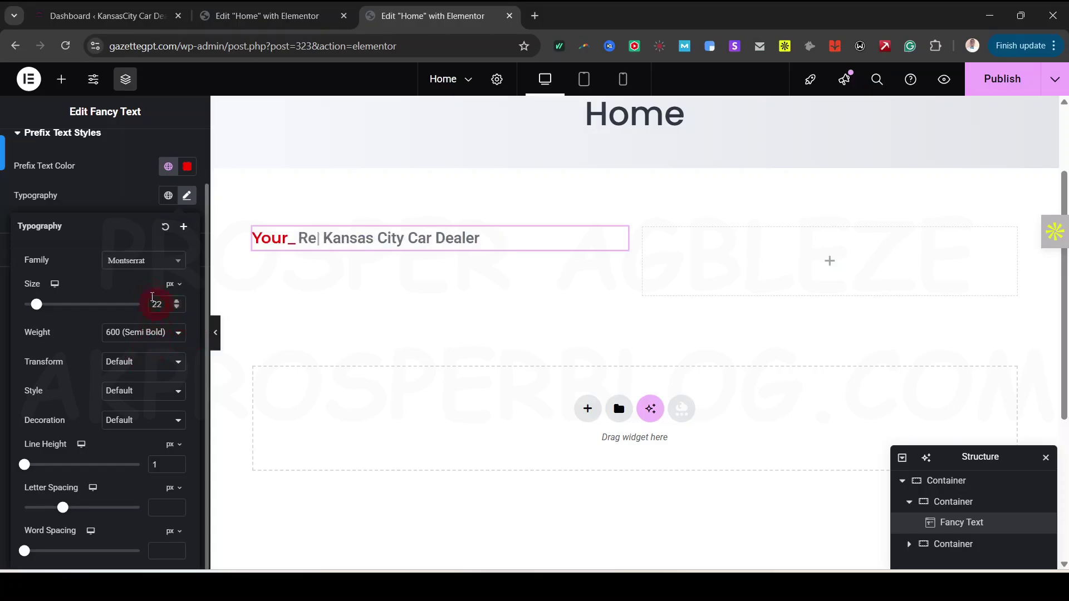
left_click_drag(36, 304, 71, 310)
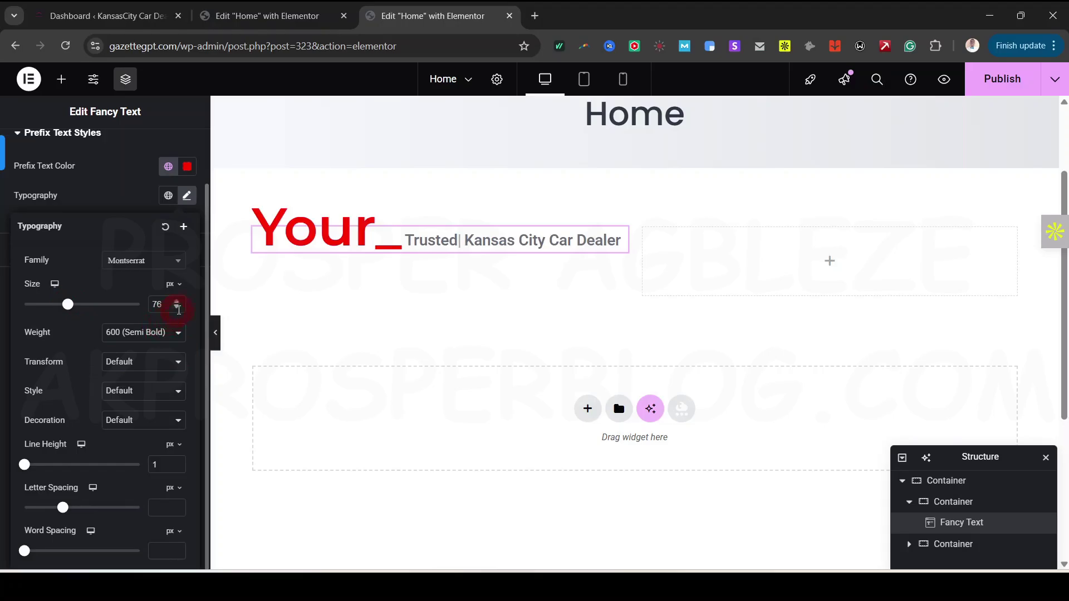
left_click(177, 308)
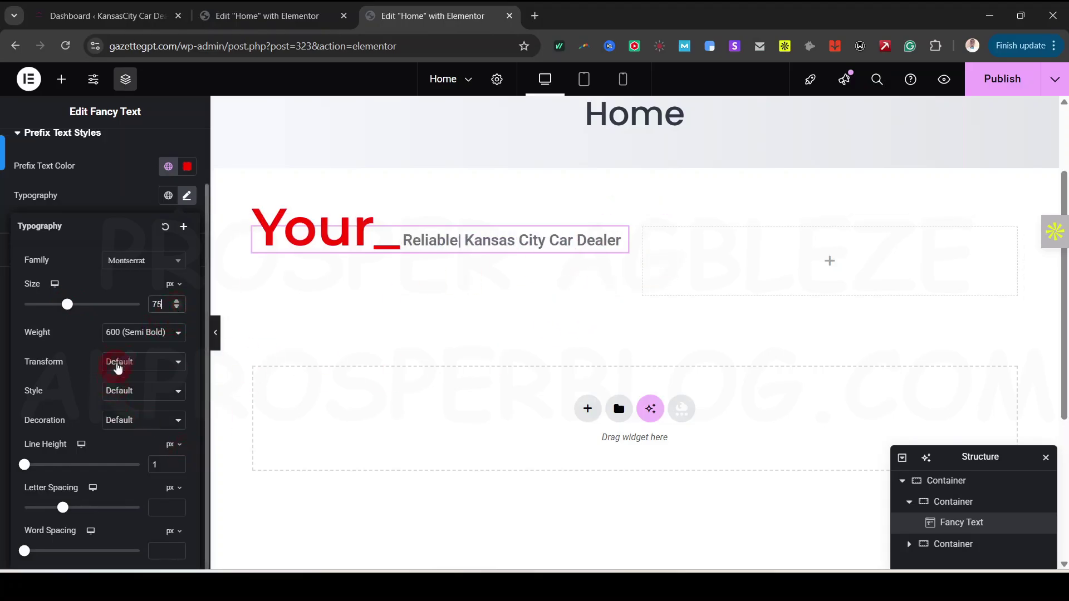
left_click(174, 333)
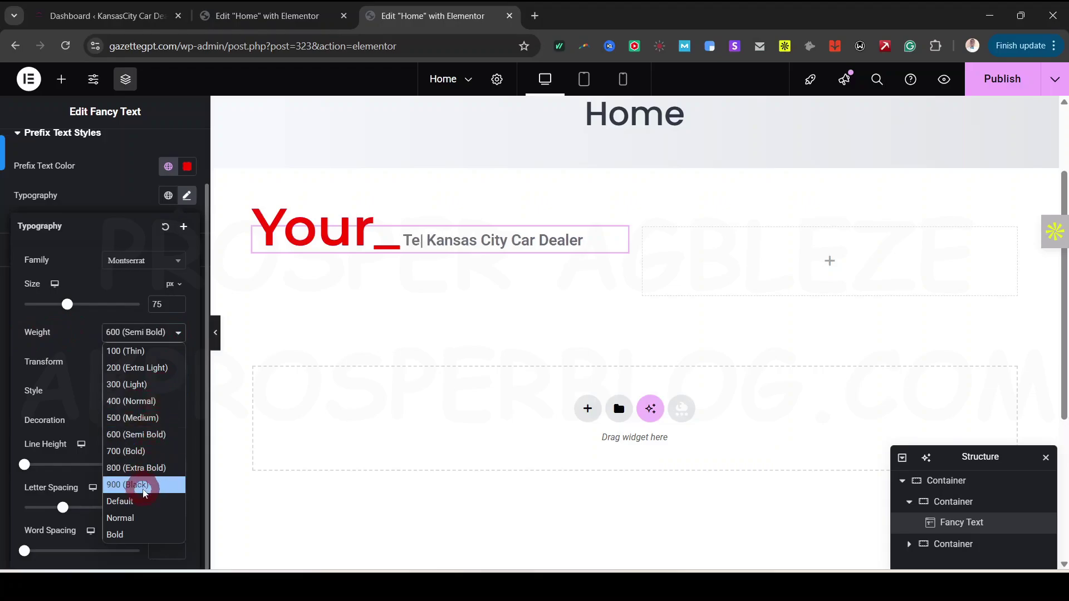
left_click(142, 466)
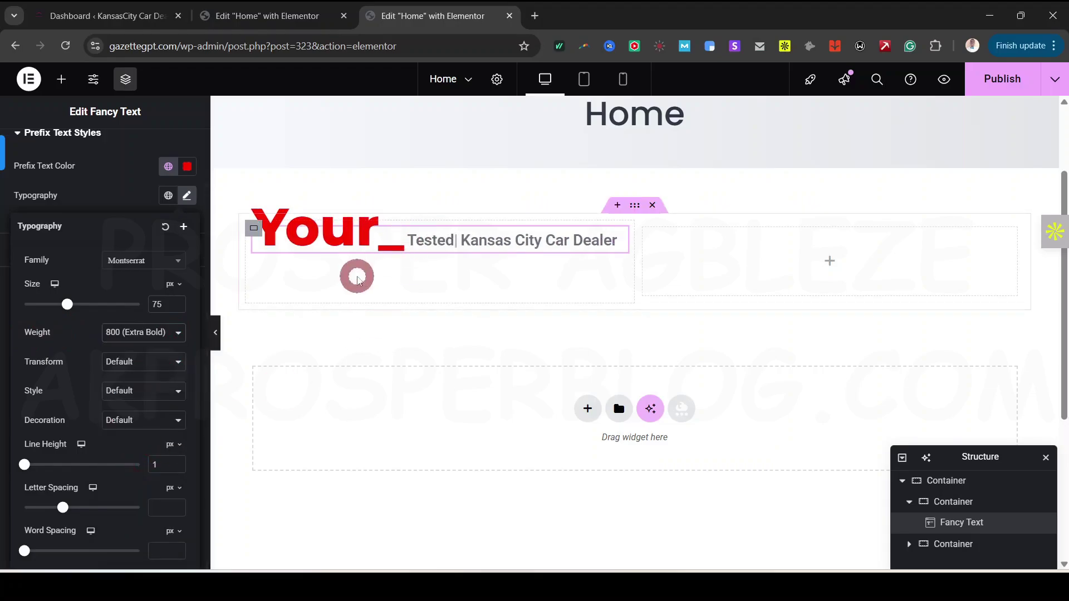
Step: Compare the prefix styling with the finished headline on the reference Home page in the other browser tab
left_click(257, 16)
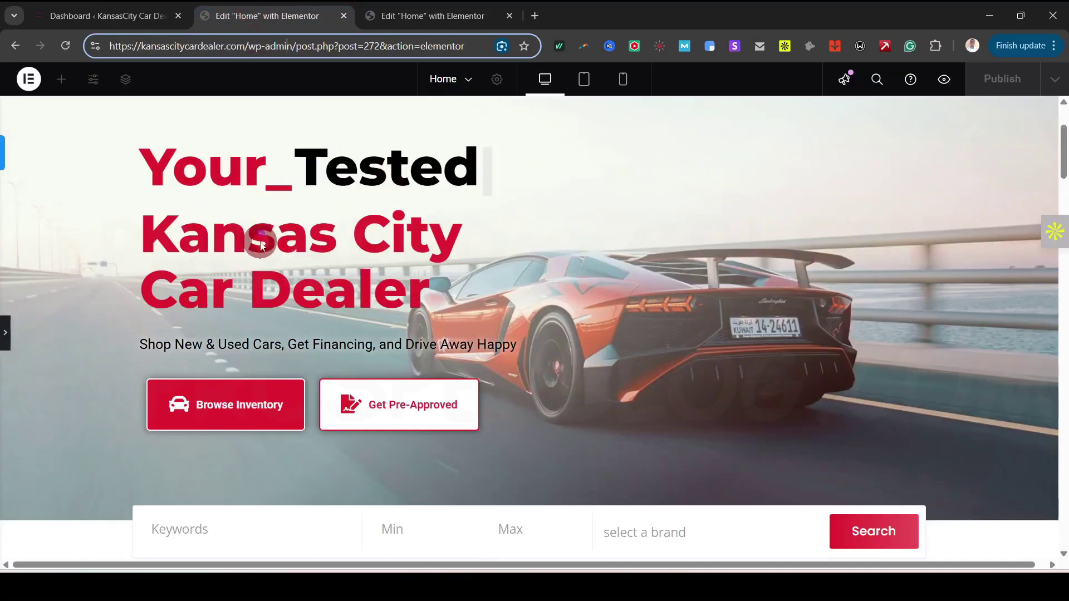
scroll(258, 239, "up", 3)
left_click(426, 16)
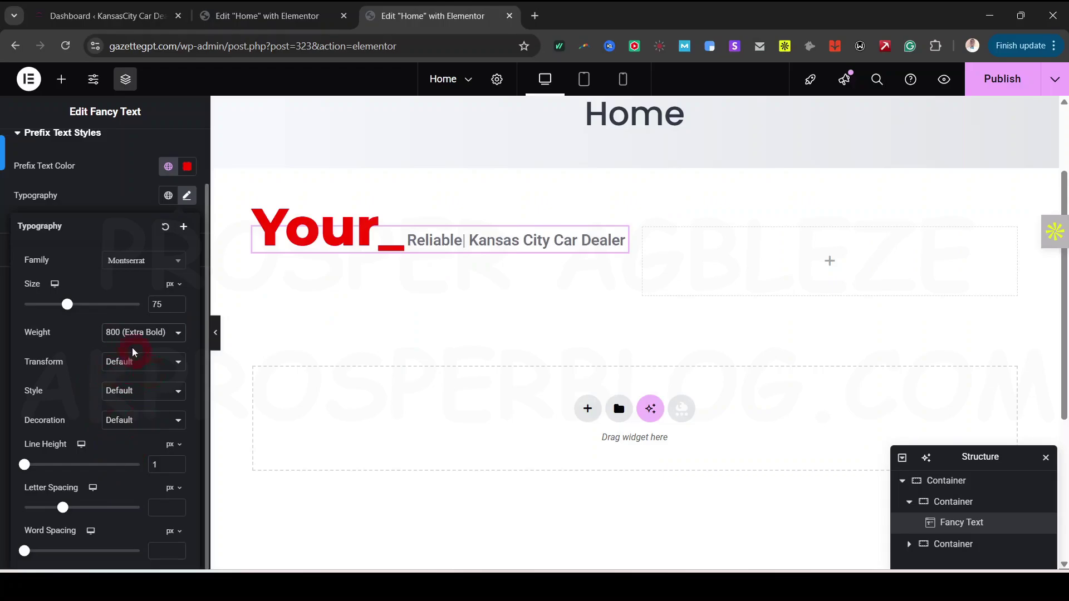
Step: Open the Fancy Text Styles settings and check the animated word's look on the reference Home page
left_click(79, 137)
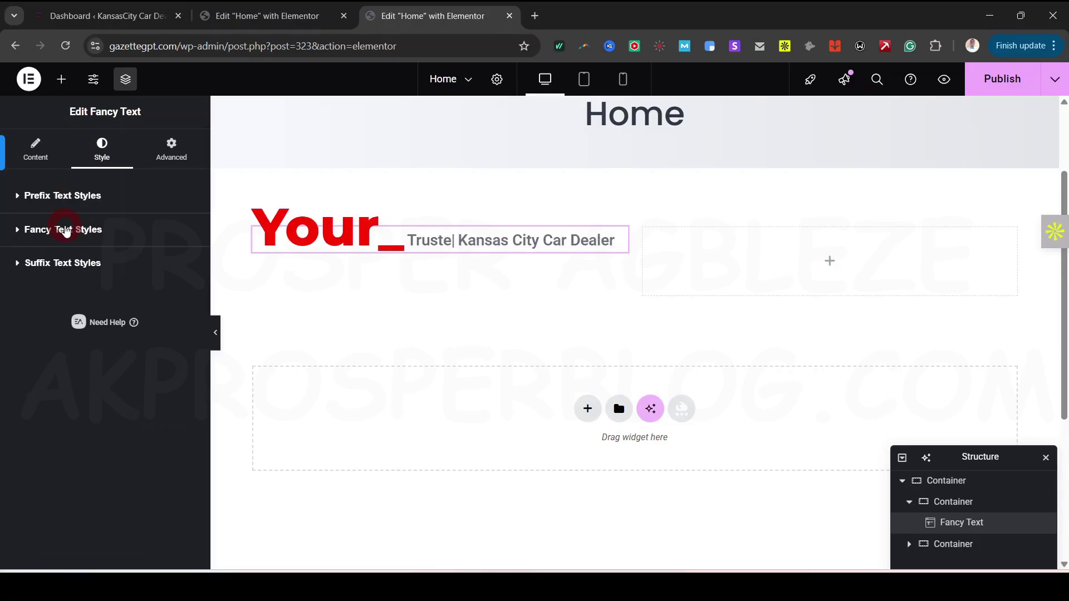
left_click(66, 230)
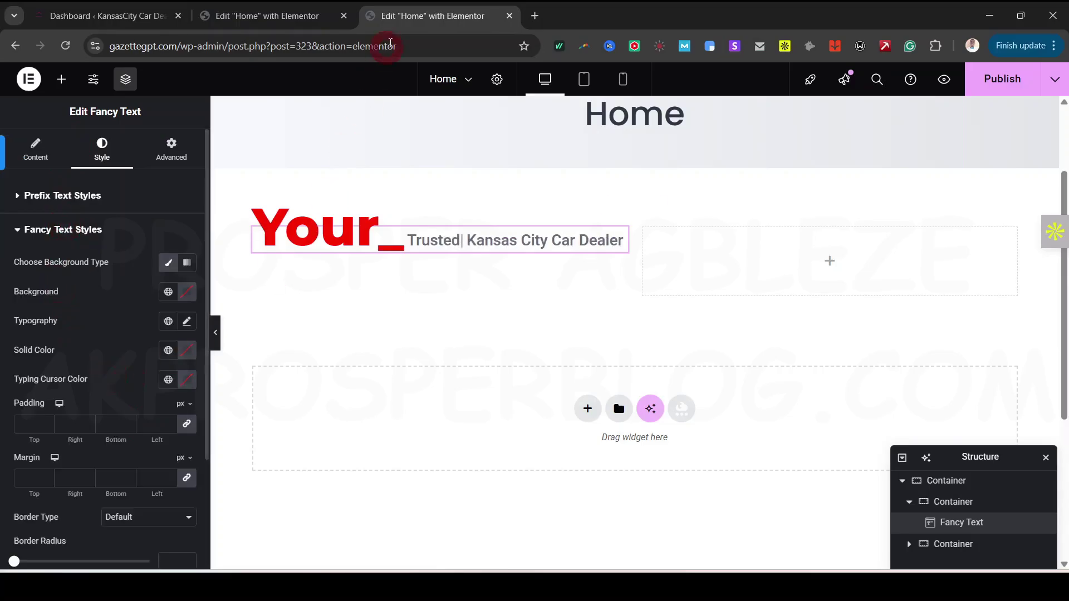
left_click(281, 16)
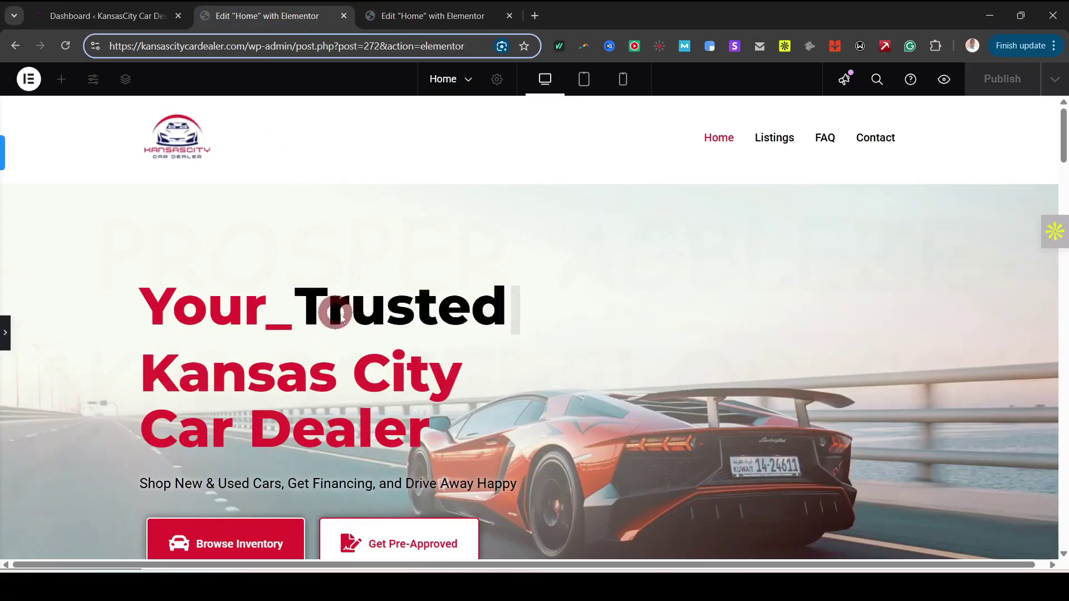
left_click(445, 15)
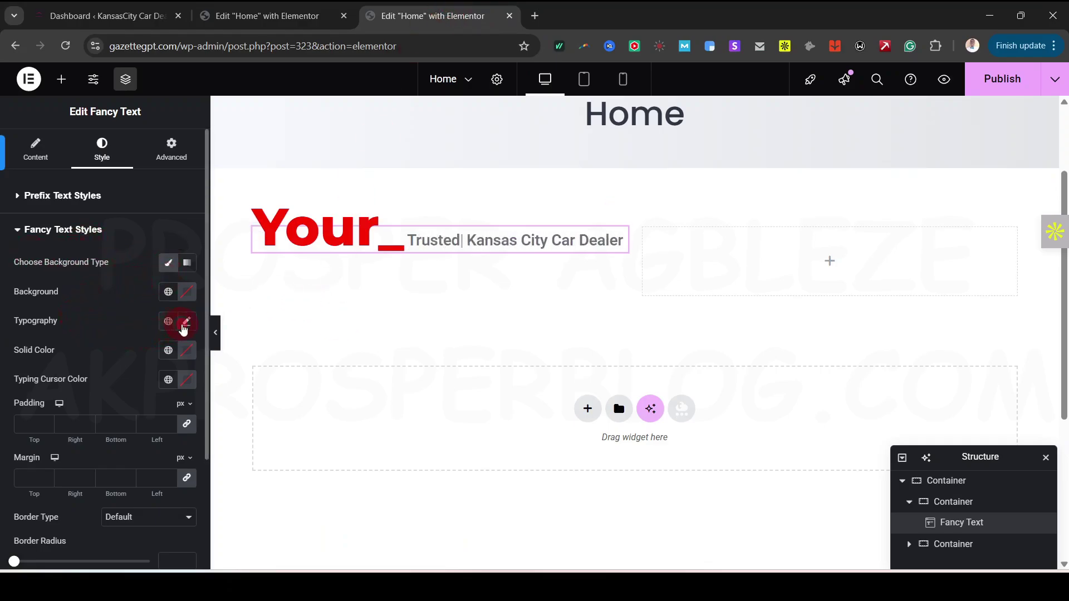
Step: Set the font family of the animated fancy text to Montserrat
left_click(186, 323)
left_click(195, 334)
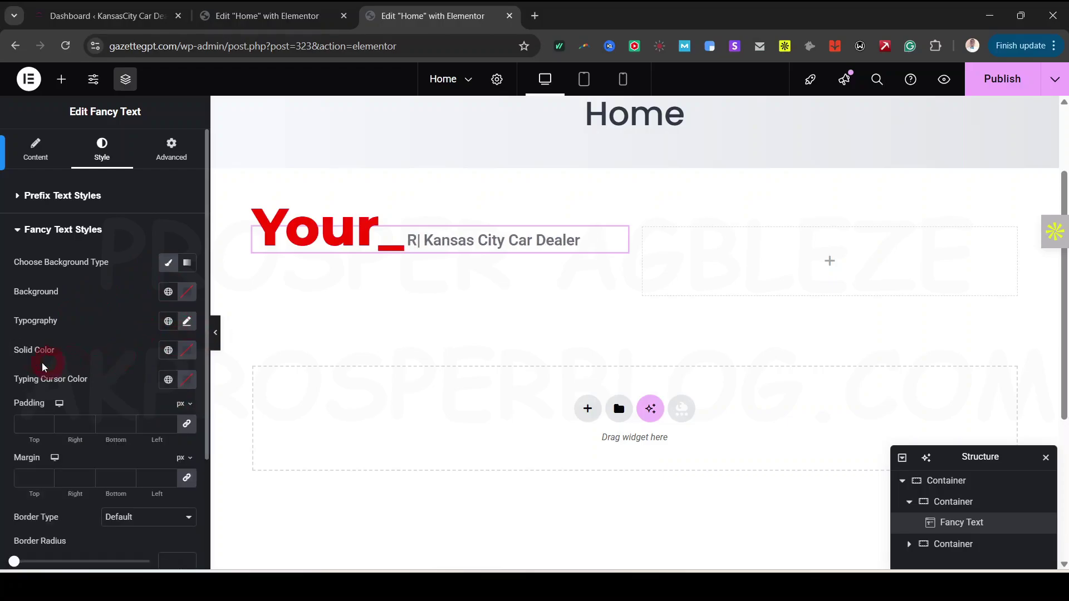
left_click(184, 323)
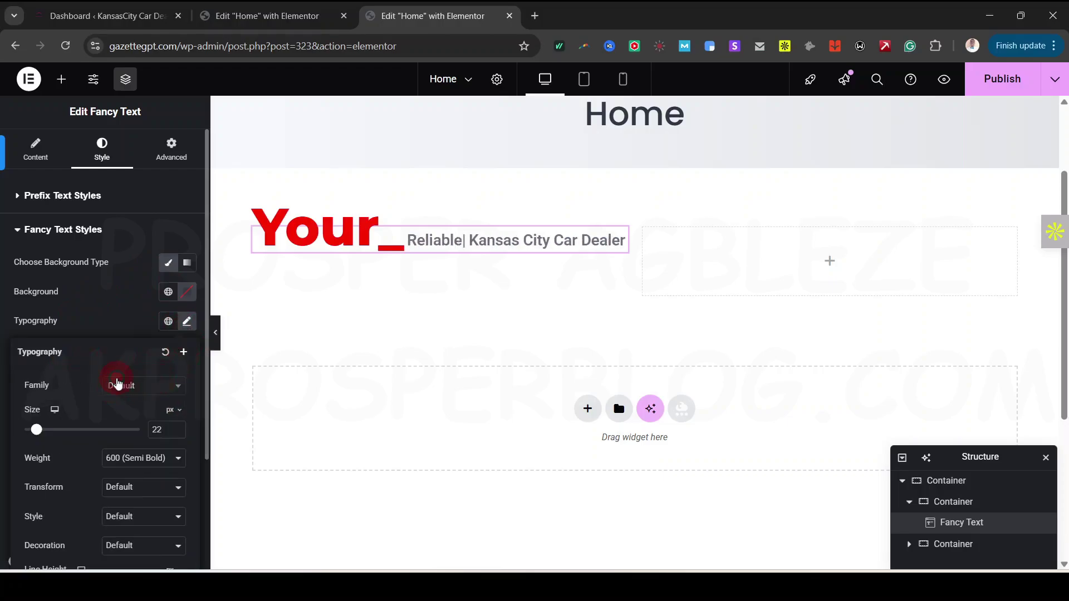
left_click(117, 383)
type("mon")
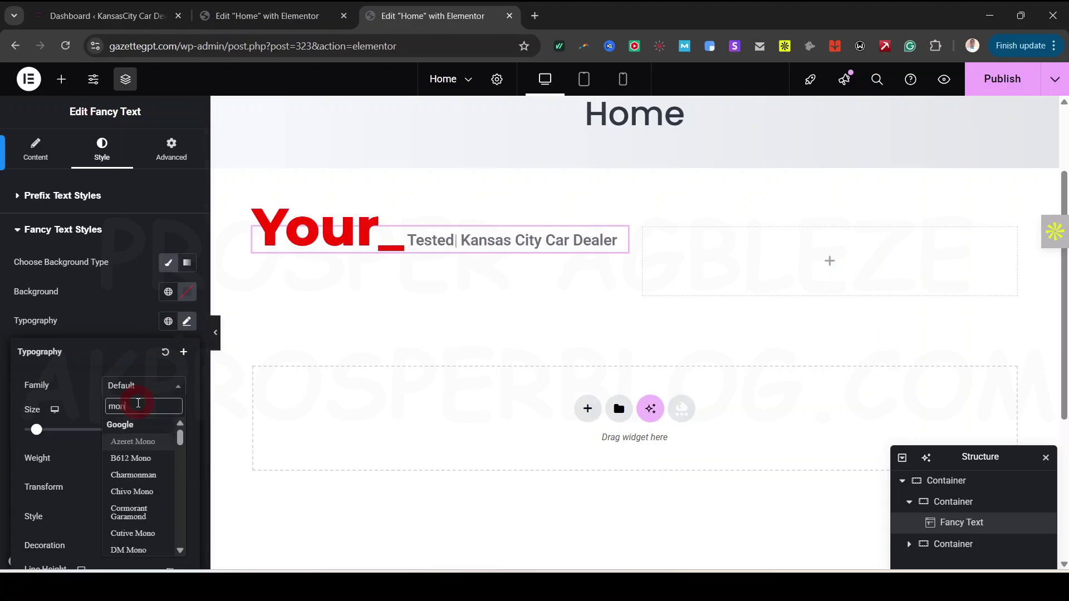
type("ts")
left_click(140, 443)
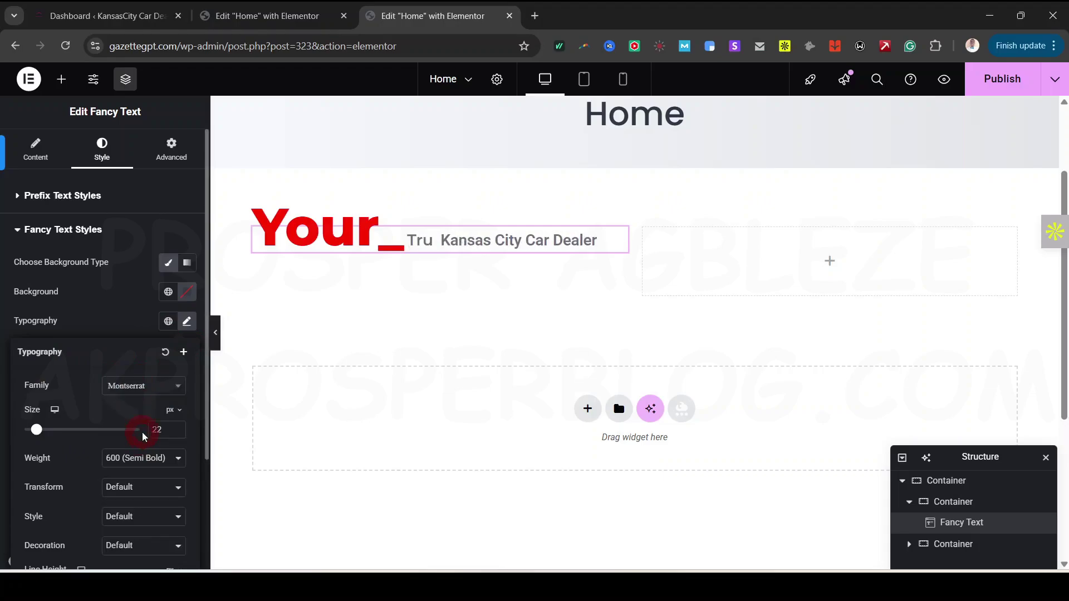
Step: Set the animated fancy text's size to 75 px and its weight to 800 (Extra Bold)
left_click_drag(37, 430, 67, 429)
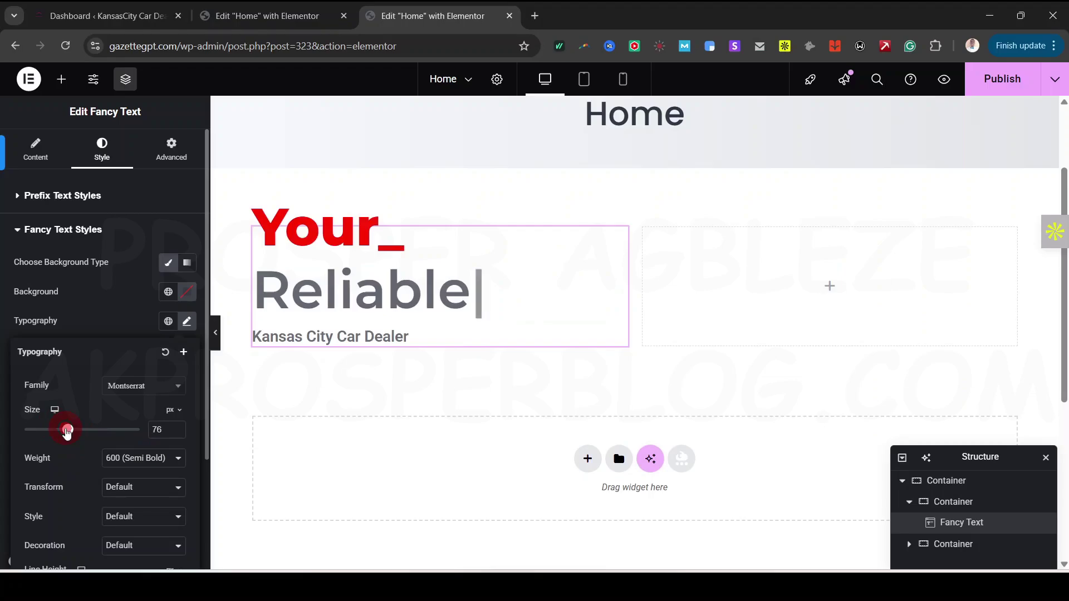
left_click(177, 435)
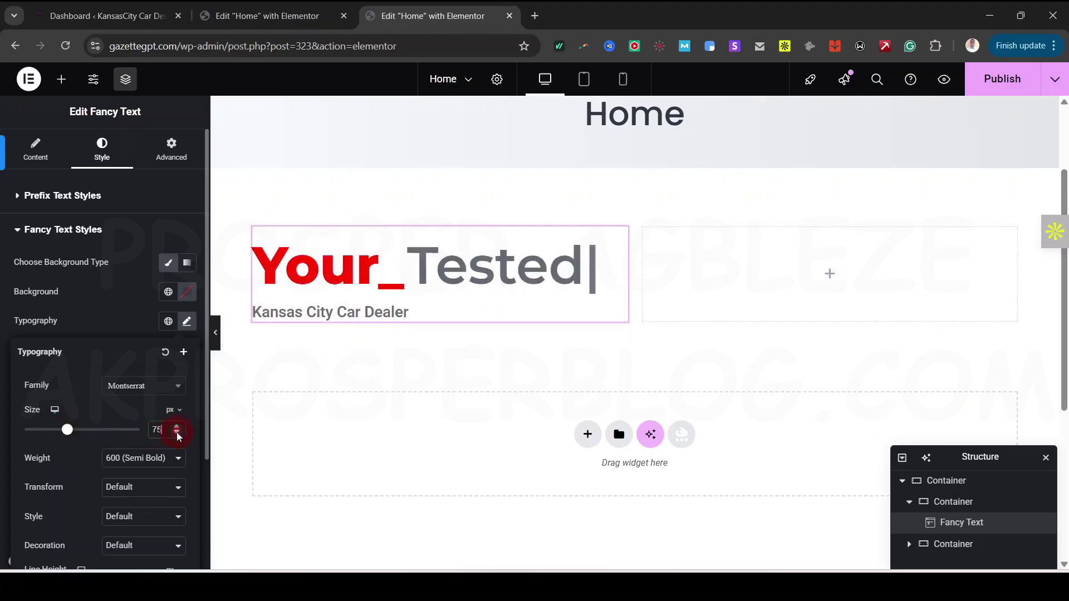
left_click(163, 474)
left_click(143, 372)
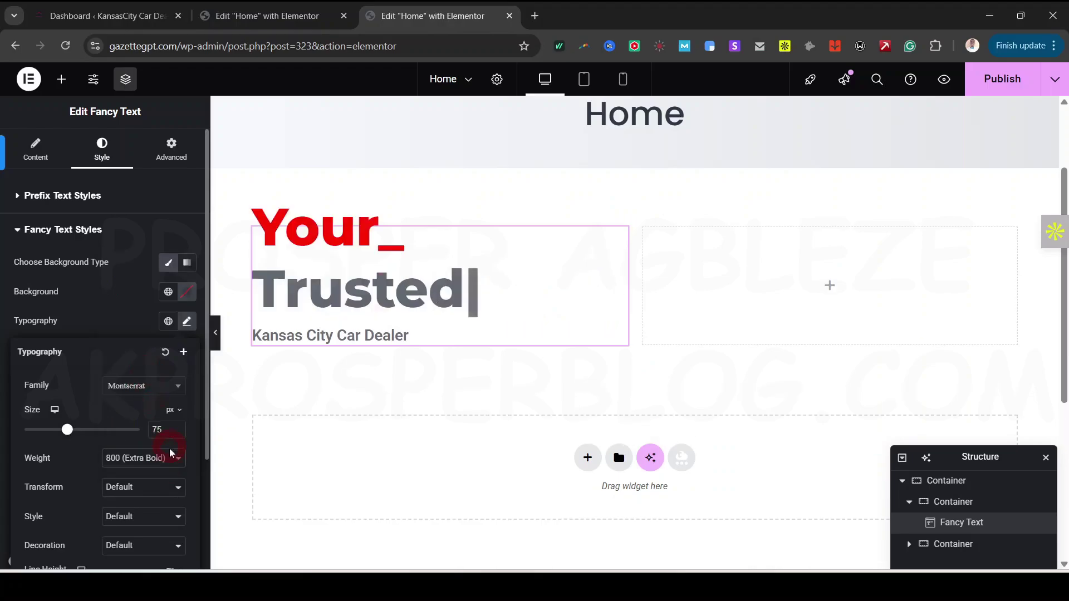
left_click(161, 462)
left_click(158, 459)
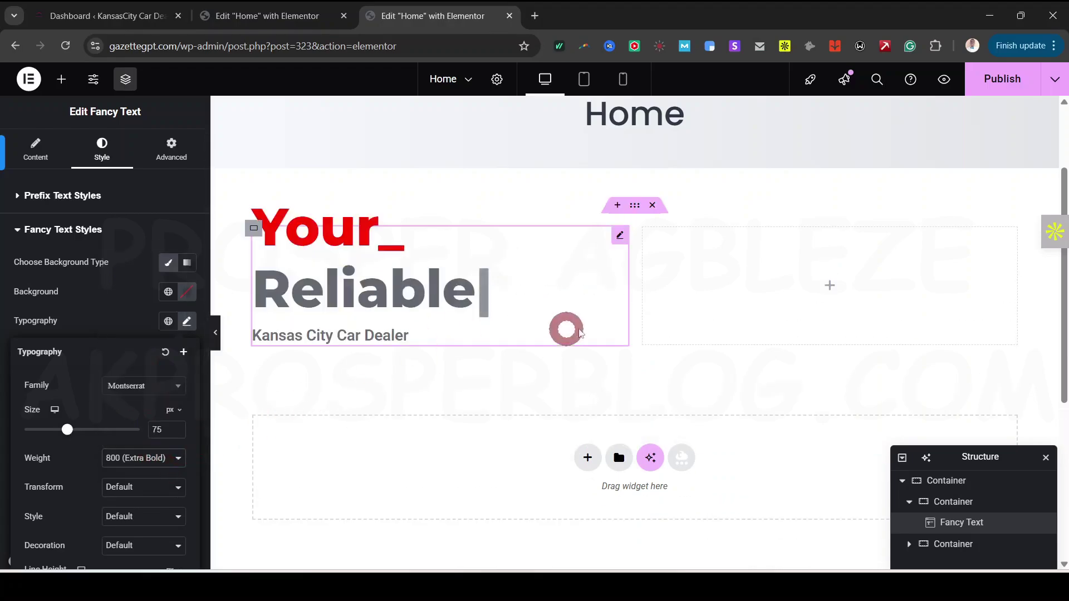
Step: Widen the column holding the Fancy Text widget by moving its boundary with the empty column, and close the typography settings
left_click_drag(629, 278, 675, 289)
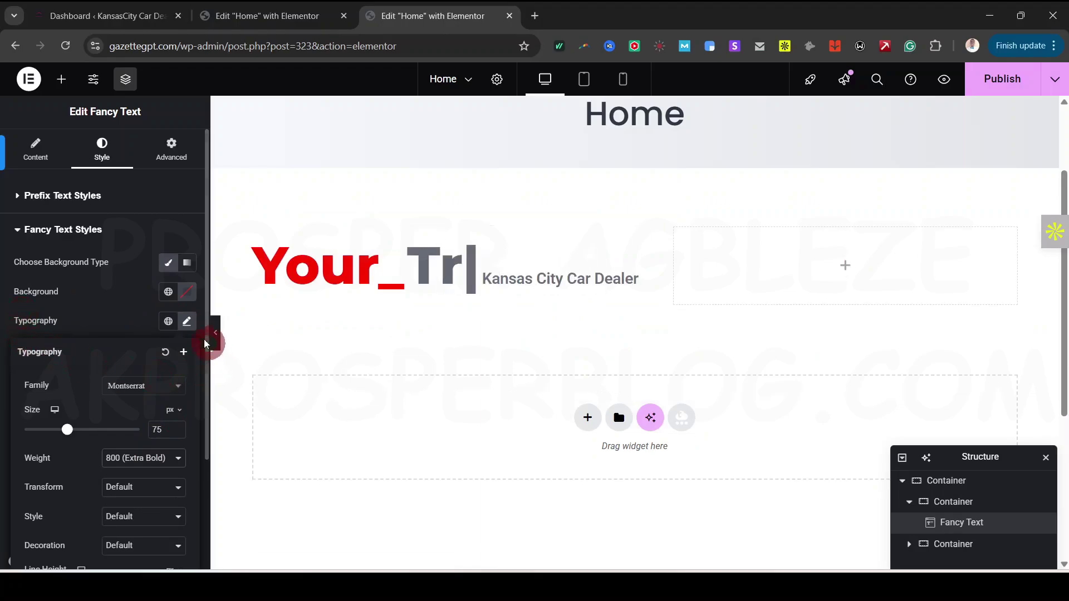
left_click(187, 322)
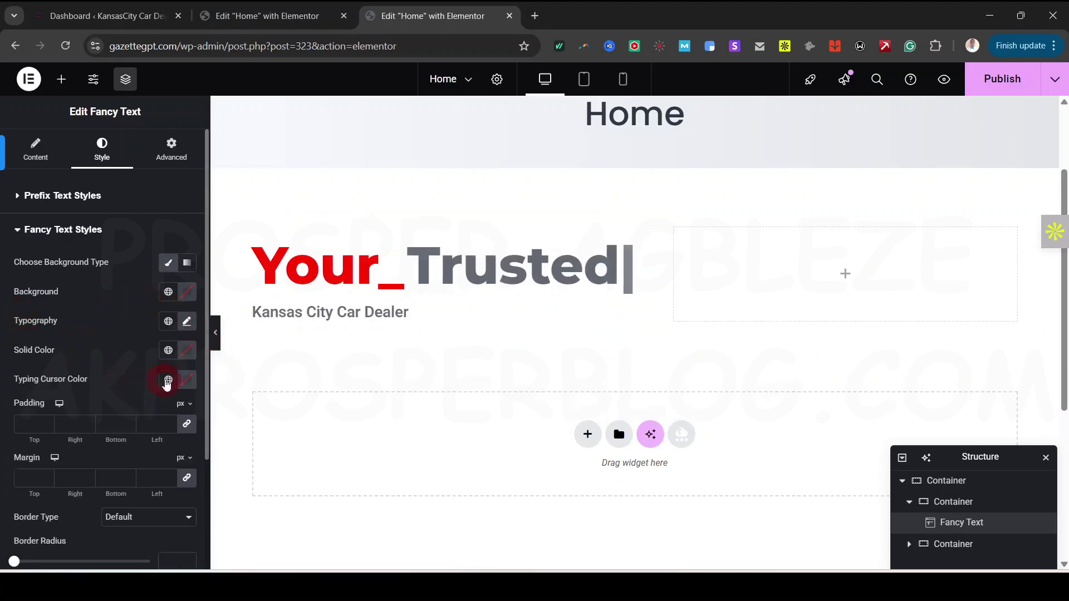
Step: Set the fancy text's solid color to #090909 and save it as a new global color named Black
left_click(187, 352)
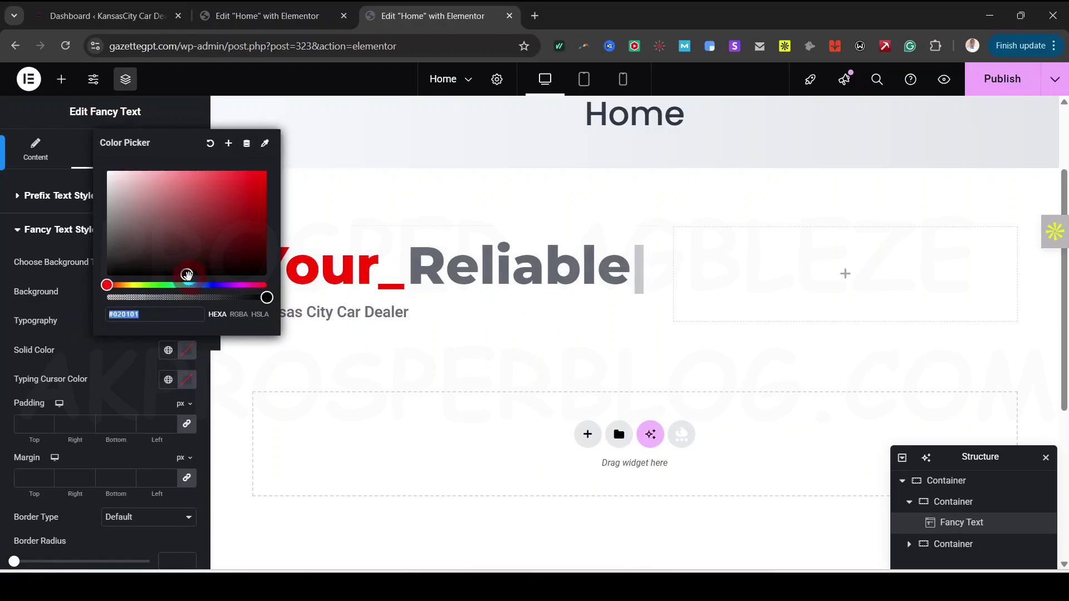
left_click_drag(187, 274, 95, 277)
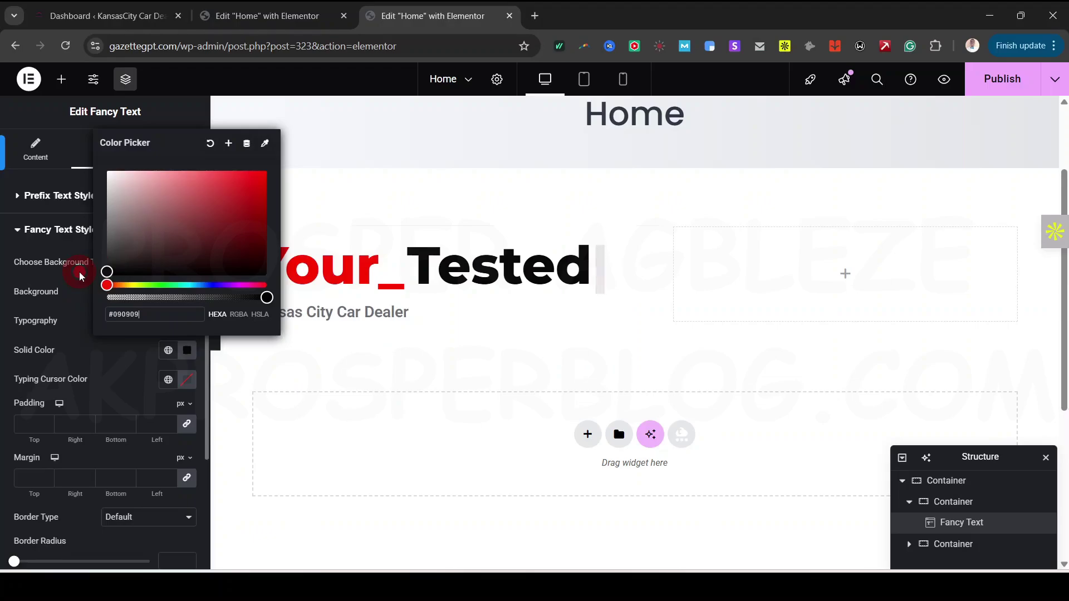
left_click(229, 144)
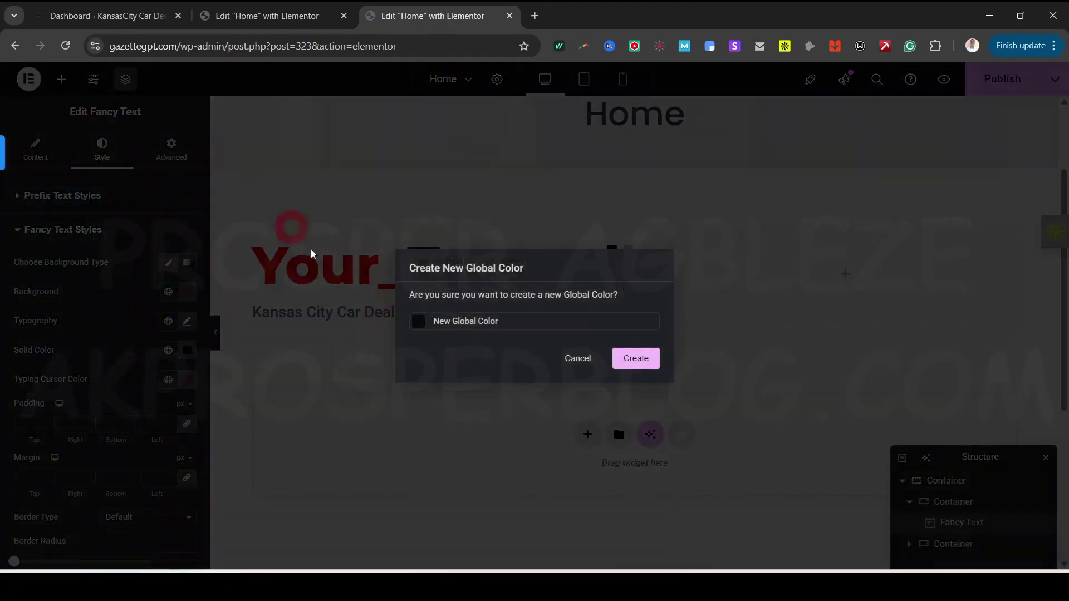
triple_click(536, 318)
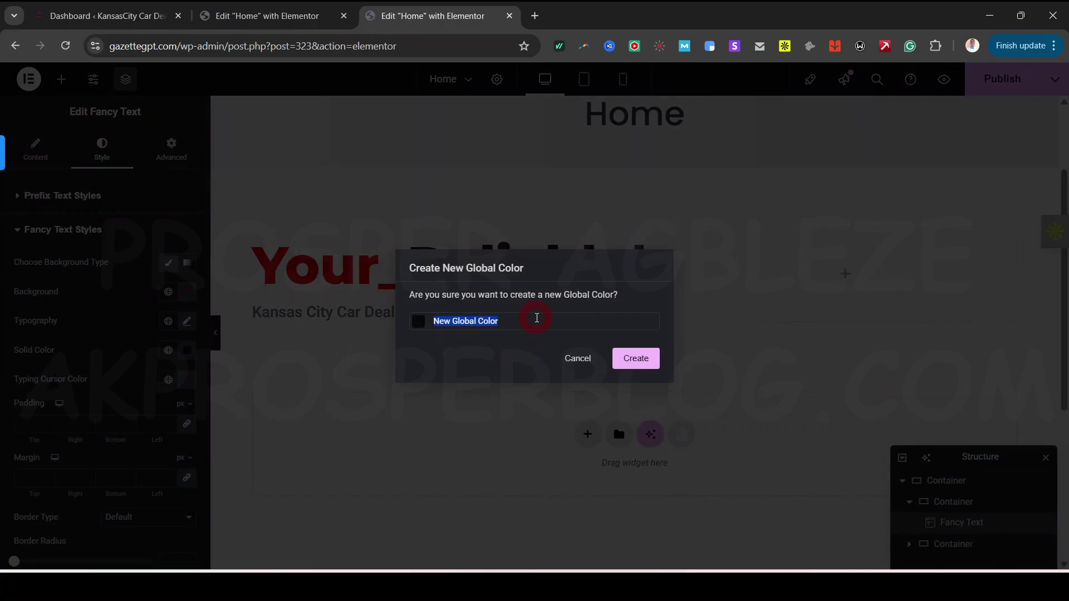
type("Black")
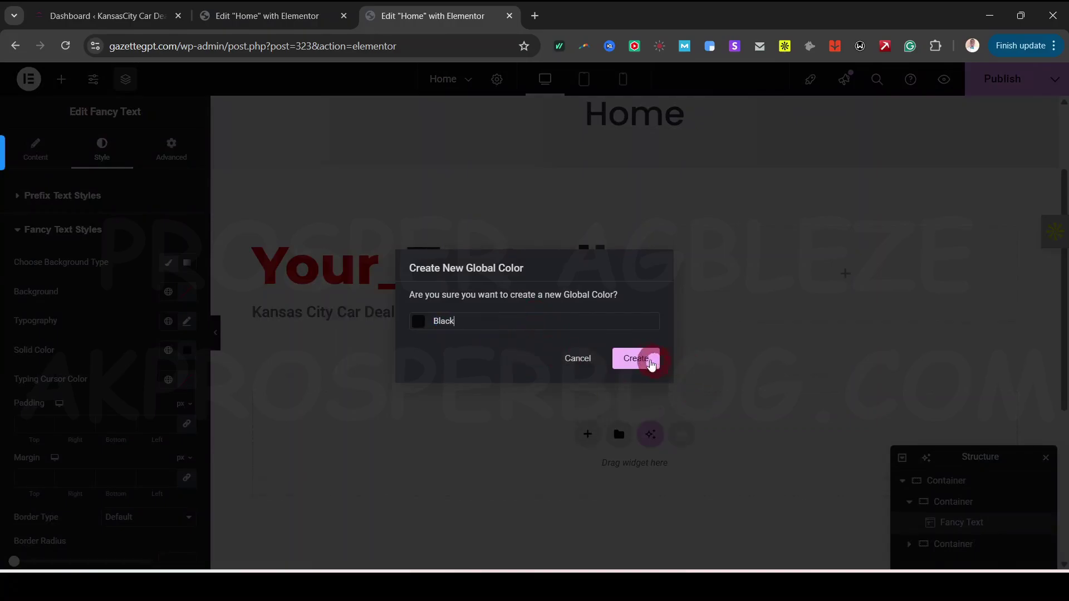
left_click(650, 359)
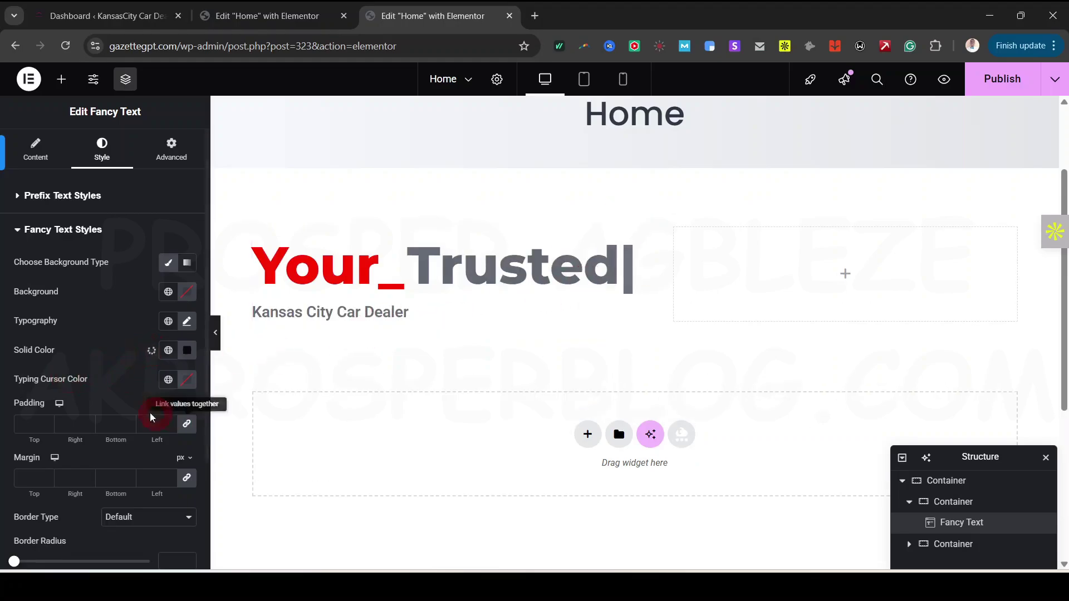
Step: Apply the global color Black to the fancy text's typing cursor and solid color
left_click(168, 379)
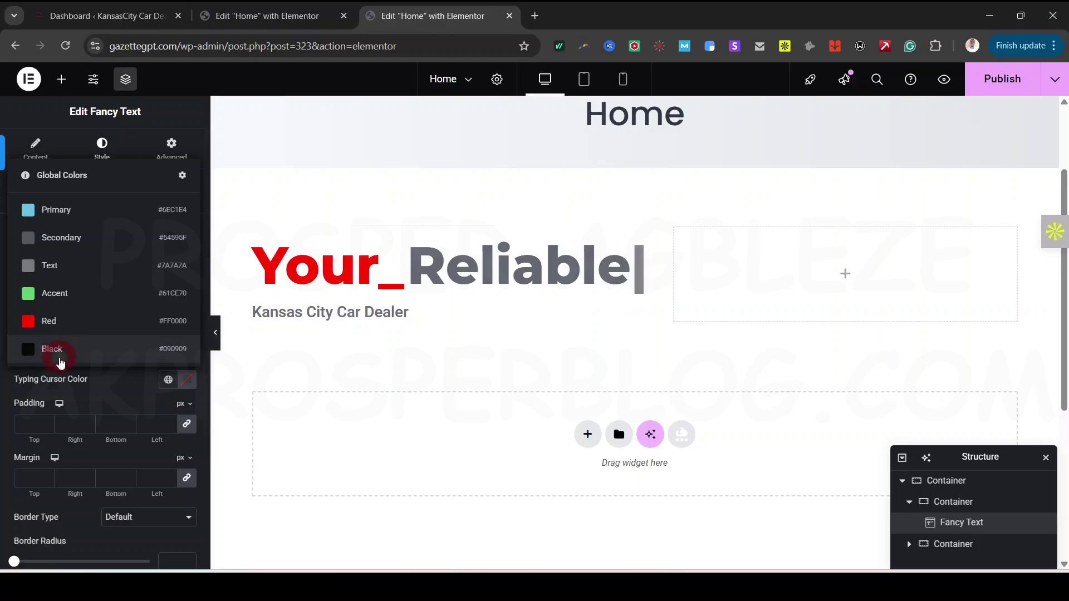
left_click(169, 352)
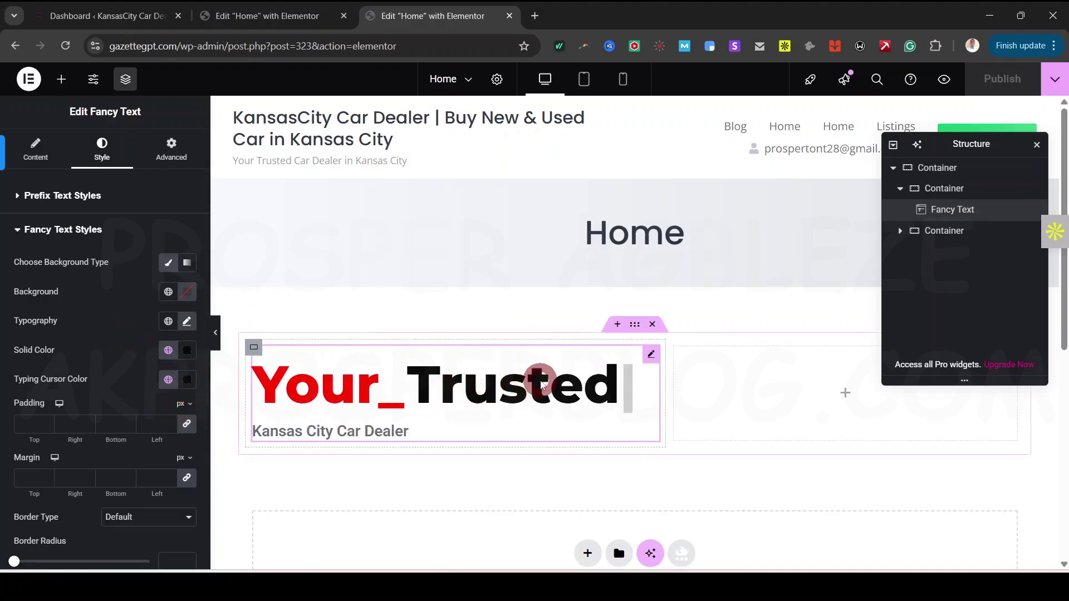
Step: Apply the global color Red to the Fancy Text widget's suffix text
scroll(543, 384, "down", 3)
left_click(63, 229)
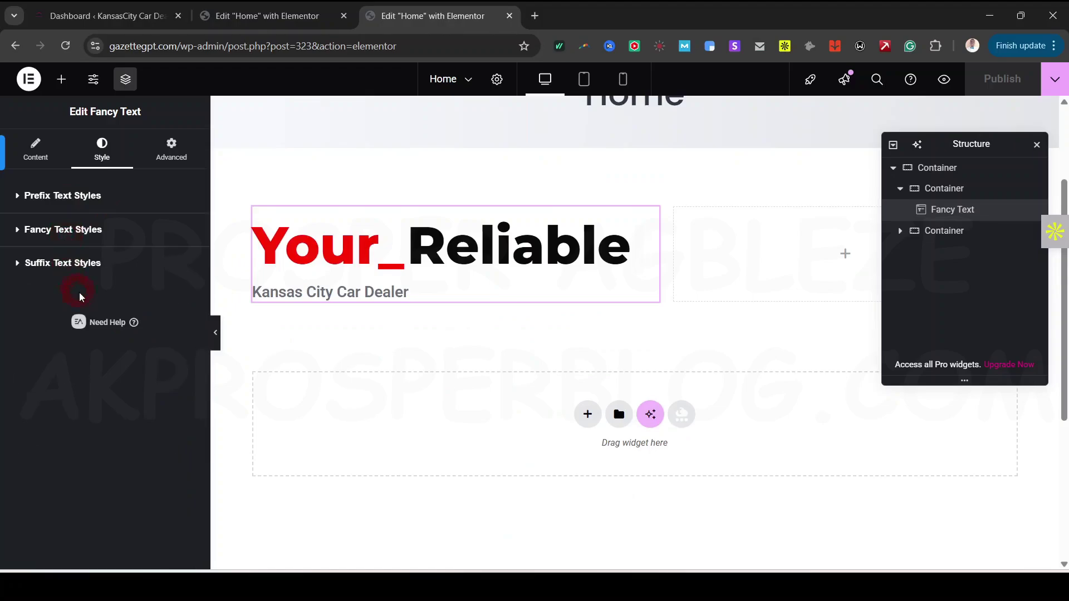
left_click(62, 264)
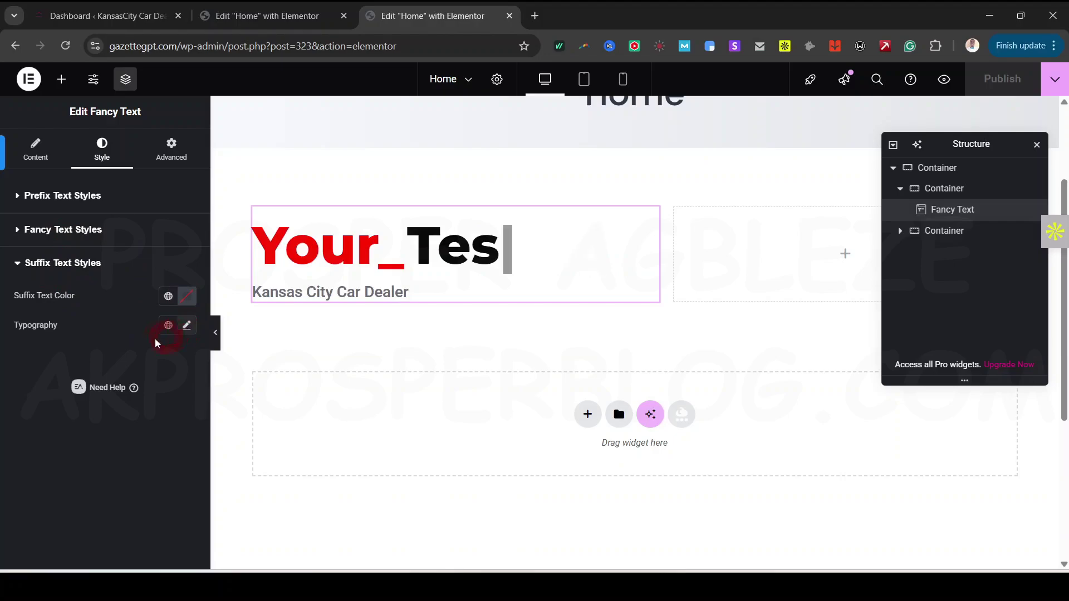
left_click(168, 298)
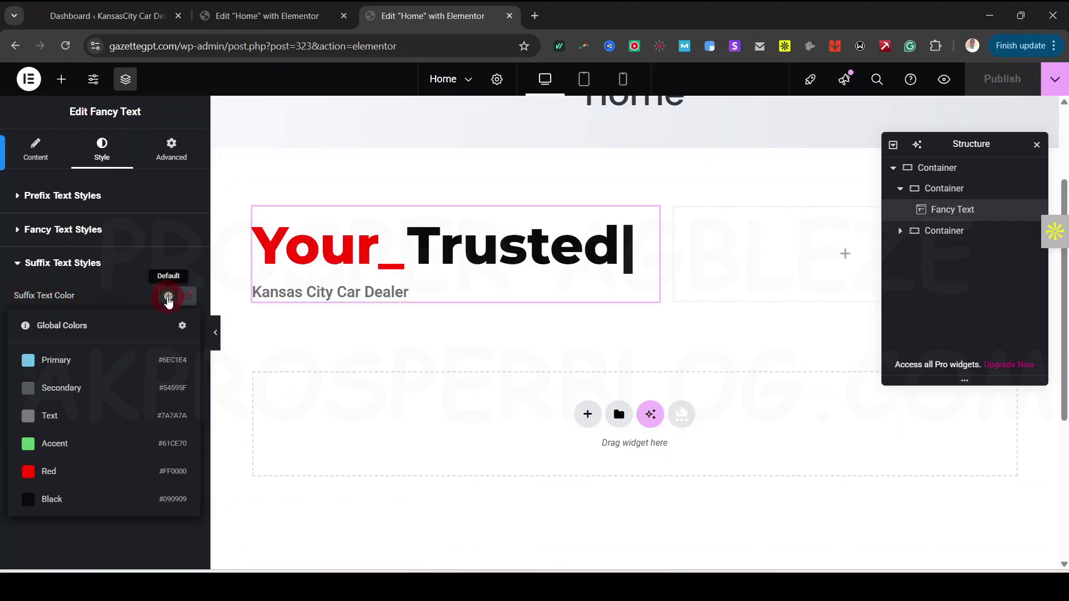
left_click(46, 472)
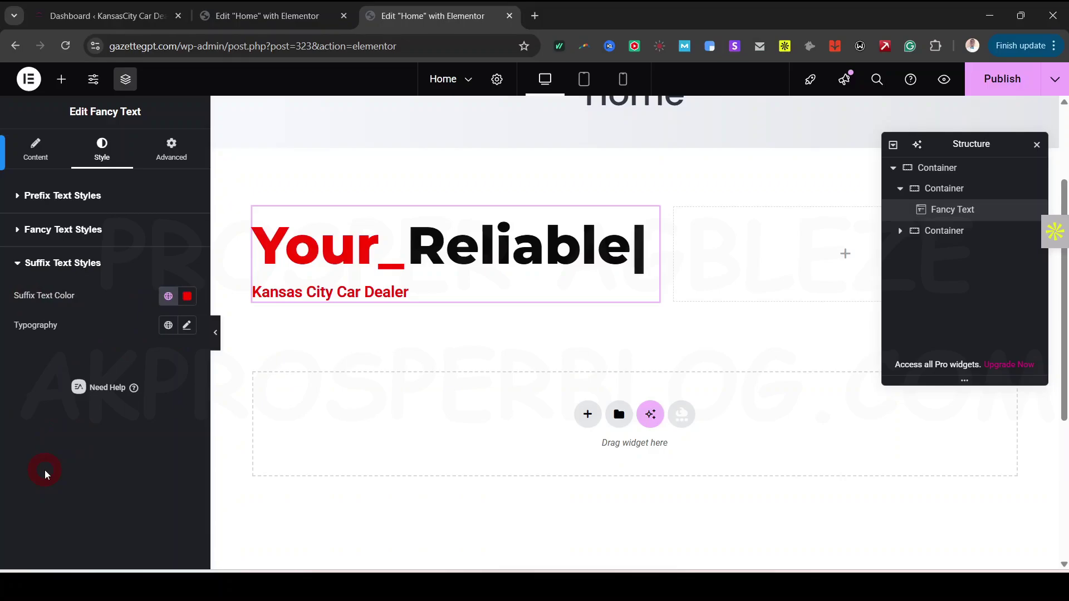
Step: Set the suffix text's font size to 75 px in its typography settings
left_click(188, 326)
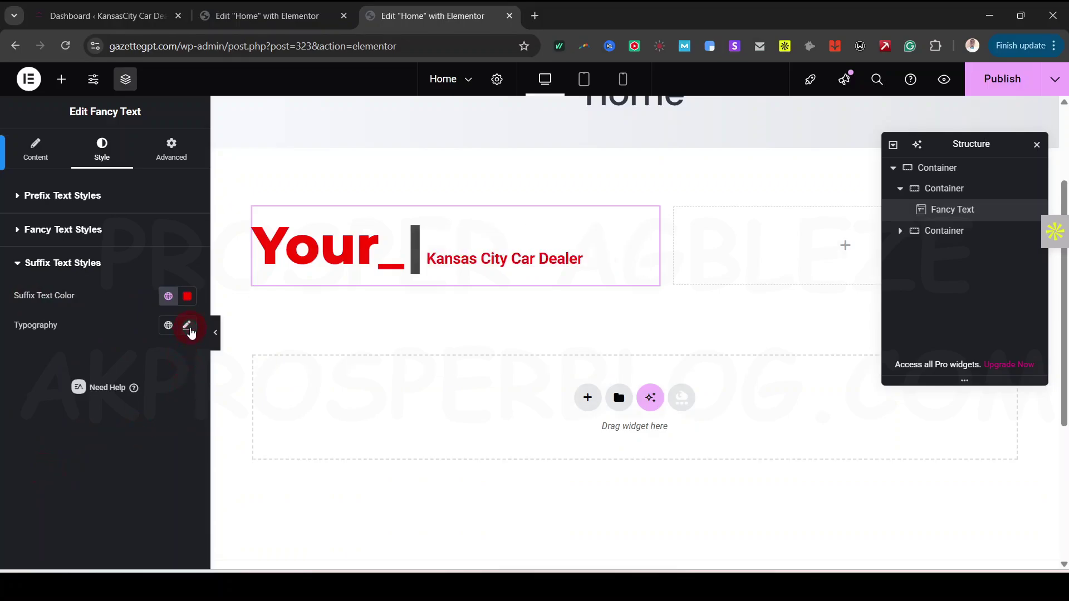
left_click(37, 433)
left_click_drag(37, 434, 69, 435)
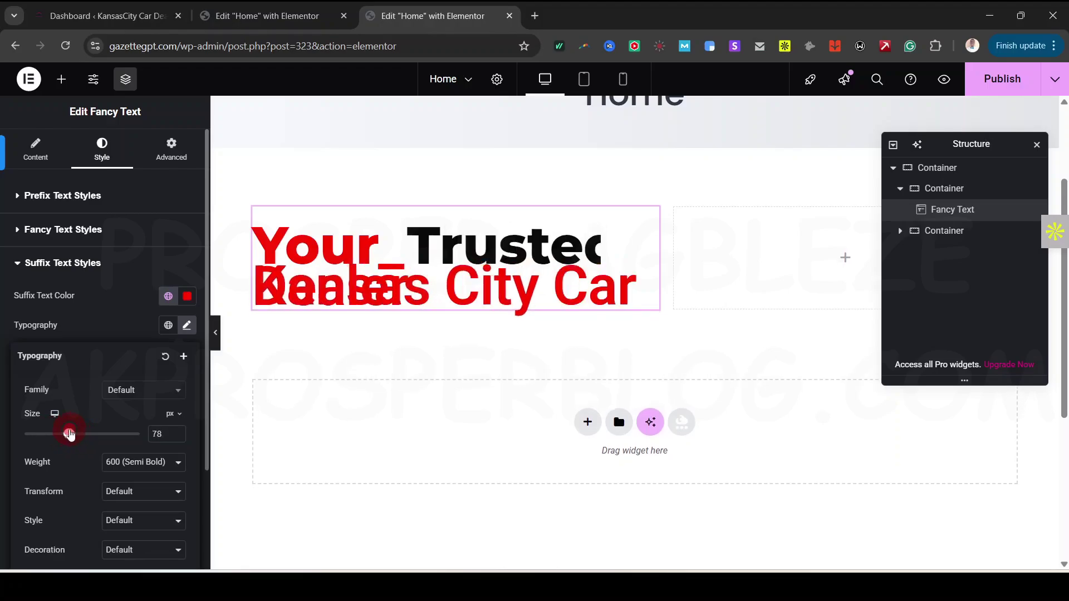
left_click(178, 437)
left_click(179, 437)
left_click(178, 437)
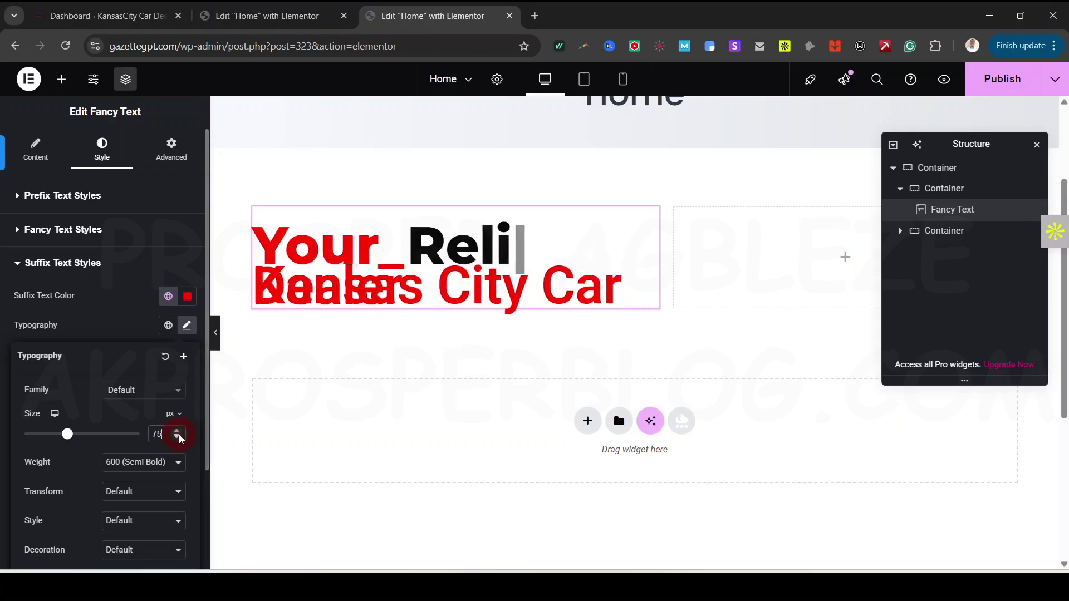
left_click(247, 444)
Step: Set the suffix text's font family to Montserrat and its weight to 800 (Extra Bold)
left_click(159, 392)
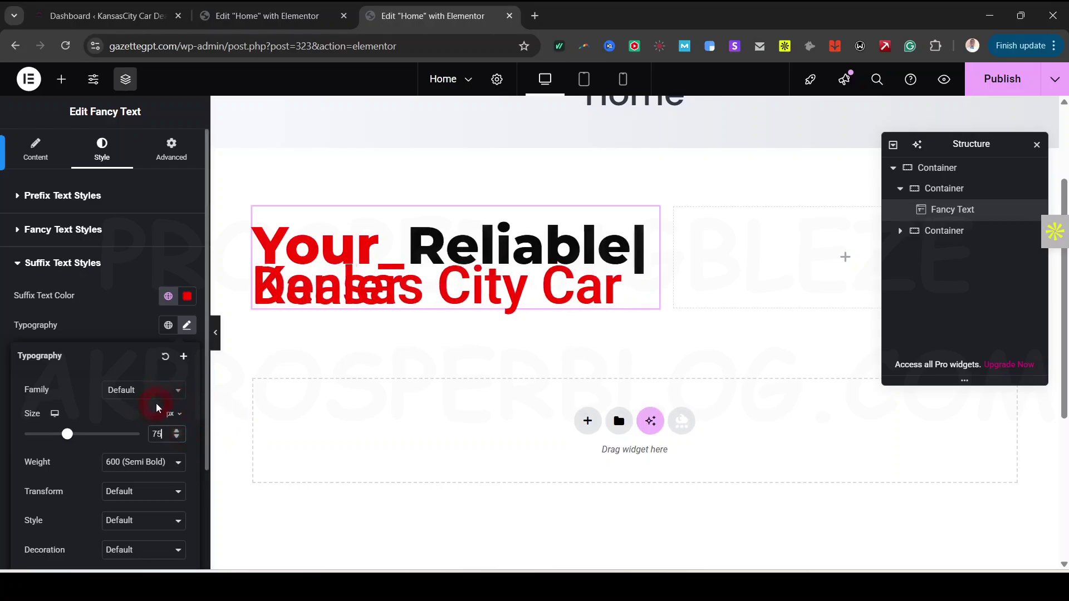
left_click(173, 395)
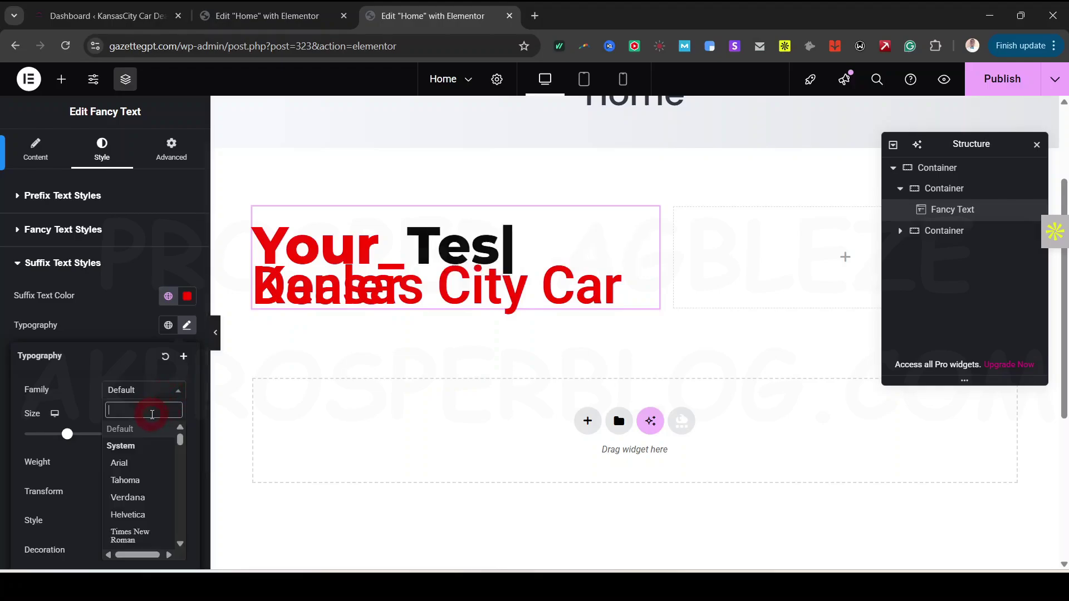
type("monts")
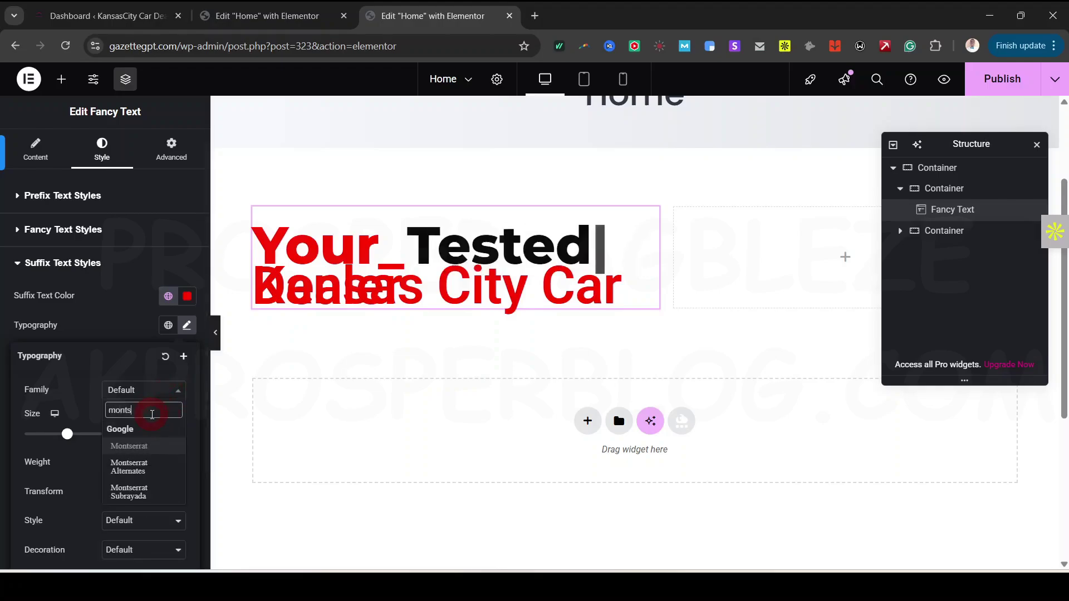
left_click(141, 446)
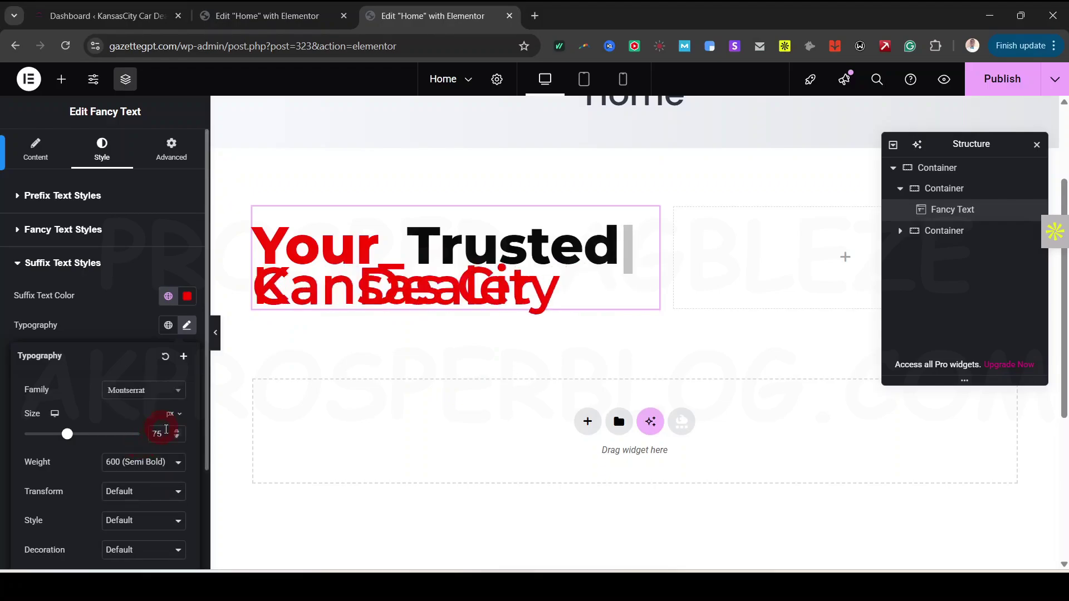
left_click(128, 467)
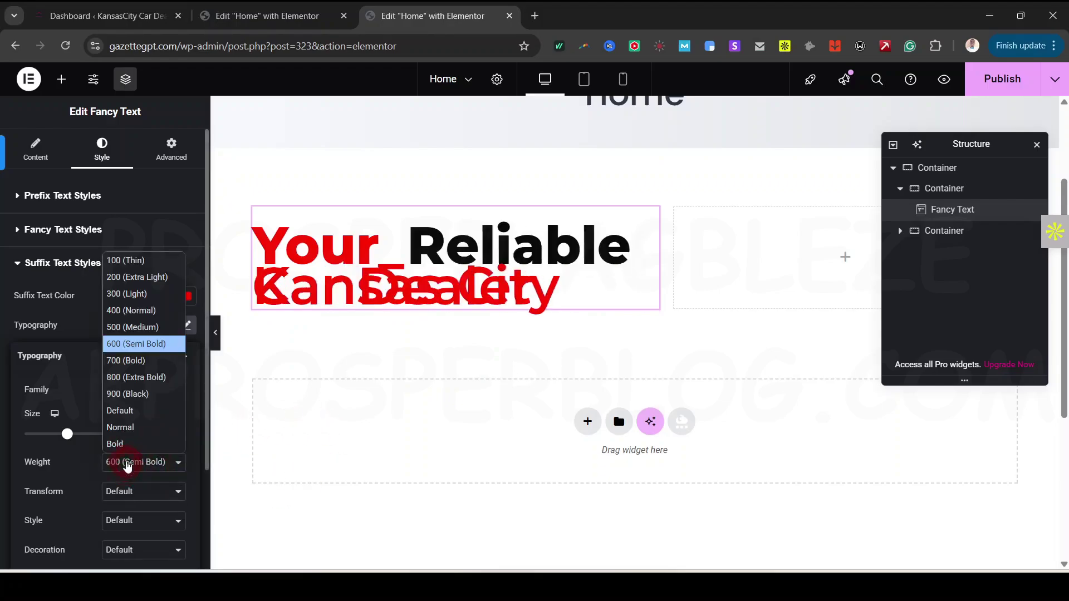
left_click(143, 381)
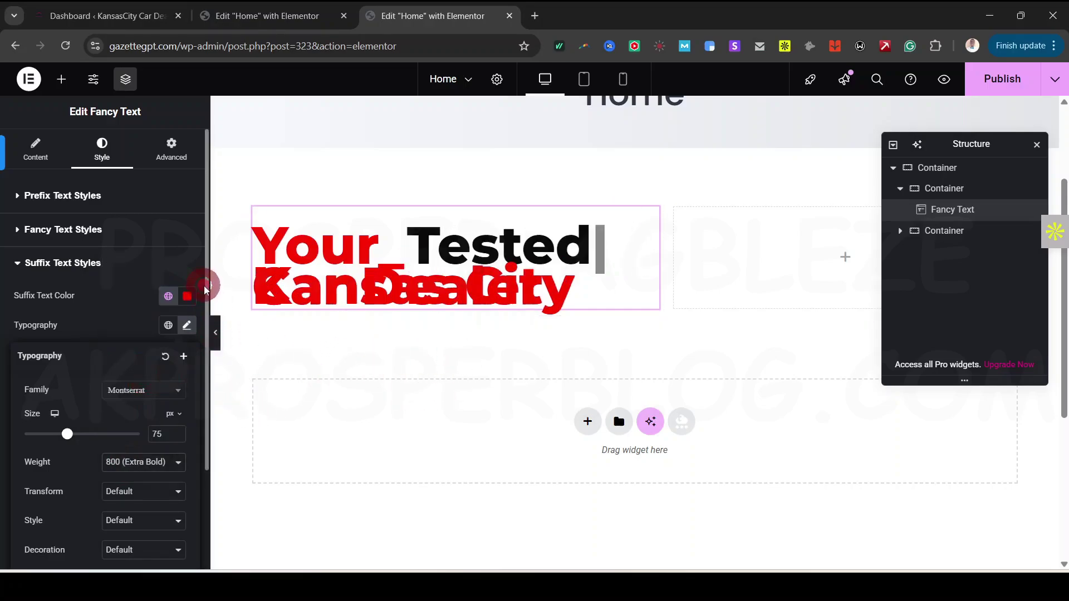
Step: Set the suffix text's line height to 80 px so its two lines no longer overlap
scroll(206, 285, "down", 3)
left_click(207, 304)
left_click(187, 196)
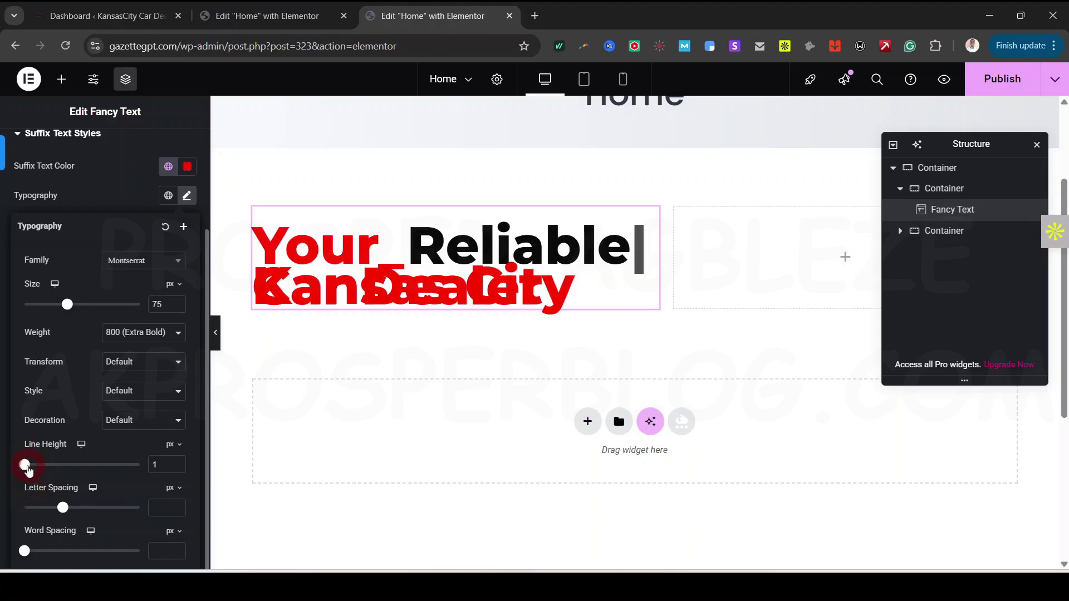
left_click_drag(26, 469, 119, 480)
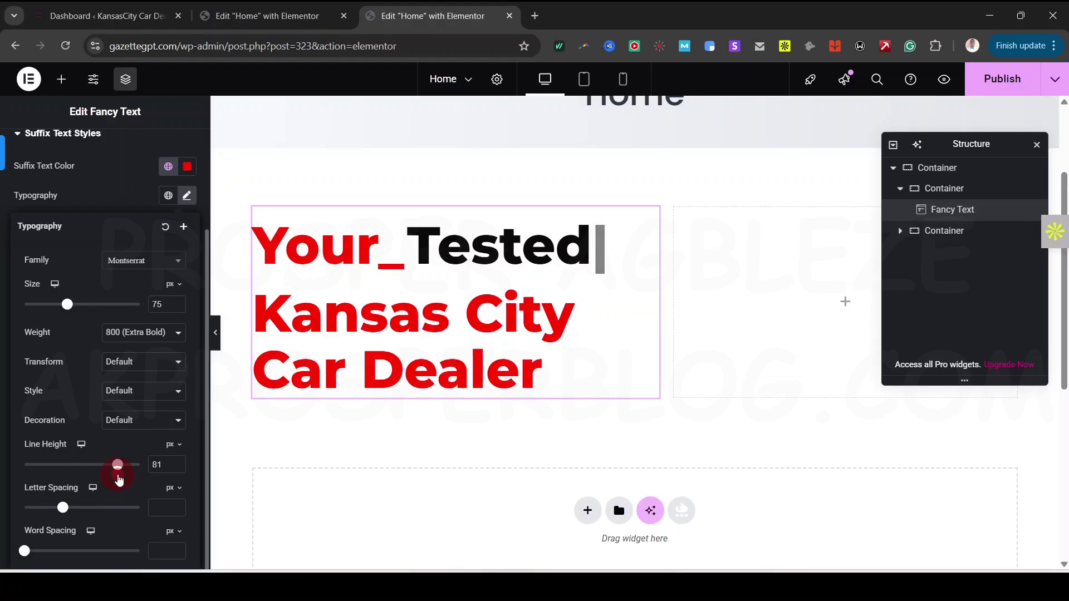
left_click(179, 468)
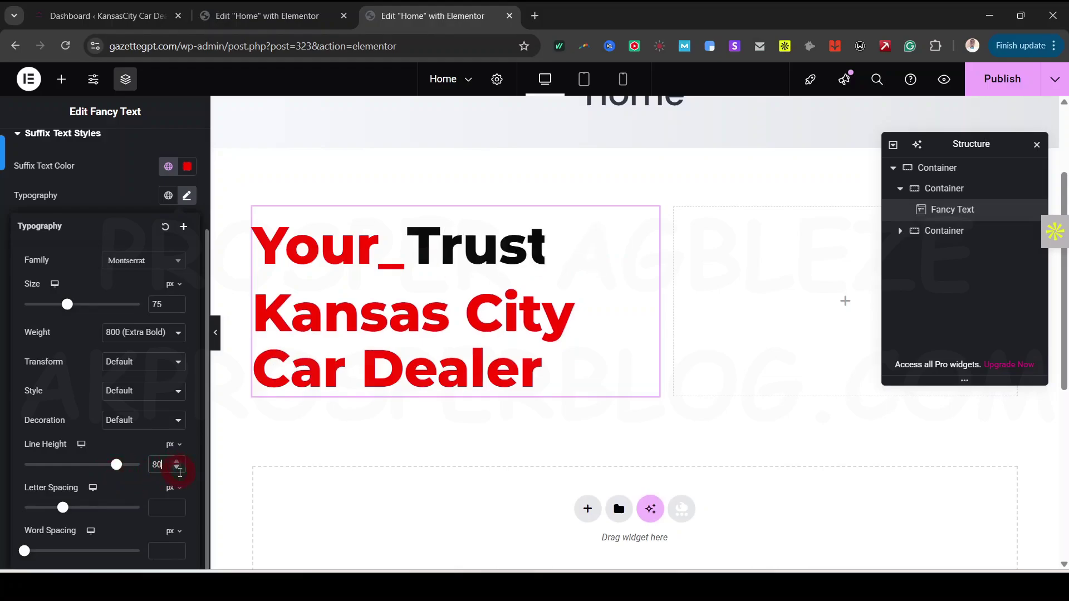
Step: Check the styled headline with the editing controls hidden and in a separate page preview, and return to the editor
left_click(1054, 79)
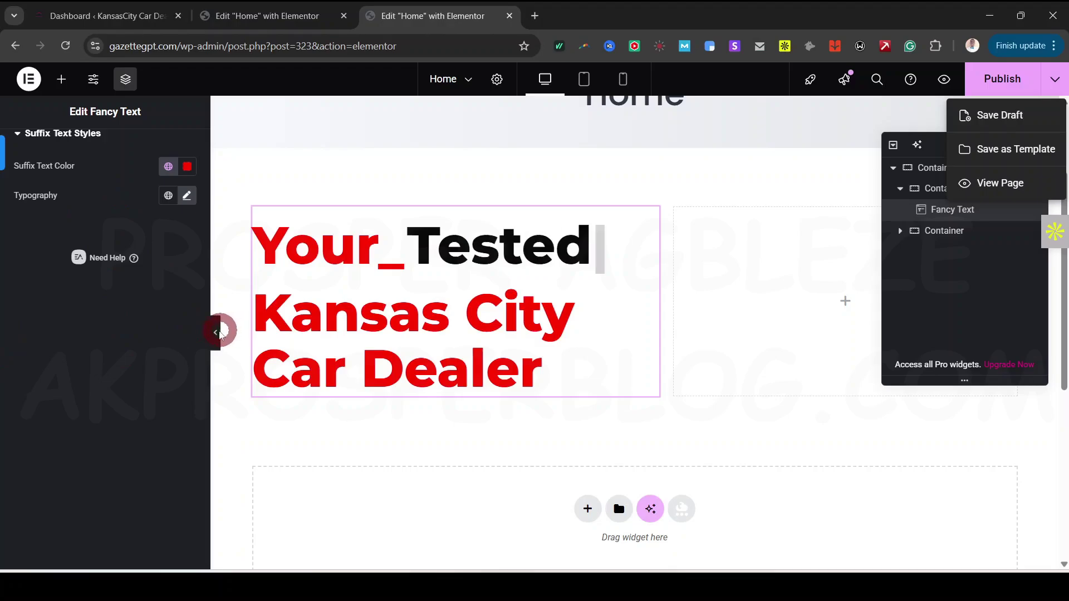
left_click(213, 332)
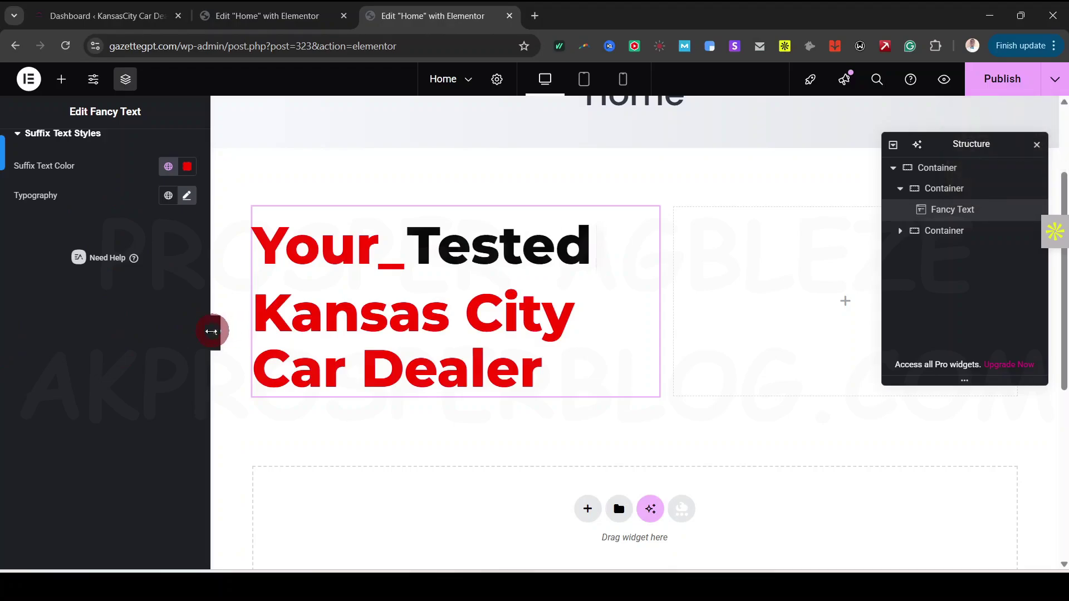
left_click(216, 333)
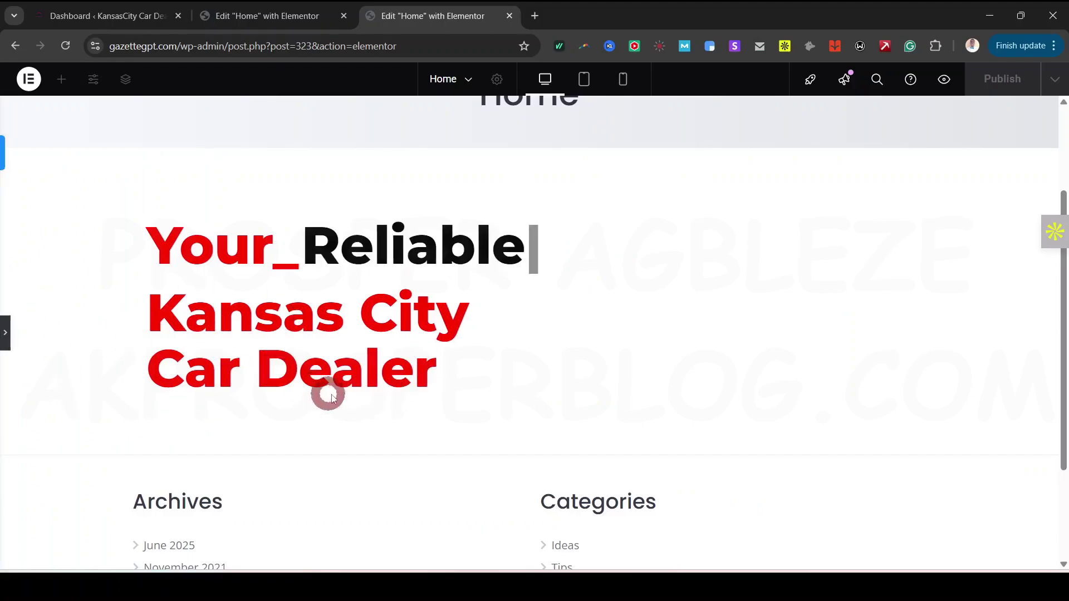
left_click(6, 334)
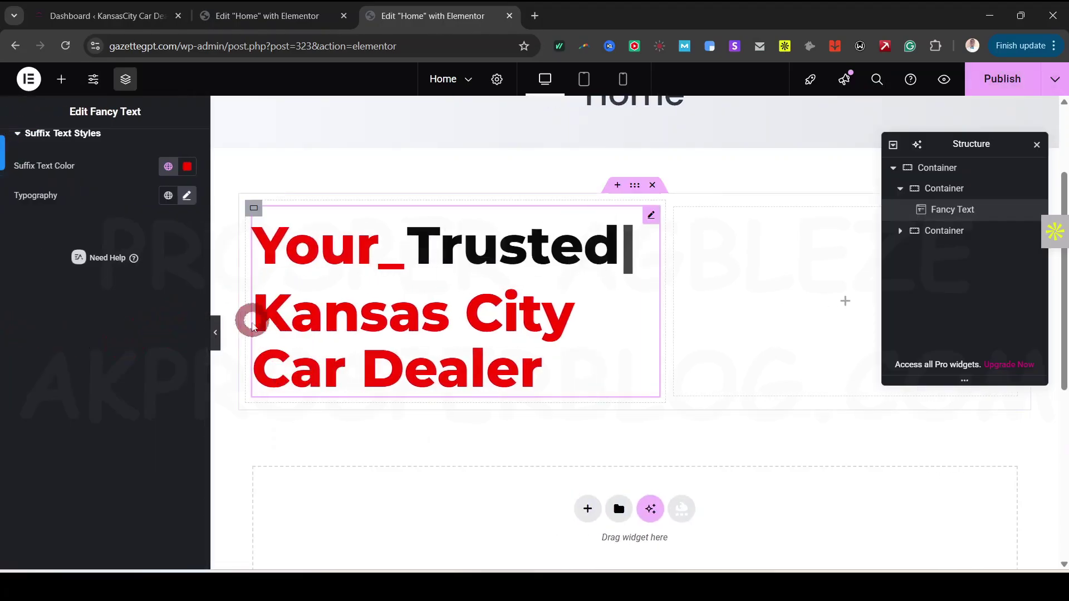
scroll(202, 334, "up", 2)
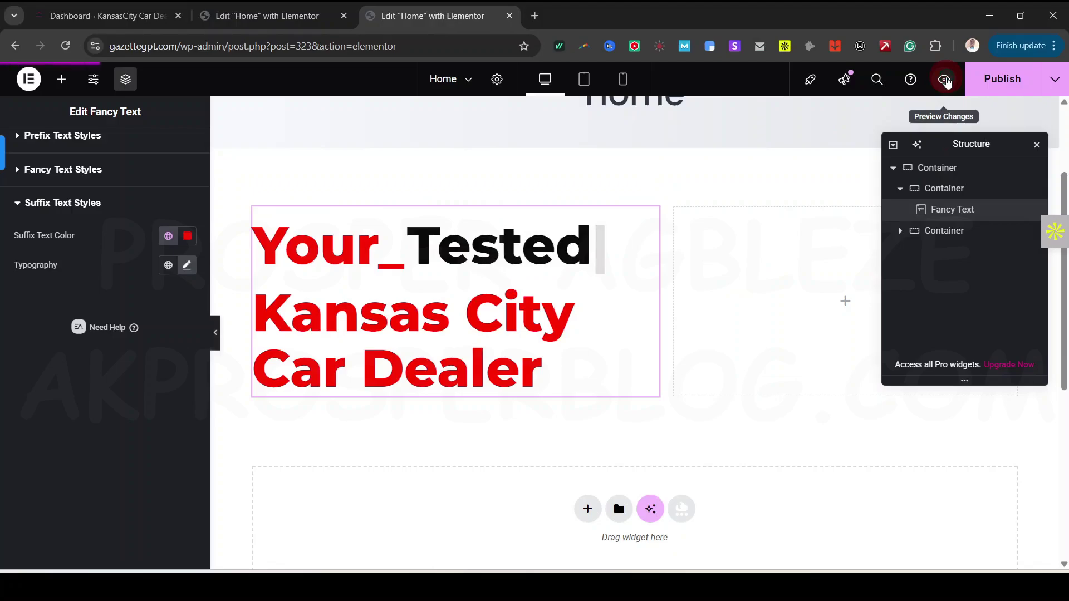
left_click(944, 80)
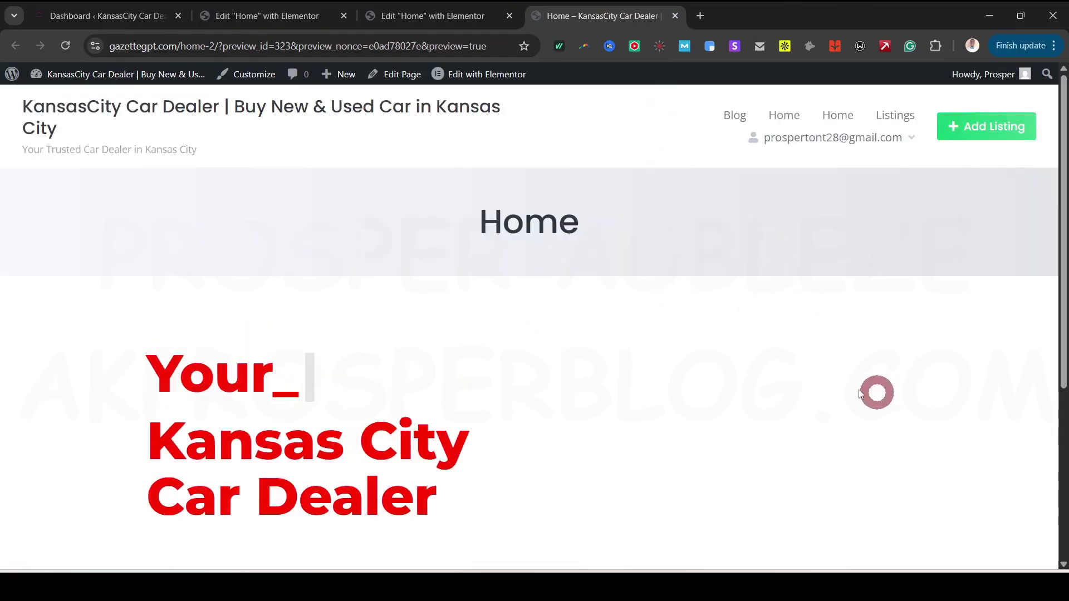
scroll(336, 232, "down", 3)
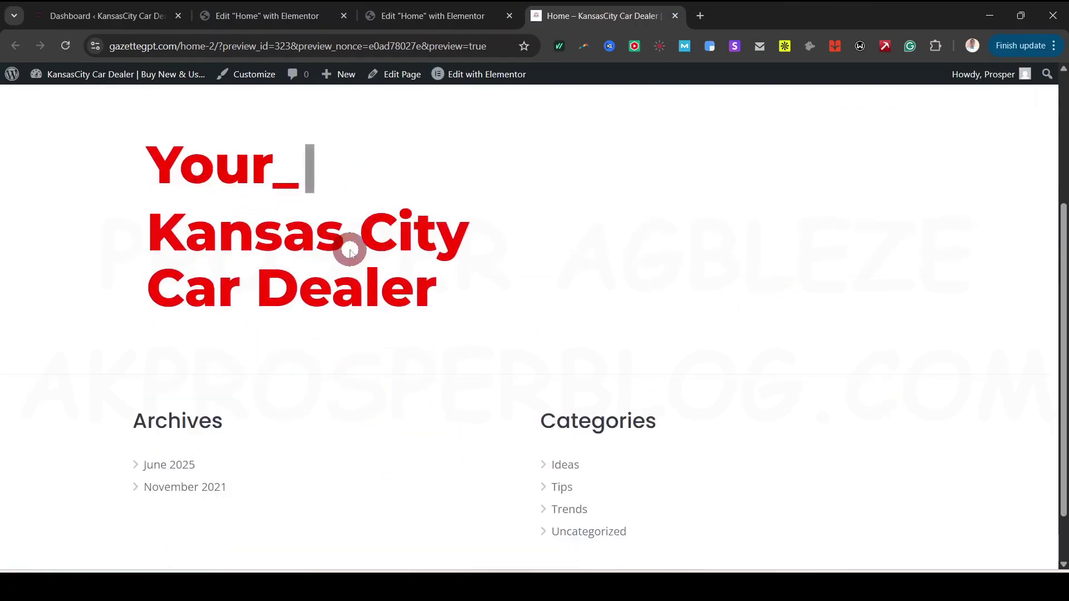
left_click(675, 16)
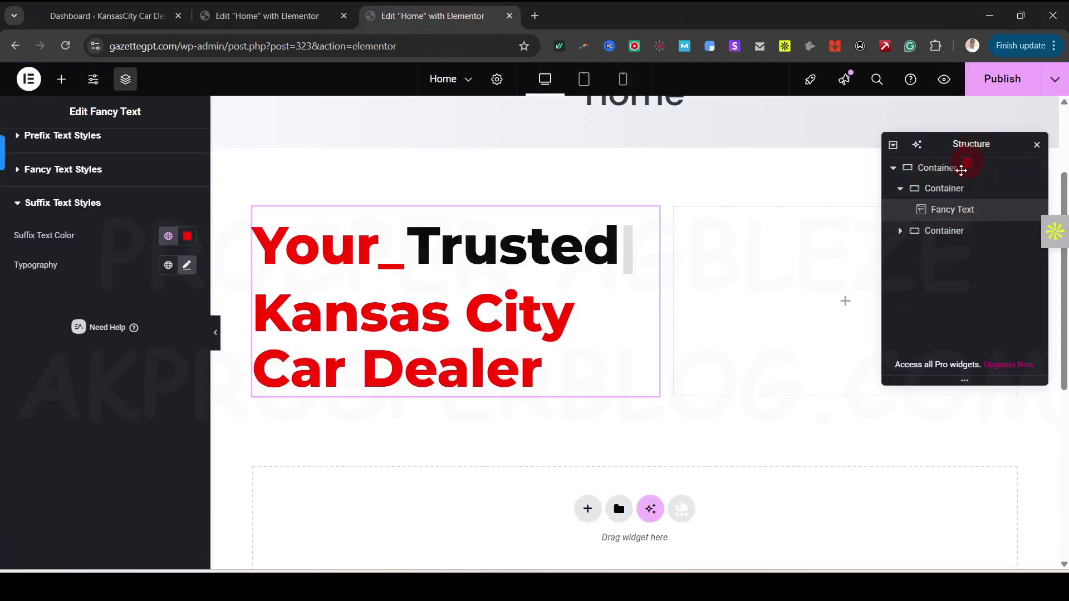
Step: Move the floating page structure navigator aside and select the container holding the Fancy Text widget
left_click_drag(968, 144, 917, 206)
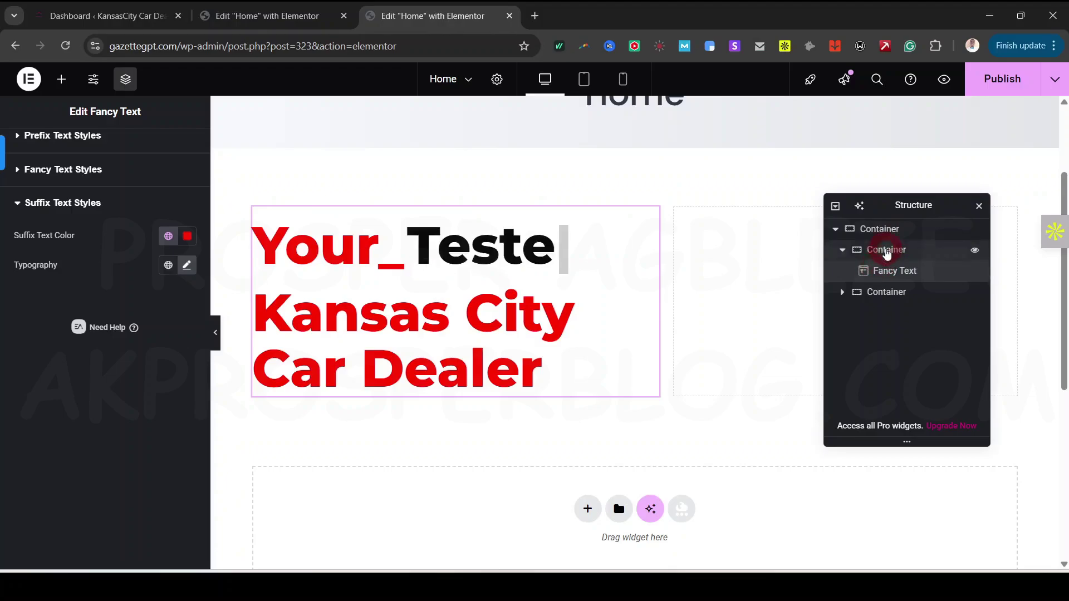
left_click(394, 273)
left_click(378, 146)
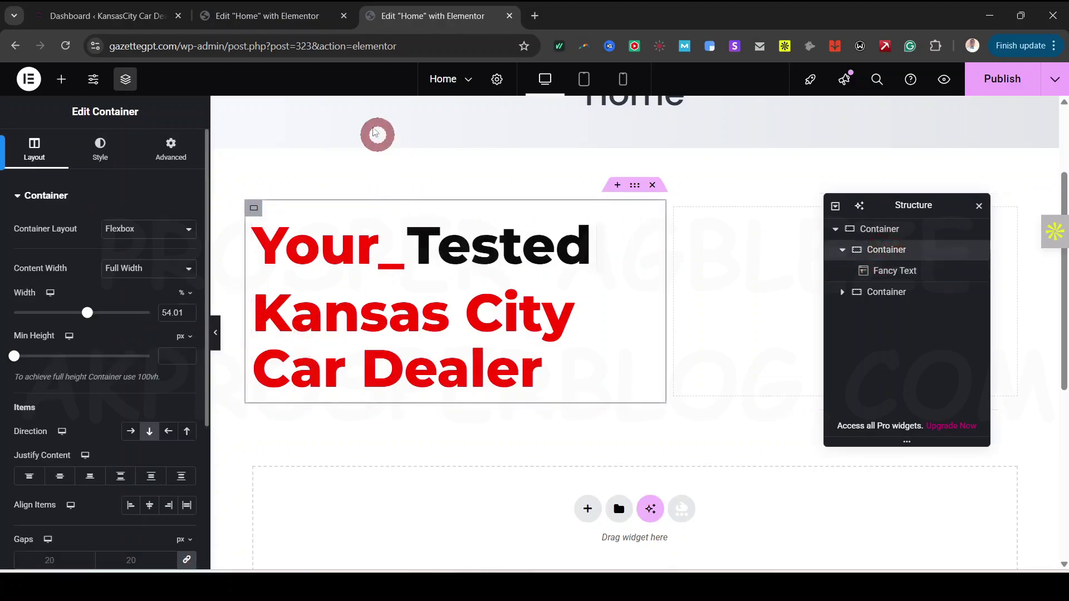
Step: Switch to the reference site's Home page editor and open the text widget below its headline for editing
left_click(273, 16)
left_click(272, 302)
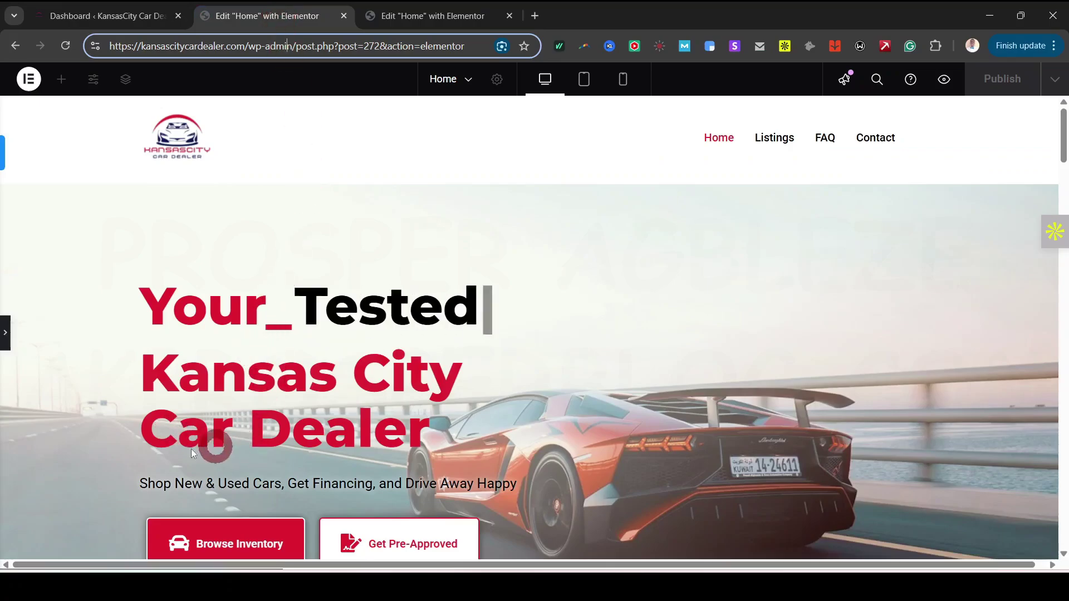
left_click_drag(141, 485, 216, 473)
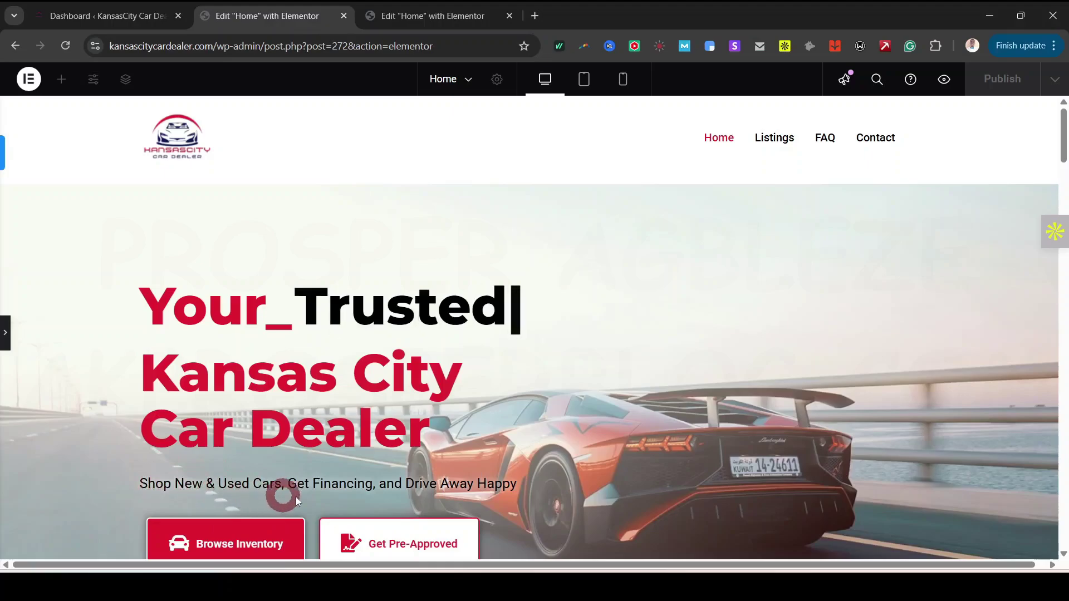
left_click(428, 16)
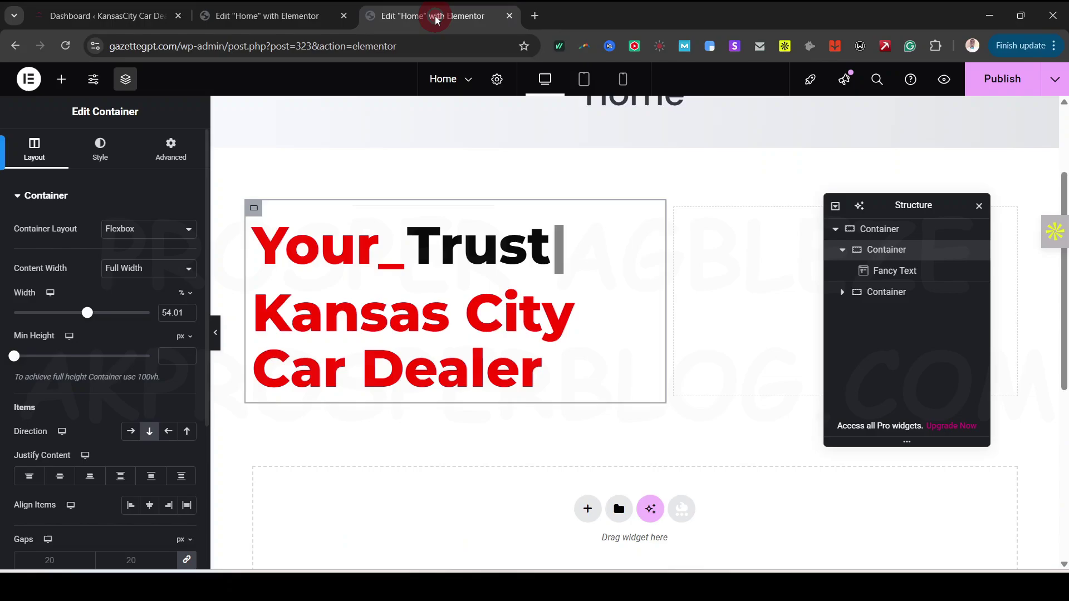
left_click(313, 12)
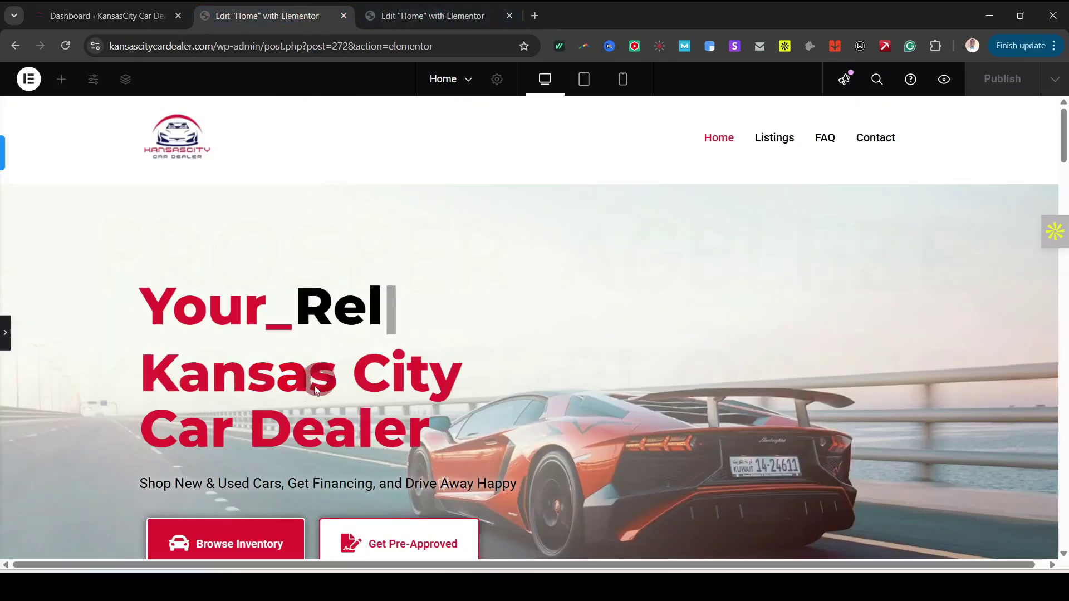
left_click(4, 336)
key("BackSpace")
key("BackSpace")
key("BackSpace")
key("BackSpace")
key("BackSpace")
key("BackSpace")
key("BackSpace")
key("BackSpace")
scroll(1063, 136, "down", 4)
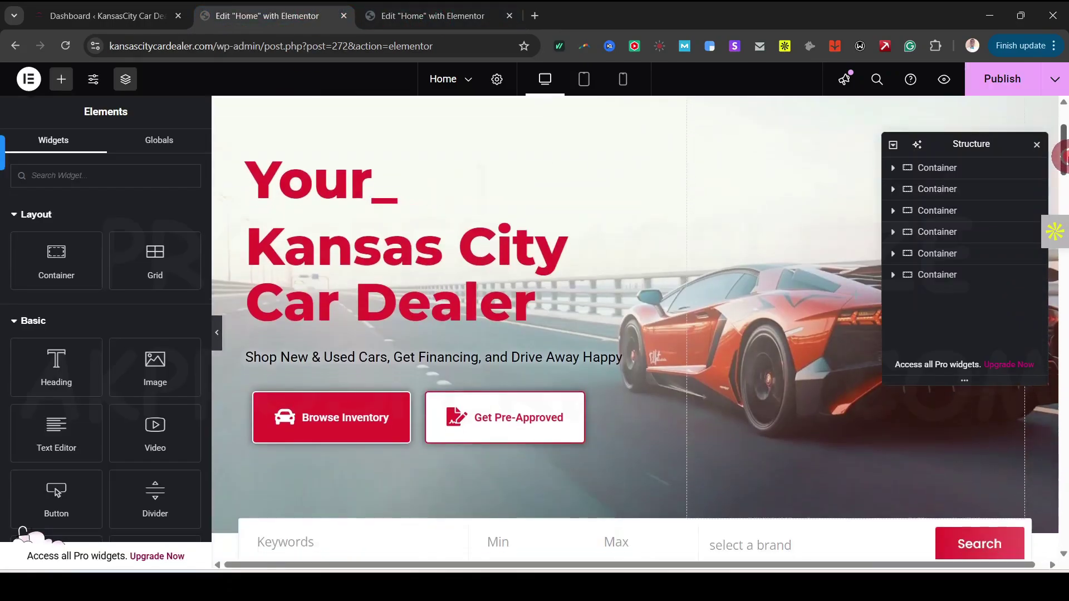
type("Tested")
left_click(370, 272)
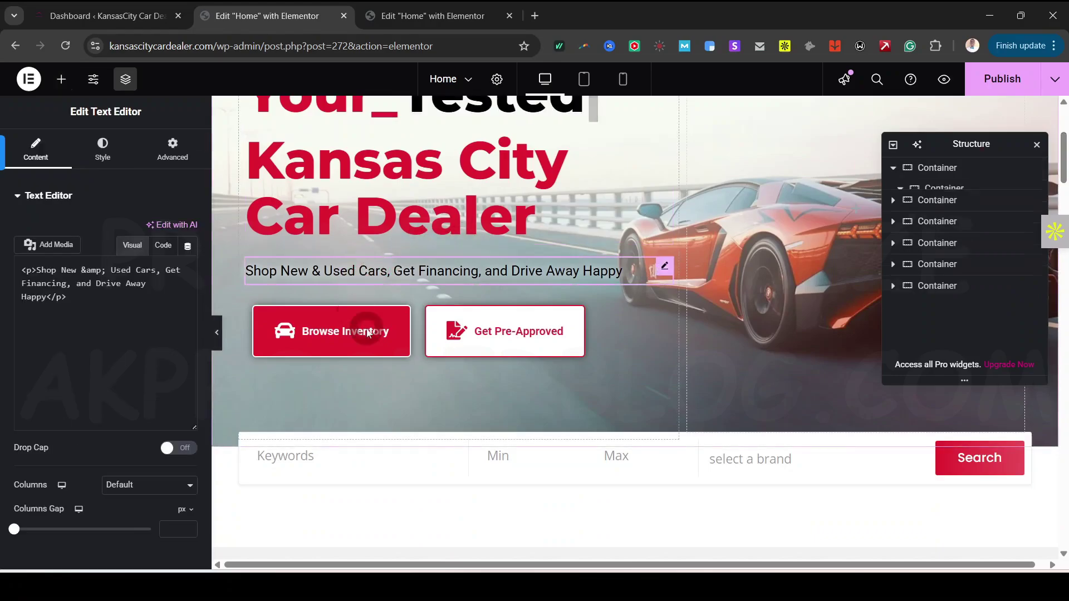
Step: Copy the full tagline "Shop New & Used Cars, Get Financing, and Drive Away Happy" from the reference text widget
left_click(74, 325)
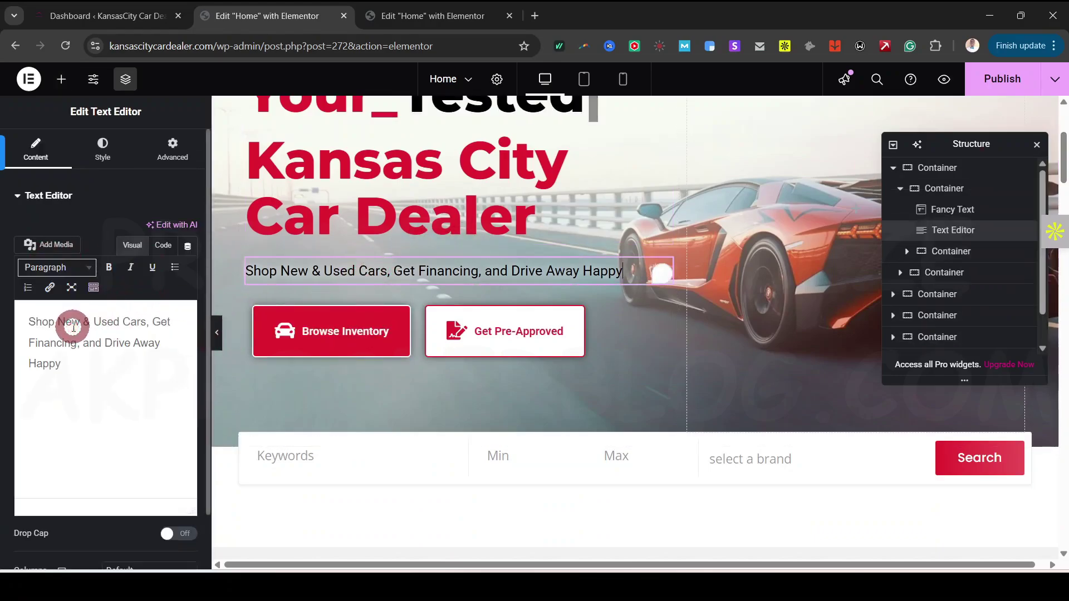
key("ctrl+a")
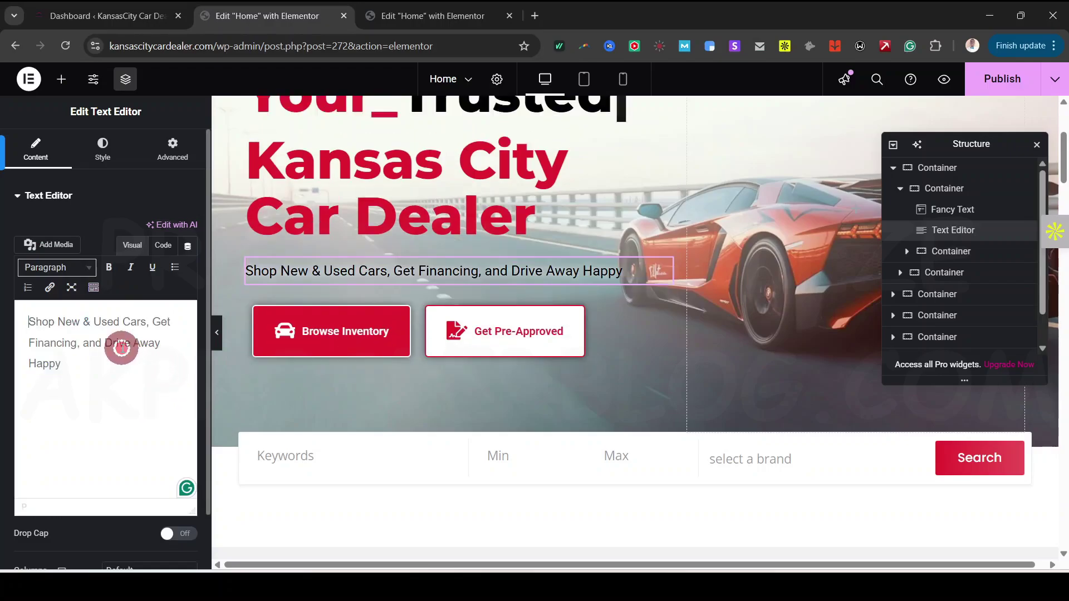
key("ctrl+a")
key("ctrl+c")
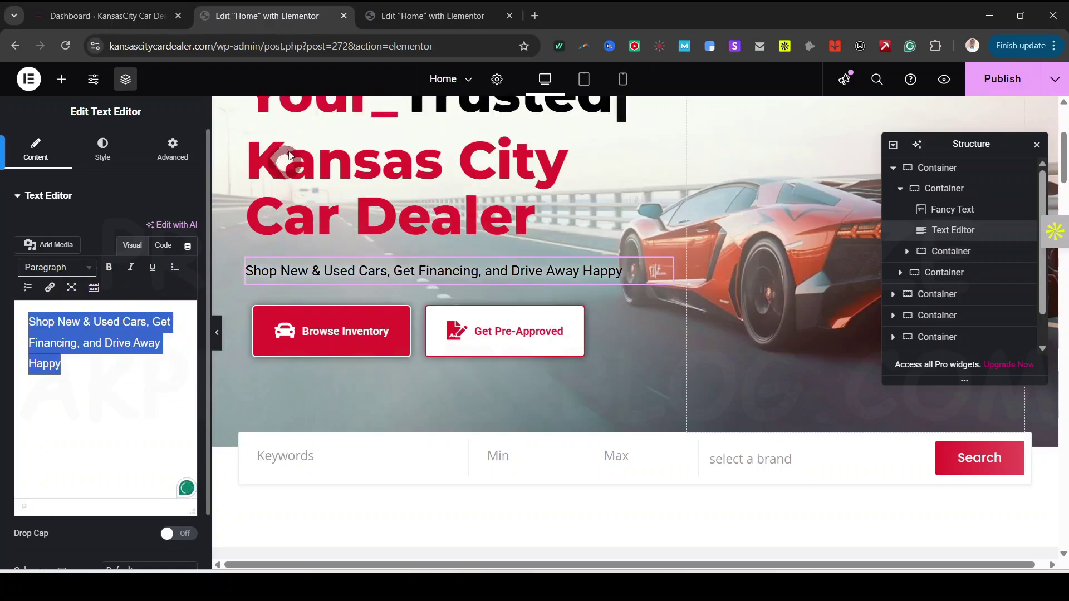
Step: Return to the rebuilt Home page's editor and add a Text Editor widget directly below the Fancy Text headline
left_click(218, 334)
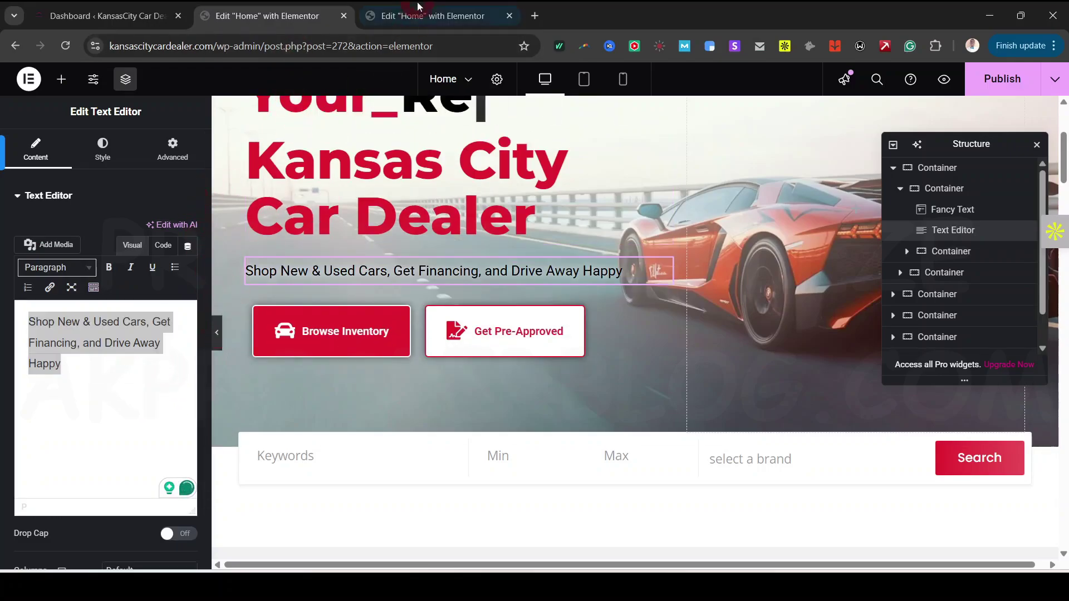
left_click(426, 16)
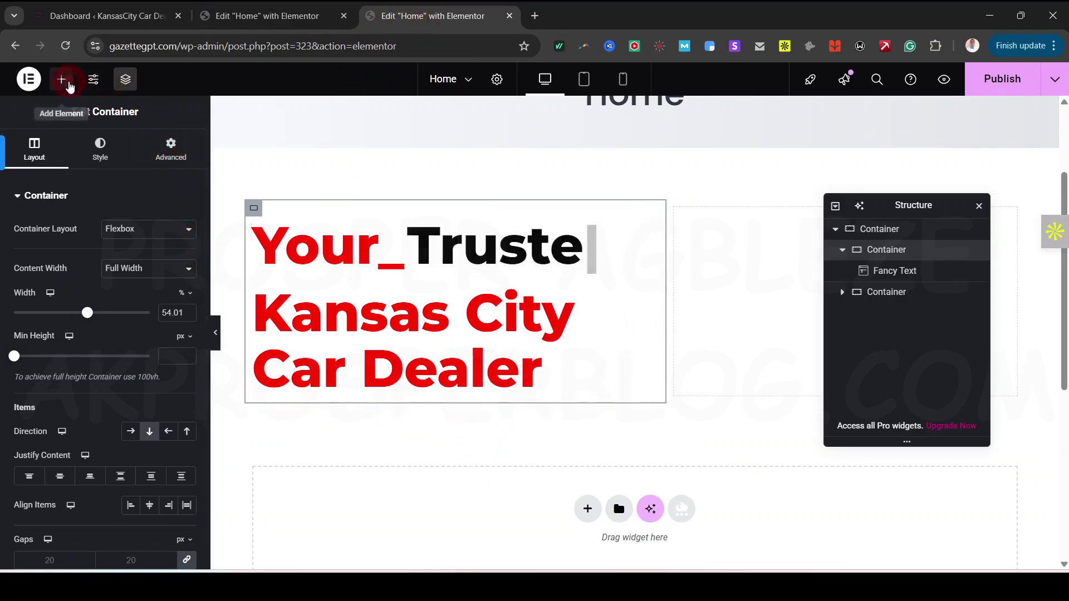
left_click(63, 83)
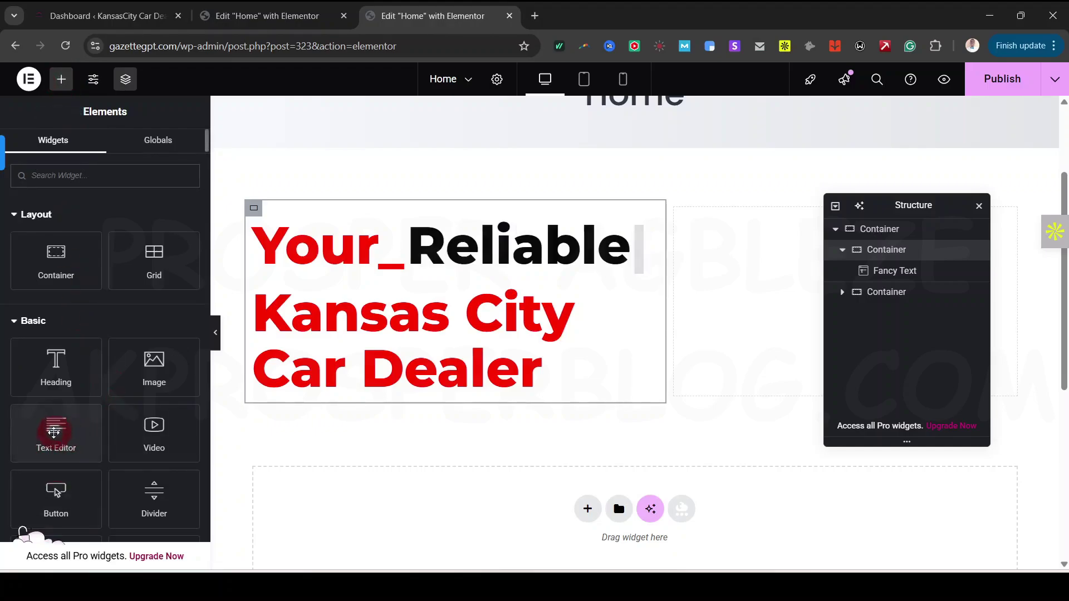
left_click_drag(54, 434, 418, 397)
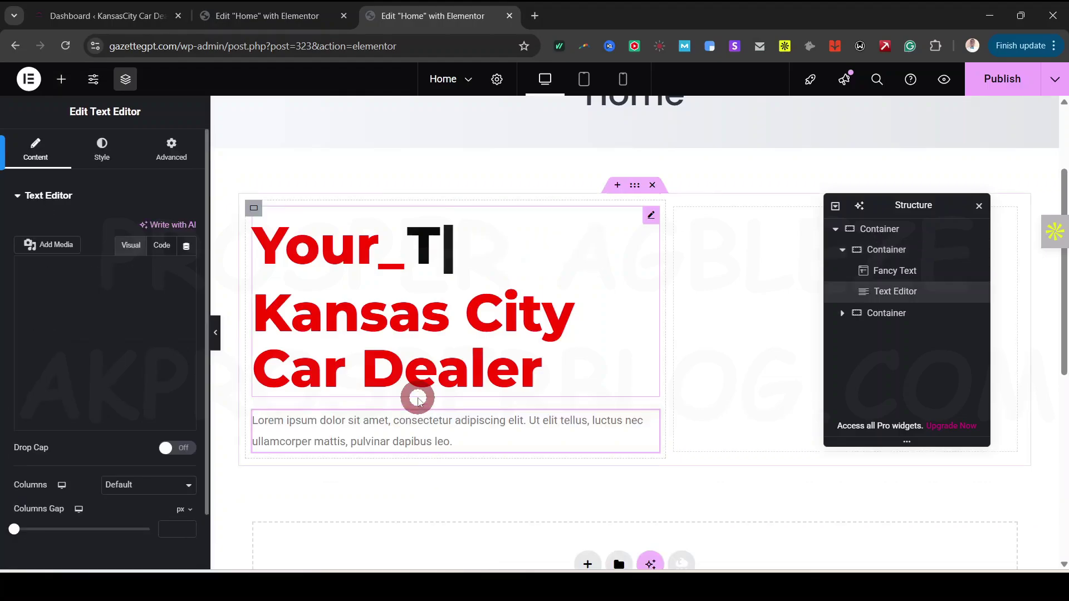
Step: Replace the new text widget's placeholder with the copied tagline "Shop New & Used Cars, Get Financing, and Drive Away Happy"
left_click(96, 375)
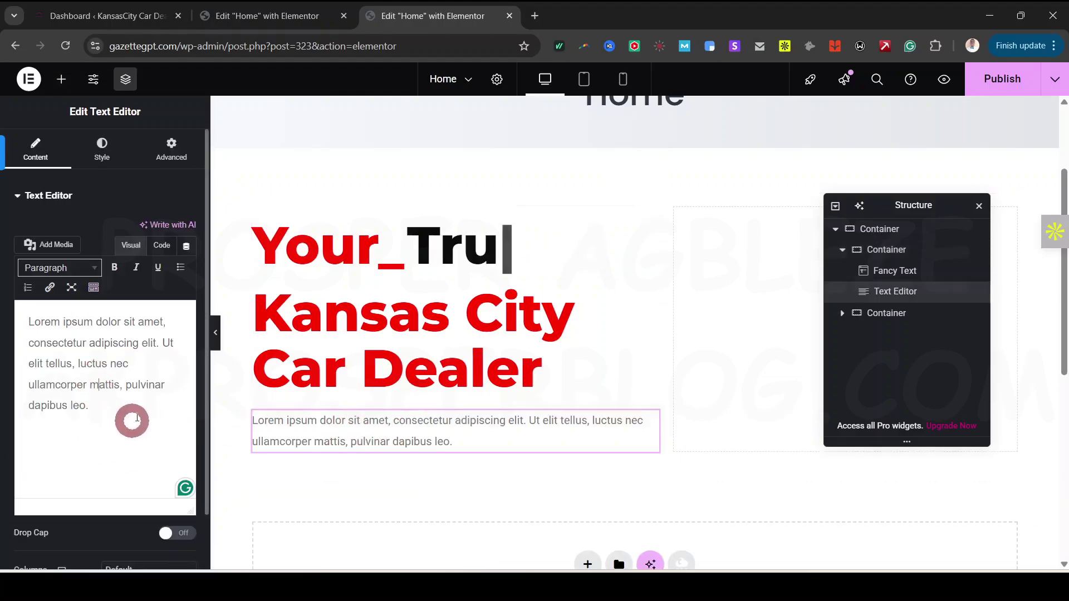
key("ctrl+a")
key("ctrl+v")
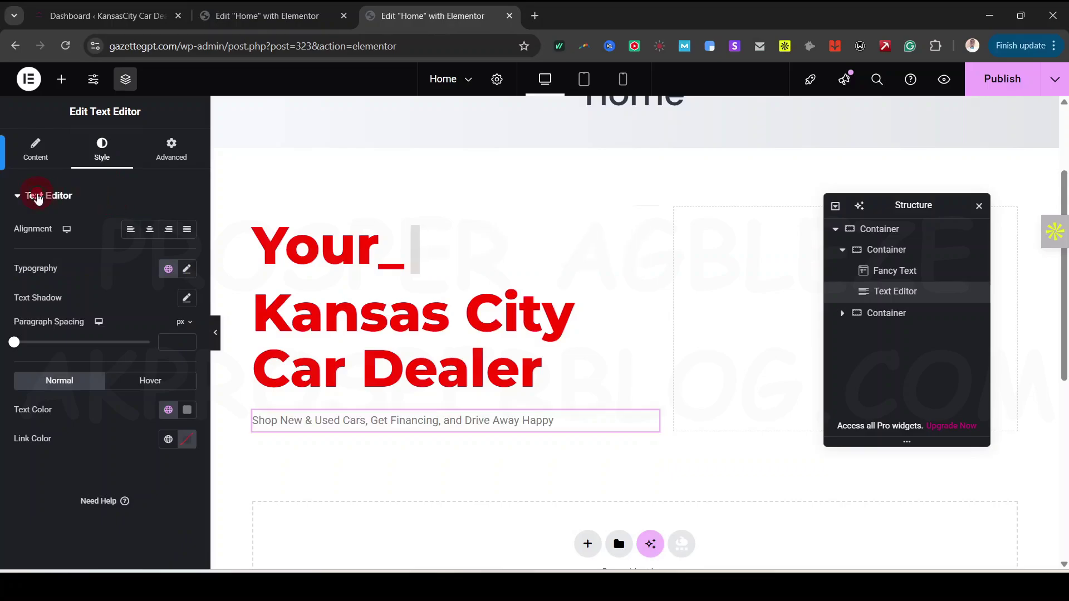
left_click(34, 196)
left_click(39, 148)
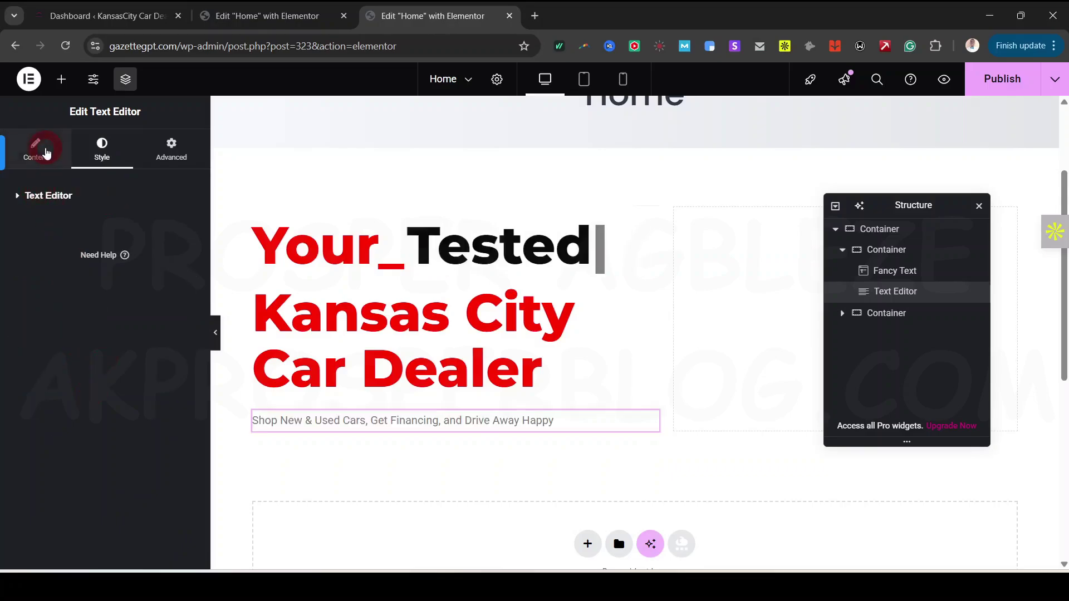
scroll(93, 470, "down", 3)
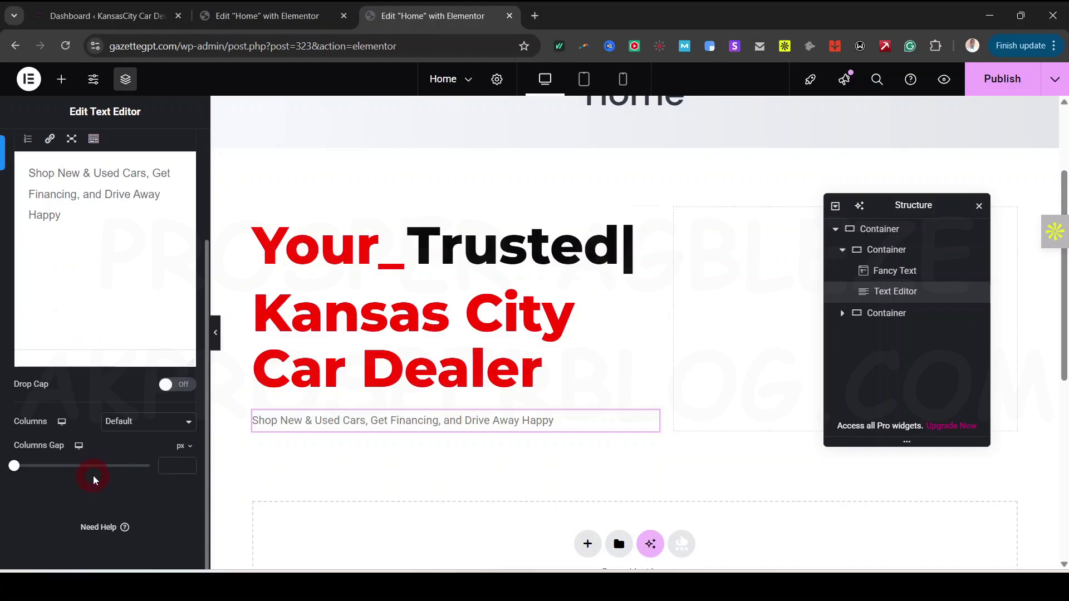
scroll(117, 423, "up", 3)
Step: Set the tagline's font size to 18 px in its custom typography settings
left_click(97, 143)
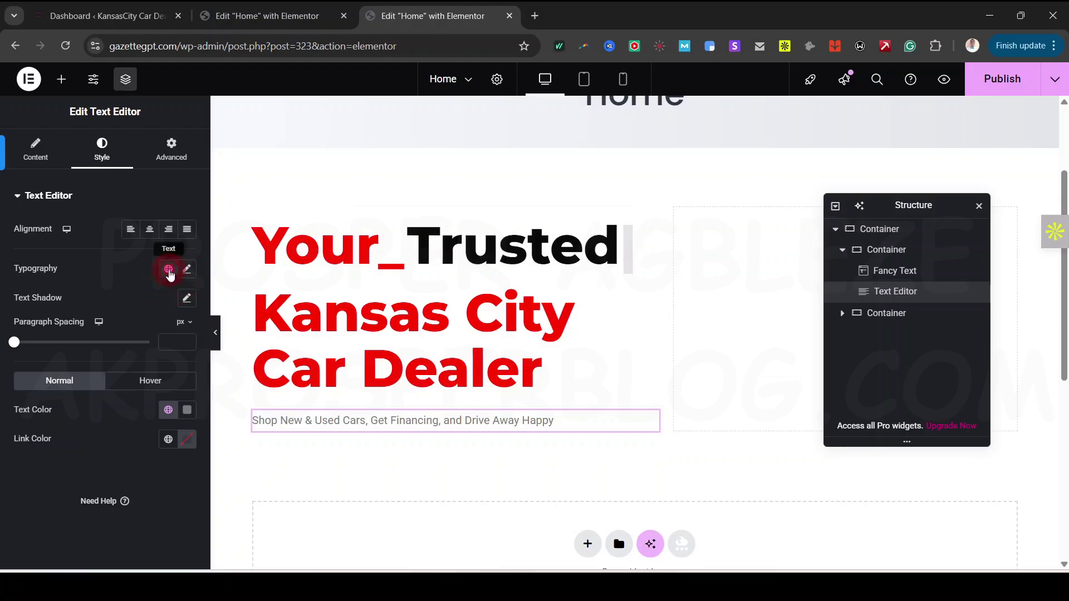
left_click(169, 270)
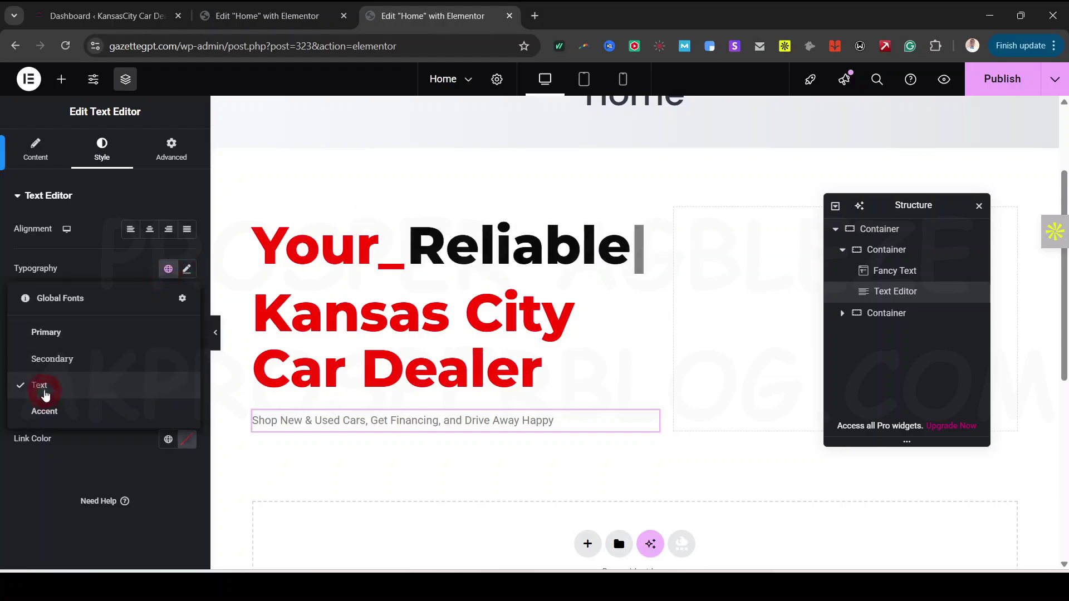
left_click(186, 270)
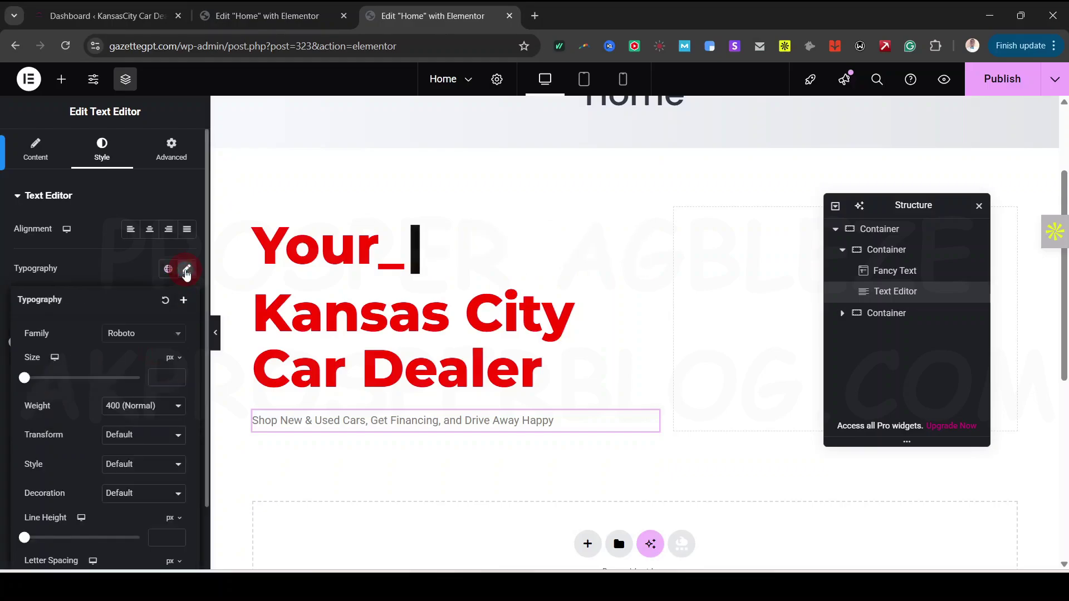
mouse_move(26, 380)
left_mouse_down()
mouse_move(46, 382)
mouse_move(37, 380)
left_mouse_up()
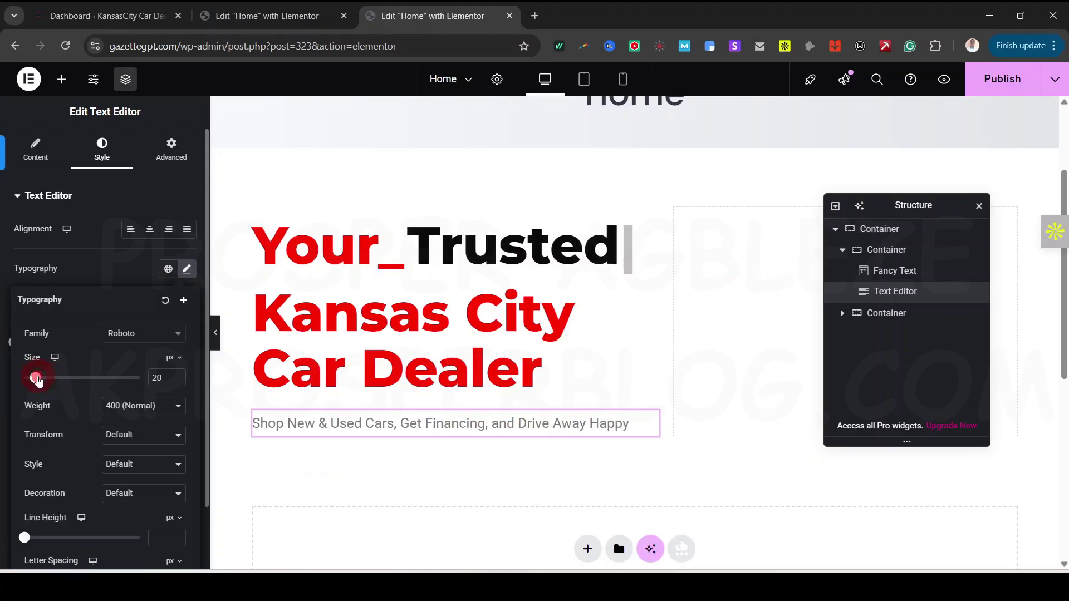
left_click(177, 382)
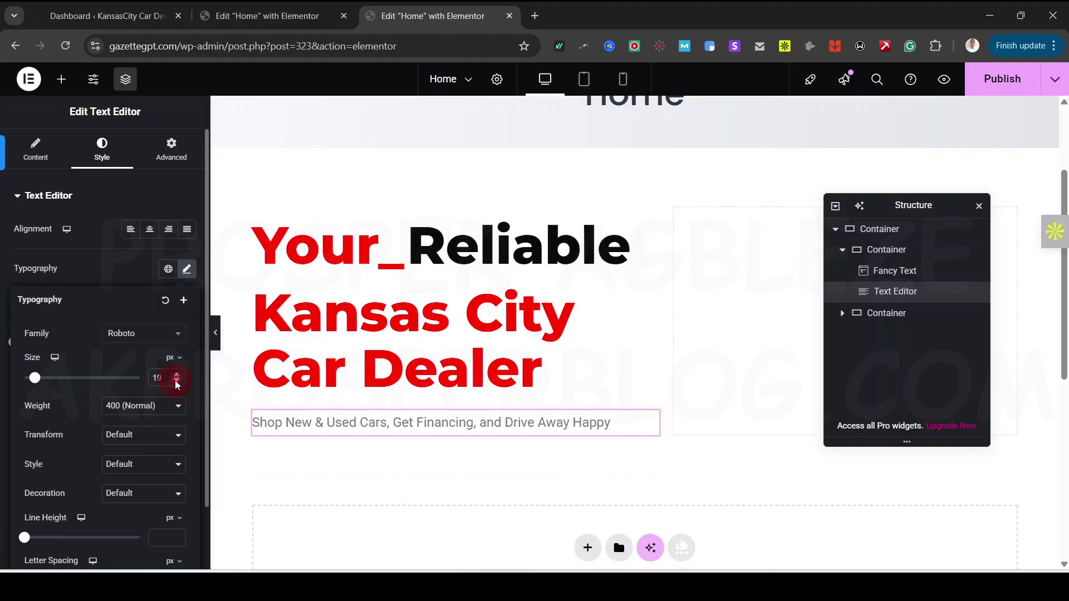
left_click(177, 383)
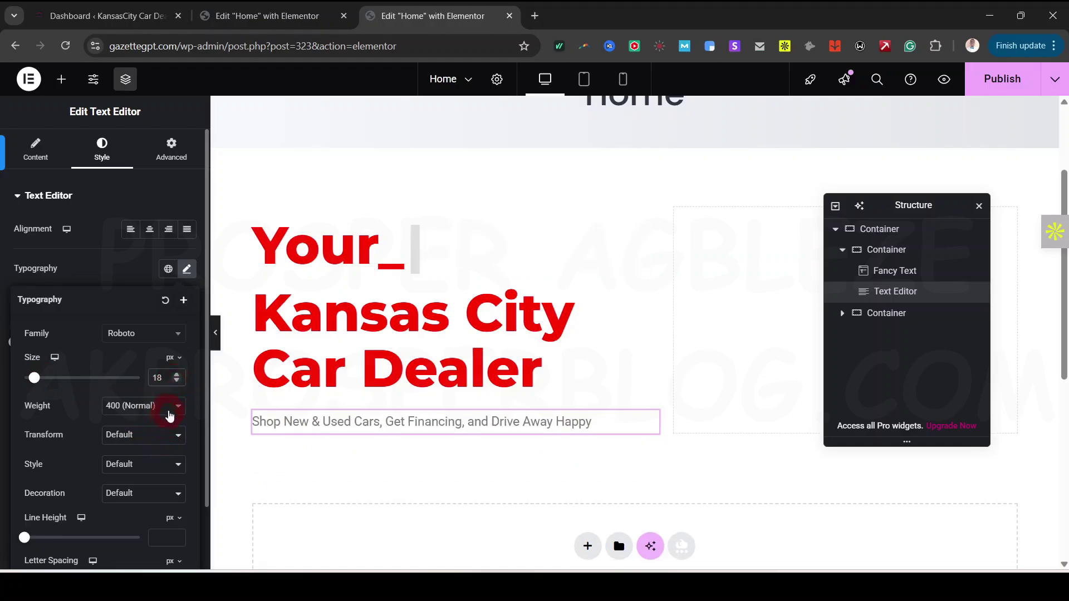
left_click(169, 412)
left_click(170, 411)
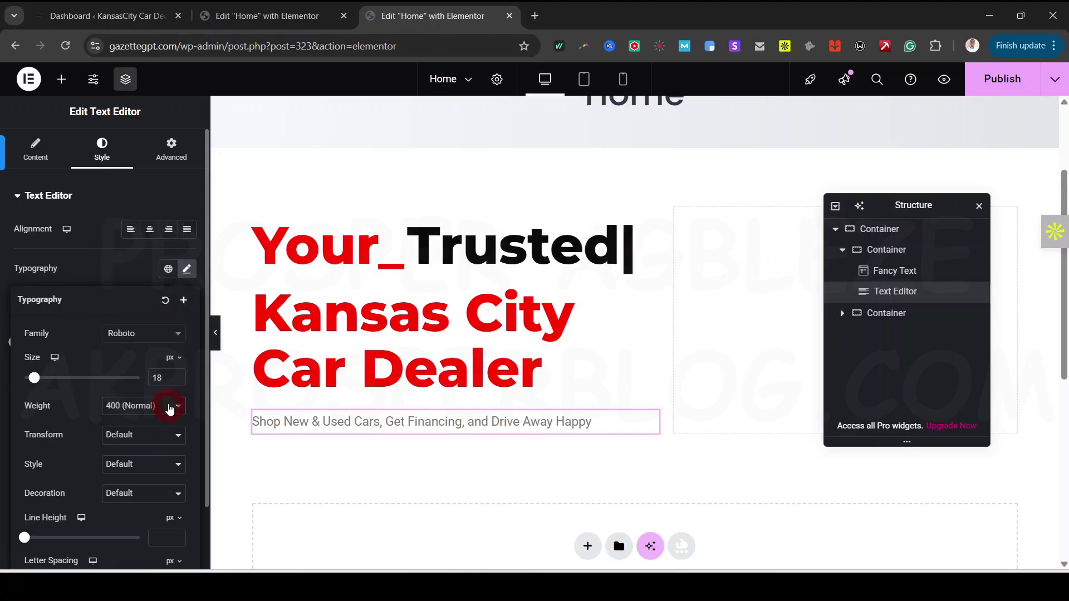
Step: Set the tagline's font family to Montserrat with weight 500 (Medium), and publish the page
left_click(180, 335)
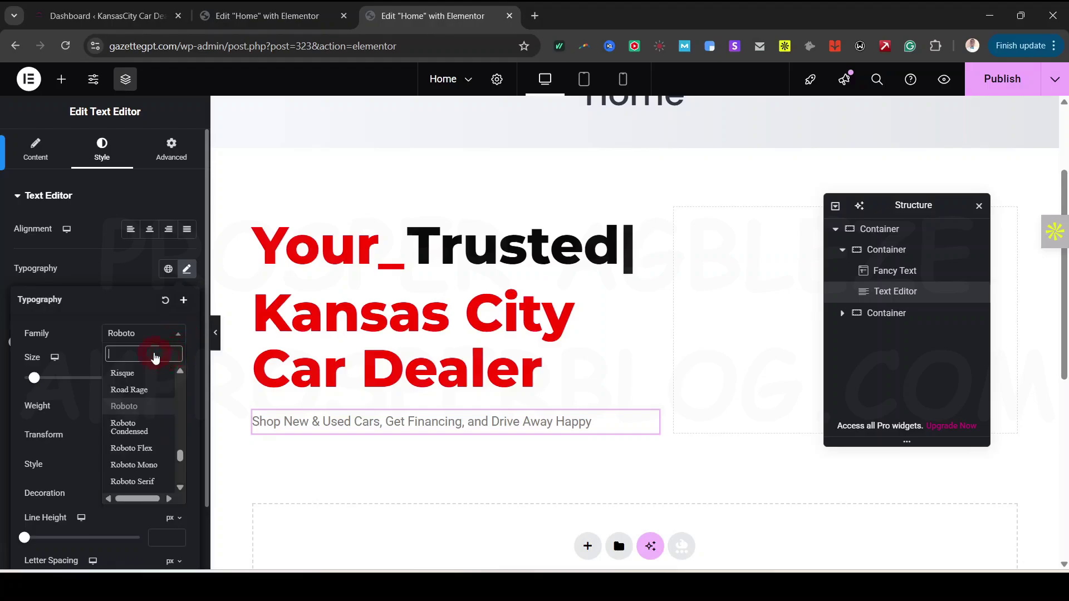
type("monts")
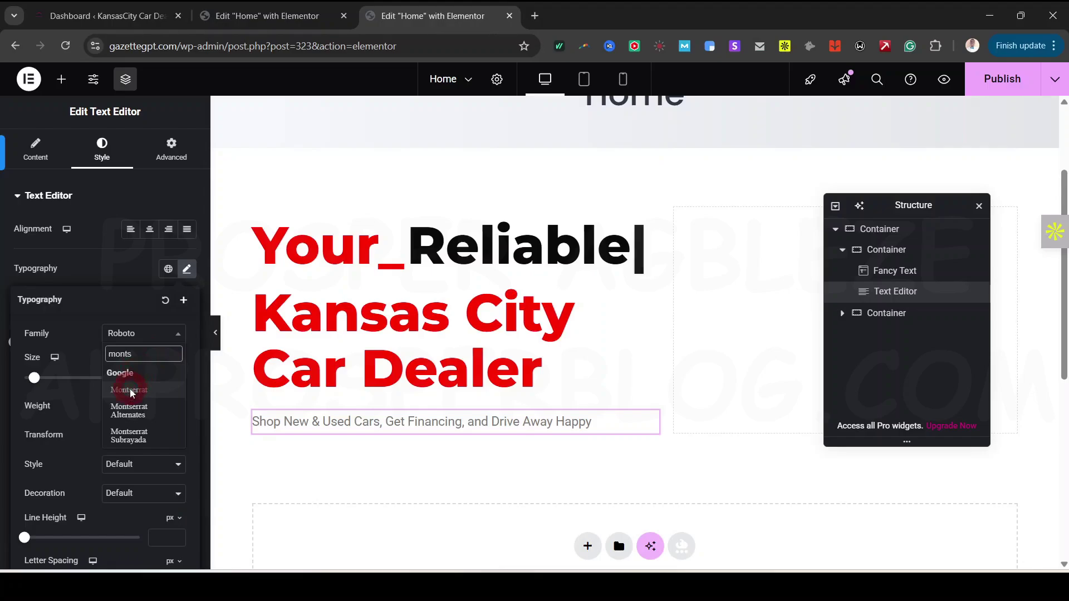
left_click(130, 390)
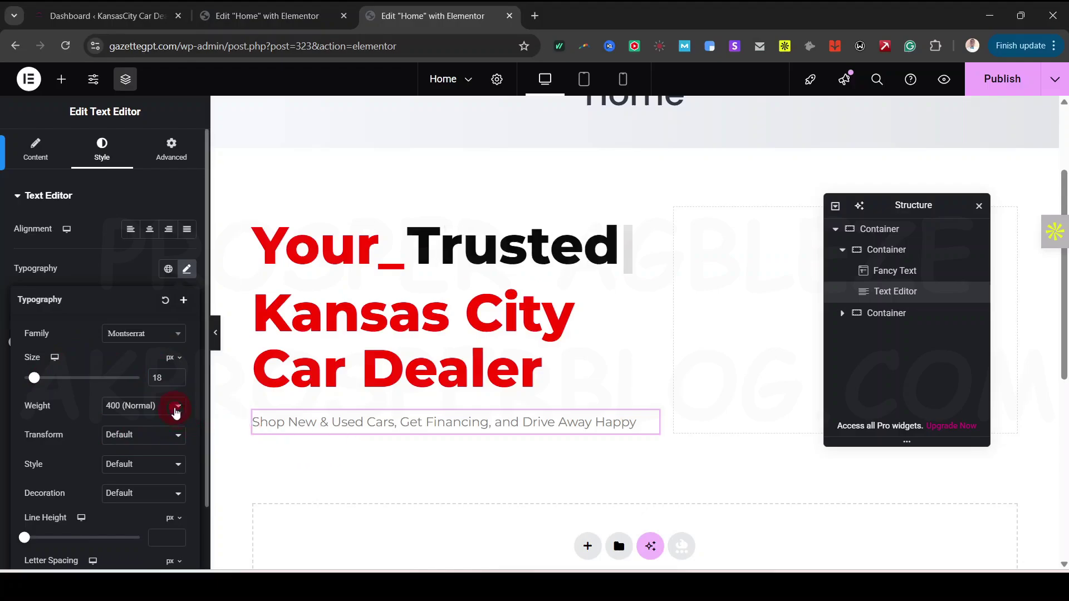
left_click(174, 407)
left_click(143, 297)
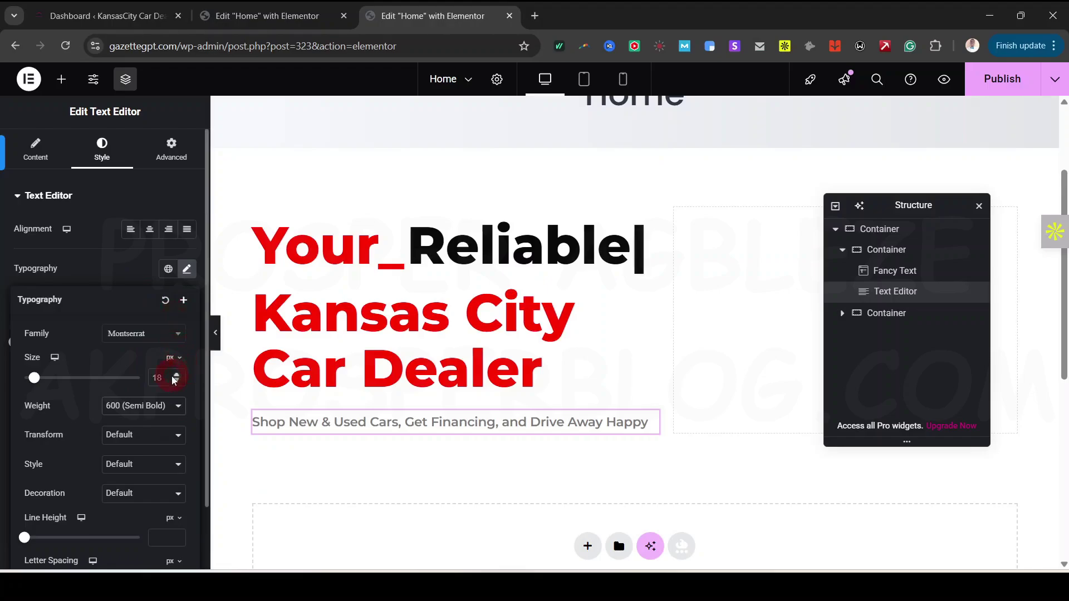
left_click(166, 411)
left_click(142, 283)
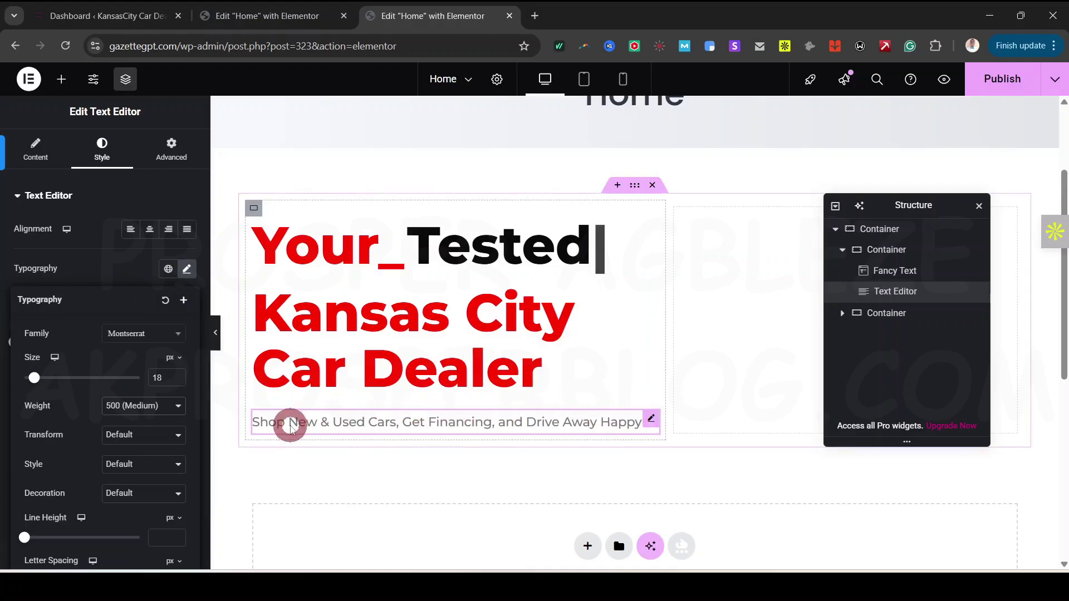
left_click(1002, 81)
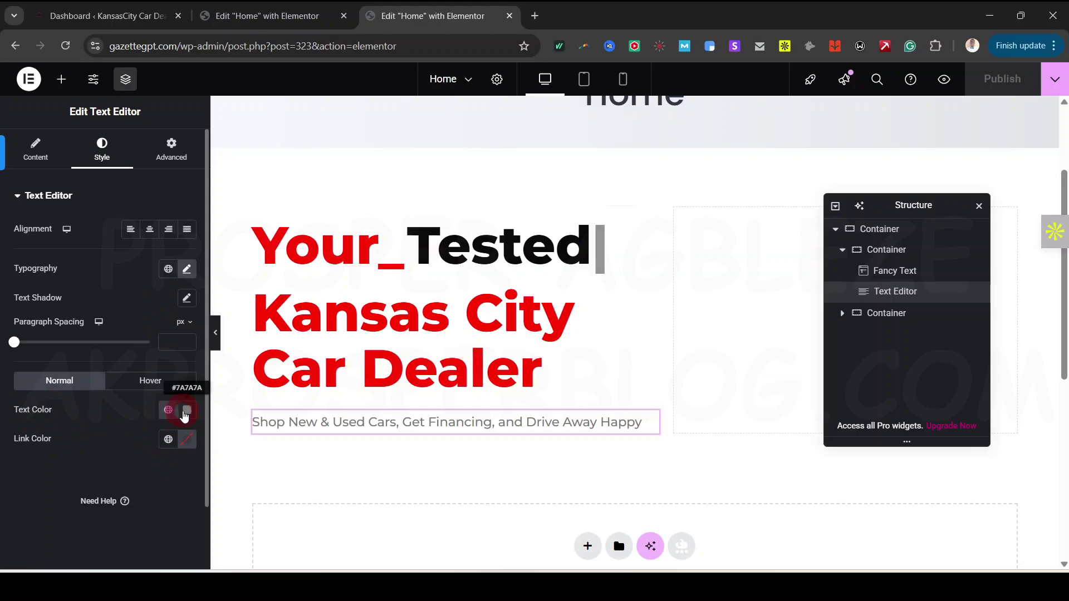
Step: Apply the global color Black to the tagline text and publish the page again
left_click(169, 411)
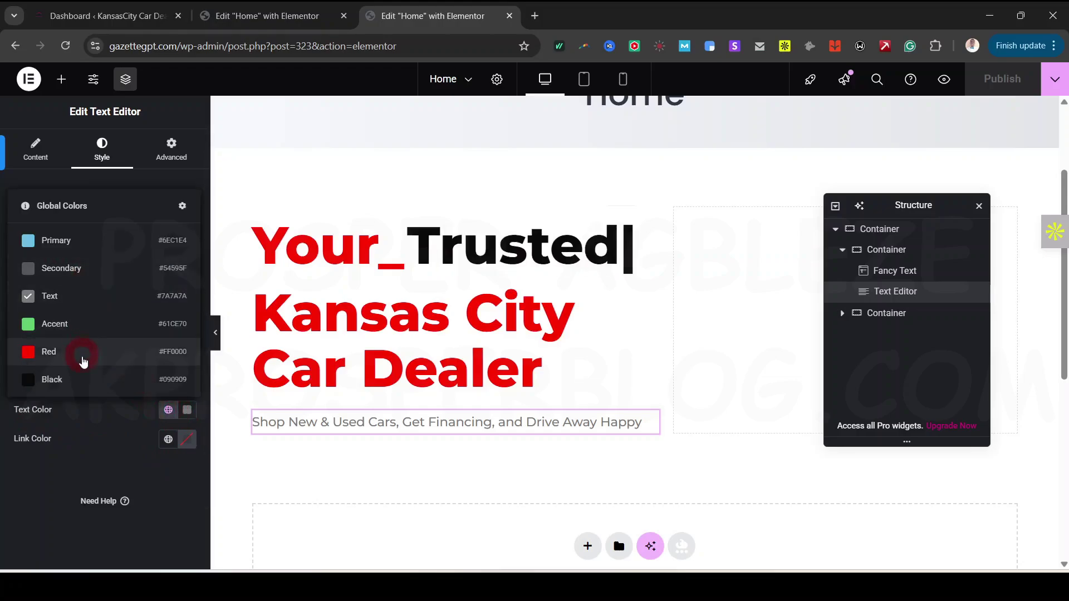
left_click(77, 379)
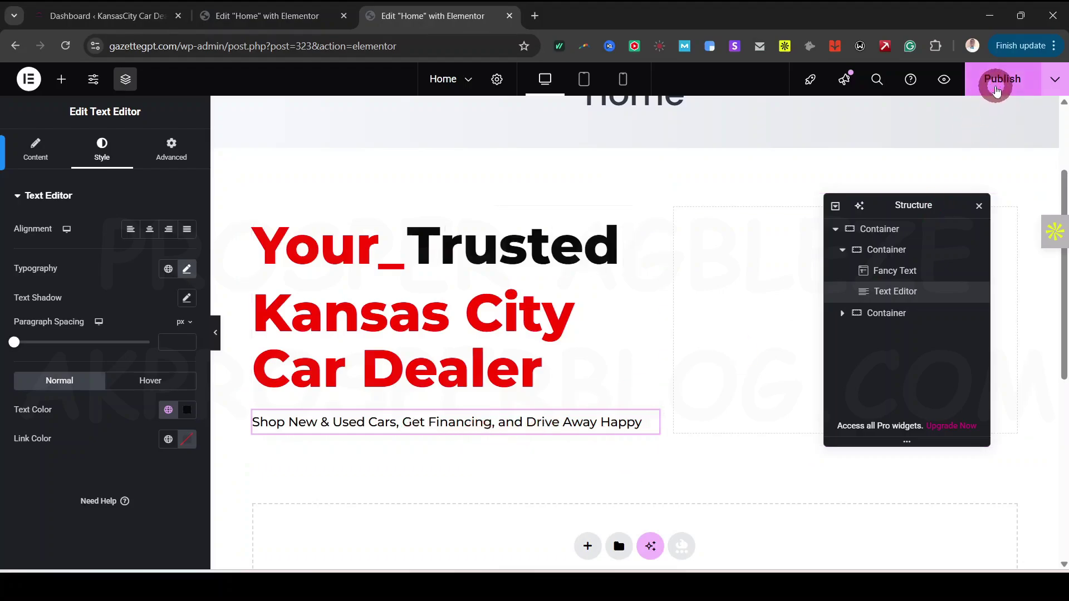
left_click(997, 90)
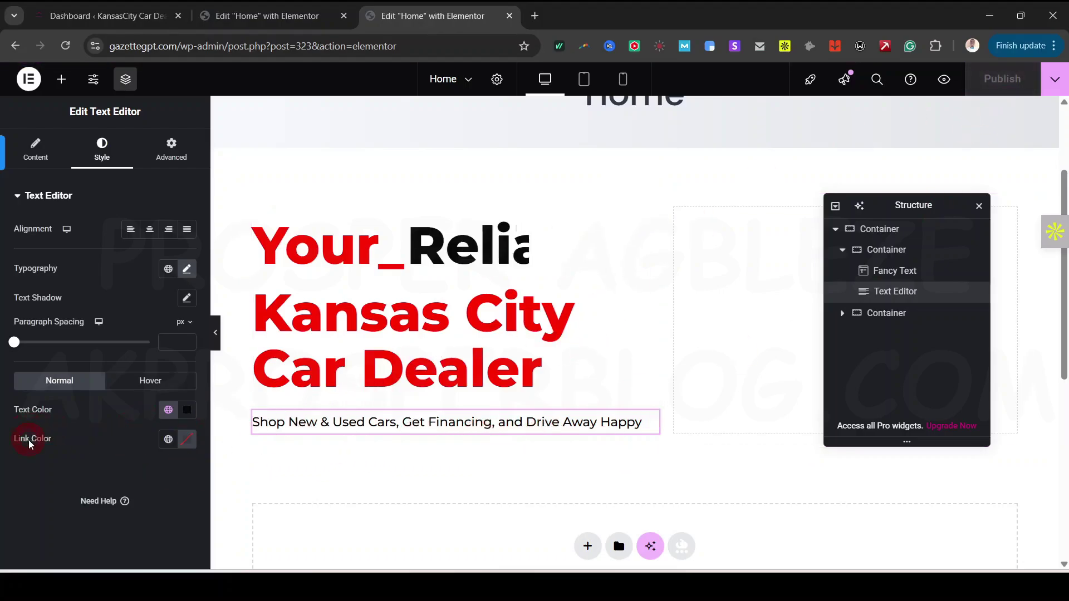
Step: Dismiss the SpotOnTheMouse licence reminder covering the page, keeping the tagline's style settings open
left_click(33, 155)
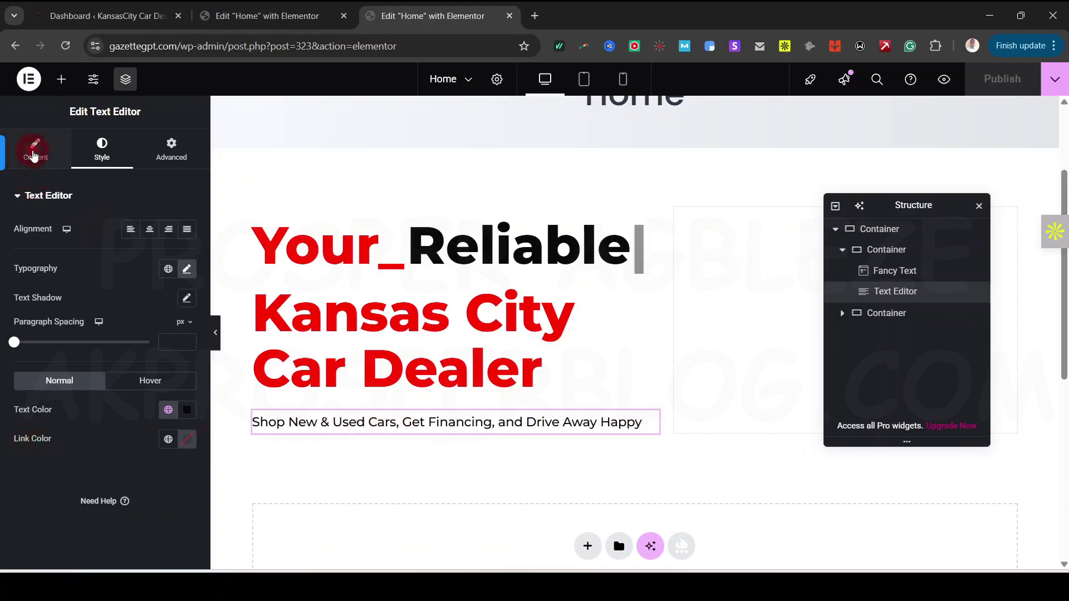
left_click(111, 158)
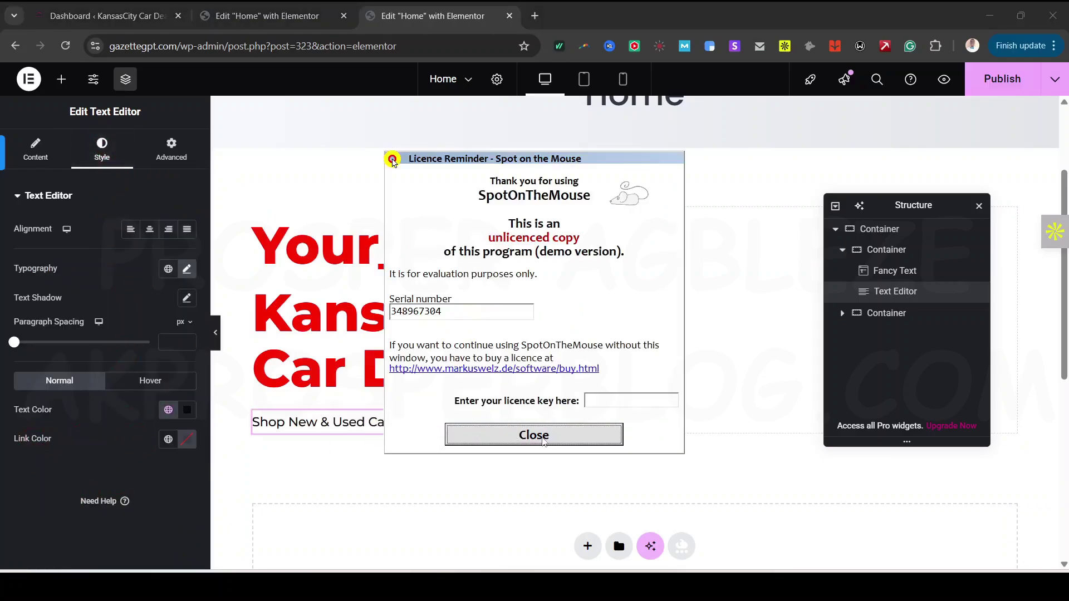
left_click(533, 434)
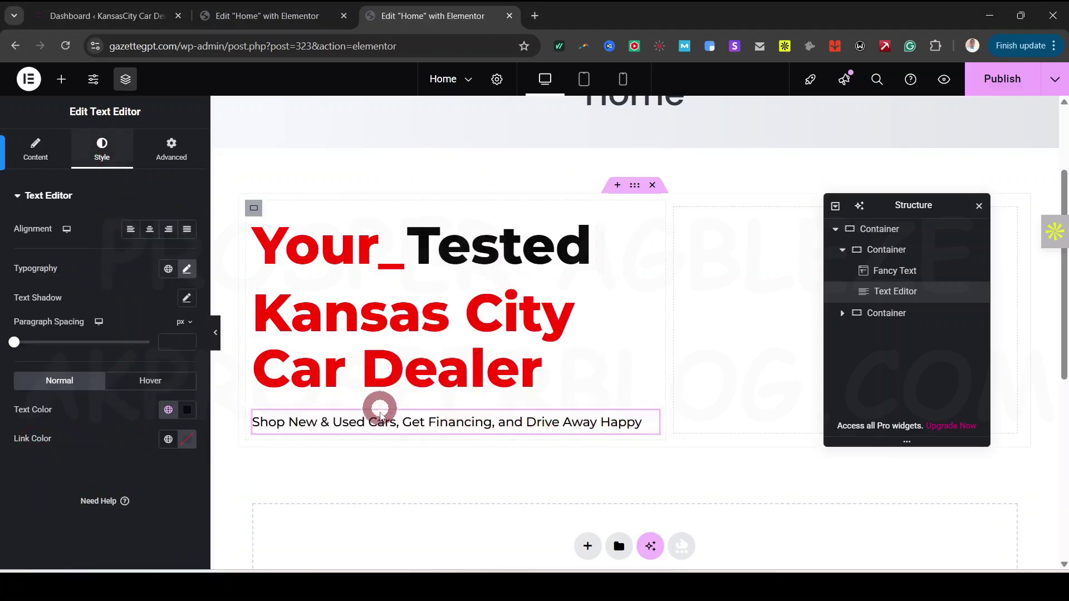
Step: Compare with the reference site's hero, and add a Container below the tagline on the rebuilt page
left_click(280, 10)
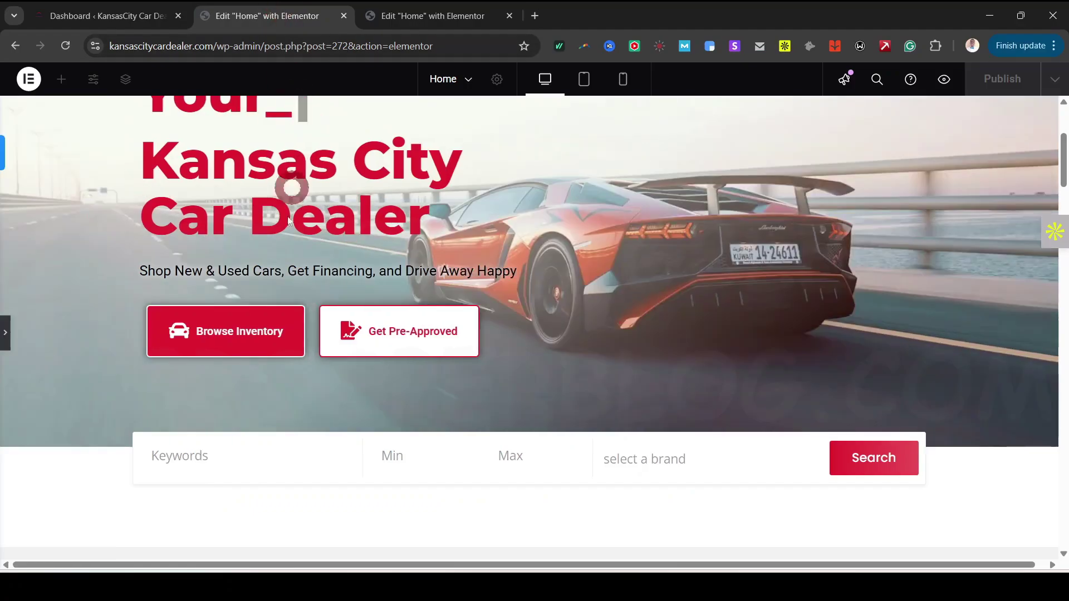
left_click(422, 18)
left_click(281, 17)
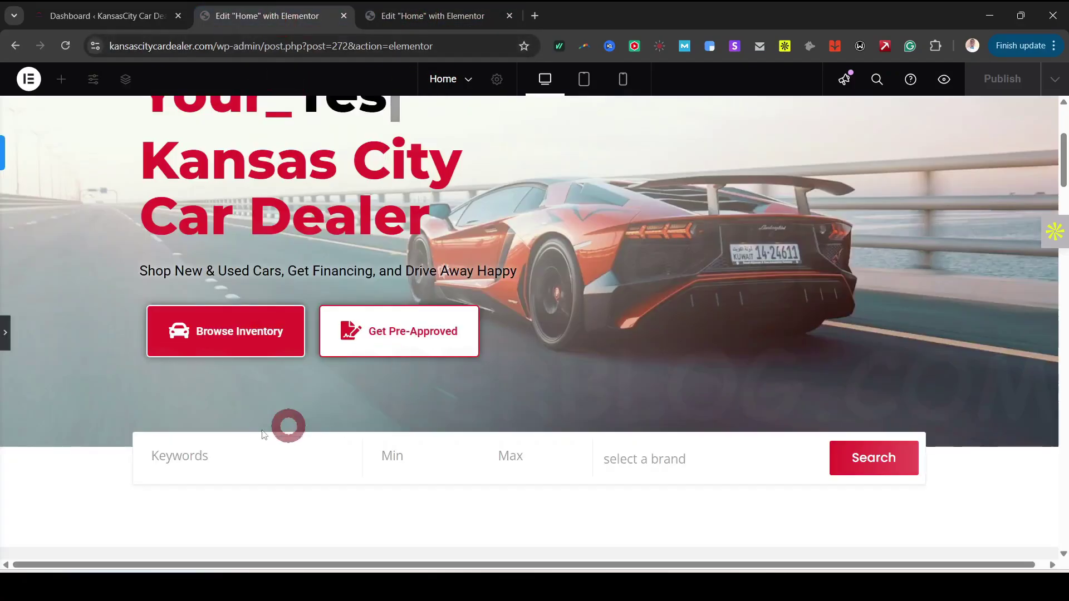
left_click(459, 26)
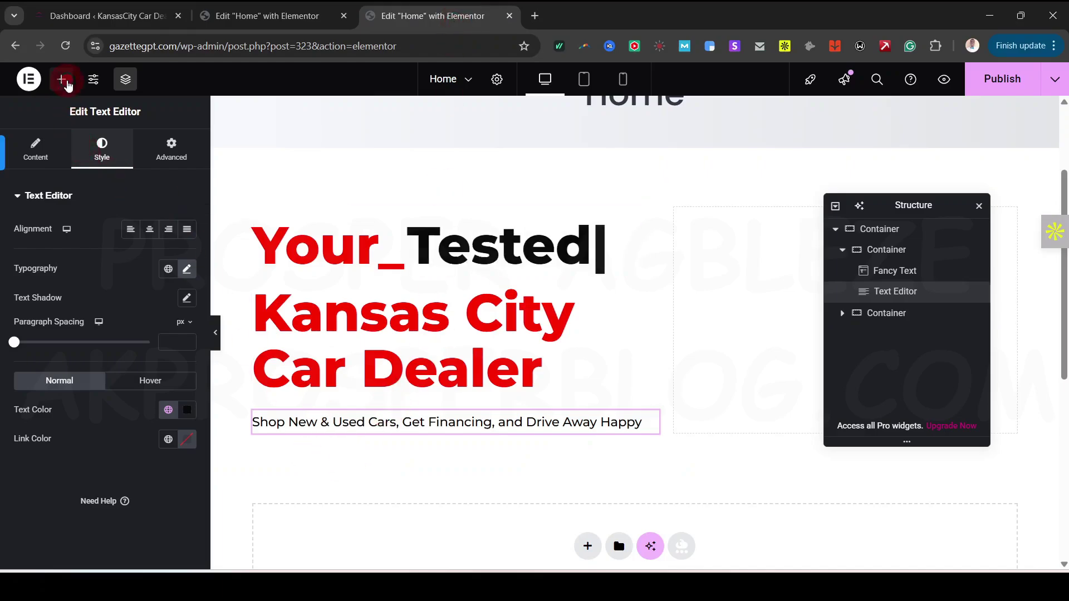
left_click(62, 82)
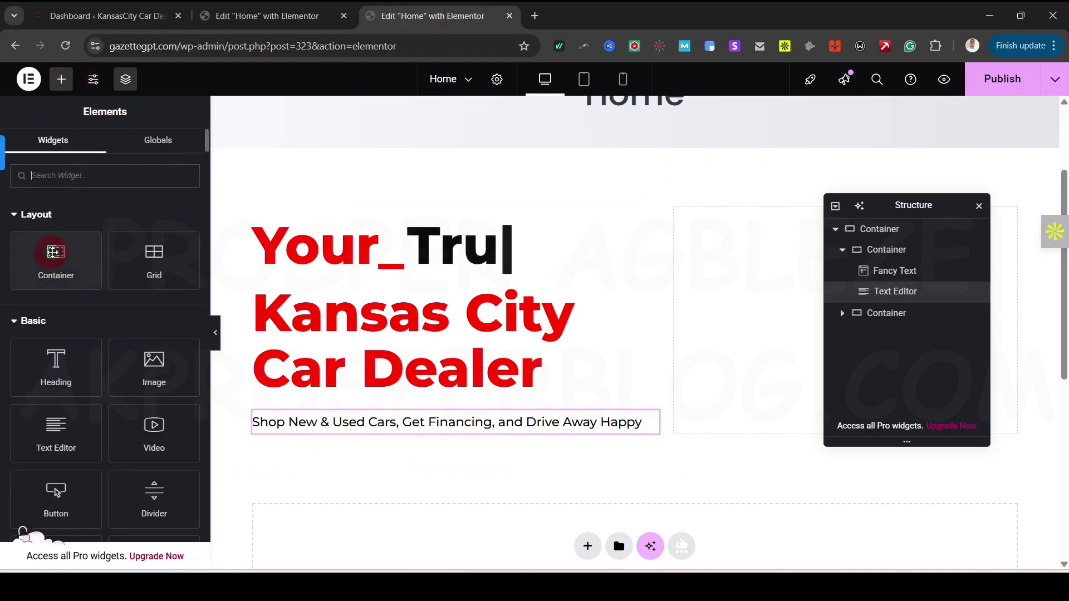
left_click_drag(56, 254, 406, 460)
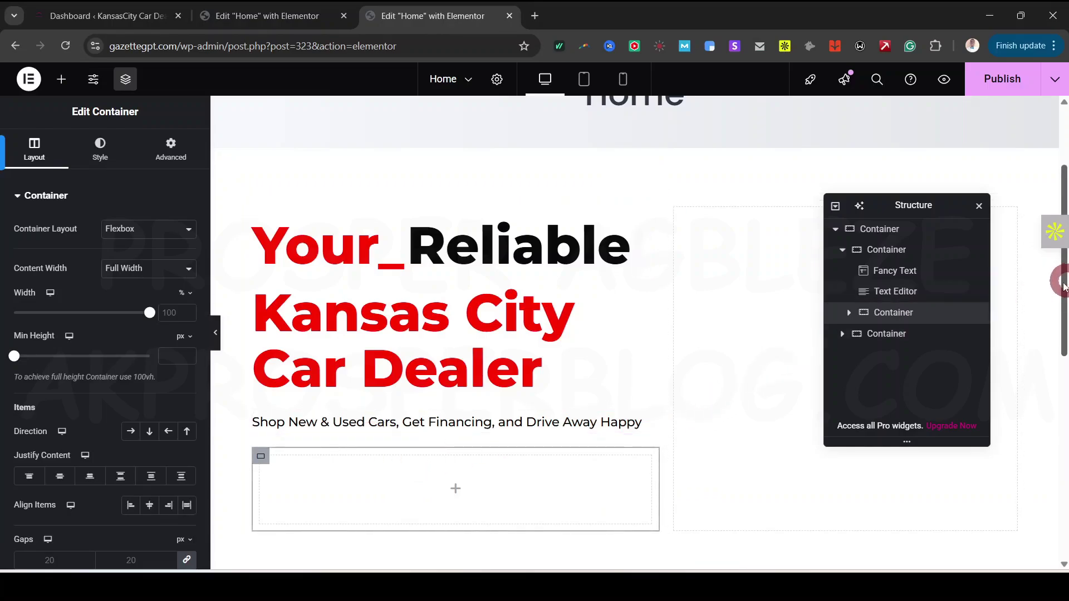
Step: Add a Creative Button widget to the empty container below the tagline and duplicate it
left_click_drag(1063, 285, 1064, 340)
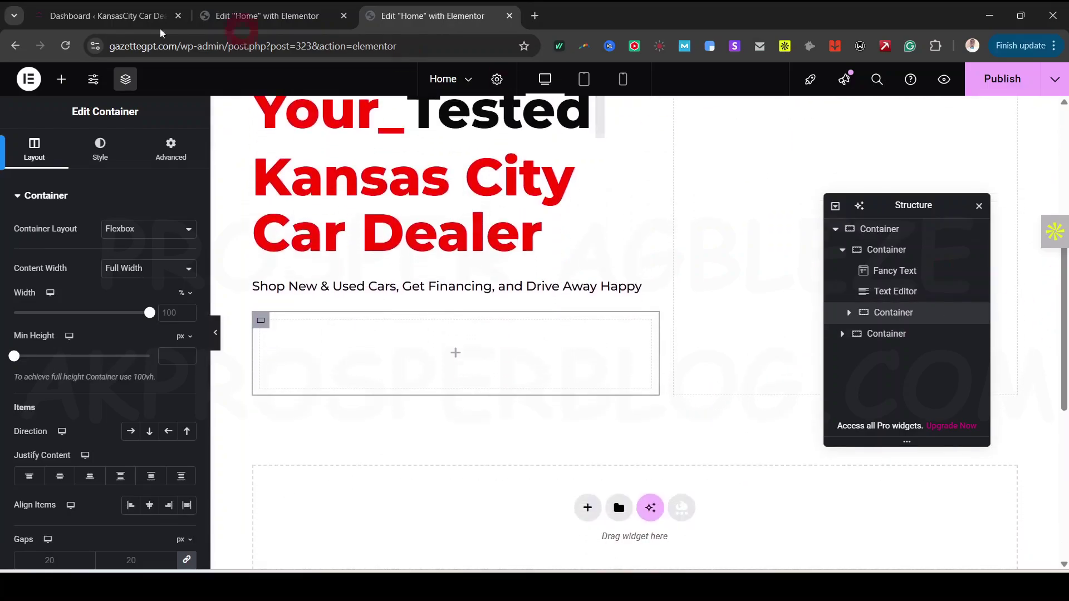
left_click(65, 82)
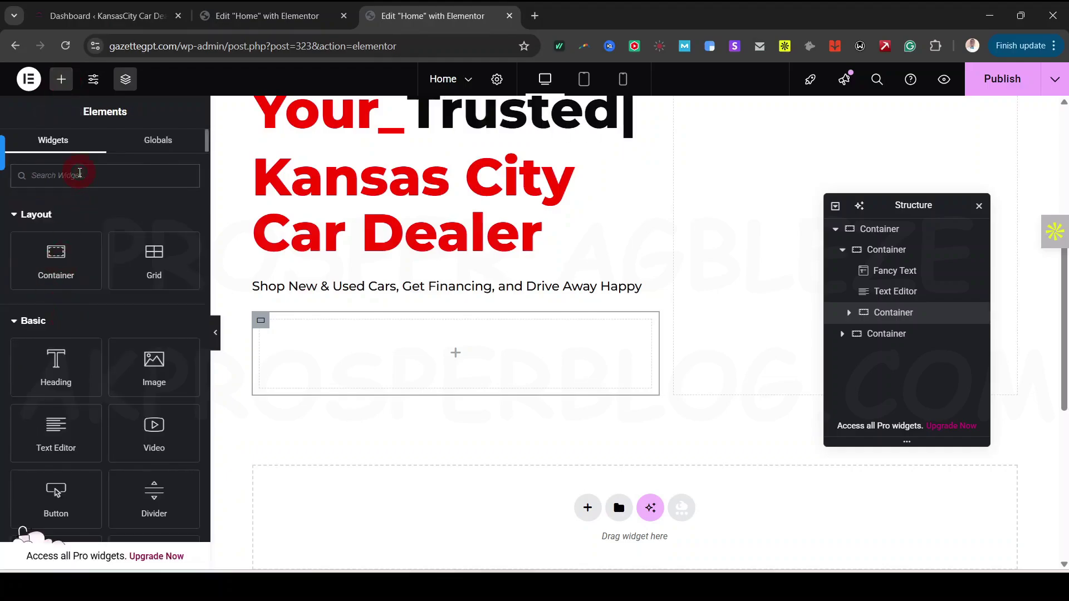
type("butt")
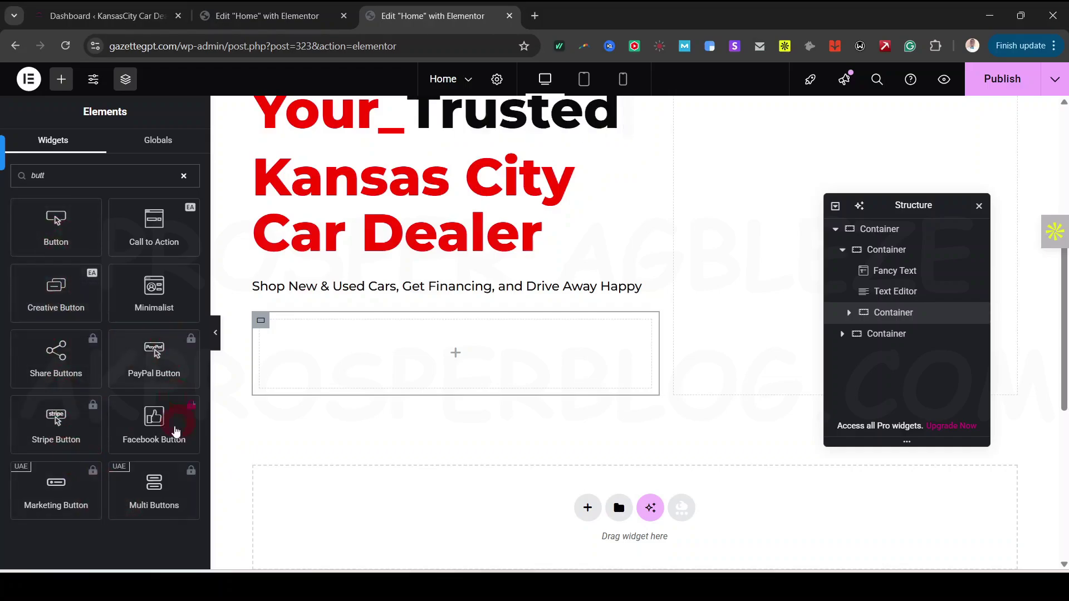
left_click_drag(50, 295, 406, 342)
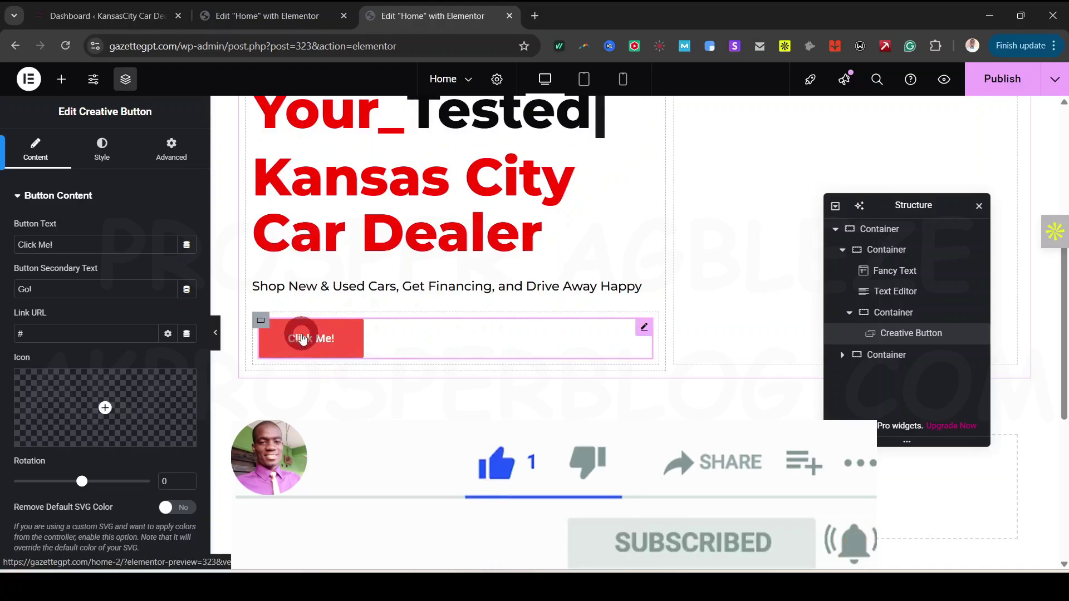
right_click(641, 330)
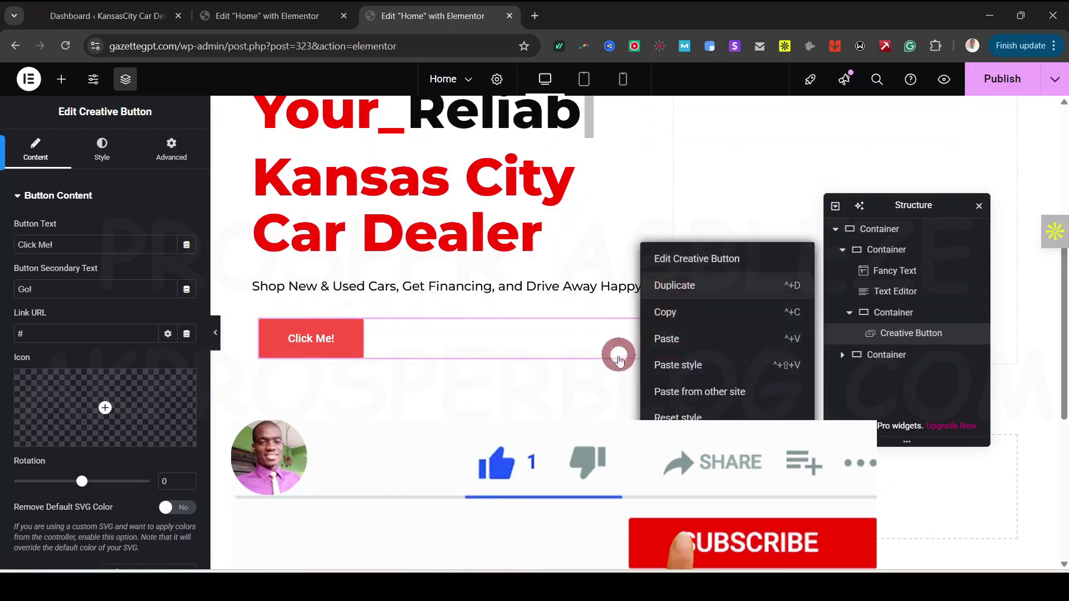
left_click(674, 285)
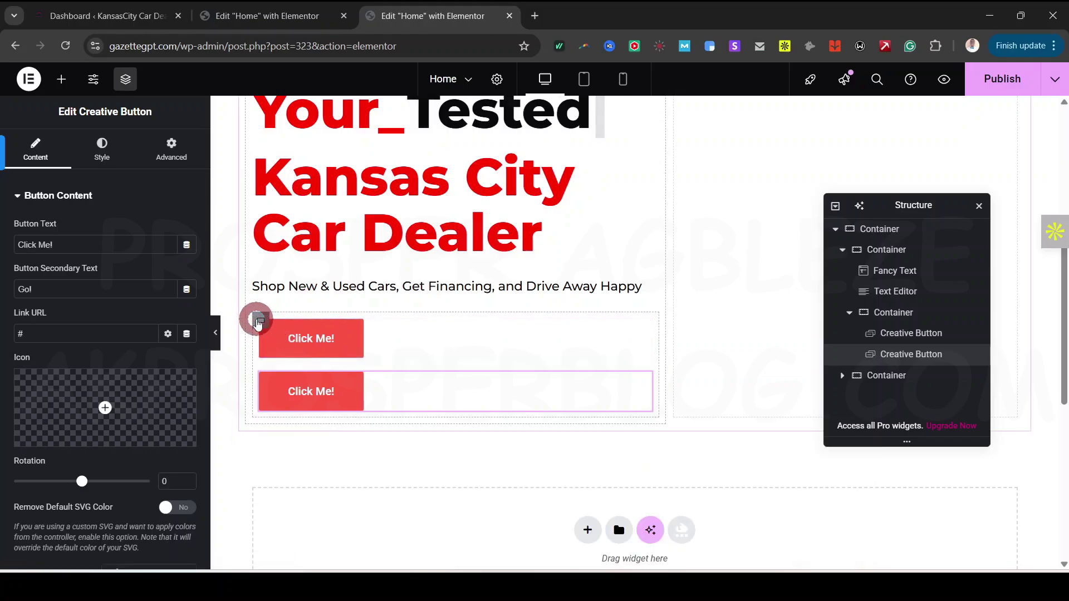
Step: Set the button container's direction to Row - horizontal, and compare the layout with the reference site's buttons
left_click(258, 321)
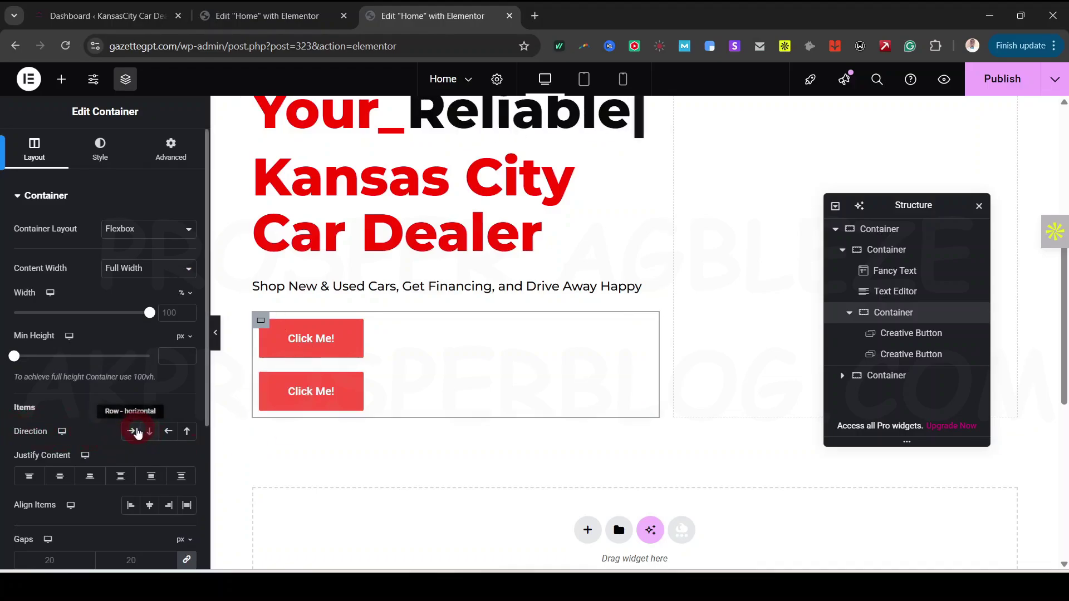
left_click(132, 431)
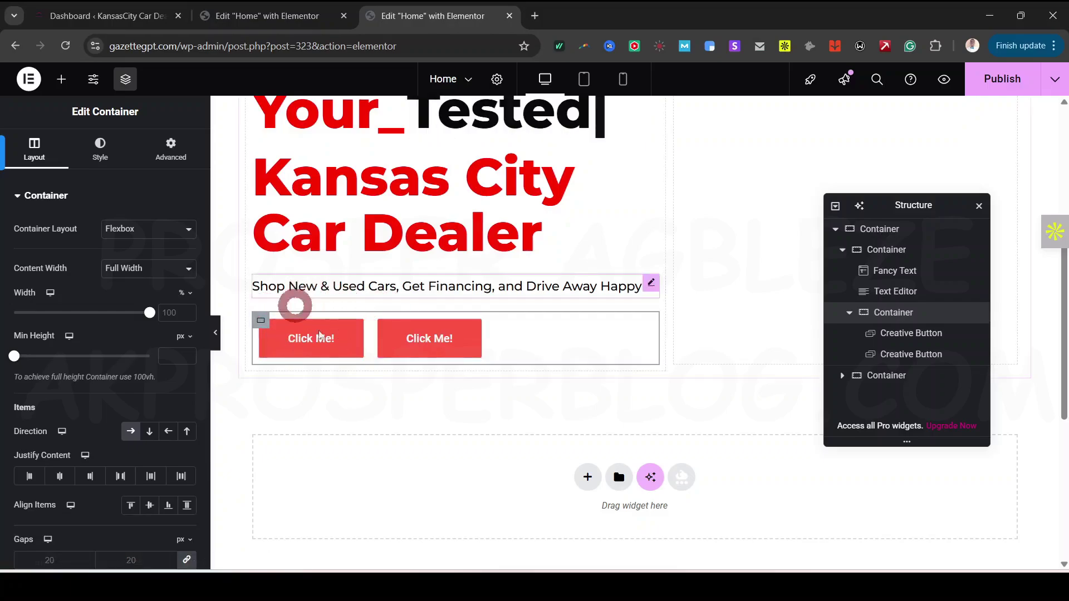
left_click(296, 9)
left_click(429, 25)
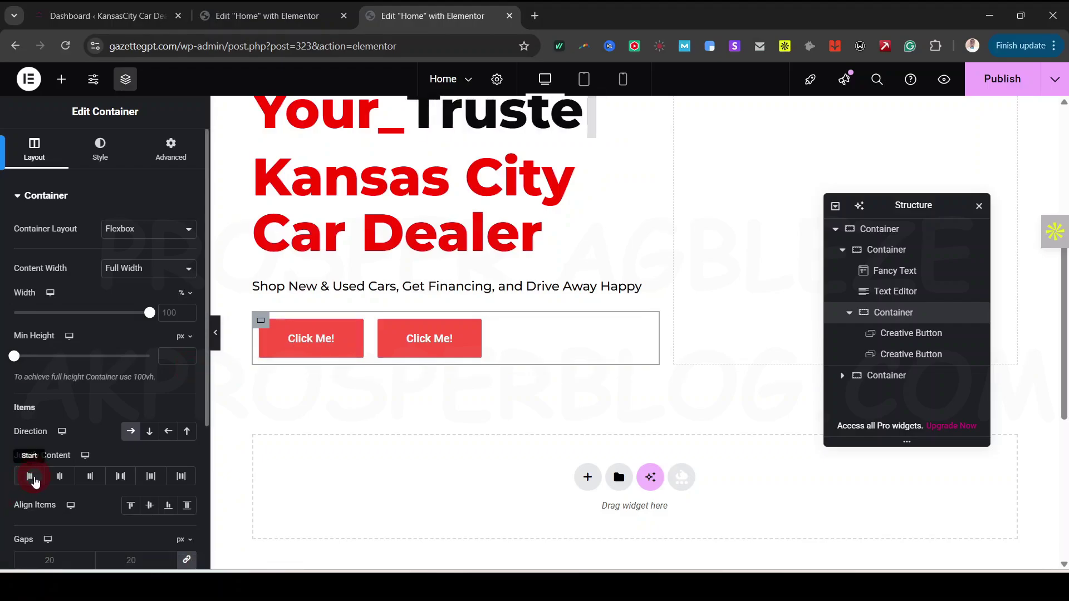
Step: Try the Justify Content options on the button container and settle on Start
left_click(55, 477)
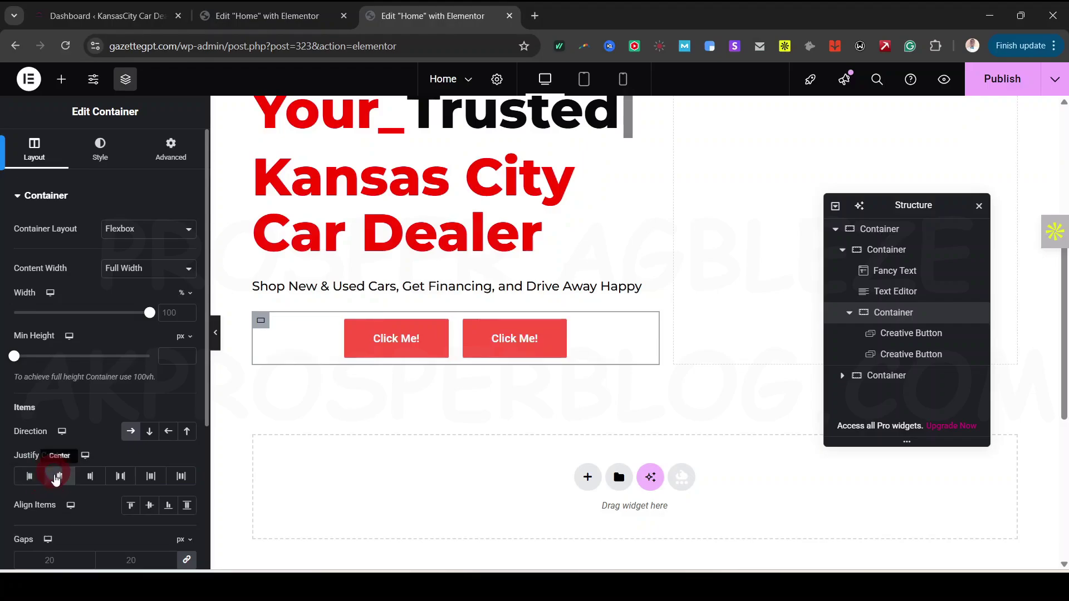
left_click(91, 479)
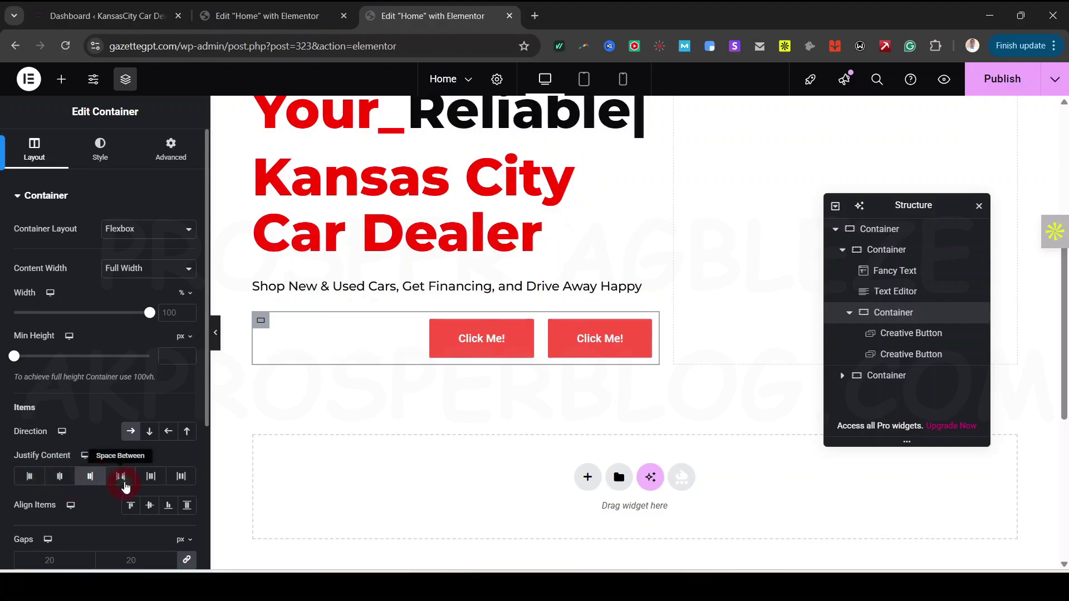
left_click(123, 482)
left_click(154, 486)
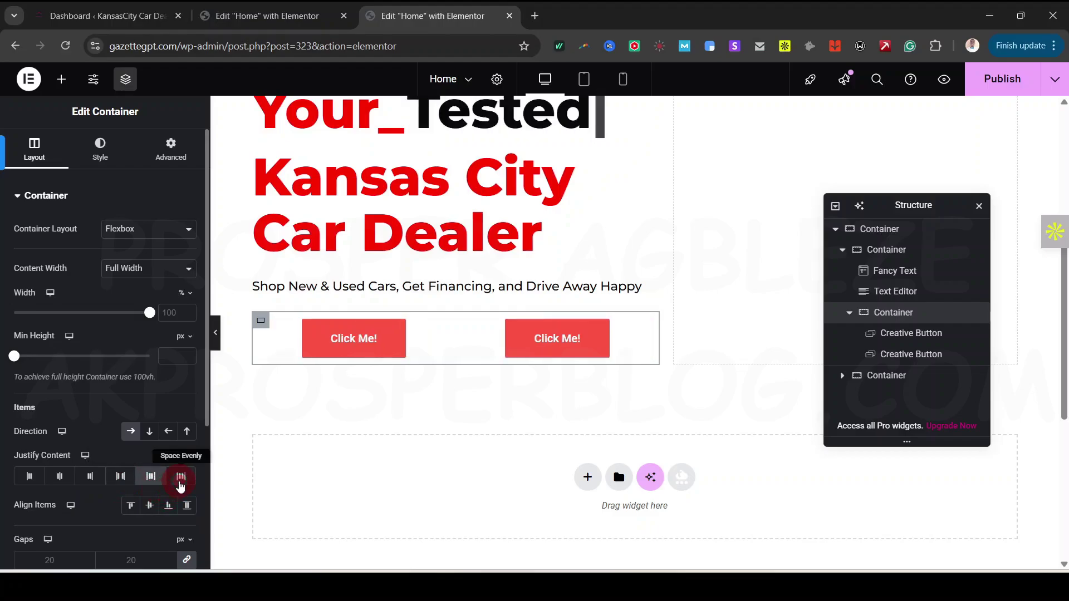
left_click(180, 484)
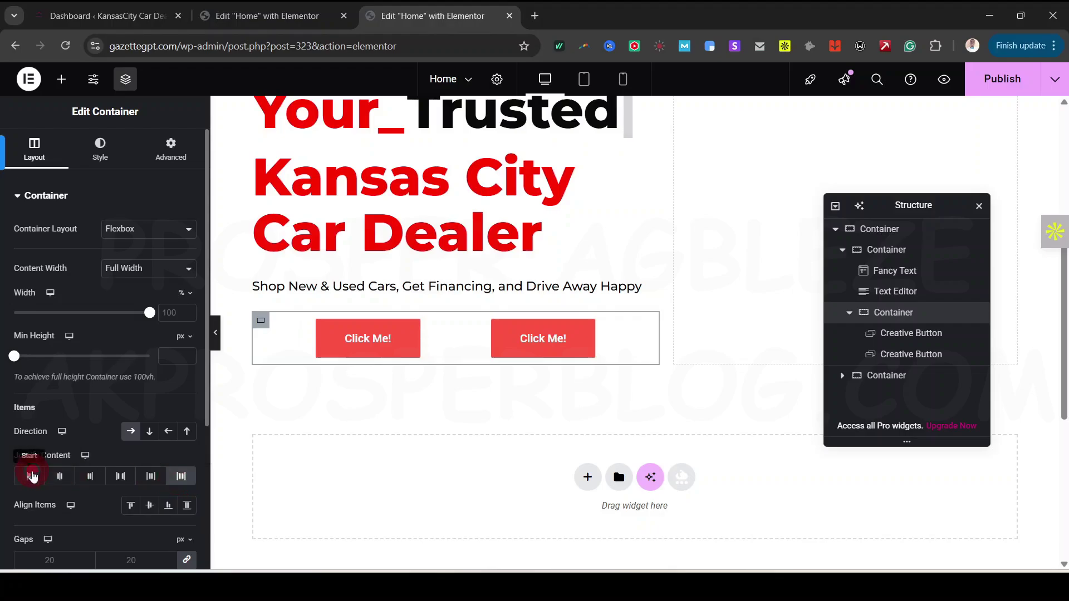
left_click(32, 477)
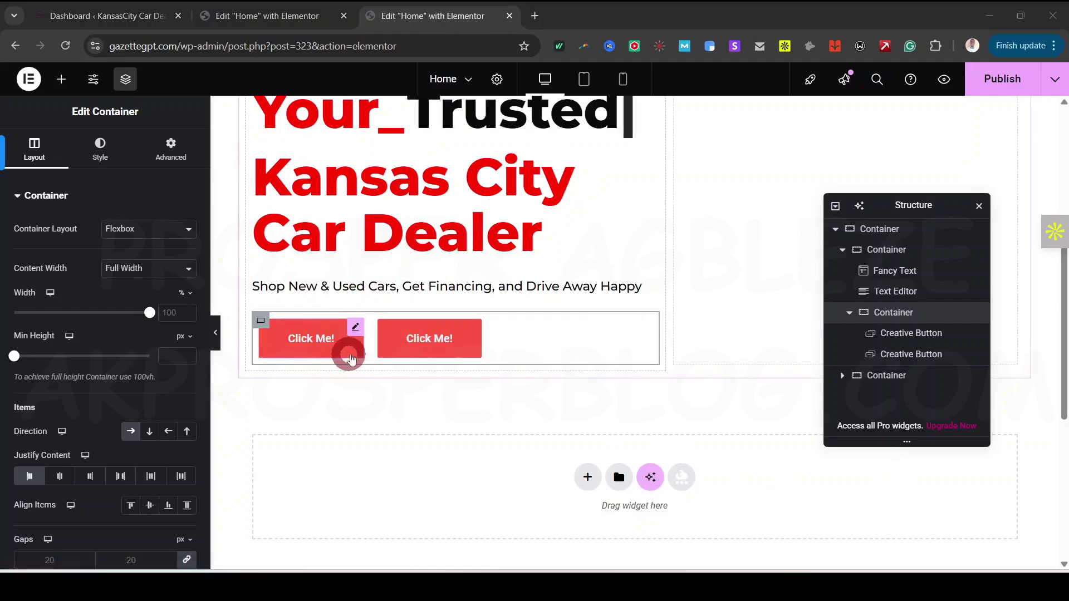
Step: Check the reference site's first button and set the first Creative Button's text to "Browse Inventory"
left_click(360, 328)
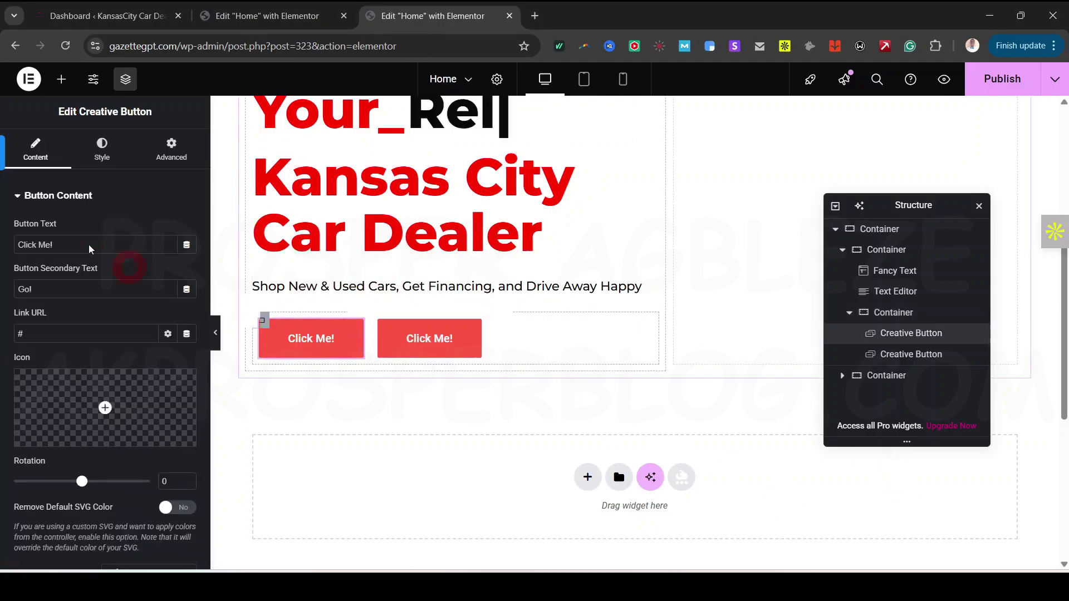
left_click(297, 11)
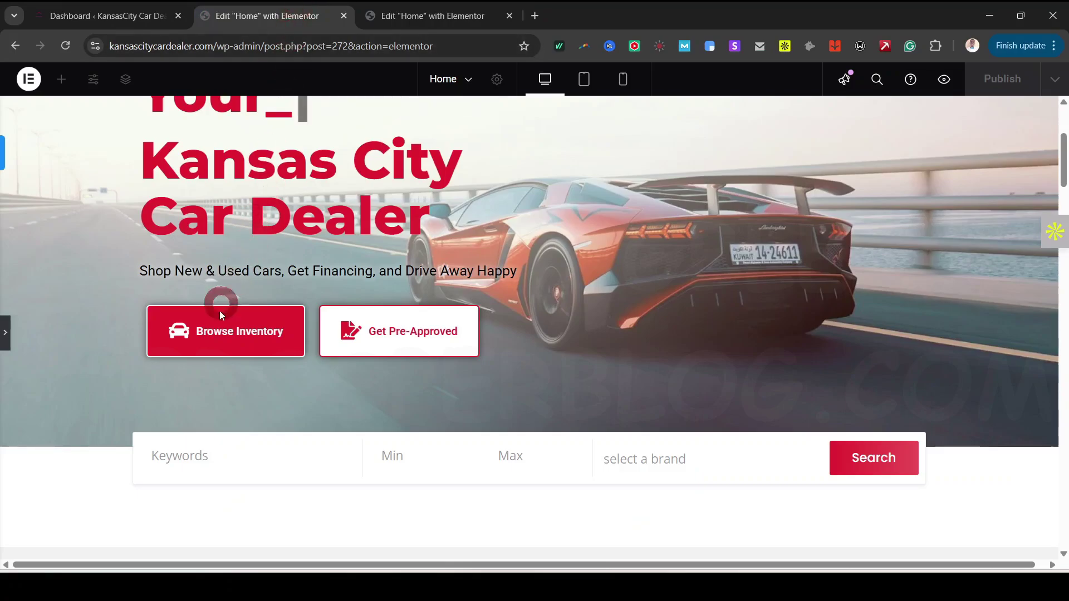
left_click(423, 15)
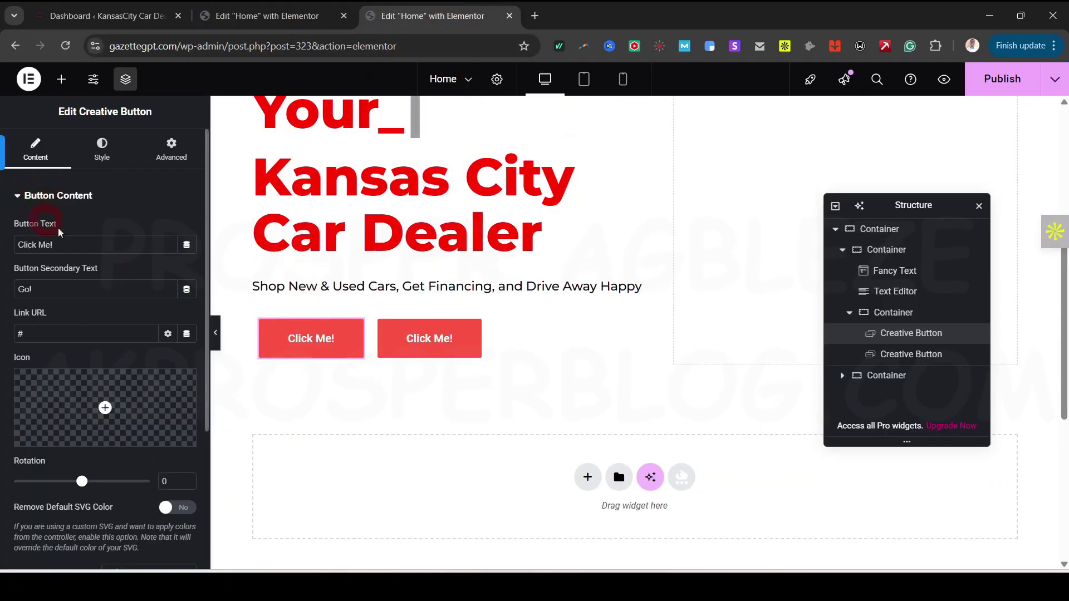
left_click(300, 392)
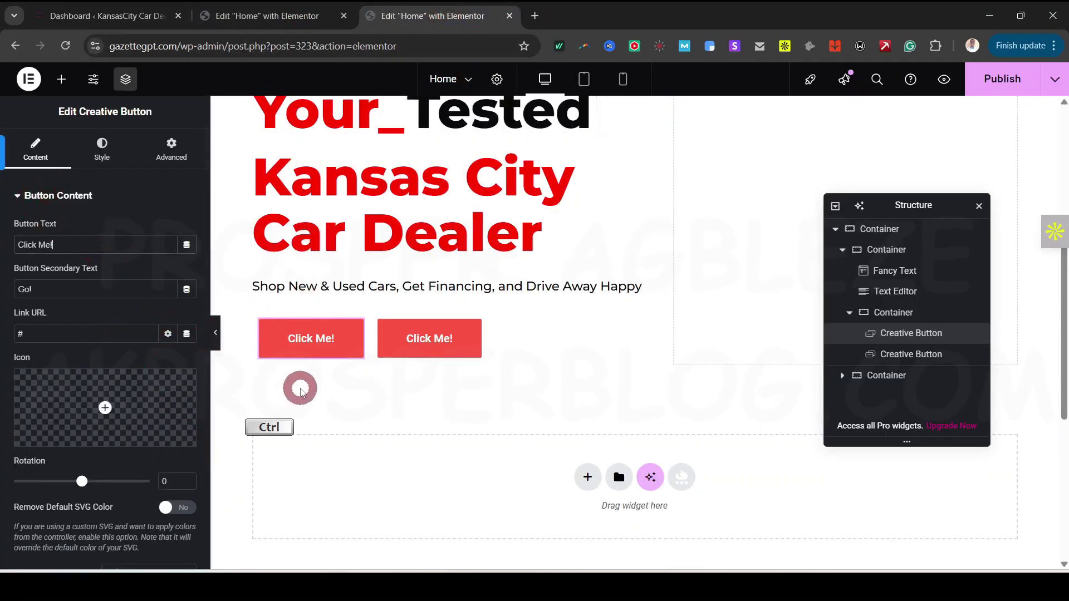
type("V")
key("BackSpace")
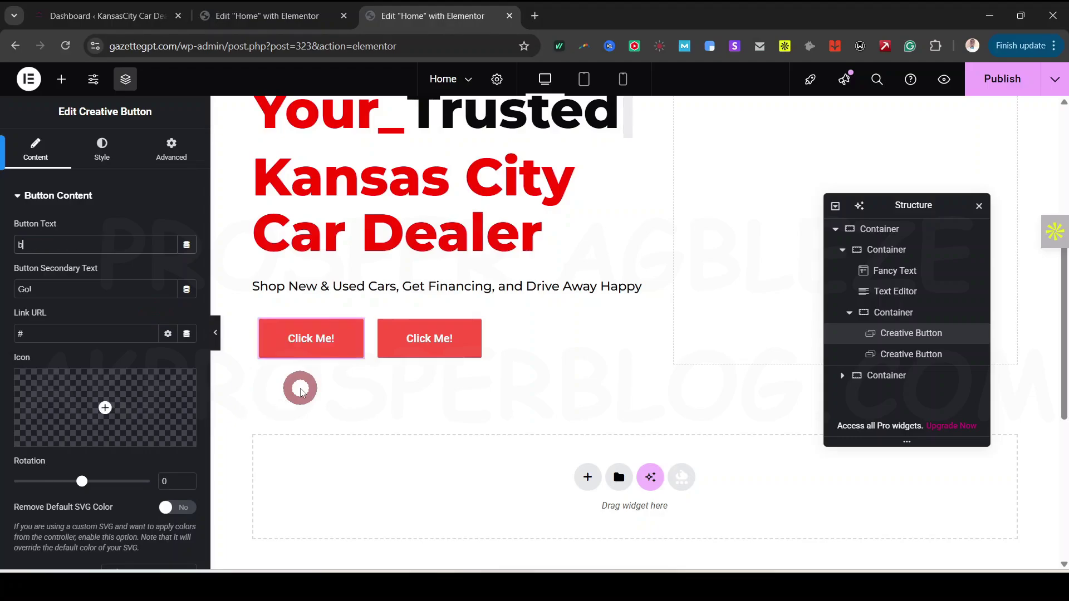
type("browse")
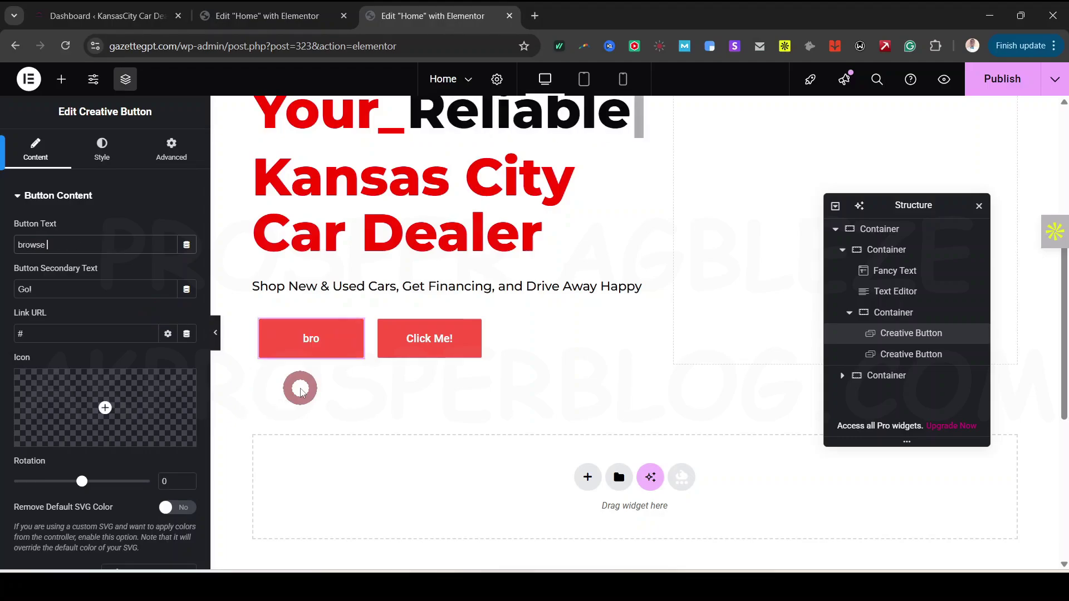
key("ctrl+a")
type("Br")
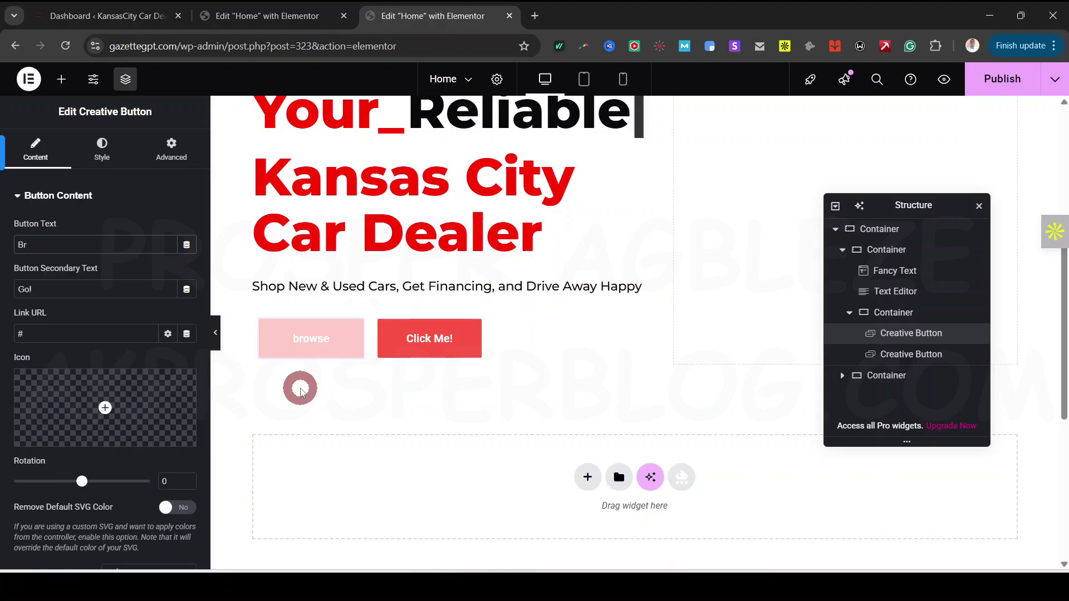
type("owse Inve")
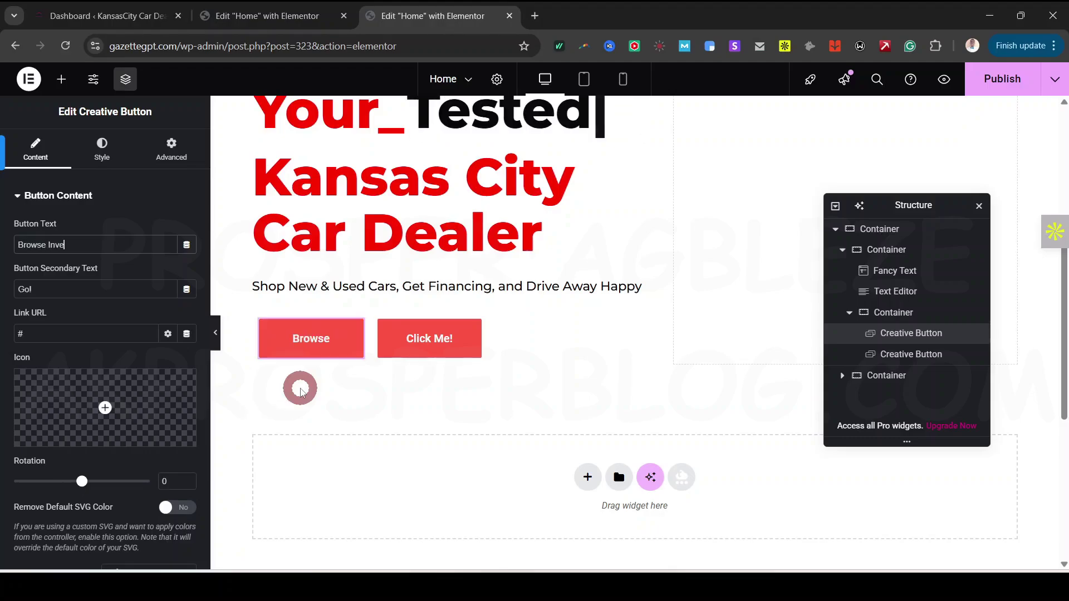
type("ntory")
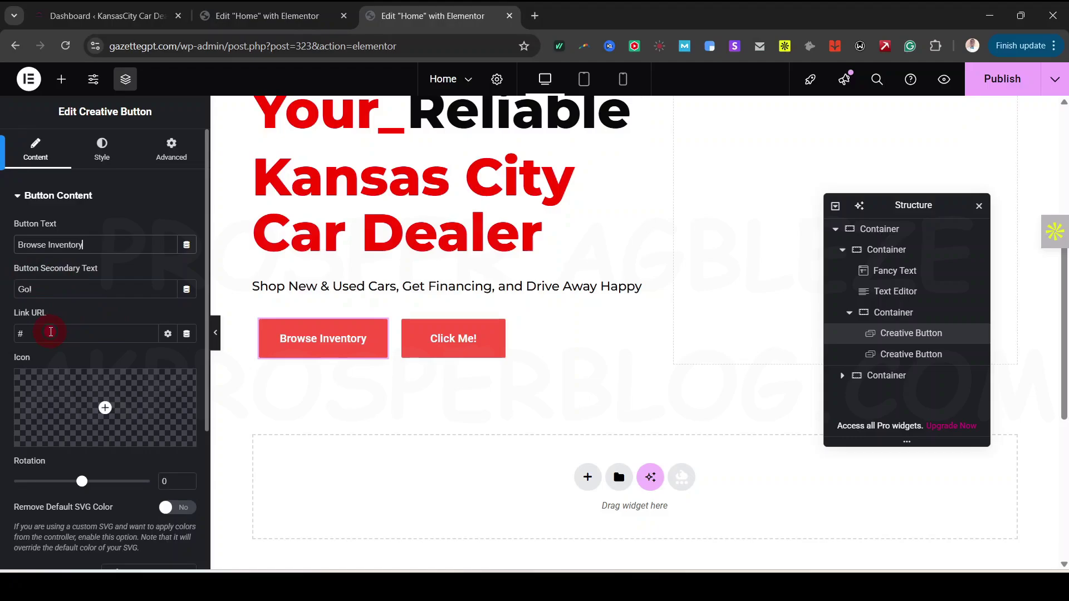
Step: Link the Browse Inventory button to the site's Listings page
key("BackSpace")
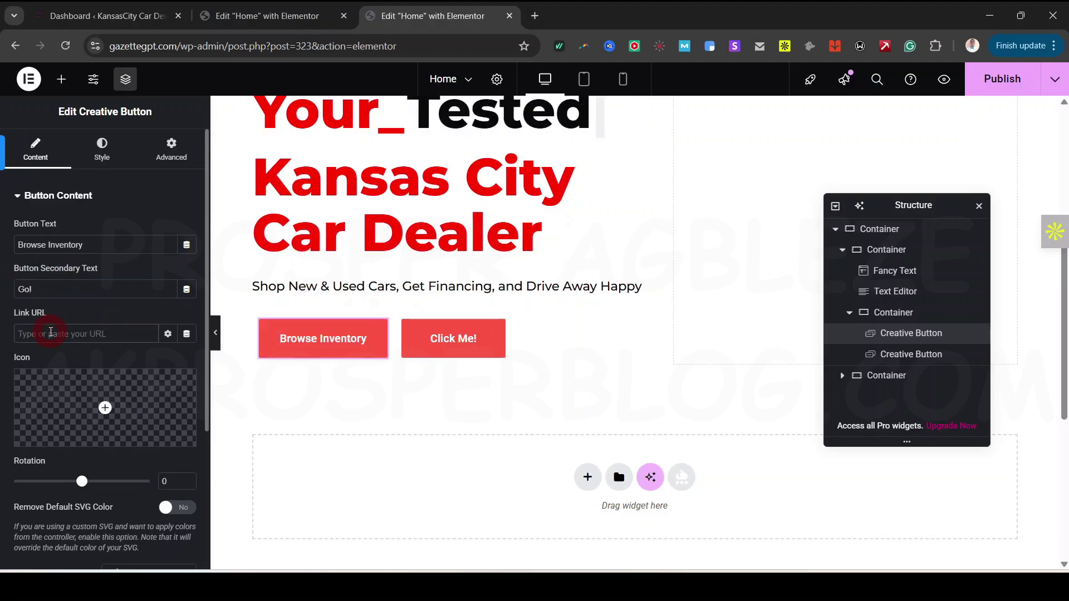
type("list")
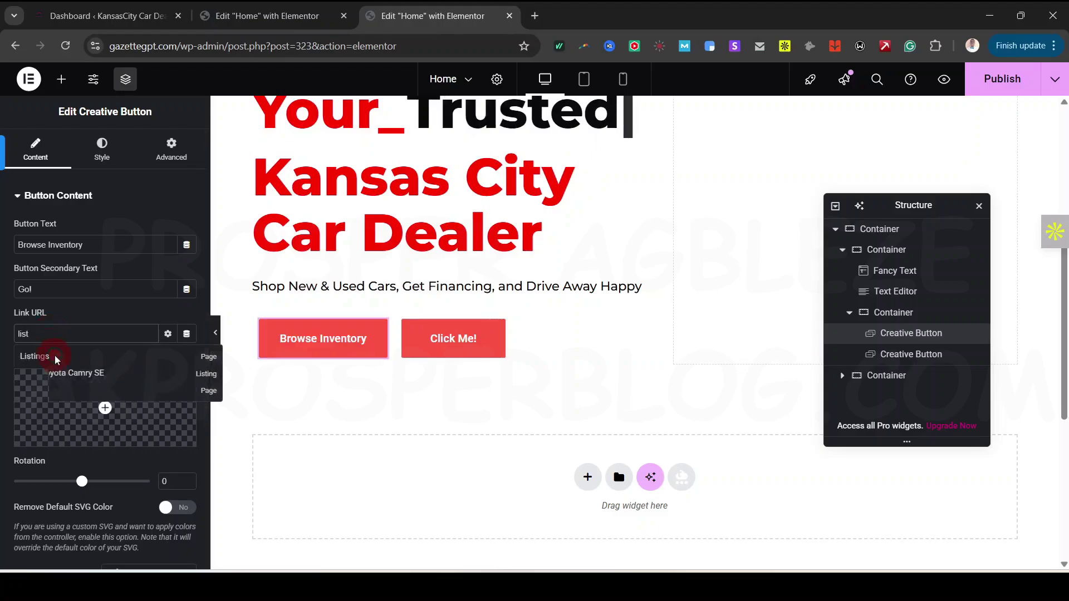
left_click(55, 357)
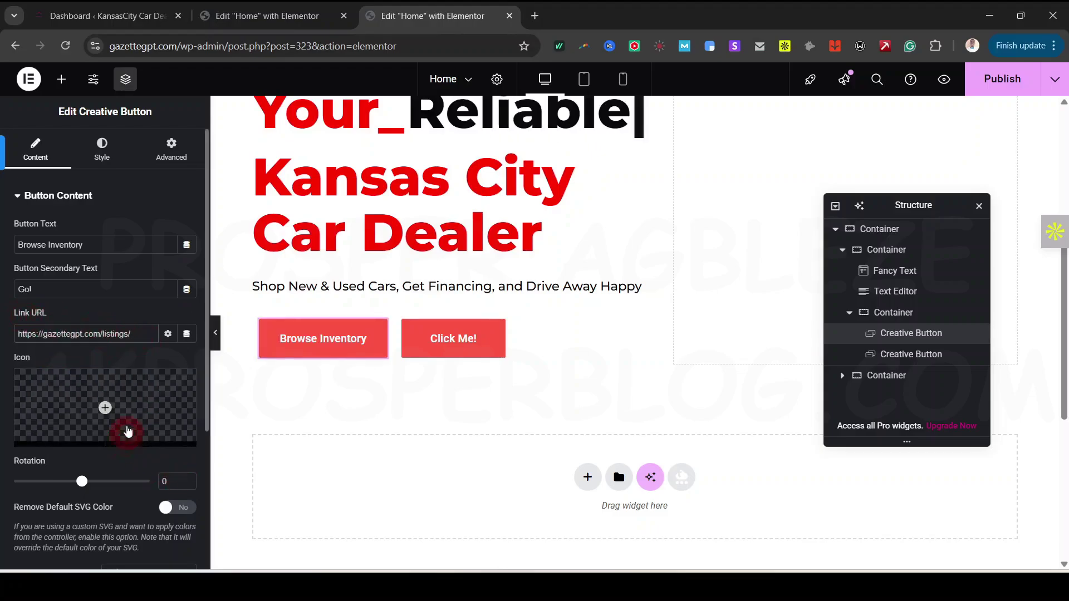
Step: Check the icon on the reference site's first button and insert the Car icon into the Browse Inventory button
left_click(266, 15)
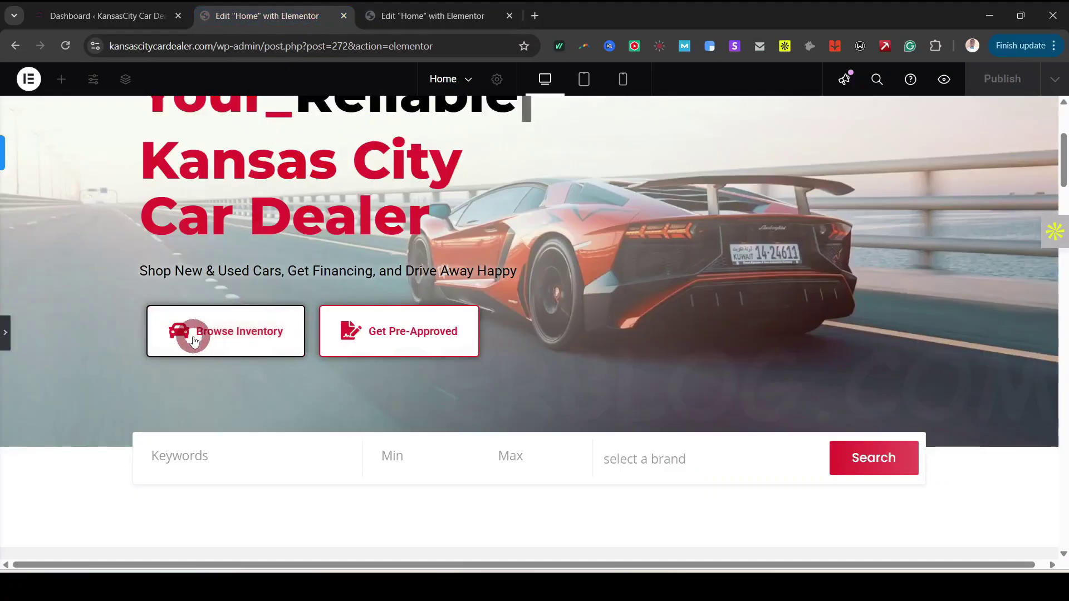
left_click(436, 15)
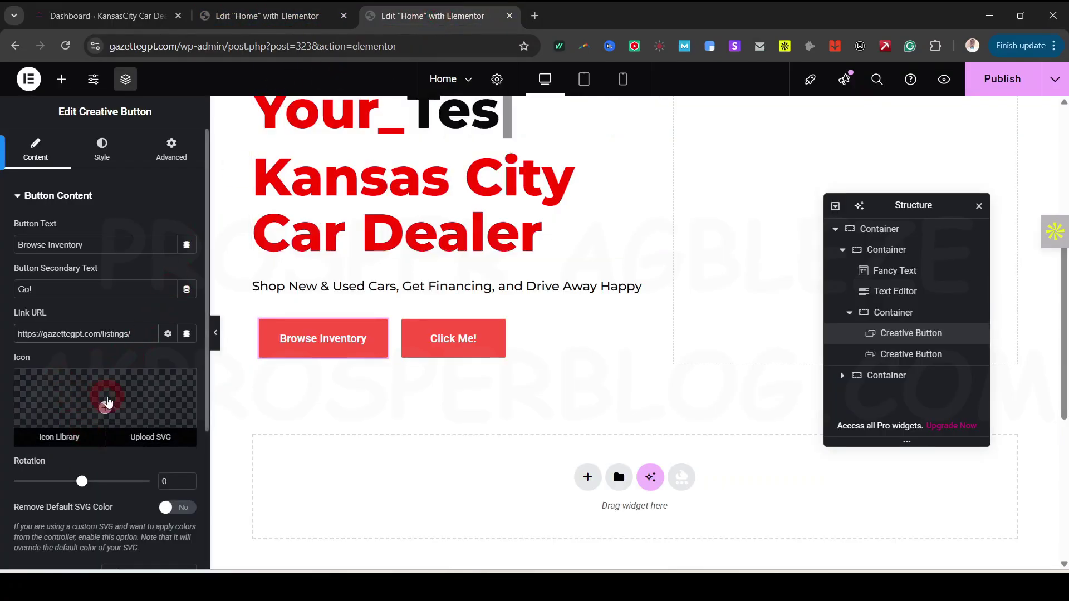
left_click(105, 405)
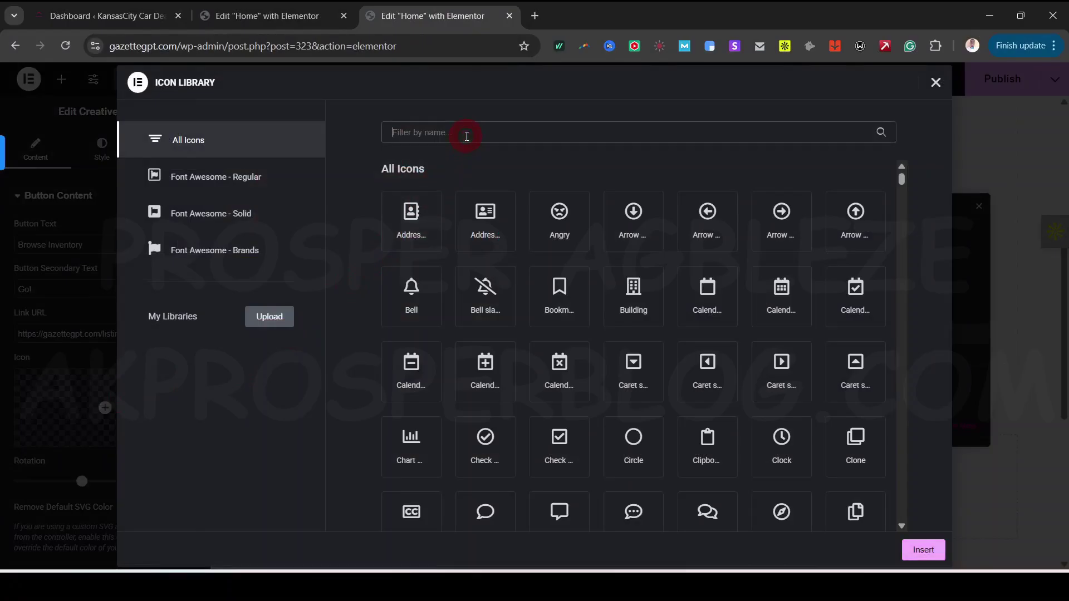
type("icon")
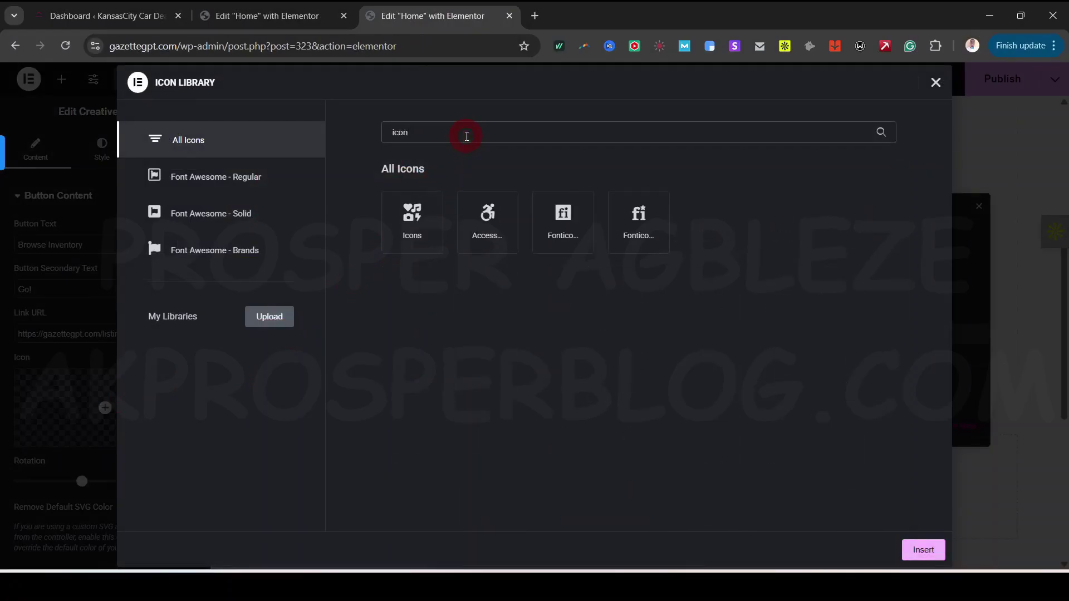
key("BackSpace")
key("BackSpace")
key("BackSpace")
type("car")
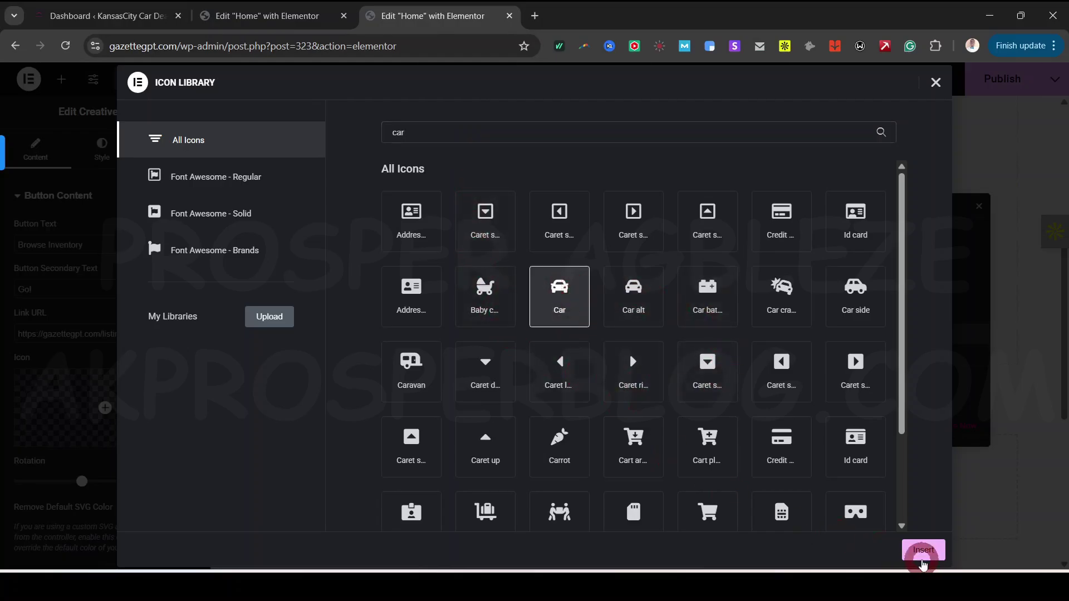
left_click(924, 551)
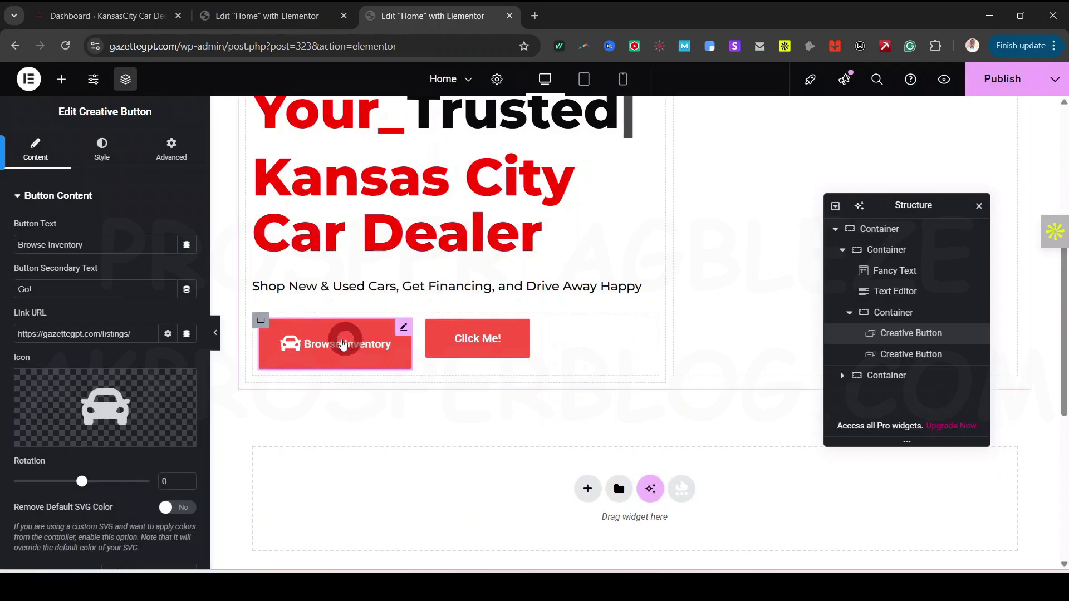
Step: Try the After icon position on the Browse Inventory button, return it to Before, and set the icon spacing to 15
scroll(122, 465, "down", 3)
left_click_drag(68, 342, 92, 344)
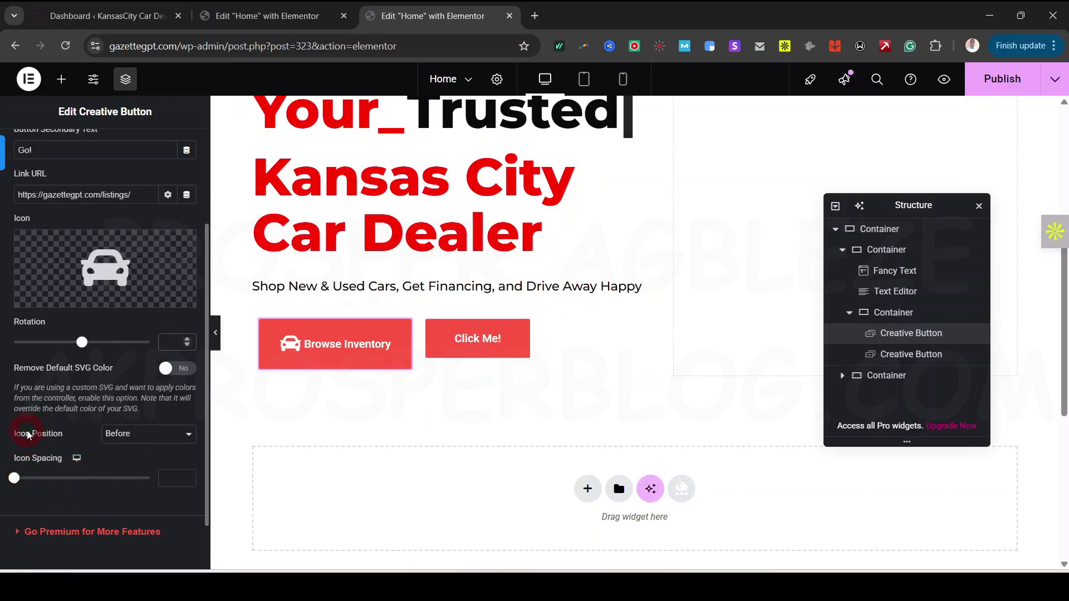
left_click(131, 434)
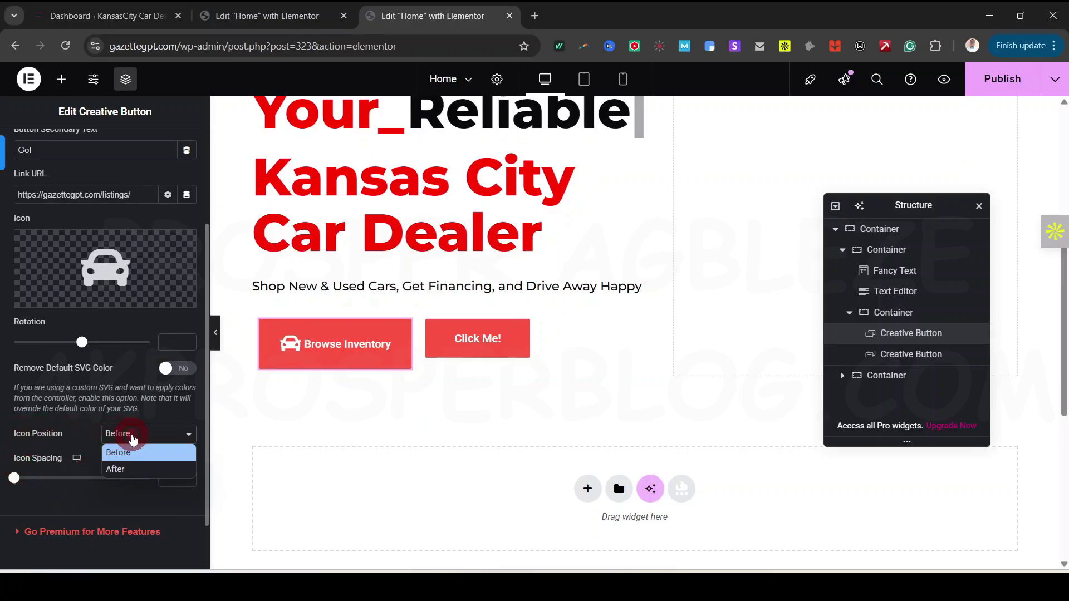
left_click(120, 468)
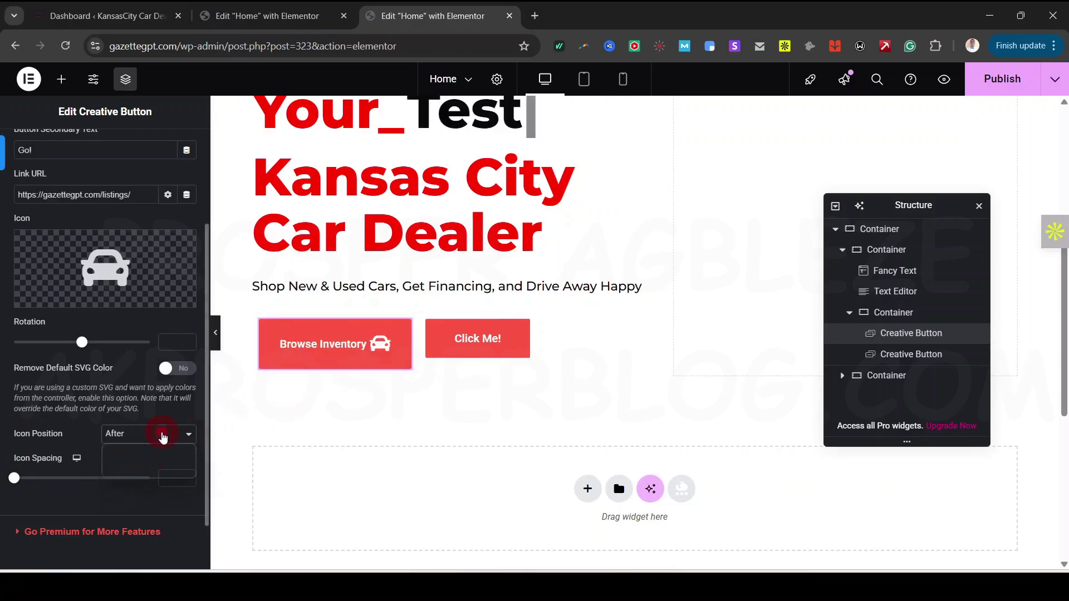
left_click(162, 434)
left_click(128, 455)
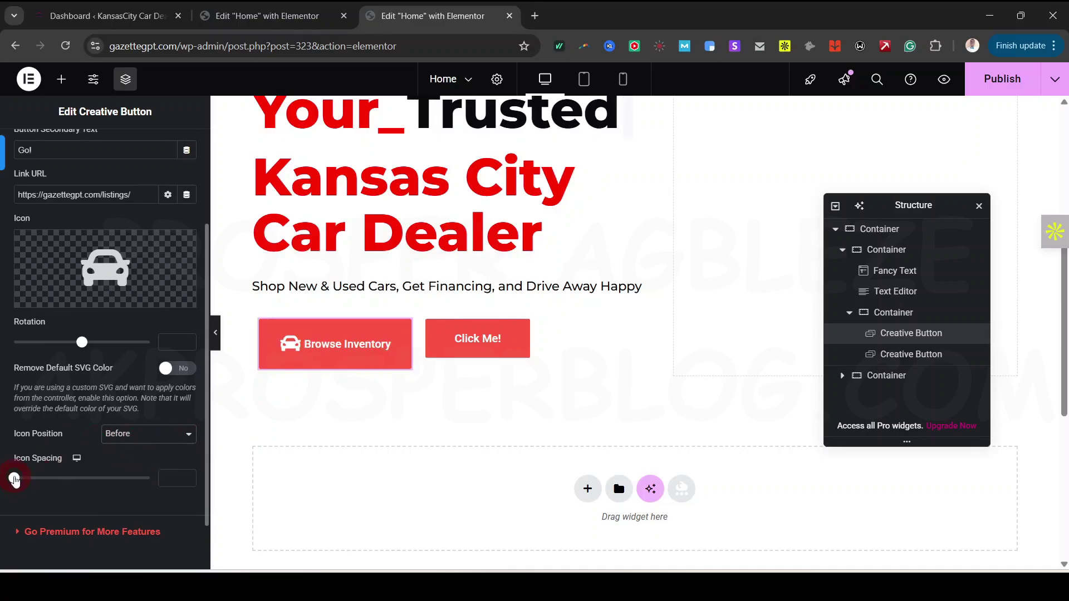
left_click_drag(14, 480, 47, 481)
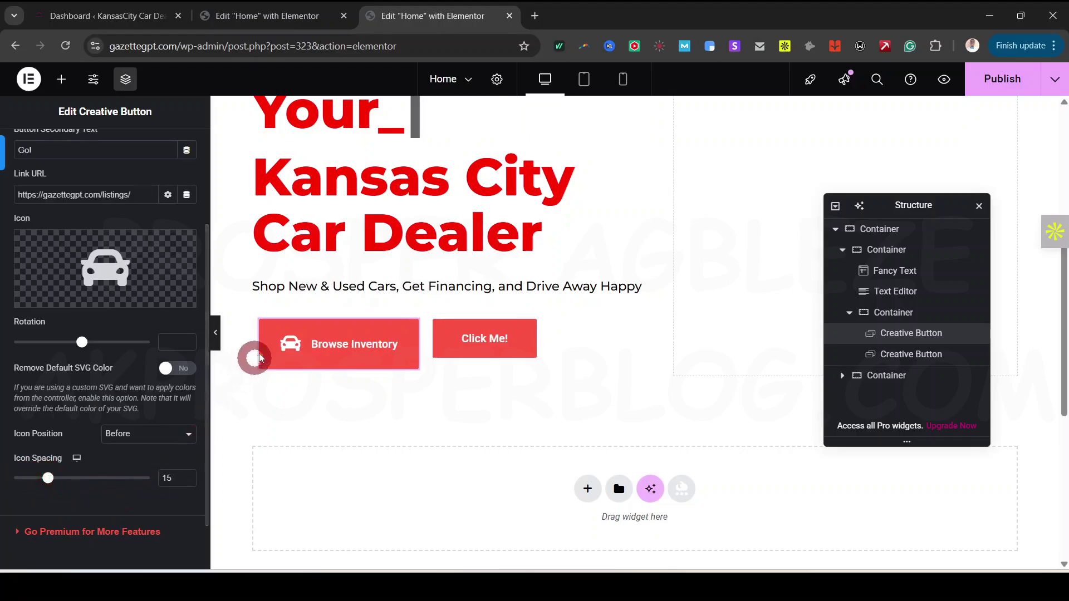
Step: Try the Winona, Ujarak, Wayra, Tamaya and Rayen button effects on the Browse Inventory button
scroll(124, 502, "up", 3)
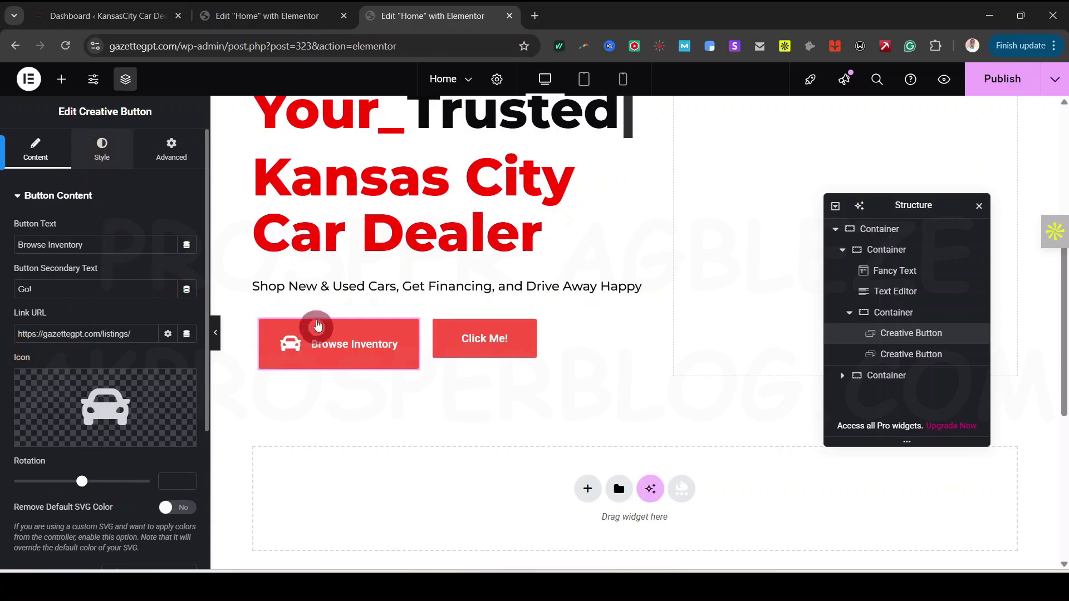
left_click(102, 150)
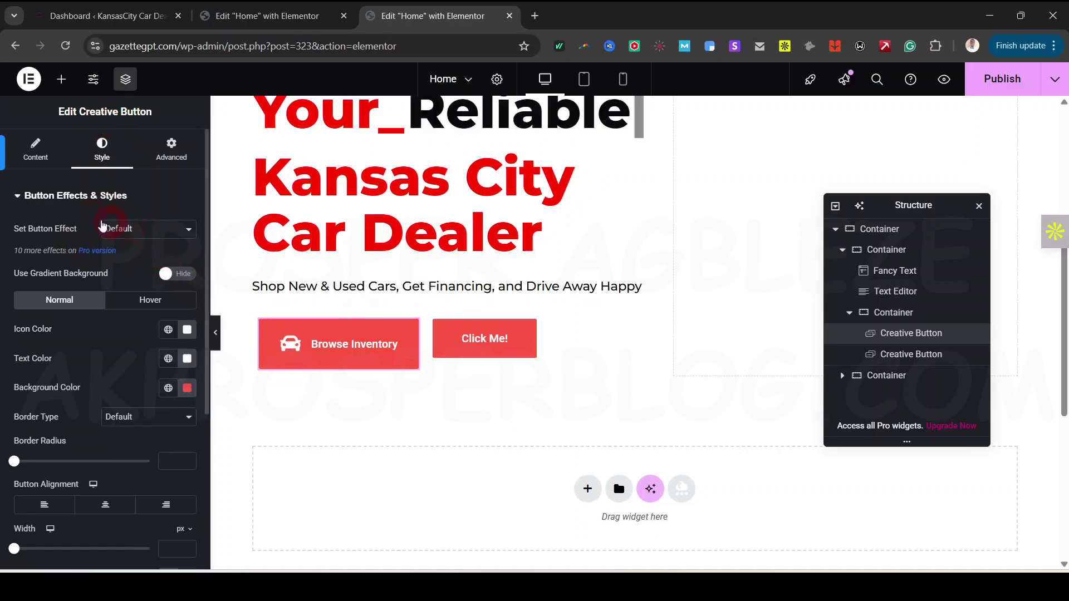
left_click(123, 229)
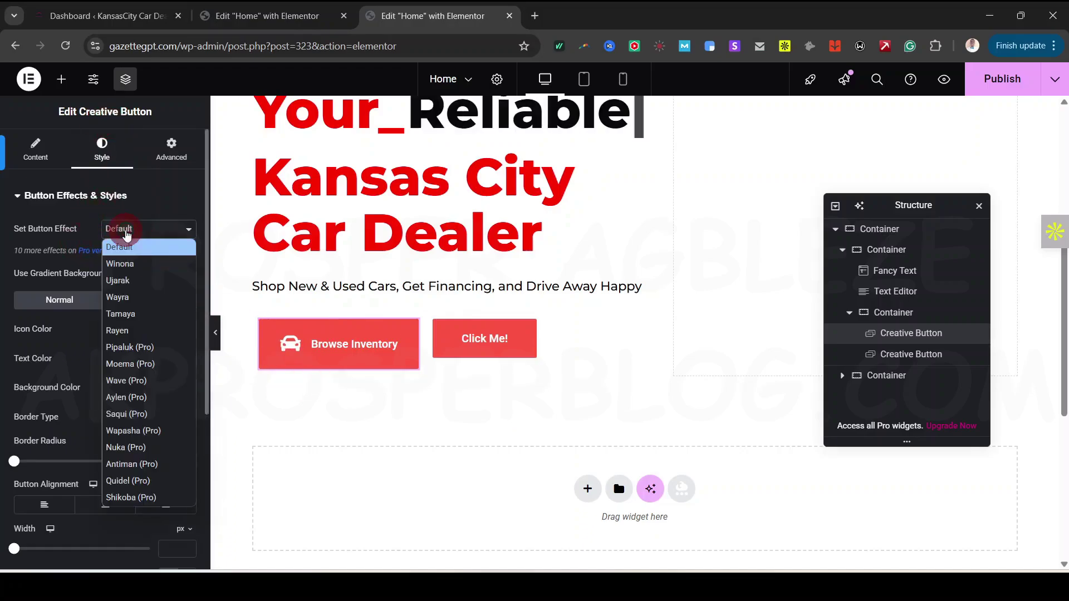
left_click(125, 265)
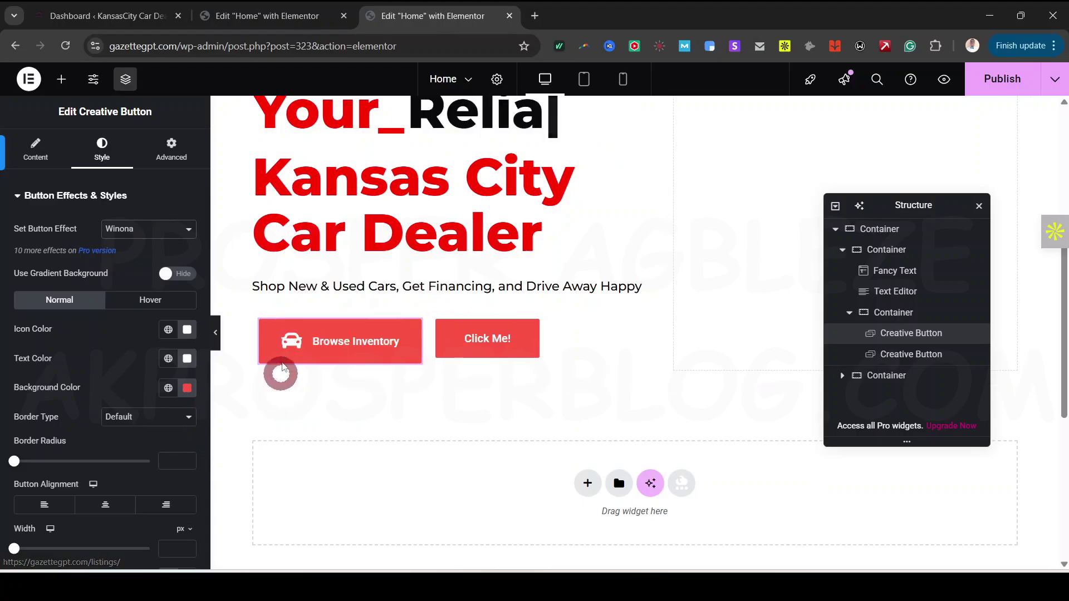
left_click(37, 162)
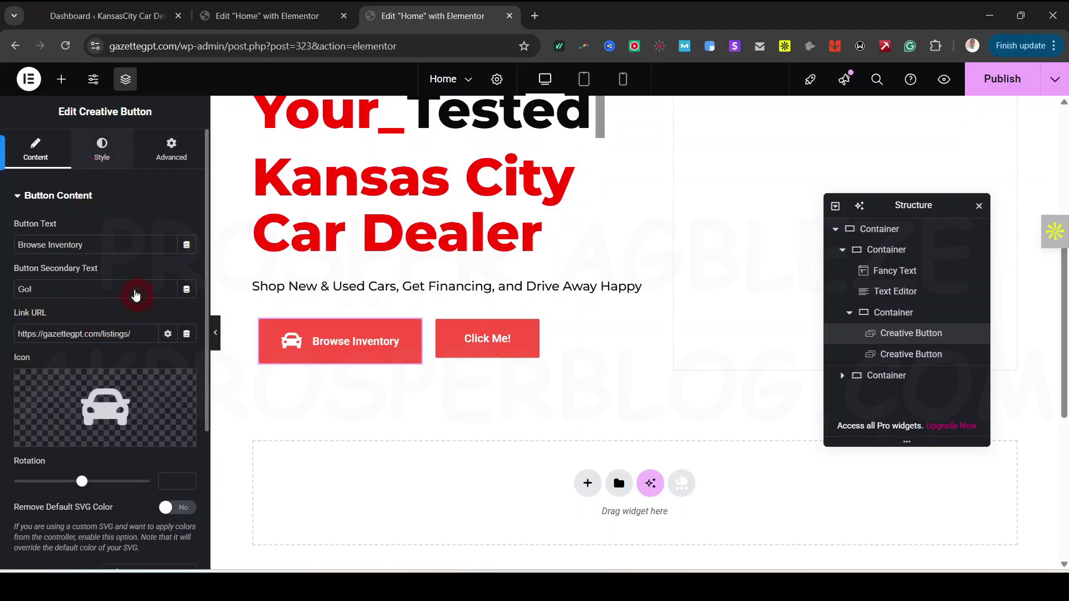
left_click(106, 162)
left_click(146, 229)
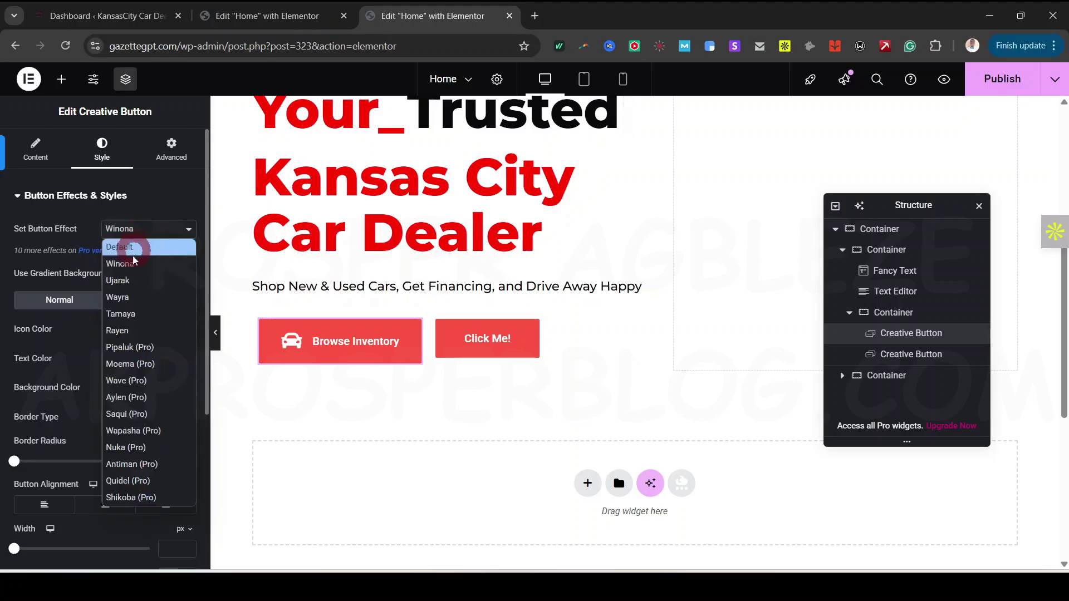
left_click(132, 281)
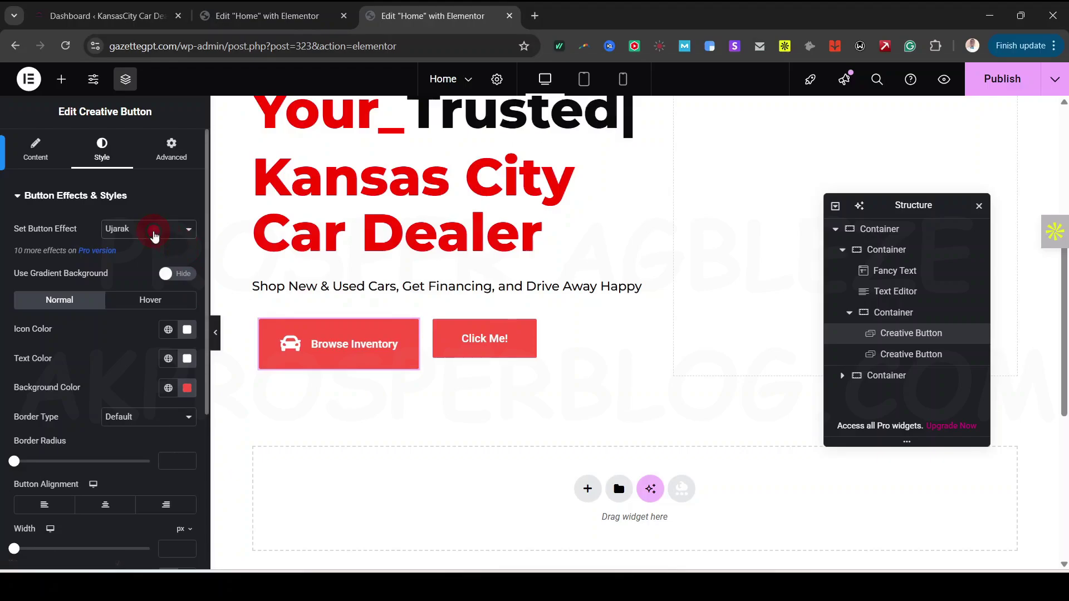
left_click(154, 236)
left_click(131, 297)
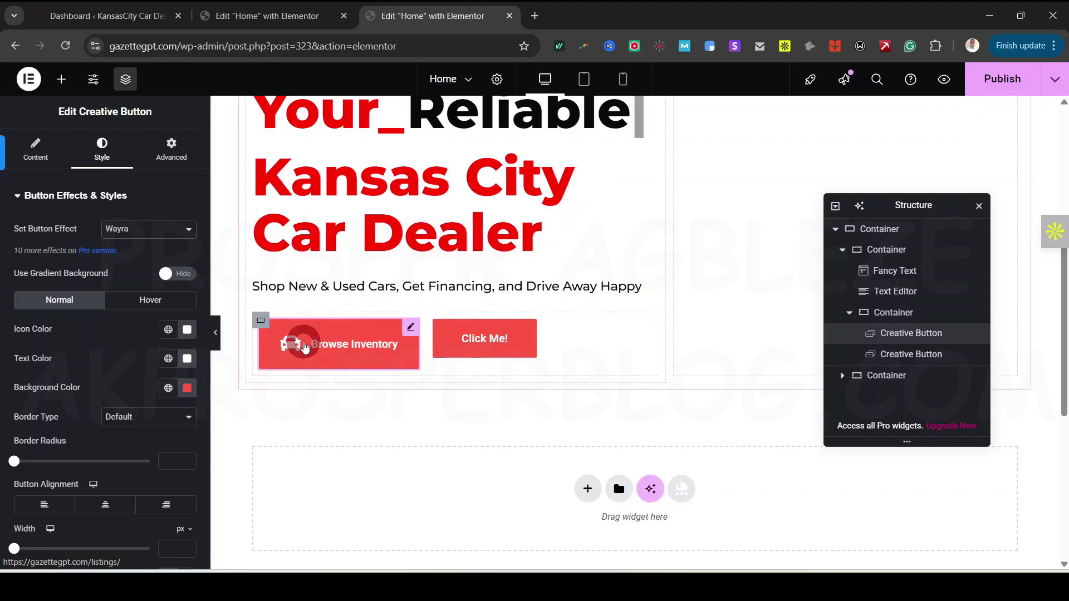
left_click(137, 232)
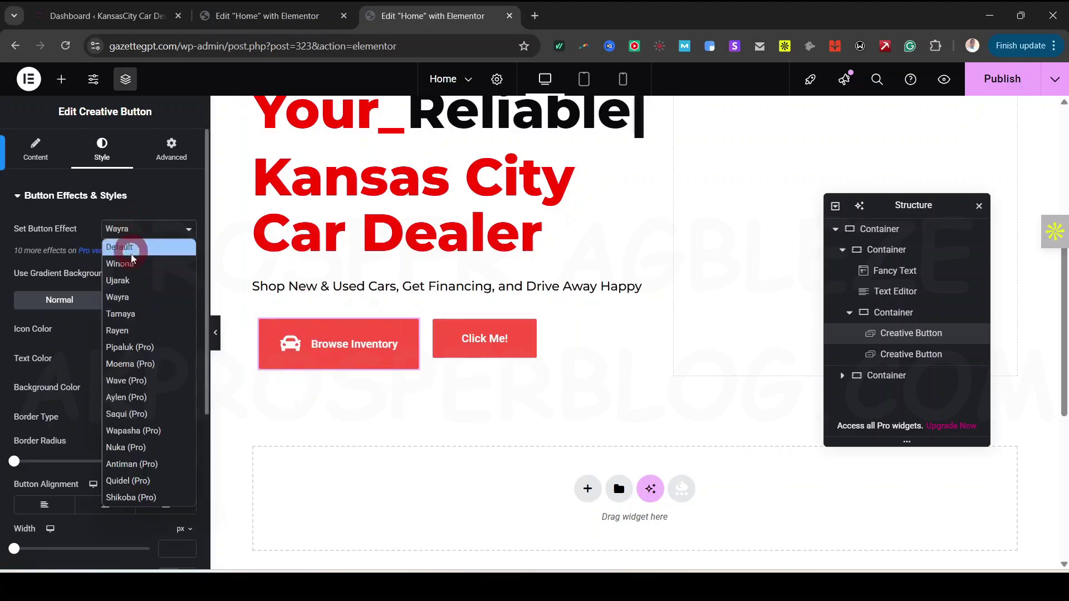
left_click(135, 315)
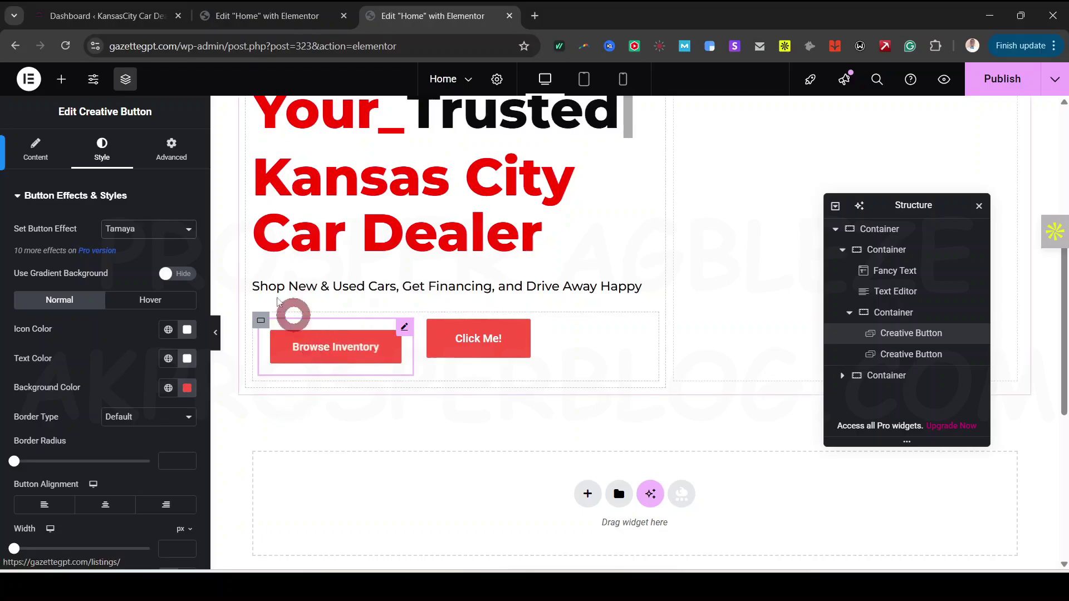
left_click(143, 228)
left_click(127, 334)
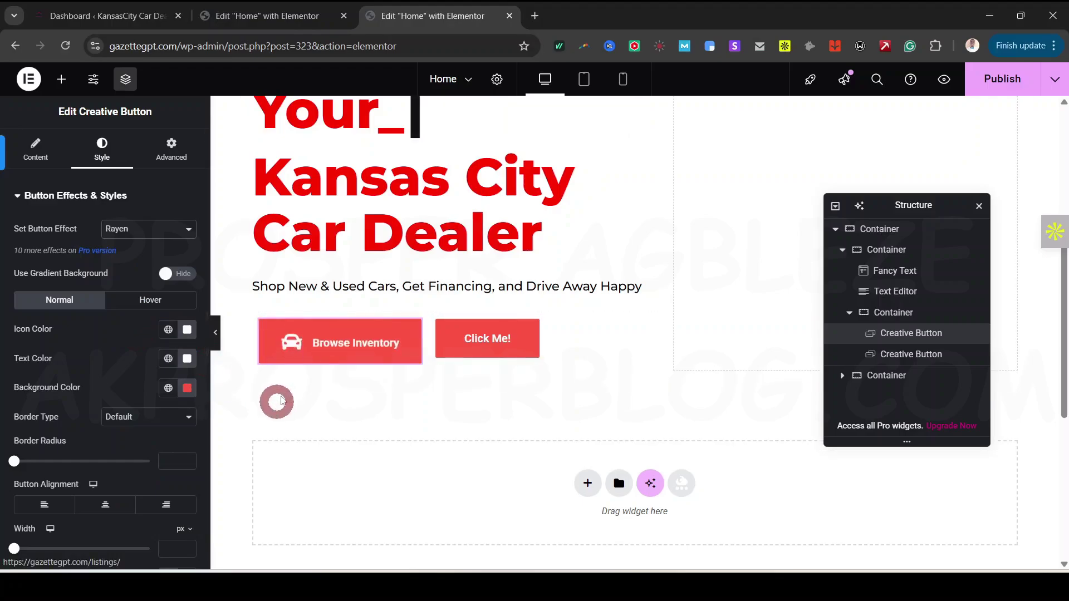
Step: Check the button effect on the reference site's Browse Inventory button and apply the Wayra effect to the new Browse Inventory button
left_click(266, 17)
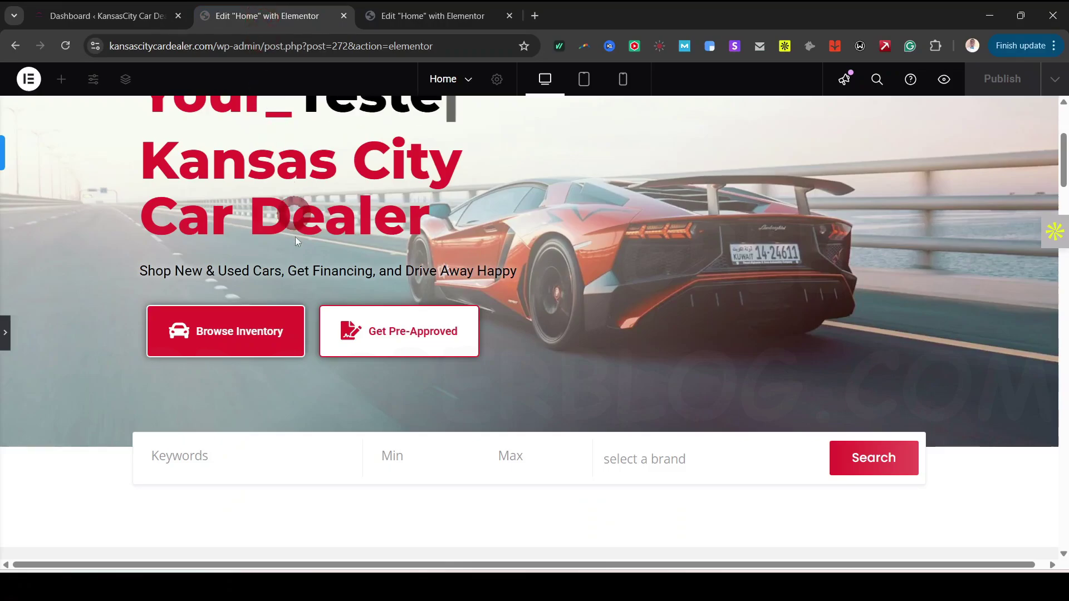
left_click(9, 337)
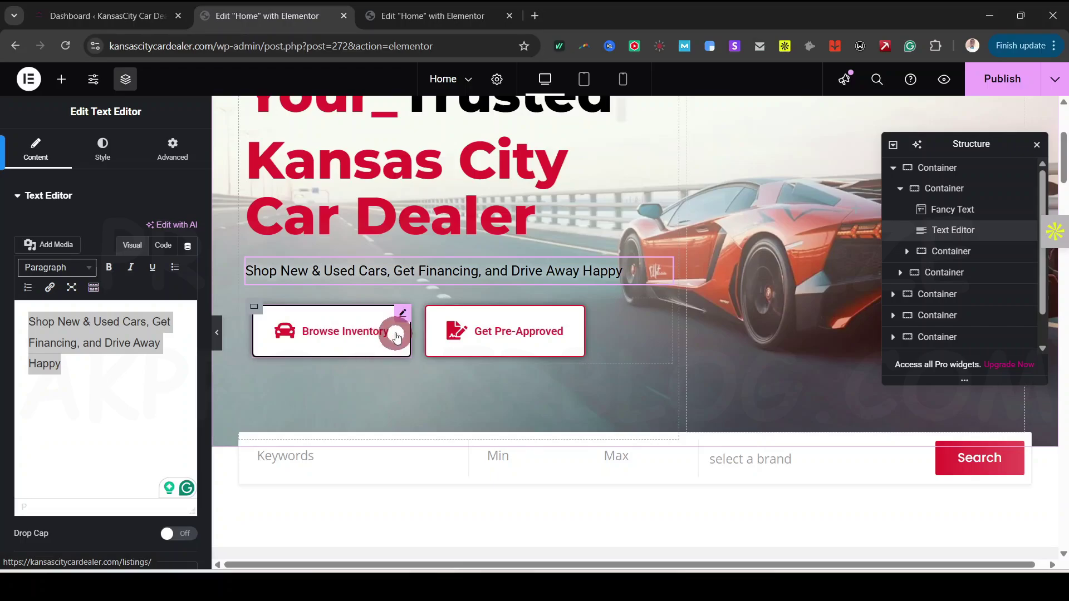
left_click(403, 316)
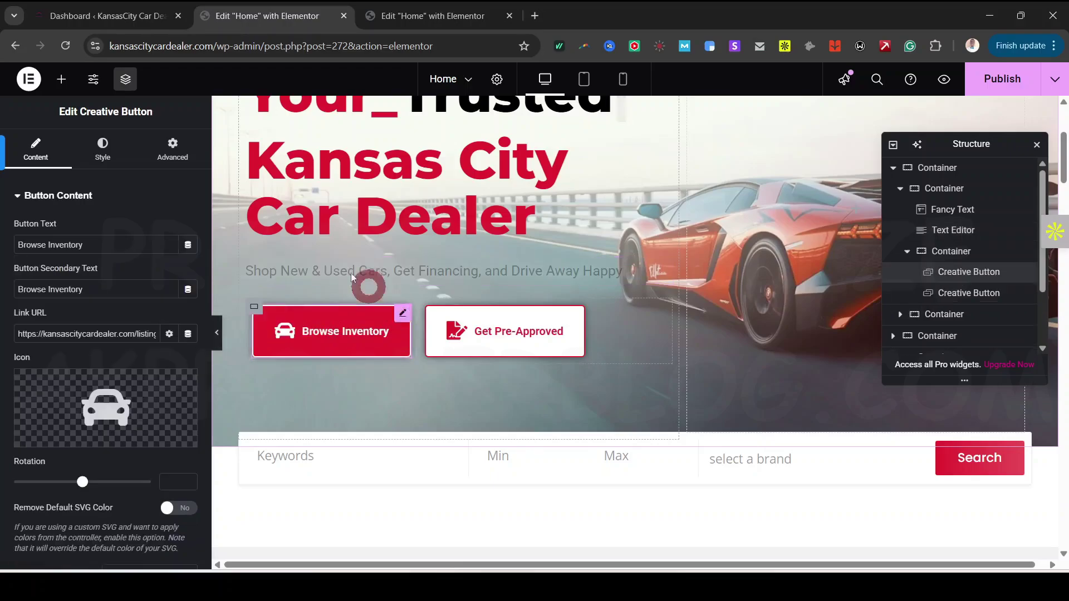
left_click(102, 151)
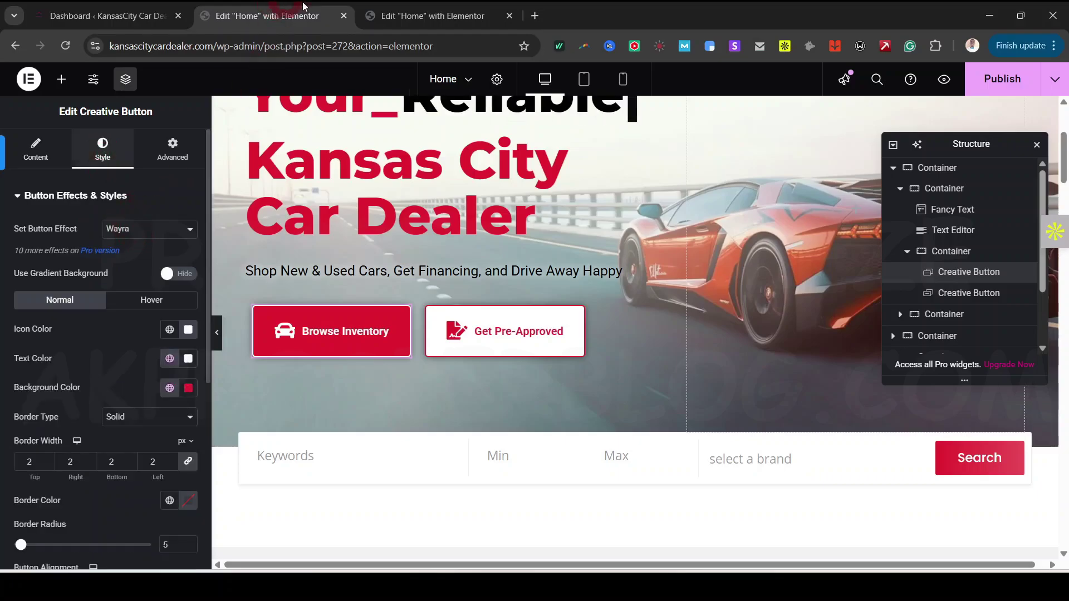
left_click(395, 12)
left_click(411, 349)
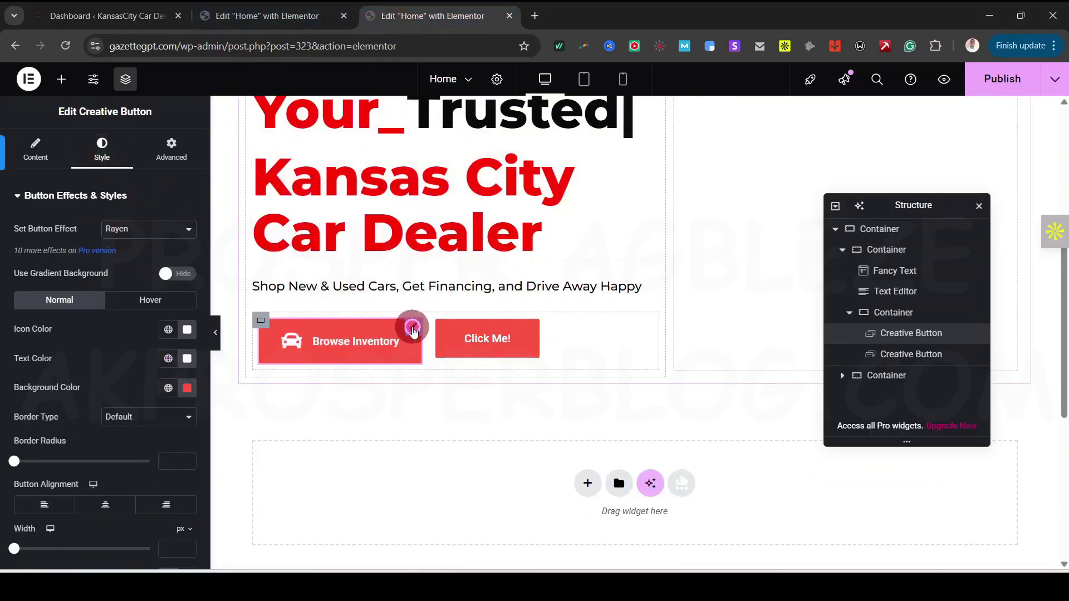
left_click(132, 229)
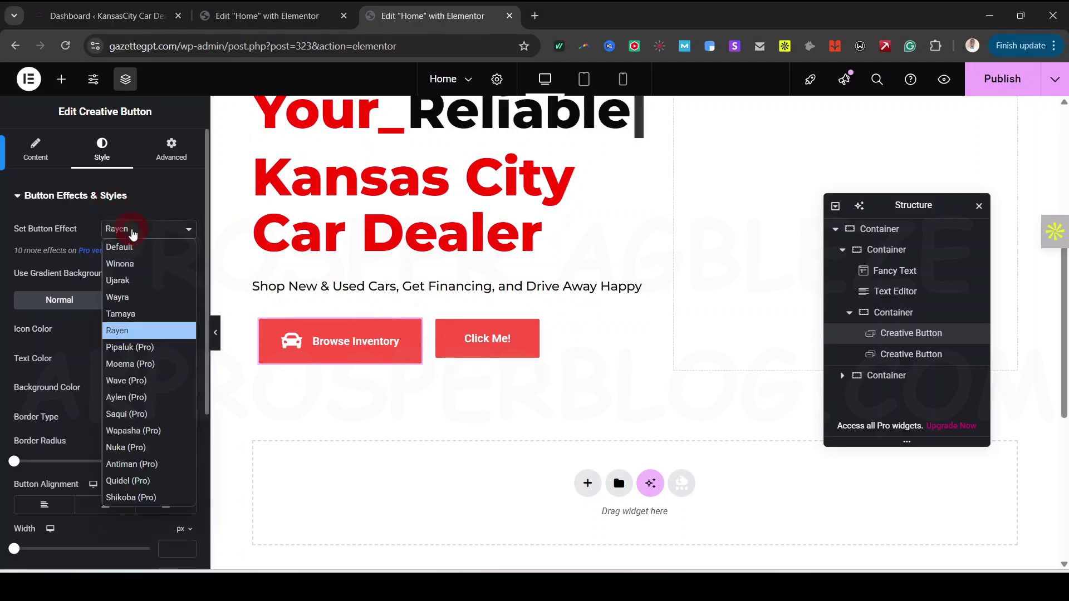
left_click(118, 297)
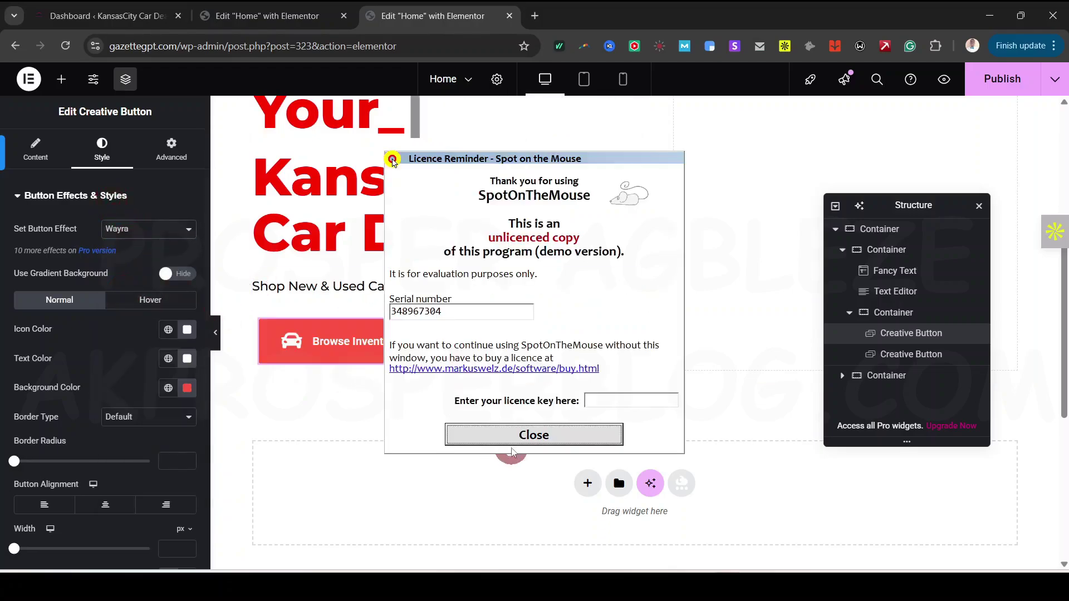
left_click(288, 342)
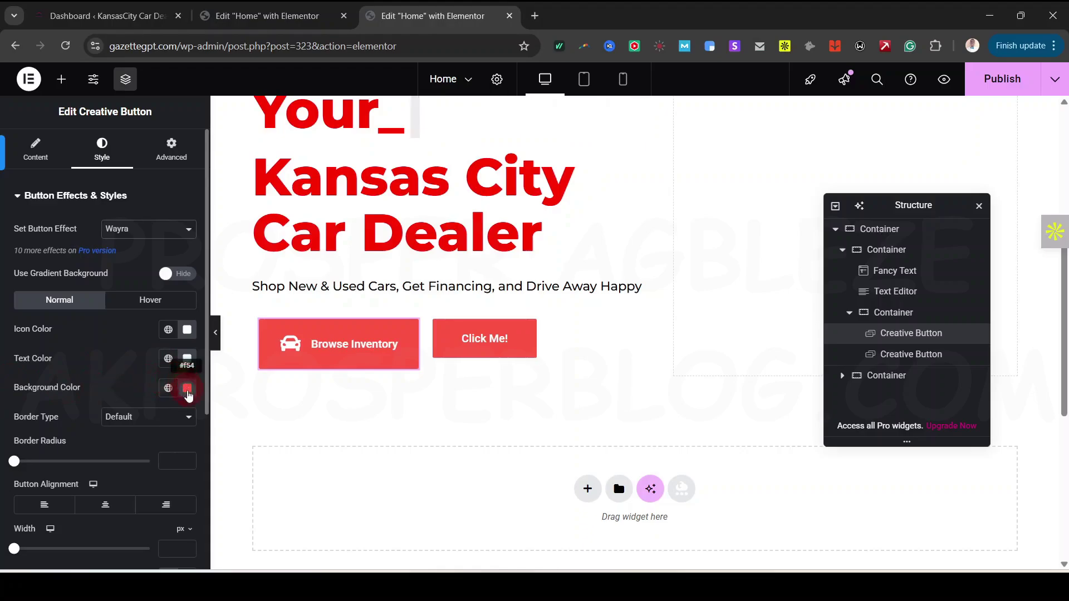
Step: Give the Browse Inventory button the global Red background and a solid border 2 px wide on all sides
left_click(168, 388)
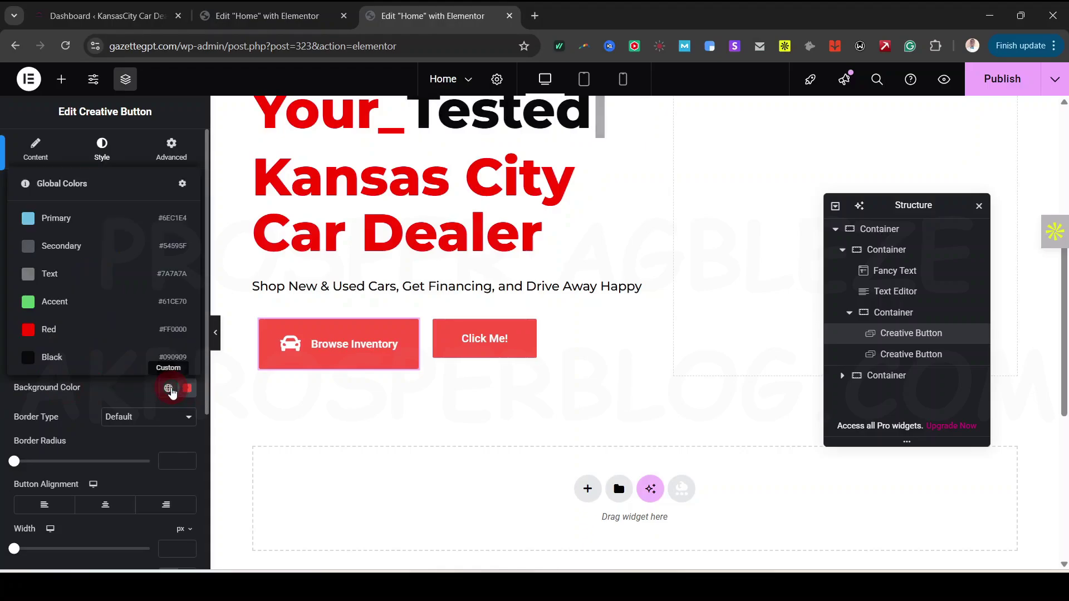
left_click(50, 329)
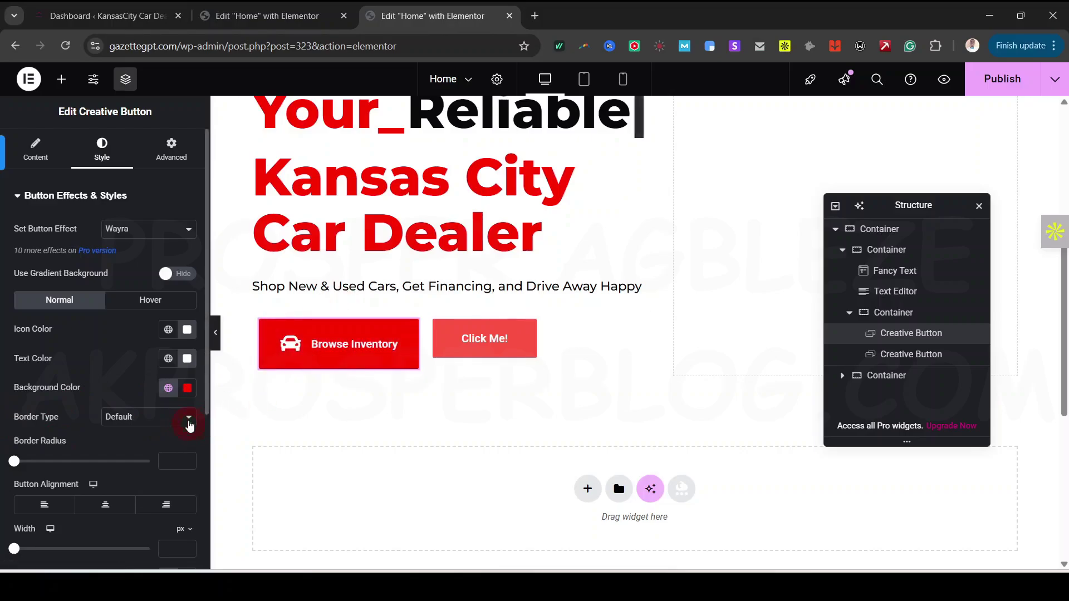
left_click(188, 419)
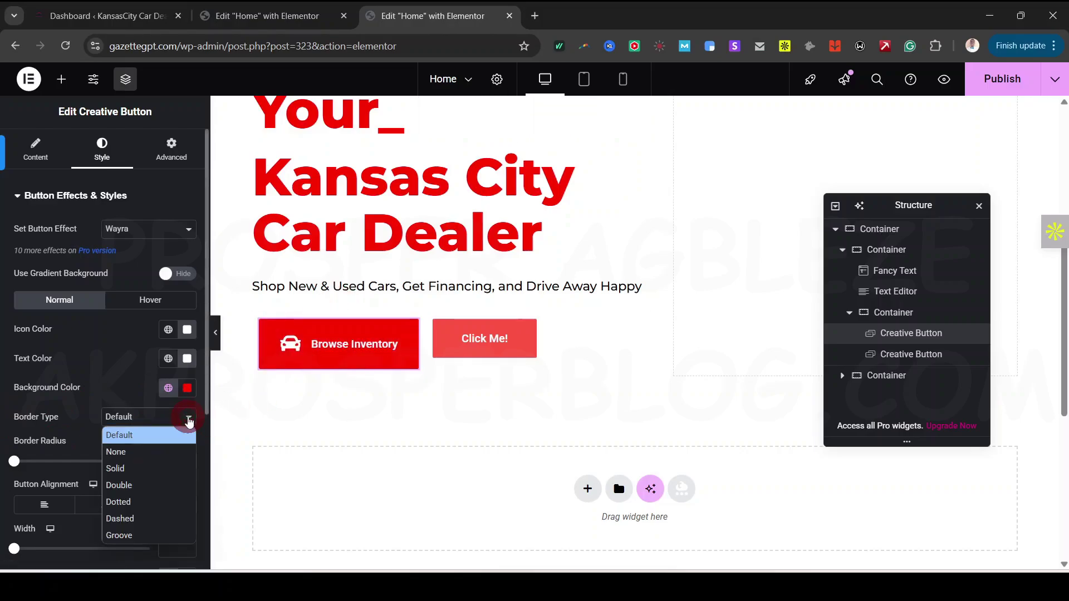
left_click(149, 468)
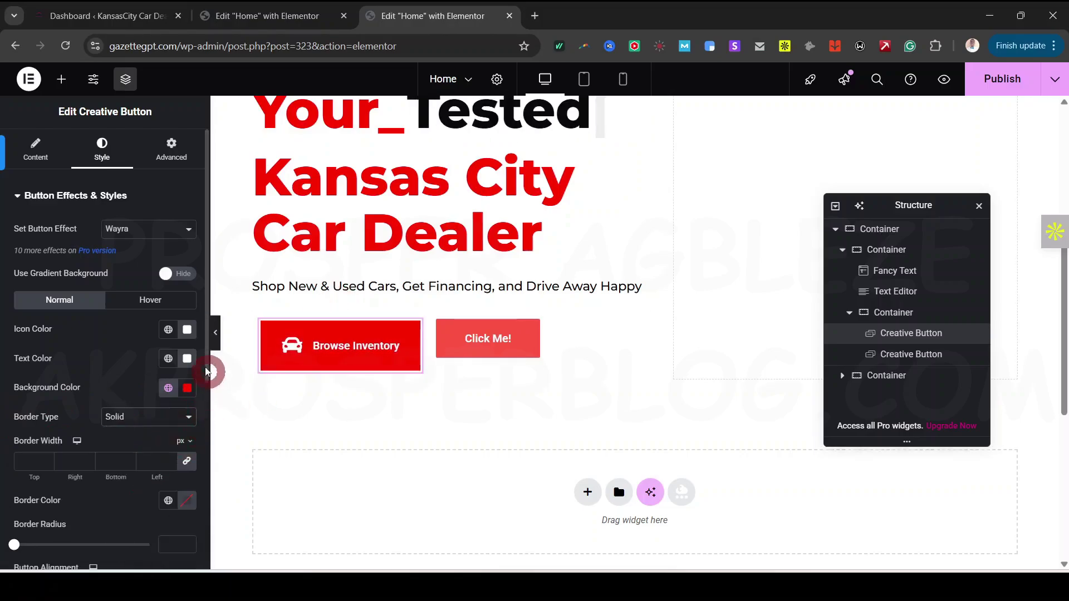
left_click(173, 460)
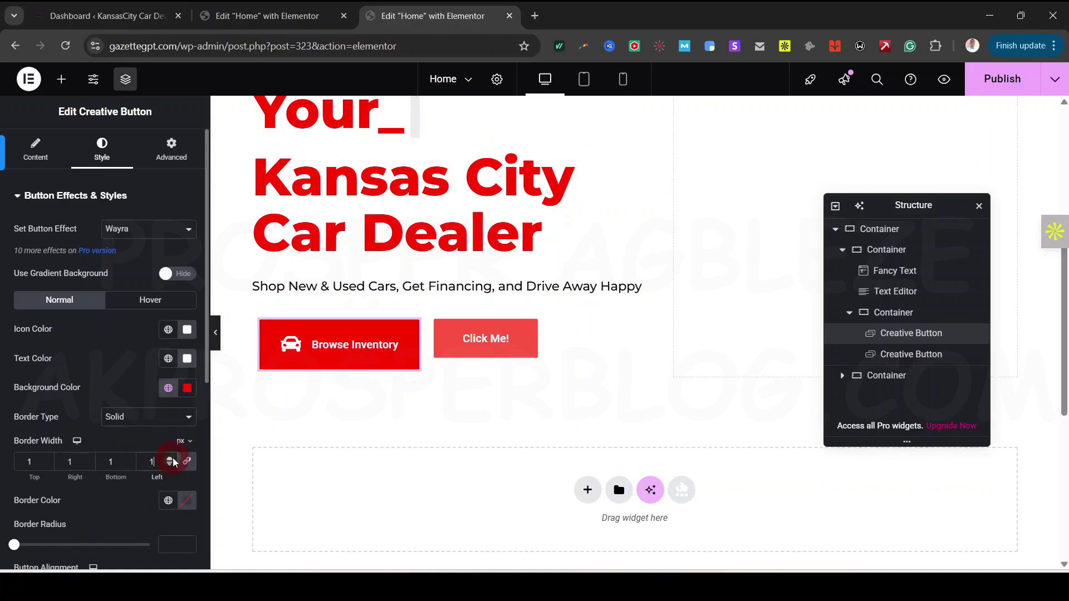
left_click(173, 459)
Step: Set the Browse Inventory button's border color to #FFFFFF and save it as a new global color named "White"
scroll(112, 393, "down", 5)
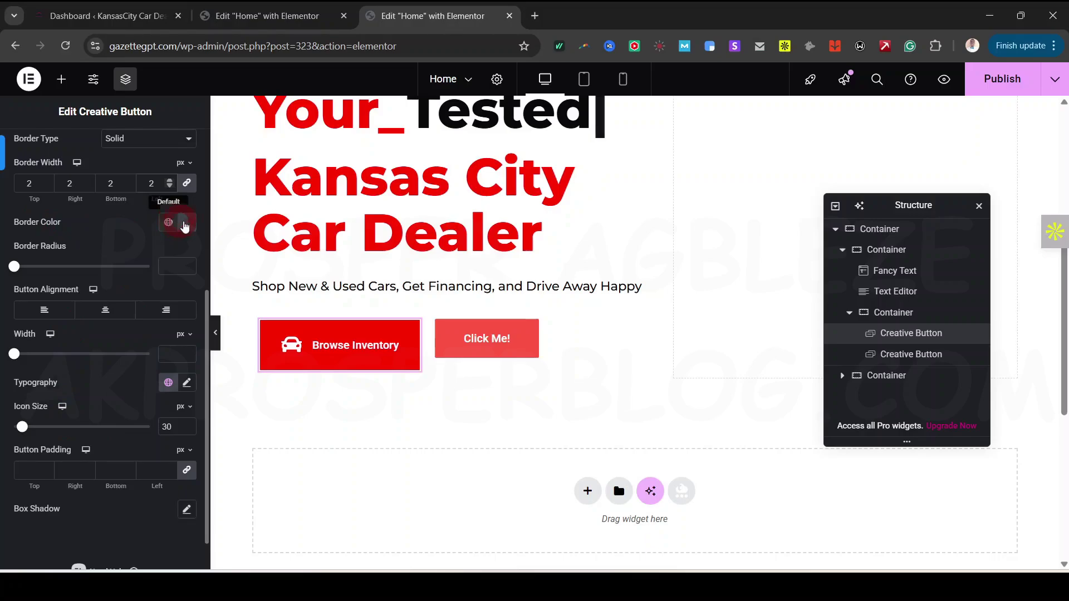
left_click(168, 223)
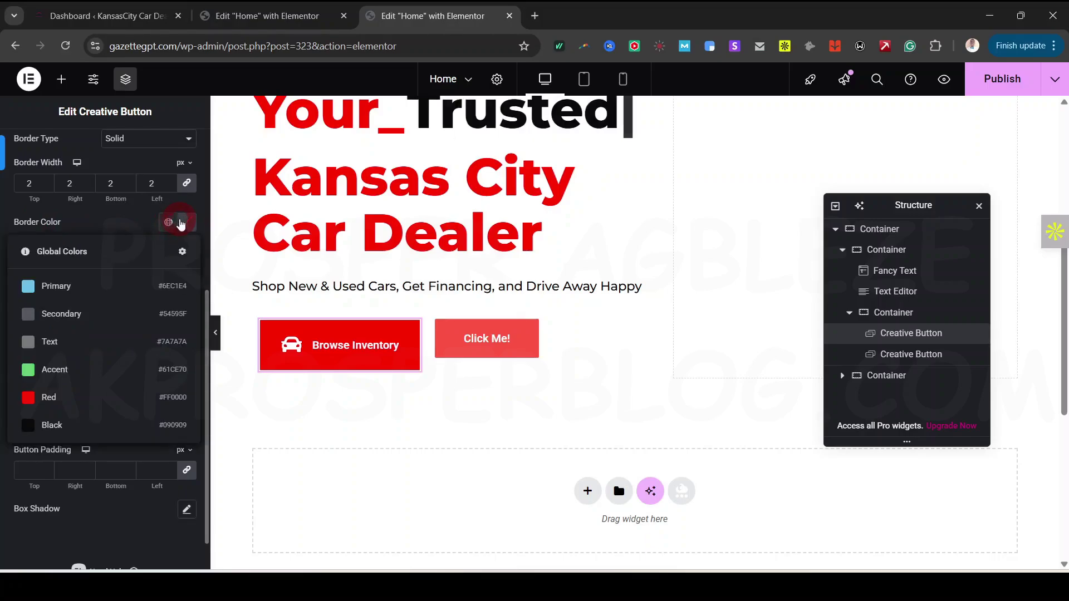
left_click(182, 223)
left_click_drag(86, 261, 84, 260)
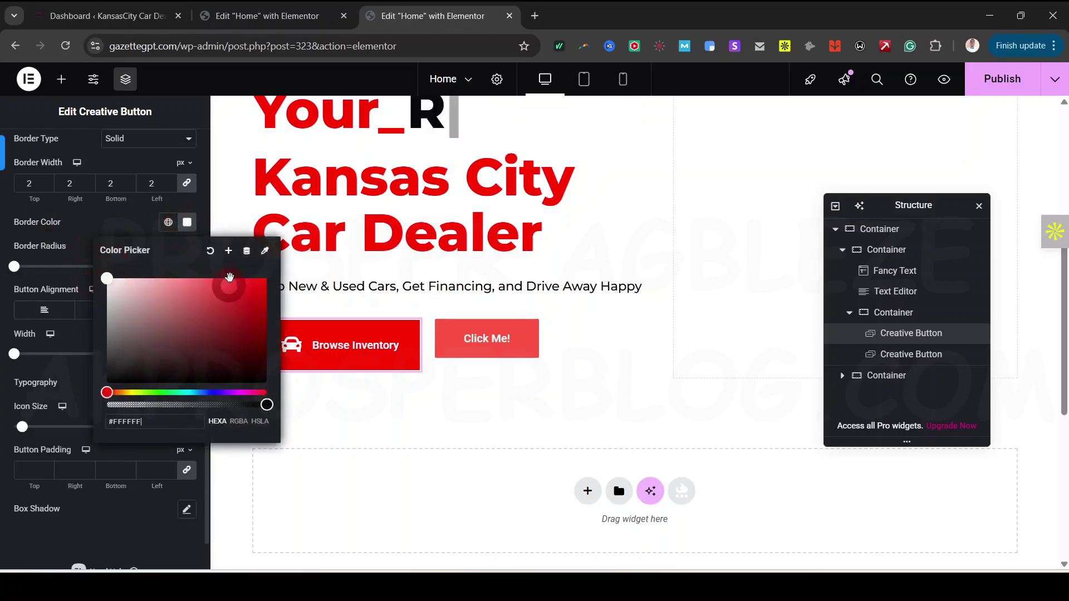
left_click(231, 254)
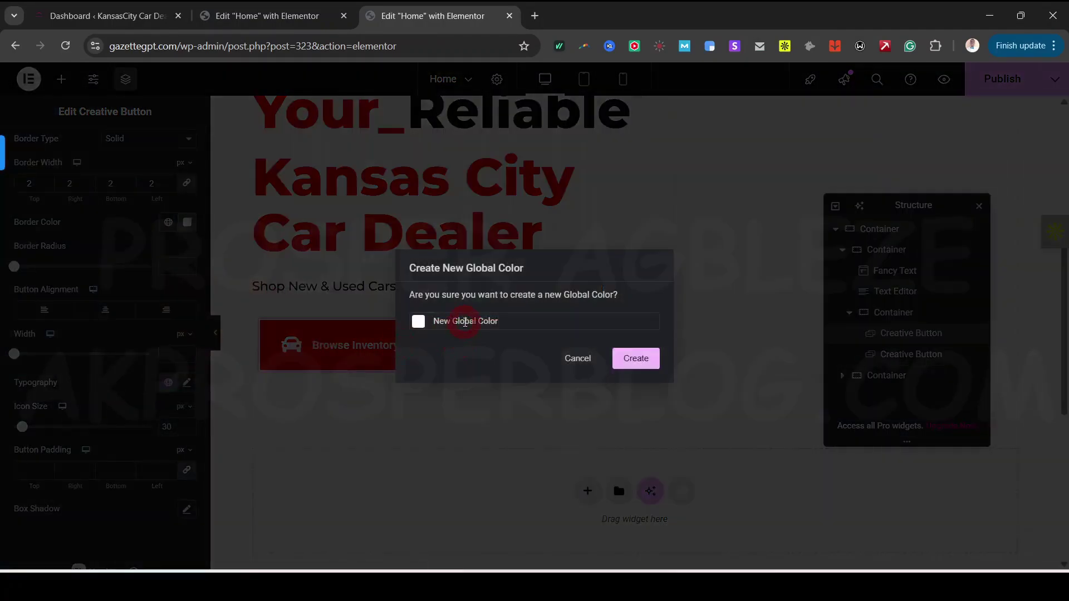
type("White")
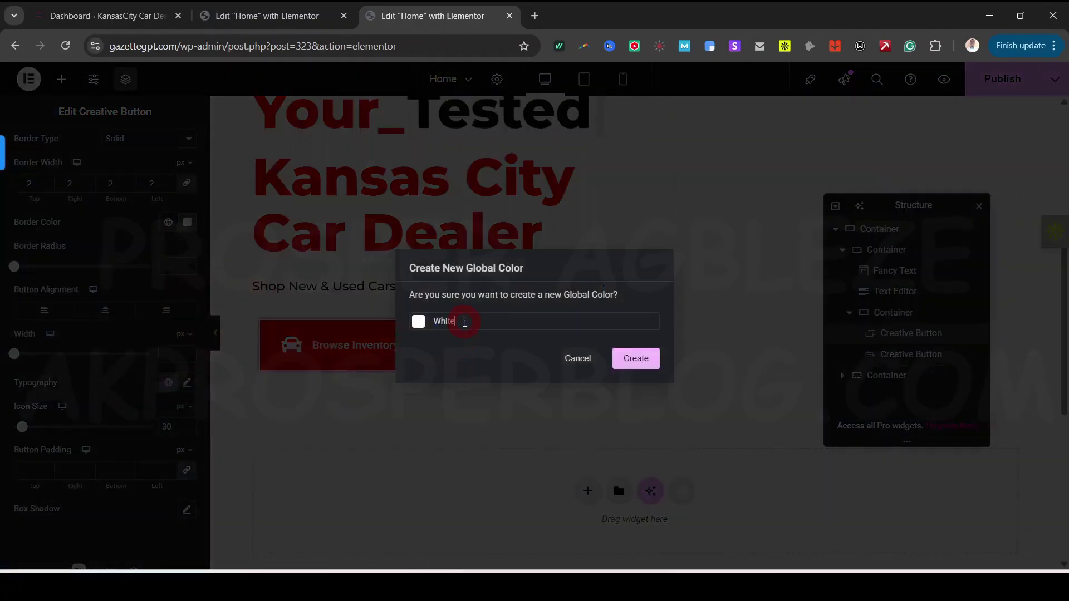
left_click(643, 365)
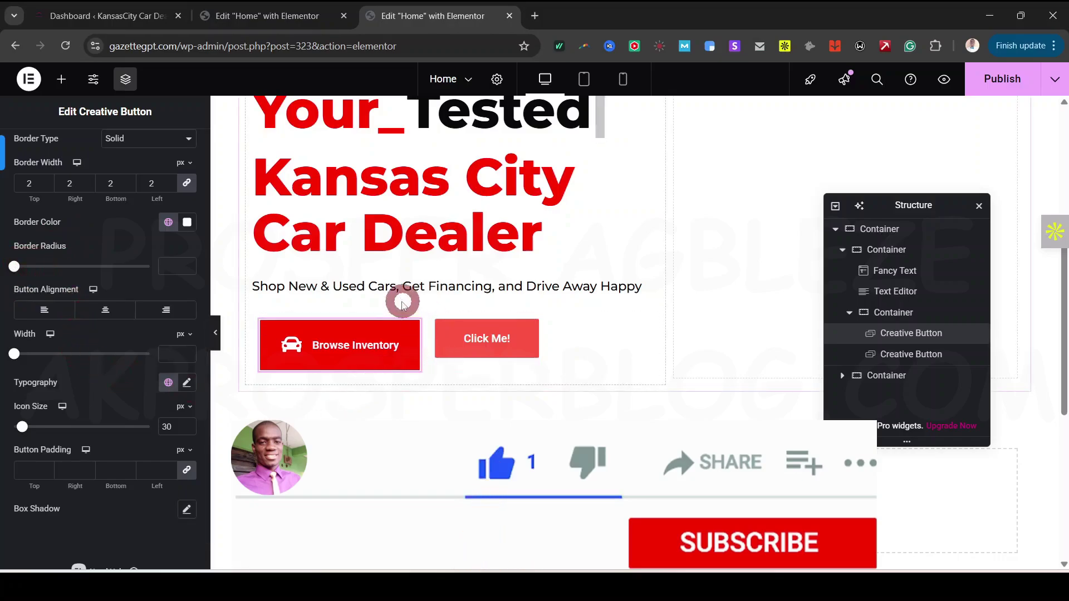
Step: Set the Browse Inventory button's border radius to 10
left_click(15, 267)
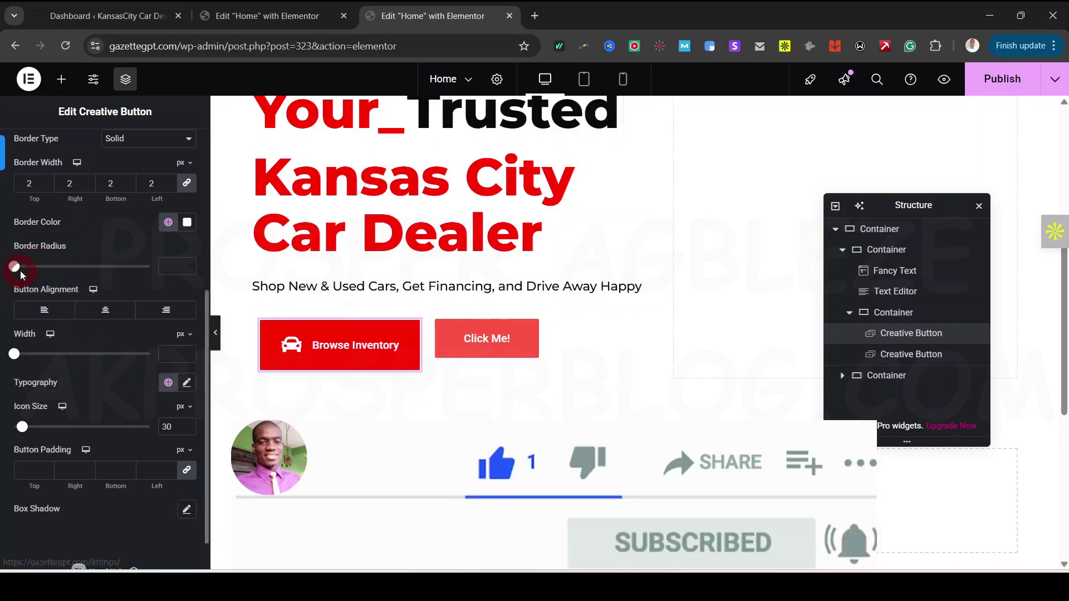
mouse_move(14, 268)
left_mouse_down()
mouse_move(64, 267)
mouse_move(31, 274)
left_mouse_up()
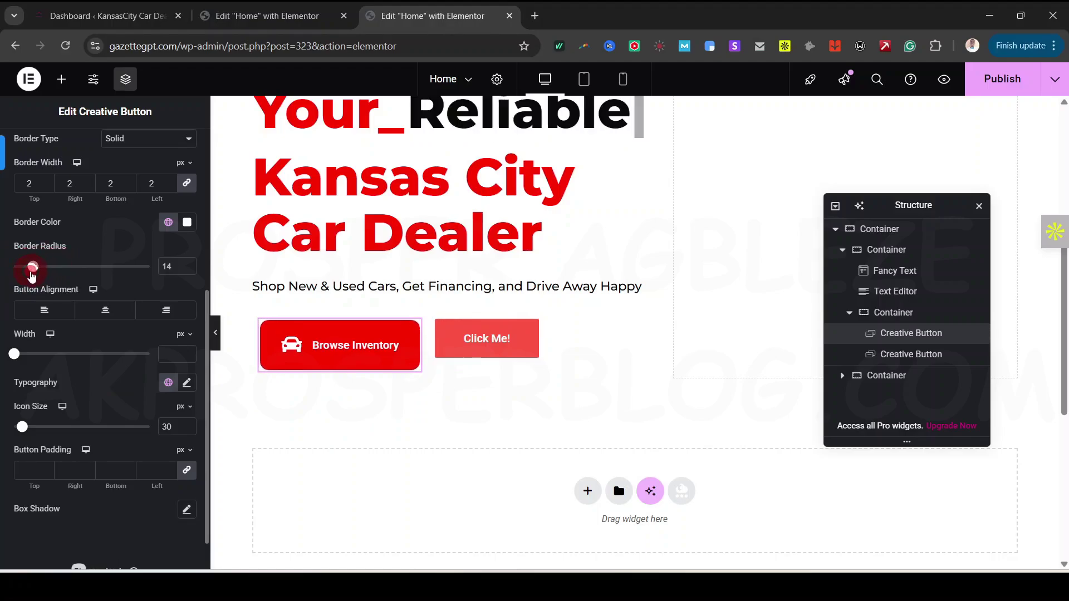
left_click(181, 268)
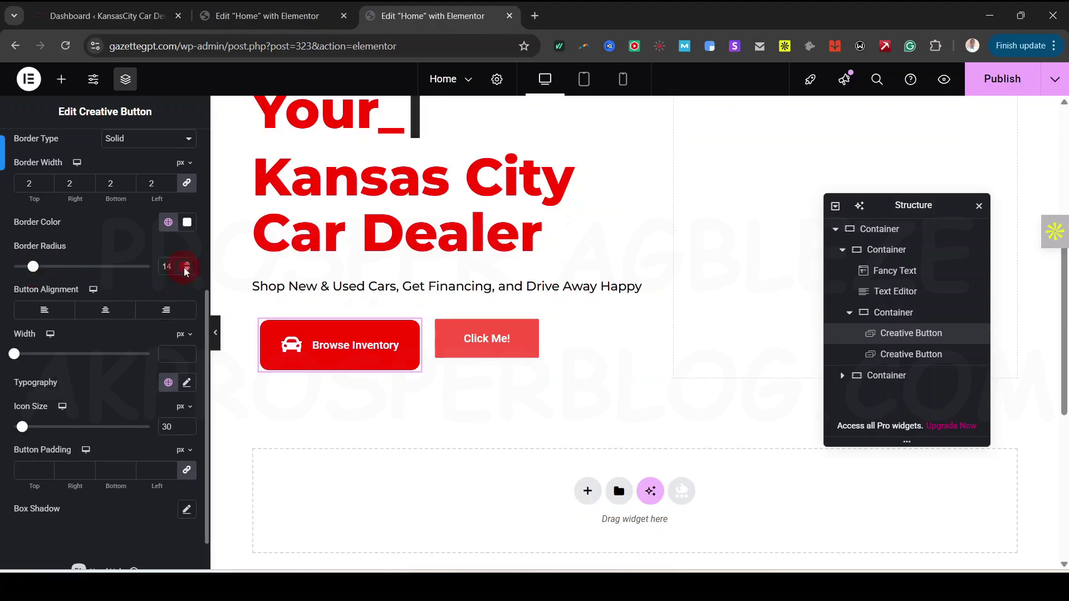
left_click(186, 270)
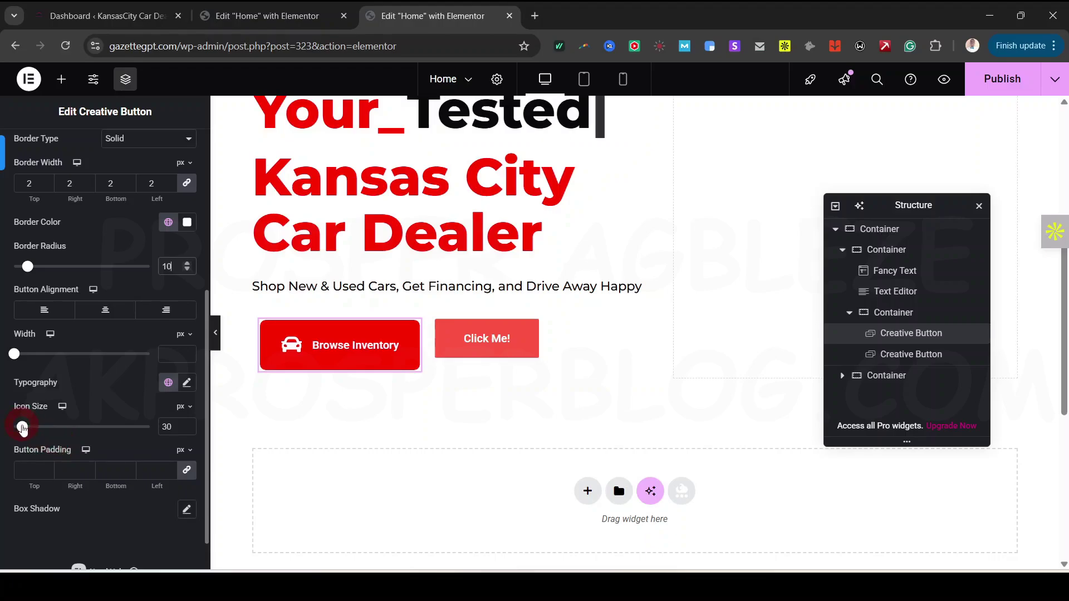
Step: Add a box shadow with the default settings to the Browse Inventory button
scroll(79, 466, "down", 1)
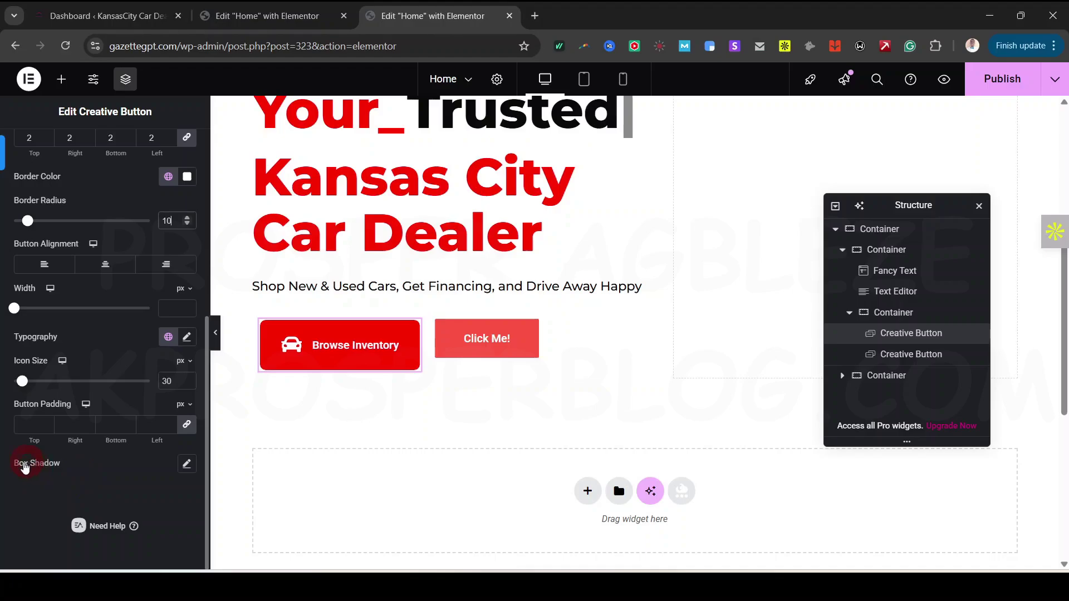
left_click(186, 464)
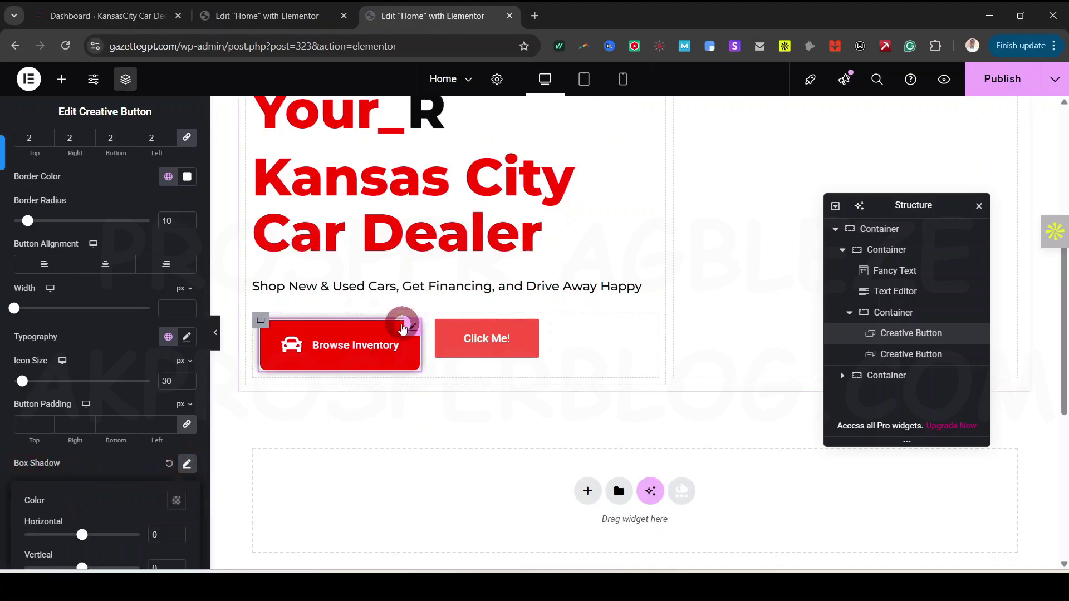
left_click(178, 500)
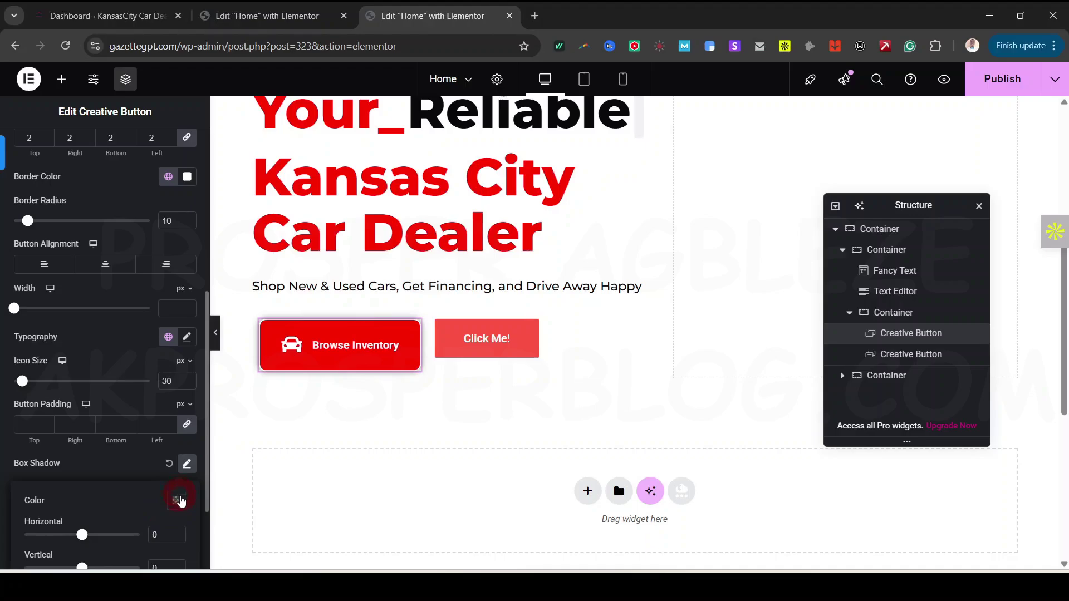
scroll(111, 517, "down", 2)
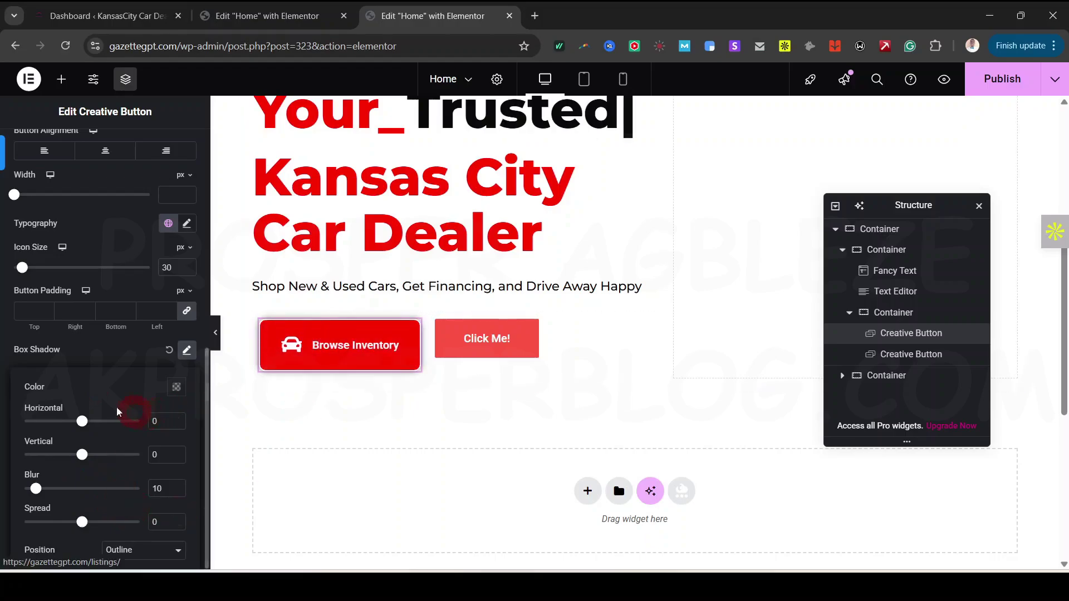
Step: Set the Browse Inventory button's hover background to the global White color and its hover text and icon to global Red
scroll(82, 383, "up", 4)
scroll(82, 382, "up", 4)
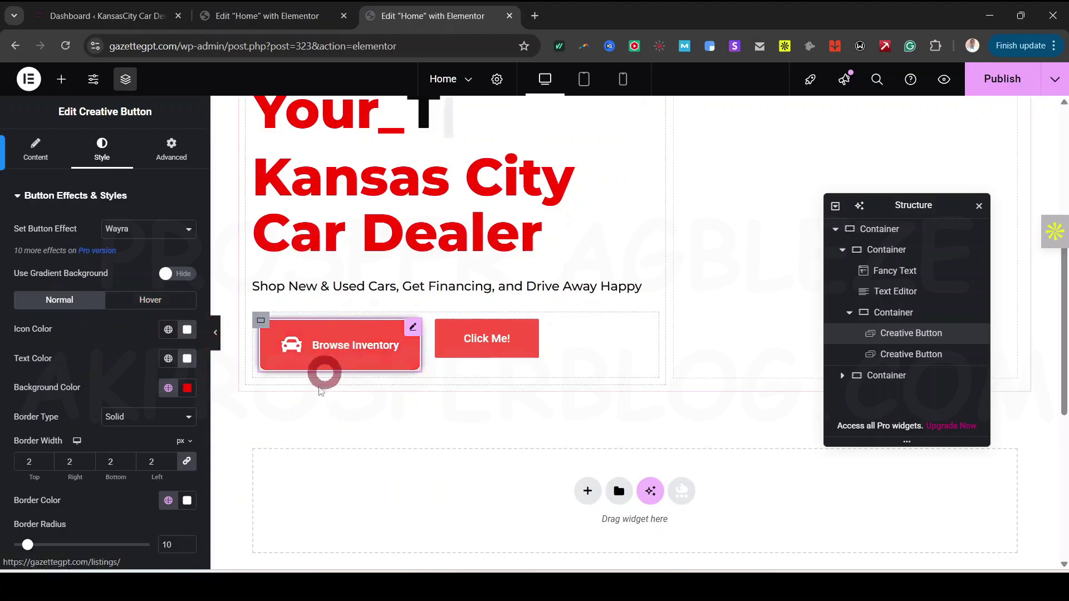
left_click(150, 303)
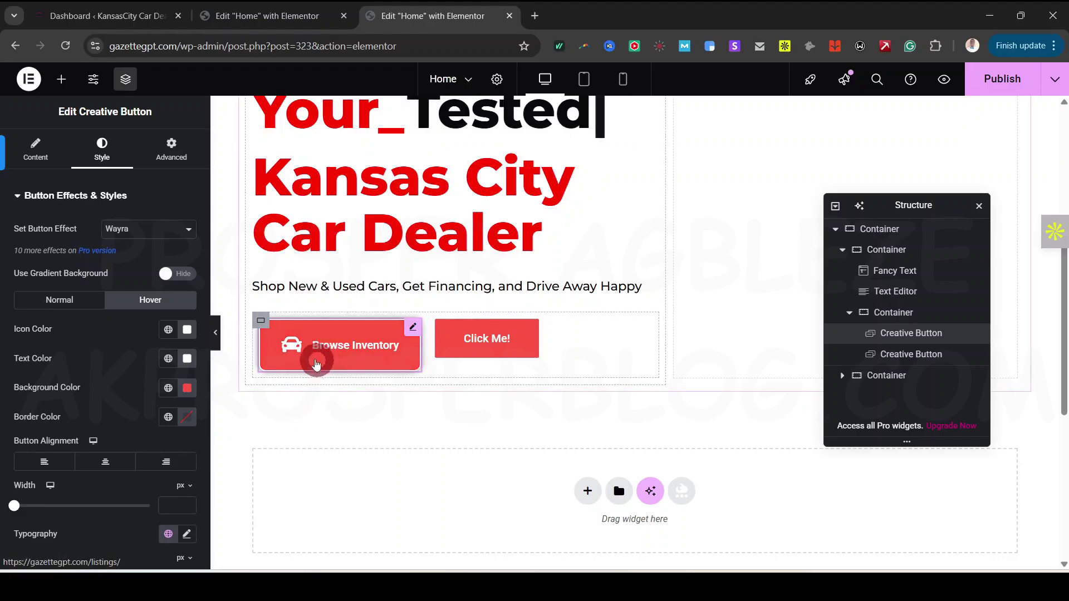
left_click(167, 389)
left_click(59, 356)
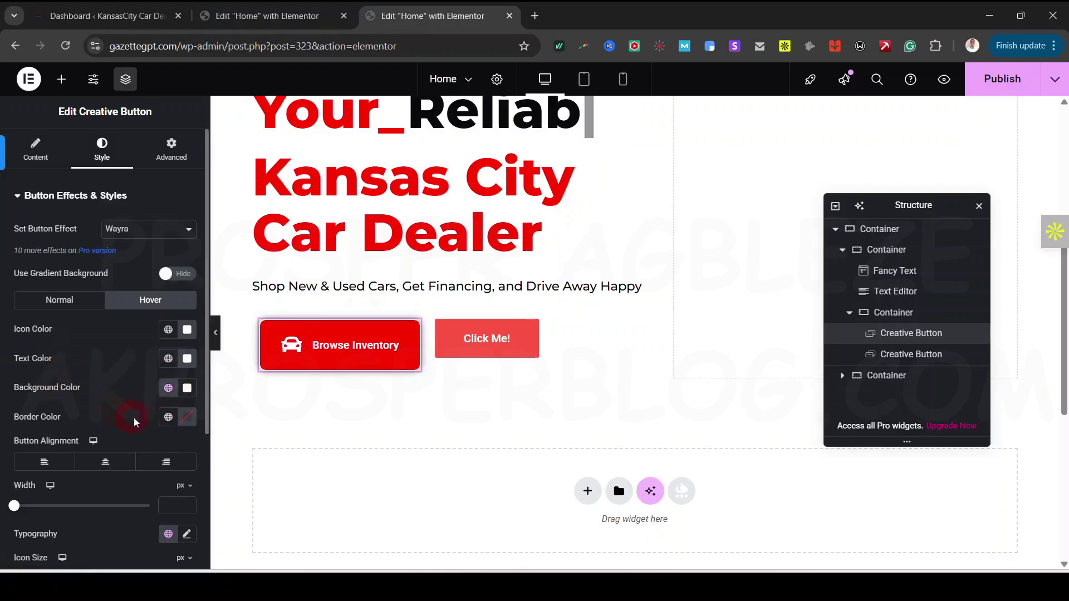
left_click(169, 358)
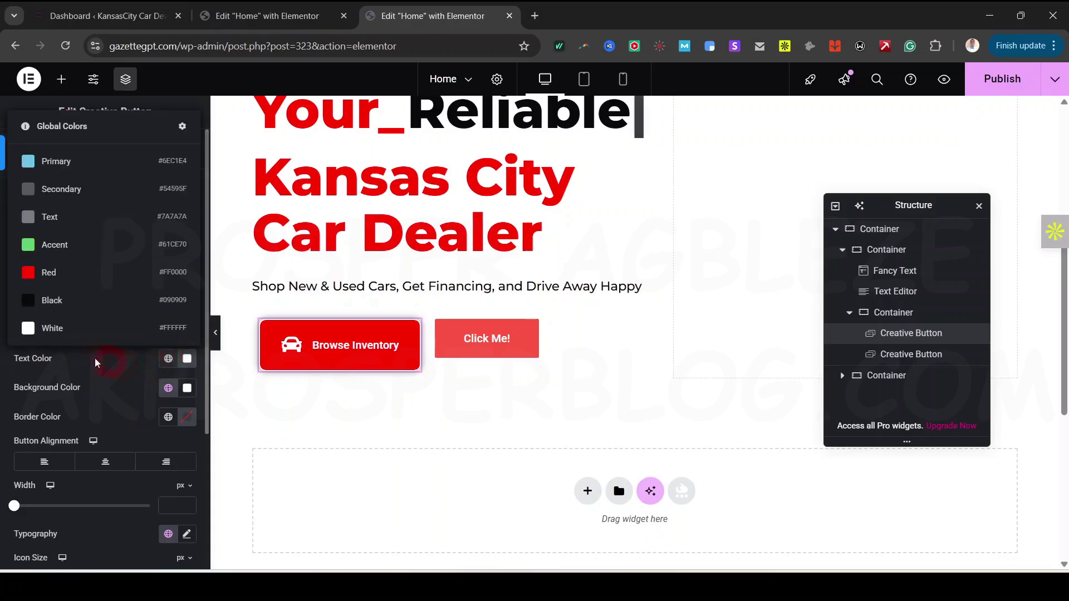
left_click(48, 269)
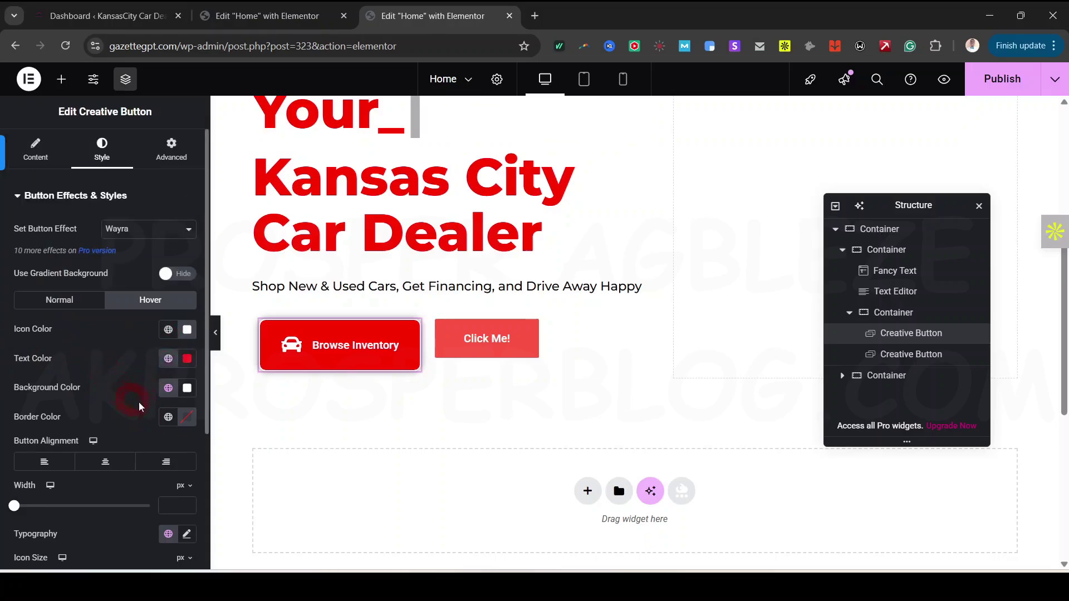
left_click(168, 330)
left_click(63, 240)
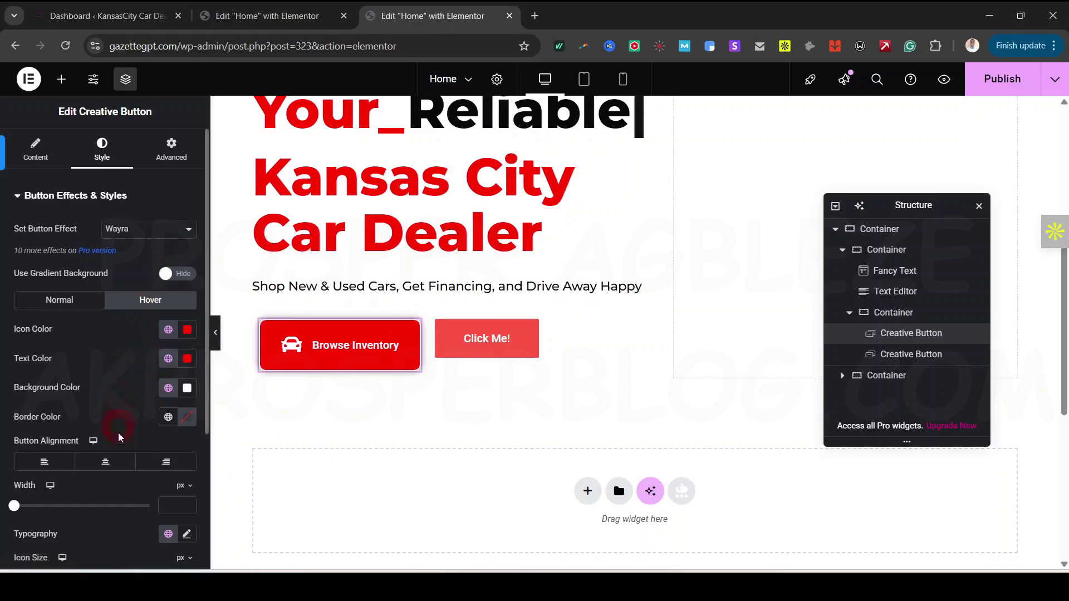
Step: Set the Browse Inventory button's hover border color to global Red and publish the page
scroll(118, 459, "down", 3)
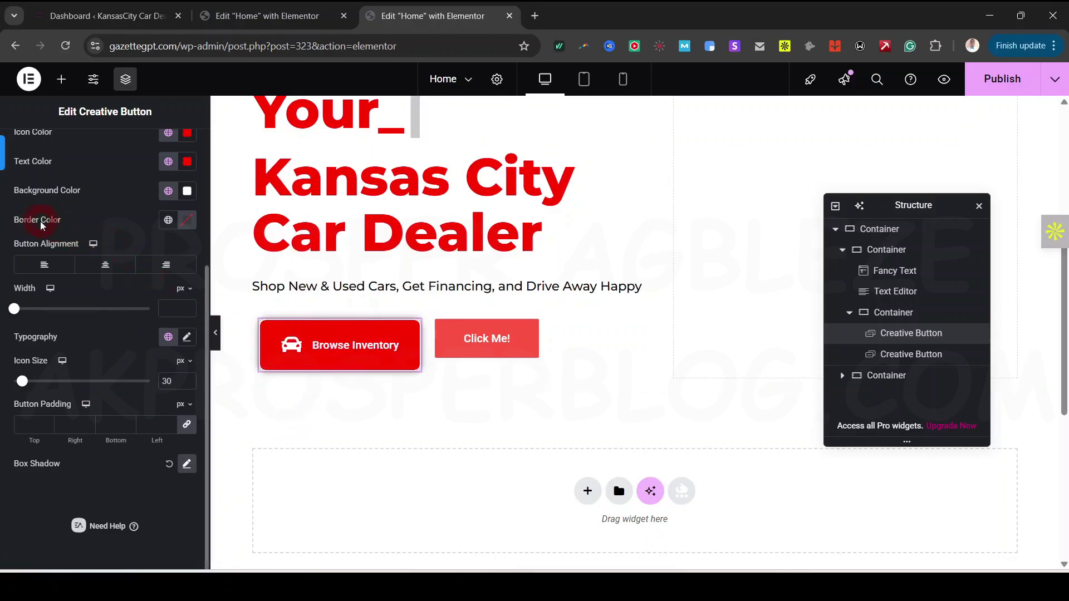
left_click(160, 221)
left_click(39, 392)
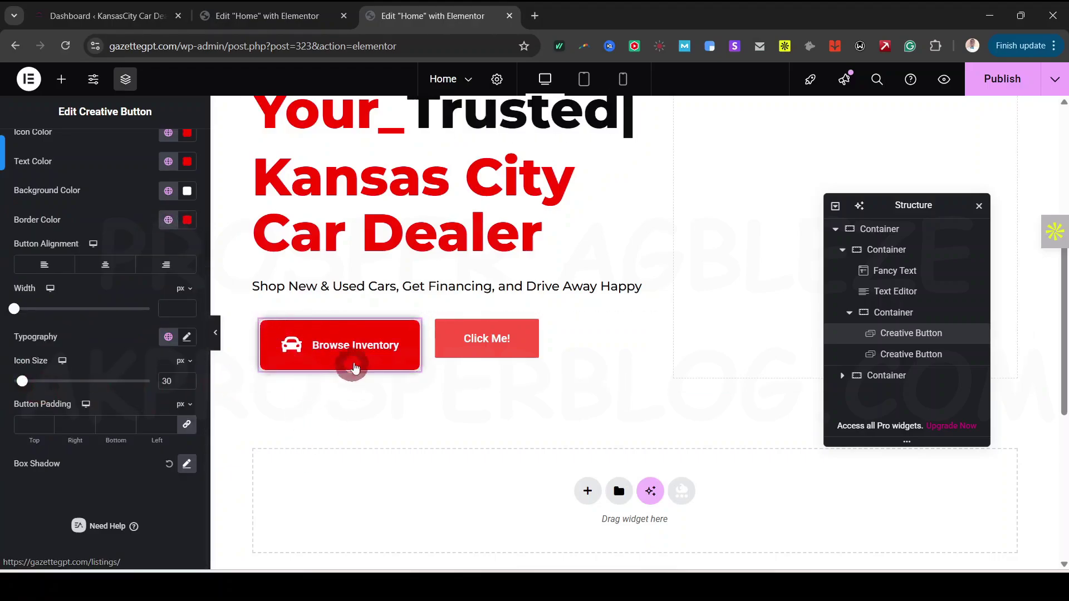
left_click(1023, 79)
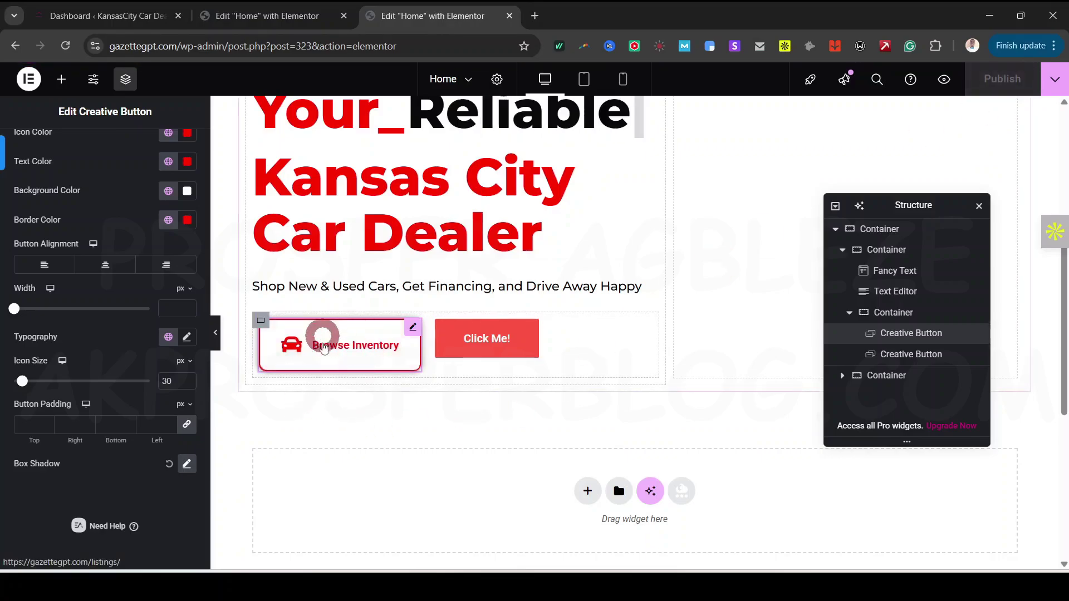
Step: Duplicate the styled Browse Inventory button and delete the unstyled Click Me! button
right_click(417, 332)
left_click(463, 280)
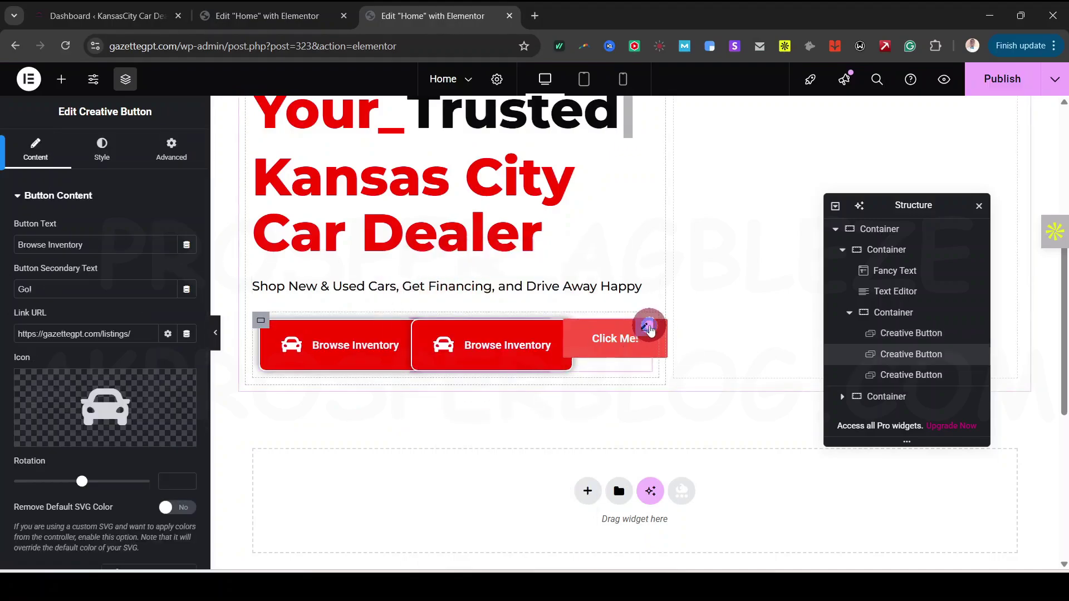
right_click(659, 372)
left_click(687, 553)
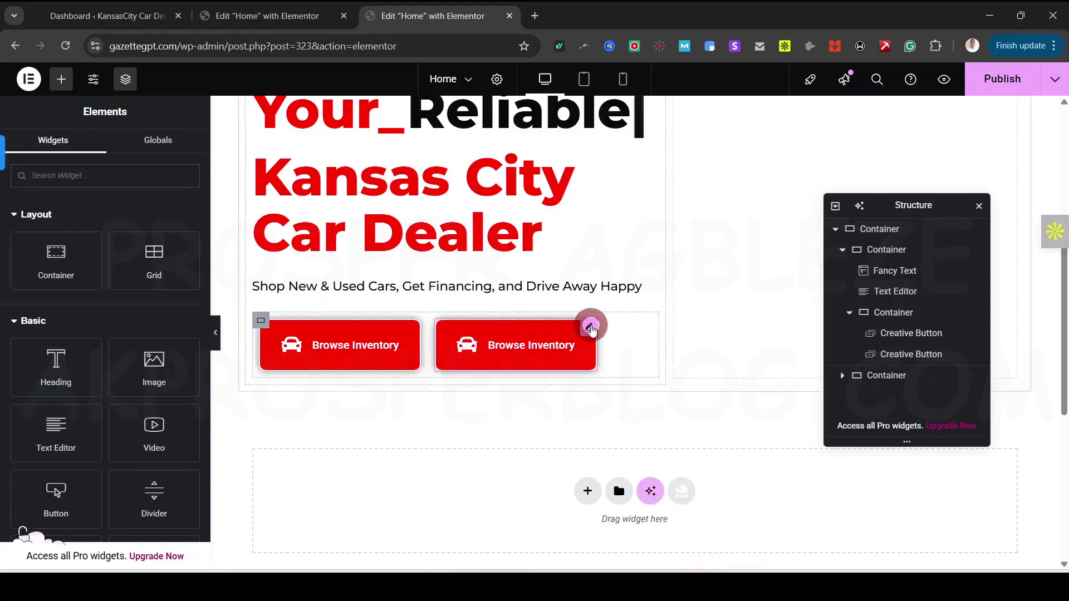
Step: Check the second button's label on the reference site and change the duplicated button's text to "Get Pre-Approved"
left_click(590, 327)
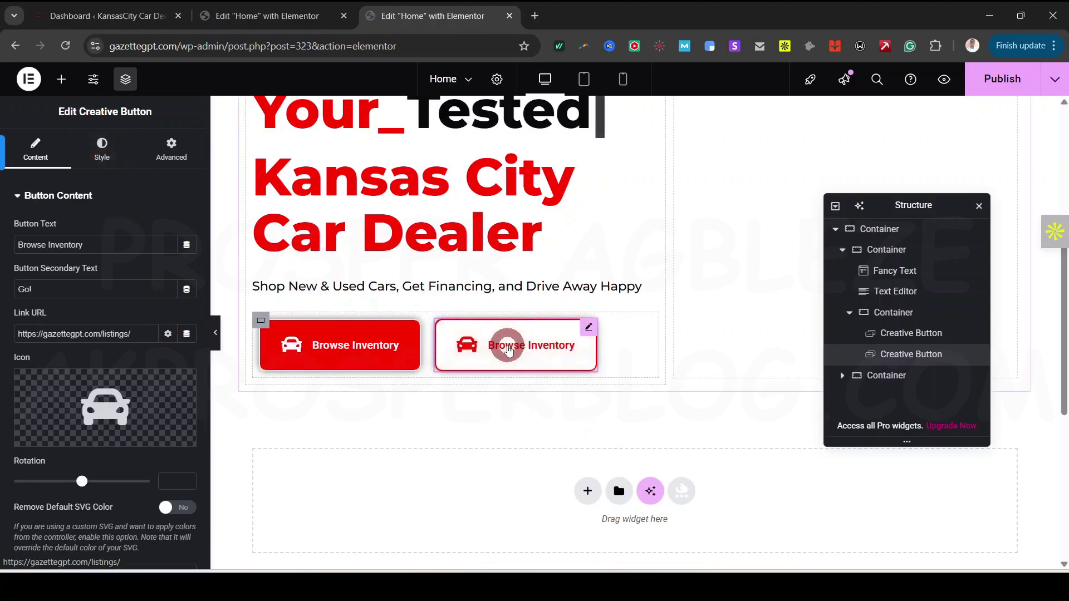
key("ctrl+shift+Tab")
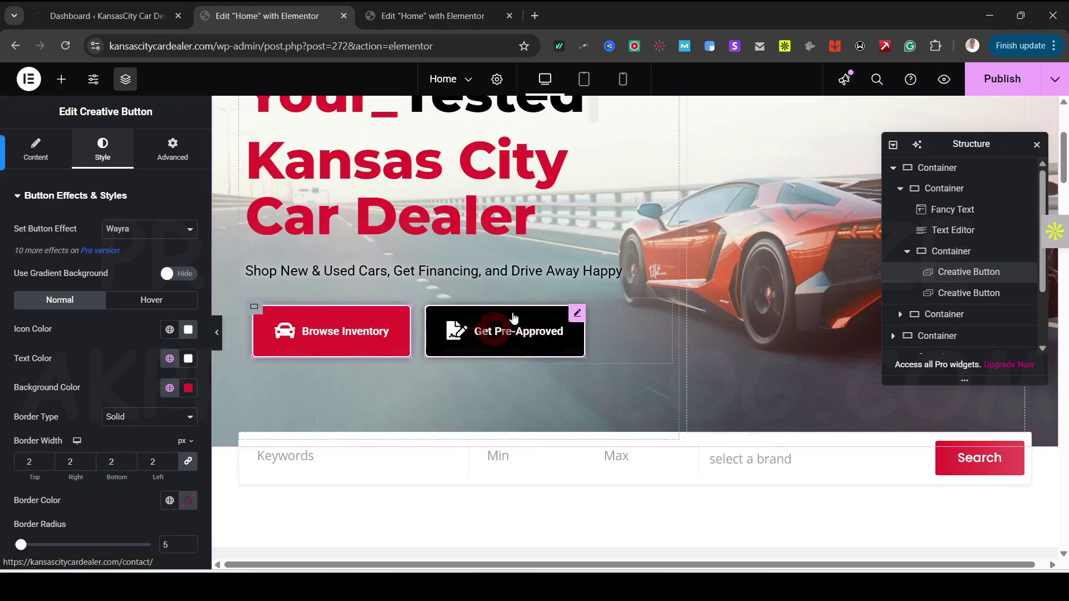
key("ctrl+Tab")
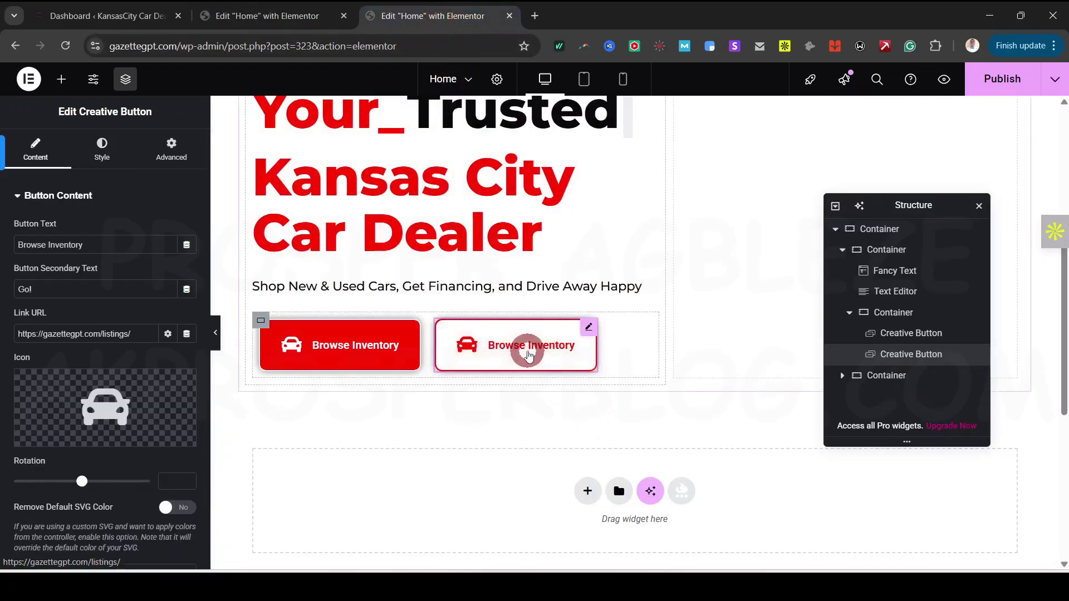
triple_click(95, 243)
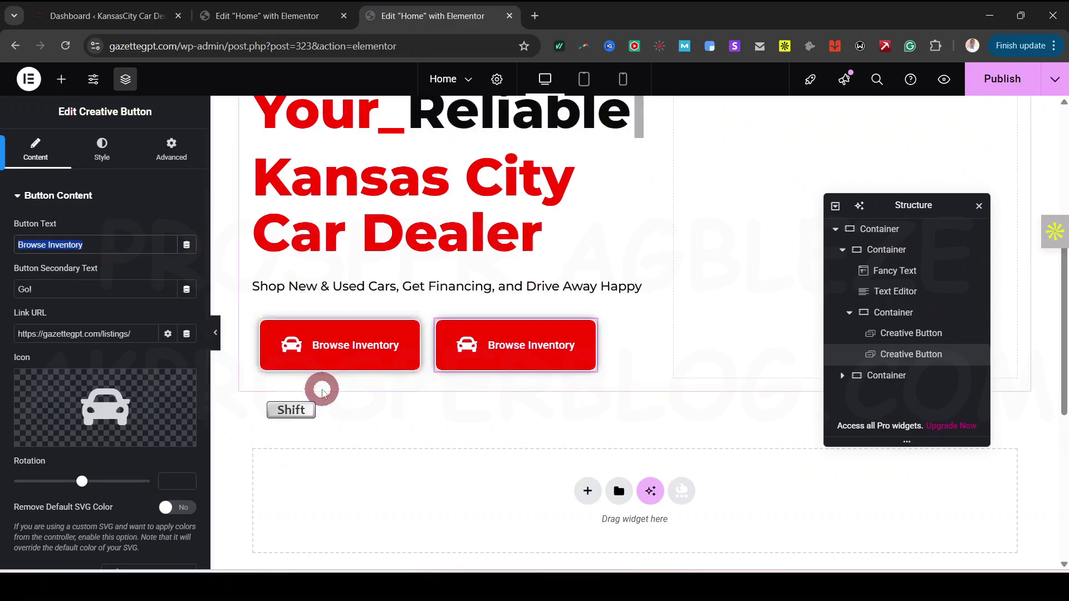
type("Get Pre")
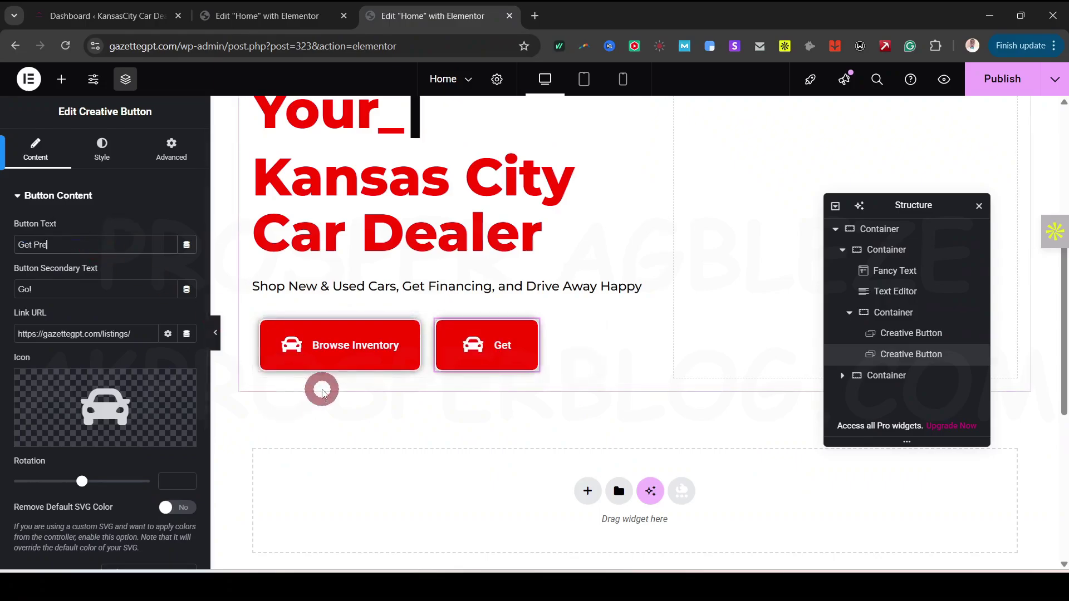
type("-Approved")
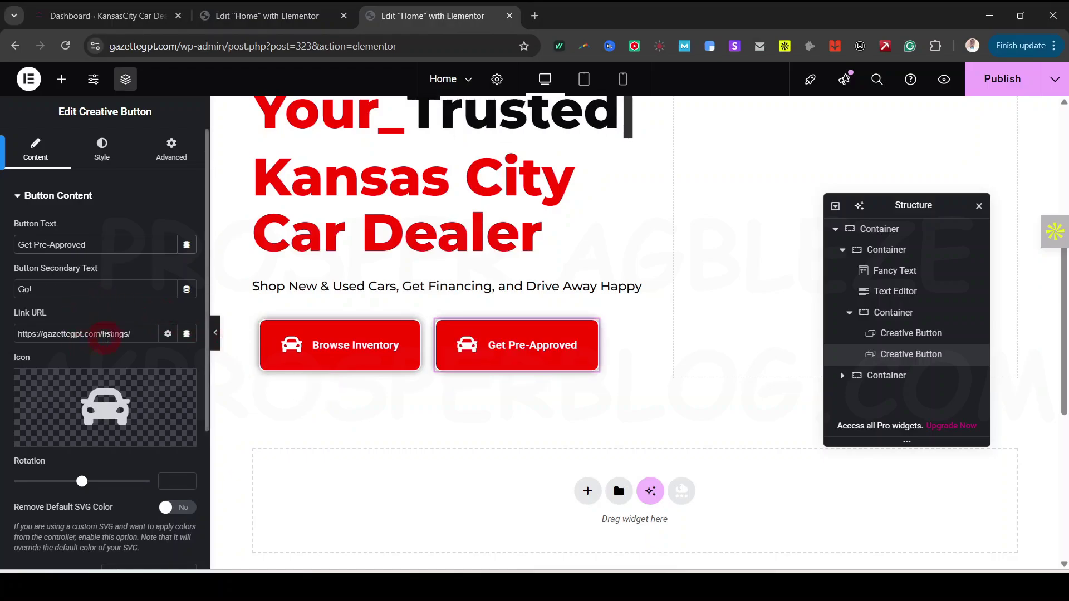
Step: Replace the Get Pre-Approved button's link URL with the placeholder "#"
mouse_move(192, 414)
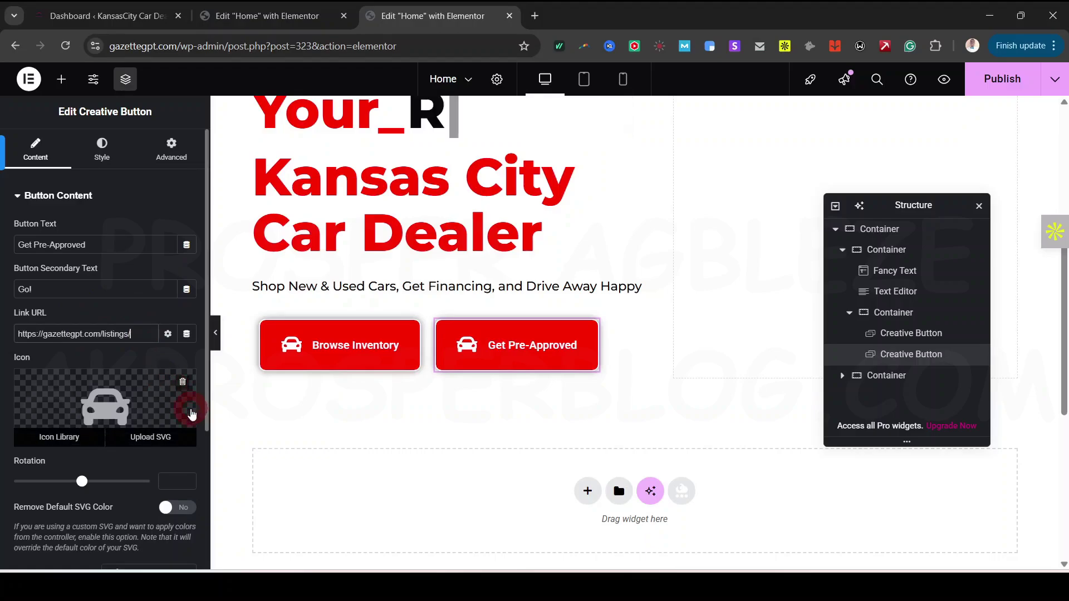
key("BackSpace")
key("BackSpace")
key("BackSpace")
key("BackSpace")
key("BackSpace")
key("BackSpace")
key("BackSpace")
key("BackSpace")
key("BackSpace")
key("BackSpace")
key("BackSpace")
key("BackSpace")
key("BackSpace")
key("BackSpace")
key("BackSpace")
key("BackSpace")
key("BackSpace")
key("BackSpace")
key("BackSpace")
key("BackSpace")
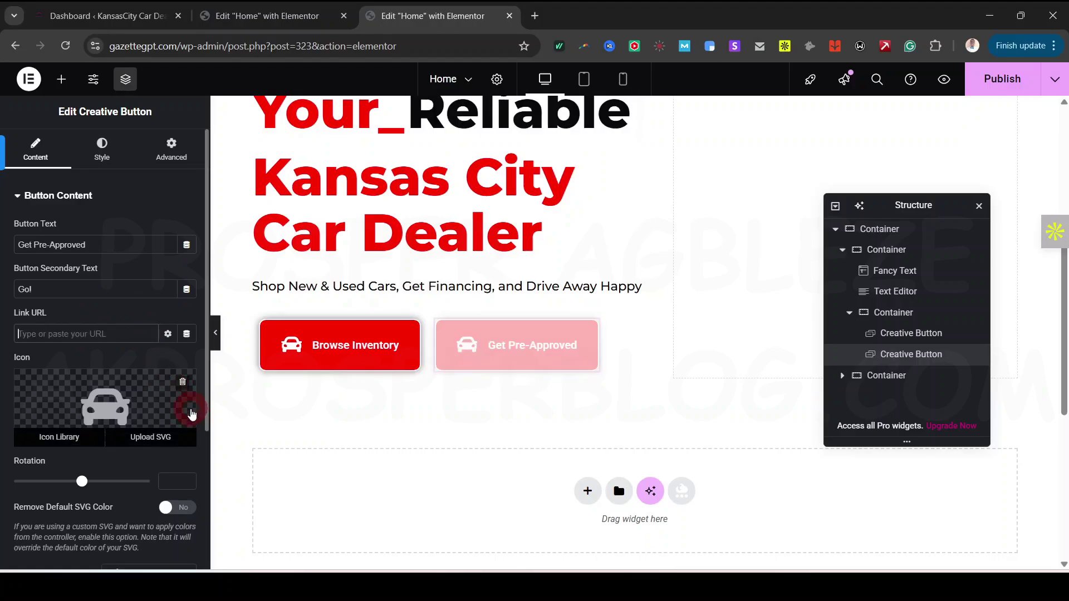
type("#")
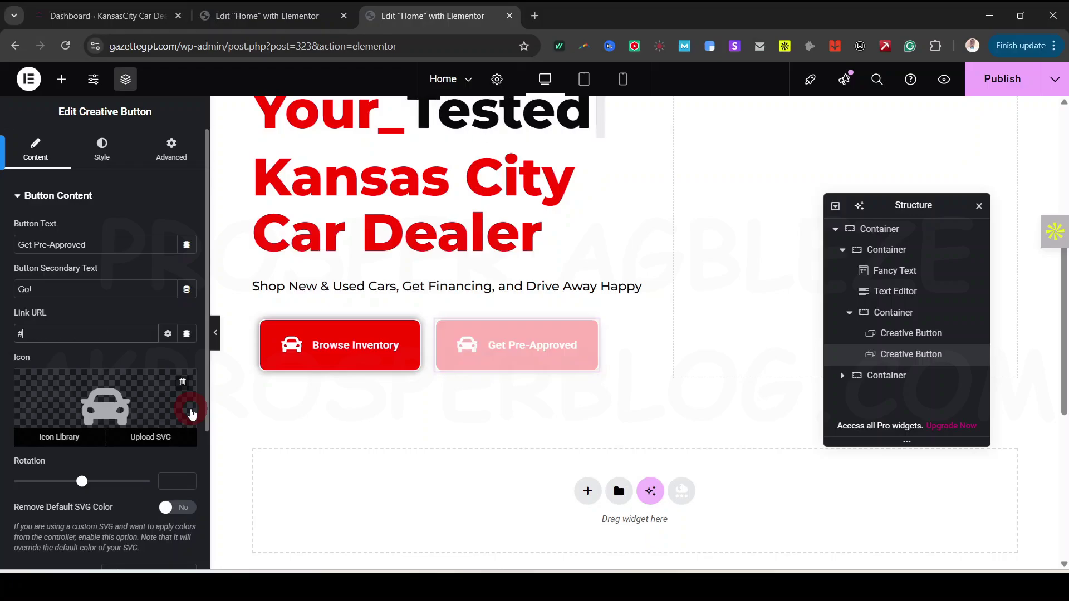
Step: Search the icon library for "sign" and insert the File signature icon in the Get Pre-Approved button
left_click(122, 415)
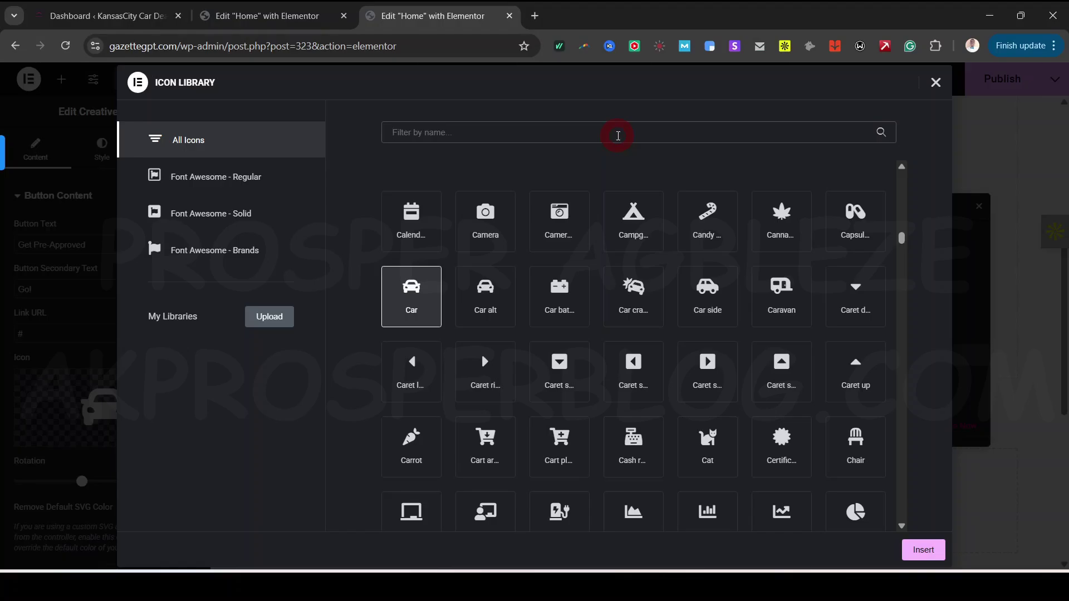
type("siogn")
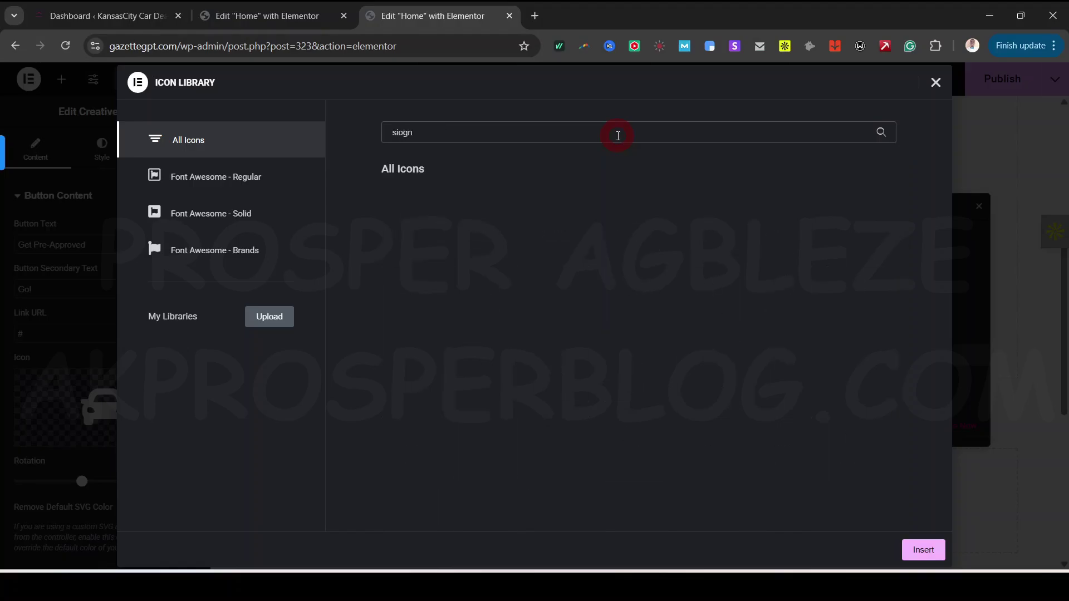
key("BackSpace")
type("g")
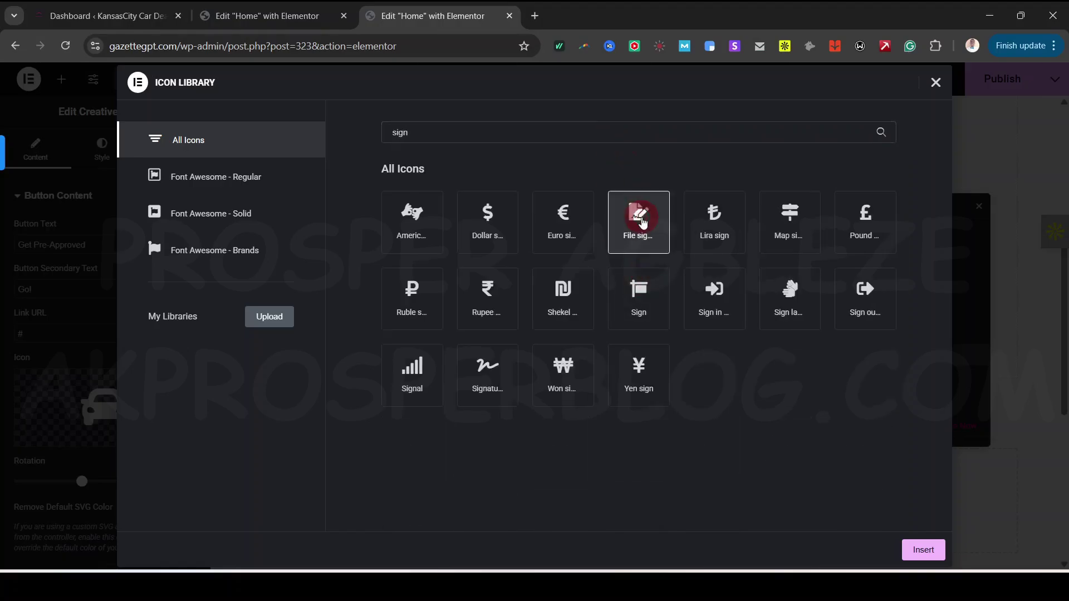
left_click(924, 551)
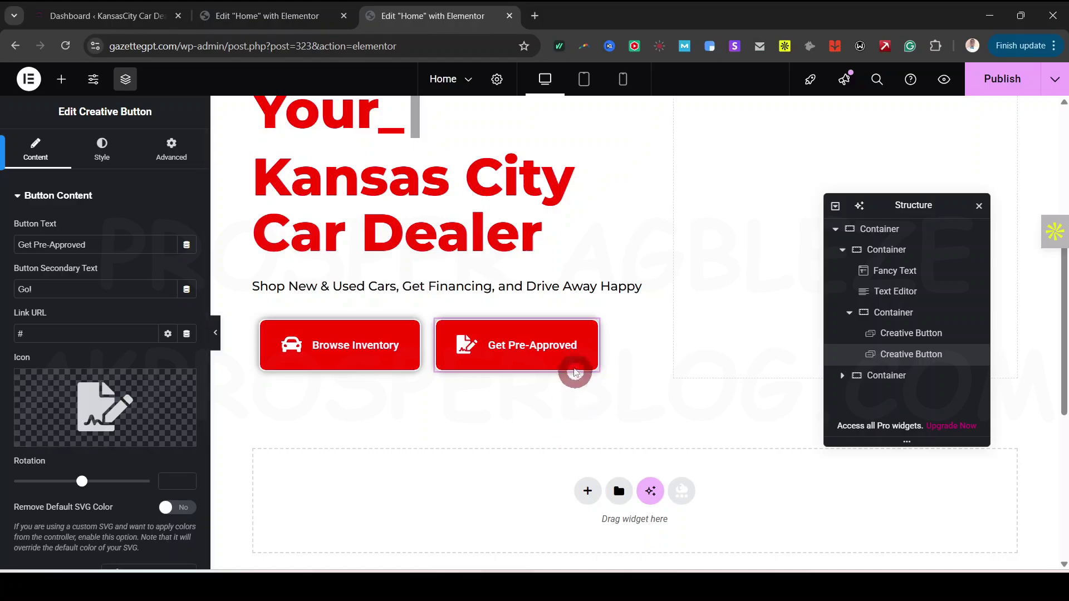
Step: Check the second button's colors on the reference site and set the Get Pre-Approved button's normal background color to global White
left_click(278, 16)
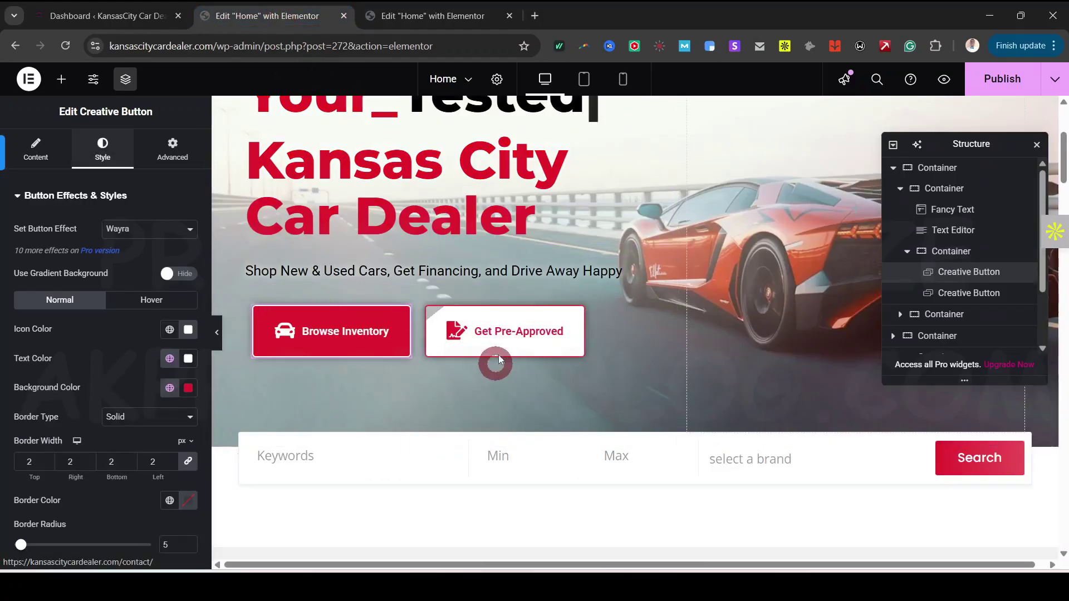
left_click(451, 16)
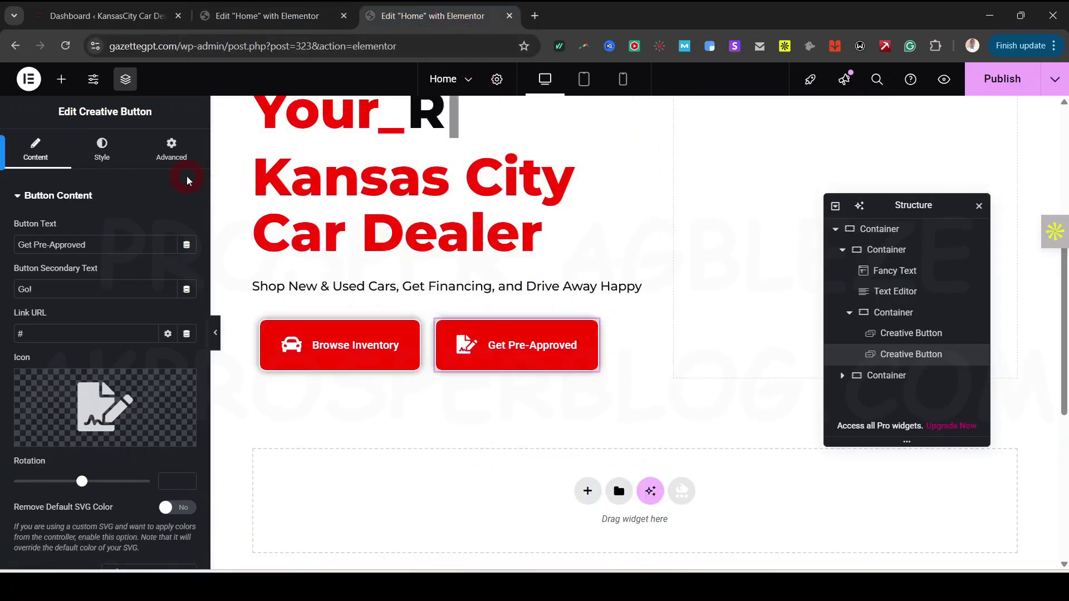
left_click(105, 147)
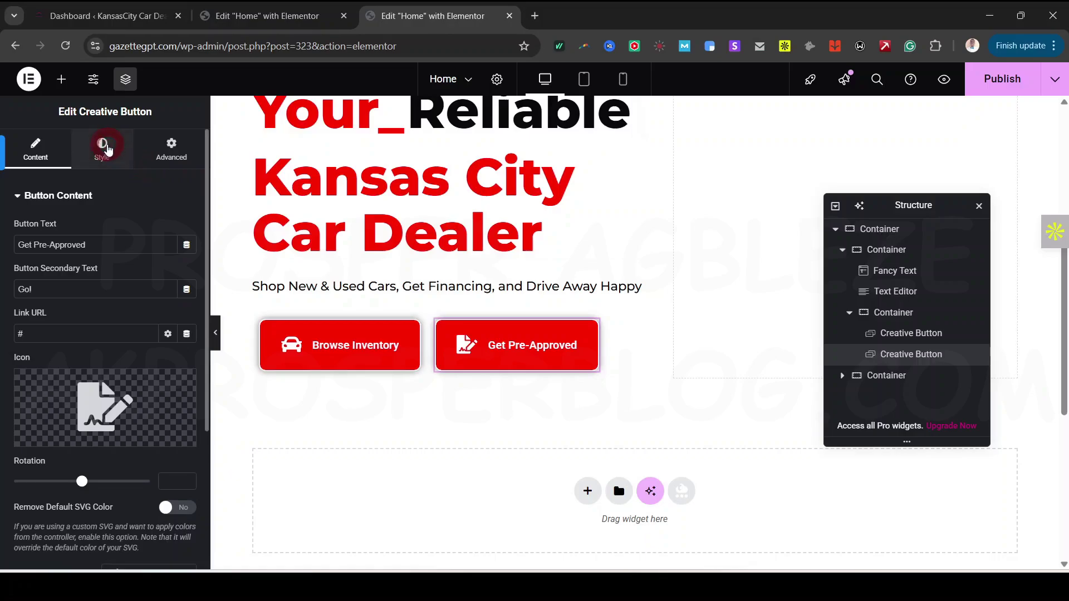
left_click(103, 146)
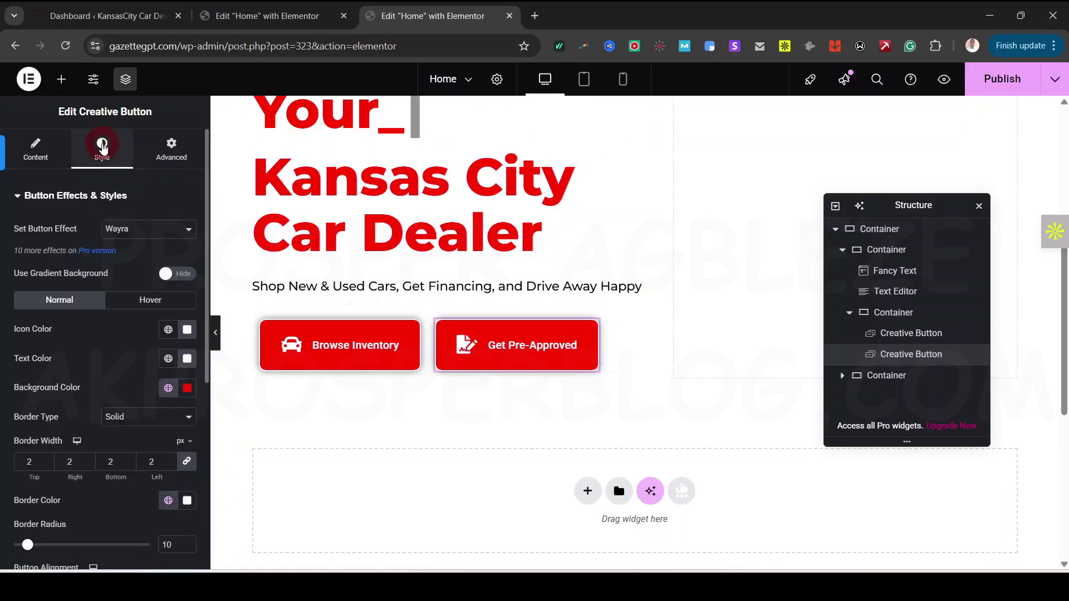
left_click(169, 389)
left_click(42, 356)
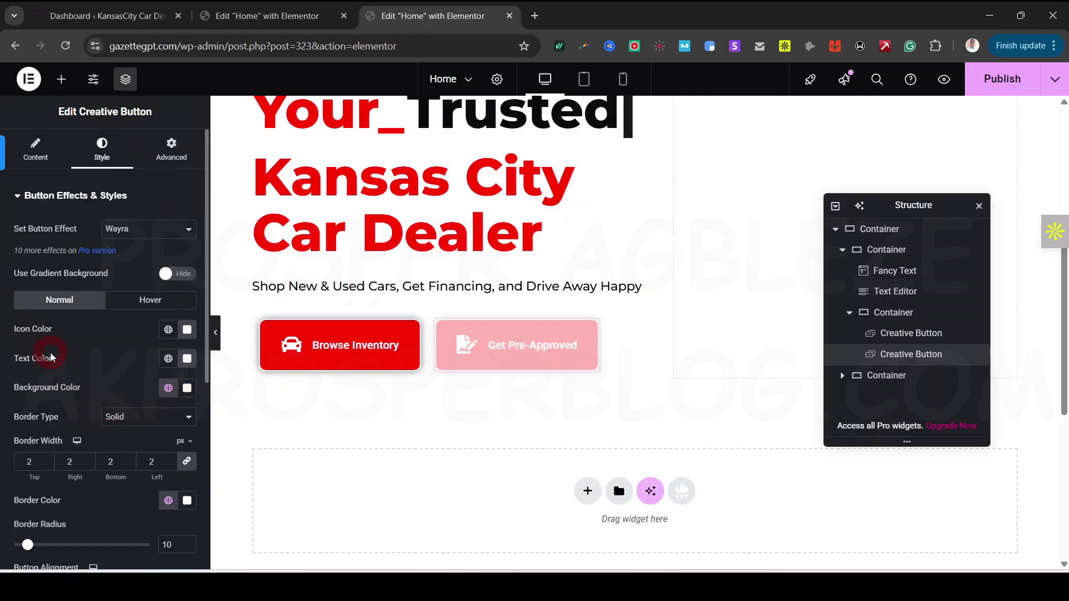
Step: Set the Get Pre-Approved button's normal text color and icon color to global Red
left_click(168, 358)
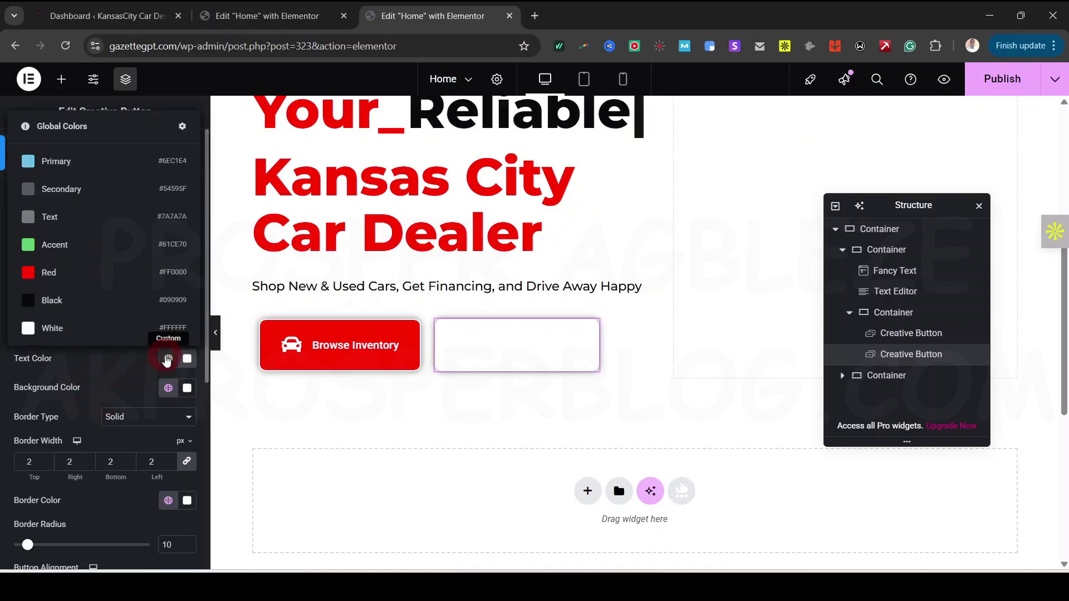
left_click(85, 273)
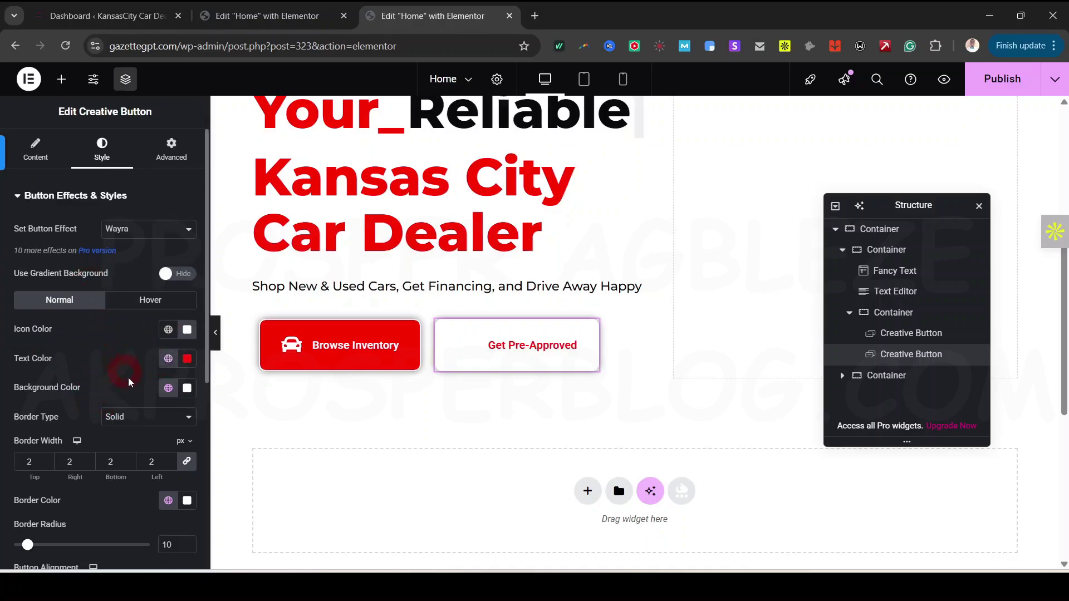
left_click(168, 330)
left_click(56, 251)
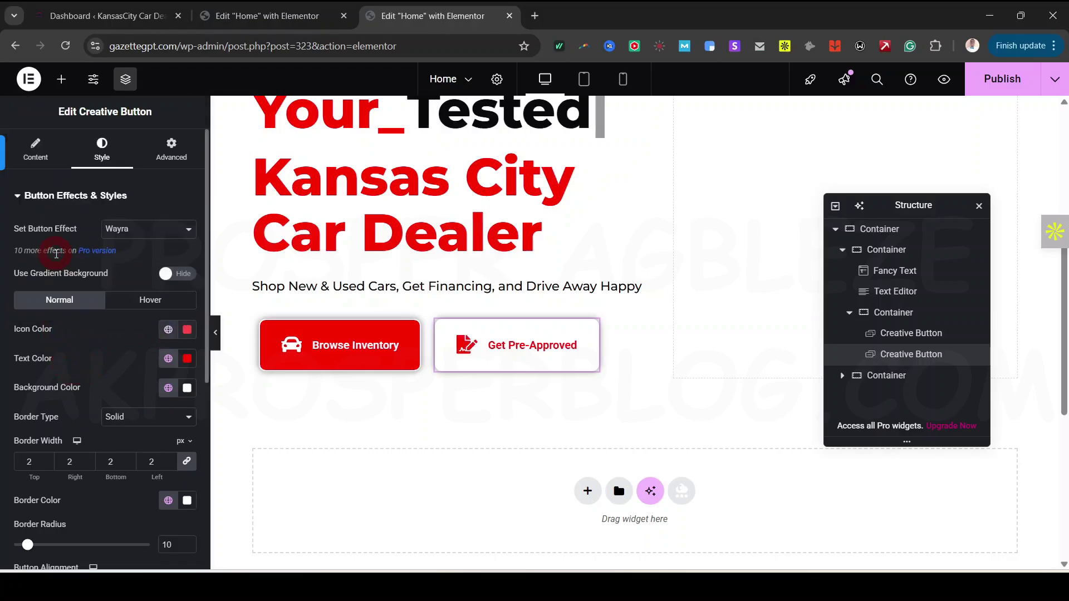
Step: Set the Get Pre-Approved button's hover colors to a Black background with White text and a White icon
left_click(137, 301)
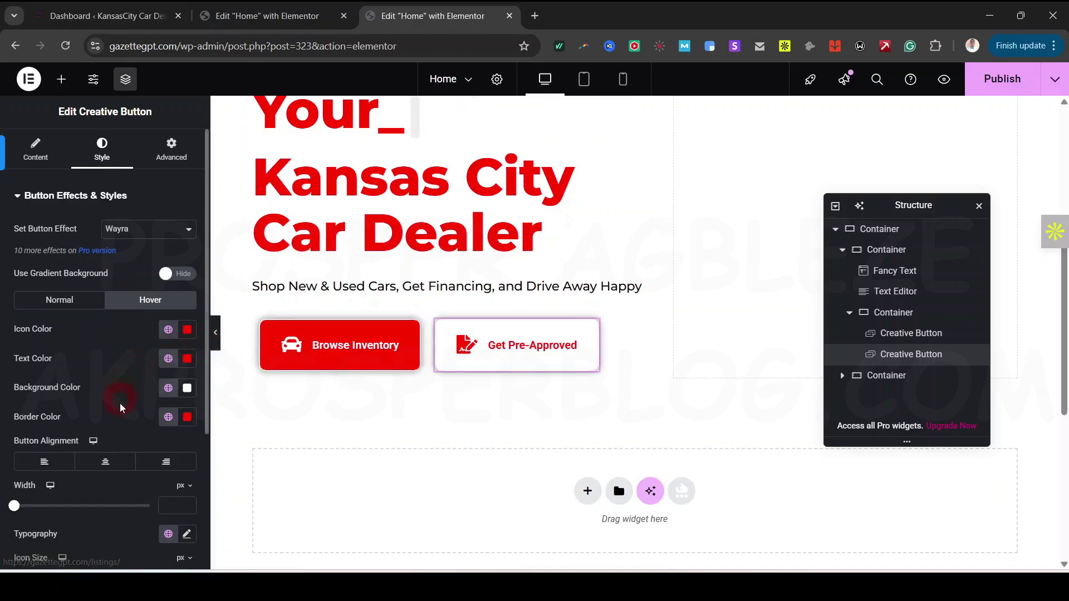
left_click(168, 387)
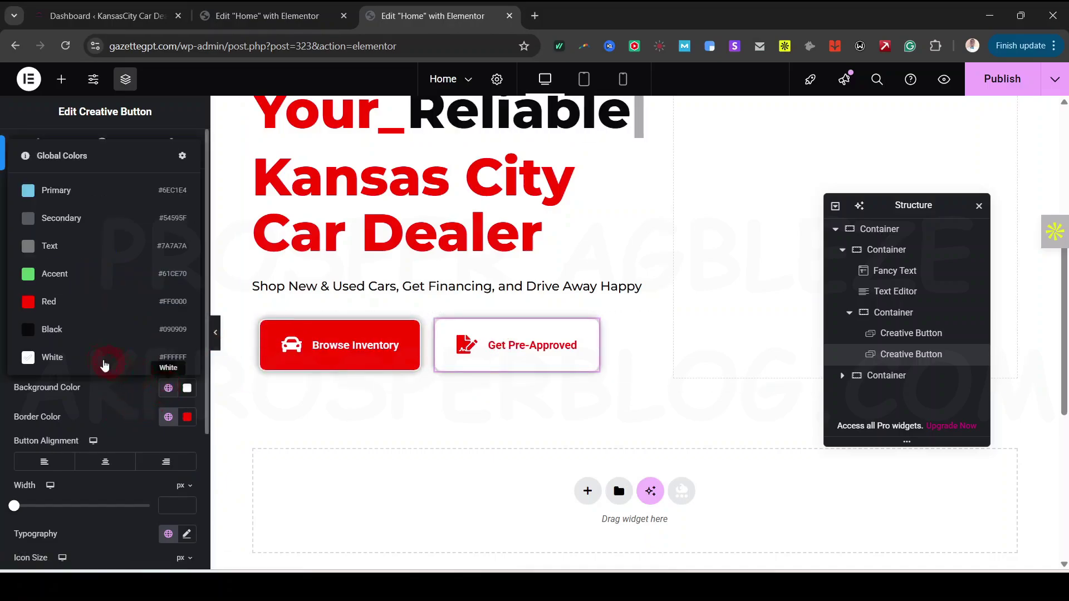
left_click(82, 333)
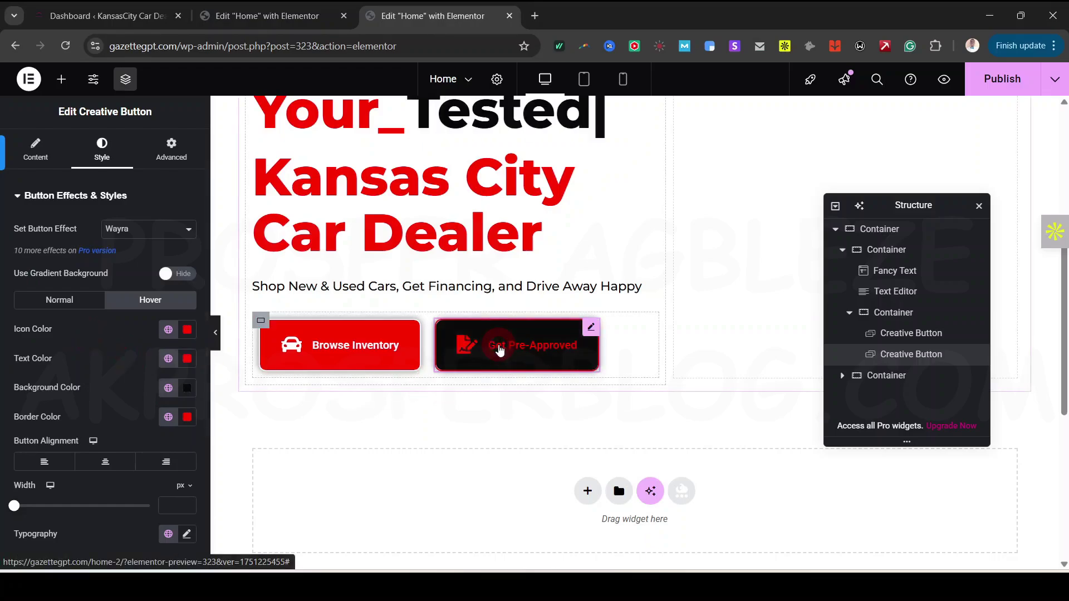
left_click(175, 361)
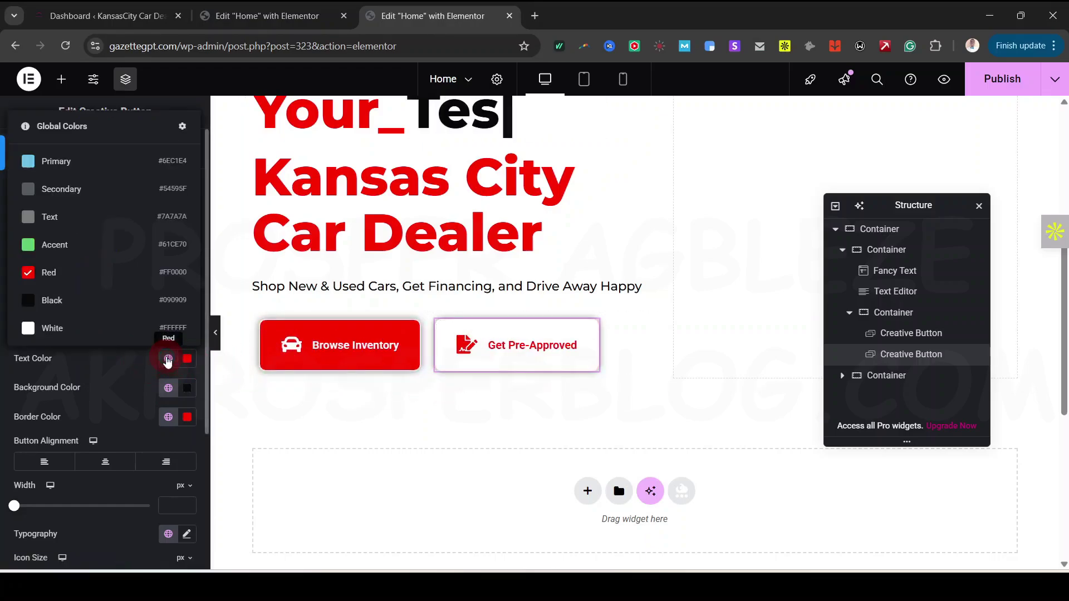
left_click(88, 329)
left_click(169, 330)
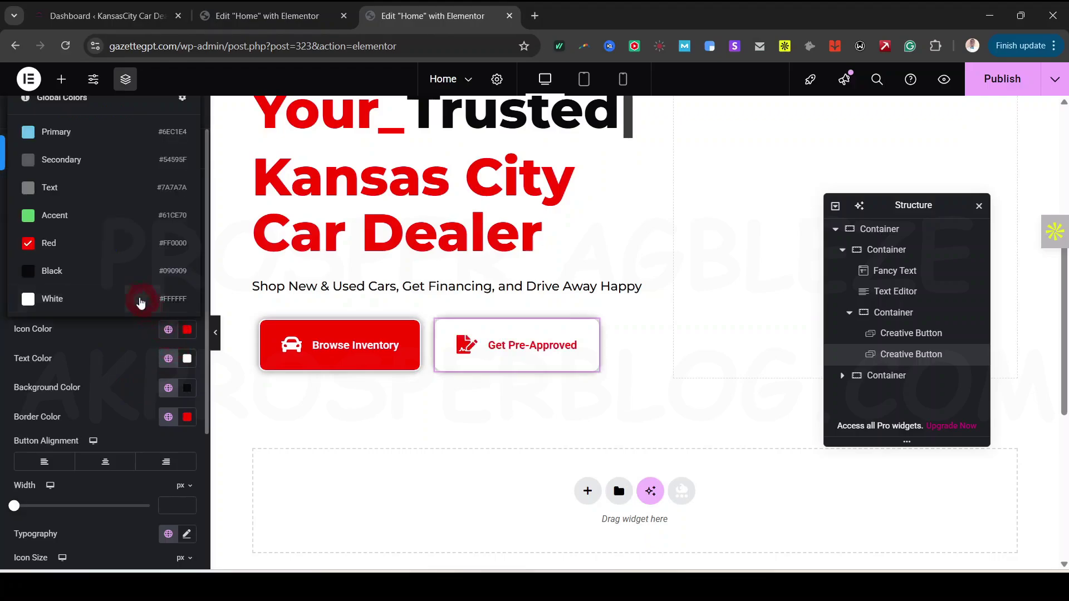
left_click(84, 297)
left_click(332, 400)
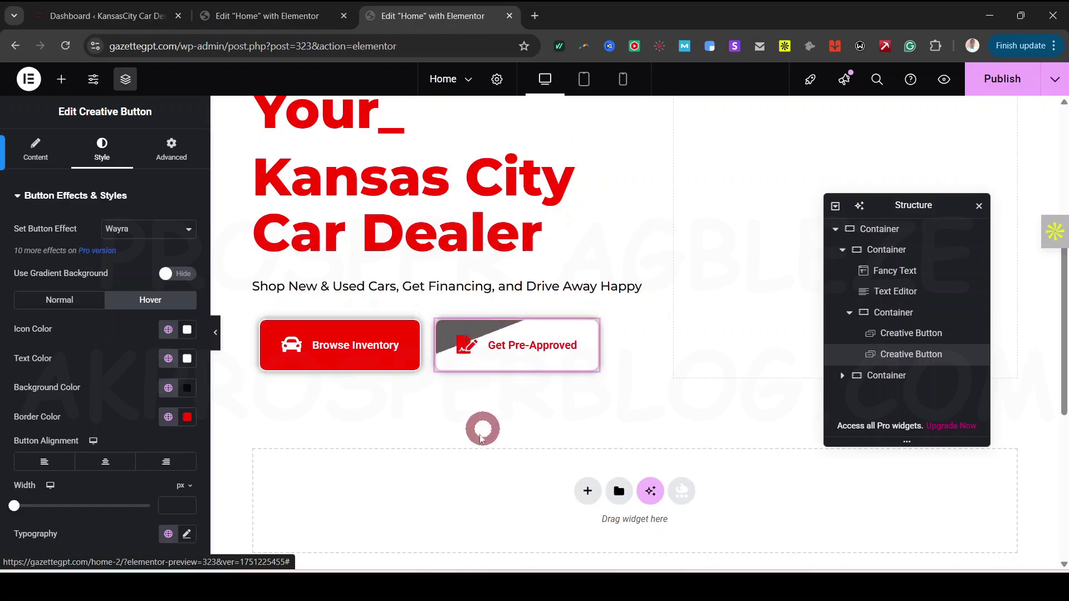
Step: Set the Get Pre-Approved button's border color to Red in the normal state and White on hover
left_click(73, 300)
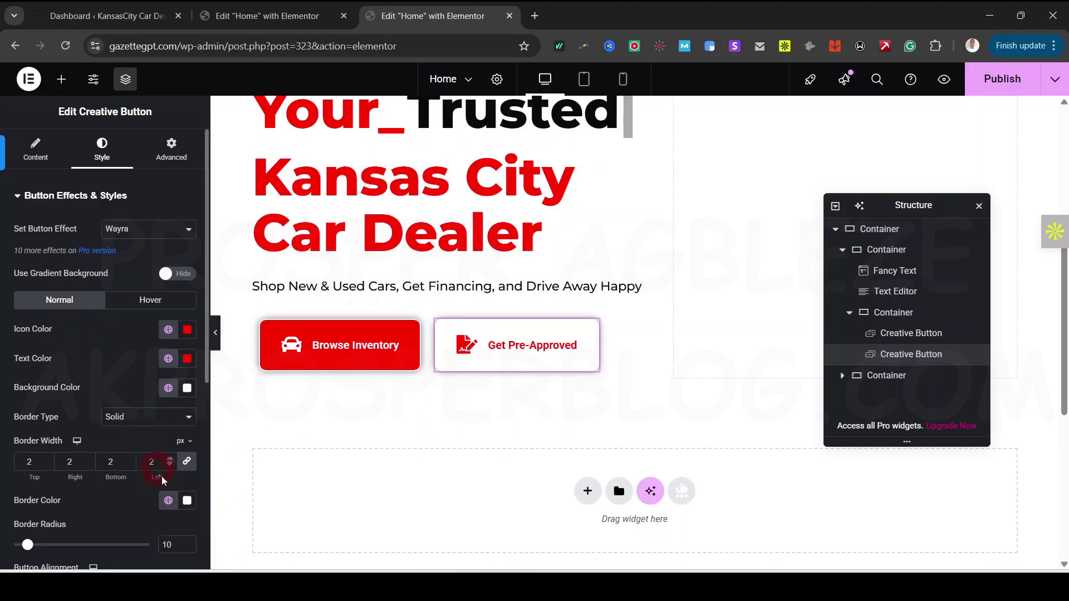
left_click(166, 503)
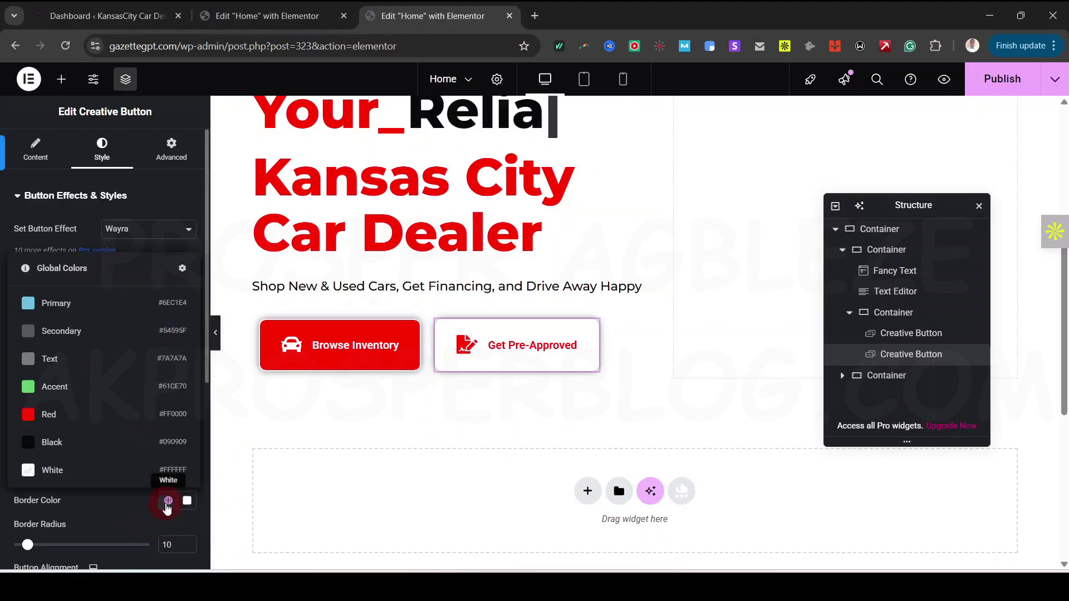
left_click(50, 416)
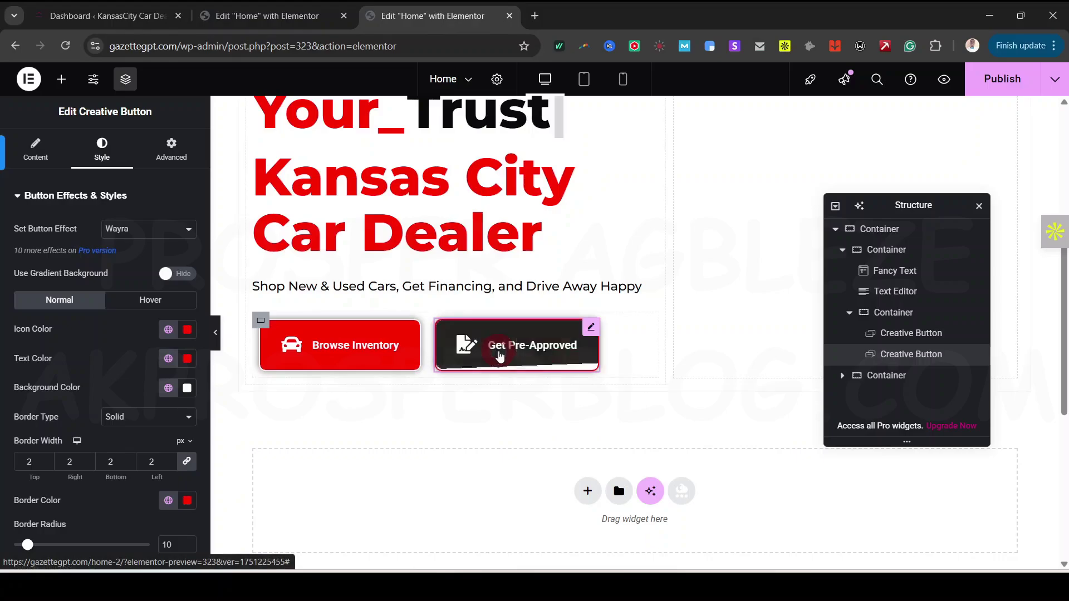
left_click(146, 306)
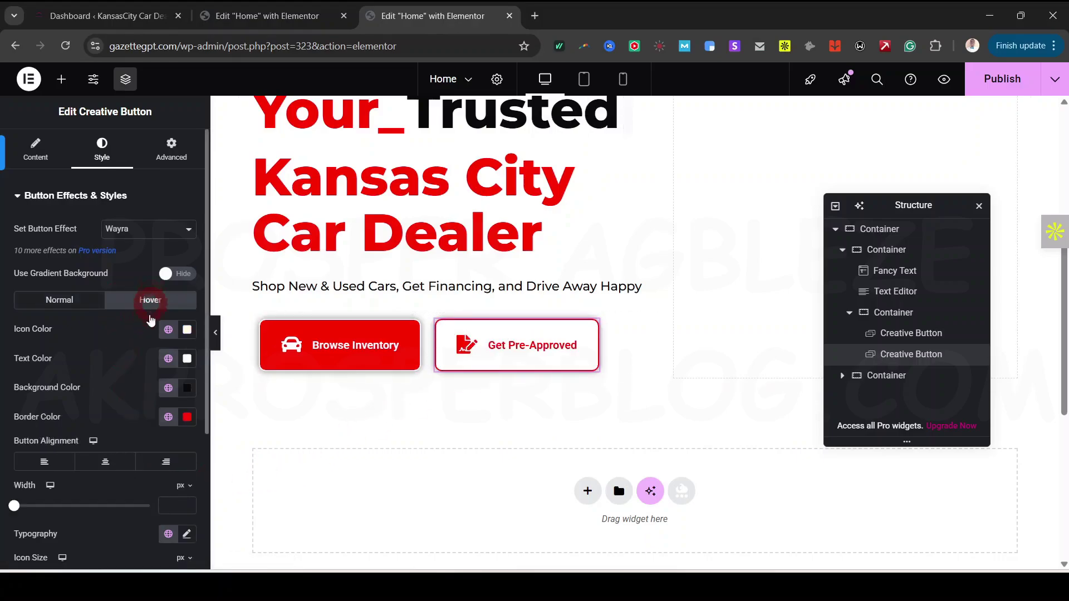
left_click(169, 423)
left_click(58, 387)
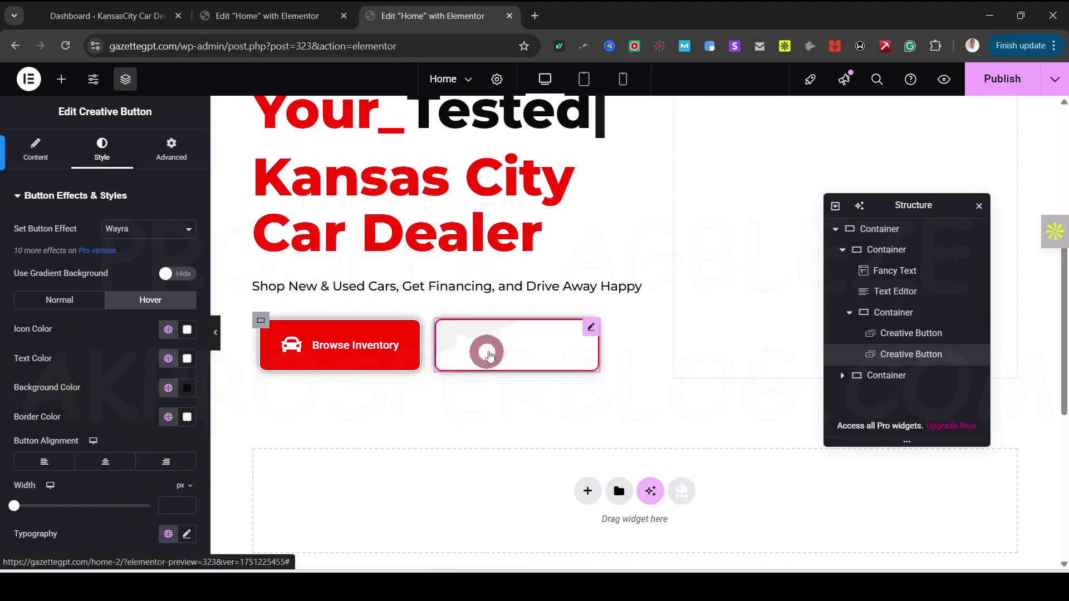
Step: Preview the hero section without the editing panel and compare its buttons and background with the reference site's hero
left_click(217, 330)
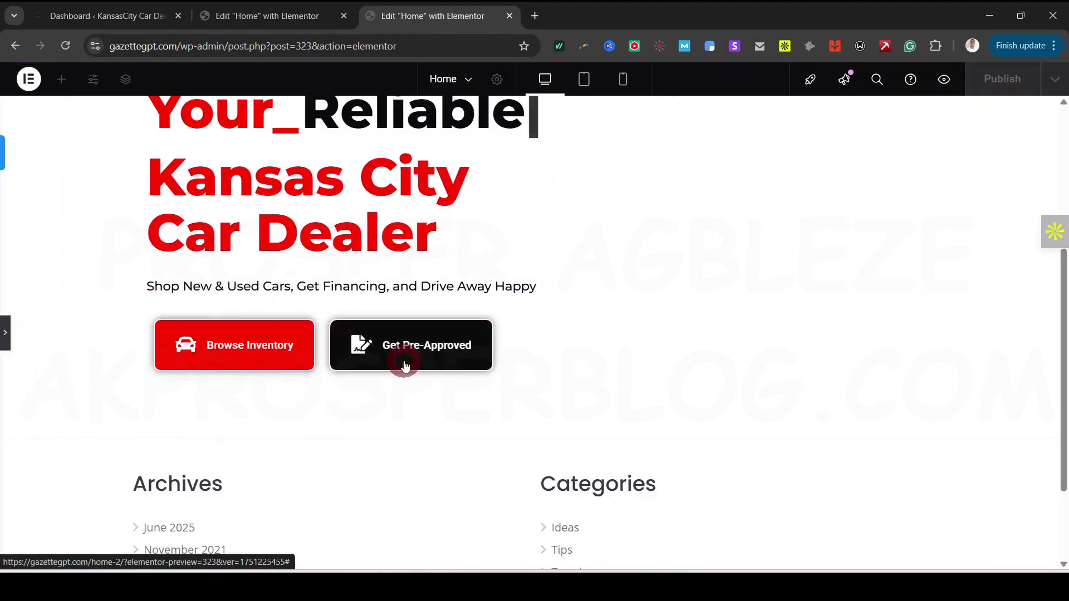
scroll(357, 350, "up", 1)
left_click(17, 339)
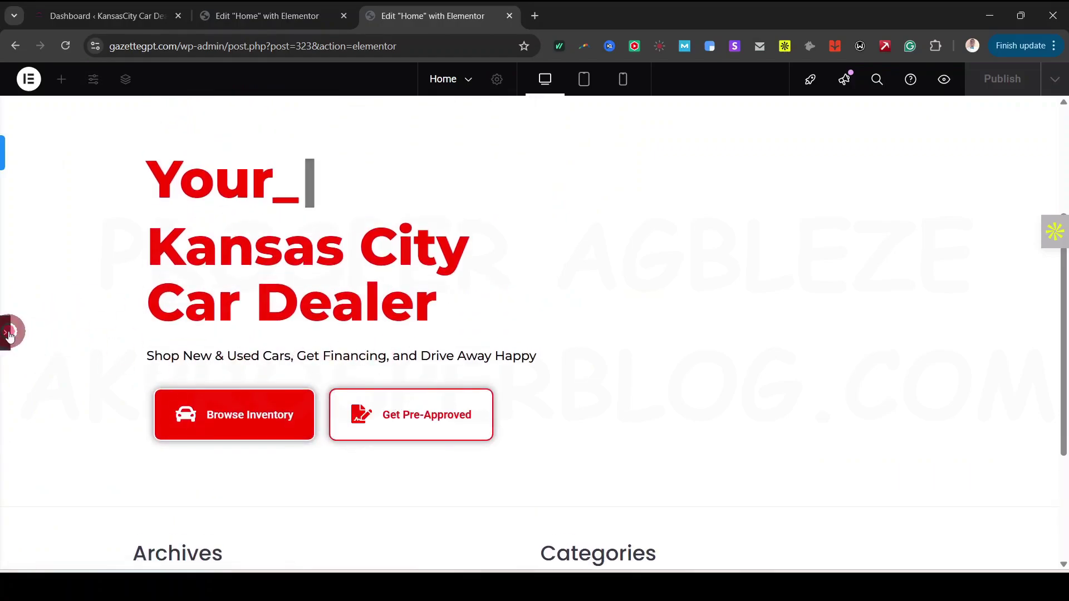
left_click(272, 20)
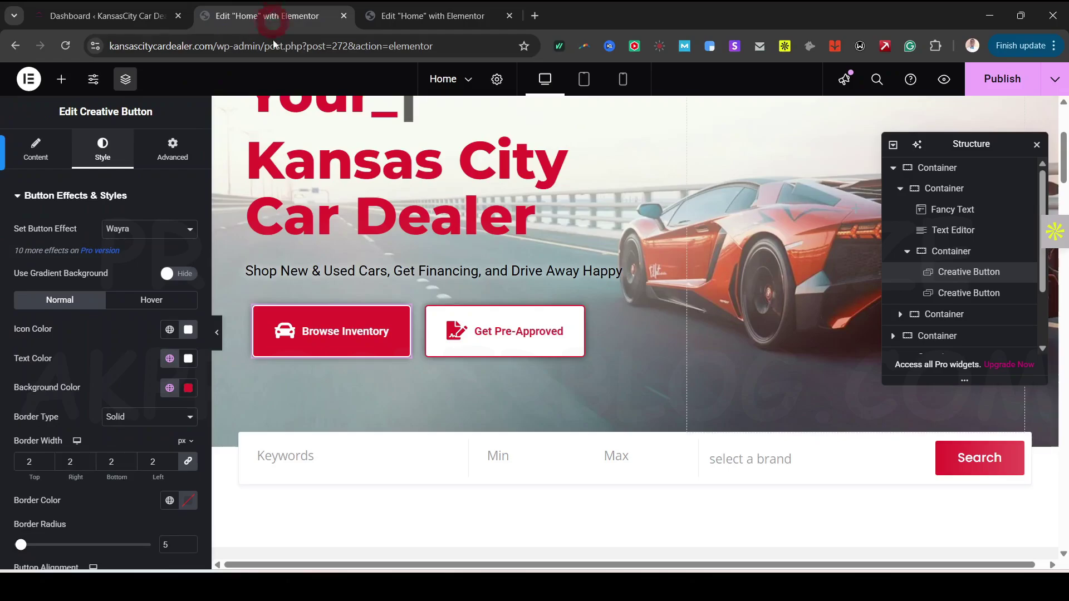
left_click(217, 333)
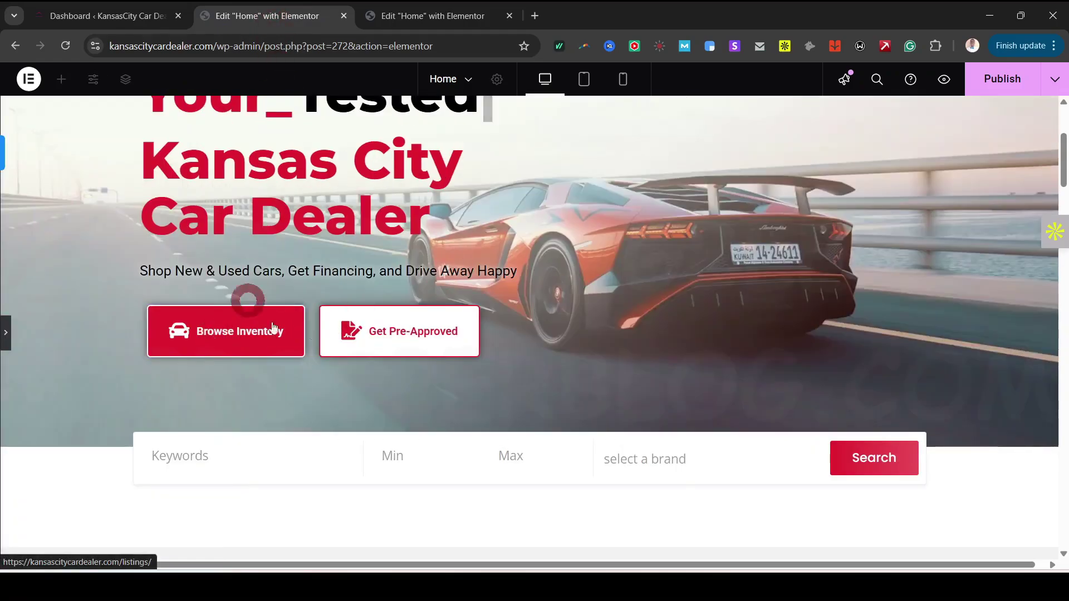
scroll(401, 312, "up", 2)
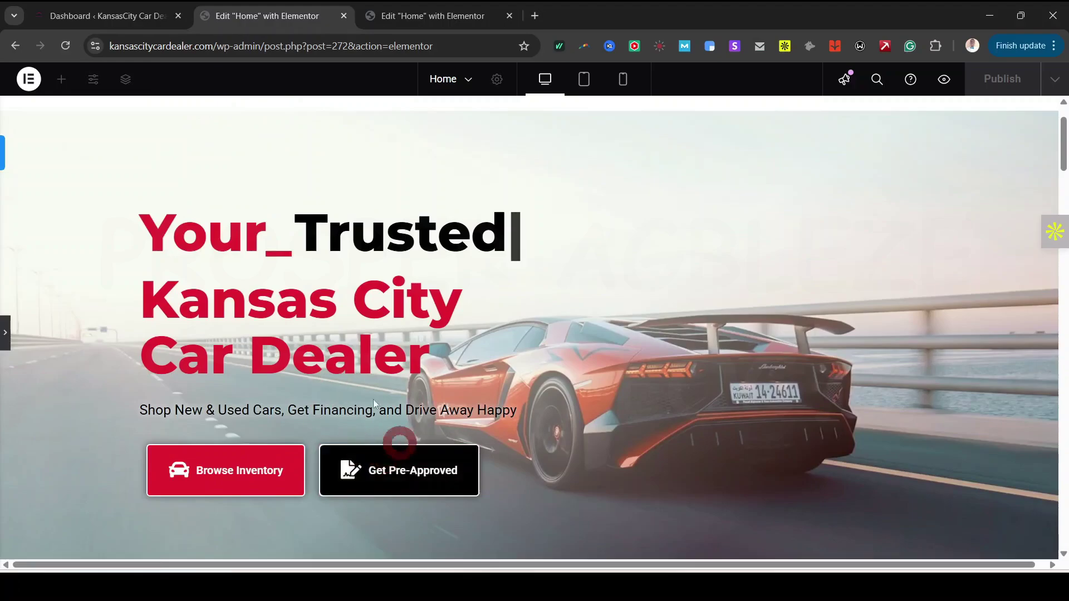
left_click(3, 333)
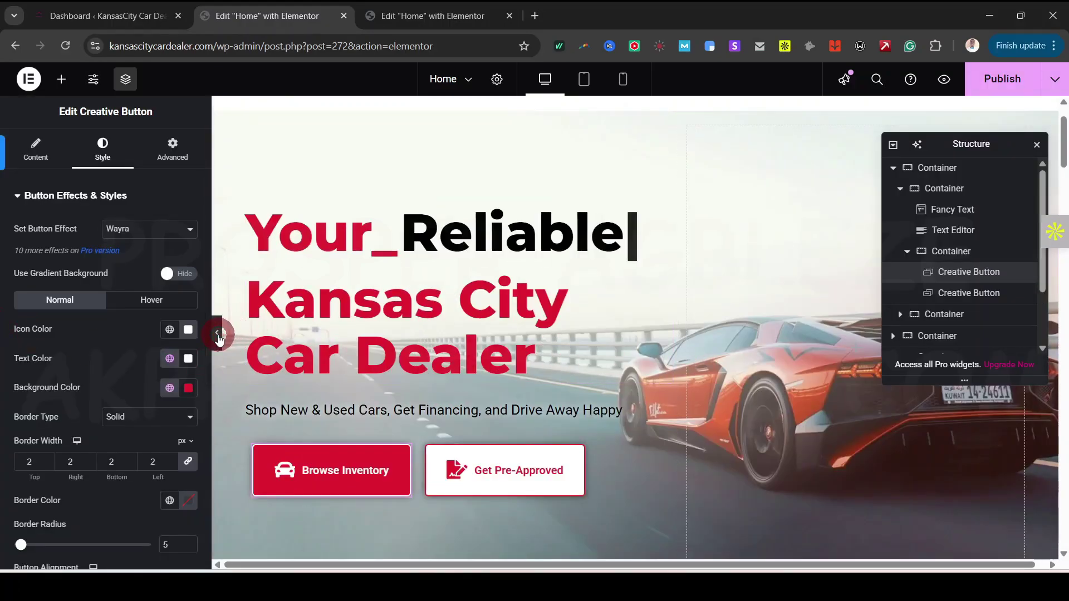
left_click(218, 334)
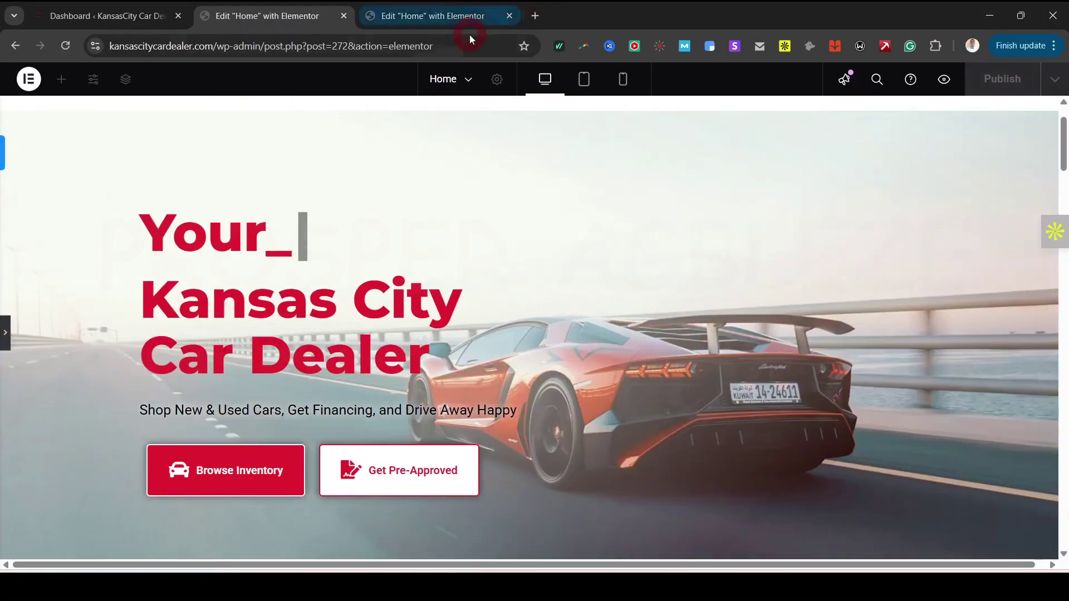
Step: Give the rebuilt page's outer hero container a Classic background using pexels-a2pro-3422964.jpg, and move the Structure window off the hero
left_click(445, 15)
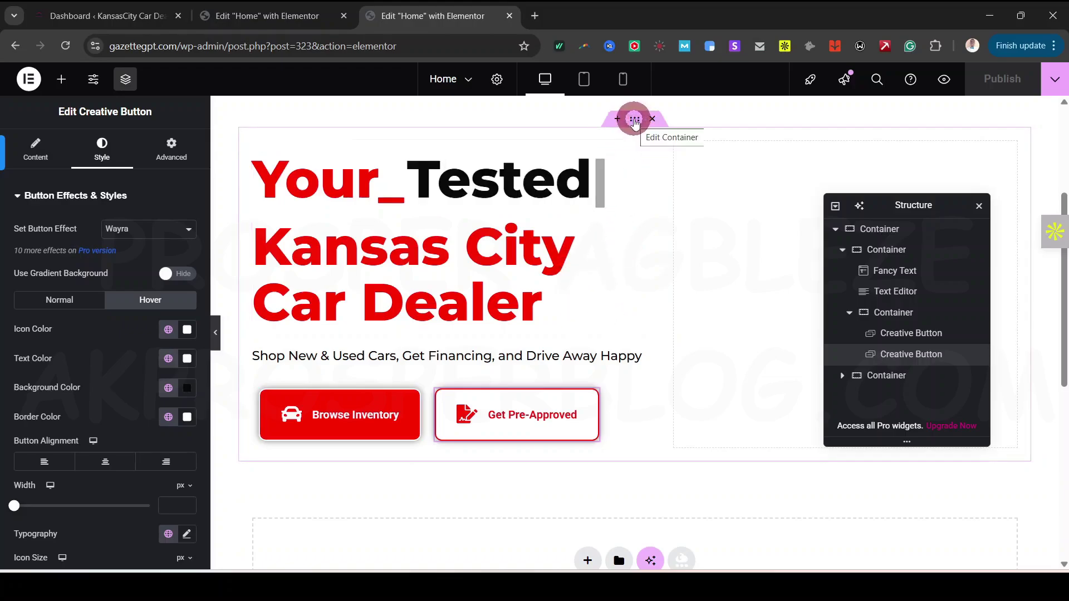
left_click(634, 121)
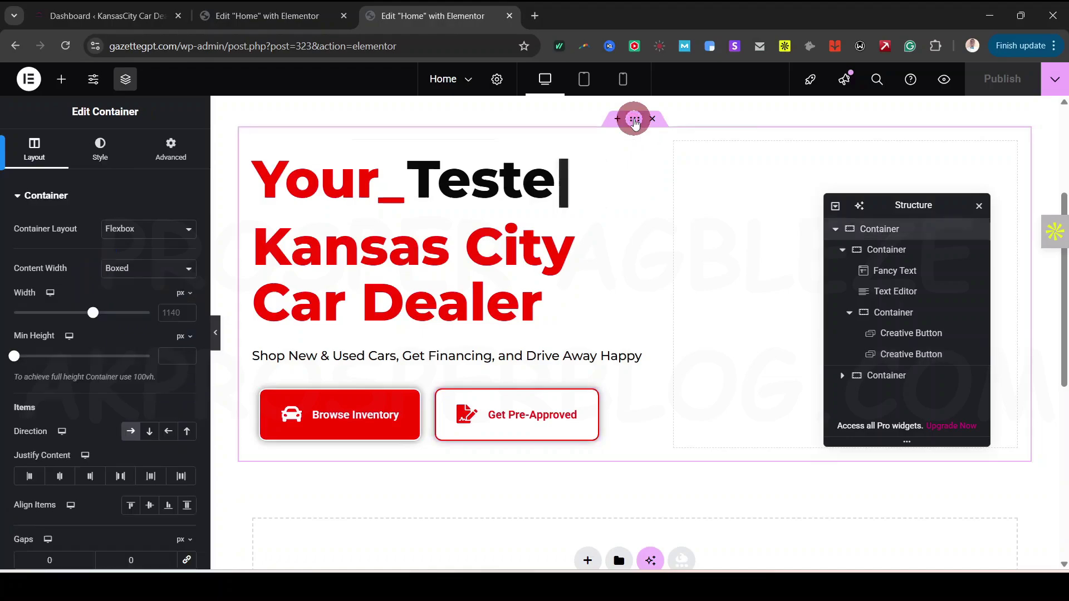
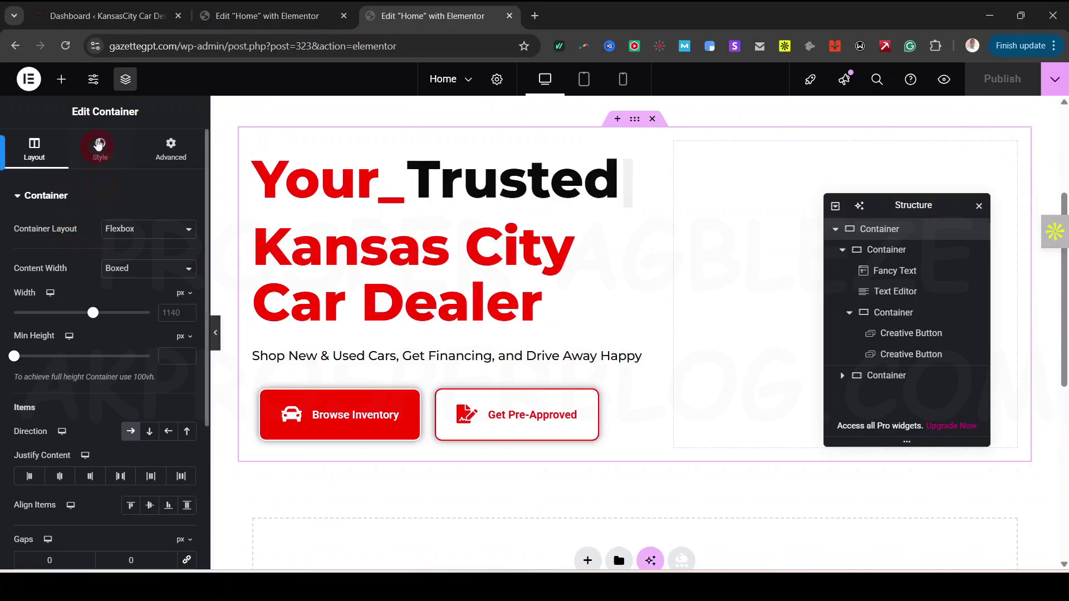
left_click(98, 143)
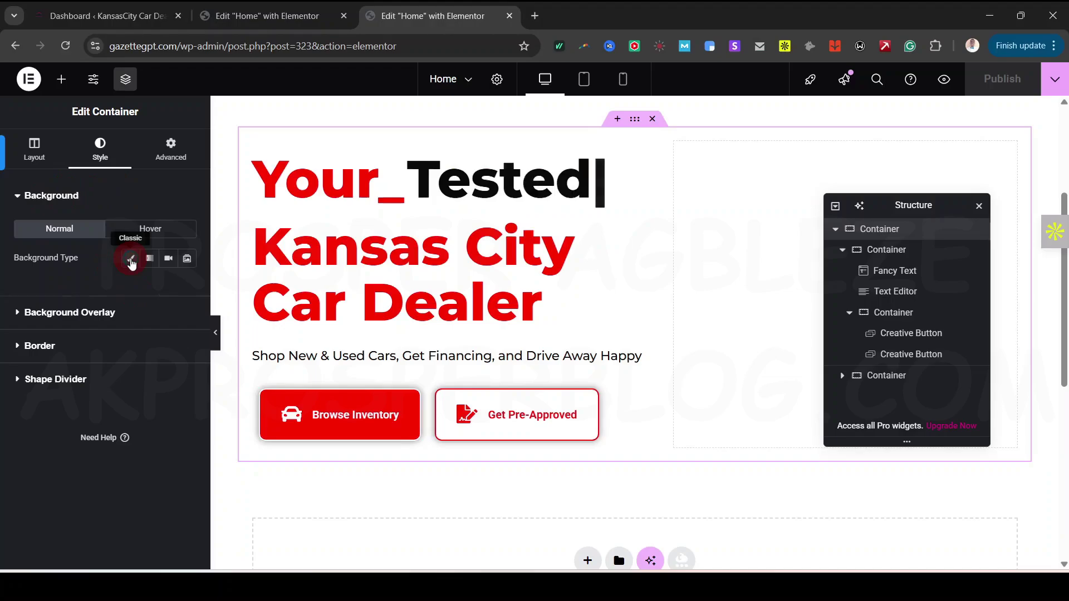
left_click(131, 260)
left_click(104, 363)
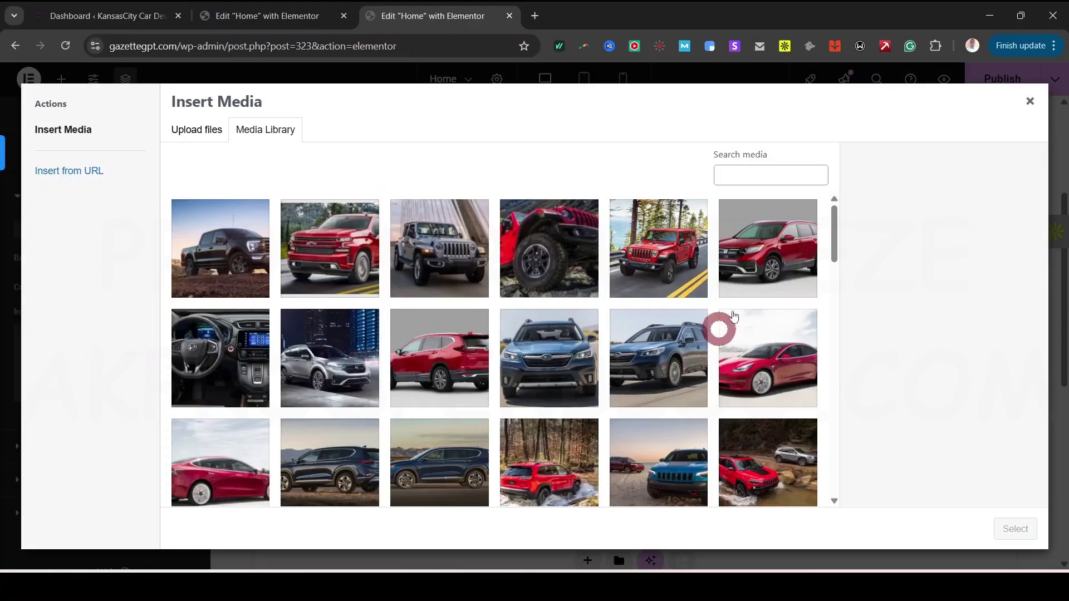
left_click_drag(831, 234, 830, 384)
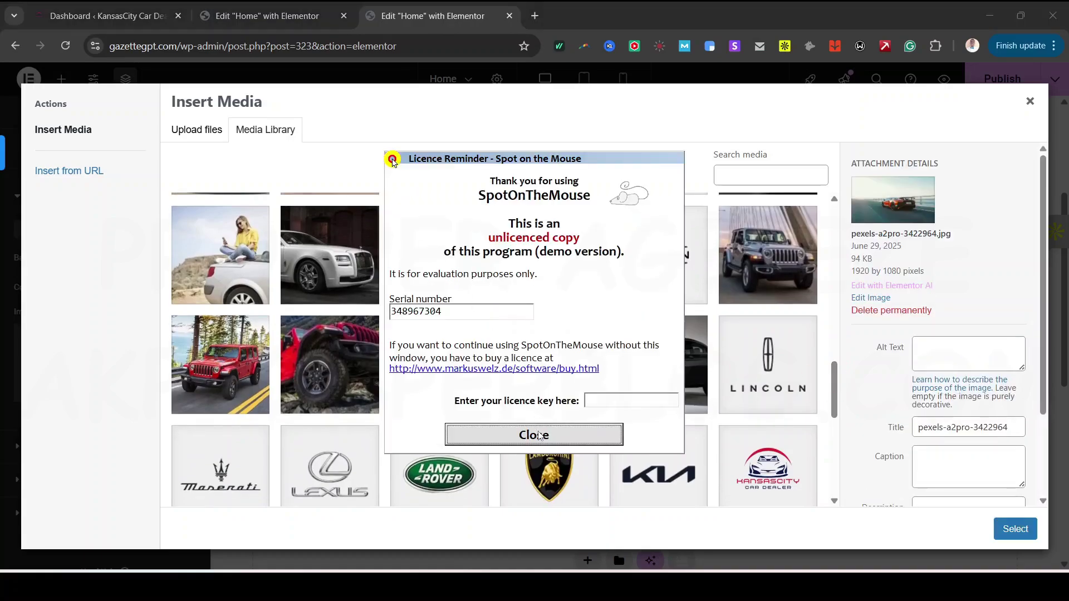
left_click(538, 435)
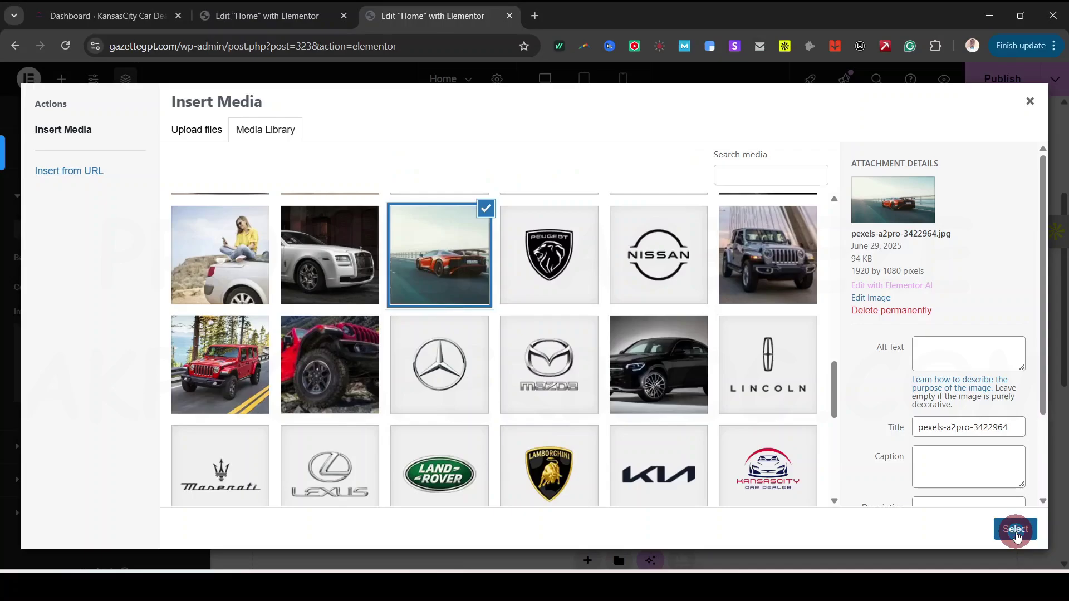
left_click(1015, 530)
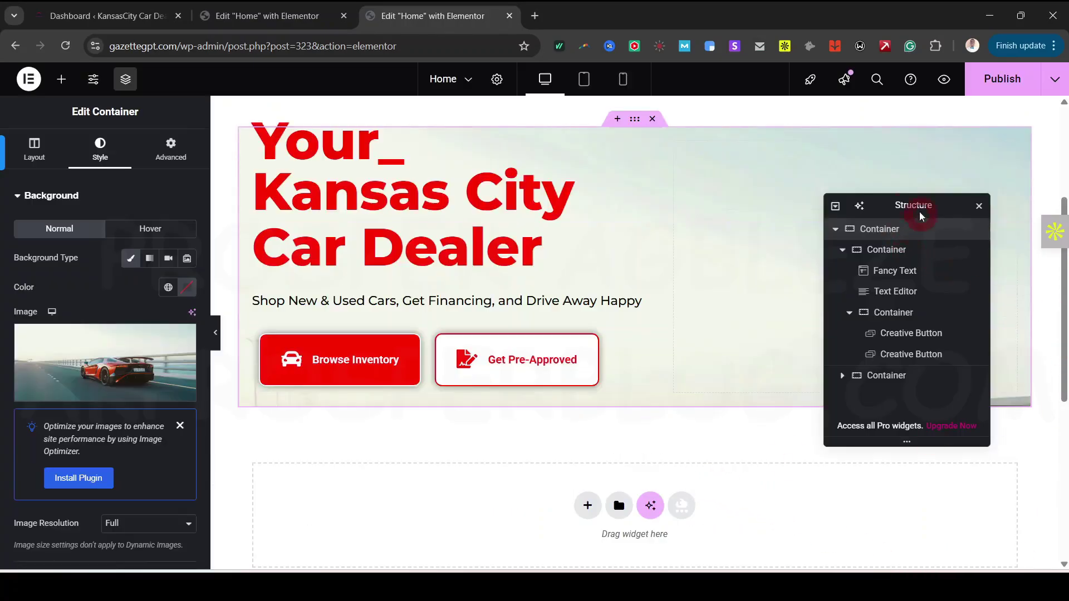
left_click_drag(921, 216, 969, 529)
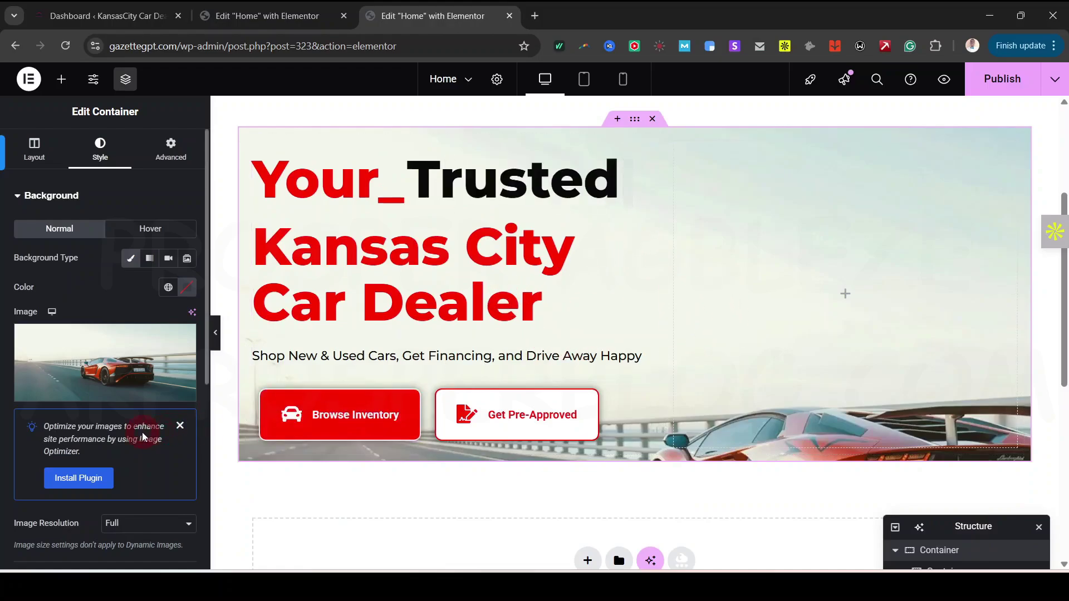
Step: Set the outer hero container's minimum height to 650 px and check how much of the car shows
scroll(148, 432, "down", 4)
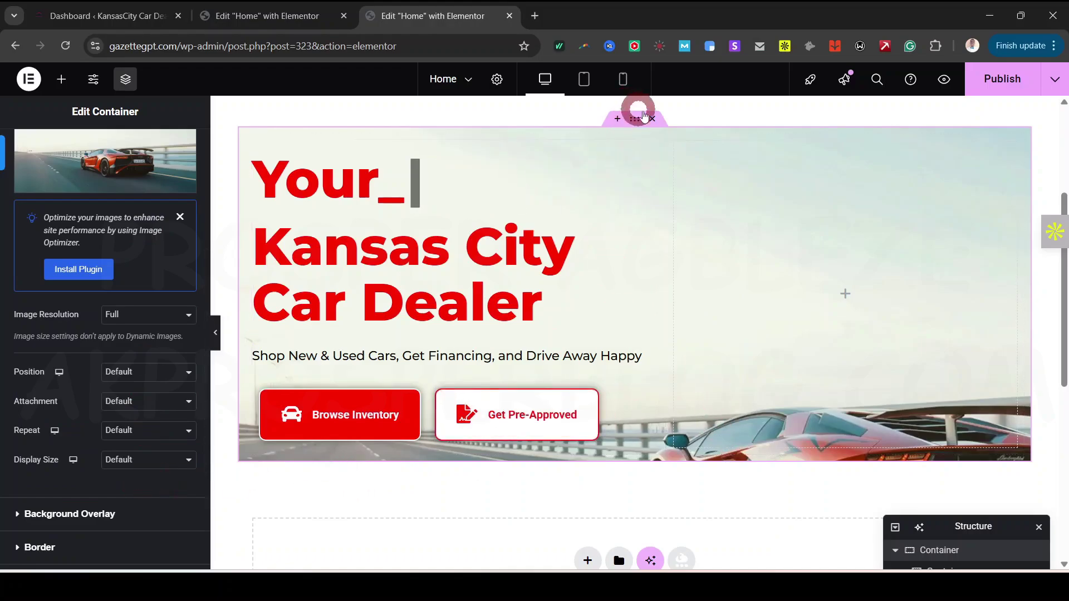
scroll(148, 370, "up", 5)
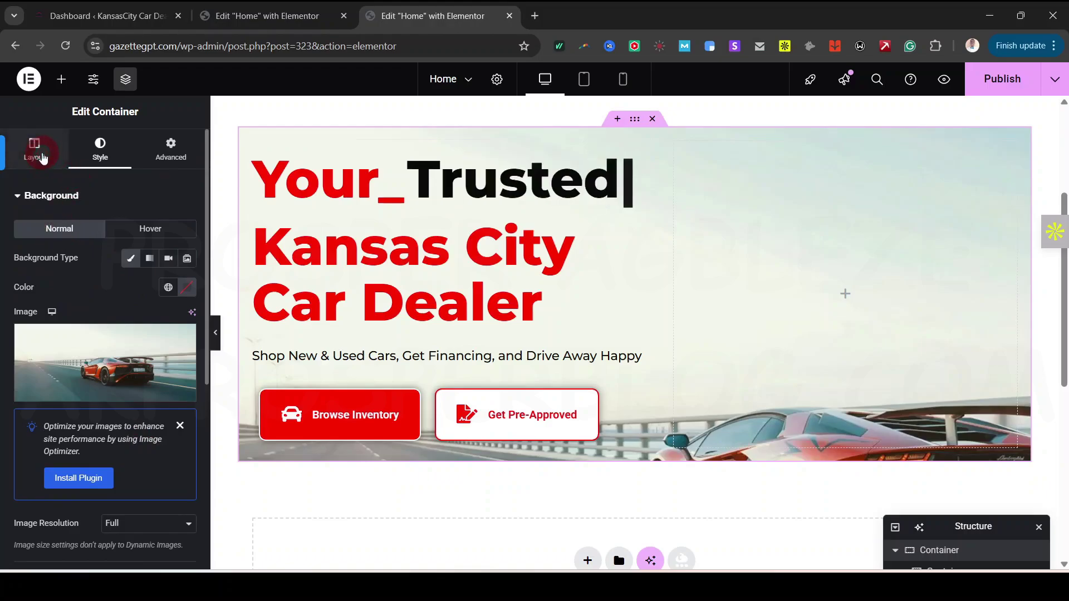
left_click(42, 158)
scroll(645, 387, "up", 4)
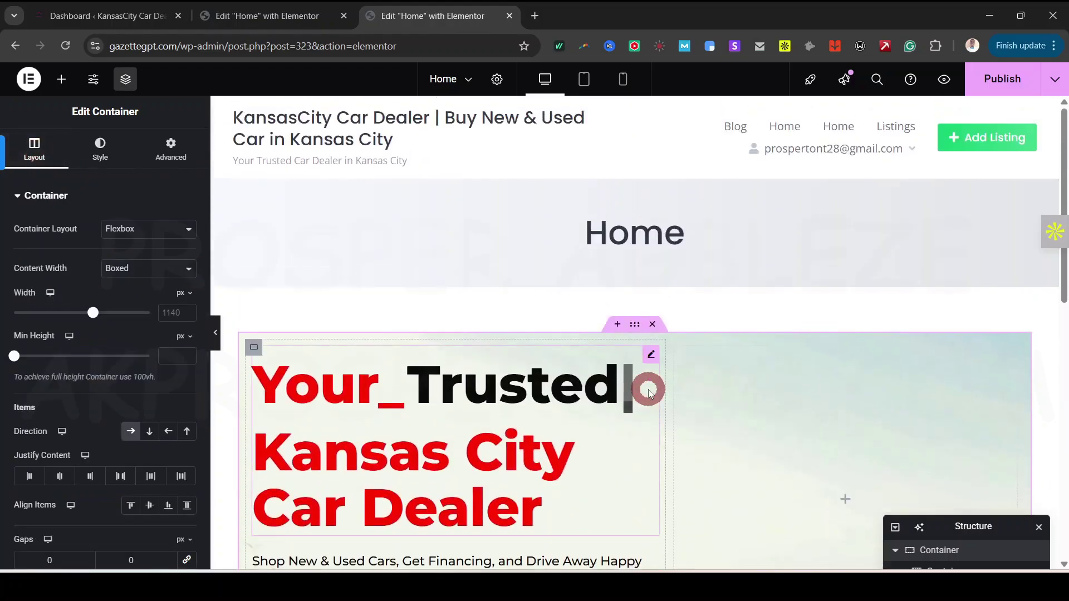
scroll(811, 192, "down", 3)
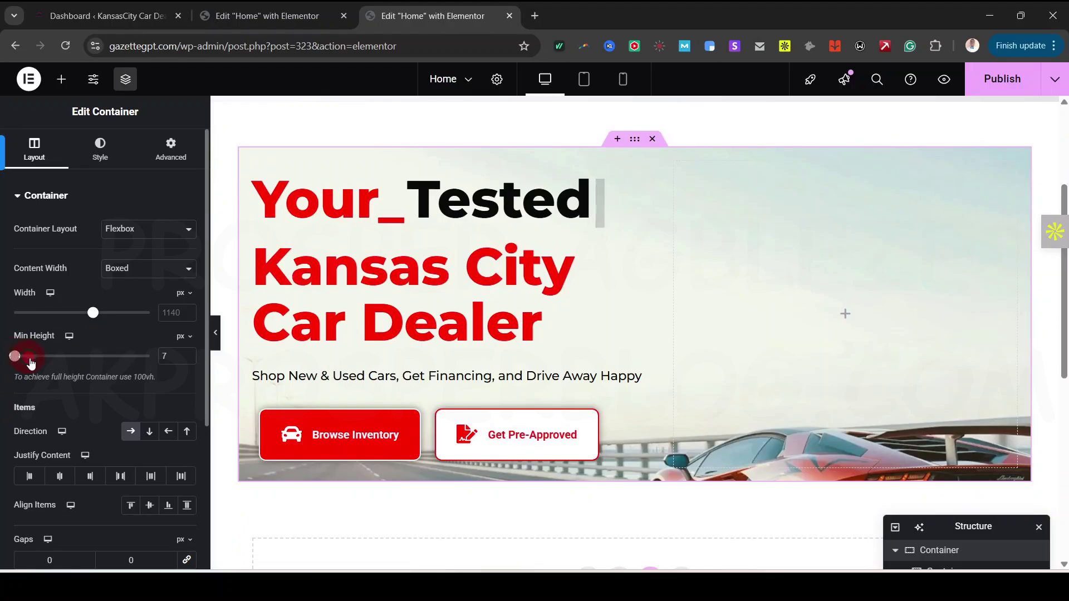
left_click_drag(70, 365, 78, 367)
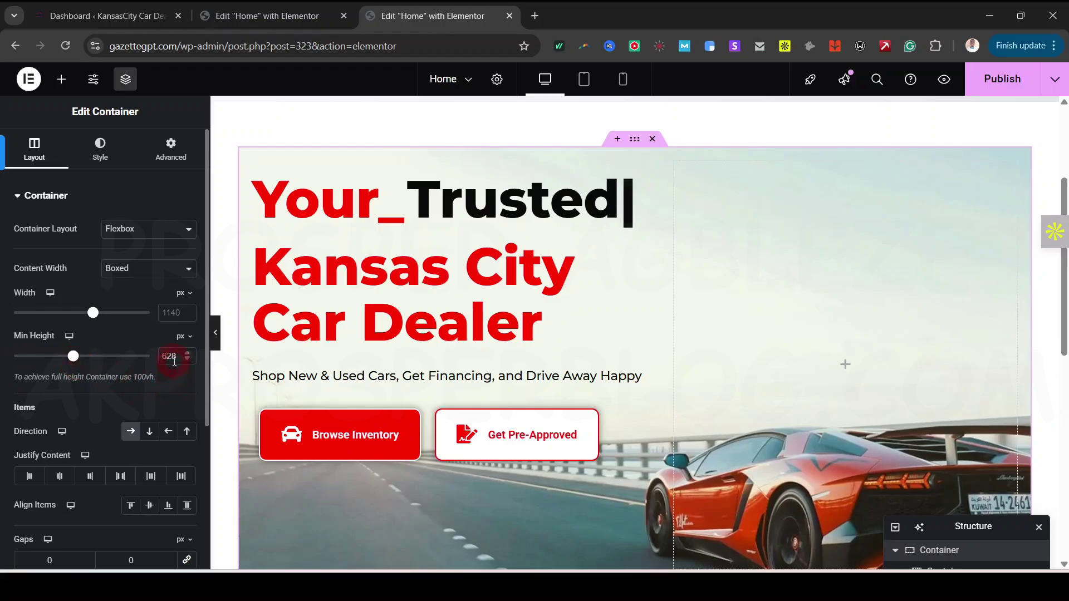
type("650")
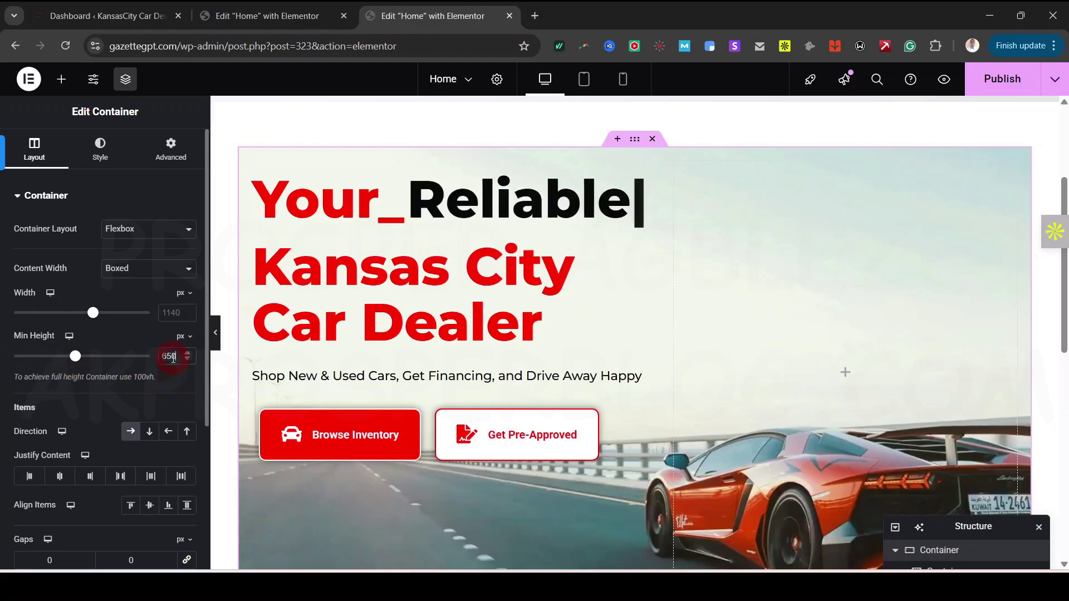
scroll(1064, 357, "down", 1)
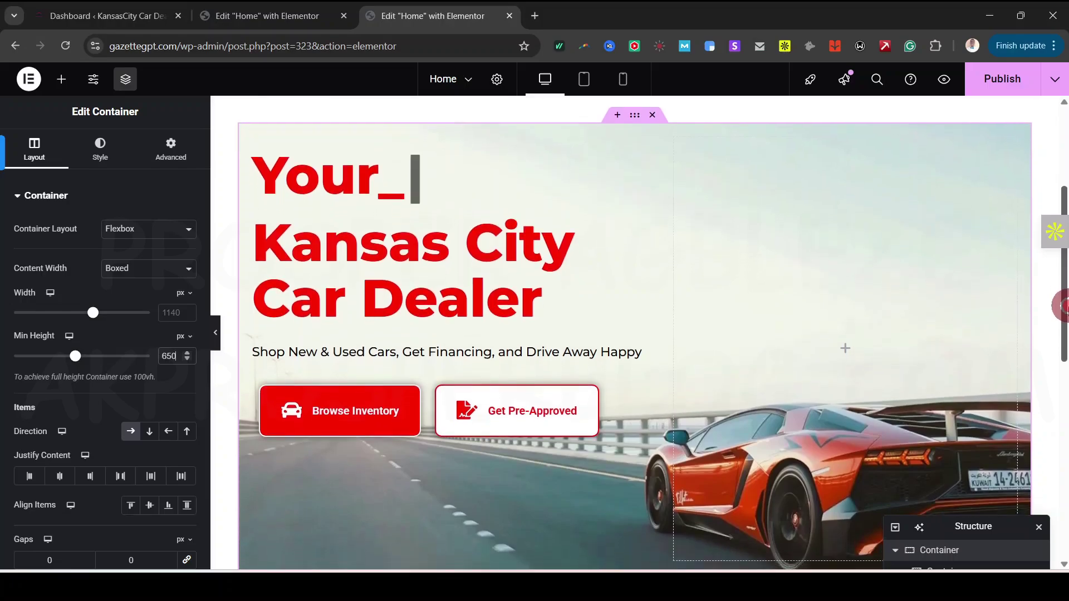
scroll(1064, 315, "up", 1)
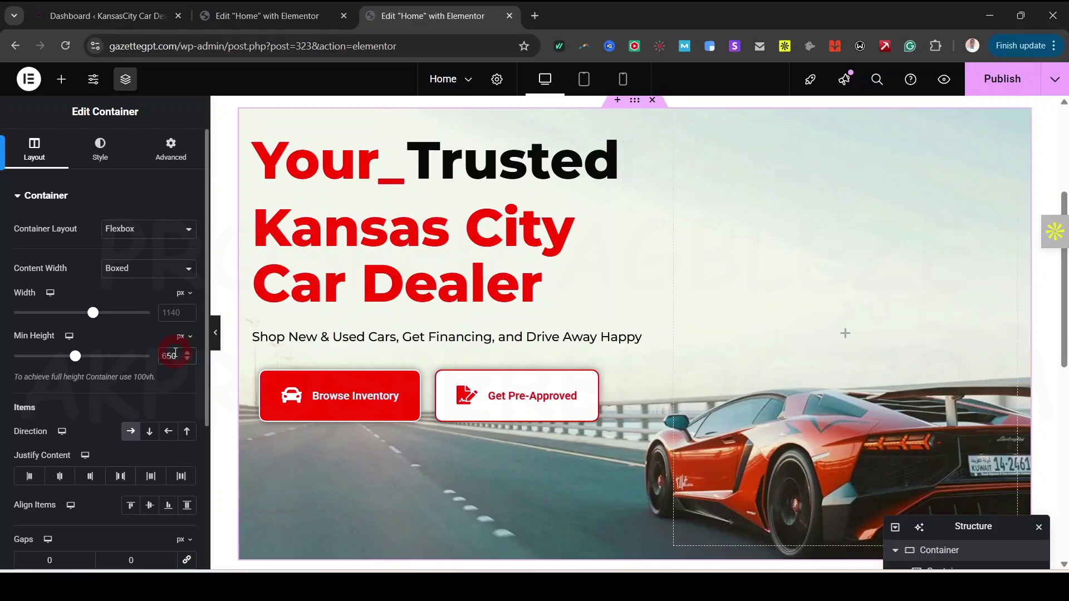
Step: Set the outer hero container's minimum height to 600 px
type("0")
key("ctrl+a")
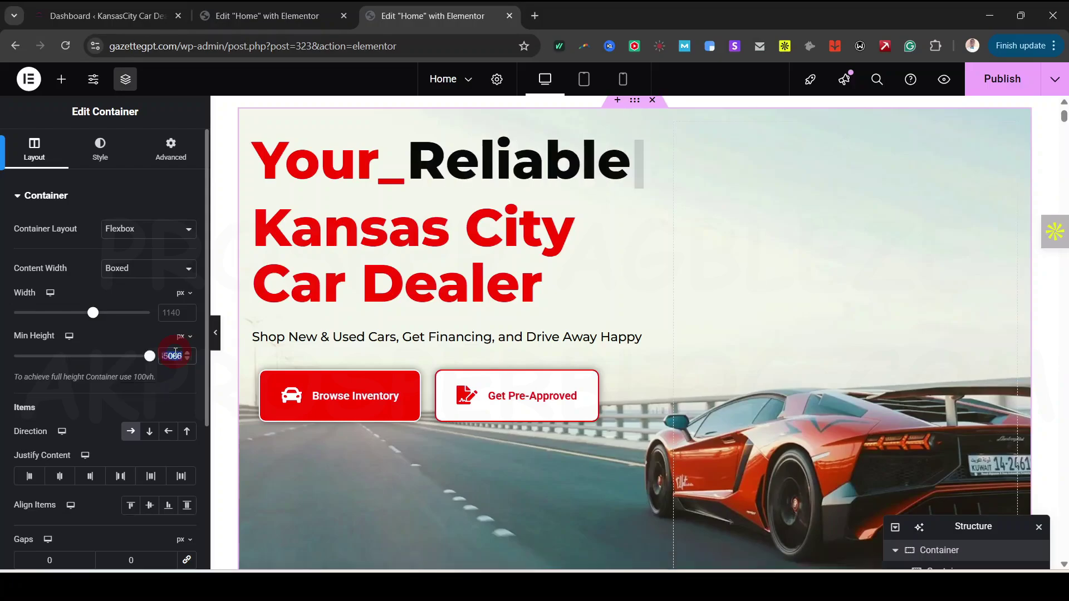
type("600")
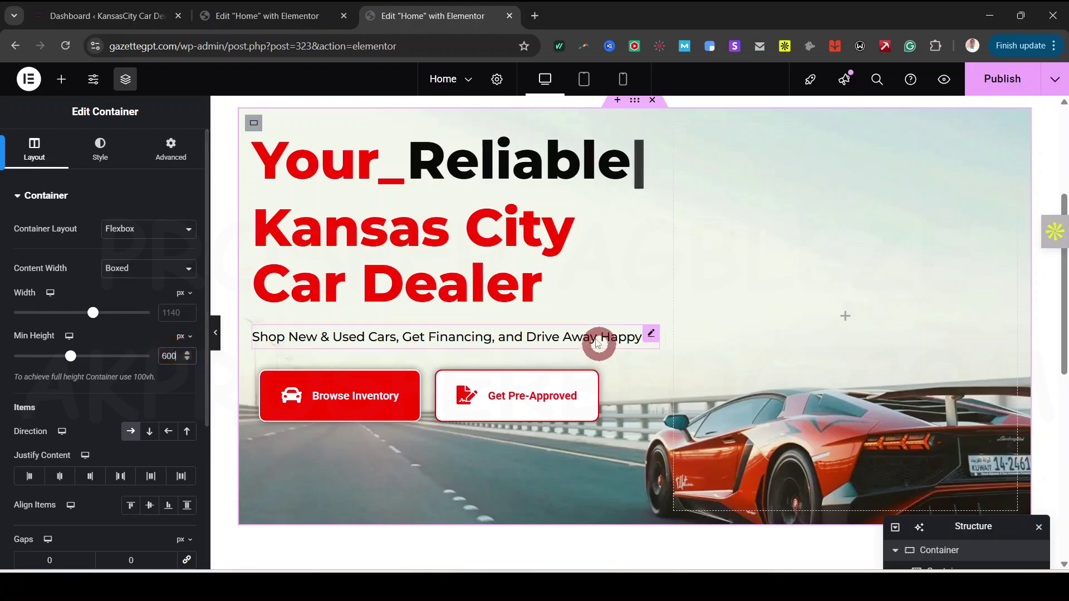
left_click_drag(1065, 312, 1061, 303)
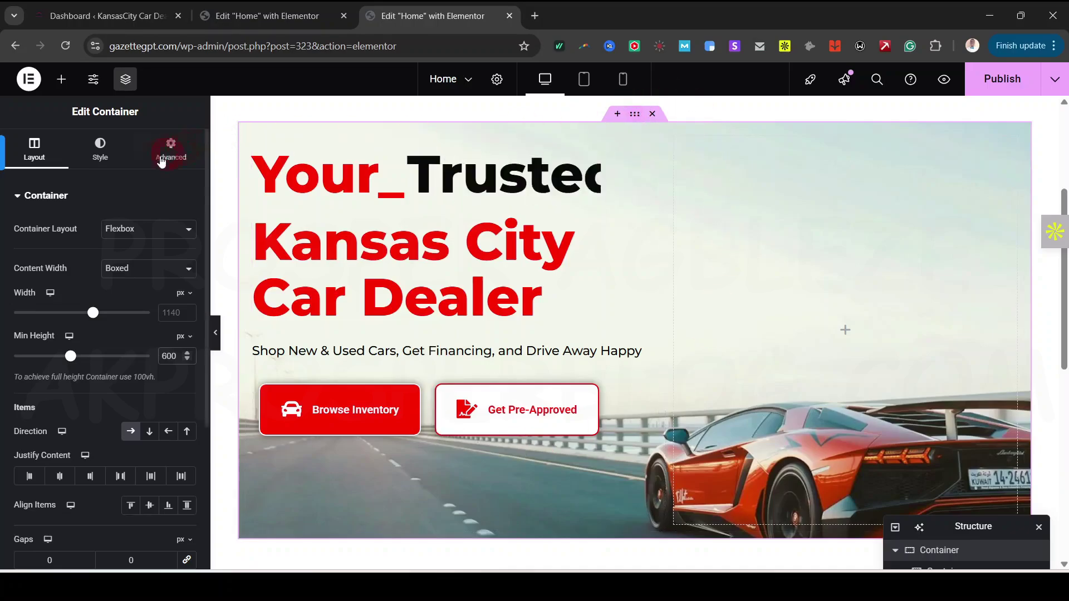
Step: Align the outer hero container's items to the vertical center
left_click(635, 114)
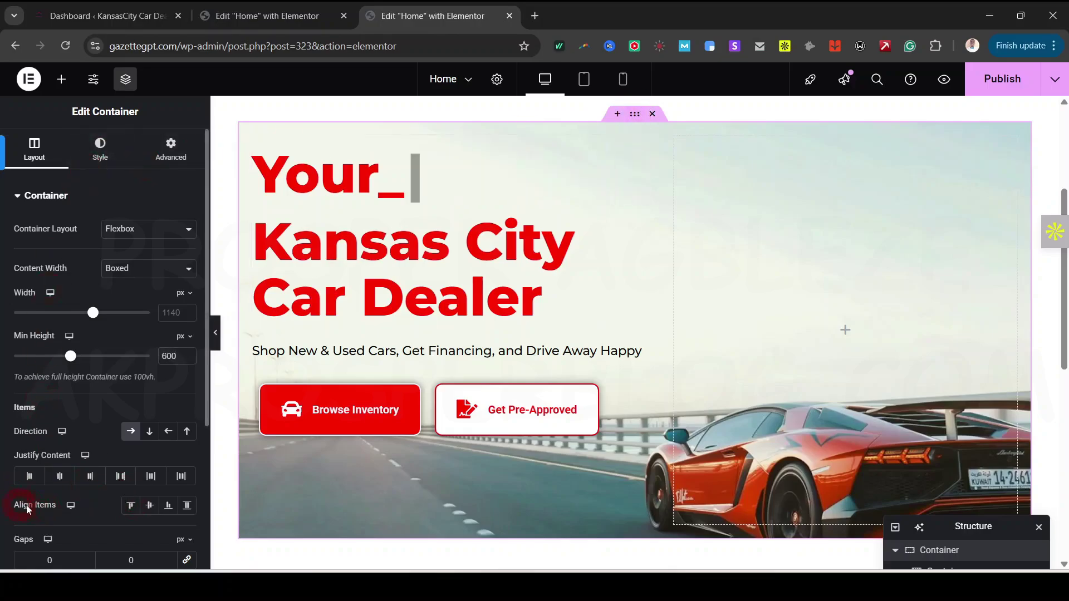
left_click(151, 505)
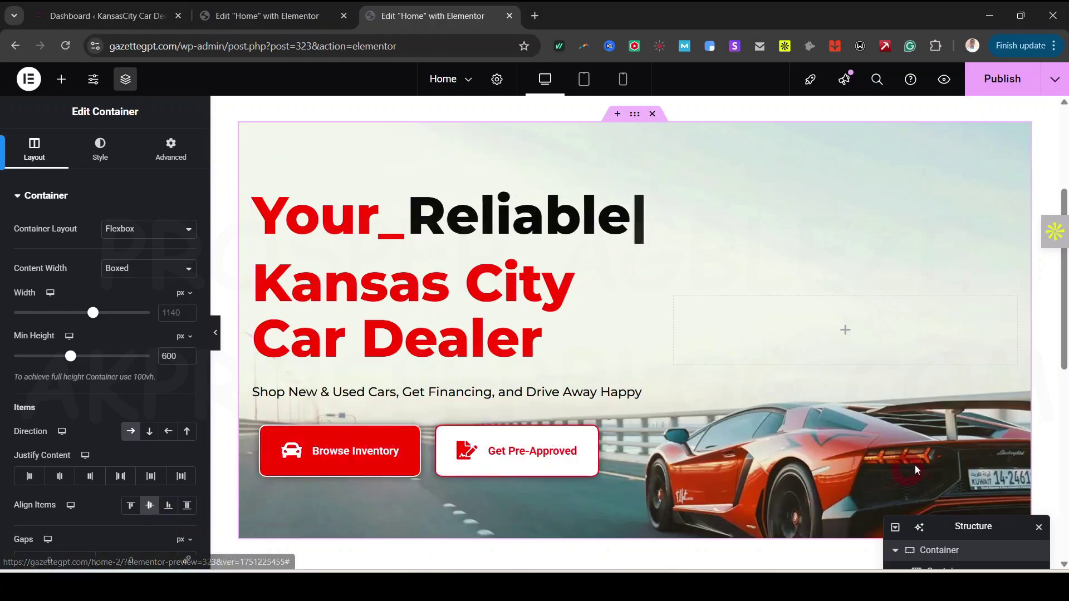
left_click(844, 285)
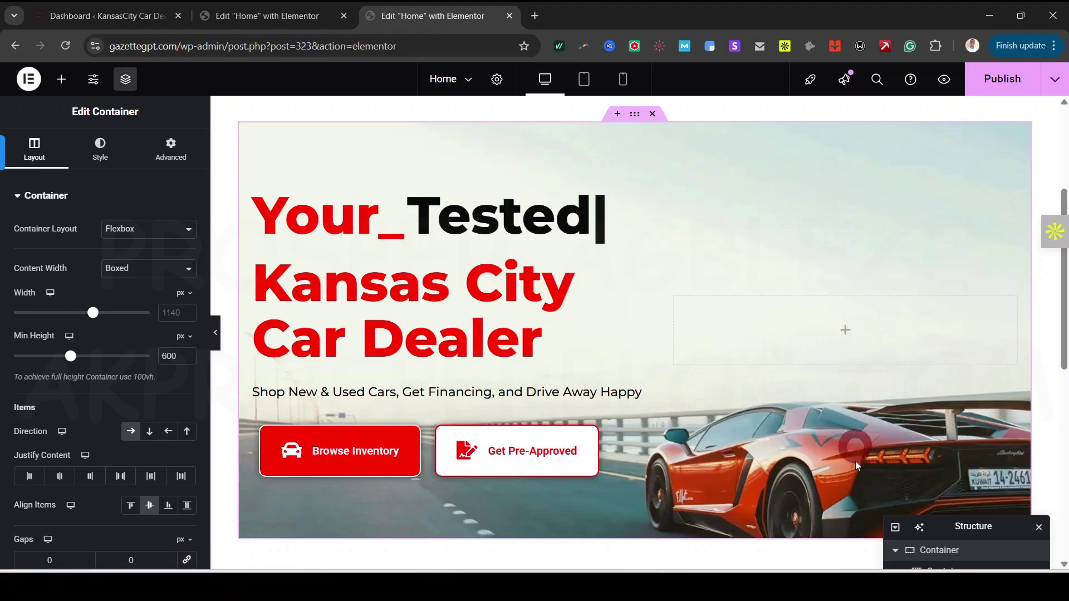
Step: Try the Center Center position for the hero container's background image, and set it to Center Left
left_click(172, 147)
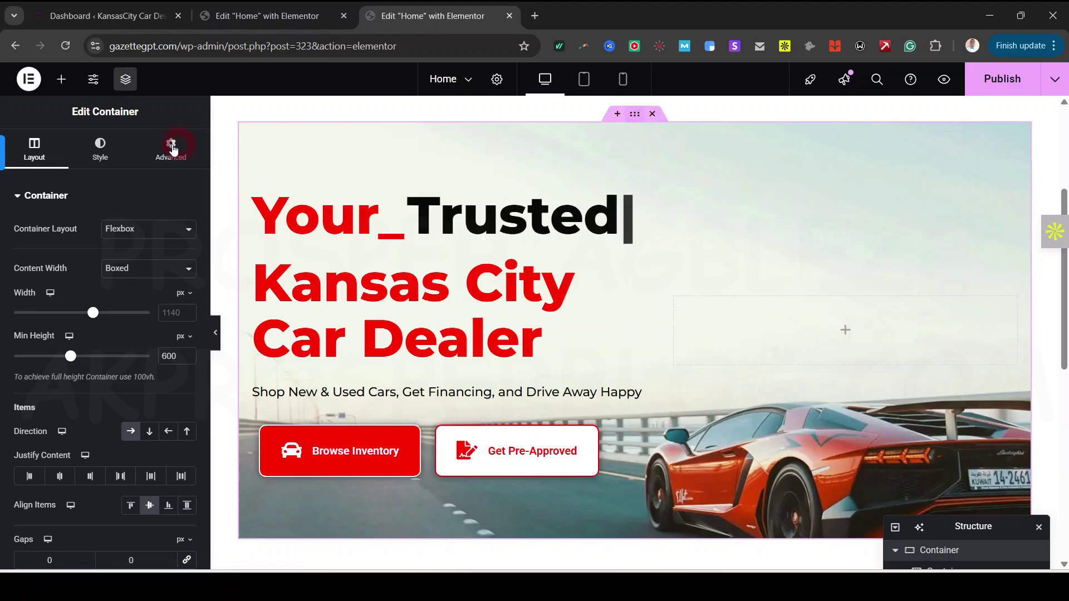
left_click(113, 150)
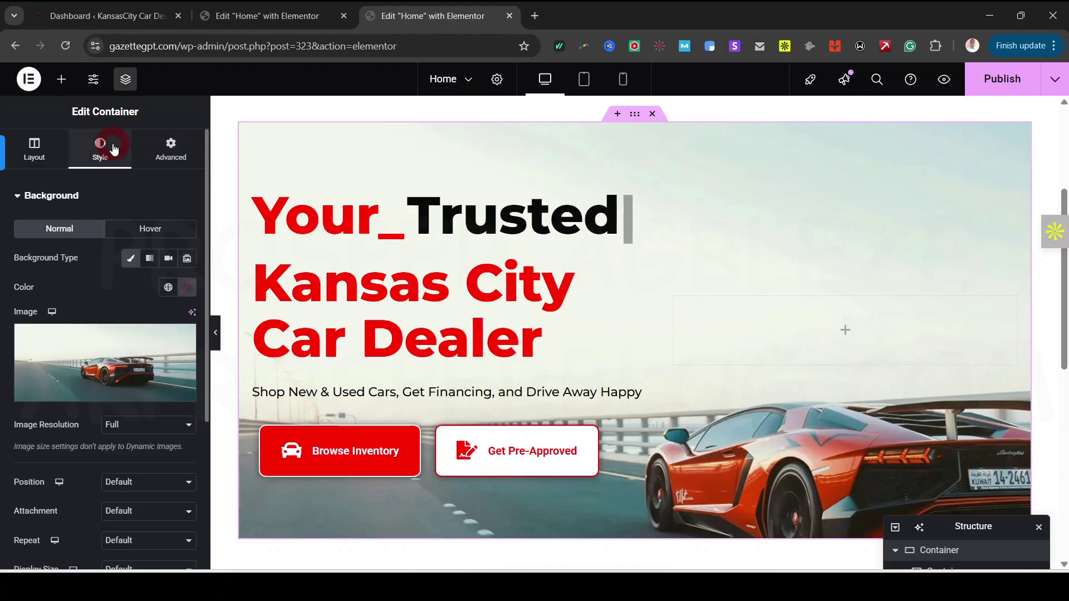
scroll(200, 278, "down", 3)
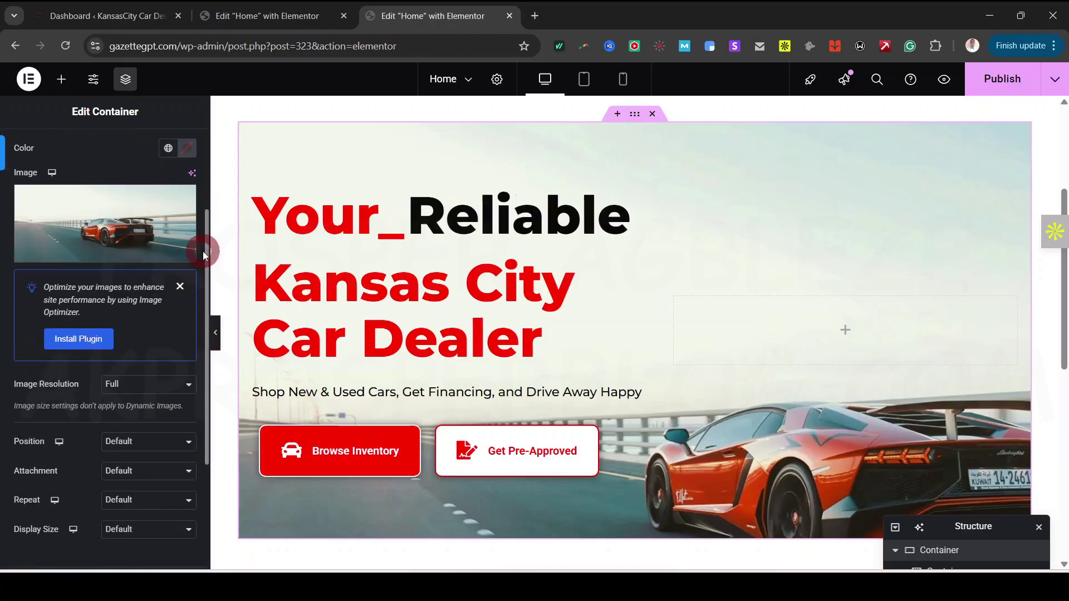
left_click_drag(204, 255, 211, 224)
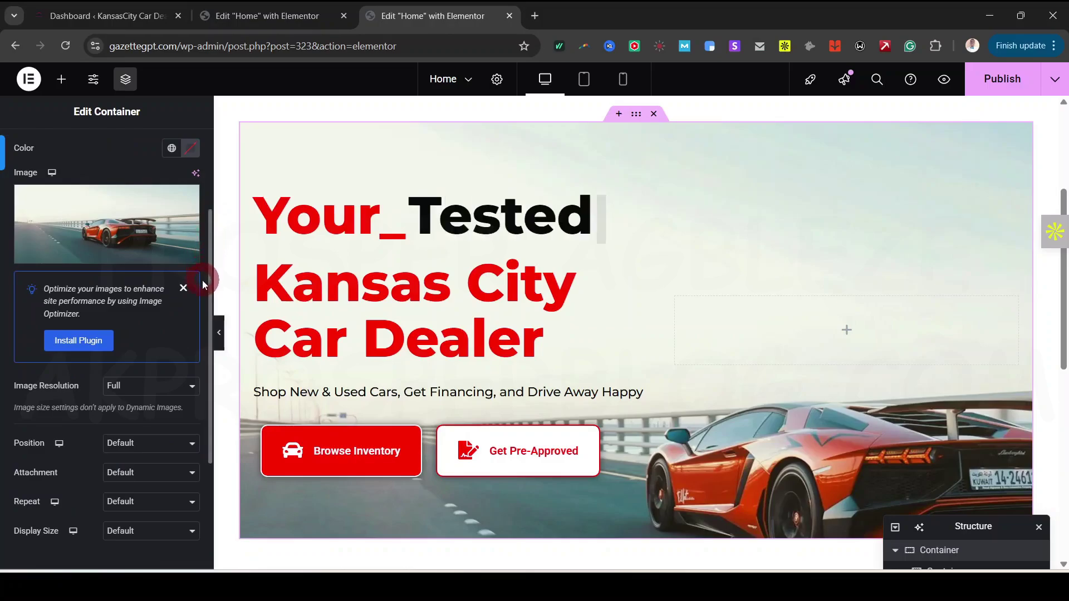
left_click_drag(209, 295, 203, 395)
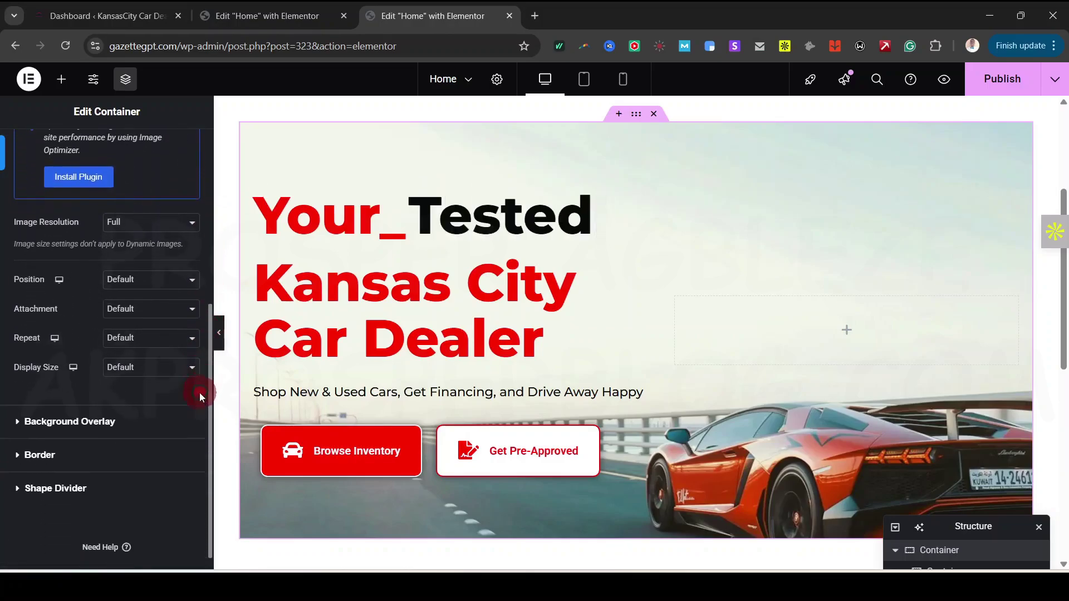
left_click(160, 278)
left_click(158, 304)
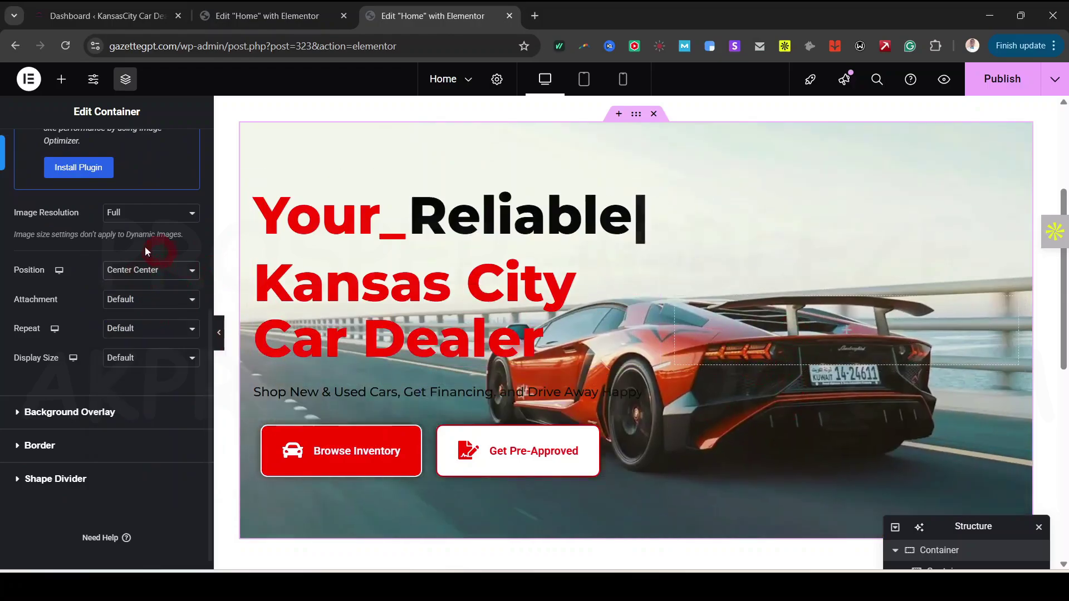
left_click(137, 322)
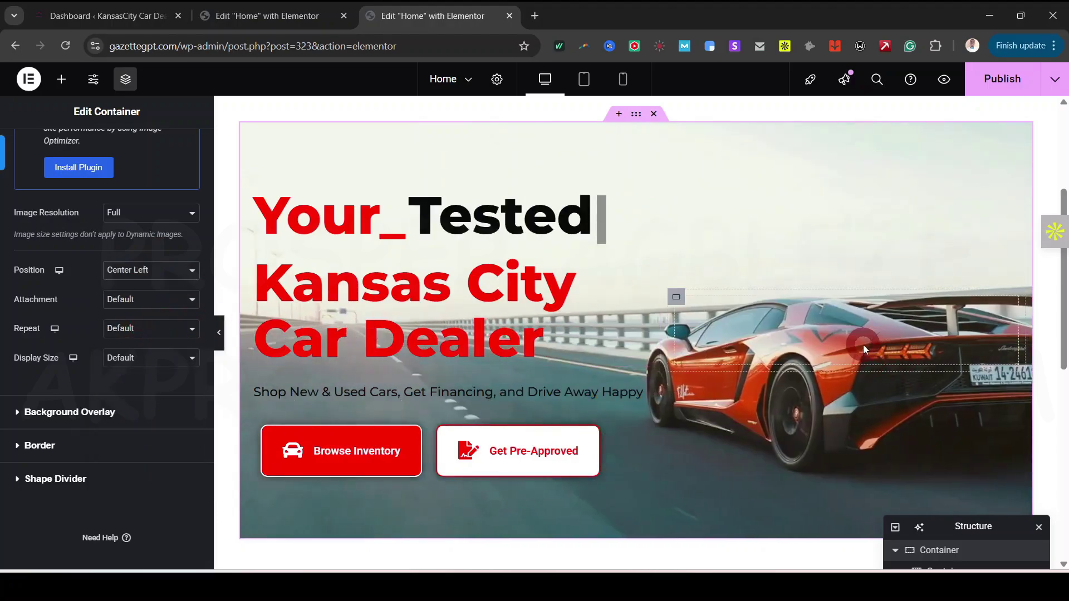
Step: Try the Top Center position for the hero background image, and return it to Center Left
left_click(157, 278)
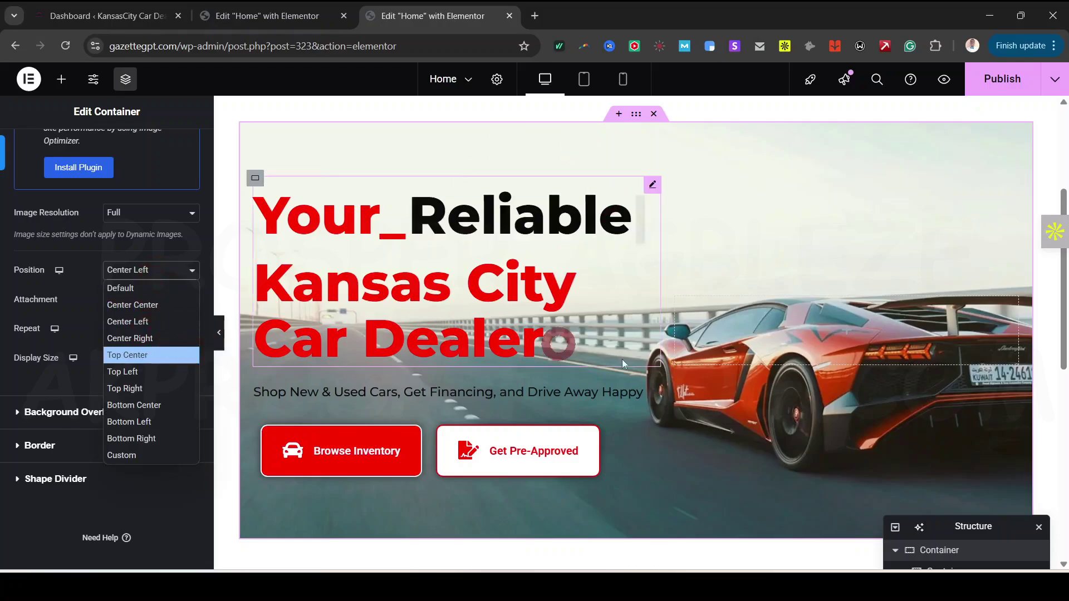
left_click(146, 355)
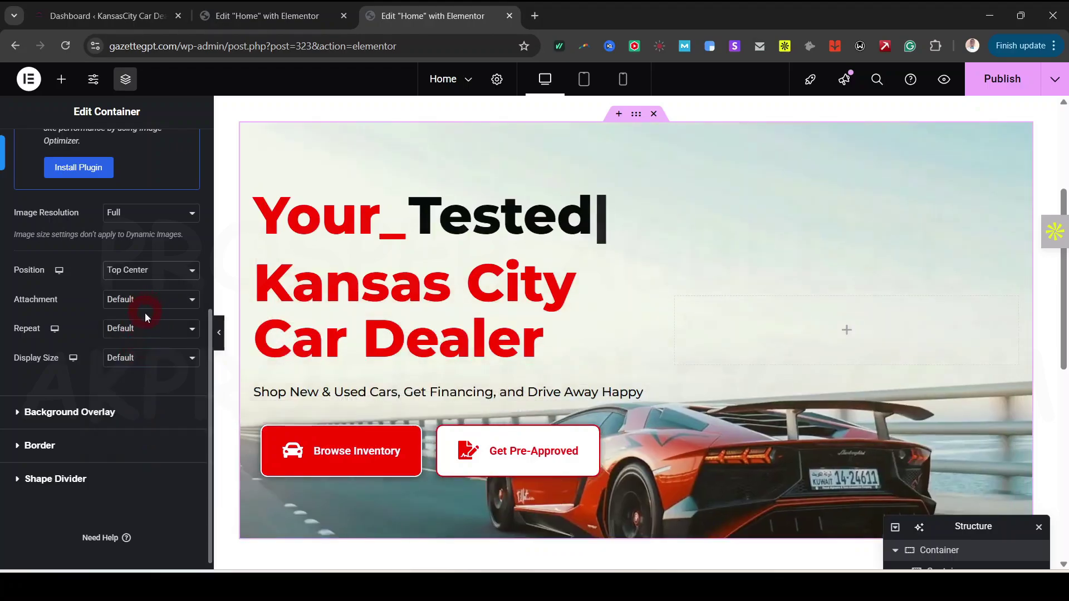
left_click(153, 279)
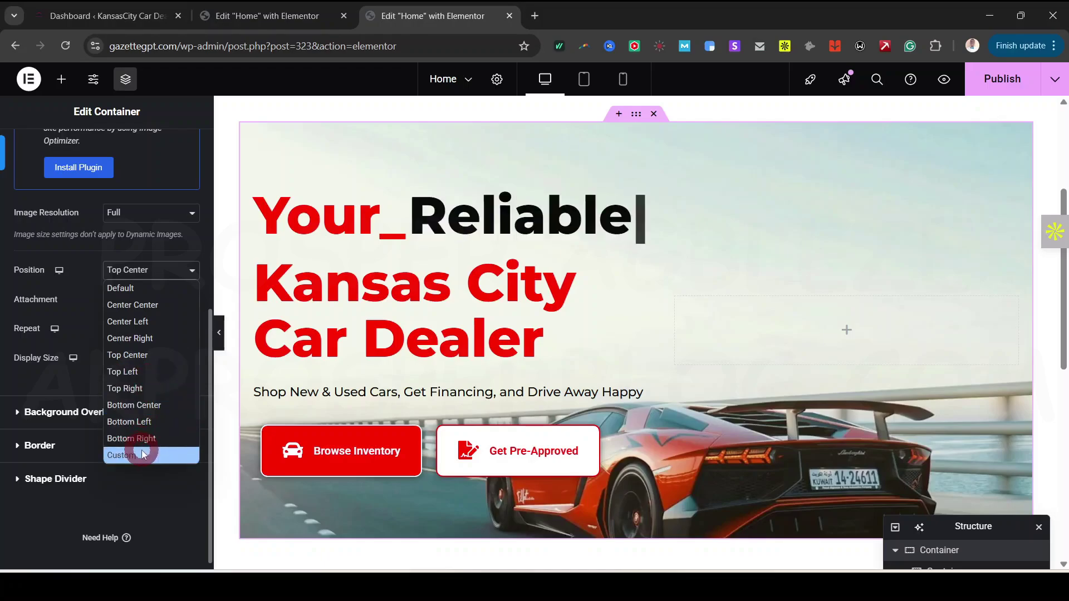
left_click(146, 323)
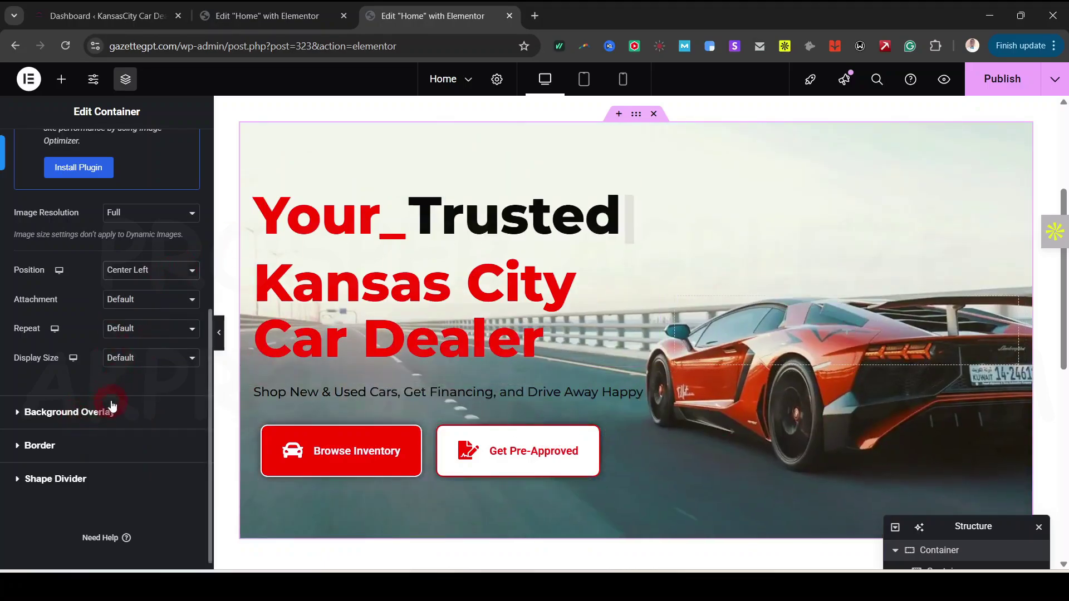
Step: Try Fixed attachment for the hero background image while scrolling the page, and return the attachment to Default
left_click(139, 302)
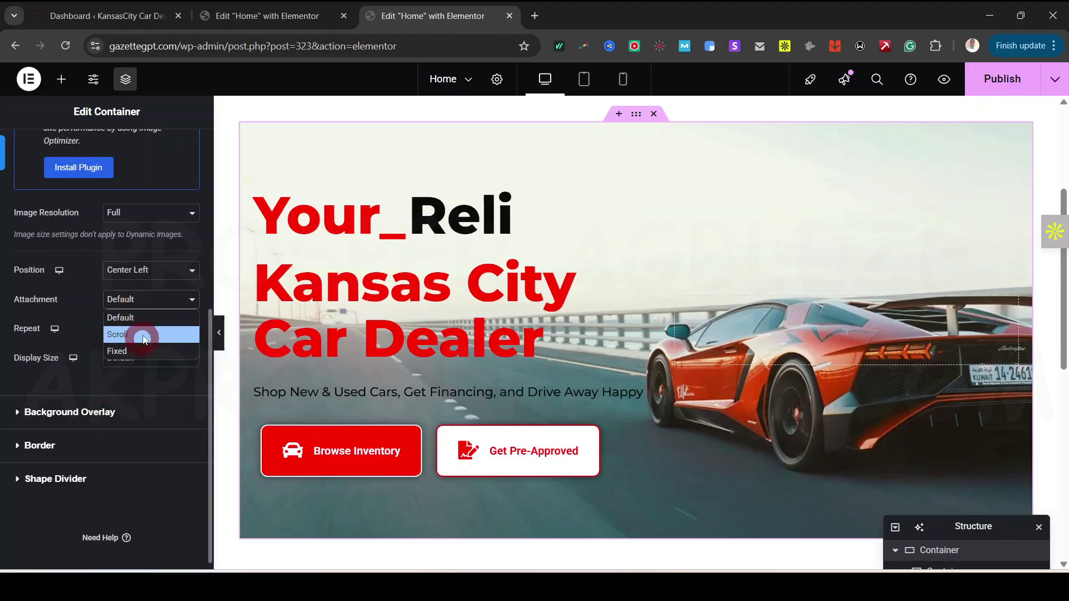
scroll(654, 367, "up", 4)
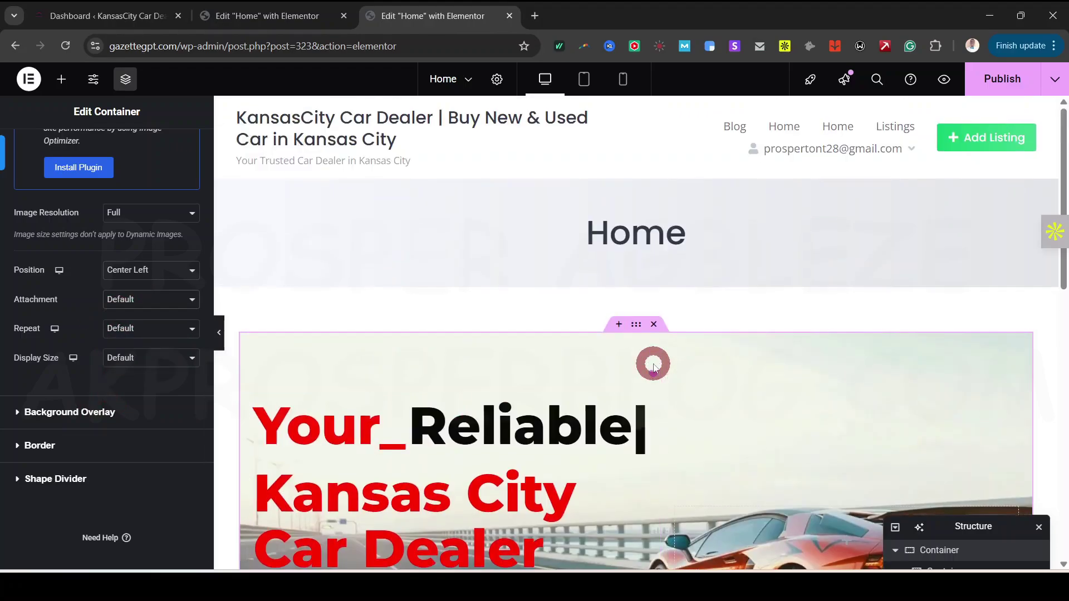
scroll(652, 363, "down", 3)
left_click(138, 301)
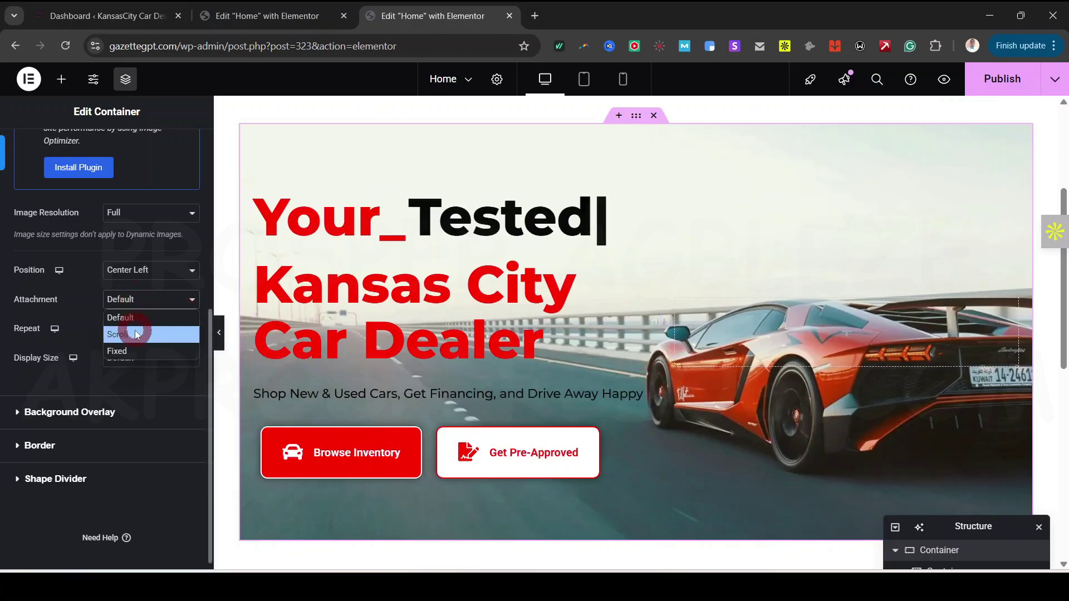
left_click(129, 350)
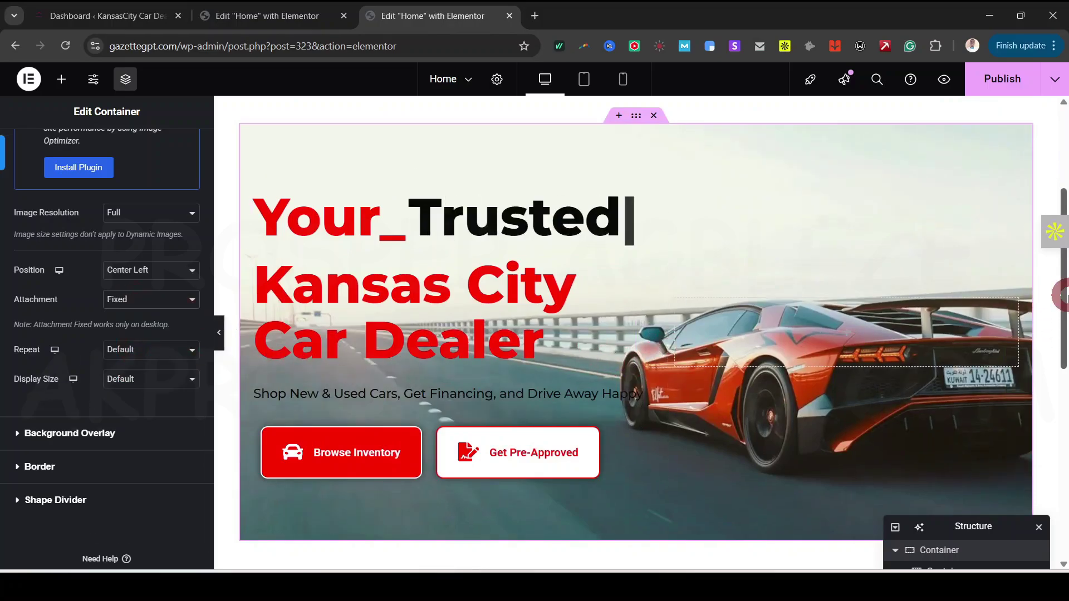
mouse_move(1066, 301)
left_mouse_down()
mouse_move(1065, 341)
mouse_move(1066, 230)
mouse_move(1064, 305)
left_mouse_up()
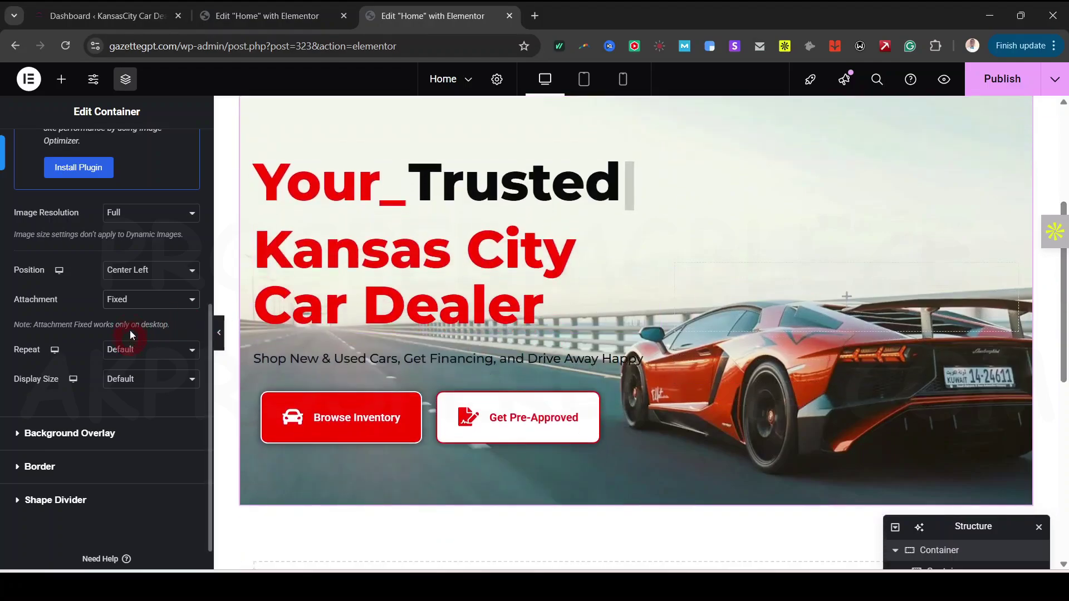
left_click(146, 298)
left_click(145, 316)
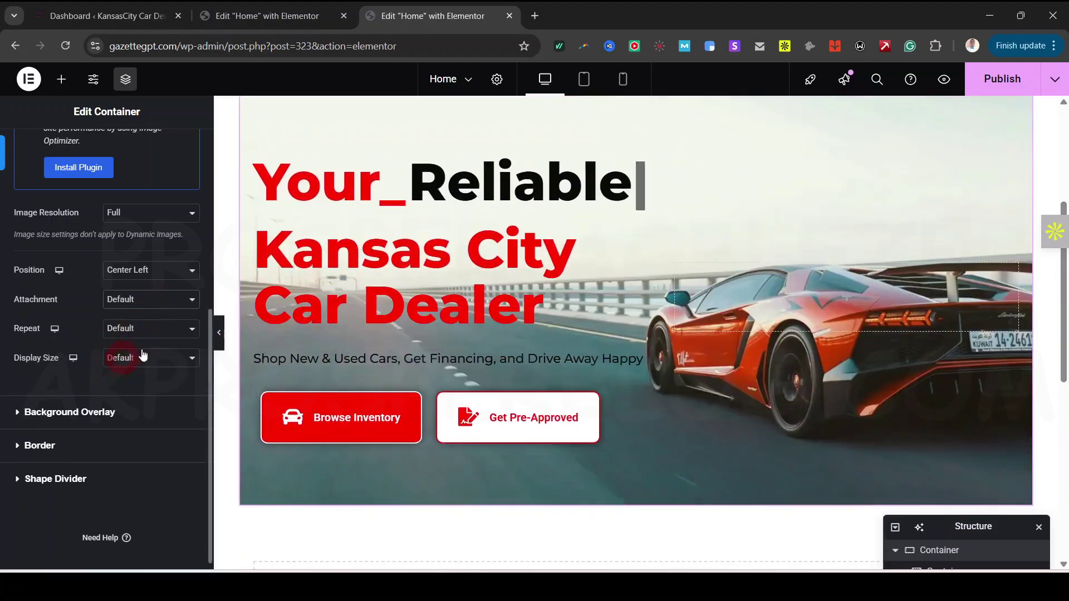
Step: Set the hero background image's repeat to No-repeat and try the Auto, Cover and Contain display sizes
left_click(171, 330)
left_click(143, 363)
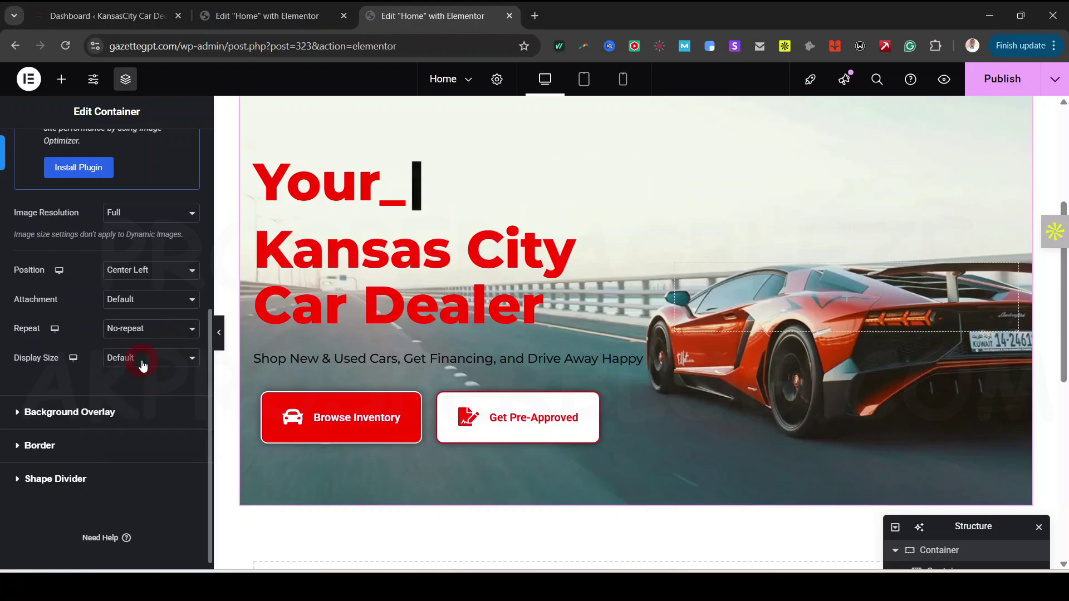
left_click(143, 363)
left_click(133, 392)
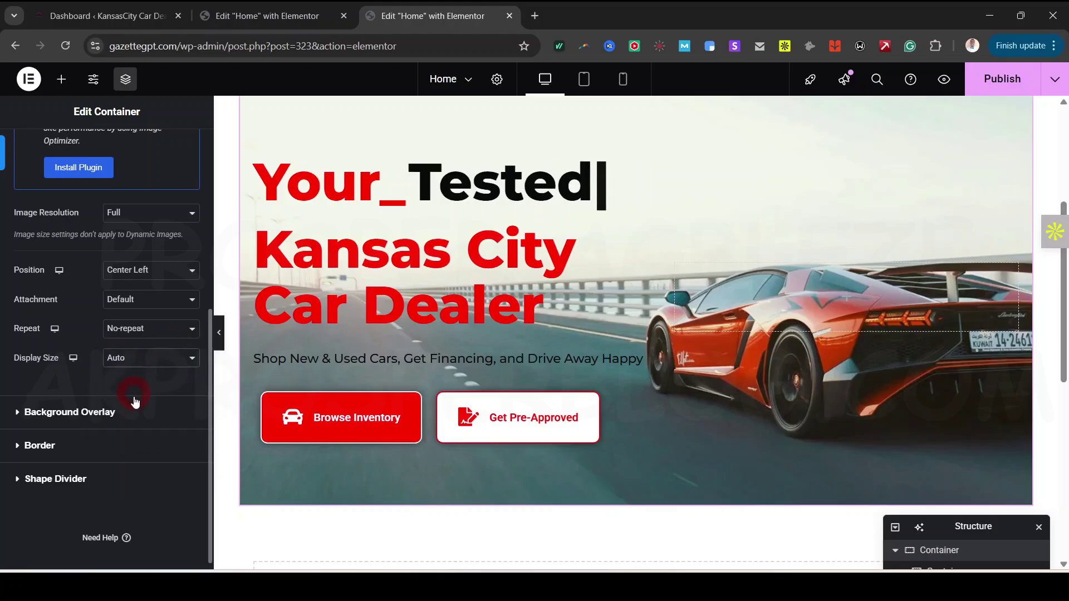
left_click(143, 365)
left_click(136, 406)
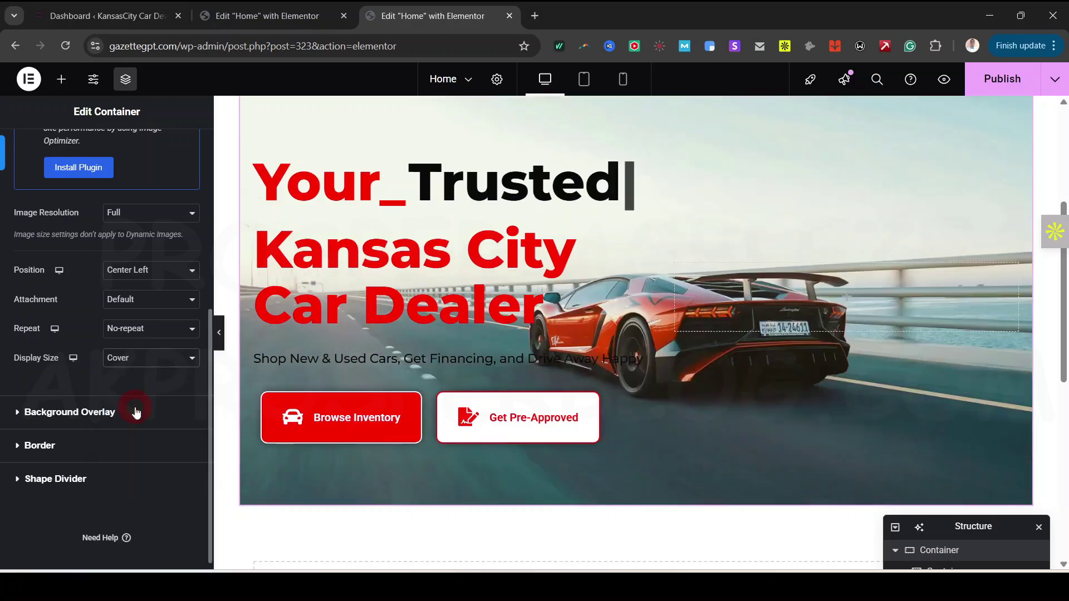
left_click(133, 361)
left_click(134, 425)
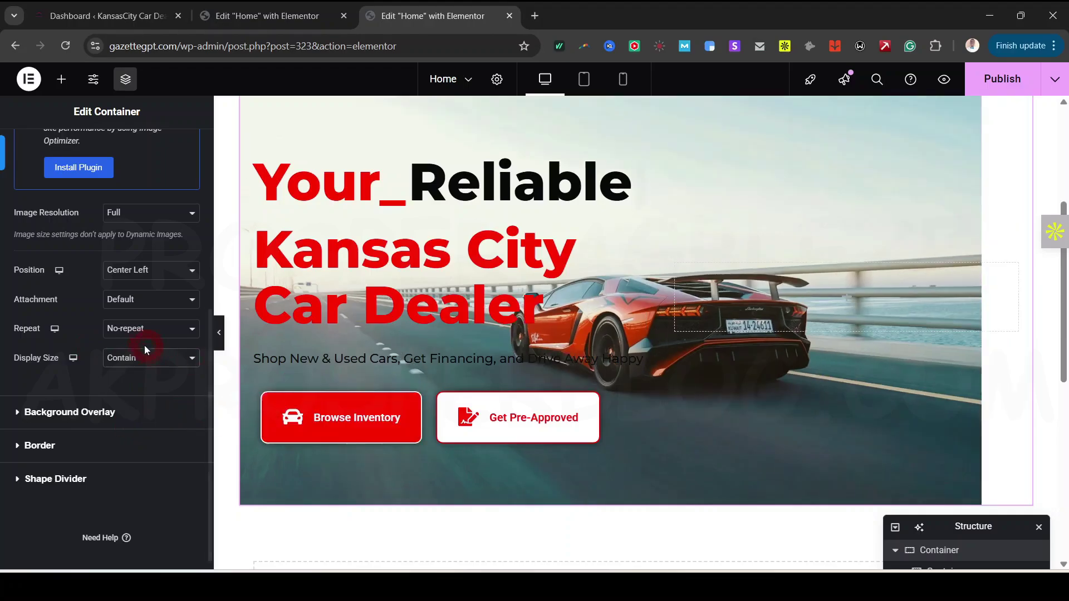
Step: Try the Auto display size for the hero background image, set it to Default, and publish the page
left_click(148, 361)
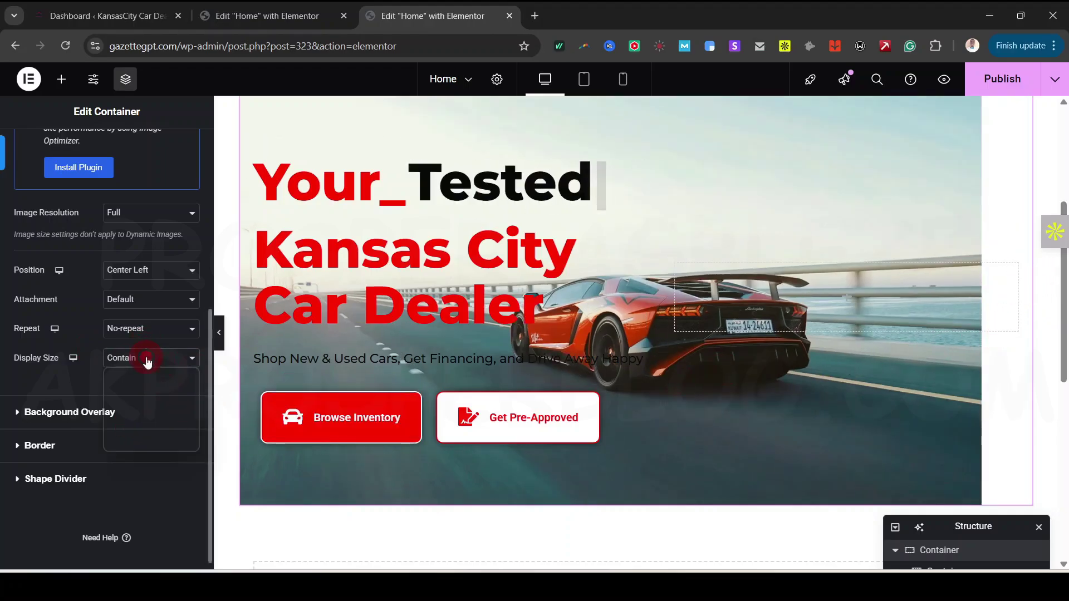
left_click(133, 392)
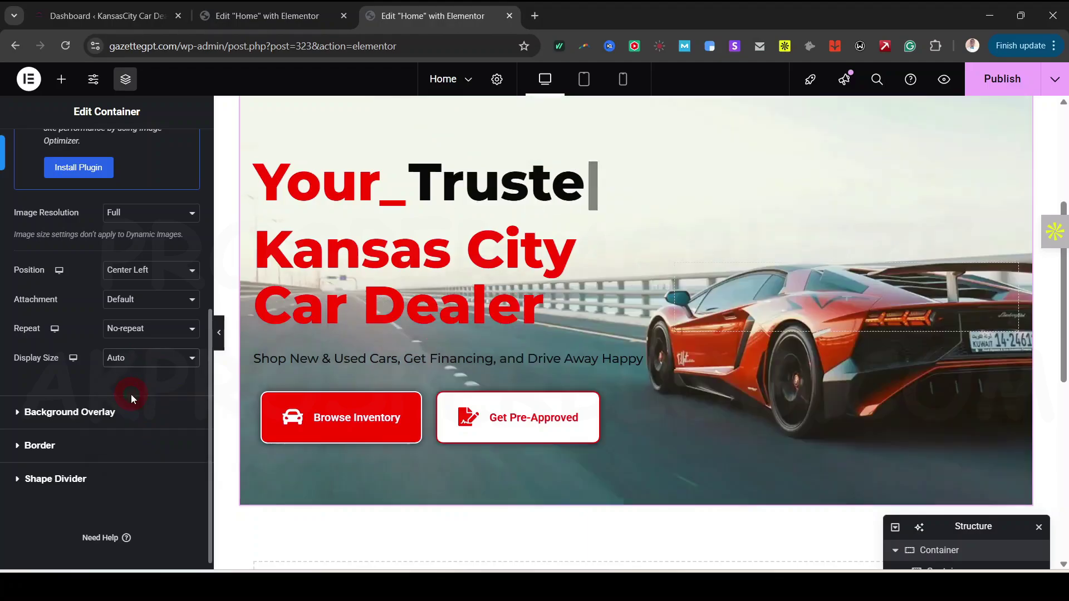
left_click(143, 360)
left_click(148, 378)
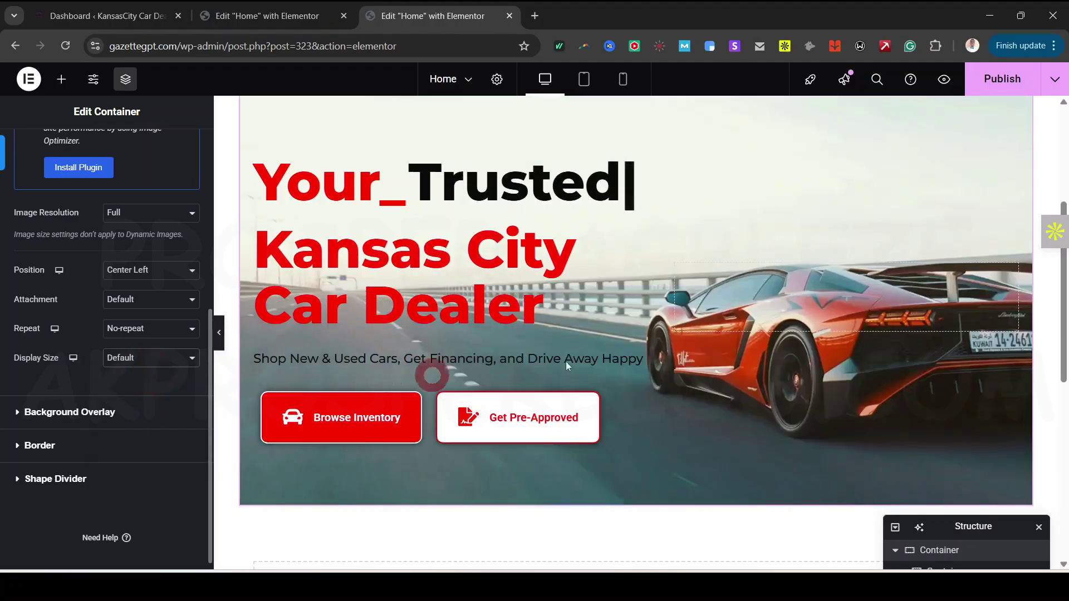
left_click(1013, 80)
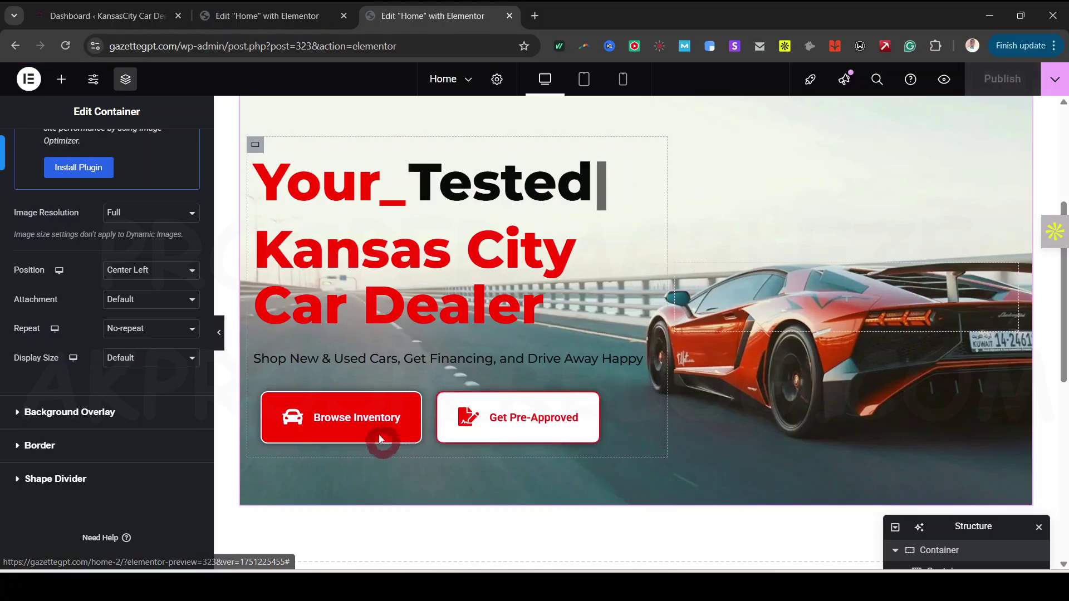
Step: Give the "Shop New & Used Cars" tagline a classic background in the White global color
mouse_move(1065, 282)
left_mouse_down()
mouse_move(1065, 315)
mouse_move(1065, 275)
left_mouse_up()
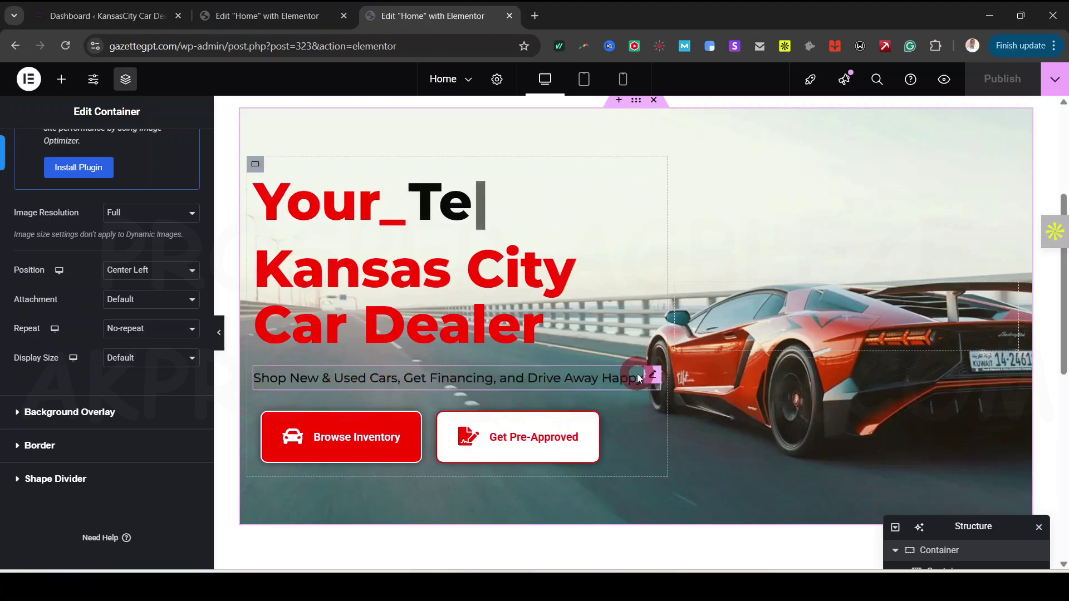
left_click(653, 375)
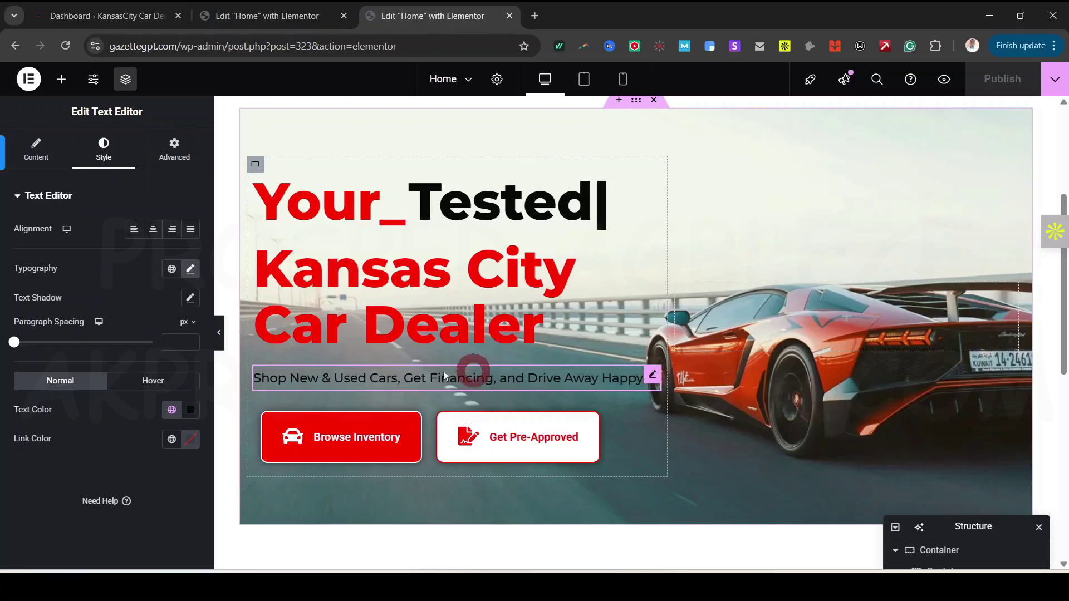
left_click(184, 155)
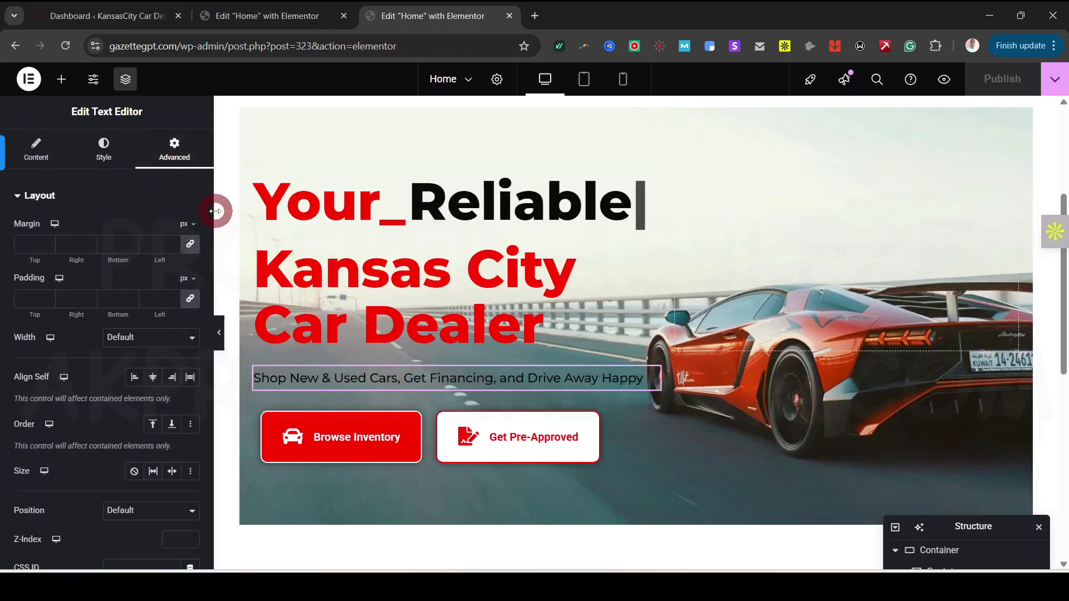
left_click_drag(210, 223, 204, 480)
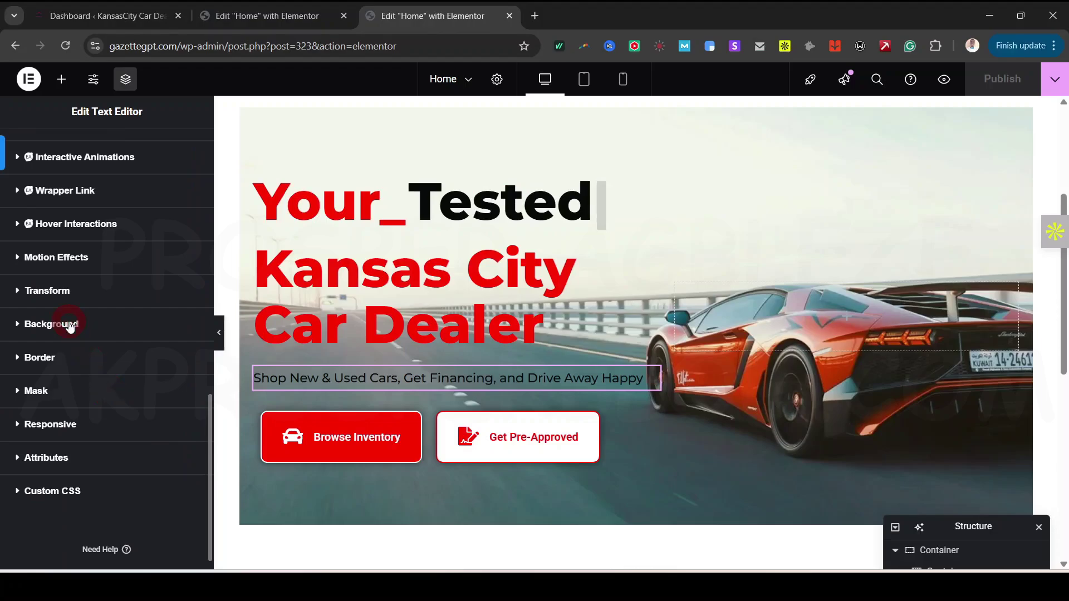
left_click(69, 325)
scroll(122, 407, "down", 3)
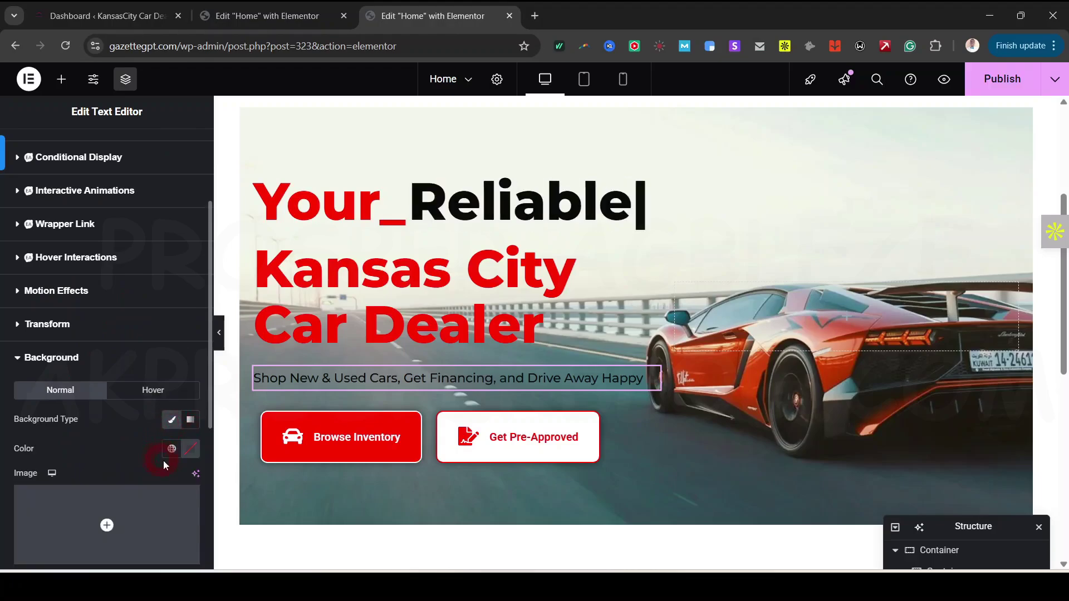
left_click(172, 449)
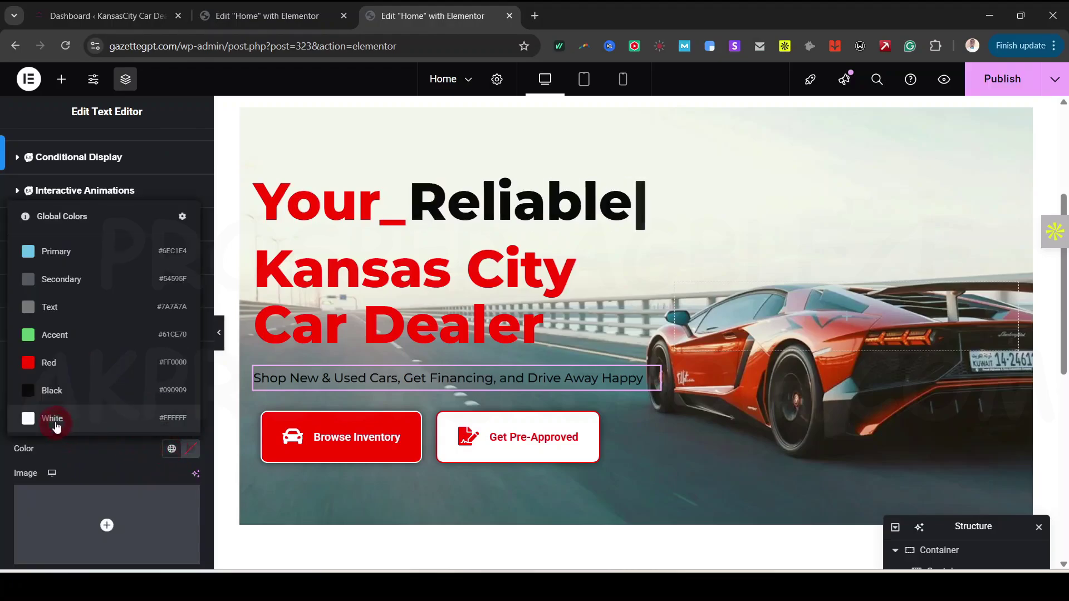
left_click(52, 420)
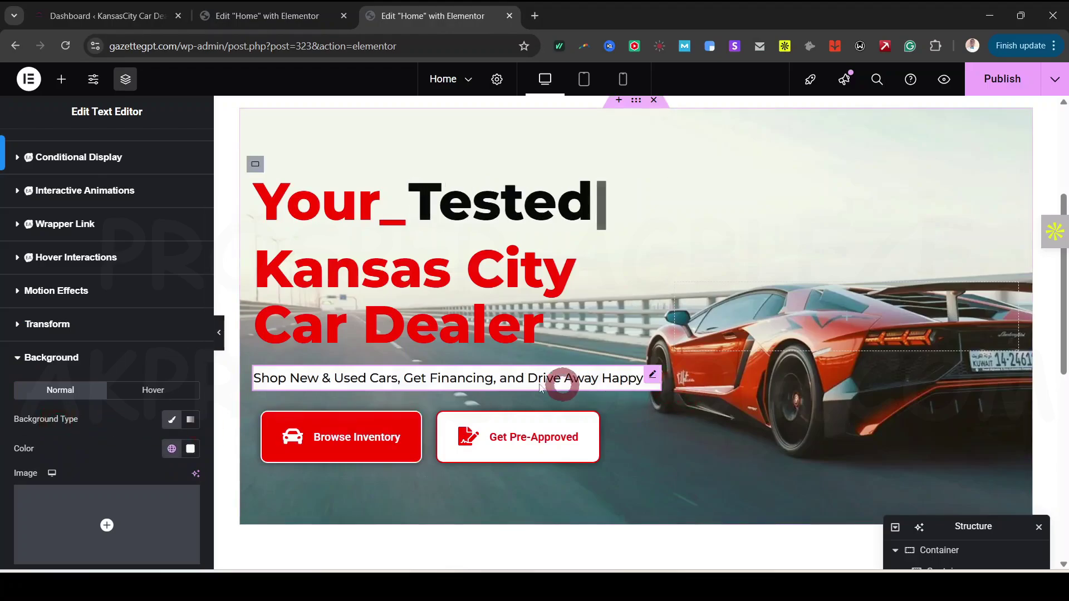
scroll(176, 469, "down", 5)
scroll(178, 445, "up", 4)
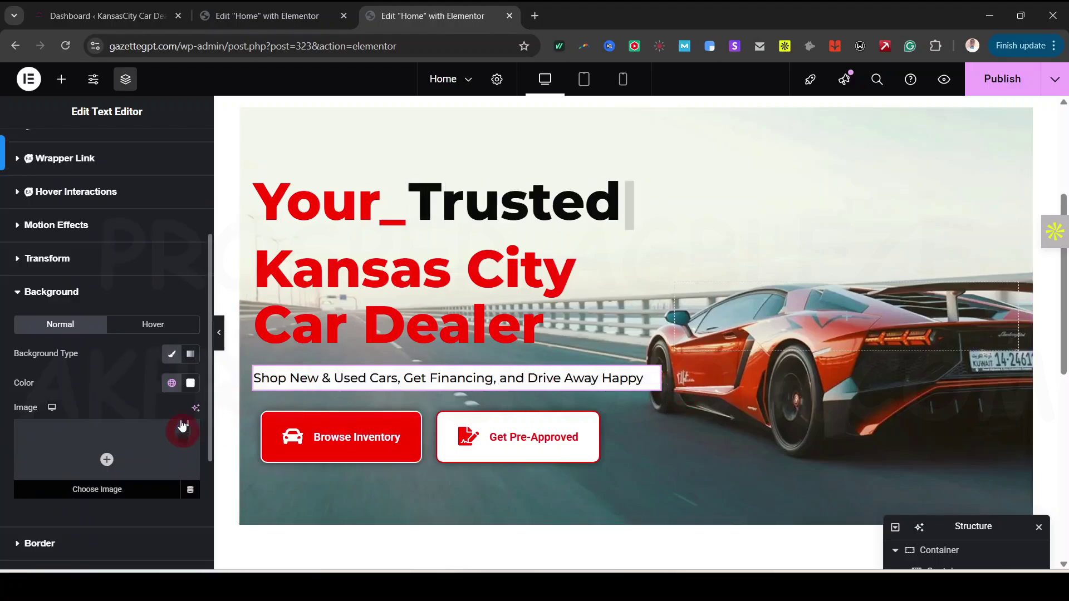
scroll(182, 426, "up", 4)
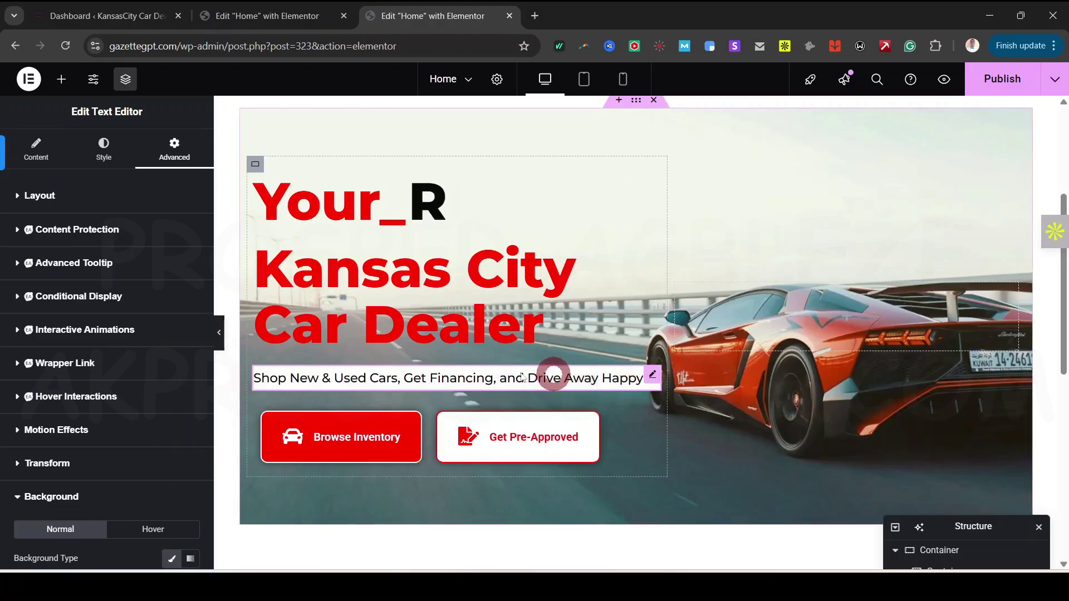
Step: Center-align the tagline text and publish the page
left_click(111, 146)
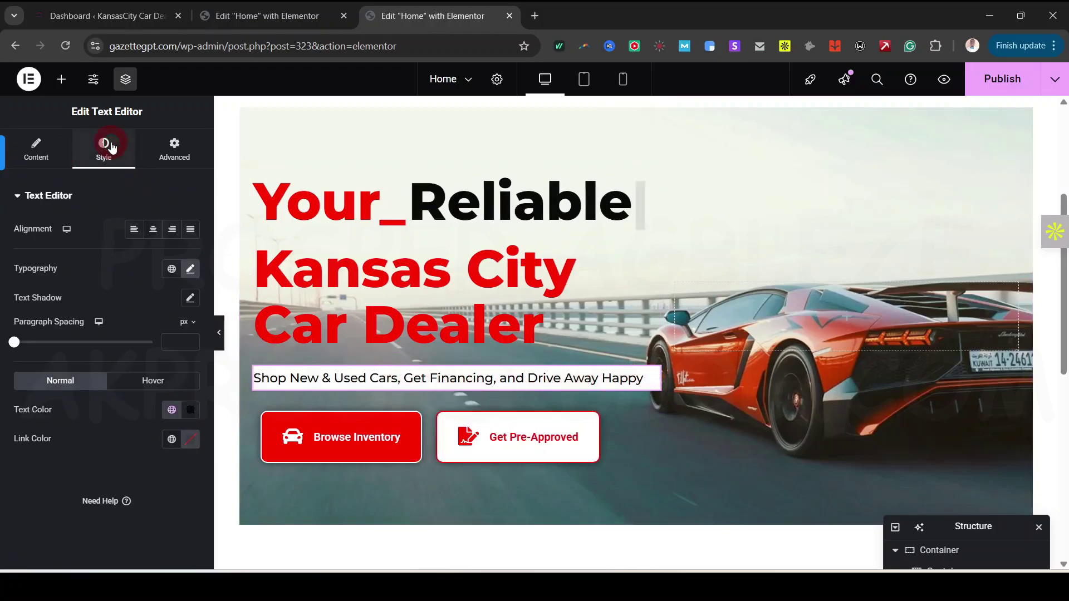
left_click(154, 228)
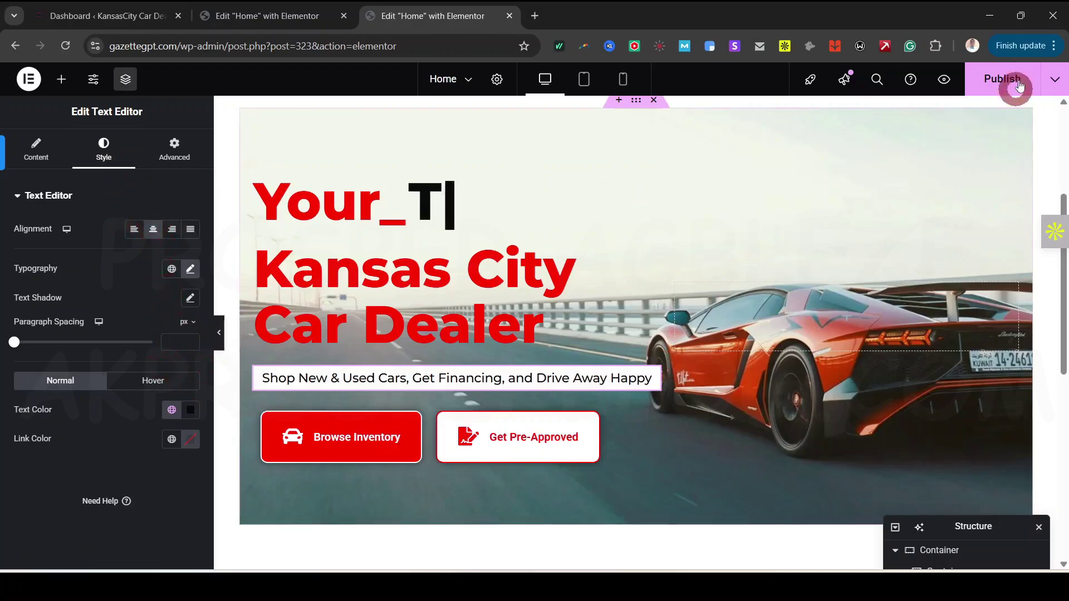
left_click(1016, 84)
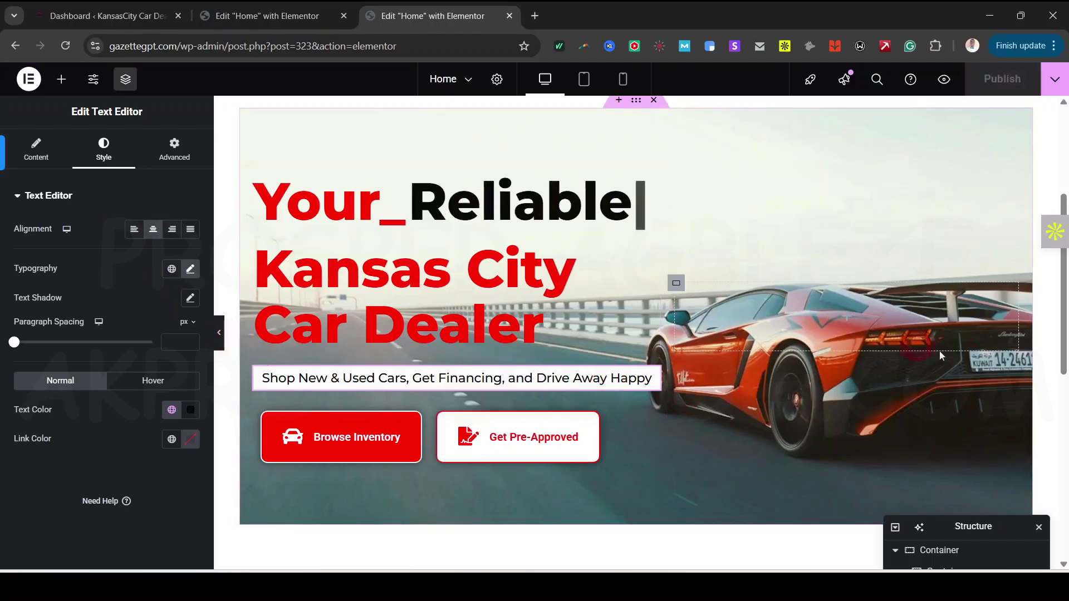
Step: Check the reference Home page's hero, and try a classic background overlay in the Primary global color at 0.25 opacity on the rebuilt hero container
left_click(1058, 328)
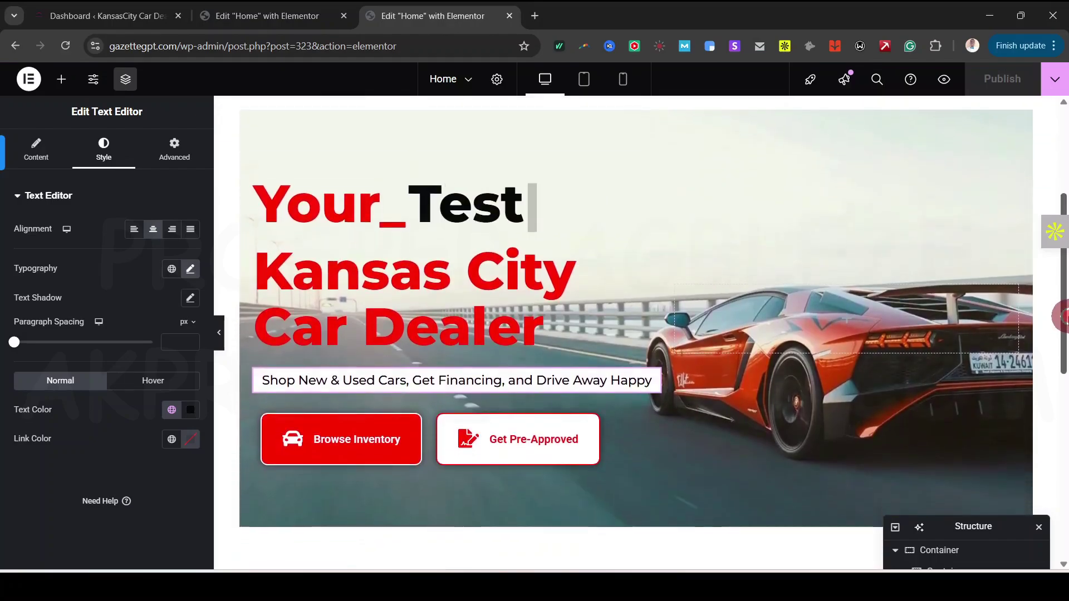
left_click(269, 16)
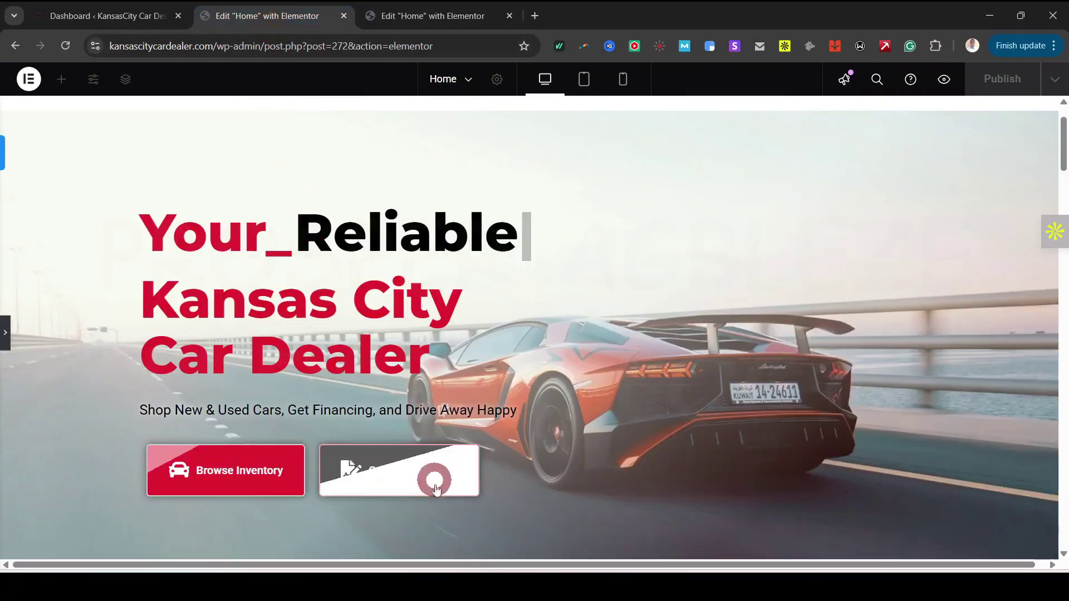
left_click(423, 17)
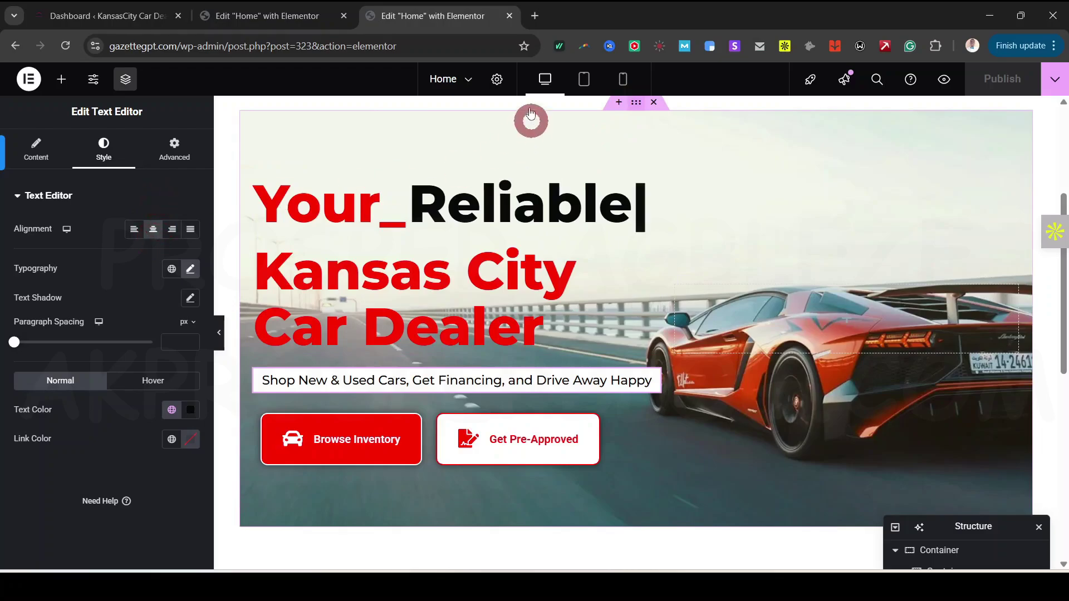
left_click(529, 116)
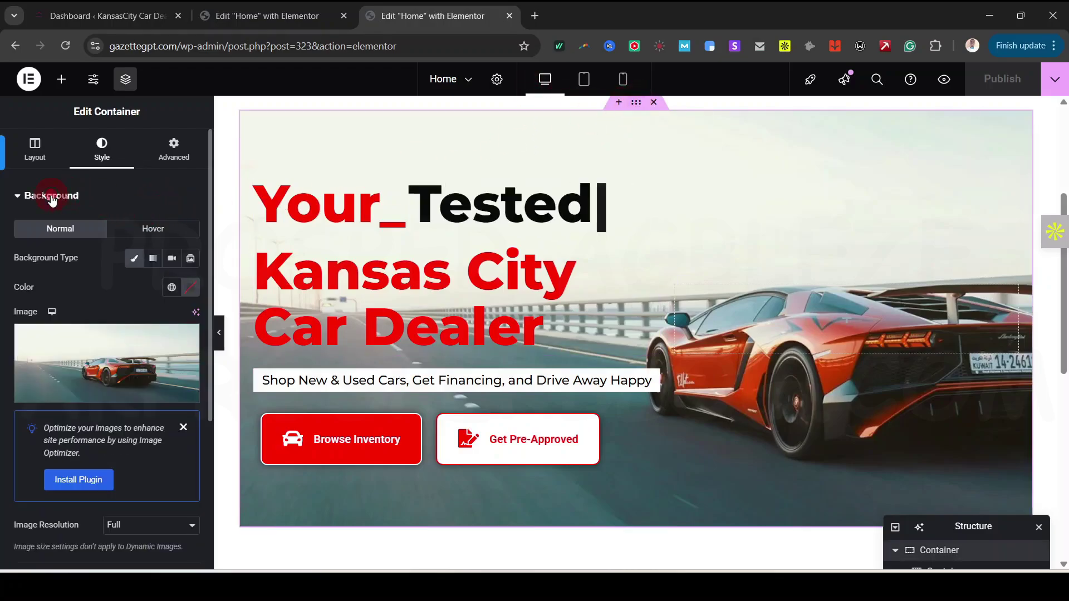
left_click(51, 200)
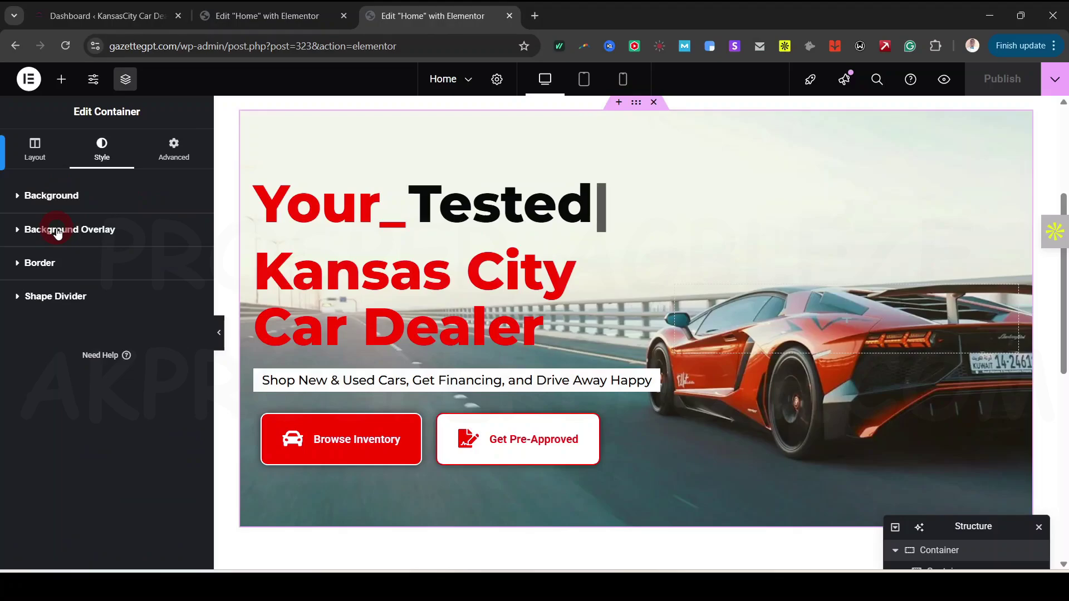
left_click(57, 230)
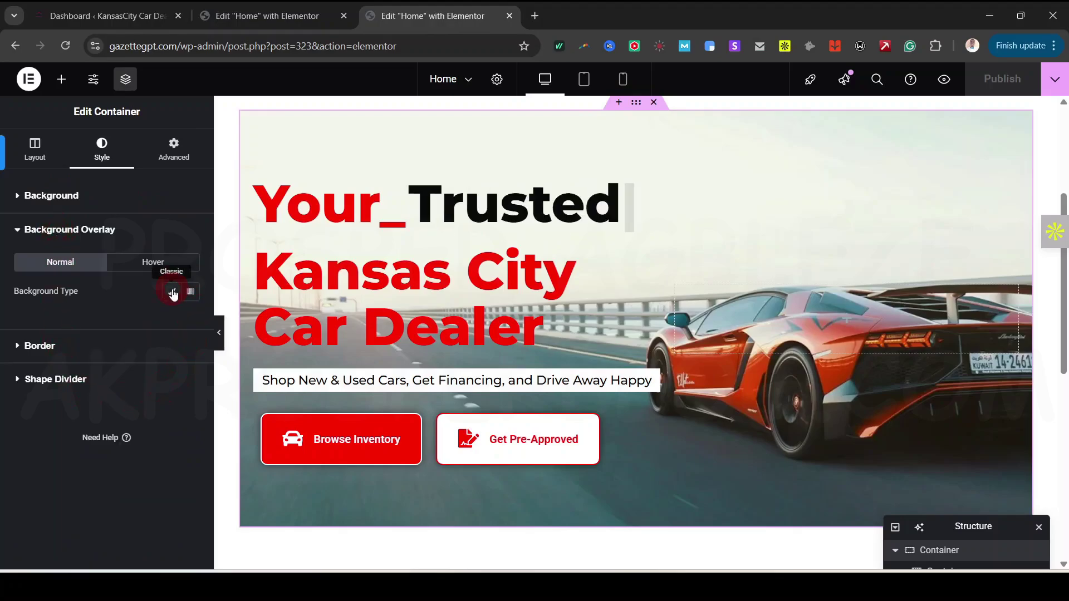
left_click(173, 294)
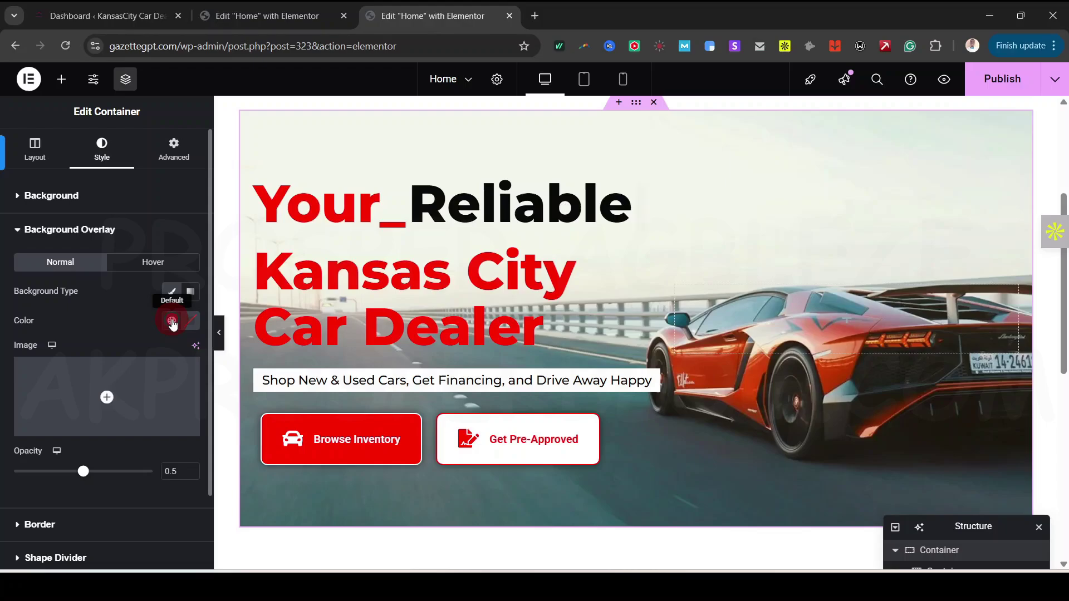
left_click(172, 321)
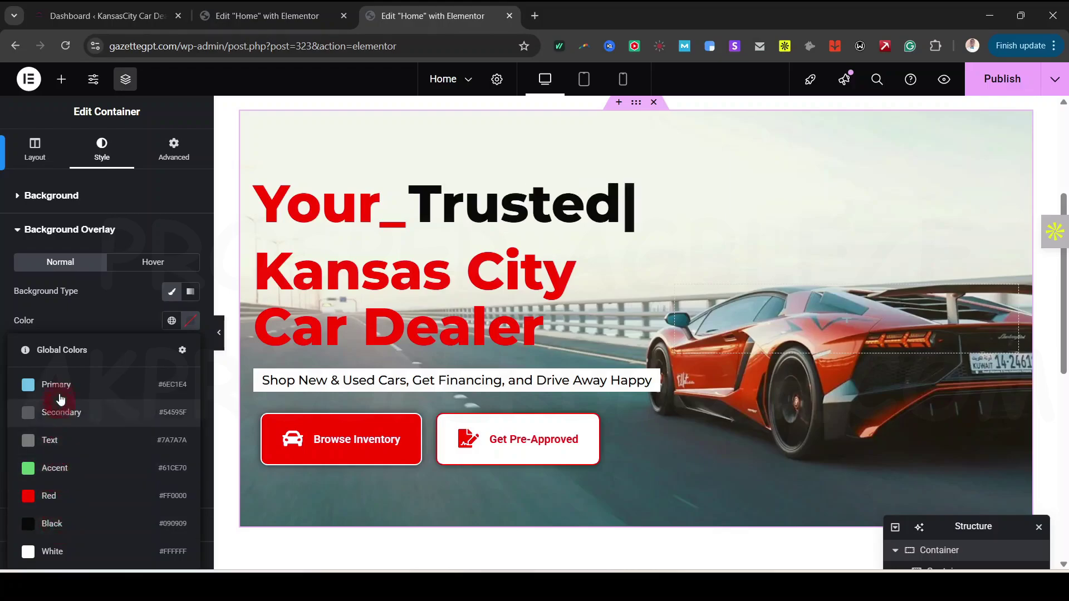
left_click(60, 387)
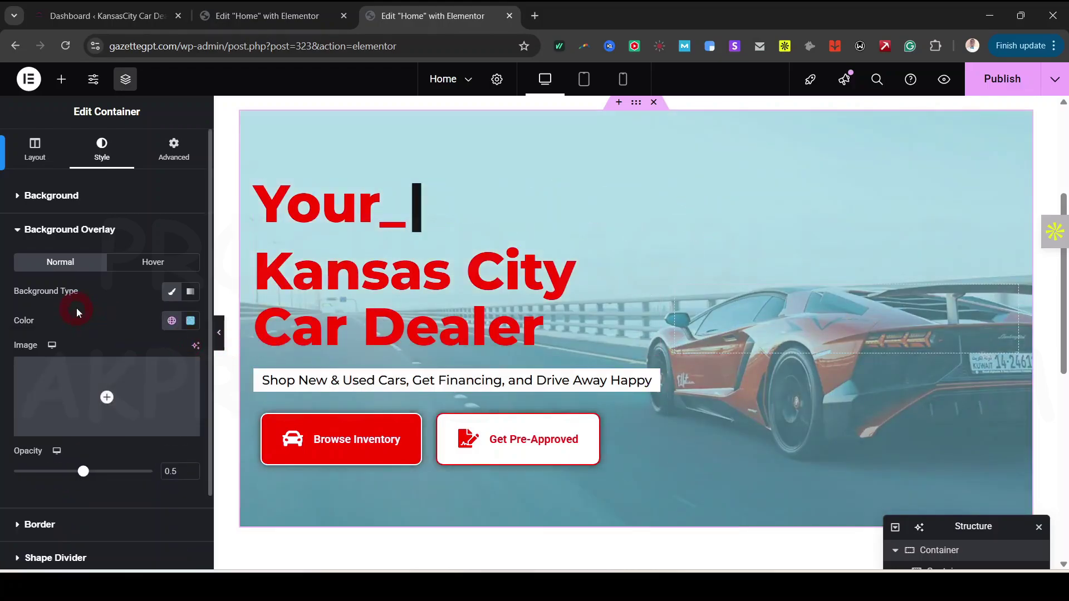
mouse_move(106, 477)
left_mouse_down()
mouse_move(136, 474)
mouse_move(33, 484)
mouse_move(49, 478)
left_mouse_up()
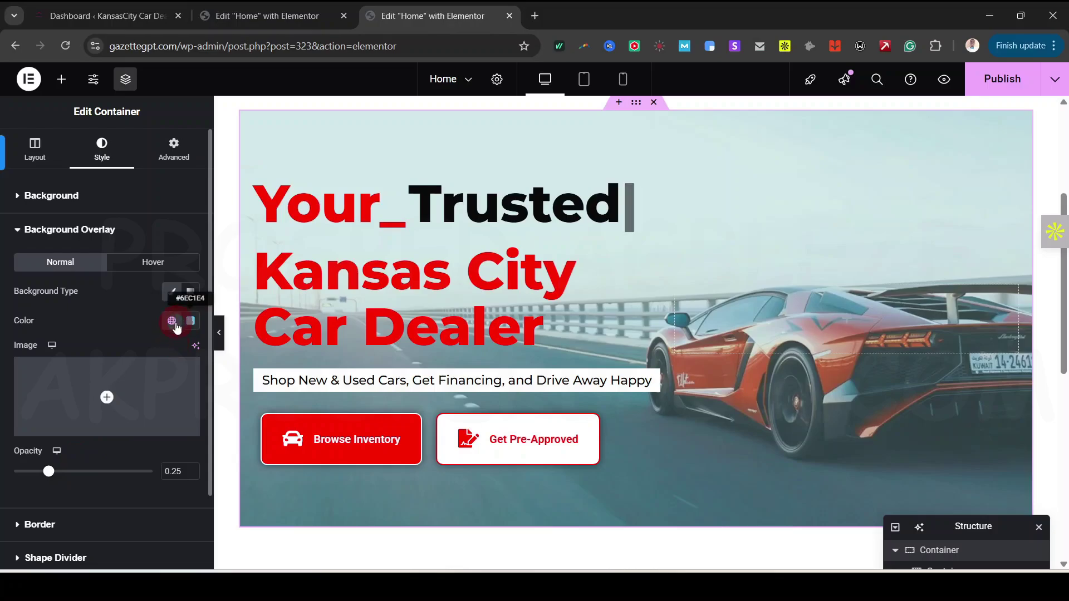
Step: Clear the hero container's background overlay color
left_click(172, 321)
left_click(172, 321)
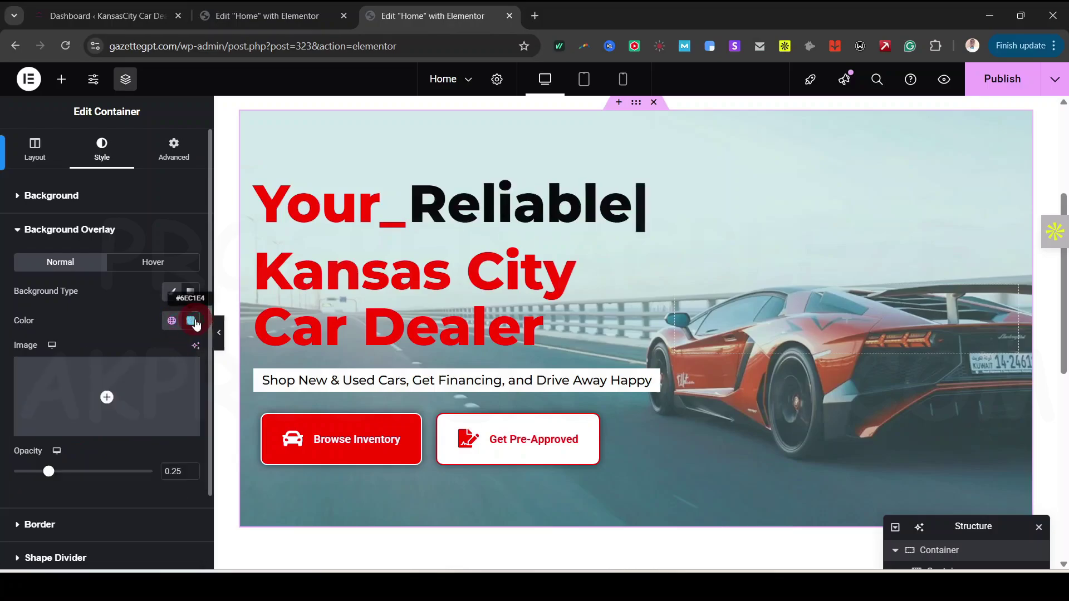
left_click(192, 321)
left_click(212, 348)
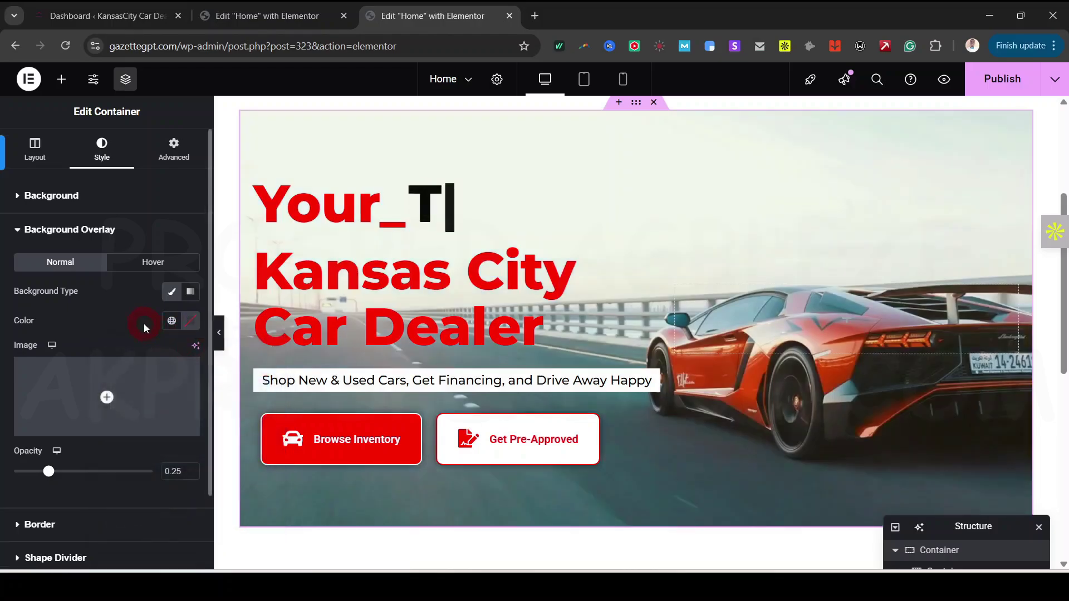
left_click(92, 232)
Step: Compare the rebuilt hero with the reference Home page and publish the page being built
left_click(303, 16)
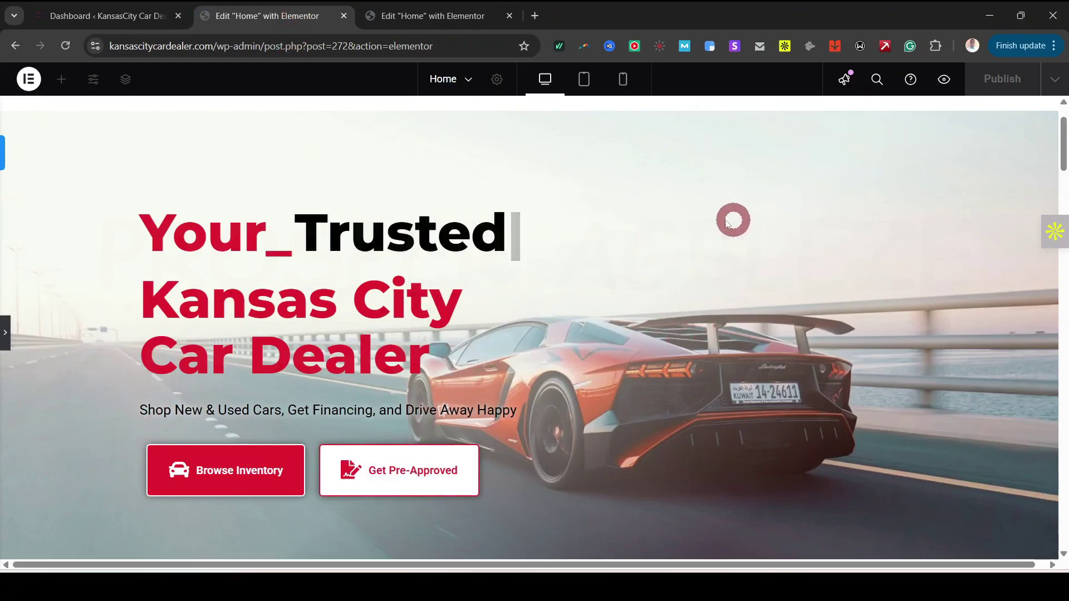
left_click(429, 18)
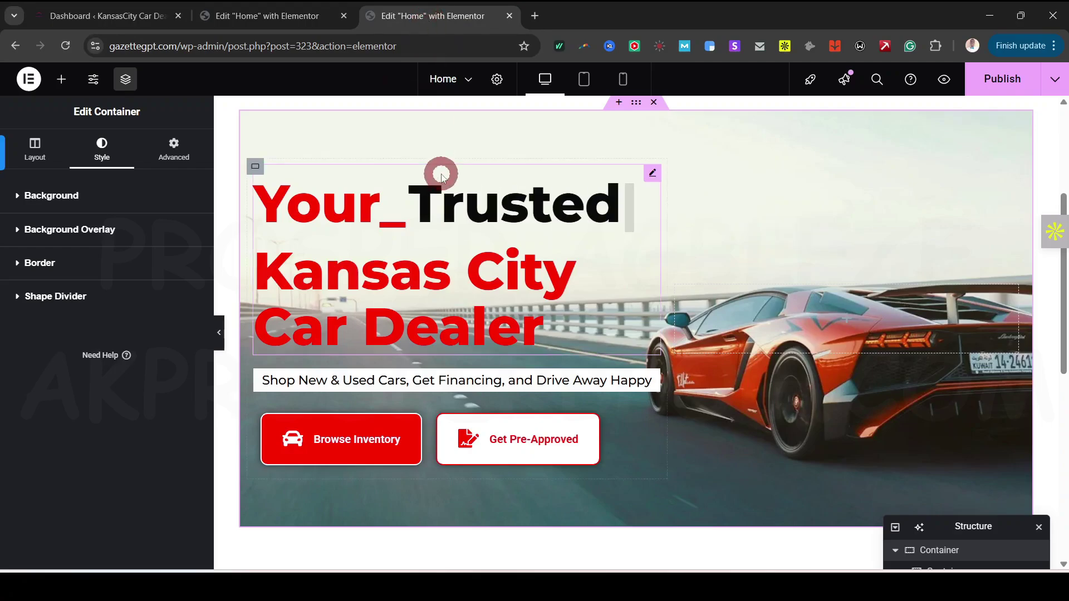
left_click(290, 15)
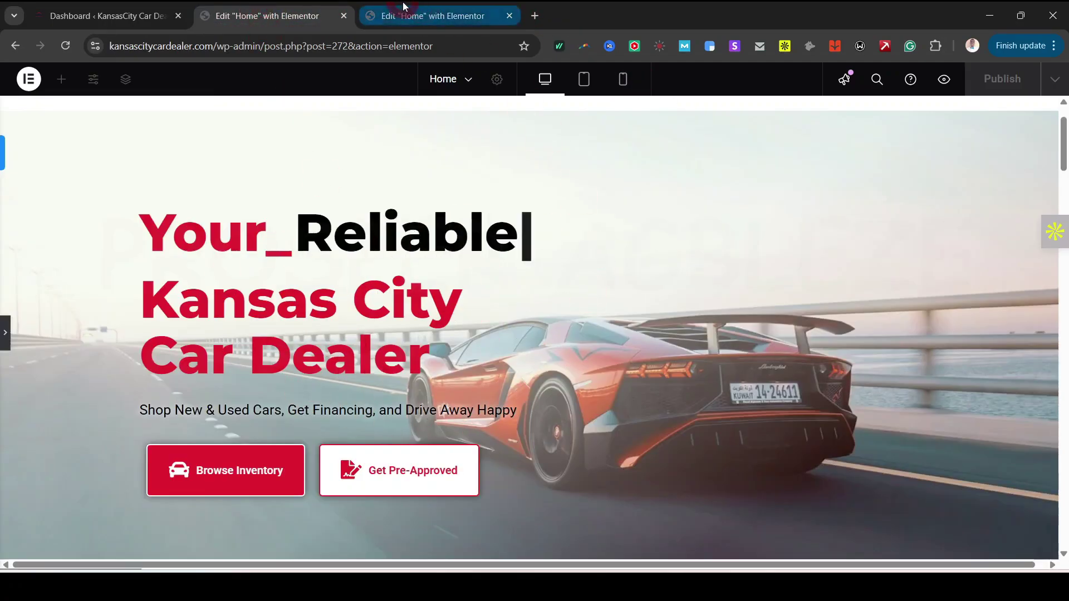
scroll(479, 393, "down", 10)
scroll(478, 393, "down", 5)
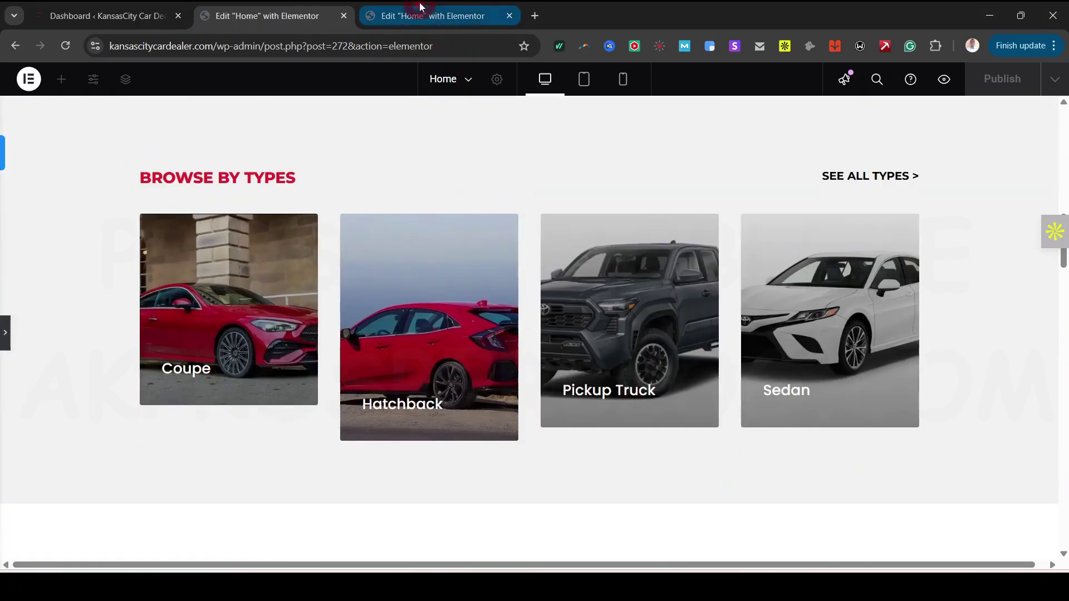
left_click(423, 13)
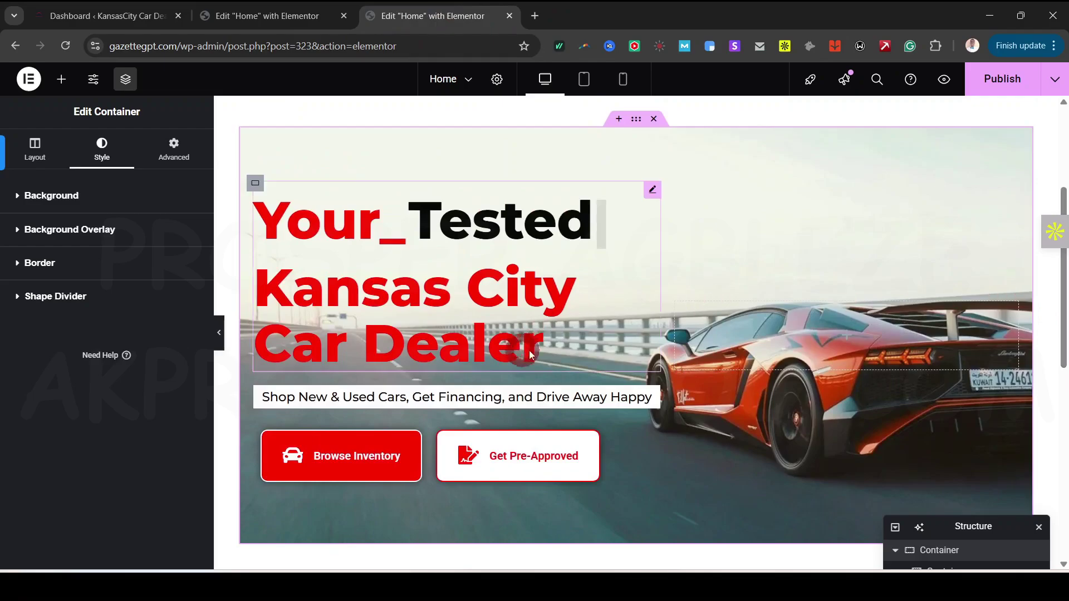
left_click(1005, 90)
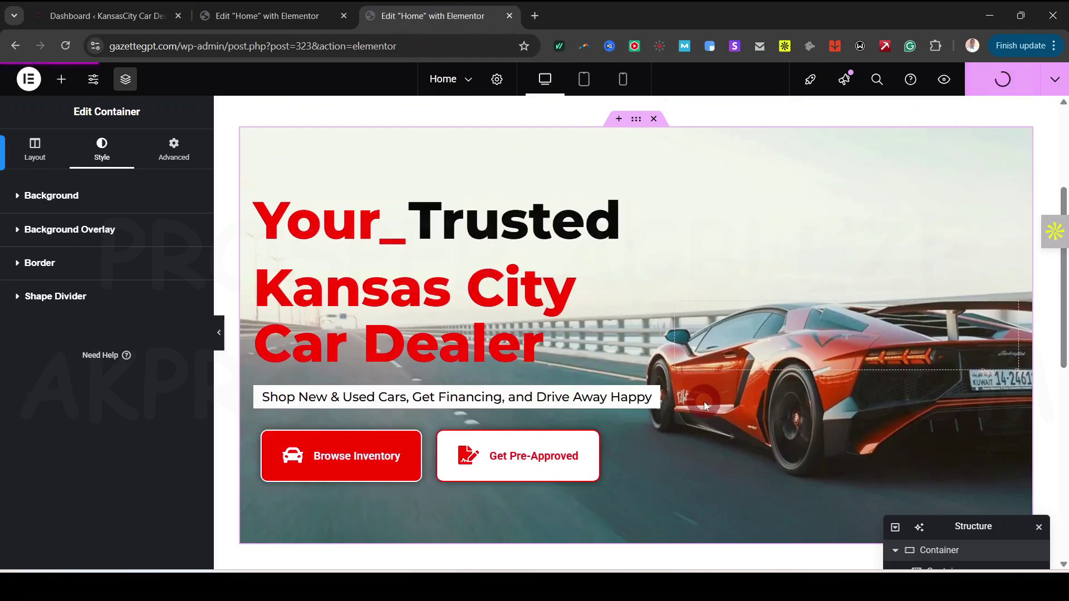
Step: Examine the reference Home page's sections below the hero and review the rebuilt hero at desktop size
left_click(303, 15)
scroll(571, 504, "down", 15)
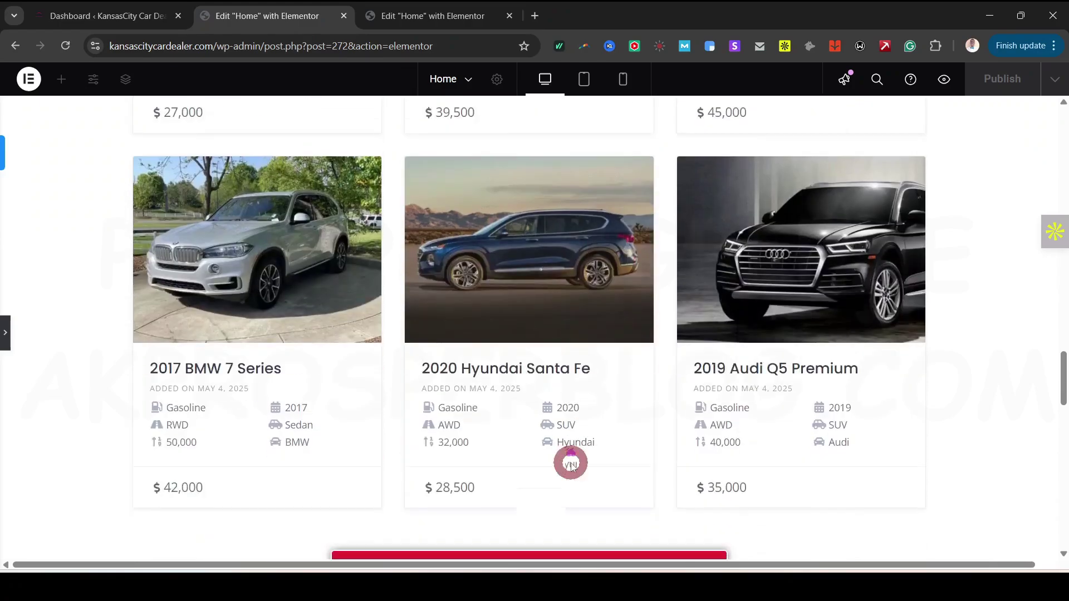
scroll(570, 462, "up", 11)
scroll(569, 445, "up", 5)
left_click(417, 16)
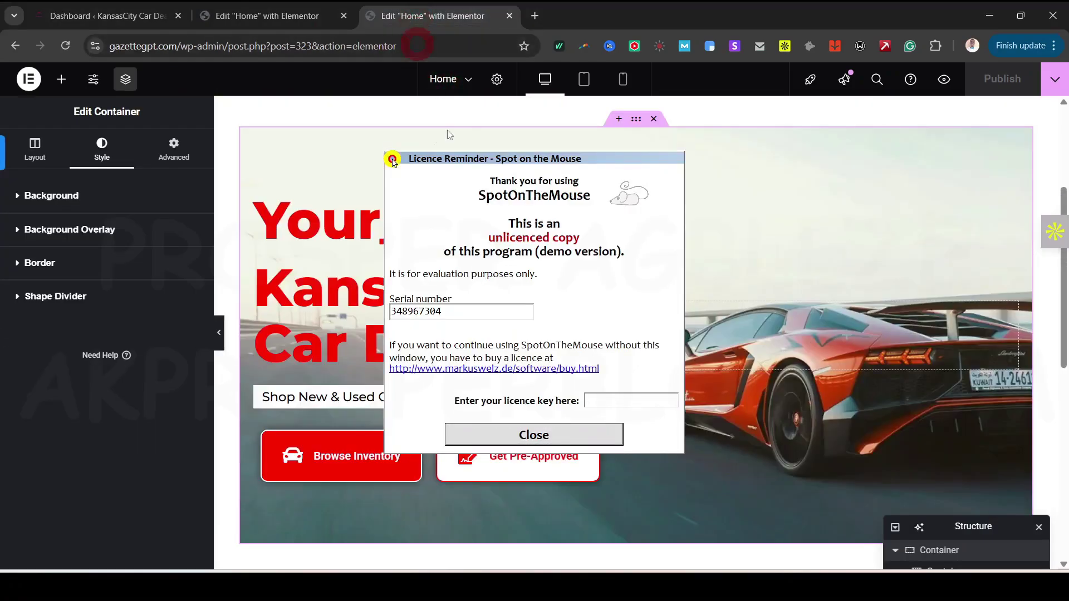
left_click(555, 437)
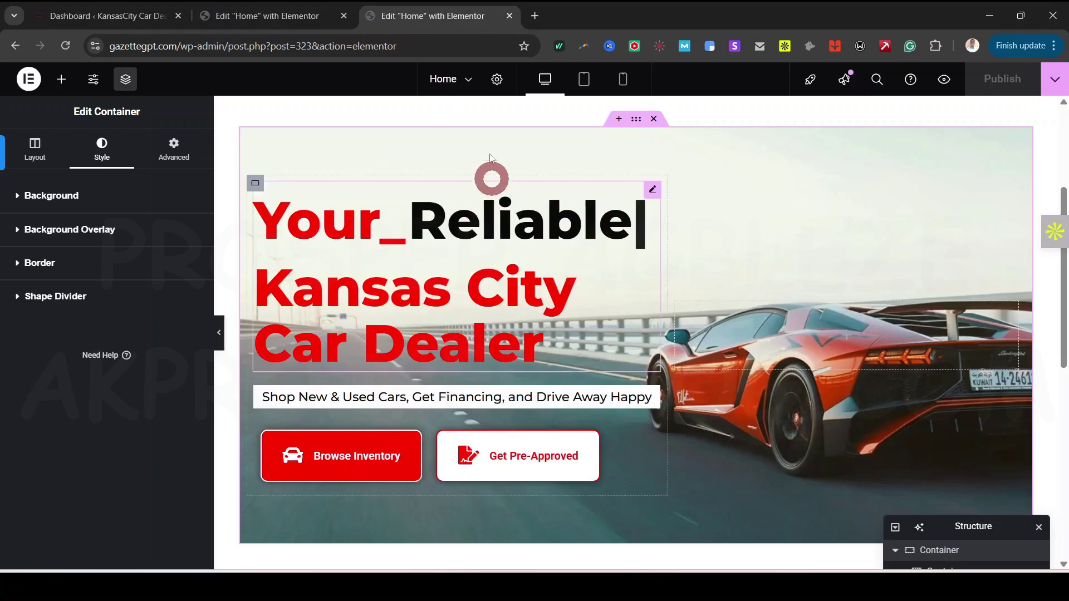
scroll(676, 370, "up", 3)
scroll(675, 370, "down", 5)
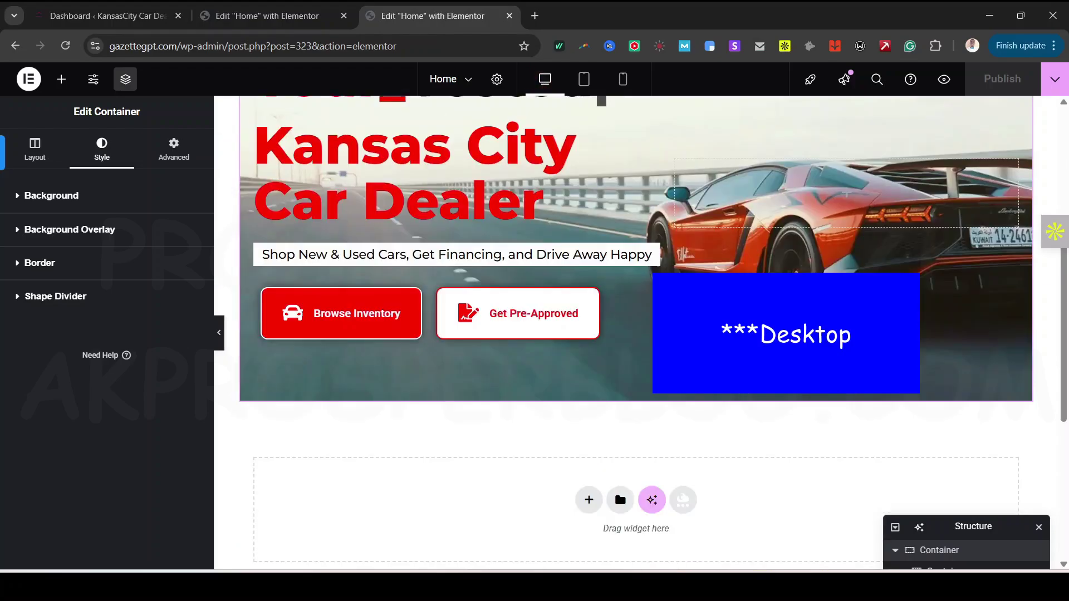
scroll(675, 370, "up", 4)
left_click_drag(1064, 284, 1063, 327)
Step: In the tablet portrait view, widen the hero's text container until the tagline fits on one line, and save the page
left_click(587, 78)
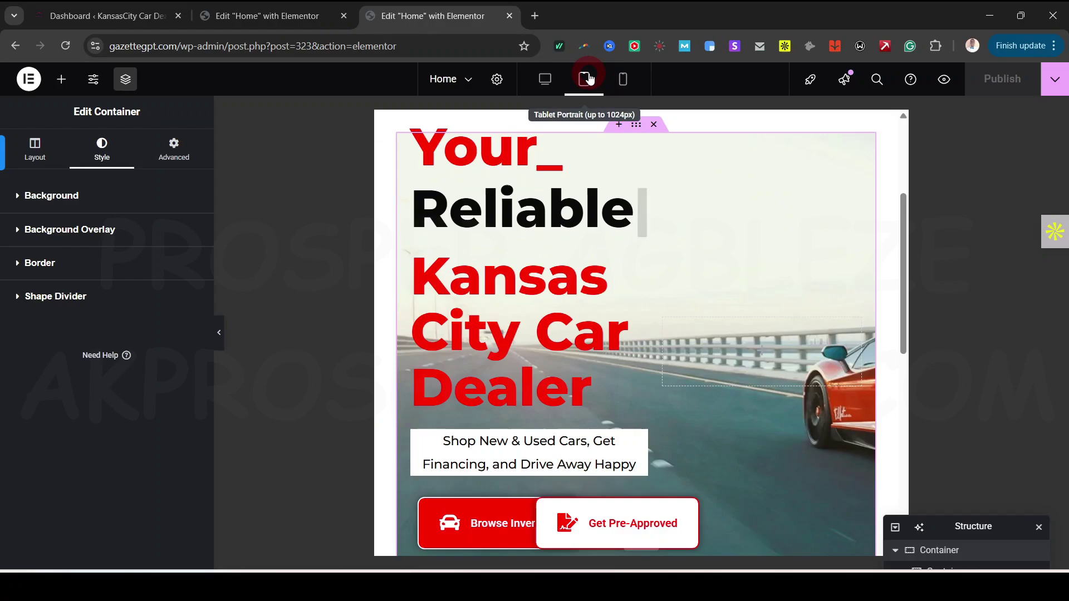
left_click_drag(900, 294, 901, 284)
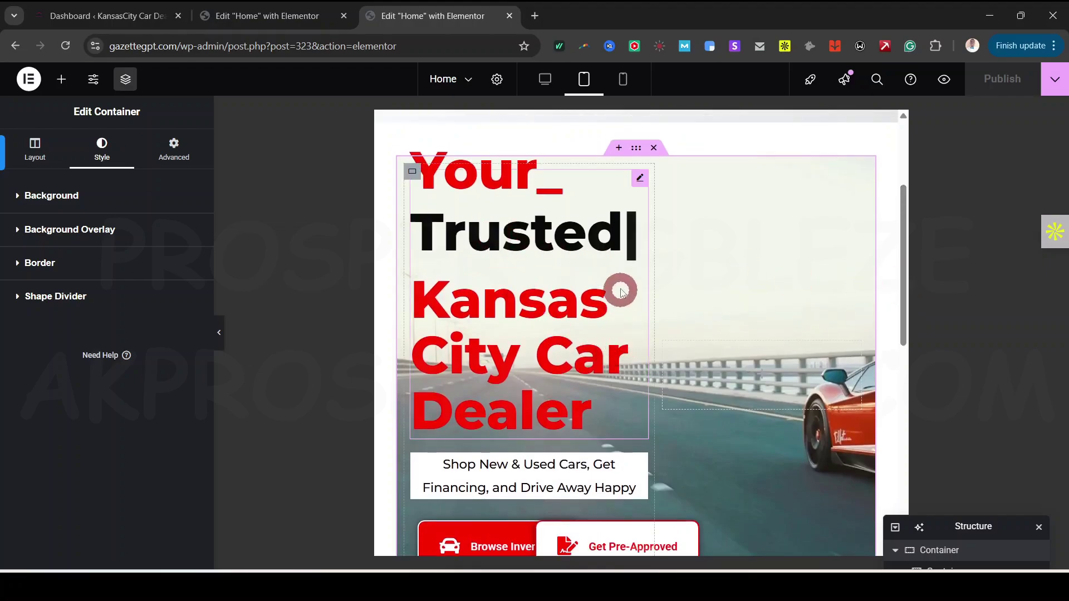
left_click_drag(650, 321, 816, 325)
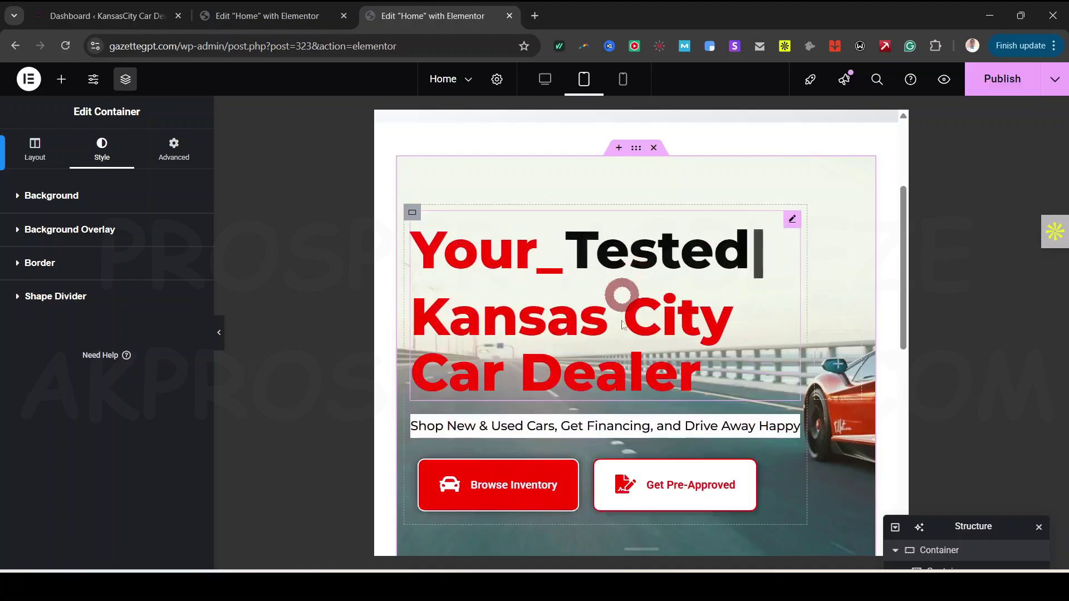
scroll(711, 432, "down", 5)
scroll(712, 431, "up", 4)
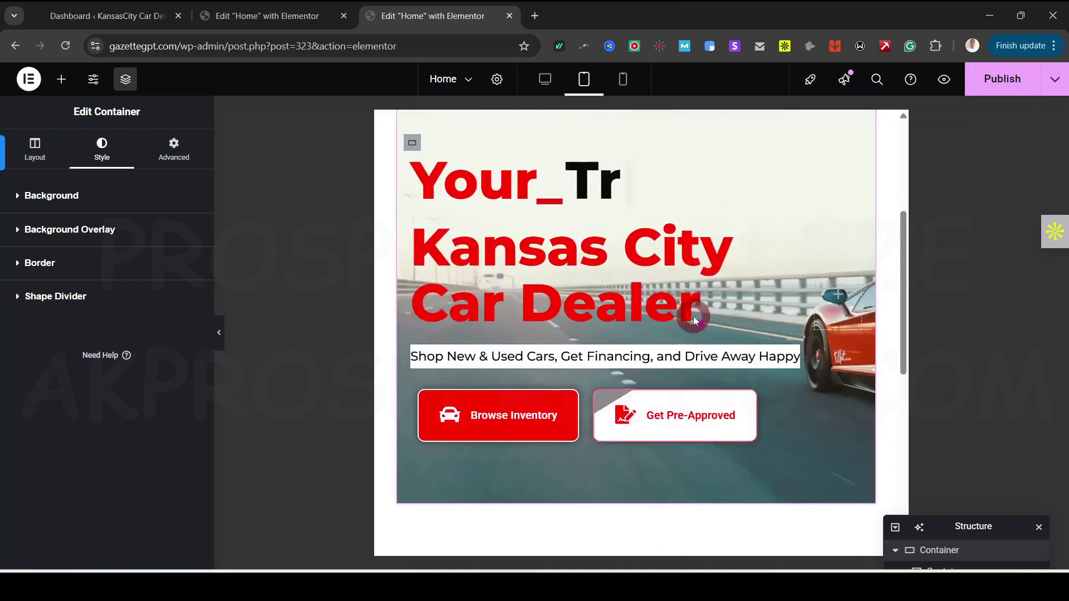
key("ctrl+s")
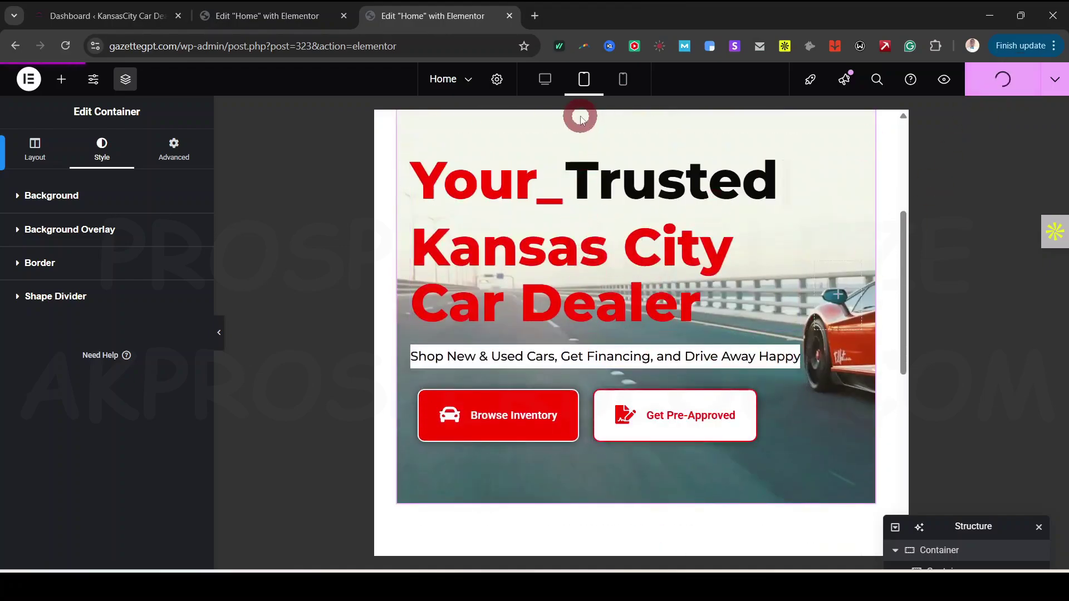
Step: In the mobile portrait view, set the Fancy Text heading's prefix text size to 30 px
left_click(624, 79)
scroll(762, 282, "up", 4)
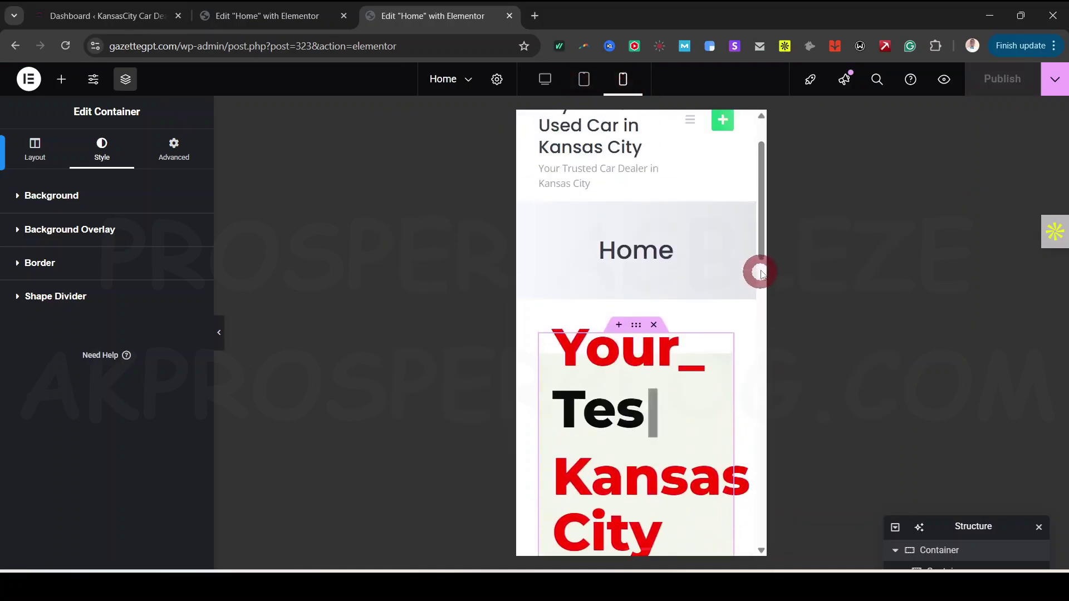
left_click_drag(762, 203, 659, 240)
left_click(658, 240)
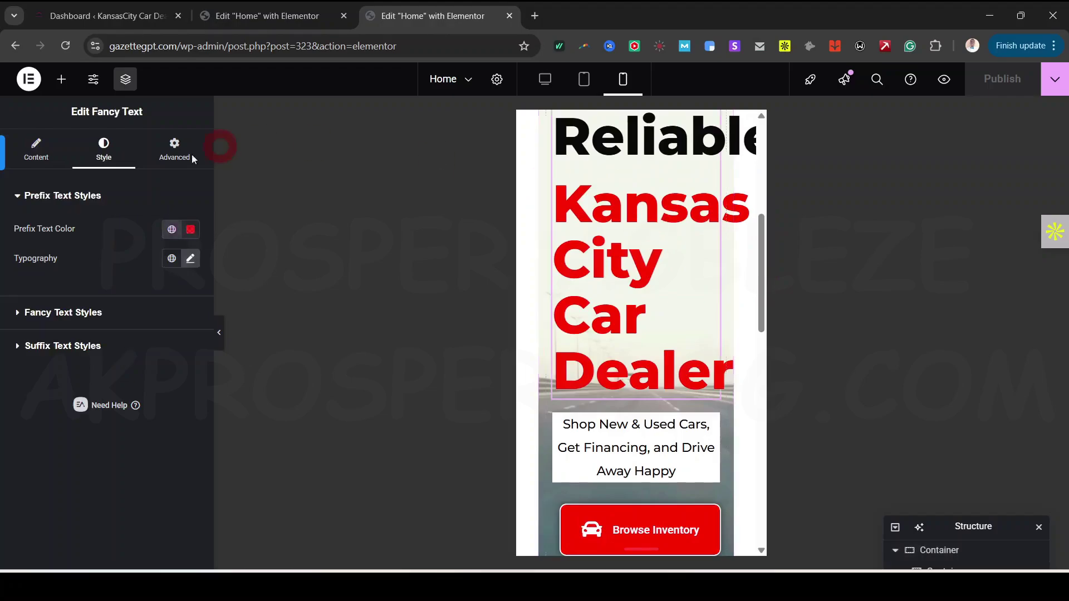
left_click(193, 258)
left_click_drag(72, 367, 39, 372)
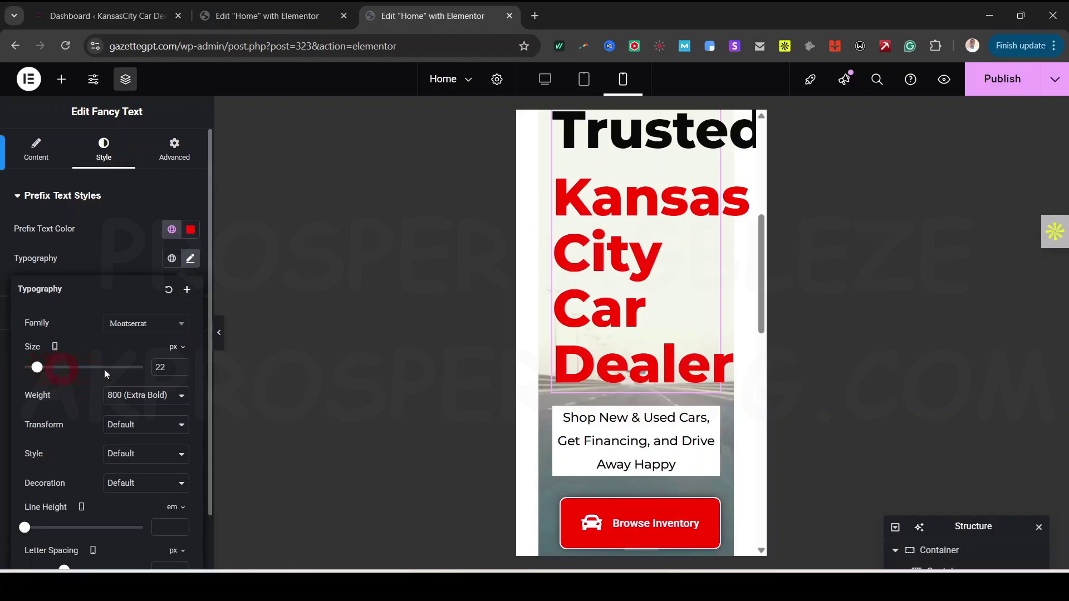
left_click(754, 254)
left_click_drag(758, 257, 768, 203)
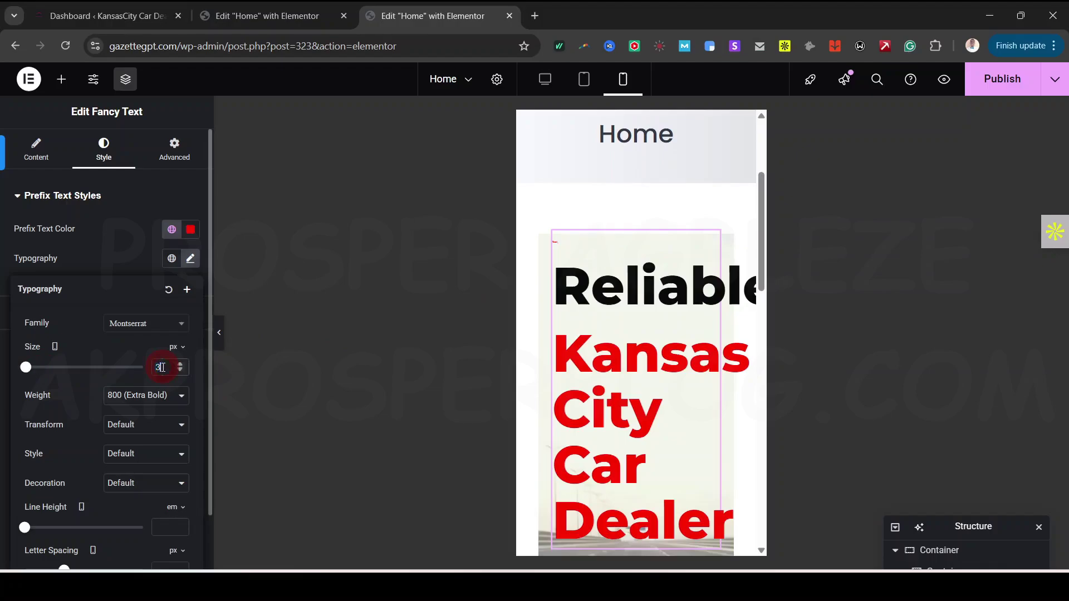
type("0")
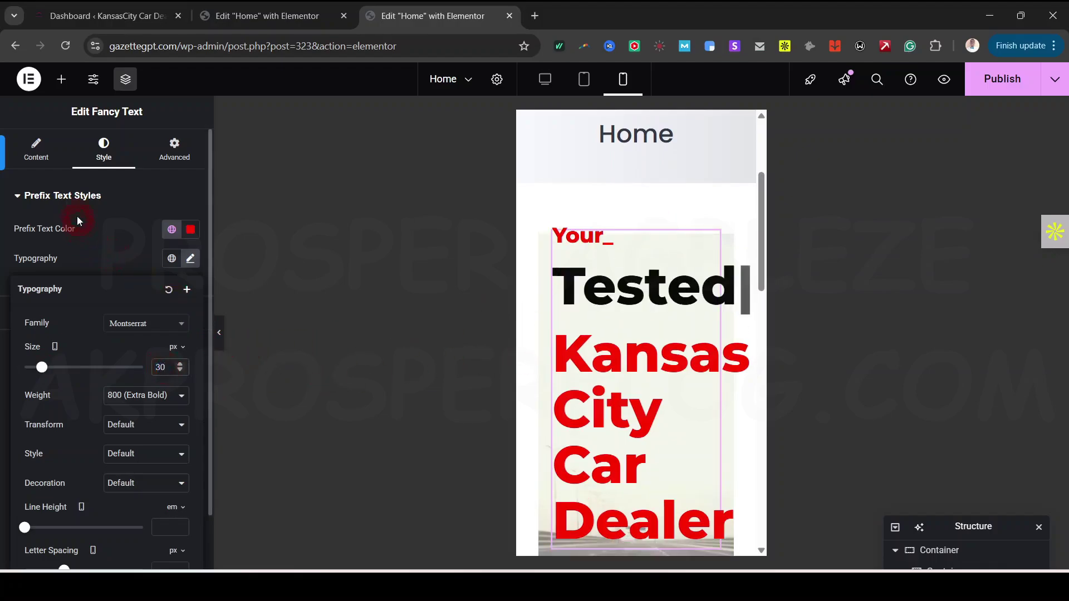
Step: Set the heading's animated fancy text size to 30 px for mobile
left_click(78, 198)
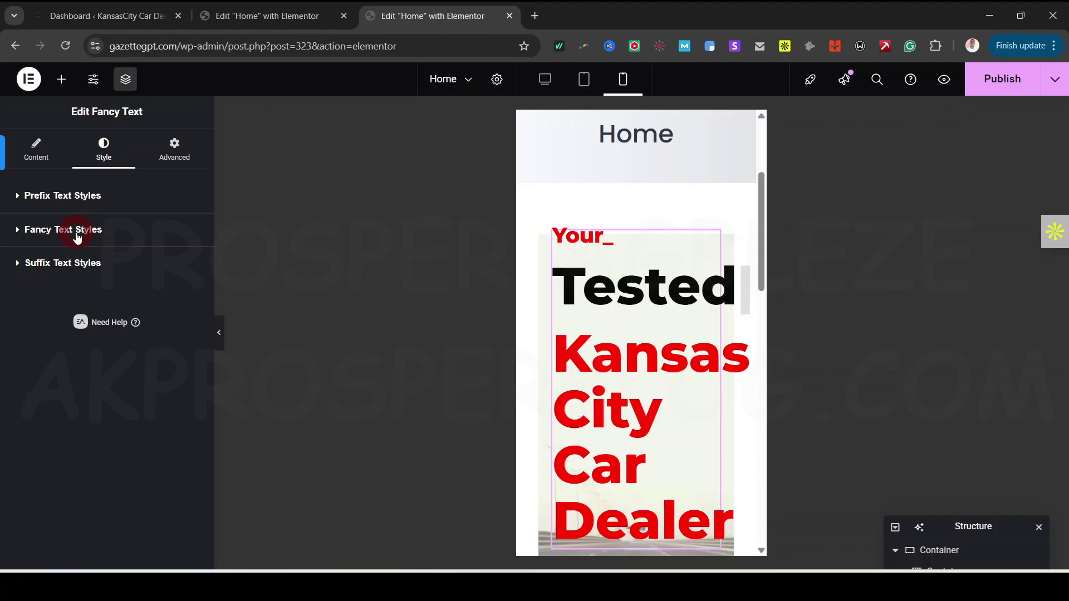
left_click(77, 236)
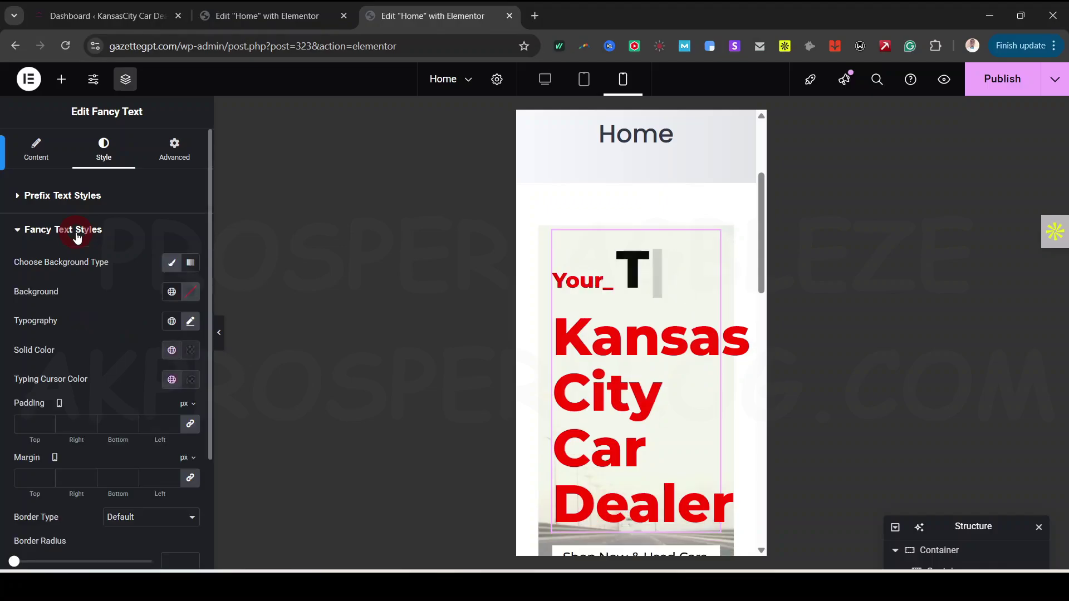
left_click(192, 321)
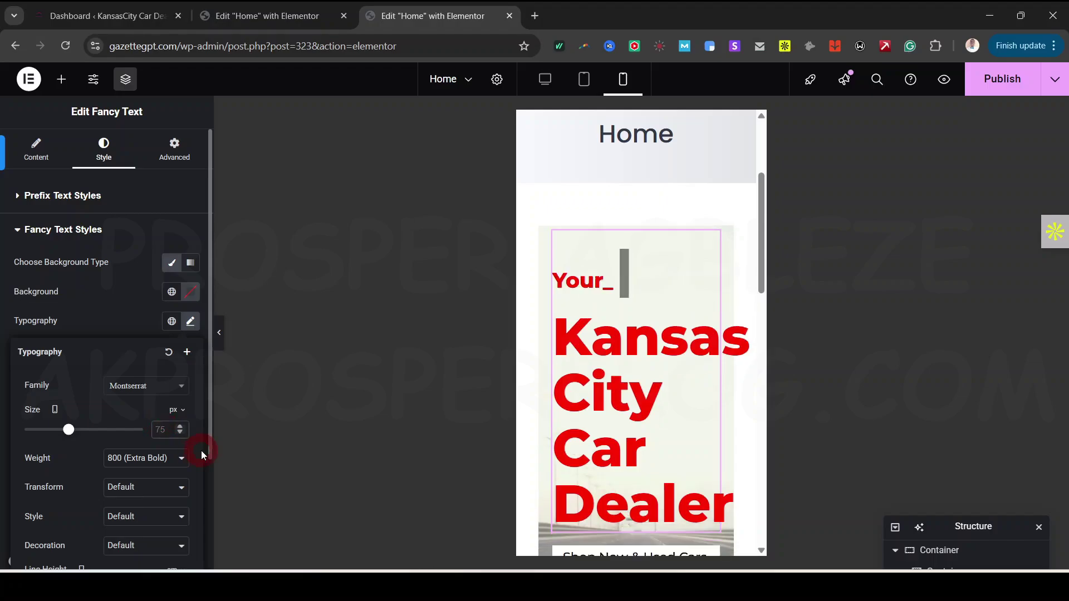
type("30")
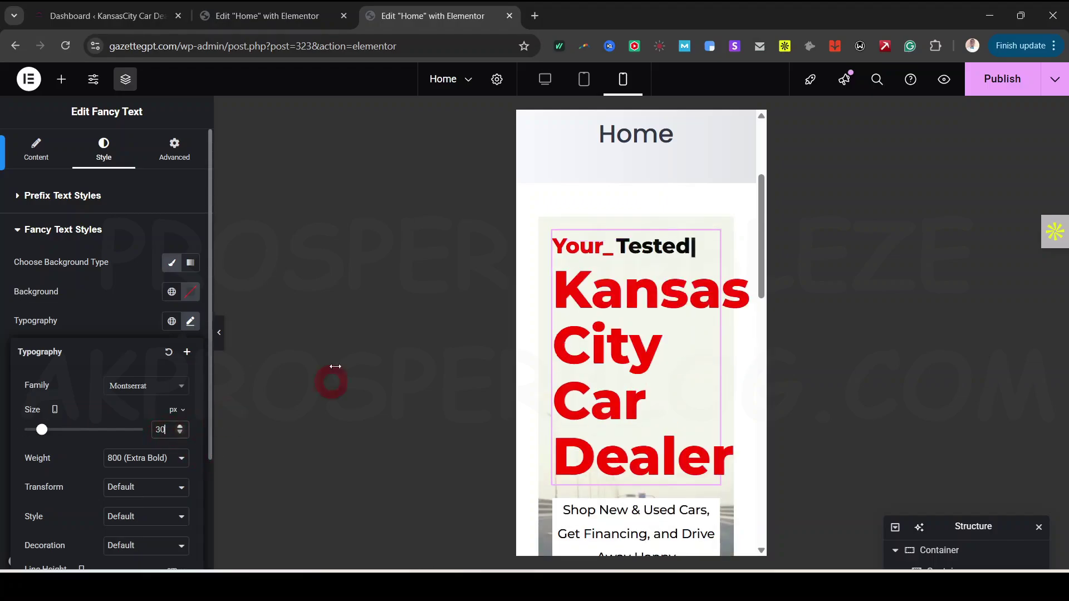
Step: Set the heading's suffix text size to 30 px for mobile
left_click(62, 230)
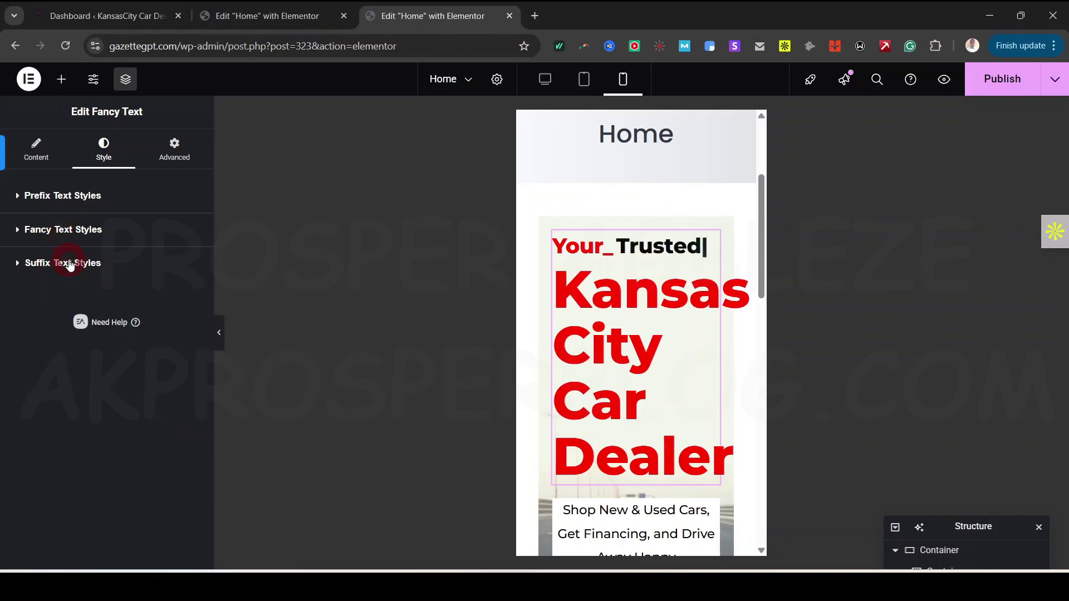
left_click(69, 263)
left_click(190, 327)
left_click(176, 437)
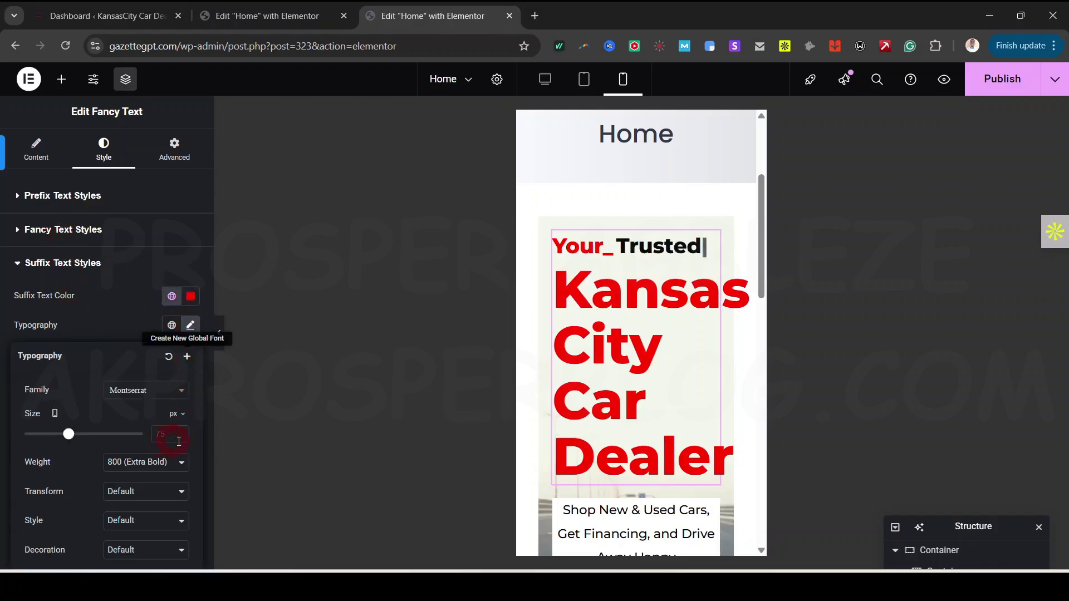
type("30")
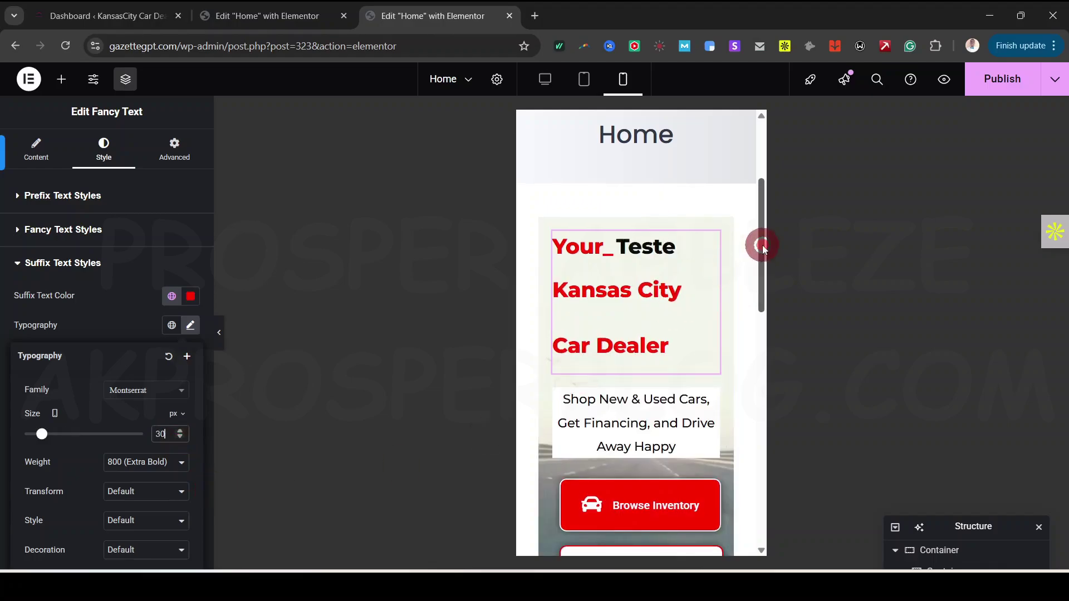
left_click_drag(762, 247, 764, 260)
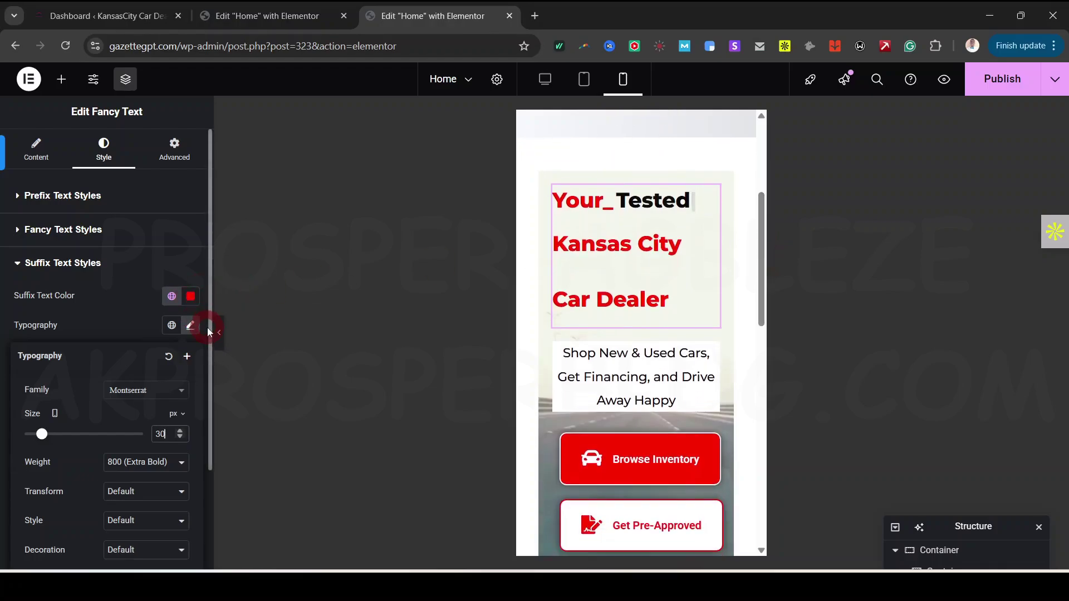
Step: Set the suffix text's mobile line height to 1.5 em and publish the page
left_click_drag(207, 332, 193, 518)
left_click(91, 493)
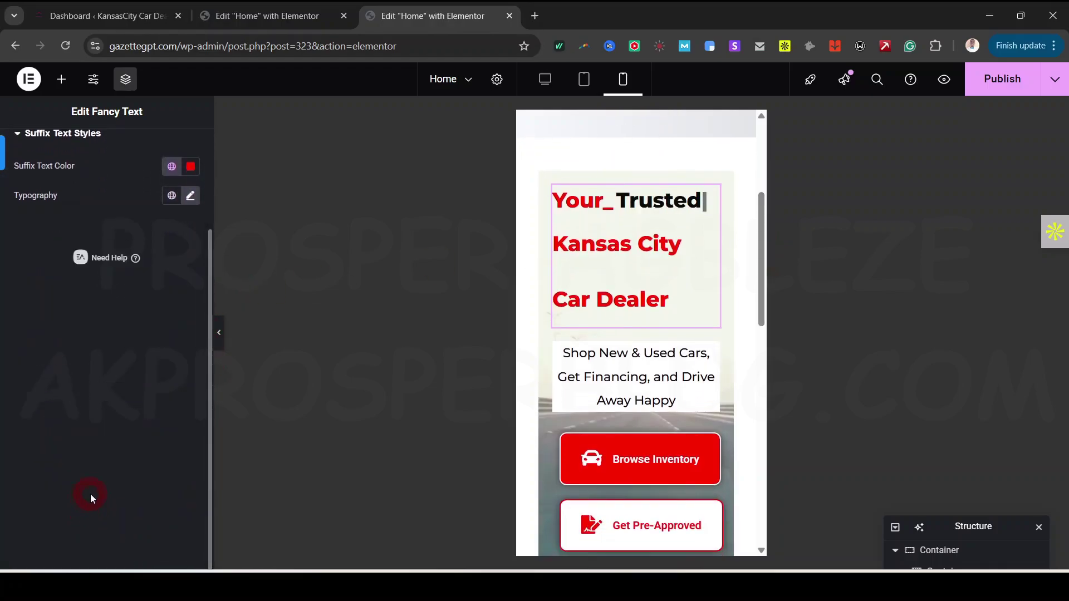
left_click(189, 196)
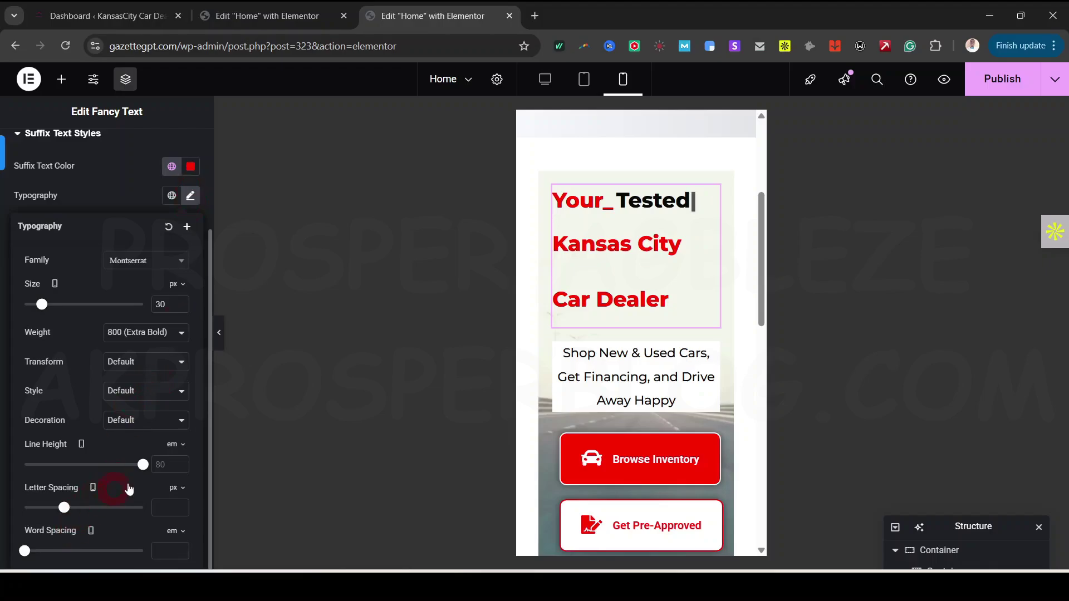
left_click_drag(139, 469, 43, 480)
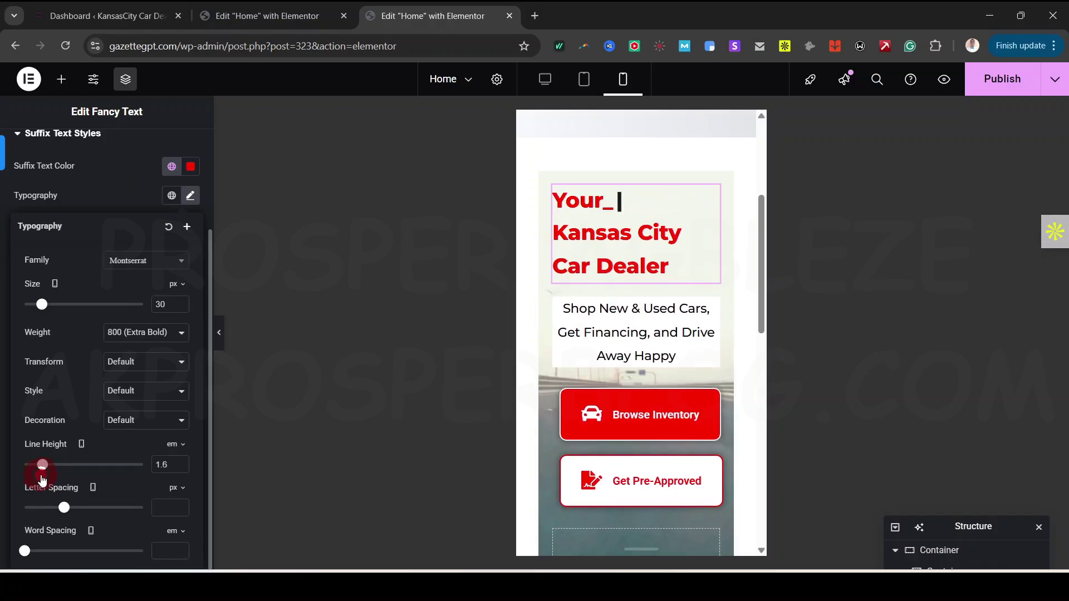
left_click(180, 469)
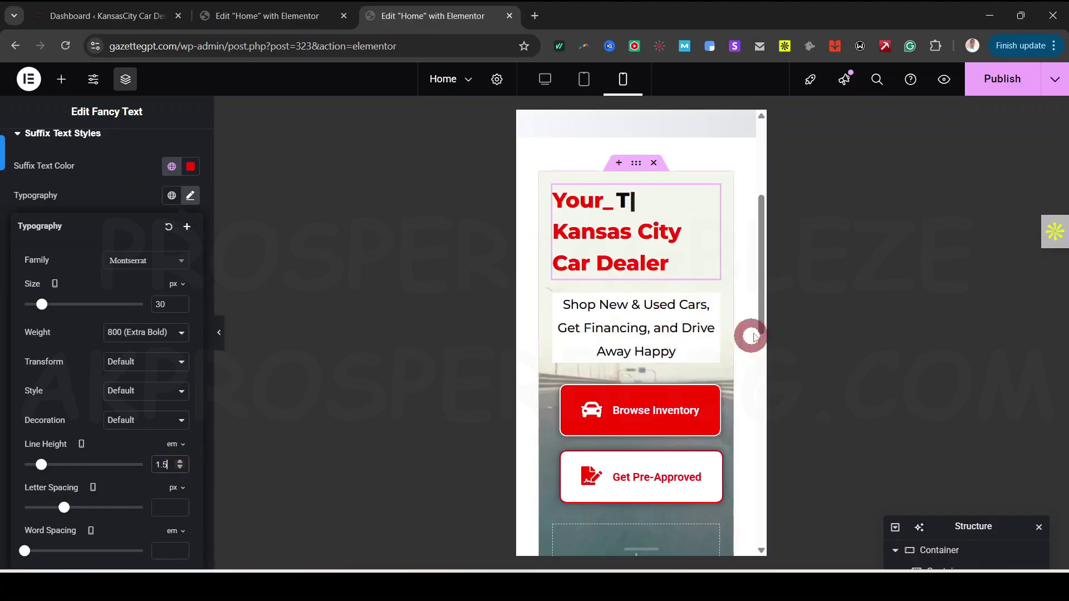
mouse_move(763, 290)
left_mouse_down()
mouse_move(759, 375)
mouse_move(767, 230)
mouse_move(765, 304)
left_mouse_up()
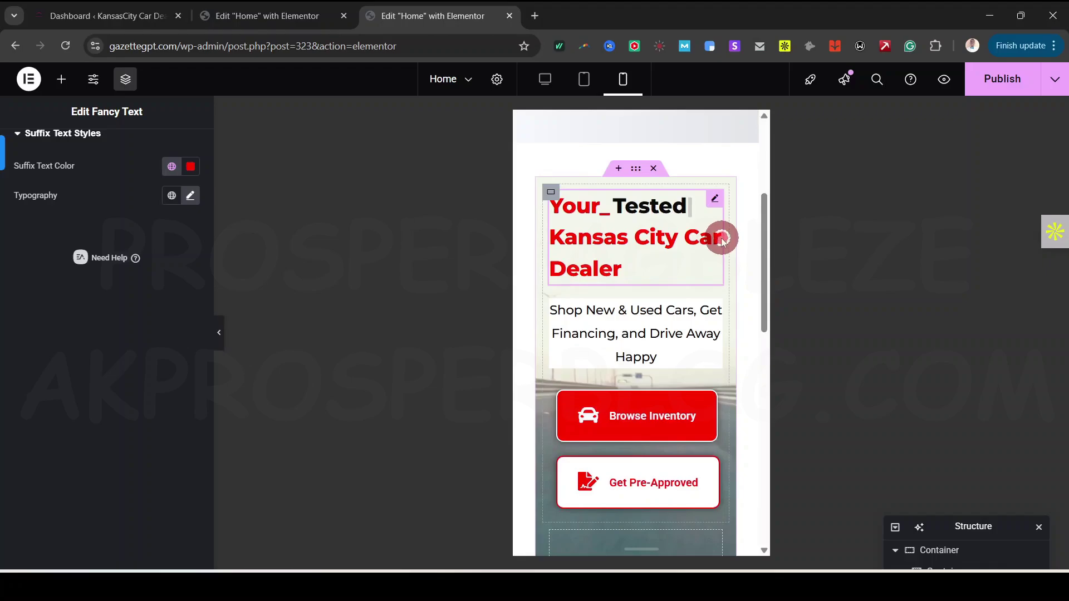
left_click(988, 84)
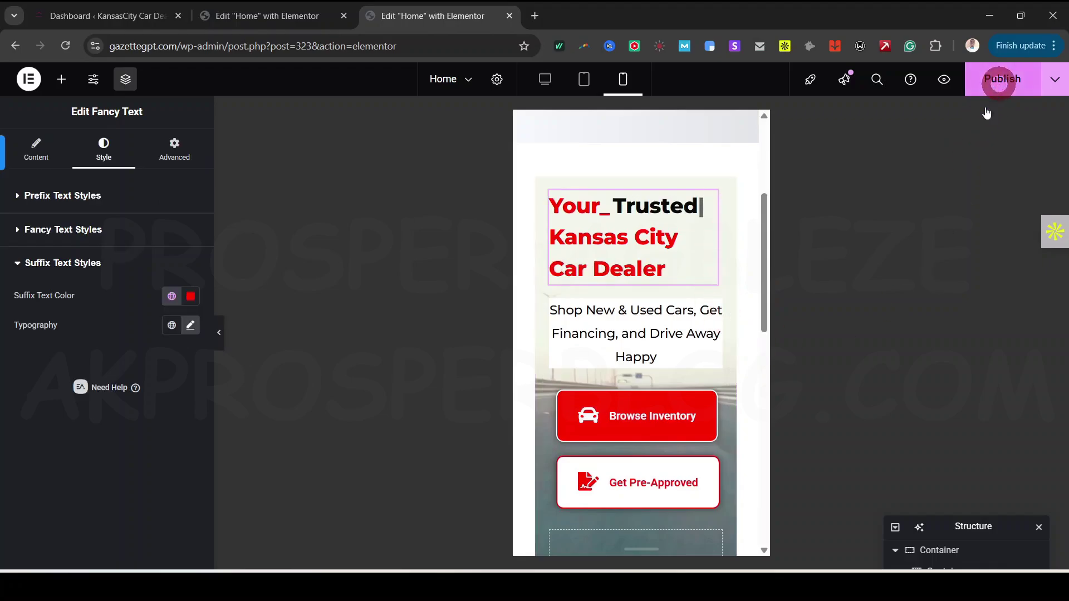
left_click(793, 494)
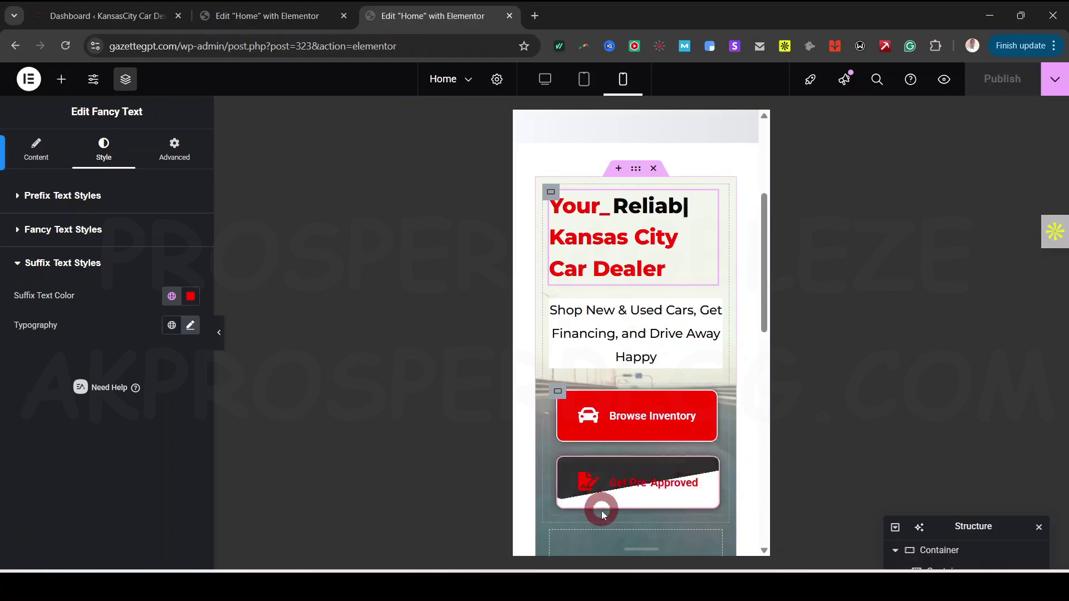
Step: Hide the hero's tagline text on mobile portrait through its responsive visibility settings
mouse_move(765, 258)
left_mouse_down()
mouse_move(769, 313)
mouse_move(770, 256)
left_mouse_up()
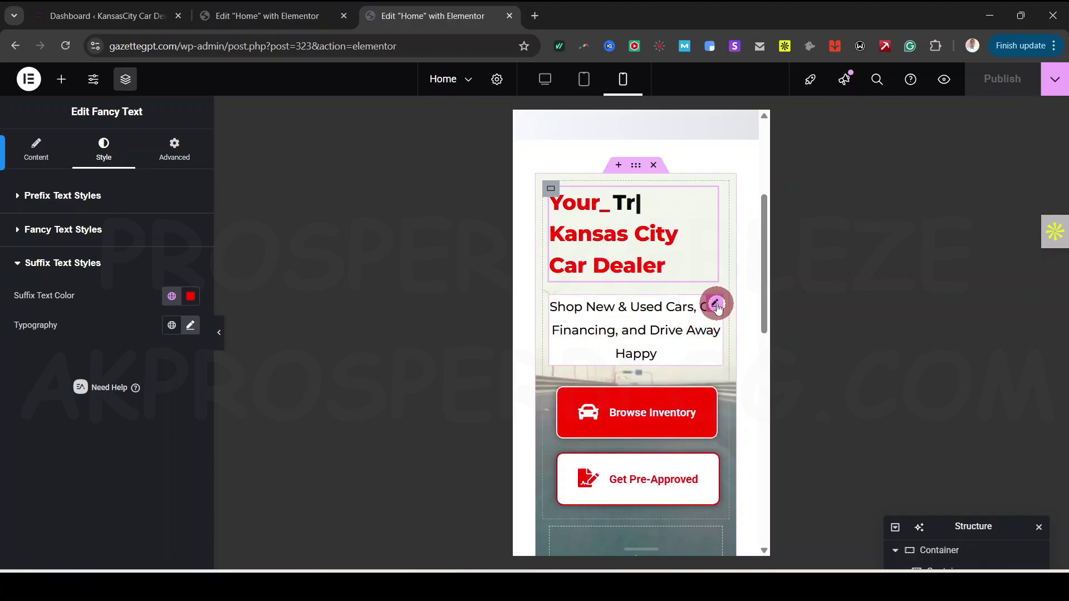
left_click(714, 311)
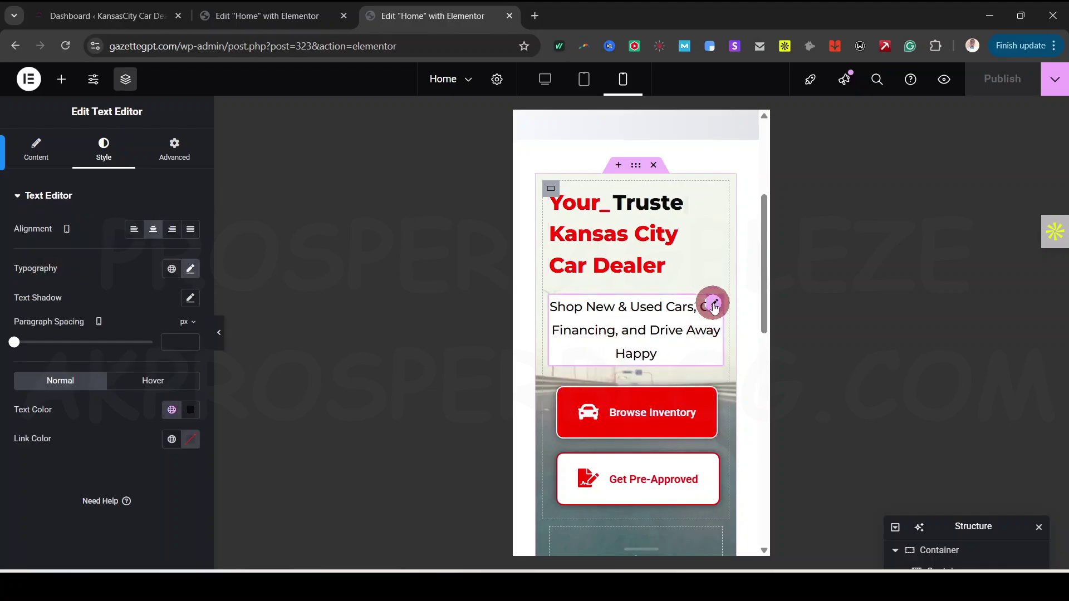
left_click(187, 153)
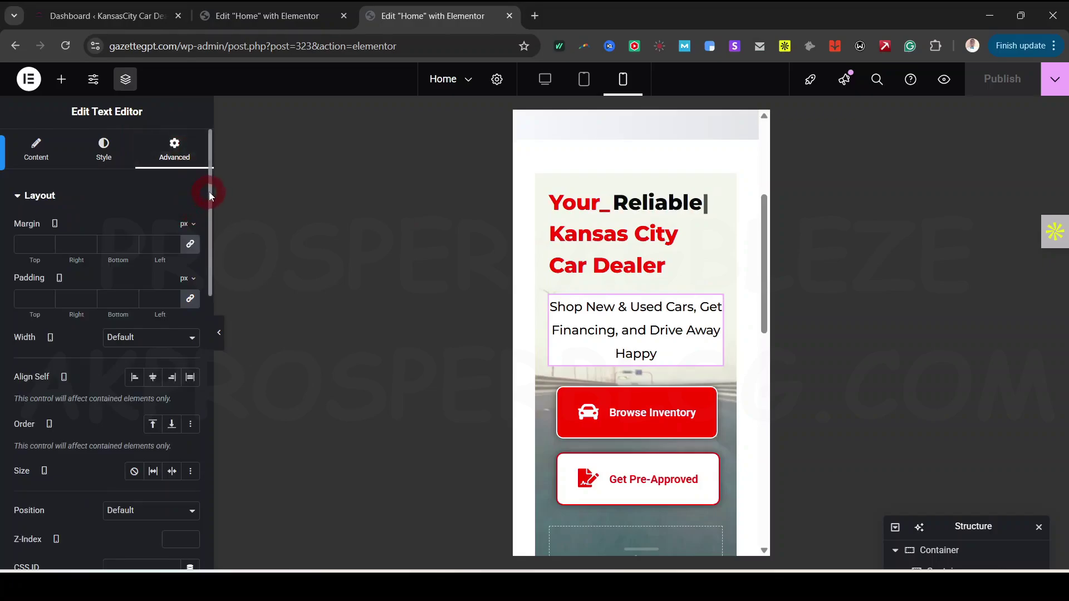
left_click_drag(208, 192, 213, 430)
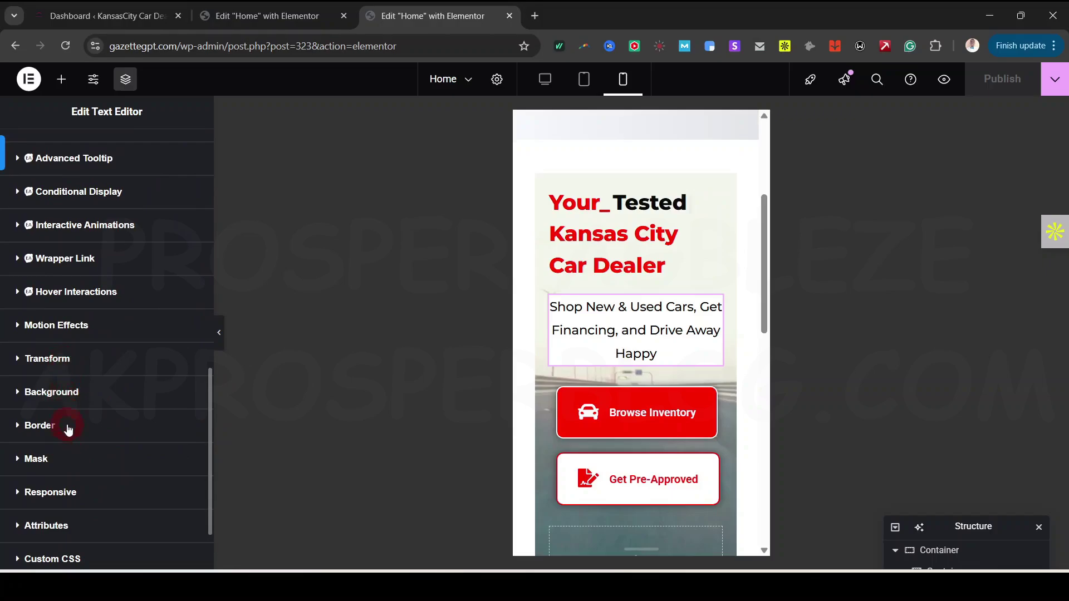
scroll(68, 497, "up", 2)
scroll(143, 440, "down", 5)
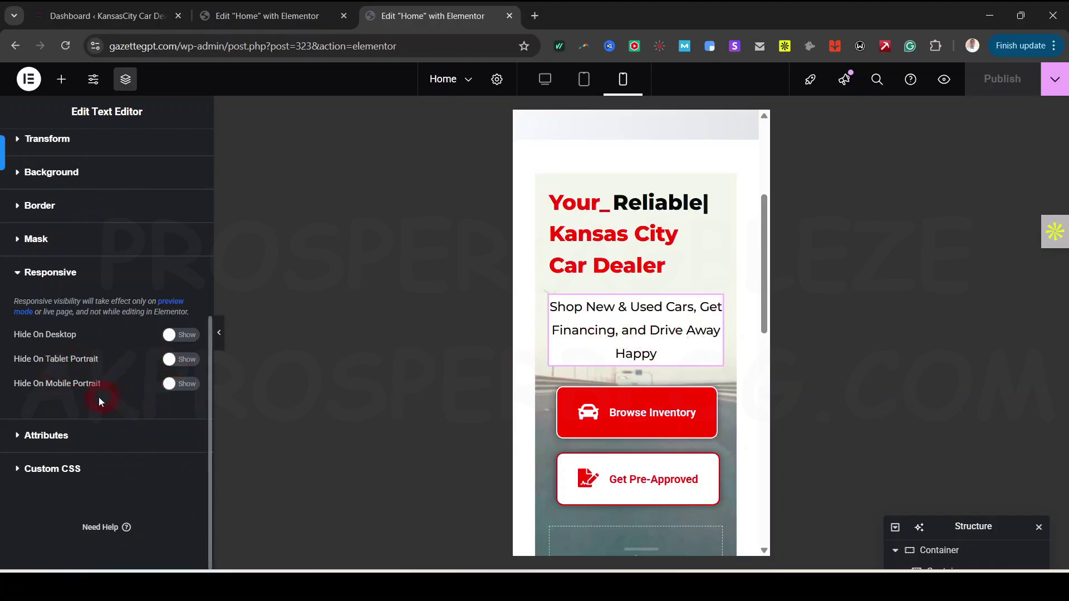
left_click(170, 389)
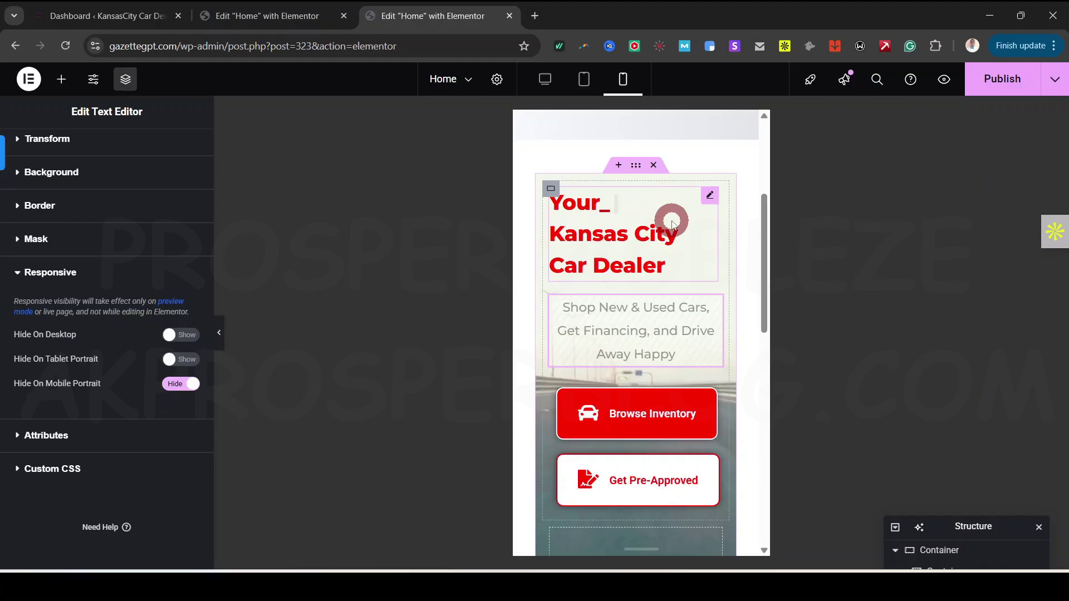
Step: Turn off hiding on mobile portrait for the hero's tagline text and publish the page
left_click(189, 383)
left_click(436, 337)
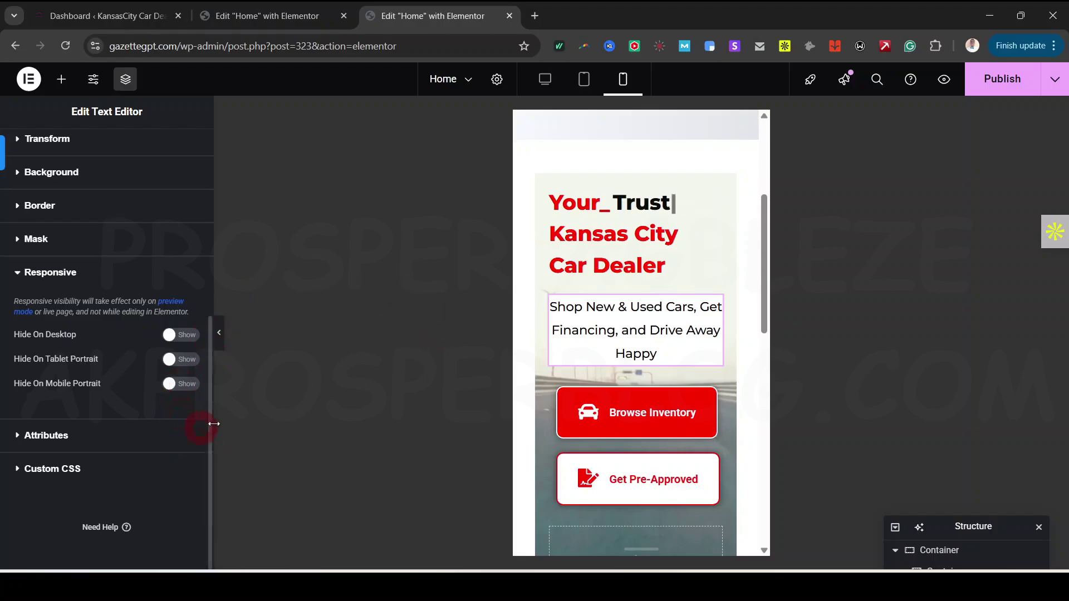
left_click(994, 78)
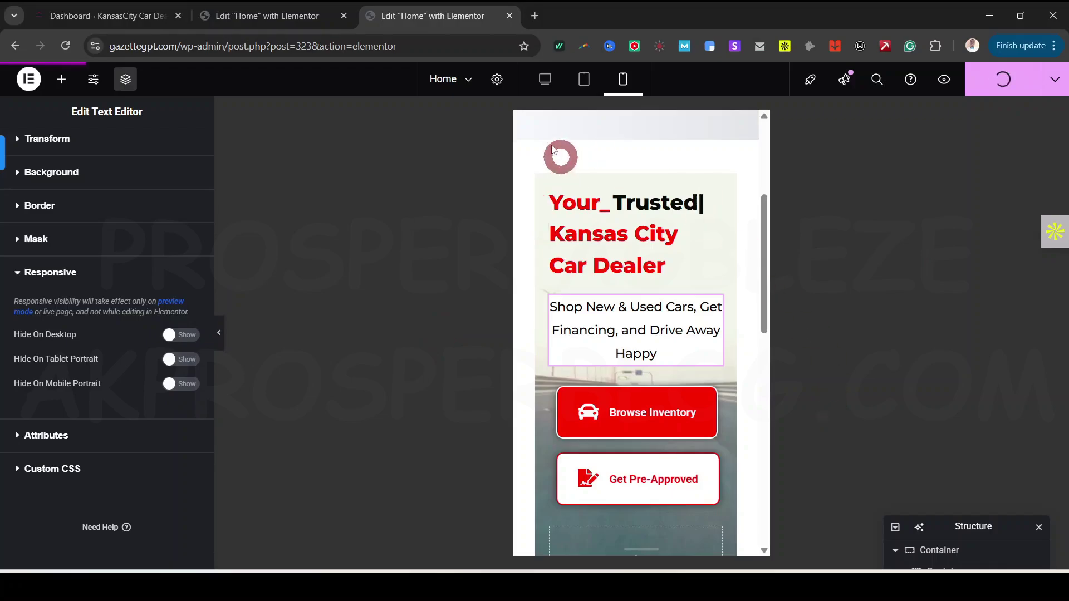
Step: In the desktop view, add a HivePress Listing Search Form widget below the hero section, as on the reference page
left_click(546, 79)
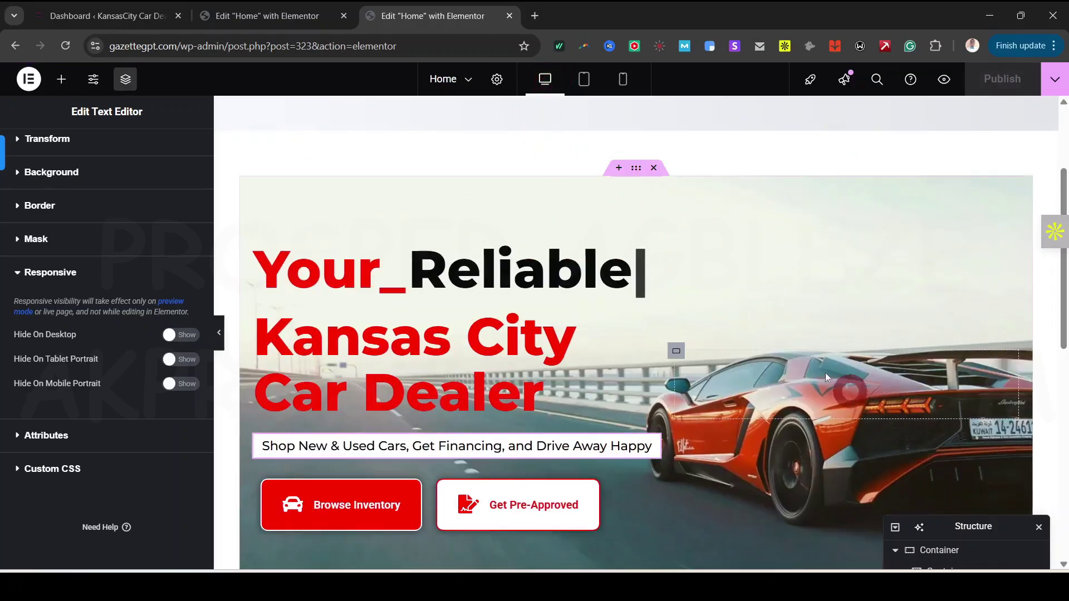
left_click_drag(1064, 192, 1064, 303)
left_click(261, 16)
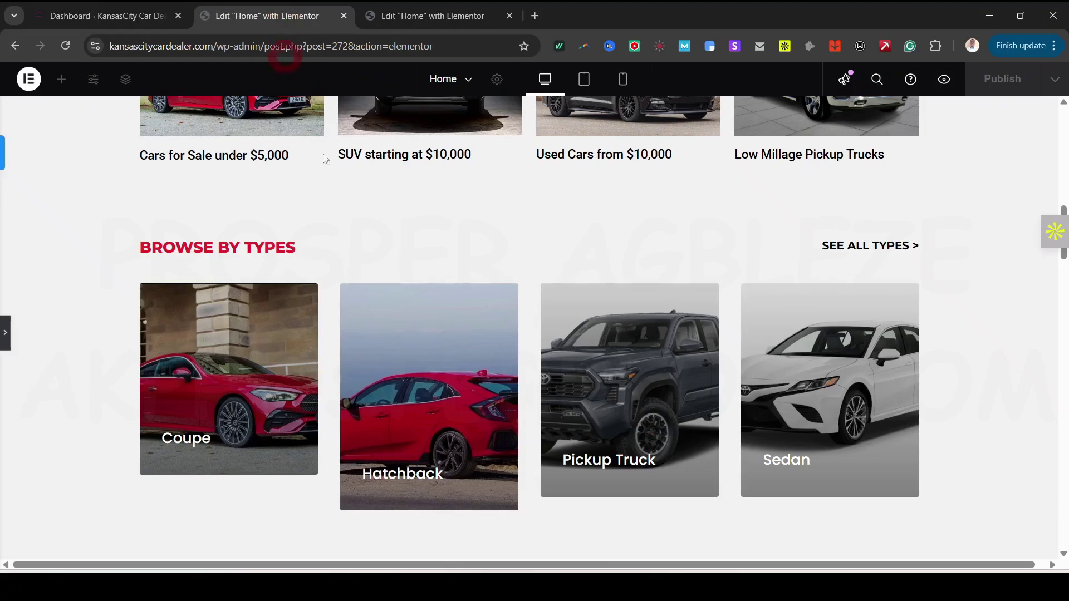
scroll(635, 264, "up", 7)
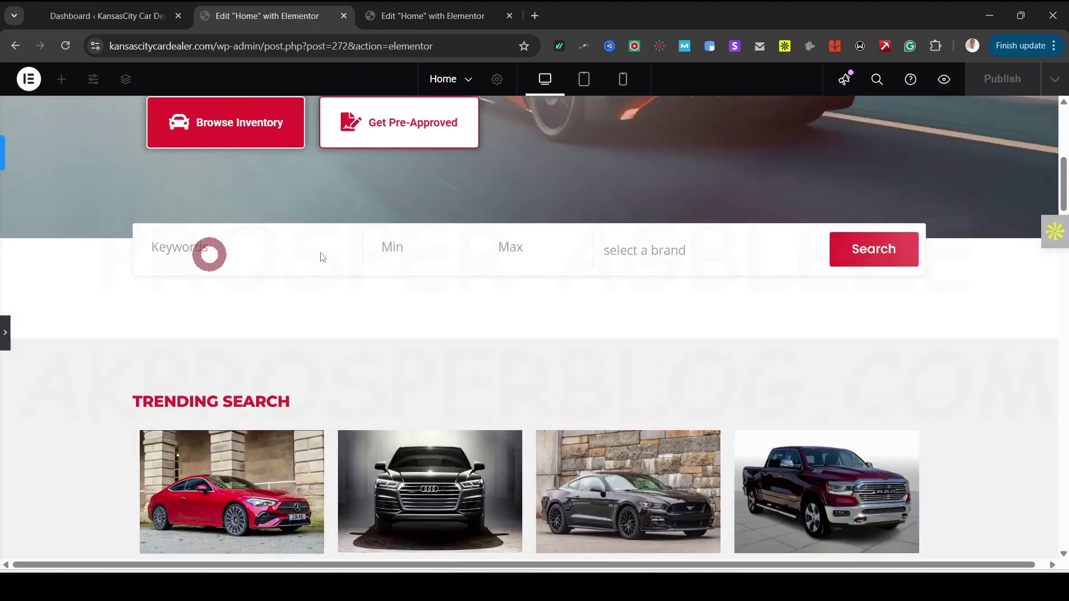
left_click(437, 16)
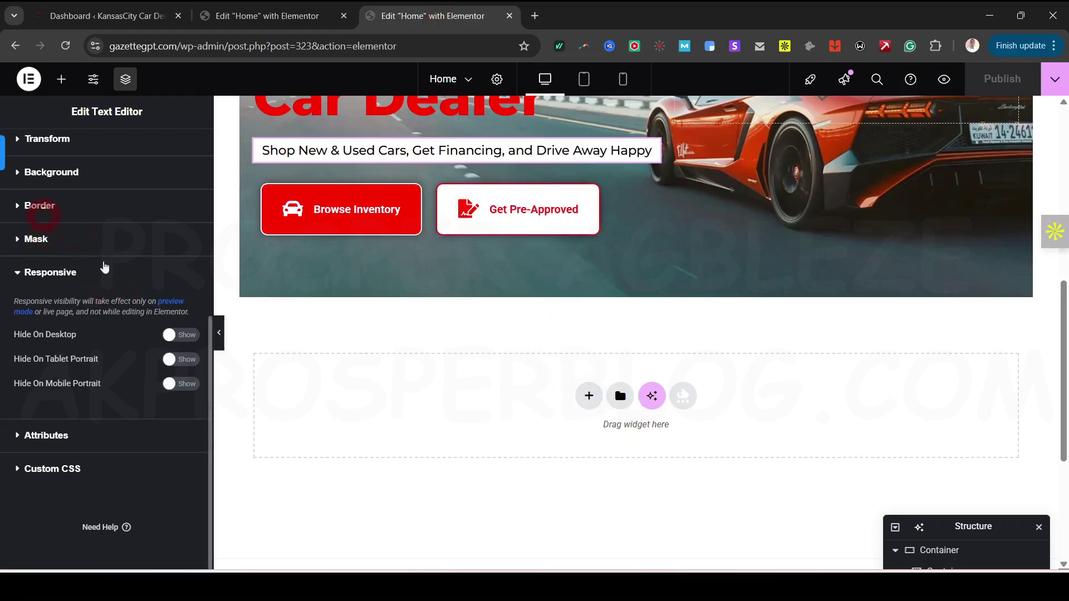
left_click(60, 81)
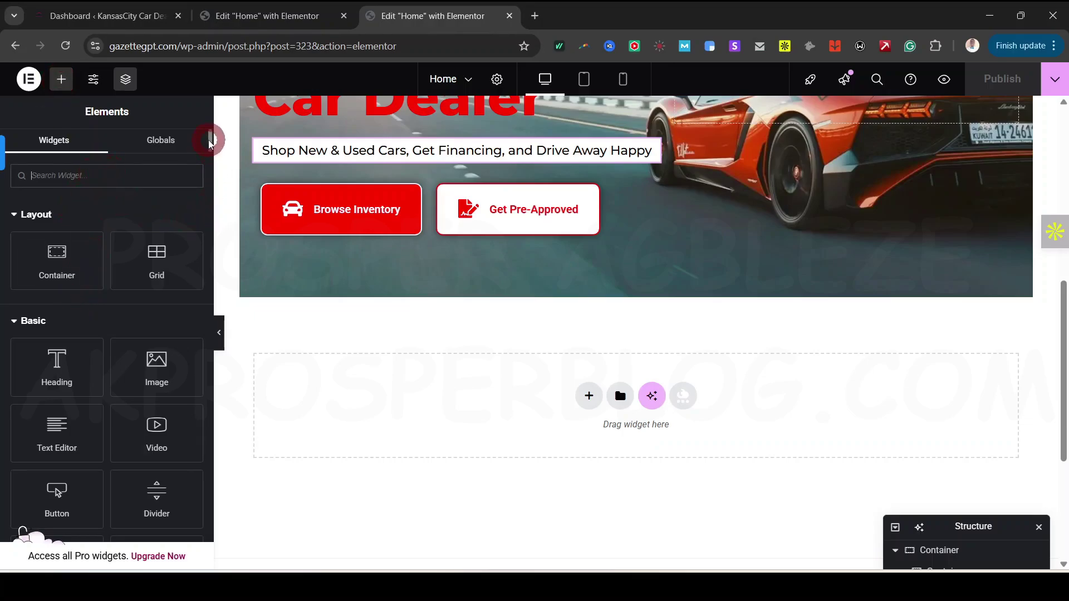
left_click_drag(210, 143, 207, 294)
left_click(36, 211)
left_click(152, 271)
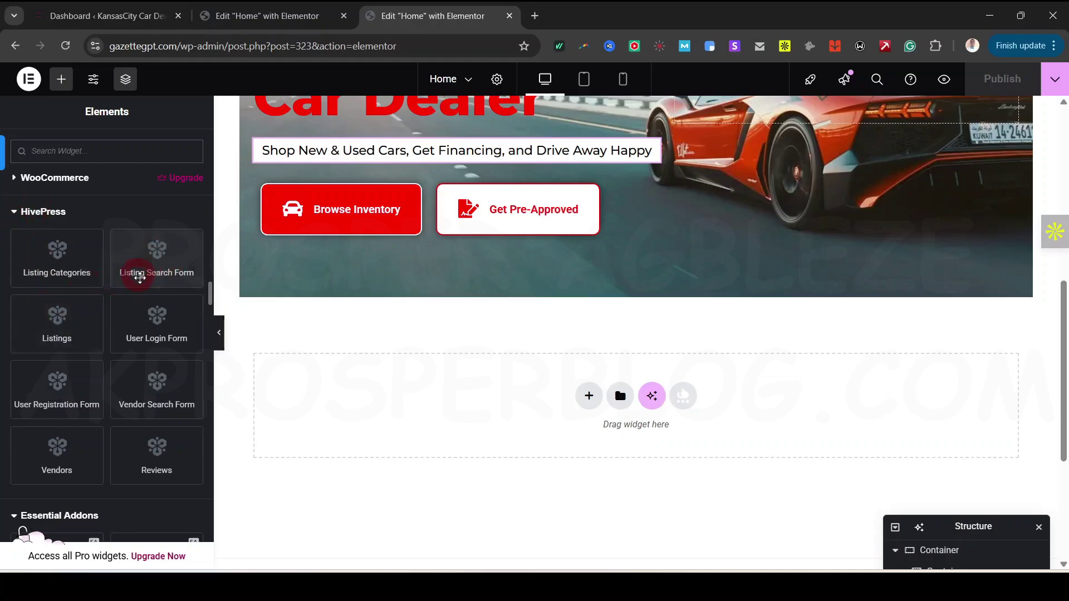
left_click_drag(161, 274, 595, 437)
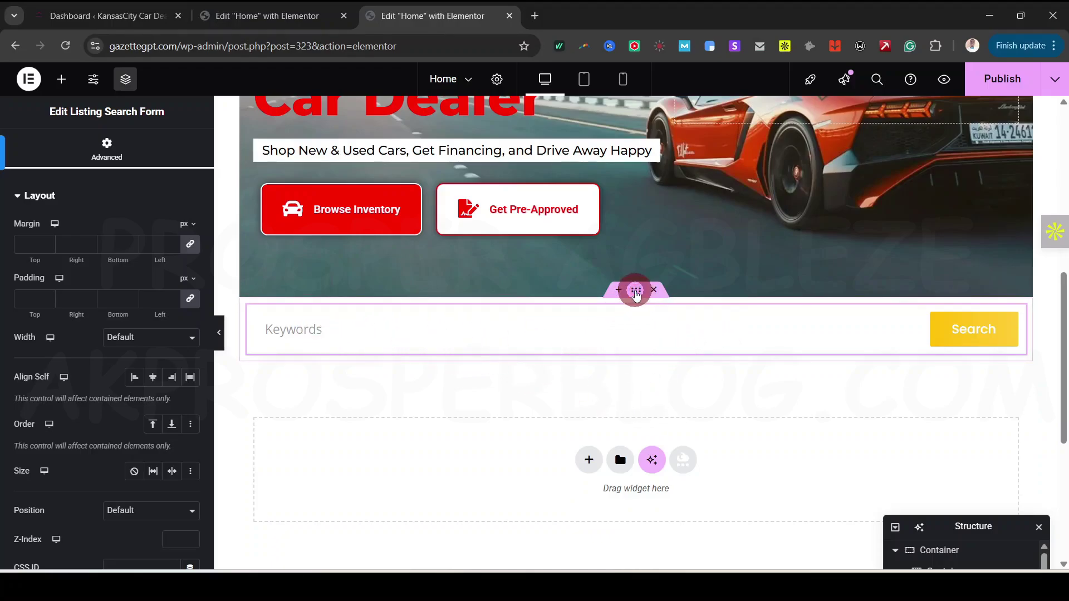
Step: Give the search form's container a top margin of -40 px so it overlaps the hero like the reference, and publish the page
left_click(636, 294)
left_click(281, 17)
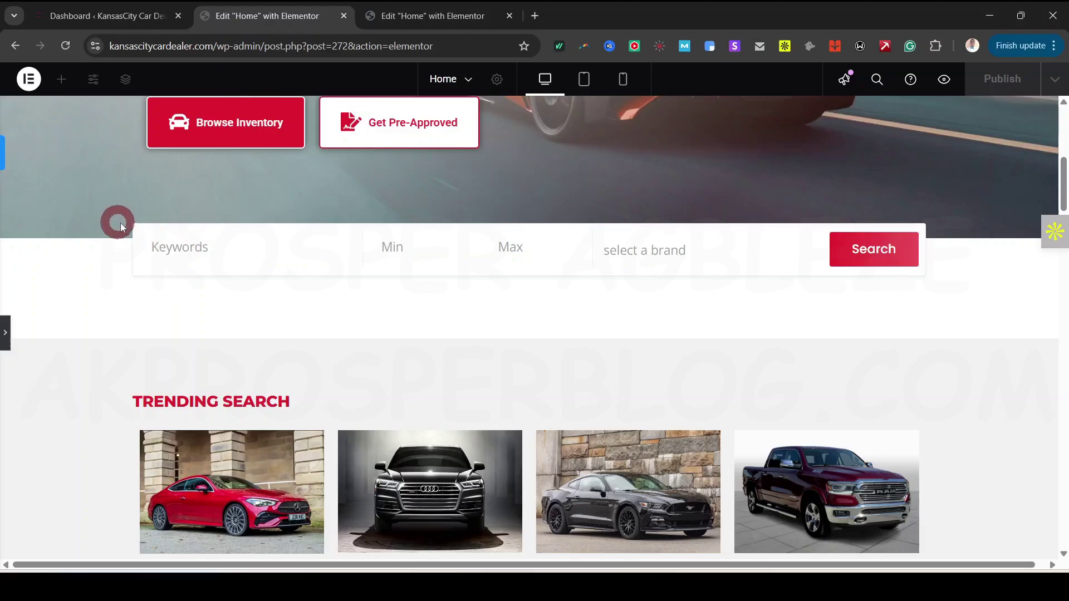
scroll(121, 226, "up", 2)
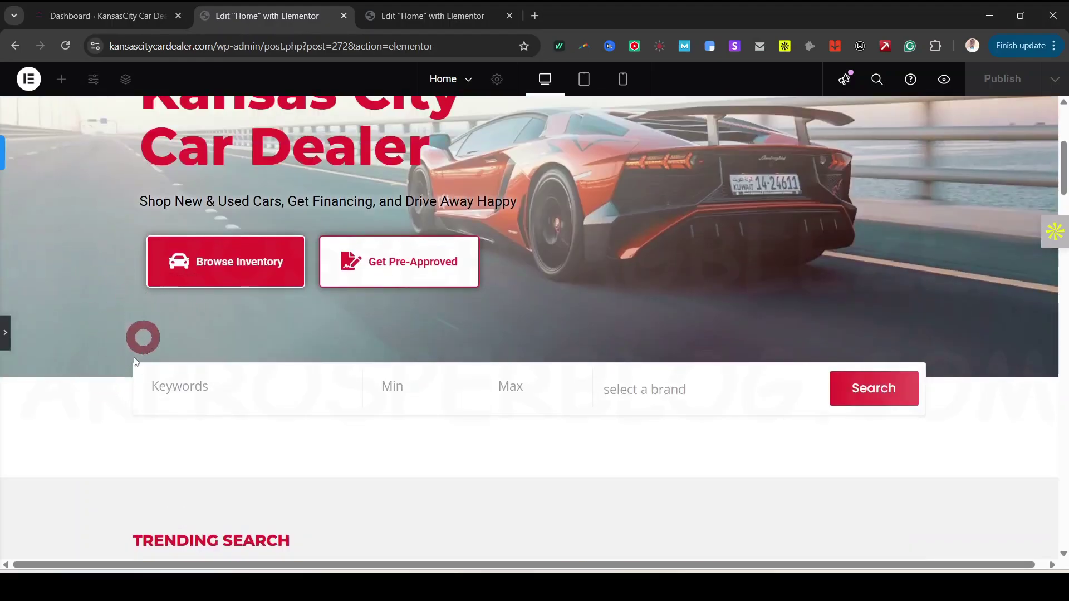
left_click(428, 17)
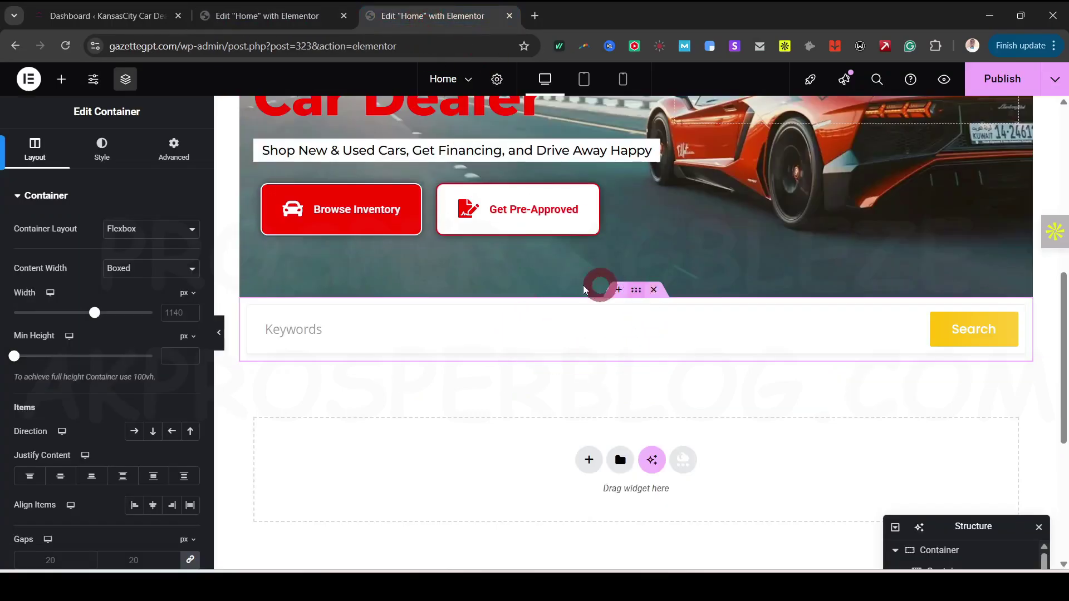
left_click(174, 159)
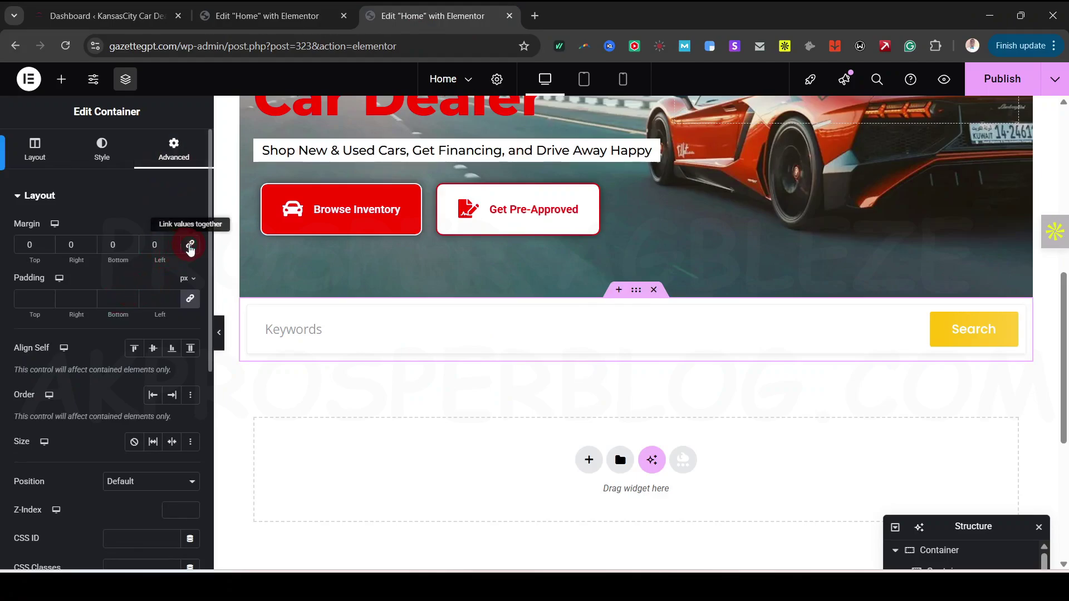
left_click(47, 248)
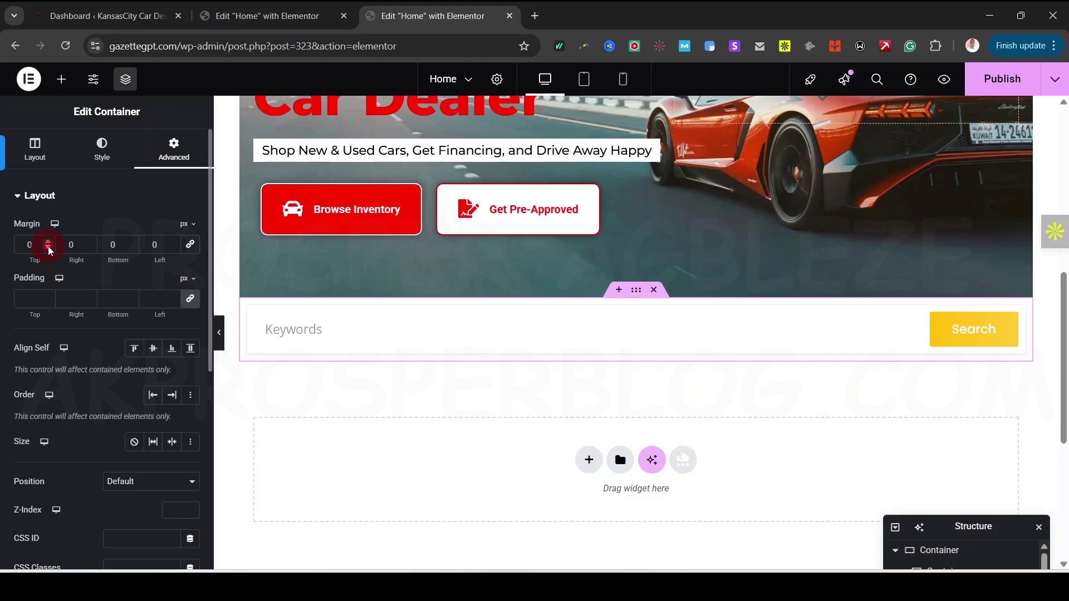
left_click(48, 248)
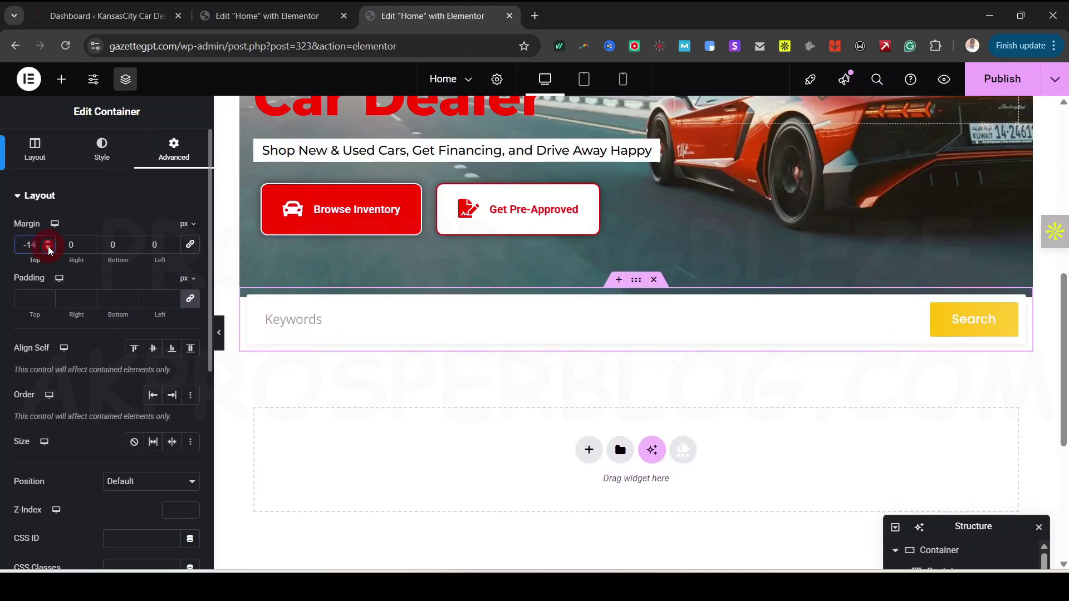
left_click_drag(49, 248, 49, 249)
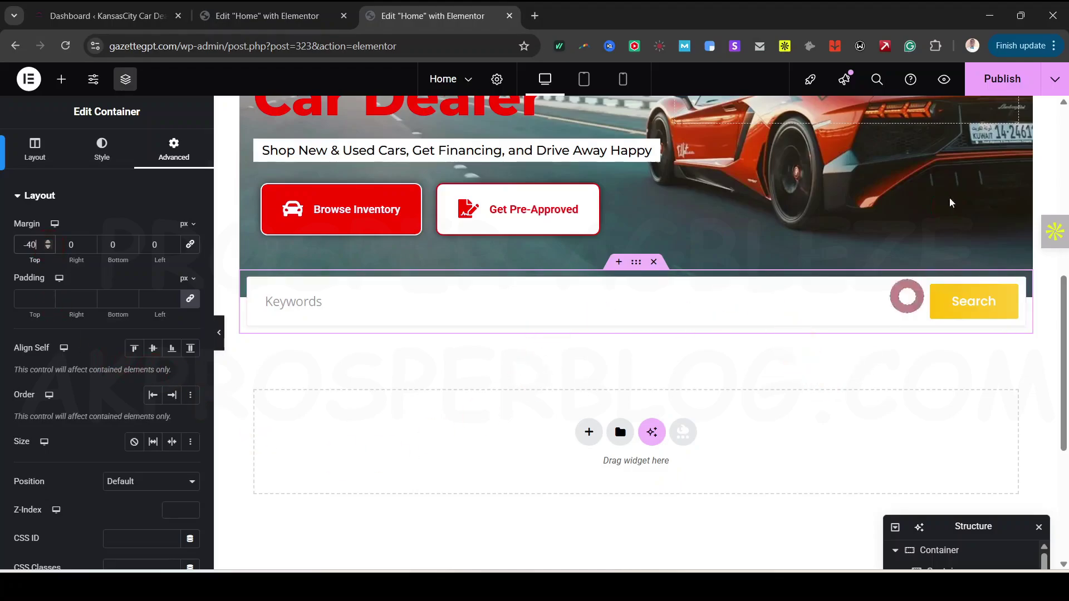
left_click(983, 82)
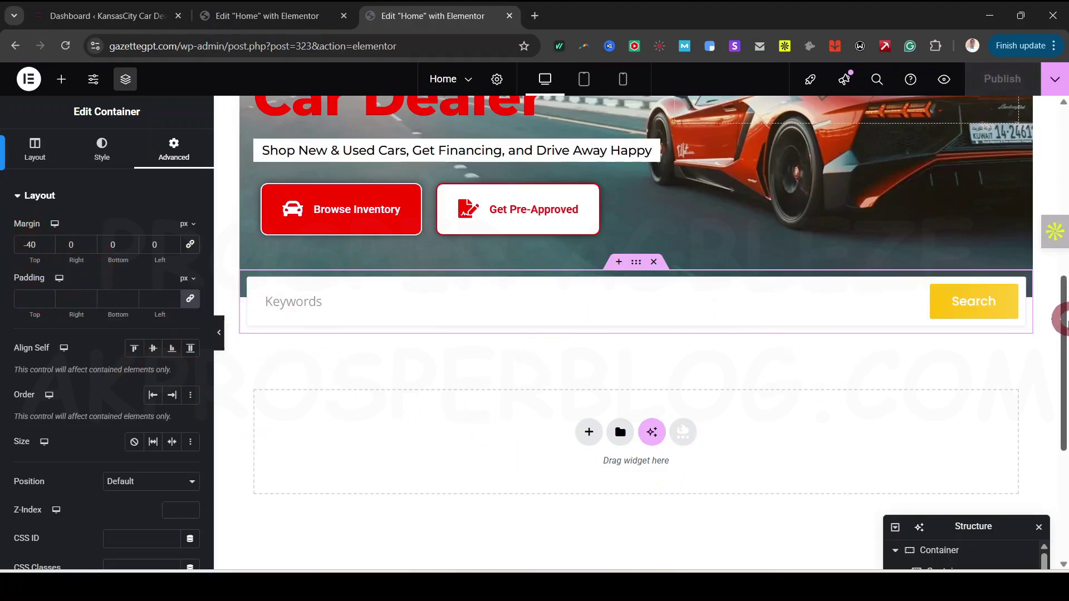
Step: Check the reference page's sections below the search form and add an empty single-column container under the search form
left_click(270, 16)
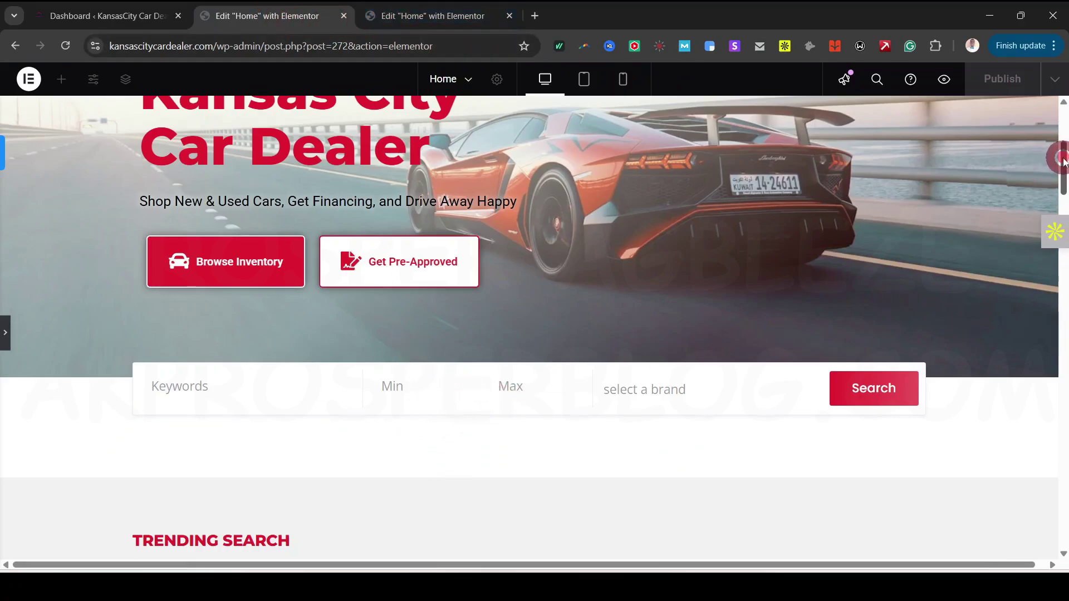
left_click_drag(1063, 161, 920, 199)
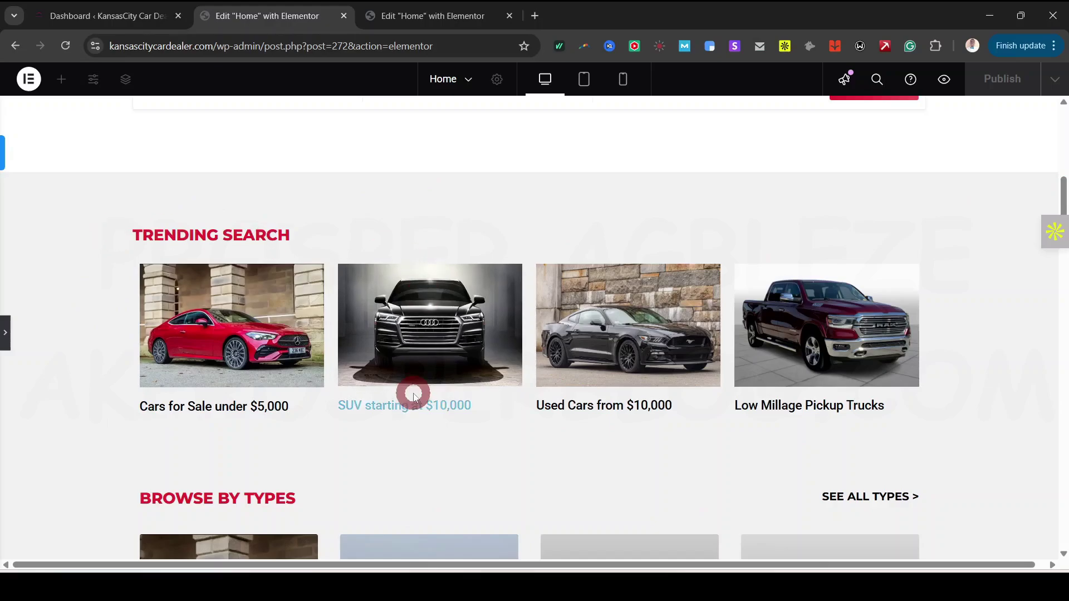
scroll(511, 267, "down", 8)
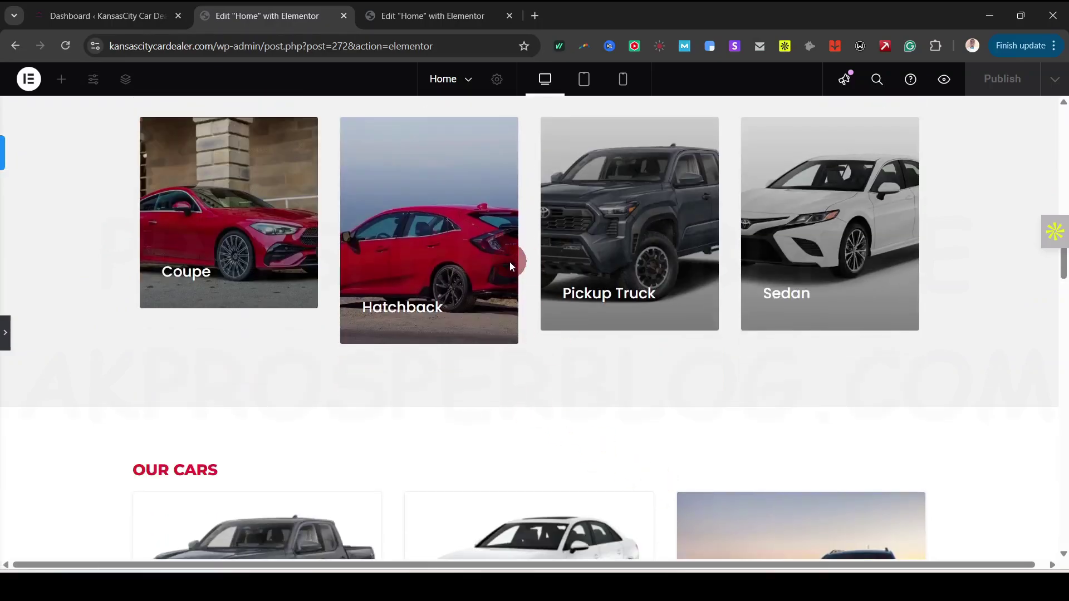
scroll(512, 266, "up", 8)
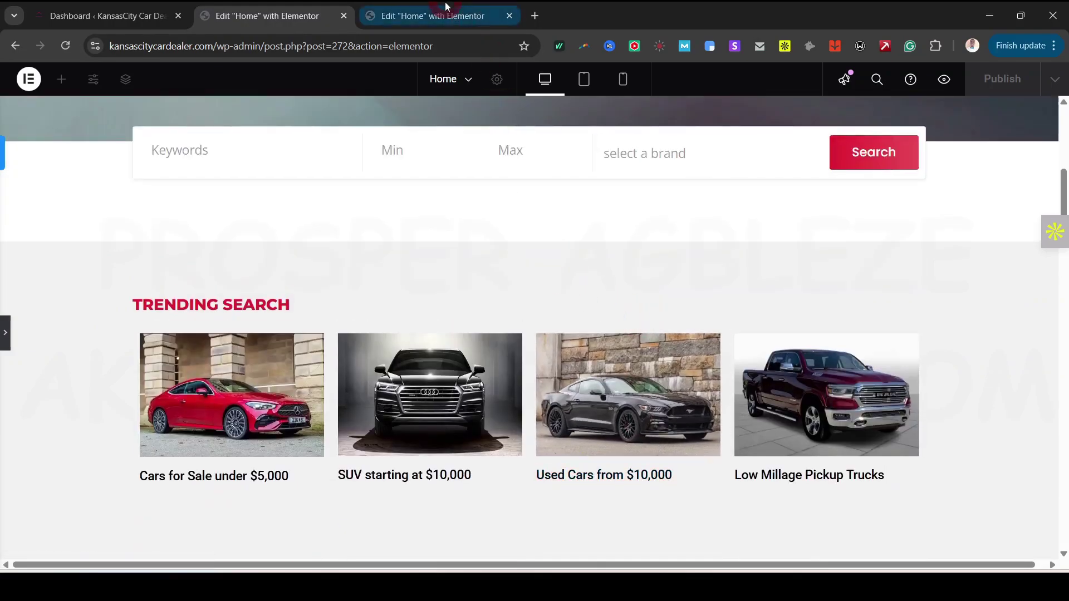
left_click(444, 14)
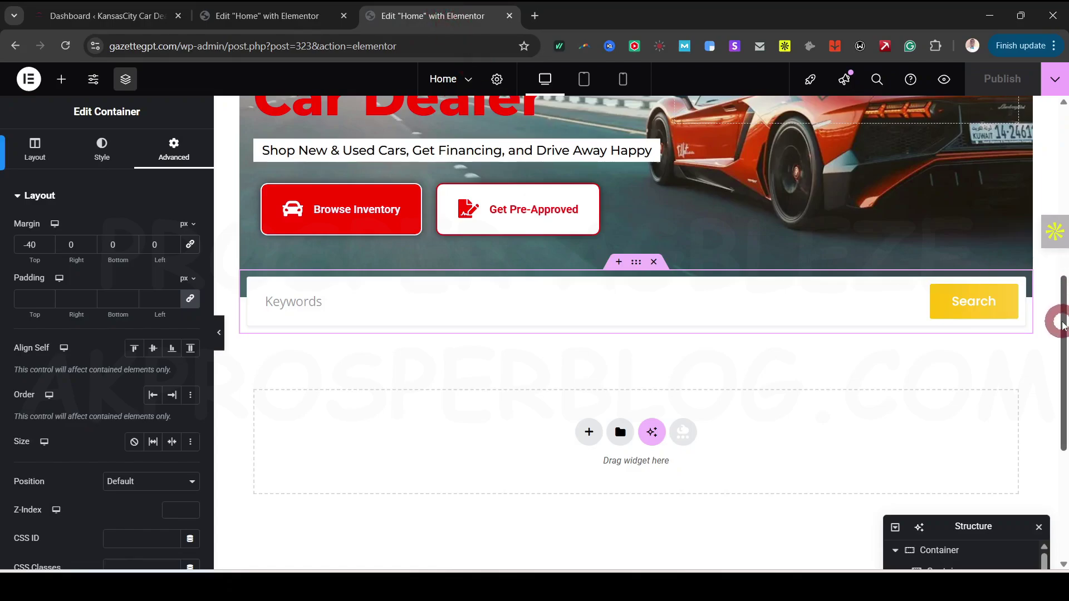
mouse_move(1062, 322)
left_mouse_down()
mouse_move(1063, 312)
mouse_move(1063, 323)
left_mouse_up()
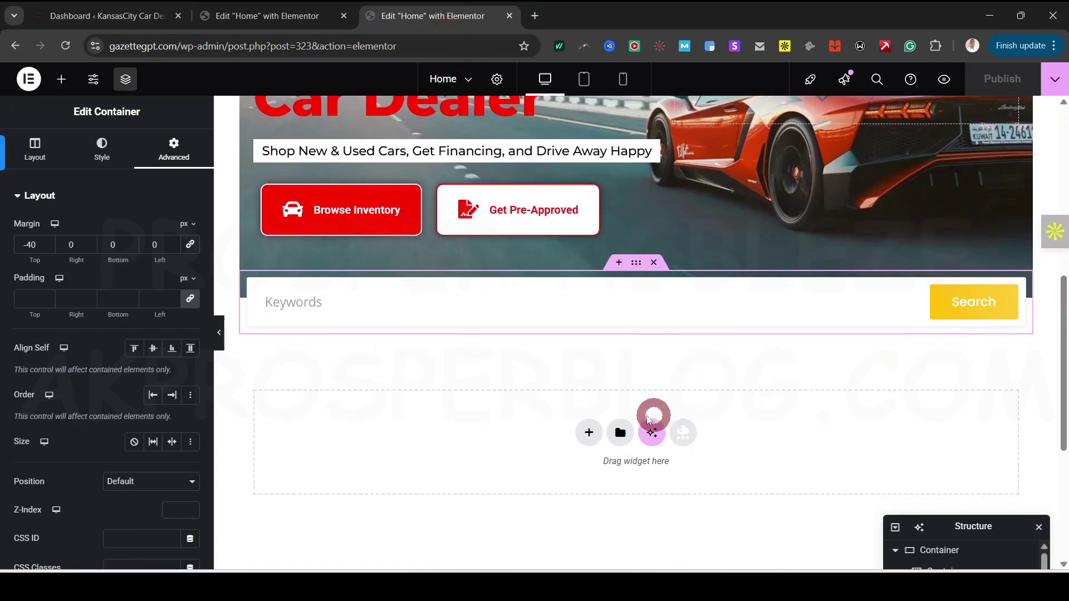
left_click(591, 432)
left_click(590, 470)
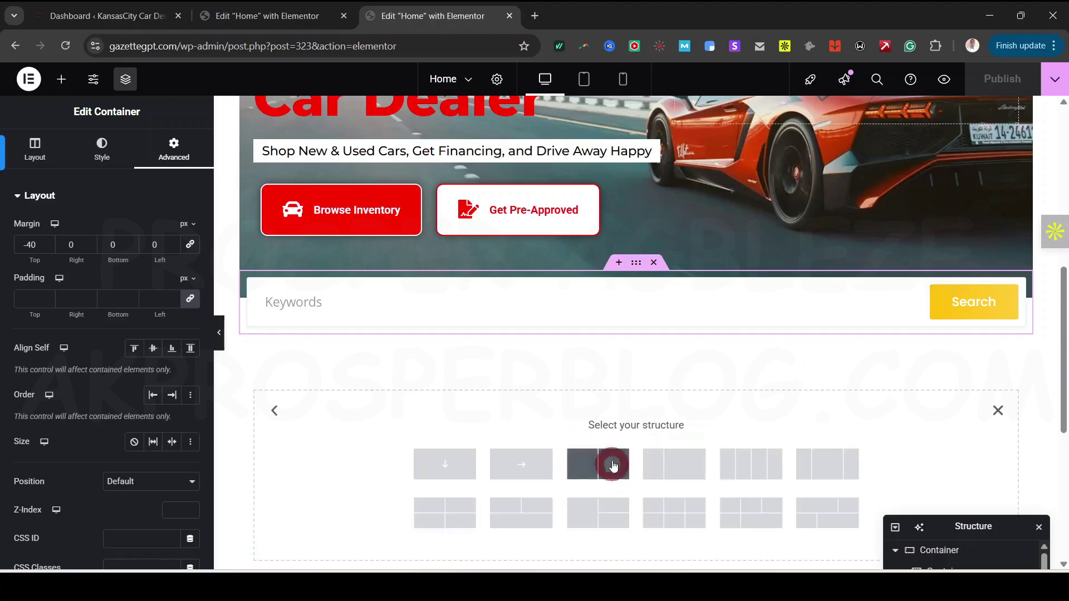
left_click(445, 468)
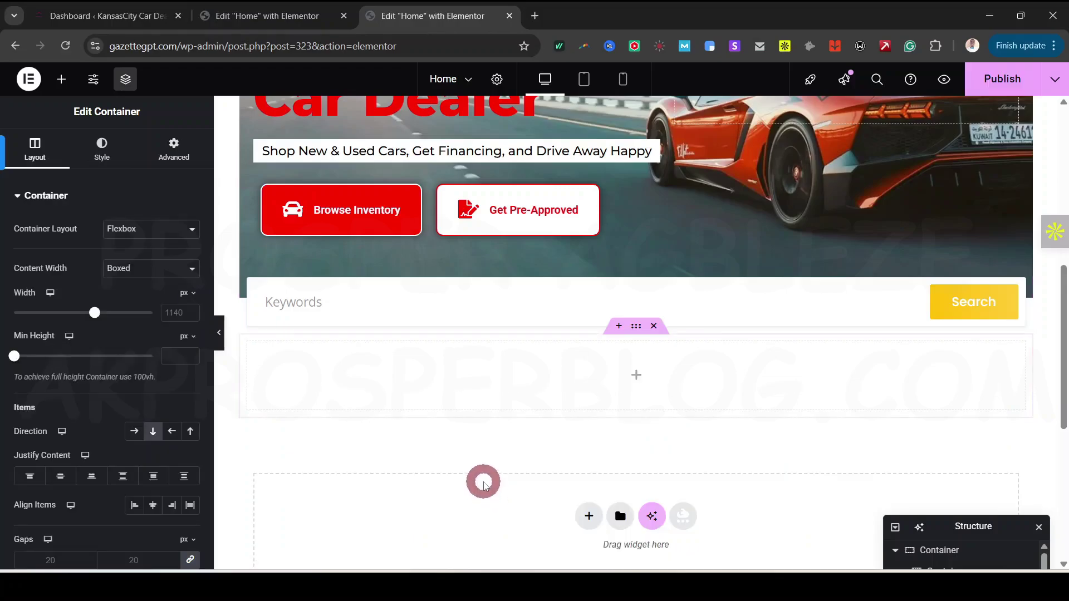
Step: Add a Heading widget to the new container and set its title to TRENDING SEARCH, matching the reference
left_click(280, 20)
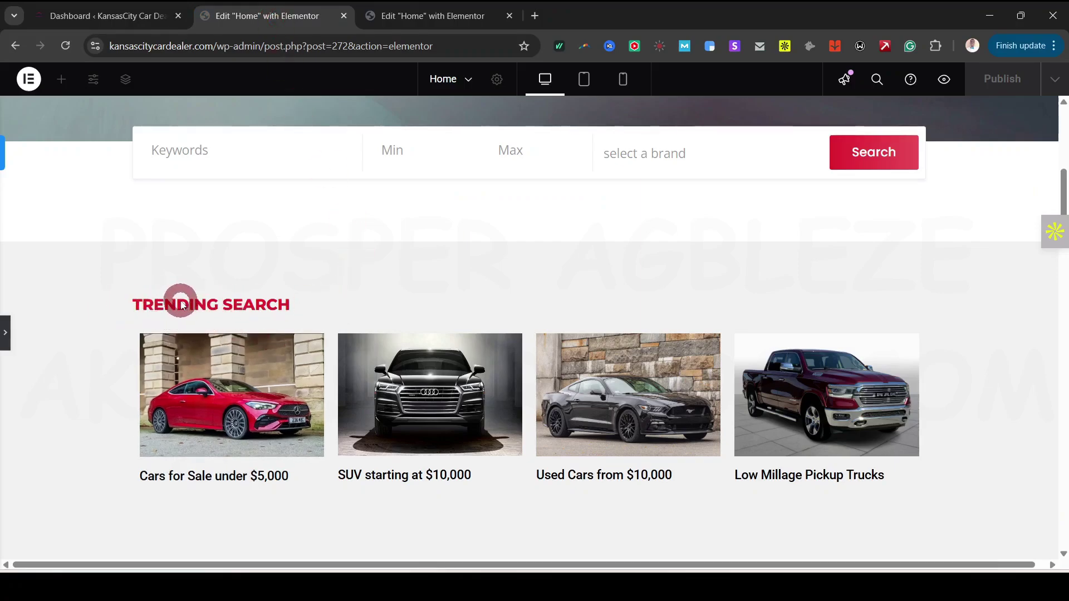
left_click(406, 16)
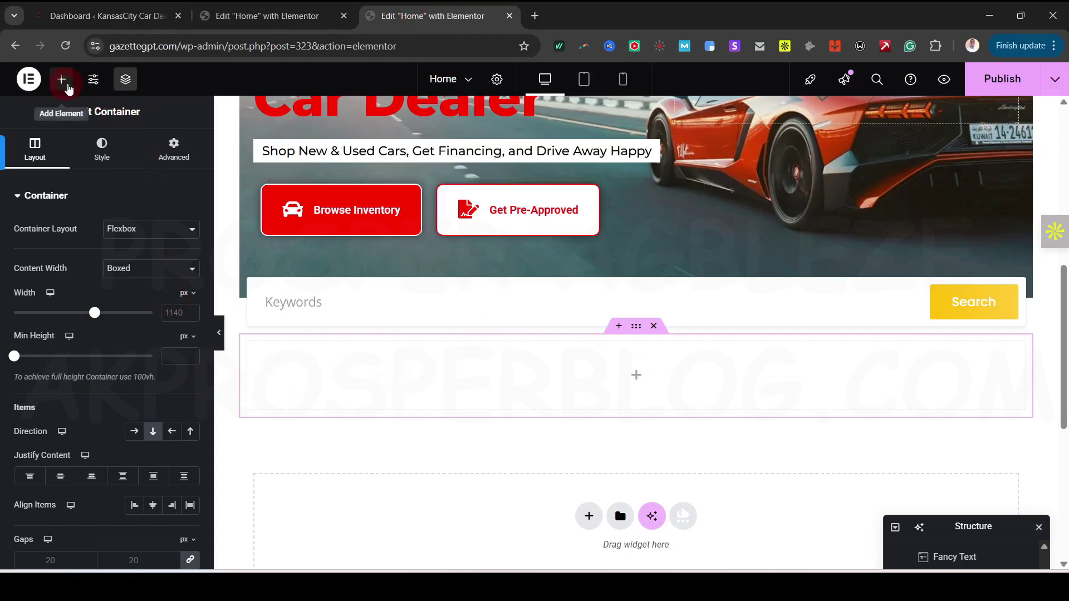
left_click(62, 80)
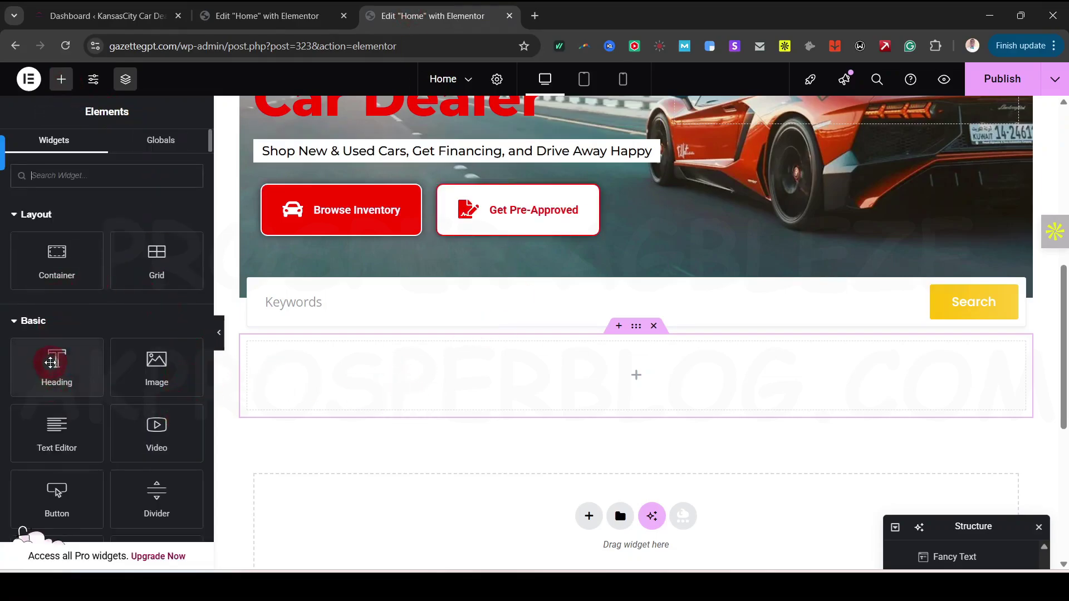
left_click_drag(50, 362, 647, 382)
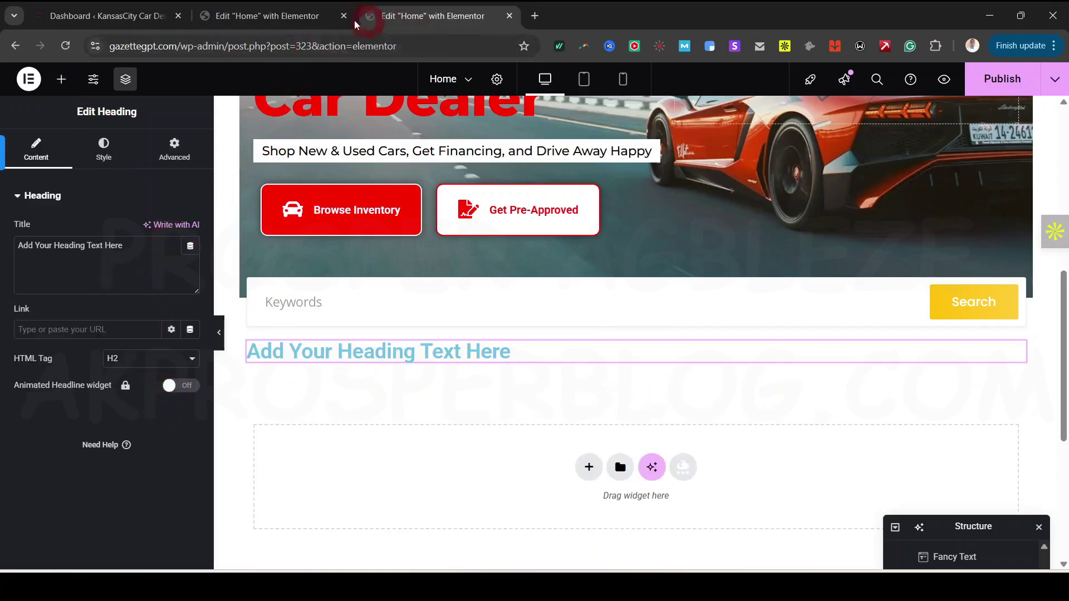
left_click(290, 17)
left_click(396, 22)
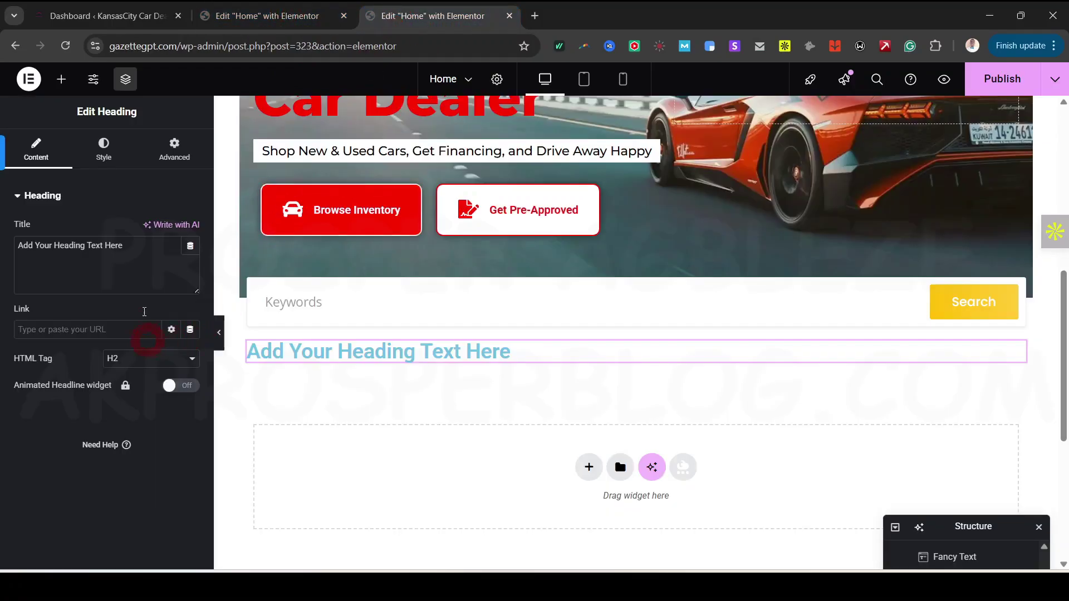
key("ctrl+a")
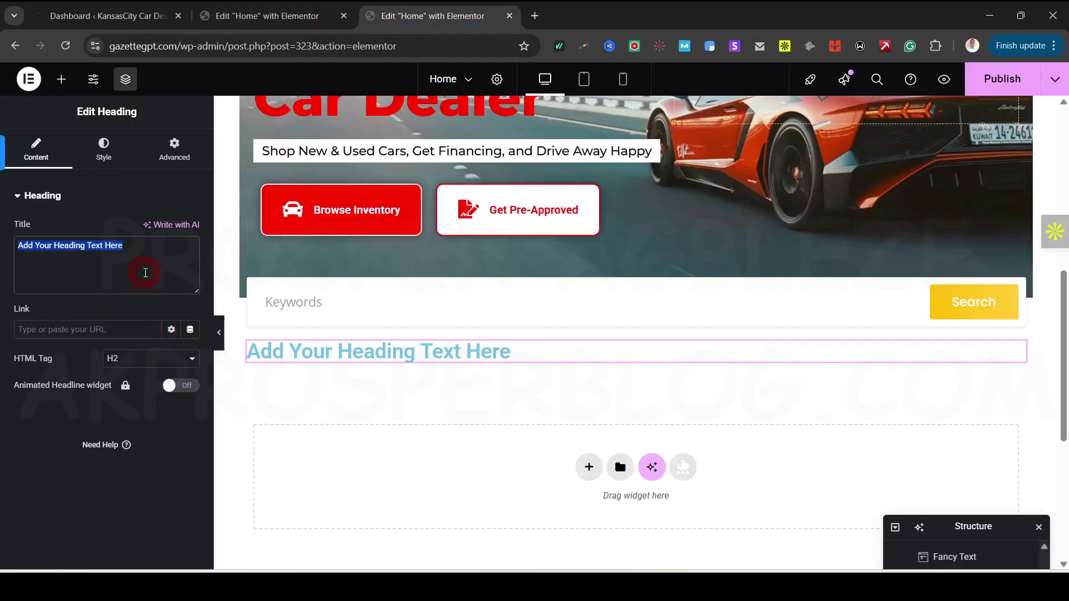
type("TRENDING SEARCH")
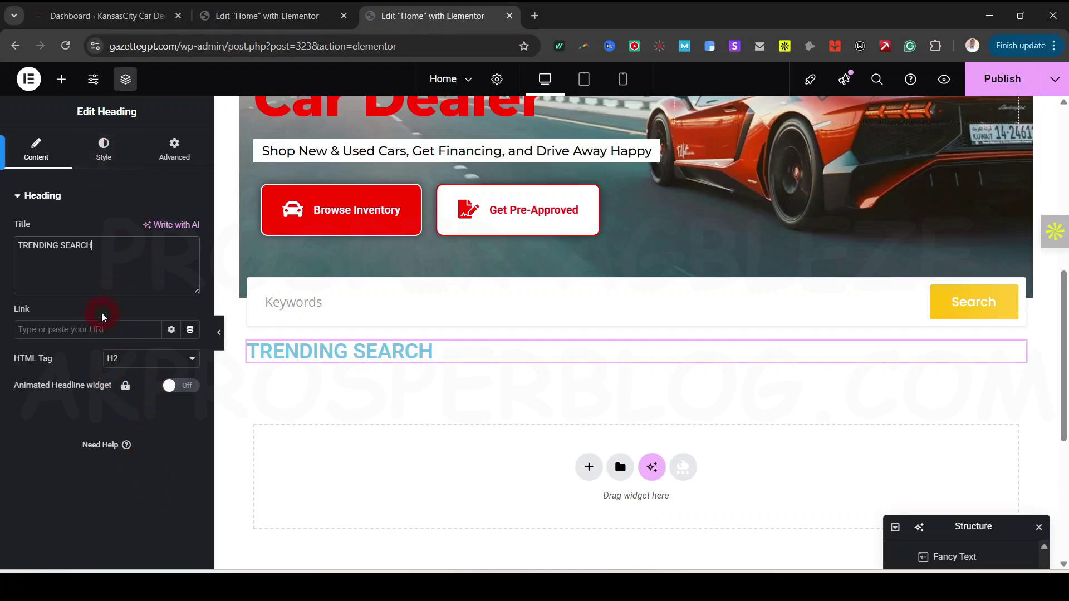
Step: Style the TRENDING SEARCH heading in Montserrat with an 800 (Extra Bold) weight and a 25 px size
left_click(100, 159)
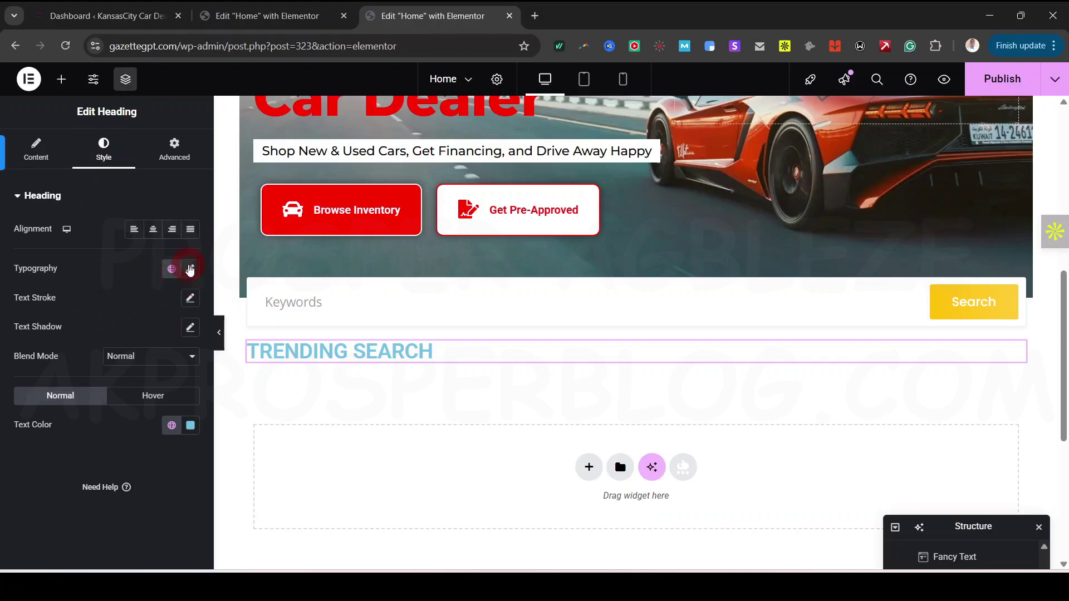
left_click(189, 269)
left_click(141, 333)
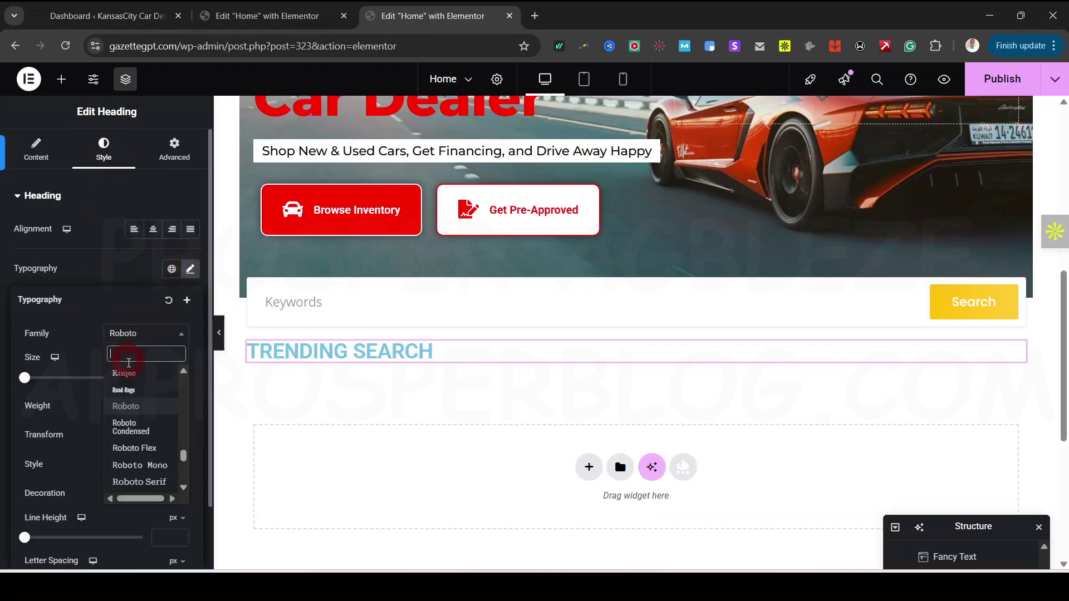
type("MONTS")
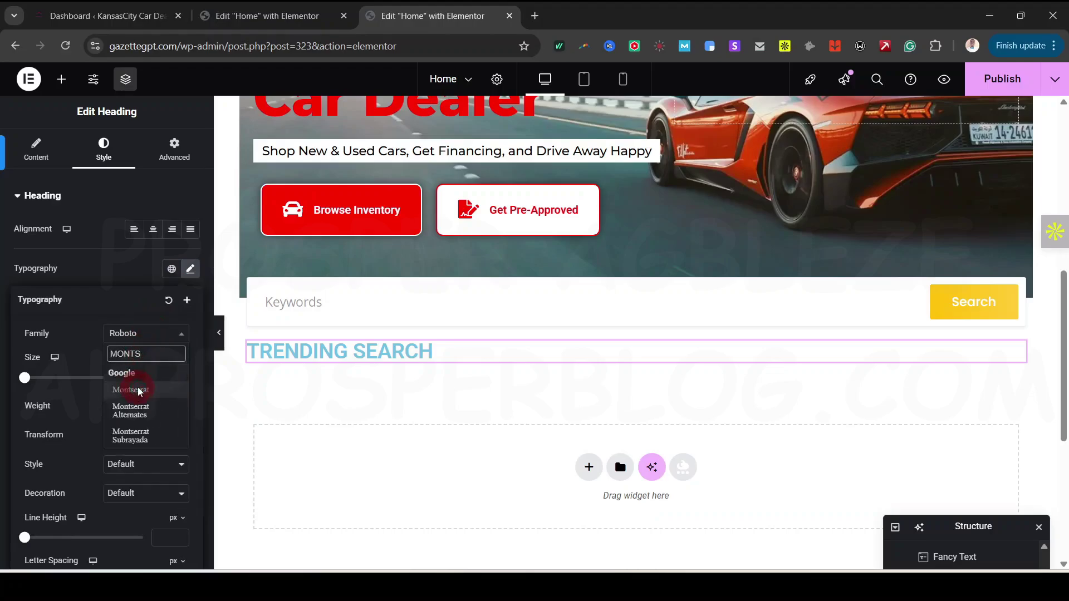
left_click(139, 391)
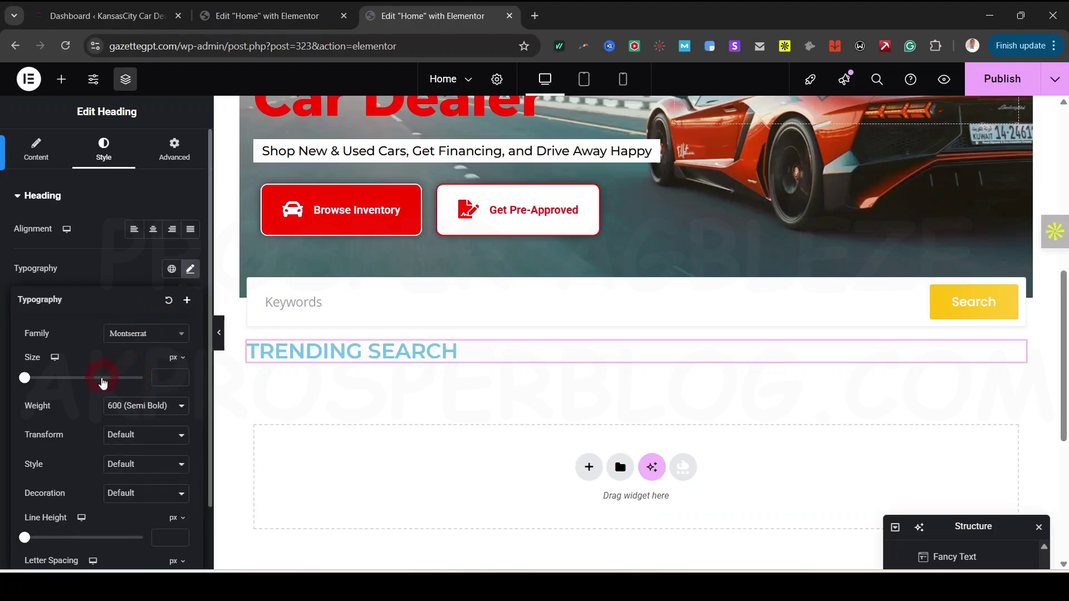
left_click(160, 418)
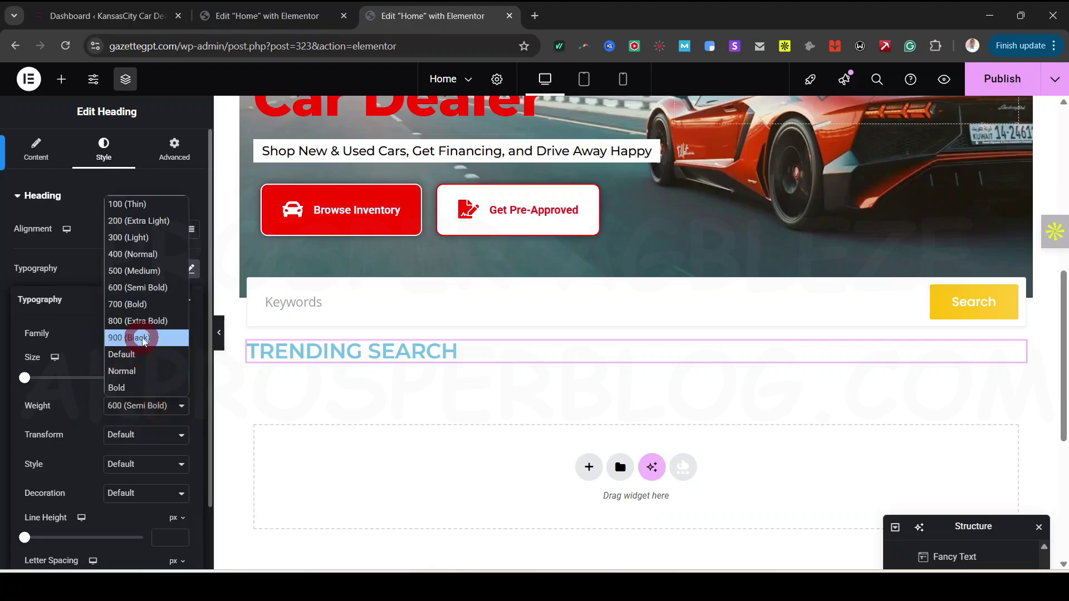
left_click(148, 323)
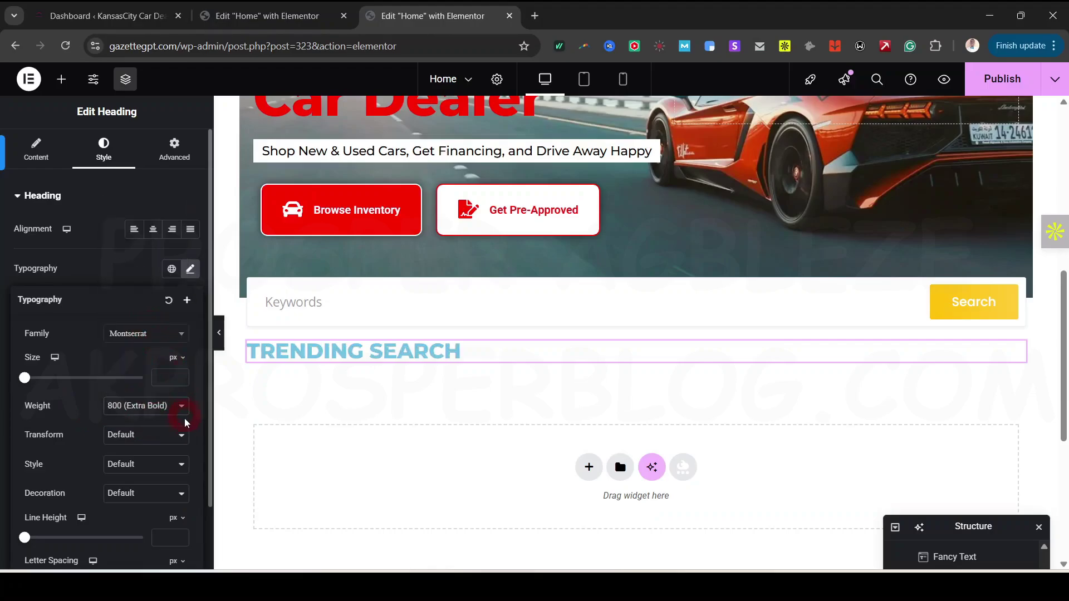
left_click_drag(26, 379, 41, 379)
left_click(179, 377)
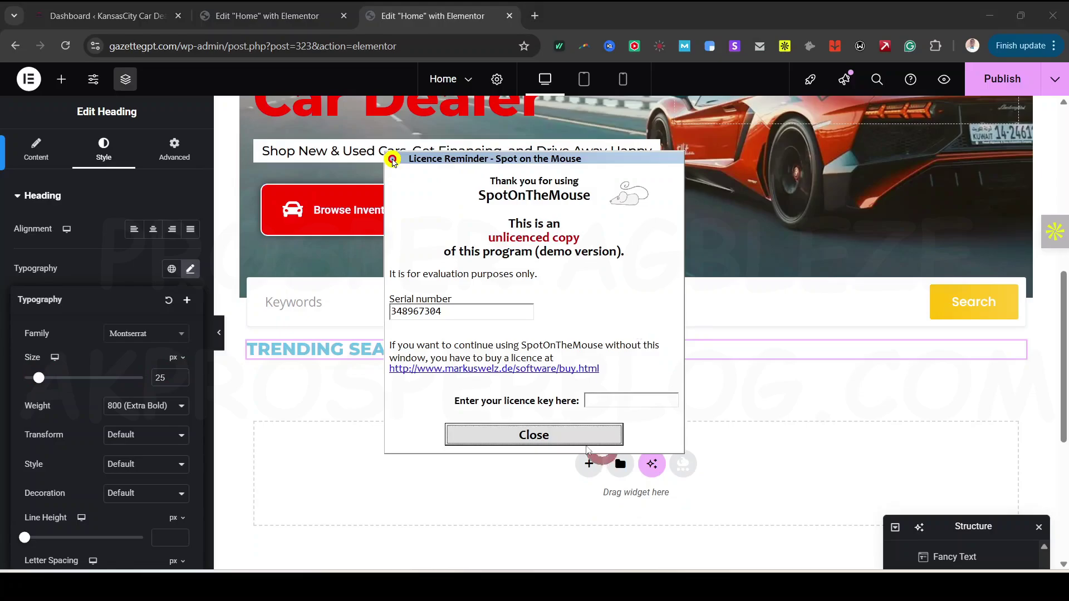
left_click(555, 436)
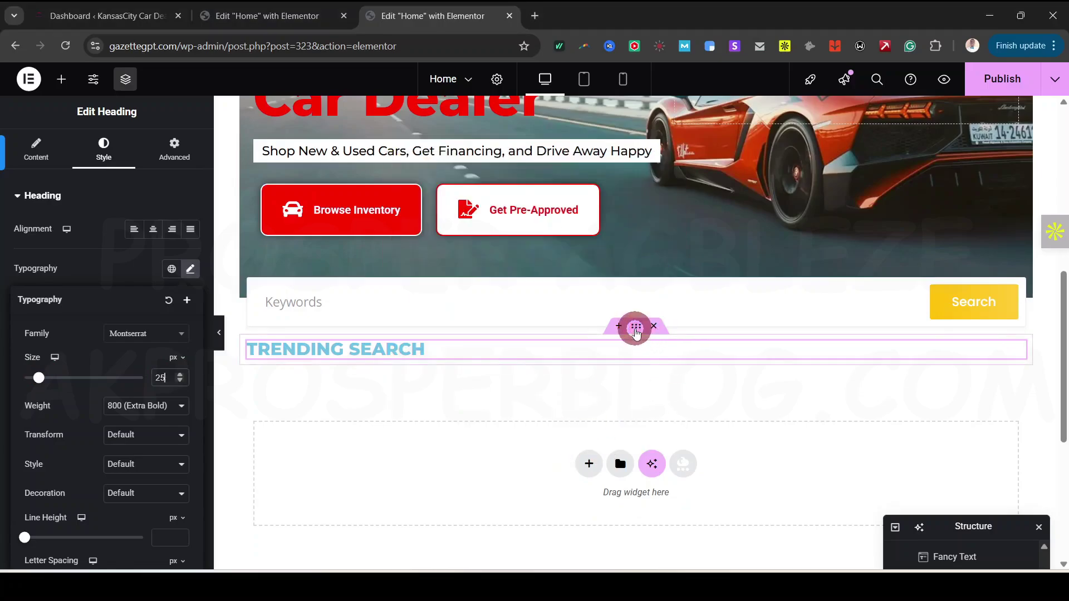
Step: Set the TRENDING SEARCH heading's text color to the global Red
left_click(637, 328)
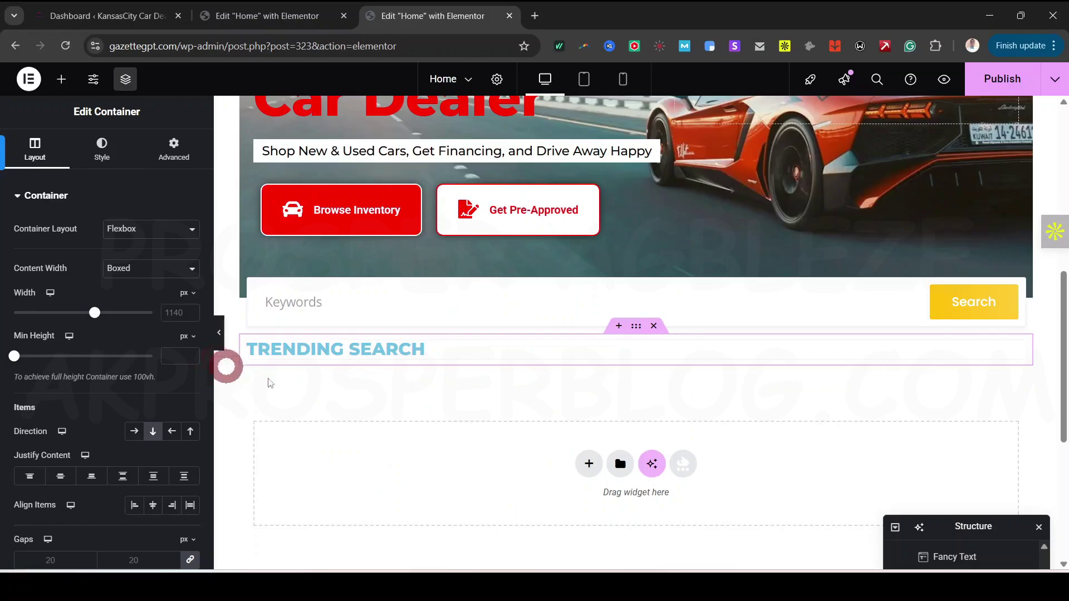
left_click(363, 353)
left_click(130, 154)
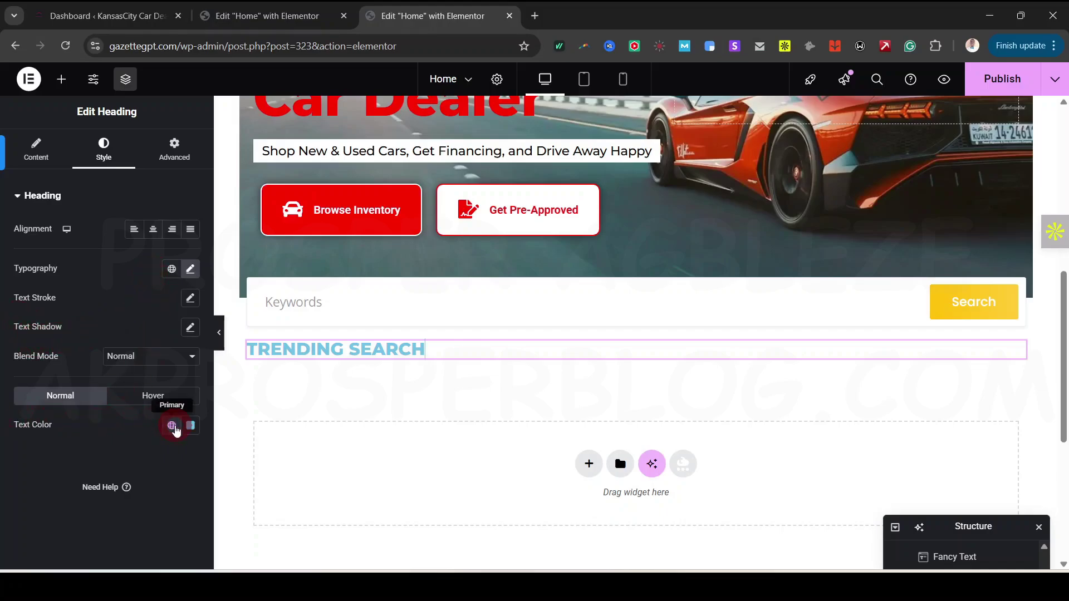
left_click(173, 427)
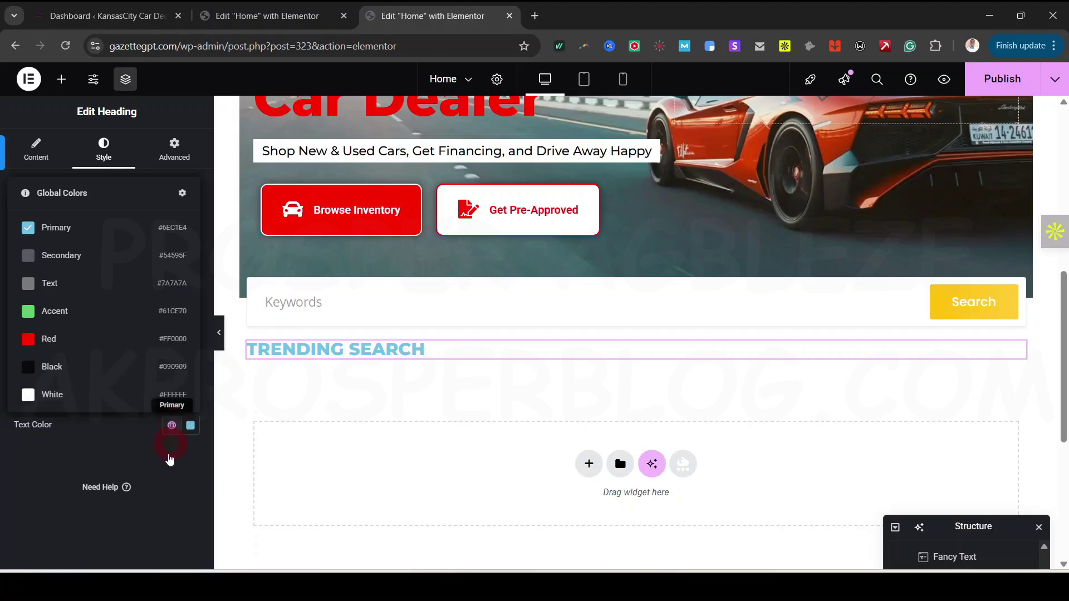
left_click(42, 340)
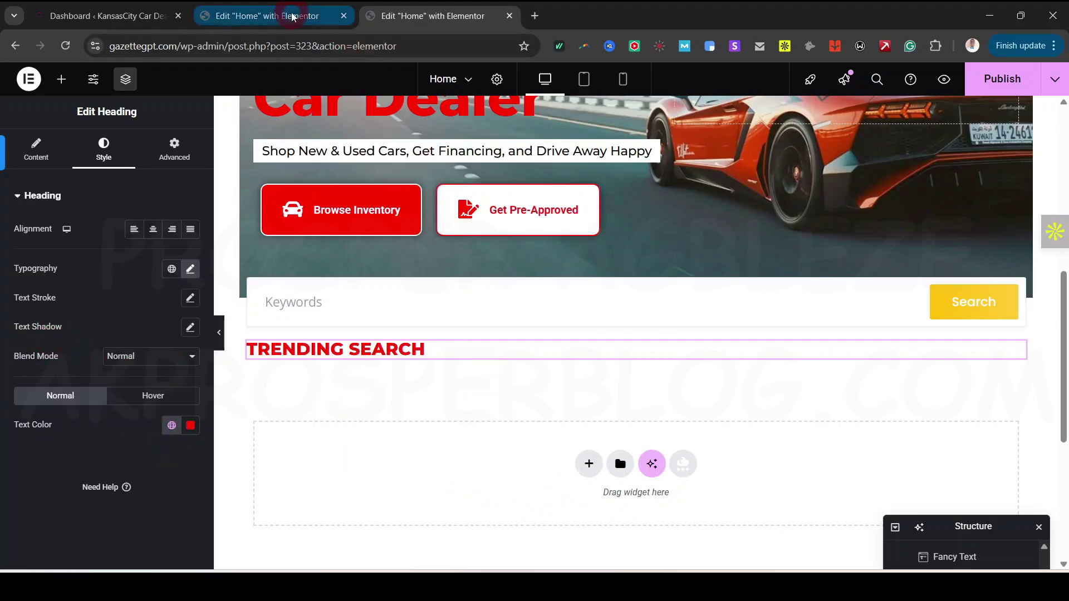
Step: Following the reference page's Trending Search section, add a Grid with 4 columns and 1 row below the TRENDING SEARCH heading
left_click(262, 15)
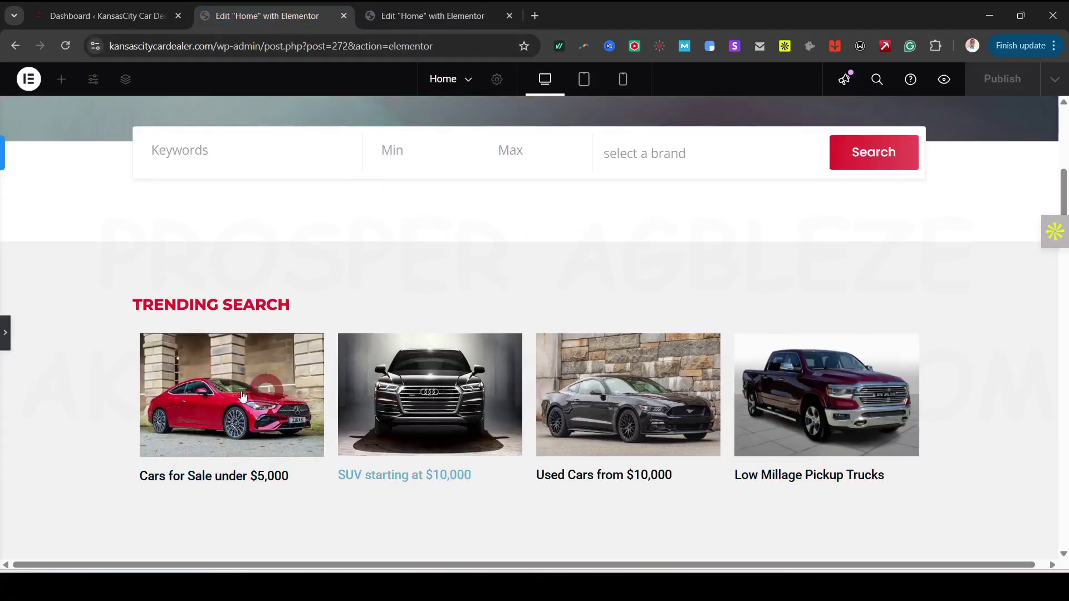
left_click(453, 20)
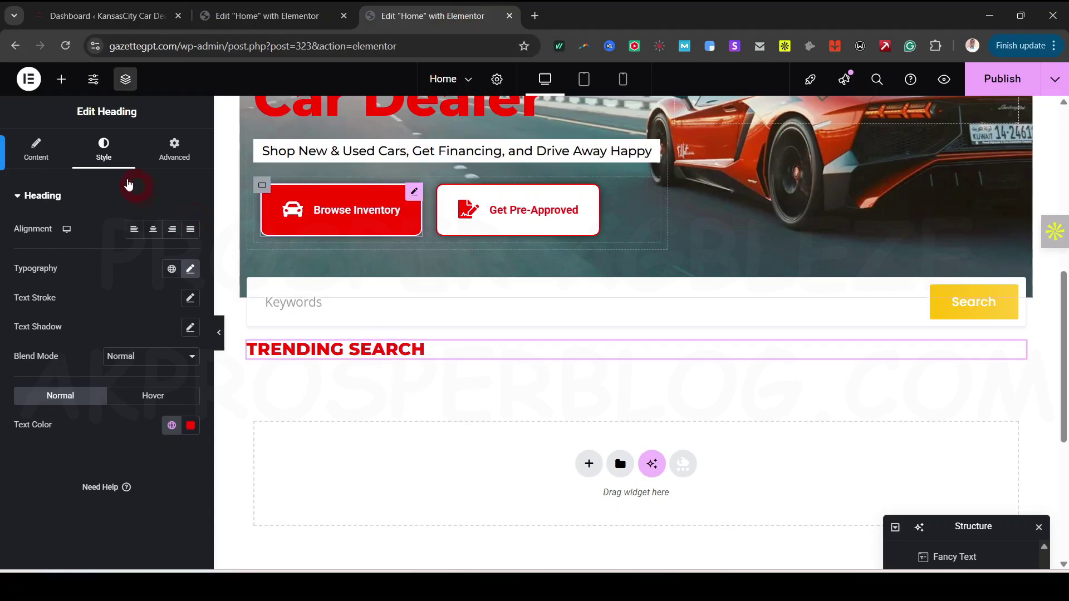
left_click(63, 81)
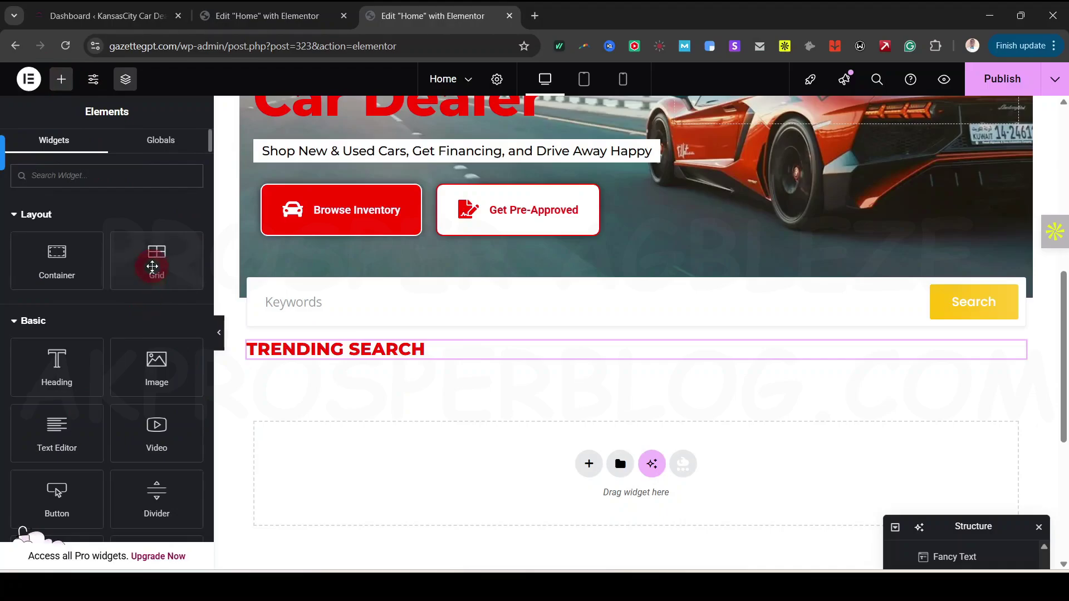
left_click_drag(158, 256, 501, 357)
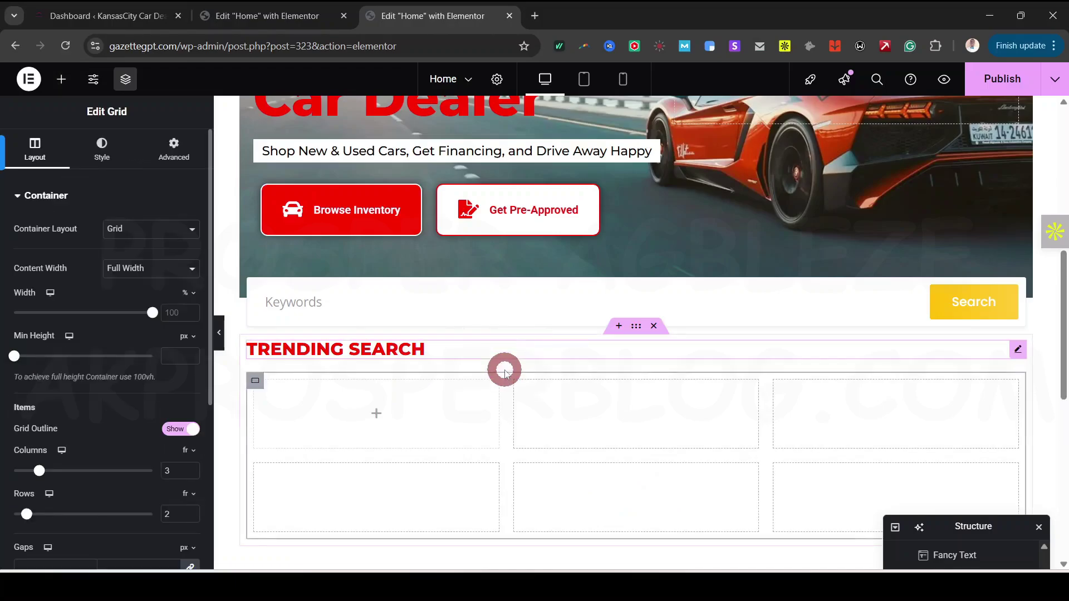
left_click(191, 469)
left_click(191, 518)
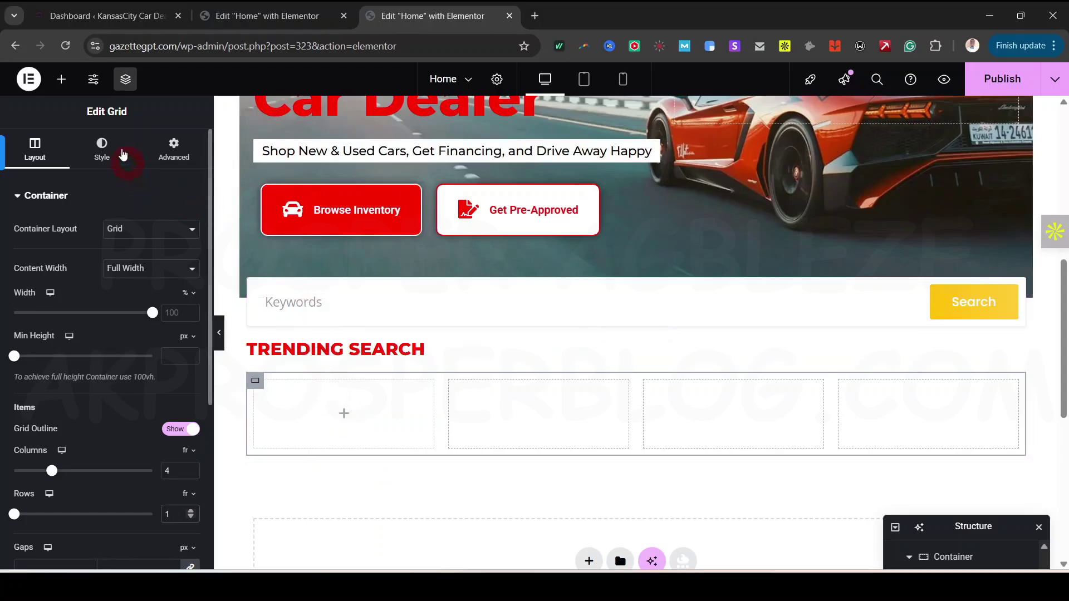
Step: Compare with the reference cards and add an Image Box widget to the grid's first cell
left_click(63, 82)
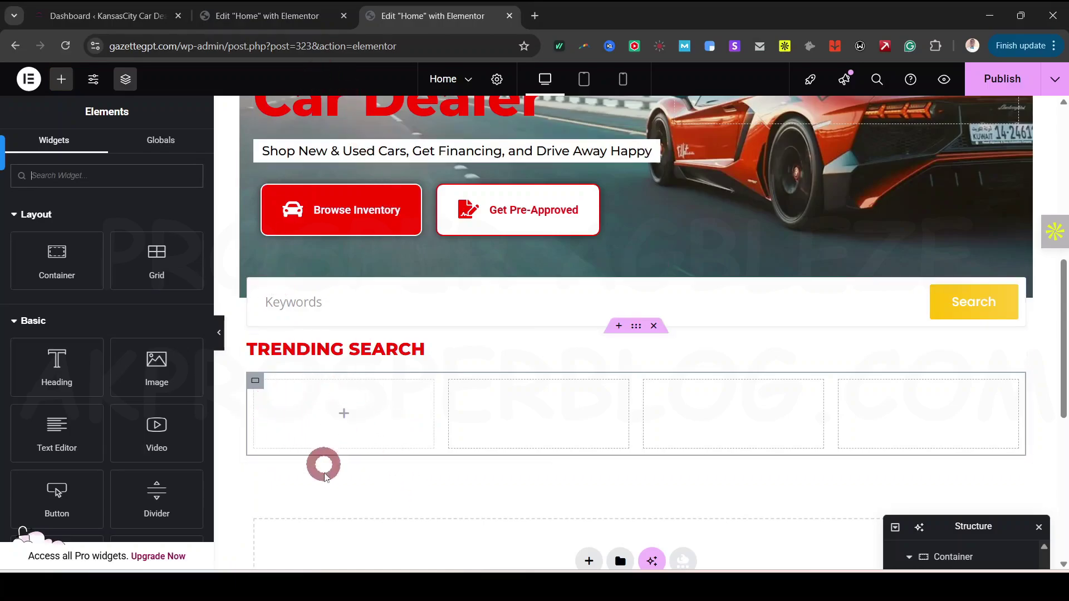
left_click(273, 15)
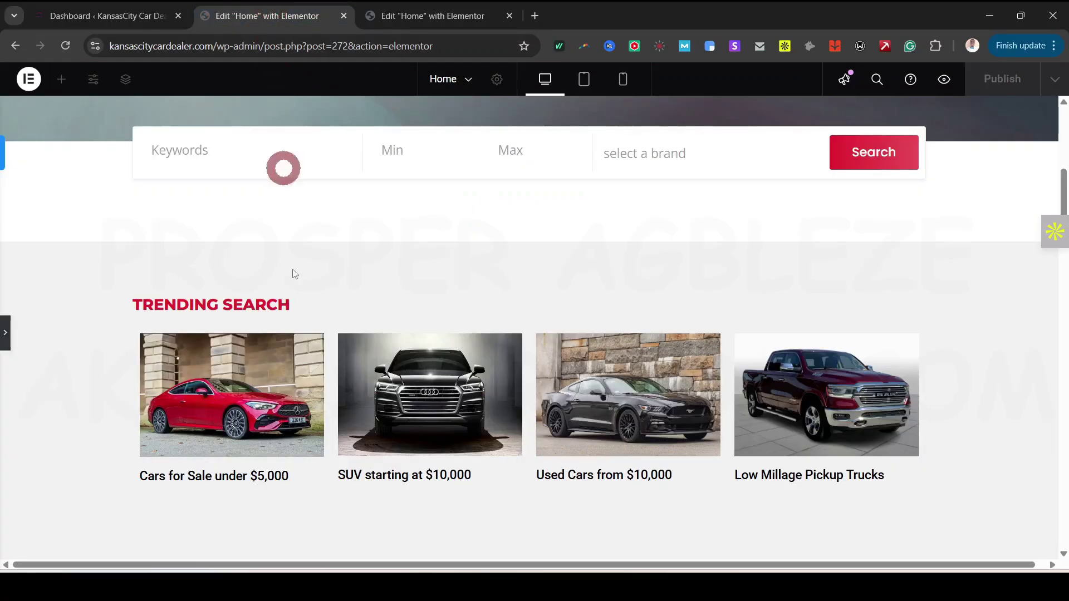
left_click(421, 17)
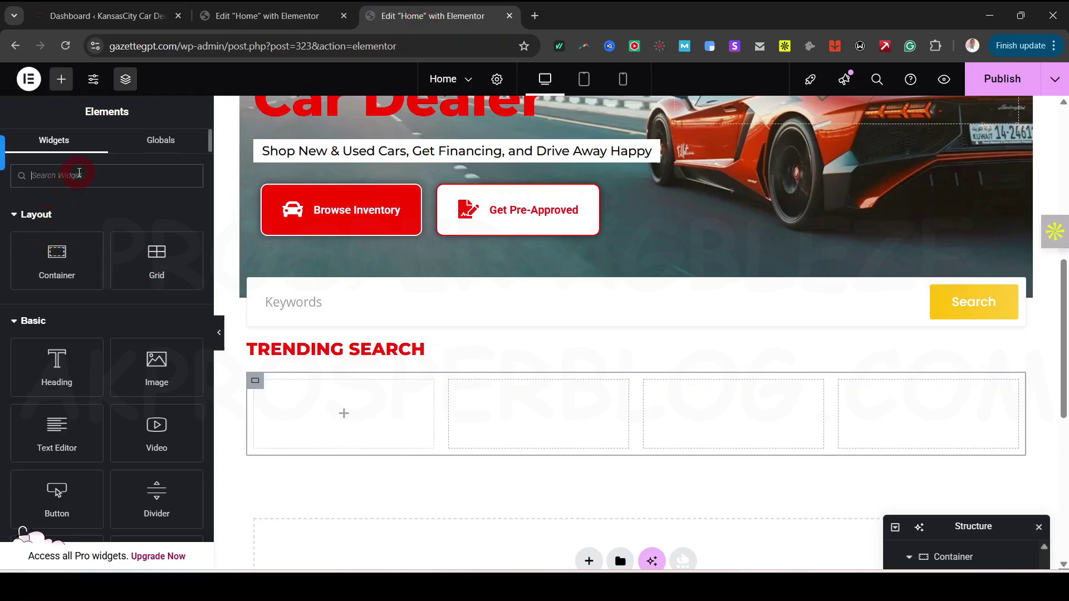
type("IMAGE")
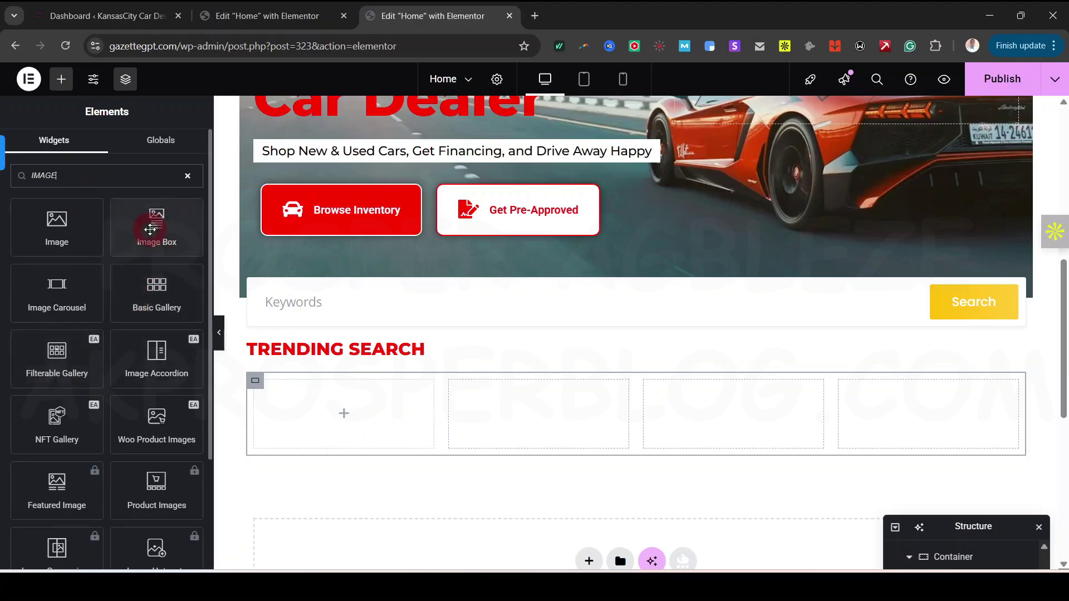
left_click_drag(150, 226, 328, 416)
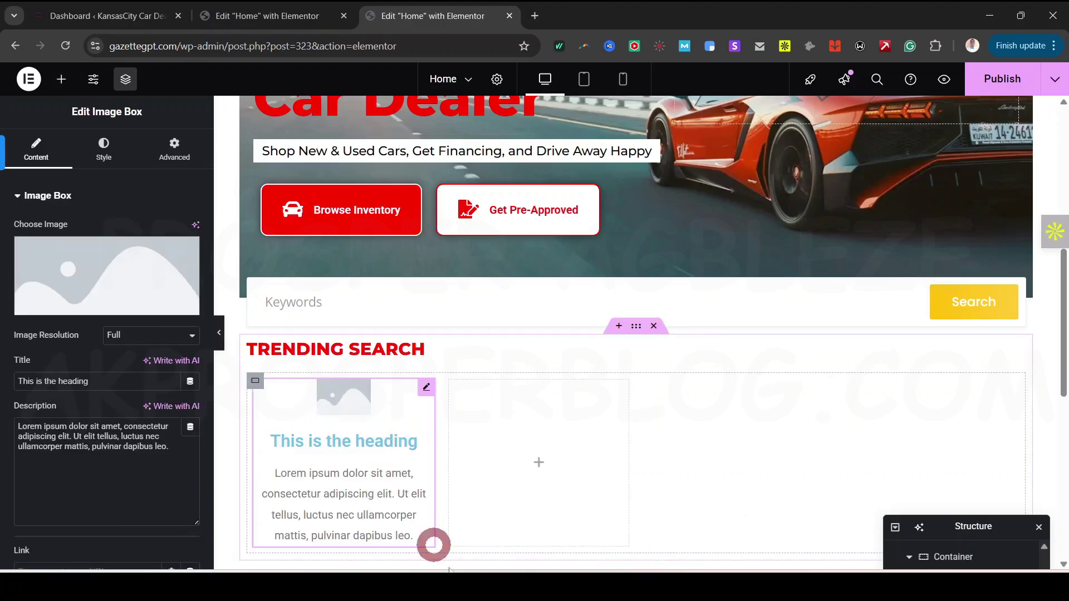
scroll(1060, 314, "down", 1)
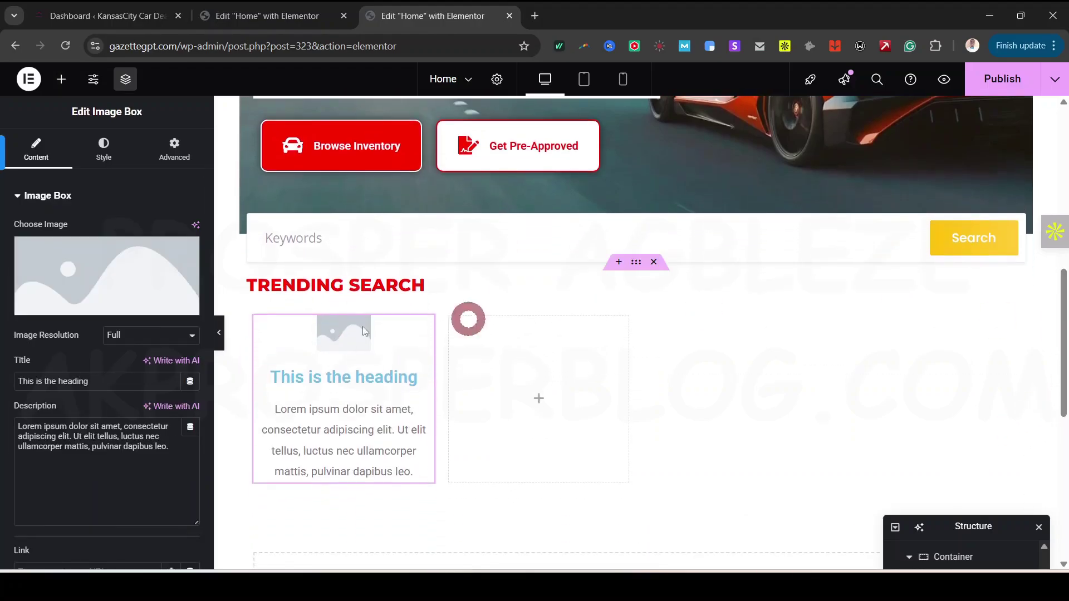
Step: Set the image box's picture to the white sedan front three-quarter photo from the media library
left_click(67, 272)
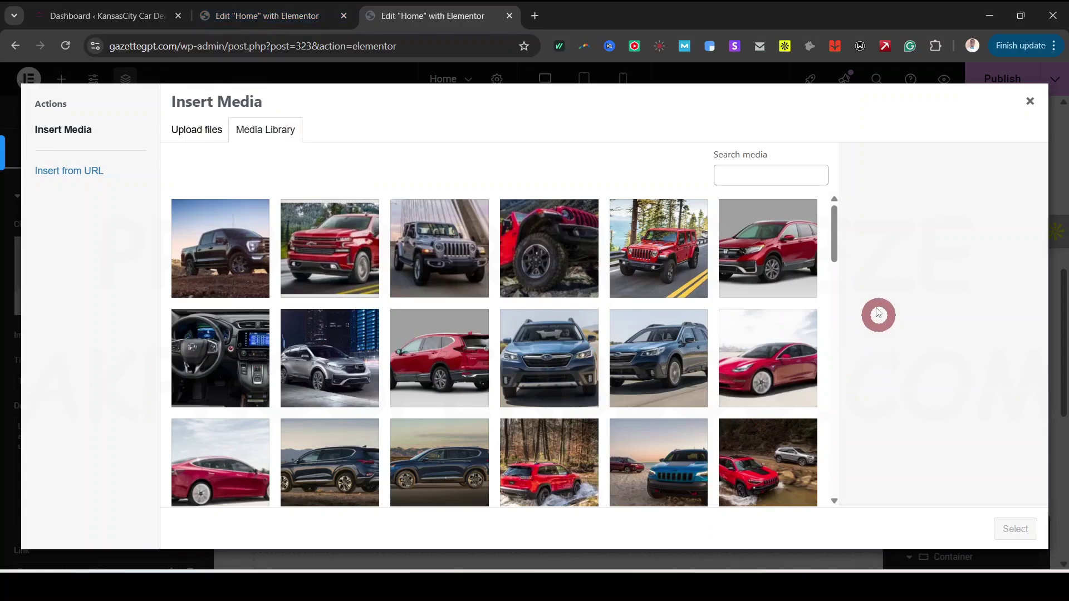
left_click_drag(834, 227, 833, 277)
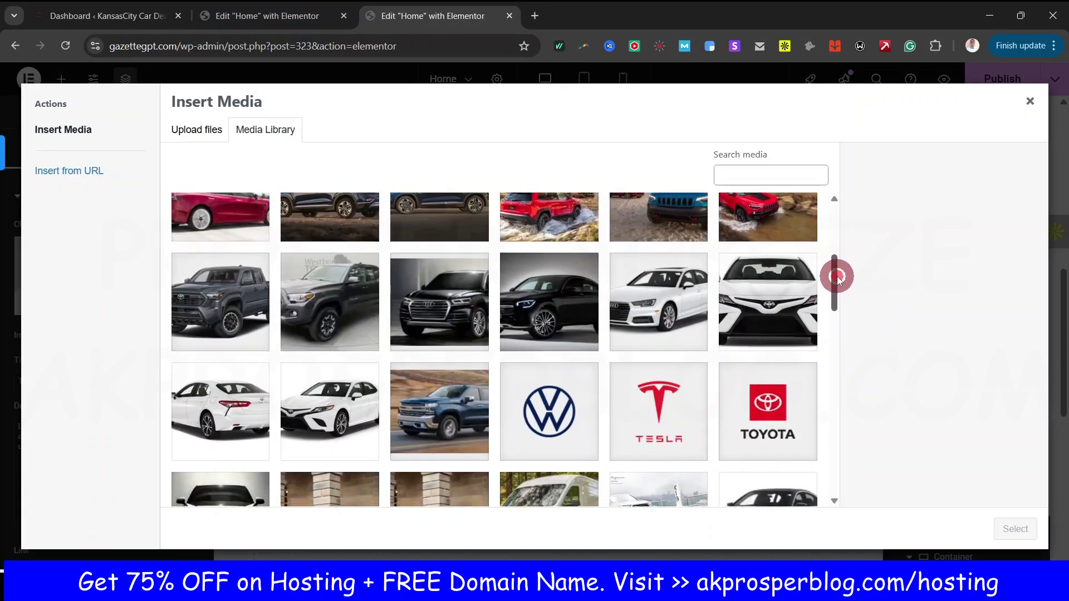
left_click(323, 404)
left_click(1015, 529)
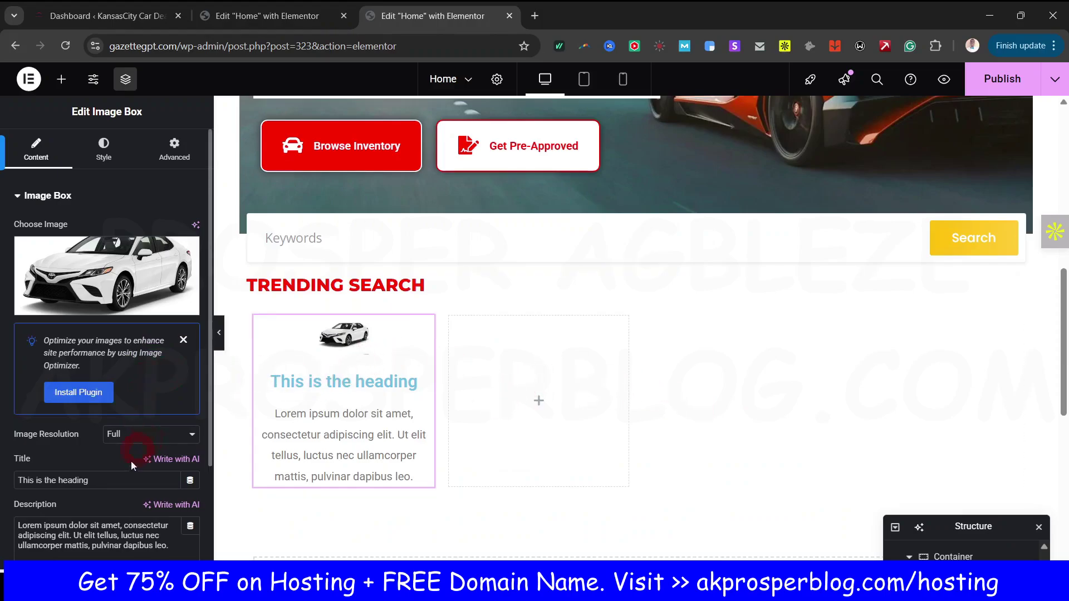
Step: Clear the image box's description and set its title to "Cars for Sale Under $5,000", using the reference home page's first trending card as a guide
key("ctrl+a")
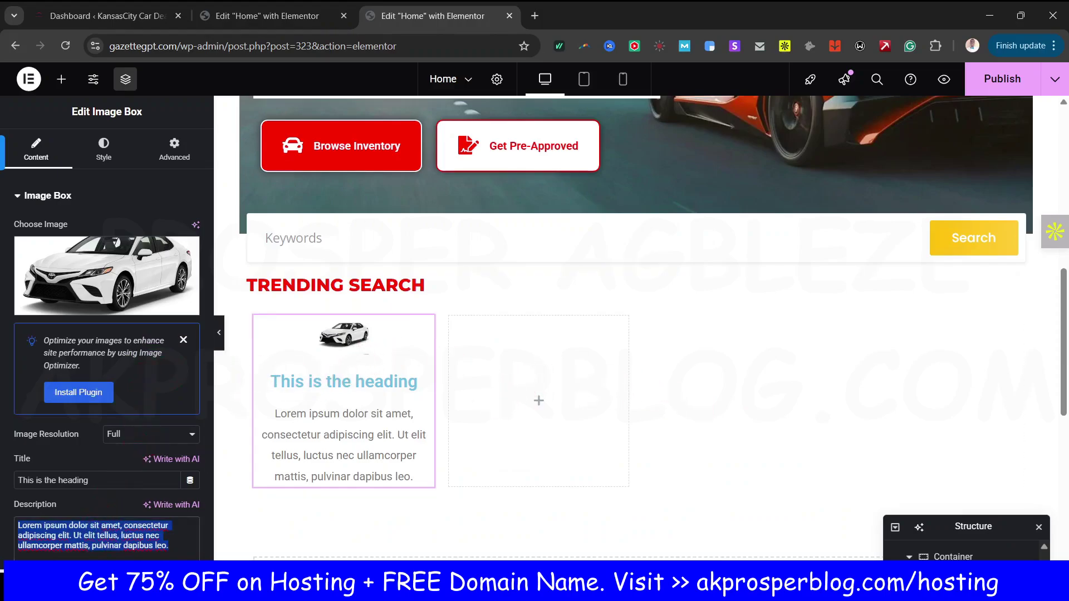
key("BackSpace")
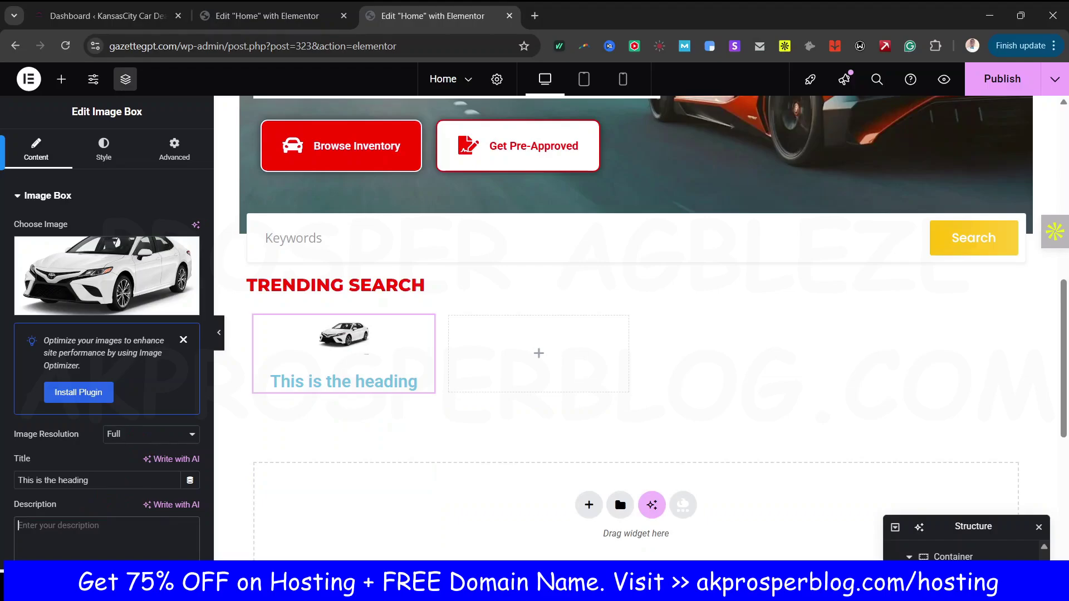
left_click(313, 16)
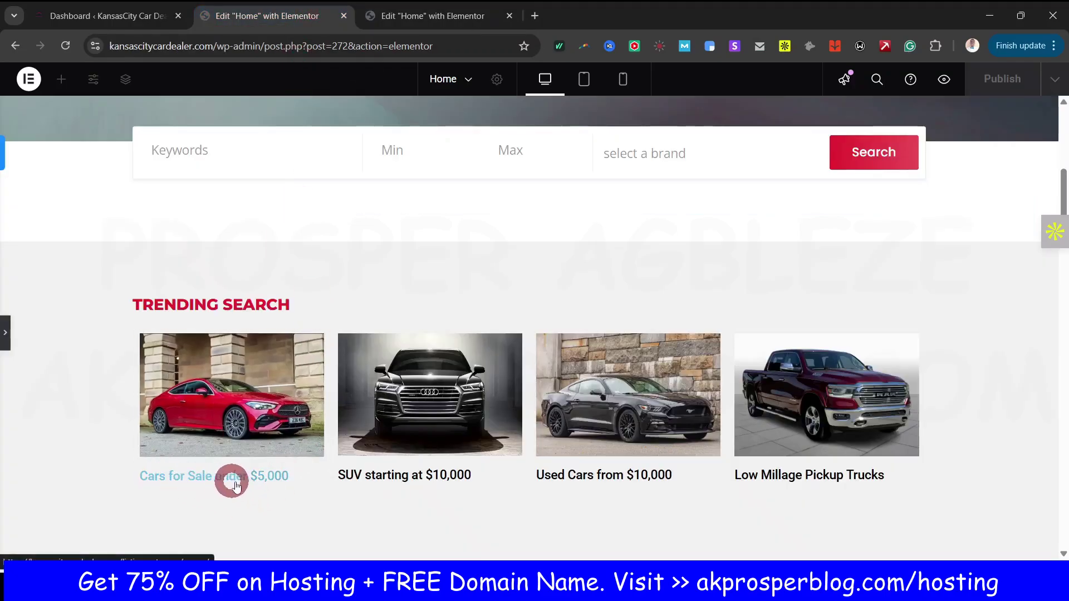
left_click(410, 16)
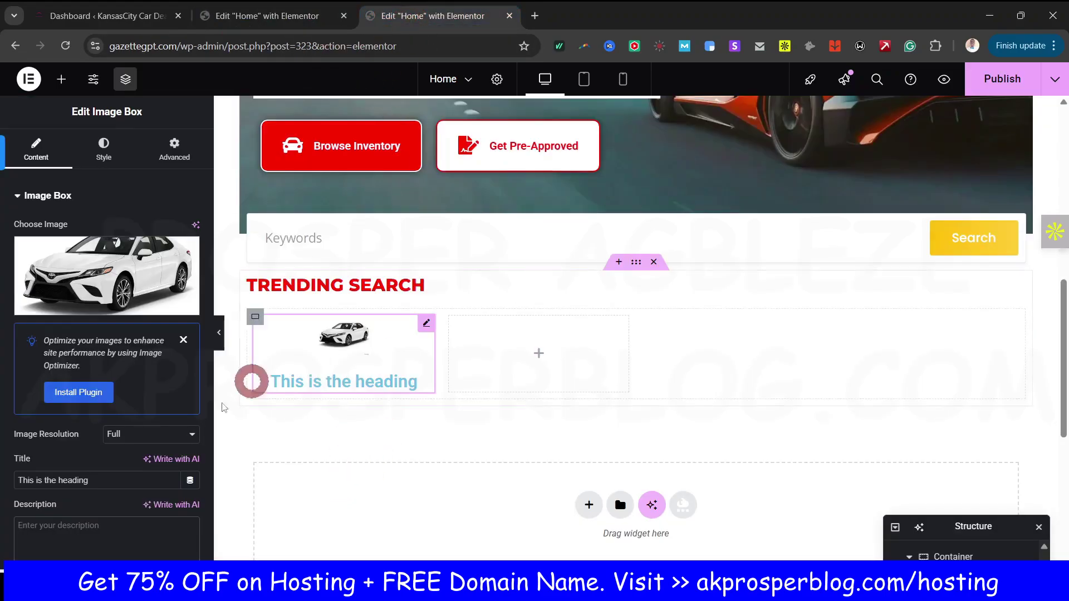
left_click(53, 471)
triple_click(101, 480)
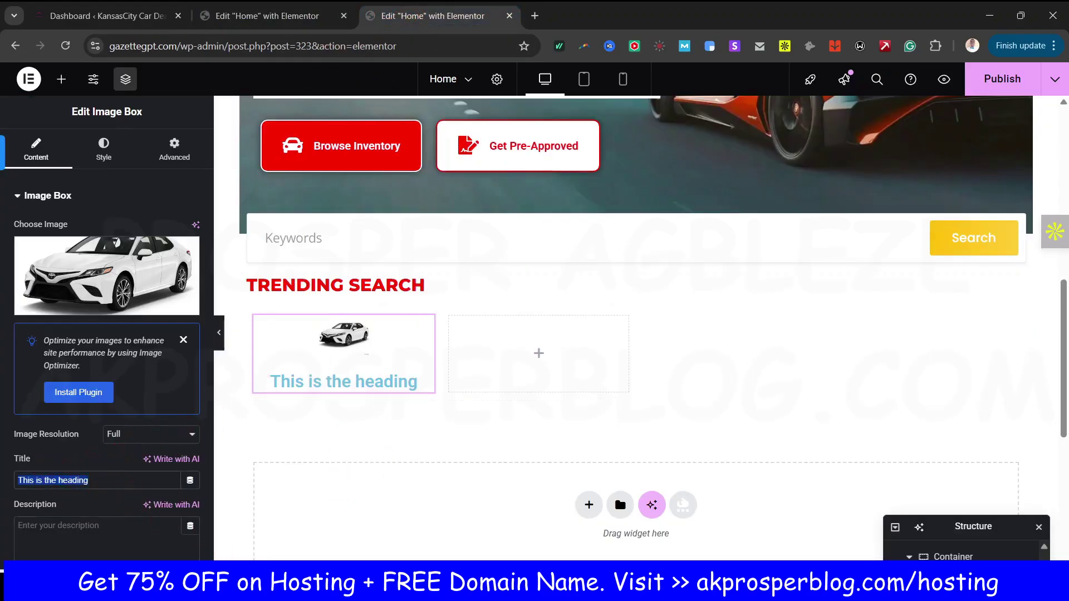
type("Cars f")
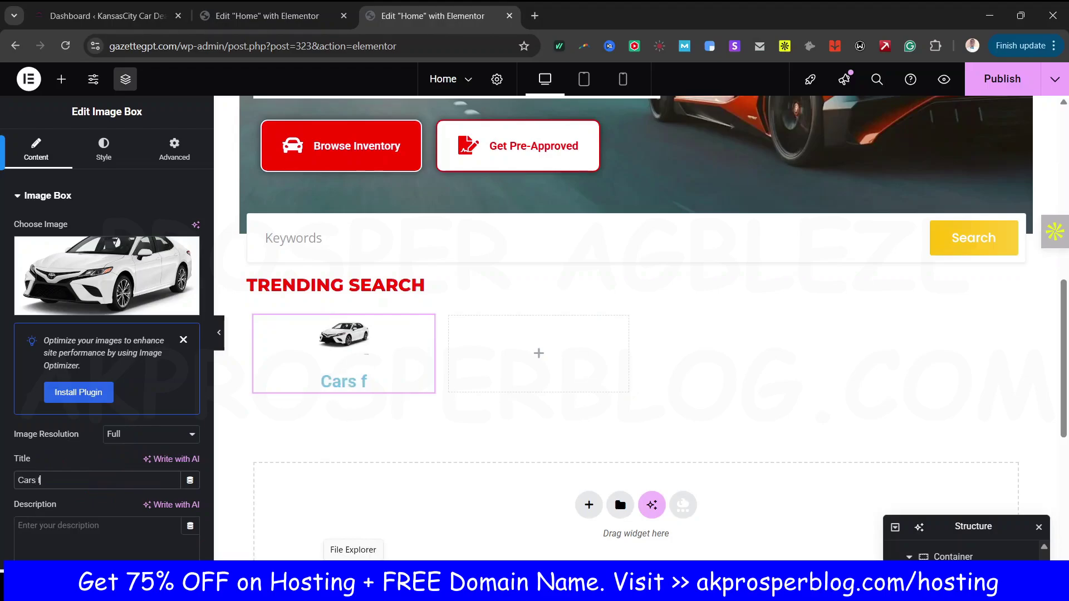
type("or Sale Under ")
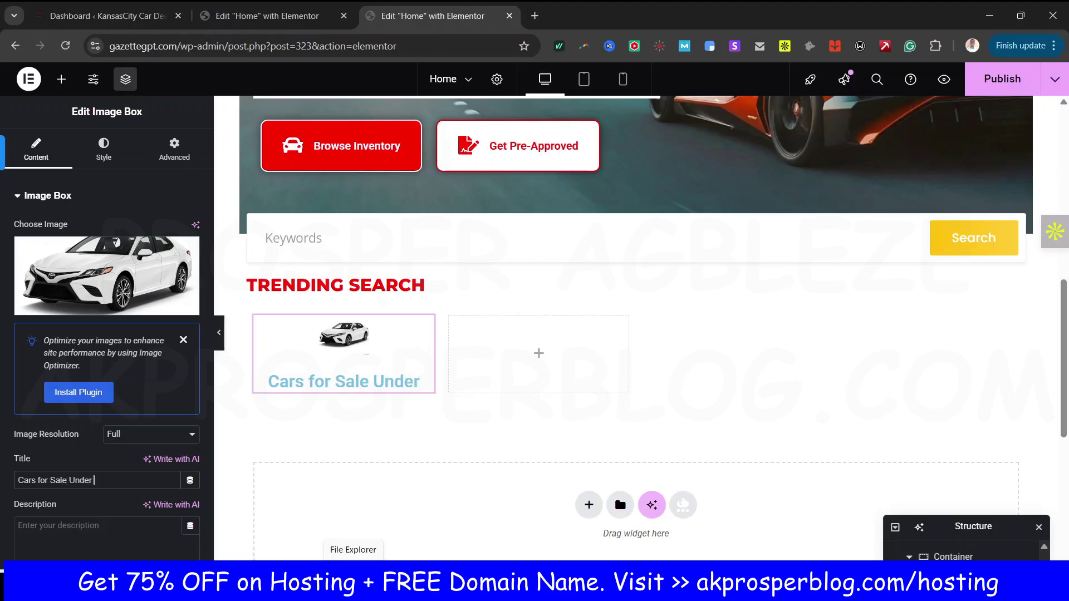
type("$5")
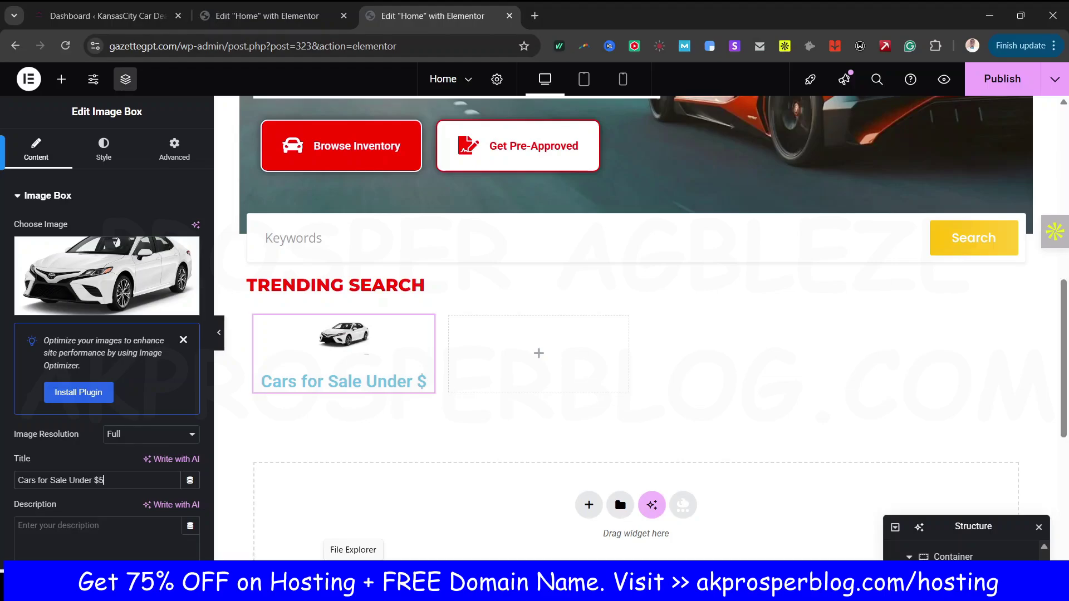
type(",00")
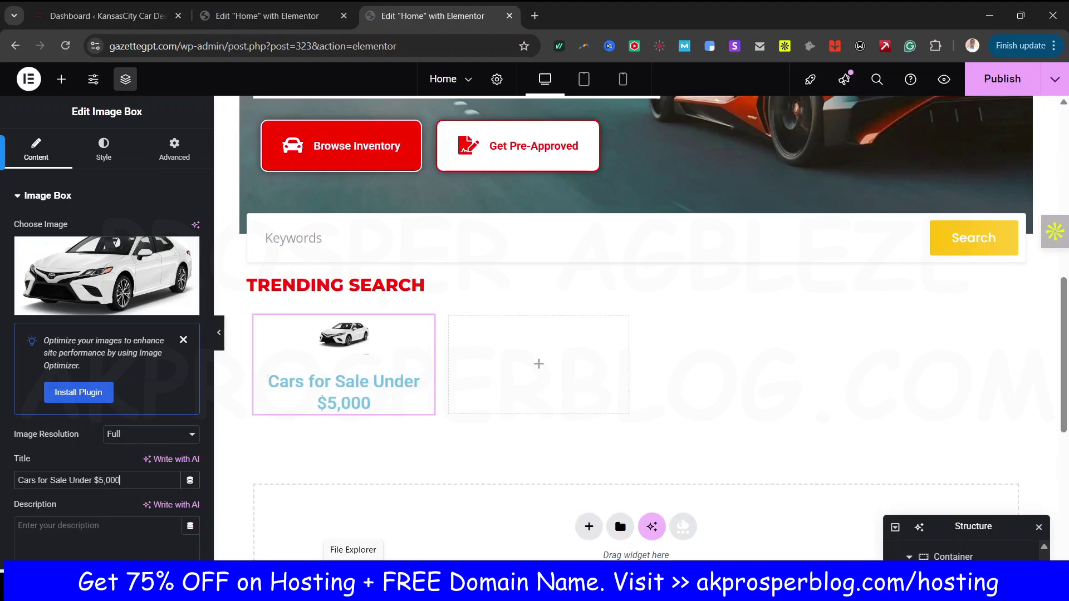
Step: Set the image width in the image box to 100% and compare it with the reference home page
scroll(59, 464, "down", 4)
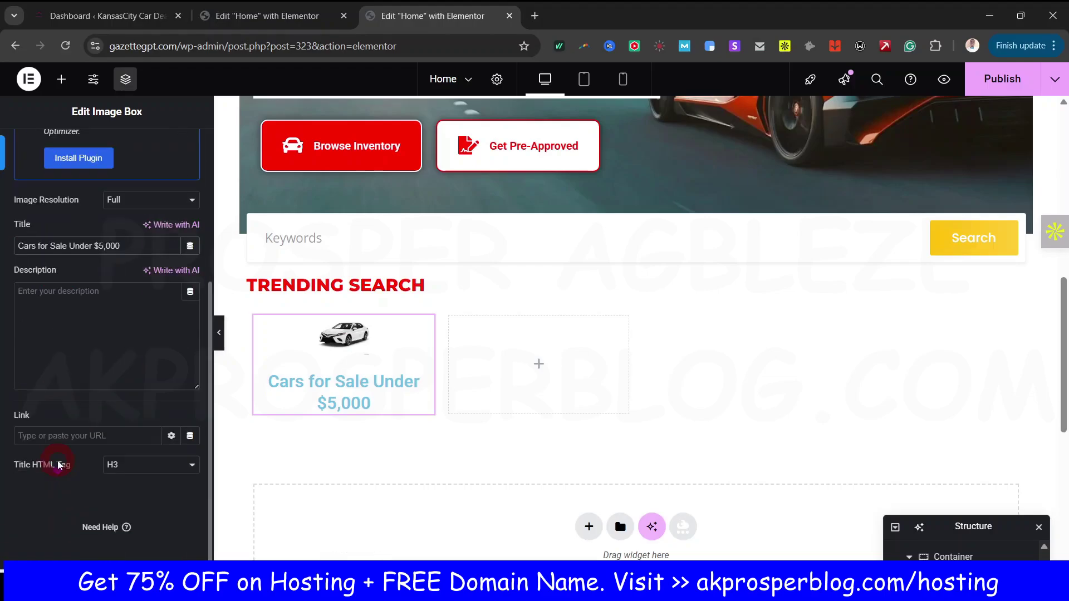
scroll(128, 505, "up", 4)
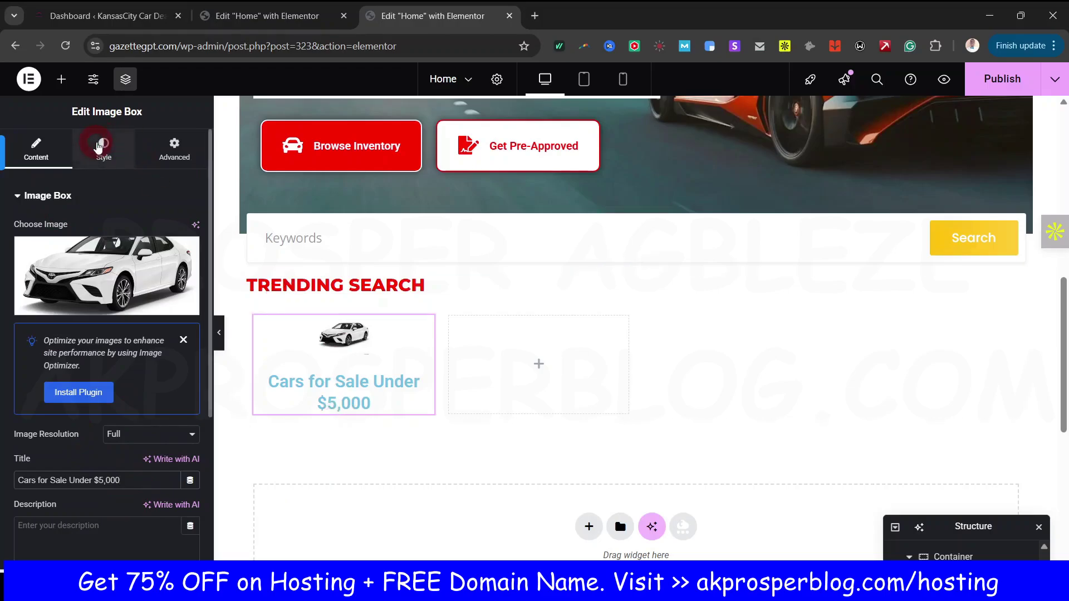
left_click(104, 159)
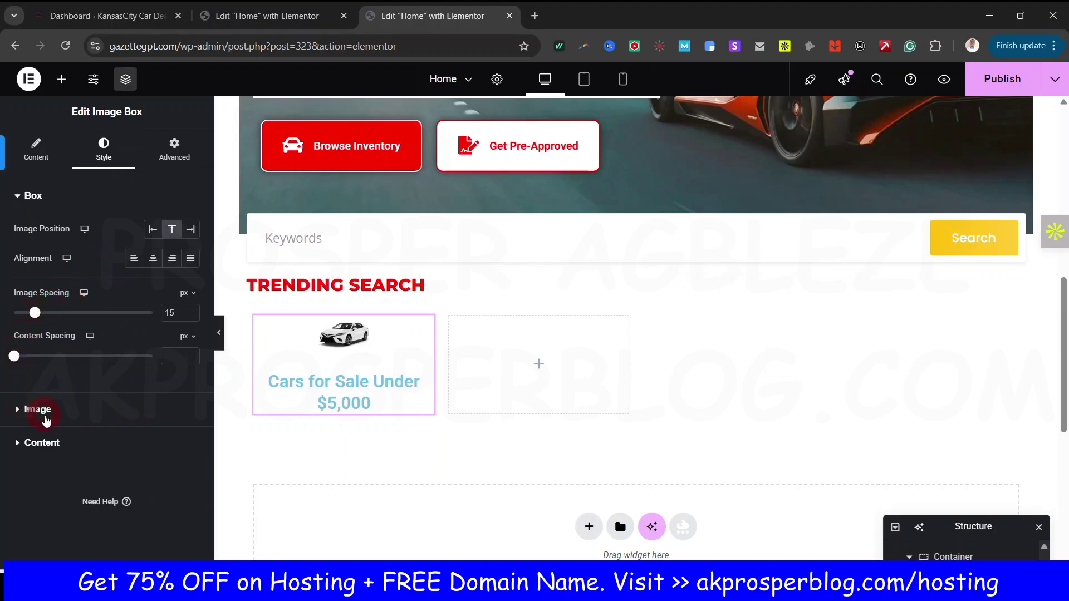
left_click(38, 409)
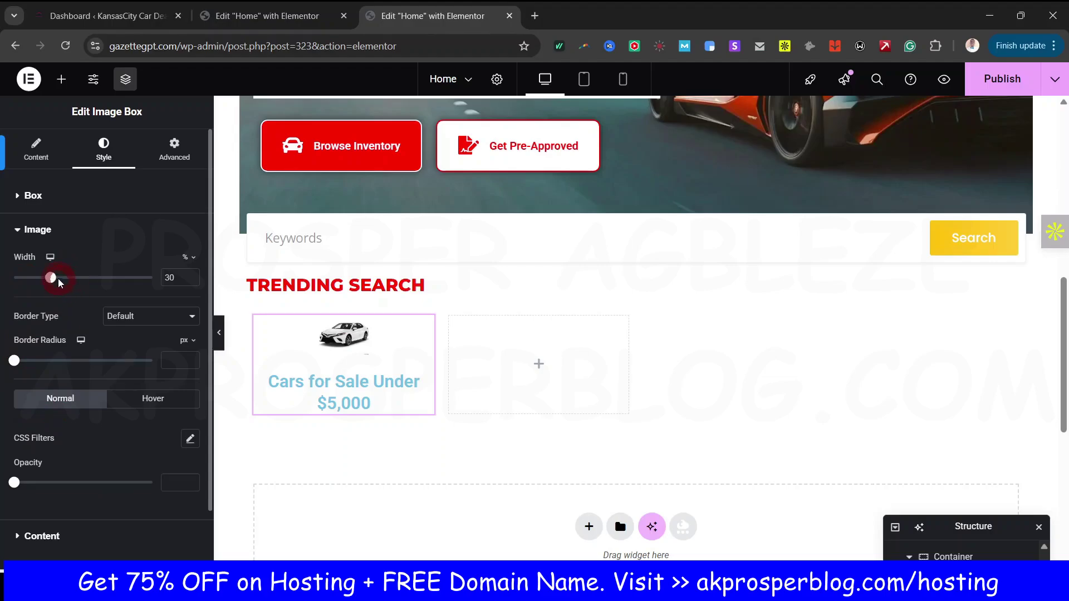
left_click_drag(103, 280, 173, 277)
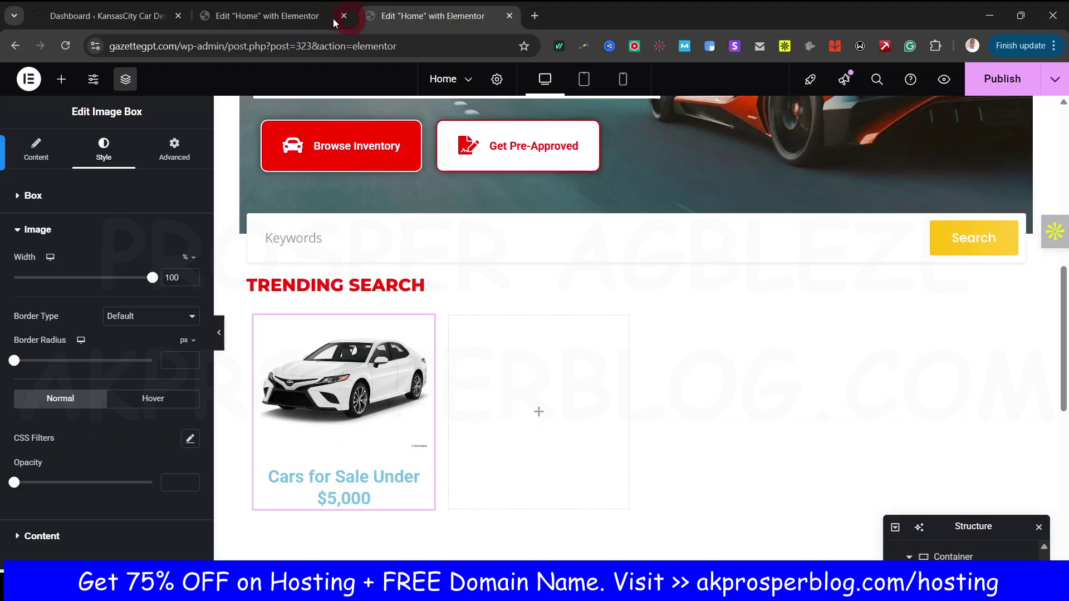
left_click(303, 17)
left_click(413, 16)
left_click_drag(1061, 334, 1064, 337)
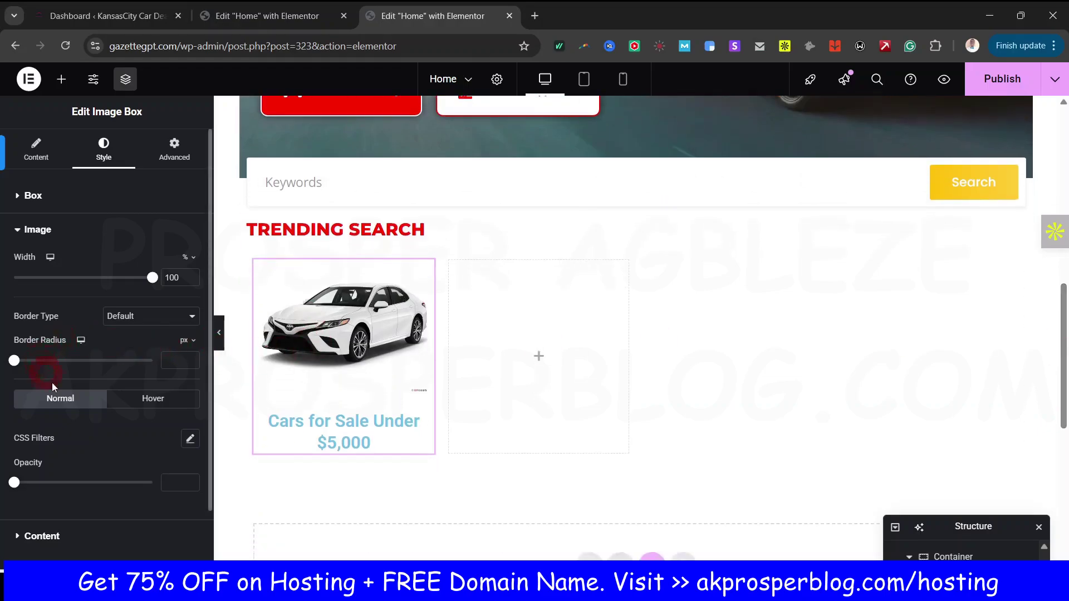
Step: Set the font size of the image box's title to 18 px, keeping the Roboto family
left_click(47, 231)
left_click(49, 265)
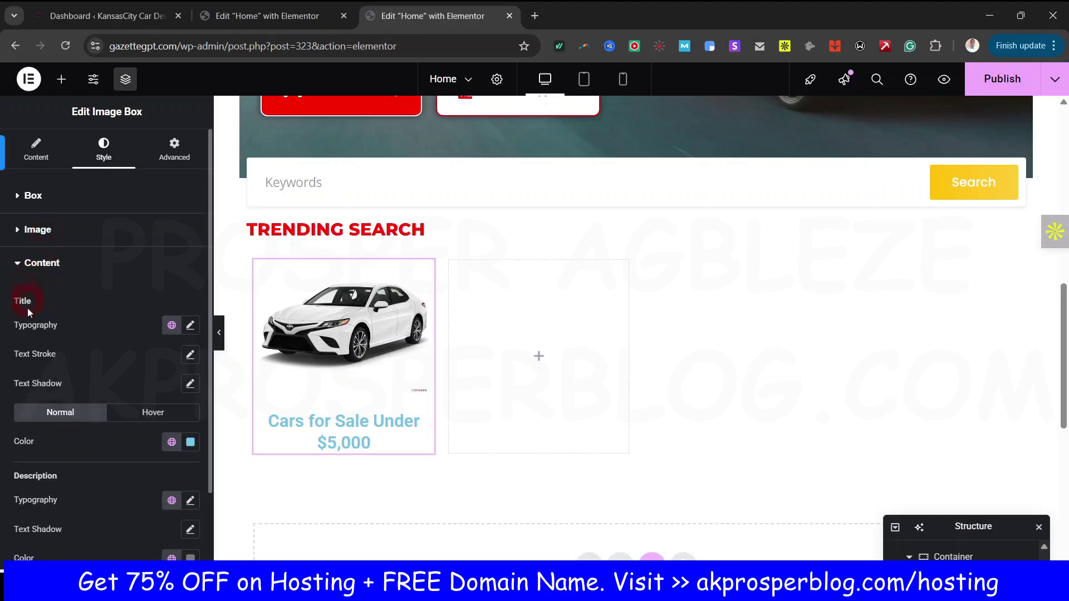
left_click(191, 326)
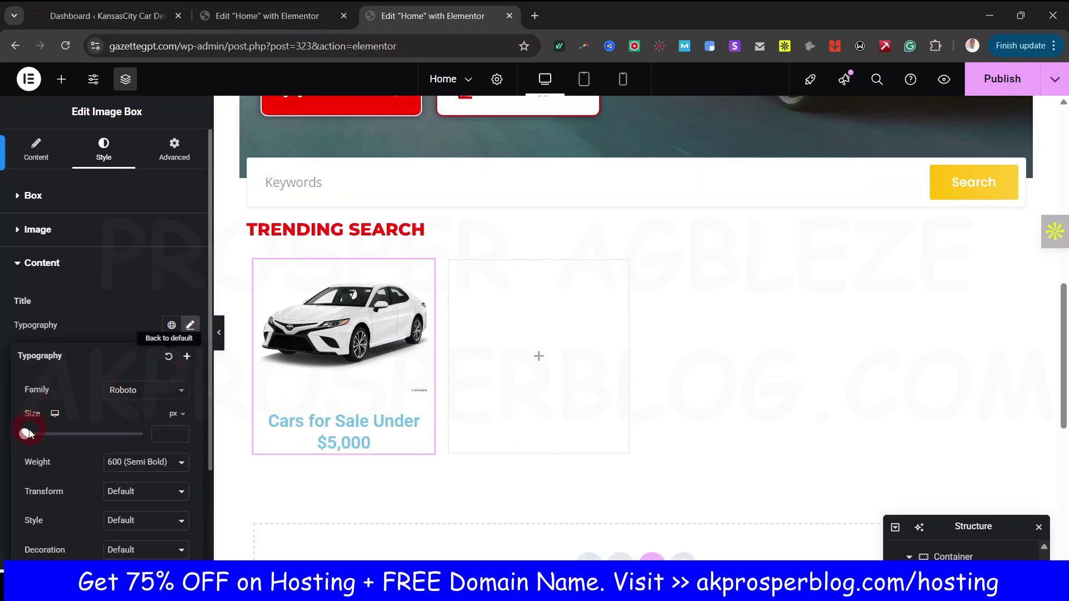
left_click_drag(25, 434, 35, 440)
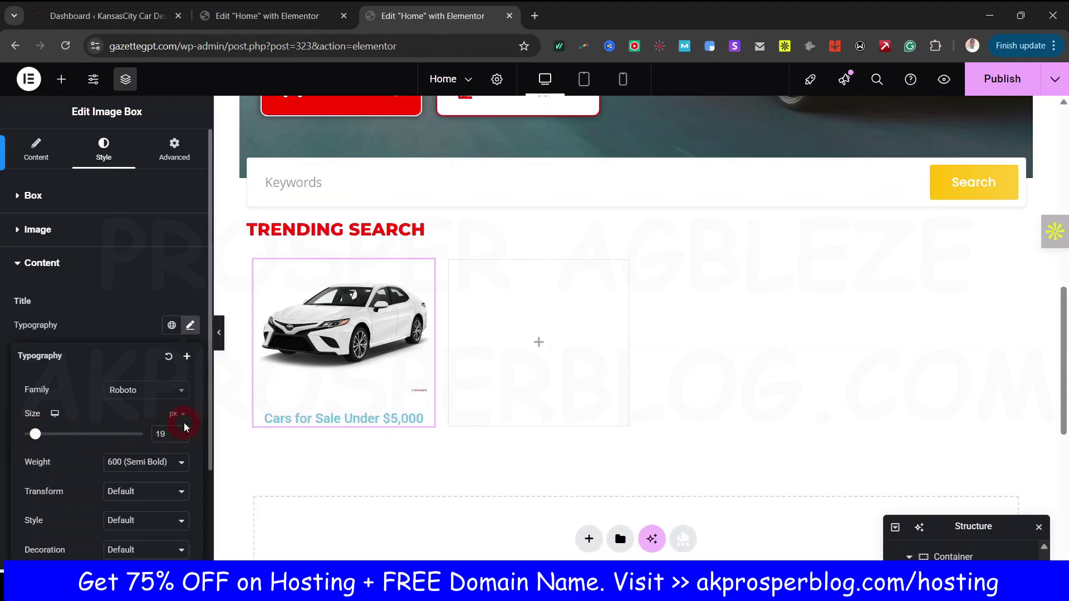
left_click(180, 438)
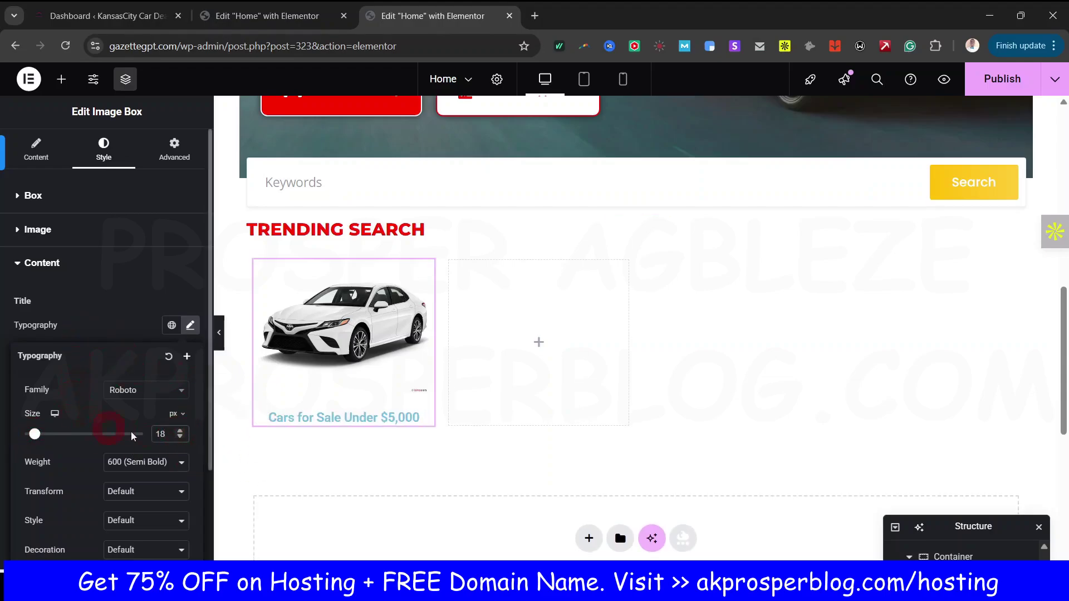
left_click(181, 393)
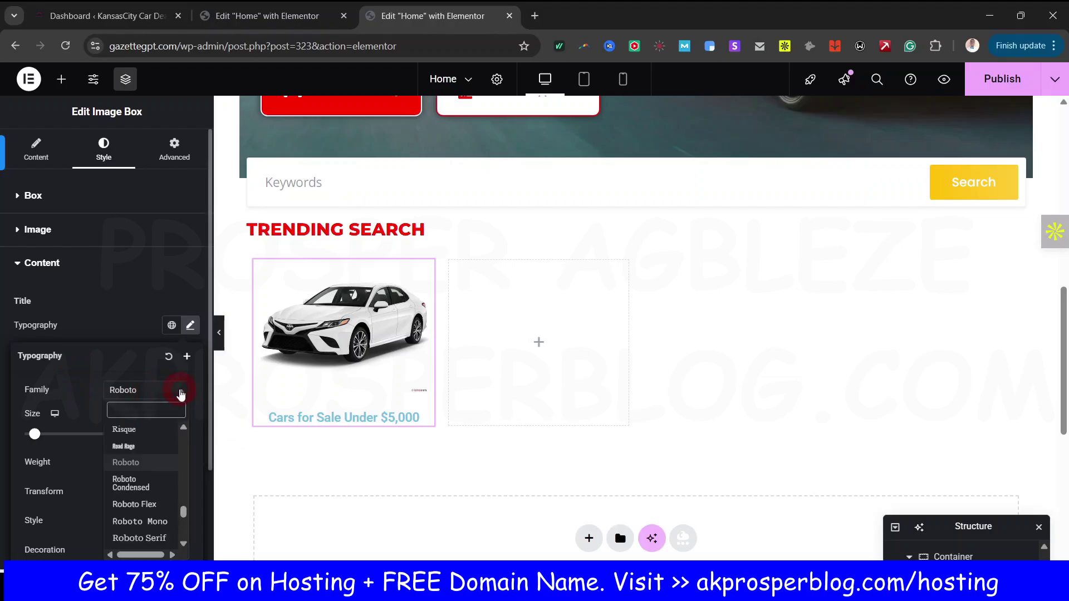
left_click(180, 393)
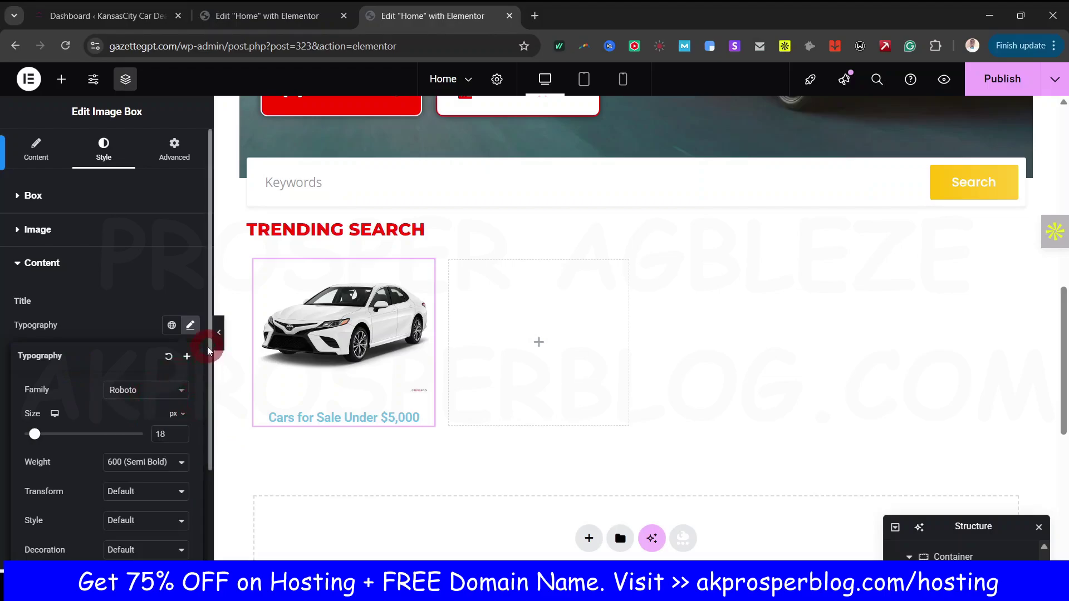
left_click_drag(209, 339, 215, 412)
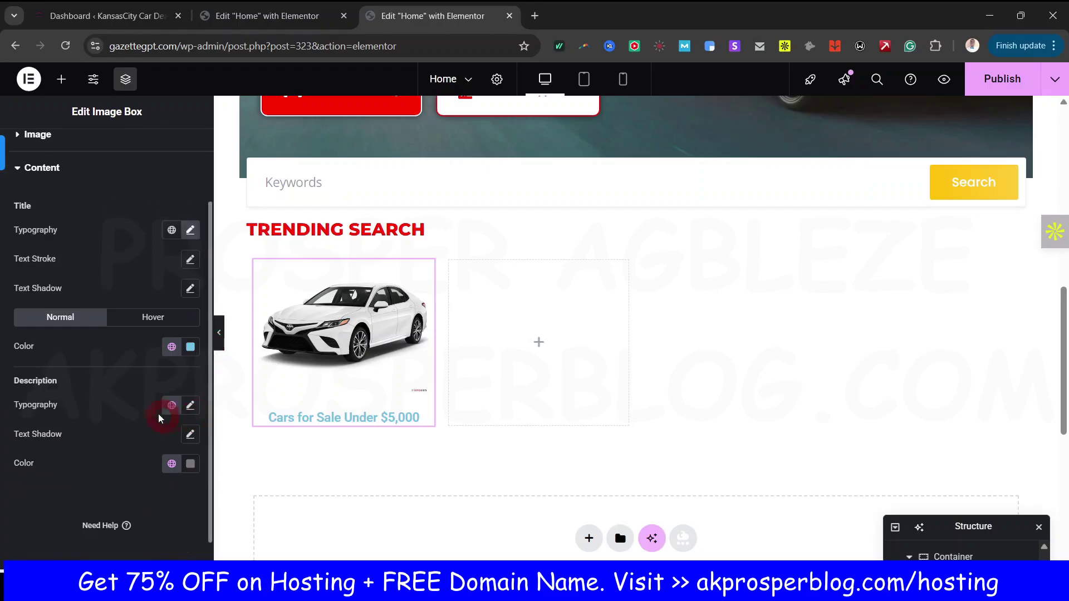
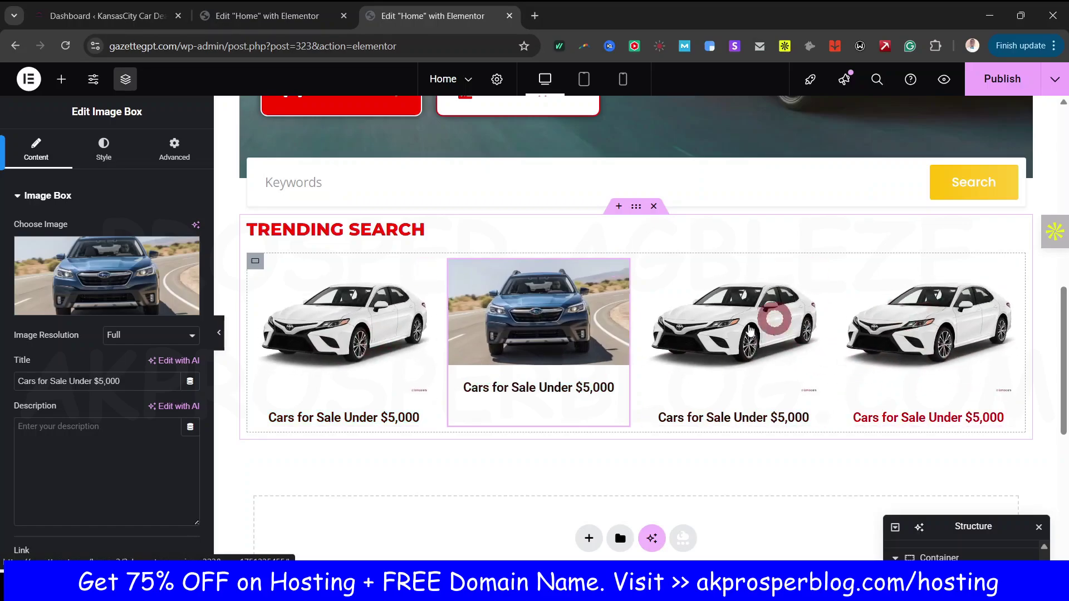
Step: Replace the second Trending Search box's picture with the dark SUV side view from the media library, checking the reference home page first
left_click(295, 15)
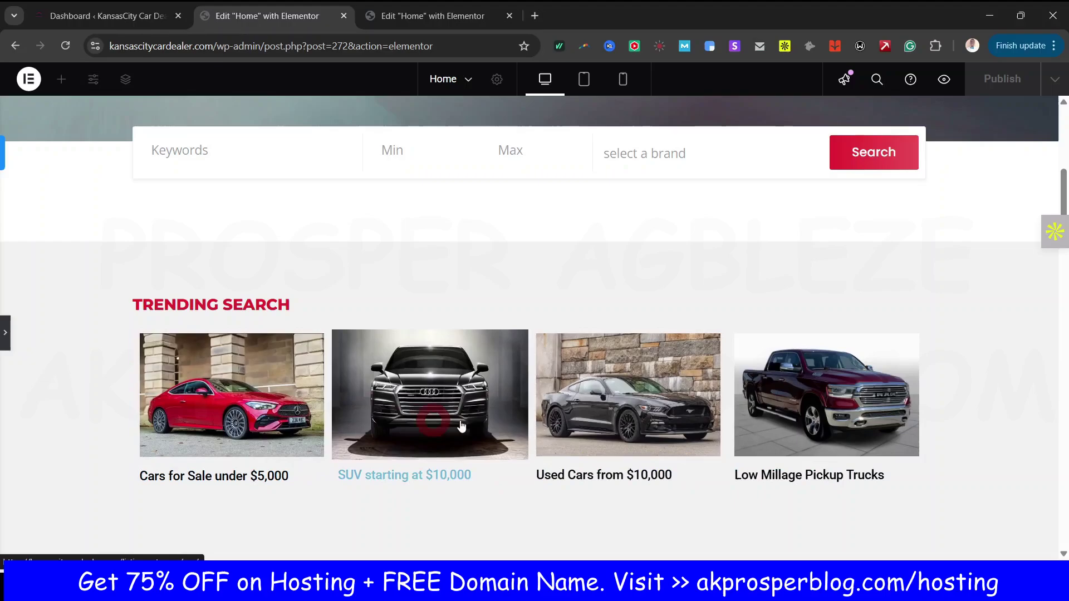
left_click(435, 16)
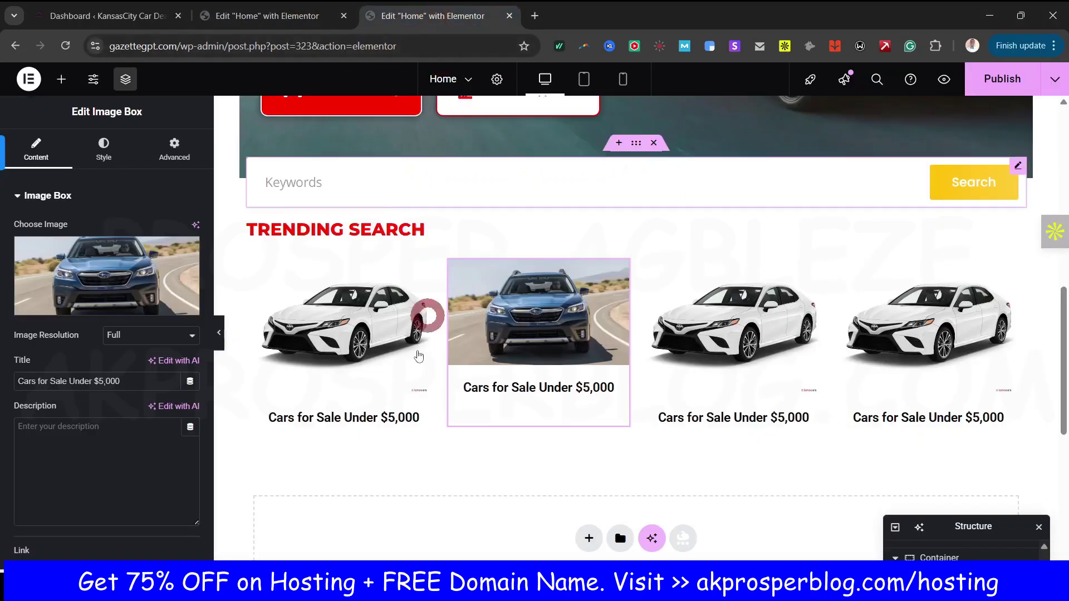
left_click(136, 283)
left_click(511, 482)
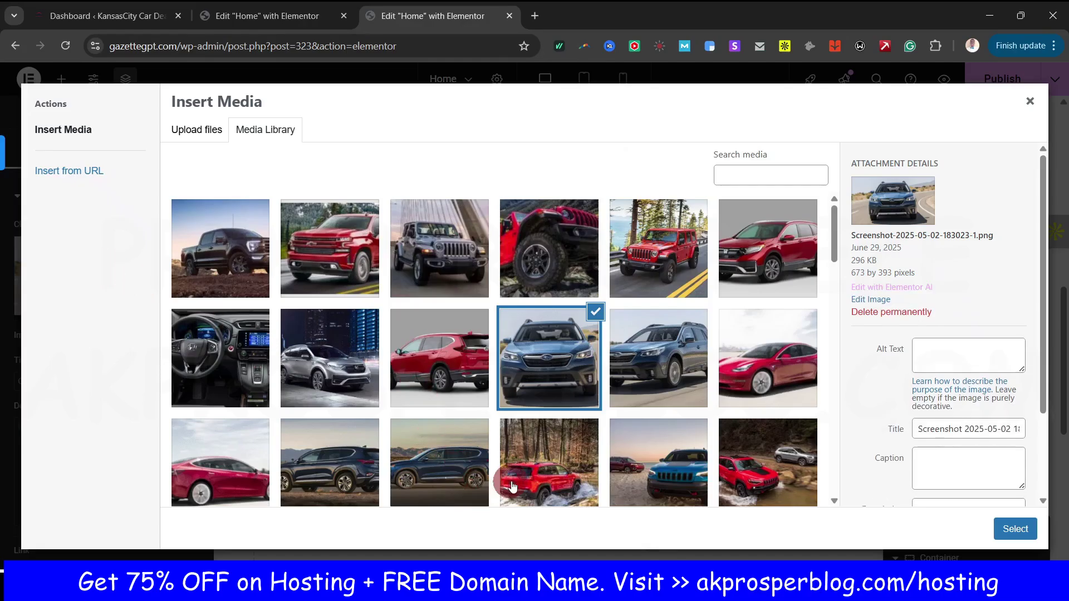
scroll(512, 485, "down", 5)
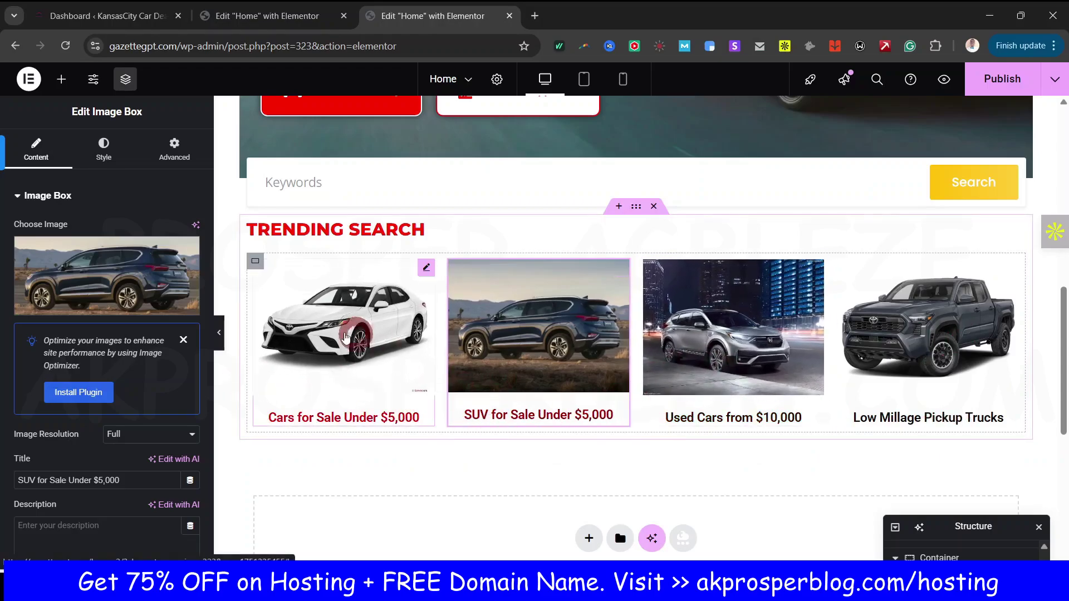
Step: Examine the reference home page's Trending Search and Browse by Types sections and compare their layout with the page being built
left_click(303, 16)
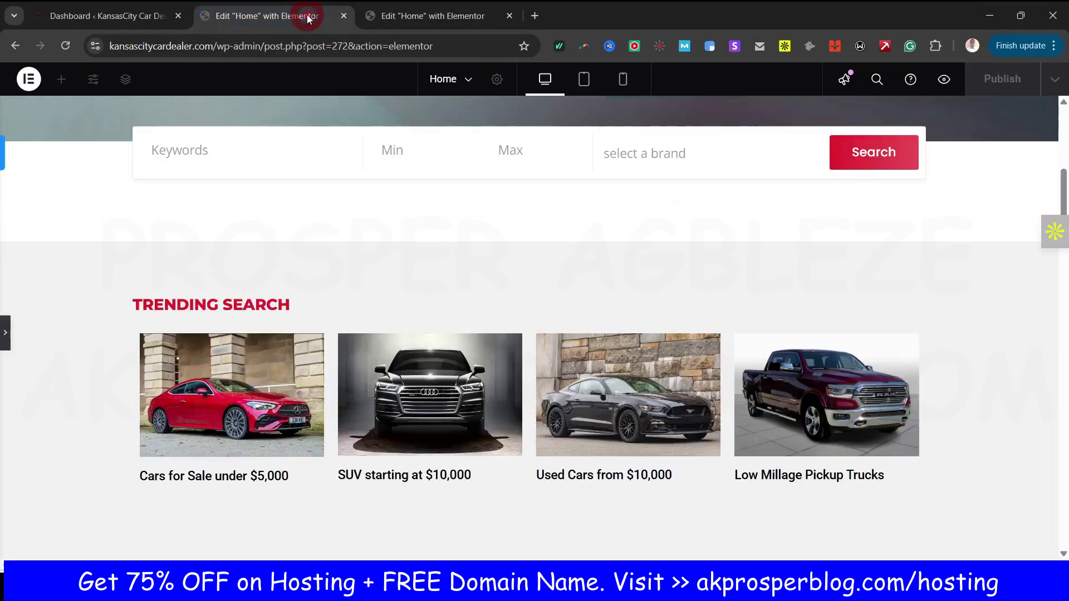
scroll(562, 416, "down", 4)
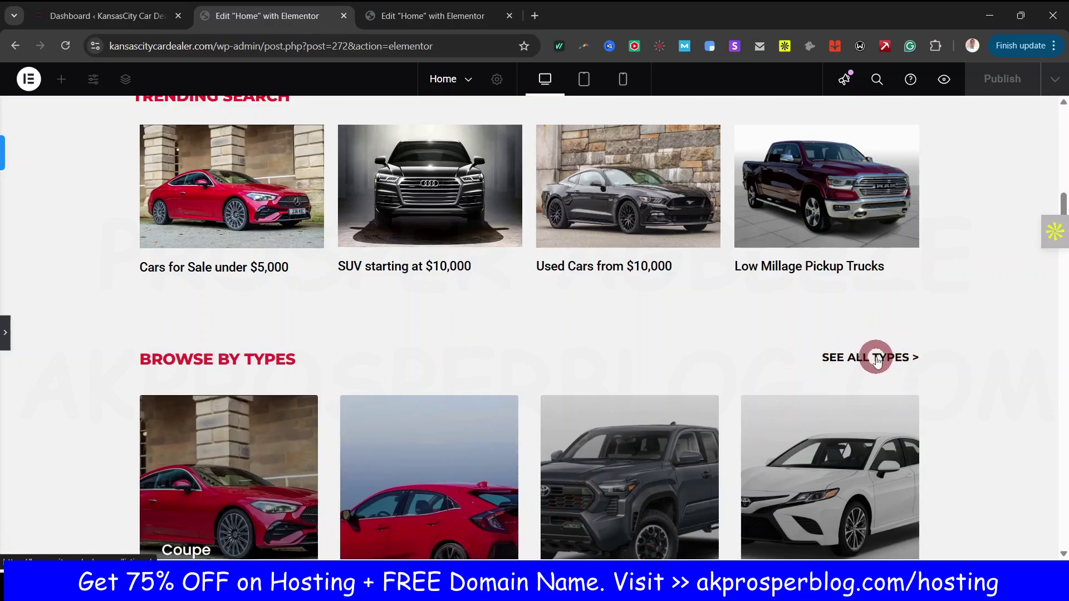
scroll(422, 226, "down", 5)
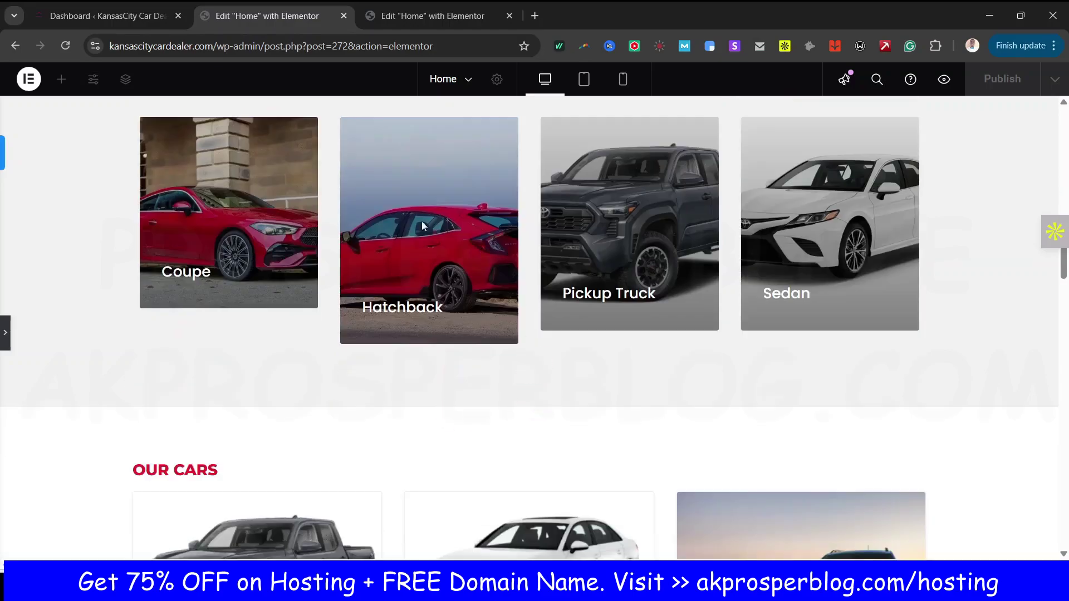
left_click(459, 17)
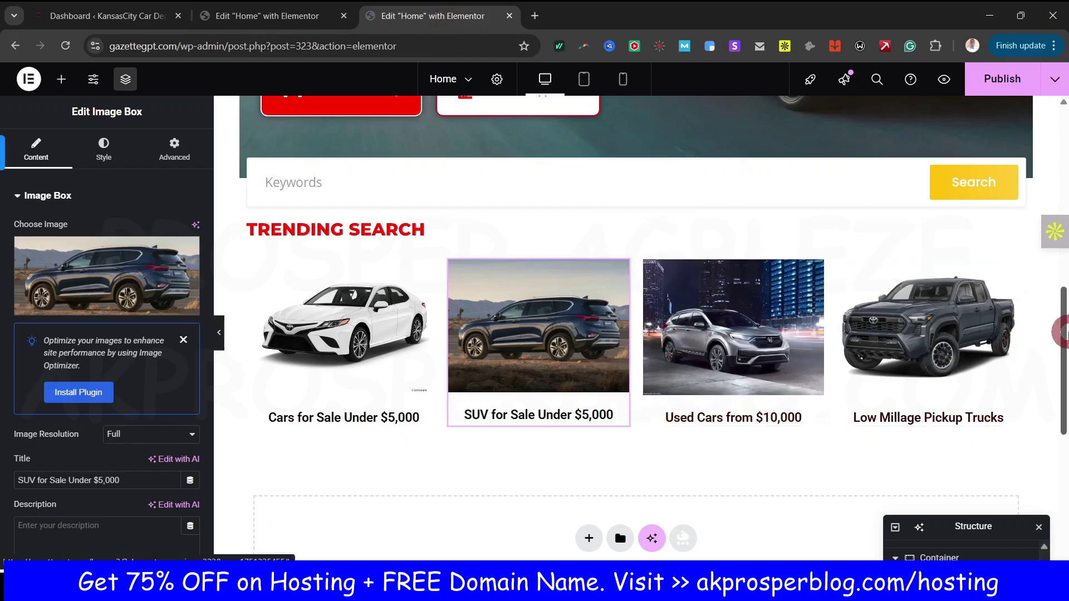
scroll(1062, 332, "down", 2)
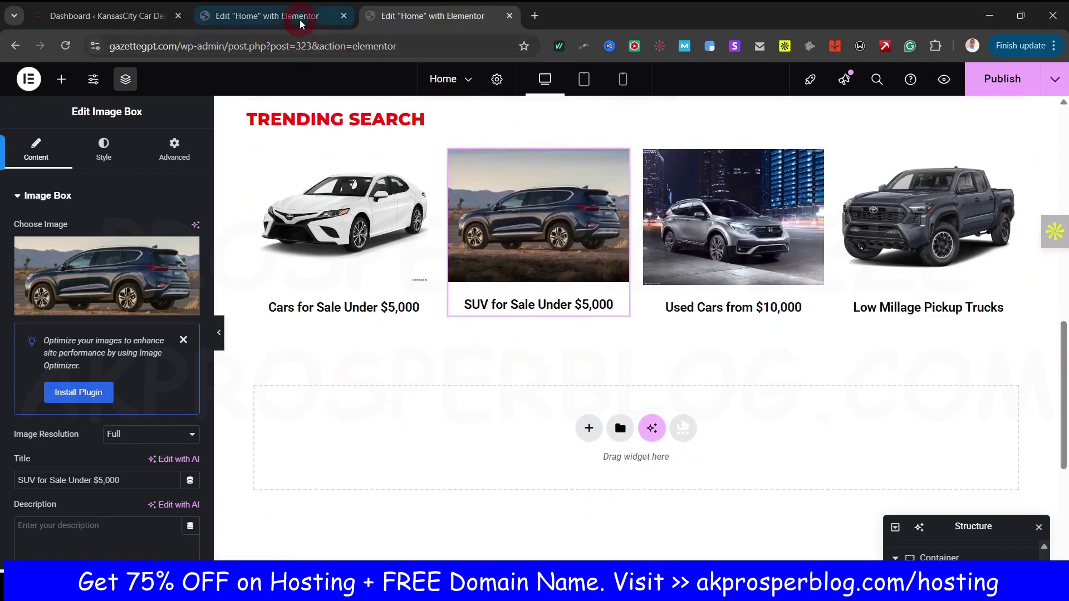
left_click(301, 17)
scroll(389, 389, "up", 5)
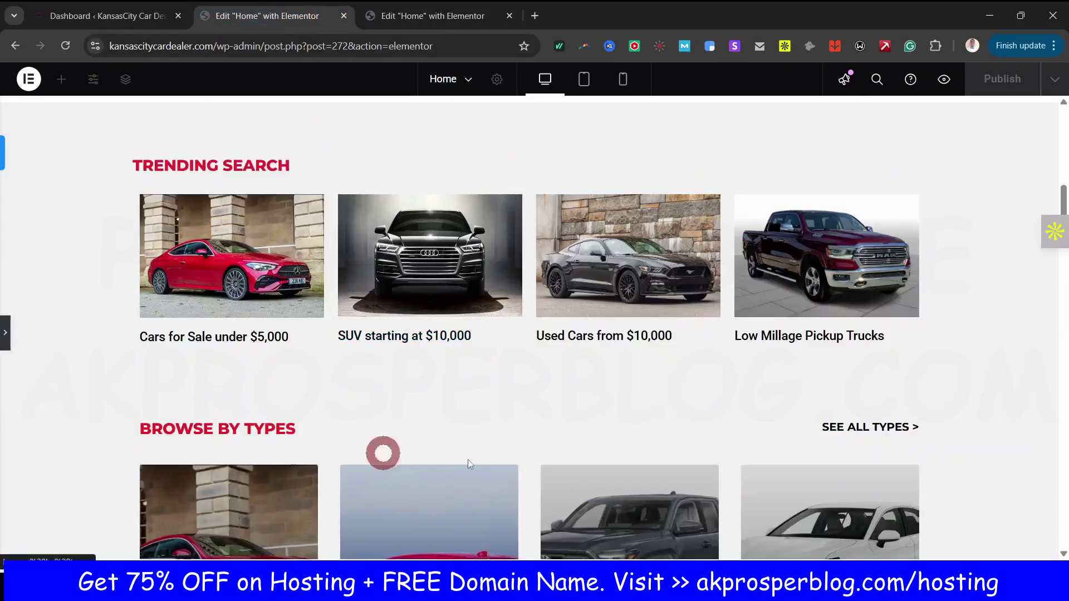
left_click(417, 13)
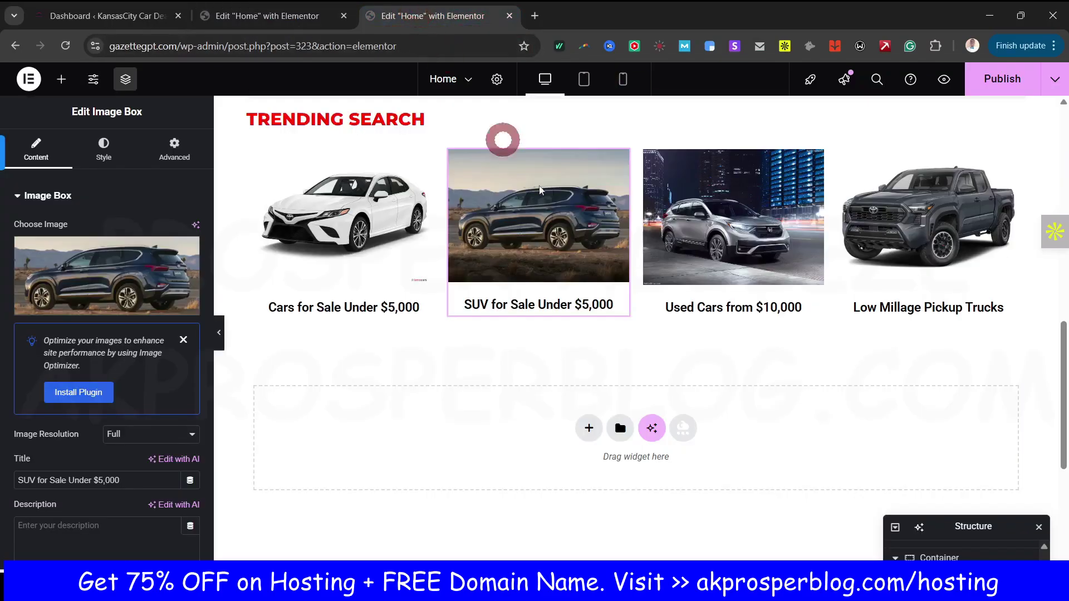
left_click(474, 251)
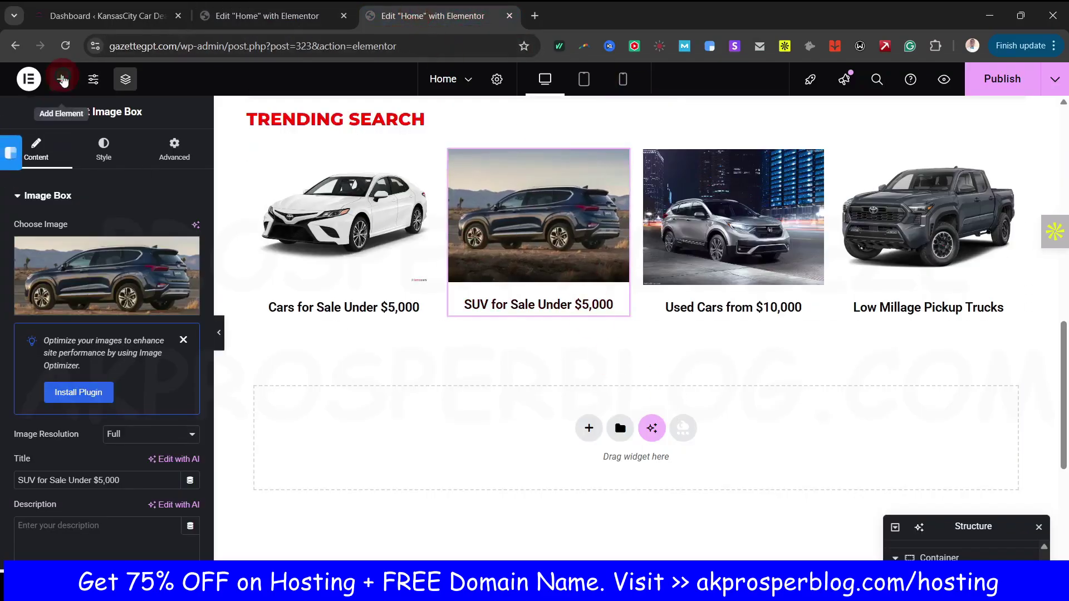
Step: Add a new container inside the Trending Search section, directly below the row of four image boxes
left_click(63, 80)
left_click_drag(49, 255, 464, 501)
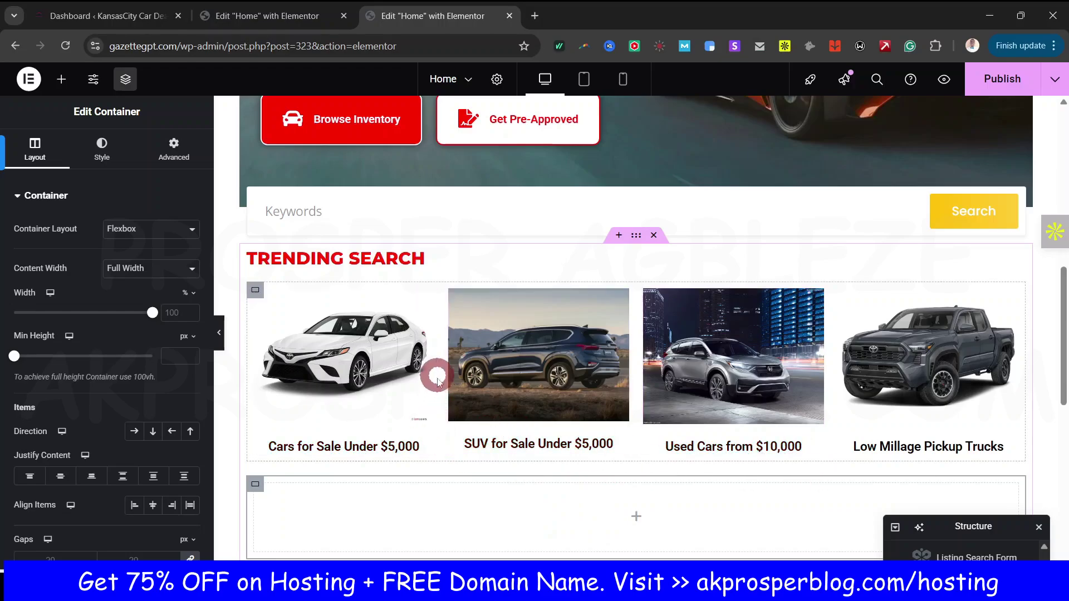
left_click_drag(1063, 340, 1063, 359)
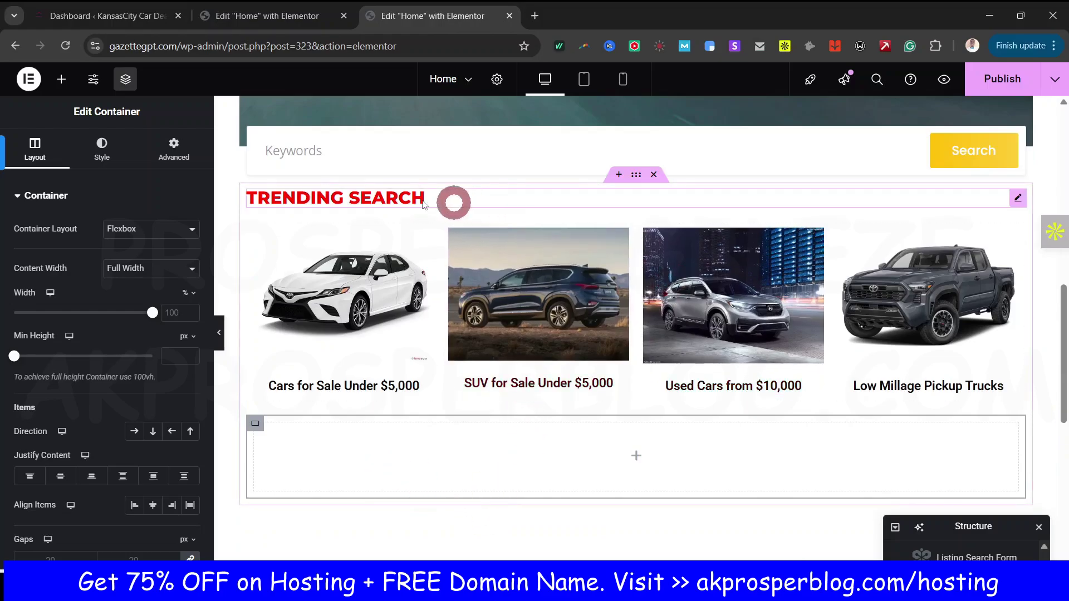
Step: Copy the TRENDING SEARCH heading into the empty container below the image boxes and duplicate it there
right_click(391, 199)
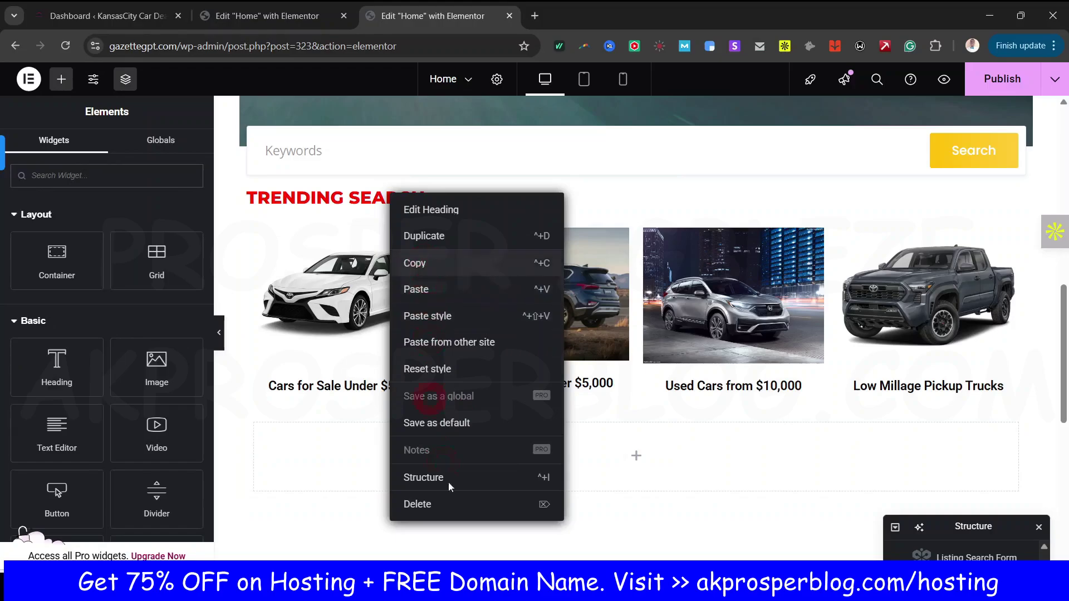
left_click(451, 487)
right_click(439, 451)
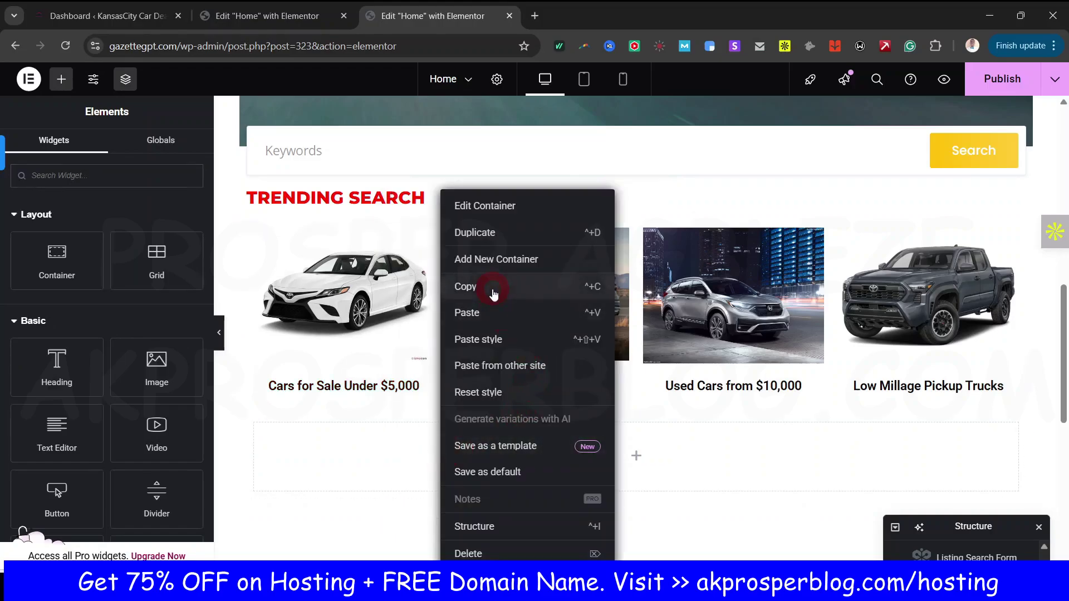
left_click(489, 312)
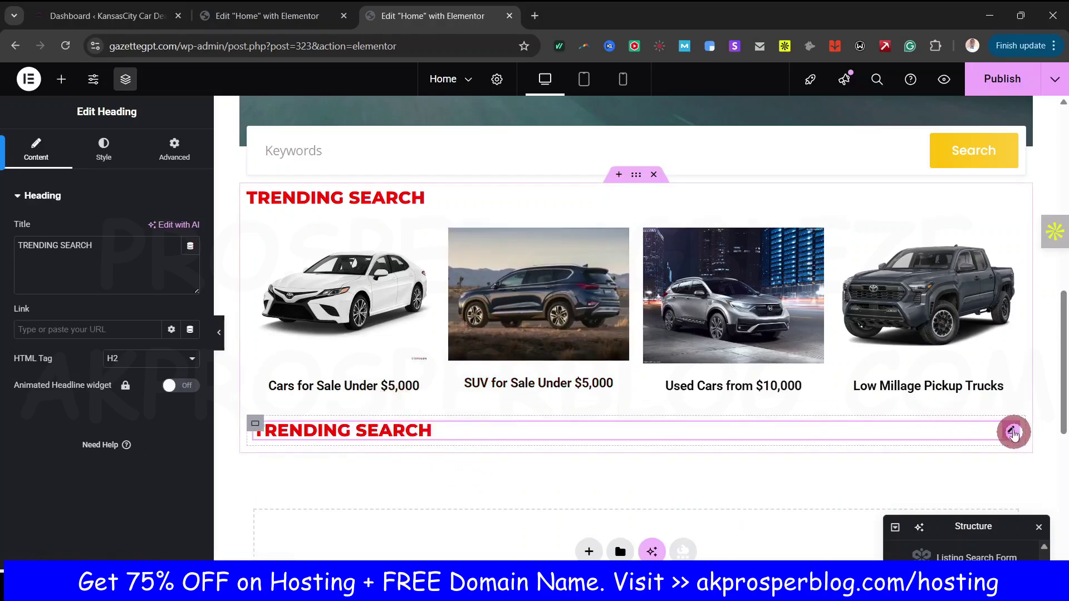
right_click(1013, 434)
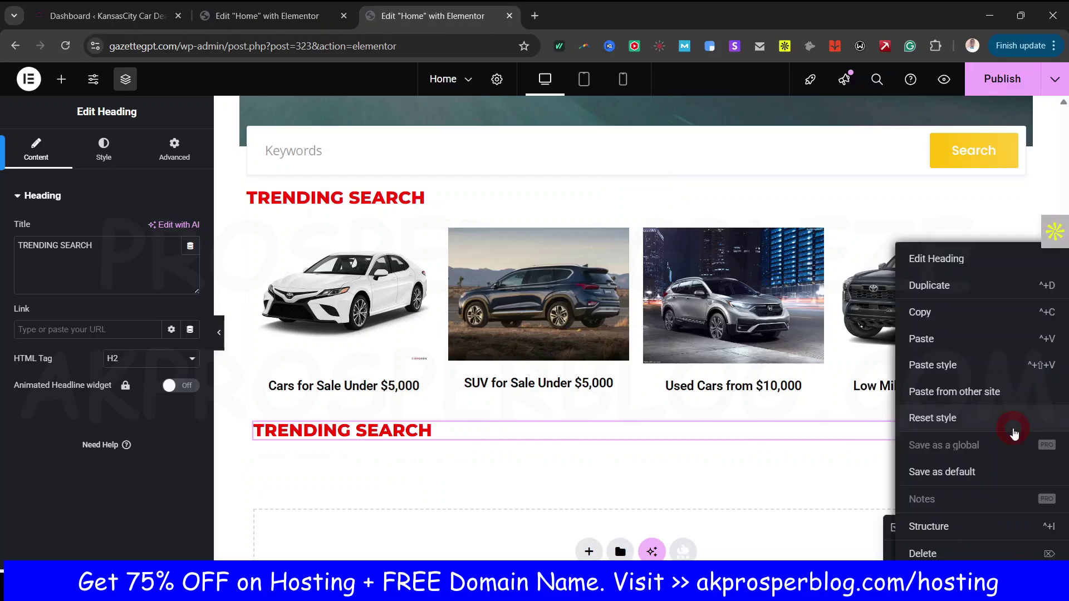
left_click(949, 287)
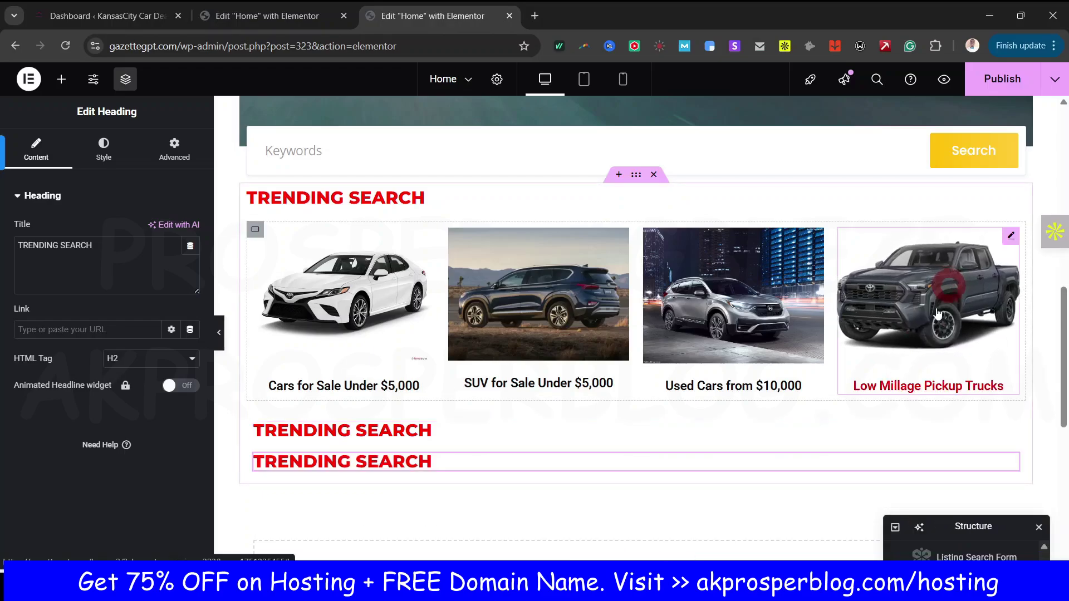
Step: Set the two-heading container's direction to Row - horizontal and justify its content with space between
left_click(258, 426)
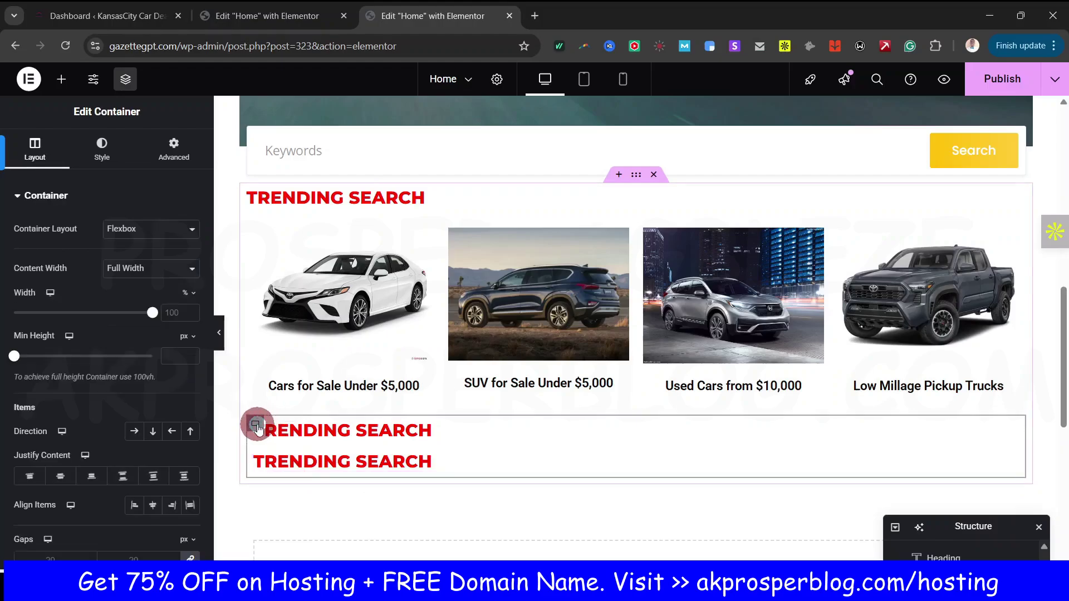
scroll(591, 375, "up", 7)
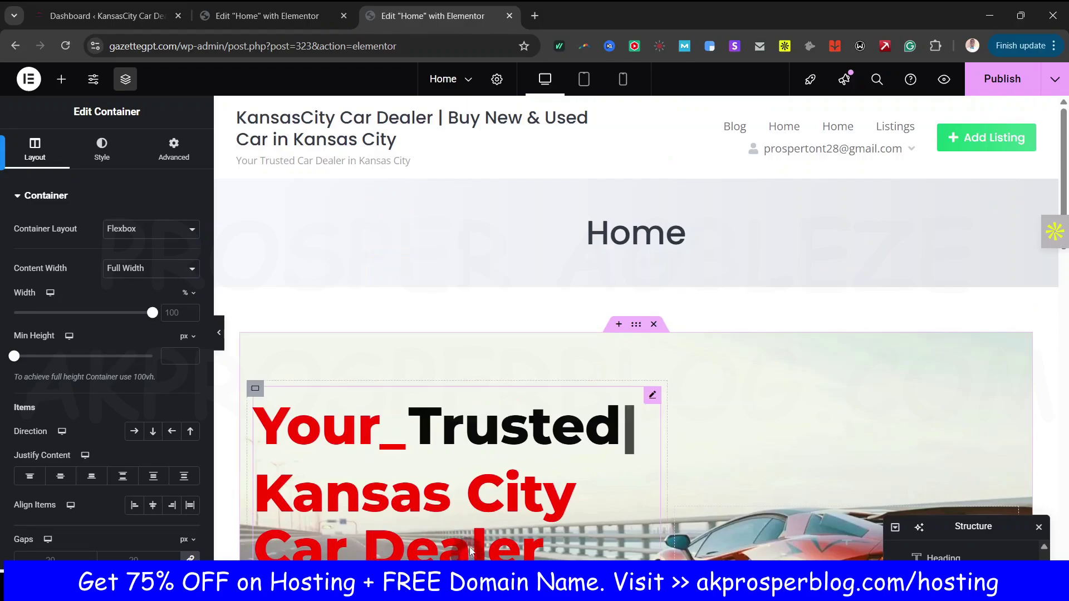
scroll(477, 487, "down", 8)
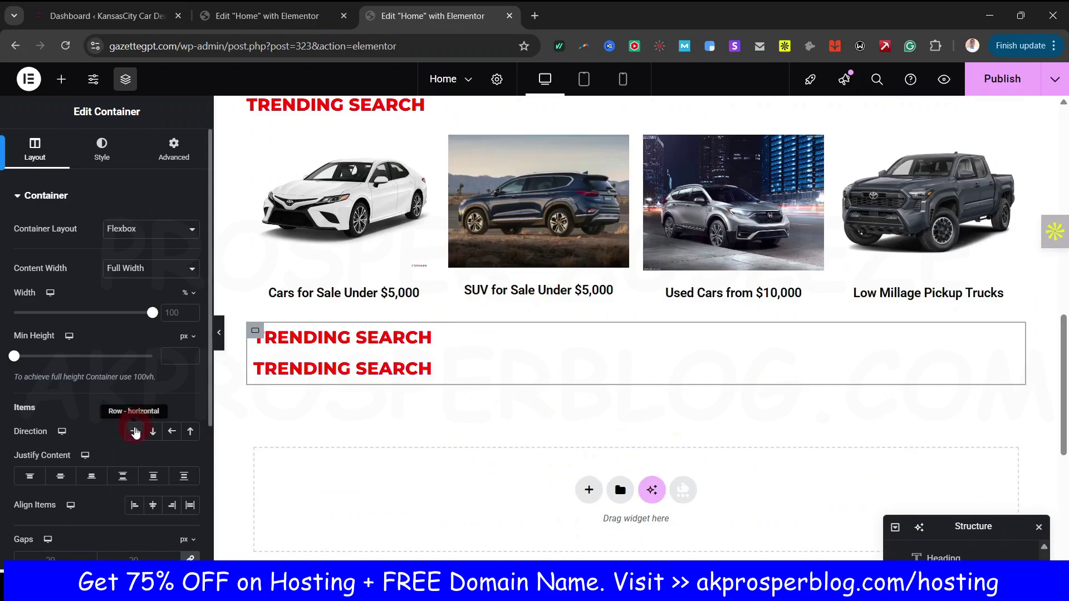
left_click(134, 432)
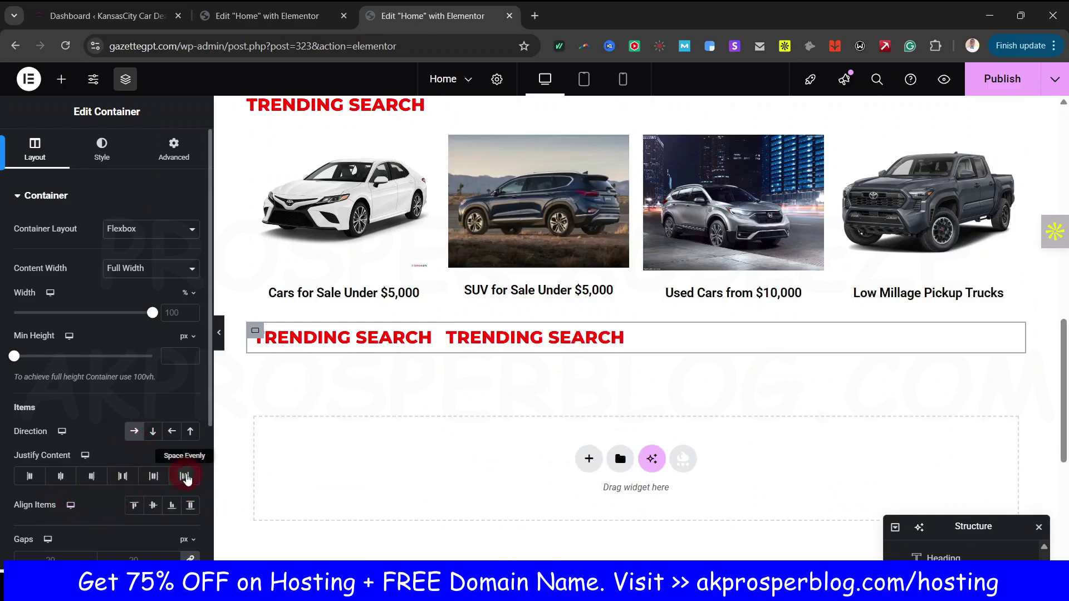
left_click(124, 480)
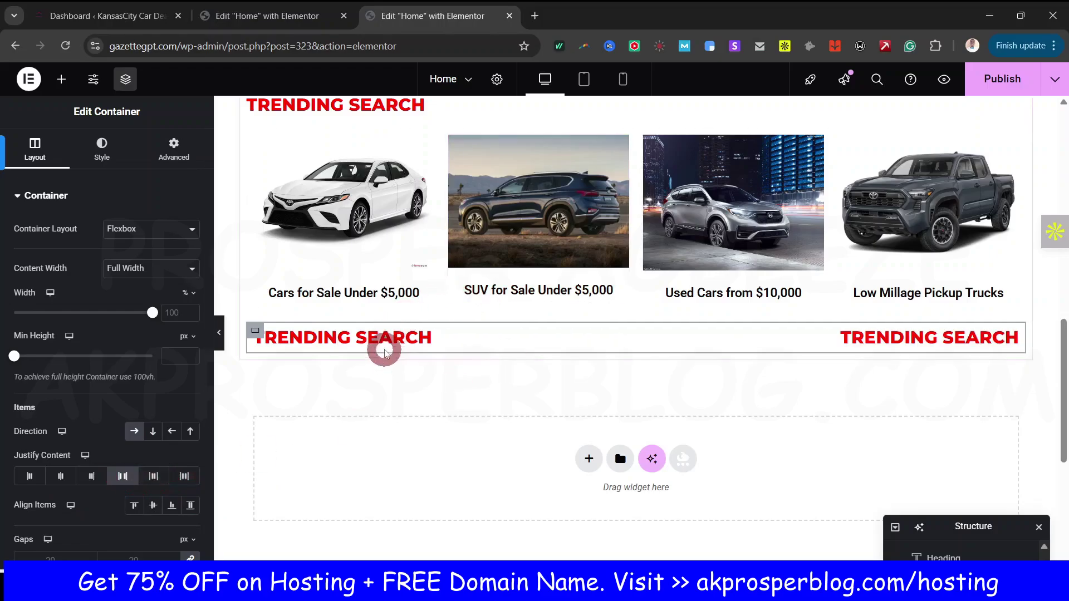
Step: Check the section title on the reference home page and retitle the new container's first heading BROWSE BY TYPES
left_click(253, 11)
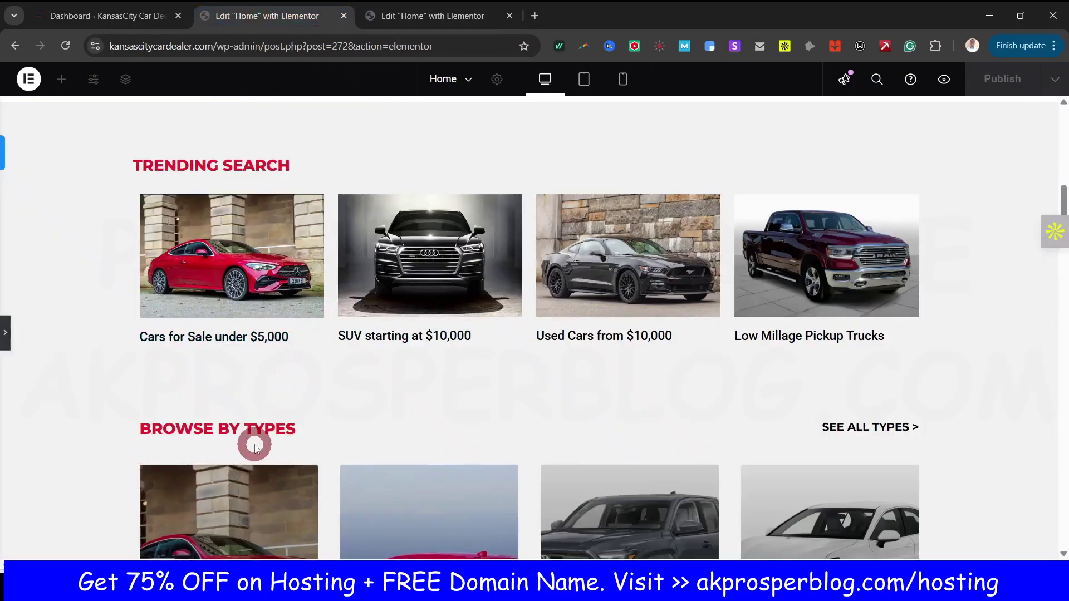
left_click(438, 24)
left_click(352, 340)
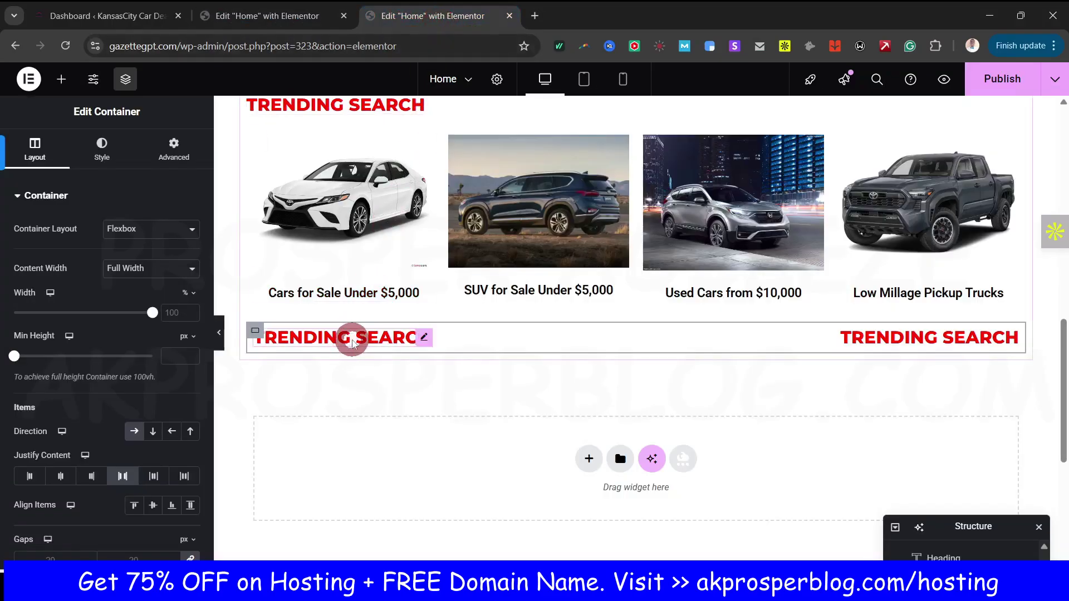
left_click(102, 272)
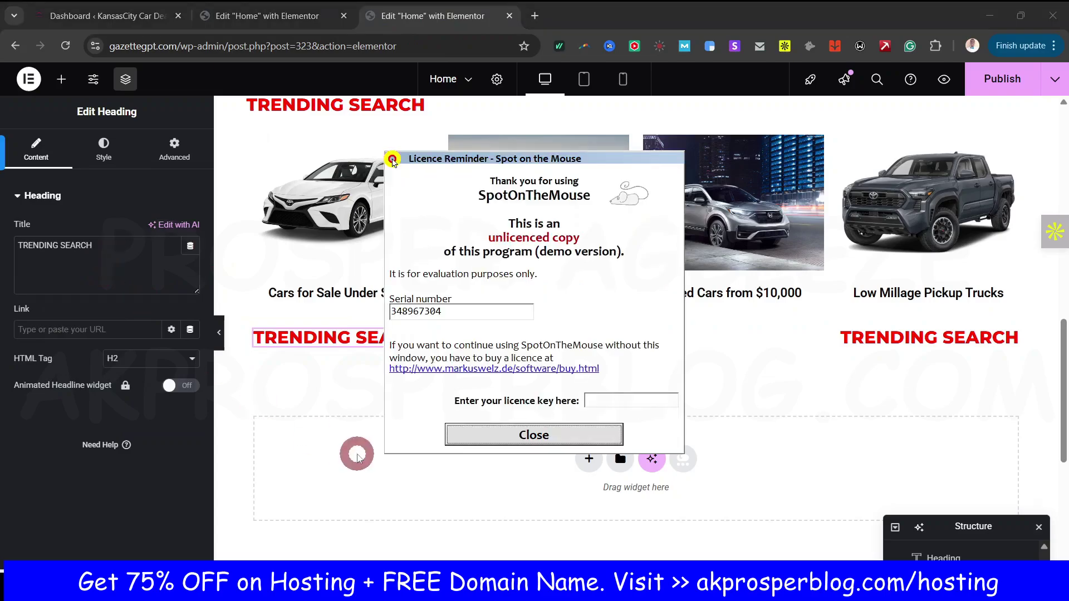
left_click(574, 439)
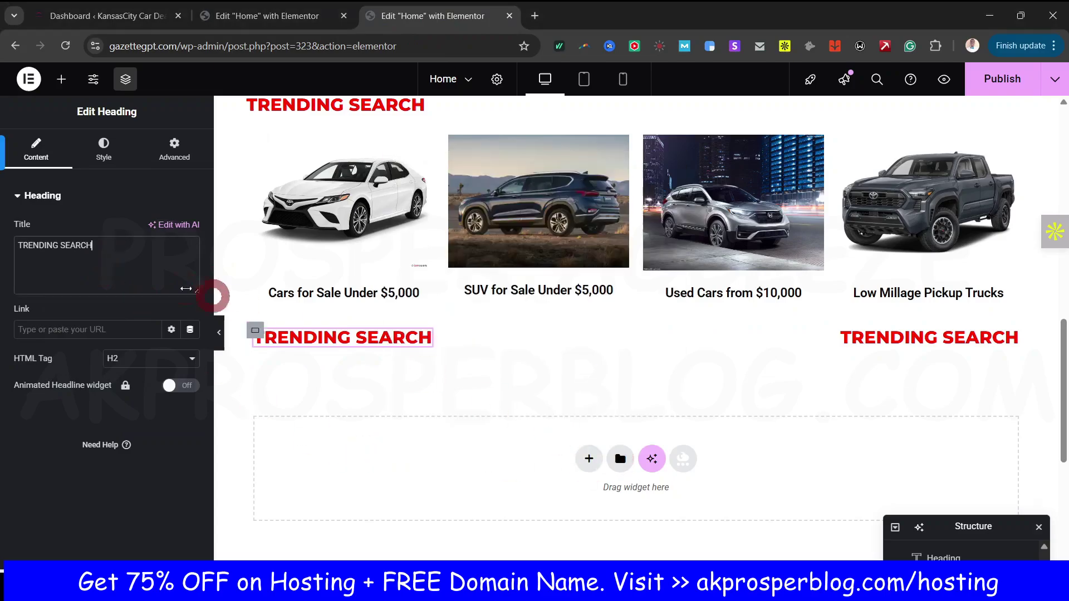
key("ctrl+a")
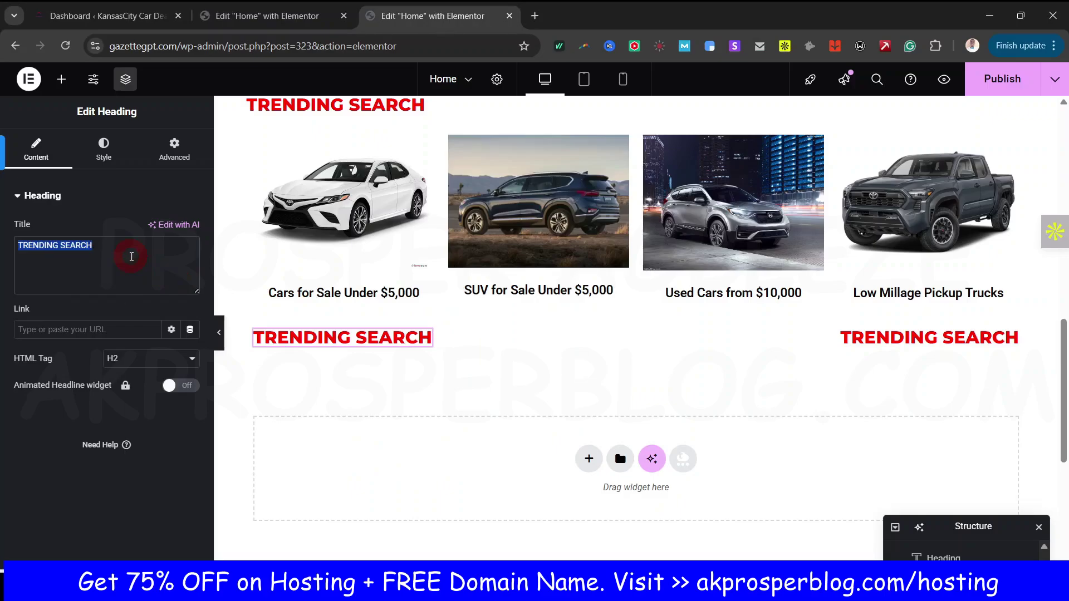
type("BROWSE BY TYPES")
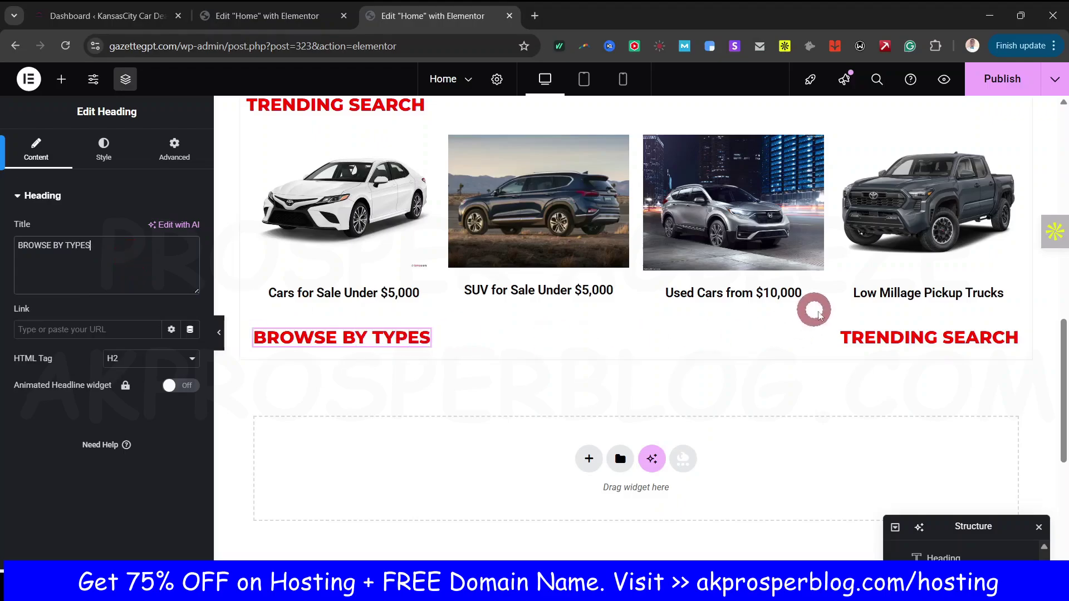
Step: Retitle the second heading in the new container SEE ALL TYPES
left_click(890, 337)
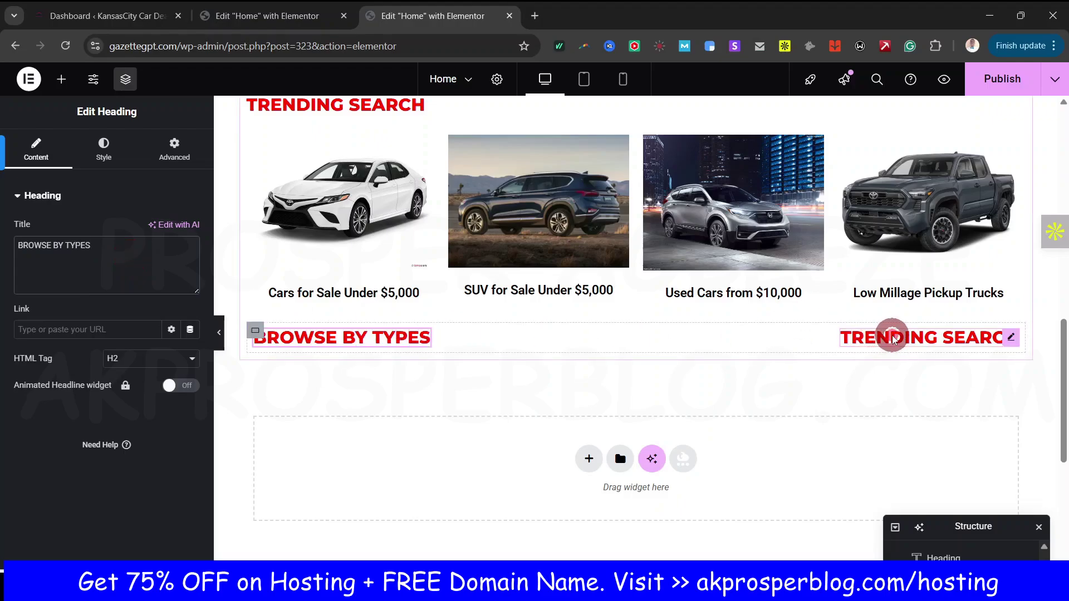
left_click(125, 258)
key("ctrl+a")
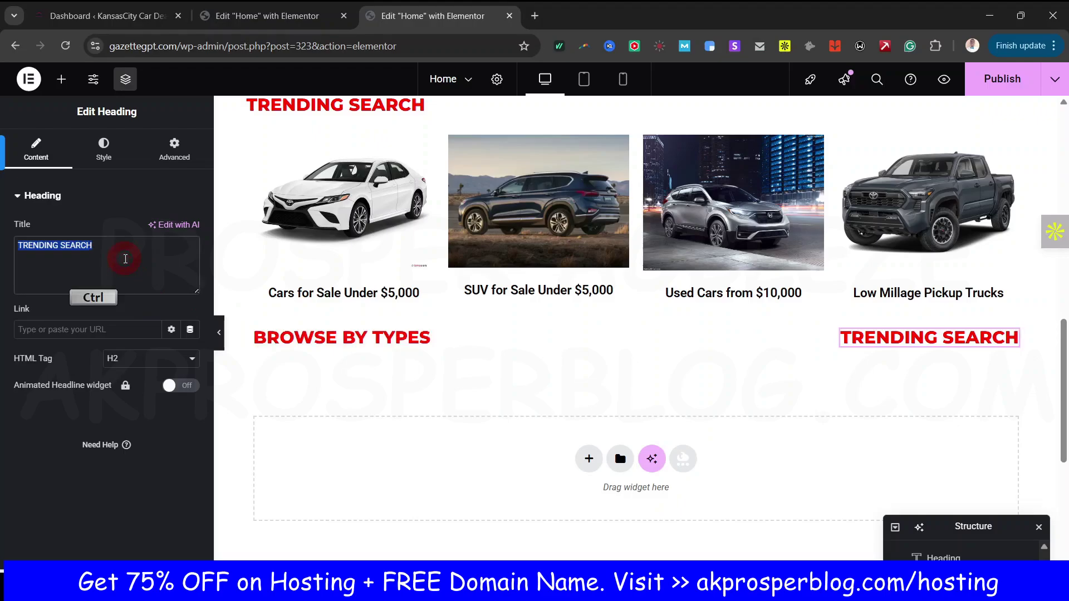
type("SEE")
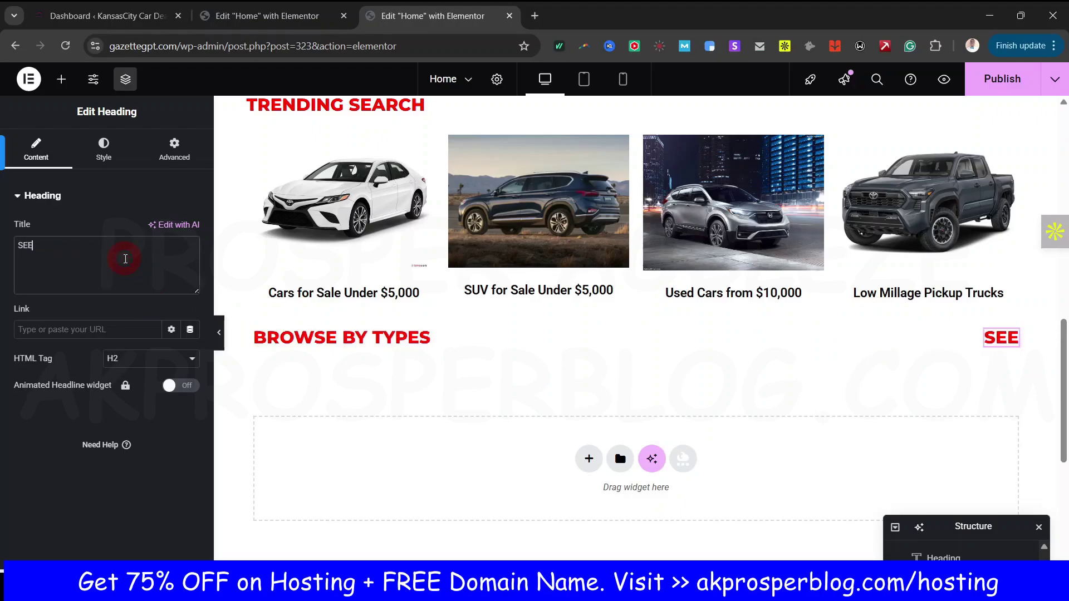
type(" ALL TYP")
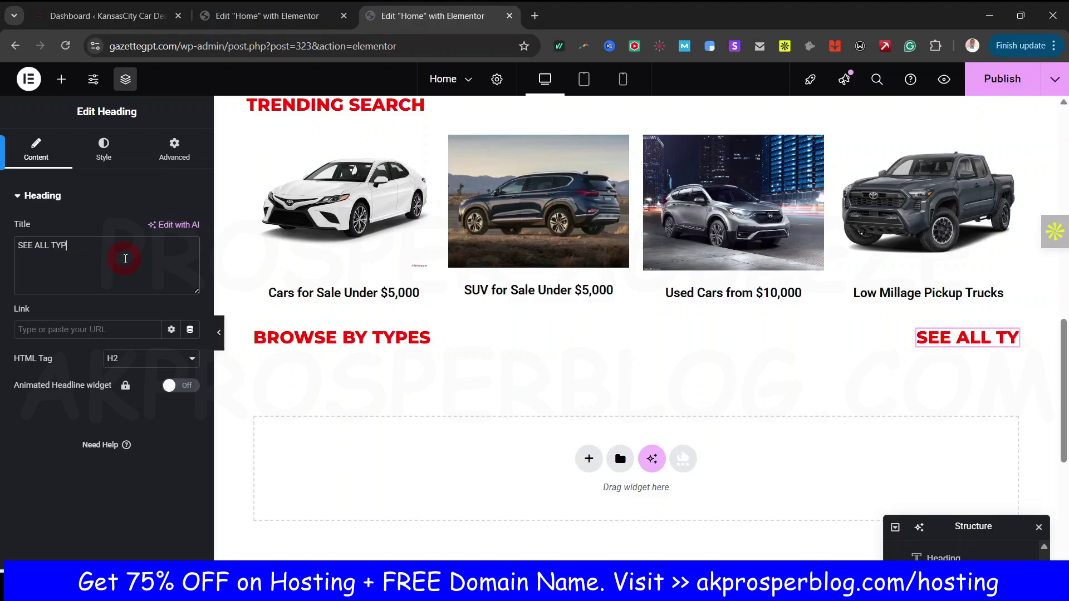
type("ES")
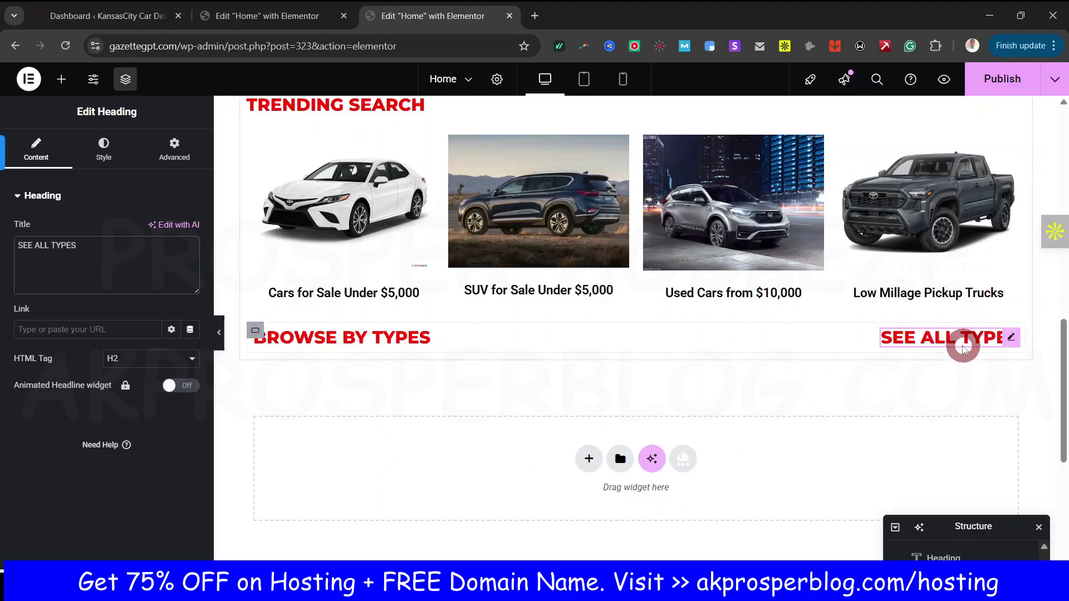
Step: Set the SEE ALL TYPES heading's font size to 15 px and its text color to the global black
left_click(100, 152)
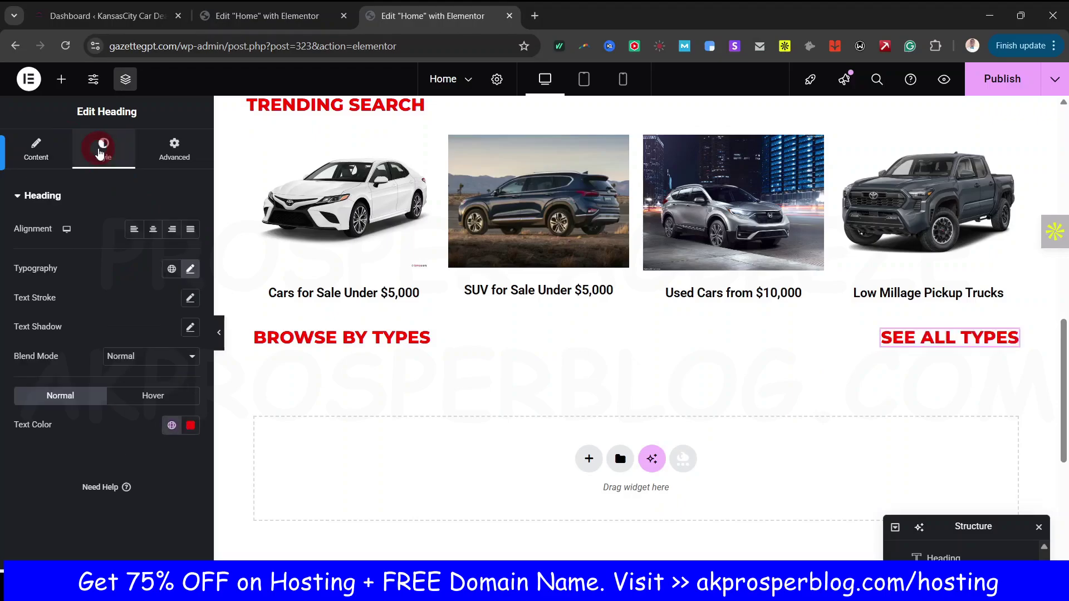
left_click(190, 268)
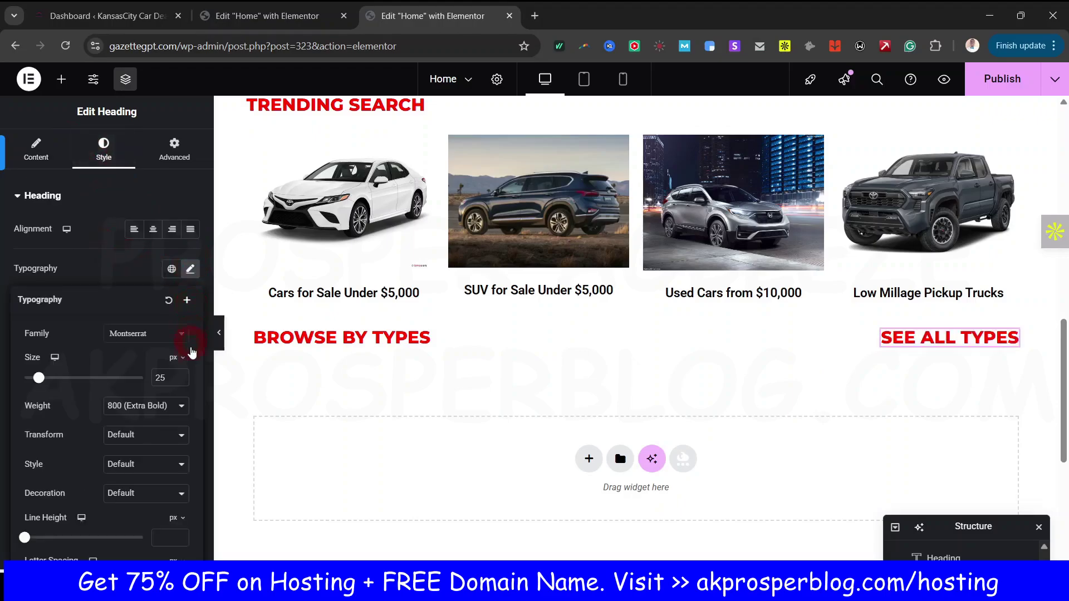
left_click(180, 382)
left_click(180, 382)
left_click(180, 381)
left_click(180, 382)
left_click(180, 382)
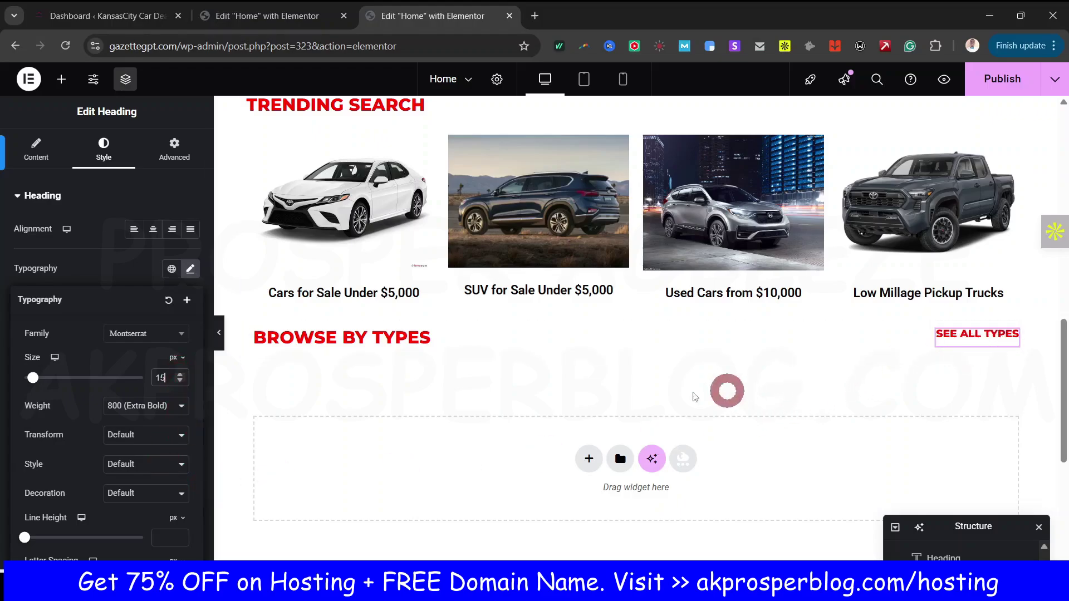
scroll(155, 488, "down", 2)
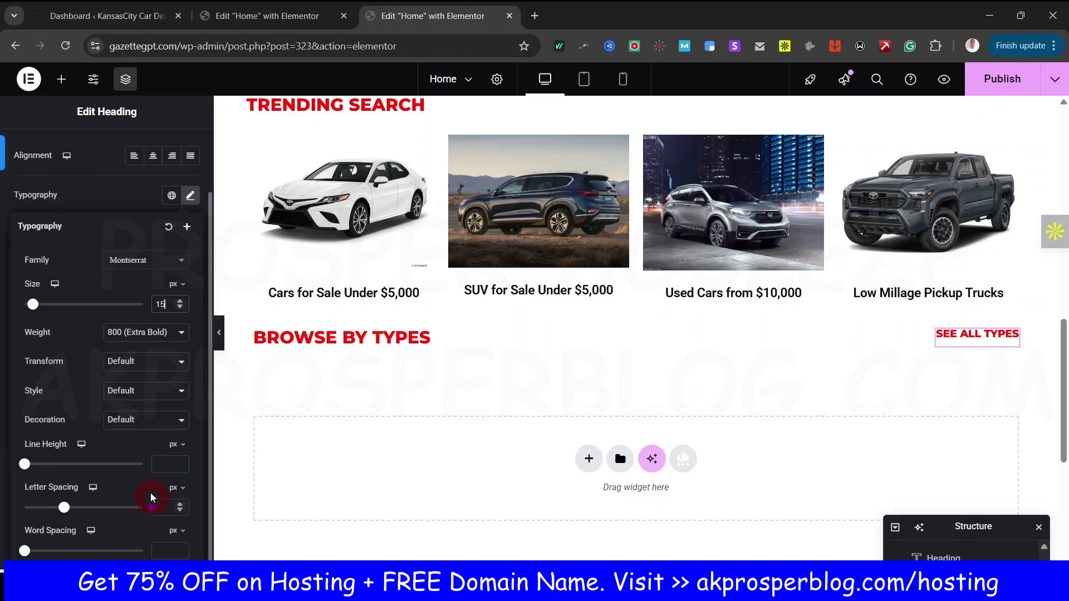
left_click(189, 197)
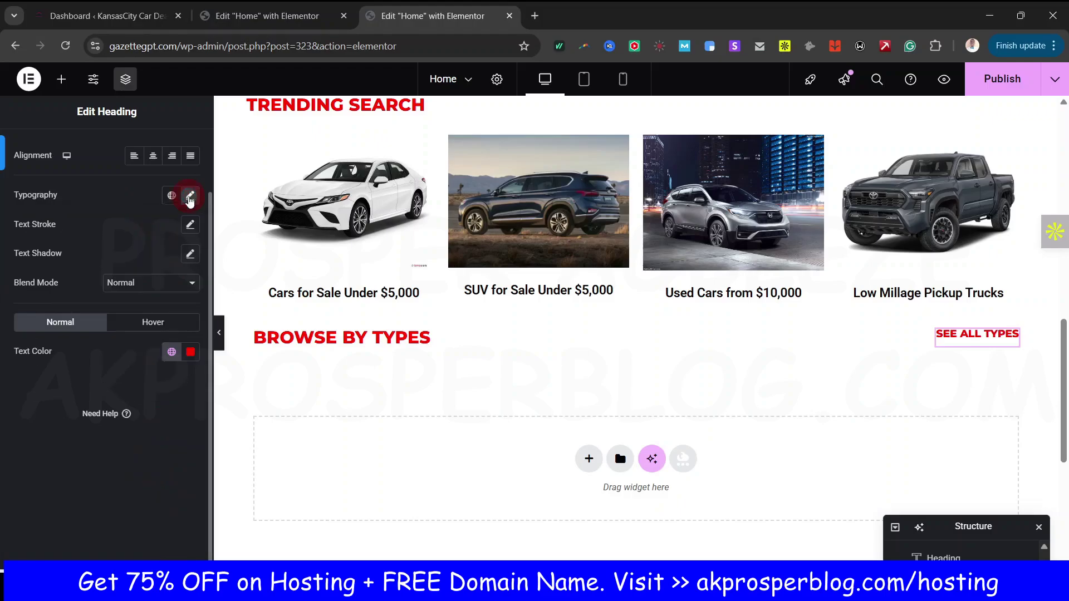
left_click(174, 349)
left_click(58, 294)
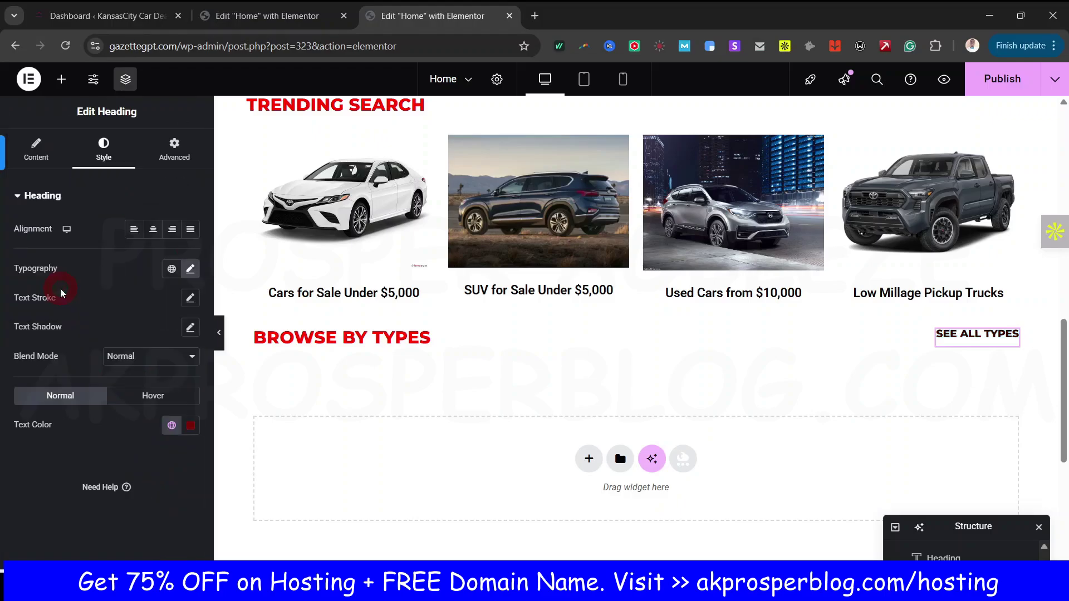
left_click(980, 339)
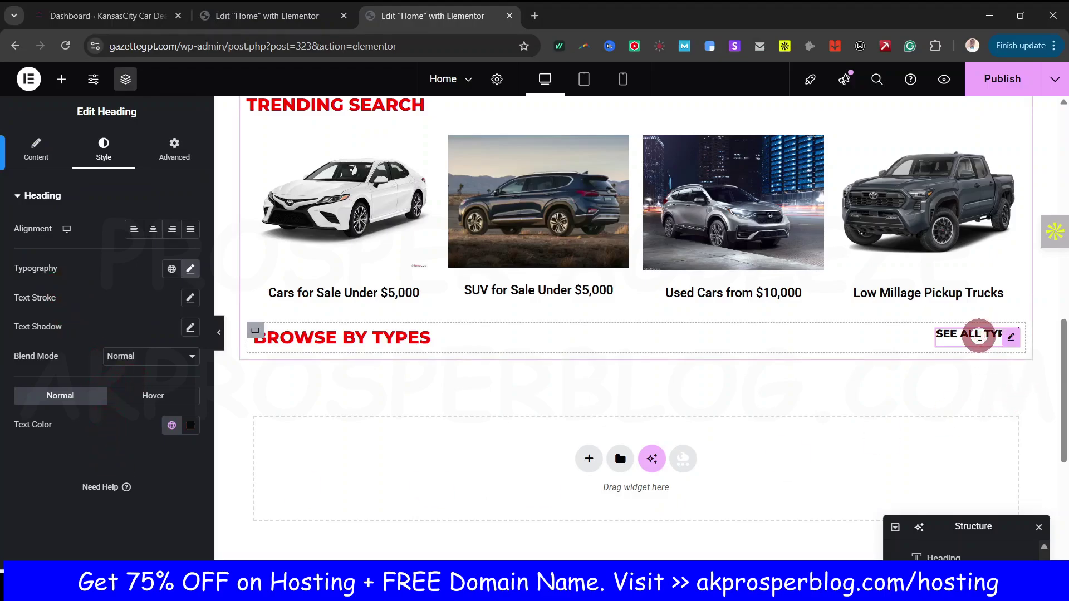
left_click(36, 149)
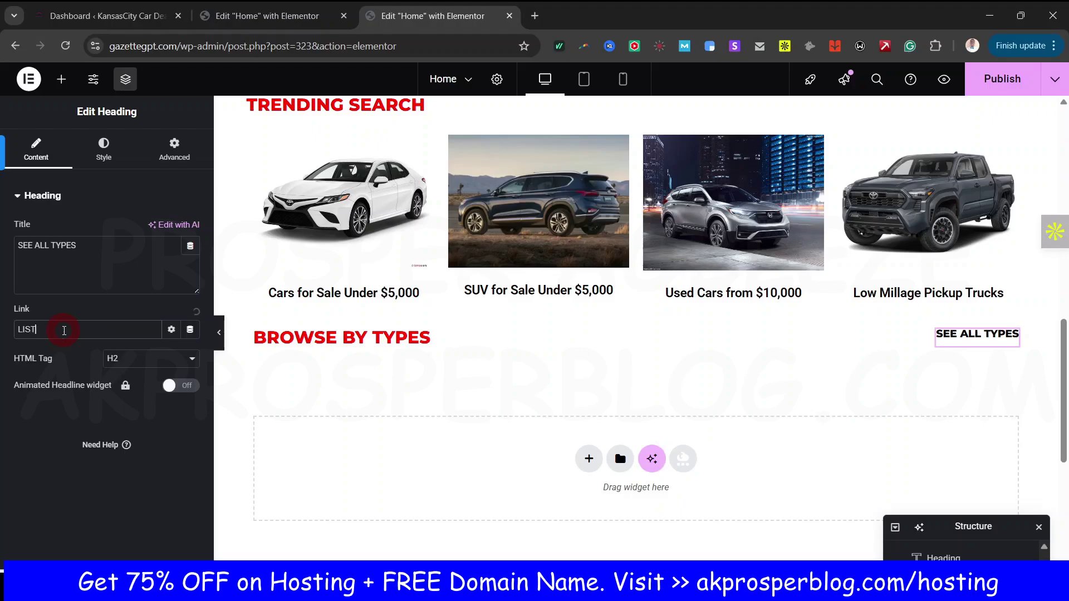
left_click(61, 354)
left_click(989, 333)
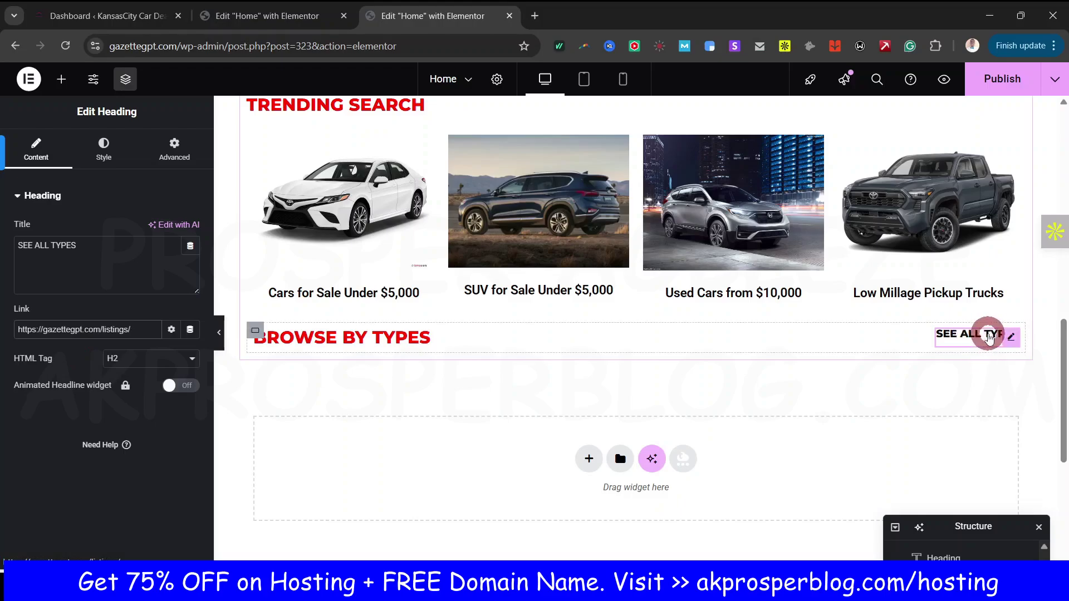
left_click(960, 336)
Step: Publish the home page and preview the Trending Search and Browse by Types sections without the editing panel
left_click(988, 78)
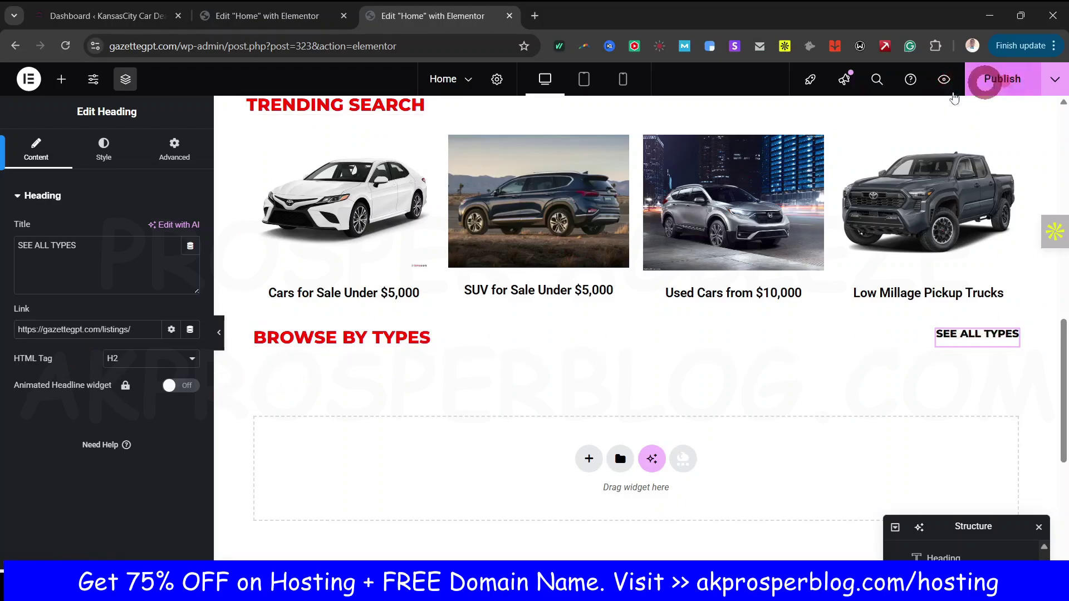
left_click(219, 333)
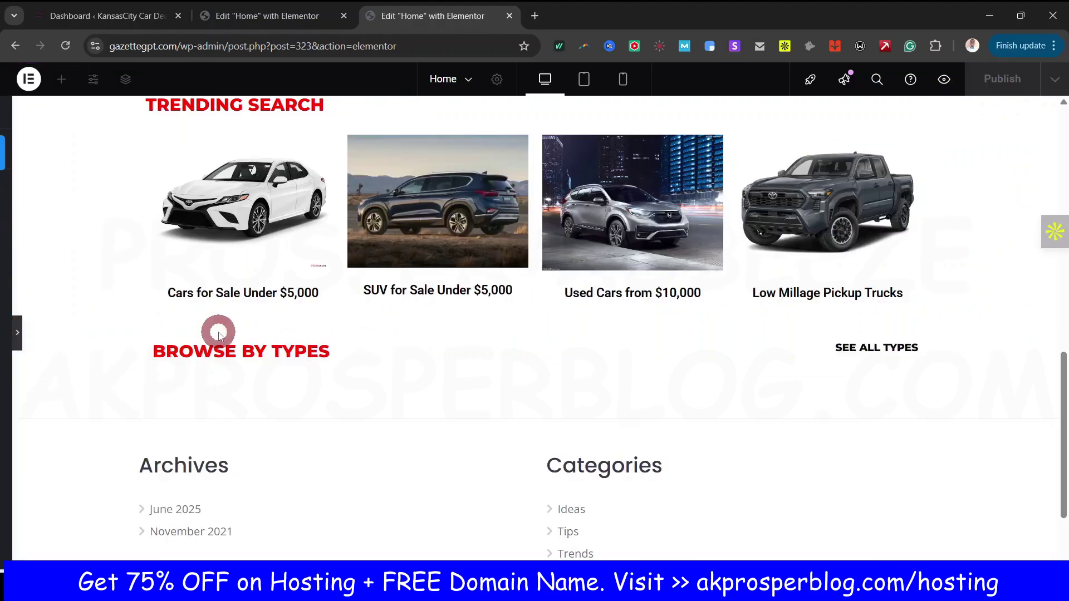
scroll(540, 408, "up", 3)
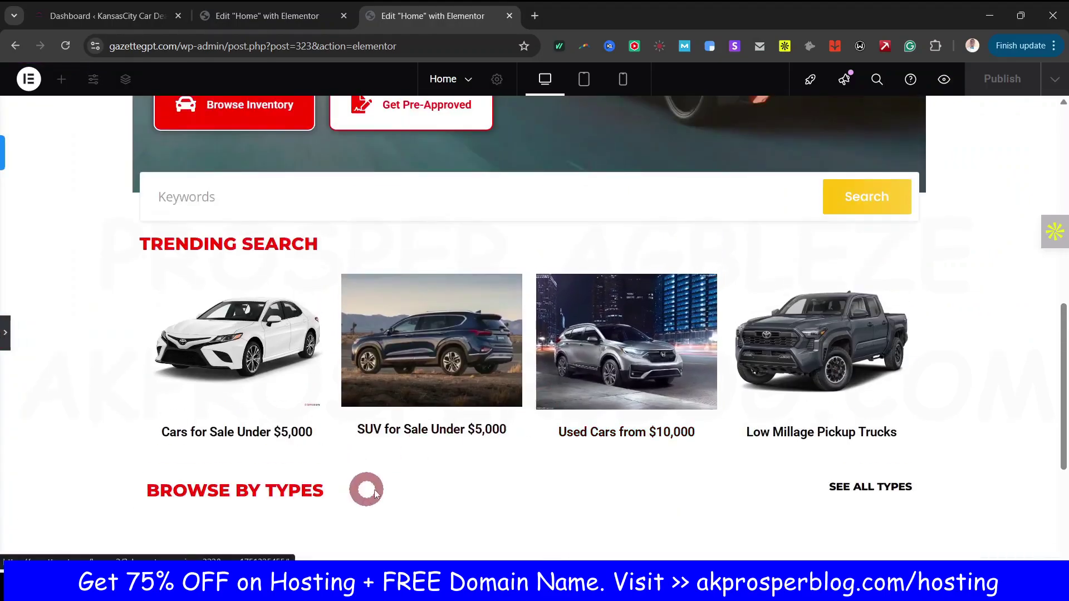
Step: Give the container holding Trending Search and Browse by Types a classic background color of #F0F0F0, following the reference home page
left_click(18, 342)
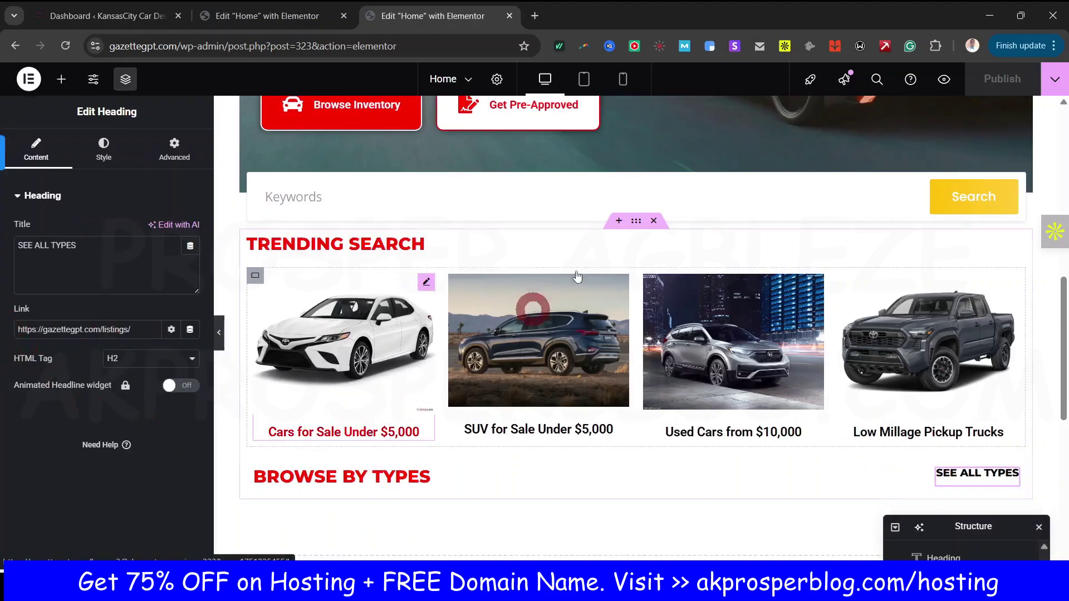
left_click(275, 16)
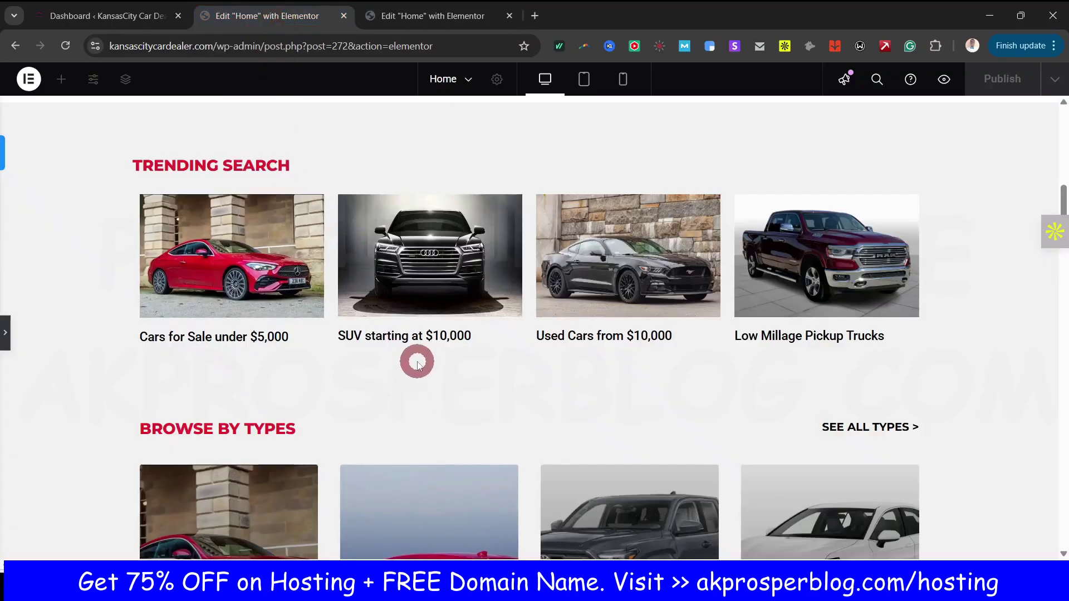
scroll(419, 359, "up", 2)
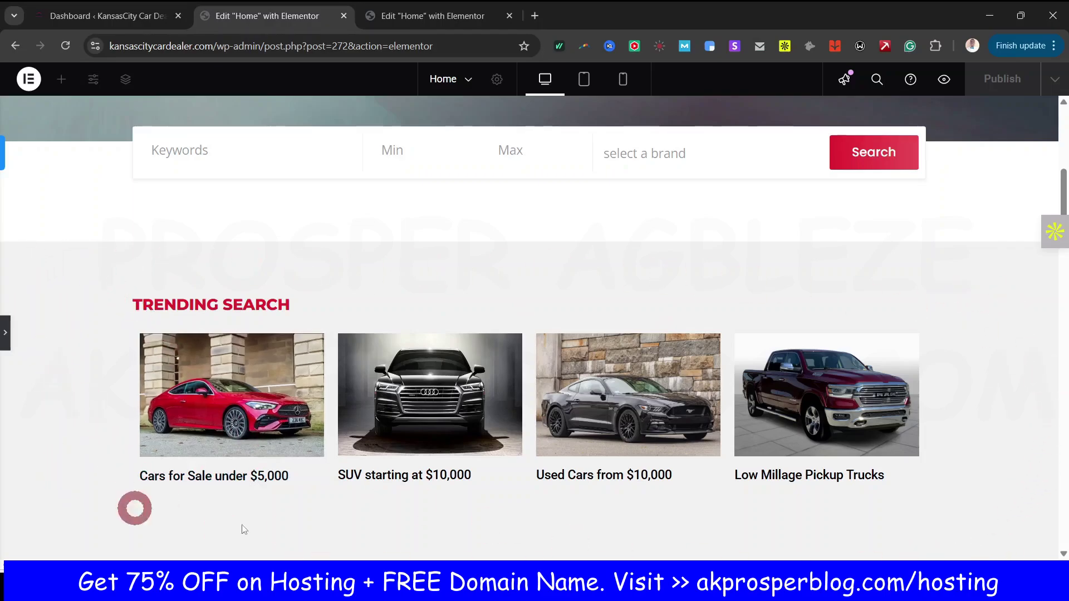
scroll(1012, 382, "down", 3)
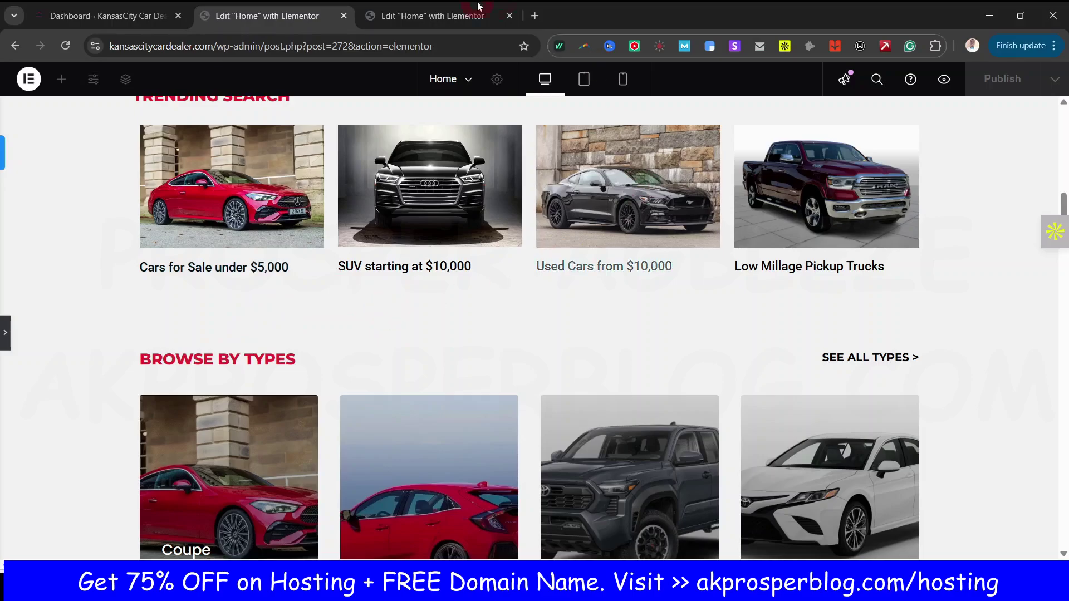
left_click(421, 17)
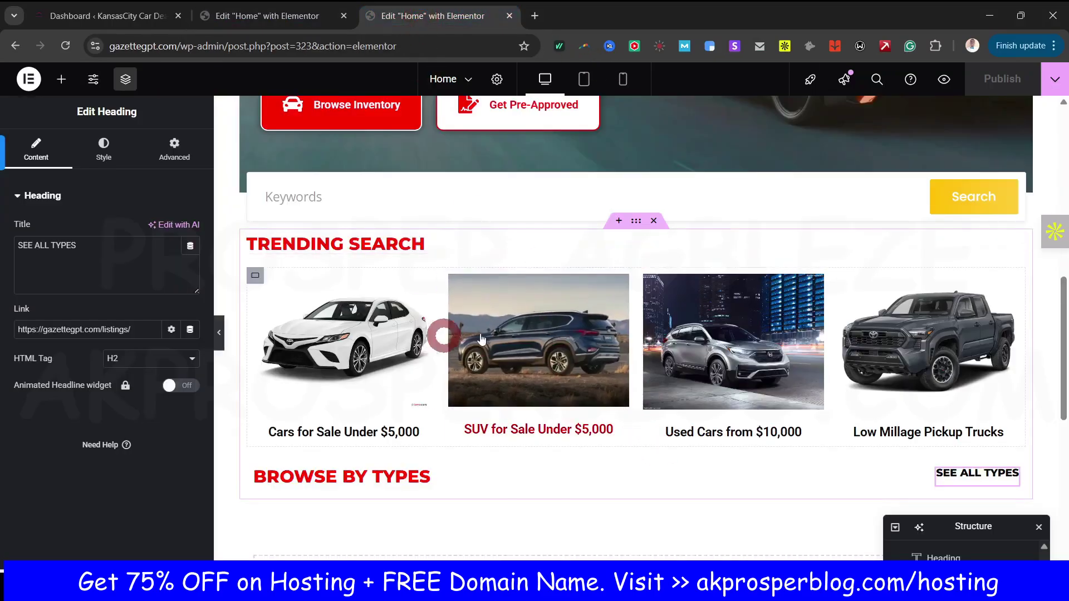
left_click(637, 222)
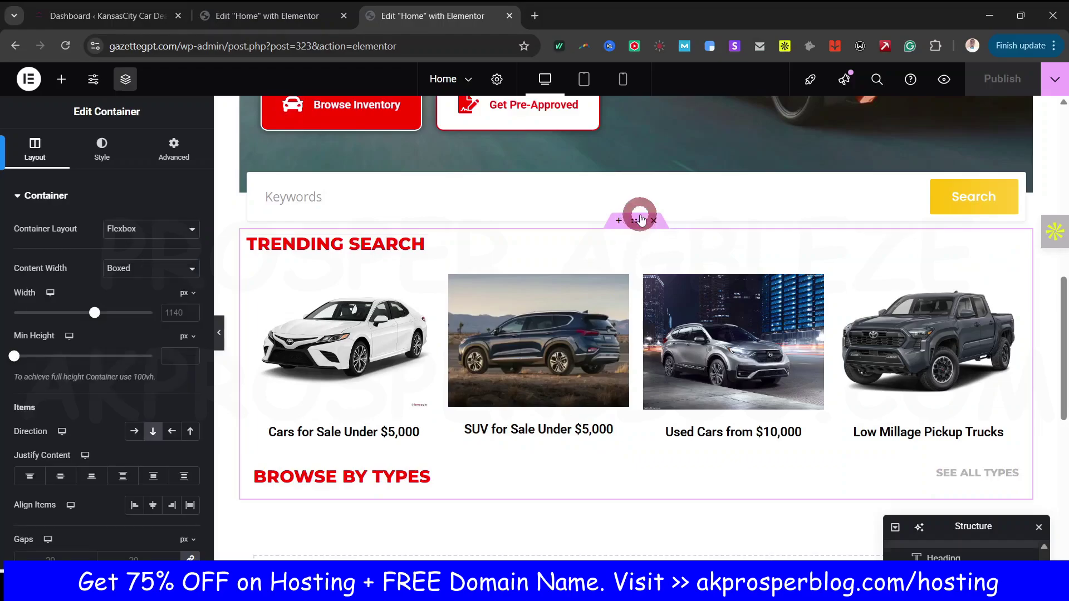
left_click(110, 144)
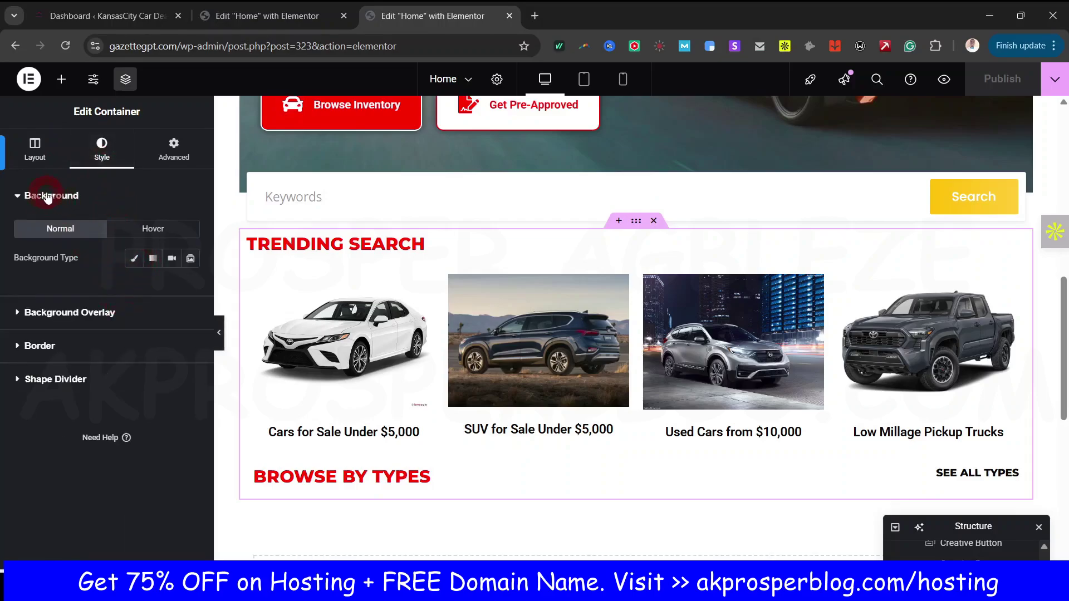
left_click(135, 259)
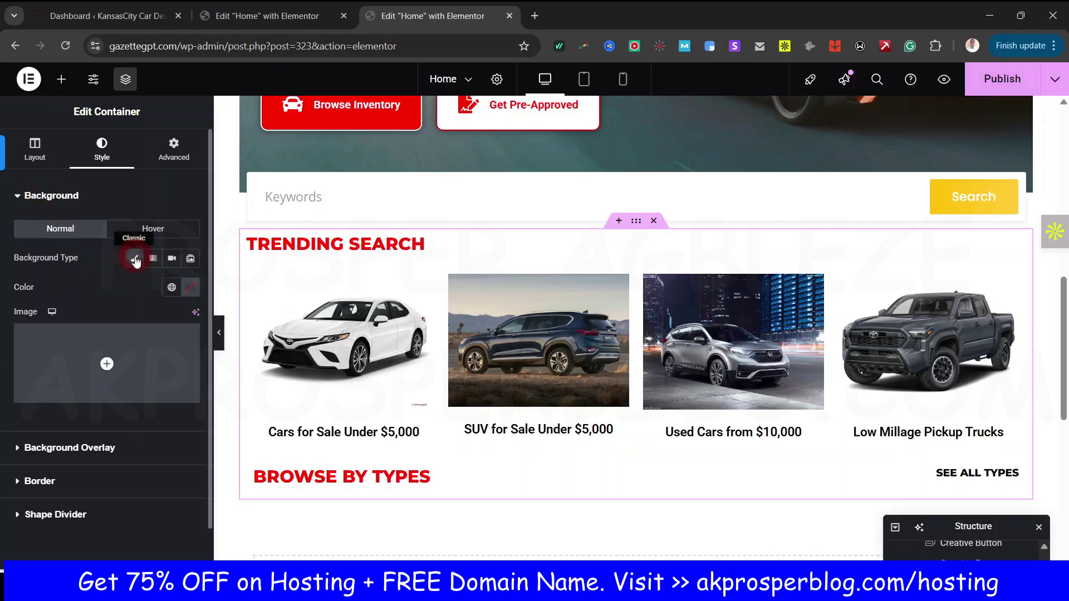
left_click(184, 287)
left_click(108, 362)
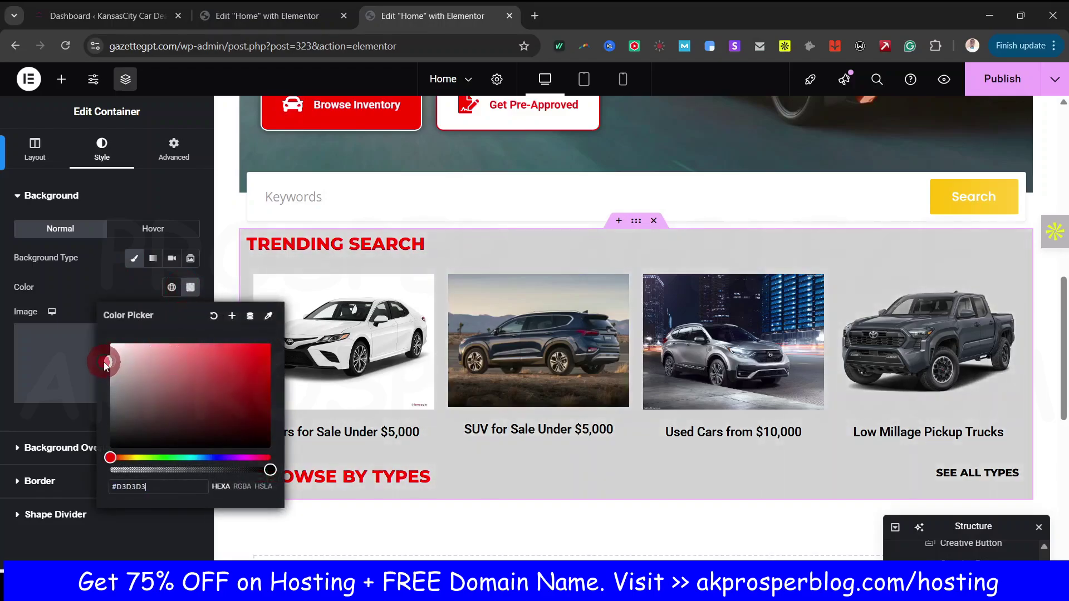
left_click(102, 354)
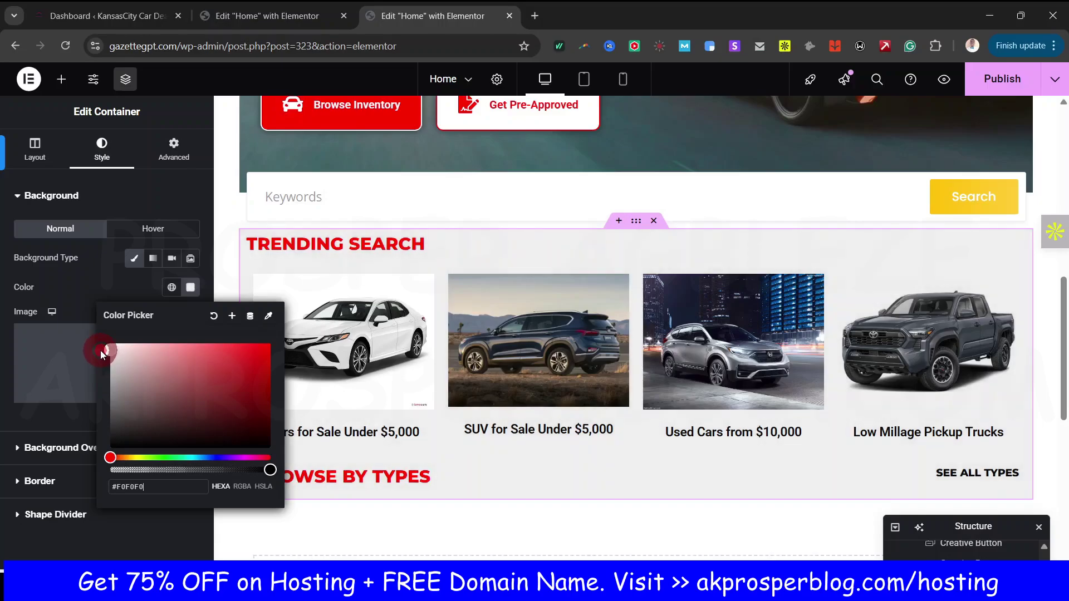
left_click_drag(99, 350, 105, 402)
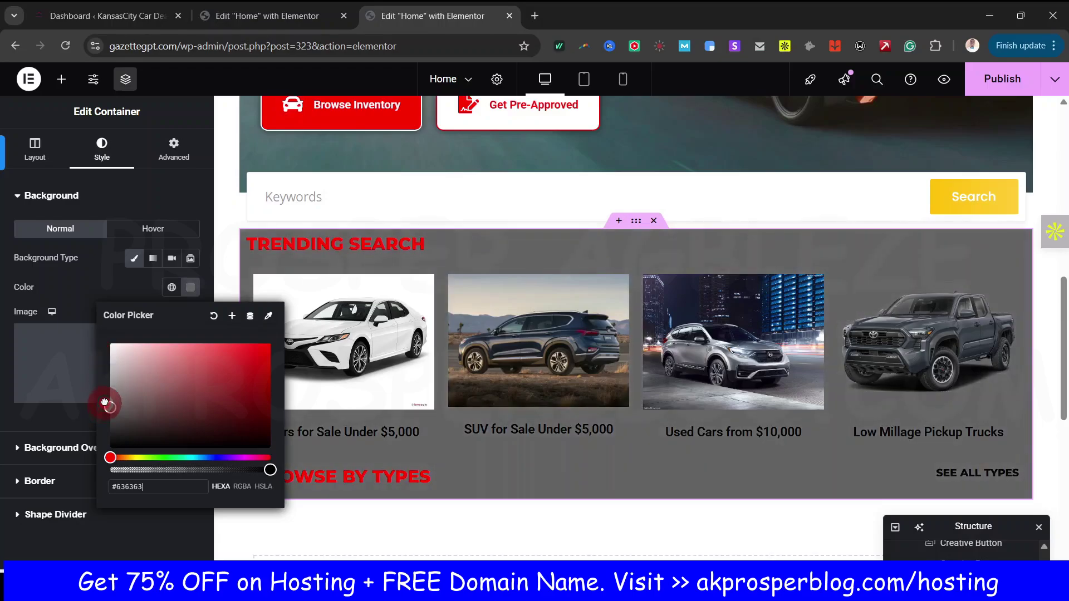
left_click_drag(105, 357, 101, 350)
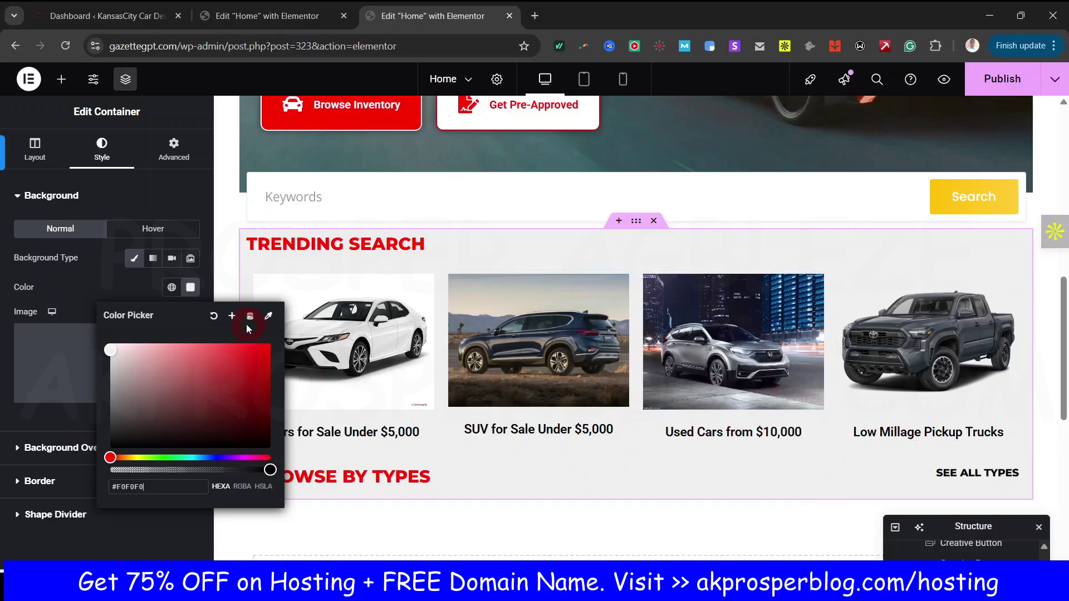
Step: Save the container's background color as a new global color
left_click(232, 317)
left_click(634, 358)
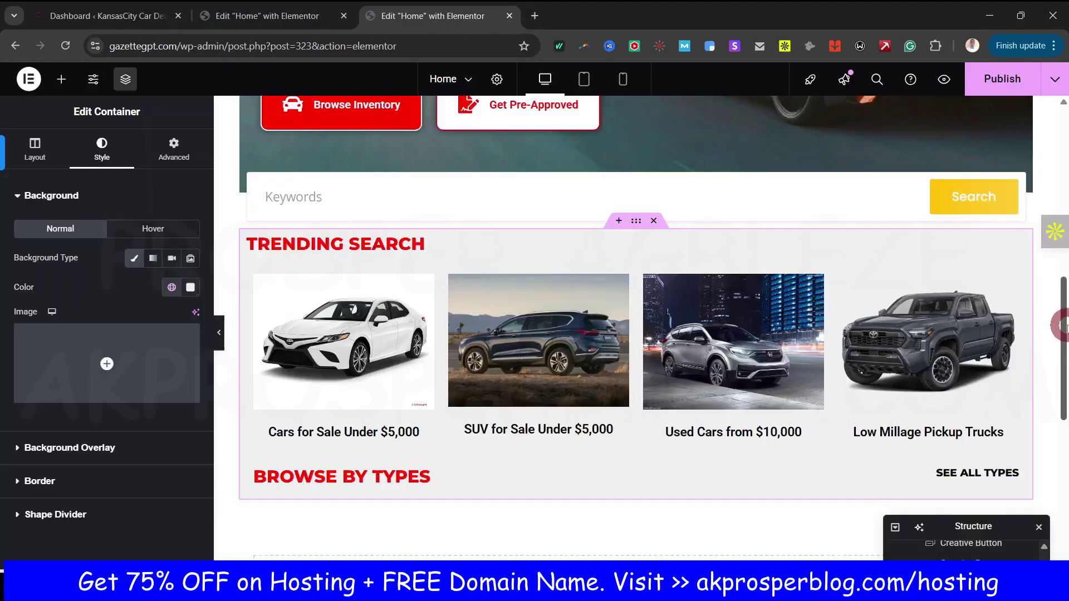
mouse_move(1062, 327)
left_mouse_down()
mouse_move(1064, 344)
mouse_move(1064, 327)
left_mouse_up()
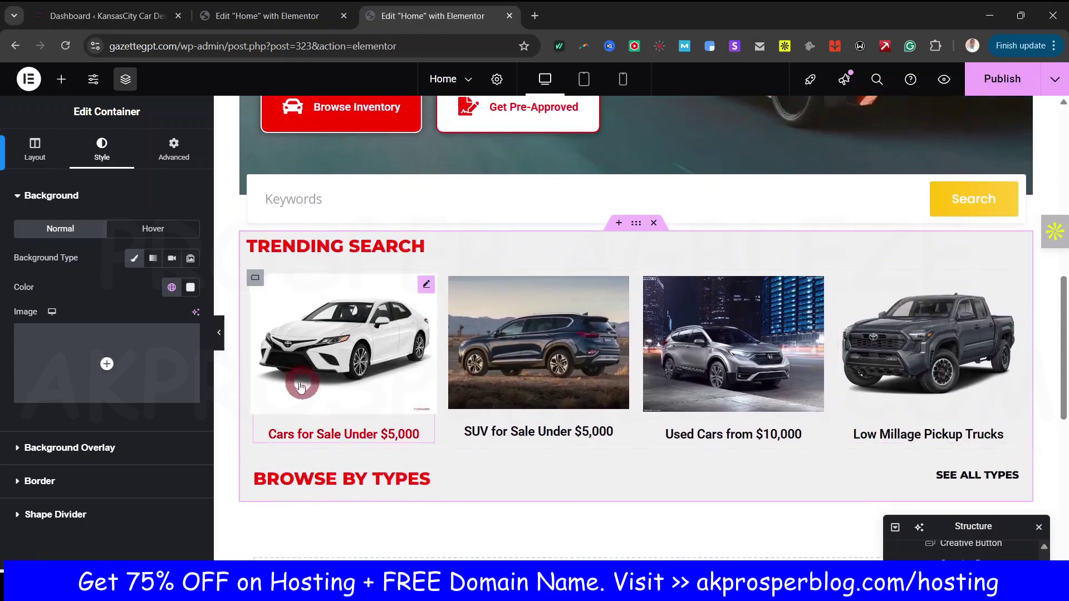
Step: Set the Trending Search container's top padding to 80 px, with its other padding sides and all margins at 0
left_click(282, 19)
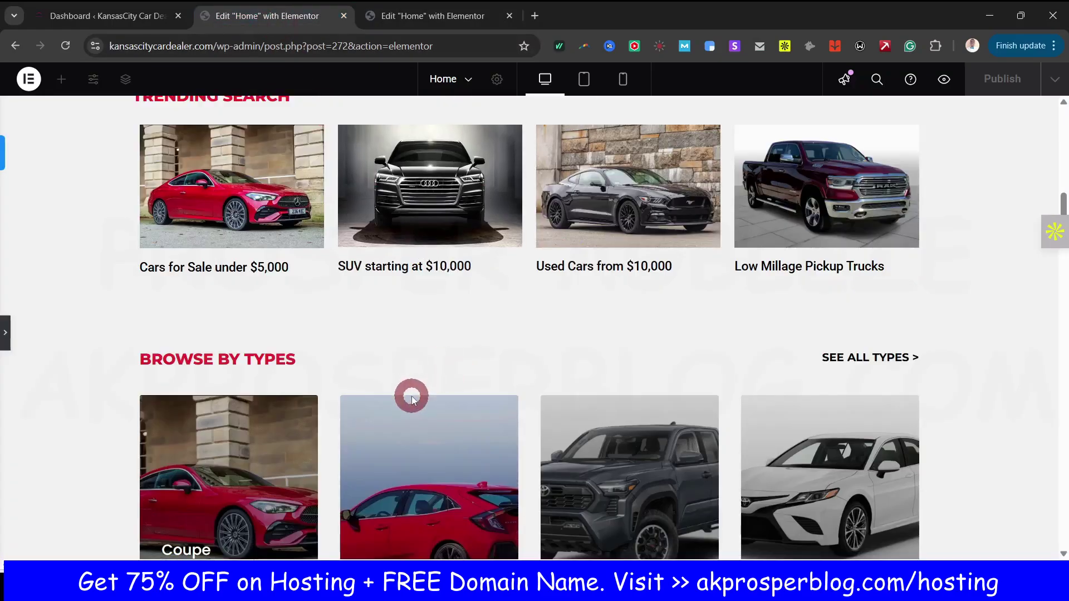
scroll(346, 402, "up", 5)
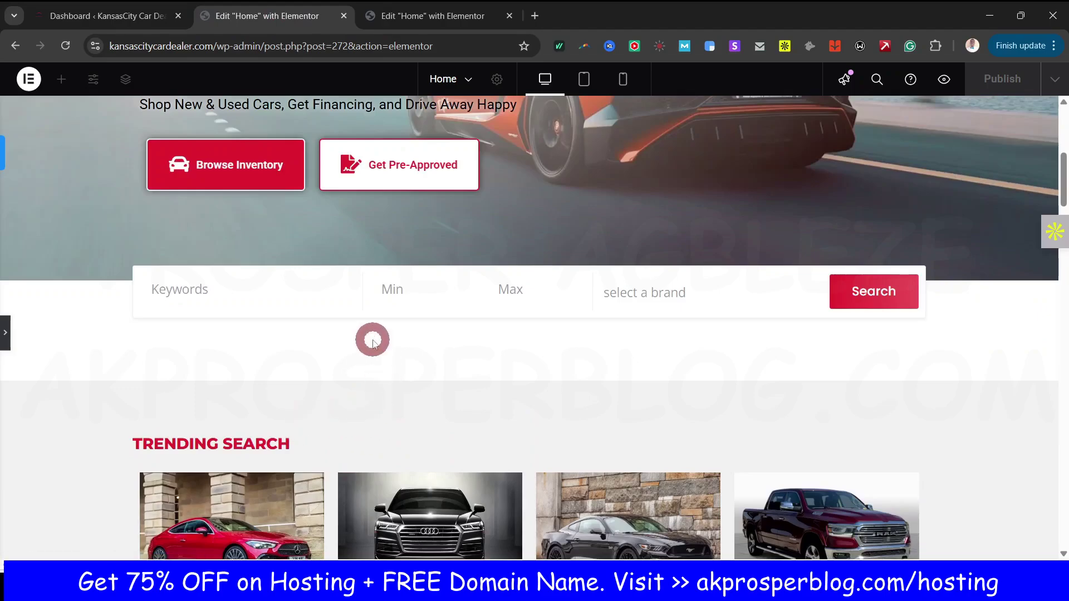
left_click(429, 15)
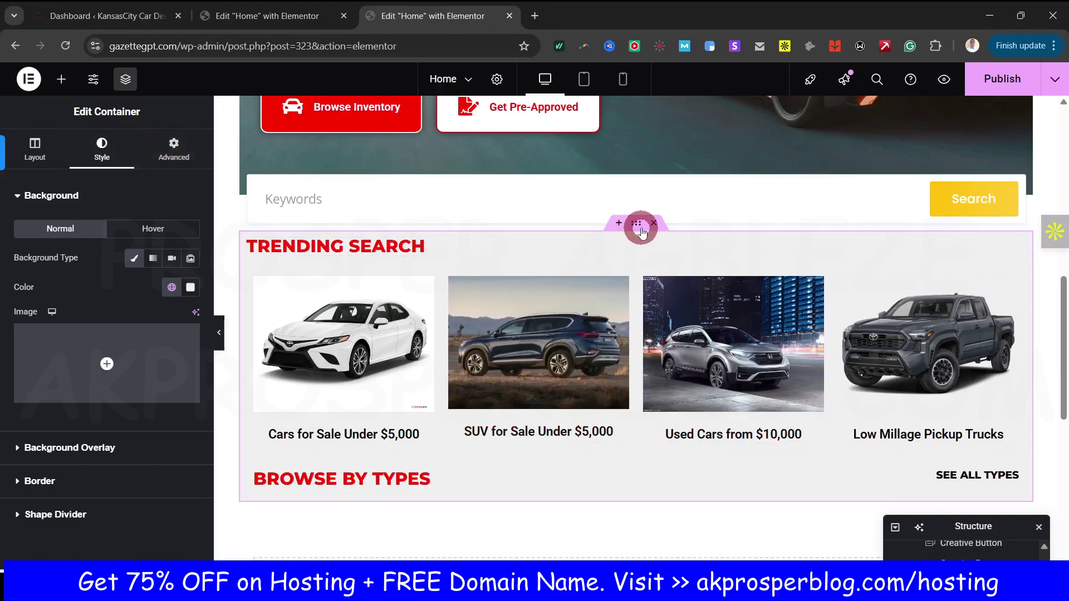
left_click(176, 148)
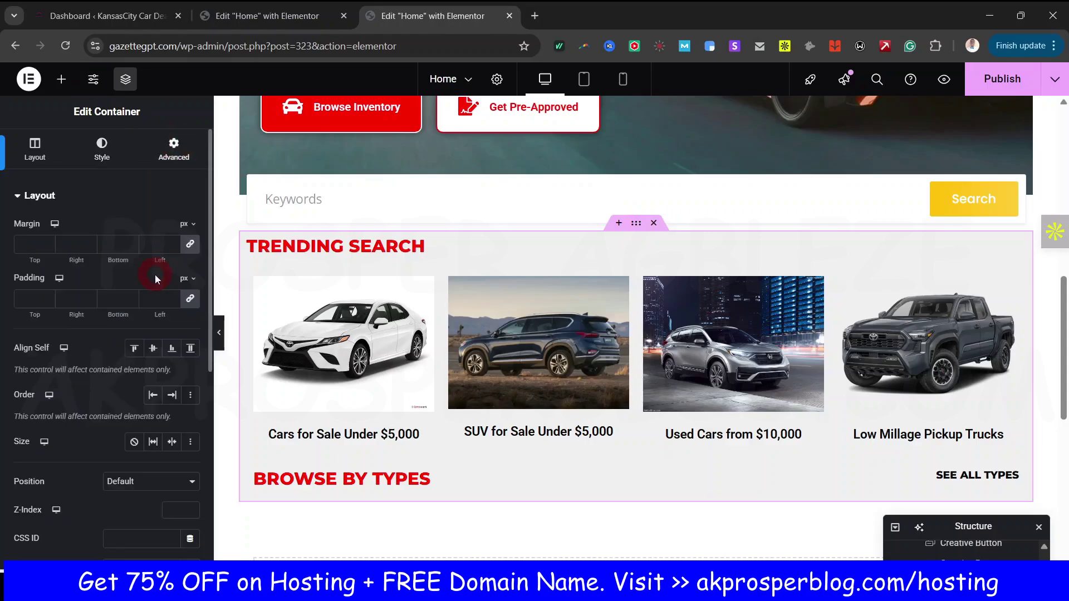
left_click(189, 298)
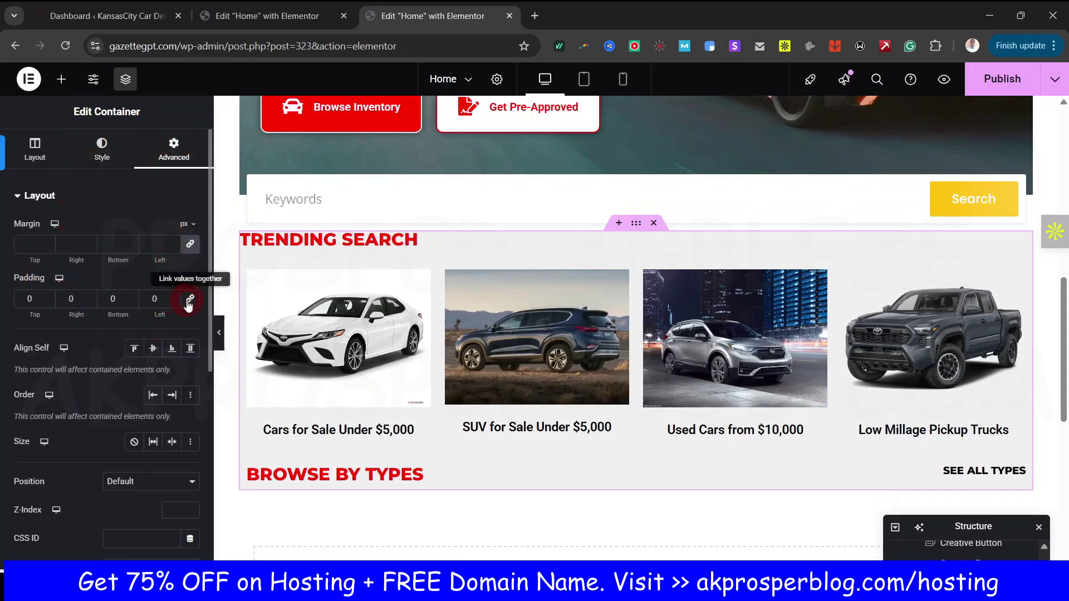
left_click(188, 245)
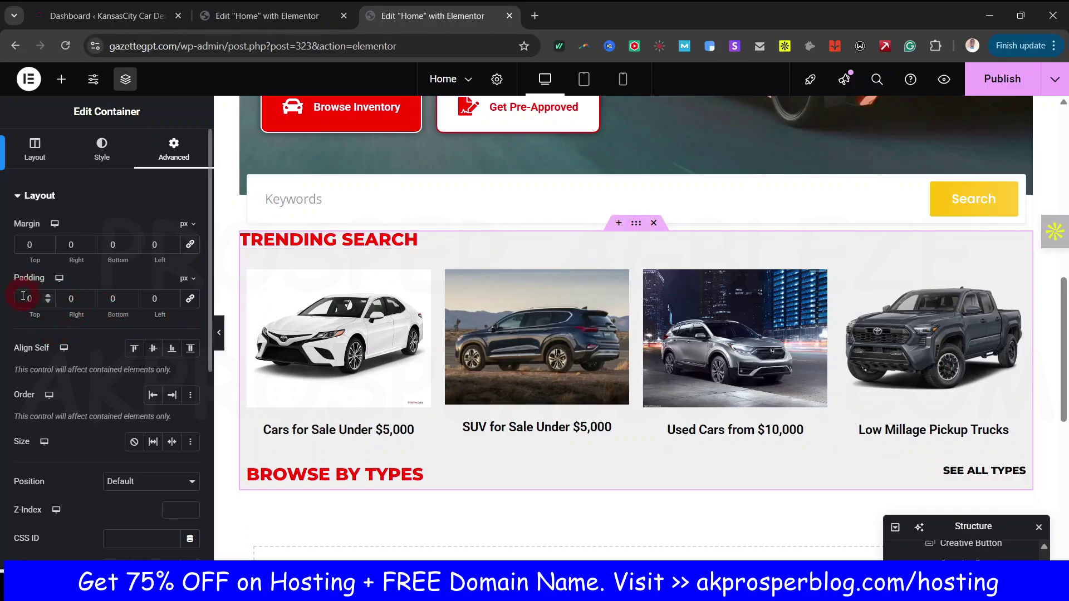
type("60")
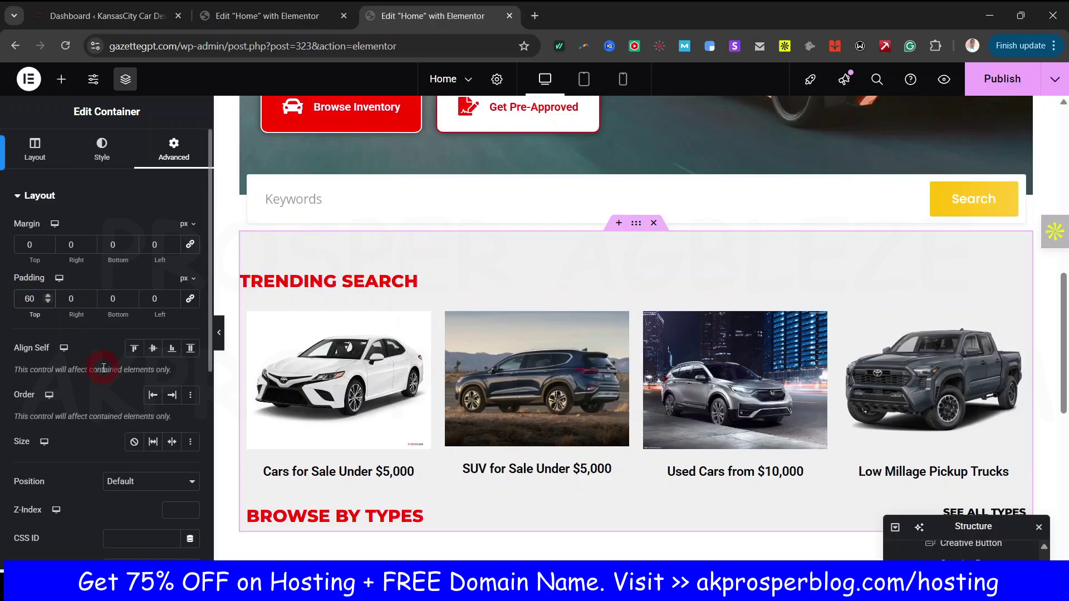
key("BackSpace")
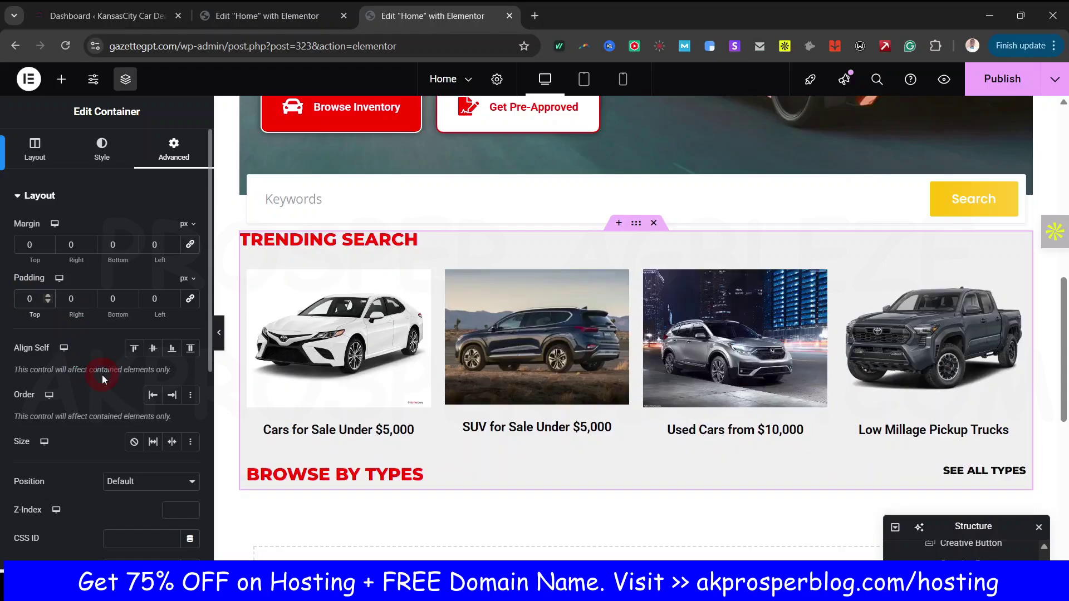
type("8")
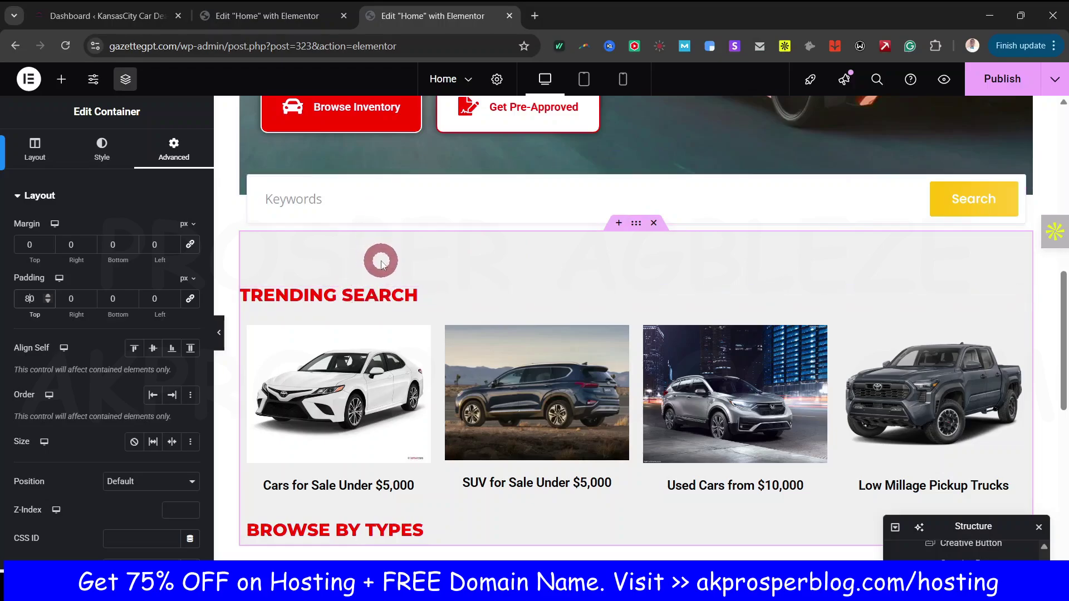
left_click(34, 243)
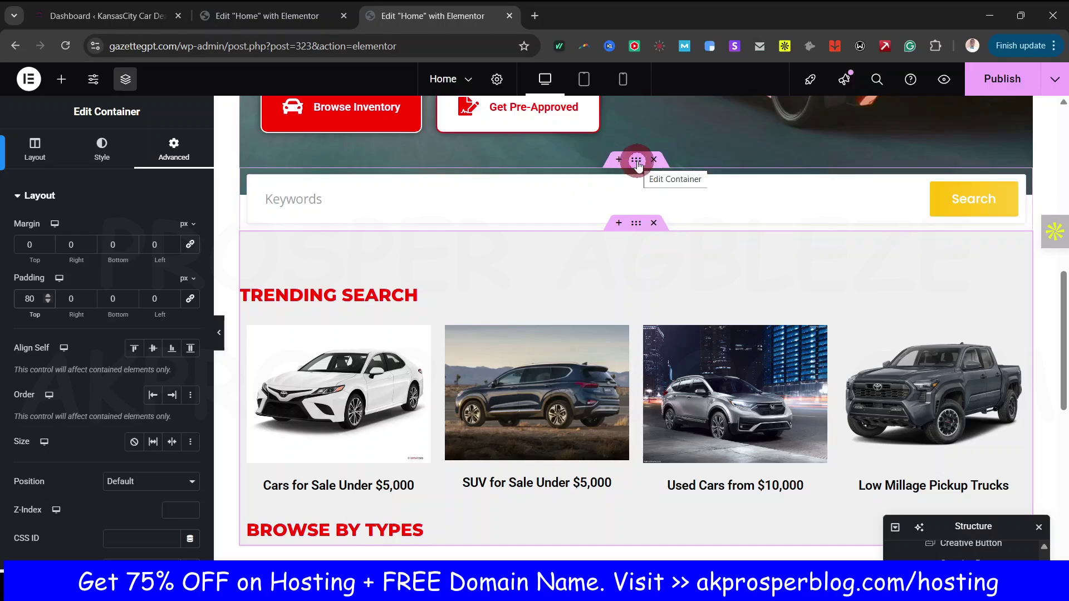
Step: Set the keyword search bar container's bottom padding to 80 px with the other padding sides at 0, and publish the page
mouse_move(638, 163)
left_mouse_down()
mouse_move(627, 246)
mouse_move(636, 168)
left_mouse_up()
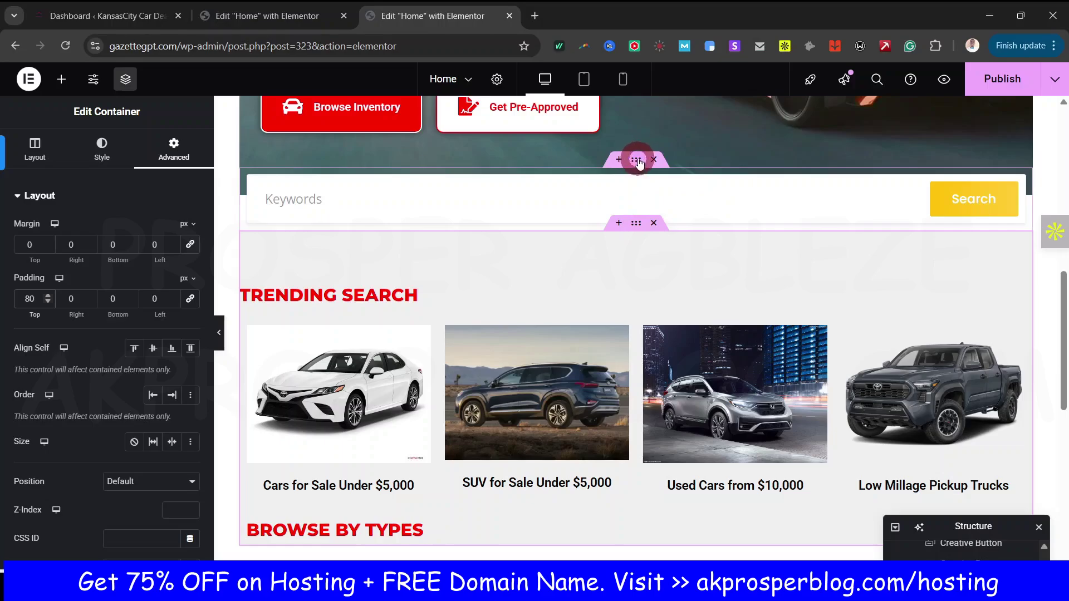
left_click(637, 161)
left_click(174, 148)
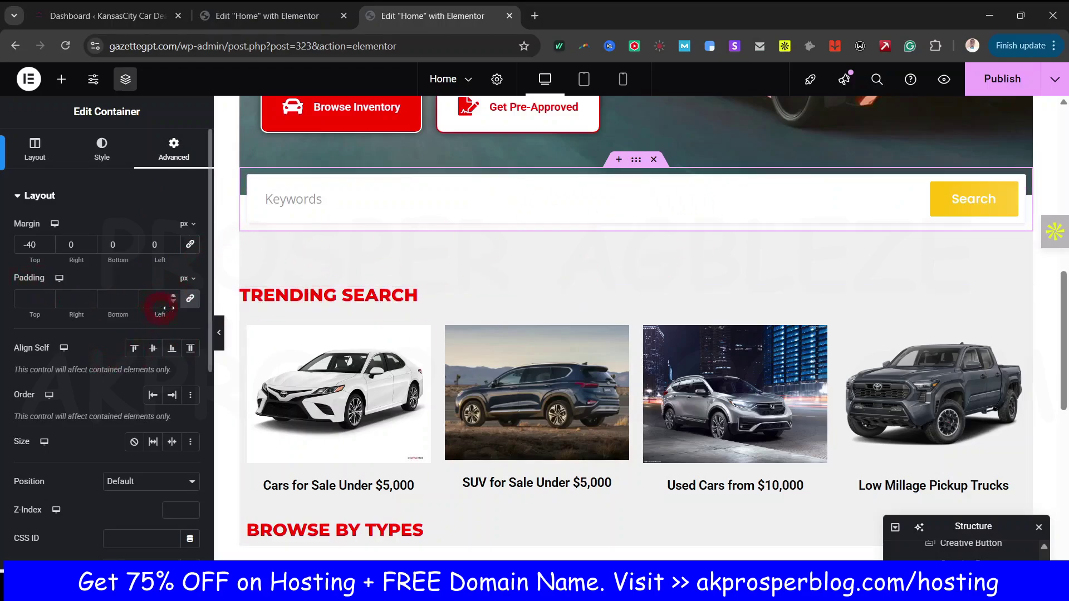
left_click(192, 299)
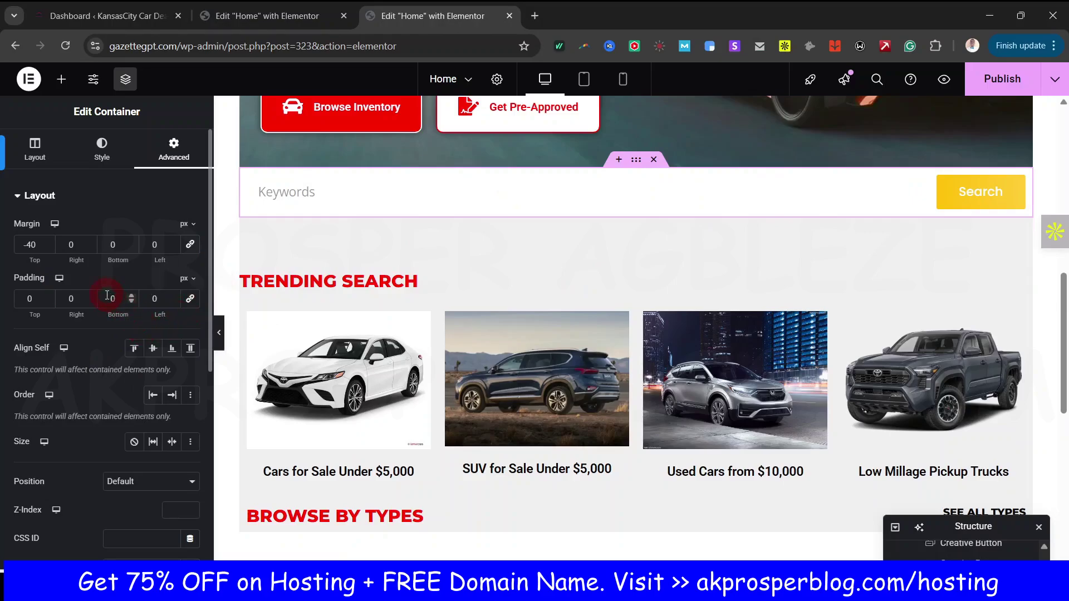
type("80")
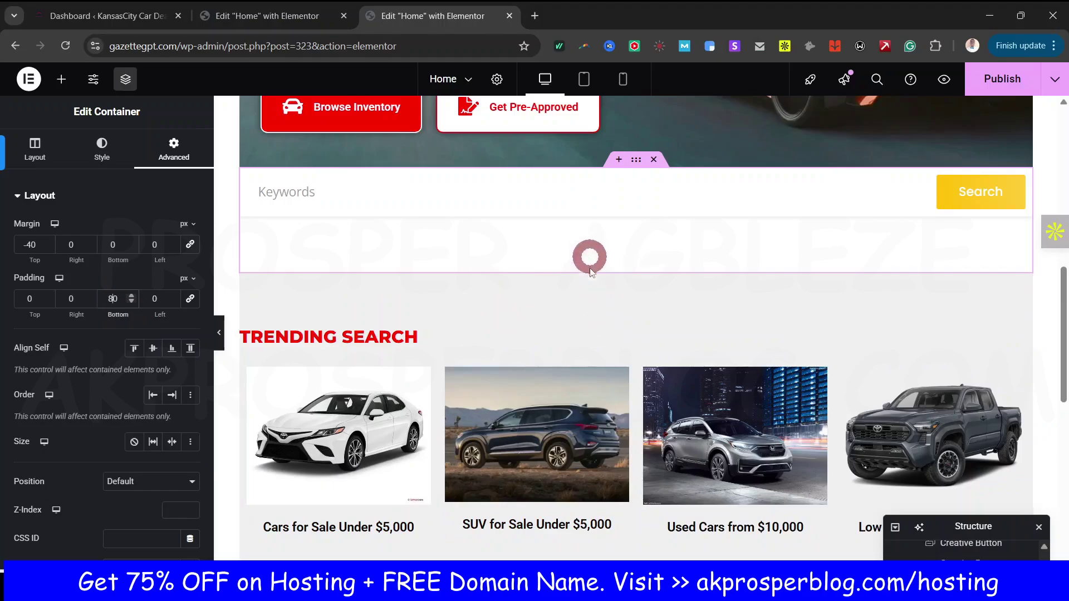
left_click(1001, 78)
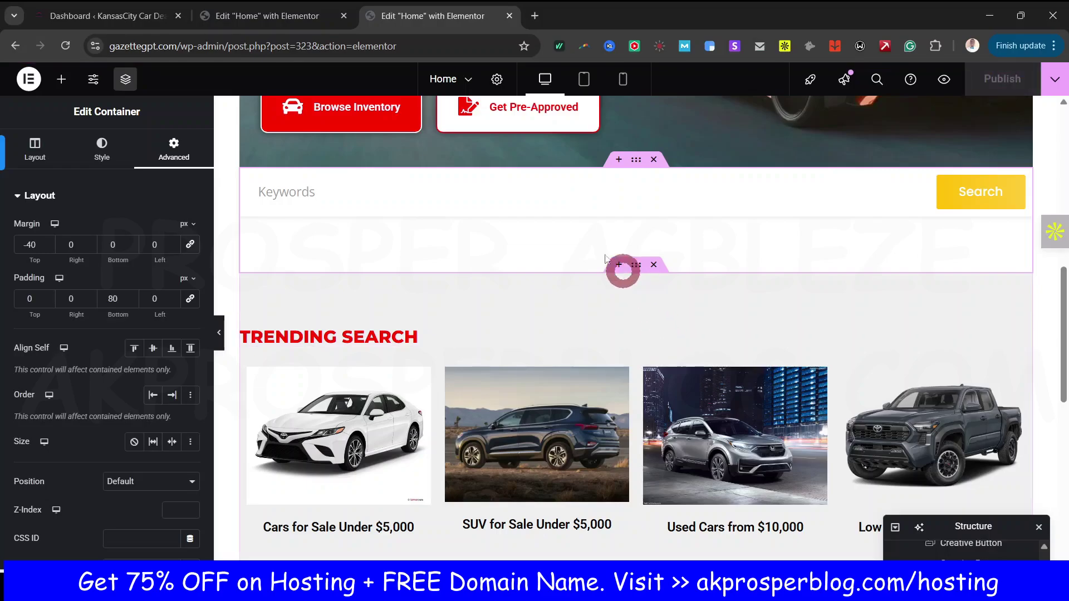
Step: Set the Trending Search container's bottom padding to 80 px and check the section spacing against the reference home page
left_click(638, 267)
scroll(623, 372, "down", 6)
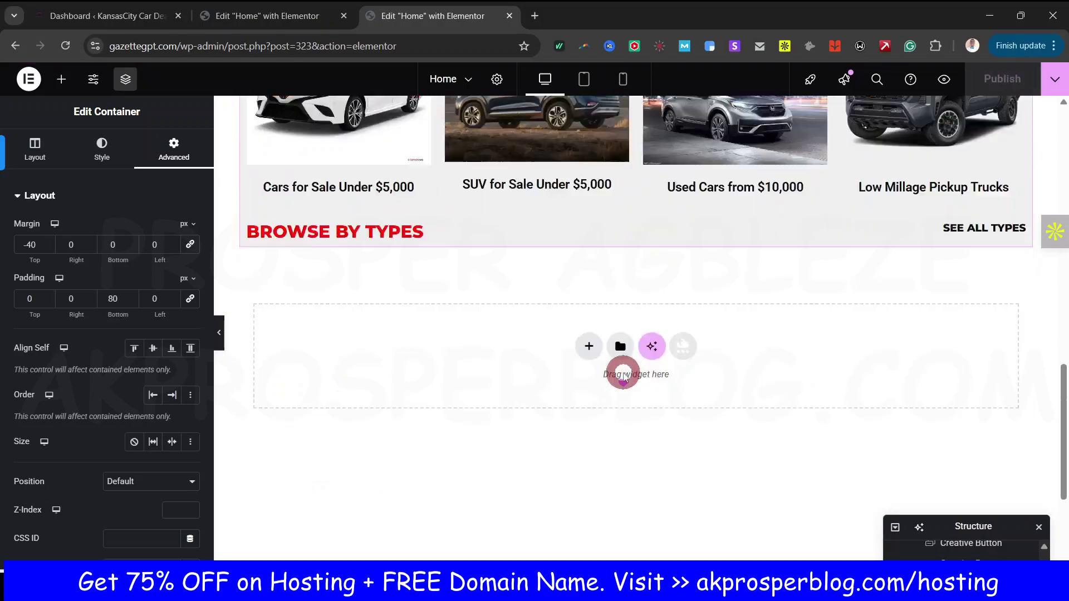
scroll(625, 305, "up", 2)
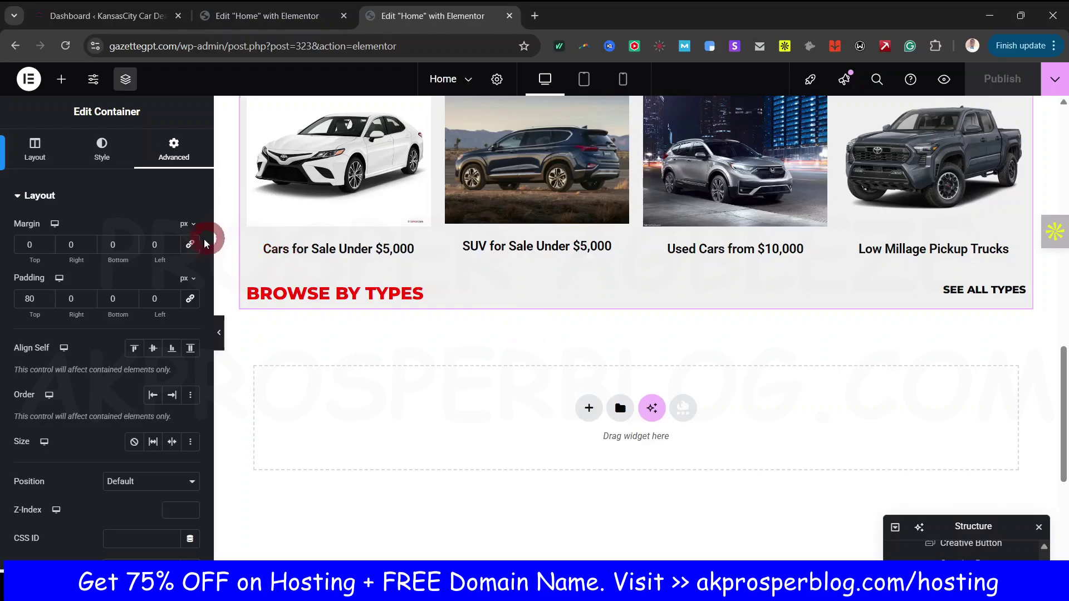
left_click(283, 399)
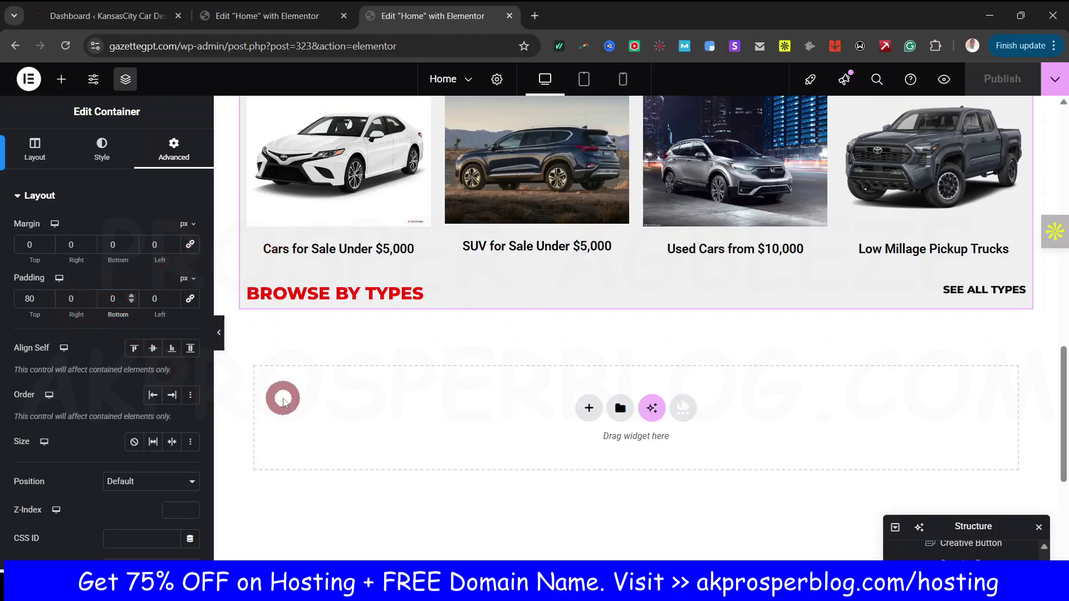
type("8")
scroll(566, 336, "up", 5)
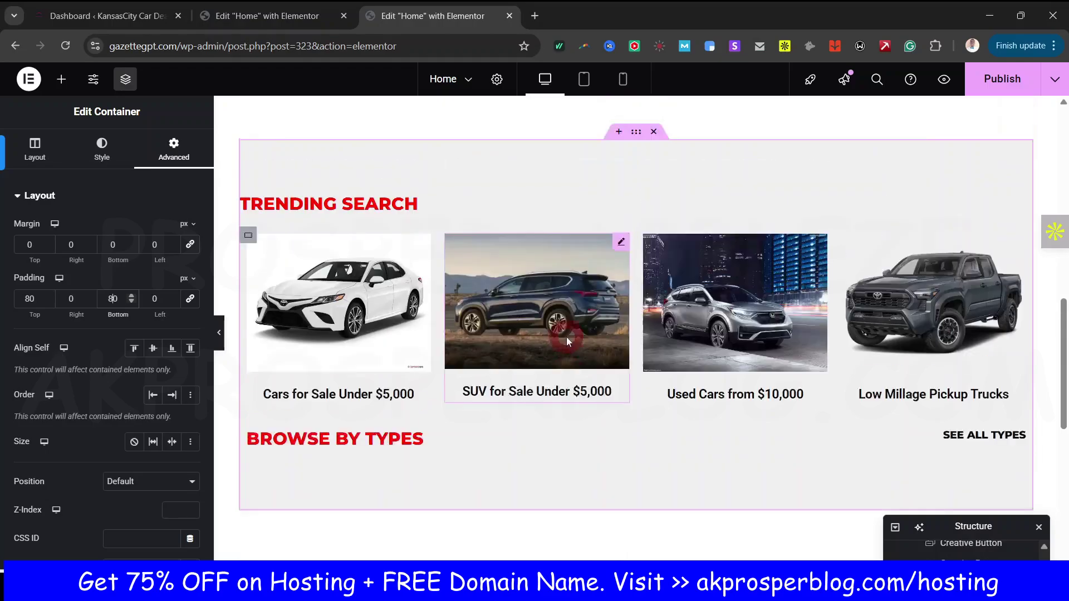
left_click(281, 16)
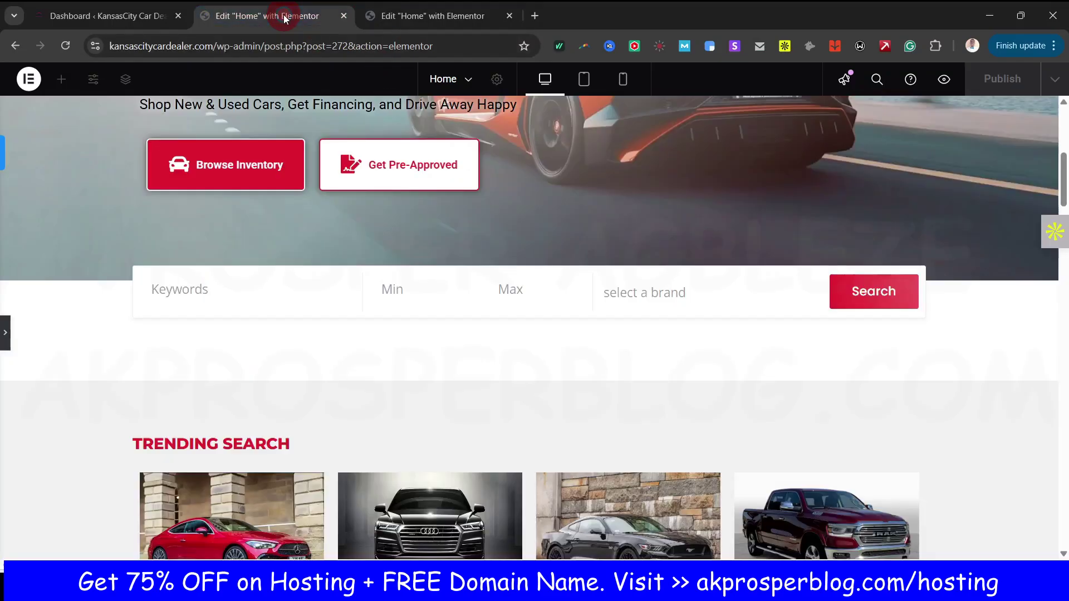
left_click(354, 386)
left_click(434, 15)
scroll(490, 336, "down", 7)
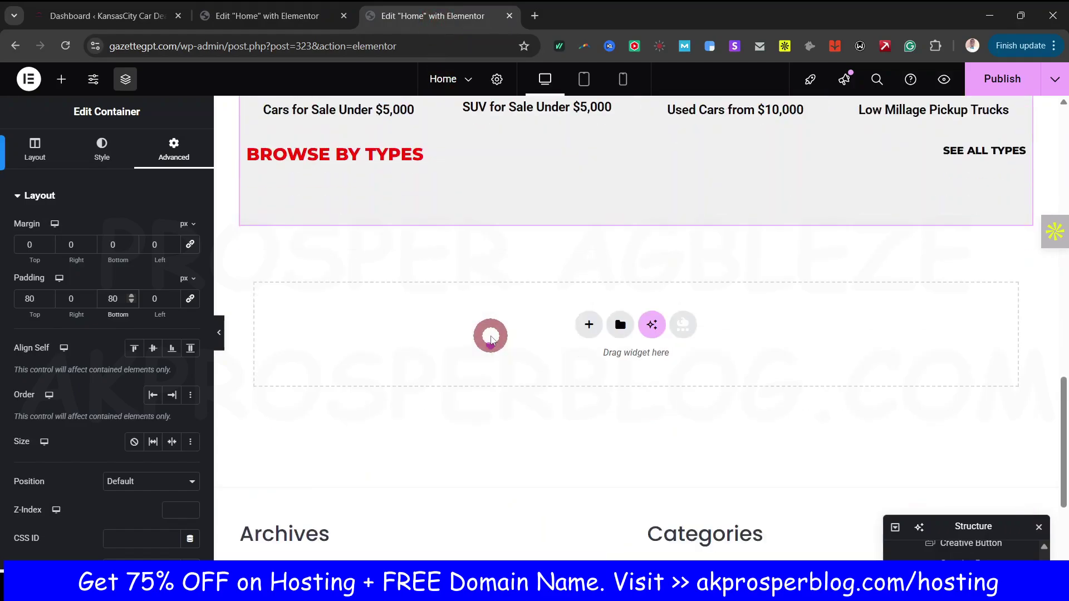
Step: Set the Browse by Types heading row container's top margin to 40 px with the other margins at 0, and publish the page
scroll(490, 336, "up", 4)
scroll(490, 337, "up", 3)
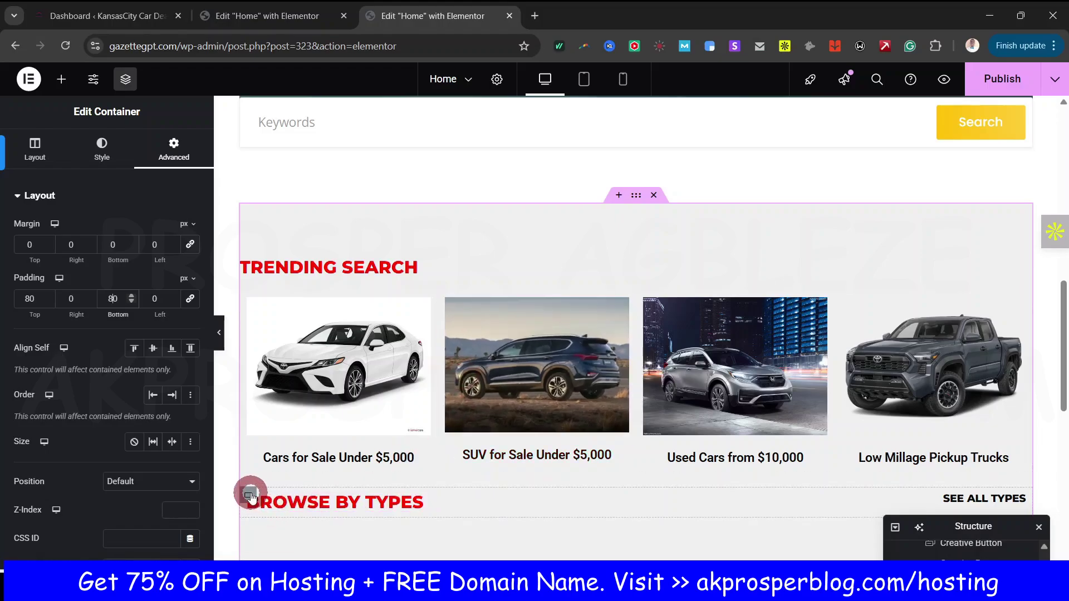
left_click(604, 497)
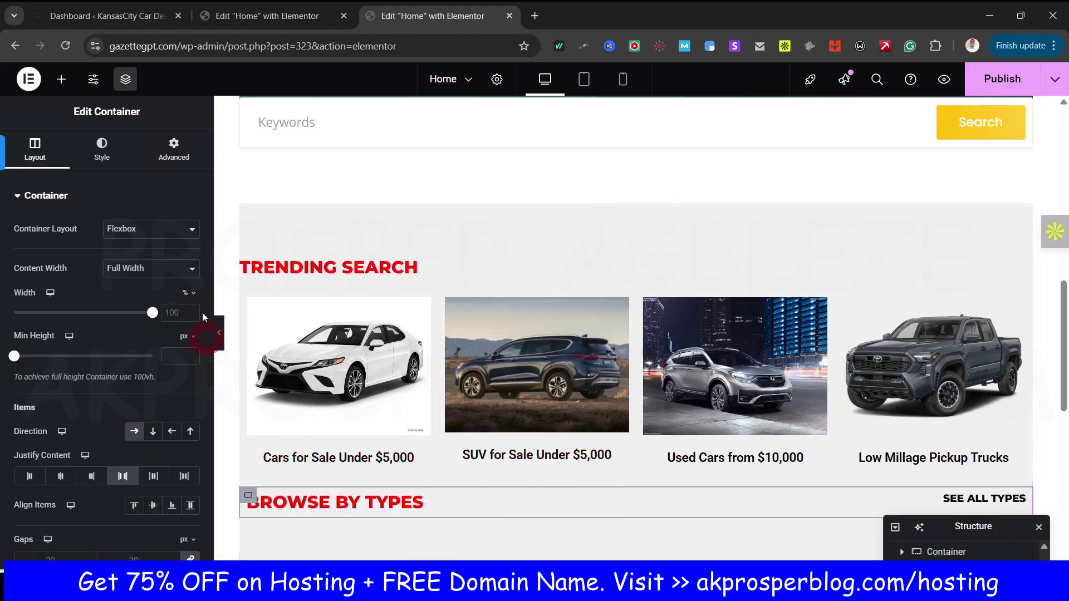
left_click(173, 149)
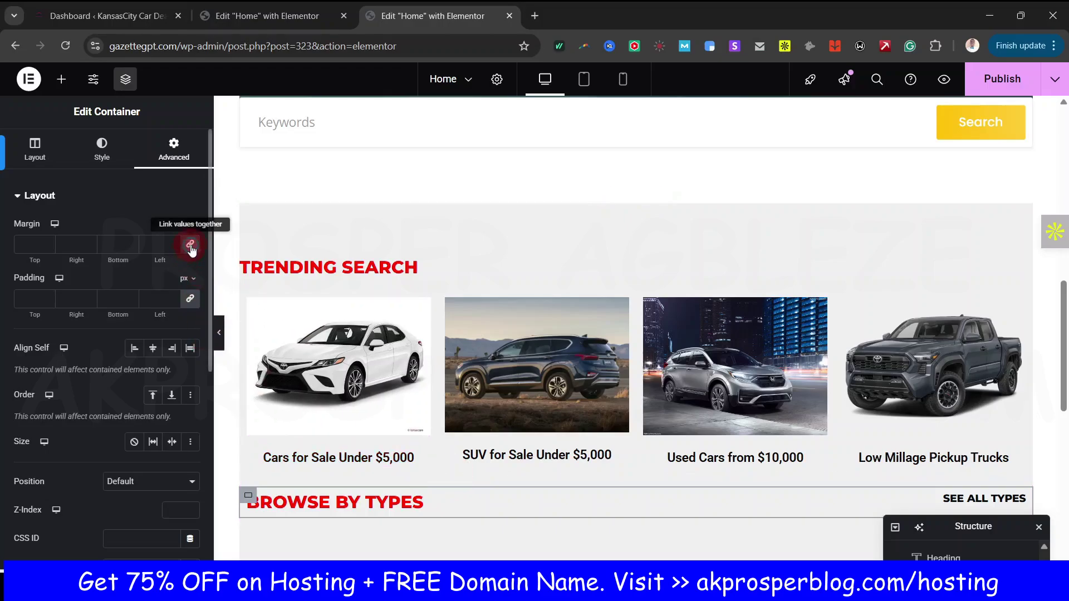
left_click(26, 243)
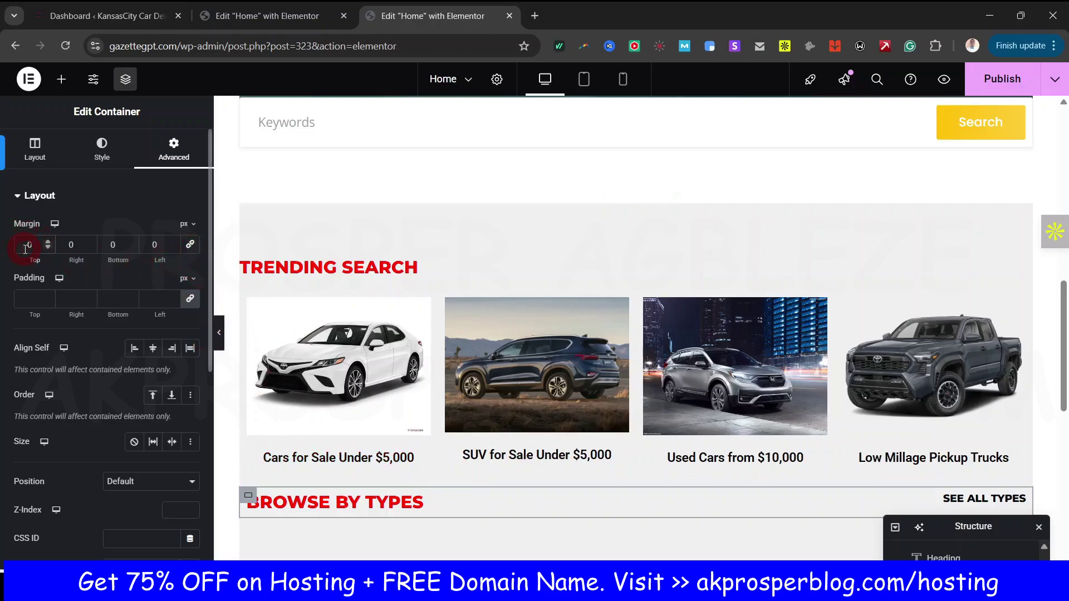
type("3")
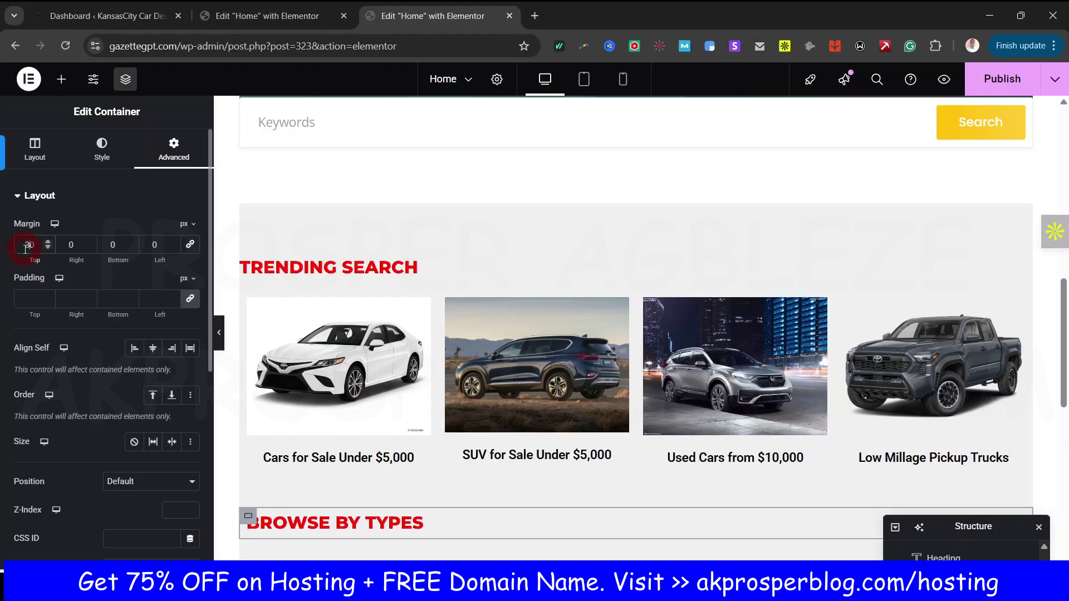
key("BackSpace")
type("4")
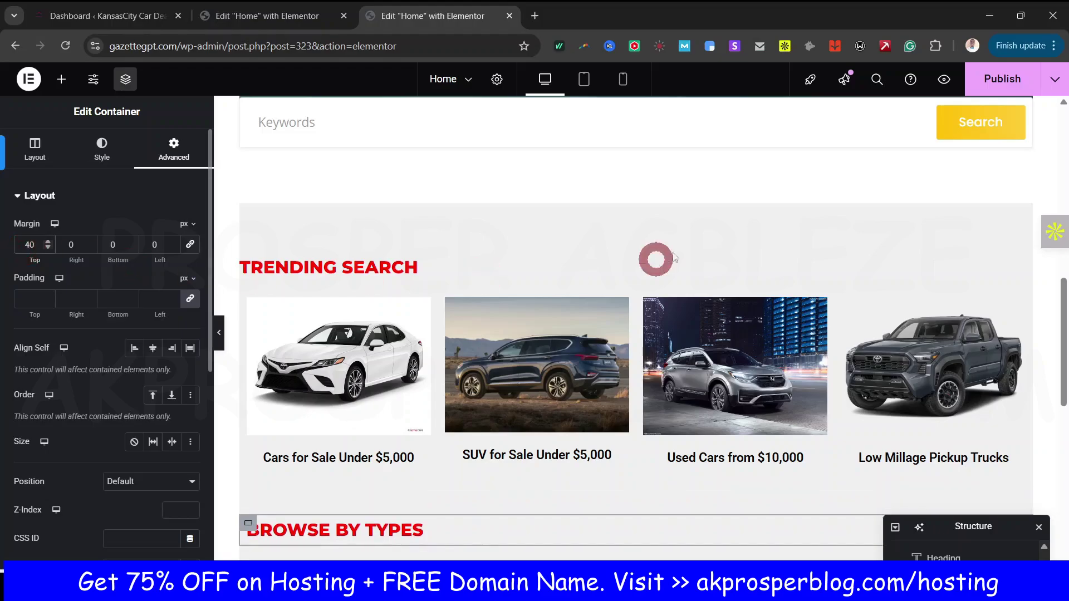
scroll(675, 249, "down", 3)
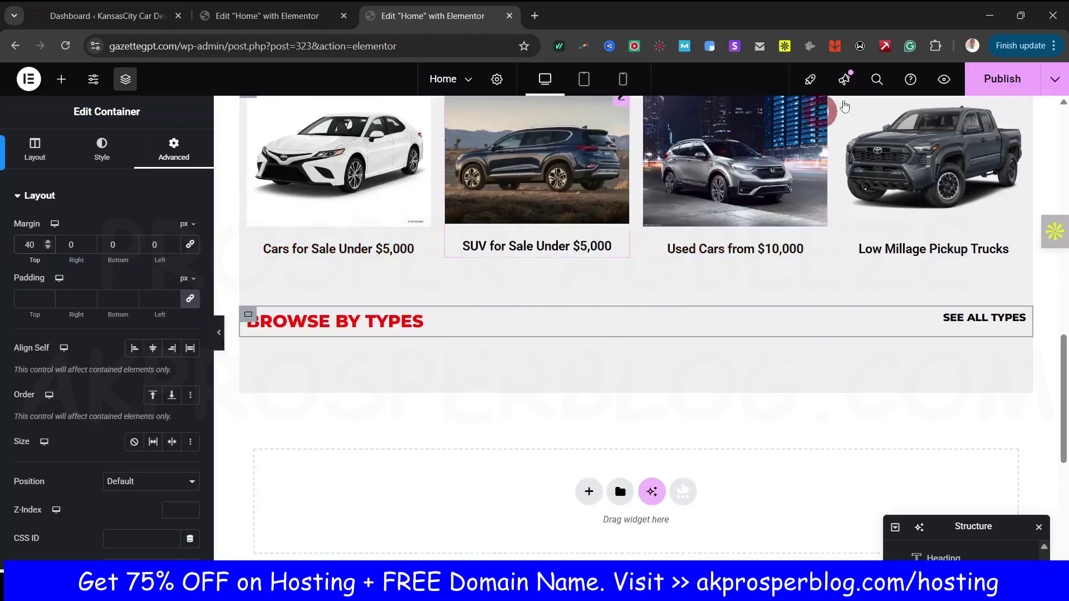
left_click(981, 75)
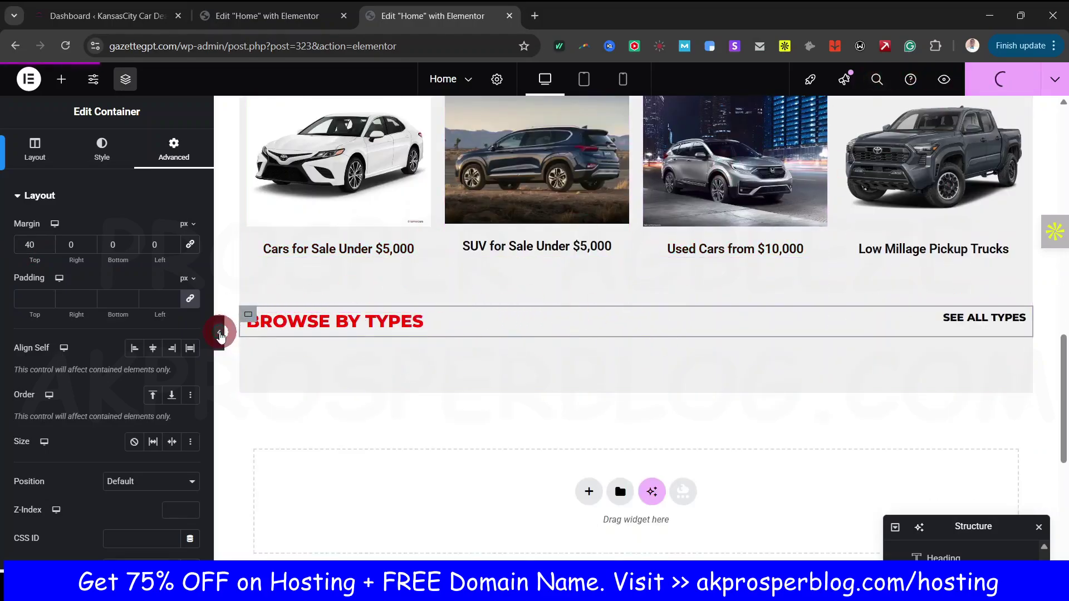
Step: Review the page from the hero banner to the Browse by Types row with the editing panel hidden, then restored
left_click(220, 333)
scroll(800, 370, "up", 3)
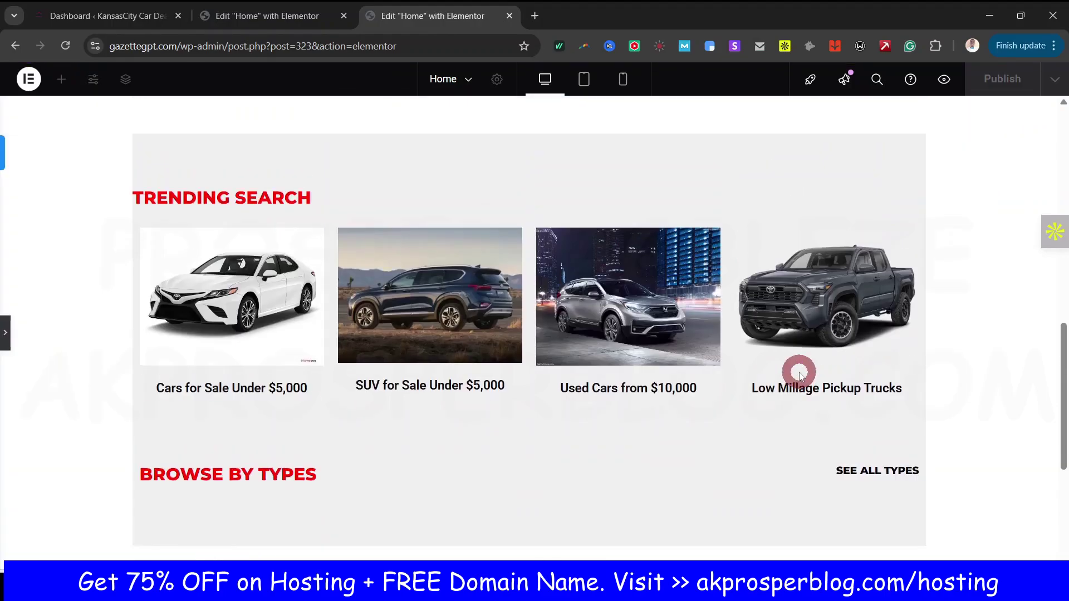
scroll(776, 317, "up", 8)
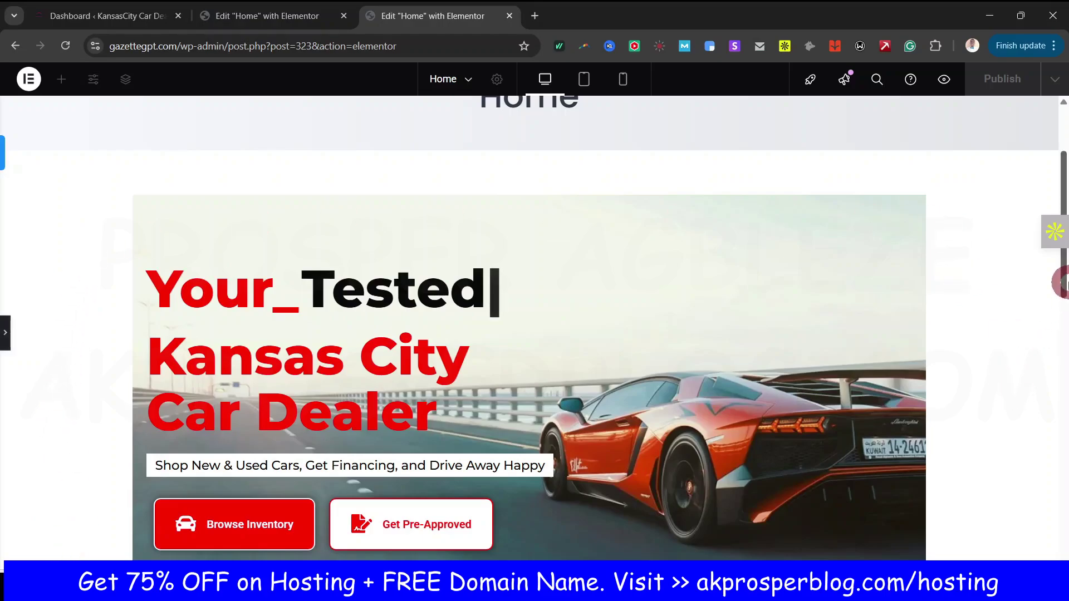
left_click_drag(1064, 272, 1063, 473)
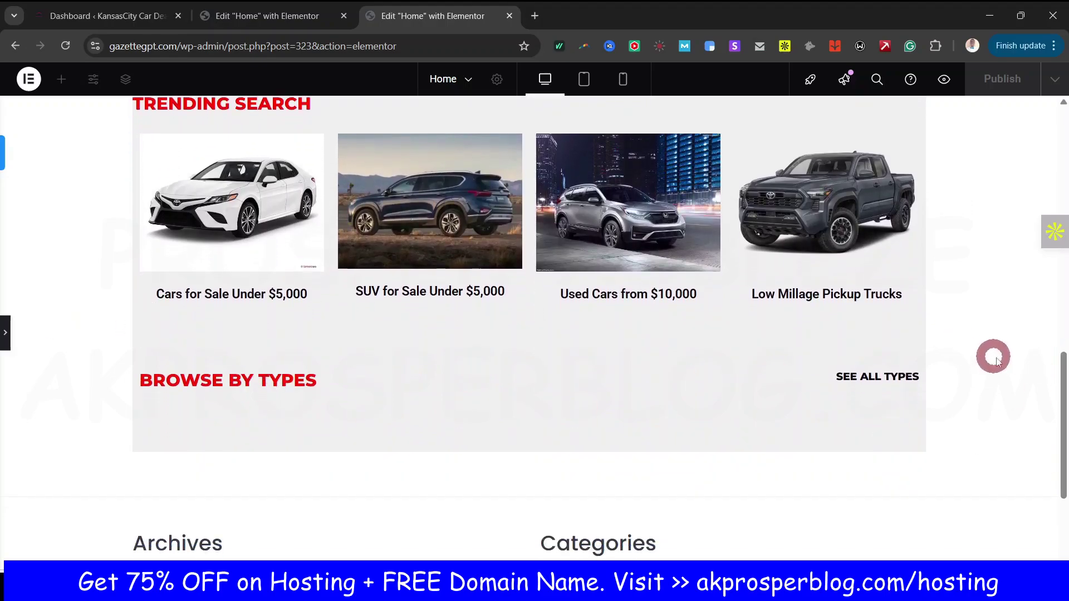
left_click(8, 333)
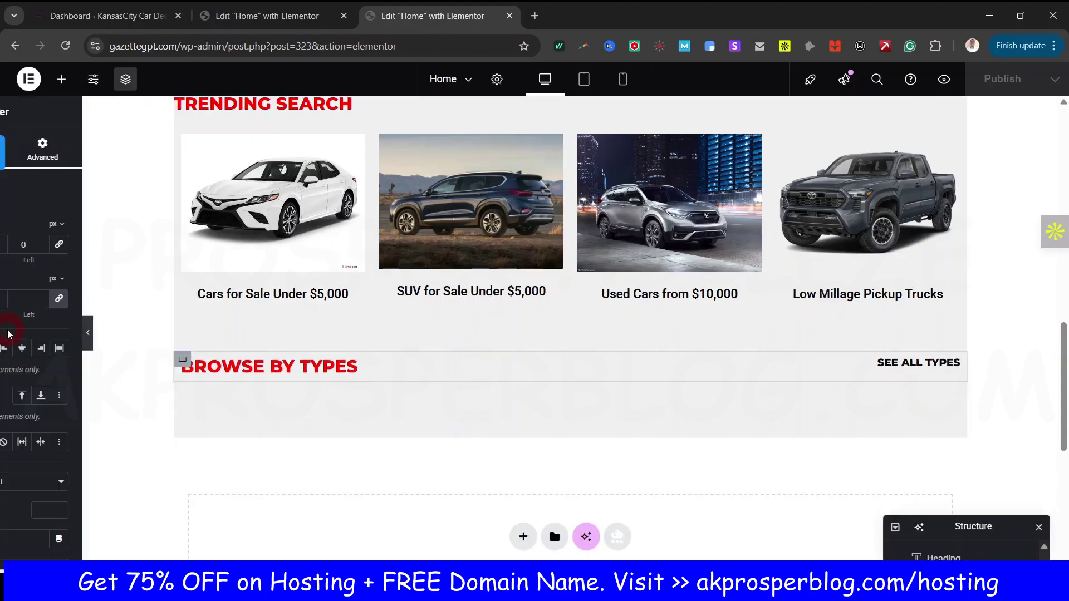
left_click_drag(1063, 359, 1061, 387)
Step: Examine the Trending Search spacing and the Browse by Types category cards on the reference home page
left_click(240, 18)
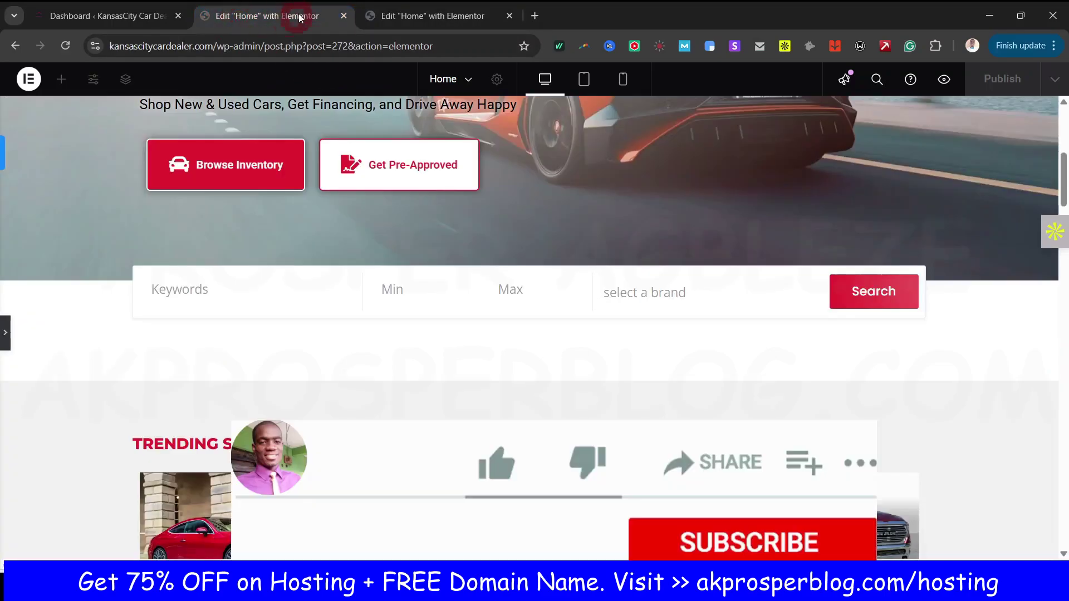
scroll(367, 334, "down", 6)
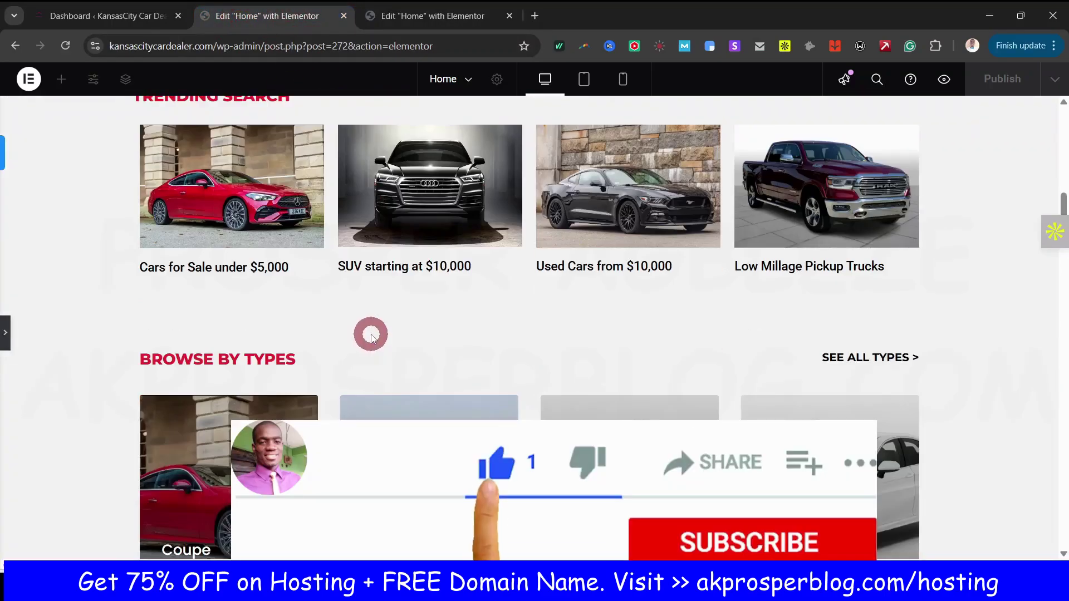
scroll(371, 334, "down", 3)
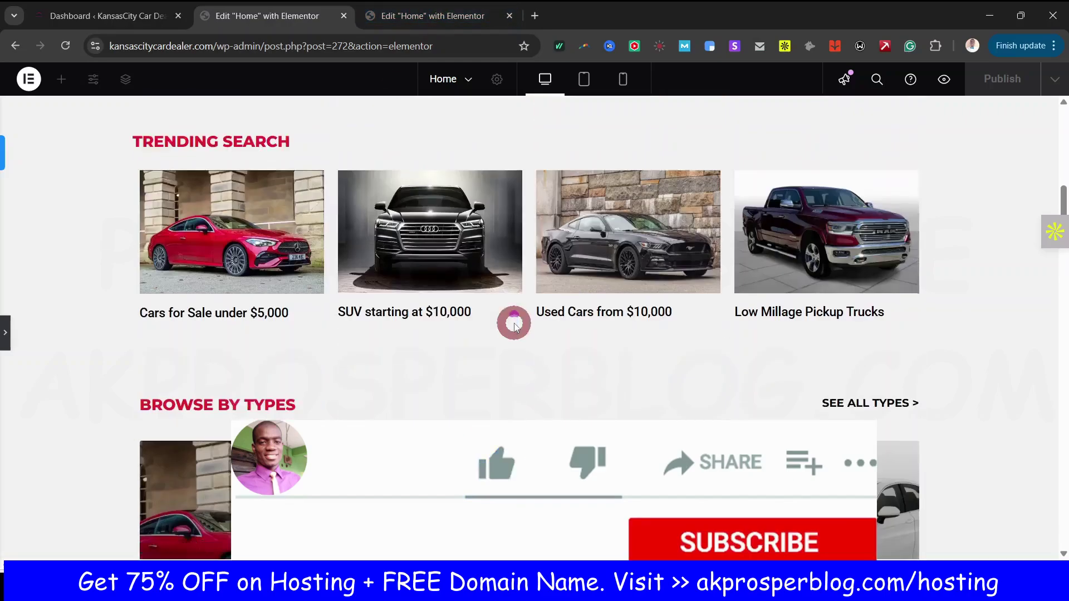
scroll(515, 317, "up", 4)
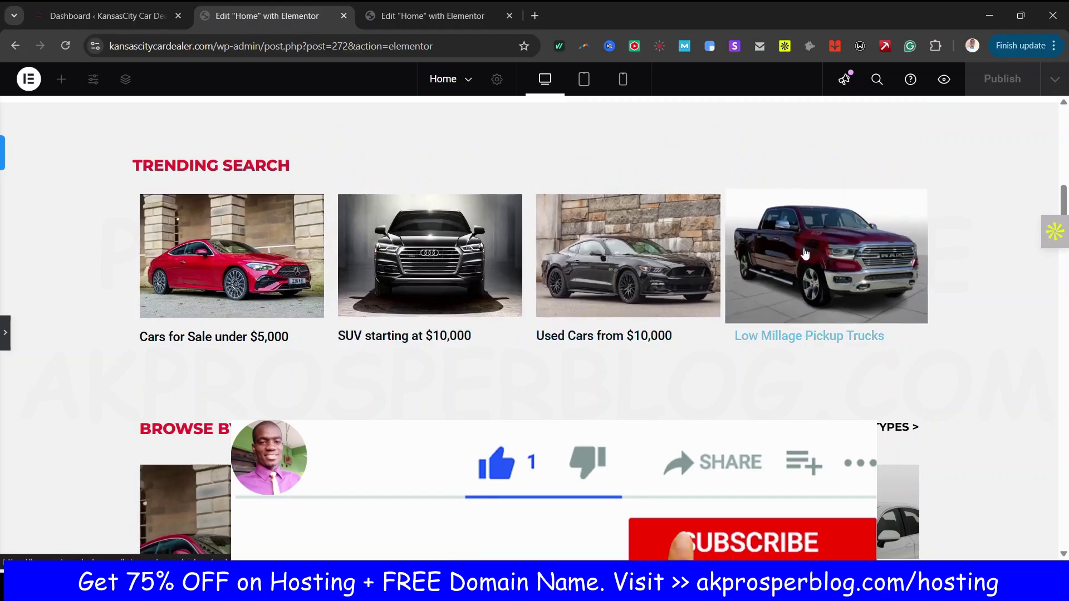
scroll(217, 311, "down", 4)
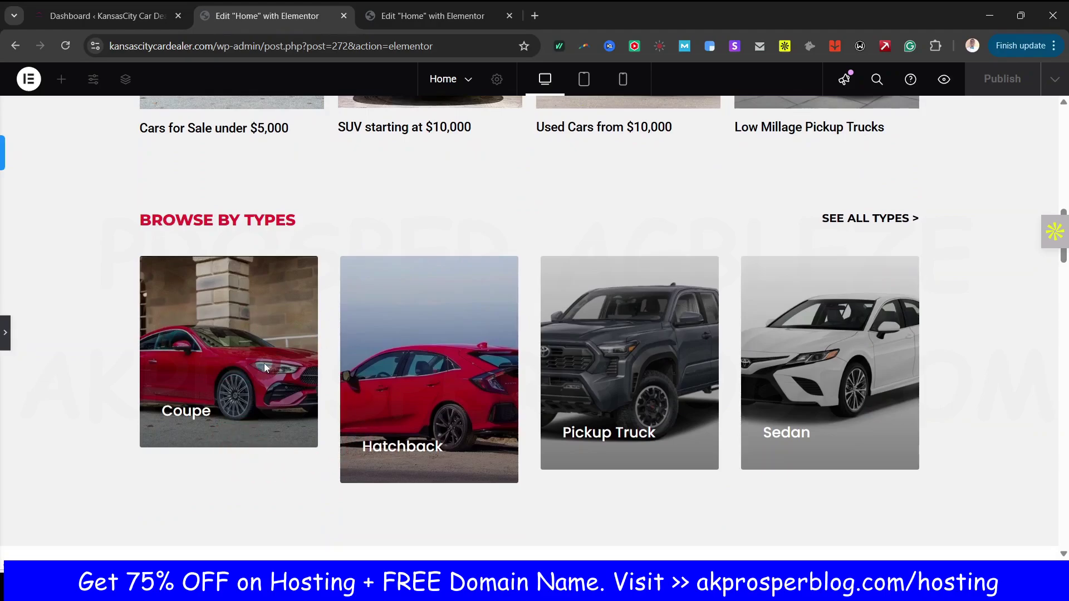
left_click(416, 349)
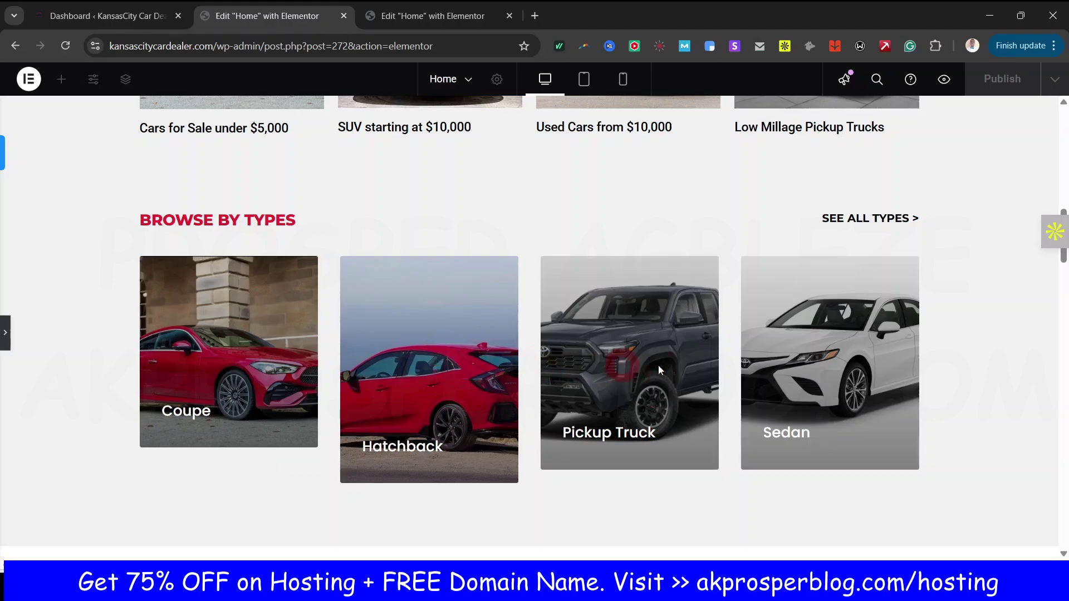
left_click(821, 366)
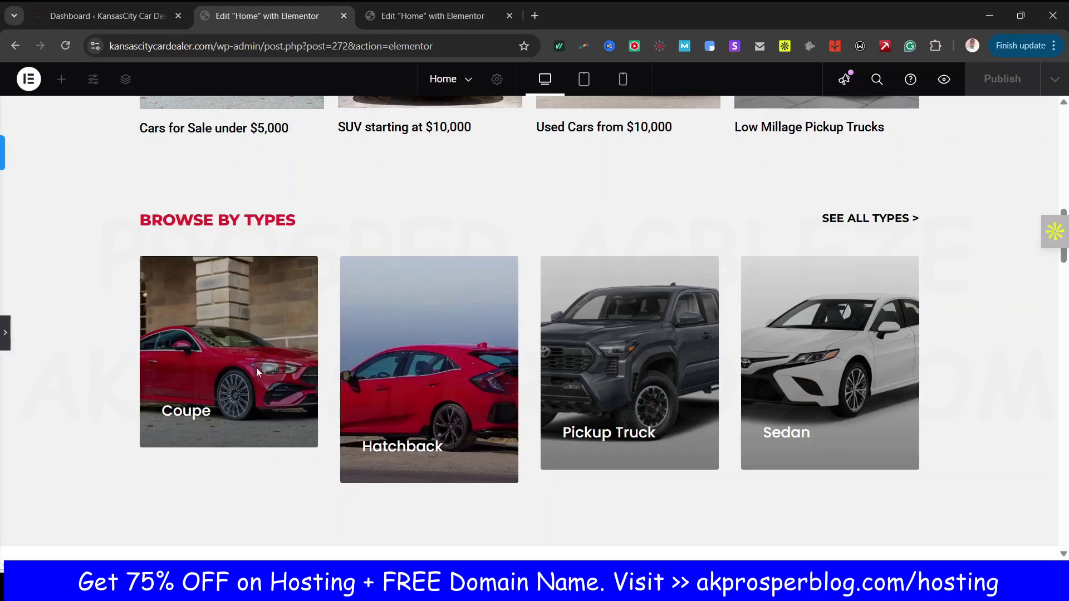
left_click(767, 451)
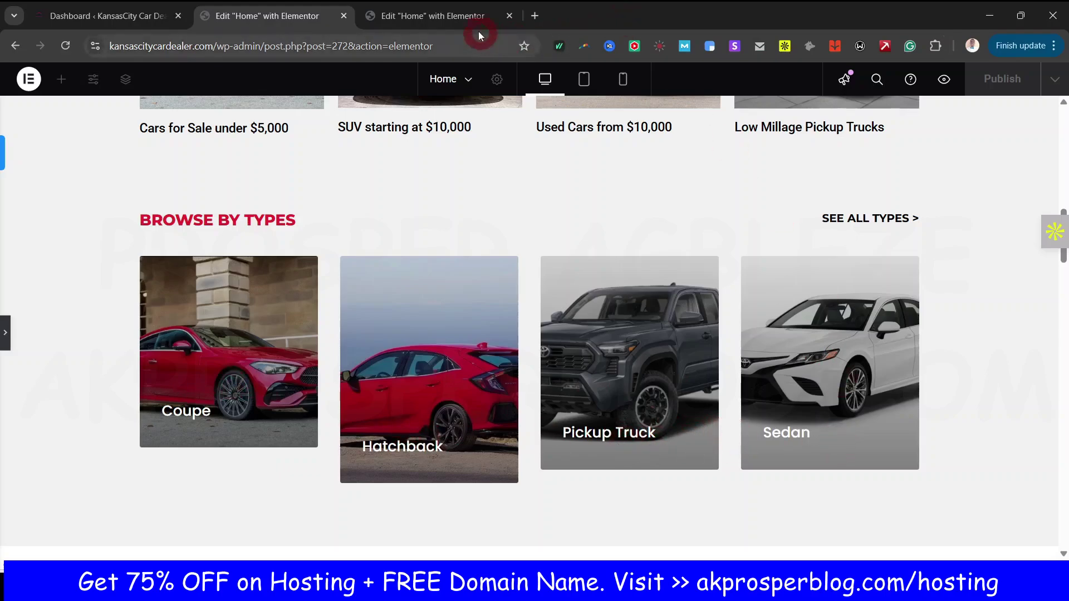
Step: Return to the page being built and add a HivePress Listing Categories widget directly below the Browse by Types heading row
left_click(445, 15)
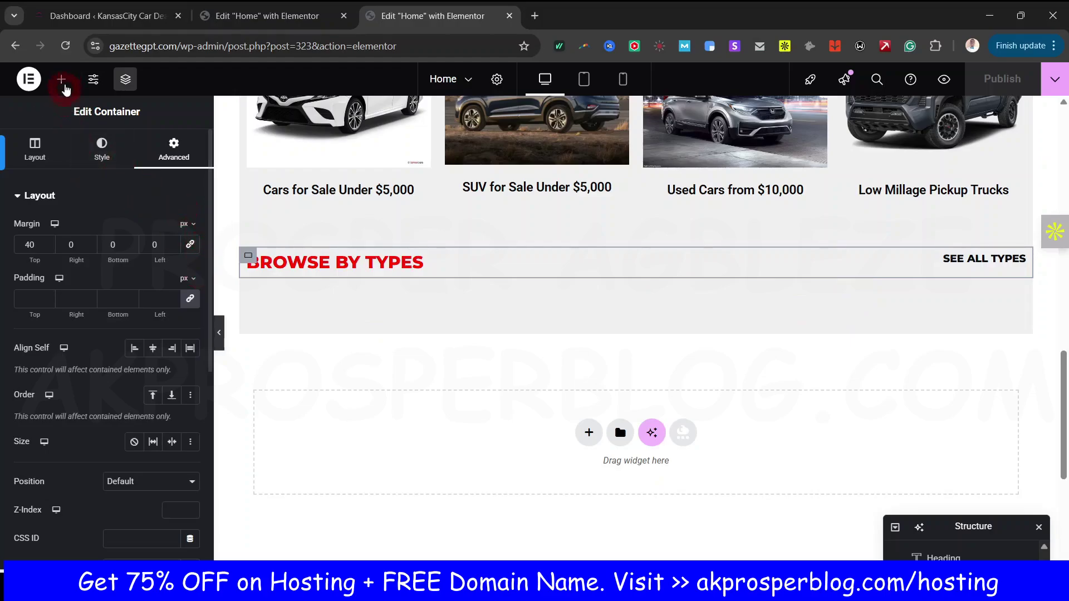
left_click(62, 79)
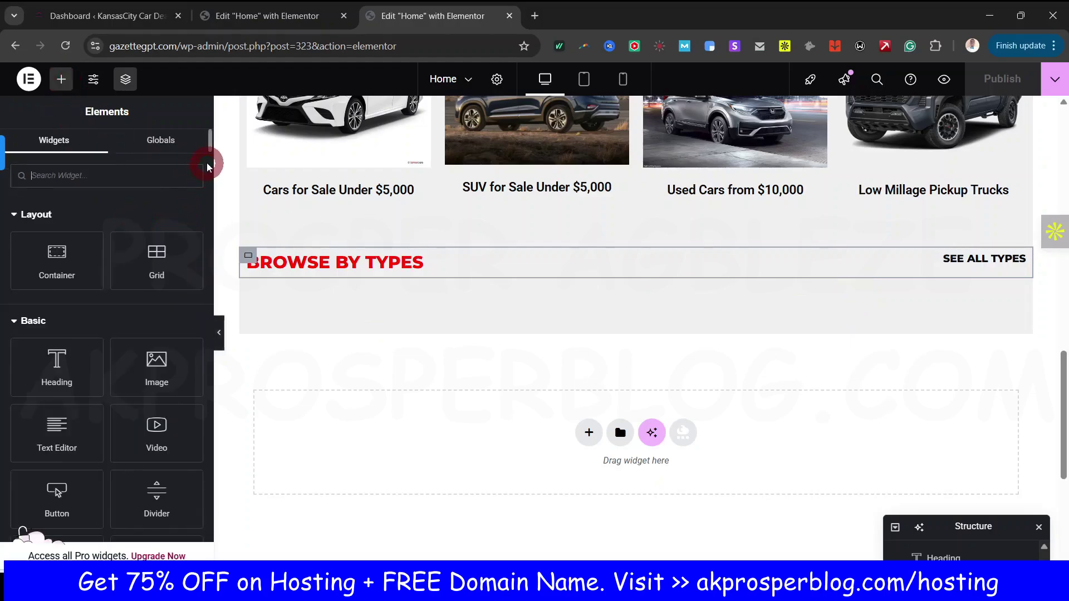
left_click_drag(210, 142, 156, 309)
left_click(155, 309)
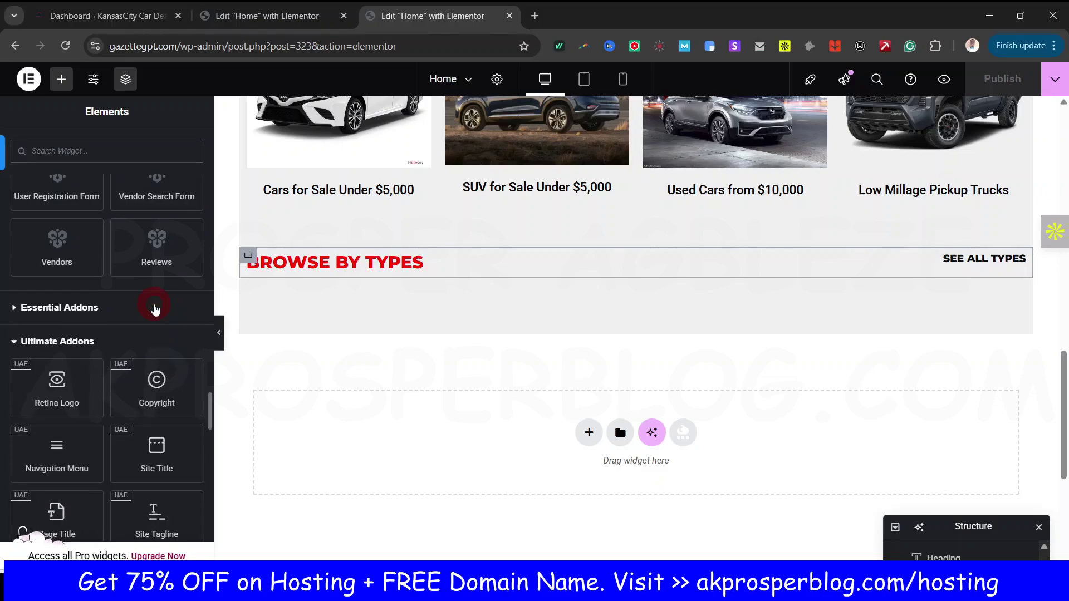
scroll(167, 323, "up", 1)
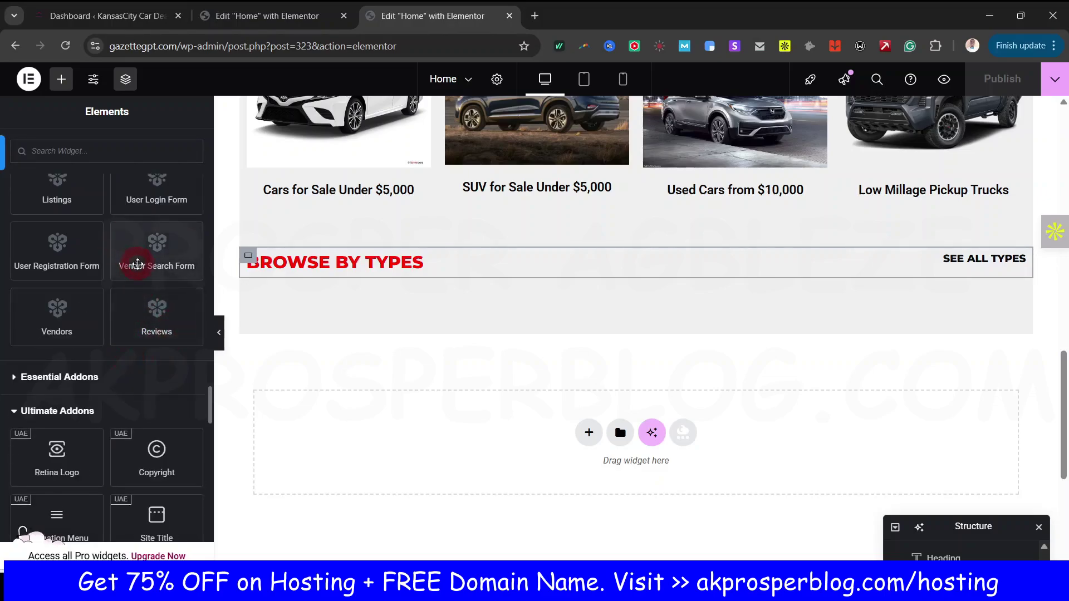
scroll(138, 264, "up", 3)
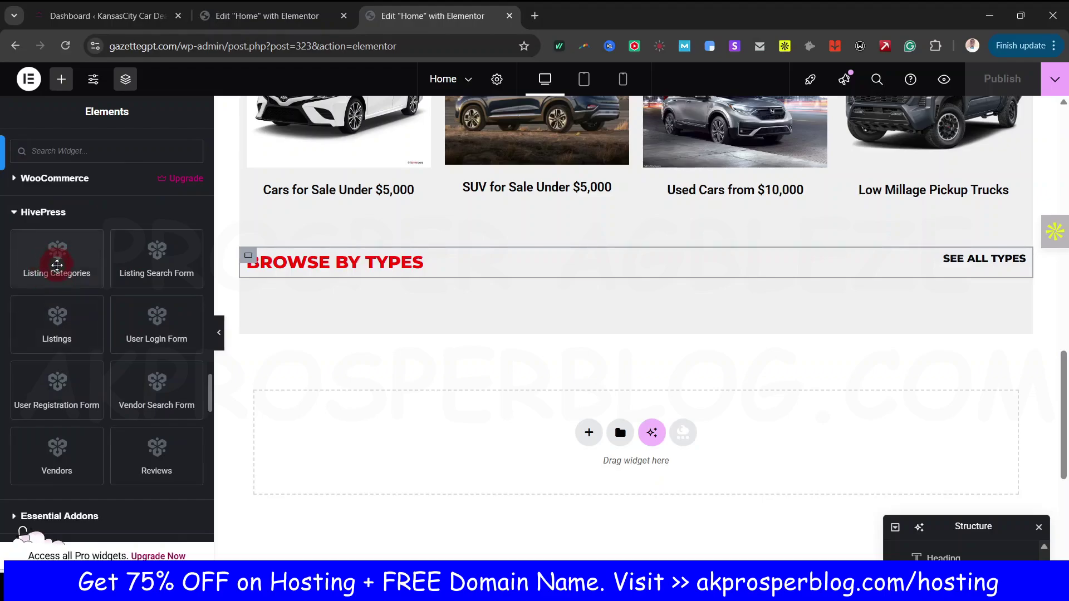
left_click_drag(56, 264, 589, 279)
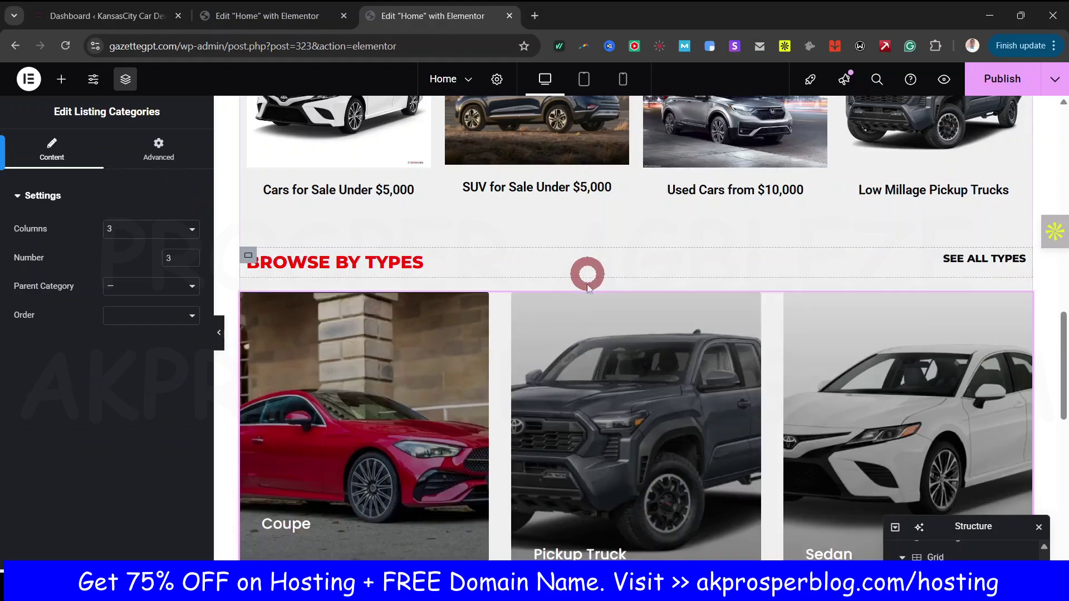
Step: Set the Listing Categories widget to 4 columns and its number of categories to 4, dismissing the licence reminder
left_click(1063, 341)
left_click_drag(1063, 342, 1060, 361)
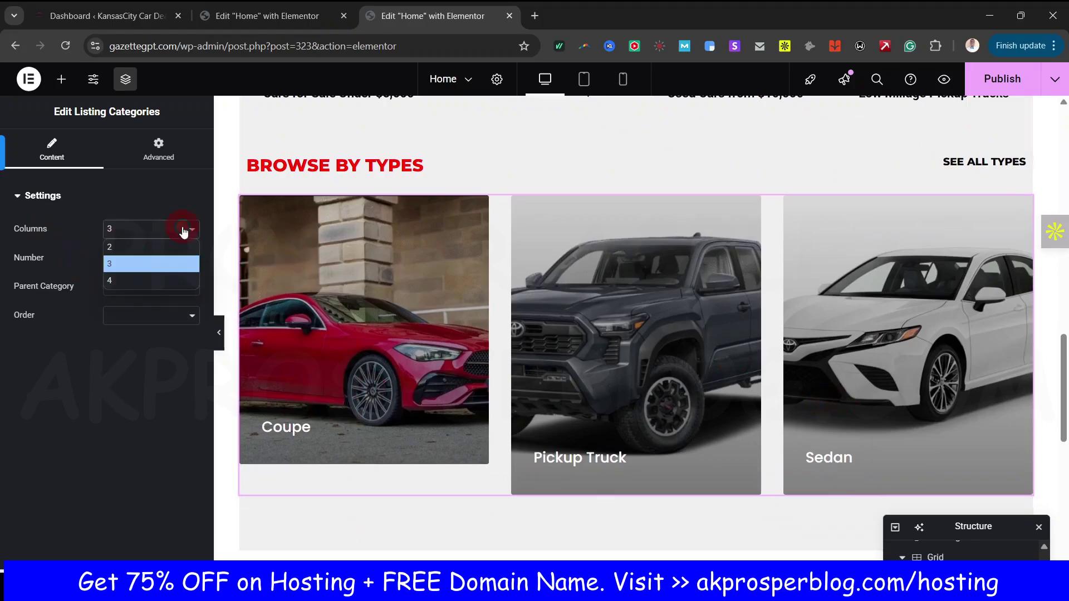
left_click(142, 280)
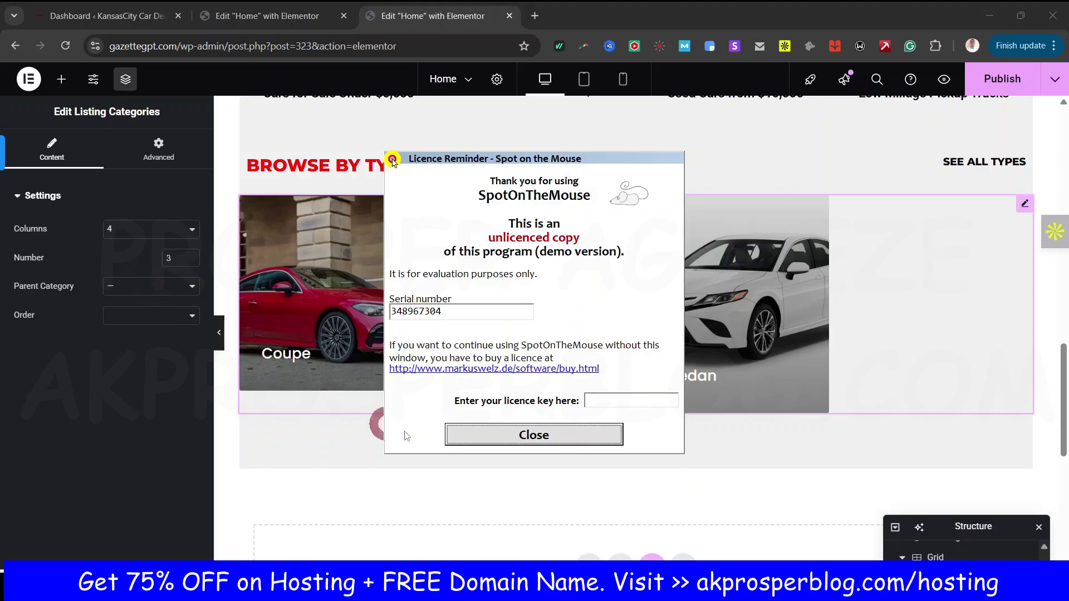
left_click(522, 435)
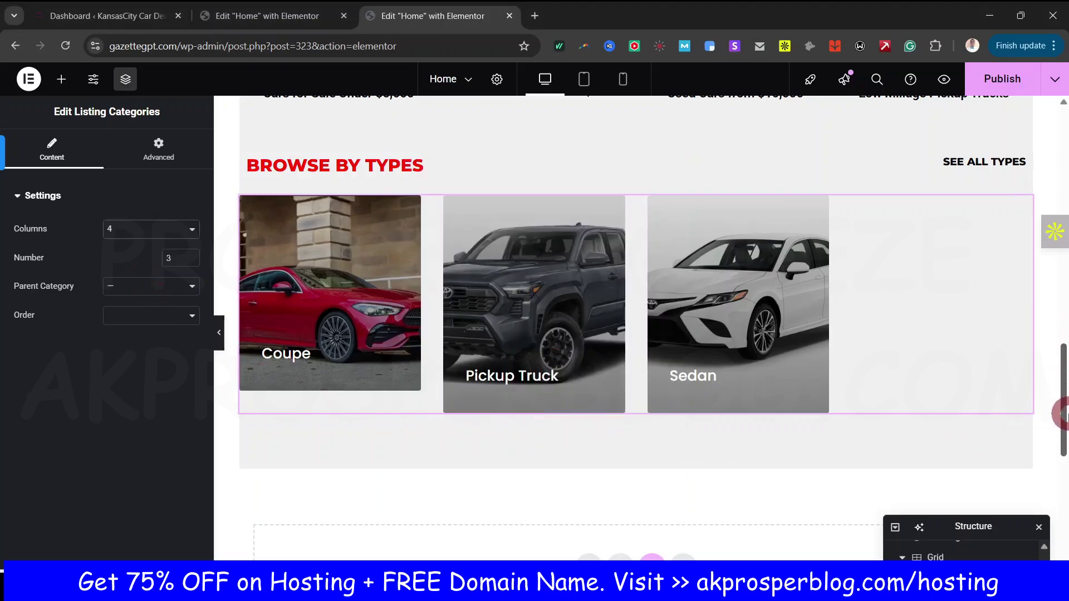
left_click_drag(1067, 417, 1066, 414)
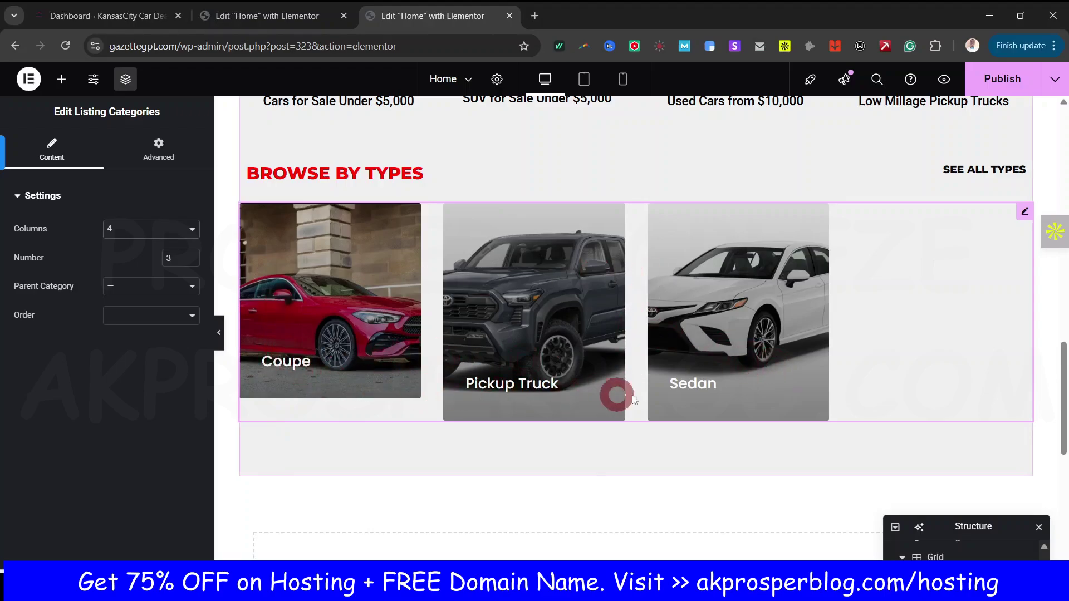
left_click(153, 319)
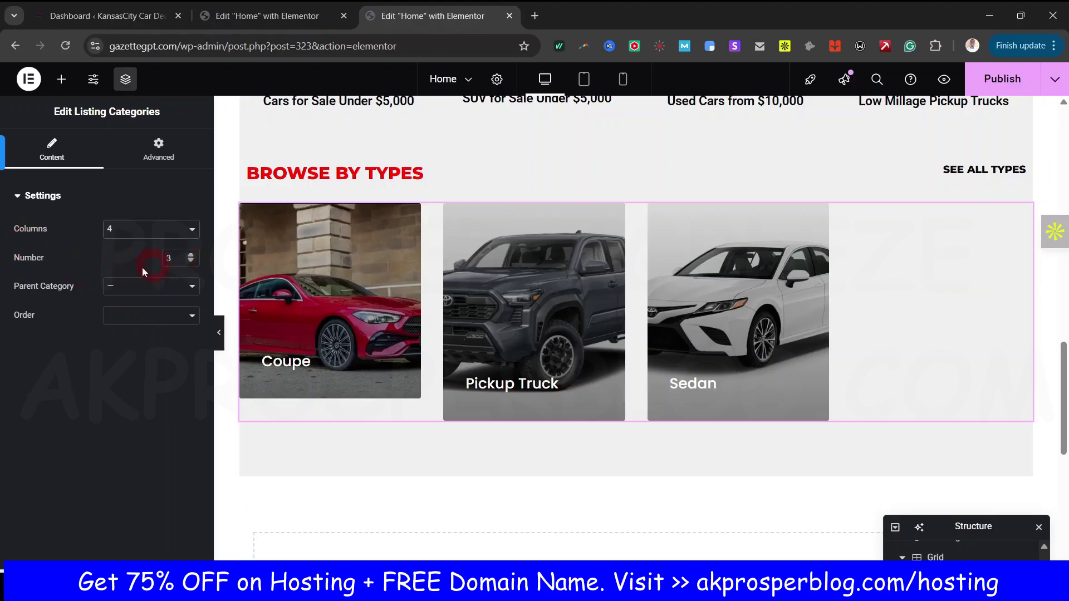
left_click(191, 256)
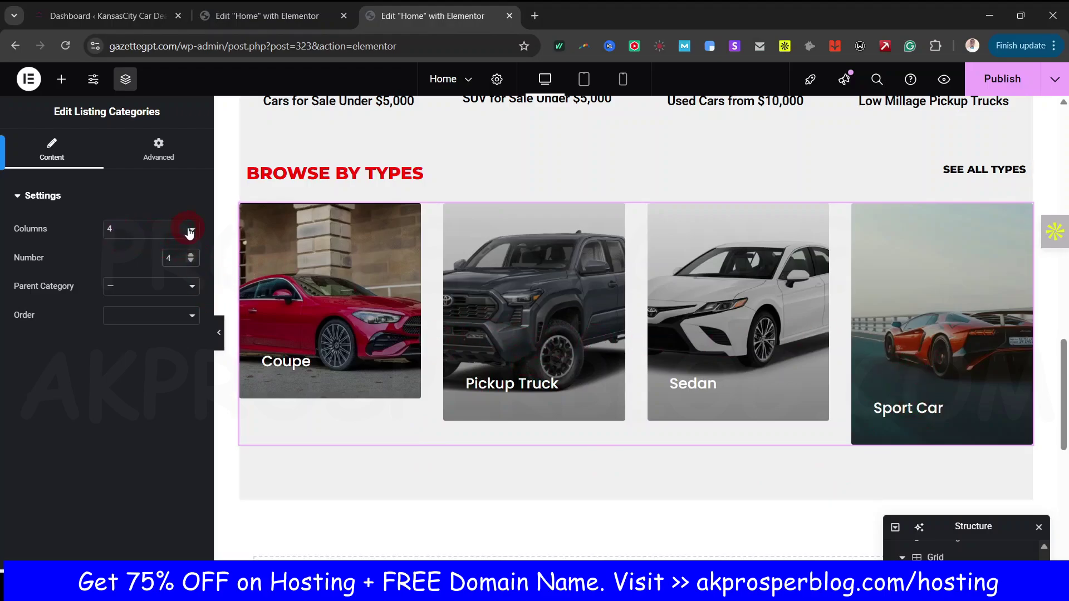
Step: Examine the Browse by Types and Our Cars sections on the reference home page
left_click(273, 16)
scroll(602, 367, "down", 3)
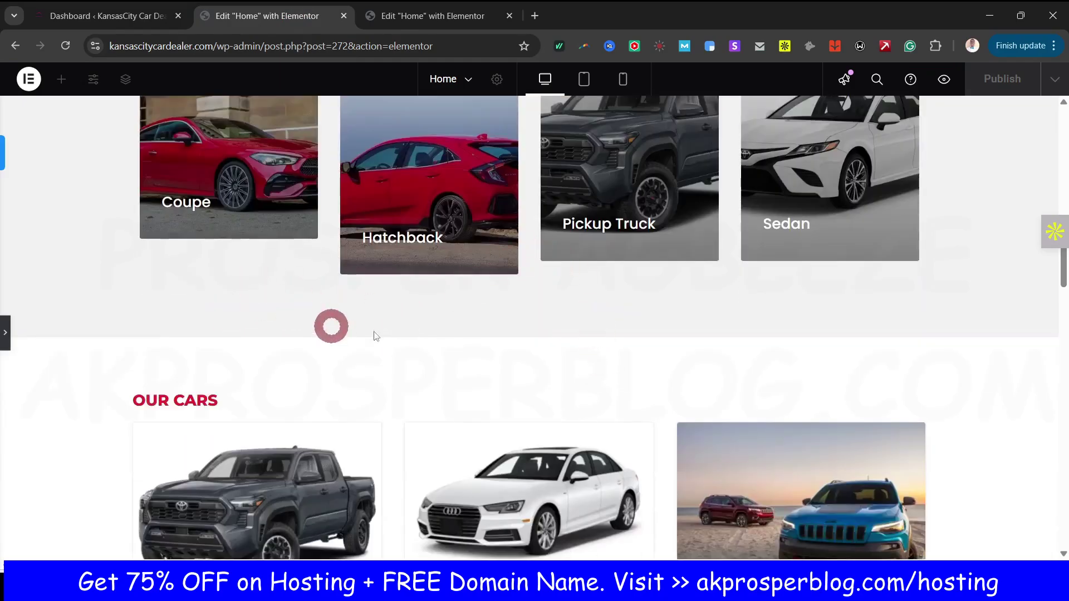
scroll(374, 335, "up", 10)
scroll(390, 312, "down", 17)
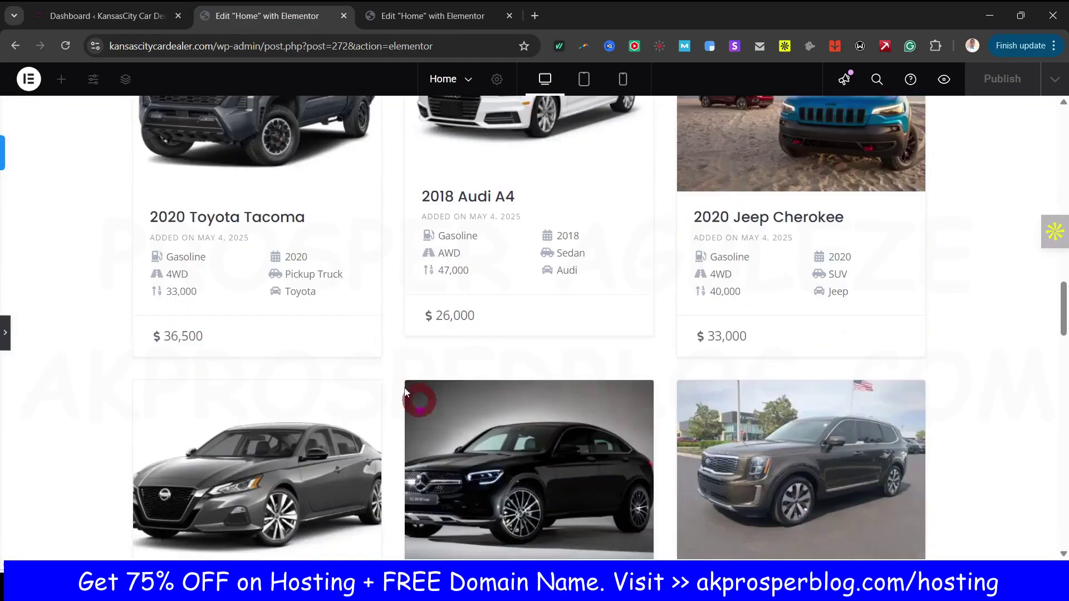
scroll(397, 412, "up", 6)
scroll(511, 506, "up", 3)
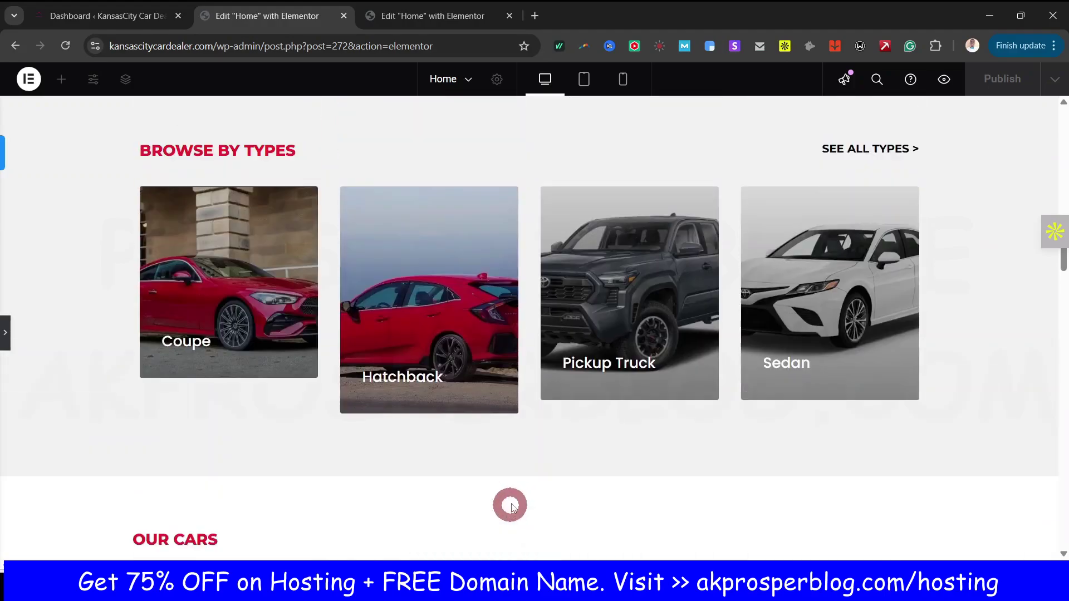
Step: Return to the page being built and examine its Trending Search and Browse by Types sections without the editing panel
left_click(434, 16)
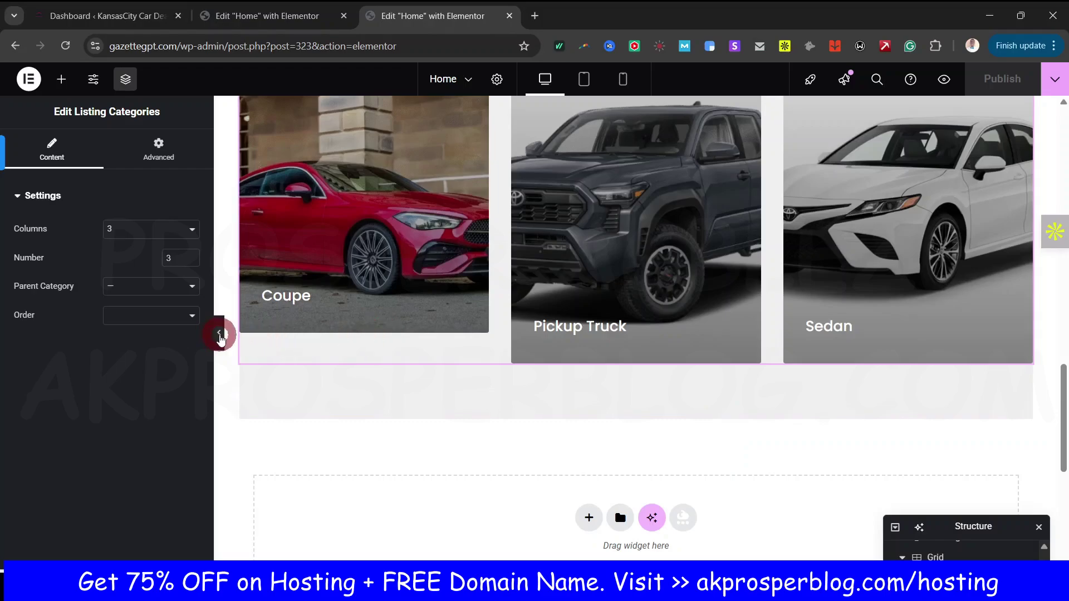
left_click(219, 335)
scroll(1061, 384, "up", 3)
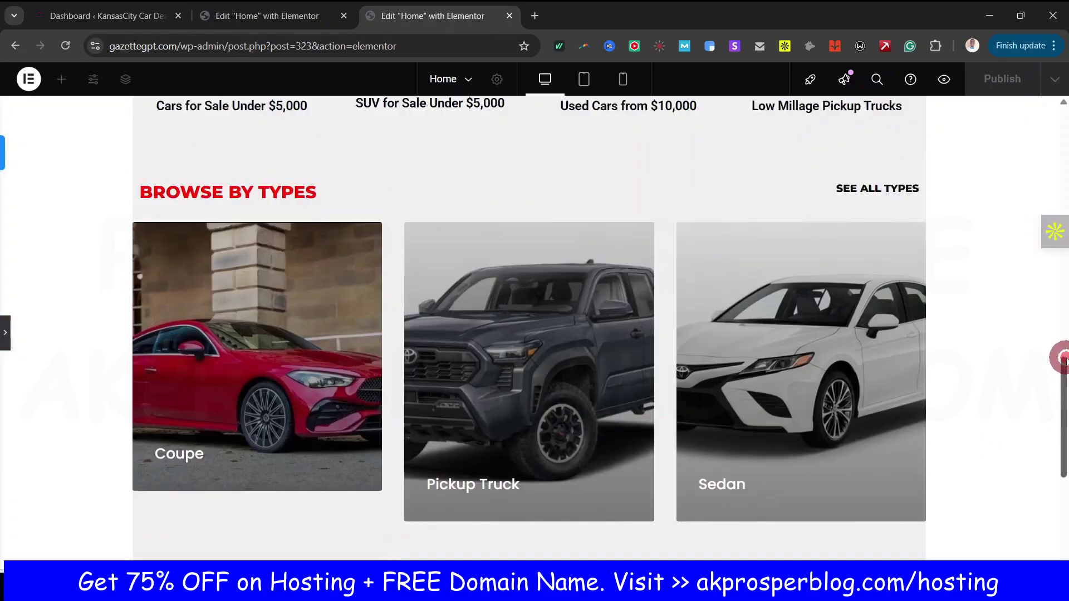
scroll(1064, 359, "up", 6)
scroll(1063, 362, "down", 5)
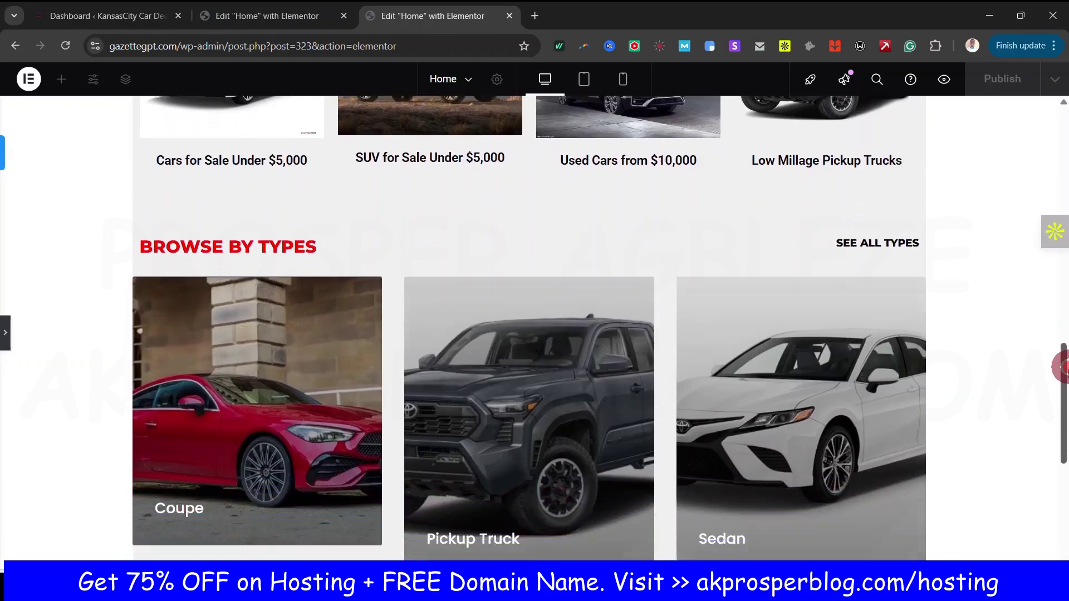
scroll(1060, 367, "down", 4)
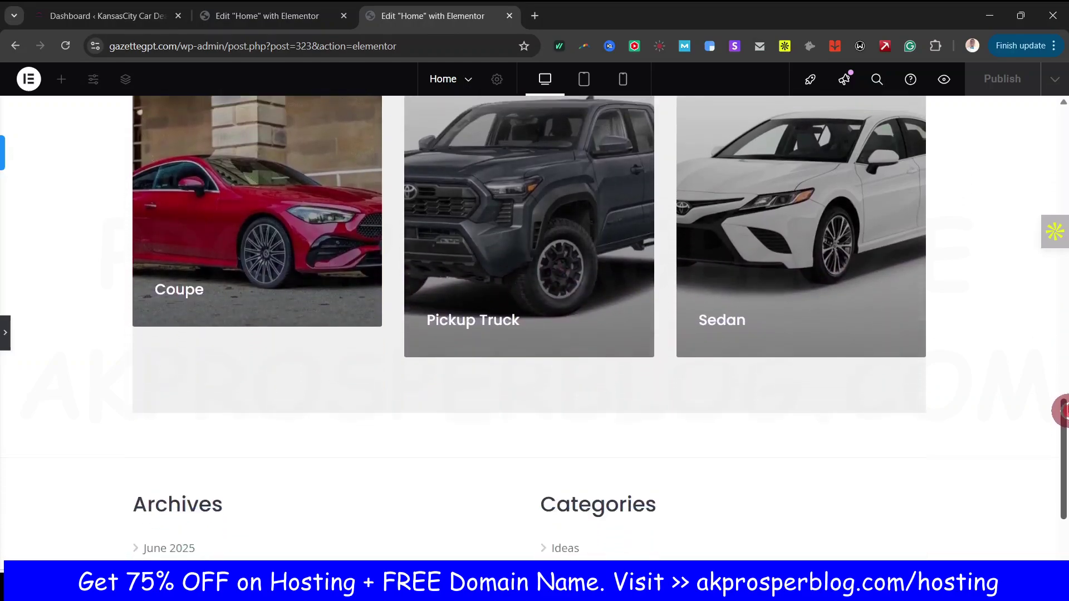
scroll(1061, 390, "up", 11)
scroll(1061, 362, "down", 6)
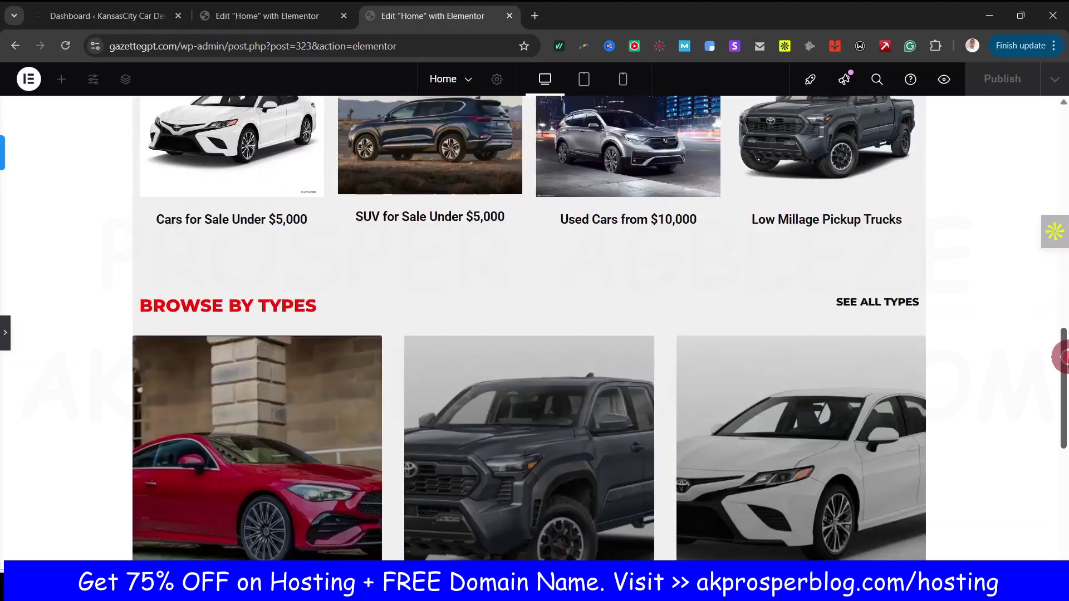
left_click_drag(1064, 359, 1062, 323)
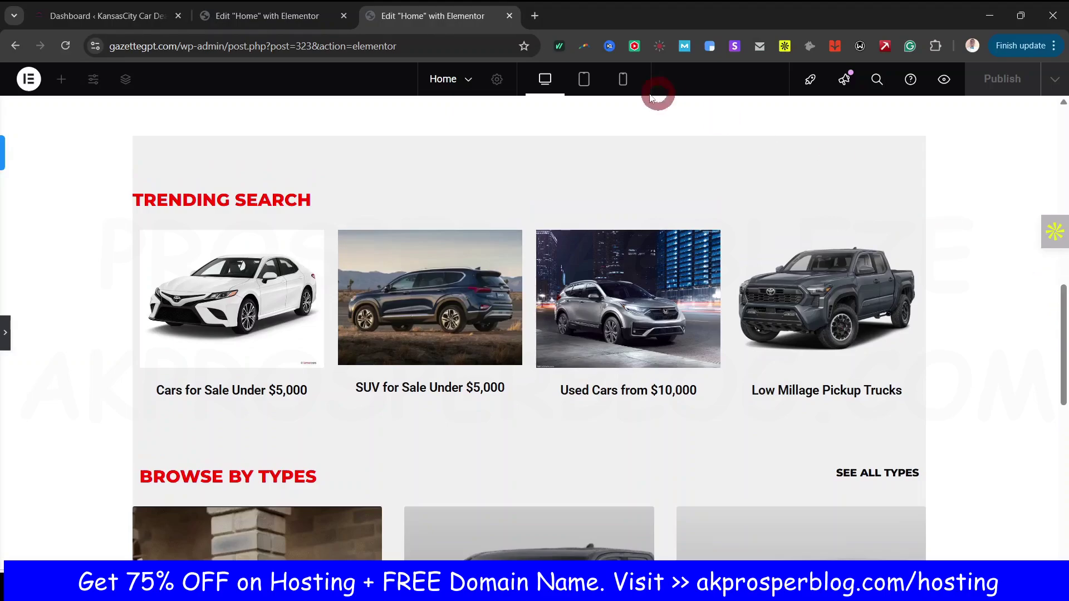
Step: Preview the Trending Search and Browse by Types sections in the mobile layout, and return to the desktop editing view
left_click(623, 80)
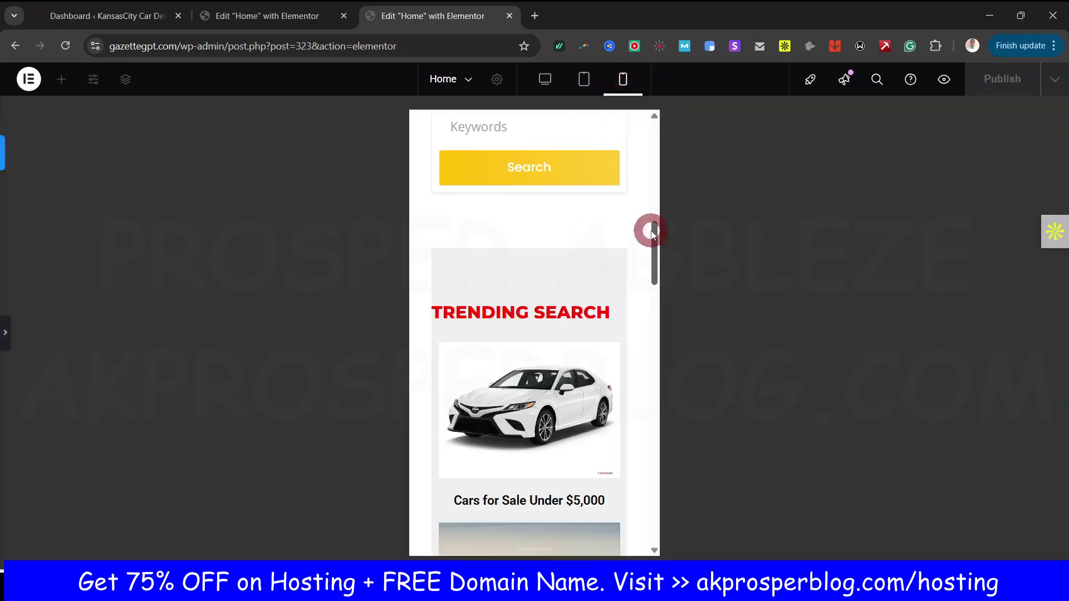
scroll(650, 229, "down", 10)
mouse_move(648, 356)
left_mouse_down()
mouse_move(670, 201)
mouse_move(663, 143)
mouse_move(680, 315)
mouse_move(654, 322)
mouse_move(659, 493)
mouse_move(654, 392)
mouse_move(669, 277)
mouse_move(658, 238)
mouse_move(654, 373)
left_mouse_up()
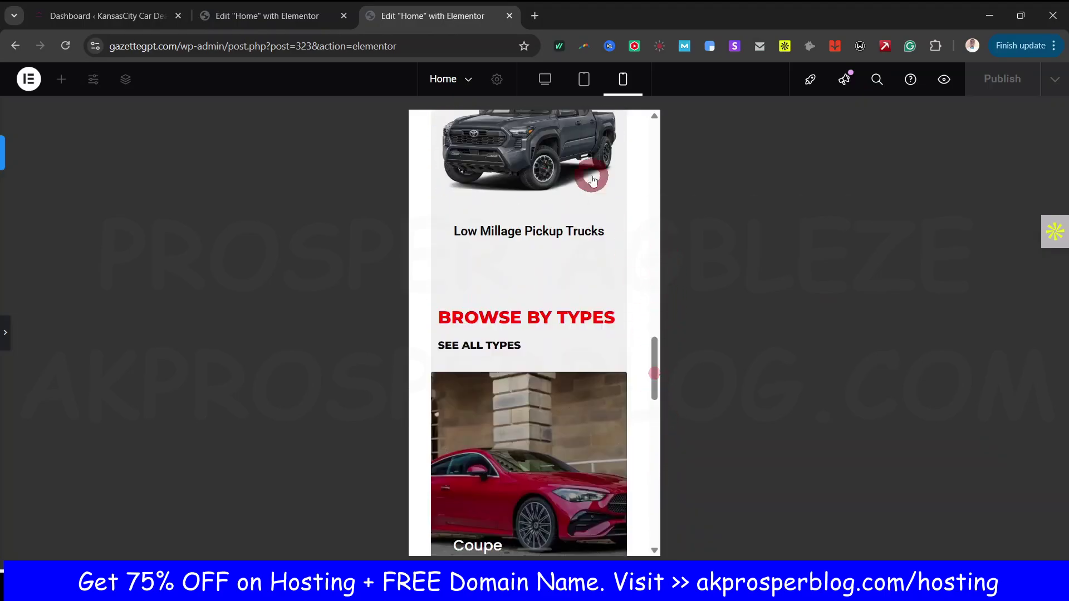
left_click(546, 79)
left_click_drag(1061, 440, 69, 333)
scroll(143, 372, "down", 5)
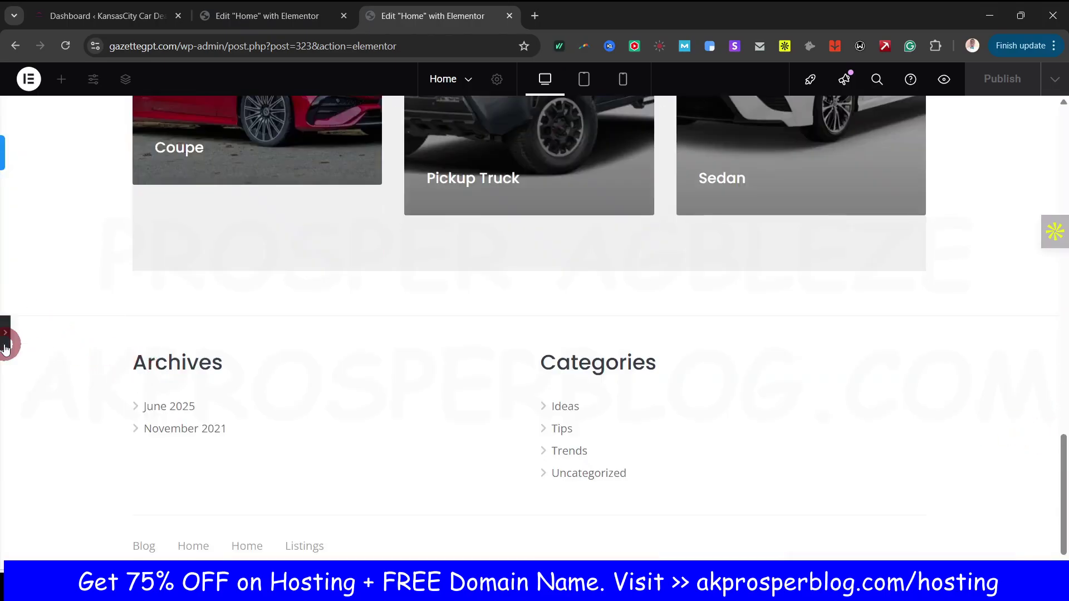
left_click(5, 347)
left_click(501, 299)
Step: Examine the Our Cars heading and its grid of listing cards on the reference home page
left_click(289, 25)
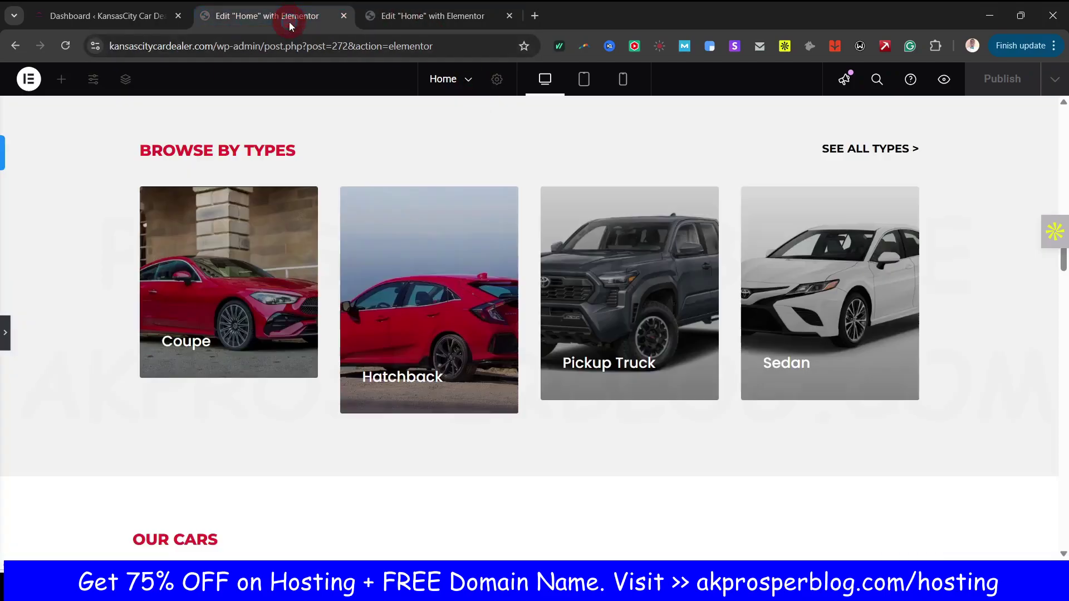
scroll(449, 369, "up", 5)
scroll(453, 364, "down", 8)
left_click(453, 364)
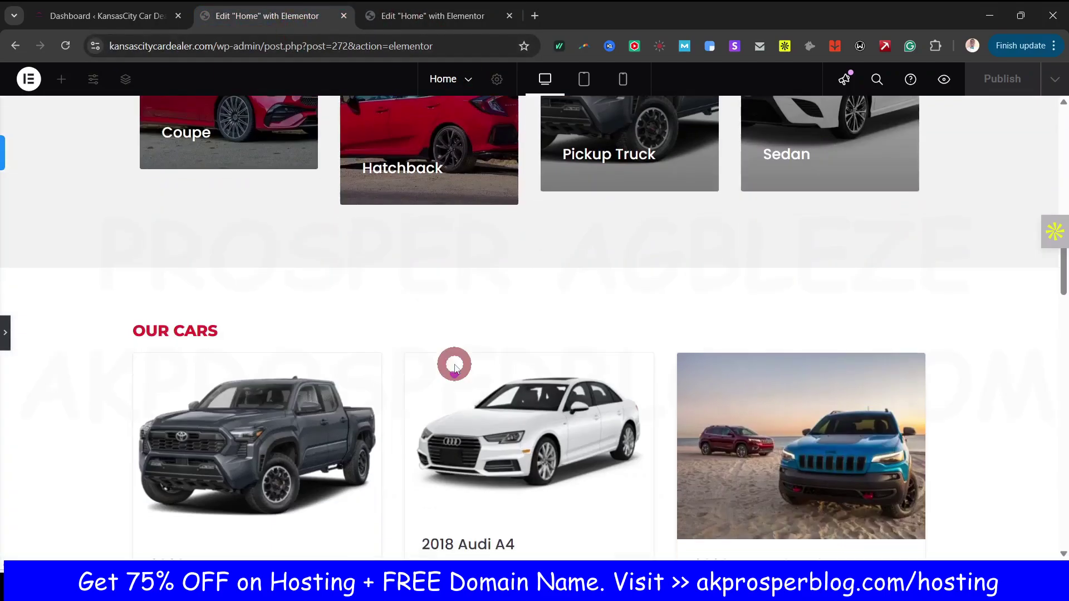
scroll(271, 376, "down", 3)
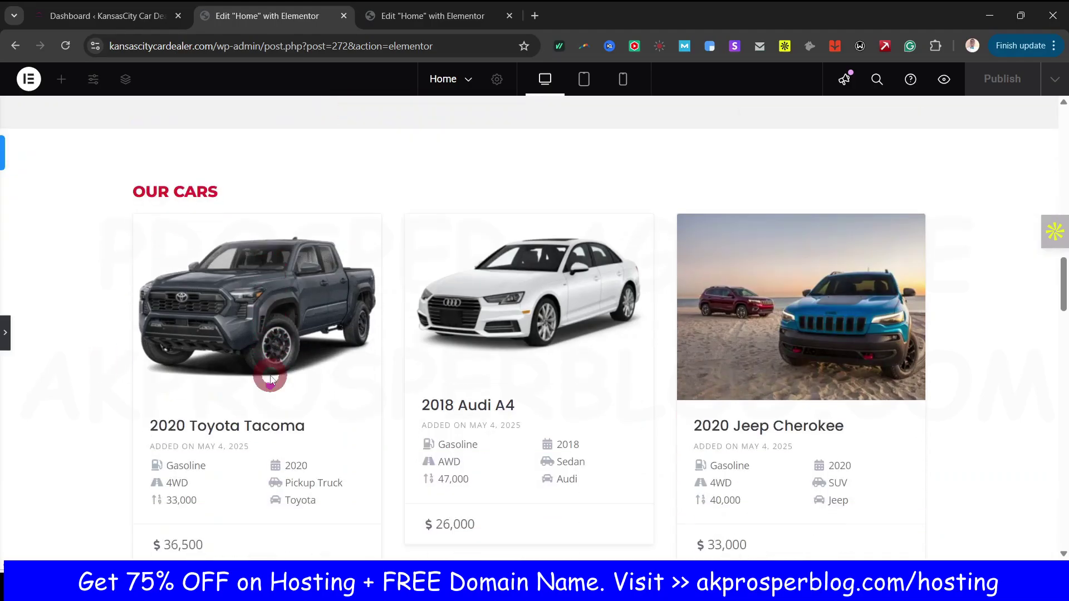
scroll(560, 435, "down", 5)
scroll(560, 432, "up", 4)
scroll(560, 431, "down", 10)
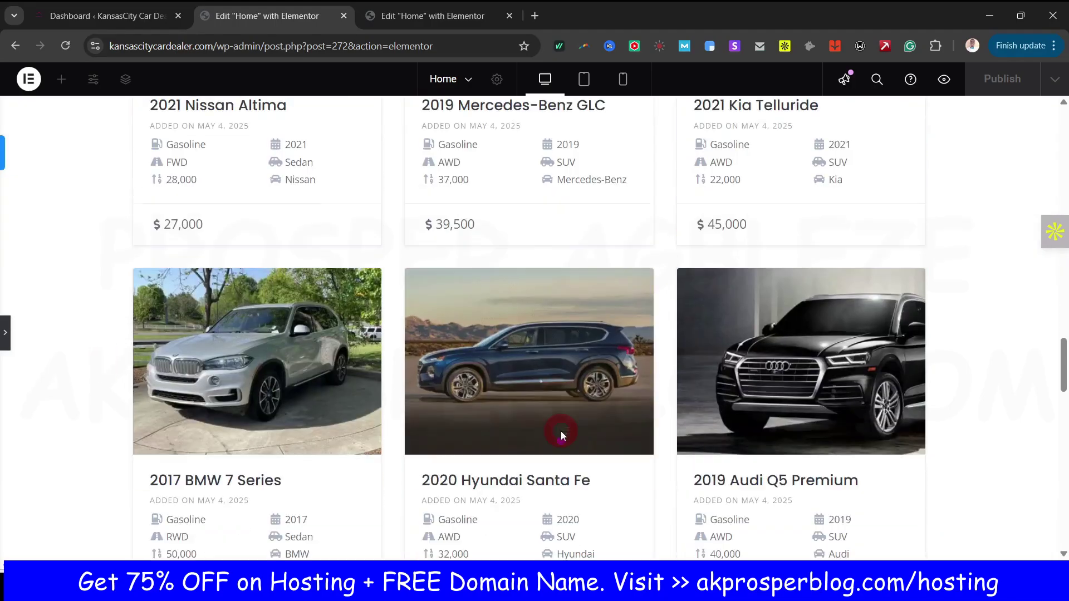
scroll(561, 429, "up", 9)
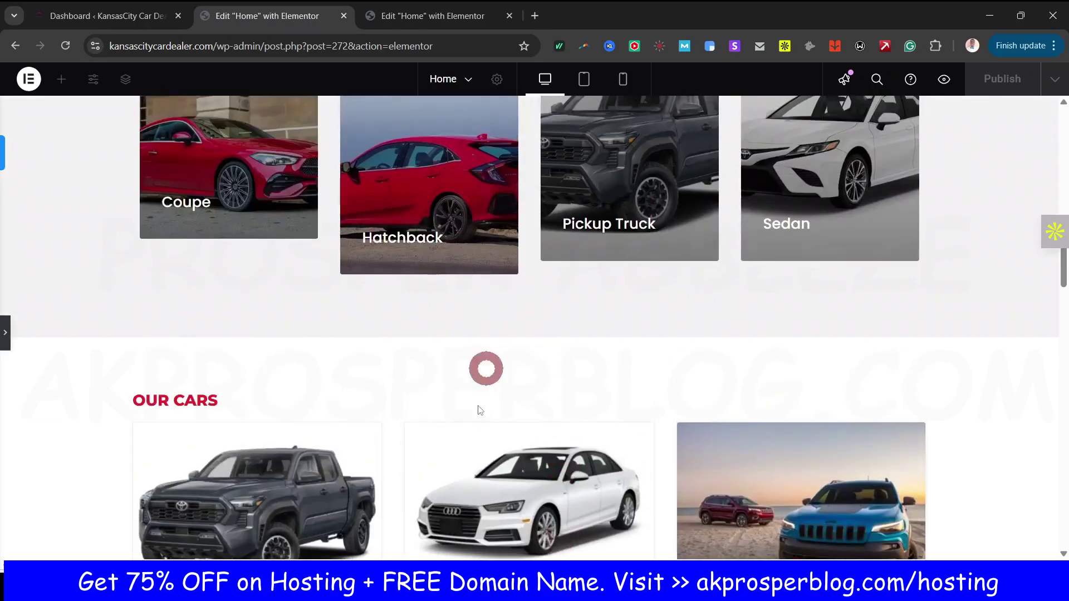
Step: Return to the page being built and add a single-column Flexbox container below the Browse by Types section
left_click(451, 16)
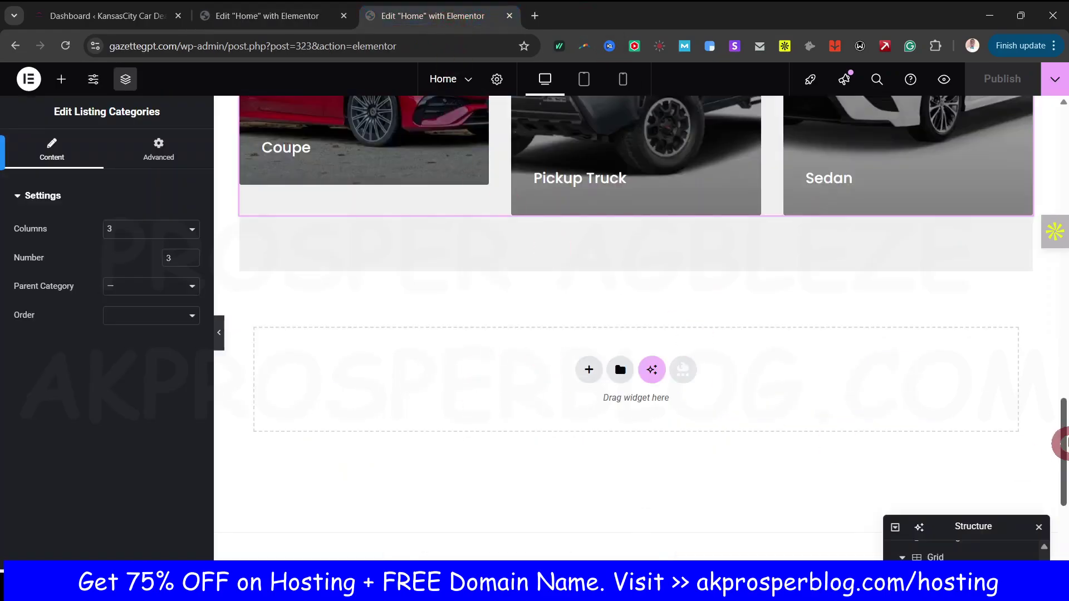
left_click_drag(1062, 445, 1062, 408)
left_click(580, 485)
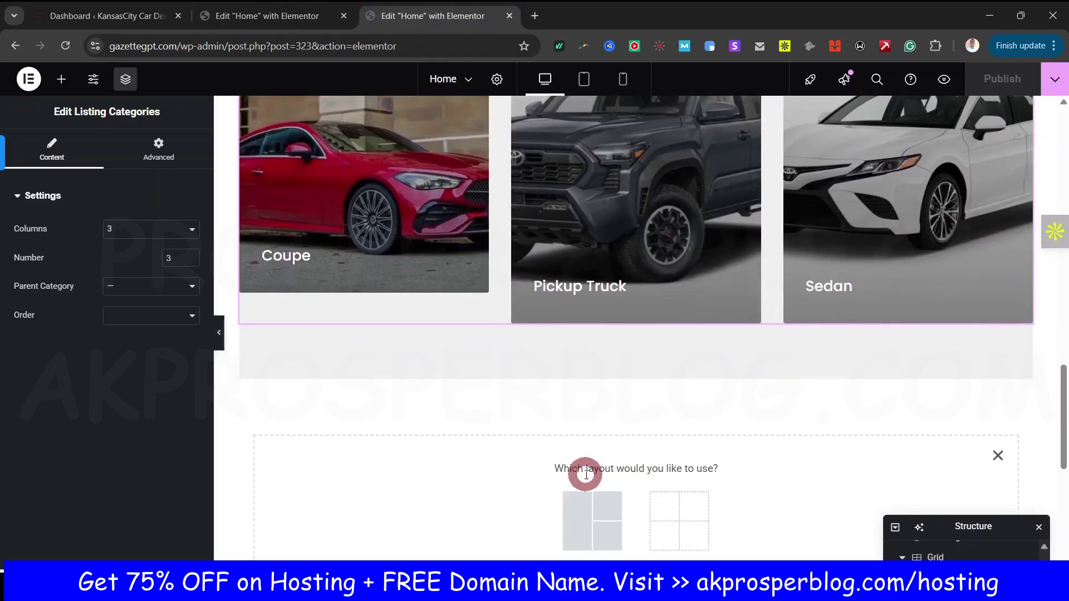
left_click(590, 534)
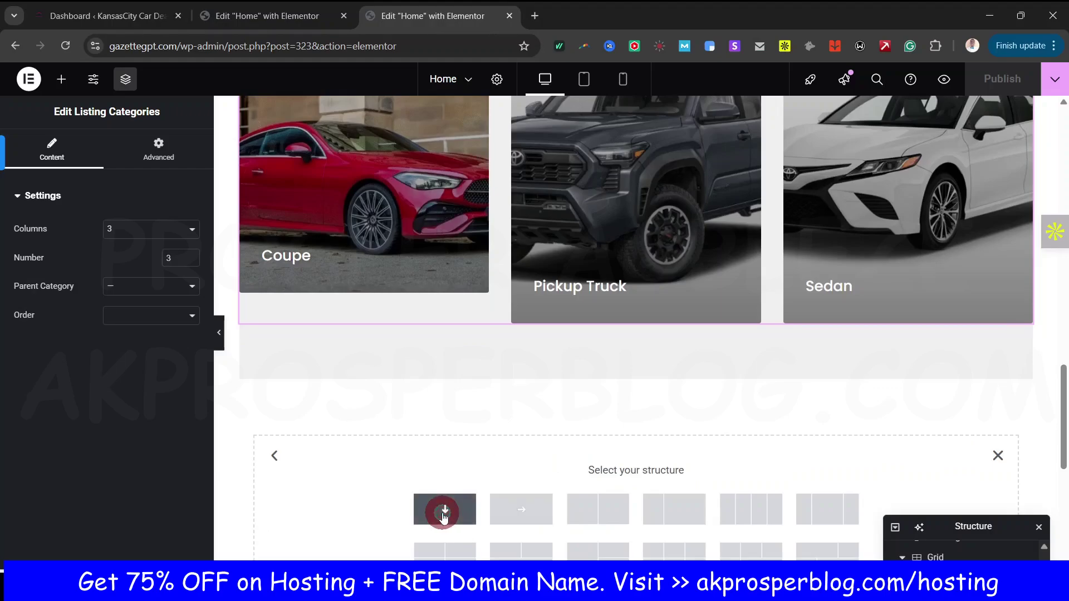
left_click(444, 515)
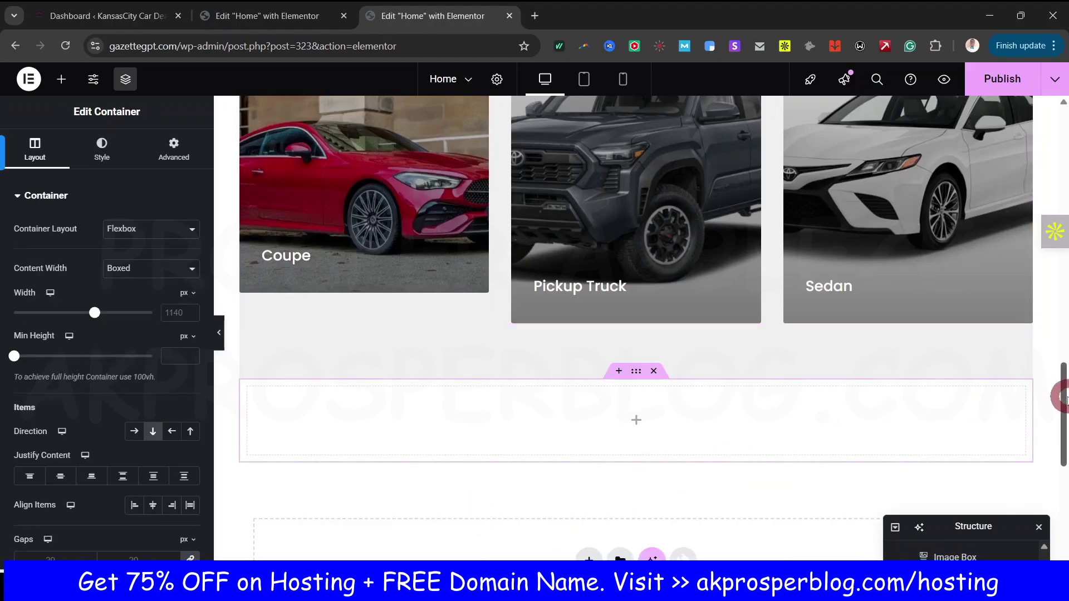
Step: Copy the Trending Search heading and paste it into the new empty container below Browse by Types
left_click_drag(1063, 399, 1064, 325)
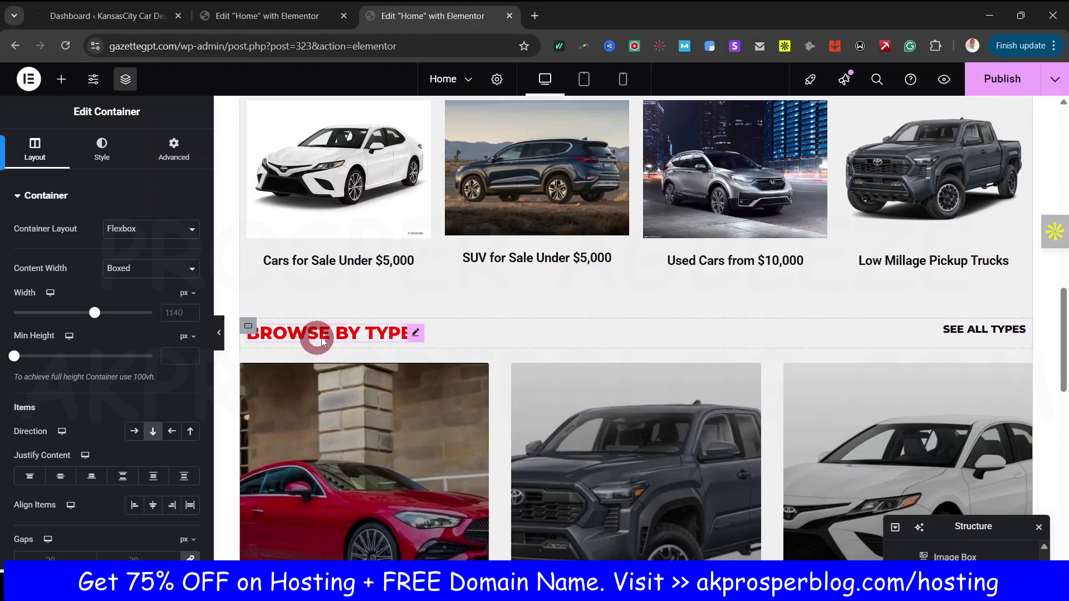
scroll(404, 293, "up", 5)
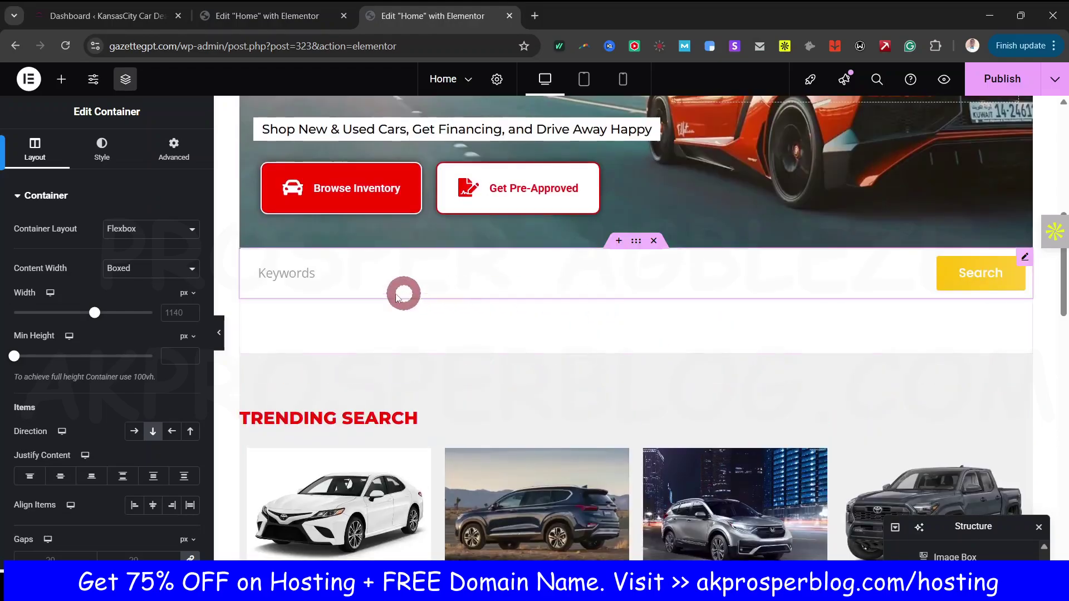
right_click(418, 426)
scroll(684, 404, "down", 15)
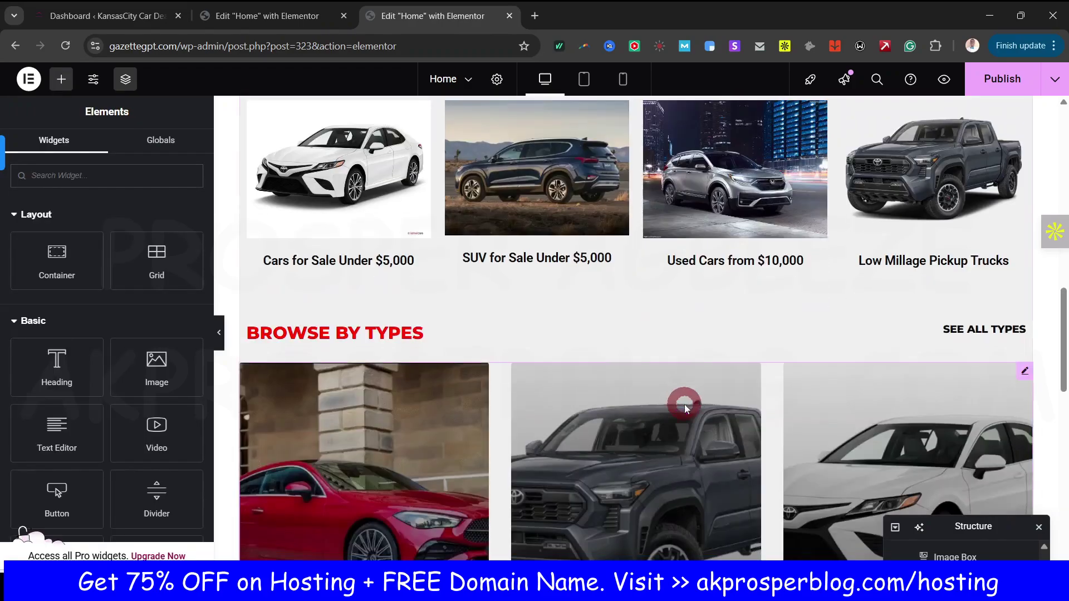
scroll(670, 392, "up", 5)
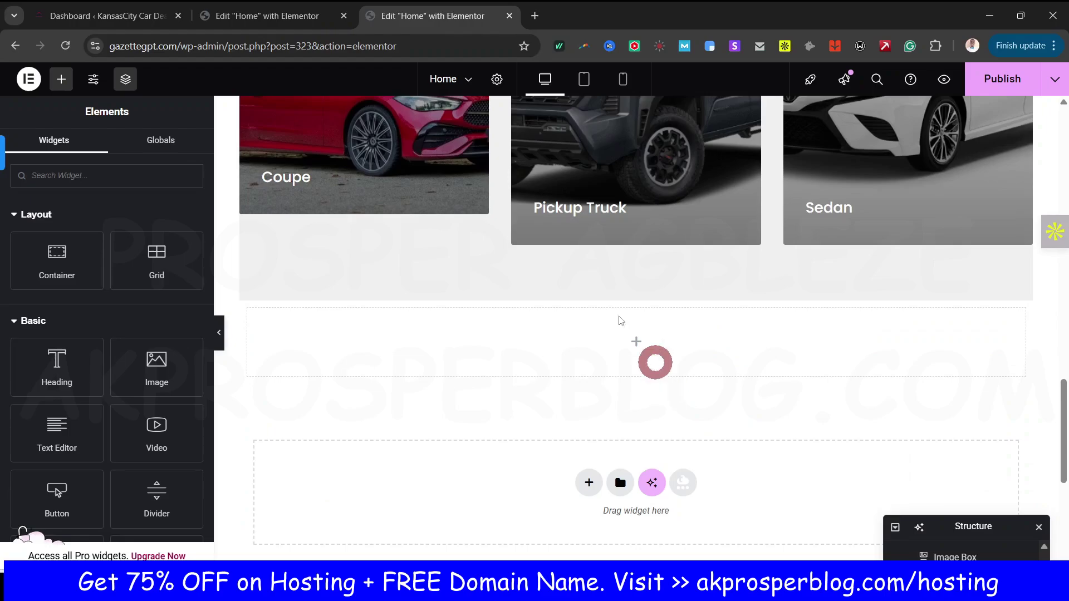
right_click(635, 344)
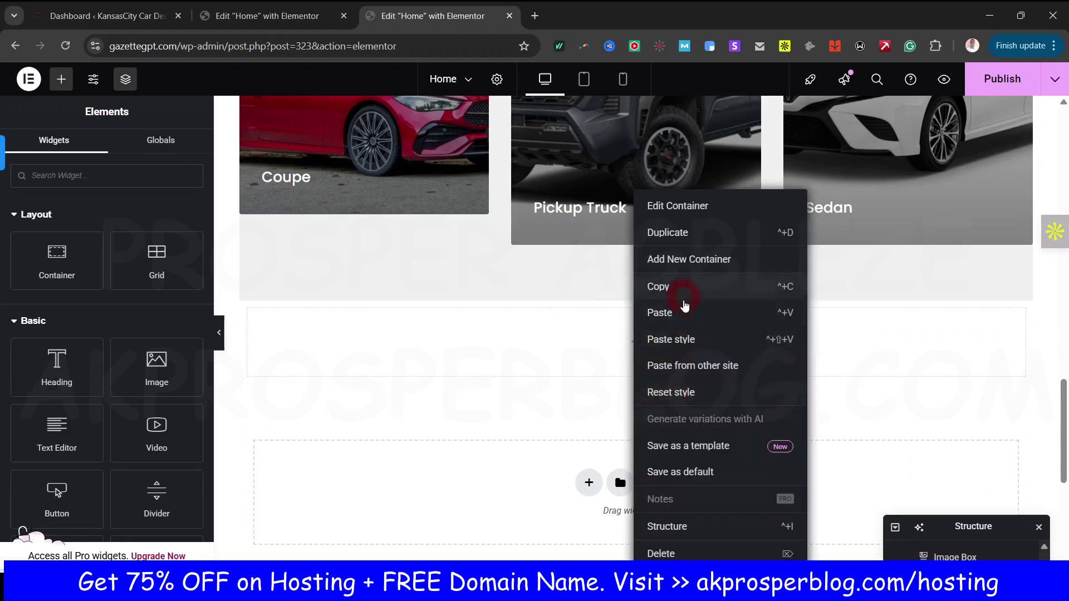
left_click(682, 312)
Step: Change the pasted heading's title to OUR CARS, checking the wording against the reference page
left_click(567, 319)
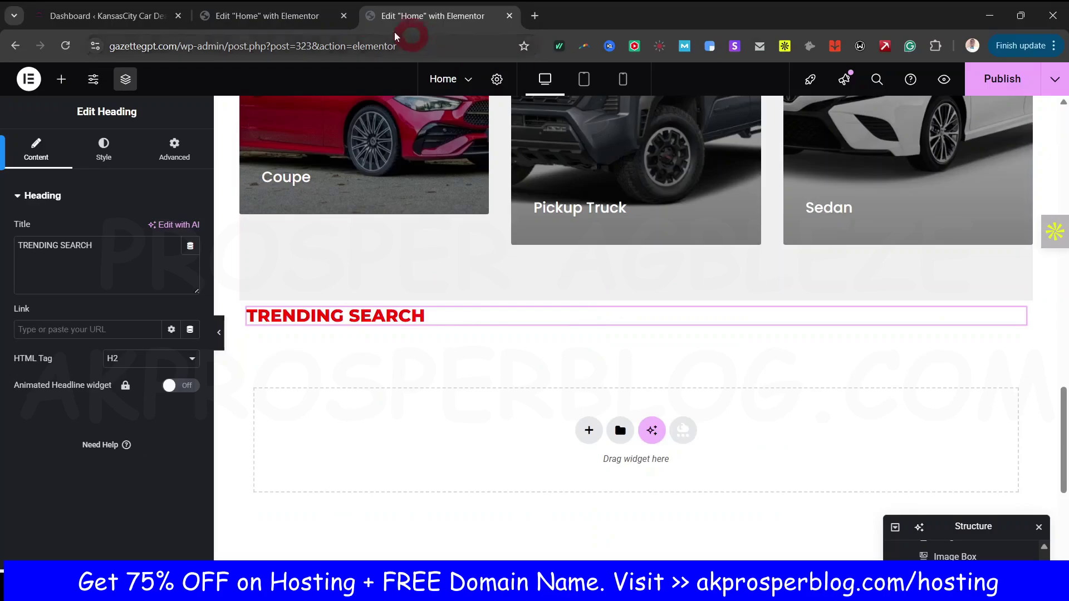
left_click(280, 20)
left_click(439, 16)
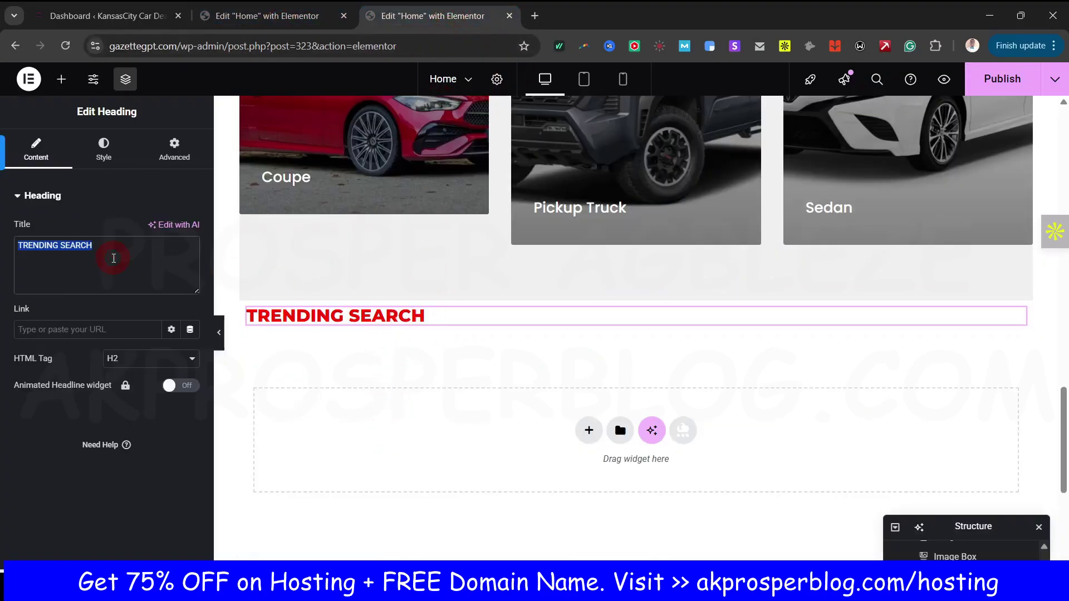
type("OUR CARS")
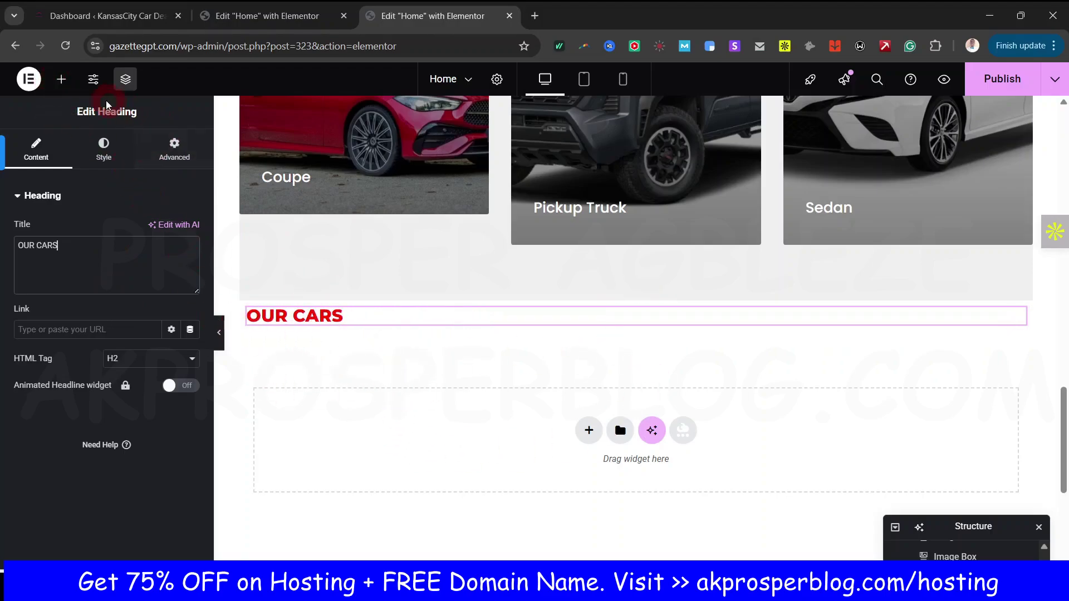
Step: Add a HivePress Listings widget directly below the OUR CARS heading
left_click(306, 425)
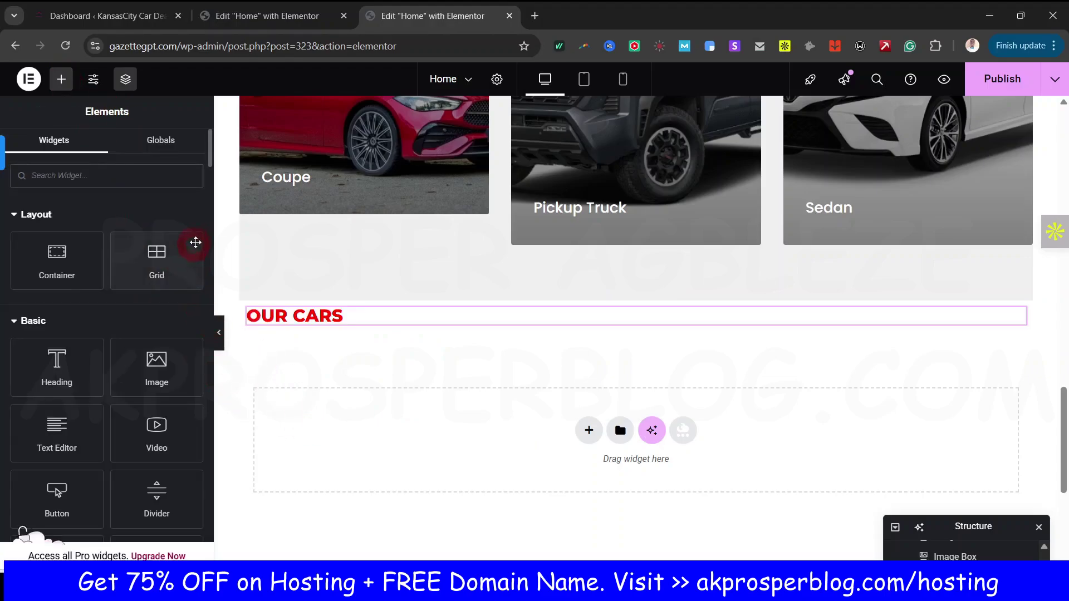
left_click_drag(210, 158, 213, 406)
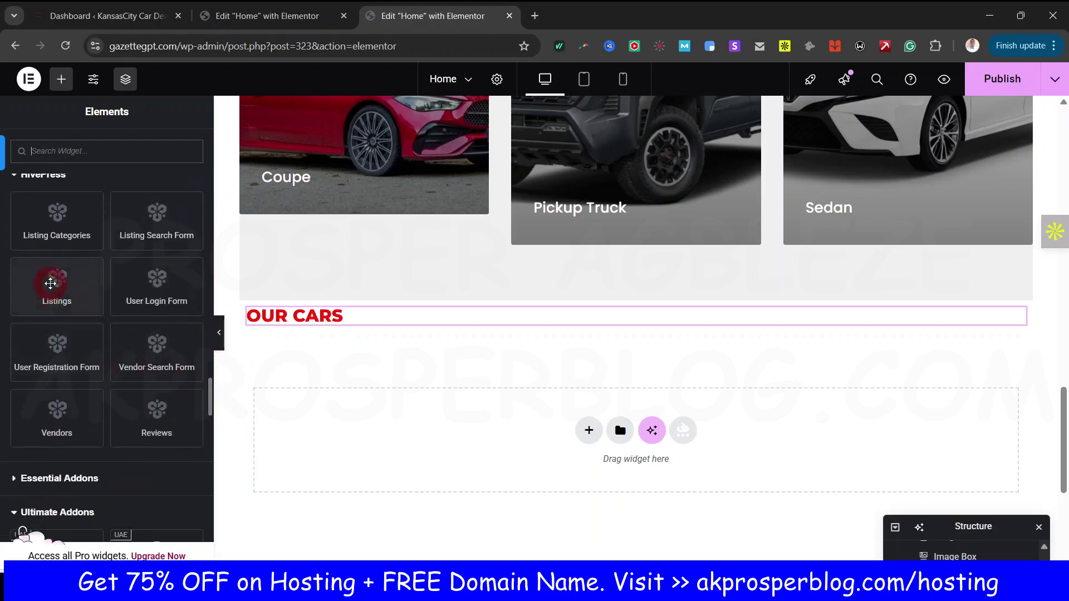
left_click_drag(50, 283, 543, 327)
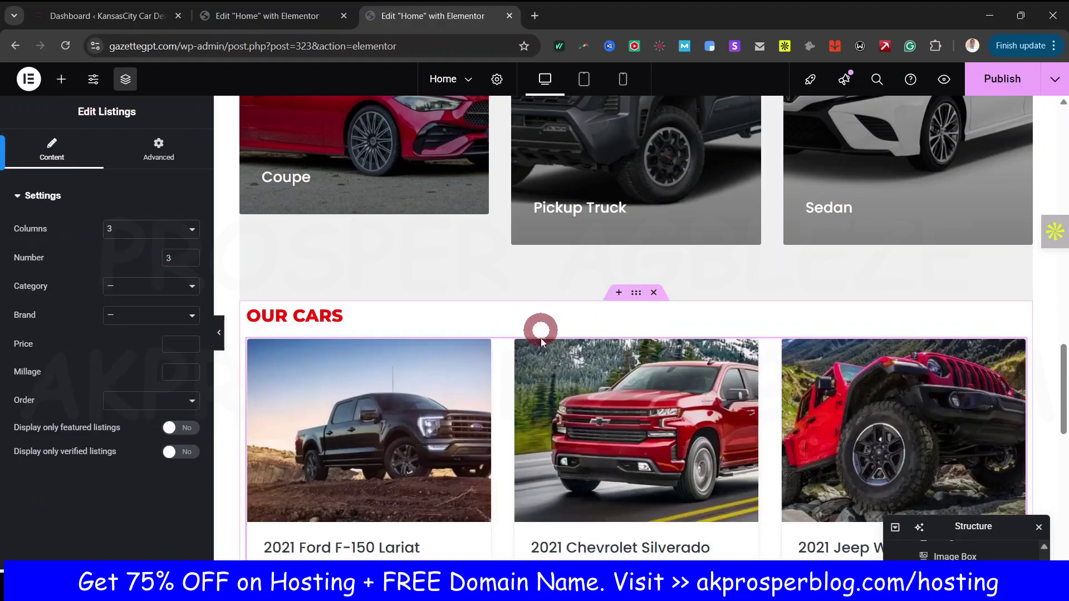
left_click_drag(1066, 380, 1064, 413)
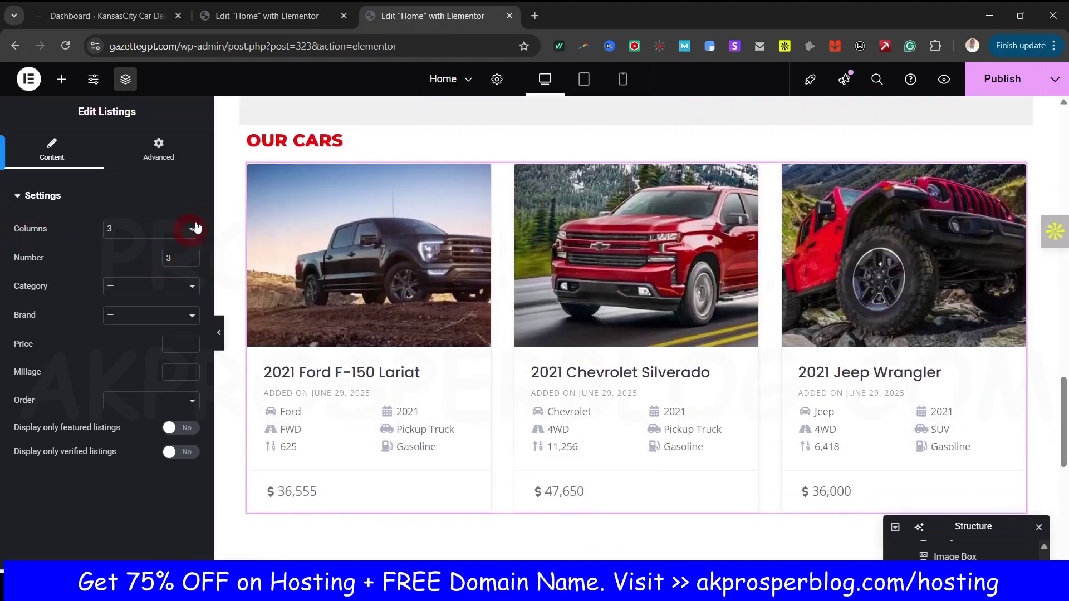
Step: Check the reference page's Our Cars grid and set the new Listings widget's number of listings to 6
left_click(303, 15)
scroll(444, 346, "up", 3)
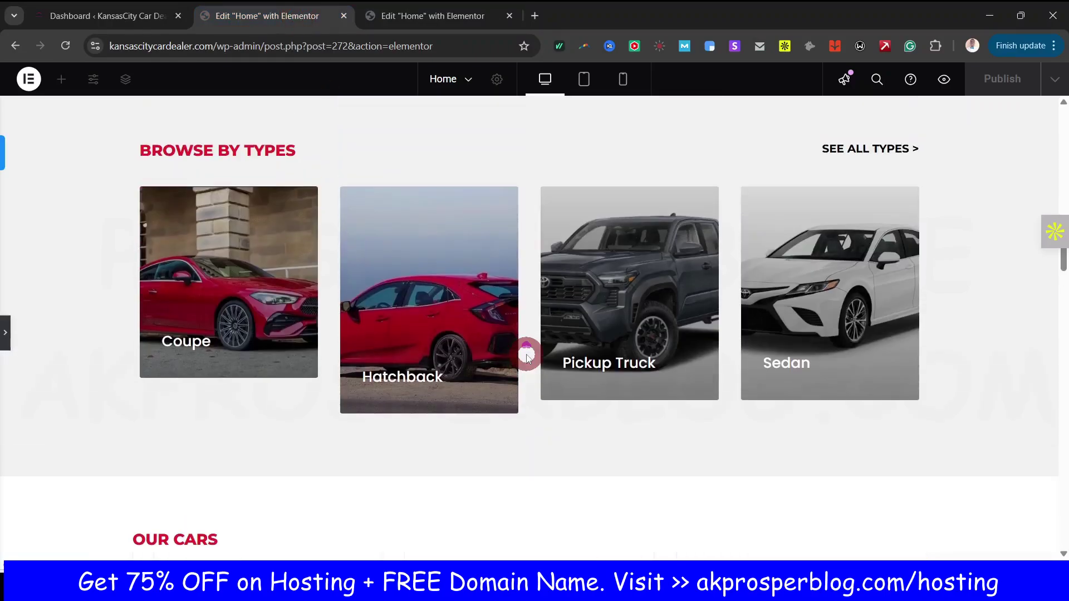
scroll(524, 353, "down", 8)
scroll(576, 402, "down", 1)
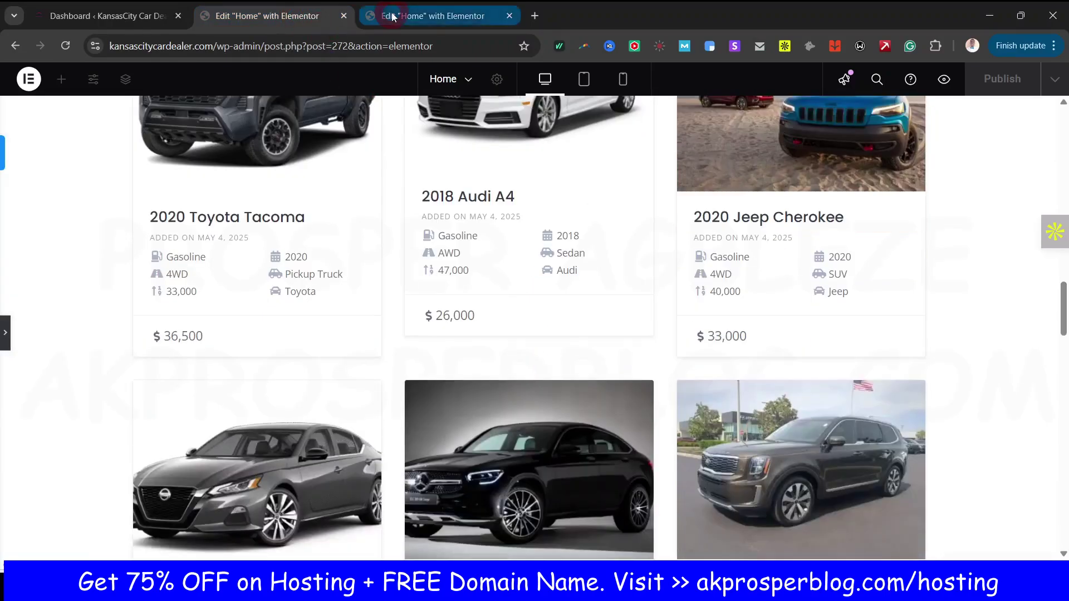
left_click(399, 16)
left_click(643, 397)
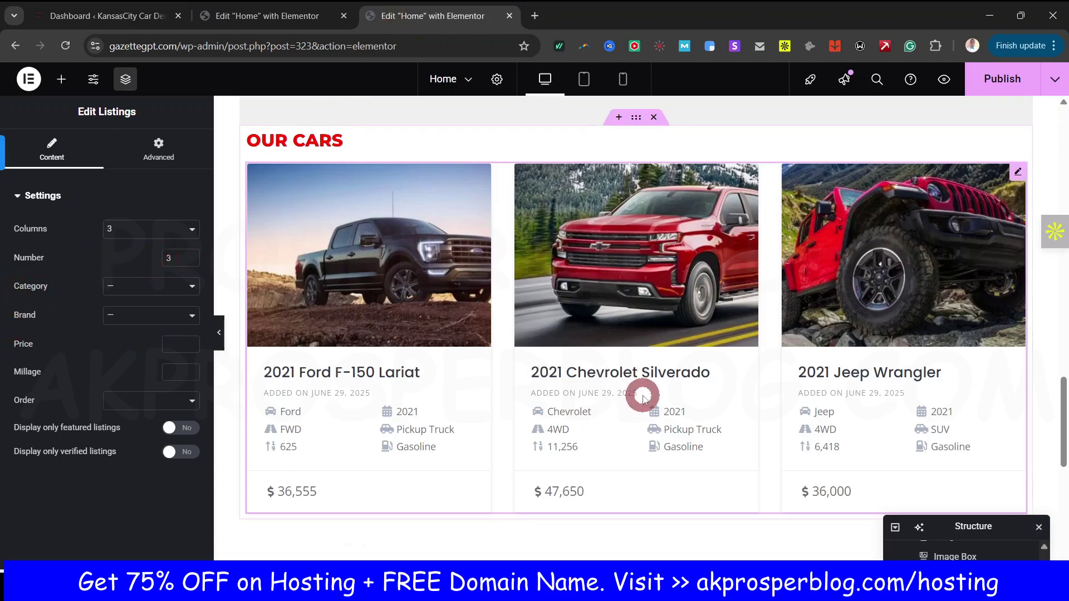
scroll(639, 389, "up", 3)
scroll(639, 392, "down", 7)
scroll(639, 391, "up", 5)
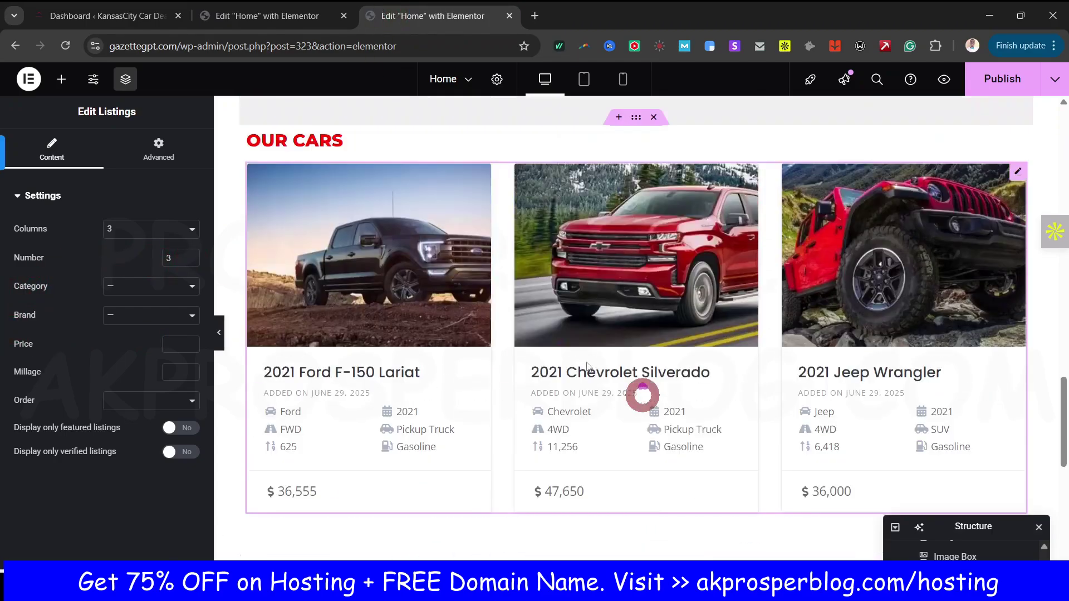
left_click(181, 260)
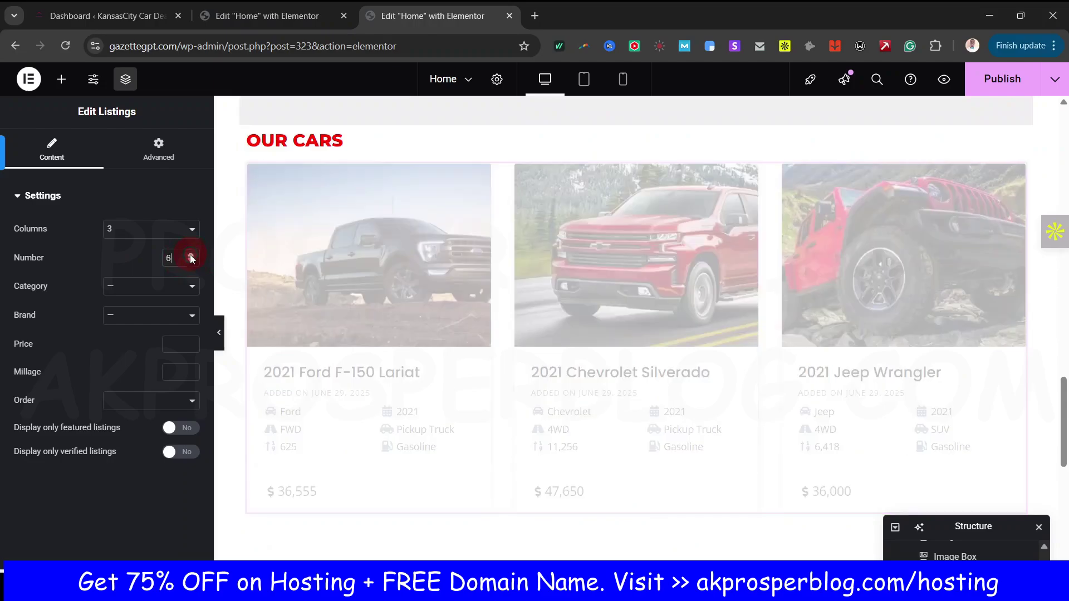
Step: Set the Our Cars Listings widget to show 9 listings, review the resulting rows, and publish the page
left_click(191, 256)
left_click(191, 256)
left_click(191, 256)
left_click(191, 256)
left_click(191, 256)
left_click(191, 256)
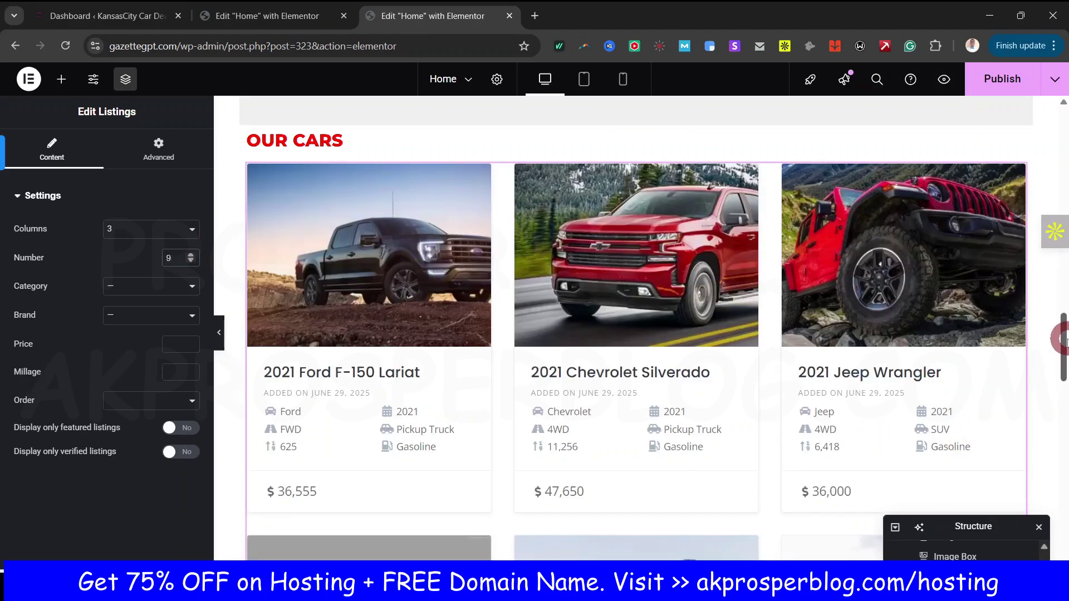
mouse_move(1064, 339)
left_mouse_down()
mouse_move(1065, 455)
mouse_move(1064, 358)
left_mouse_up()
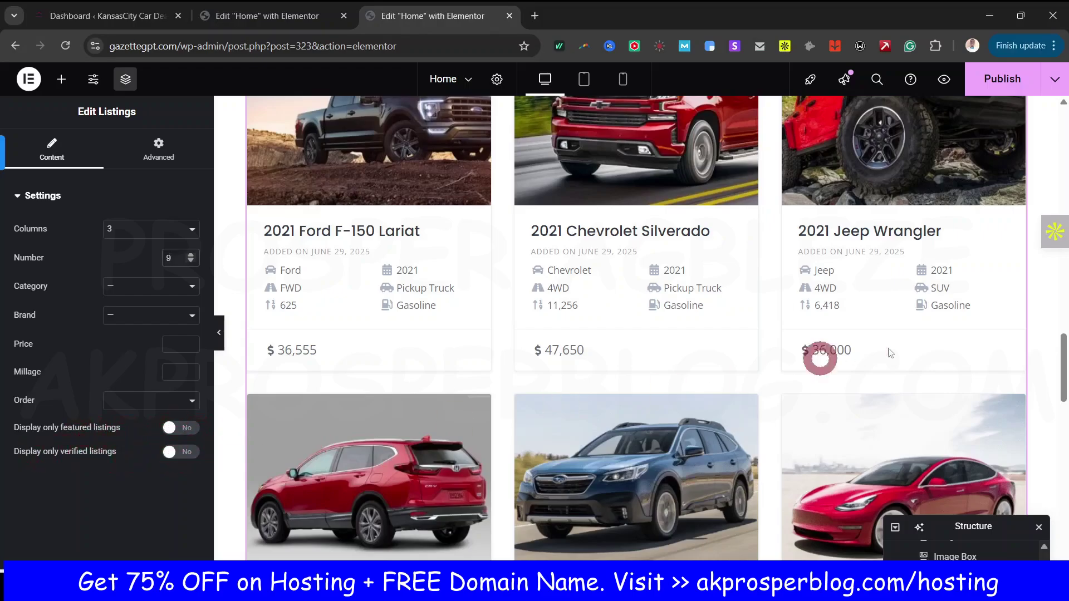
left_click(1064, 359)
left_click_drag(1064, 354, 1063, 303)
left_click(999, 78)
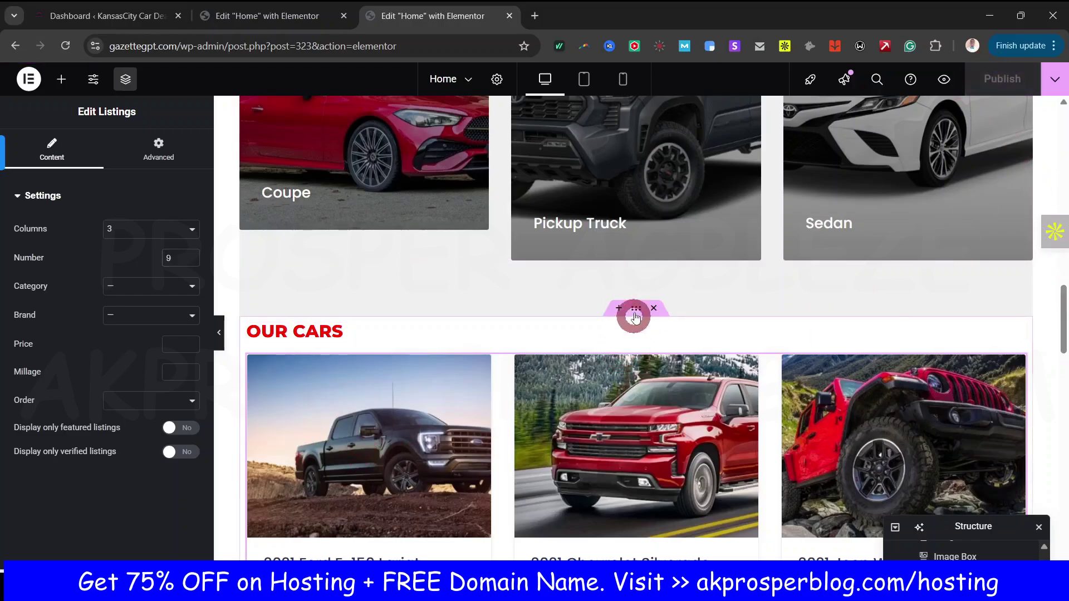
Step: Set the Our Cars container's padding to 60 px top and bottom and 0 on the sides, then publish the page
left_click(636, 310)
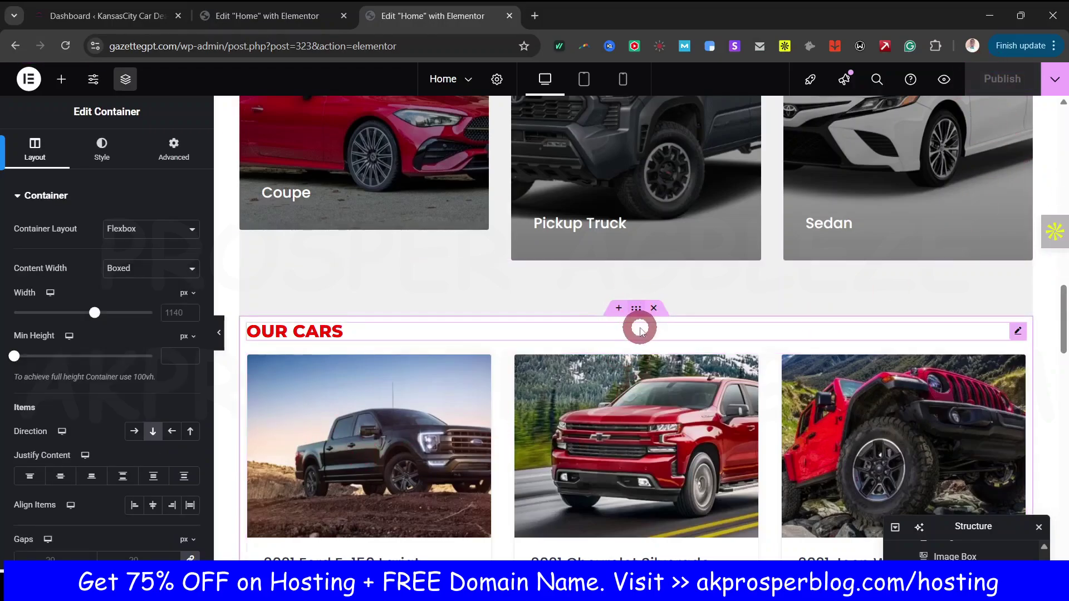
left_click(174, 143)
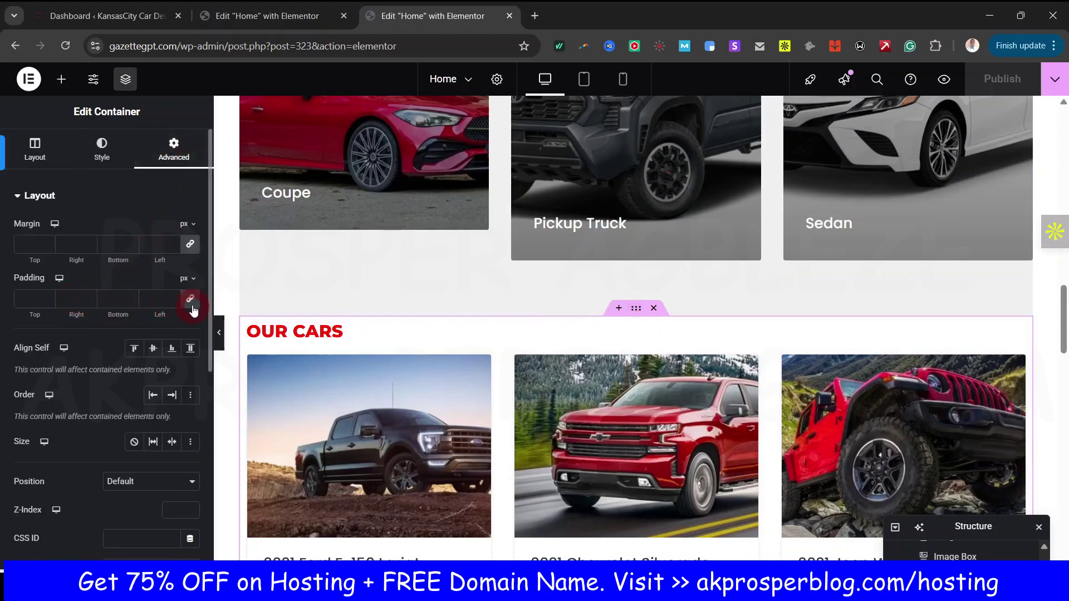
left_click(29, 300)
type("0")
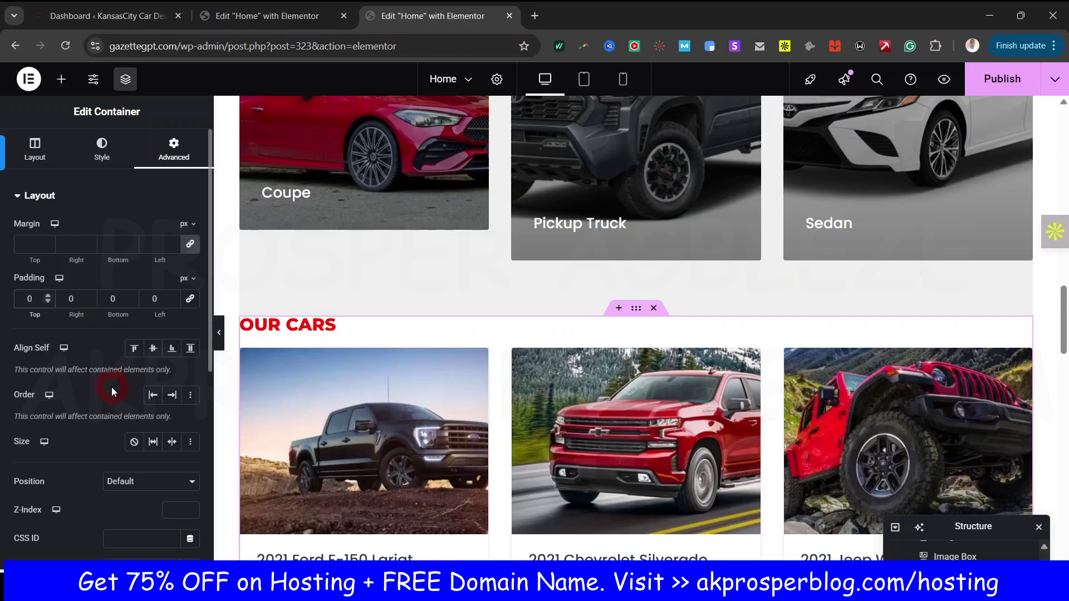
type("6")
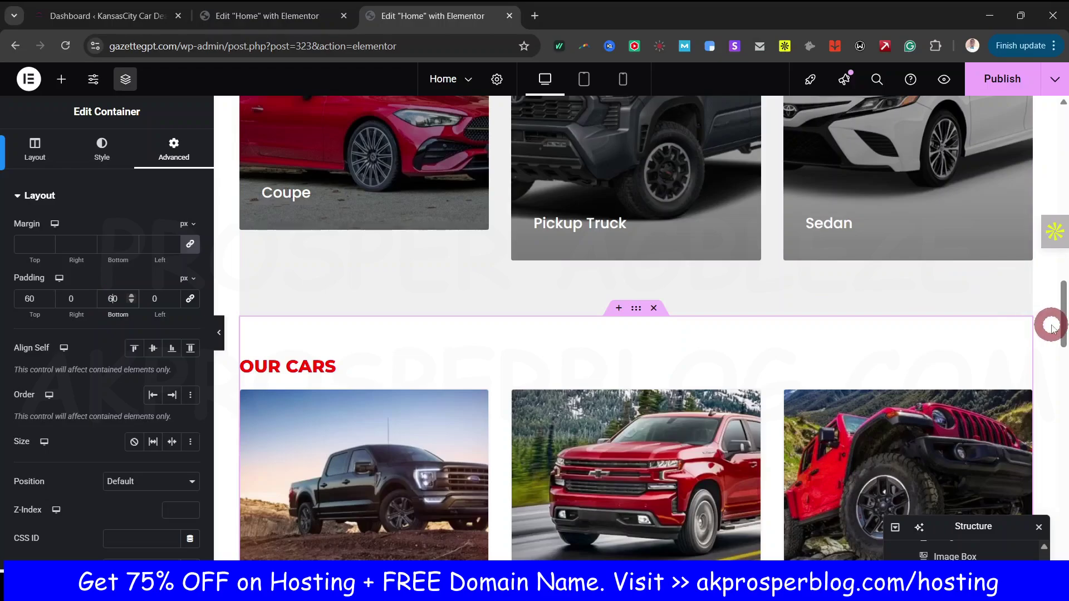
left_click(1011, 77)
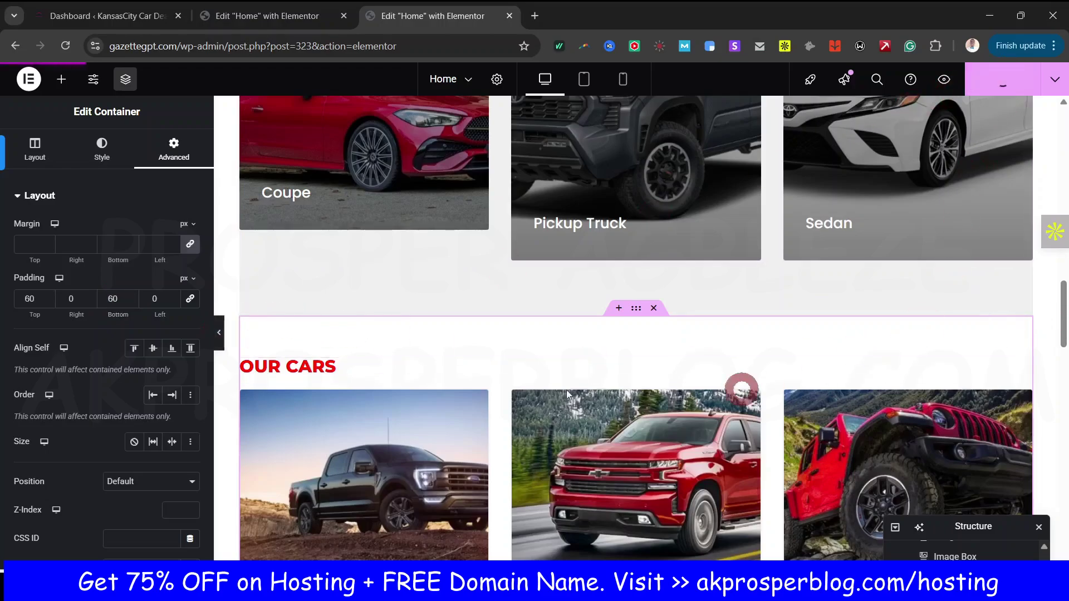
Step: Examine what follows the car grid on the reference page and compare it with the rebuilt Our Cars section
left_click_drag(1061, 315, 1063, 477)
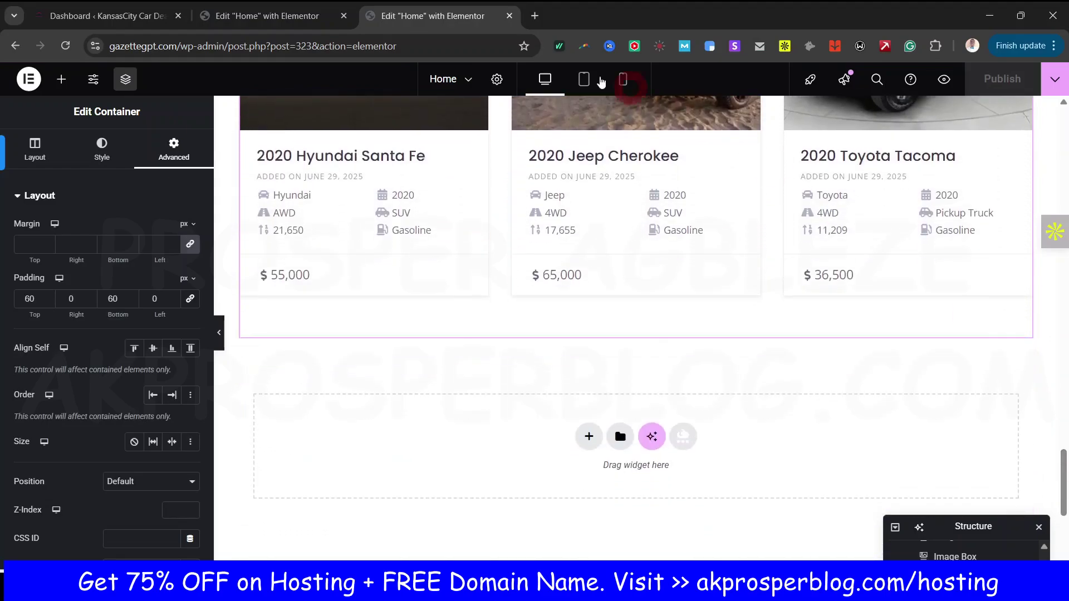
left_click(241, 14)
left_click_drag(1062, 294, 1063, 398)
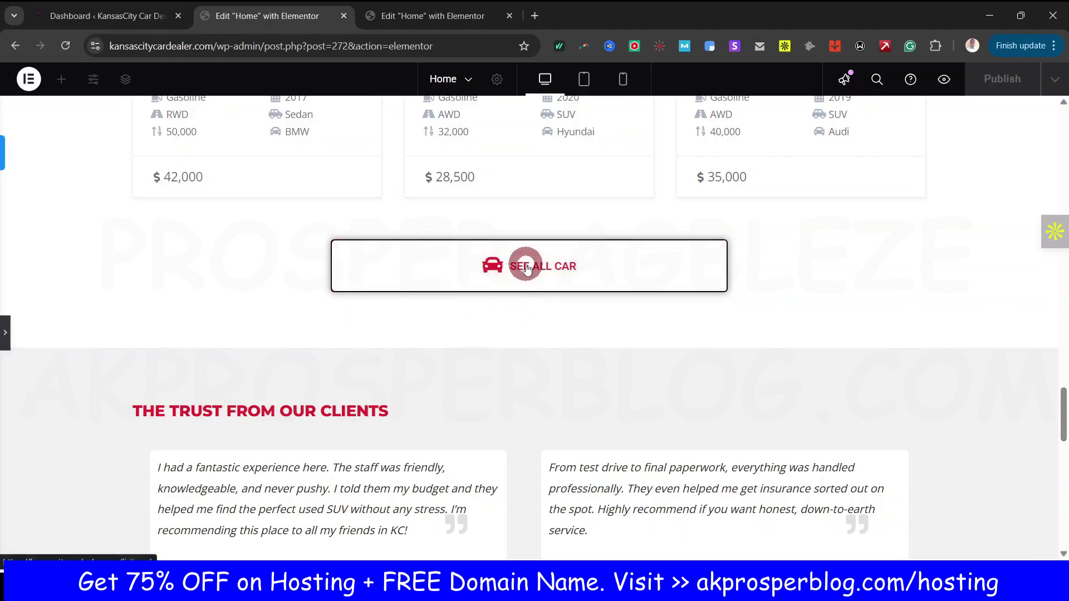
left_click(439, 17)
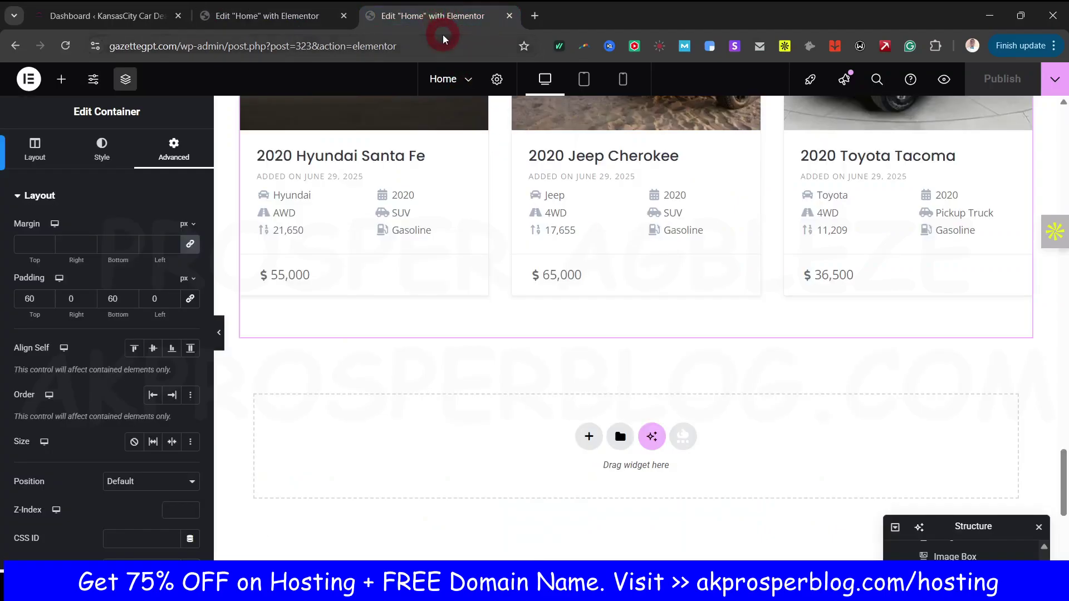
scroll(668, 390, "up", 6)
scroll(668, 384, "up", 6)
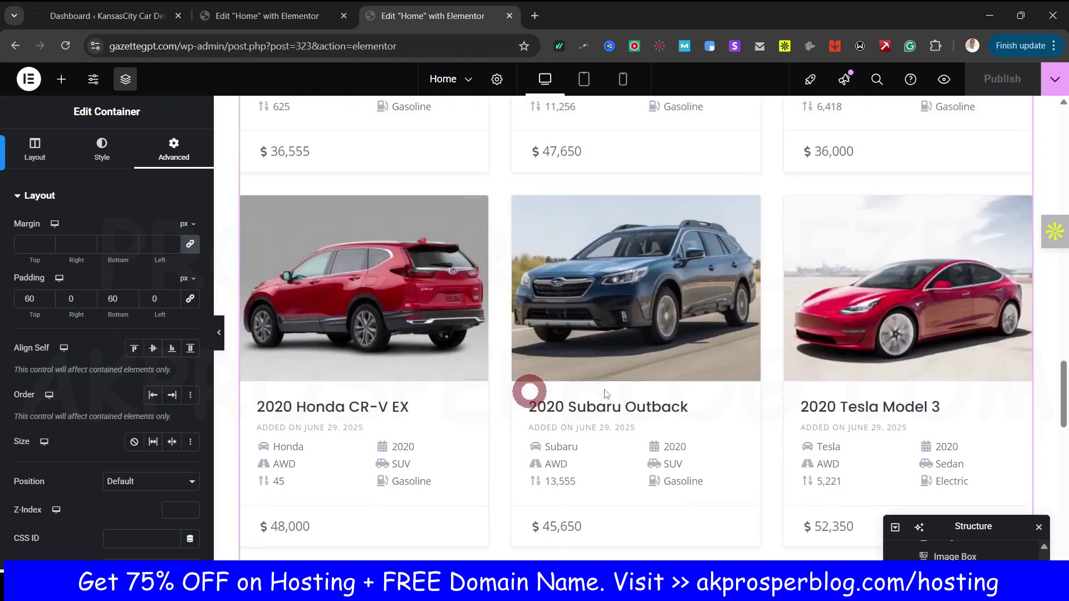
scroll(709, 342, "up", 5)
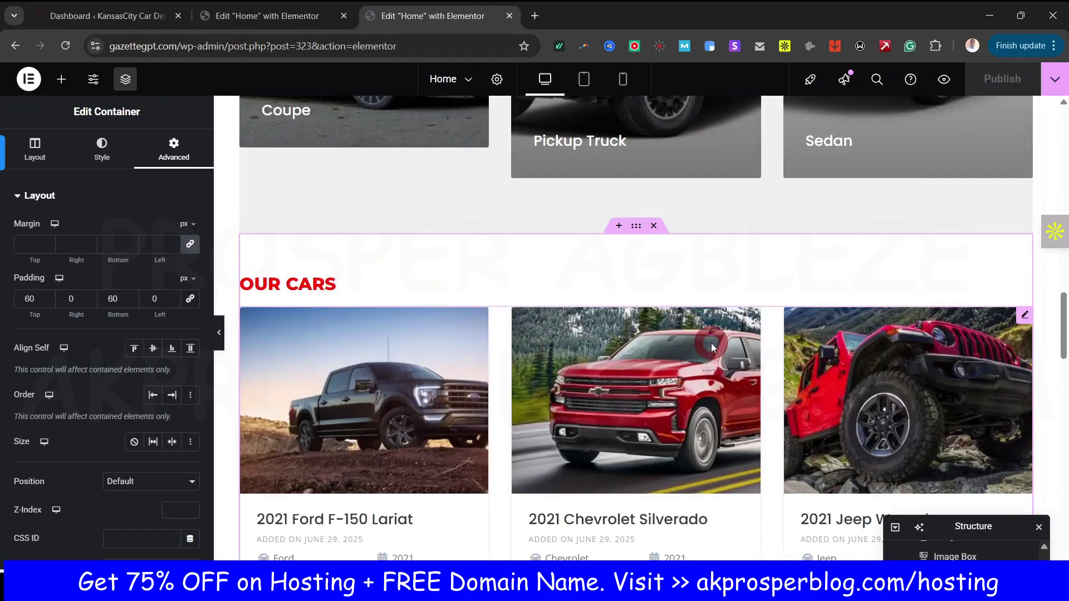
scroll(712, 356, "down", 7)
scroll(715, 370, "down", 8)
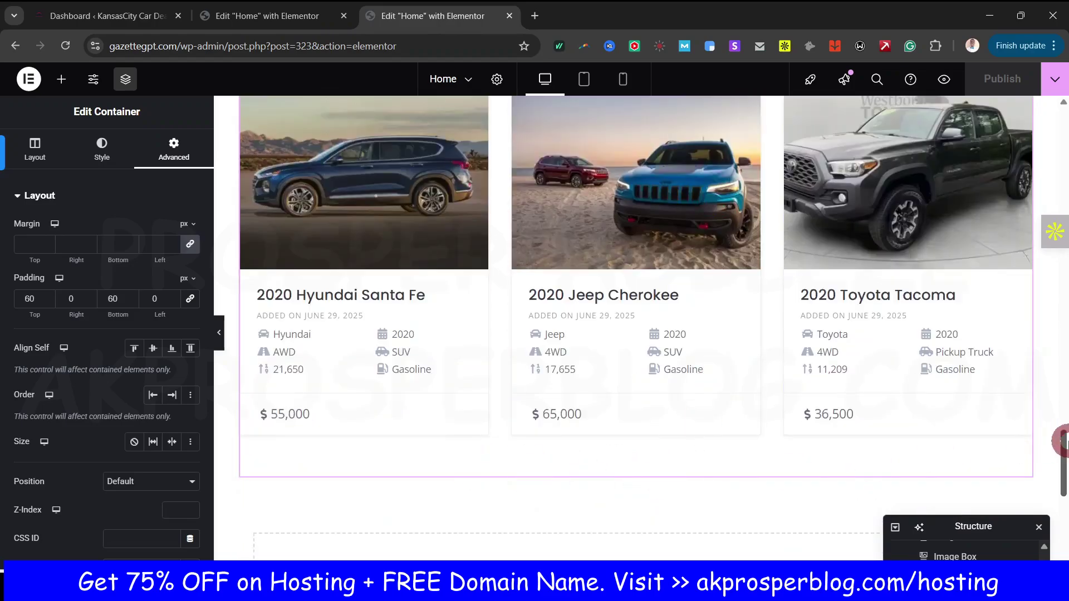
Step: Copy the hero section's Browse Inventory button and paste it into the Our Cars container below the listings
left_click_drag(1064, 451, 1062, 169)
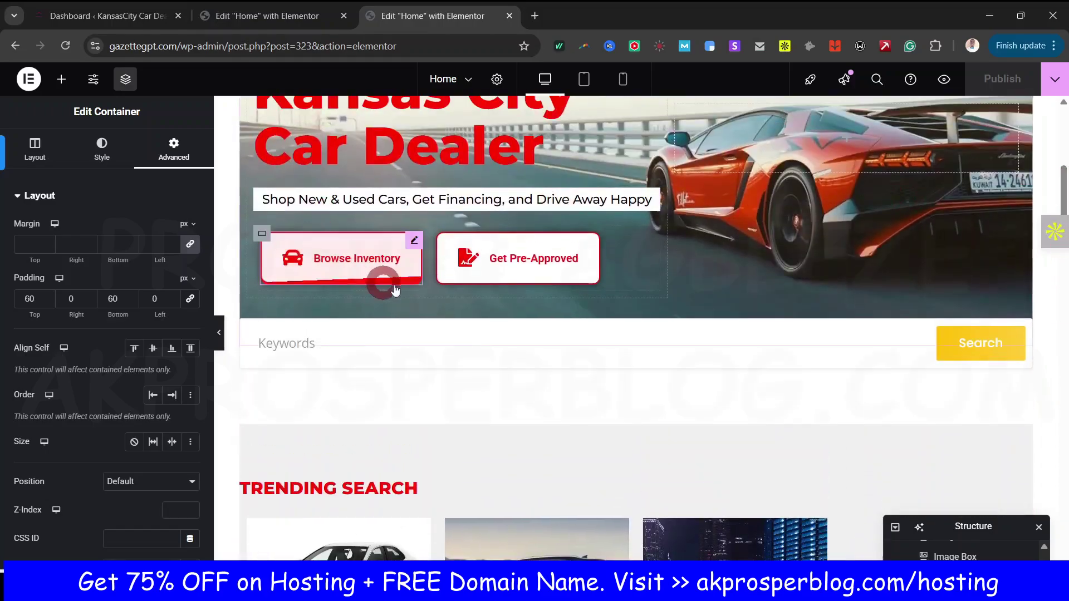
right_click(447, 266)
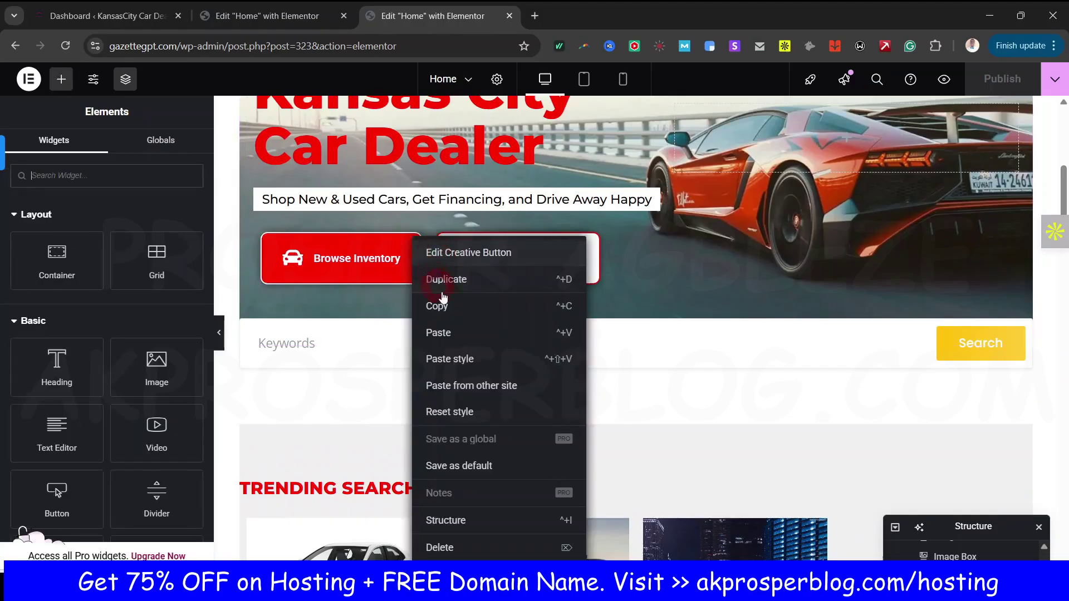
left_click(440, 303)
left_click_drag(1064, 195, 1062, 476)
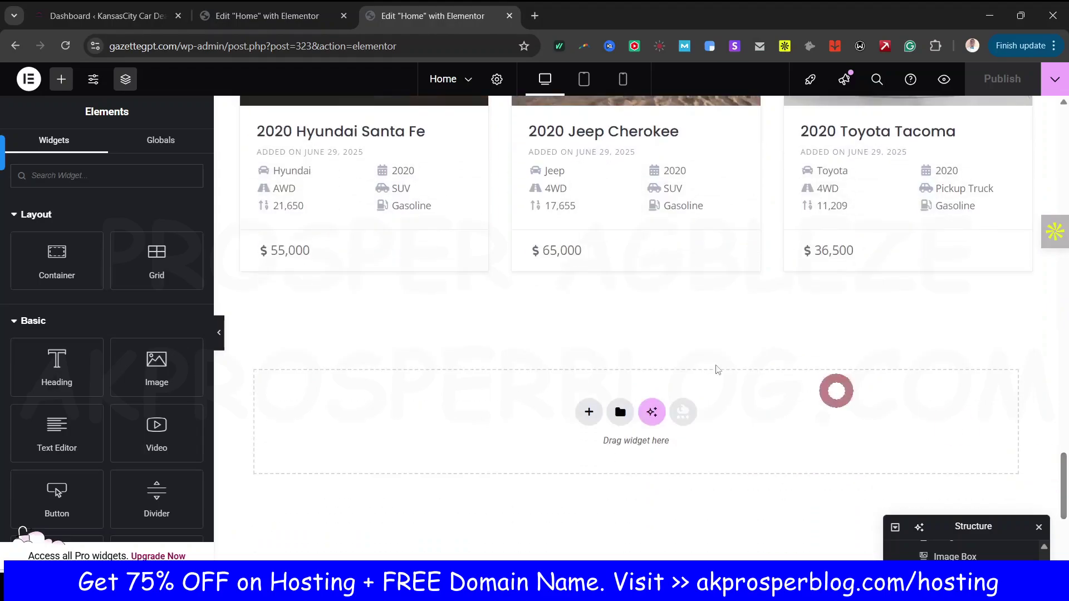
right_click(575, 300)
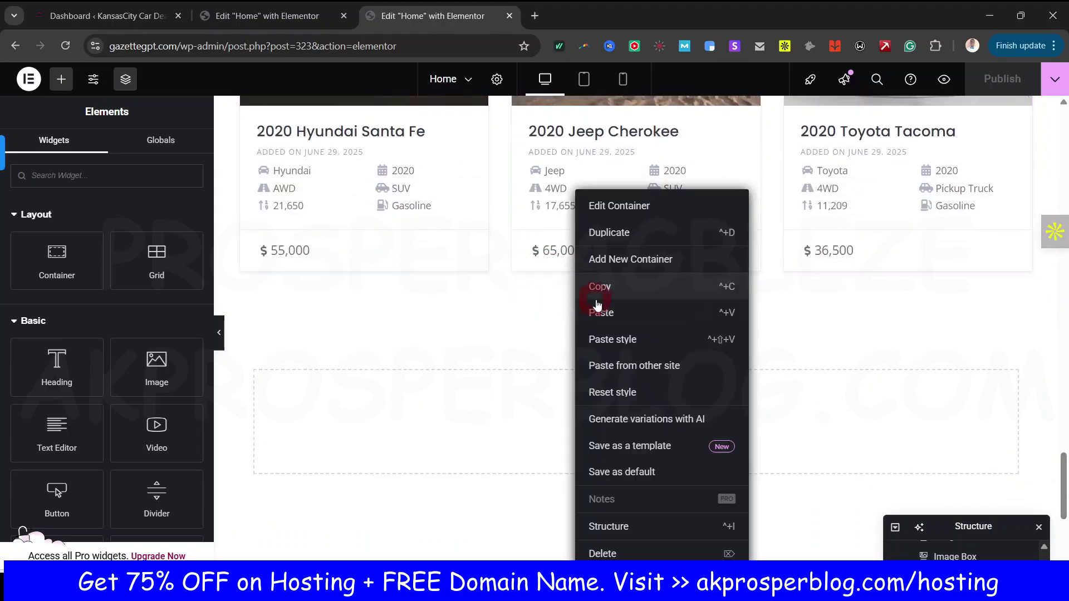
left_click(609, 314)
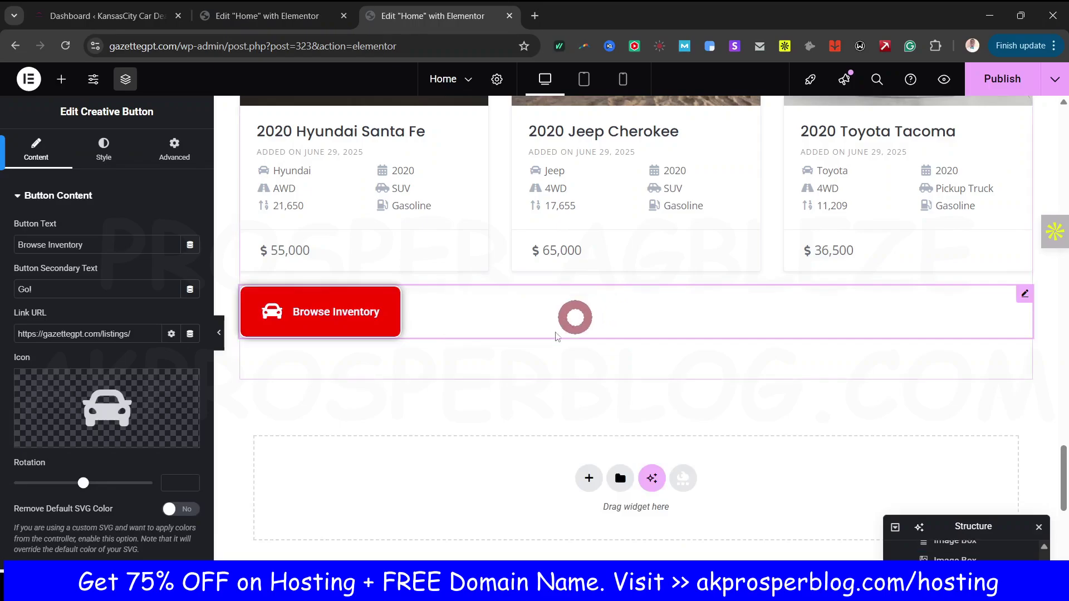
Step: Set the pasted Browse Inventory button's alignment to center
left_click(111, 146)
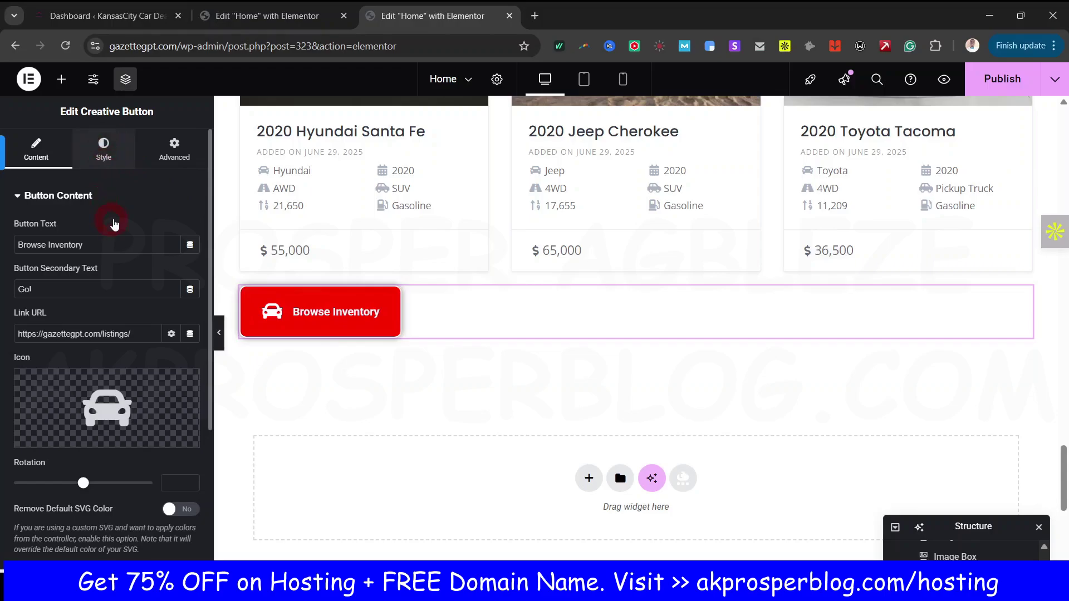
left_click(92, 156)
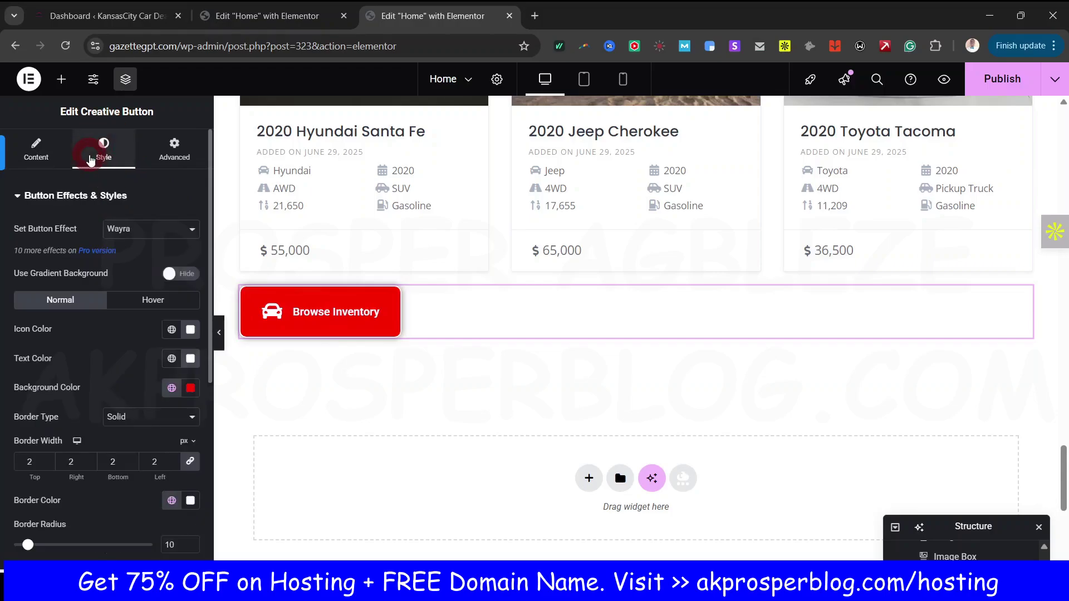
scroll(143, 276, "down", 5)
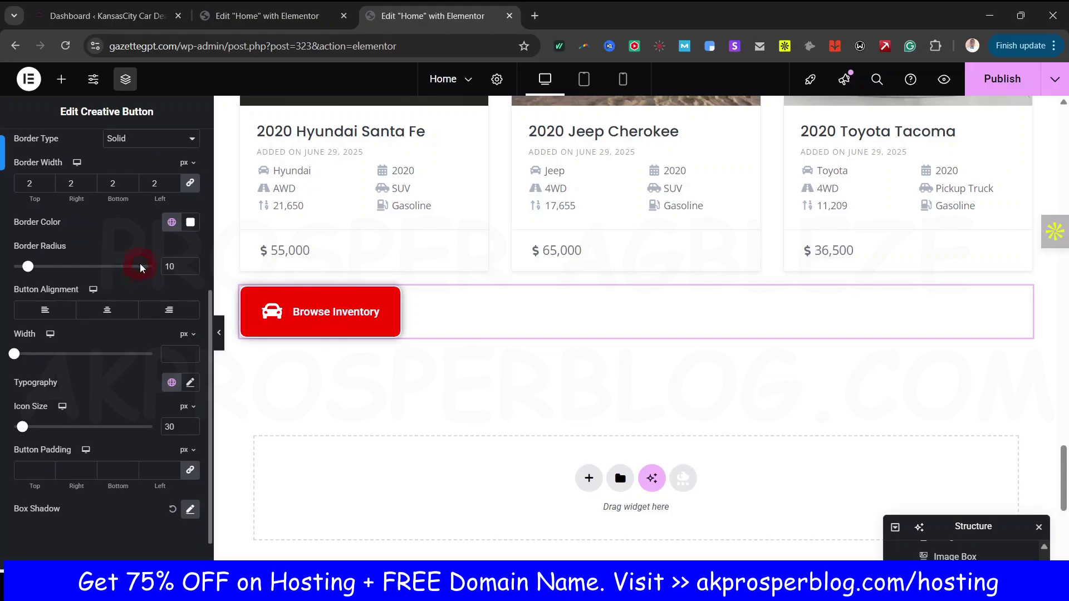
left_click(93, 312)
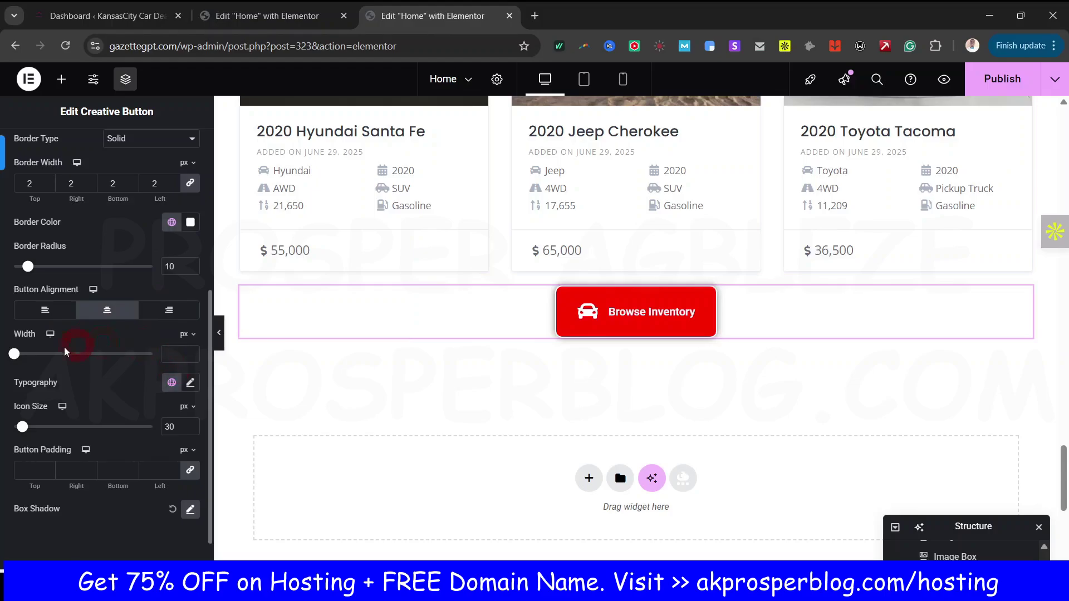
Step: Set the pasted button's width to 40%, comparing it with the SEE ALL CAR button on the reference page
left_click(276, 17)
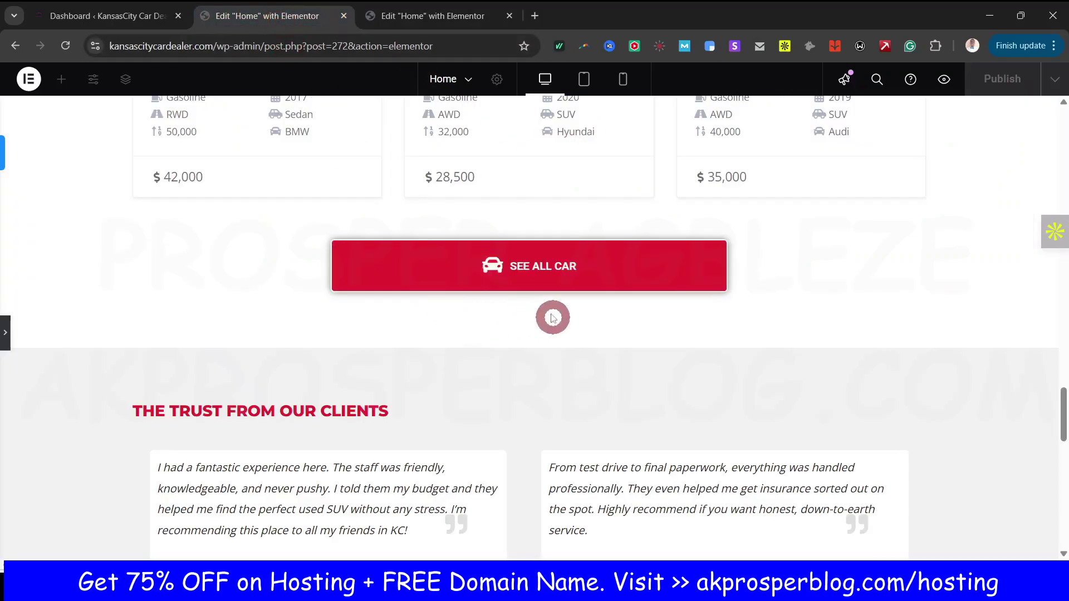
left_click(431, 17)
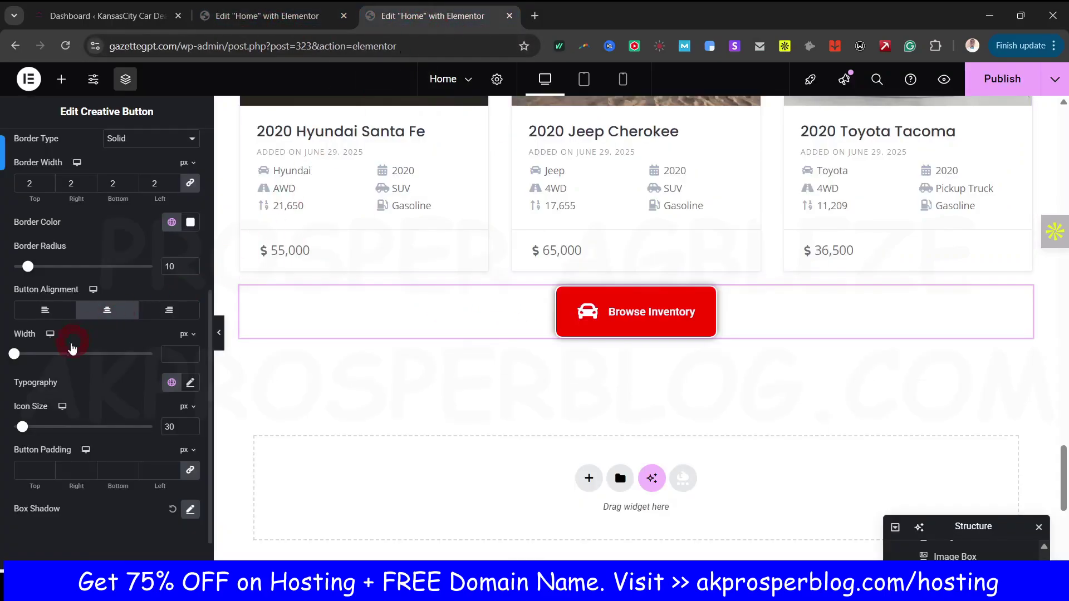
left_click_drag(16, 356, 129, 372)
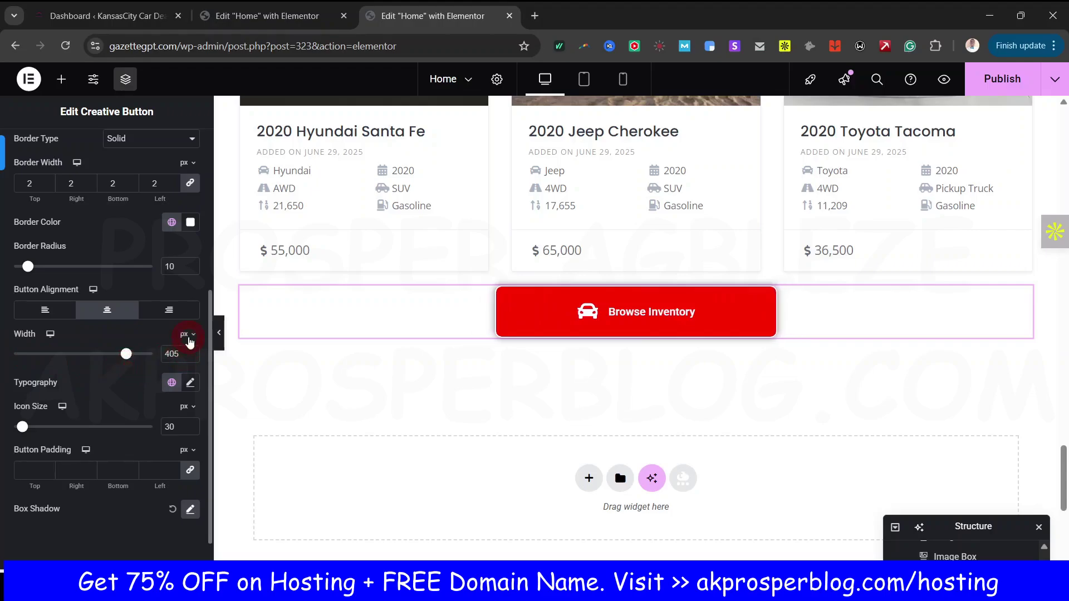
left_click(175, 358)
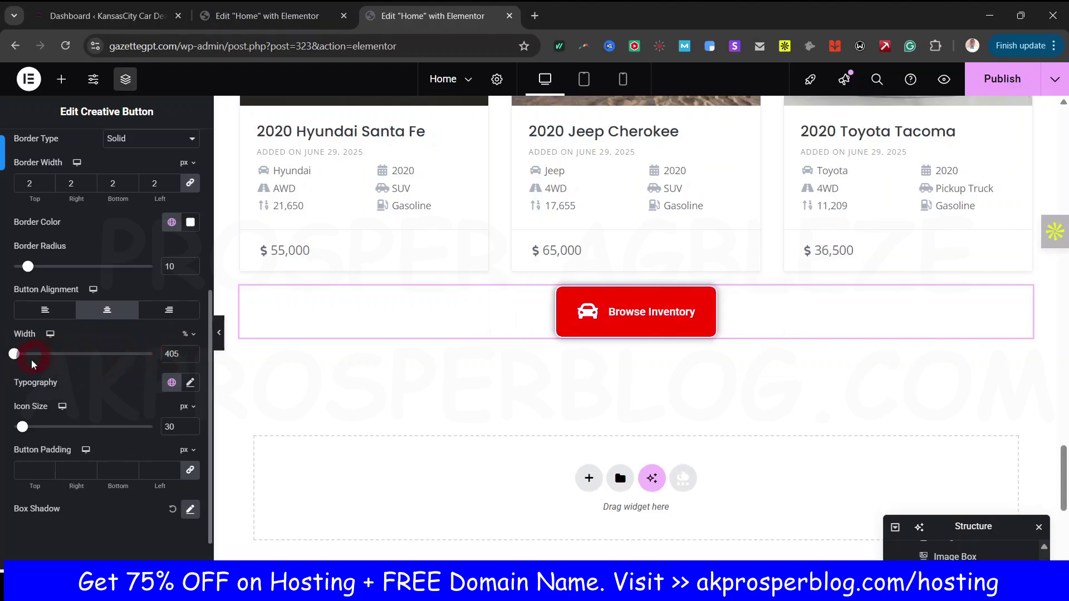
left_click_drag(17, 359, 73, 366)
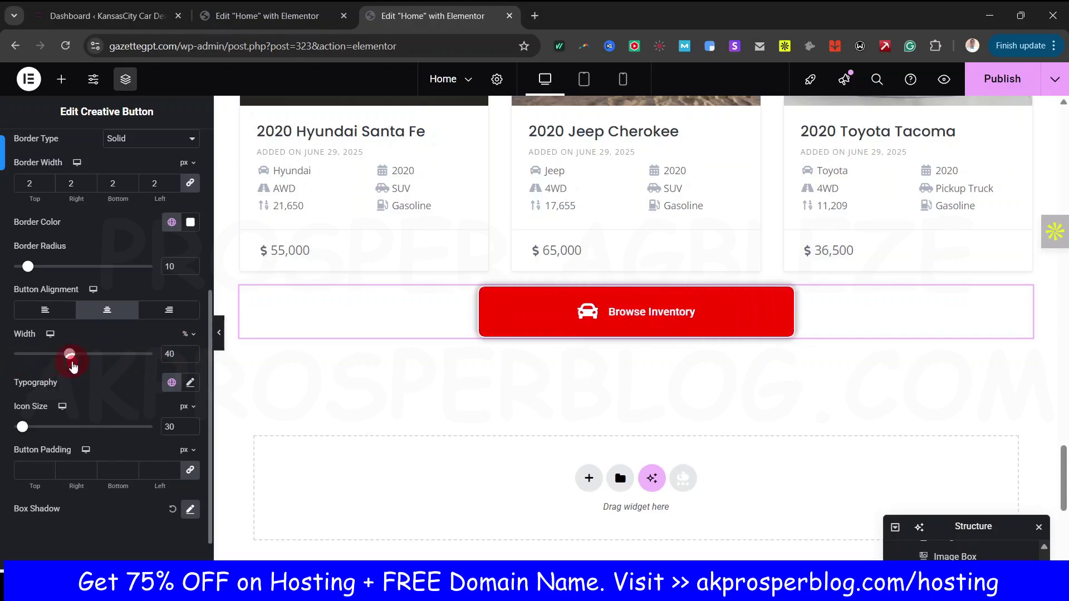
left_click(267, 15)
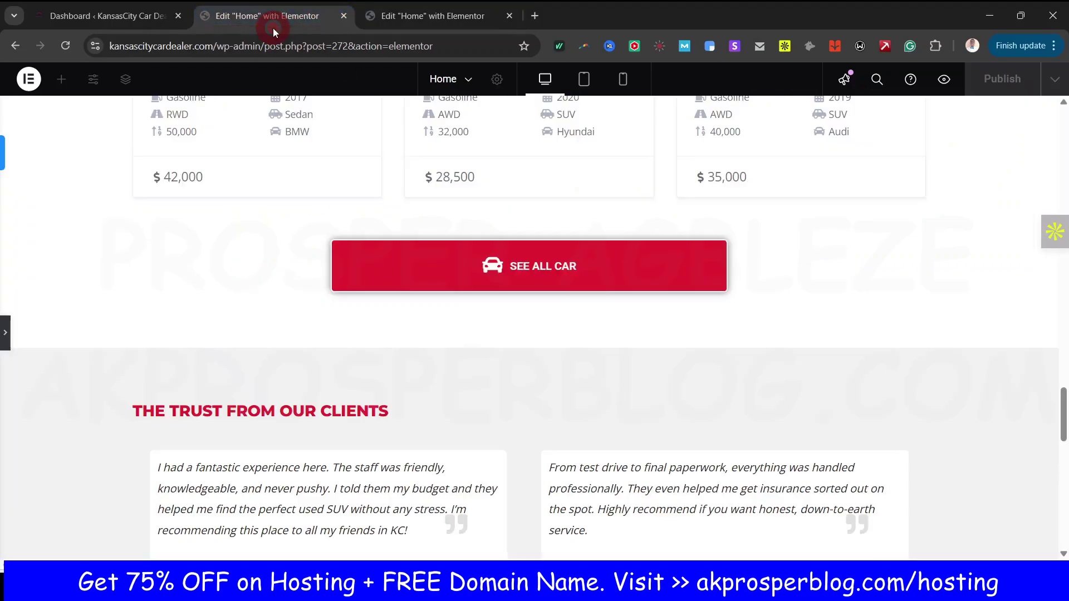
left_click(429, 16)
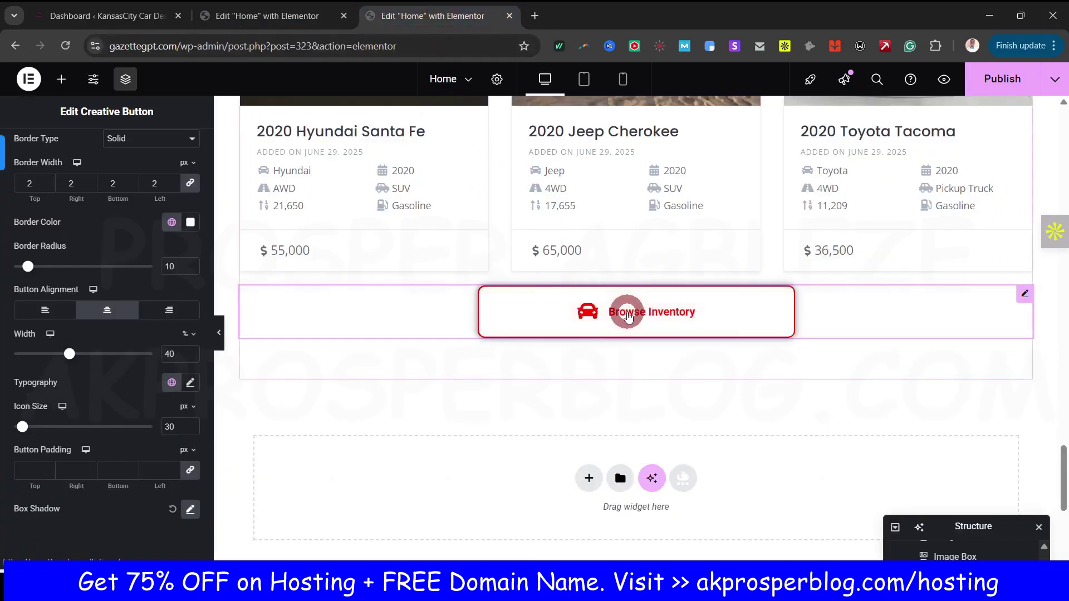
Step: Change the button text below the car listings to SEE ALL CARS and save the page
scroll(118, 325, "up", 5)
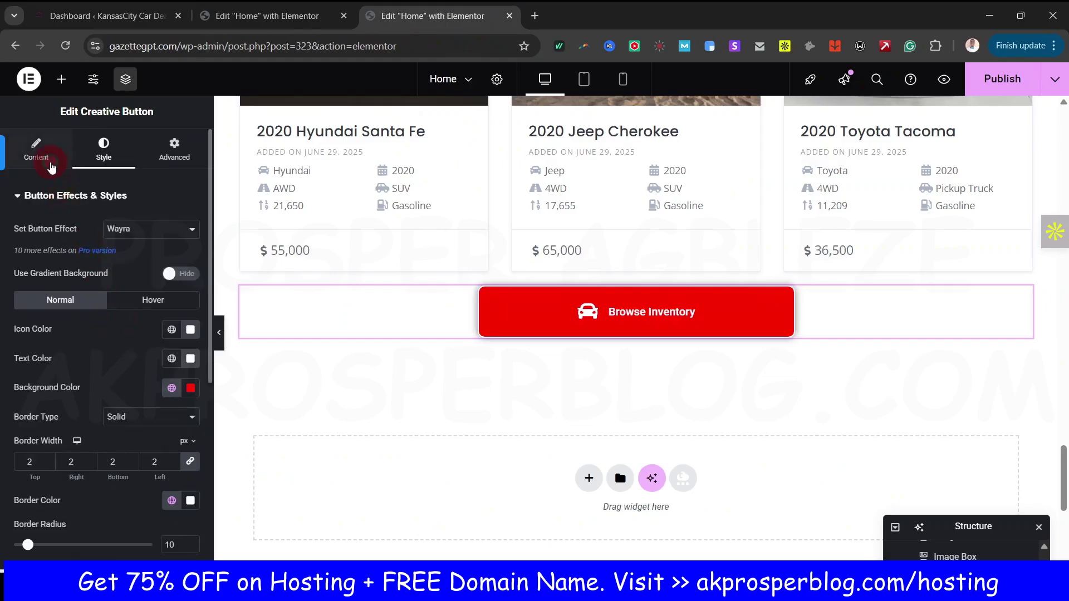
left_click(37, 151)
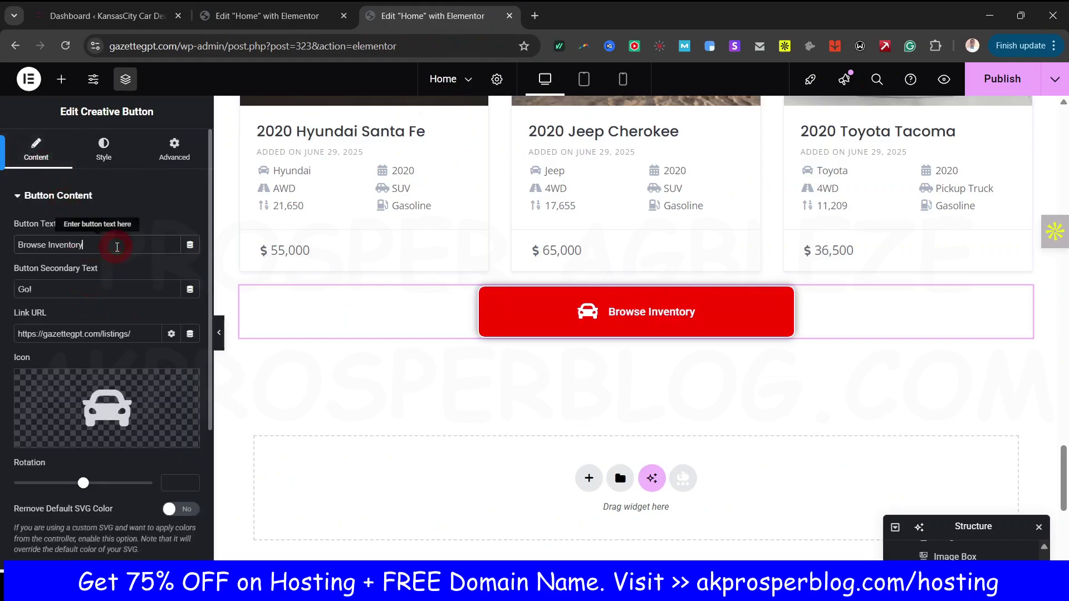
type("see")
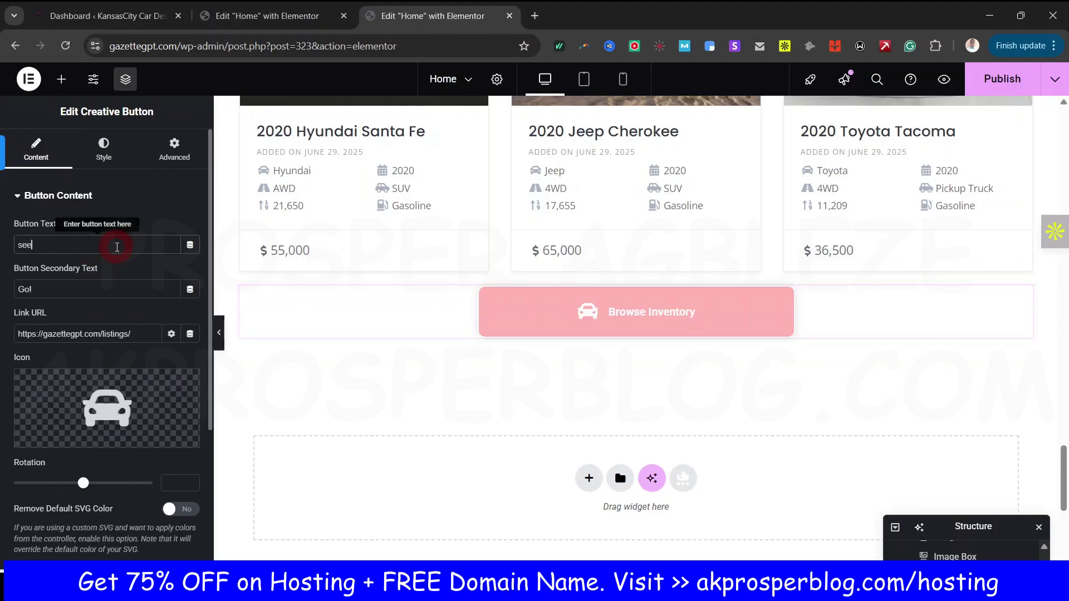
key("BackSpace")
key("BackSpace")
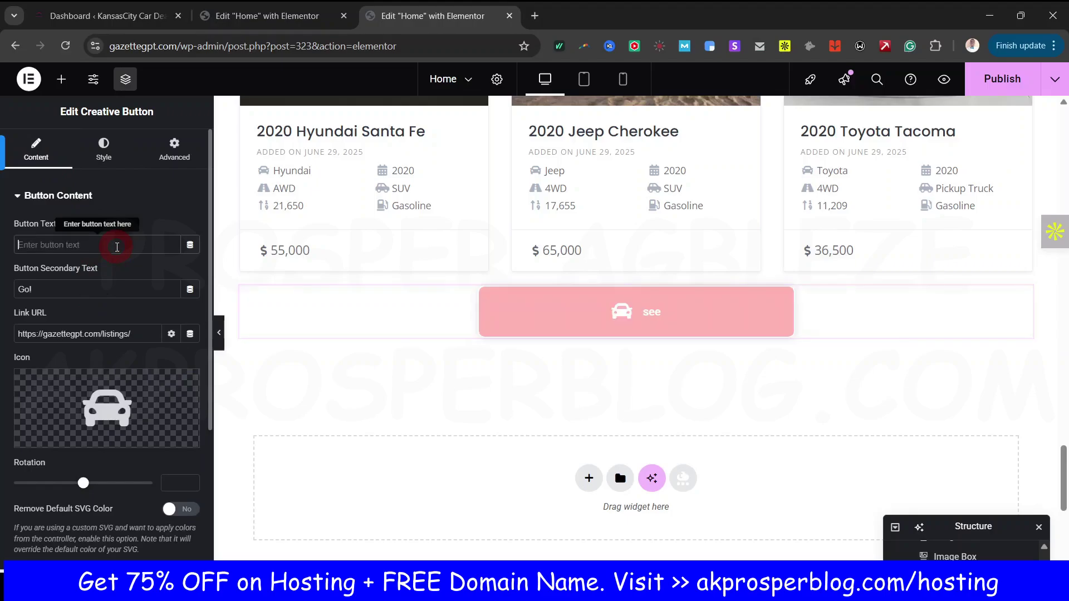
type("SEE ")
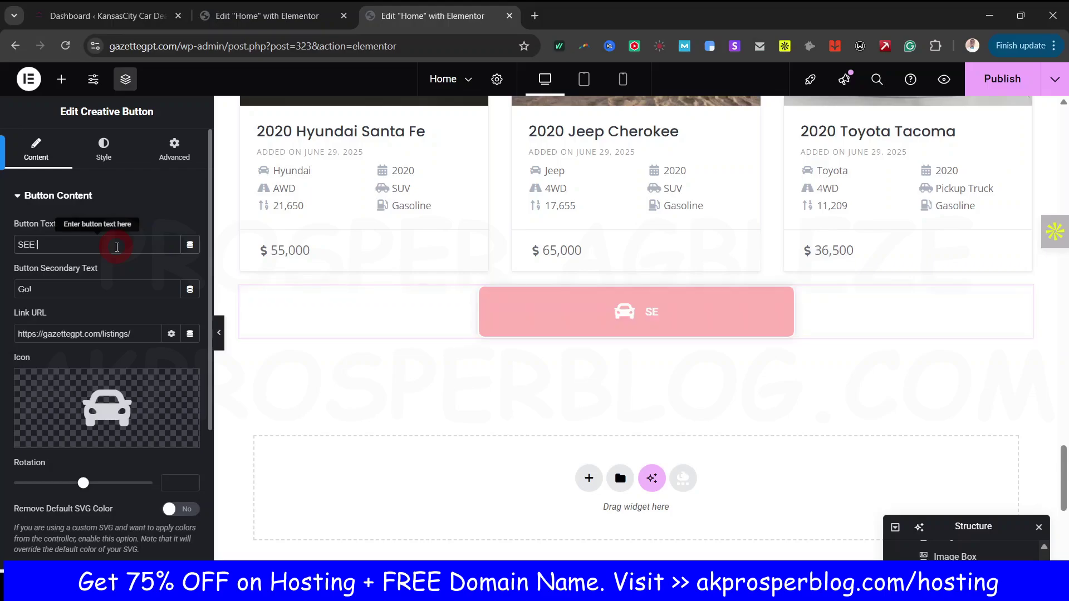
type("ALL CRAS")
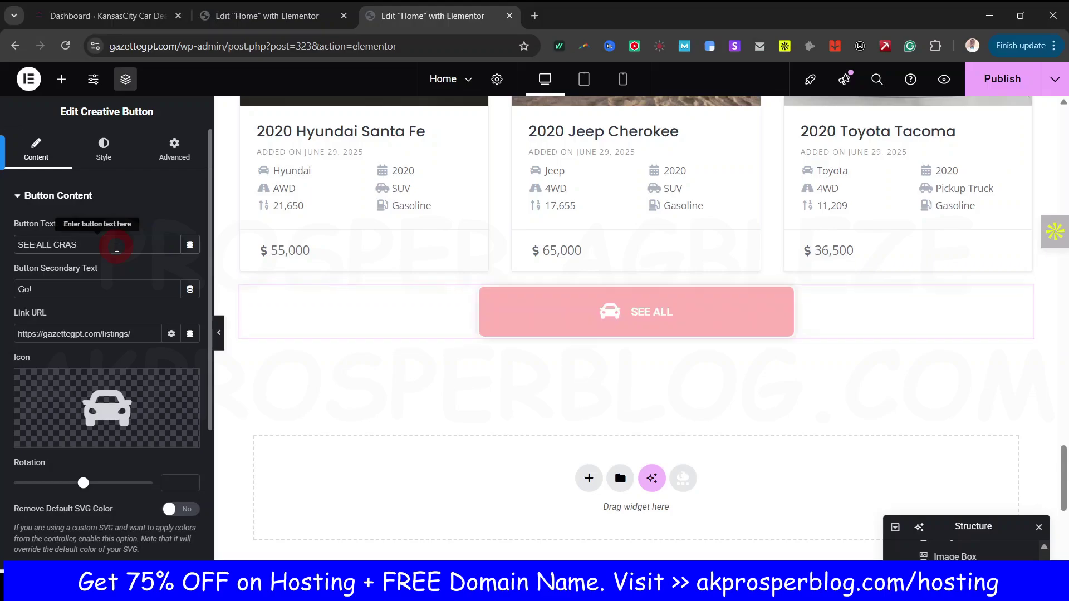
key("BackSpace")
key("BackSpace")
key("BackSpace")
type("A")
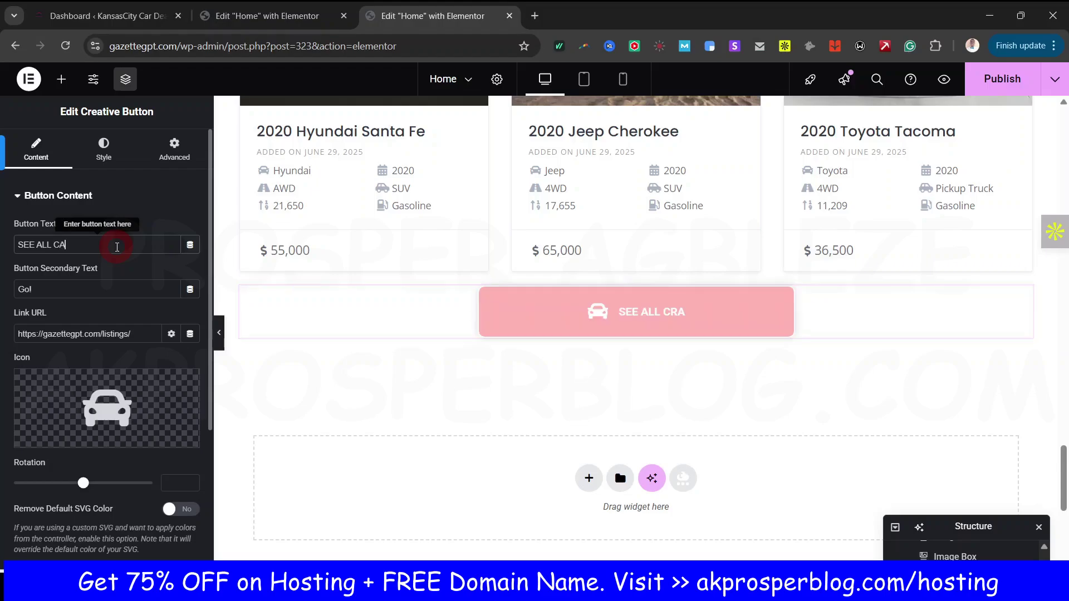
type("RS")
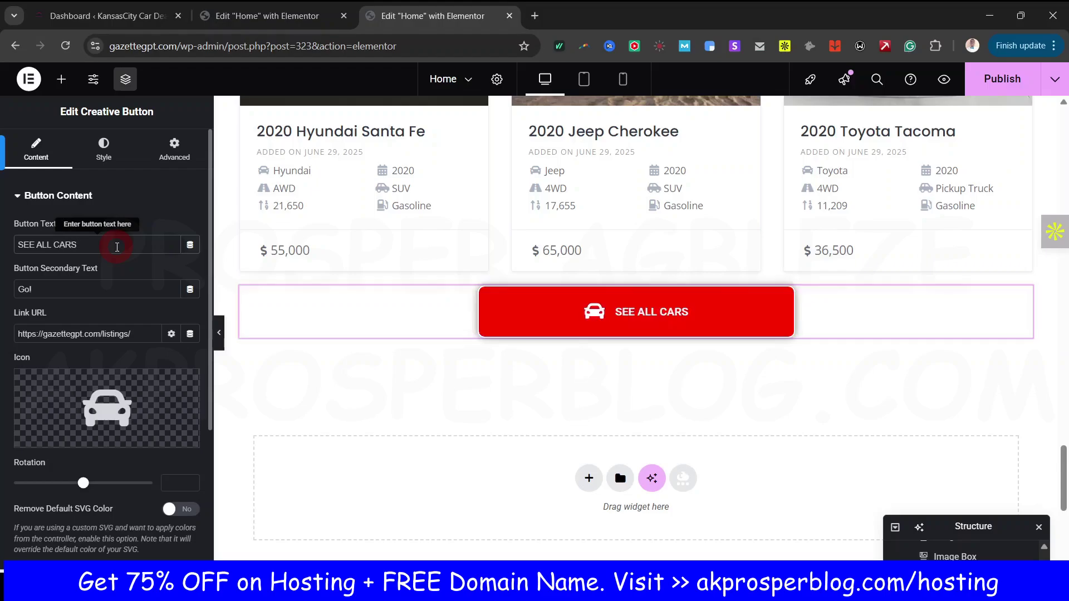
key("ctrl+s")
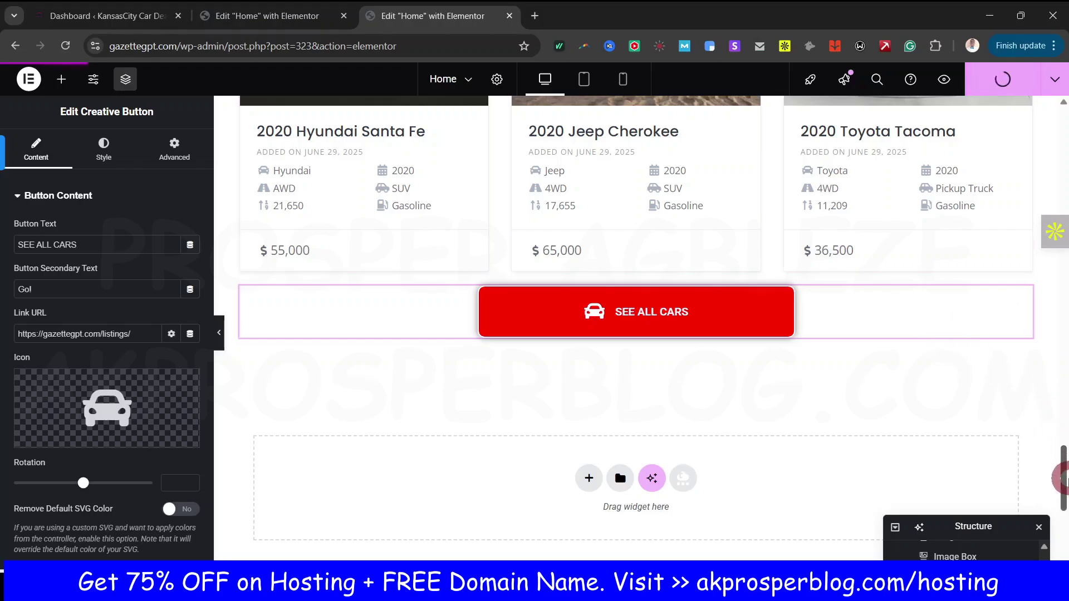
Step: Examine the reference page's sections below the SEE ALL CAR button, including testimonials, brand logos and dealership statistics, and compare with the rebuilt page
left_click(261, 15)
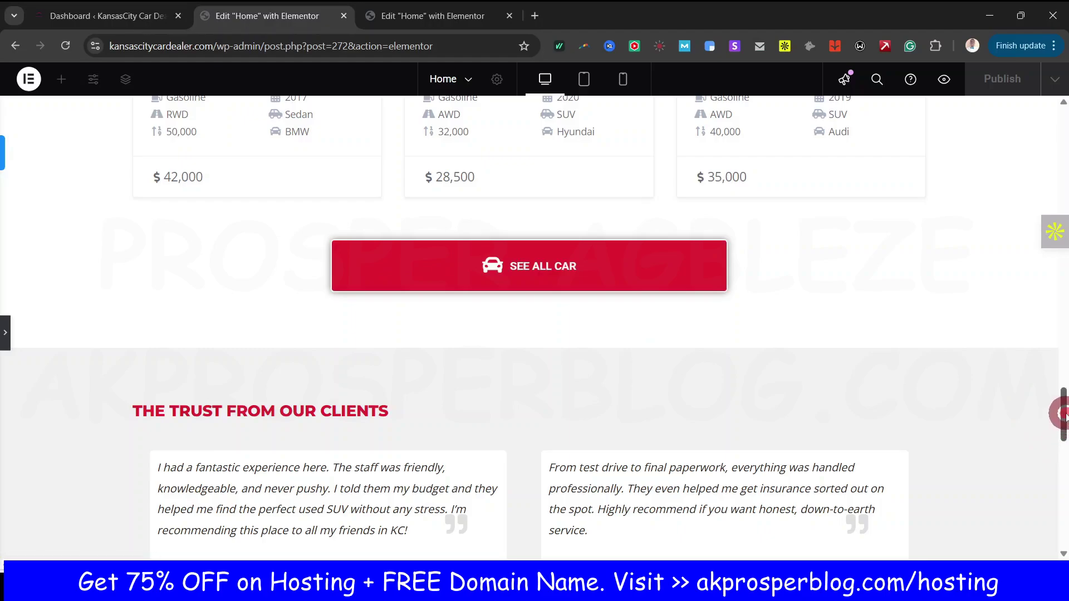
left_click_drag(1060, 429, 1065, 458)
left_click(523, 431)
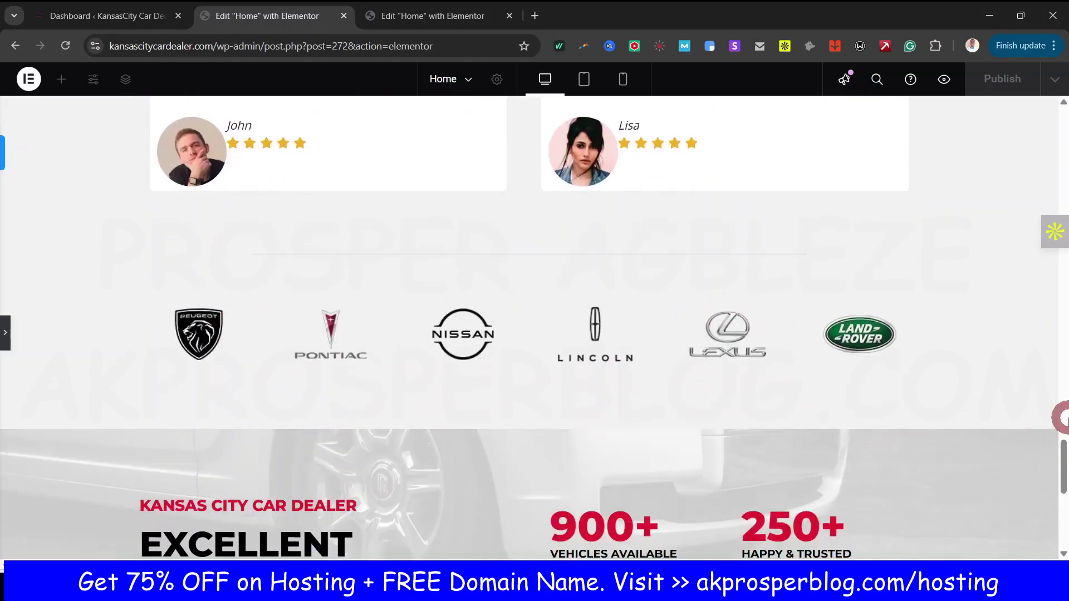
scroll(691, 426, "down", 5)
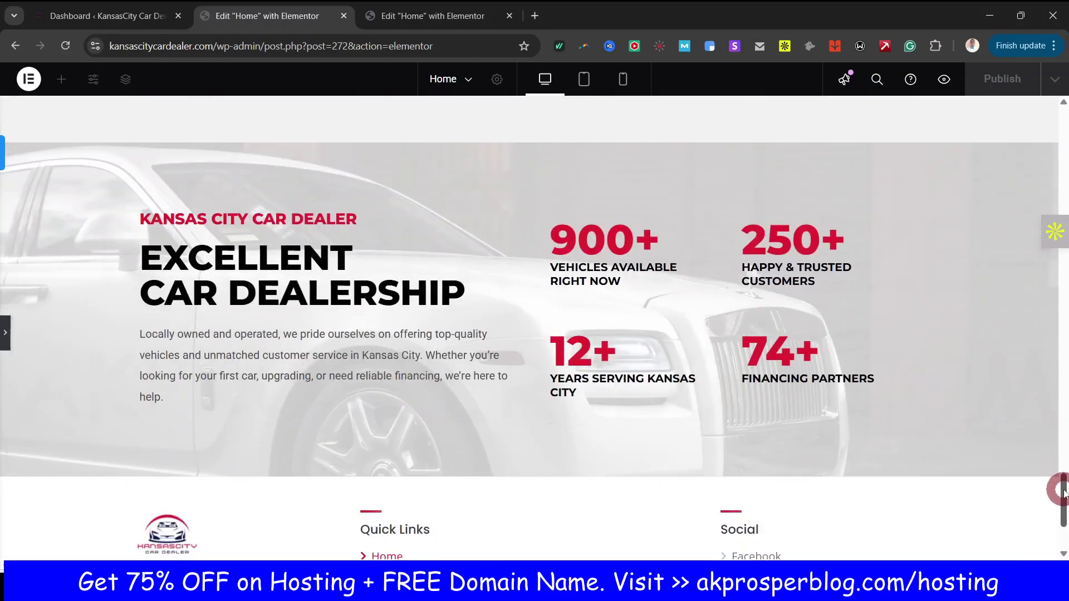
left_click_drag(1063, 489, 1062, 444)
left_click(450, 19)
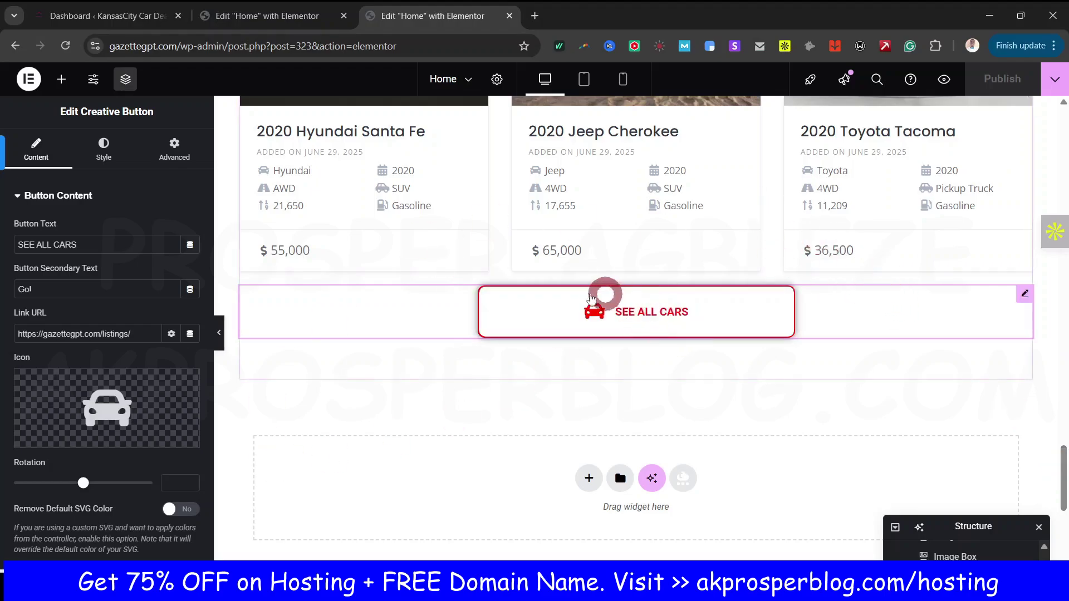
mouse_move(1064, 477)
left_mouse_down()
mouse_move(1063, 466)
mouse_move(1064, 487)
left_mouse_up()
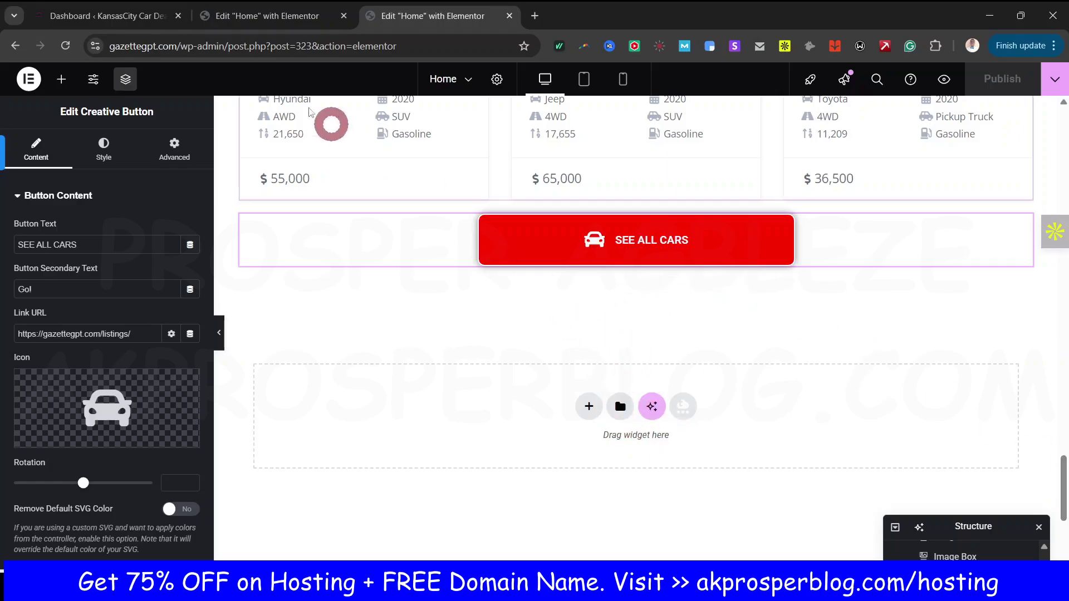
left_click(421, 21)
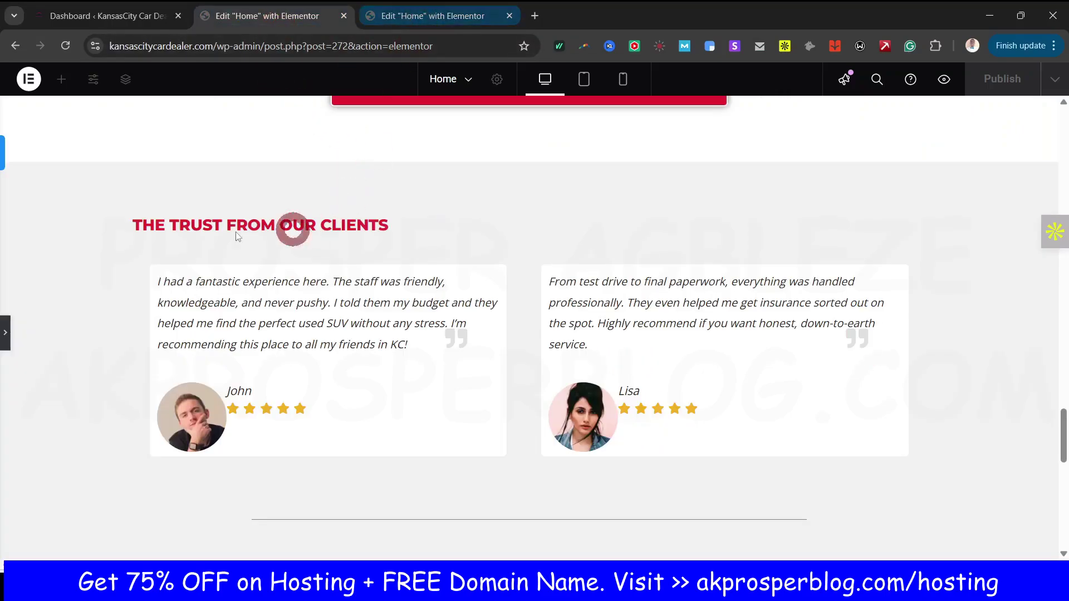
left_click(436, 20)
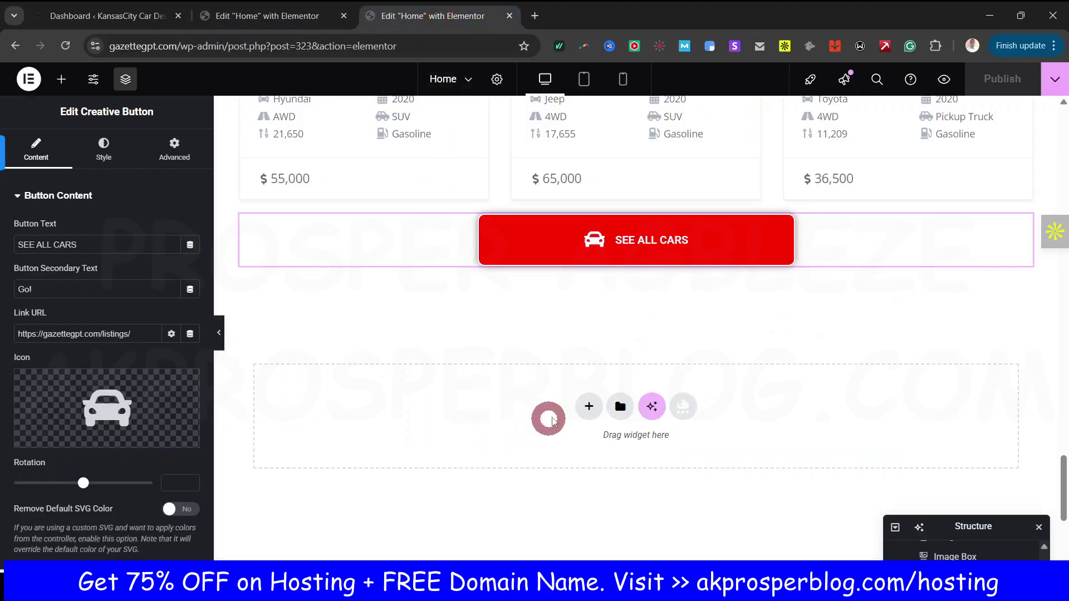
Step: Add a new single-column flexbox container with vertical direction below the Our Cars section
left_click(583, 406)
left_click(584, 439)
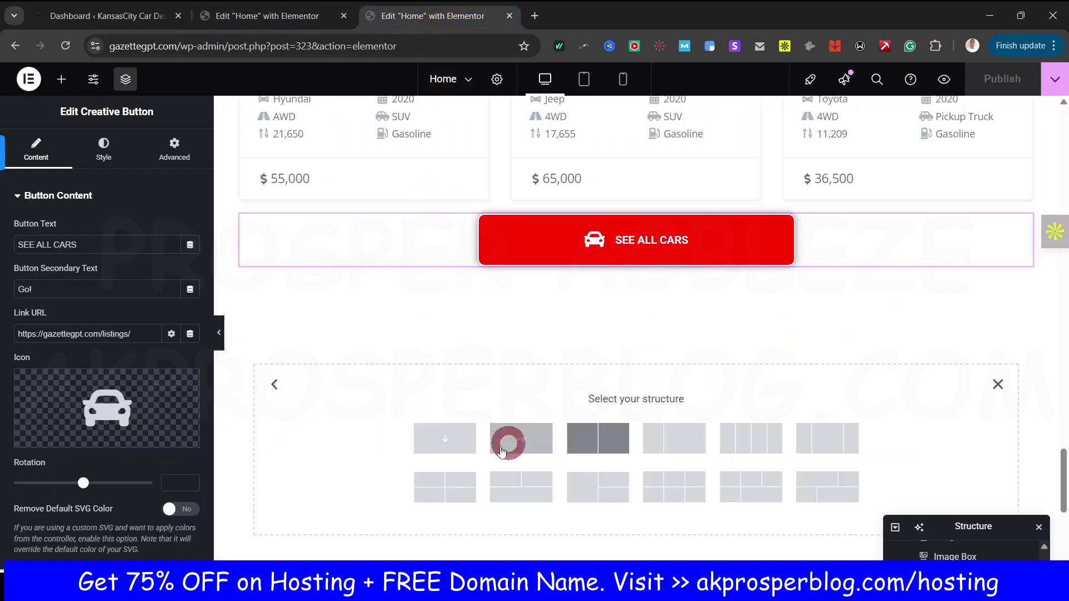
left_click(444, 438)
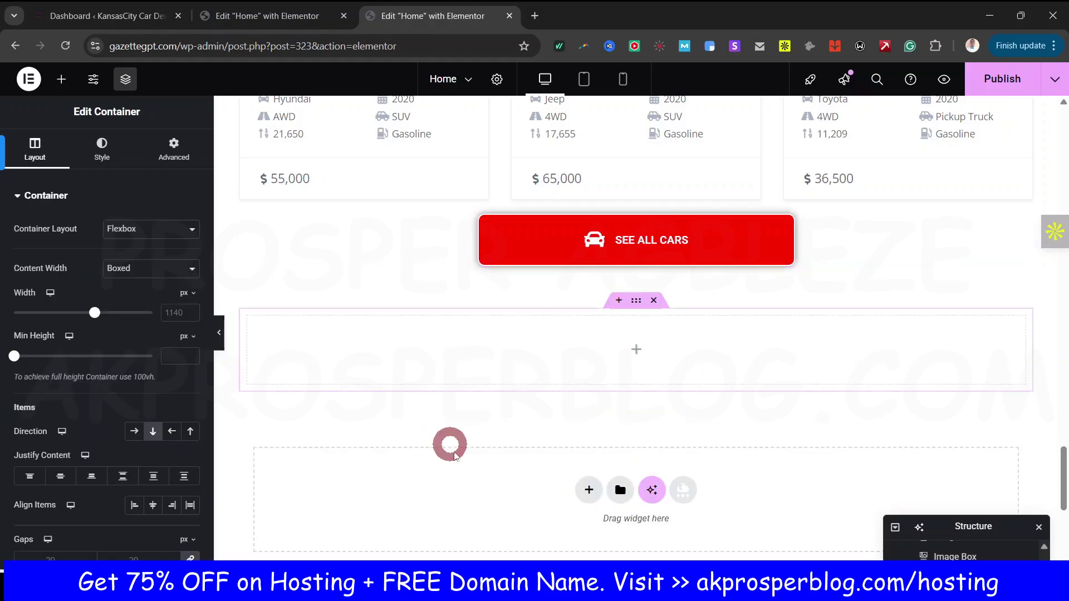
Step: Move the Structure navigator higher over the canvas and collapse all top-level containers in it
left_click_drag(980, 529, 857, 217)
left_click(847, 215)
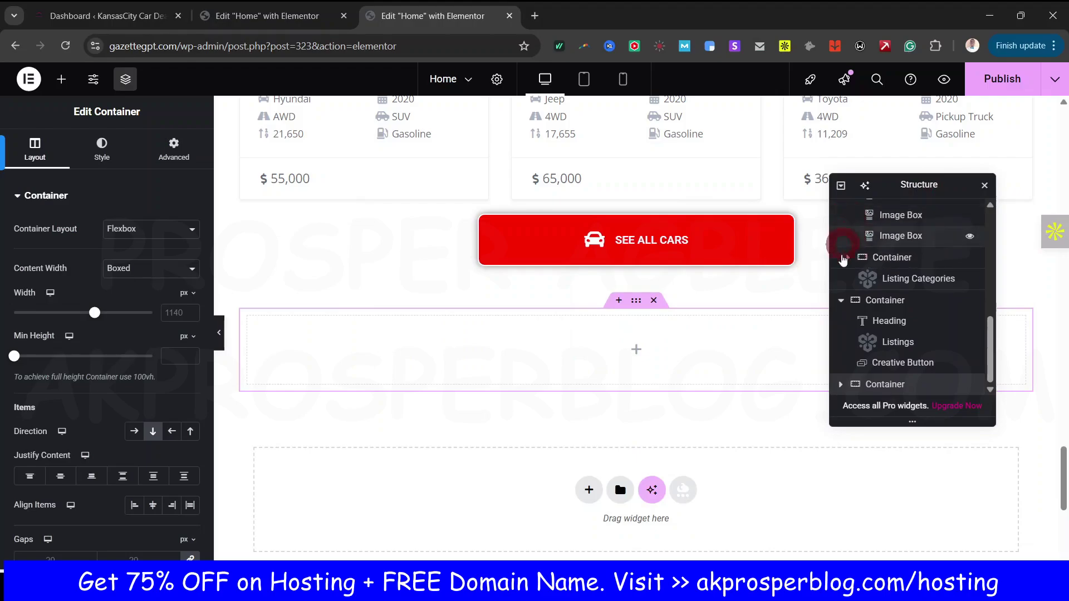
left_click(840, 299)
left_click(848, 216)
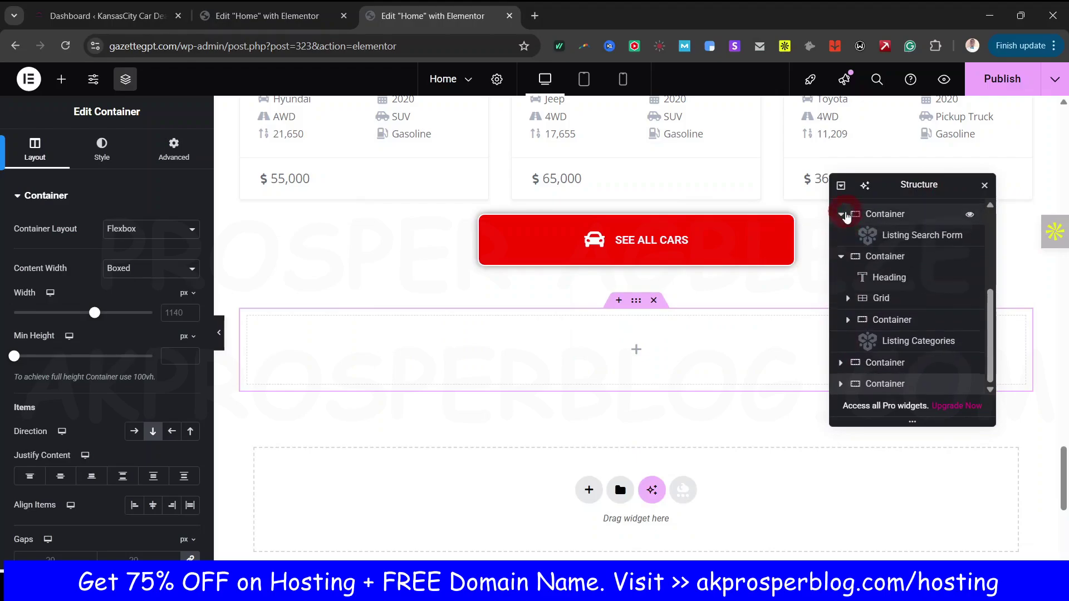
left_click(841, 256)
left_click(840, 295)
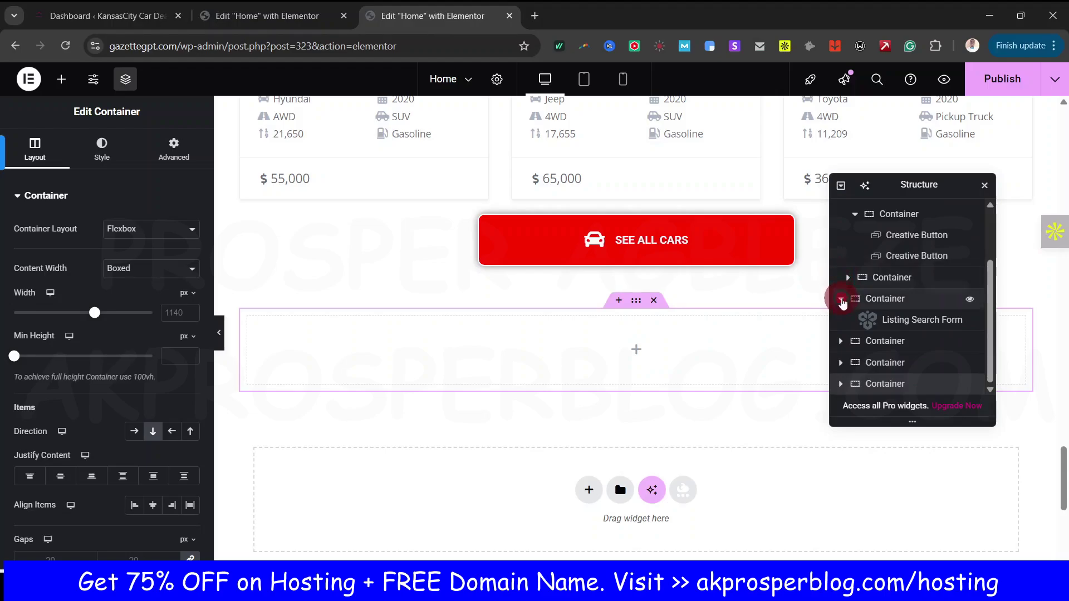
left_click(851, 237)
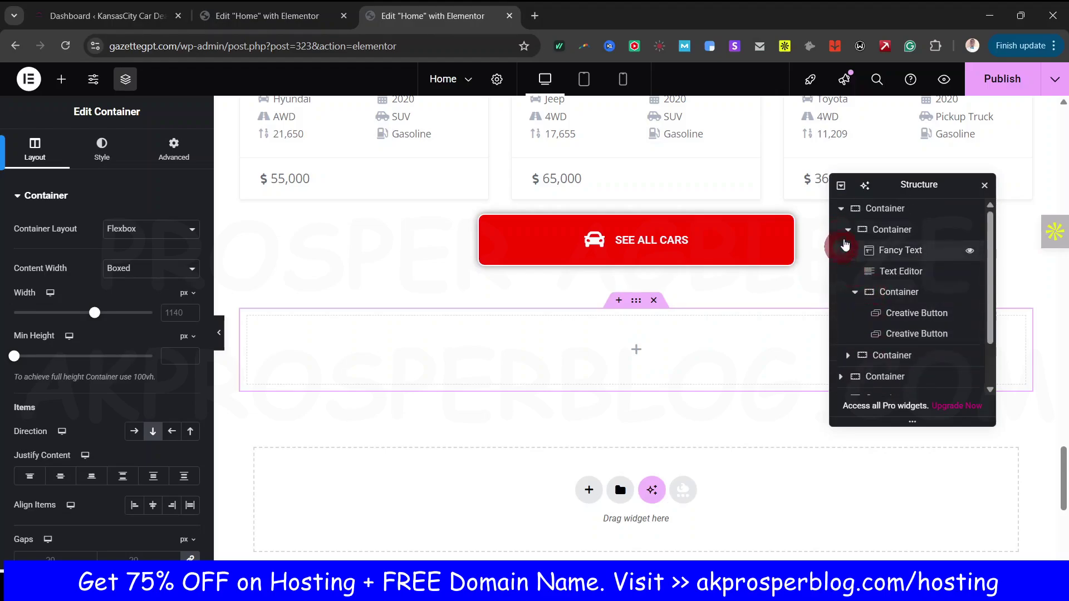
left_click(840, 210)
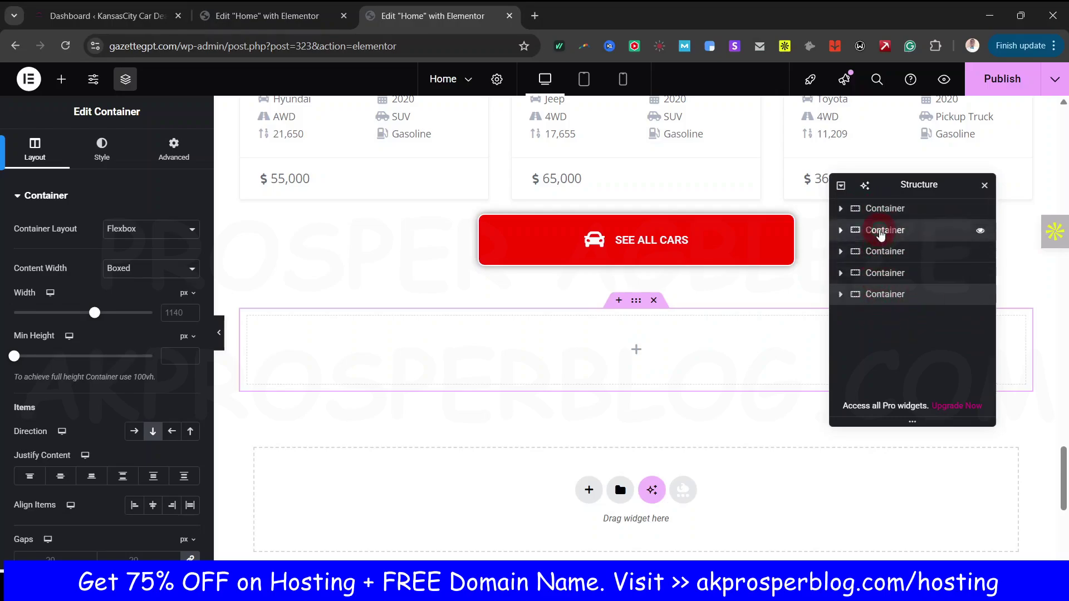
Step: Check which page section and widget the second top-level container in the Structure navigator holds
left_click(880, 234)
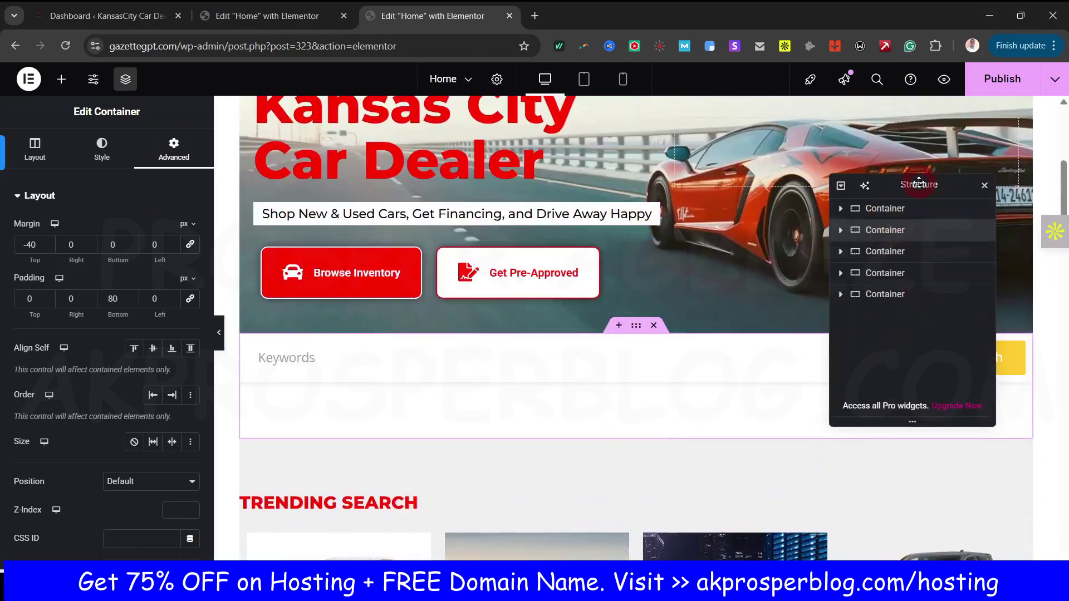
left_click_drag(918, 183, 940, 161)
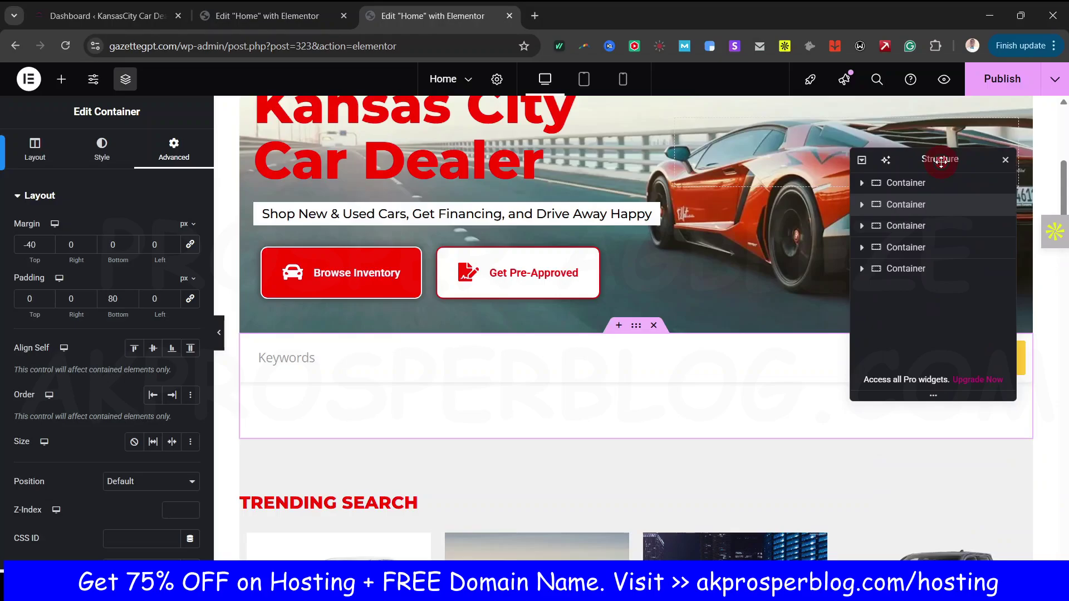
scroll(666, 396, "up", 7)
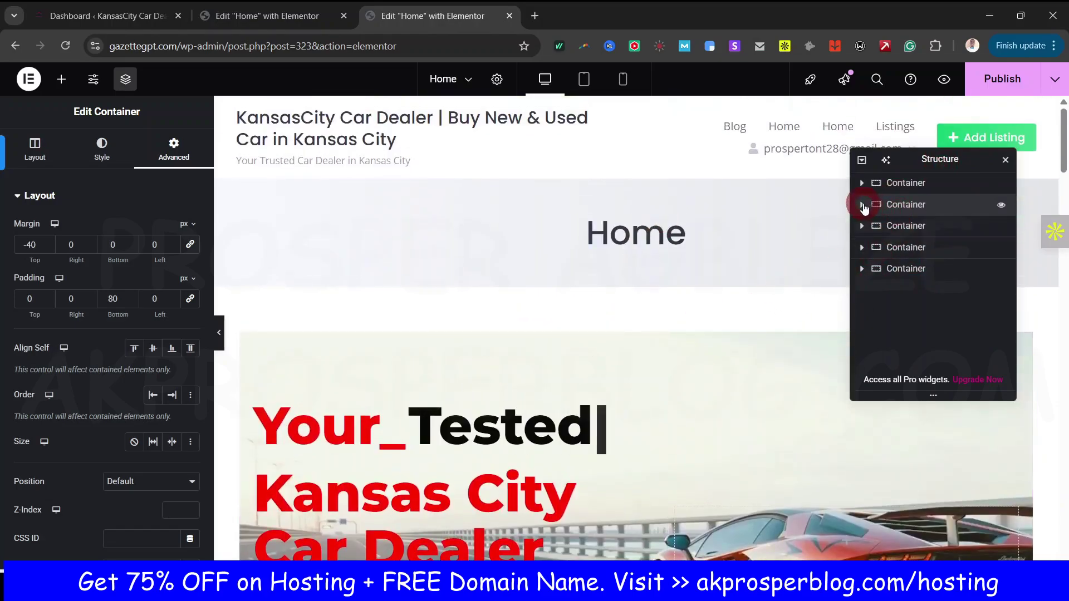
left_click(862, 205)
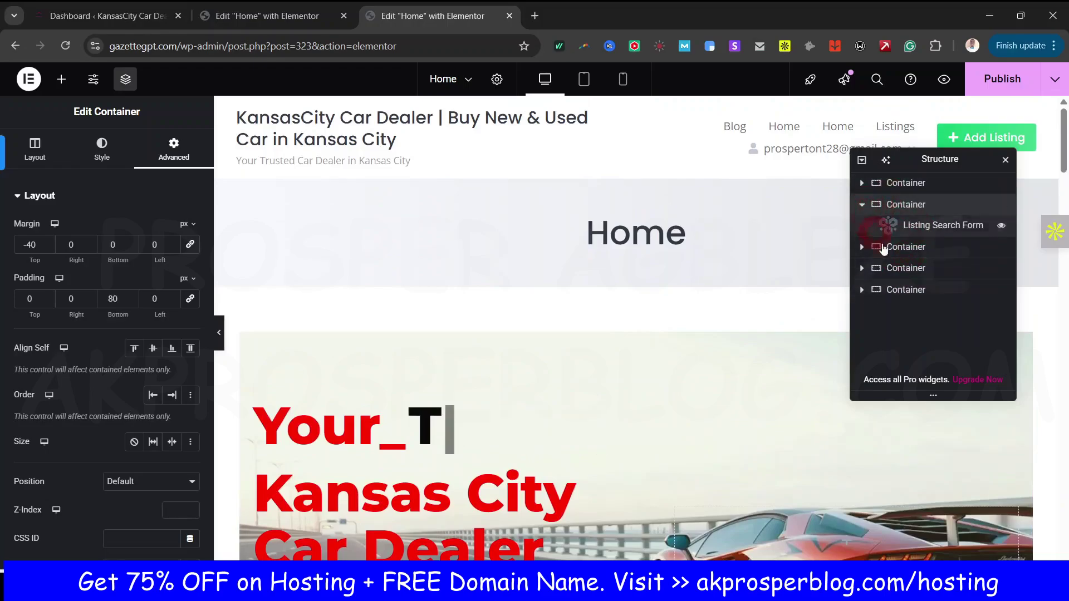
left_click(862, 205)
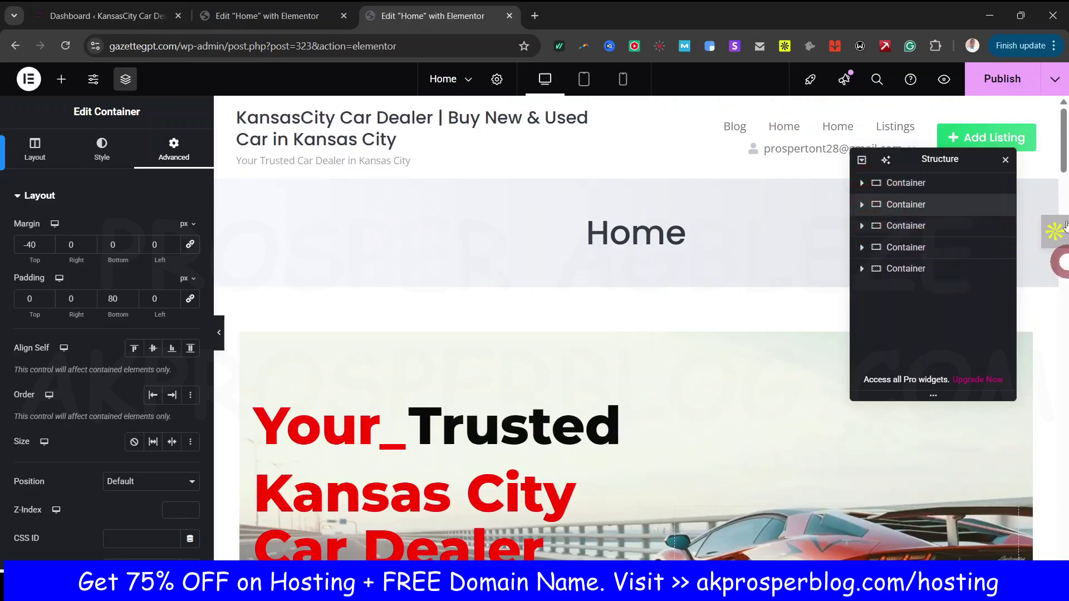
Step: Copy the OUR CARS heading into the empty container below the SEE ALL CARS button and compare it with the reference testimonials heading
scroll(851, 451, "down", 15)
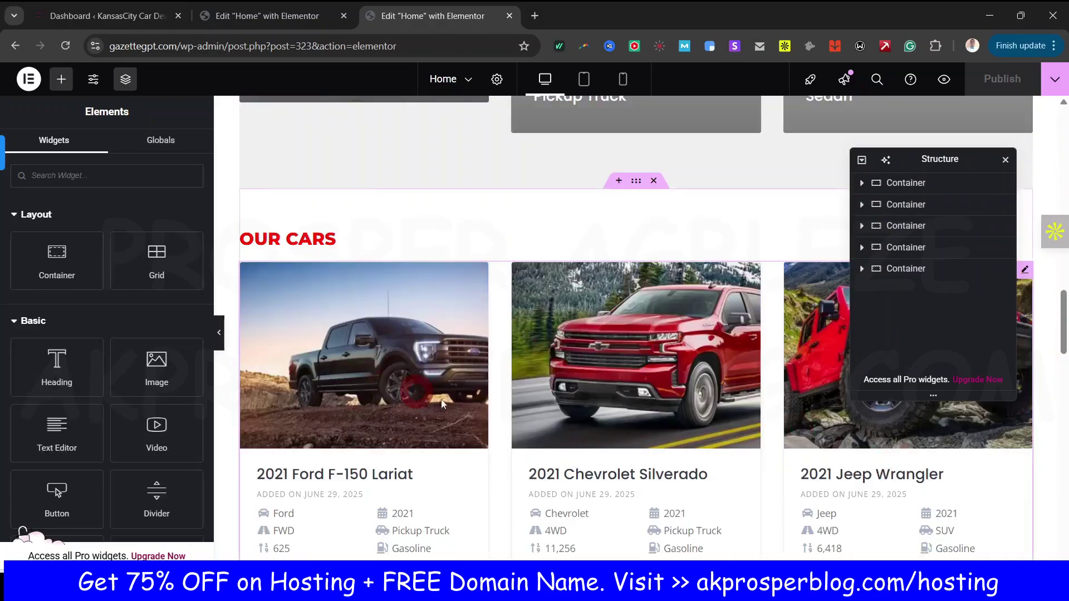
right_click(315, 240)
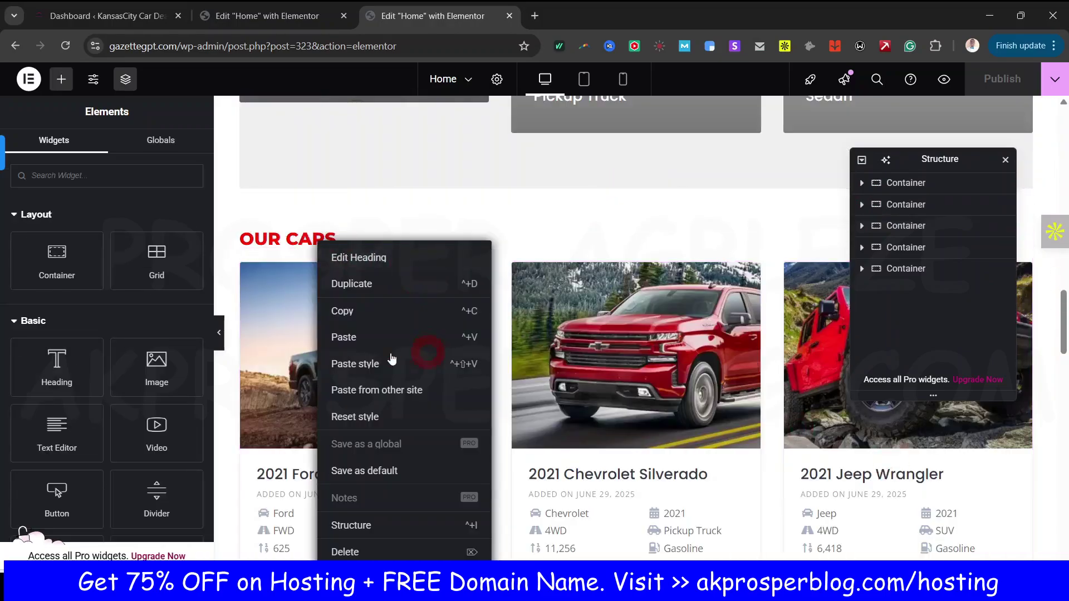
left_click(345, 310)
scroll(449, 399, "down", 13)
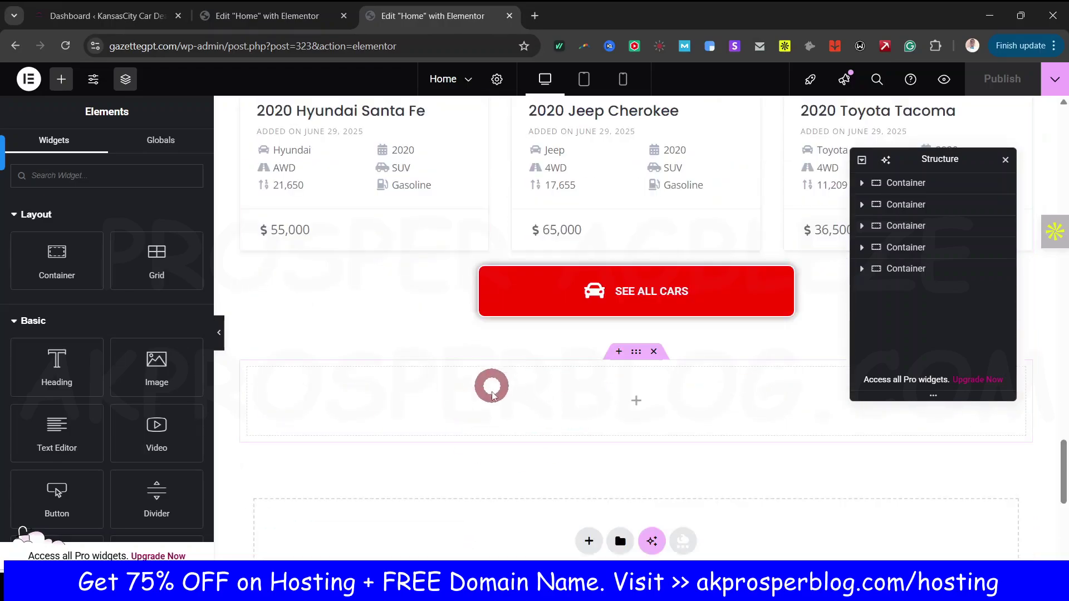
right_click(483, 413)
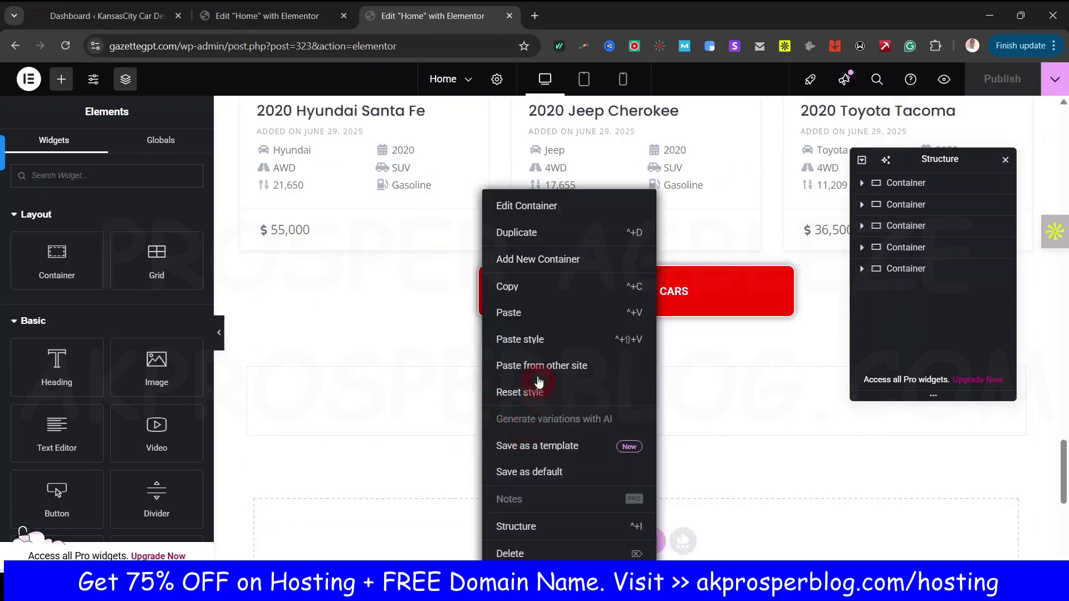
left_click(522, 318)
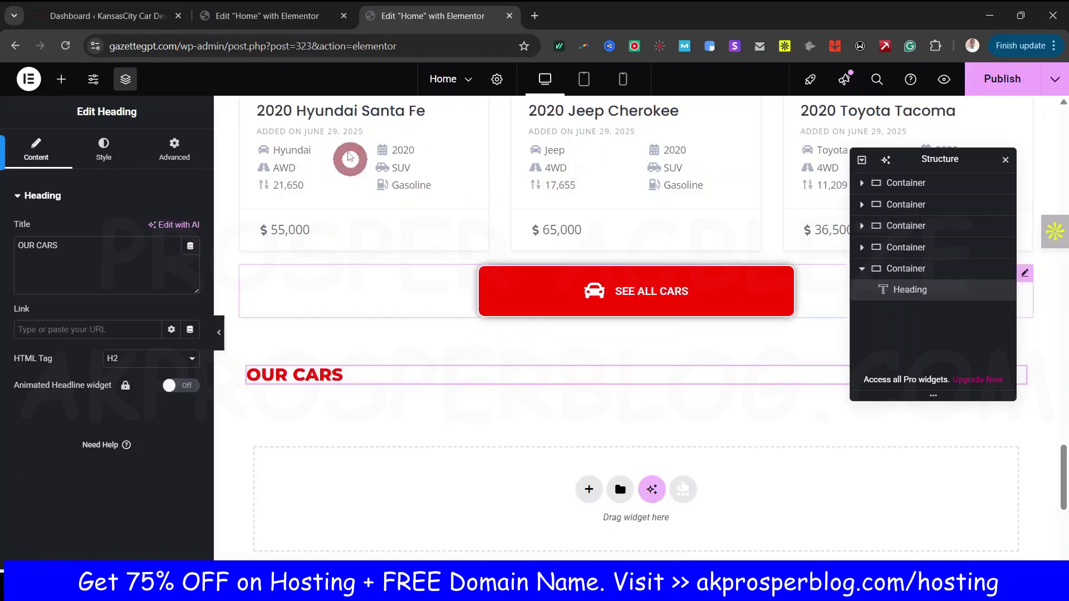
left_click(286, 17)
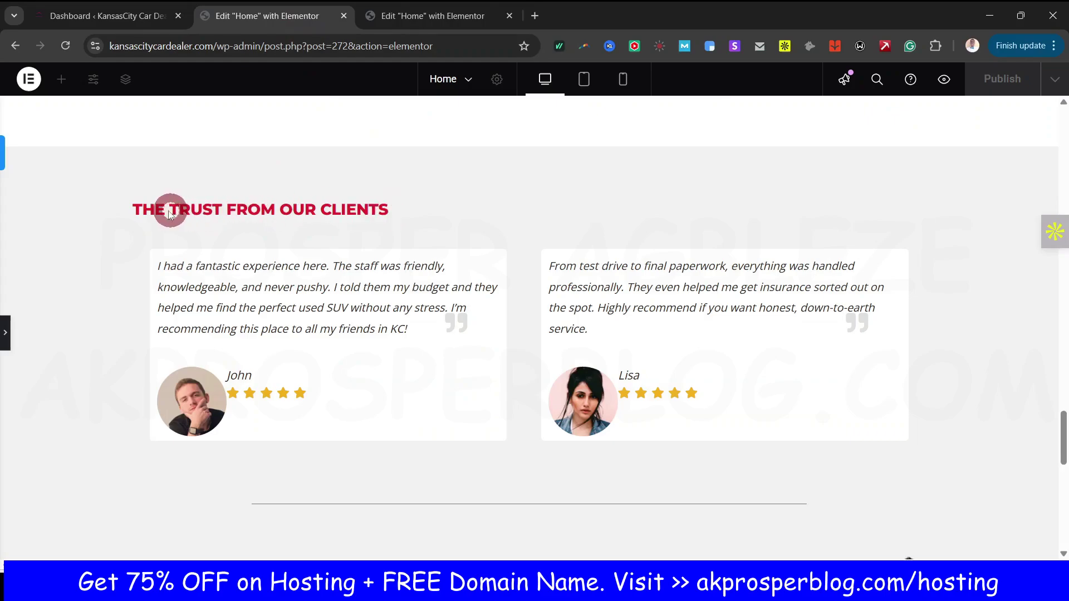
left_click(440, 18)
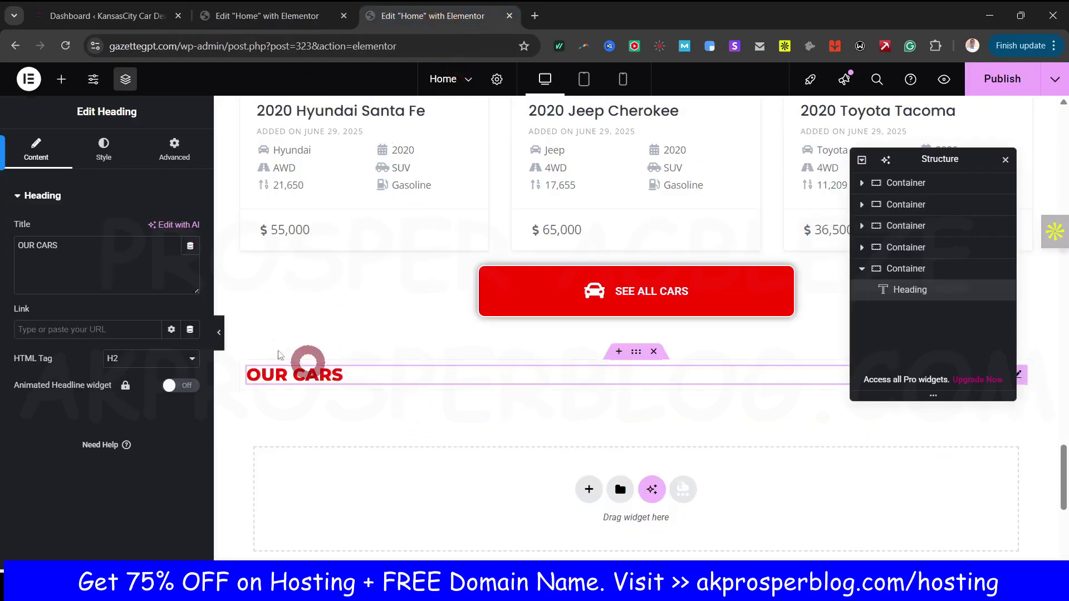
Step: Change the copied heading's title to THE TRUST FROM OUR CLIENTS and compare it with the reference page
left_click(148, 266)
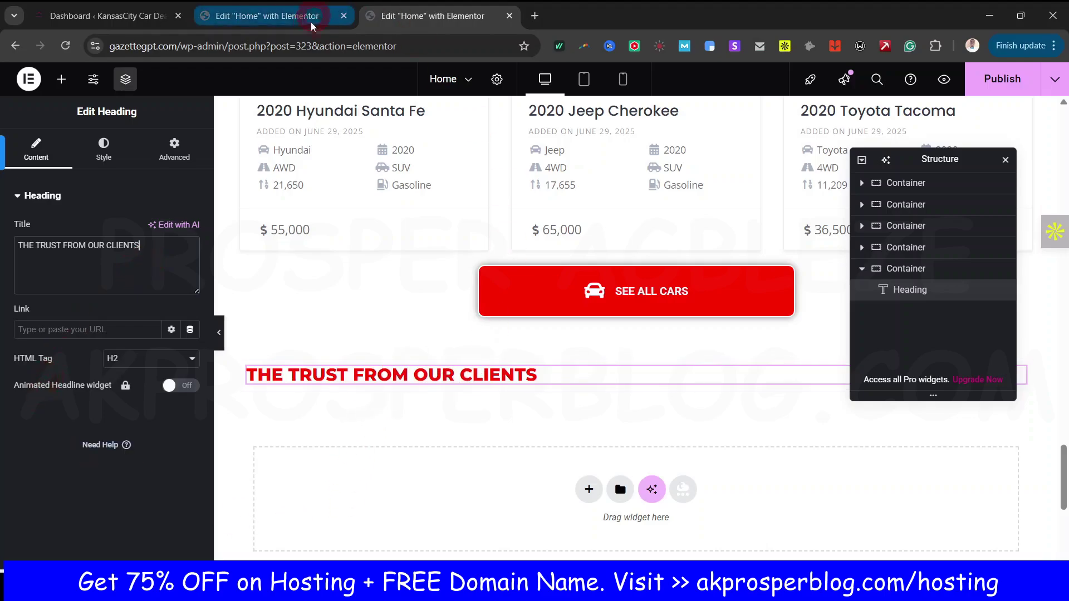
left_click(278, 19)
left_click(429, 15)
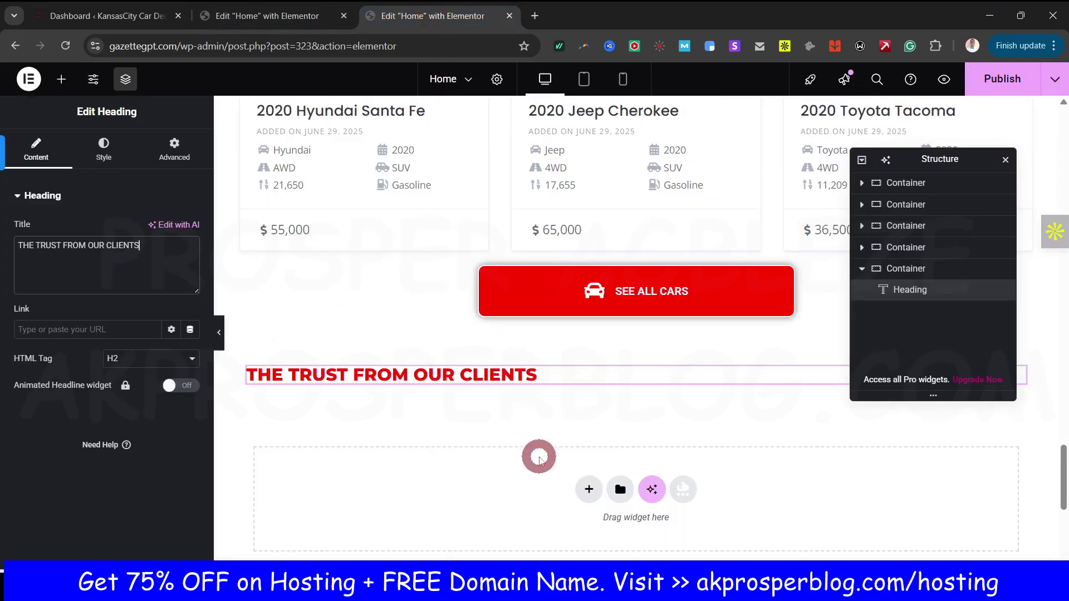
Step: Check the reference testimonials layout and add a nested container below the THE TRUST FROM OUR CLIENTS heading
left_click(636, 354)
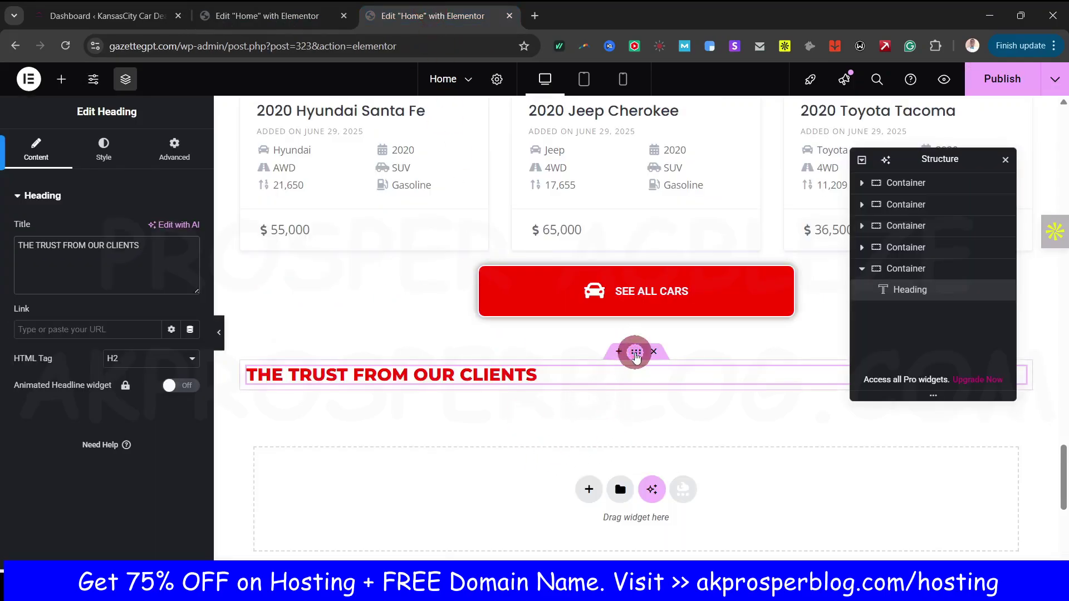
left_click(284, 31)
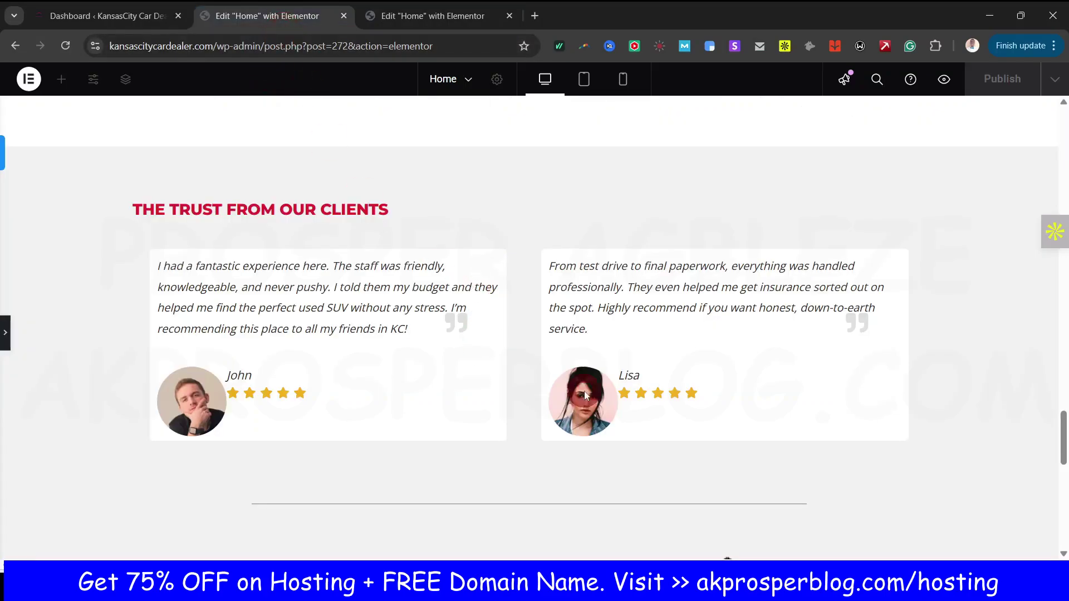
left_click(406, 12)
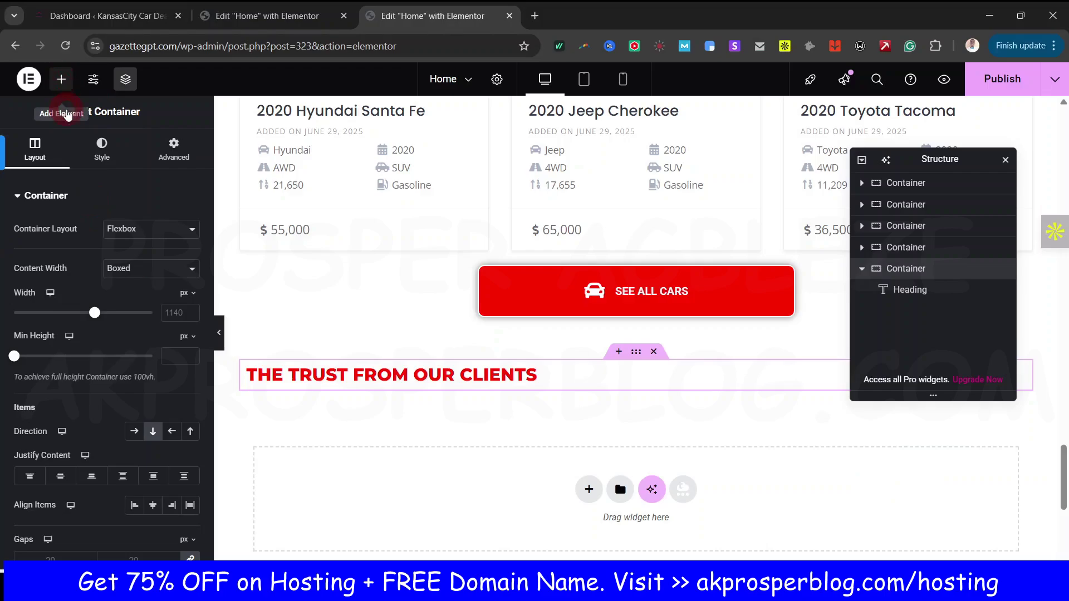
left_click(65, 112)
left_click_drag(59, 248, 491, 382)
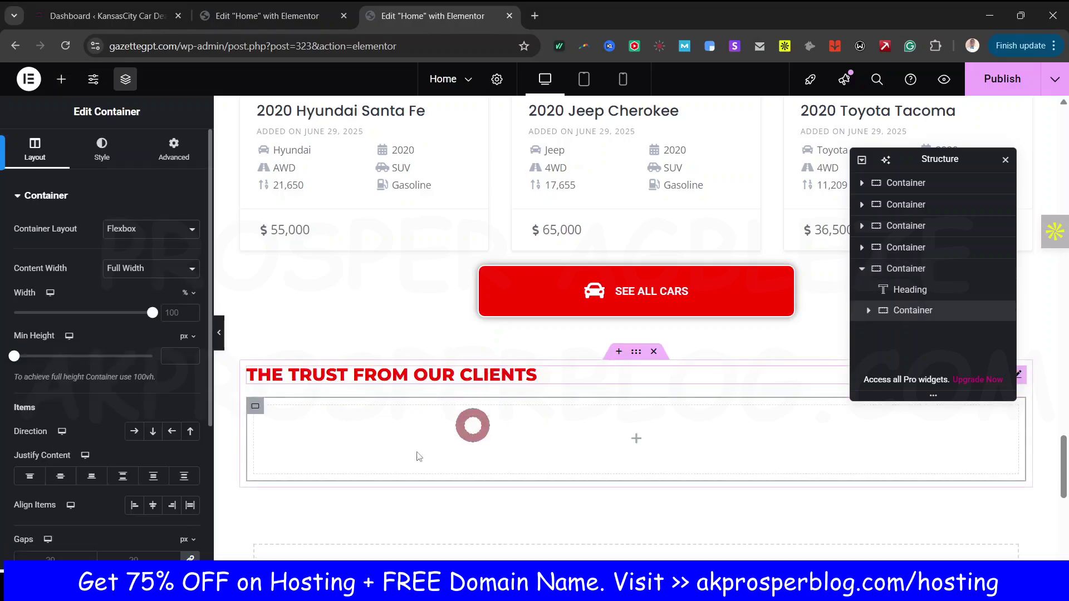
Step: Find the Testimonial widget, place it inside the nested container, and open that container's actions
left_click(61, 84)
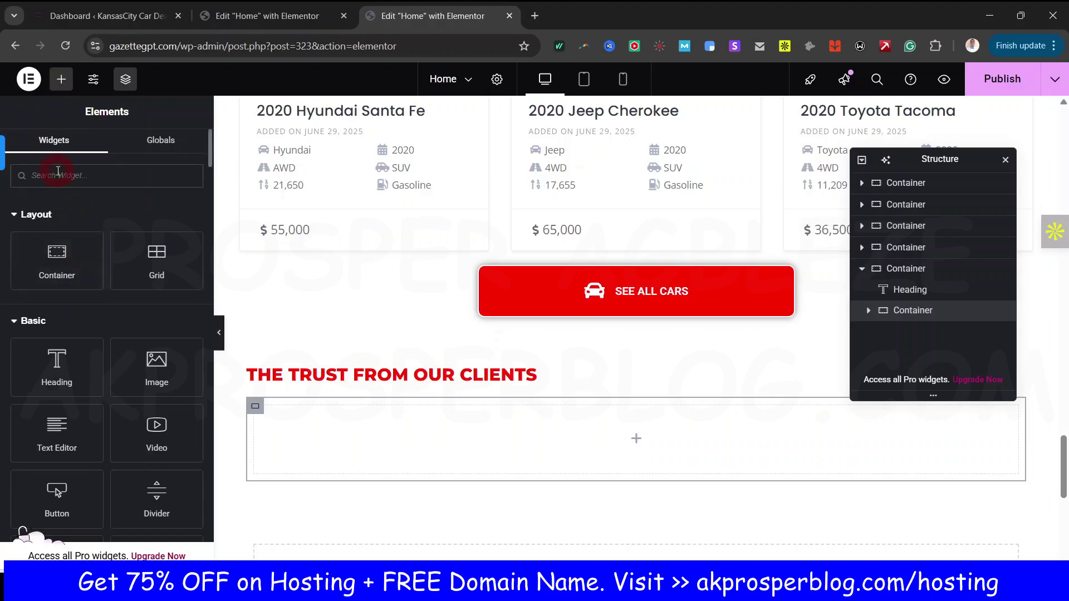
left_click(57, 175)
type("TEST")
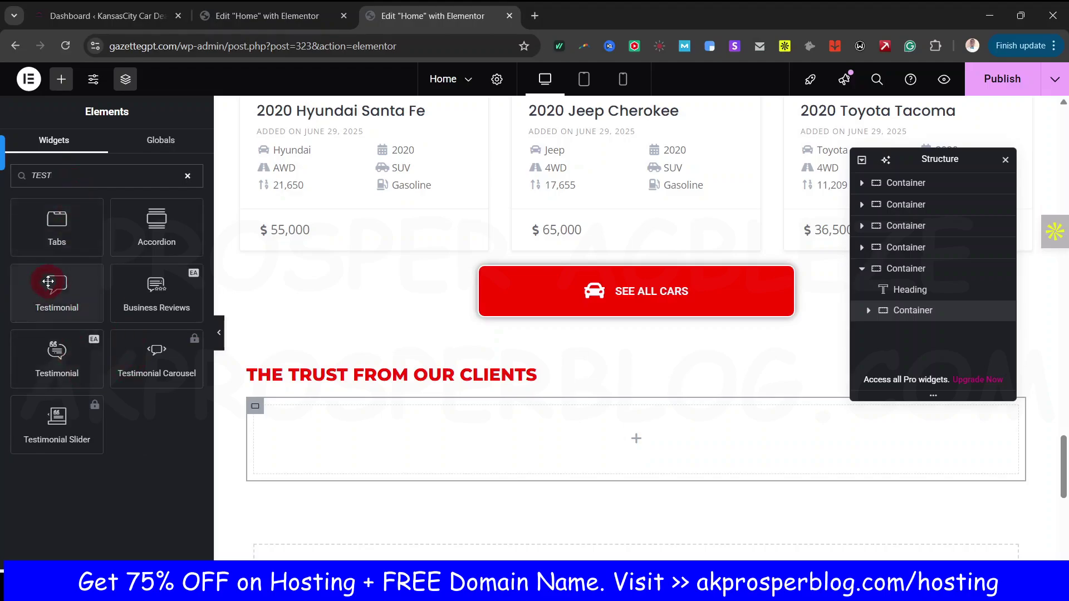
left_click(533, 435)
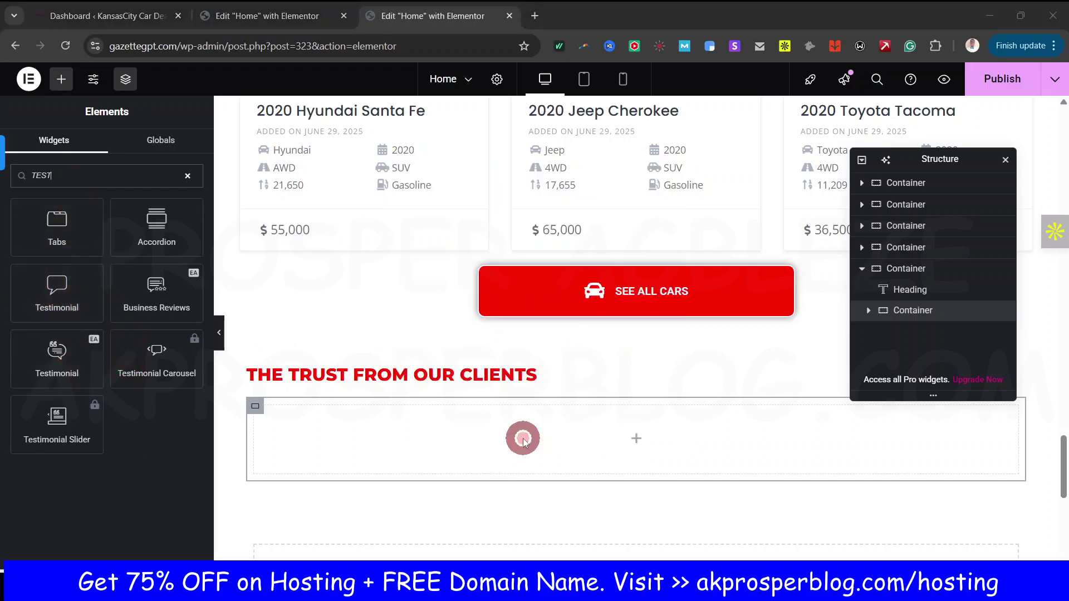
left_click_drag(53, 300, 401, 430)
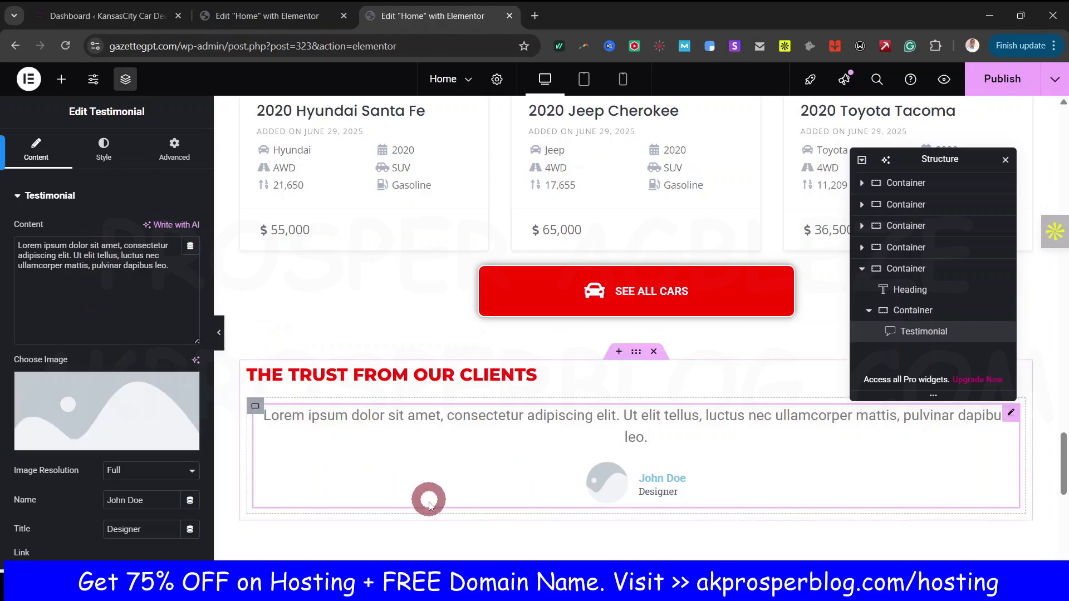
right_click(256, 411)
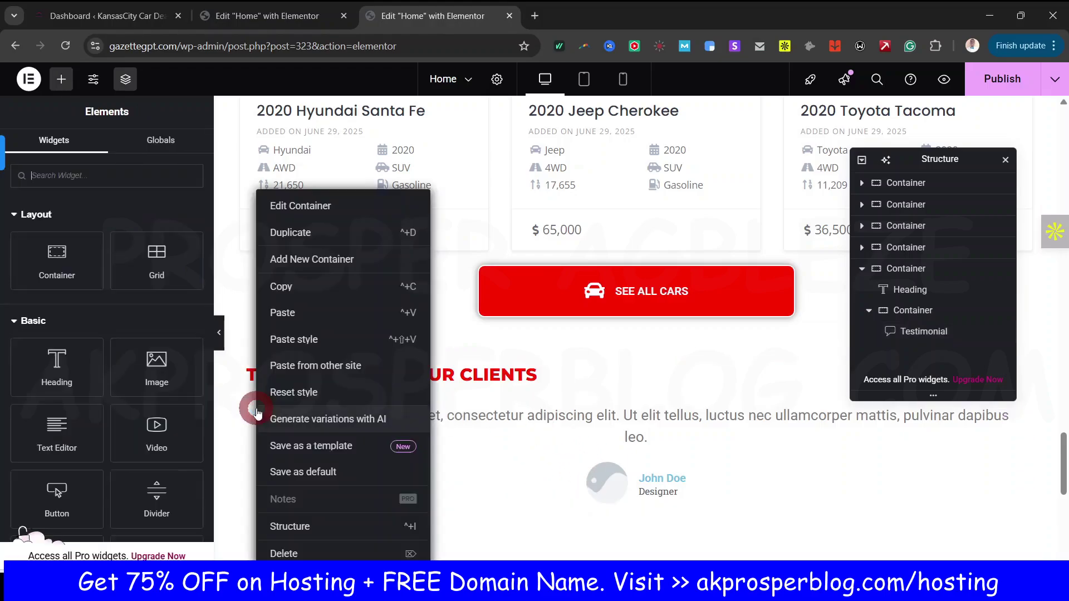
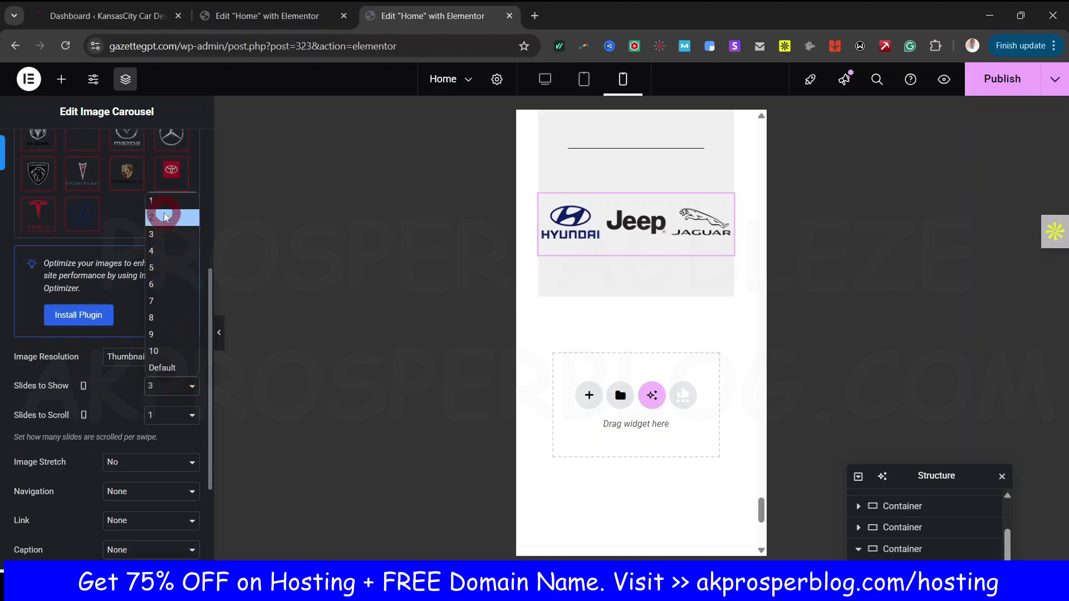
Step: Set the brand logo carousel to show 2 slides on mobile and return to the desktop preview
left_click(165, 218)
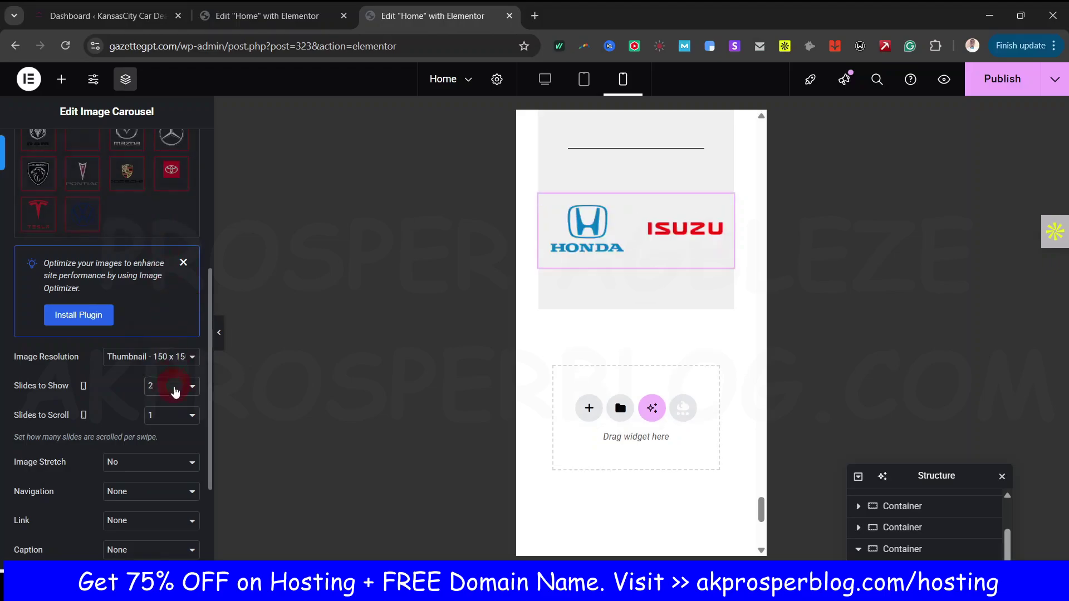
scroll(185, 473, "down", 2)
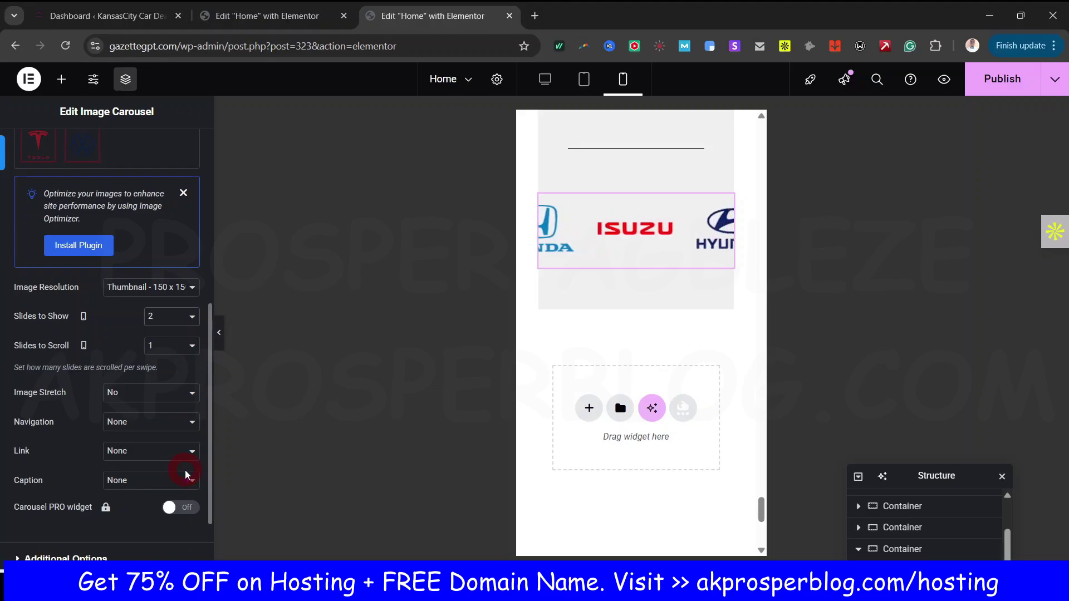
scroll(159, 429, "down", 1)
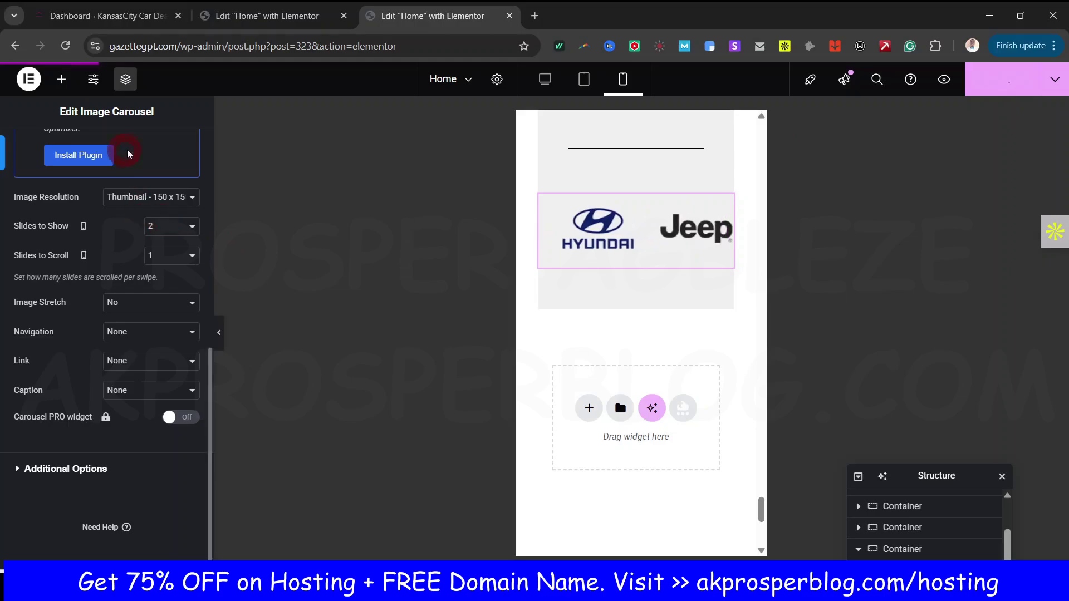
left_click(545, 79)
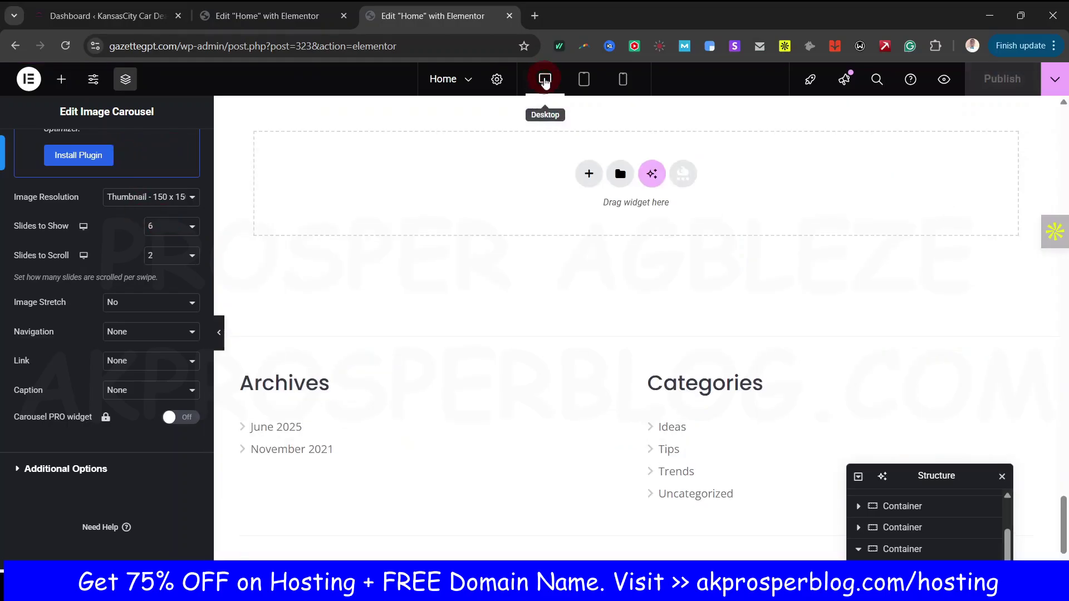
scroll(639, 312, "up", 6)
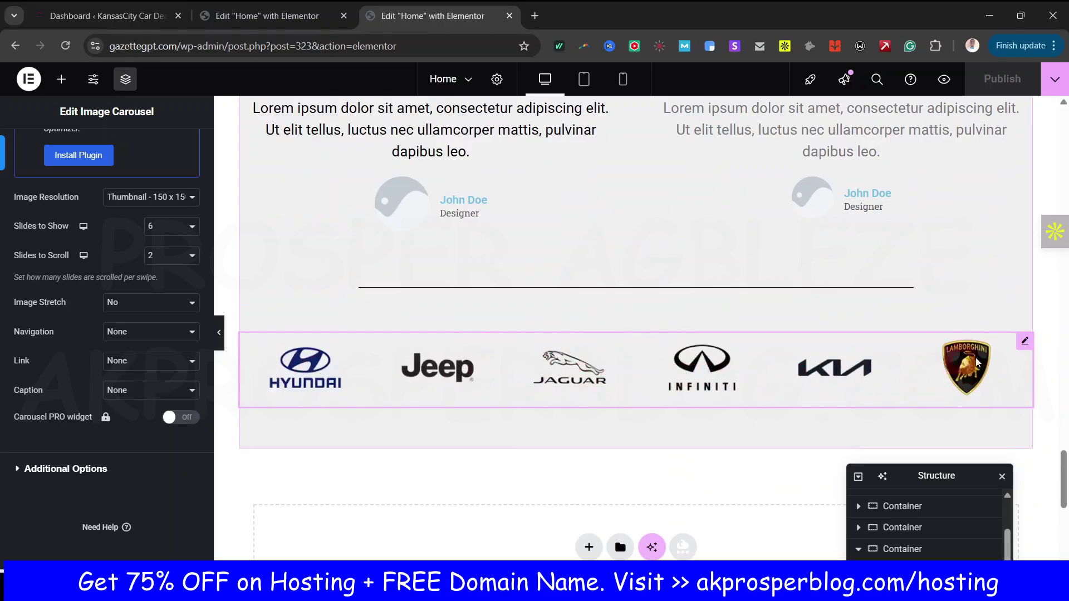
left_click(719, 440)
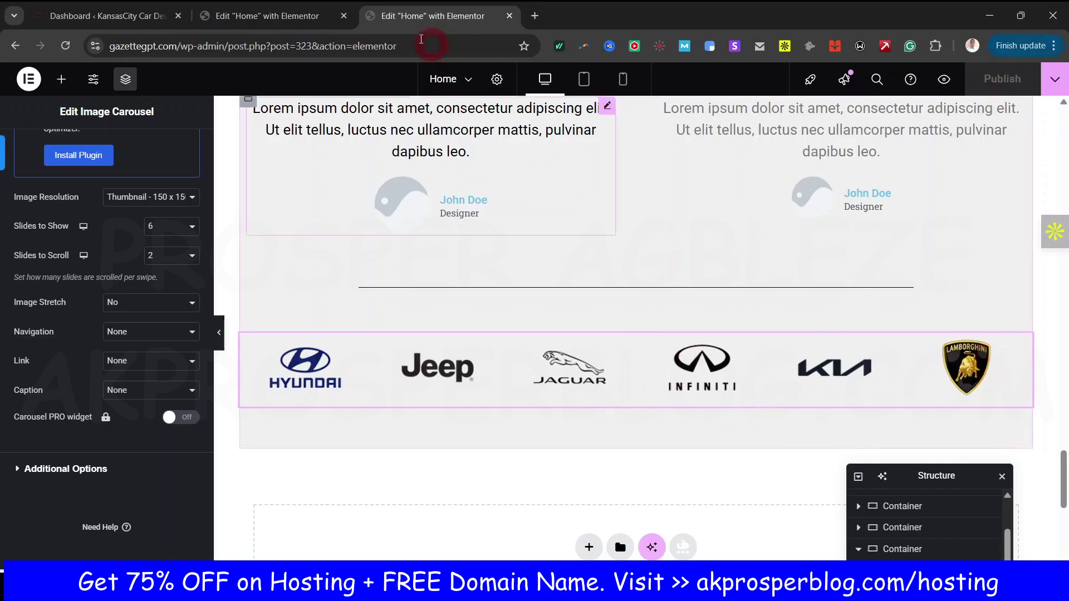
Step: Check the reference section after the brand logos and add a flexbox container with two equal columns below the carousel section
left_click(306, 17)
scroll(440, 317, "down", 5)
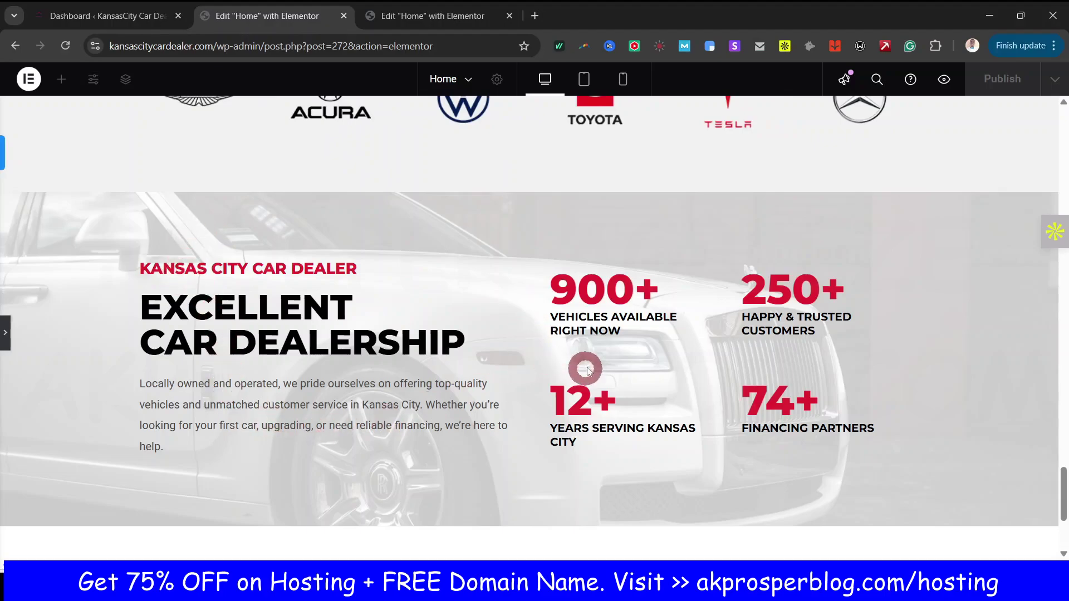
left_click(434, 15)
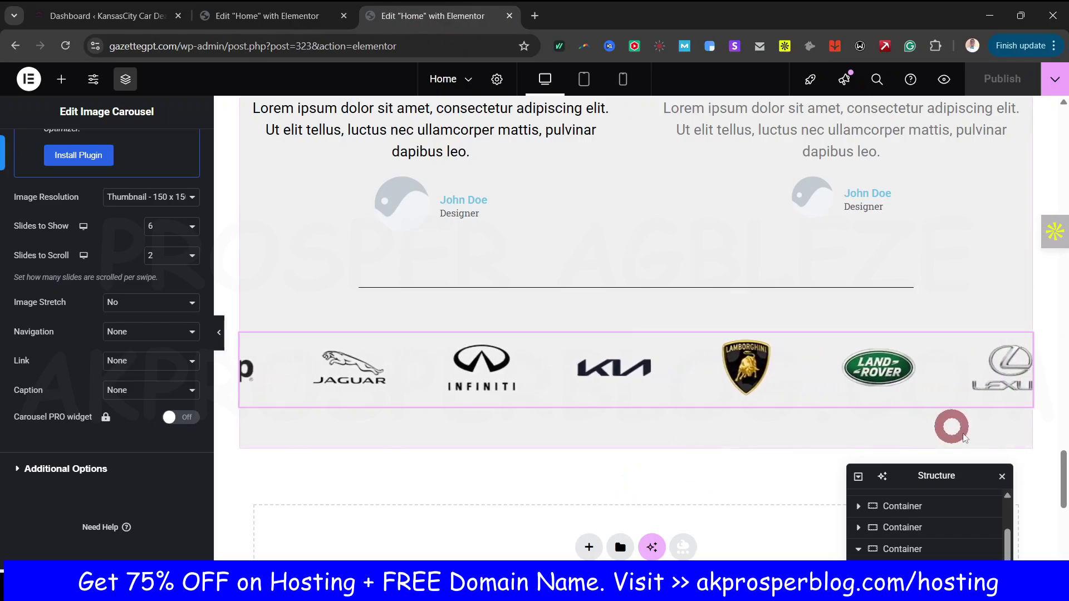
left_click_drag(1063, 473, 1063, 507)
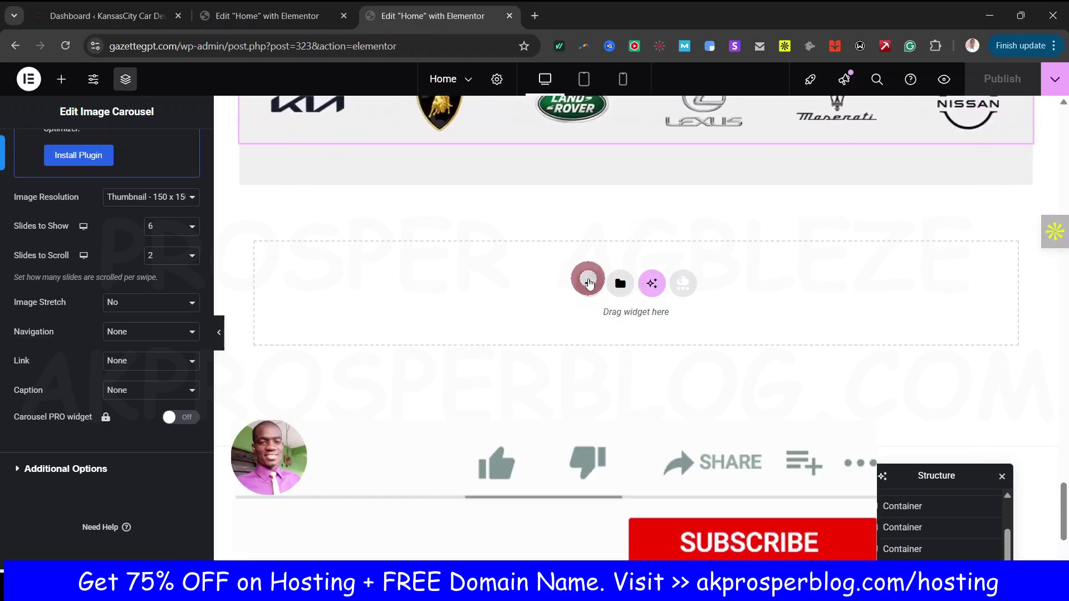
left_click(587, 281)
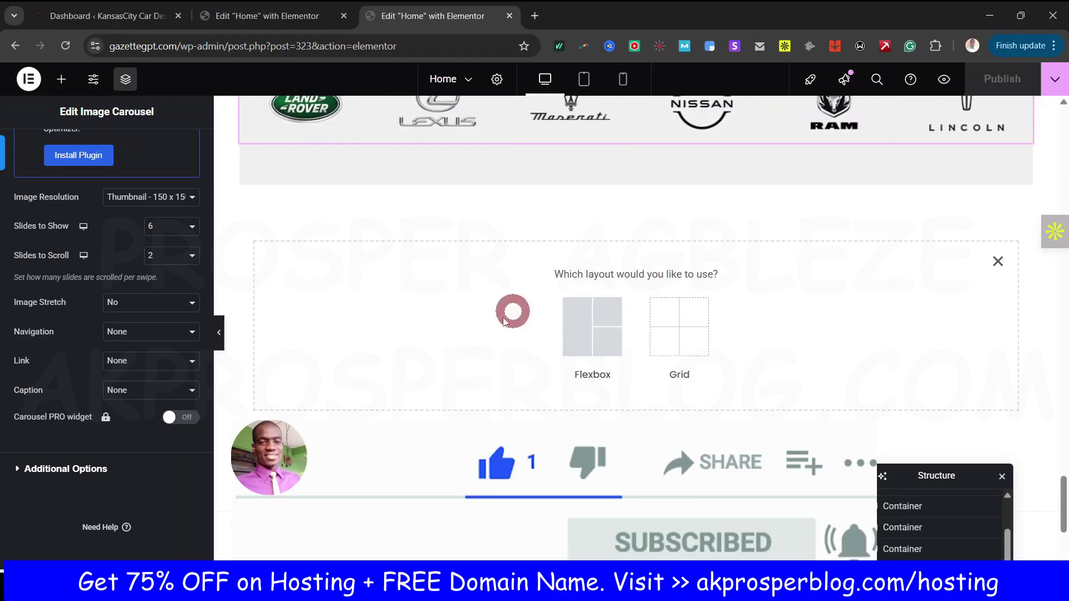
left_click(594, 330)
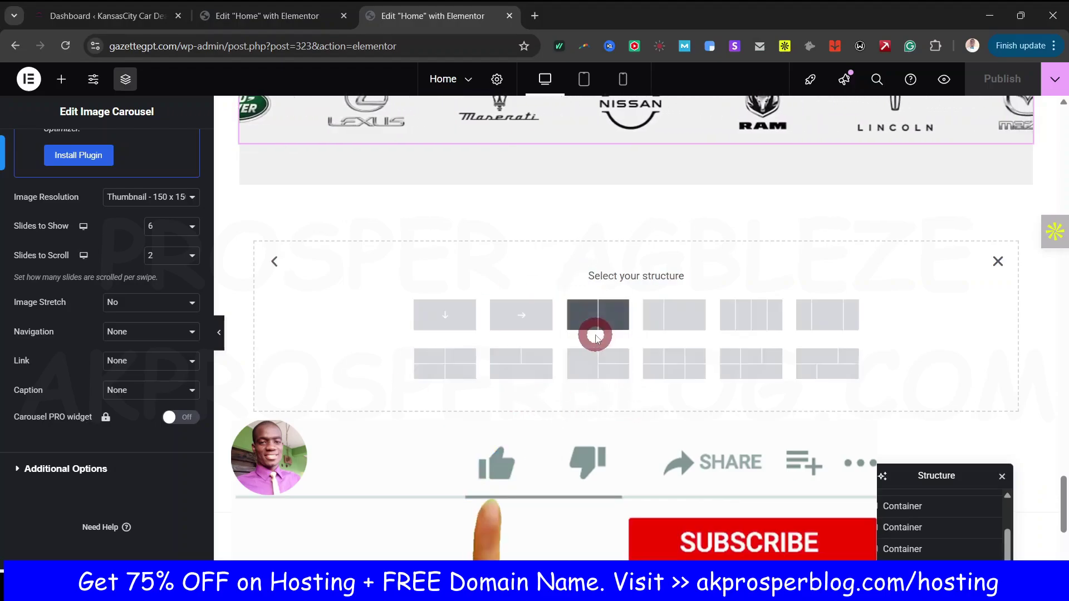
left_click(601, 313)
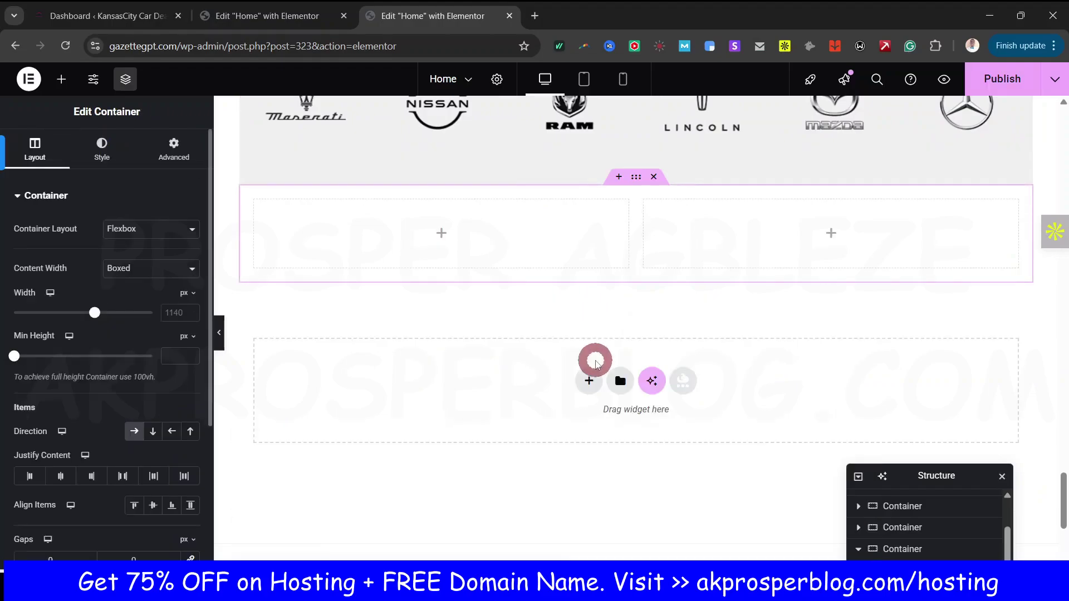
Step: Copy the THE TRUST FROM OUR CLIENTS heading into the first column of the new two-column container
left_click(310, 16)
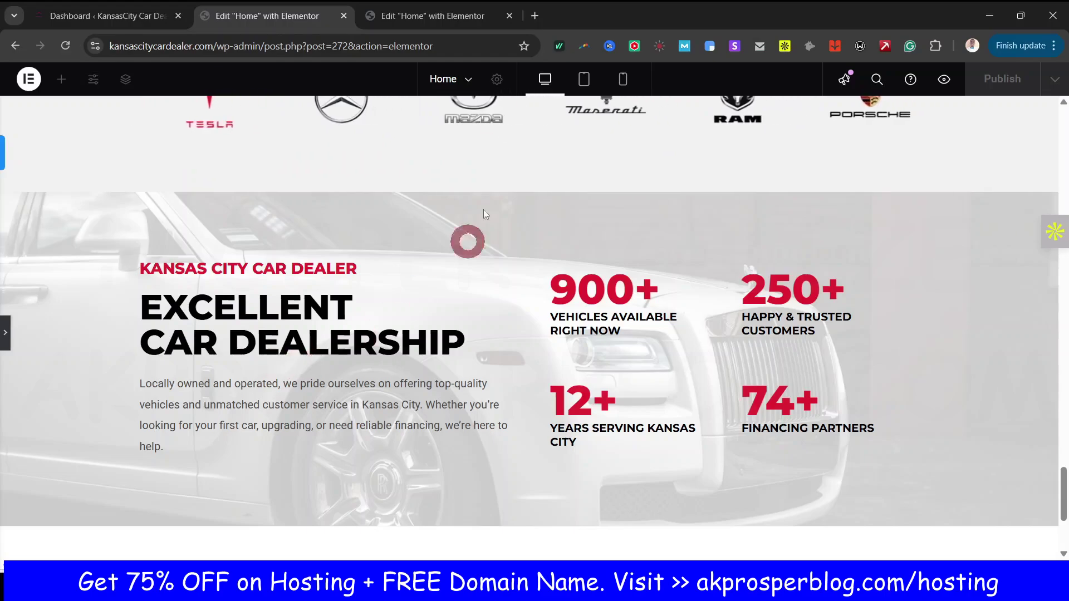
left_click(433, 16)
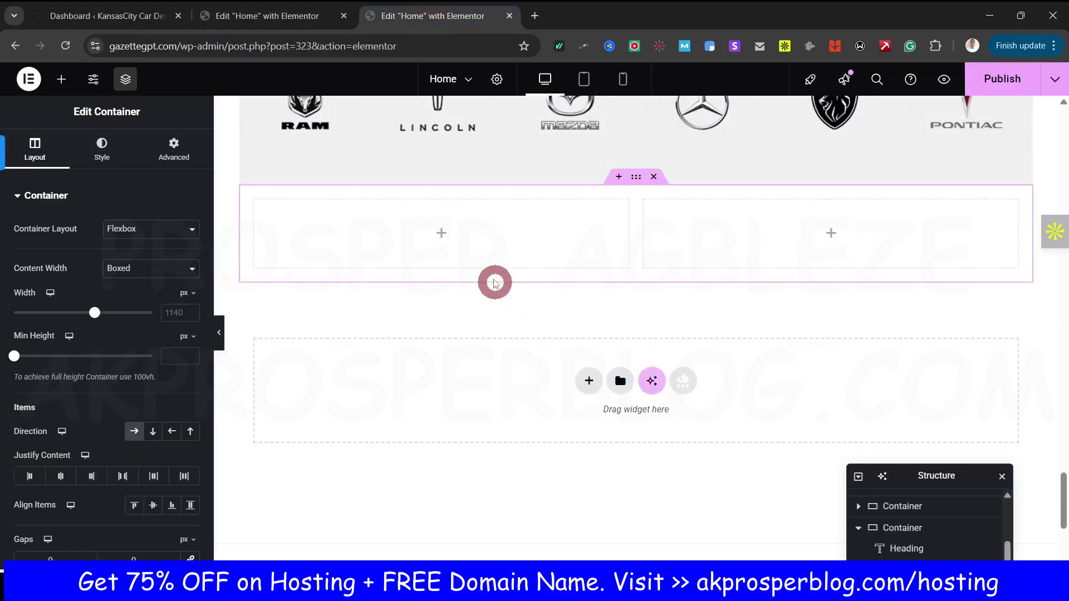
scroll(680, 416, "up", 10)
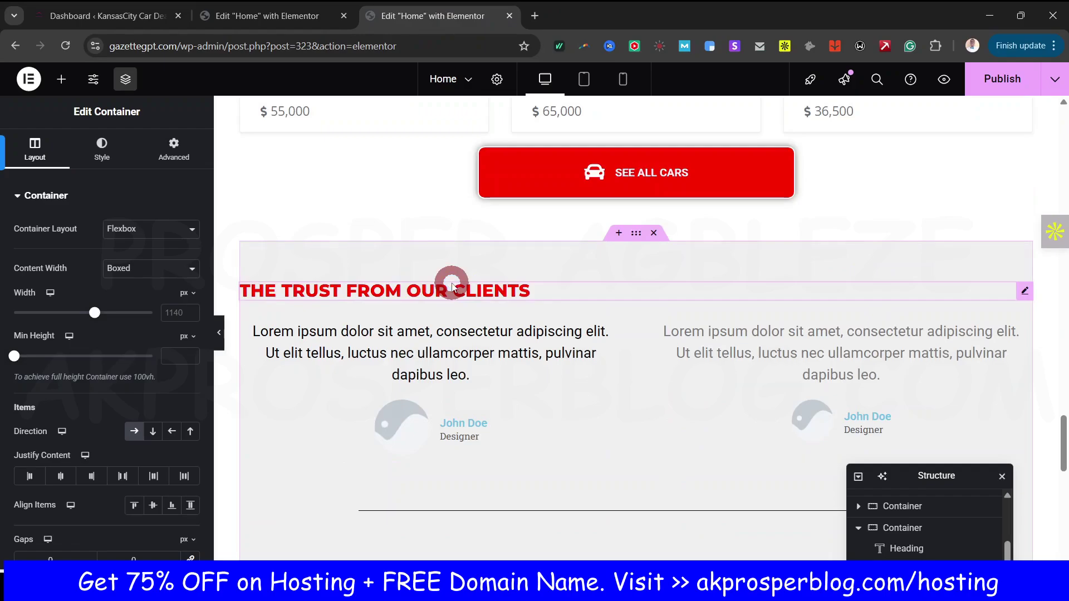
right_click(483, 298)
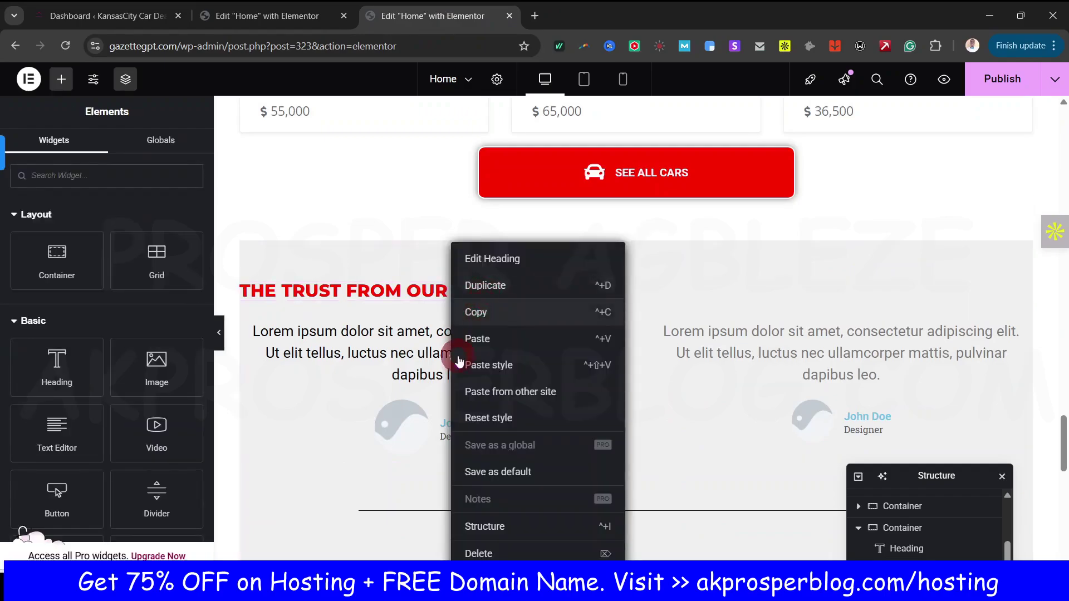
left_click(485, 311)
scroll(461, 382, "down", 10)
right_click(435, 372)
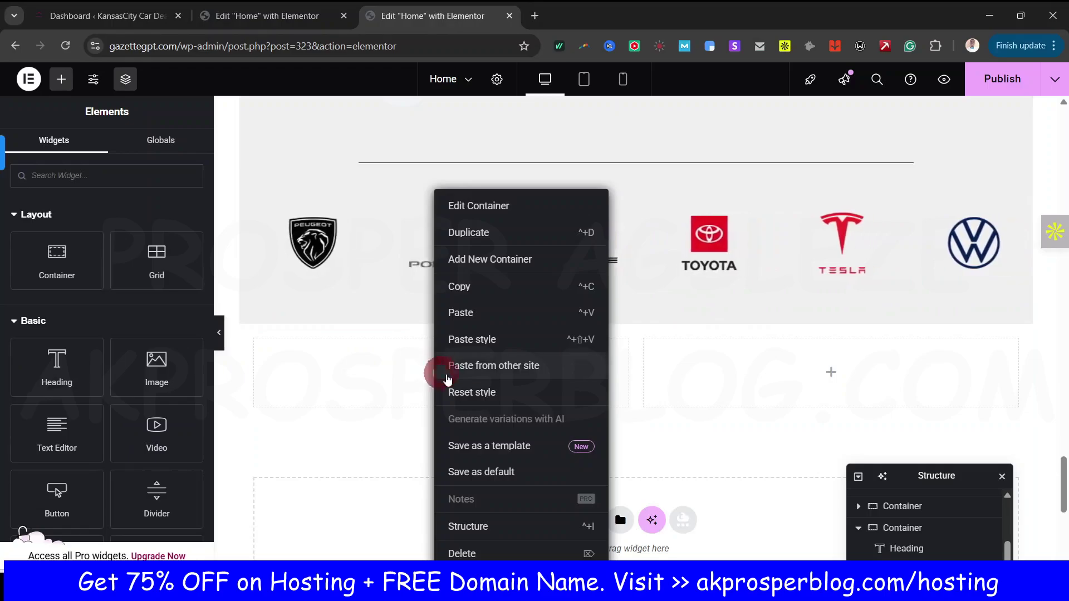
left_click(488, 310)
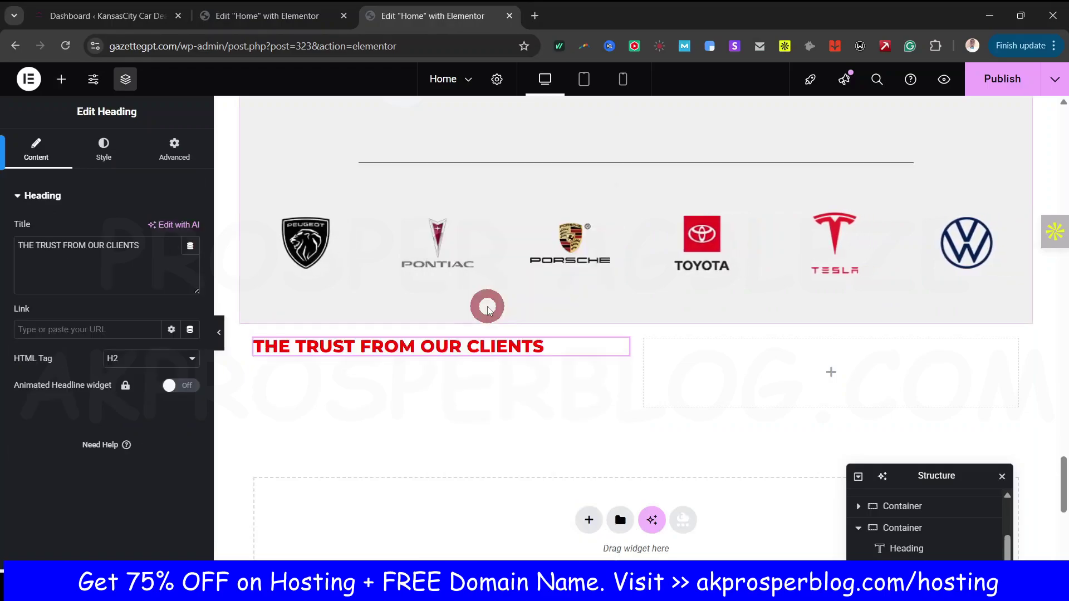
Step: Change the pasted heading's title to KANSASCITY CAR DEALER and compare it with the reference section
left_click(299, 21)
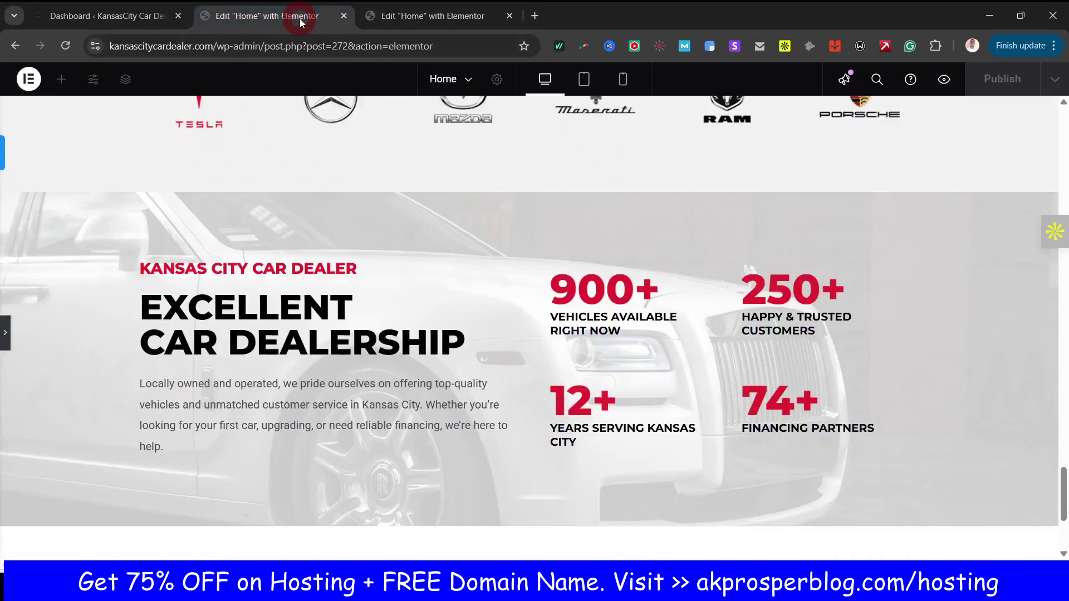
left_click(439, 17)
left_click(415, 341)
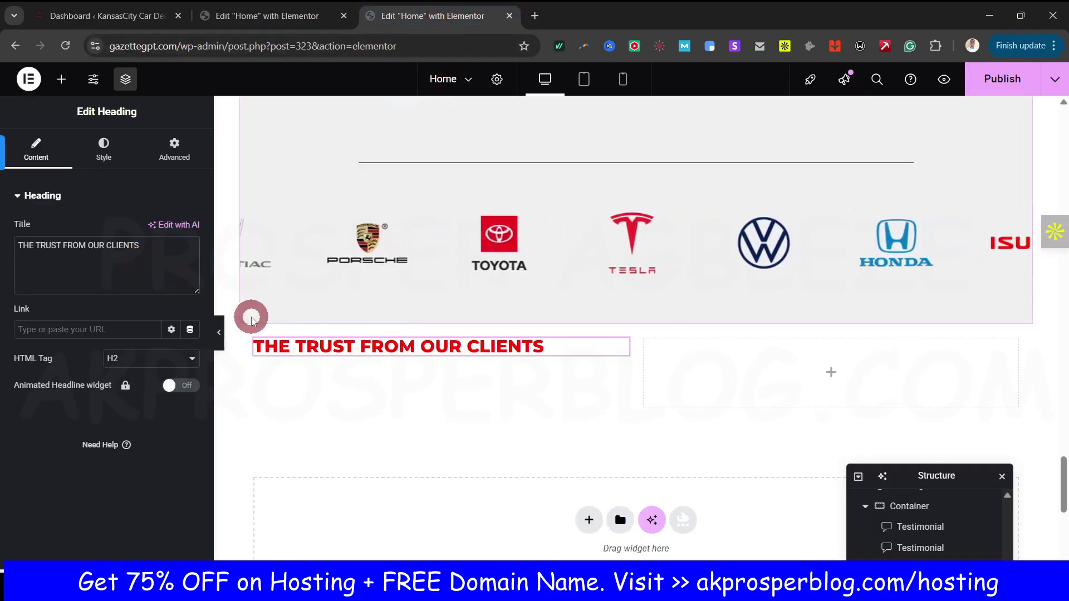
key("ctrl+a")
type("KA")
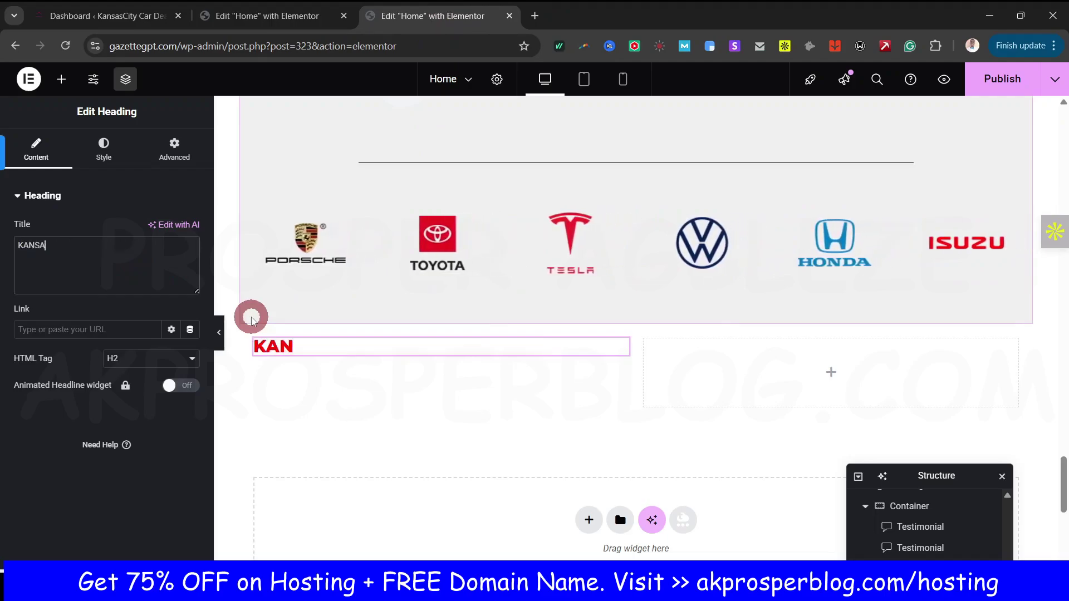
type("NSASCITY CARE")
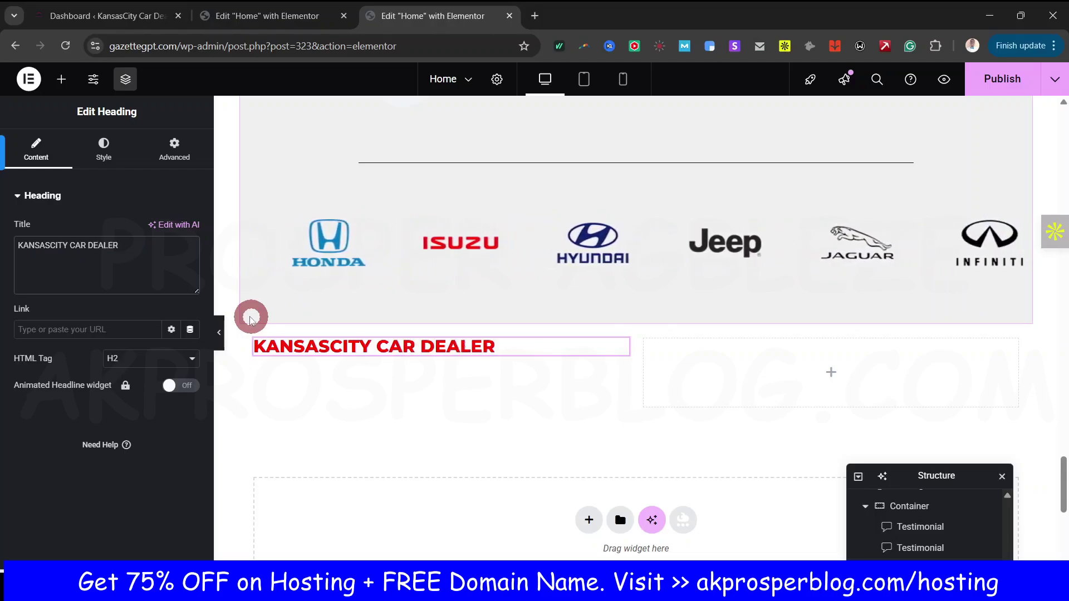
left_click(303, 21)
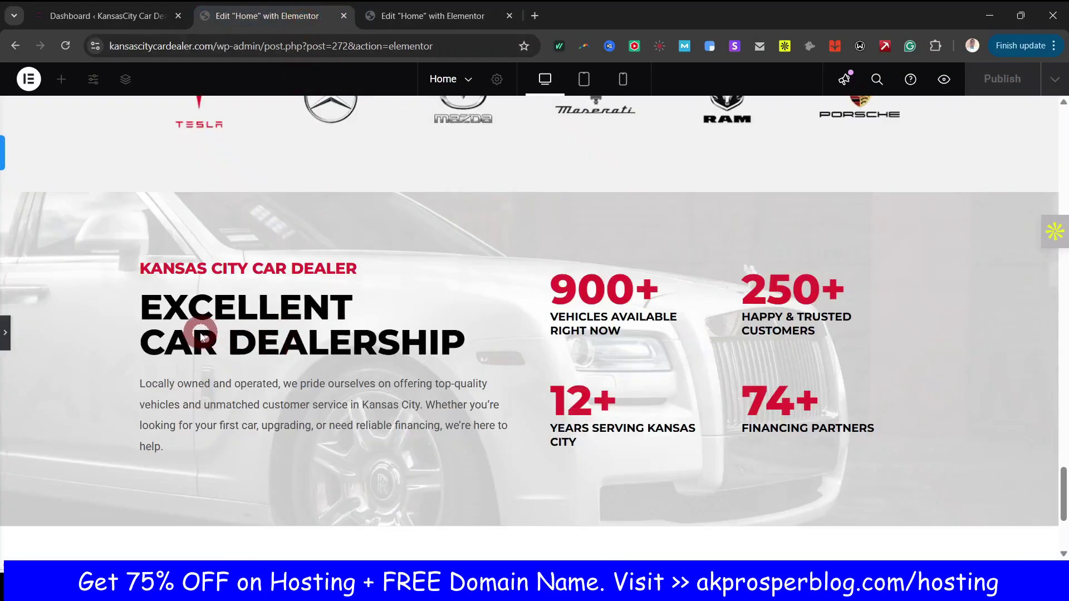
Step: Duplicate the KANSASCITY CAR DEALER heading in the first column and change the copy's title to EXCELLENT CAR DEALERSHIP
left_click(457, 23)
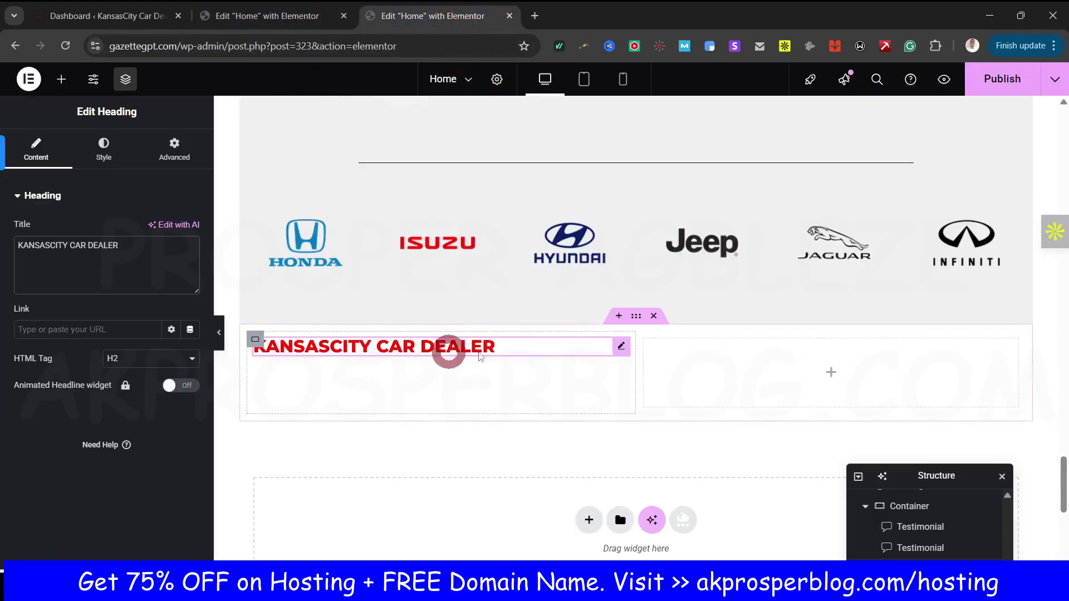
right_click(618, 348)
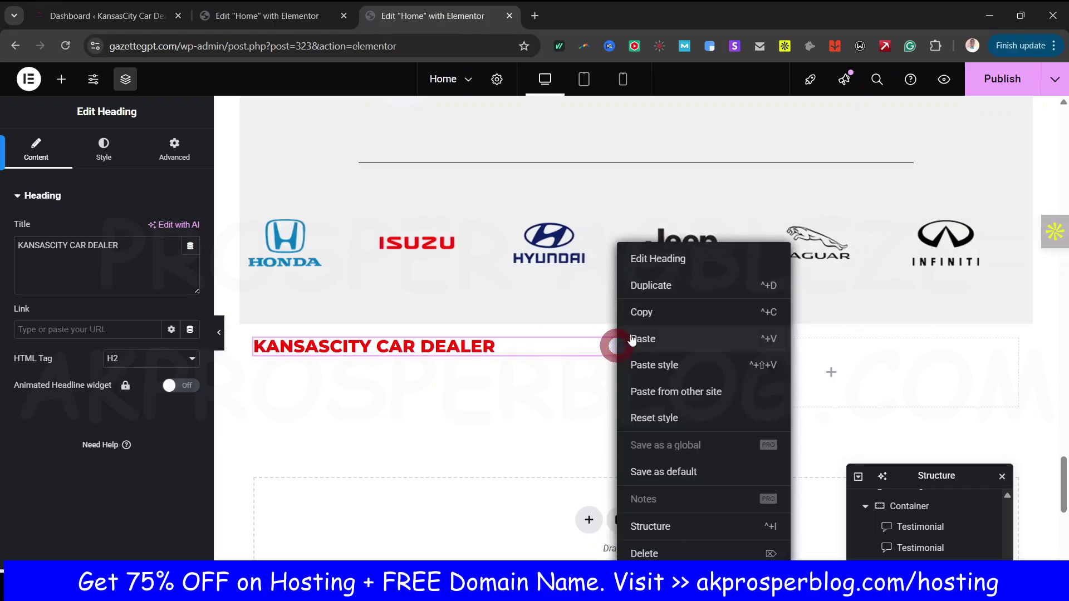
left_click(646, 282)
left_click(144, 259)
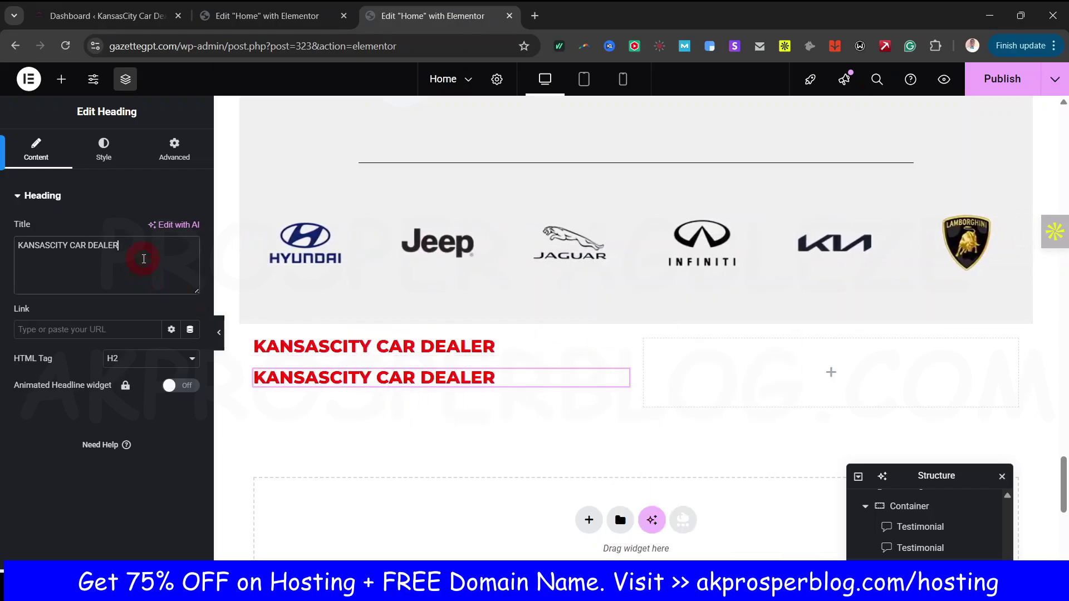
type("EXC")
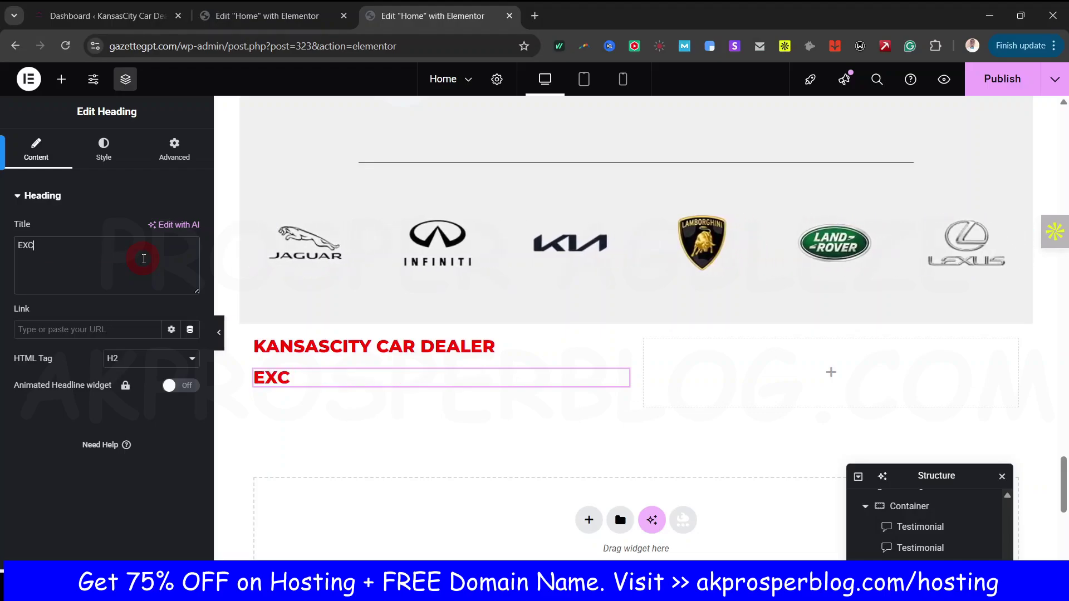
type("LLLENT CAR DEALERSHIP")
Step: Set the EXCELLENT CAR DEALERSHIP heading's text color to the global Black
left_click(104, 148)
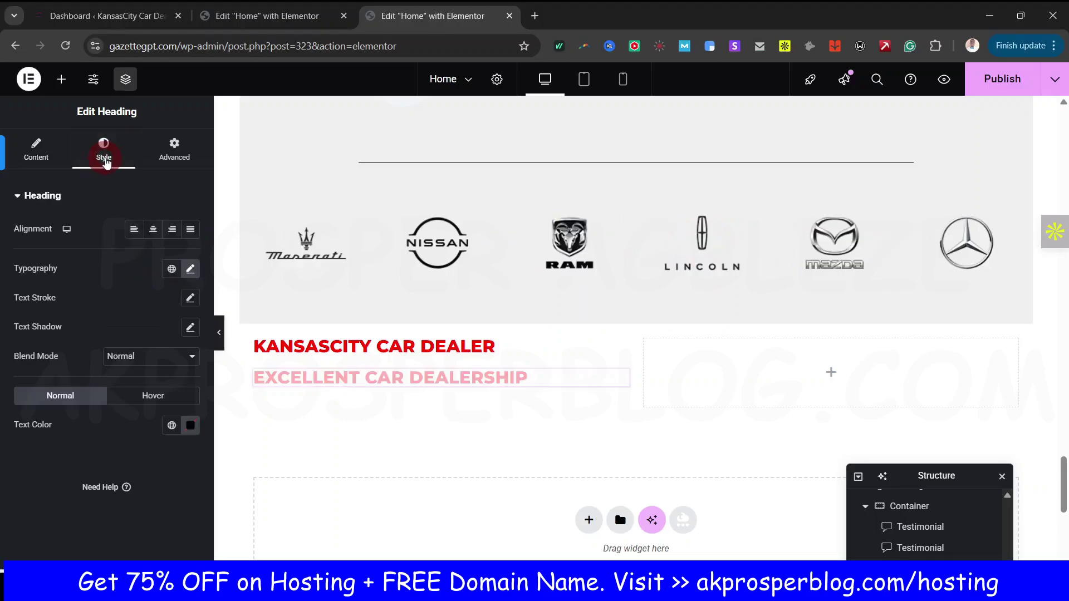
left_click(171, 425)
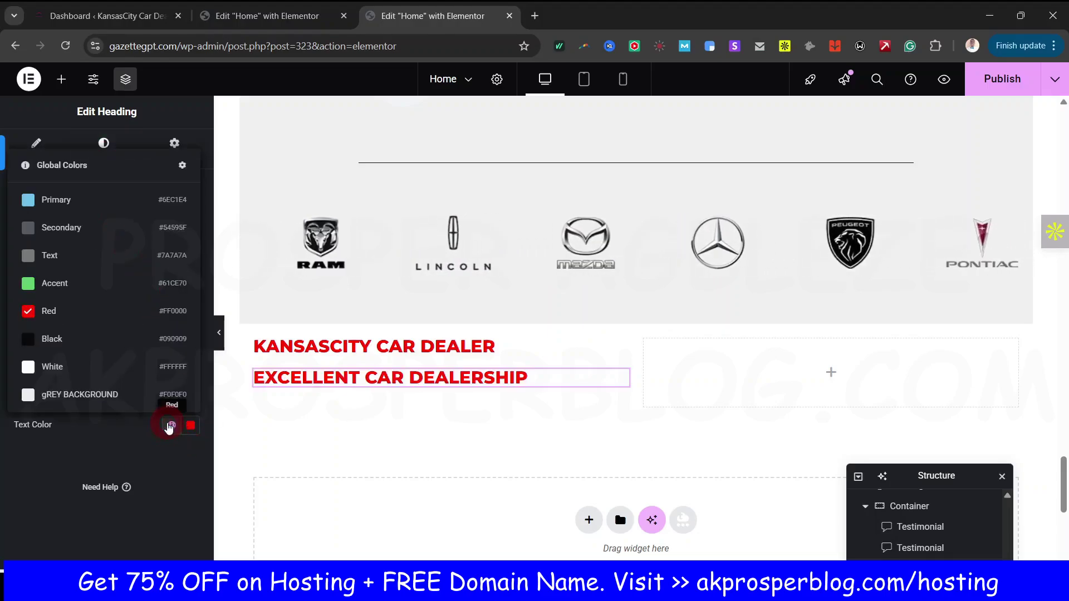
left_click(62, 345)
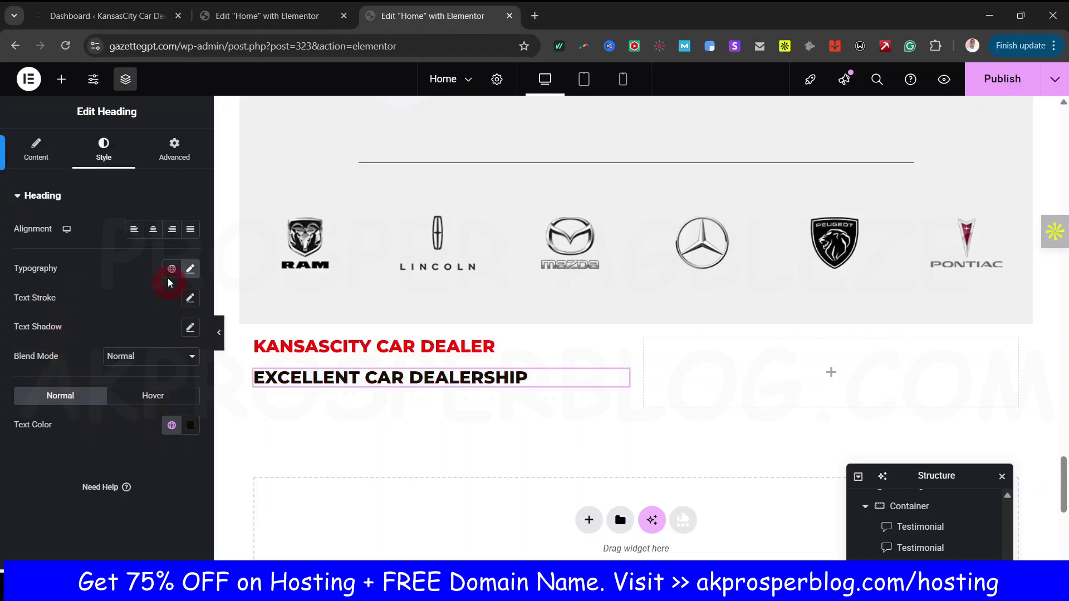
Step: Set the EXCELLENT CAR DEALERSHIP heading's font size to 51 px, comparing it with the reference section
left_click(189, 269)
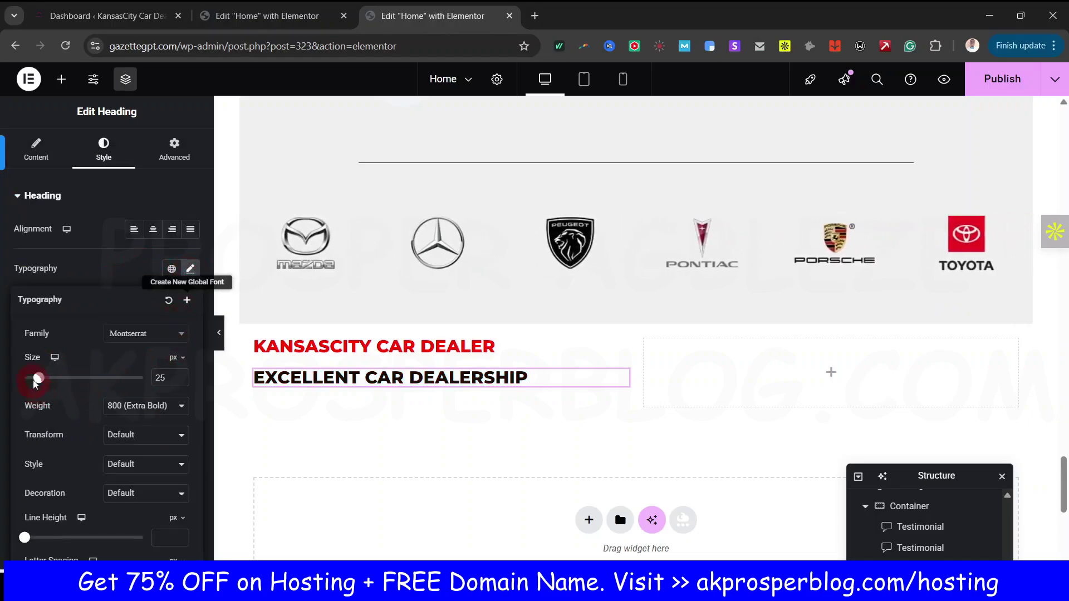
left_click_drag(38, 378, 59, 384)
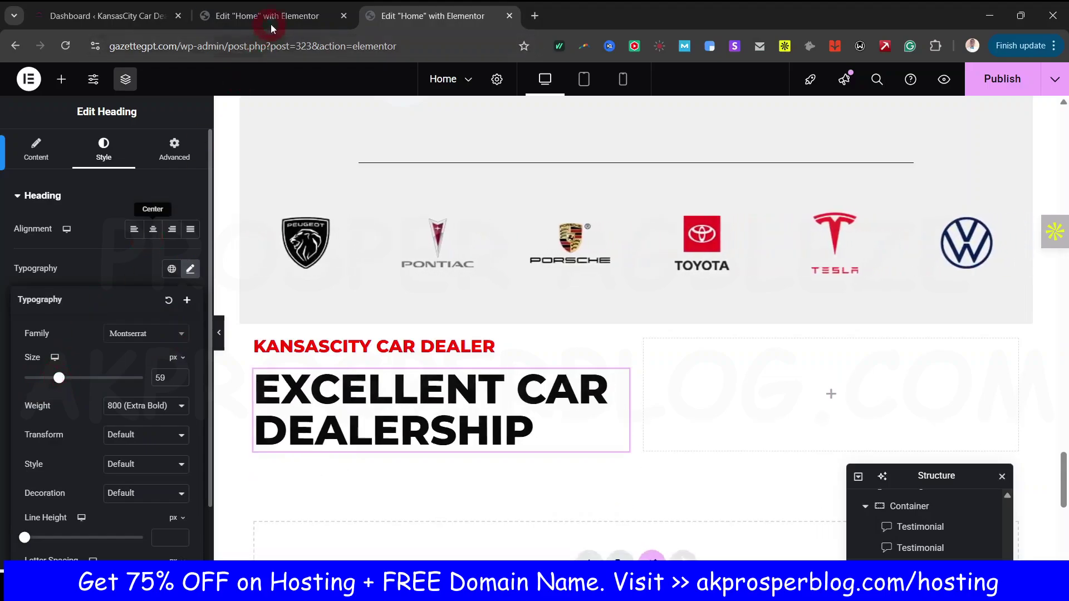
left_click(267, 22)
left_click(414, 16)
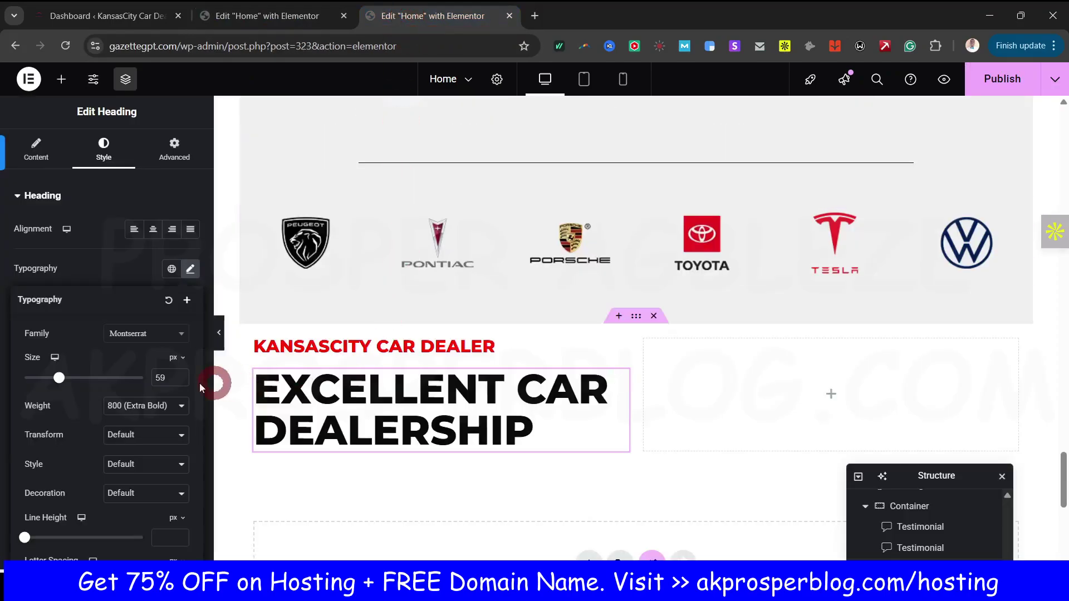
left_click_drag(59, 381, 51, 381)
left_click(296, 20)
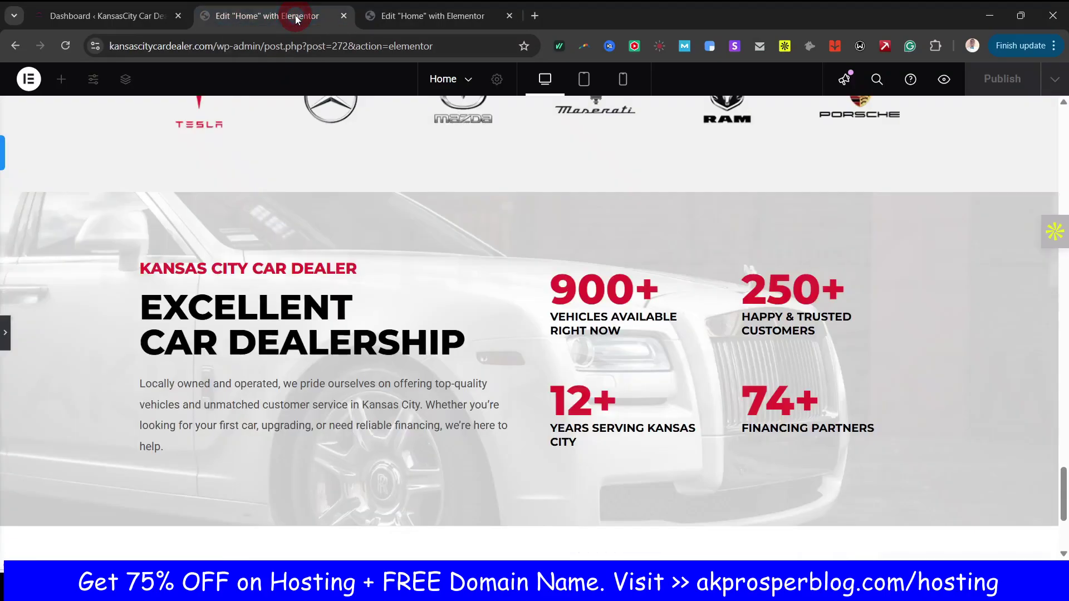
left_click(433, 16)
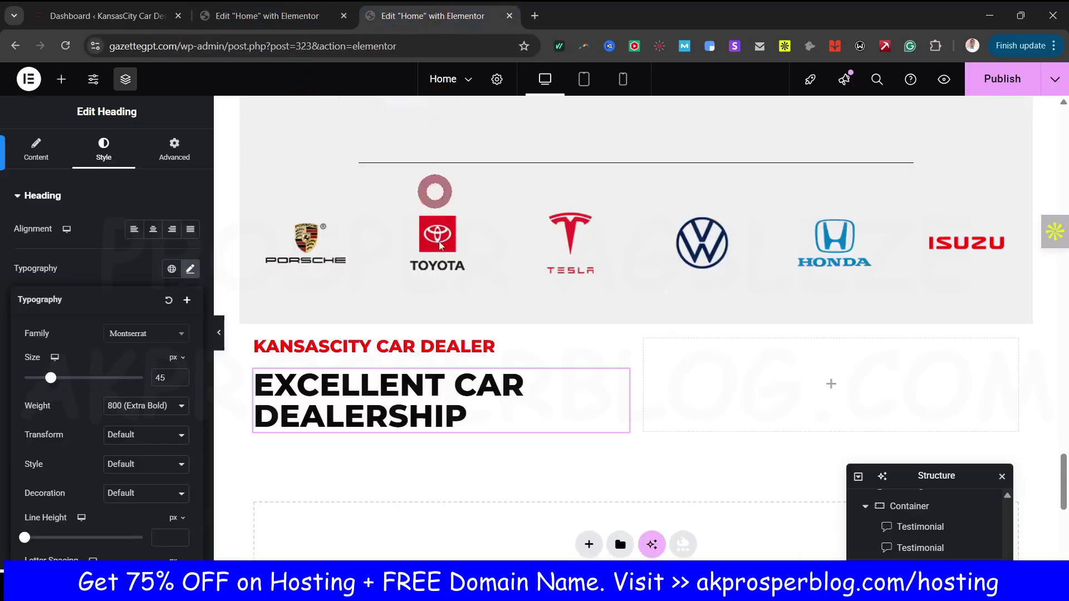
left_click_drag(50, 380, 54, 379)
Step: Insert a <BR> line break before CAR DEALERSHIP in the heading's title and publish the page
left_click(50, 147)
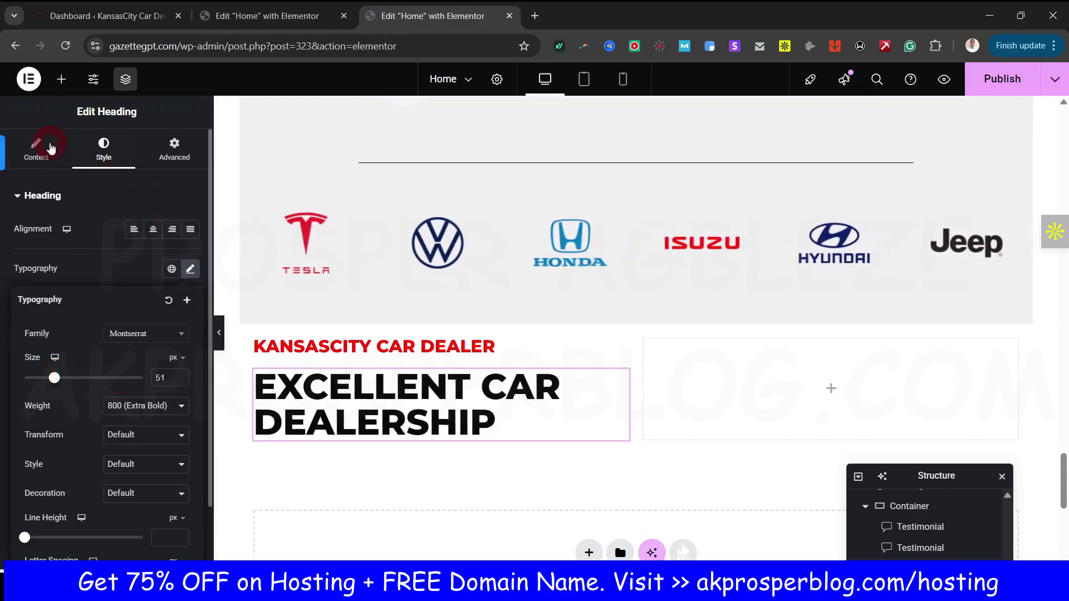
left_click(528, 429)
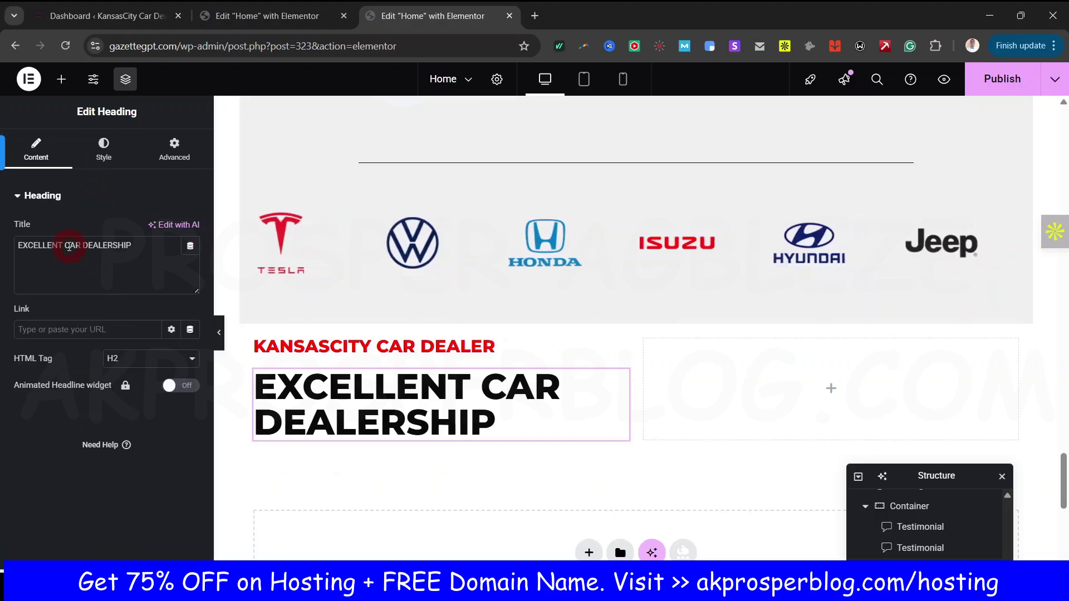
left_click(65, 245)
left_click(267, 437)
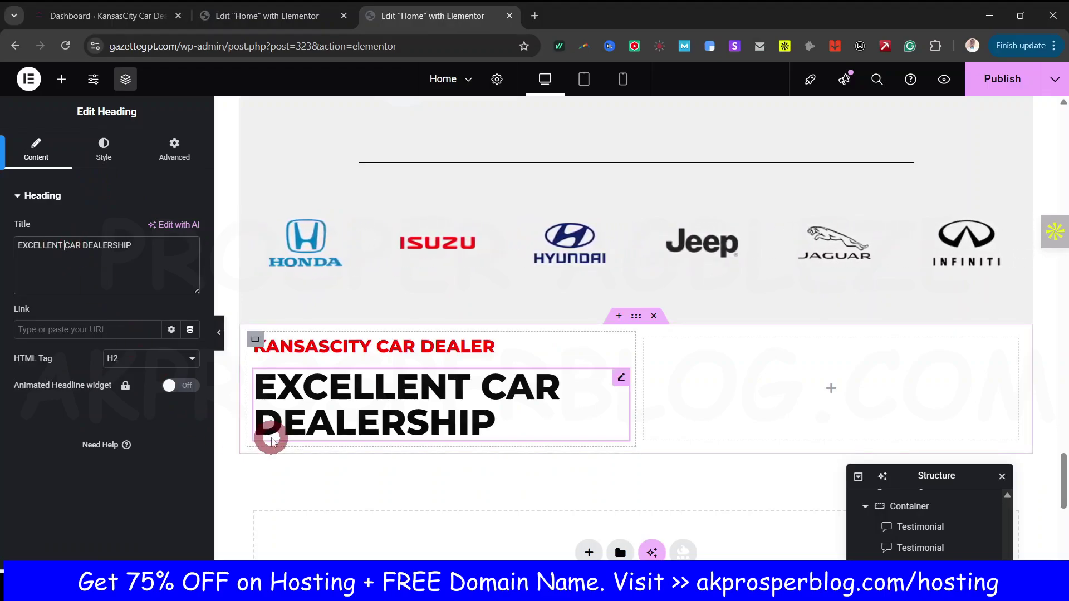
type("<BR>")
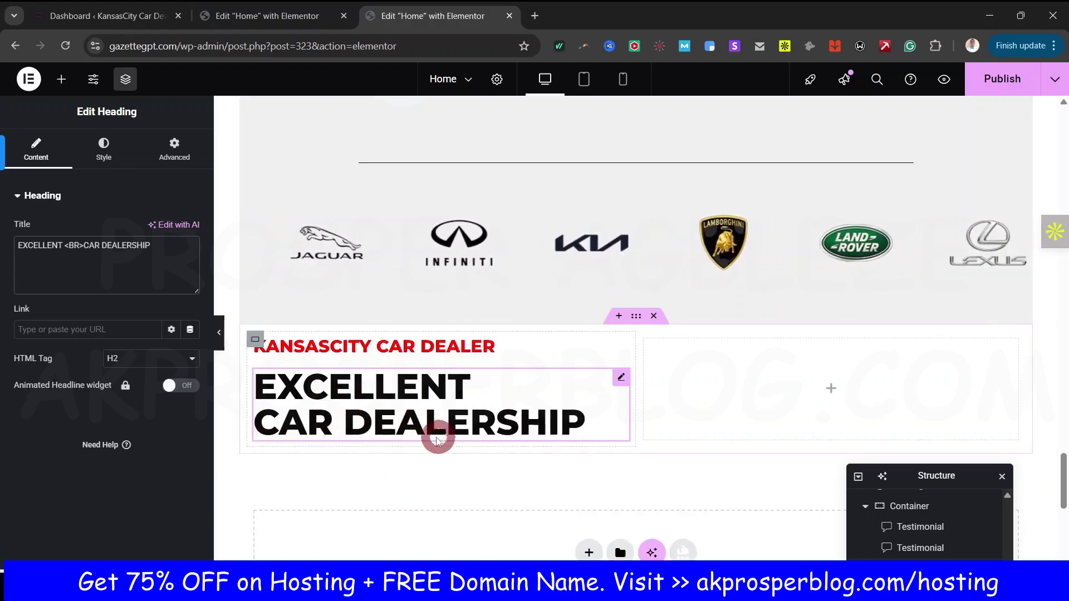
left_click(1006, 79)
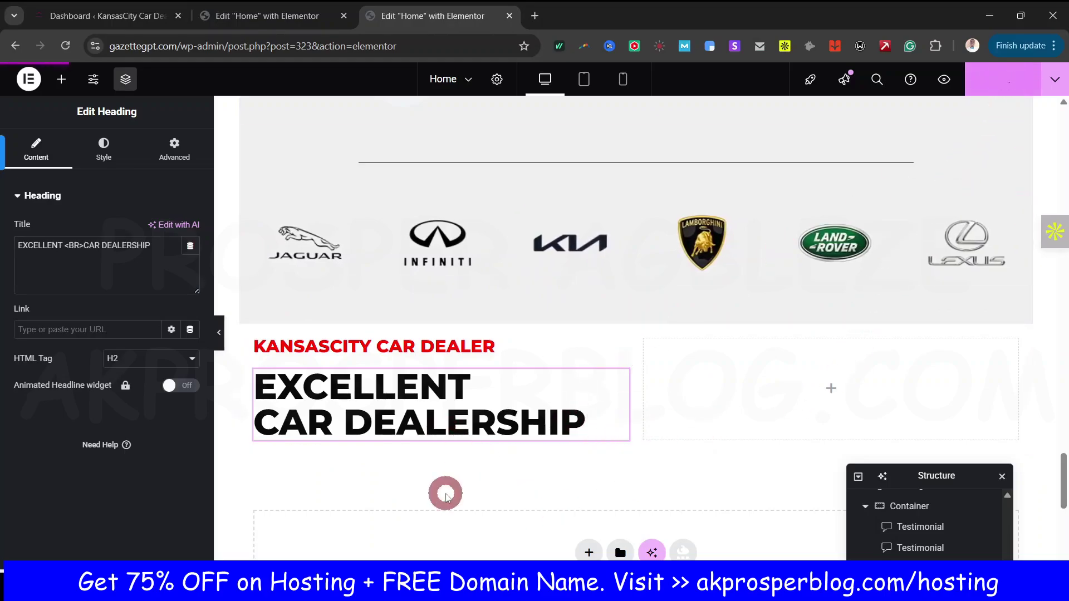
Step: Add a Text Editor widget below the EXCELLENT CAR DEALERSHIP heading, as in the reference section, and publish the page
left_click(272, 15)
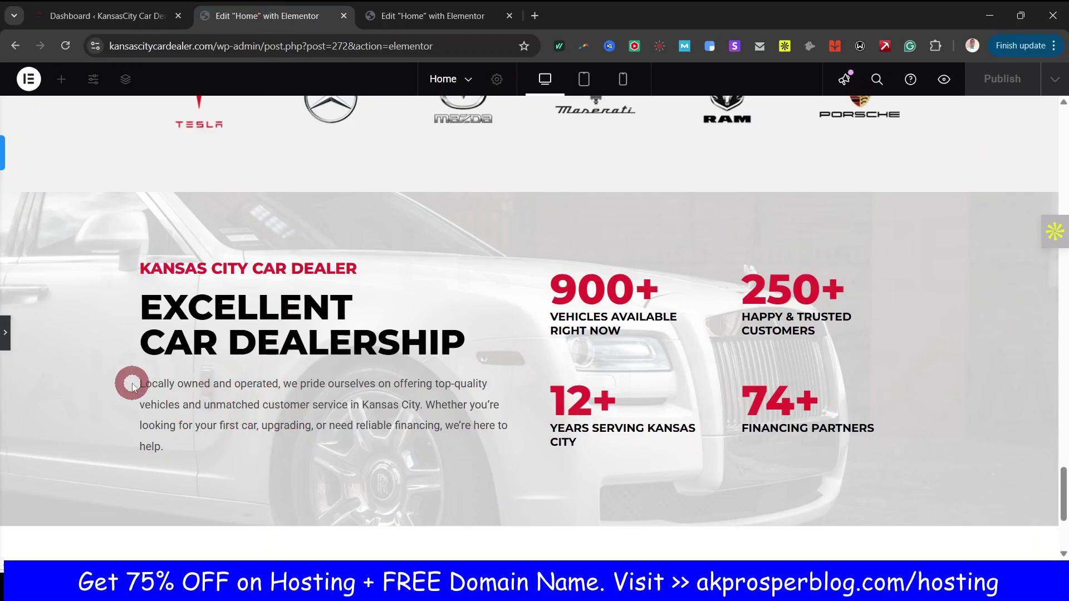
left_click(443, 15)
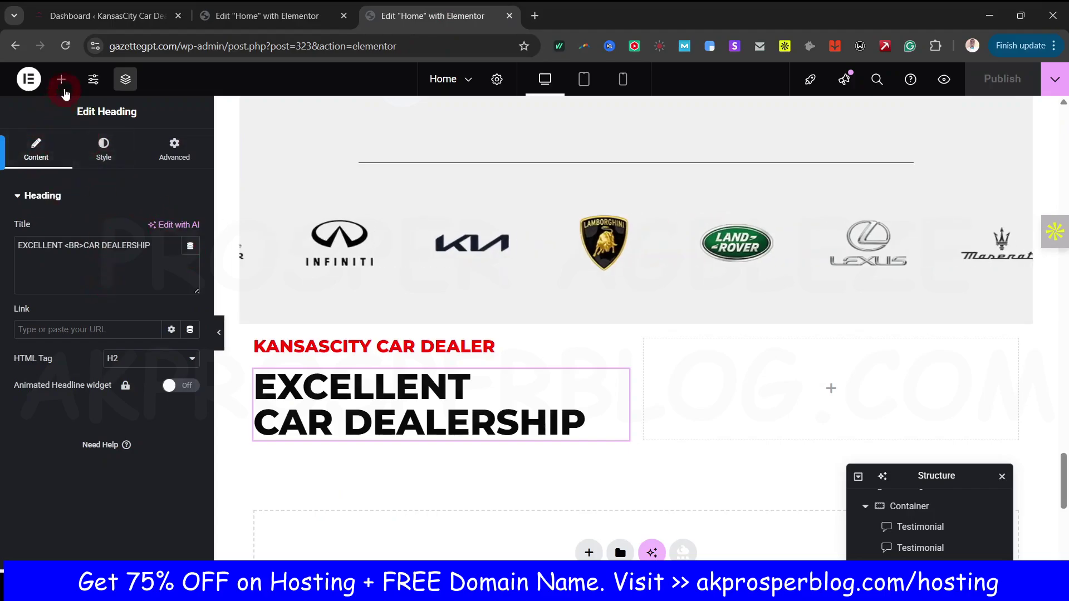
left_click(64, 87)
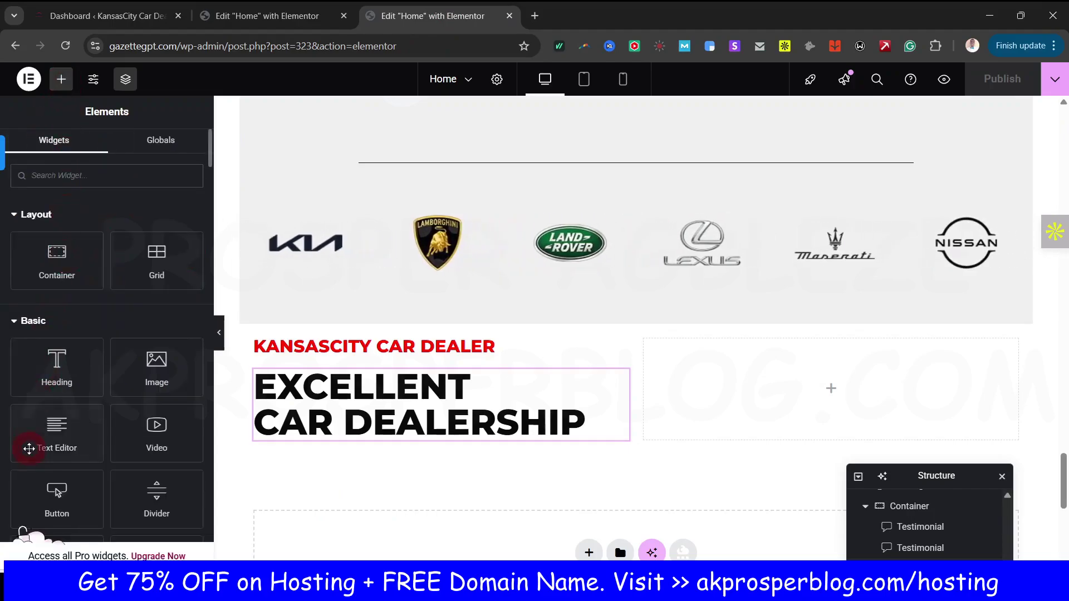
left_click_drag(60, 432, 402, 440)
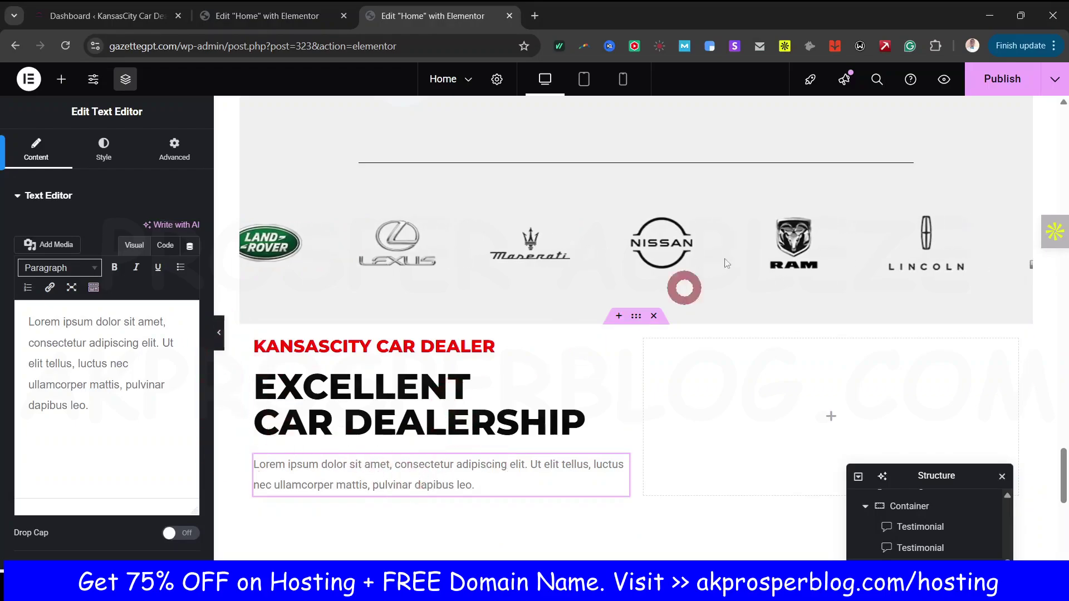
left_click(1013, 84)
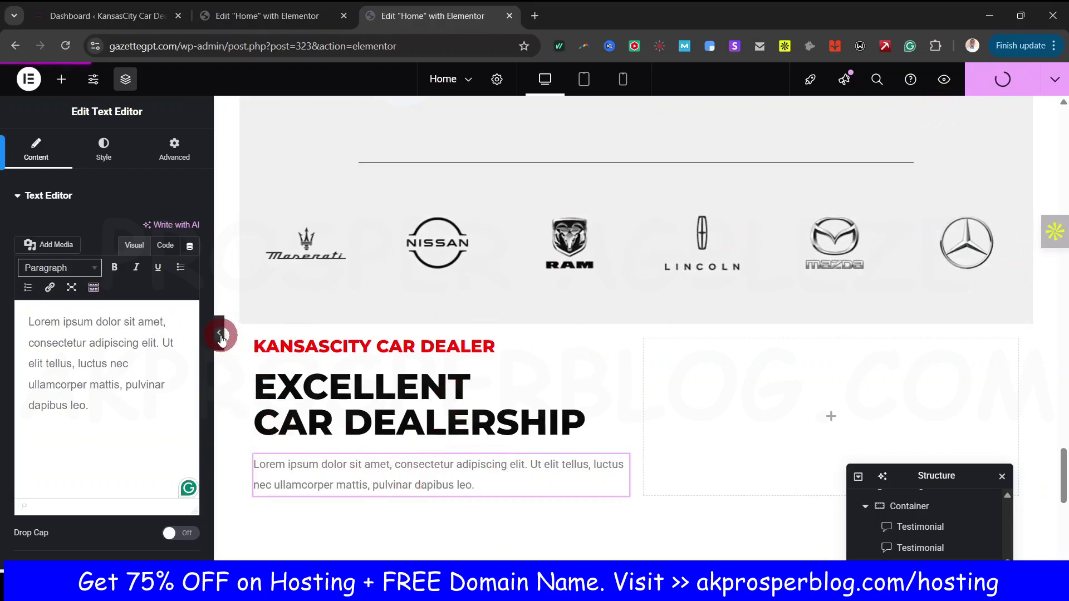
left_click(220, 334)
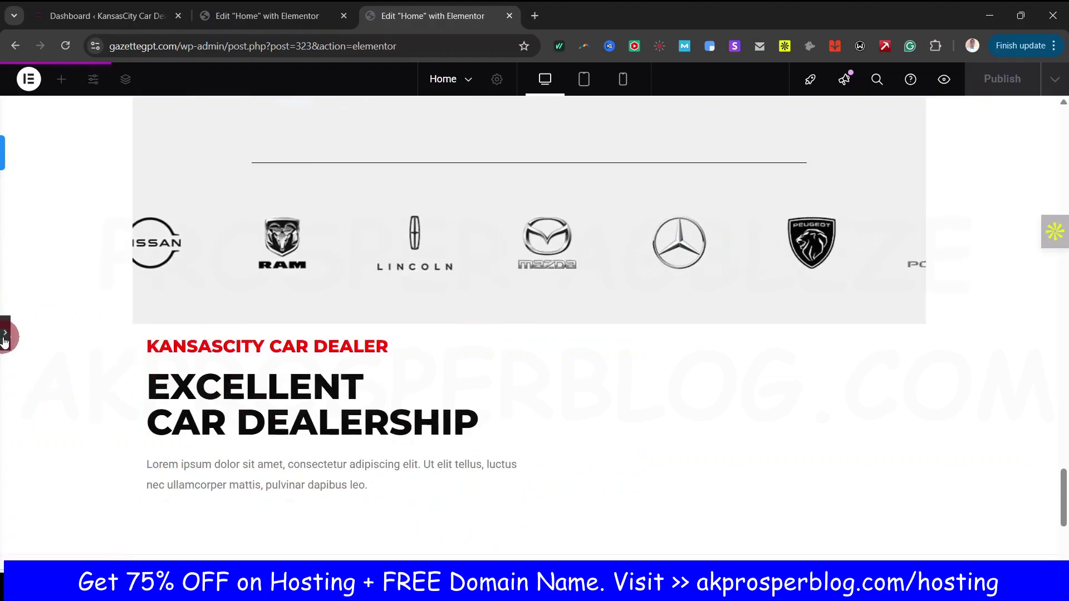
left_click(139, 467)
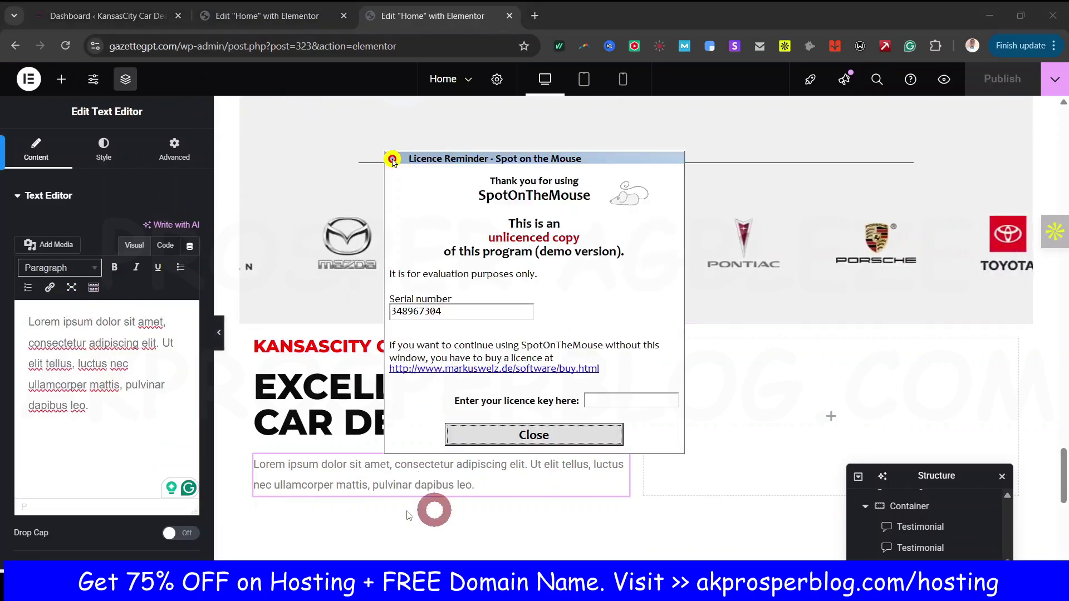
left_click(544, 434)
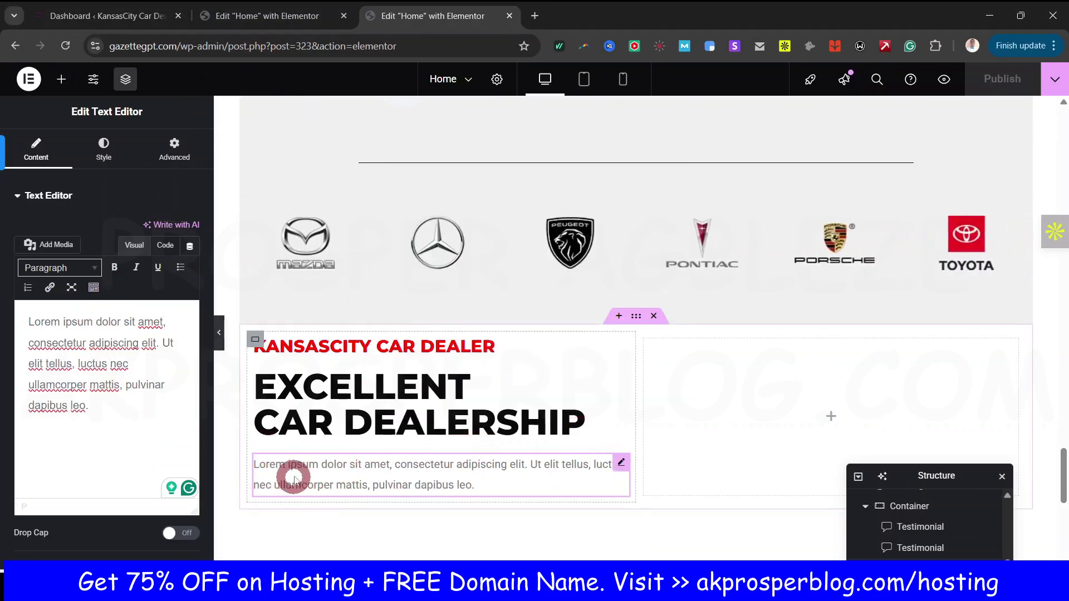
Step: Compare the paragraph's text style and the new section's spacing with the Excellent Car Dealership section on the reference site
left_click(108, 158)
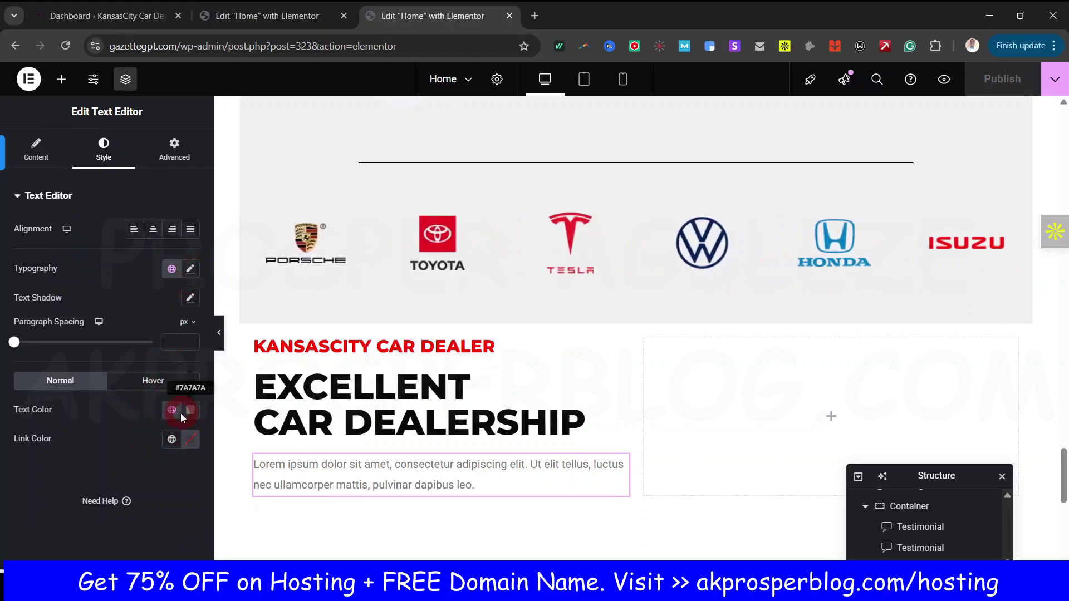
left_click(293, 16)
left_click(281, 394)
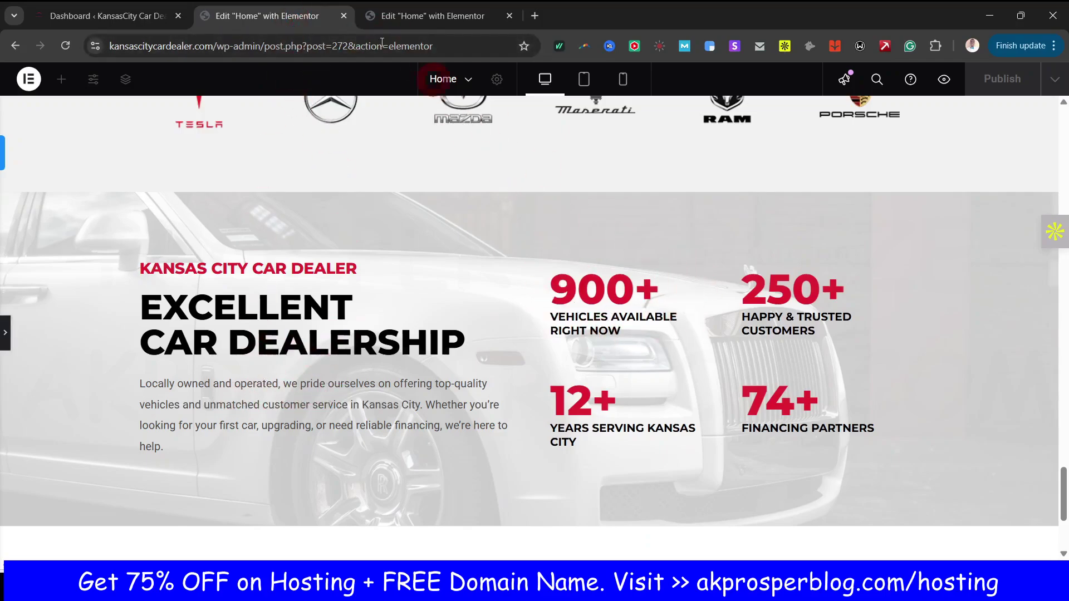
left_click(440, 16)
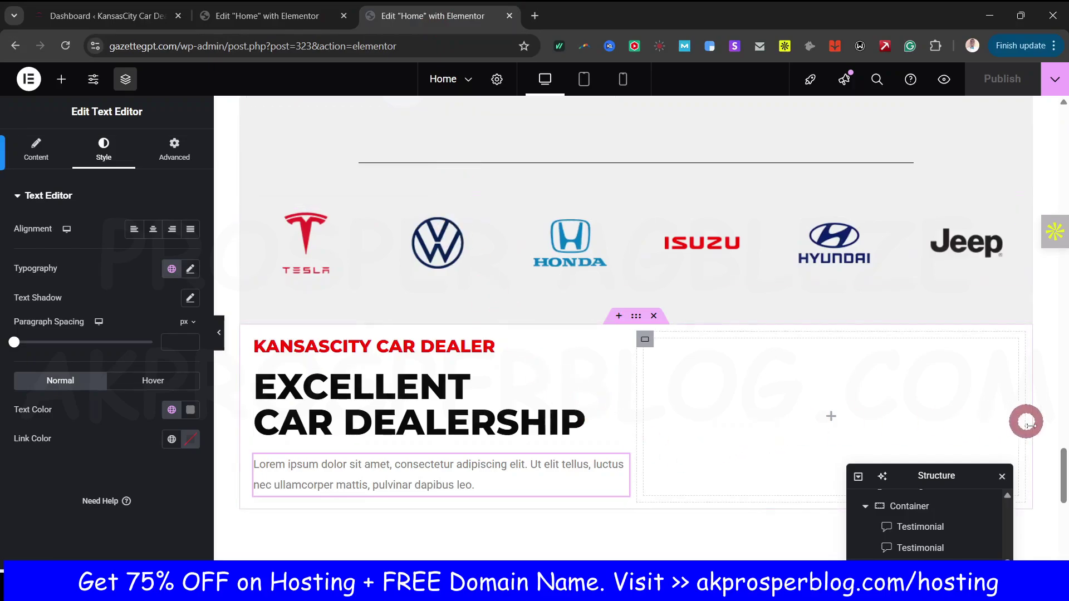
scroll(1026, 422, "down", 2)
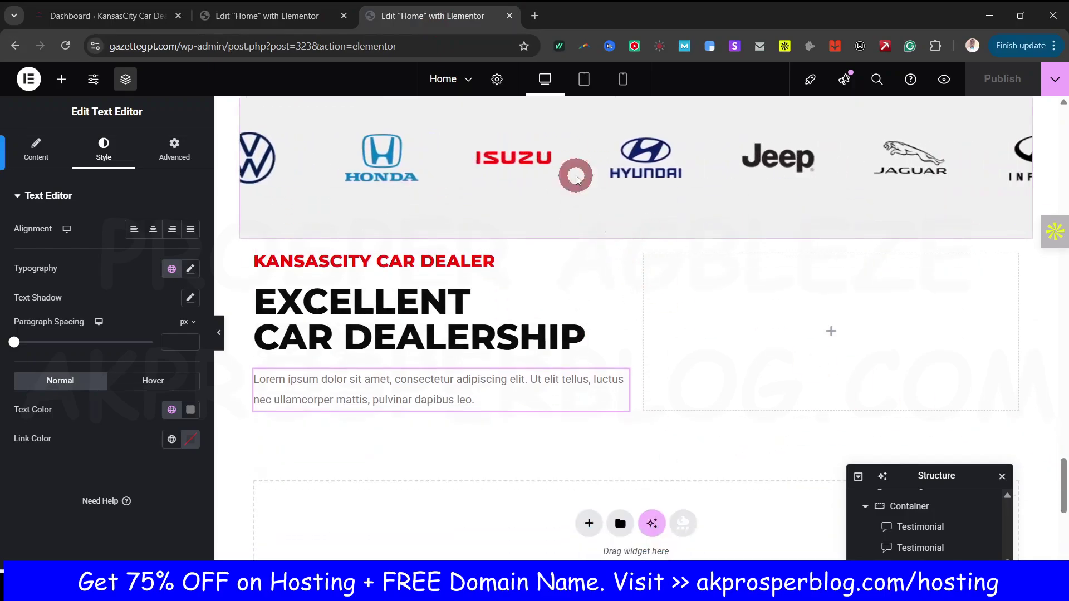
left_click(261, 15)
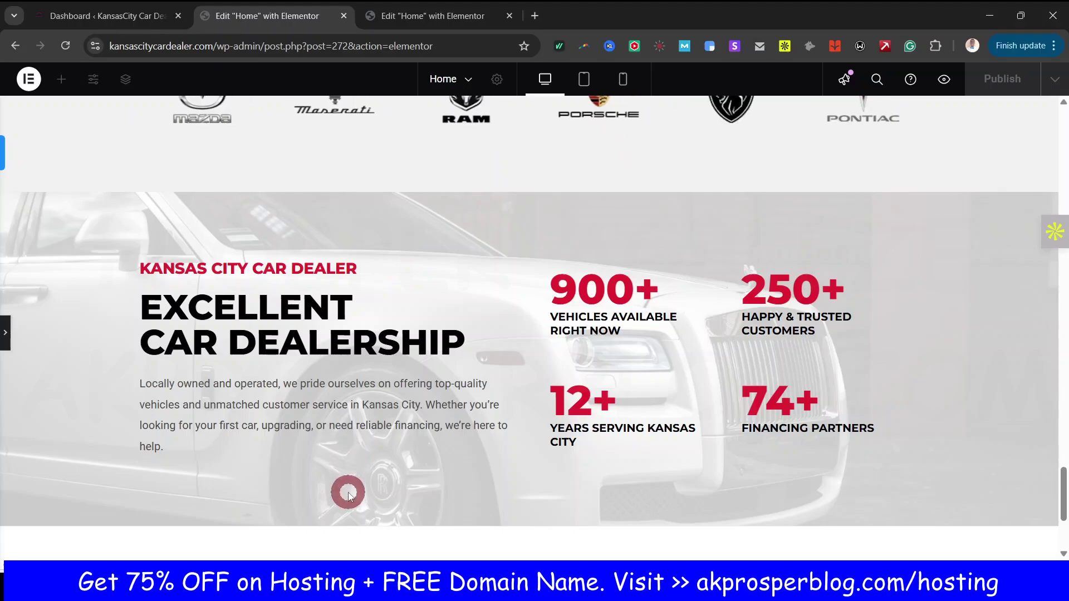
left_click(395, 16)
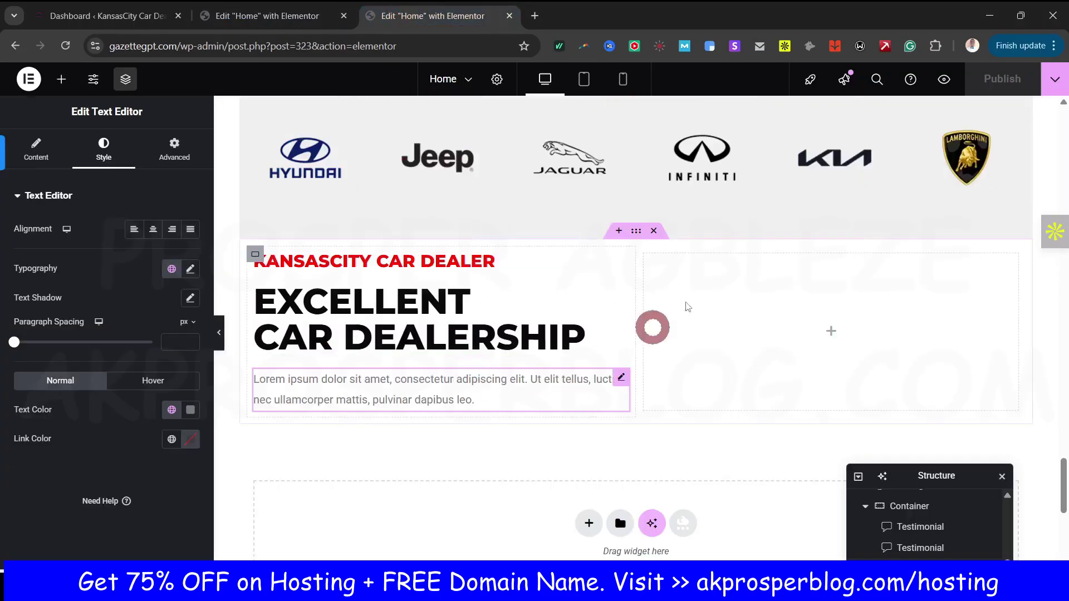
Step: Set the Excellent Car Dealership section container's padding to 60 px top and bottom and 0 on both sides
left_click(639, 236)
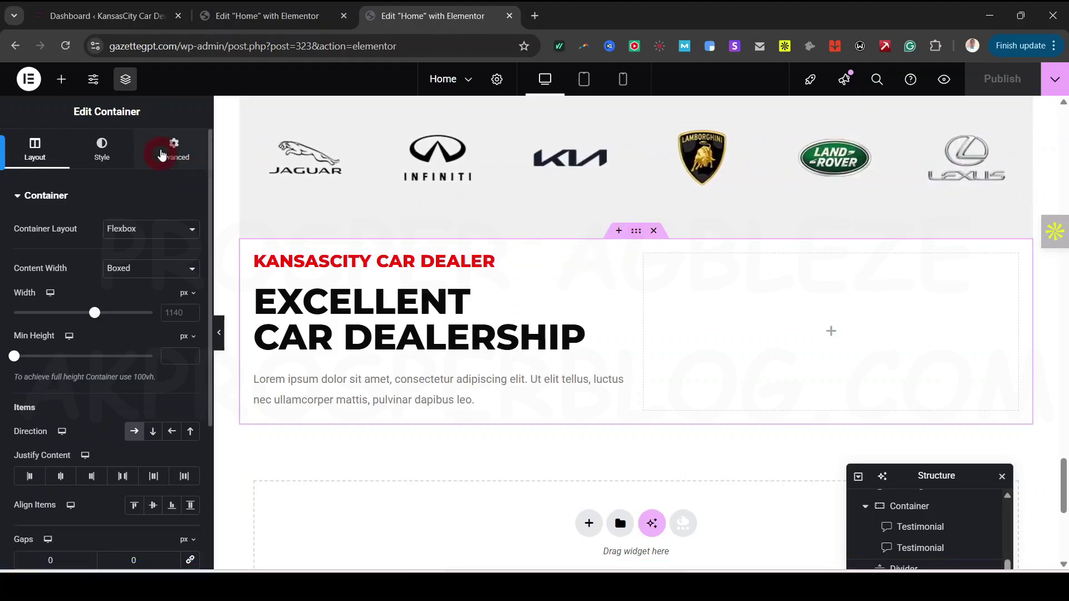
left_click(163, 149)
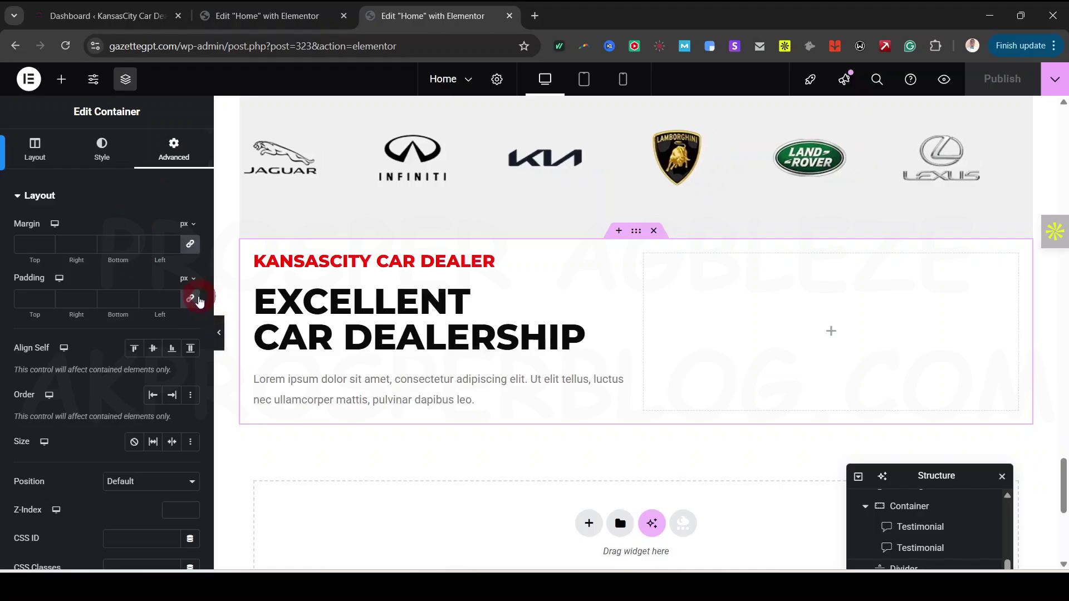
left_click(27, 298)
type("0")
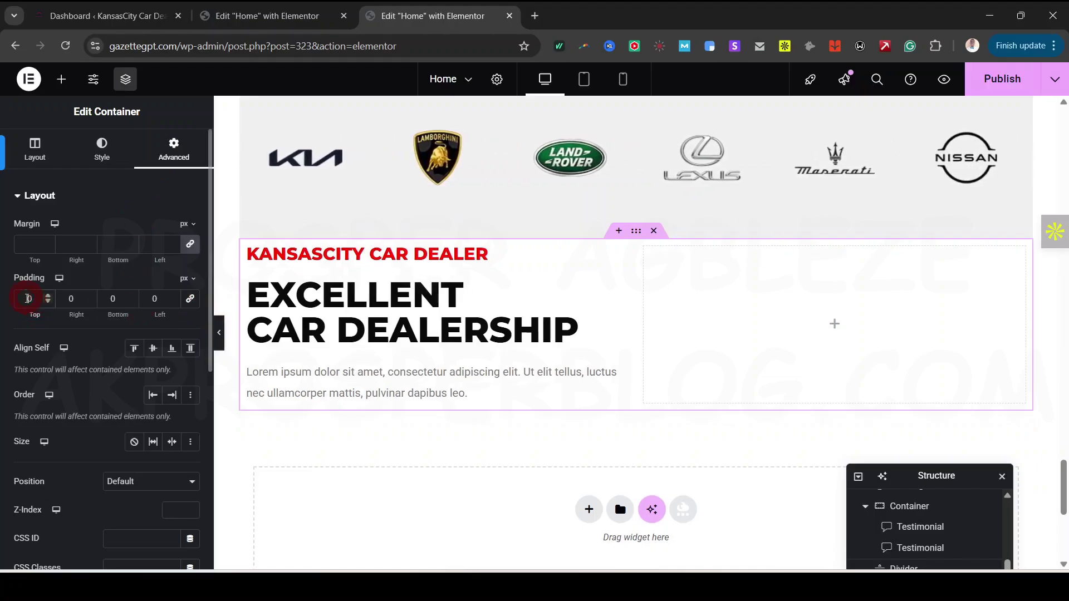
type("6")
left_click(106, 299)
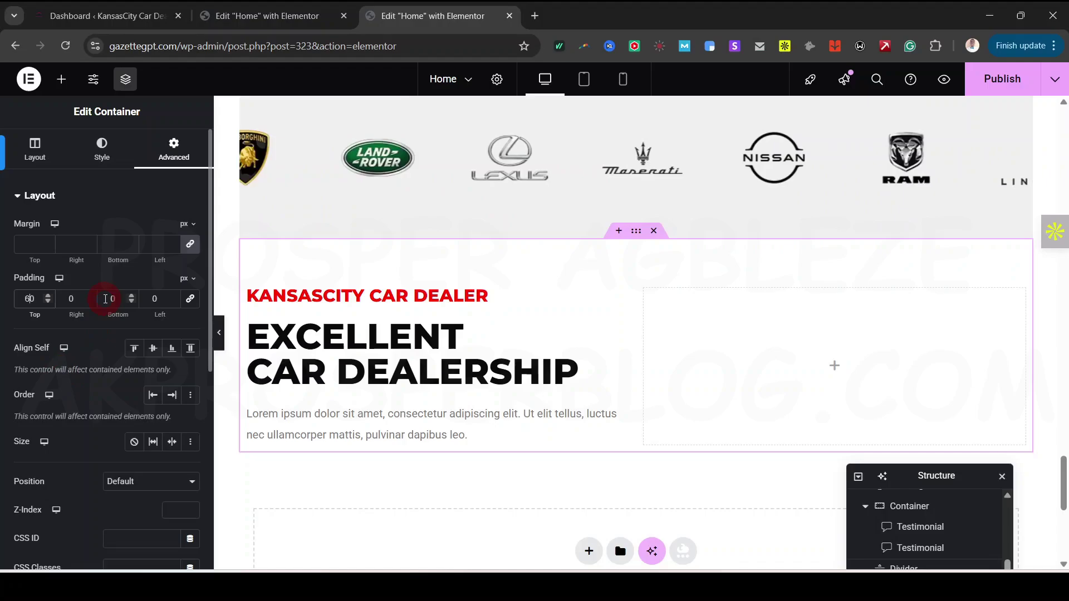
type("6")
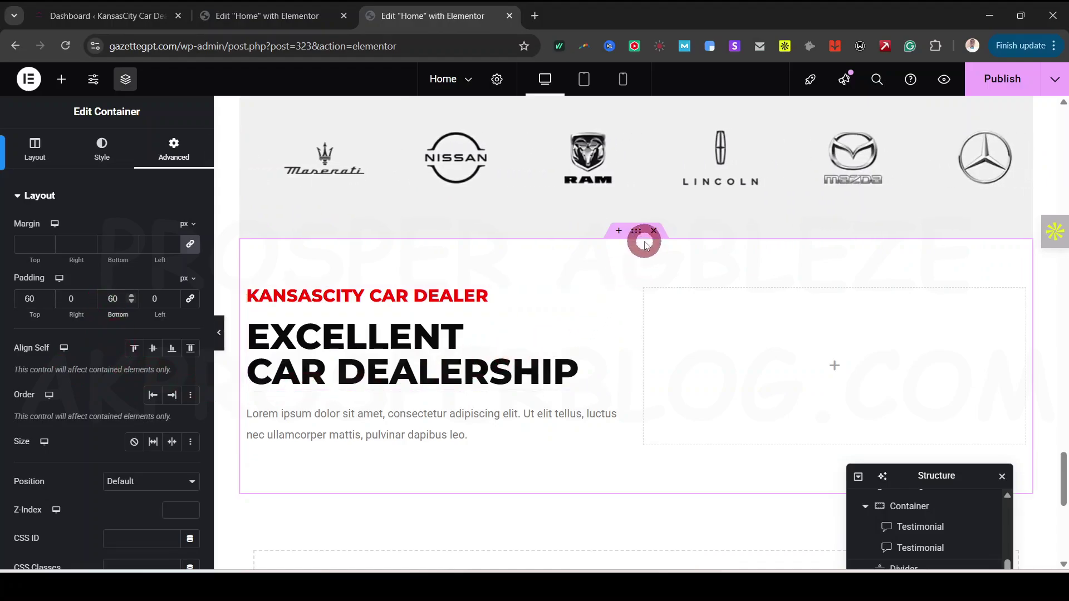
Step: Give the section container a classic background image using pexels-lynxexotics-3764986.jpg, the white car photo, from the media library
left_click(106, 151)
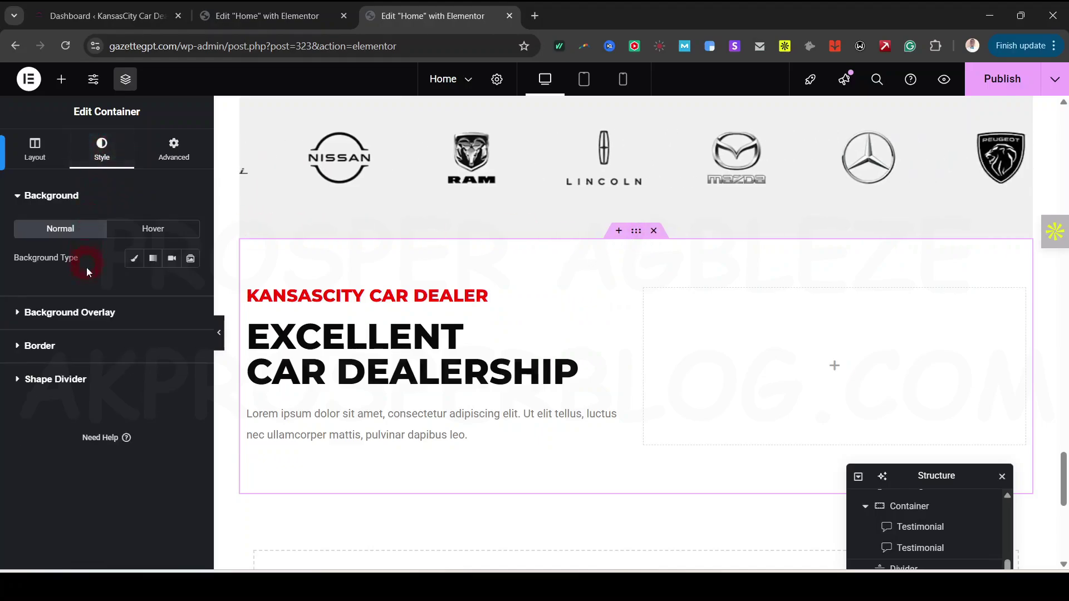
left_click(136, 260)
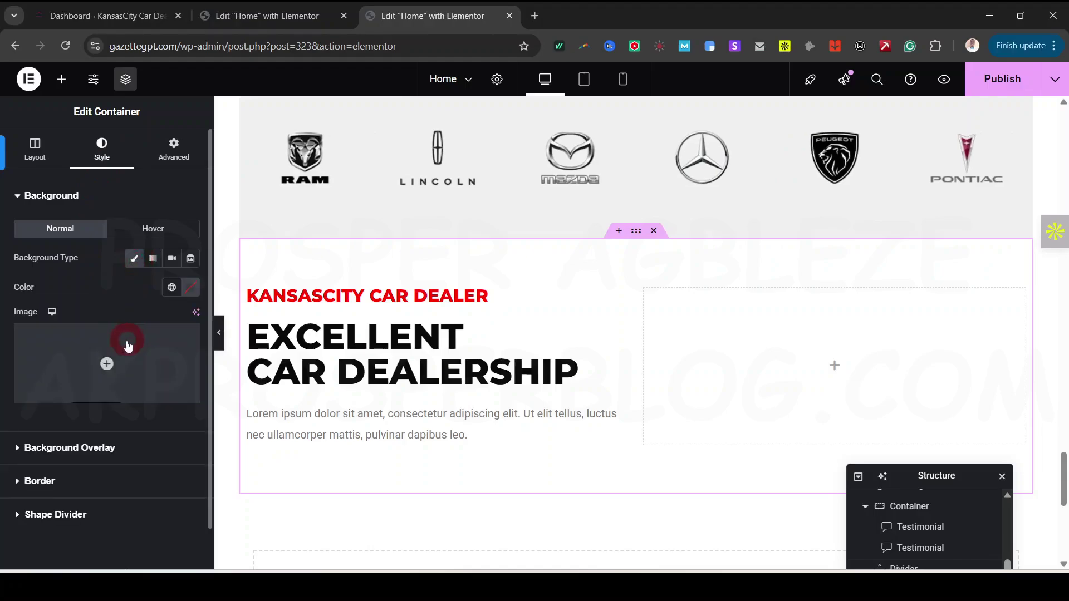
left_click(105, 357)
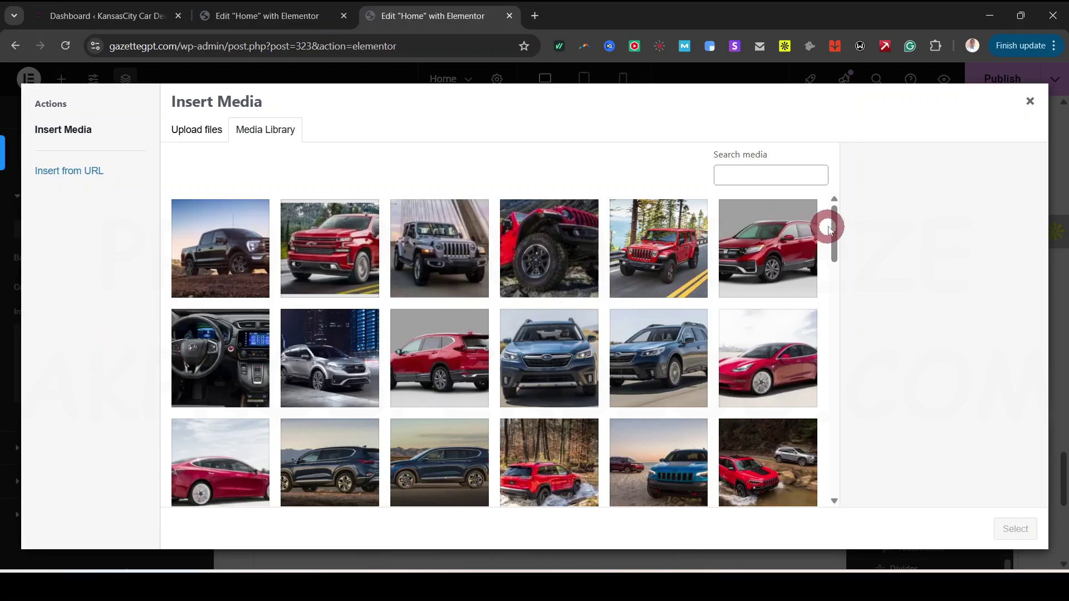
left_click_drag(828, 228, 845, 365)
left_click_drag(846, 376, 846, 377)
left_click(334, 287)
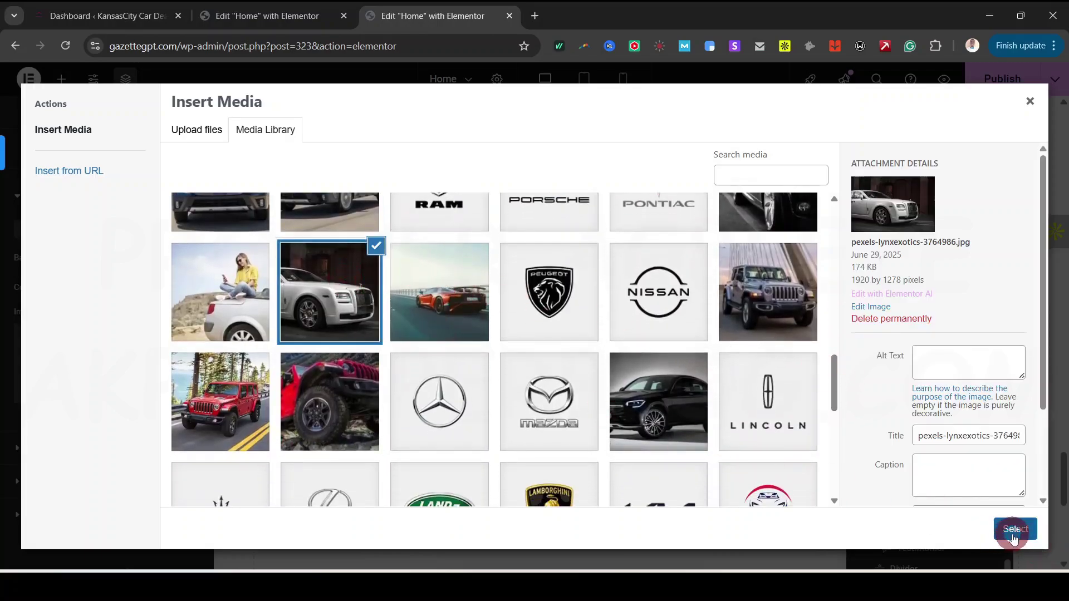
left_click(1014, 530)
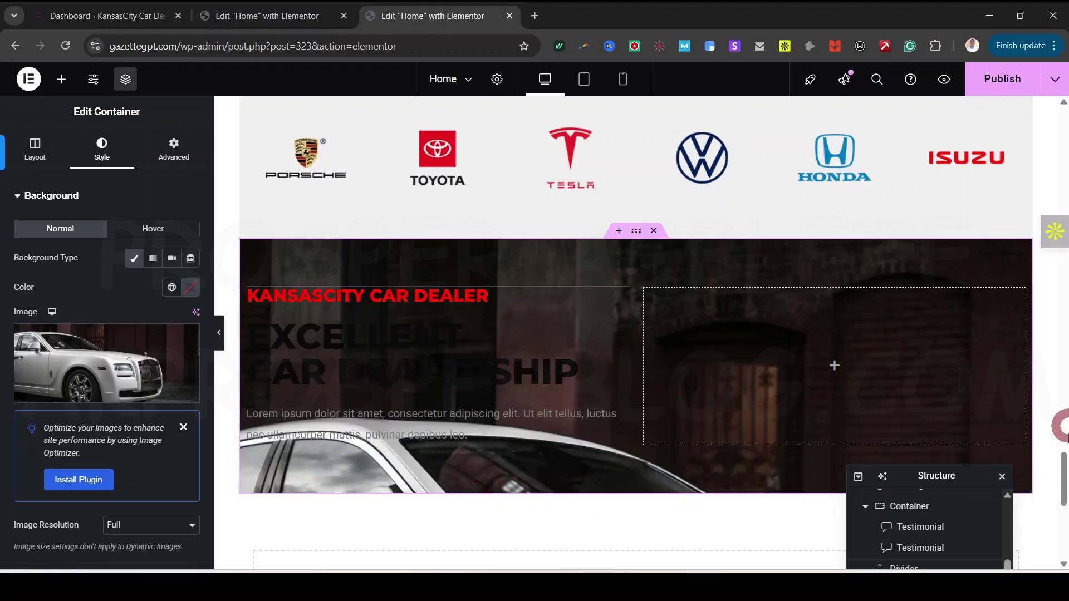
Step: Set the section background image's position to Center Center, checking it against the reference section
left_click_drag(1065, 463, 1065, 473)
left_click(295, 16)
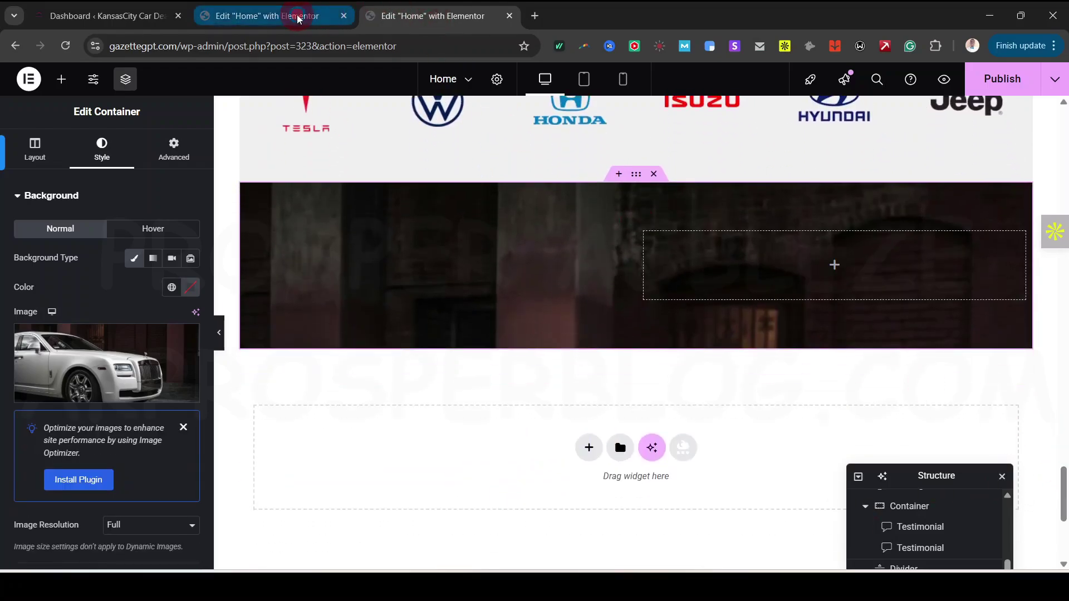
left_click(445, 17)
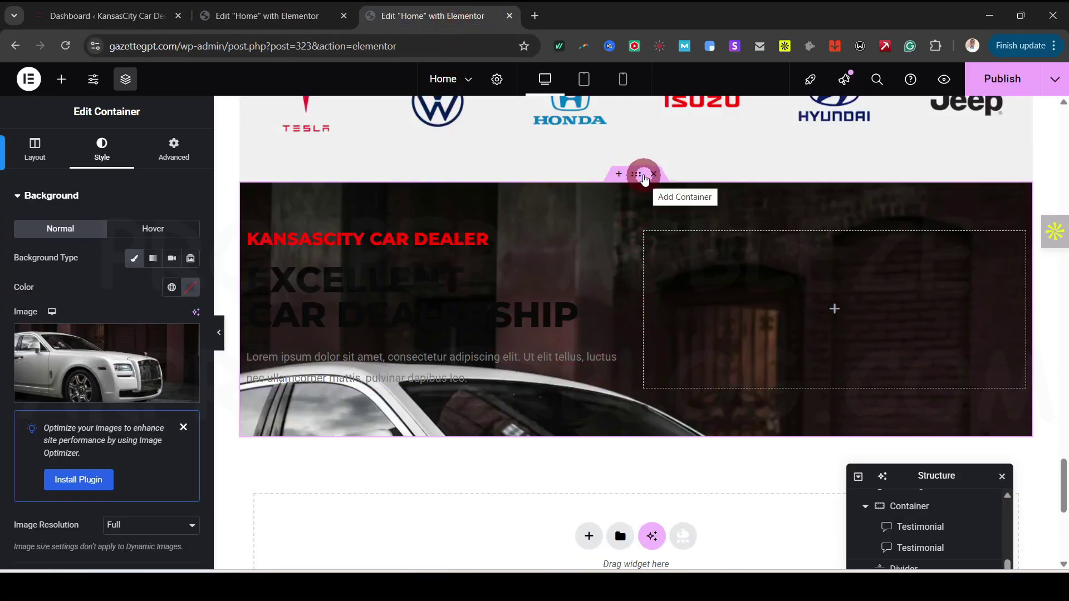
scroll(119, 429, "down", 5)
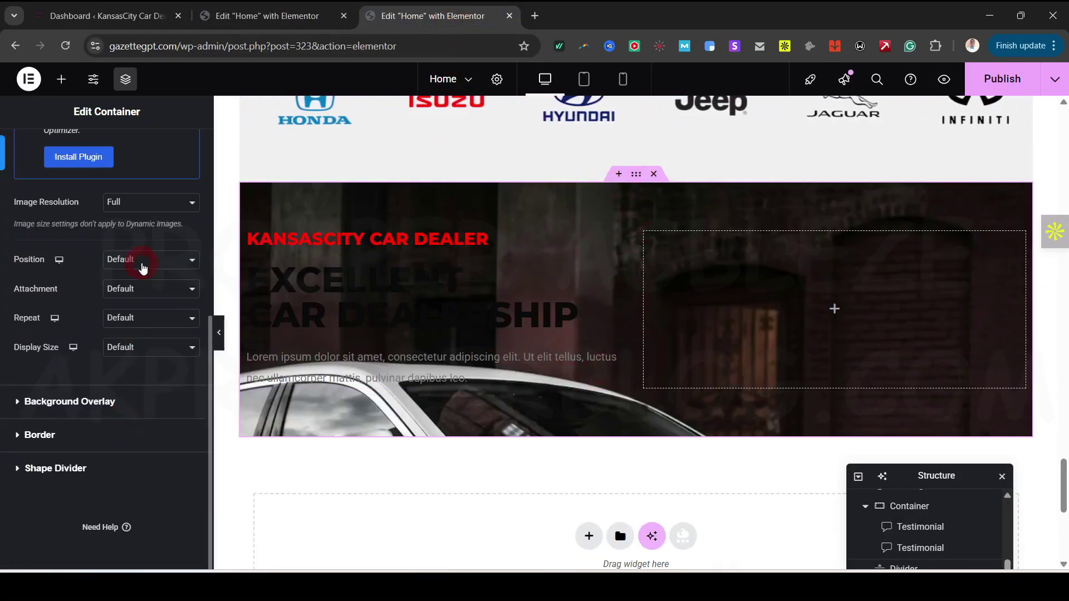
left_click(142, 262)
left_click(143, 294)
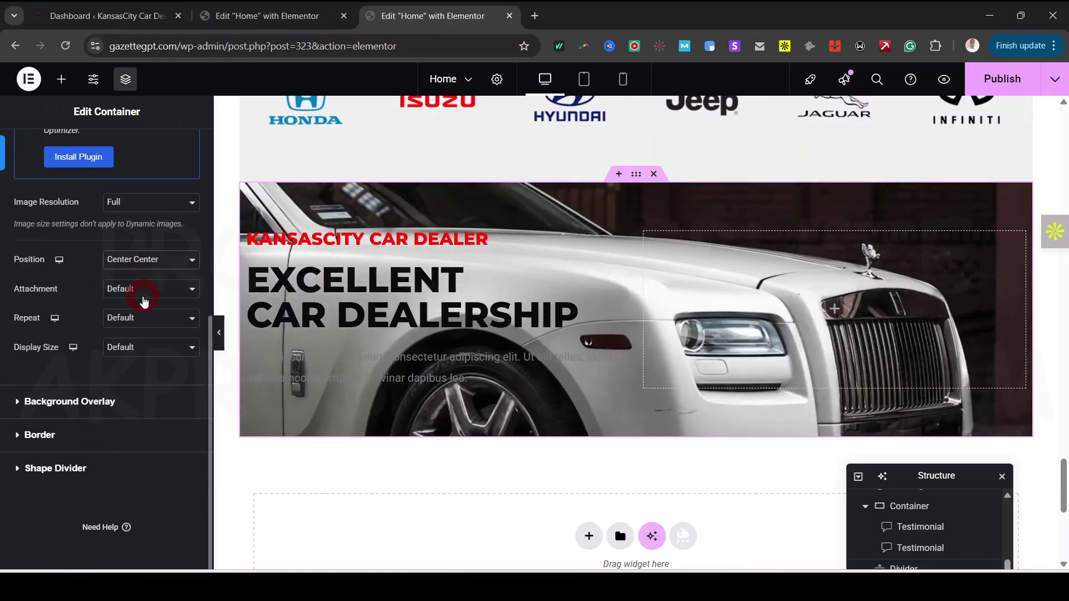
Step: Compare the background with the reference section and add a classic background overlay in the global White colour to the container
left_click(309, 17)
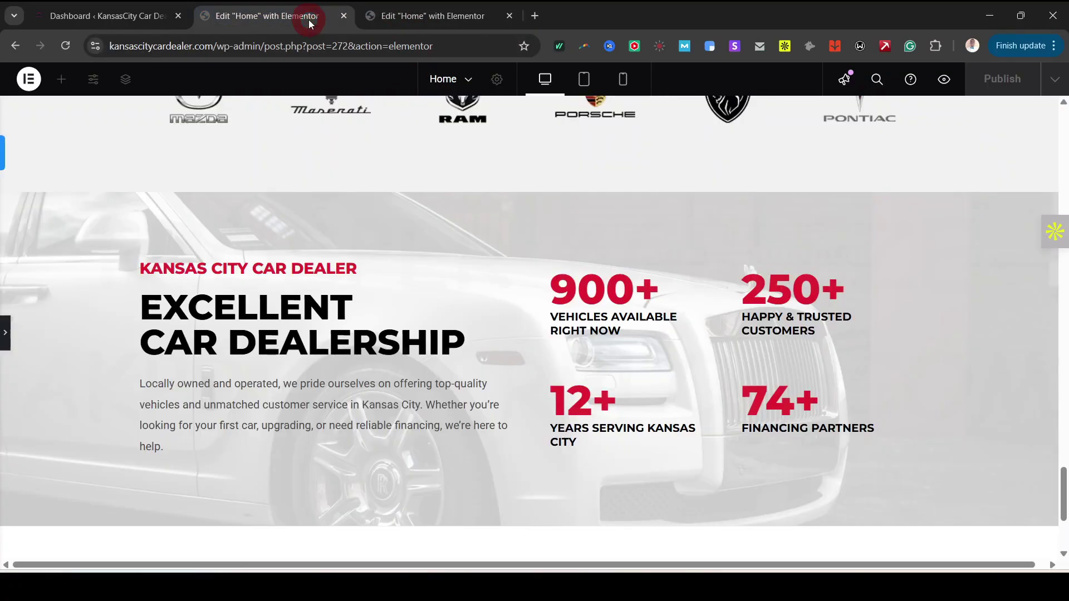
left_click(410, 17)
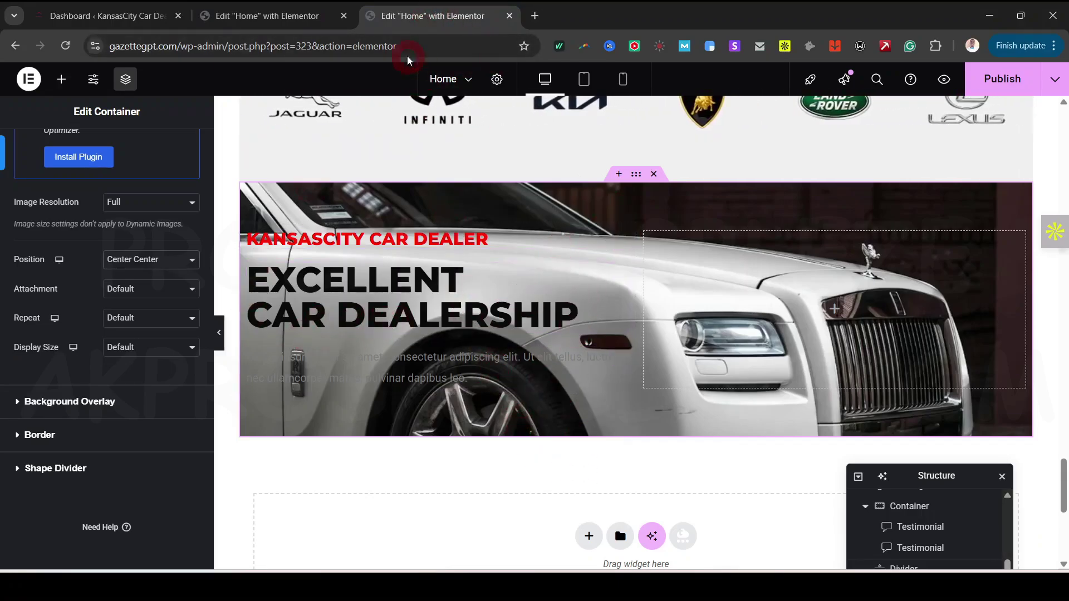
left_click(281, 16)
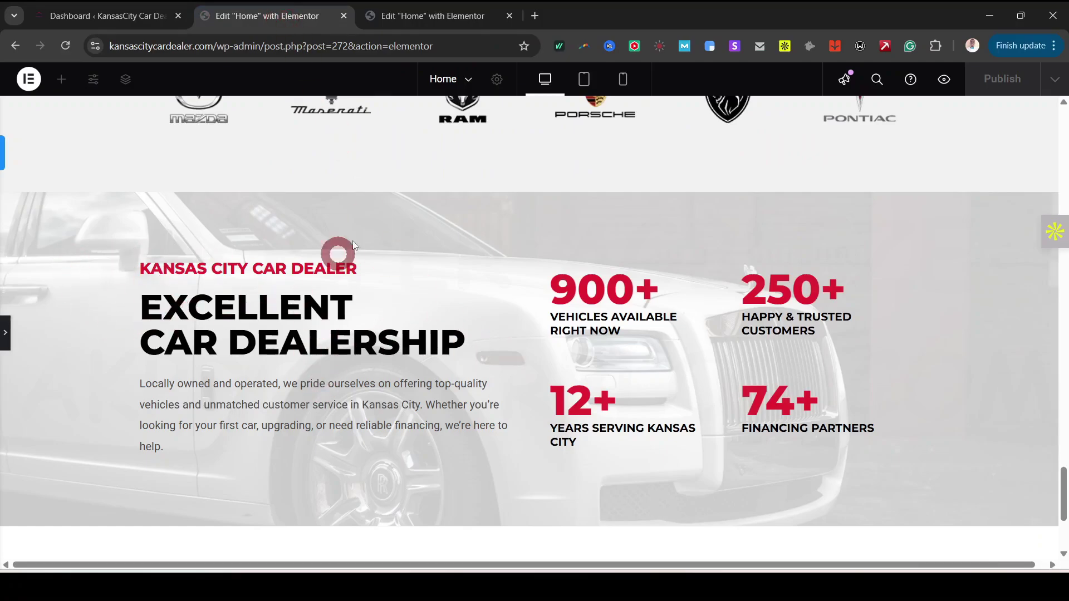
left_click(430, 17)
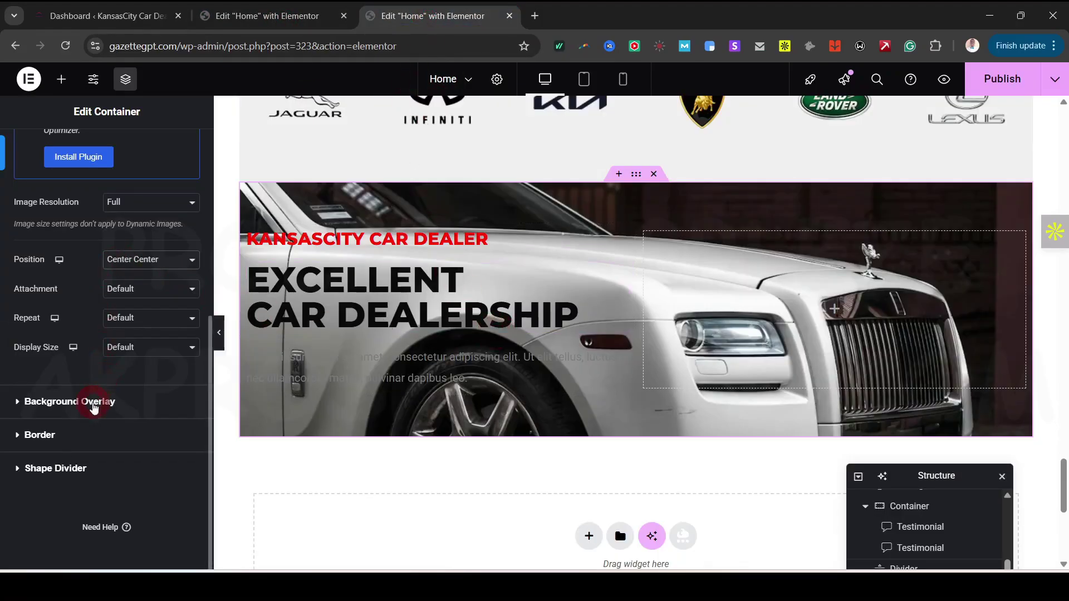
left_click(94, 407)
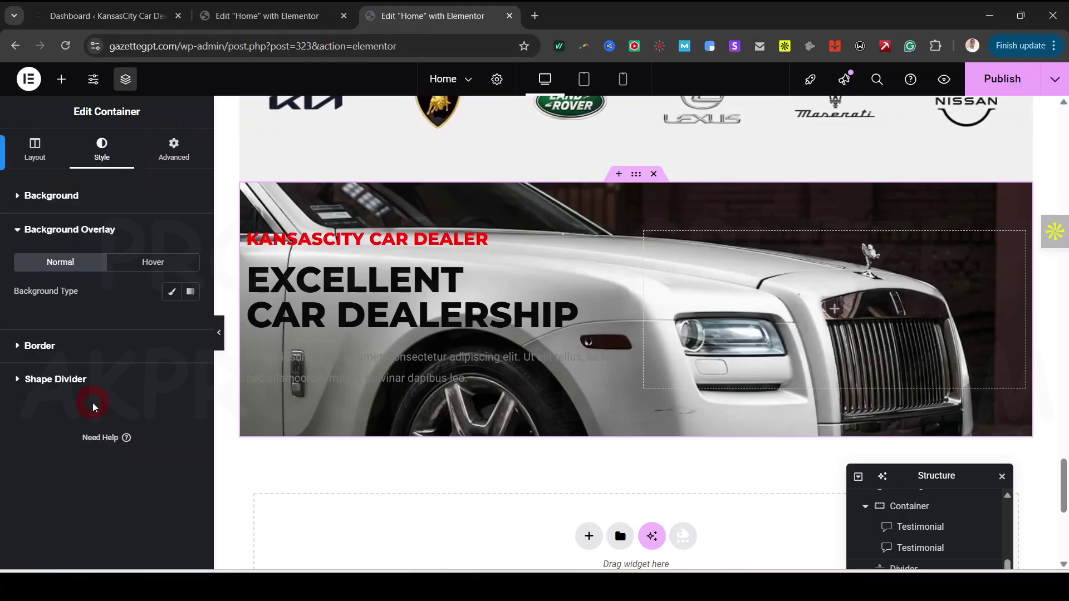
left_click(169, 293)
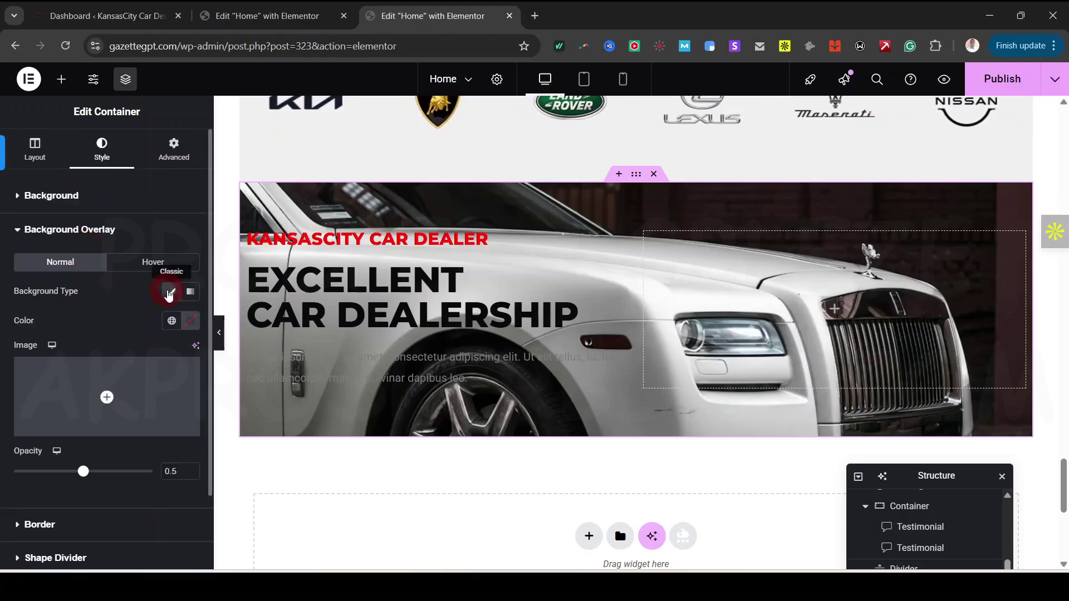
left_click(171, 322)
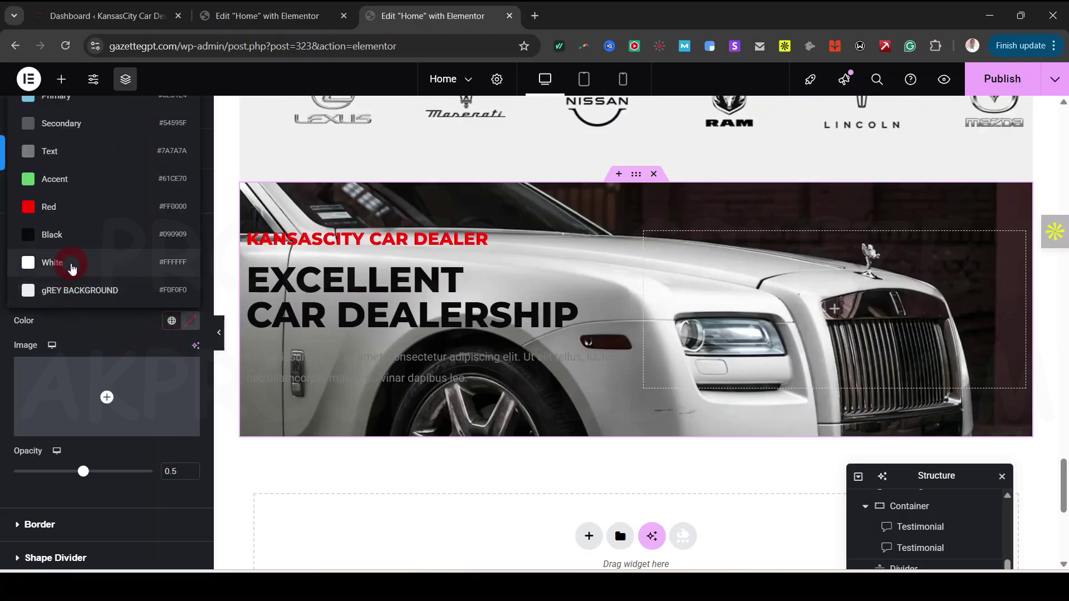
left_click(72, 266)
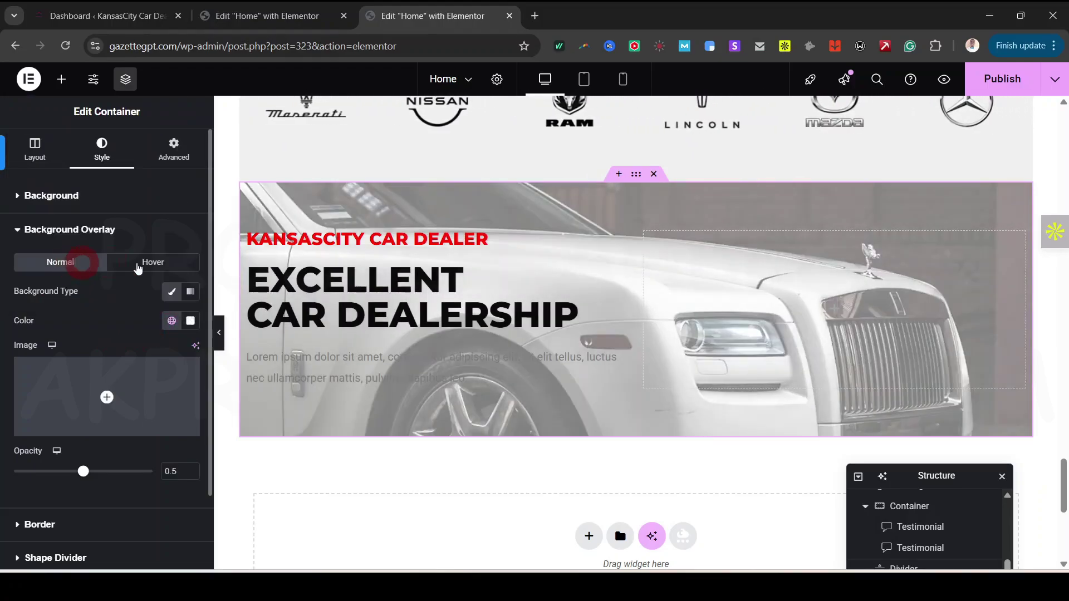
Step: Set the white overlay's opacity to 0.81 to match the reference section and publish the page
left_click(286, 21)
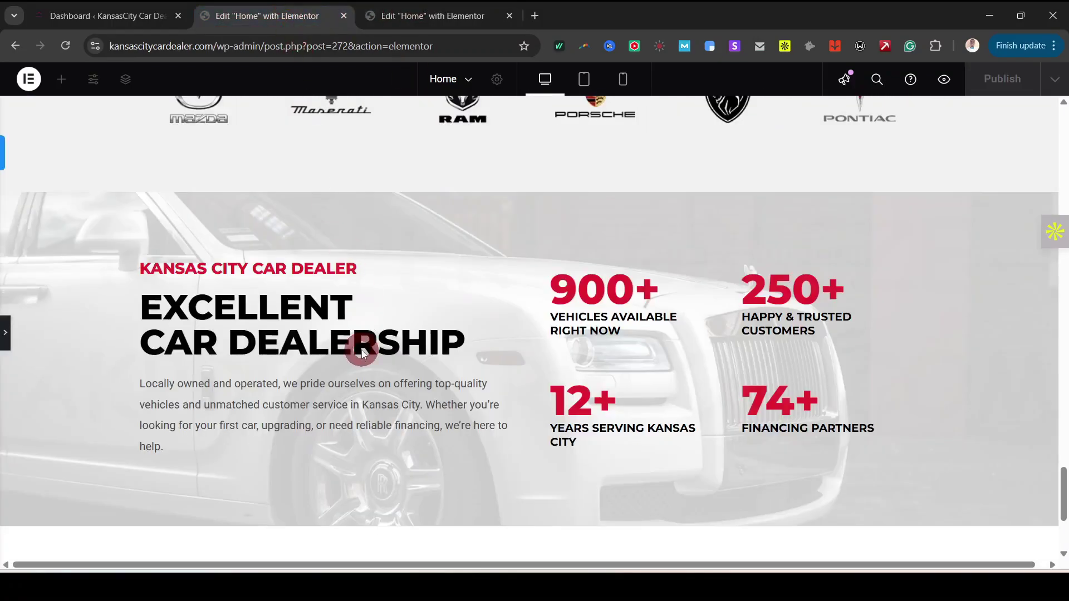
left_click(434, 16)
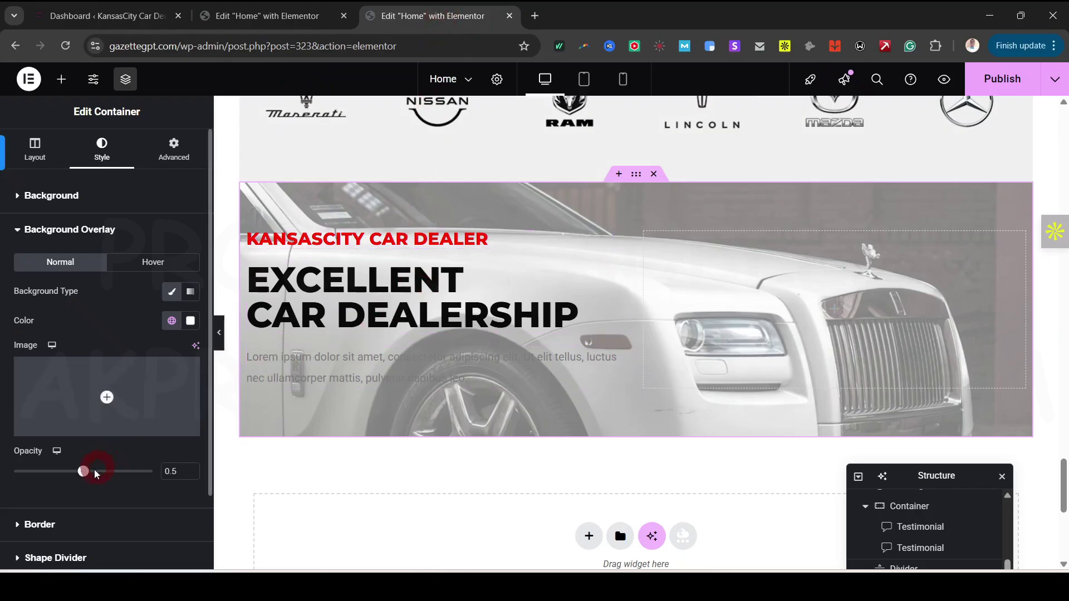
left_click_drag(105, 482, 133, 489)
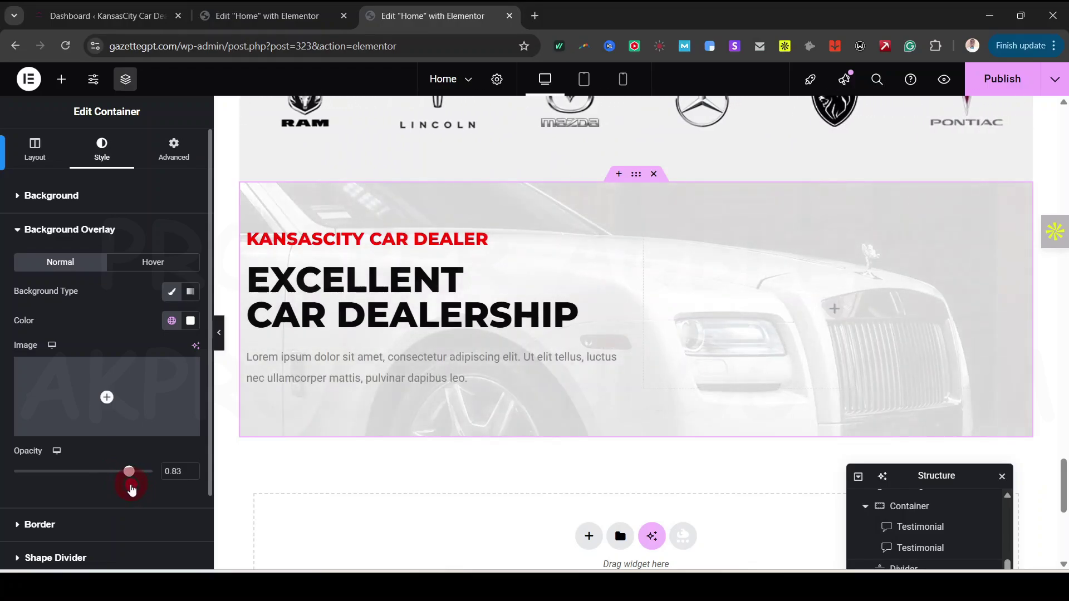
left_click(310, 17)
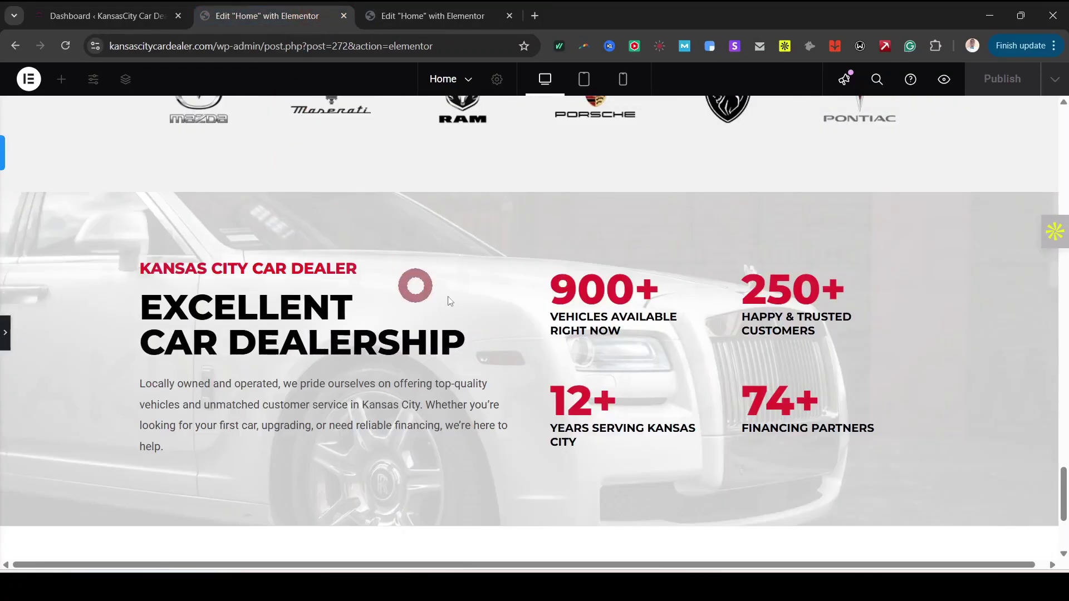
left_click(455, 16)
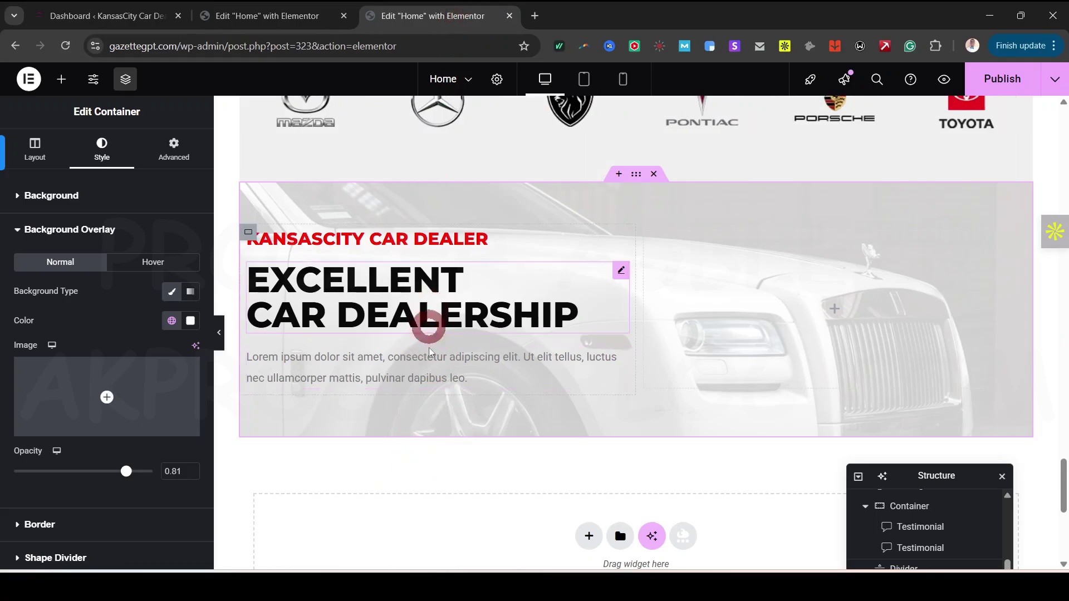
left_click(1015, 84)
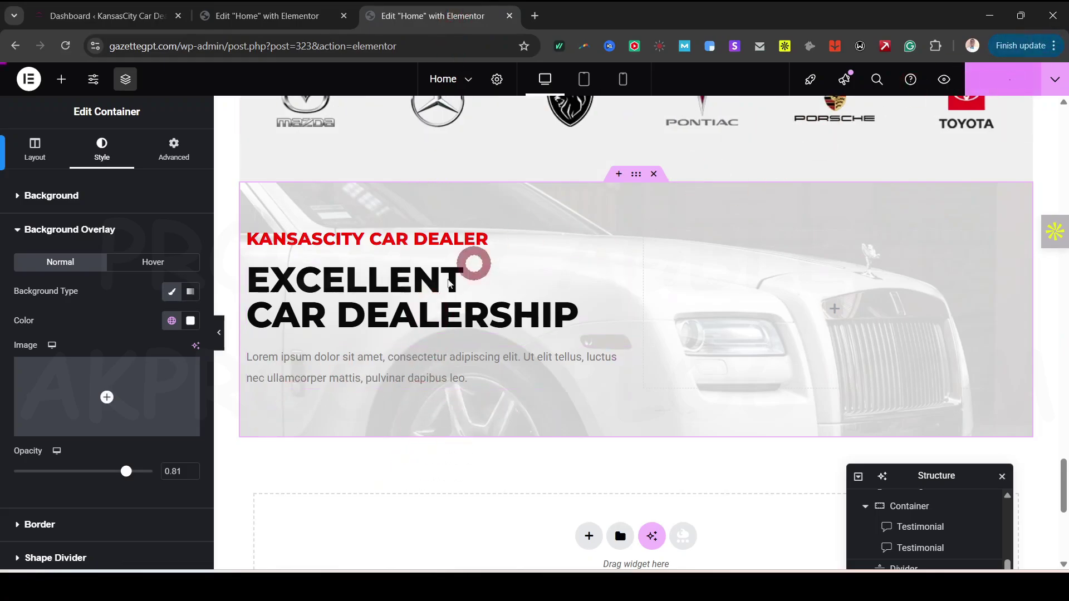
Step: Preview the section without the editing panel and set its background image position to Center Right
left_click(223, 334)
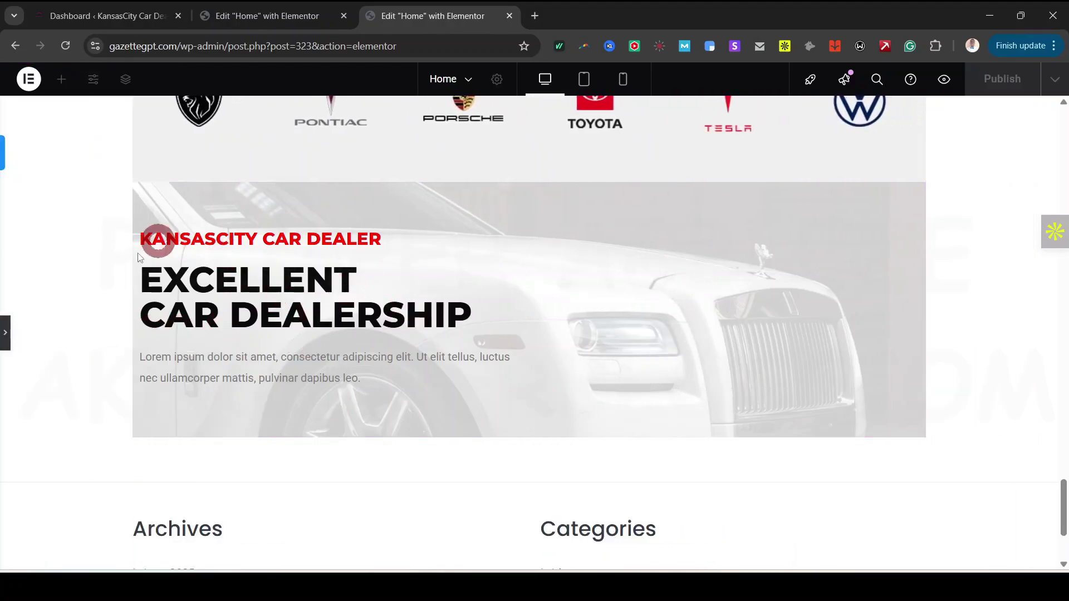
left_click(5, 334)
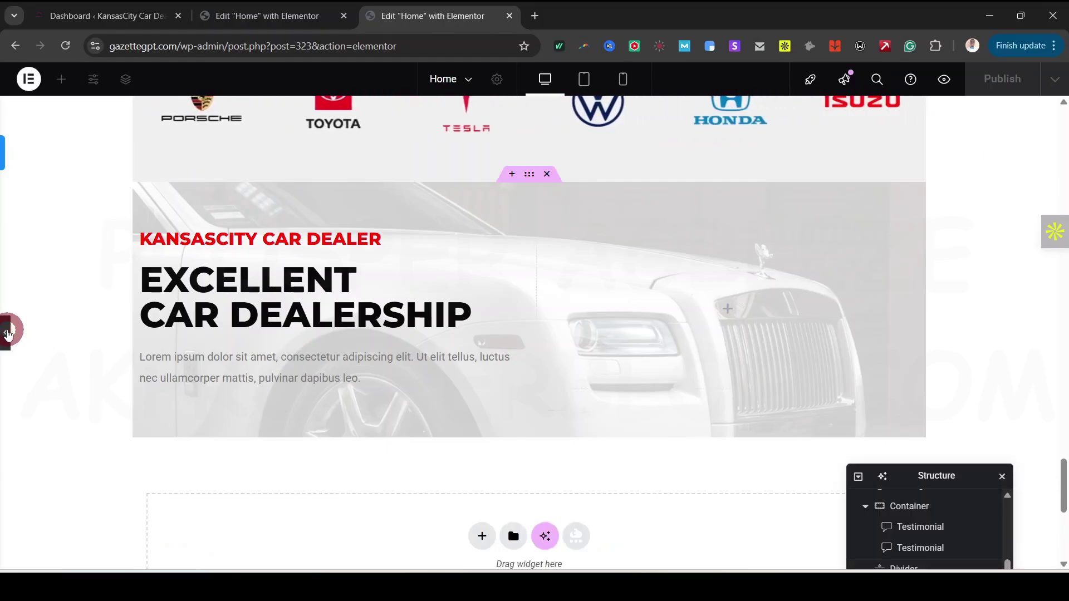
left_click(684, 198)
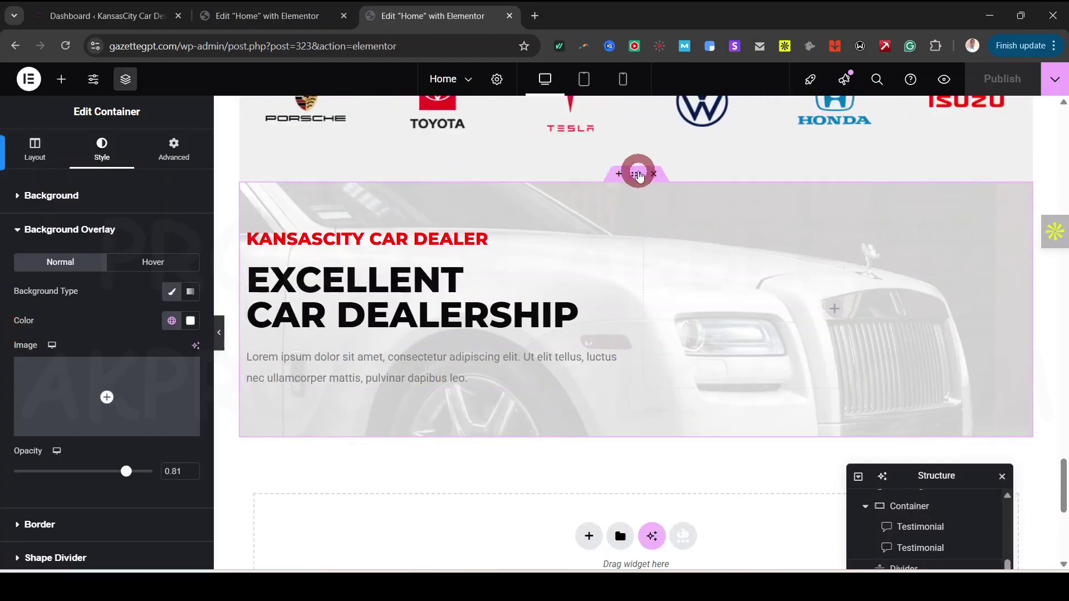
left_click(69, 198)
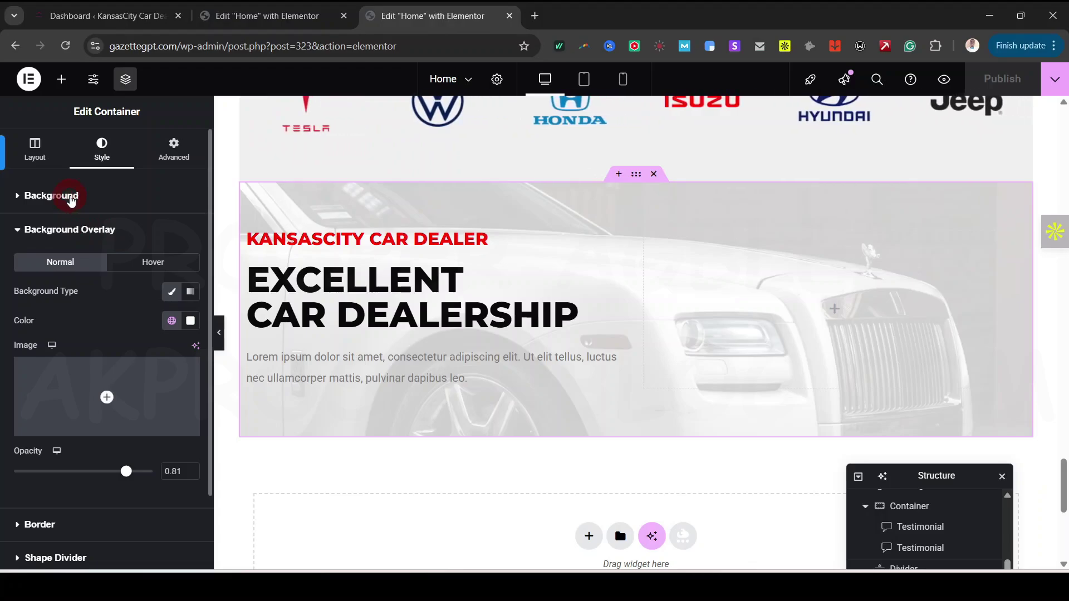
left_click(63, 206)
scroll(142, 426, "down", 2)
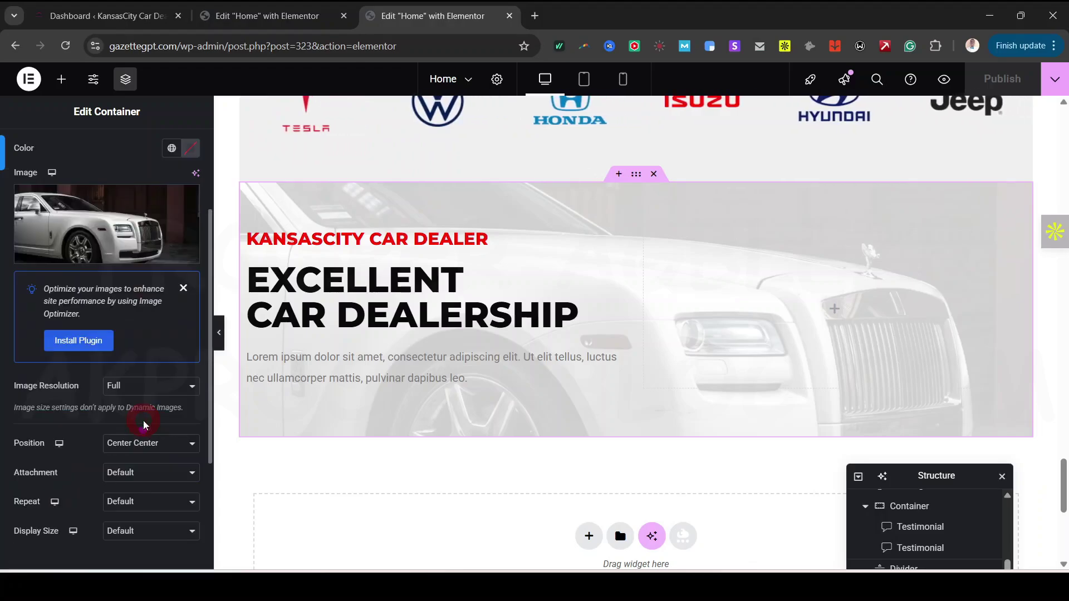
scroll(136, 334, "down", 2)
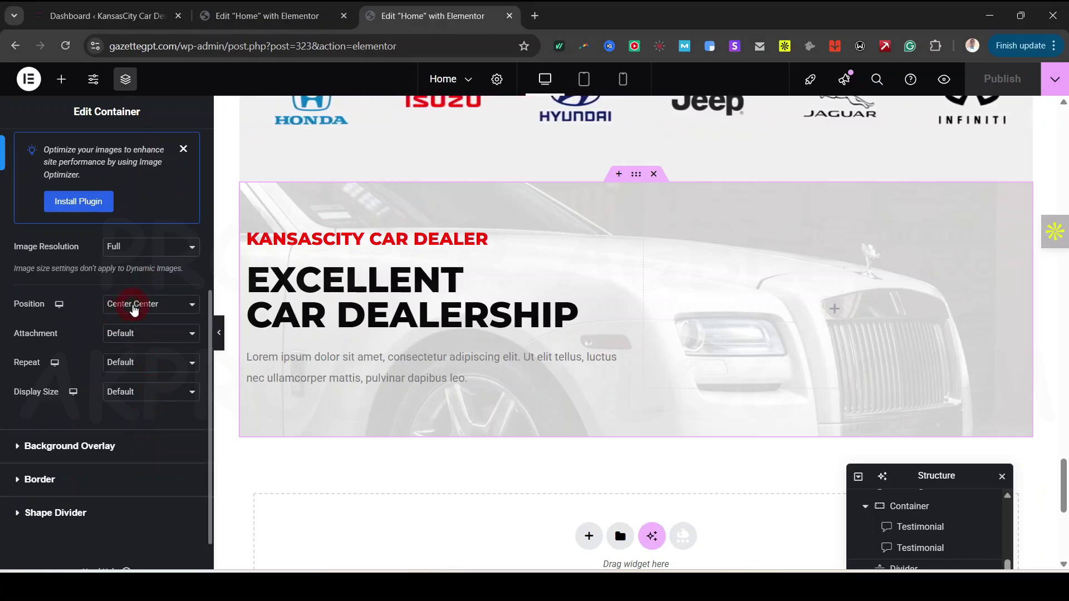
left_click(134, 306)
left_click(142, 373)
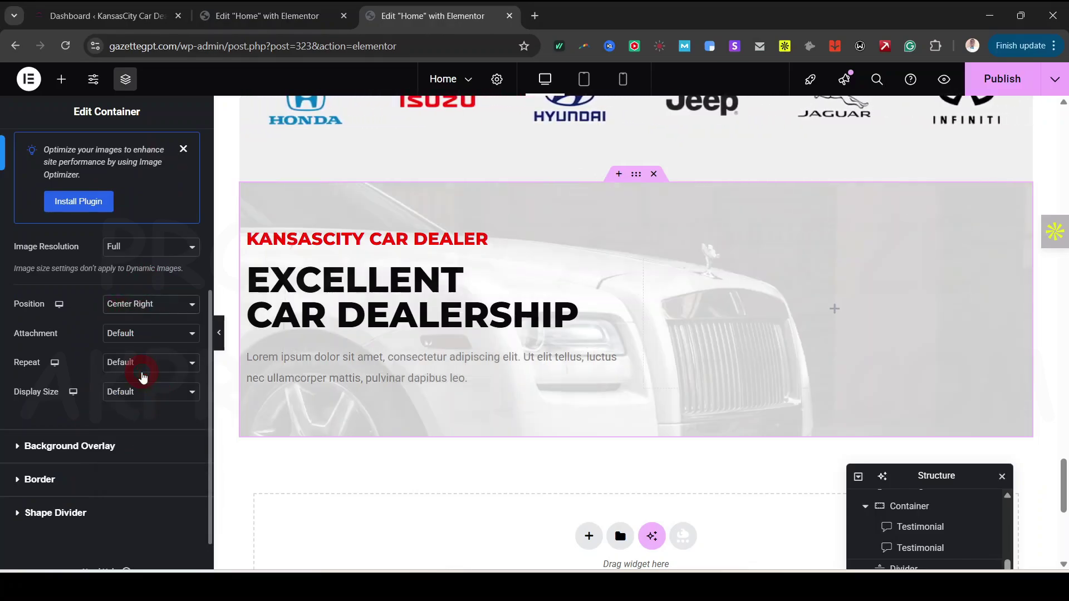
Step: Compare the section's Center Right background image with the reference section and publish the page
left_click(296, 22)
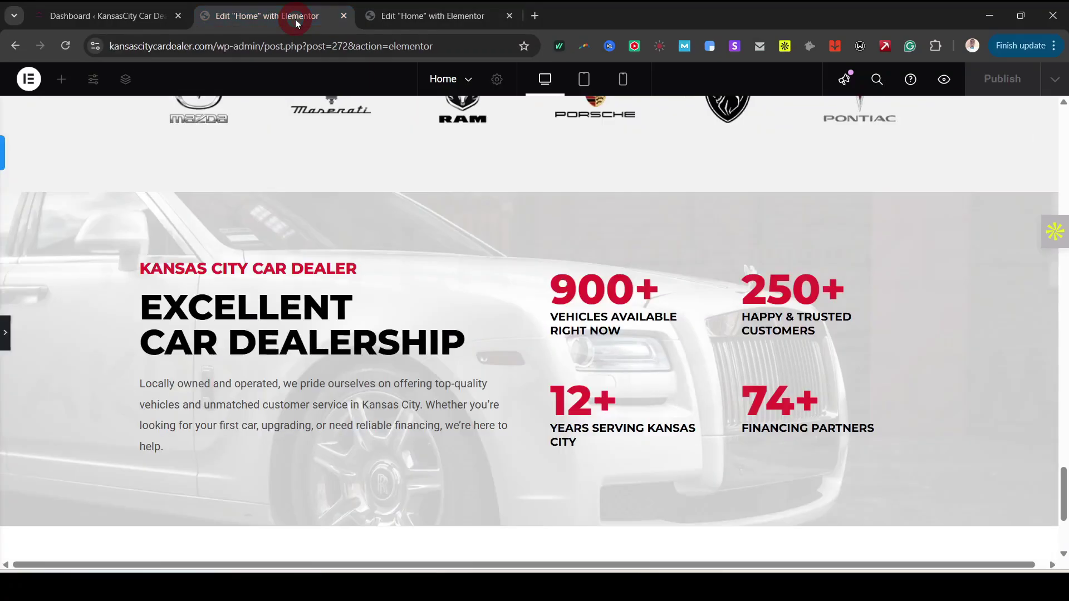
left_click(417, 21)
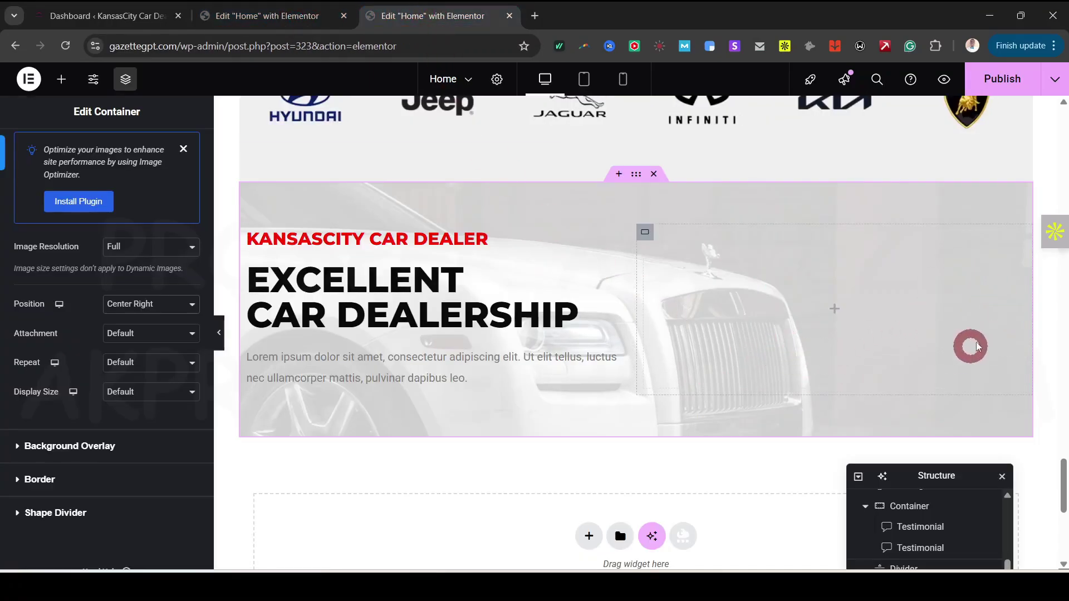
left_click(282, 17)
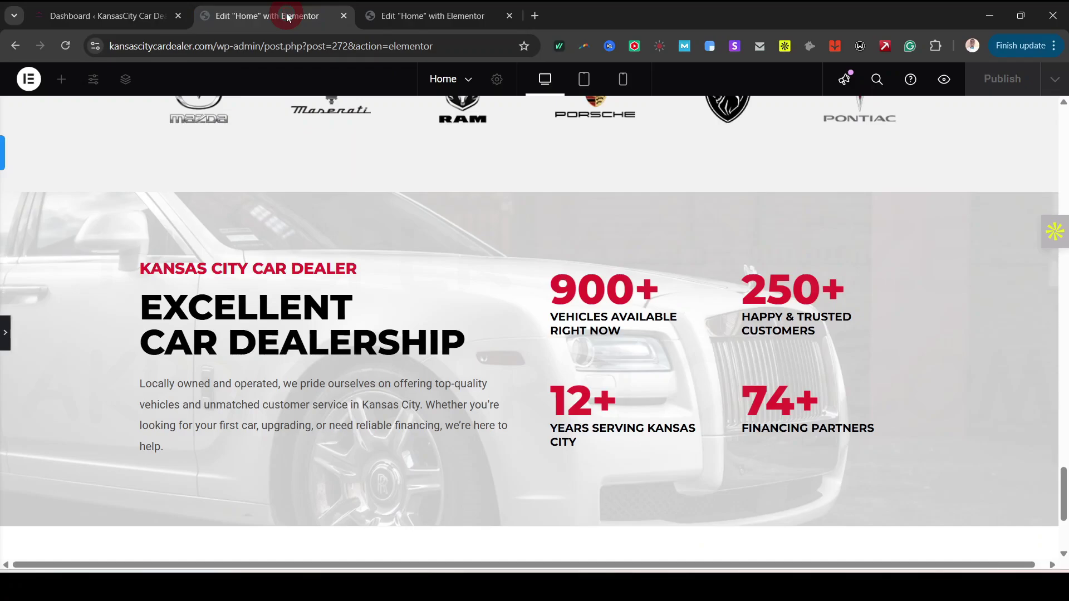
left_click(422, 22)
left_click(999, 80)
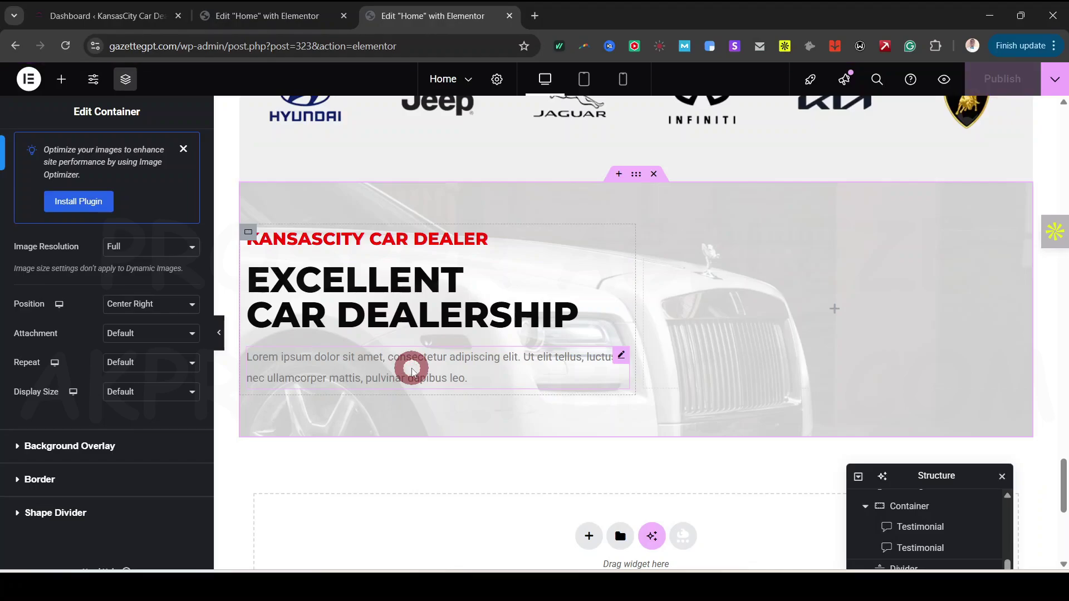
Step: Set the text colour of the paragraph below the Excellent Car Dealership heading to the global Black and publish the page
left_click(441, 394)
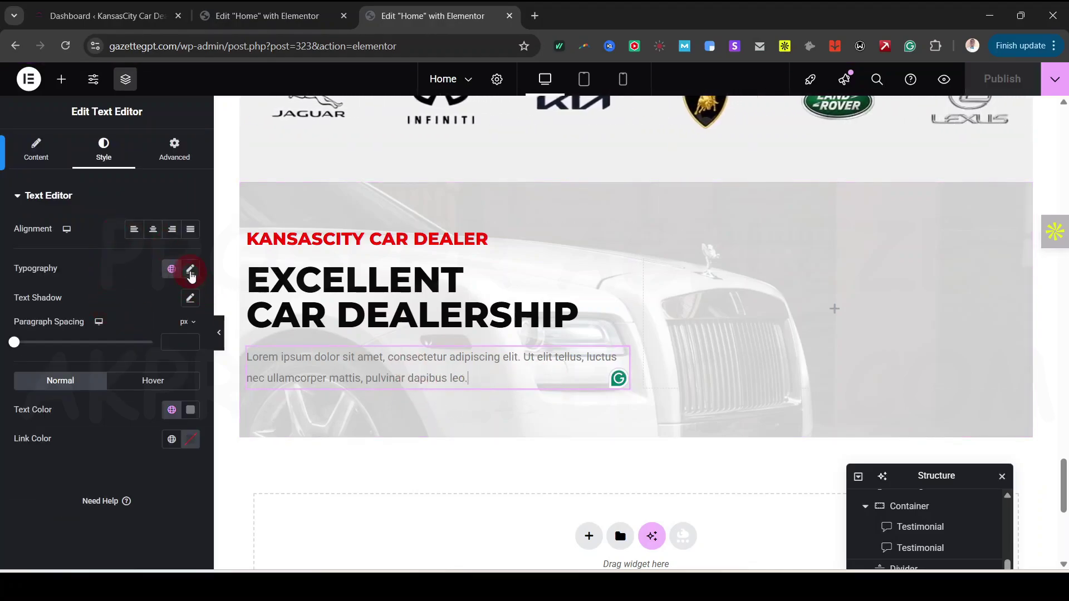
left_click(171, 418)
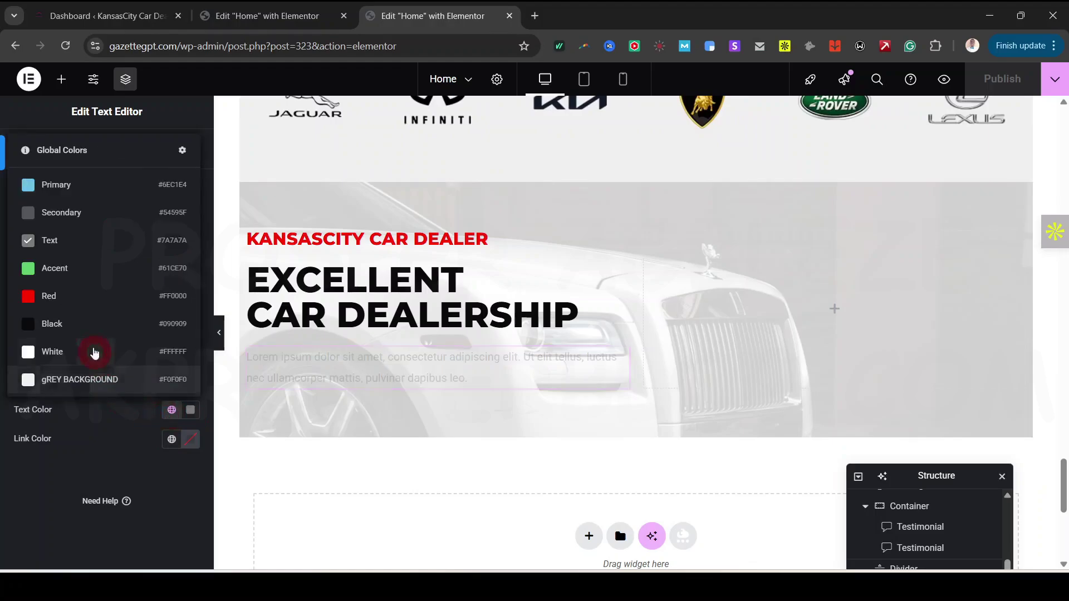
left_click(78, 322)
left_click(322, 367)
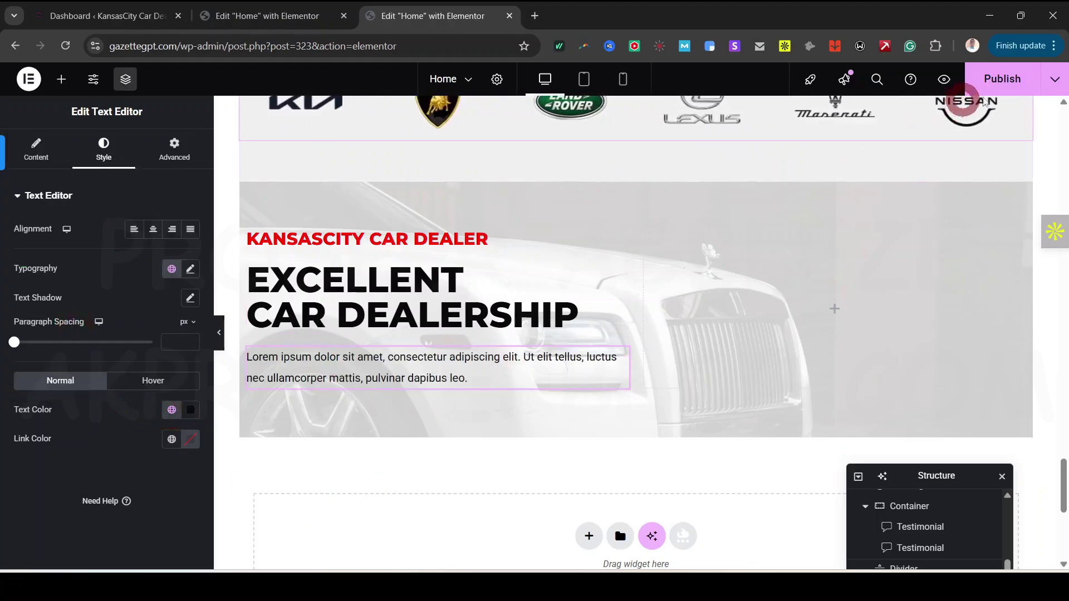
left_click(1002, 78)
Step: Compare the reference section's paragraph and statistics layout with the rebuilt section and its empty column
left_click(315, 20)
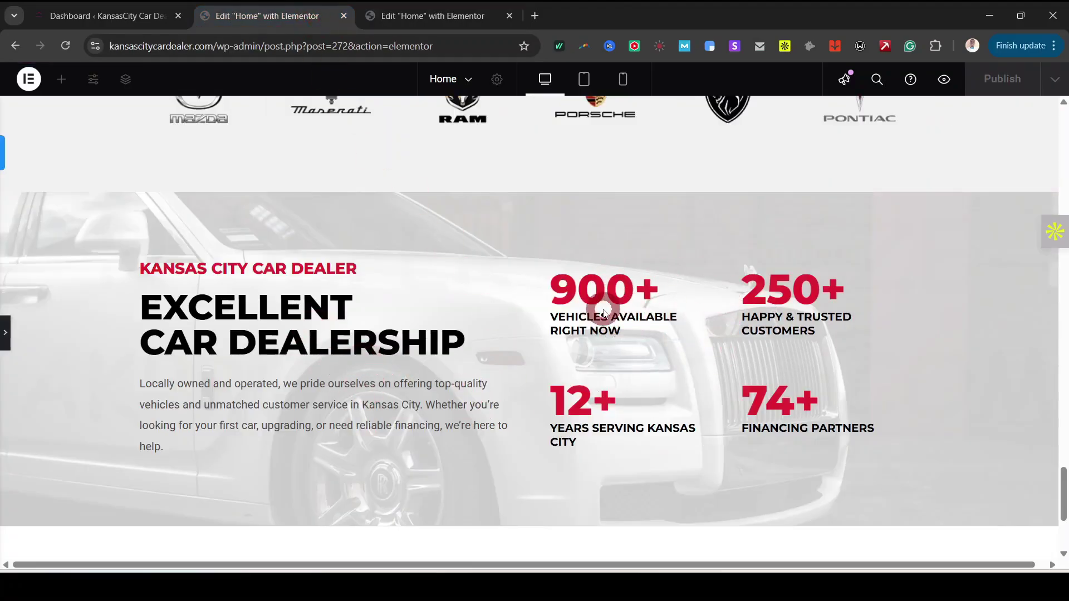
left_click(437, 19)
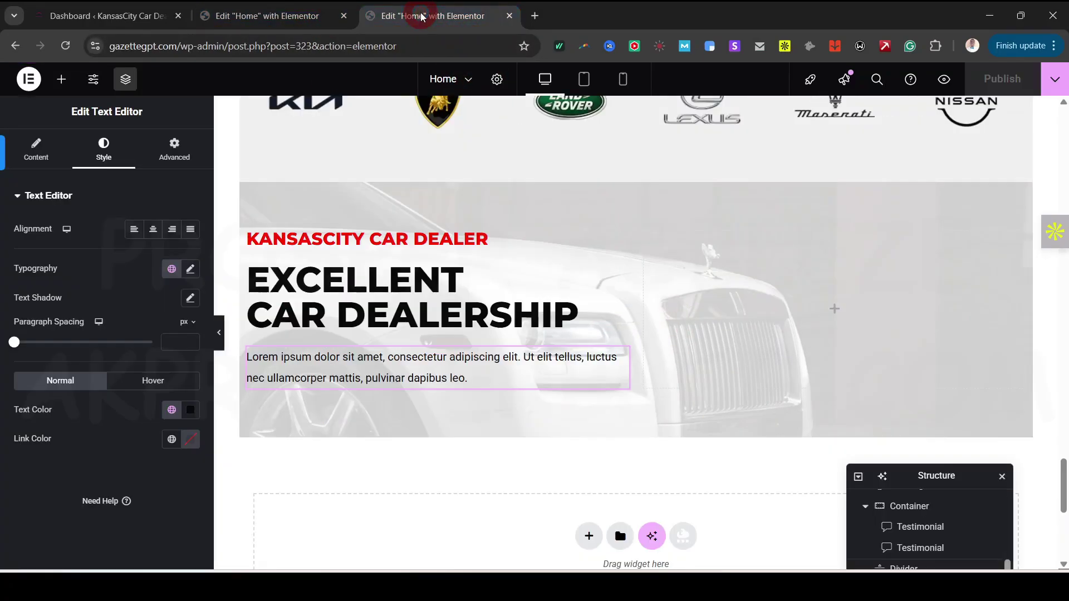
left_click(289, 18)
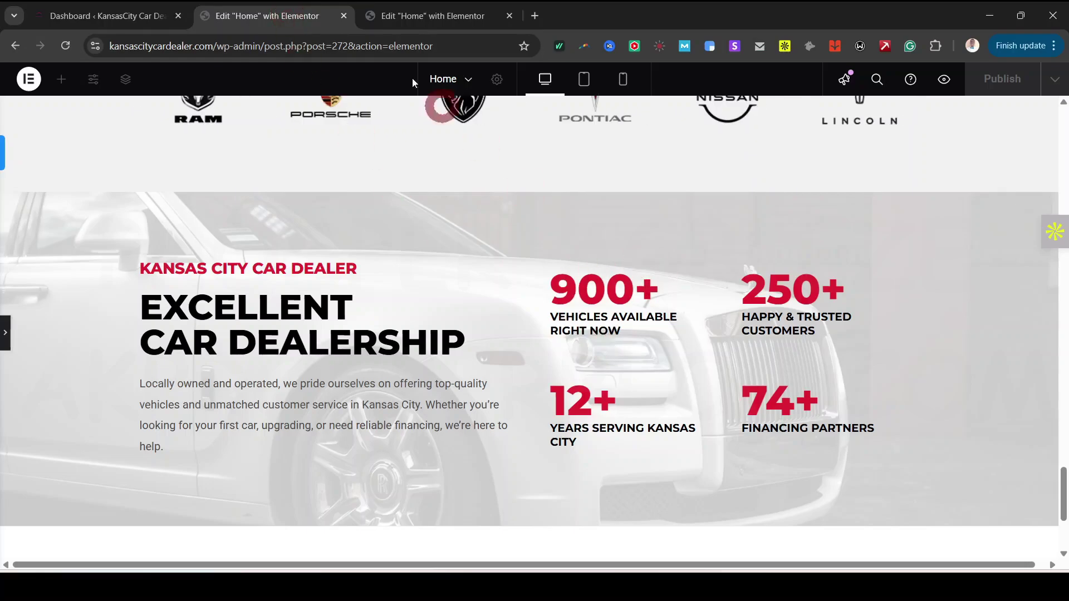
left_click(436, 17)
left_click(288, 21)
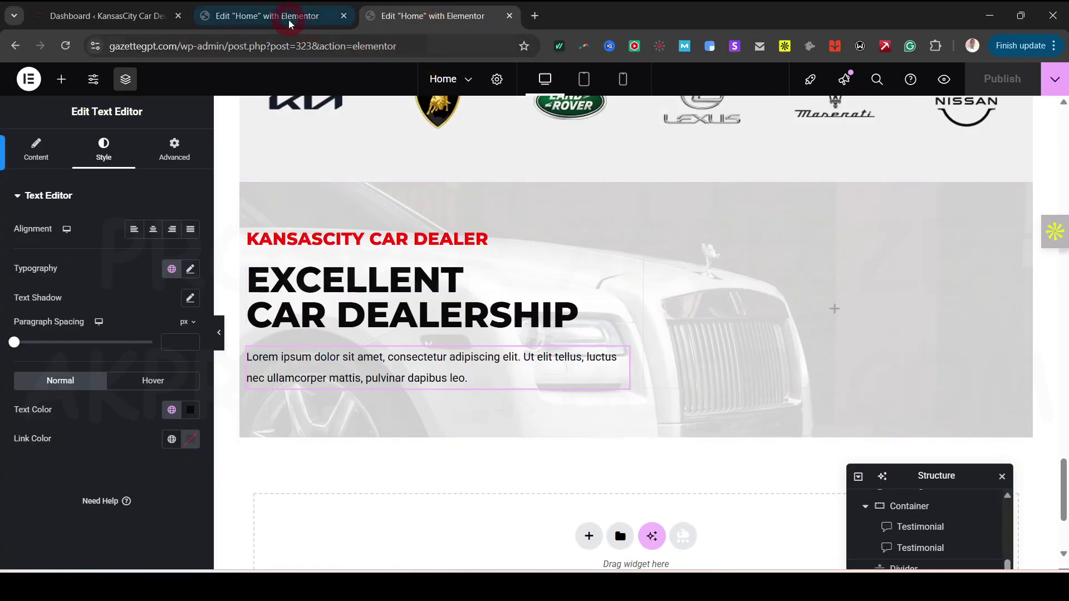
left_click(634, 326)
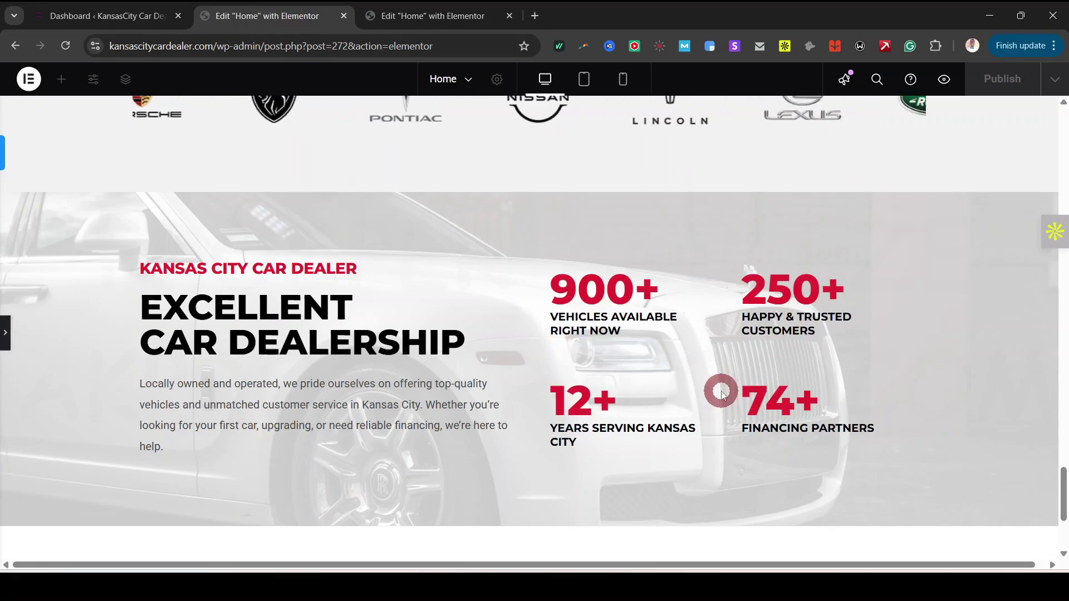
left_click(453, 22)
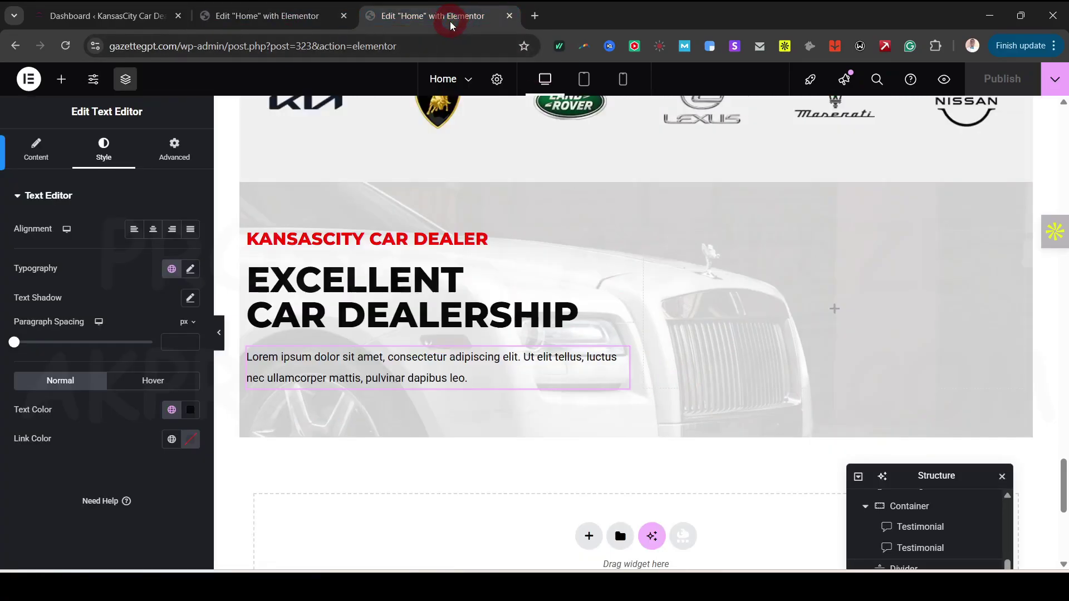
left_click(783, 308)
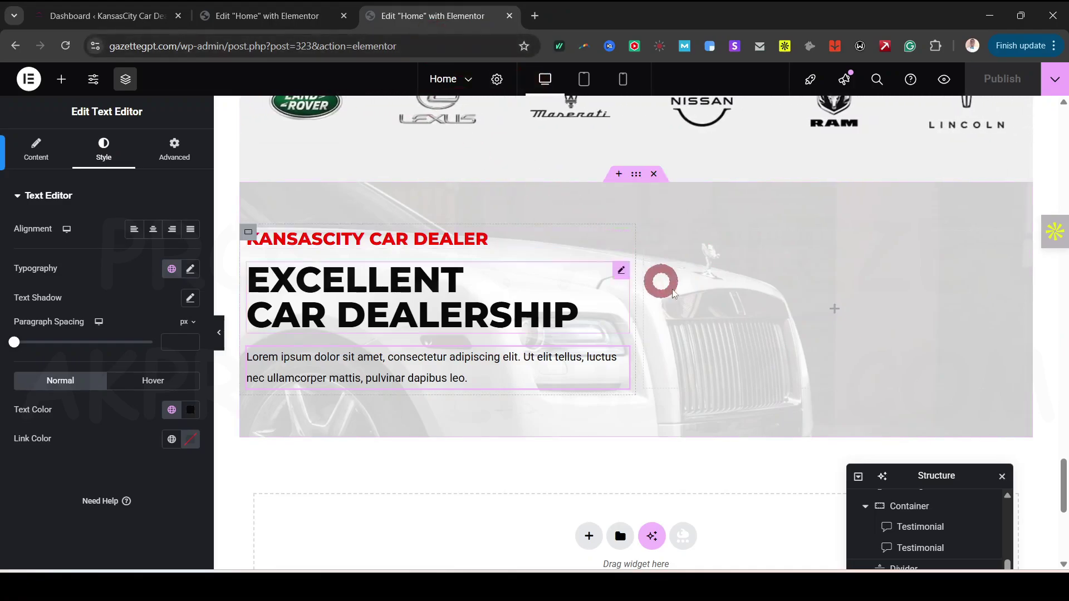
left_click(673, 328)
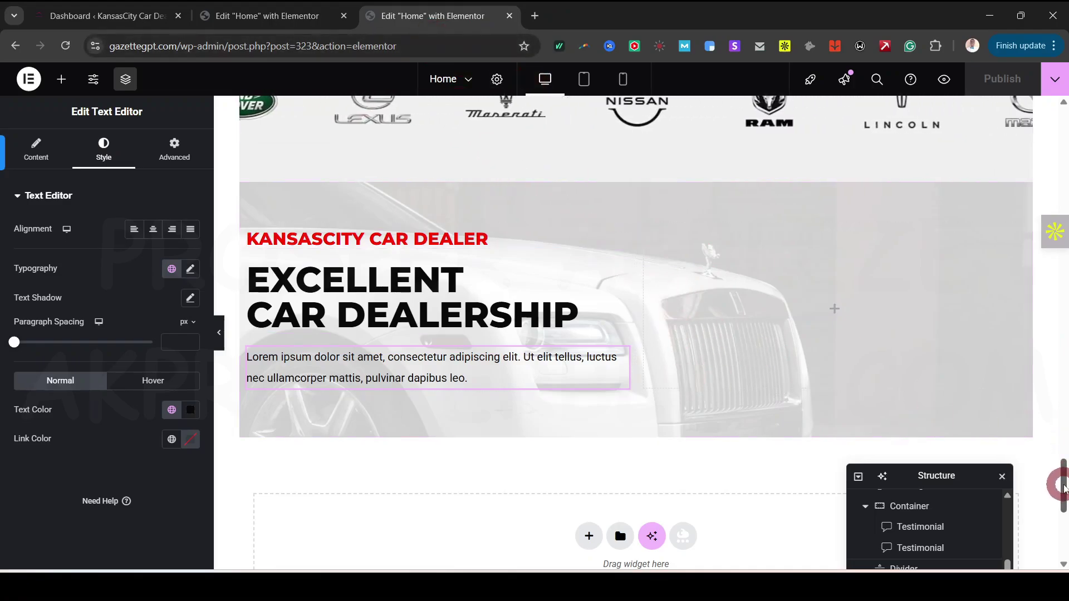
left_click_drag(1065, 491, 1066, 488)
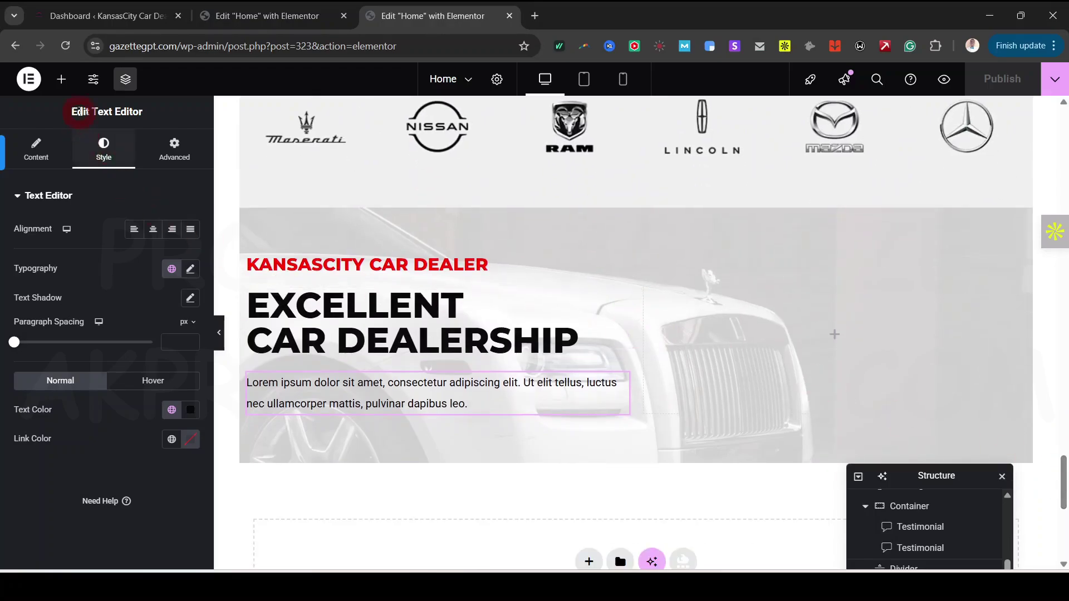
Step: Add a Container to the empty column beside the Excellent Car Dealership text
left_click(65, 81)
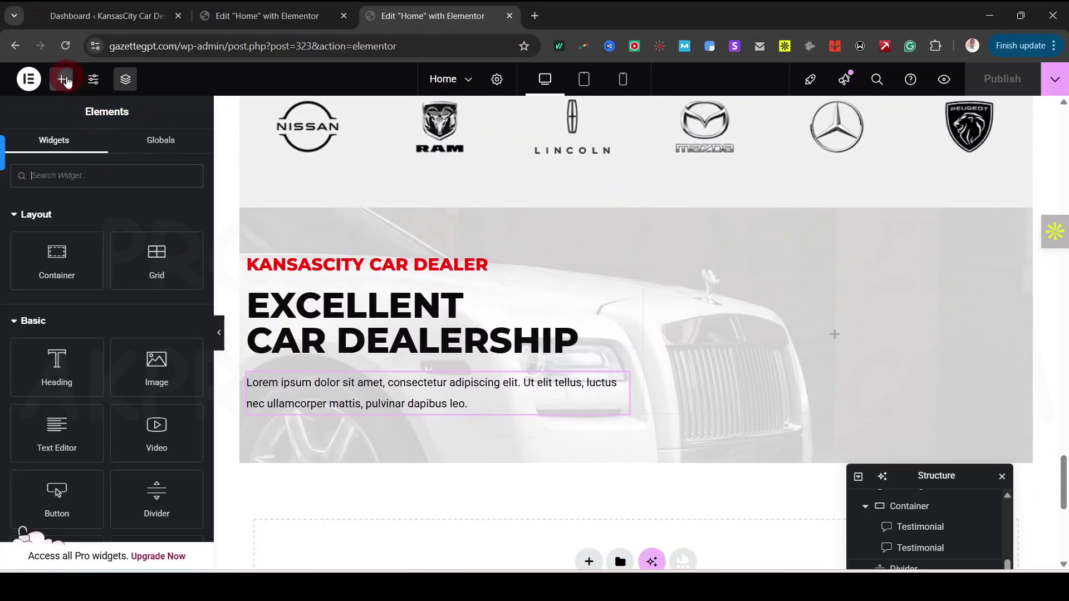
left_click(108, 160)
left_click(826, 381)
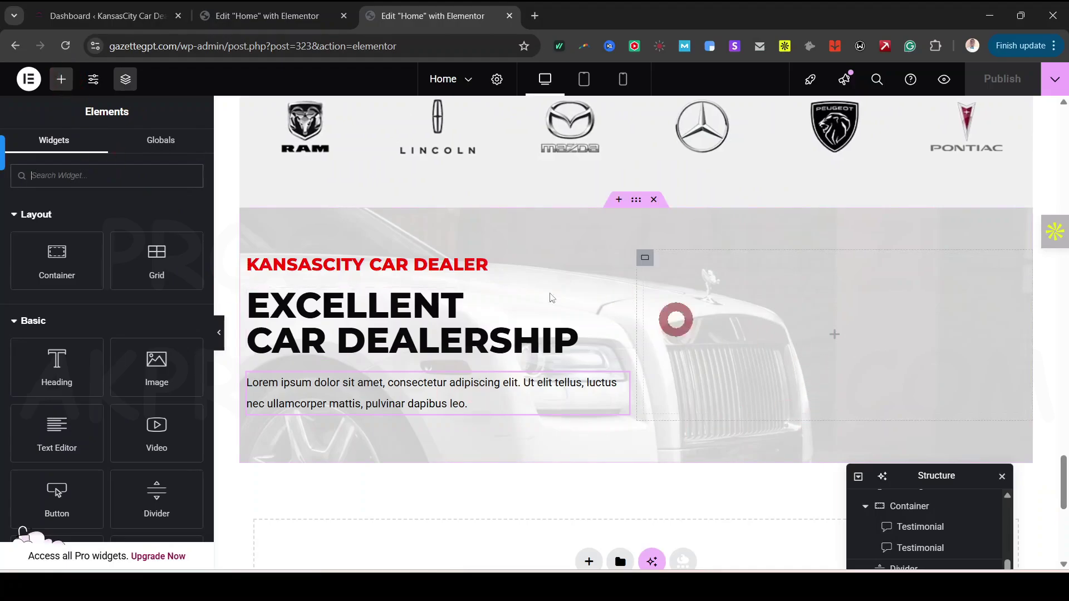
left_click(62, 254)
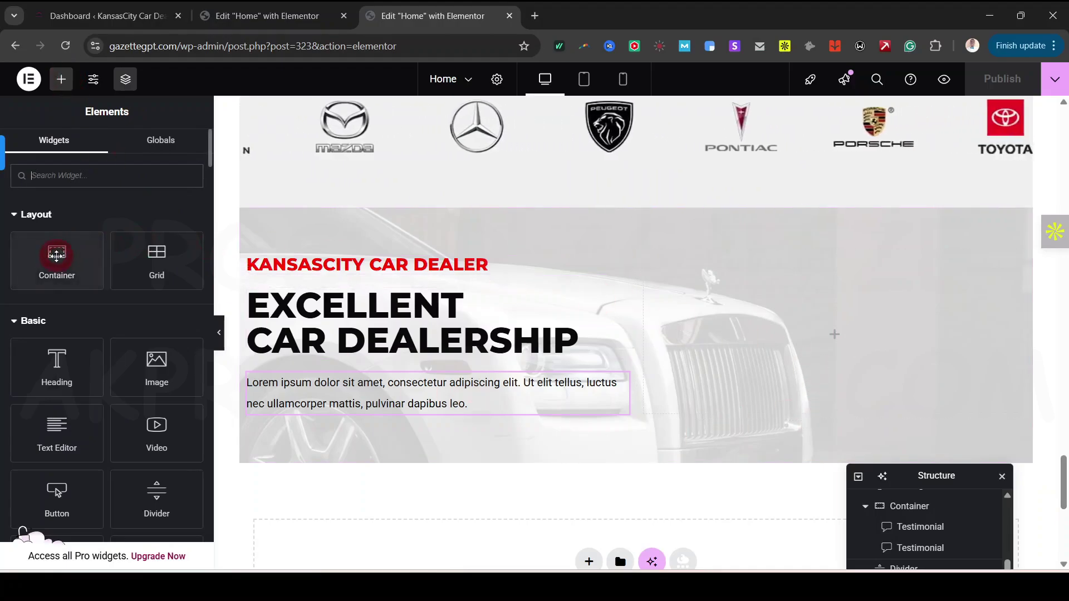
left_click_drag(56, 252, 774, 341)
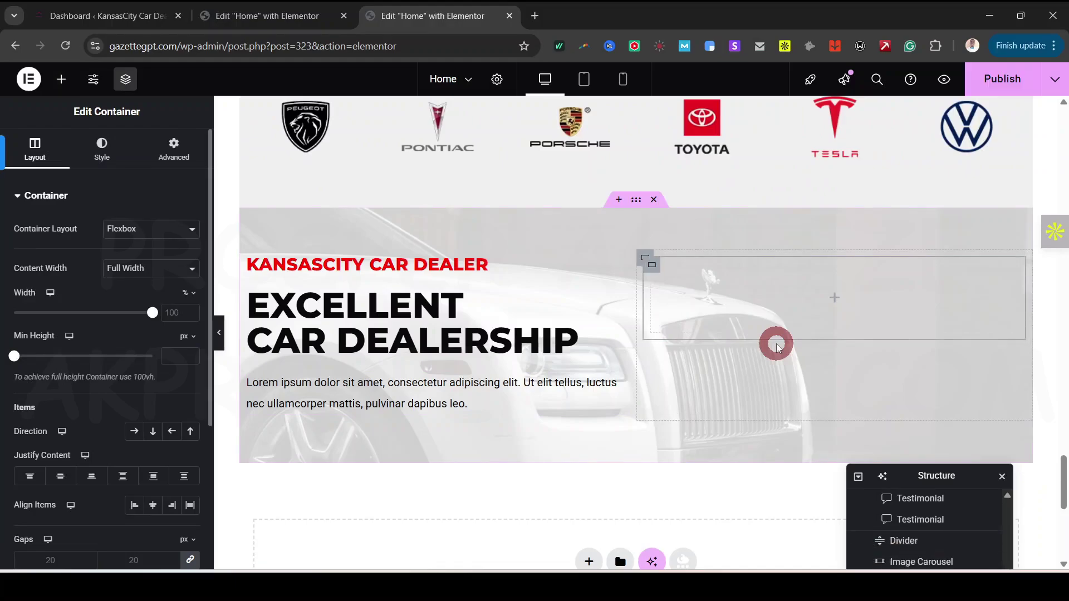
Step: Check the reference statistics layout and nest a second Container inside the new container beside the heading text
left_click(269, 22)
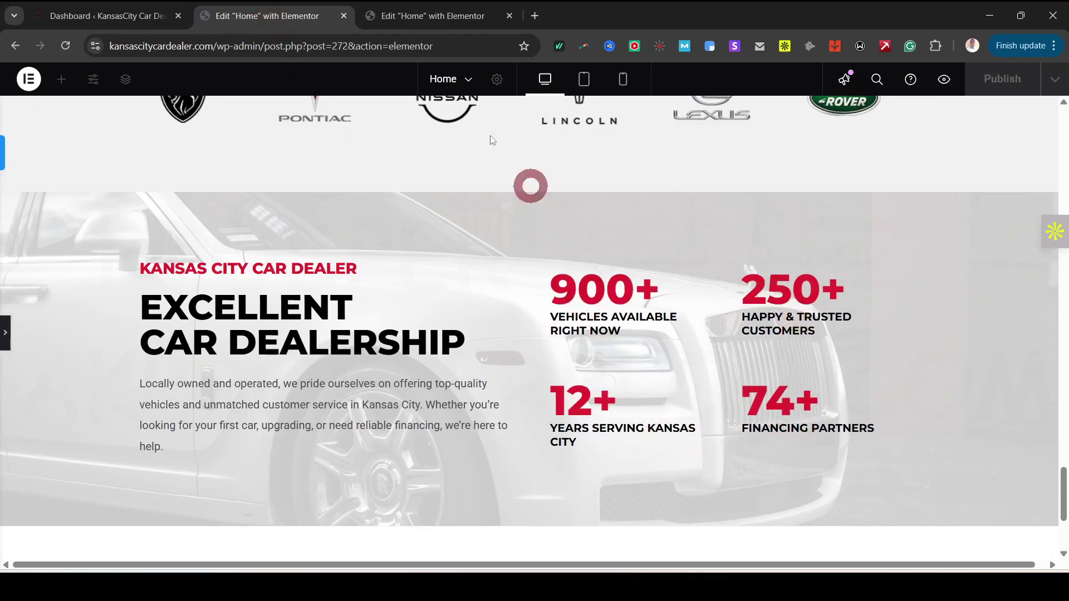
left_click(406, 15)
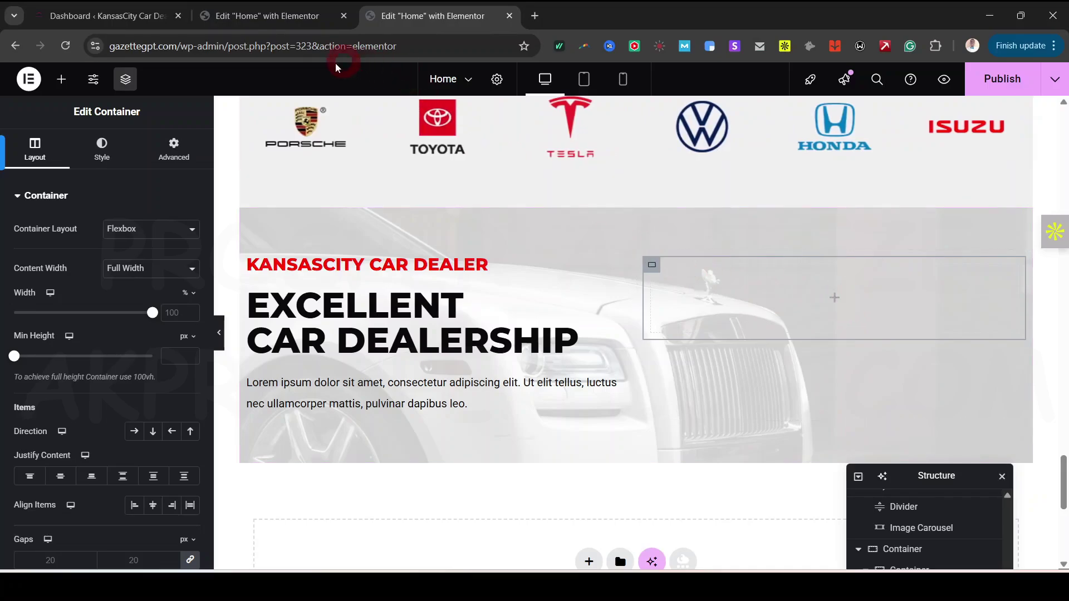
left_click(79, 143)
left_click(62, 79)
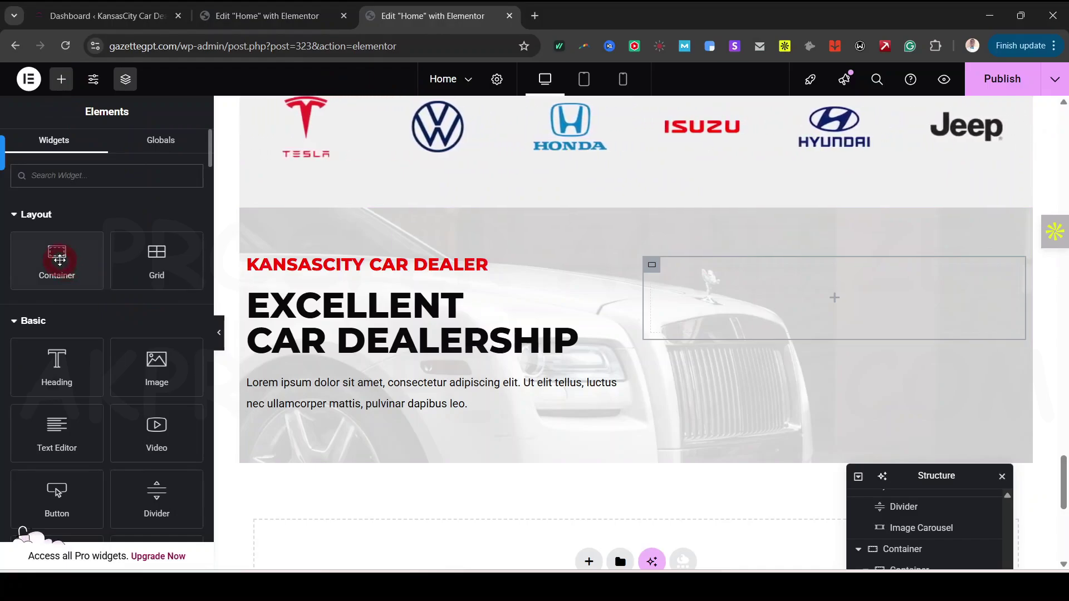
left_click_drag(57, 257, 715, 293)
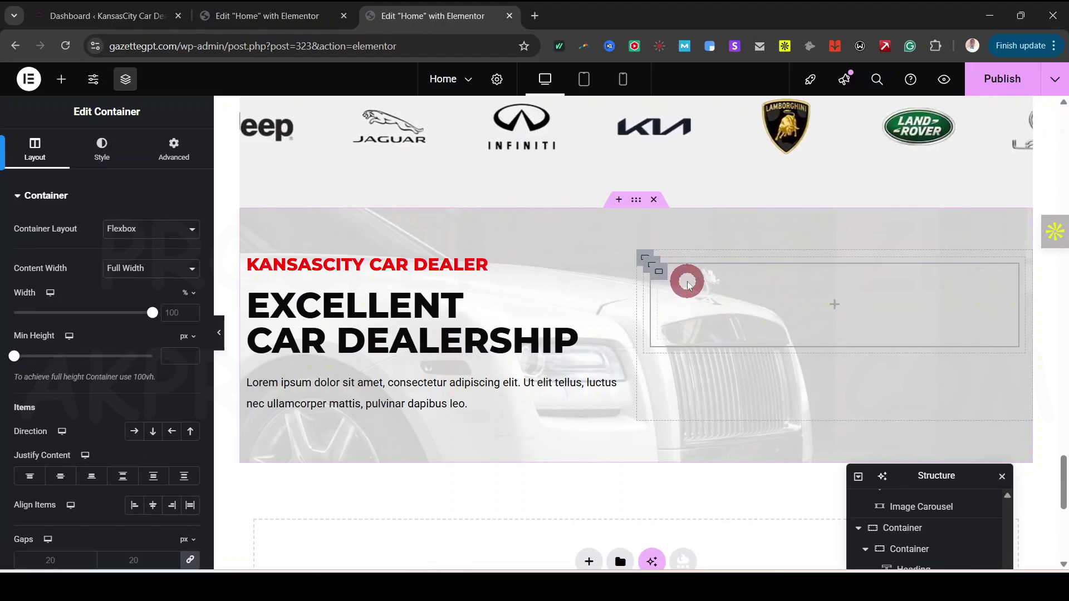
Step: Check the reference statistics and add a Counter widget to the innermost container
left_click(292, 18)
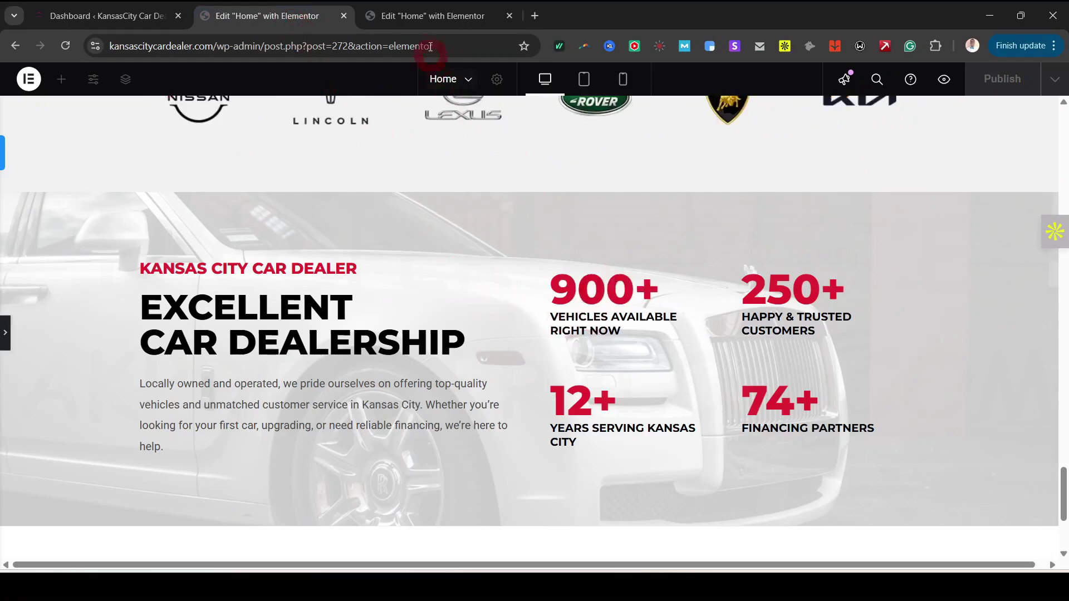
left_click(429, 17)
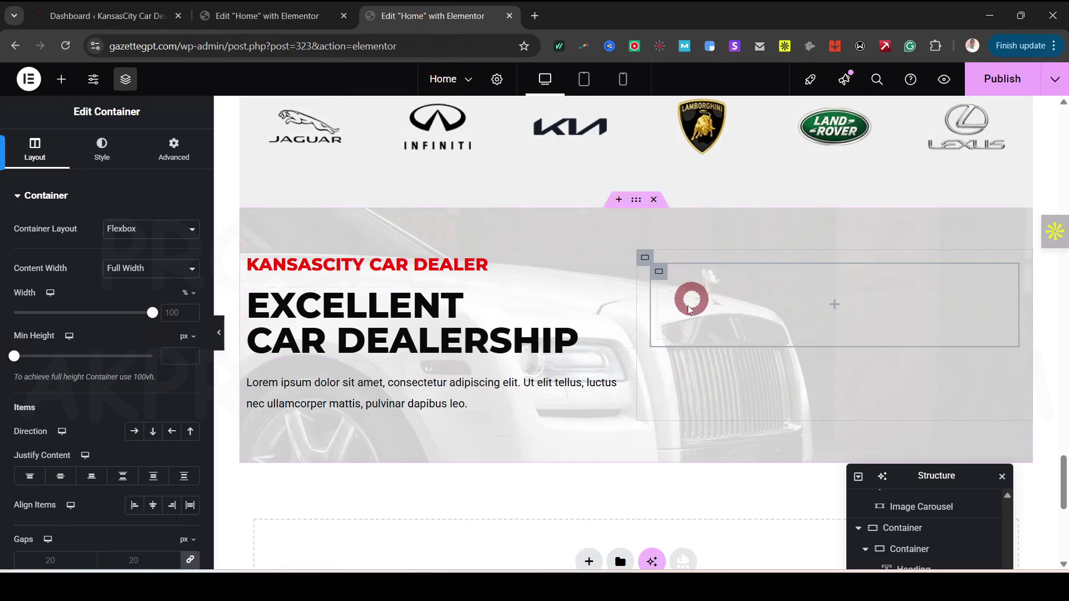
left_click(66, 81)
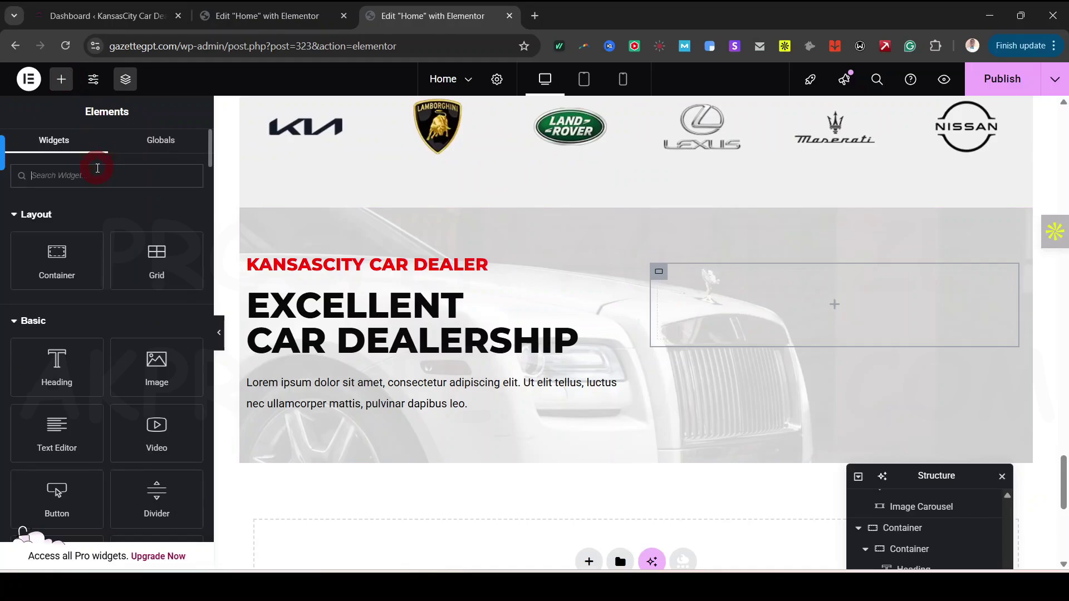
type("COUN")
left_click_drag(57, 223, 776, 295)
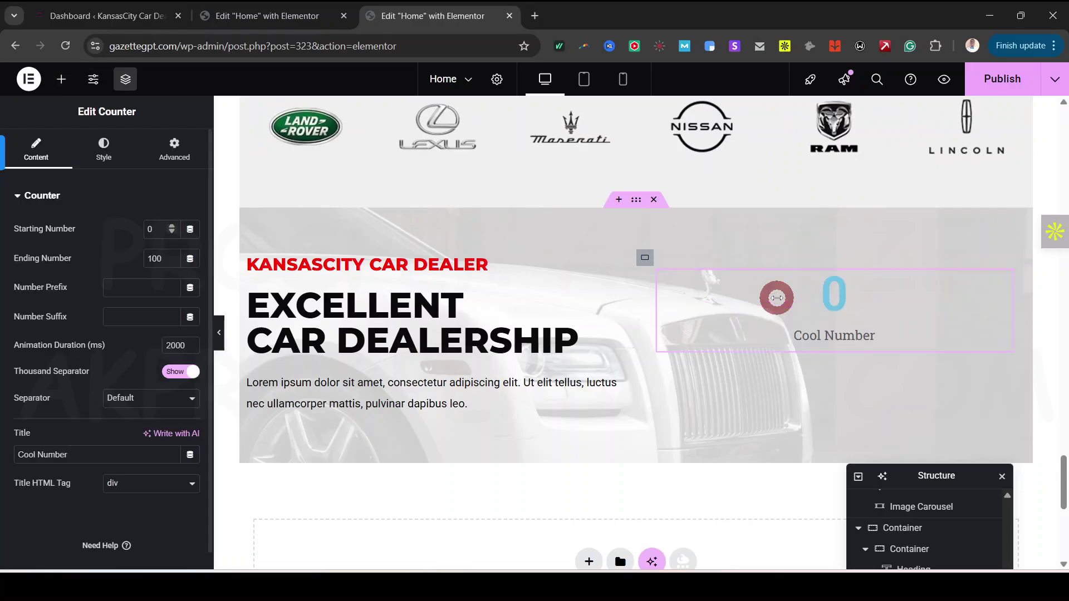
Step: Set the counter's ending number to 900 as in the reference section and clear its title
left_click(278, 16)
left_click(429, 26)
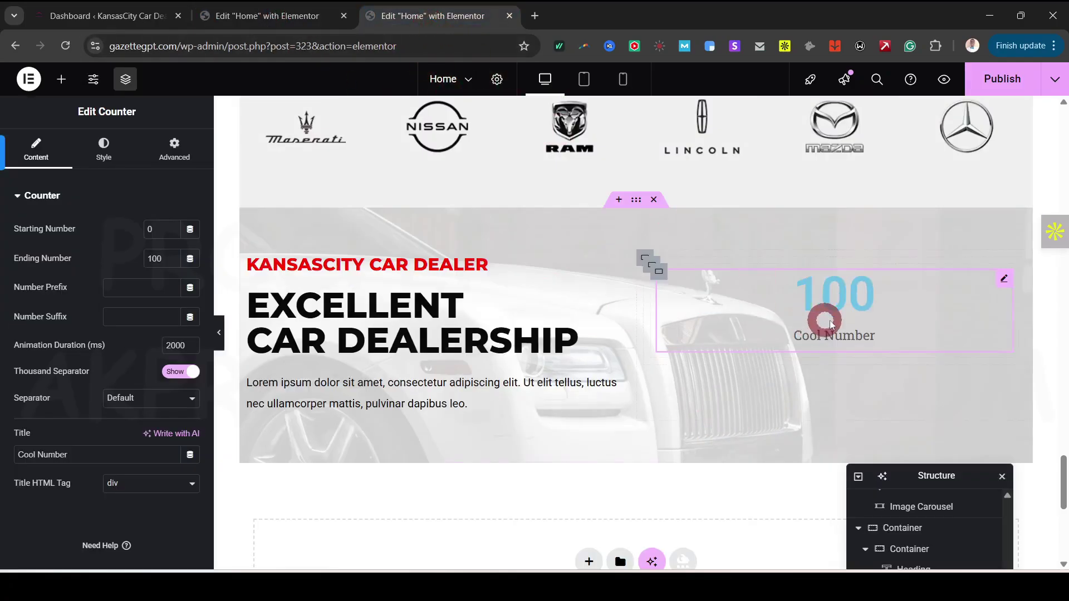
double_click(156, 258)
type("900")
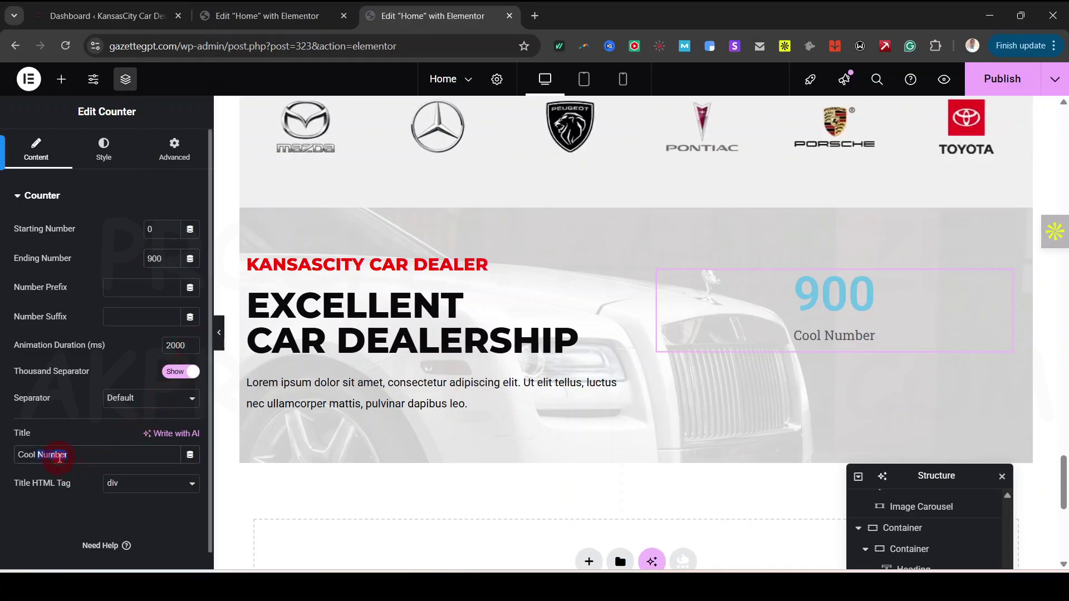
key("BackSpace")
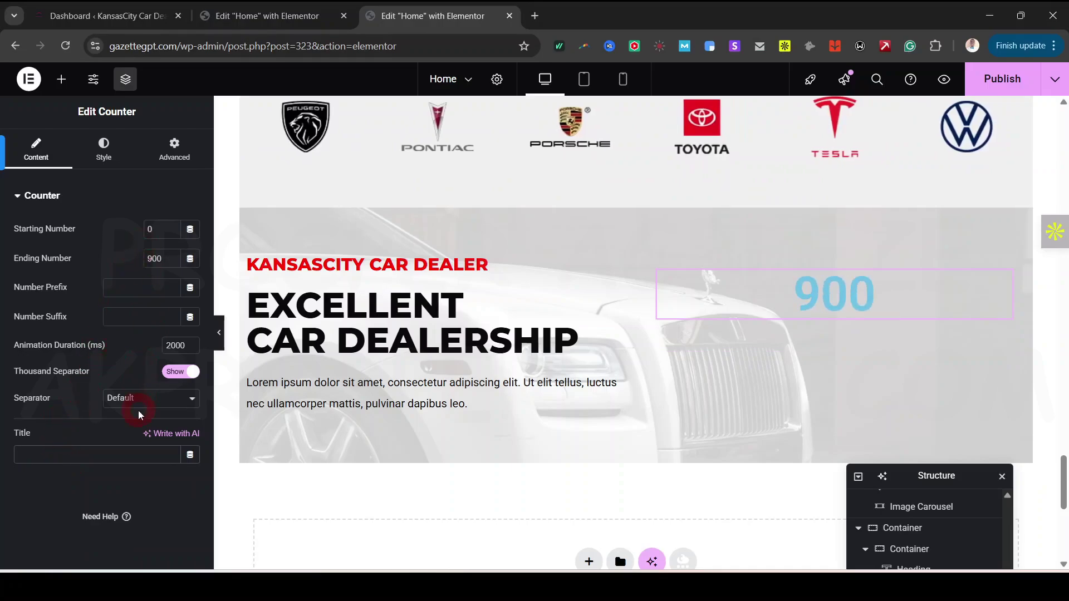
Step: Set the counter number's text color to the global Red
left_click(112, 159)
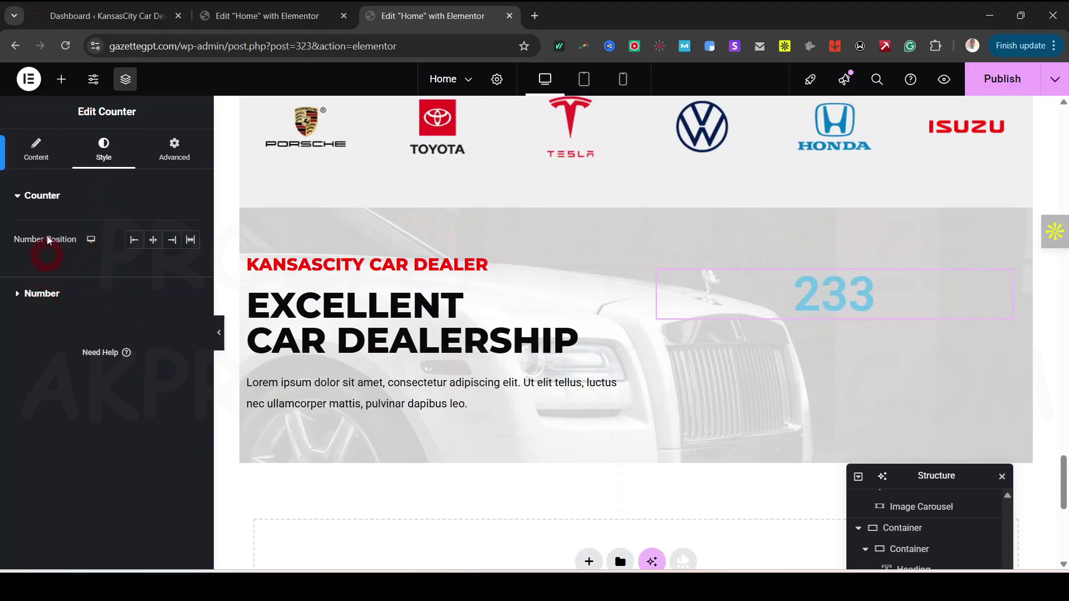
left_click(43, 294)
left_click(168, 263)
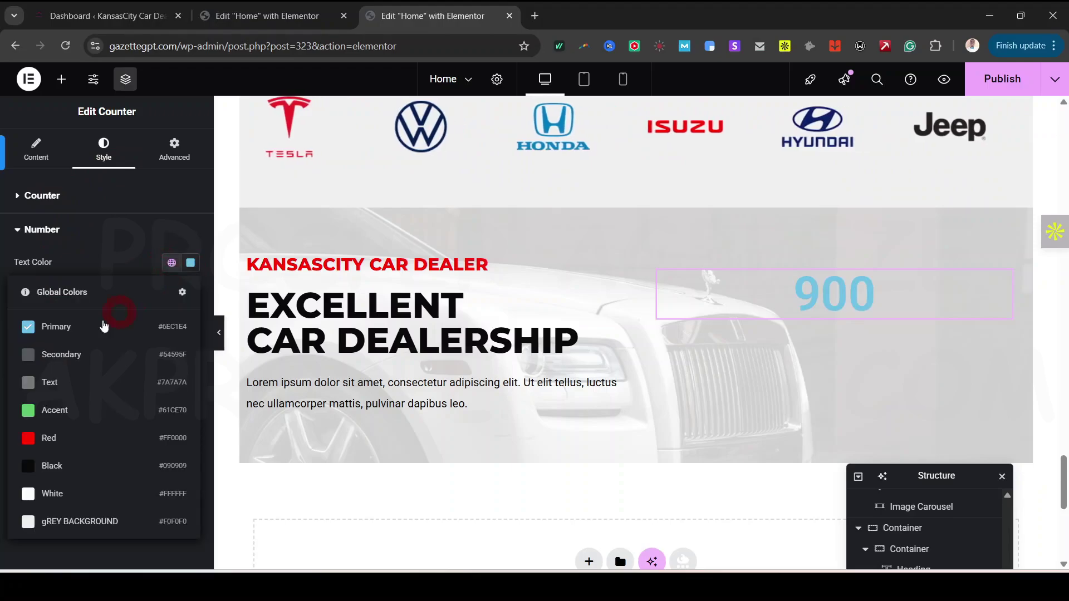
left_click(45, 433)
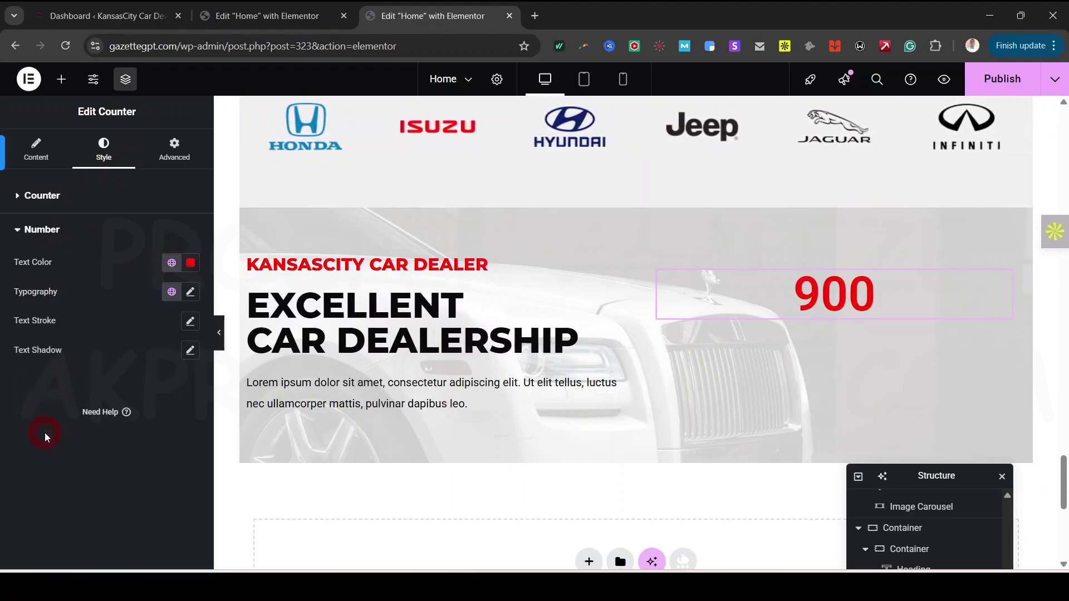
Step: Change the counter number's font family to Montserrat
left_click(190, 292)
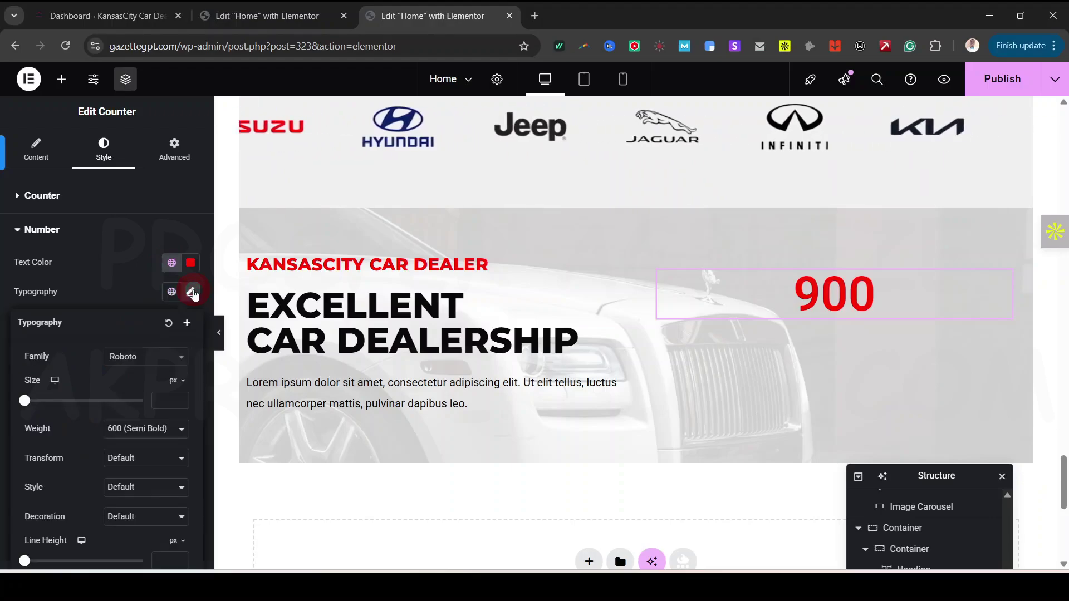
left_click(177, 362)
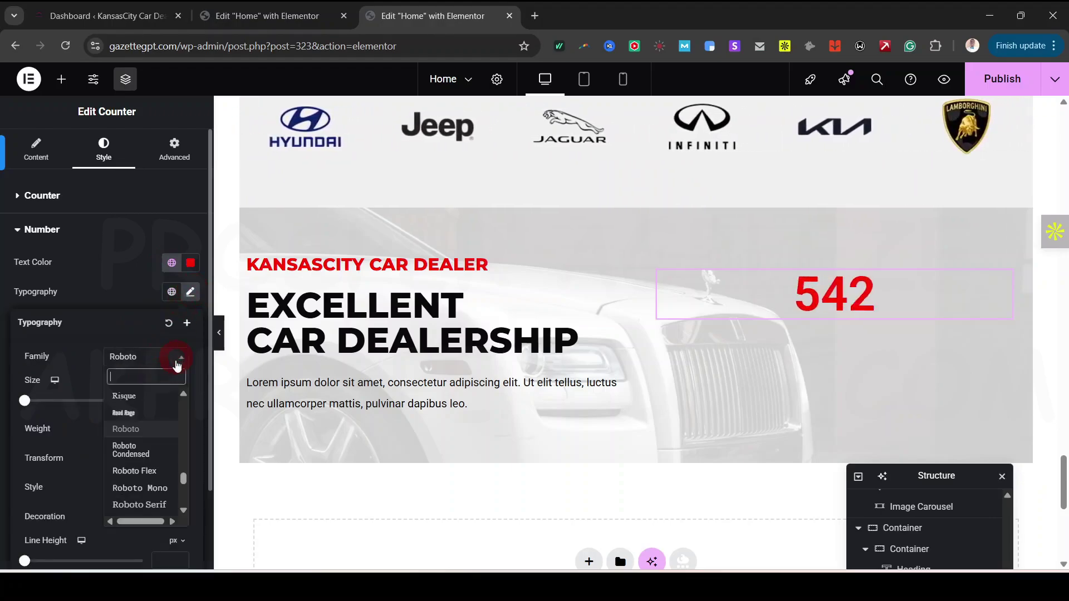
left_click(157, 376)
type("MO")
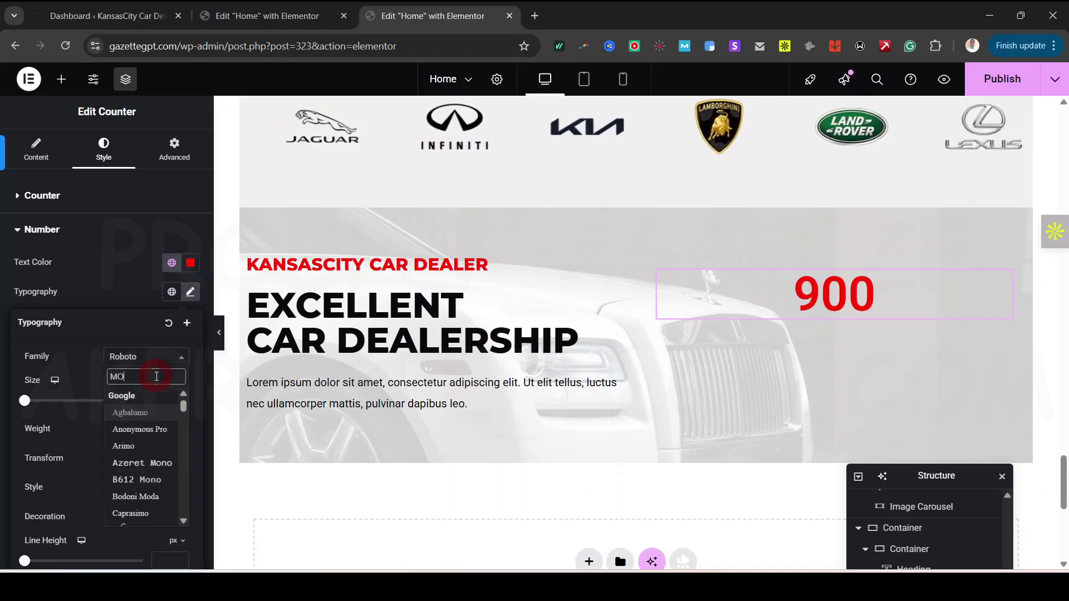
type("NTS")
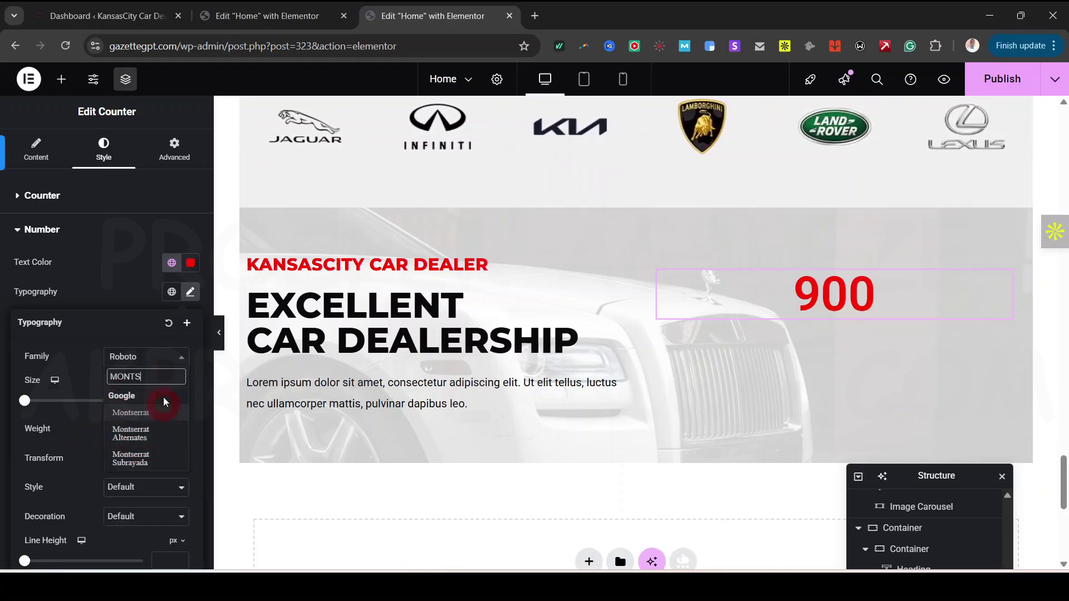
left_click(150, 412)
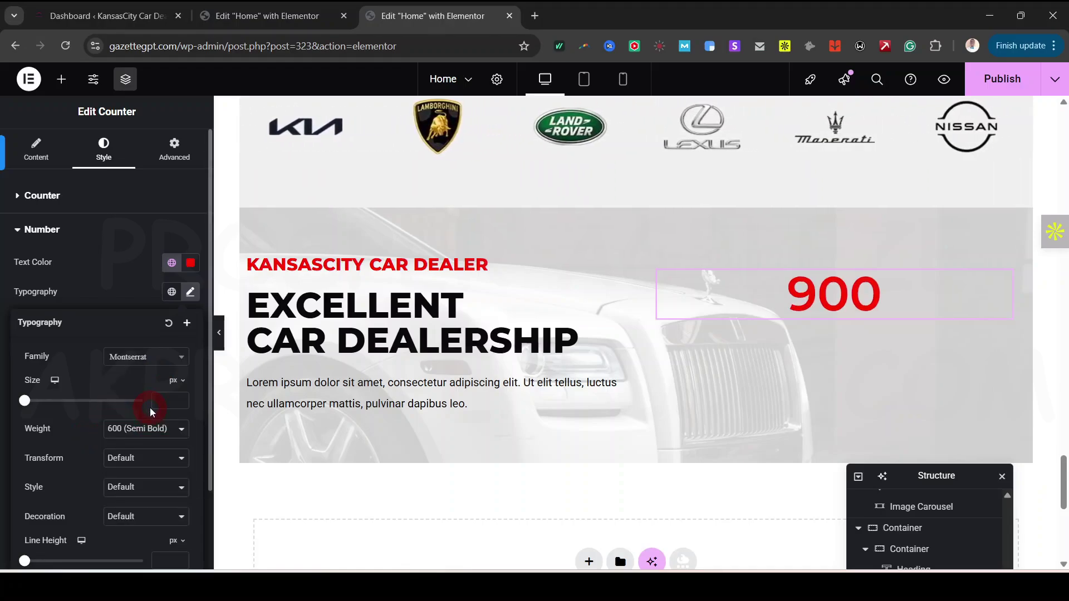
Step: Compare with the reference statistics and set the counter number's font weight to 800 (Extra Bold)
left_click(269, 20)
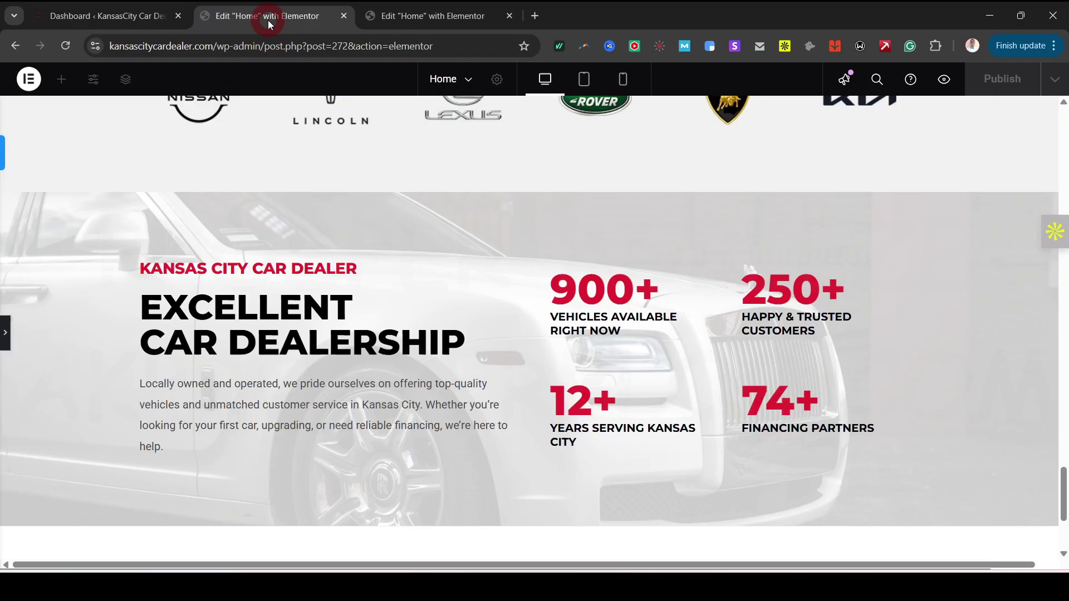
left_click(412, 17)
left_click(163, 381)
left_click(128, 429)
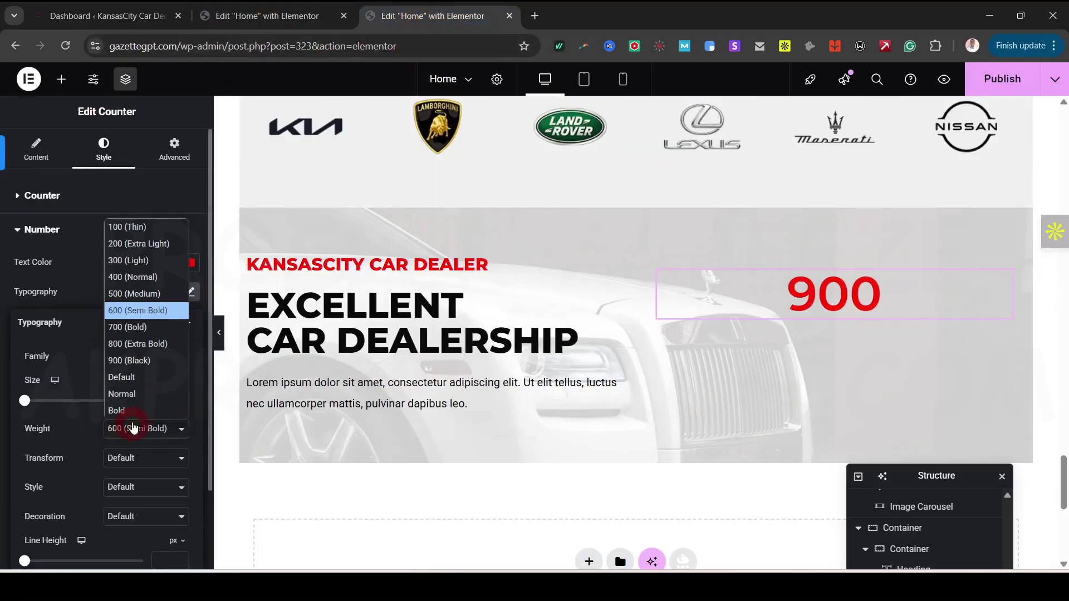
left_click(138, 345)
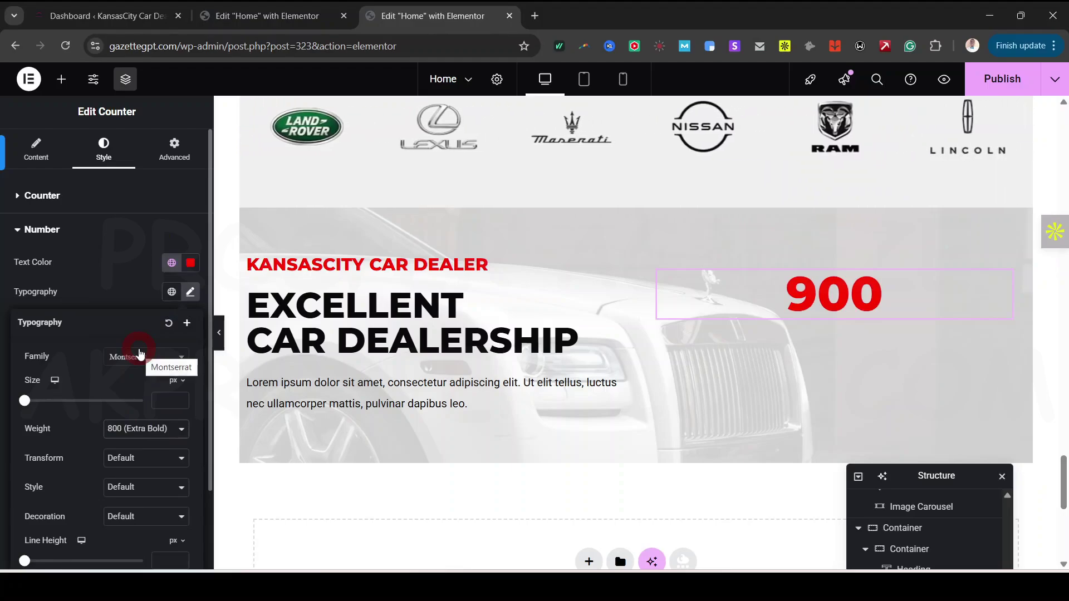
left_click(158, 433)
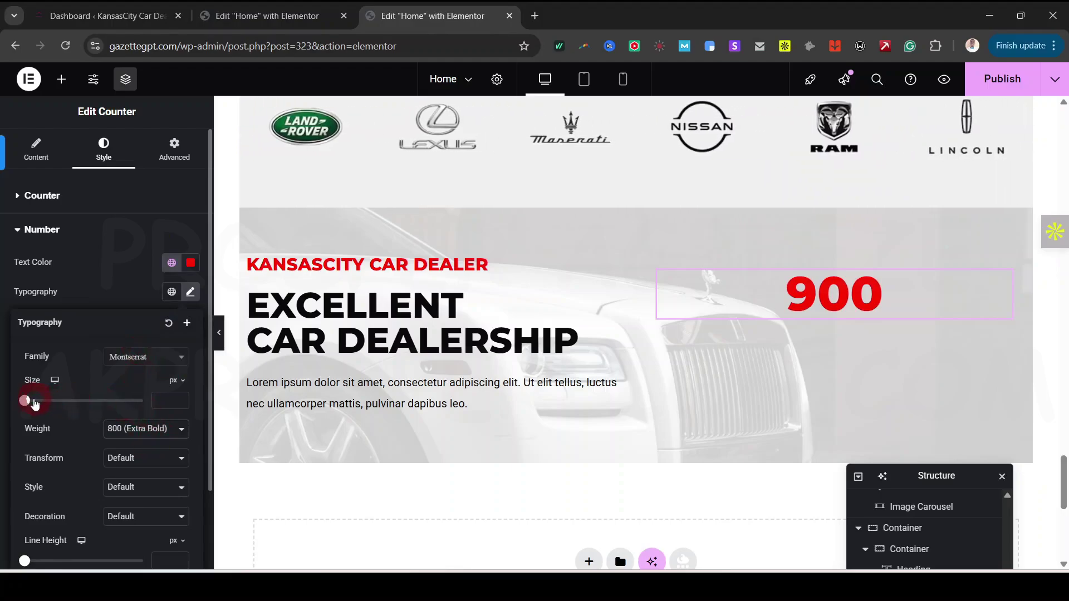
Step: Set the counter number's font size to 75 px
left_click_drag(34, 405, 84, 410)
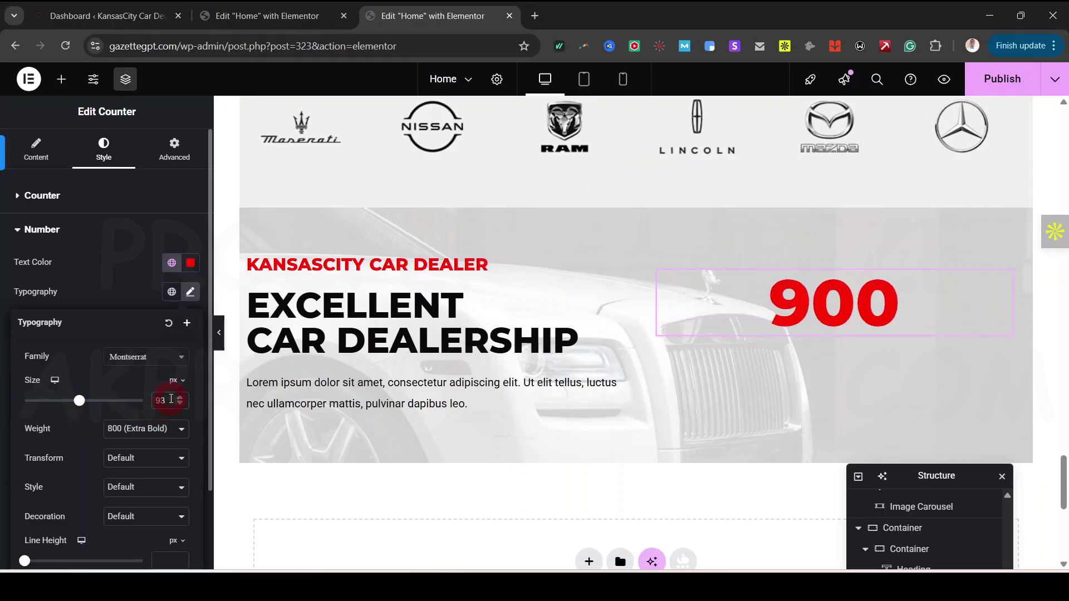
key("BackSpace")
key("BackSpace")
type("75")
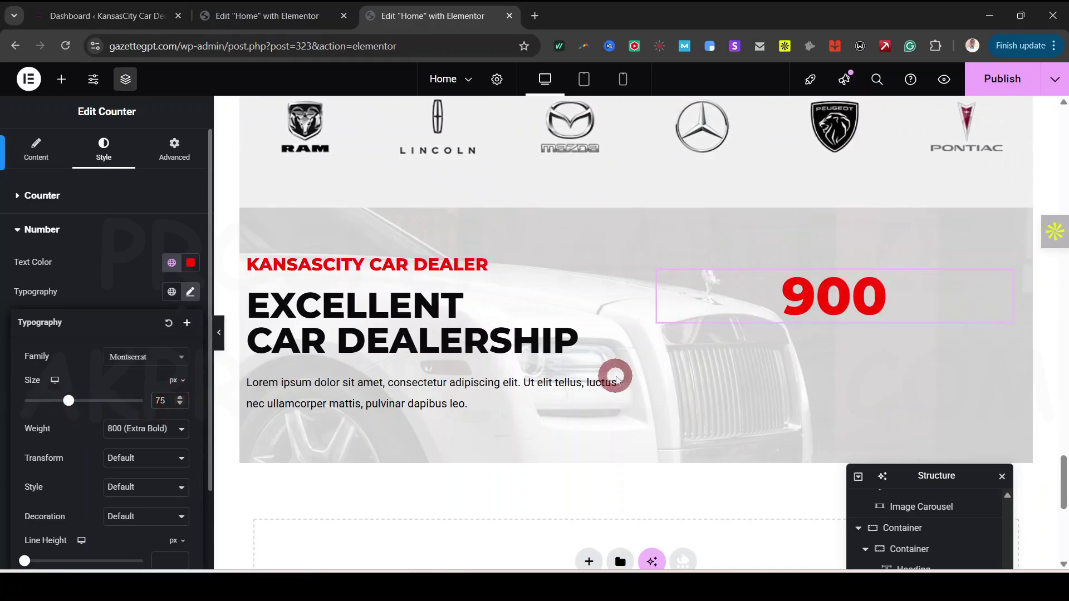
Step: Compare the counter with the reference statistics and set its number's font size to 60 px
left_click(289, 22)
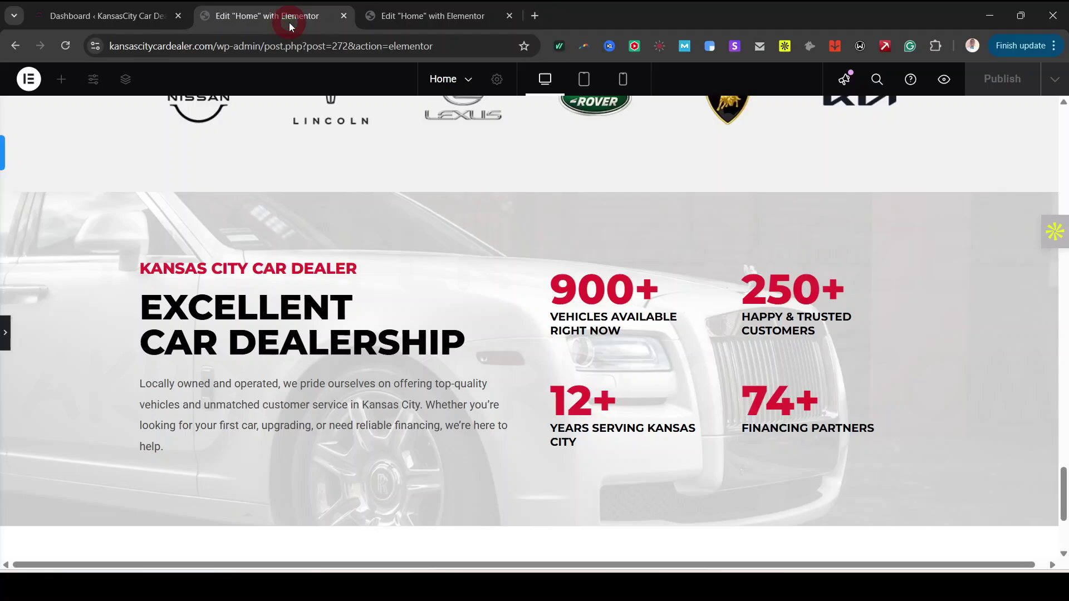
left_click(424, 17)
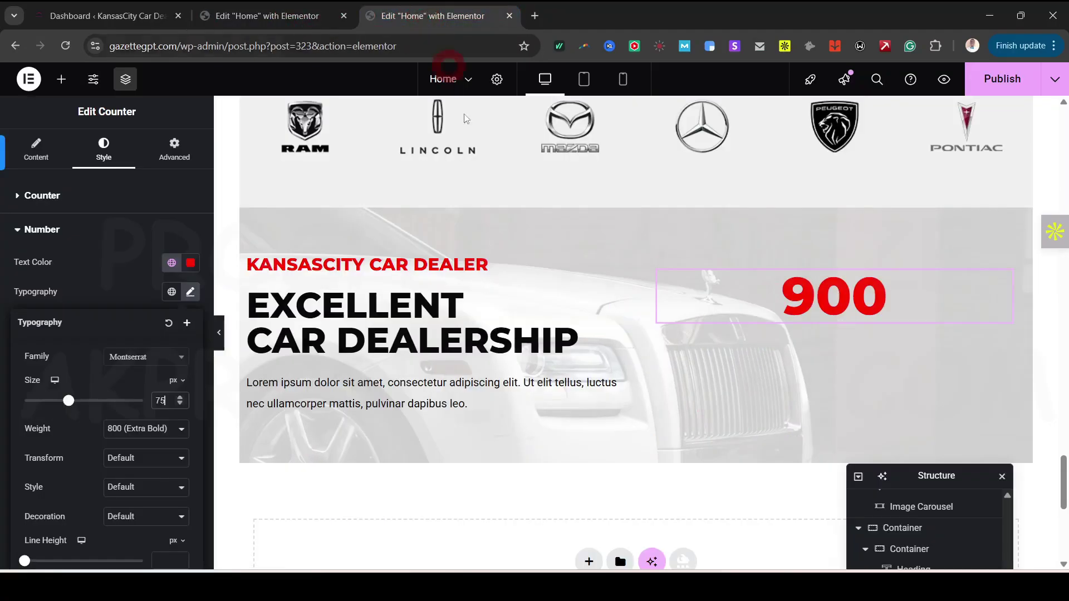
left_click(178, 402)
key("BackSpace")
key("BackSpace")
type("60")
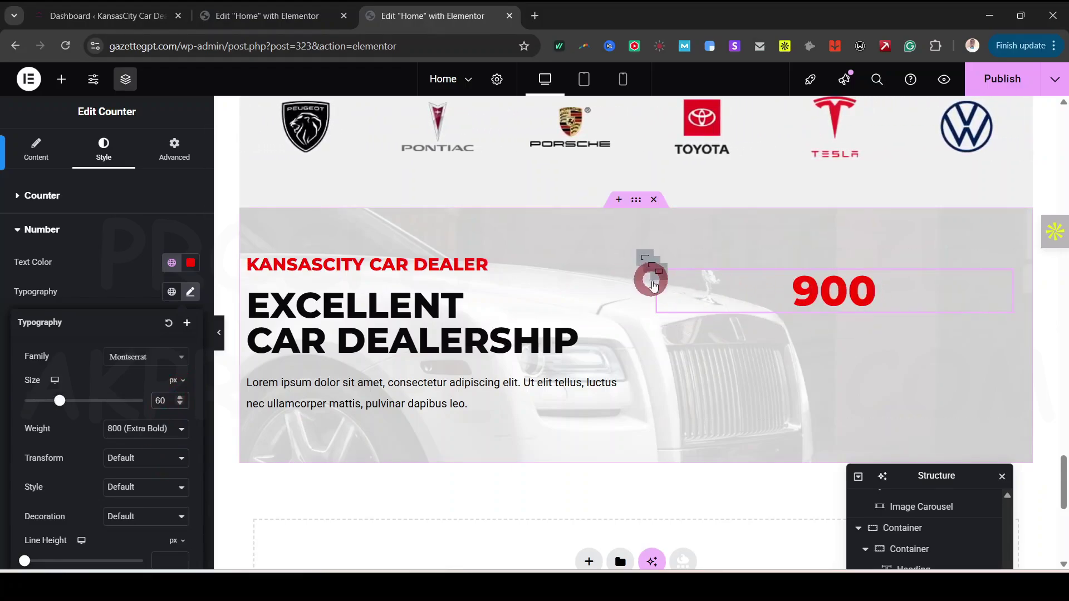
Step: Check the reference caption layout, then copy the KANSASCITY CAR DEALER heading and paste it below the 900 counter
left_click(264, 22)
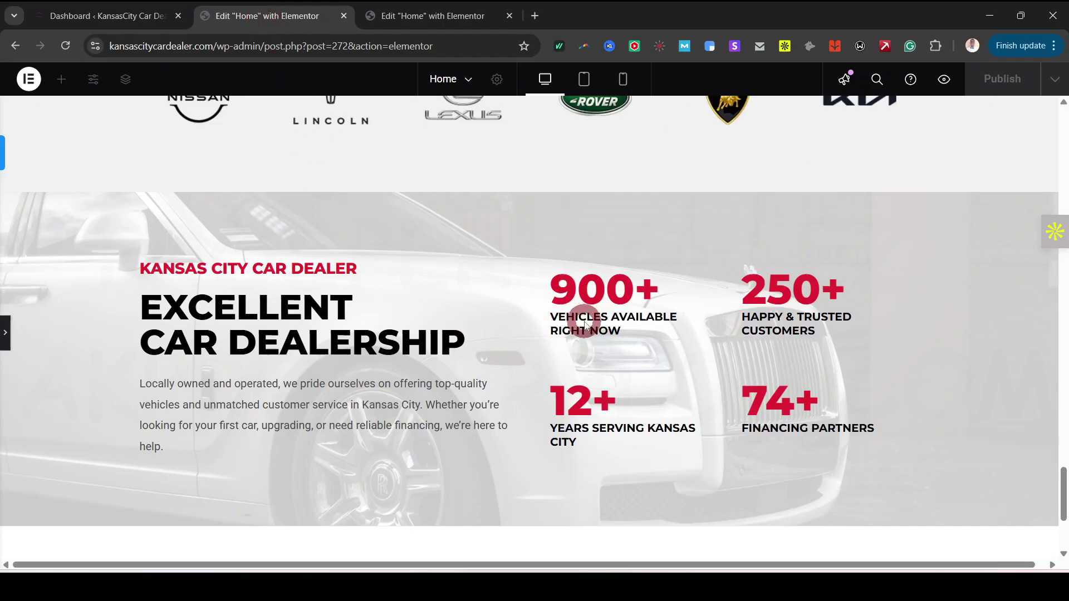
left_click(468, 23)
left_click(466, 23)
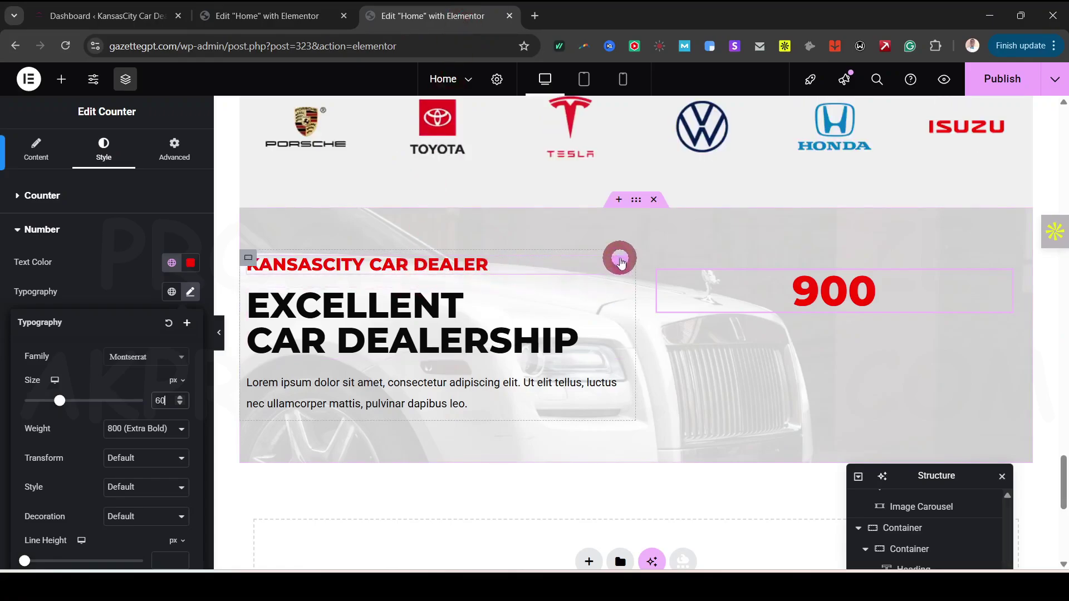
right_click(648, 306)
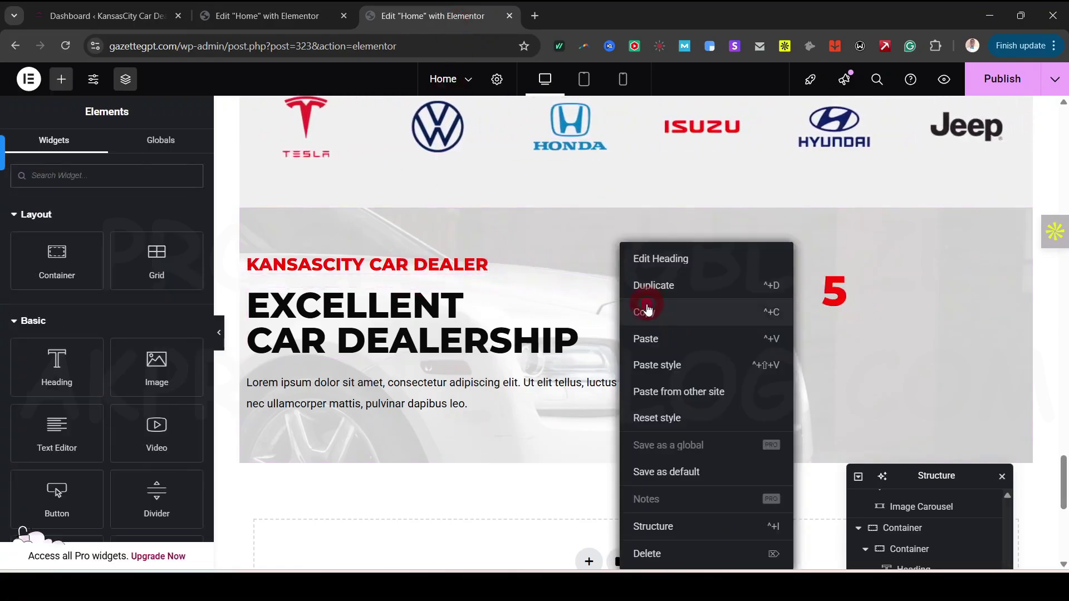
left_click(838, 309)
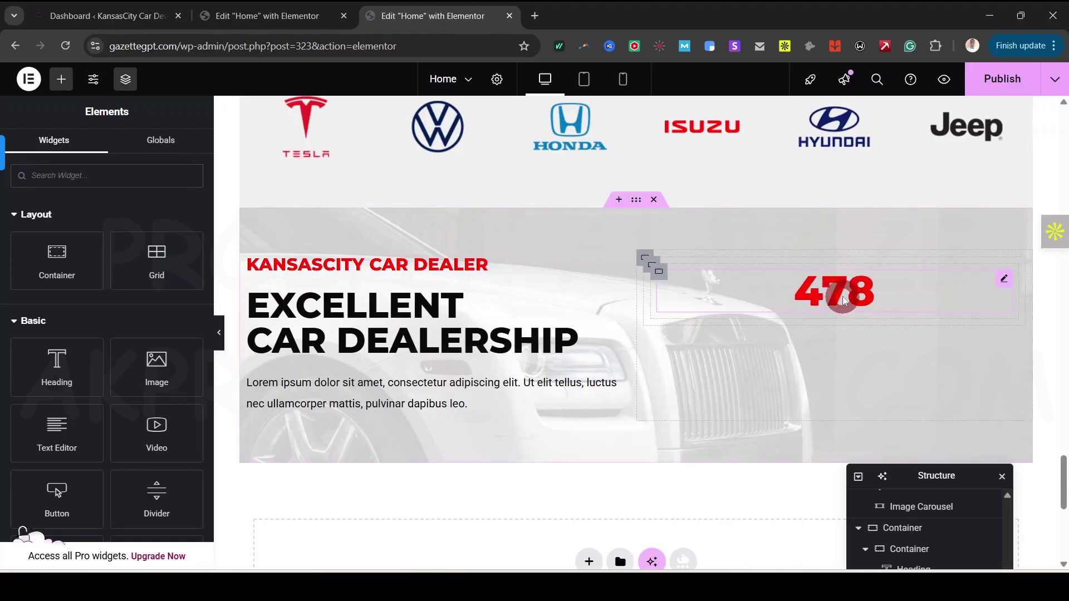
right_click(1006, 281)
left_click(950, 339)
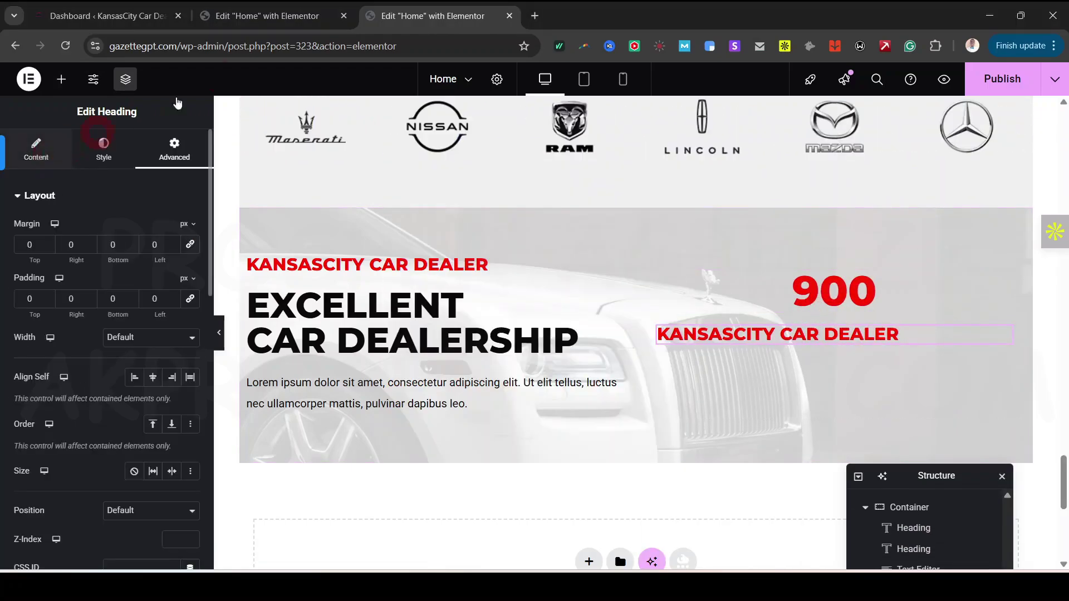
Step: Check the caption wording under the 900+ counter in the reference section
left_click(259, 25)
left_click(590, 293)
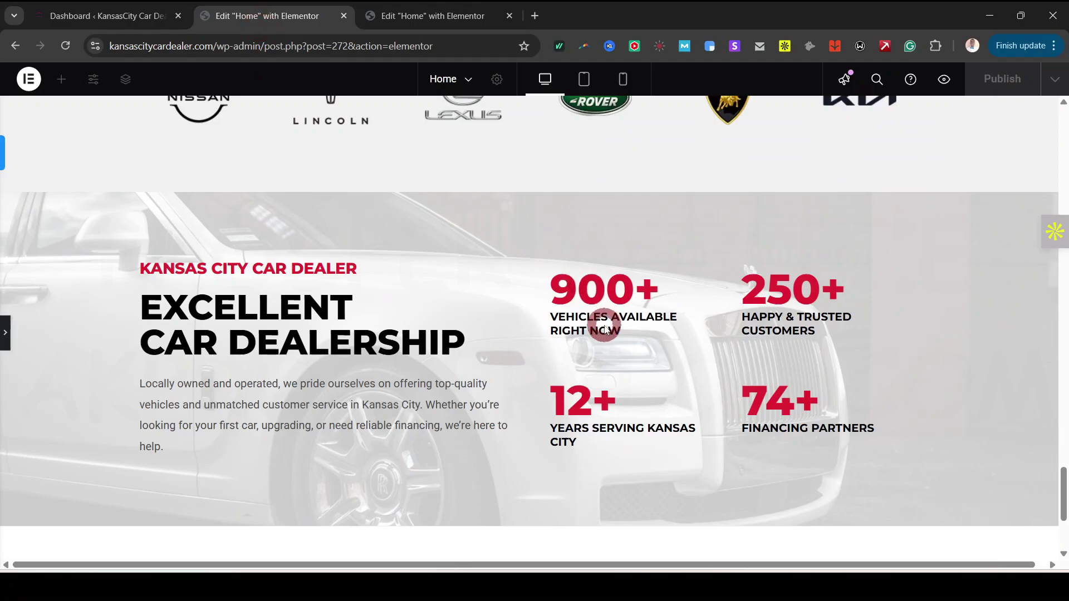
Step: Replace the title of the heading below the 900 counter with VEHICLE AVAILABLE RIGHT NOW on the page being built
left_click(389, 16)
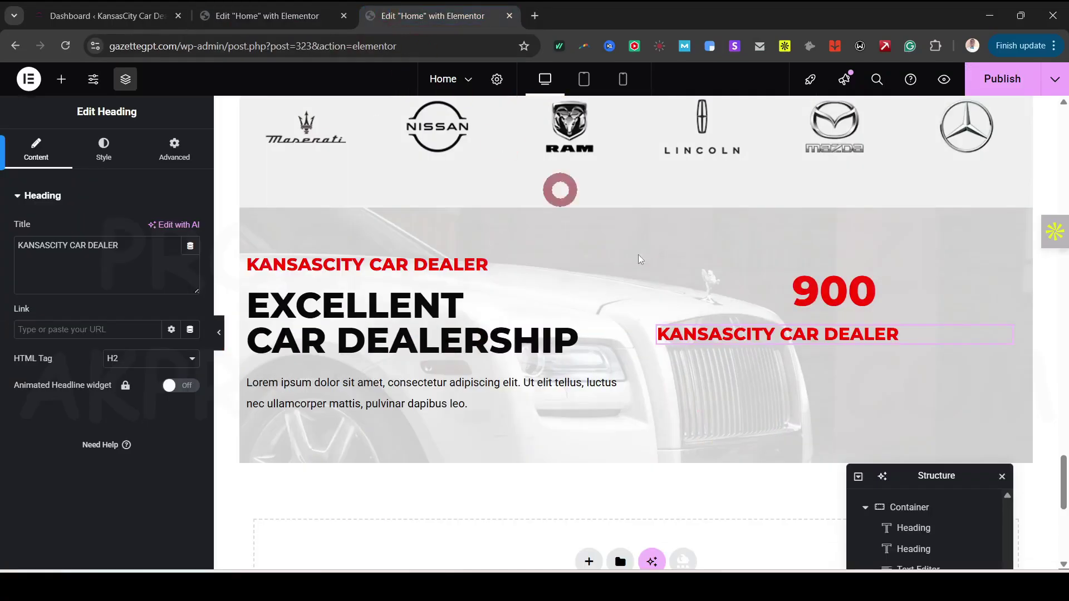
left_click(173, 305)
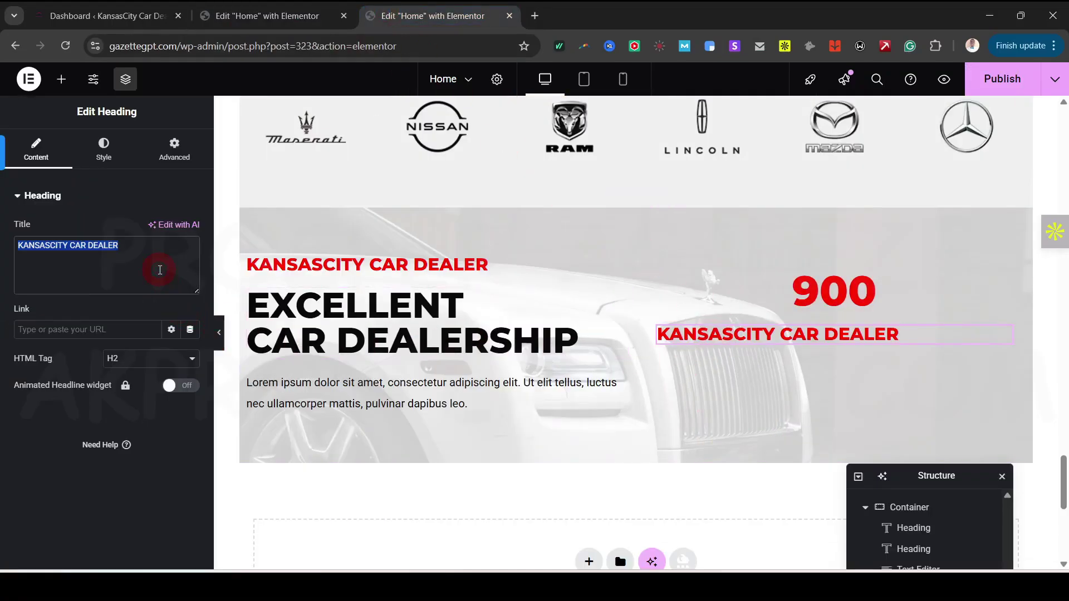
type("VEHICLE")
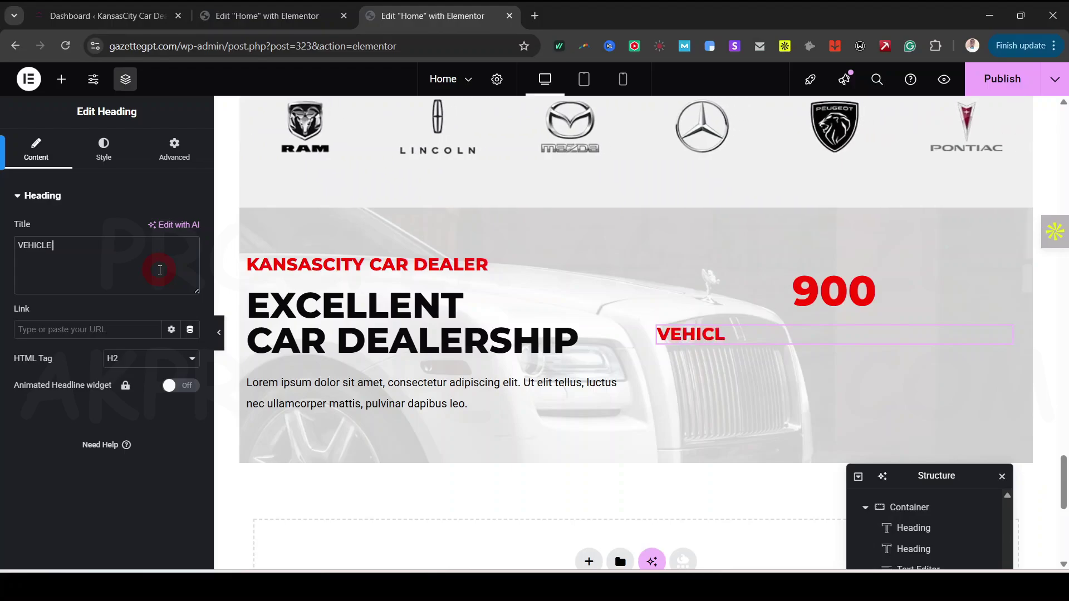
type(" AVAILAB")
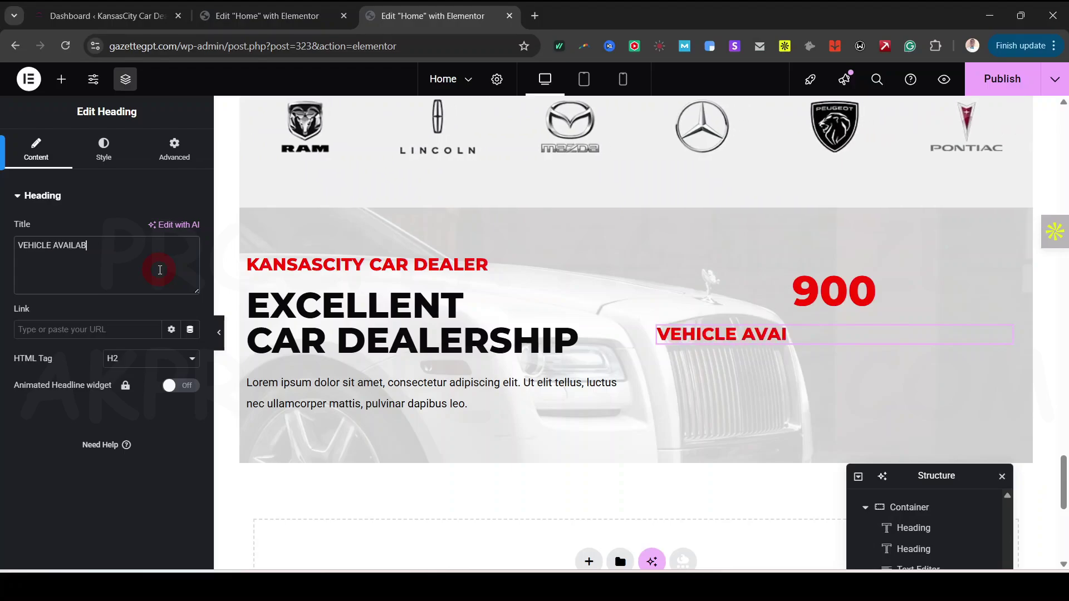
type("K")
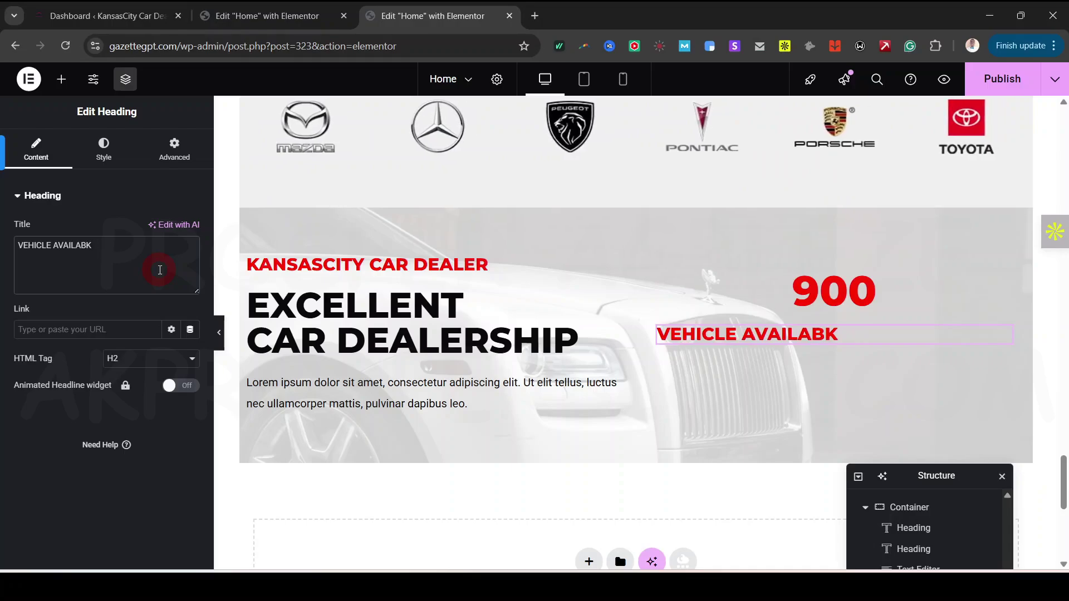
key("BackSpace")
type("LE RIGHT NOW")
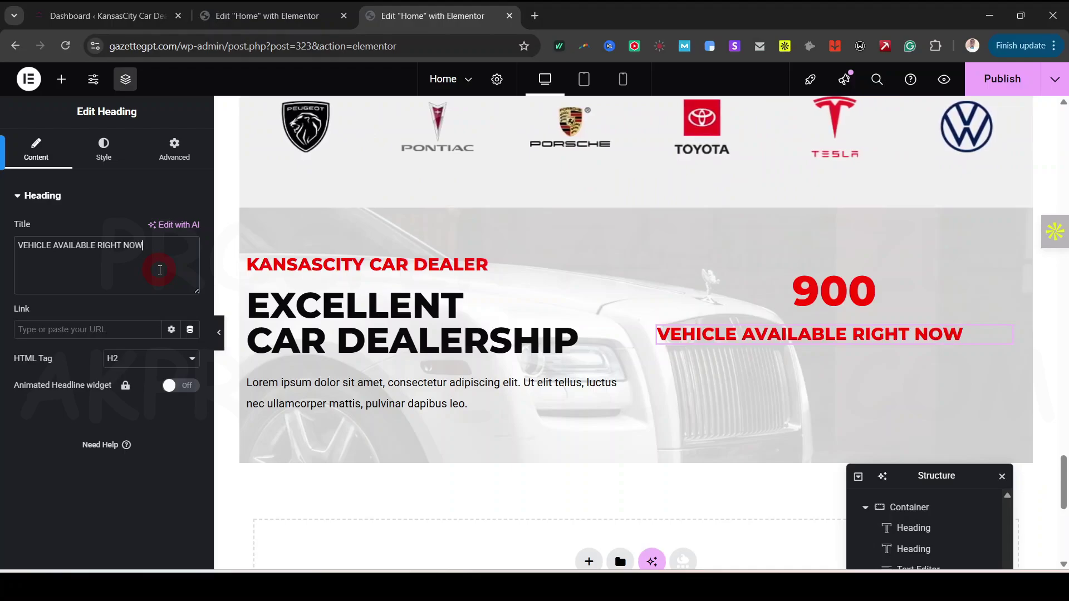
Step: Set the VEHICLE AVAILABLE RIGHT NOW heading's text color to the global color Black
left_click(116, 160)
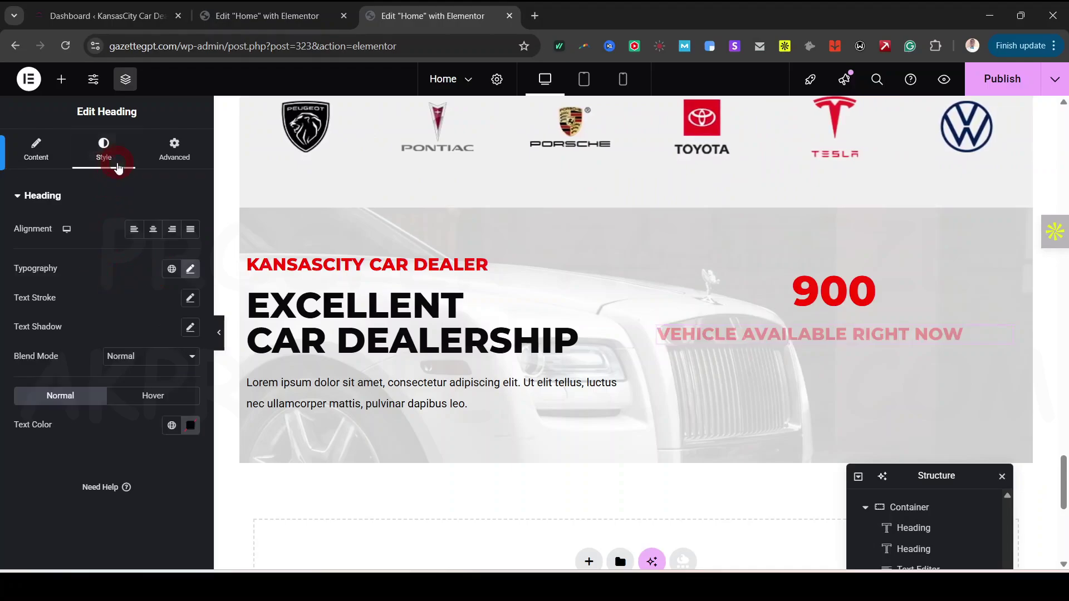
left_click(171, 426)
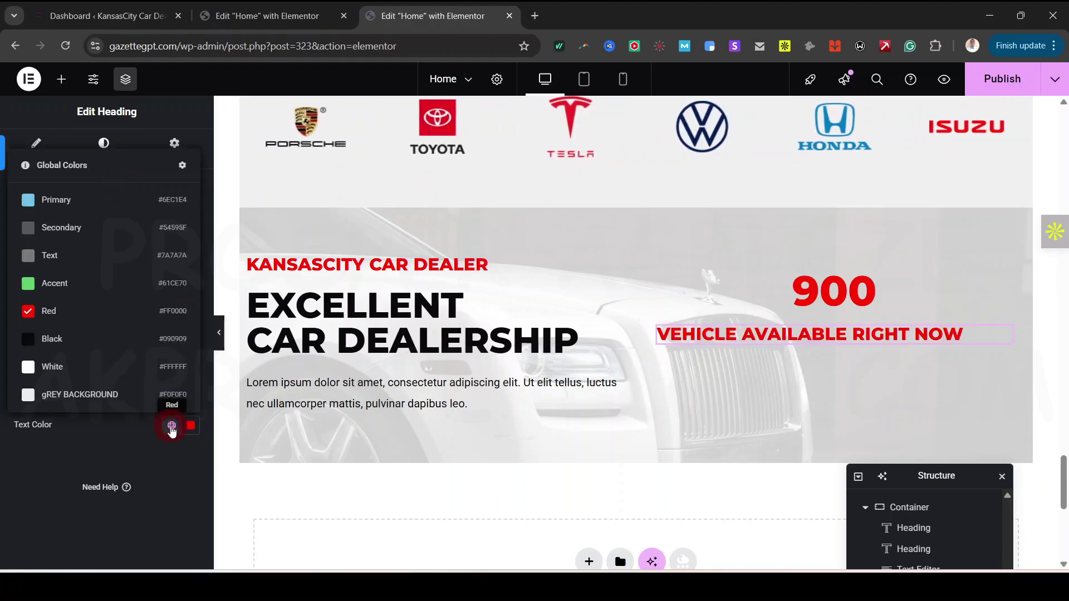
left_click(65, 340)
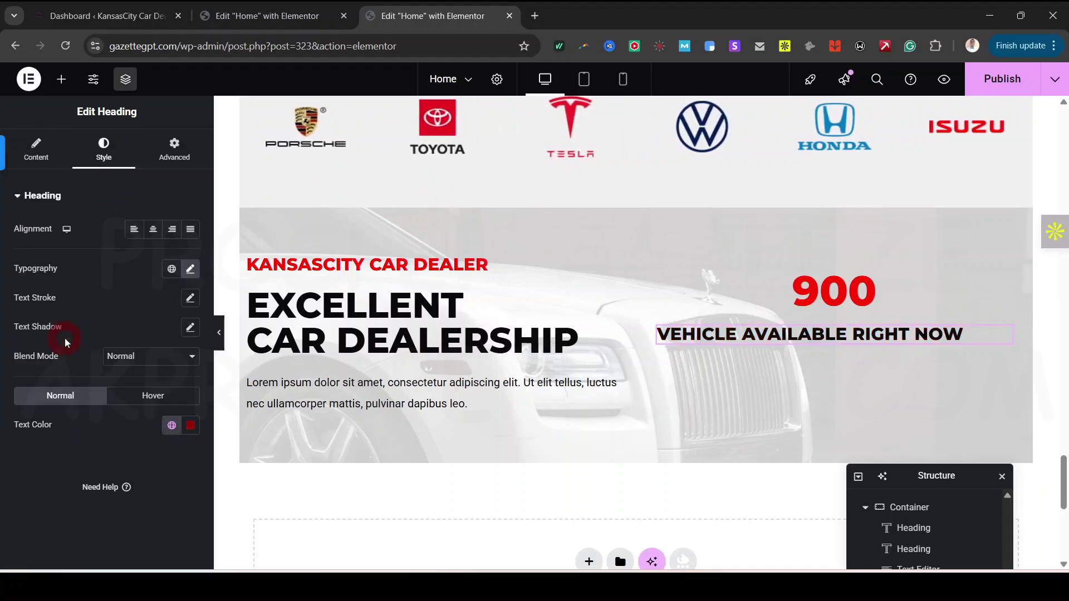
Step: Set the VEHICLE AVAILABLE RIGHT NOW heading's font size to 14 px and center its alignment
left_click(191, 270)
left_click_drag(38, 379, 33, 384)
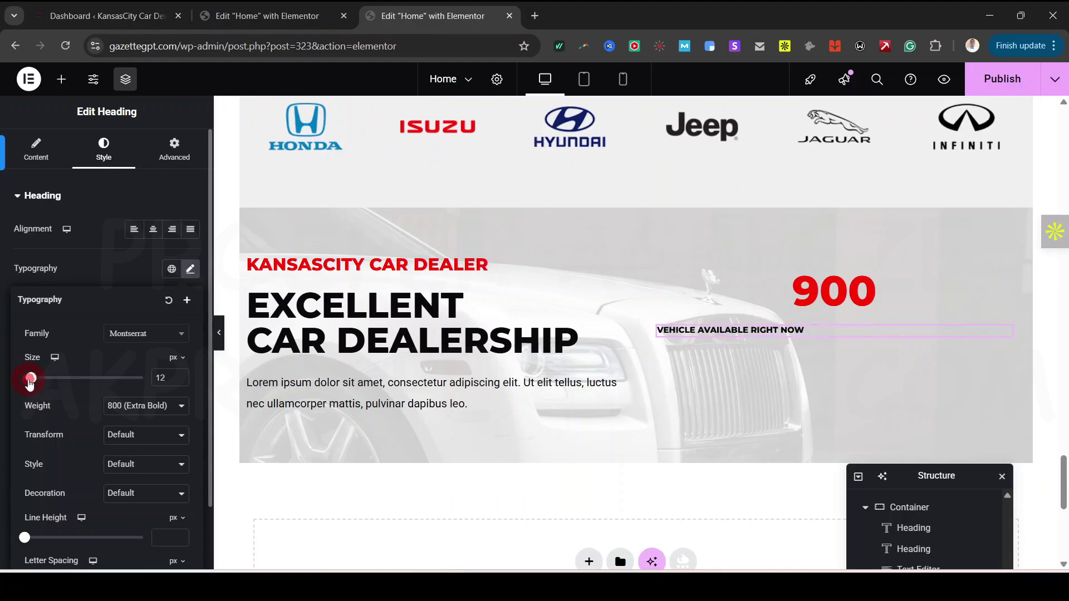
left_click(180, 375)
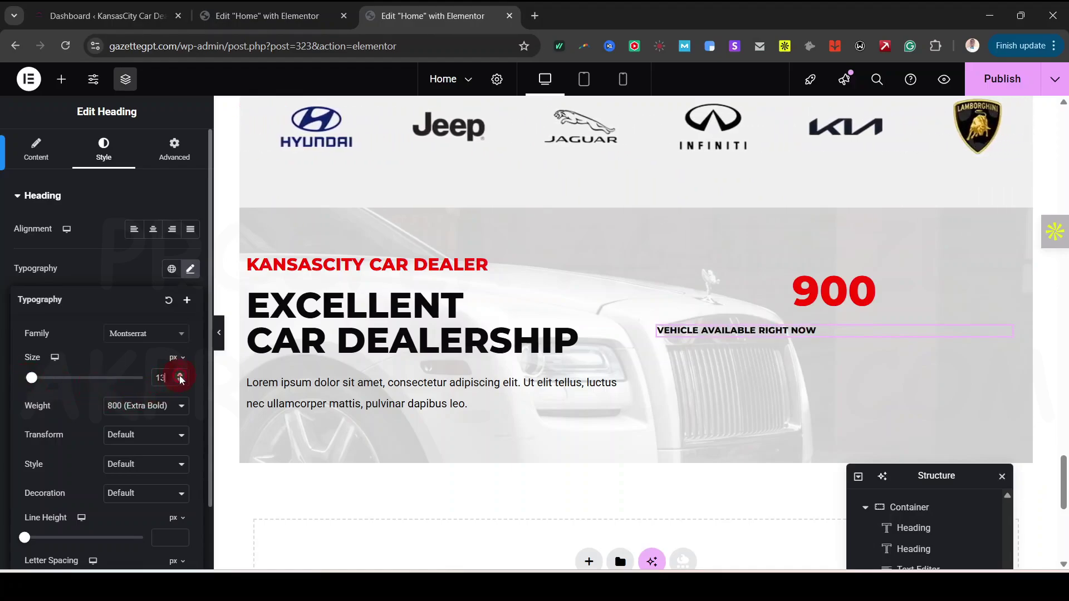
left_click(180, 375)
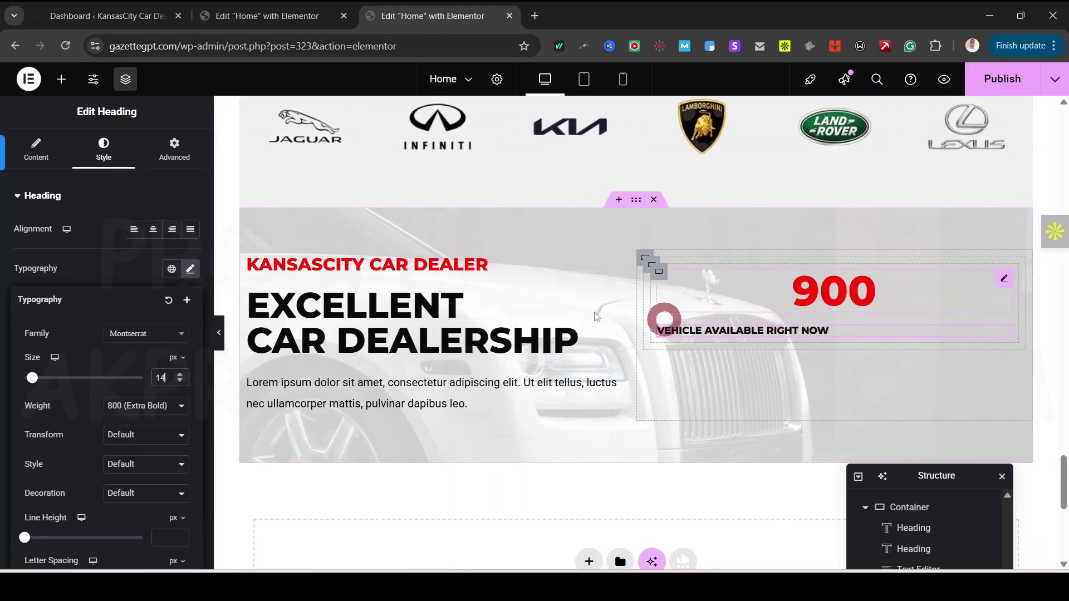
left_click(153, 230)
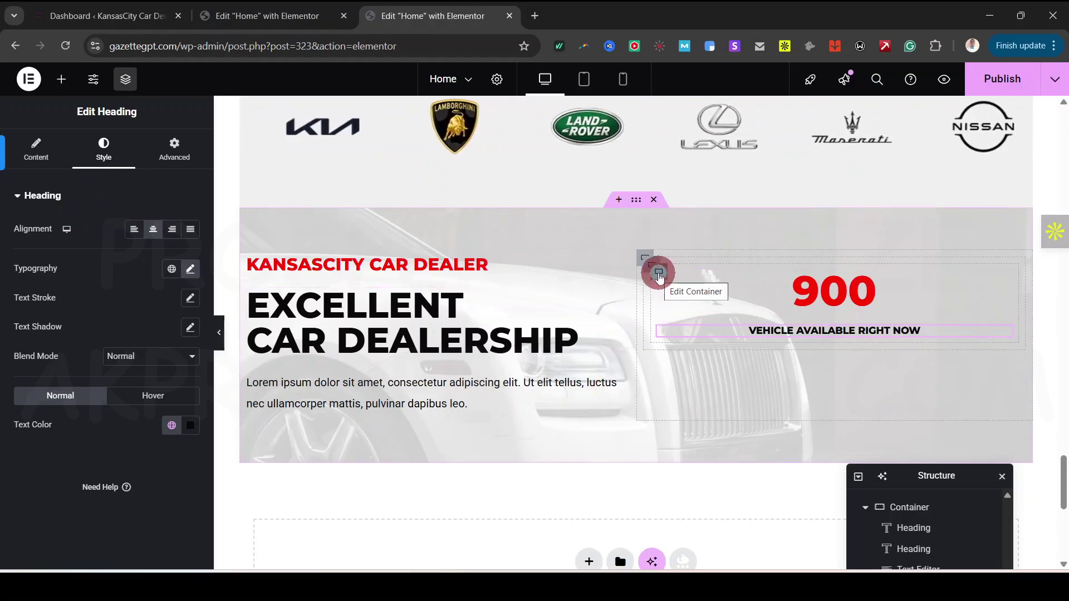
Step: Duplicate the container holding the counter and its heading, and set the parent container's direction to a horizontal row
left_click(659, 273)
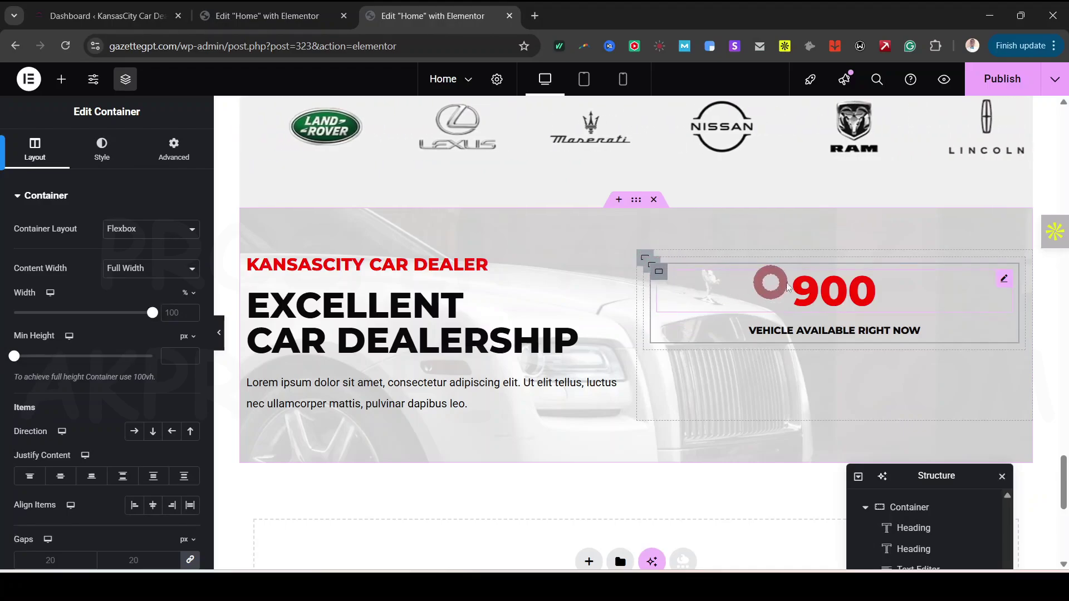
right_click(657, 275)
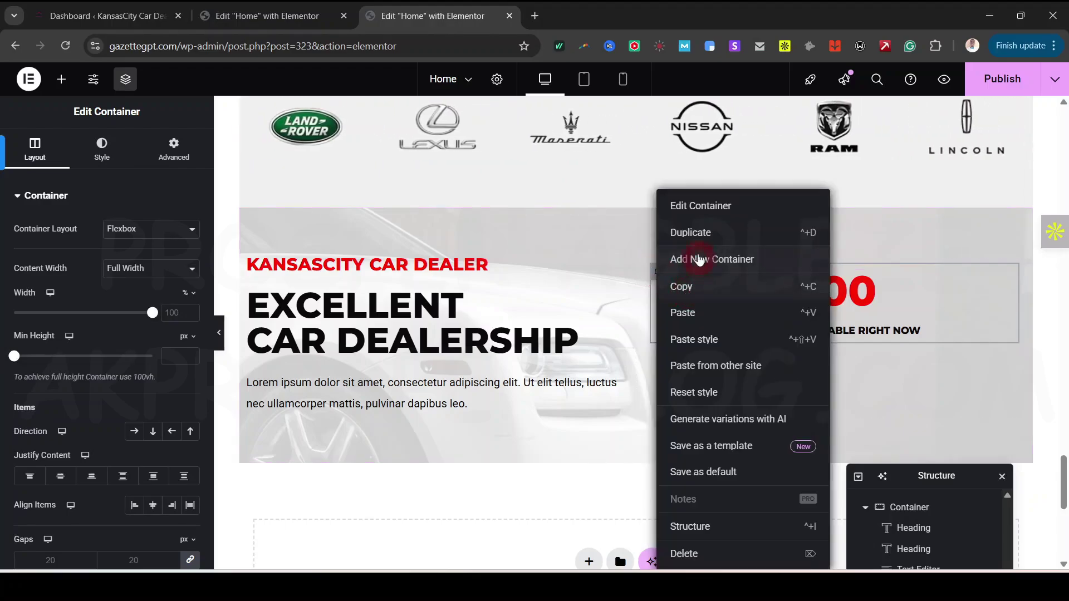
left_click(694, 233)
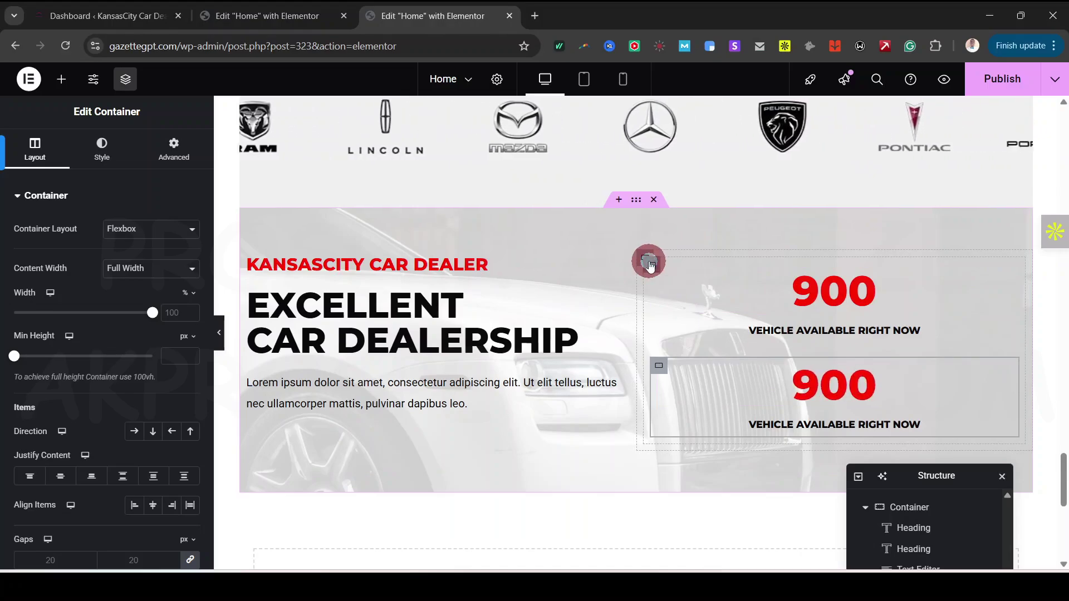
left_click(648, 261)
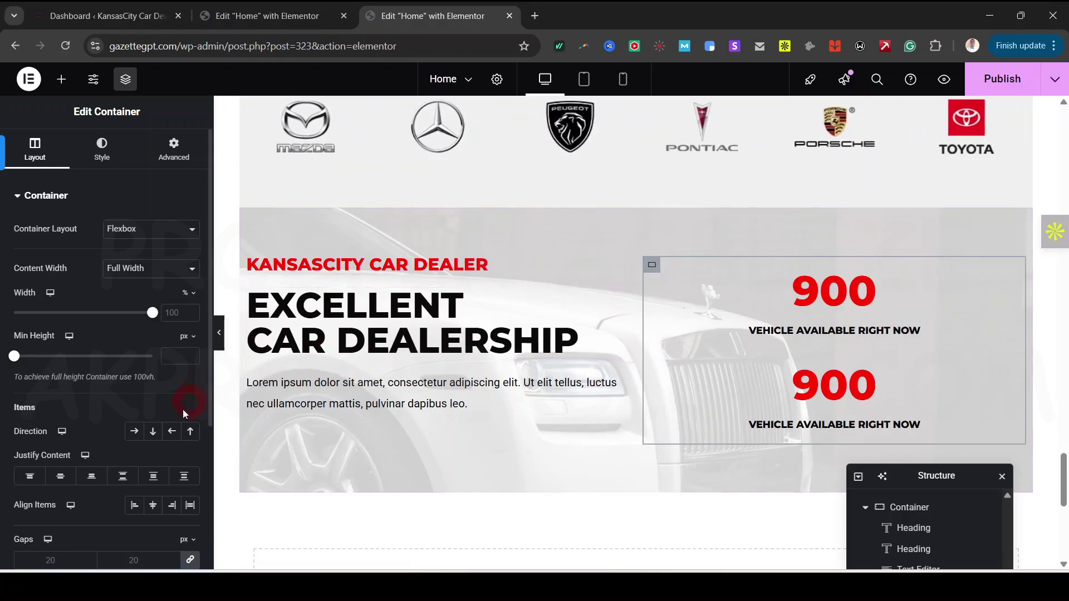
left_click(136, 433)
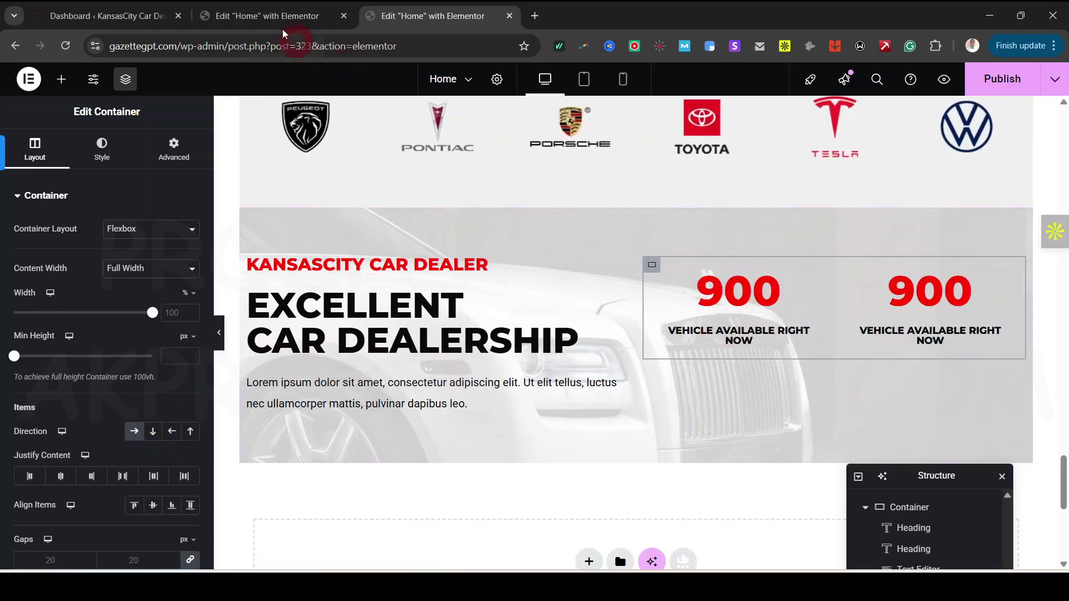
Step: Check the statistics block on the reference page, and open the content settings of the first 900 counter on the page being built
left_click(263, 19)
left_click(634, 313)
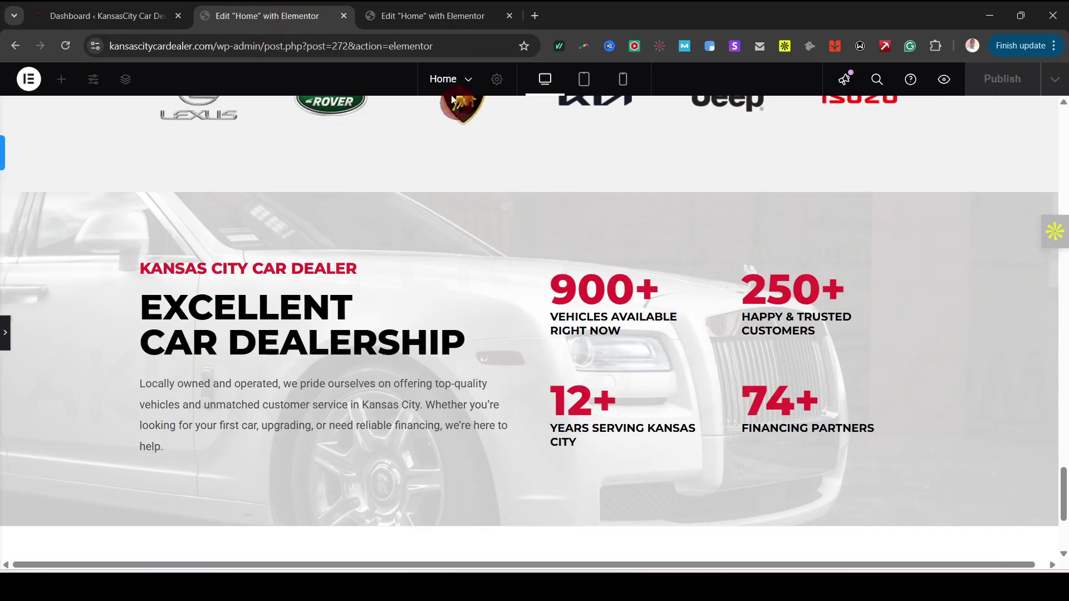
left_click(448, 17)
left_click(551, 216)
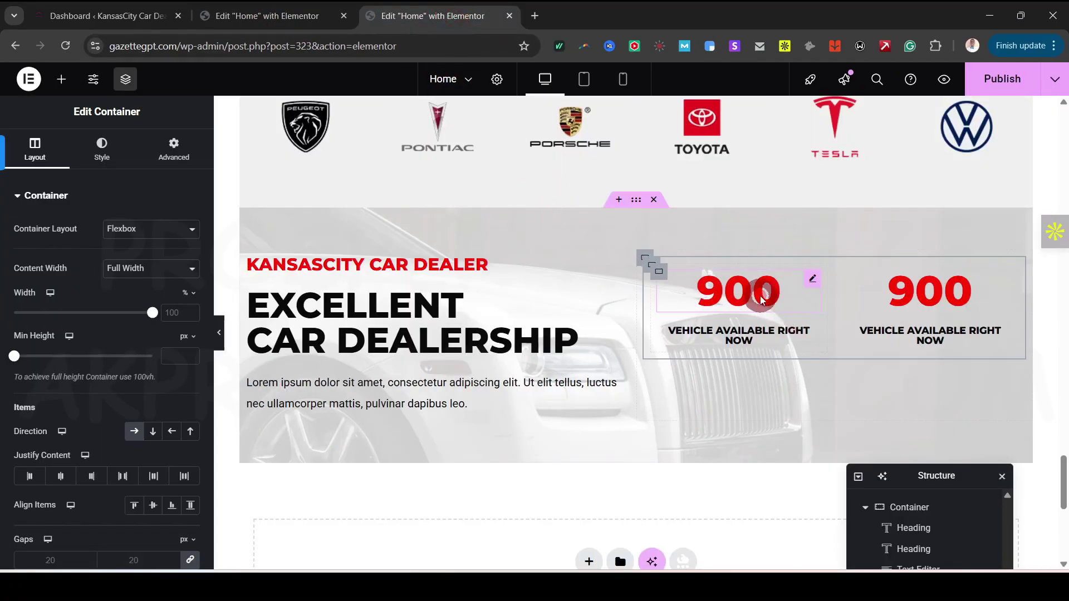
left_click(763, 300)
left_click(746, 332)
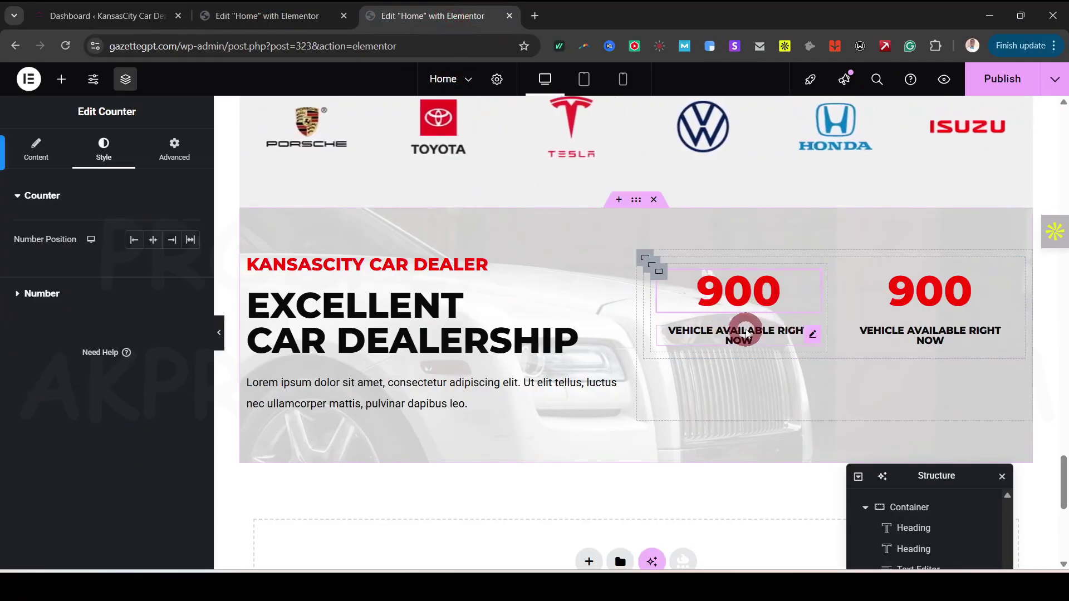
left_click(718, 362)
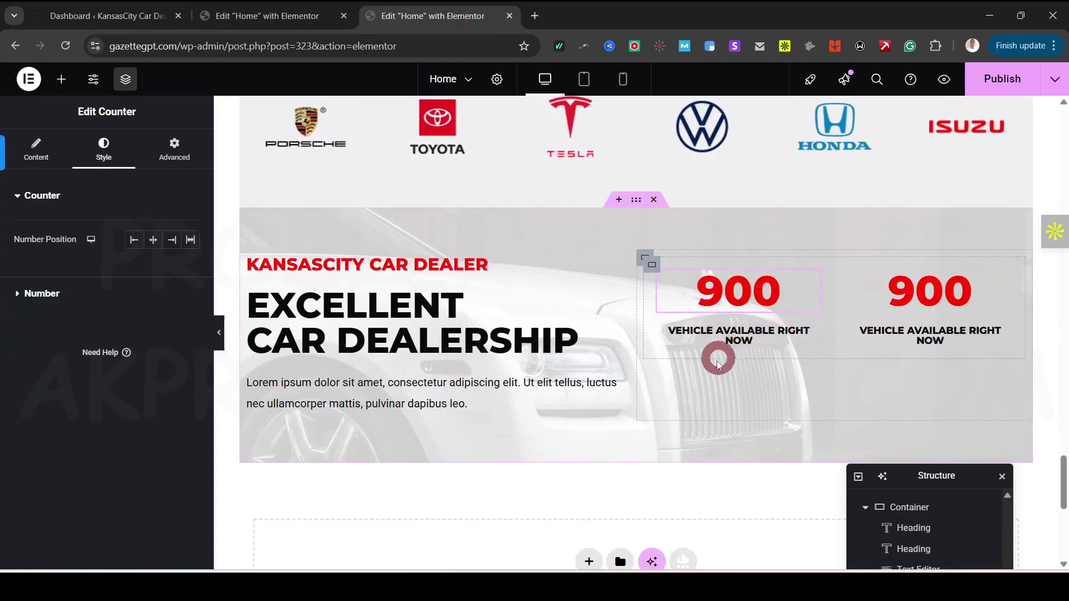
left_click(48, 160)
left_click(165, 257)
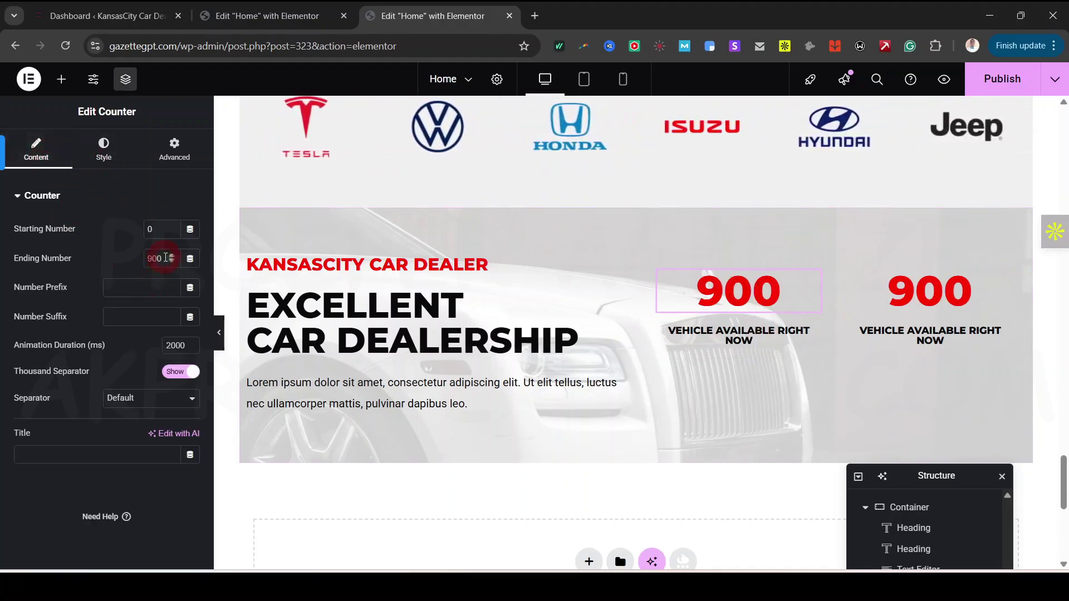
type("+")
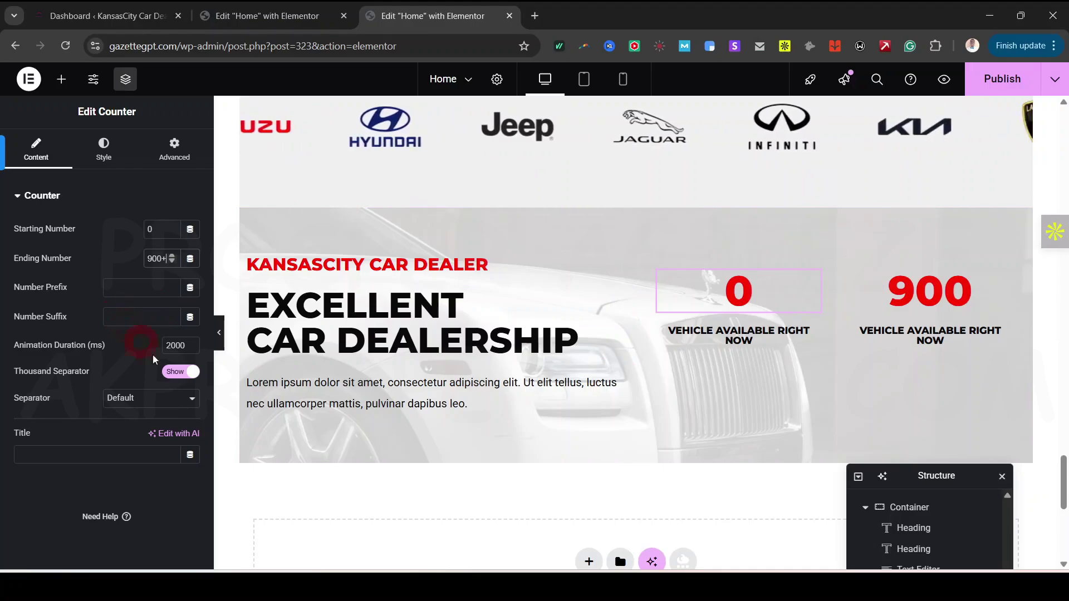
key("BackSpace")
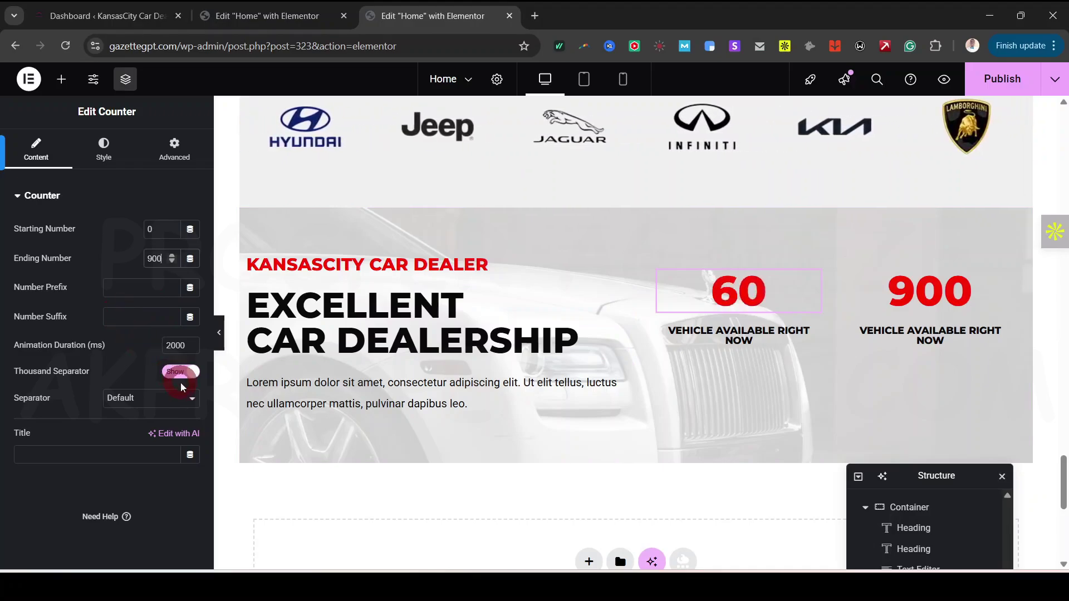
left_click(170, 290)
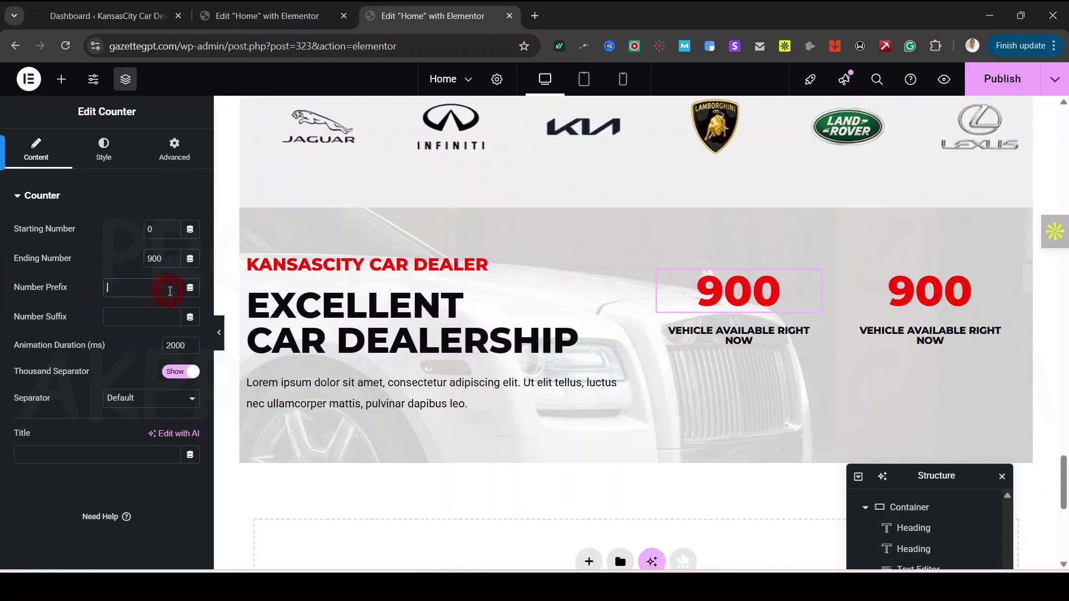
type("+")
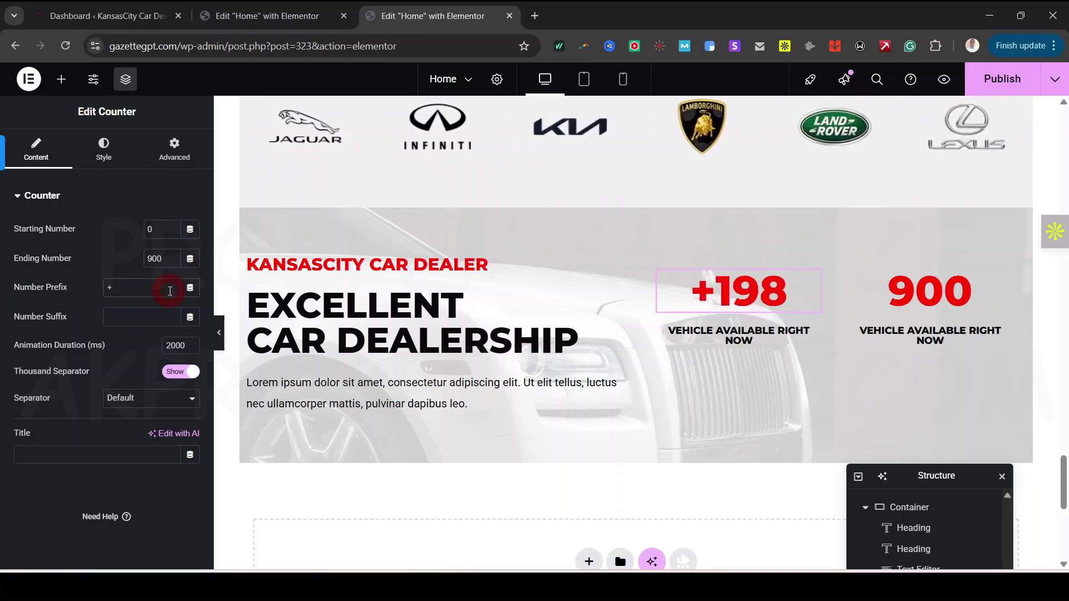
key("BackSpace")
Step: Set the number suffix to + on both 900 counters
left_click(161, 309)
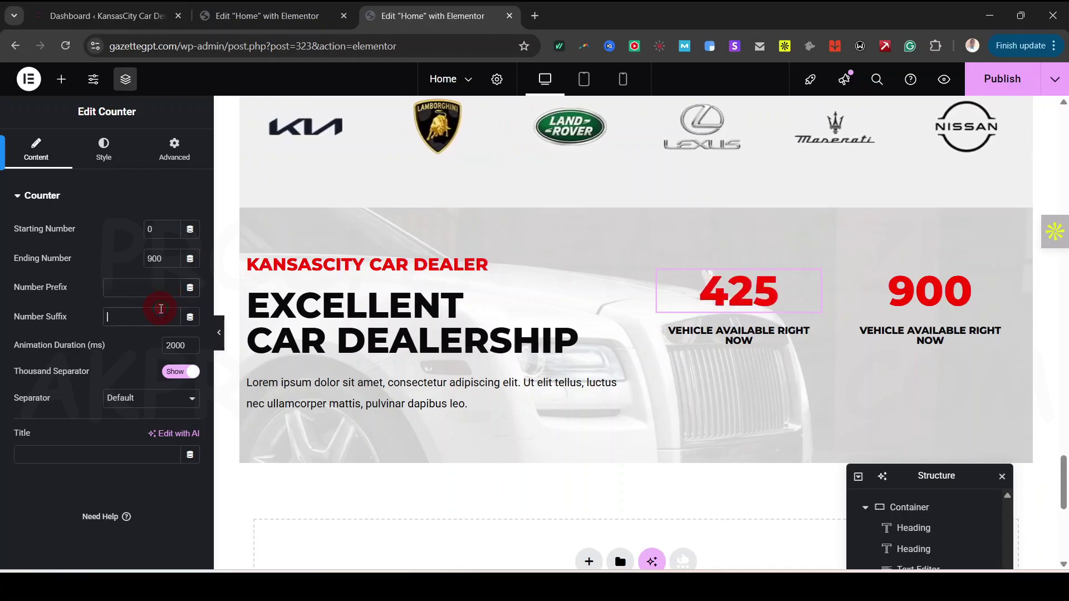
left_click(965, 302)
left_click(147, 284)
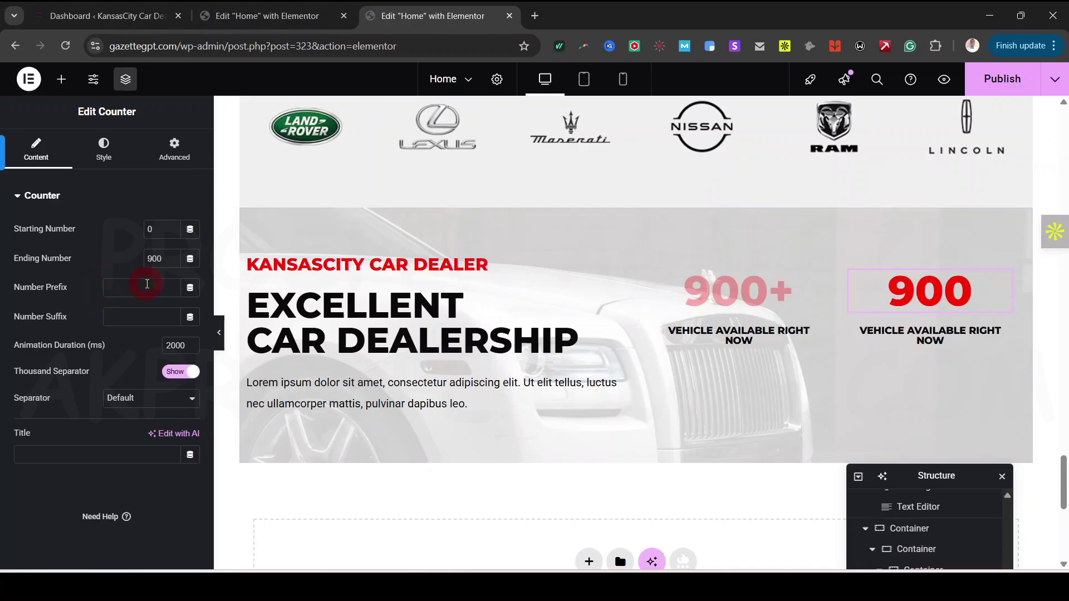
type("+")
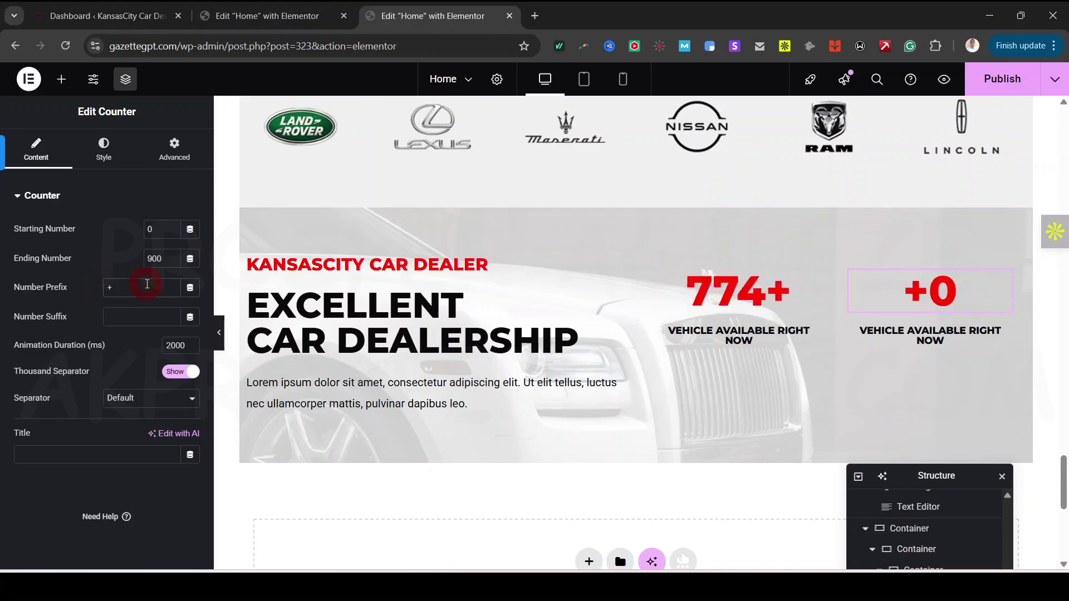
key("BackSpace")
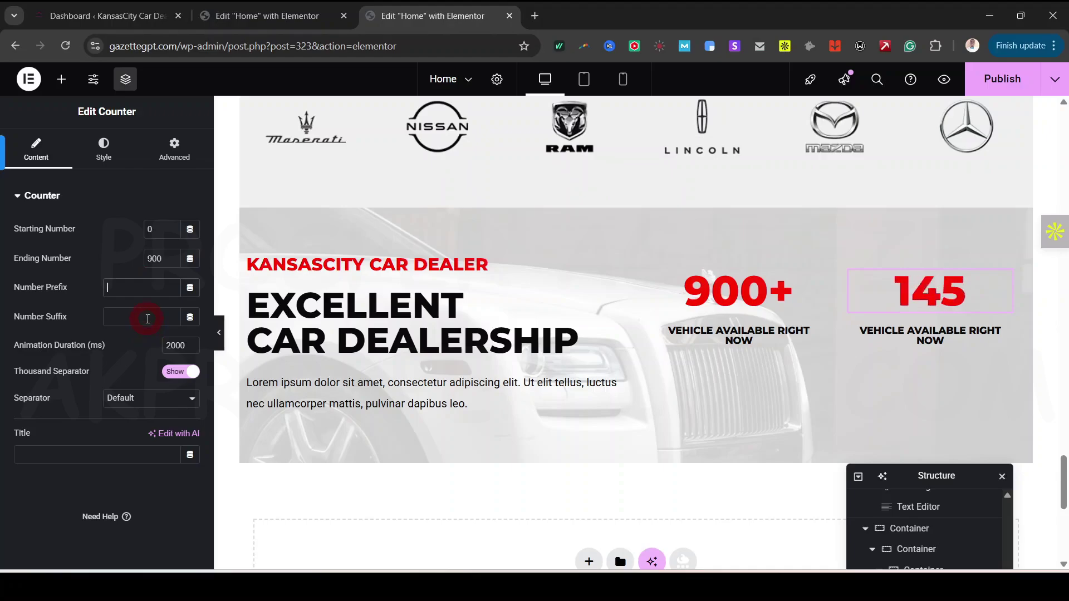
type("+")
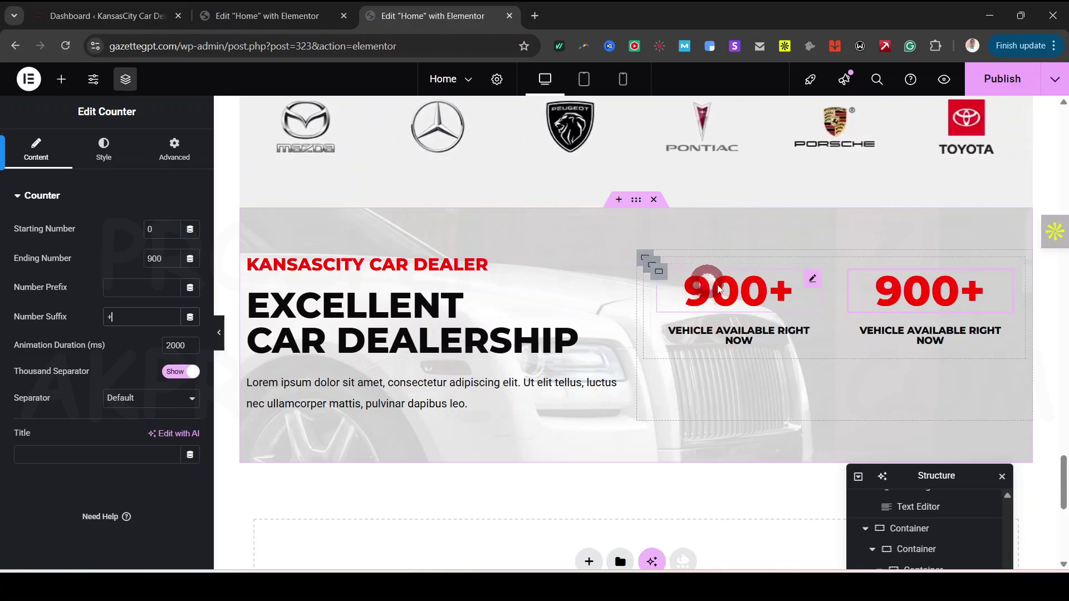
Step: Duplicate the container with the row of two counters to create a second row below it
right_click(651, 262)
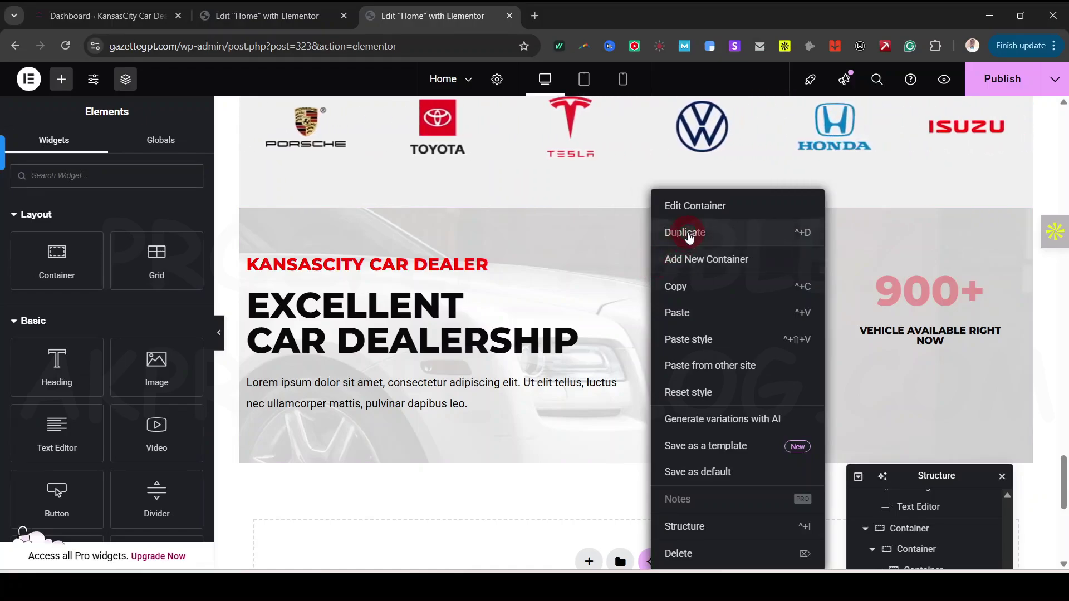
left_click(688, 326)
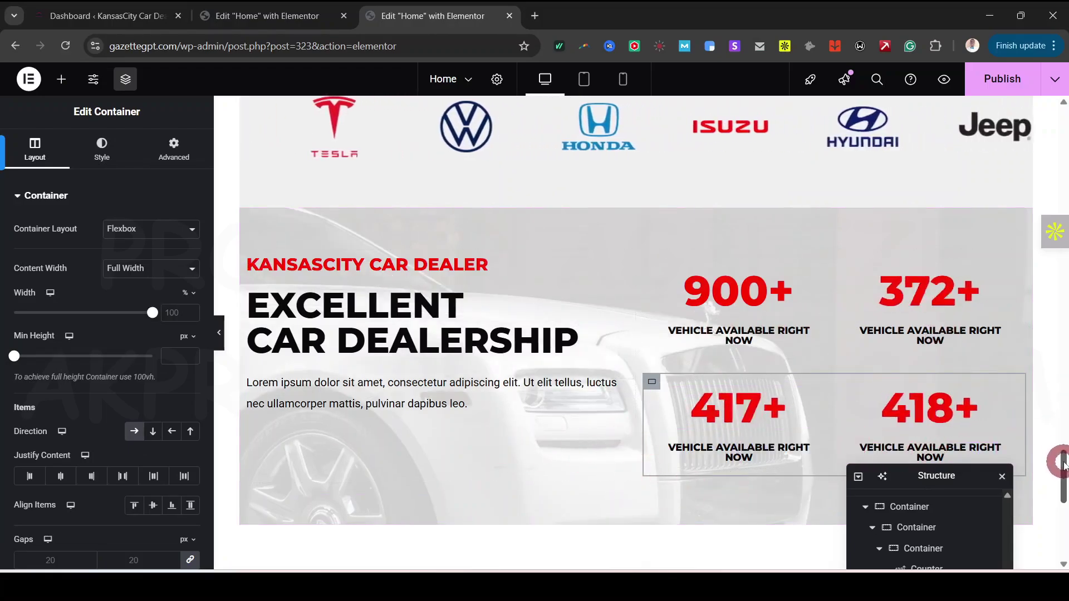
left_click_drag(1064, 462, 1066, 471)
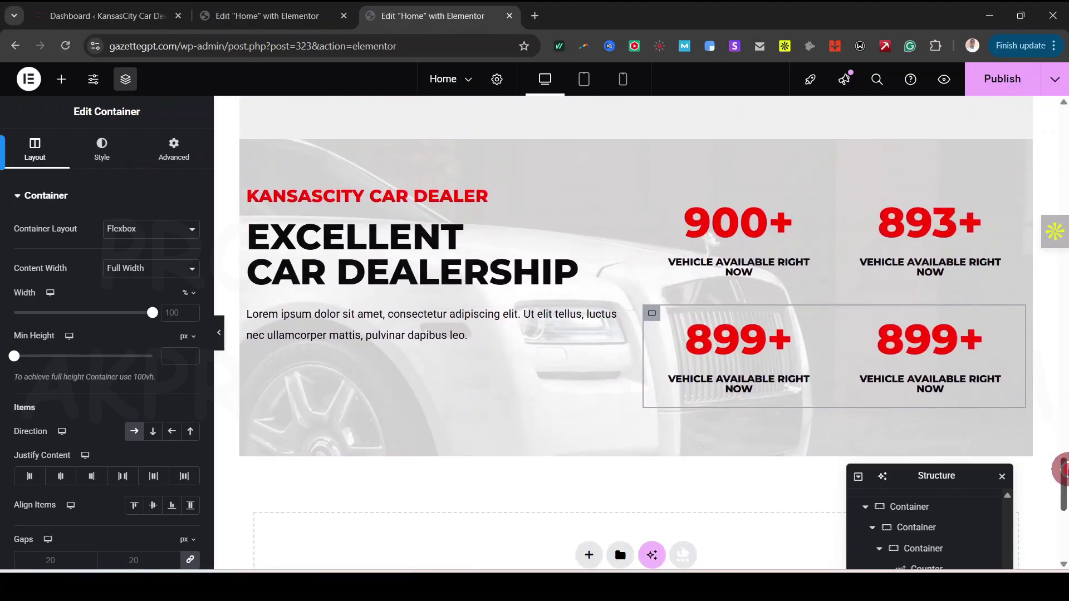
Step: Compare the layout of the four statistics on the reference page with the counter grid being built
left_click(295, 19)
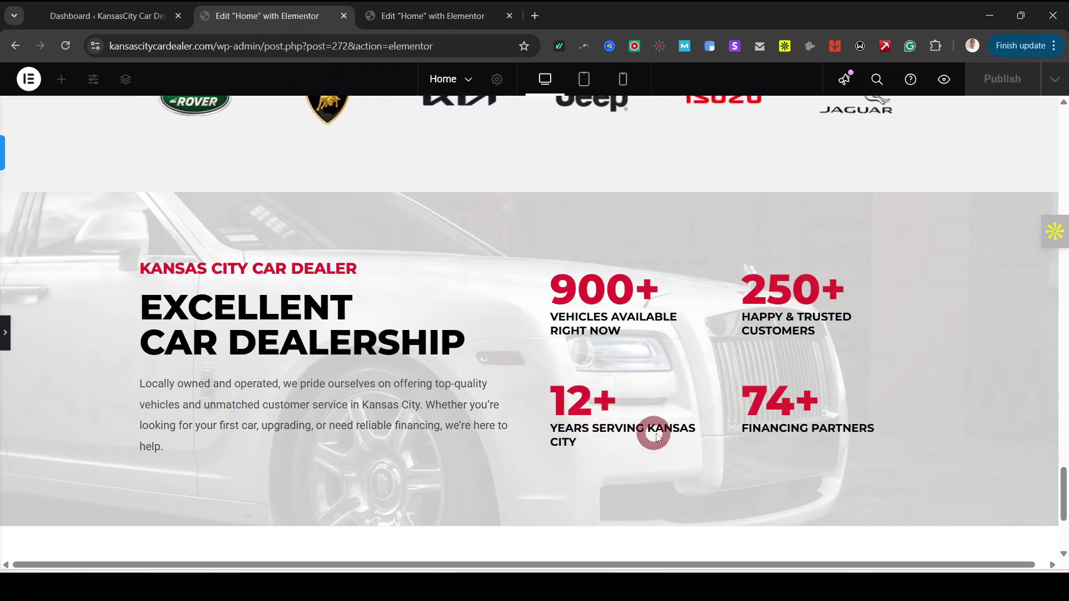
left_click(419, 22)
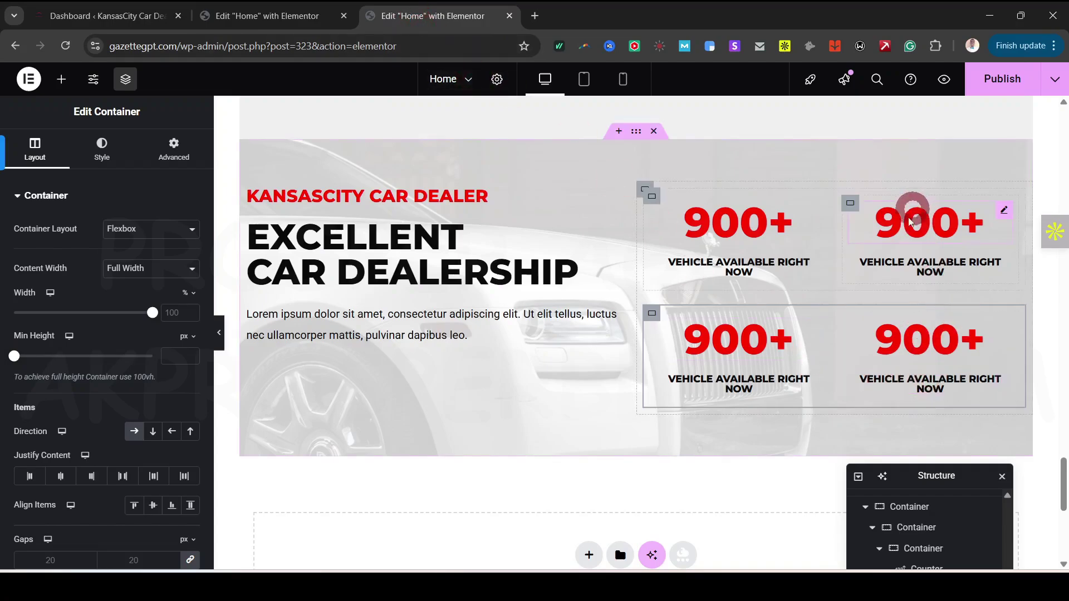
left_click(278, 18)
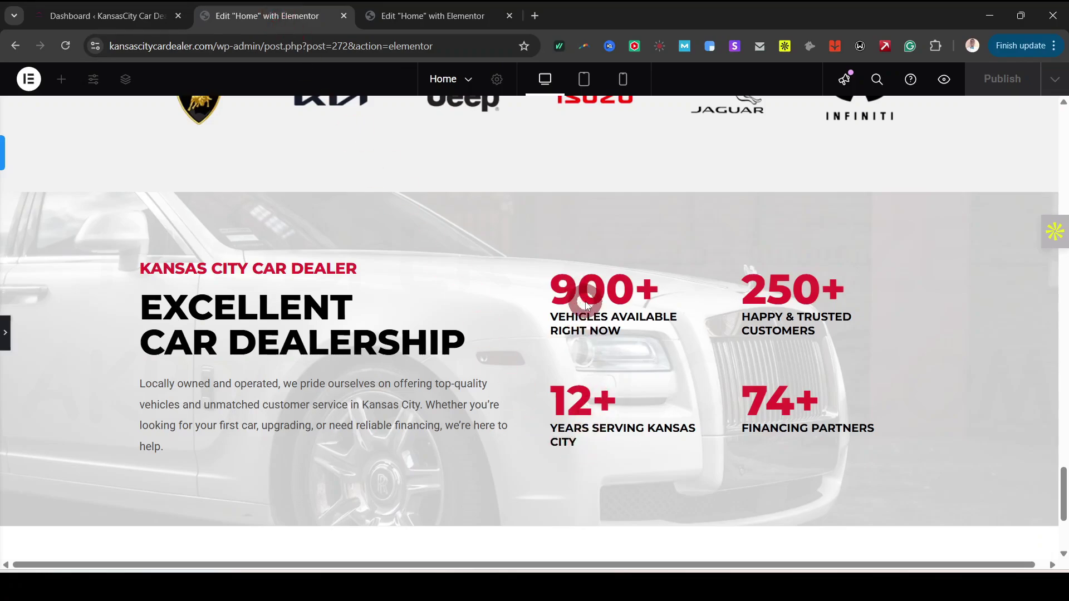
left_click(411, 17)
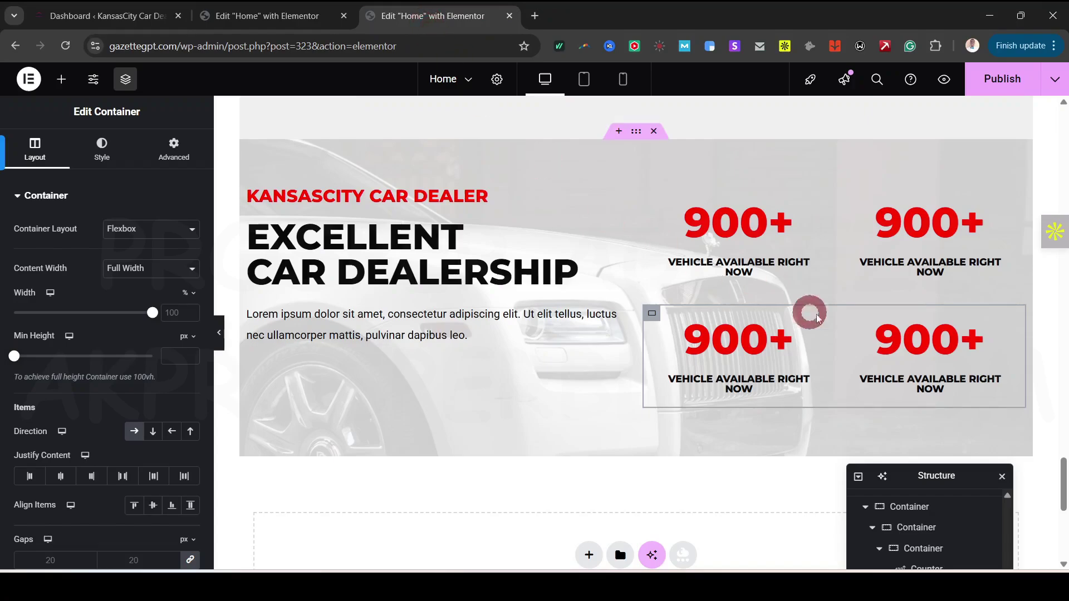
Step: Set the number position of the first counter in the upper row to Start and left-align the heading below it
left_click(731, 225)
left_click(114, 144)
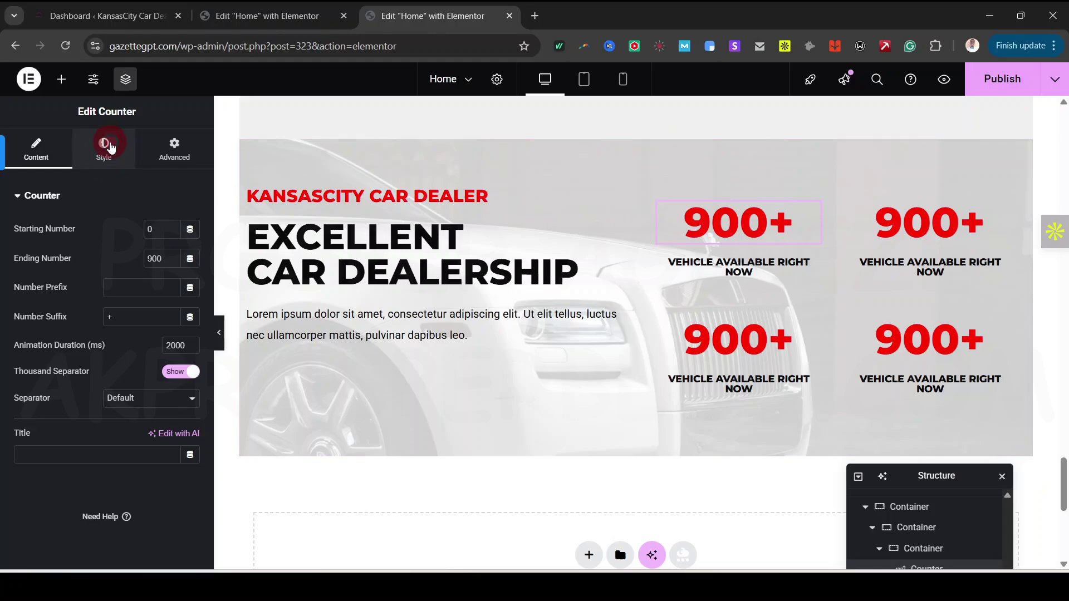
left_click(133, 240)
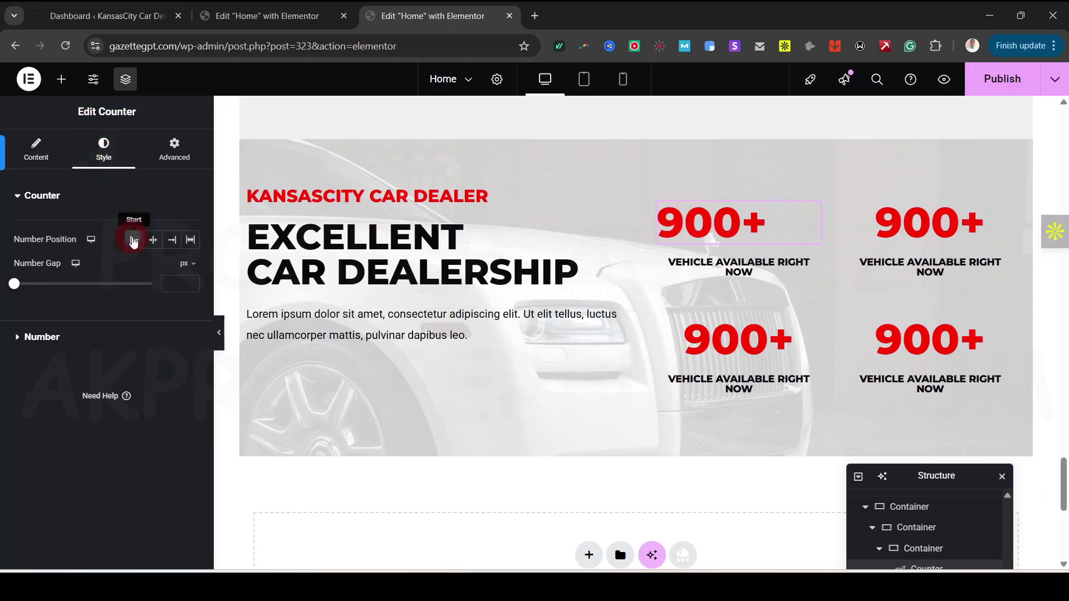
left_click(721, 265)
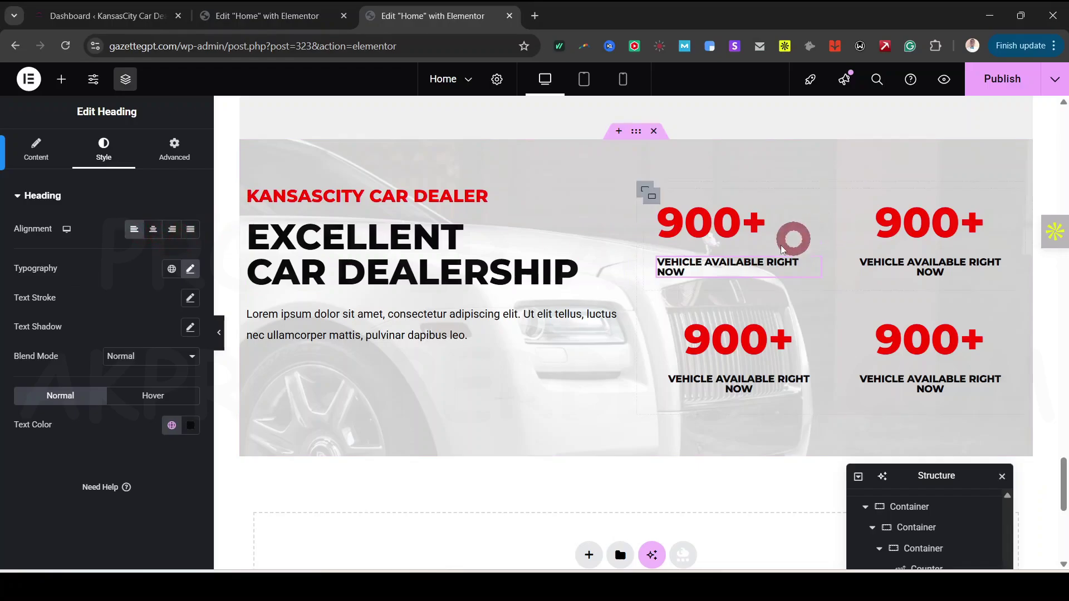
Step: Set the first counter of the lower row to the Start number position and left-align its heading
left_click(740, 345)
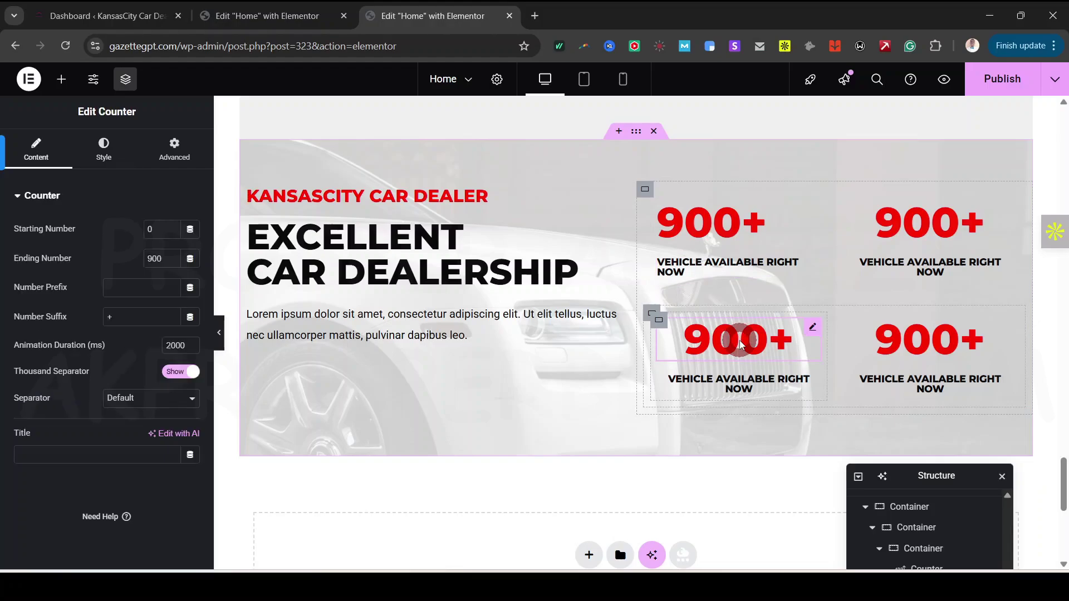
left_click(93, 144)
left_click(136, 240)
left_click(754, 386)
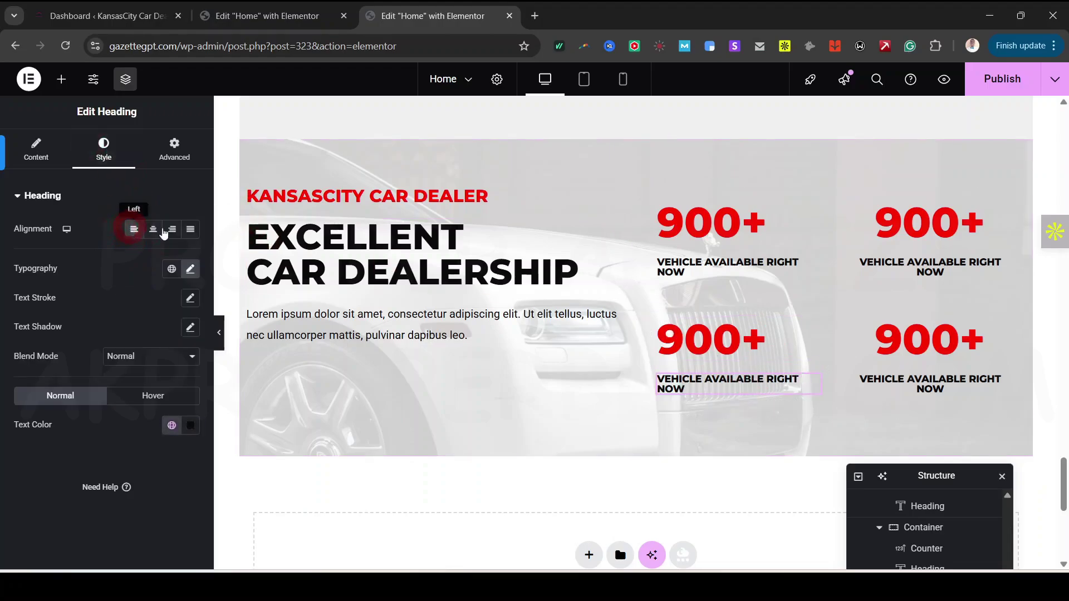
Step: Set the upper row's second counter to the Start number position and left-align its heading
left_click(924, 253)
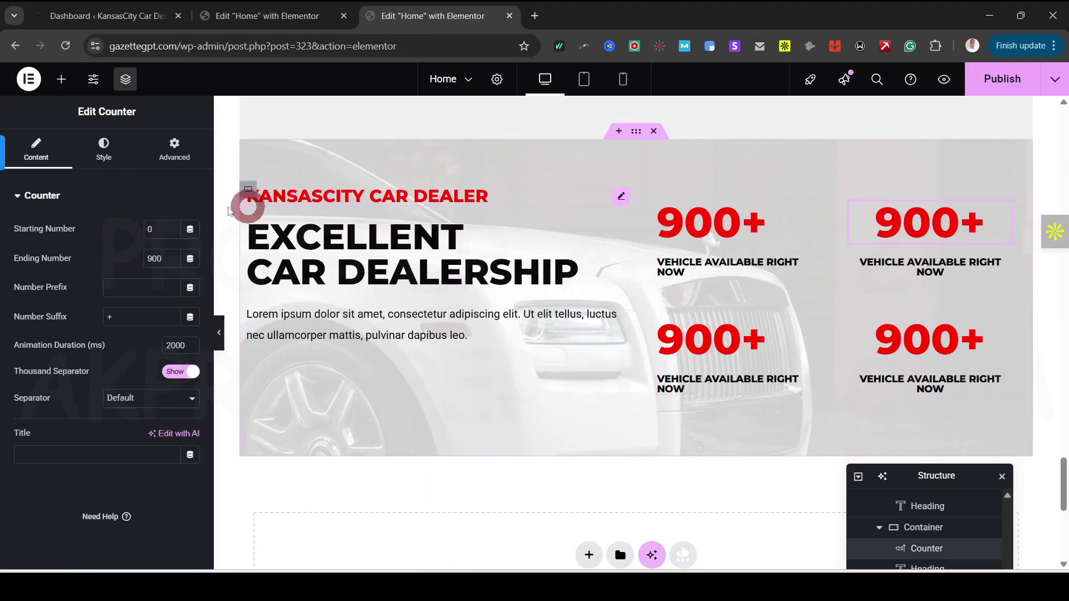
left_click(119, 160)
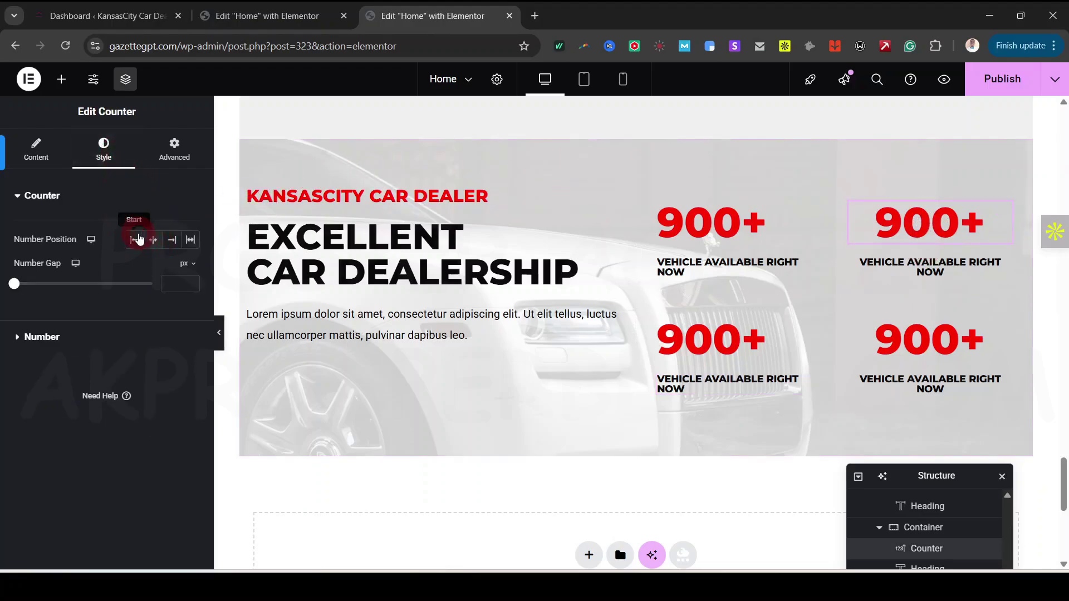
left_click(137, 239)
left_click(928, 270)
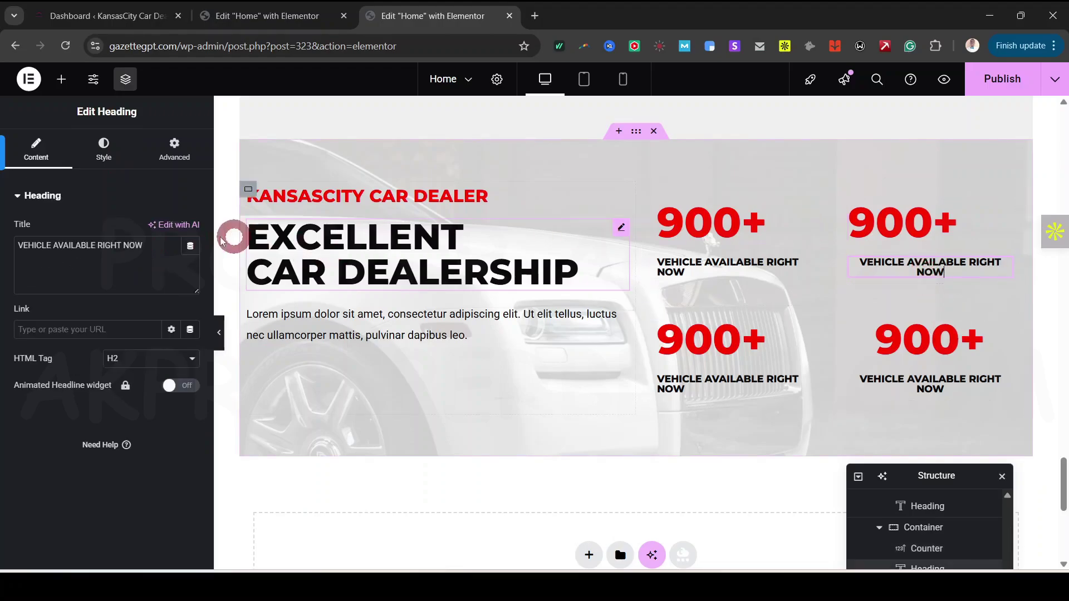
left_click(116, 151)
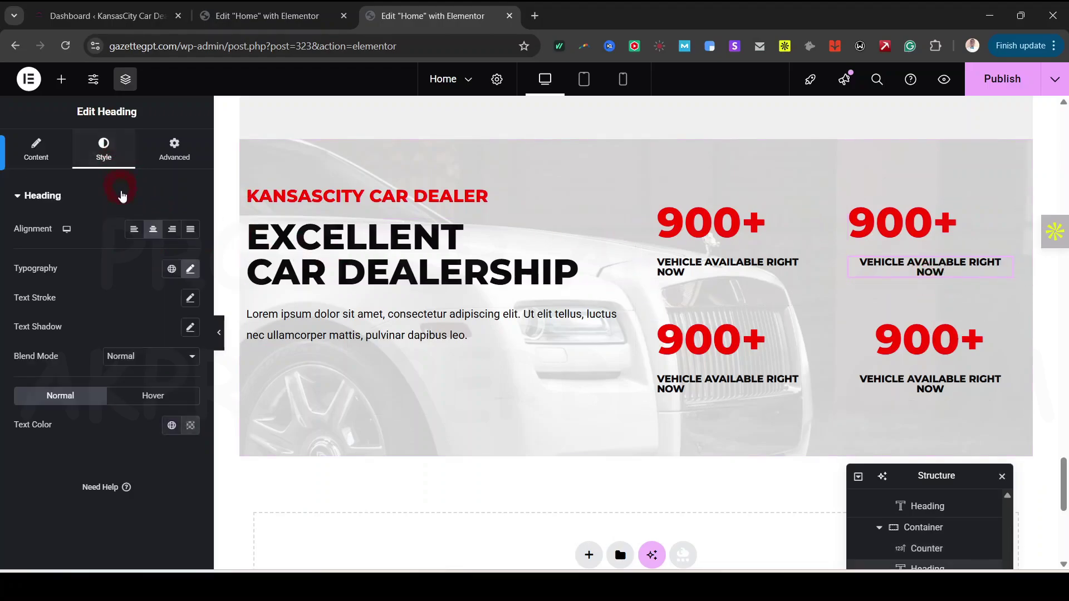
left_click(135, 230)
Step: Set the lower row's second counter to the Start number position, left-align its heading, and publish the page changes
left_click(934, 346)
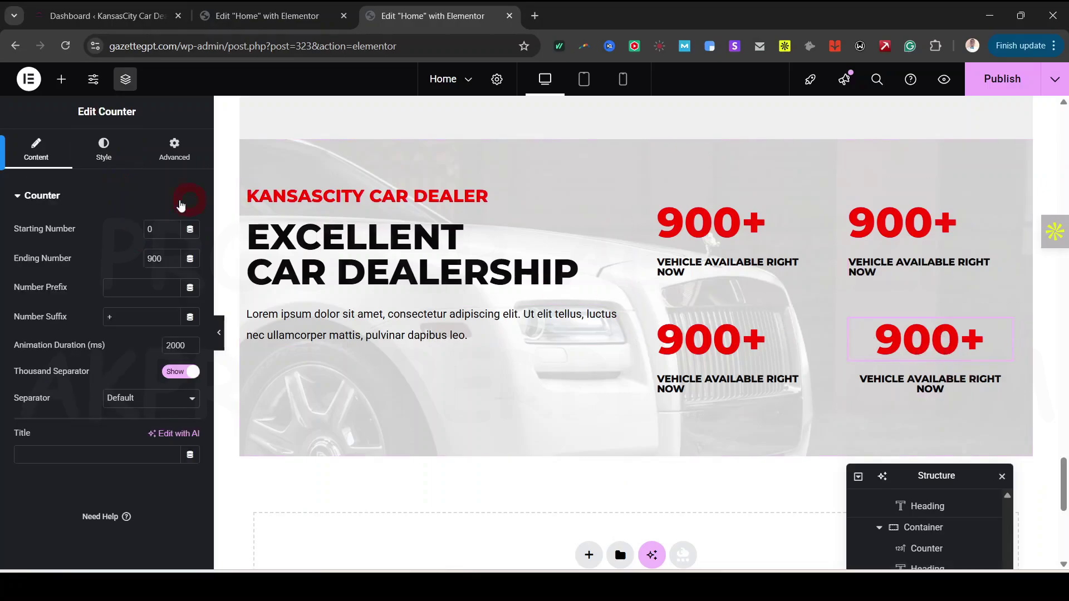
left_click(107, 152)
left_click(134, 239)
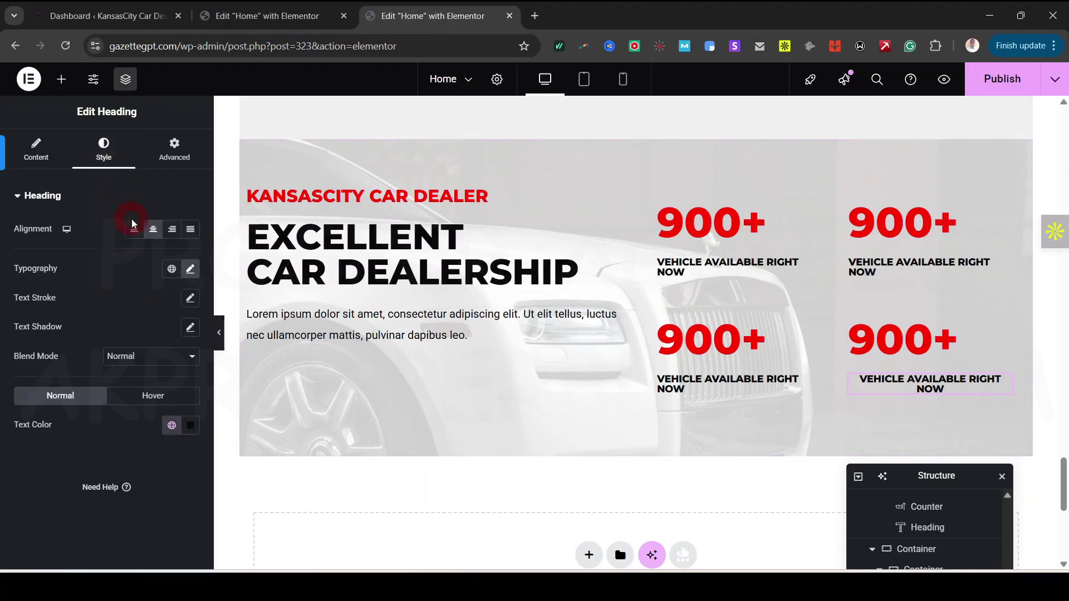
left_click(129, 196)
left_click(105, 146)
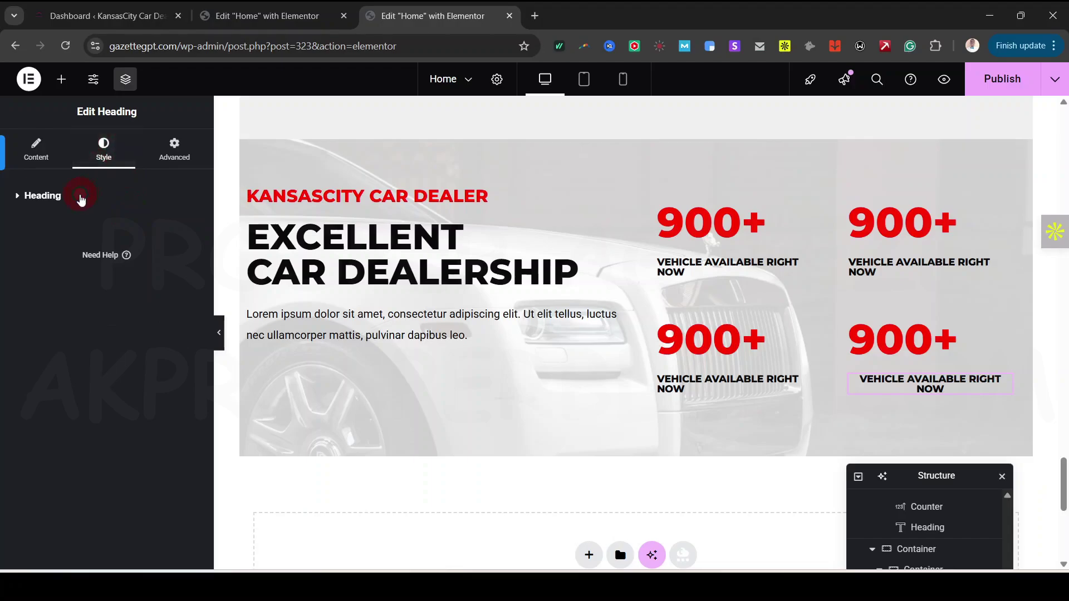
left_click(44, 196)
left_click(134, 230)
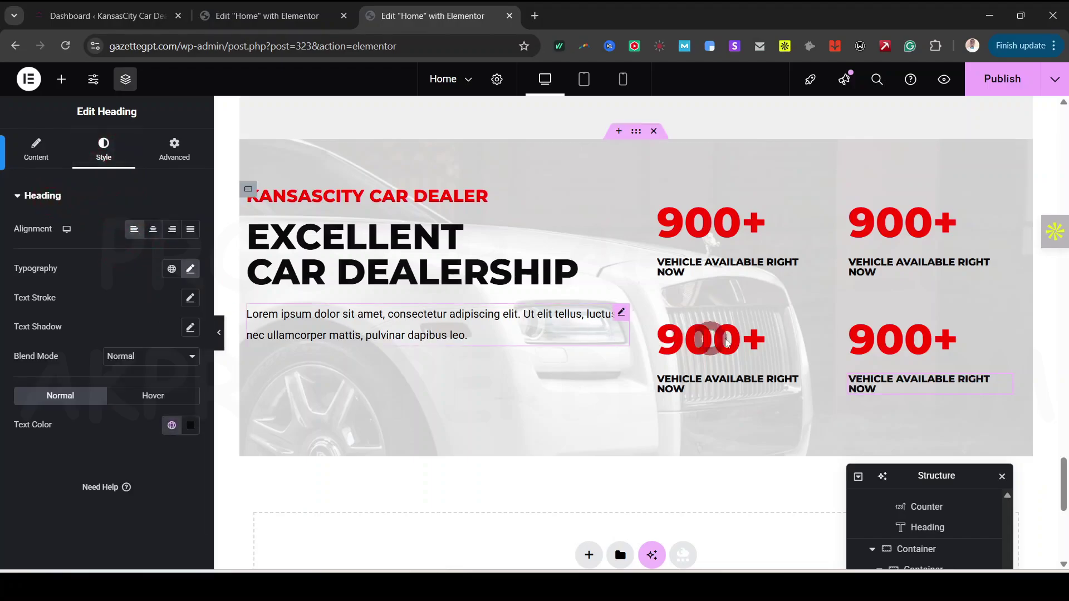
left_click(1016, 66)
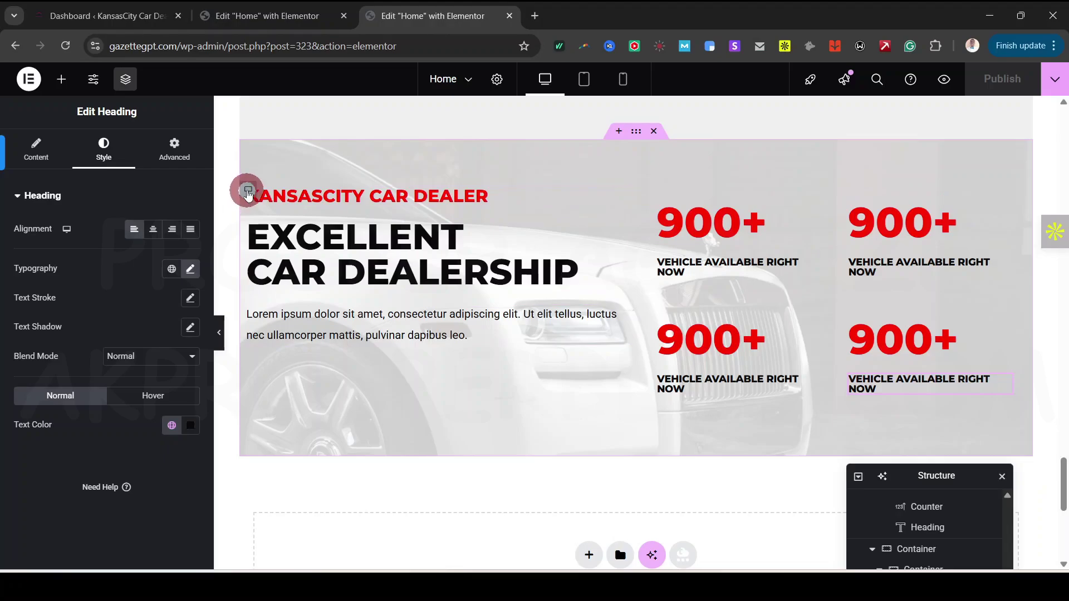
Step: Set the justify content of both the text column container and the counter grid container to center, and publish the page
left_click(247, 190)
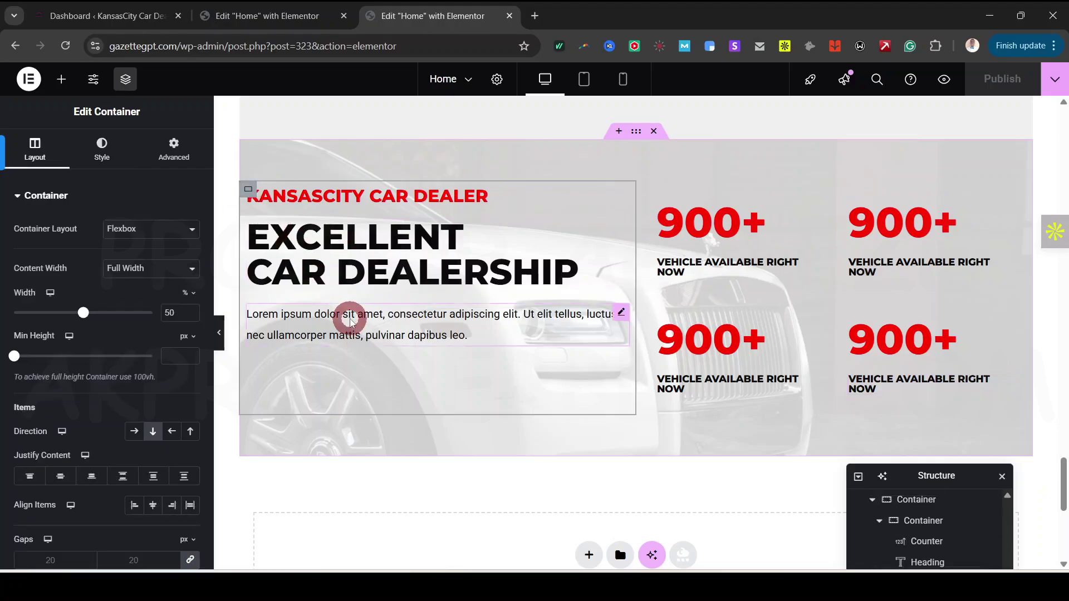
left_click(152, 505)
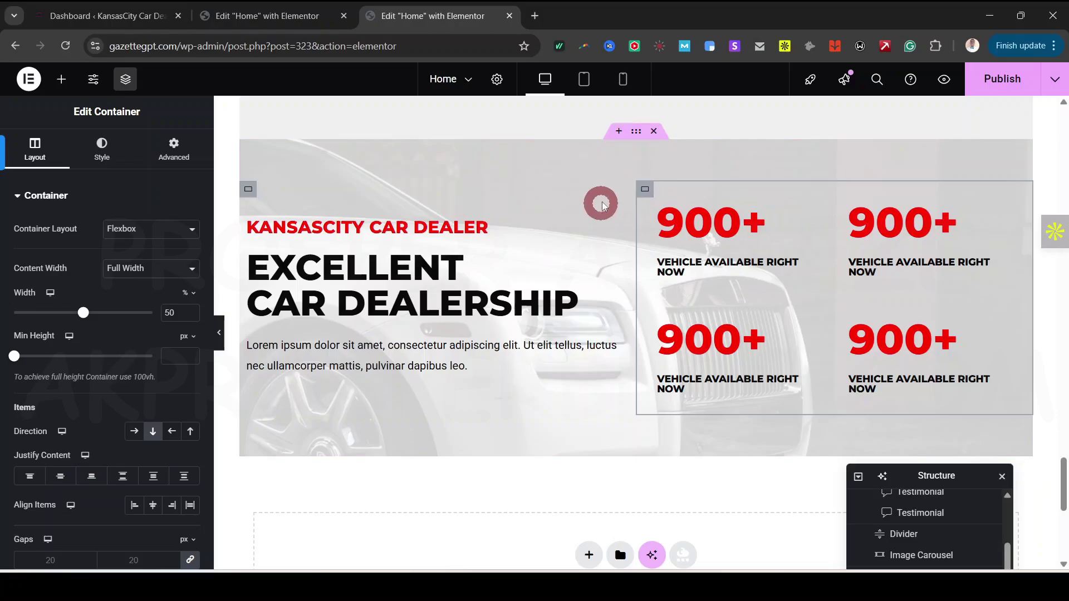
left_click(58, 475)
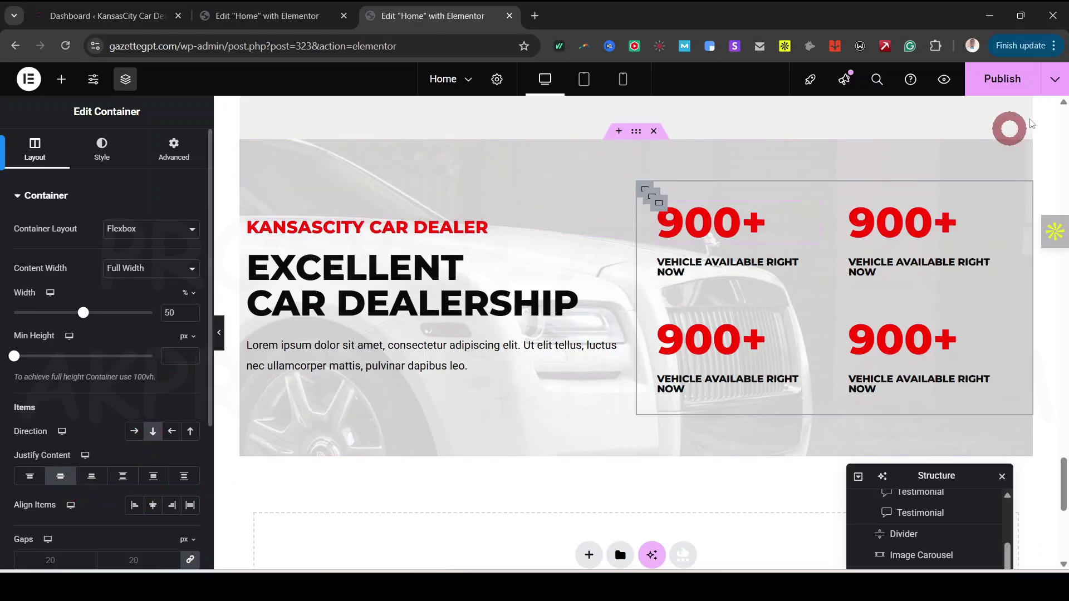
left_click(1002, 78)
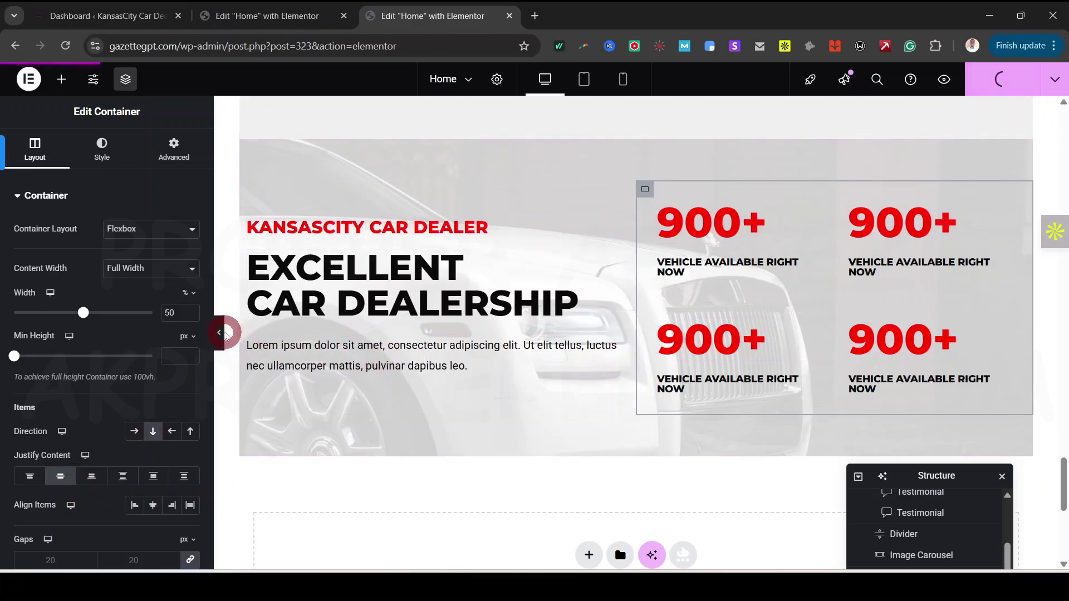
Step: Compare the finished section with the reference page and review the whole Home page up to its header with the editing panel hidden
left_click(280, 22)
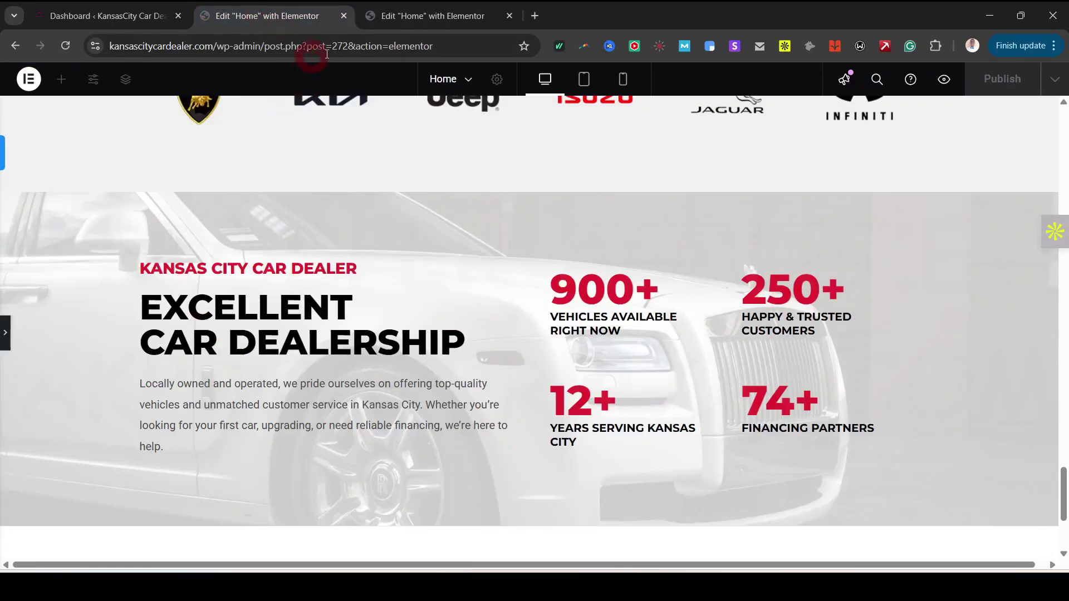
left_click(433, 24)
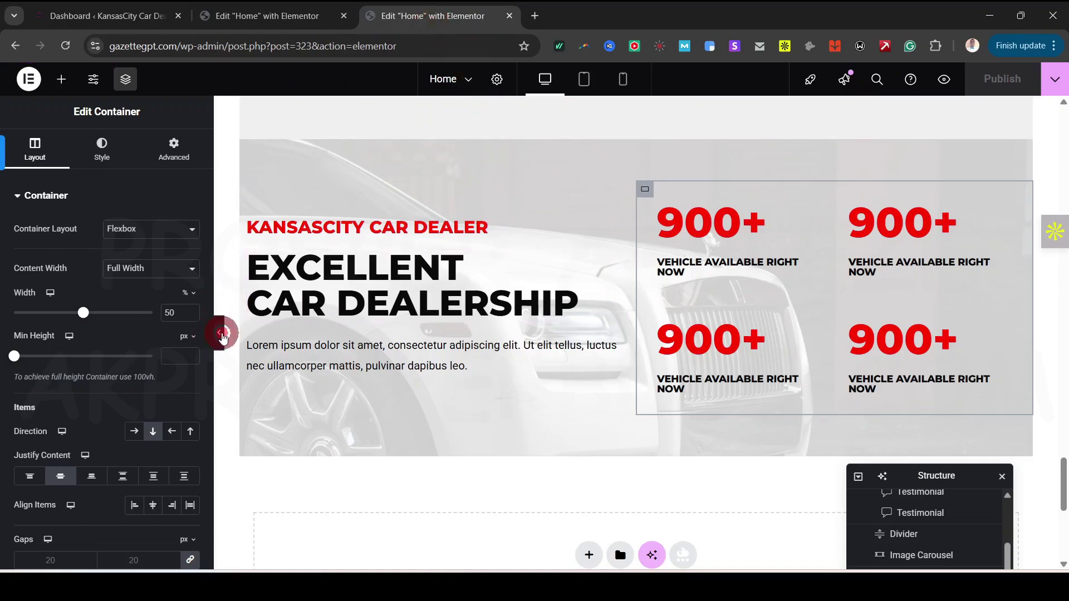
left_click(223, 334)
left_click_drag(1061, 506, 1062, 127)
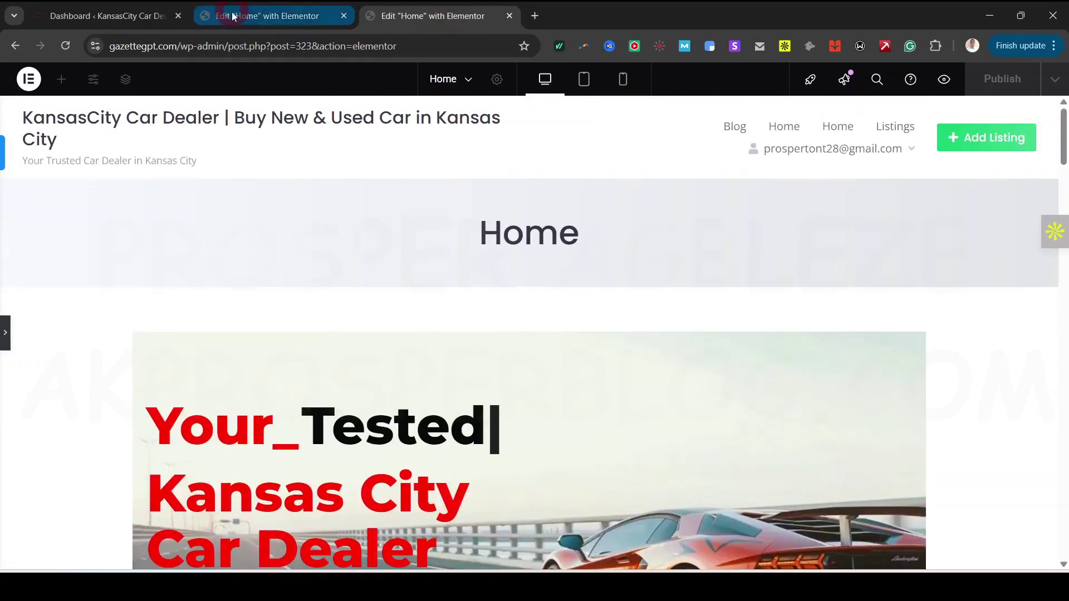
left_click(256, 17)
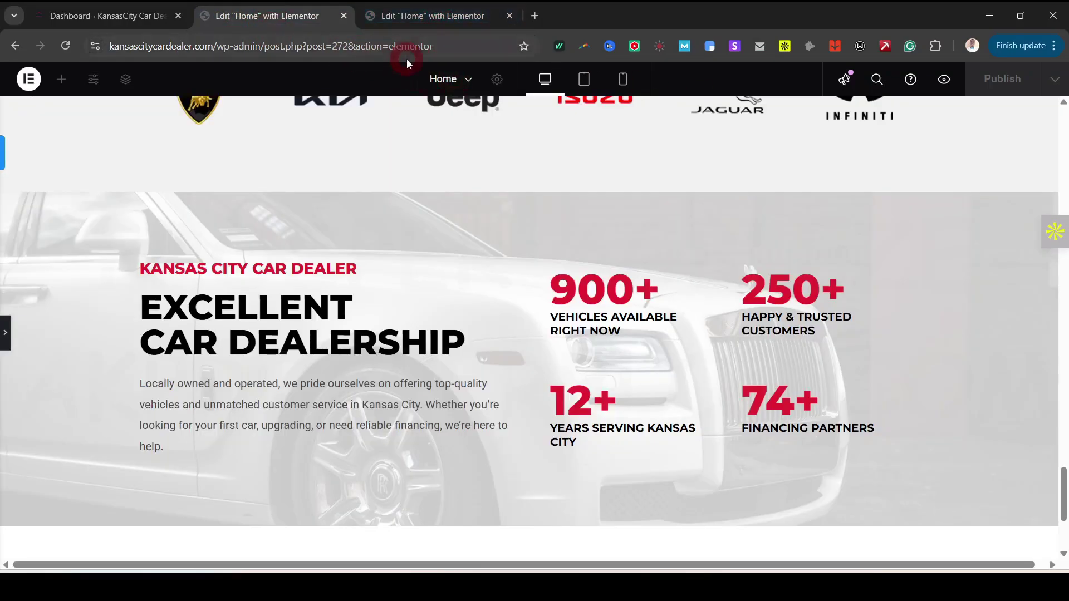
left_click(384, 16)
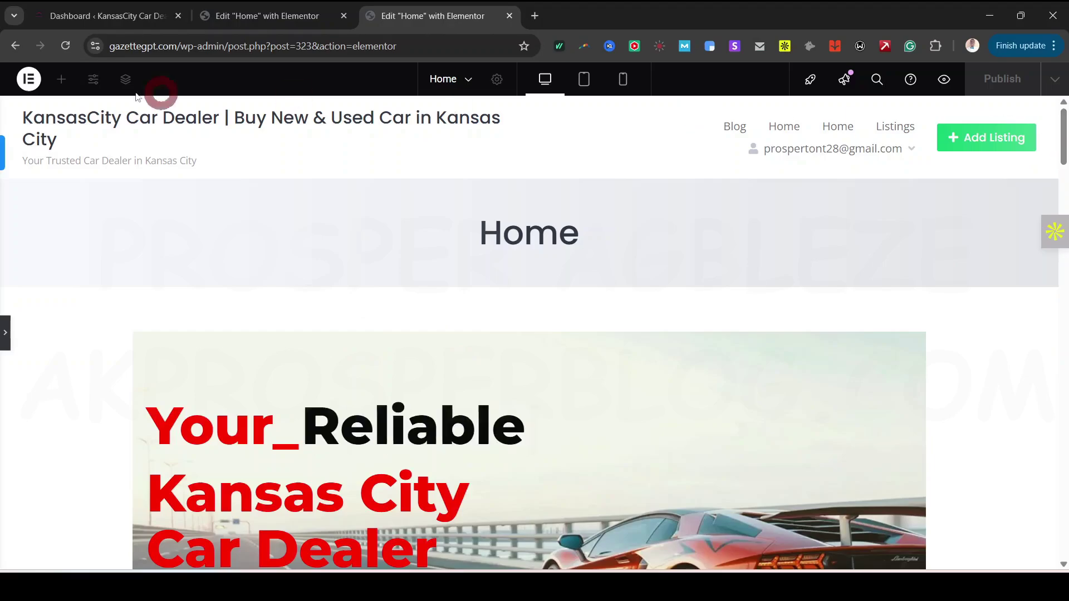
Step: Exit to WordPress in a new browser tab and bring up the site's list of pages
left_click(28, 79)
right_click(78, 220)
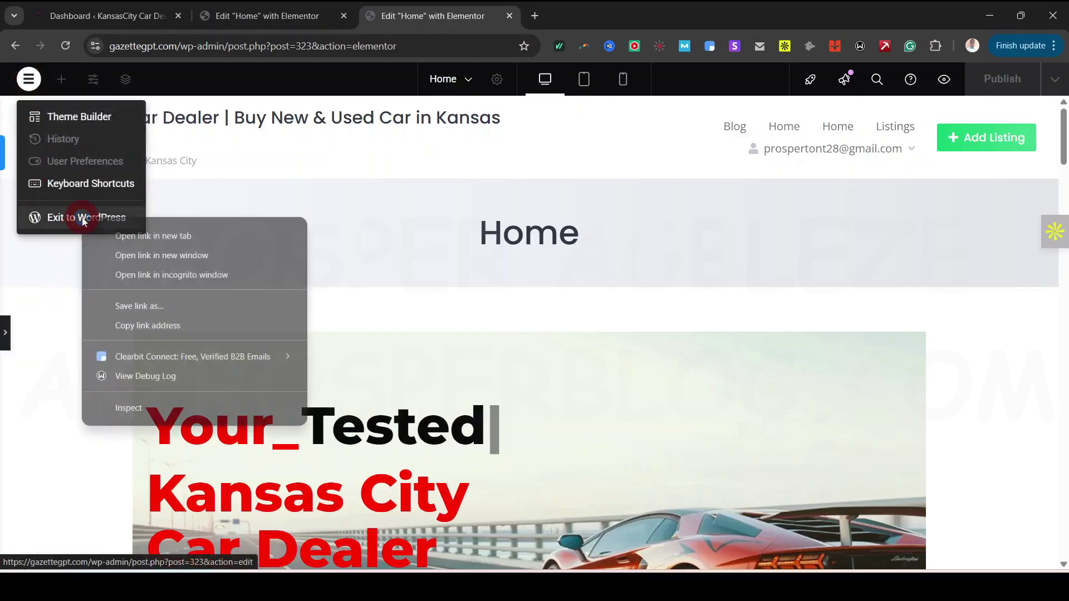
left_click(148, 236)
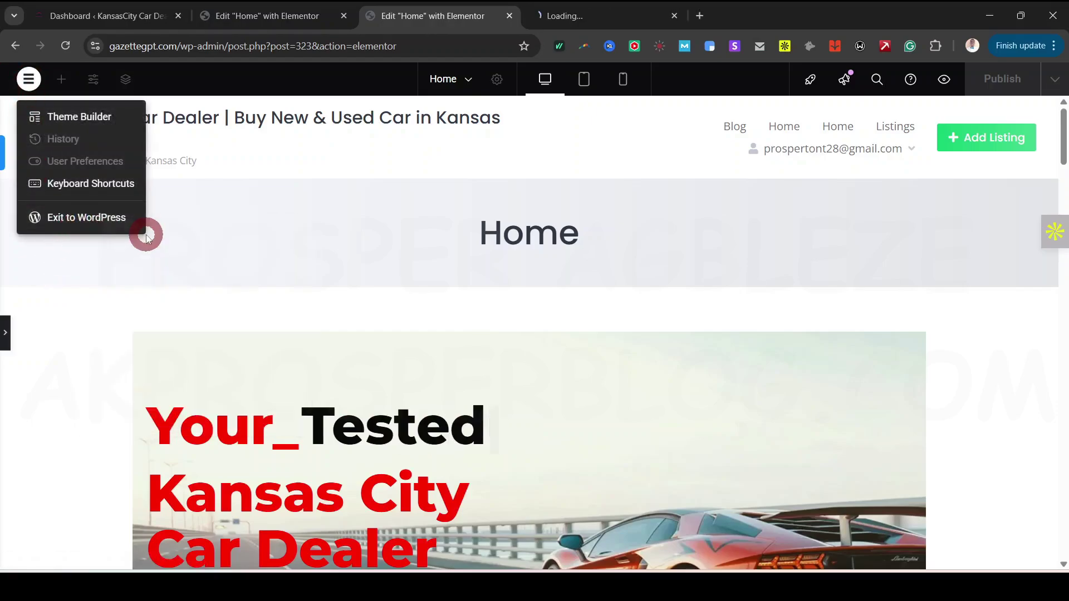
left_click(575, 16)
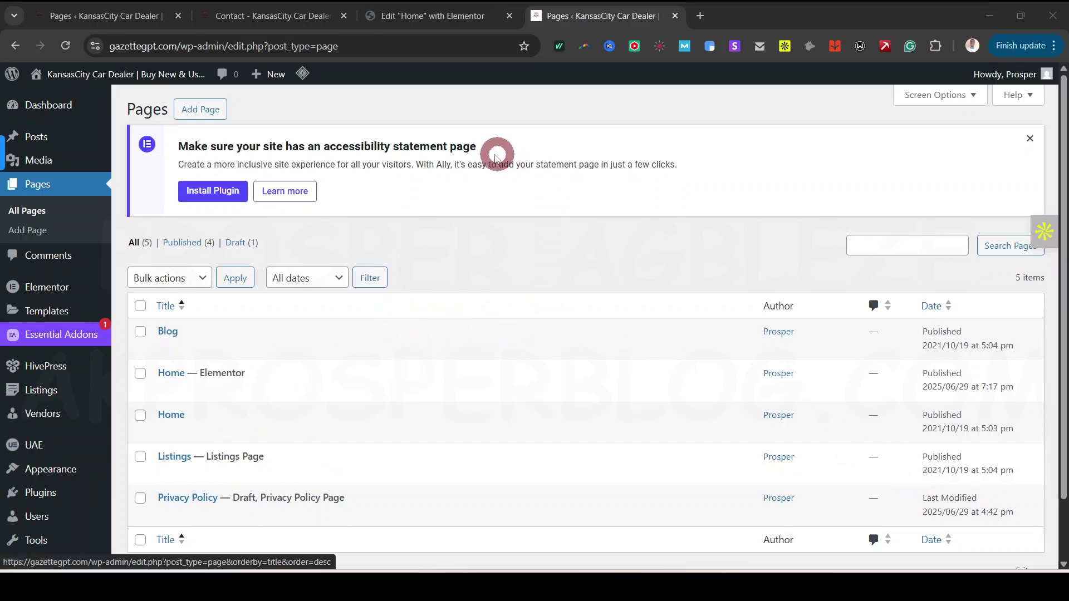
Step: Add a new page and title it Contact
left_click(195, 110)
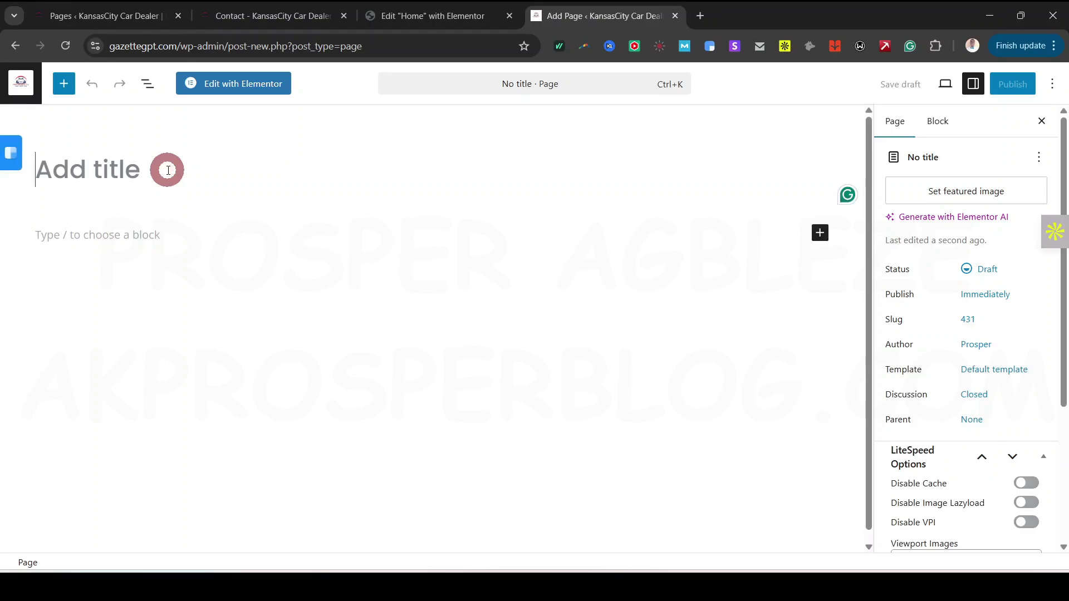
type("cONTAC")
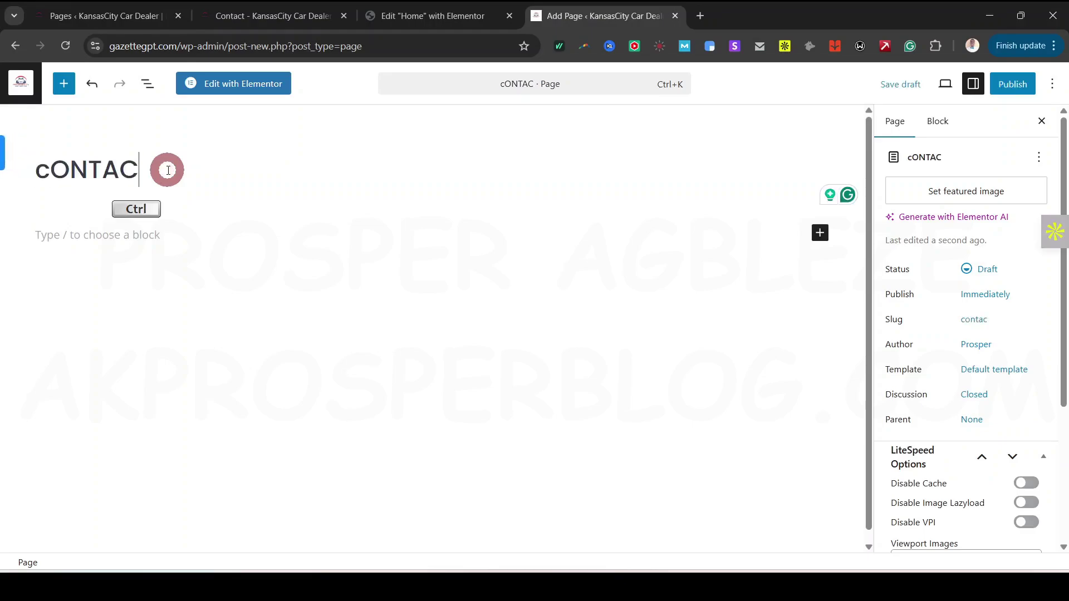
key("ctrl+a")
type("C")
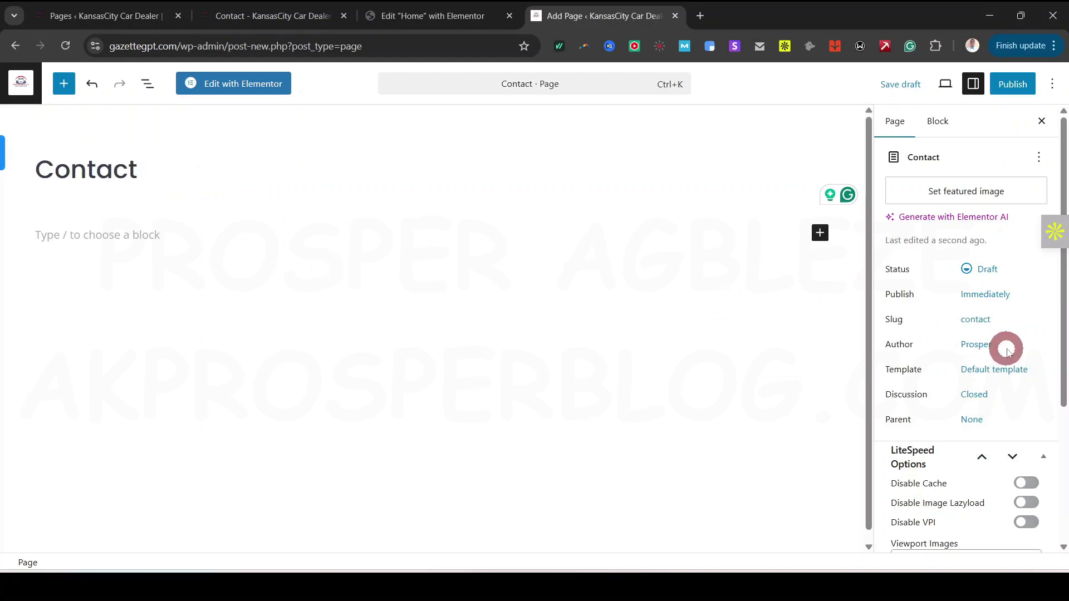
Step: Publish the Contact page with the Elementor Full Width template and open it in the Elementor editor
left_click(994, 370)
left_click(821, 453)
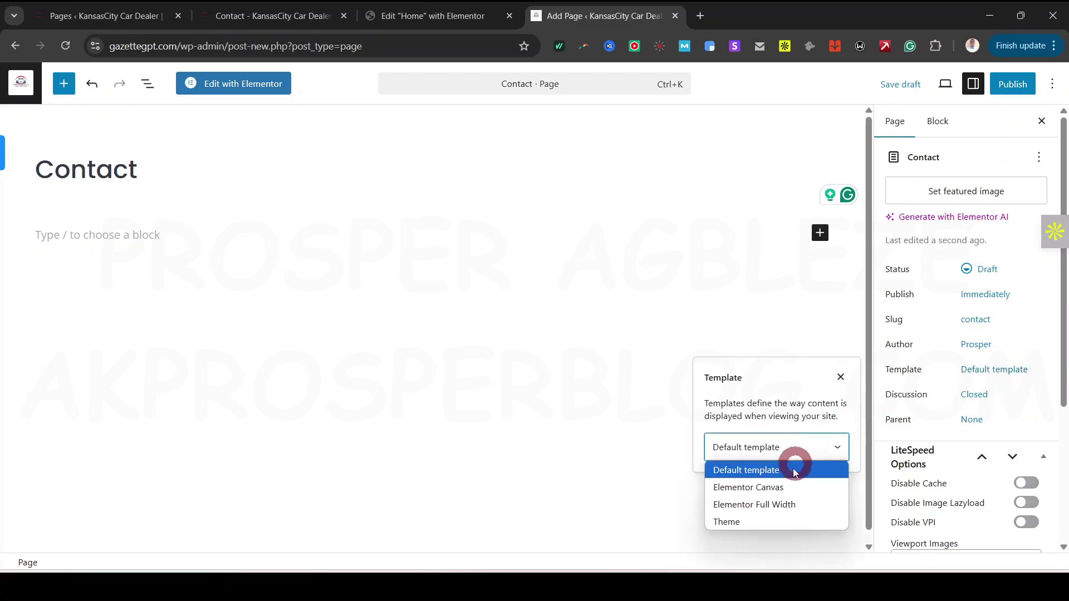
left_click(777, 506)
left_click(1013, 89)
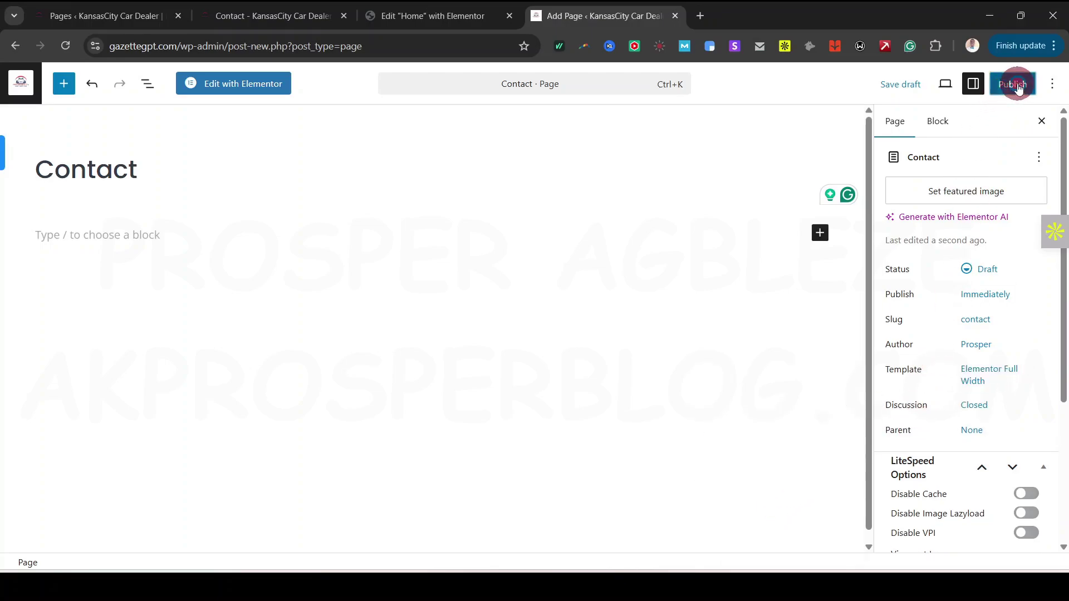
left_click(1017, 86)
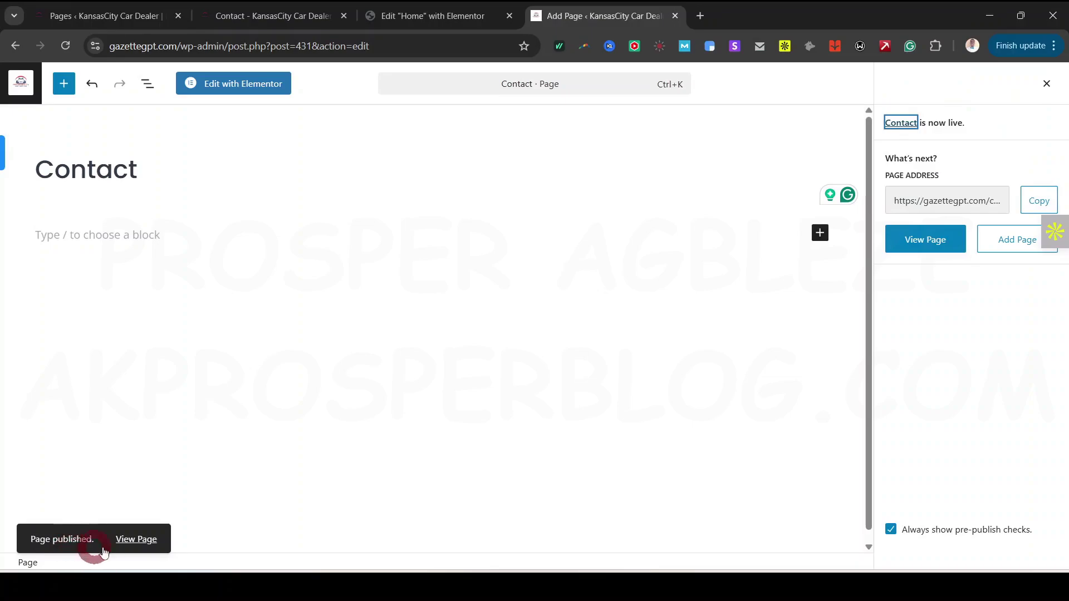
left_click(231, 86)
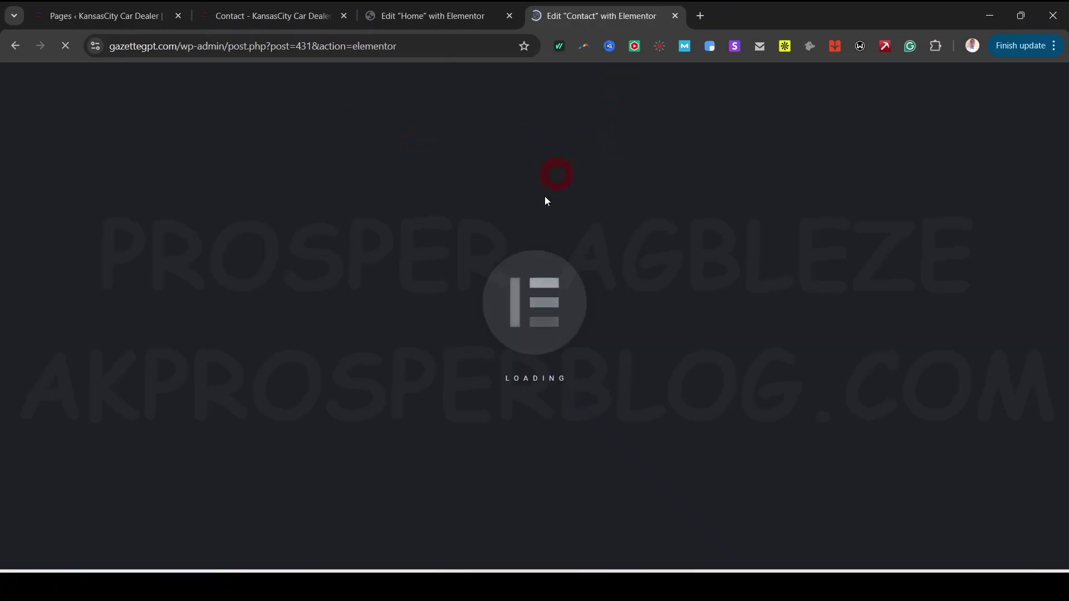
Step: Review the reference Contact page's layout, from the hero banner and contact cards through the map, brand logos and statistics section
left_click(265, 24)
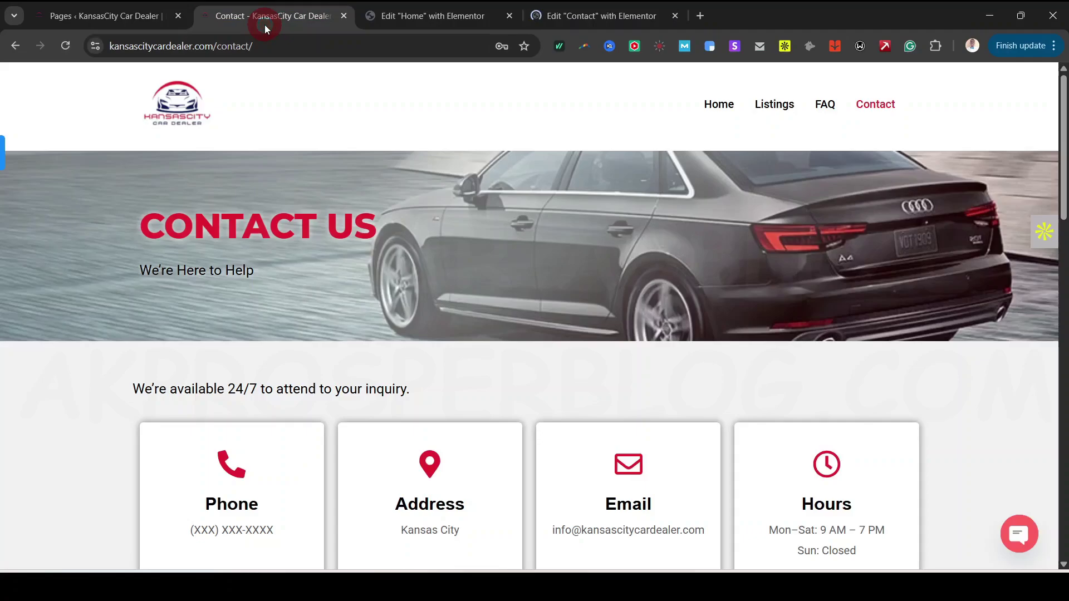
scroll(383, 318, "down", 6)
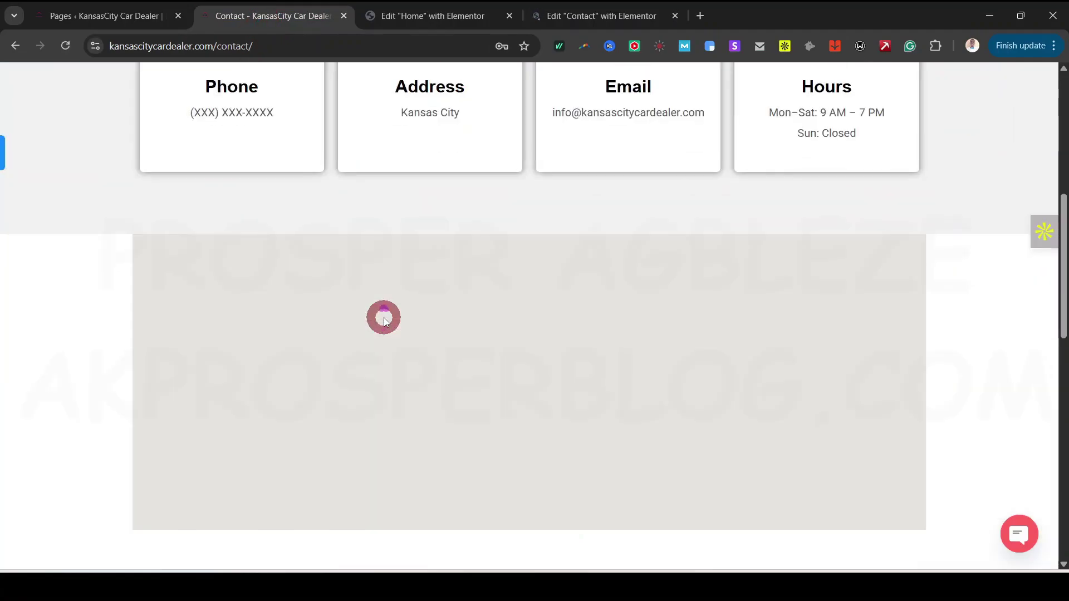
scroll(383, 319, "up", 4)
scroll(274, 167, "up", 2)
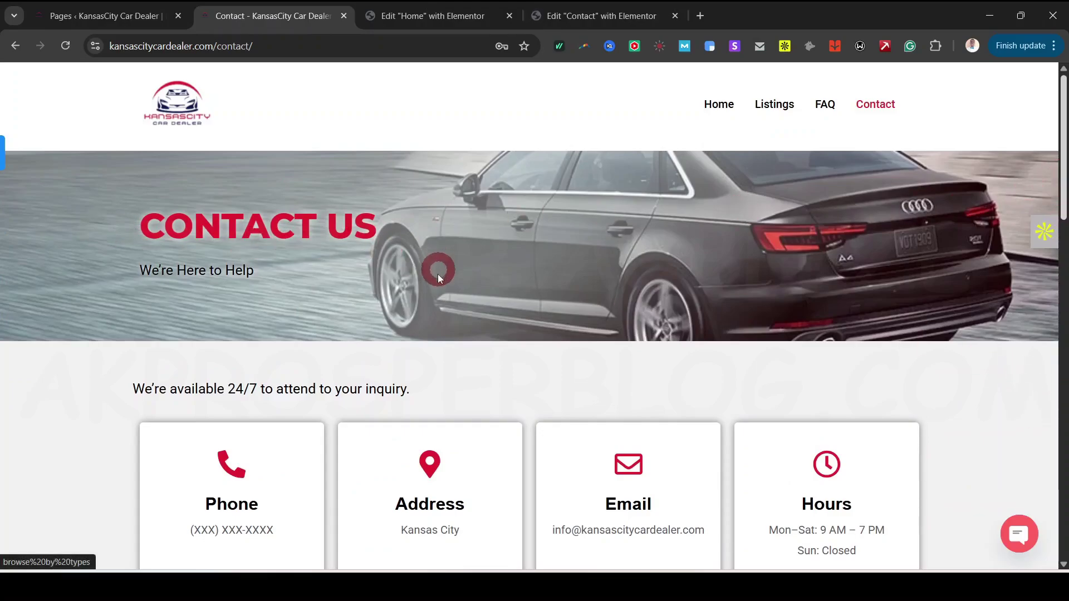
scroll(362, 351, "down", 2)
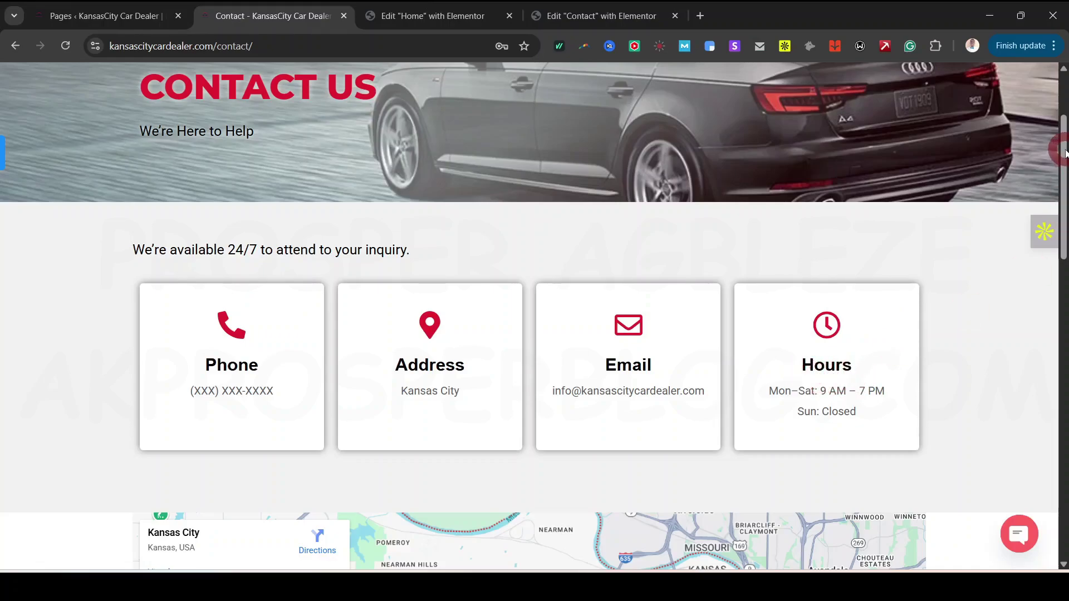
left_click_drag(1064, 153, 1064, 281)
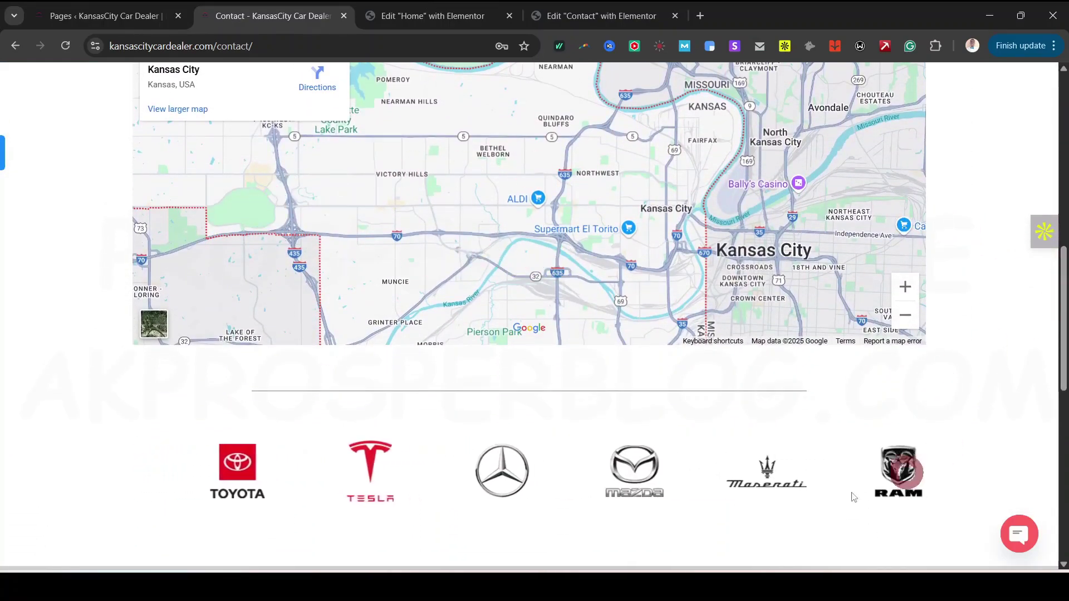
scroll(853, 497, "down", 5)
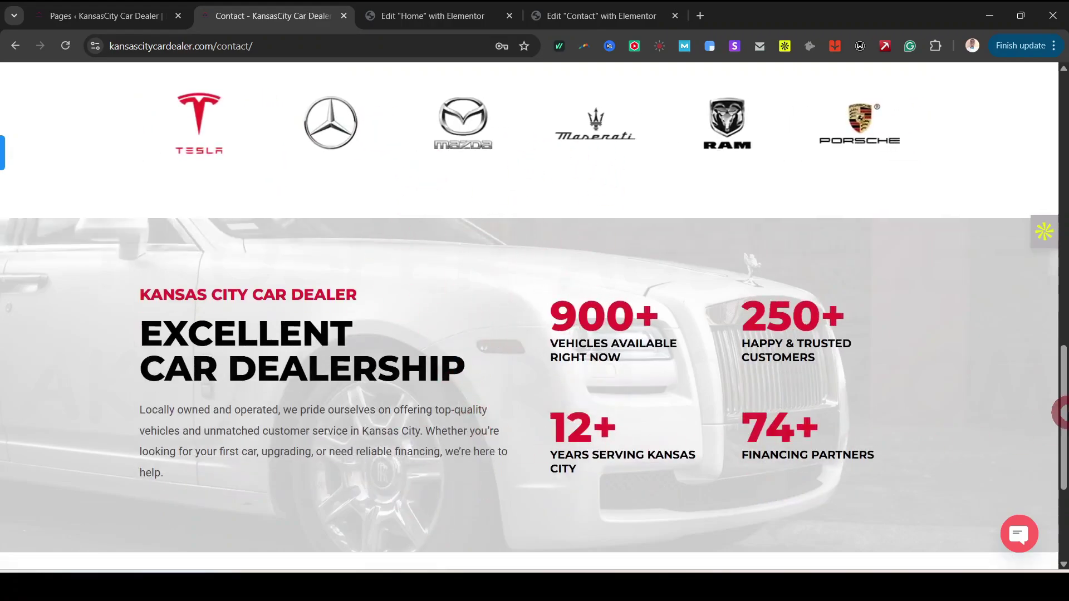
scroll(1063, 396, "down", 1)
scroll(1063, 396, "up", 7)
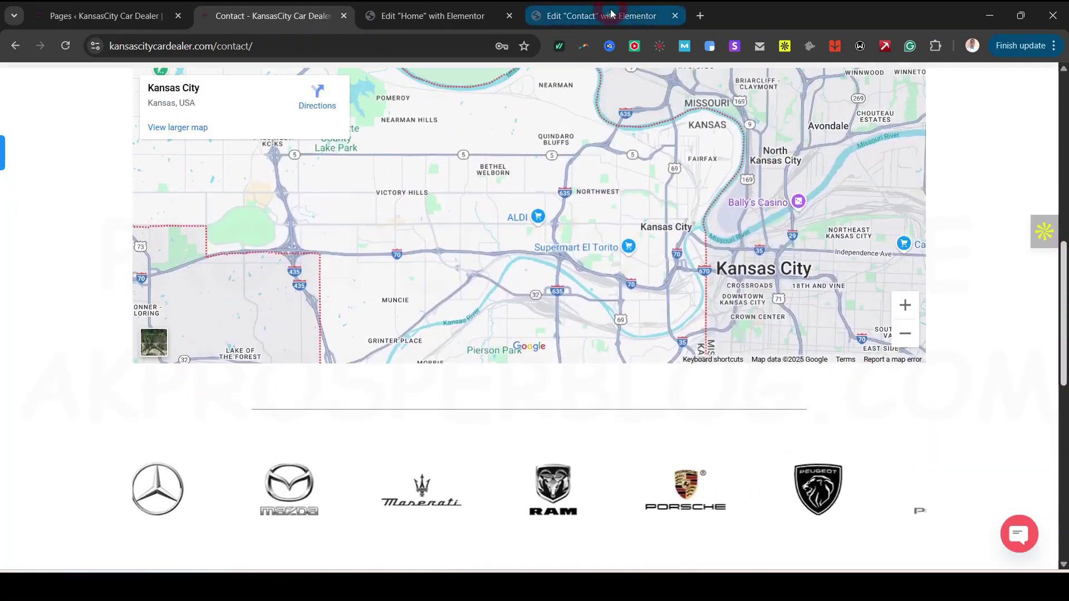
left_click(601, 15)
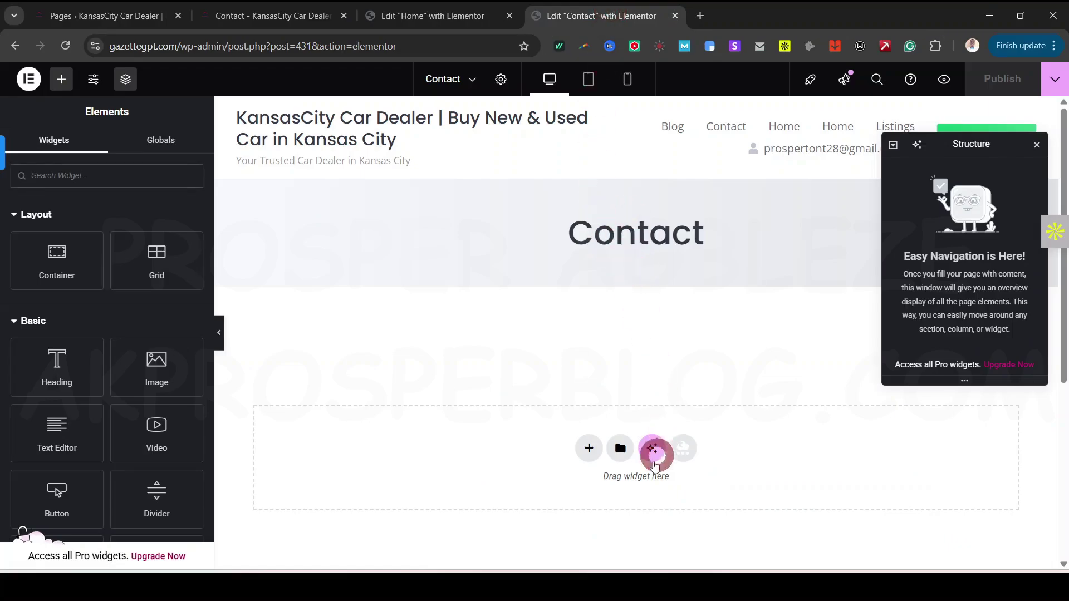
left_click(285, 12)
scroll(546, 336, "up", 5)
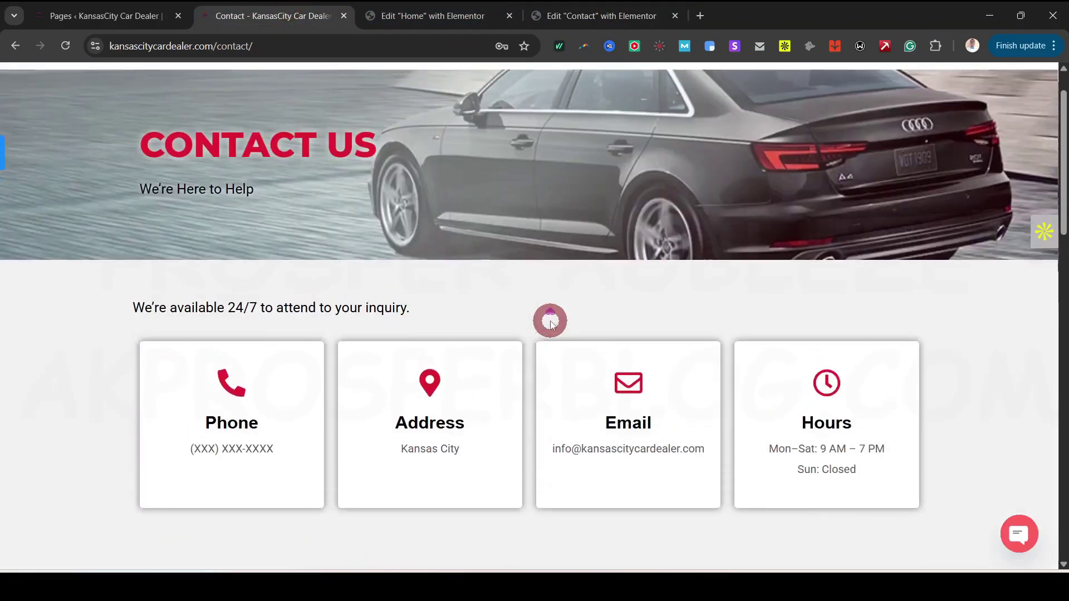
scroll(550, 323, "up", 2)
Step: Add a single-column Flexbox container to the new Contact page and check it against the hero heading of the reference page
left_click(600, 15)
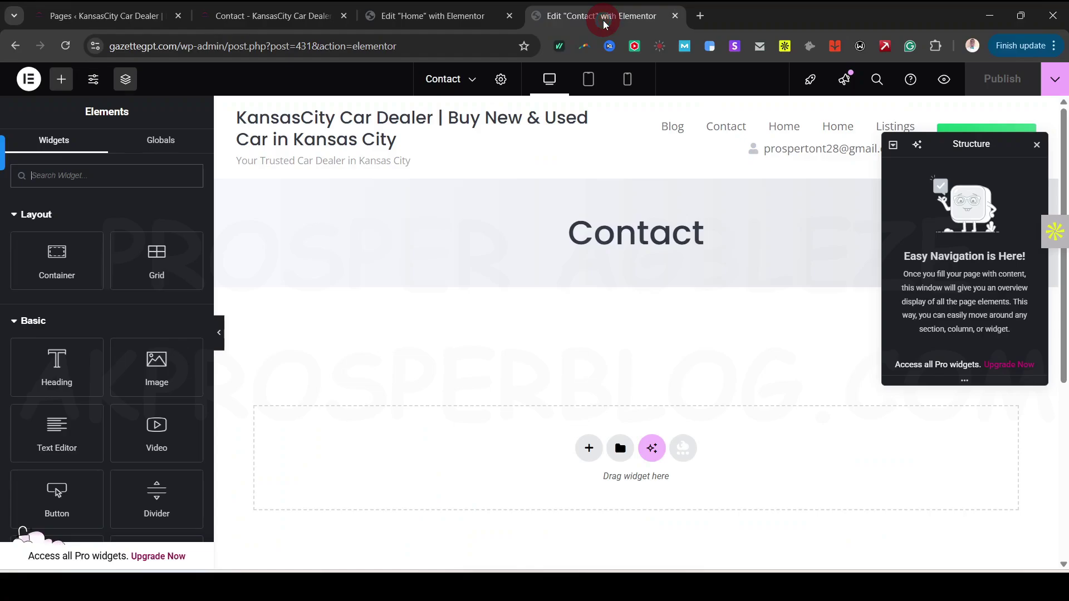
left_click(588, 450)
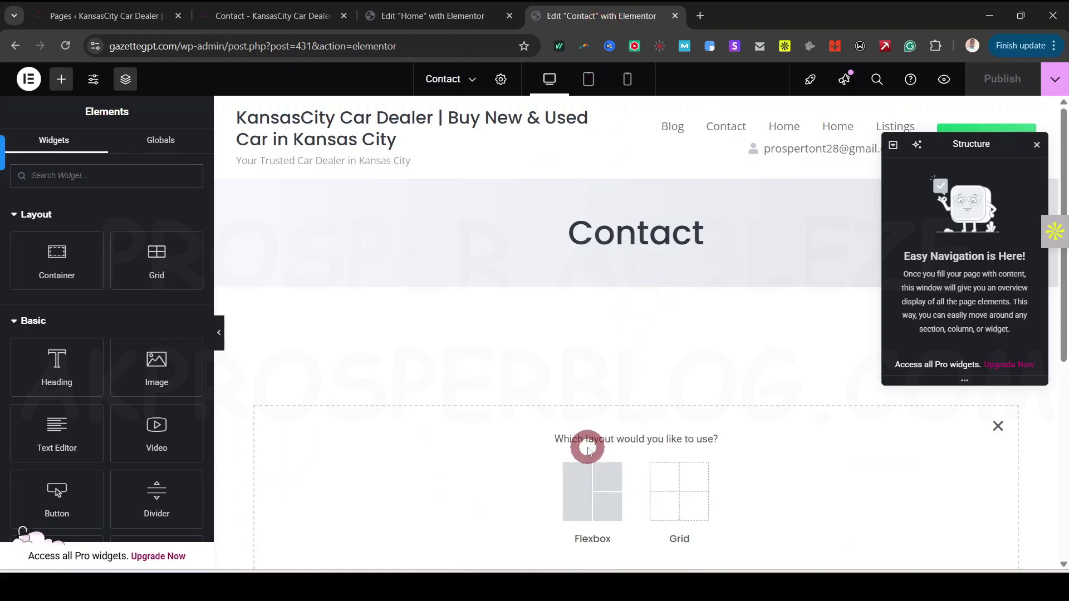
left_click(607, 484)
left_click(457, 488)
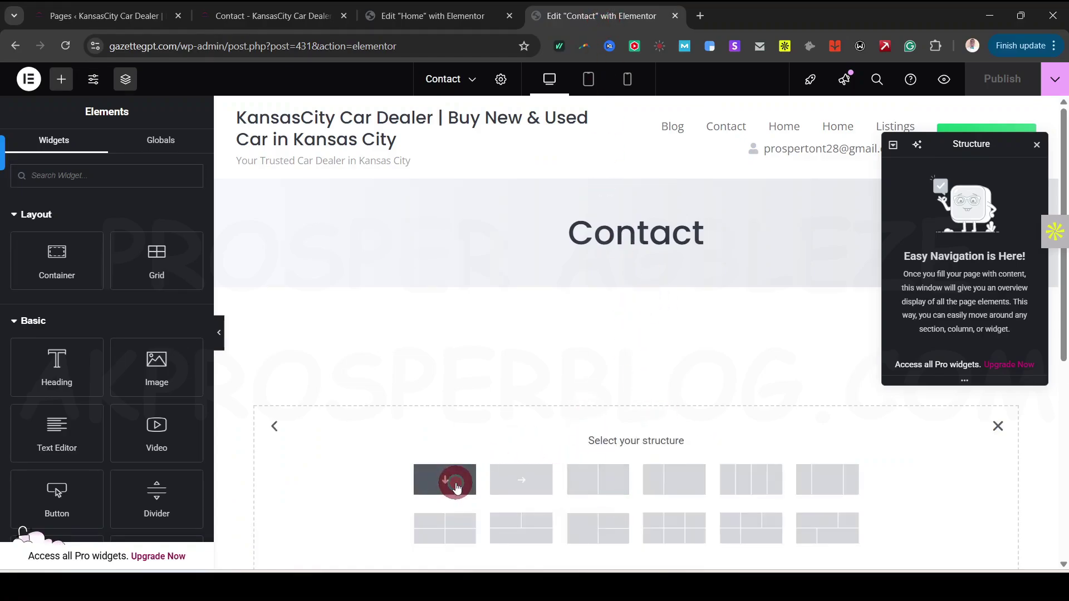
left_click(286, 16)
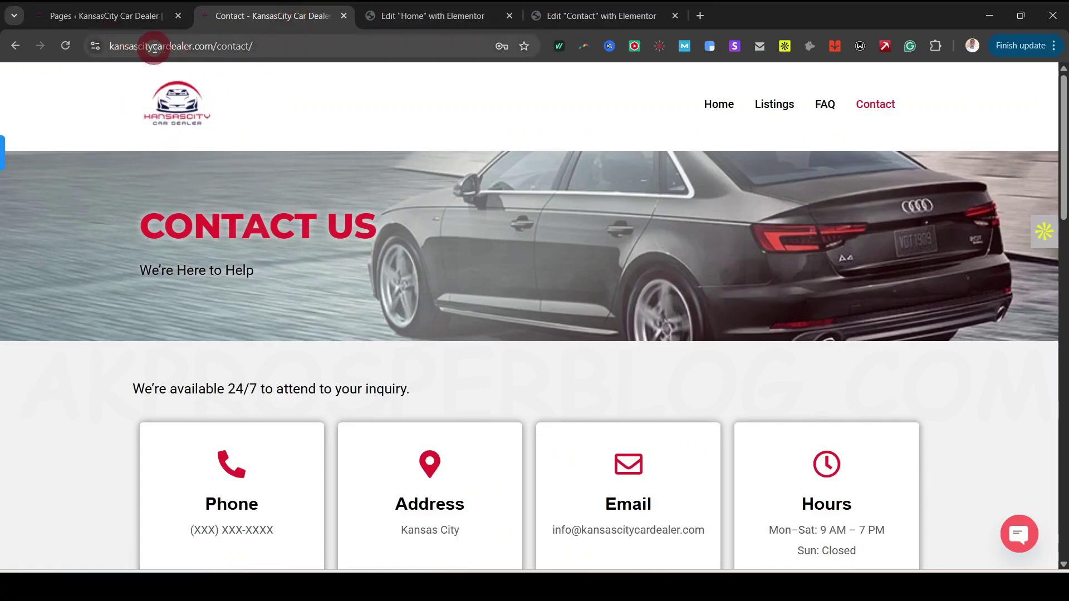
left_click(579, 16)
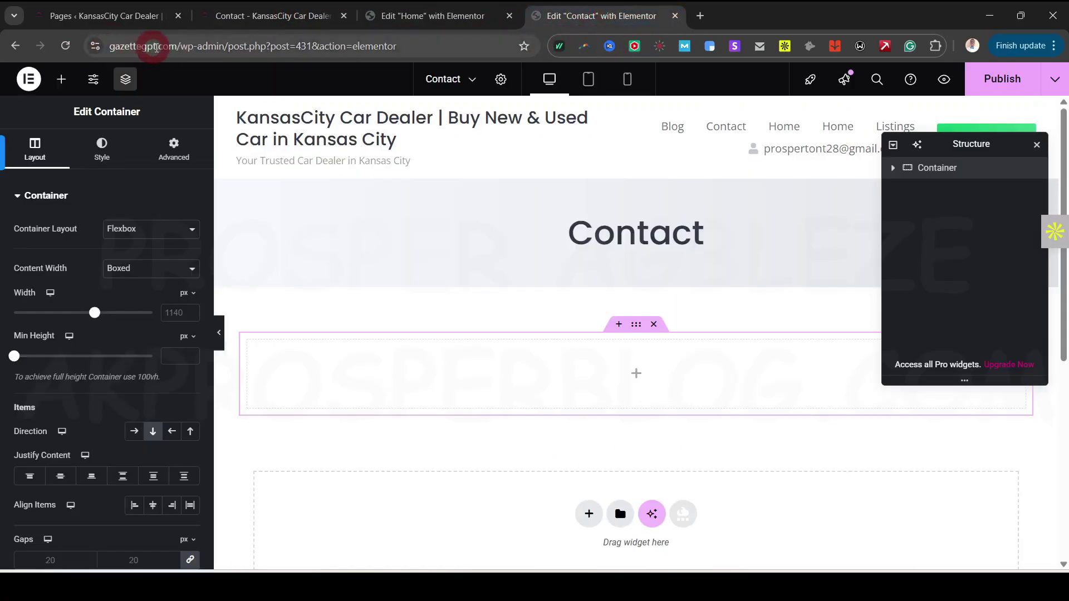
left_click(265, 17)
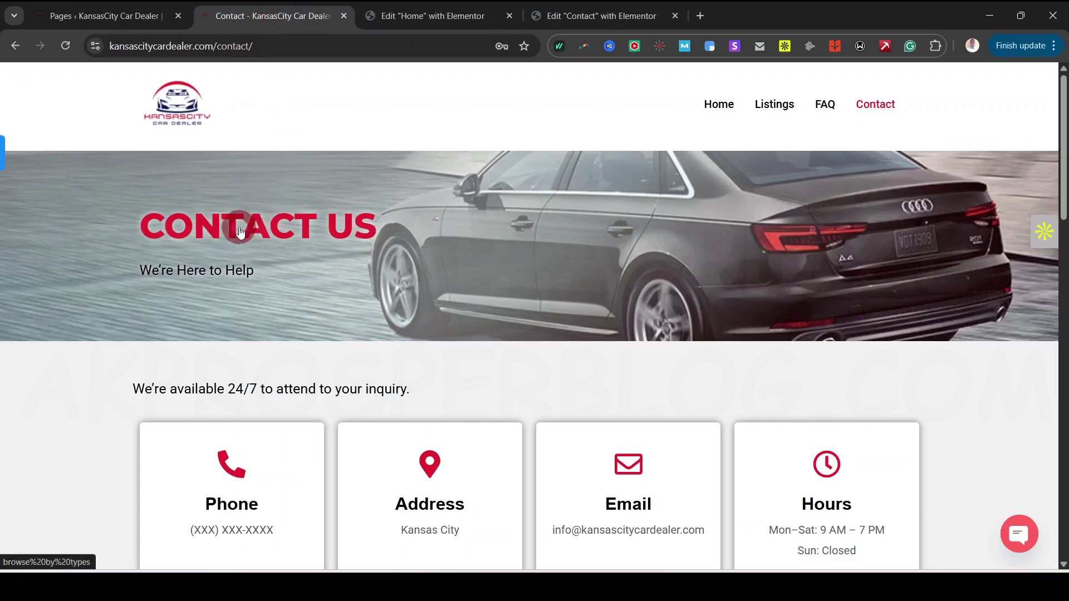
left_click(592, 16)
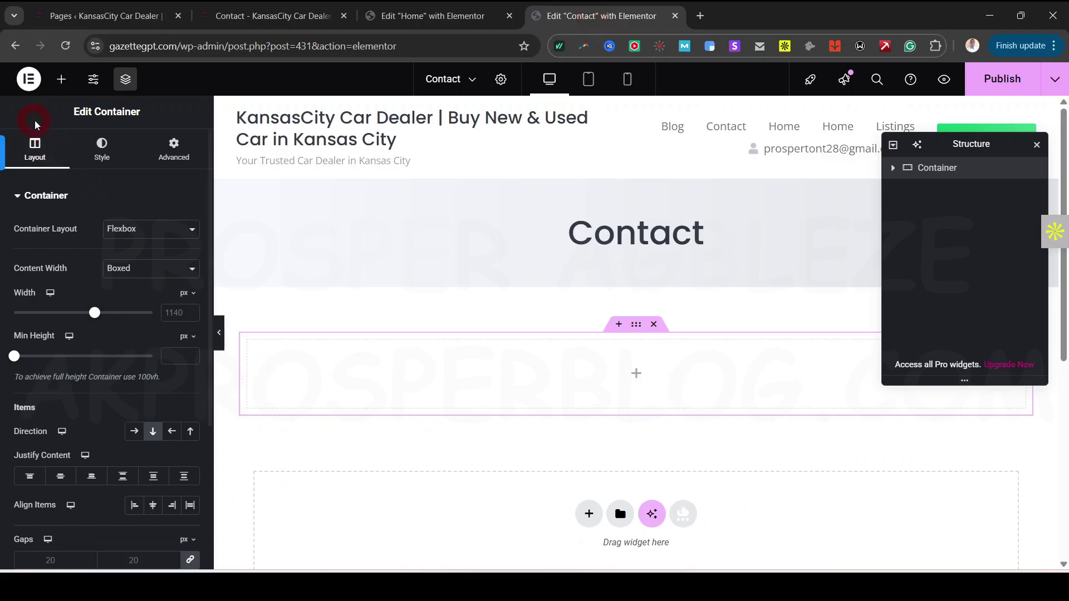
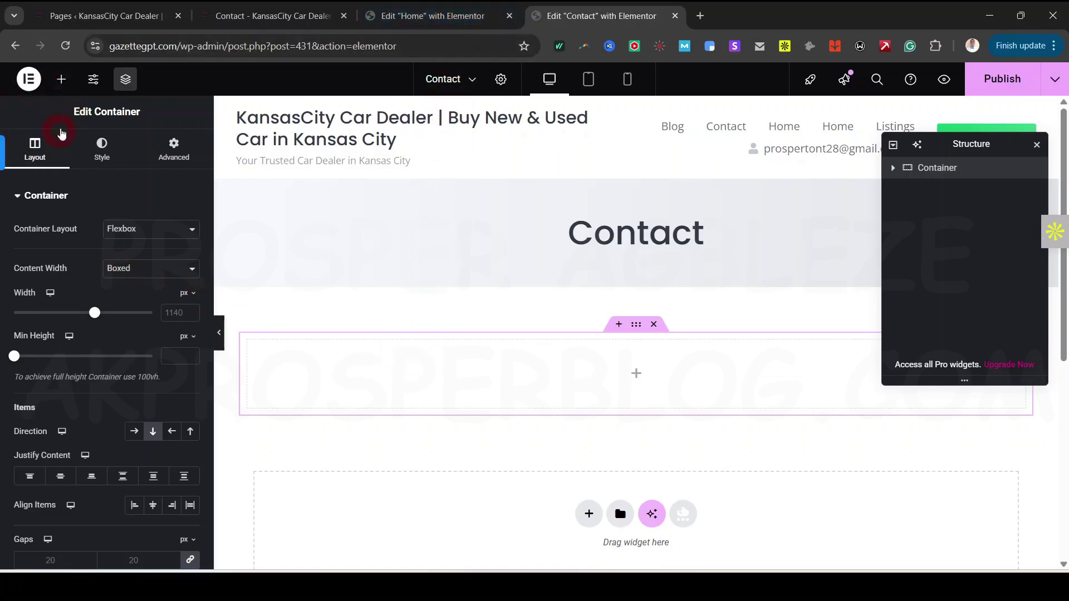
Step: Copy the red KANSASCITY CAR DEALER heading from the statistics section of the Home page
left_click(62, 81)
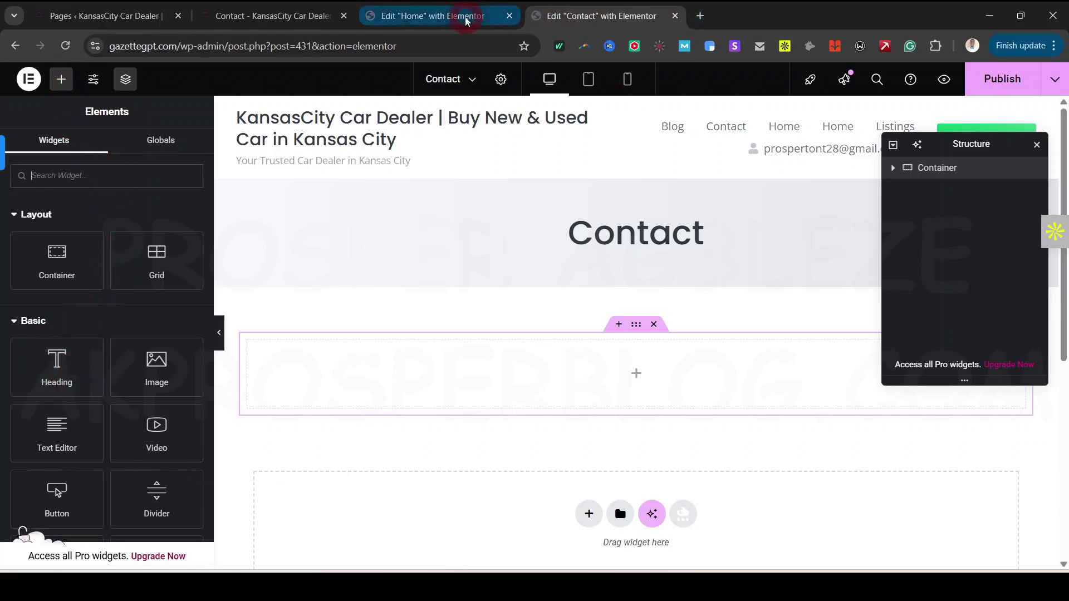
left_click(431, 15)
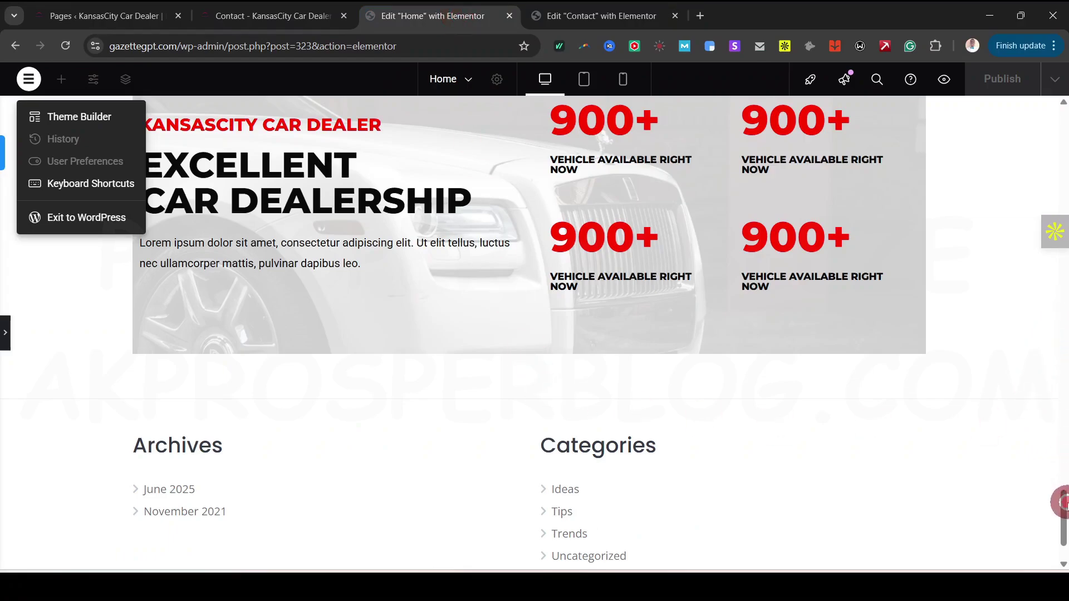
left_click(781, 434)
scroll(1002, 408, "up", 11)
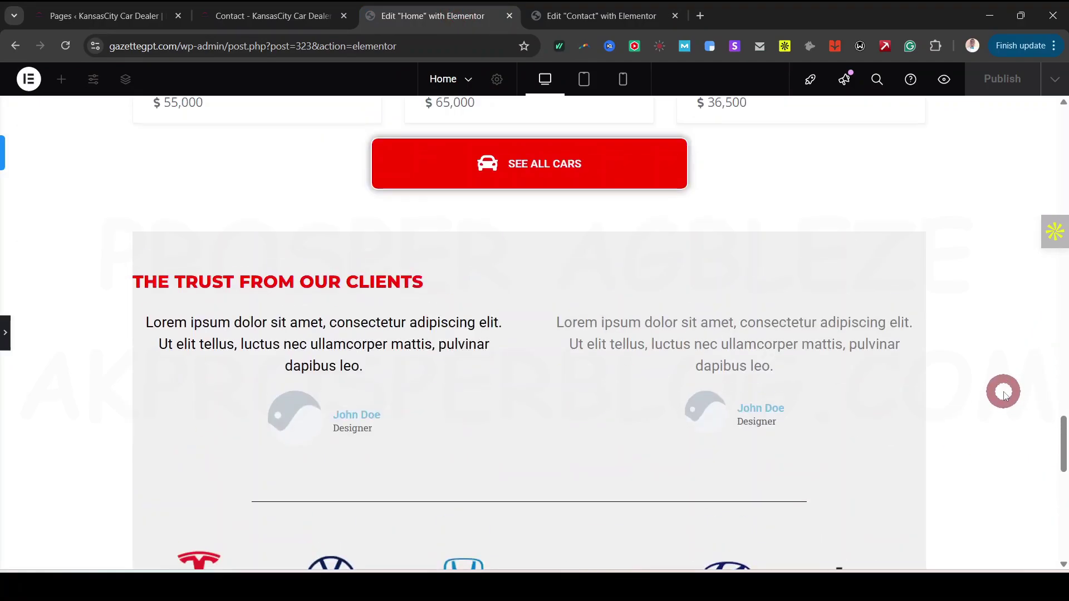
scroll(1003, 392, "down", 6)
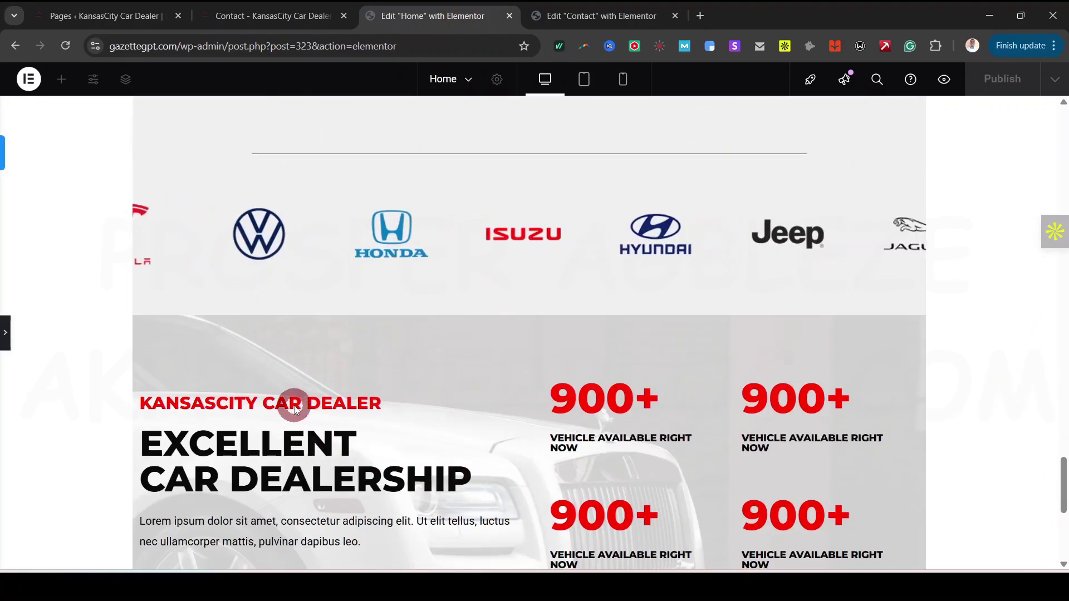
scroll(485, 184, "up", 10)
scroll(485, 190, "up", 1)
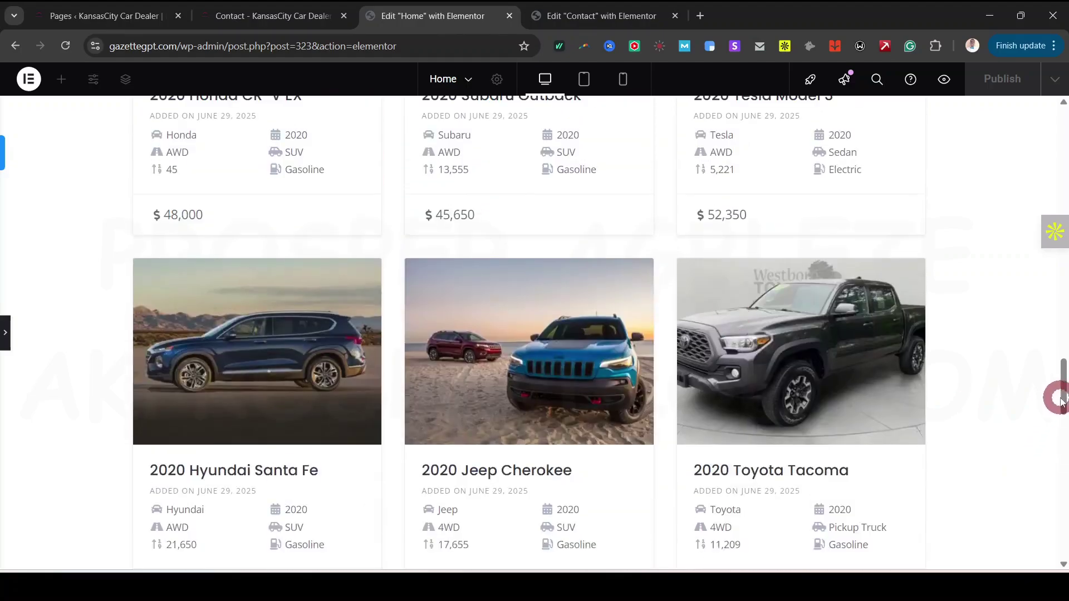
left_click(7, 328)
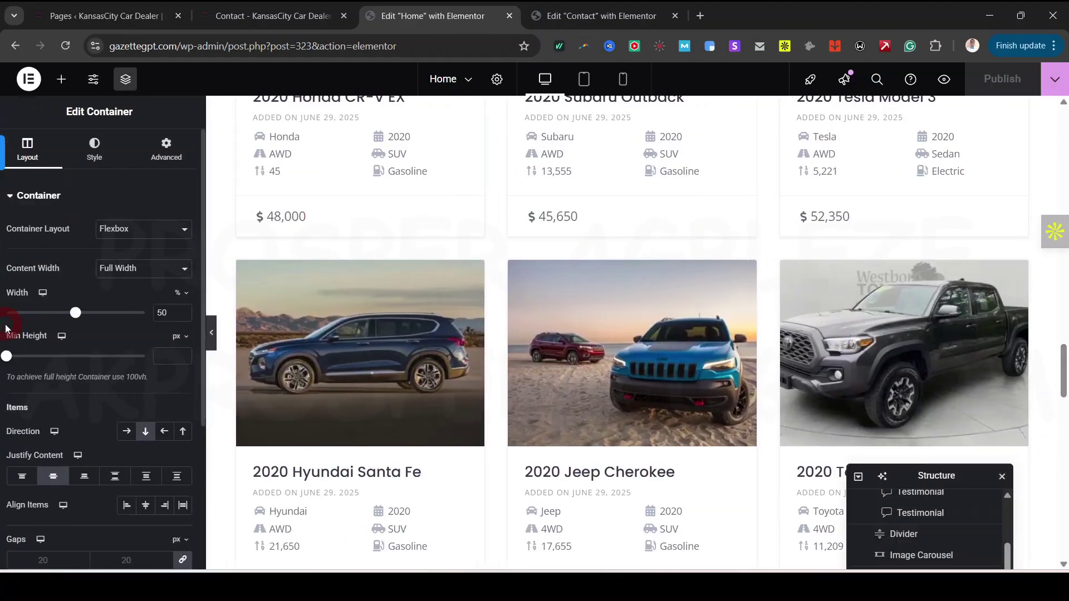
scroll(703, 437, "down", 10)
scroll(702, 440, "down", 3)
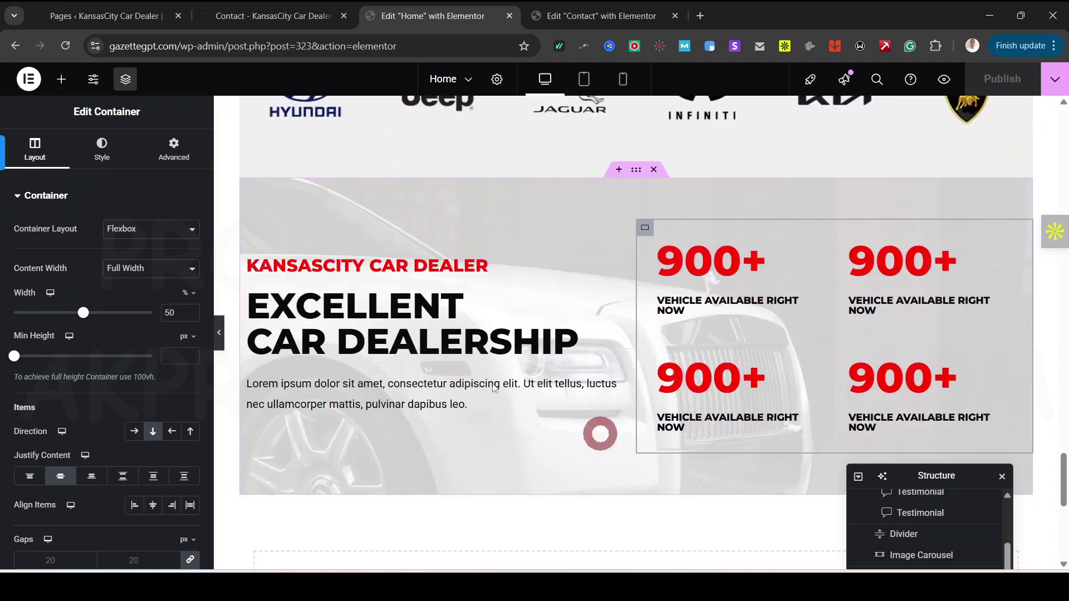
right_click(352, 267)
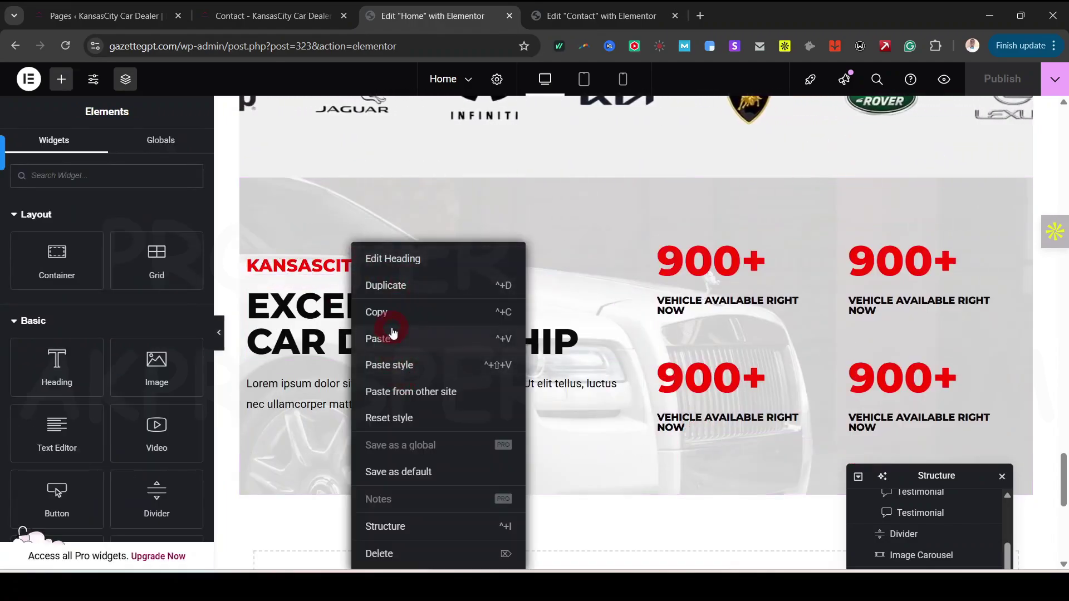
left_click(391, 310)
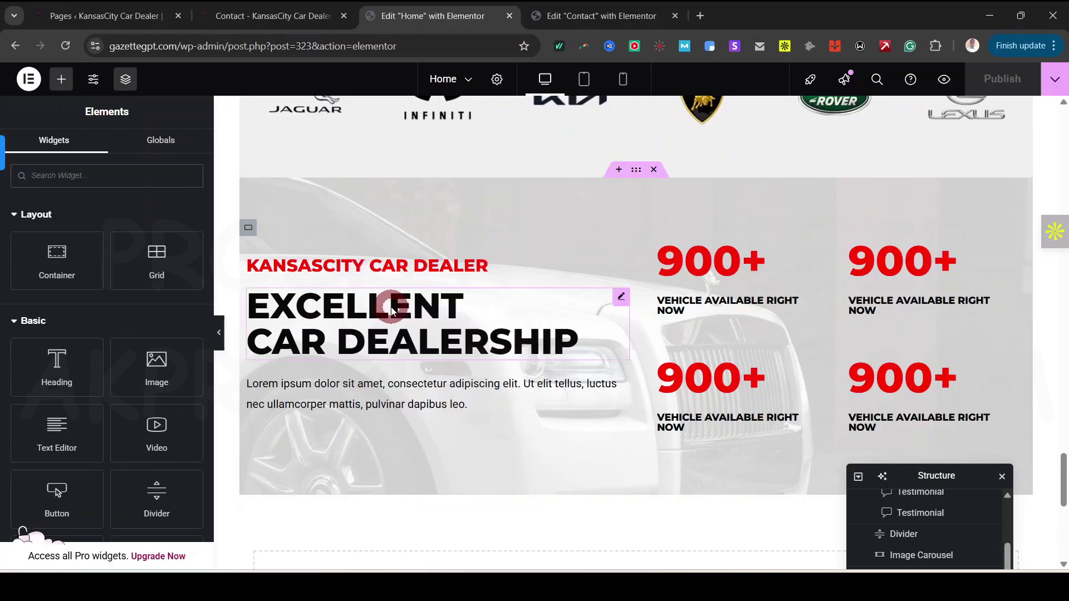
Step: Paste the copied heading into the Contact page's empty container and bring up its style settings
left_click(612, 17)
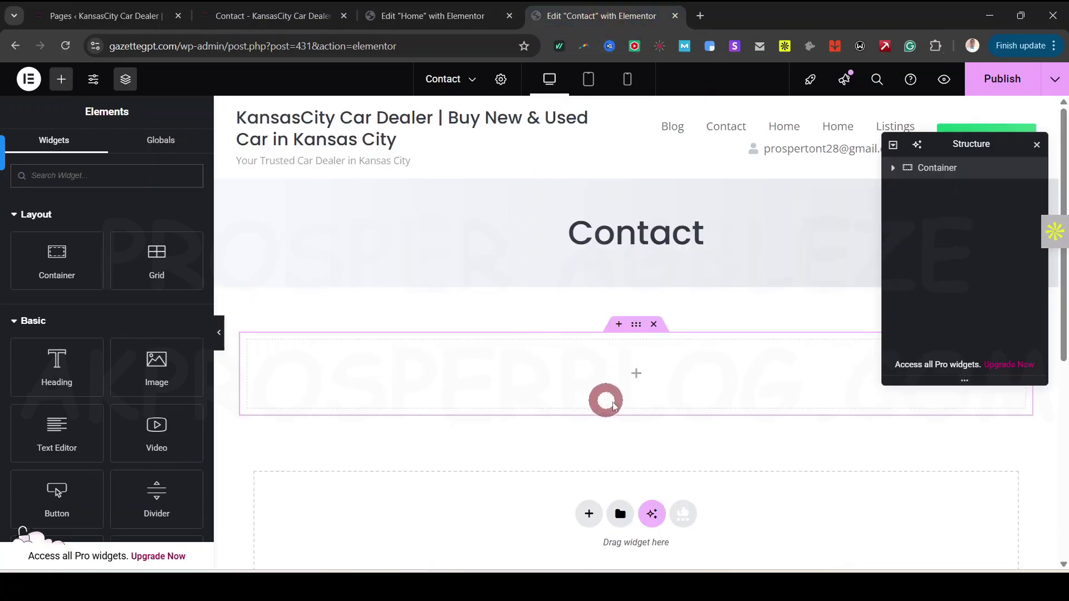
right_click(638, 374)
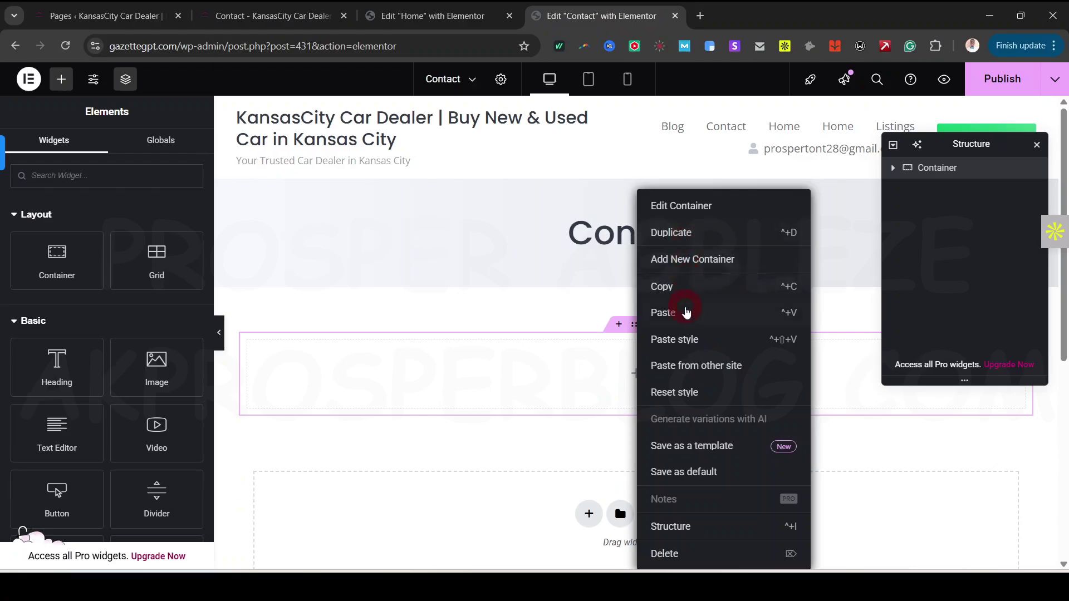
left_click(684, 310)
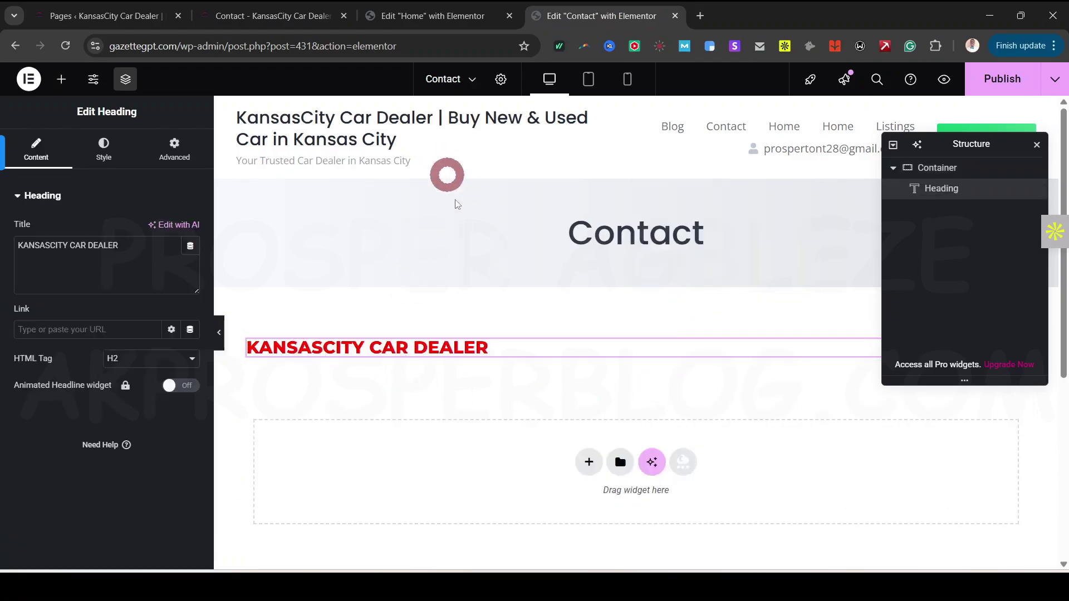
left_click(628, 354)
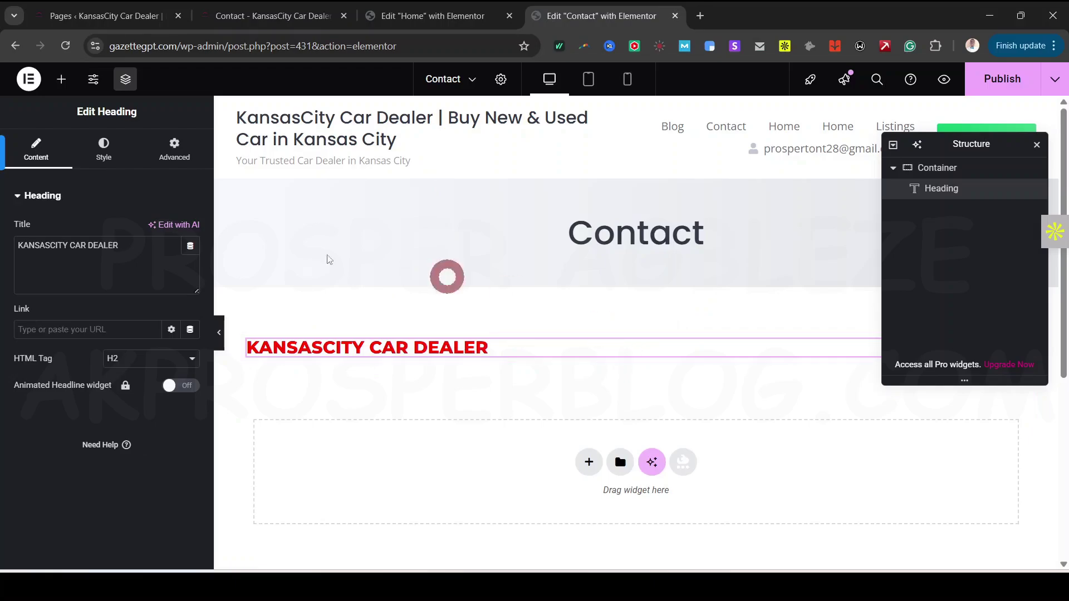
left_click(111, 154)
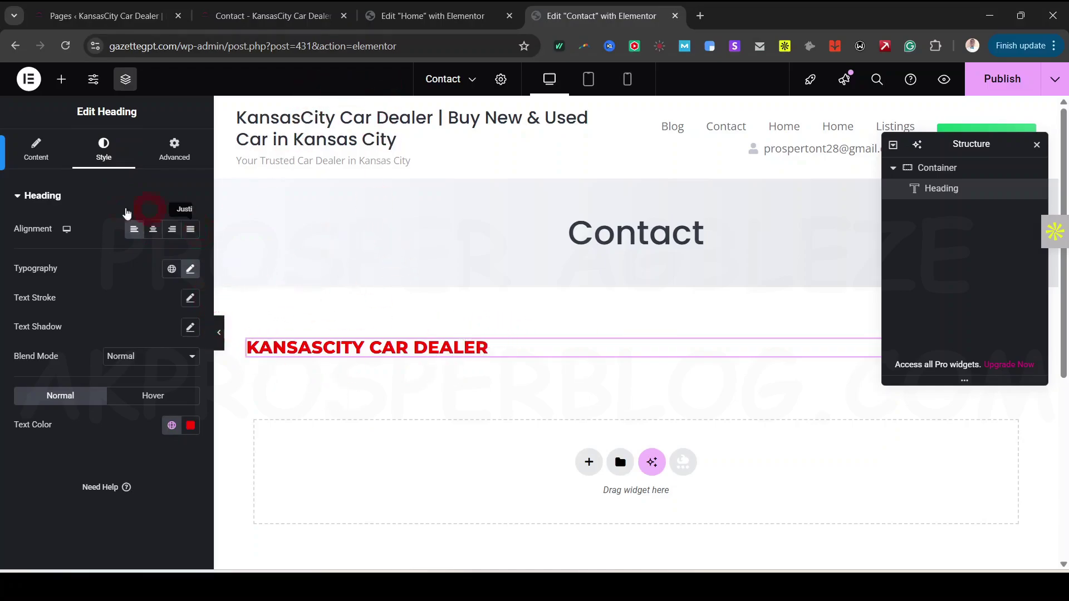
Step: Replace the pasted heading's text with CONTACT US, checking the wording against the reference Contact page
left_click(46, 160)
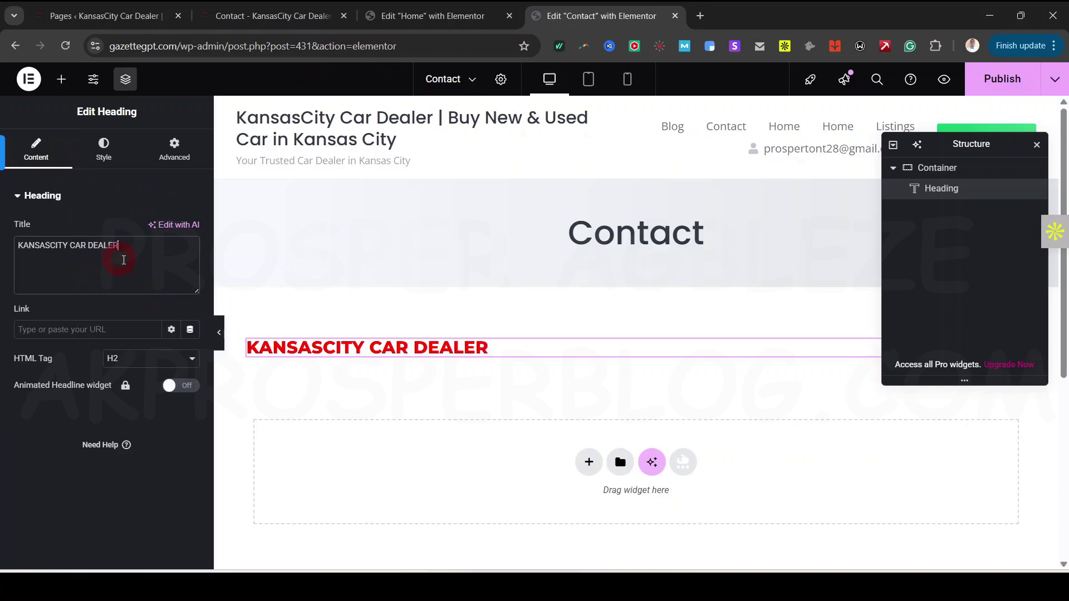
key("ctrl+a")
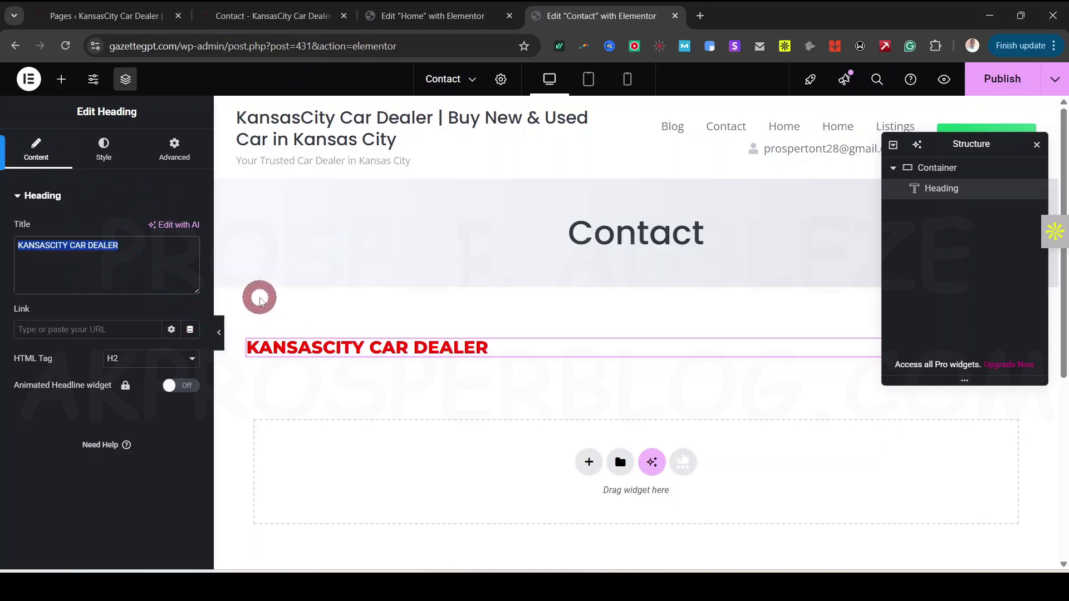
type("co")
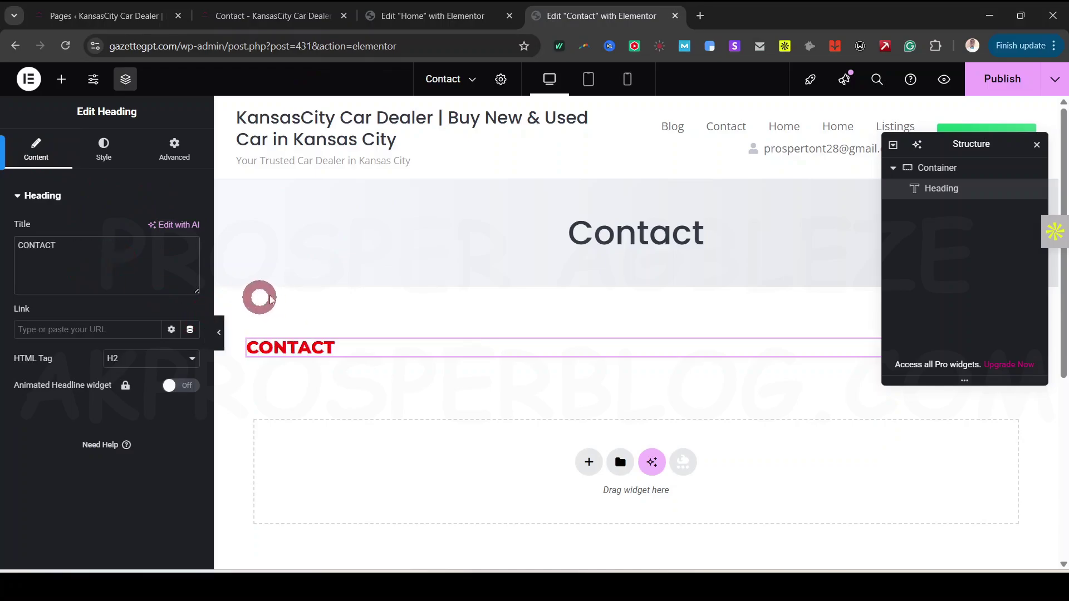
left_click(276, 20)
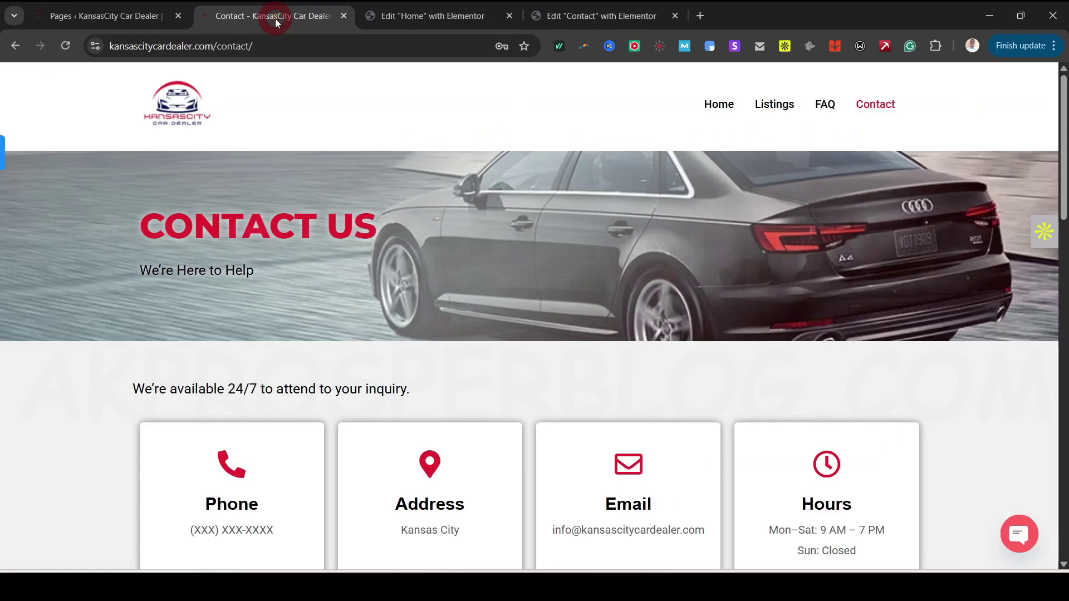
left_click(603, 17)
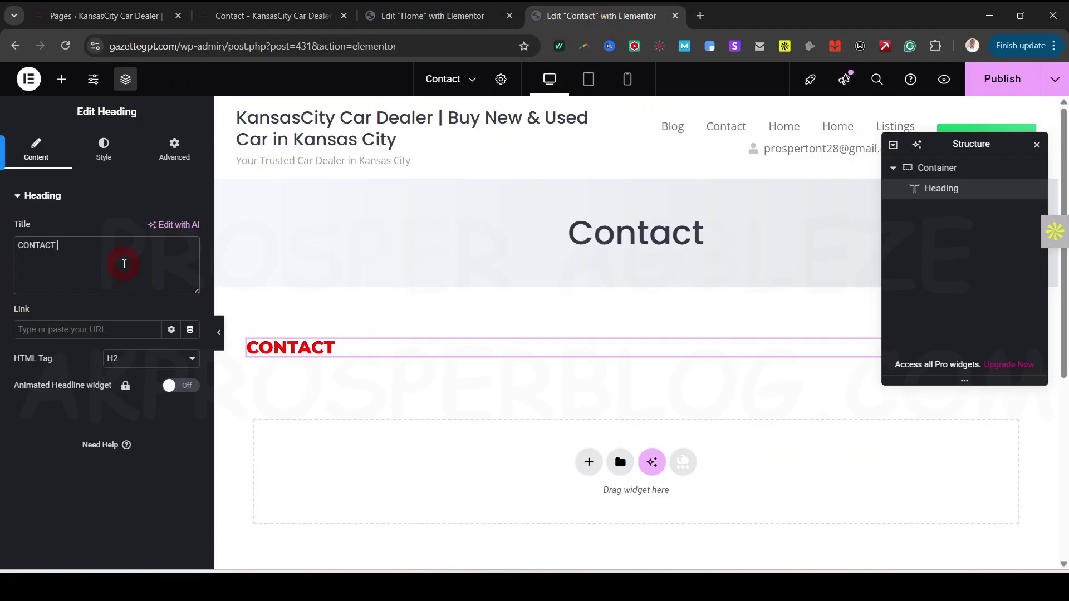
Step: Set the CONTACT US heading's font size to 35 px and compare it with the reference hero heading
left_click(106, 153)
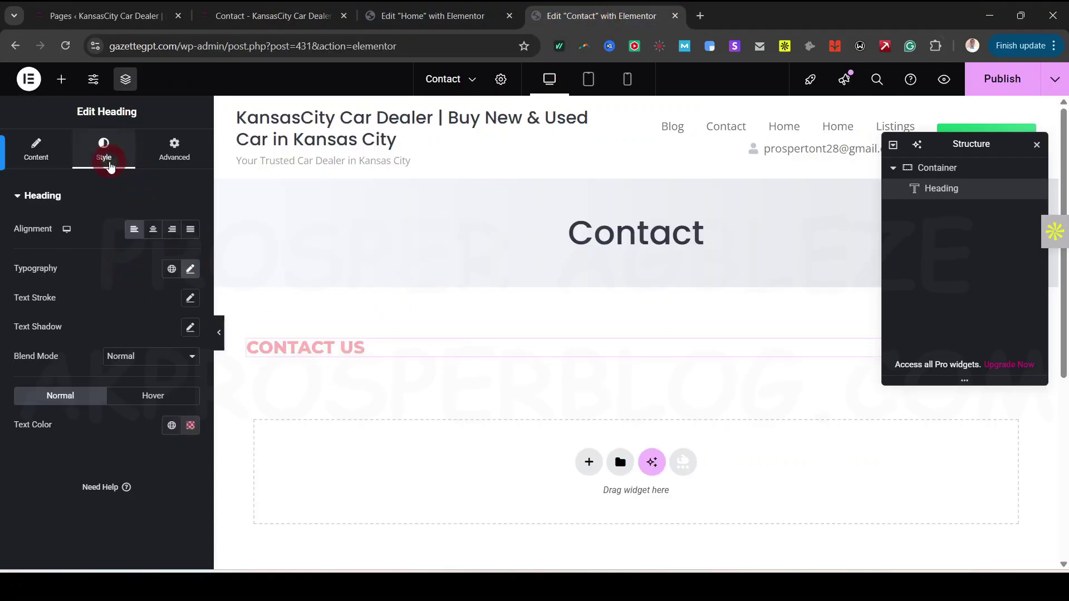
left_click(192, 269)
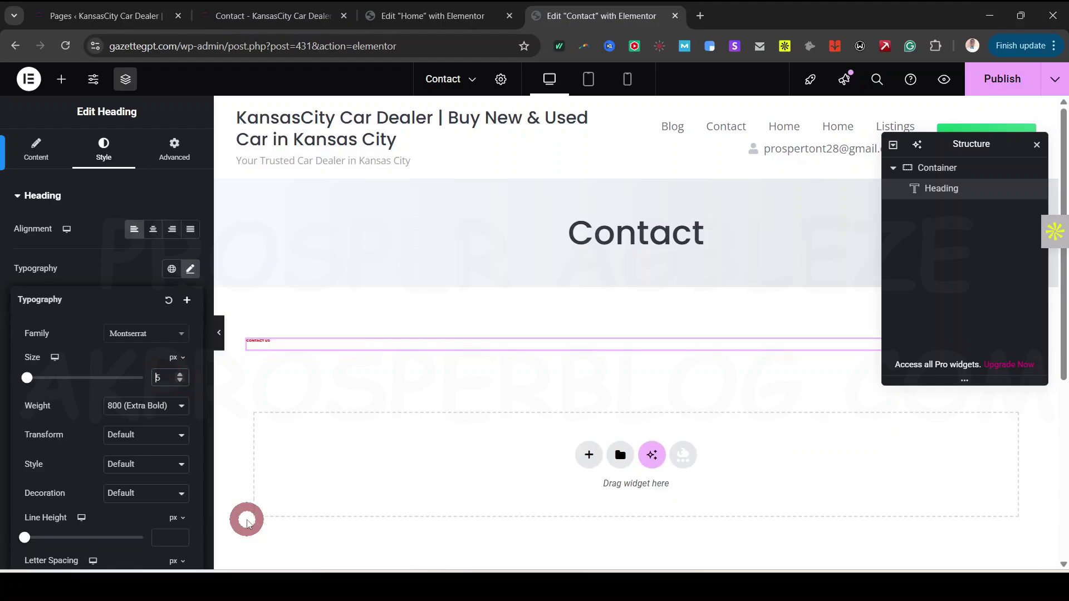
type("3")
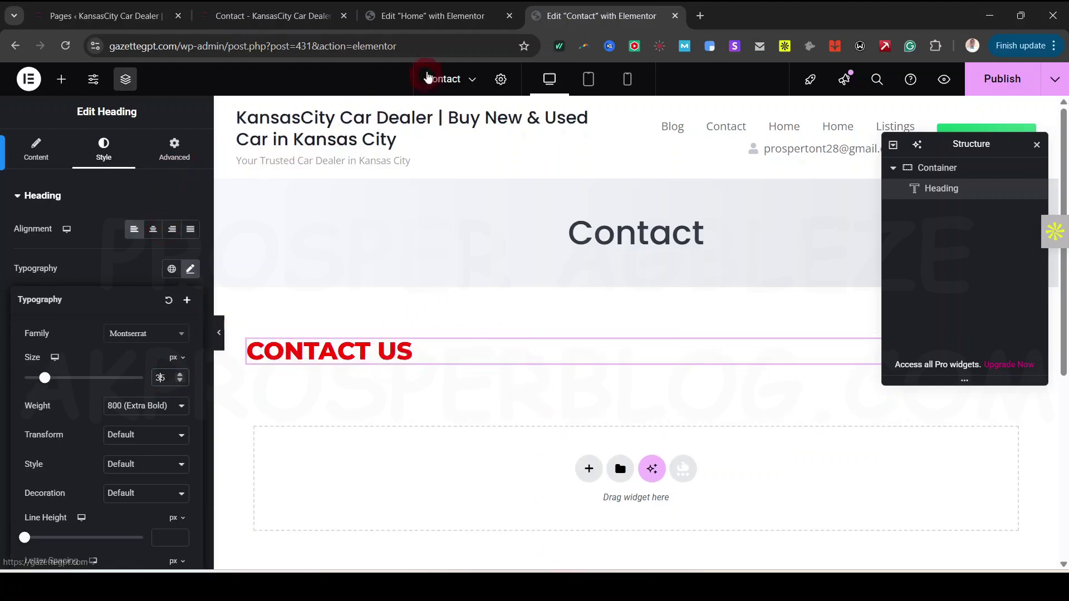
left_click(275, 12)
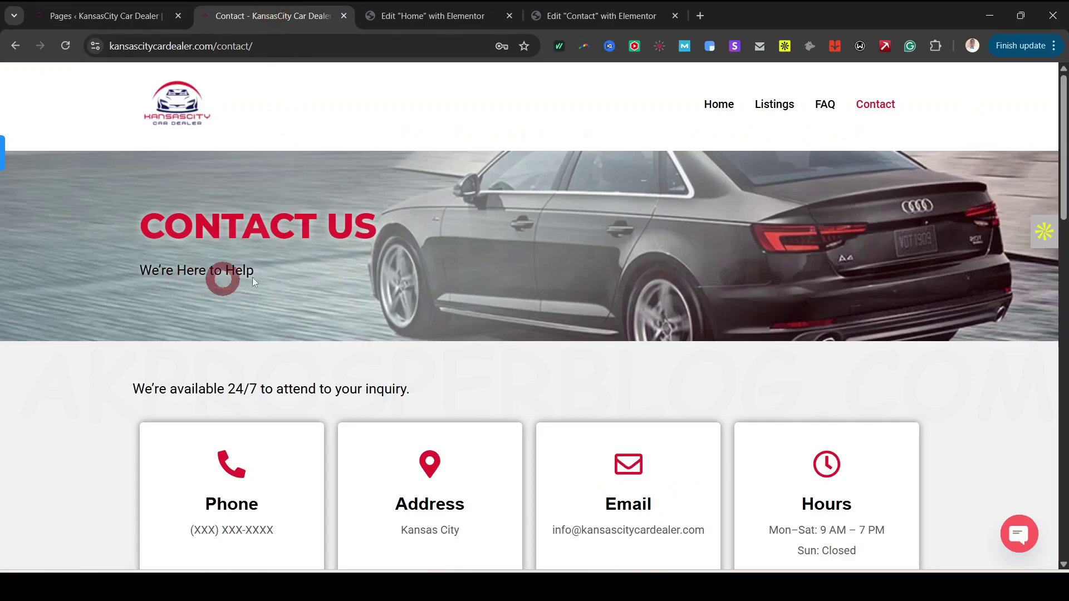
left_click(590, 16)
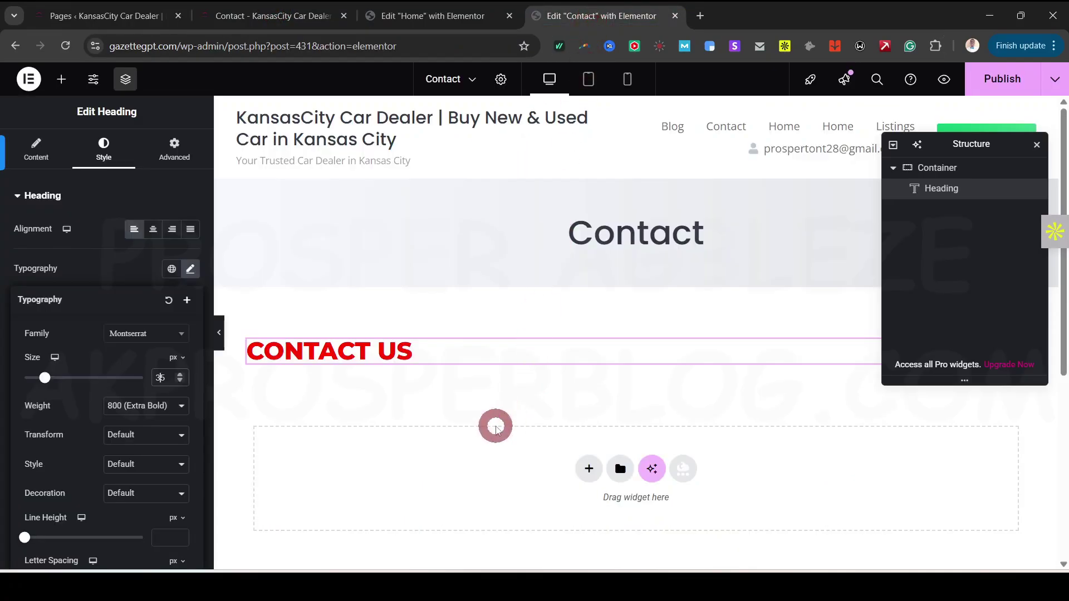
Step: Look over the Home page's sections for a paragraph to reuse below the Contact heading
left_click(452, 16)
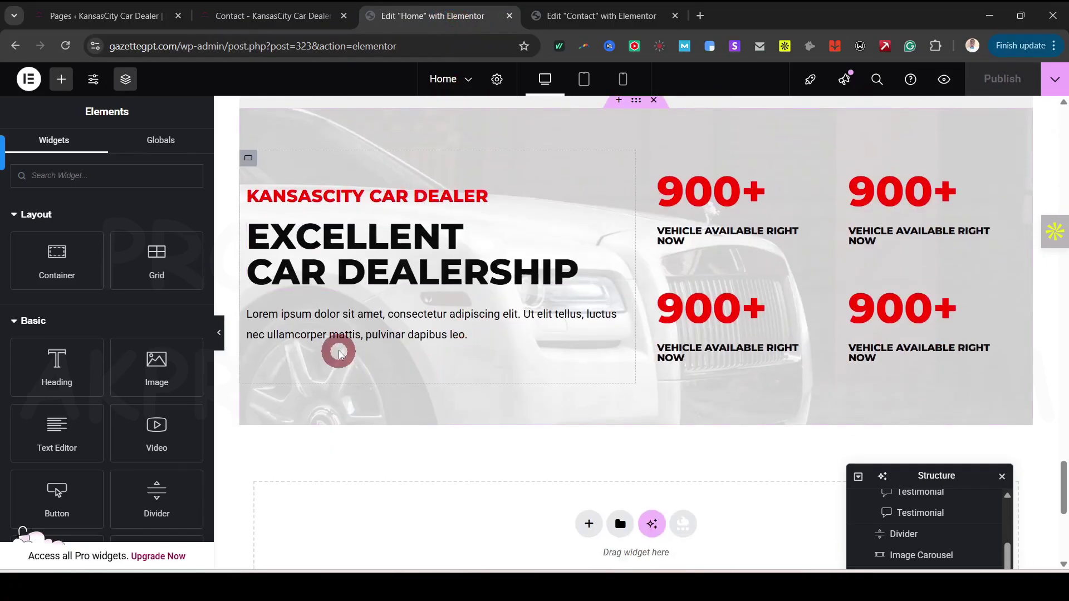
scroll(382, 392, "up", 15)
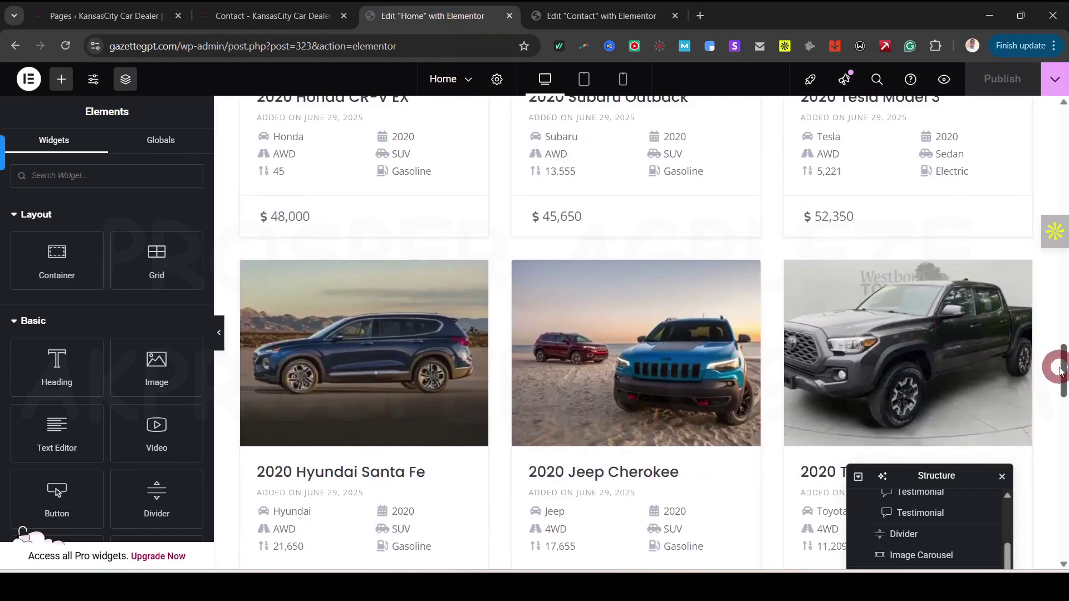
mouse_move(1059, 370)
left_mouse_down()
mouse_move(1061, 144)
mouse_move(1061, 492)
left_mouse_up()
left_click(465, 293)
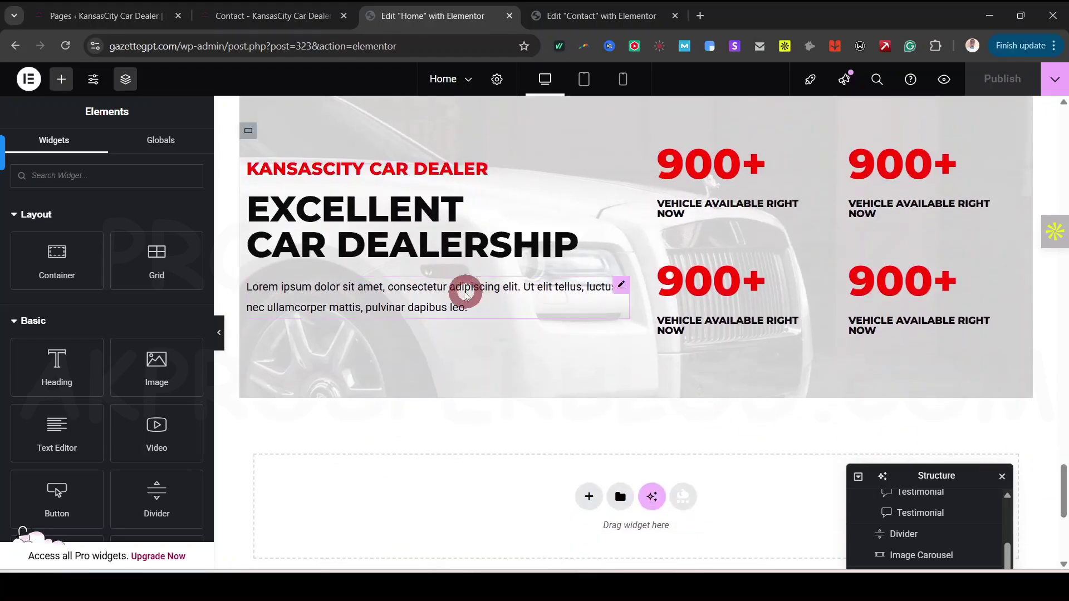
left_click(598, 15)
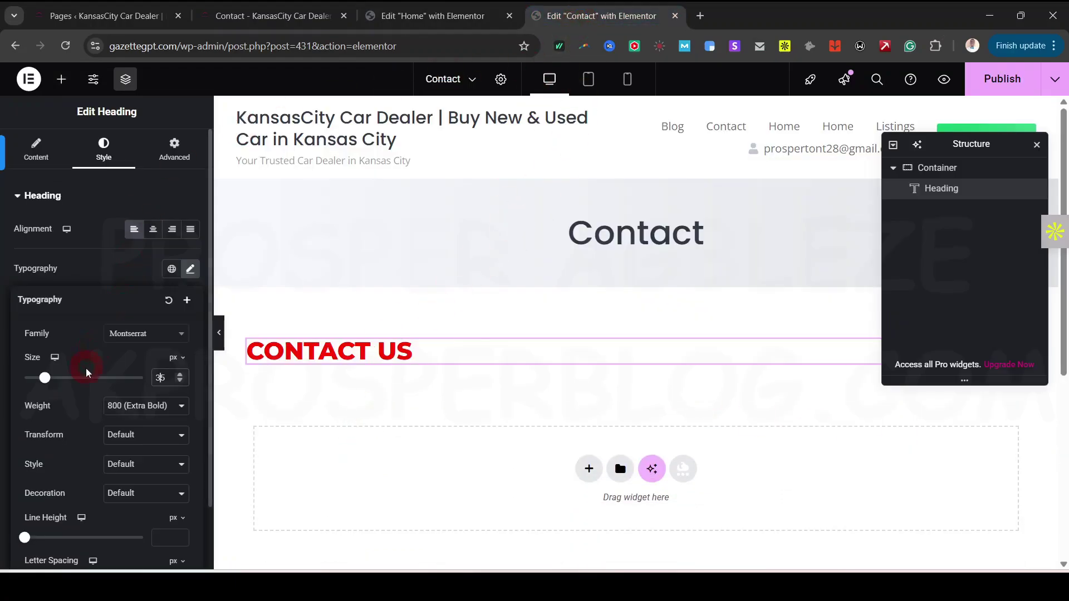
Step: Add a Text Editor widget below the CONTACT US heading with the text "We are here to help"
left_click(61, 78)
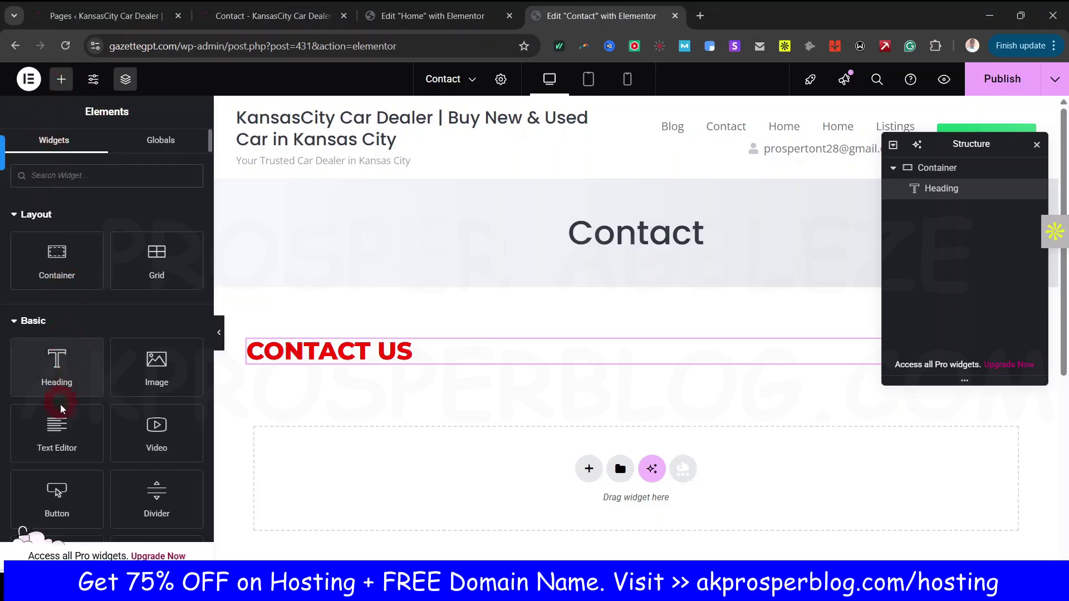
left_click_drag(61, 409, 344, 361)
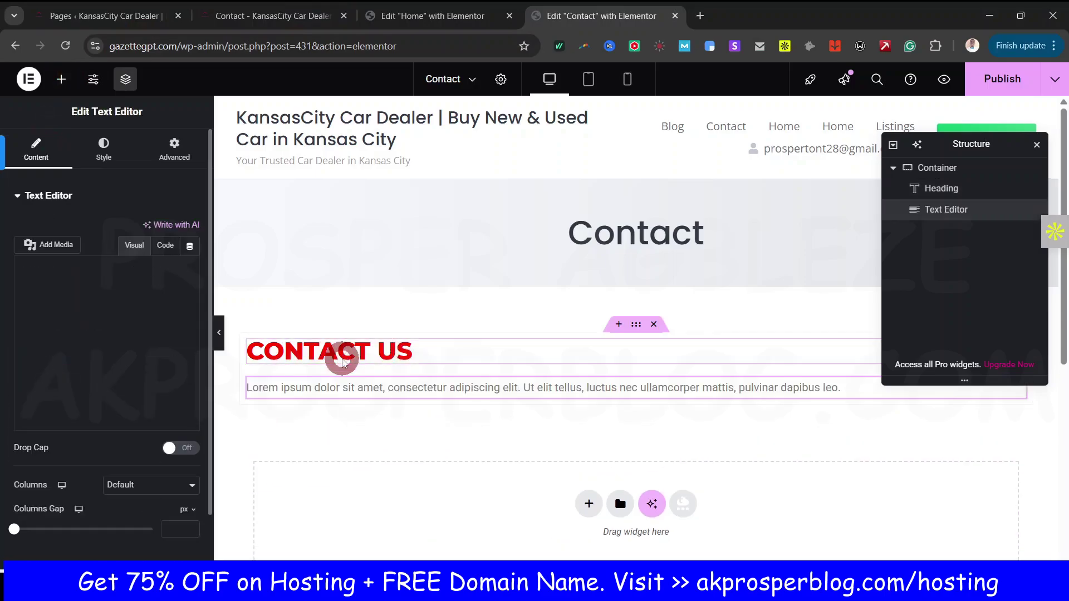
key("ctrl+a")
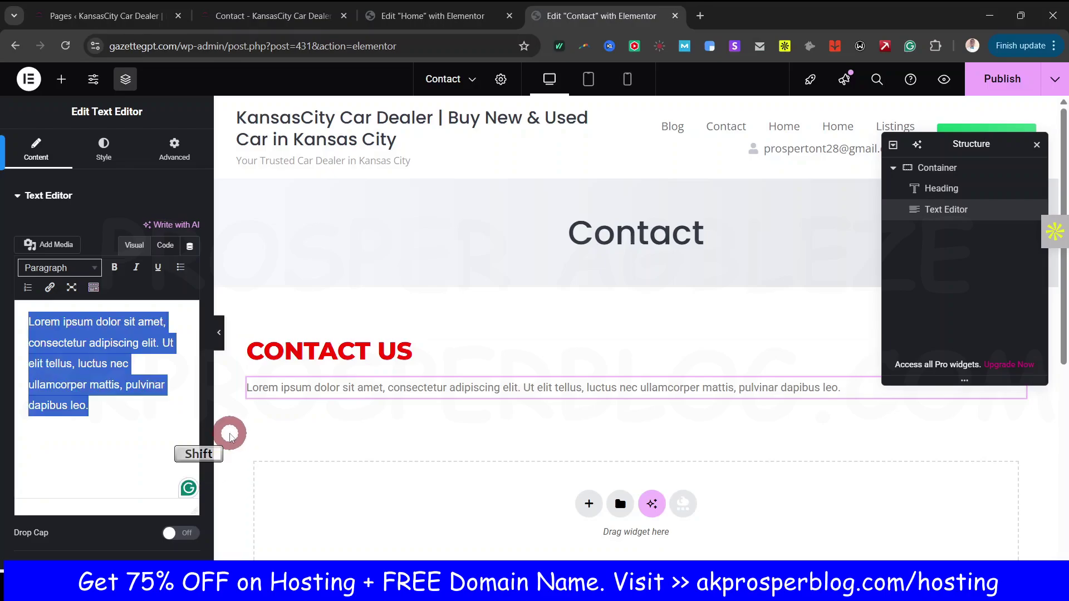
type("wE")
key("ctrl+a")
type("W")
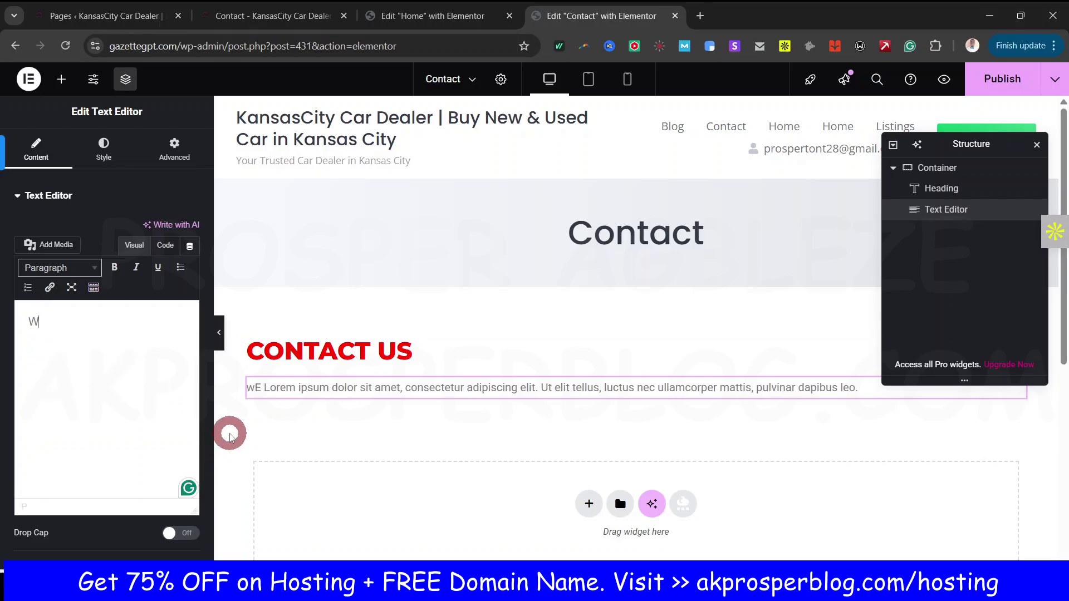
type("e are here t")
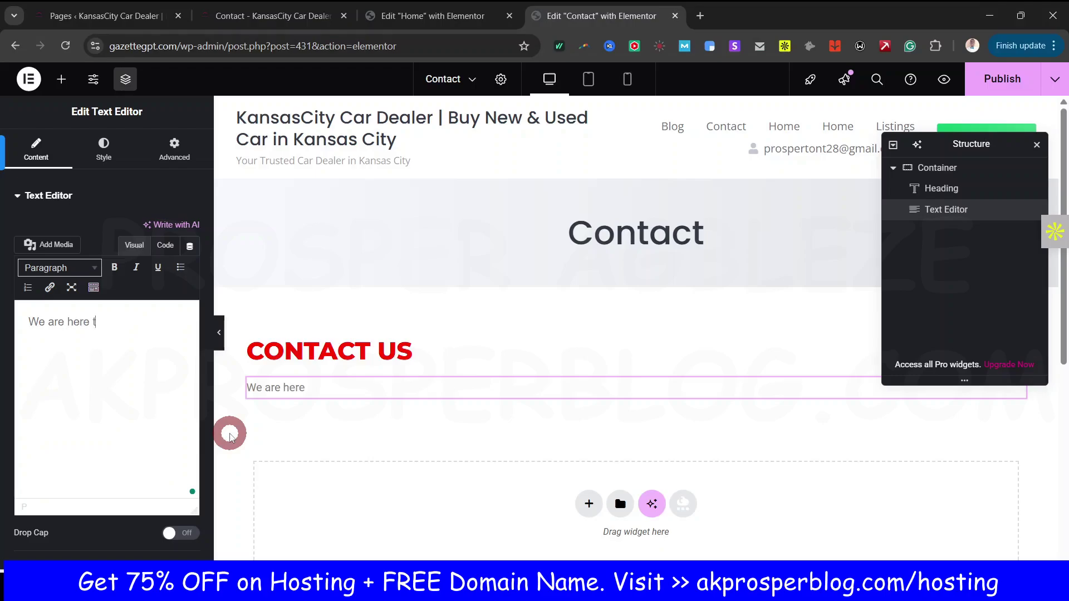
type("o help")
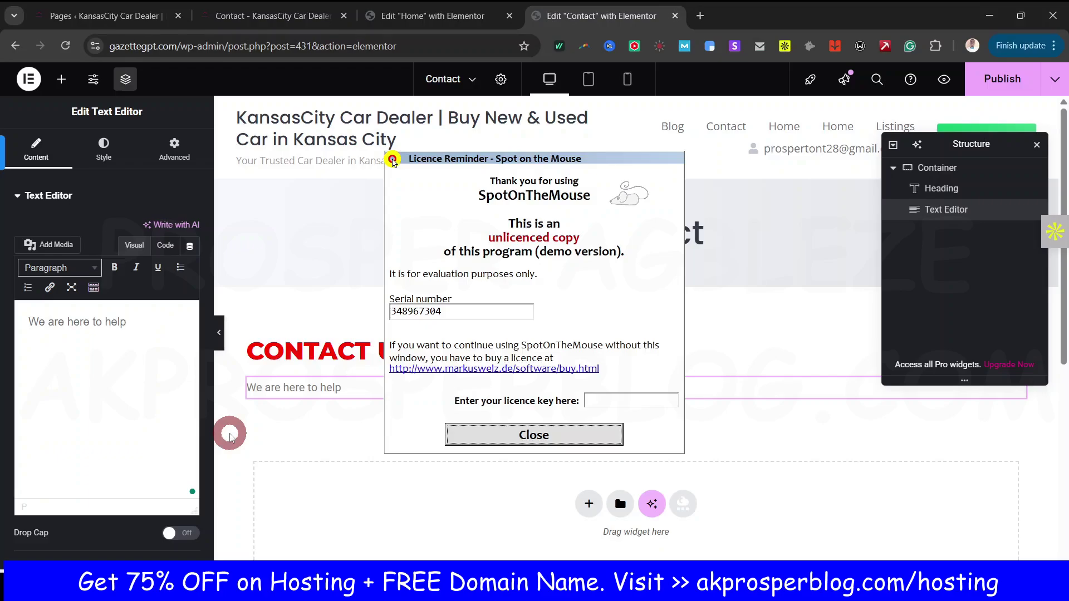
left_click(585, 429)
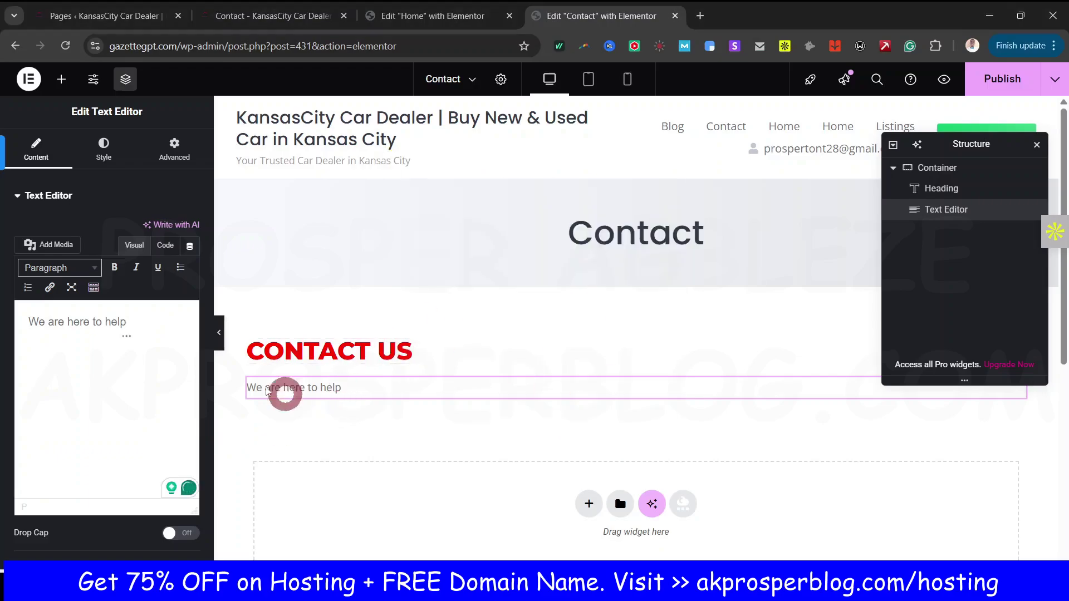
Step: Style the "We are here to help" text at 19 px, weight 600 (Semi Bold), in the global Black color
left_click(101, 145)
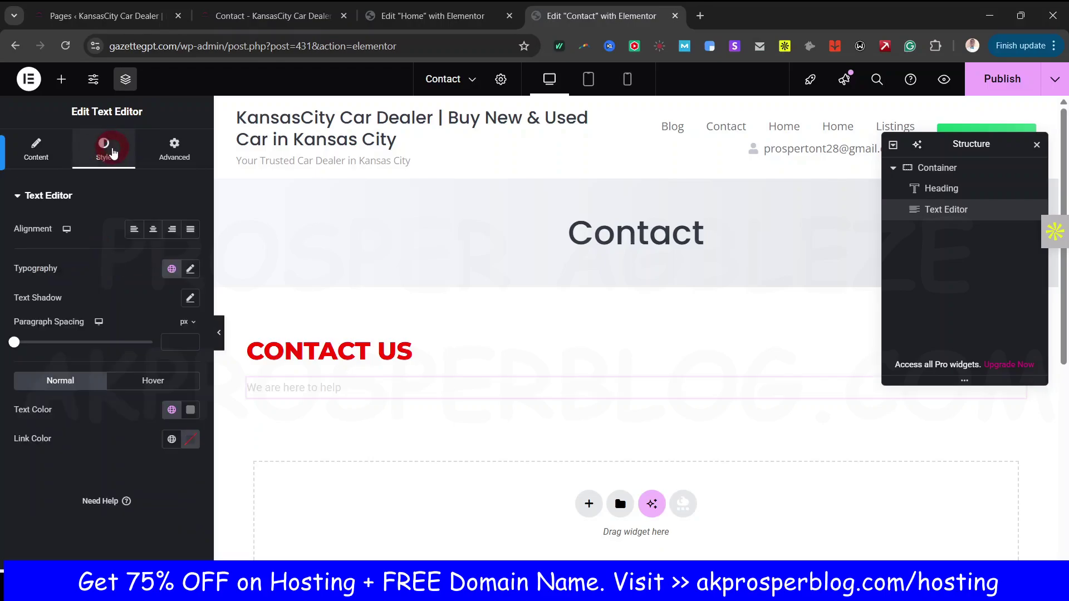
left_click(189, 270)
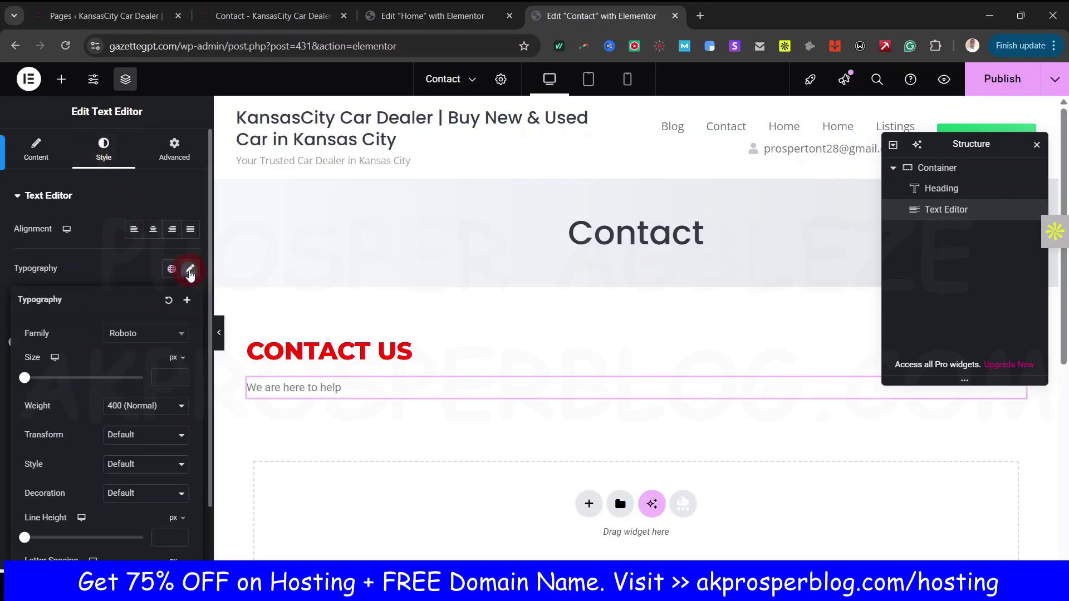
left_click_drag(30, 384, 36, 381)
left_click(139, 417)
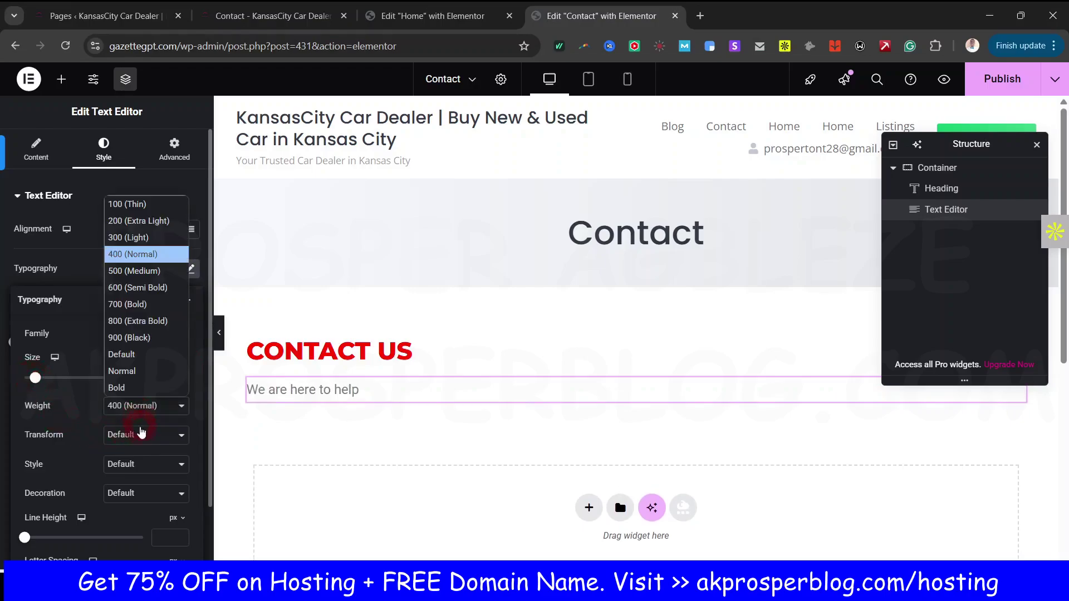
left_click(141, 296)
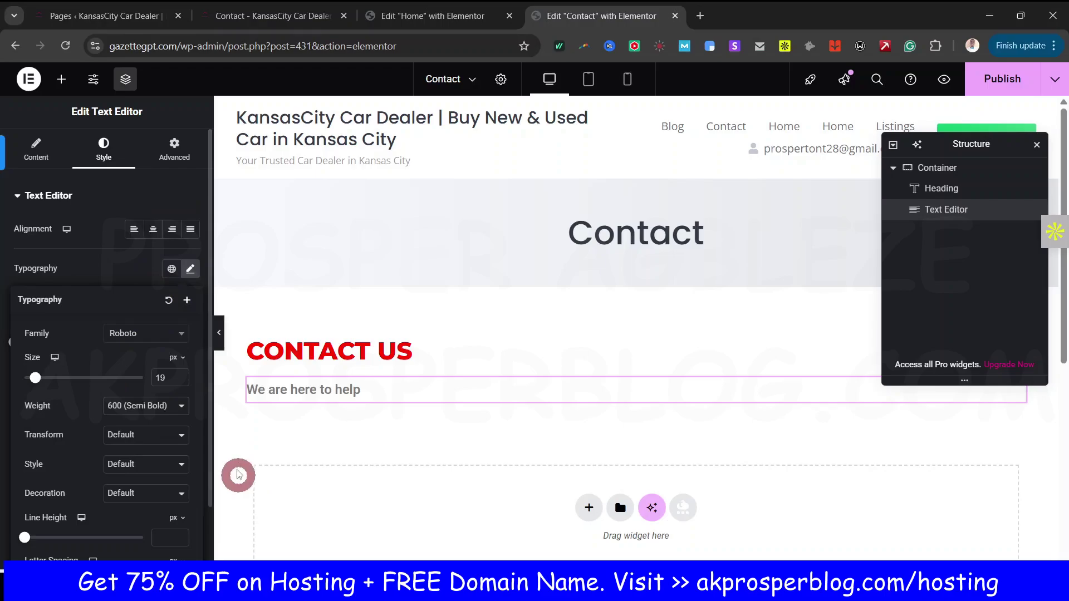
scroll(158, 423, "down", 1)
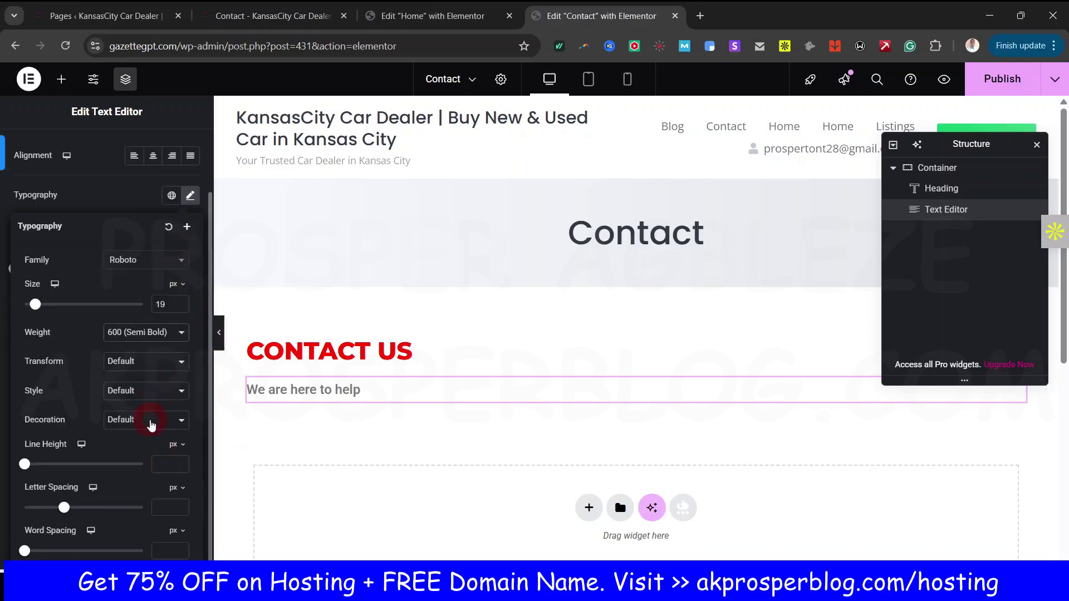
scroll(155, 439, "up", 1)
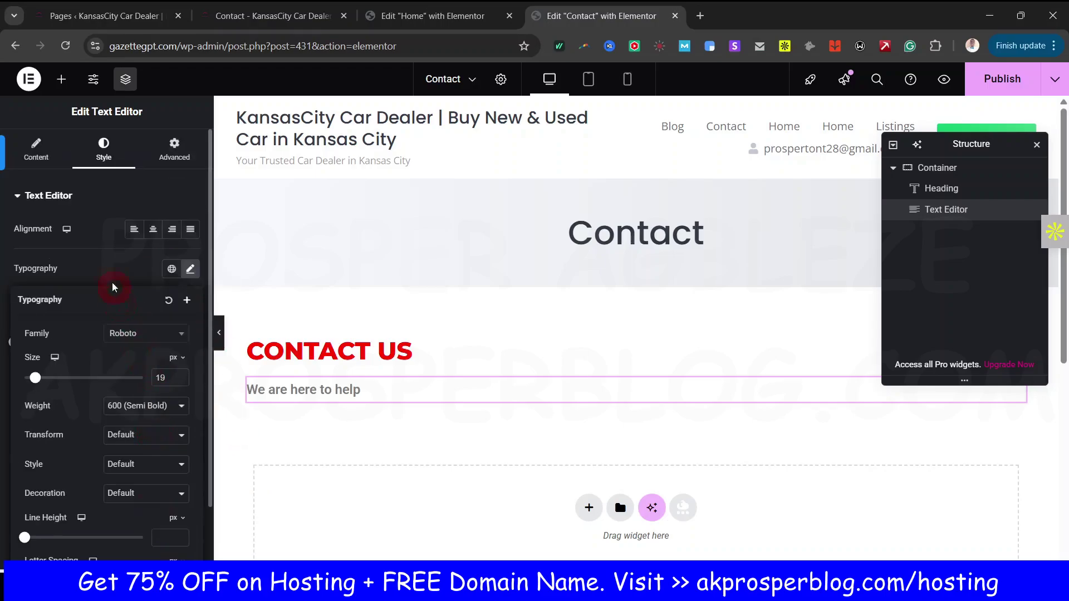
left_click(190, 269)
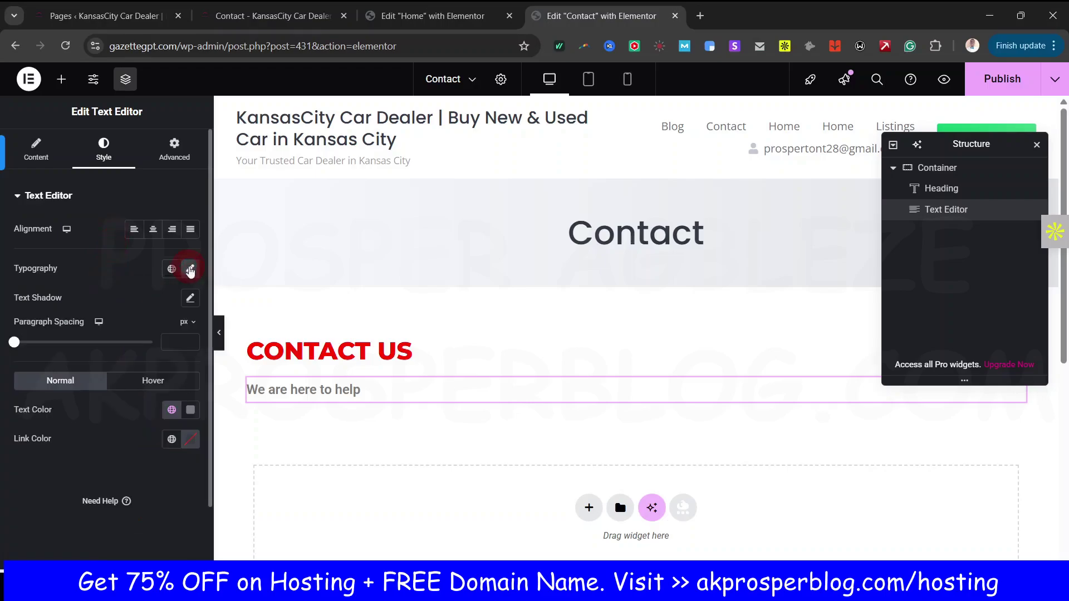
left_click(172, 411)
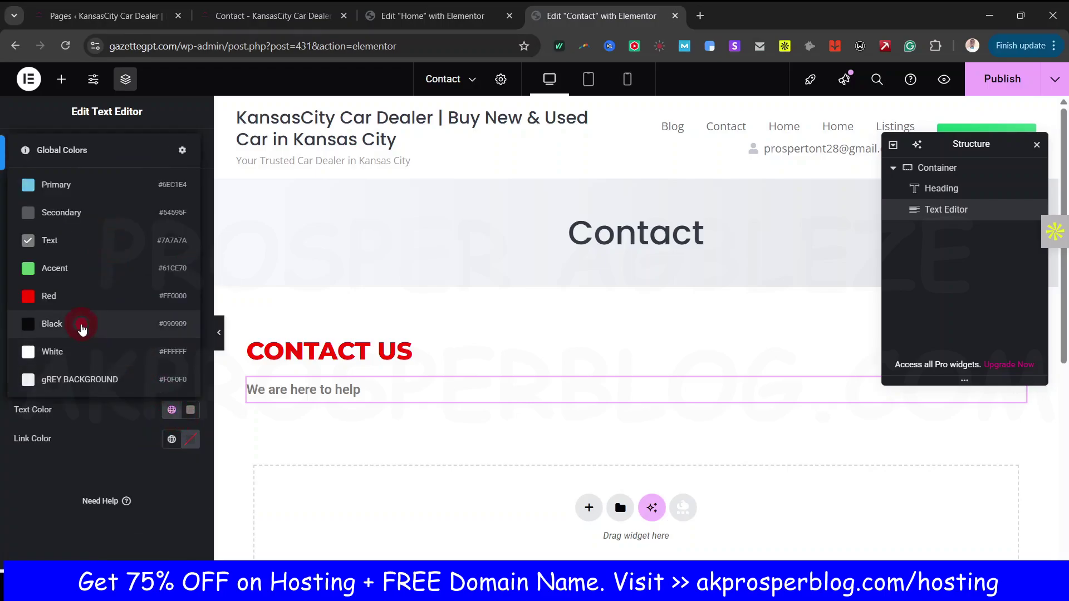
left_click(81, 327)
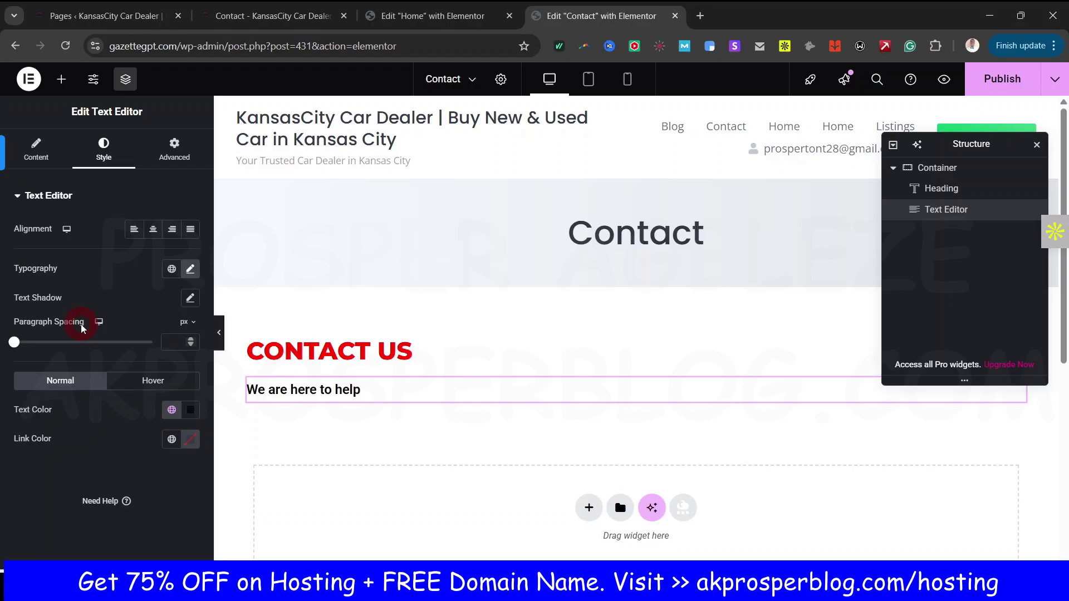
Step: Increase the CONTACT US heading's font size to 40 px and compare it with the reference Contact page's hero
left_click(391, 354)
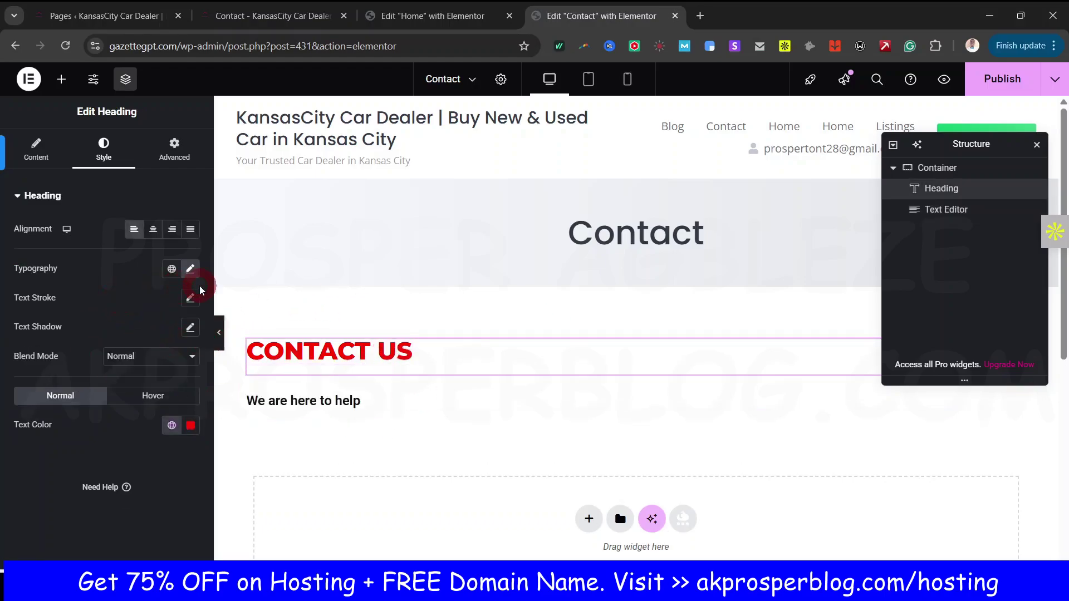
left_click(190, 269)
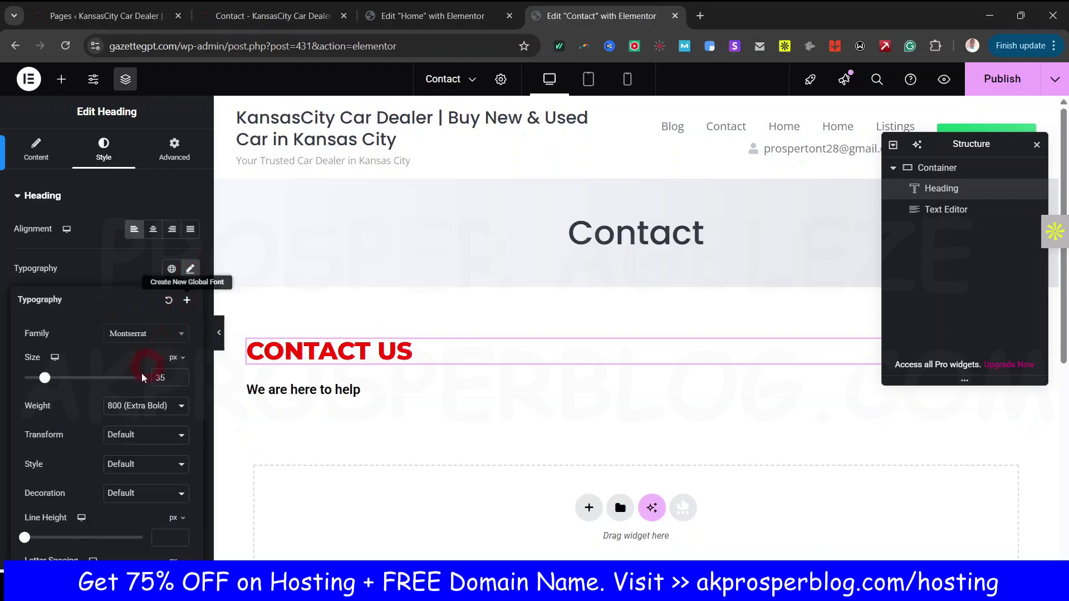
left_click(179, 374)
left_click(178, 374)
left_click(178, 374)
left_click(179, 374)
left_click(179, 374)
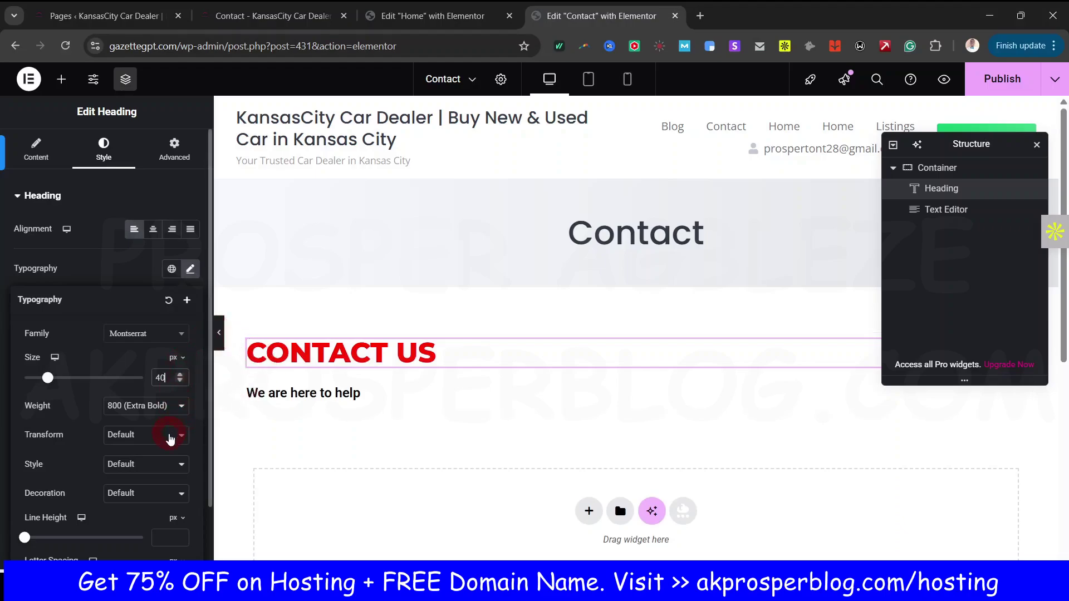
left_click(293, 17)
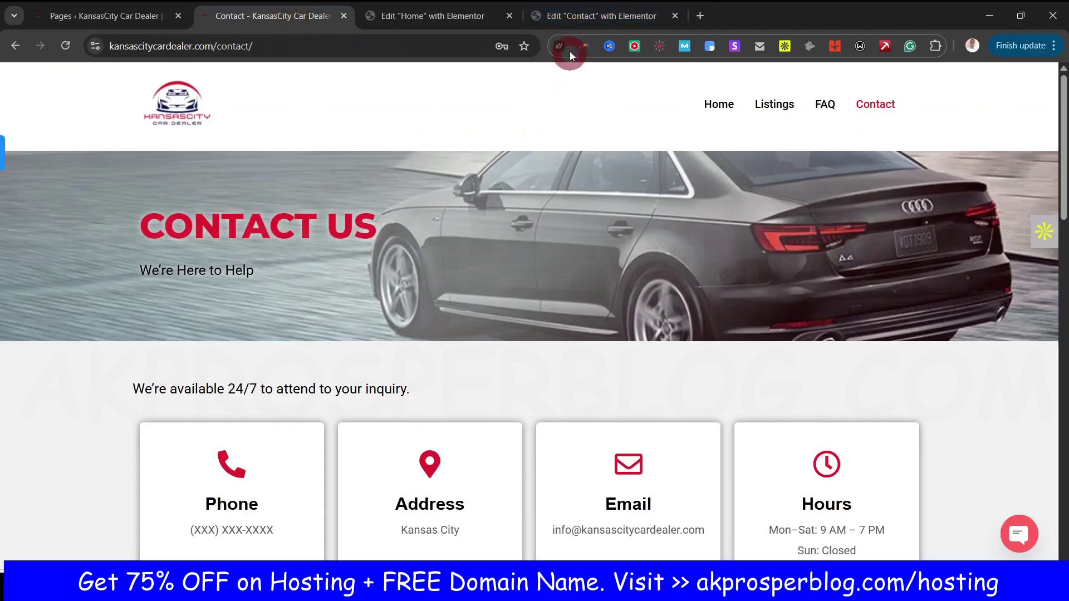
left_click(588, 22)
mouse_move(651, 354)
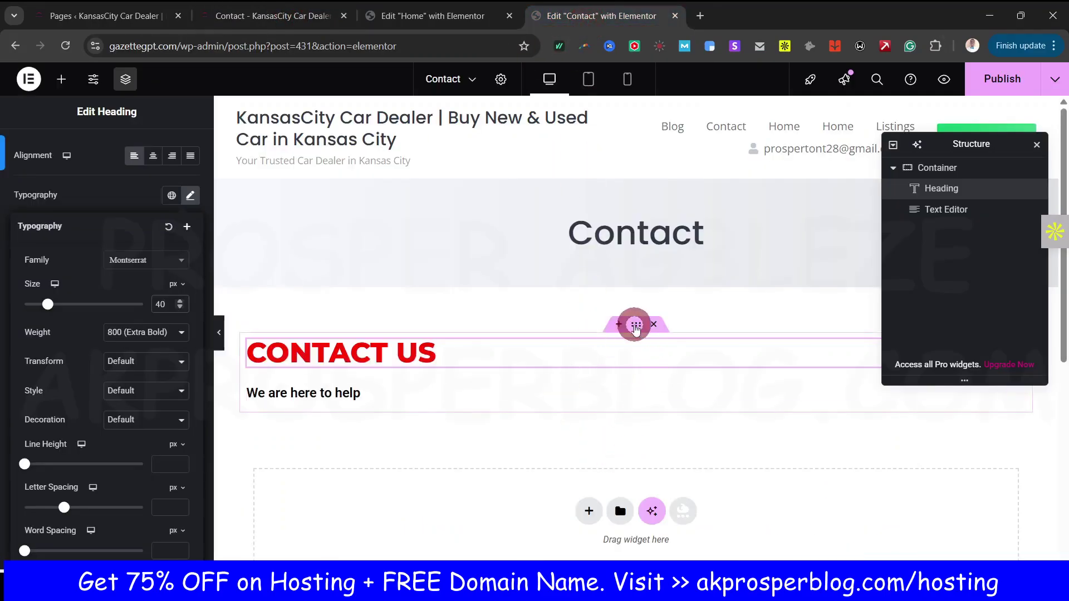
Step: Set the hero container's minimum height to 350 px and justify its content to the center
left_click(637, 325)
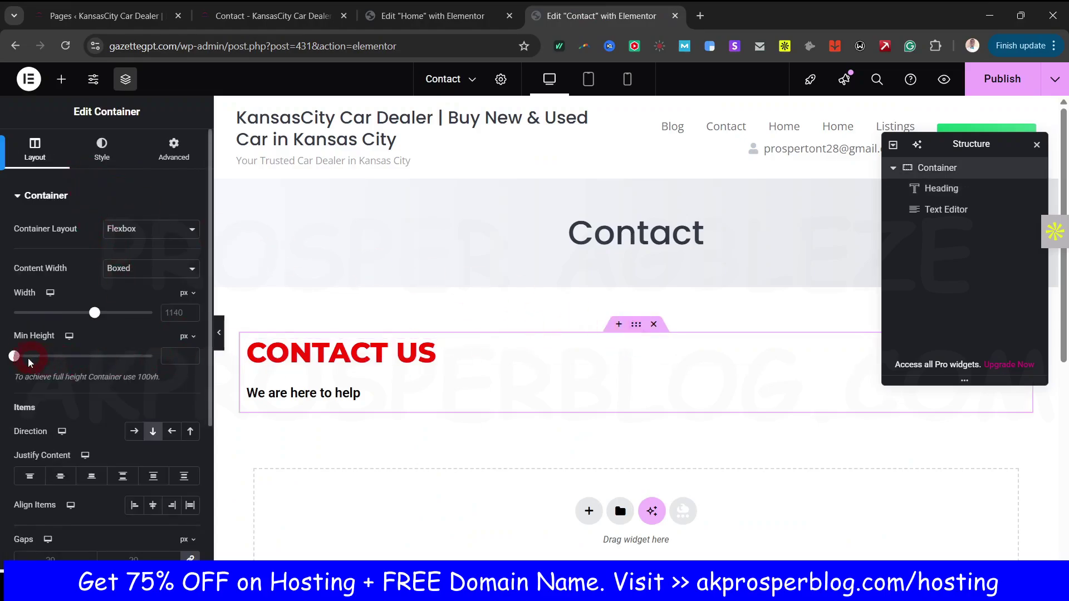
left_click_drag(29, 359, 49, 361)
type("350")
scroll(305, 386, "down", 3)
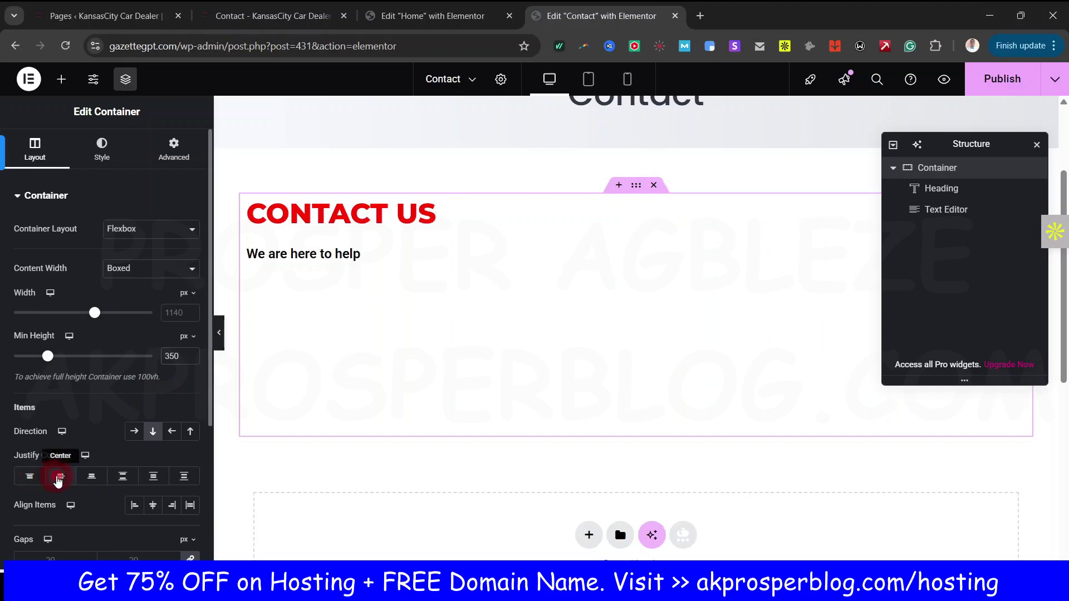
left_click(59, 478)
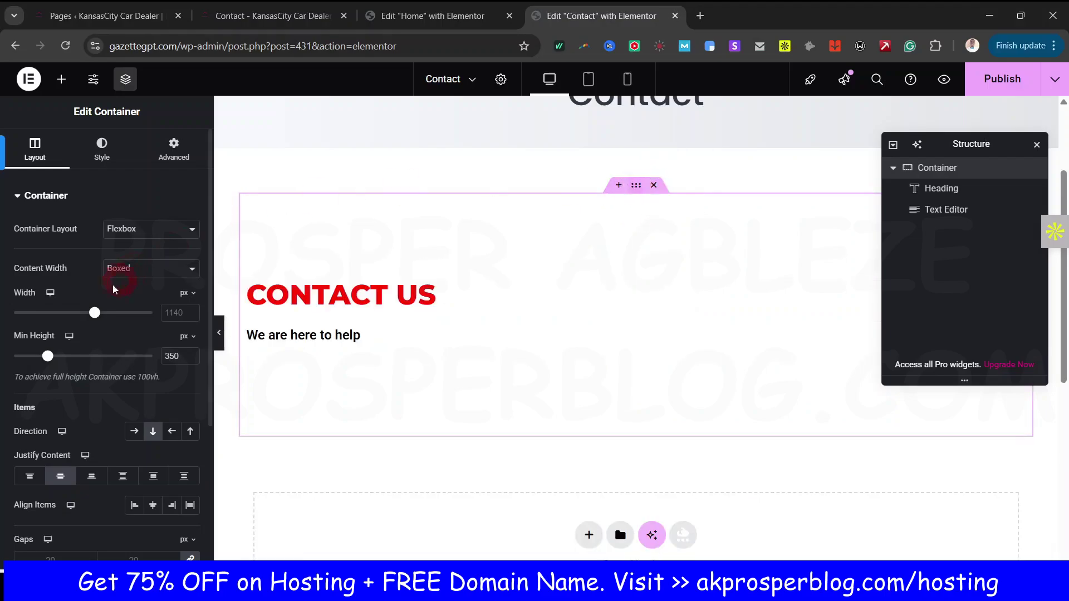
Step: Give the hero container a classic background using the media library image of the silver Honda SUV in the night city
left_click(94, 161)
left_click(74, 229)
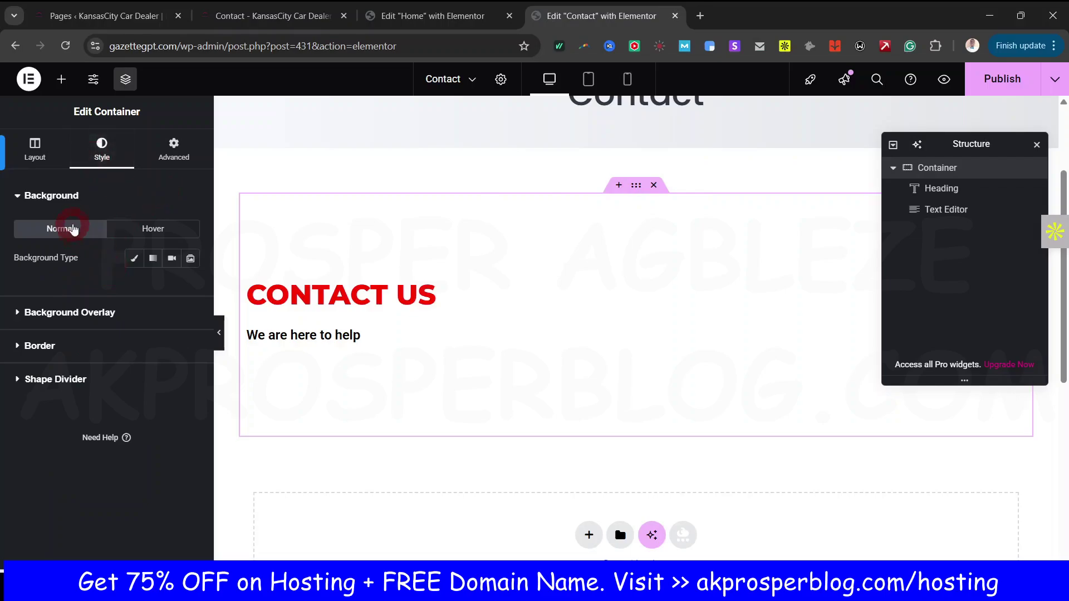
left_click(134, 257)
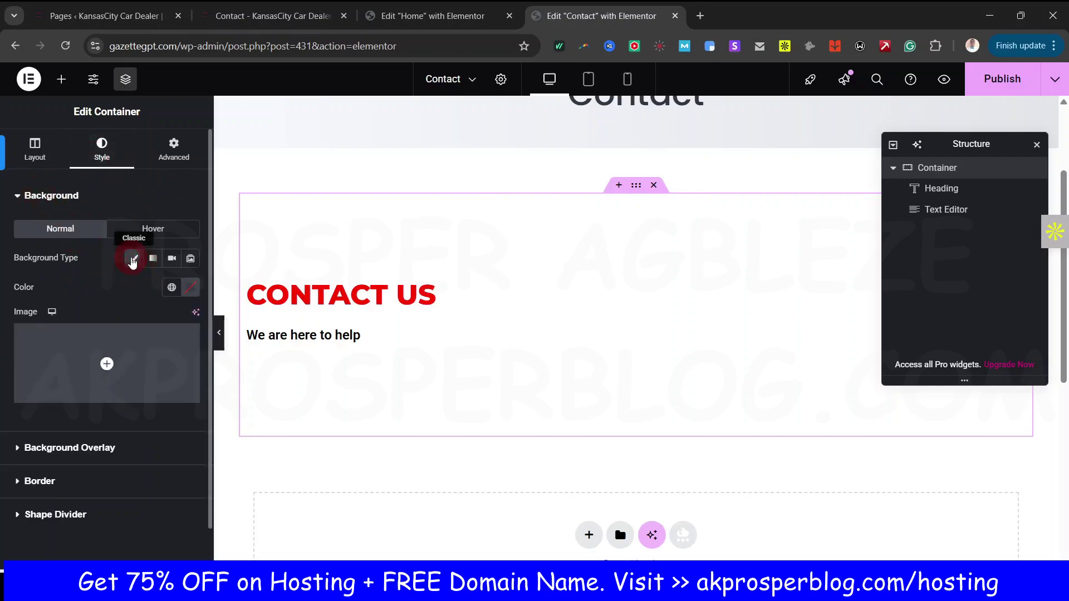
left_click(102, 357)
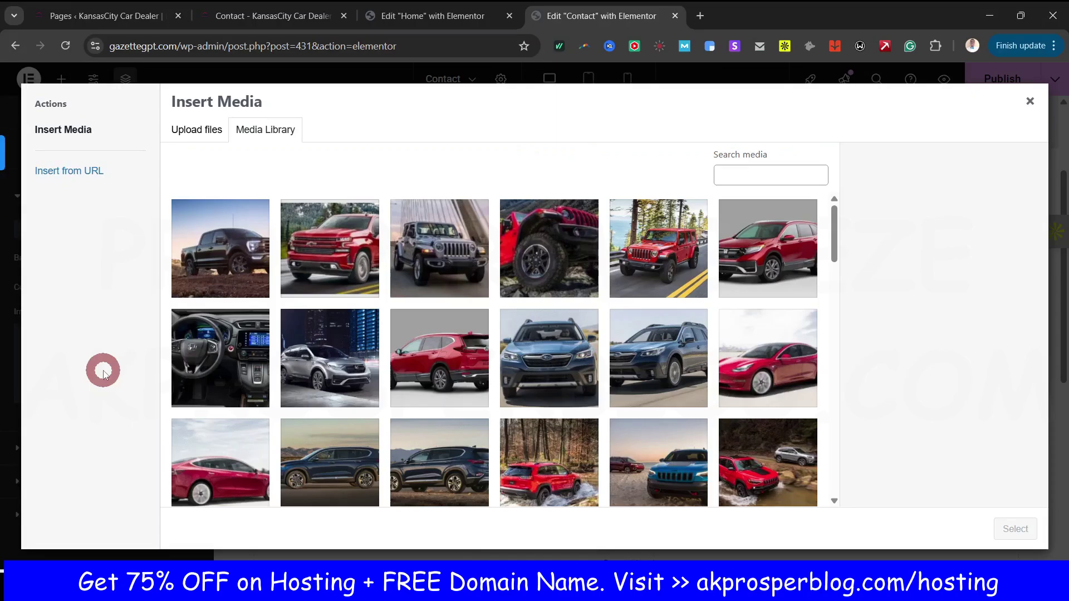
scroll(676, 383, "down", 8)
scroll(676, 383, "down", 5)
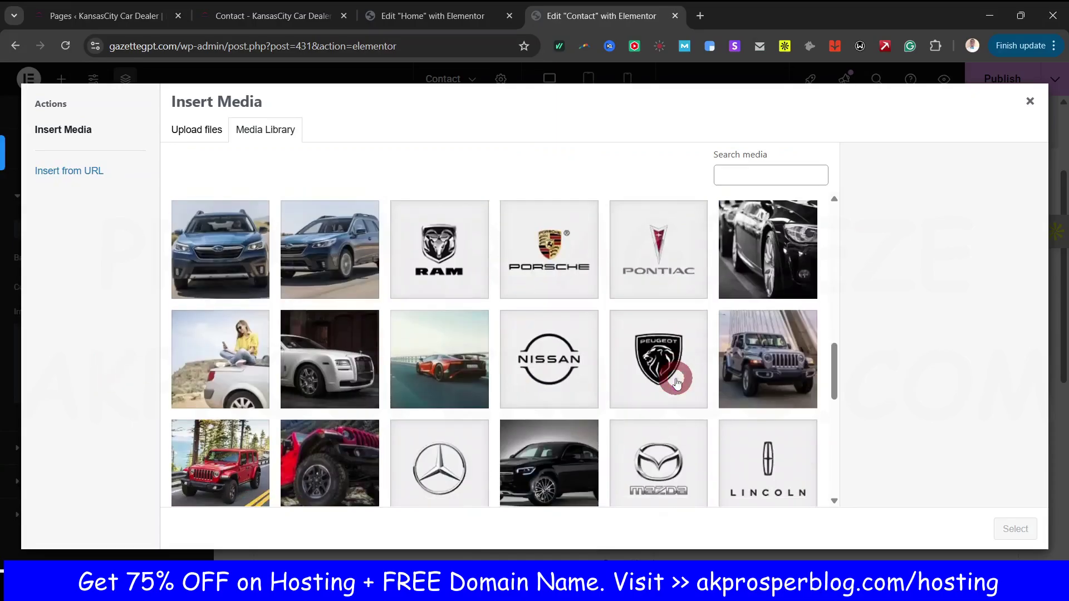
scroll(676, 383, "down", 9)
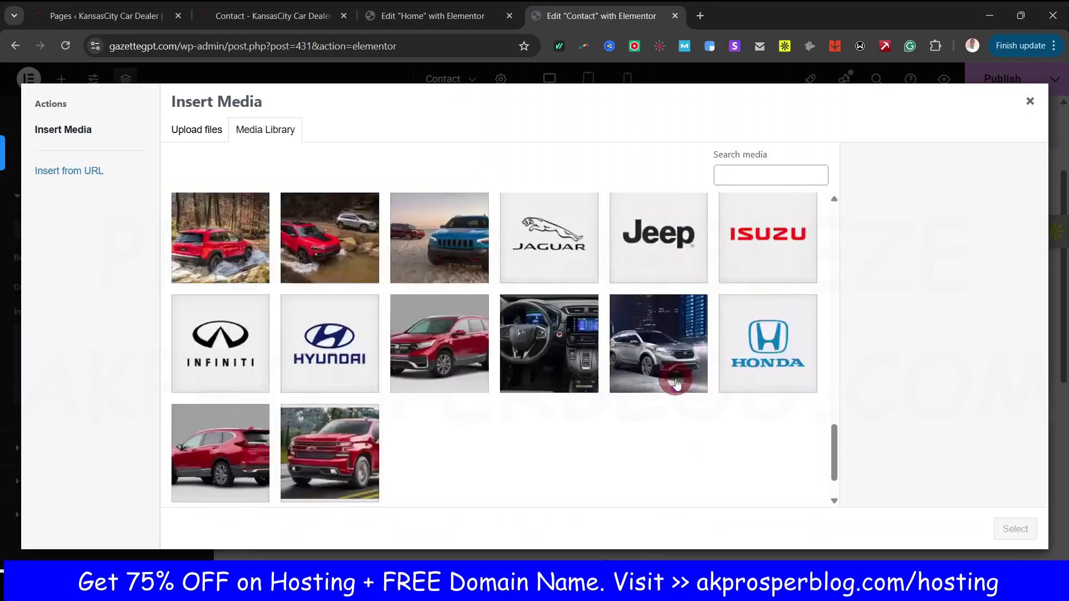
scroll(675, 381, "up", 4)
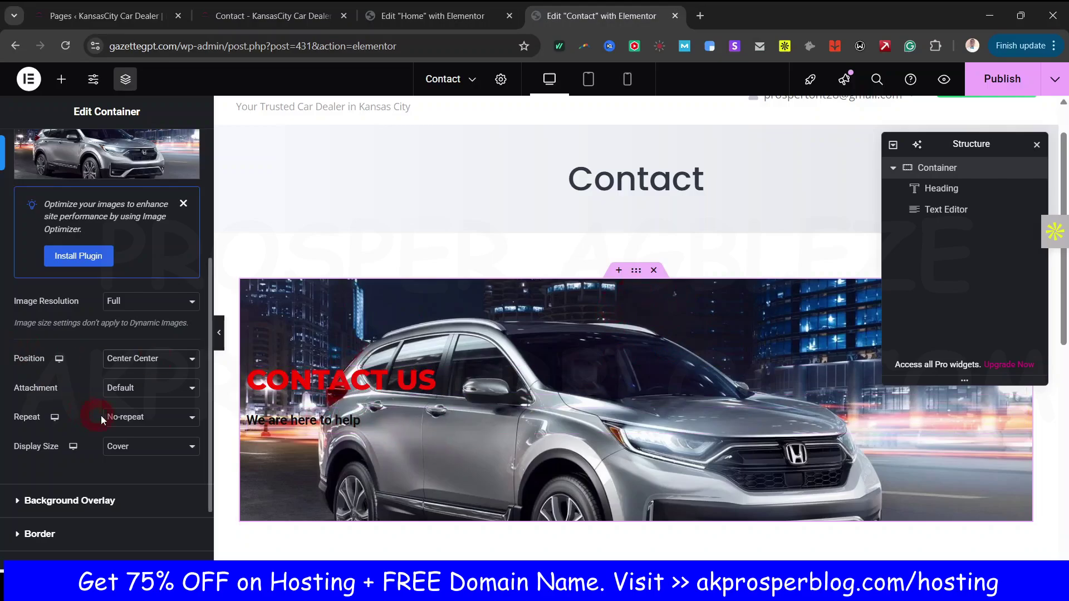
Step: Add a classic background overlay to the hero container in the global white color with opacity 0.69
left_click(103, 501)
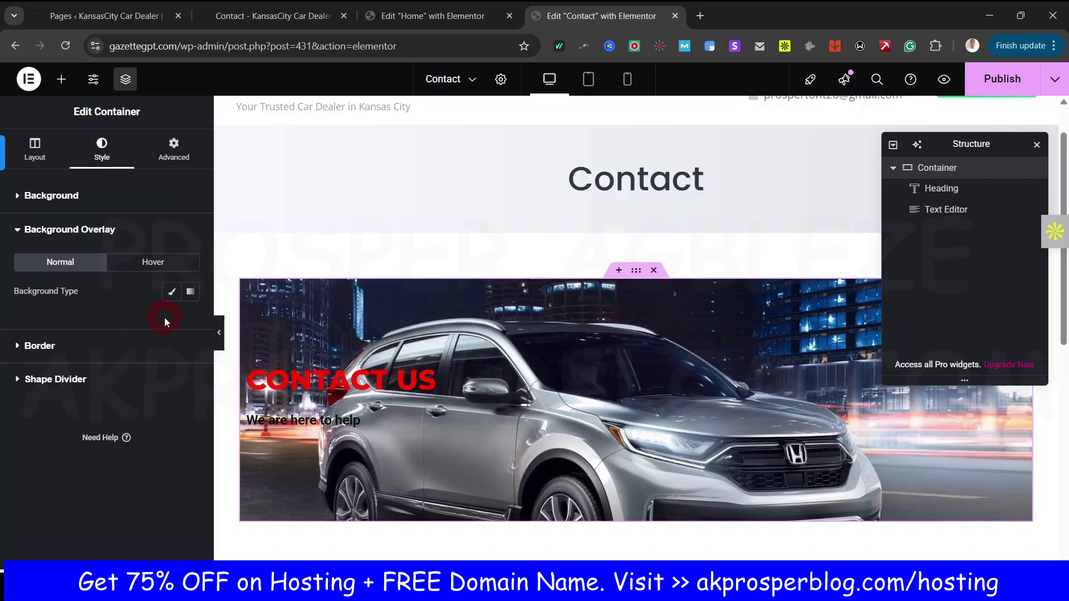
left_click(173, 293)
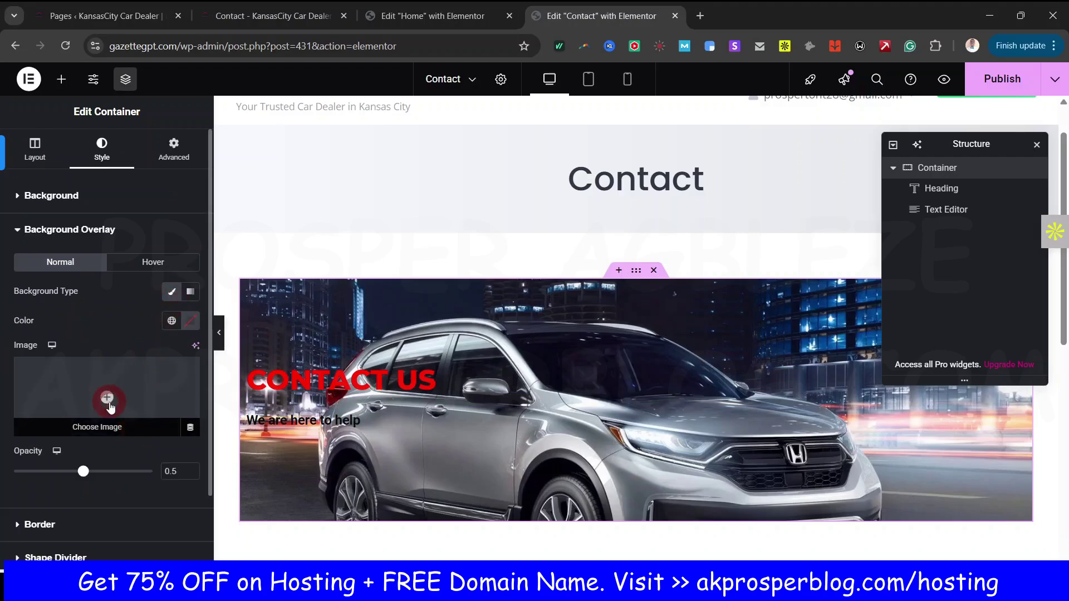
left_click(172, 320)
left_click(61, 263)
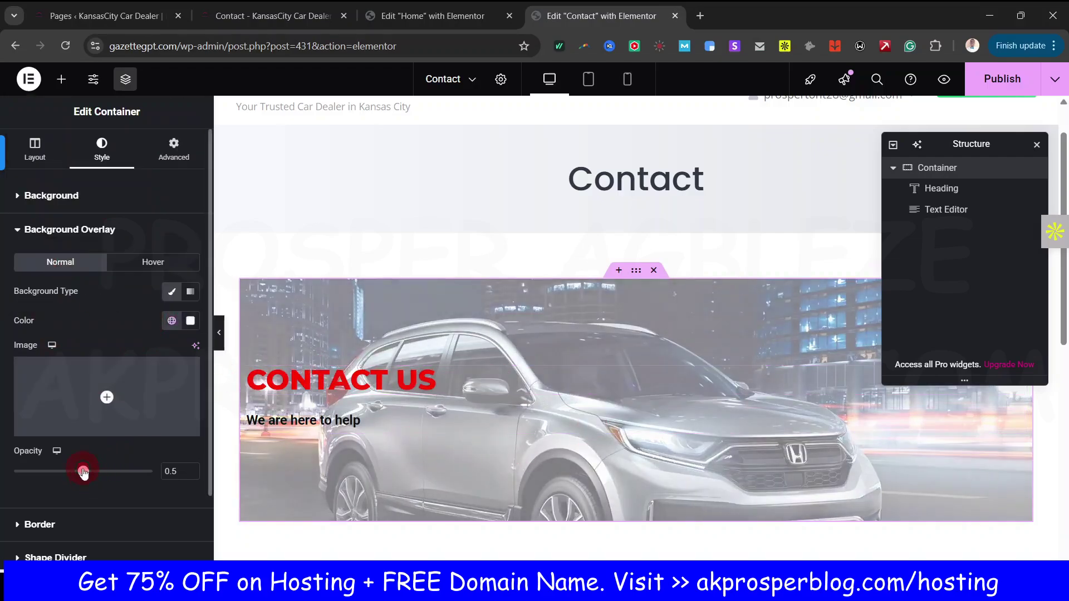
left_click_drag(84, 471, 110, 474)
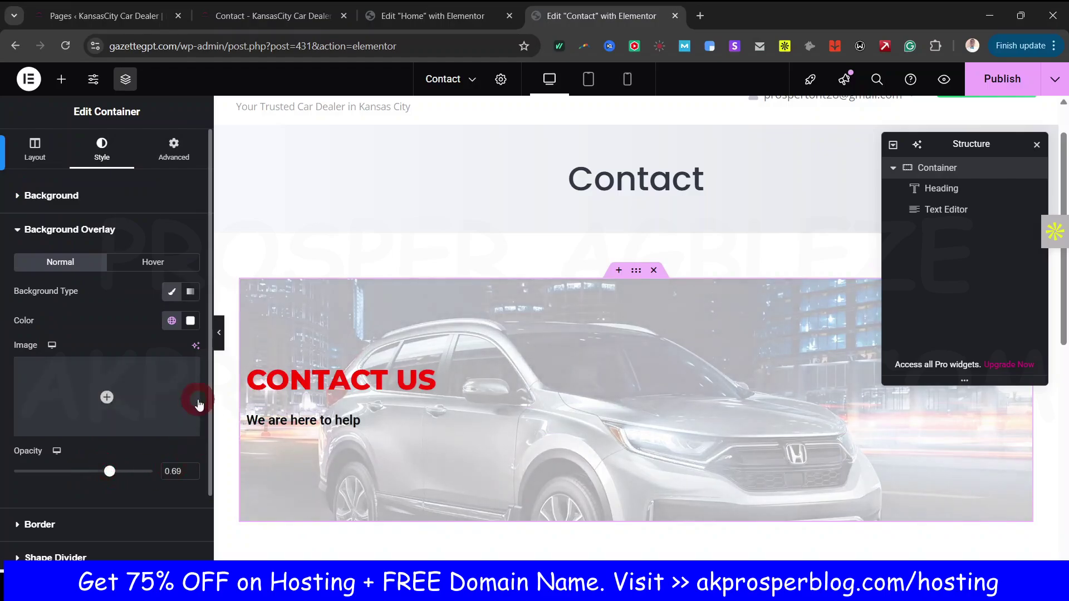
Step: Change the overlay to a linear gradient with first color location 27%, angle 147° and opacity 0.67, publish the page and preview the hero
left_click(191, 292)
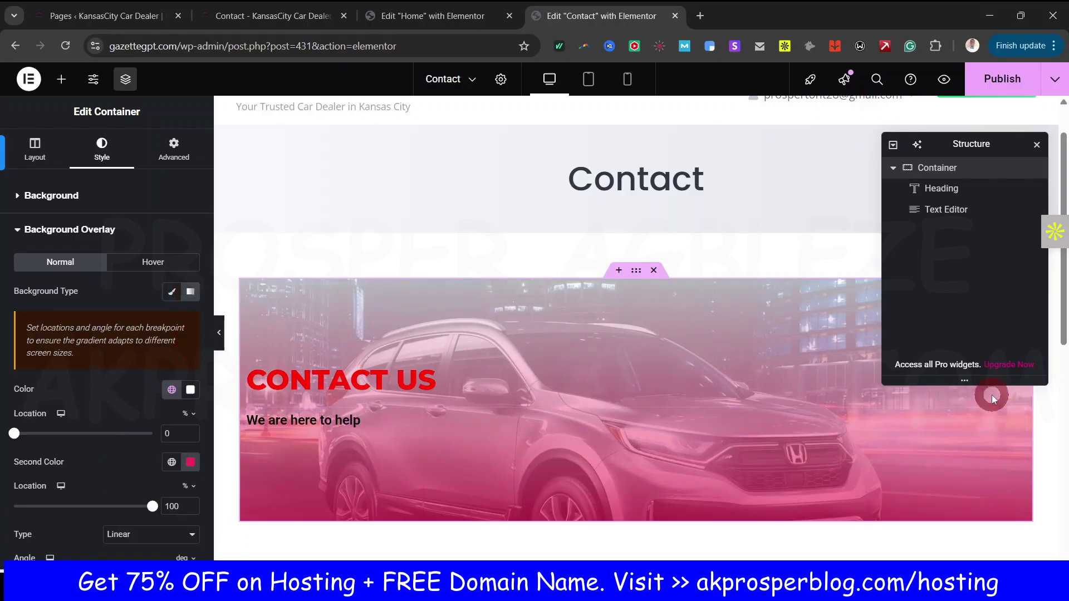
scroll(579, 429, "down", 1)
left_click(175, 400)
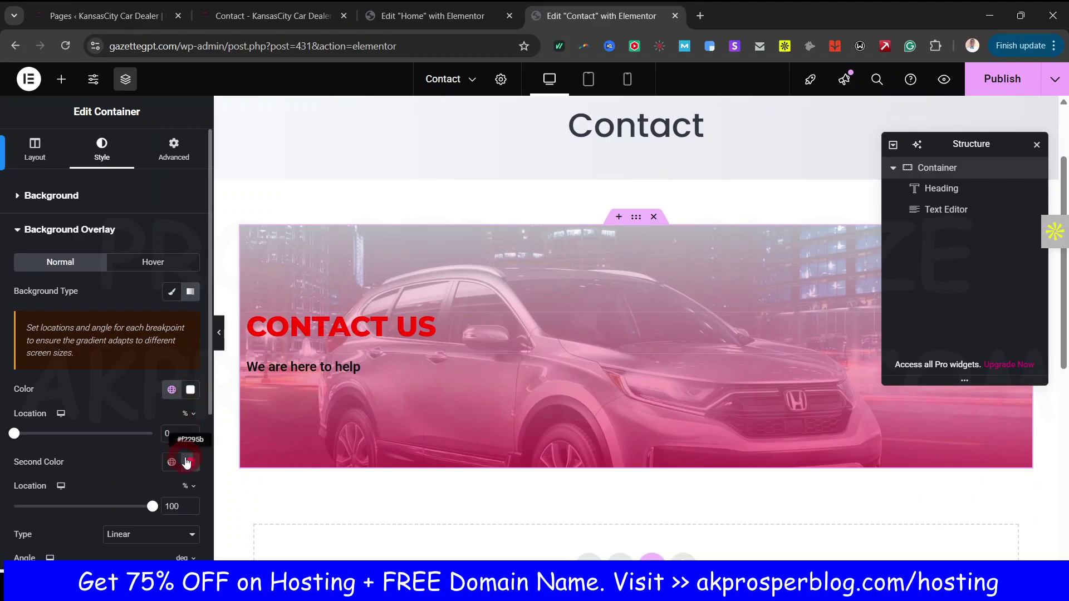
left_click_drag(18, 434, 54, 440)
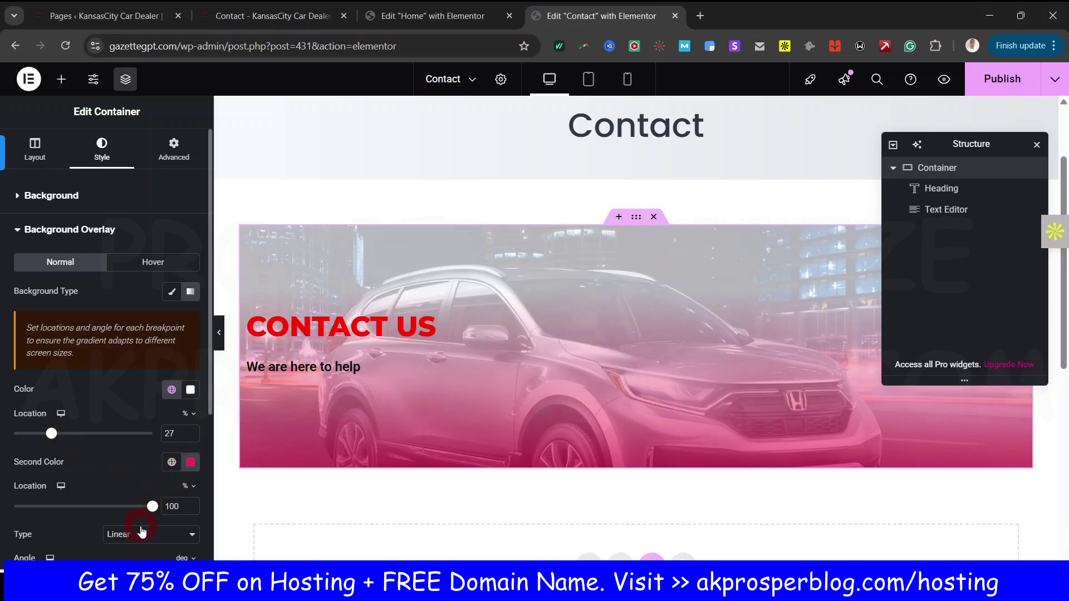
scroll(123, 509, "down", 4)
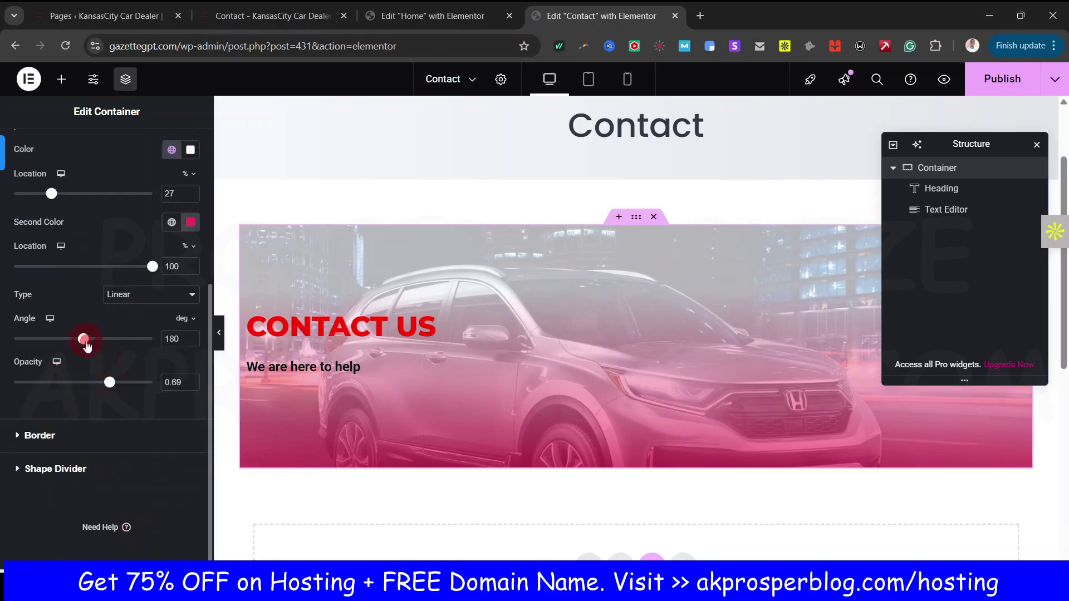
left_click_drag(86, 346, 79, 346)
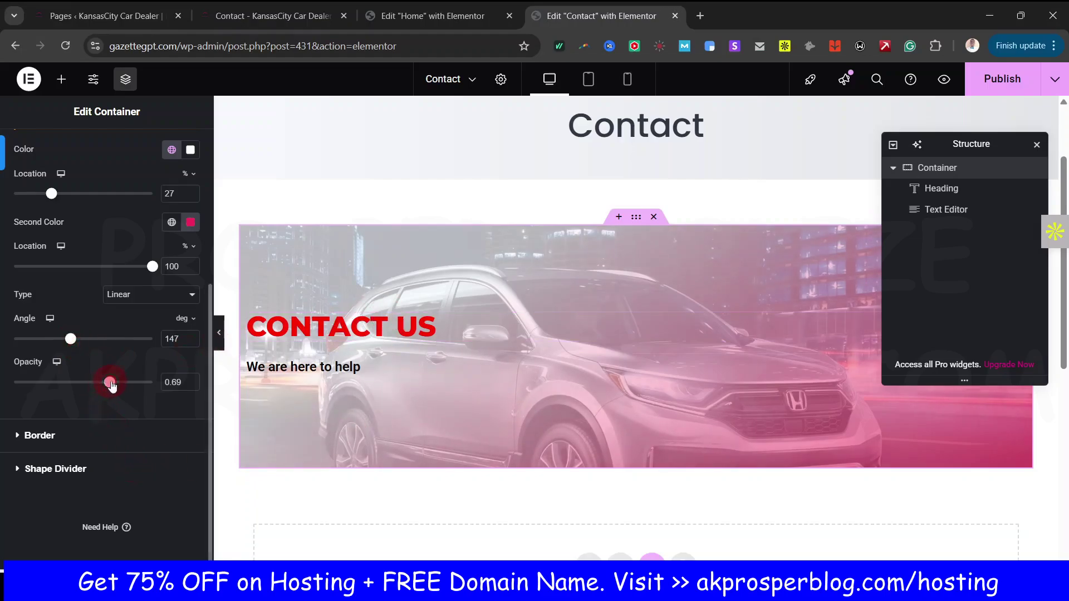
mouse_move(110, 385)
left_mouse_down()
mouse_move(134, 388)
mouse_move(110, 397)
left_mouse_up()
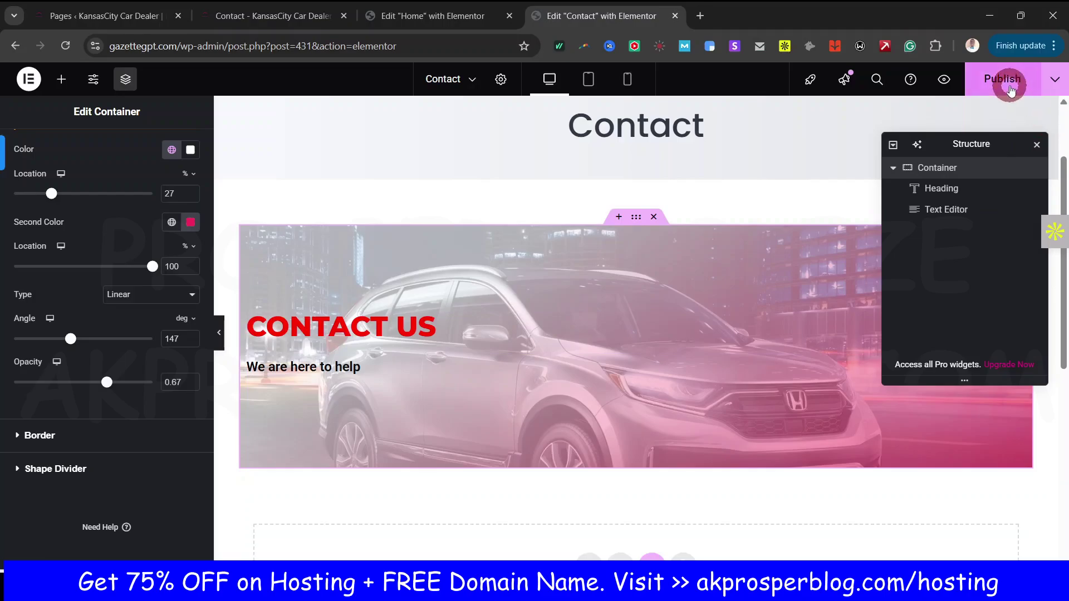
left_click(1002, 79)
left_click(219, 332)
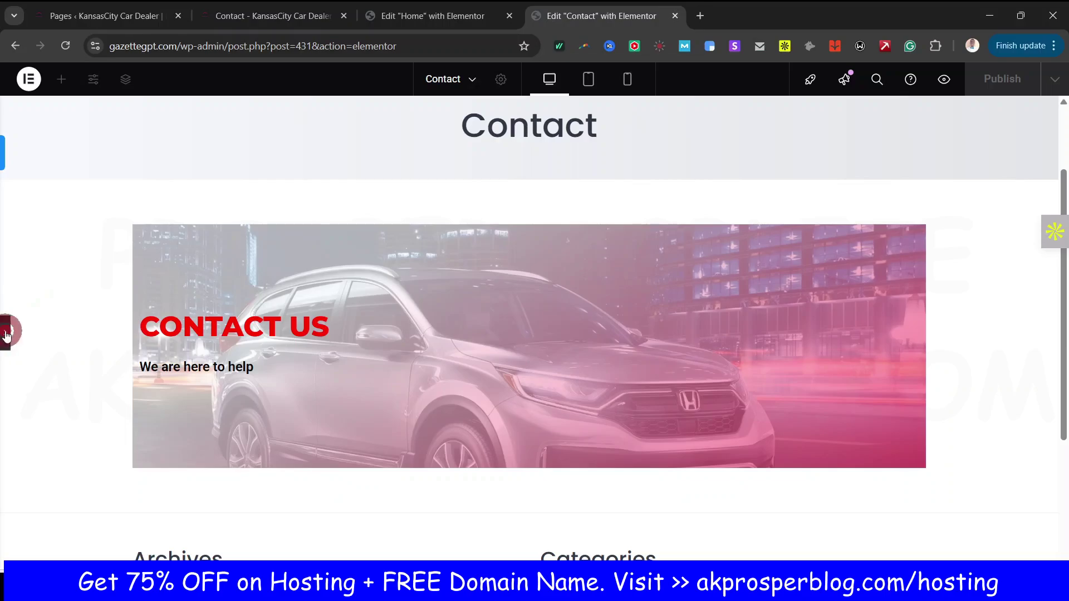
Step: Set the gradient overlay's opacity to 0.68 and second color location to 59%, and publish the page
left_click(6, 334)
mouse_move(106, 390)
left_mouse_down()
mouse_move(67, 389)
mouse_move(105, 391)
left_mouse_up()
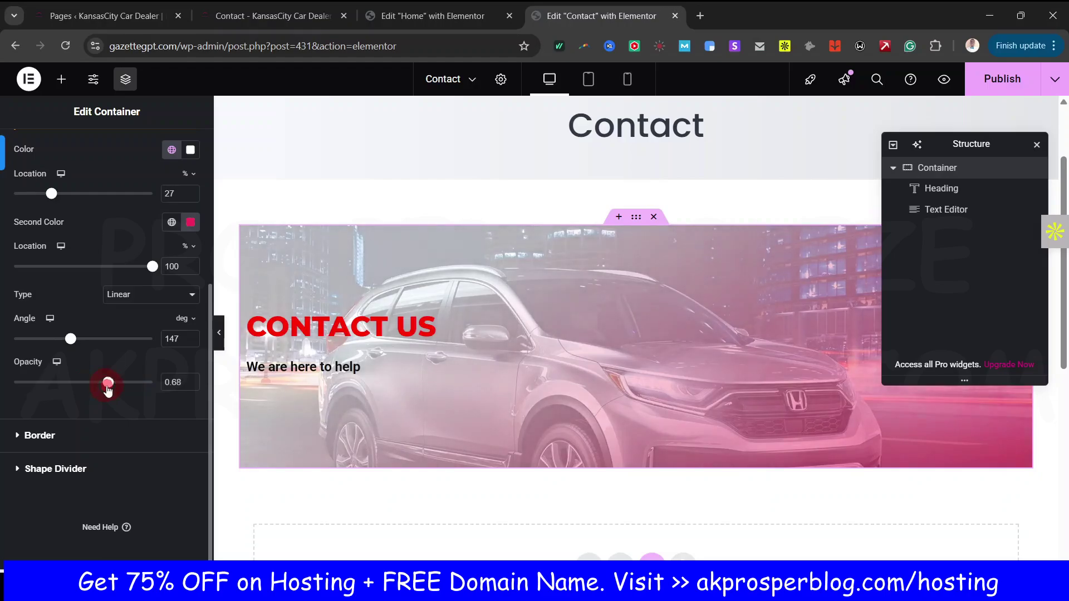
left_click_drag(153, 273, 97, 287)
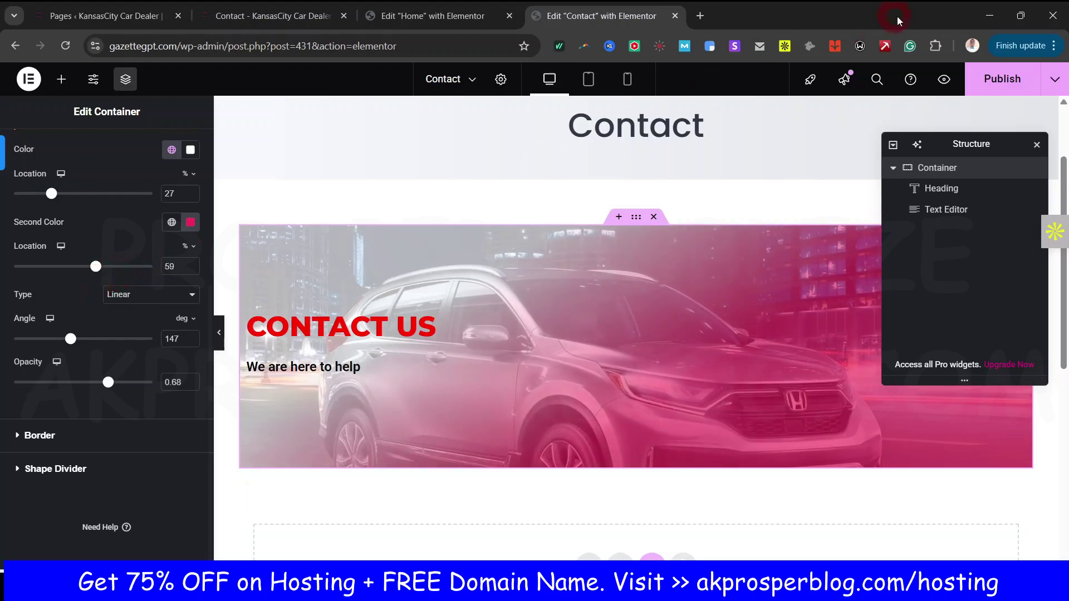
left_click(1001, 79)
Step: Copy "We're available 24/7 to attend to your inquiry." from the reference Contact page and return to the Contact page editor
left_click(286, 18)
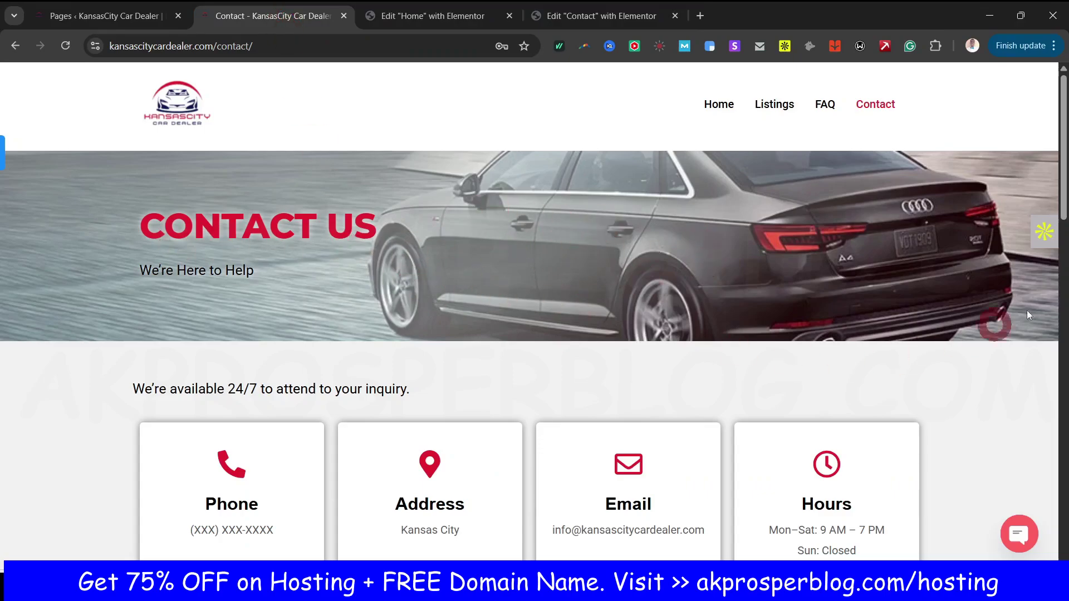
scroll(1063, 178, "down", 2)
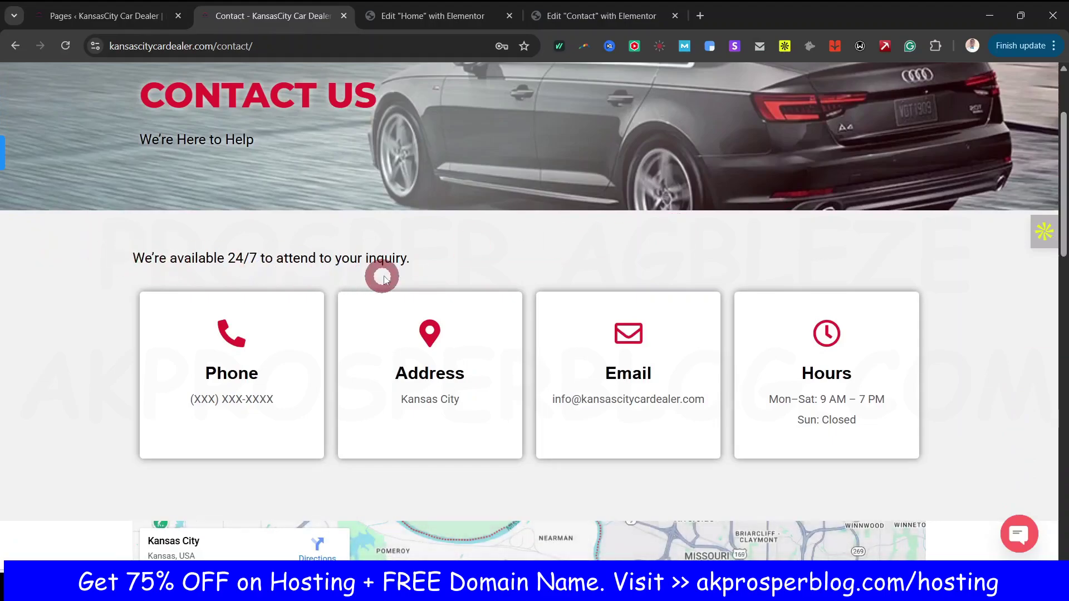
left_click_drag(432, 248, 127, 264)
key("ctrl+c")
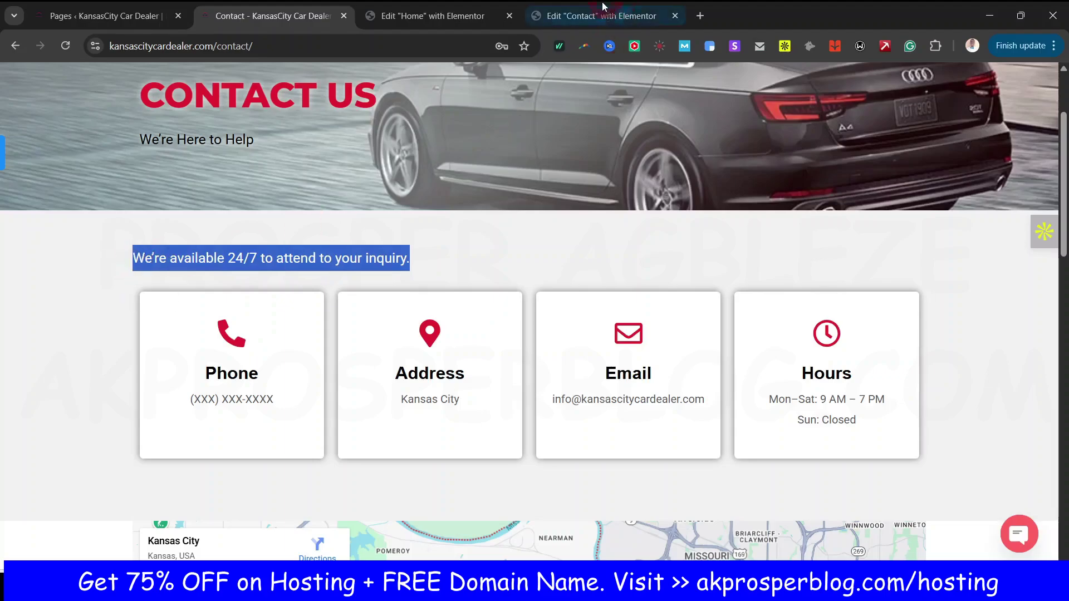
left_click(455, 17)
left_click(579, 17)
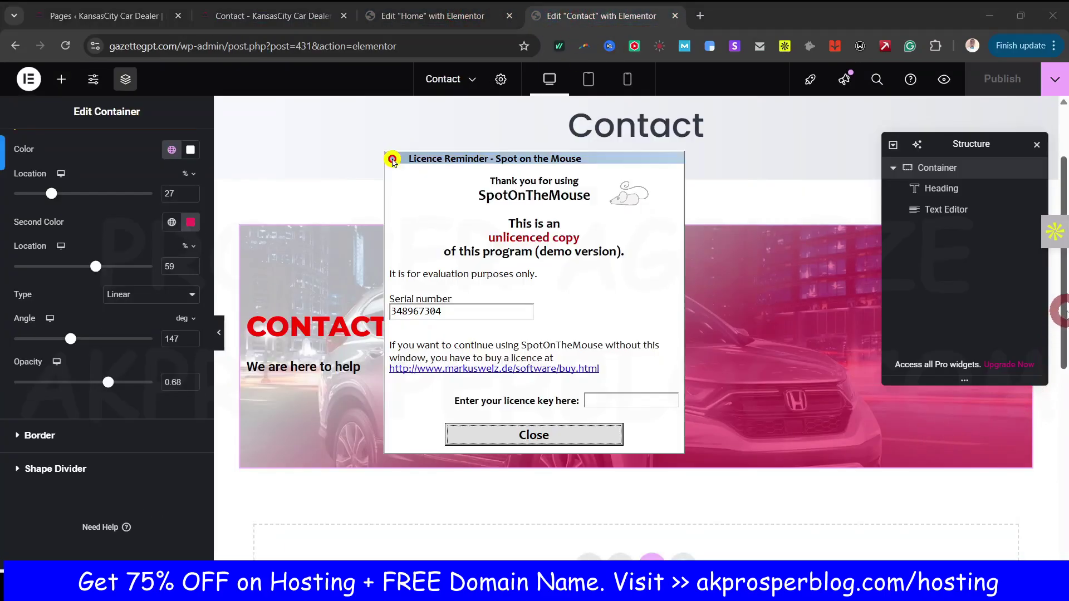
left_click(571, 434)
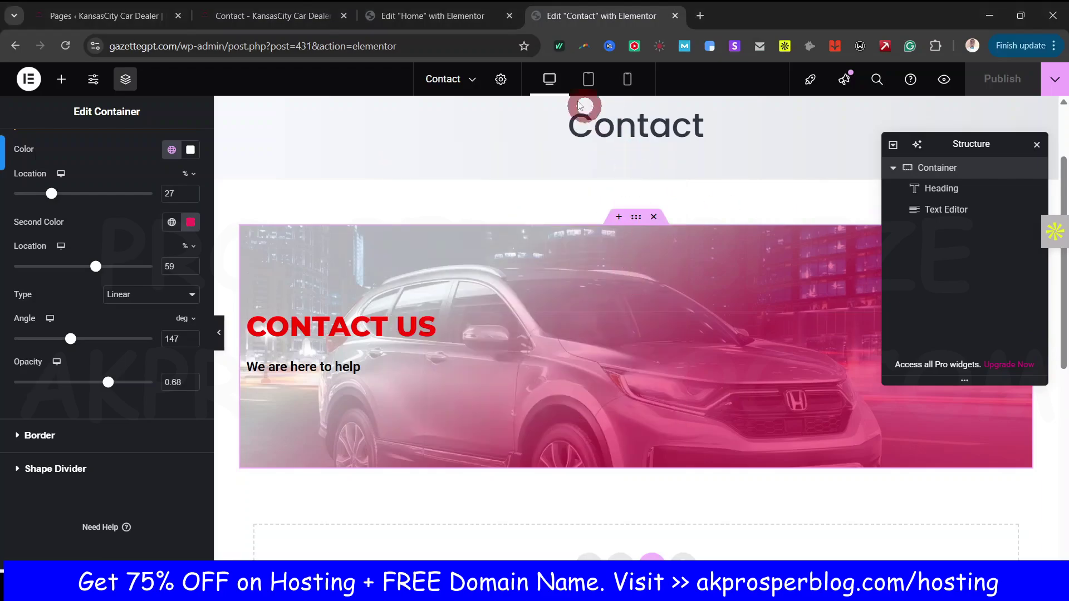
Step: Center the "We are here to help" text and the CONTACT US heading for mobile, return to the desktop layout and publish the page
left_click(627, 78)
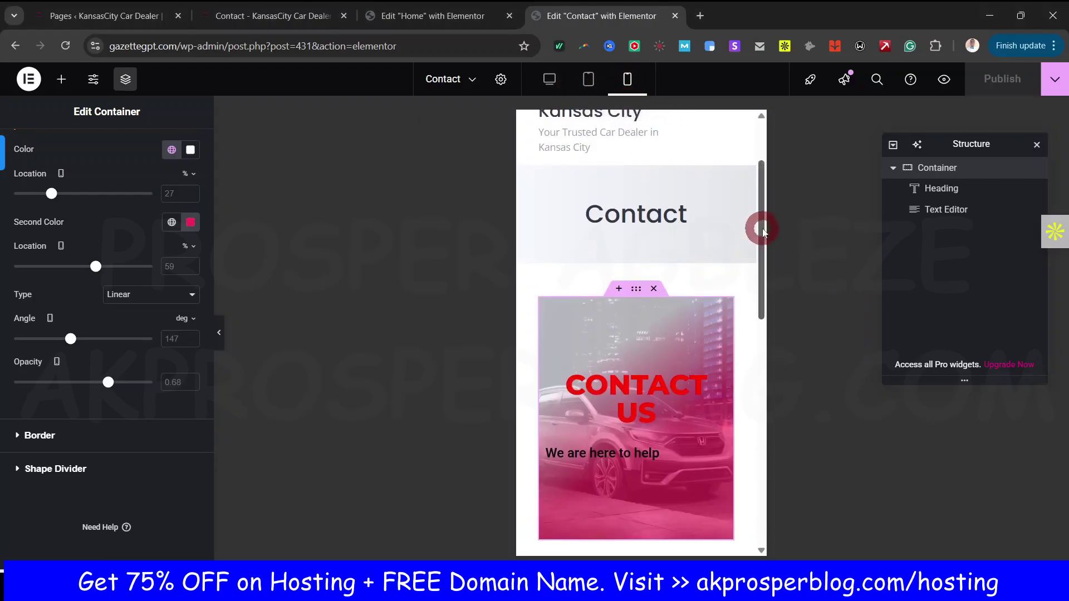
left_click_drag(768, 257, 766, 268)
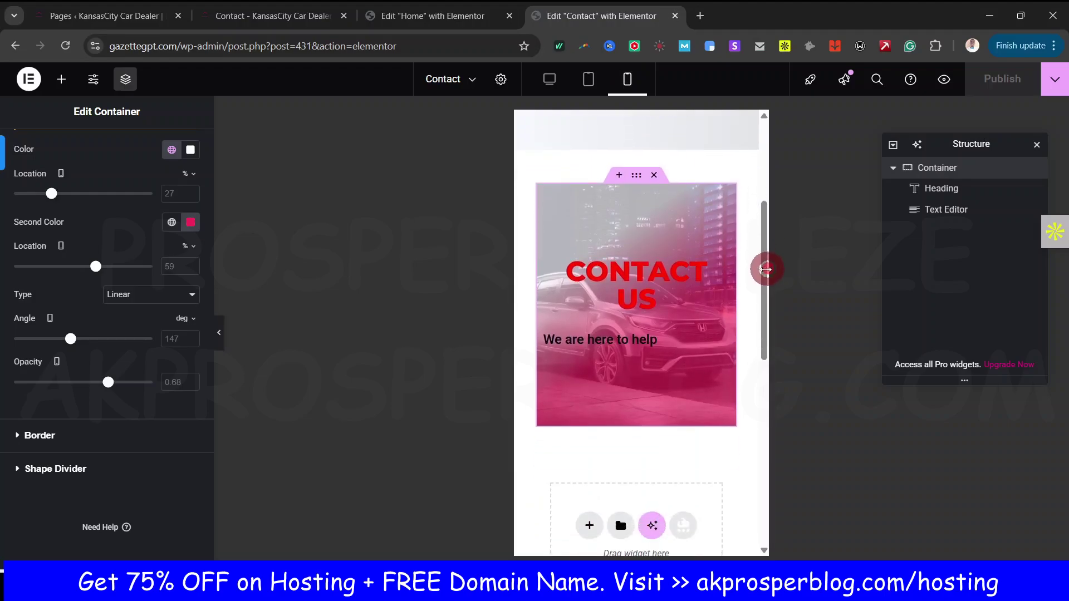
left_click(600, 347)
left_click(153, 229)
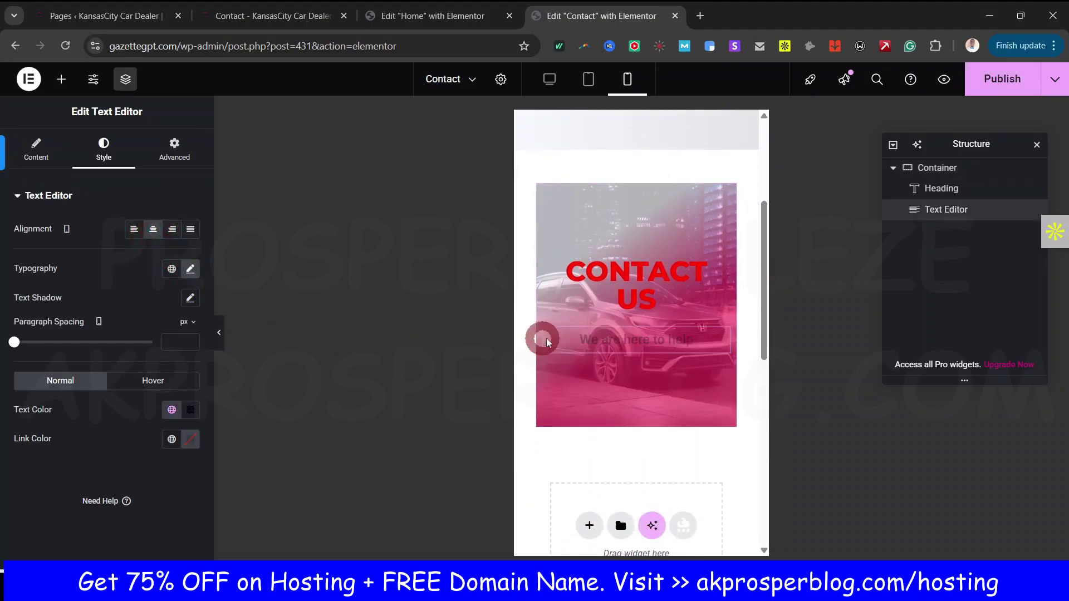
left_click(646, 278)
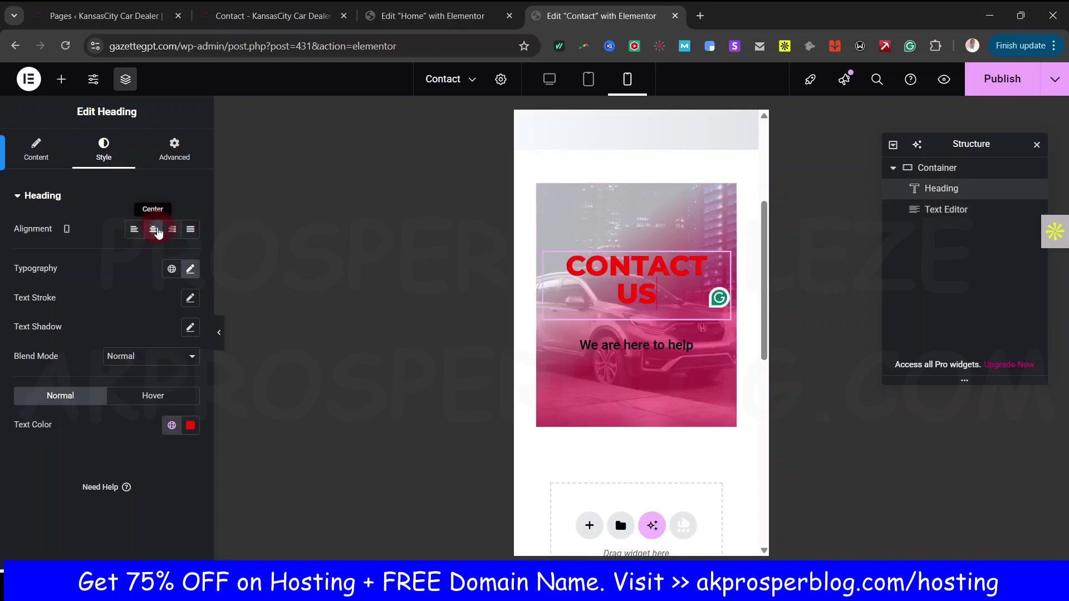
left_click(157, 233)
left_click(154, 230)
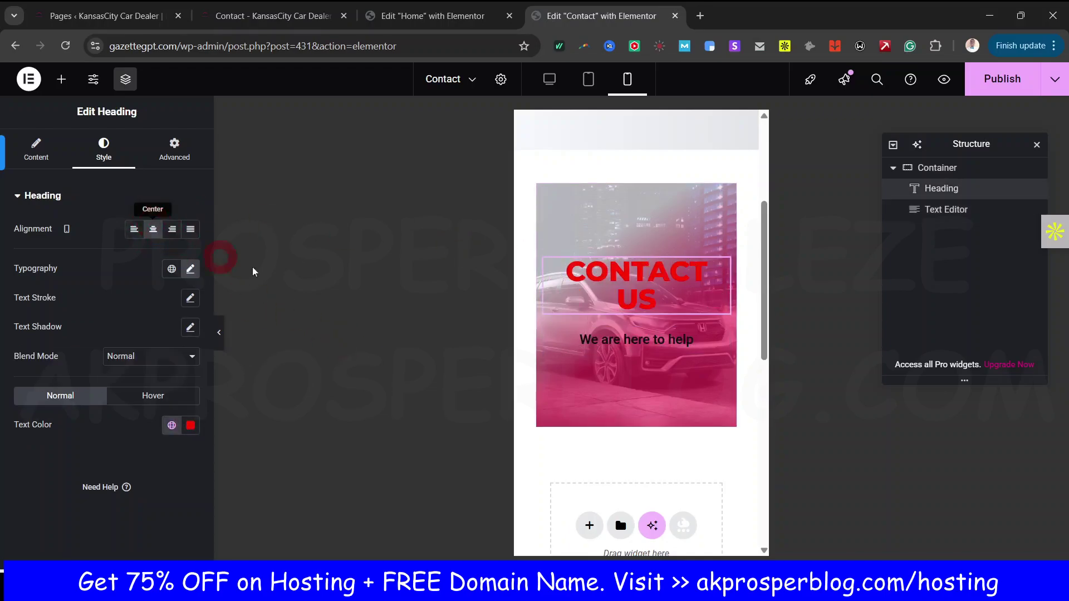
left_click(562, 81)
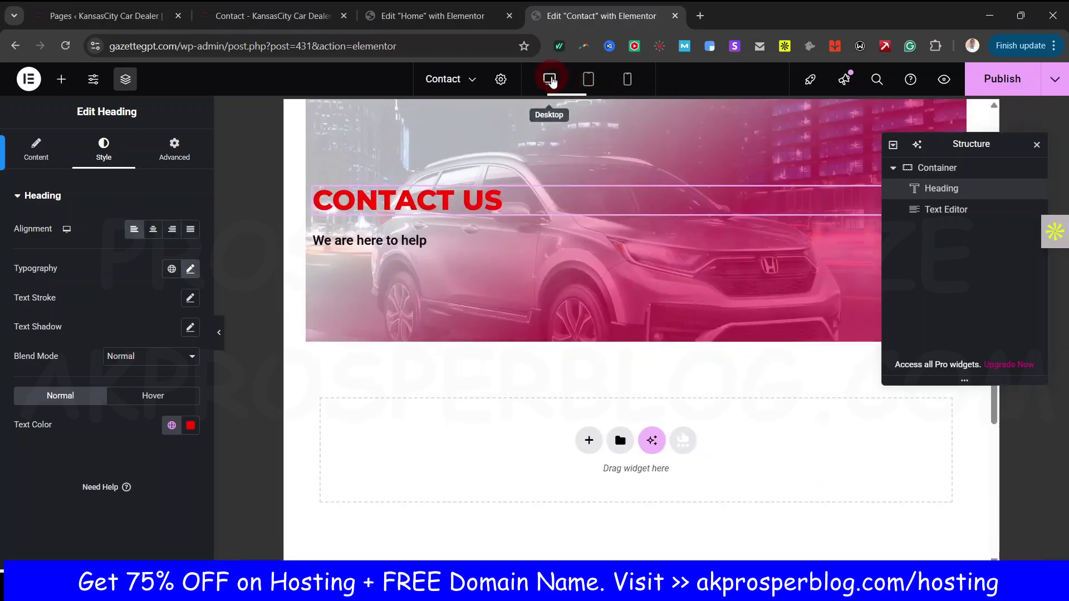
left_click(1008, 82)
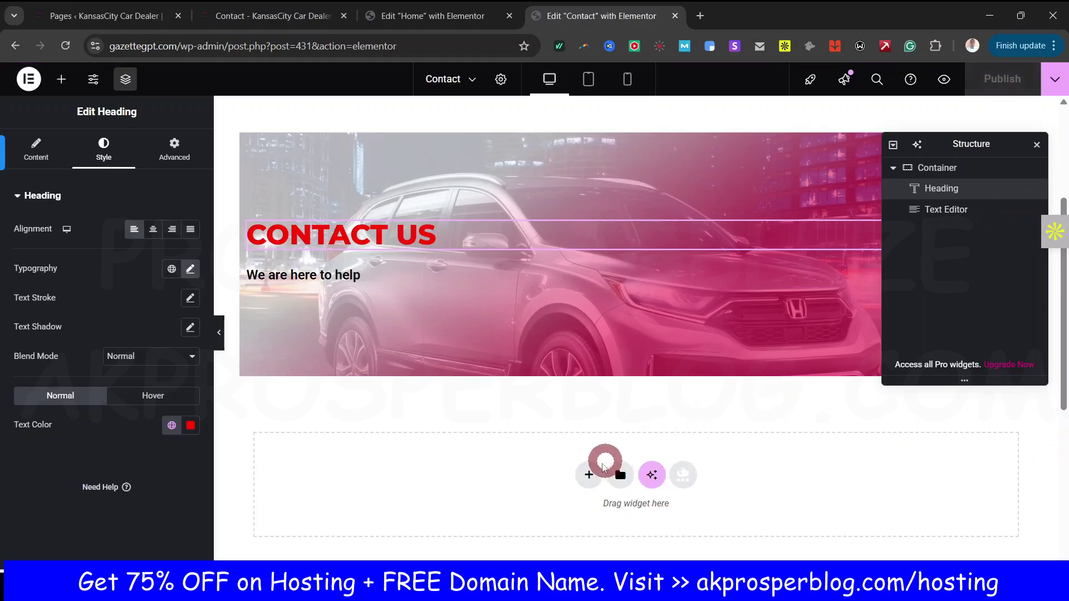
Step: Add a single-column Flexbox container directly below the CONTACT US hero
left_click(589, 474)
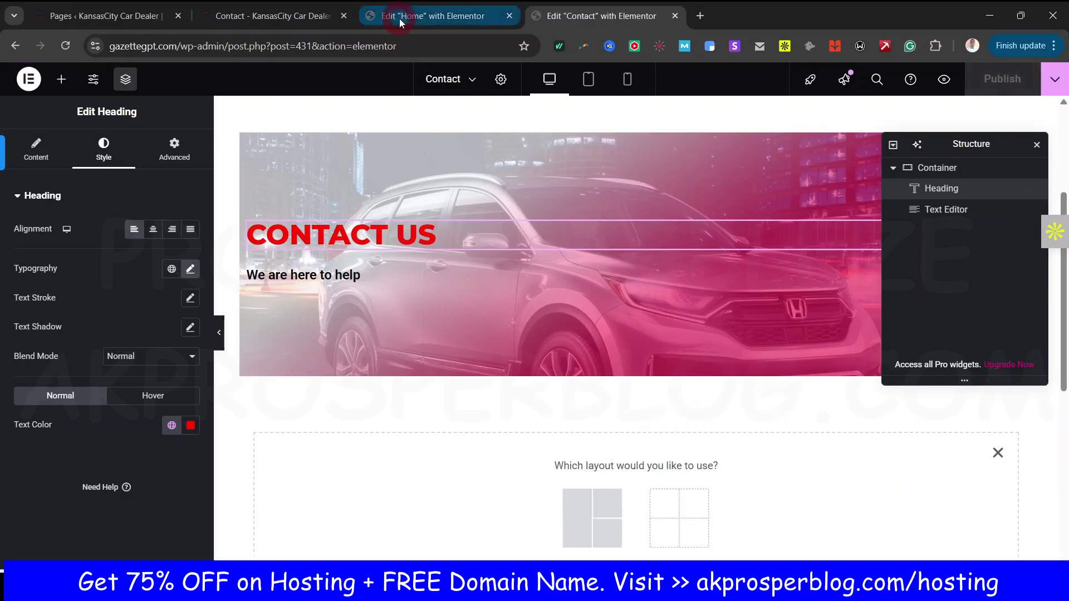
left_click(590, 508)
left_click(453, 515)
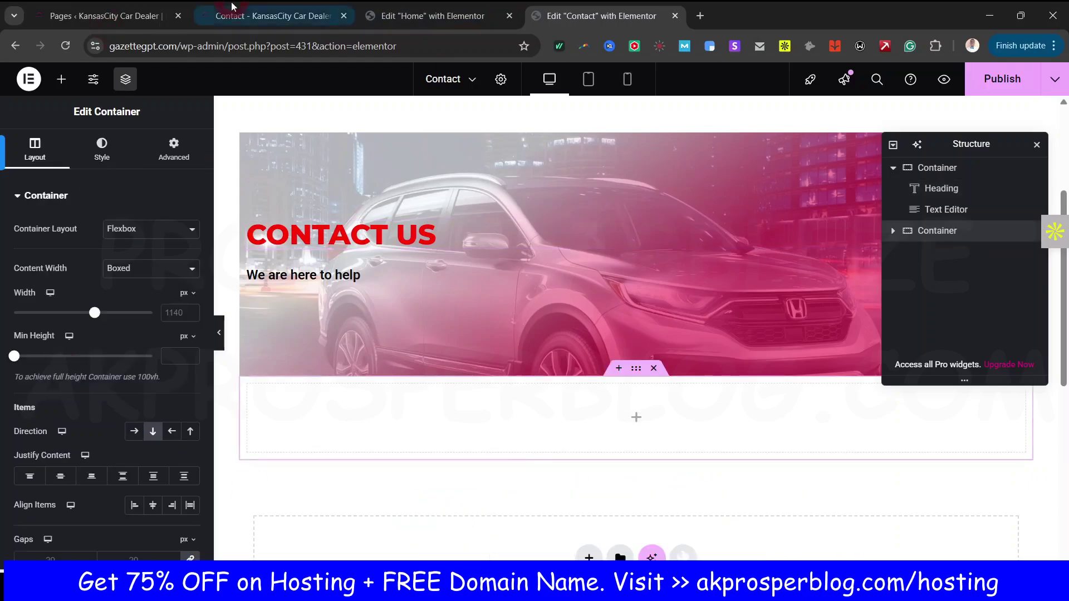
Step: Check the reference Contact page's details section, and paste a copy of the hero's "We are here to help" text into the new container
left_click(441, 9)
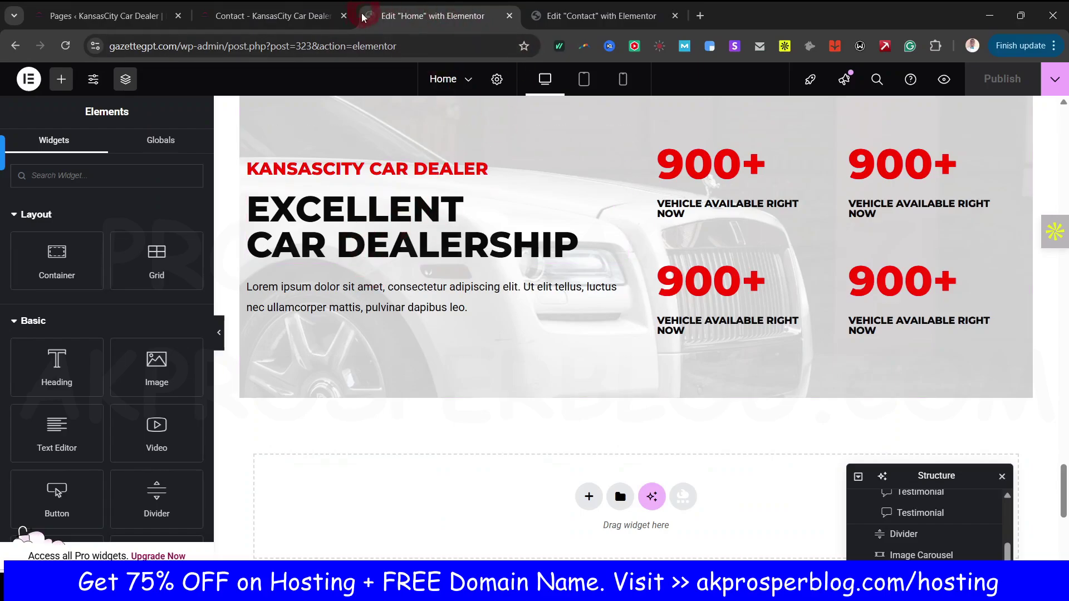
left_click(300, 17)
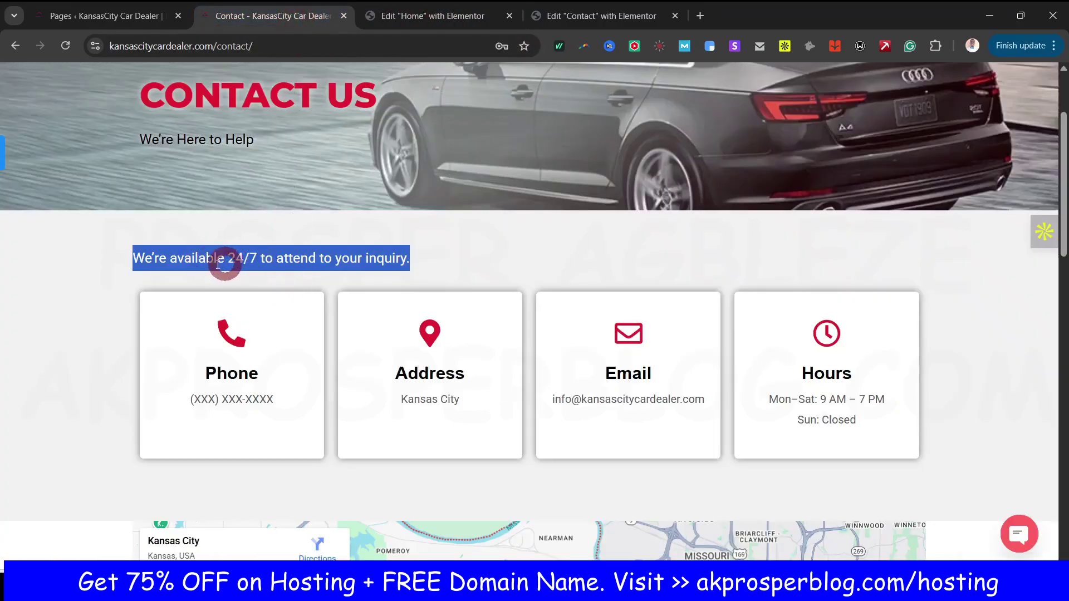
left_click(607, 16)
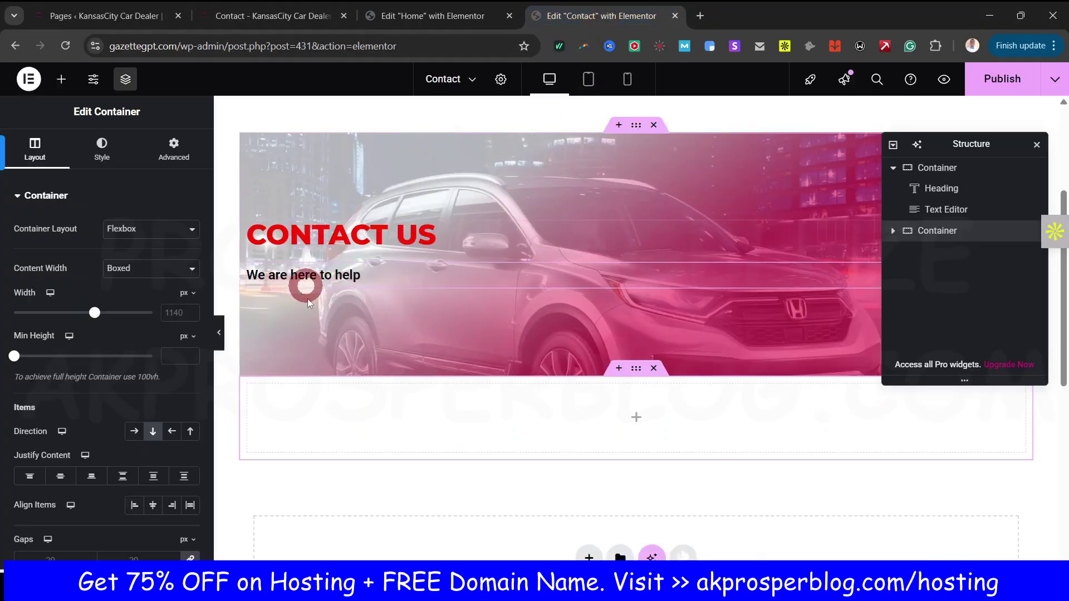
right_click(315, 281)
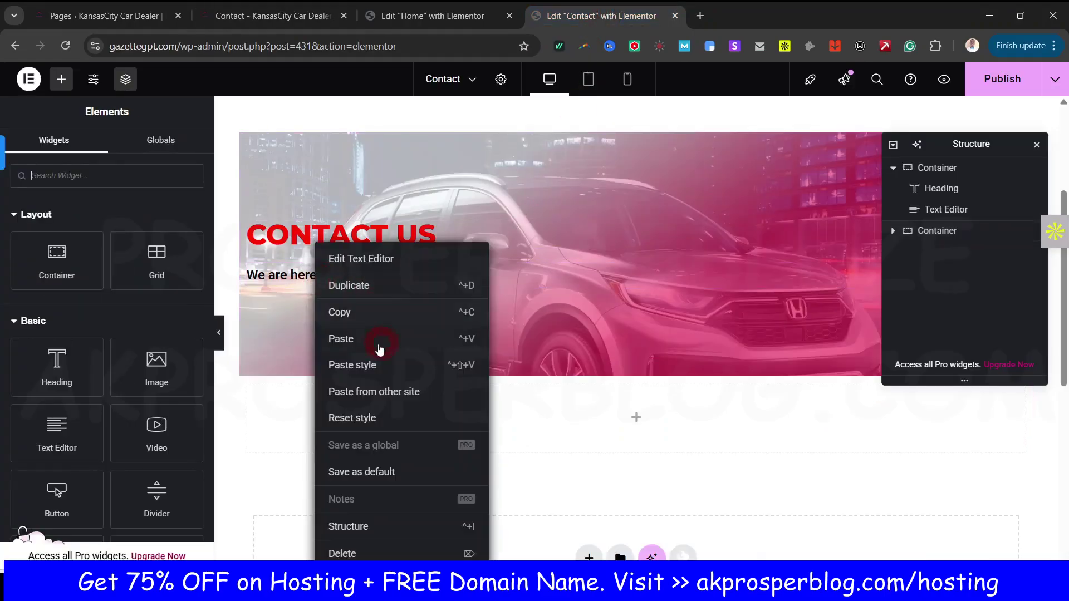
left_click(362, 315)
right_click(509, 428)
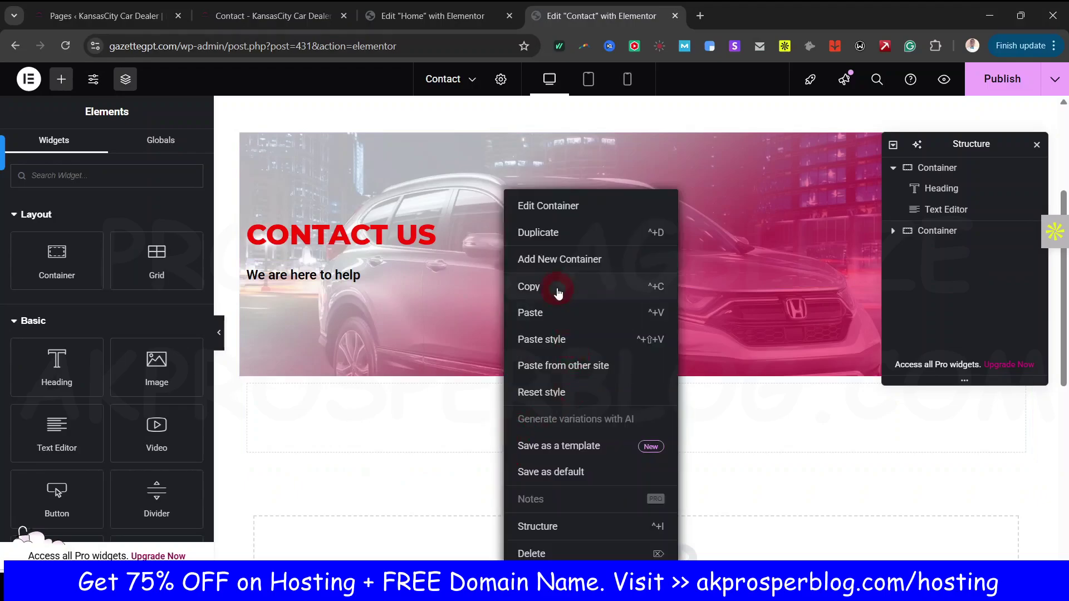
left_click(552, 311)
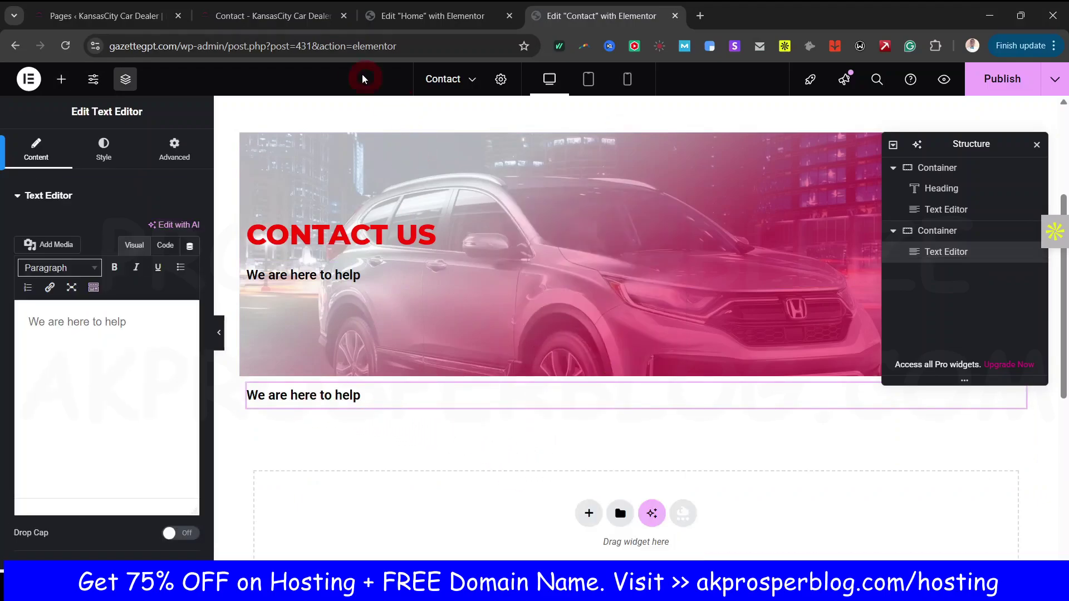
Step: Replace the pasted text with "We're available 24/7 to attend to your inquiry." copied from the reference Contact page
left_click(281, 16)
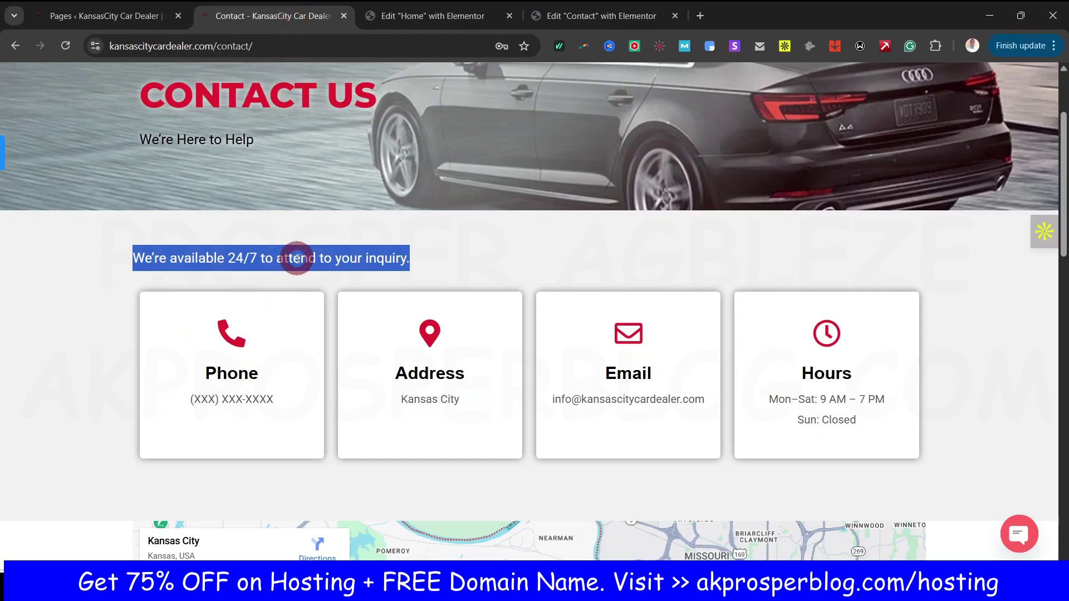
key("ctrl+c")
left_click(601, 16)
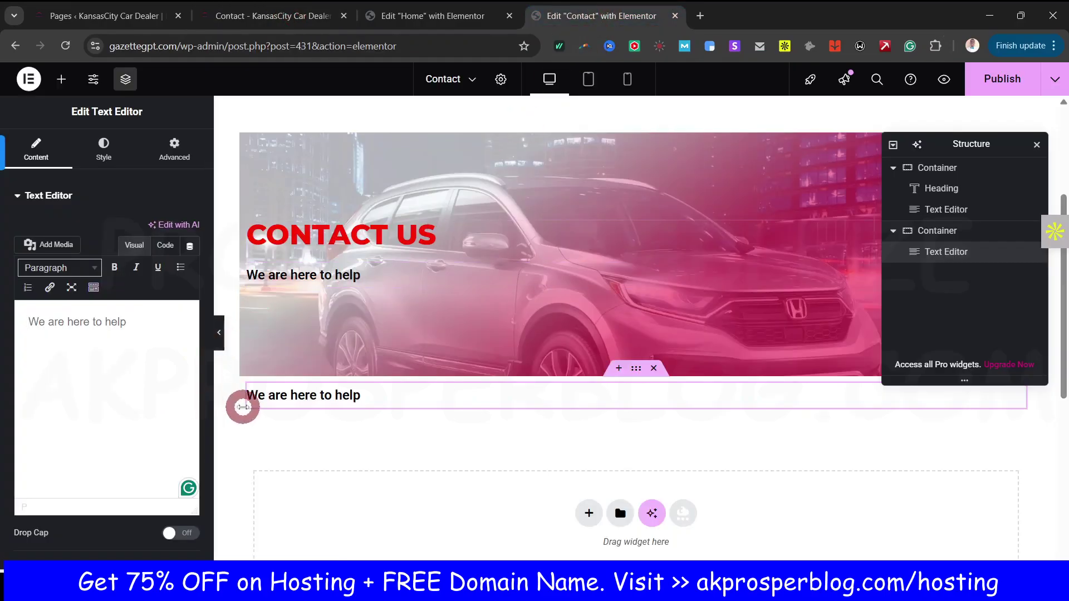
left_click(68, 399)
key("ctrl+a")
key("ctrl+v")
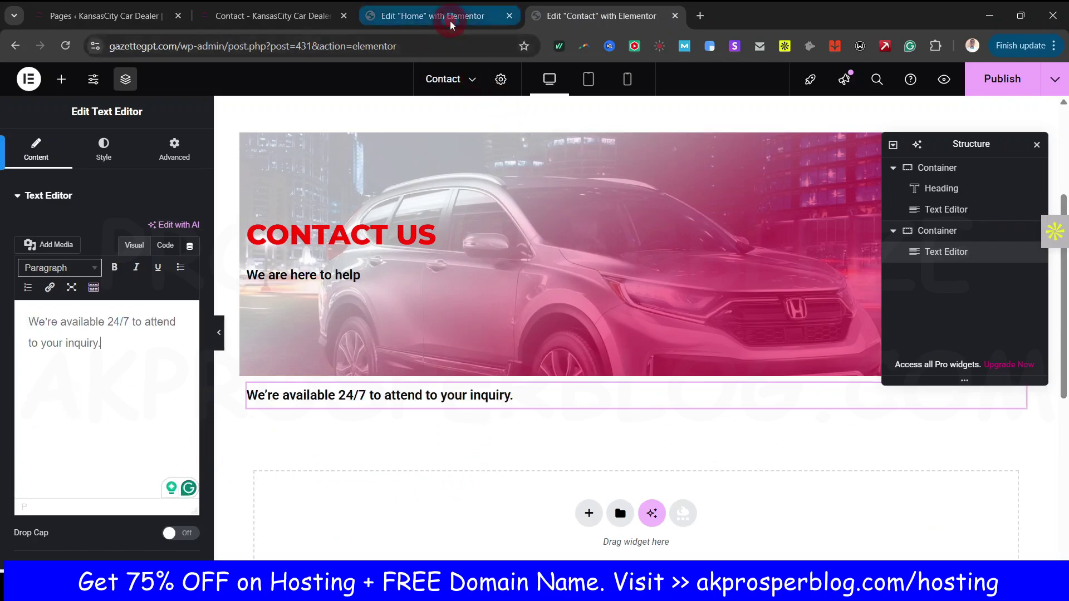
Step: Check the reference contact cards, and add a grid of 4 columns and 1 row below the availability text
left_click(432, 16)
left_click(310, 18)
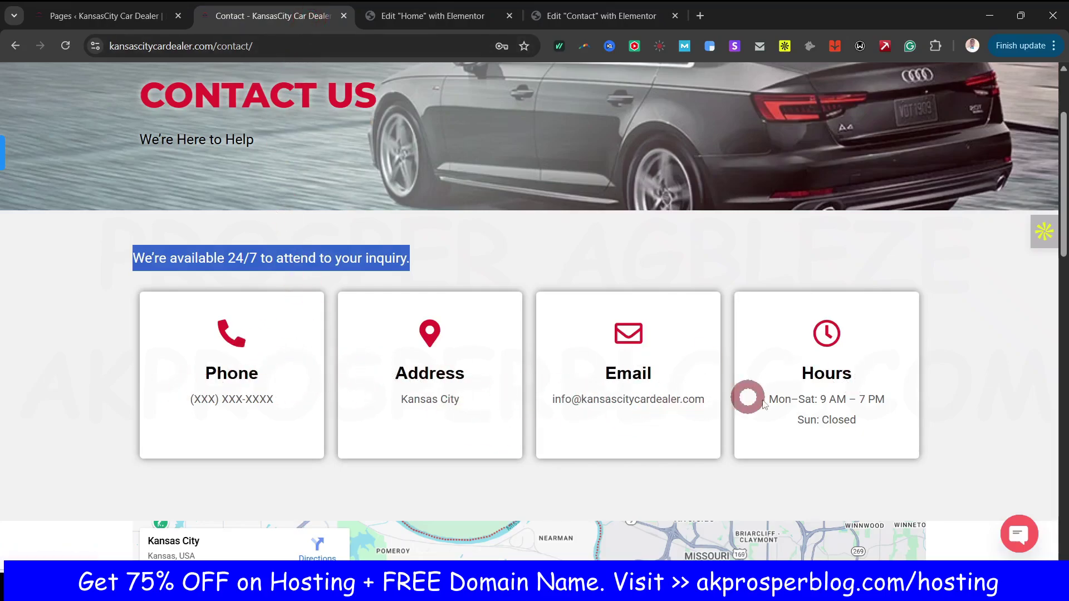
left_click(612, 15)
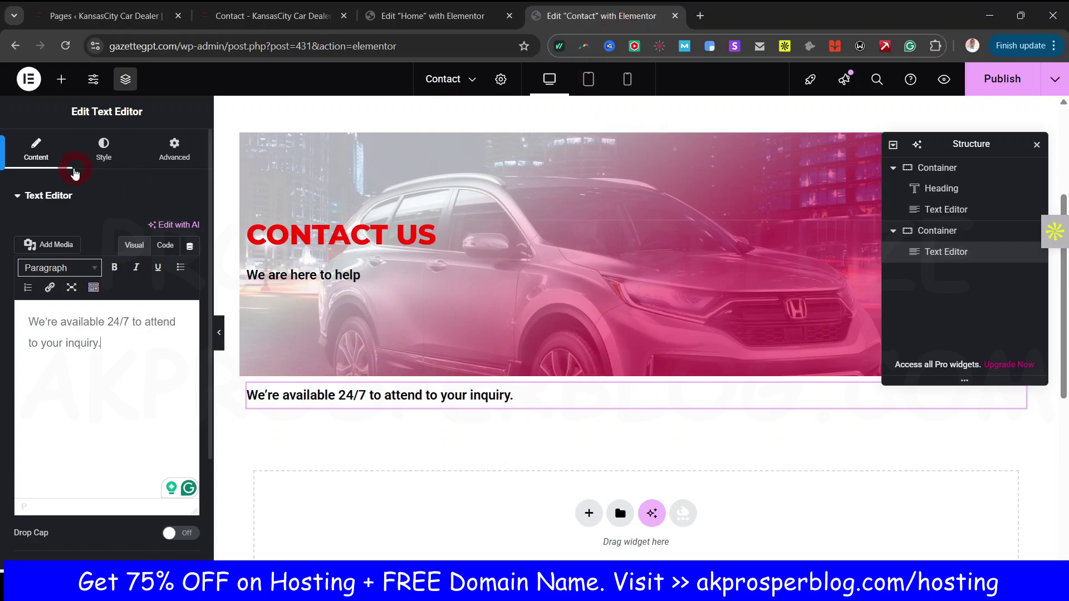
left_click(62, 78)
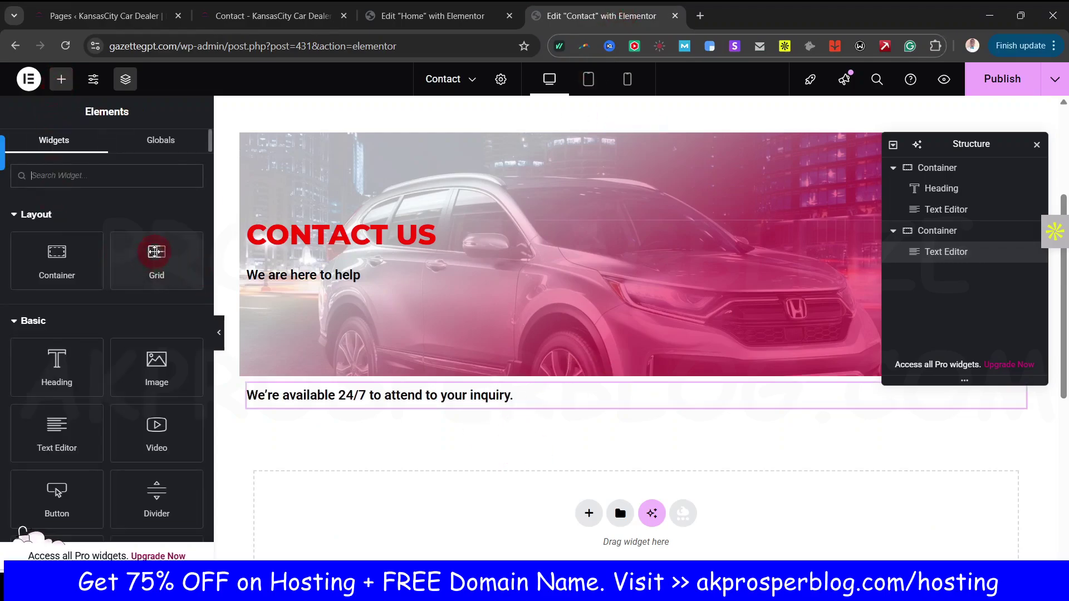
left_click_drag(152, 249, 563, 399)
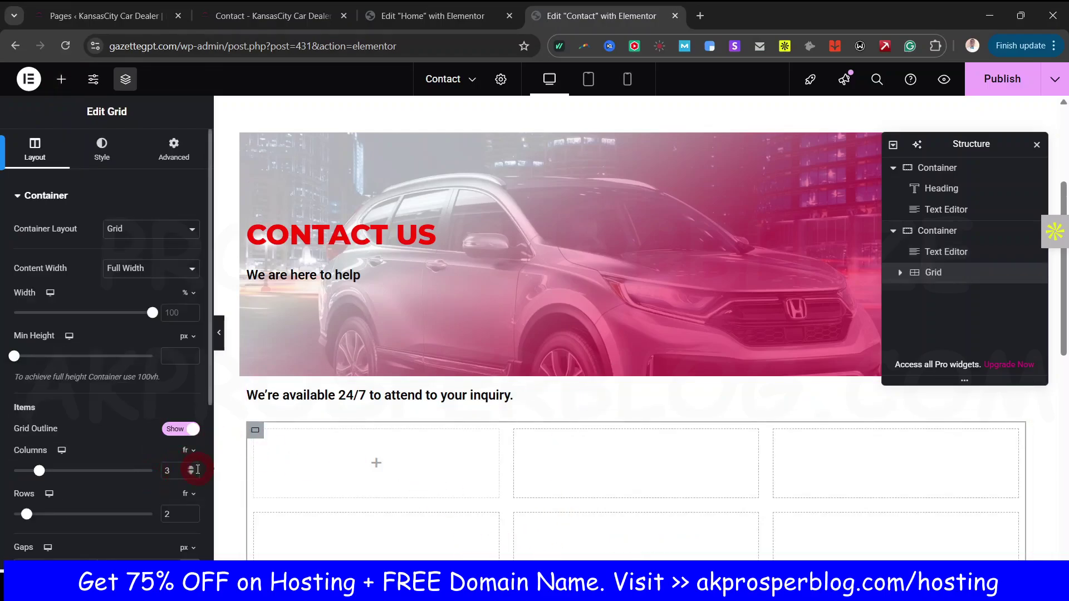
left_click(191, 469)
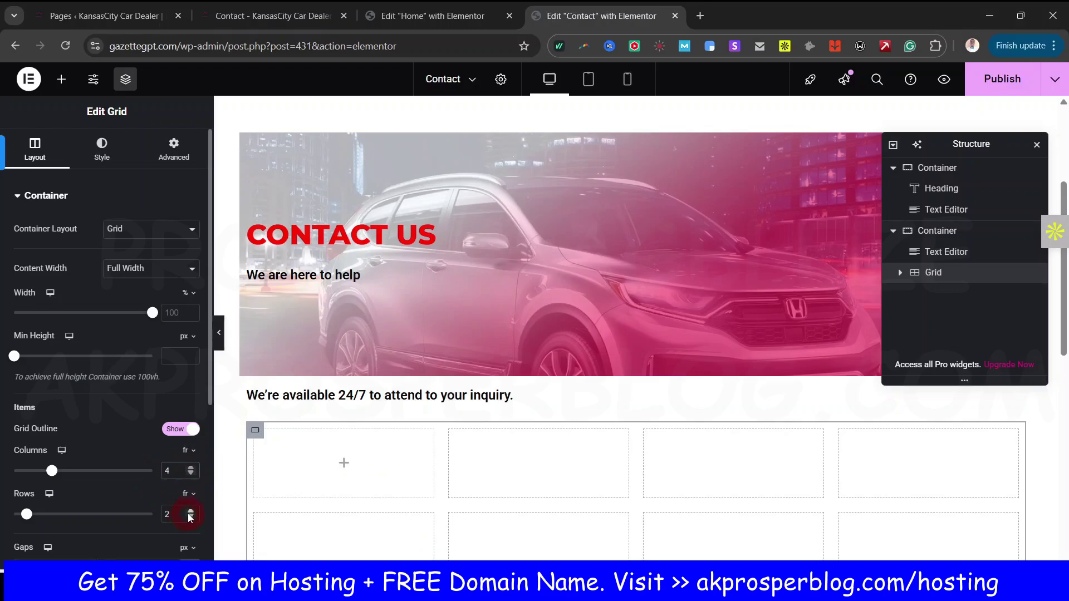
left_click(191, 518)
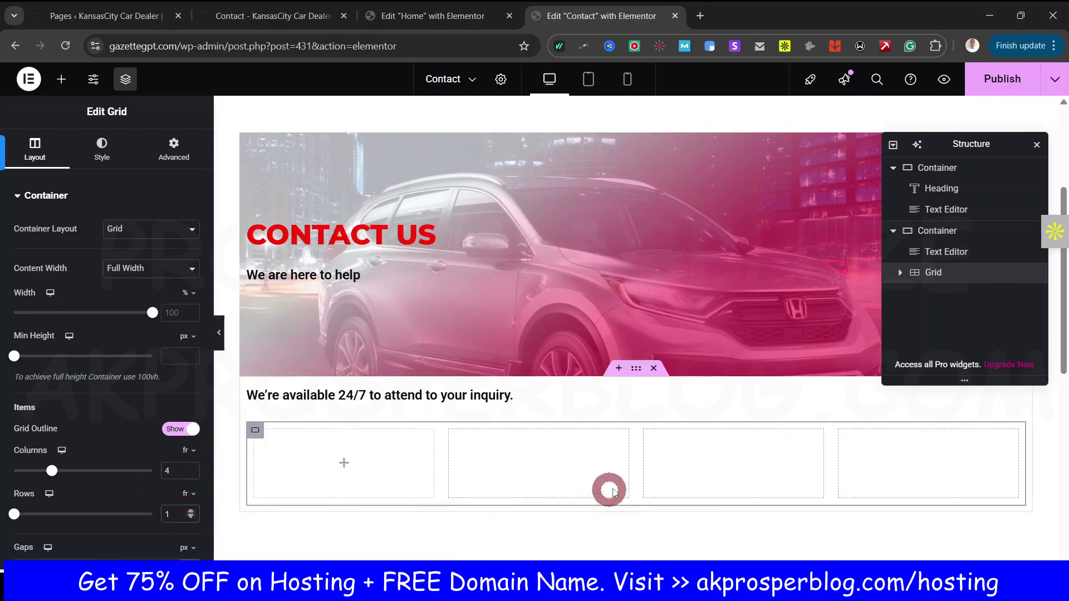
Step: Look at the Phone card on the reference page and bring up the widget list in the Contact editor
left_click(320, 15)
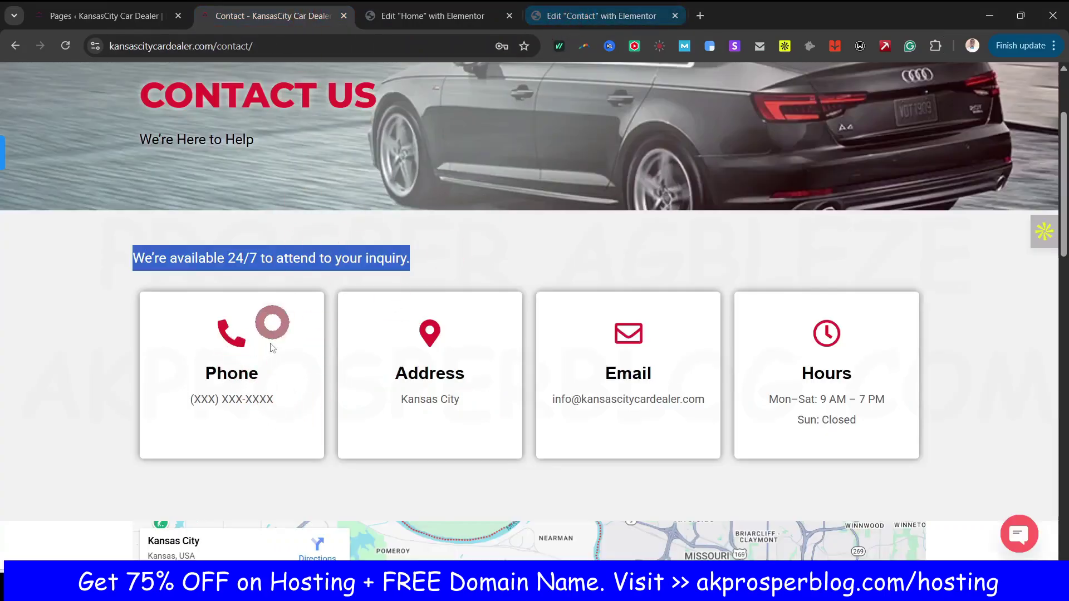
left_click(627, 17)
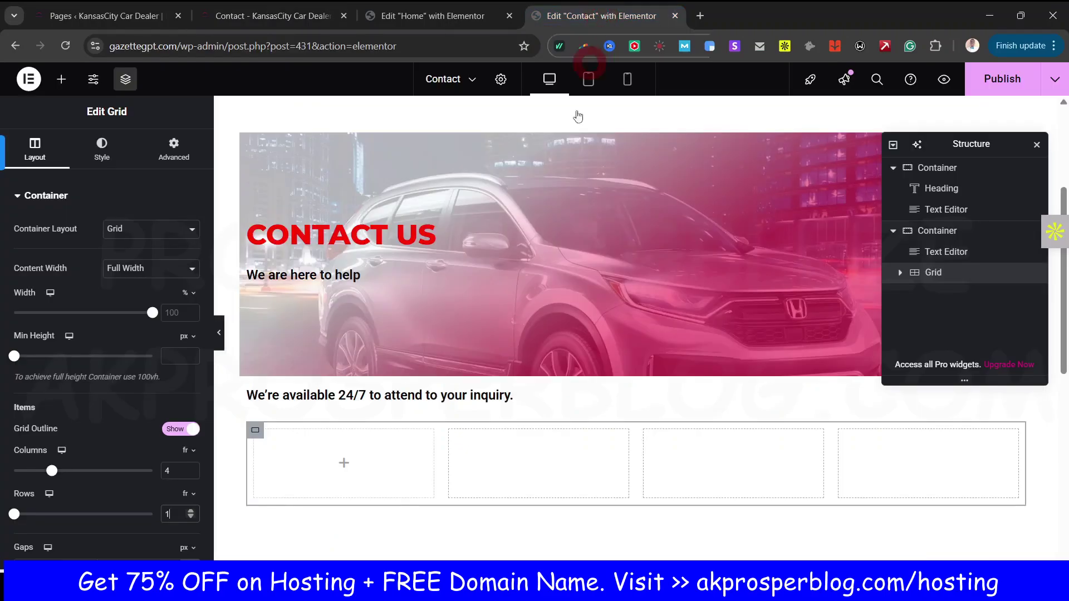
left_click(62, 81)
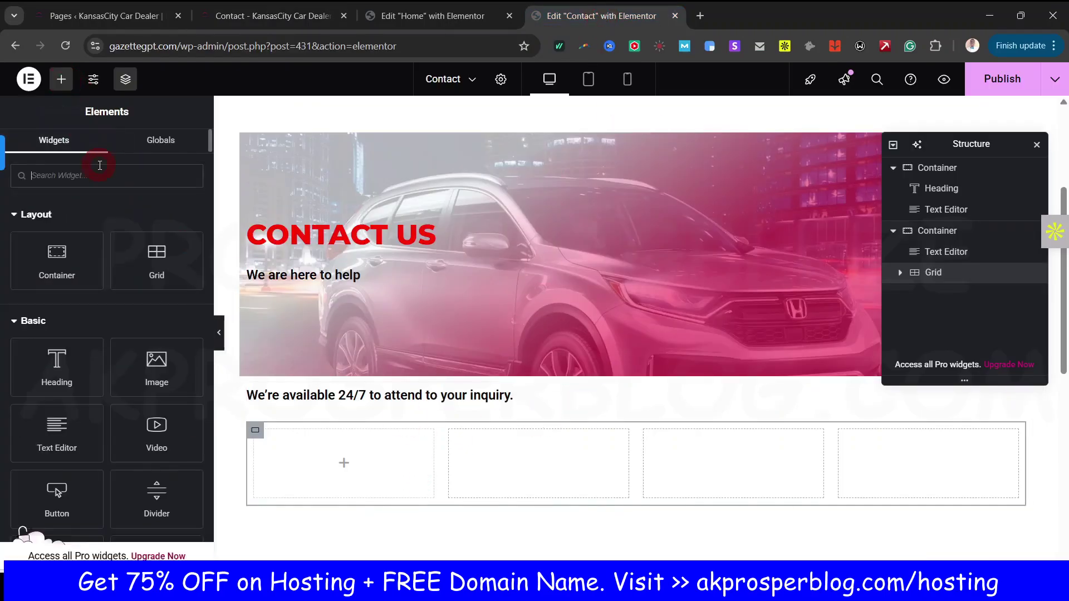
type("info")
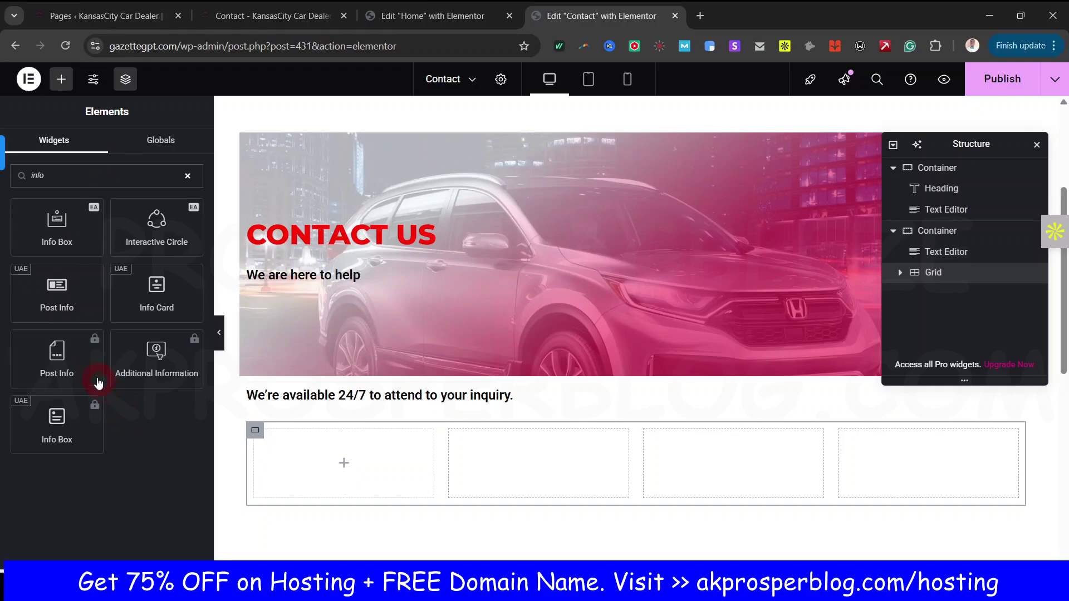
key("BackSpace")
key("BackSpace")
key("BackSpace")
key("BackSpace")
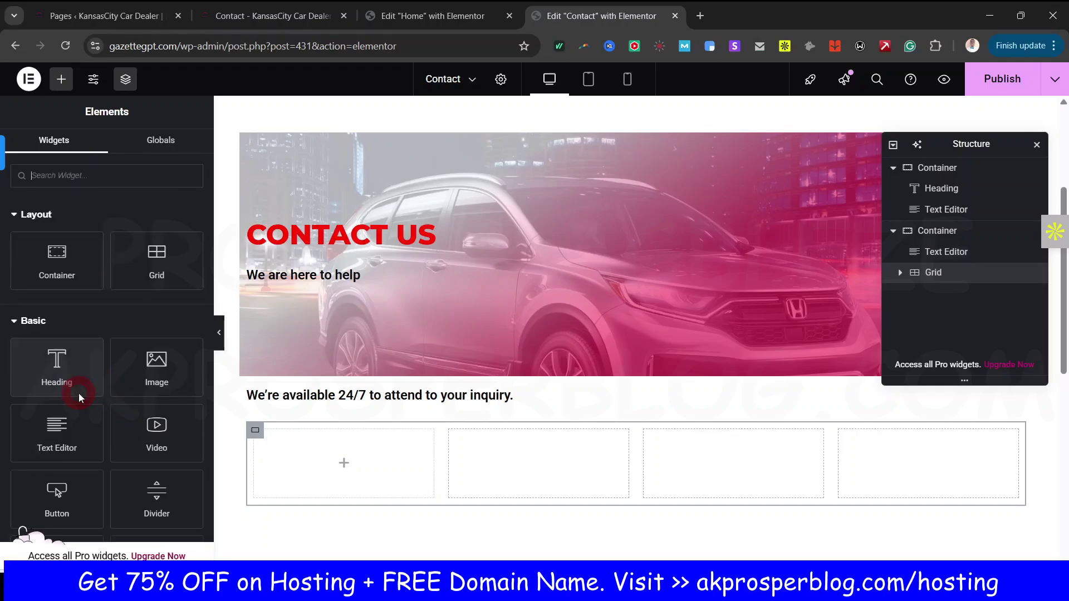
type("d")
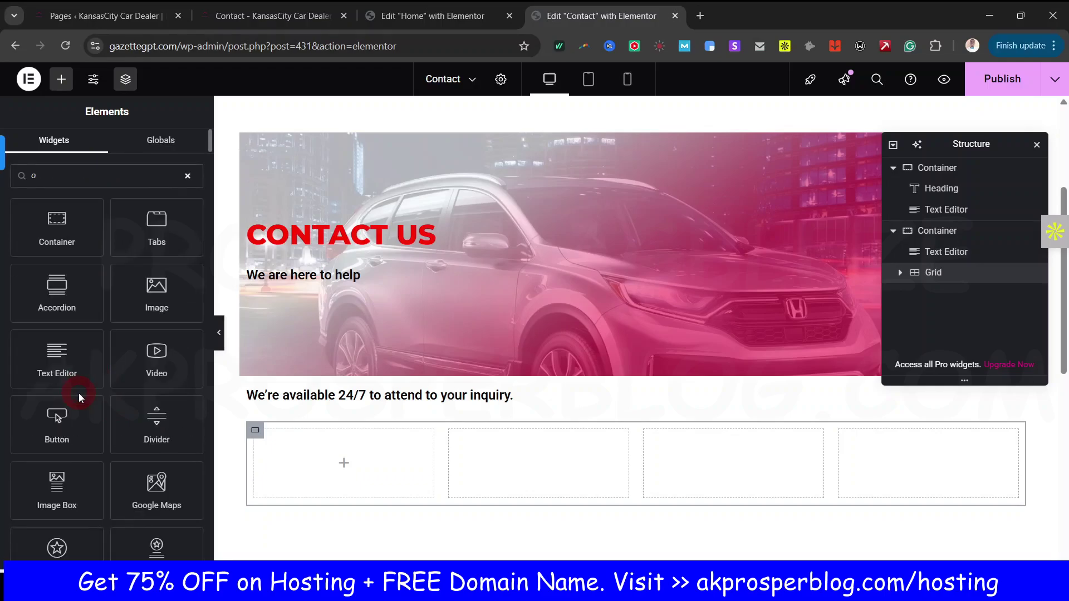
key("BackSpace")
Step: Search the widgets for "icon" and place an Icon Box in the grid's first cell
type("icon")
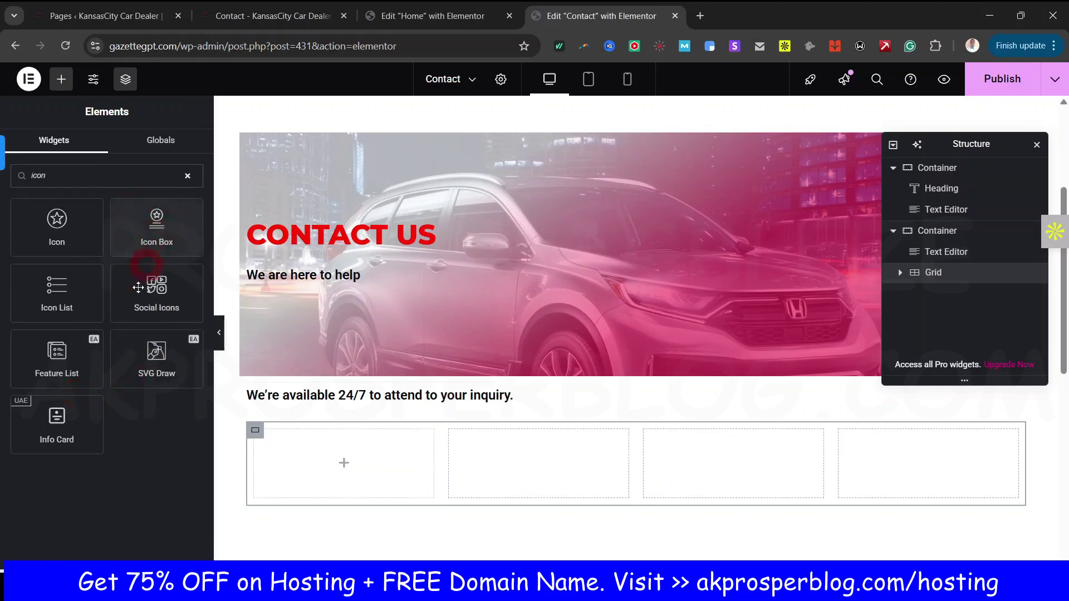
left_click_drag(156, 226, 342, 465)
scroll(1063, 277, "down", 4)
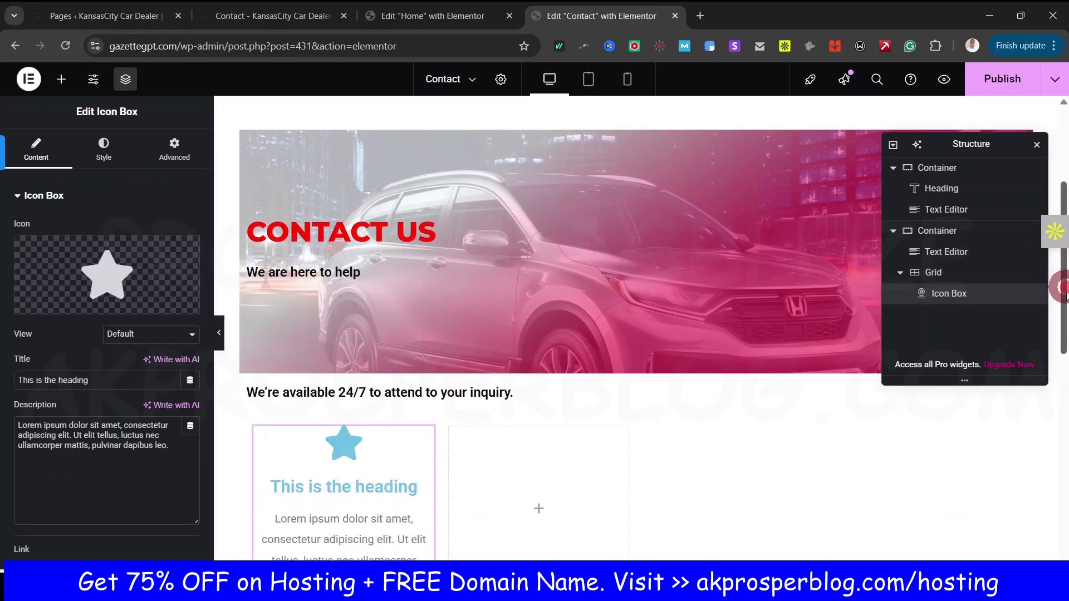
Step: Search the icon library for "phon" and replace the Icon Box's star with the phone handset icon matching the reference Phone card
left_click(273, 16)
left_click(594, 16)
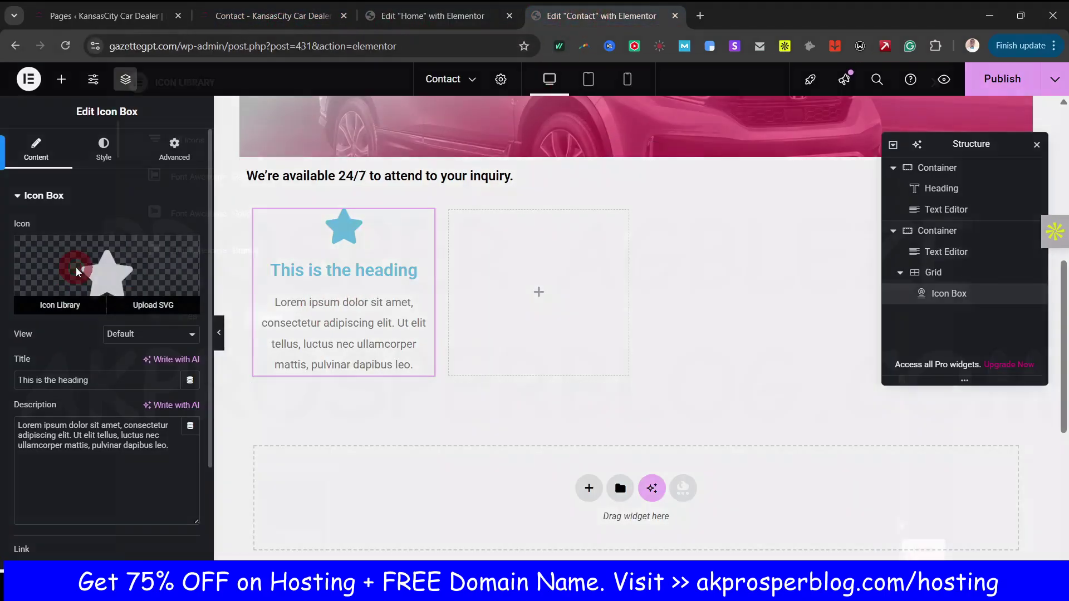
left_click(55, 302)
left_click(533, 136)
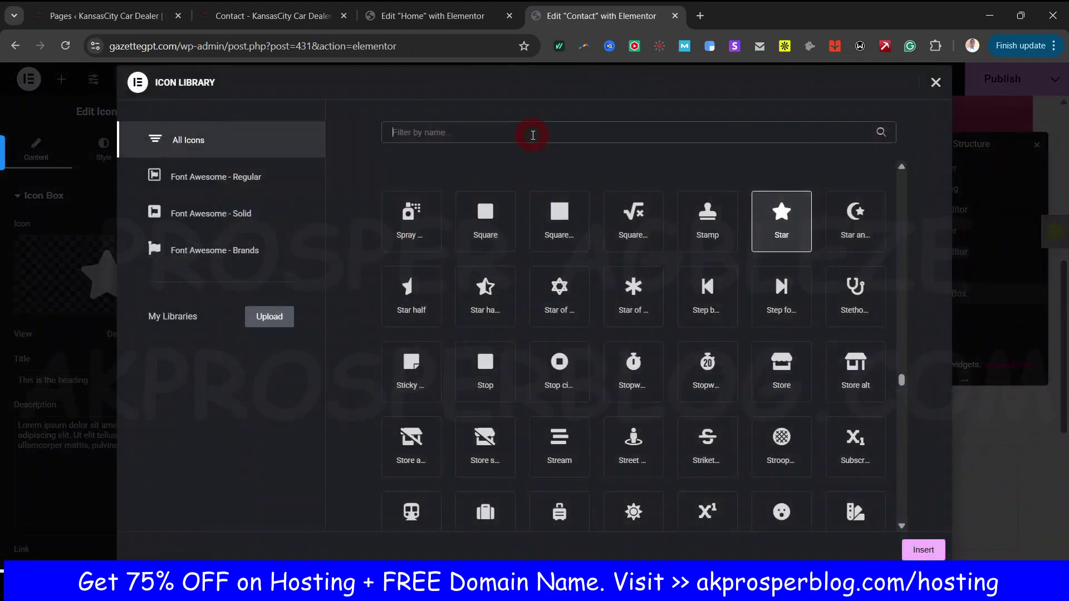
type("phon")
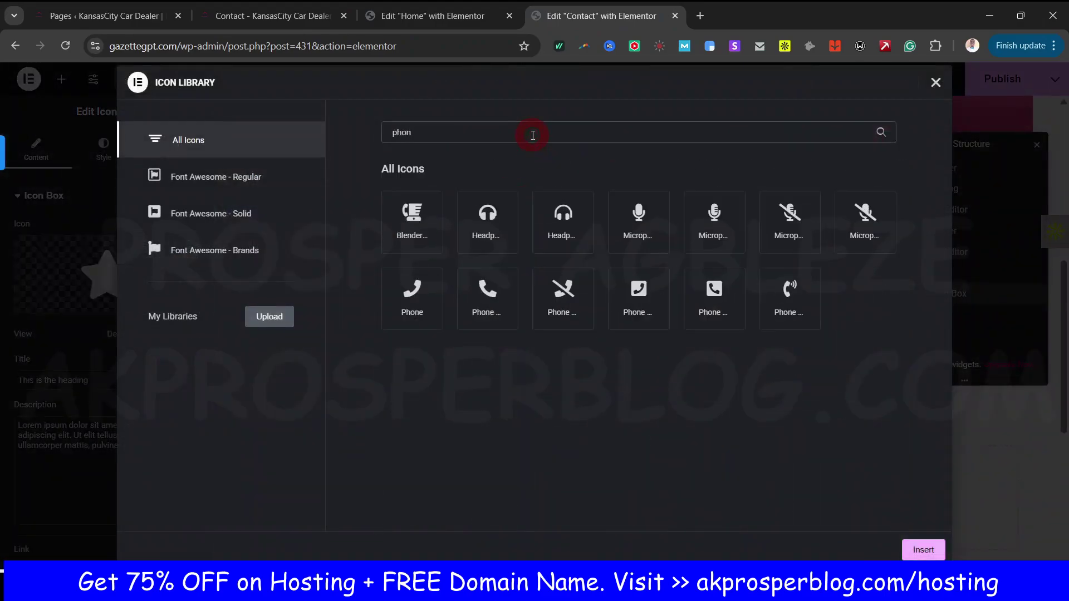
left_click(459, 311)
left_click(806, 511)
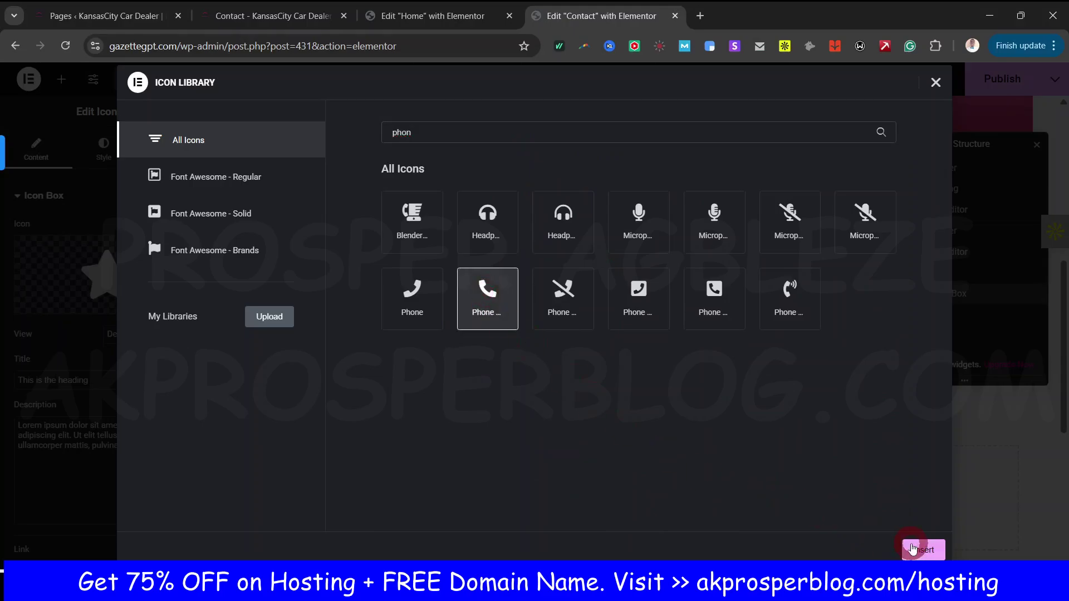
left_click(912, 549)
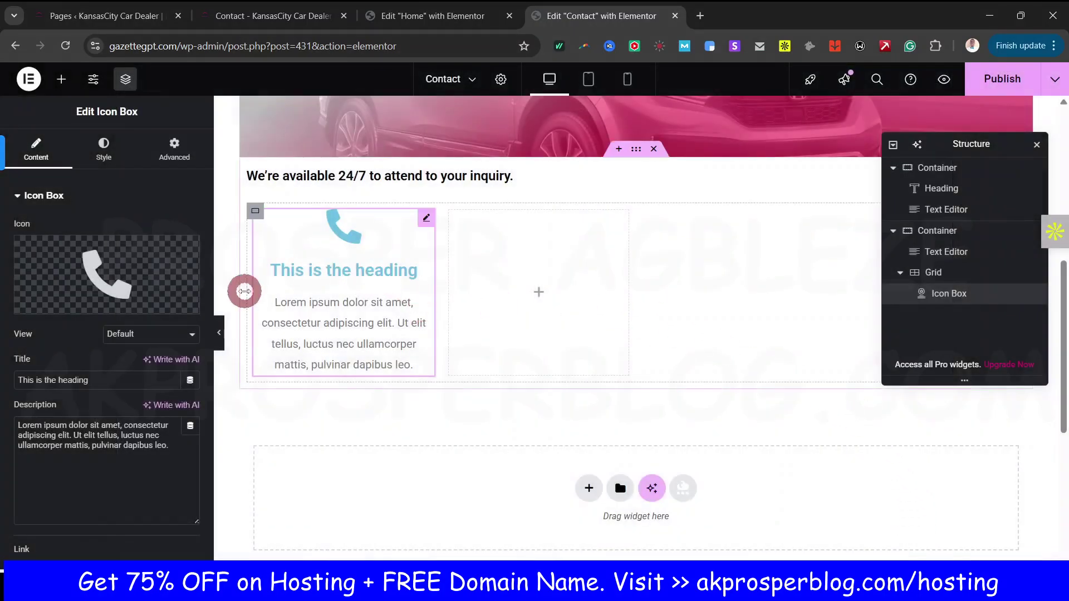
Step: Following the reference card, set the Icon Box's title to "Phone" and its description to the placeholder "XXX XXXX XXX"
left_click(256, 15)
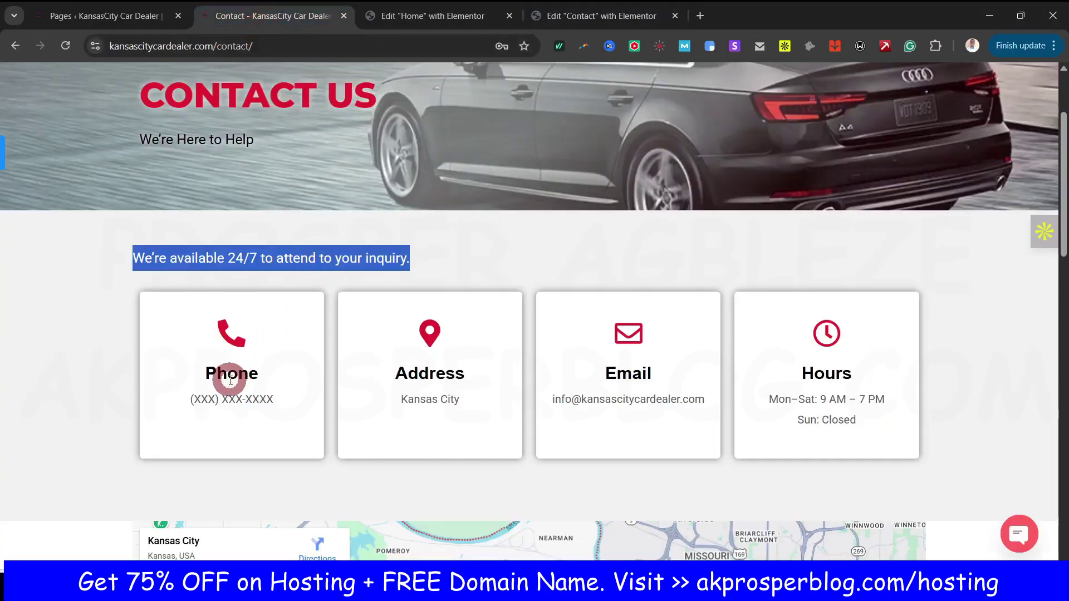
left_click(580, 16)
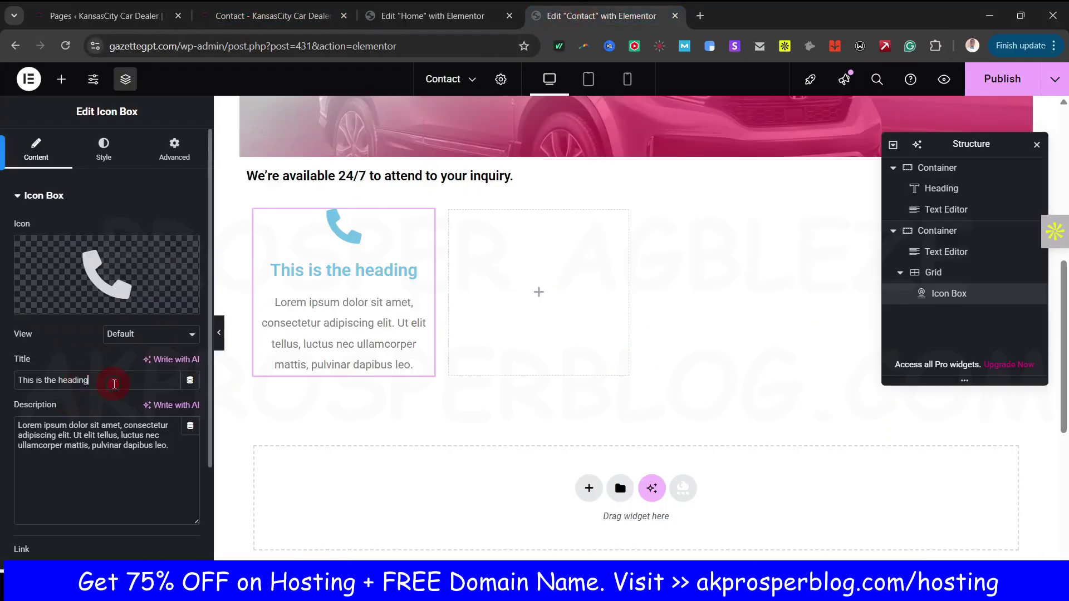
key("ctrl+a")
type("Ph")
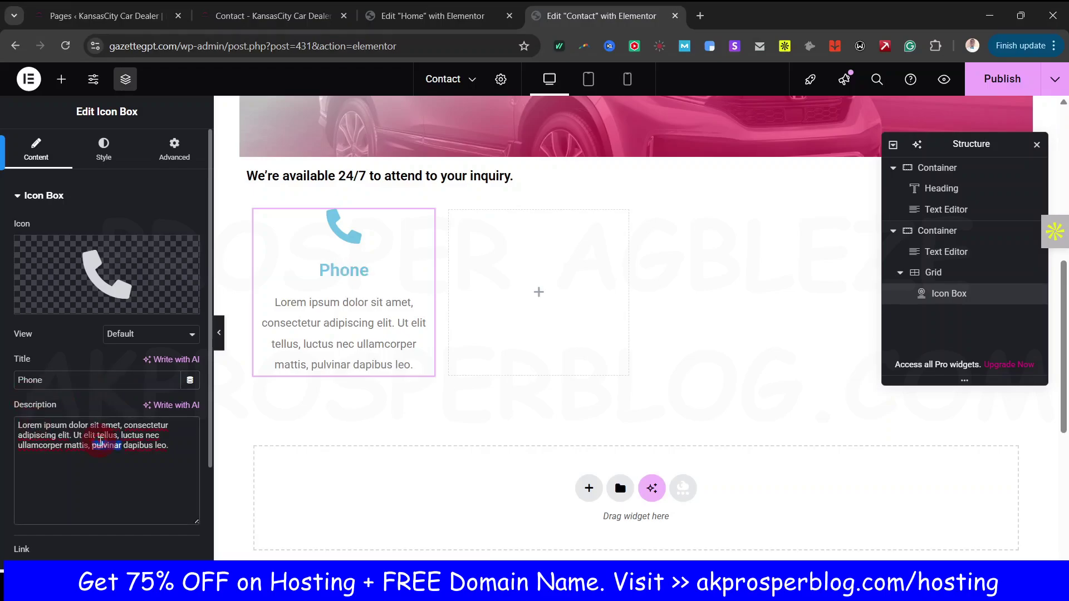
triple_click(100, 441)
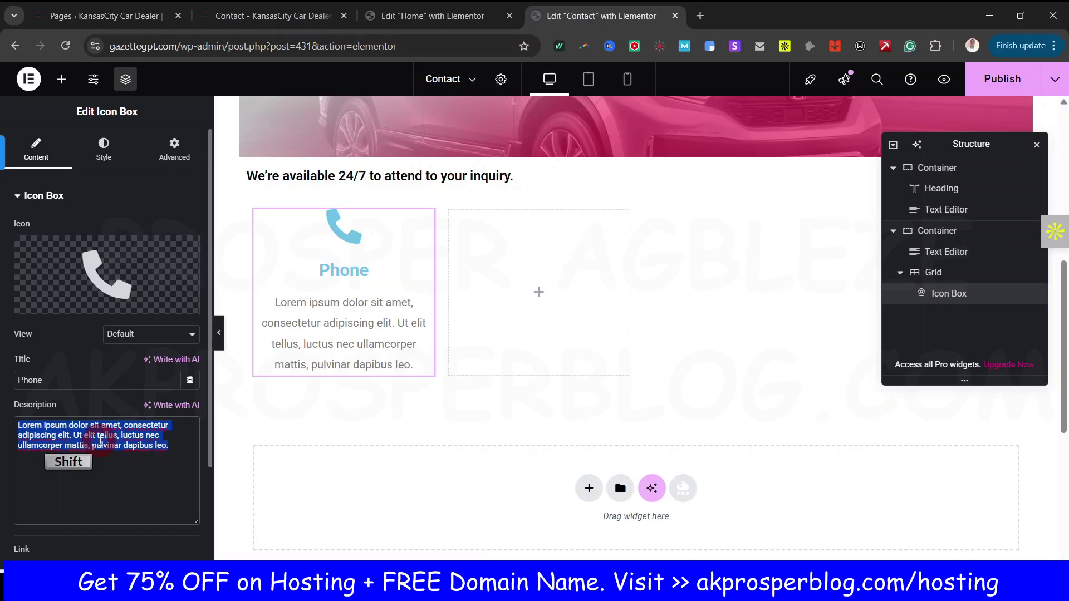
type("XXX  XXXX XXX")
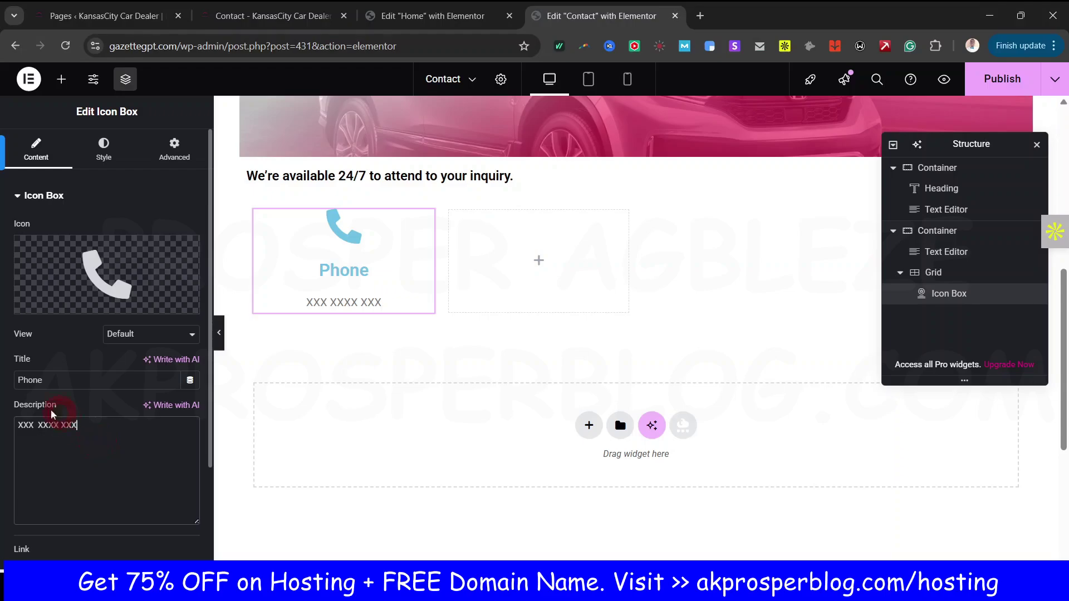
Step: Following the reference Phone card, set the Icon Box's icon size to 40 px and its primary color to the global Red
left_click(298, 22)
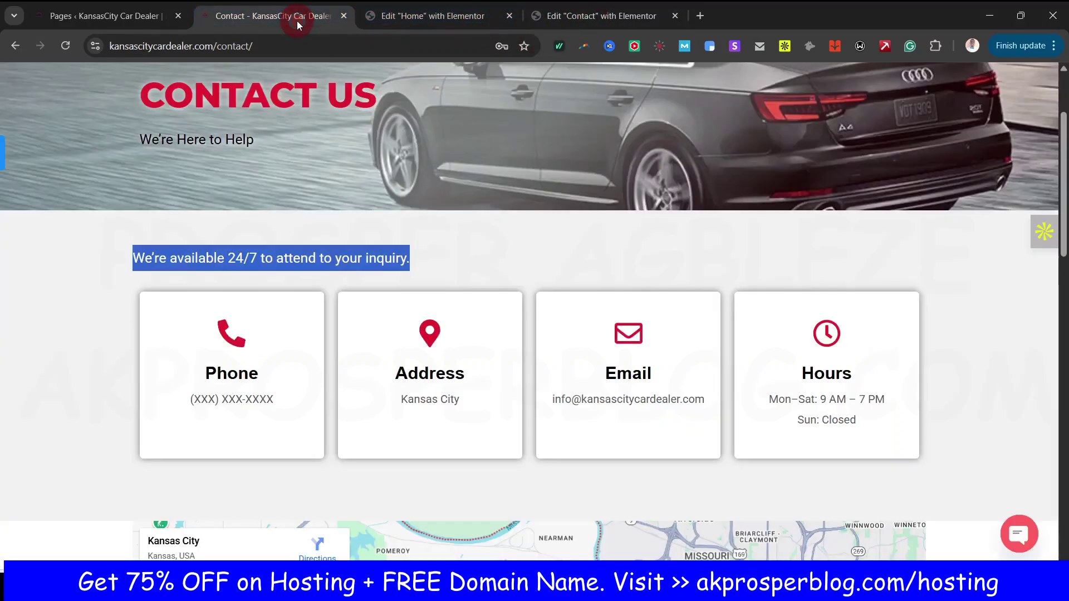
left_click(585, 15)
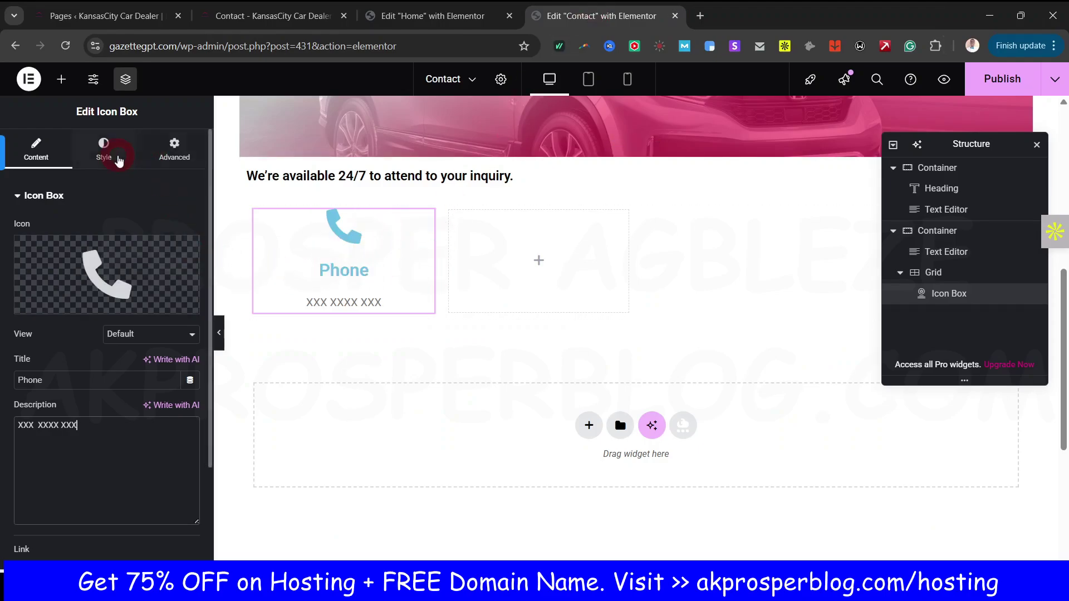
scroll(100, 278, "down", 3)
left_click(96, 346)
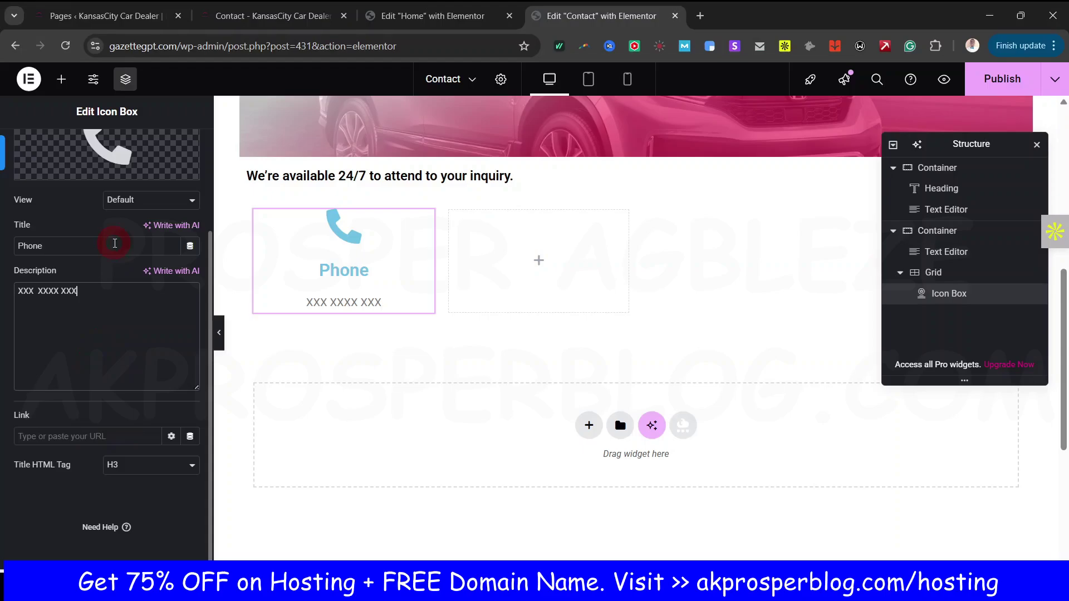
scroll(114, 243, "up", 3)
left_click(104, 143)
left_click(35, 312)
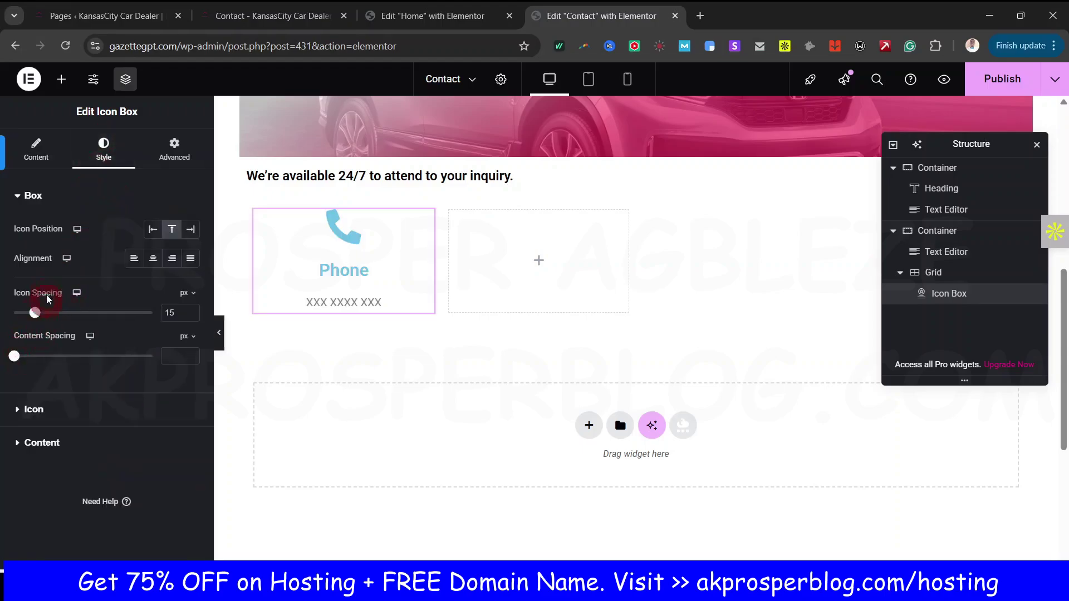
left_click(39, 410)
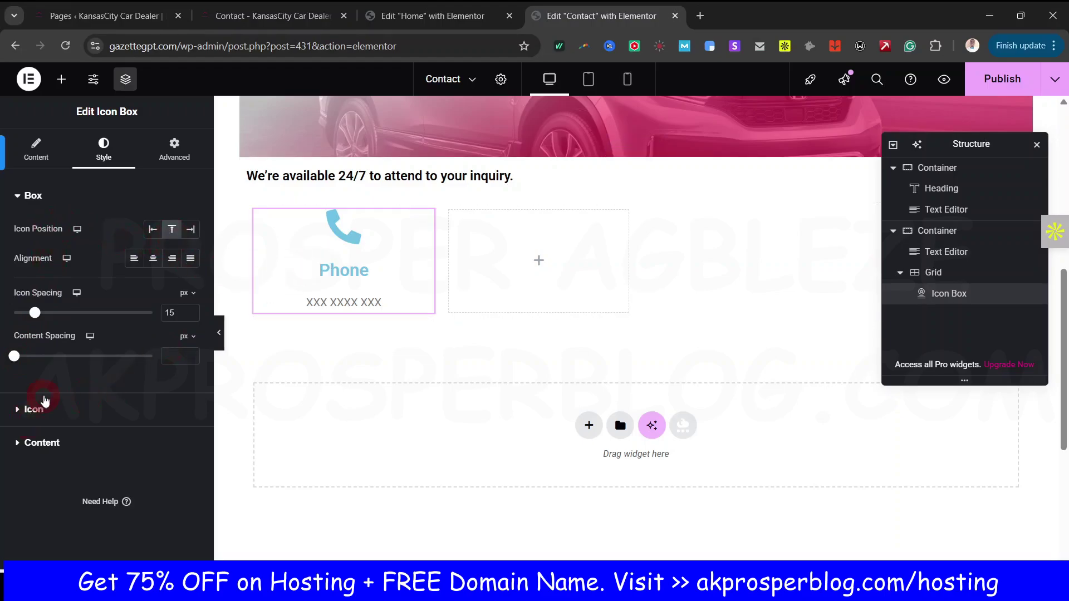
left_click_drag(14, 337, 29, 334)
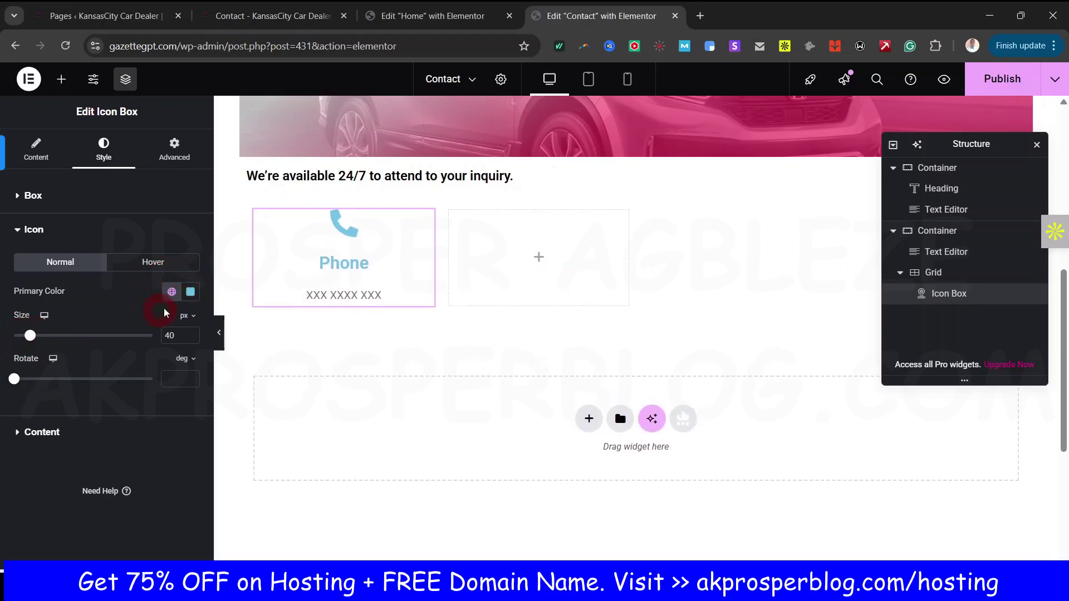
left_click(171, 291)
left_click(78, 467)
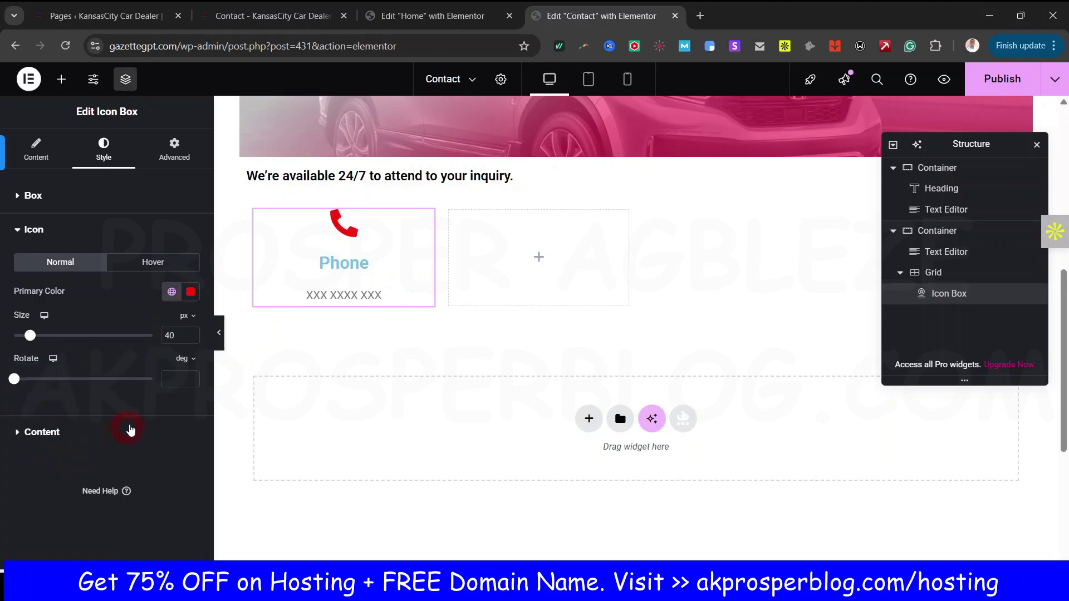
Step: Set the Icon Box title's normal color to the global Black, matching the title on the reference Phone card
left_click(37, 433)
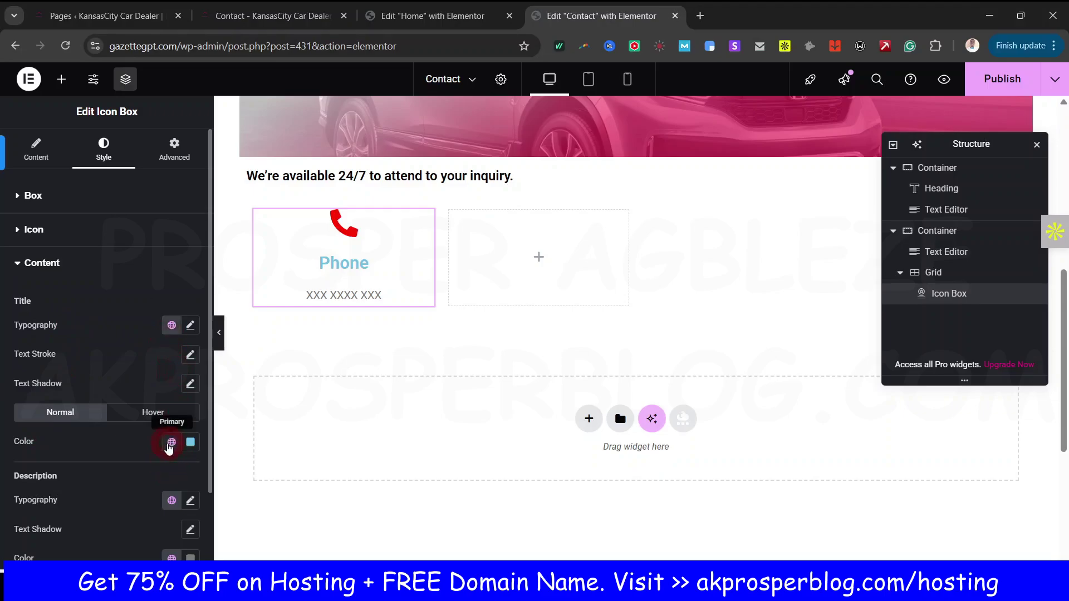
left_click(170, 443)
left_click(56, 329)
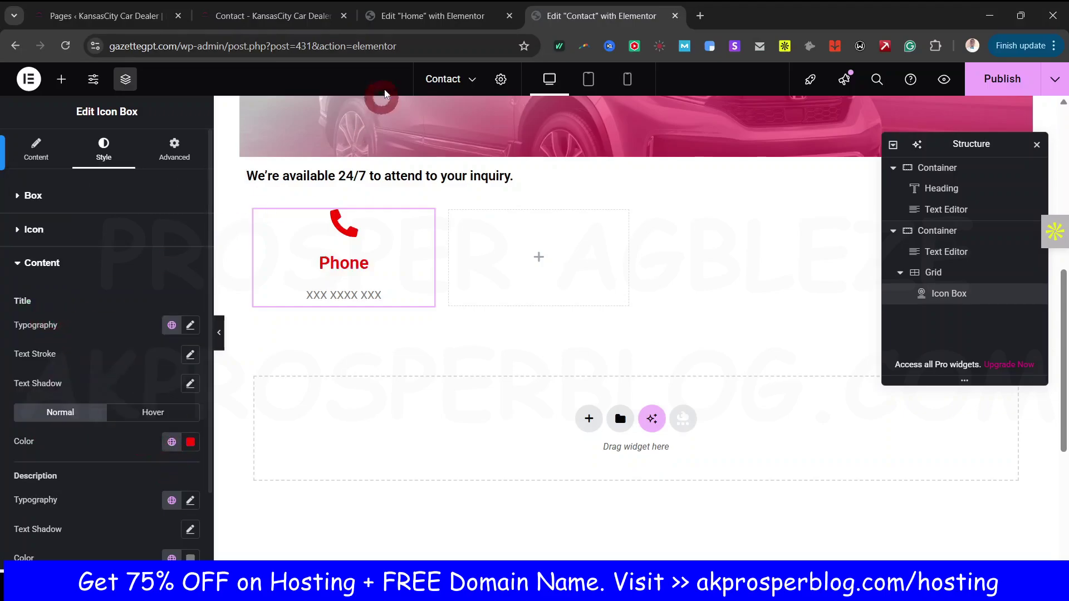
left_click(284, 29)
left_click(562, 17)
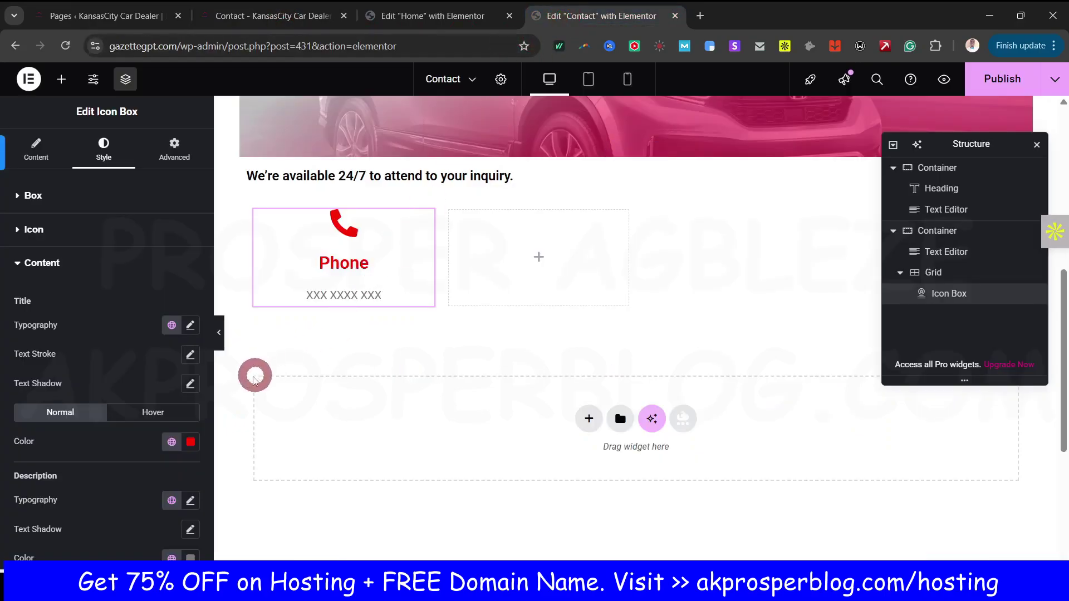
left_click(172, 443)
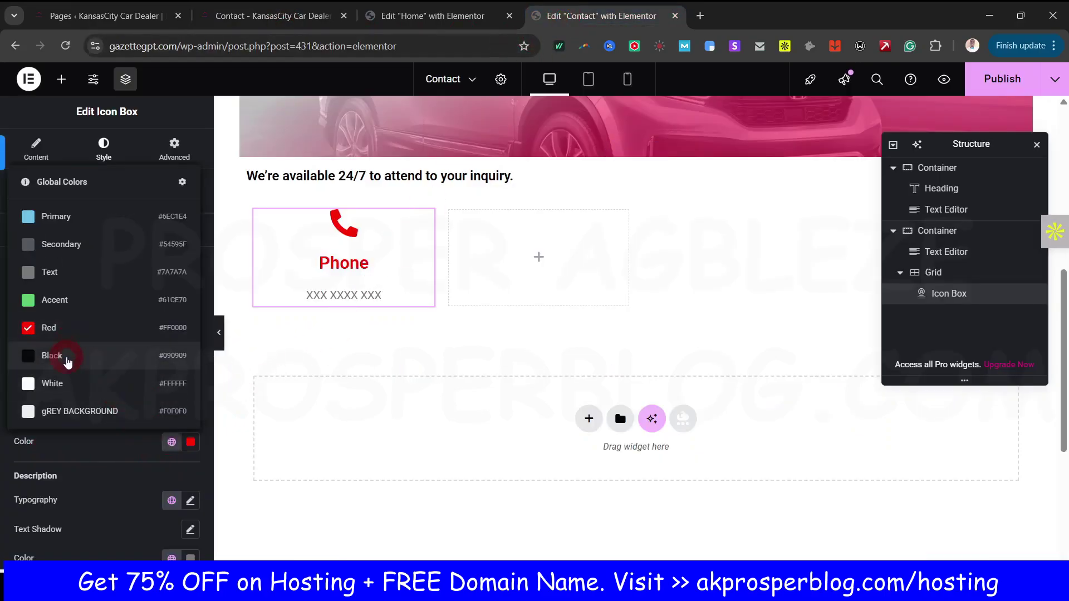
left_click(71, 354)
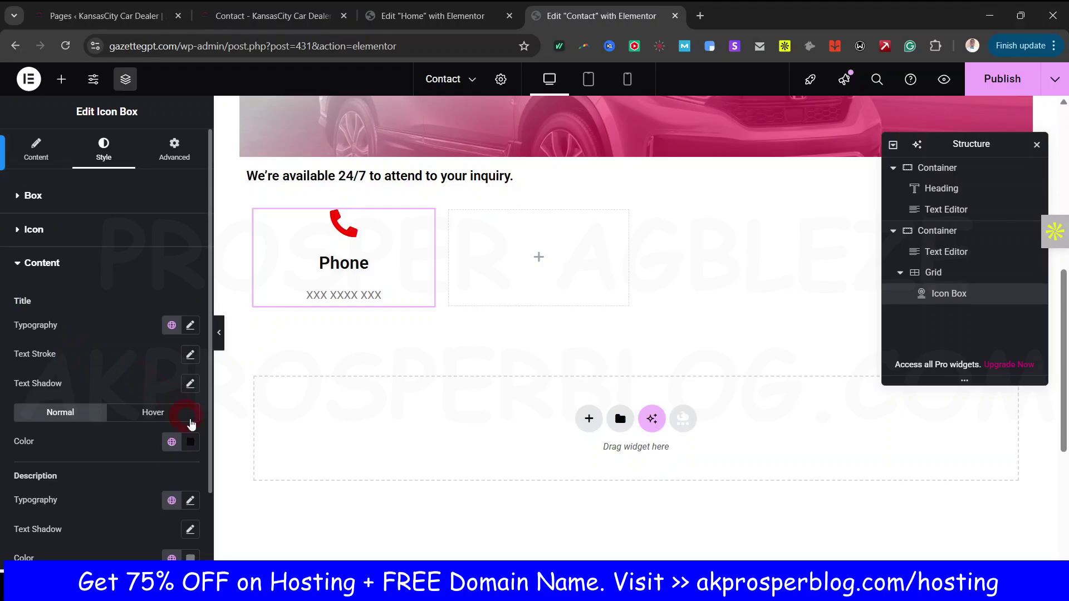
Step: Examine the reference Phone card's title again and show the hover settings of the Icon Box title
left_click(291, 7)
left_click(591, 16)
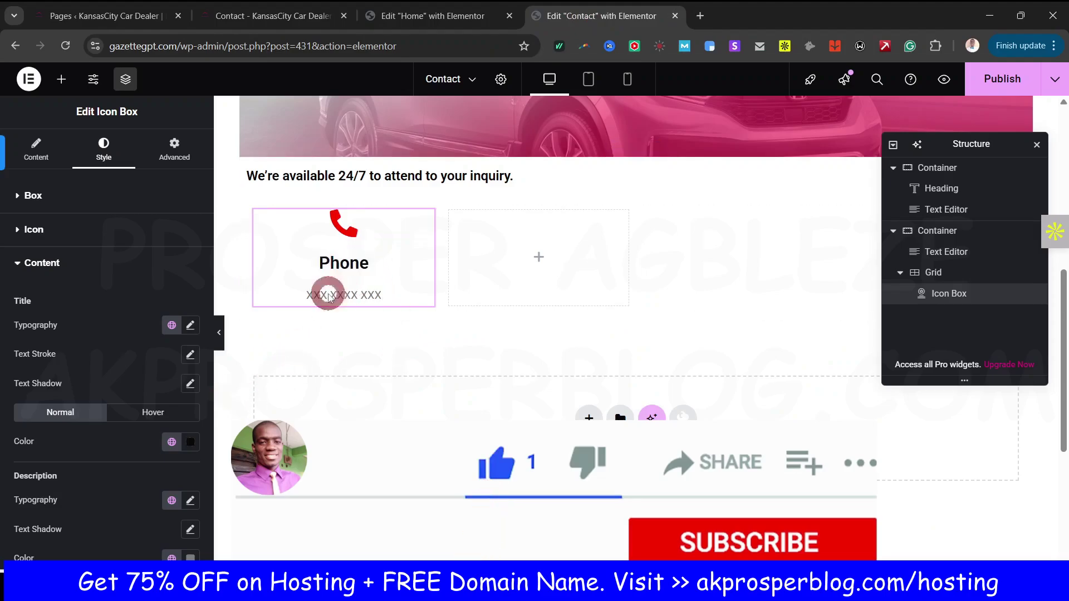
left_click(308, 22)
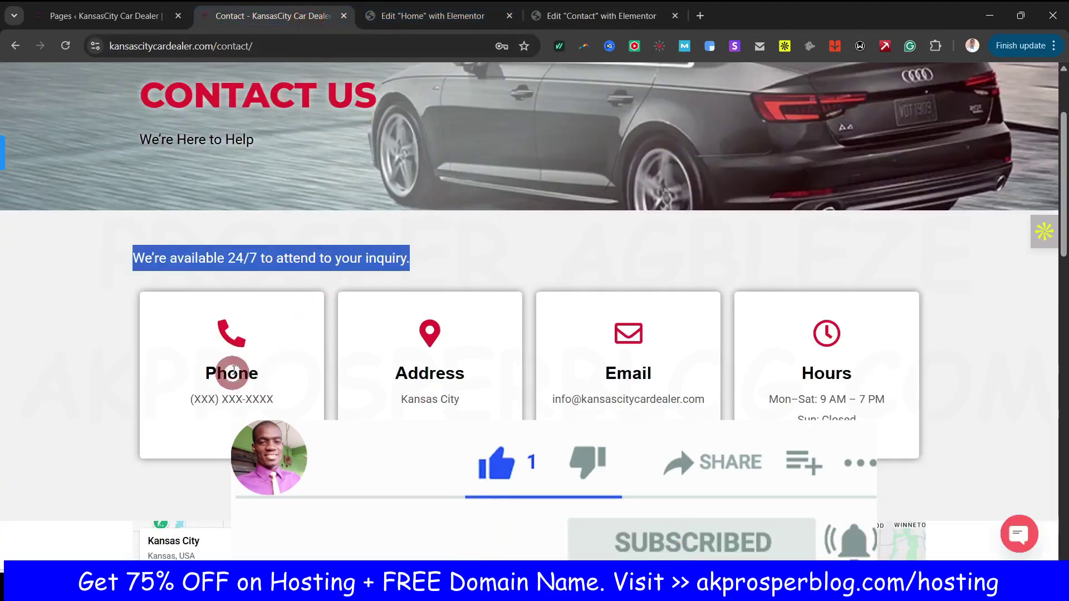
left_click(593, 17)
left_click(154, 412)
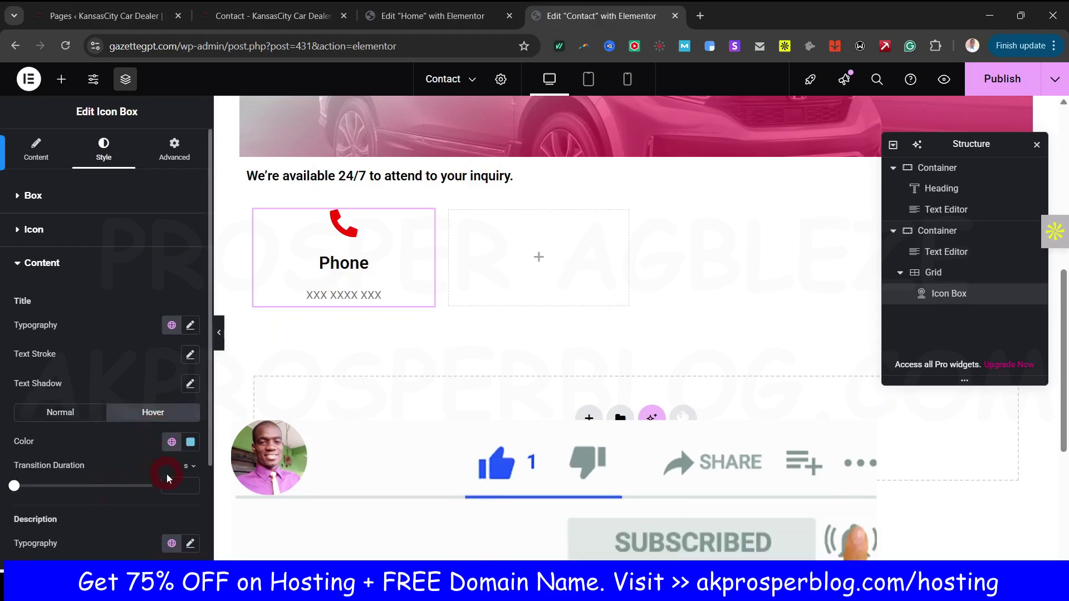
Step: Try to clear the Icon Box title's hover color
left_click(172, 444)
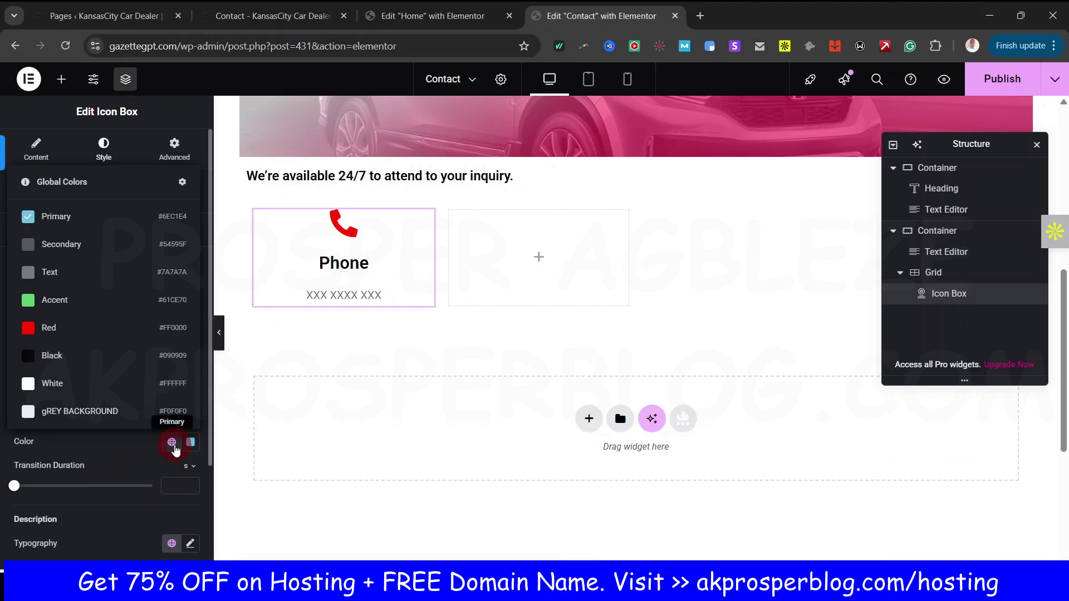
left_click(172, 443)
left_click(190, 442)
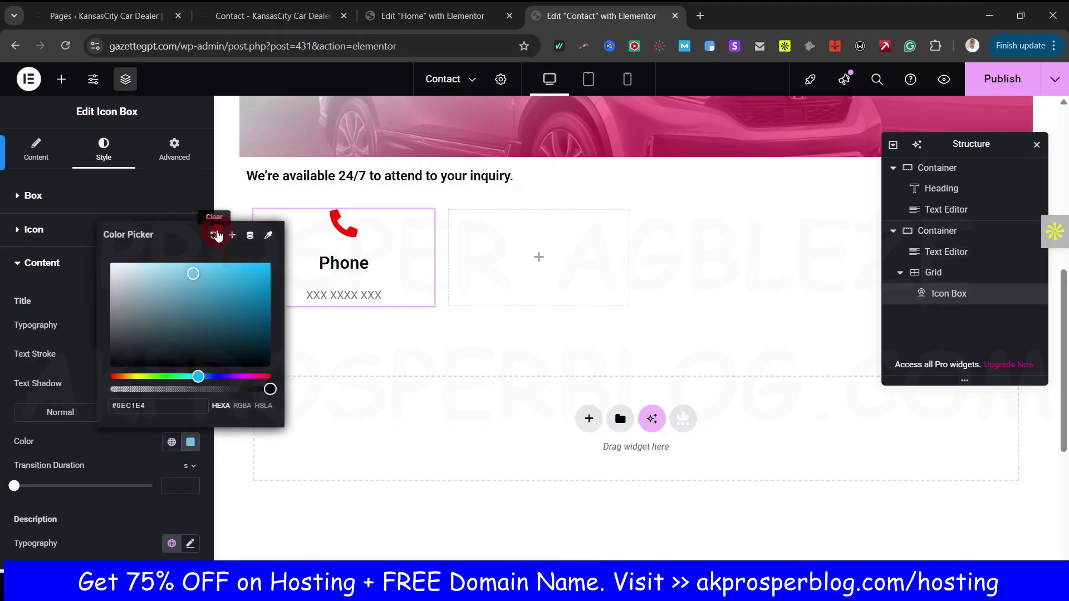
left_click(217, 234)
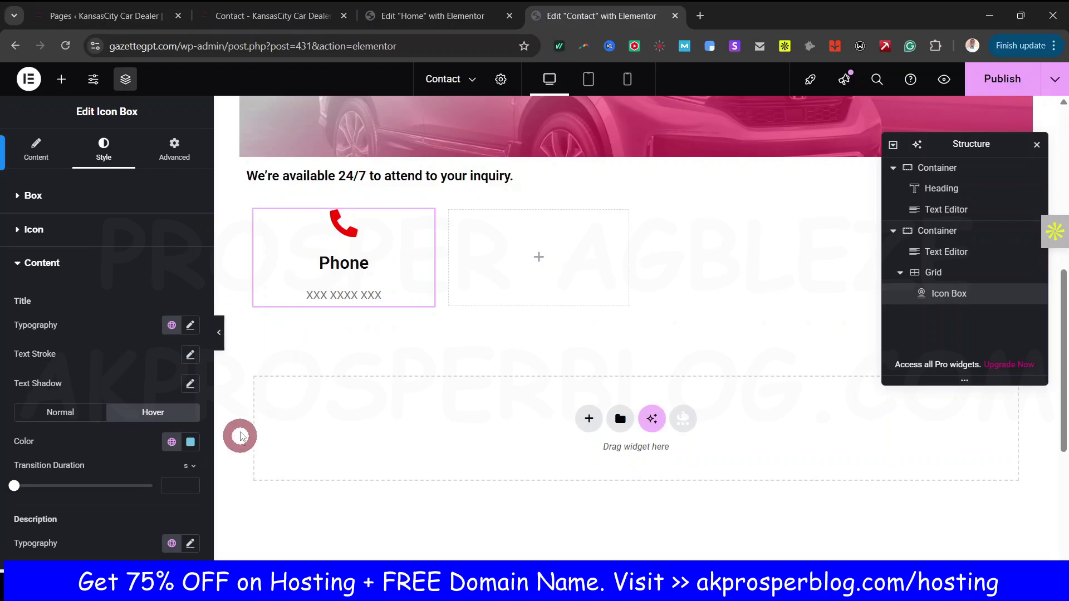
Step: Set the Icon Box title's hover color to the global Black and check it on the Phone card
scroll(231, 477, "down", 3)
scroll(174, 489, "down", 3)
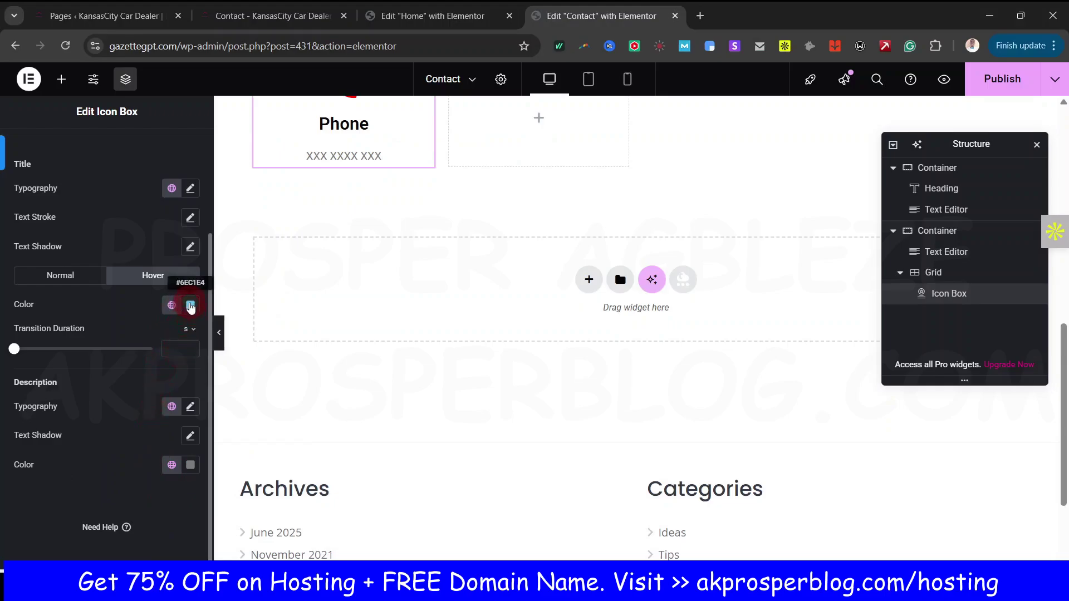
left_click(171, 306)
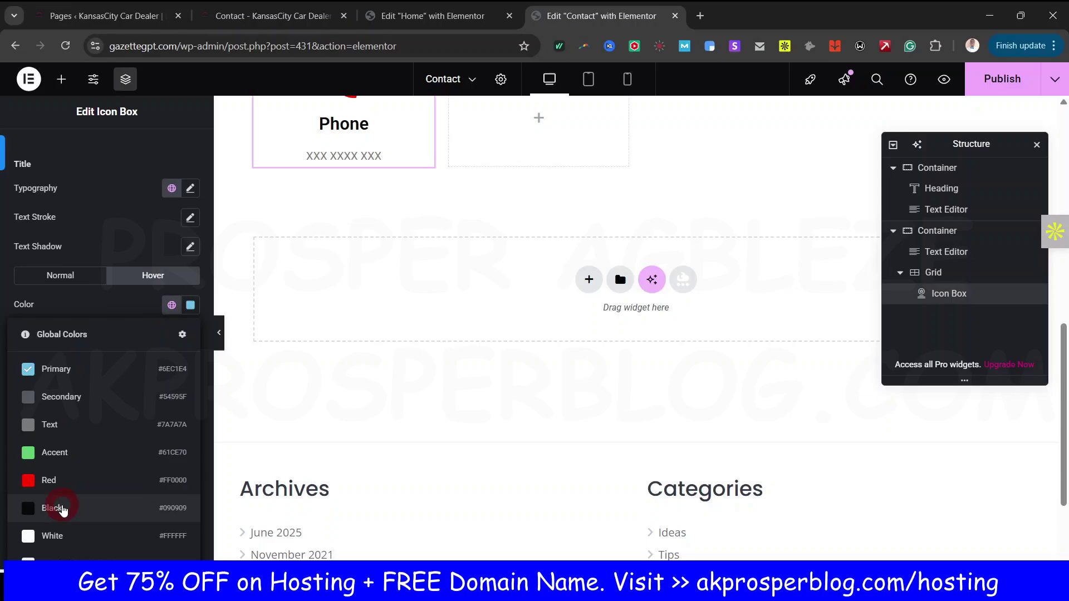
left_click(62, 510)
scroll(309, 234, "up", 5)
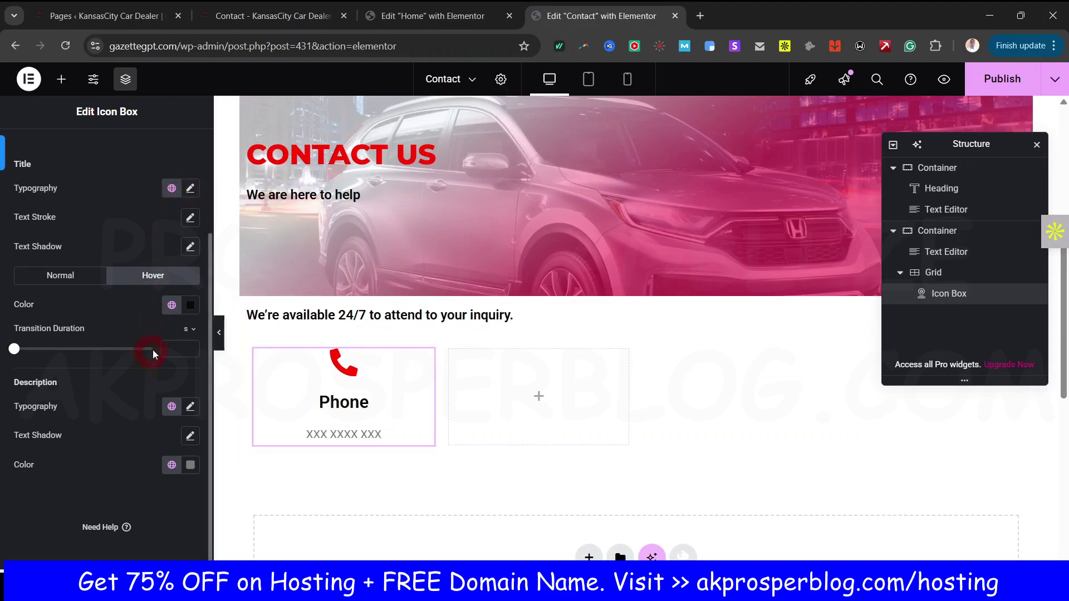
scroll(153, 354, "up", 2)
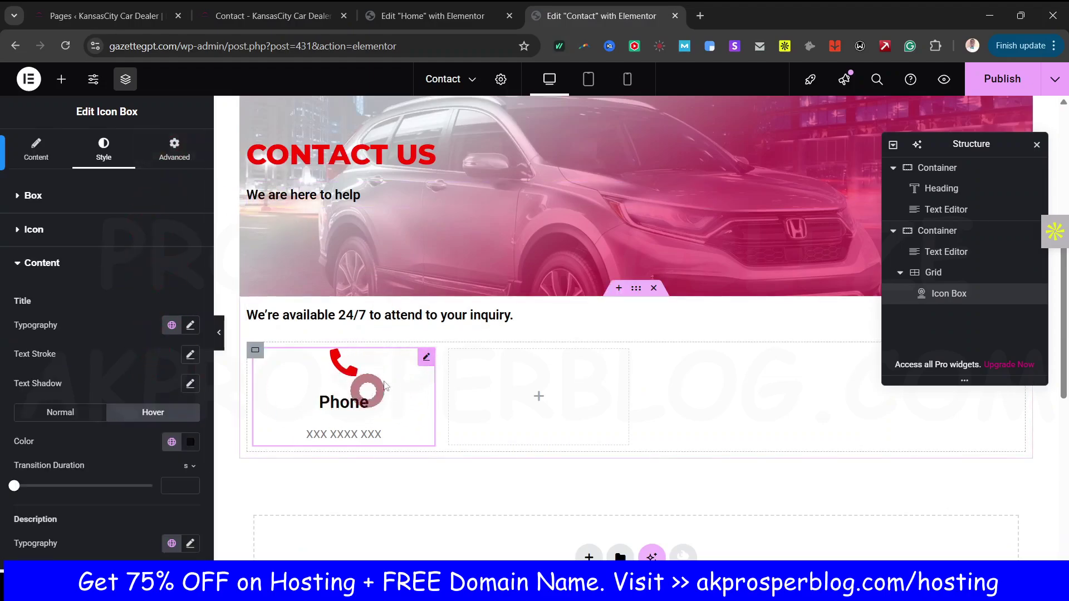
Step: Give the Phone Icon Box 40 px of padding at the top and bottom only, with the values unlinked
left_click(174, 148)
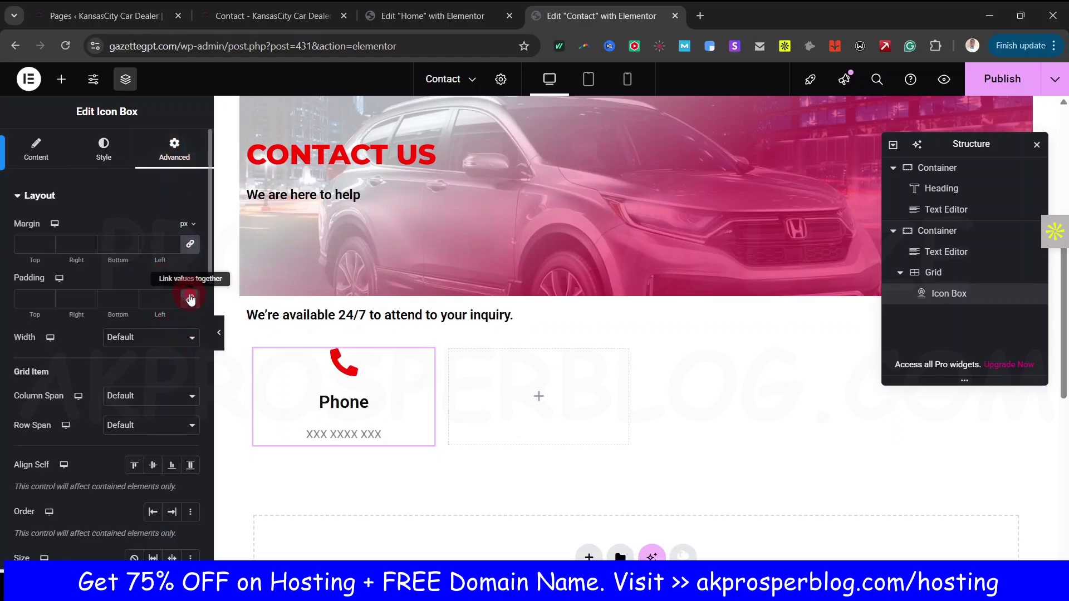
left_click(27, 296)
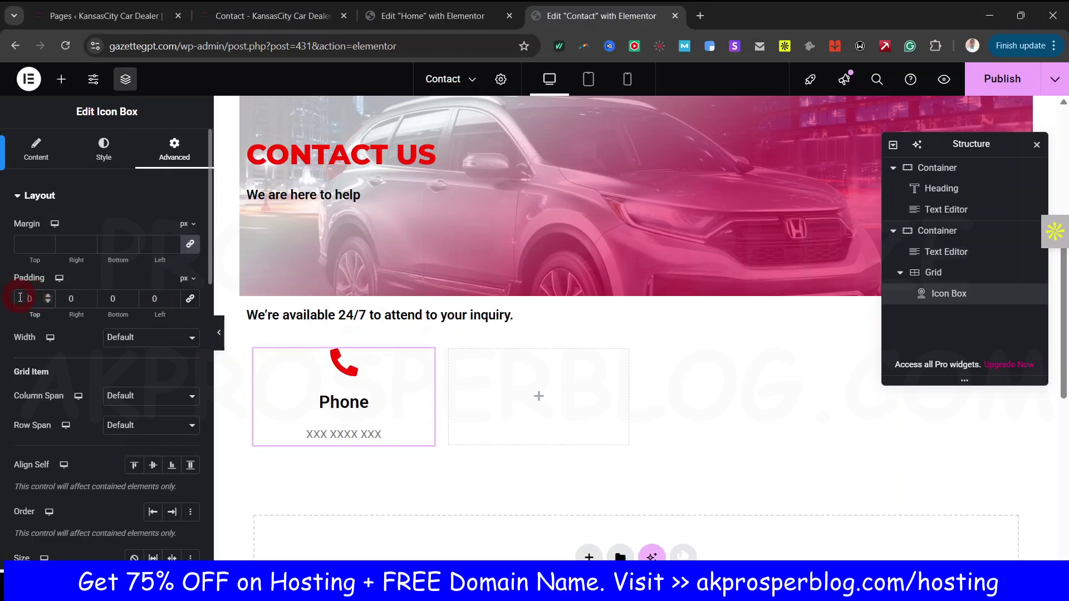
type("40")
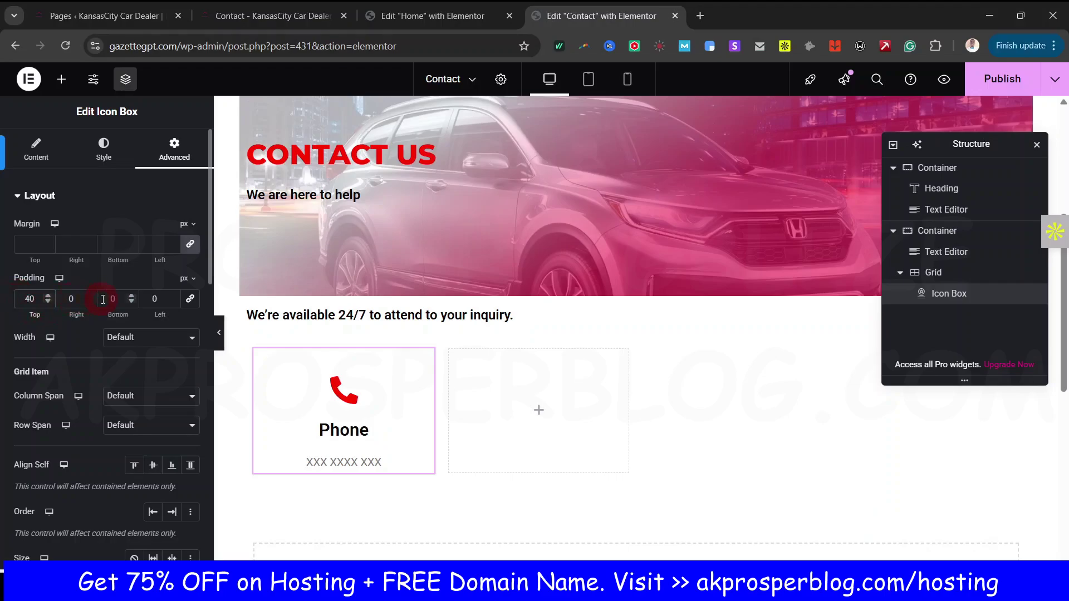
type("40")
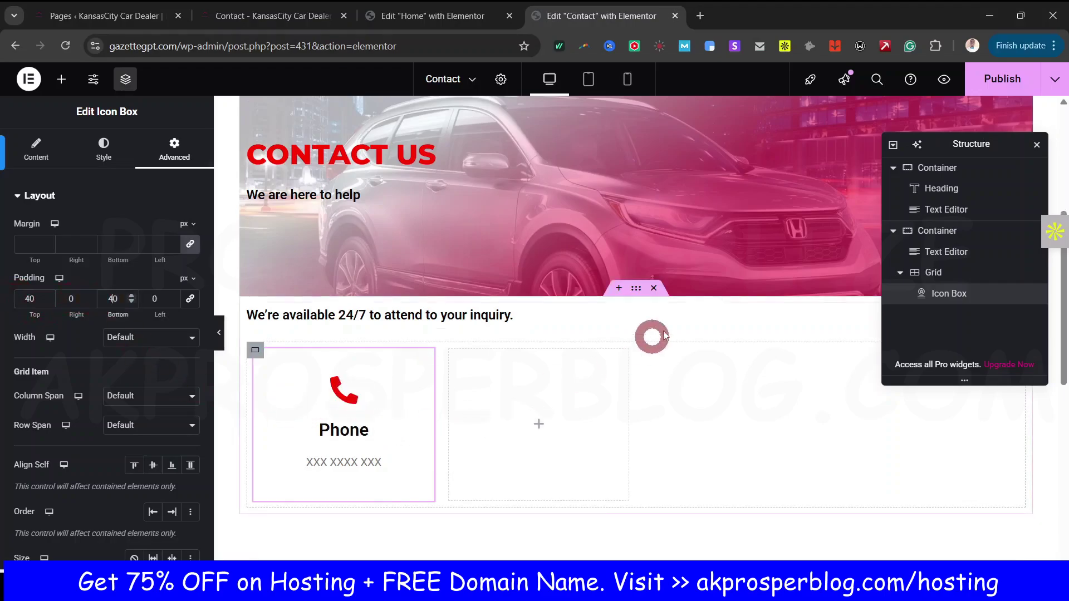
Step: Following the reference cards, add an outline box shadow with a blur of 10 to the Phone Icon Box and publish the page
left_click(306, 14)
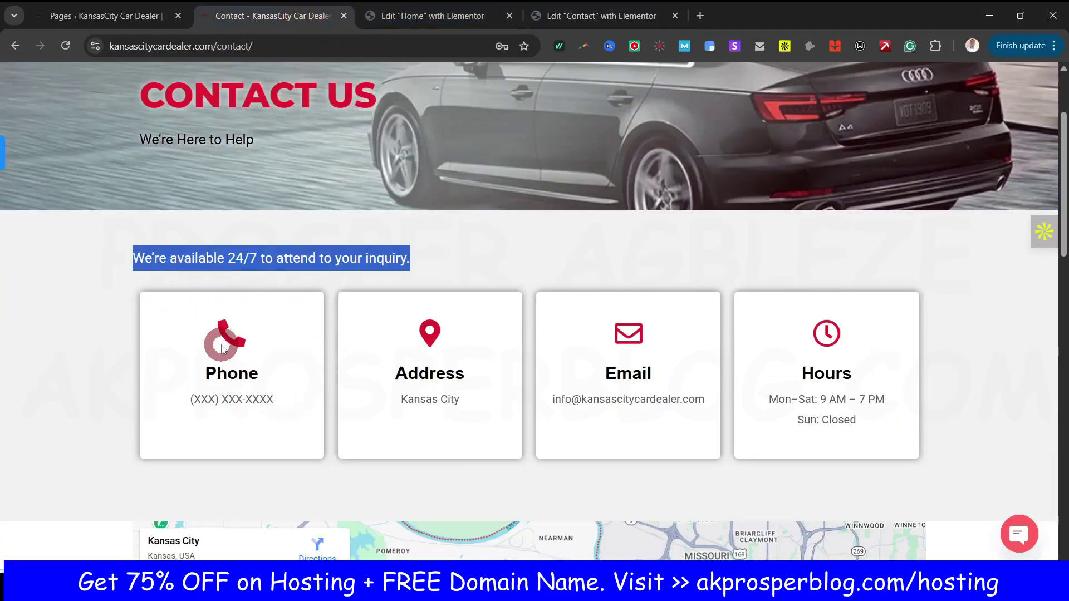
left_click(584, 15)
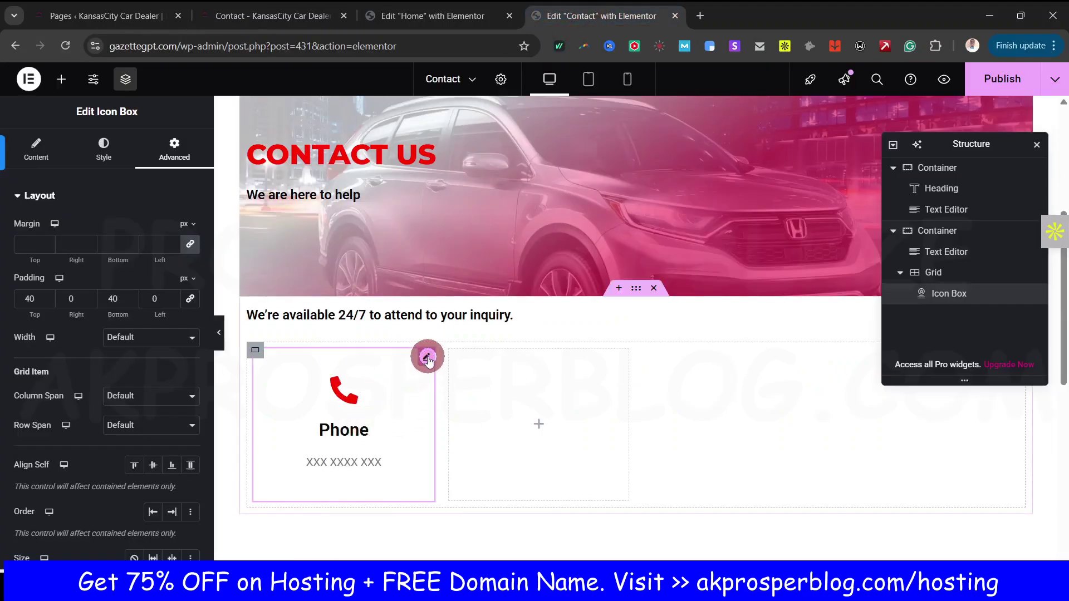
left_click(39, 195)
scroll(106, 450, "down", 3)
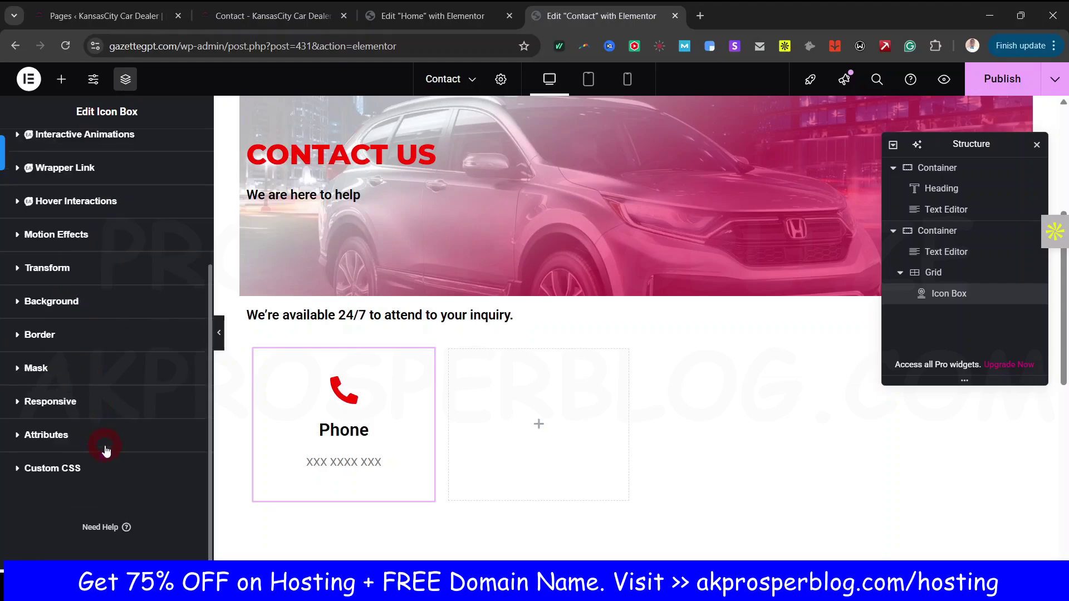
left_click(70, 337)
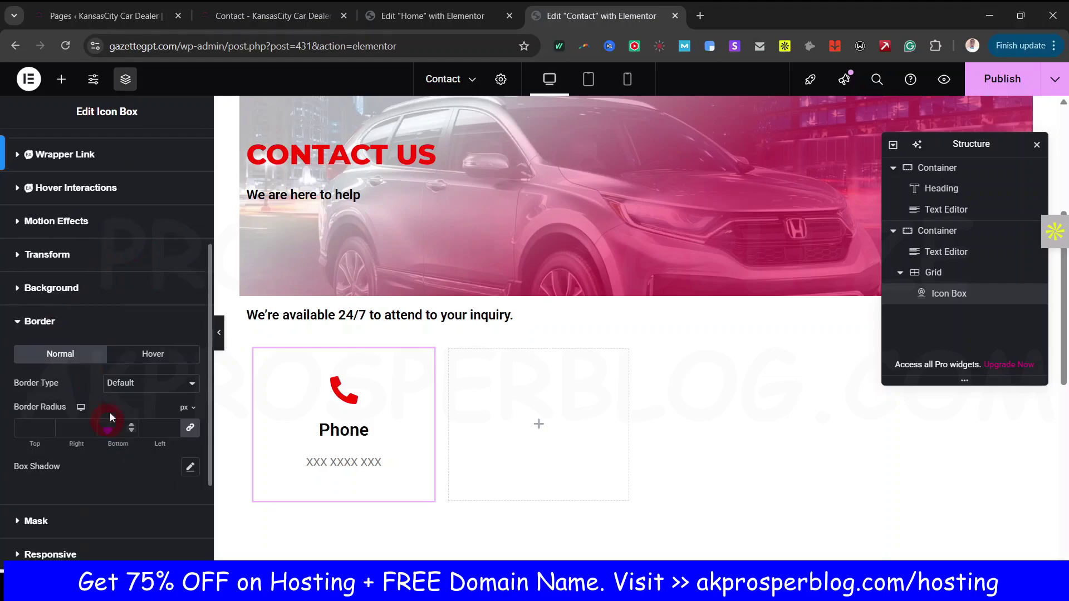
scroll(92, 431, "down", 3)
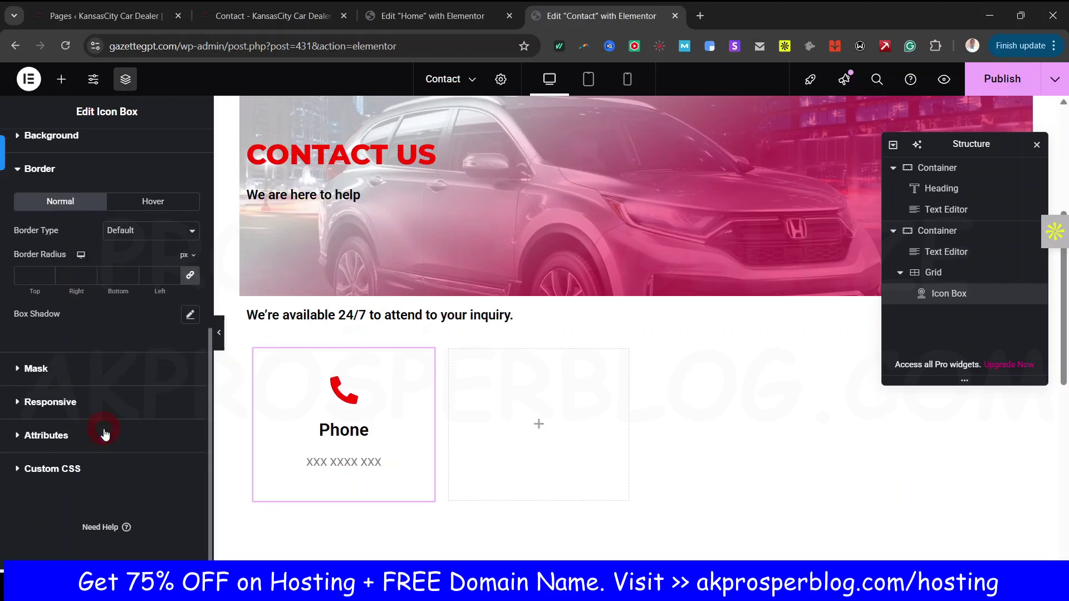
left_click(188, 314)
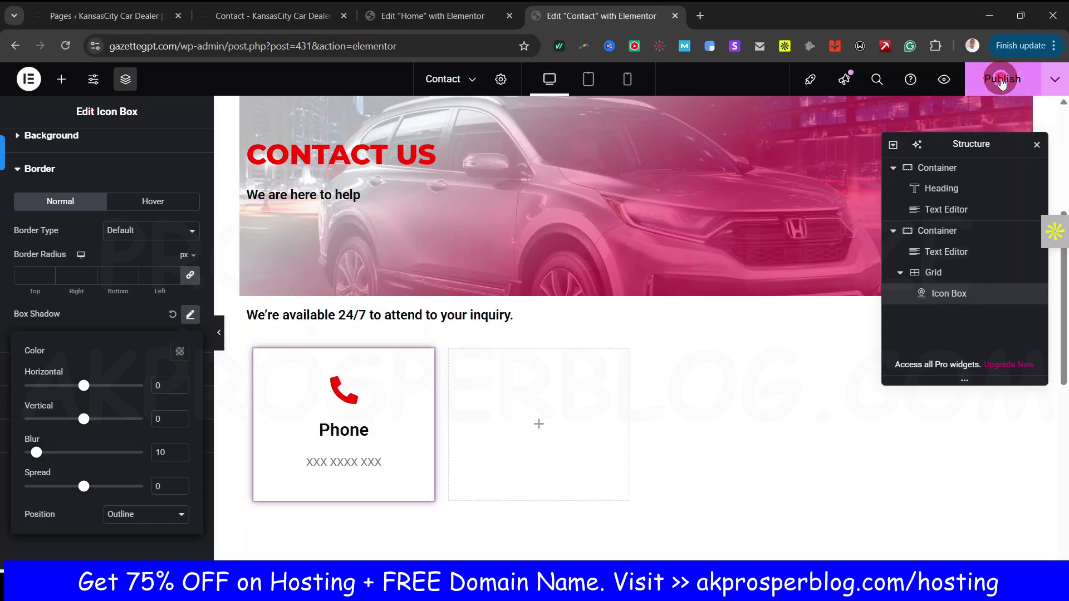
left_click(1000, 82)
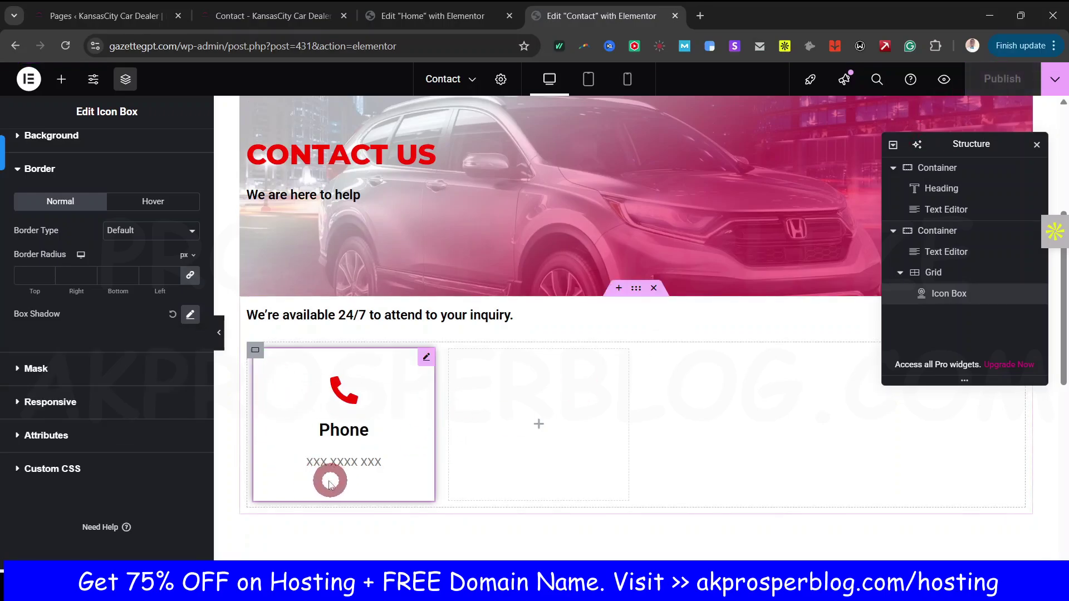
Step: Duplicate the Phone Icon Box into the grid's second cell
right_click(427, 363)
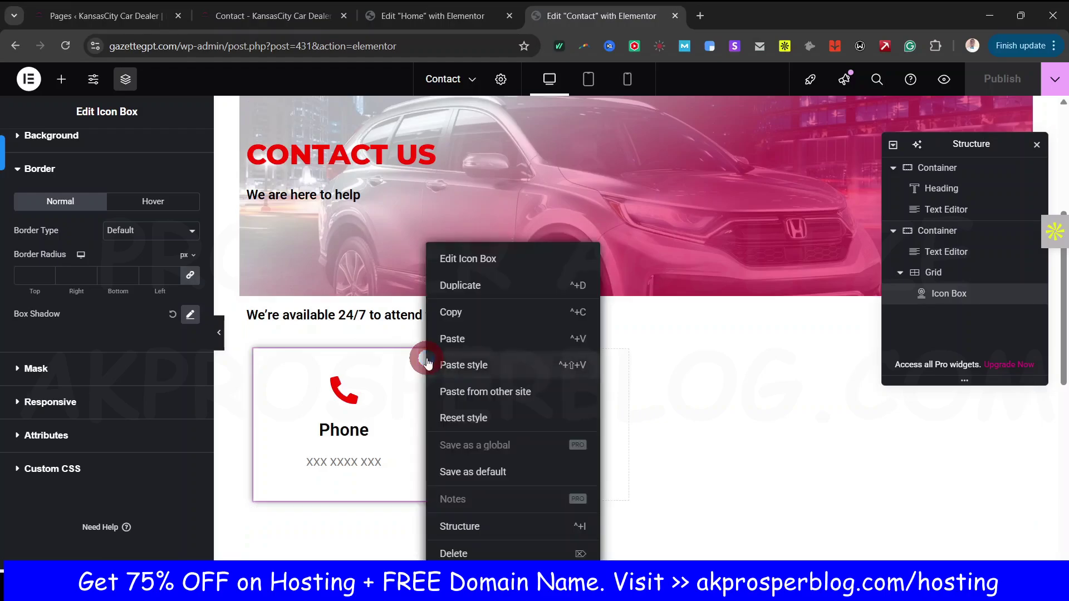
left_click(476, 285)
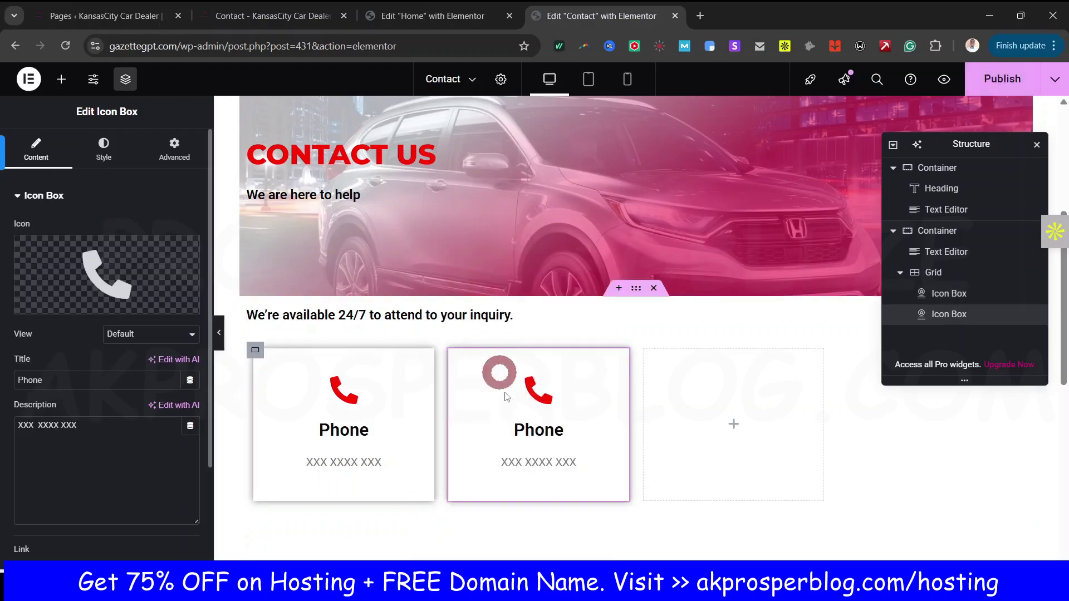
Step: Duplicate the Phone Icon Box into the grid's third and fourth cells and compare the row with the reference Contact page
right_click(616, 362)
left_click(685, 289)
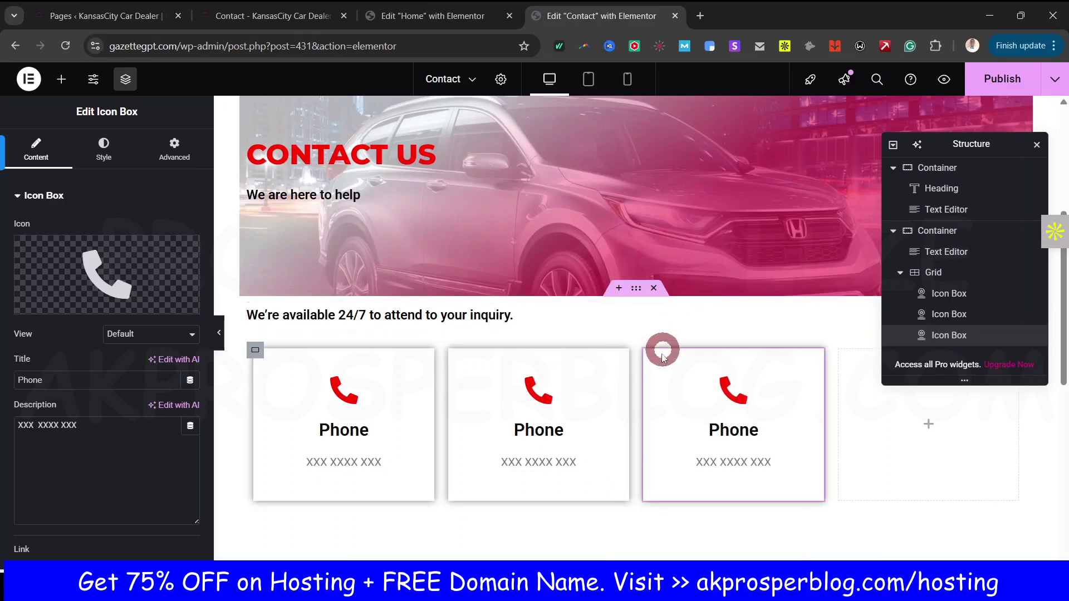
right_click(626, 363)
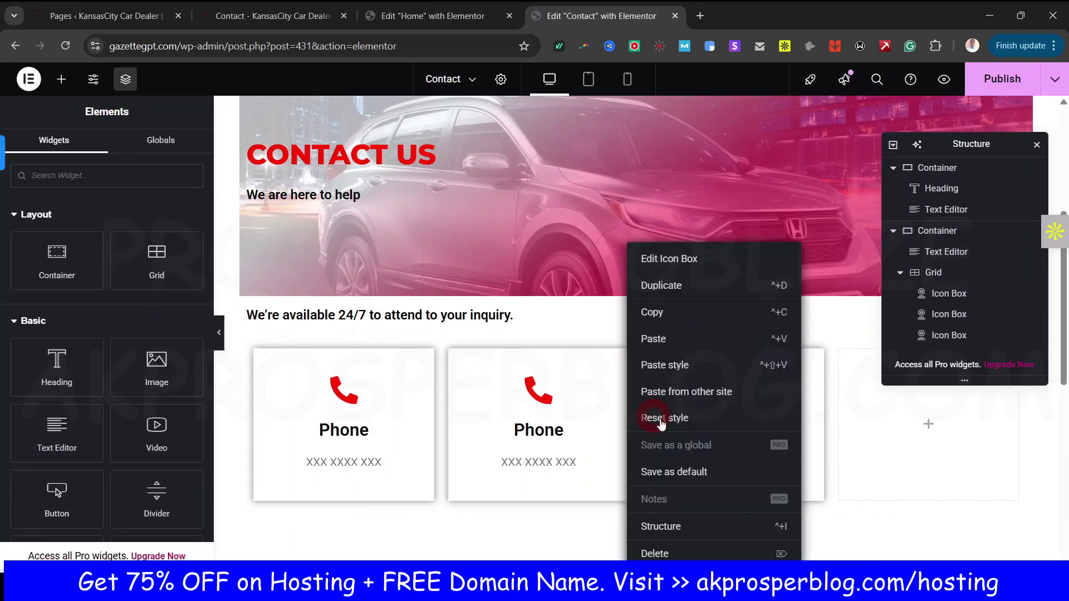
left_click(677, 285)
left_click(219, 333)
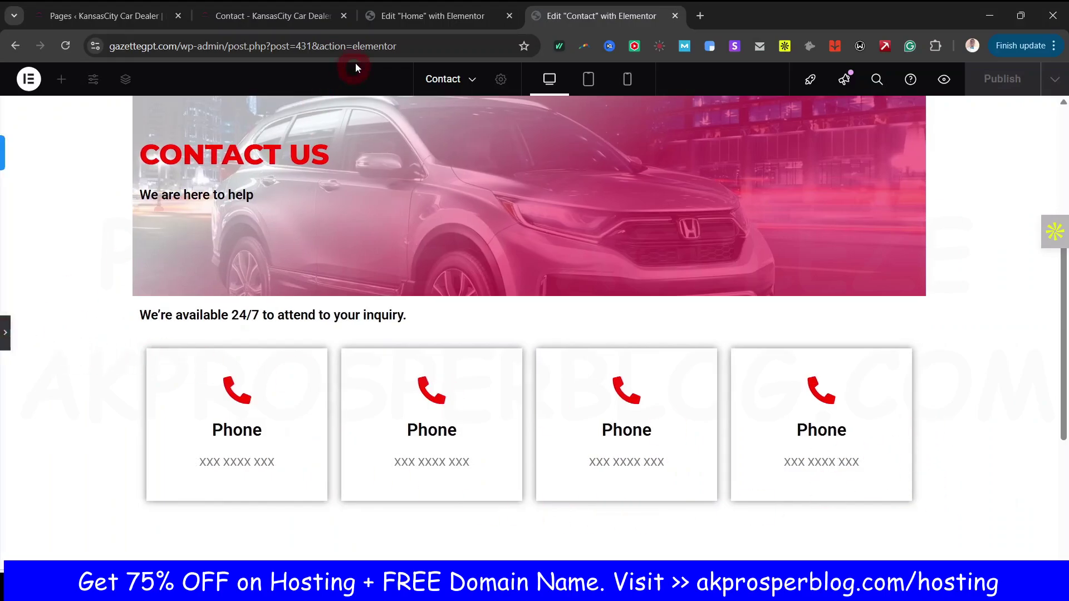
left_click(423, 16)
left_click(272, 16)
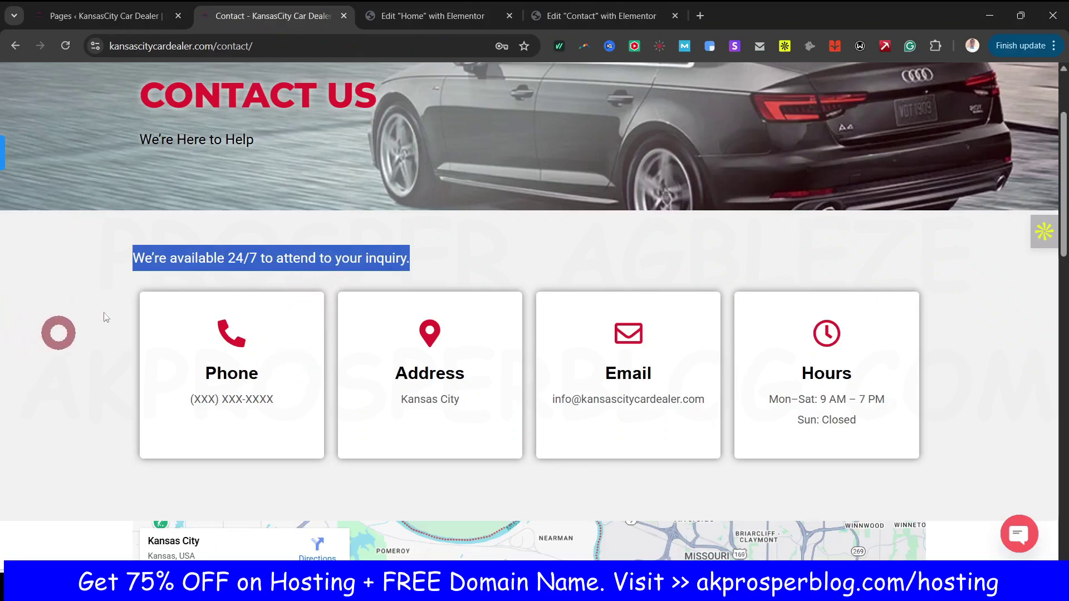
left_click(589, 17)
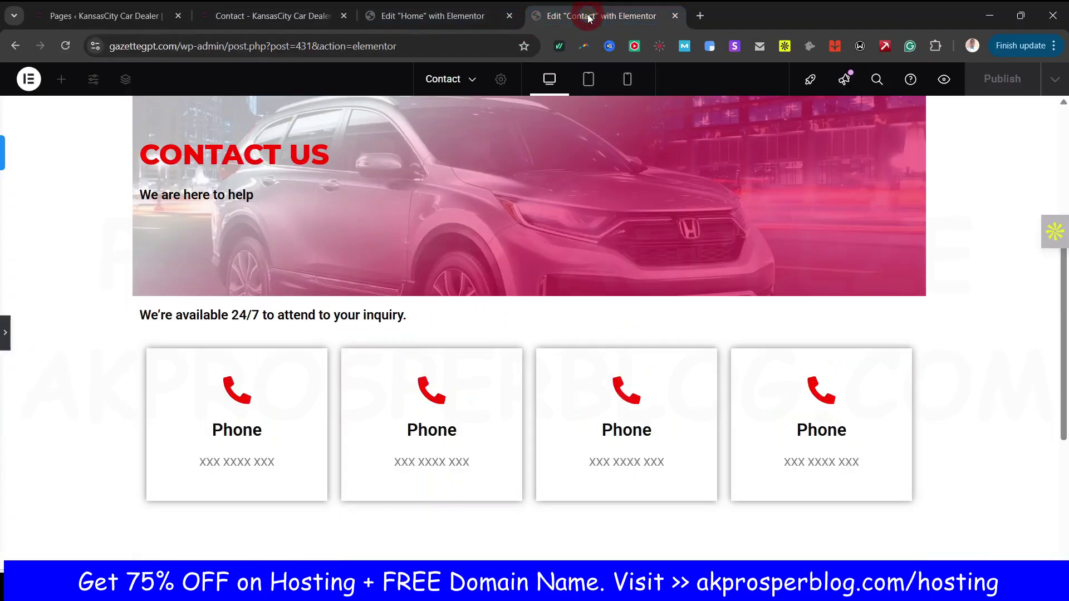
Step: Set a border radius of 10 px on all corners of the first Phone Icon Box
left_click(5, 332)
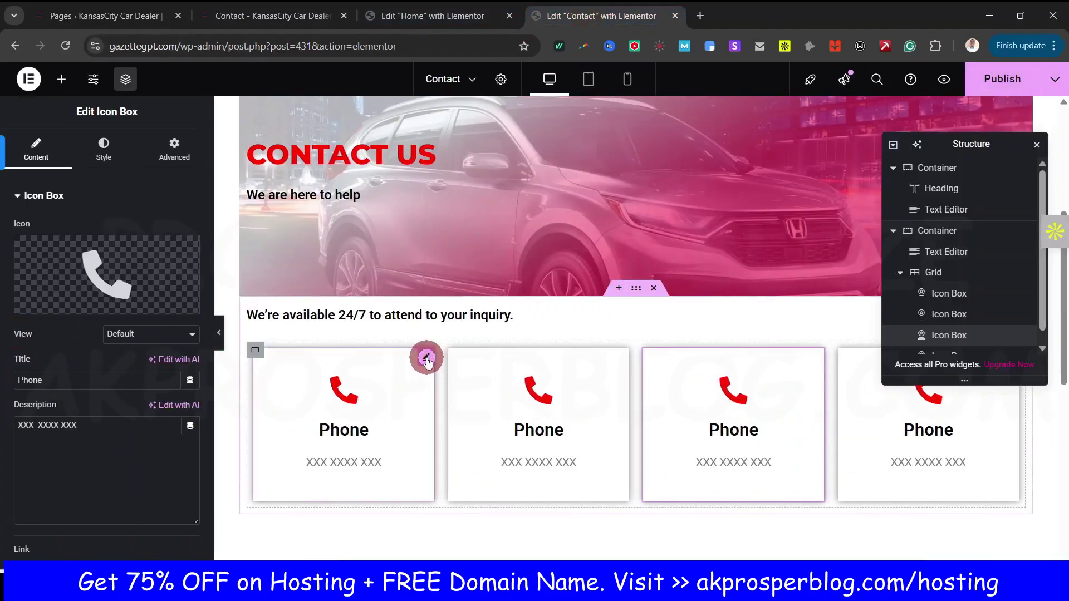
left_click(427, 359)
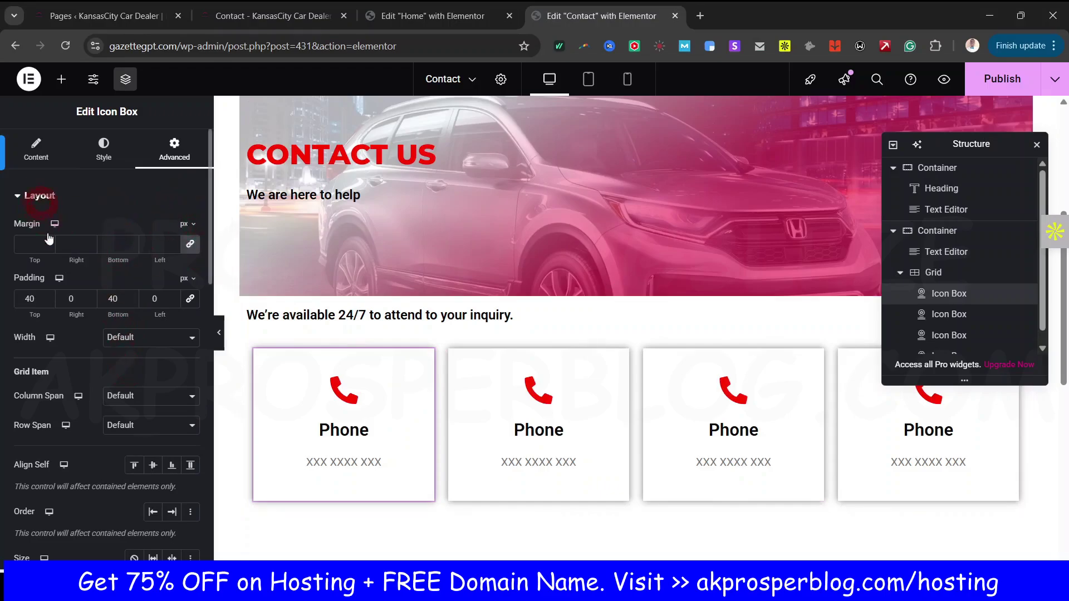
scroll(83, 440, "down", 12)
left_click(81, 458)
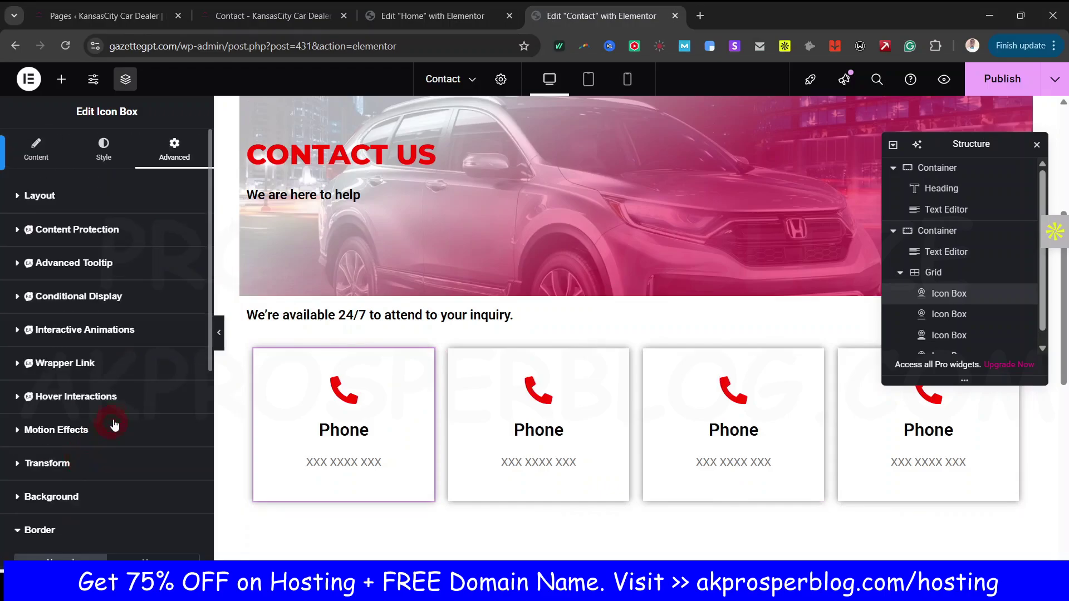
scroll(111, 440, "down", 3)
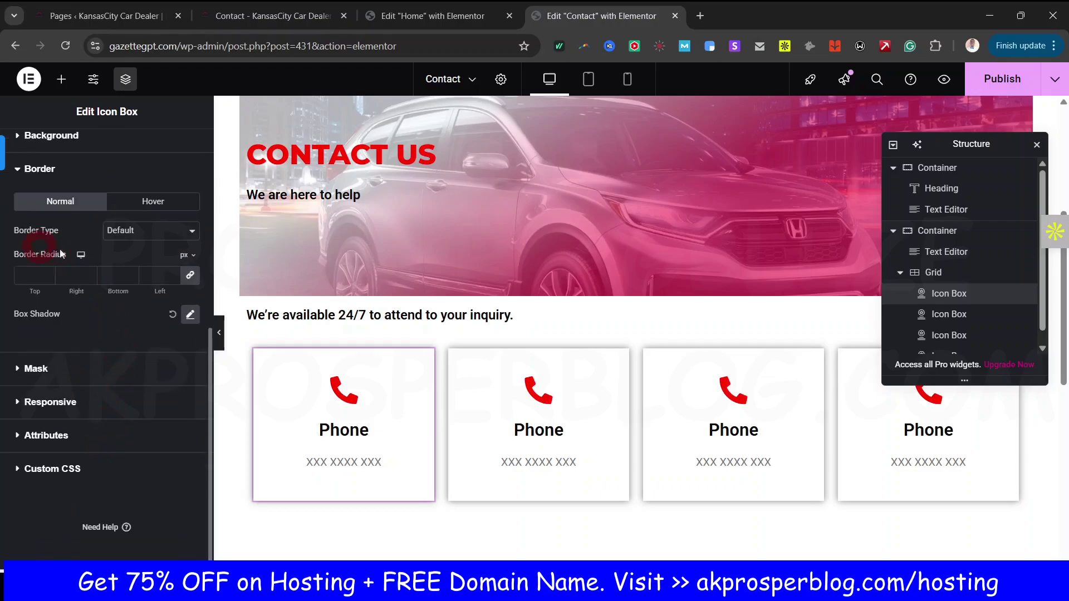
left_click(178, 273)
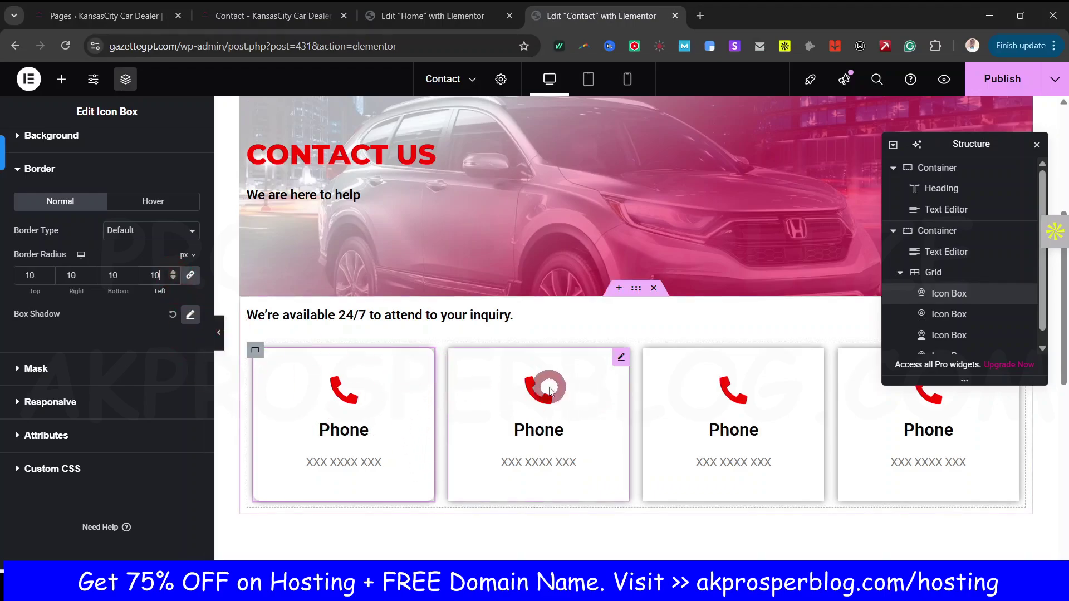
Step: Copy the first Phone Icon Box and paste its style onto the other three cards in the grid
right_click(431, 359)
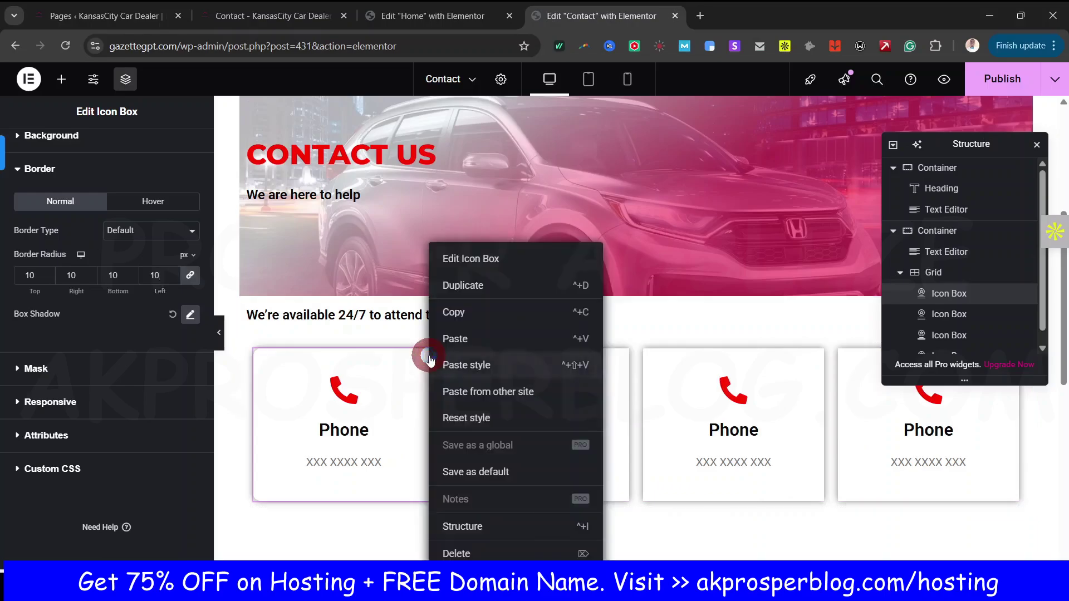
left_click(472, 312)
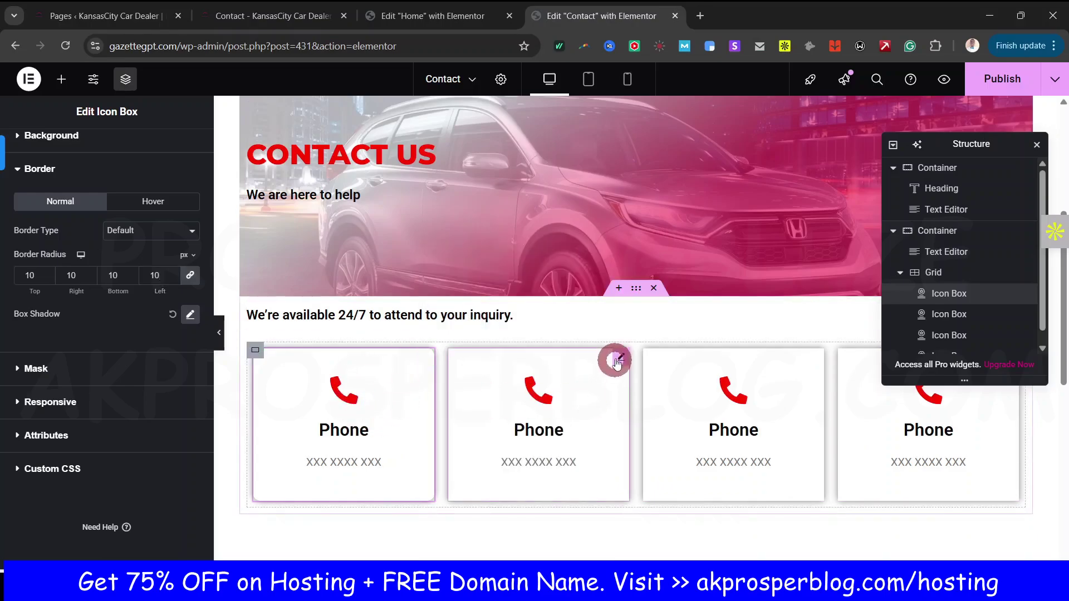
right_click(620, 359)
left_click(659, 367)
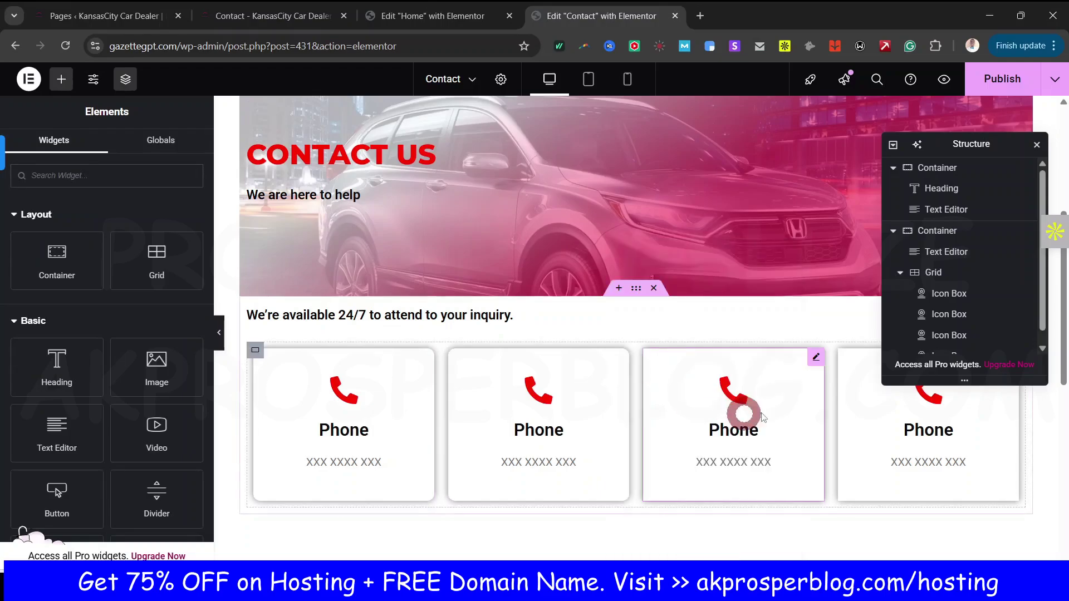
right_click(818, 357)
left_click(860, 364)
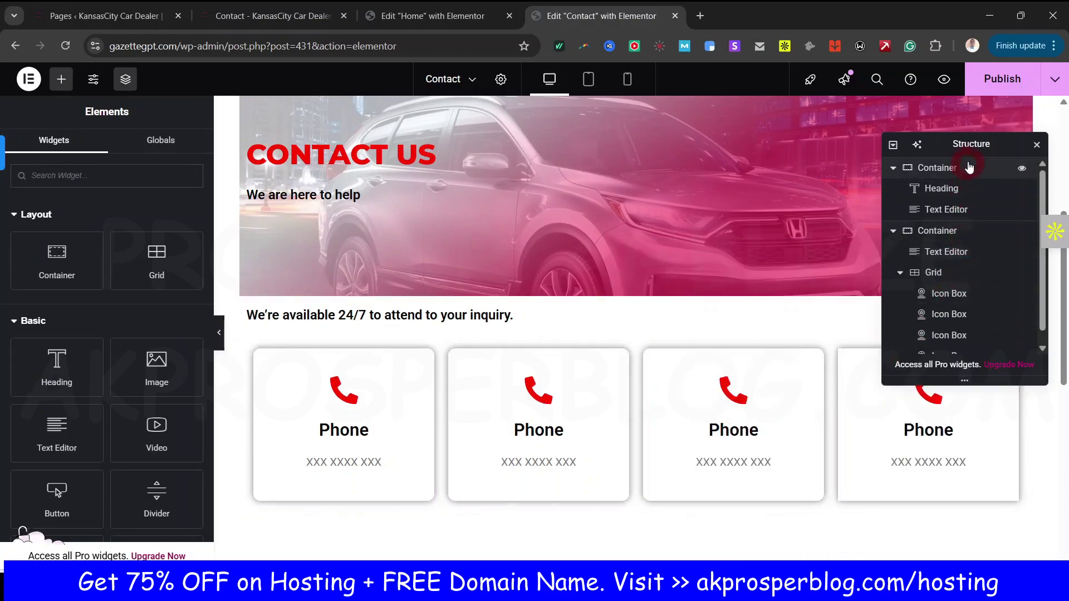
left_click_drag(970, 152, 964, 535)
right_click(1013, 361)
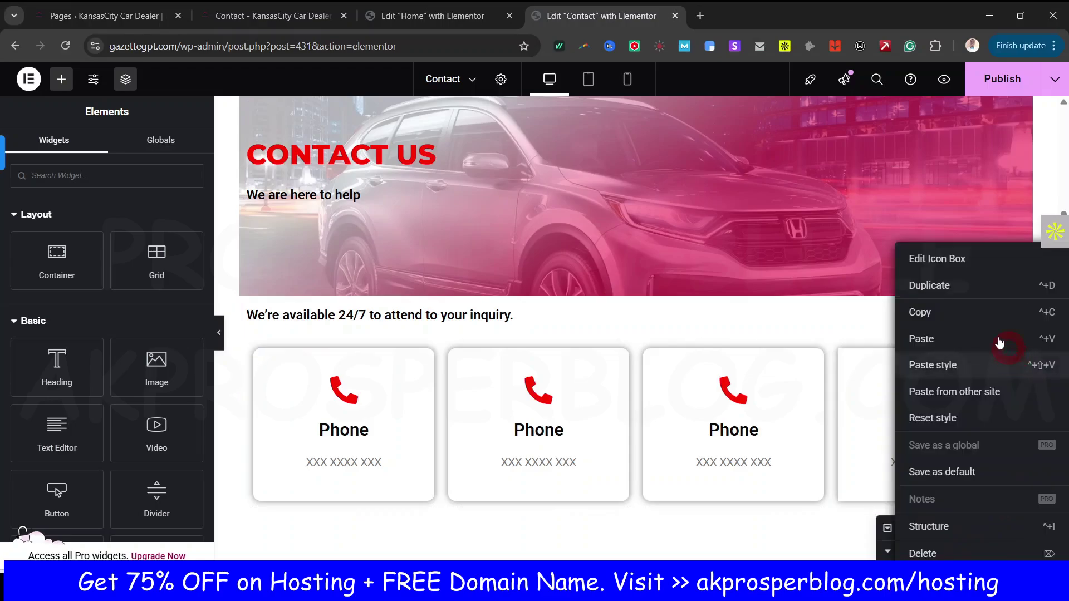
left_click(969, 362)
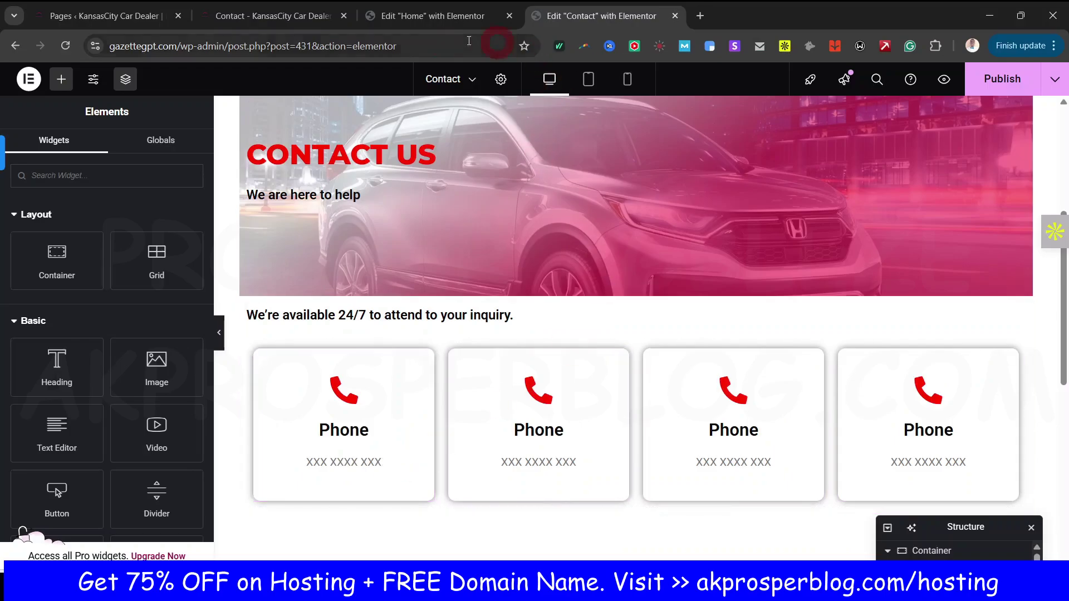
Step: Check the four cards against the reference Contact page and publish the edited page
left_click(300, 16)
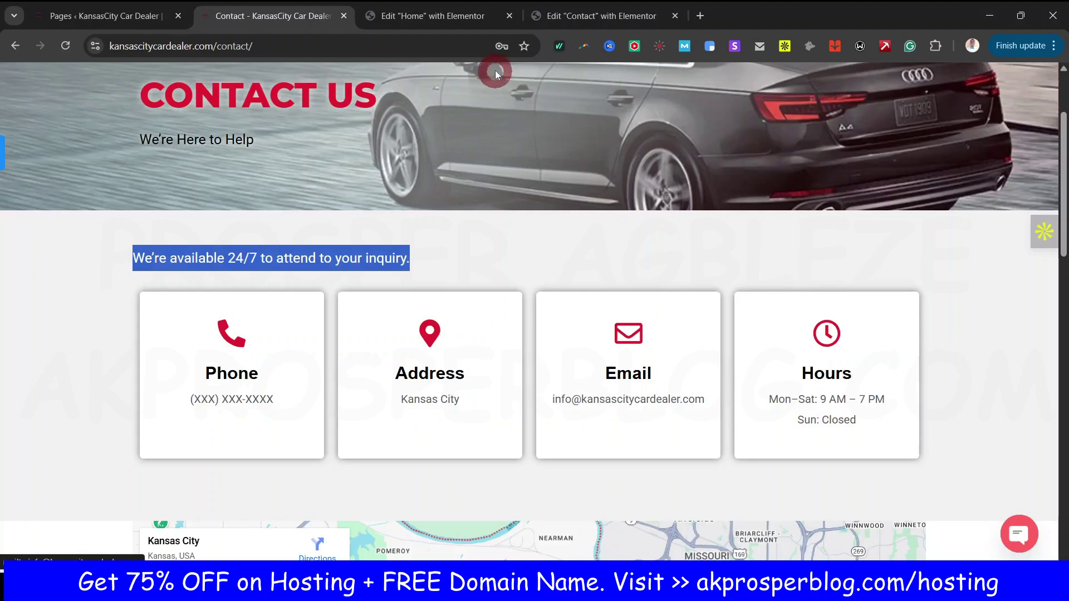
left_click(595, 18)
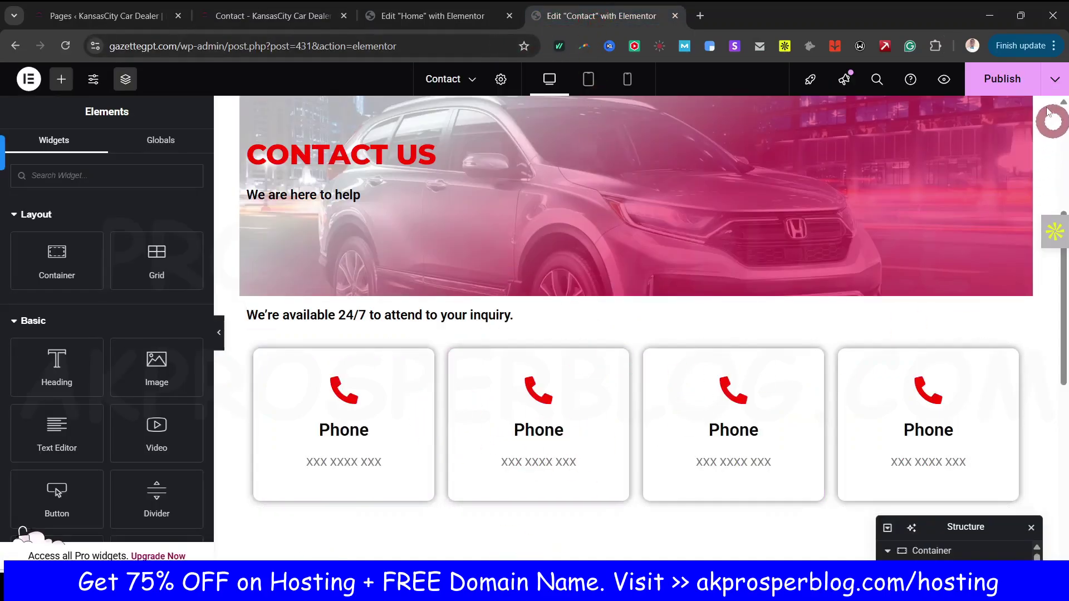
left_click(1002, 78)
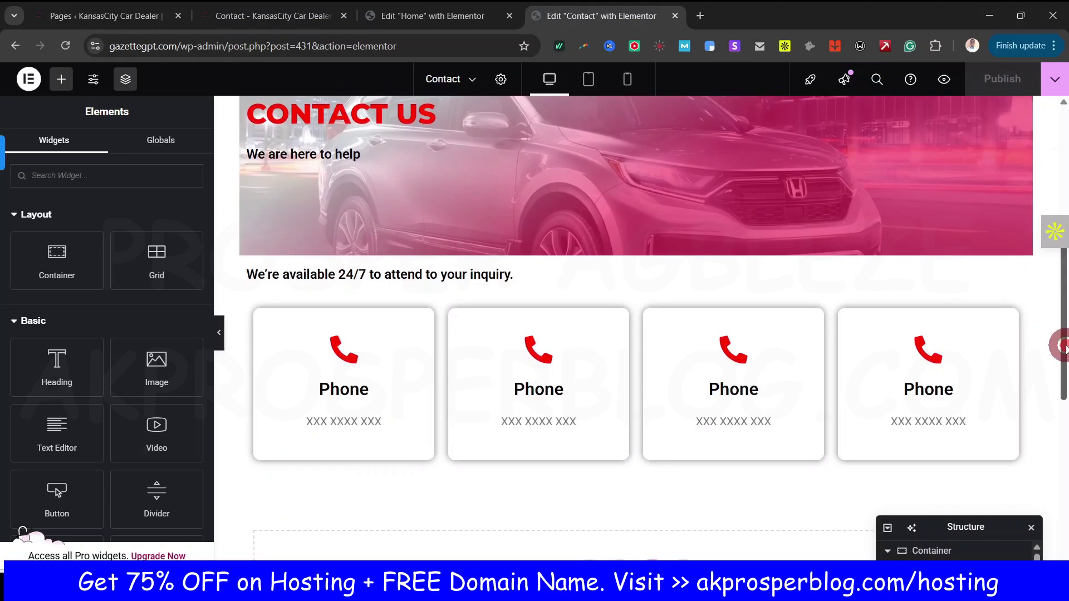
Step: Following the reference section's spacing, give the container around the cards 60 px top and bottom padding and 0 at the sides
left_click(275, 16)
scroll(485, 384, "down", 3)
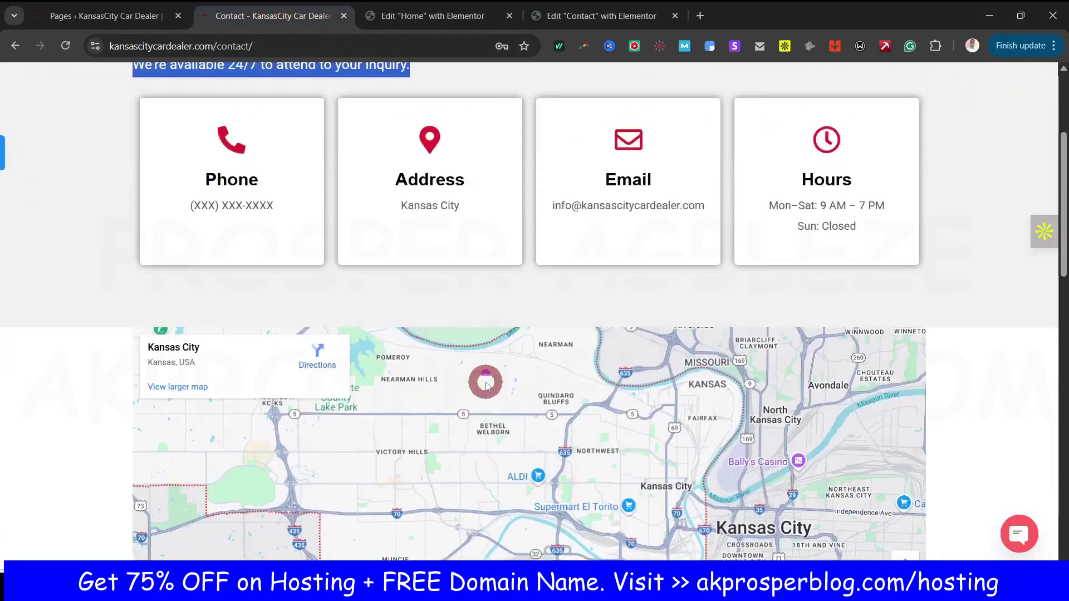
scroll(484, 377, "up", 5)
left_click(483, 327)
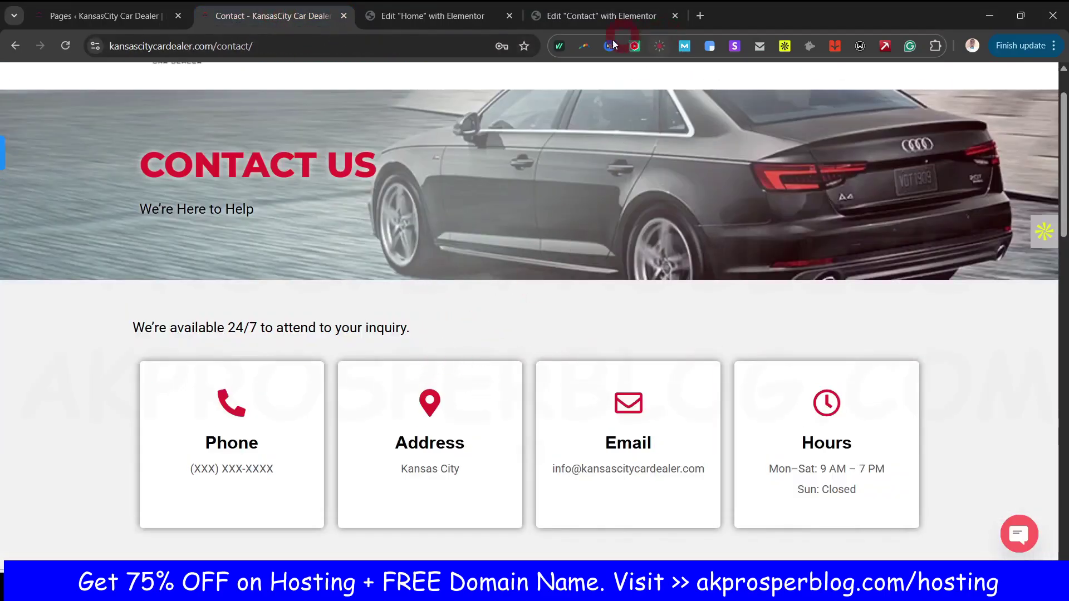
left_click(599, 15)
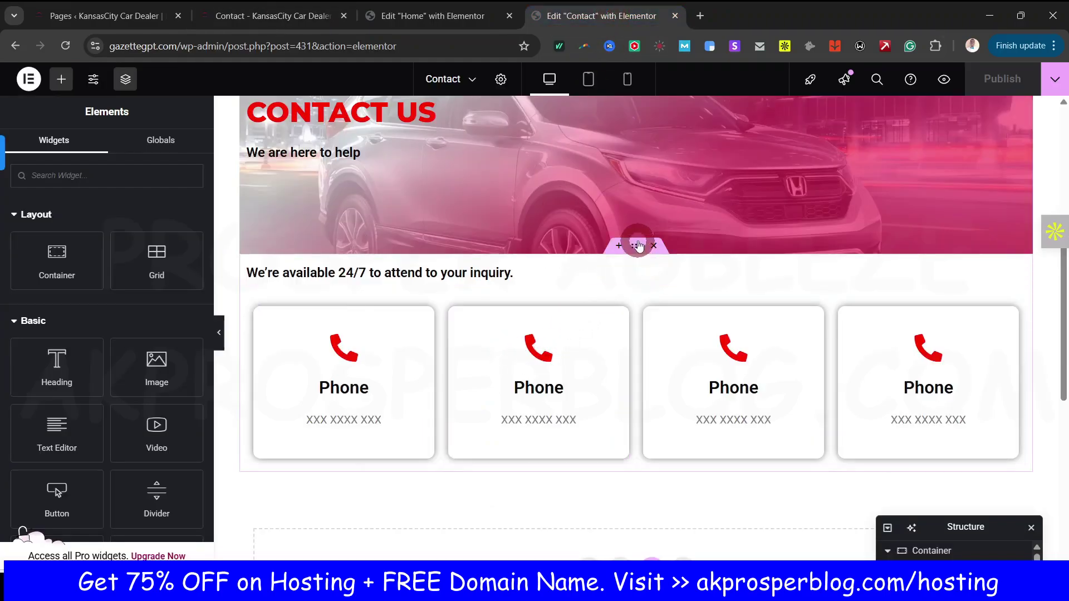
left_click(632, 251)
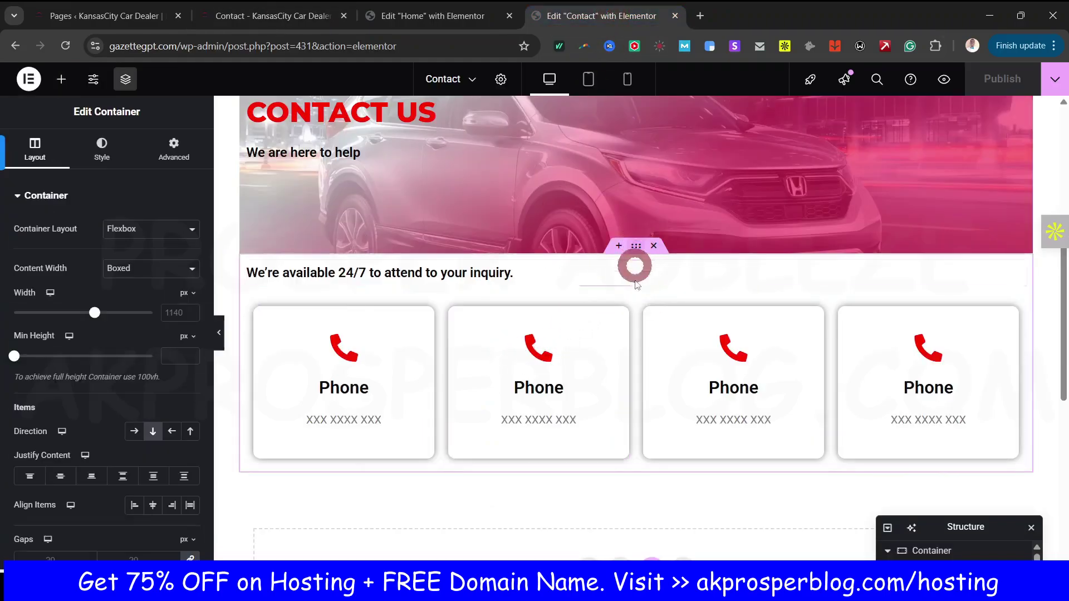
left_click(173, 147)
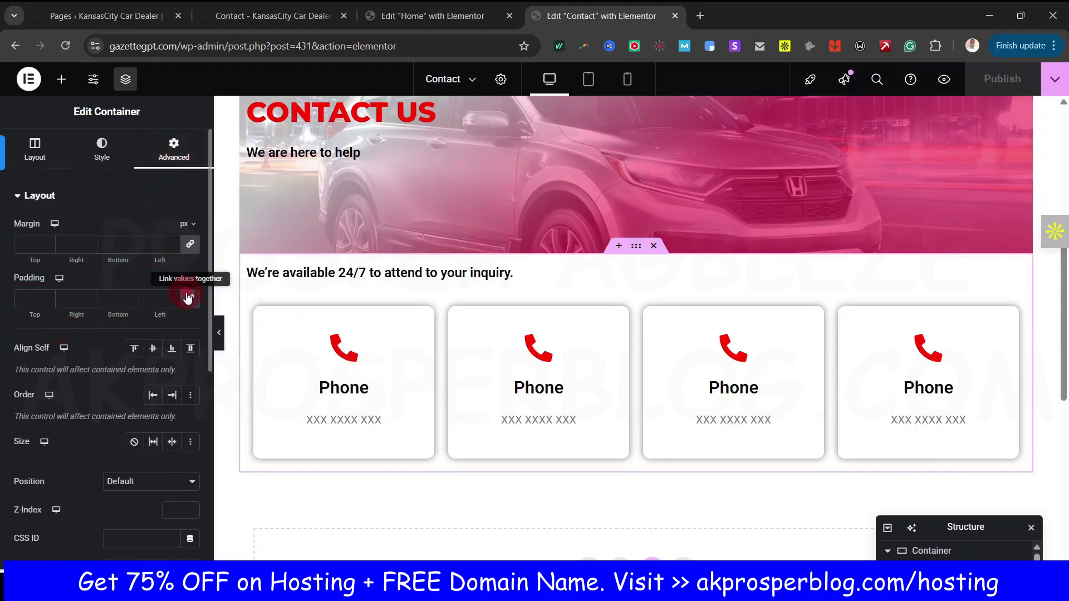
left_click(20, 301)
type("0")
type("6")
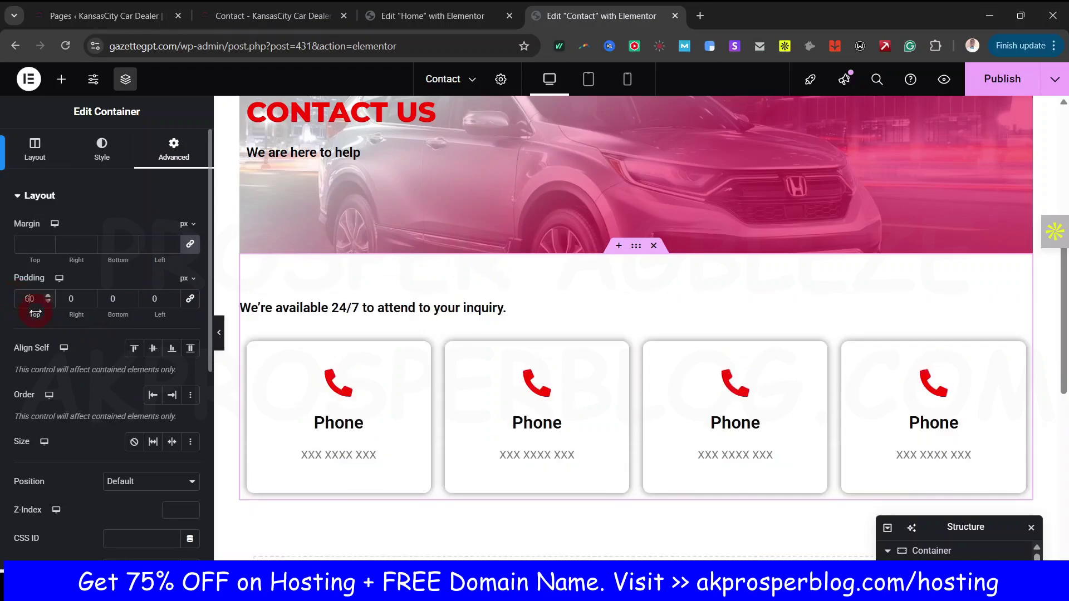
type("6")
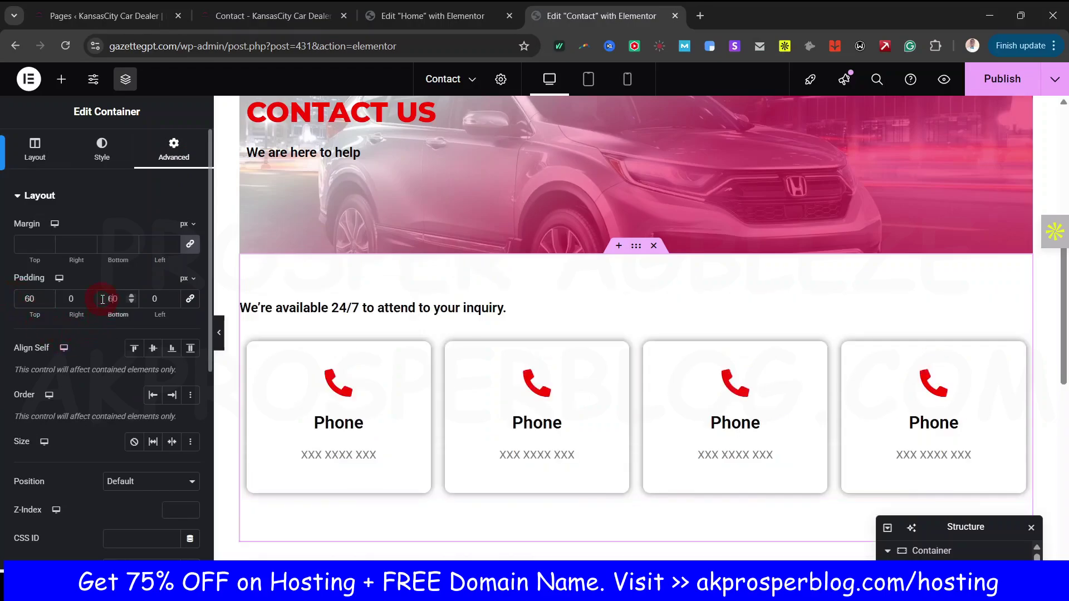
scroll(1063, 327, "down", 1)
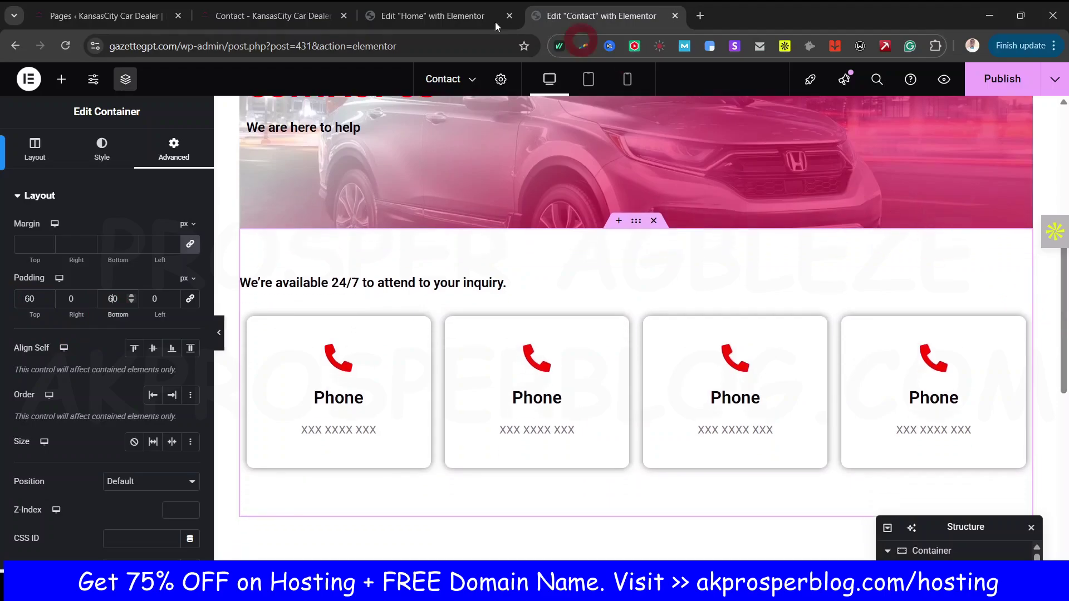
Step: Match the reference section by giving the cards' container a classic background in the global gREY BACKGROUND color
left_click(289, 16)
scroll(225, 332, "down", 3)
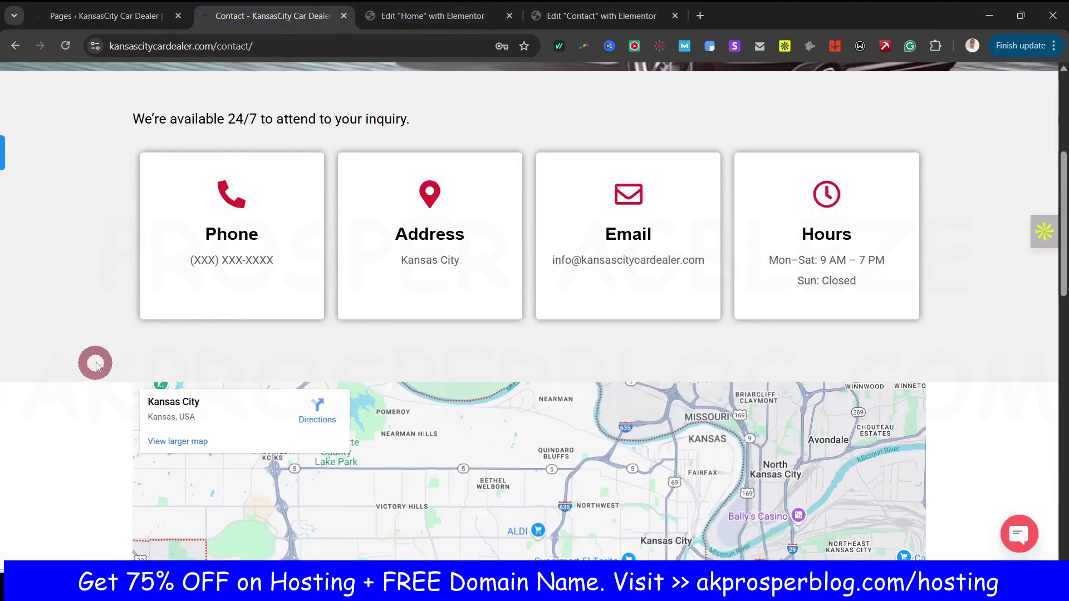
scroll(112, 340, "up", 5)
scroll(112, 374, "down", 5)
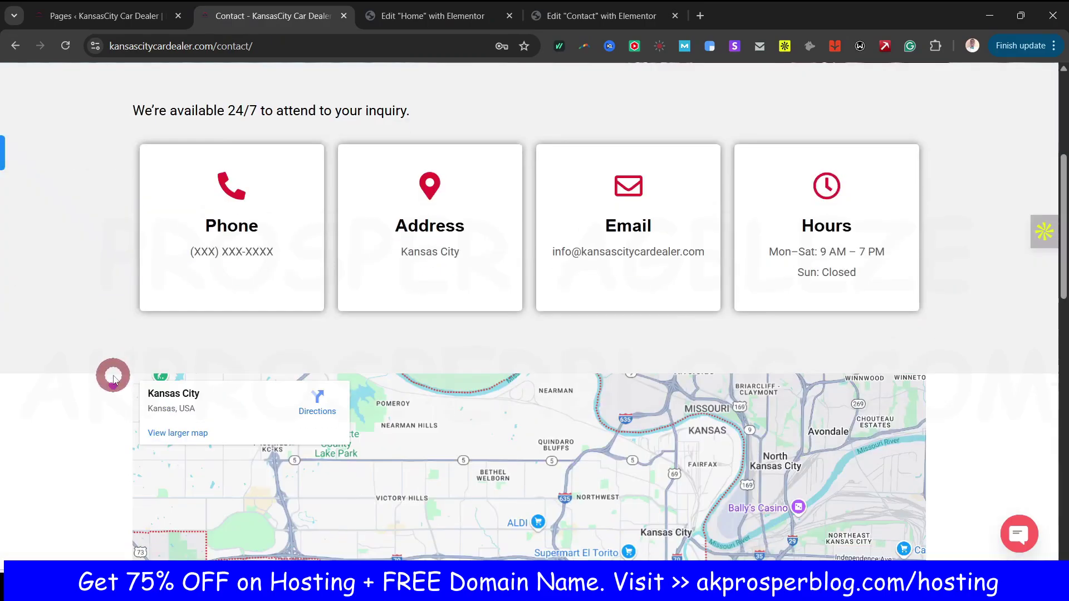
left_click(601, 15)
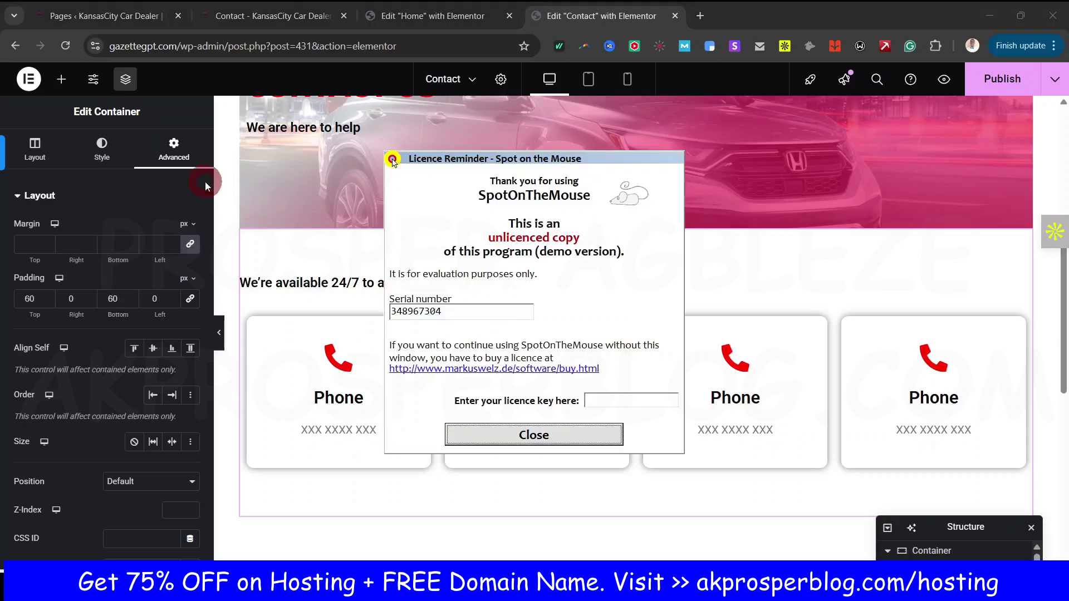
left_click(562, 443)
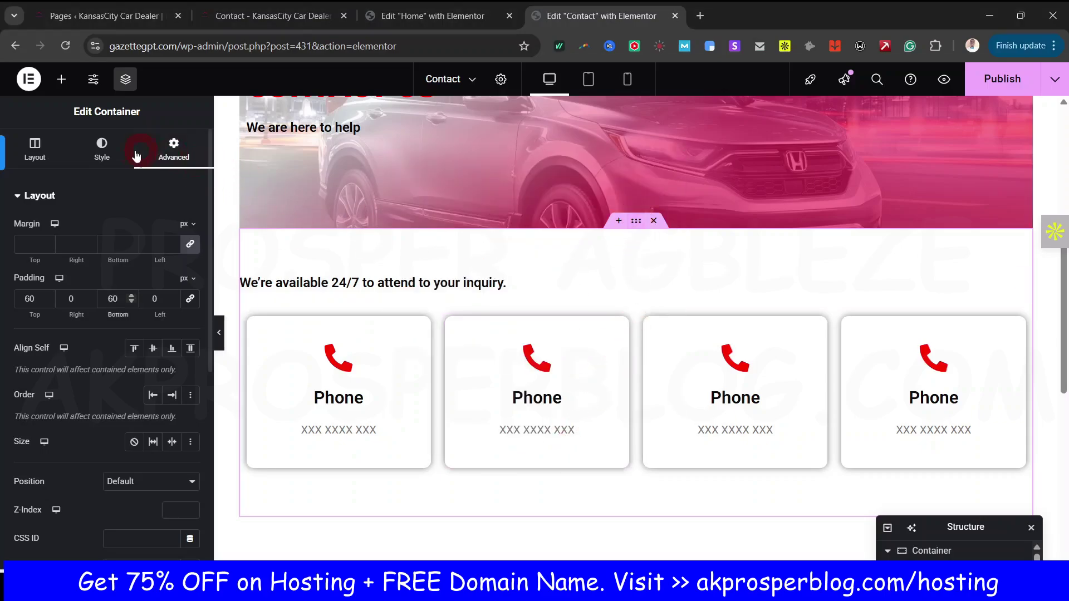
left_click(115, 148)
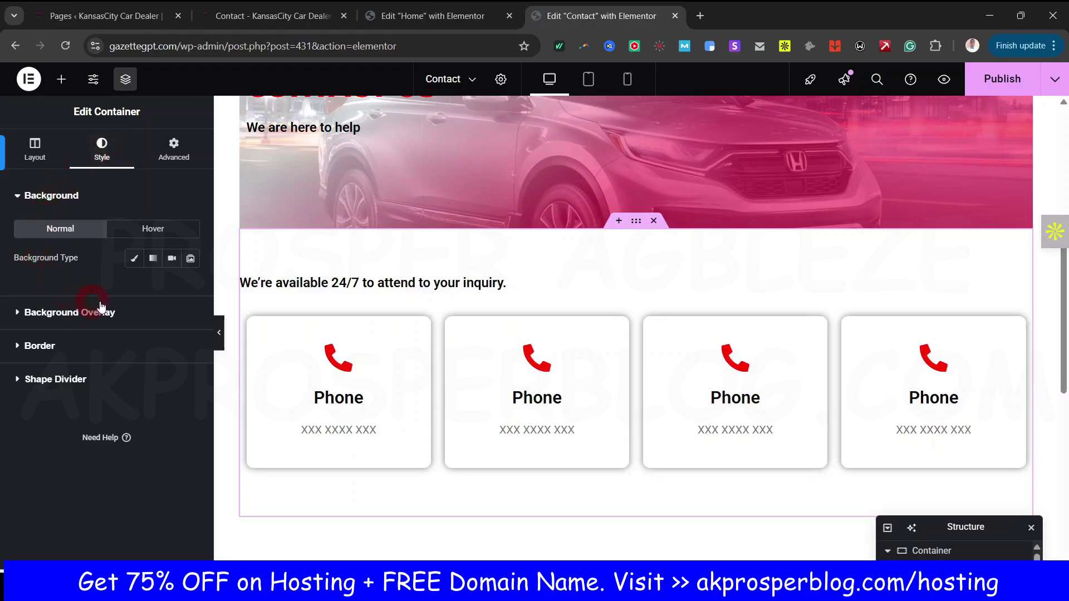
left_click(134, 260)
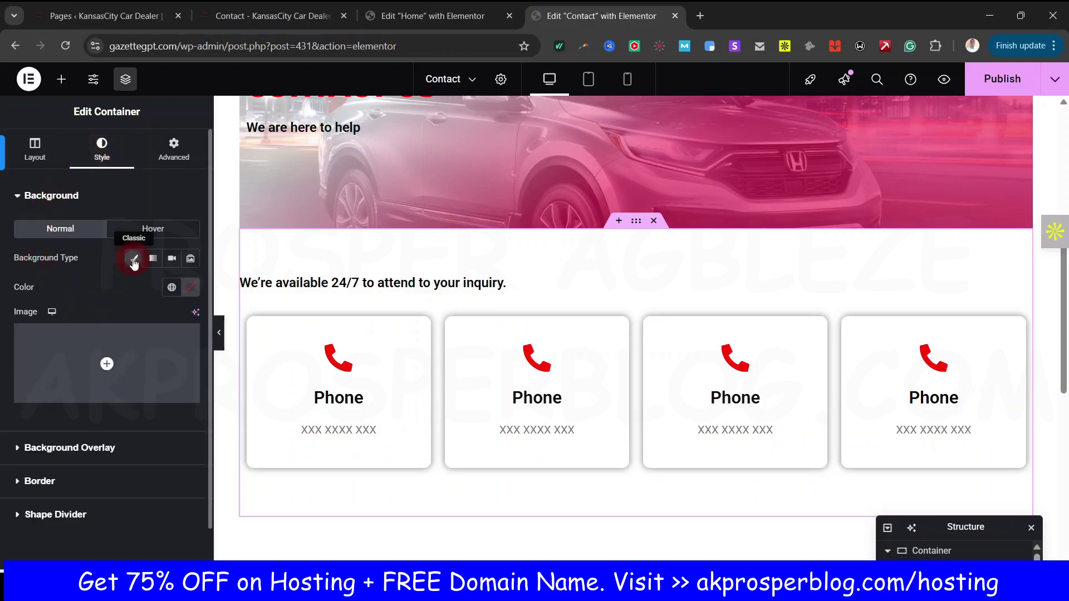
left_click(172, 289)
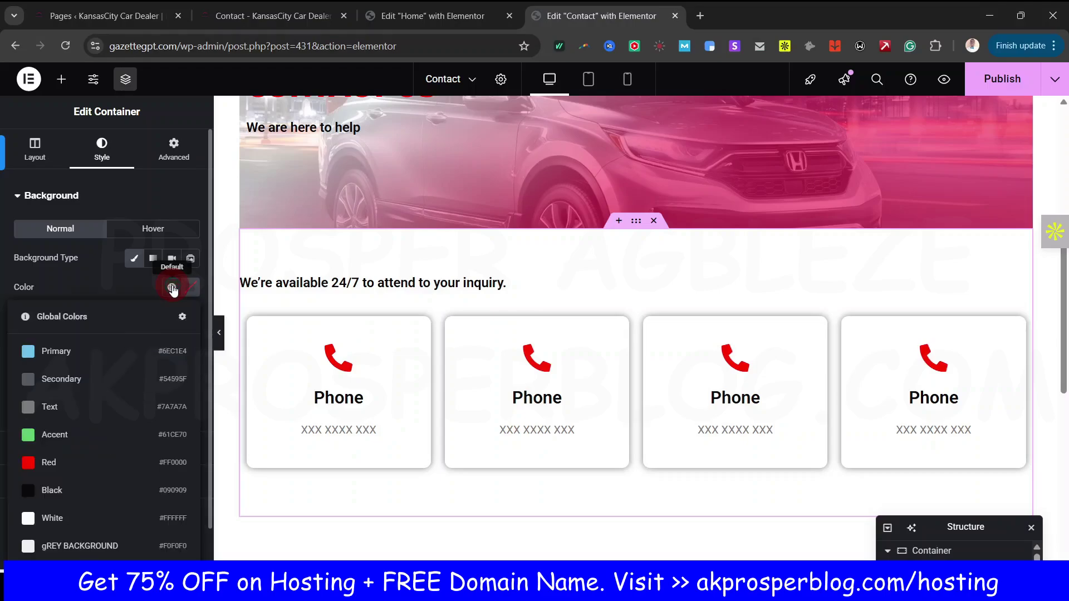
left_click(86, 544)
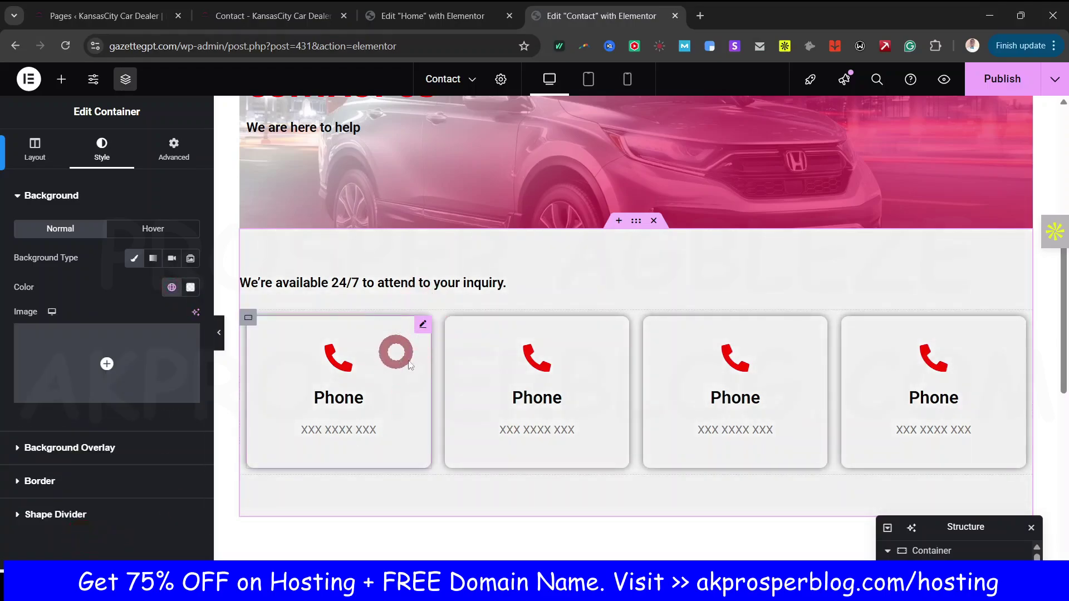
Step: Publish the Contact page and check the cards section in the mobile layout, returning to the desktop view
scroll(1063, 328, "down", 1)
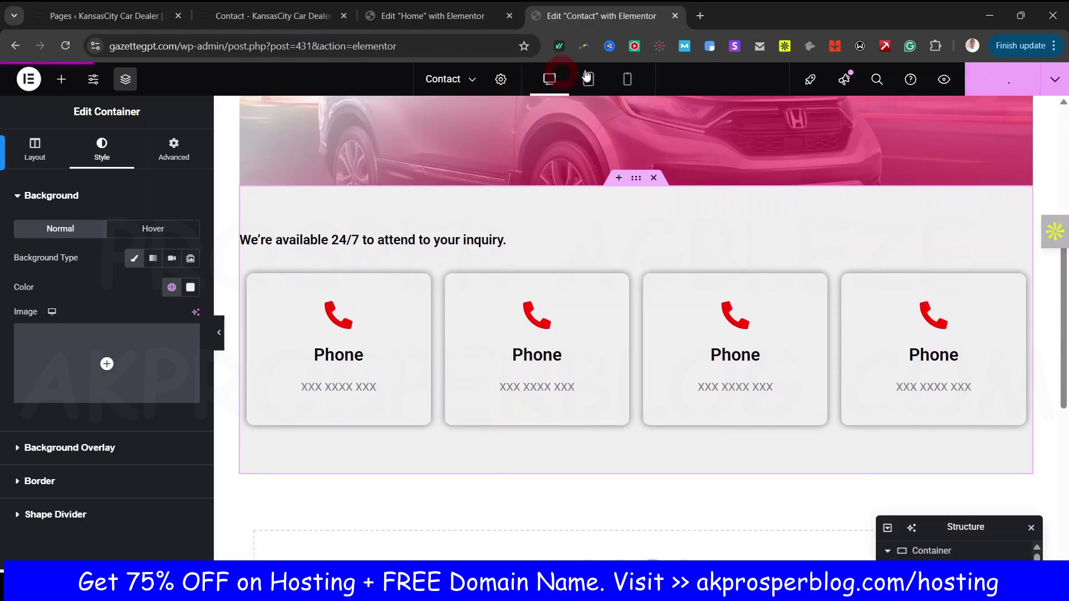
left_click(623, 77)
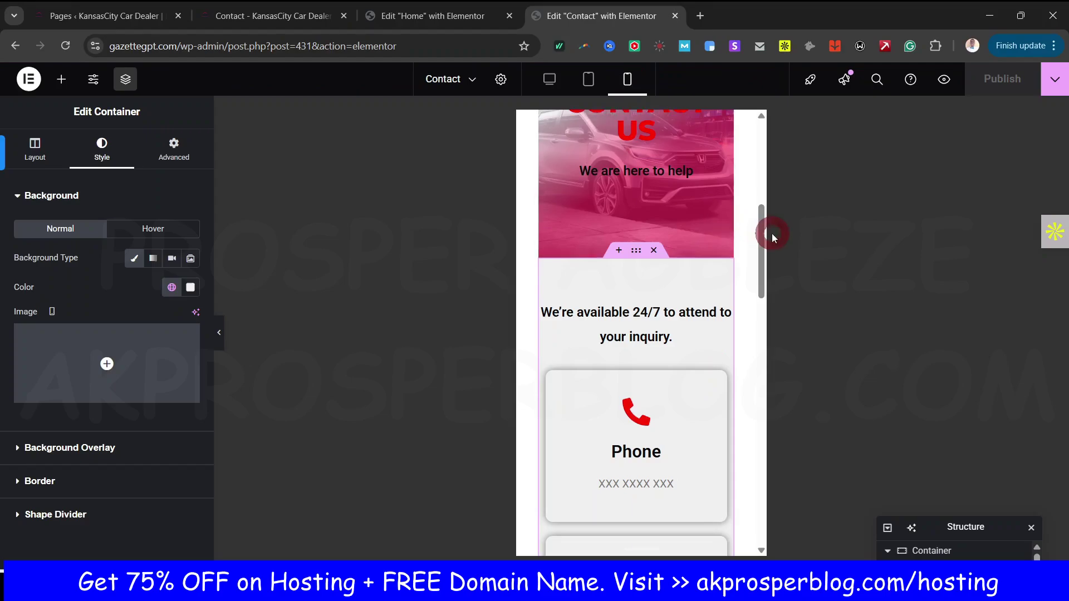
left_click_drag(762, 236, 769, 261)
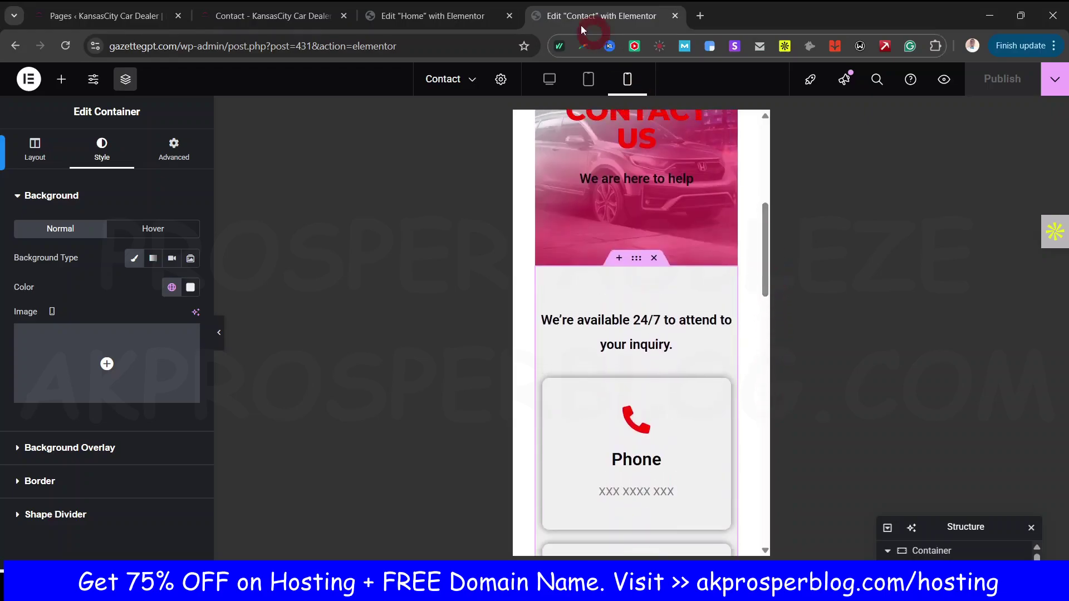
left_click(558, 74)
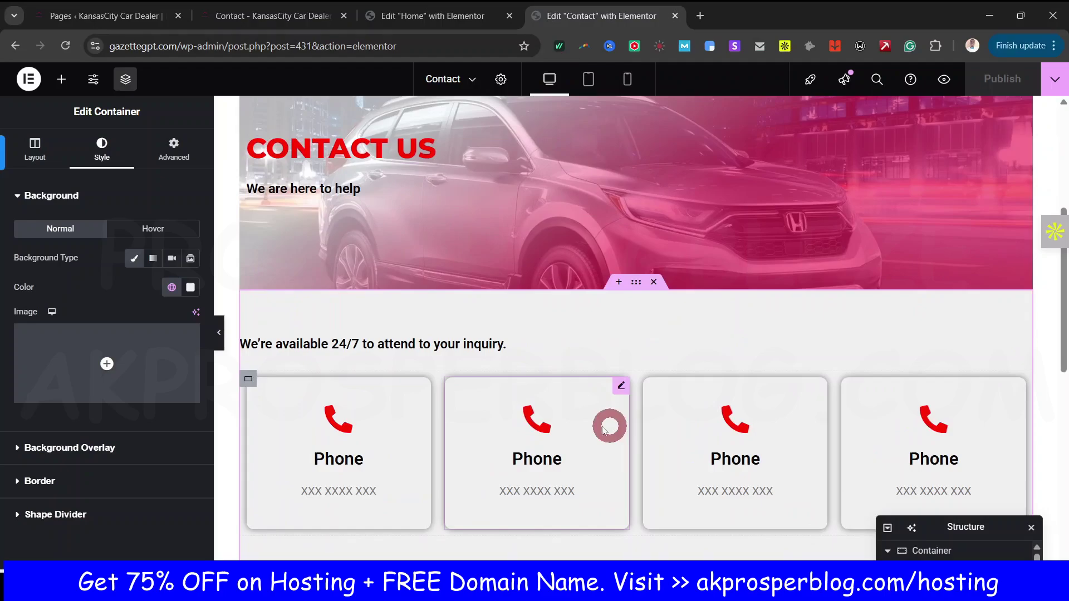
Step: Match the reference cards by giving the first Phone Icon Box a classic background in the white global color
left_click(273, 15)
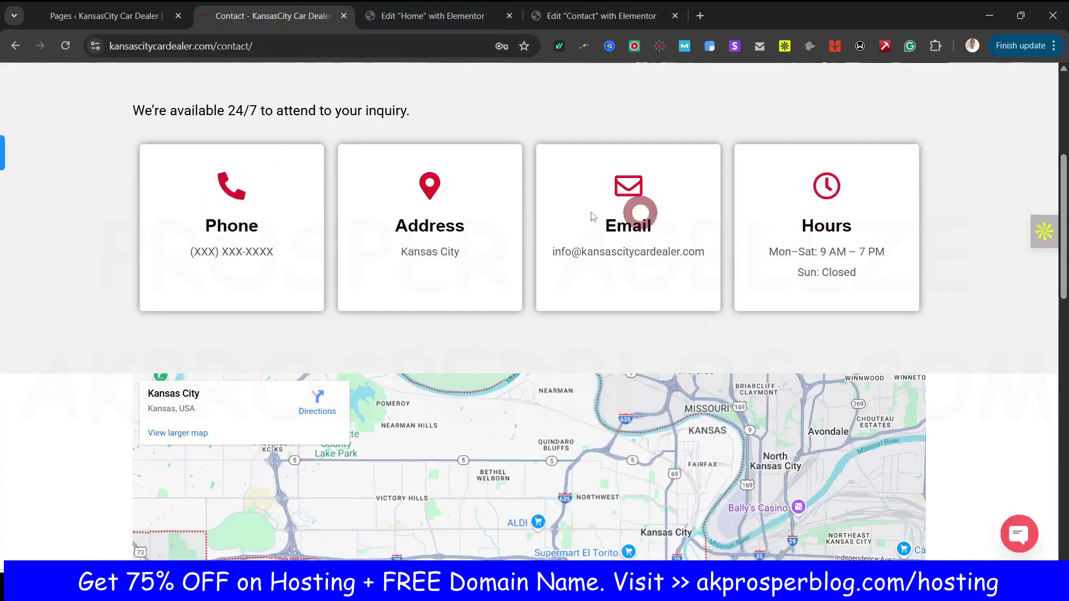
left_click(609, 18)
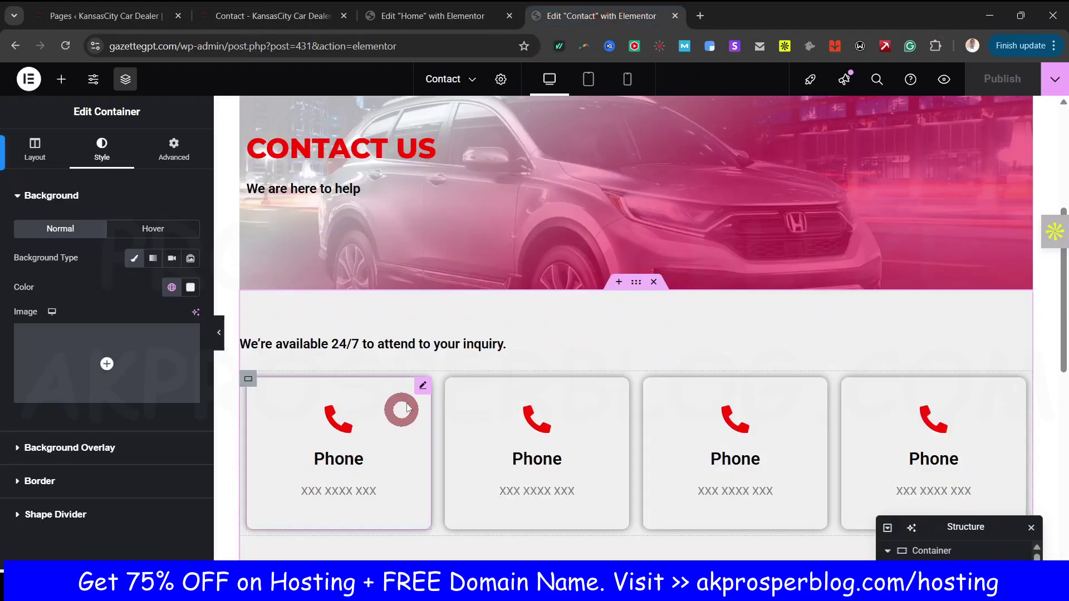
left_click(421, 385)
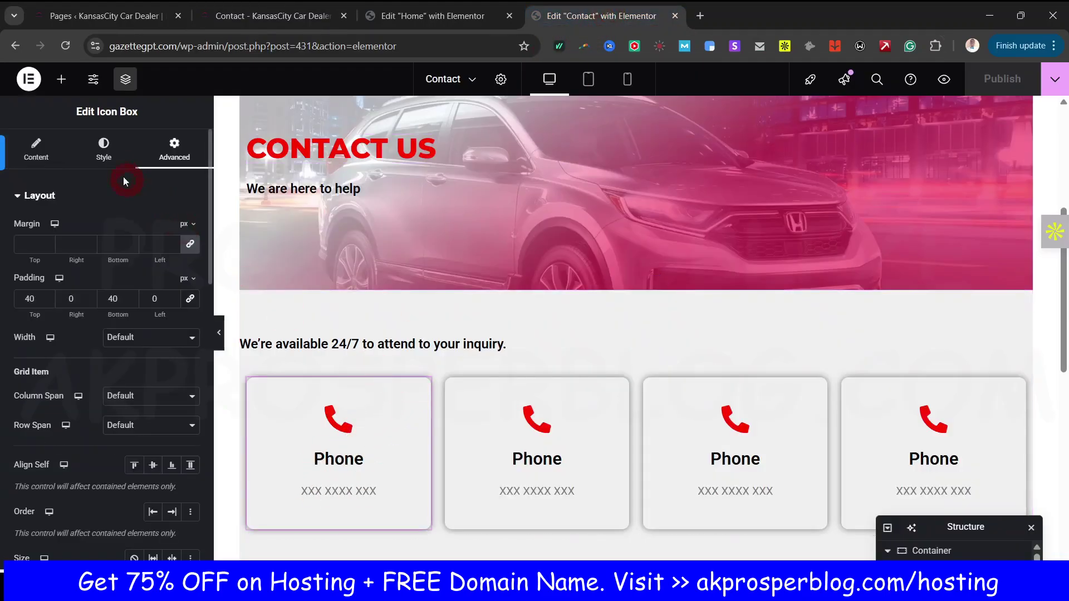
left_click(145, 195)
scroll(145, 317, "down", 4)
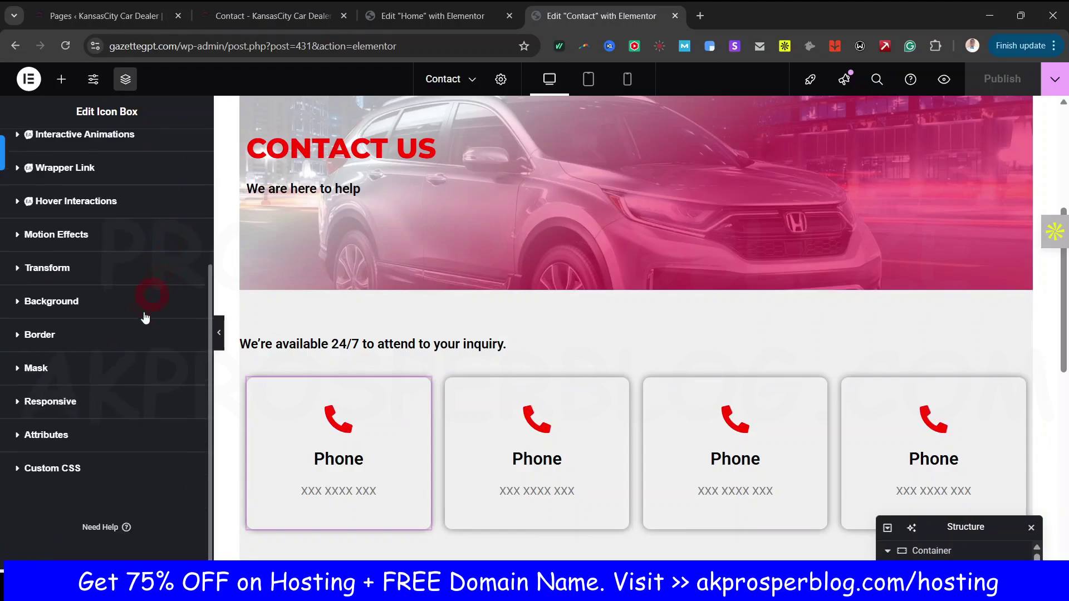
left_click(51, 301)
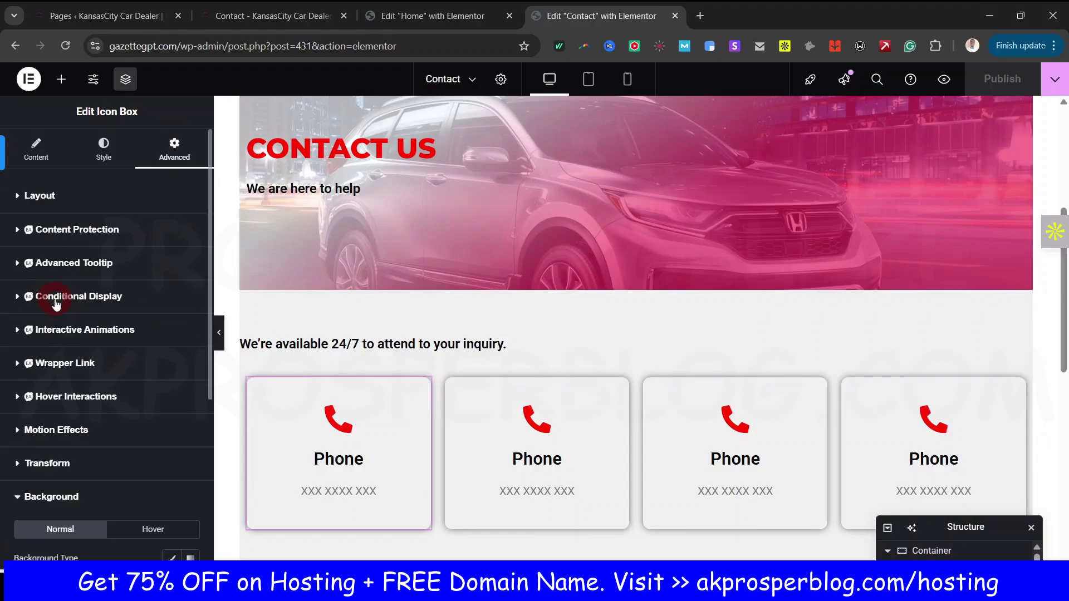
scroll(120, 516, "down", 5)
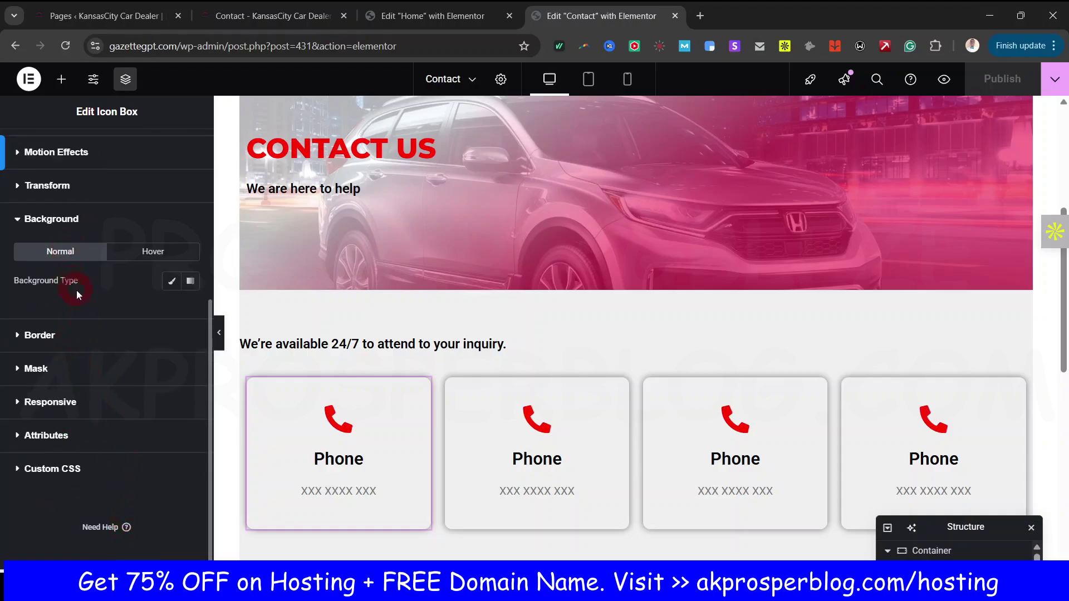
left_click(173, 282)
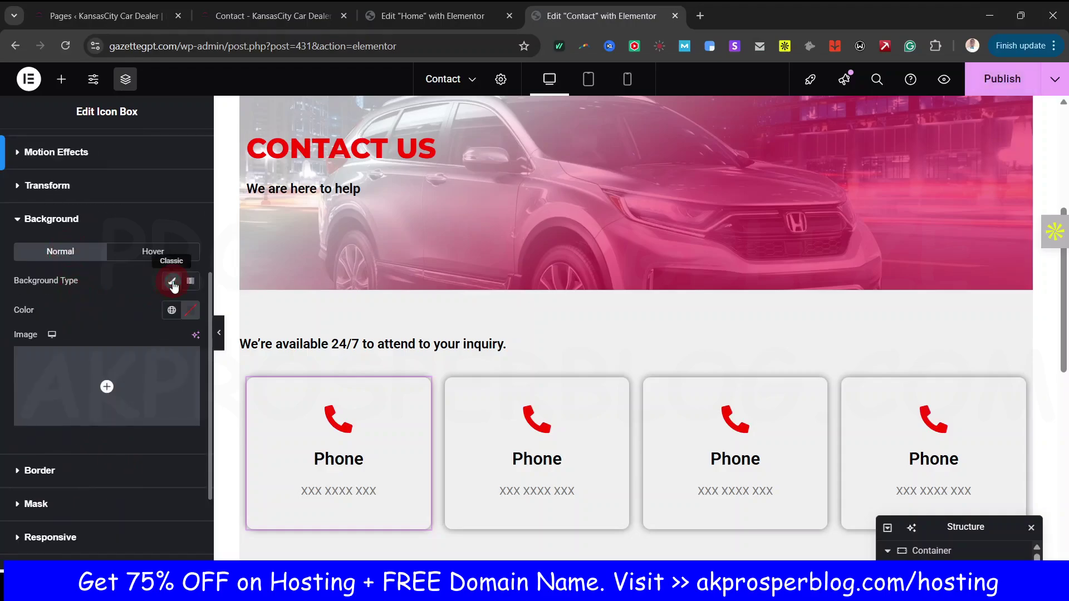
left_click(171, 313)
left_click(192, 533)
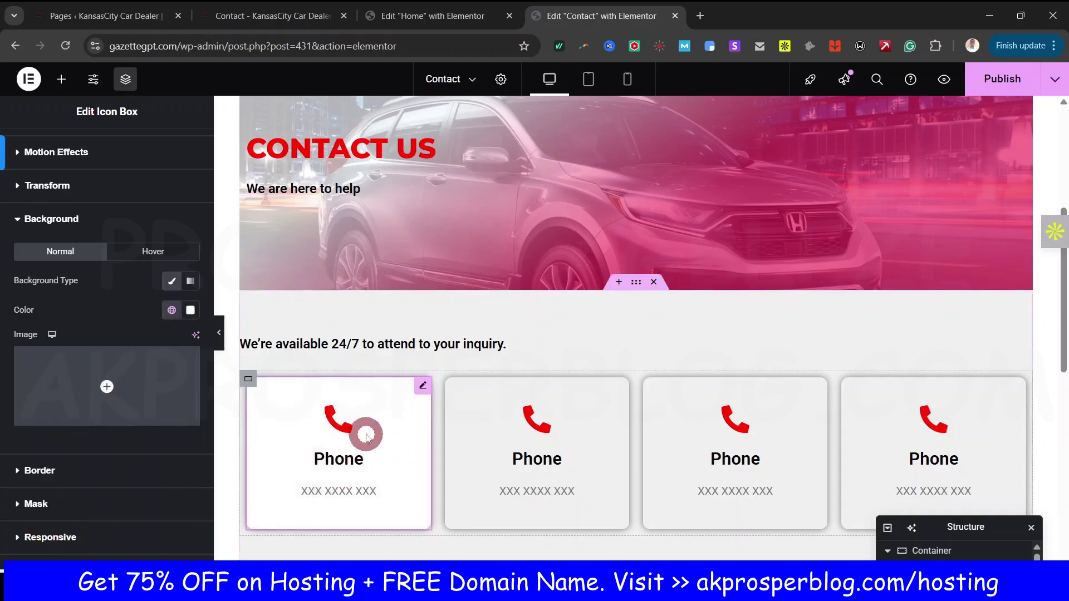
Step: Copy the first card with its white background, paste its style onto the other three cards, and publish the page
right_click(419, 388)
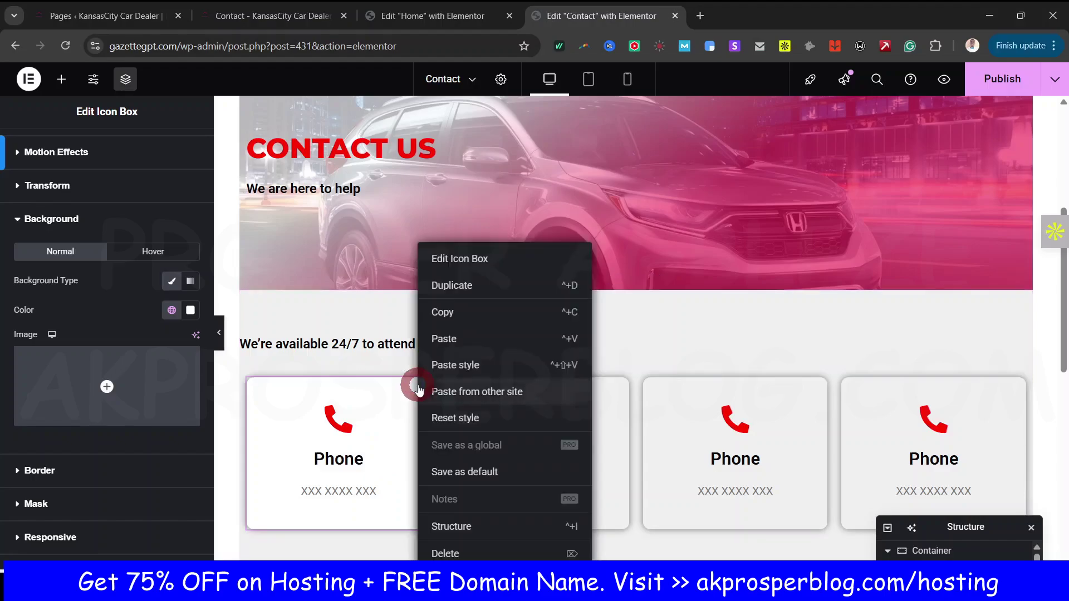
left_click(466, 311)
right_click(622, 385)
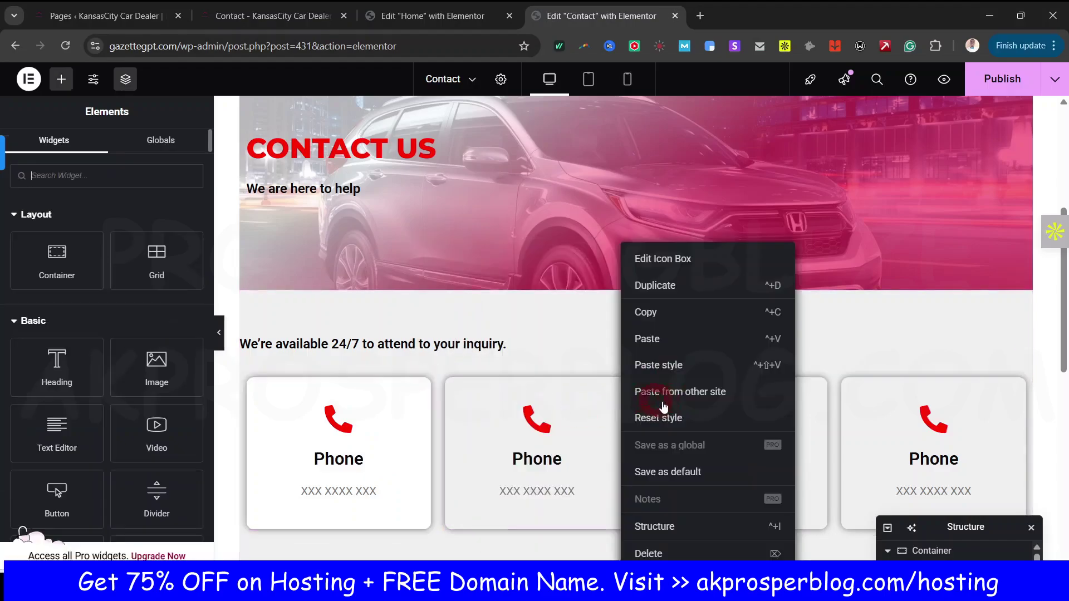
left_click(676, 370)
right_click(814, 387)
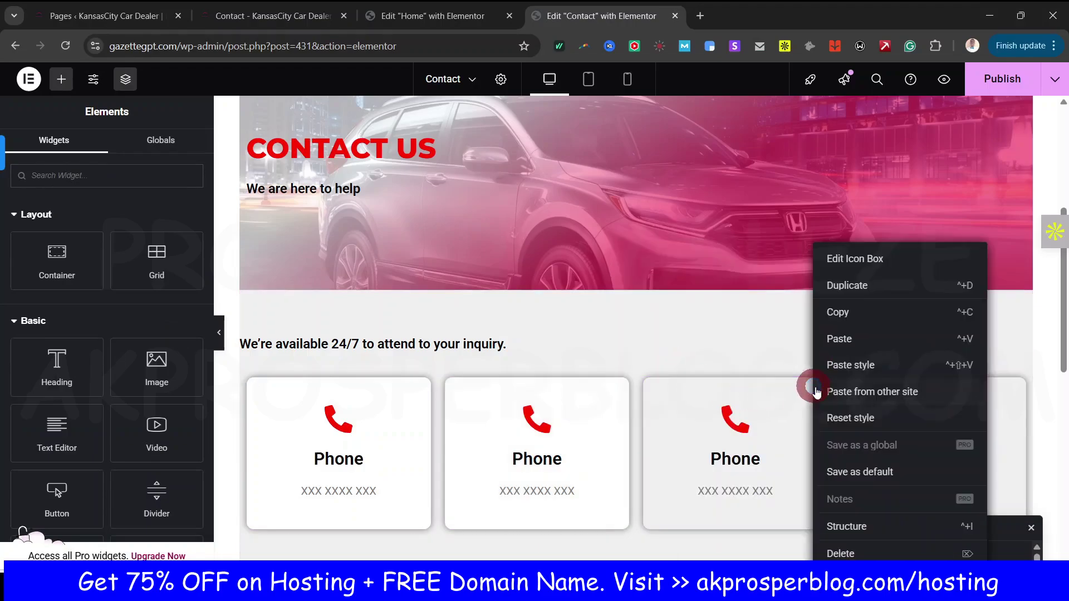
left_click(860, 369)
right_click(1026, 384)
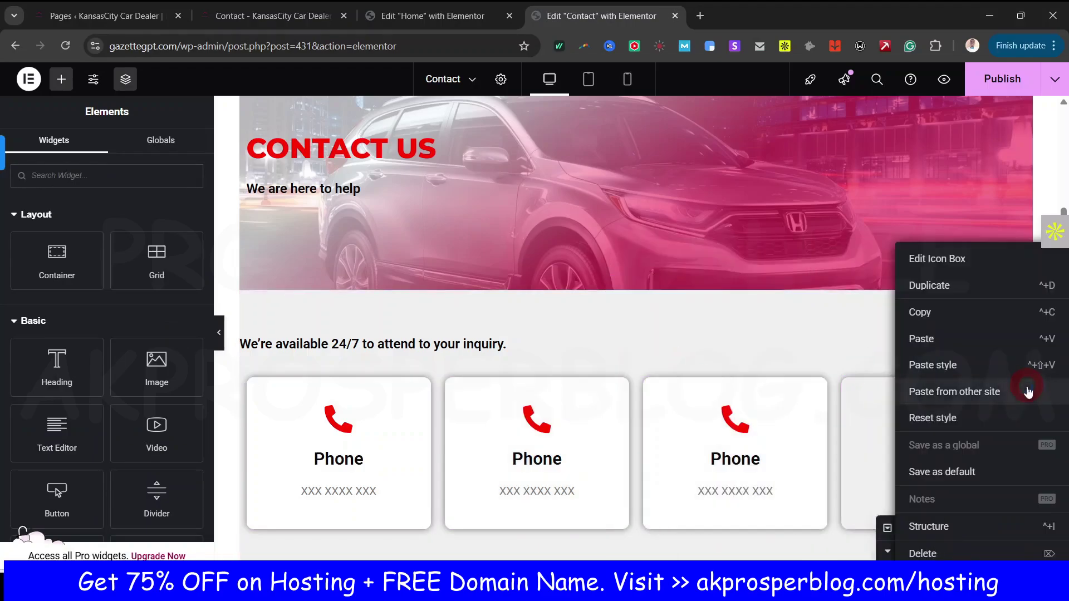
left_click(962, 368)
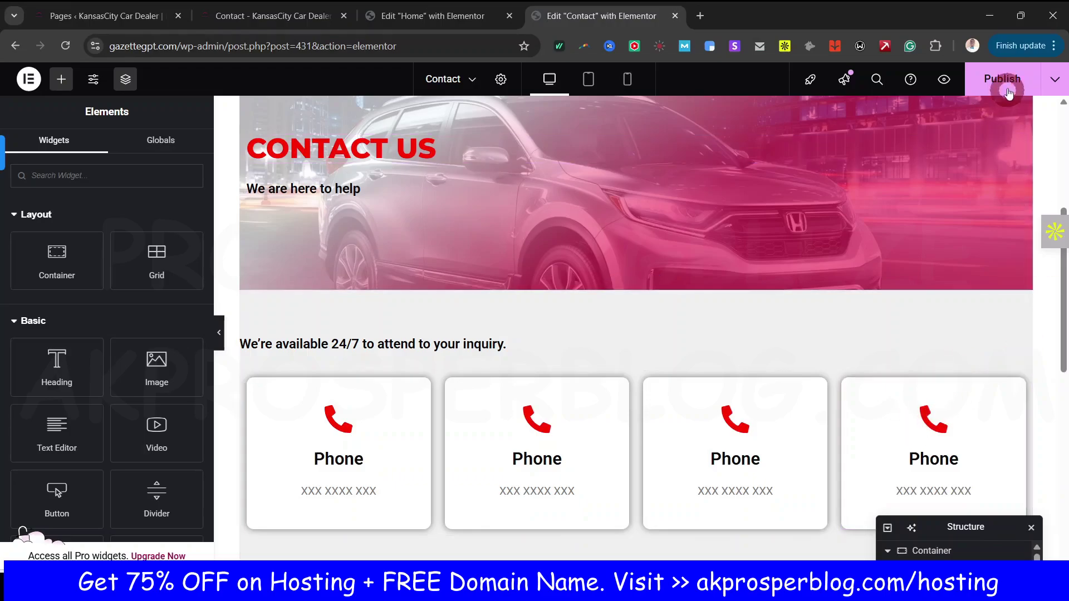
left_click(910, 336)
left_click(855, 356)
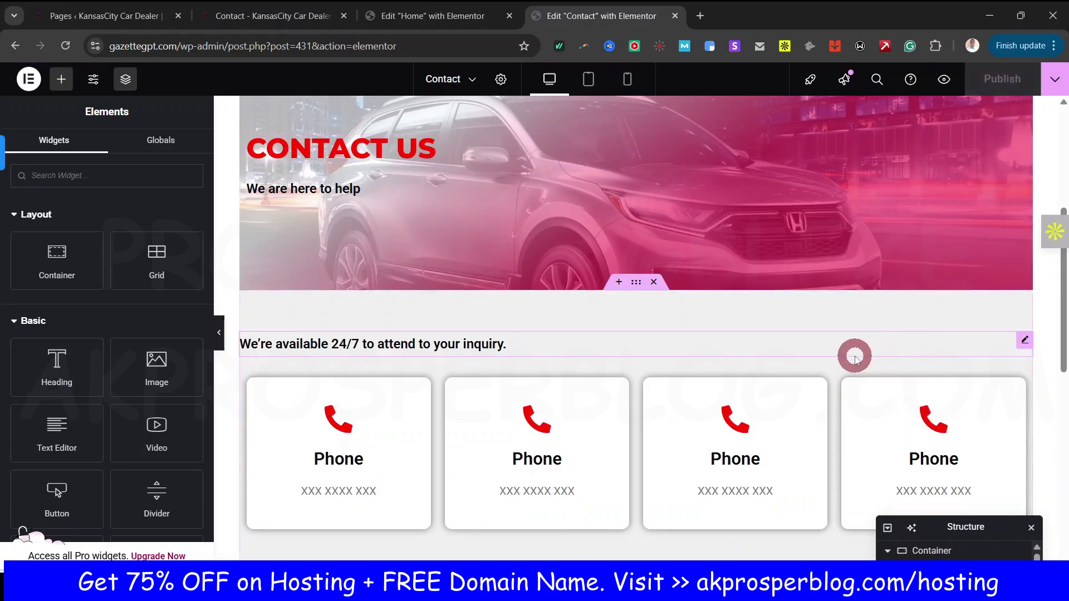
Step: Compare the finished cards with the reference Contact page and examine its map, brand logo strip and dealership statistics sections
left_click(657, 430)
scroll(657, 390, "down", 3)
left_click(683, 253)
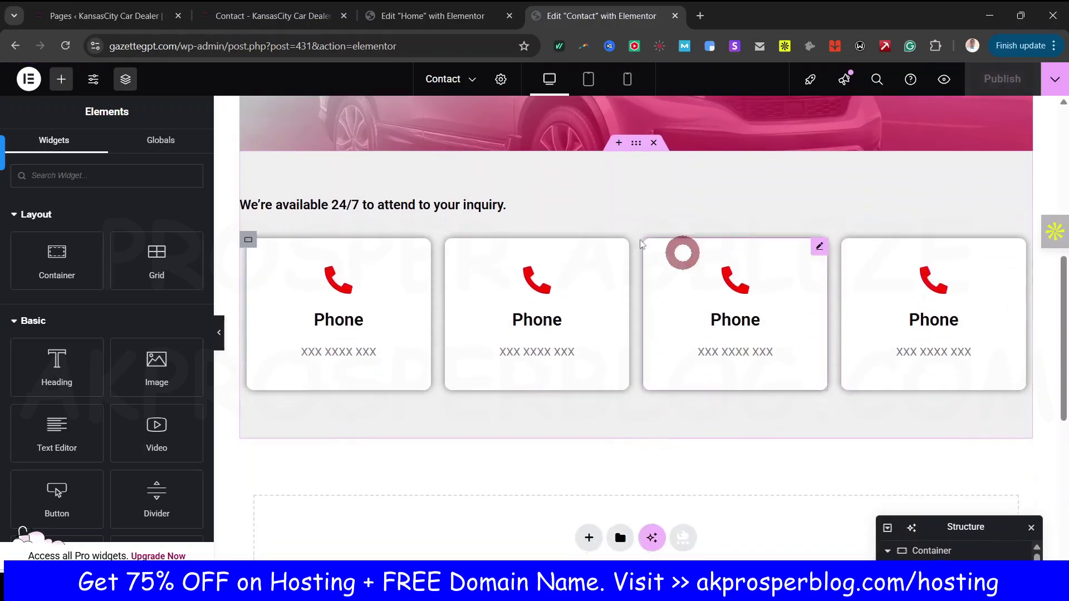
left_click(263, 15)
left_click(459, 320)
left_click(391, 206)
left_click(528, 233)
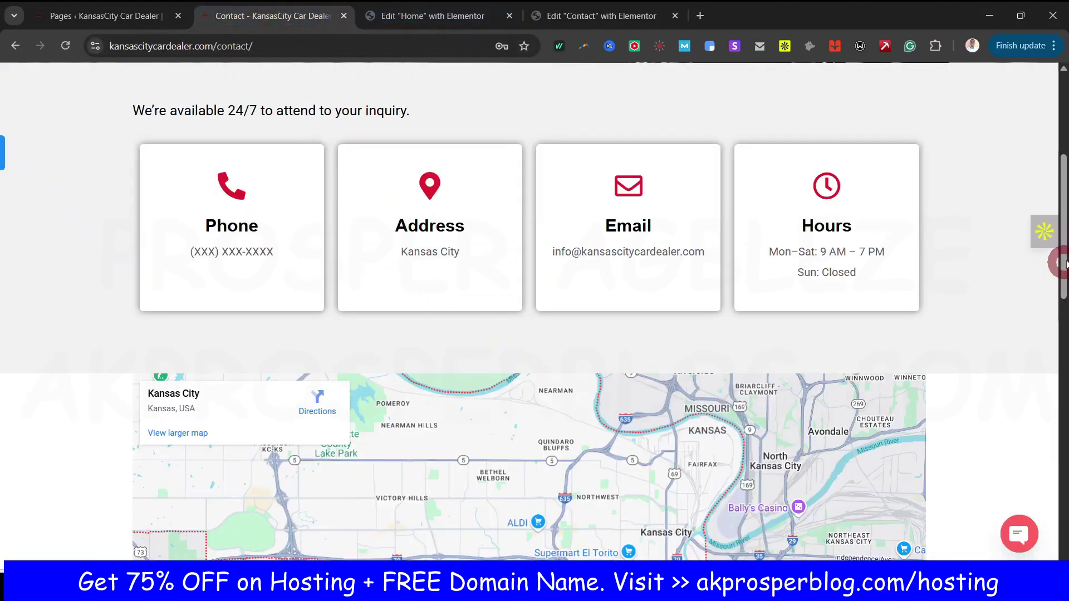
left_click_drag(1063, 262, 1063, 323)
left_click(399, 284)
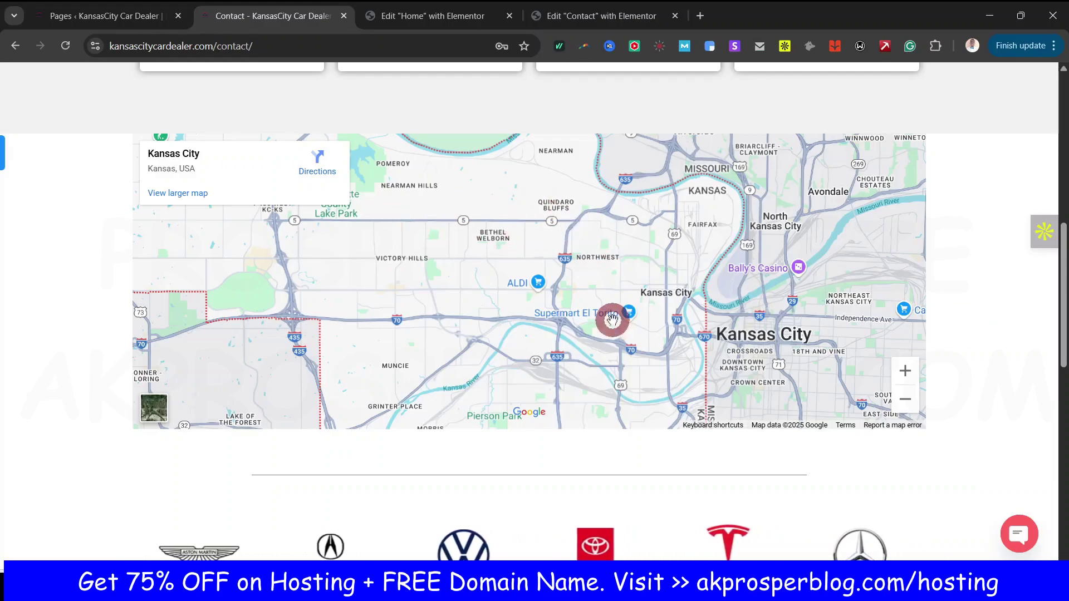
scroll(608, 387, "down", 2)
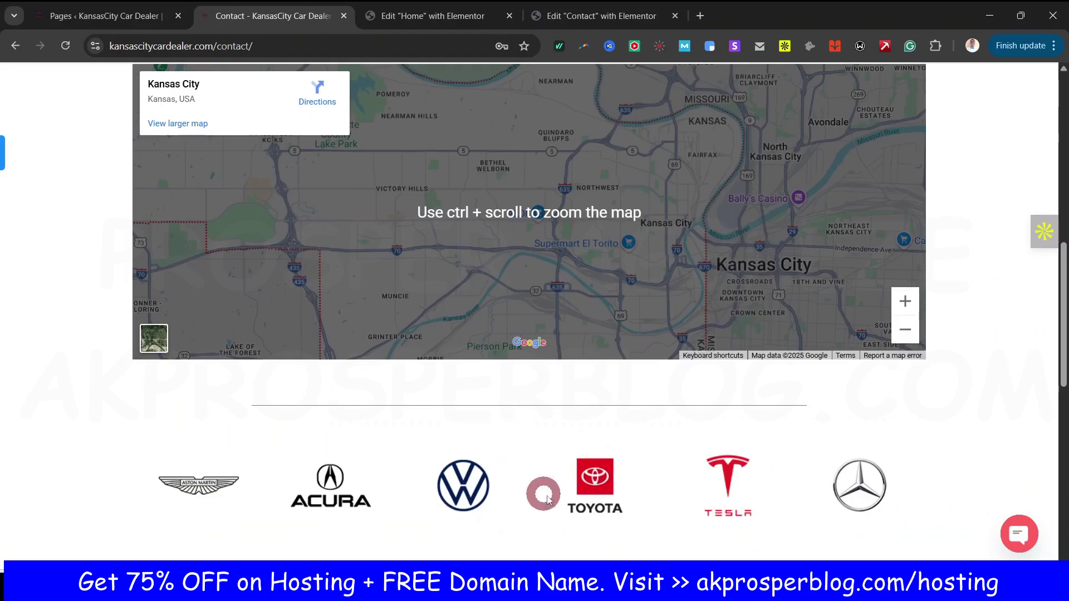
scroll(565, 489, "down", 5)
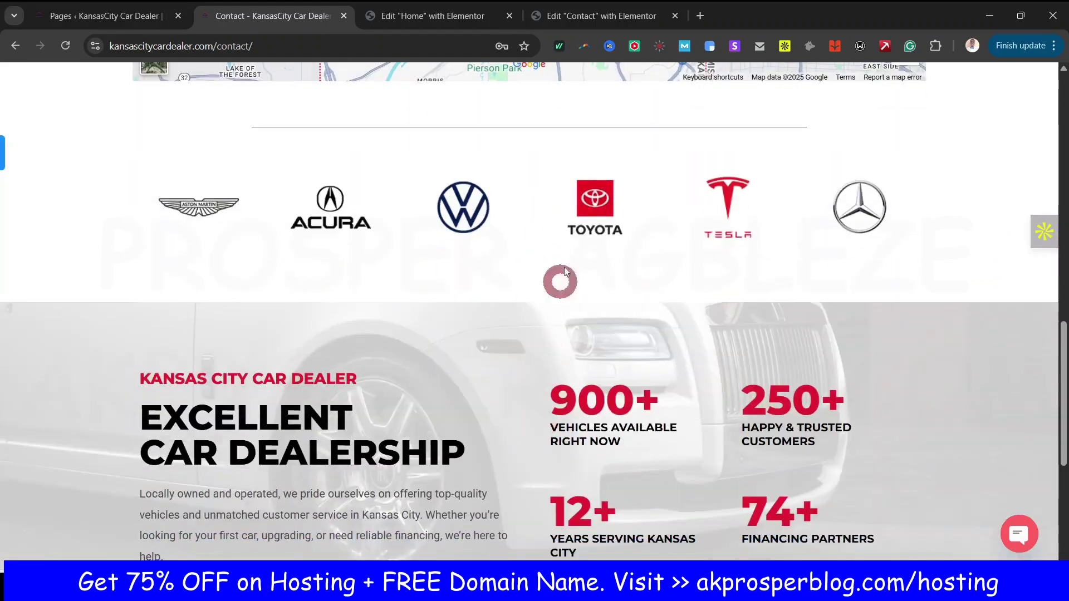
scroll(1064, 384, "up", 7)
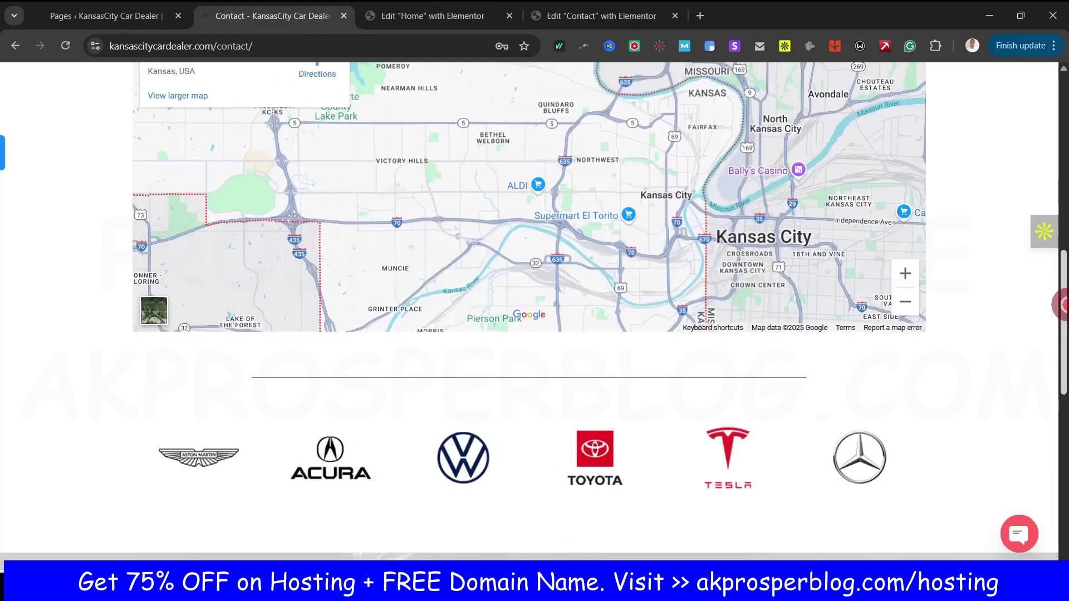
Step: On the Home page, save the THE TRUST FROM OUR CLIENTS container as a site template named TESTIMONIAL AND SLIDER
left_click(440, 16)
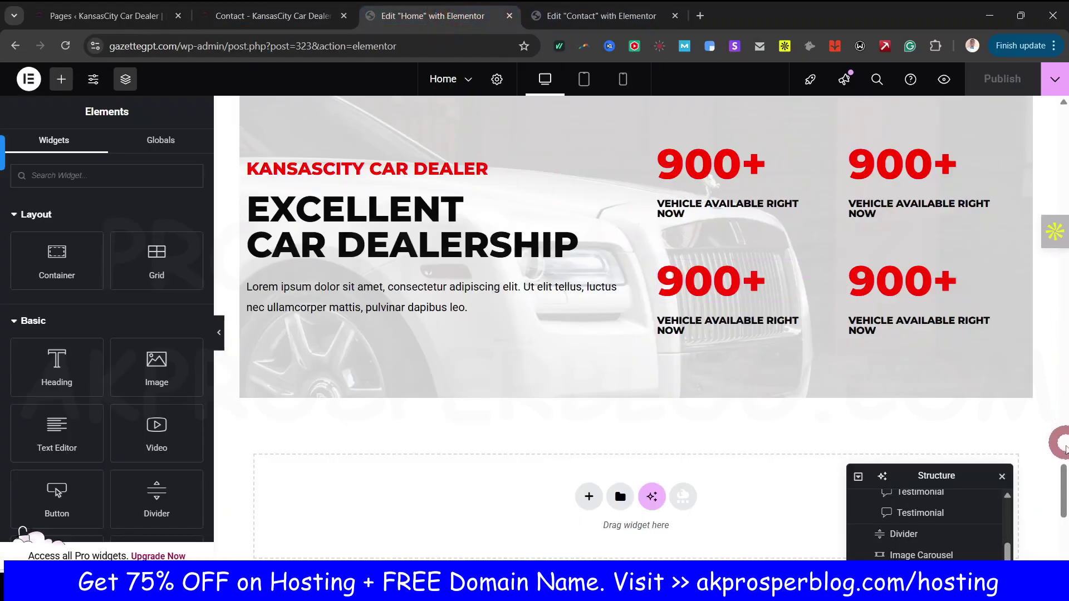
scroll(1059, 444, "up", 9)
scroll(1060, 448, "down", 3)
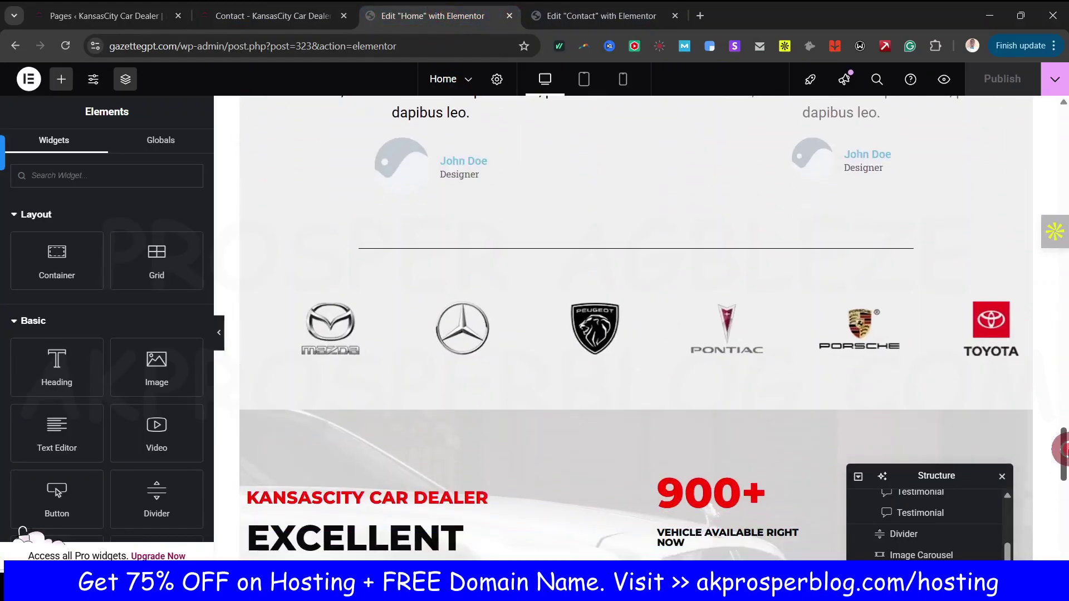
scroll(1061, 450, "up", 3)
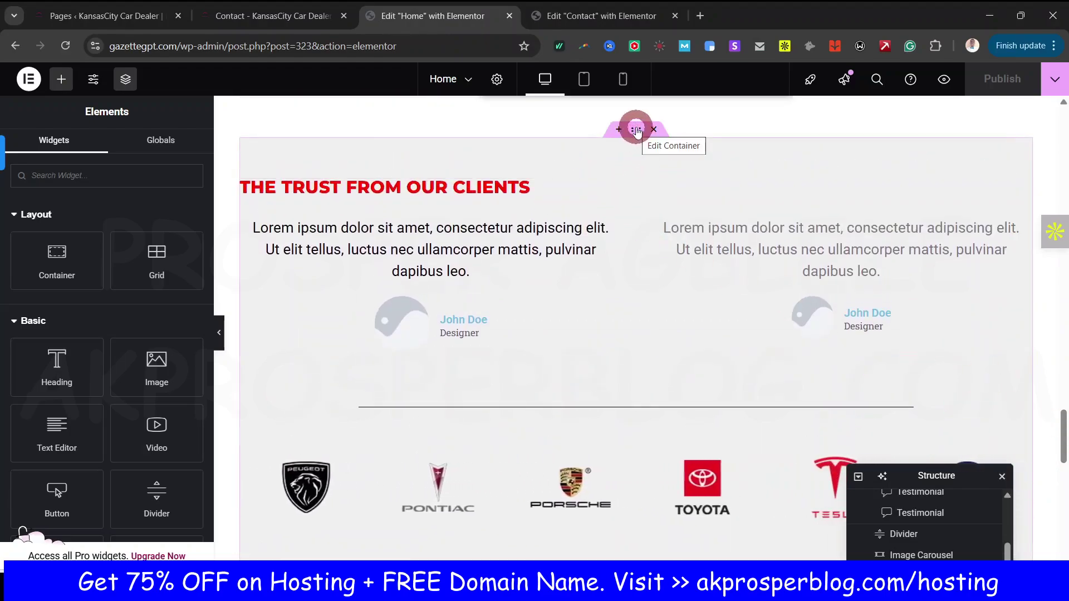
left_click(601, 16)
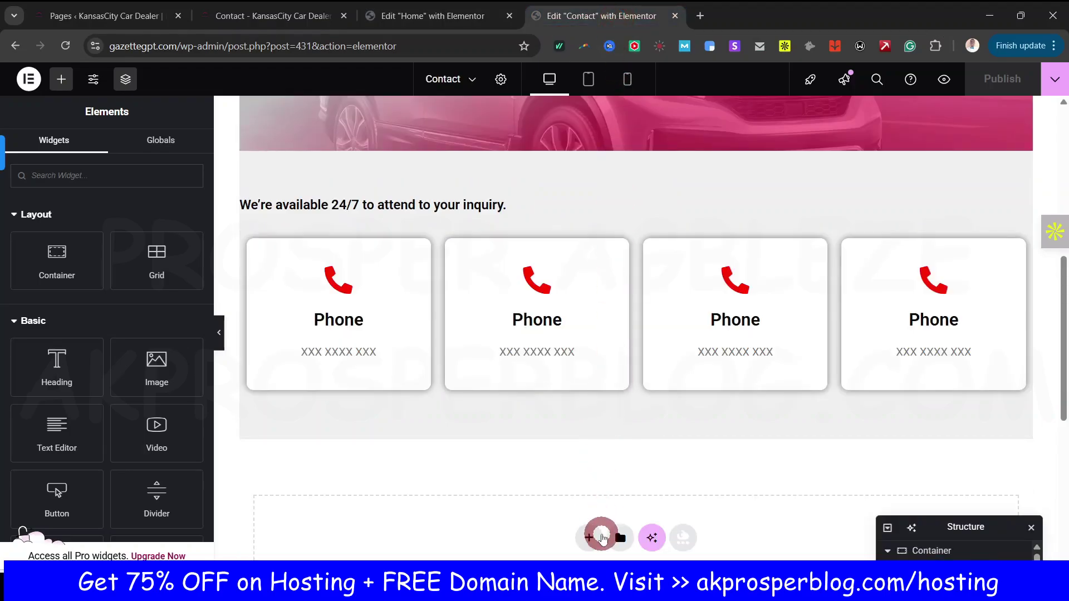
left_click(470, 17)
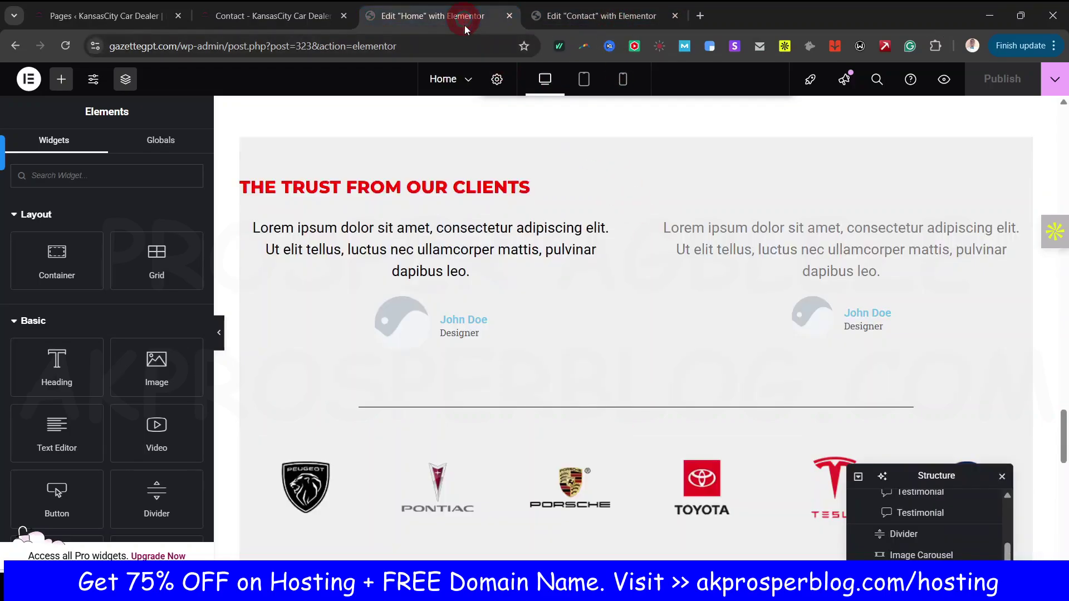
right_click(638, 137)
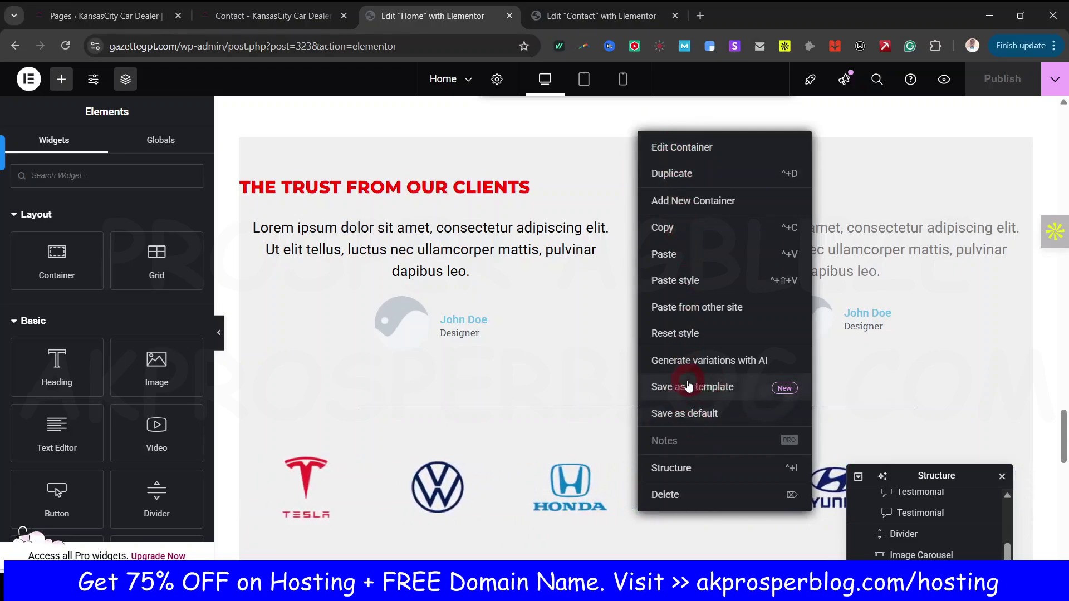
left_click(694, 388)
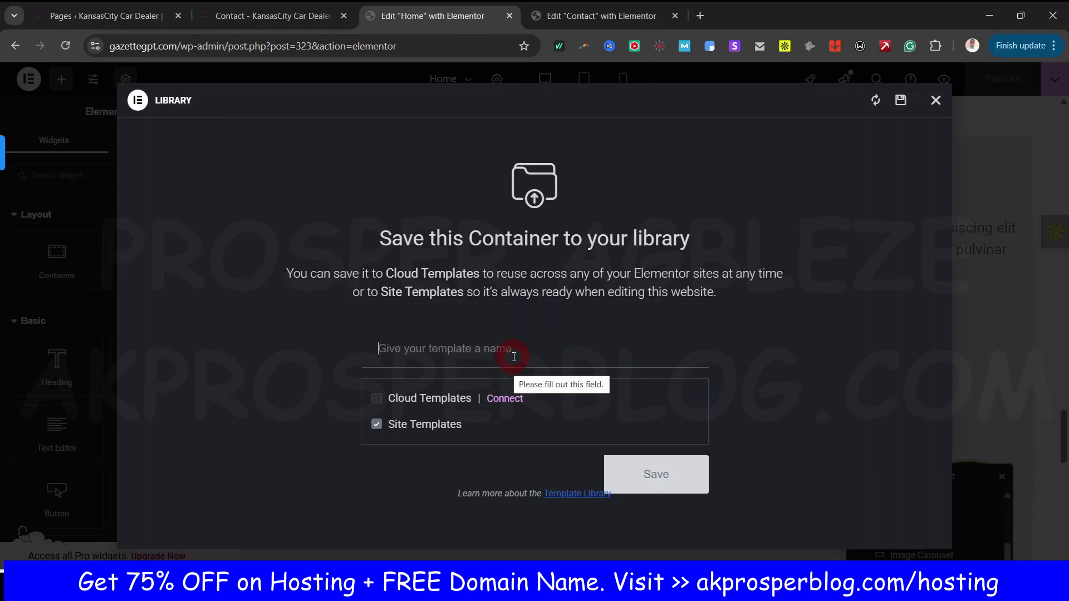
type("TESTIMONIAL AND SLIDER")
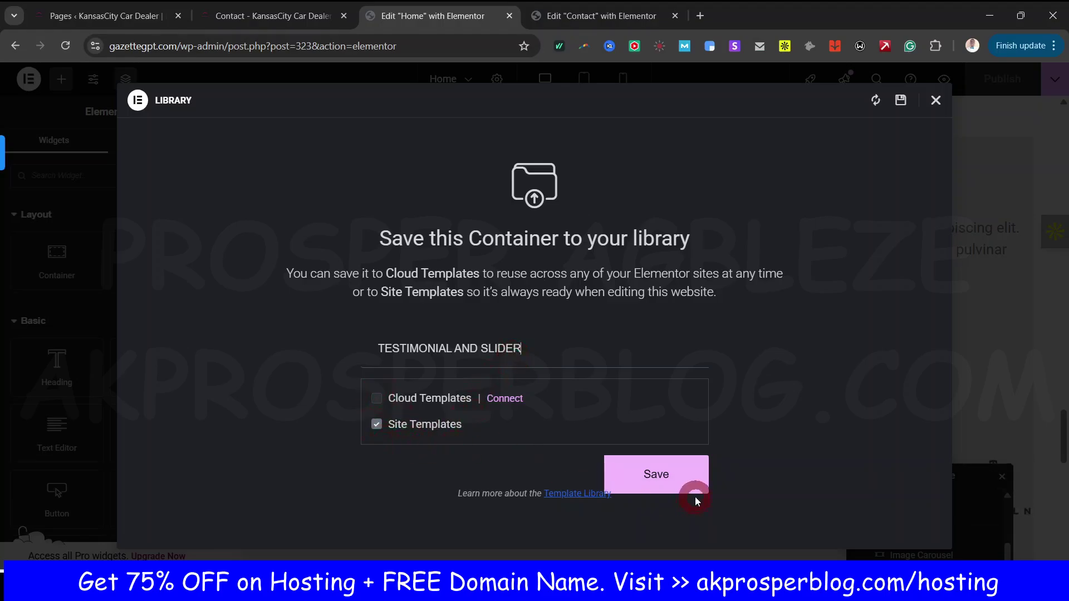
left_click(677, 487)
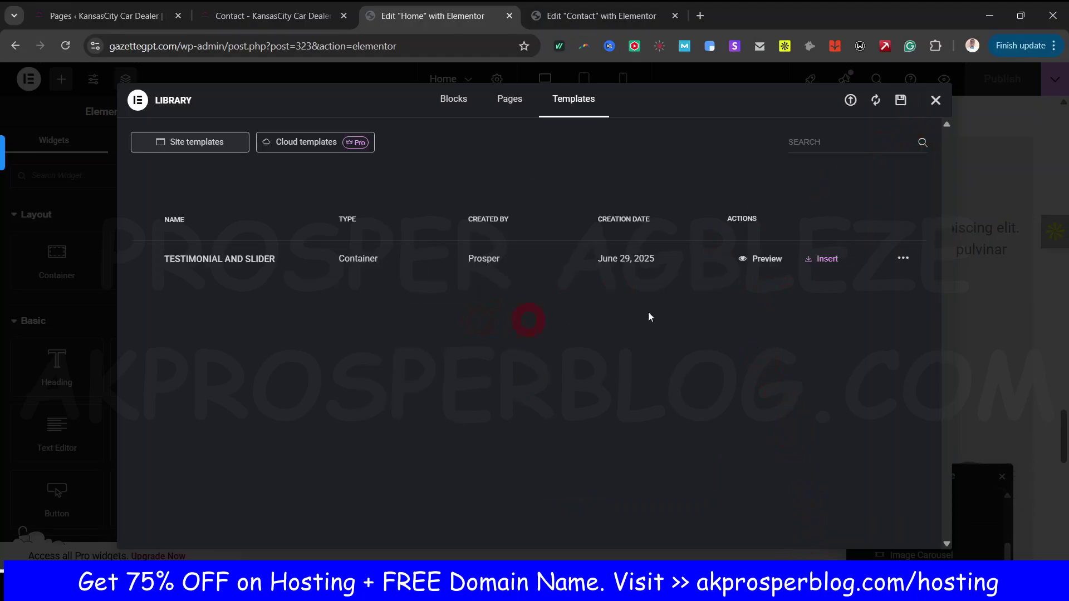
left_click(927, 105)
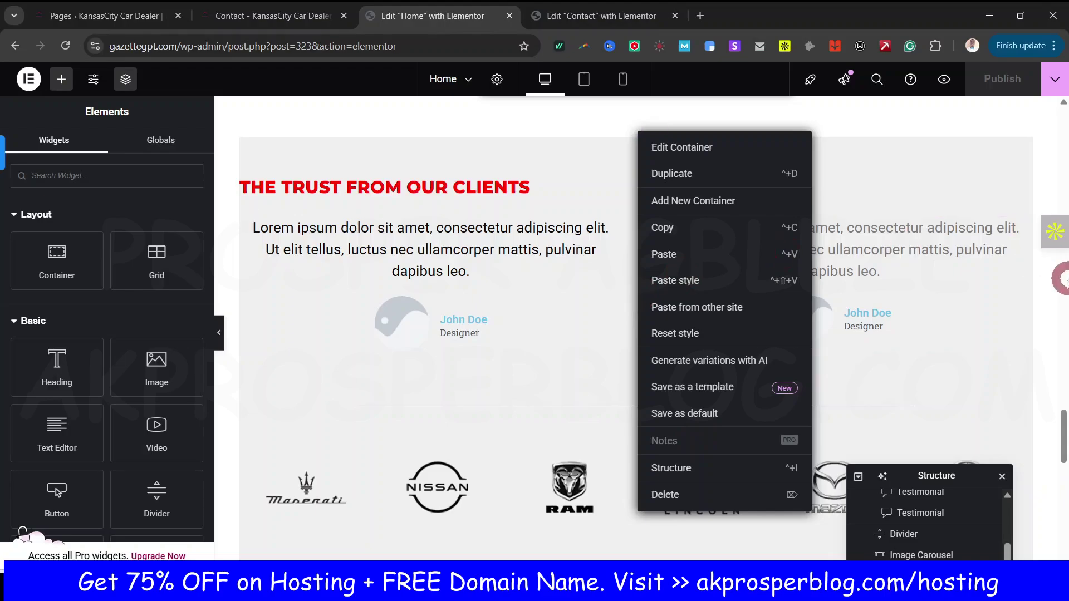
scroll(1055, 334, "up", 5)
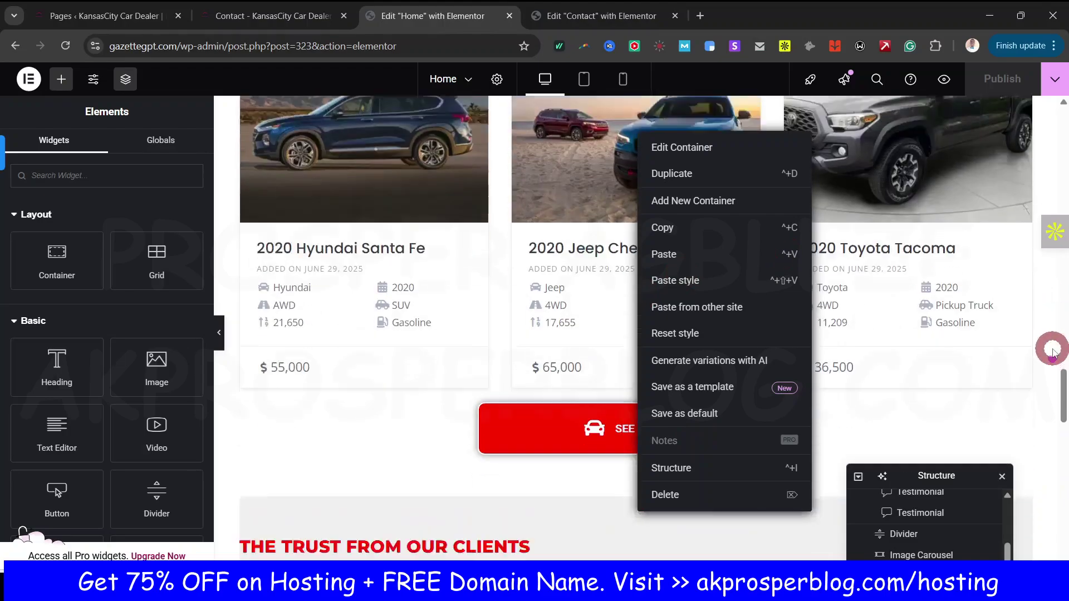
Step: Save the EXCELLENT CAR DEALERSHIP statistics container as a site template named RR FOOTER and close the library
scroll(1052, 351, "down", 12)
scroll(1004, 323, "up", 3)
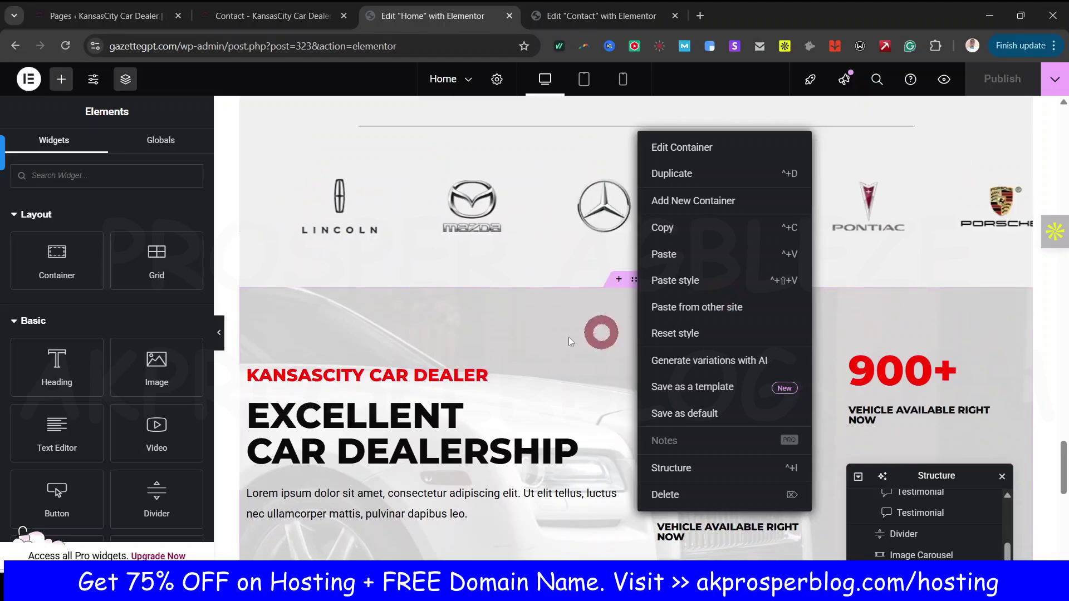
left_click(636, 280)
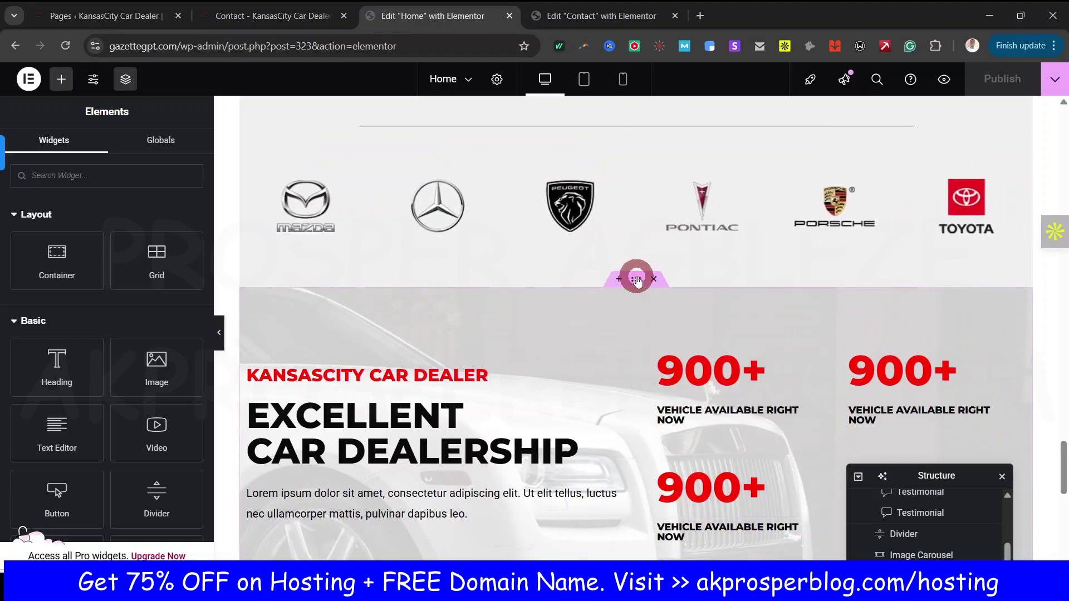
right_click(635, 281)
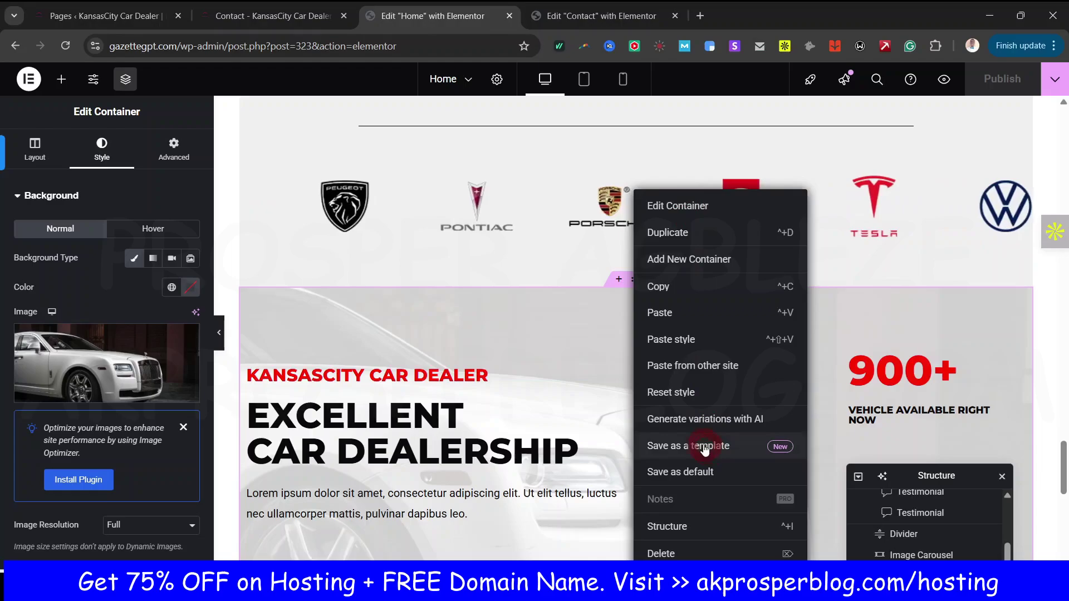
left_click(687, 446)
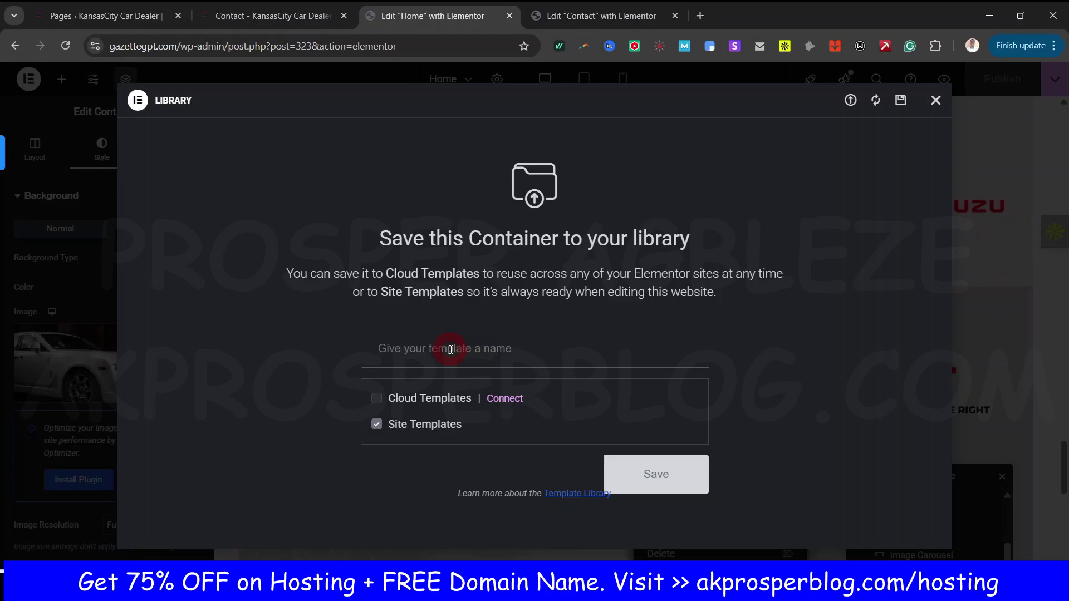
type("m")
key("BackSpace")
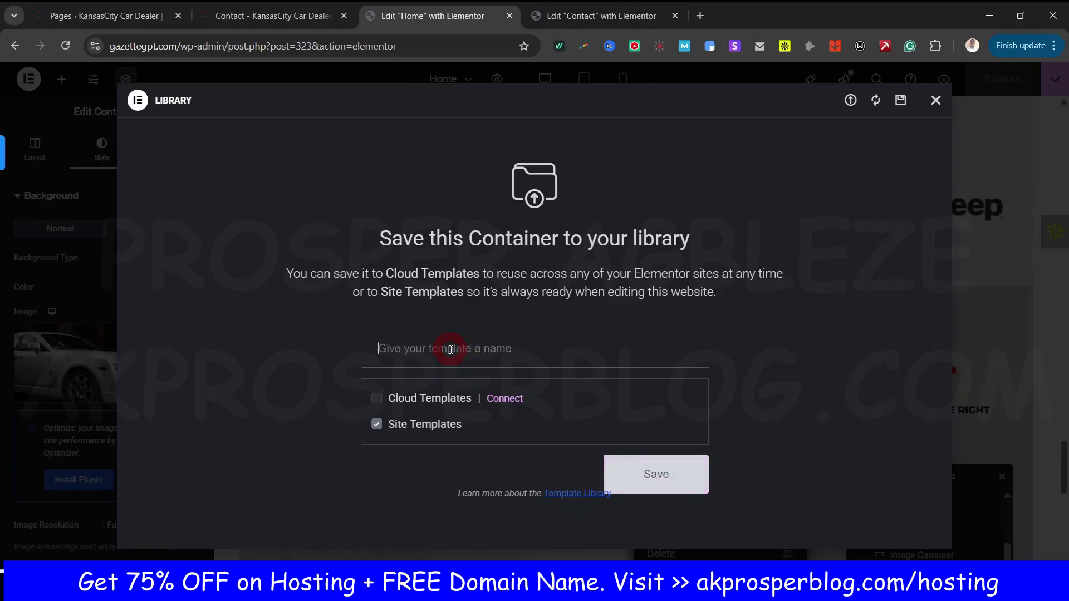
type("RR FOOTRE")
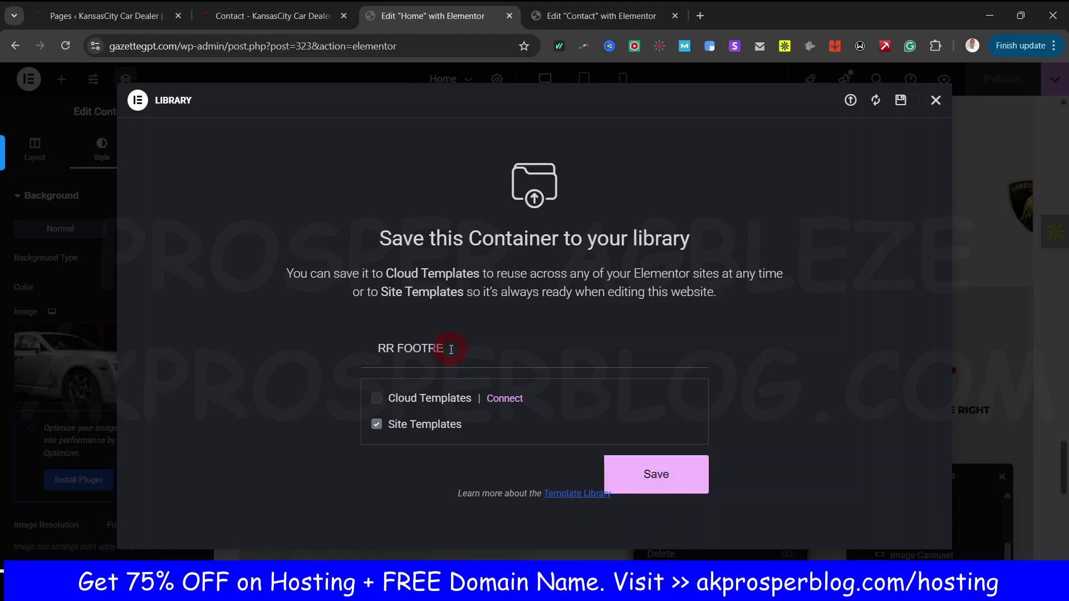
key("BackSpace")
key("BackSpace")
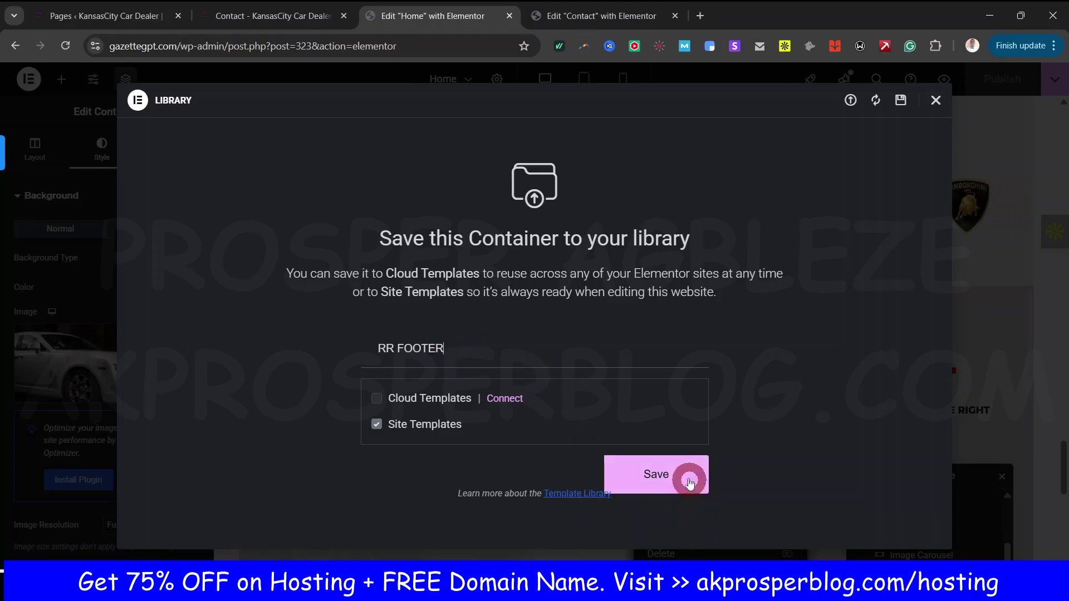
left_click(689, 482)
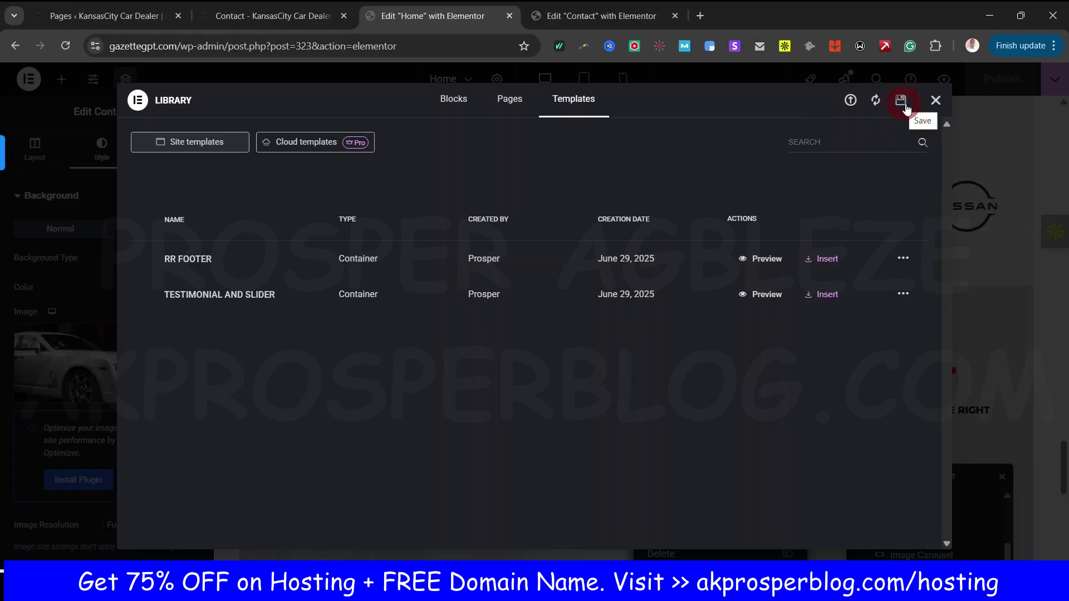
left_click(936, 101)
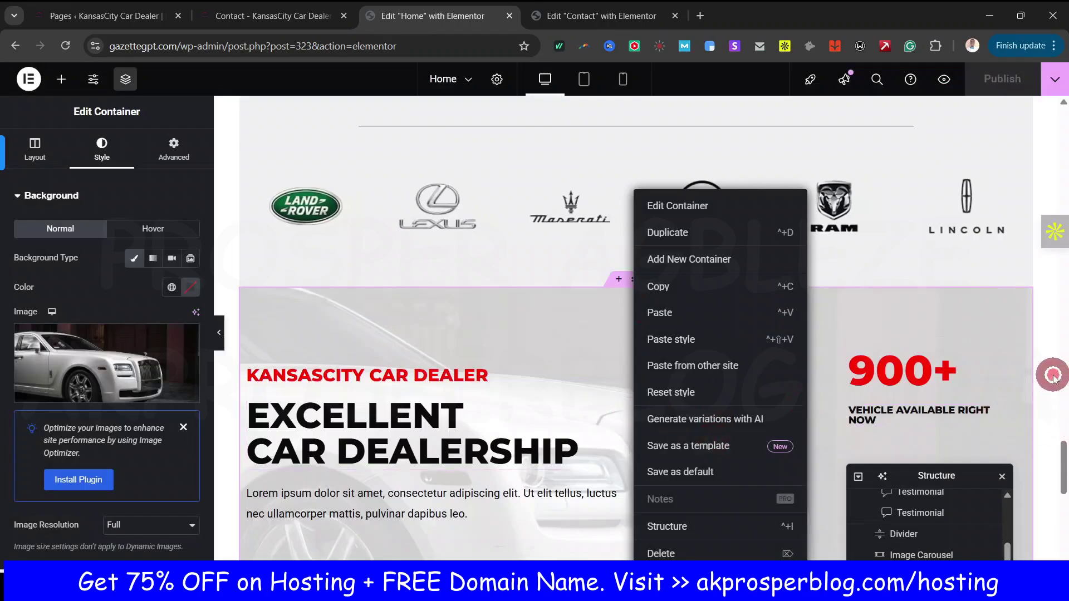
left_click(1052, 374)
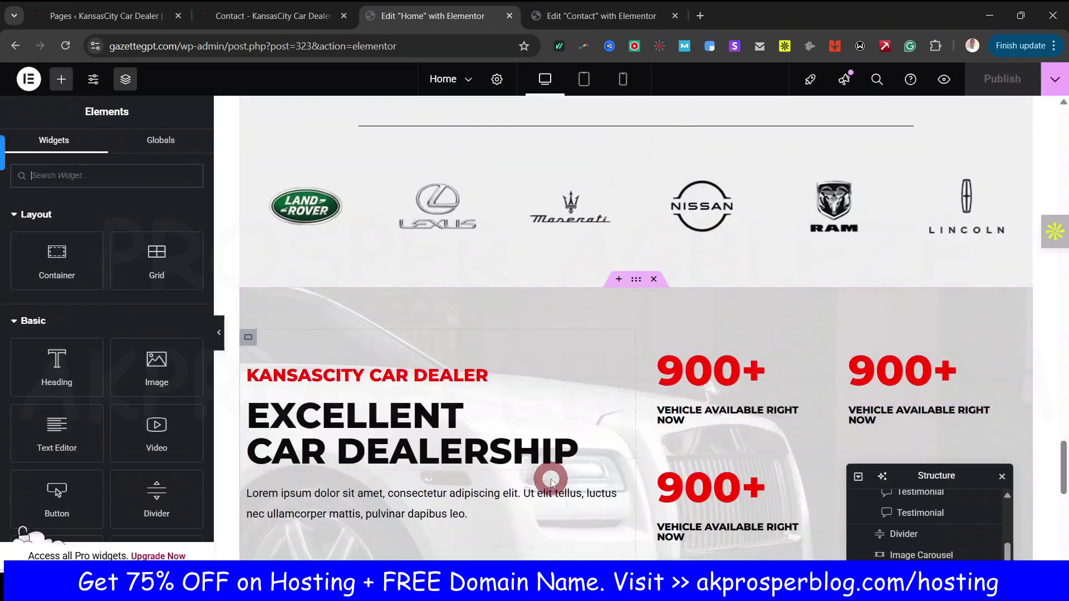
Step: Copy the THE TRUST FROM OUR CLIENTS container from the Home page and paste it below the cards on the Contact page
scroll(596, 341, "up", 5)
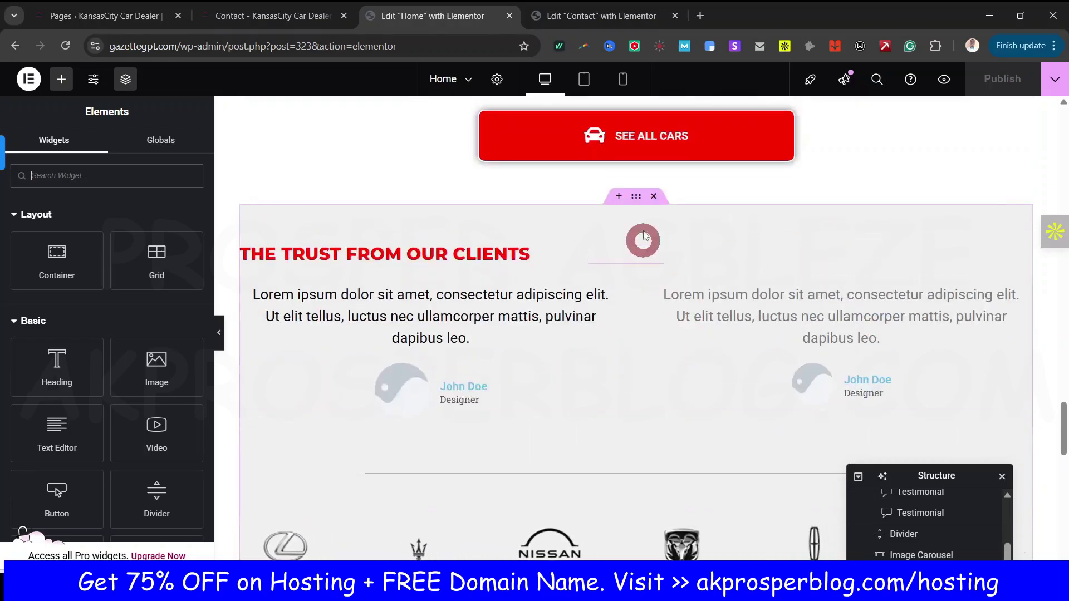
right_click(639, 234)
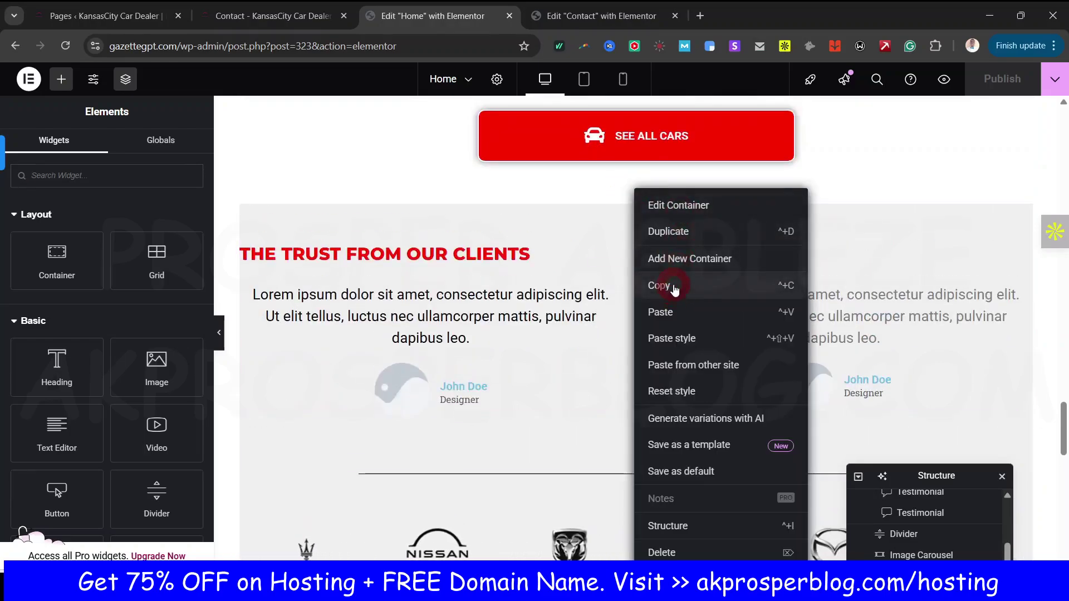
left_click(674, 286)
left_click(604, 16)
scroll(751, 349, "down", 1)
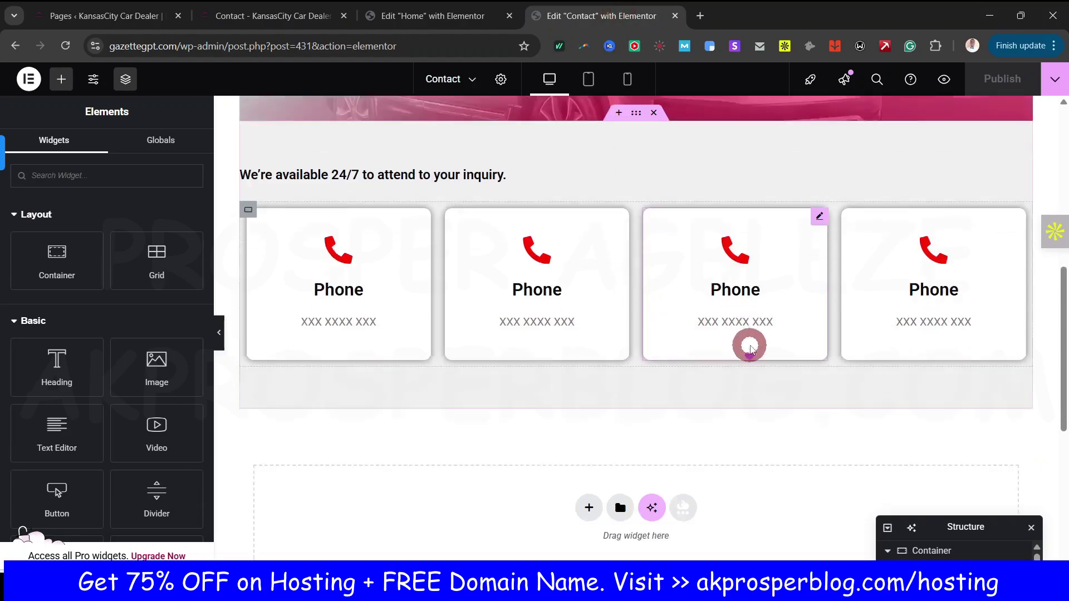
scroll(629, 255, "down", 5)
scroll(575, 245, "up", 1)
right_click(582, 223)
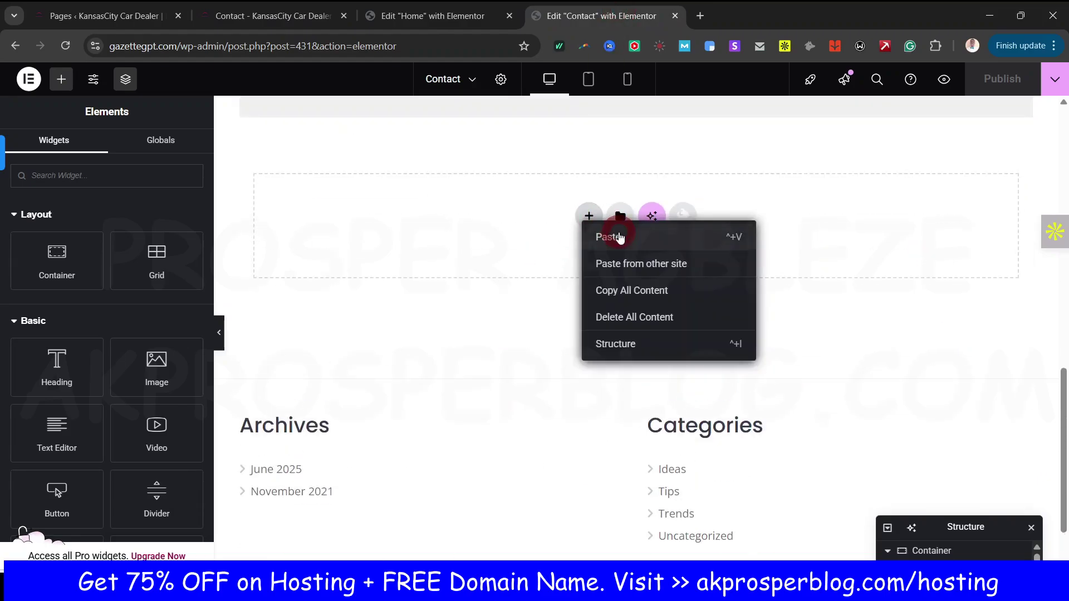
left_click(610, 237)
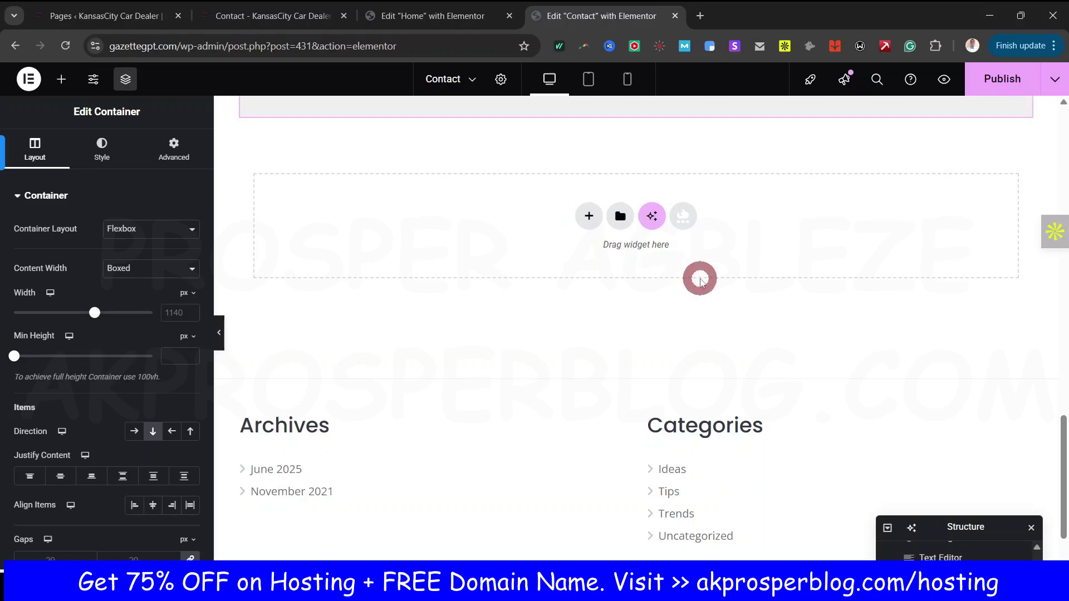
Step: Delete the inner container holding the two testimonials from the pasted section
scroll(700, 280, "up", 10)
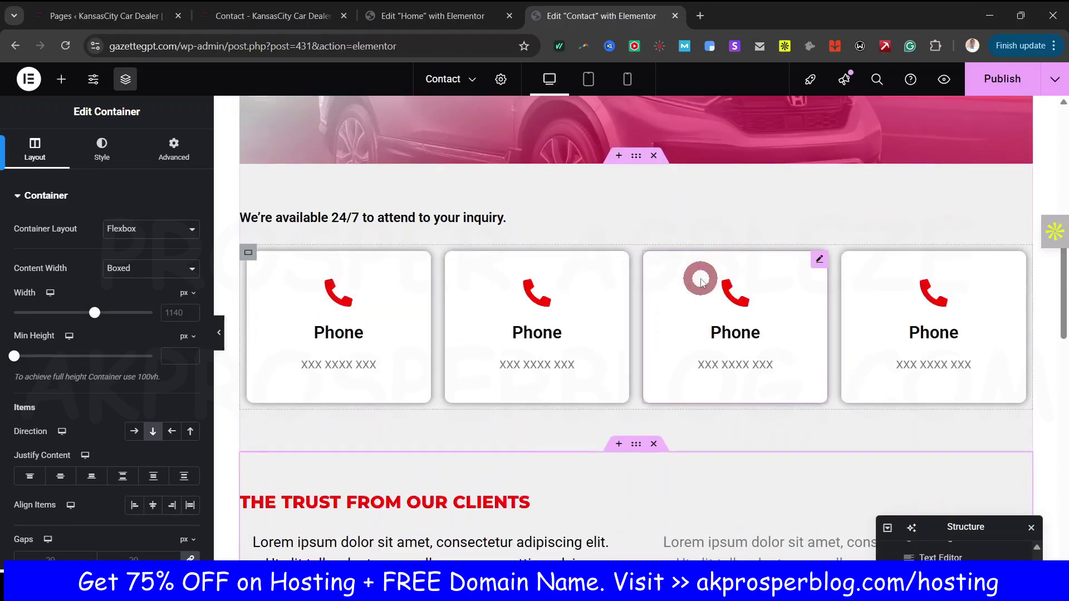
scroll(700, 280, "down", 5)
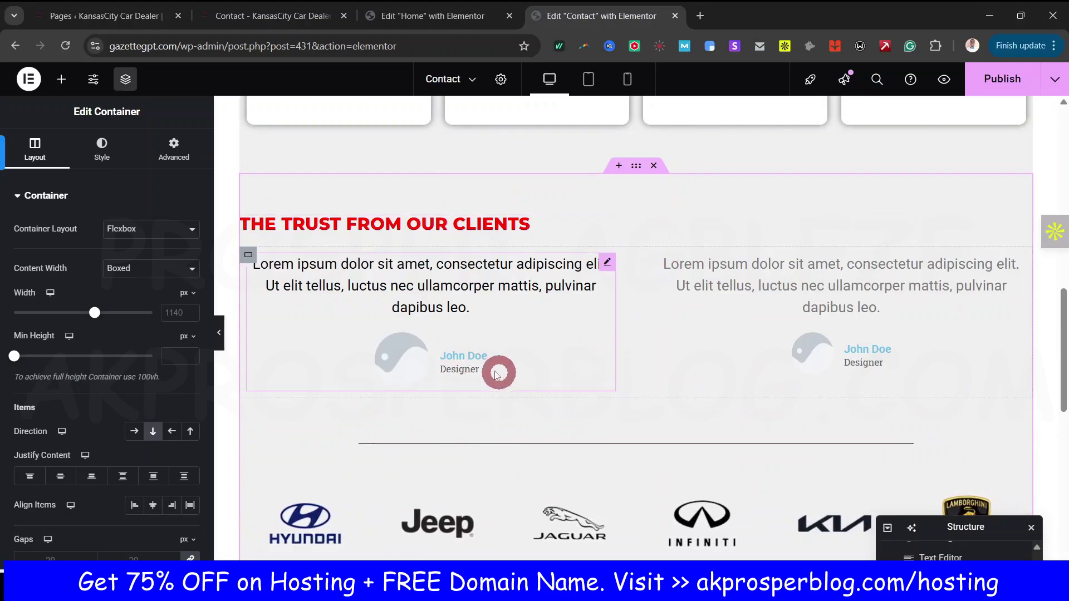
right_click(251, 255)
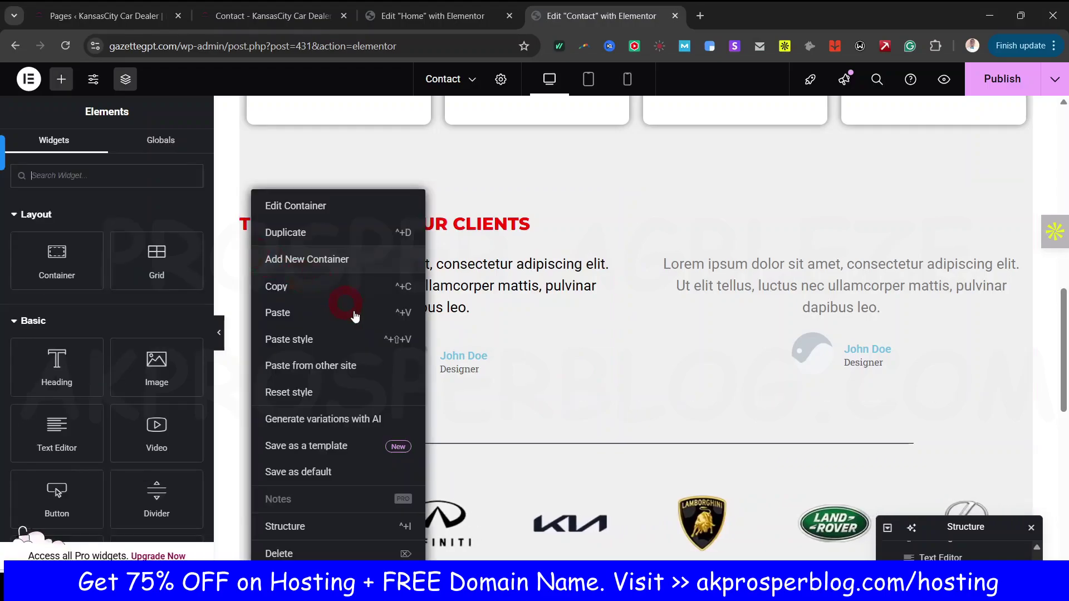
left_click(306, 552)
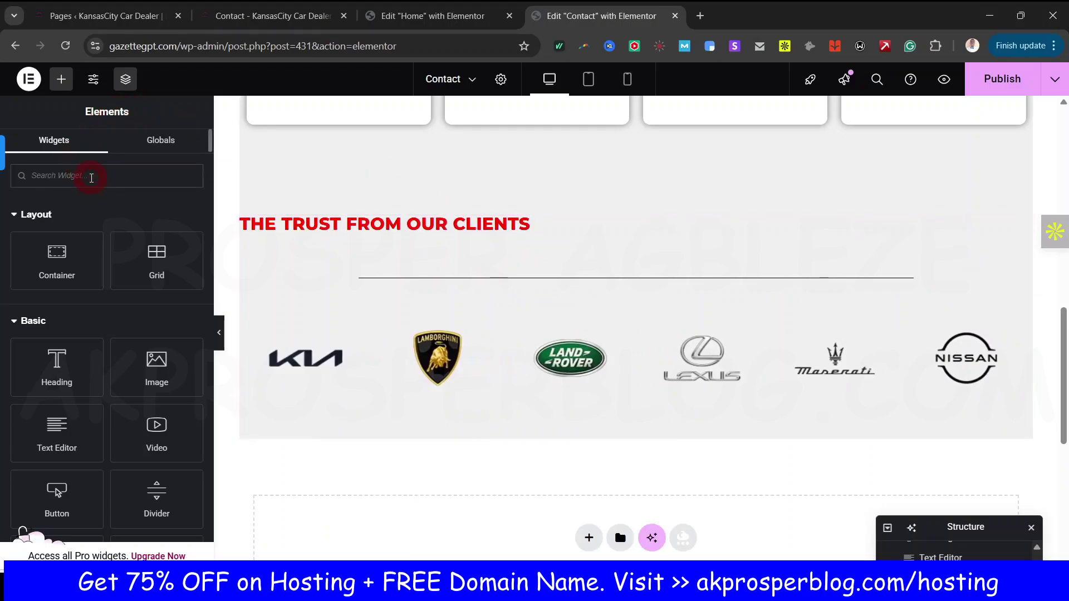
Step: Find the Google Maps widget with the search term MAP and place it between the section's heading and divider
type("M")
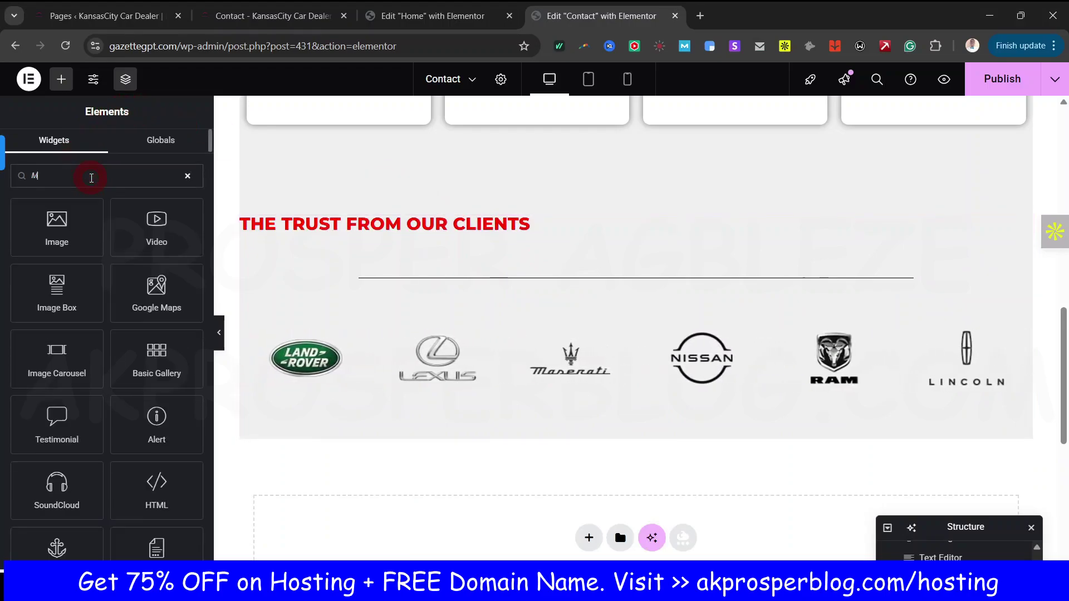
type("AP")
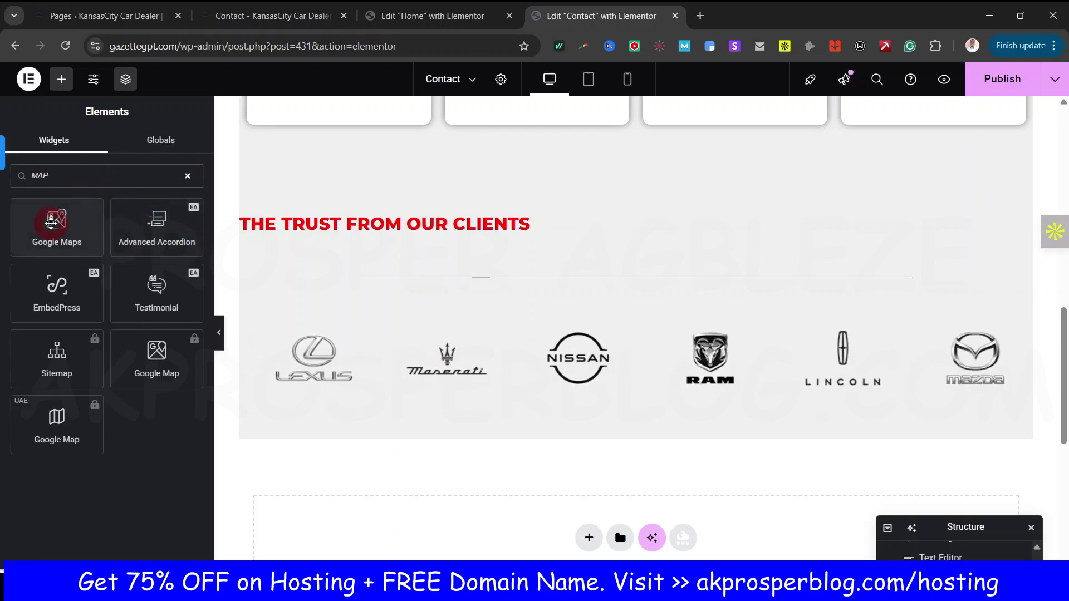
left_click_drag(55, 225, 567, 252)
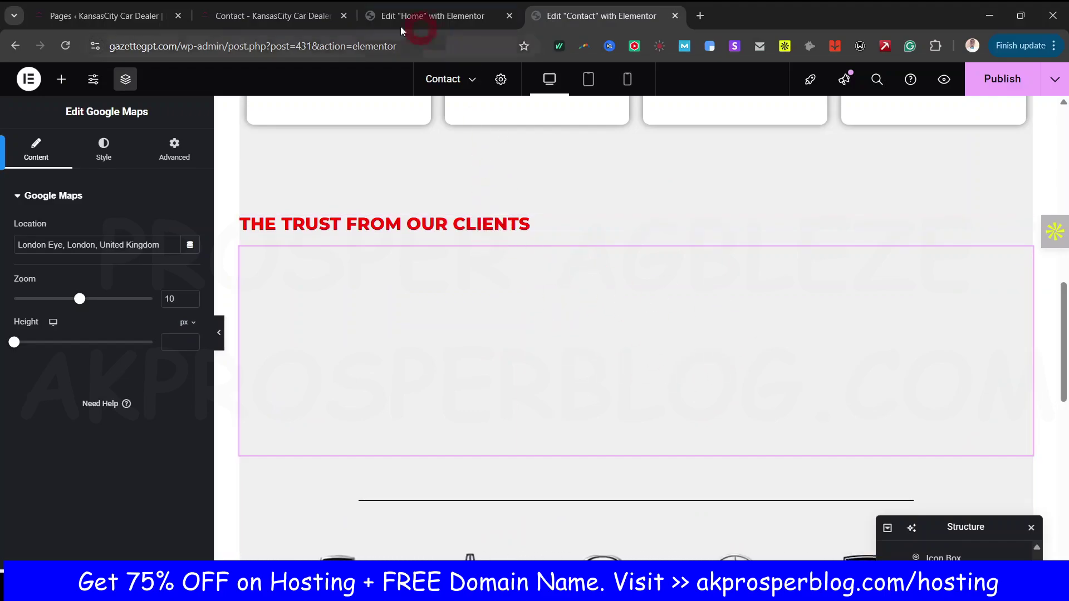
Step: Check the map section on the reference Contact page and delete the THE TRUST FROM OUR CLIENTS heading above the new map
left_click(301, 17)
scroll(300, 289, "up", 1)
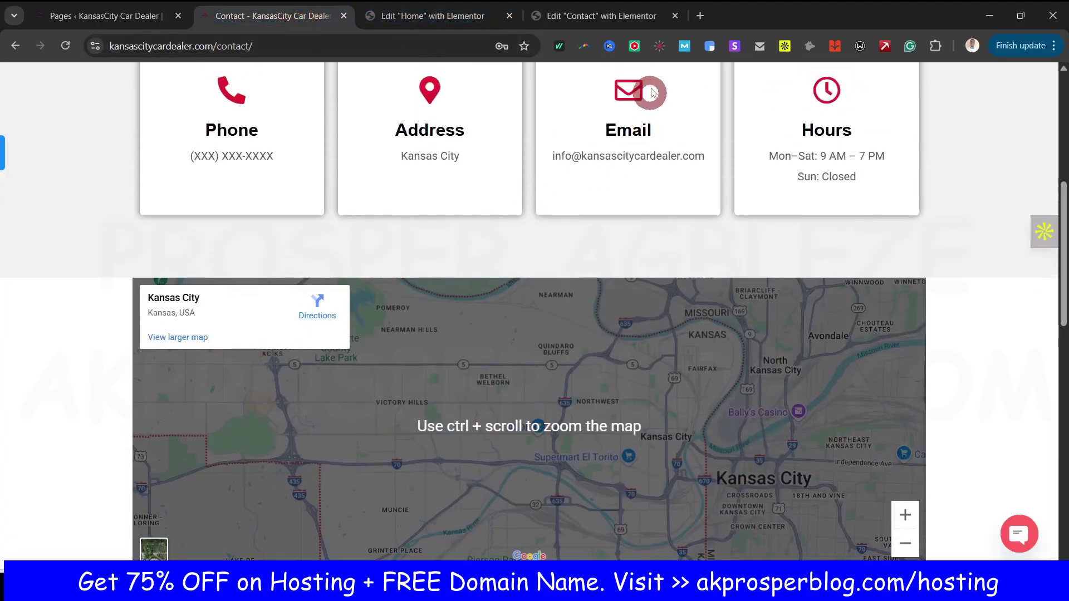
left_click(547, 16)
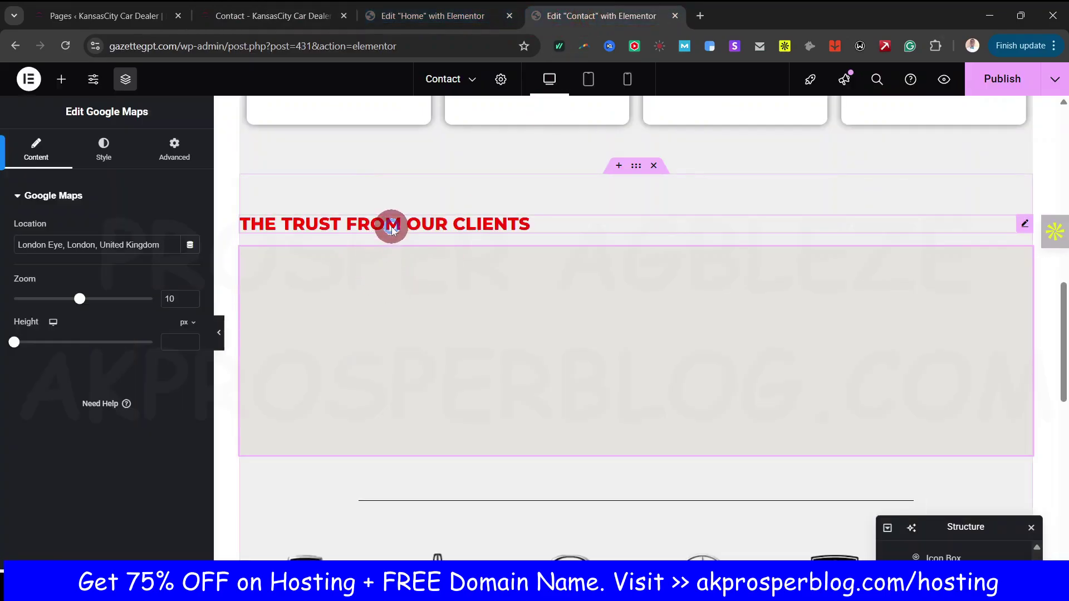
right_click(391, 226)
left_click(454, 537)
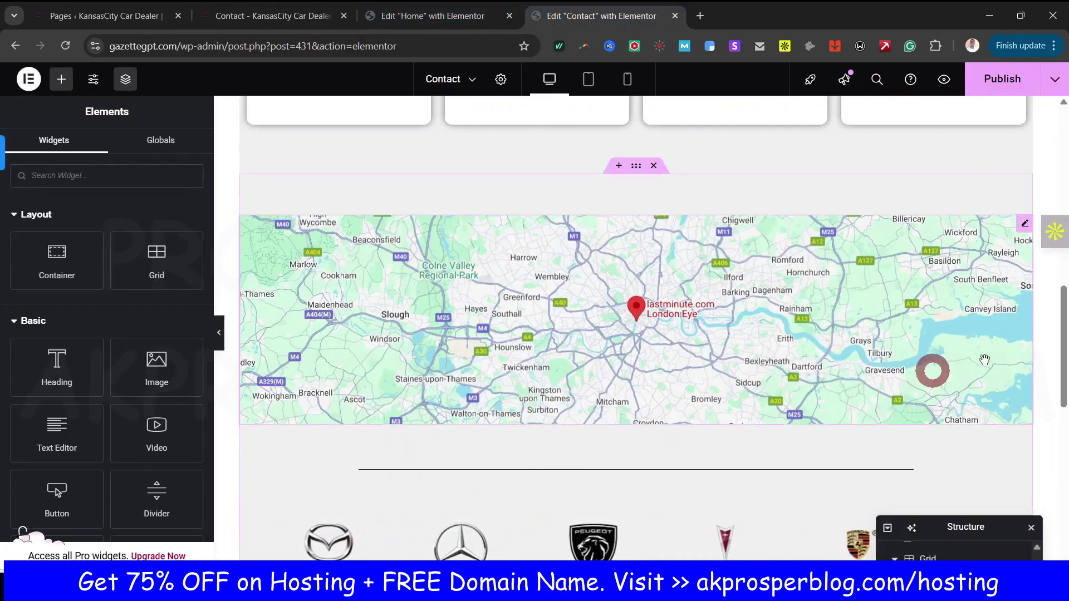
Step: Compare the map, divider and brand logo strip with the reference Contact page, examining the section's background
left_click_drag(1060, 316, 1058, 370)
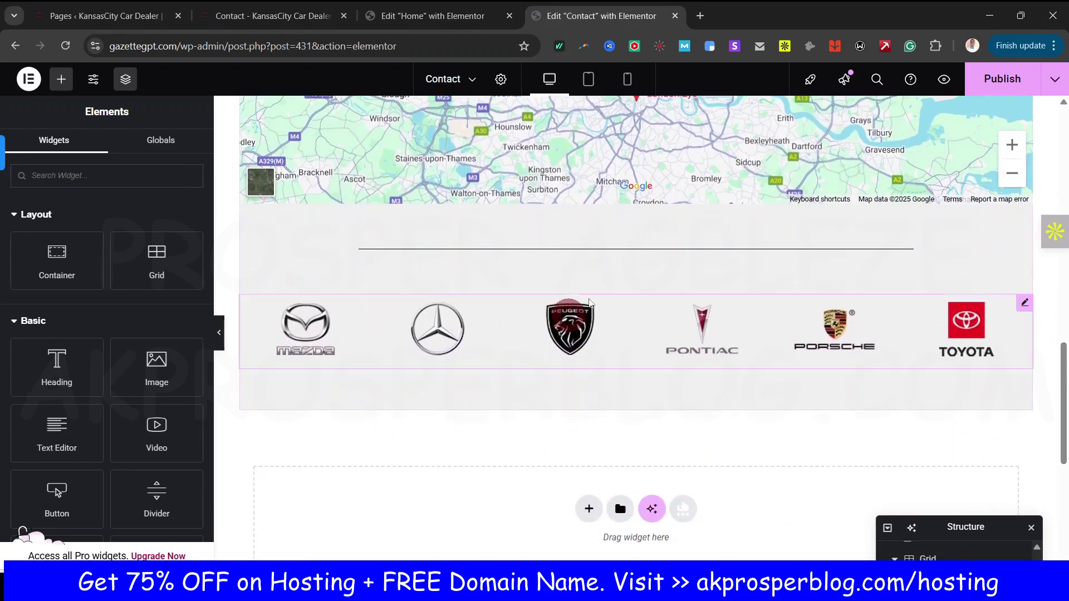
left_click(523, 271)
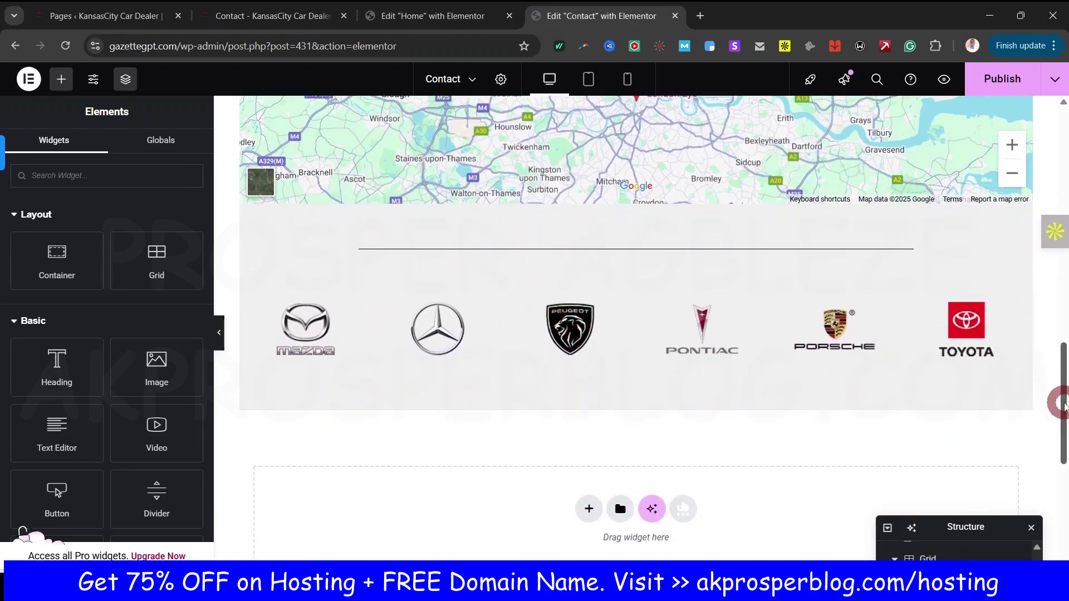
left_click_drag(1060, 404, 1060, 338)
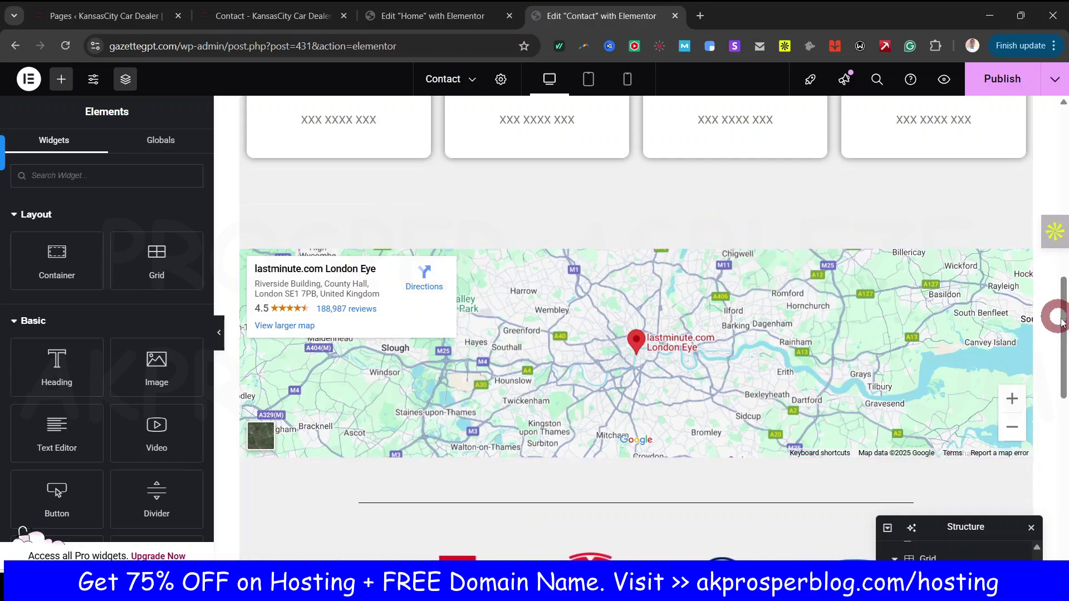
left_click(303, 16)
scroll(358, 322, "down", 4)
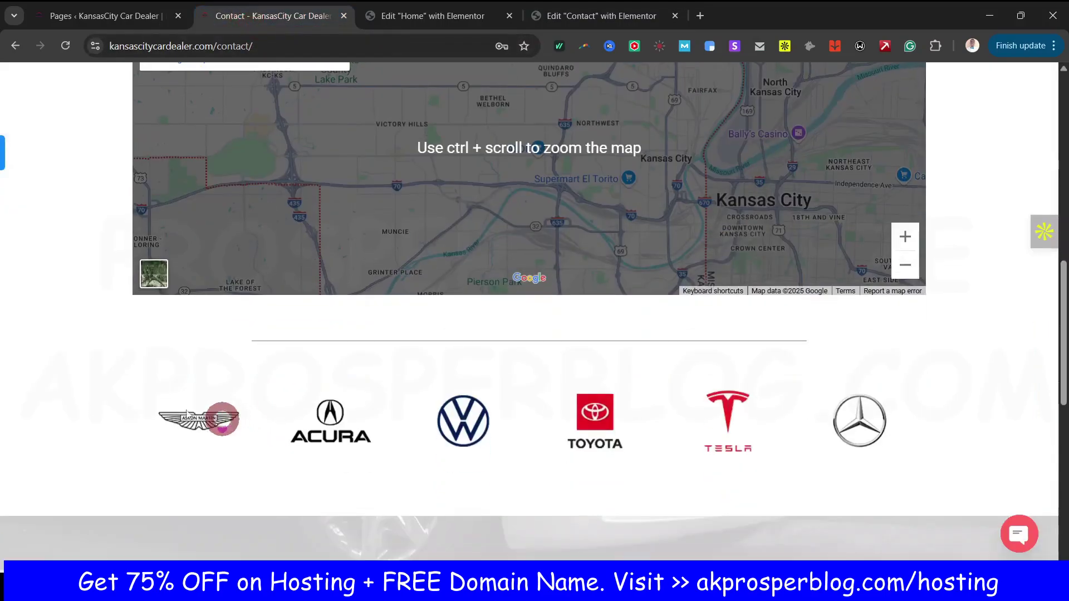
scroll(117, 390, "up", 5)
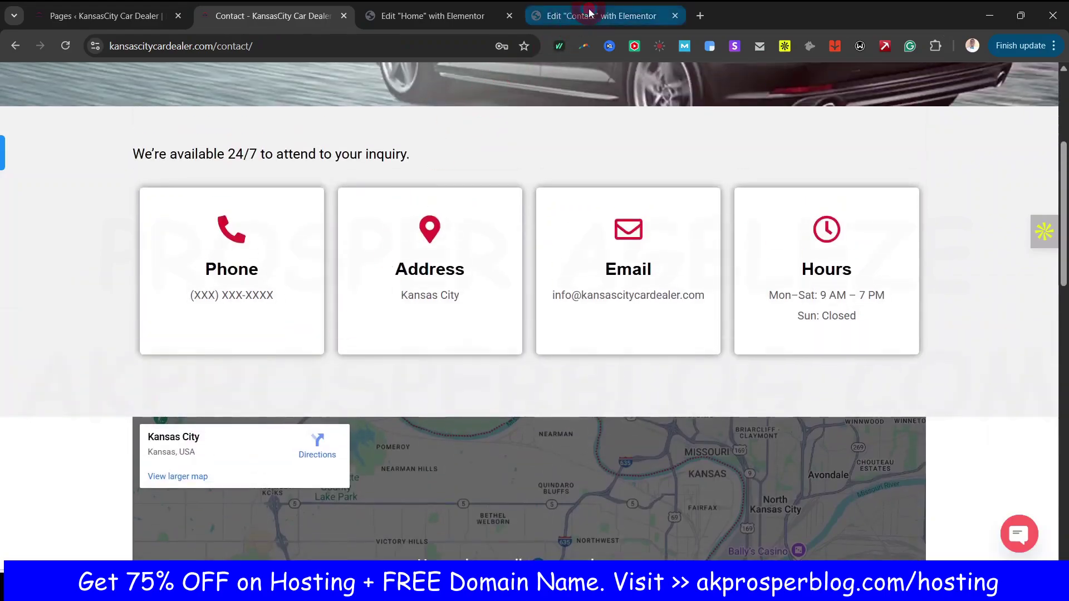
left_click(556, 15)
scroll(889, 423, "up", 3)
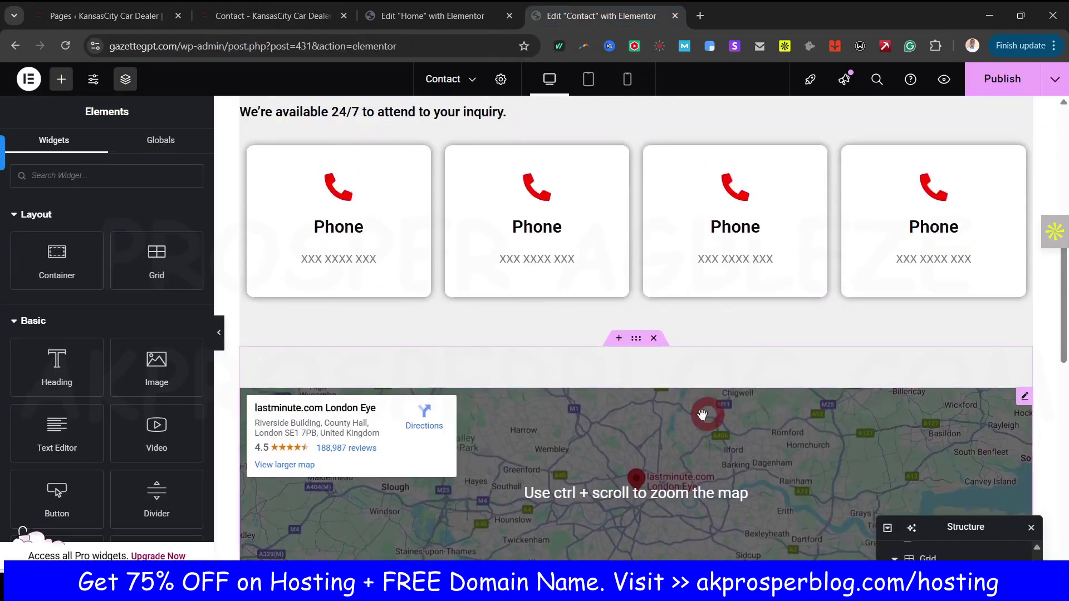
Step: Set the map and logo container's background color to the White global color
left_click(636, 339)
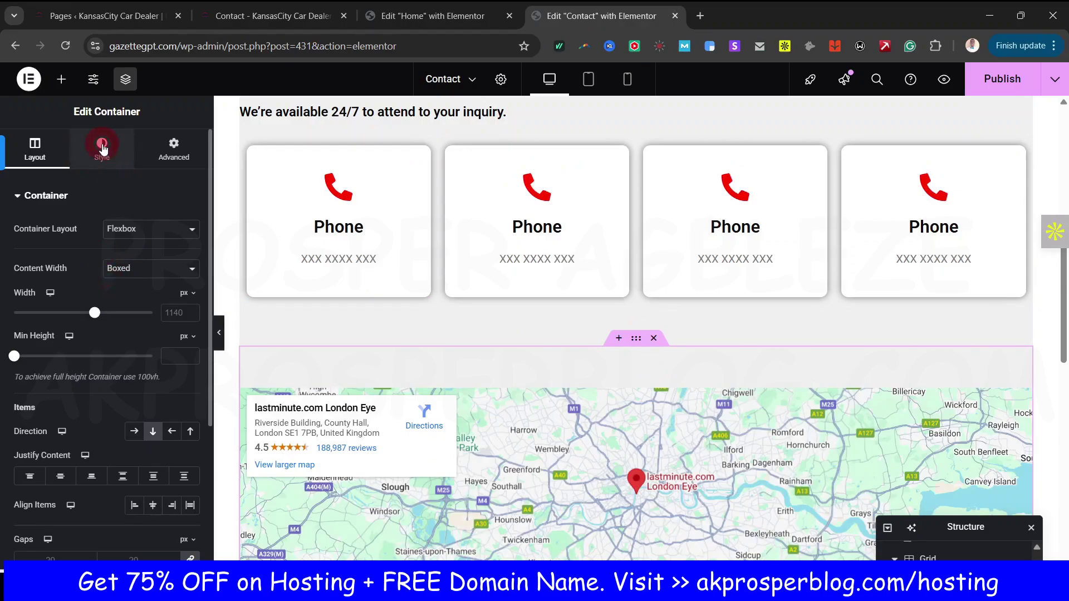
left_click(102, 145)
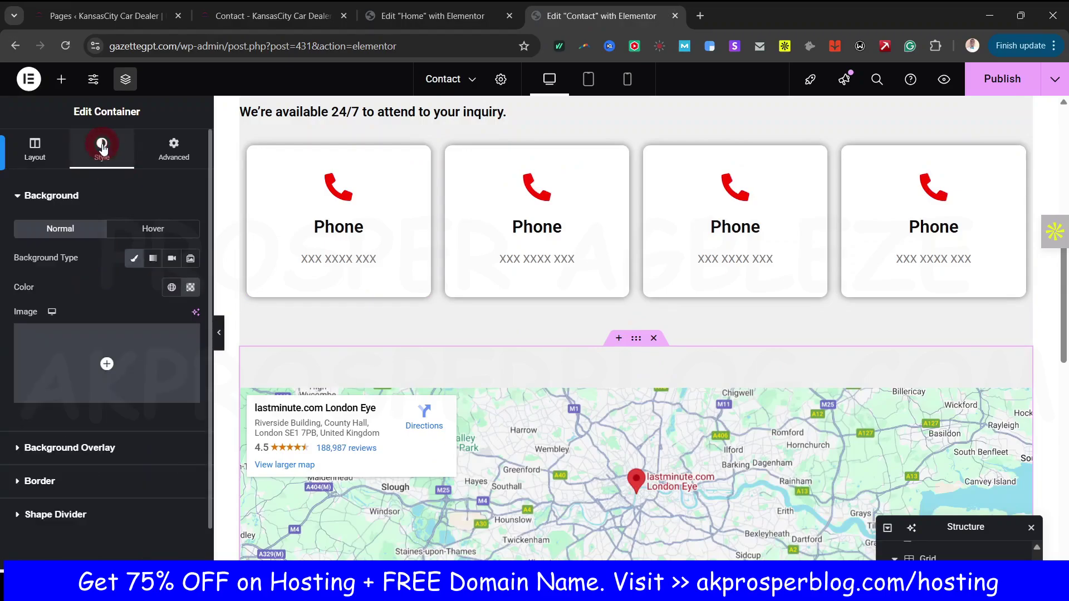
left_click(172, 288)
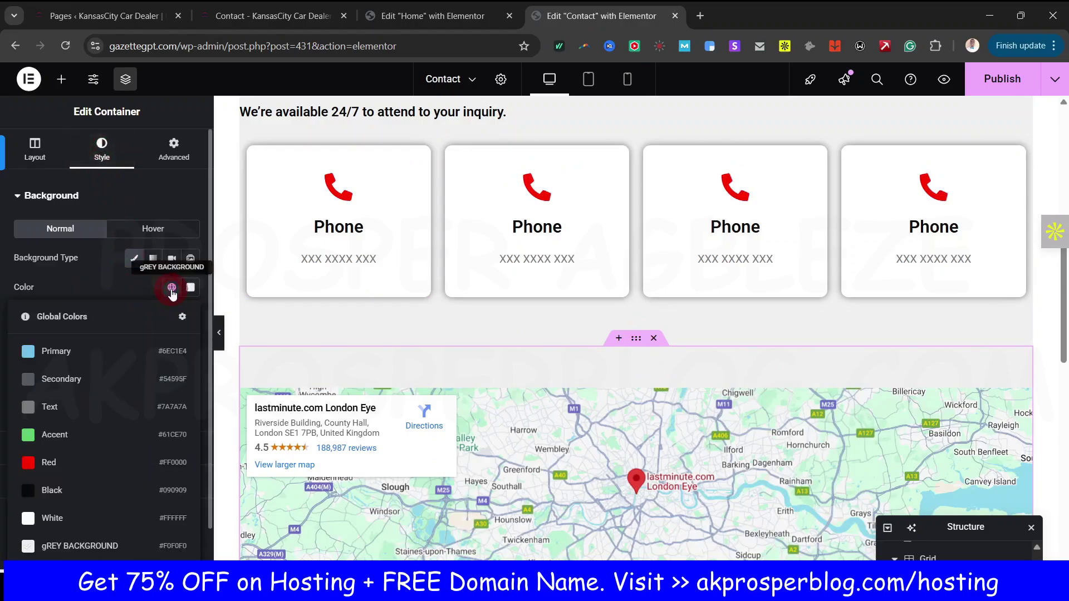
left_click(60, 523)
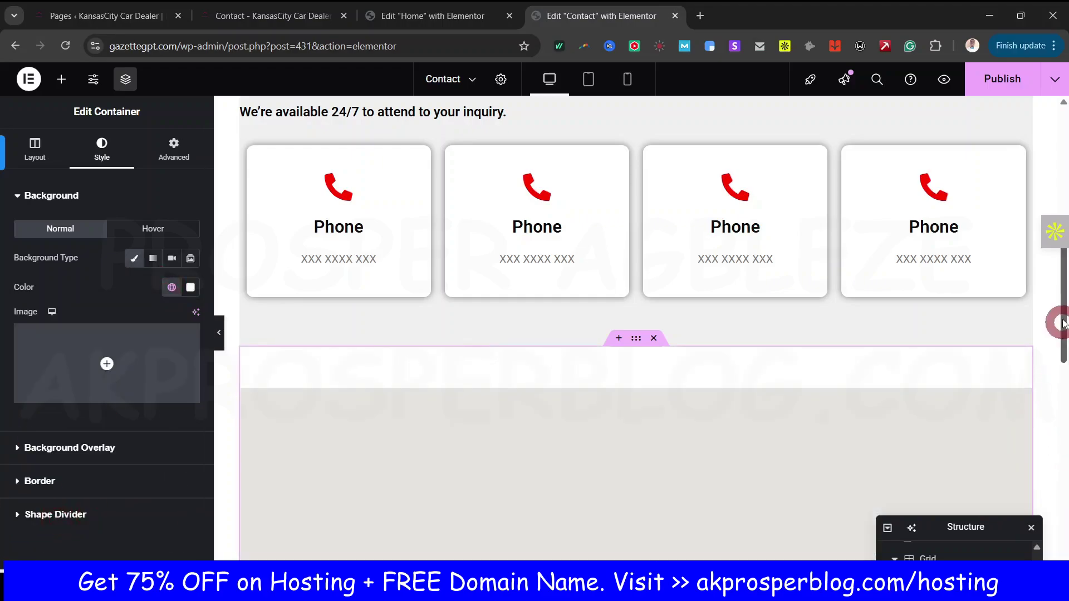
Step: Check the map's spacing on the reference Contact page and set the map container's top padding to 0 px
left_click_drag(1064, 311, 1063, 346)
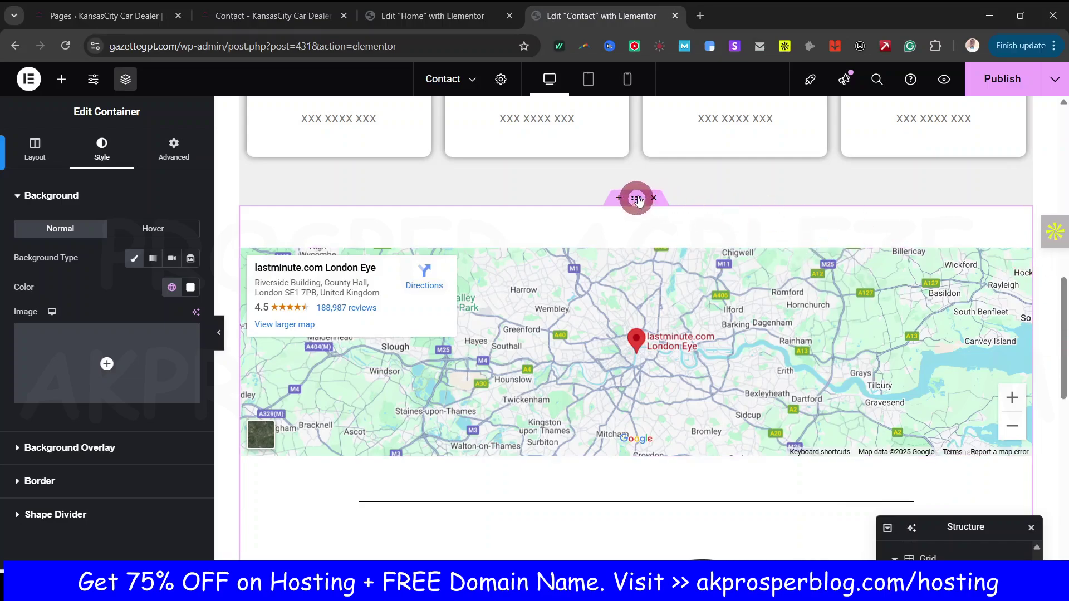
left_click(288, 16)
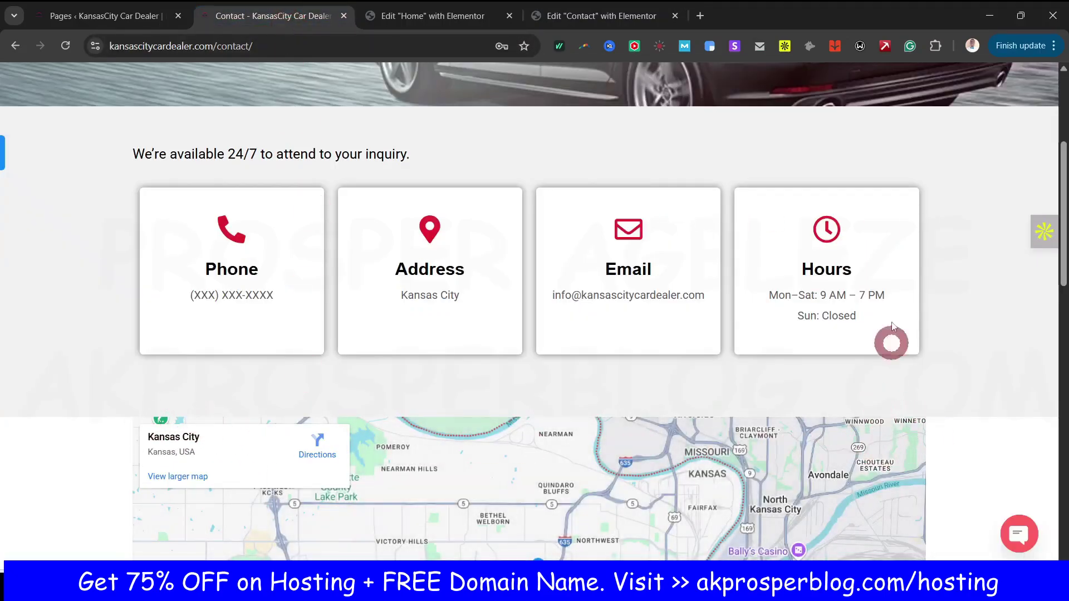
left_click(601, 16)
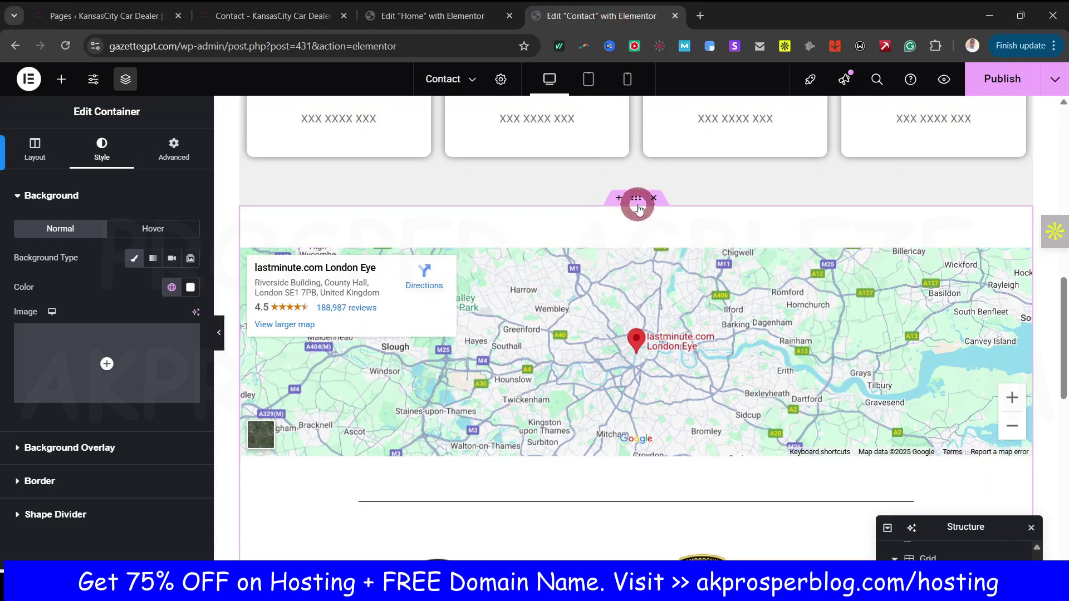
left_click(173, 148)
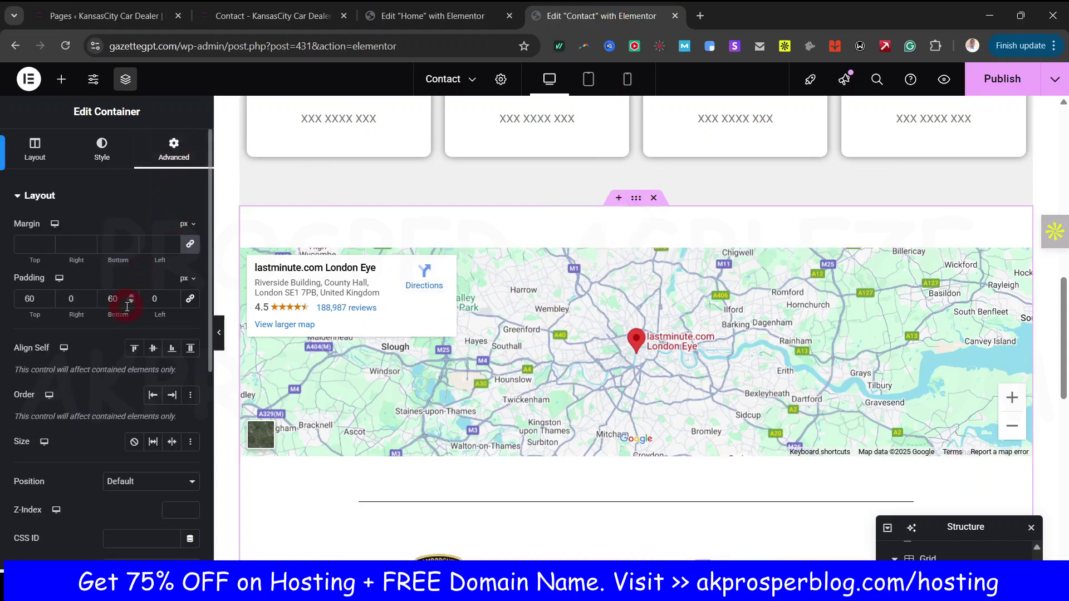
type("0")
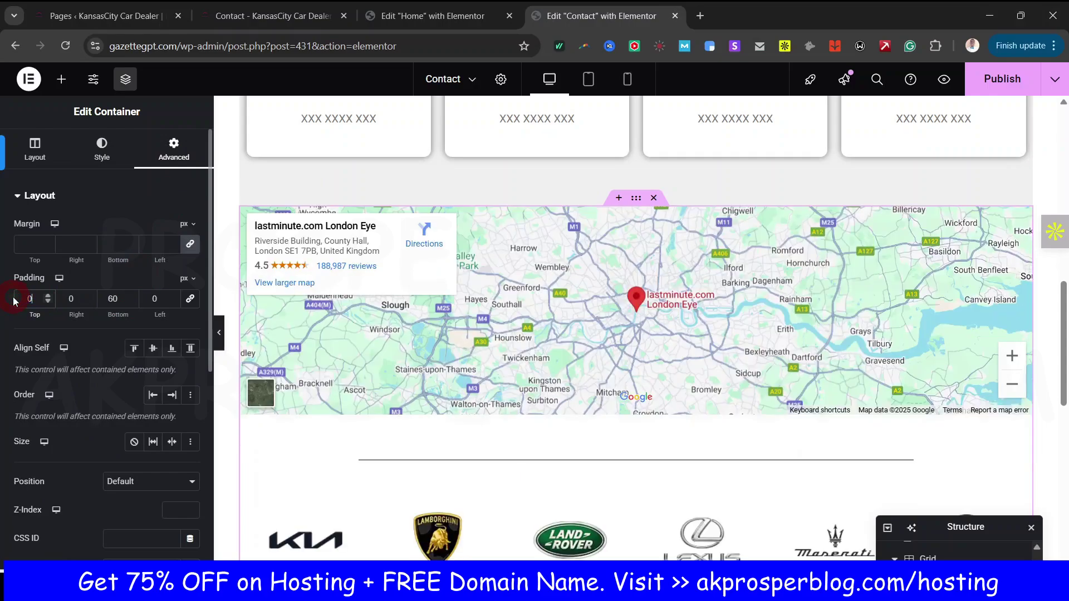
Step: Set the height of the Google Maps widget to 476 px
mouse_move(1063, 365)
left_mouse_down()
mouse_move(1063, 430)
mouse_move(1063, 355)
left_mouse_up()
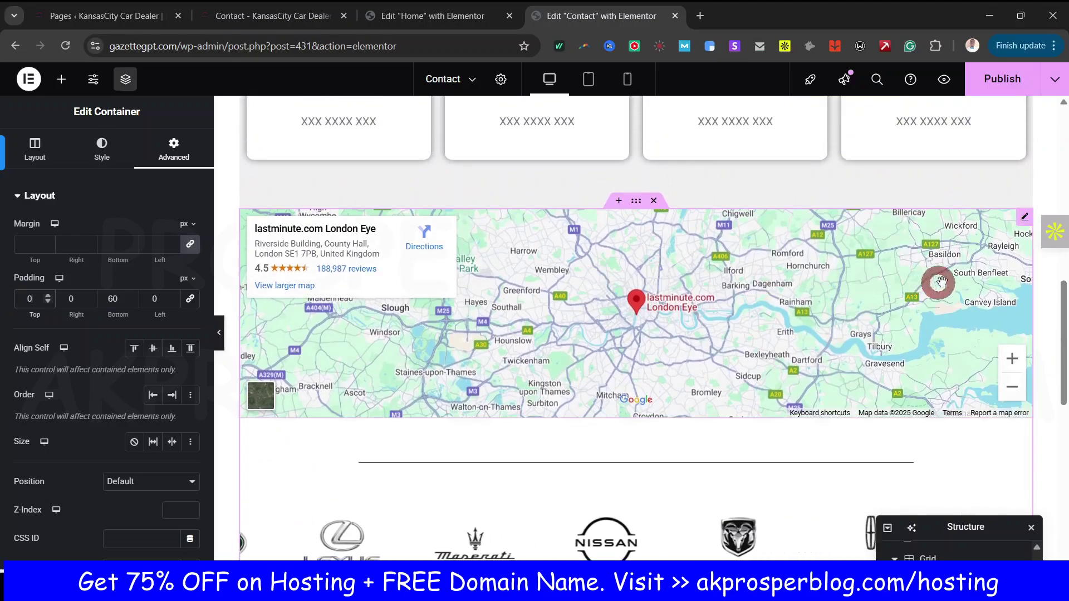
left_click(1024, 217)
left_click(326, 249)
left_click(81, 327)
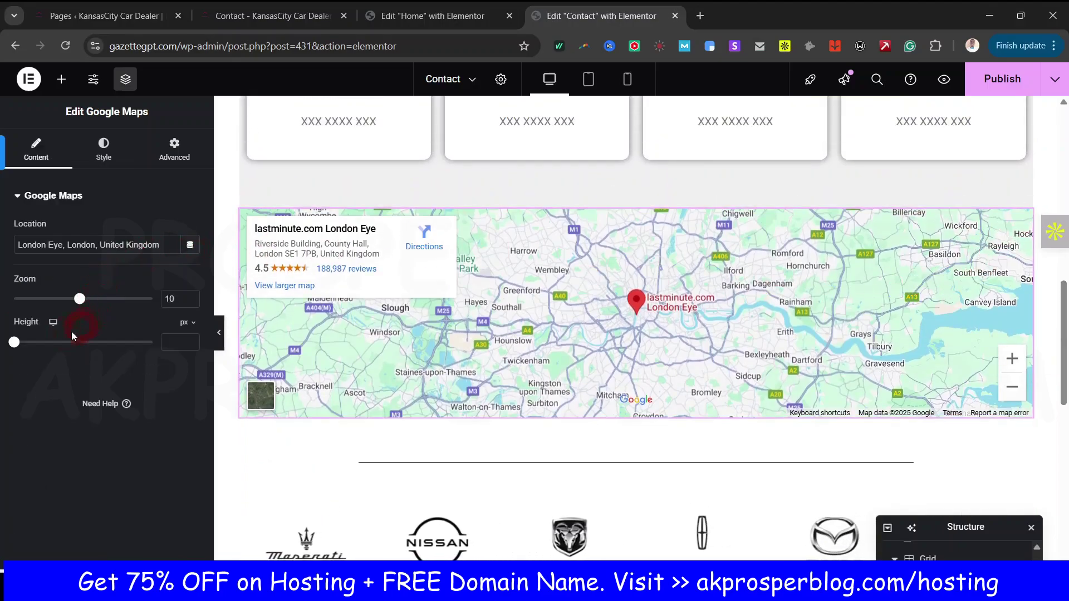
left_click_drag(26, 340, 58, 348)
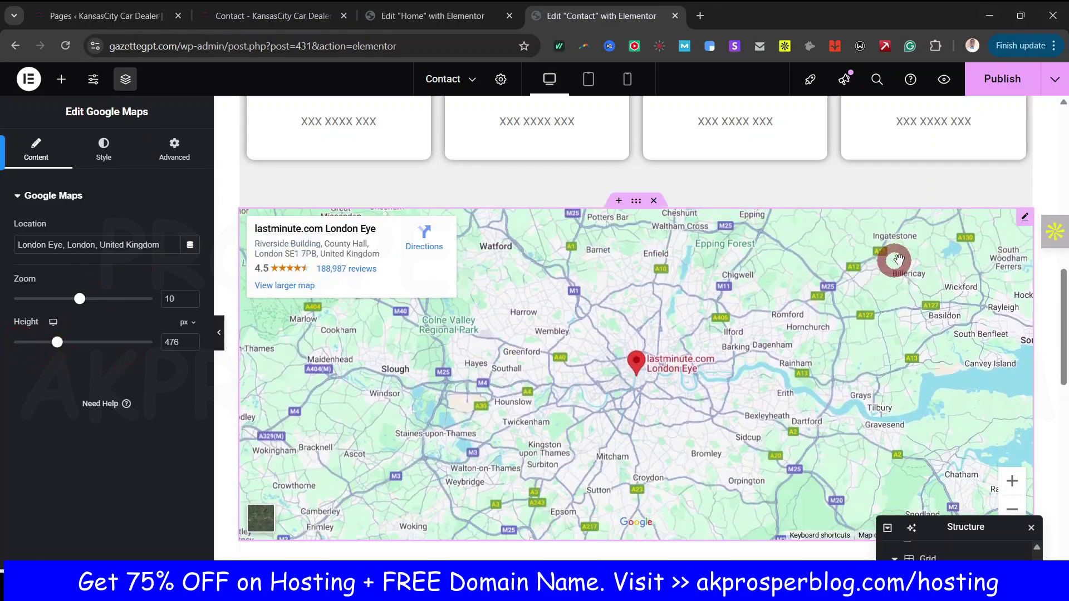
Step: Set the map's zoom to 11 and its location to Kansas city, and publish the Contact page
left_click_drag(1060, 316, 1060, 333)
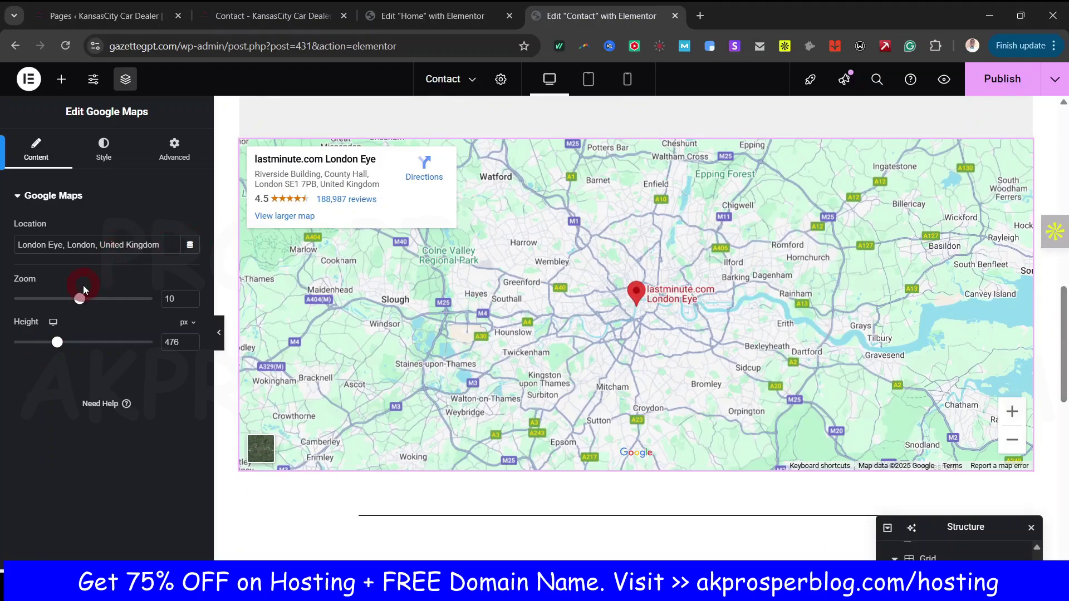
left_click_drag(82, 302, 89, 305)
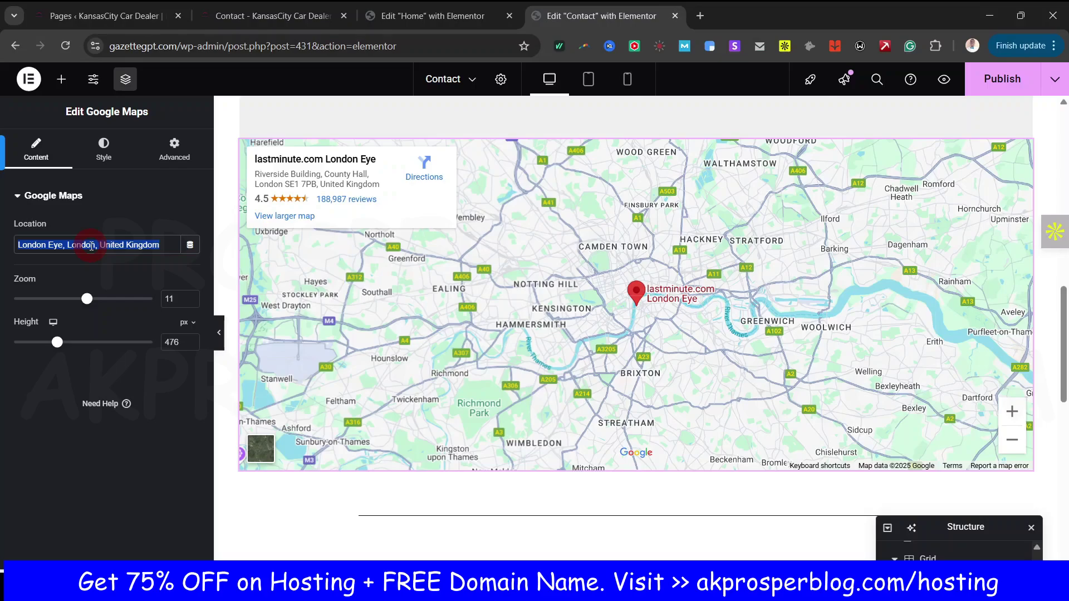
type("Kansas")
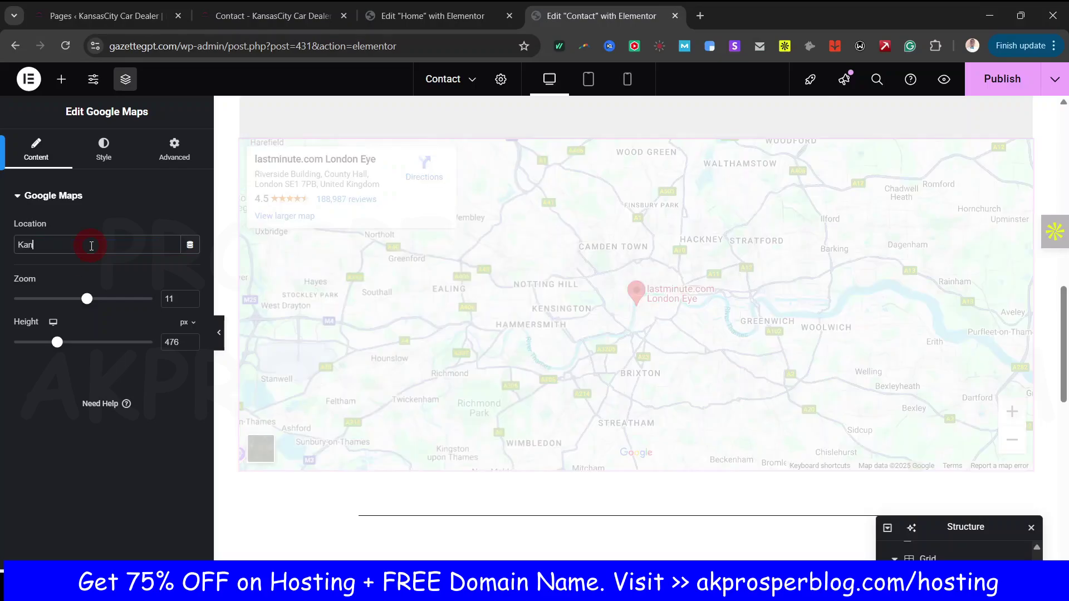
type(" city")
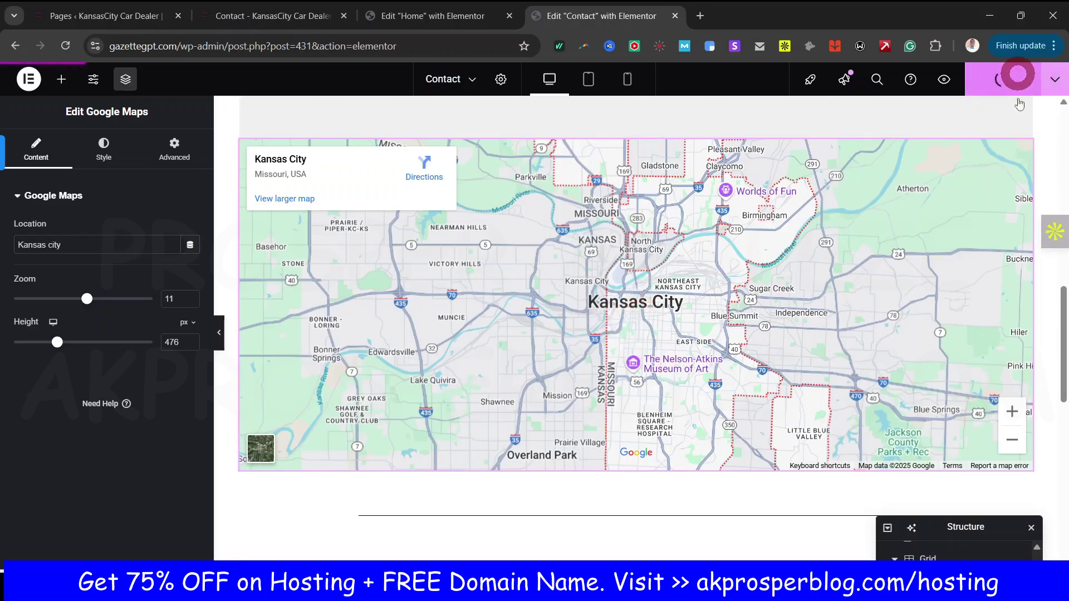
Step: Insert the saved RR FOOTER template below the brand logos on the Contact page, applying its container settings
mouse_move(1061, 312)
left_mouse_down()
mouse_move(1060, 337)
mouse_move(1065, 297)
mouse_move(1063, 316)
left_mouse_up()
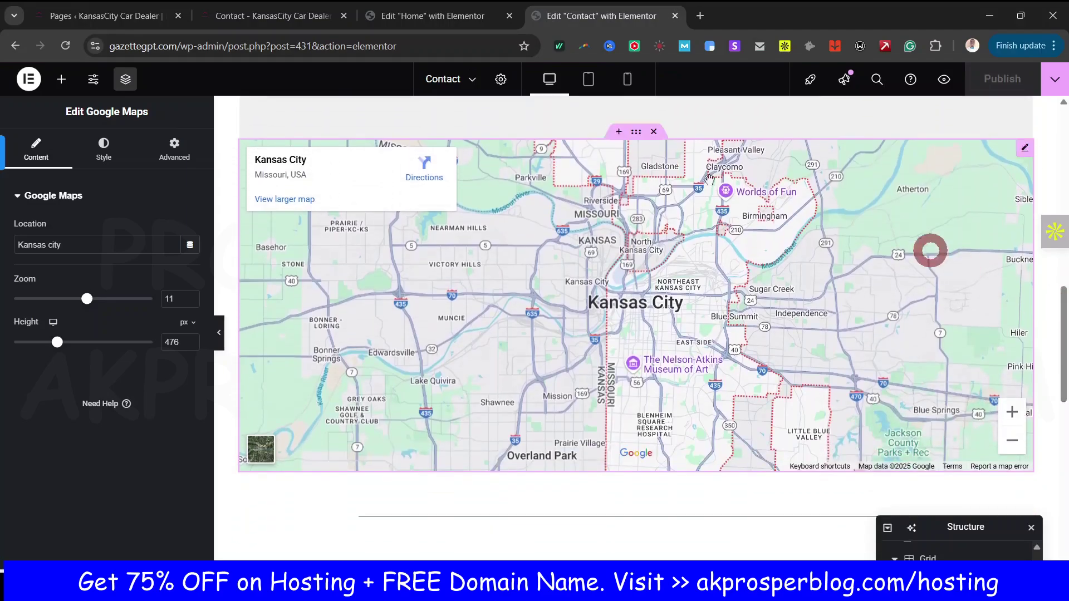
left_click(382, 31)
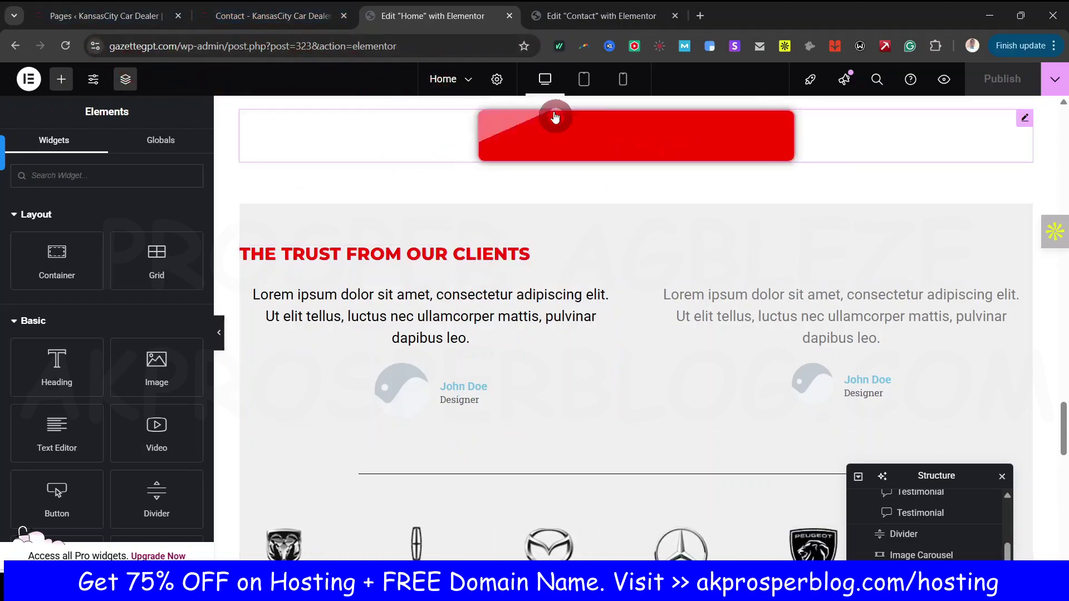
left_click(579, 18)
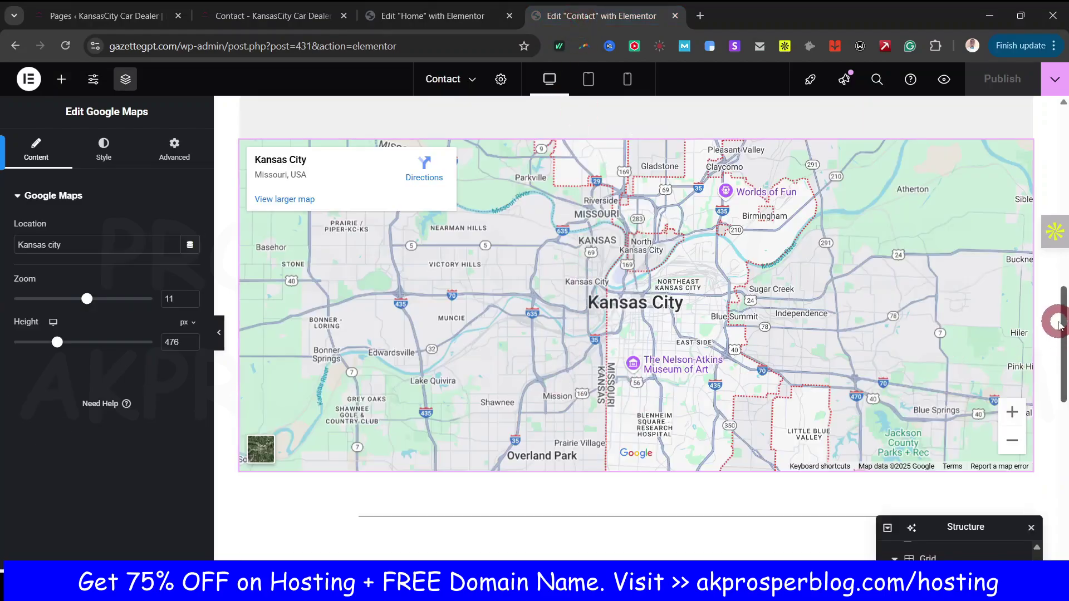
left_click_drag(1062, 317, 1062, 406)
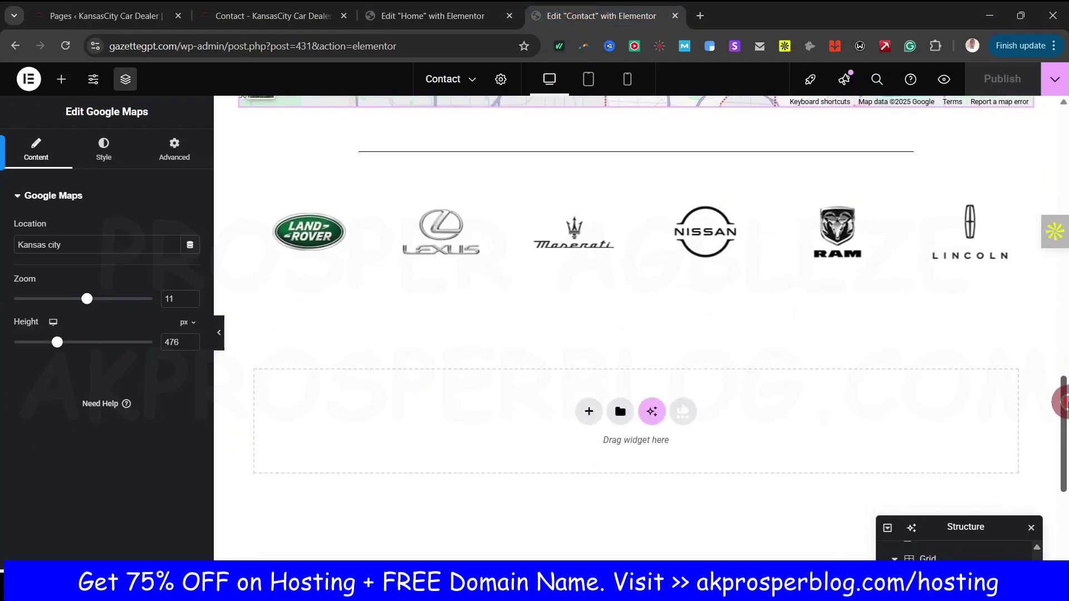
left_click(554, 438)
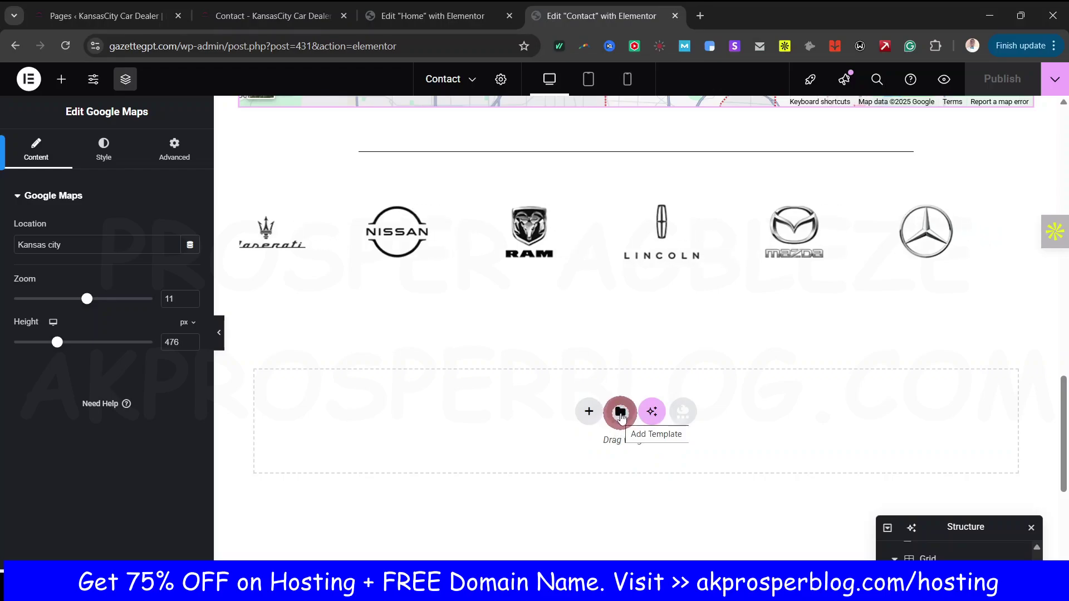
left_click(620, 414)
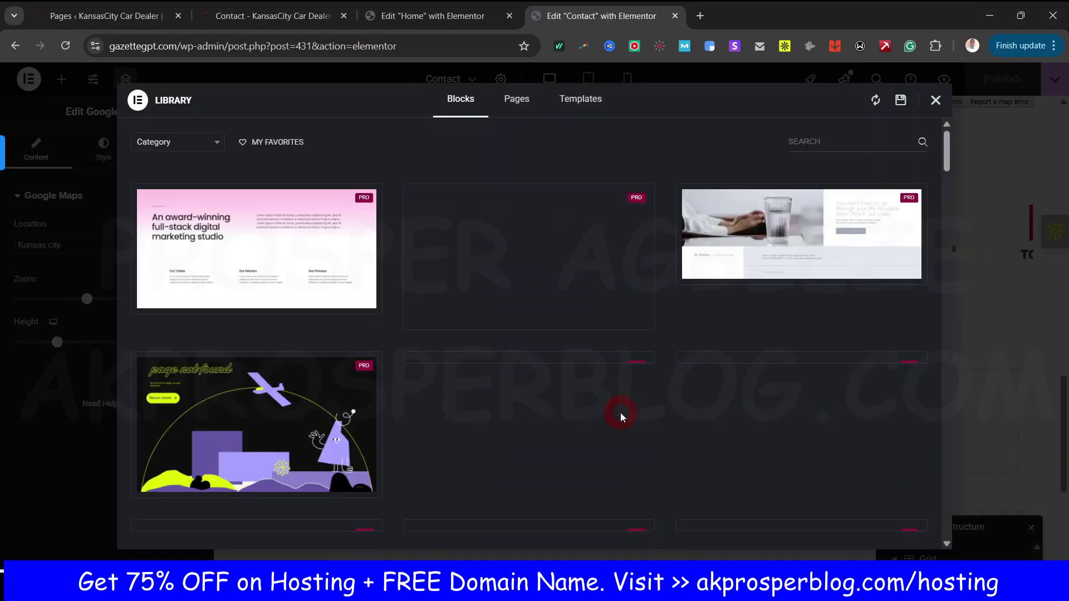
left_click(588, 106)
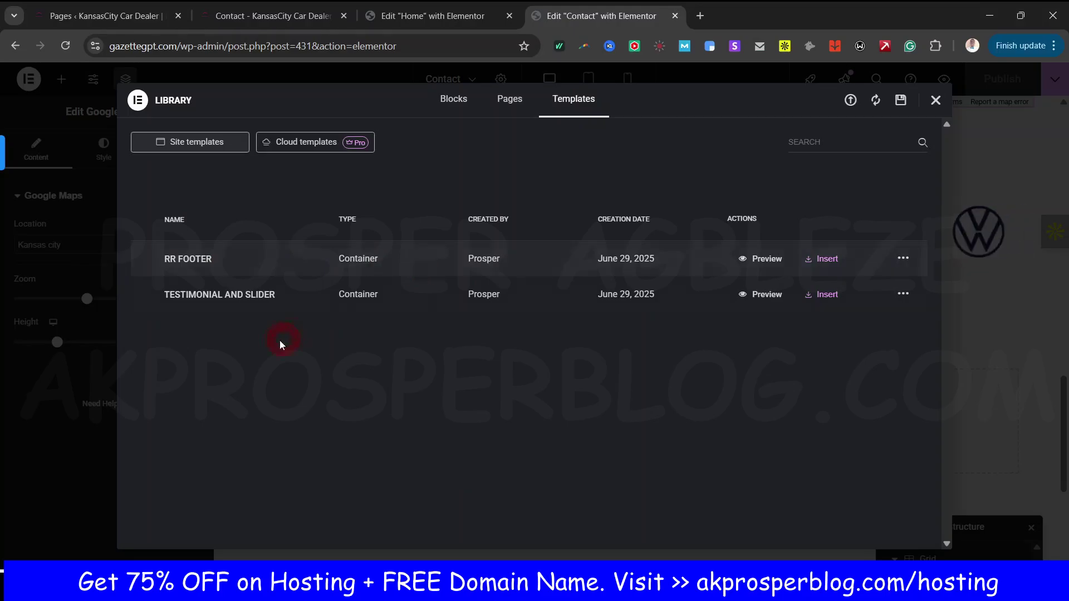
left_click(823, 258)
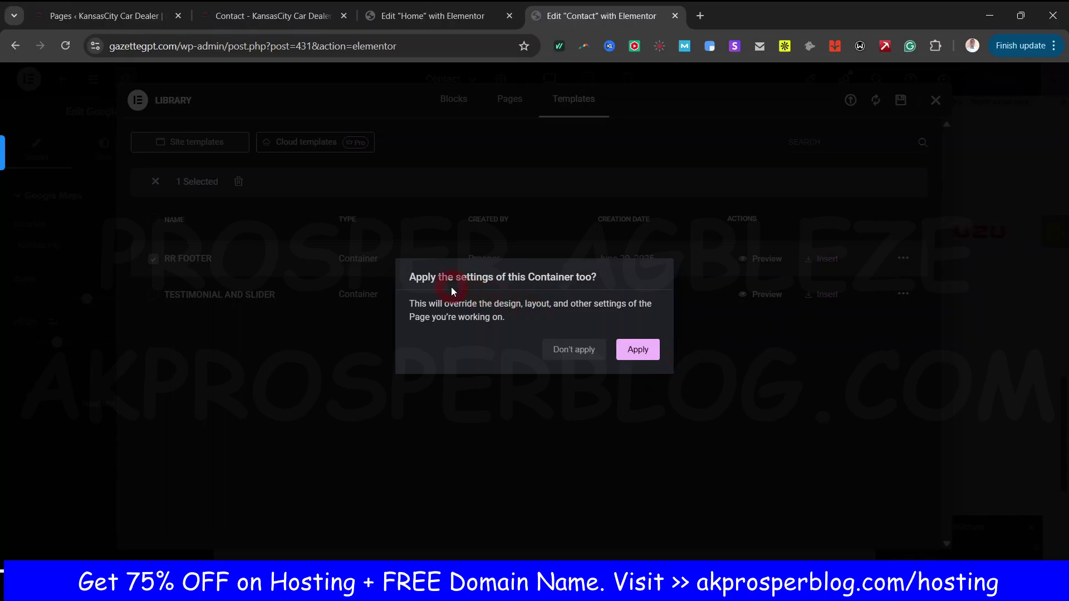
left_click(634, 348)
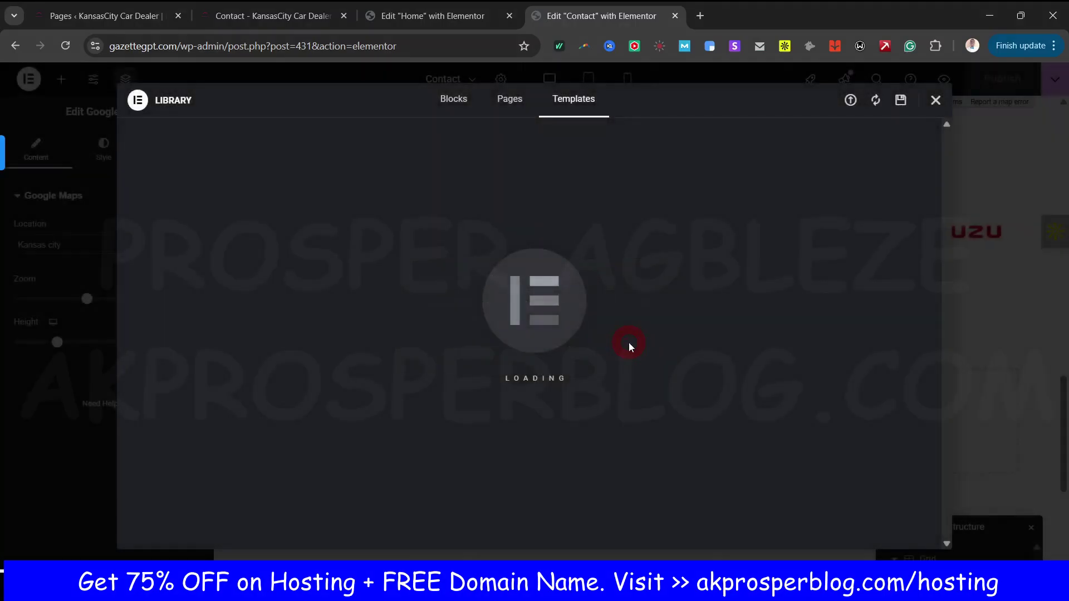
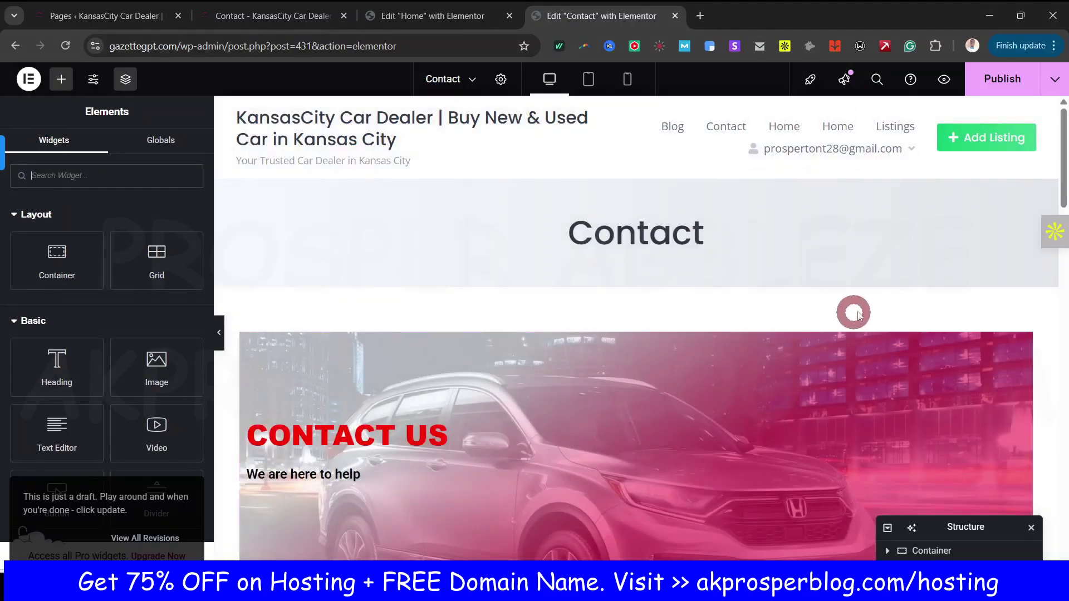
Step: Compare the inserted EXCELLENT CAR DEALERSHIP section with the one on the Home page, and publish the Contact page
left_click_drag(1063, 162, 1063, 407)
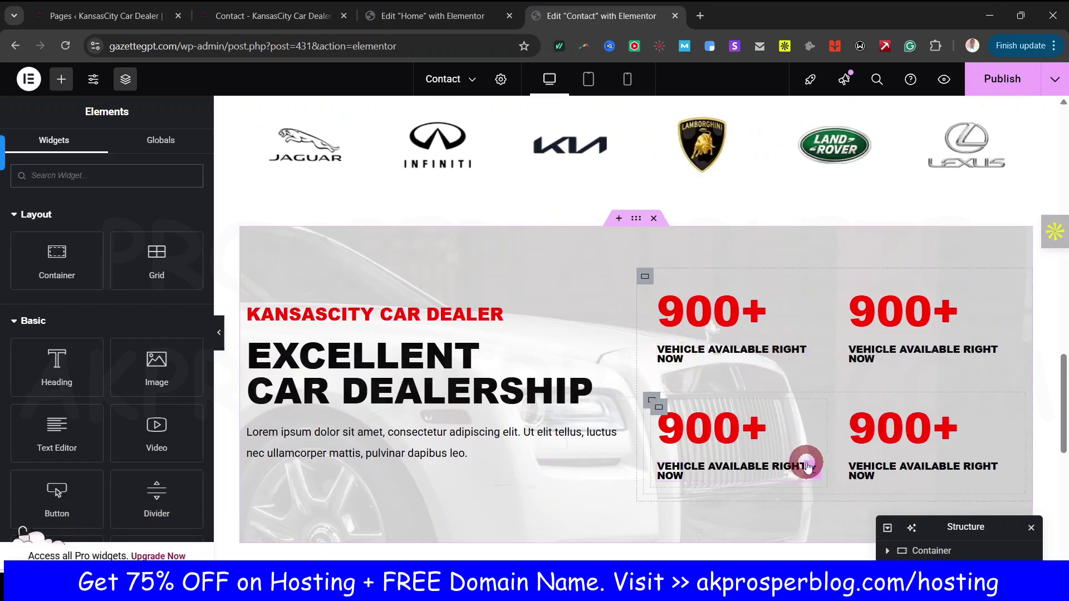
scroll(648, 445, "down", 5)
scroll(617, 370, "up", 5)
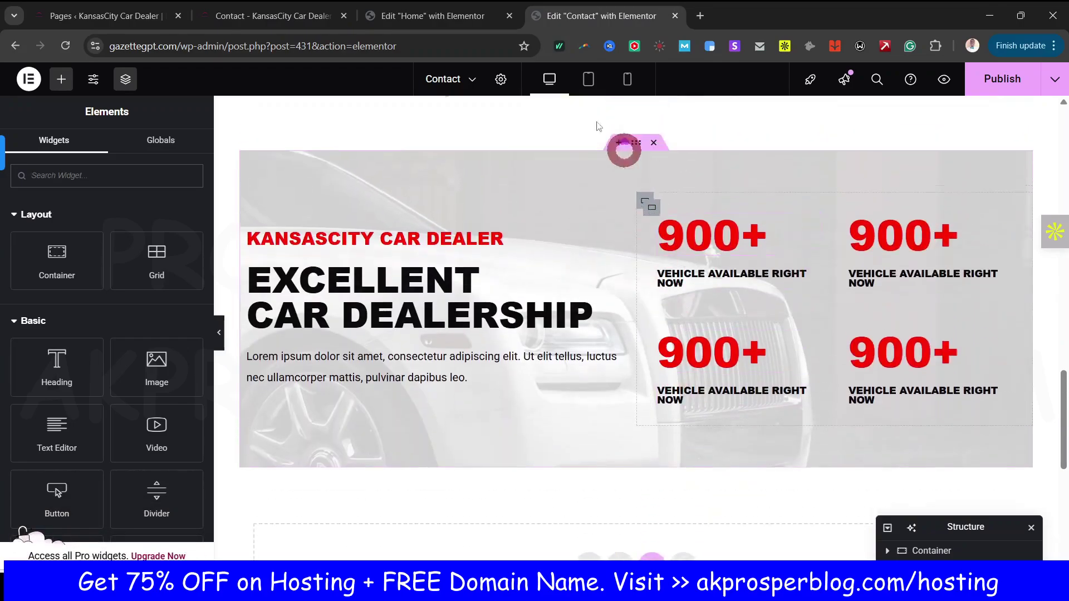
left_click(414, 15)
left_click(544, 370)
scroll(574, 390, "down", 7)
left_click(614, 228)
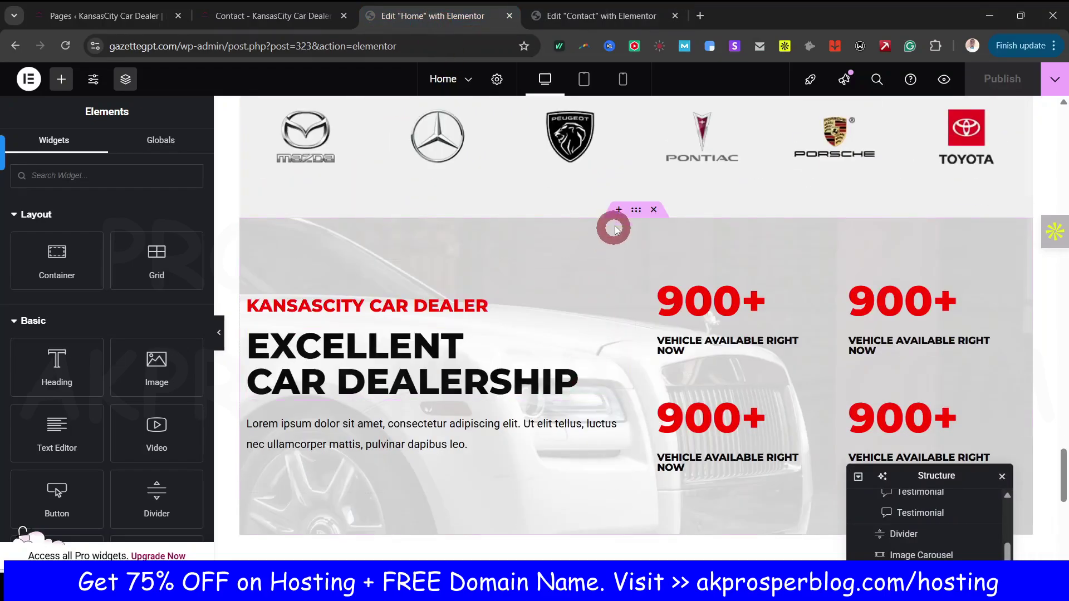
right_click(635, 211)
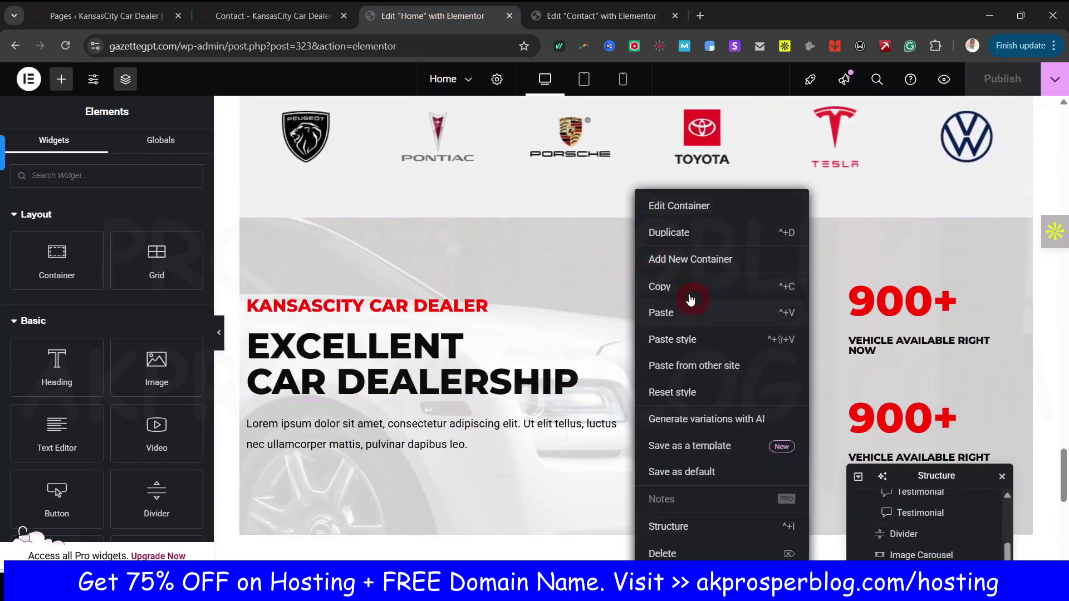
left_click(608, 16)
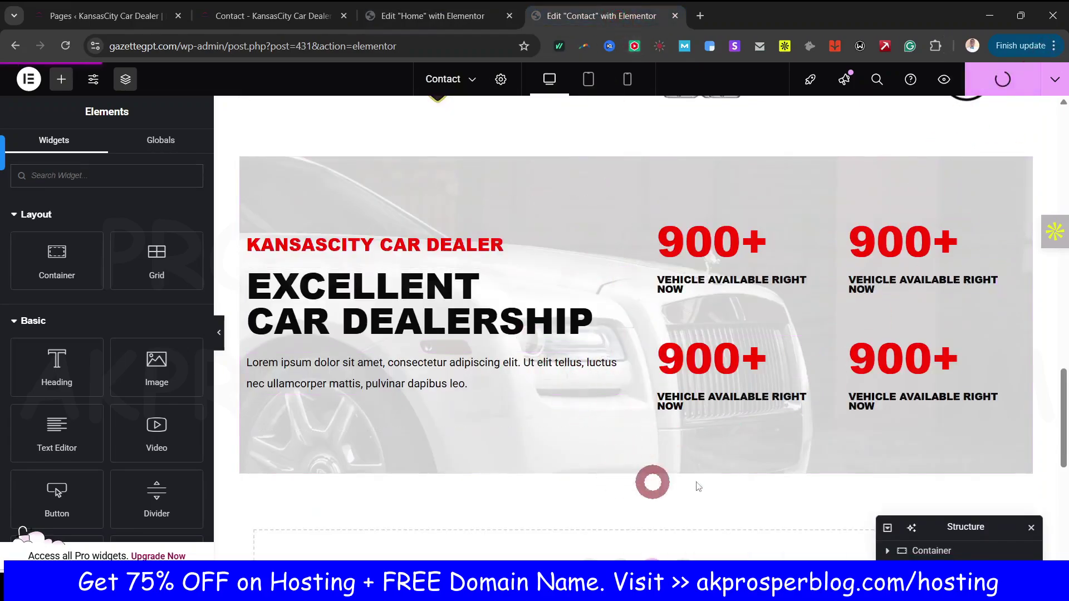
Step: Review the Contact page from its dealership section up to the banner, and close its editor
left_click_drag(1063, 415, 1065, 398)
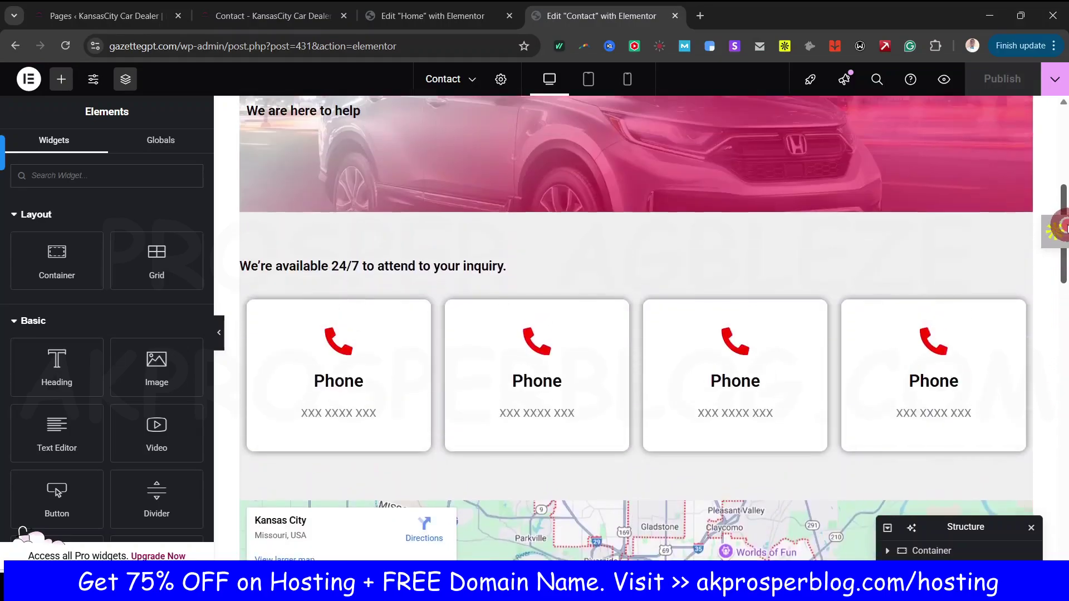
left_click_drag(1063, 225, 1063, 187)
mouse_move(1065, 262)
left_mouse_down()
mouse_move(1063, 435)
mouse_move(1063, 242)
left_mouse_up()
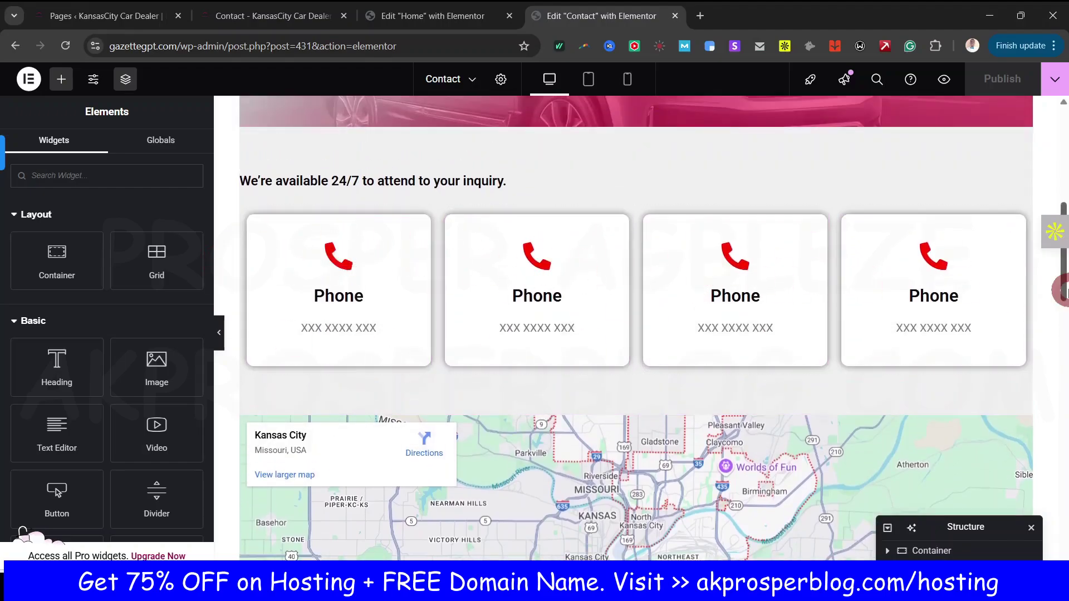
left_click_drag(1064, 273, 1051, 180)
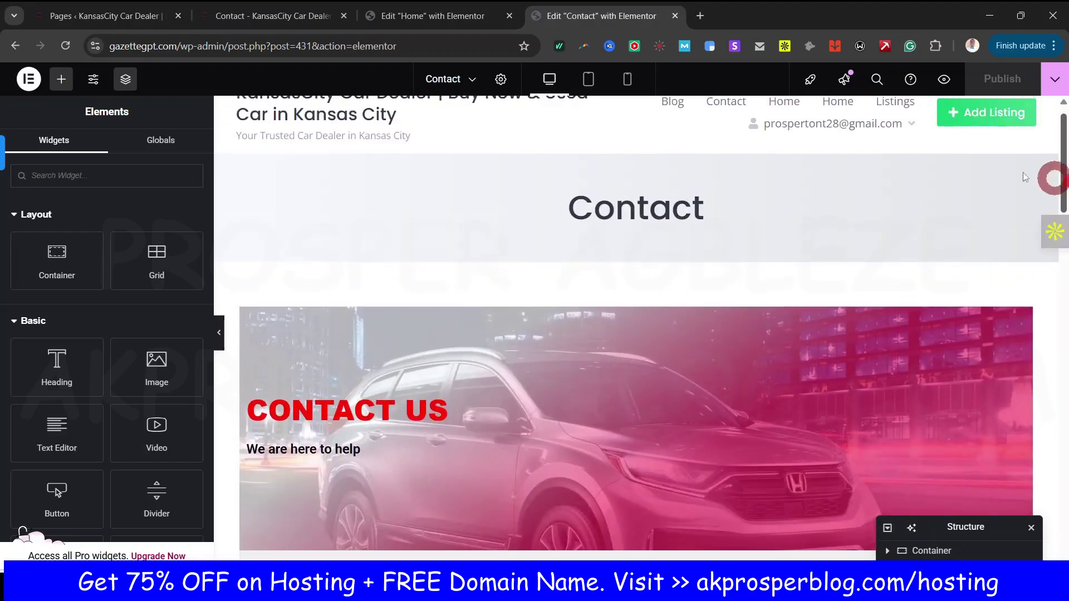
left_click(675, 16)
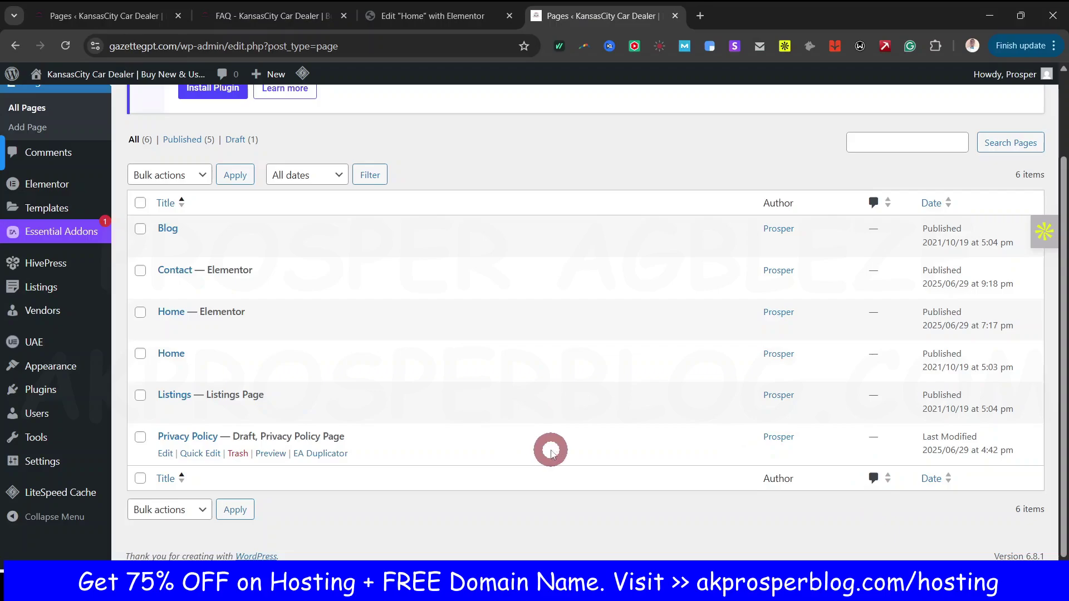
mouse_move(400, 334)
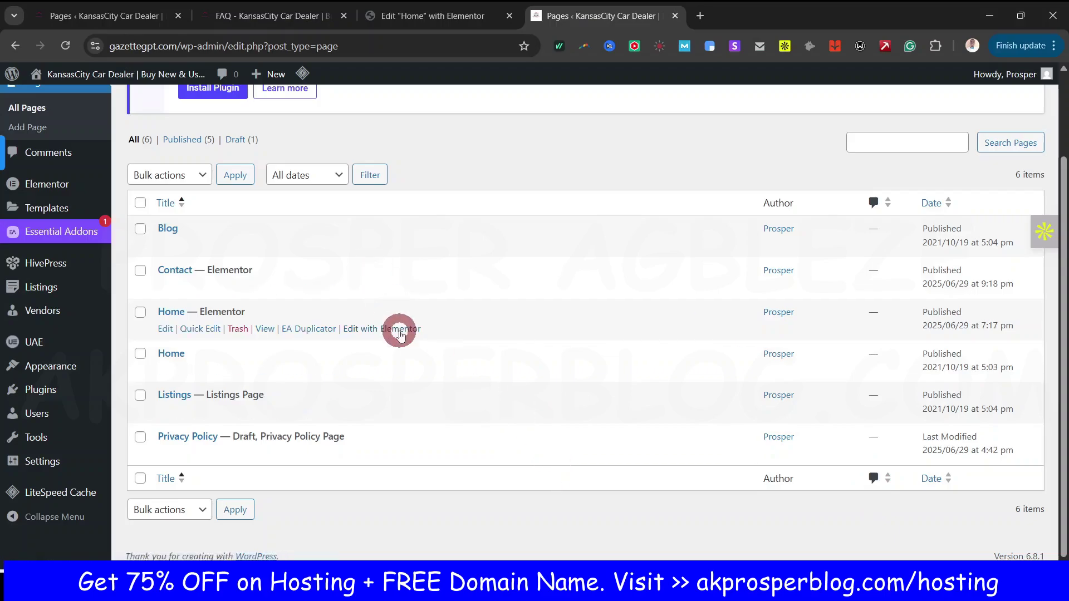
scroll(217, 184, "up", 2)
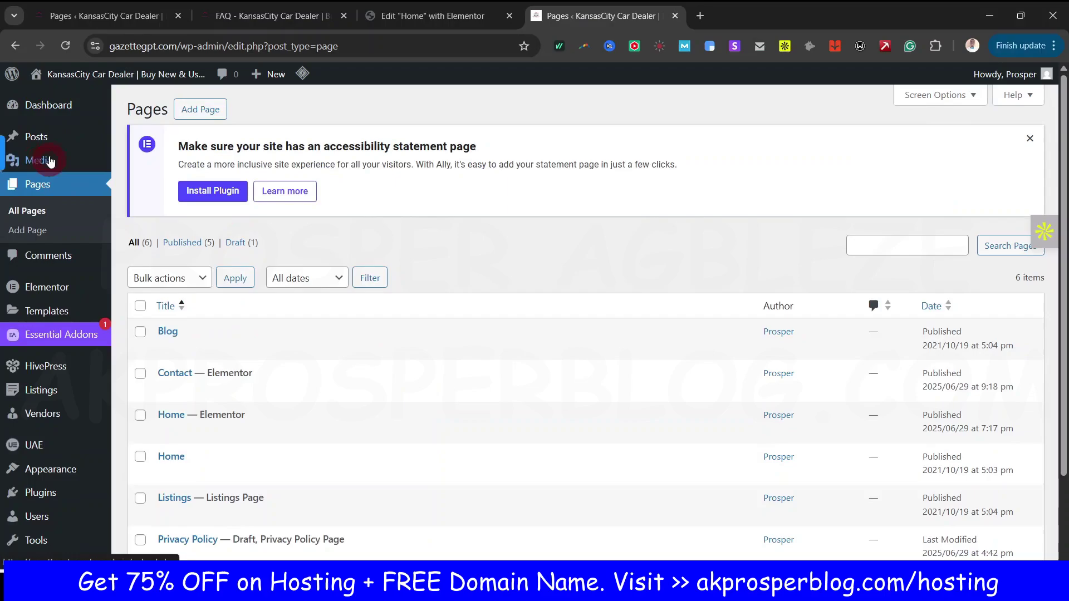
left_click(127, 46)
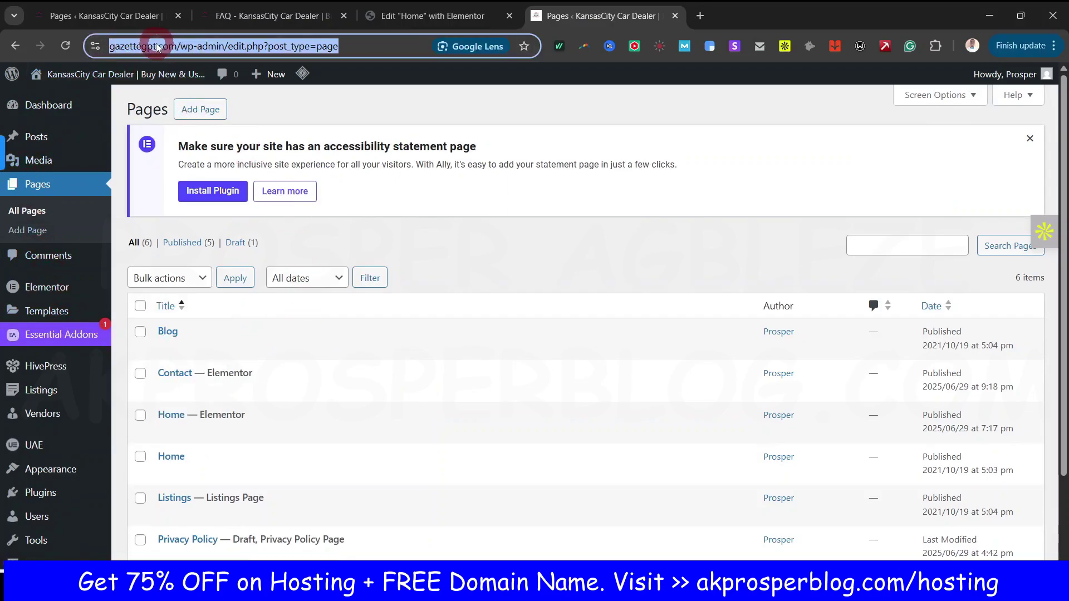
left_click(457, 322)
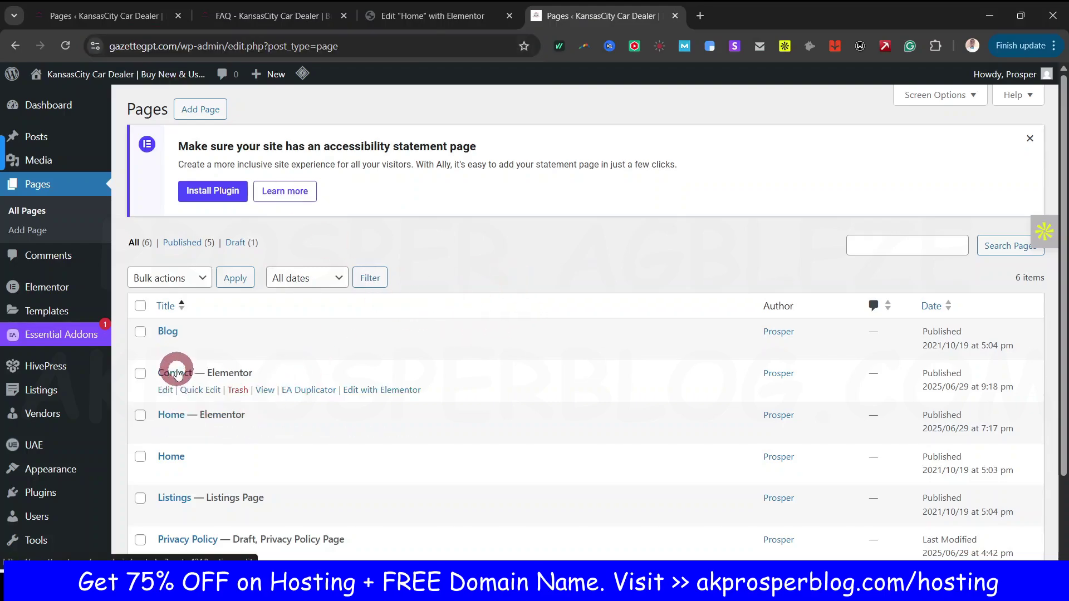
Step: Review the reference site's FAQ page, from its banner and question accordions down to the brand logos and dealership section
left_click(269, 16)
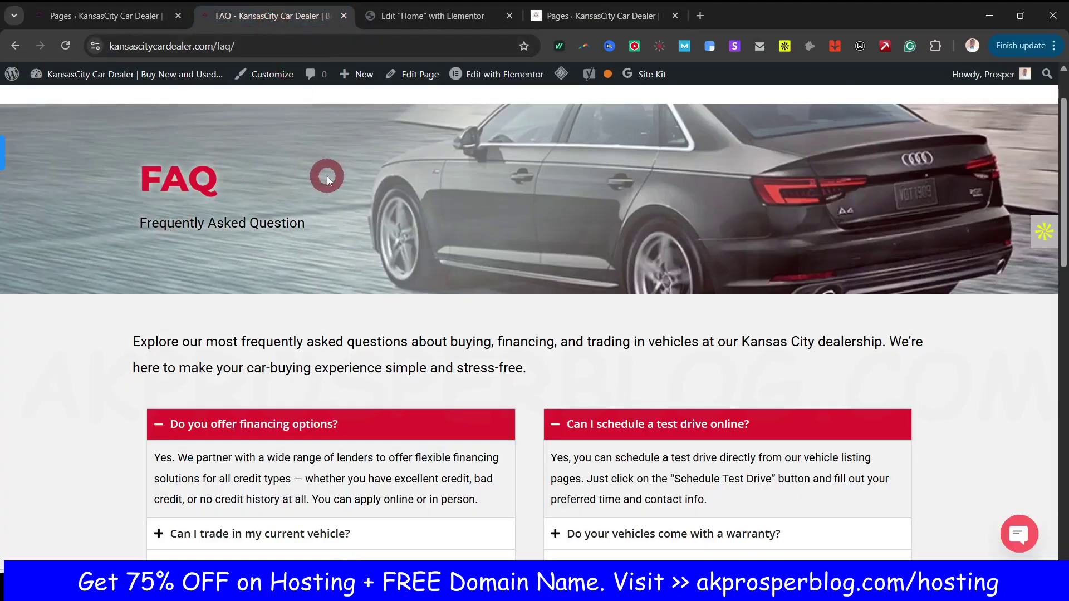
scroll(668, 352, "down", 9)
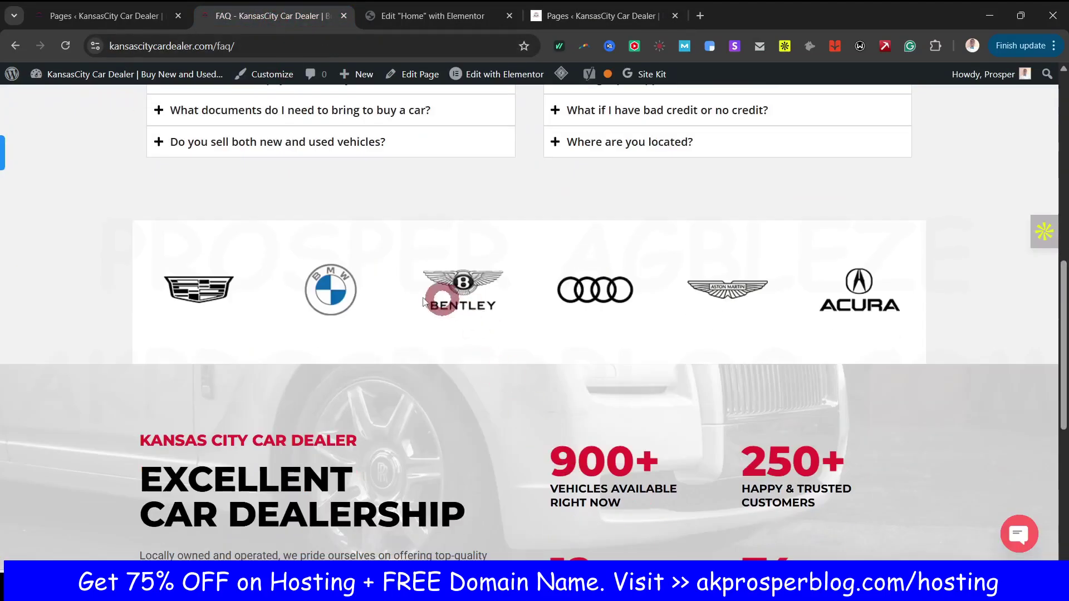
scroll(412, 493, "down", 2)
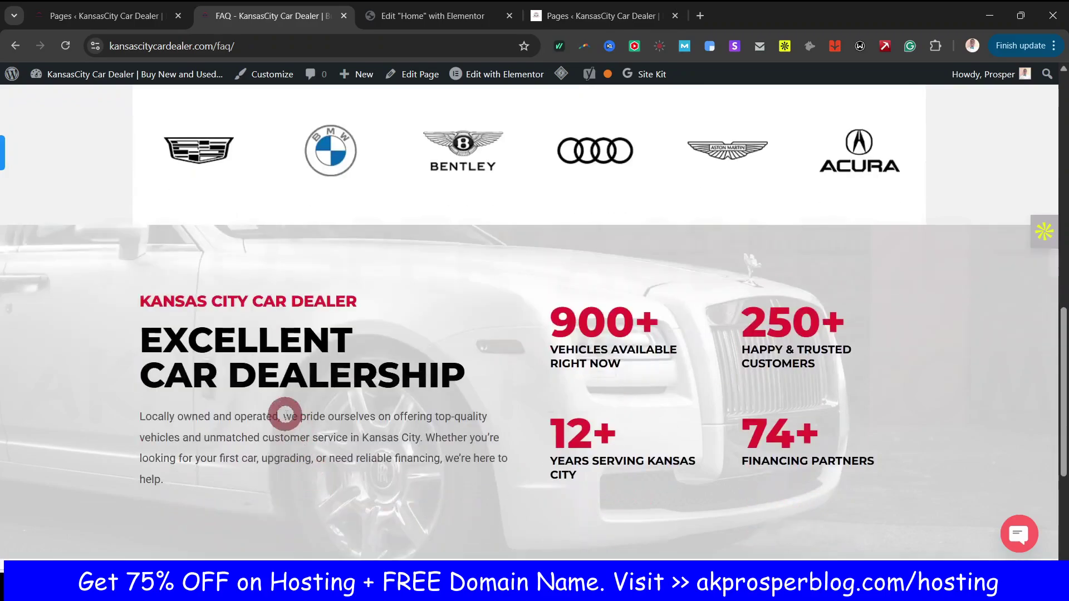
scroll(668, 401, "up", 5)
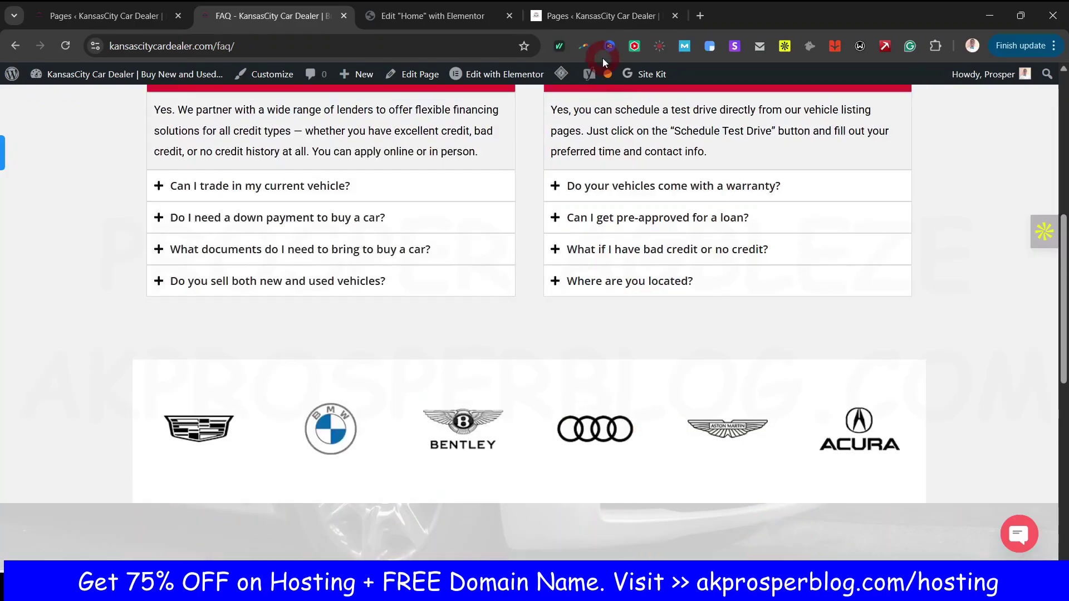
Step: Duplicate the Contact page with EA Duplicator and open the draft copy in the WordPress page editor
left_click(604, 17)
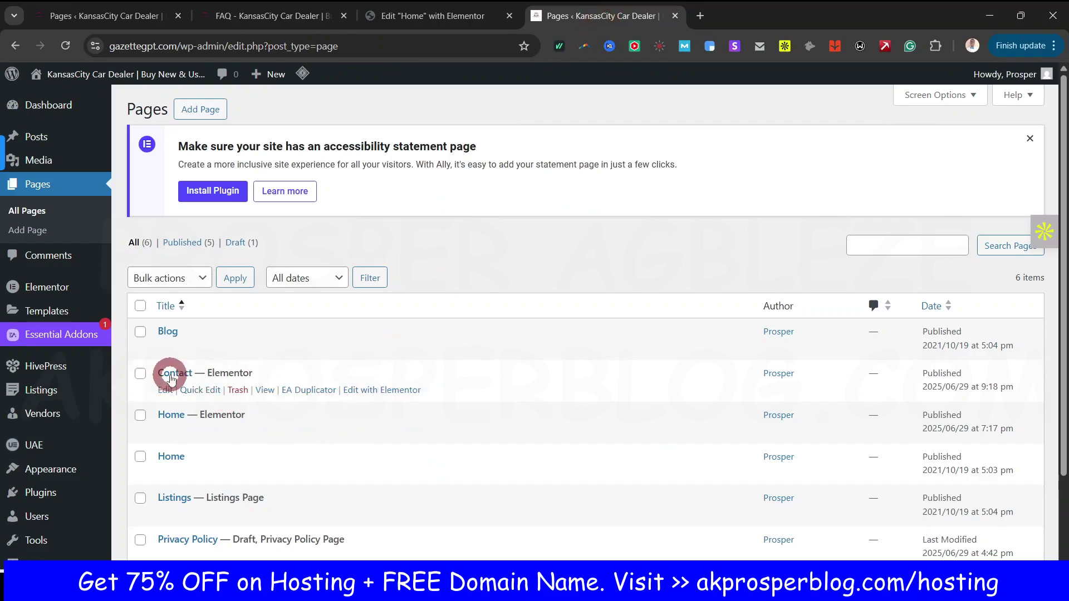
mouse_move(346, 392)
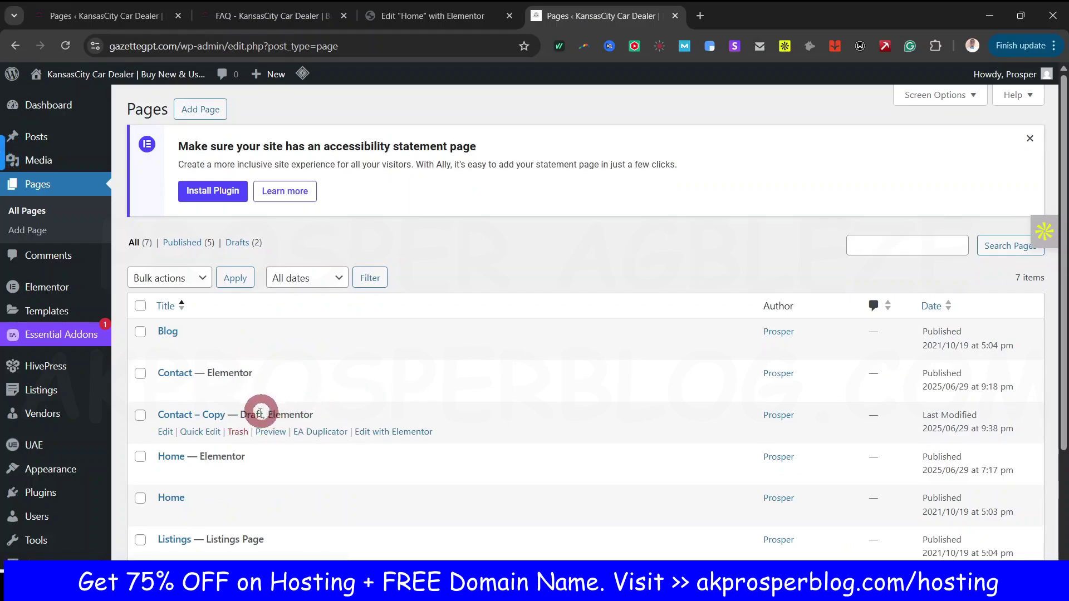
right_click(166, 430)
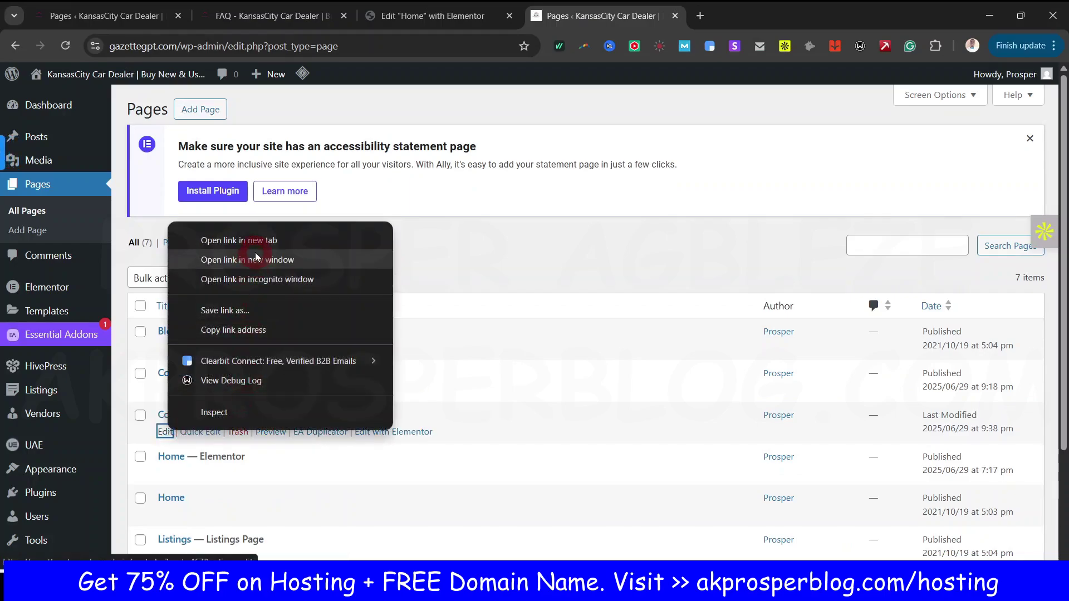
left_click(162, 432)
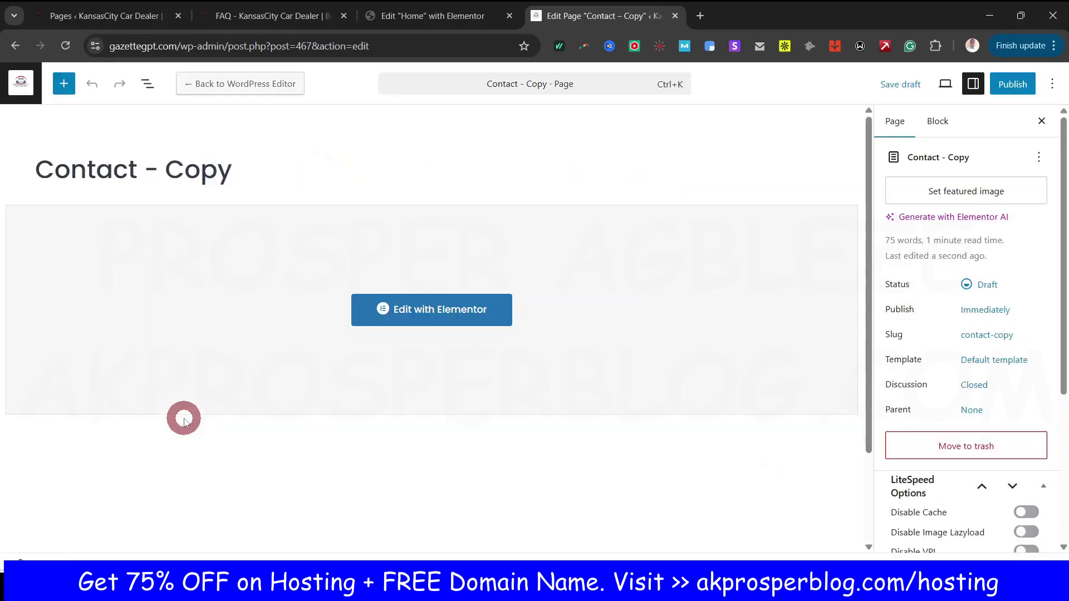
Step: Retitle the copied Contact page as FAQ and publish it
left_click(270, 173)
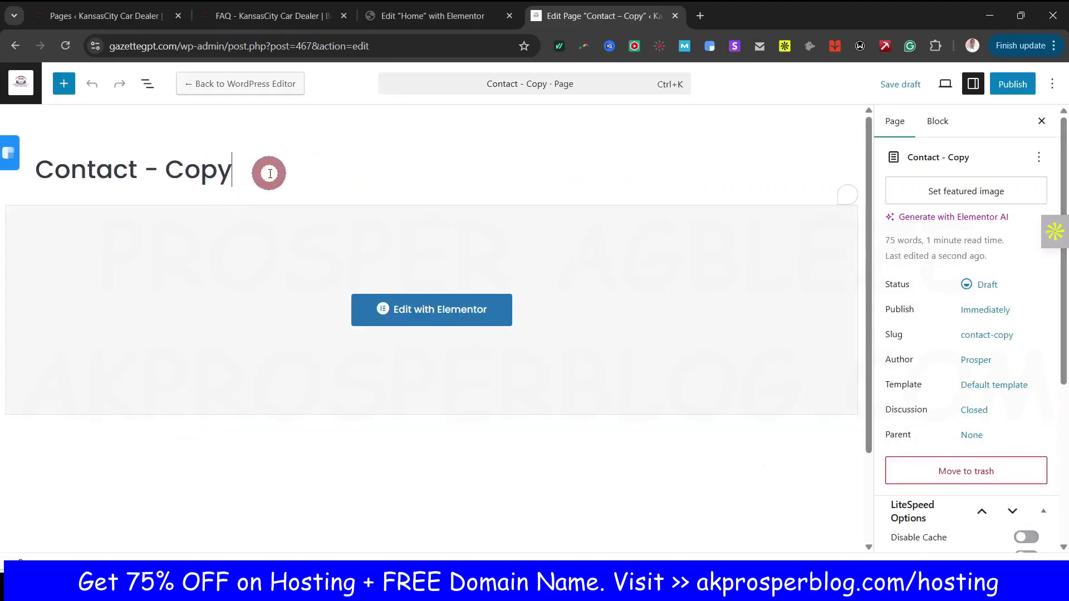
key("ctrl+a")
type("F")
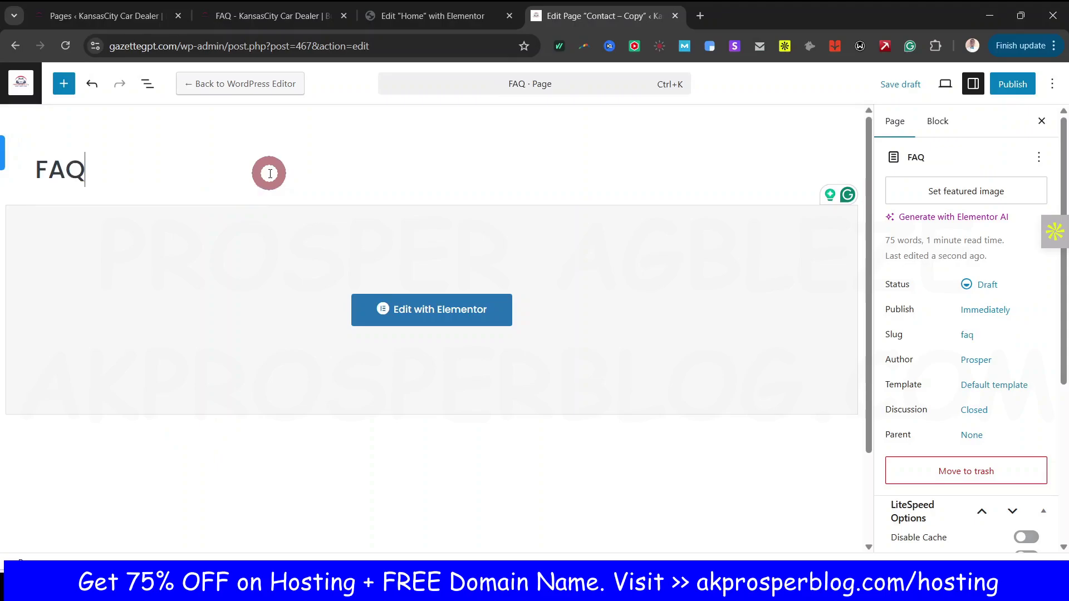
left_click(1012, 85)
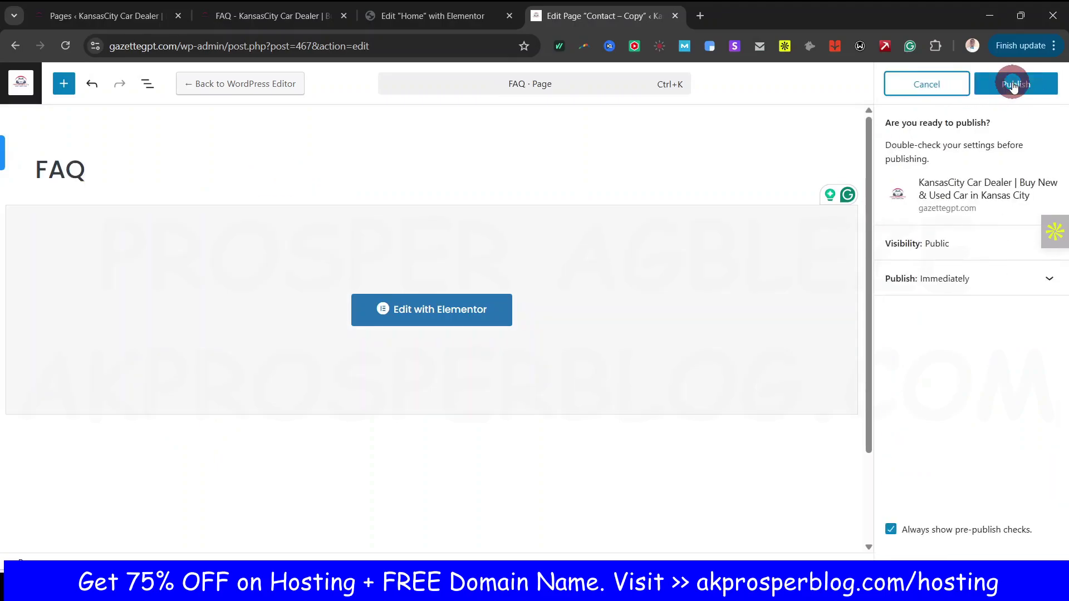
left_click(1012, 84)
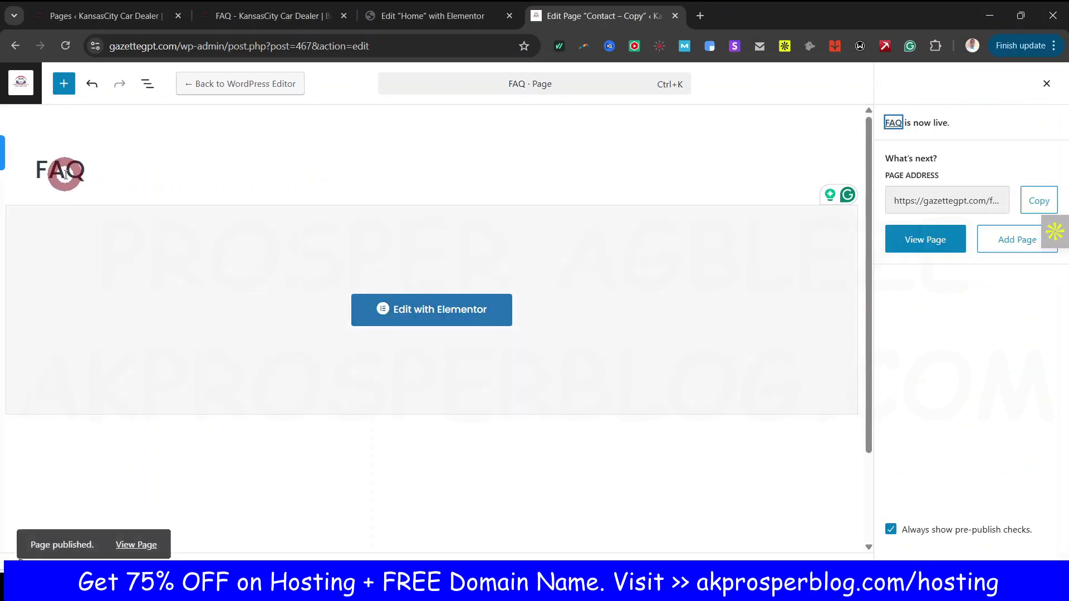
Step: Change the FAQ page's template to Elementor Full Width
left_click(1046, 85)
left_click(990, 400)
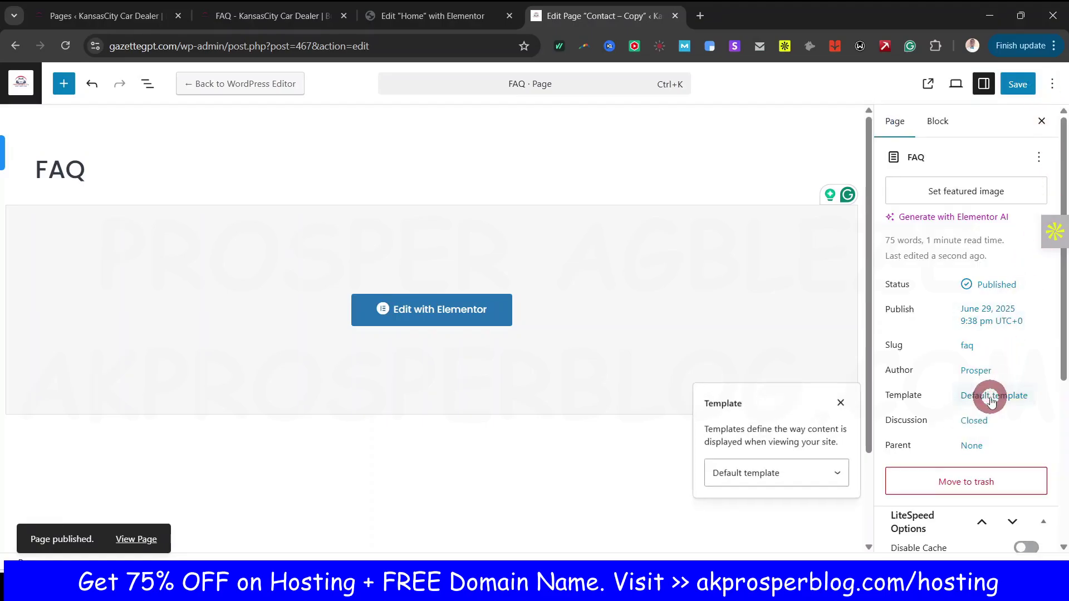
left_click(777, 473)
left_click(777, 528)
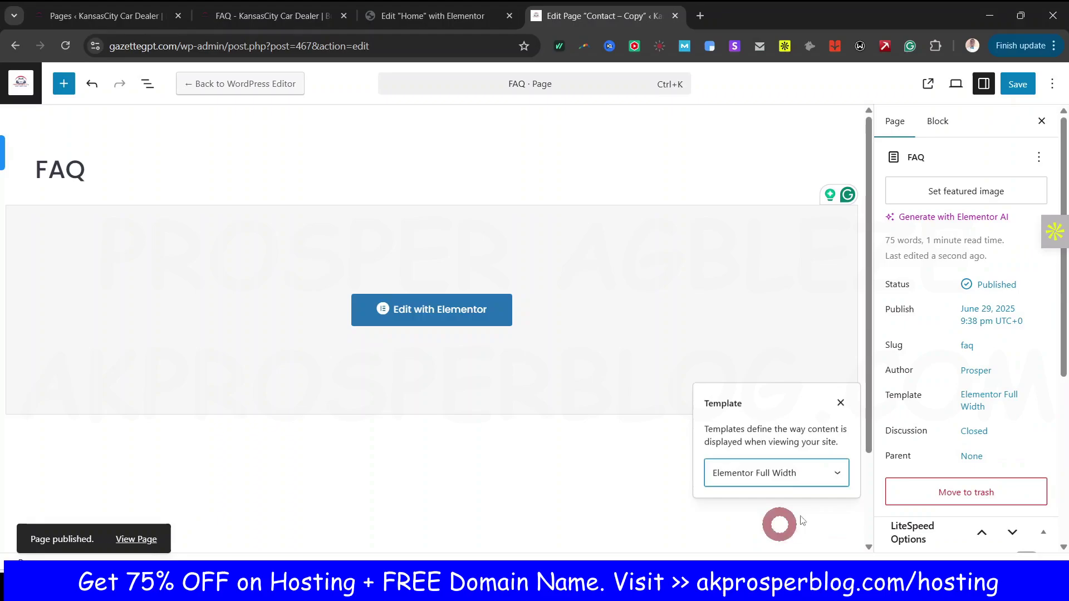
Step: Save the FAQ page and open it for editing with Elementor
left_click(1019, 84)
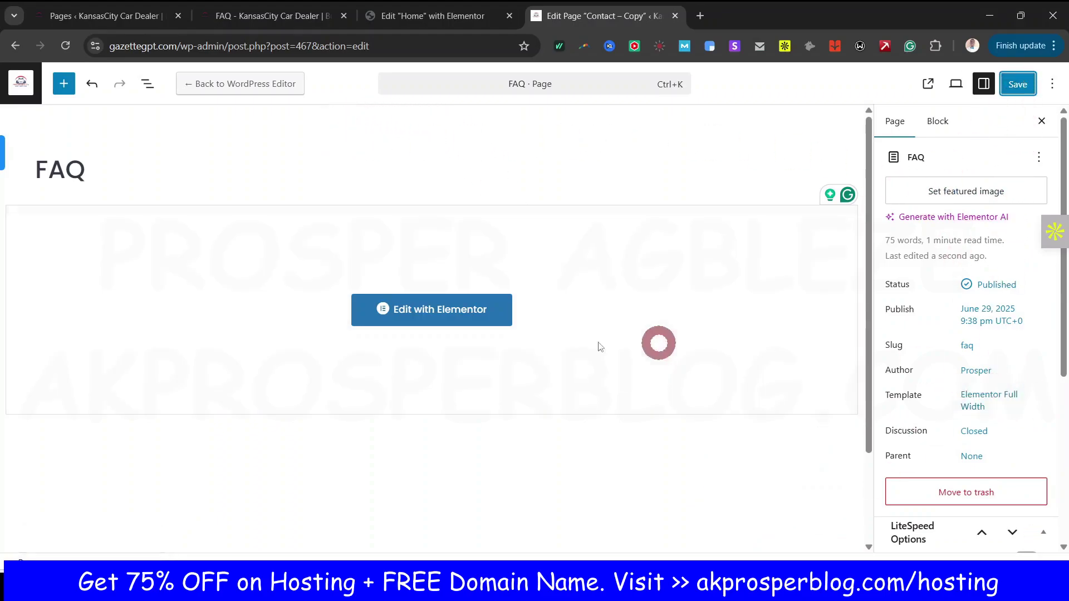
left_click(1023, 86)
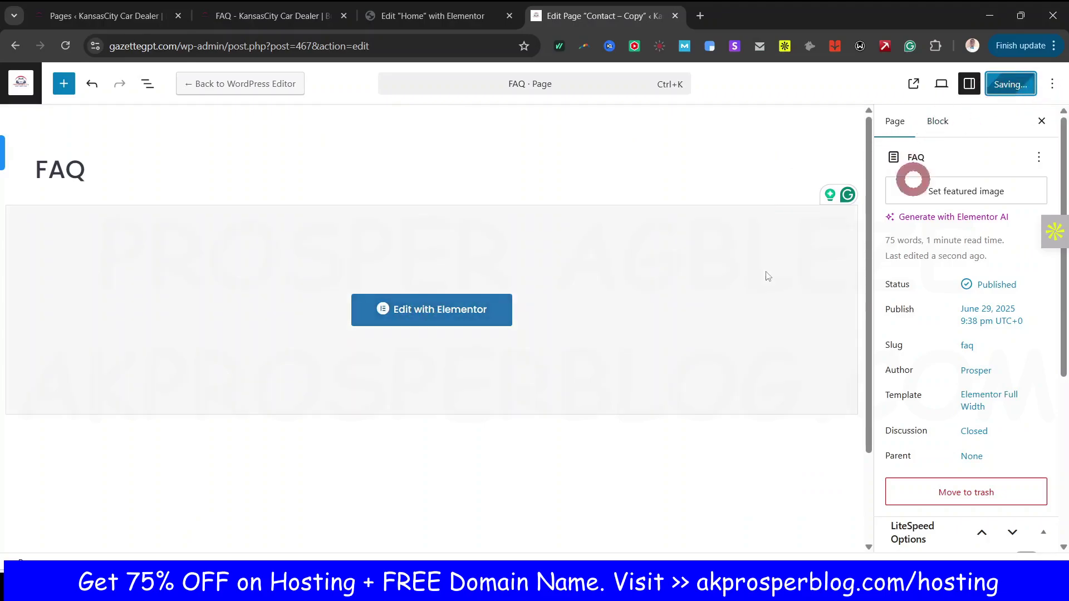
left_click(432, 316)
left_click(432, 313)
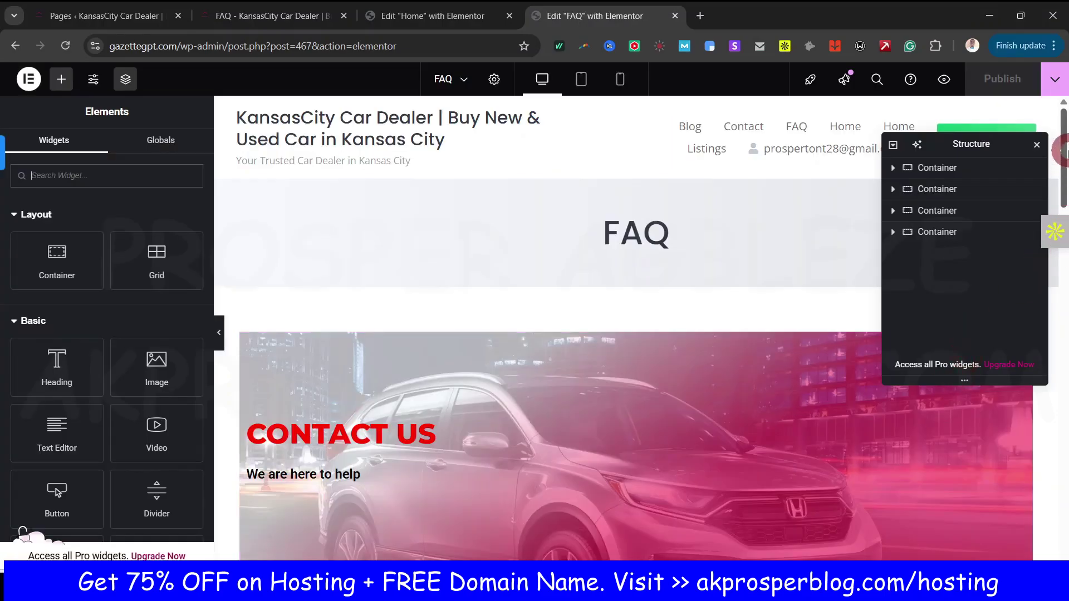
Step: Change the hero section's "CONTACT US" heading to "FAQ"
left_click_drag(1064, 146, 1063, 166)
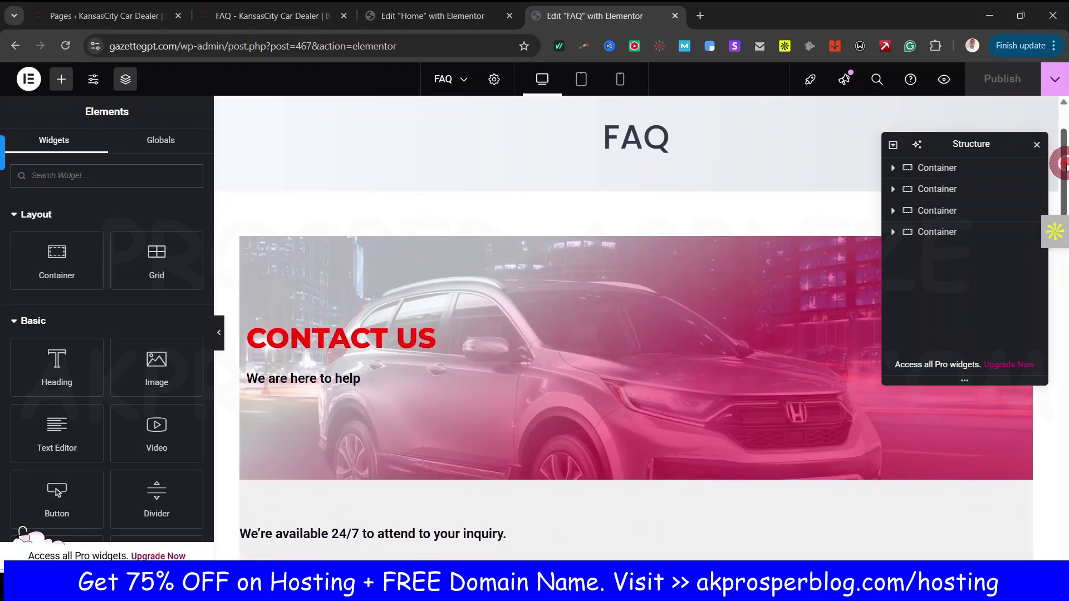
left_click(372, 341)
left_click(97, 259)
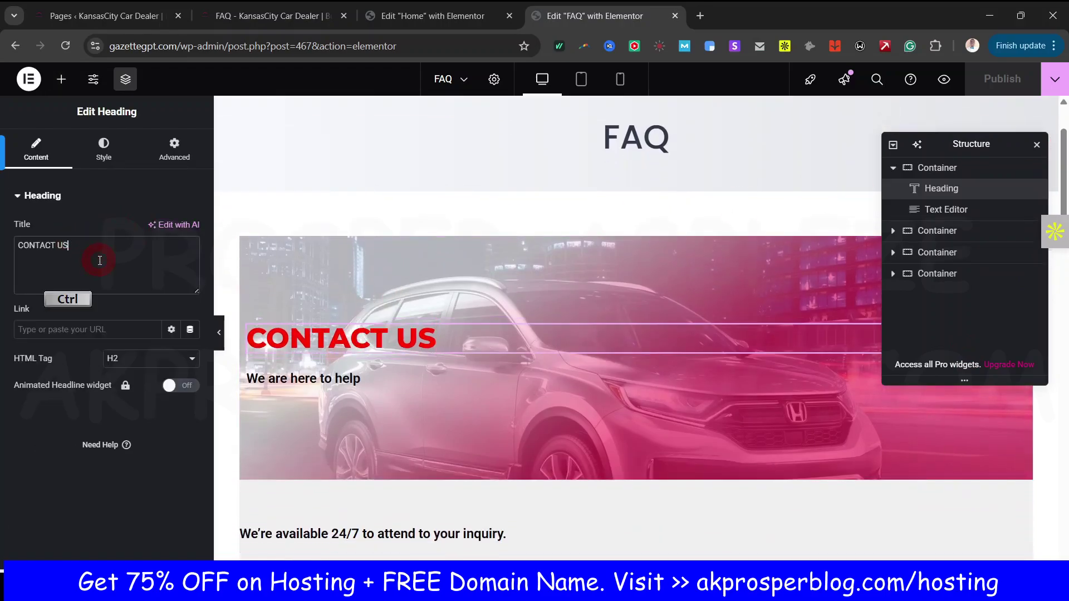
type("FAQ")
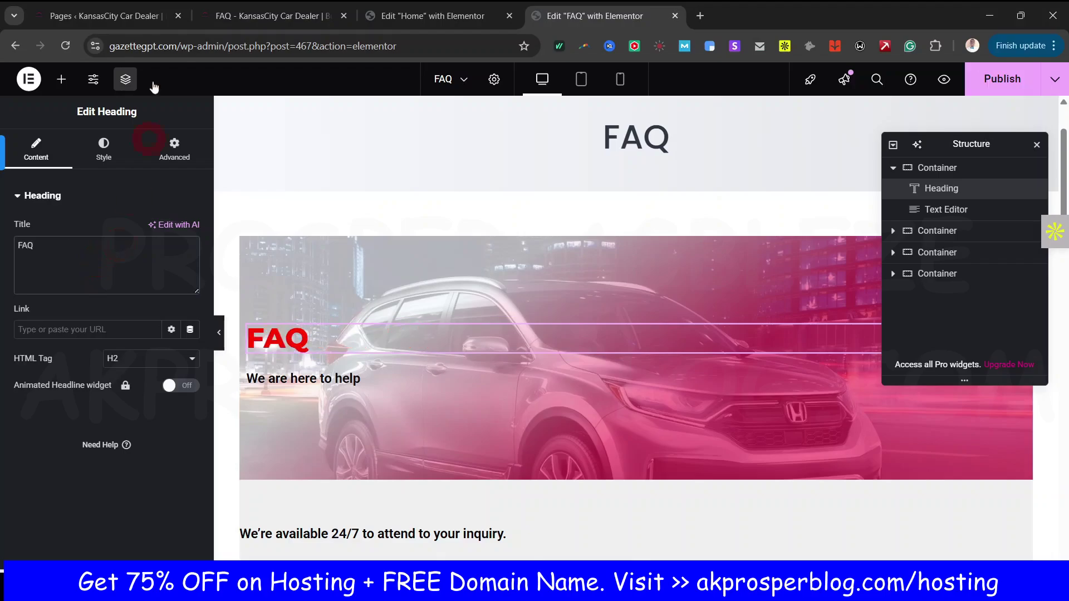
Step: Following the reference FAQ page, replace the hero's "We are here to help" text with "Frequently Asked Questions"
left_click(261, 23)
scroll(312, 296, "up", 10)
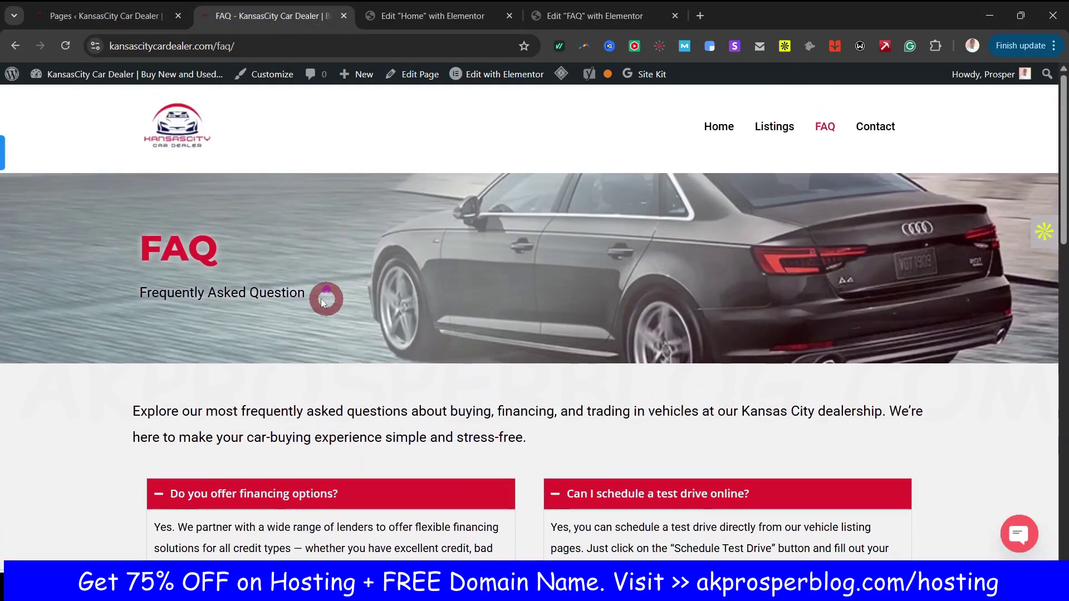
left_click(543, 17)
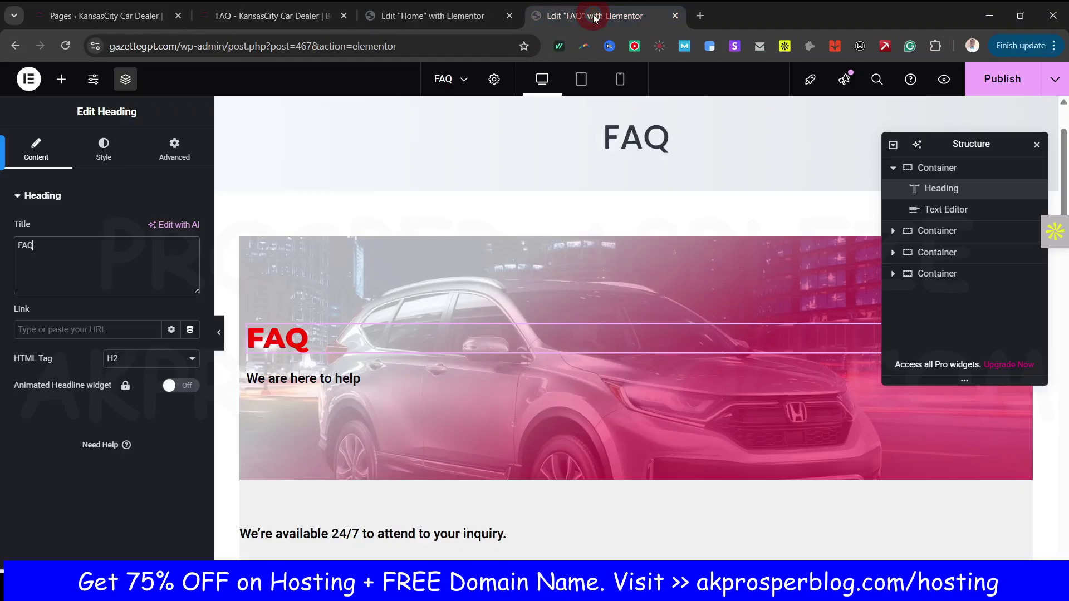
left_click(376, 384)
left_click(136, 319)
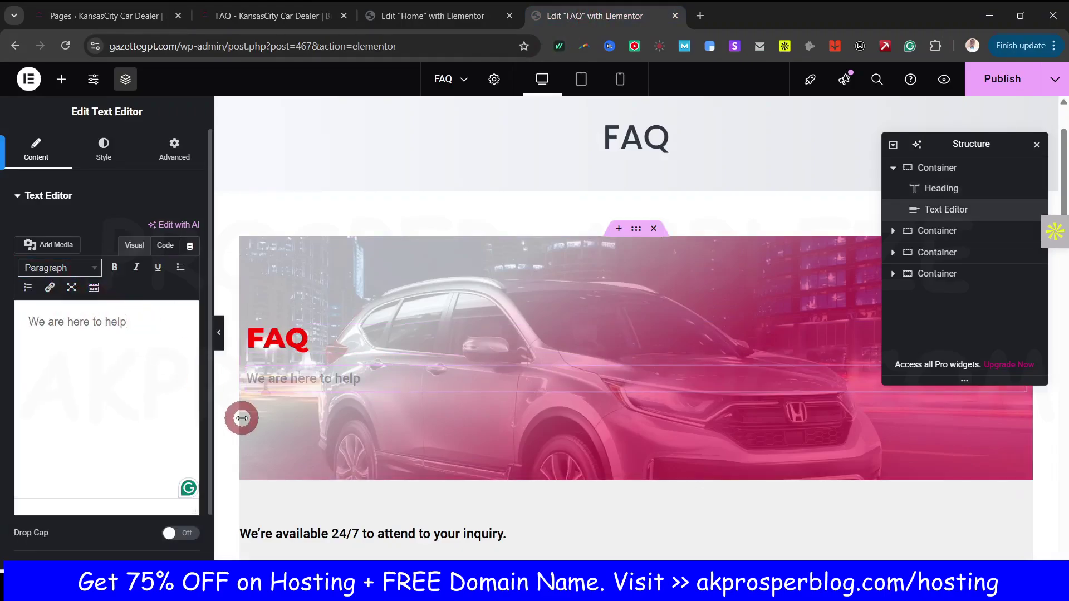
key("ctrl+a")
key("Left")
type("Frequ")
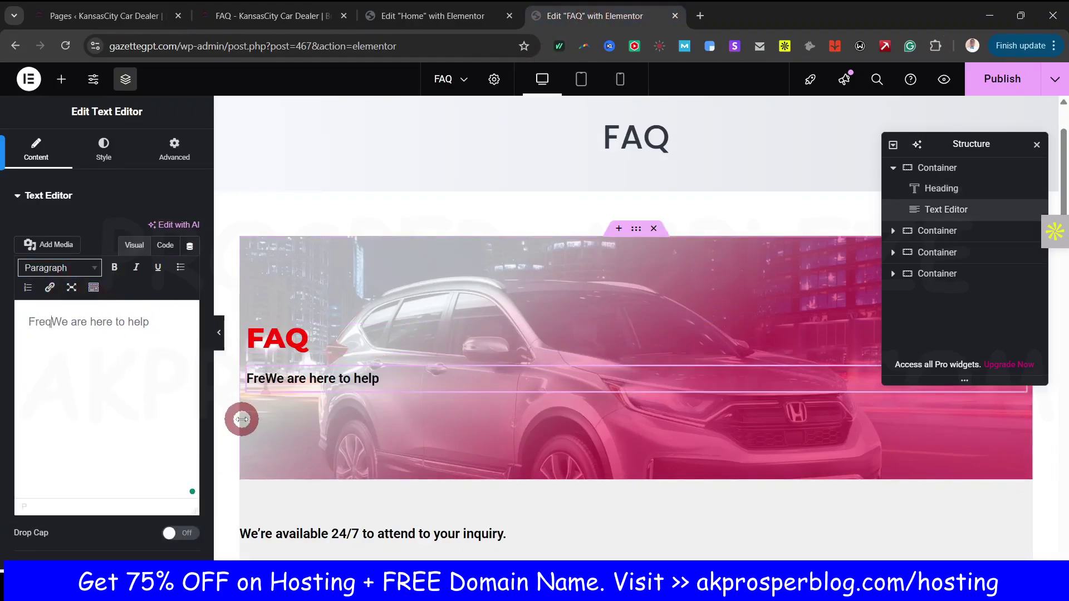
type("ently Asked")
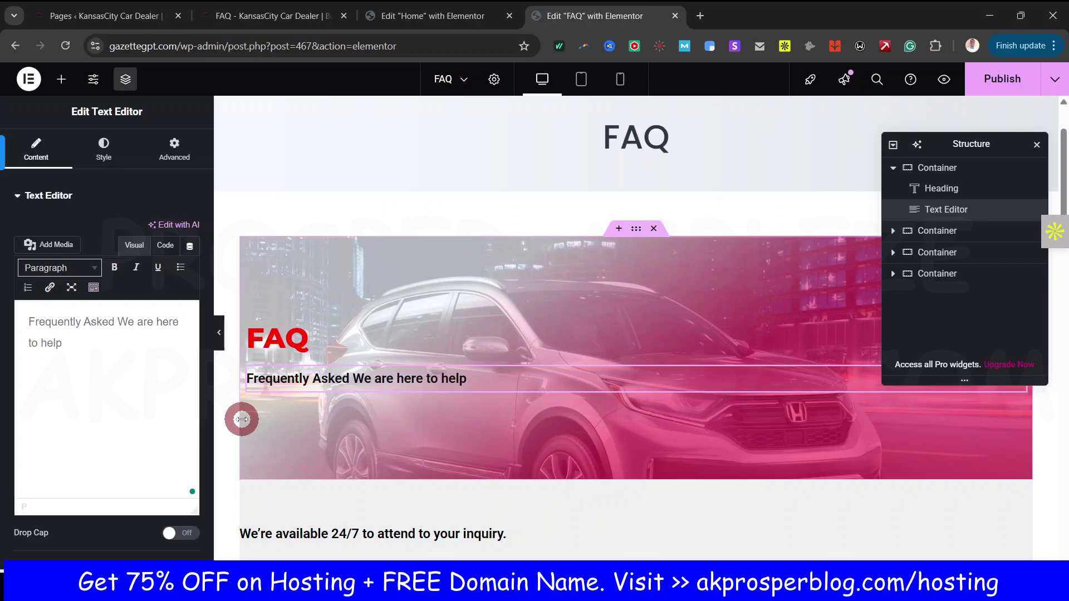
type(" Ques")
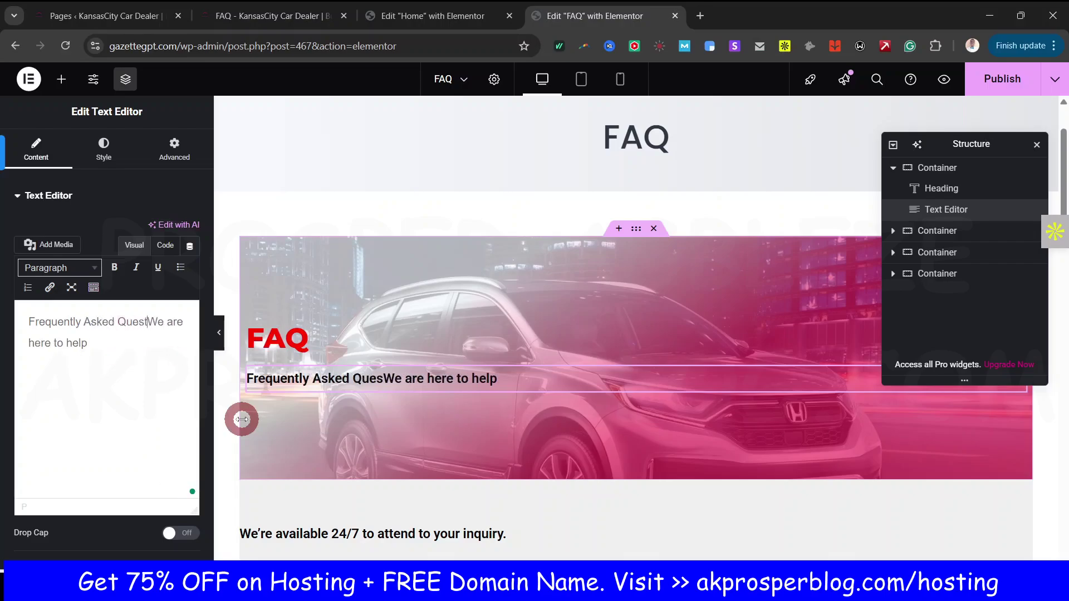
type("tion")
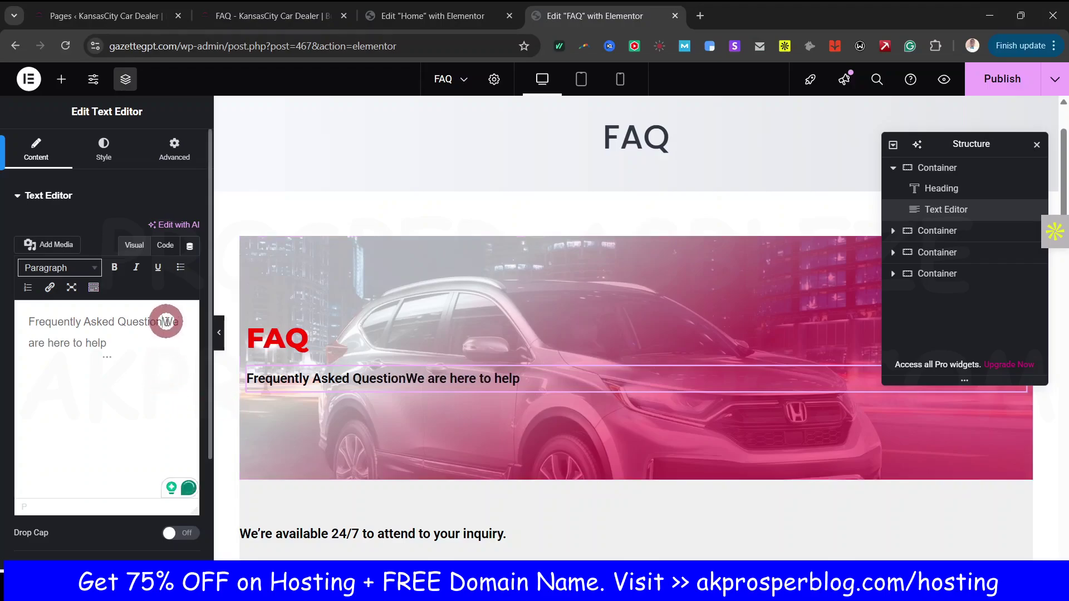
left_click_drag(162, 322, 180, 389)
key("BackSpace")
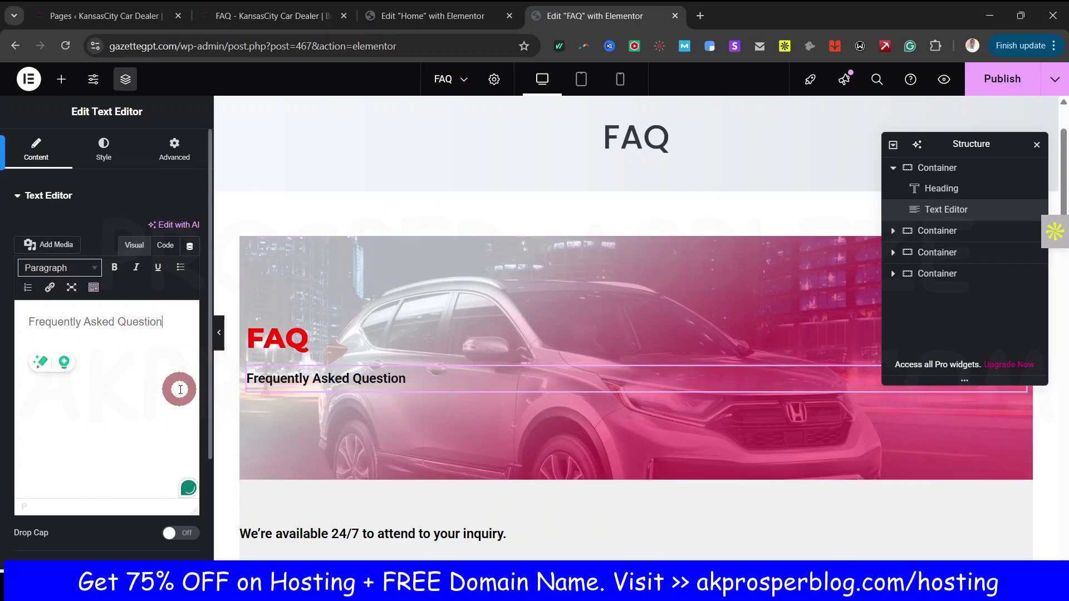
Step: Delete the grid of phone contact cards below the hero section
scroll(342, 406, "down", 6)
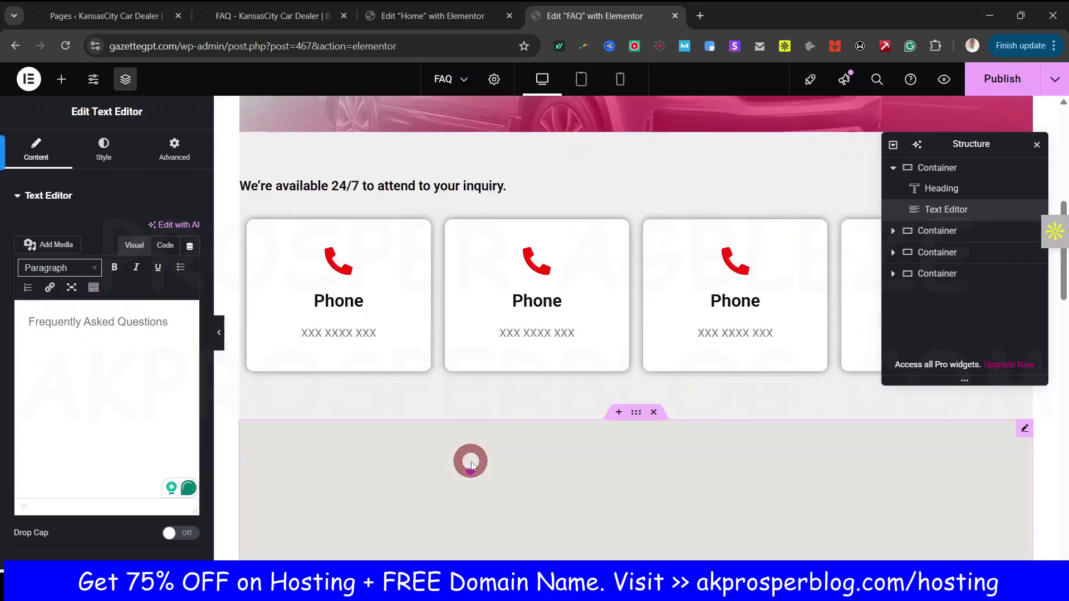
right_click(251, 220)
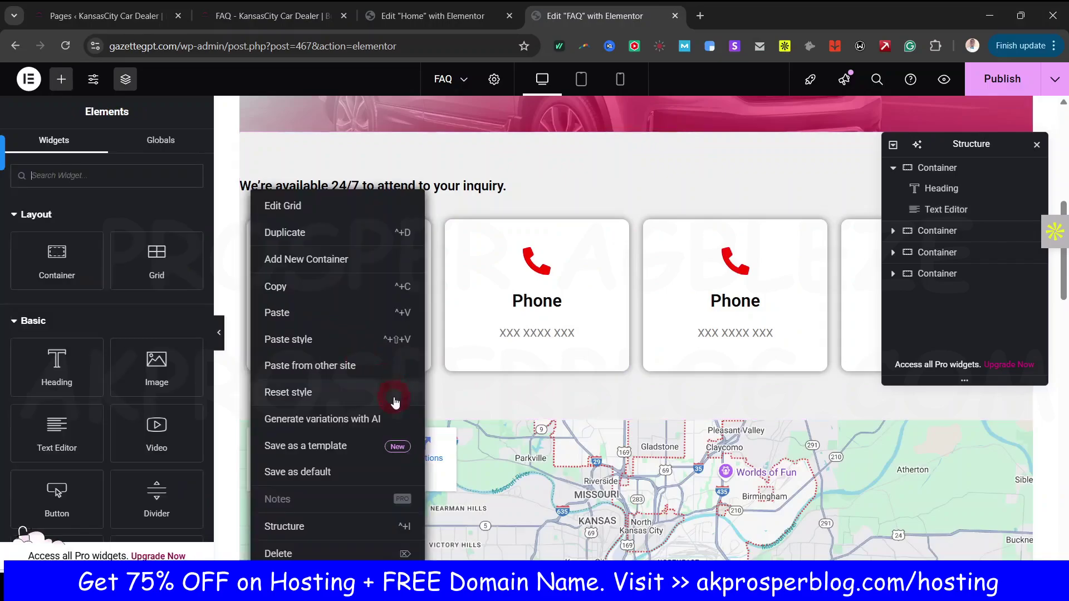
left_click(280, 553)
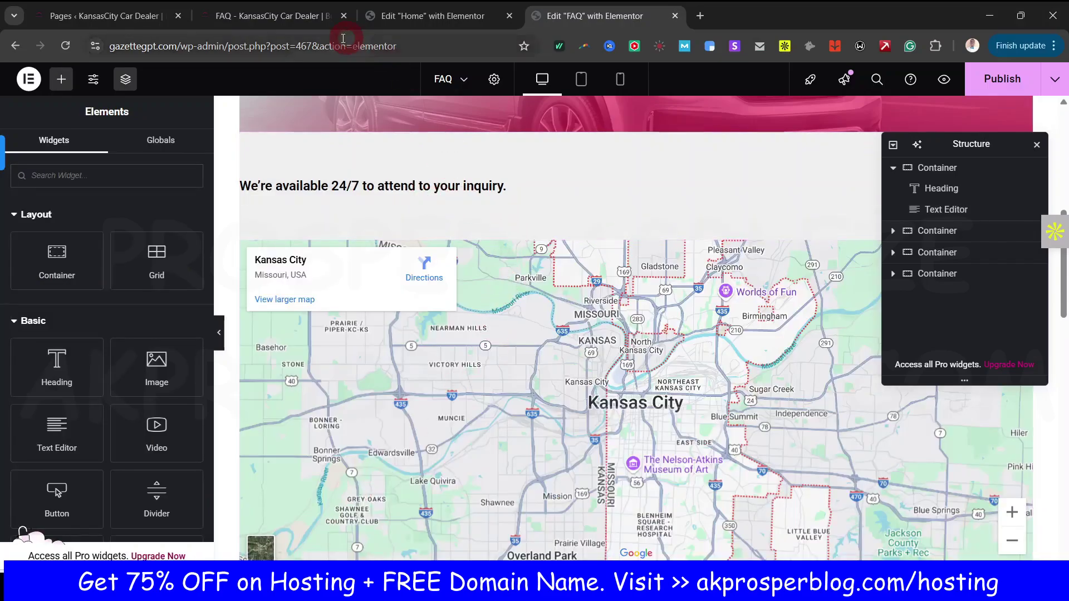
Step: Copy the introductory paragraph from the reference FAQ page and insert it before the existing "We're available 24/7" text
left_click(275, 15)
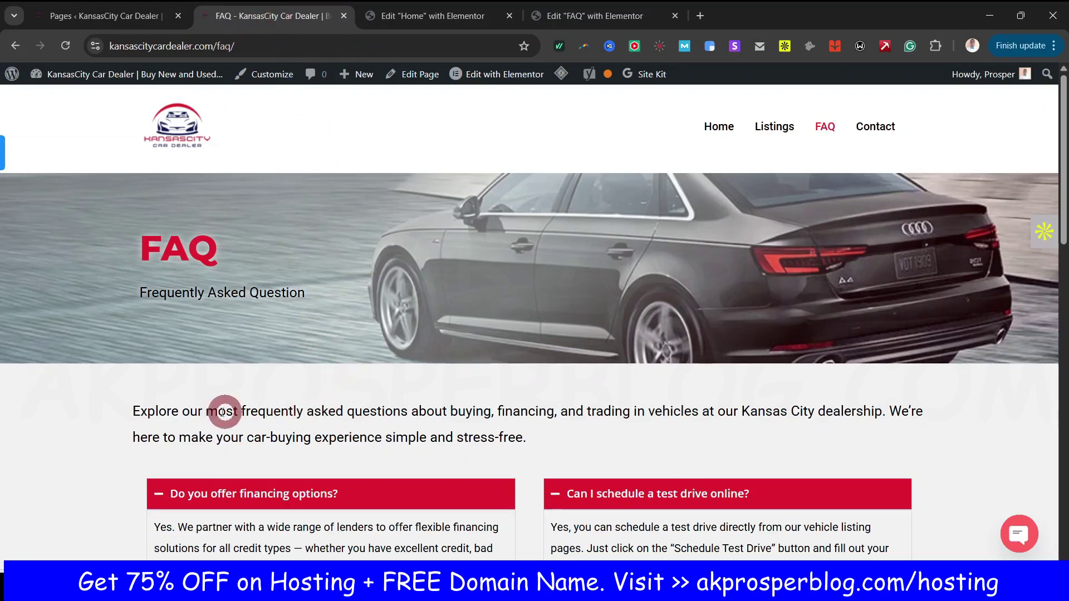
left_click_drag(136, 408, 570, 439)
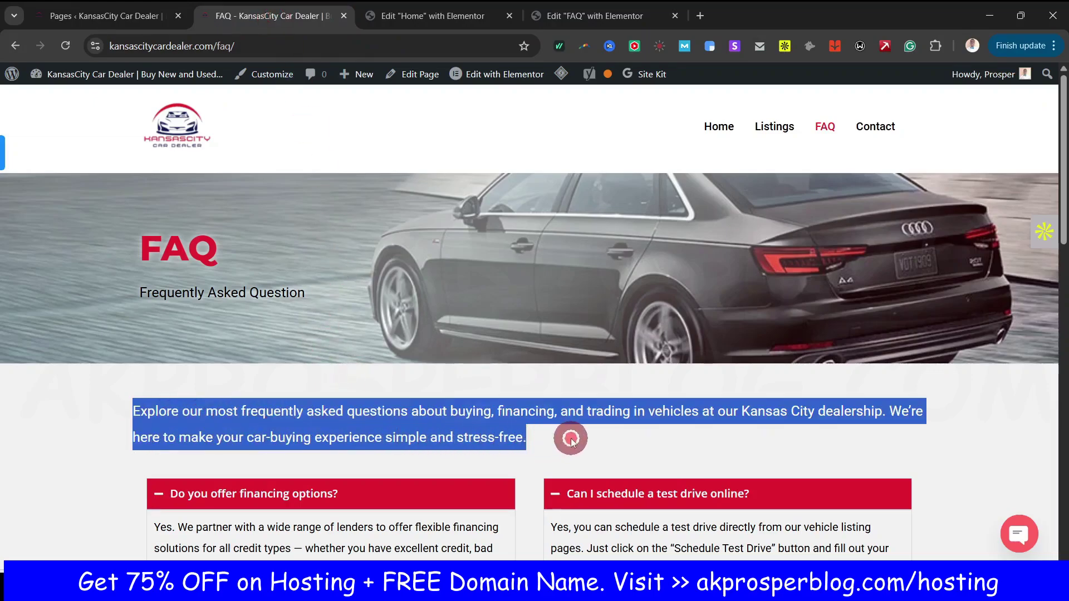
key("ctrl+c")
left_click(594, 15)
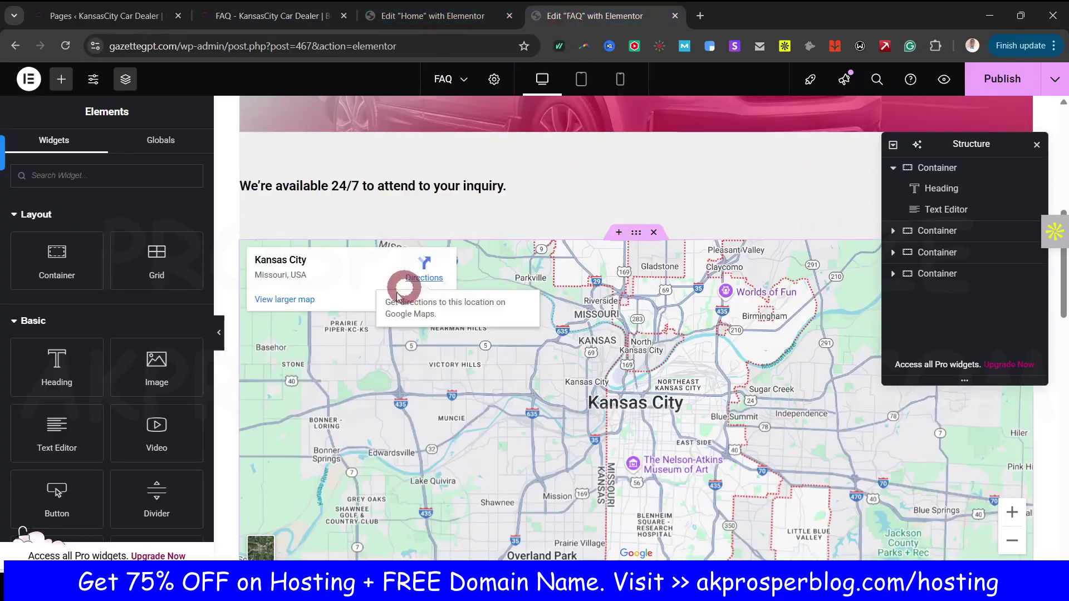
left_click(352, 198)
left_click(137, 365)
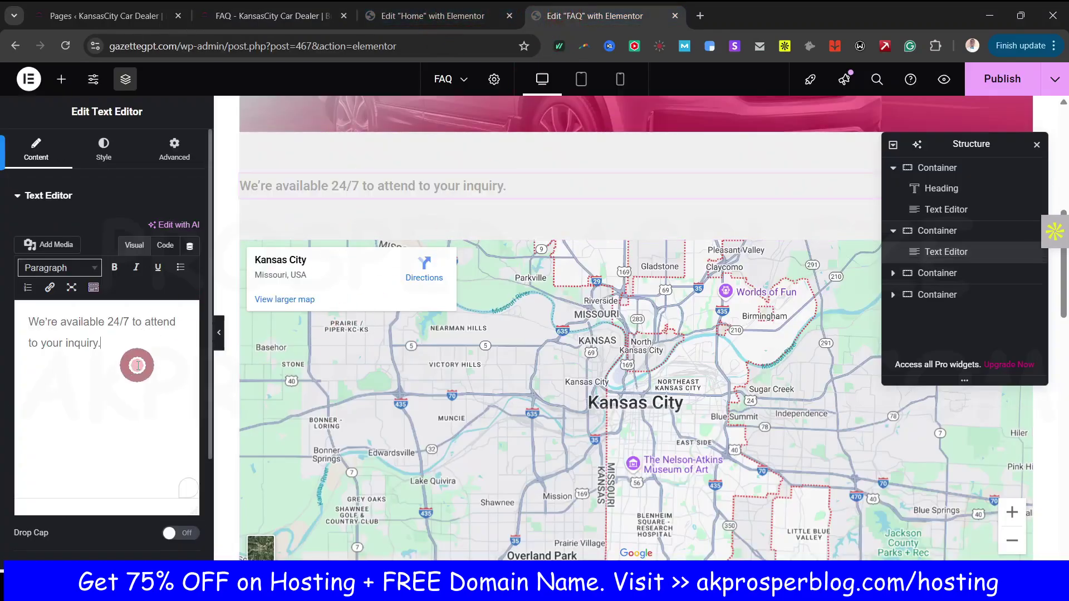
key("ctrl+a")
key("Left")
key("ctrl+v")
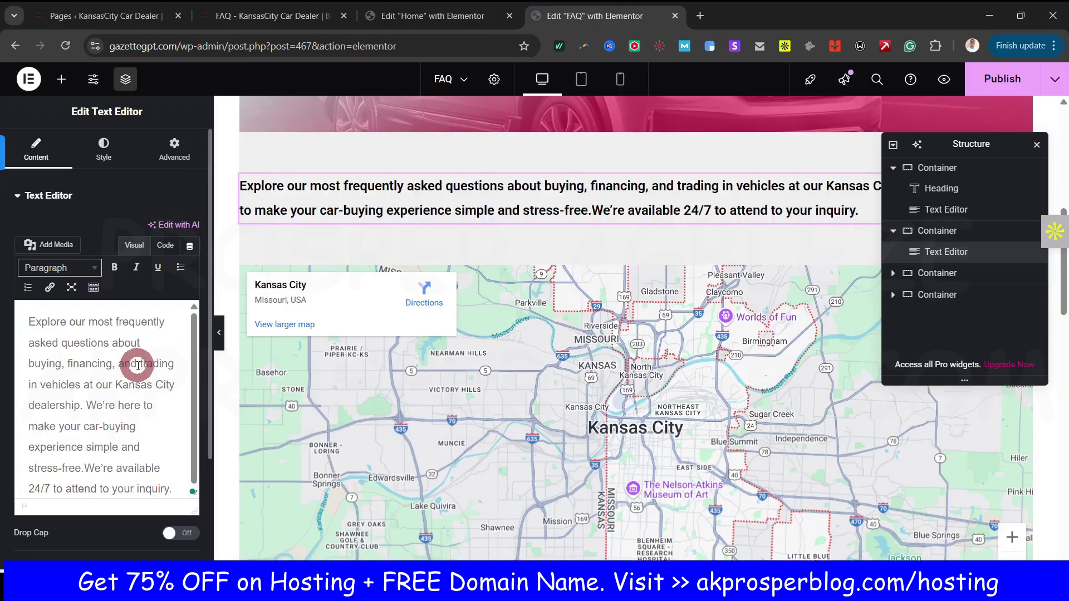
Step: Set the introductory text's font weight to 400 (Normal) and publish the page
left_click(113, 159)
left_click(191, 269)
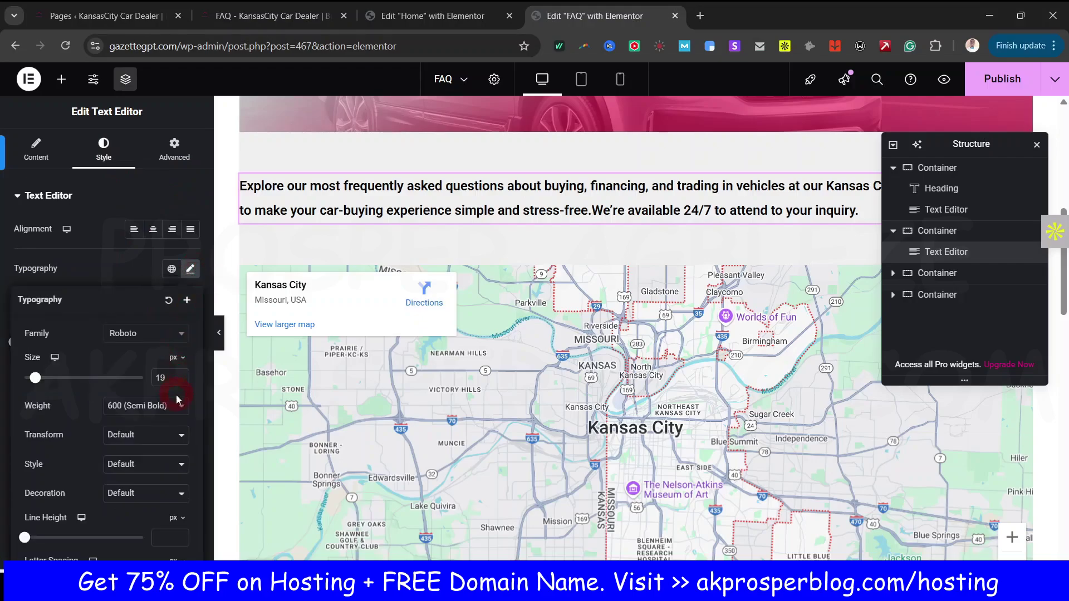
left_click(178, 412)
left_click(151, 268)
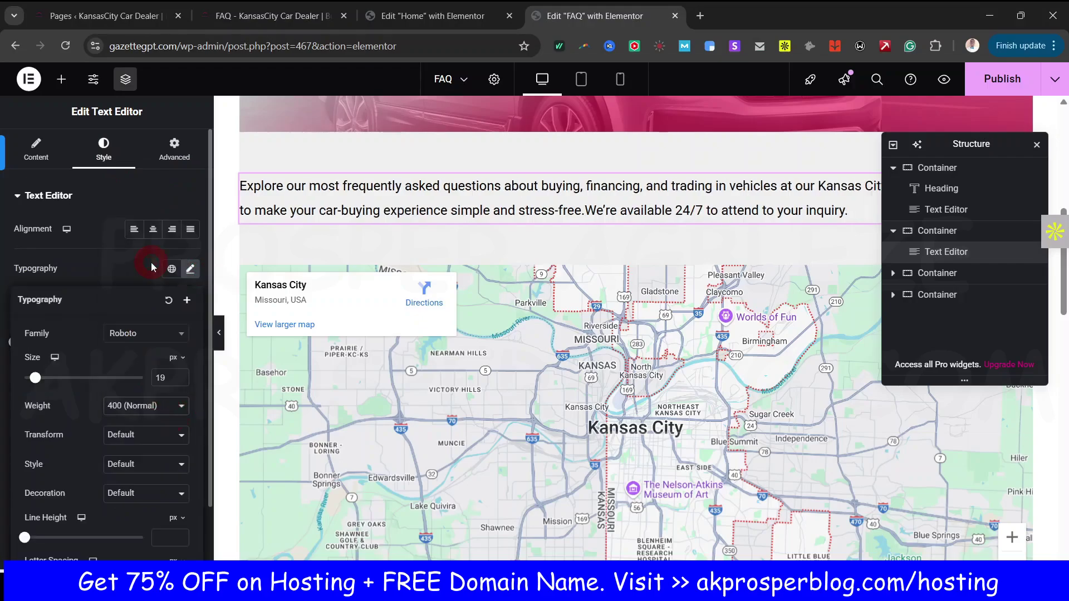
left_click(1002, 78)
Step: After checking the reference page's layout, close the Structure panel and delete the Kansas City map section
left_click(273, 17)
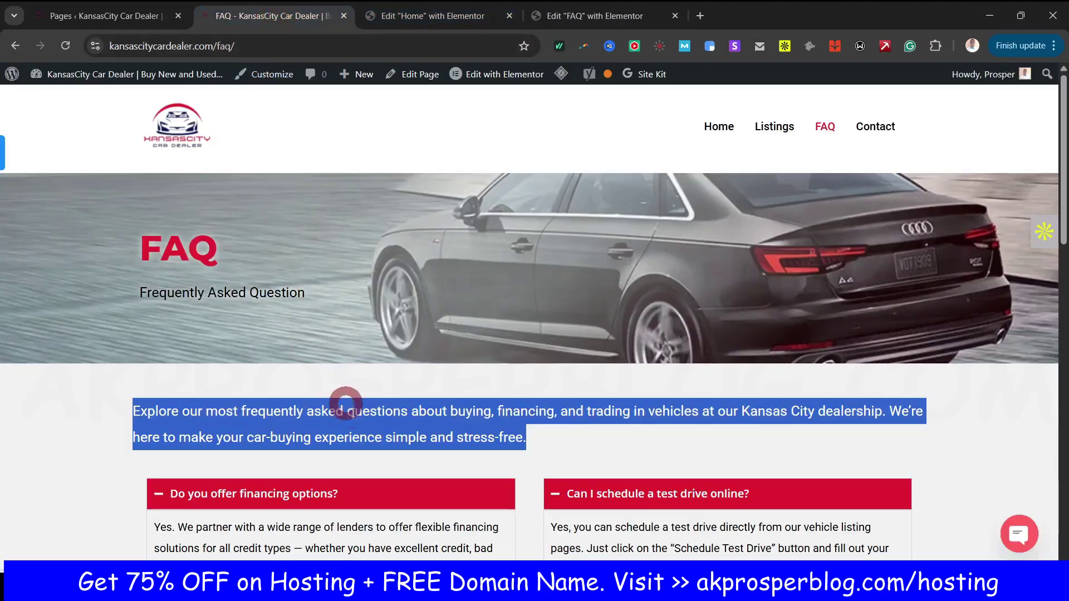
scroll(356, 411, "down", 4)
scroll(370, 347, "down", 3)
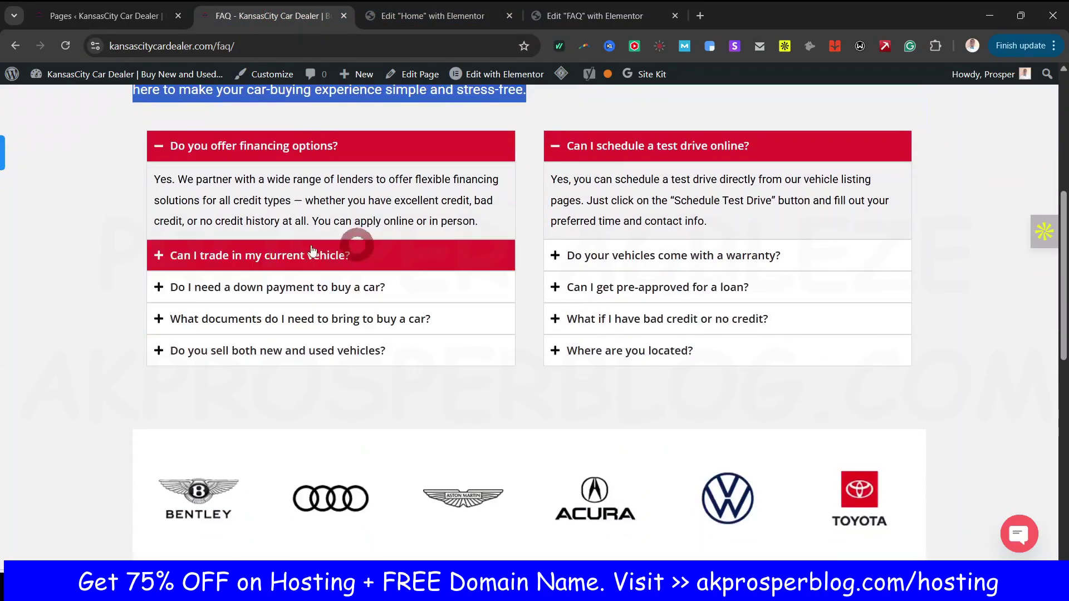
left_click(594, 21)
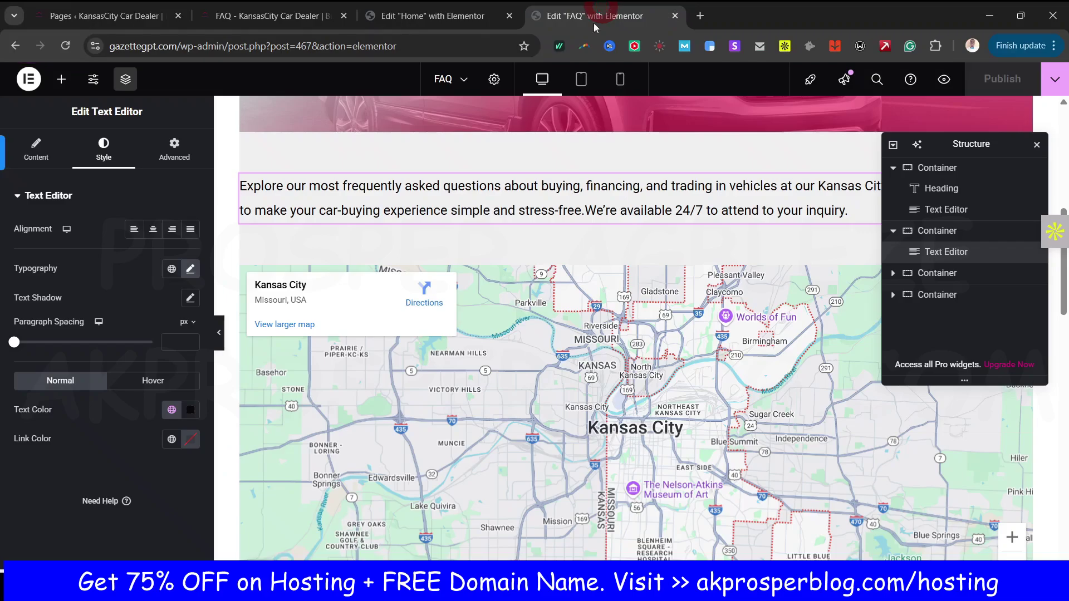
left_click_drag(974, 143, 1018, 559)
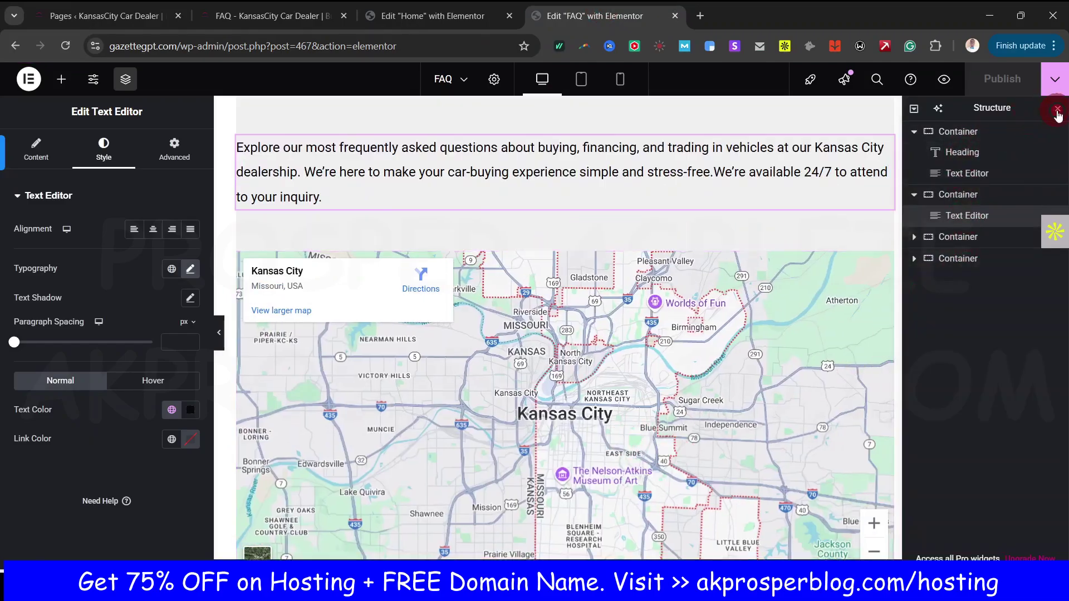
left_click(1056, 109)
scroll(804, 377, "down", 2)
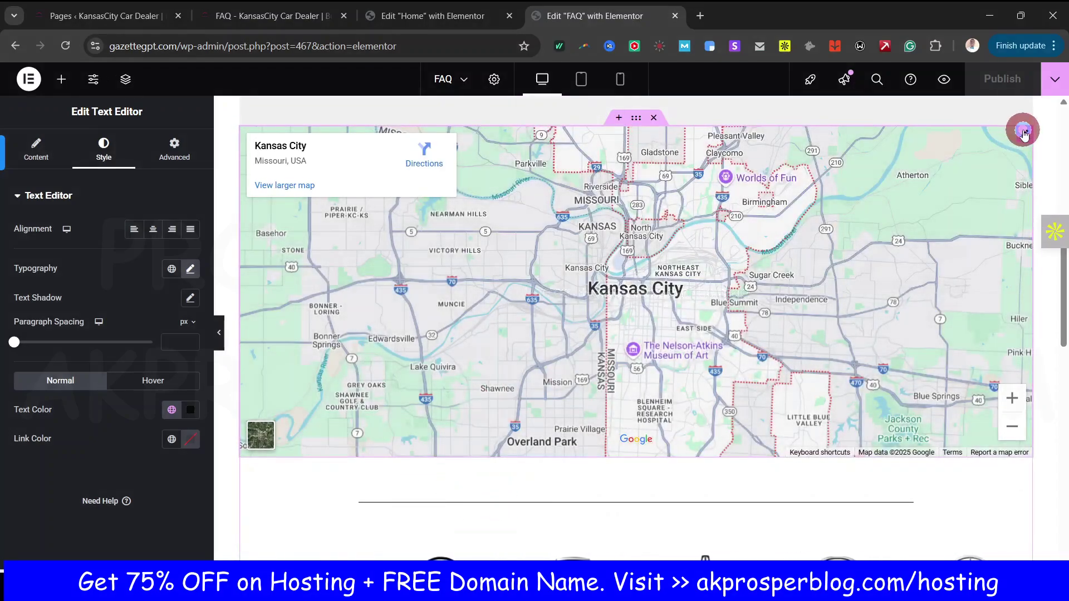
right_click(1023, 133)
left_click(947, 442)
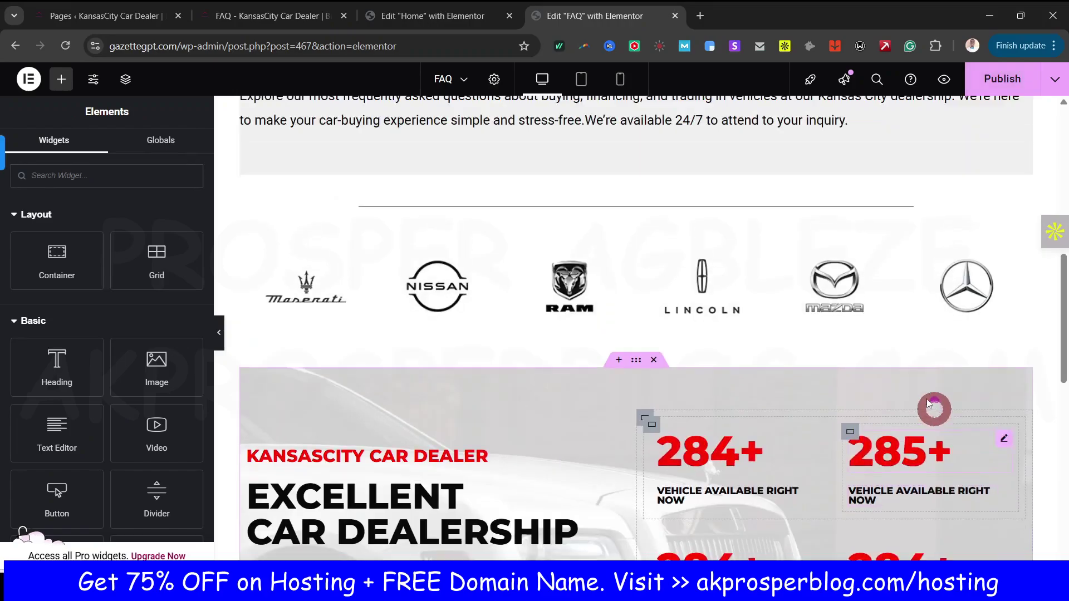
Step: Search the widgets for "acc" and try to place an Accordion below the introductory text
scroll(887, 360, "up", 3)
scroll(628, 382, "up", 3)
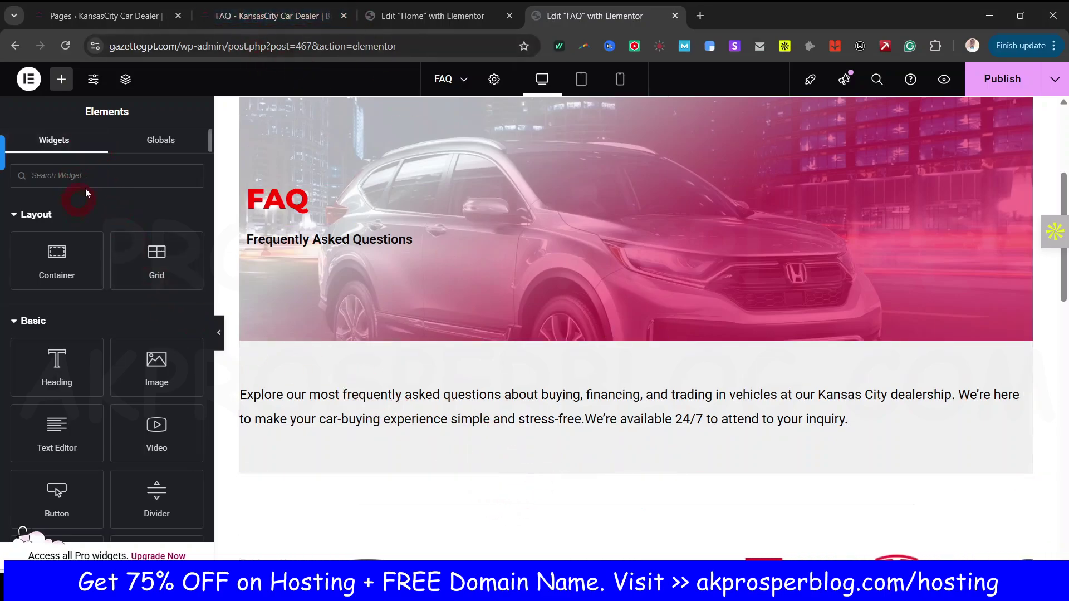
type("acc")
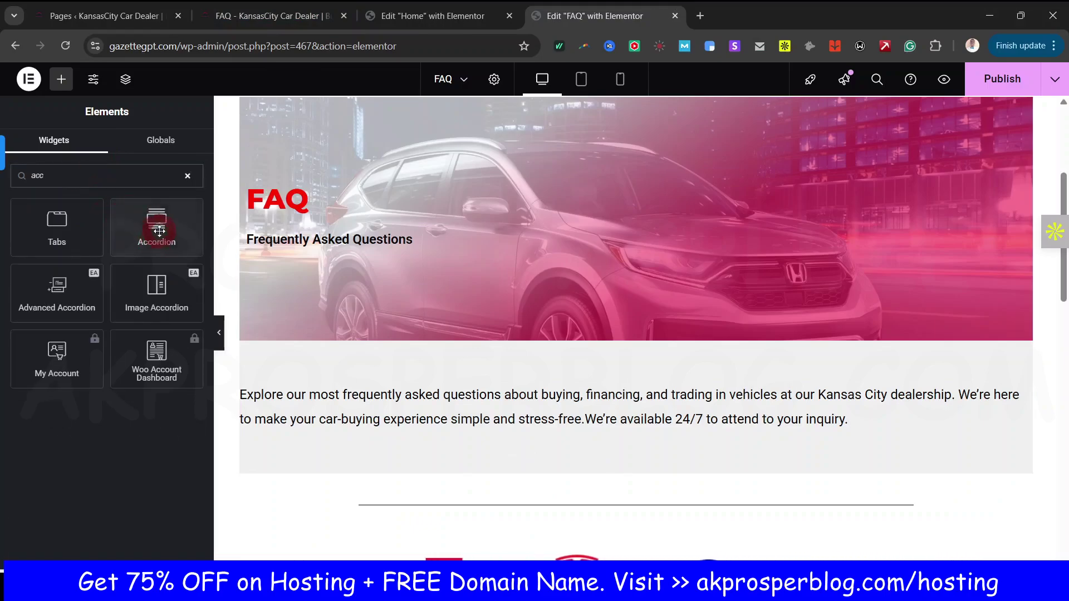
left_click_drag(159, 231, 260, 308)
left_click_drag(172, 231, 542, 478)
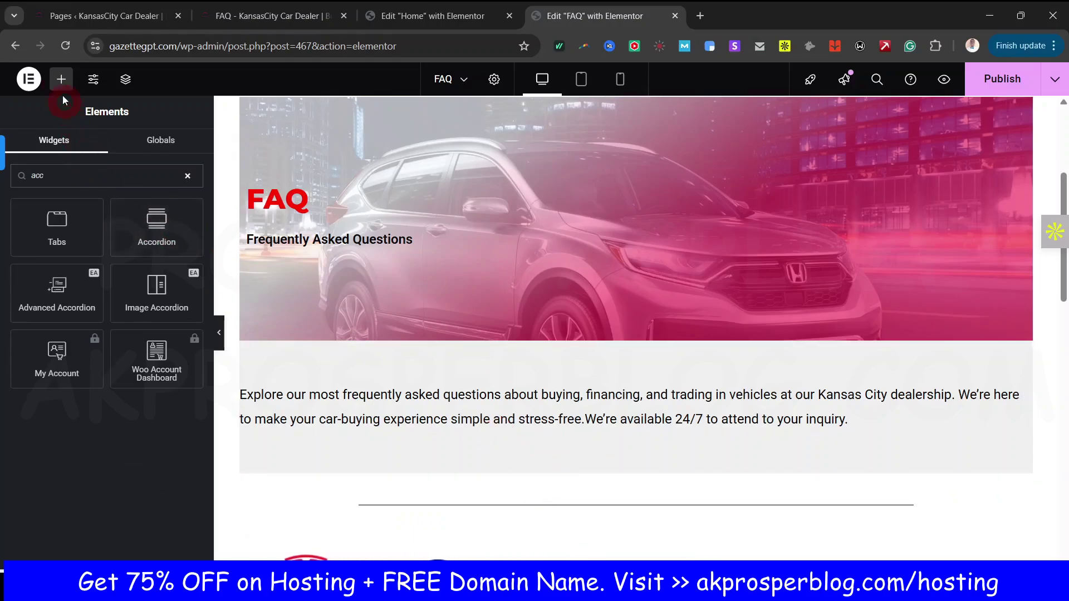
Step: After checking the reference FAQ page's two-column layout, add an empty container below the introductory text on the FAQ page being edited
left_click(289, 15)
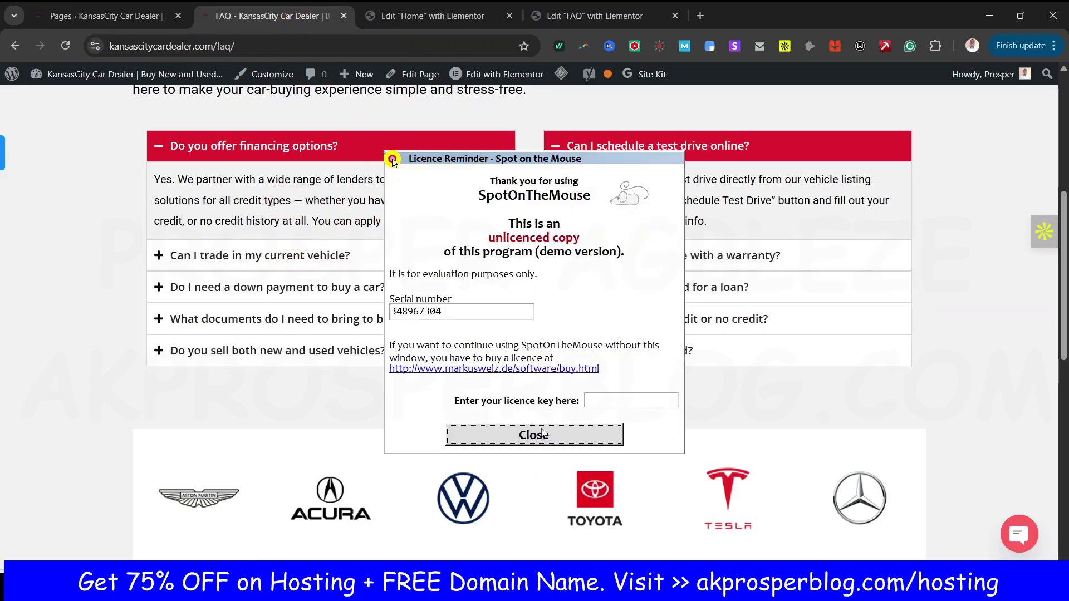
left_click(542, 433)
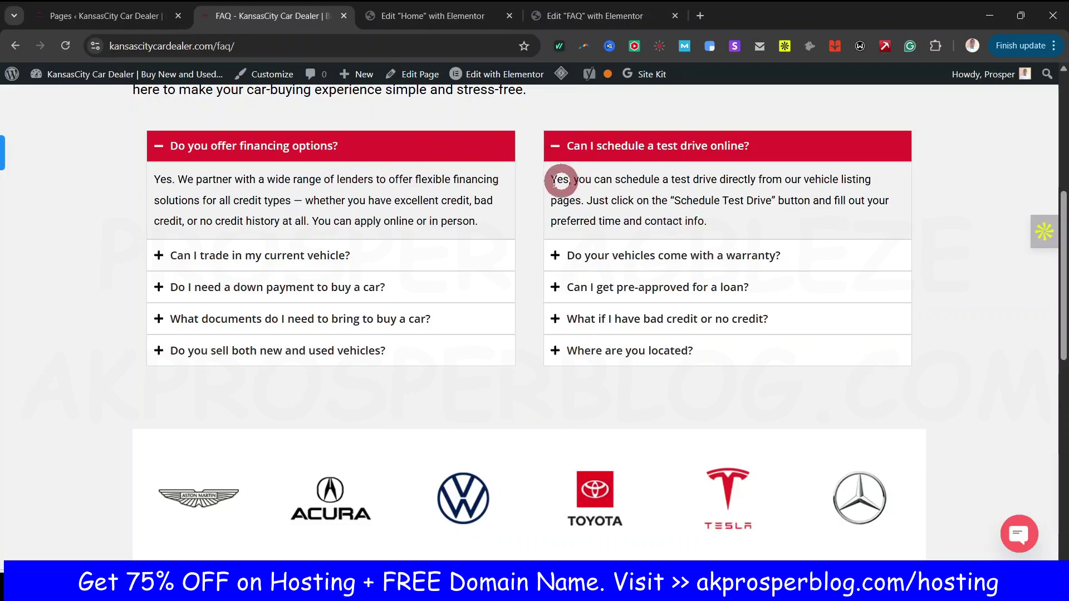
left_click(444, 17)
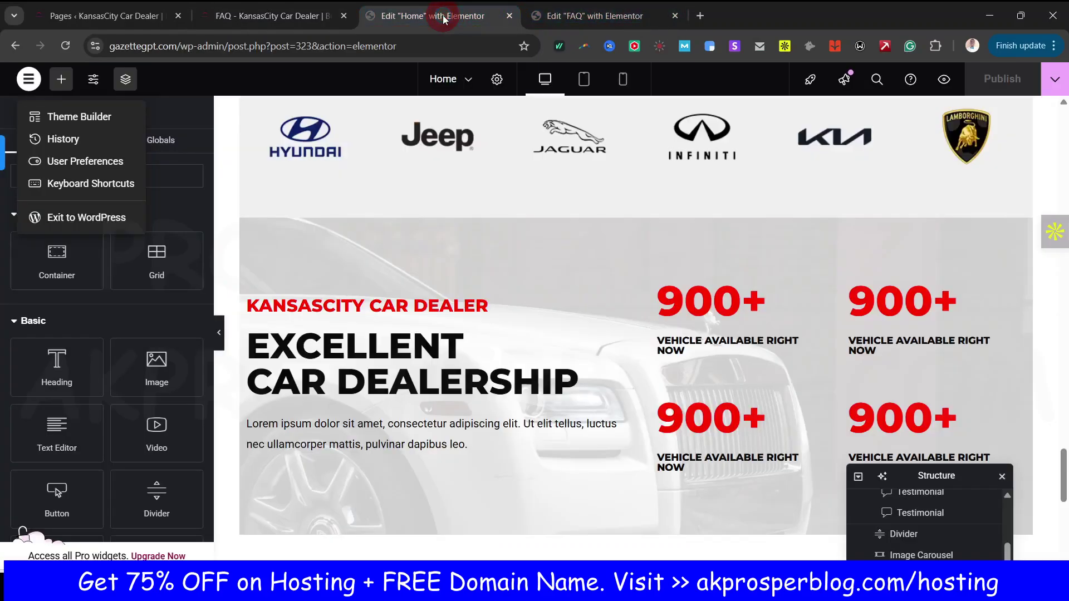
left_click(590, 17)
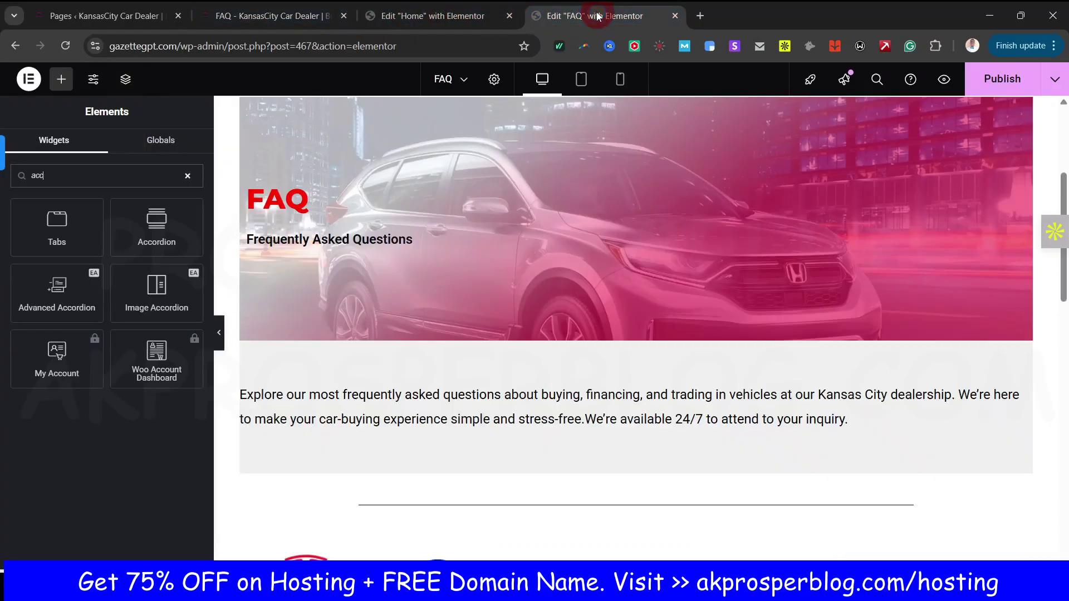
left_click(62, 81)
left_click_drag(90, 273, 573, 421)
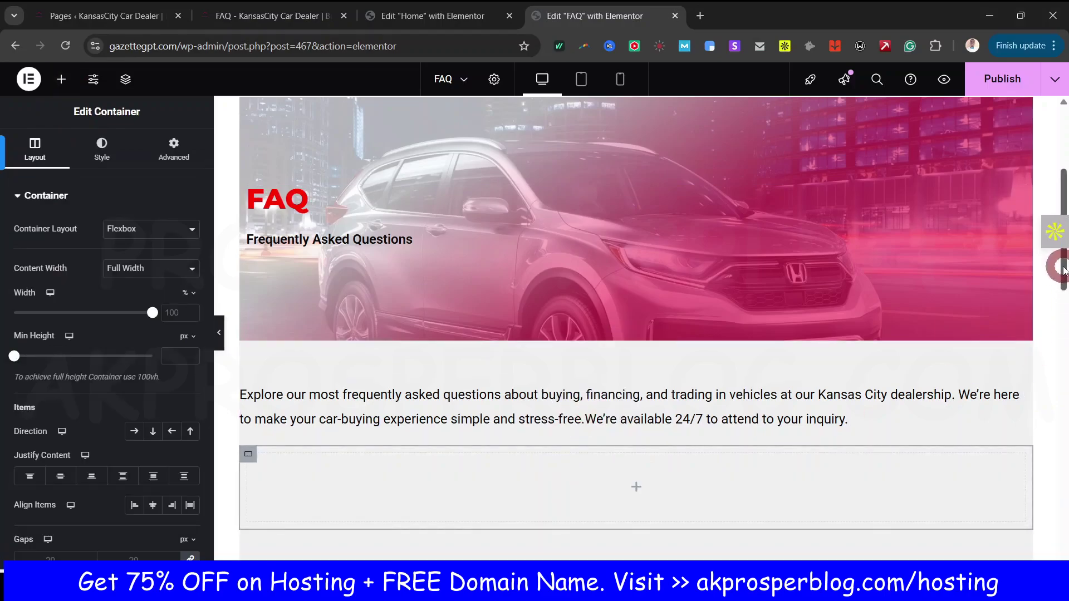
Step: Search the widgets for "accor" and place an Accordion inside the new container
left_click(62, 80)
left_click(68, 175)
type("accor")
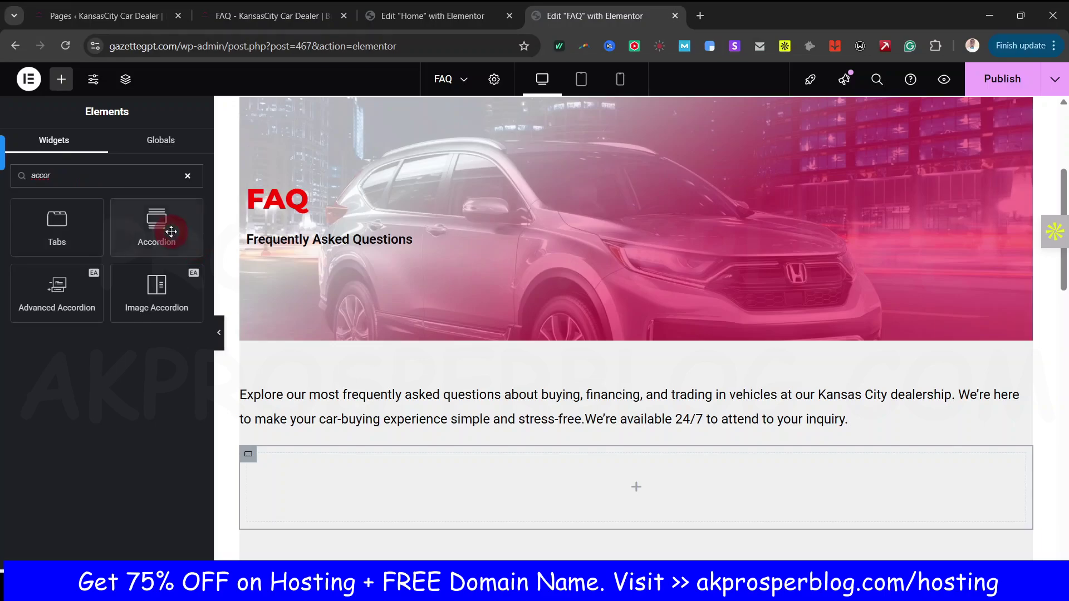
left_click_drag(165, 229, 425, 473)
left_click_drag(425, 473, 430, 471)
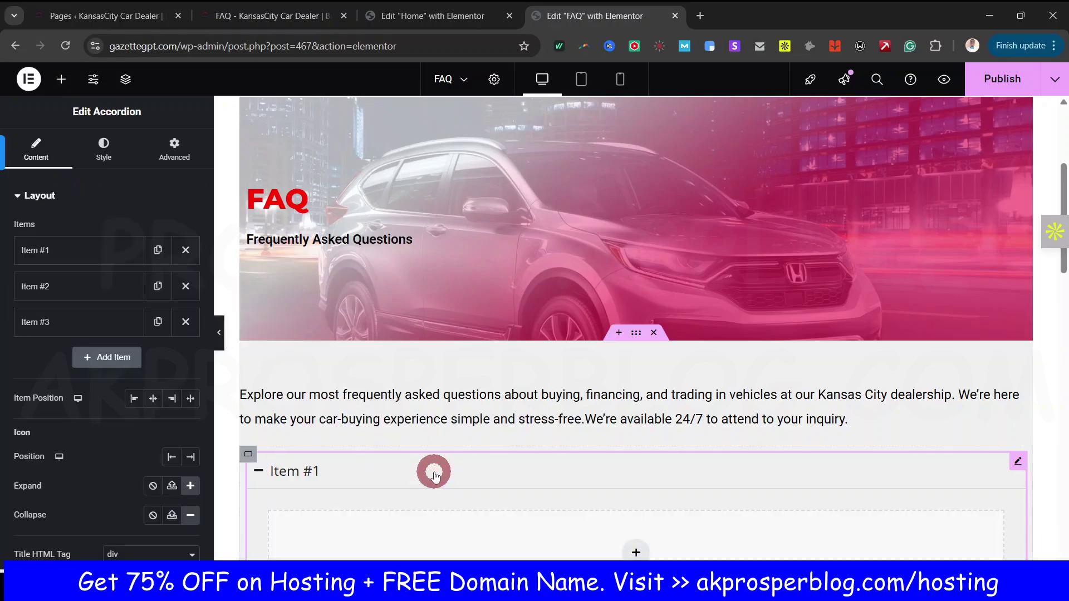
Step: Duplicate the Accordion and set its parent container's direction to row so the two accordions sit side by side
scroll(1064, 257, "down", 4)
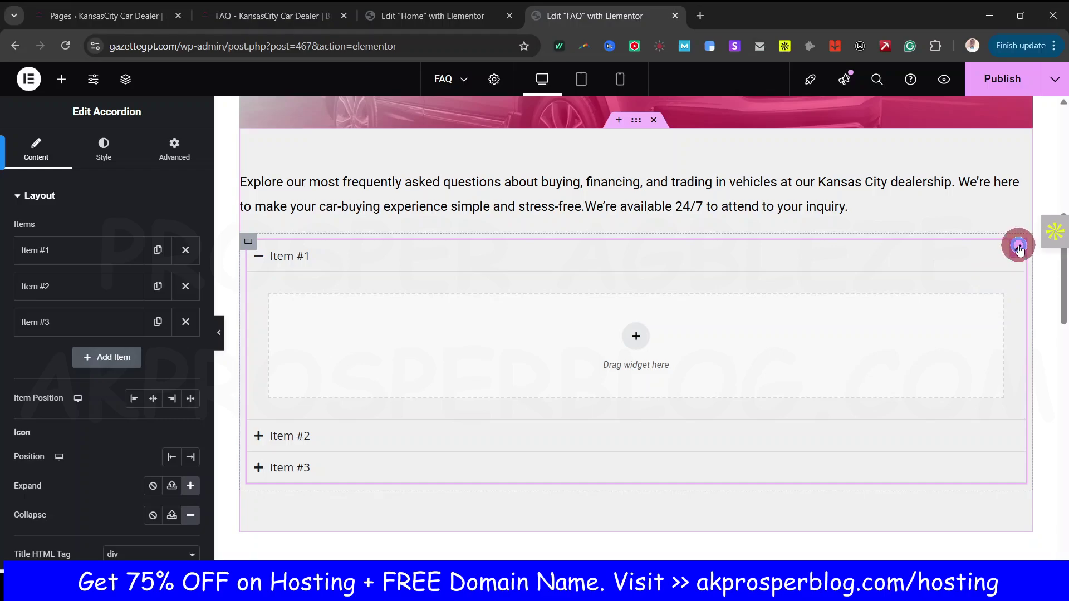
right_click(1018, 249)
left_click(963, 288)
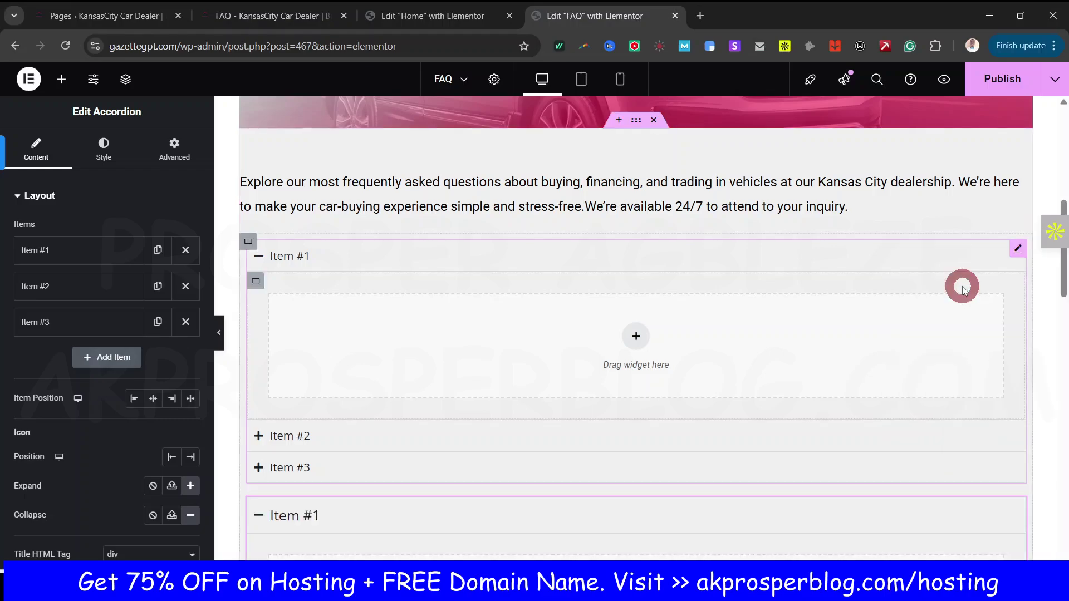
left_click(246, 239)
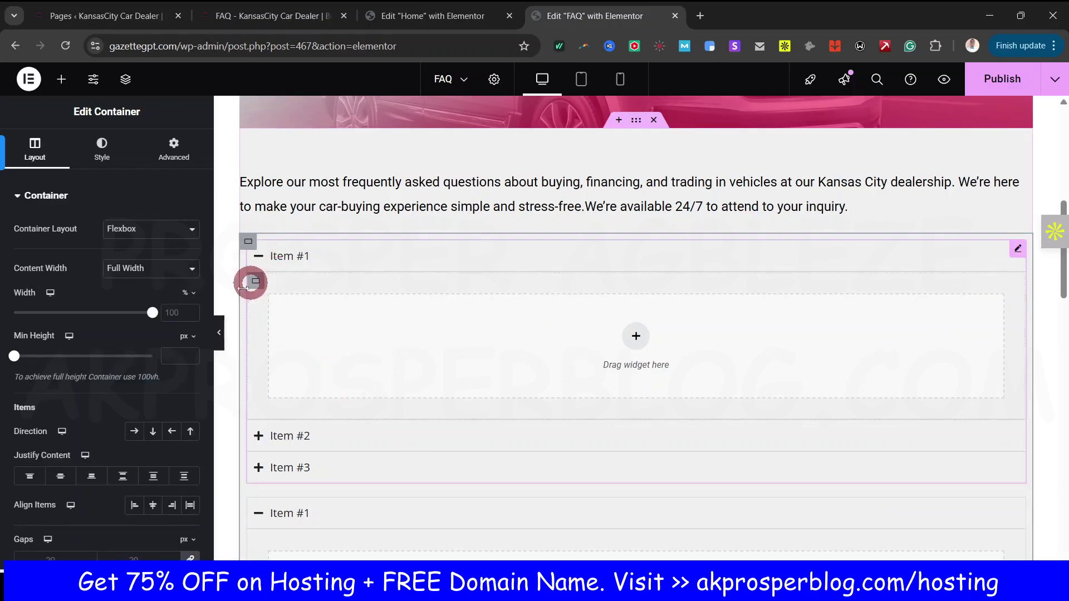
left_click(135, 432)
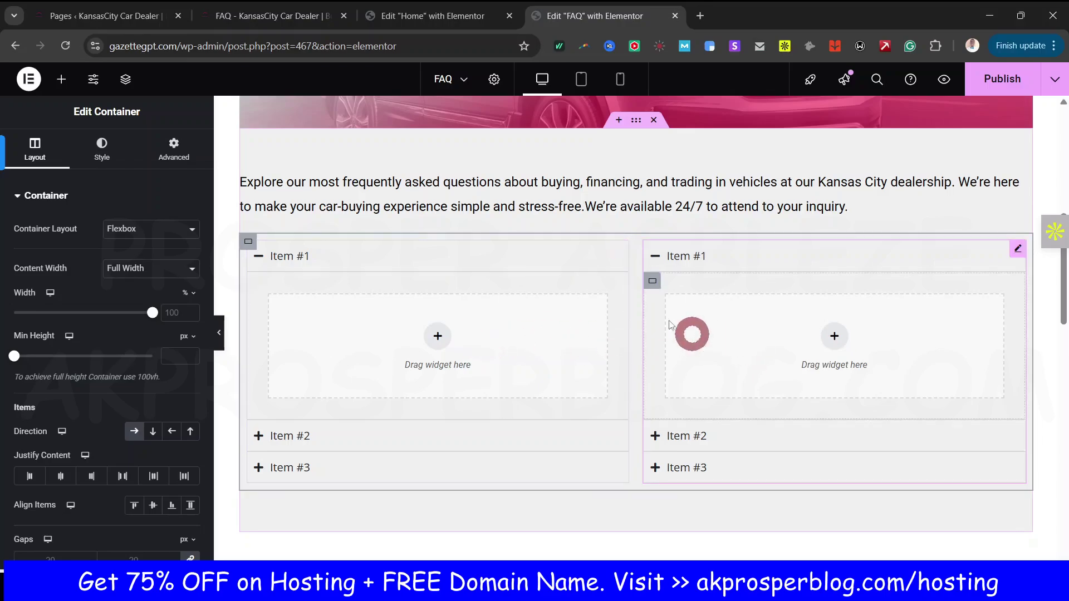
Step: Collapse the first accordion's Item #1 and examine how the reference FAQ page's questions expand and what their answers contain
left_click(258, 255)
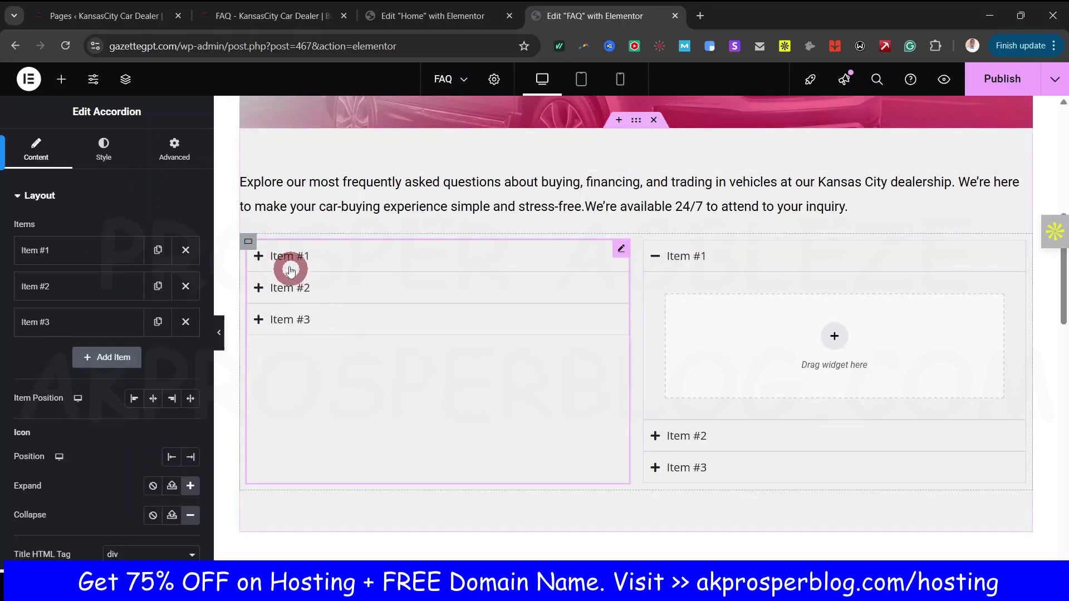
left_click(231, 16)
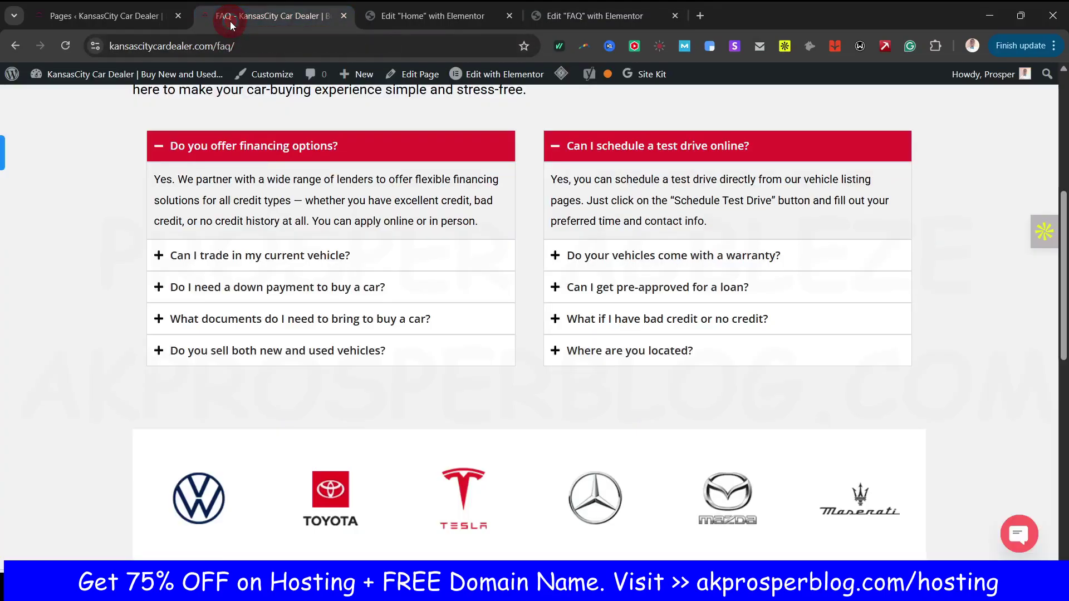
left_click(164, 147)
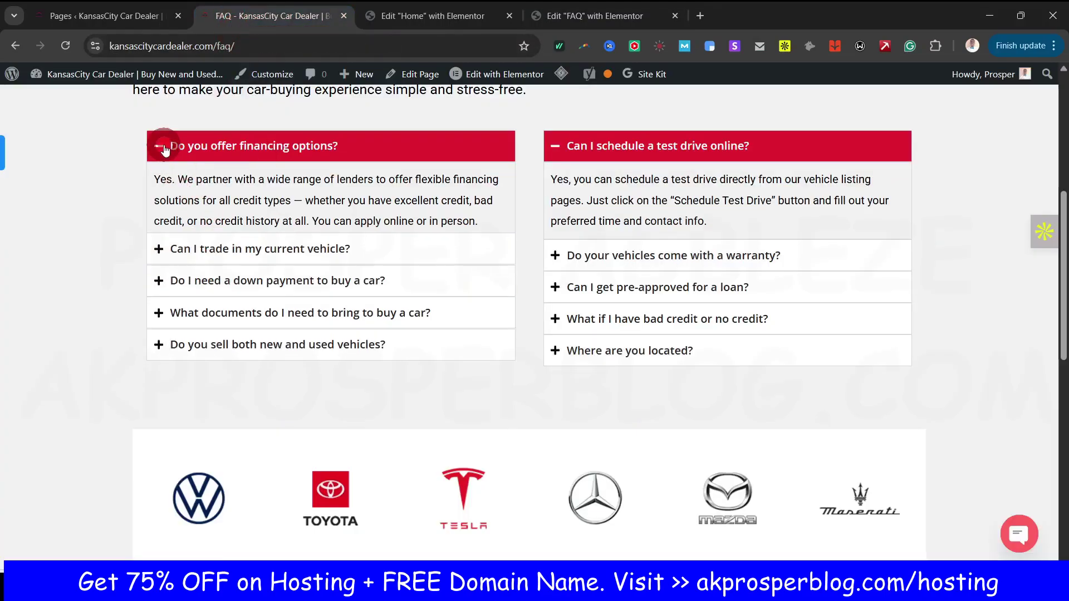
left_click(212, 148)
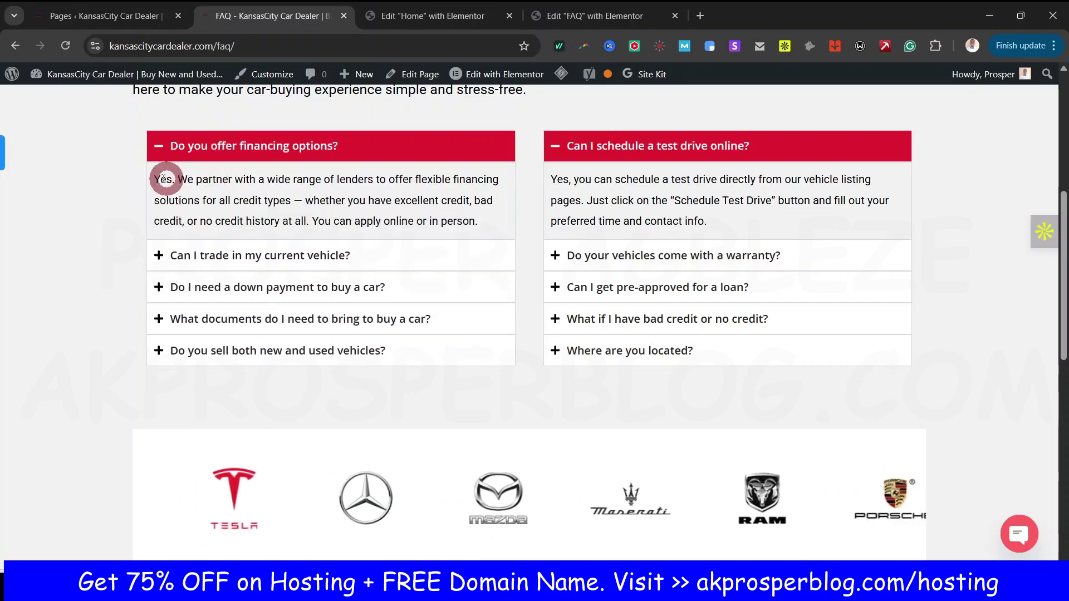
left_click_drag(157, 179, 466, 227)
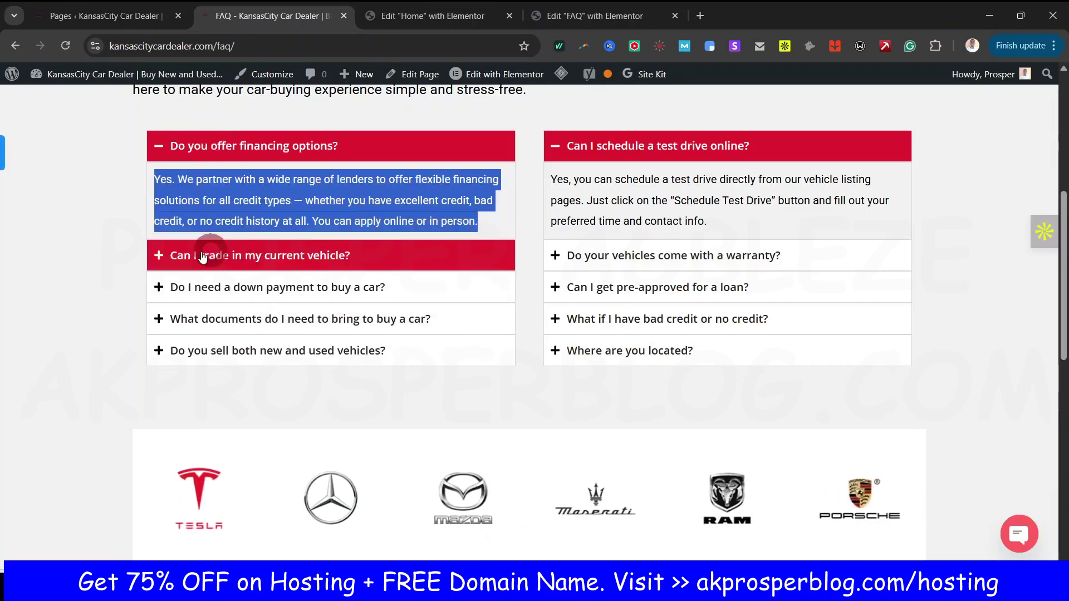
left_click(175, 255)
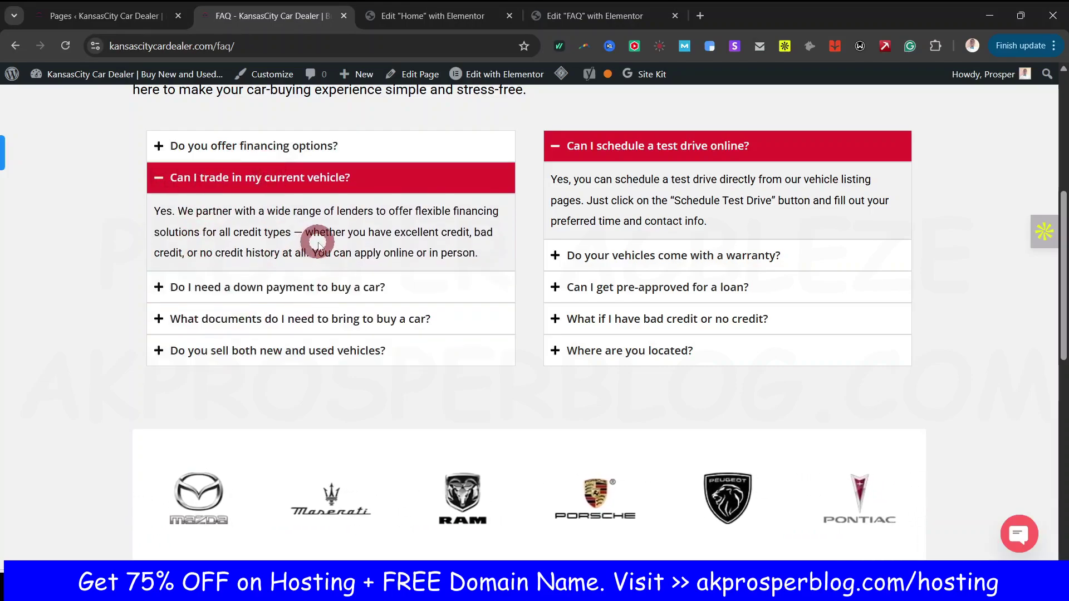
left_click(558, 22)
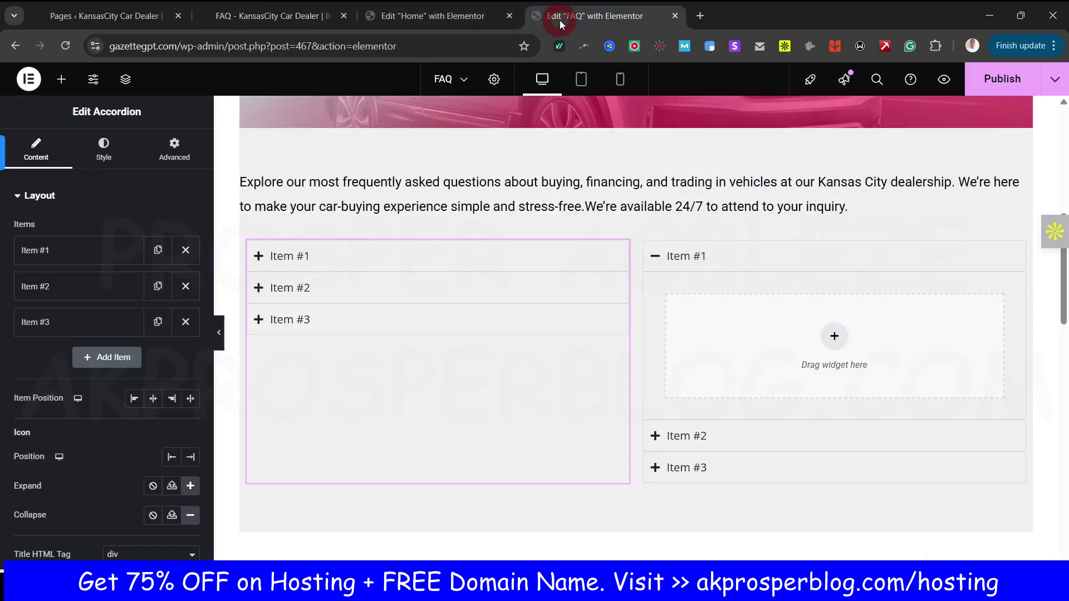
Step: Compare the first accordion's Normal style settings with how the reference page's questions look when collapsed, hovered and expanded
left_click(105, 159)
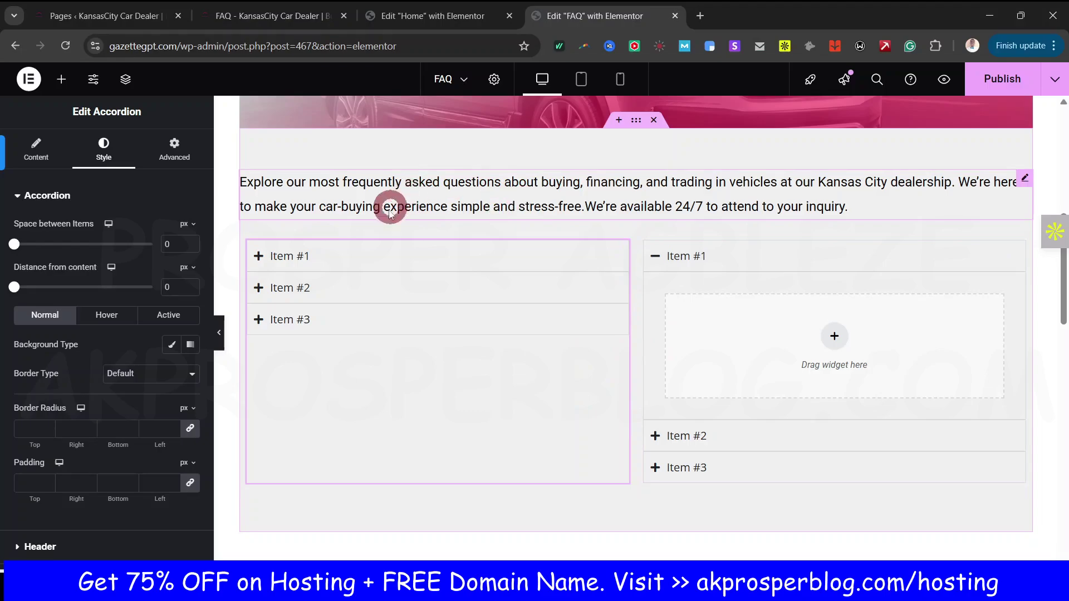
left_click(285, 21)
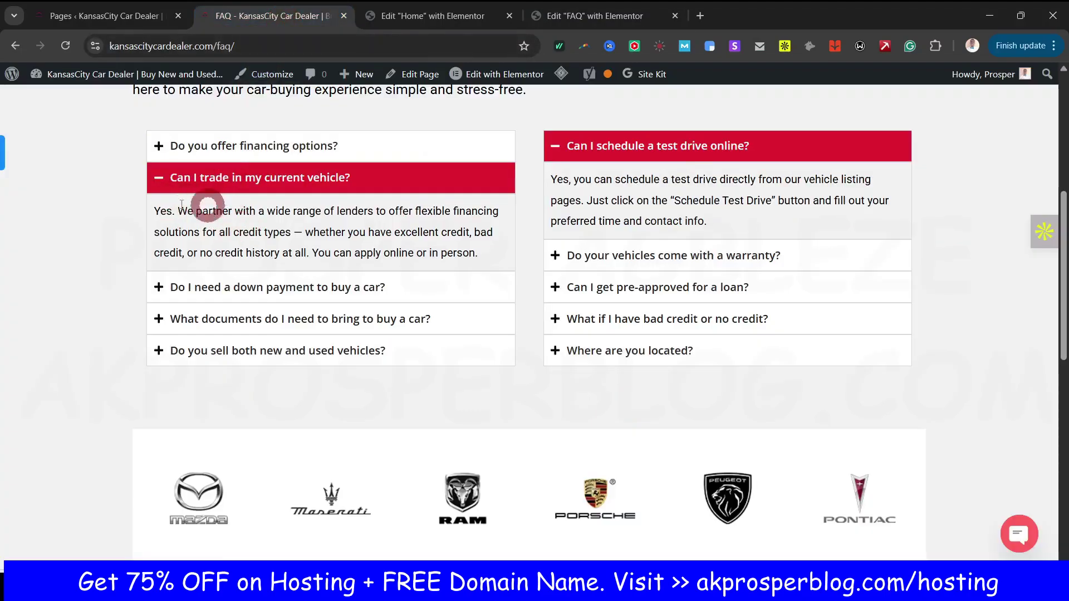
left_click(516, 259)
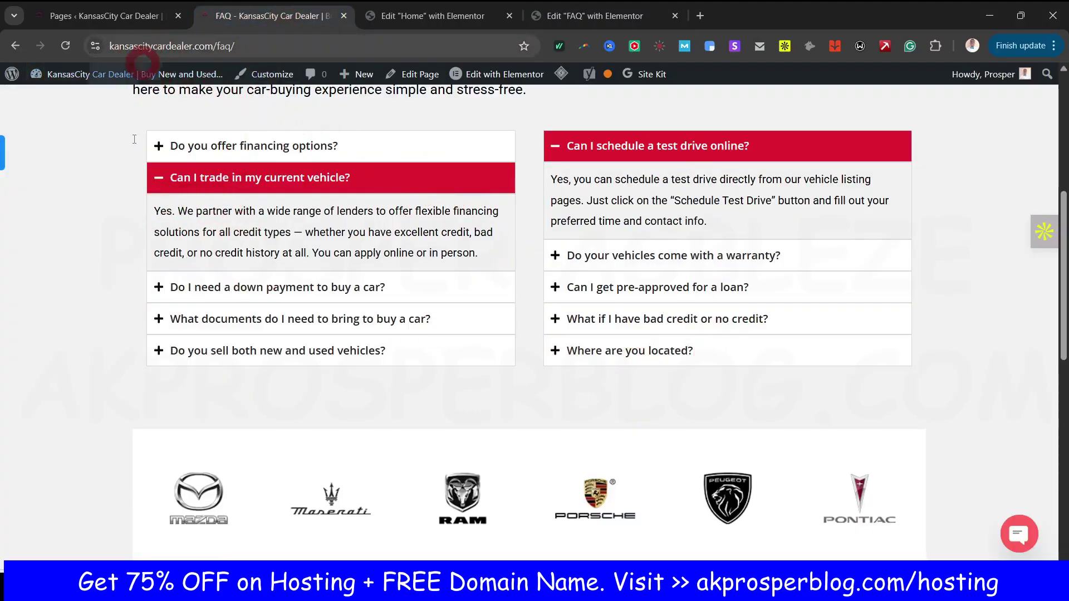
left_click(593, 21)
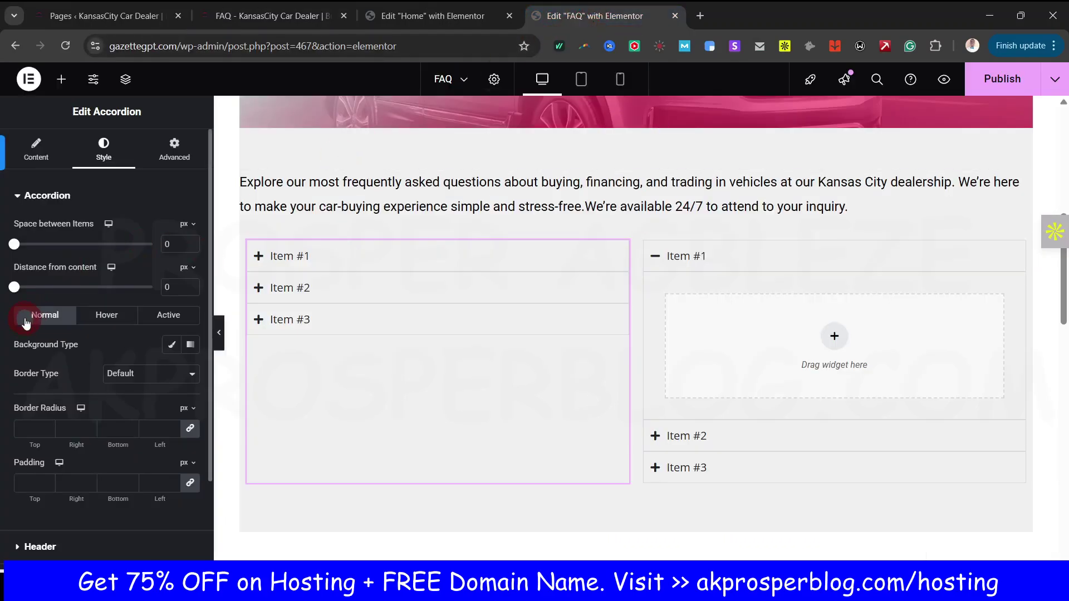
left_click(112, 136)
left_click(44, 320)
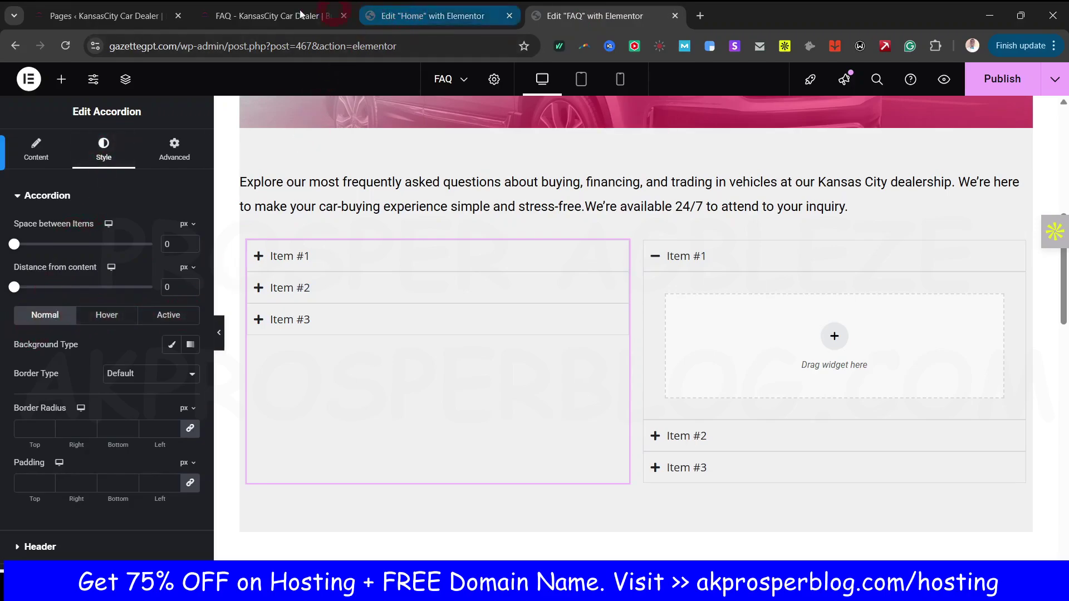
left_click(261, 16)
left_click(134, 268)
left_click(179, 147)
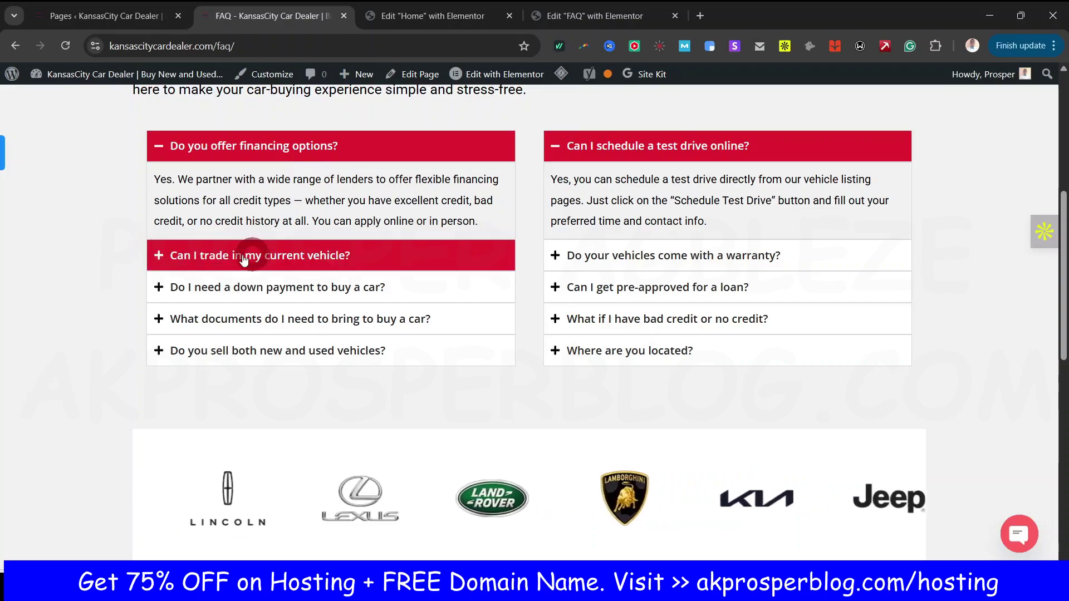
left_click(194, 257)
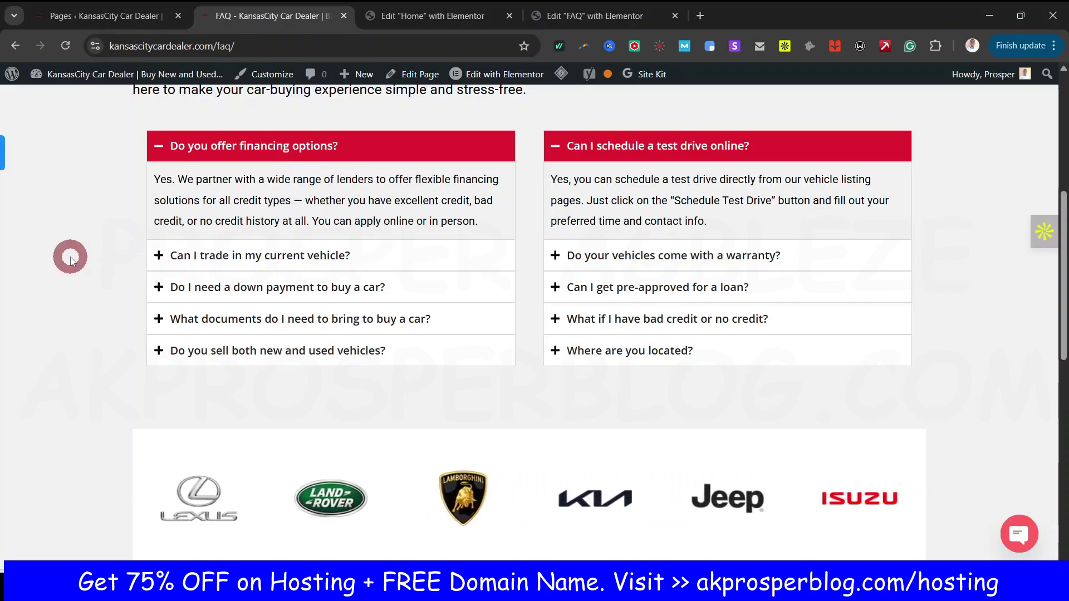
left_click(230, 146)
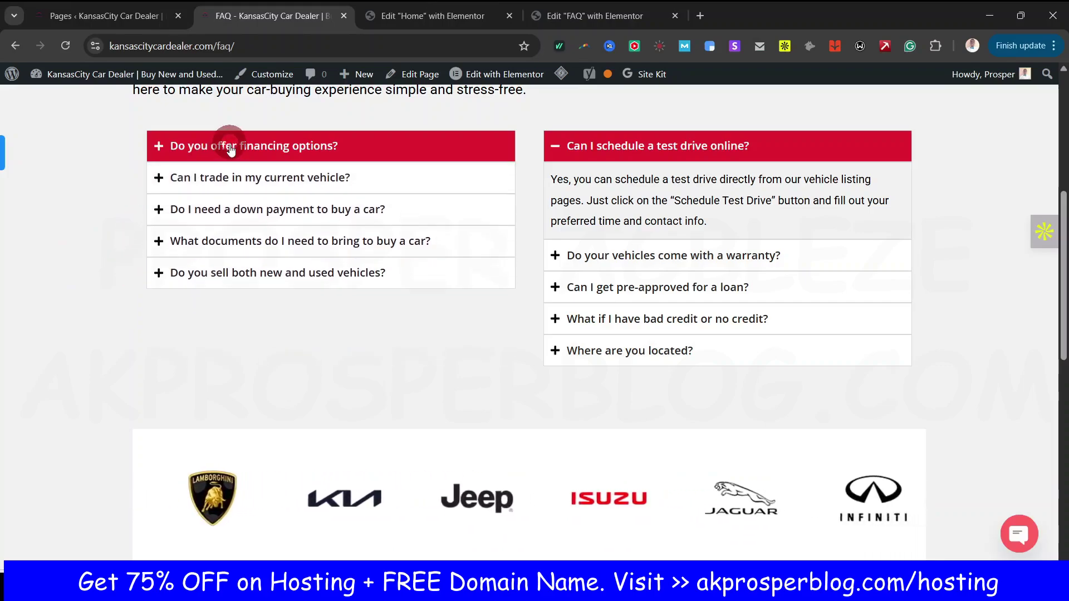
left_click(226, 177)
left_click(234, 289)
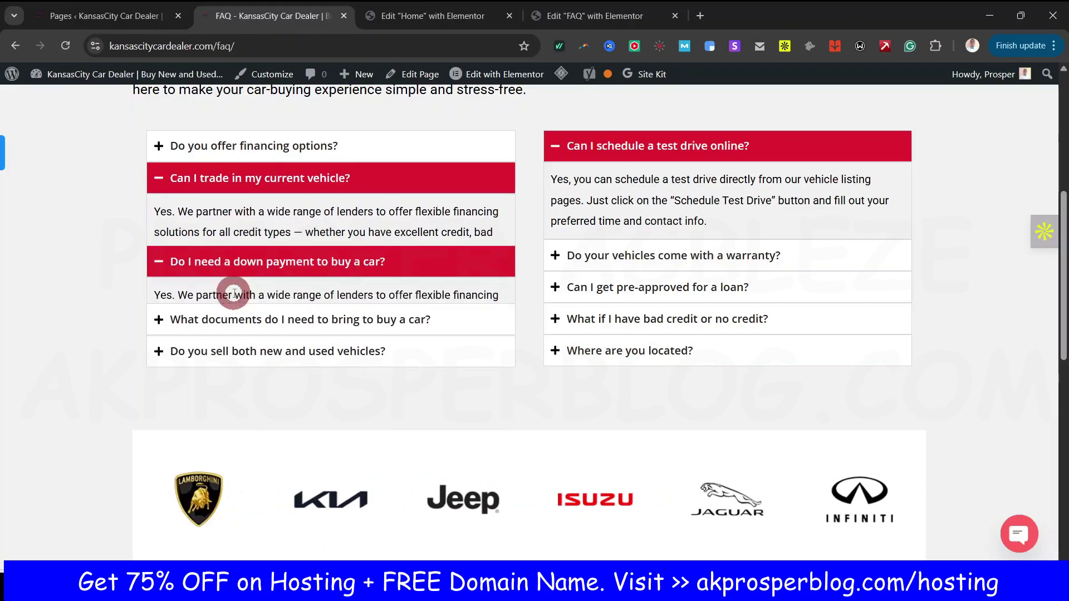
Step: Review the first accordion's Header and Content style options on the FAQ page being edited
left_click(593, 15)
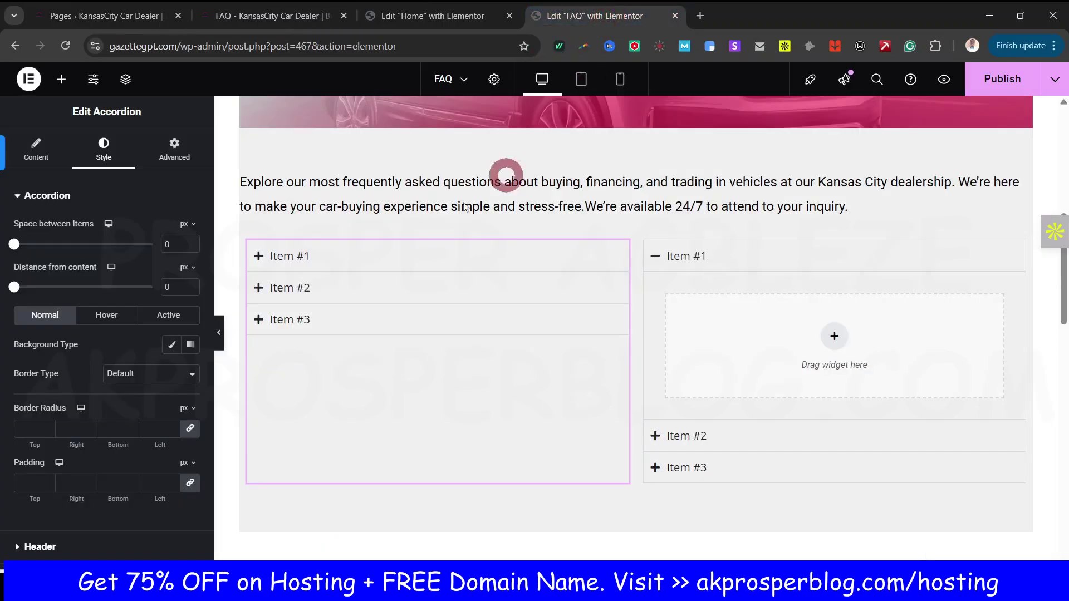
scroll(74, 449, "down", 2)
left_click(64, 442)
scroll(62, 439, "down", 3)
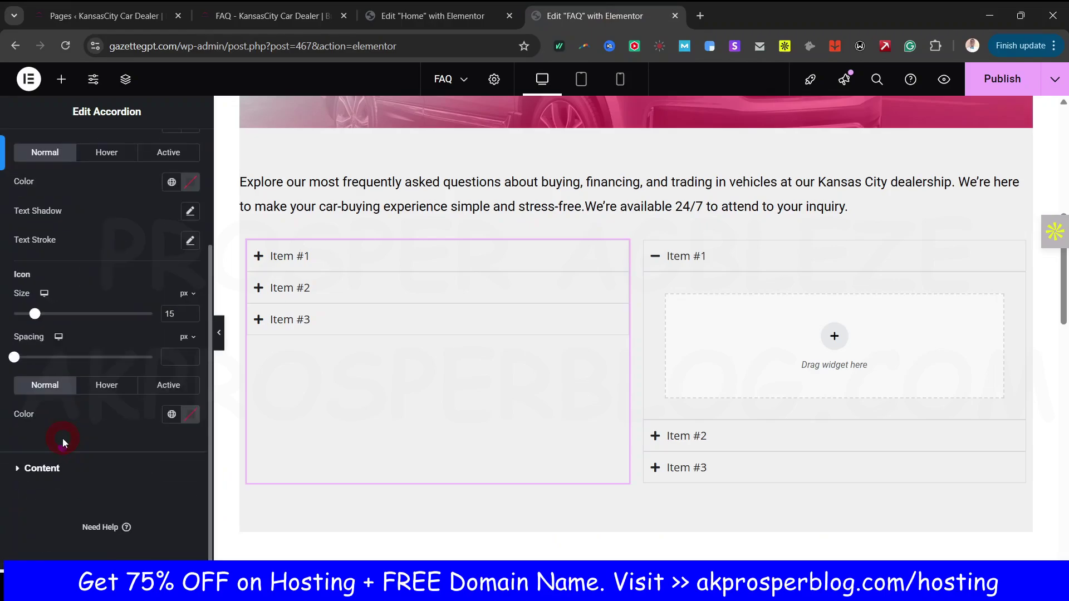
scroll(68, 262, "up", 1)
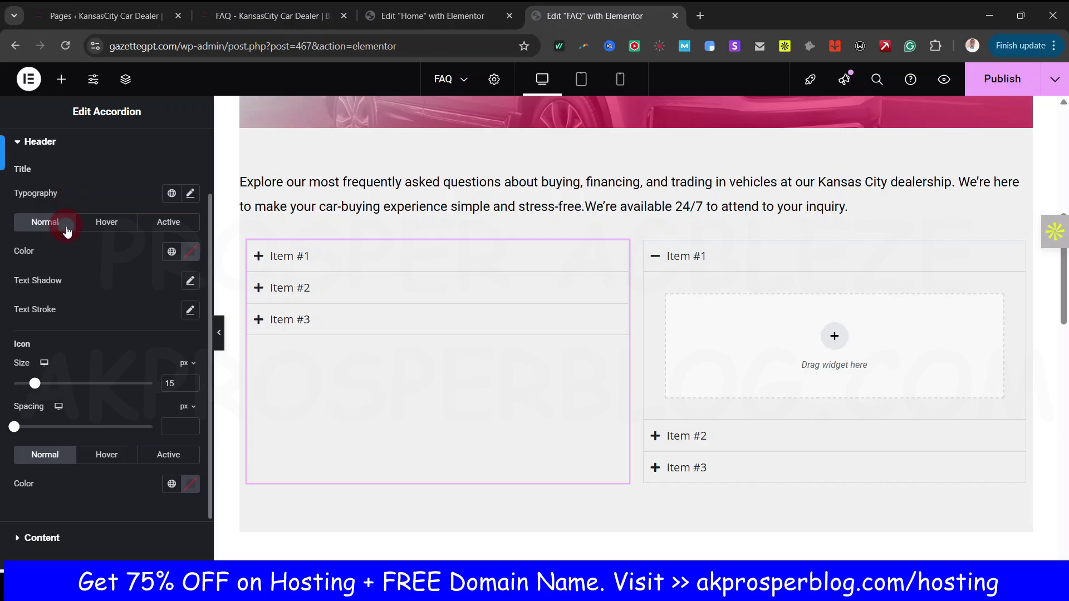
scroll(54, 468, "down", 1)
left_click(52, 466)
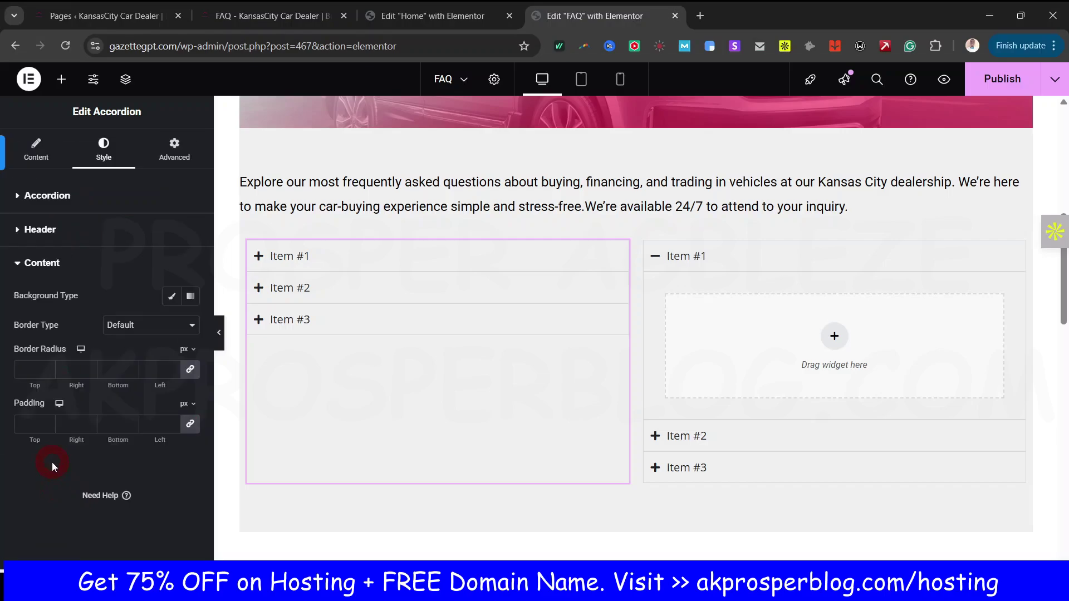
Step: Expand the first accordion's Item #1 and change its title to "Title/Question"
left_click(293, 256)
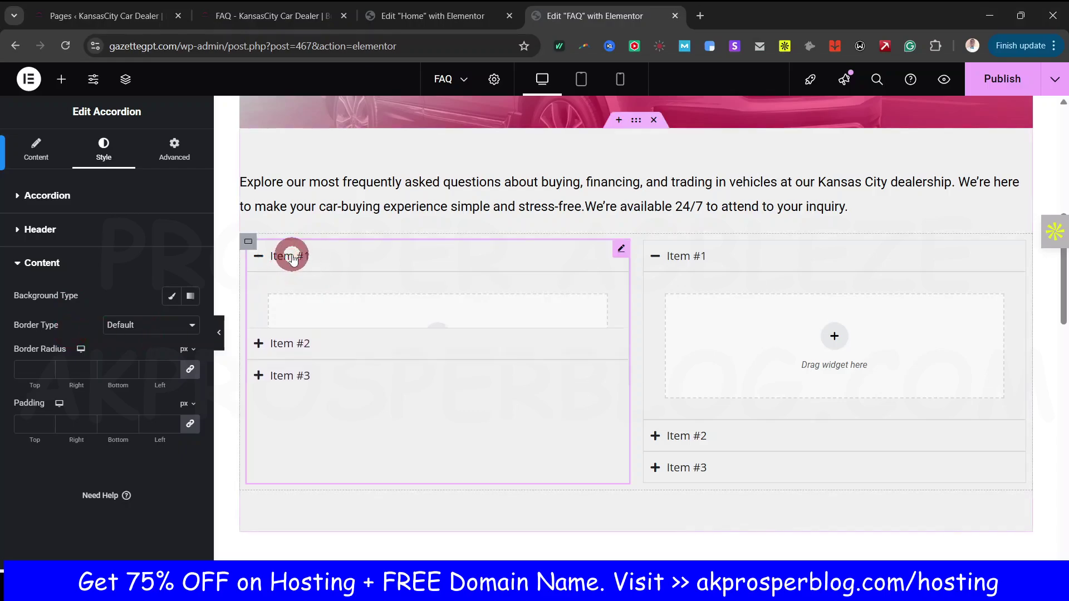
left_click(36, 148)
left_click(49, 249)
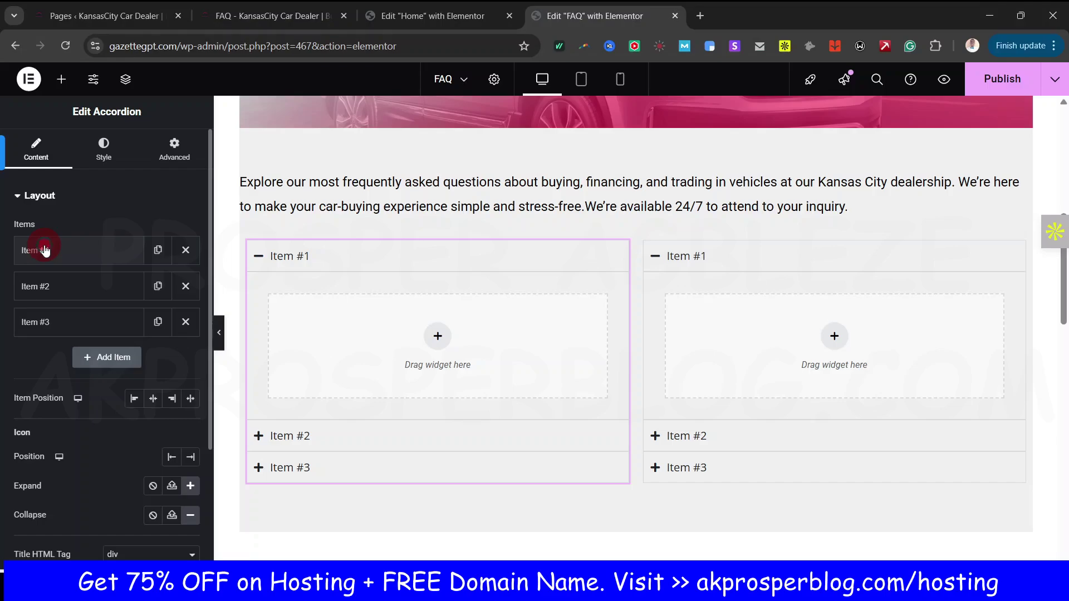
triple_click(72, 299)
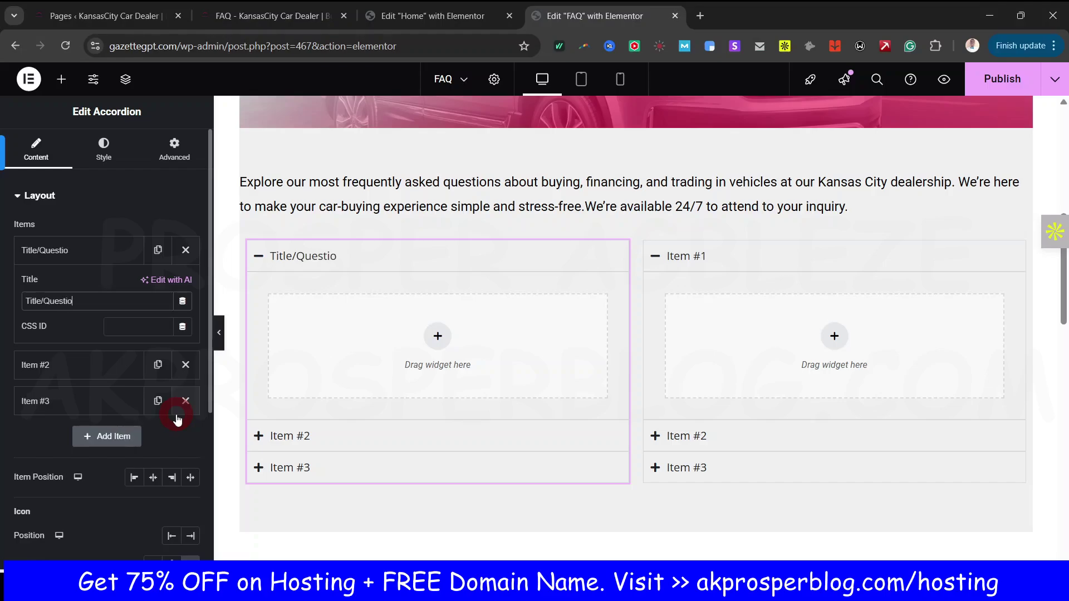
left_click(81, 251)
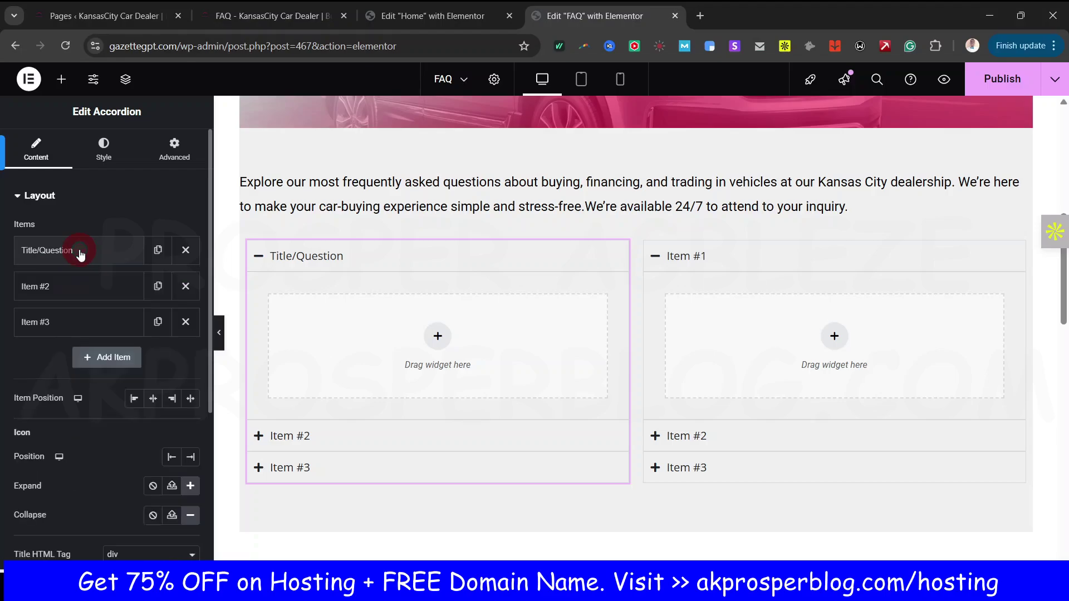
Step: Add a Text Editor widget inside the first accordion's "Title/Question" item and replace its placeholder text with "Answer"
left_click(438, 337)
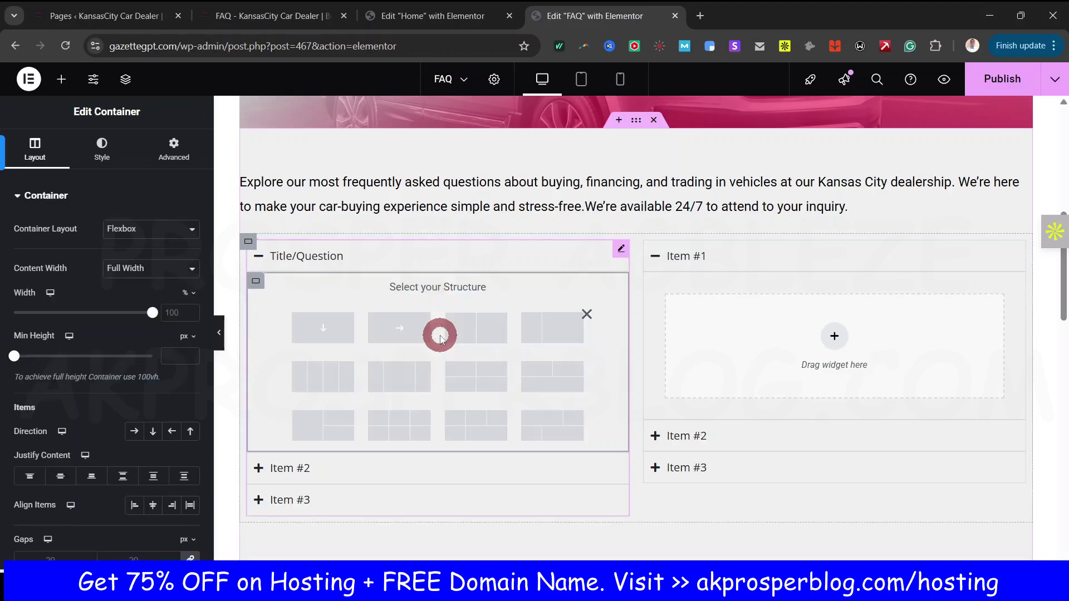
left_click(589, 316)
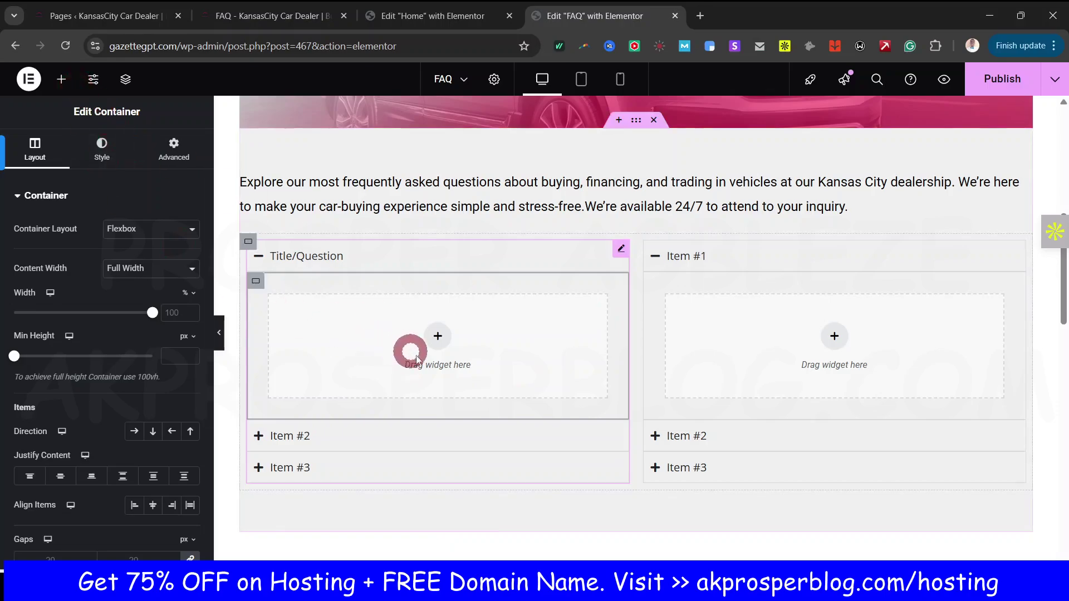
left_click(62, 80)
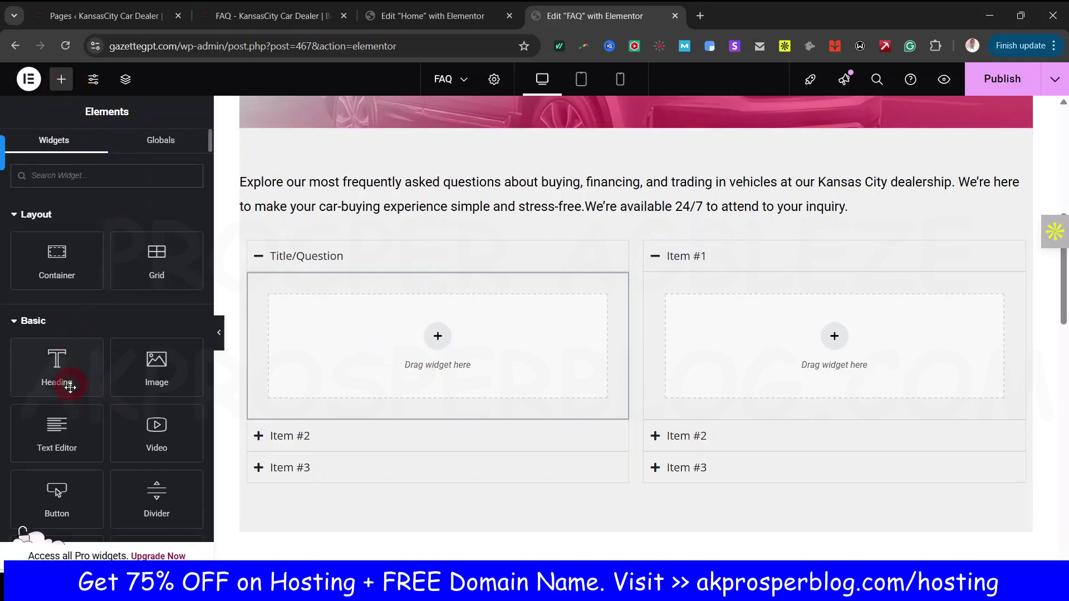
left_click_drag(57, 451, 425, 351)
left_click(115, 384)
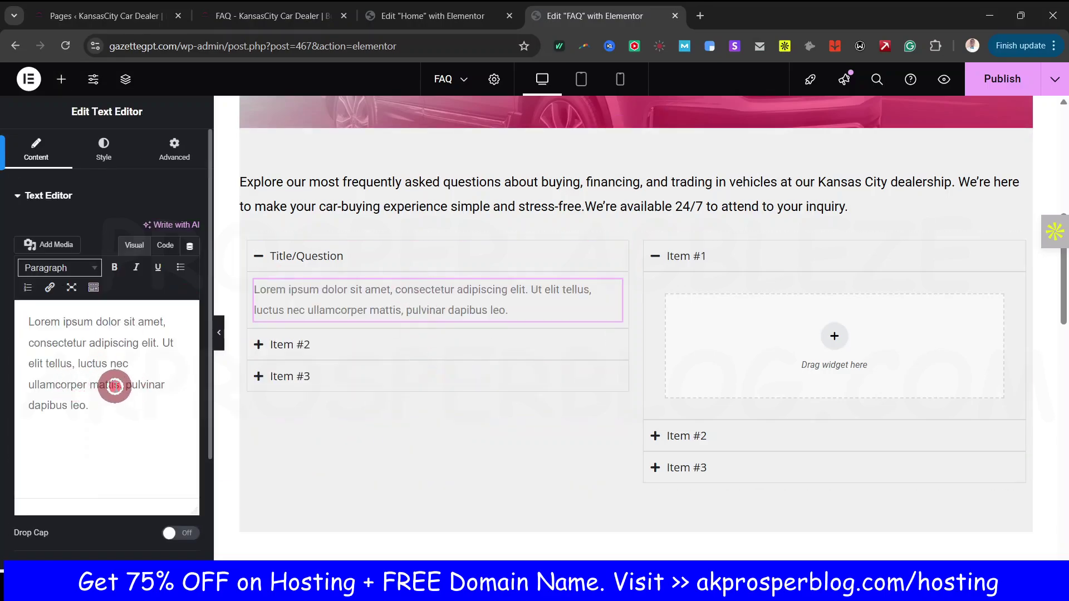
key("ctrl+a")
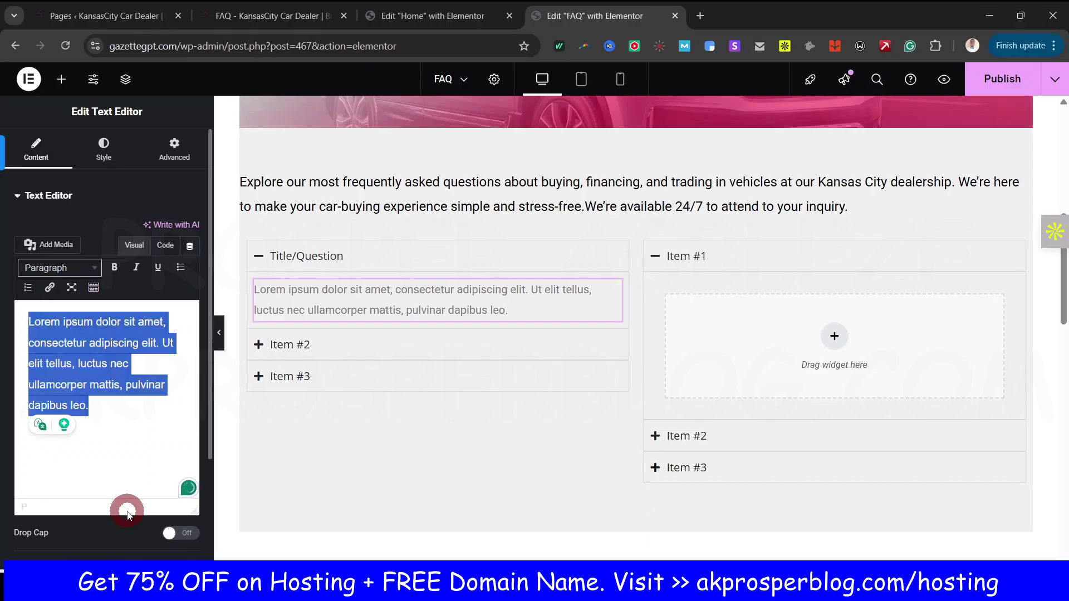
type("Answer")
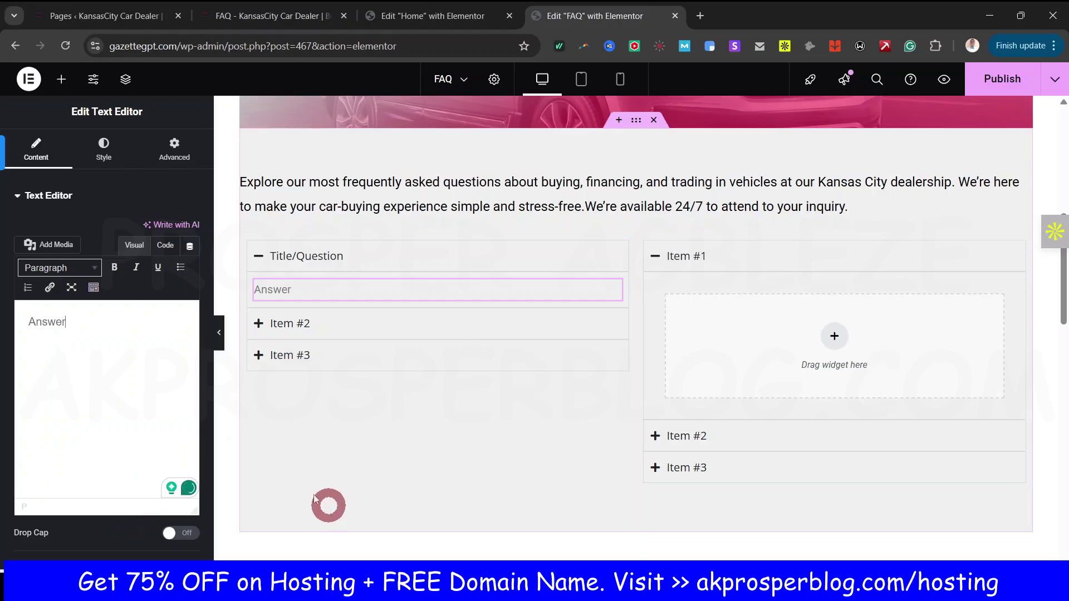
Step: Review the Style options of the answer's Text Editor widget, including alignment, typography and text color
left_click(135, 309)
left_click(122, 186)
left_click(105, 143)
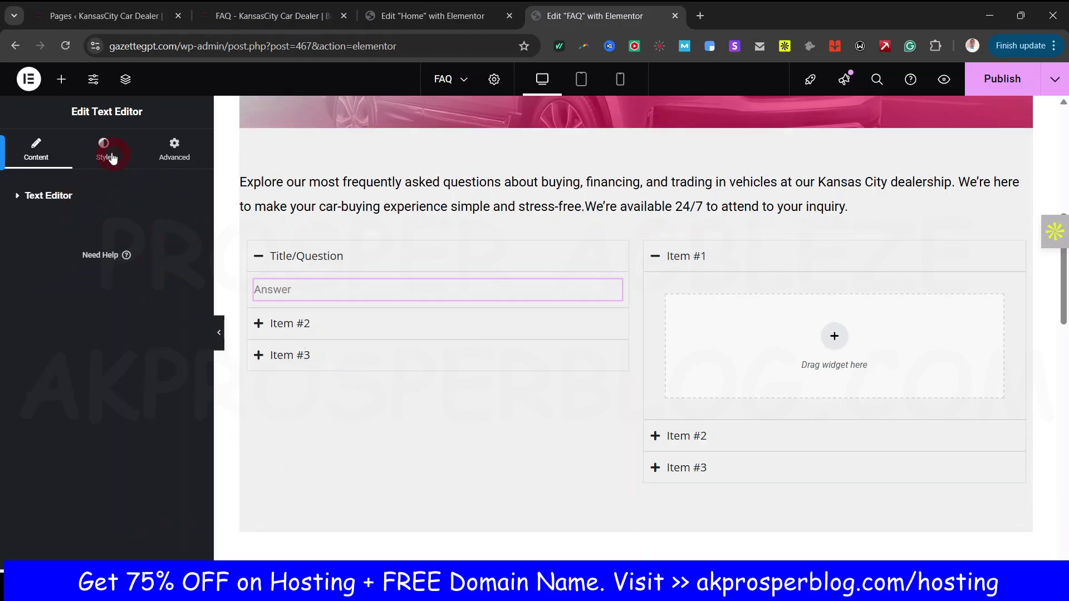
left_click(104, 144)
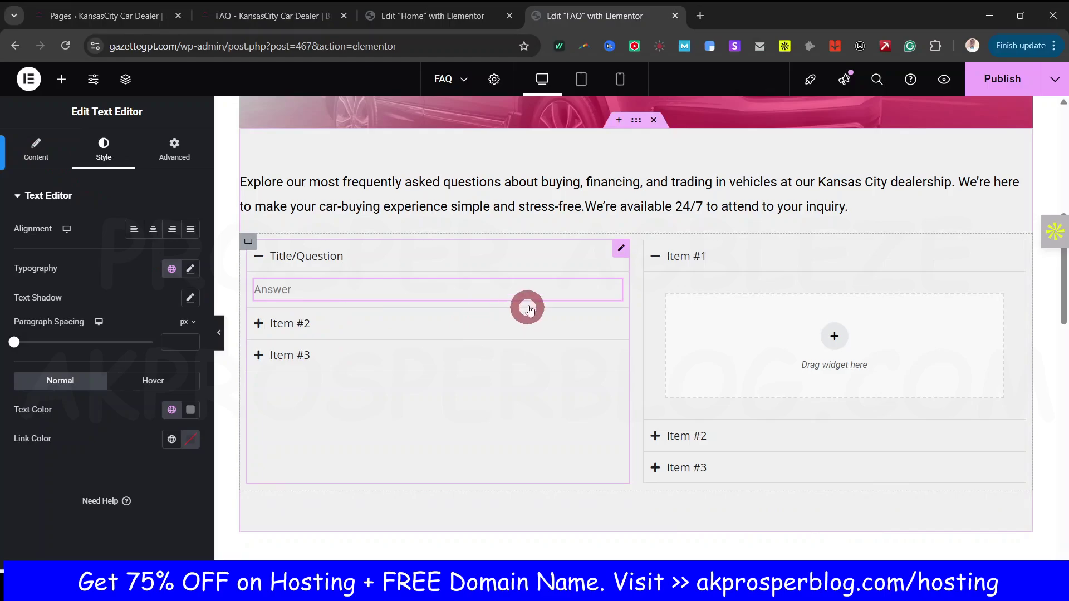
Step: Delete Item #2 and Item #3 from the first accordion and duplicate its "Title/Question" item
left_click(626, 262)
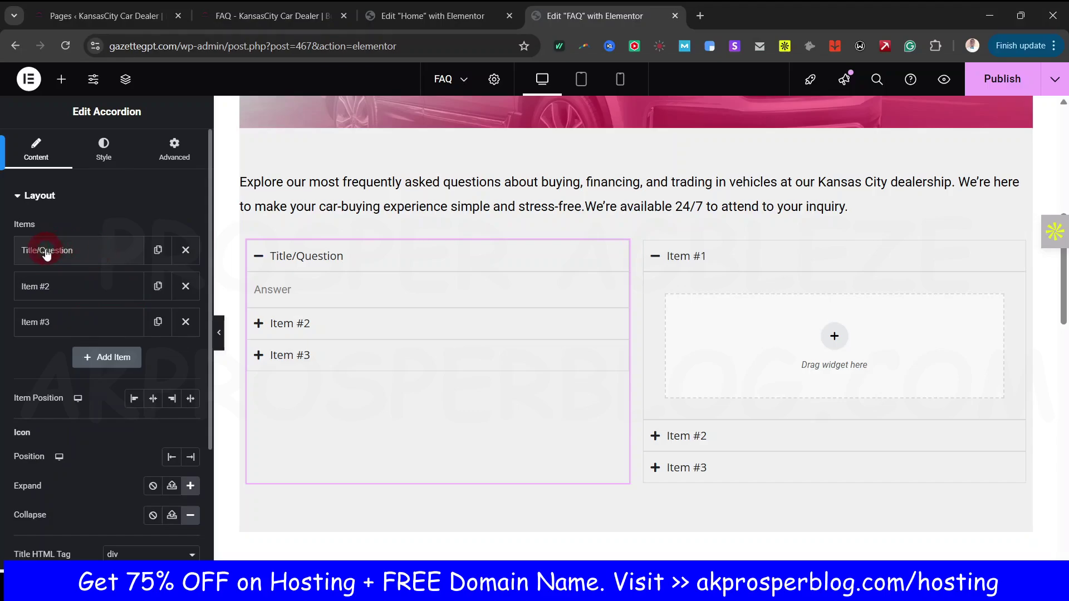
left_click(185, 287)
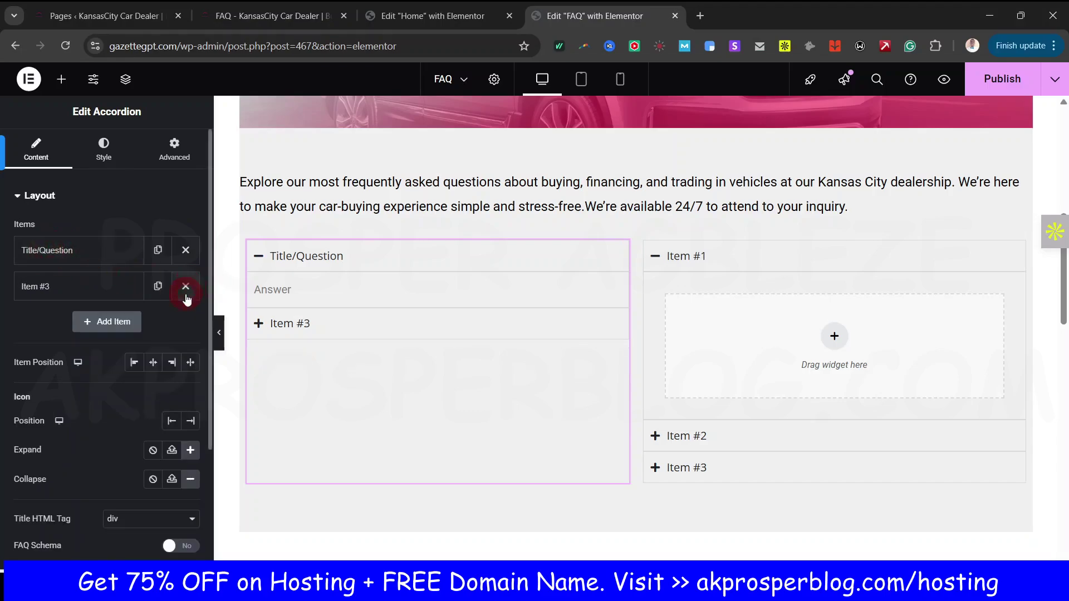
left_click(186, 286)
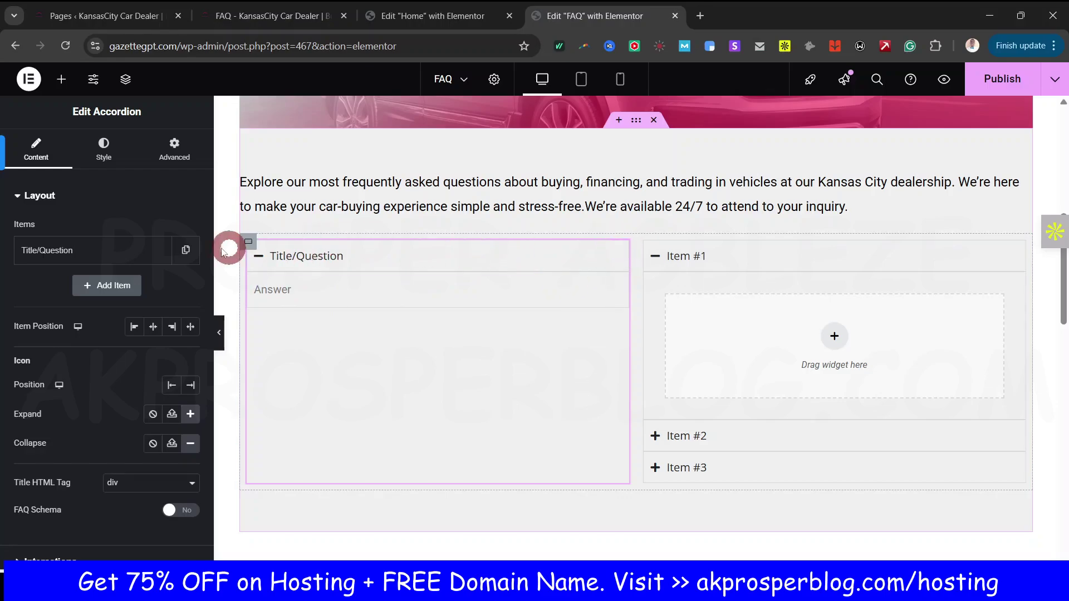
left_click(185, 250)
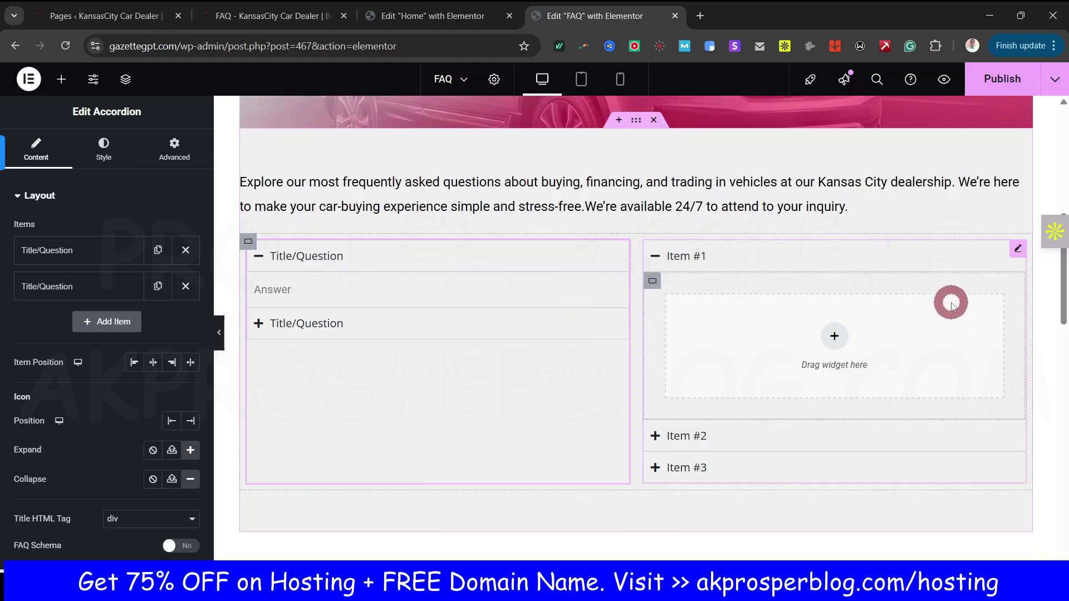
Step: Collapse the expanded questions on the reference FAQ page and compare its accordion and brand logo sections with the page being edited
left_click(290, 17)
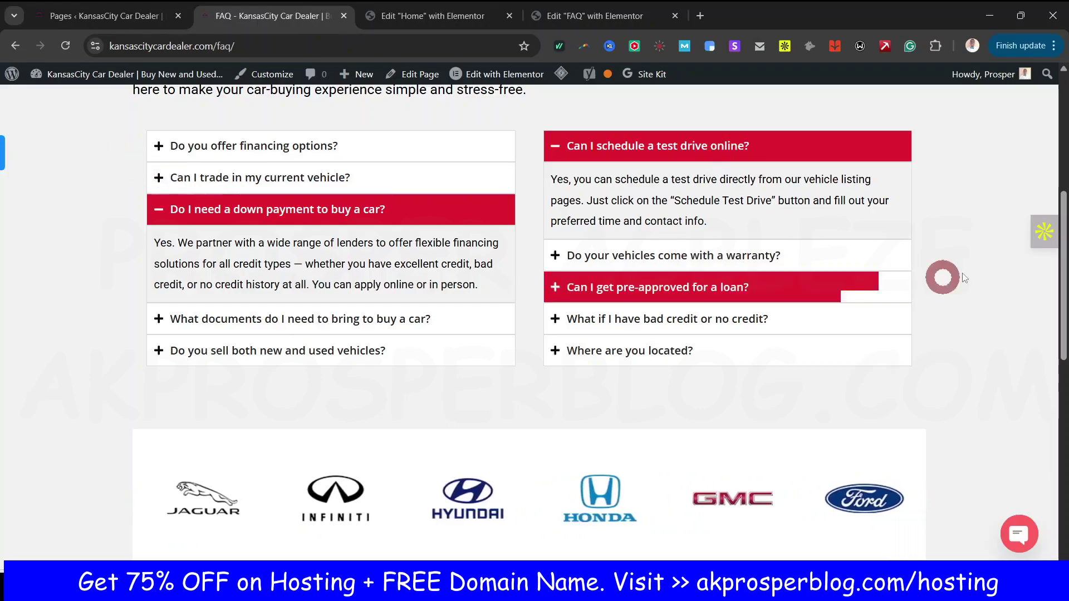
scroll(720, 227, "up", 1)
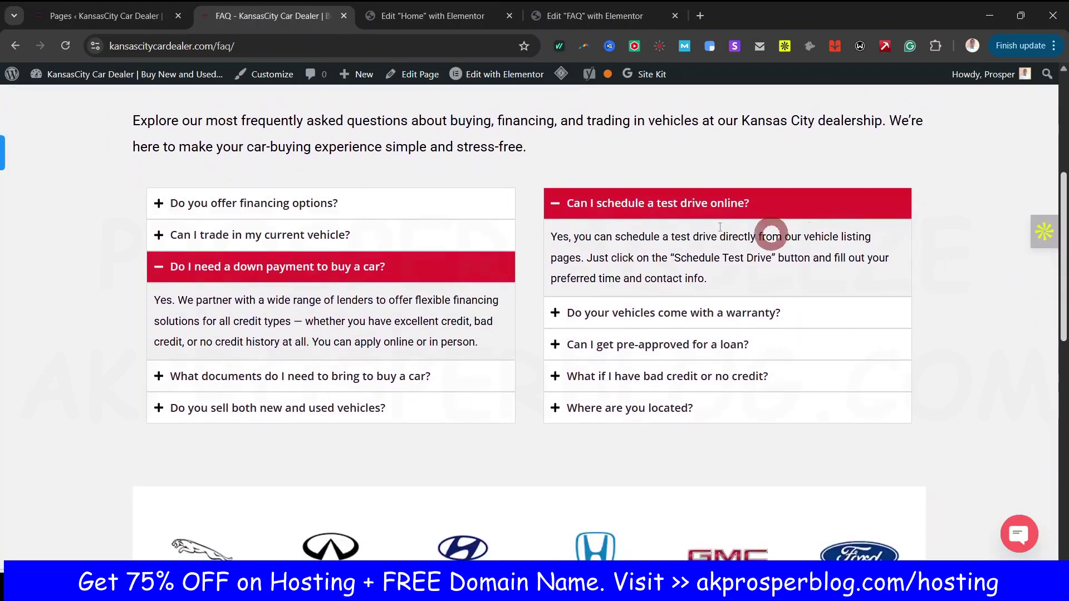
left_click(320, 267)
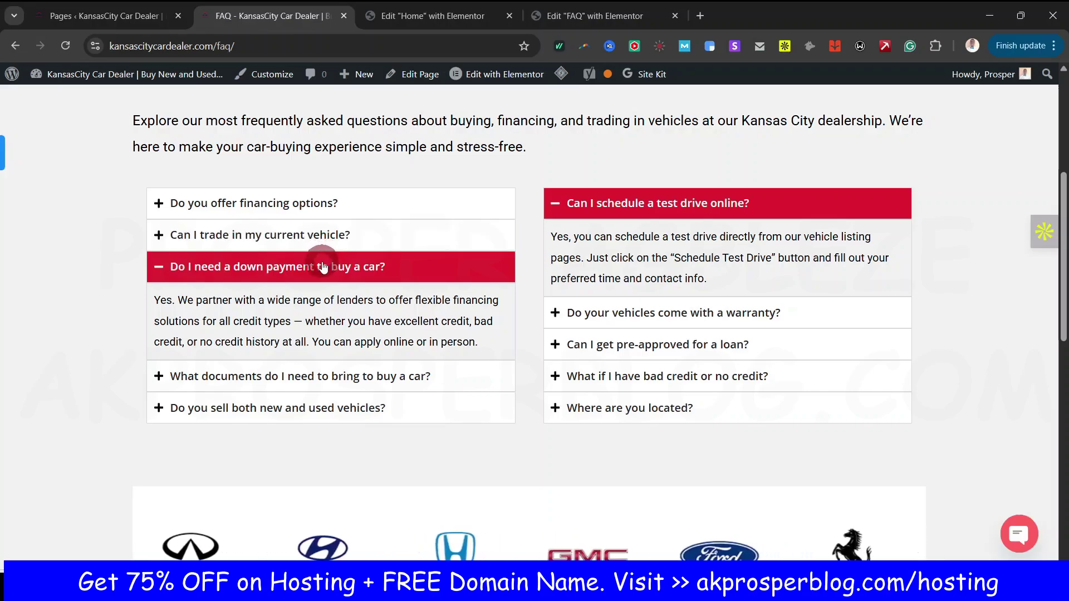
left_click(693, 205)
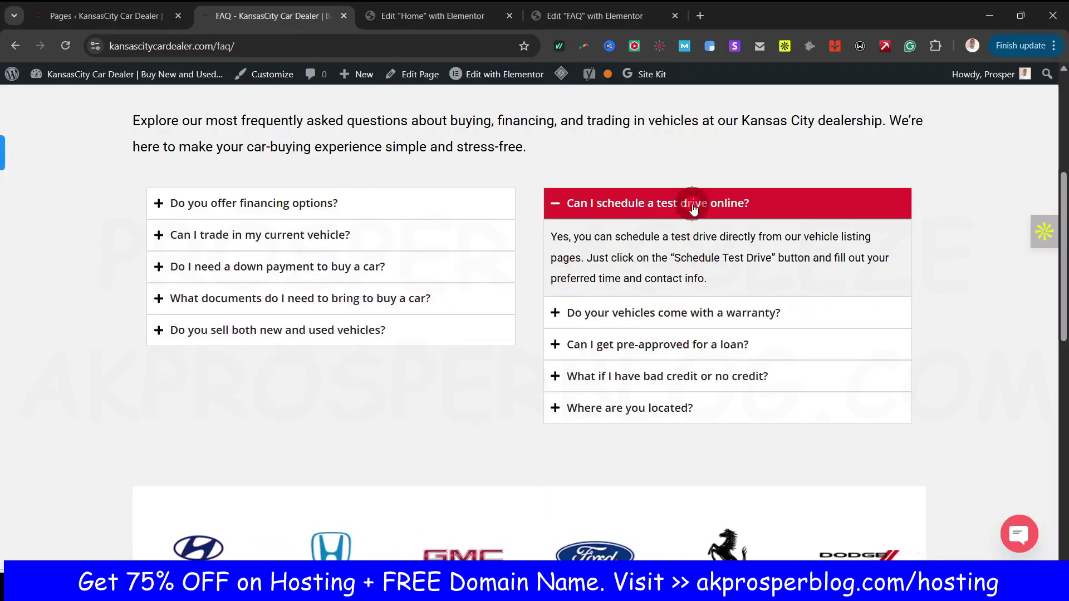
left_click(656, 18)
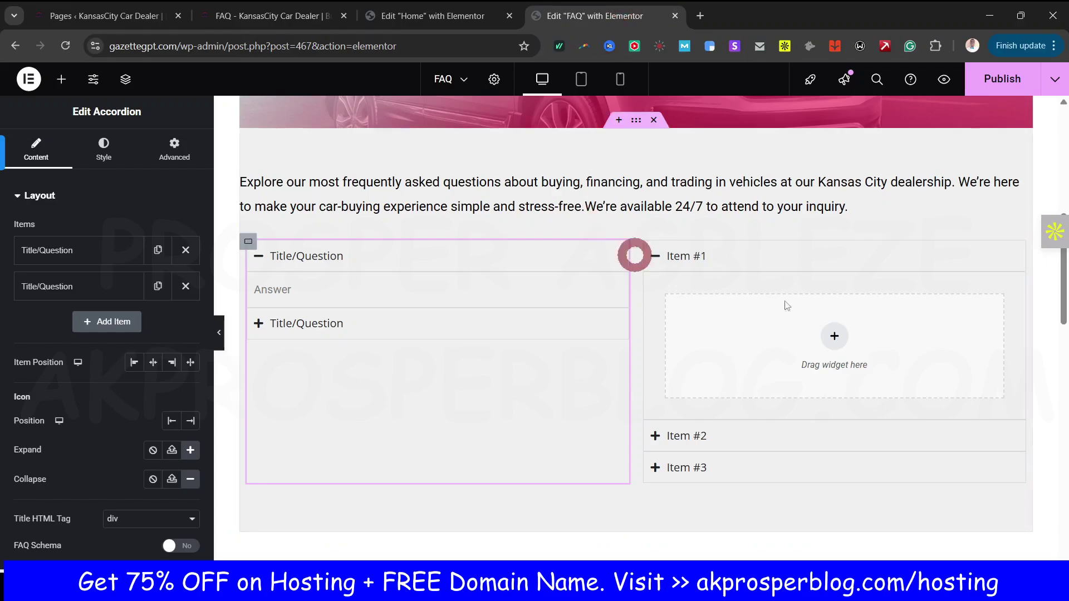
scroll(1063, 317, "down", 1)
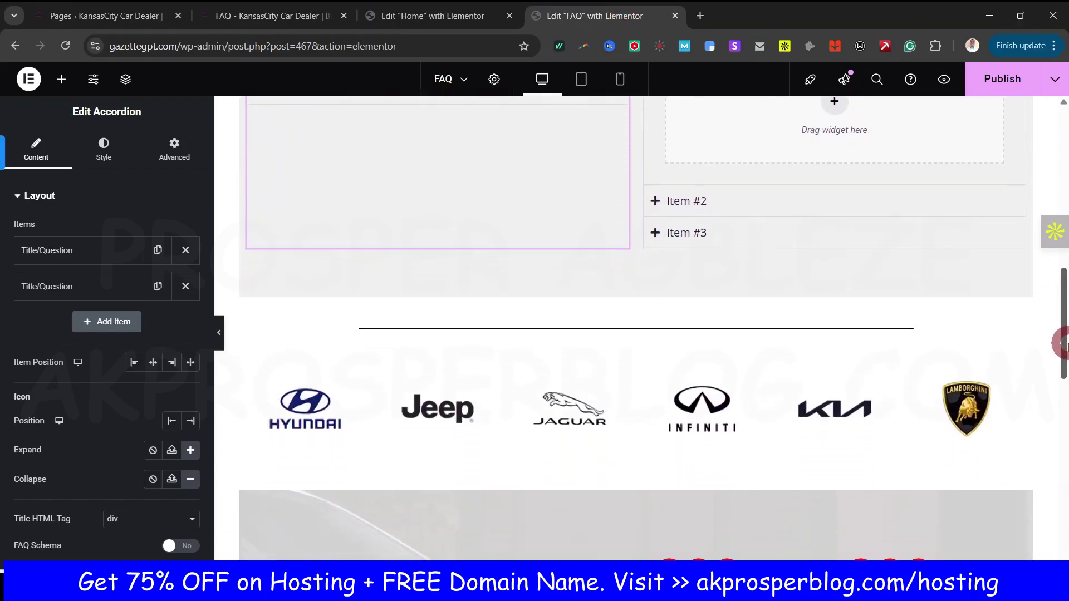
left_click_drag(1064, 343, 1064, 272)
left_click(259, 15)
scroll(267, 275, "up", 5)
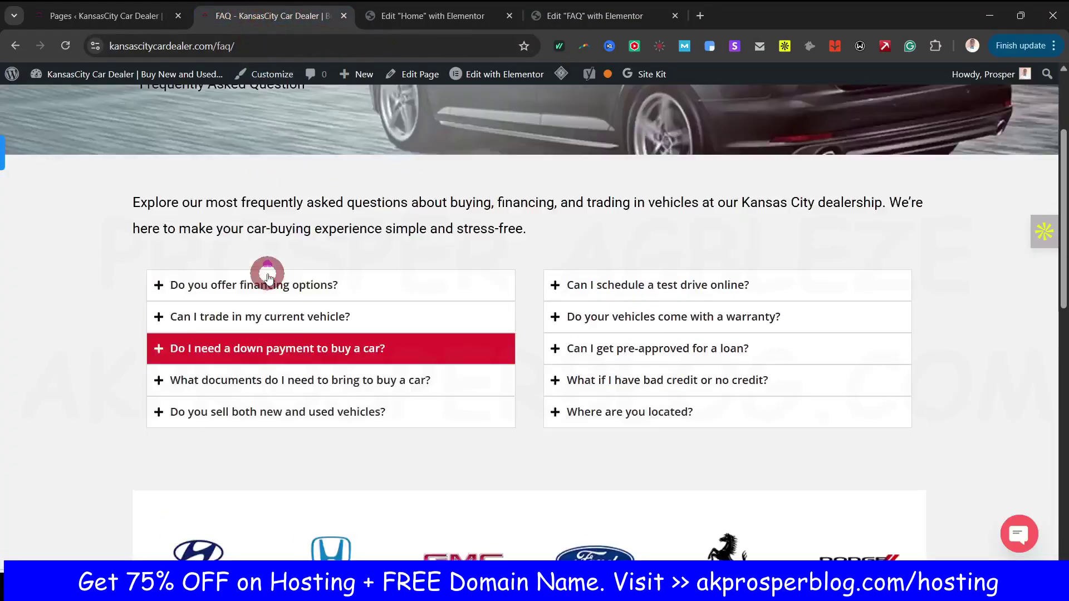
scroll(267, 273, "down", 5)
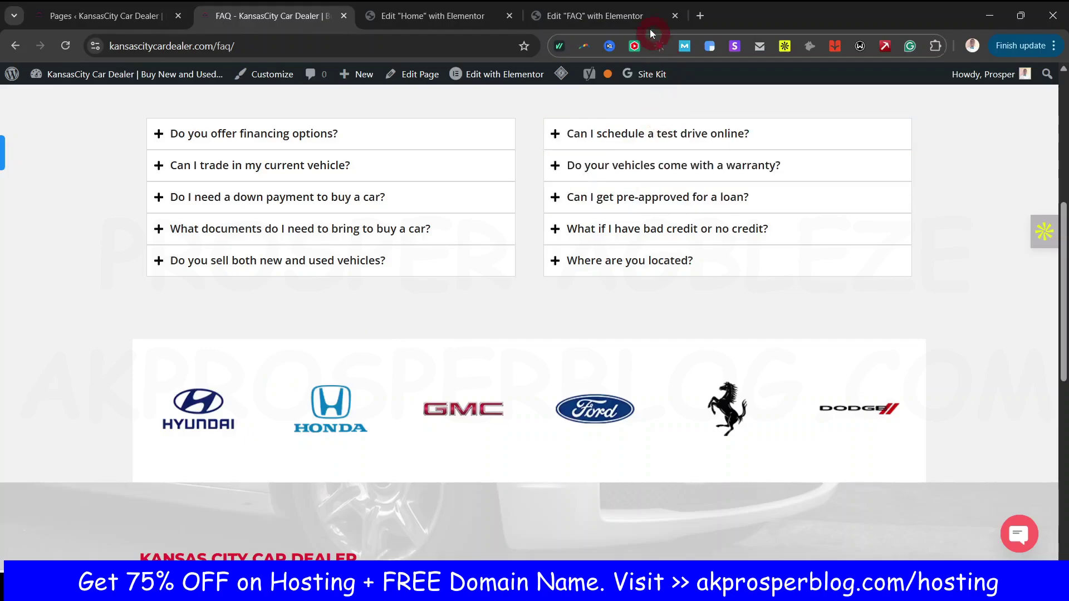
Step: Return to the FAQ page in Elementor, check its banner and intro section, and publish the page
left_click(598, 16)
scroll(884, 273, "up", 3)
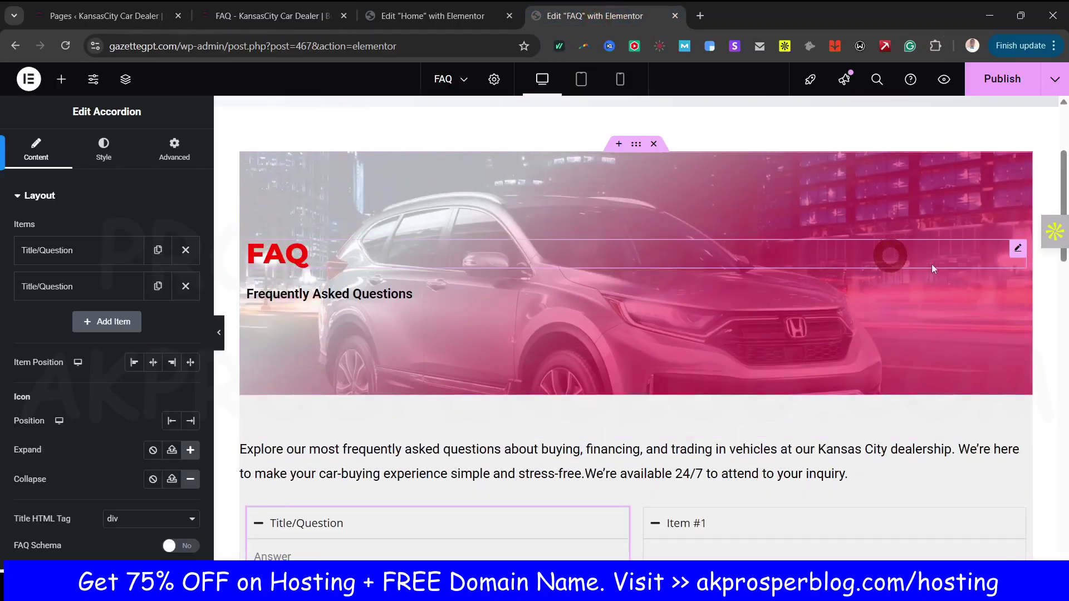
mouse_move(1063, 184)
left_mouse_down()
mouse_move(1062, 414)
mouse_move(1062, 167)
left_mouse_up()
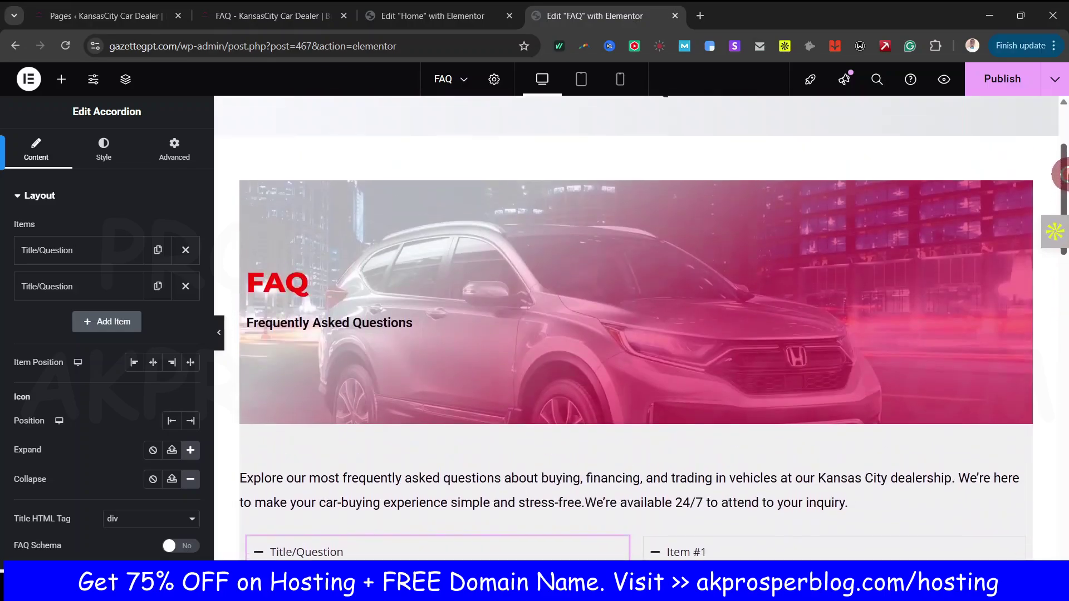
left_click(999, 81)
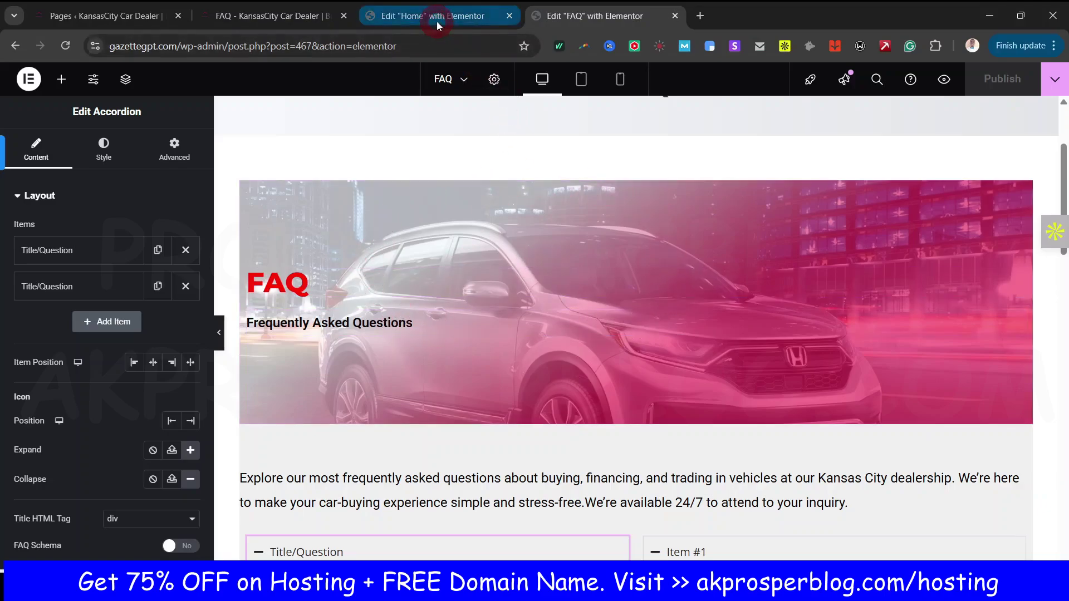
Step: Examine the reference FAQ page's footer and open its Privacy Policy and Terms & Conditions links in new tabs
left_click(268, 15)
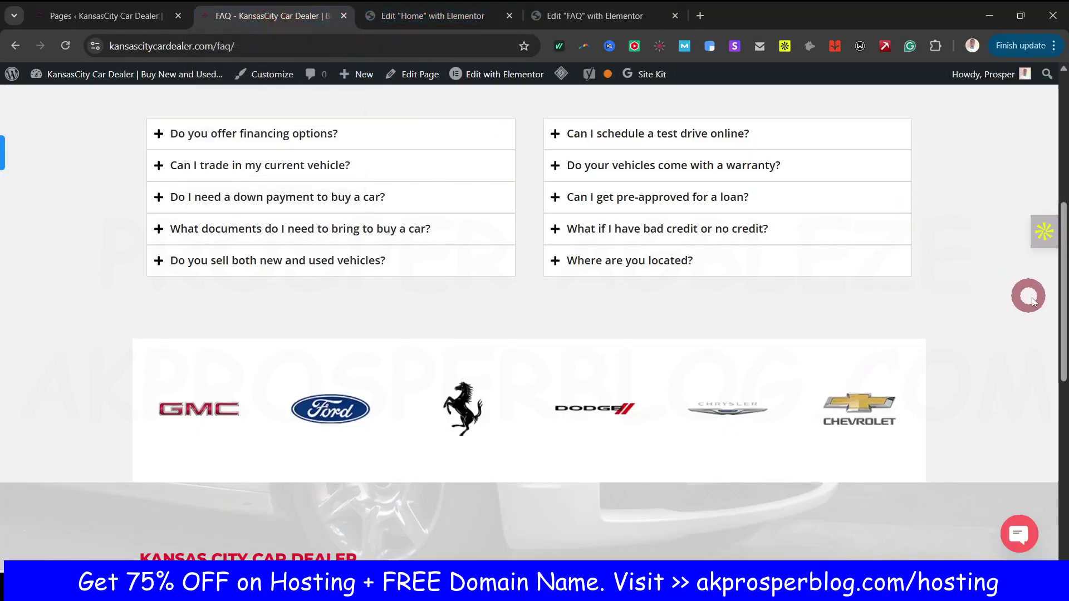
left_click_drag(1062, 283, 1063, 473)
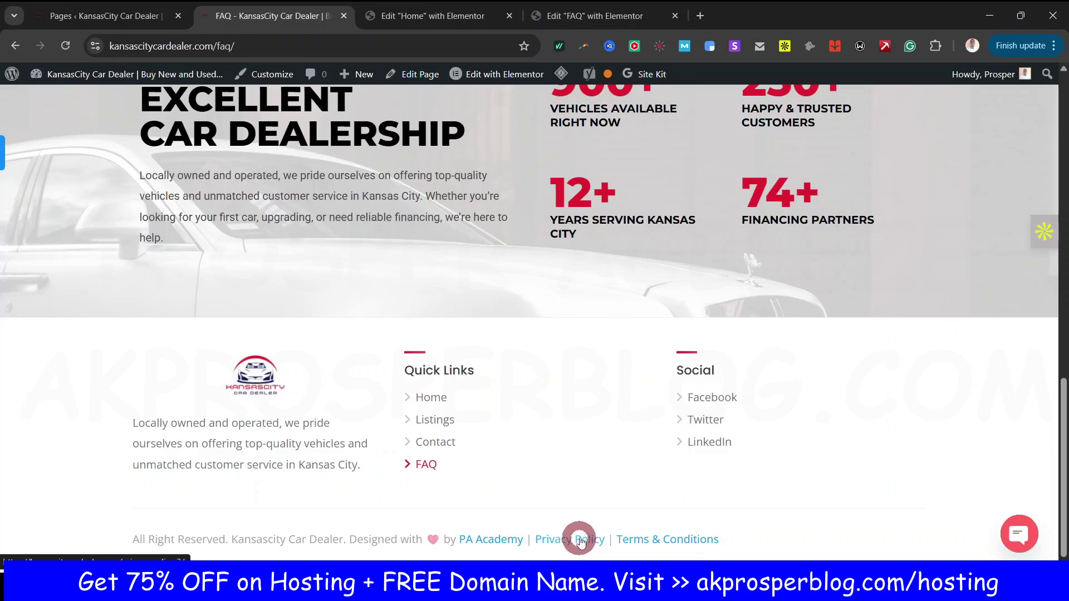
scroll(650, 453, "up", 5)
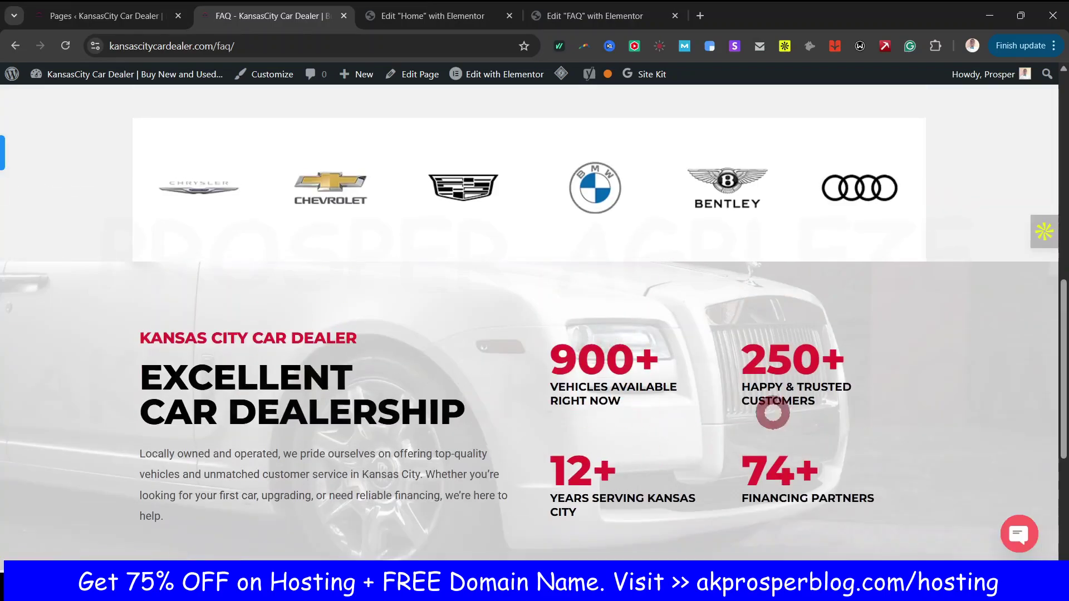
left_click(582, 23)
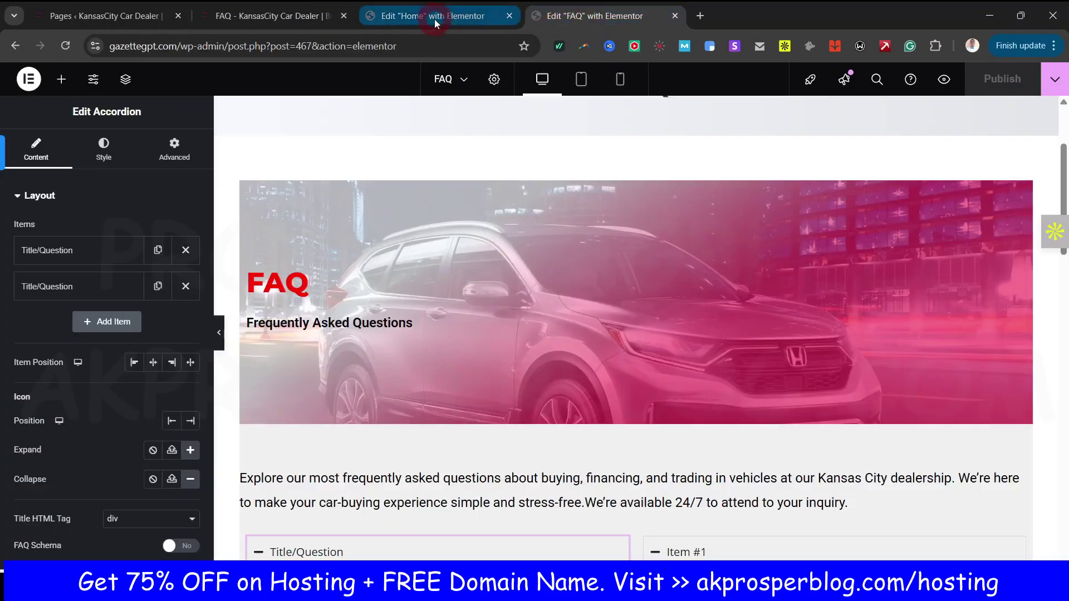
left_click(267, 16)
scroll(661, 401, "down", 5)
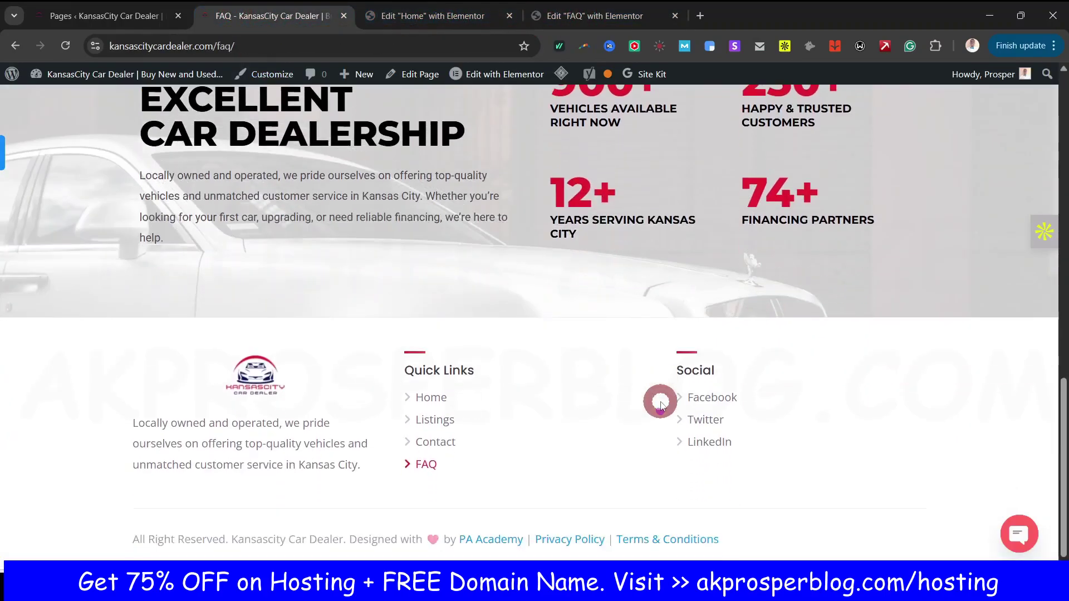
left_click(549, 541)
left_click(683, 540)
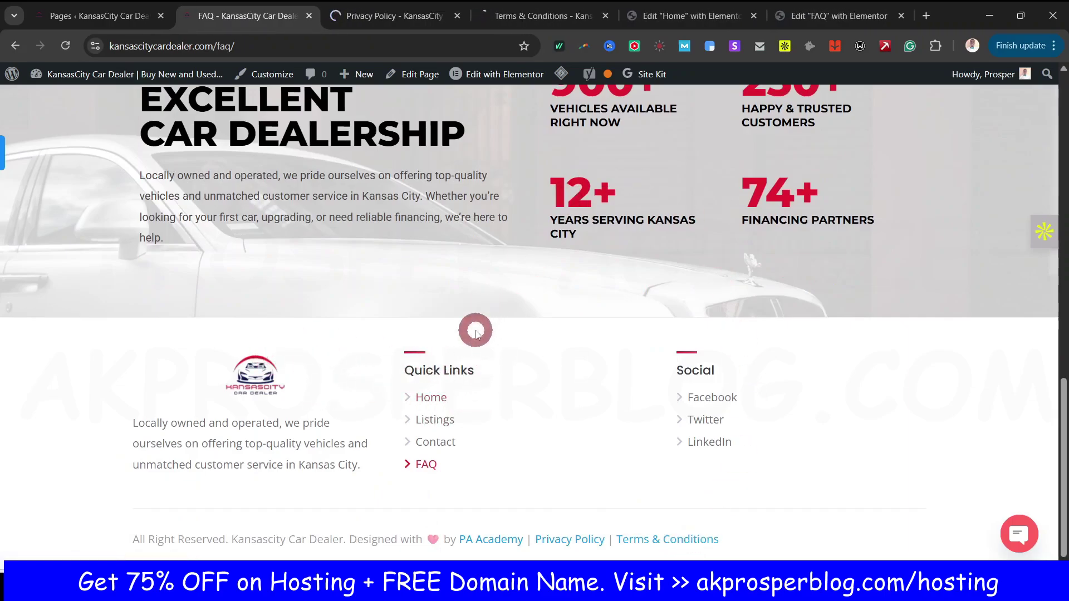
Step: Examine the reference Privacy Policy page's banner, policy sections and closing dealership section down to the footer
left_click(401, 17)
left_click(284, 285)
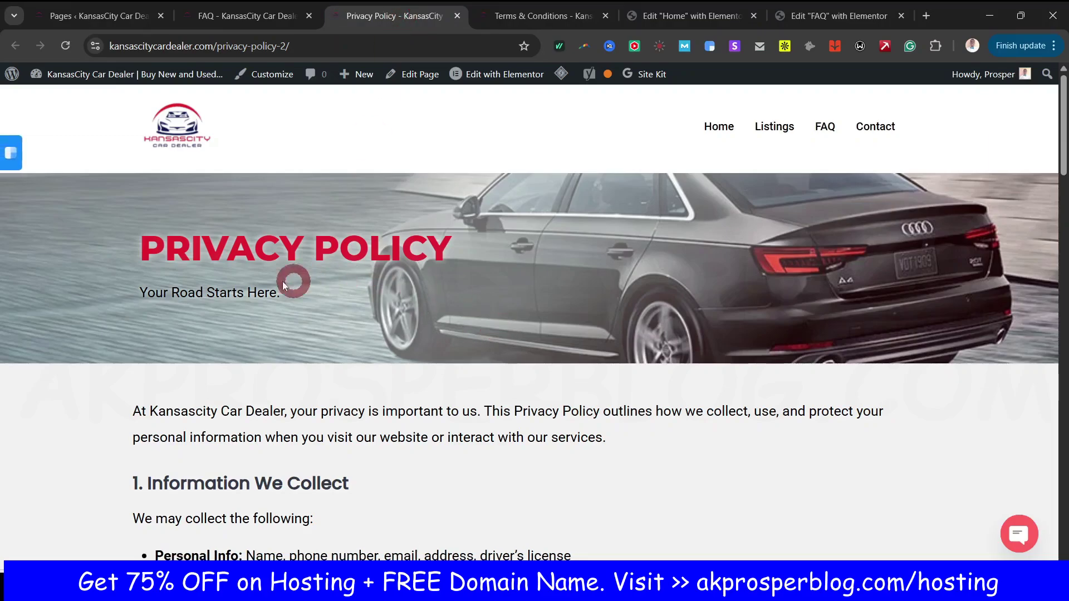
left_click(470, 263)
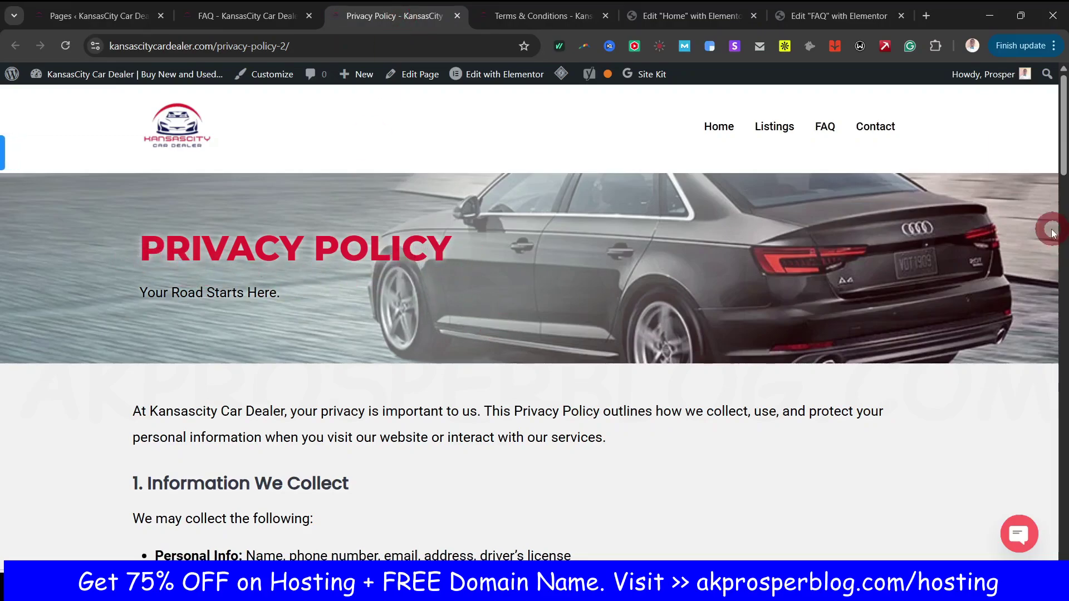
scroll(798, 264, "down", 6)
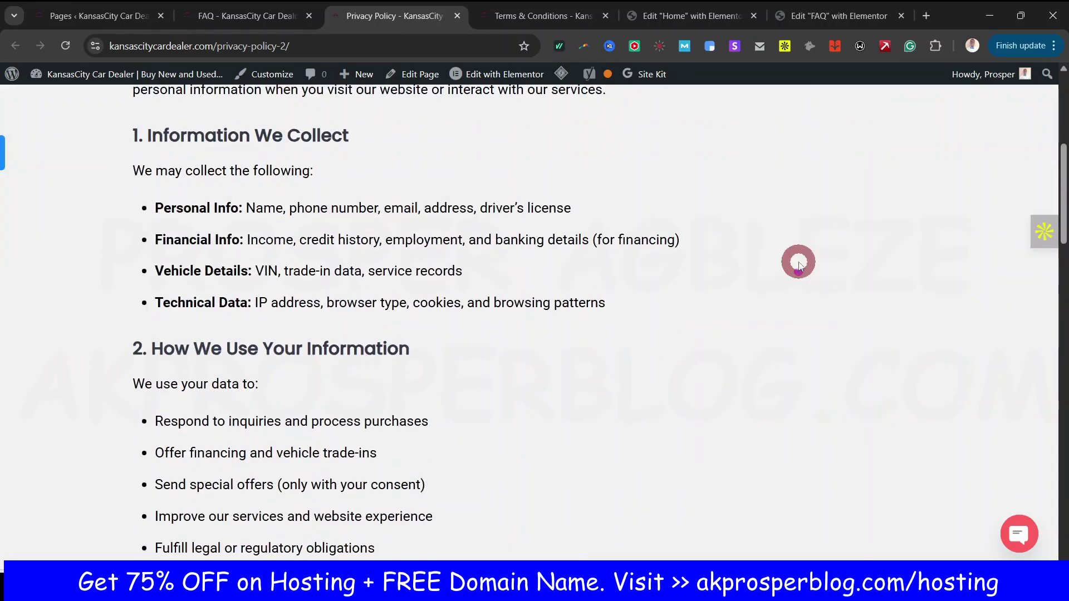
scroll(370, 249, "down", 11)
scroll(372, 317, "down", 14)
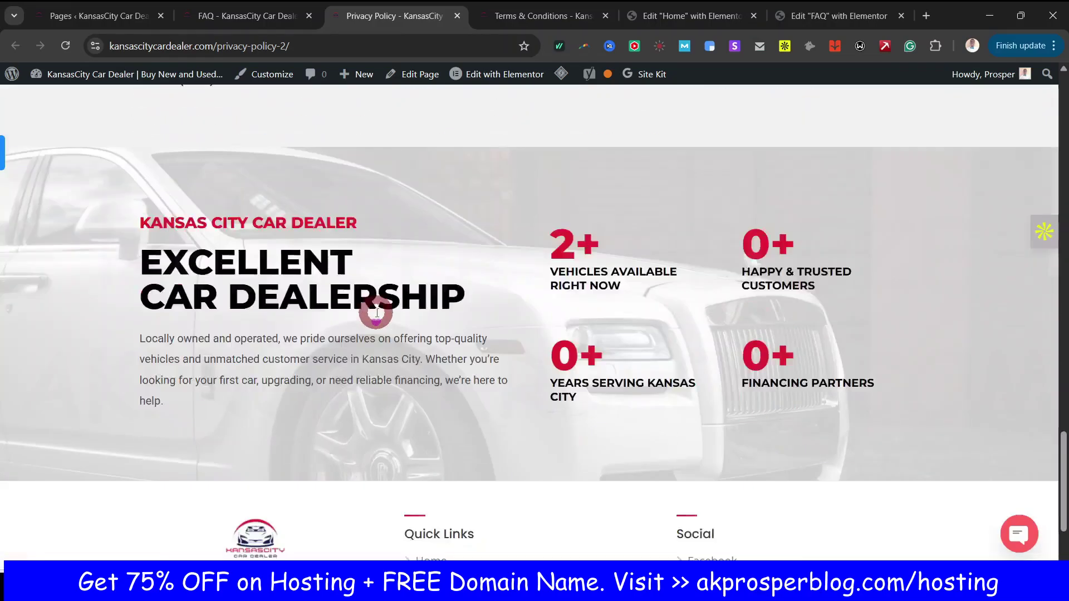
scroll(384, 307, "up", 5)
scroll(418, 362, "down", 5)
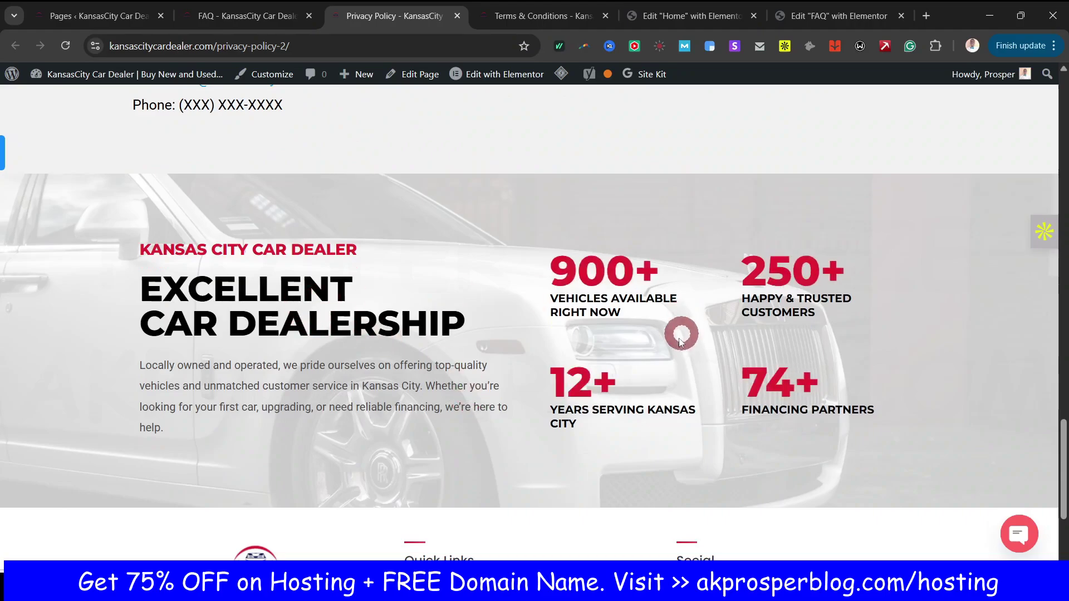
scroll(611, 217, "up", 7)
Step: Examine the reference Terms & Conditions page's banner, numbered terms and closing dealership section down to the footer
left_click(546, 17)
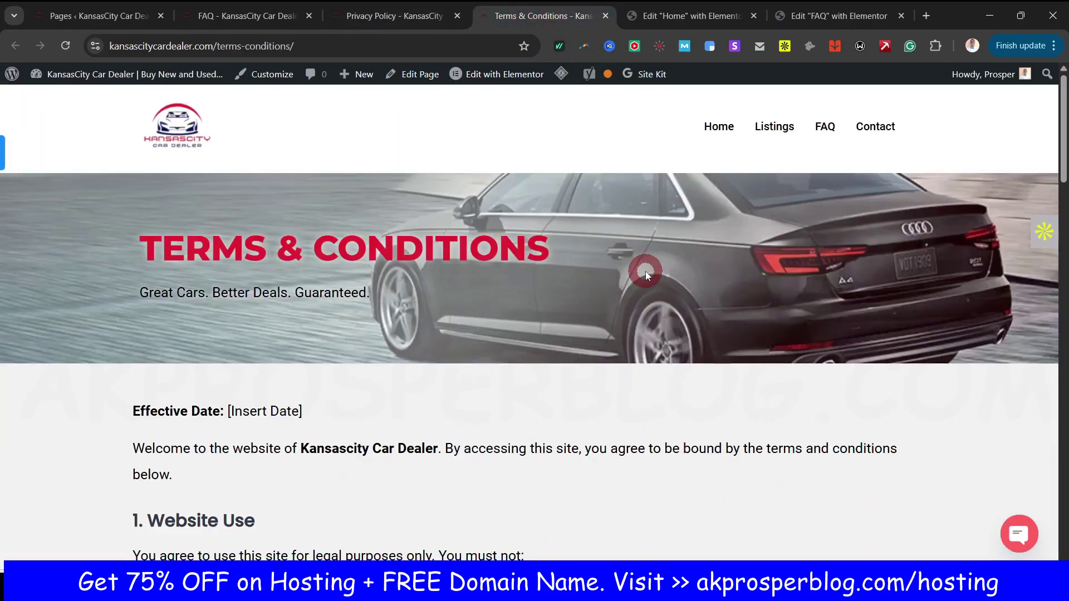
left_click_drag(119, 260, 518, 262)
left_click(629, 271)
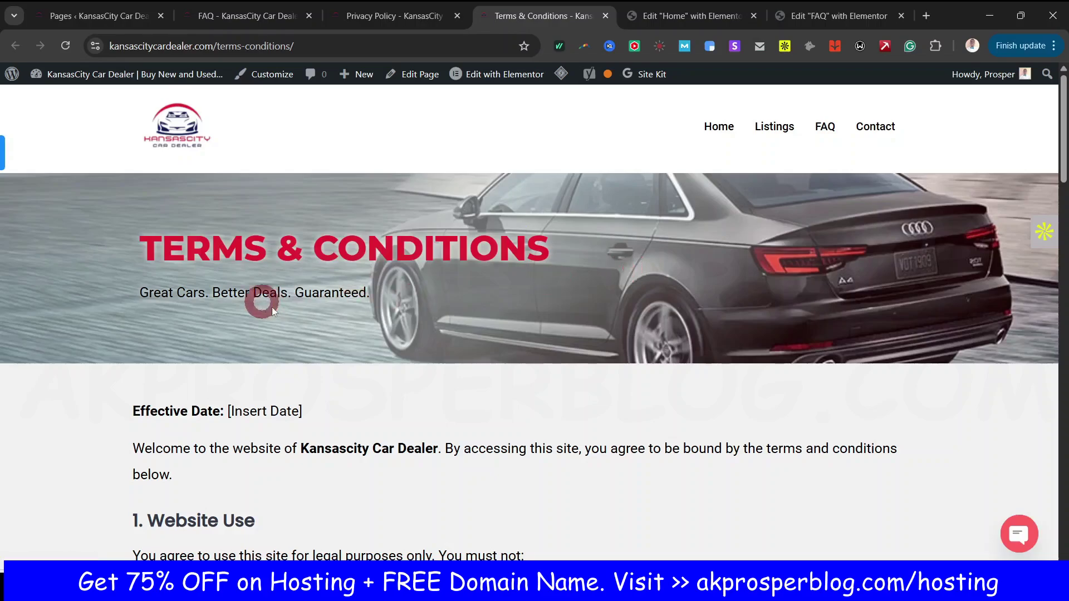
scroll(351, 289, "down", 20)
scroll(379, 303, "down", 5)
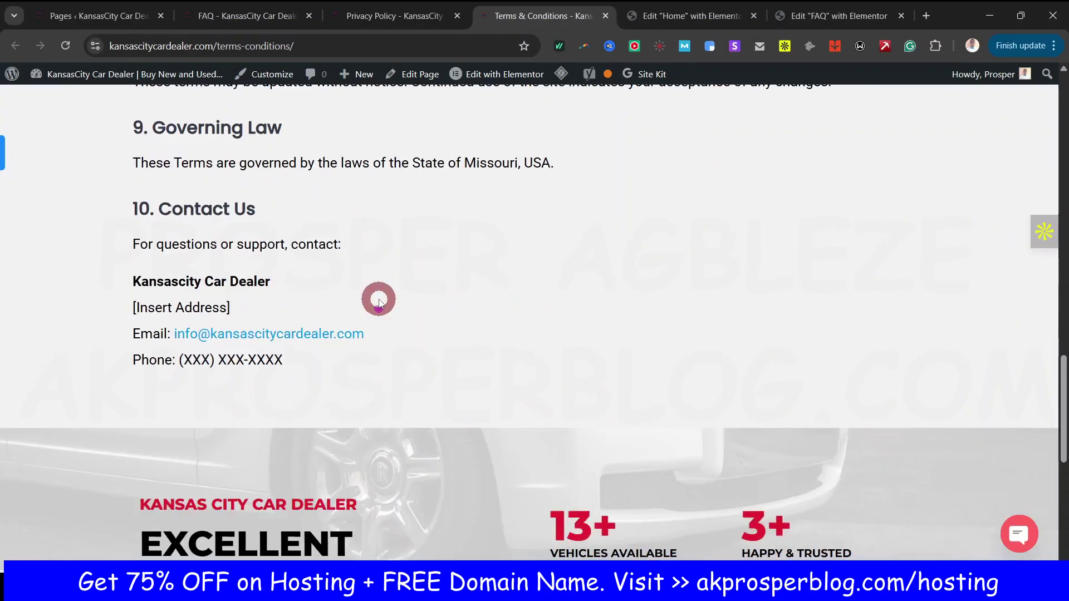
scroll(333, 393, "down", 3)
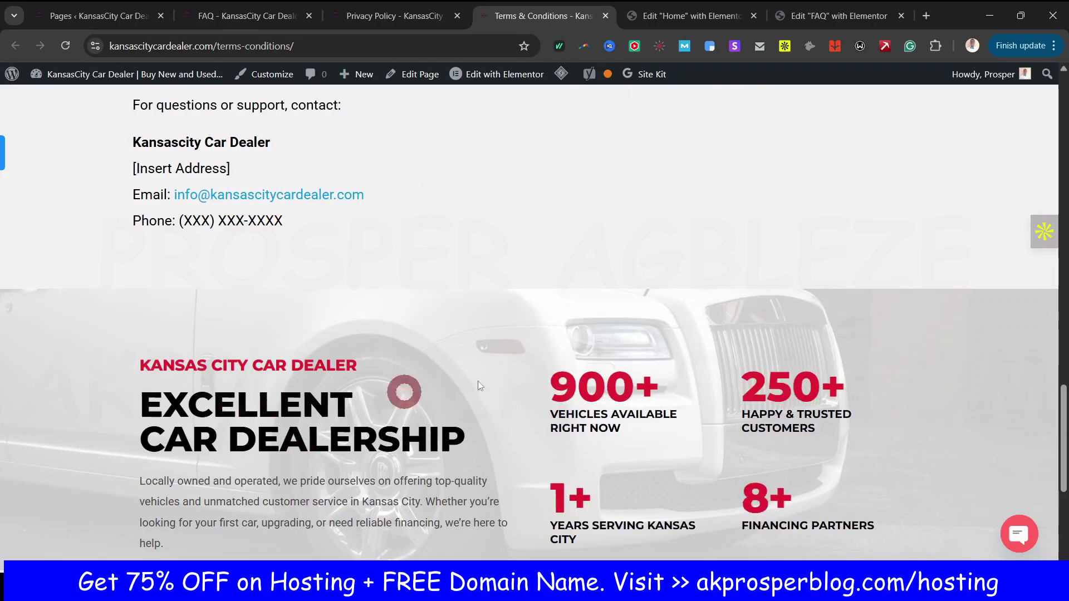
scroll(678, 440, "down", 4)
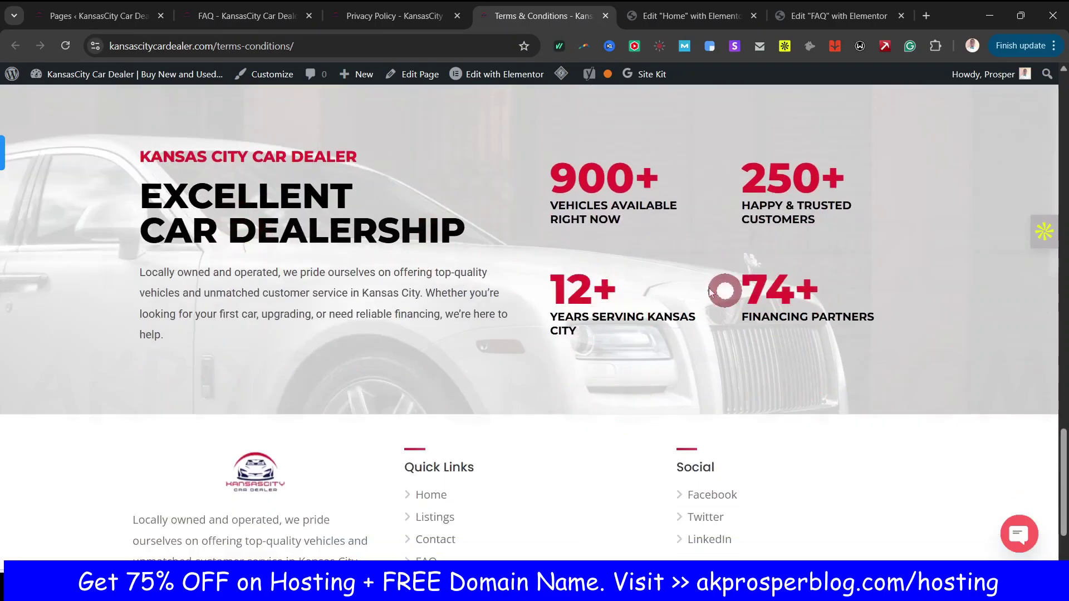
scroll(640, 267, "up", 4)
Step: Close the reference Privacy Policy and Terms & Conditions pages and return to the FAQ page in Elementor
left_click(457, 17)
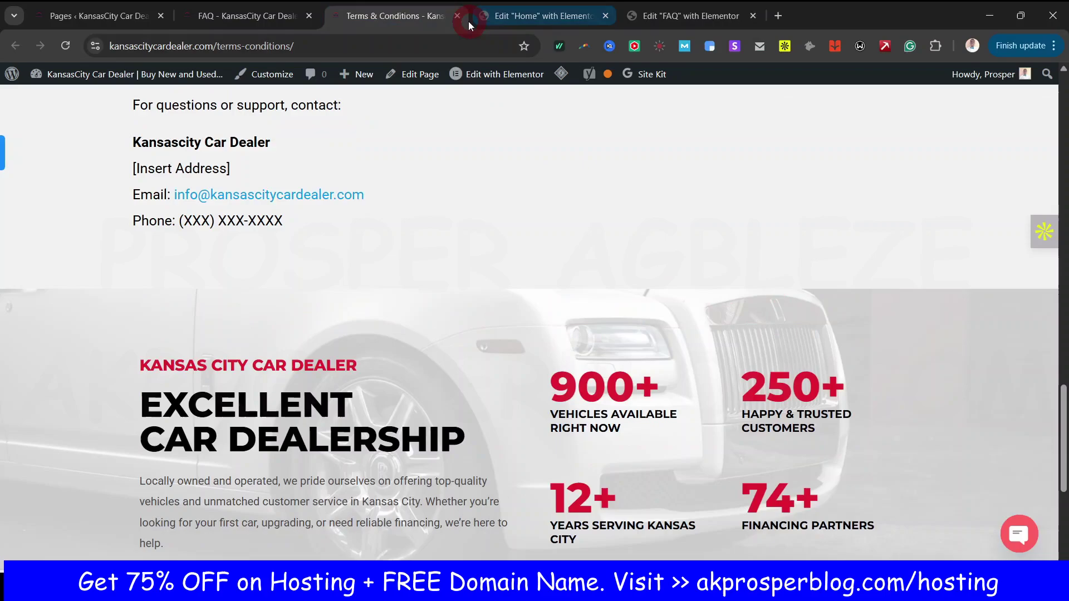
left_click(457, 16)
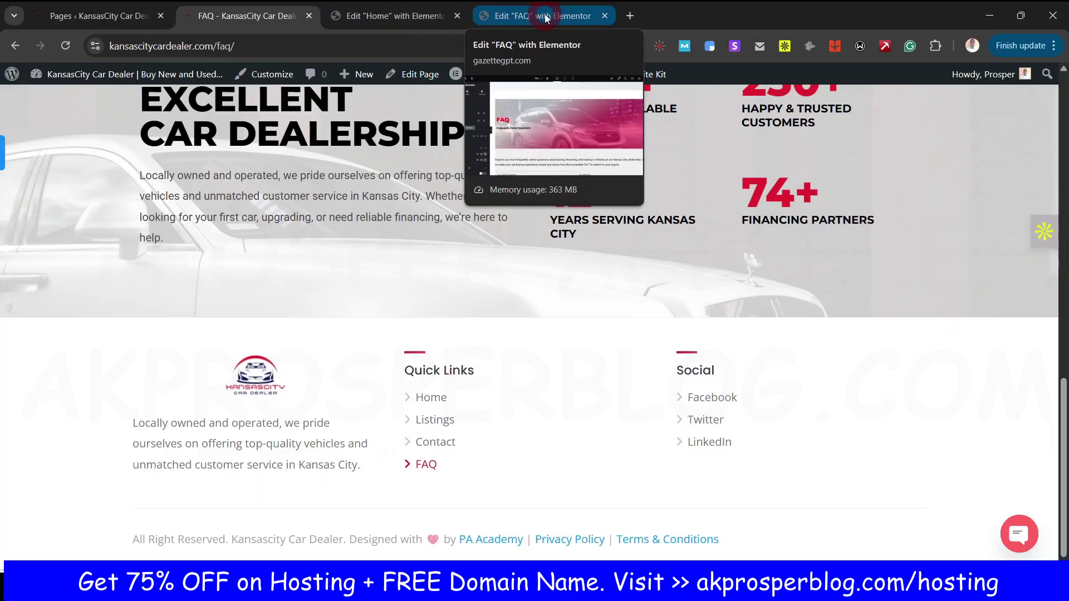
left_click(545, 19)
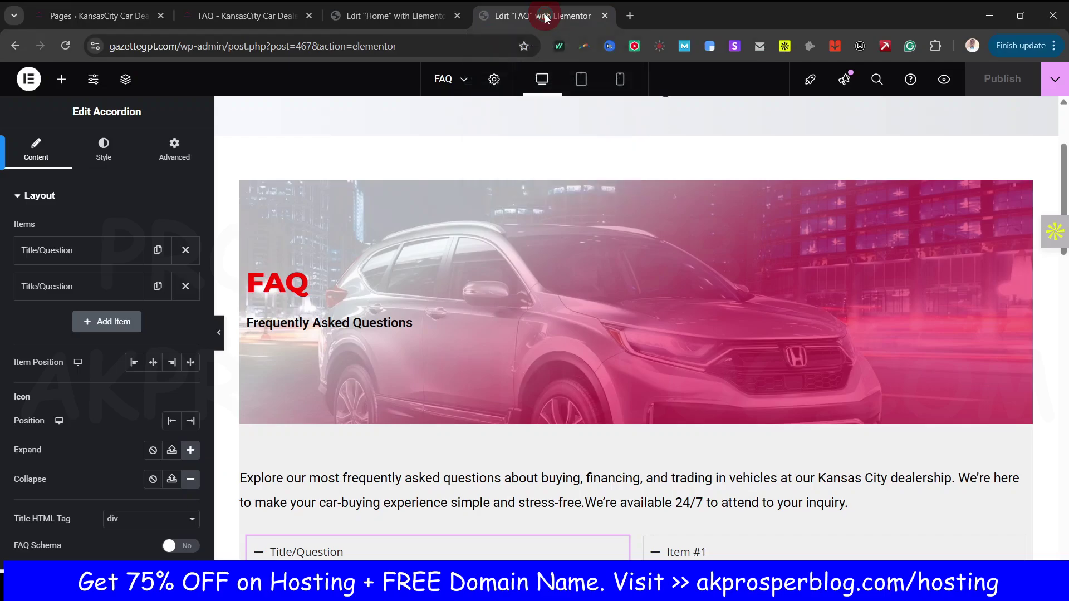
Step: Hide the editing panel, dismiss the licence reminder, and review the FAQ page from its header to the closing dealership section
left_click(218, 332)
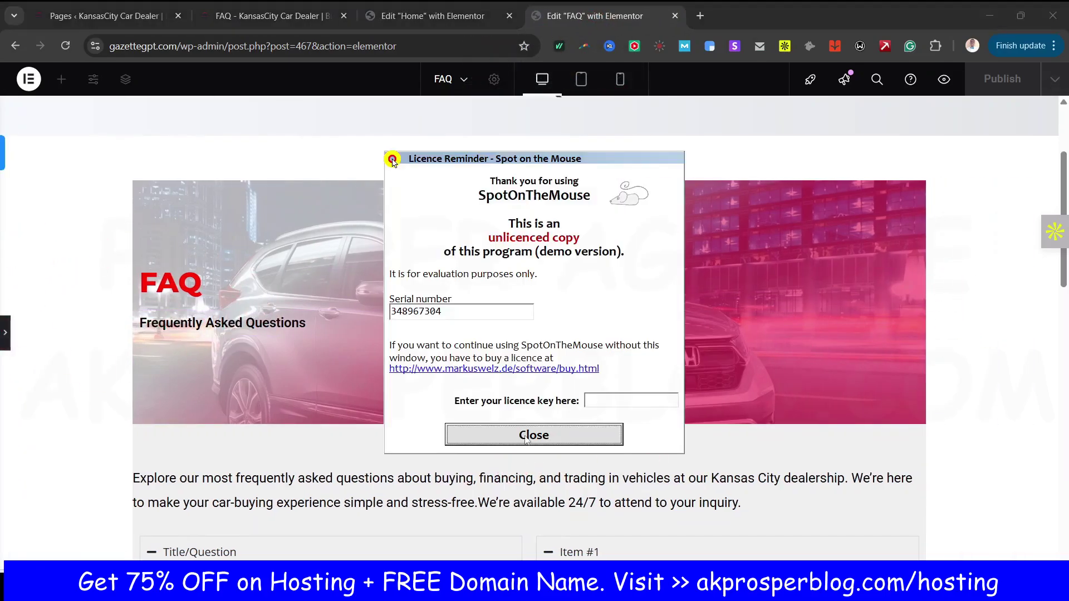
left_click(526, 435)
scroll(84, 321, "up", 3)
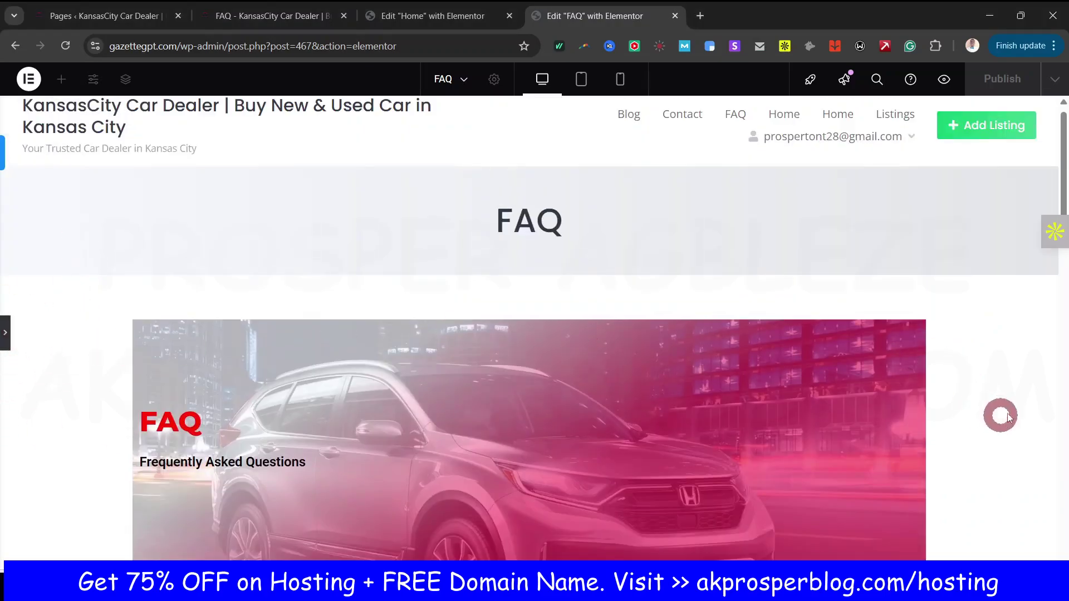
scroll(1000, 415, "down", 10)
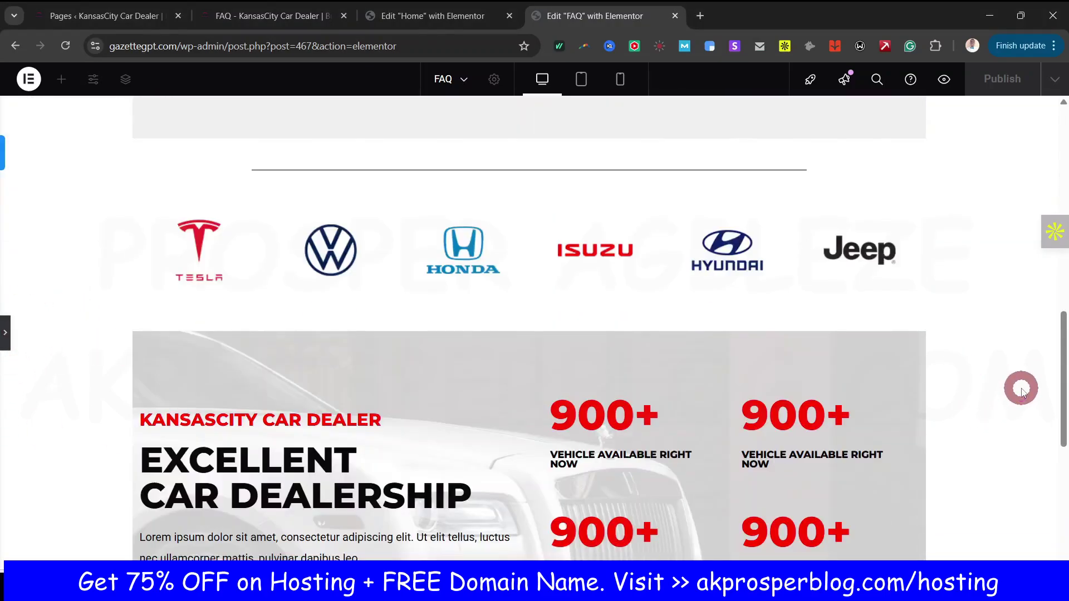
scroll(1022, 390, "down", 5)
scroll(1021, 387, "up", 15)
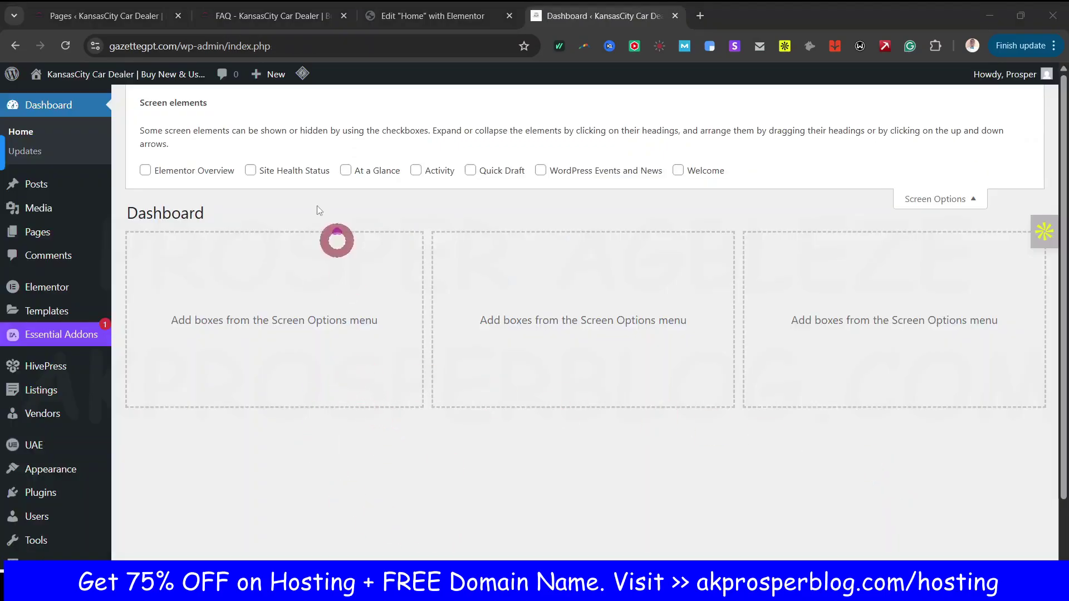
Step: Show every available box on the WordPress dashboard, from Elementor Overview and Site Health Status to WordPress Events and News and Welcome
left_click(925, 199)
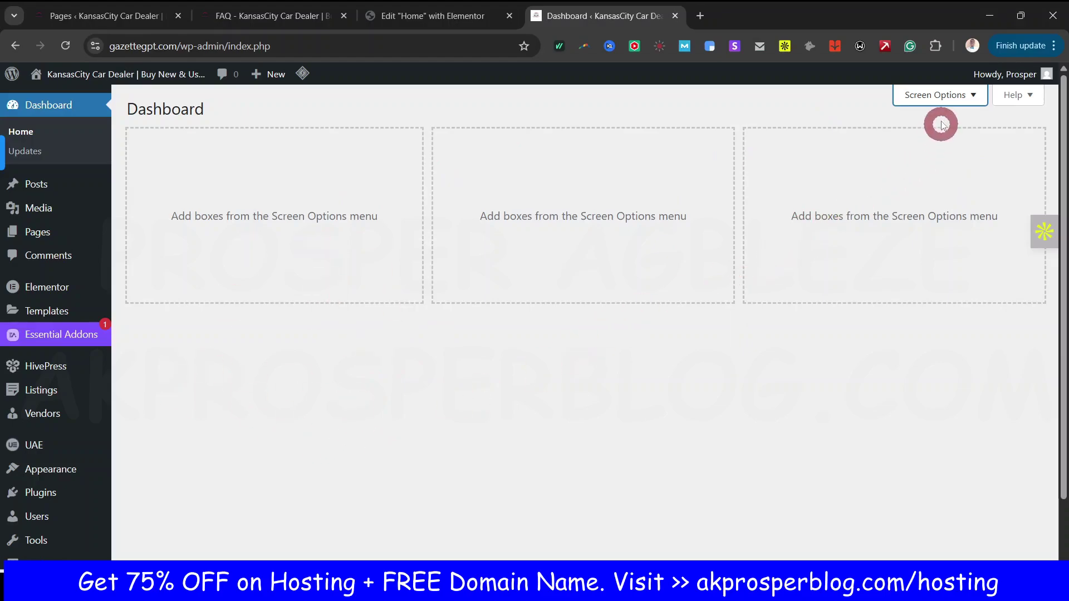
left_click(969, 98)
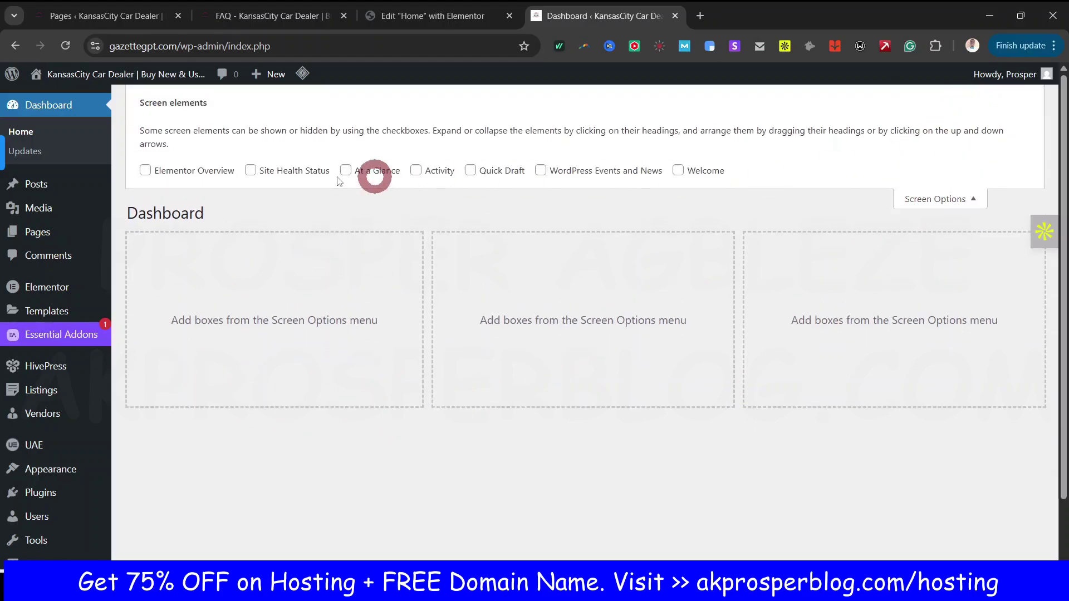
left_click(209, 172)
left_click(274, 170)
left_click(445, 171)
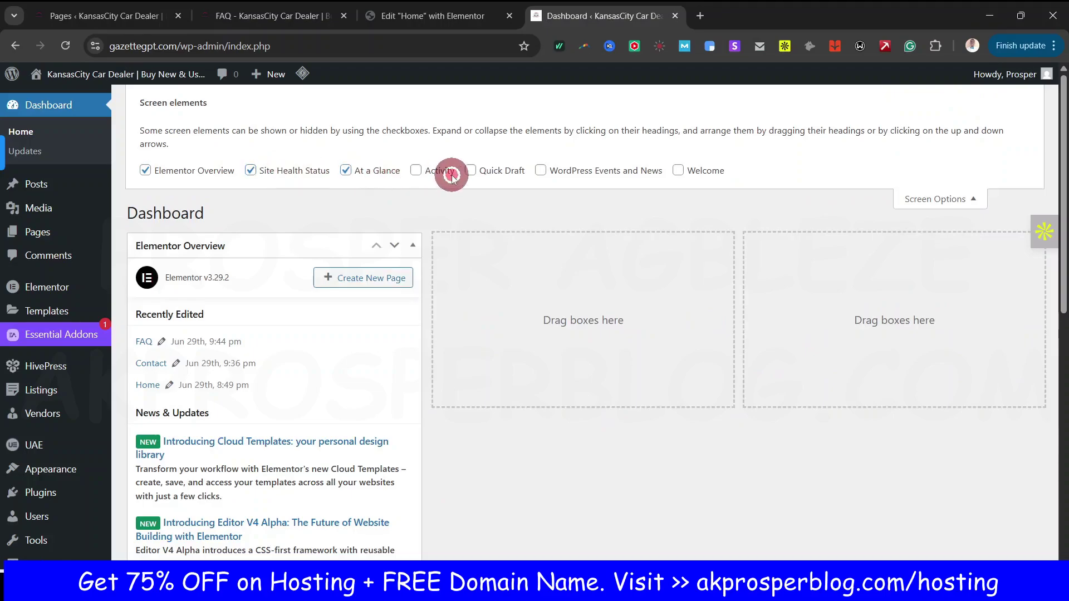
left_click(496, 171)
left_click(571, 171)
left_click(679, 170)
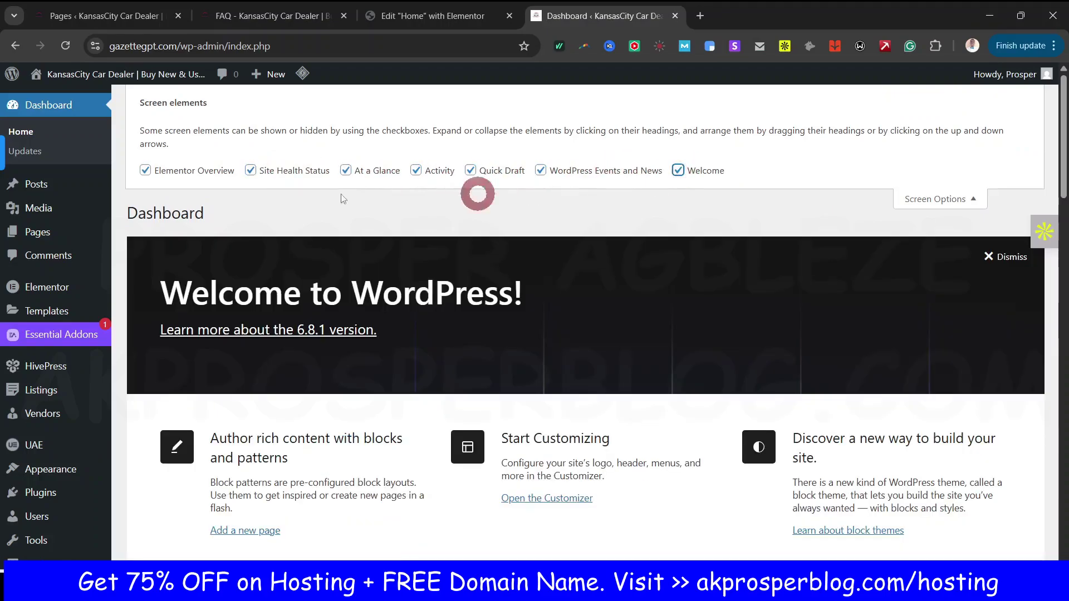
Step: Look through the enabled dashboard boxes and collapse the Screen Options
scroll(759, 412, "down", 5)
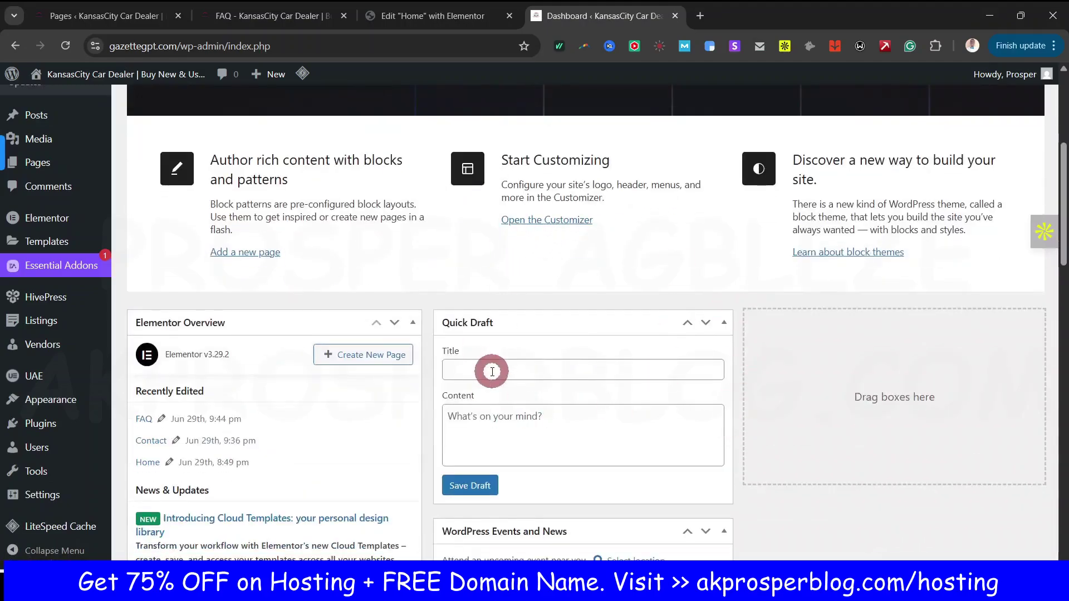
scroll(479, 363, "down", 1)
scroll(480, 363, "down", 4)
scroll(443, 353, "up", 9)
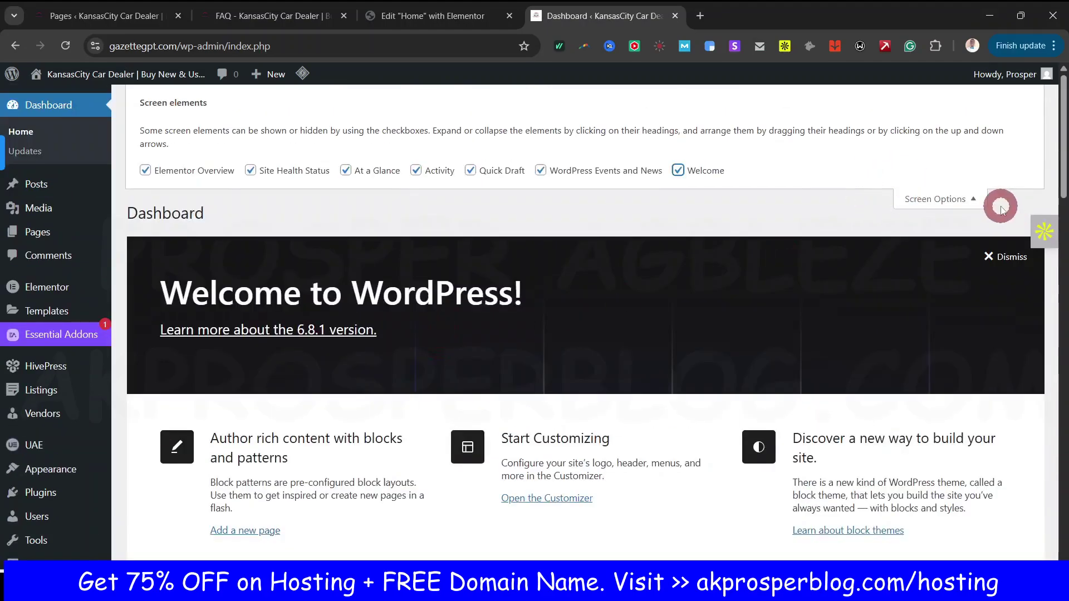
left_click(958, 199)
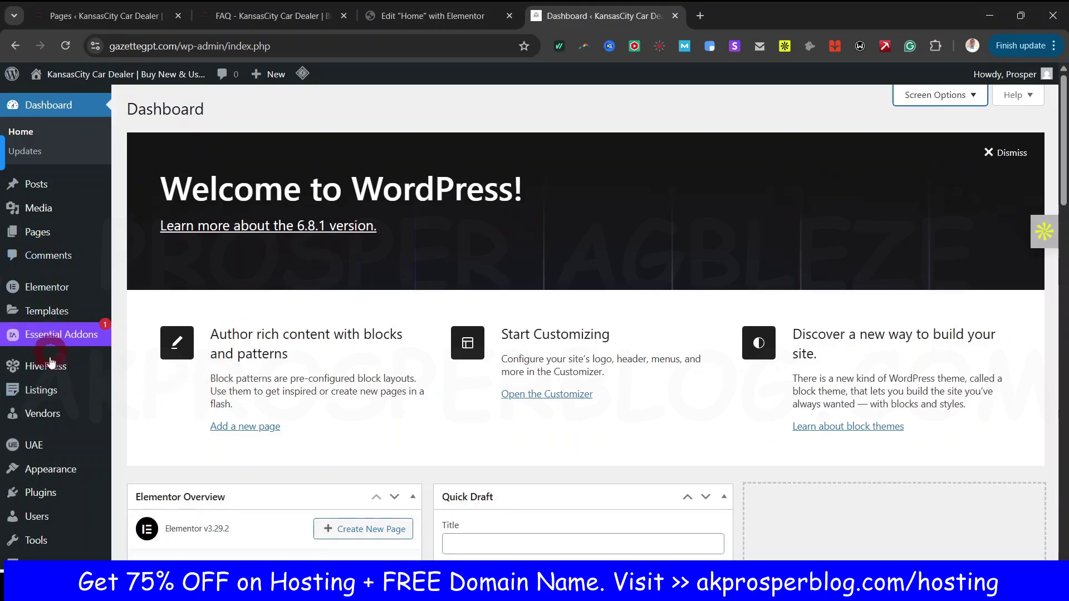
Step: Add and publish custom CSS in the Customizer giving the home, FAQ and contact pages 0 padding and 100% container width
mouse_move(43, 473)
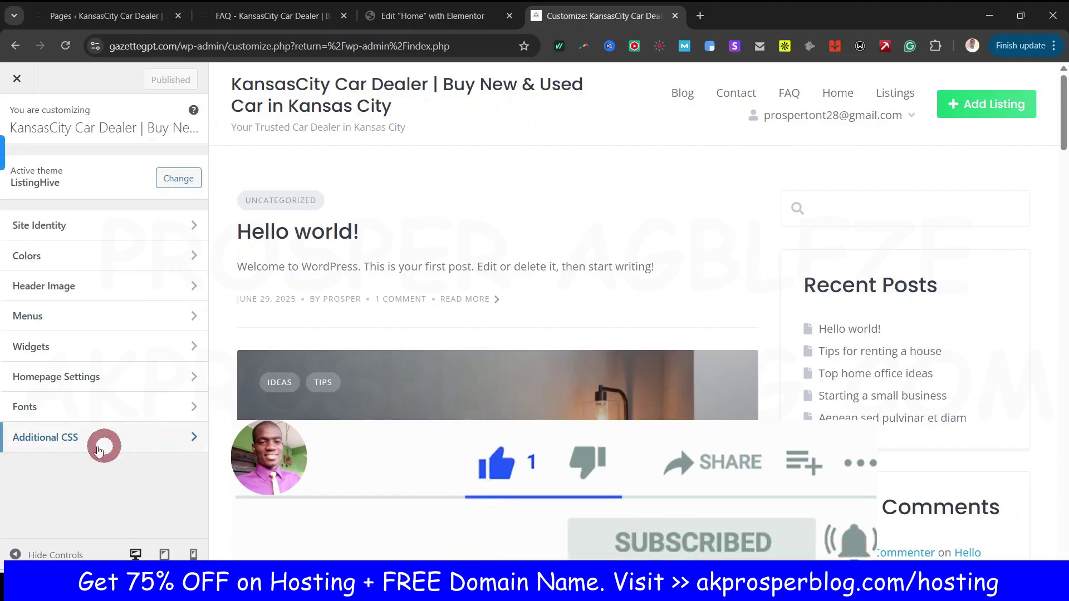
left_click(68, 441)
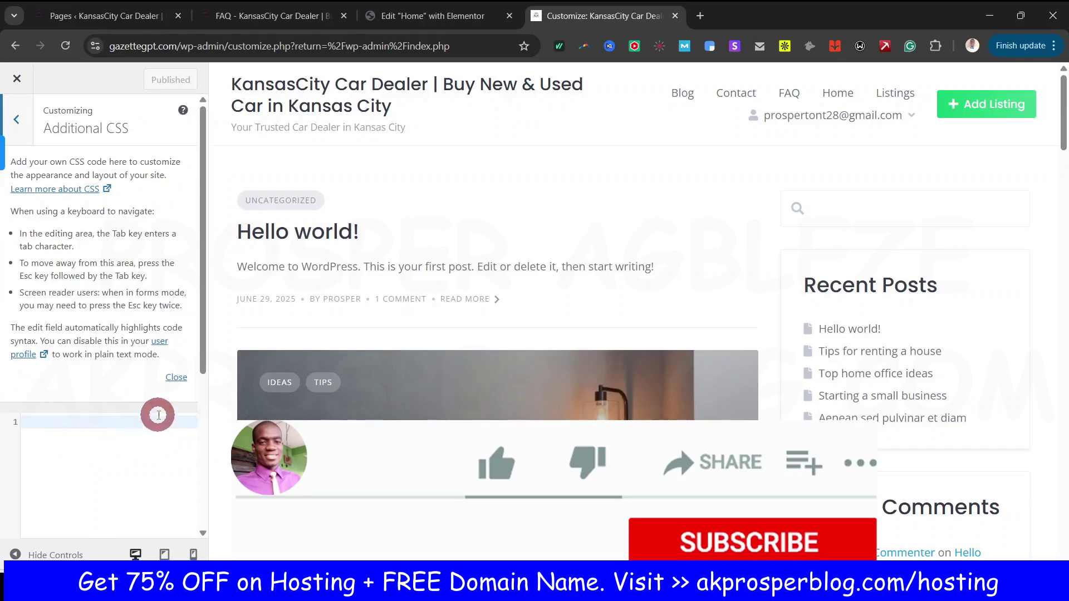
scroll(158, 414, "down", 4)
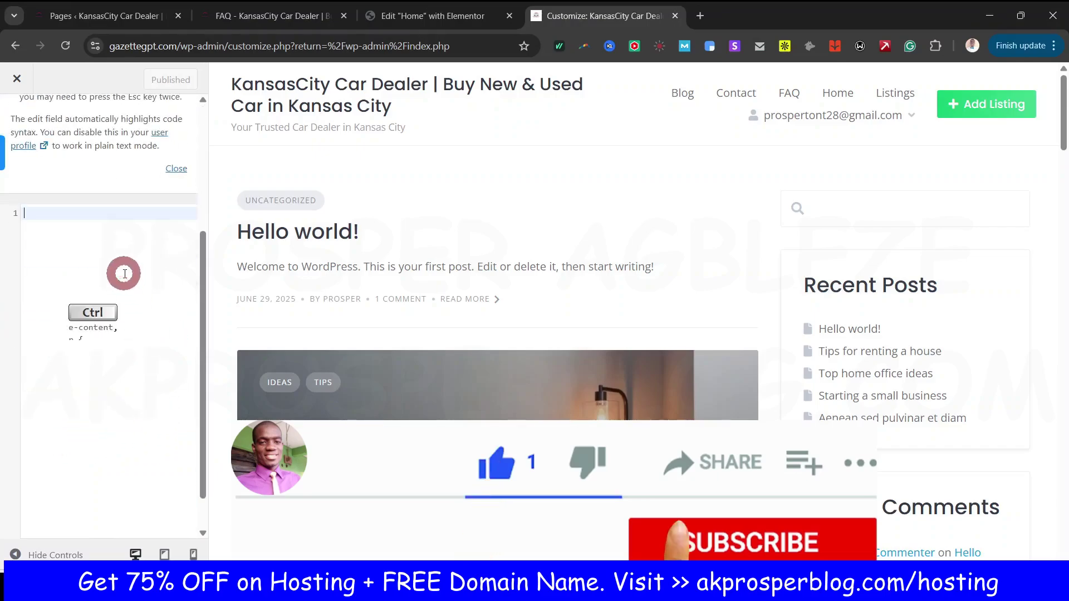
type(".home .site-content, .home .container { padding: 0 !important; } .home .container { width: 100% !important }  /* below is for faq page */ .faq .site-content, .faq .container { padding: 0 !important; } .faq .container { width: 100% !important }  /* below is for contact page */ .contact .site-content, .contact .container { padding: 0 !important; } .contact .container { width: 100% !important }")
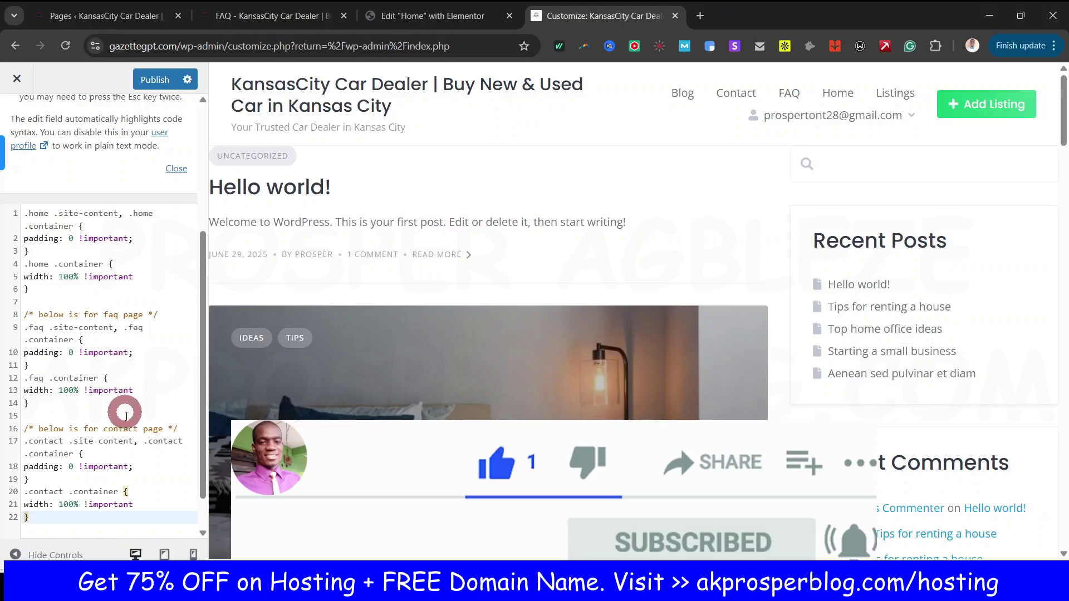
scroll(127, 418, "down", 1)
left_click(164, 78)
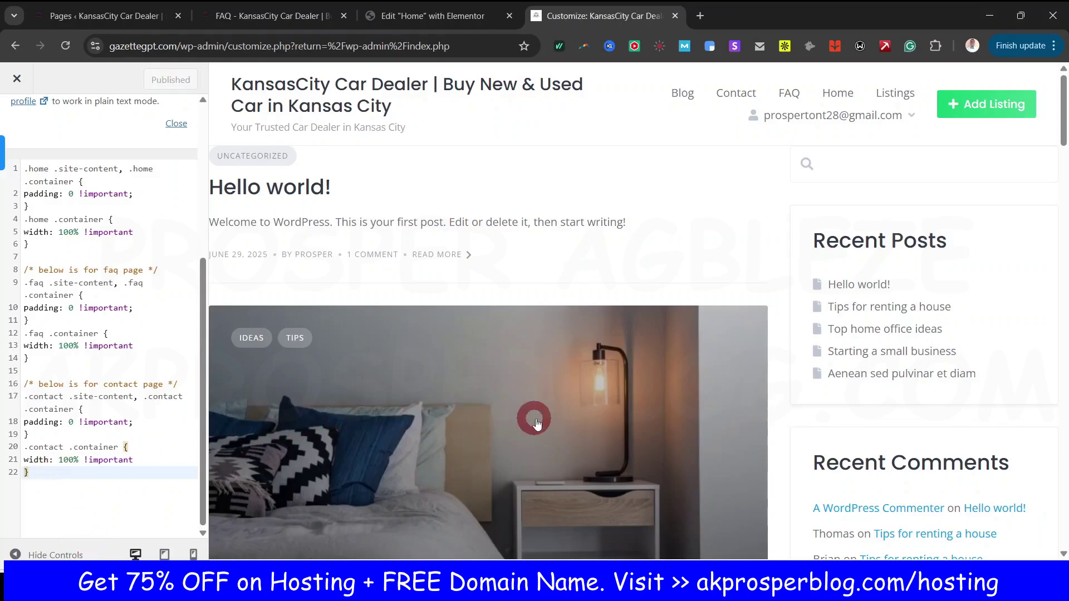
scroll(115, 338, "up", 5)
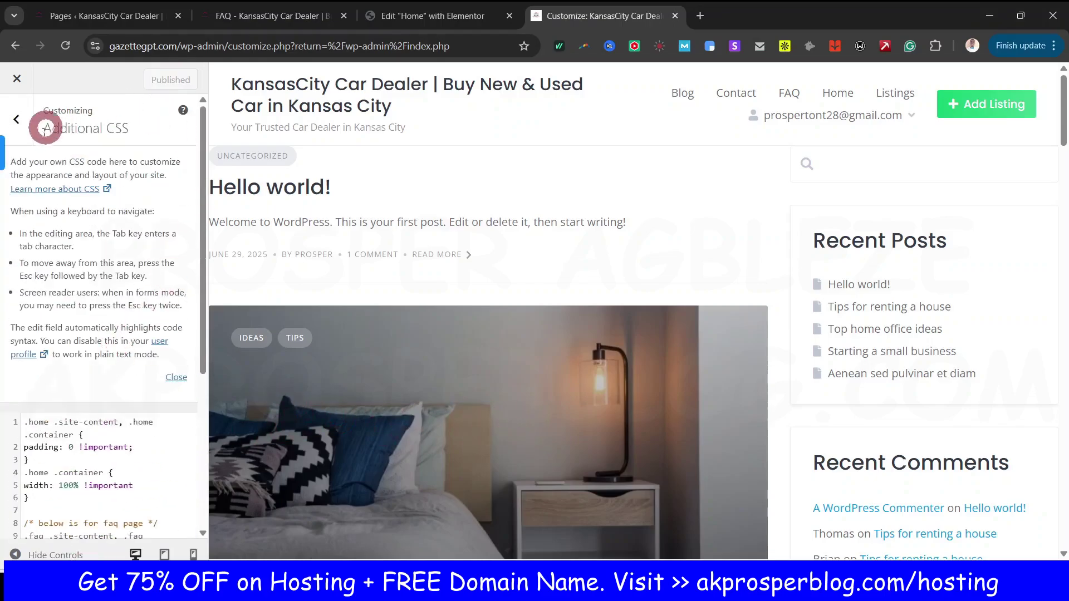
left_click(26, 119)
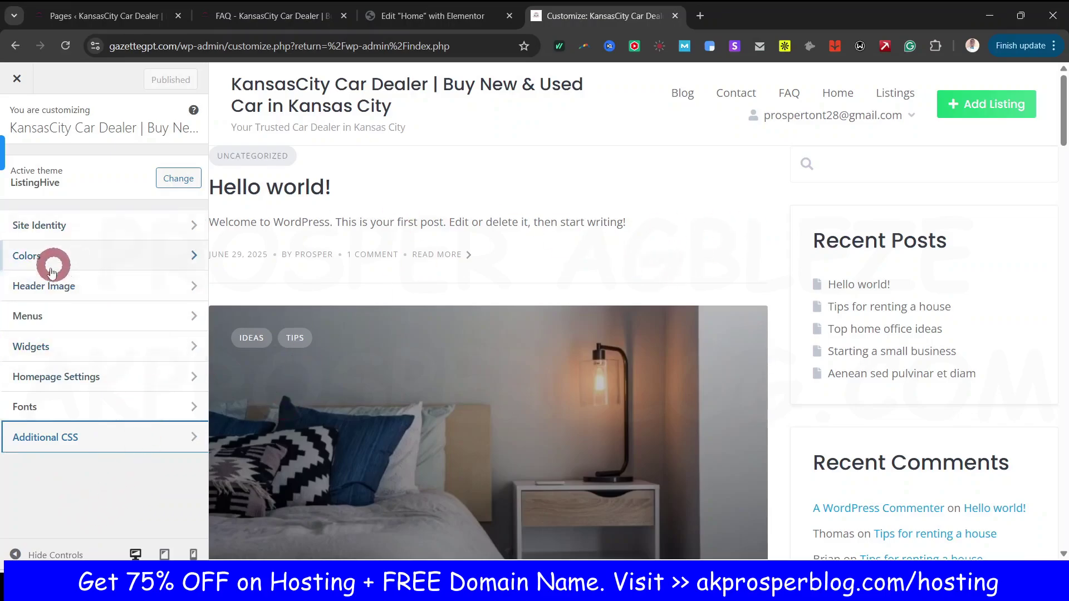
Step: Preview the Home page in the Customizer, open the Site Identity settings at the empty Copyright Notice, and inspect the page's footer
left_click(839, 89)
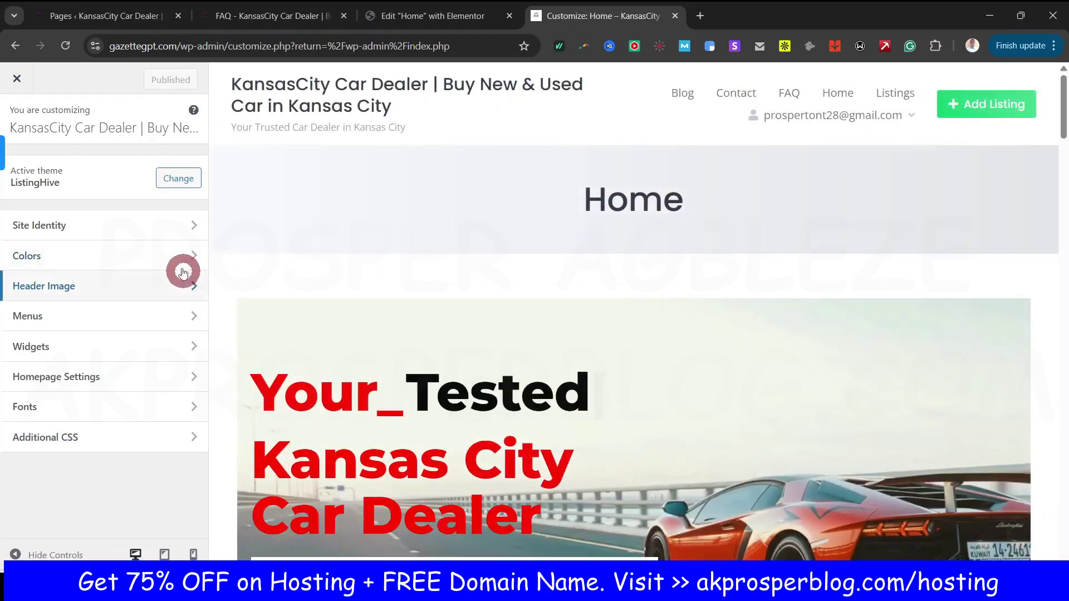
left_click(79, 221)
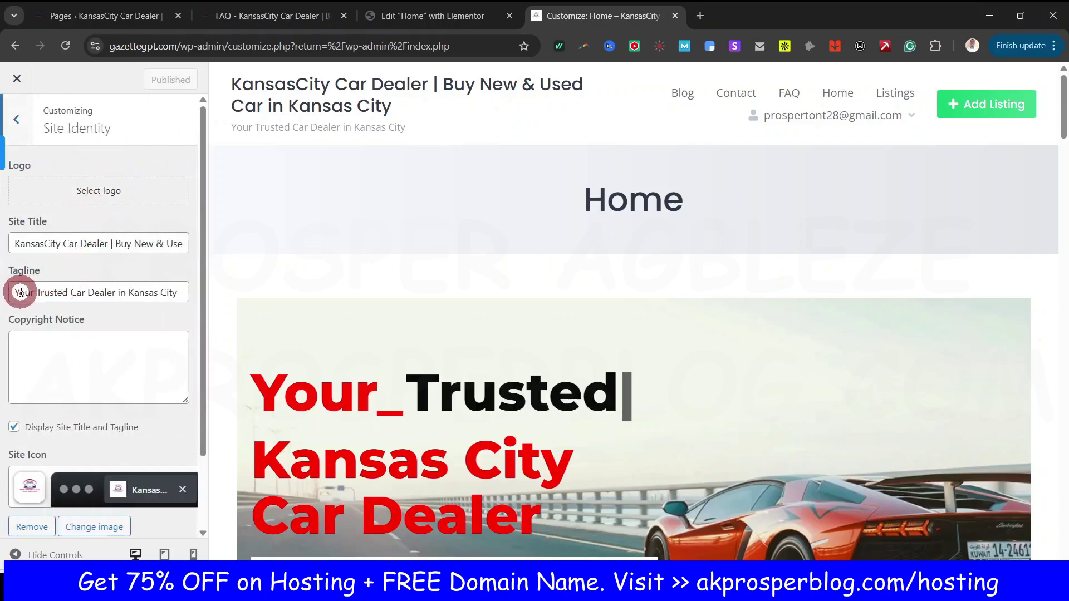
left_click(77, 364)
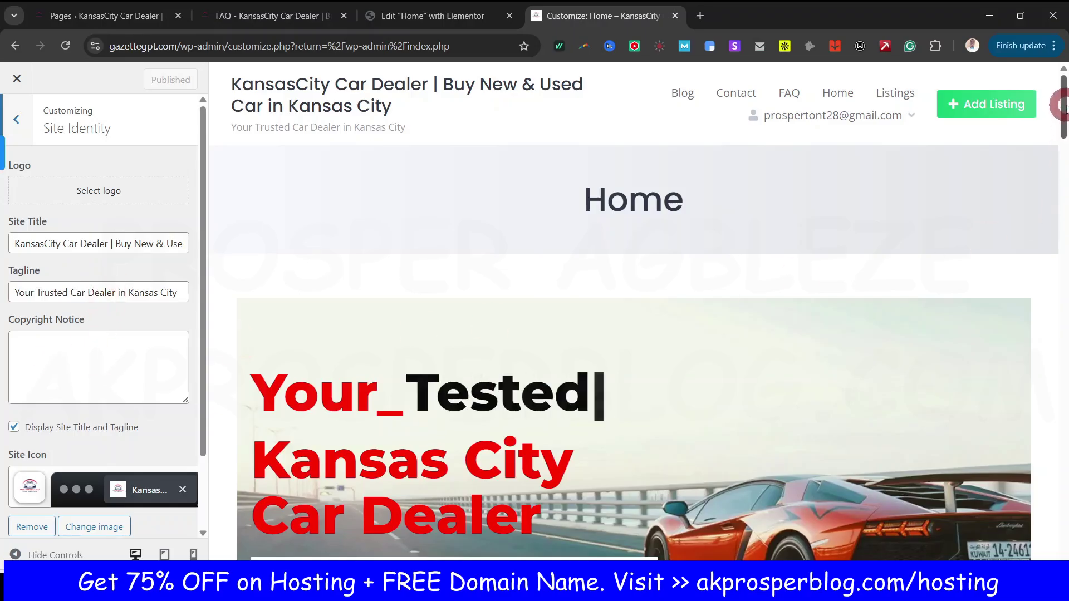
left_click_drag(1064, 105, 1061, 557)
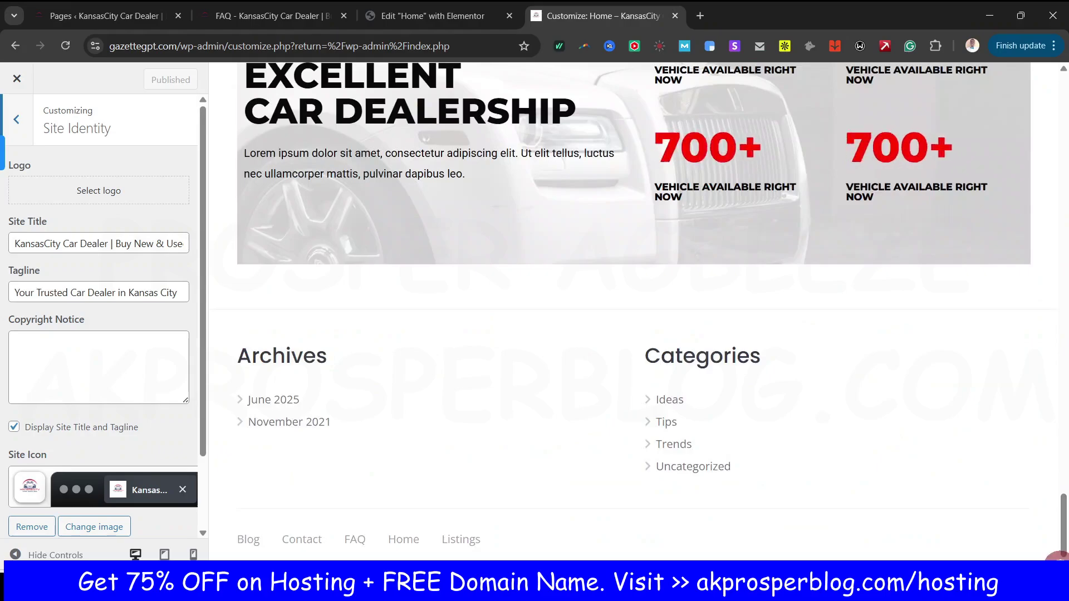
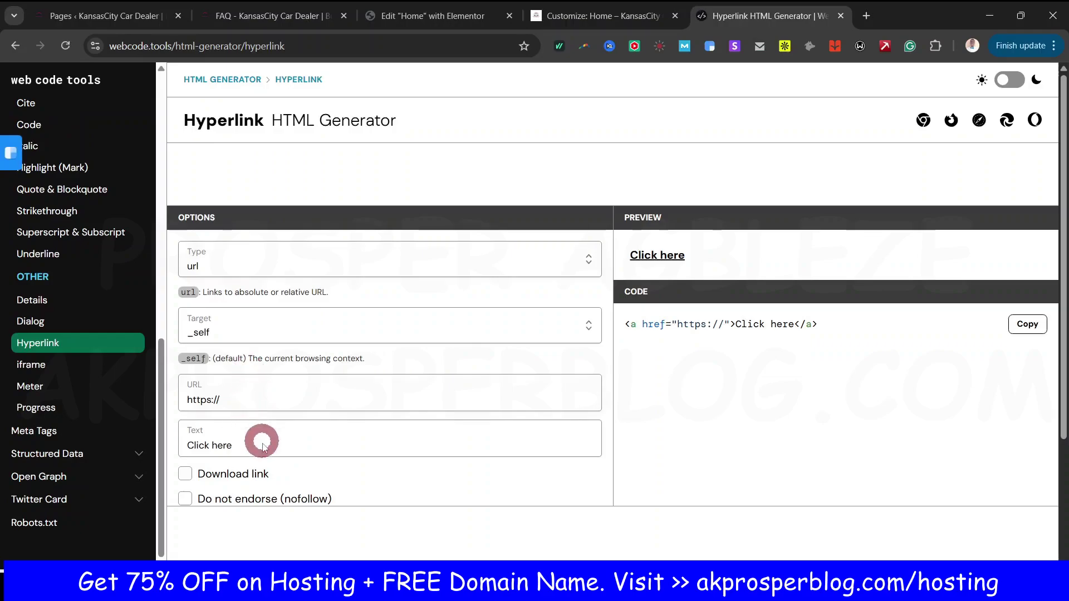
left_click(267, 445)
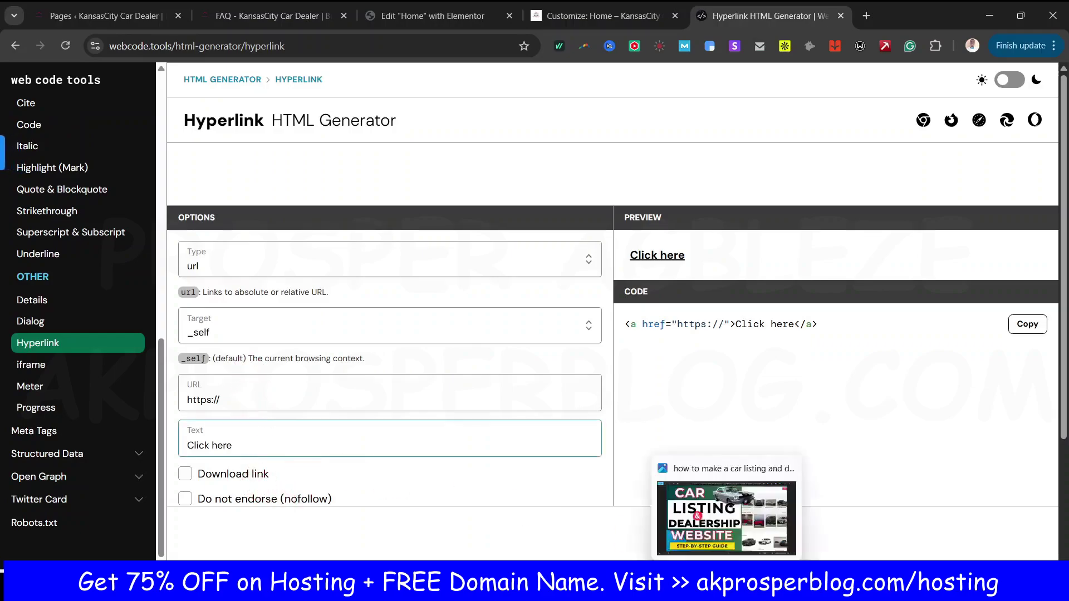
key("ctrl+a")
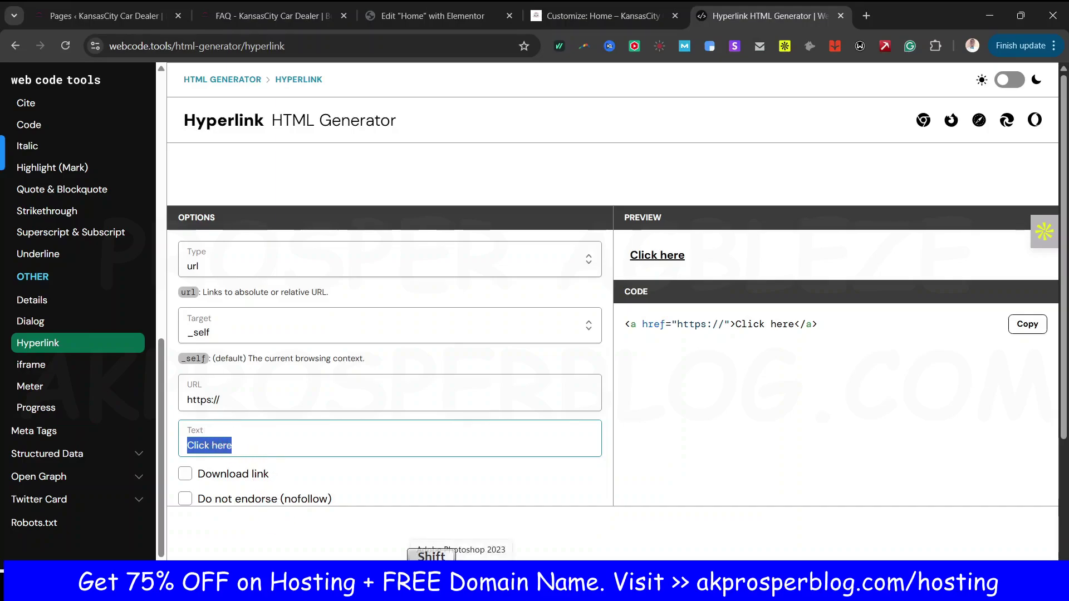
type("Prosper")
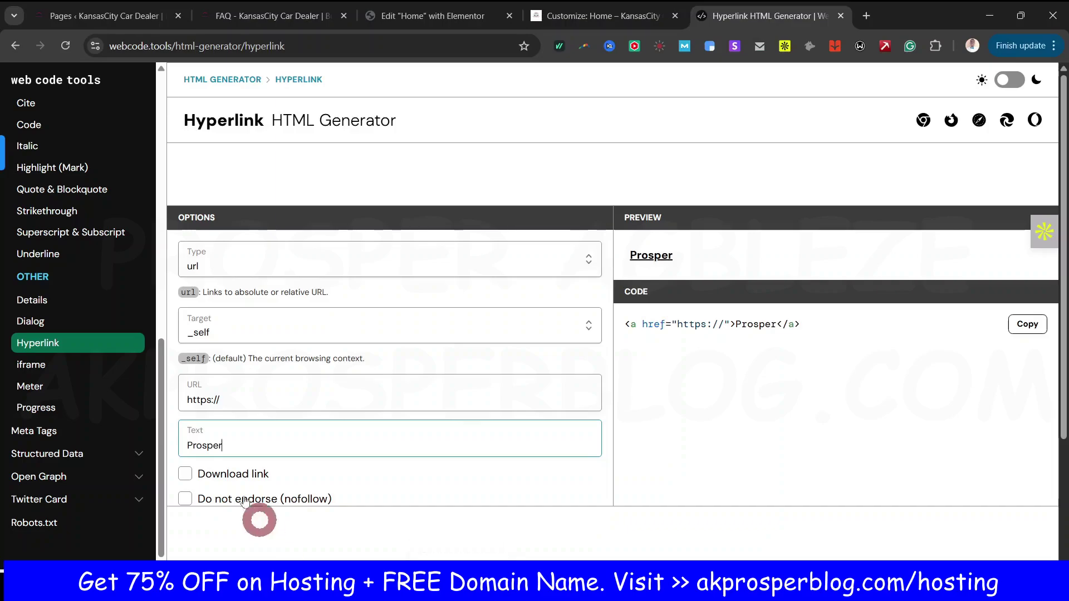
left_click(261, 390)
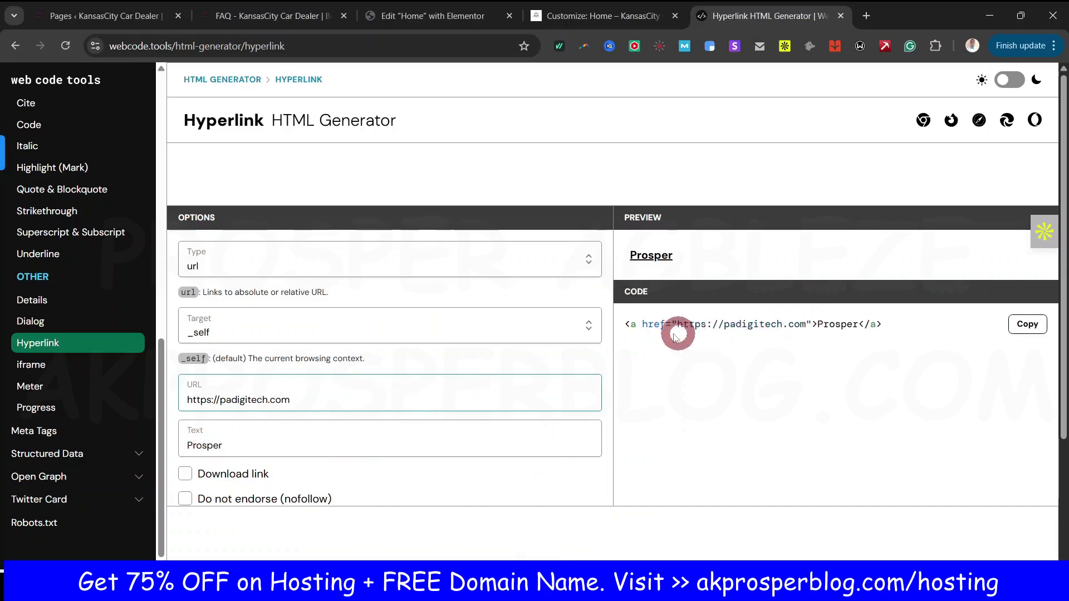
Step: Copy the generated hyperlink code and paste it over the designer's name in the Customizer's Copyright Notice
left_click_drag(626, 333, 899, 328)
key("ctrl+c")
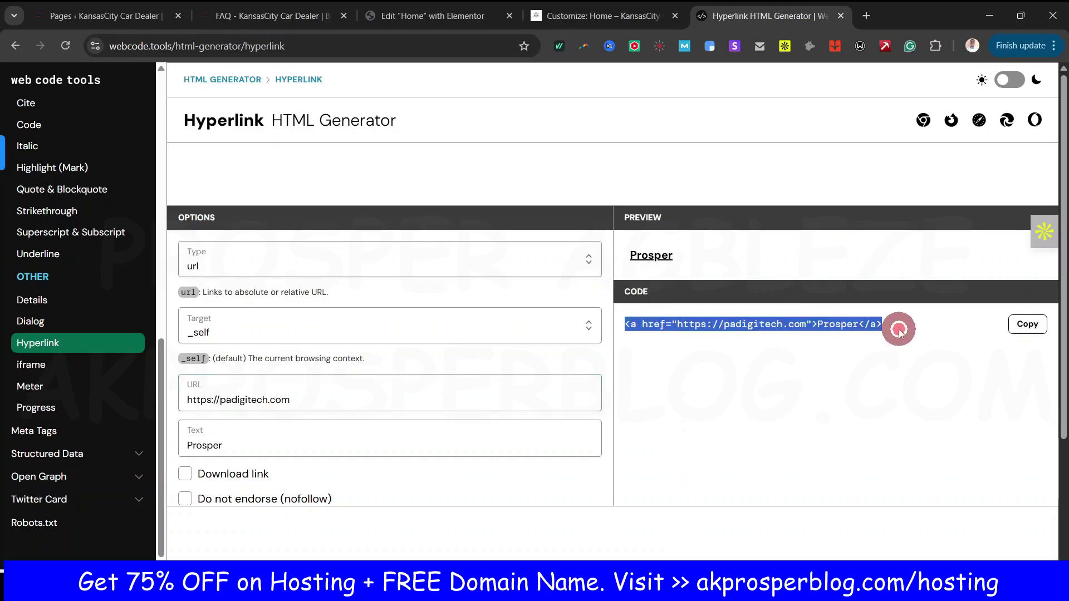
left_click(846, 391)
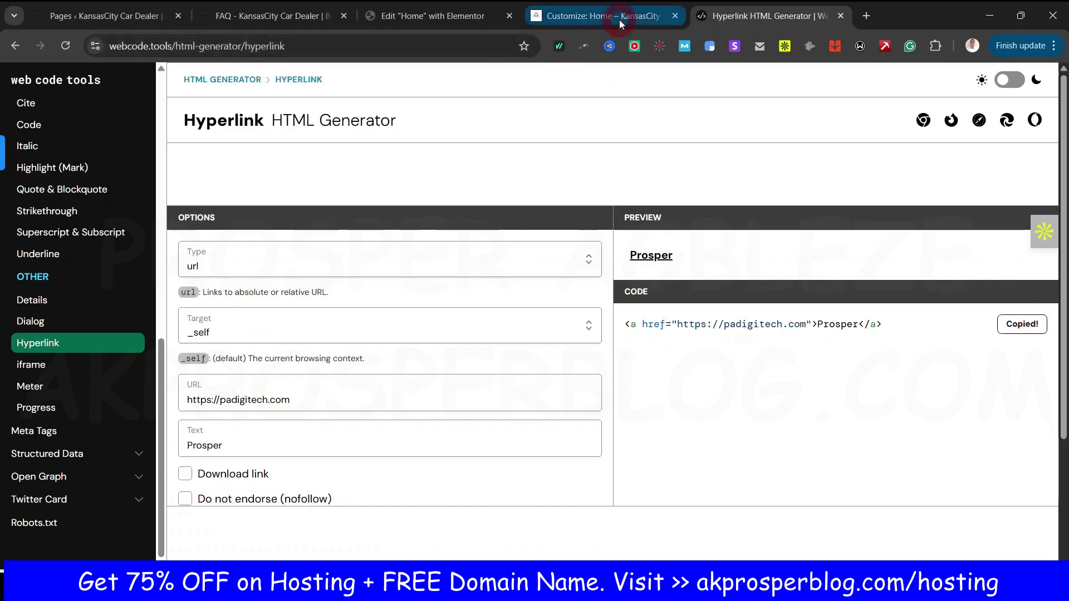
left_click(598, 16)
left_click(147, 390)
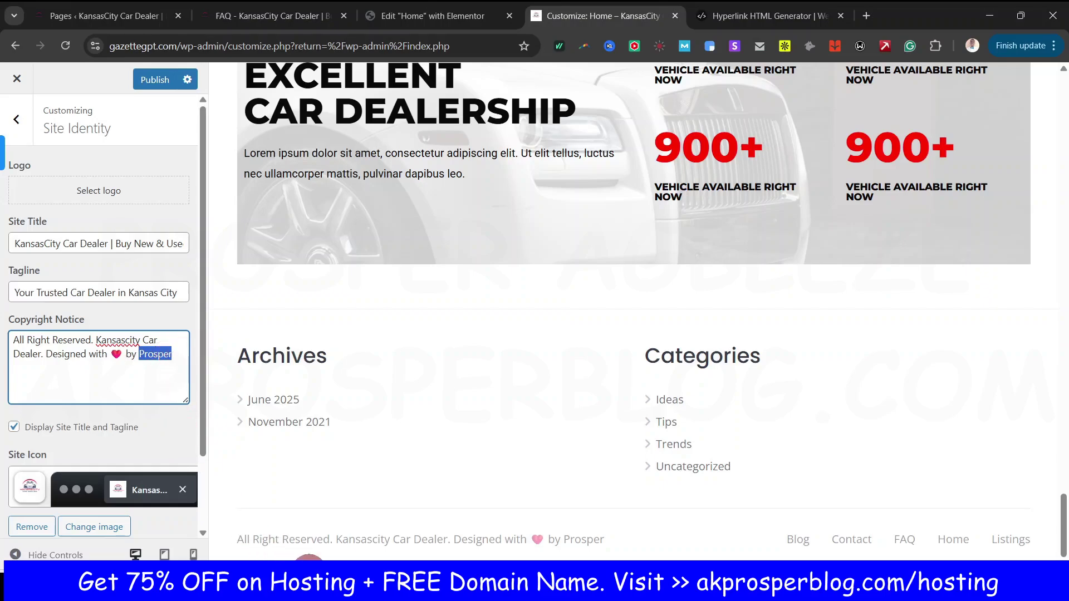
key("ctrl+v")
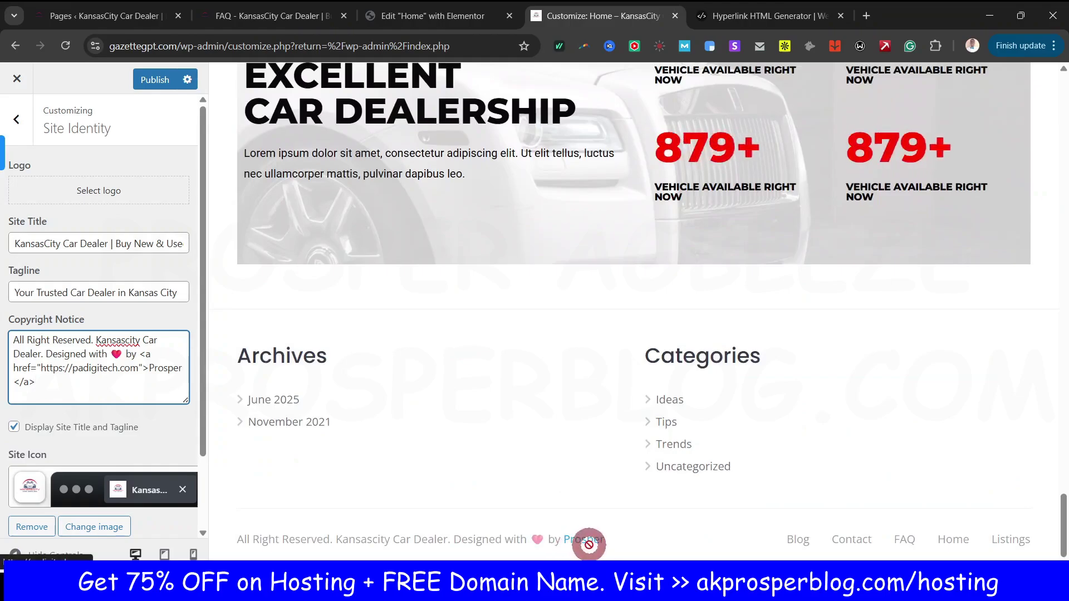
Step: Look through the Hyperlink HTML Generator's options and link types, and return to the Customizer
left_click(750, 28)
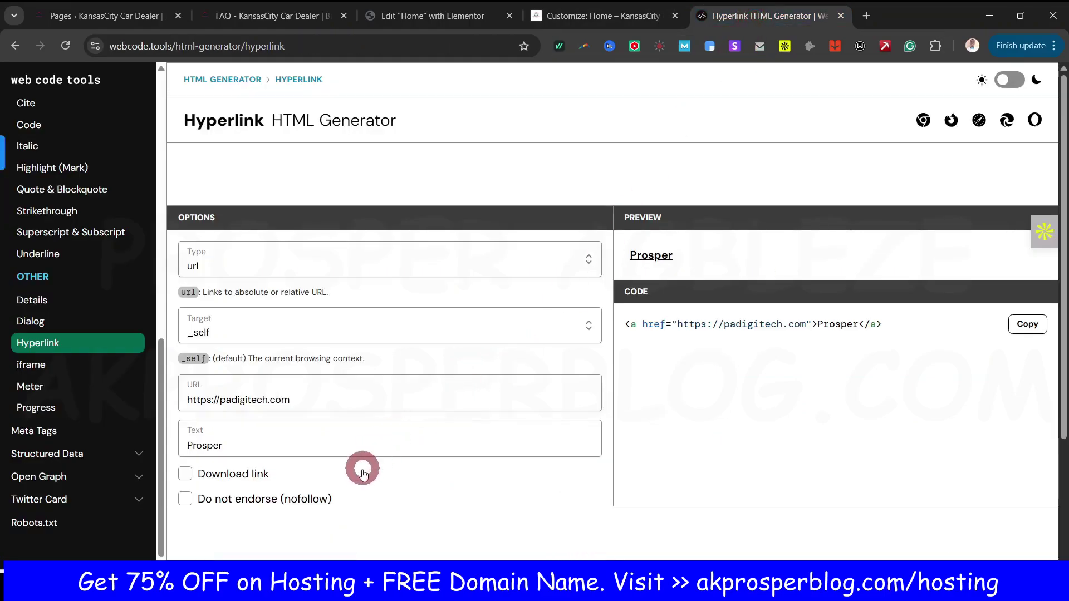
scroll(361, 473, "down", 3)
scroll(286, 403, "up", 3)
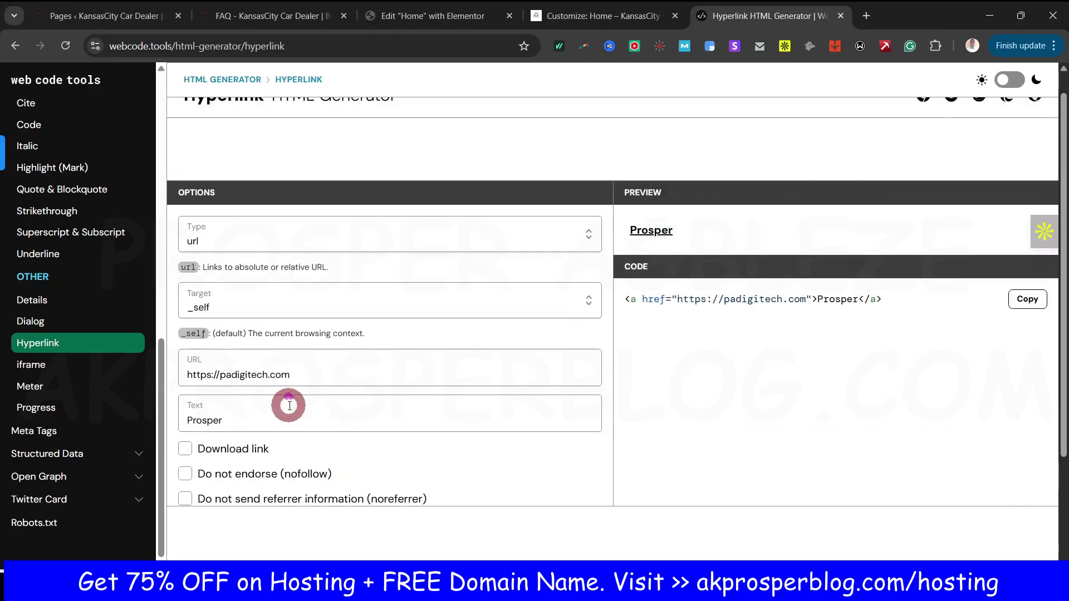
left_click(252, 311)
left_click(245, 381)
left_click(316, 240)
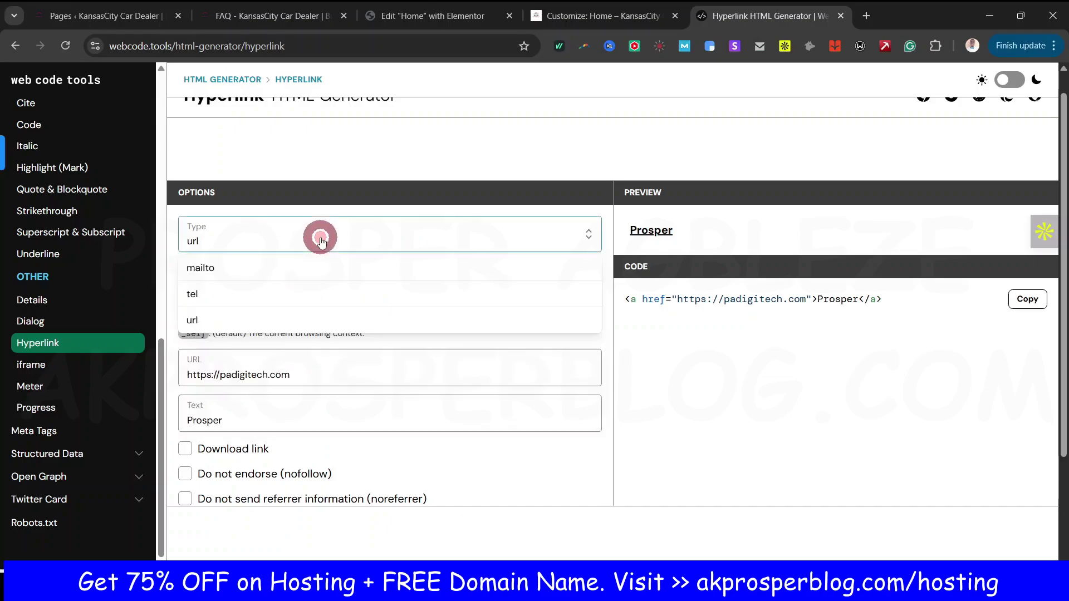
left_click(847, 432)
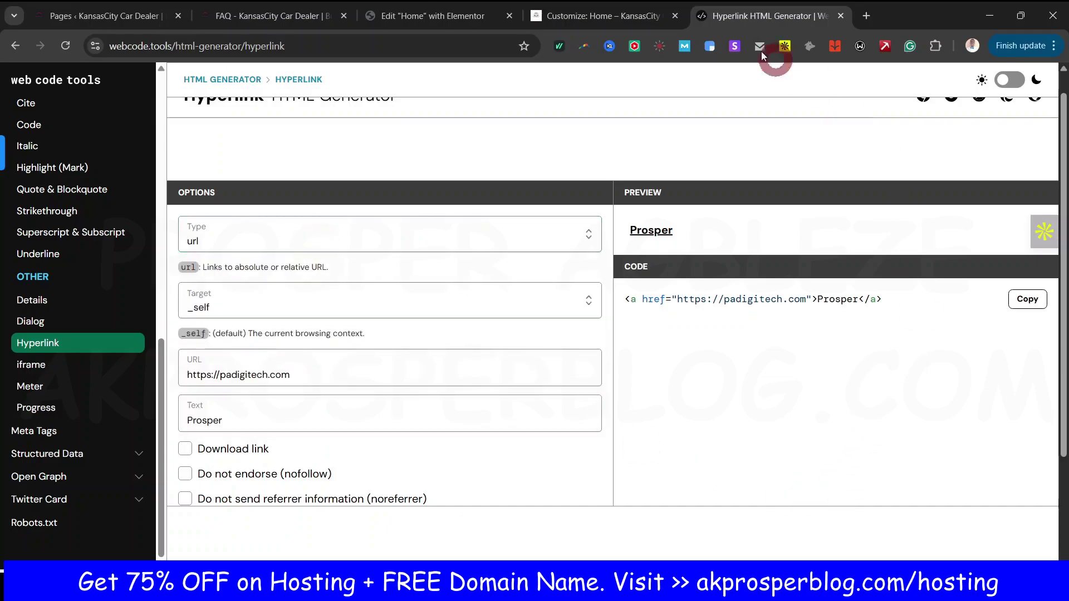
left_click(595, 23)
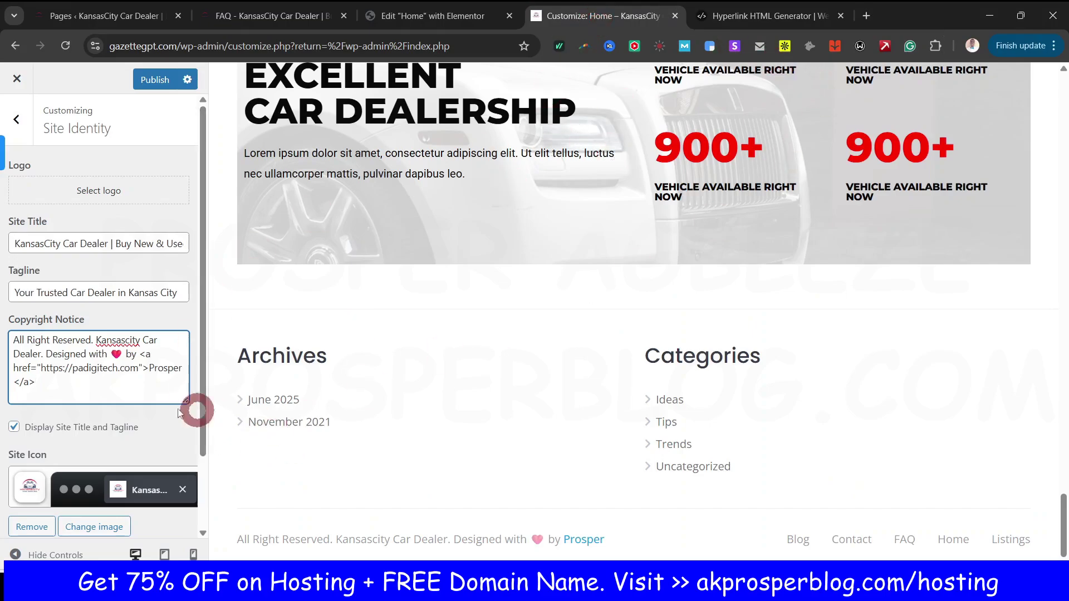
Step: Open the Site Identity logo selection and pick KANSASCITY-CAR-DEALER-LOGO.png in the media library
scroll(90, 449, "down", 1)
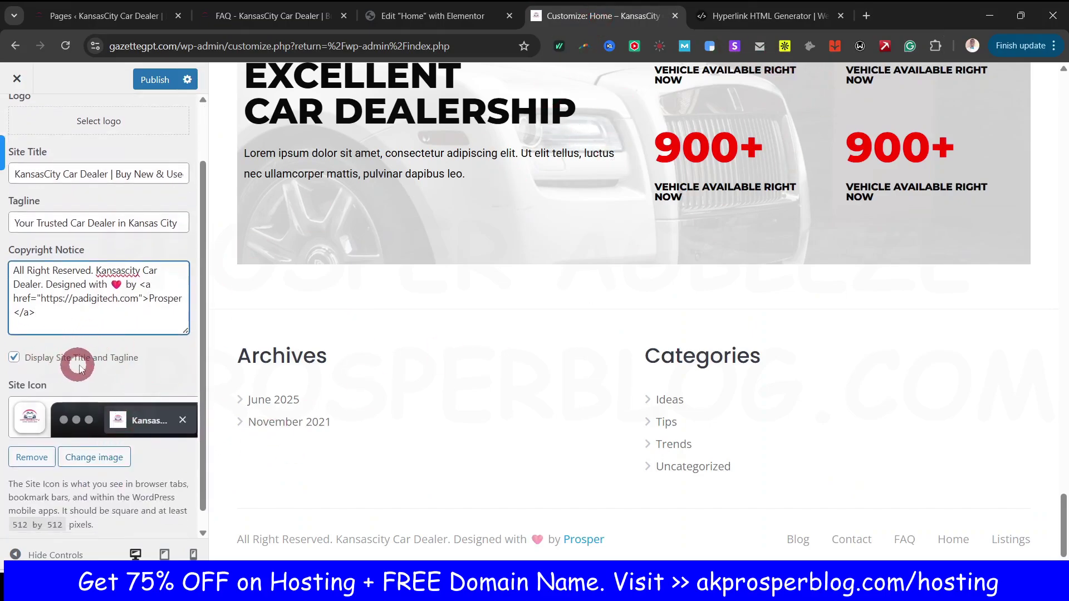
scroll(119, 412, "down", 1)
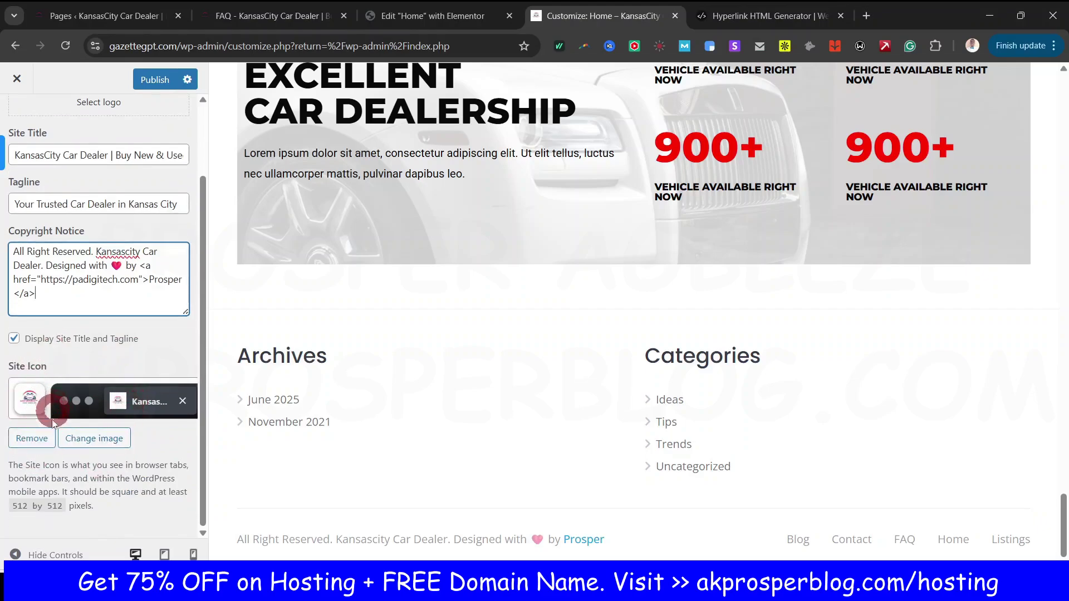
scroll(53, 423, "up", 2)
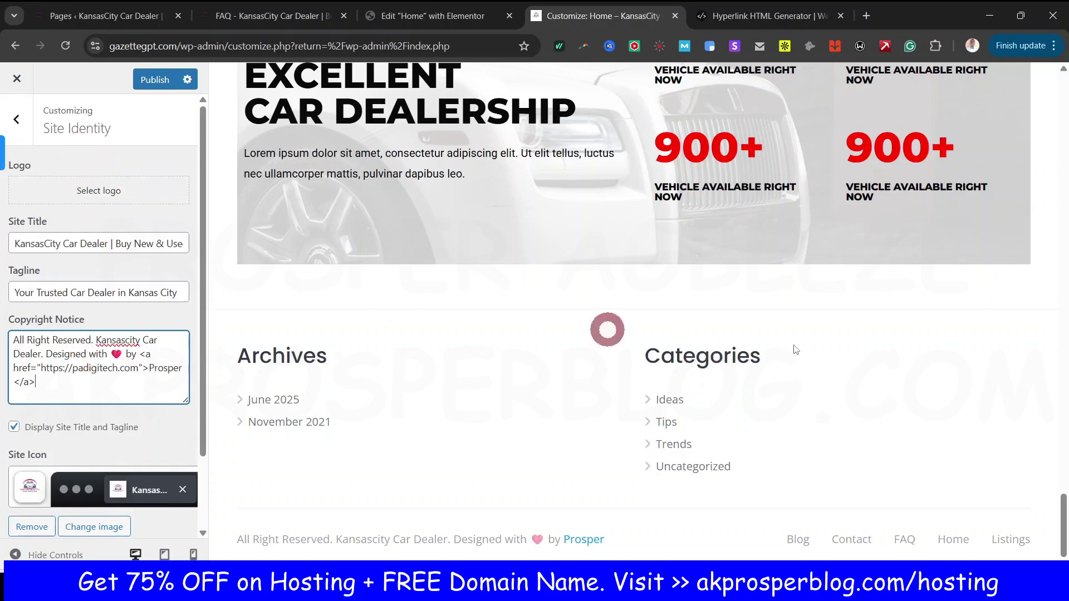
left_click_drag(1059, 547, 1060, 105)
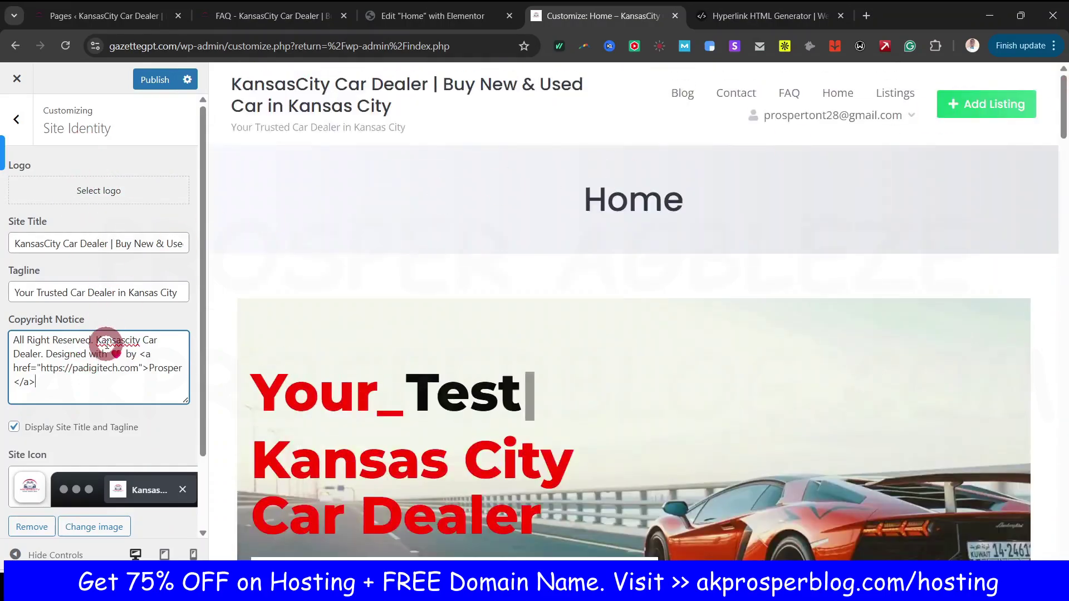
left_click(99, 189)
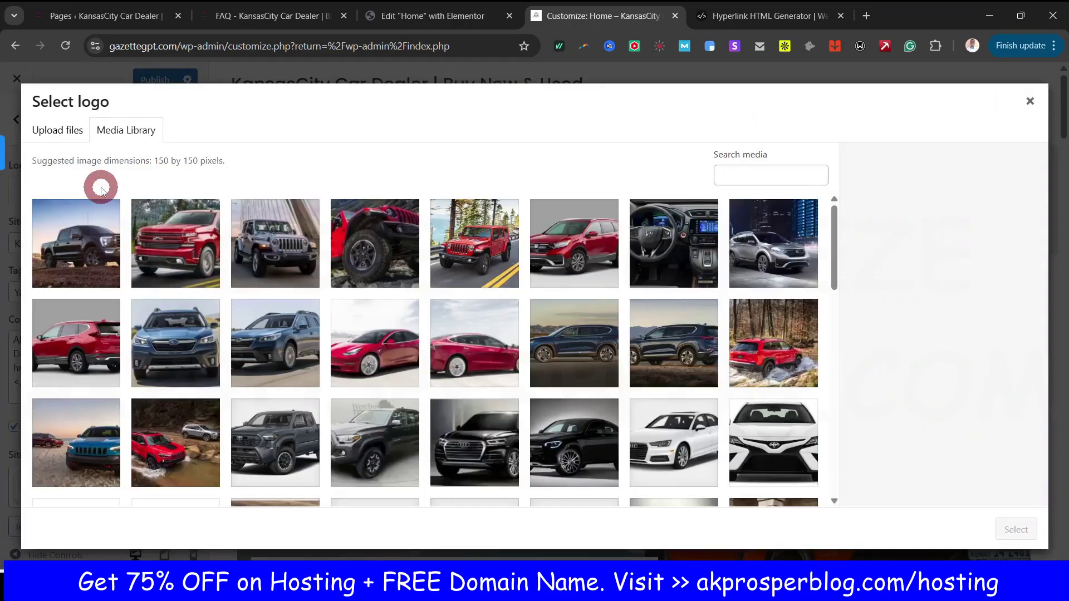
scroll(238, 342, "down", 10)
scroll(238, 341, "up", 3)
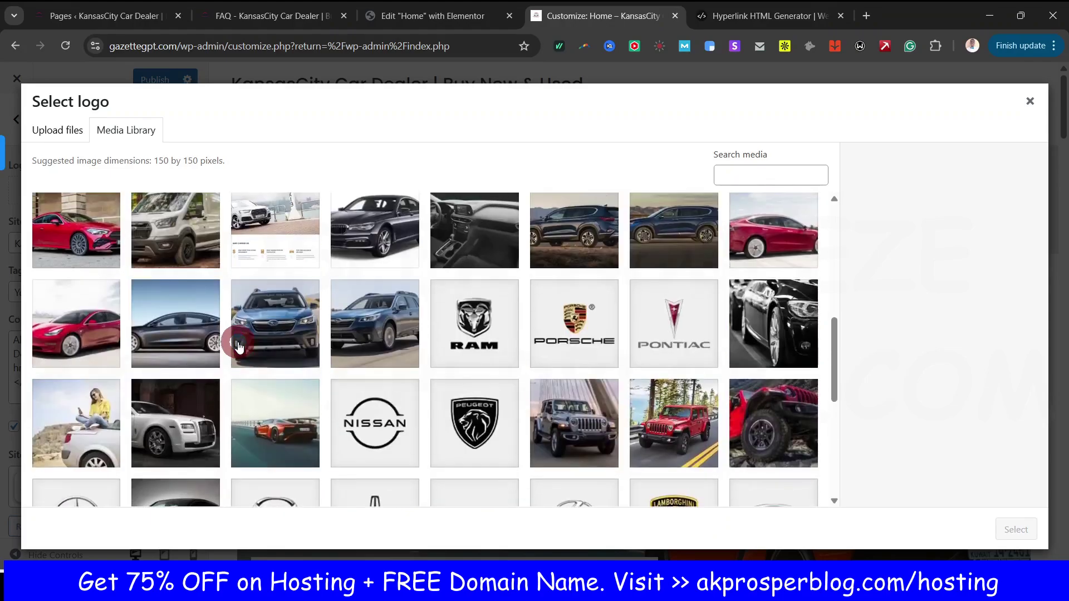
scroll(239, 345, "up", 4)
scroll(239, 345, "down", 12)
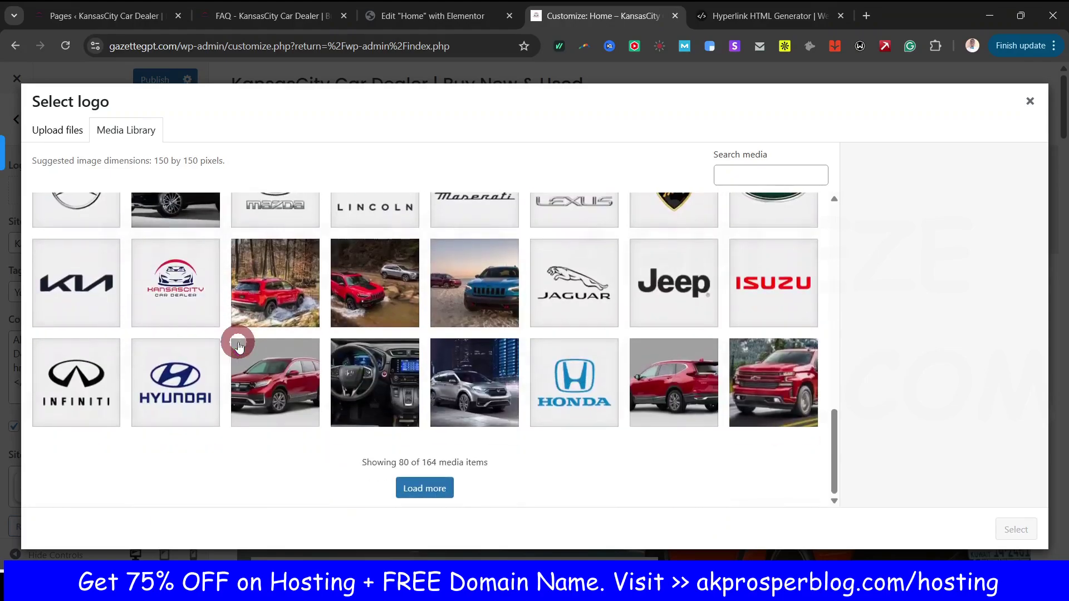
scroll(238, 345, "up", 15)
scroll(239, 345, "down", 10)
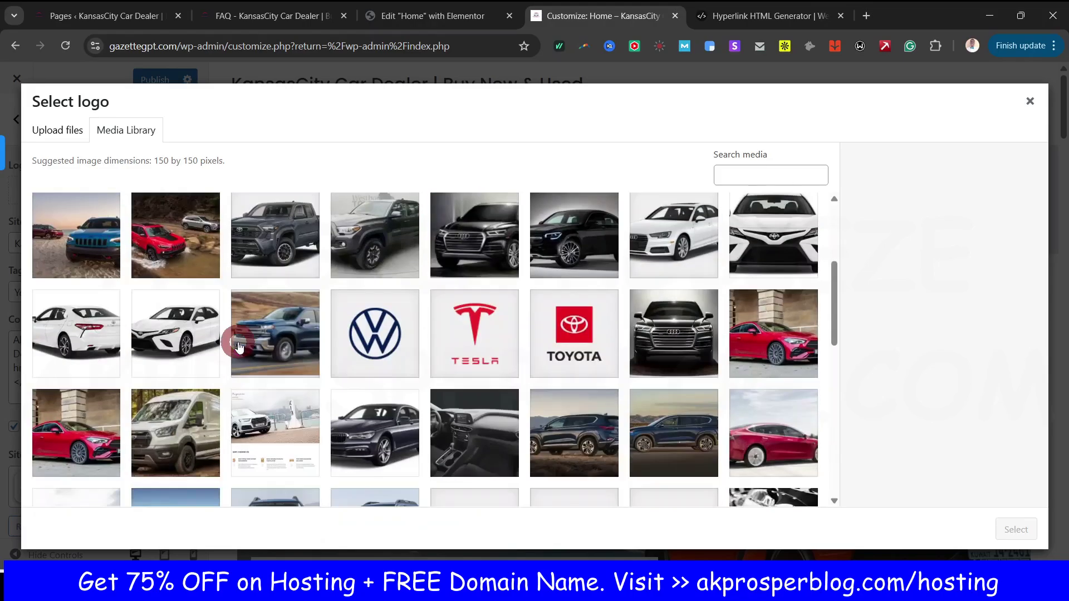
scroll(238, 345, "down", 3)
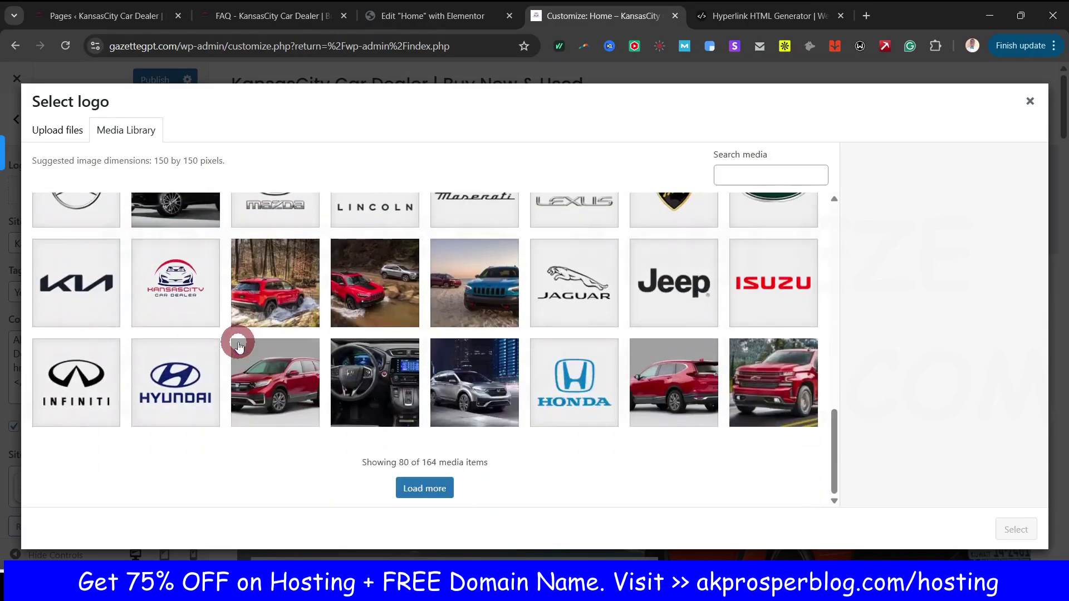
scroll(238, 345, "up", 5)
scroll(236, 341, "down", 5)
left_click(195, 295)
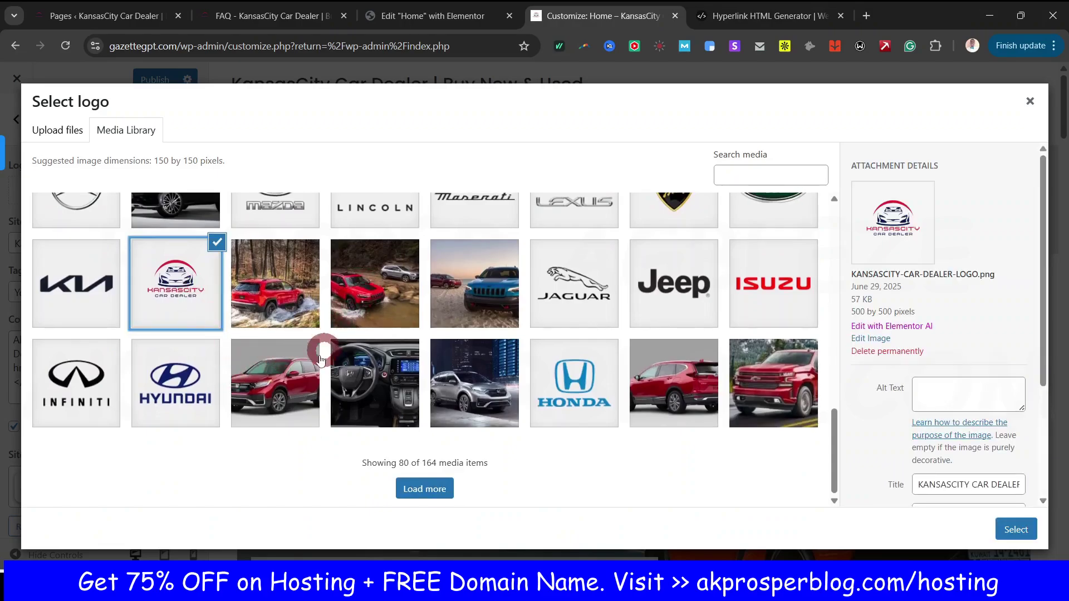
Step: Choose Volkswagen.png as the site logo instead, crop it with the proposed frame, and publish the Site Identity changes
scroll(320, 359, "up", 10)
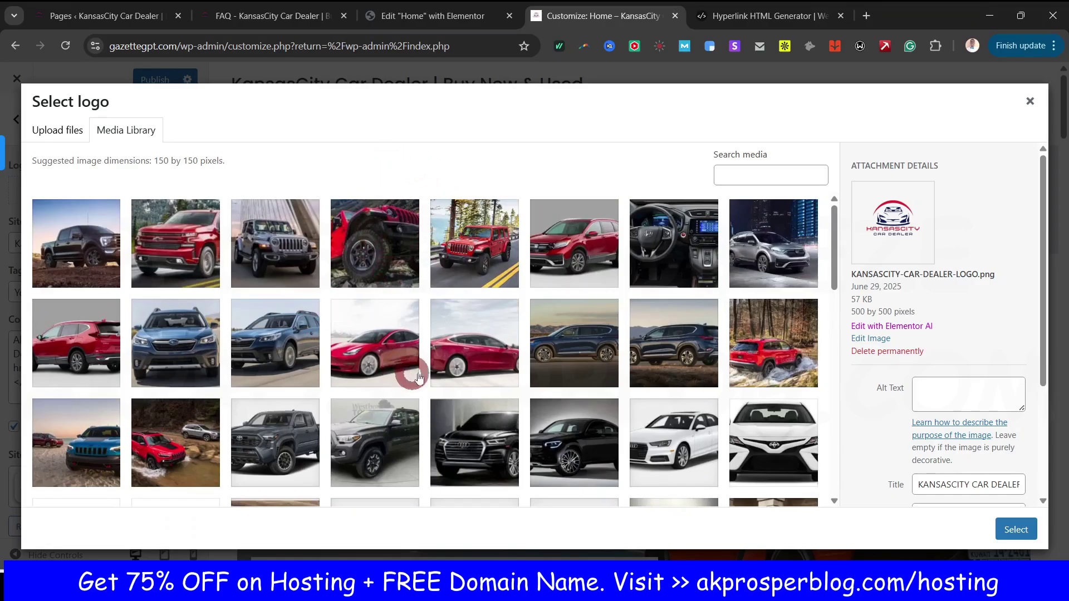
scroll(419, 377, "down", 5)
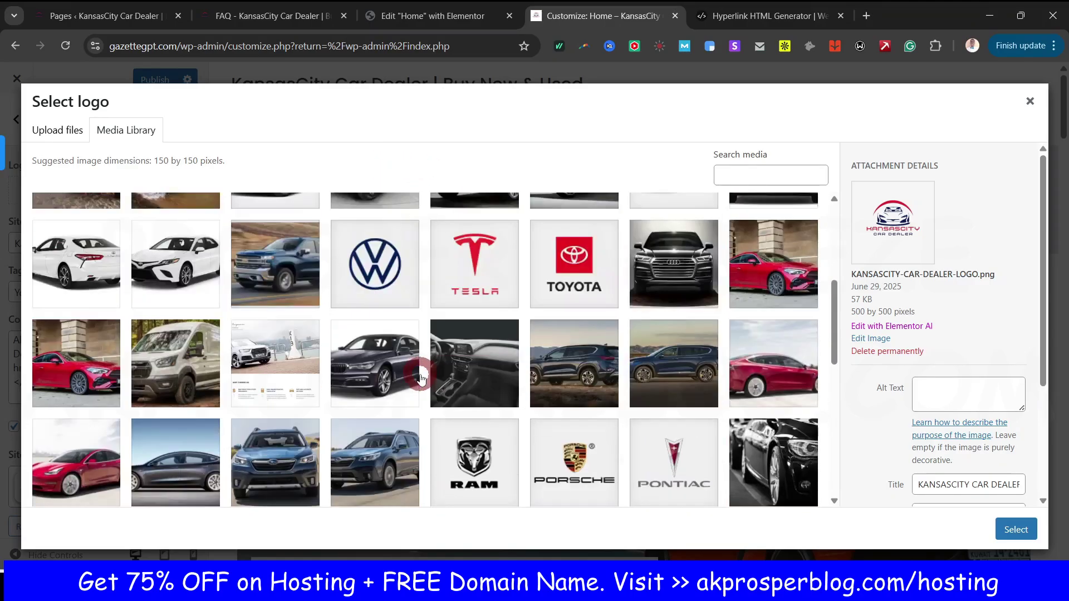
left_click(383, 279)
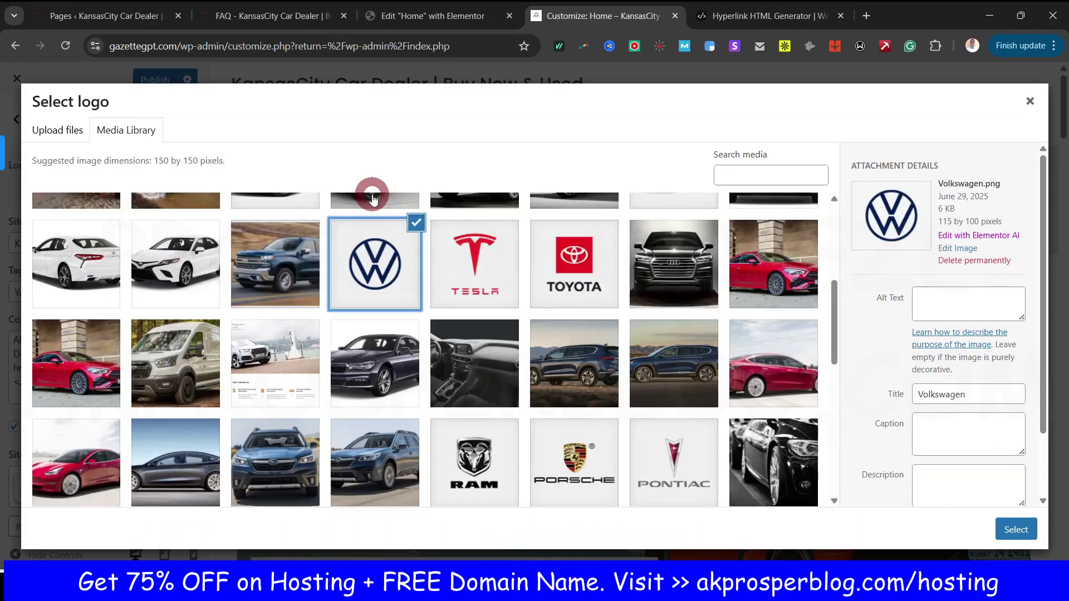
scroll(273, 409, "down", 10)
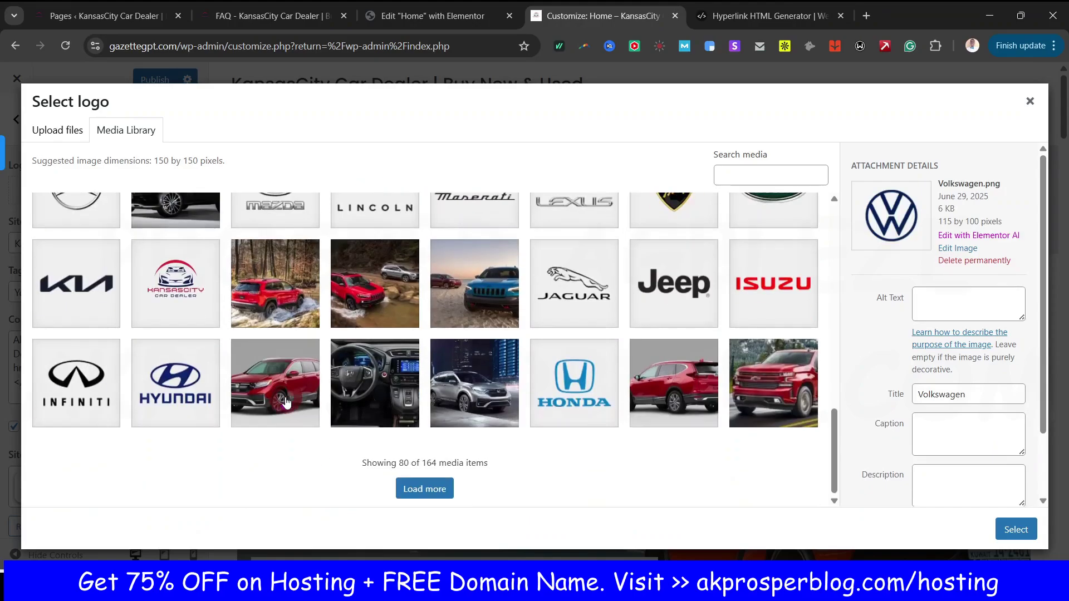
left_click(250, 15)
scroll(220, 218, "up", 15)
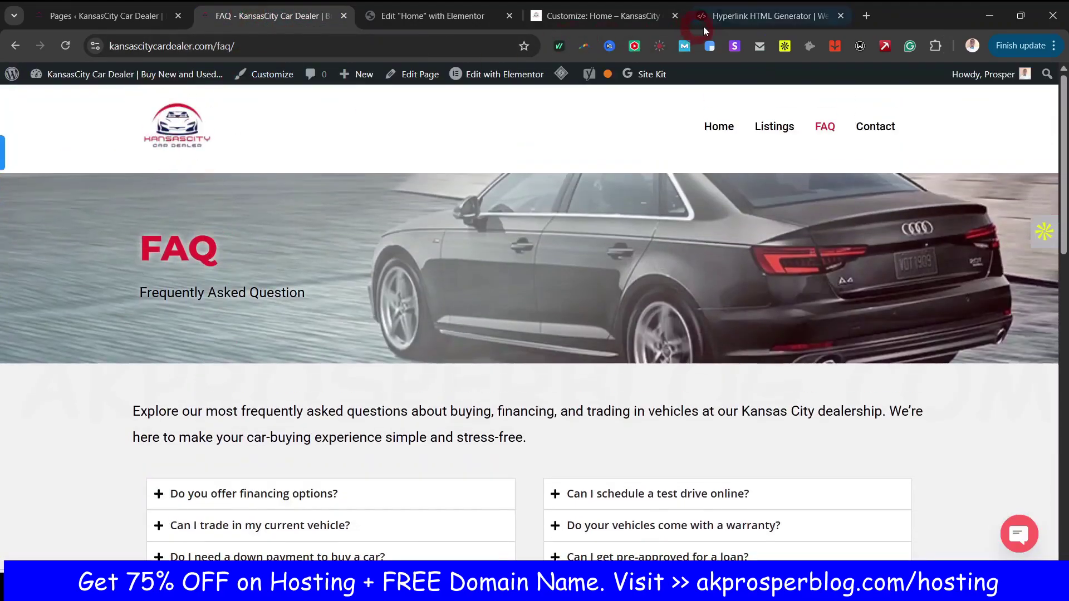
left_click(609, 16)
scroll(364, 253, "up", 4)
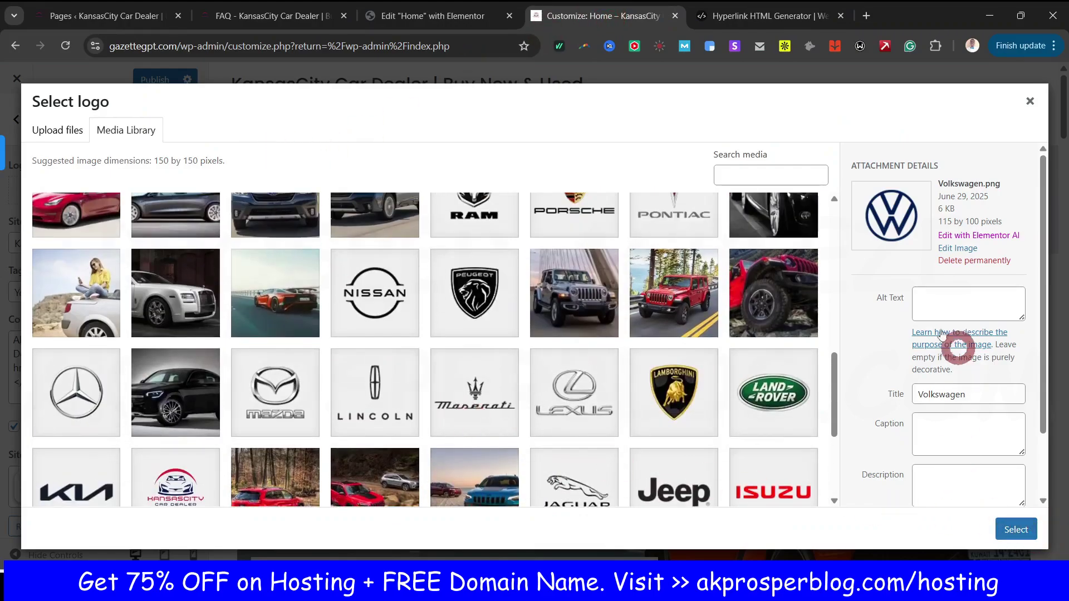
left_click(1018, 531)
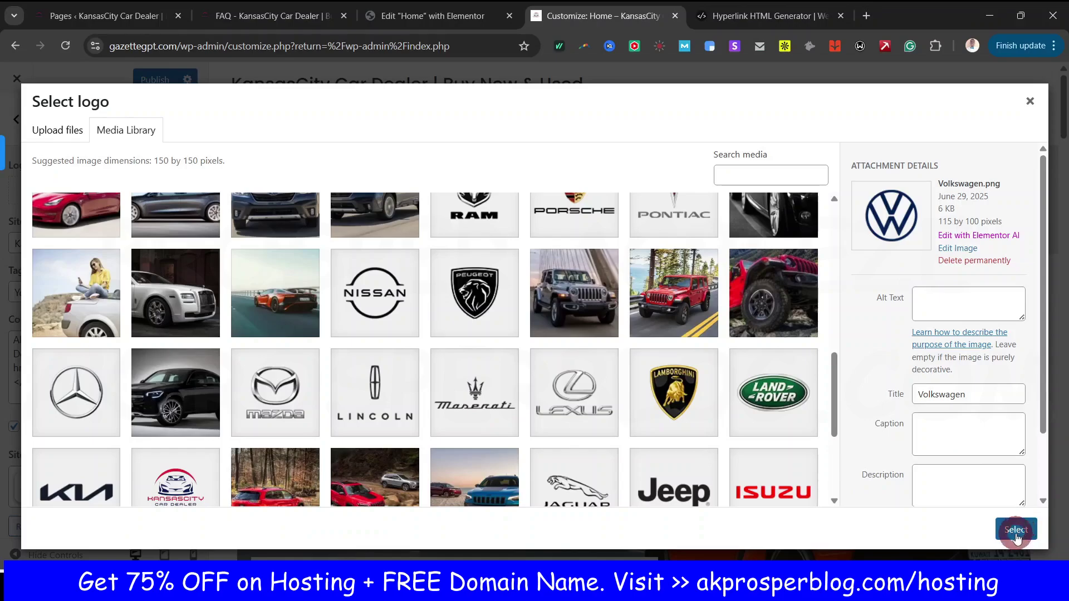
left_click(1016, 530)
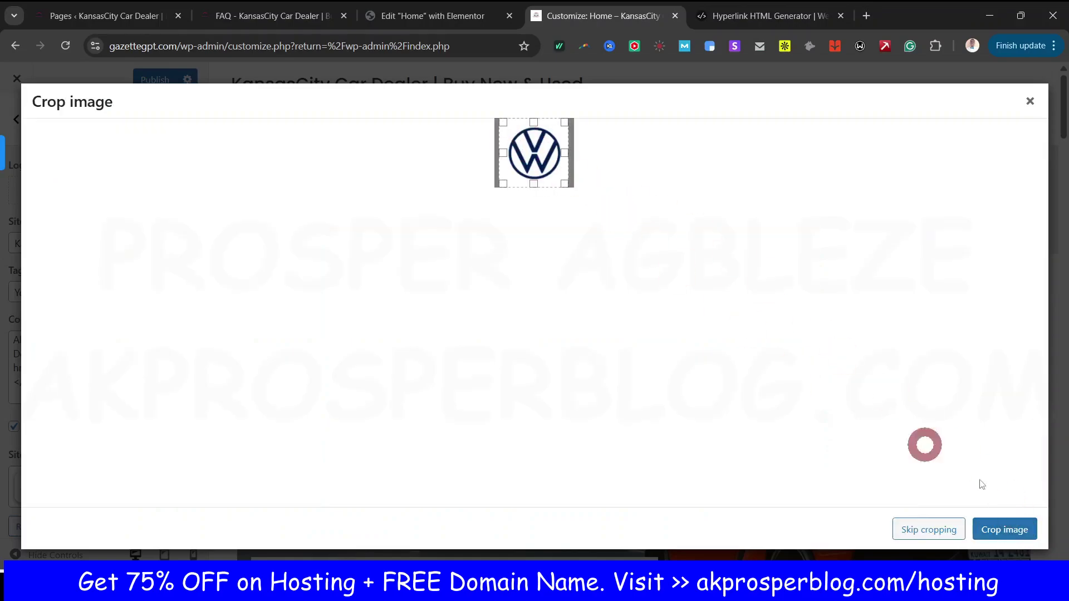
left_click(1011, 530)
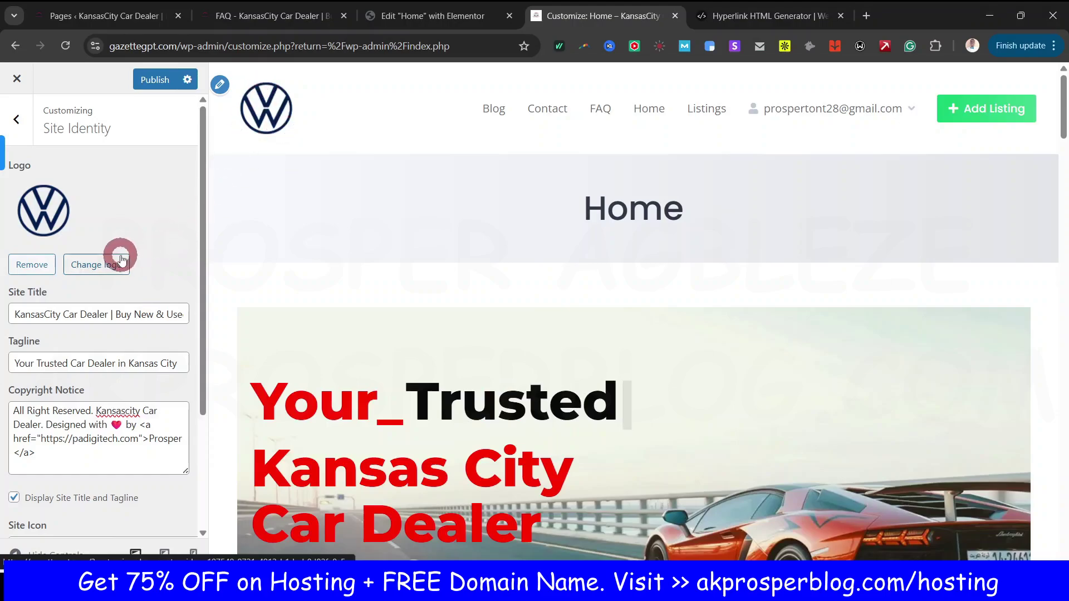
left_click(155, 78)
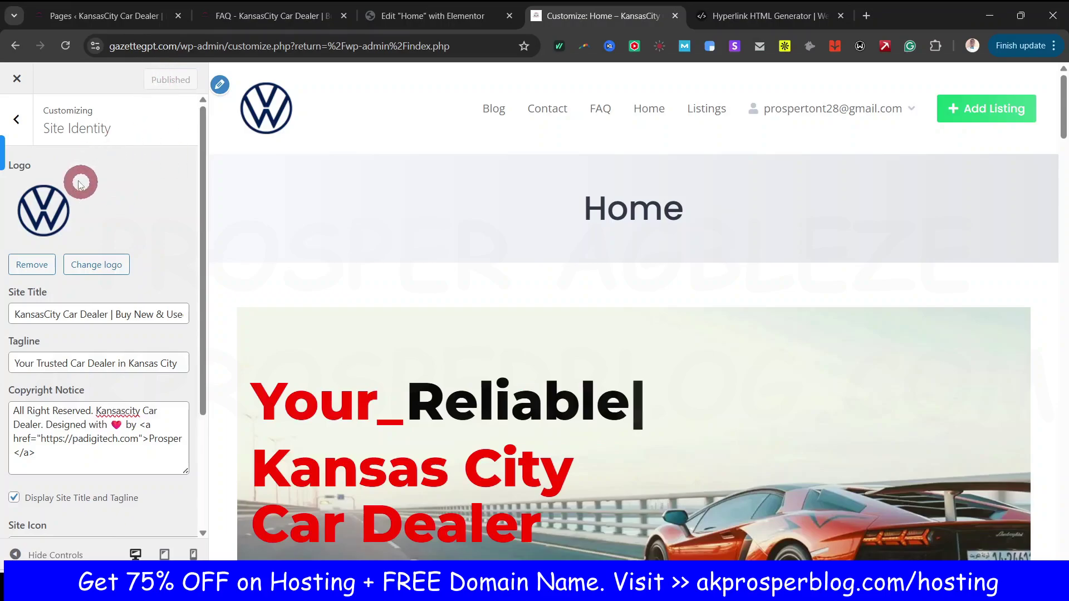
Step: Open the Customizer's Colors settings, preview the Listings page, and examine the reference site's FAQ page for its colors
left_click(18, 118)
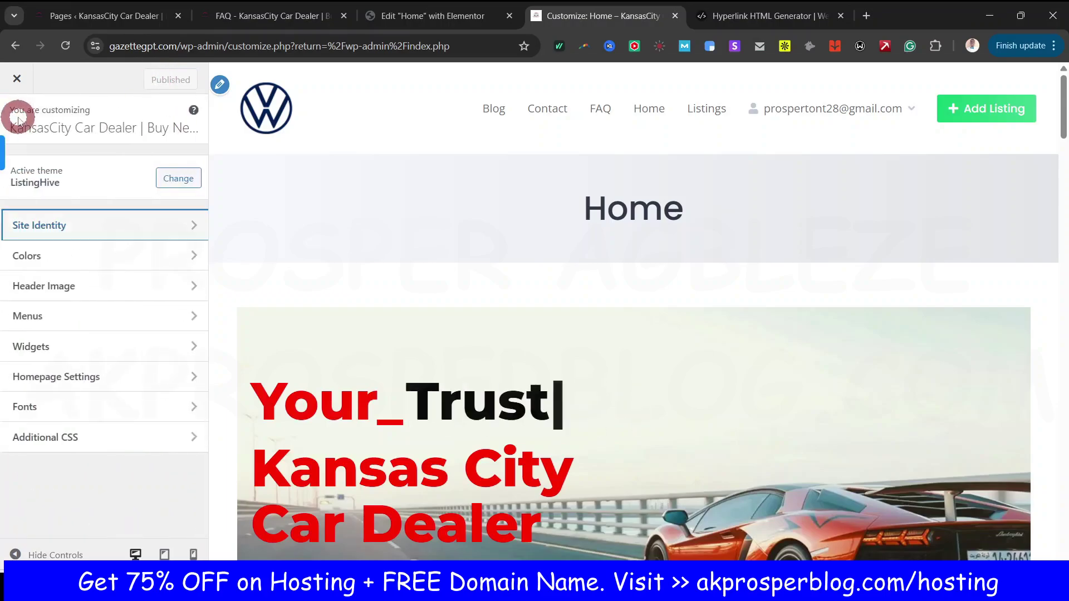
left_click(64, 257)
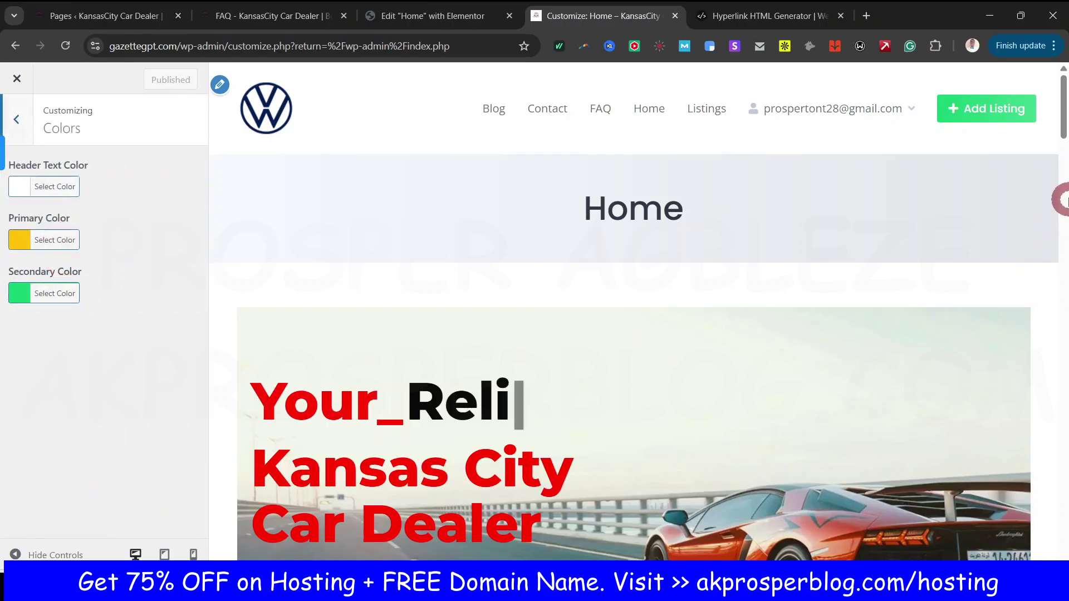
left_click_drag(1060, 122, 1060, 78)
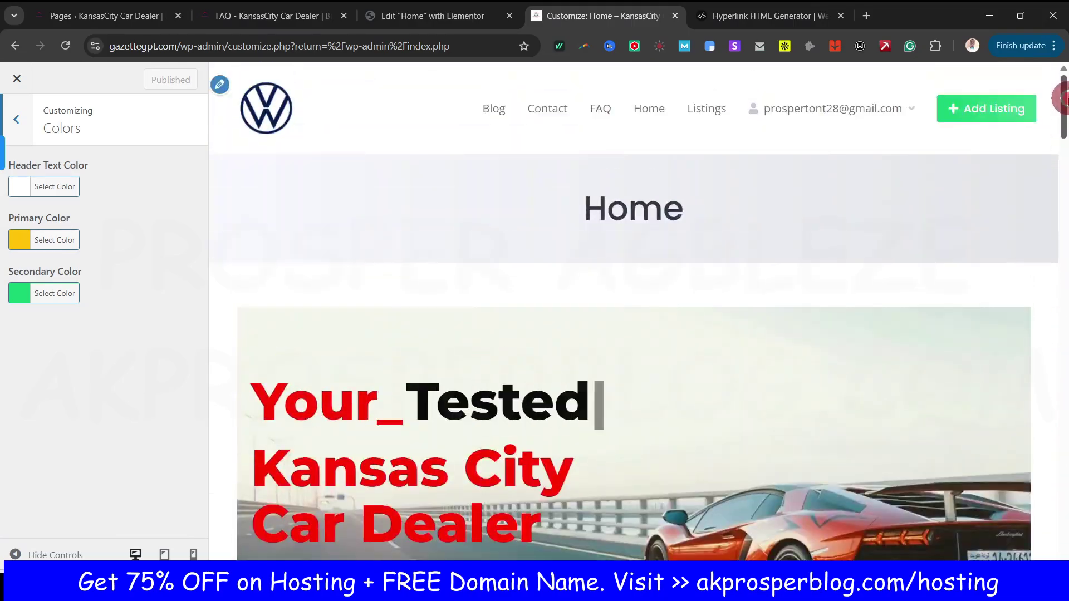
left_click(703, 108)
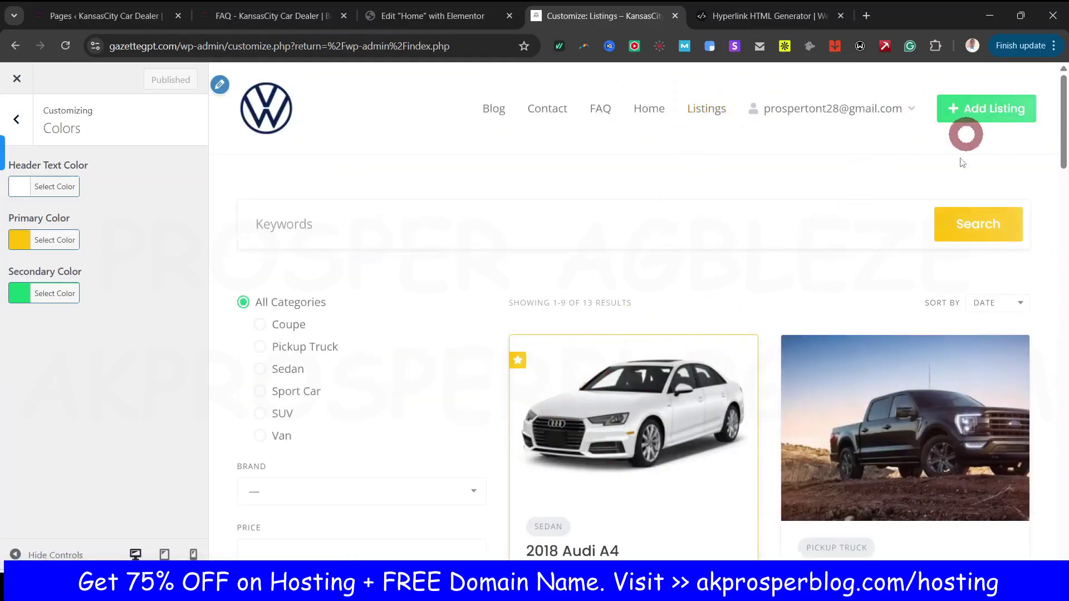
left_click(273, 15)
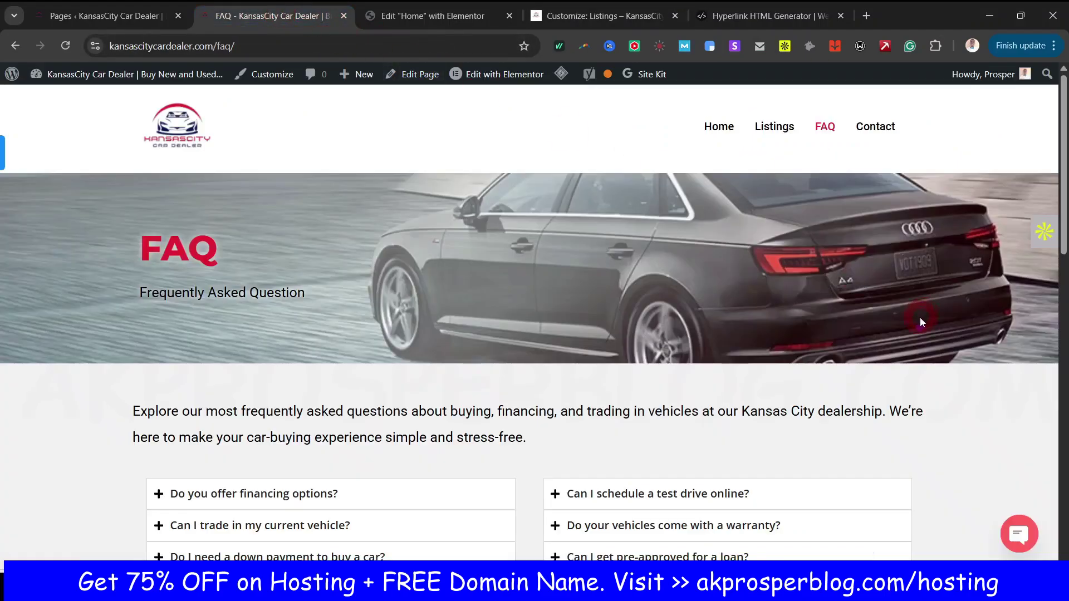
scroll(919, 316, "down", 5)
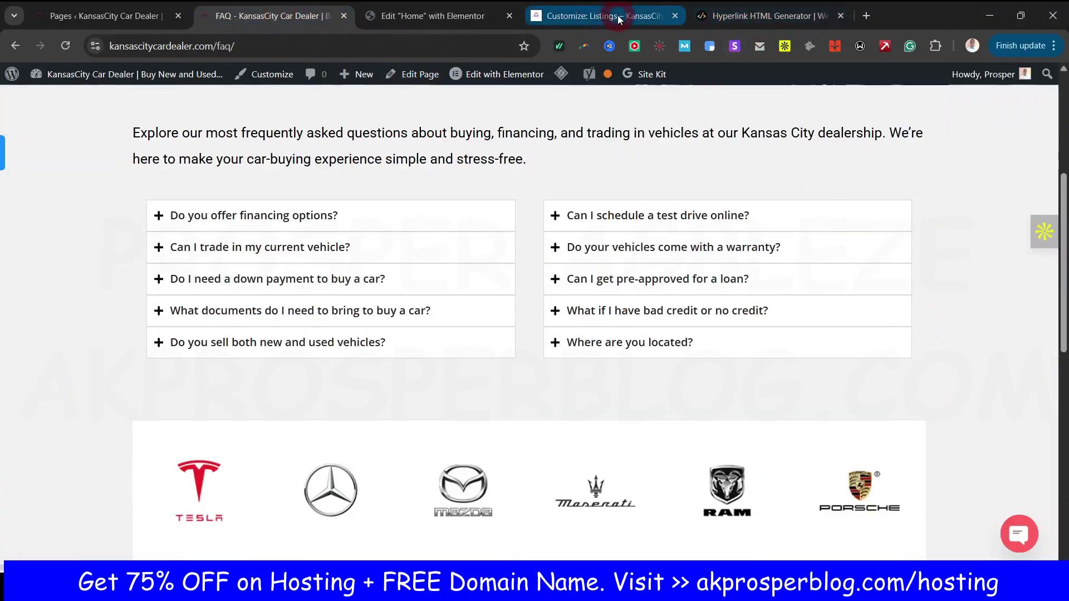
Step: Close the Hyperlink HTML Generator page, return to the Customizer's Colors settings, and set the Primary Color to red
left_click(840, 16)
left_click(616, 20)
left_click(322, 295)
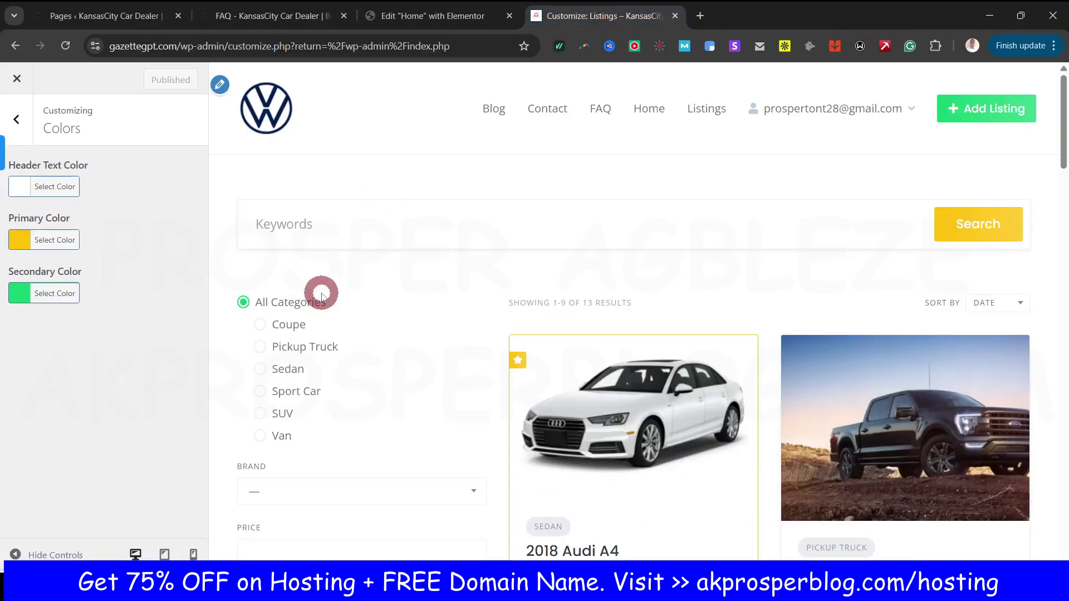
left_click(31, 244)
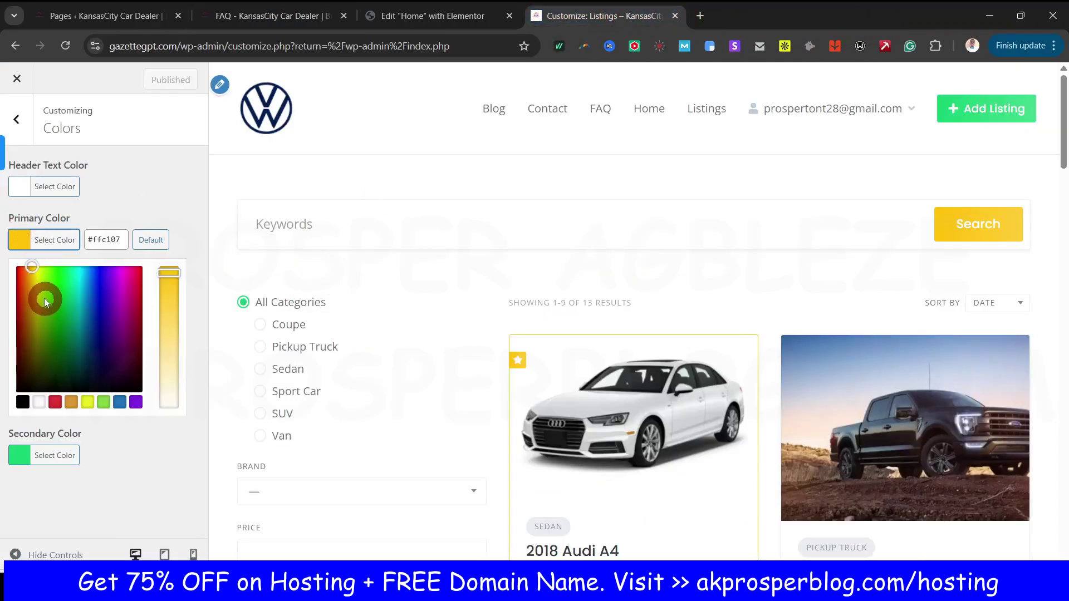
left_click_drag(32, 266, 12, 259)
left_click(38, 358)
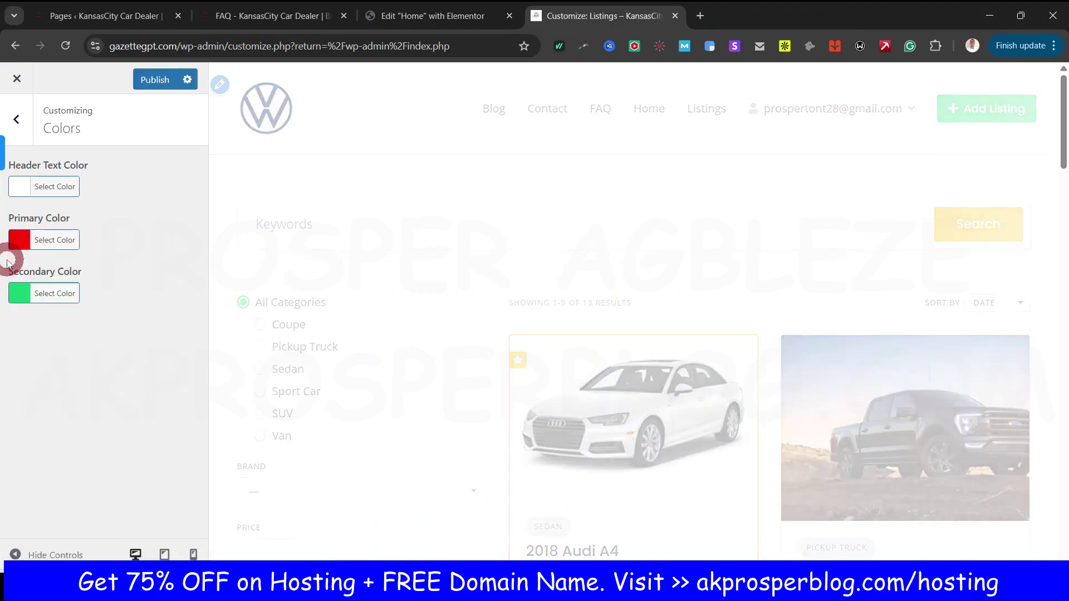
left_click(246, 336)
scroll(724, 364, "down", 6)
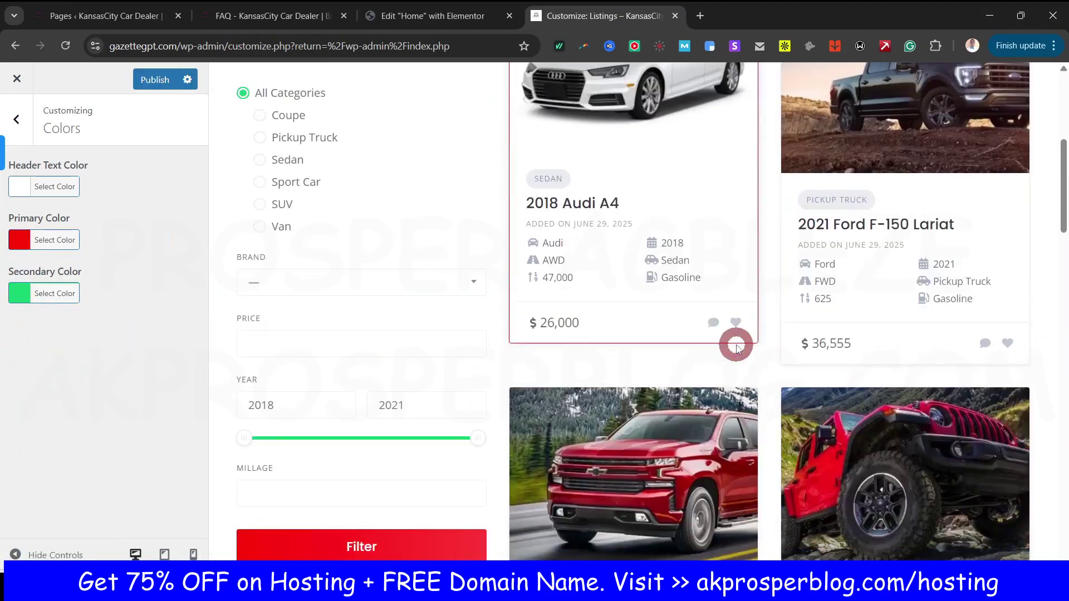
Step: Set the Secondary Color to black (#000000) and publish the color changes
left_click(17, 293)
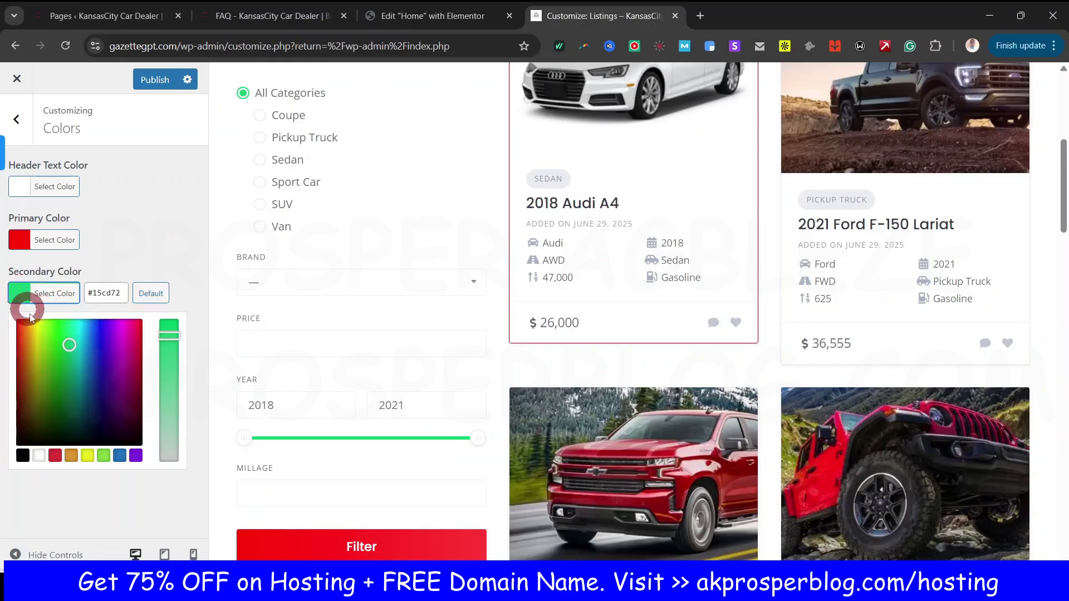
left_click(23, 456)
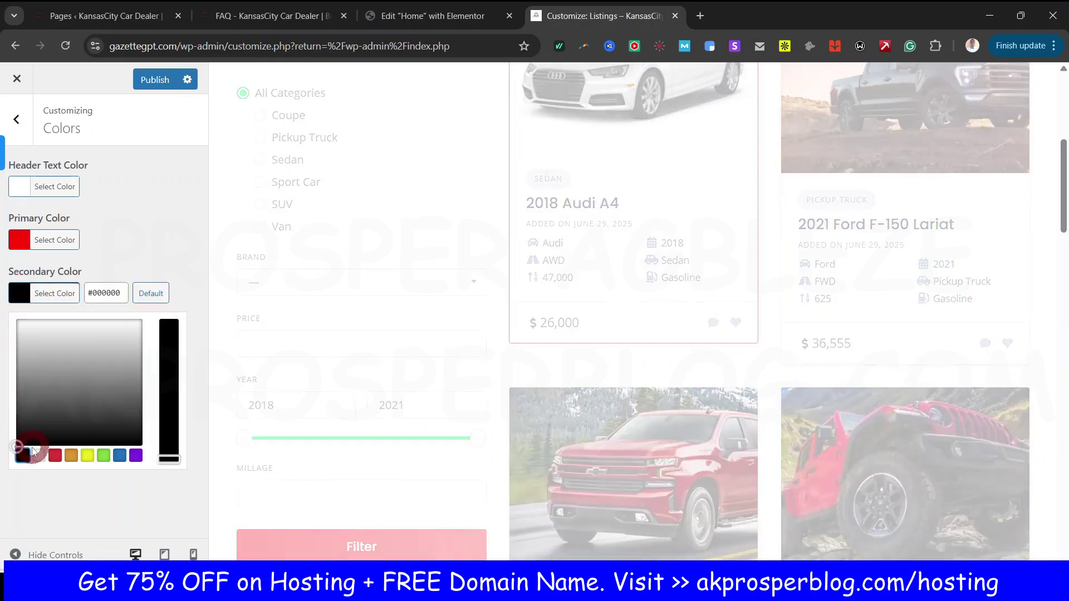
left_click(468, 439)
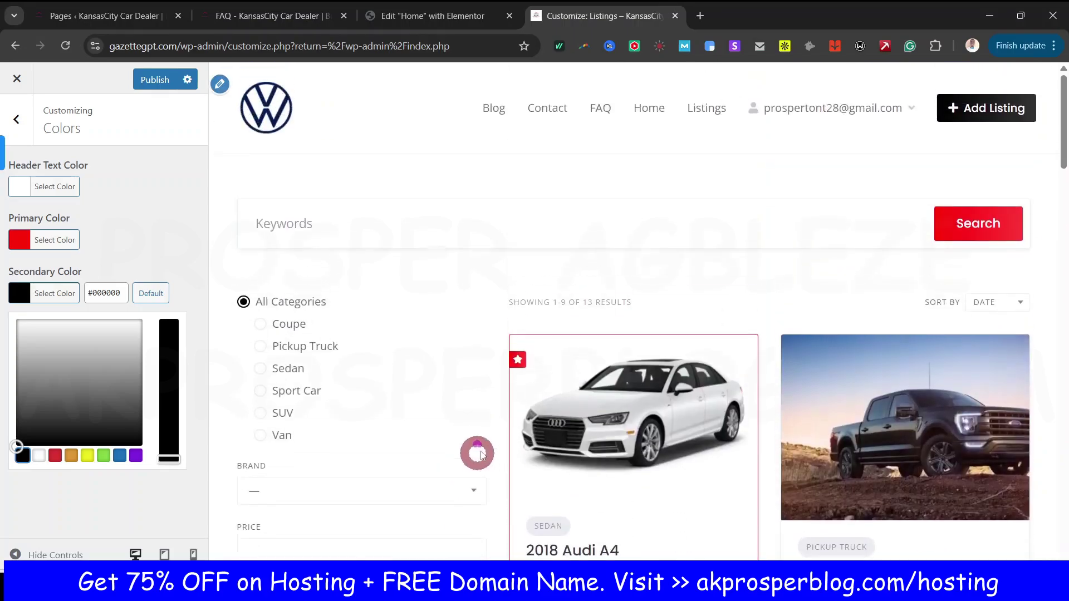
left_click(155, 81)
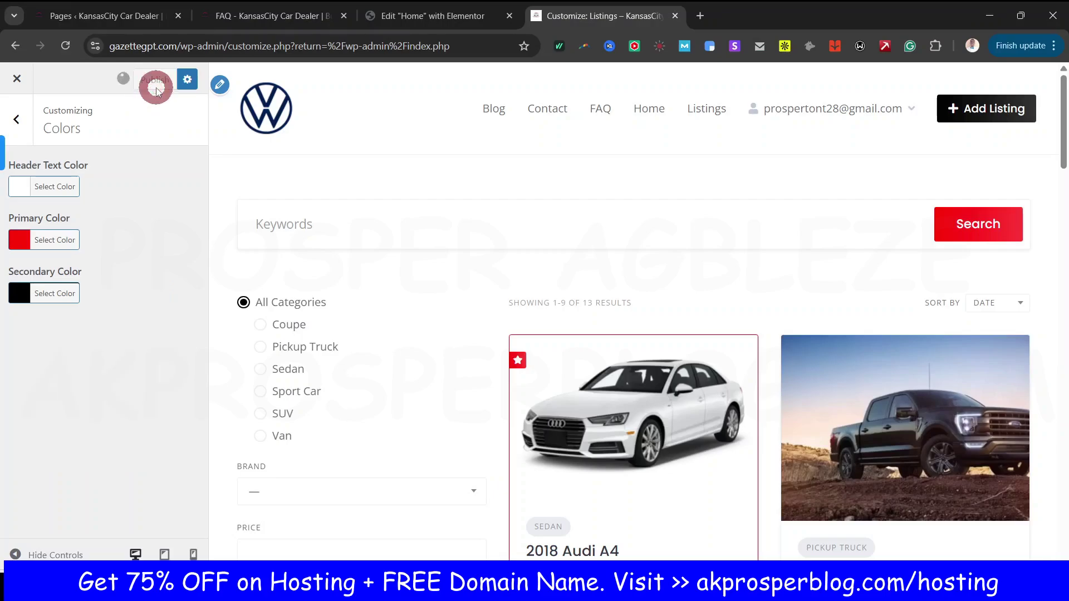
Step: Remove the previously uploaded picture from the Header Image settings and return to the main Customizer options
left_click(19, 121)
left_click(48, 286)
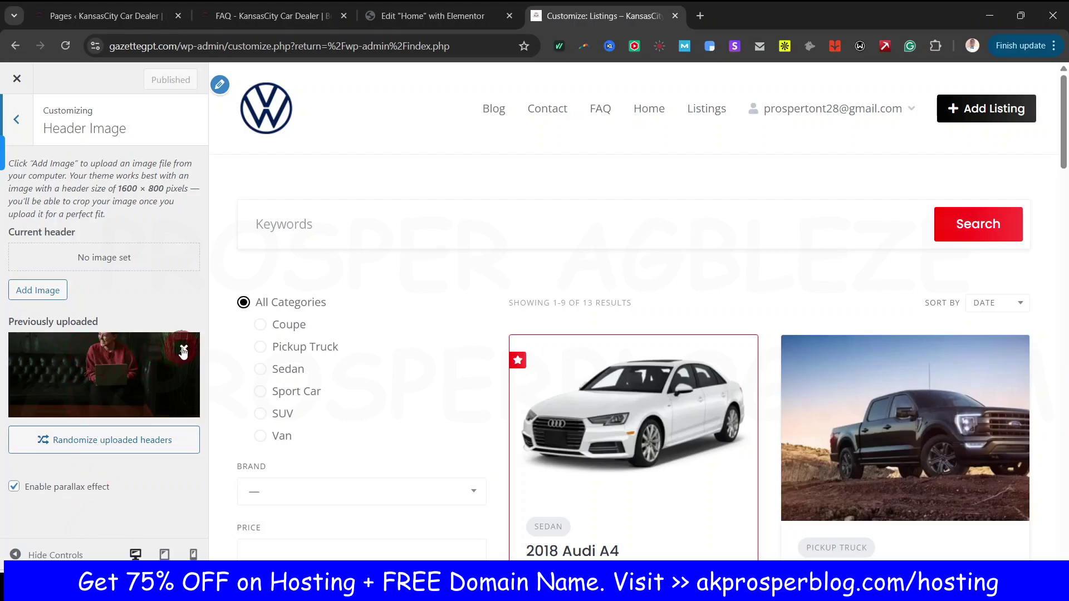
left_click(183, 349)
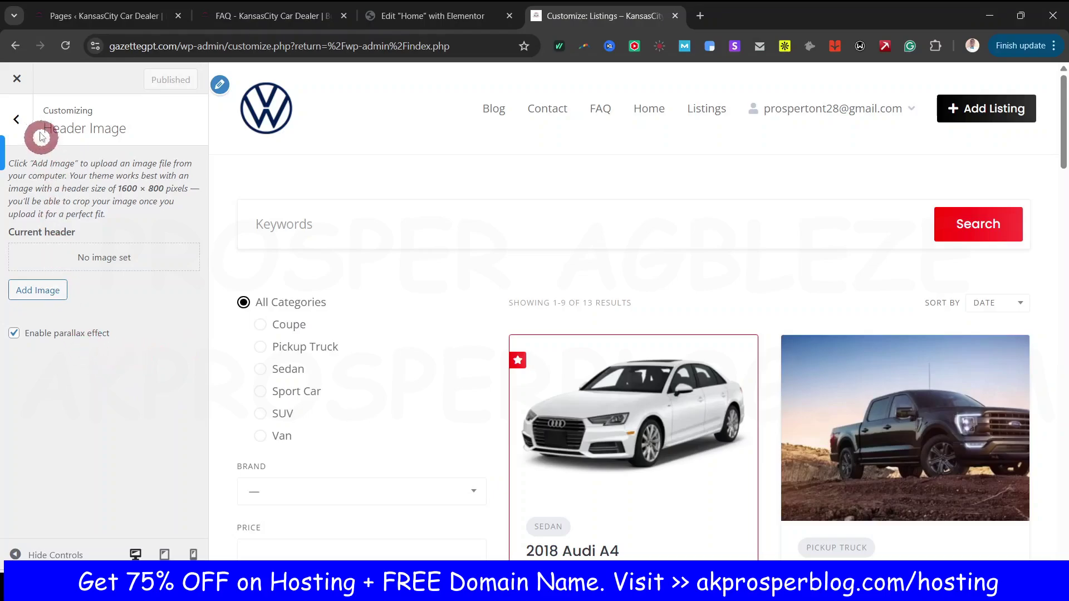
left_click(19, 117)
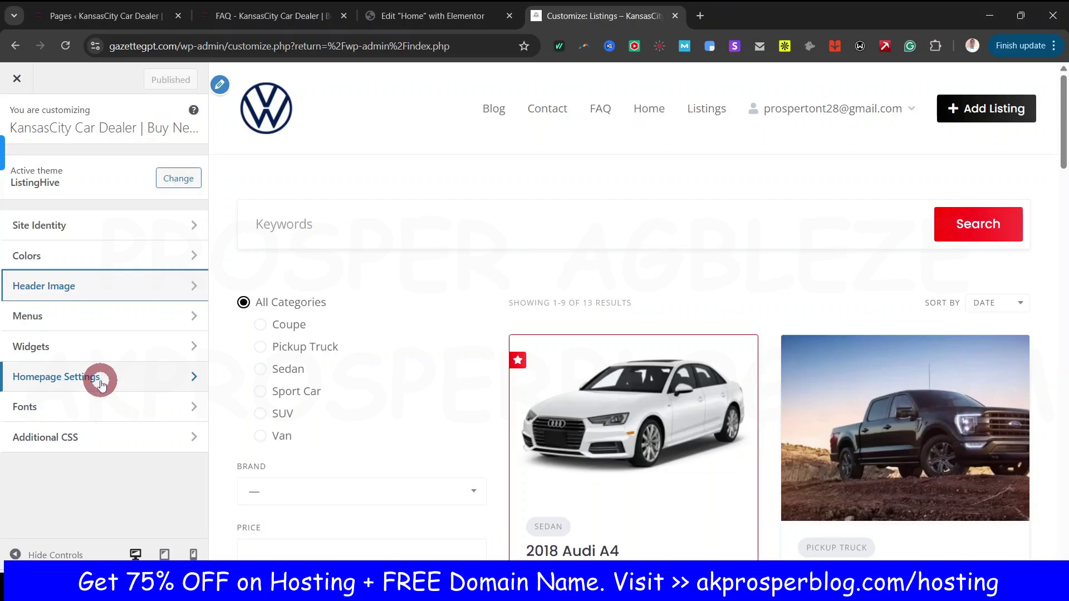
Step: Make the homepage display a static page, with Home as Homepage and Blog as Posts page, and publish the Homepage Settings
left_click(101, 384)
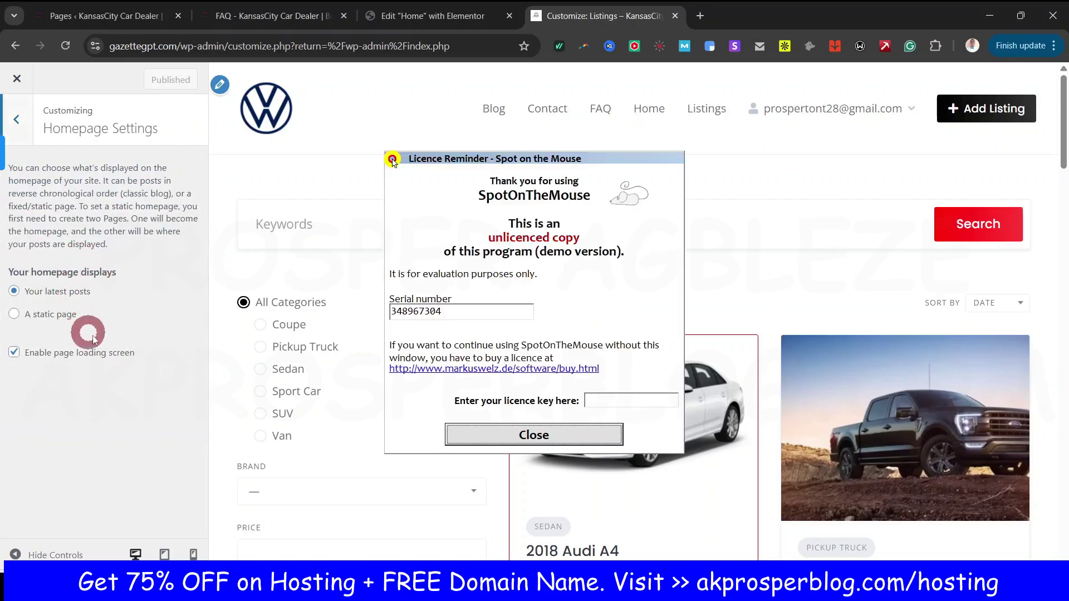
left_click(588, 433)
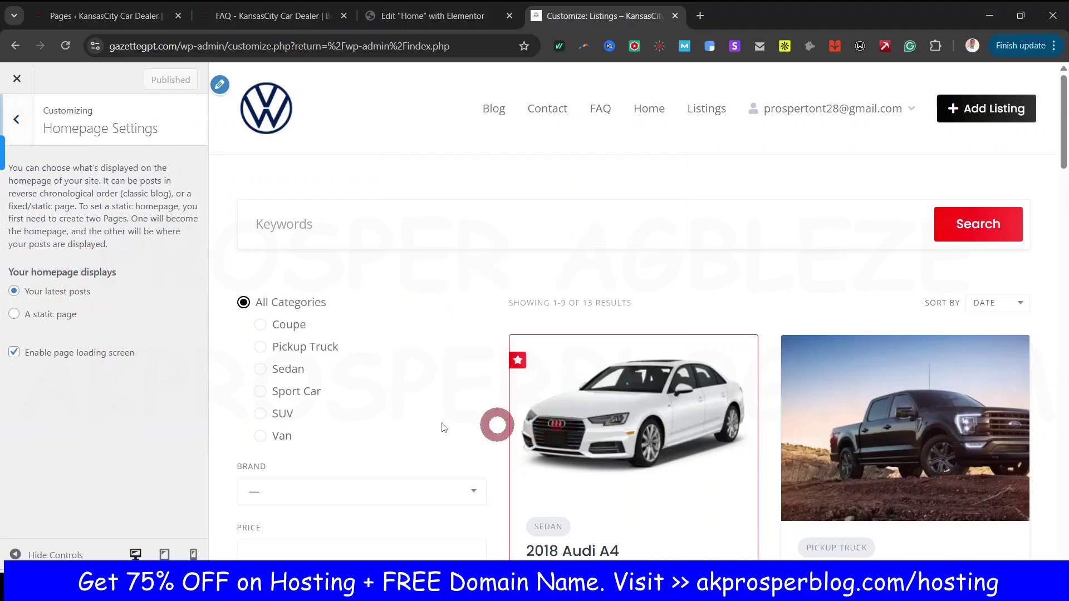
left_click(14, 316)
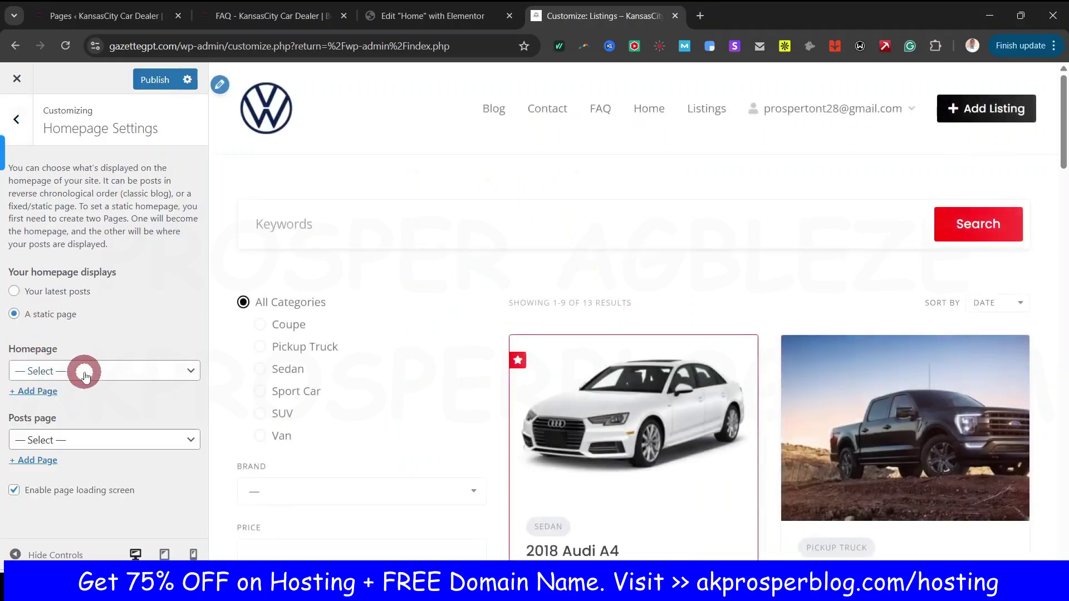
left_click(85, 374)
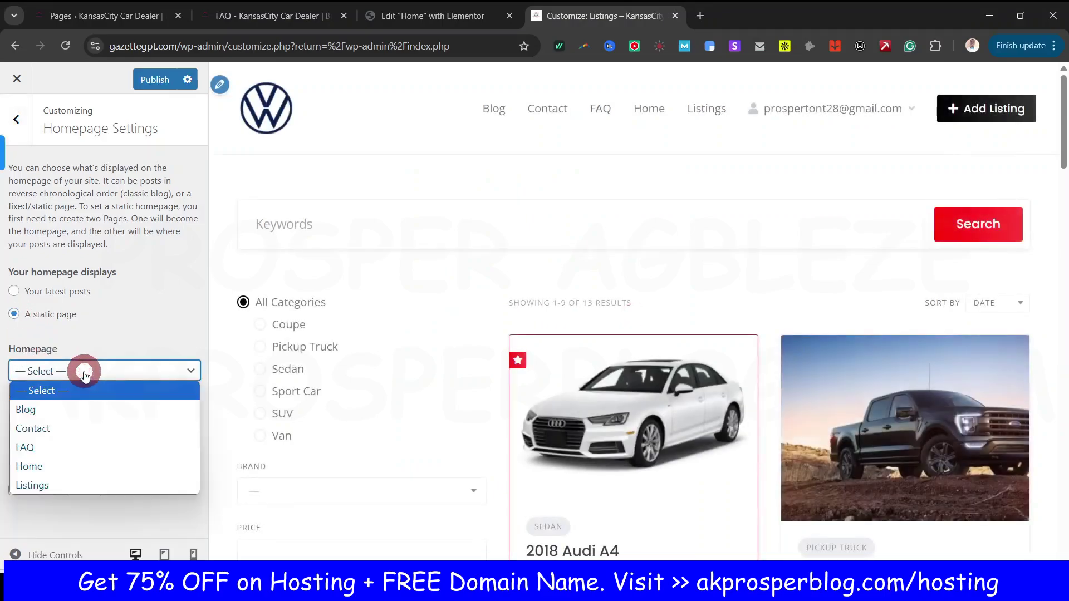
left_click(64, 467)
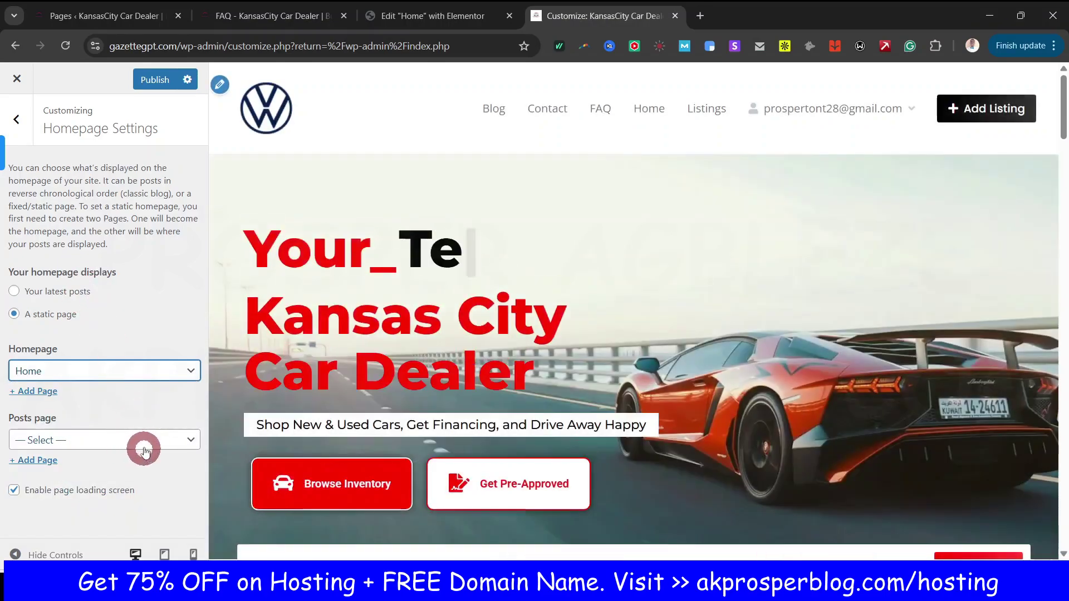
left_click(134, 441)
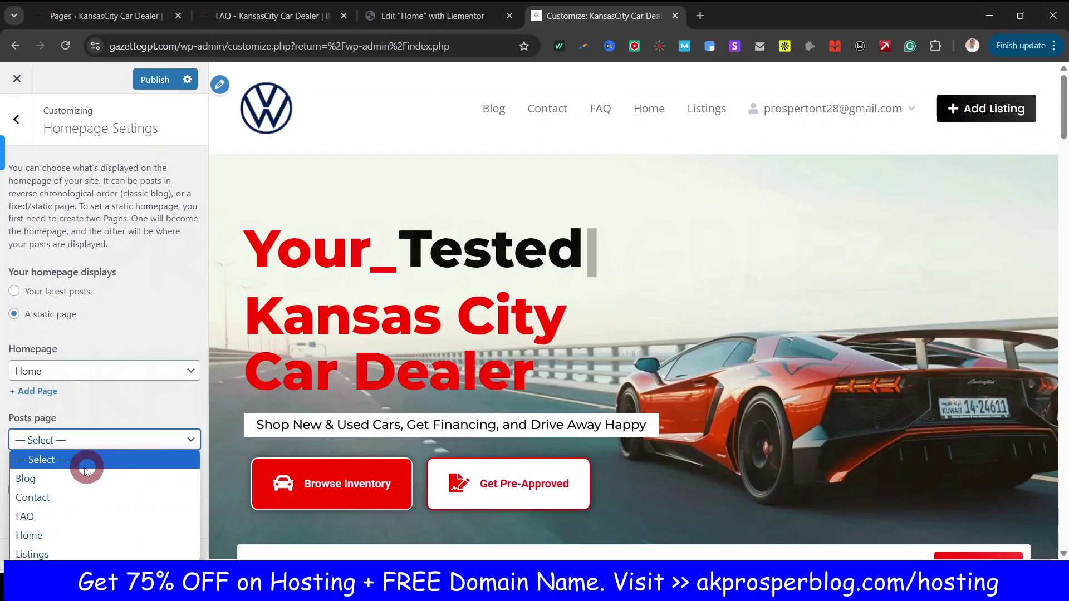
left_click(53, 478)
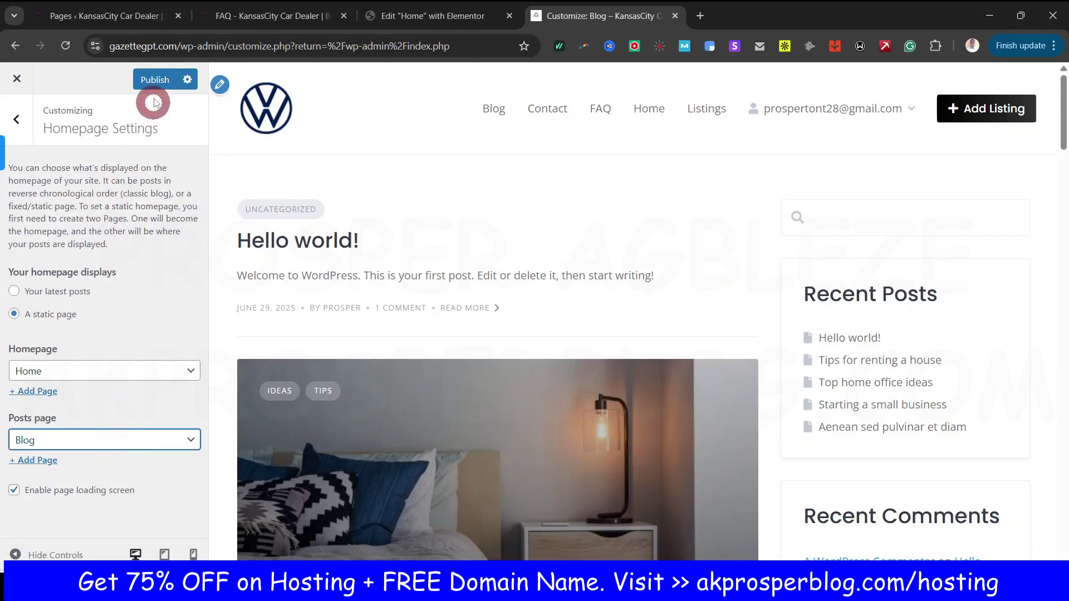
left_click(154, 79)
left_click(26, 127)
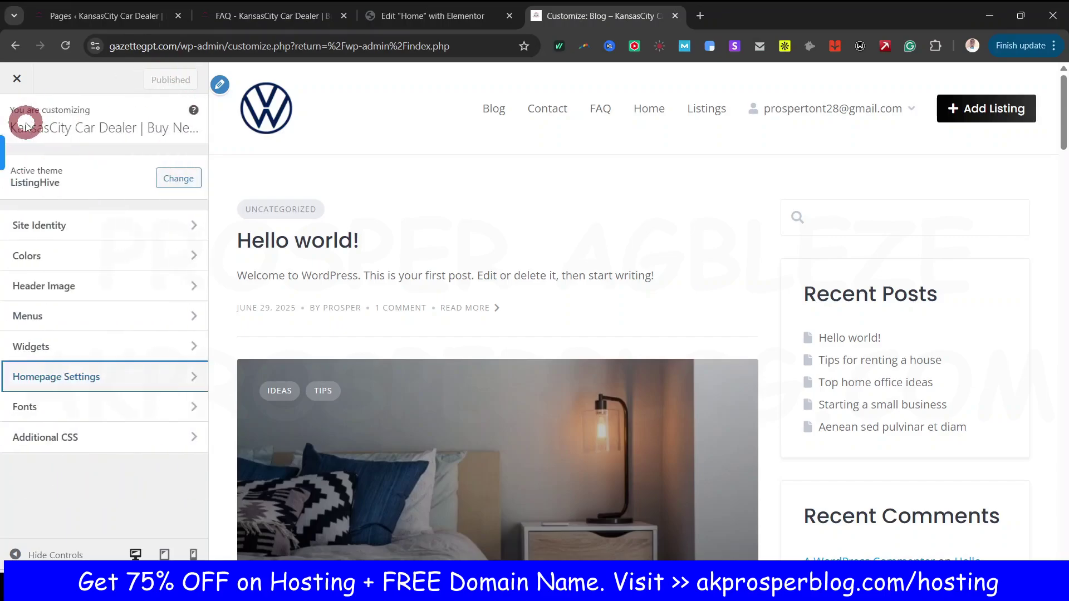
Step: Set the Heading Font to Montserrat in the Customizer's Fonts settings
left_click(45, 408)
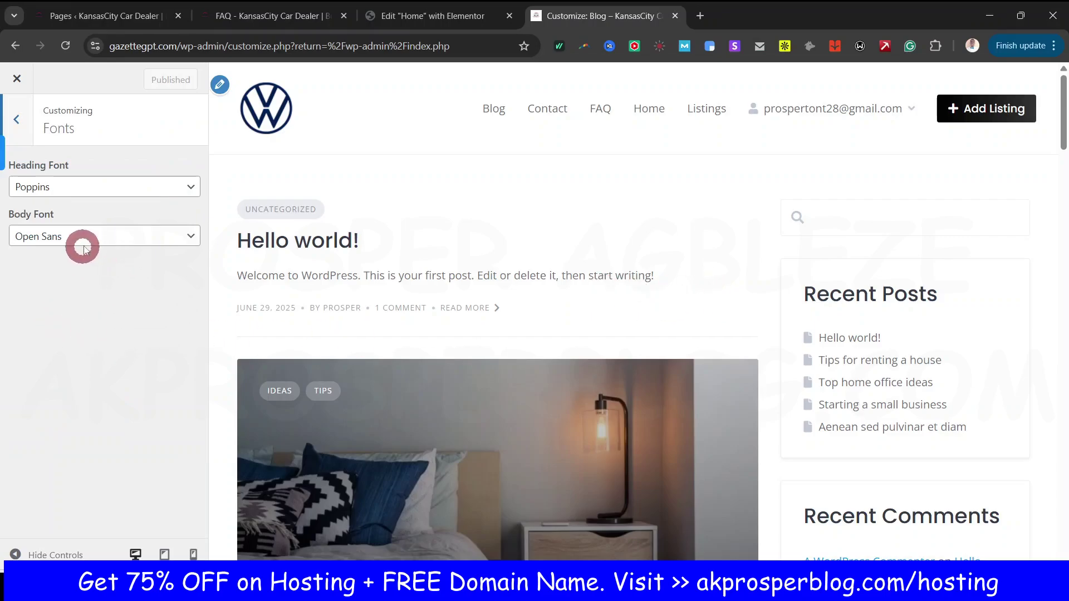
left_click(170, 188)
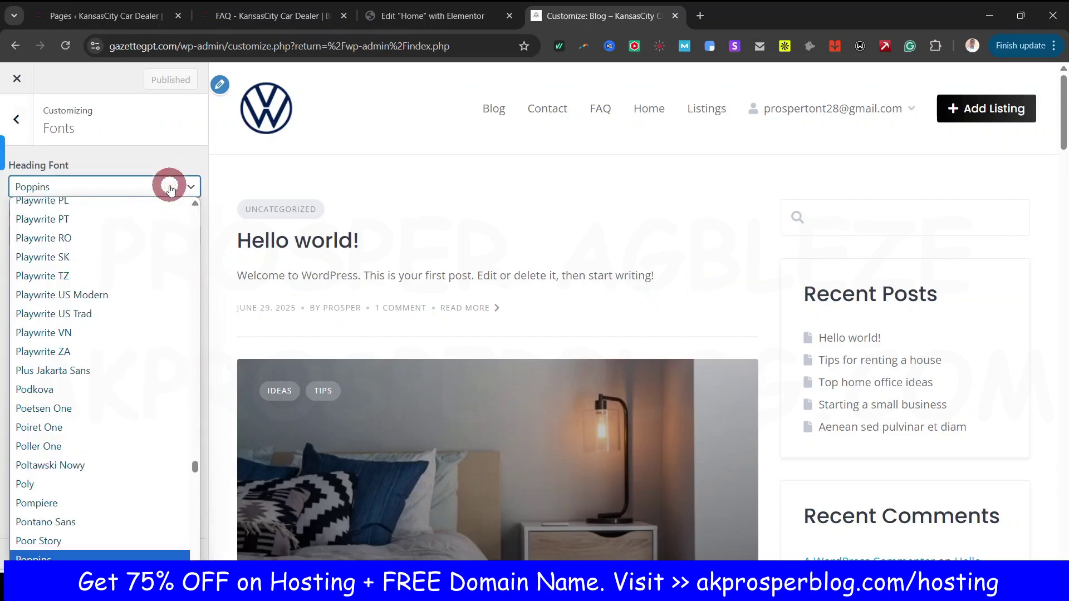
key("m")
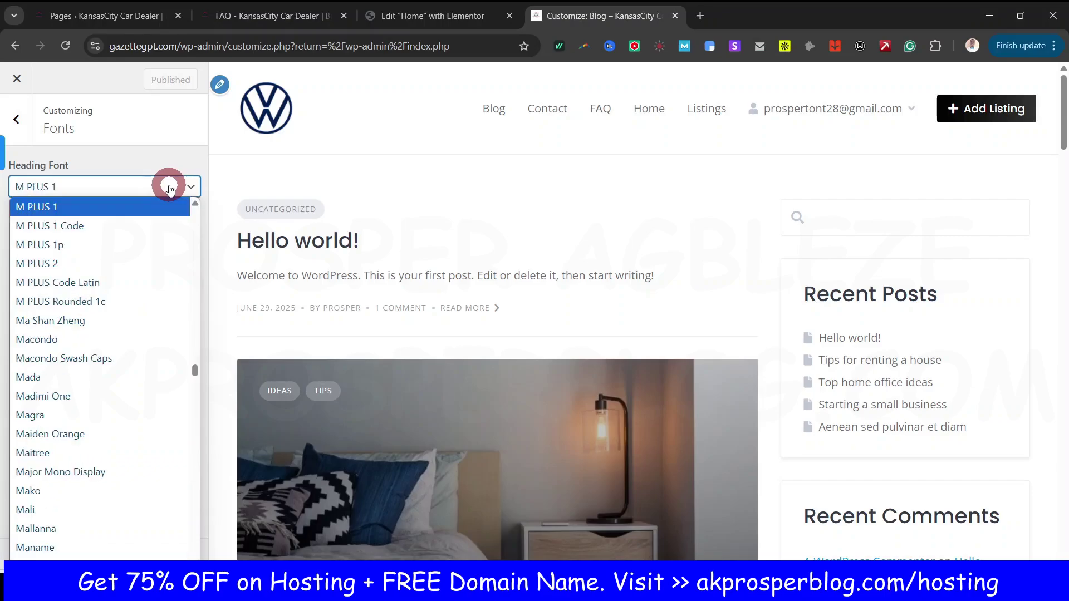
key("Down")
key("Down")
key("Down")
key("Down")
key("Down")
key("Down")
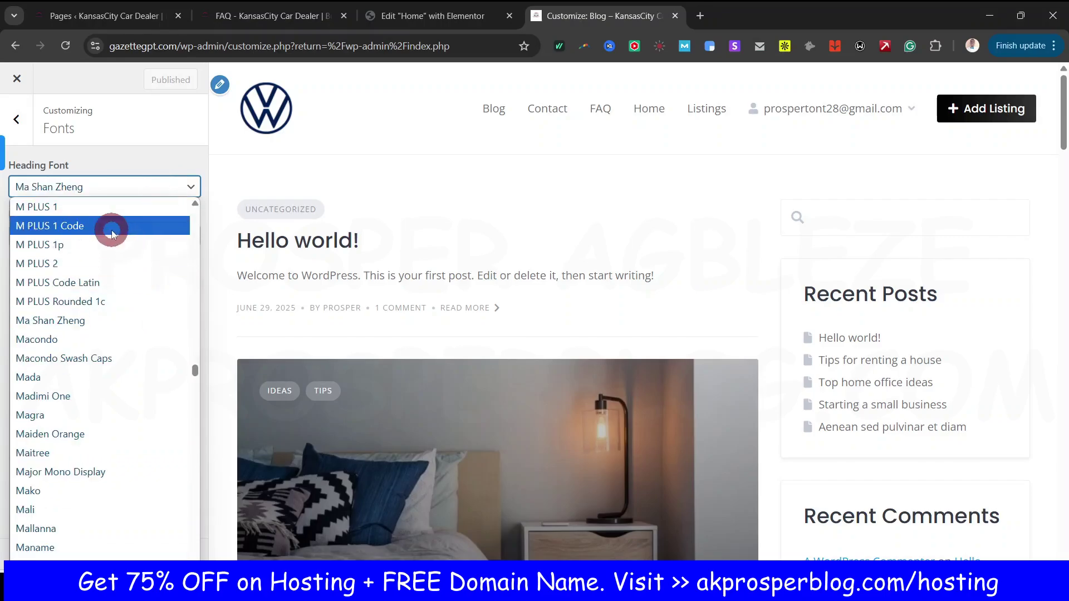
scroll(105, 329, "down", 5)
scroll(105, 331, "down", 5)
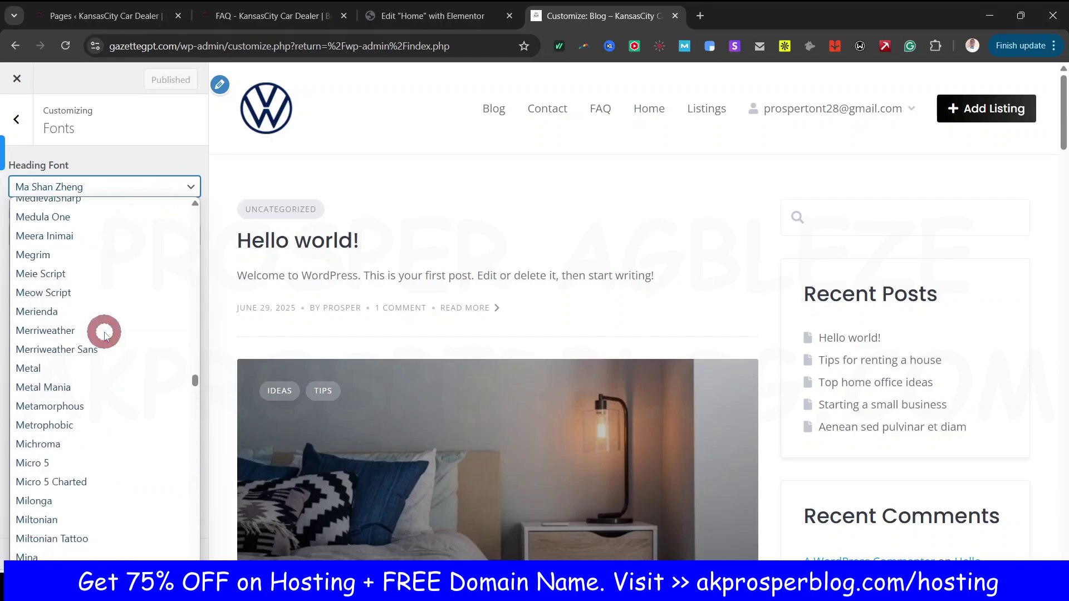
scroll(104, 333, "down", 5)
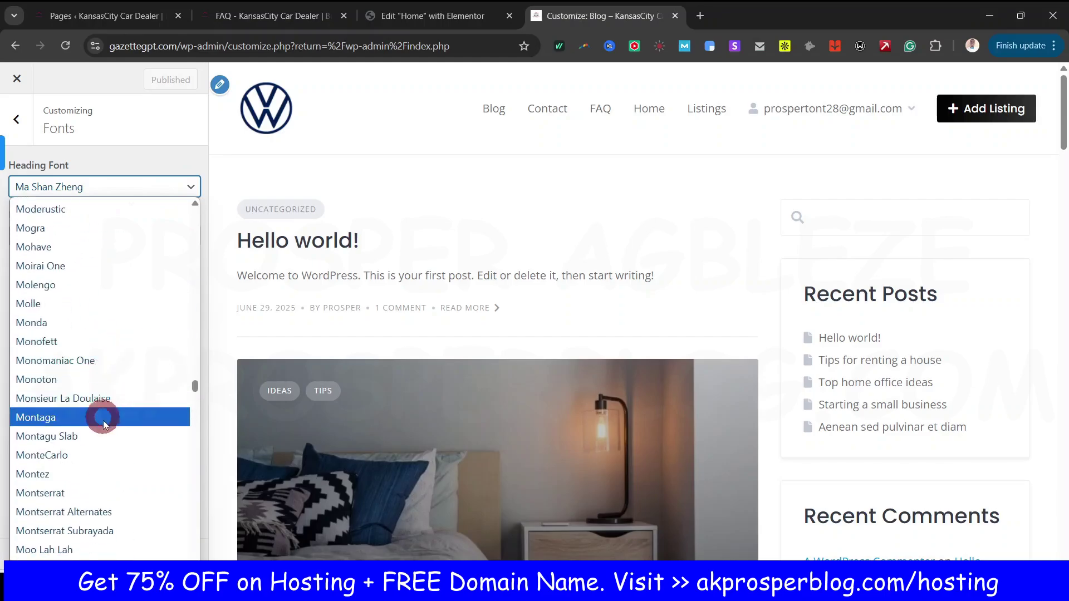
left_click(95, 494)
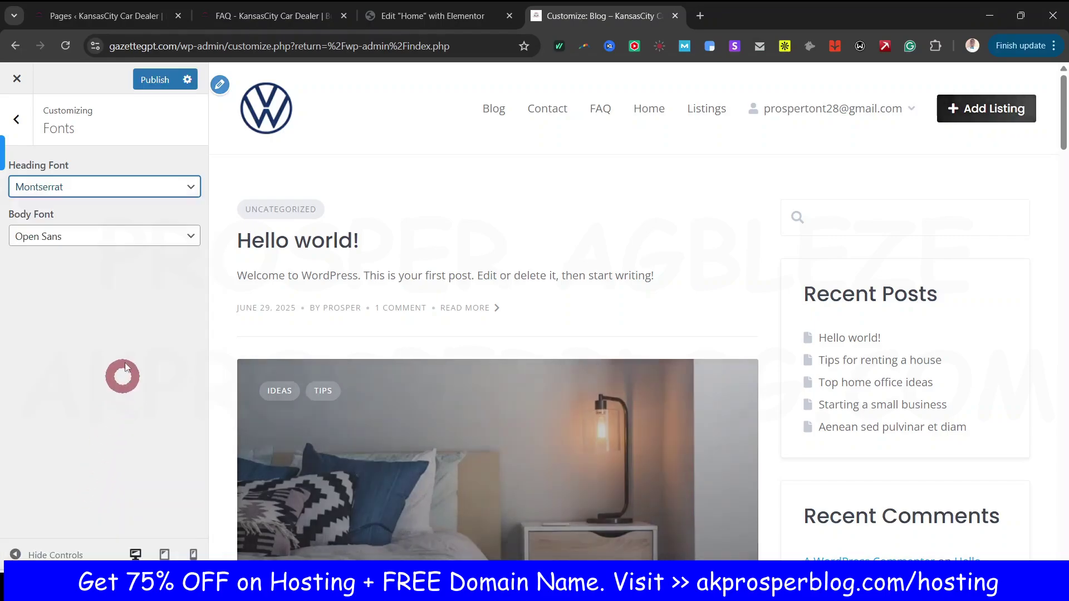
Step: Set the Body Font to Montserrat as well and publish the font changes
left_click(181, 236)
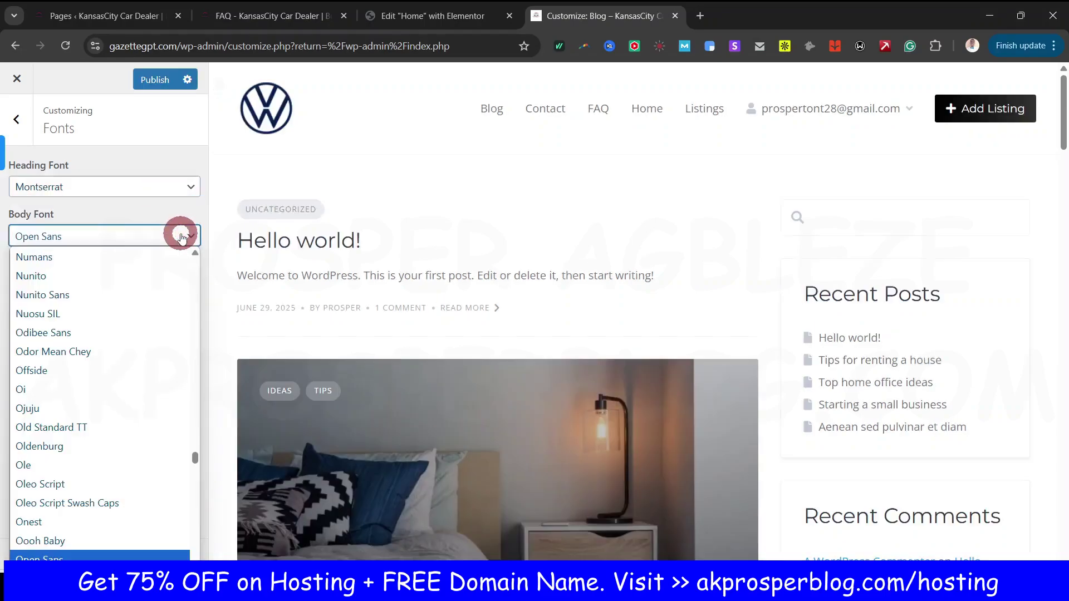
scroll(144, 356, "down", 20)
key("m")
key("m")
key("m")
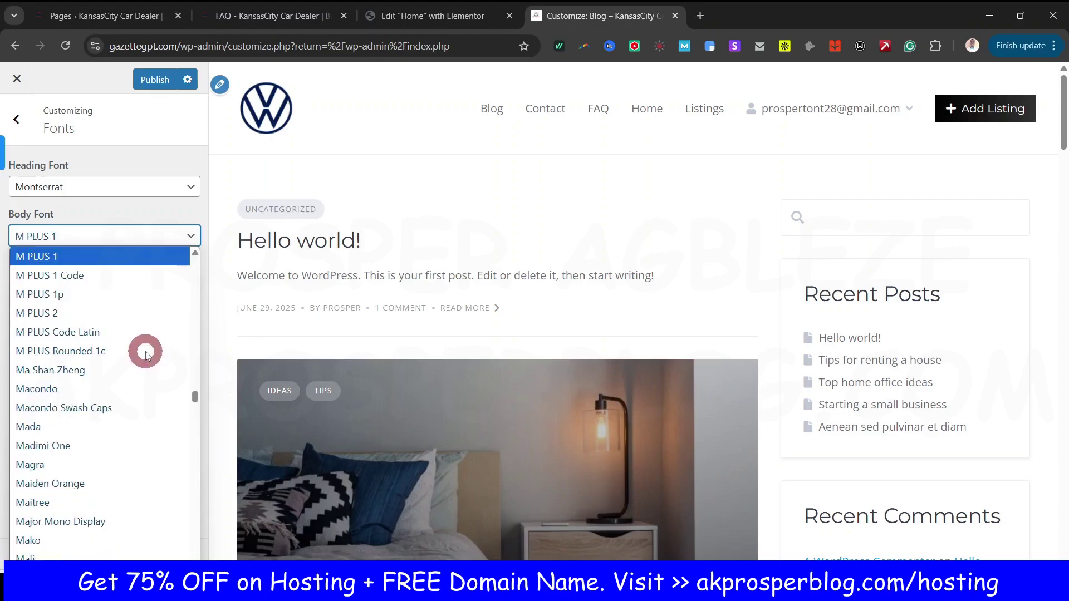
scroll(145, 354, "down", 9)
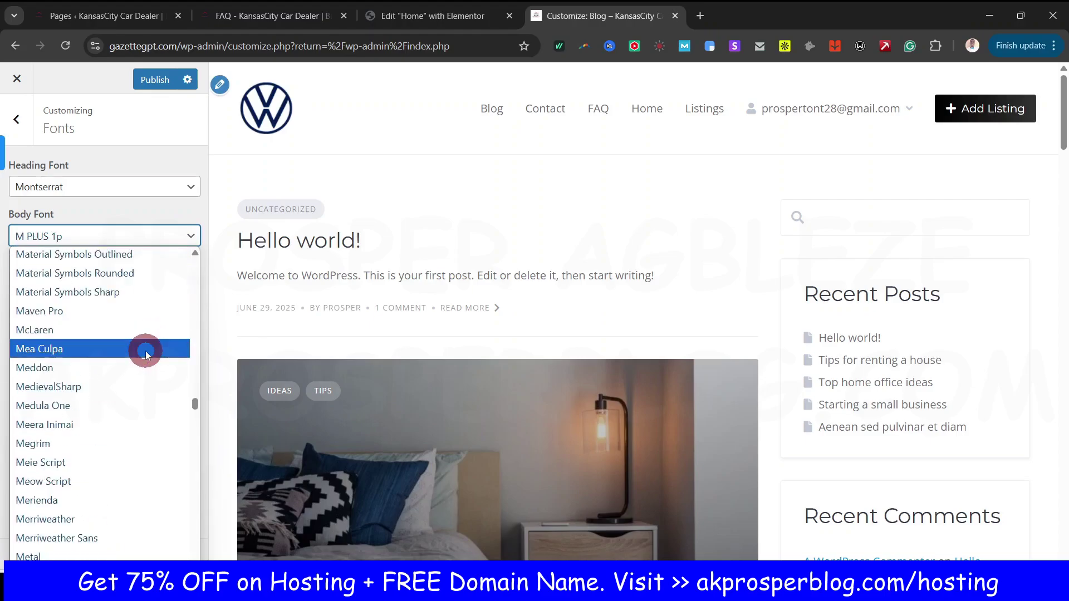
scroll(145, 355, "down", 8)
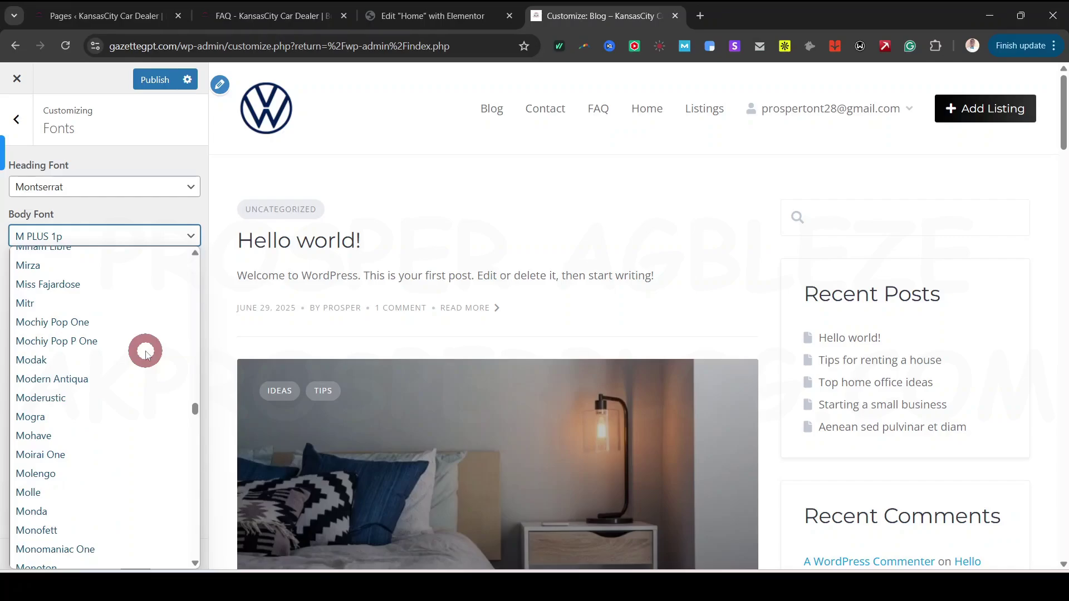
scroll(146, 354, "down", 6)
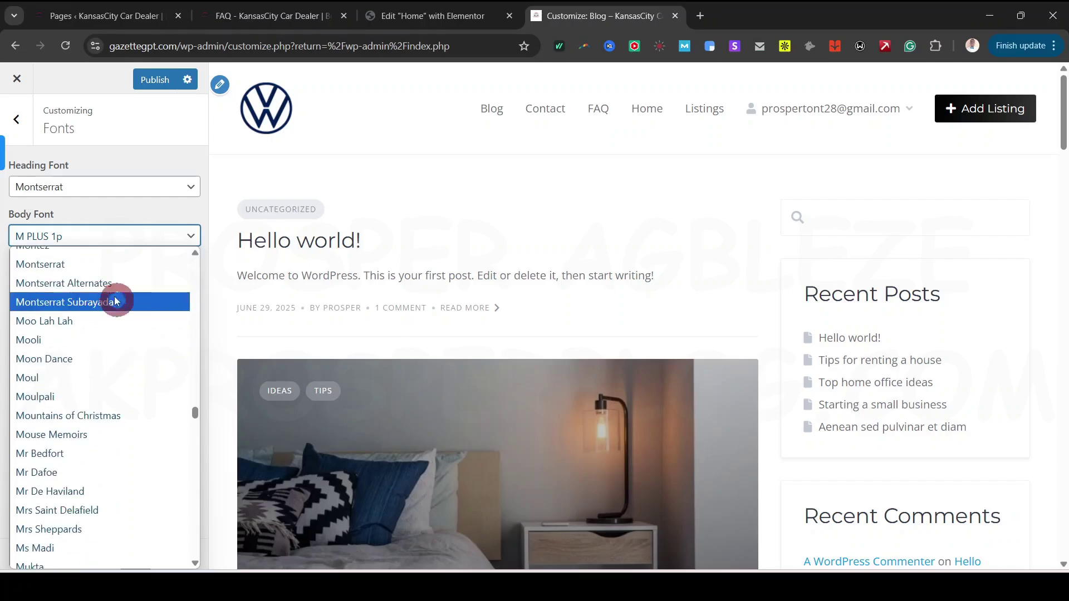
left_click(86, 264)
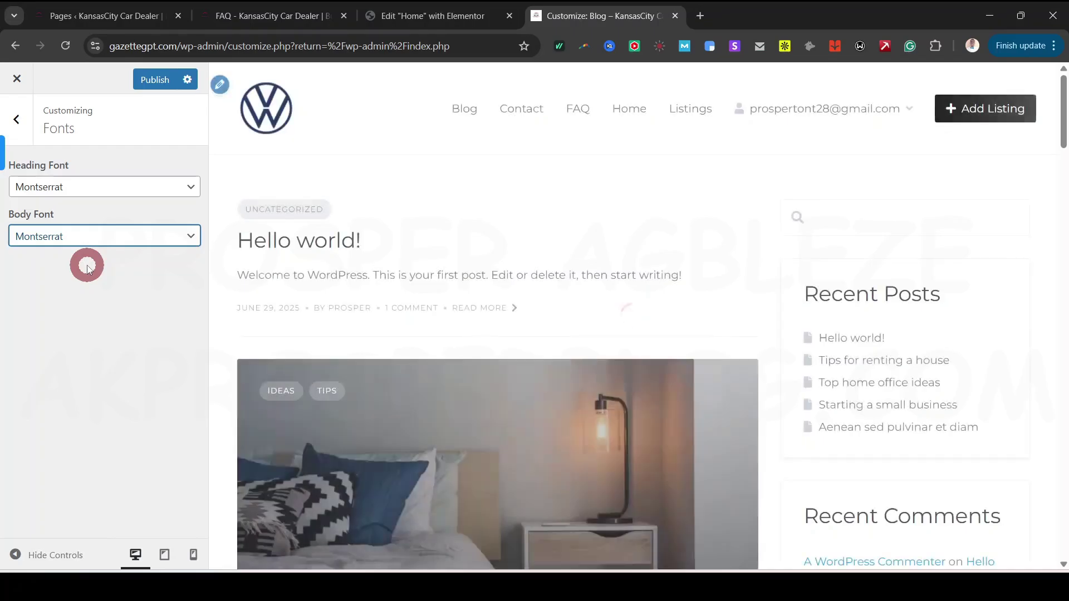
left_click(155, 79)
Step: Leave the Fonts settings and close the Customizer to return to the WordPress dashboard
left_click(19, 120)
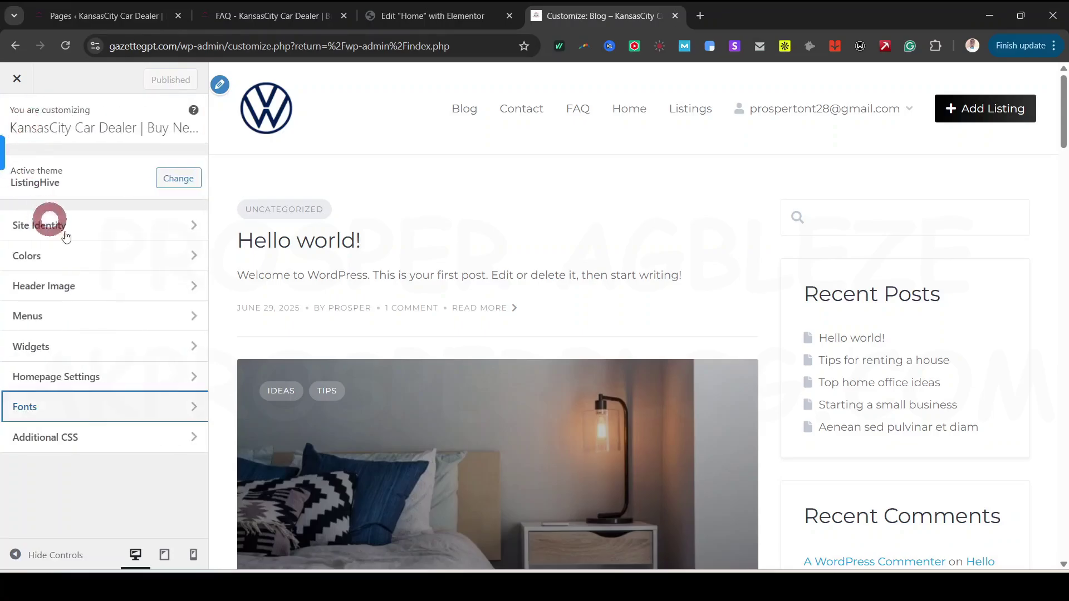
left_click(17, 82)
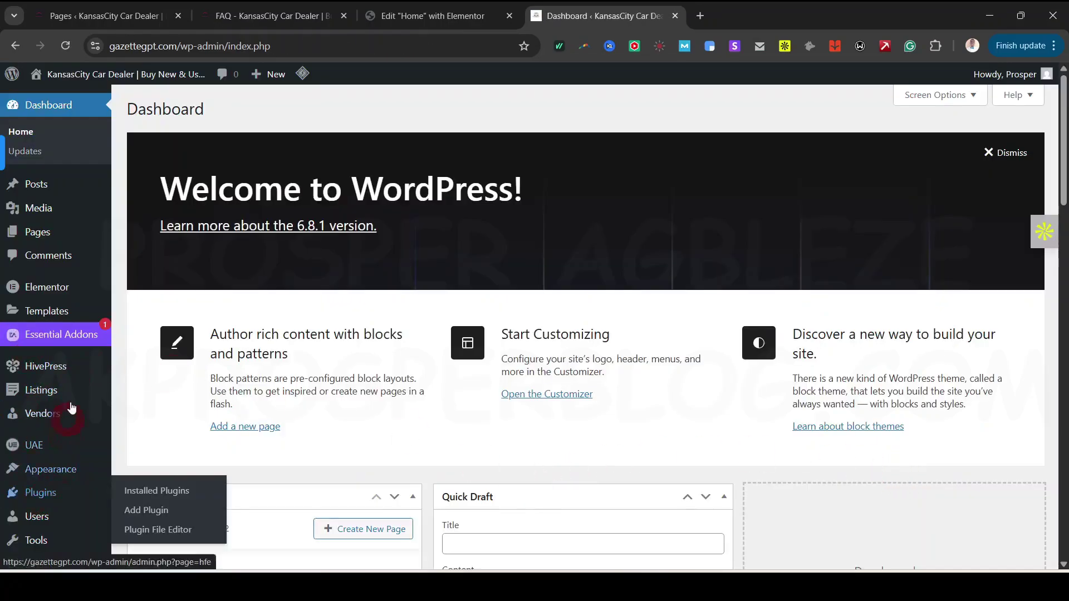
mouse_move(57, 380)
mouse_move(50, 469)
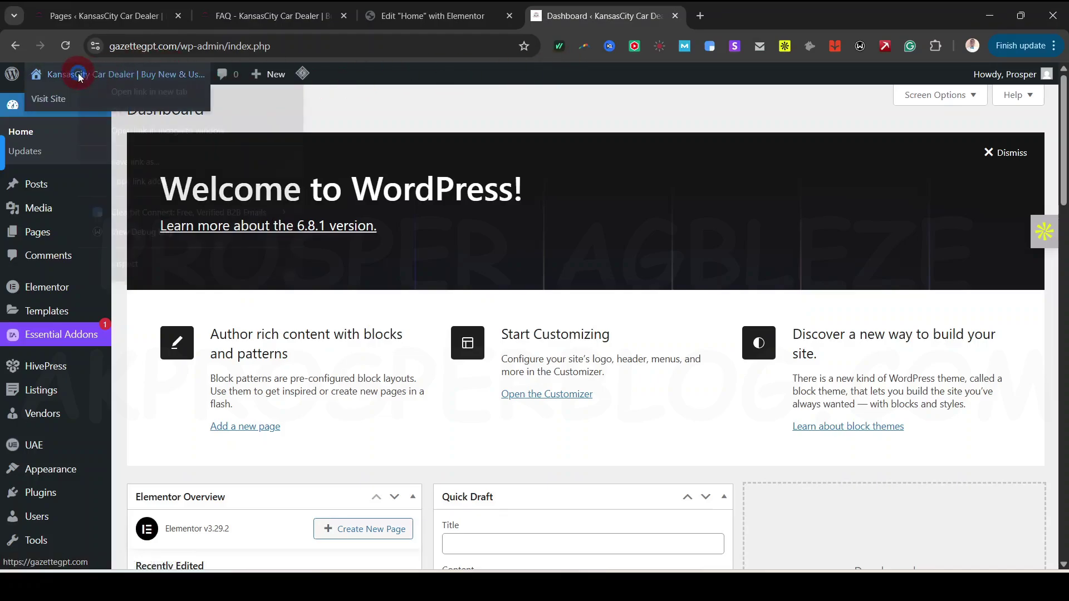
Step: Open the live site in a new tab and look through its homepage
right_click(79, 78)
left_click(447, 100)
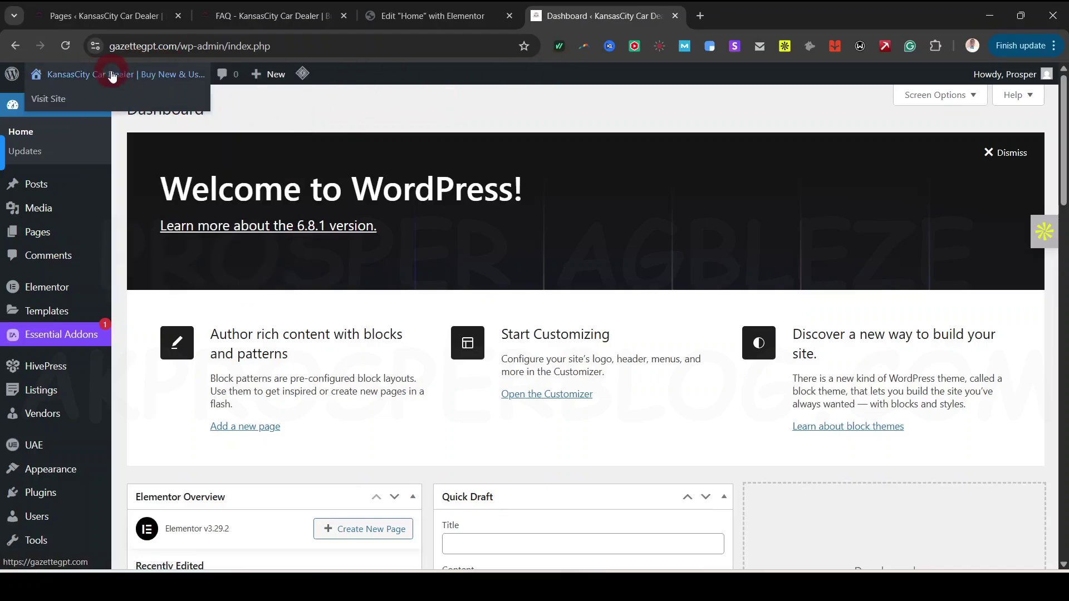
right_click(53, 100)
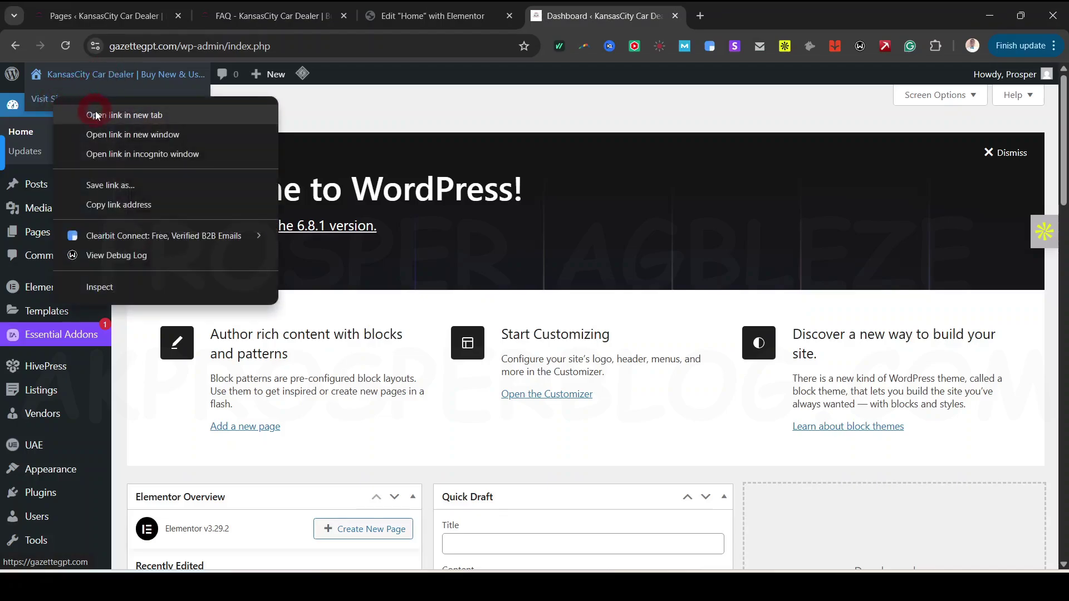
left_click(92, 113)
left_click(757, 15)
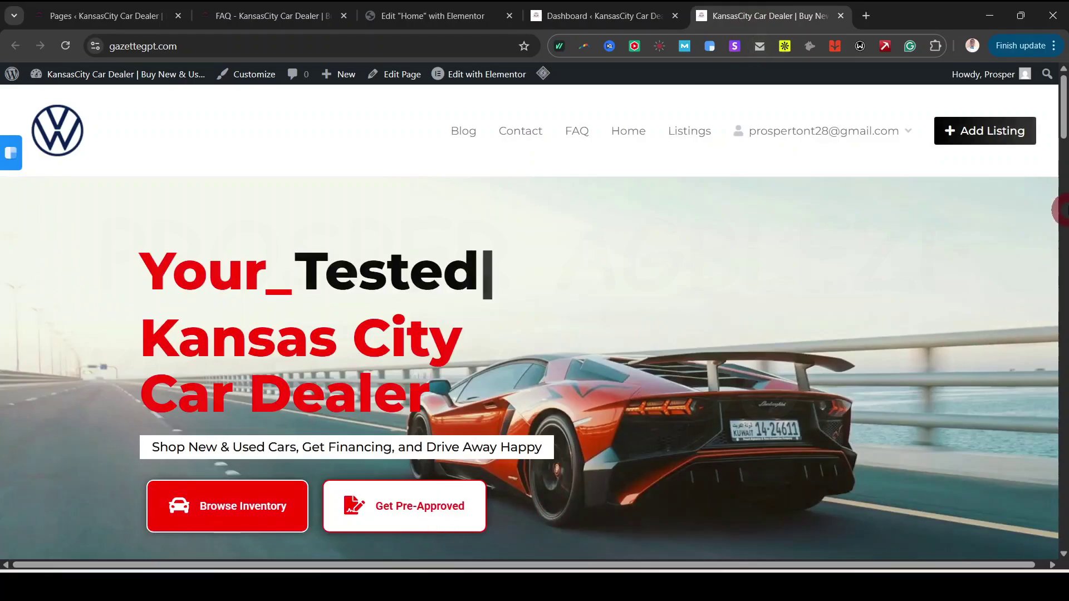
left_click_drag(1063, 122, 1059, 441)
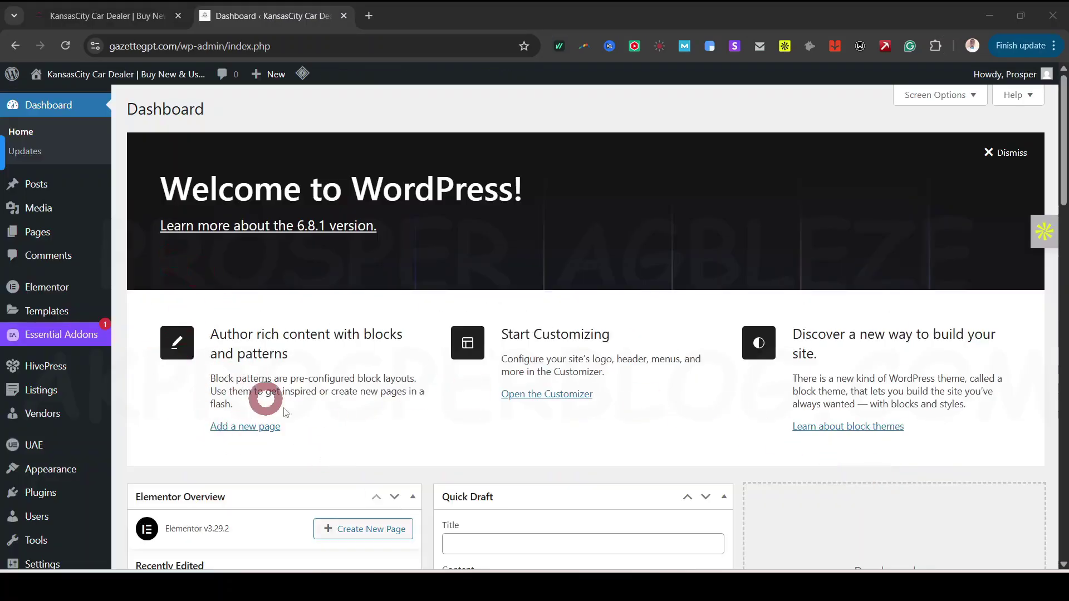
Step: Check the navigation menu items on the reference site, then return to the WordPress dashboard
scroll(285, 412, "down", 8)
left_click(120, 17)
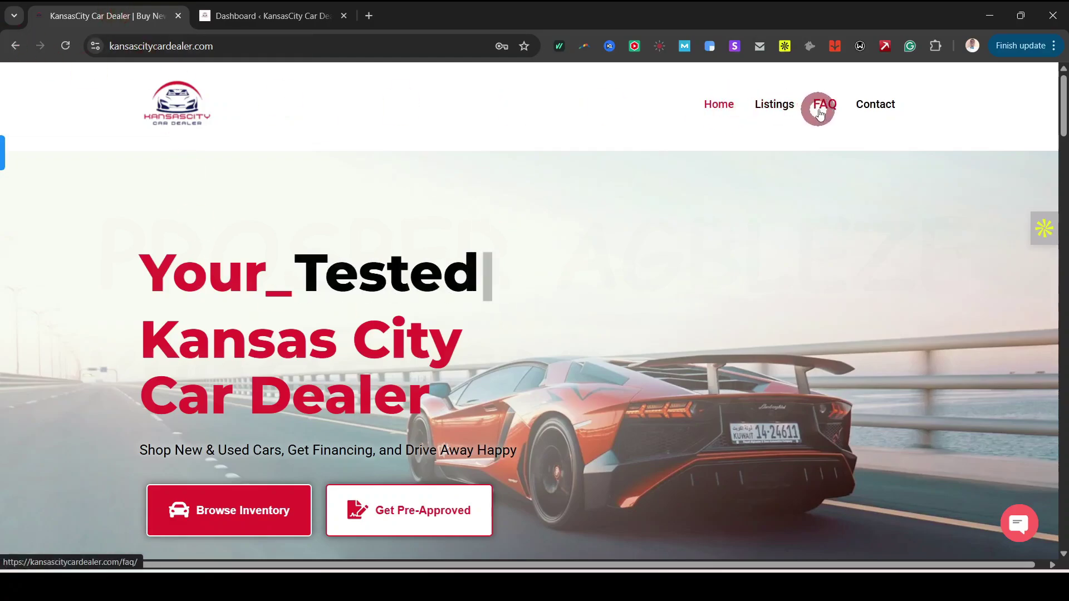
left_click(305, 13)
scroll(518, 356, "up", 8)
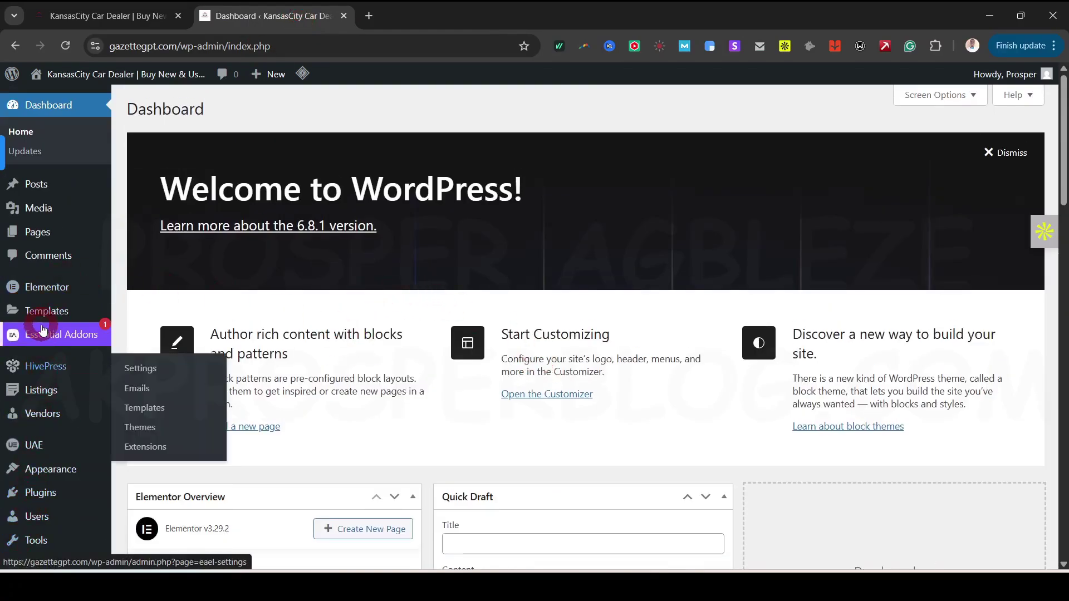
Step: Open the WordPress Menus page under Appearance in a new tab
scroll(41, 222, "down", 5)
mouse_move(43, 396)
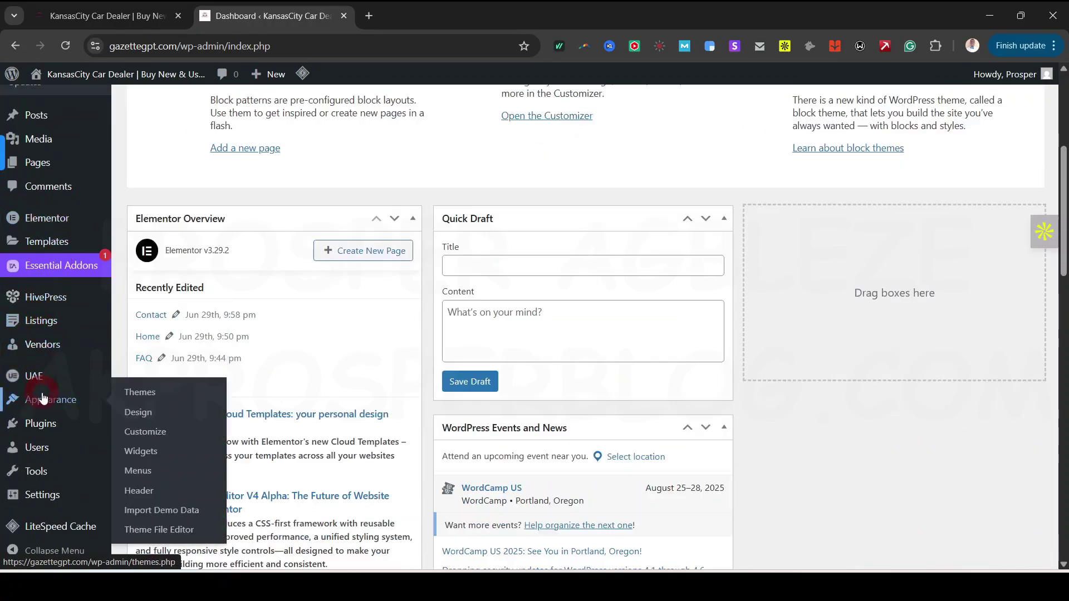
right_click(140, 472)
left_click(205, 283)
left_click(412, 21)
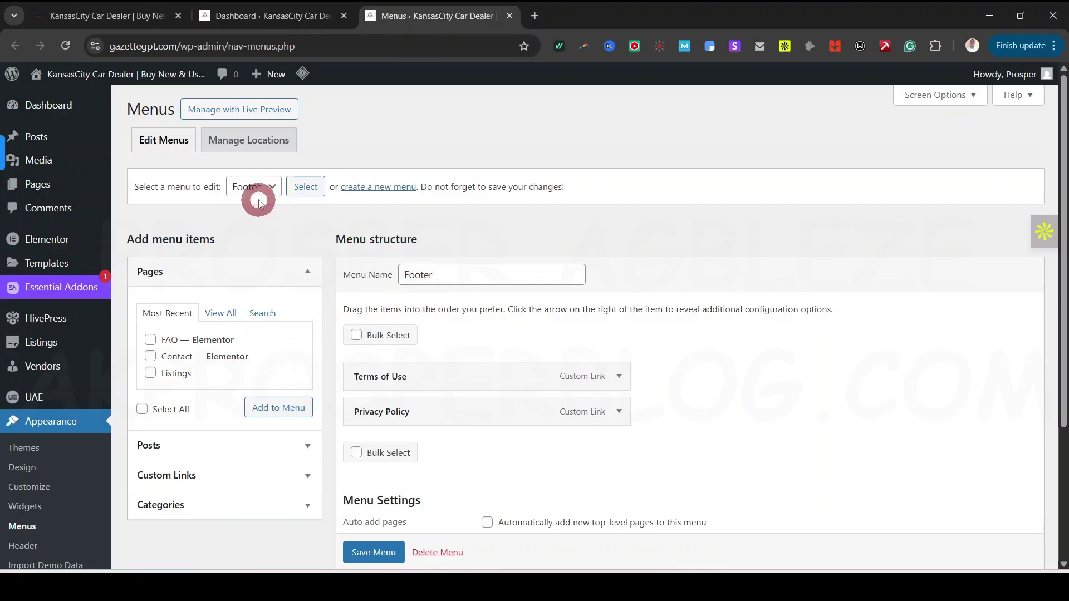
Step: Create a new navigation menu named "menu 1"
left_click(273, 189)
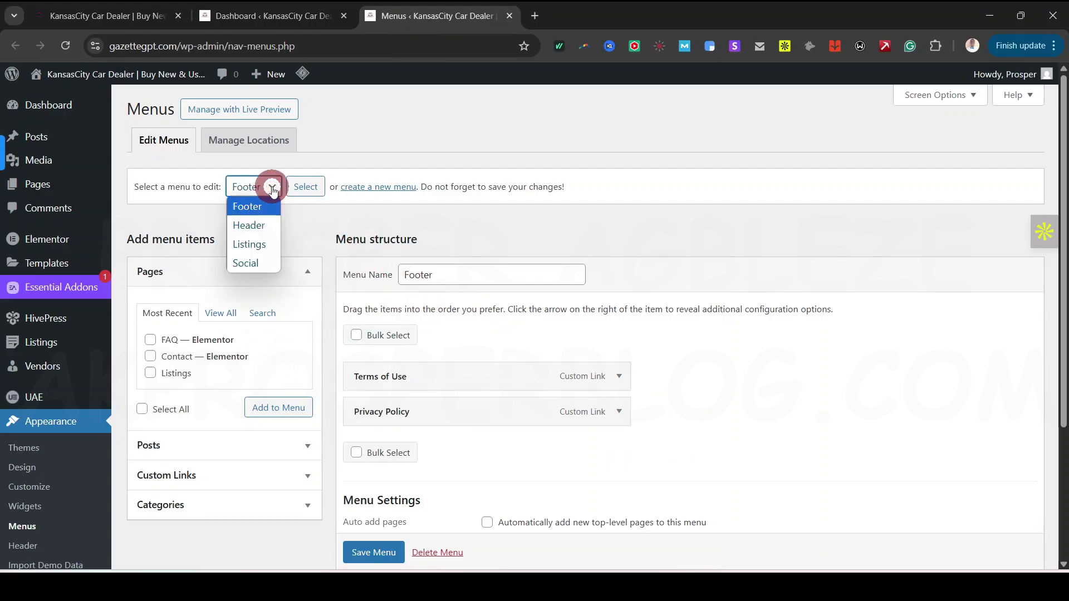
left_click(306, 226)
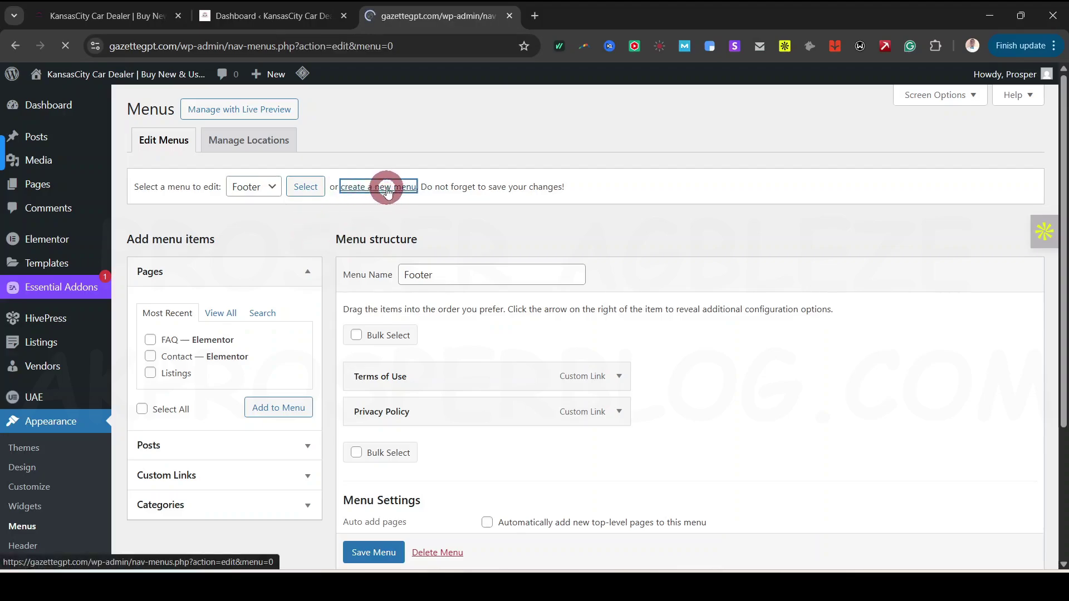
left_click(454, 275)
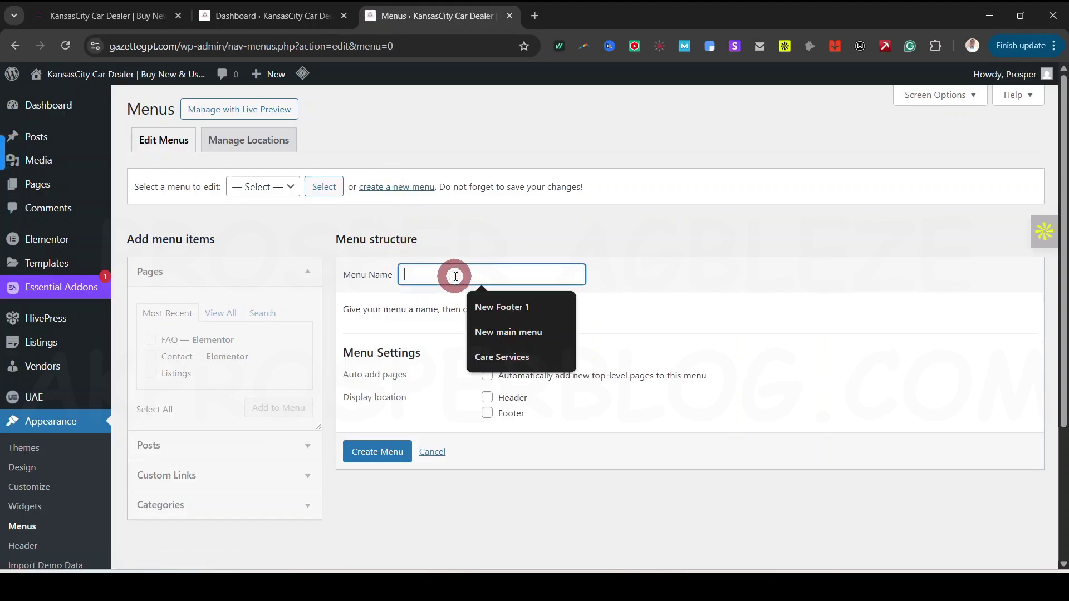
type("menu 1")
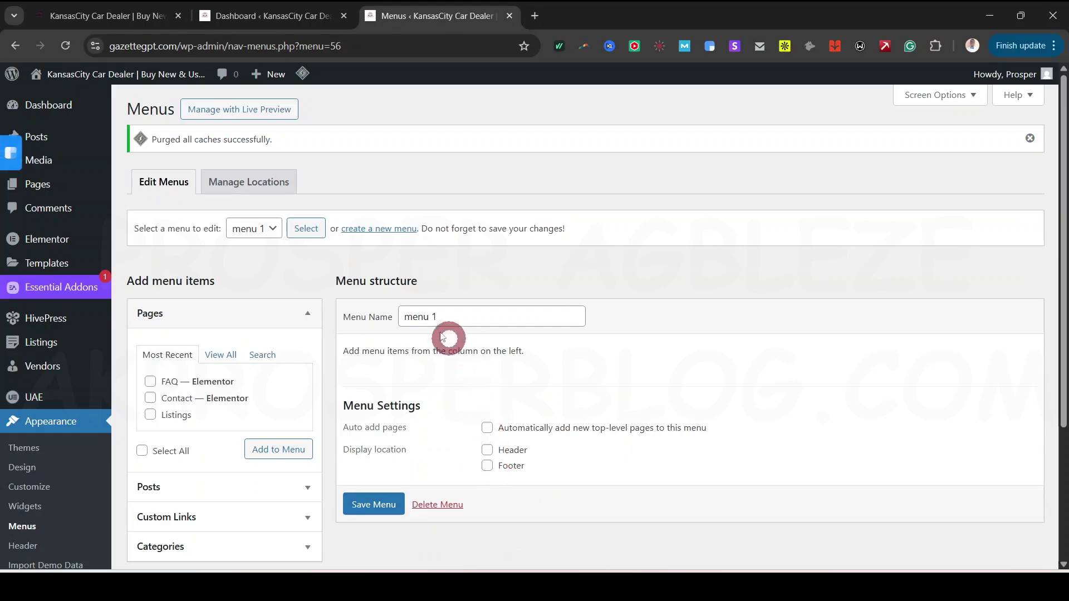
Step: Assign menu 1 to the Header and Footer display locations and save the menu
left_click(488, 450)
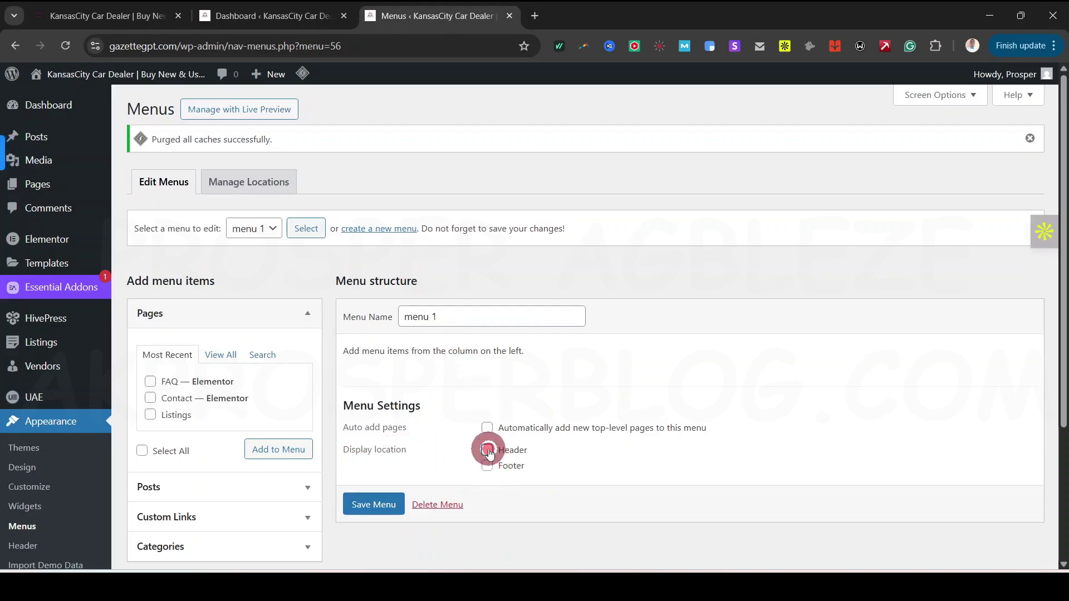
left_click(487, 466)
left_click(365, 502)
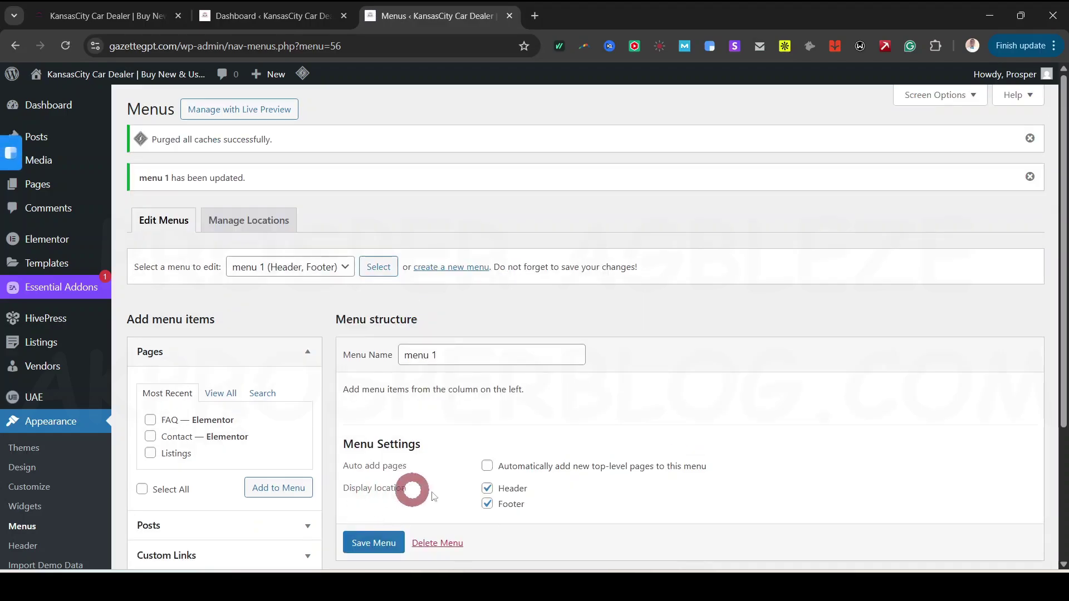
scroll(573, 434, "down", 4)
scroll(555, 398, "up", 3)
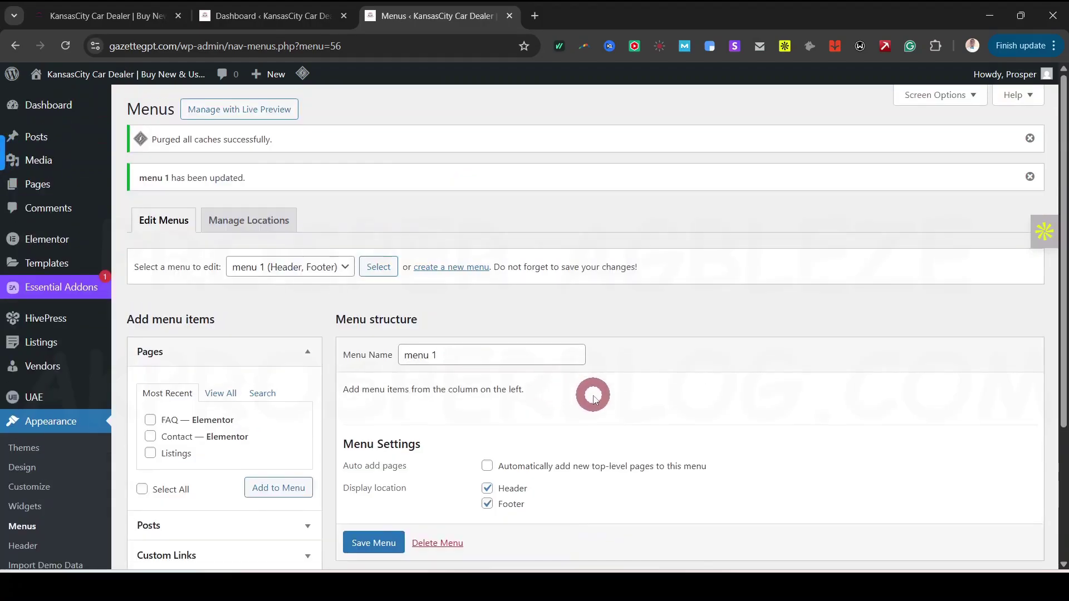
Step: Select menu 1 for editing and add the Home, Contact, FAQ and Listings pages to it
left_click(335, 268)
left_click(355, 256)
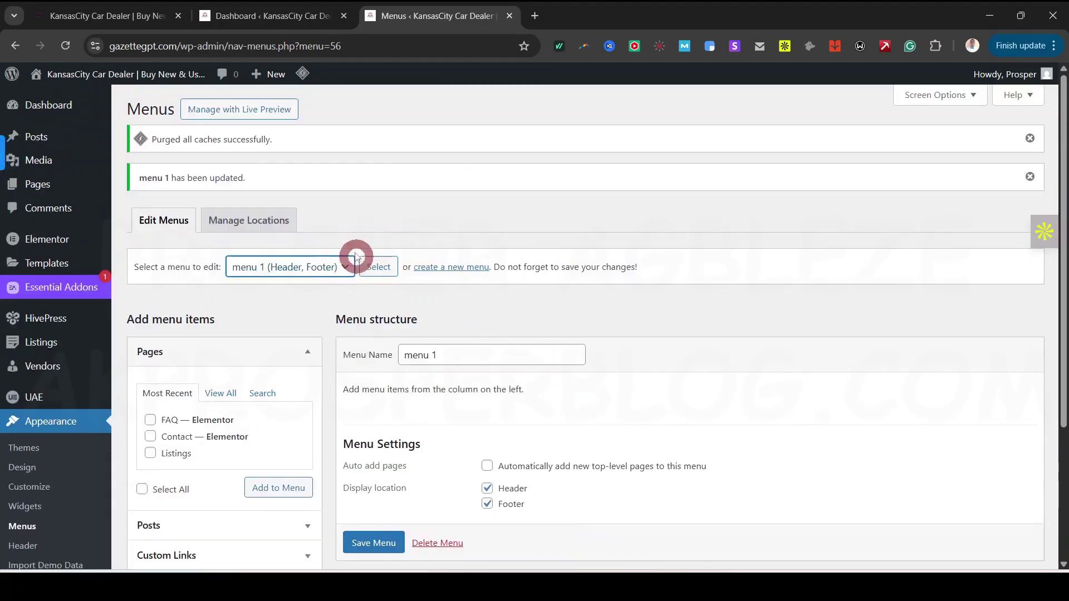
left_click(379, 266)
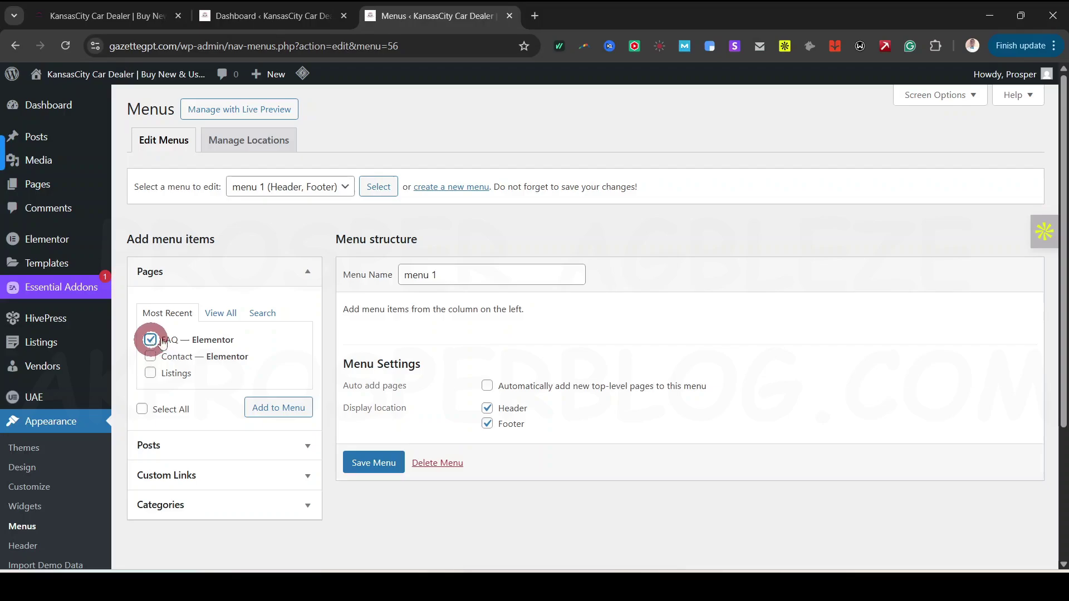
left_click(221, 313)
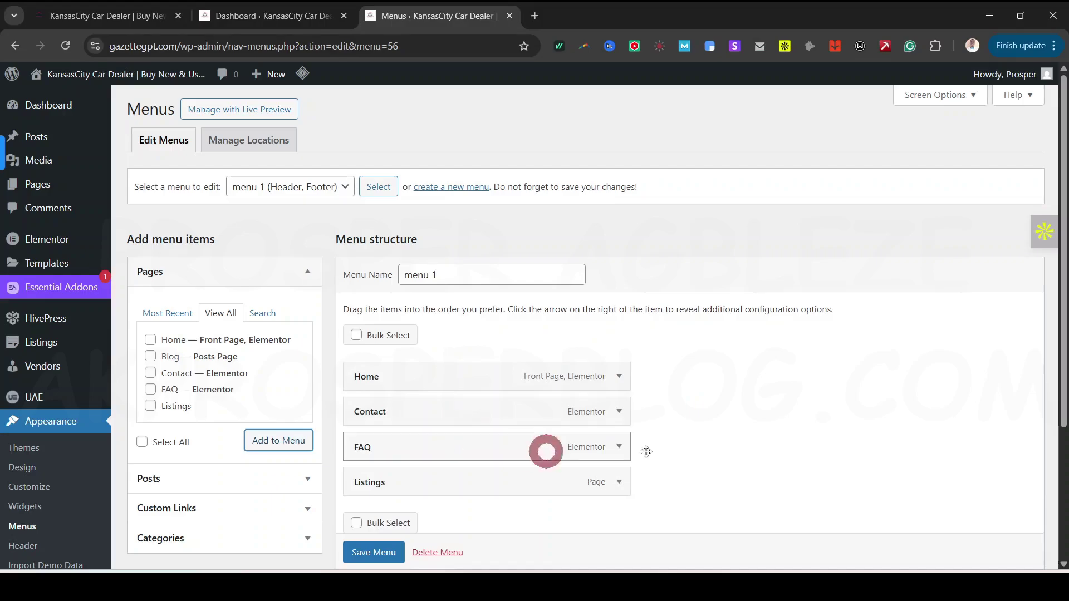
scroll(1057, 356, "down", 1)
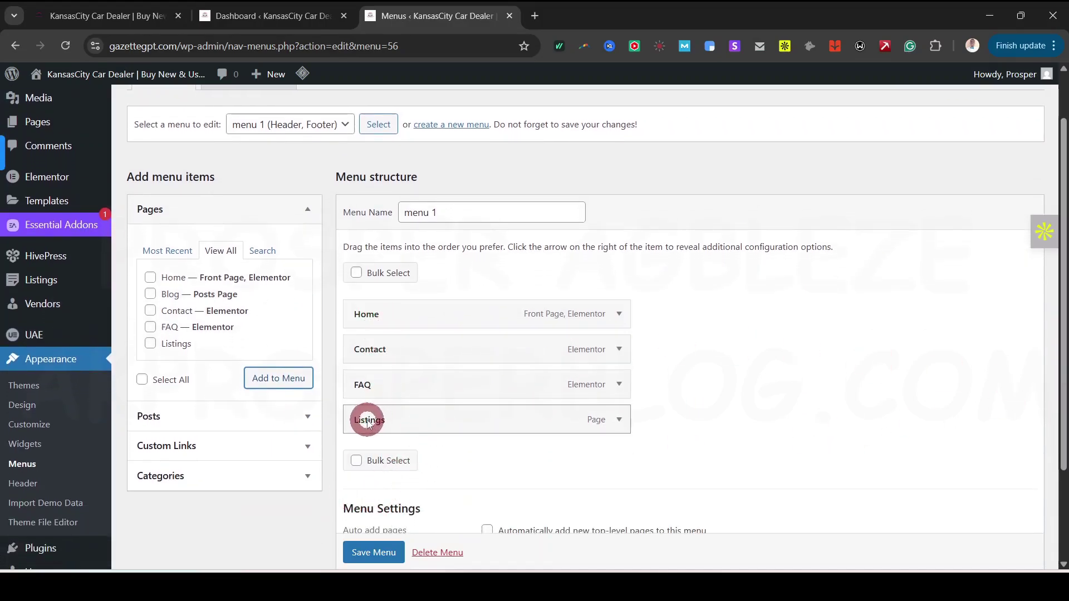
Step: Reorder menu 1 to Home, Listings, FAQ, Contact after the reference site's navigation, and save the menu
left_click(126, 15)
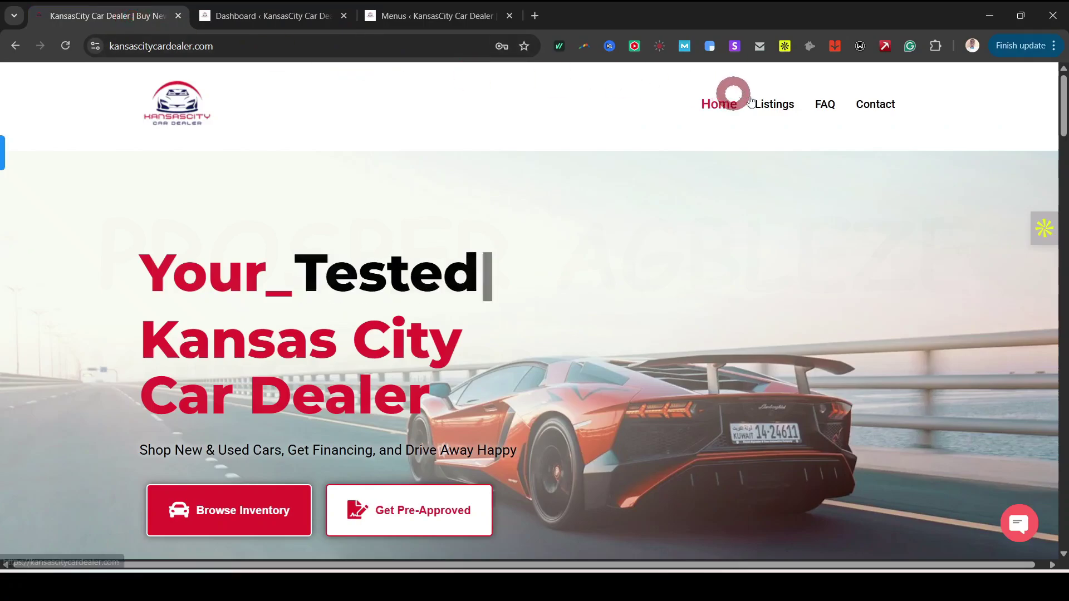
left_click(413, 15)
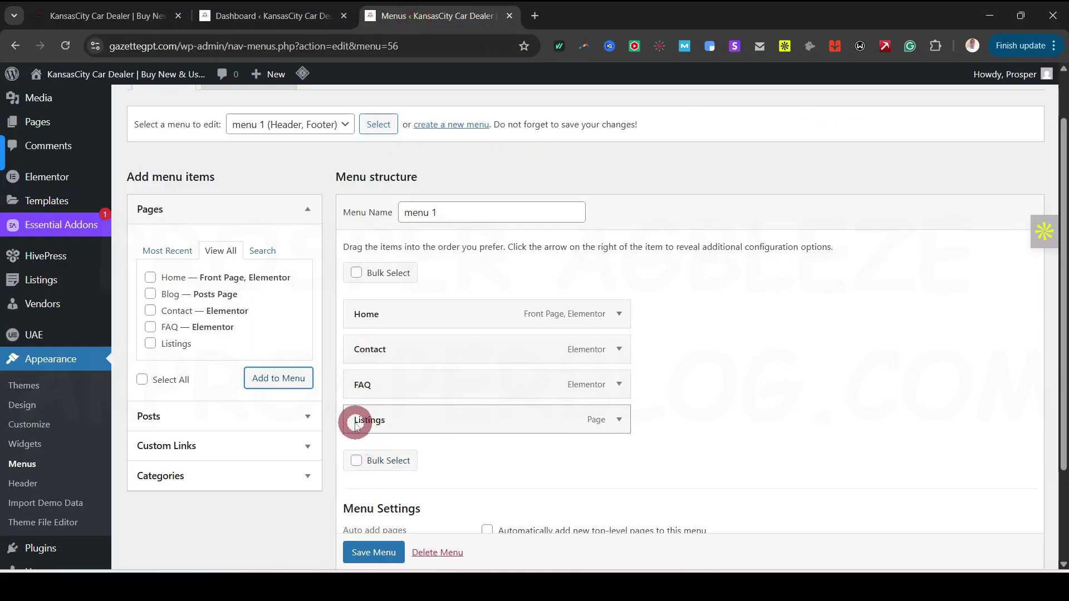
left_click_drag(358, 420, 356, 354)
left_click_drag(358, 419, 363, 387)
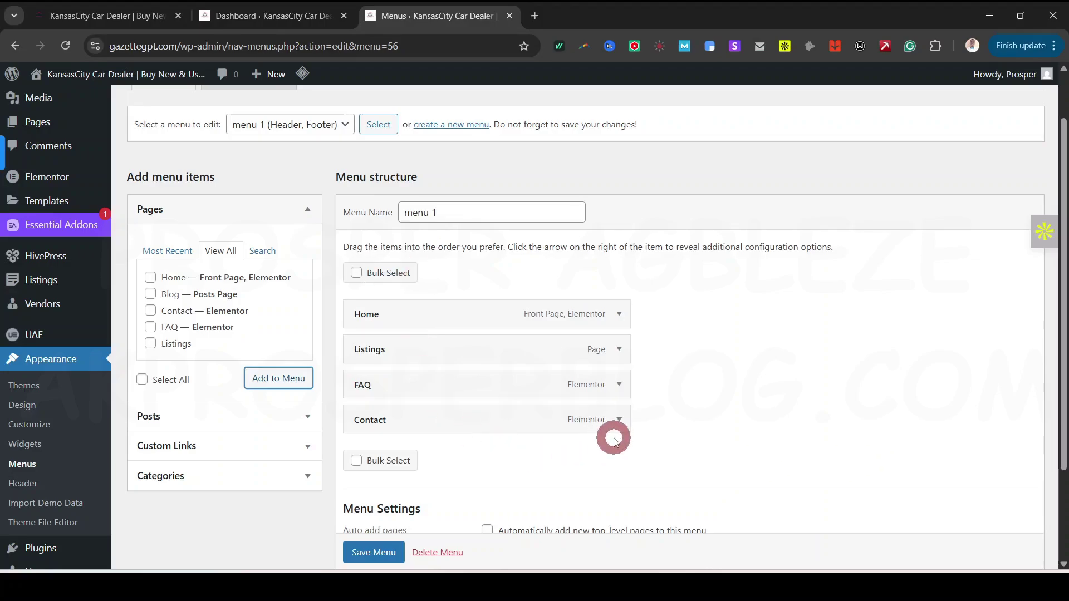
scroll(616, 439, "down", 1)
scroll(616, 439, "down", 2)
left_click(370, 483)
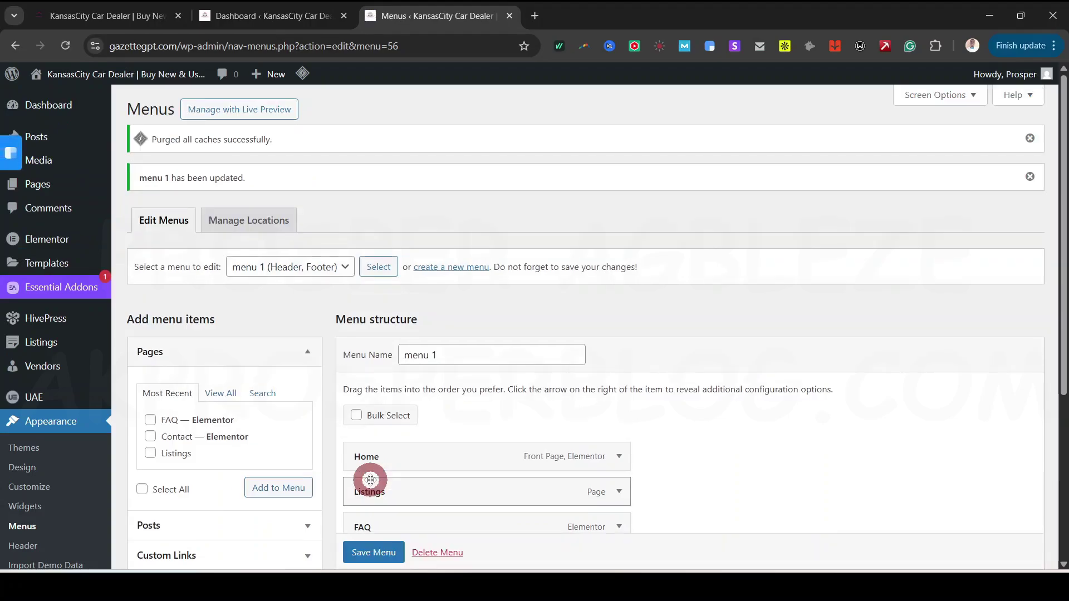
scroll(370, 550, "down", 2)
left_click(371, 551)
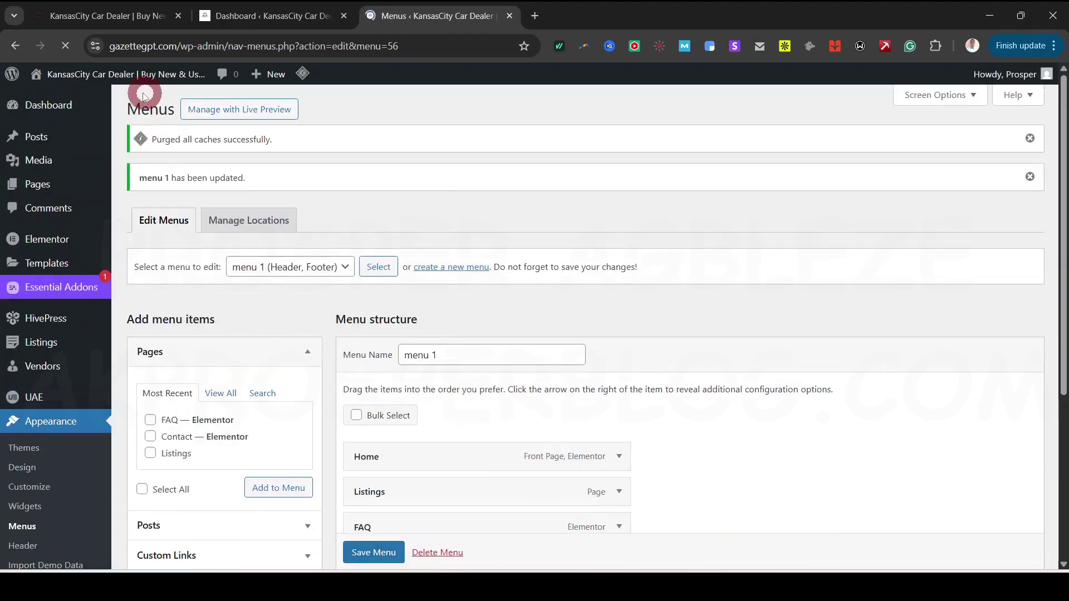
Step: Open the live site in a new tab, close the licence reminder and check the header navigation
mouse_move(84, 78)
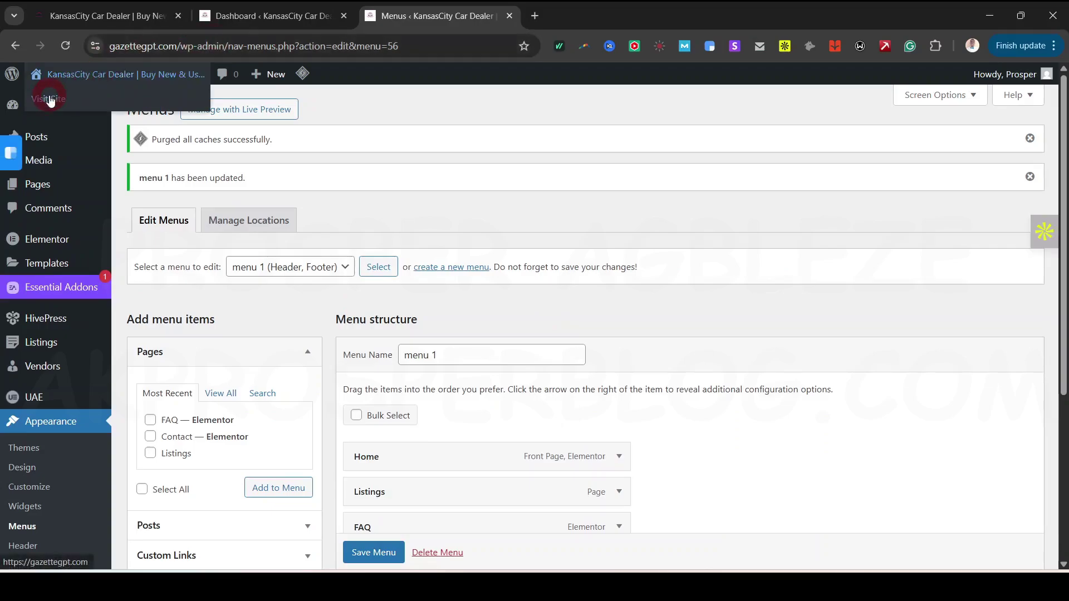
right_click(49, 98)
left_click(111, 113)
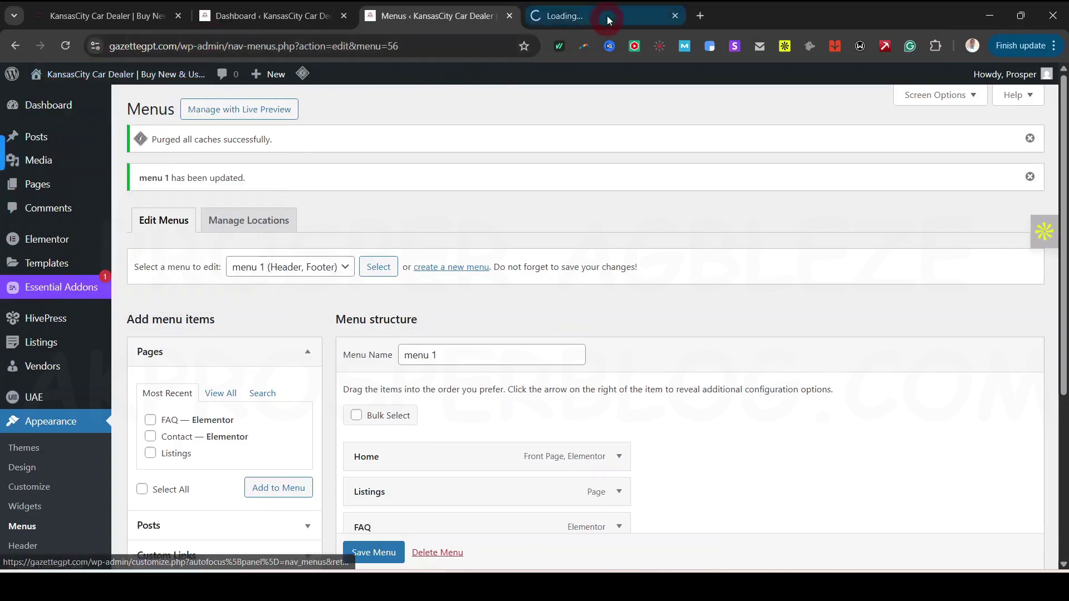
left_click(556, 17)
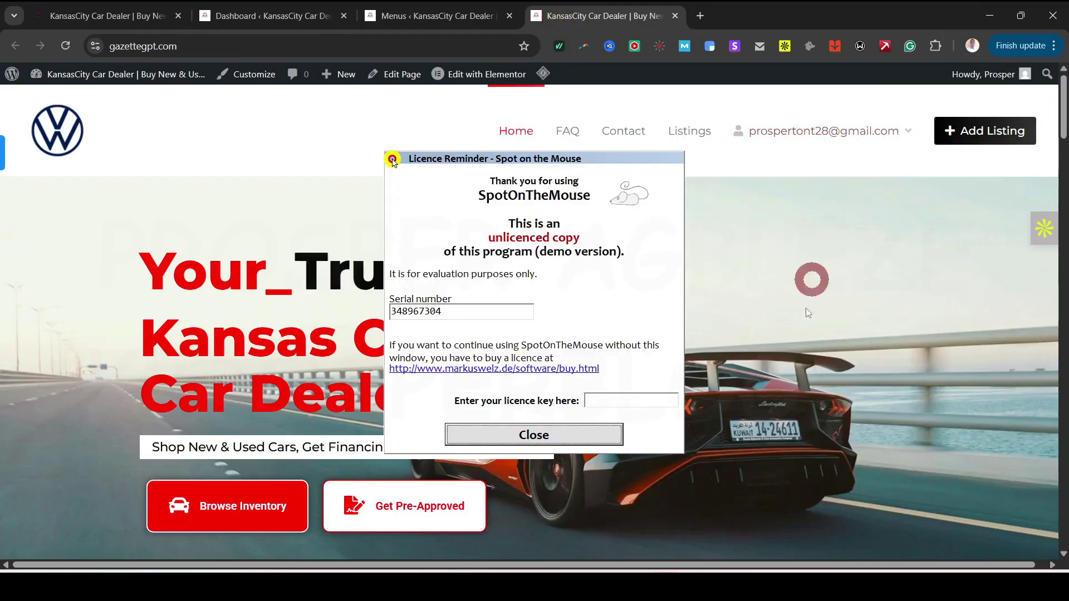
left_click(582, 434)
mouse_move(1063, 125)
left_mouse_down()
mouse_move(1063, 545)
mouse_move(1063, 111)
left_mouse_up()
Step: Return to the WordPress admin and start a new Header & Footer template in UAE
left_click(413, 16)
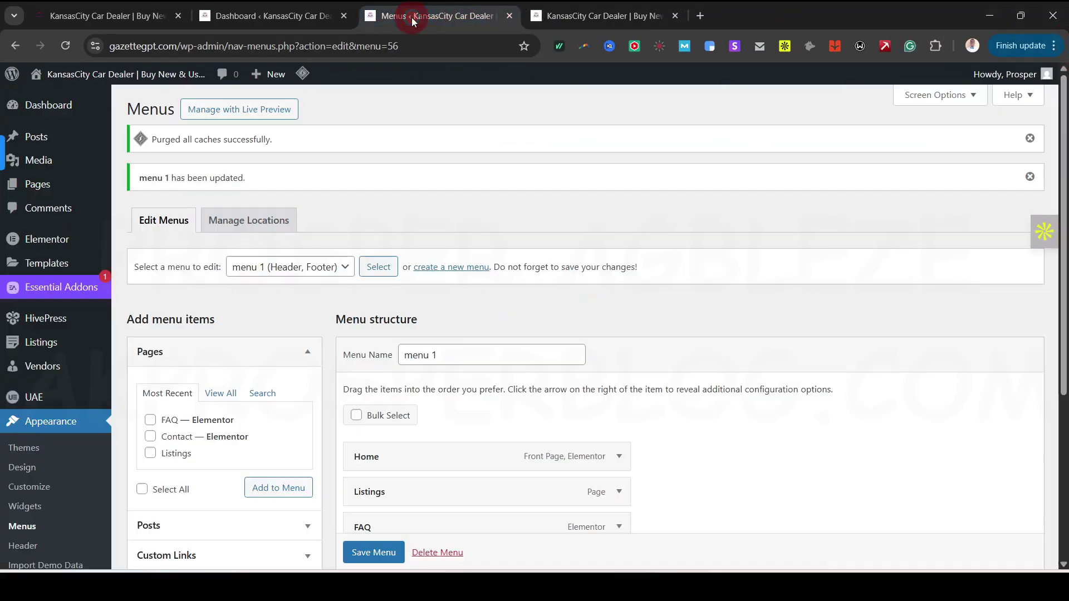
left_click(305, 41)
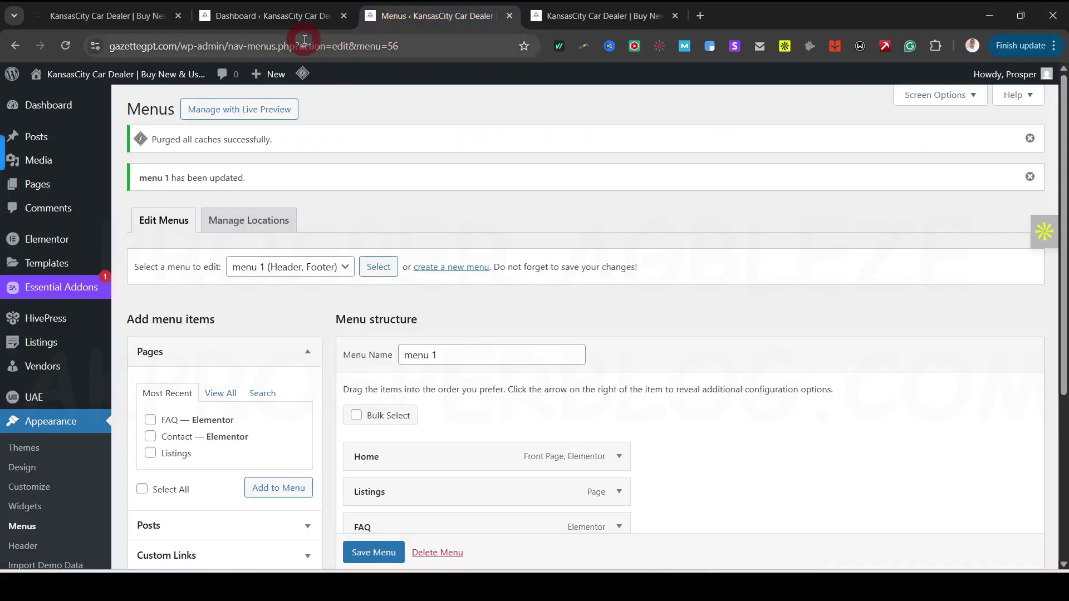
left_click(29, 398)
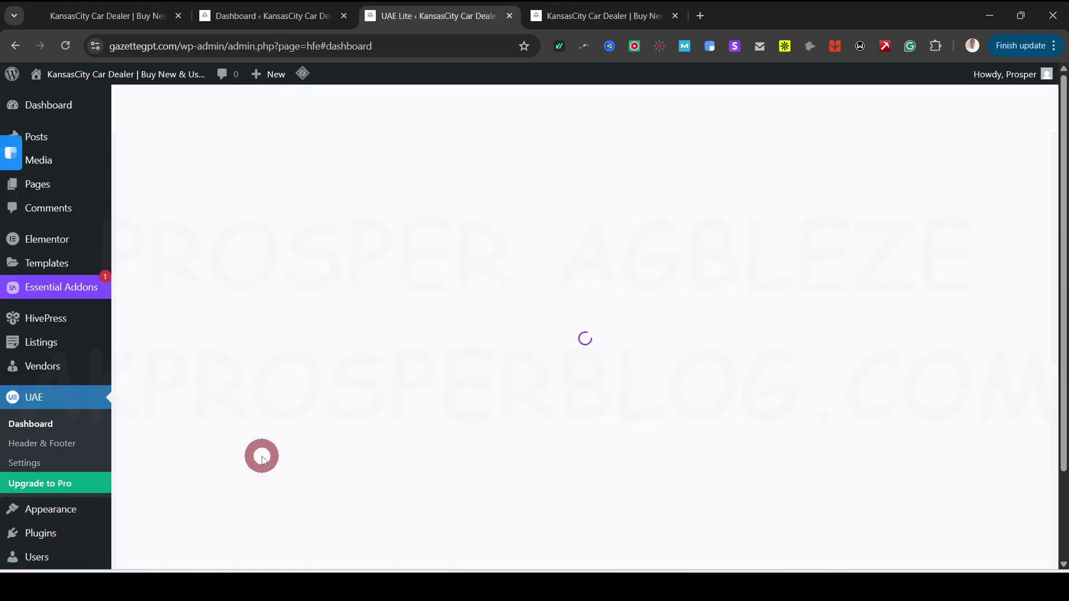
scroll(649, 386, "down", 8)
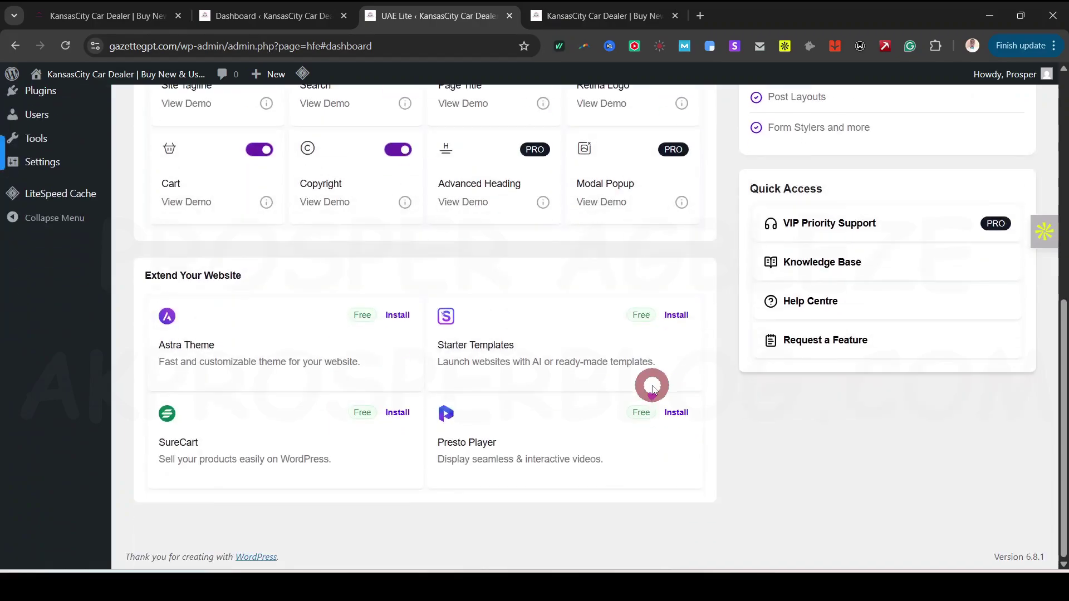
scroll(653, 388, "up", 7)
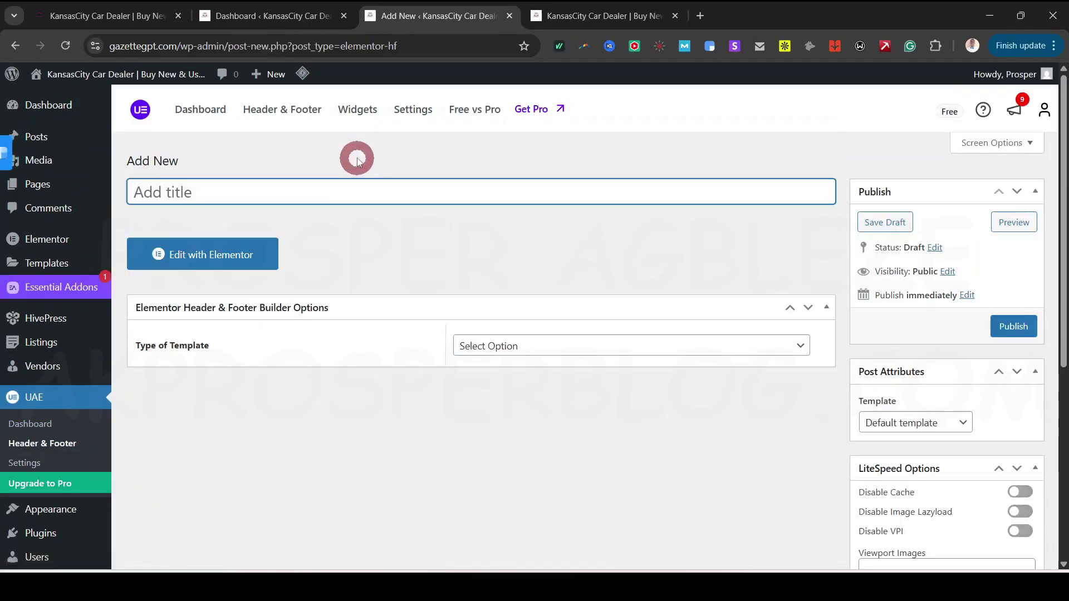
Step: Set the new template's type to Header in the Elementor Header & Footer Builder options
left_click(567, 345)
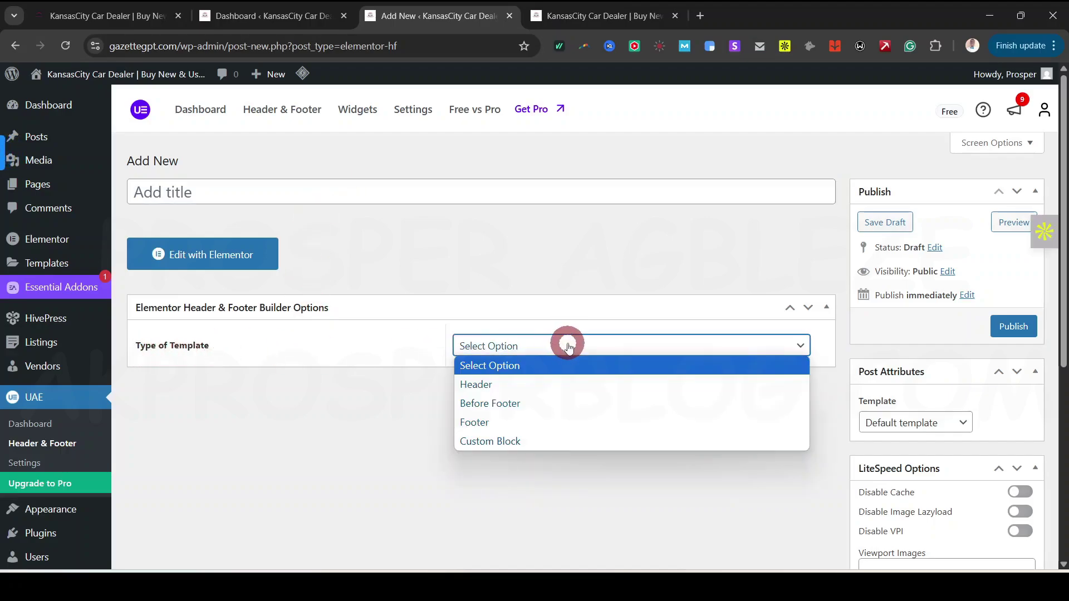
left_click(499, 385)
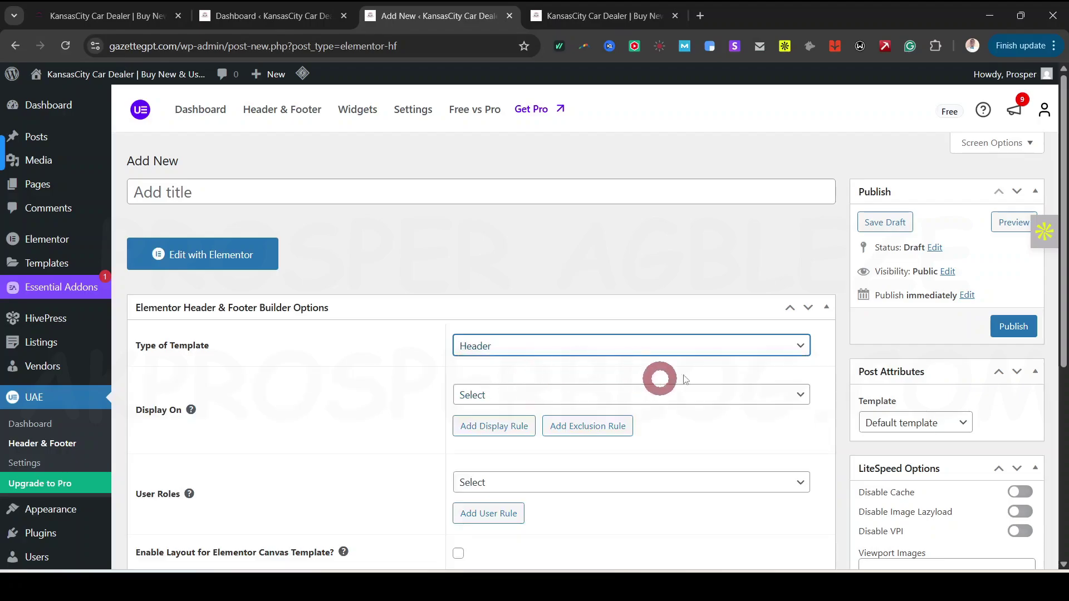
scroll(1060, 253, "down", 2)
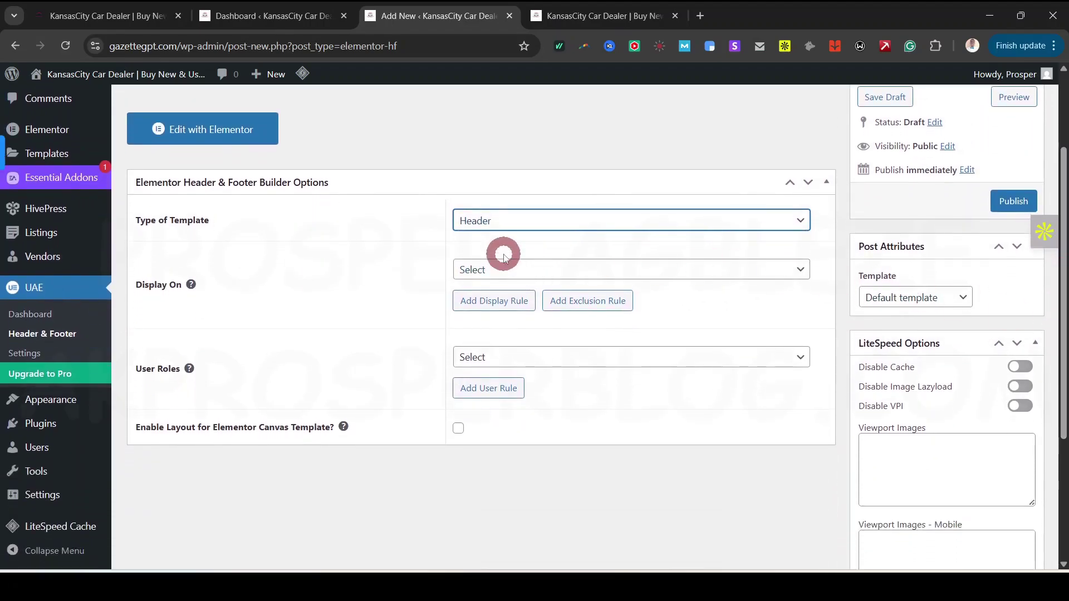
Step: Set the header template to display on the entire website and publish it
left_click(498, 273)
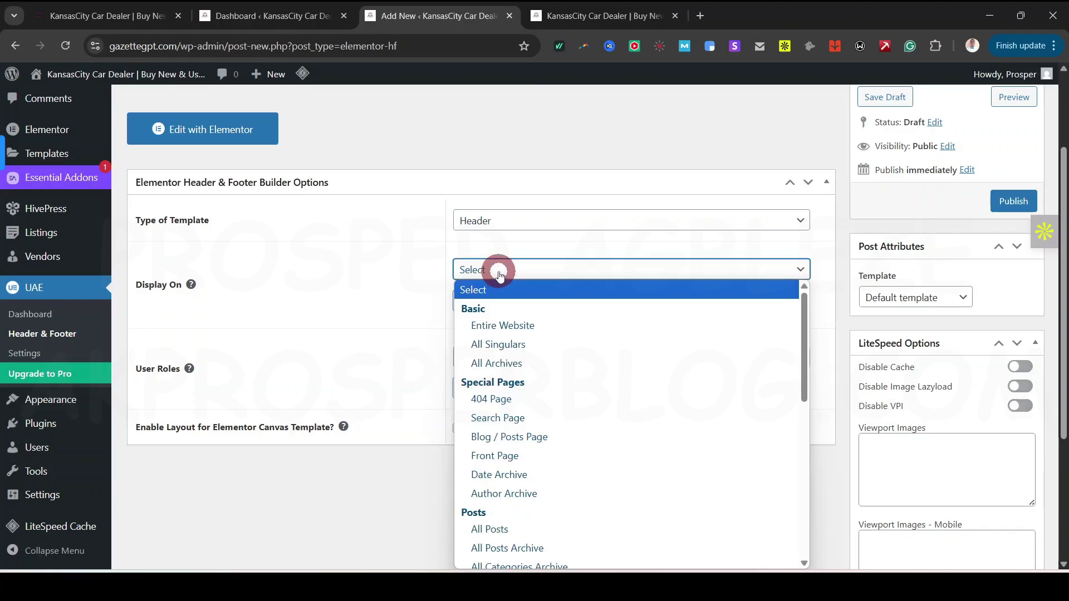
left_click(501, 325)
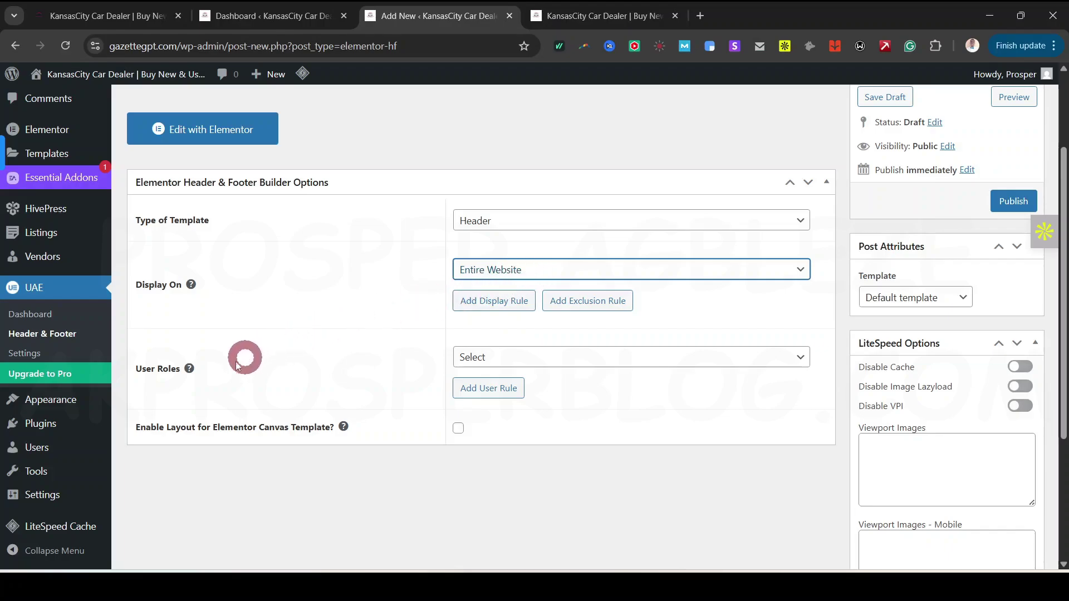
left_click(554, 359)
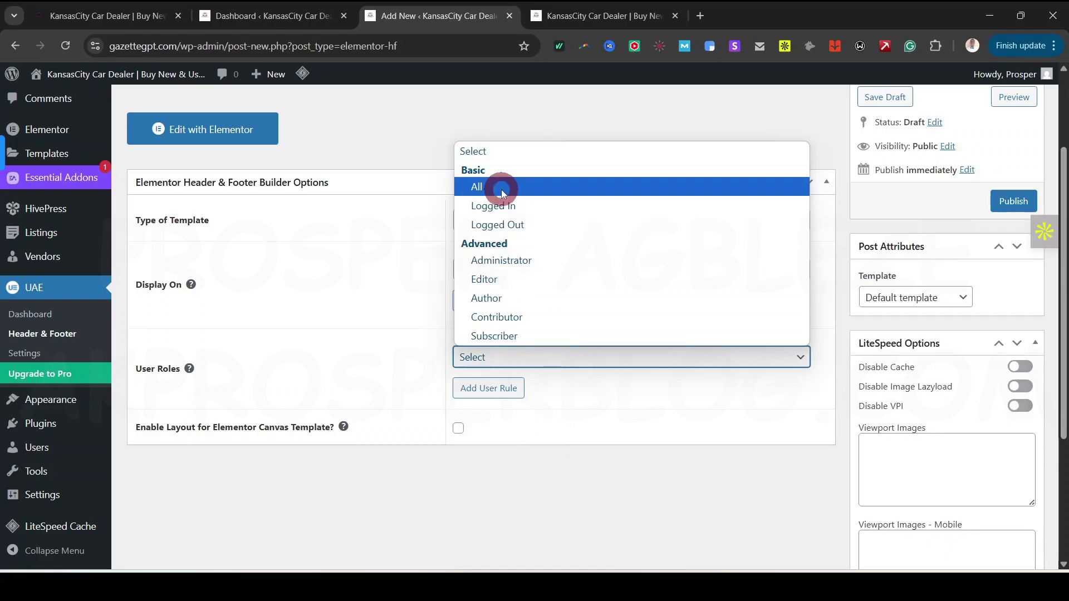
left_click(512, 504)
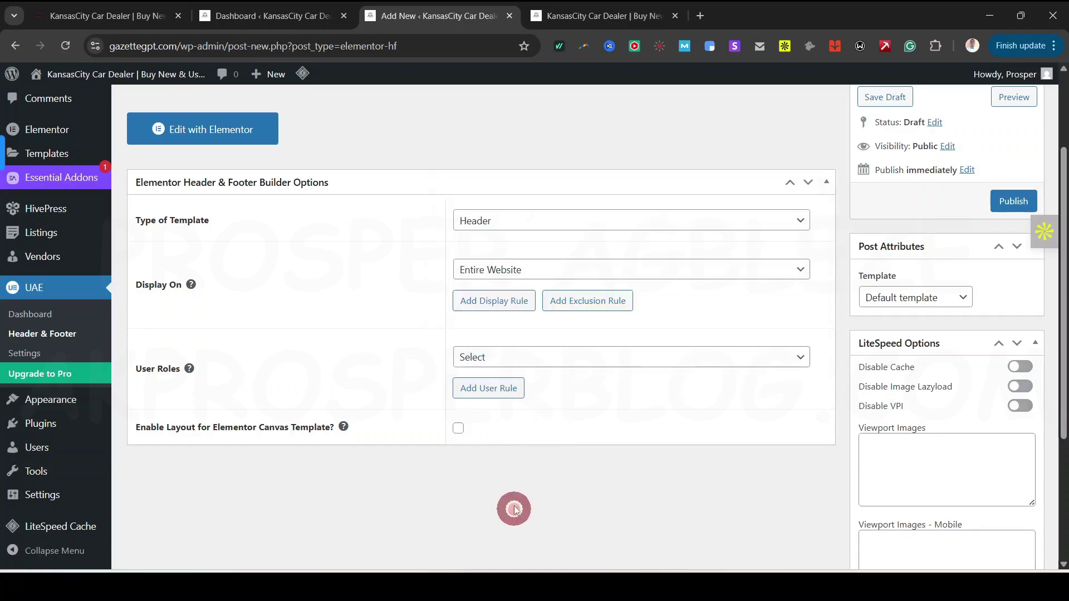
scroll(531, 468, "up", 2)
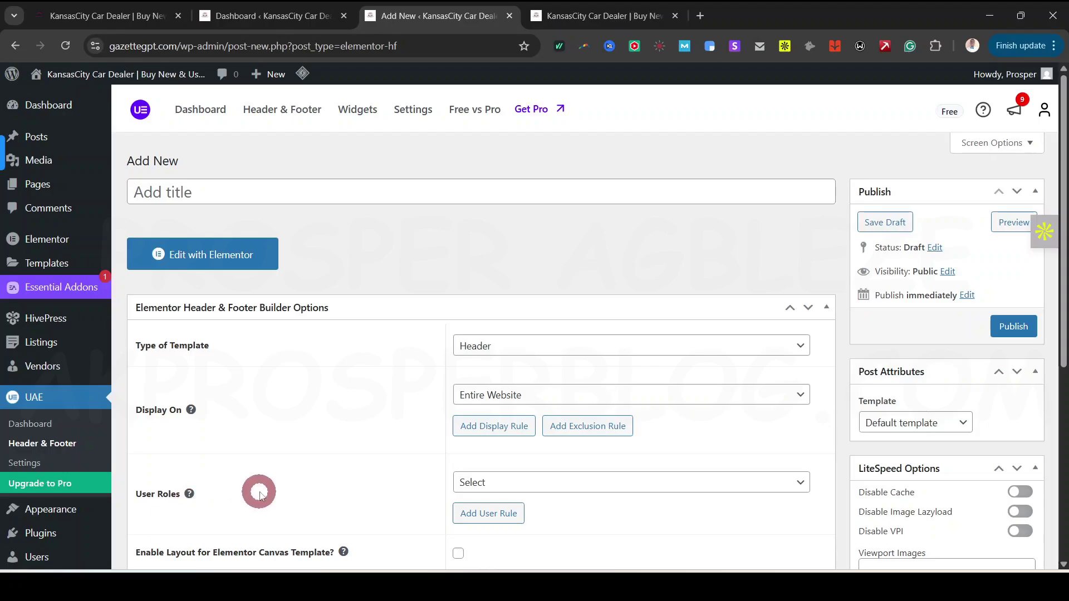
scroll(307, 481, "down", 5)
scroll(362, 476, "up", 3)
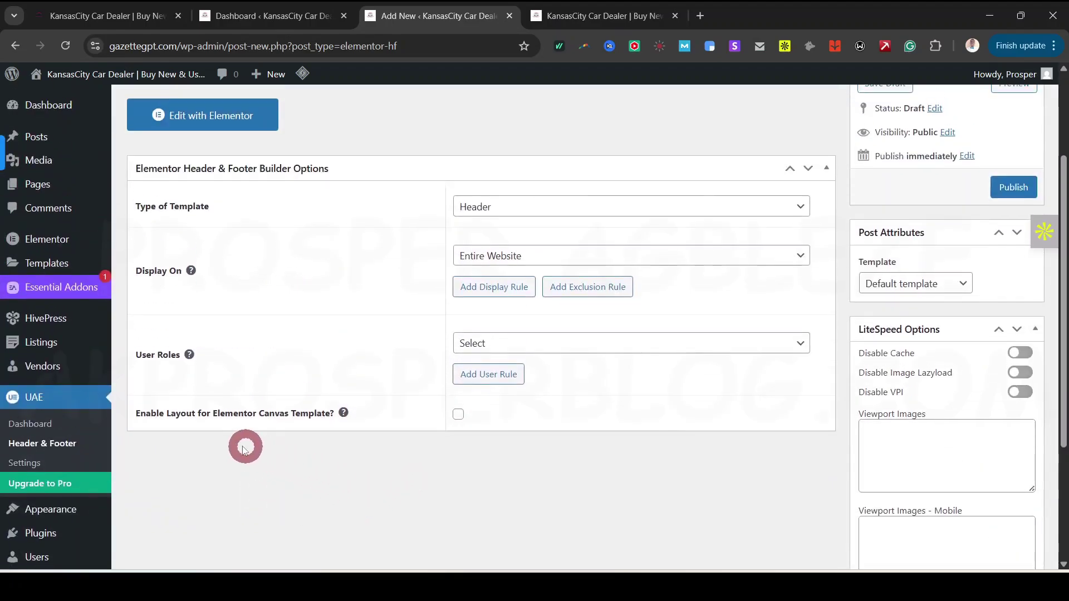
left_click(1012, 187)
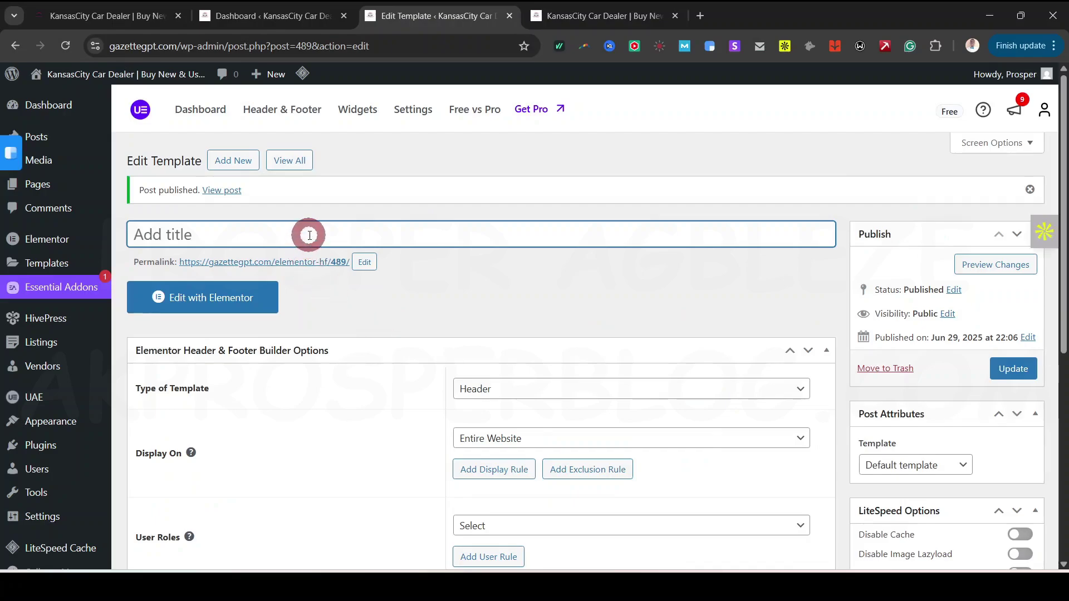
Step: Title the template Header, update it and open it for editing with Elementor
type("Header")
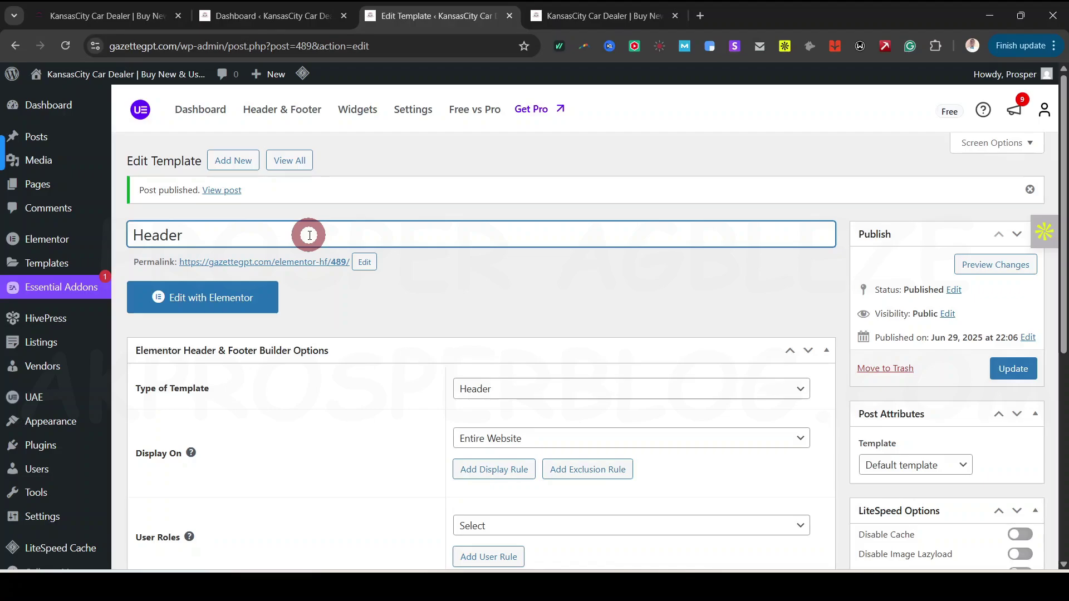
left_click(1010, 369)
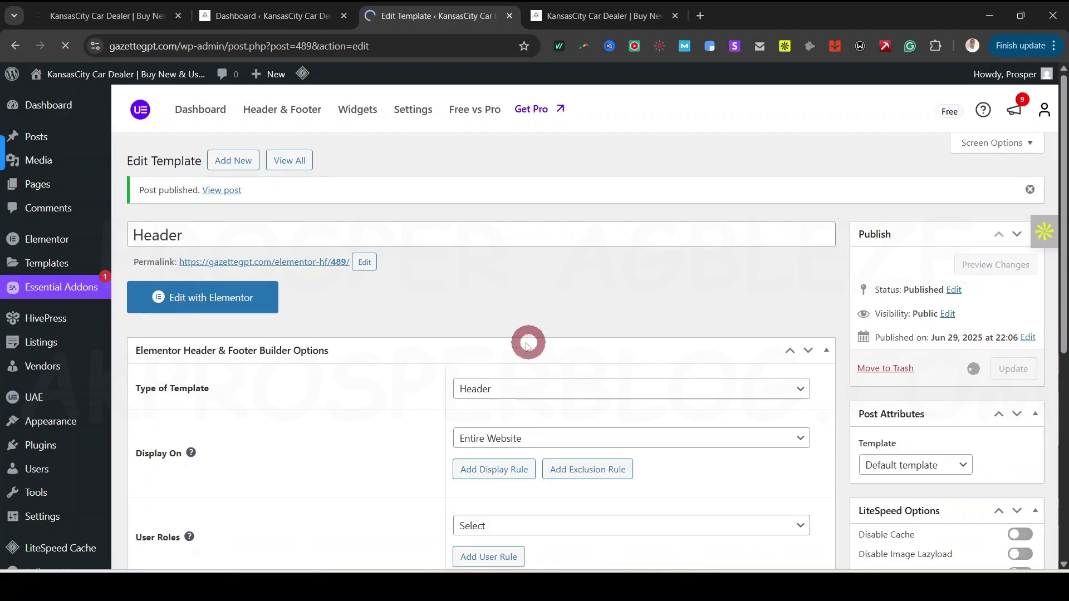
left_click(190, 300)
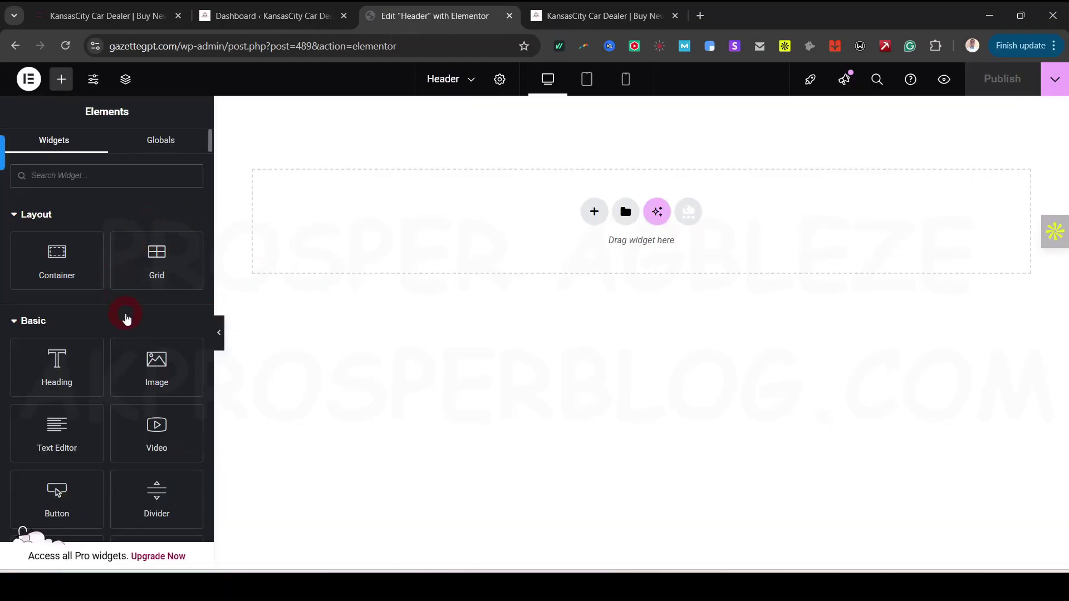
Step: Compare the header layout of the live site with the reference site's header, and return to the Elementor header editor
left_click(593, 17)
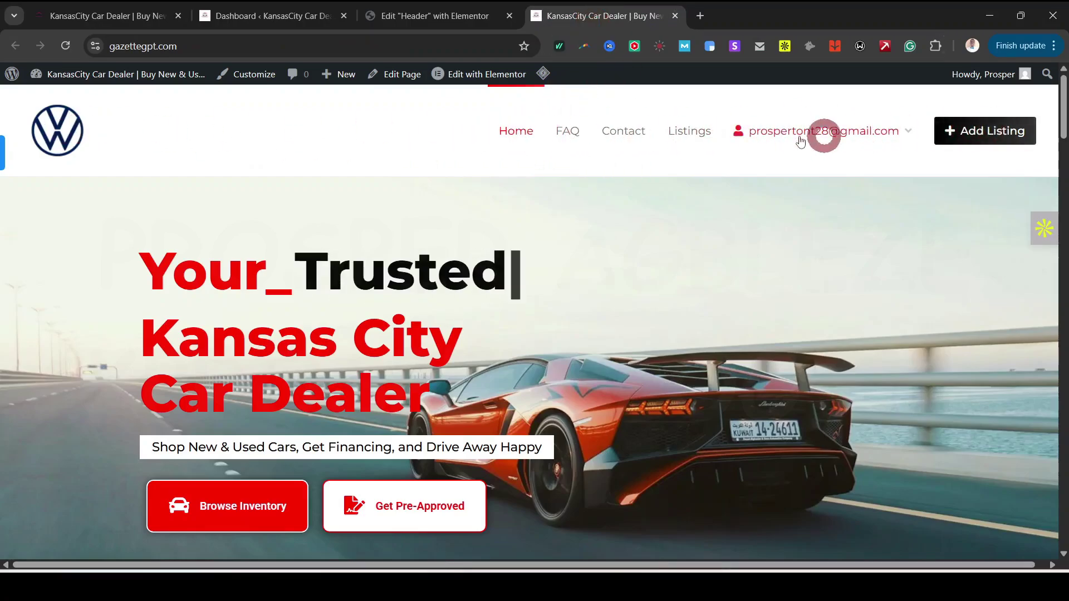
left_click(418, 16)
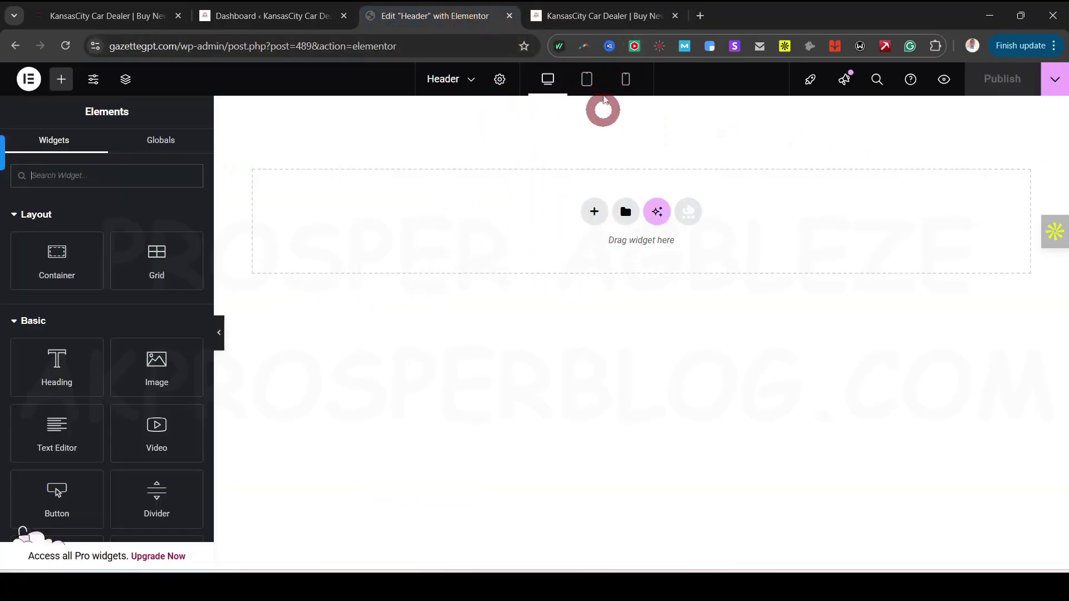
left_click(279, 24)
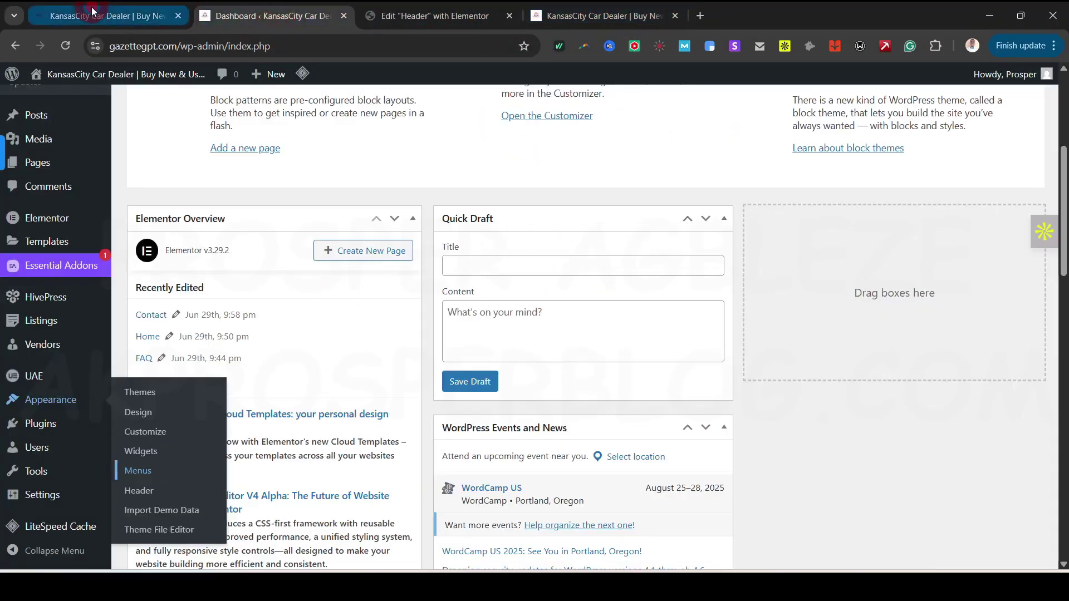
left_click(105, 16)
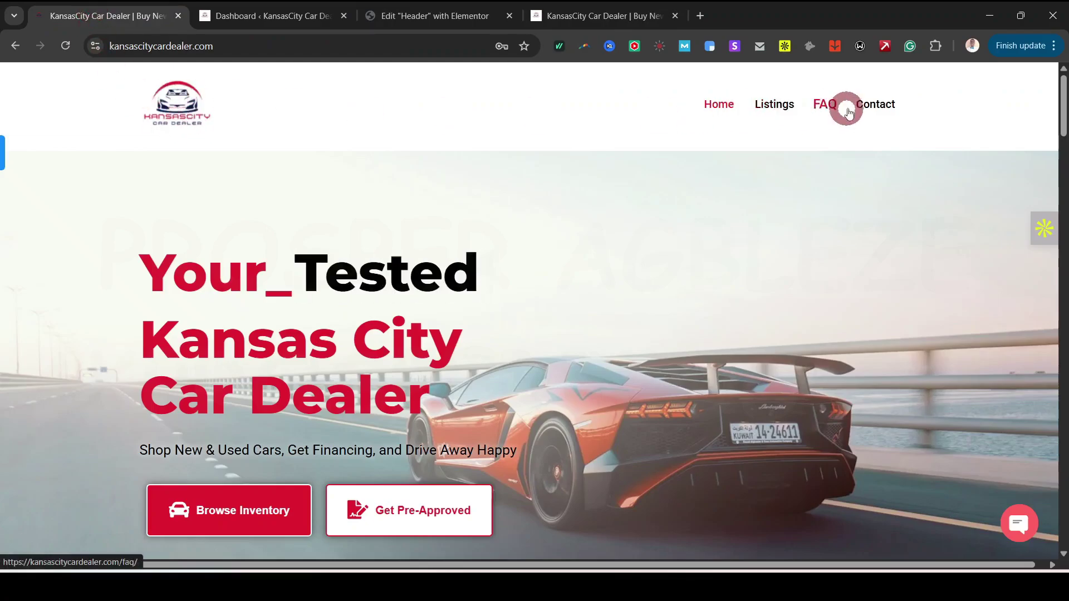
left_click(401, 15)
left_click(604, 221)
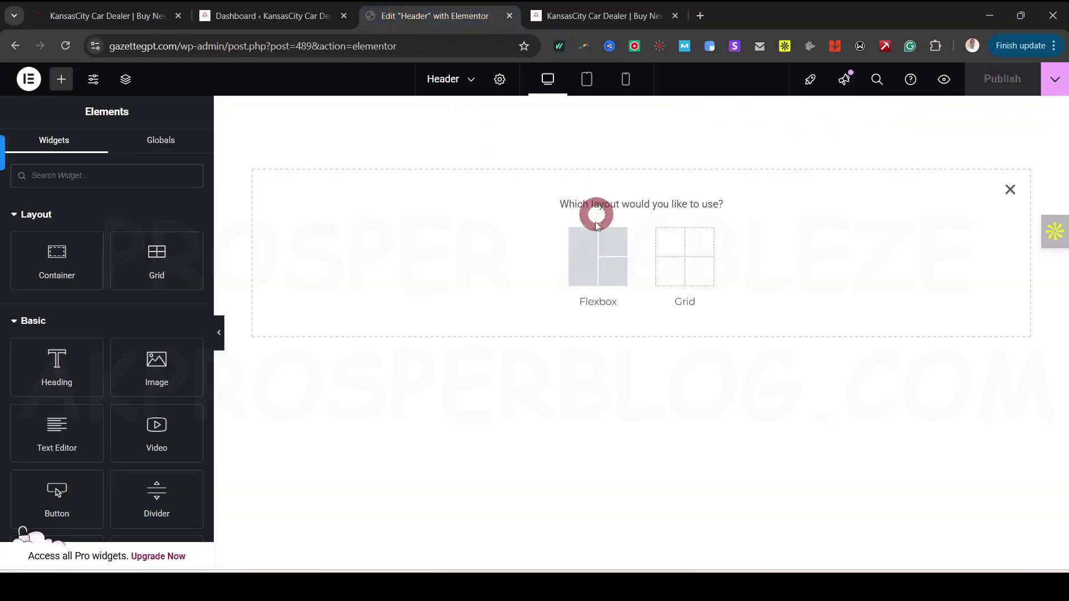
left_click(591, 259)
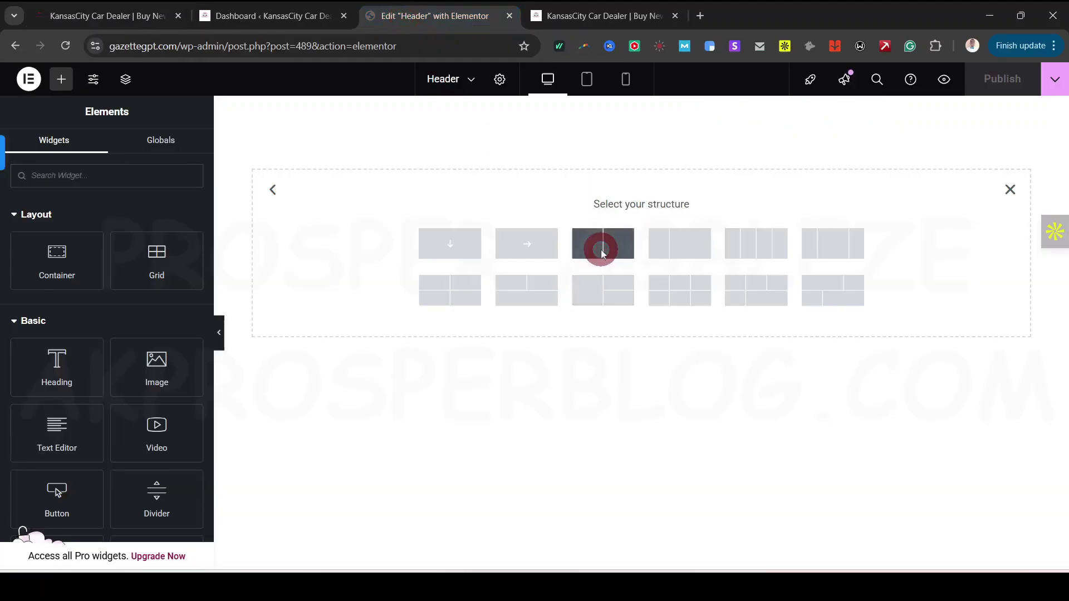
left_click(601, 254)
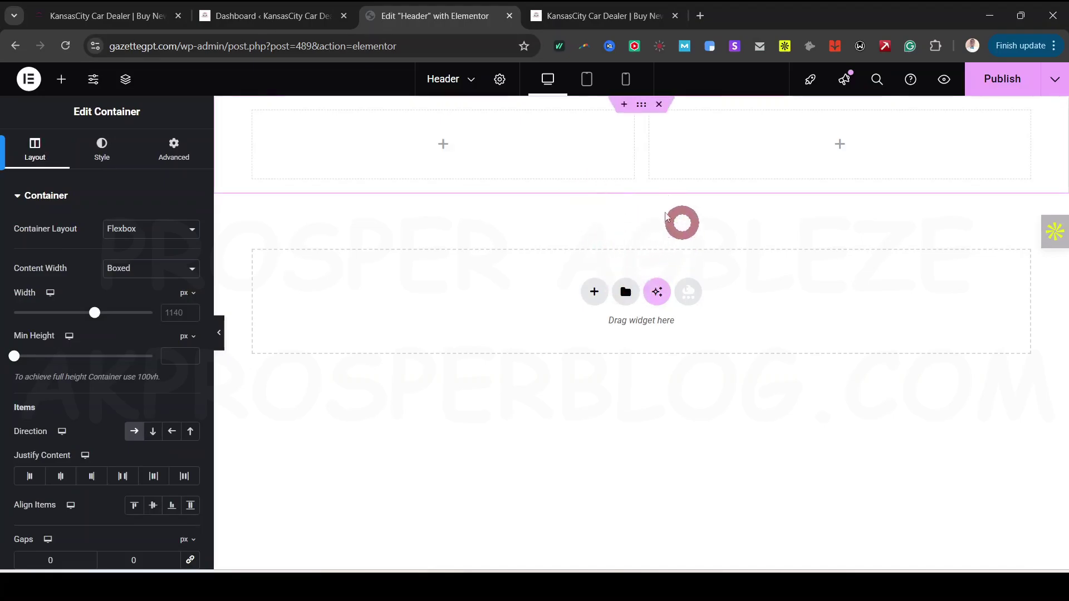
left_click(658, 105)
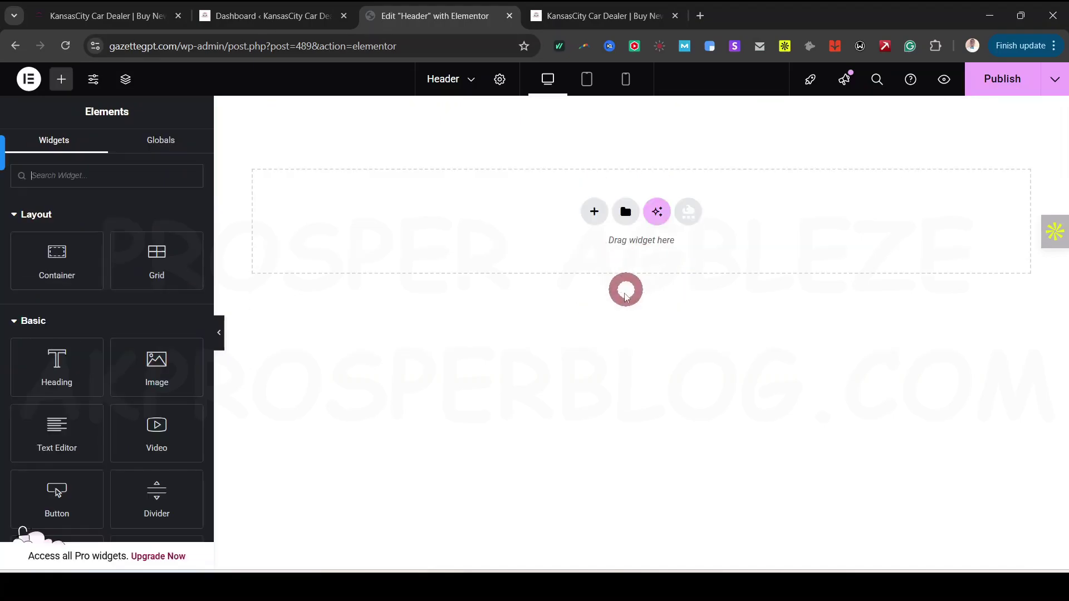
Step: Add a three-column Flexbox container with a wide middle column and narrow outer columns to the header template
left_click(594, 212)
left_click(589, 259)
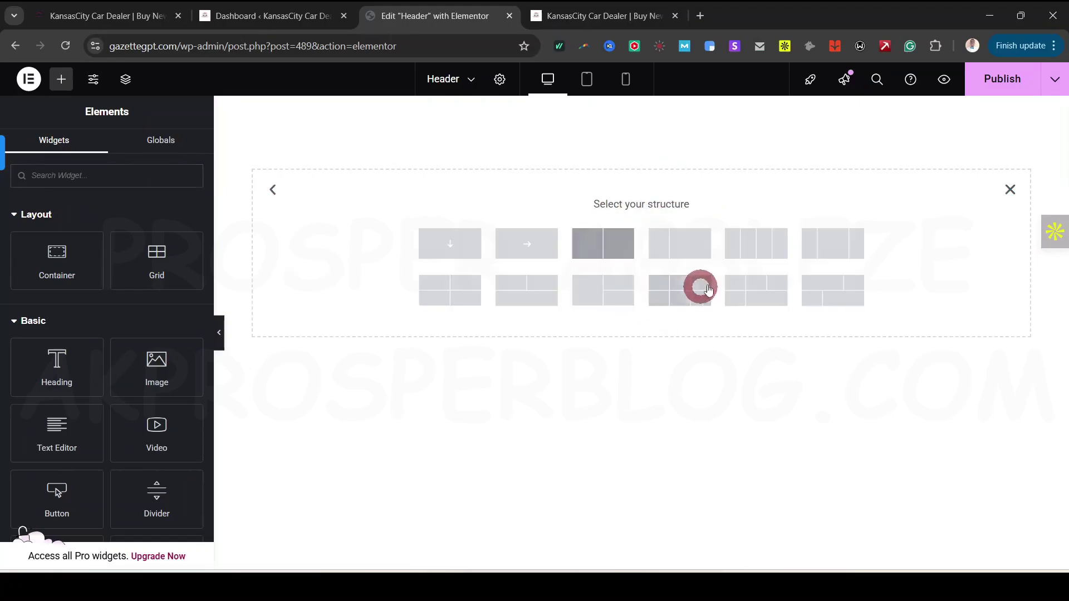
left_click(831, 243)
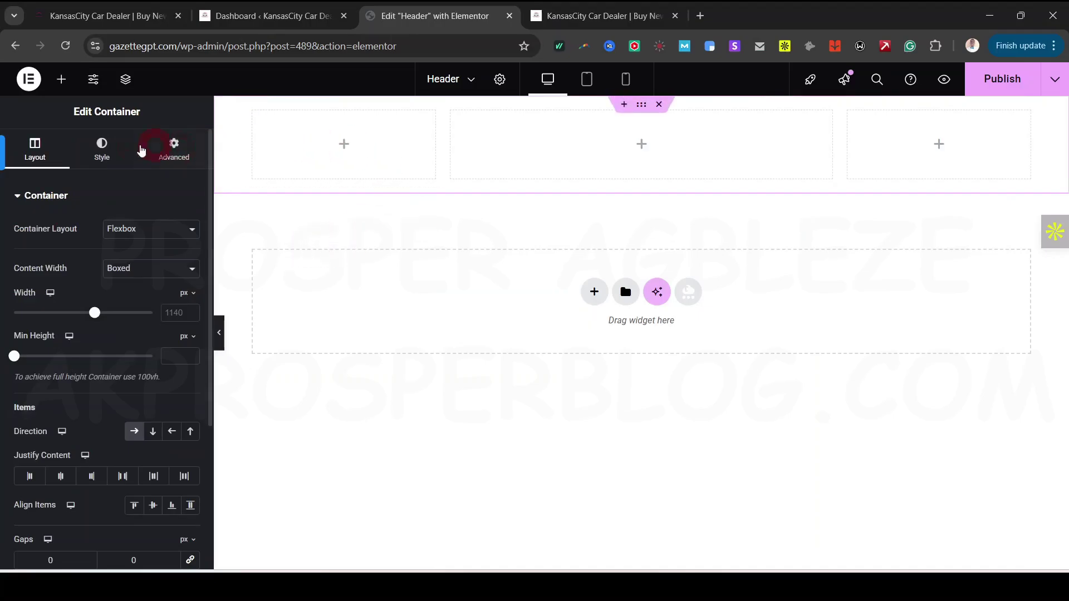
Step: Place the UAE Site Logo widget in the container's first column, keep its link at Default and review its style options
left_click(61, 79)
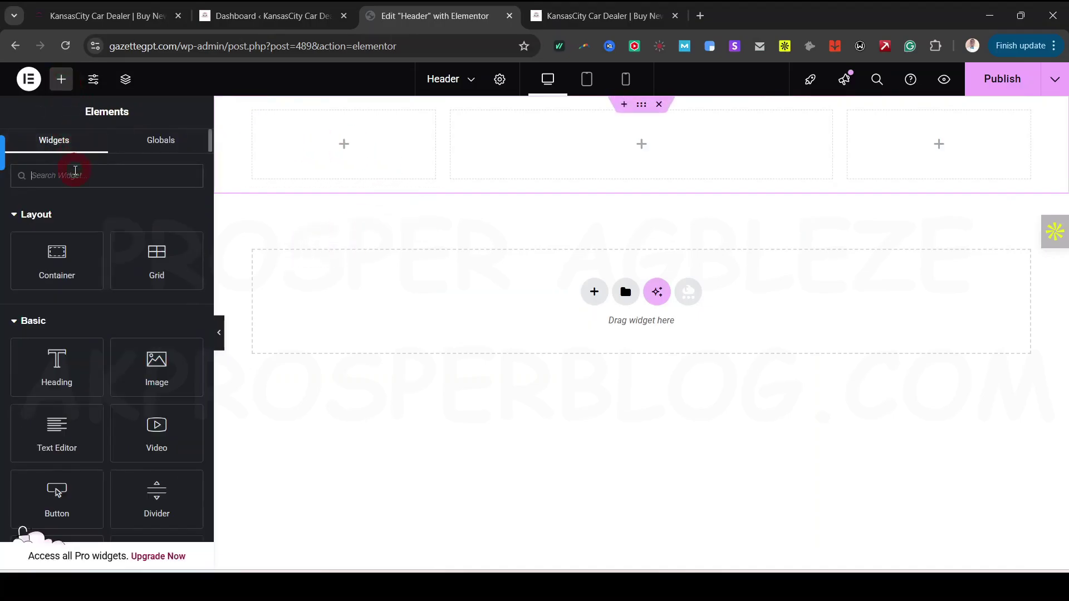
type("logo")
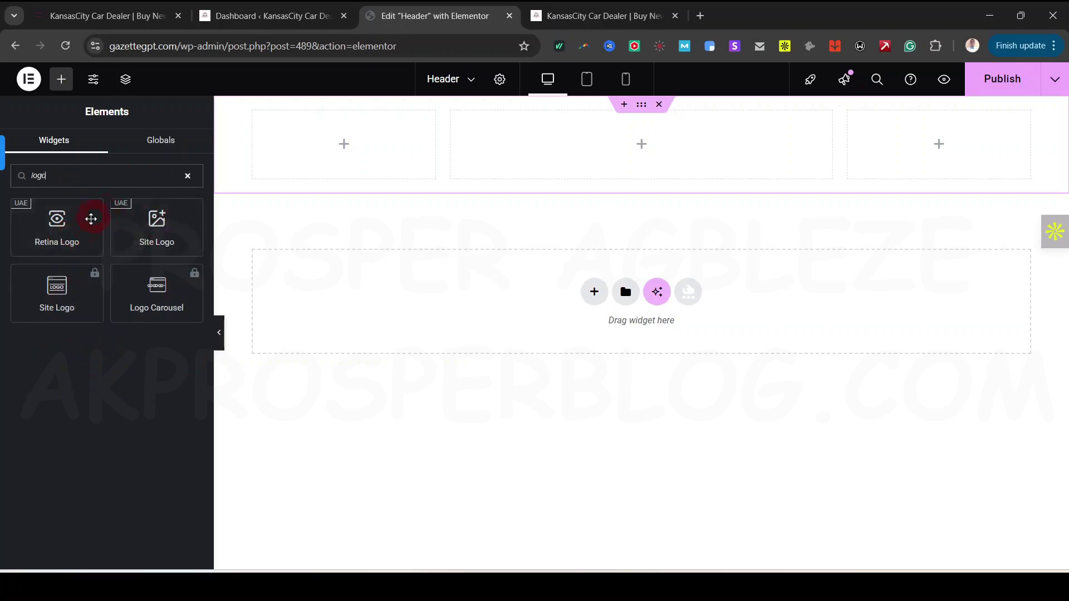
left_click_drag(127, 212, 342, 149)
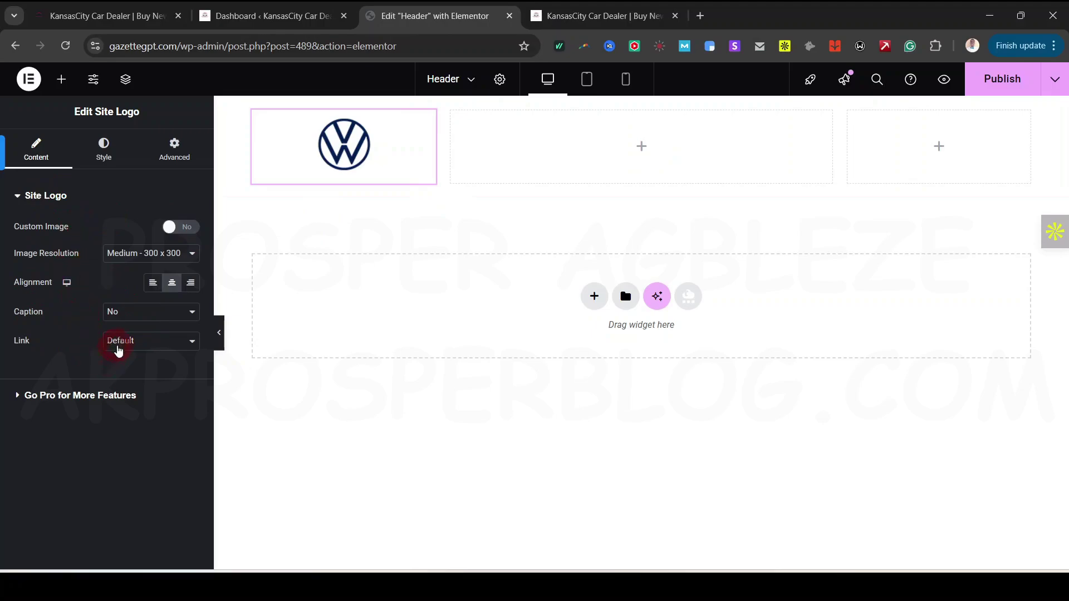
left_click(119, 348)
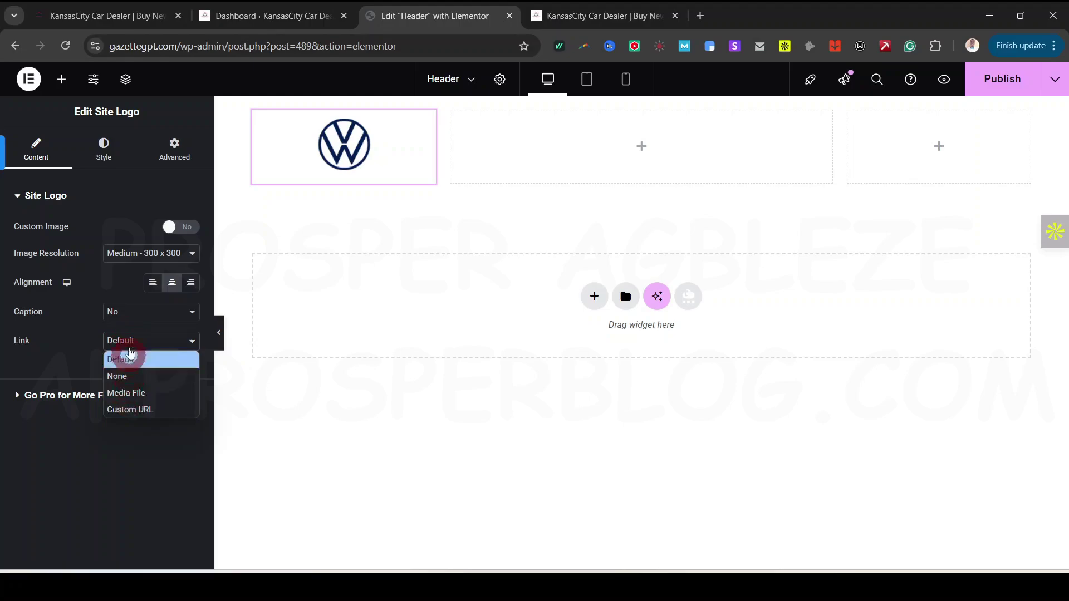
left_click(129, 359)
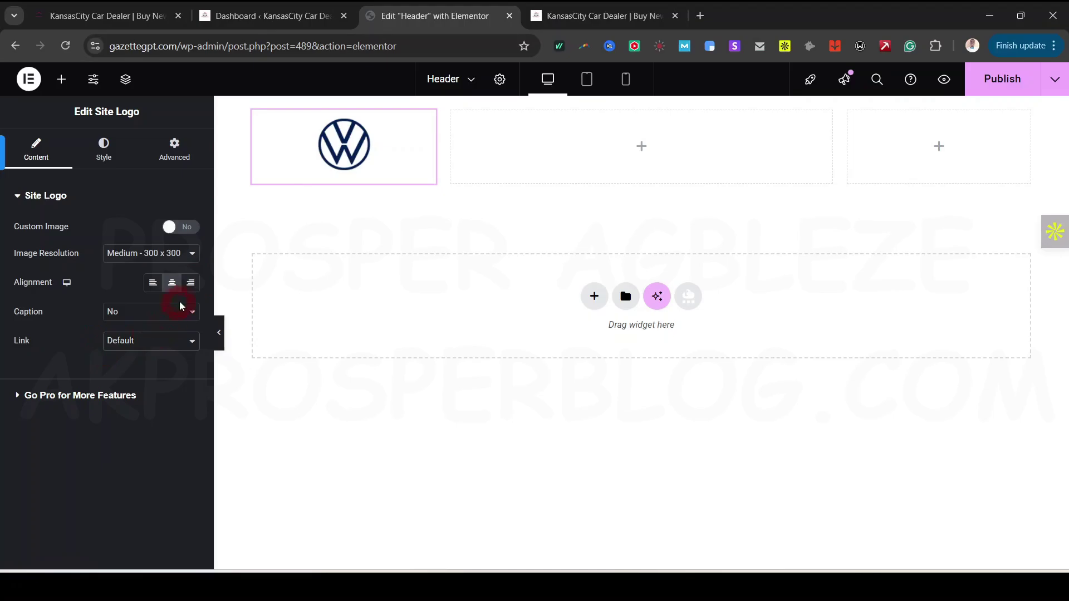
left_click(101, 154)
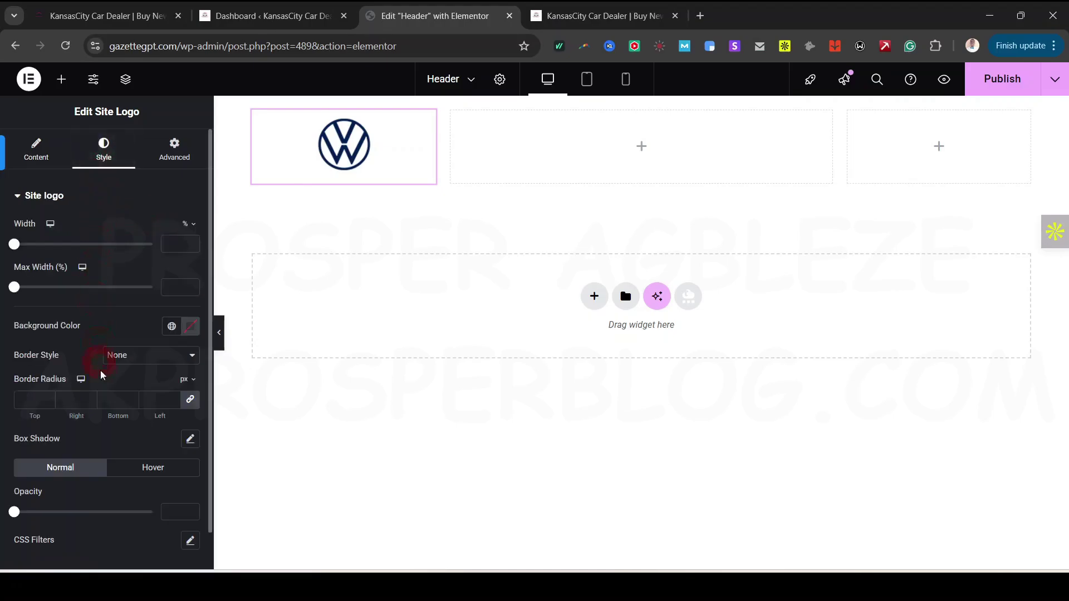
scroll(105, 469, "down", 1)
scroll(127, 381, "up", 1)
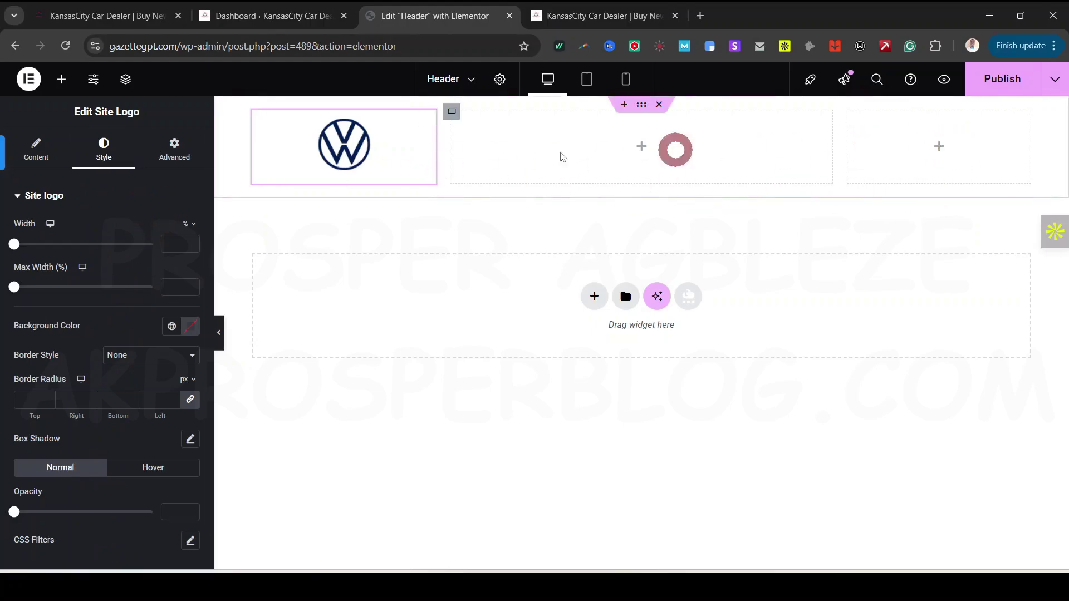
Step: Find the UAE Navigation Menu widget and place it in the container's third column
left_click(61, 79)
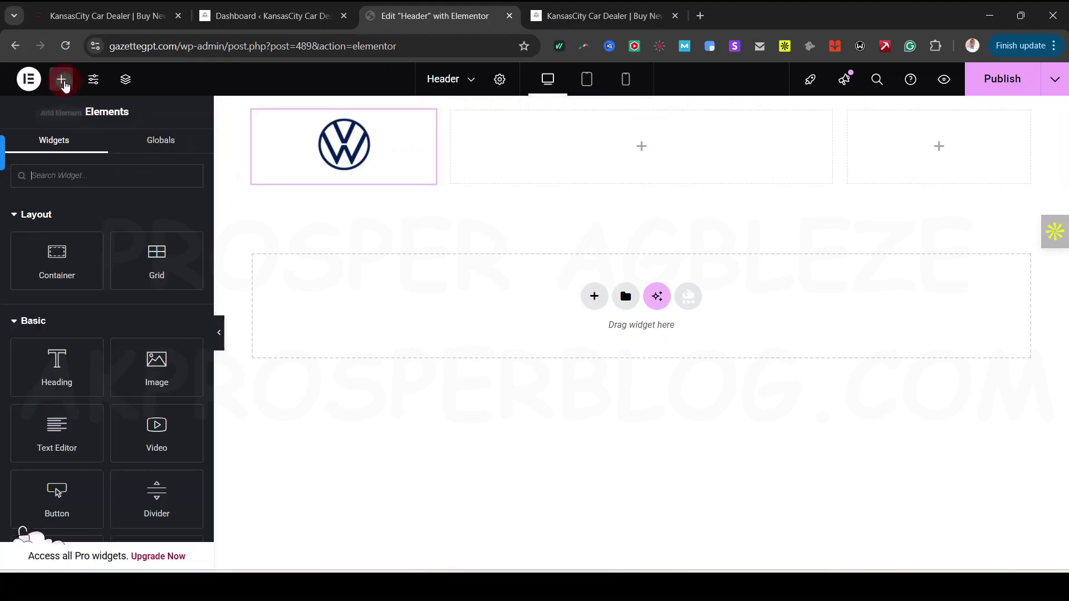
left_click(73, 175)
type("menu")
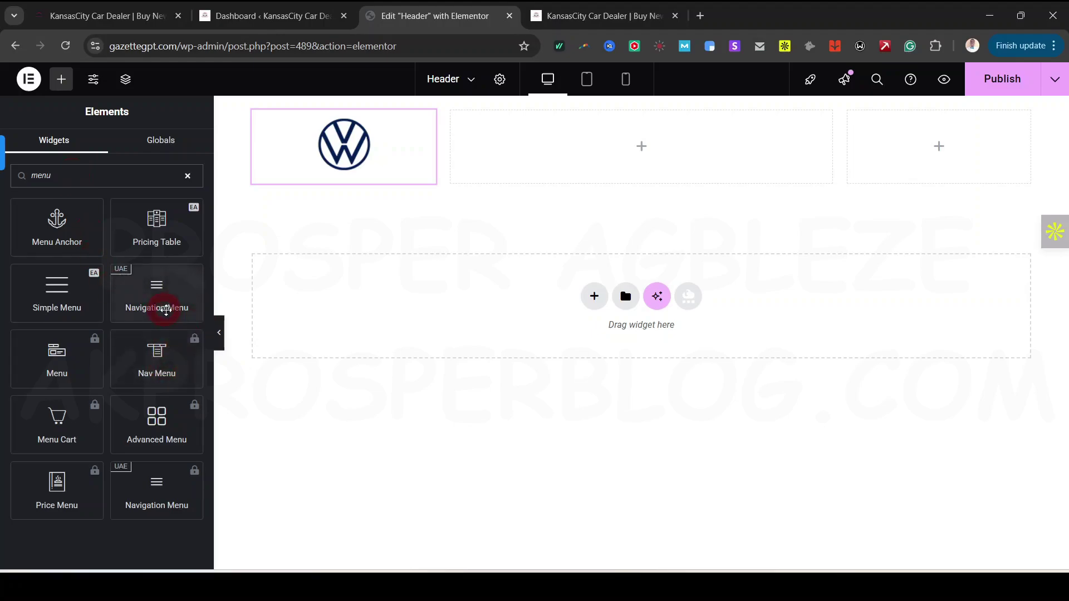
key("ctrl+a")
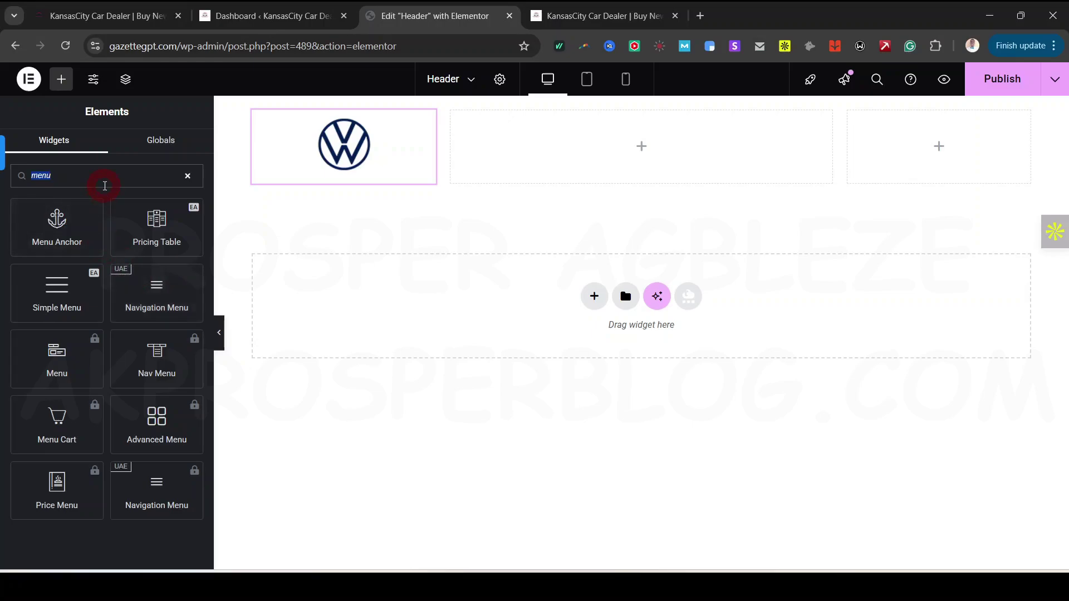
type("navig")
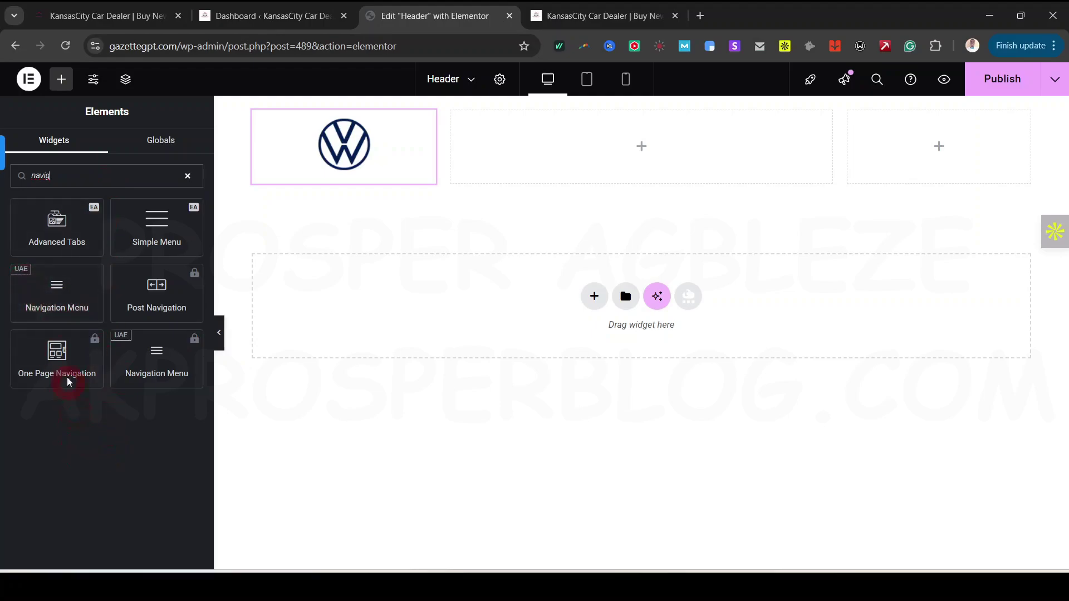
left_click_drag(56, 302, 931, 150)
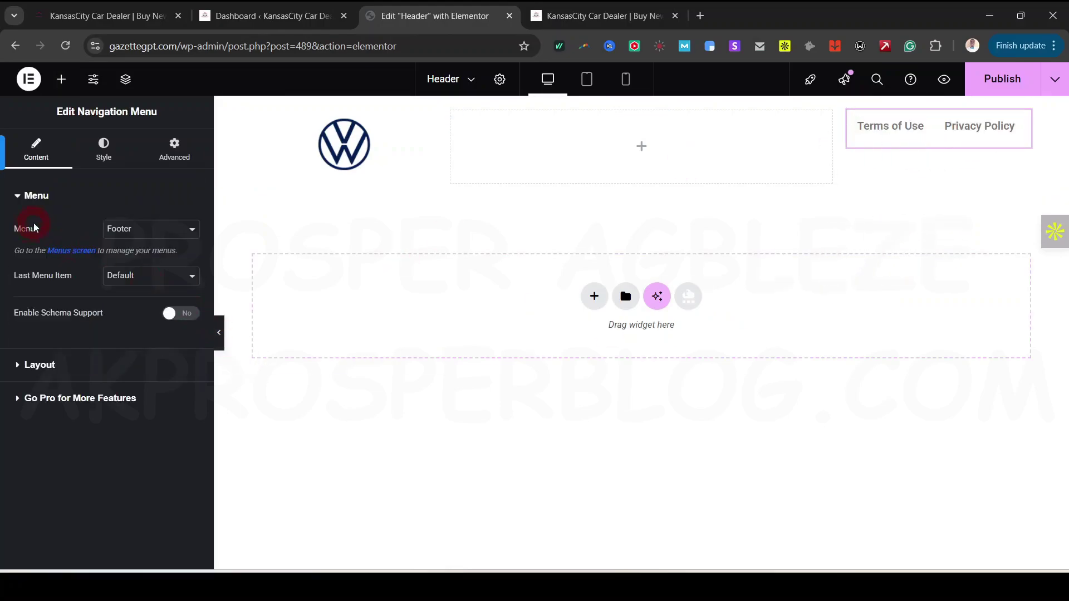
Step: Set the Navigation Menu widget to show menu 1 and narrow the empty middle column
left_click(155, 240)
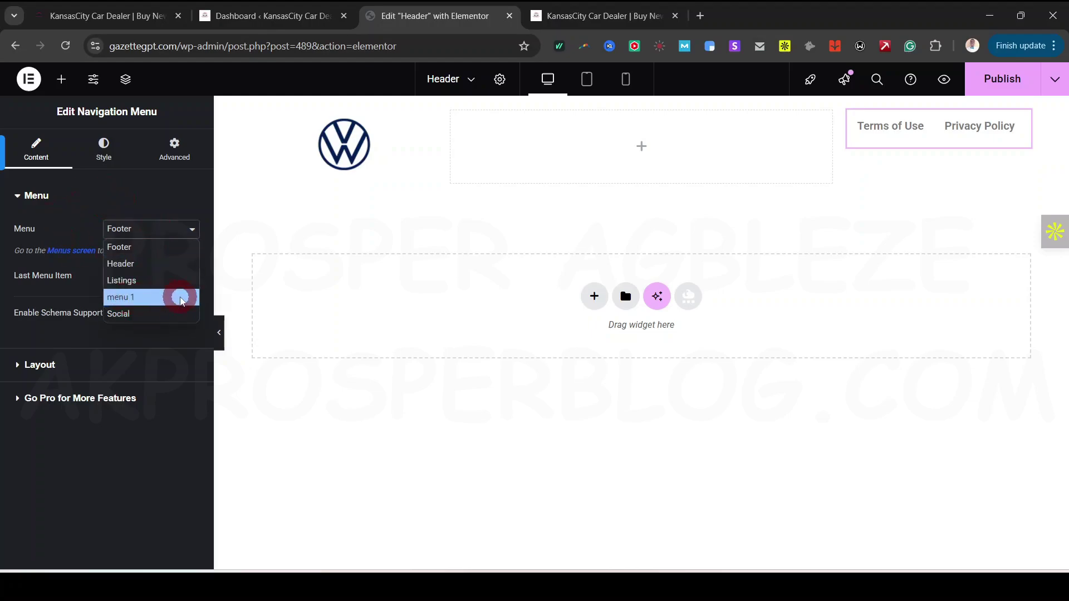
left_click(159, 298)
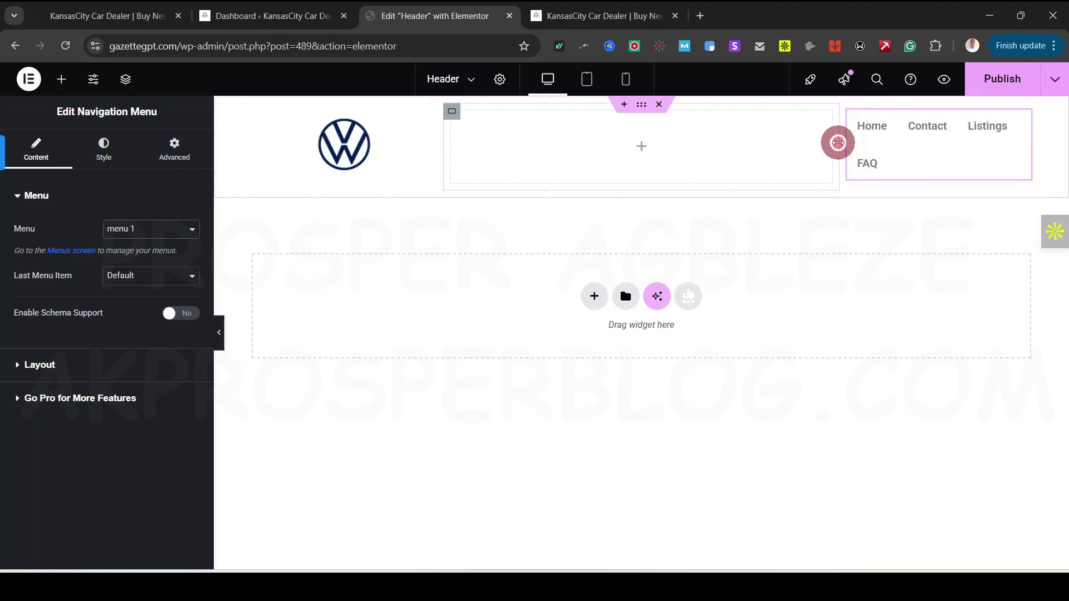
left_click_drag(838, 142, 763, 144)
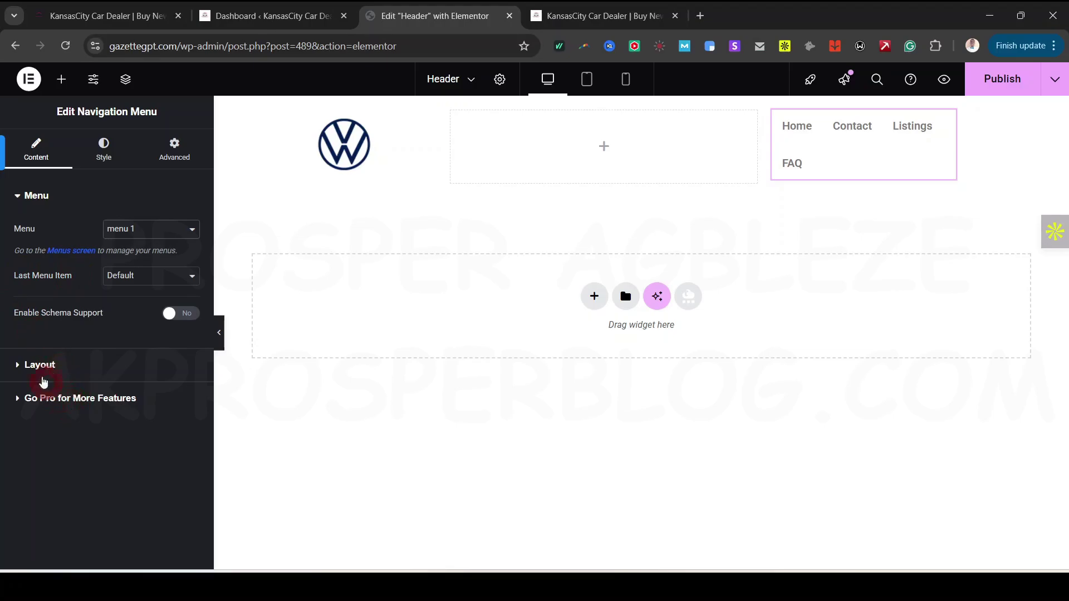
Step: Set the Navigation Menu widget's layout alignment to Center and review its responsive options
left_click(40, 366)
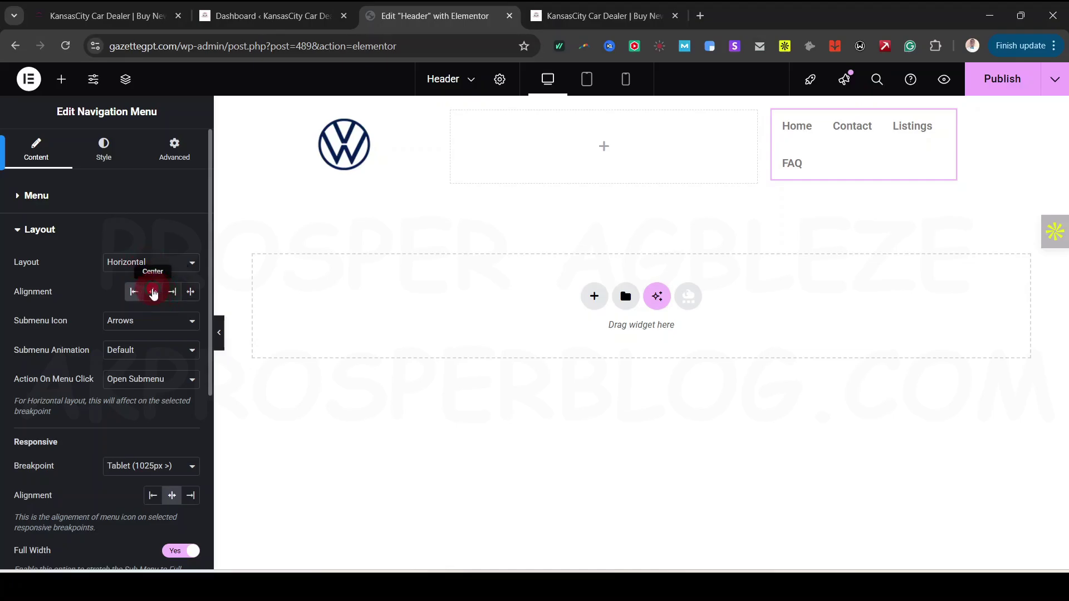
left_click(153, 292)
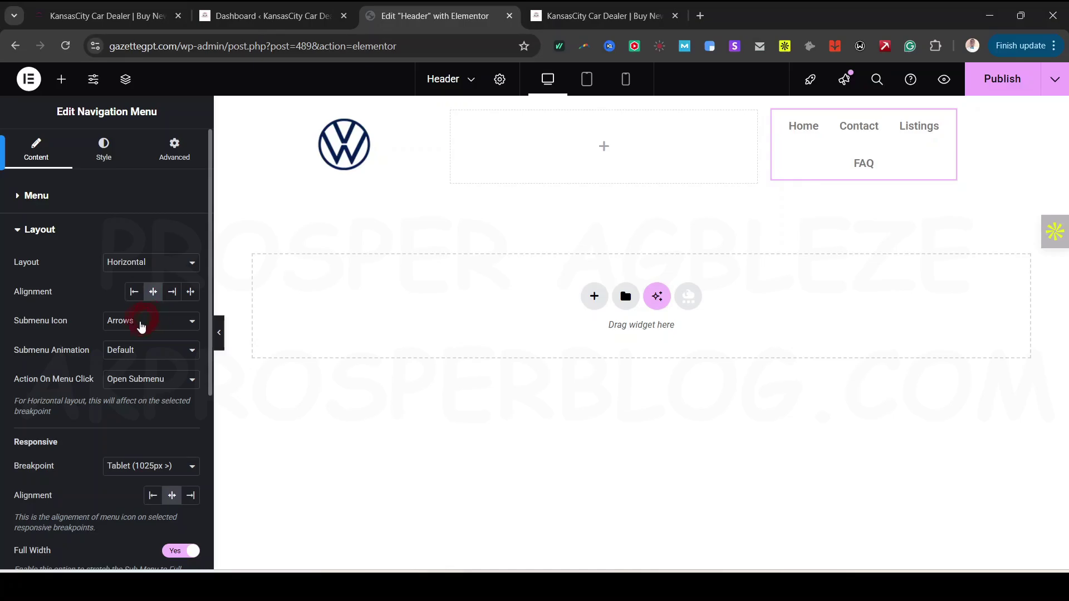
scroll(131, 412, "down", 4)
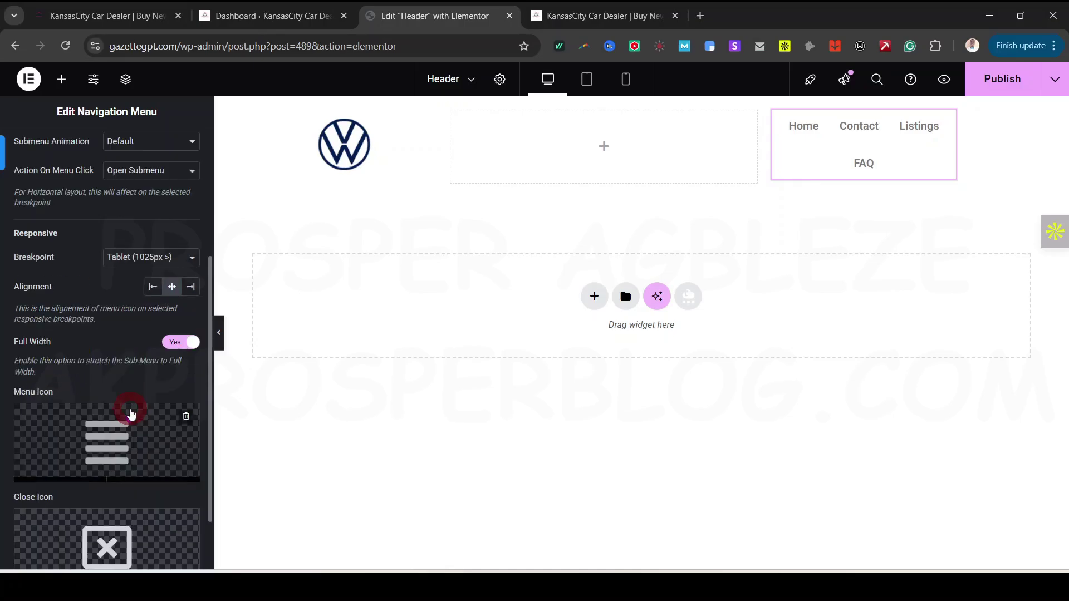
scroll(158, 422, "down", 2)
scroll(155, 431, "up", 3)
scroll(155, 439, "up", 3)
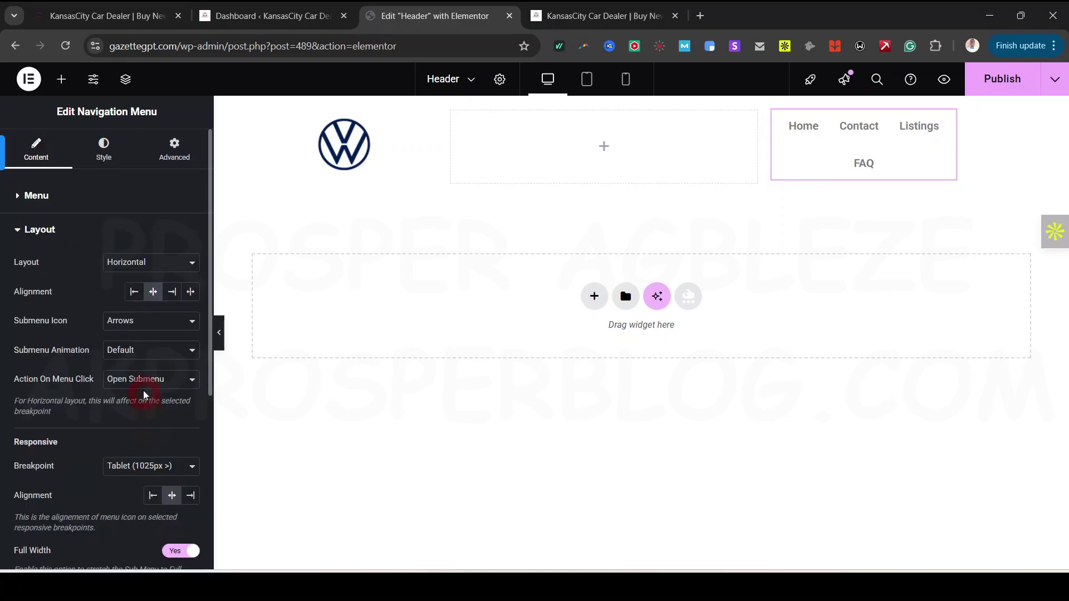
Step: Widen the header's third column and narrow the empty middle column so all menu links fit on one line
left_click(106, 149)
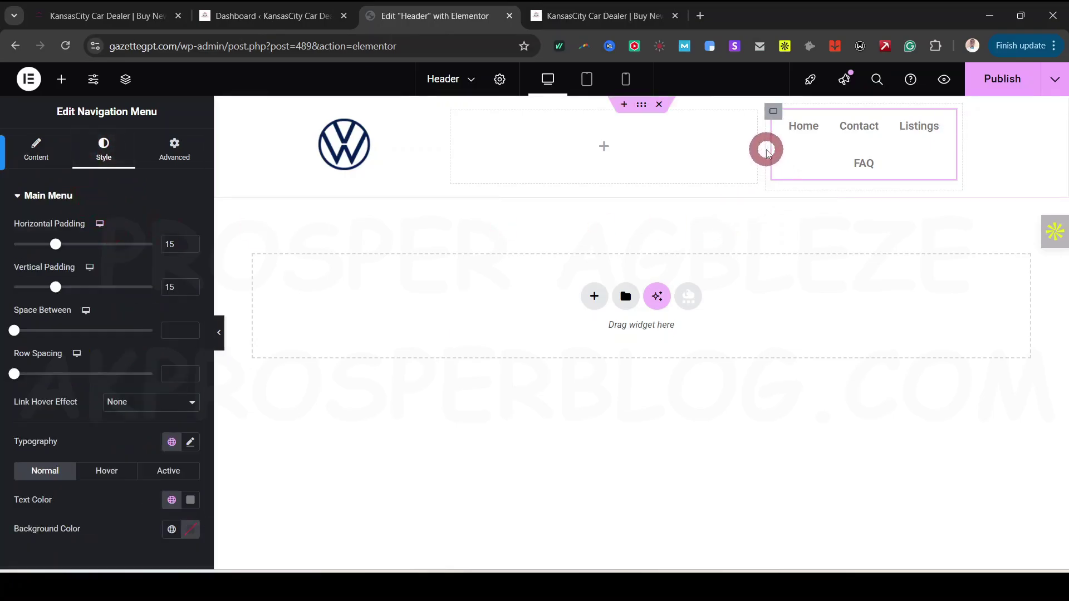
left_click_drag(765, 146, 719, 177)
left_click_drag(833, 136, 1060, 147)
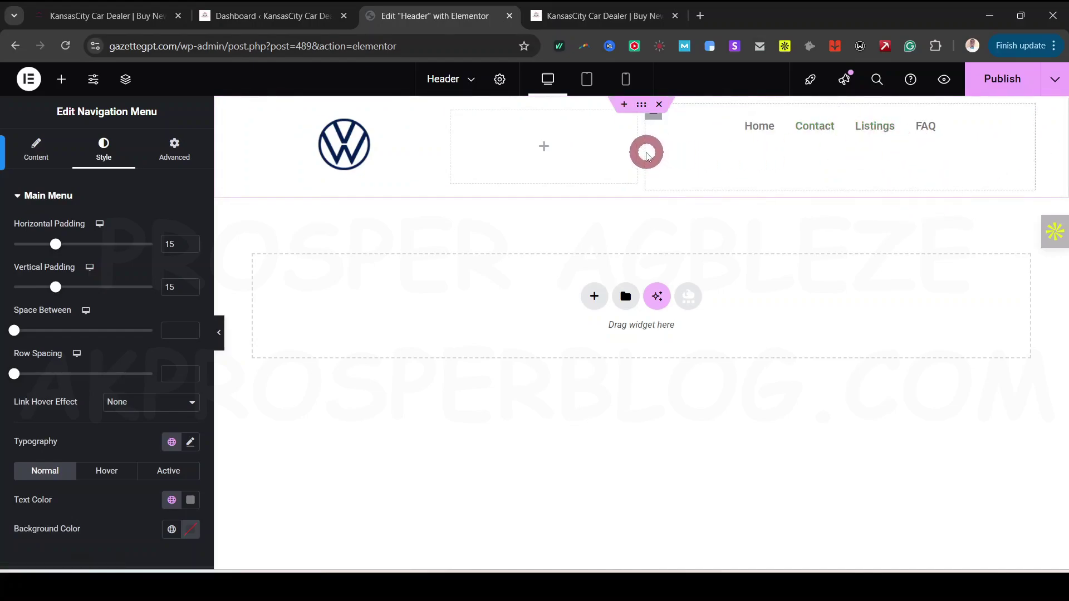
mouse_move(640, 148)
left_mouse_down()
mouse_move(678, 150)
mouse_move(642, 148)
left_mouse_up()
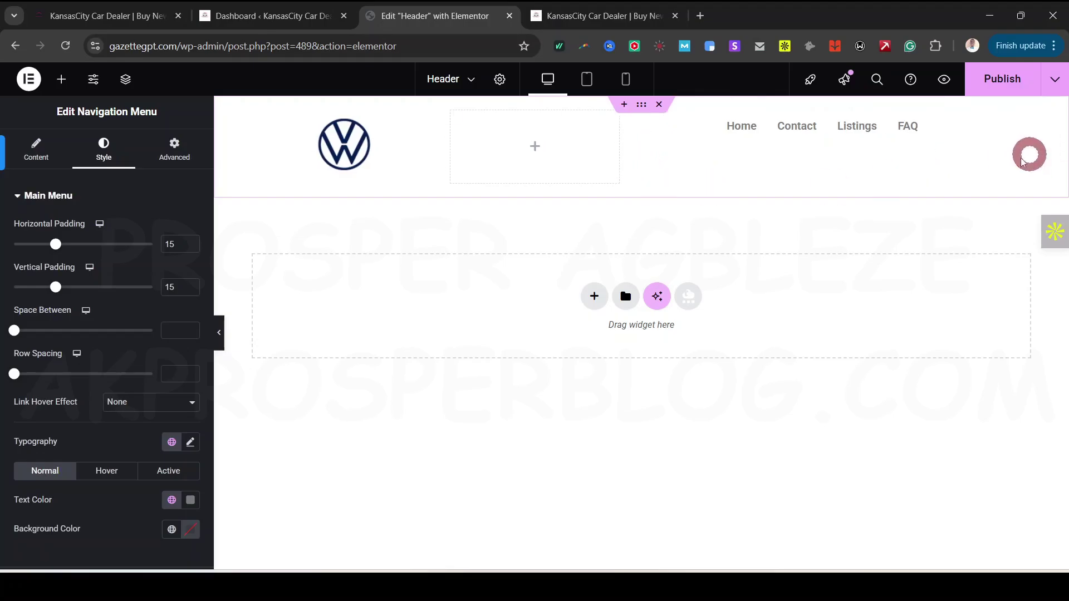
left_click(838, 131)
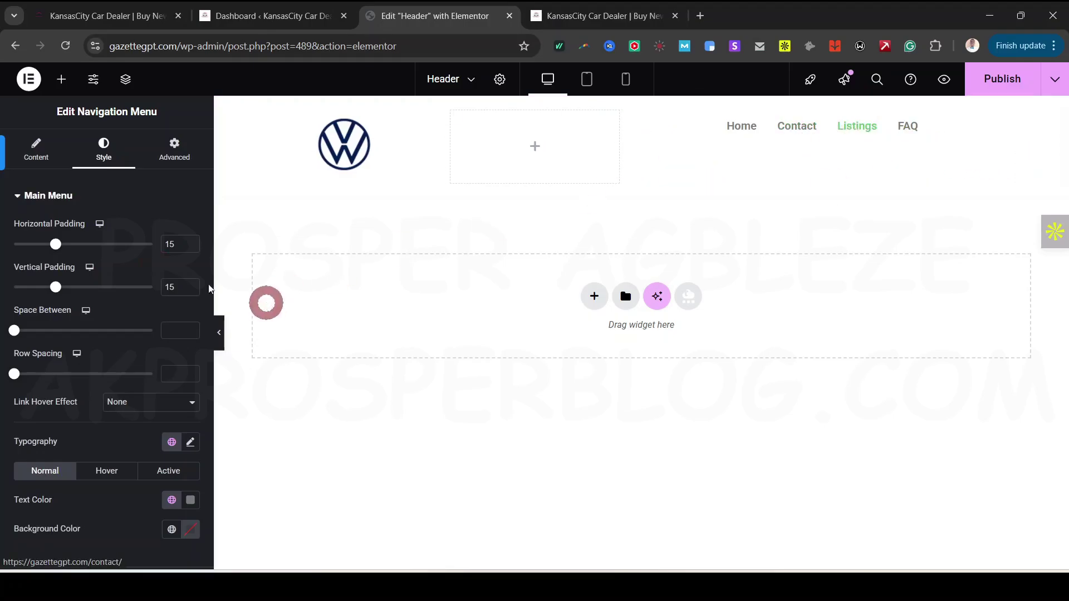
Step: Align the navigation menu to the right and set the header container's Align Items to Center
left_click(36, 152)
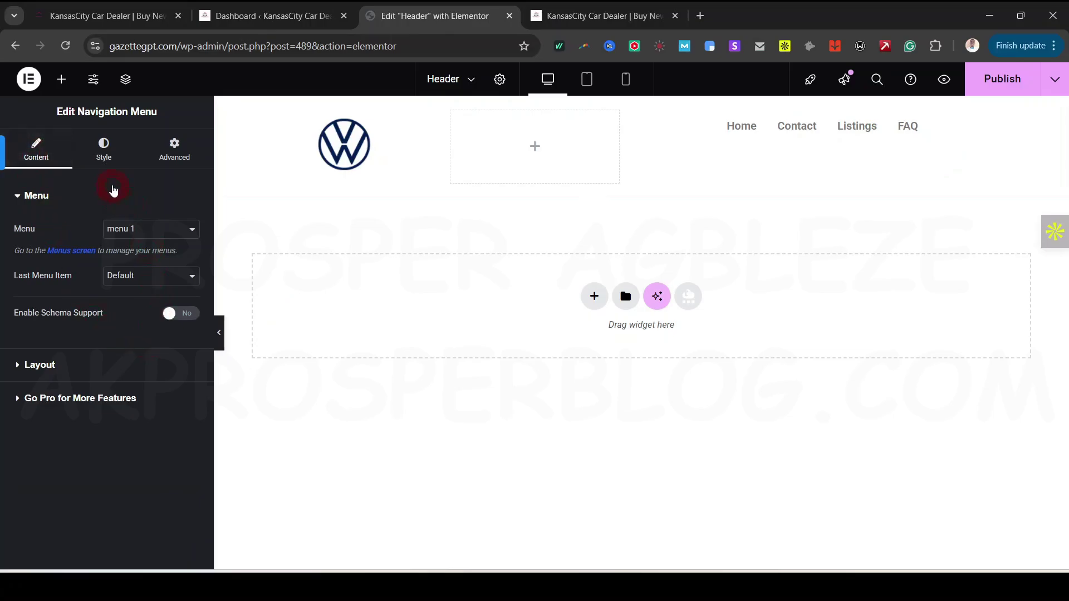
left_click(50, 363)
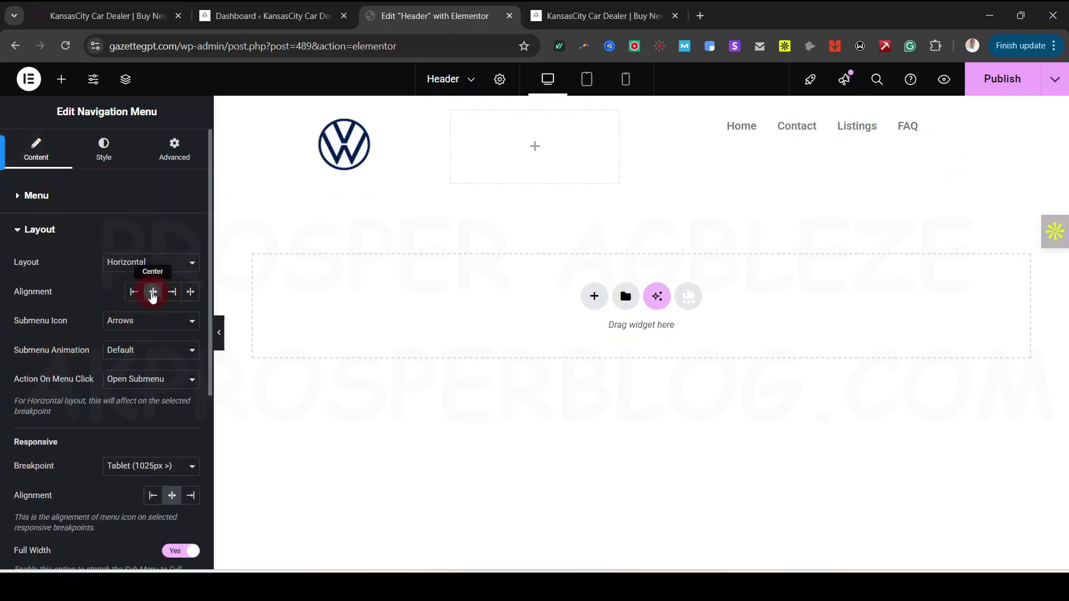
left_click(173, 294)
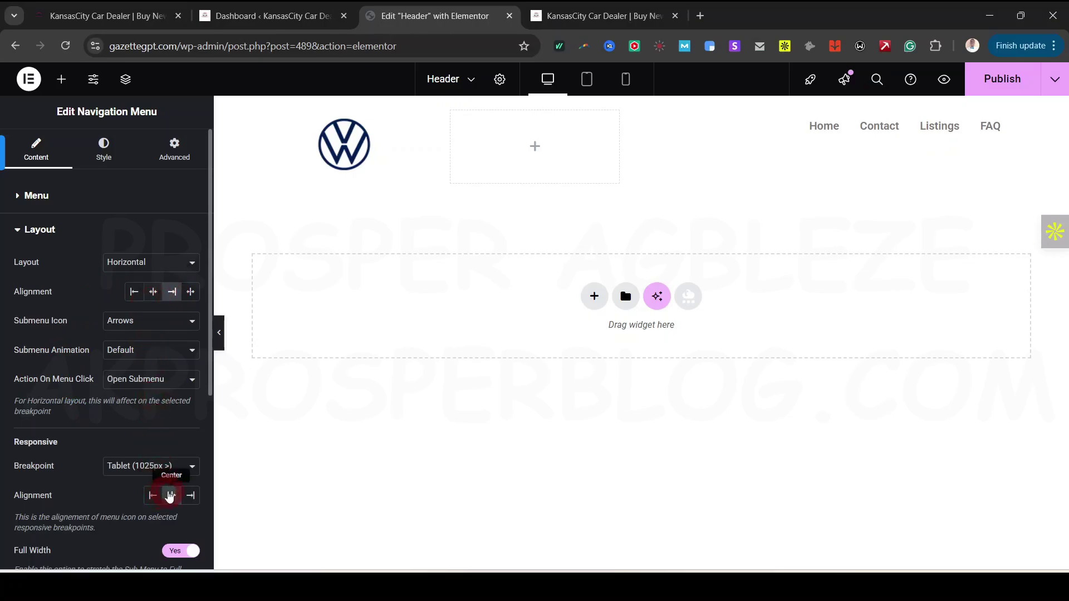
scroll(169, 495, "down", 5)
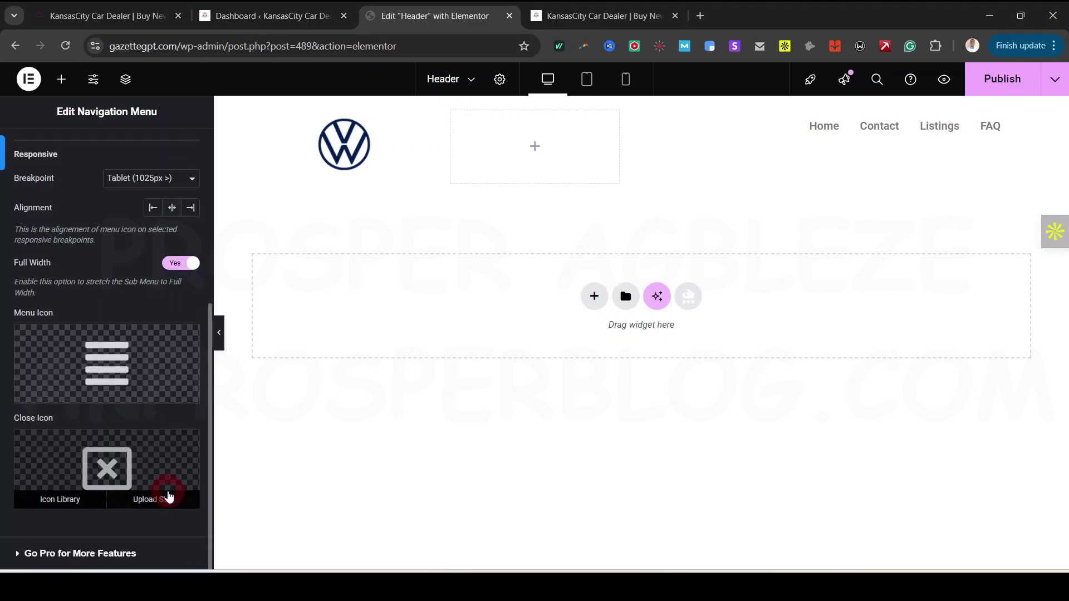
left_click(642, 105)
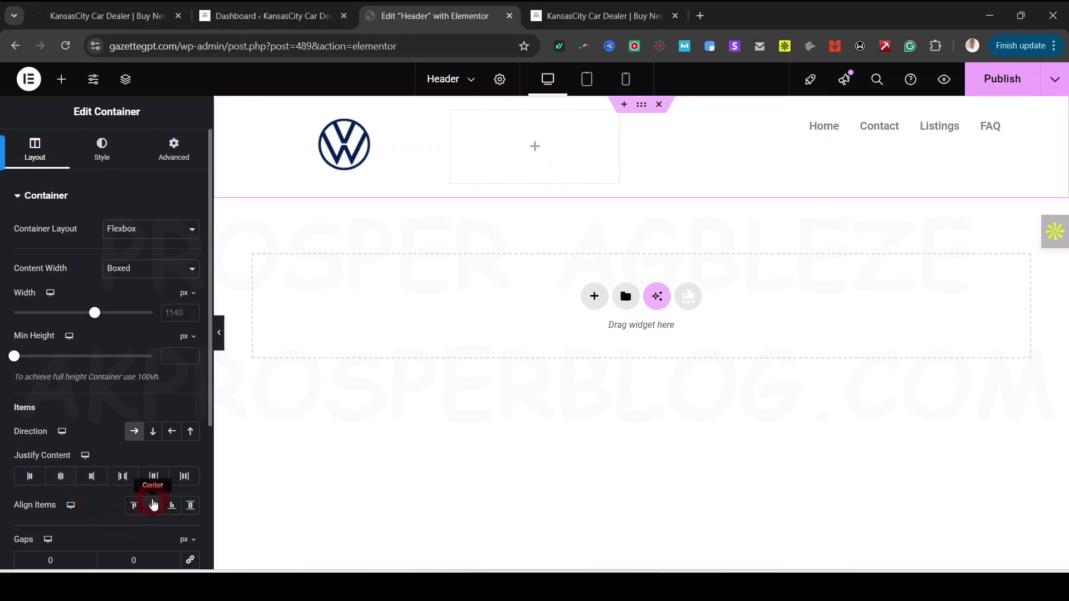
left_click(153, 506)
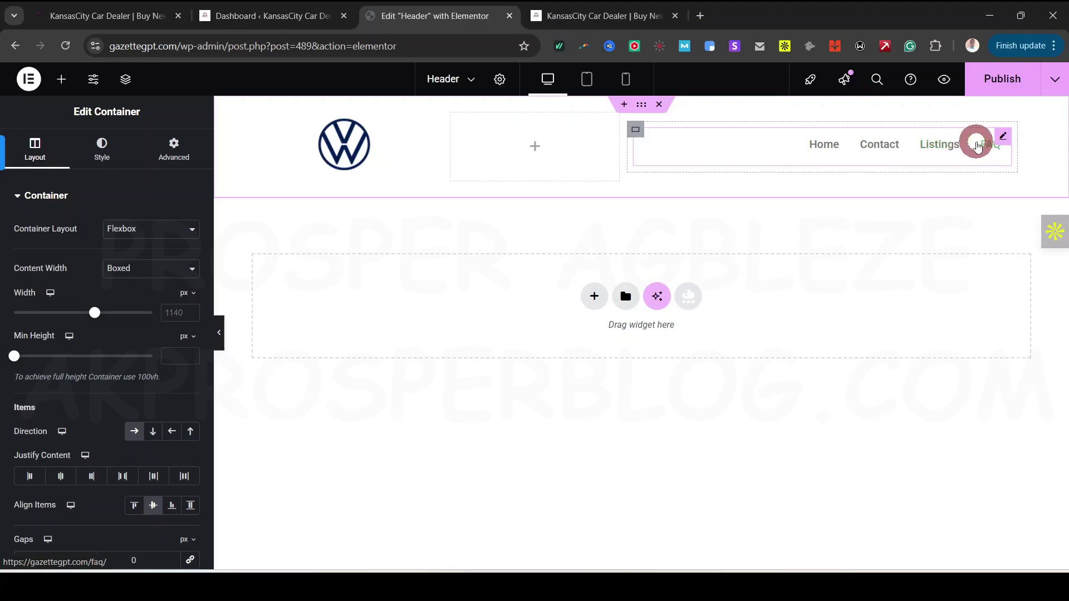
Step: Style the navigation menu with an Underline link hover effect and the global Black as normal text color
left_click(1002, 140)
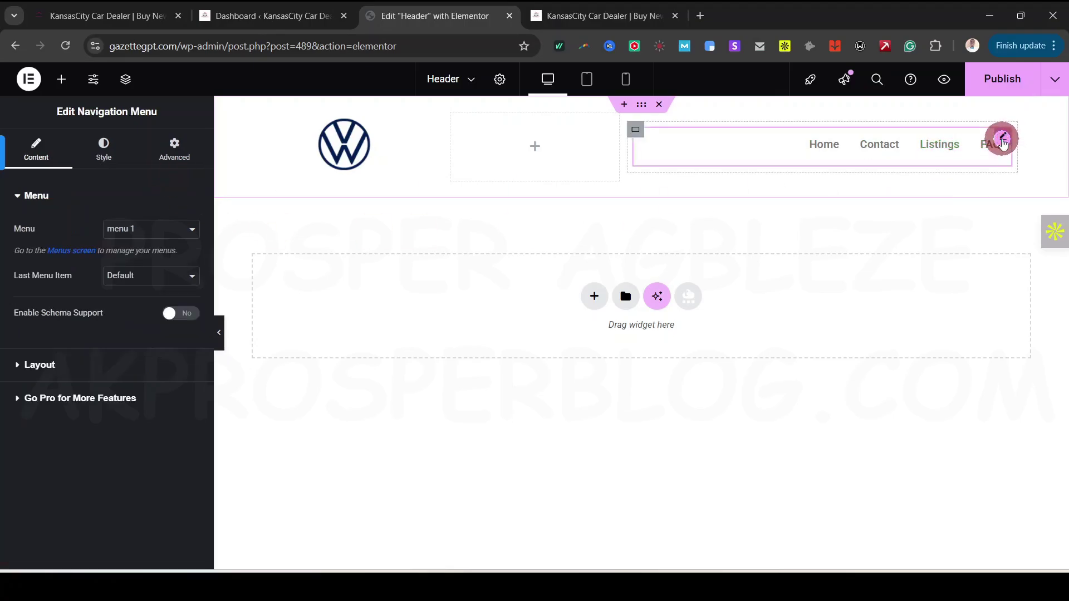
left_click(117, 162)
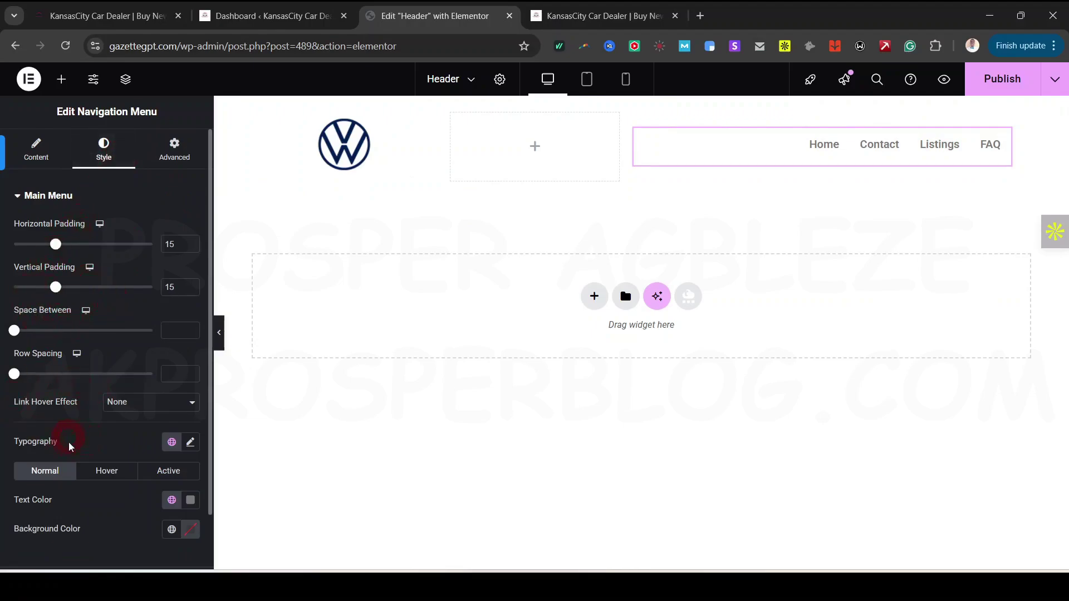
left_click(130, 409)
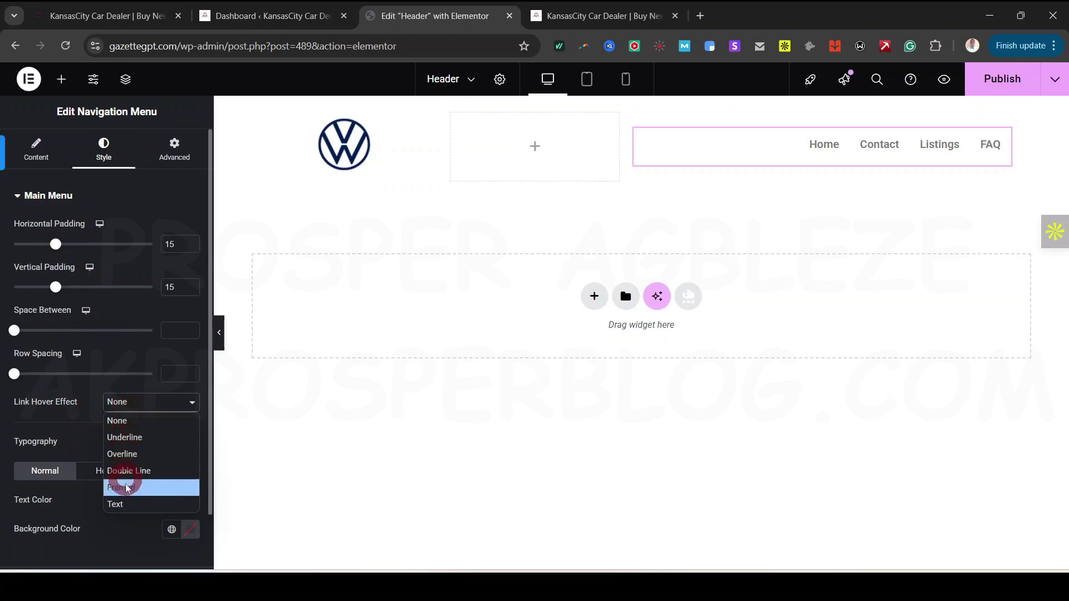
left_click(127, 438)
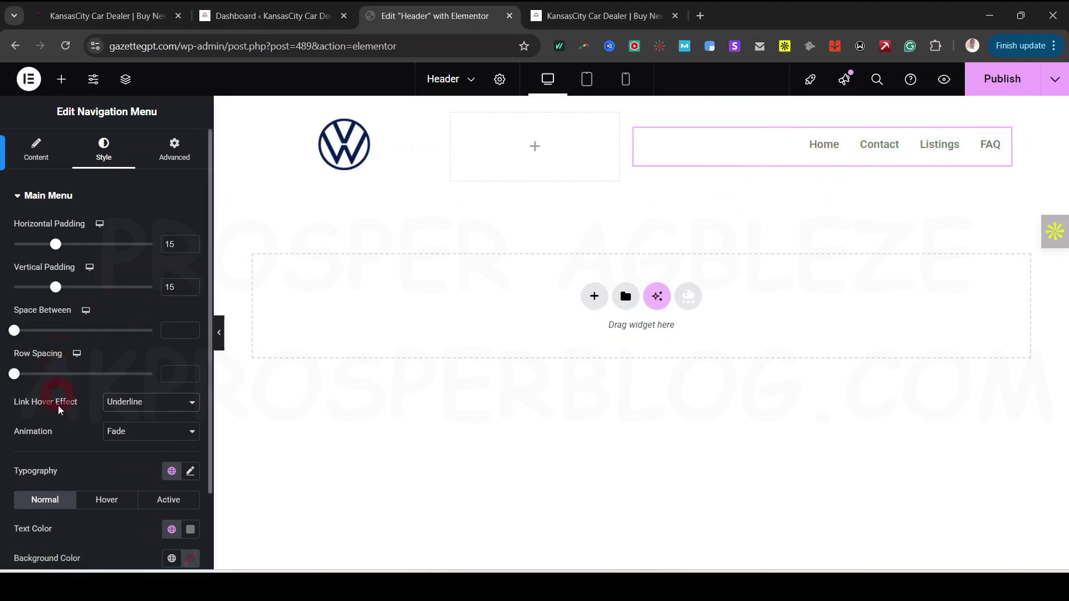
scroll(56, 446, "down", 2)
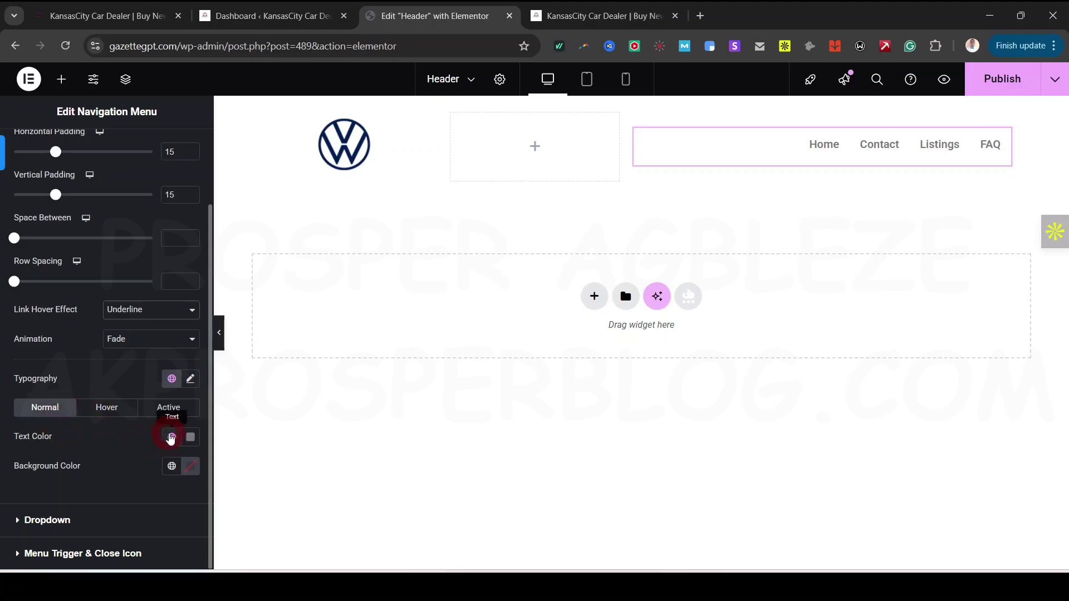
left_click(171, 439)
left_click(65, 352)
left_click(437, 94)
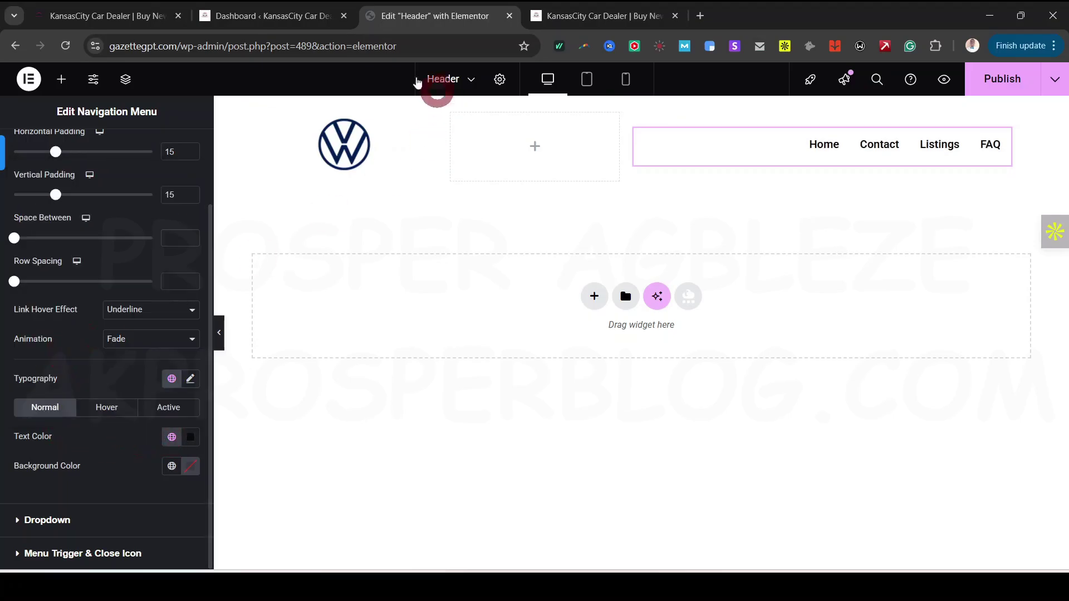
Step: Check the reference site's menu styling and set the navigation menu's hover text color to the global Red
left_click(128, 16)
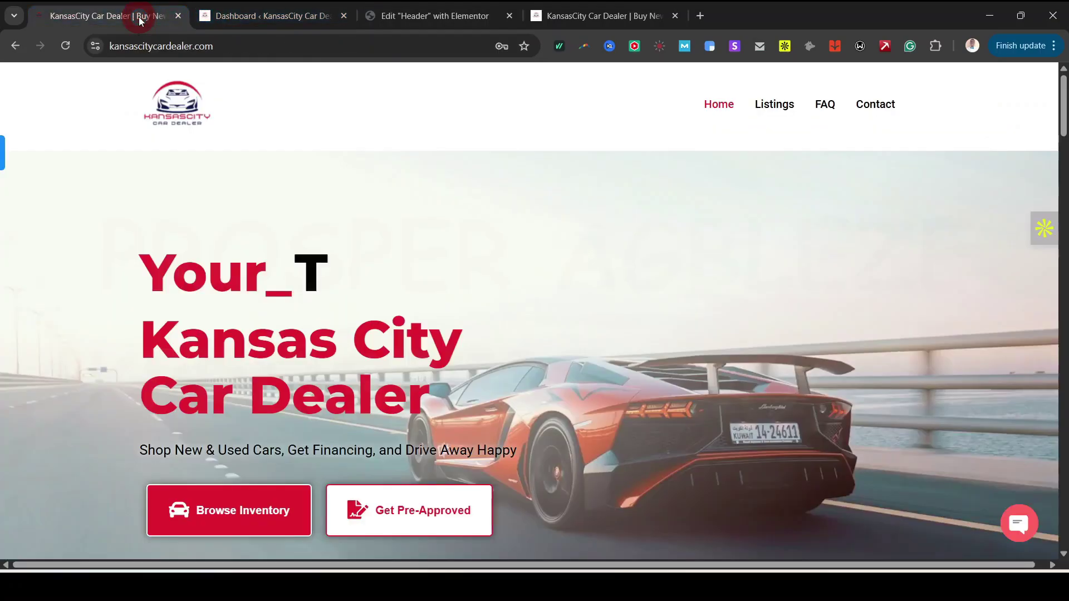
left_click(631, 23)
left_click(451, 15)
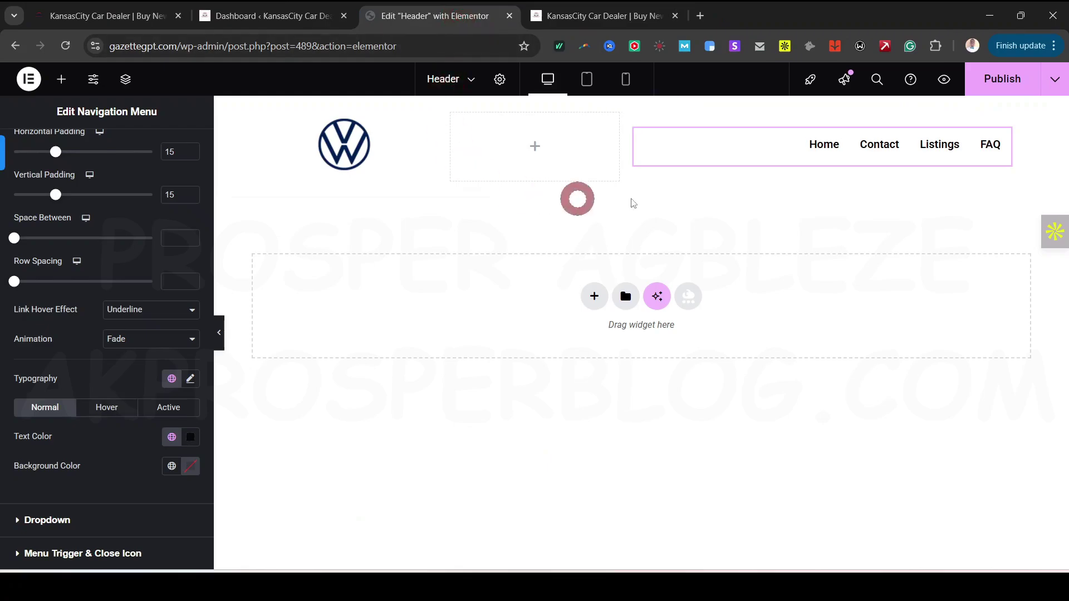
left_click(811, 144)
left_click(108, 408)
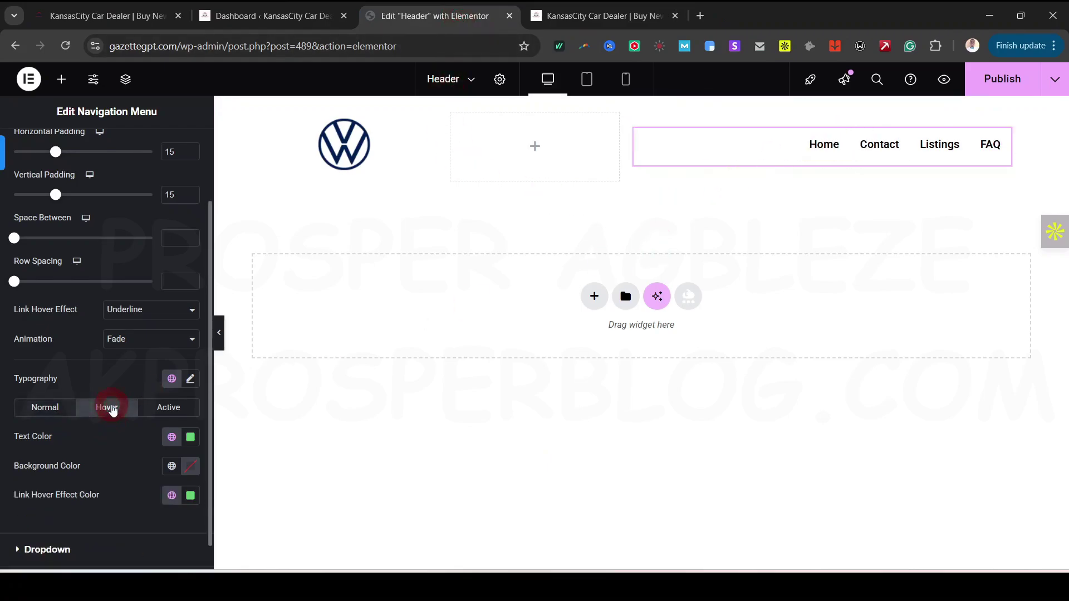
left_click(171, 438)
left_click(48, 317)
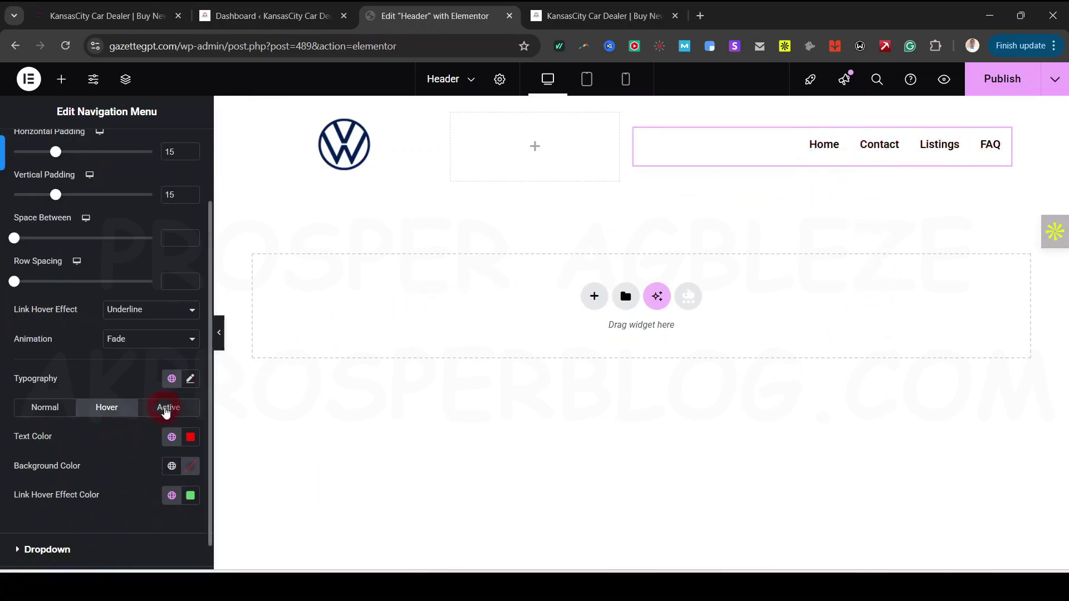
Step: Assign a global color to the navigation menu's active text and publish the header template
left_click(165, 410)
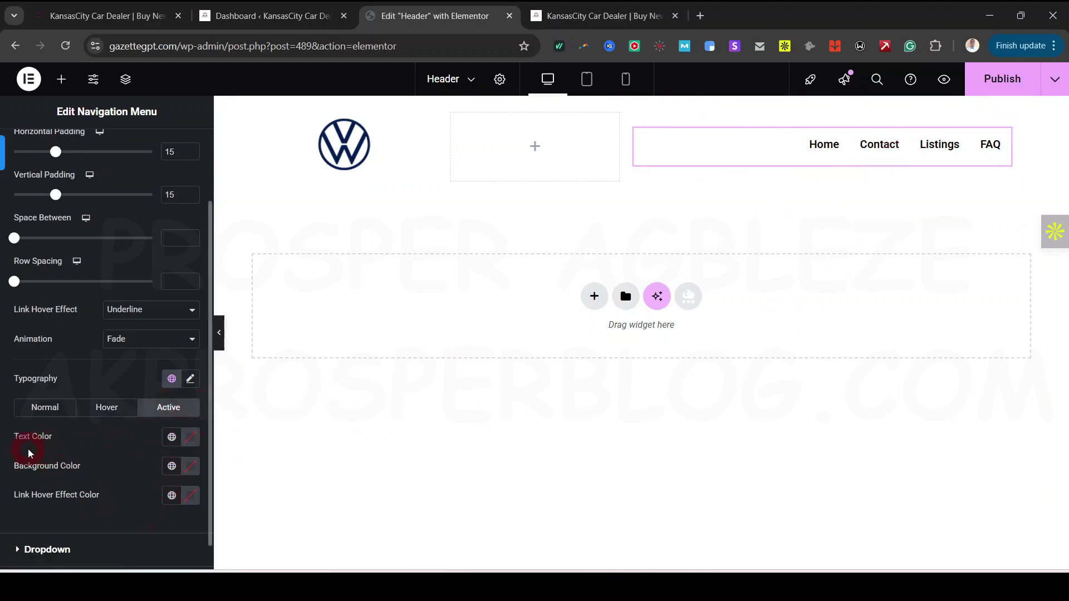
left_click(176, 439)
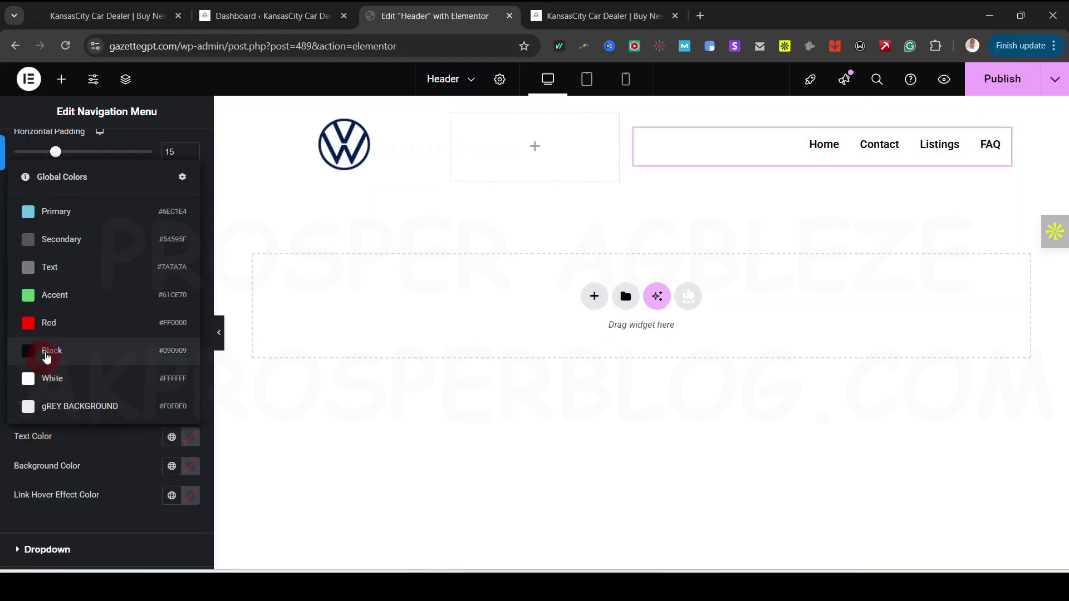
left_click(49, 300)
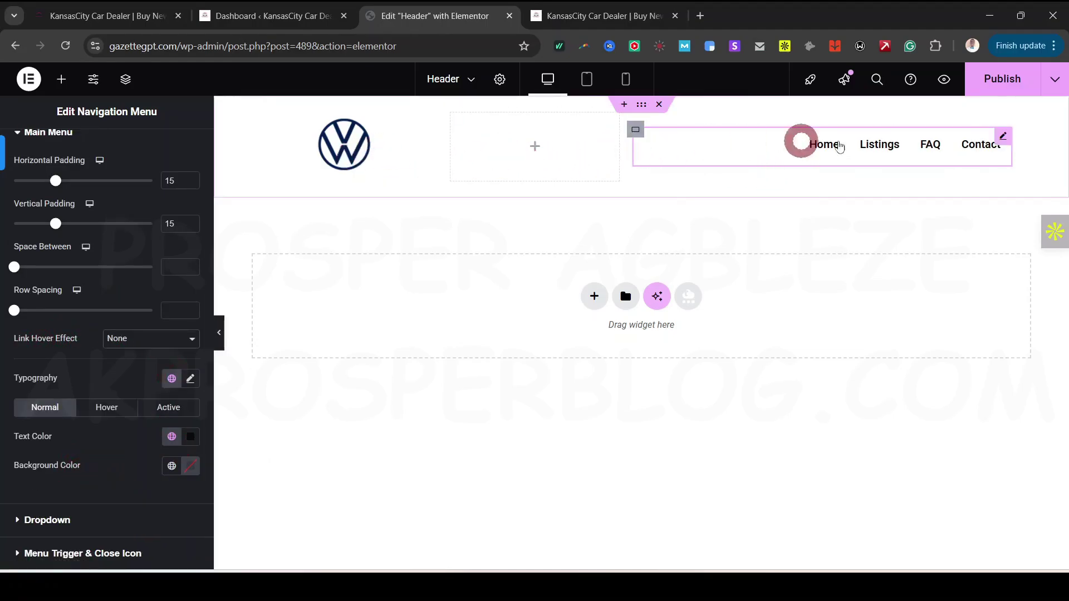
left_click(1007, 79)
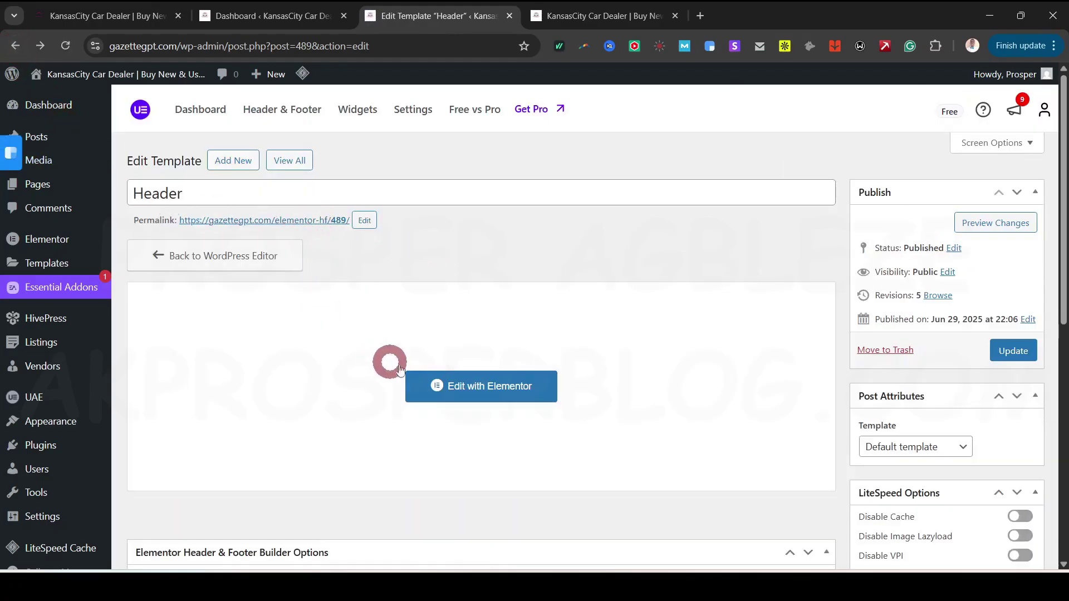
Step: Create a new UAE header and footer template titled Footer with the template type Footer
scroll(548, 370, "down", 6)
scroll(548, 369, "up", 3)
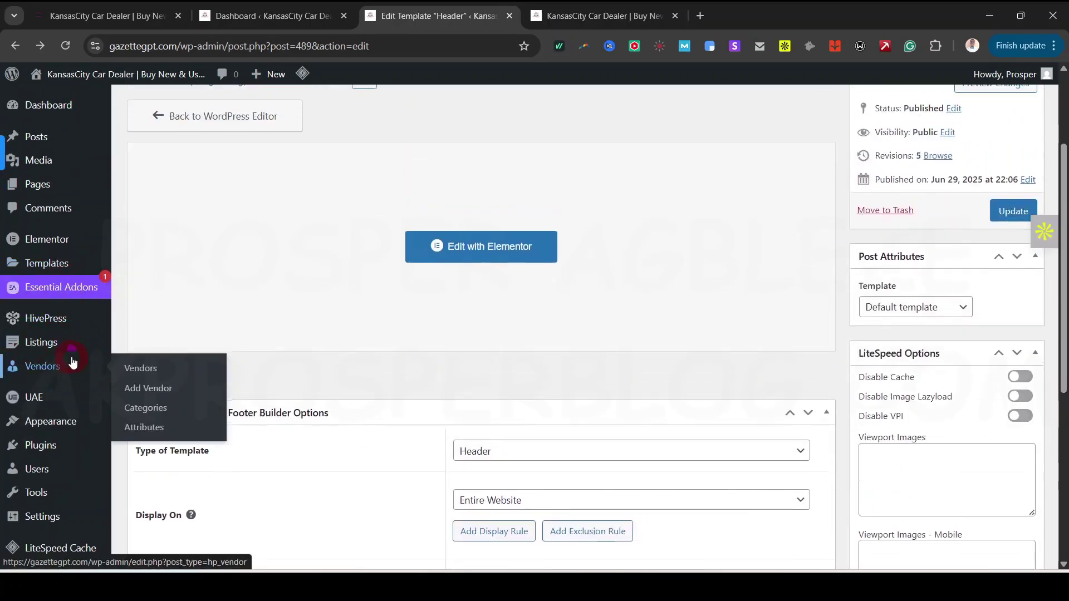
scroll(71, 356, "down", 4)
mouse_move(40, 378)
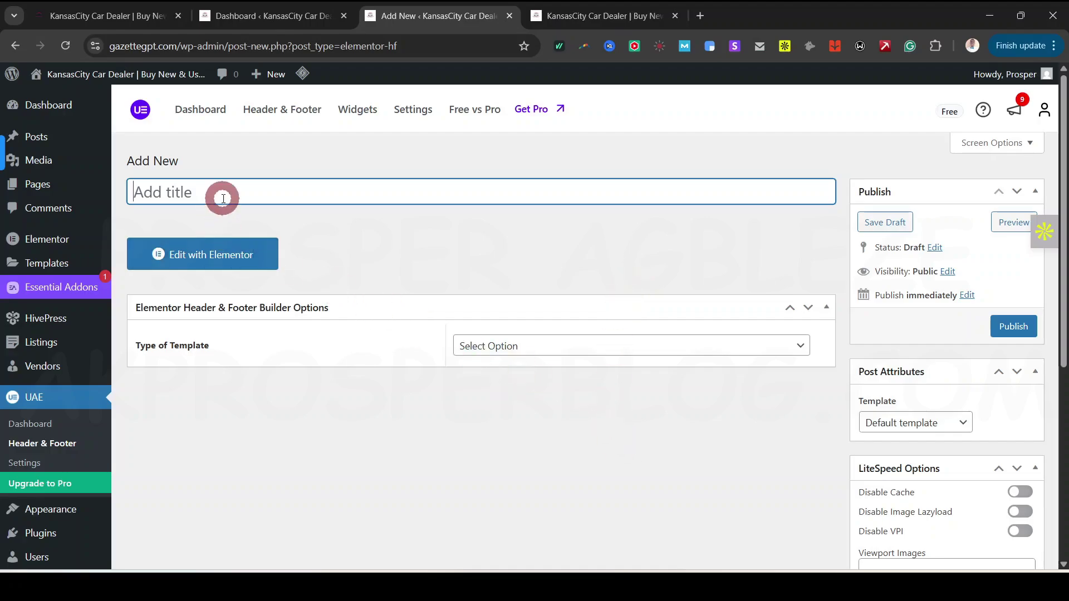
type("Footer")
left_click(615, 345)
left_click(508, 422)
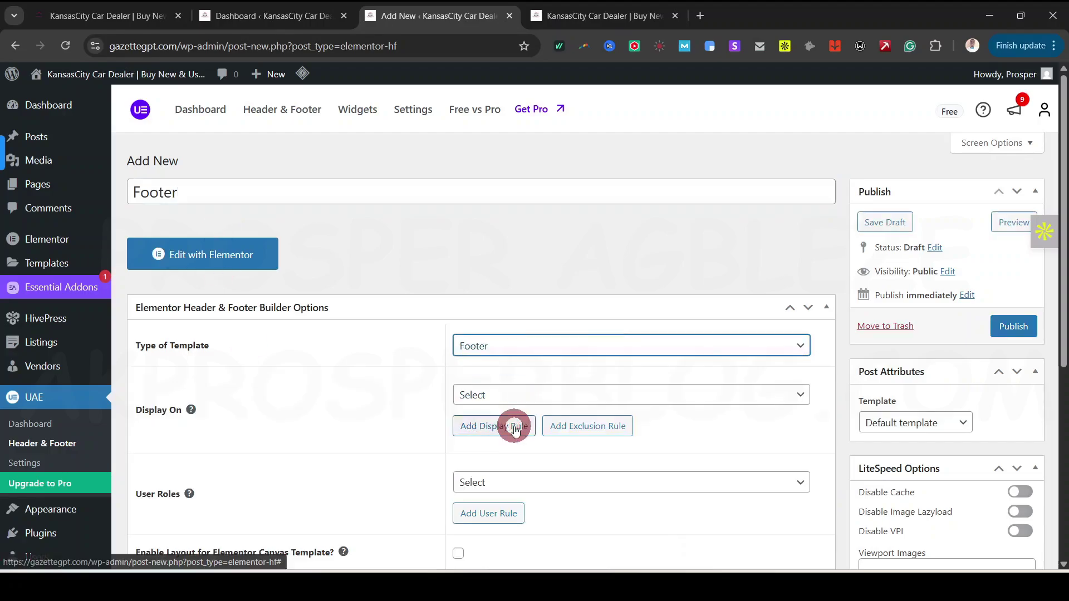
Step: Set the footer template to display on the Entire Website and publish it
left_click(545, 400)
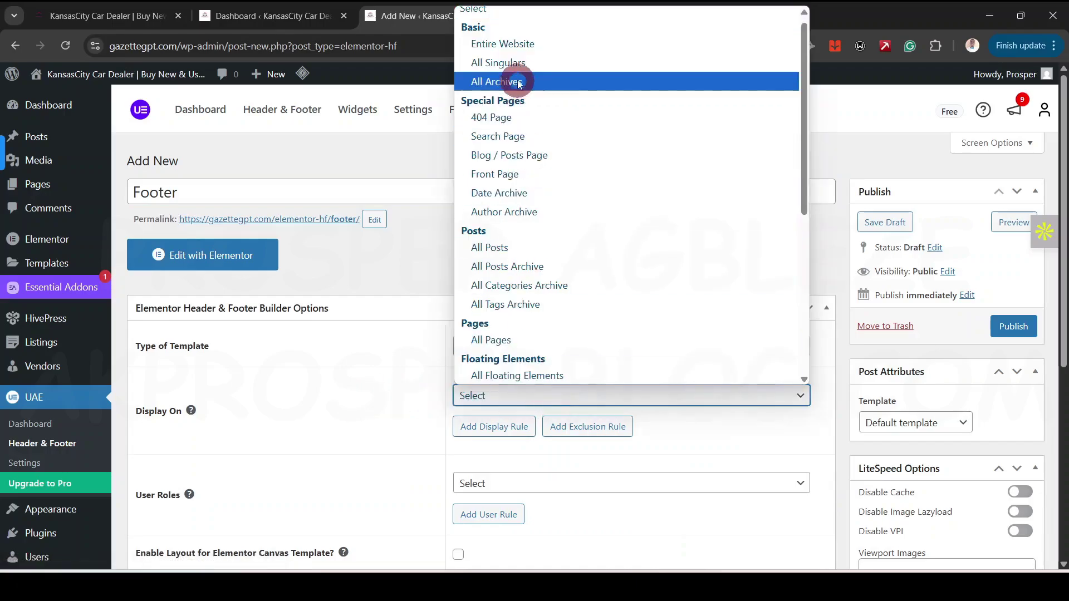
left_click(503, 43)
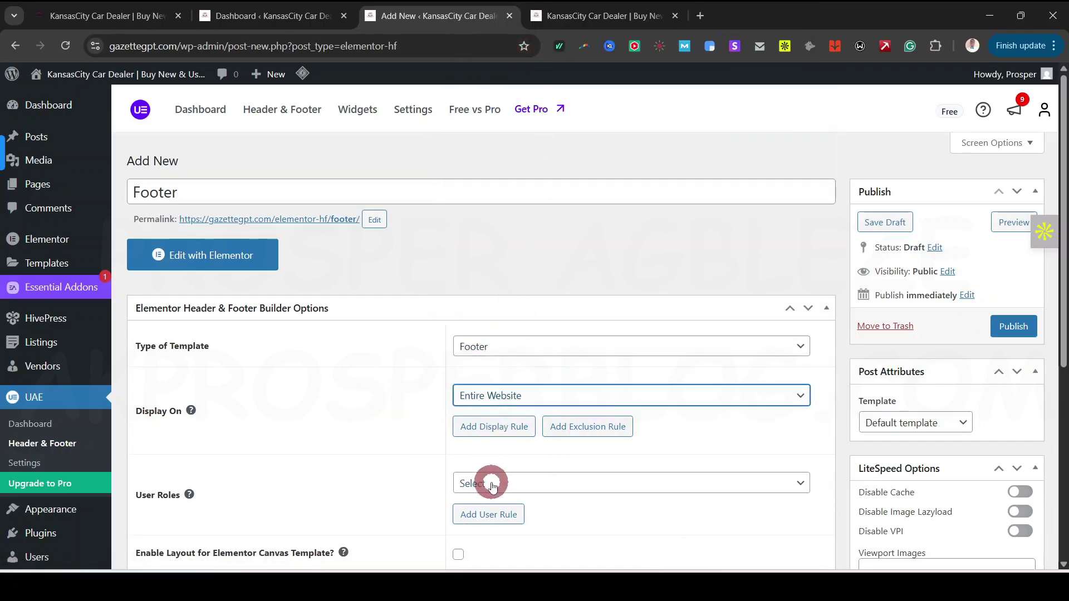
scroll(492, 486, "down", 5)
scroll(506, 496, "up", 5)
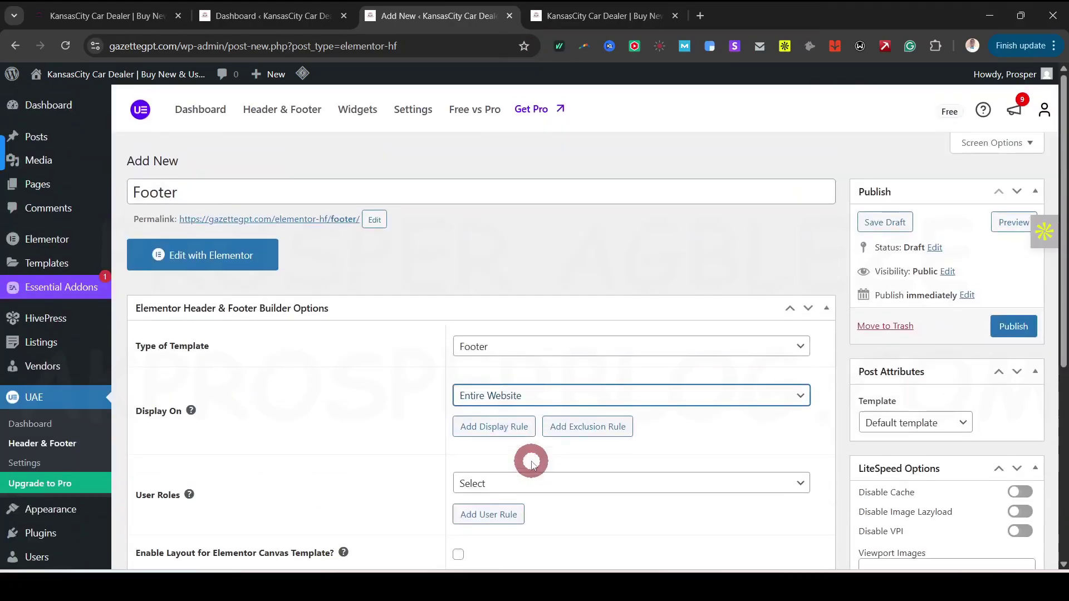
left_click(1013, 328)
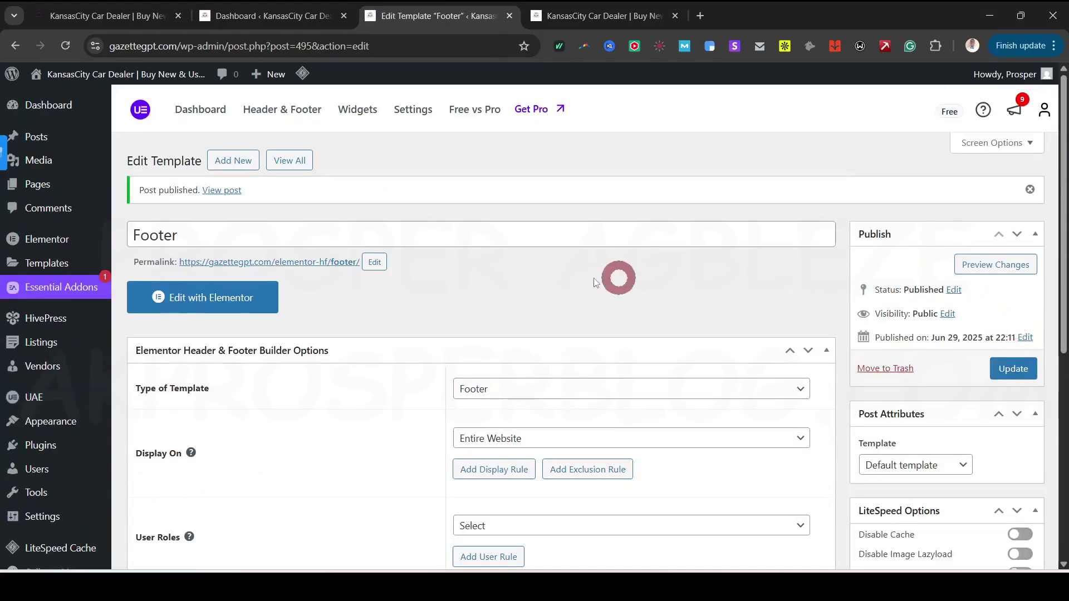
Step: Open the Footer template in the Elementor editor and add a four-column Flexbox container
left_click(207, 297)
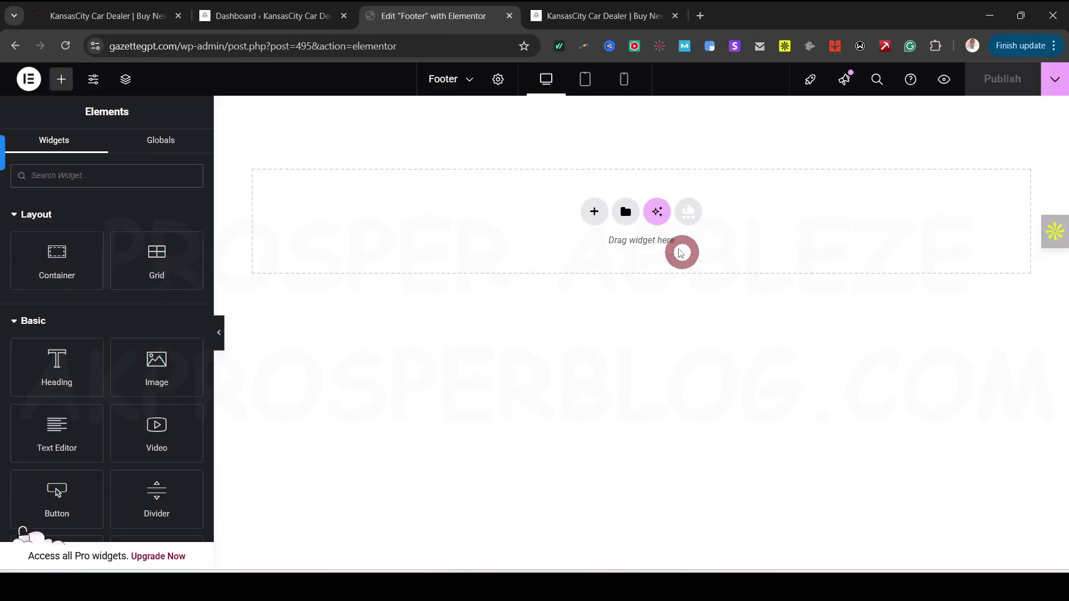
left_click(595, 211)
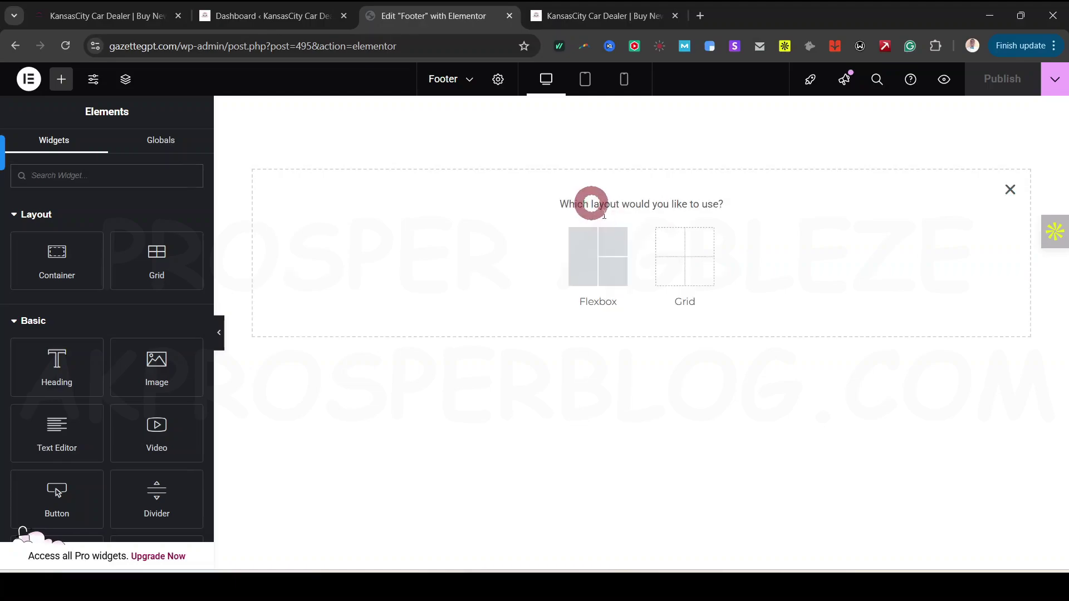
left_click(608, 257)
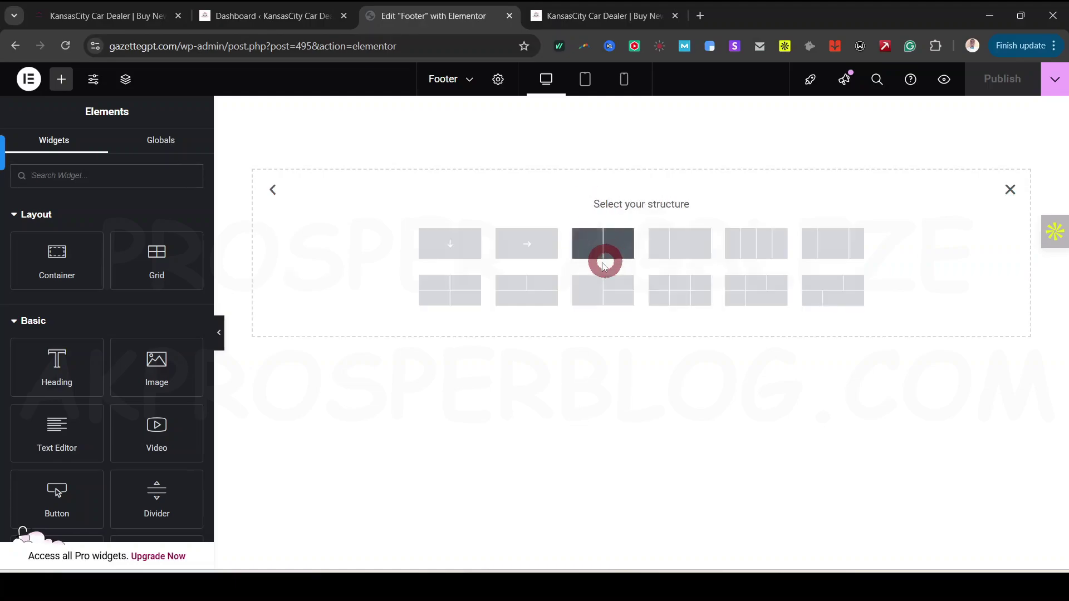
left_click(750, 250)
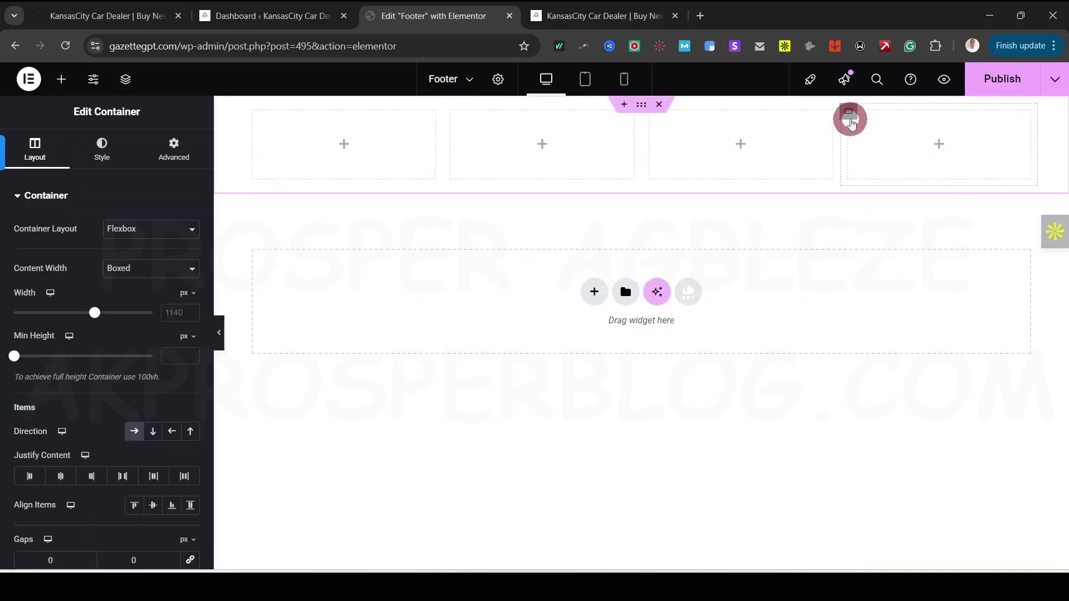
Step: Delete the fourth column and center the container's remaining columns with both Justify Content and Align Items
right_click(850, 112)
left_click(885, 472)
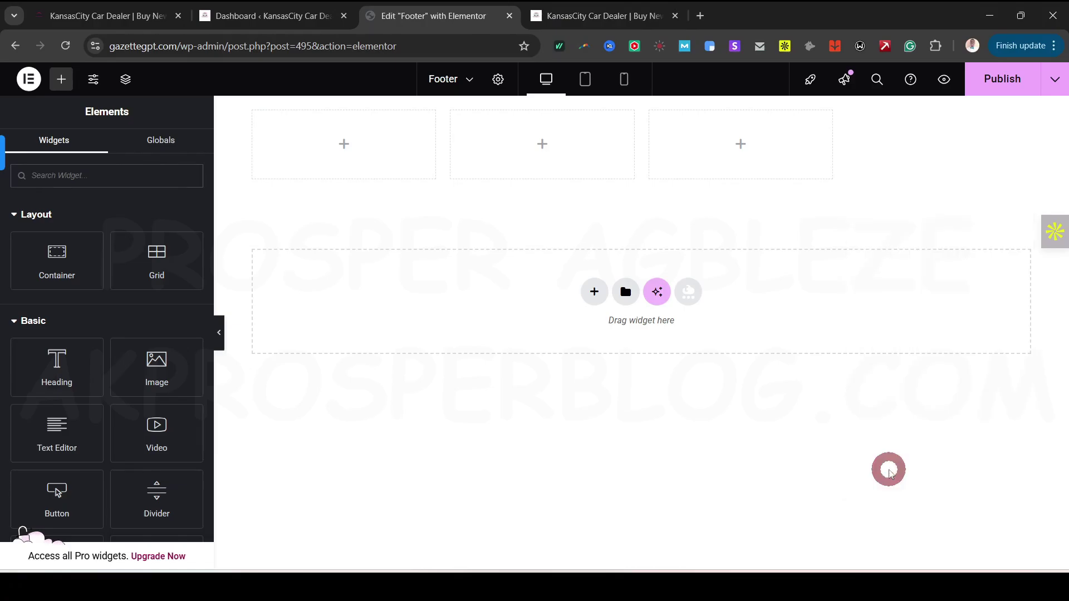
left_click(641, 104)
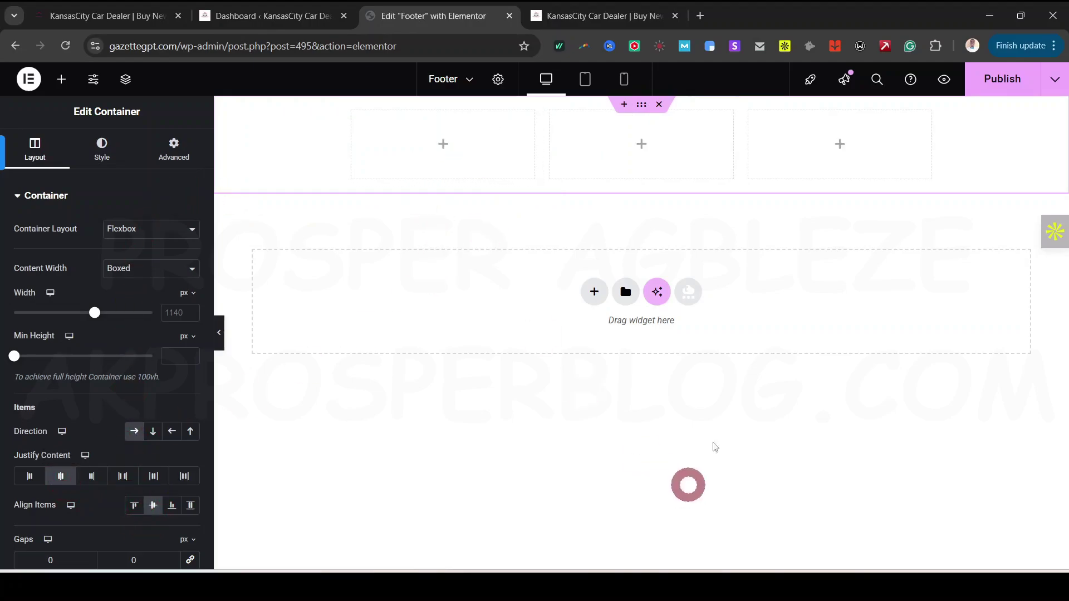
Step: Following the reference site's footer, add the UAE Site Logo widget to the first column with a Text Editor widget beneath it
left_click(134, 17)
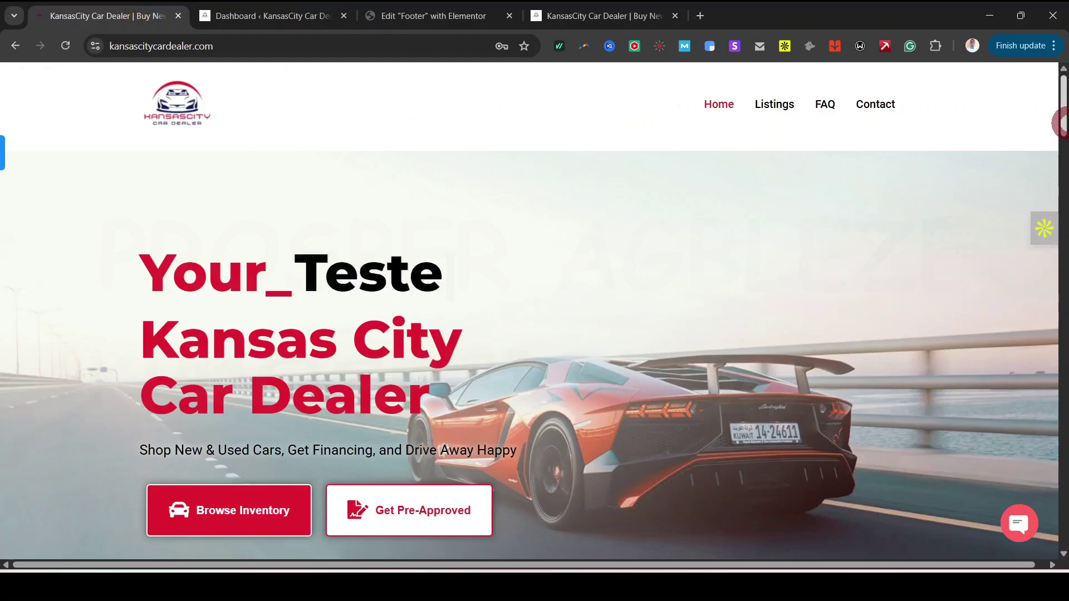
scroll(423, 279, "down", 20)
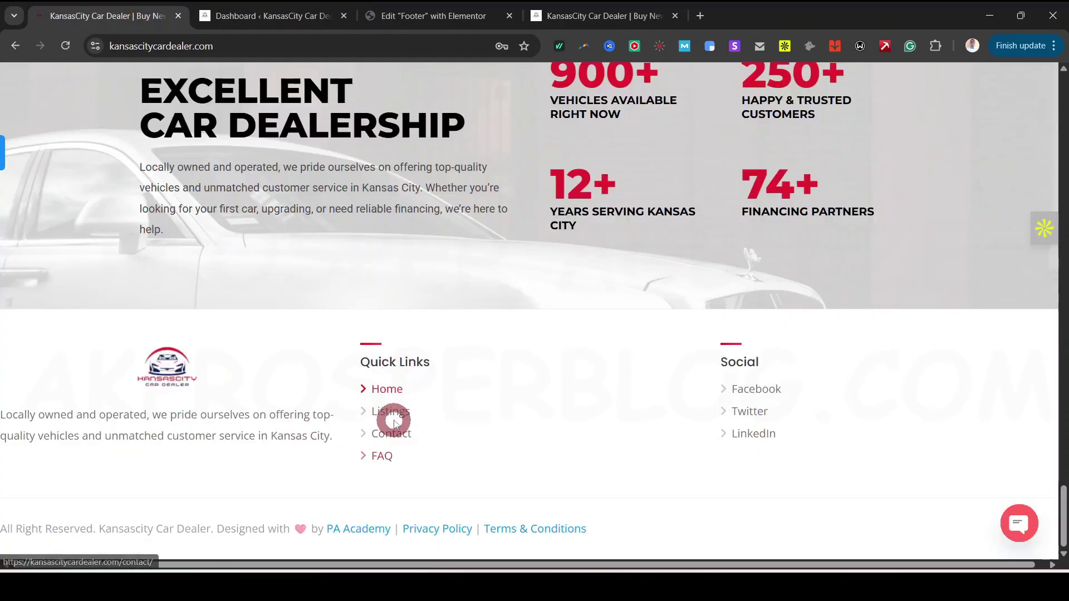
left_click(451, 12)
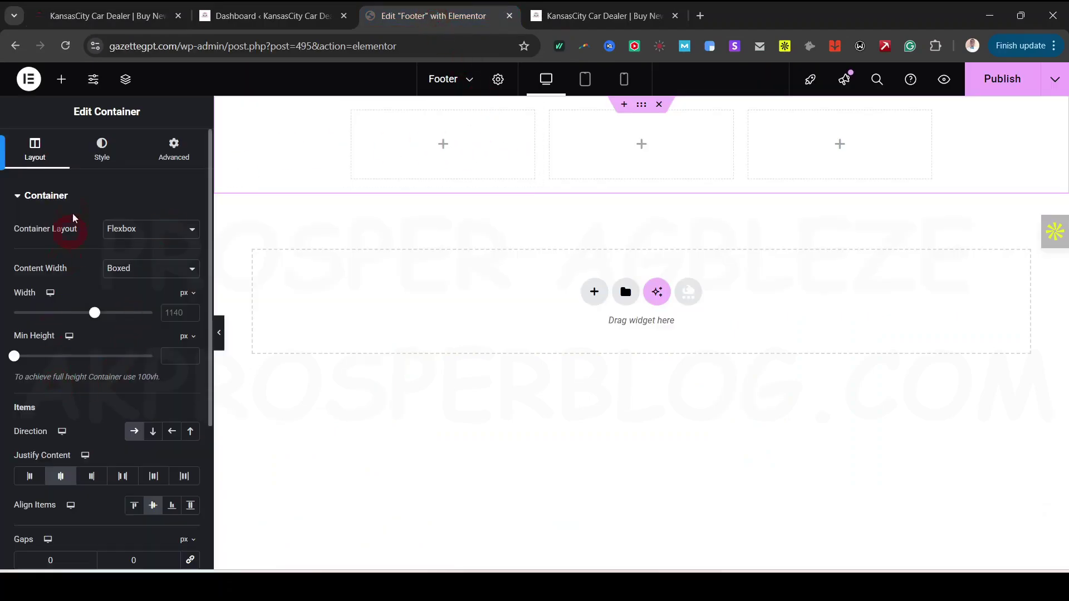
left_click(62, 79)
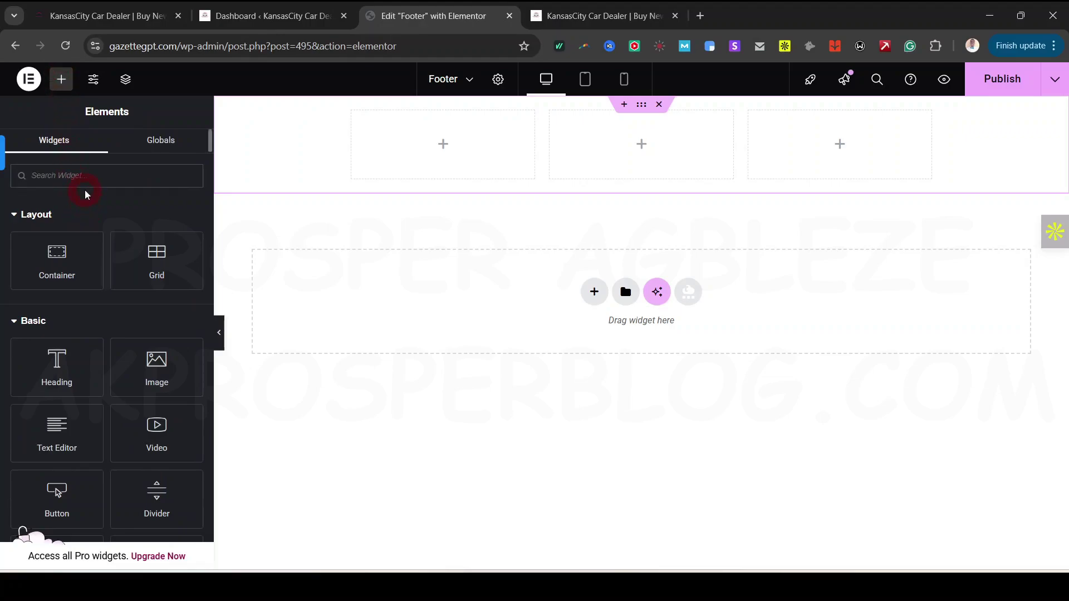
type("lo")
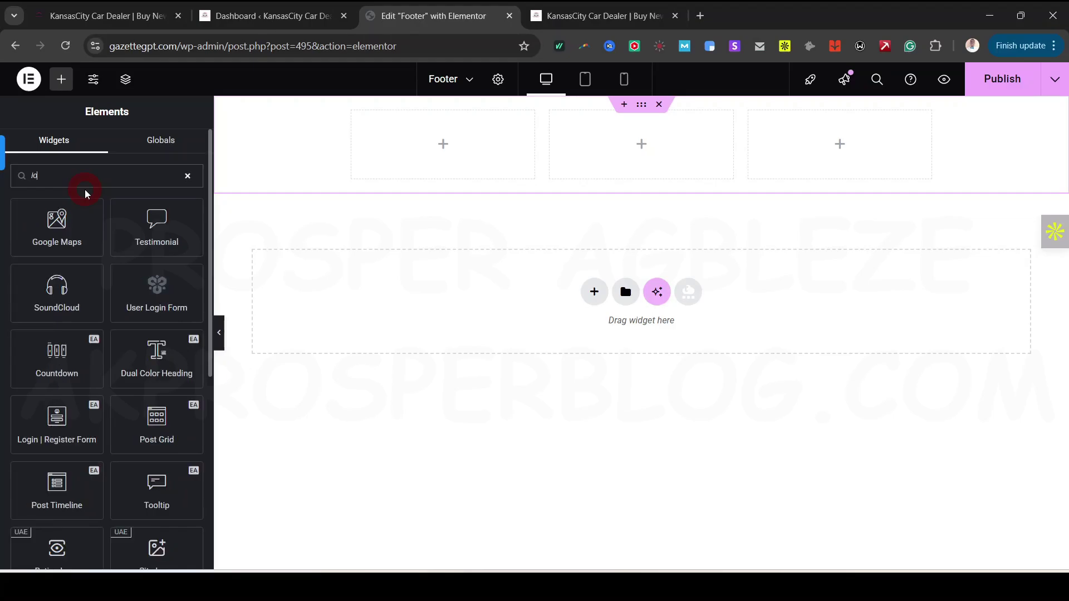
type("go")
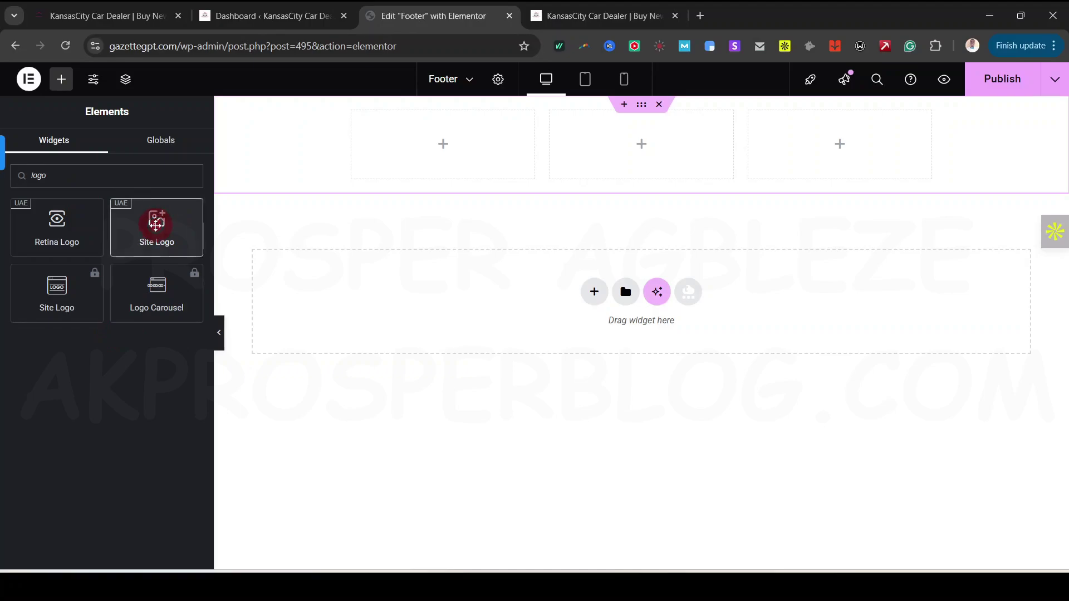
left_click_drag(156, 225, 418, 142)
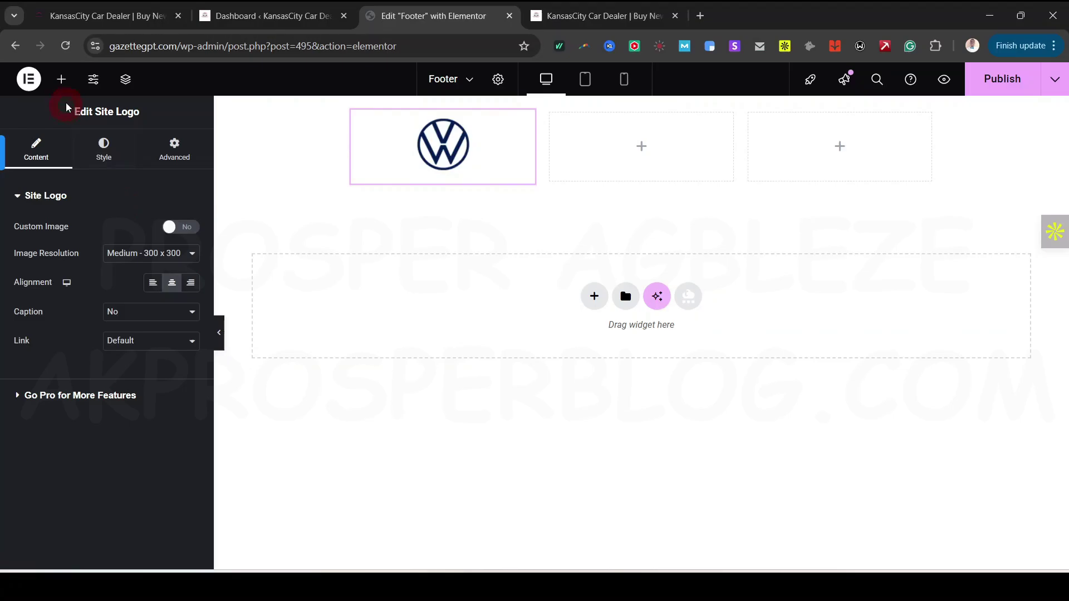
left_click(63, 81)
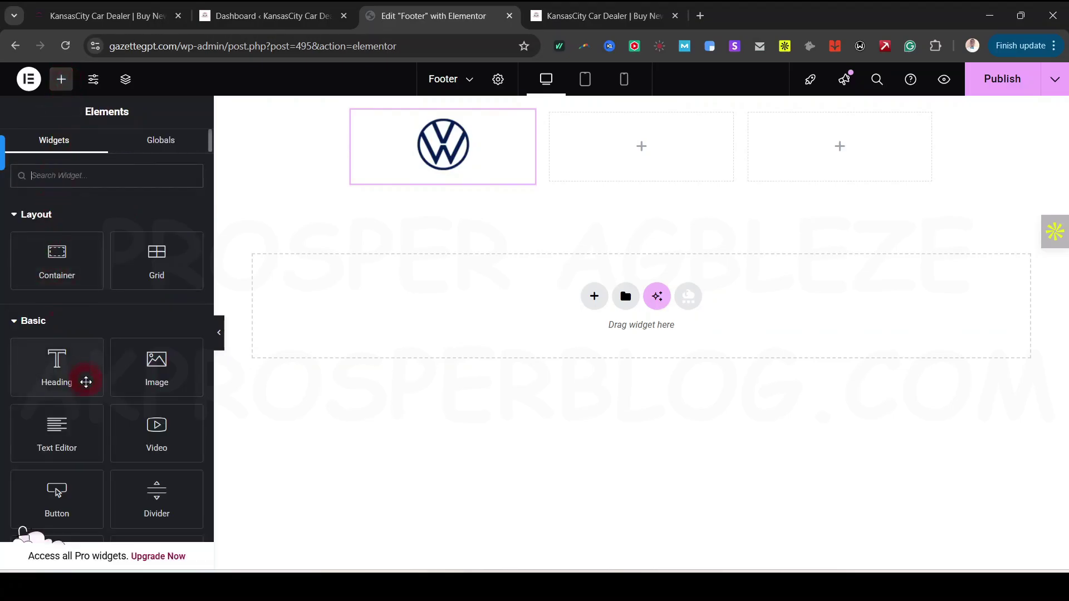
left_click_drag(57, 438, 436, 170)
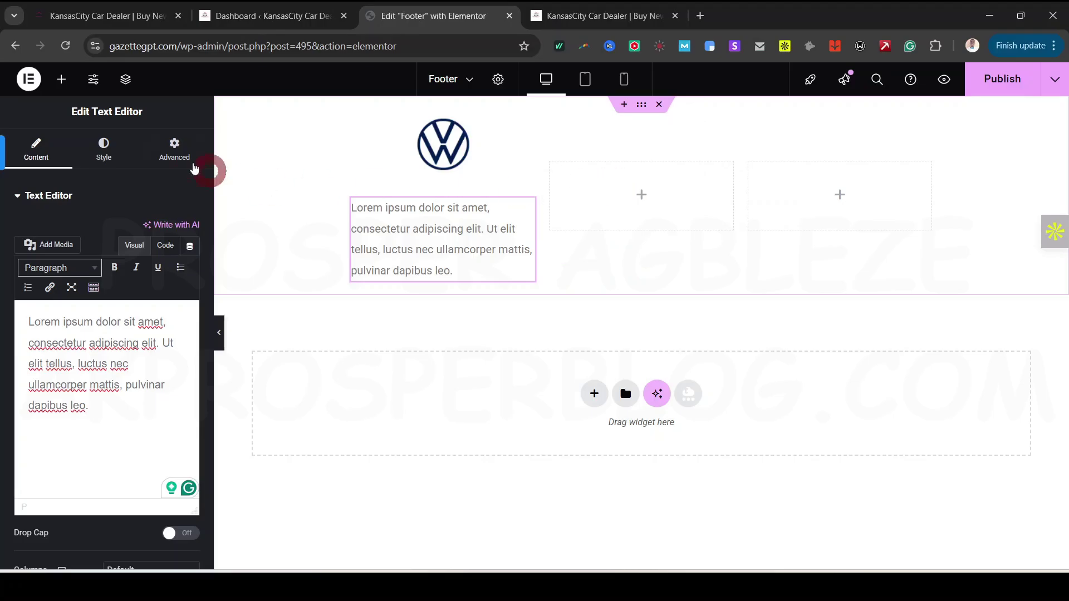
Step: Add a Heading widget to the second footer column and title it Quick Link
left_click(63, 81)
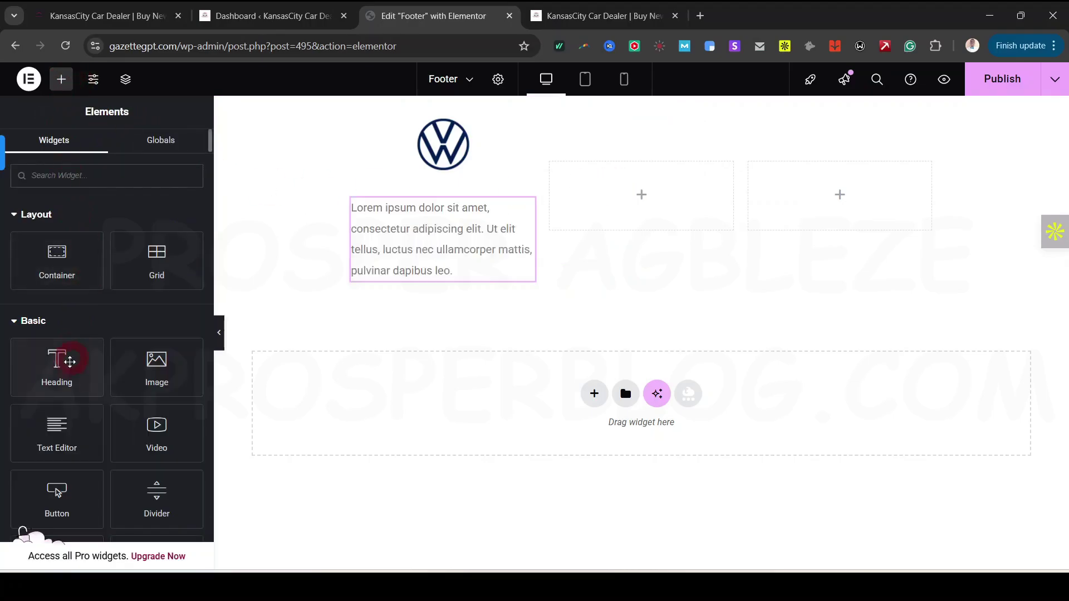
left_click_drag(54, 365, 649, 191)
left_click(67, 256)
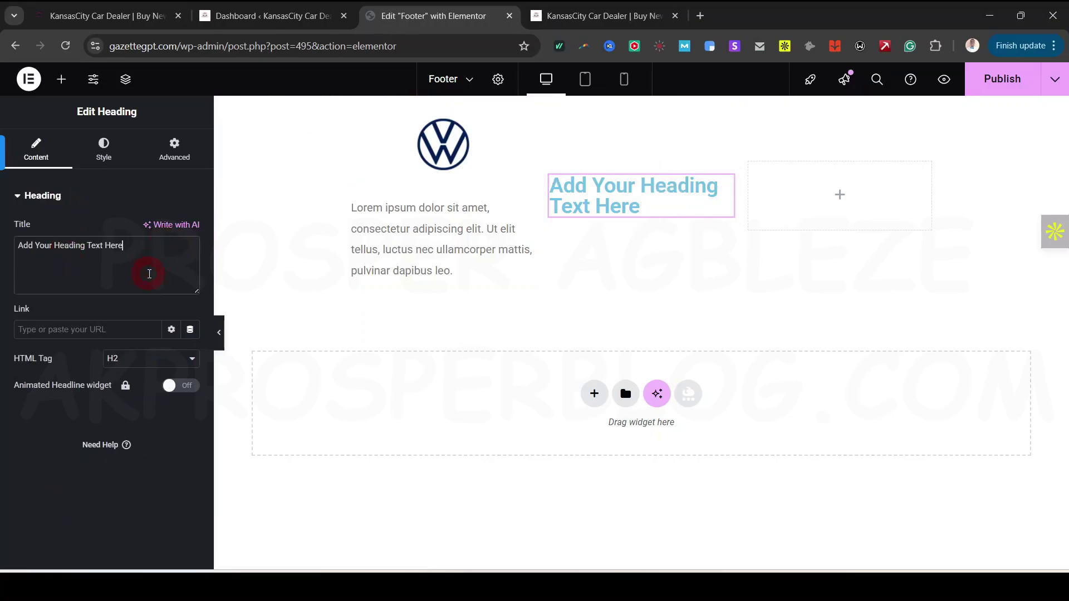
key("ctrl+a")
type("Qu")
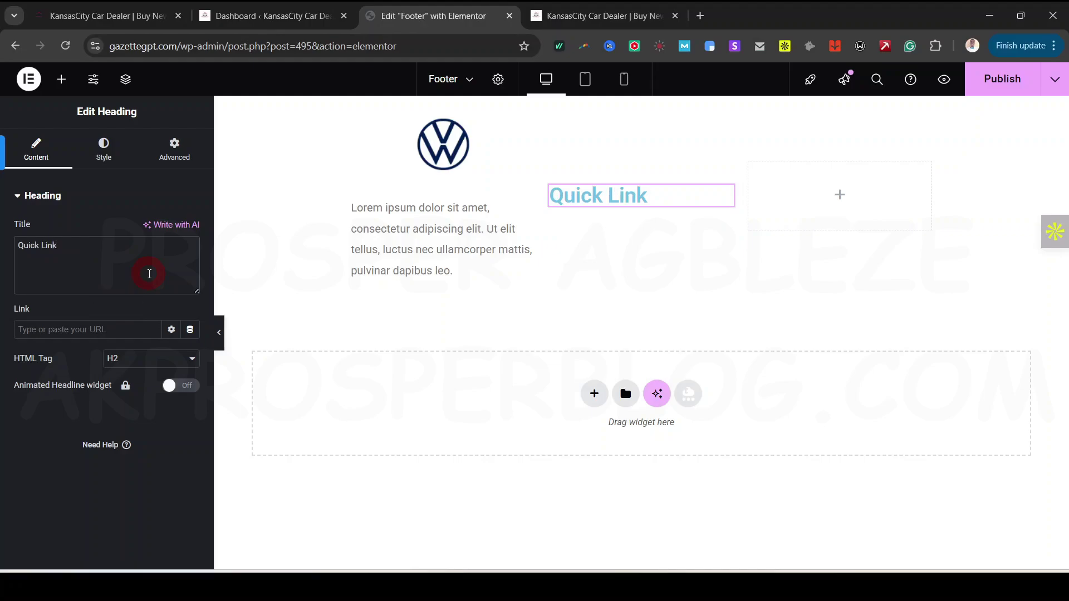
Step: Set the Quick Link heading's text color to the global Black and its font size to 23 px
left_click(101, 157)
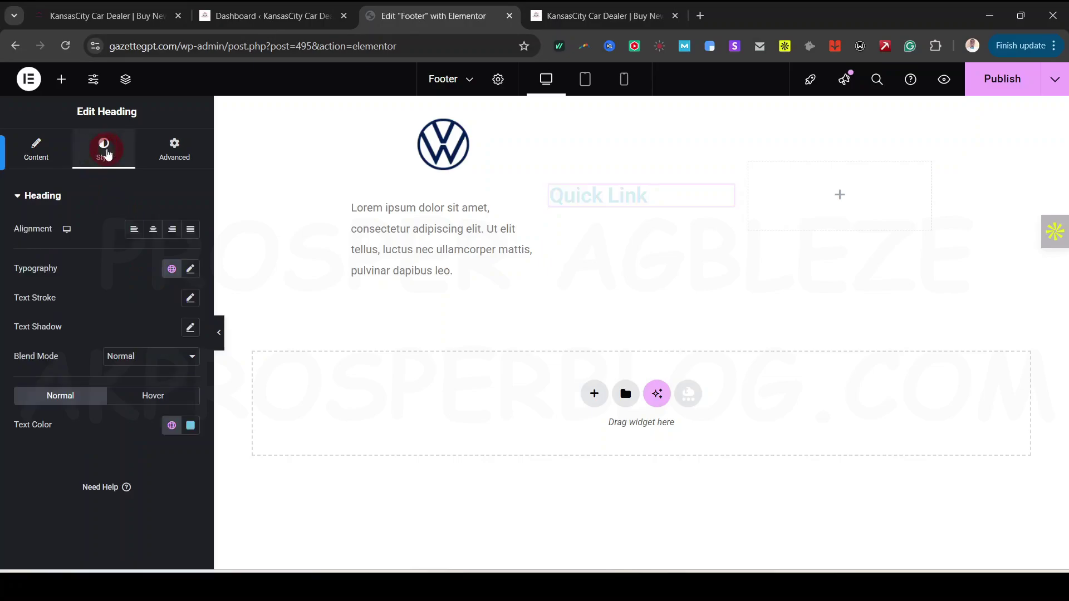
left_click(171, 426)
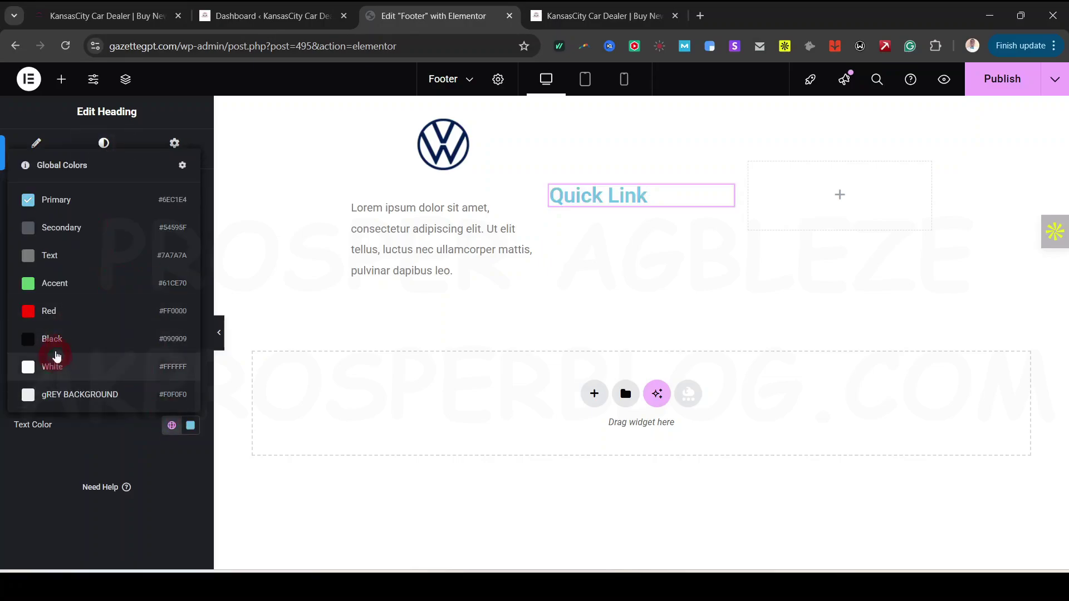
left_click(53, 343)
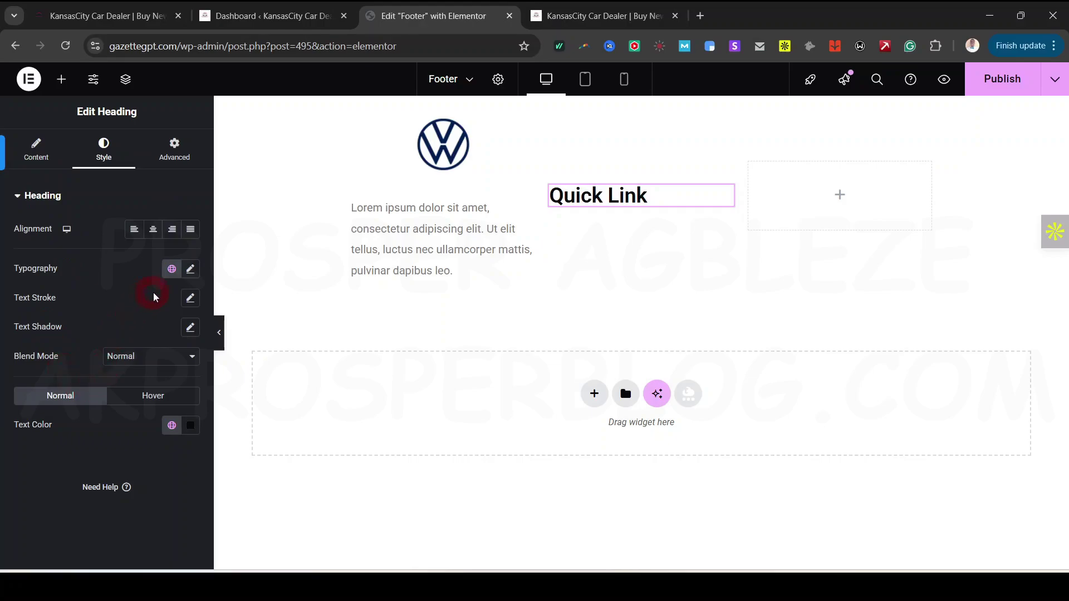
left_click(191, 269)
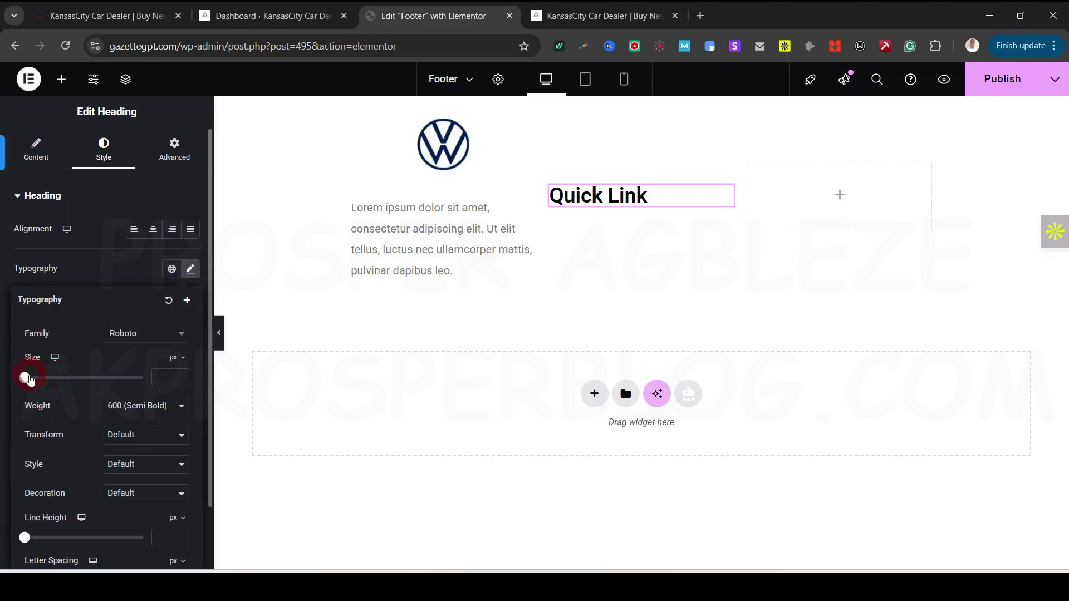
left_click_drag(28, 378, 42, 381)
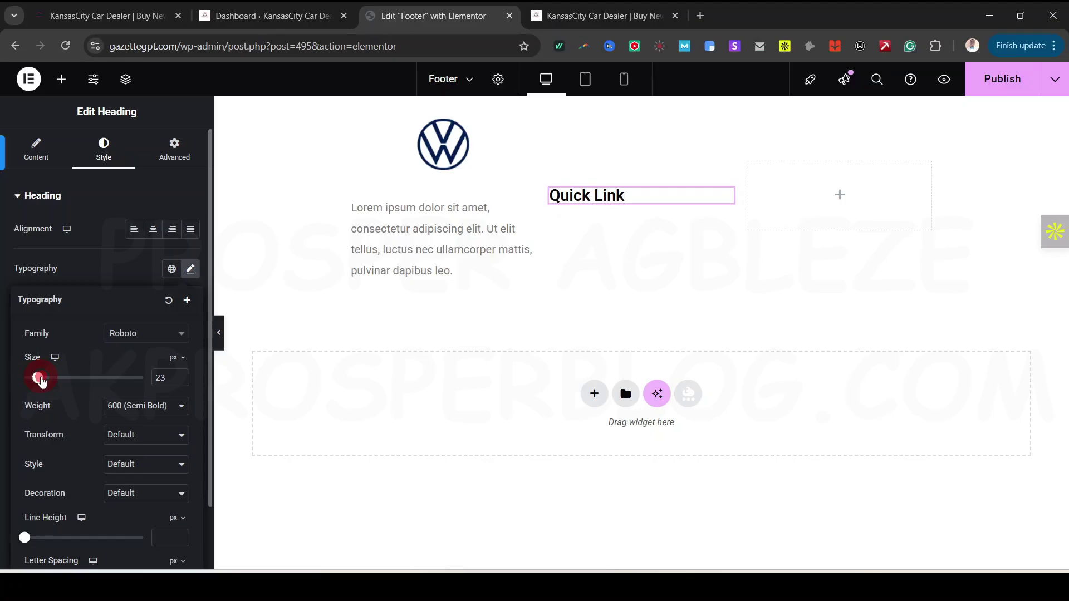
scroll(128, 489, "down", 2)
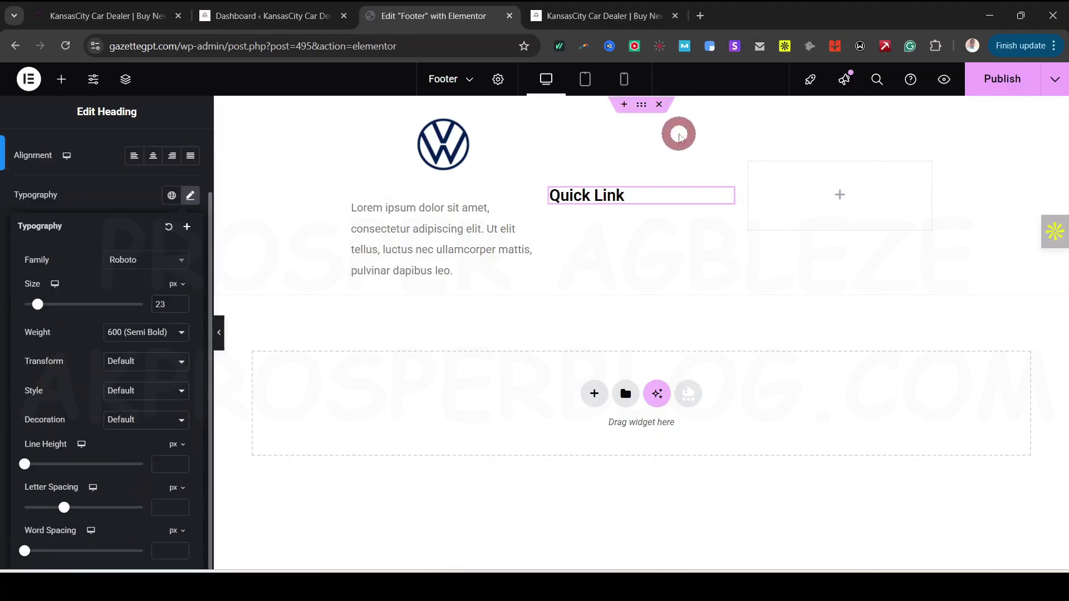
Step: Set the three-column footer container's Align Items to Start
left_click(641, 105)
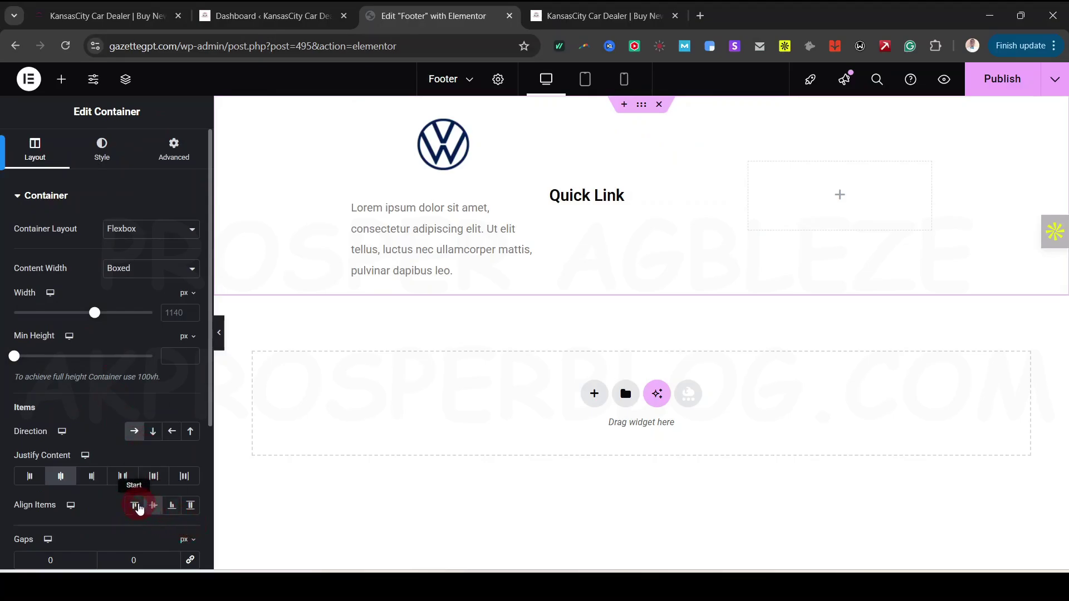
left_click(136, 506)
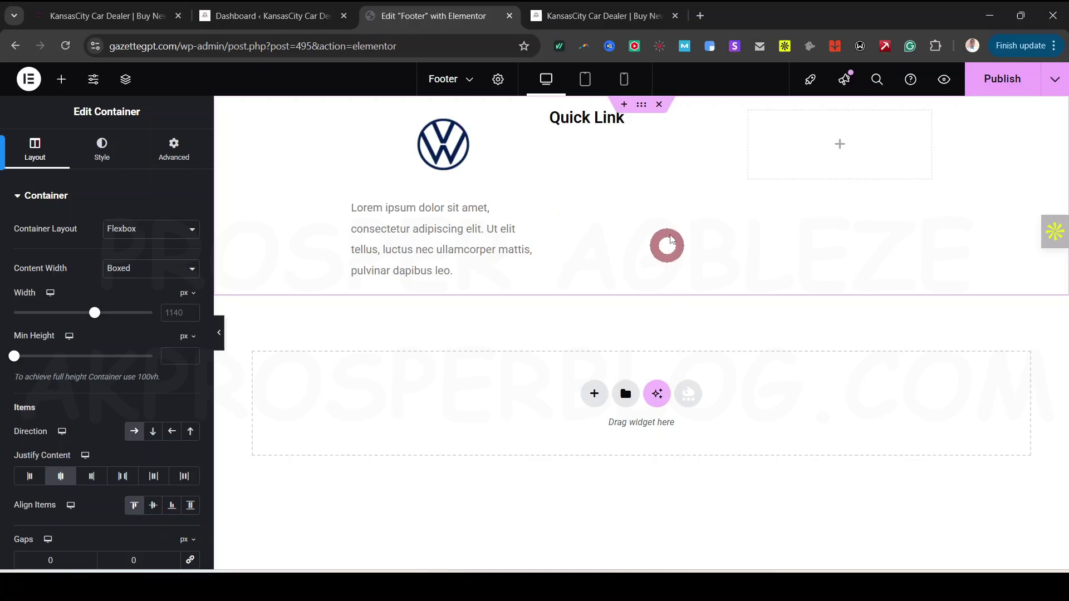
left_click(579, 124)
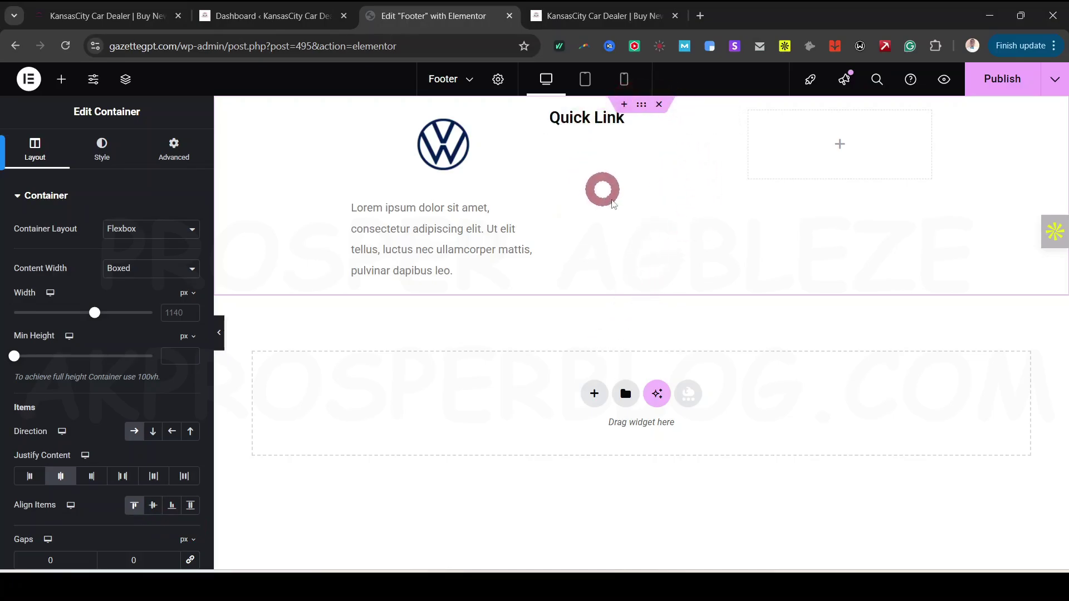
Step: Search the widgets for a menu and add the UAE Navigation Menu below the Quick Link heading
left_click(61, 82)
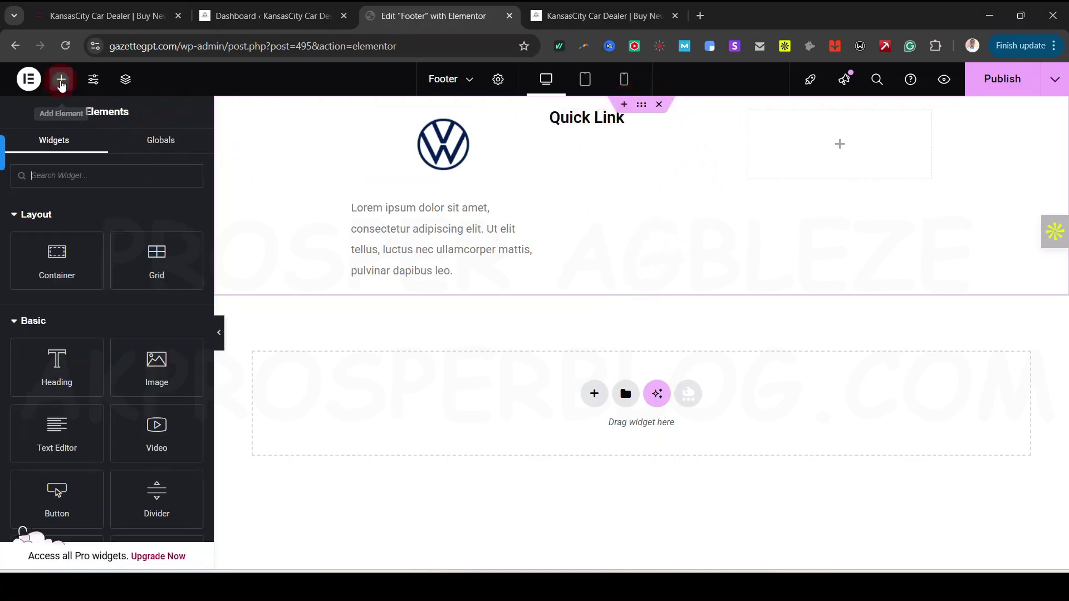
type("link")
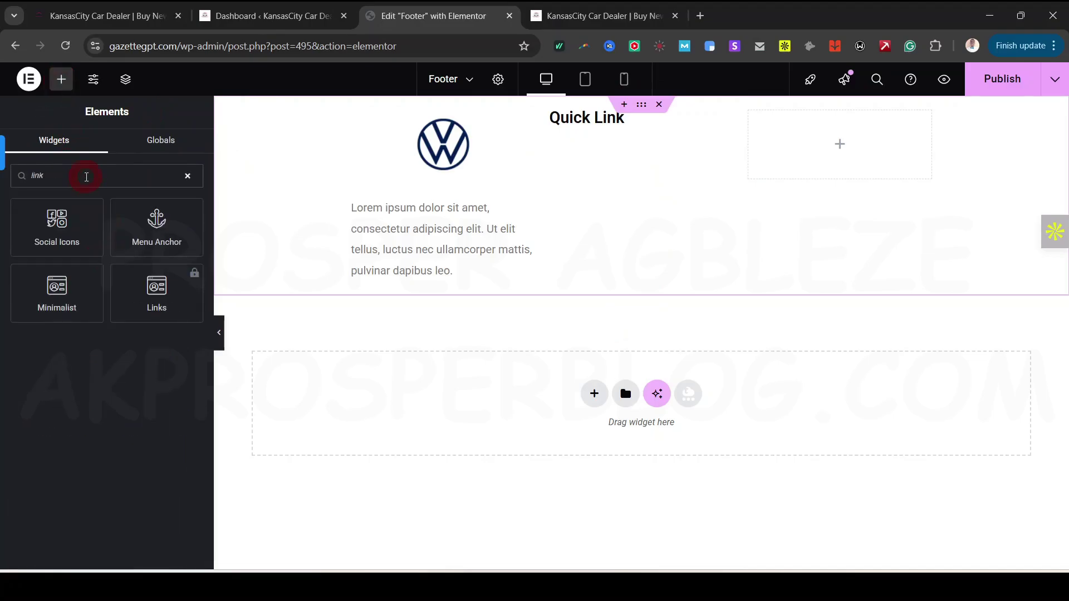
key("BackSpace")
key("BackSpace")
key("BackSpace")
key("BackSpace")
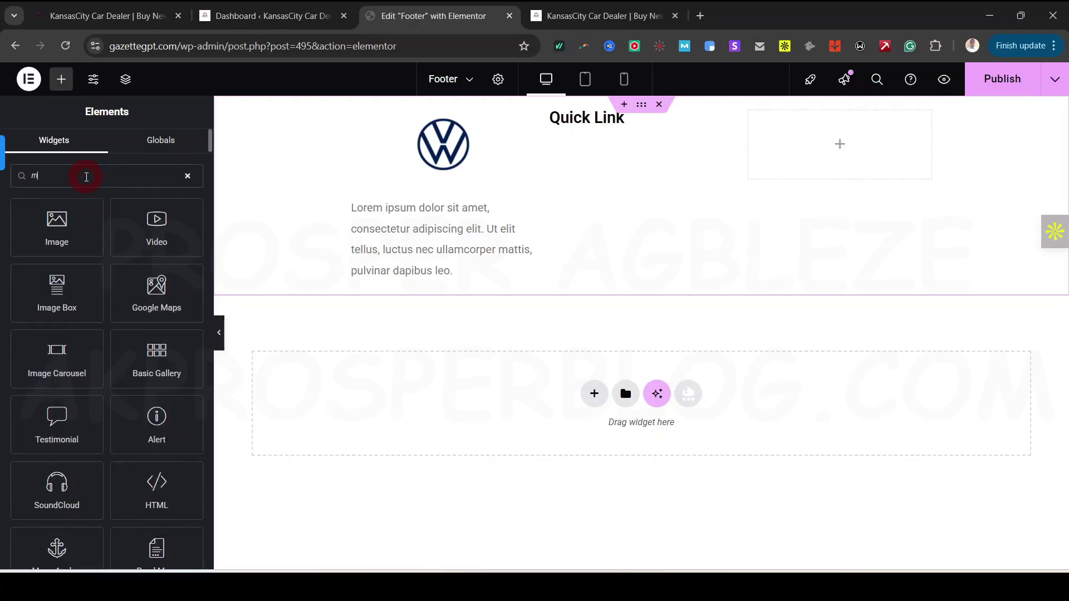
type("enu")
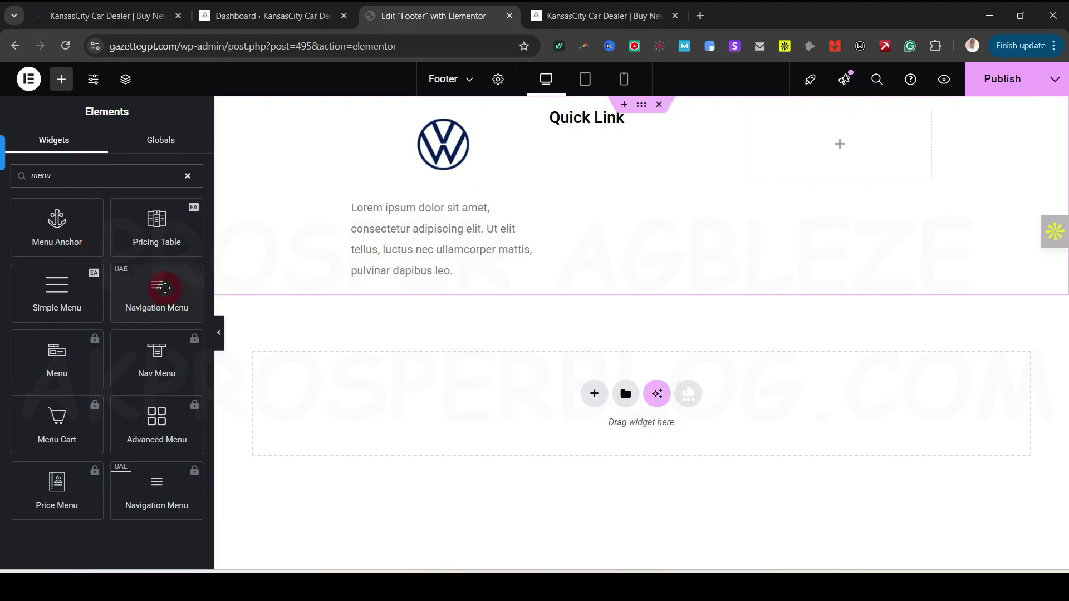
left_click_drag(146, 298, 582, 125)
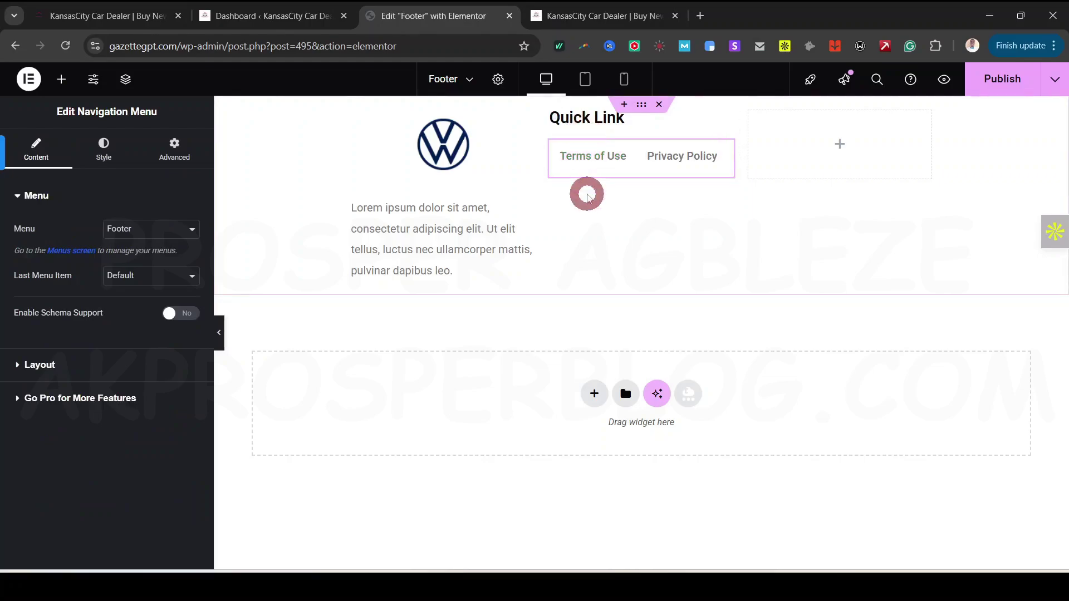
Step: Assign menu 1 to the footer's navigation menu and set its layout to Vertical
left_click(143, 229)
left_click(143, 296)
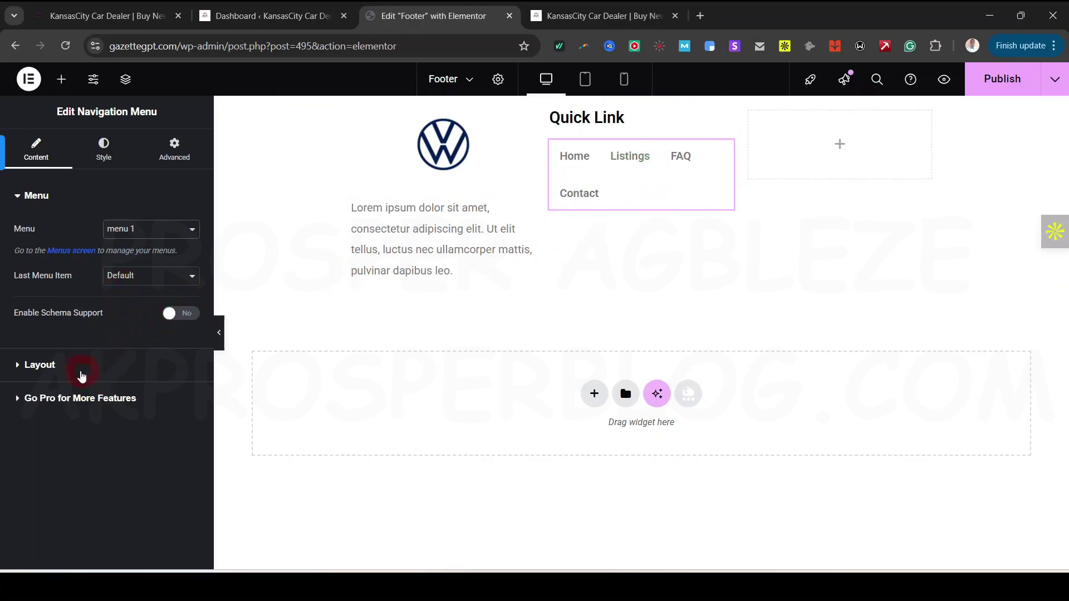
left_click(81, 377)
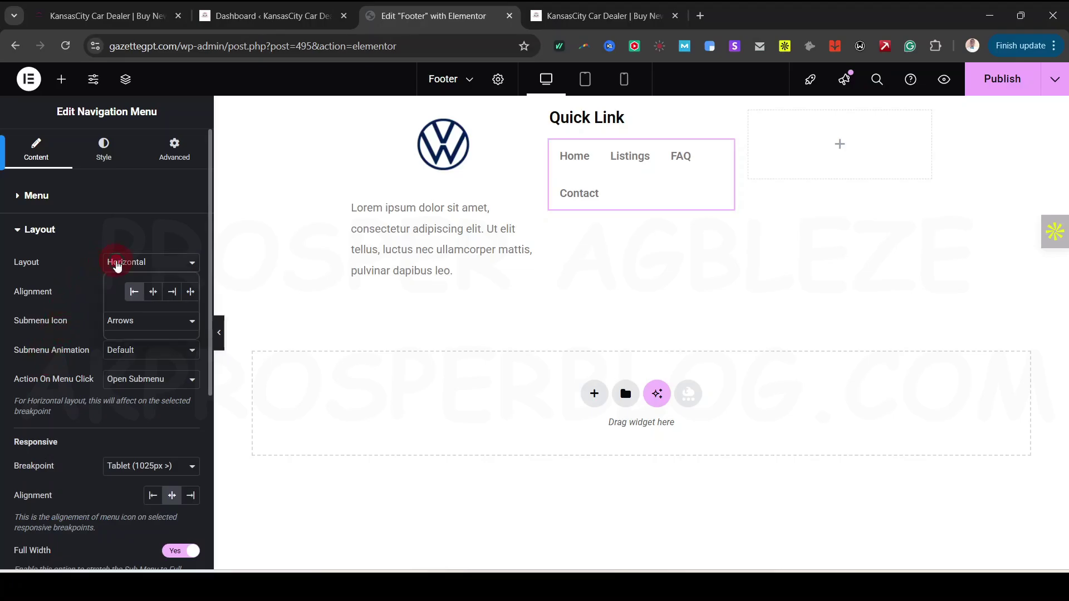
left_click(128, 298)
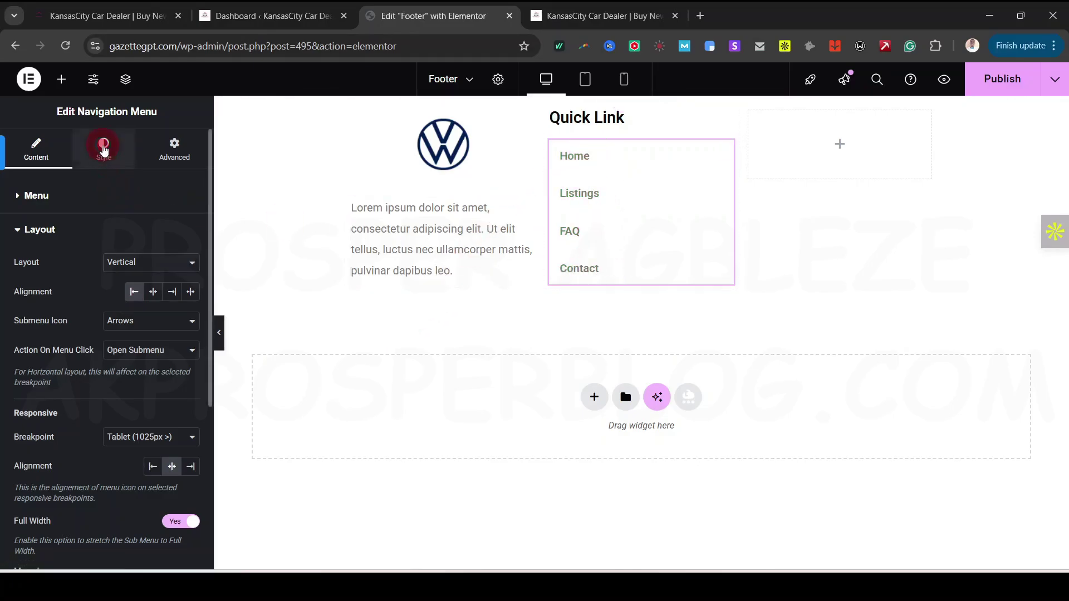
Step: Duplicate the Quick Link column's container and delete the empty column beside the copy
left_click(104, 145)
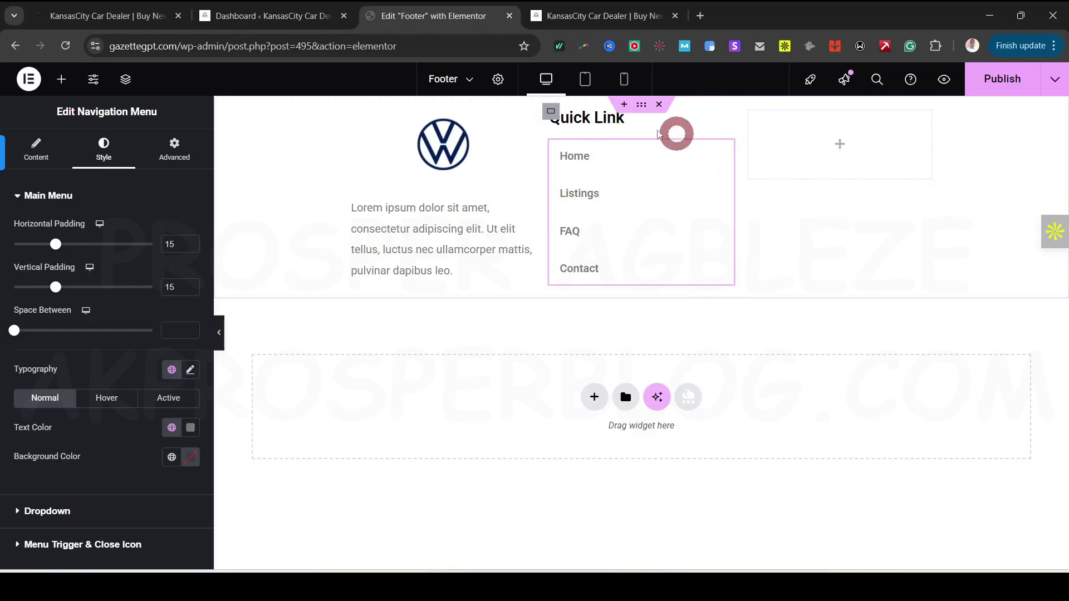
right_click(551, 110)
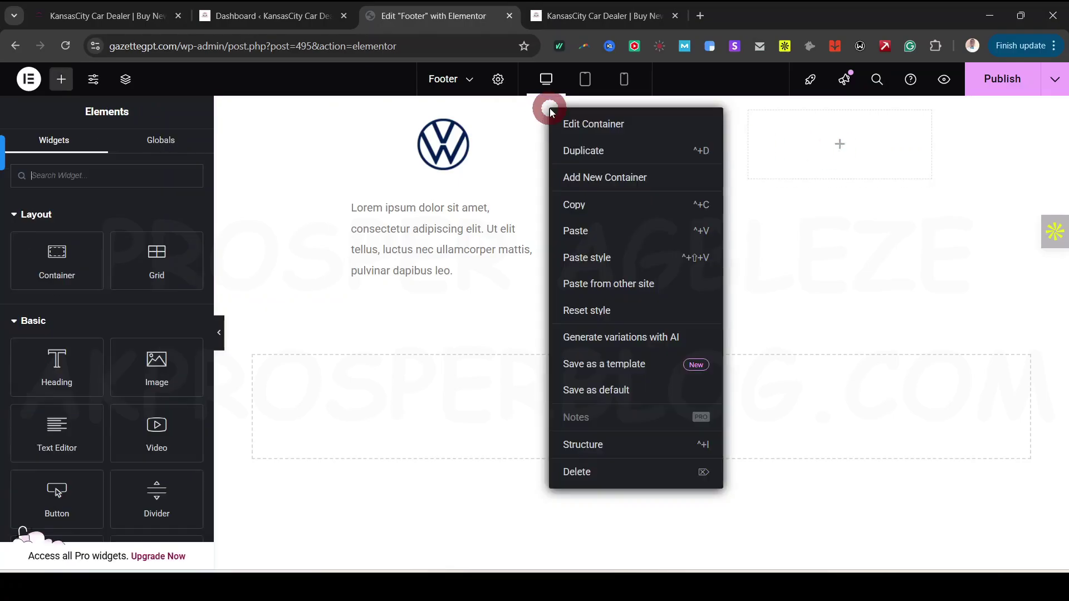
left_click(588, 148)
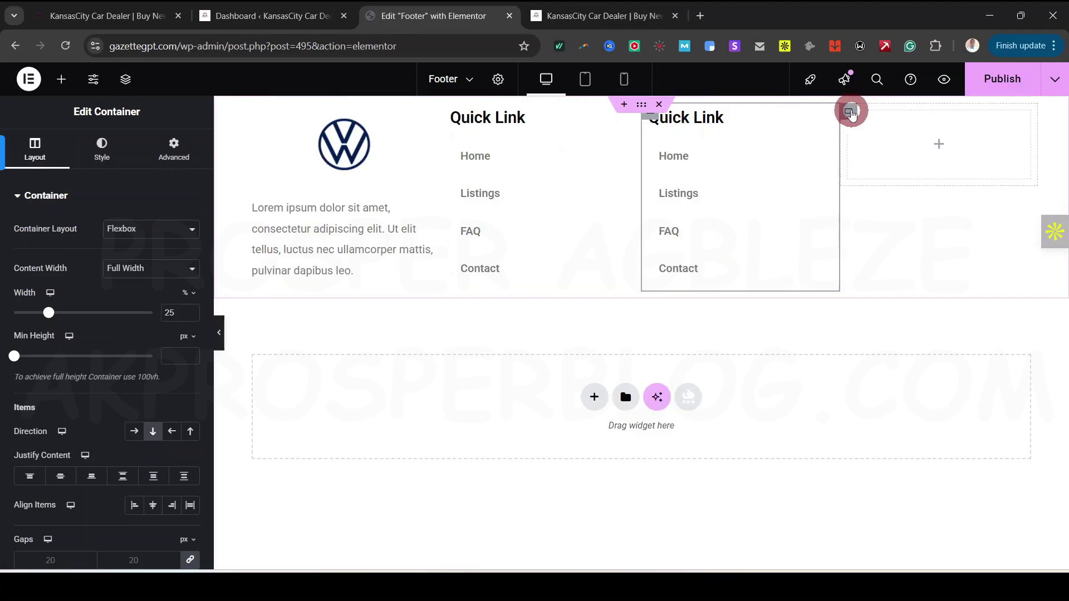
right_click(851, 112)
left_click(881, 471)
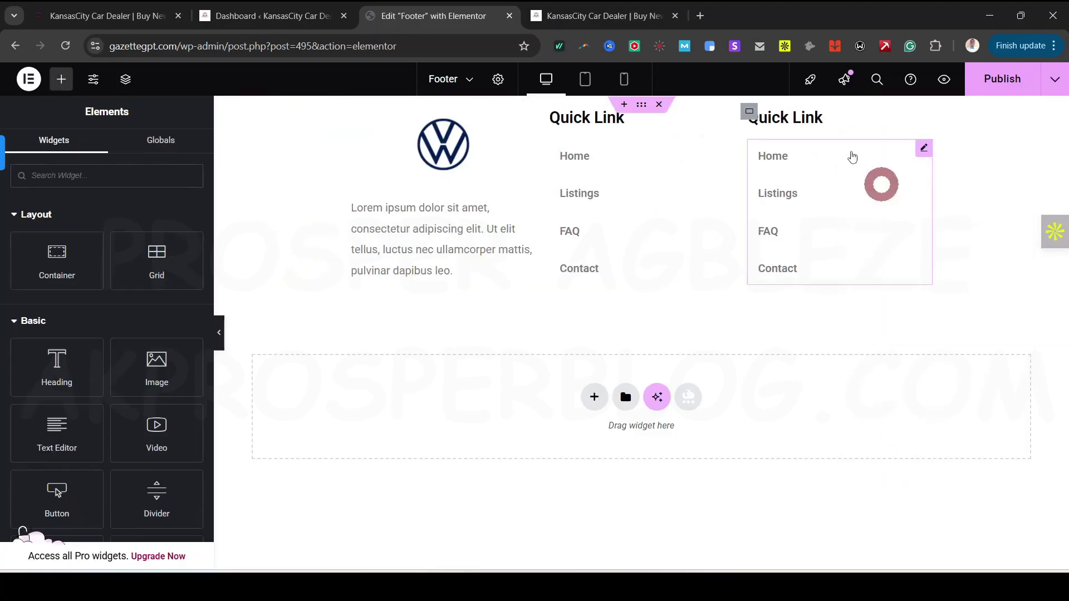
Step: Change the duplicated column's heading to Social and assign the Social menu to its navigation menu
left_click(797, 116)
left_click(89, 251)
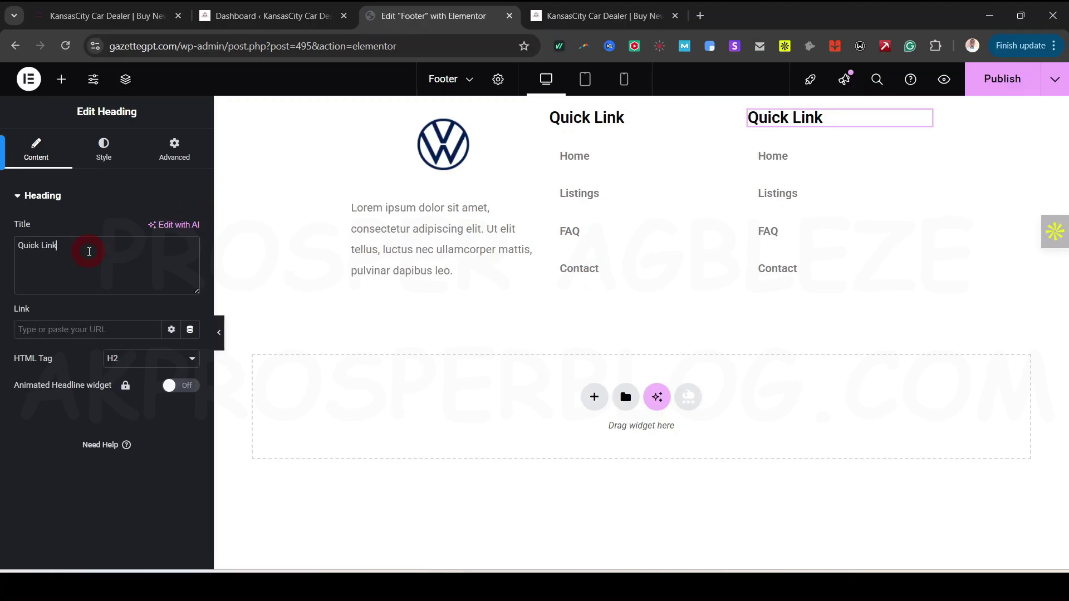
type("Social")
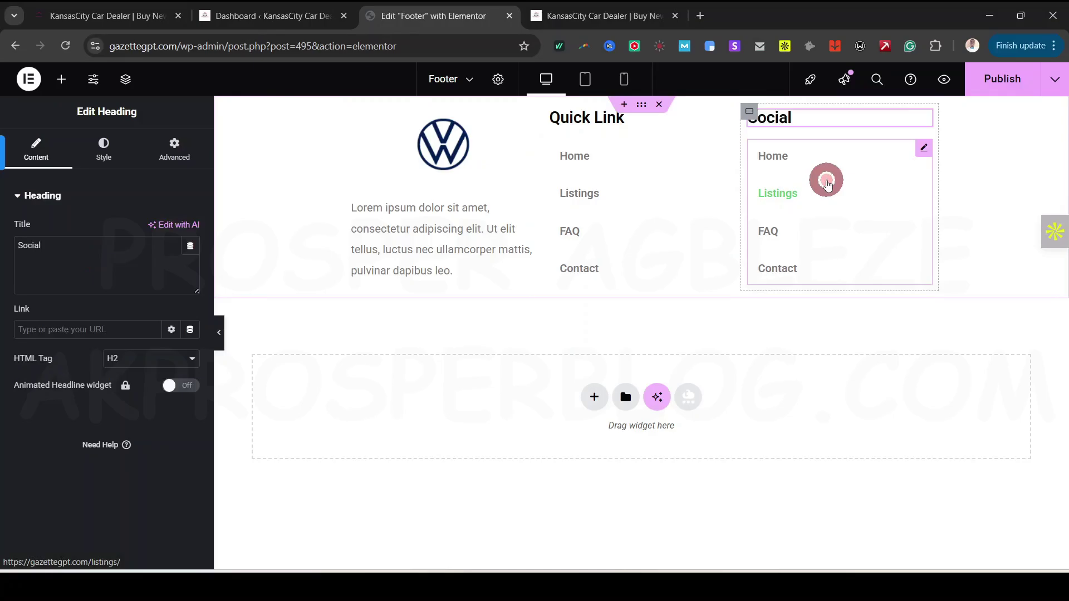
left_click(824, 183)
left_click(143, 229)
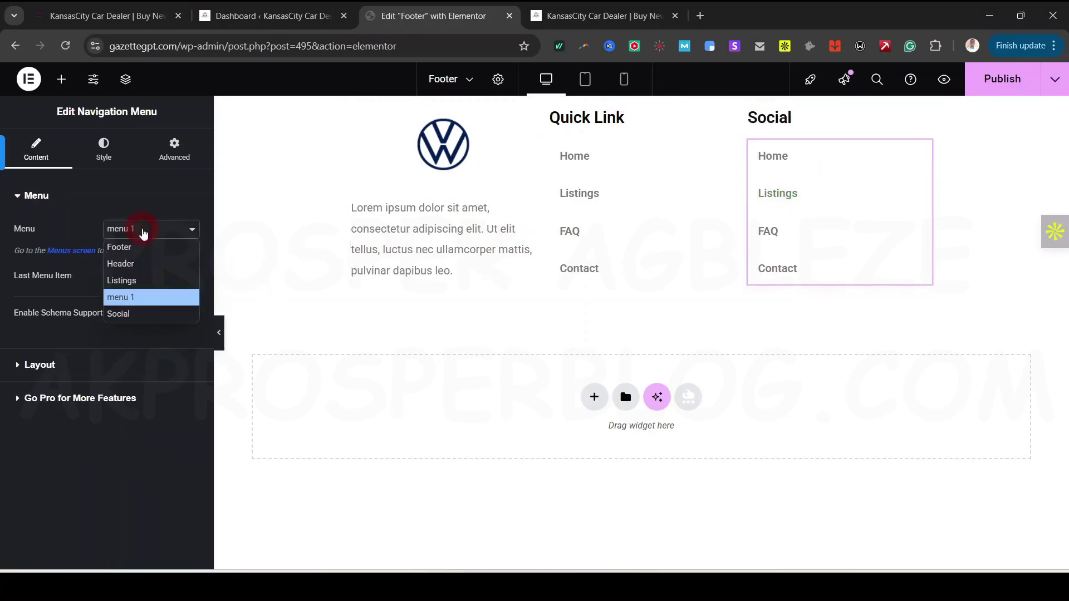
left_click(143, 311)
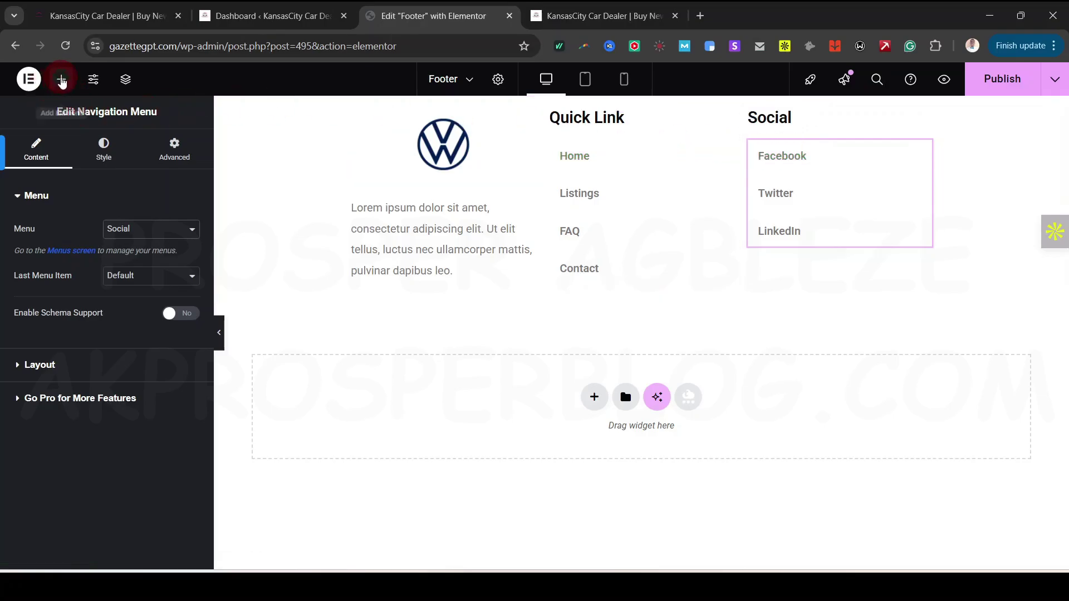
Step: Add a solid Divider between the Quick Link heading and its menu, with a width of 24%
left_click(62, 82)
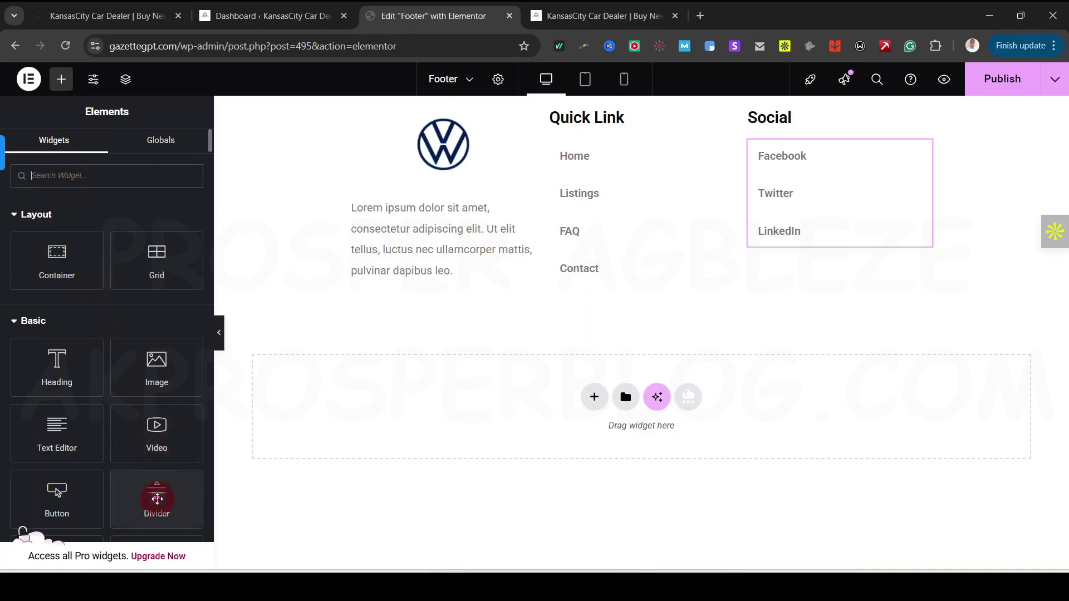
left_click_drag(157, 499, 609, 144)
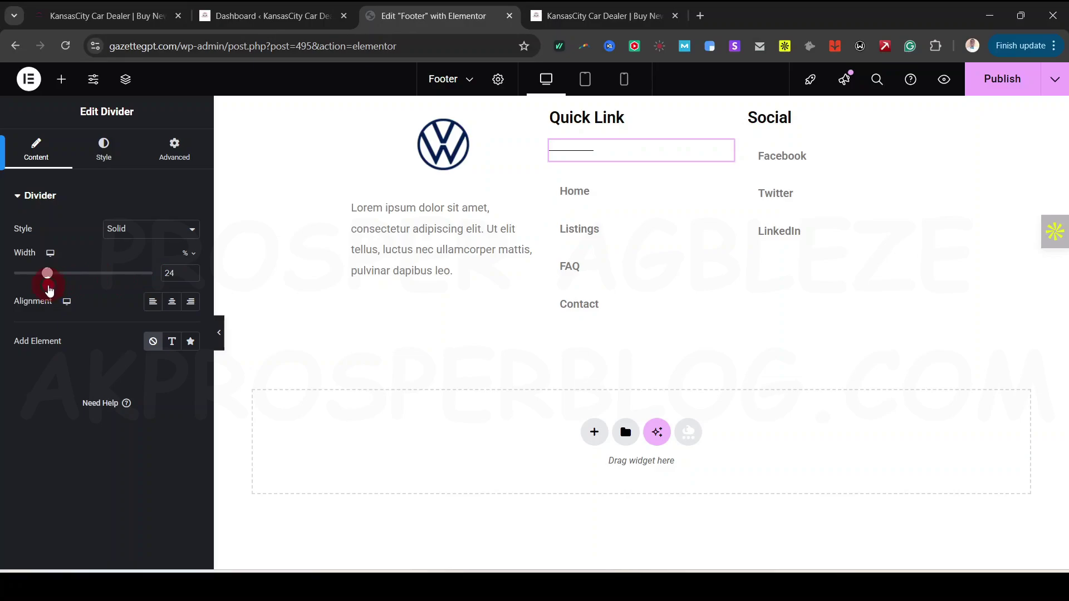
left_click(137, 236)
left_click(137, 236)
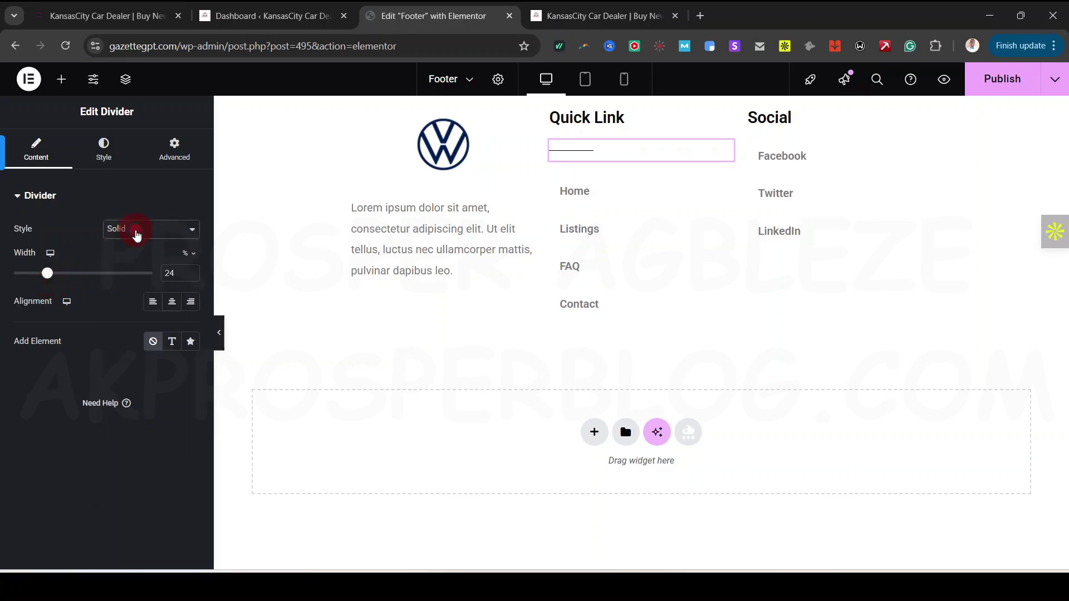
Step: Set the Quick Link divider's weight to 2 px and its color to the global red
left_click(104, 146)
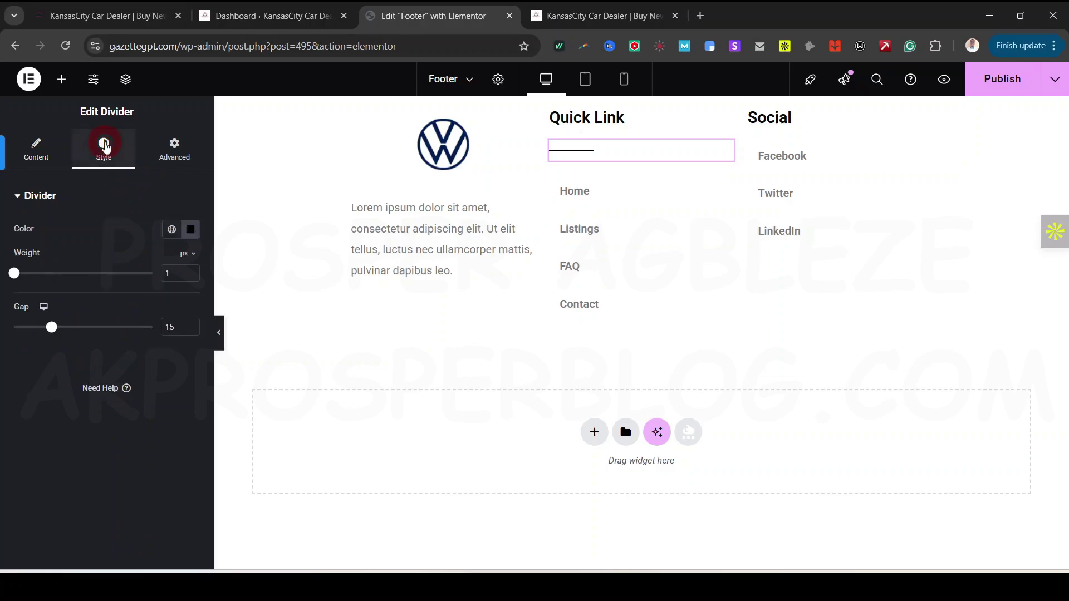
left_click(194, 271)
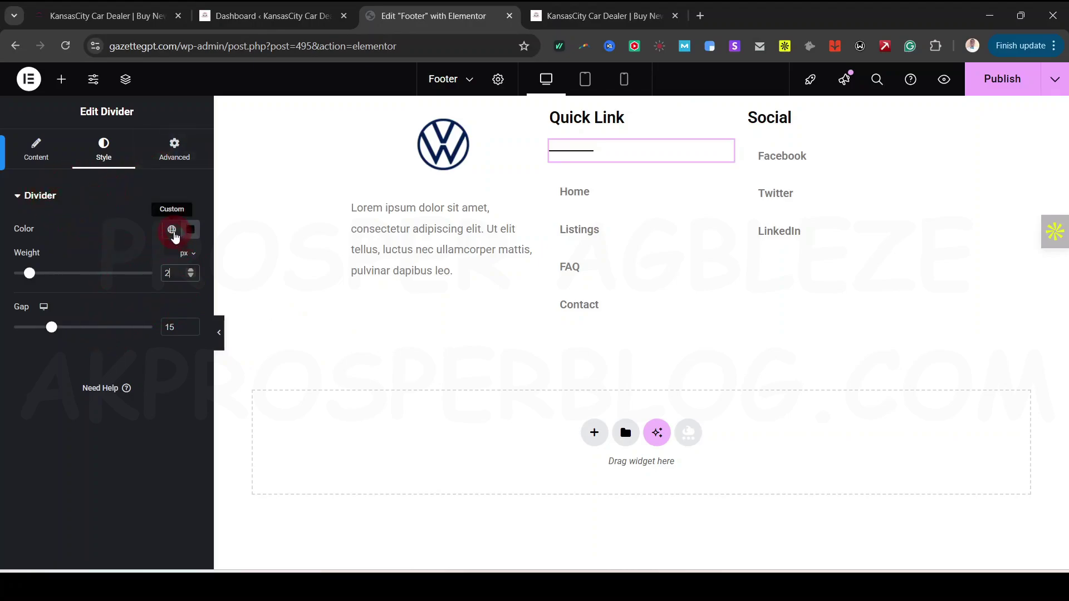
left_click(173, 231)
left_click(42, 399)
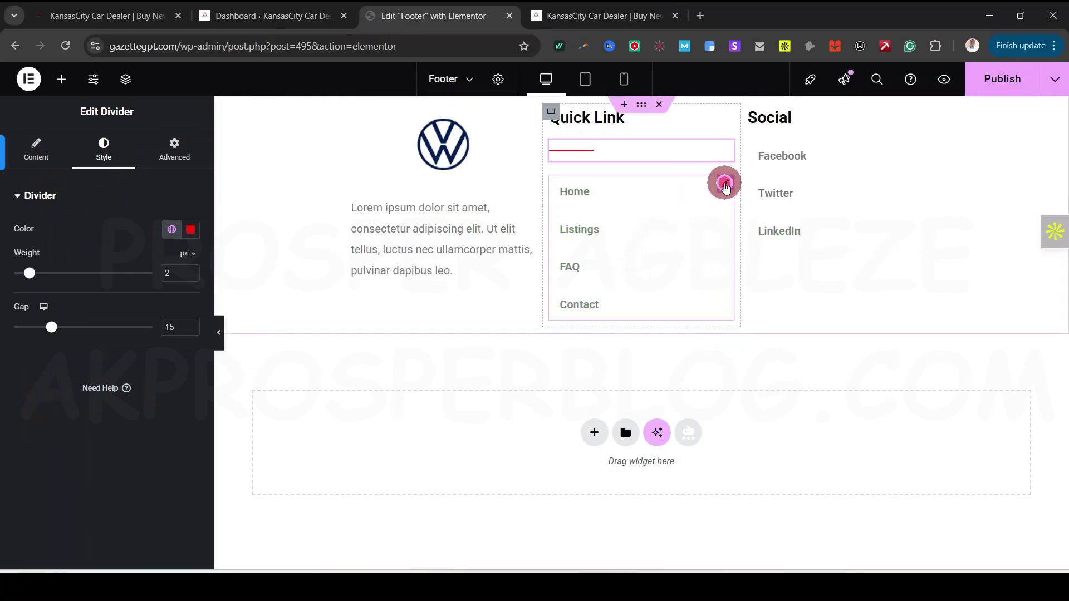
Step: Set the Quick Link menu's vertical padding to 7 and copy its style onto the Social menu
left_click(724, 184)
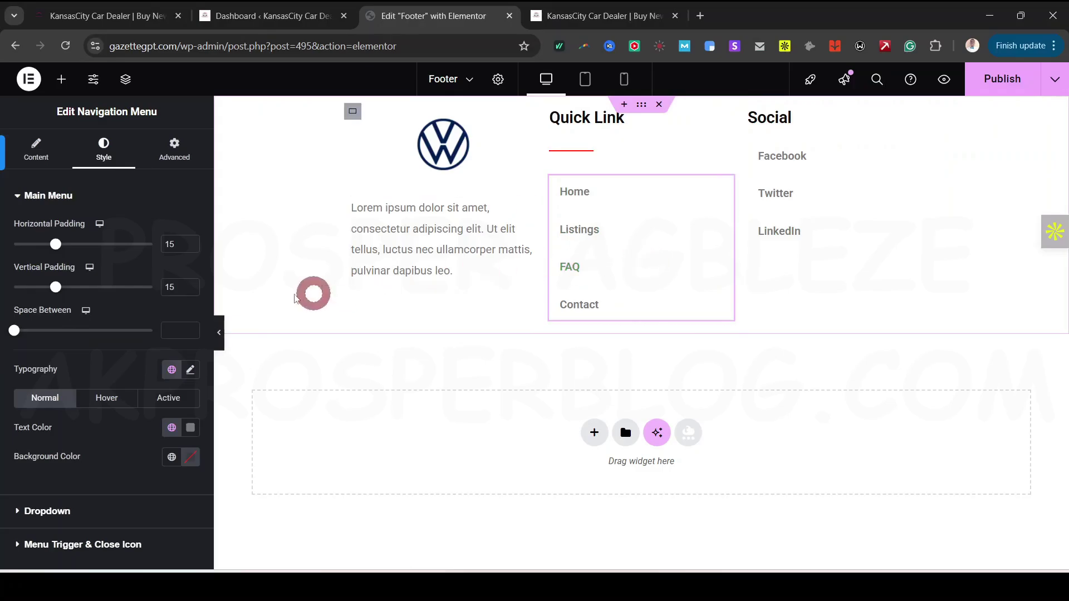
left_click_drag(58, 287, 37, 288)
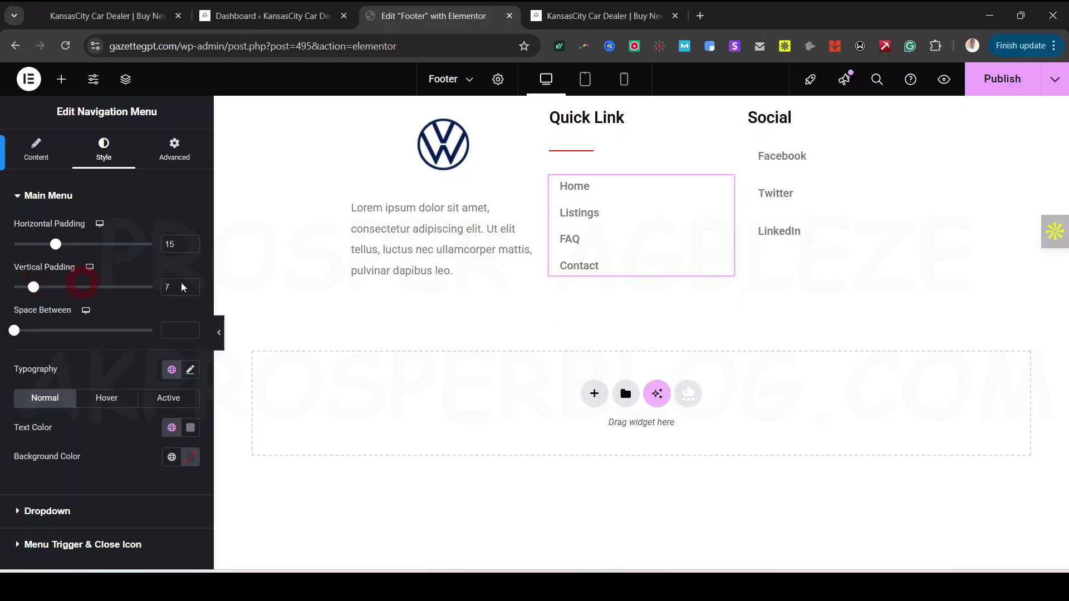
right_click(730, 182)
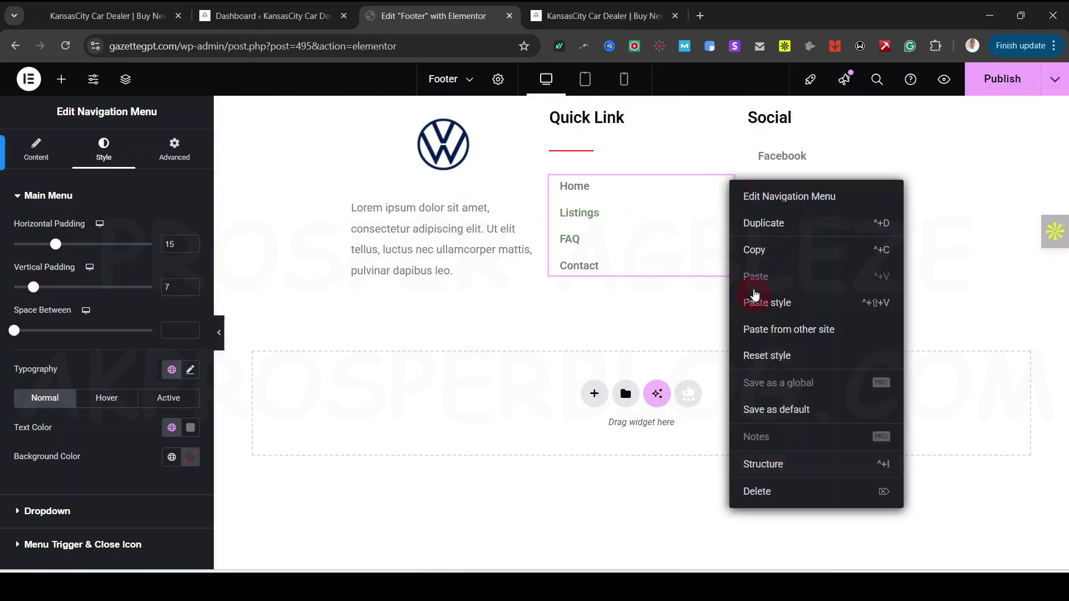
left_click(763, 254)
right_click(930, 149)
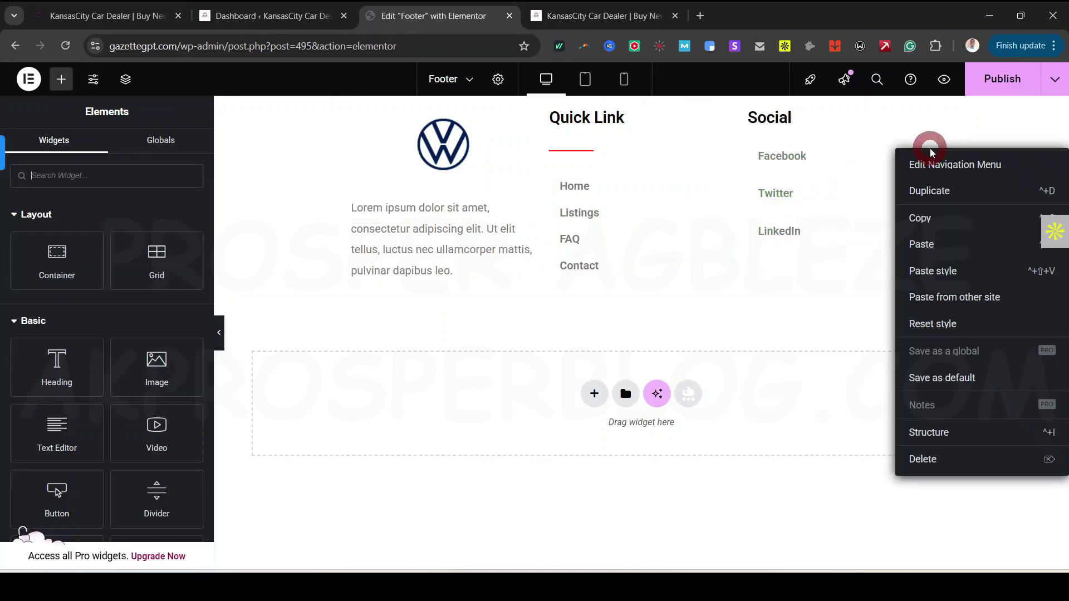
left_click(939, 271)
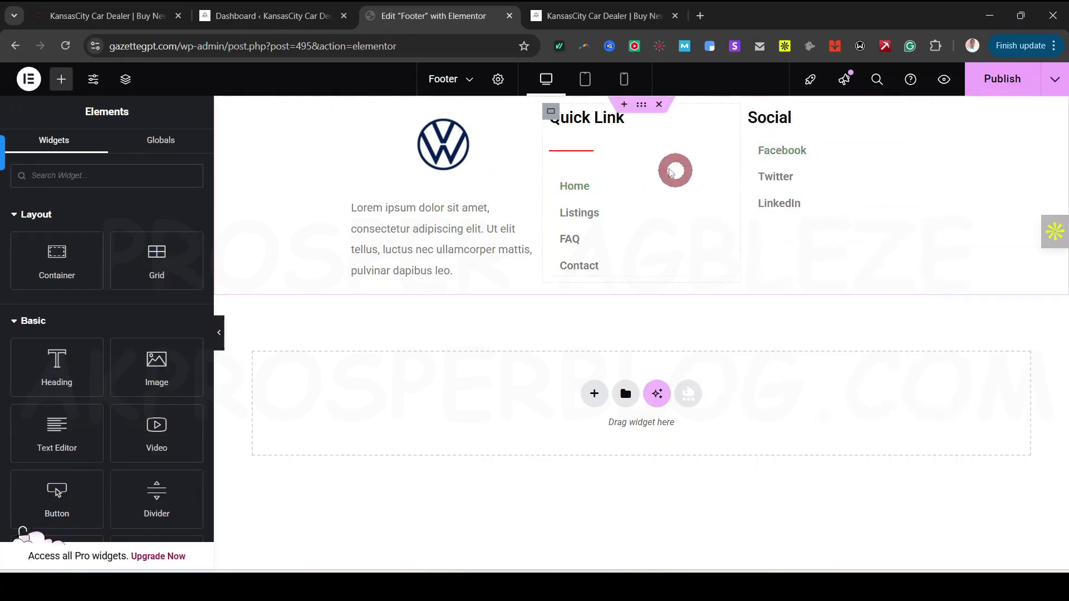
Step: Copy the red divider below the Social heading and publish the footer template
right_click(723, 143)
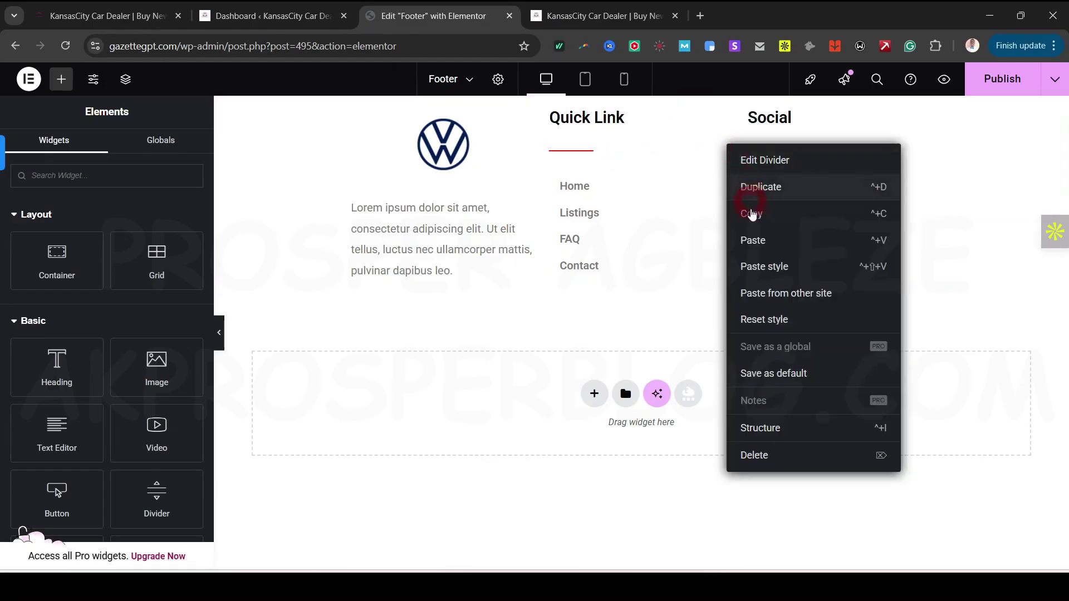
left_click(749, 210)
left_click(875, 143)
left_click(912, 119)
right_click(924, 119)
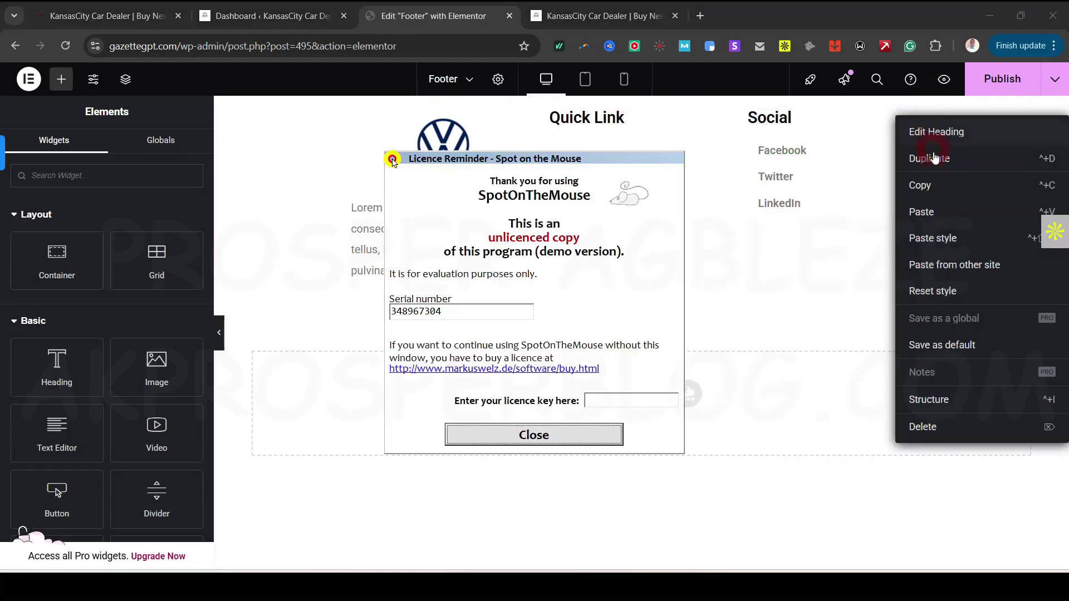
left_click(560, 433)
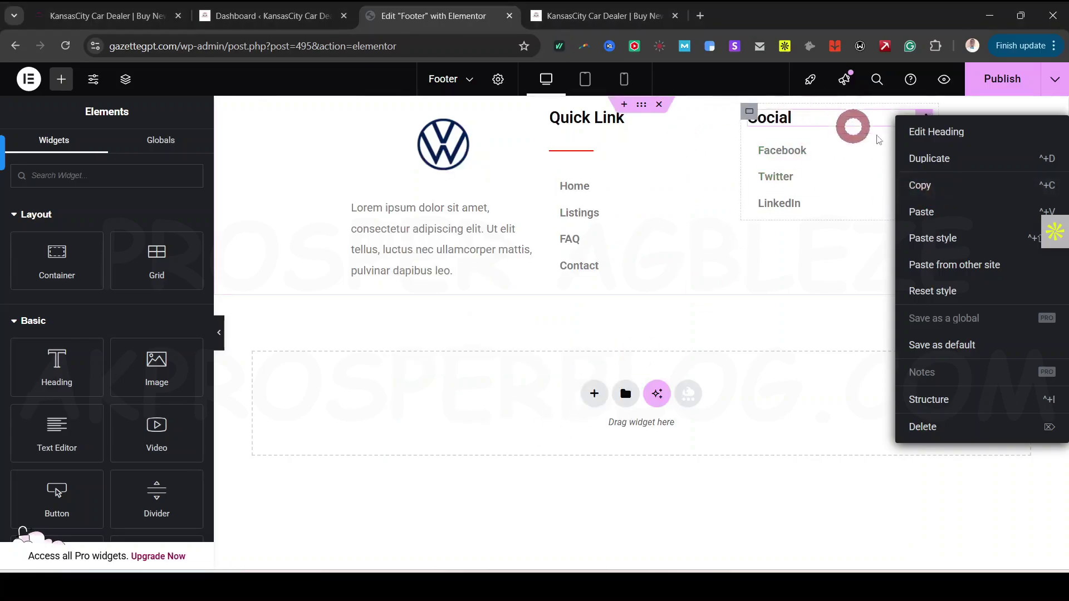
left_click(922, 212)
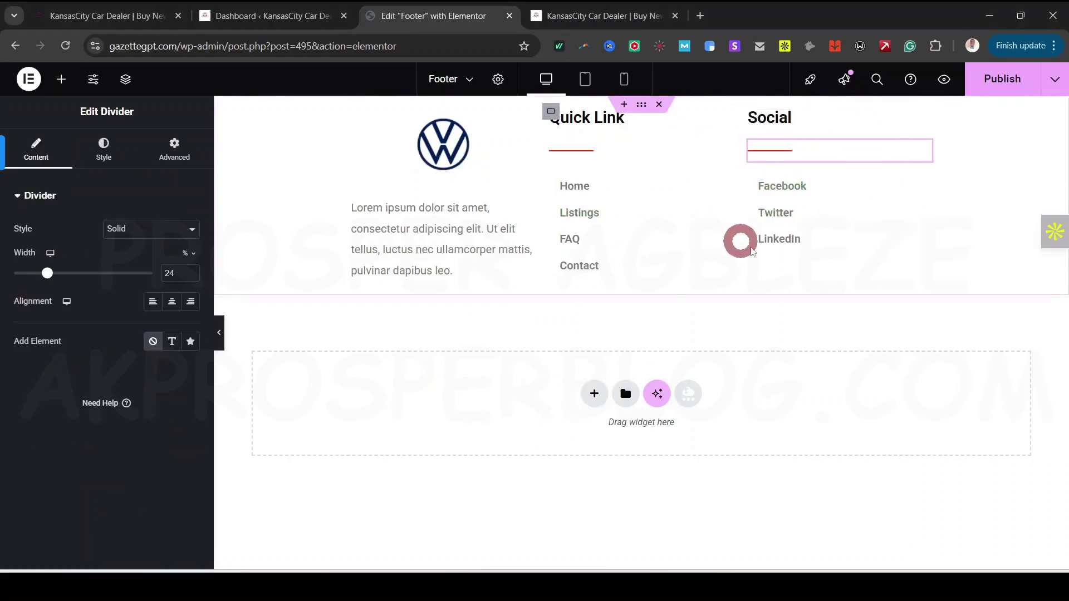
left_click(1005, 79)
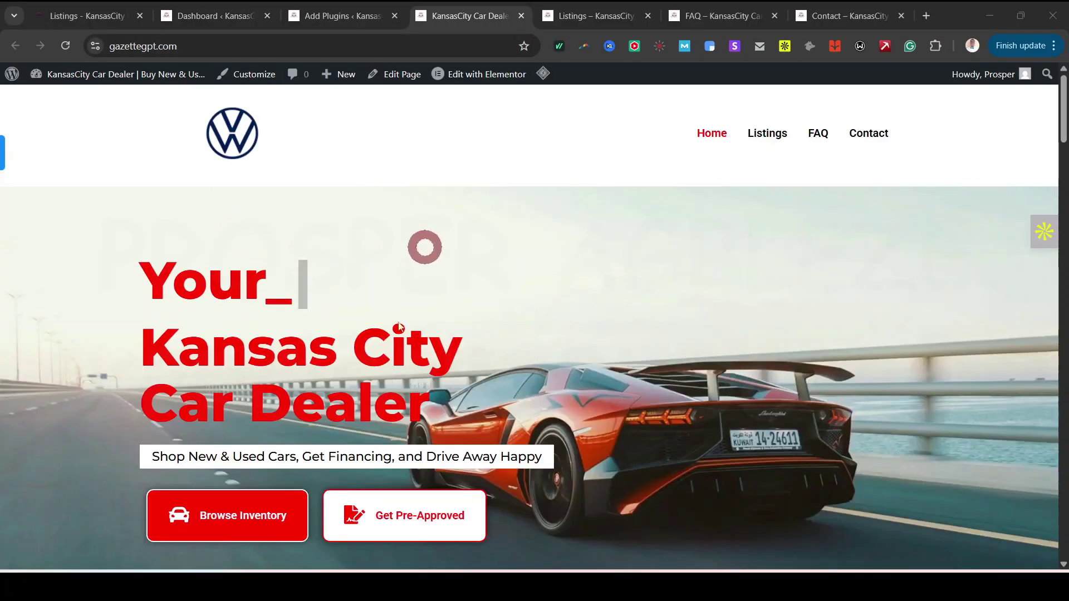
Step: Review the live Home, Listings and FAQ pages of the dealer site
mouse_move(1062, 109)
left_mouse_down()
mouse_move(1061, 499)
mouse_move(1060, 95)
left_mouse_up()
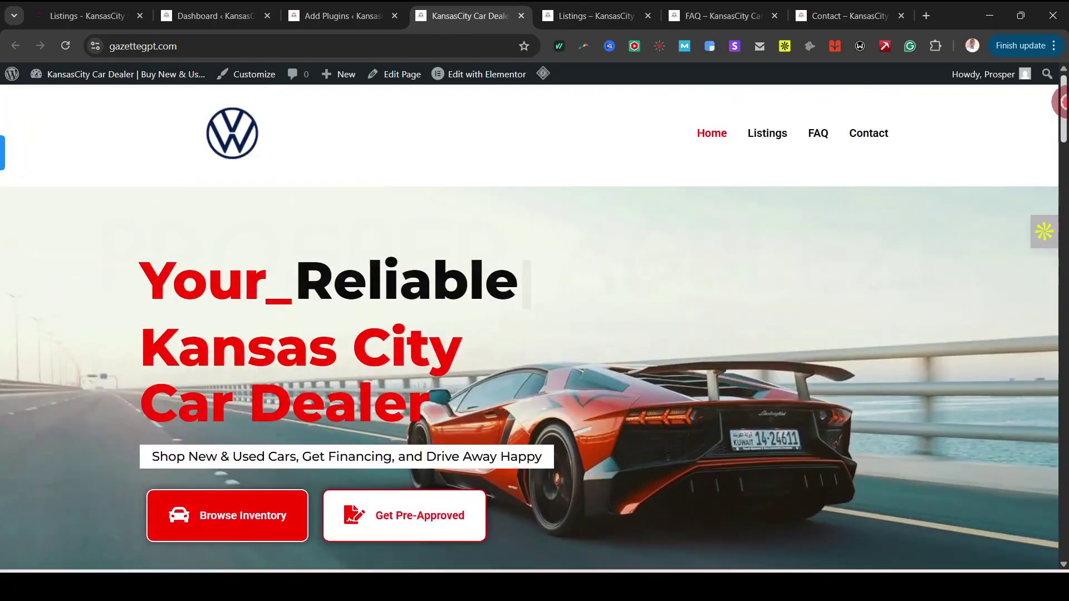
left_click(576, 17)
left_click_drag(1060, 142, 1061, 94)
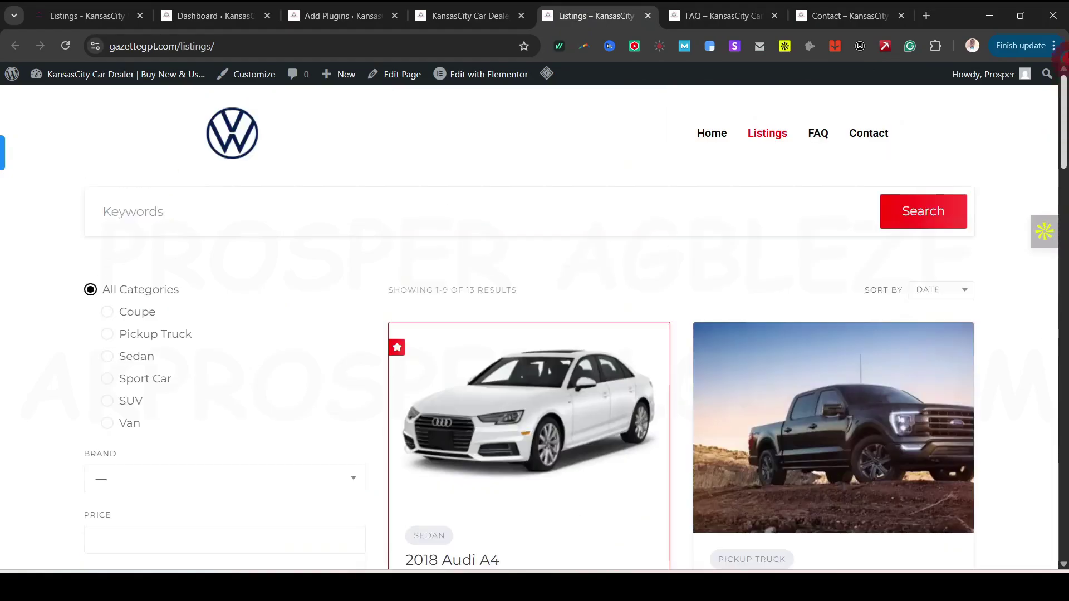
left_click(724, 16)
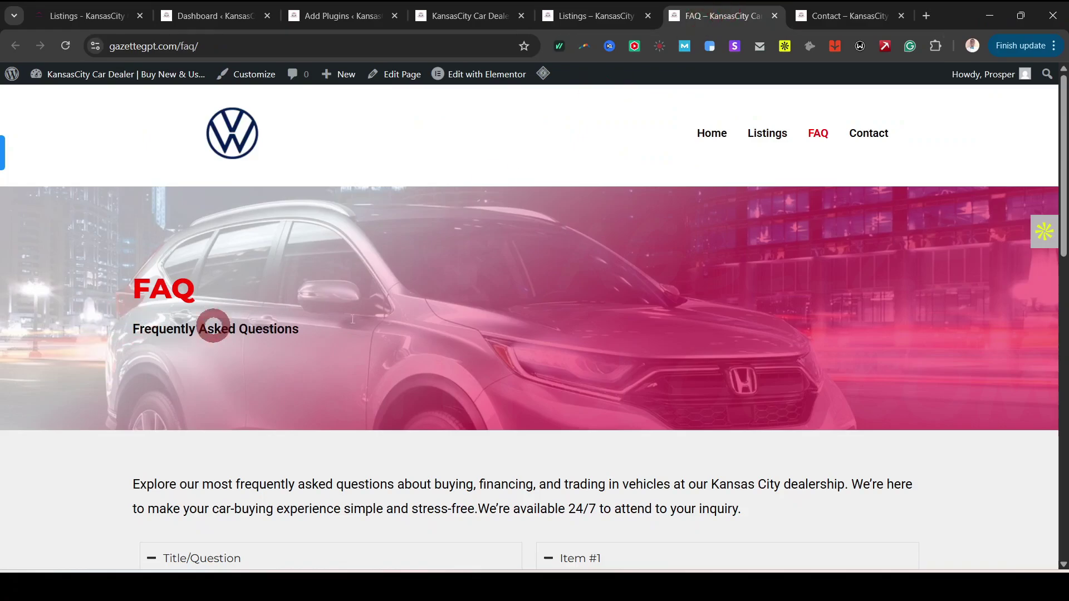
mouse_move(1060, 119)
left_mouse_down()
mouse_move(1063, 443)
mouse_move(1062, 119)
left_mouse_up()
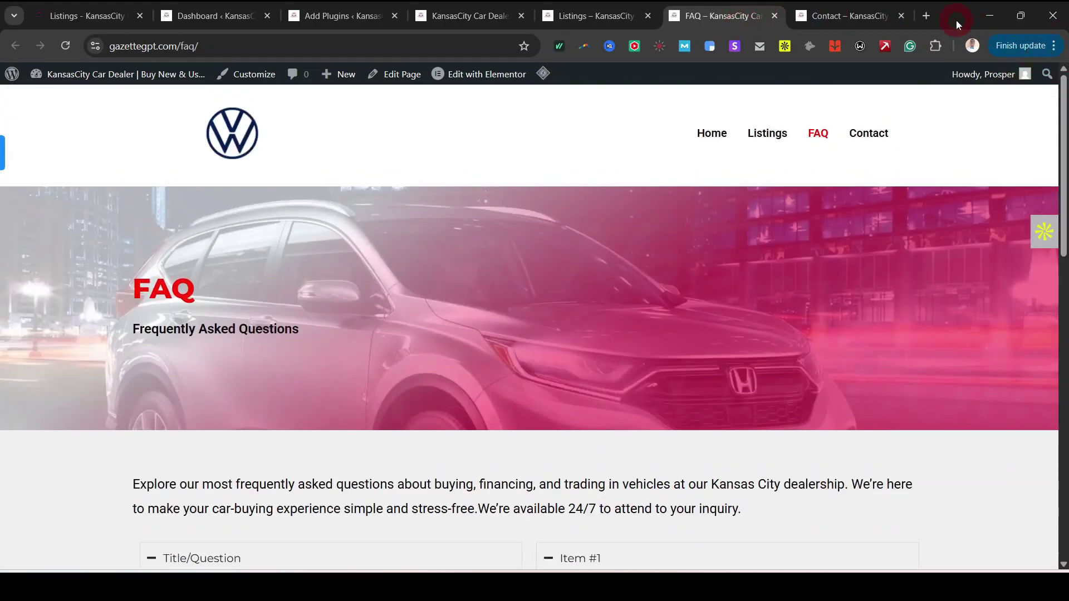
Step: Enter the WordPress admin address gazettegpt.com/wp-admin in a new browser tab
left_click(925, 17)
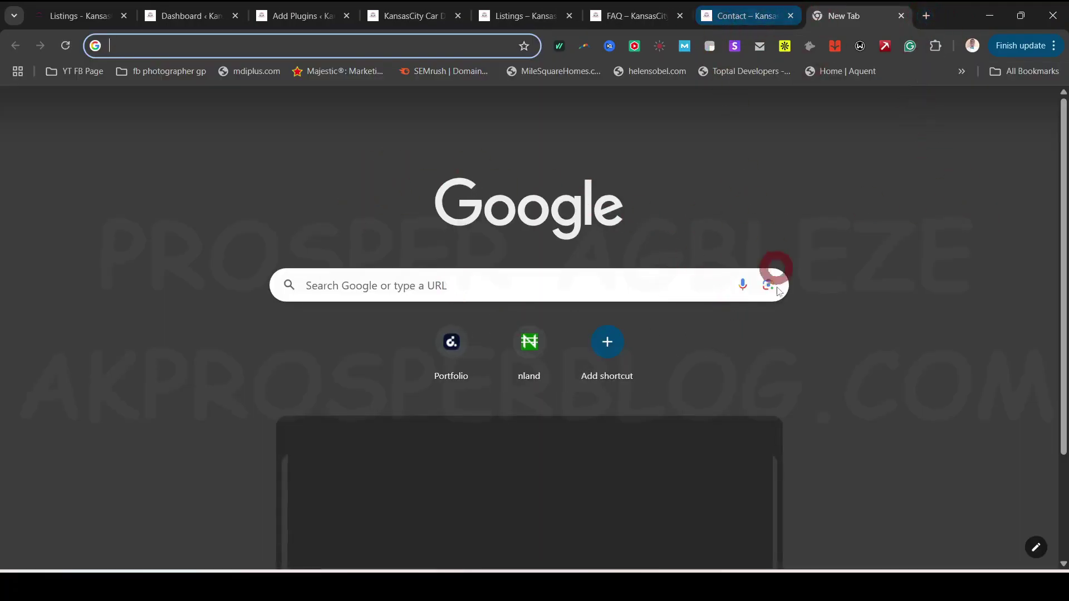
left_click(391, 179)
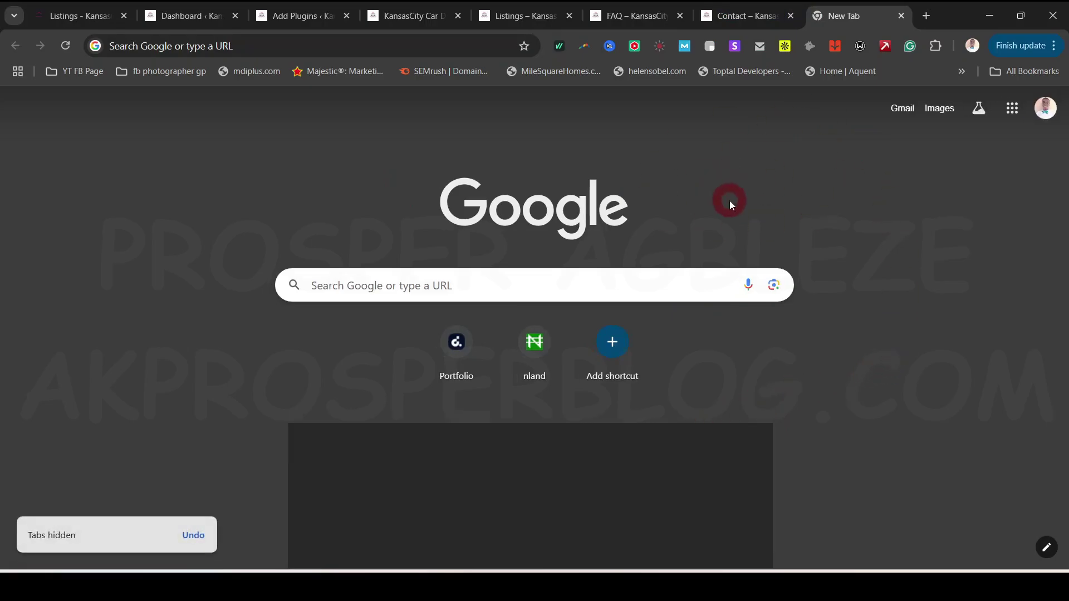
left_click(746, 16)
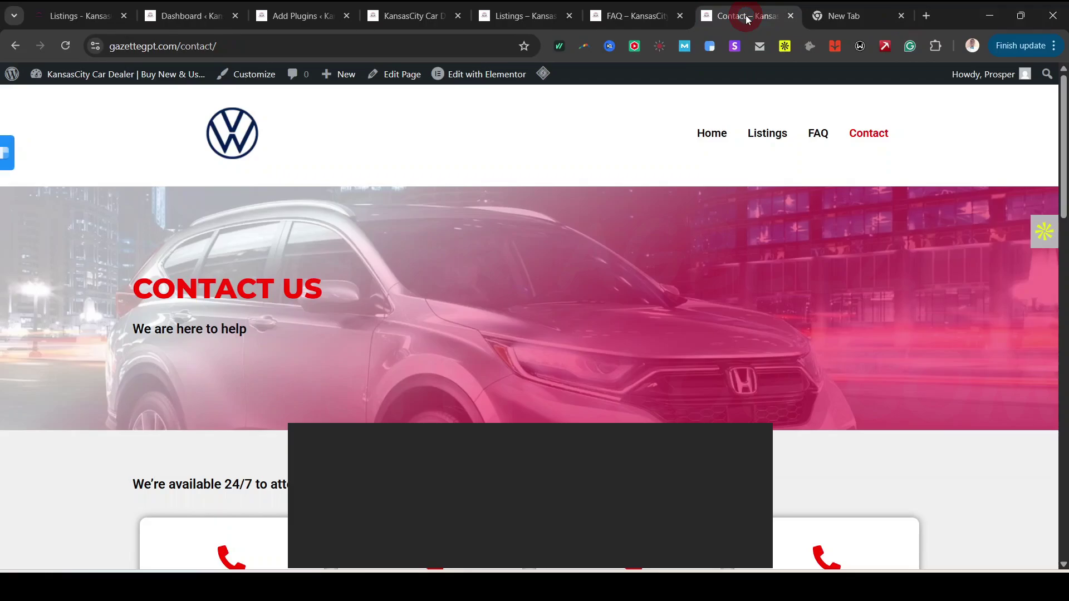
left_click(869, 17)
left_click(381, 46)
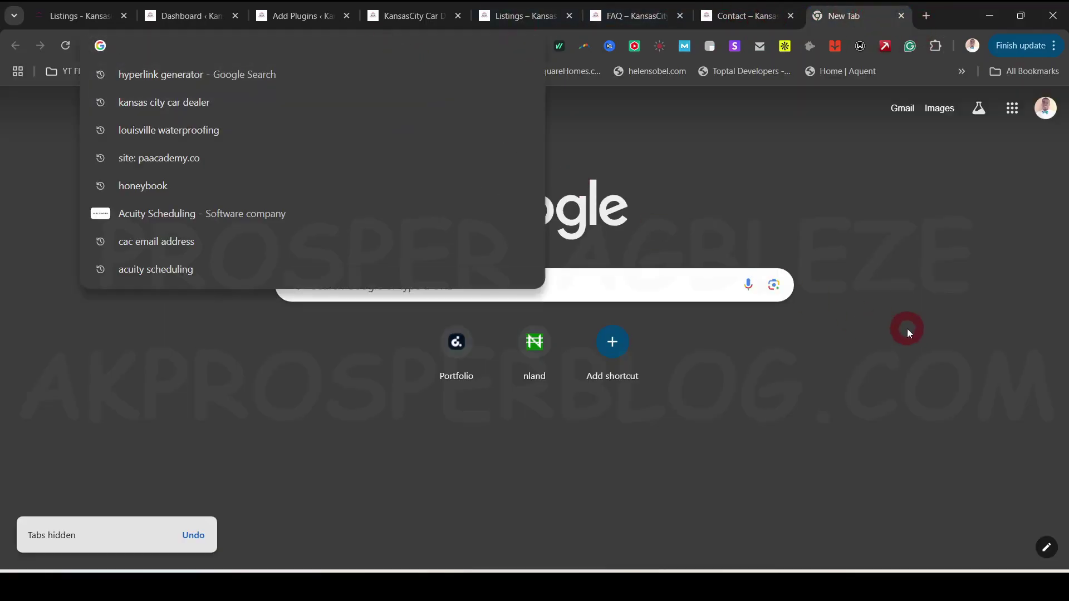
type("ga")
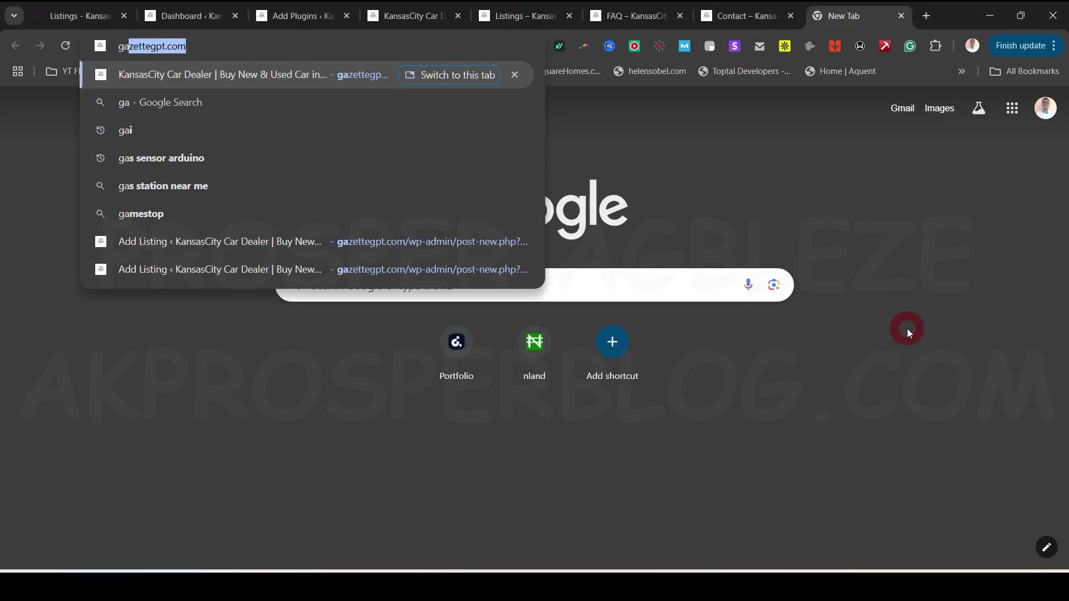
type("zettegpt.com/wp")
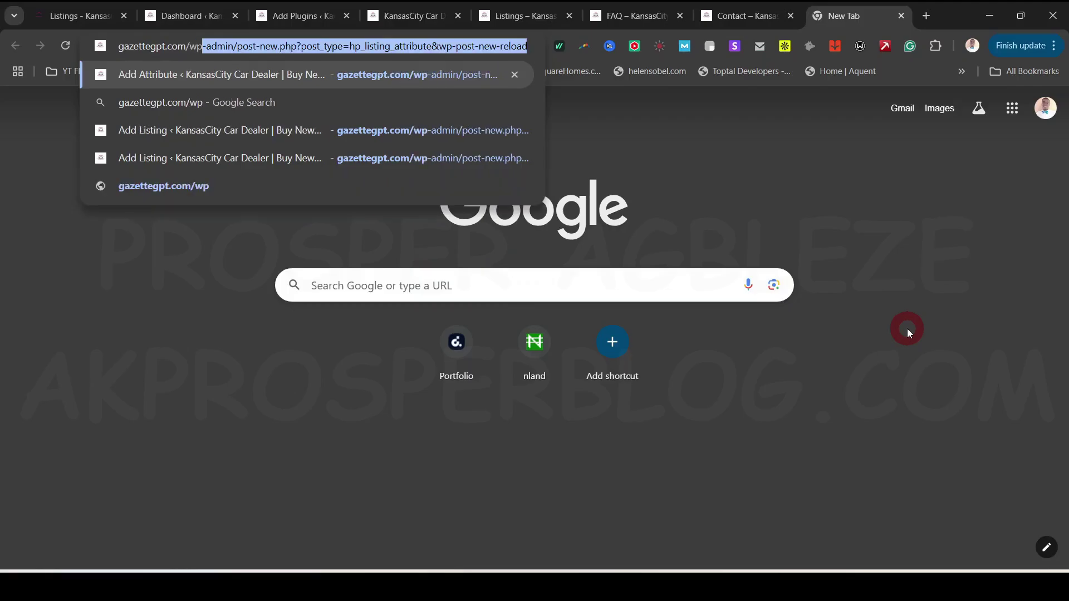
type("-admi")
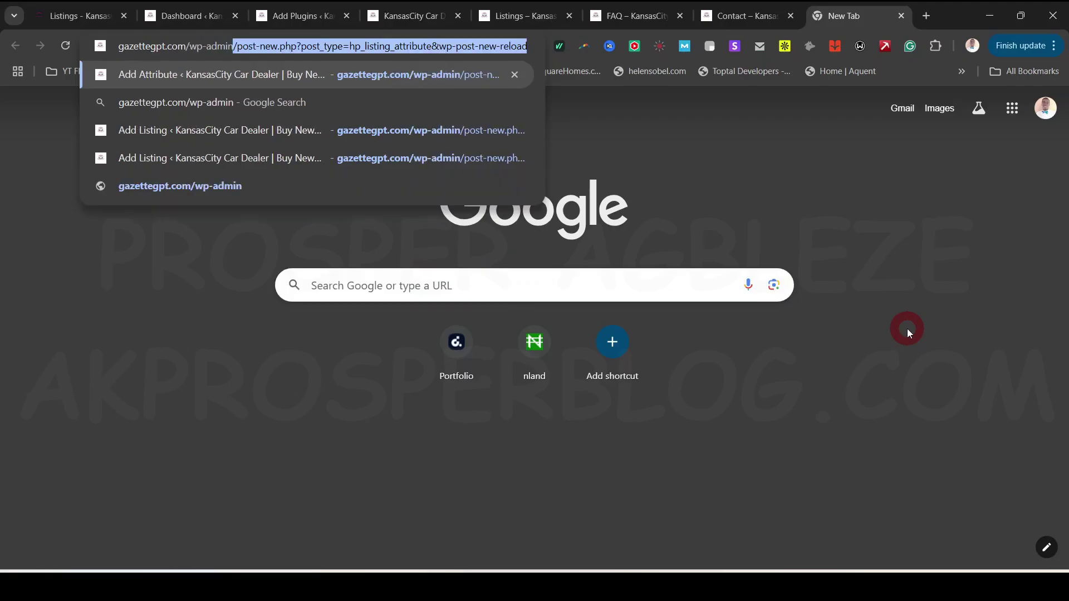
type("n")
key("Delete")
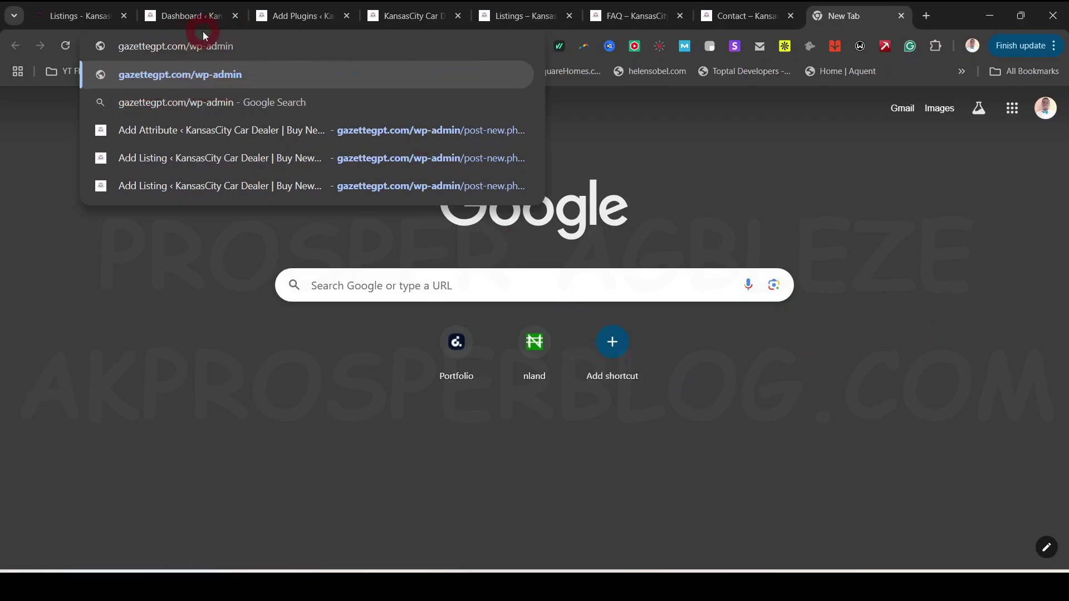
Step: Examine the floating contact widget on the reference site's Listings page, collapsing and expanding its contact options
left_click(76, 15)
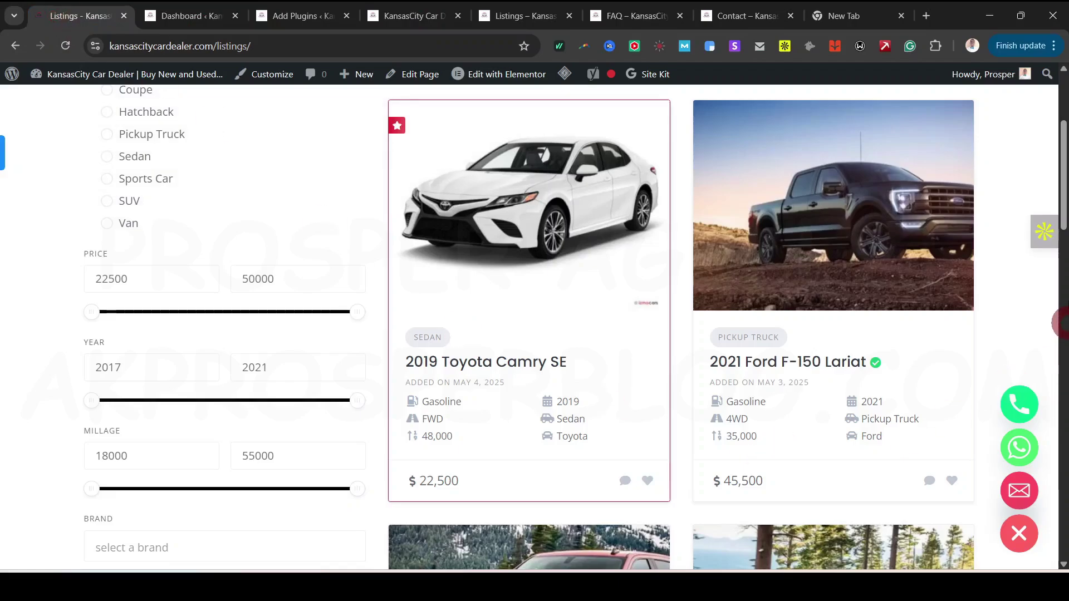
left_click(1020, 535)
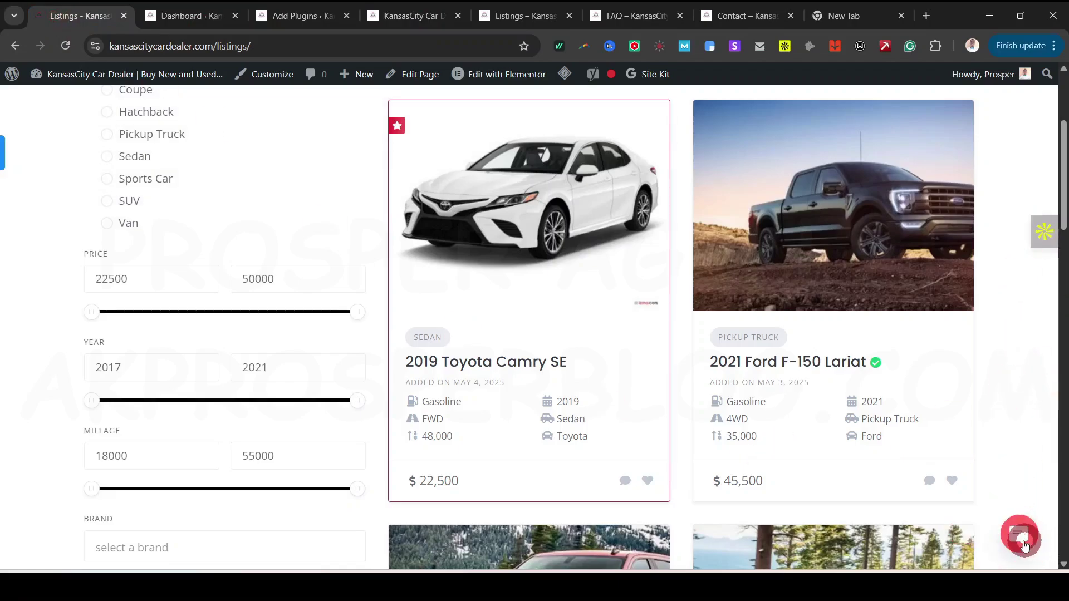
left_click(1028, 536)
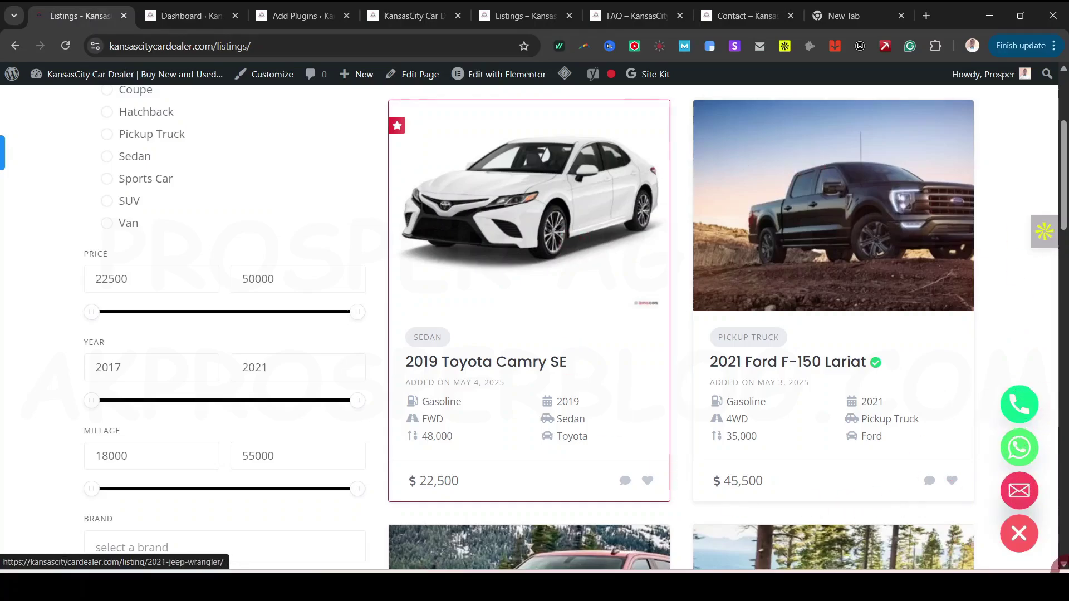
left_click(1018, 533)
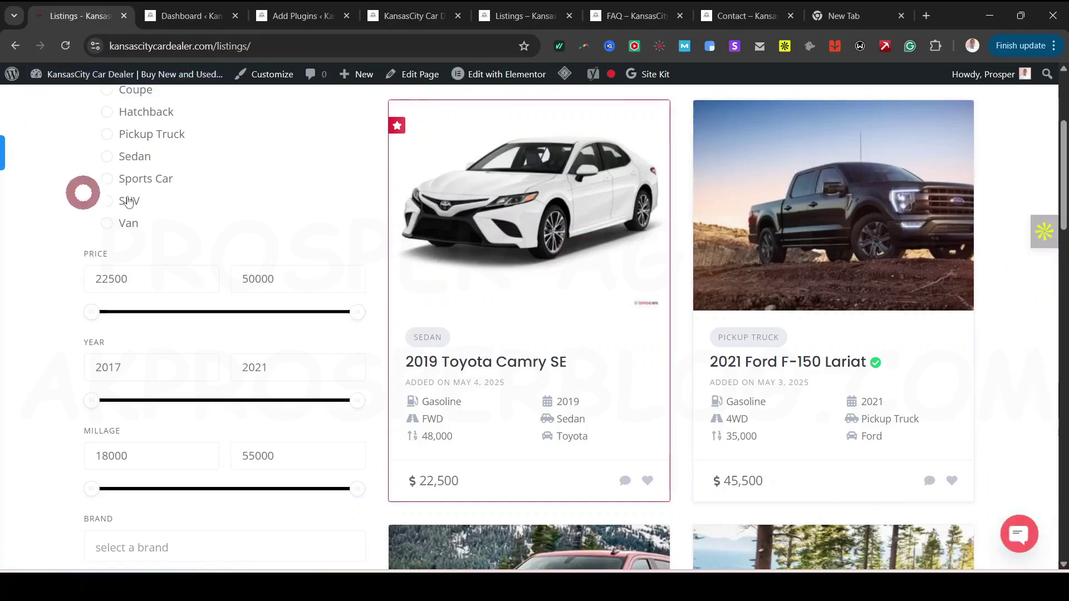
Step: Search the plugin directory for yoast on the dealer site's Add Plugins page
left_click(311, 16)
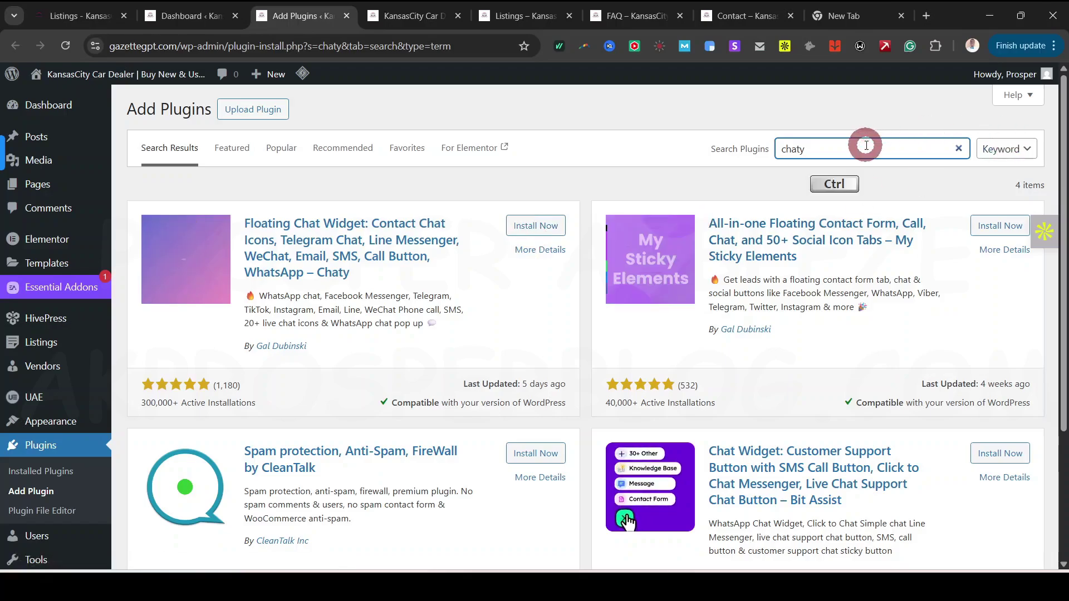
key("ctrl+a")
type("yoa")
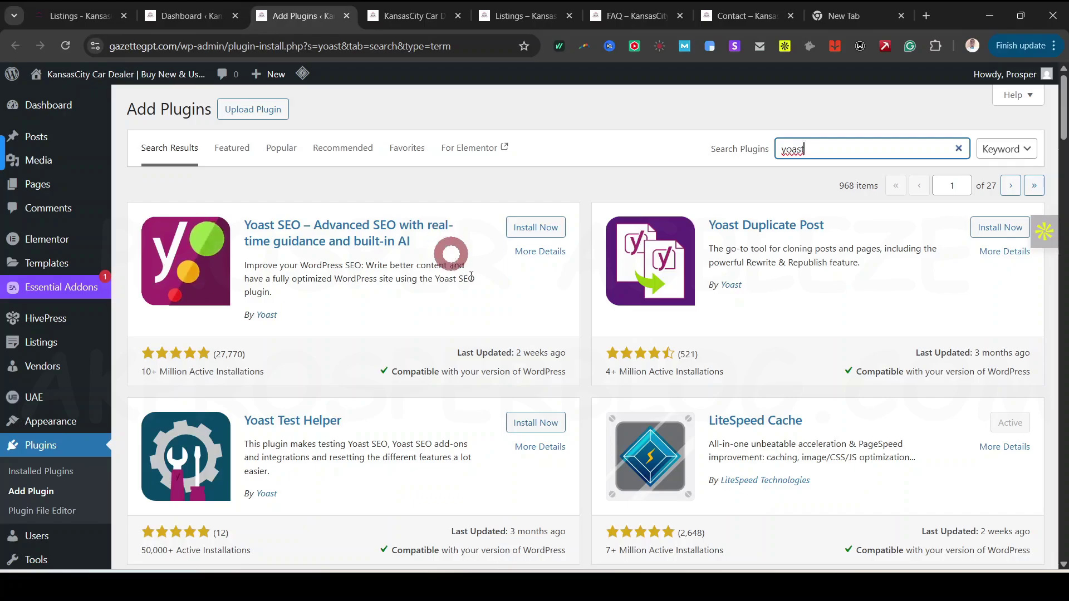
Step: Review the live Contact page of the dealer site, from the header and banner to the phone cards and map
left_click(744, 16)
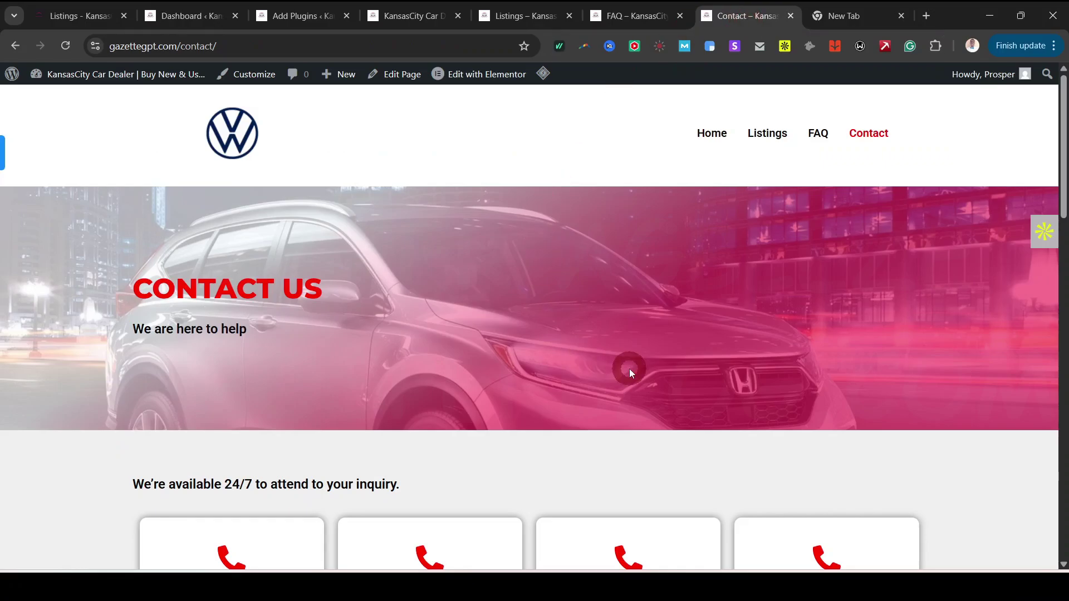
scroll(631, 363, "down", 6)
scroll(639, 208, "up", 4)
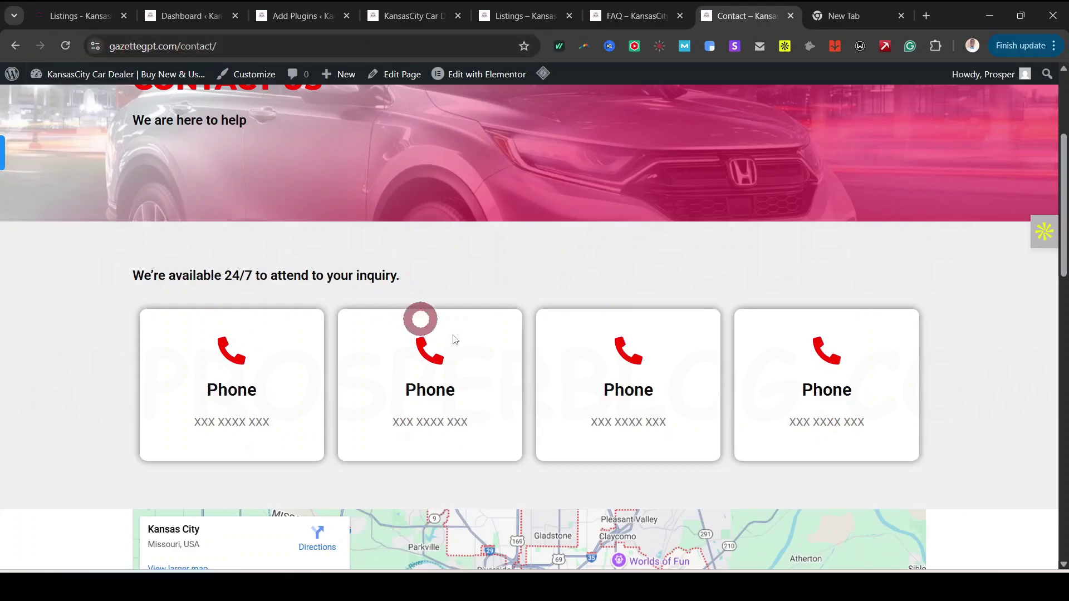
scroll(735, 384, "up", 1)
scroll(735, 384, "up", 1)
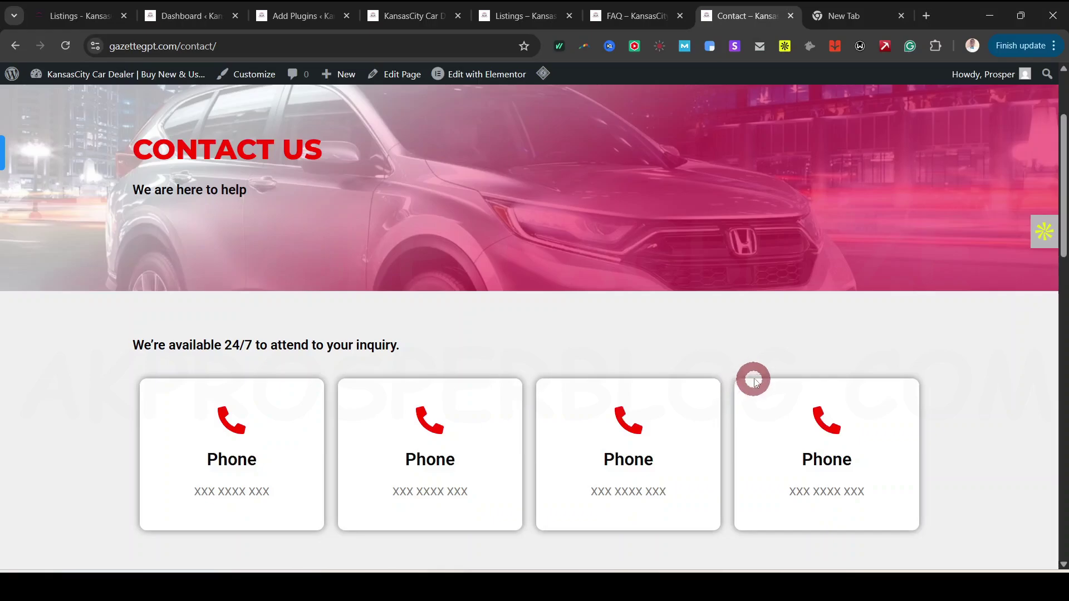
left_click_drag(1063, 178, 1063, 114)
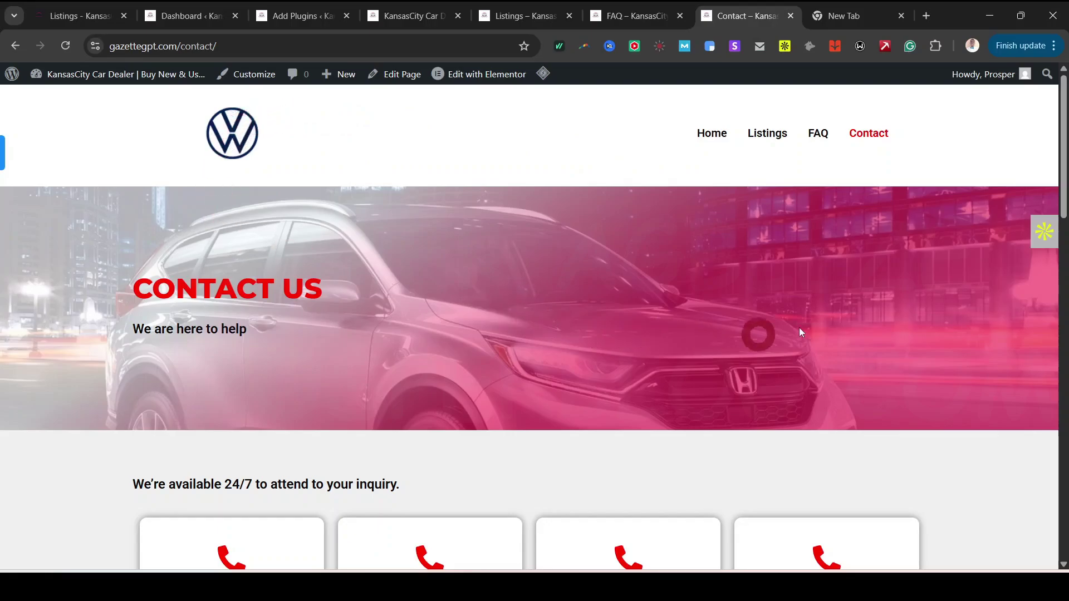
left_click_drag(1062, 137, 1064, 143)
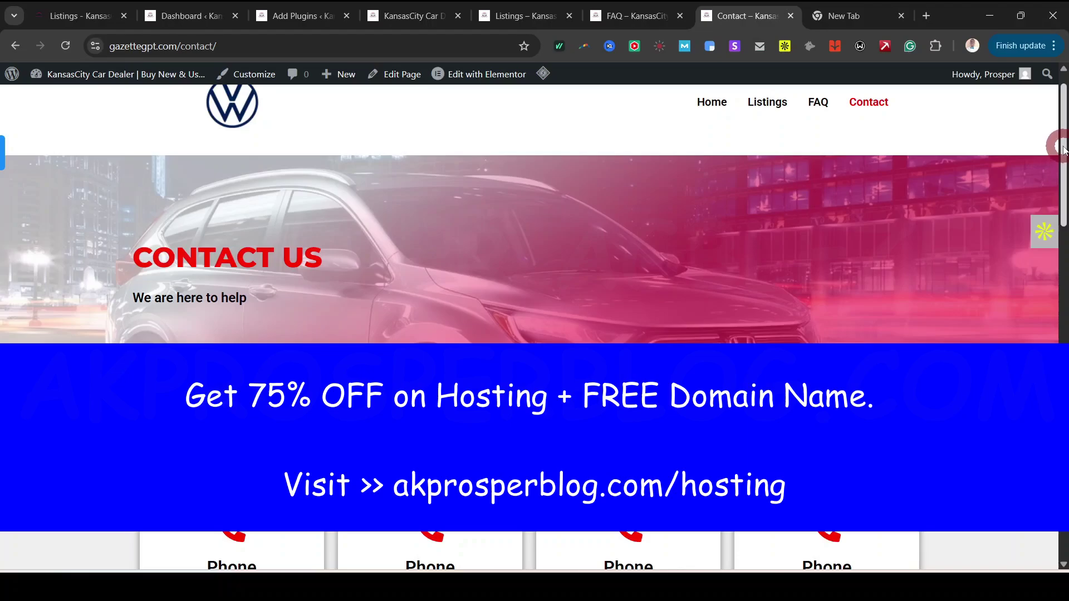
left_click_drag(1063, 147, 1063, 150)
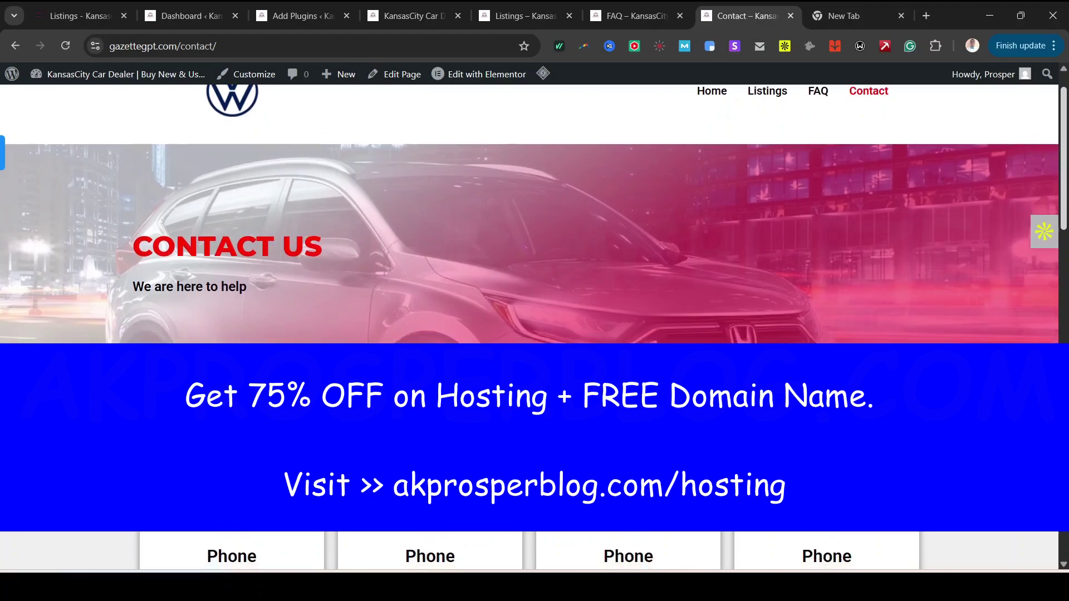